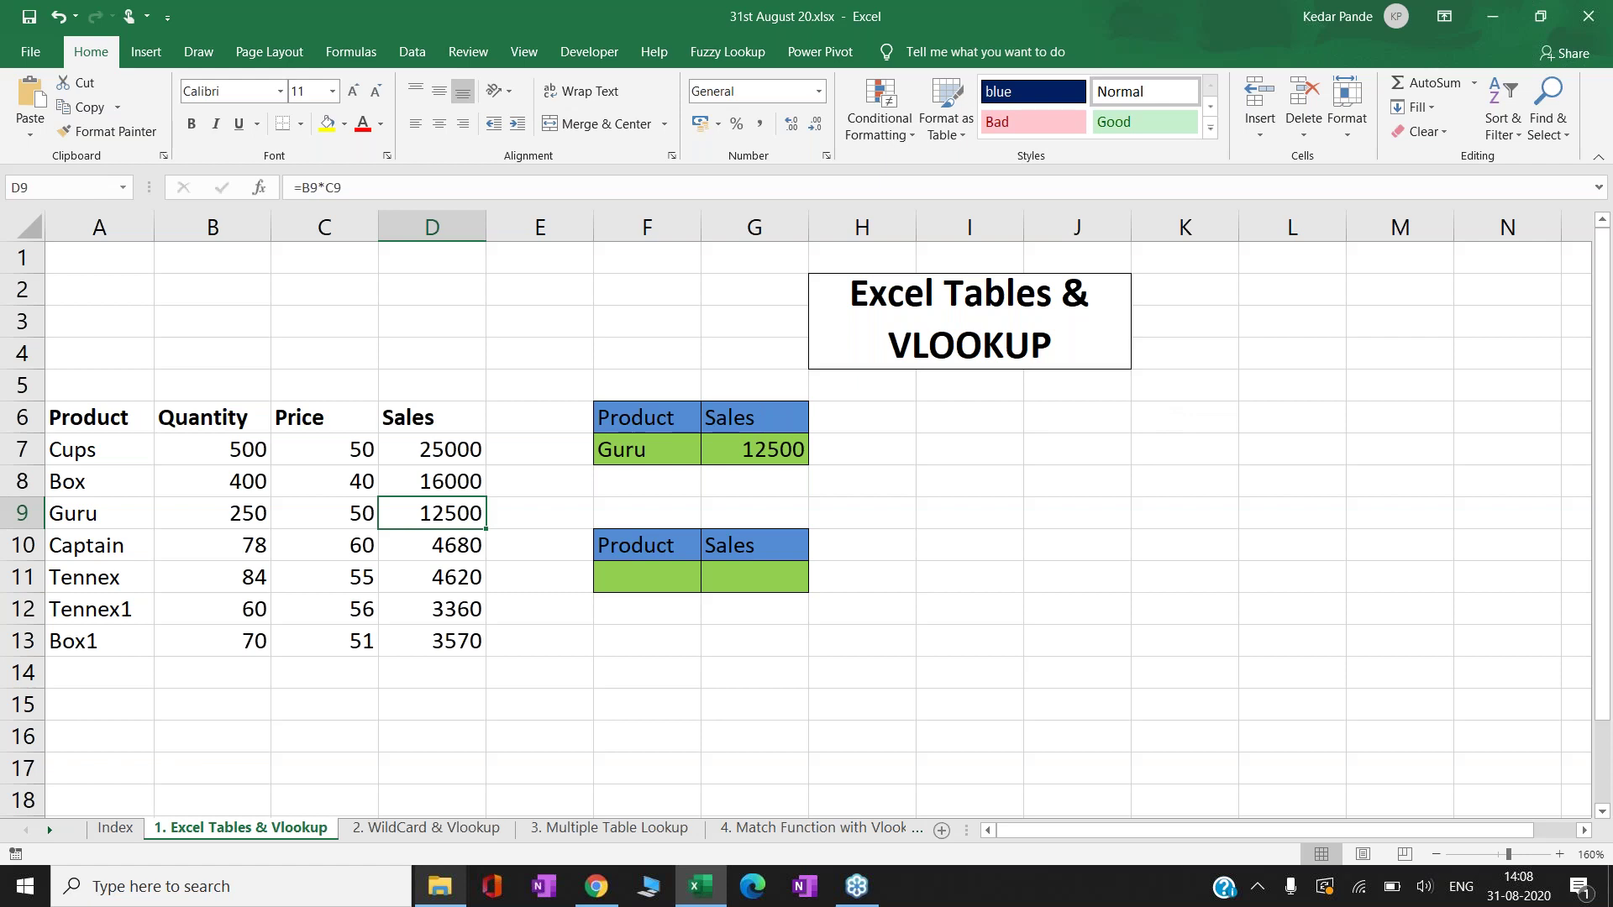
- Clear Guru and its 12500 result from lookup cells F7:G7
key("Up")
key("Right")
key("Right")
key("Up")
key("shift+Right")
key("Delete")
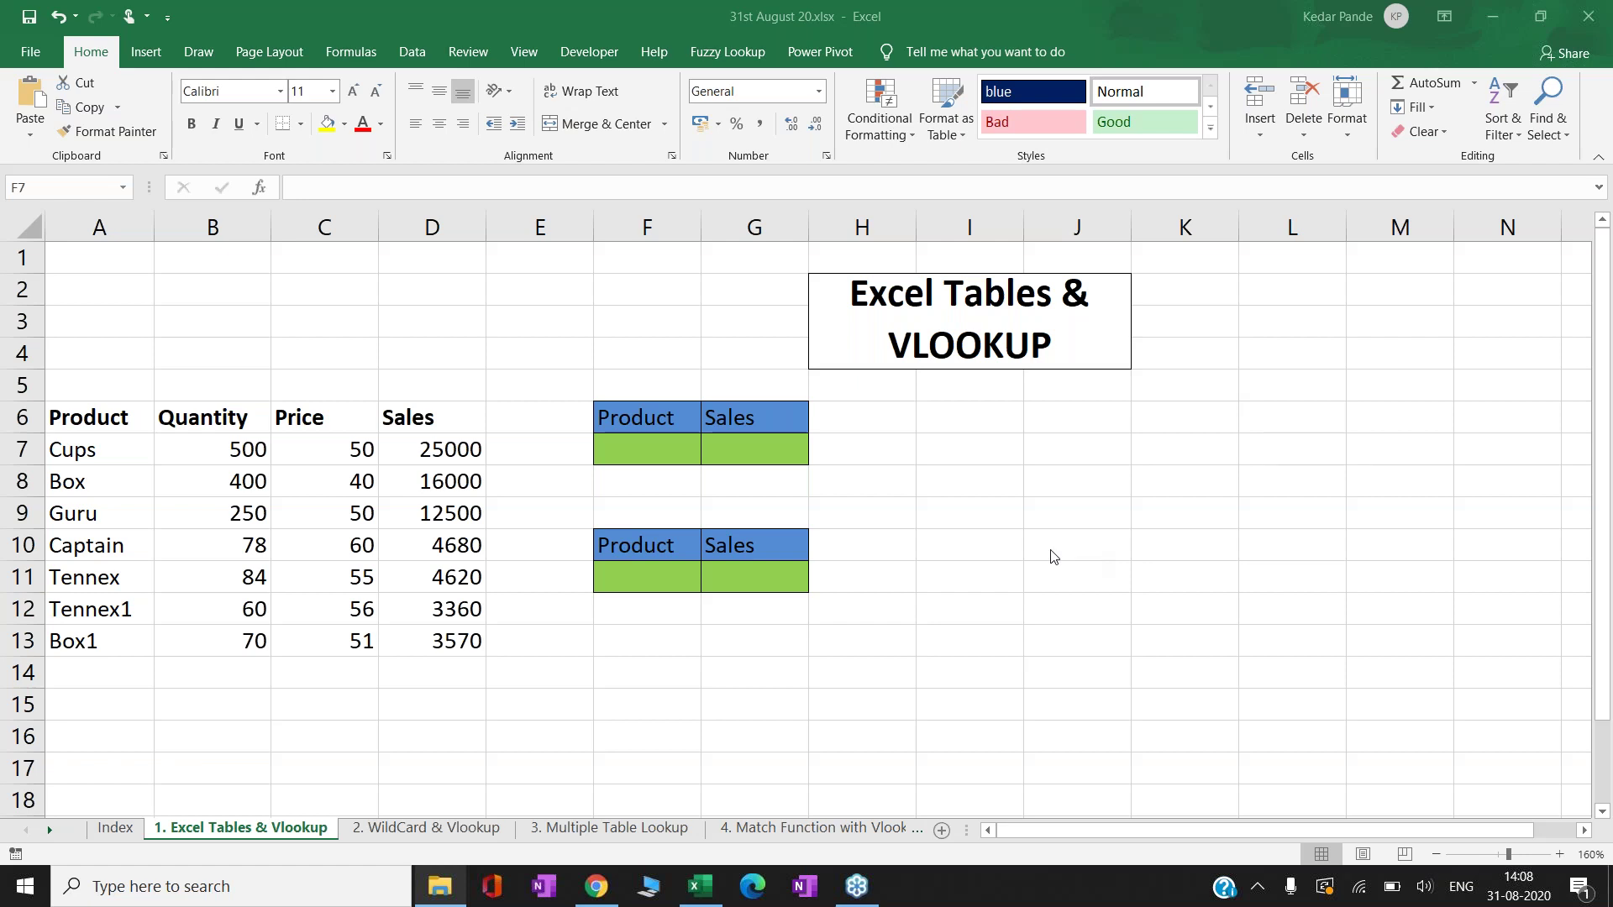
- Open the Index sheet and browse topics from Partial Text Lookup with IF to Recording and Execution of Macros
left_click(120, 830)
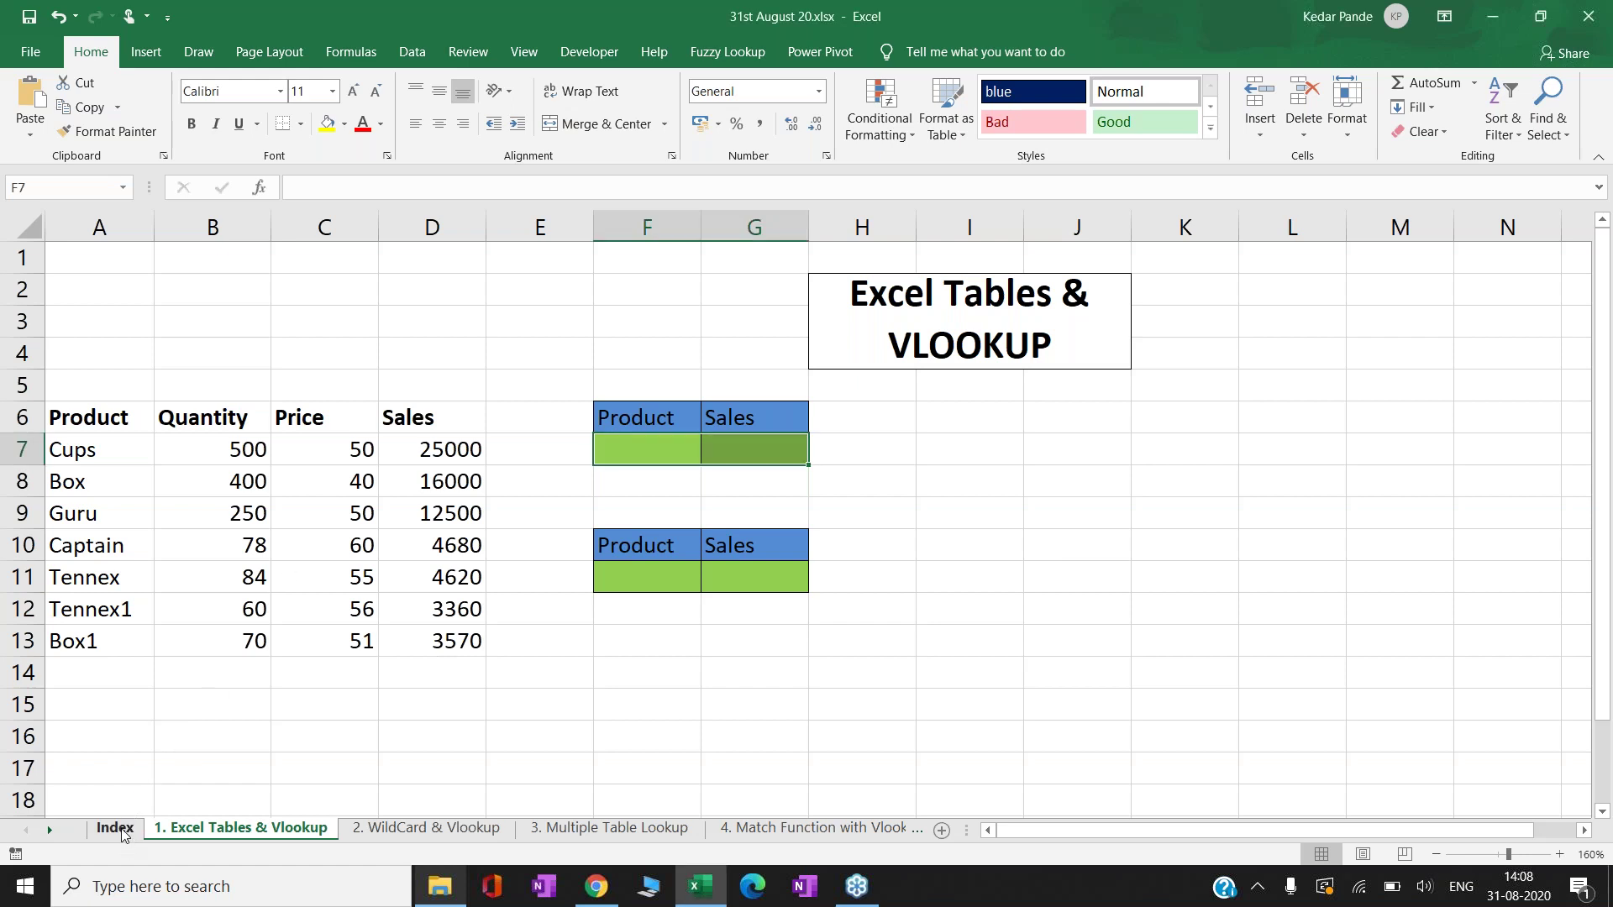
left_click(120, 830)
left_click(393, 428)
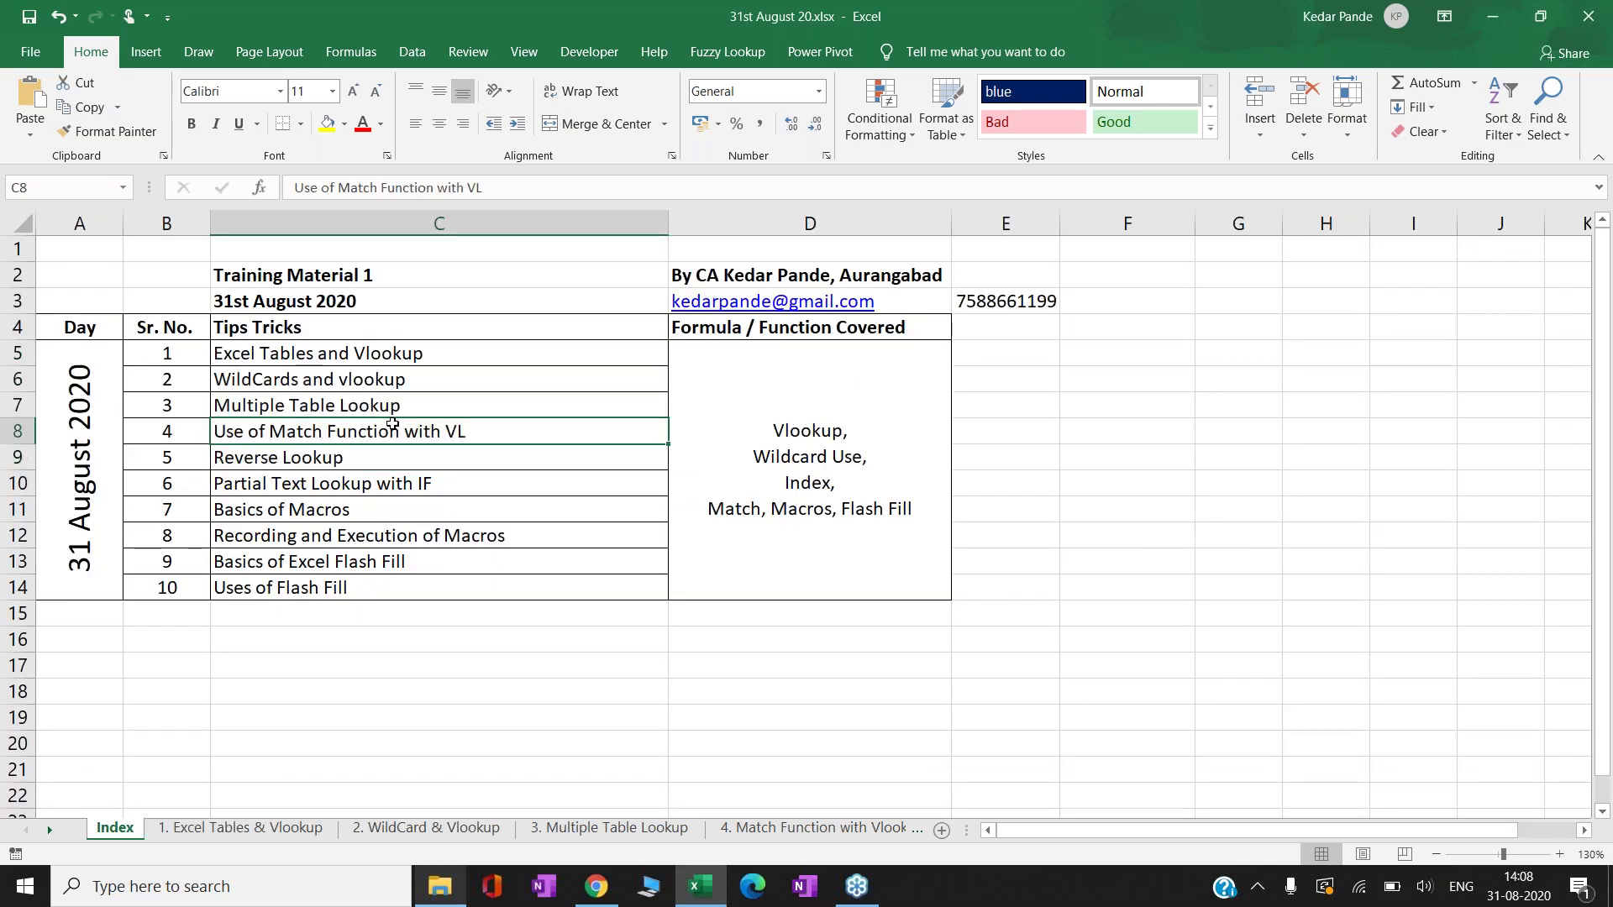
key("Up")
key("Up")
key("Up")
key("shift+Down")
key("shift+Down")
key("shift+Down")
key("shift+Down")
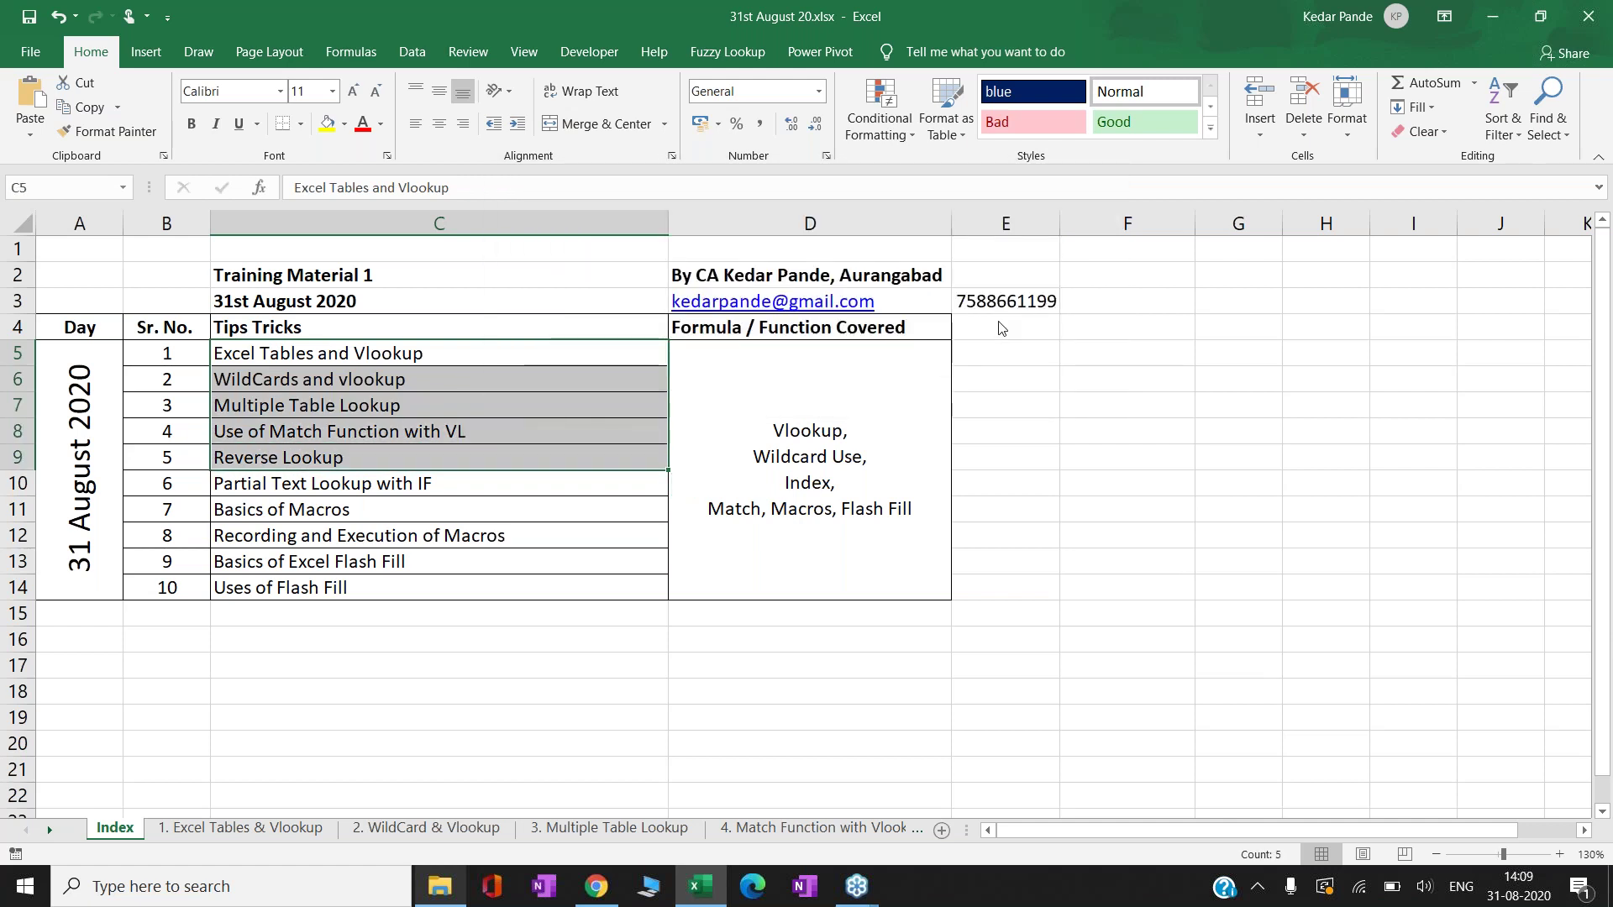
left_click(335, 495)
key("Down")
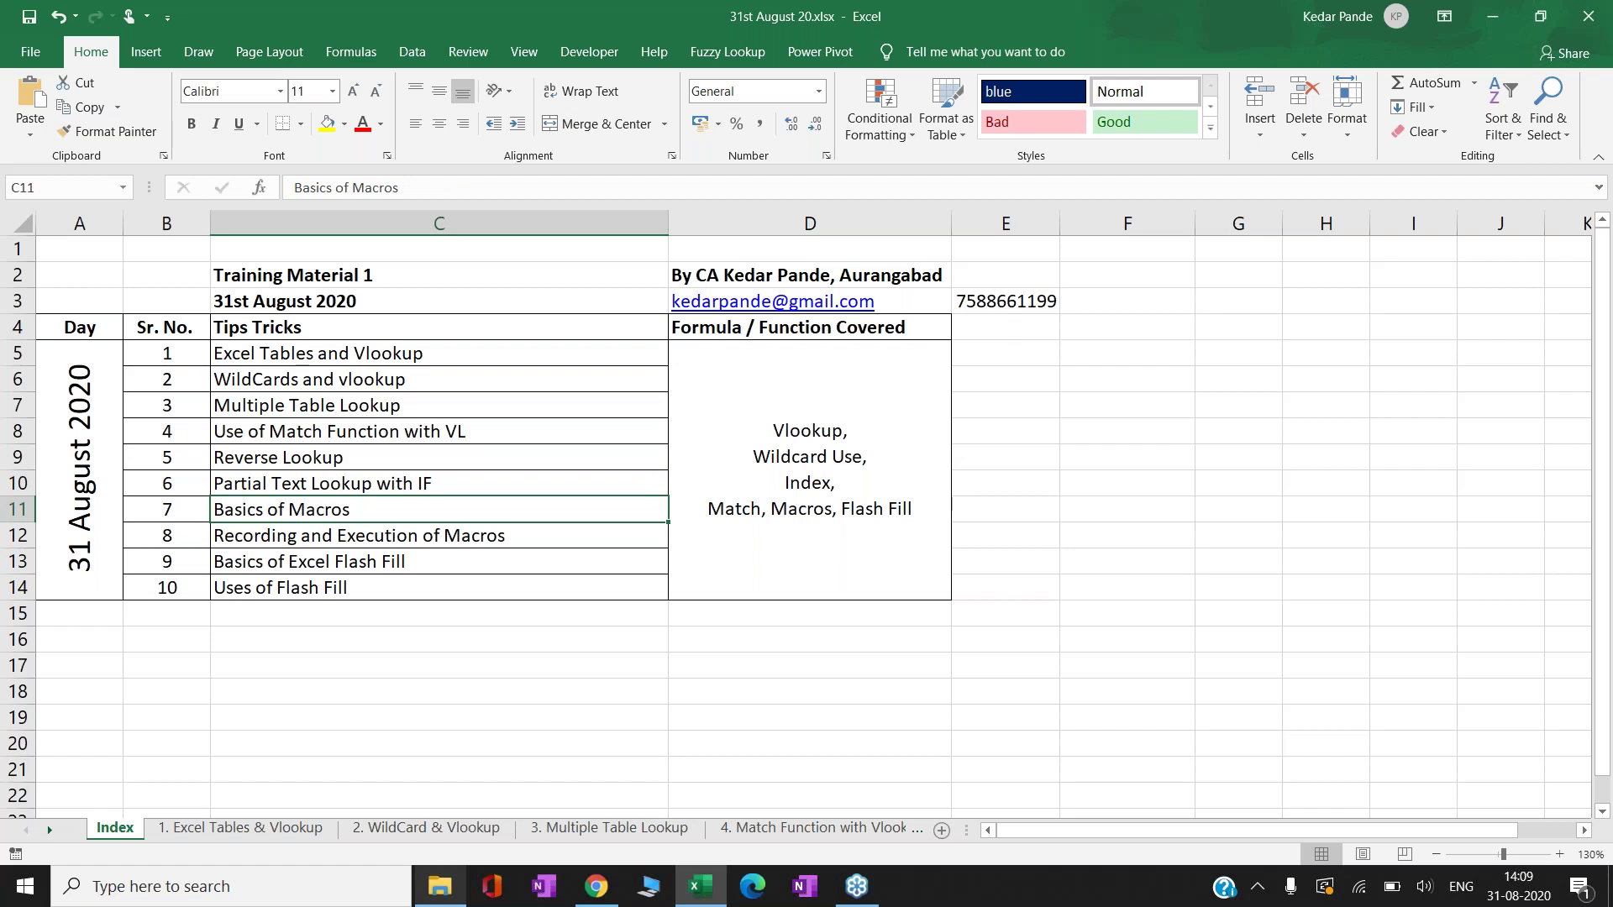
key("Down")
key("Down")
key("Down")
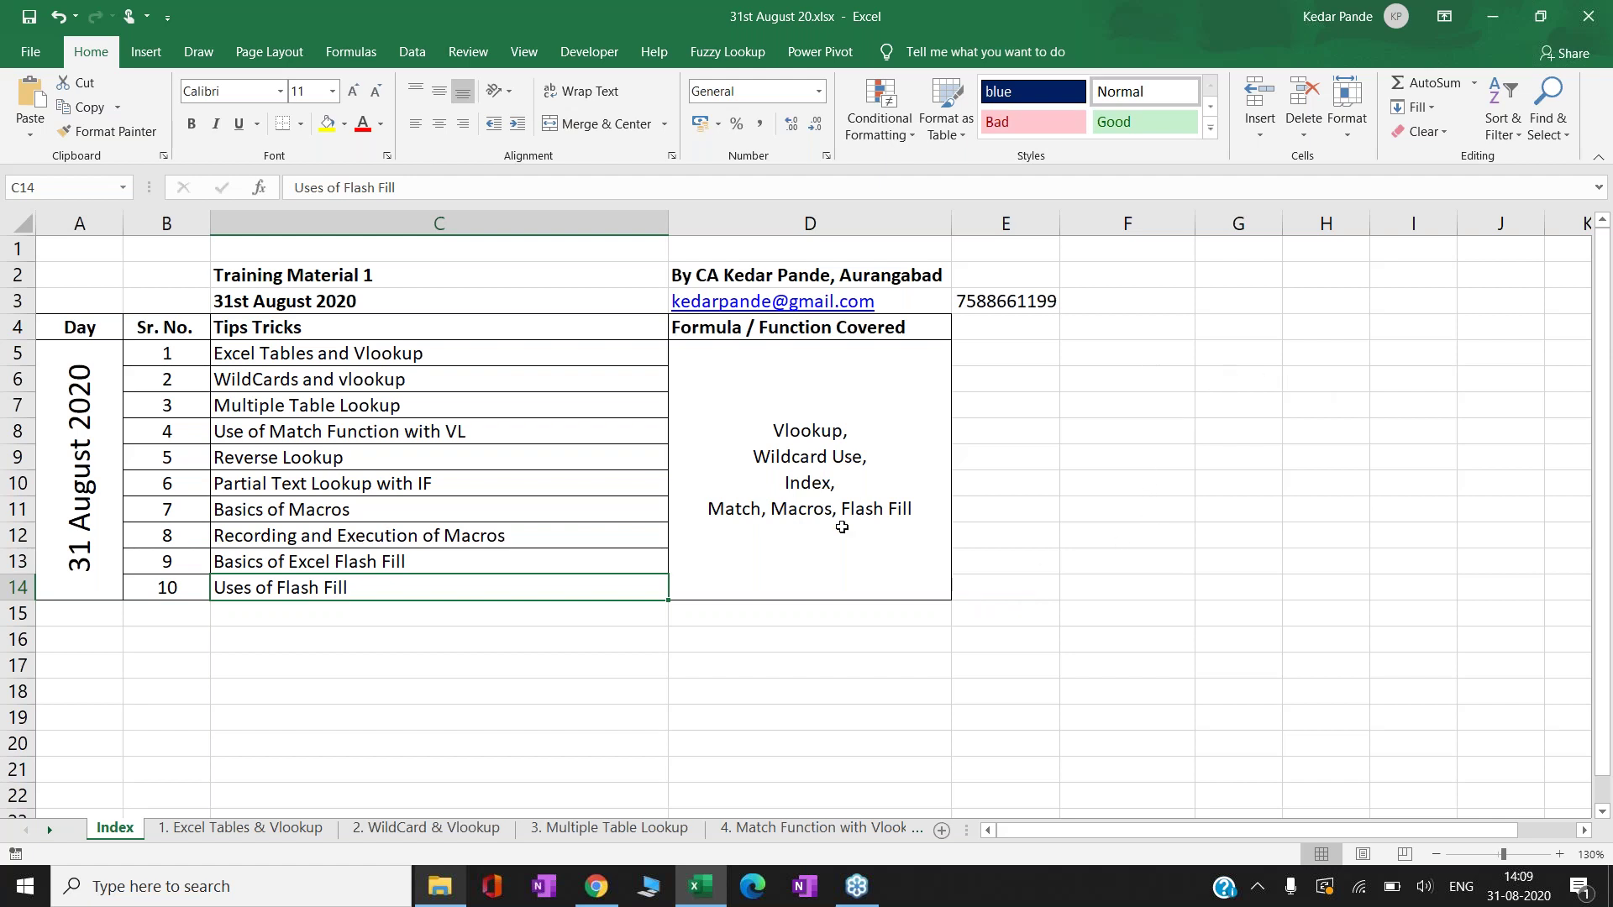
- On the 1. Excel Tables & Vlookup sheet, enter Guru in F7
left_click(225, 832)
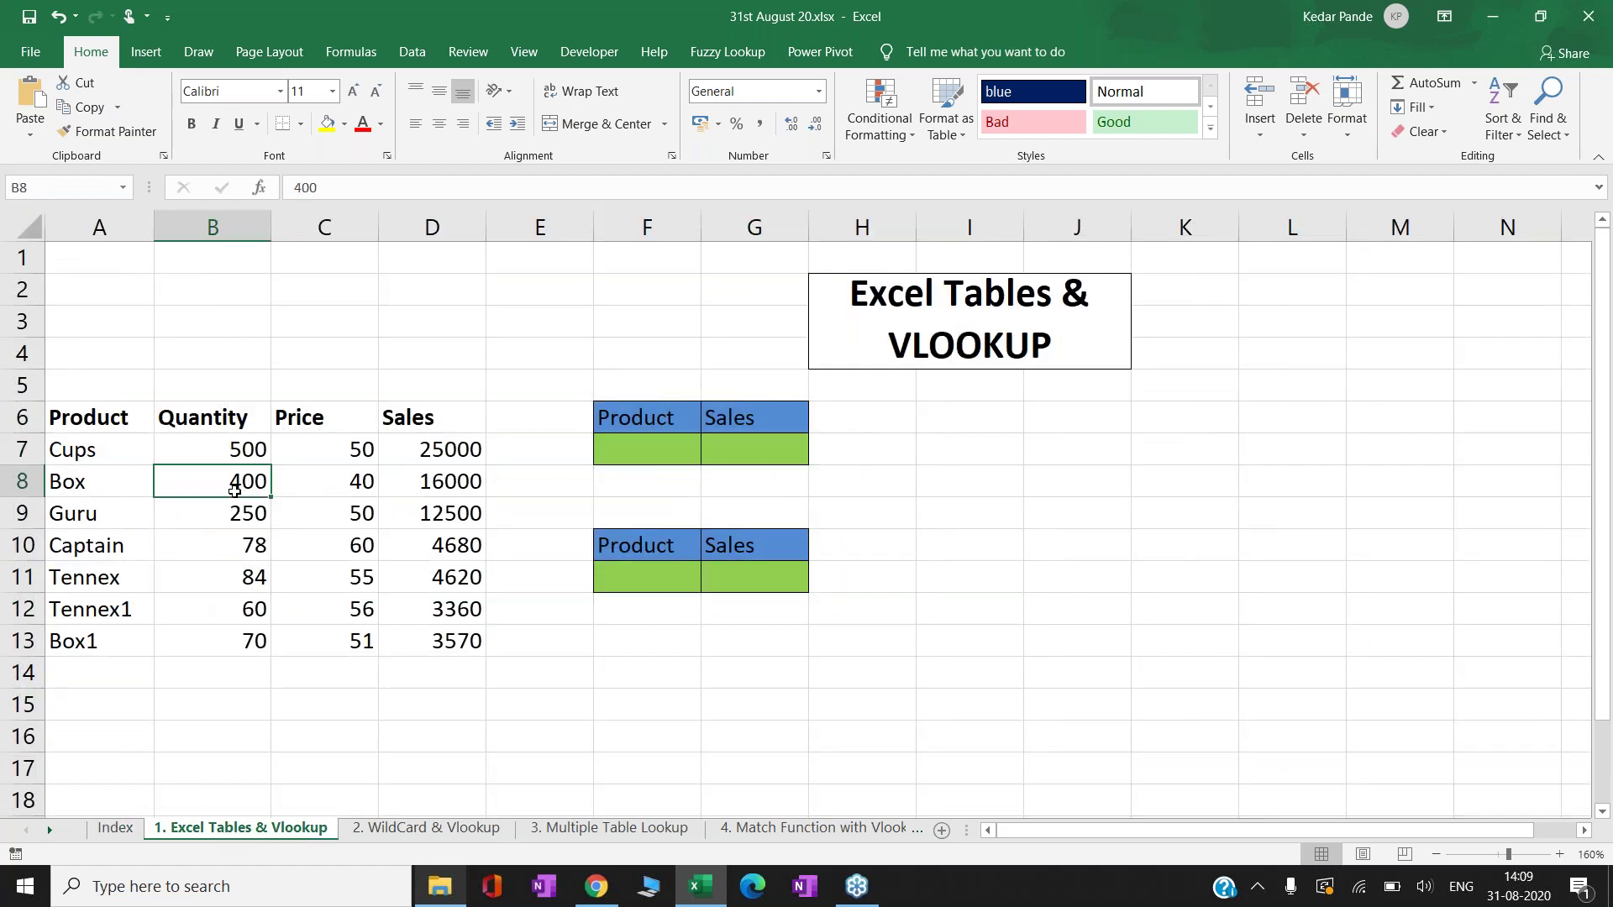
key("Right")
key("Right")
key("Right")
key("Right")
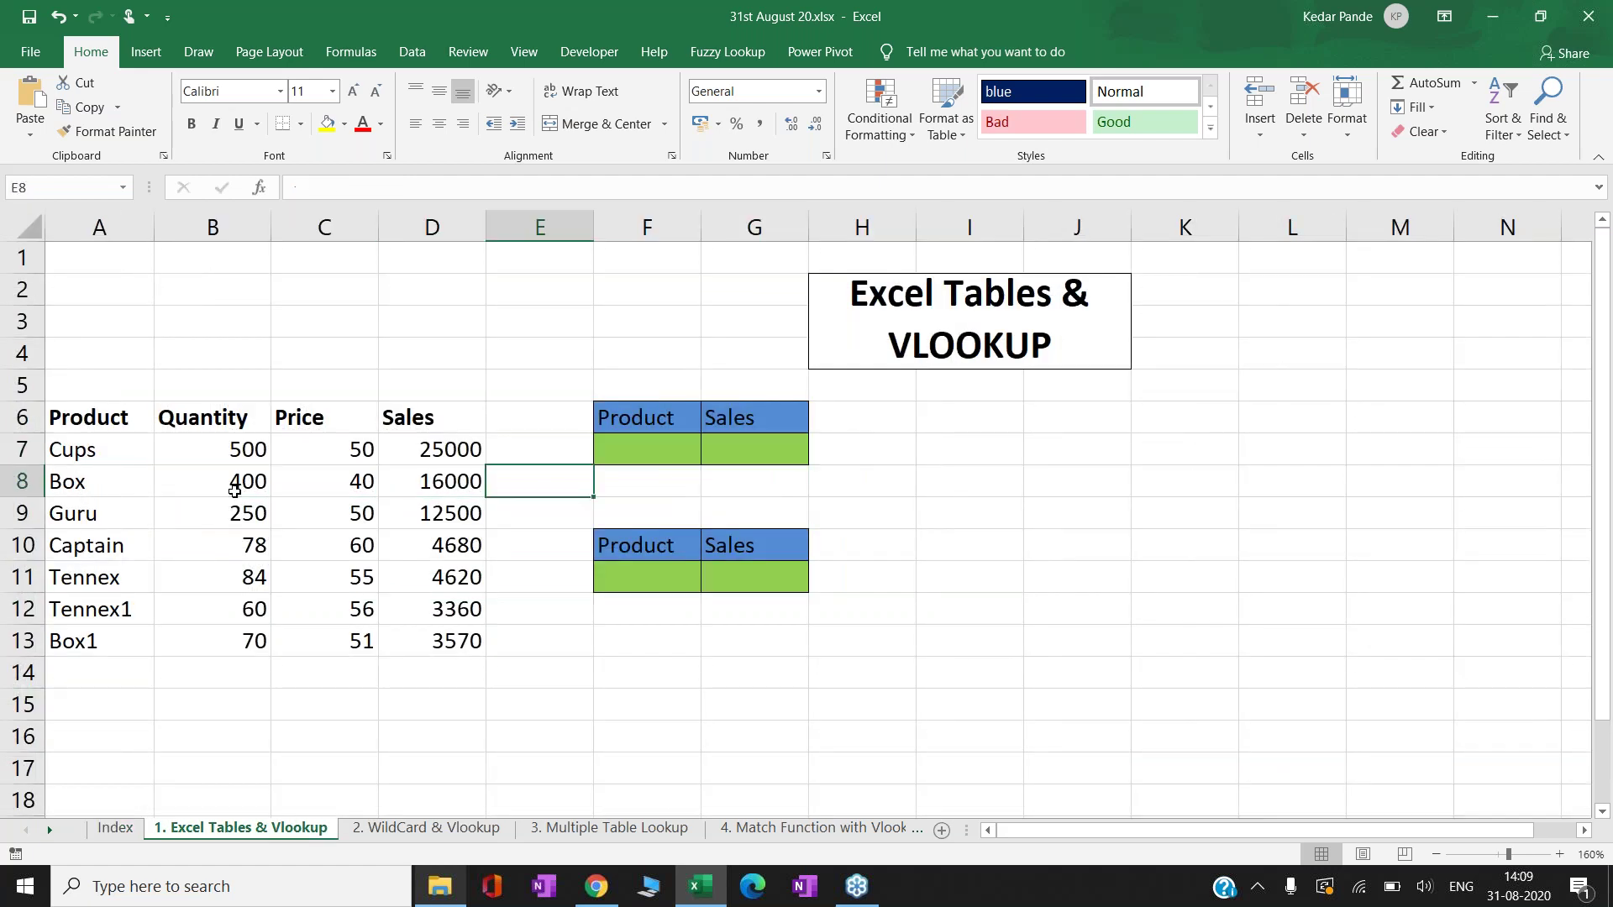
key("Up")
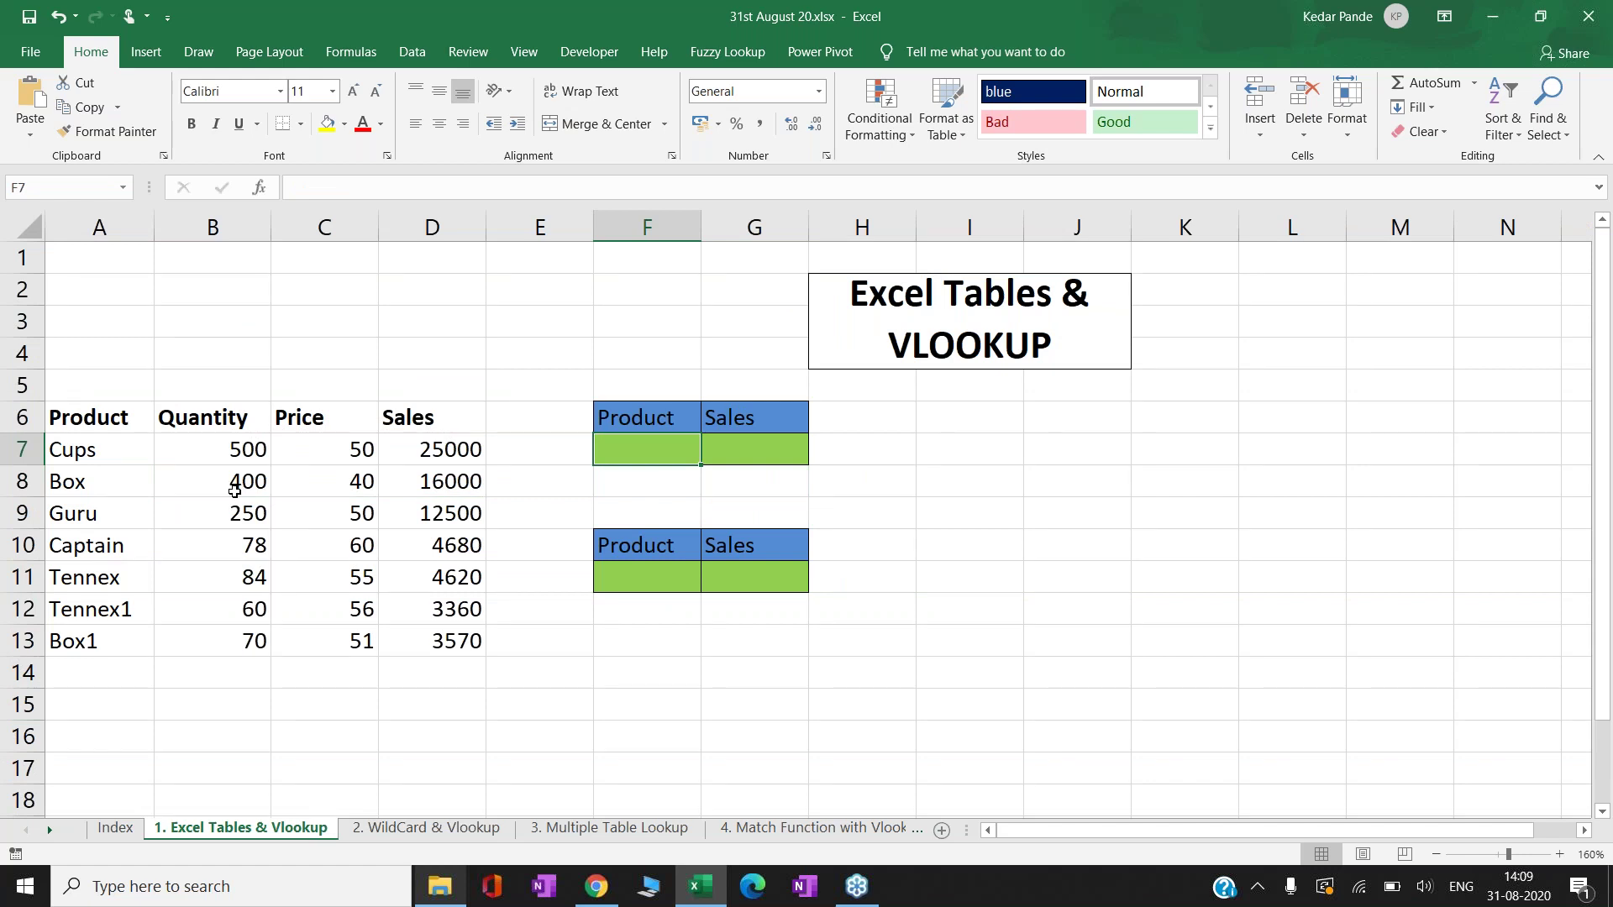
type("Guru")
key("Return")
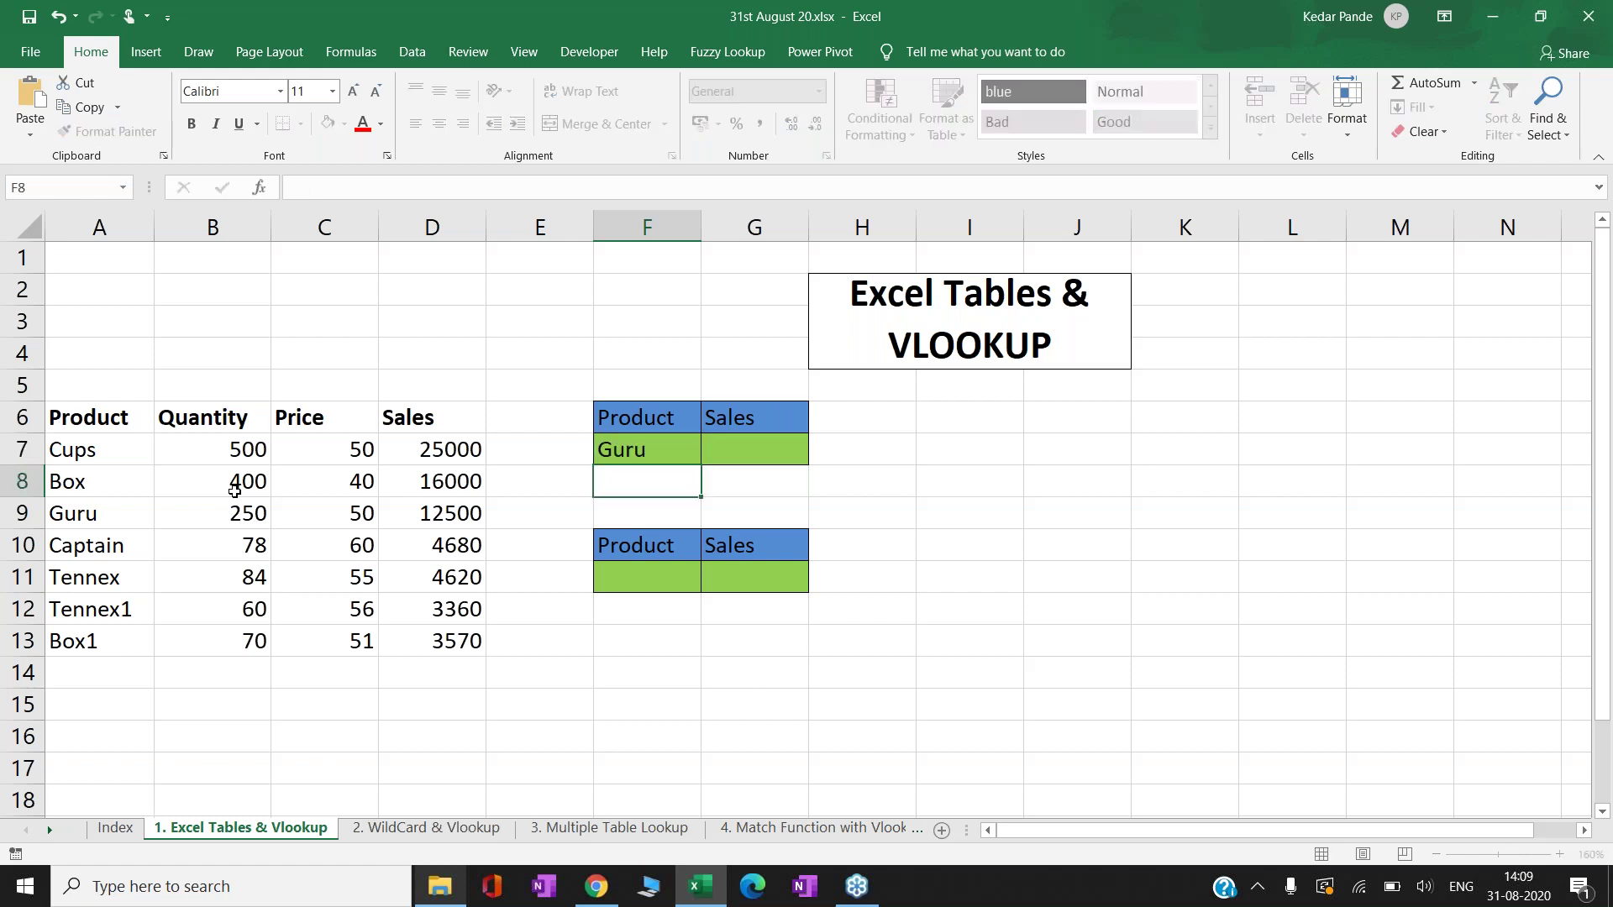
- Start a VLOOKUP in G7 with F7 as lookup value and A7:D13 as the table
key("Up")
key("Right")
type("=vl")
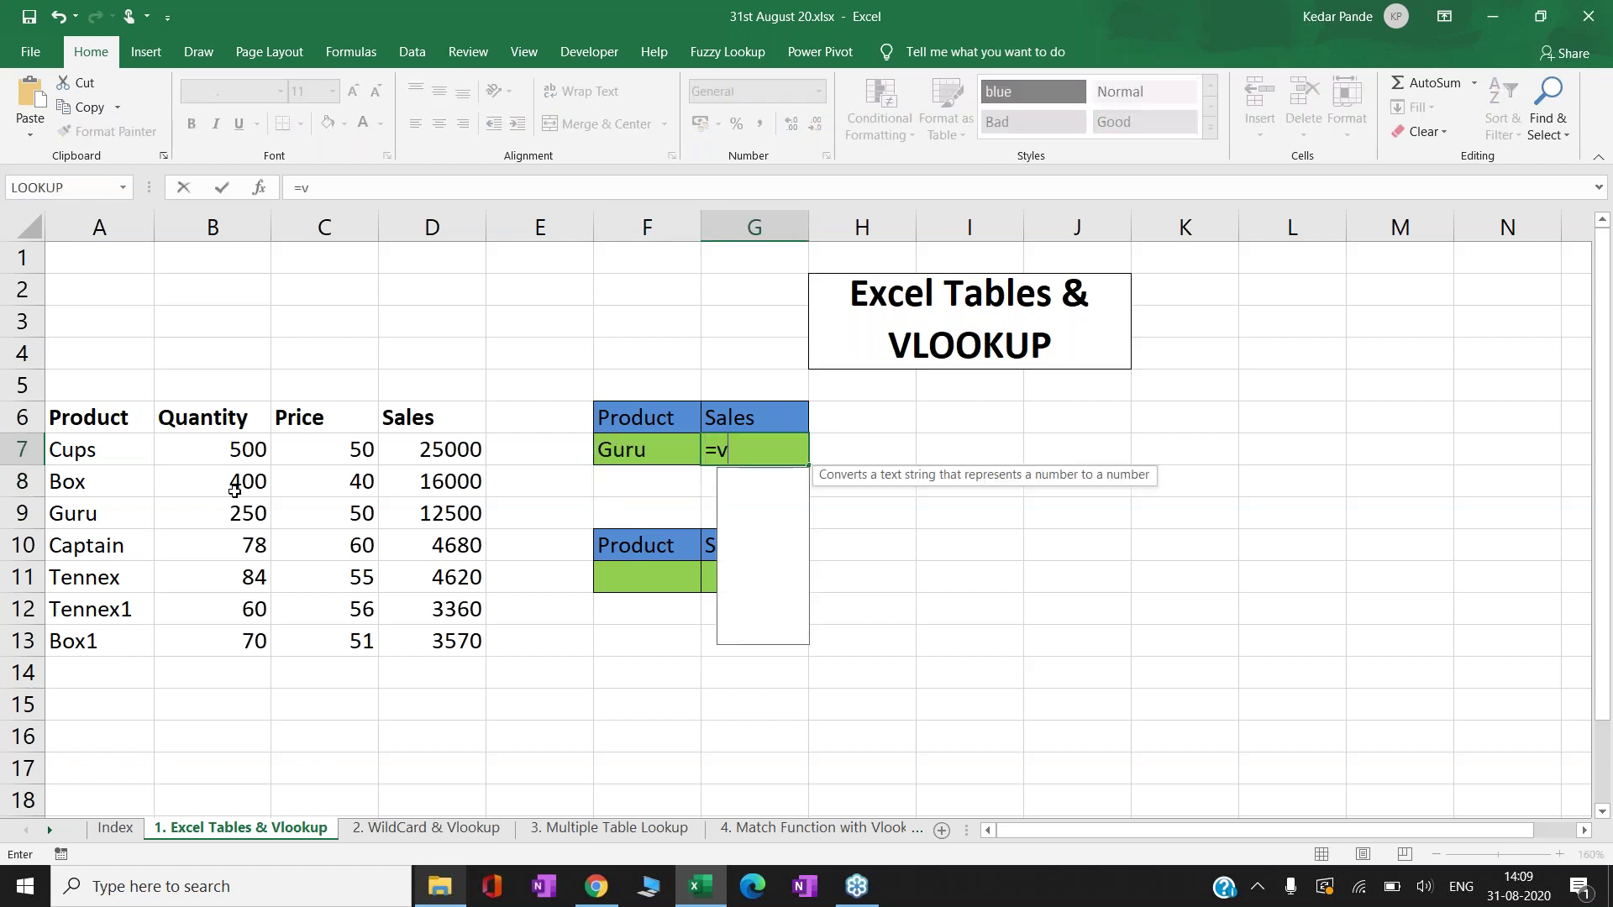
key("Tab")
key("Left")
key("Left")
key("Right")
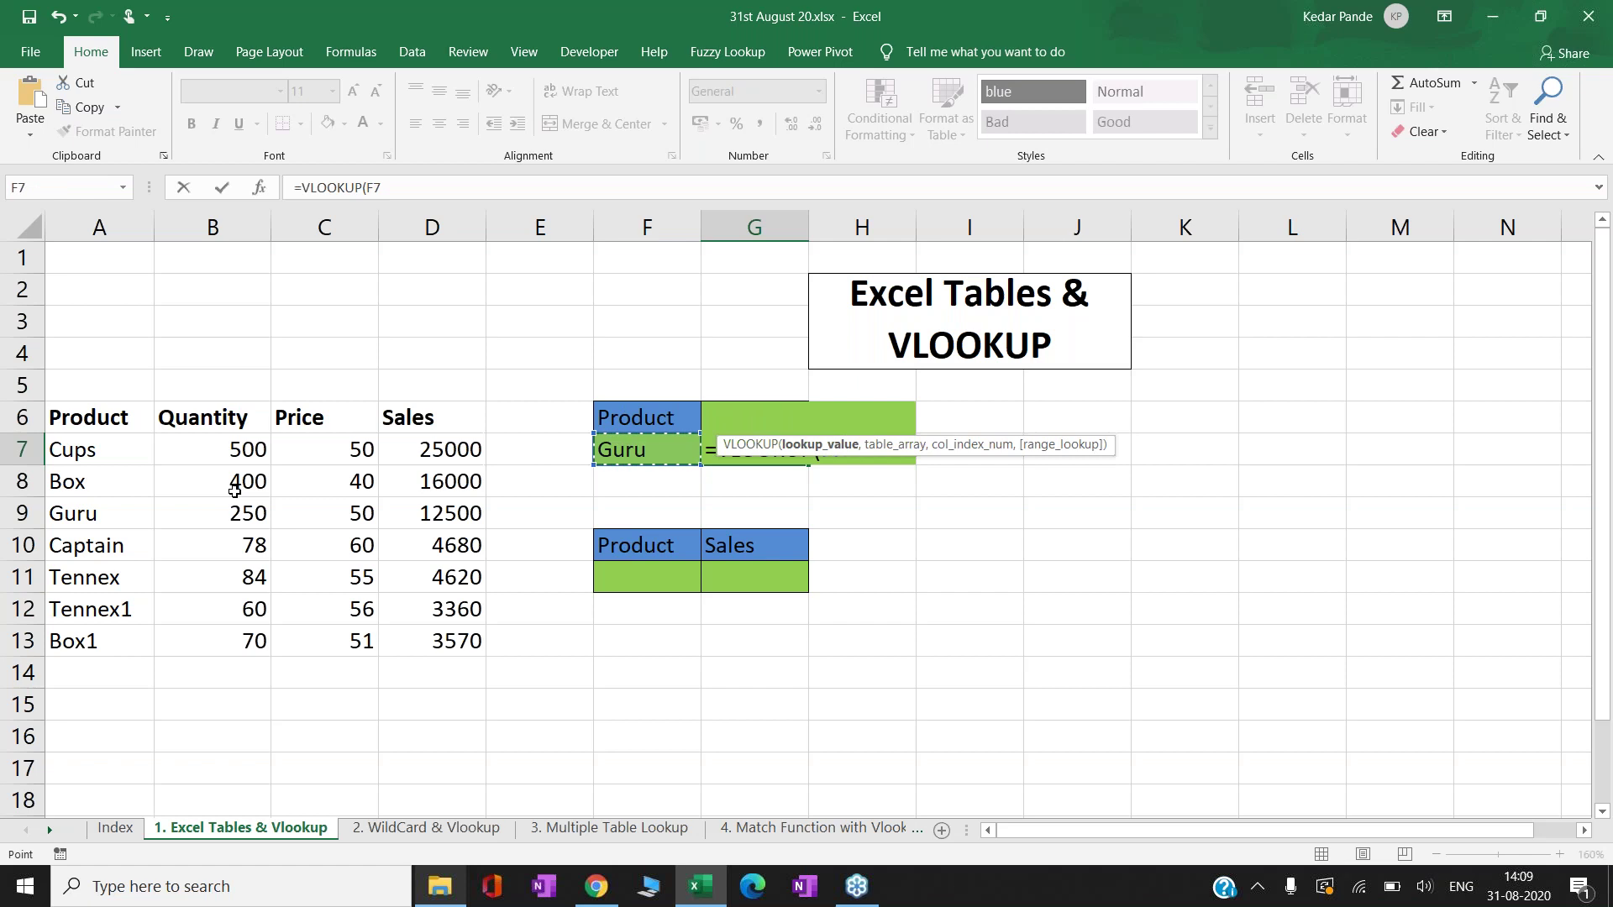
type(",")
key("Left")
key("Left")
key("Left")
key("Left")
key("Left")
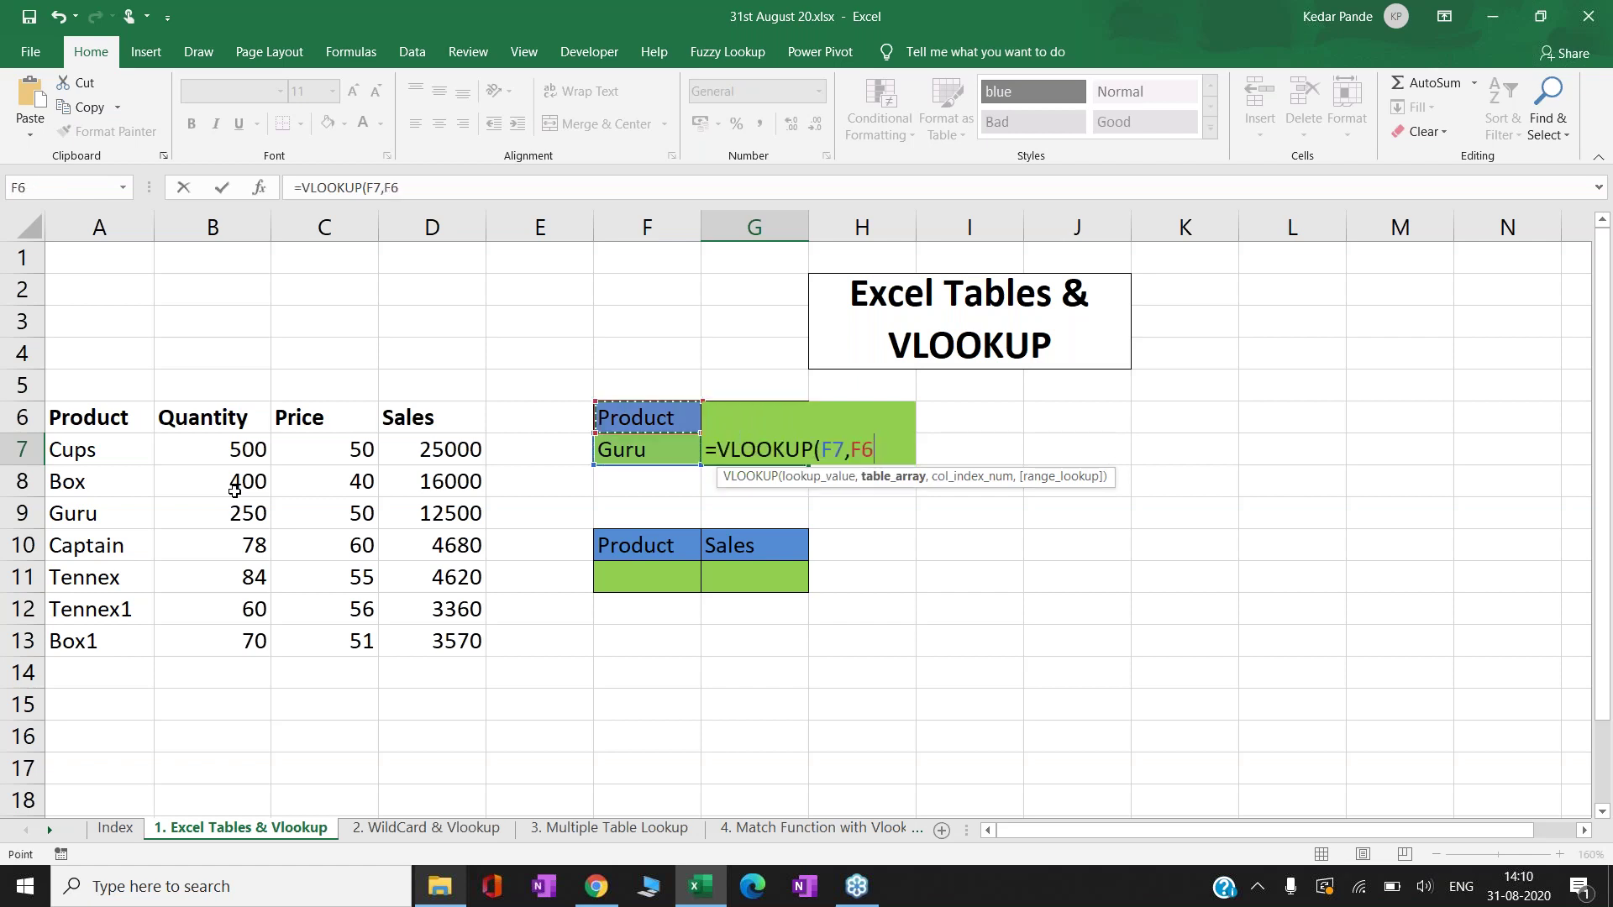
key("Left")
key("ctrl+shift+Down")
key("ctrl+shift+Right")
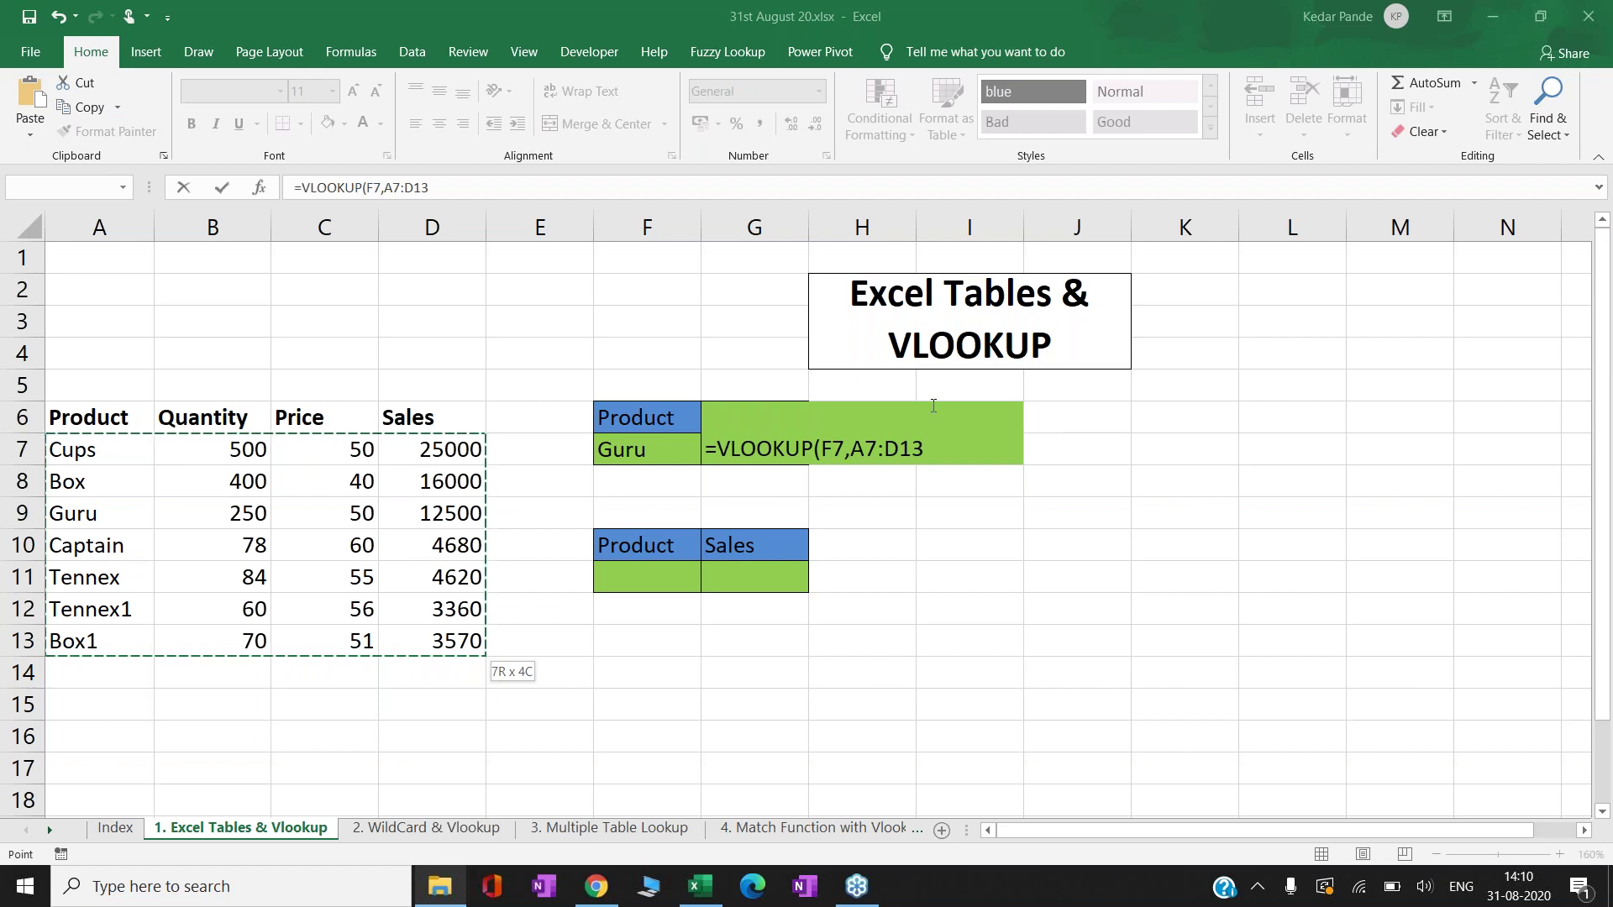
- Complete G7 as =VLOOKUP(F7,A7:D13,4,0), returning 12500
left_click(774, 458)
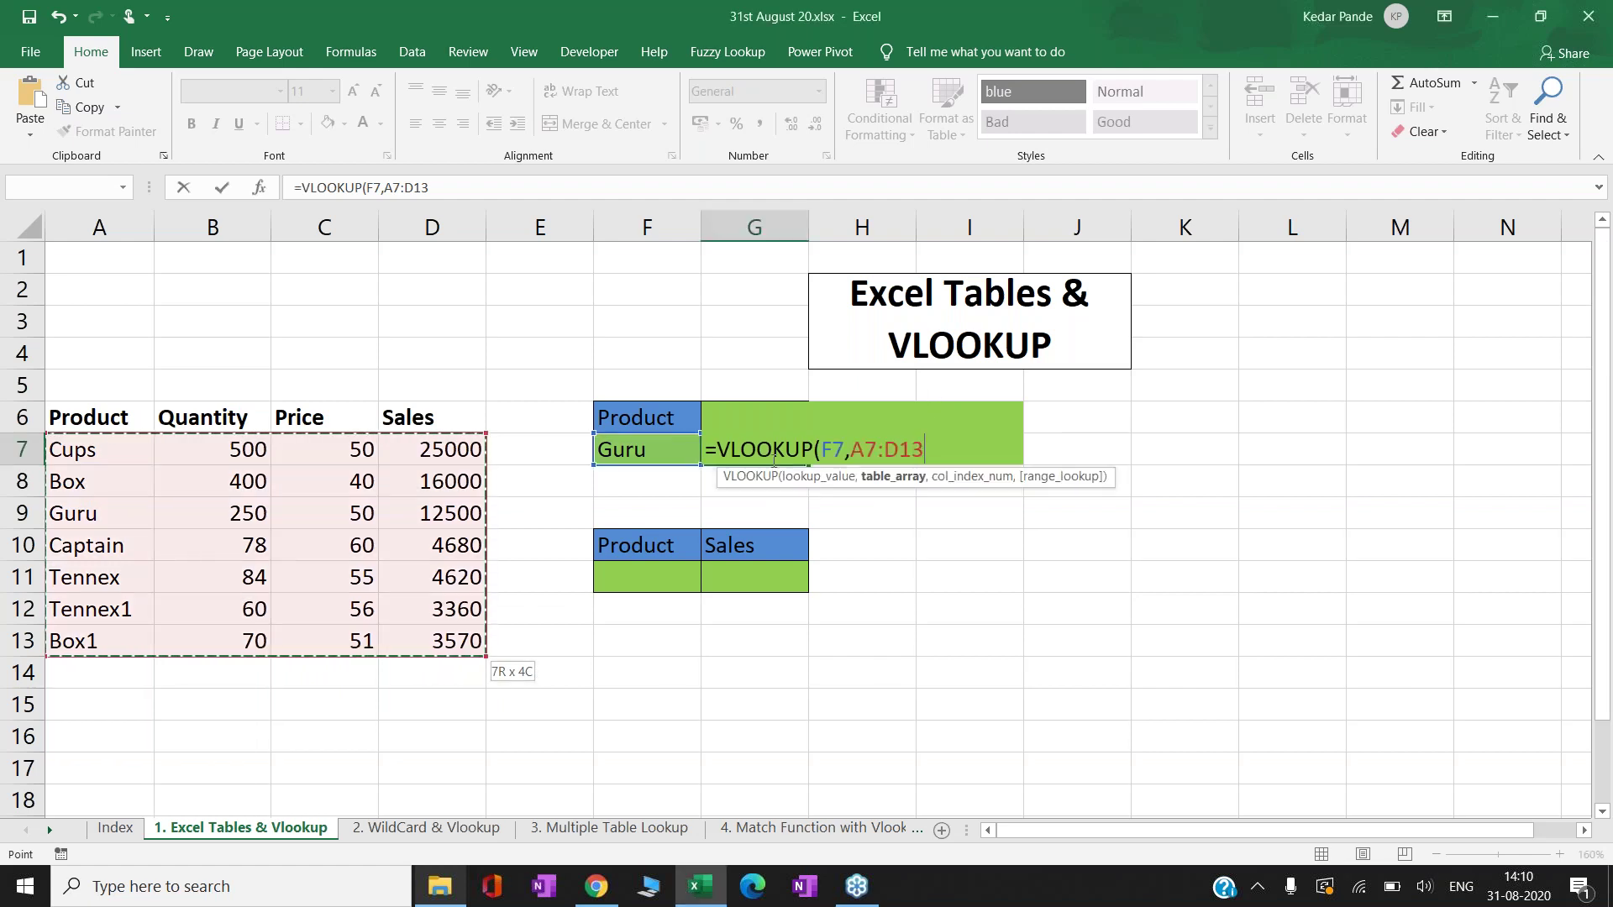
type(",")
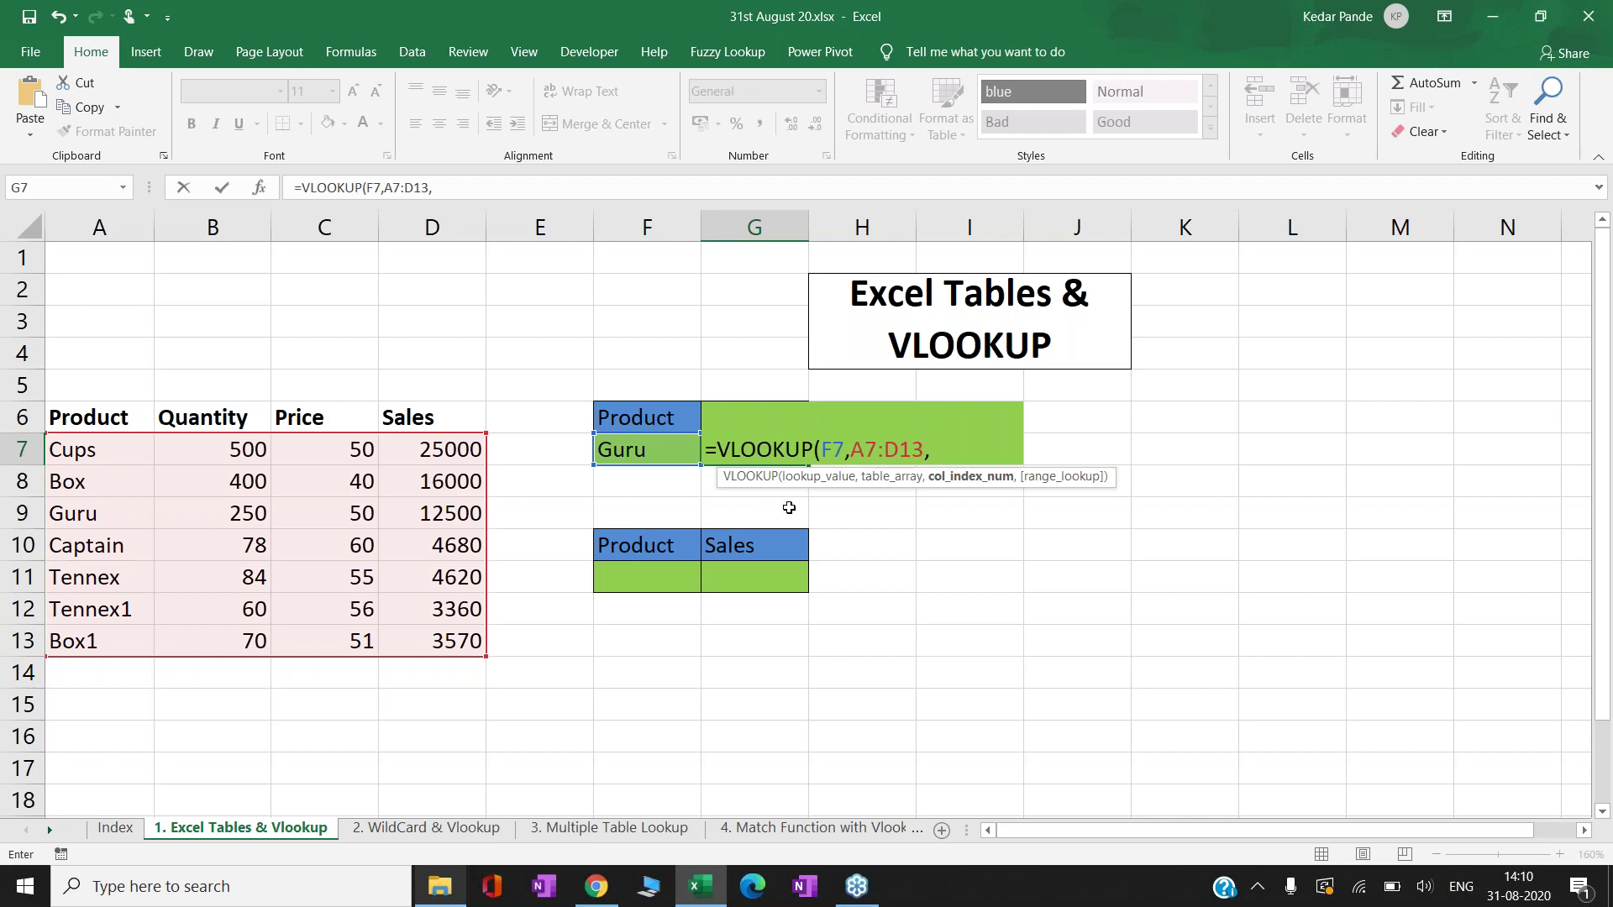
type("4,0")
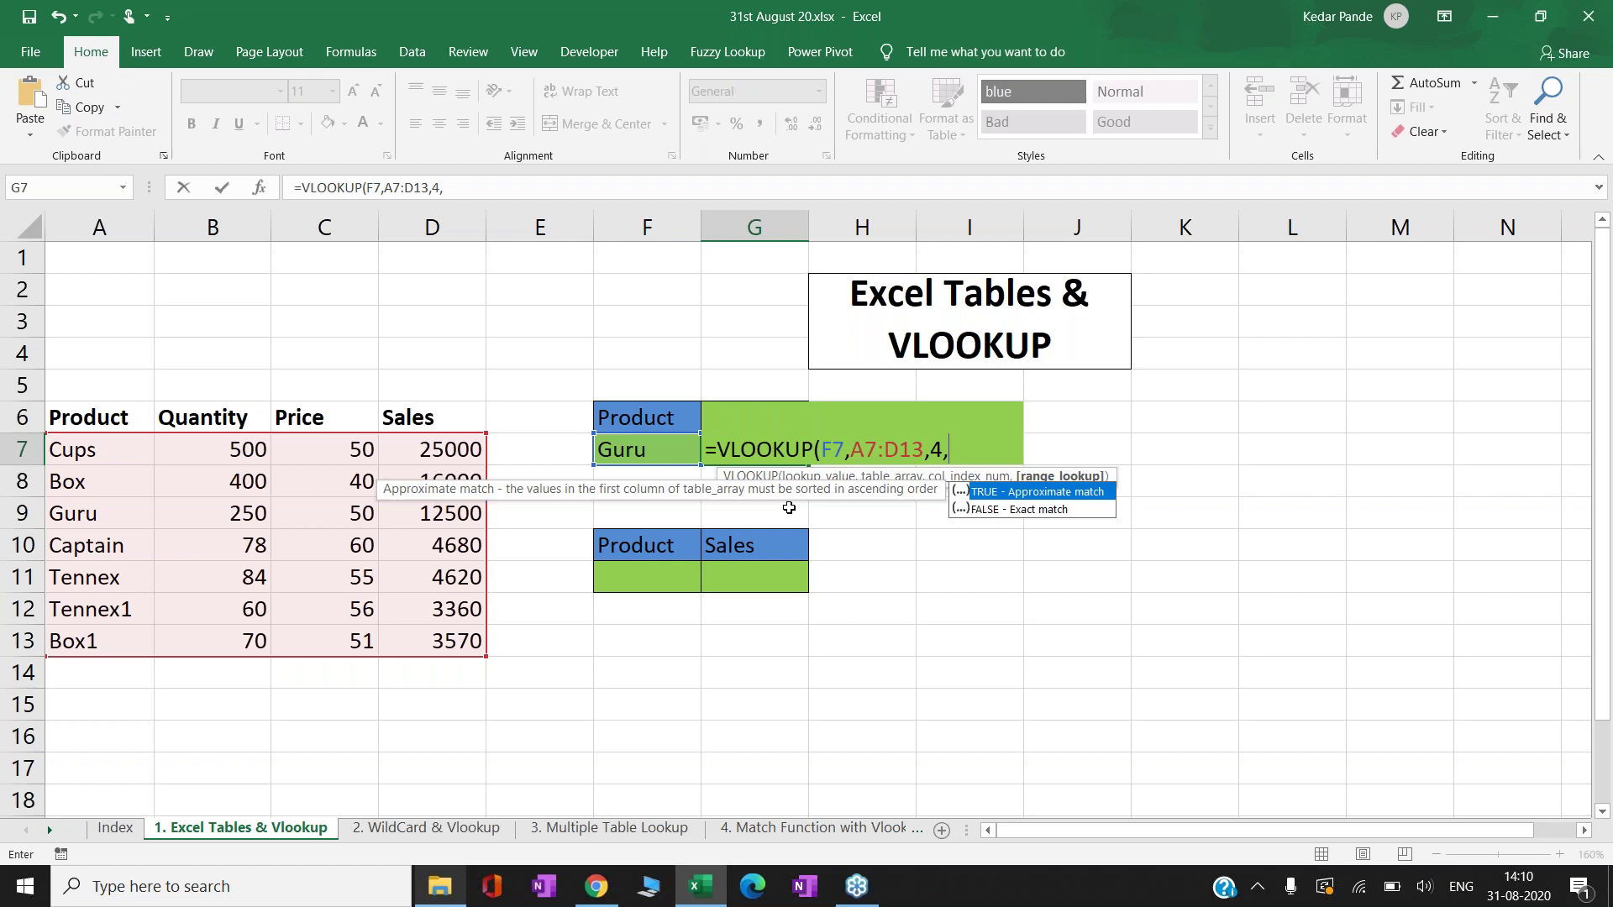
type(")")
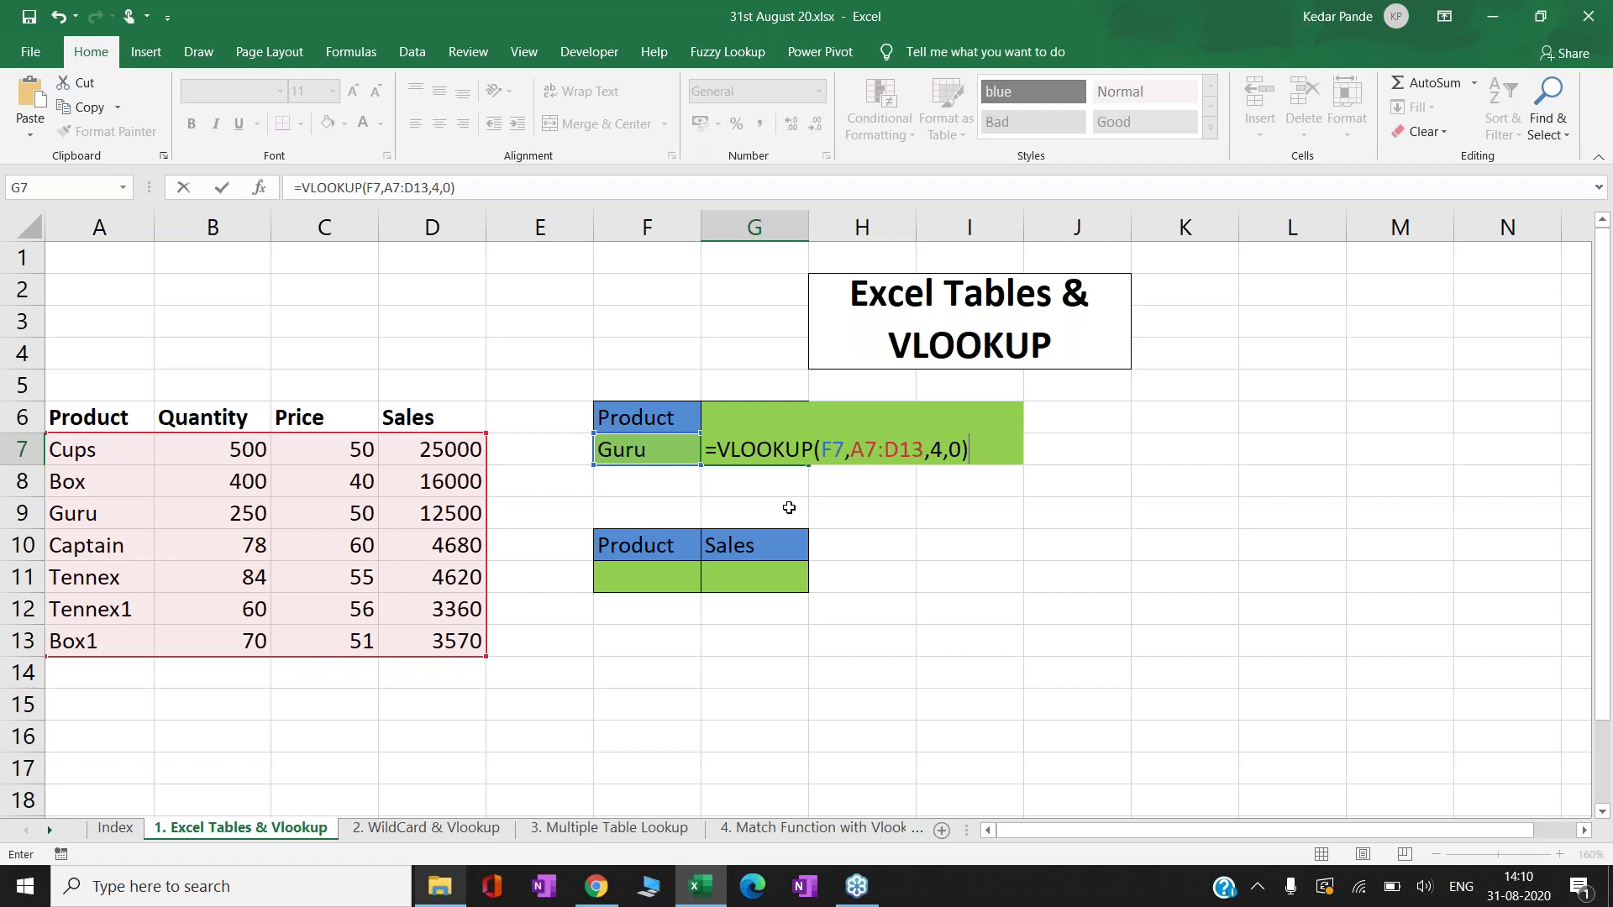
key("Return")
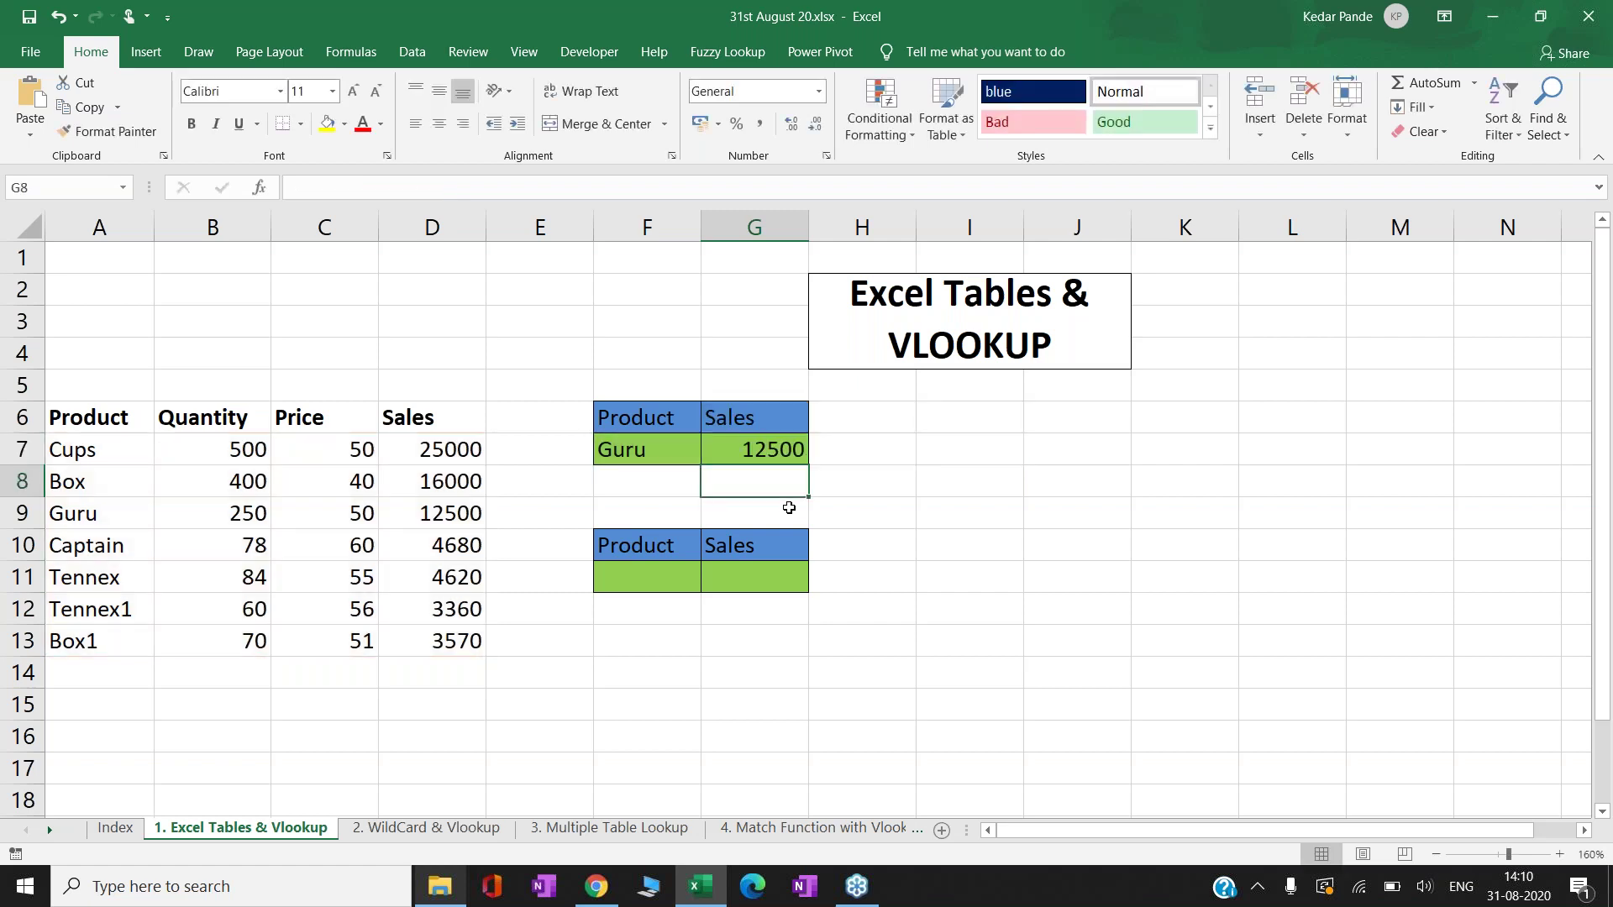
key("Up")
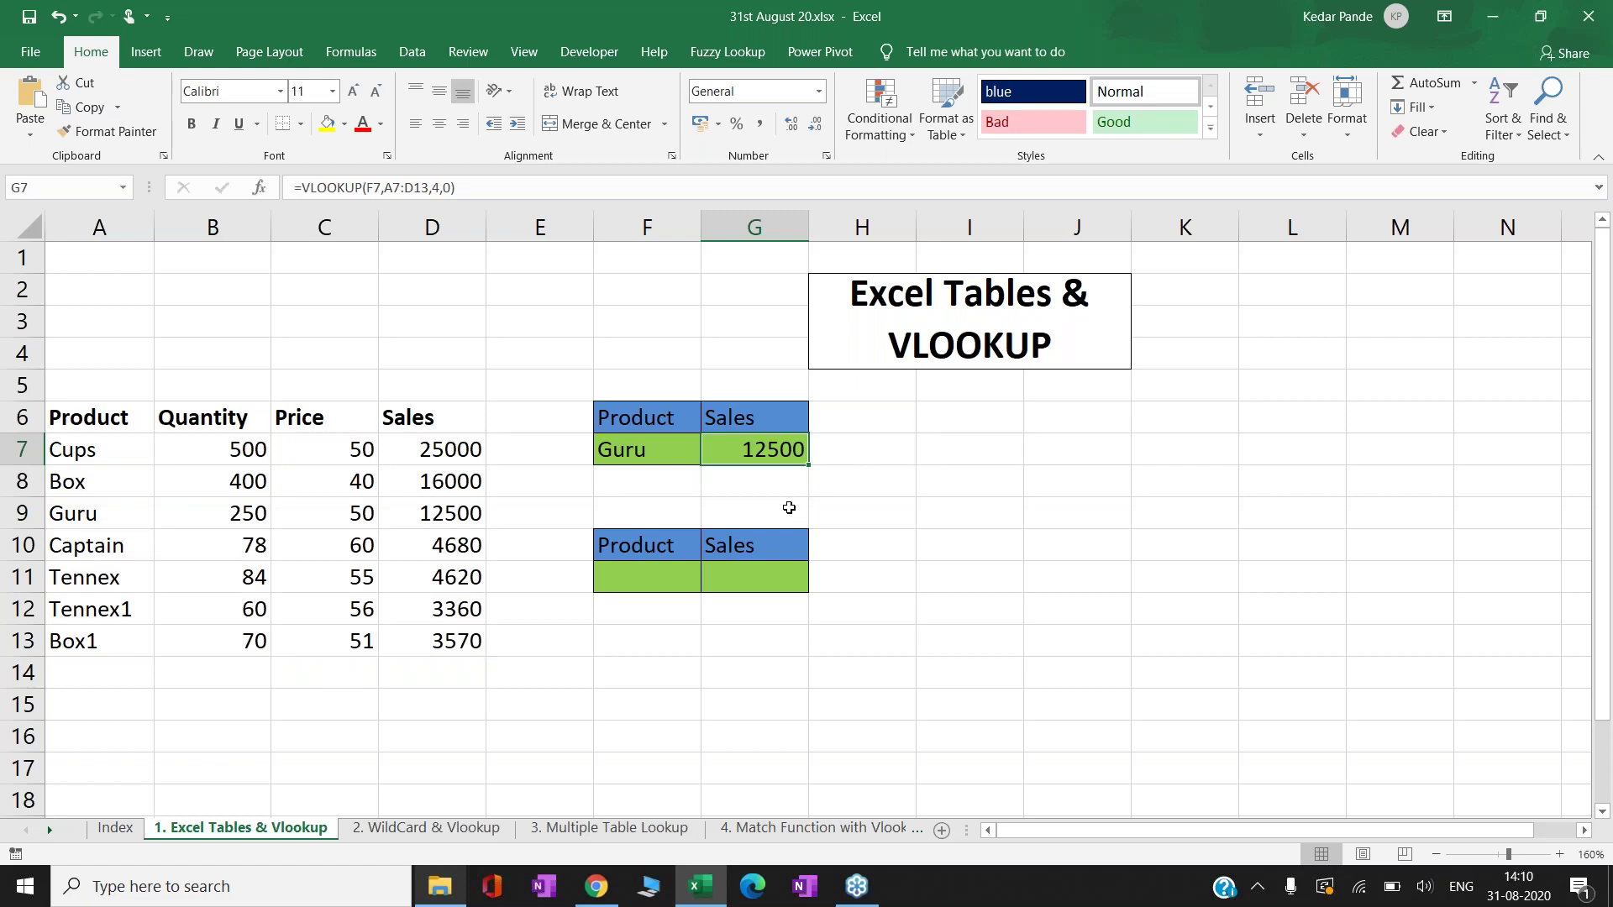
key("Left")
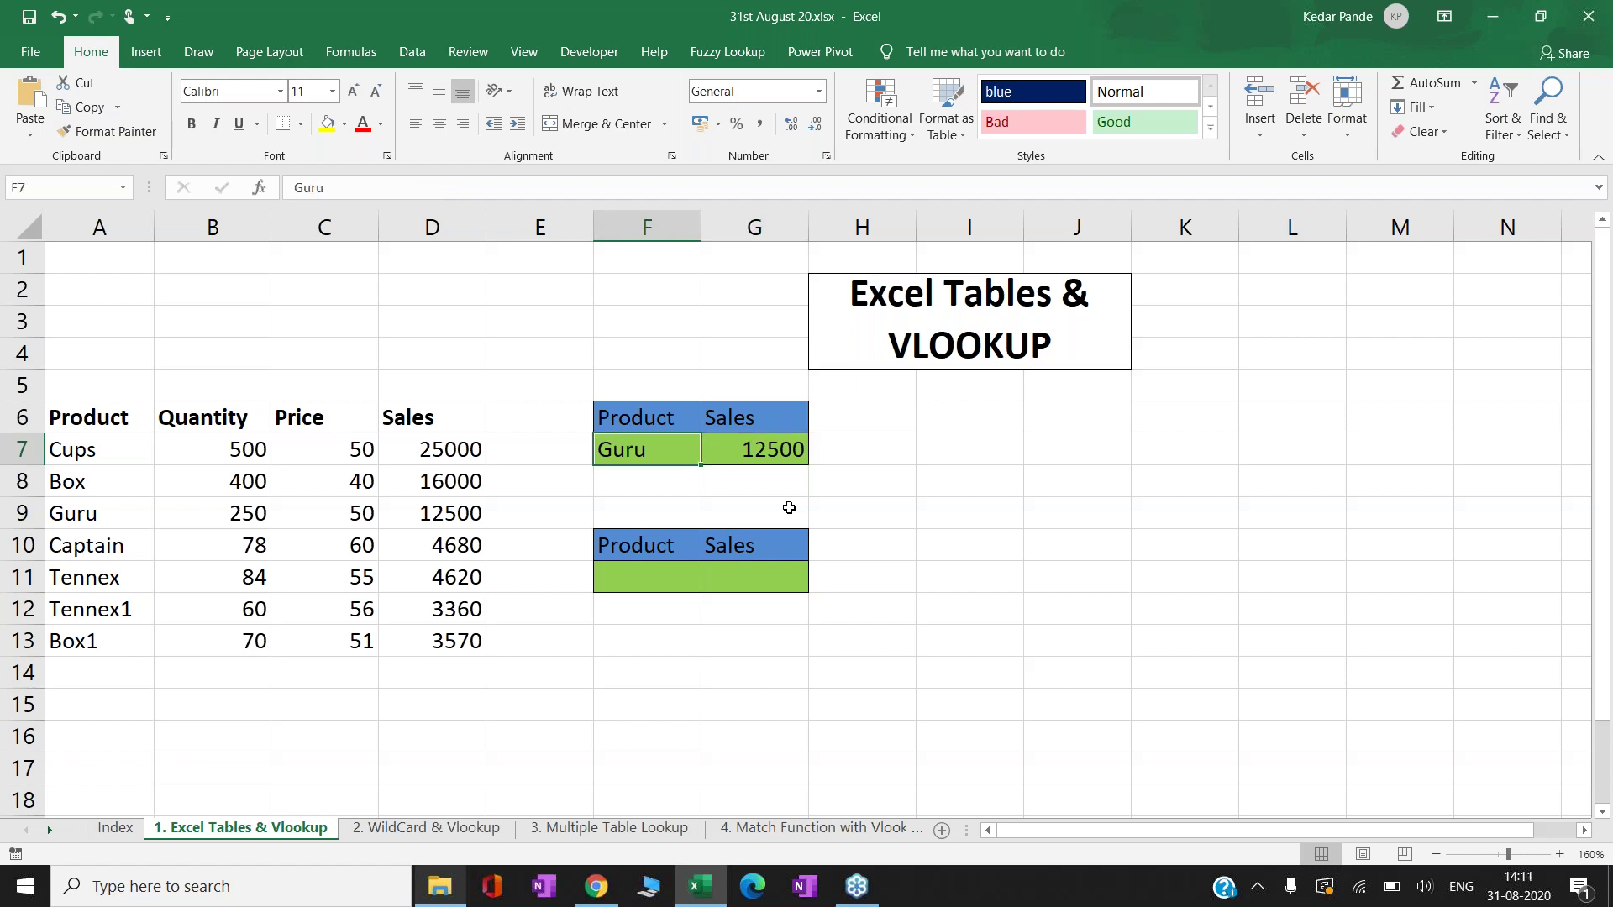
key("Left")
key("Left")
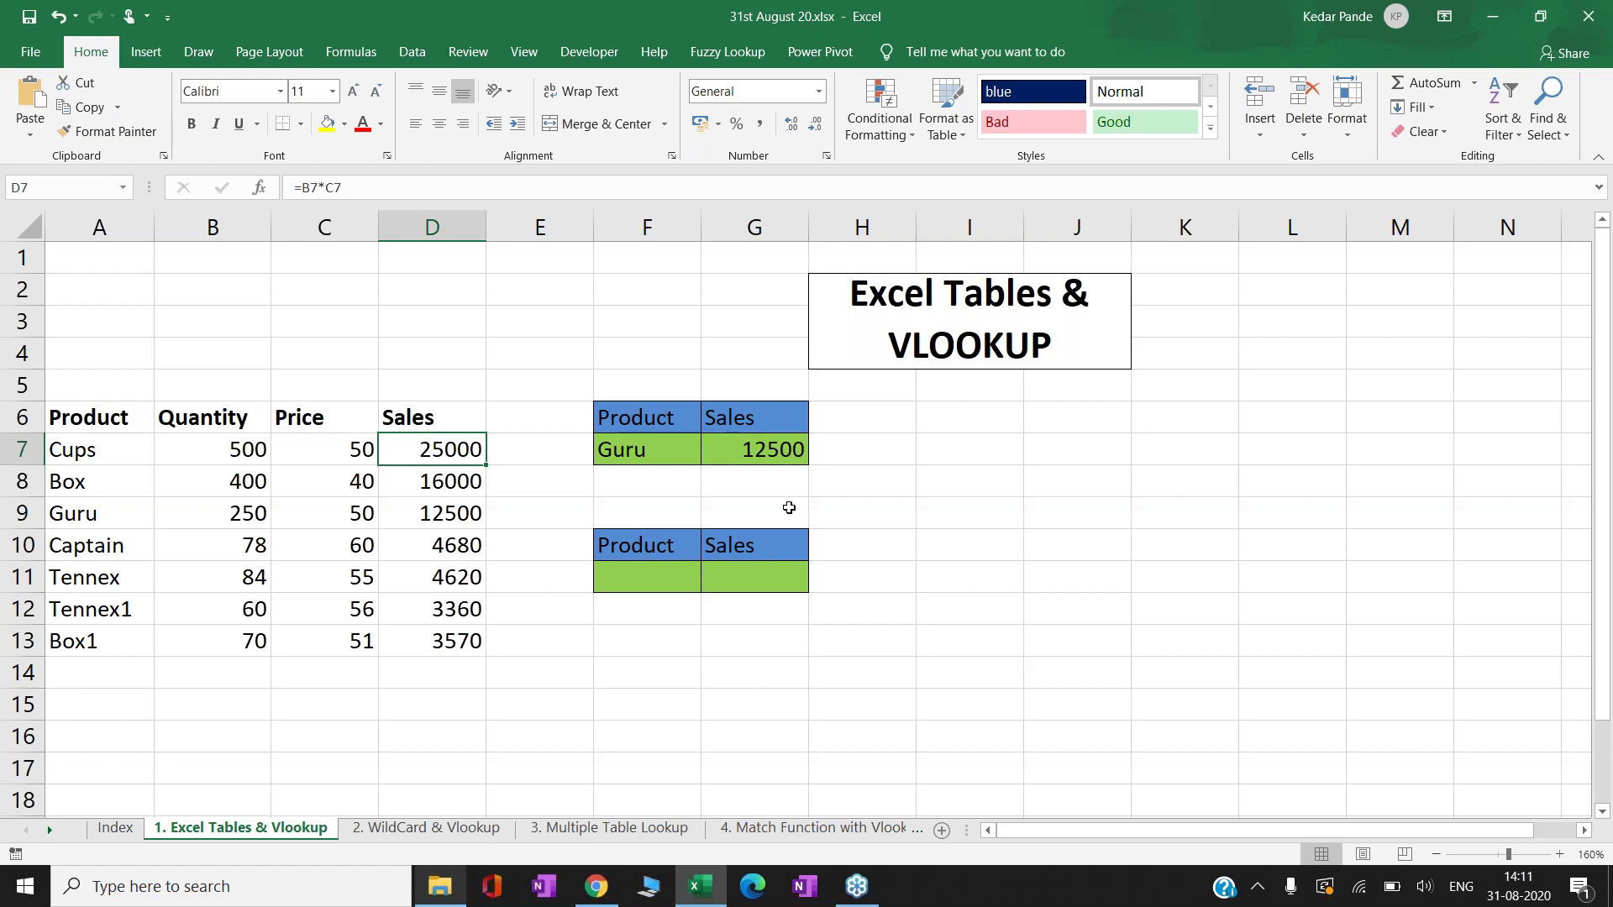
key("Left")
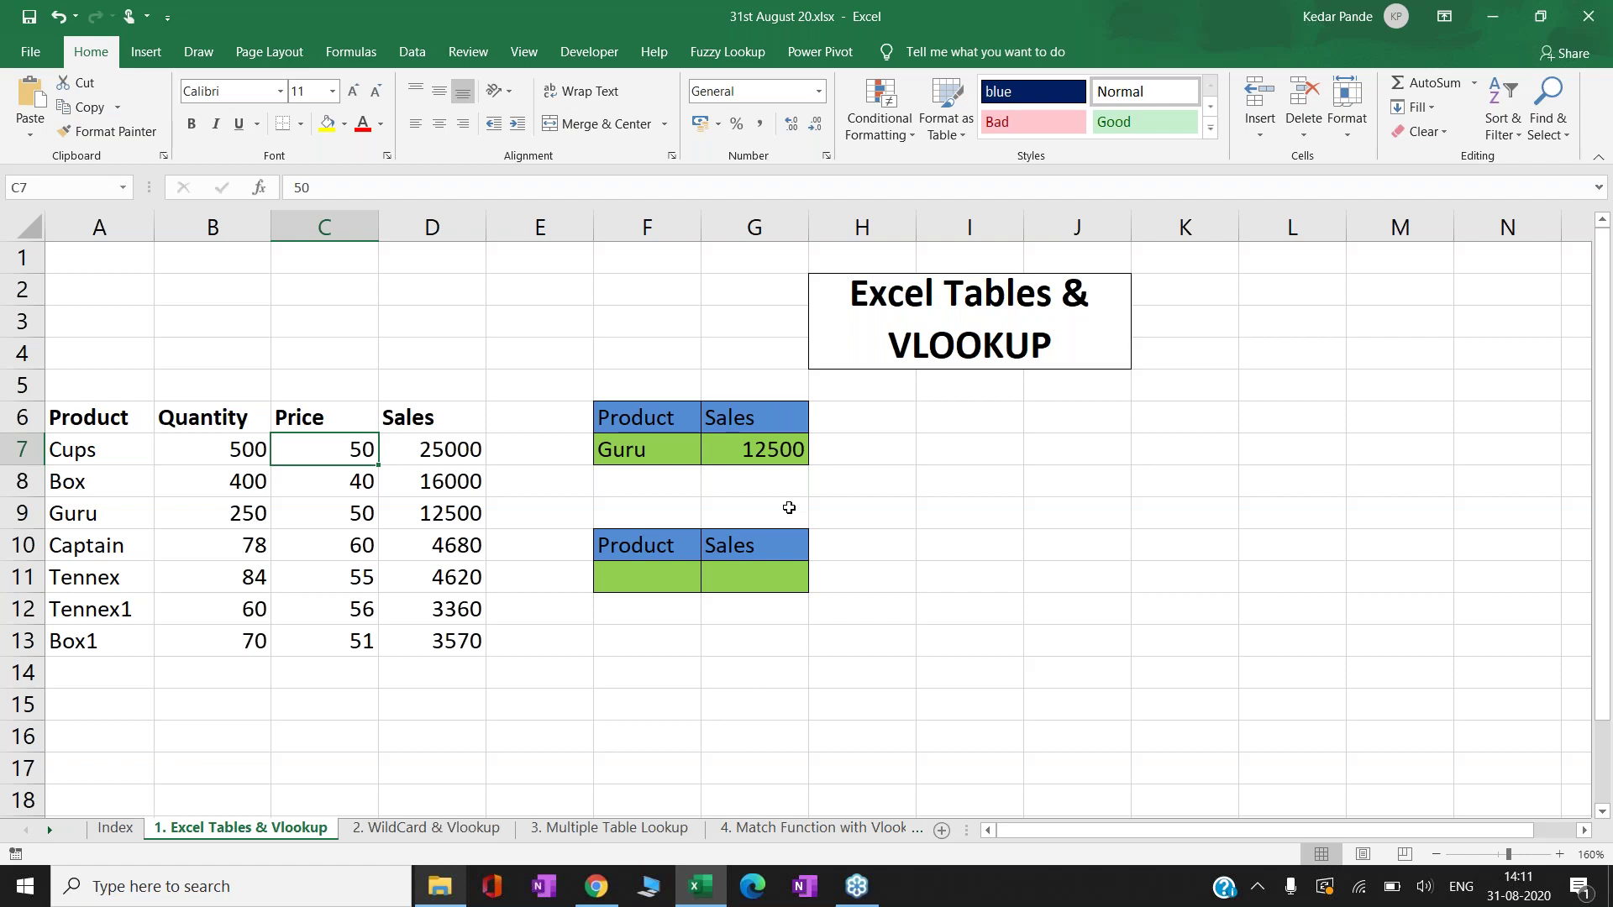
key("Left")
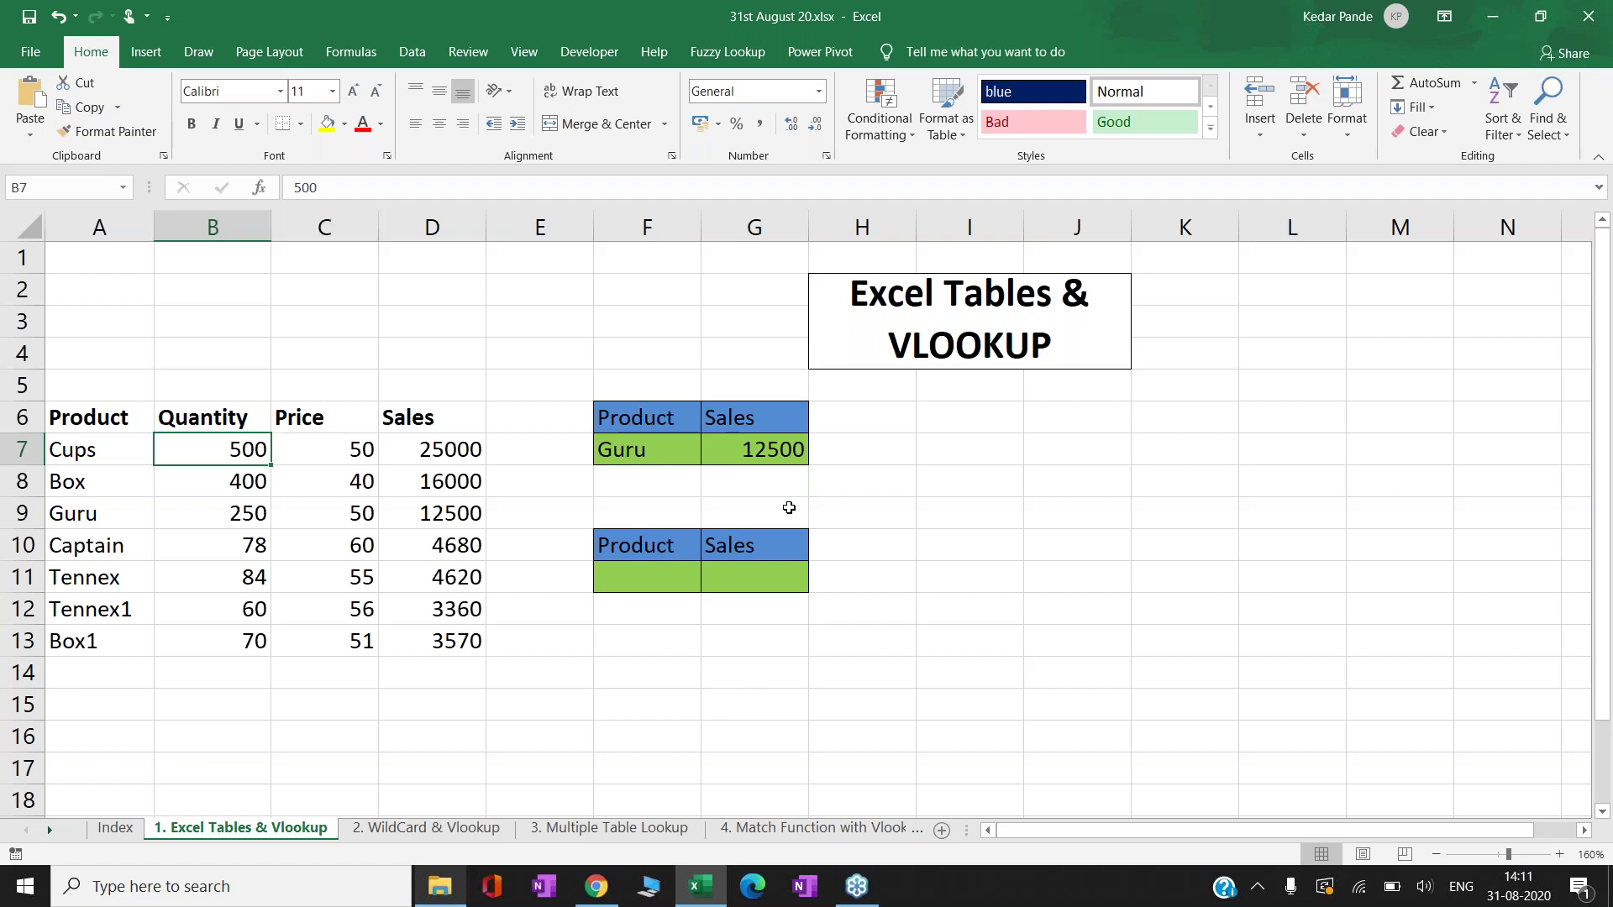
key("Right")
key("Right")
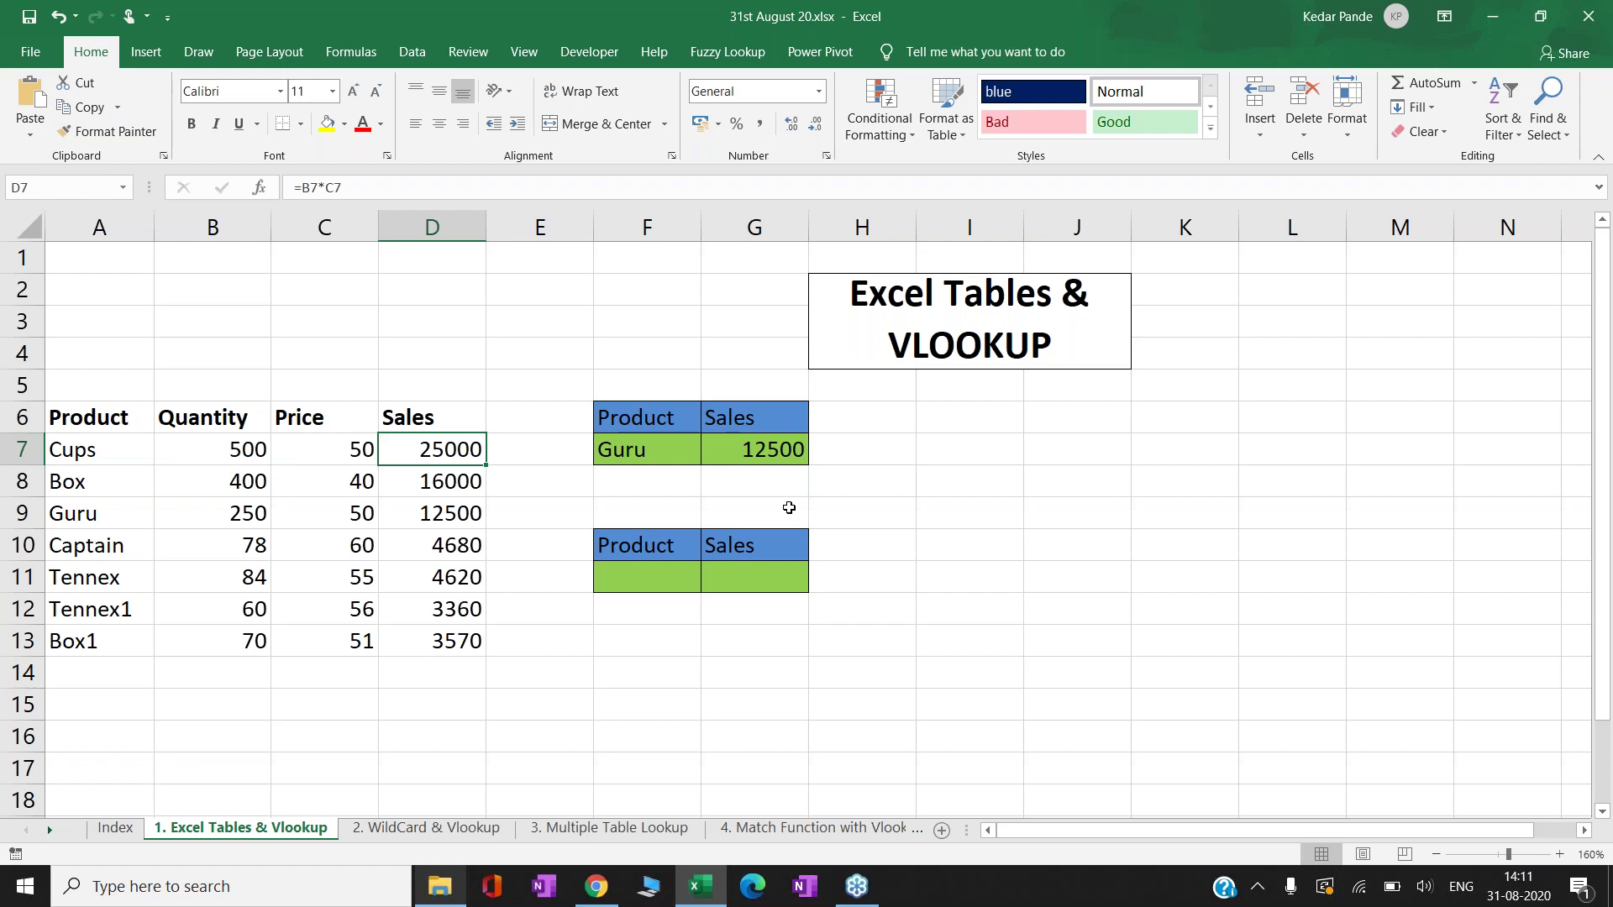
left_click(125, 834)
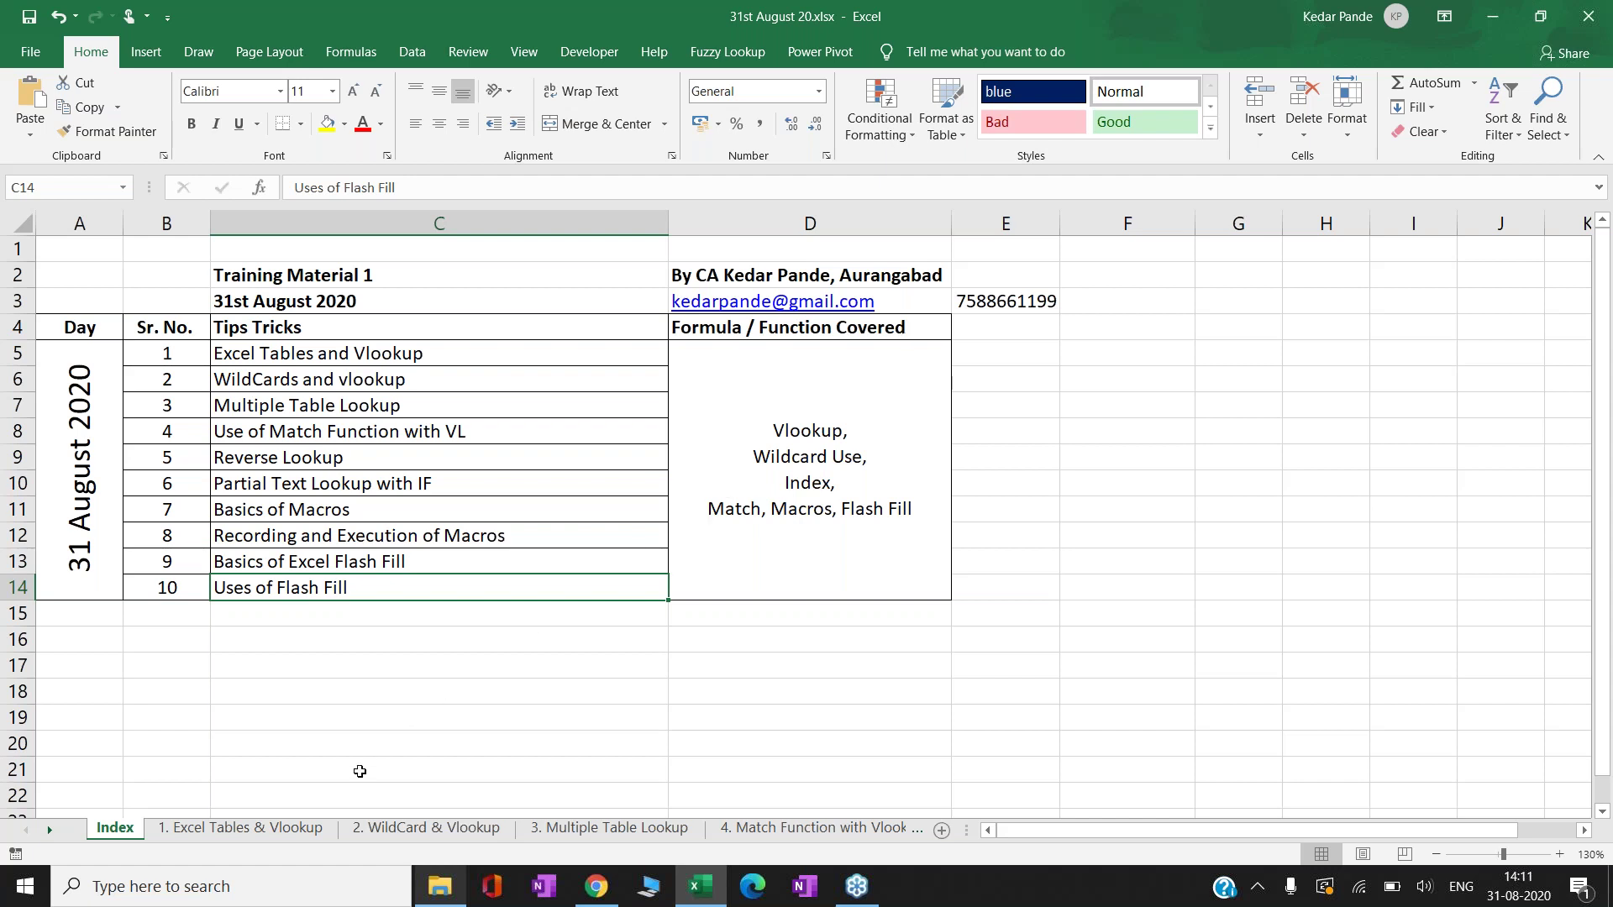
left_click(249, 832)
left_click(440, 508)
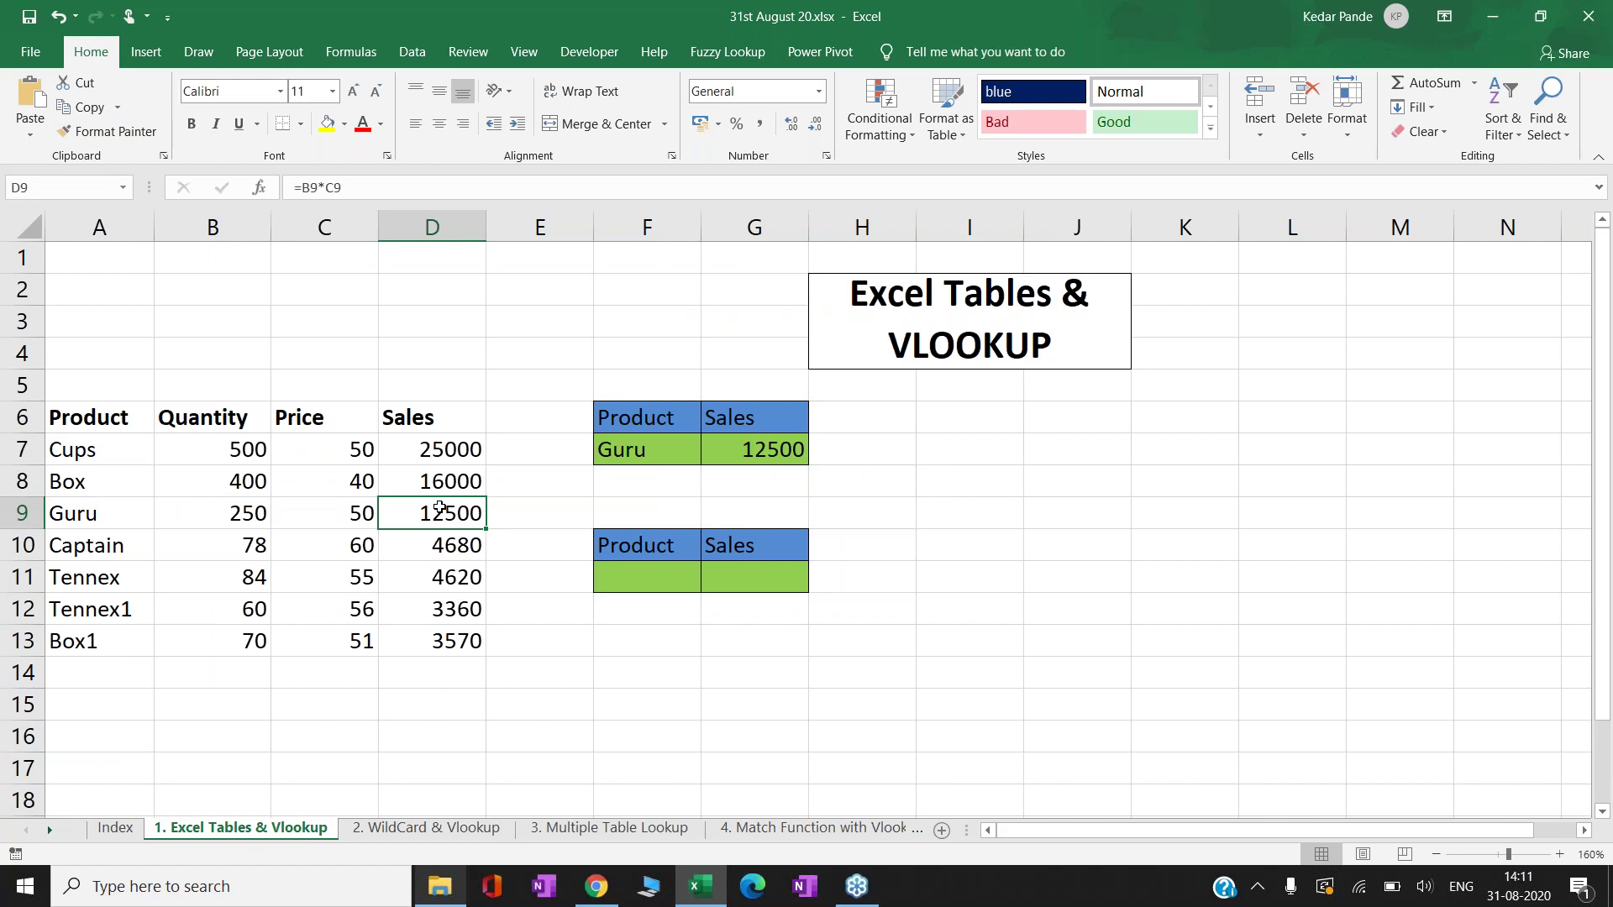
key("Right")
key("Right")
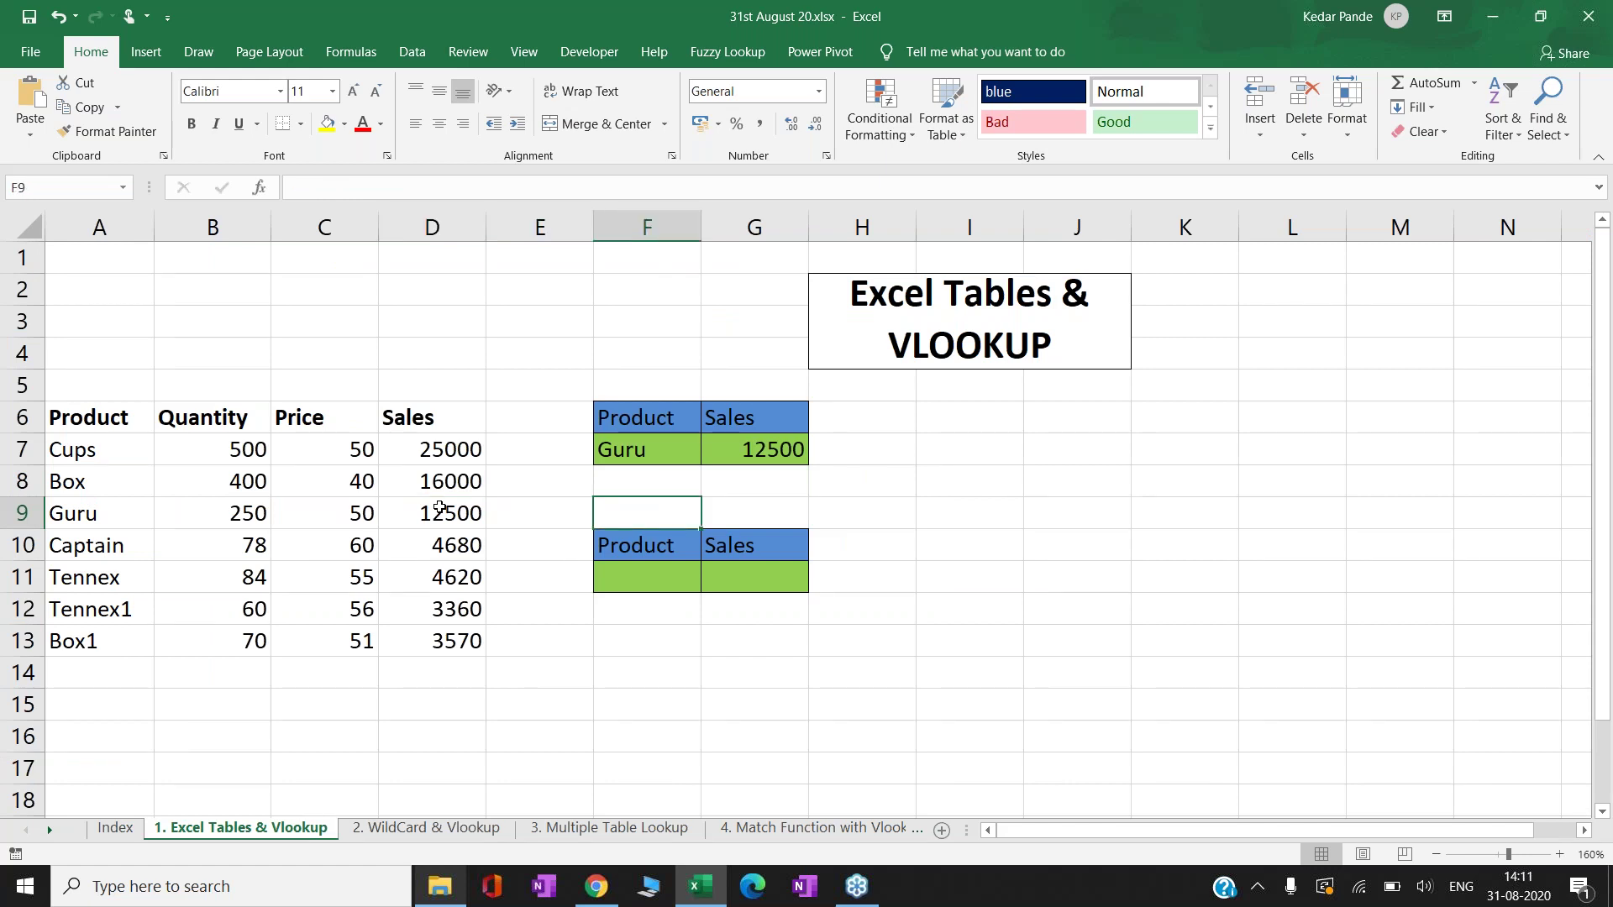
key("Down")
key("Down")
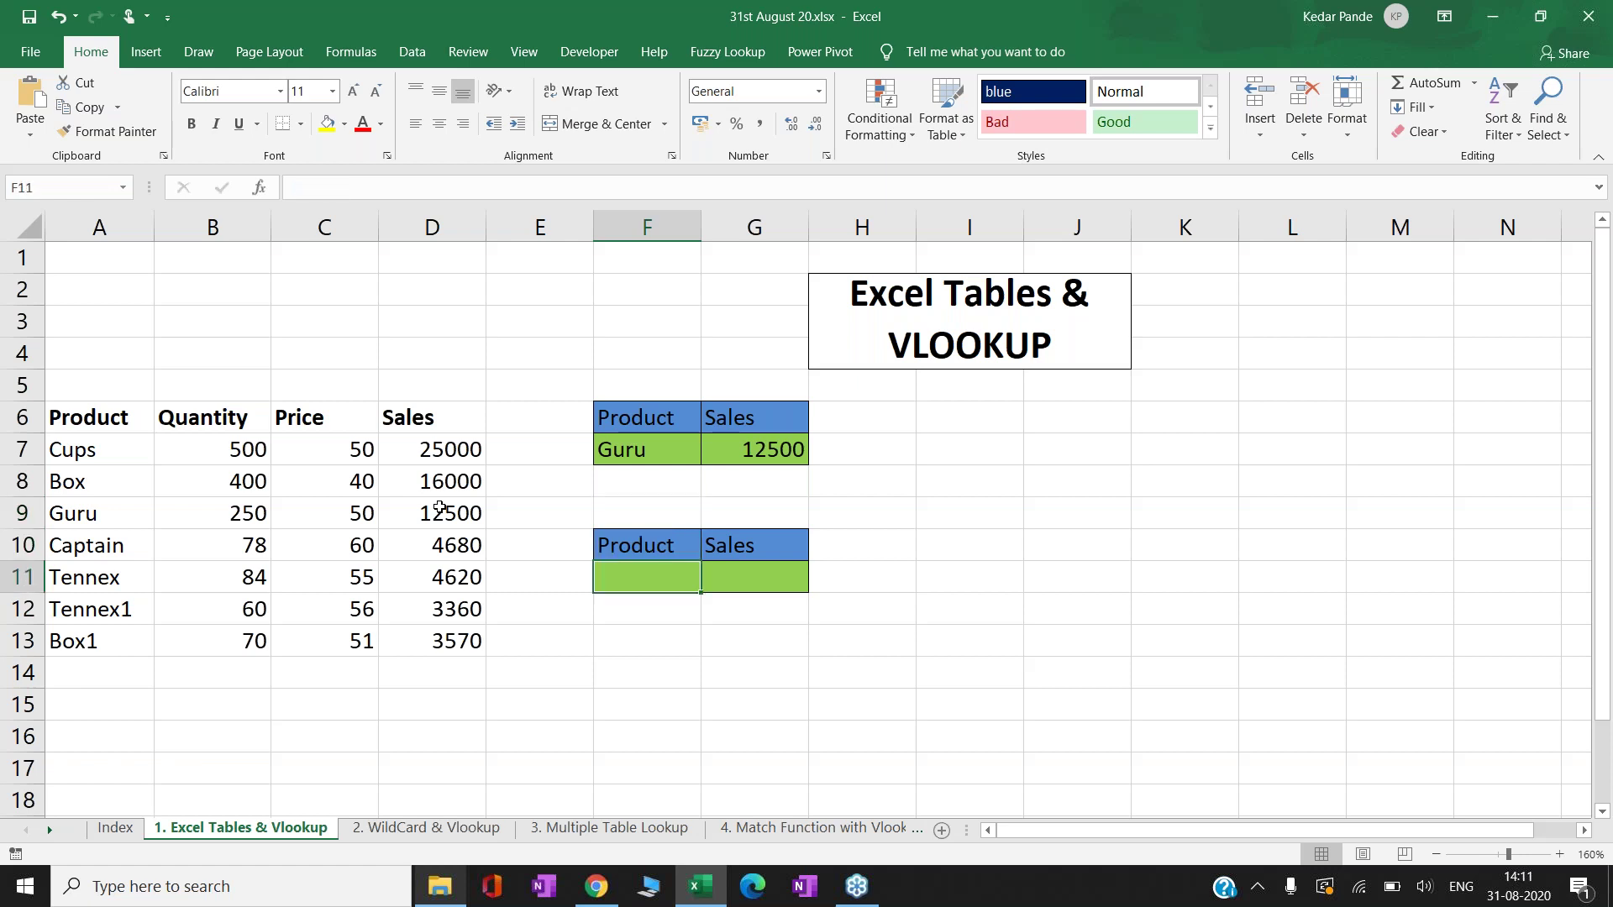
key("Up")
key("Up")
key("Up")
key("Up")
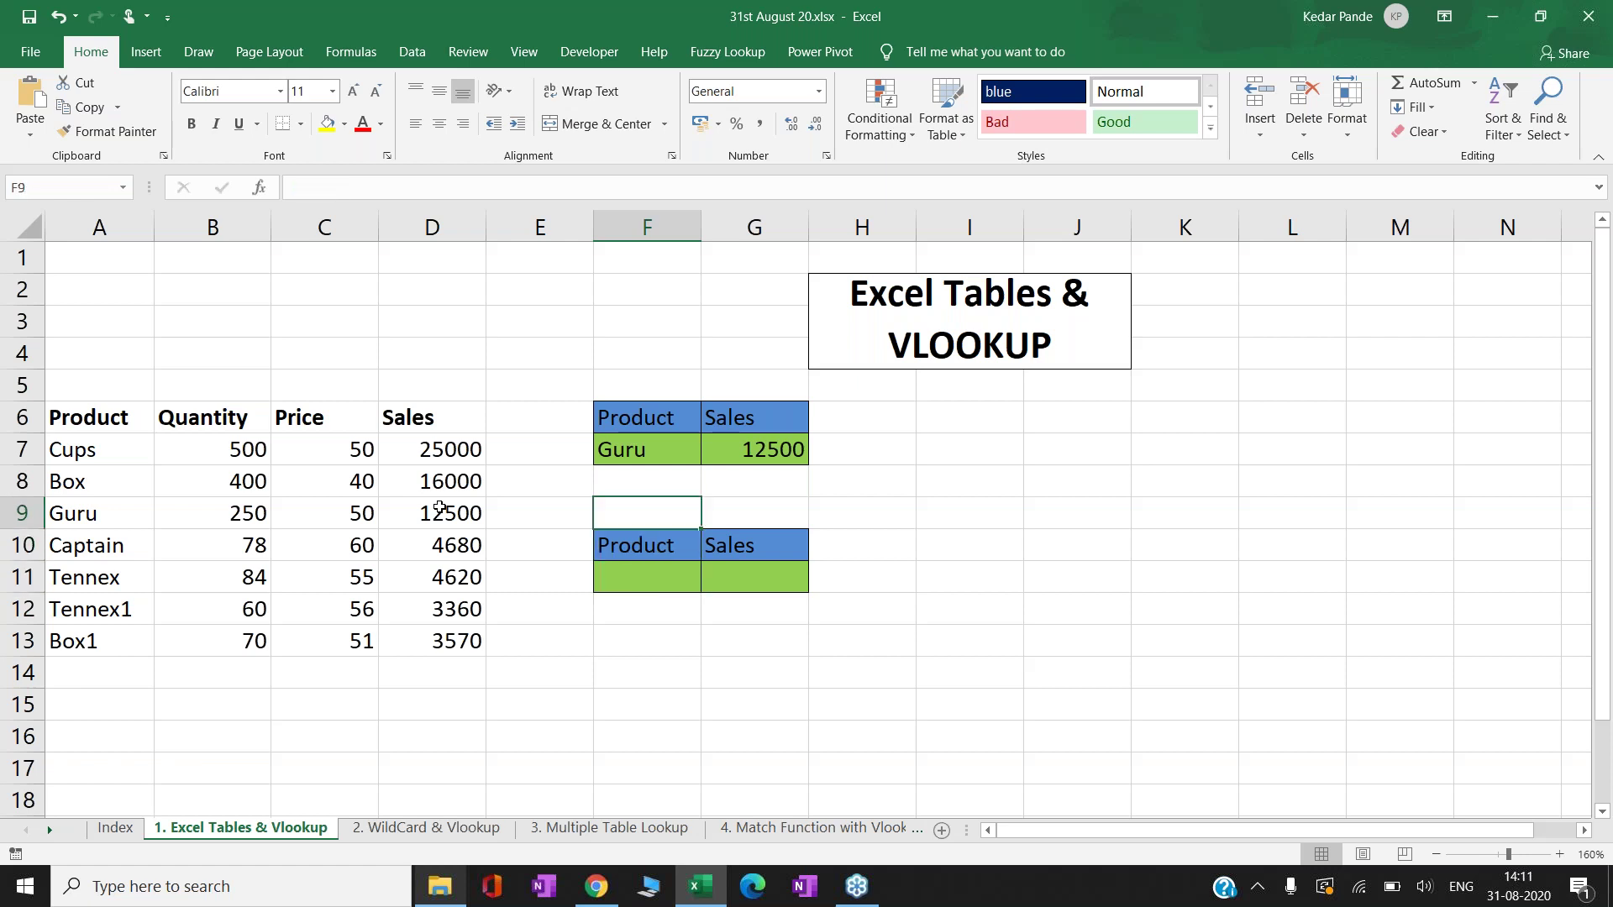
key("Right")
key("Down")
key("Down")
key("Down")
key("Left")
key("Down")
key("Down")
key("Left")
key("Left")
key("Down")
key("Down")
key("Left")
key("Left")
key("Left")
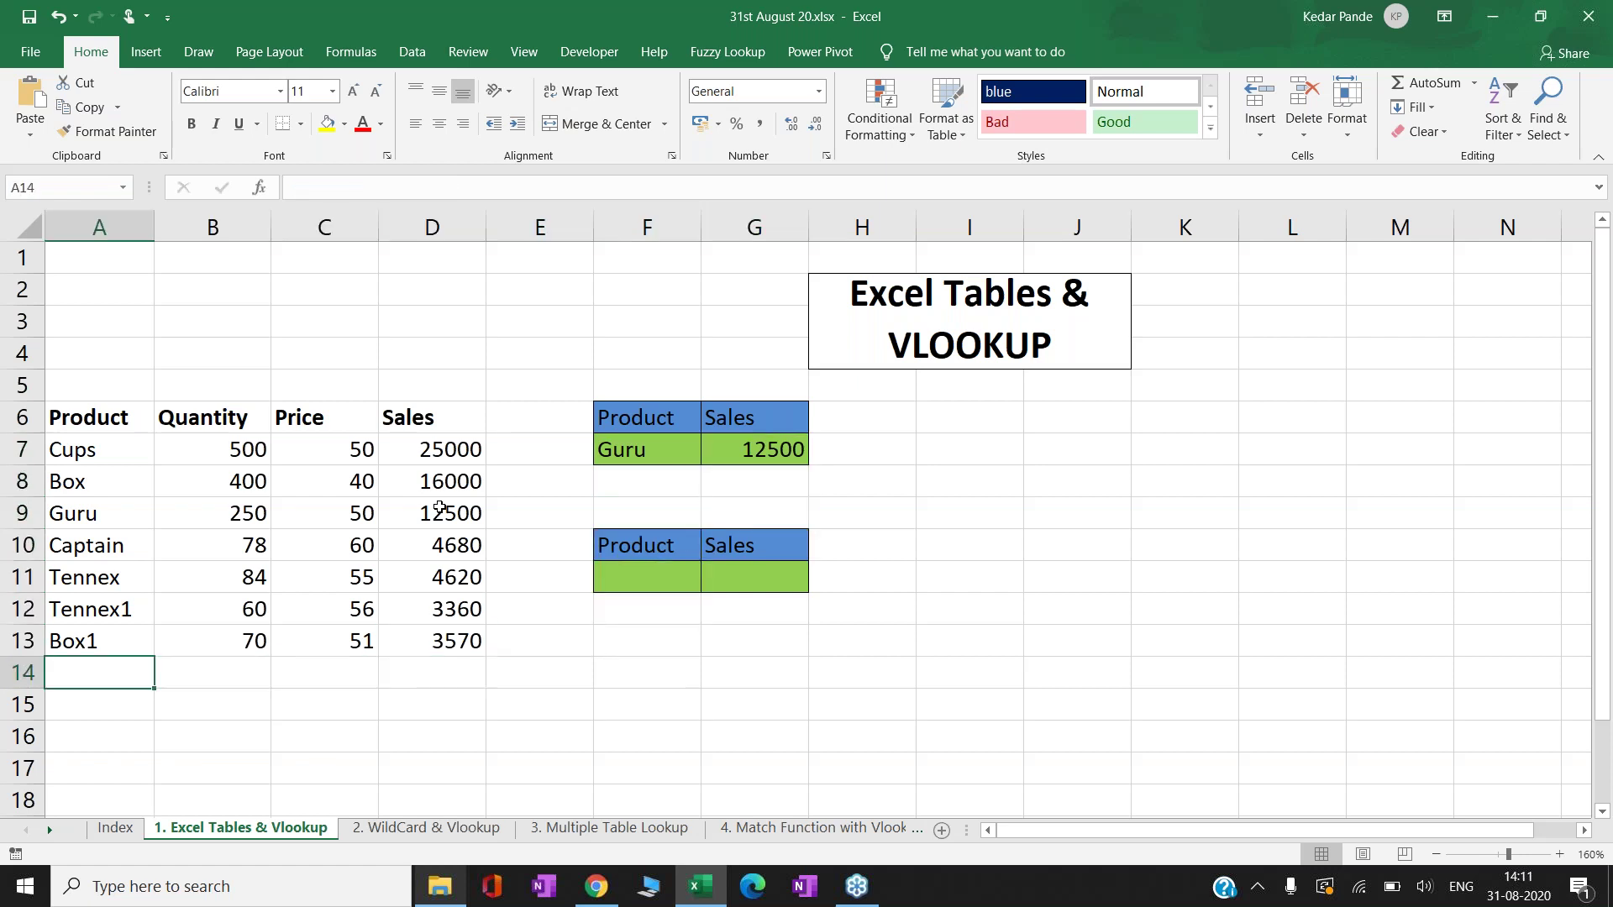
- Add row 14 to the product table: Box2, quantity 45, price 30
type("Box2")
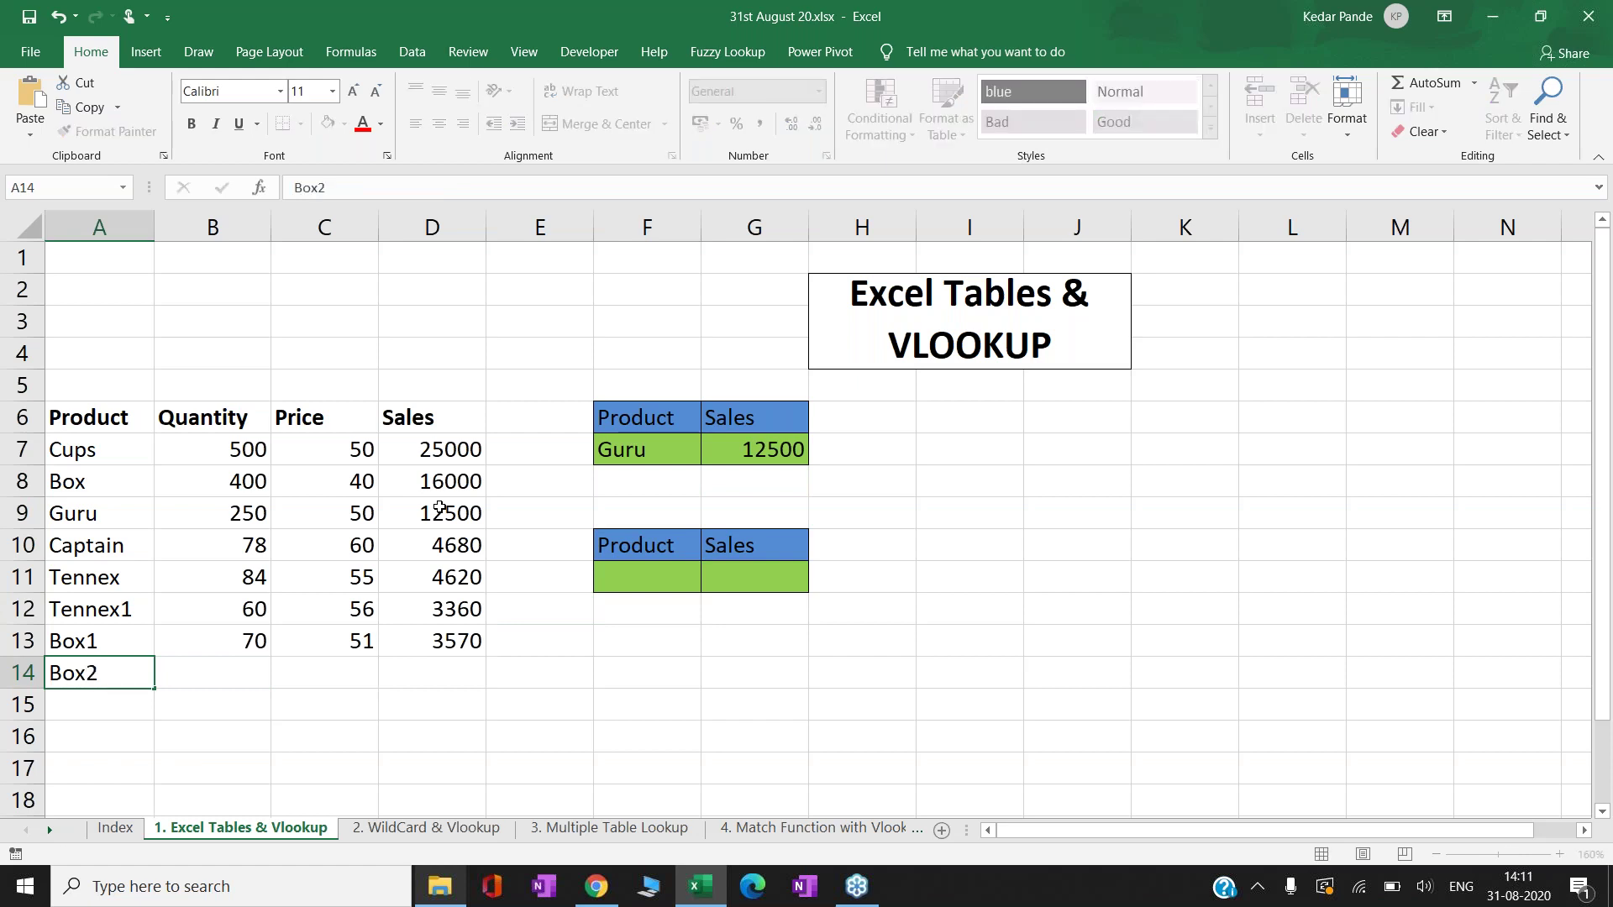
key("Return")
key("Up")
key("Right")
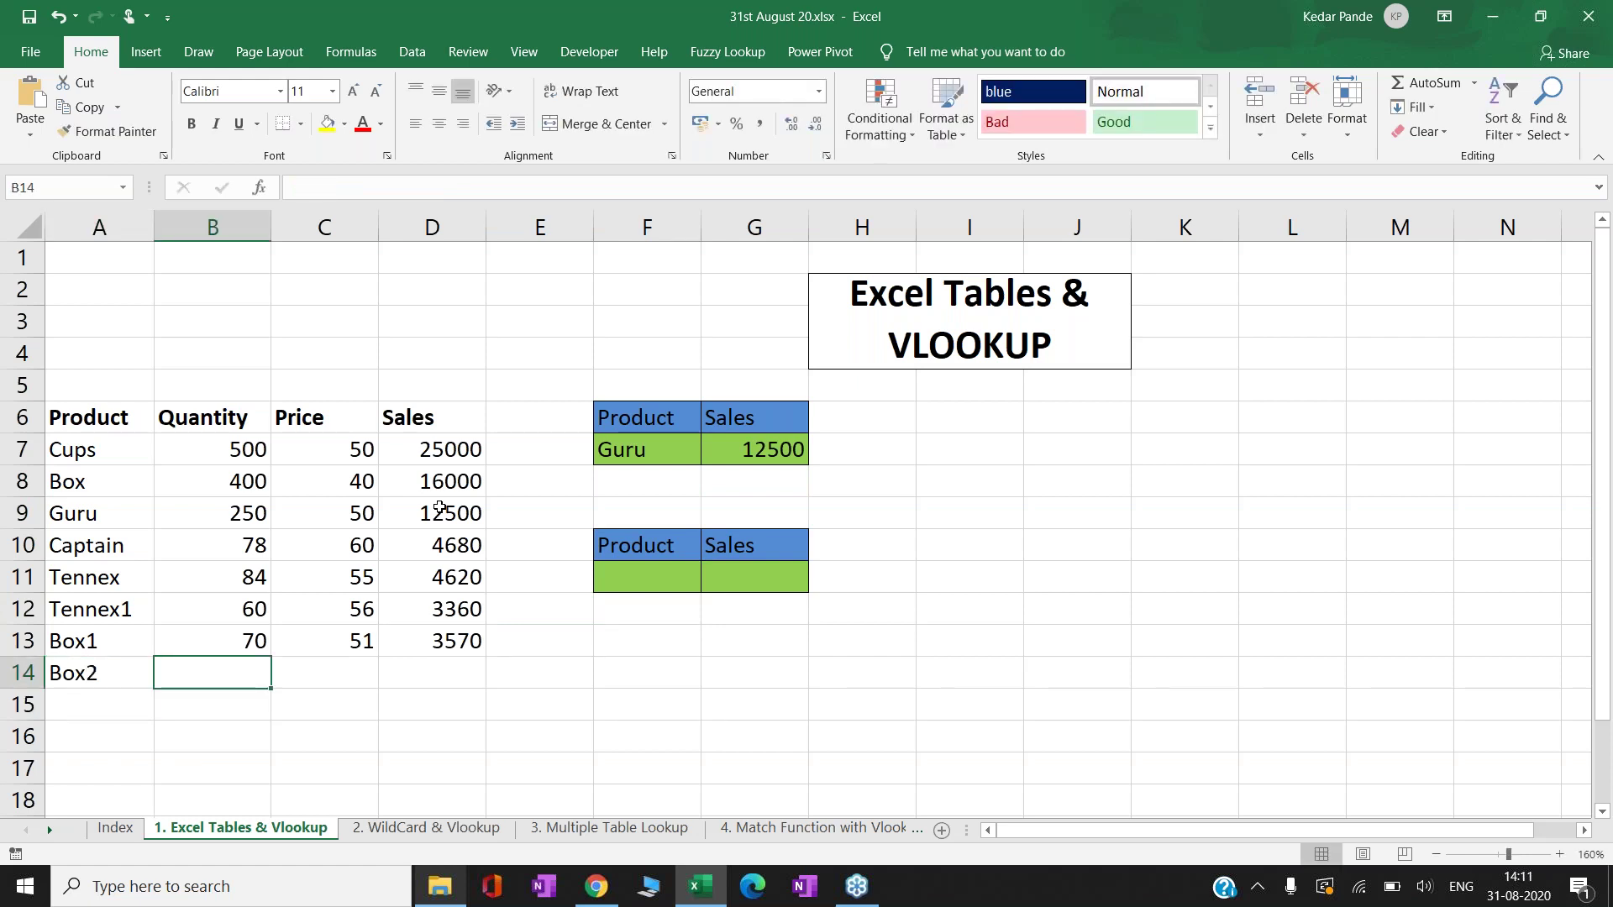
type("45")
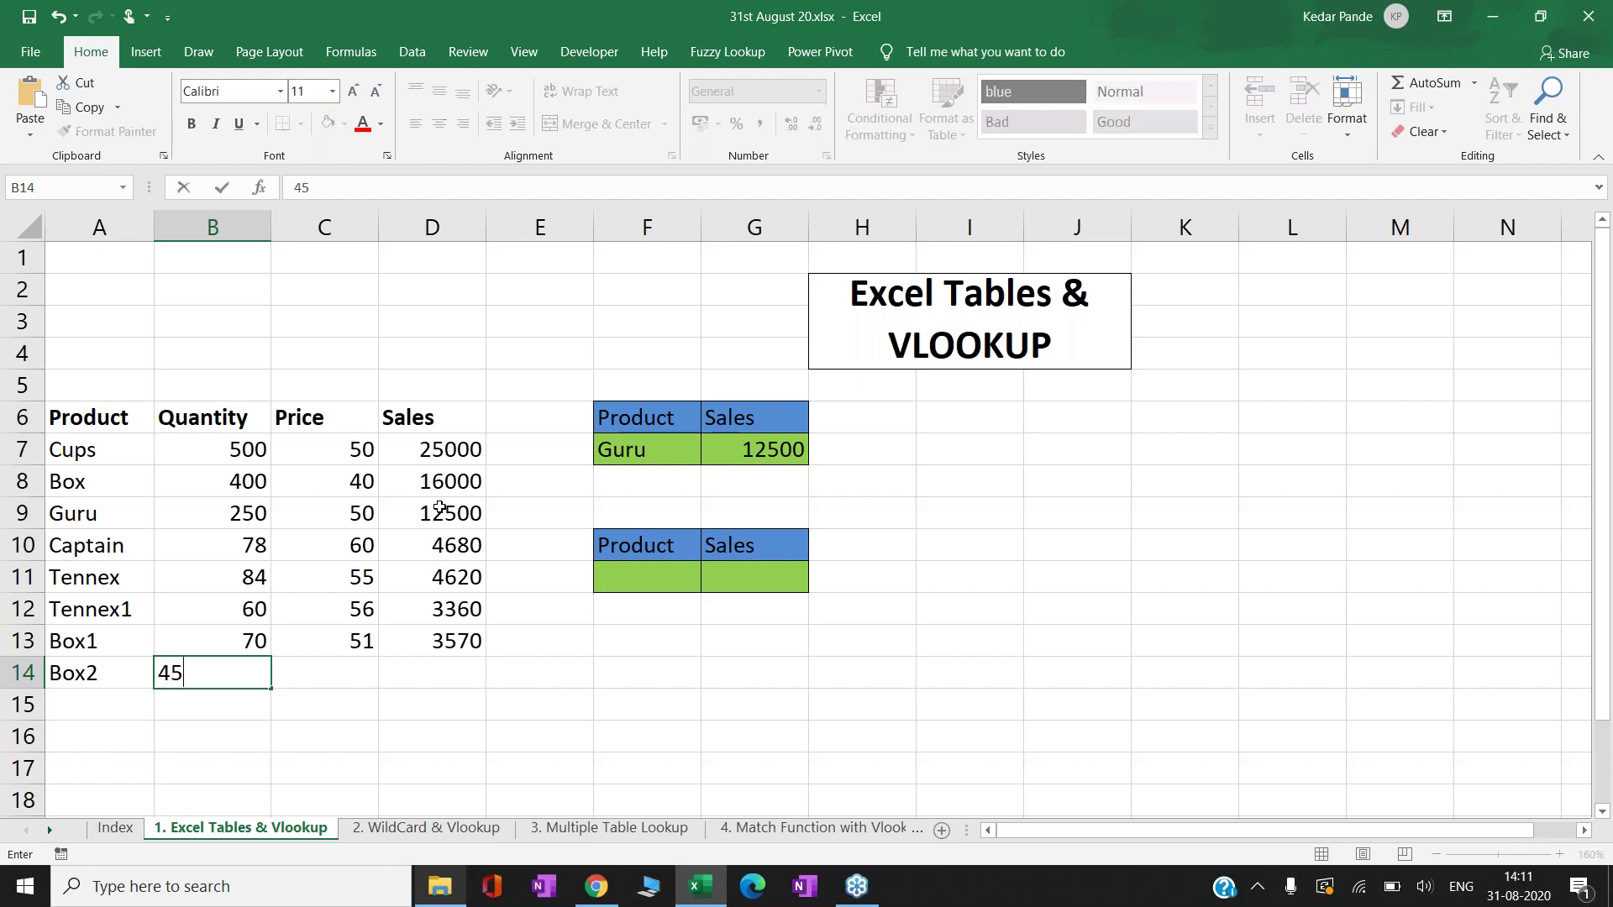
key("Tab")
type("30")
key("Tab")
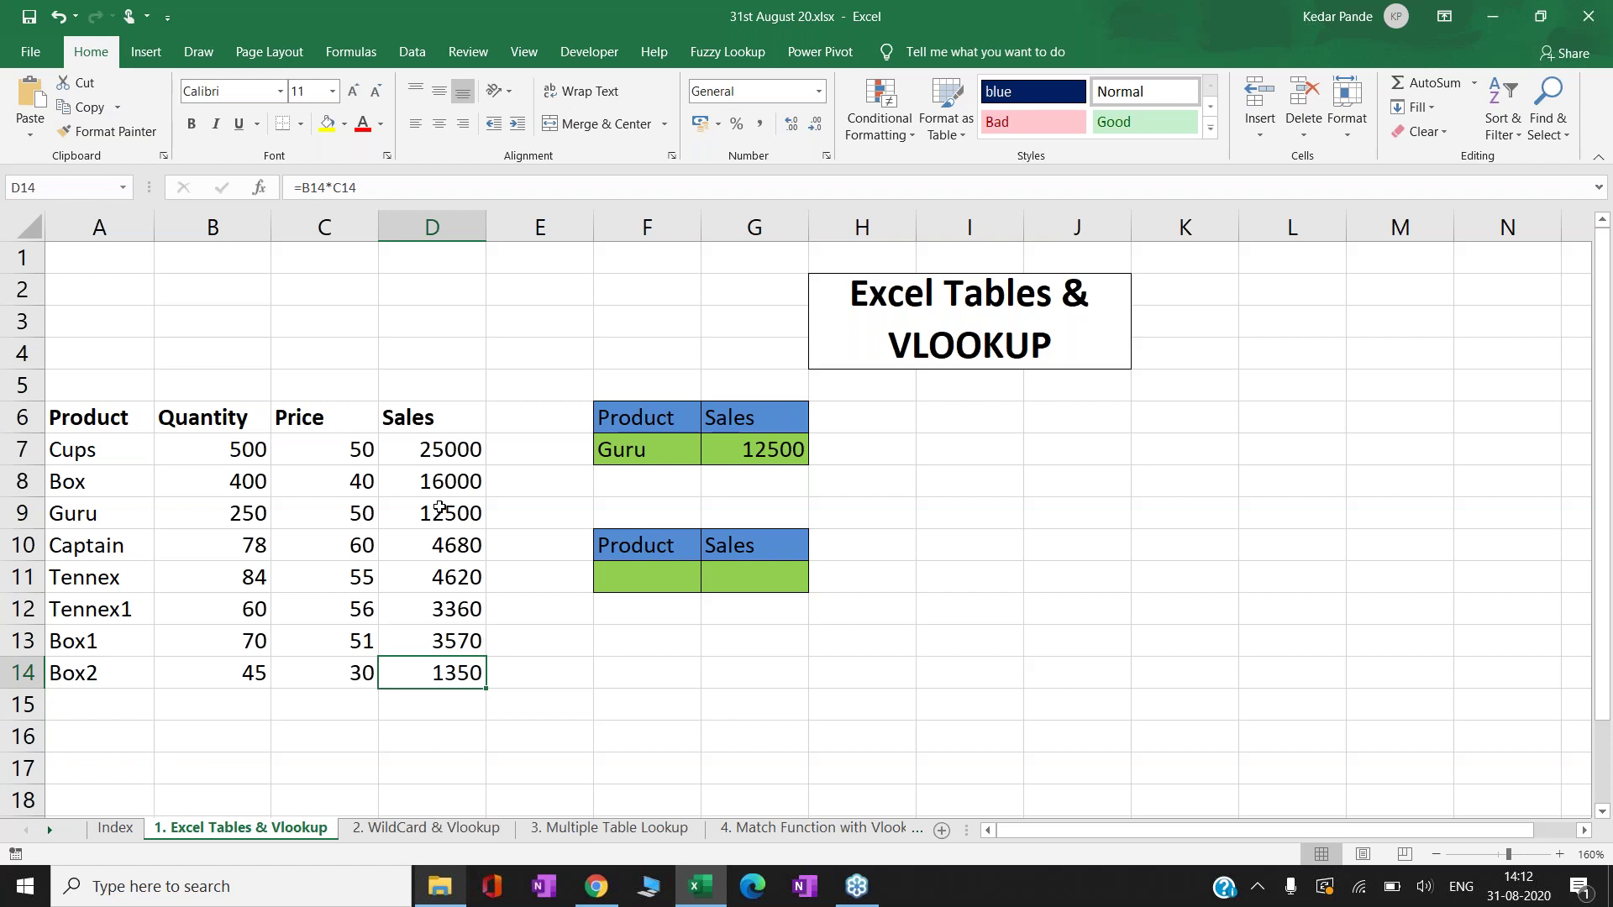
key("Right")
key("Right")
- Enter Box2 as the product to look up in F7
key("Up")
key("Up")
key("Up")
key("Up")
key("Up")
key("Up")
key("Up")
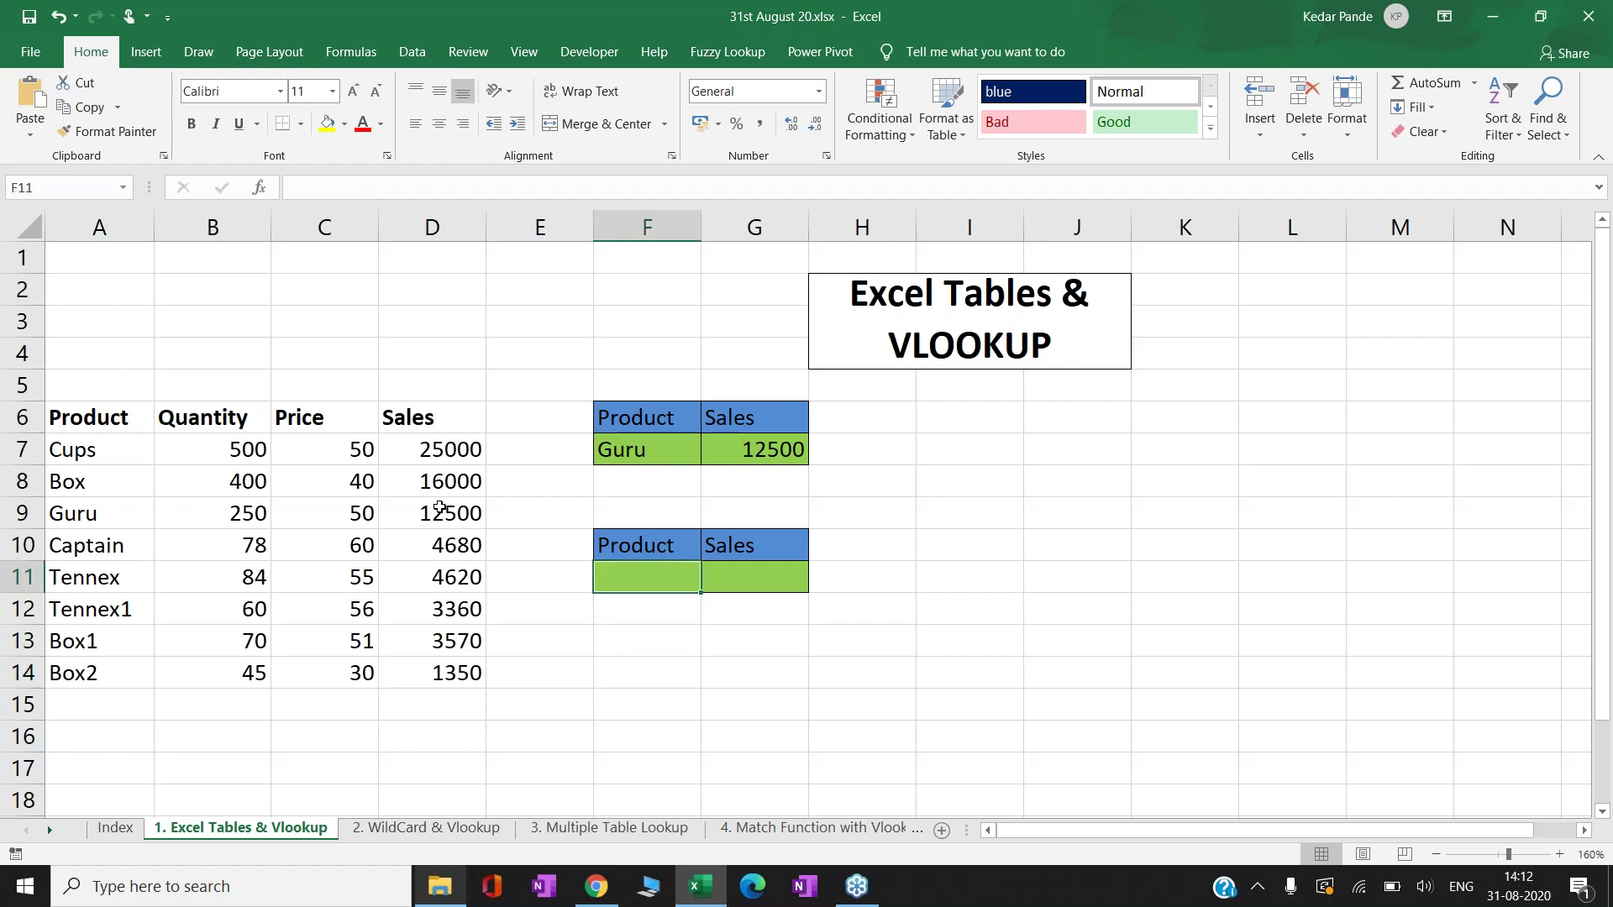
key("Right")
key("Left")
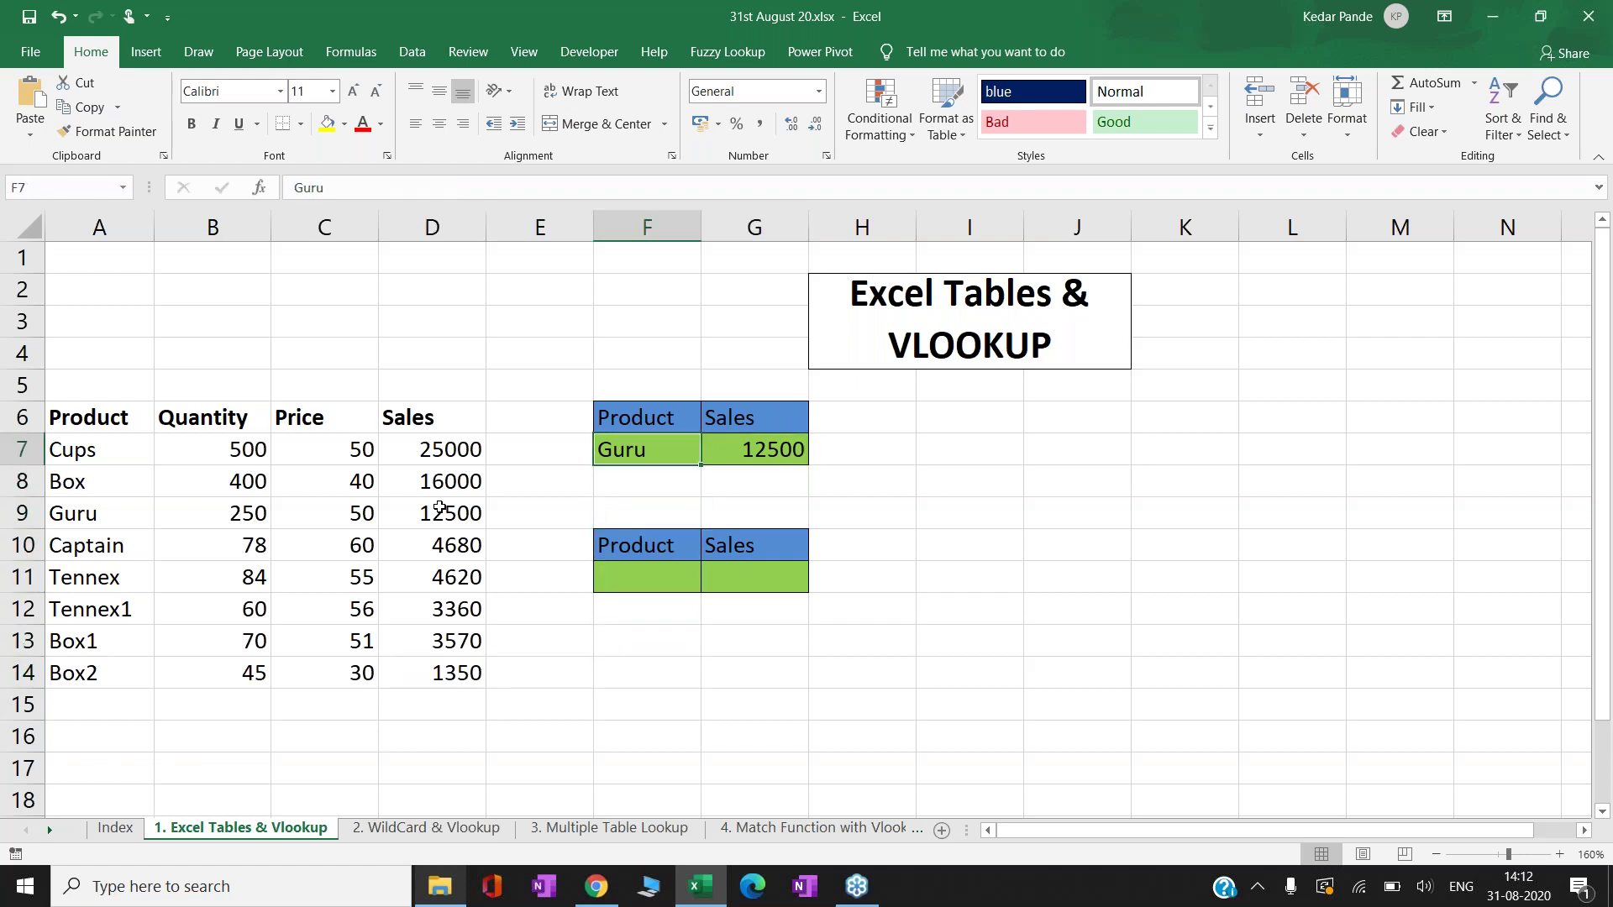
type("Box2")
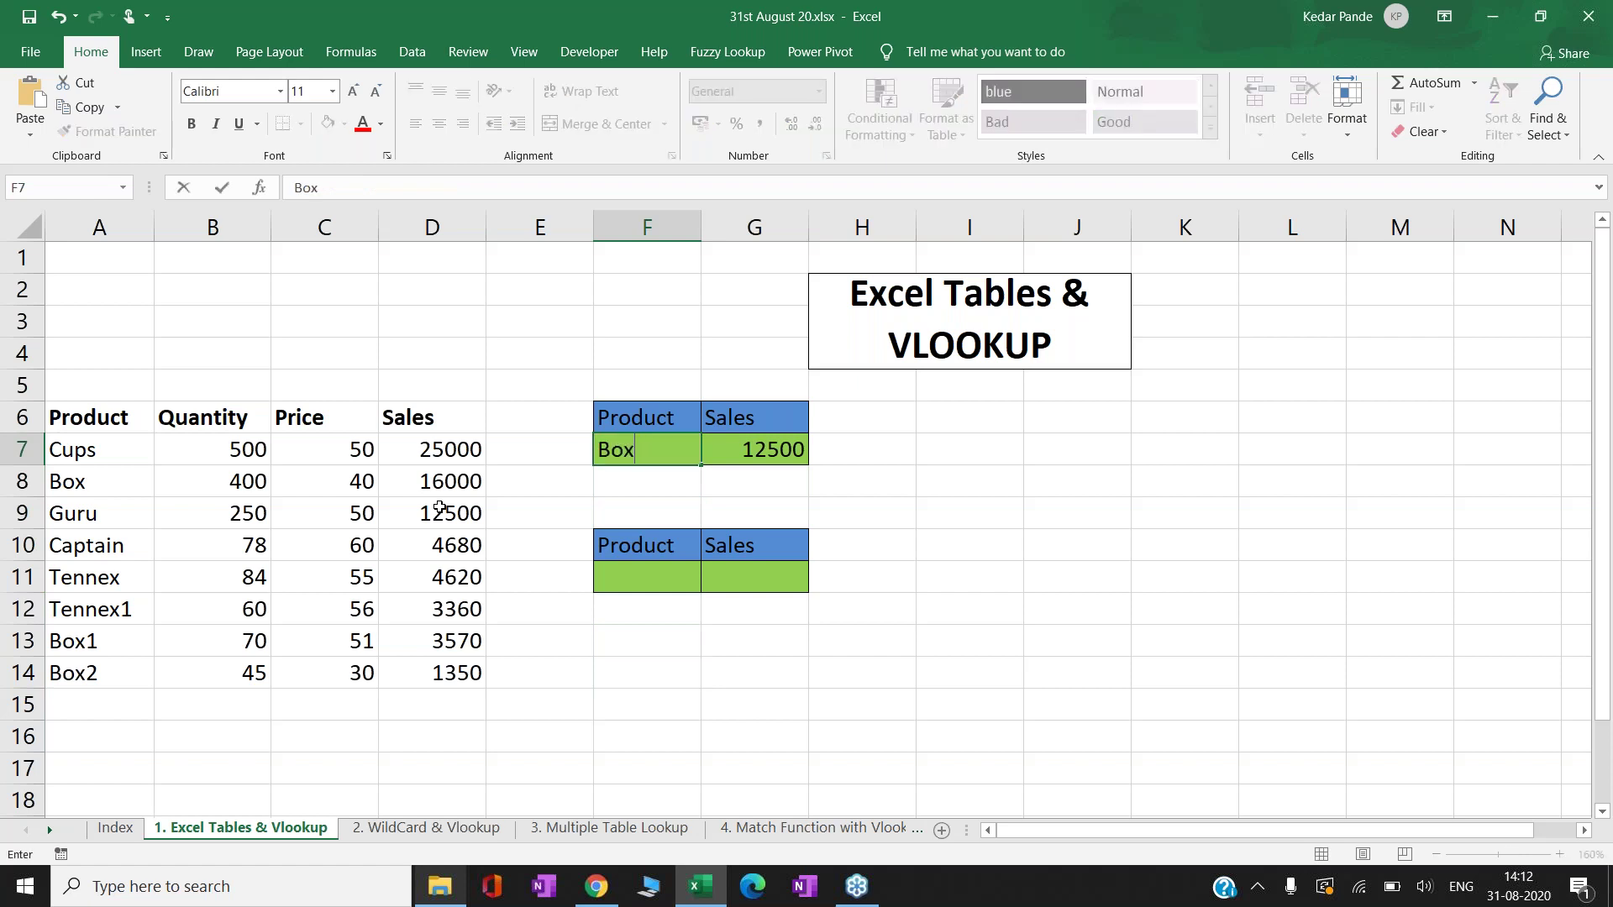
key("Return")
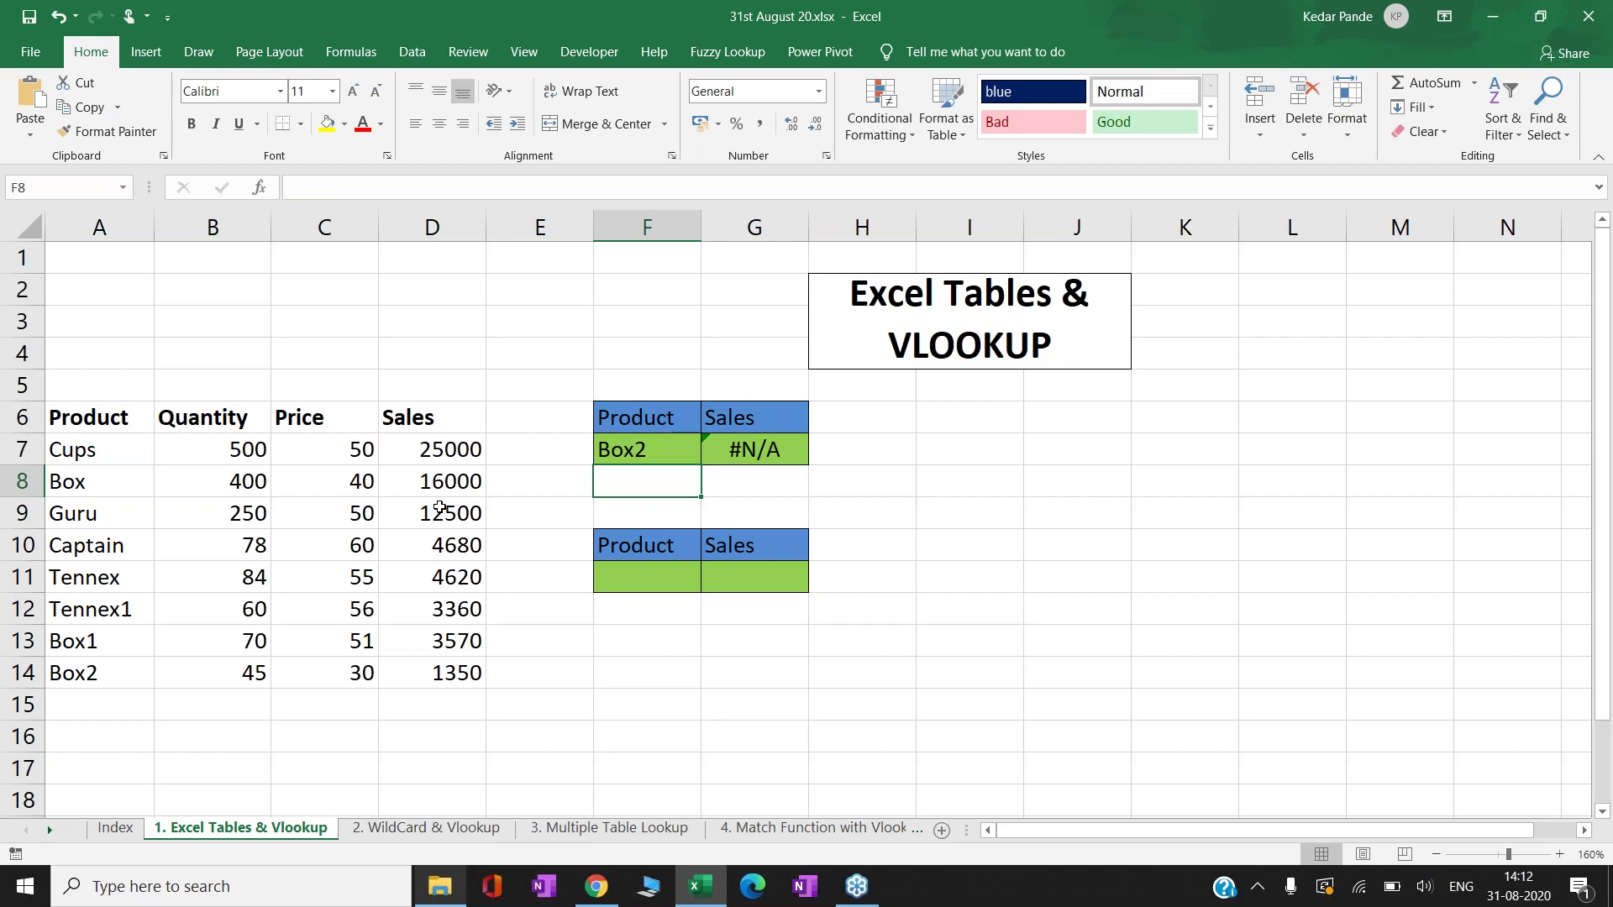
- Widen G7's VLOOKUP range from A7:D13 to A7:D14 so it returns 1350
key("Up")
key("Right")
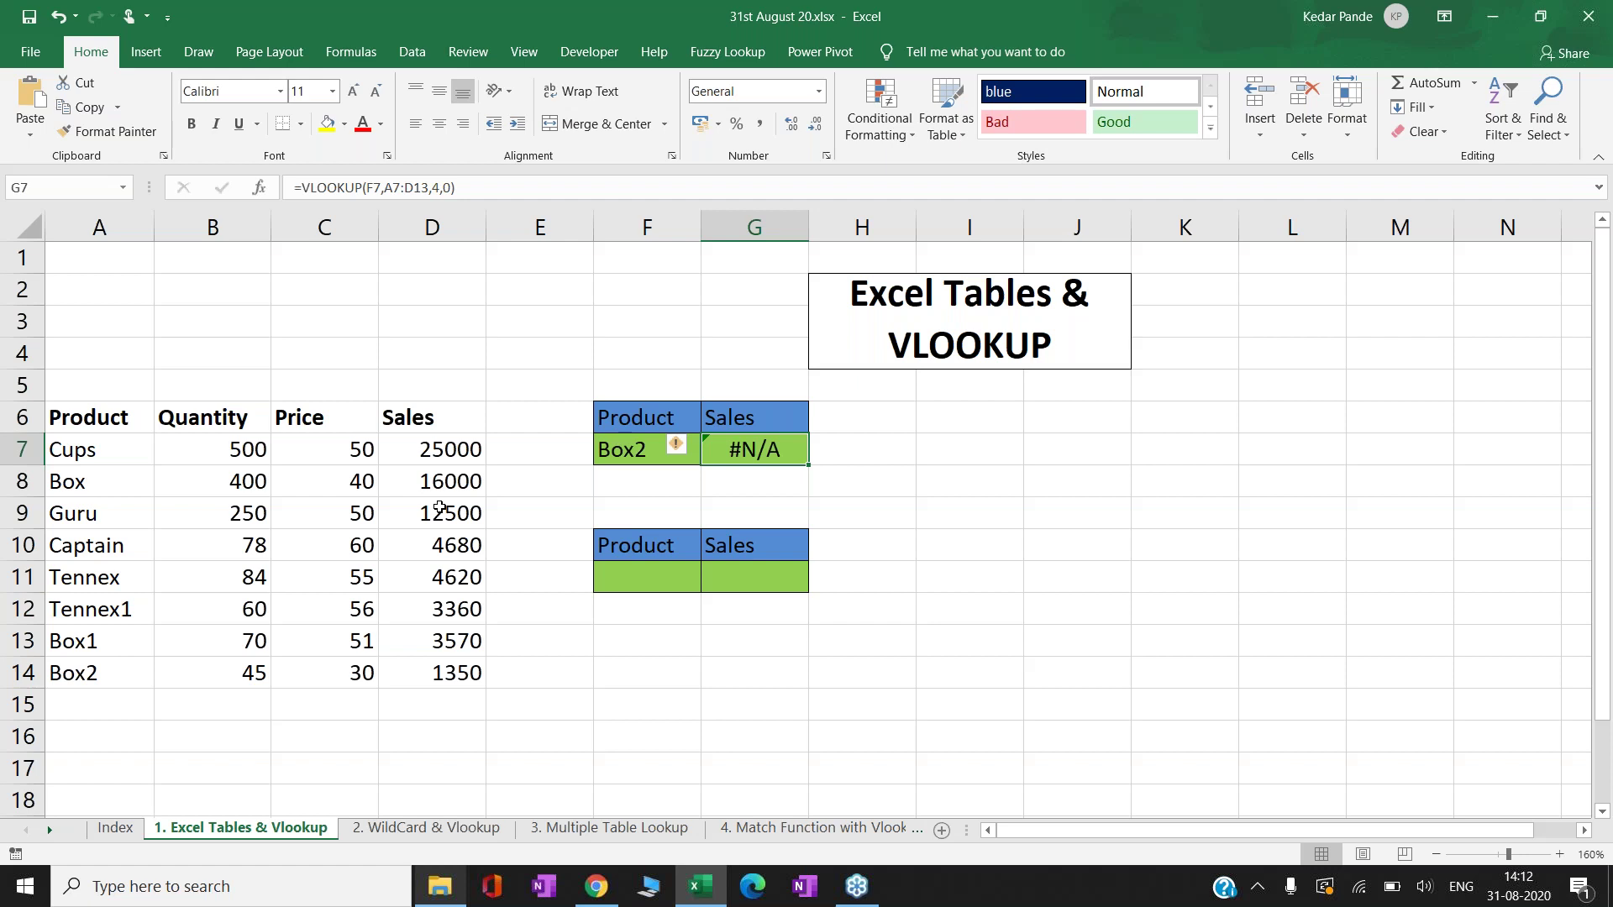
key("F2")
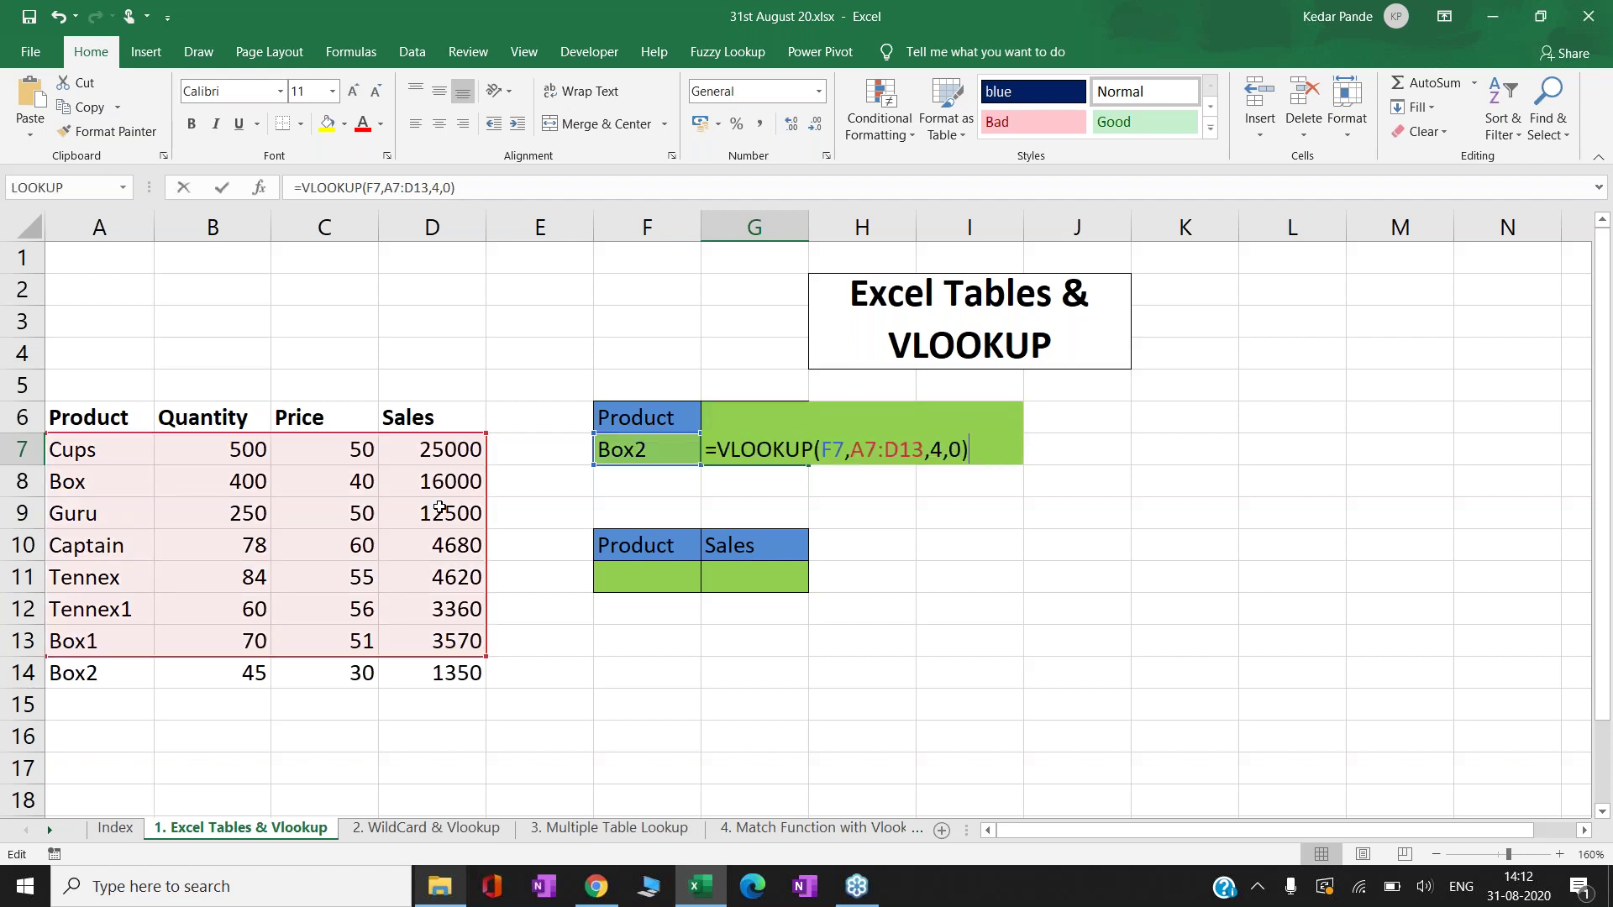
key("Left")
key("Left")
key("Left")
key("Left")
key("Left")
key("Left")
key("Right")
key("BackSpace")
type("4")
key("Return")
key("Up")
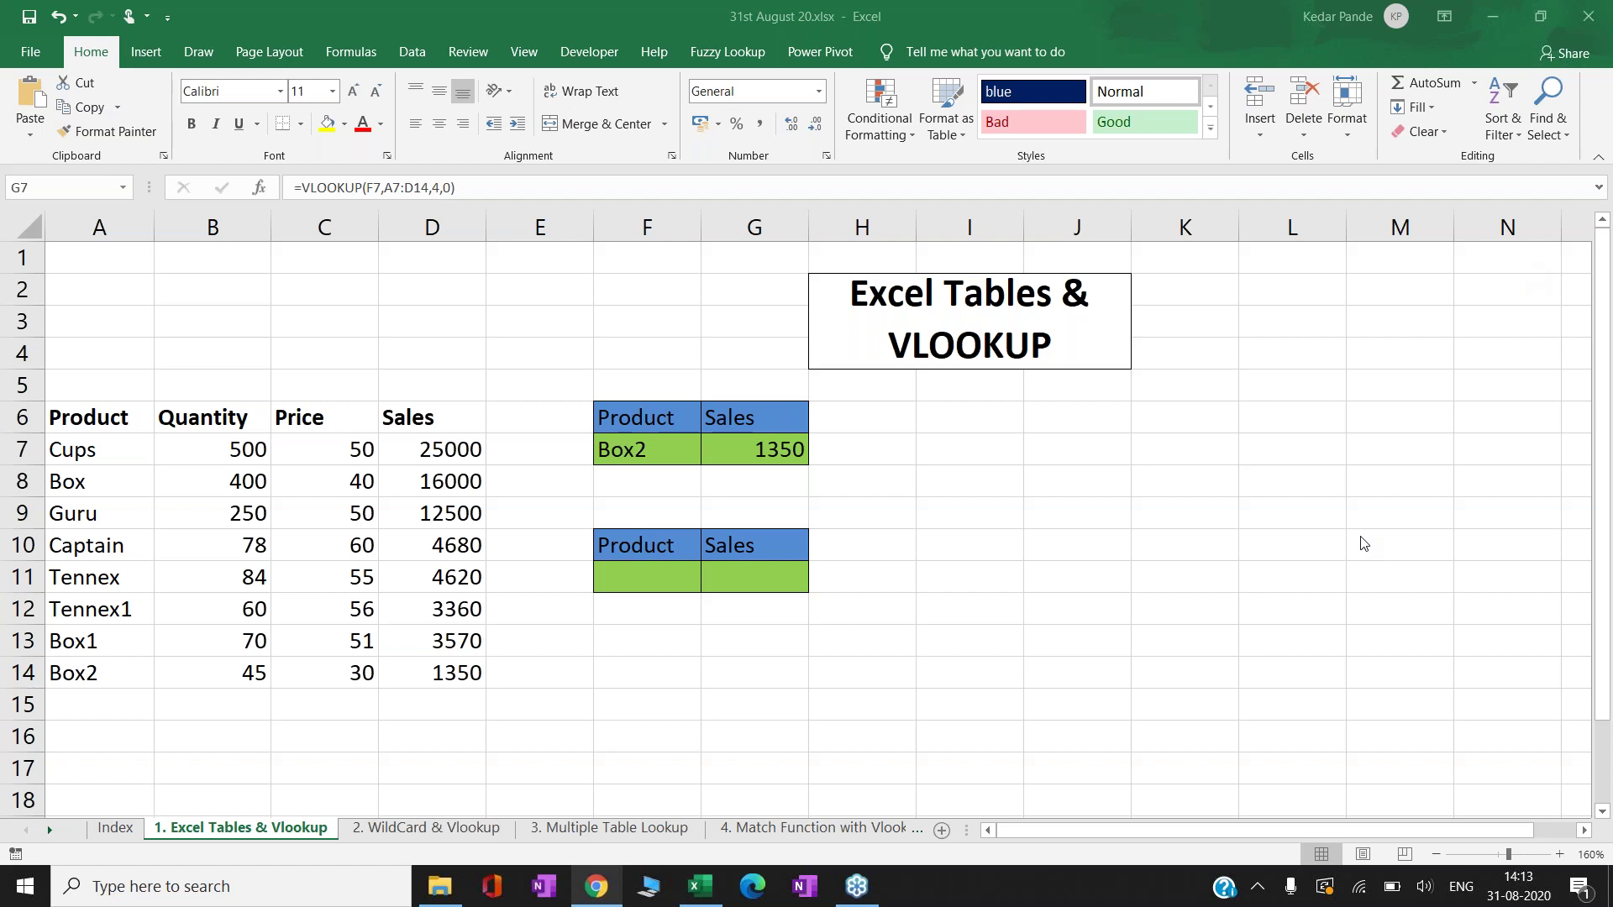
- Select the product values A7:D14, starting from Cups
key("alt+Tab")
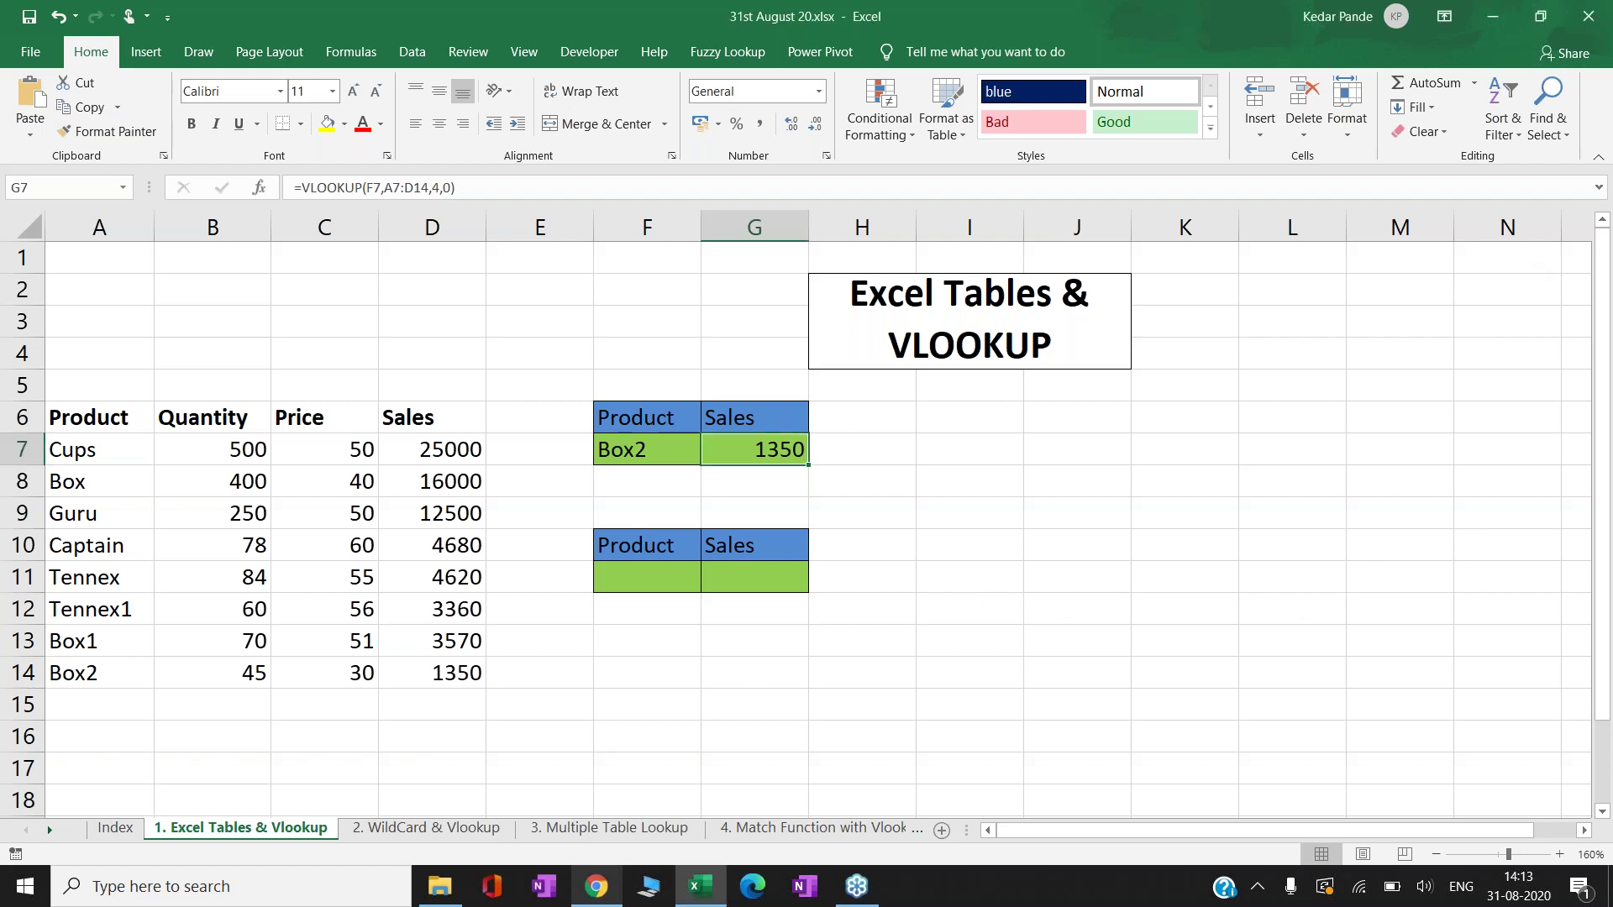
key("Down")
key("Down")
key("Down")
key("Down")
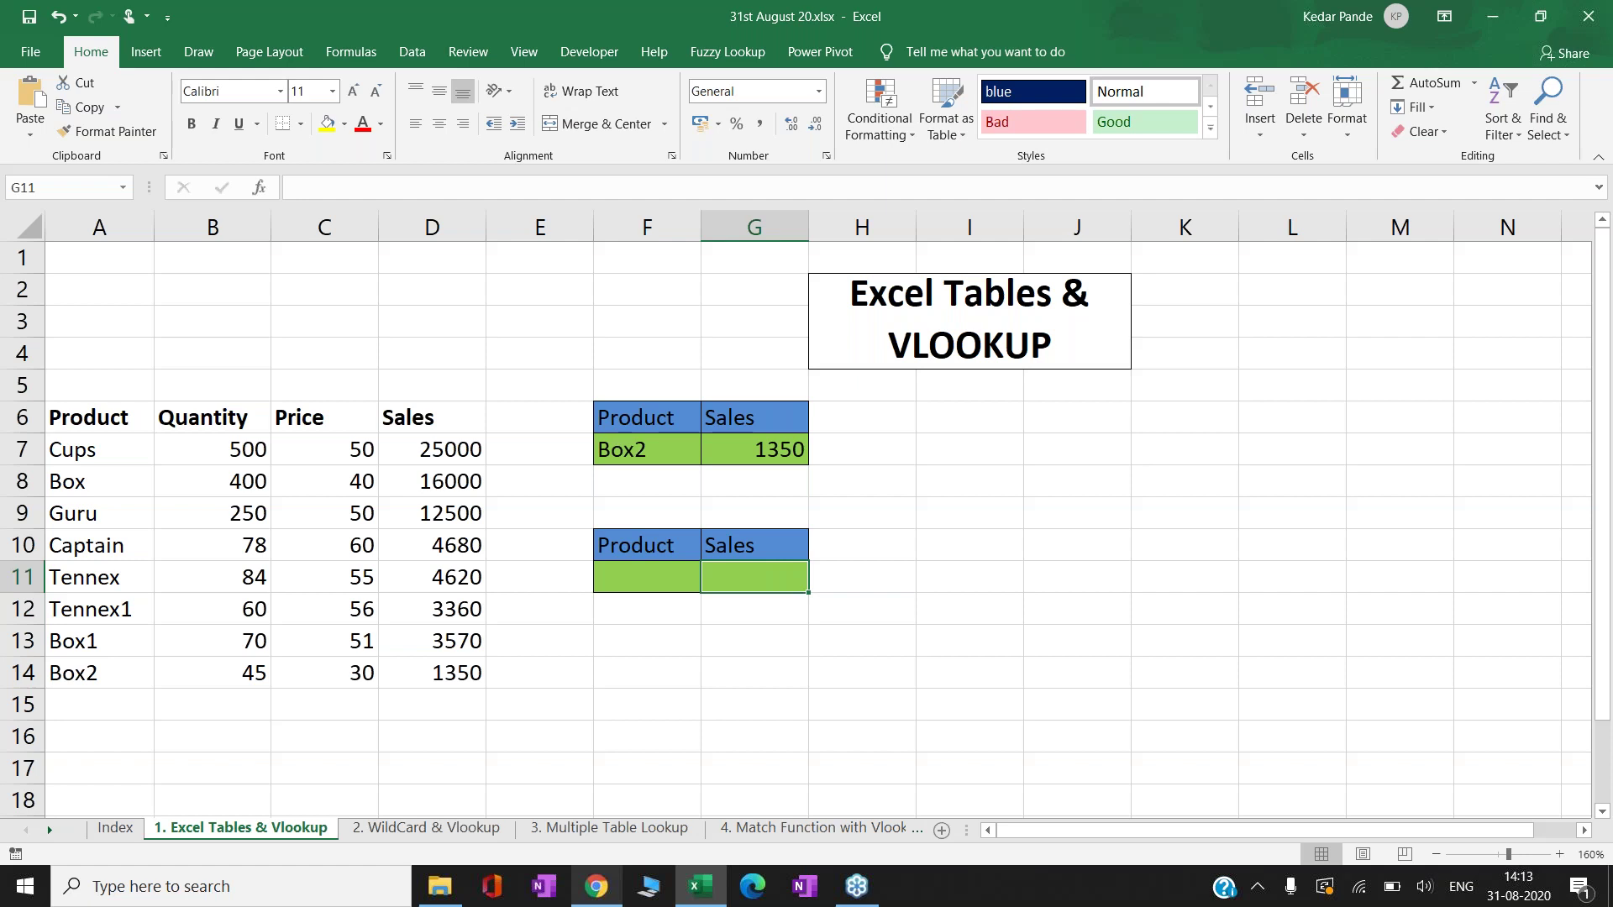
key("Left")
key("Left")
key("Left")
key("Left")
key("Left")
key("Left")
key("Down")
key("Down")
key("Down")
key("Down")
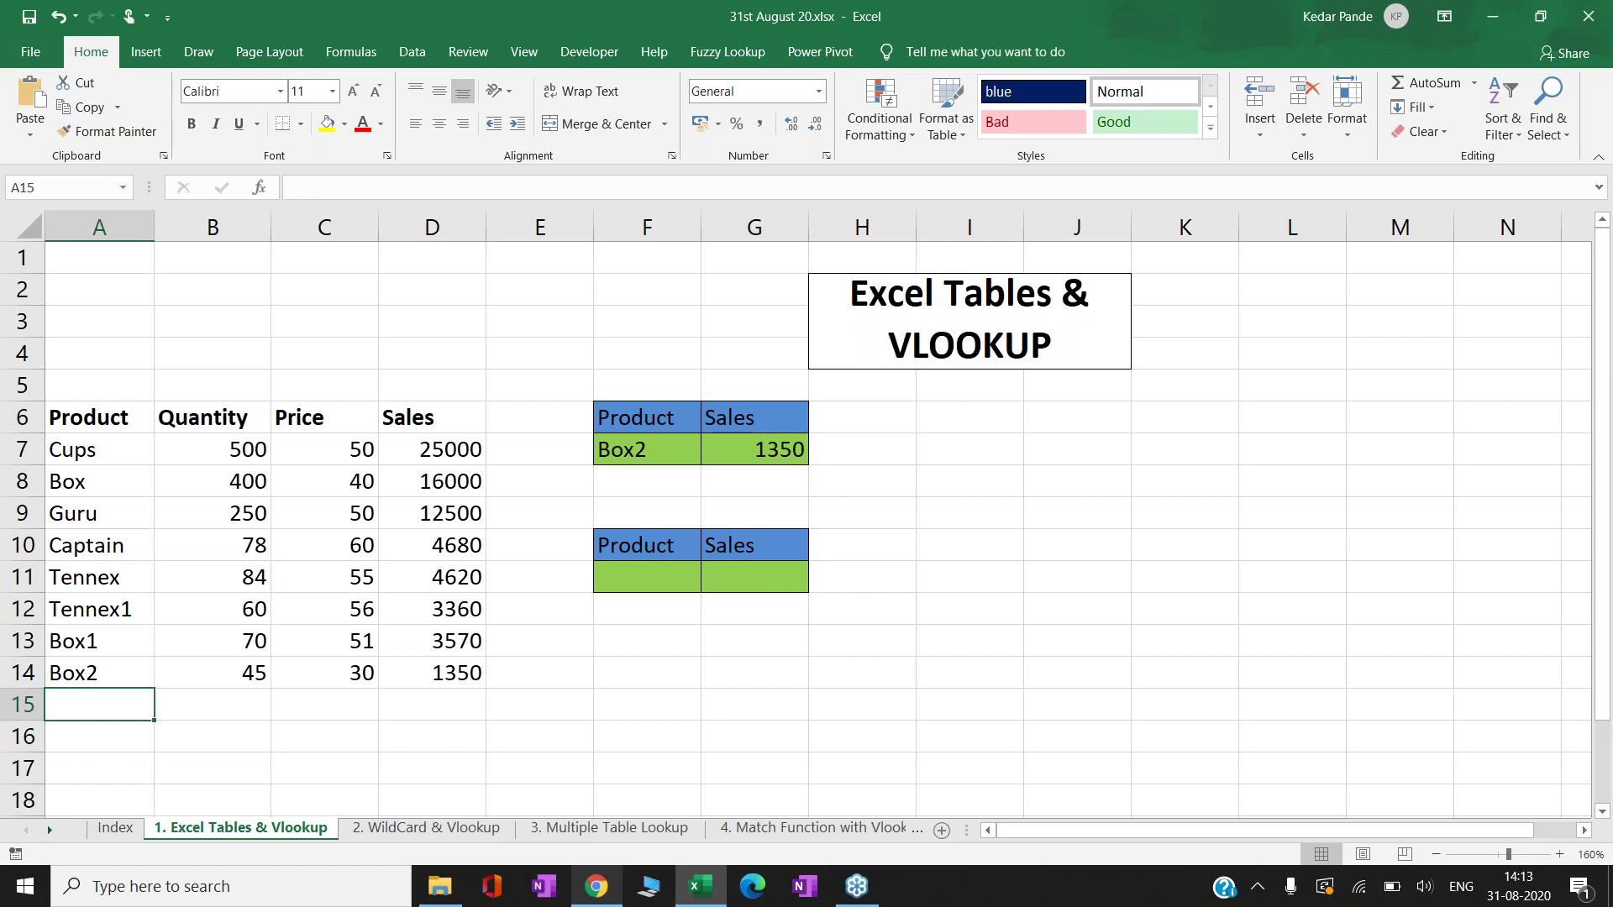
key("Right")
key("Right")
key("Up")
key("Right")
key("Up")
key("Right")
key("Up")
key("Right")
key("Up")
key("Up")
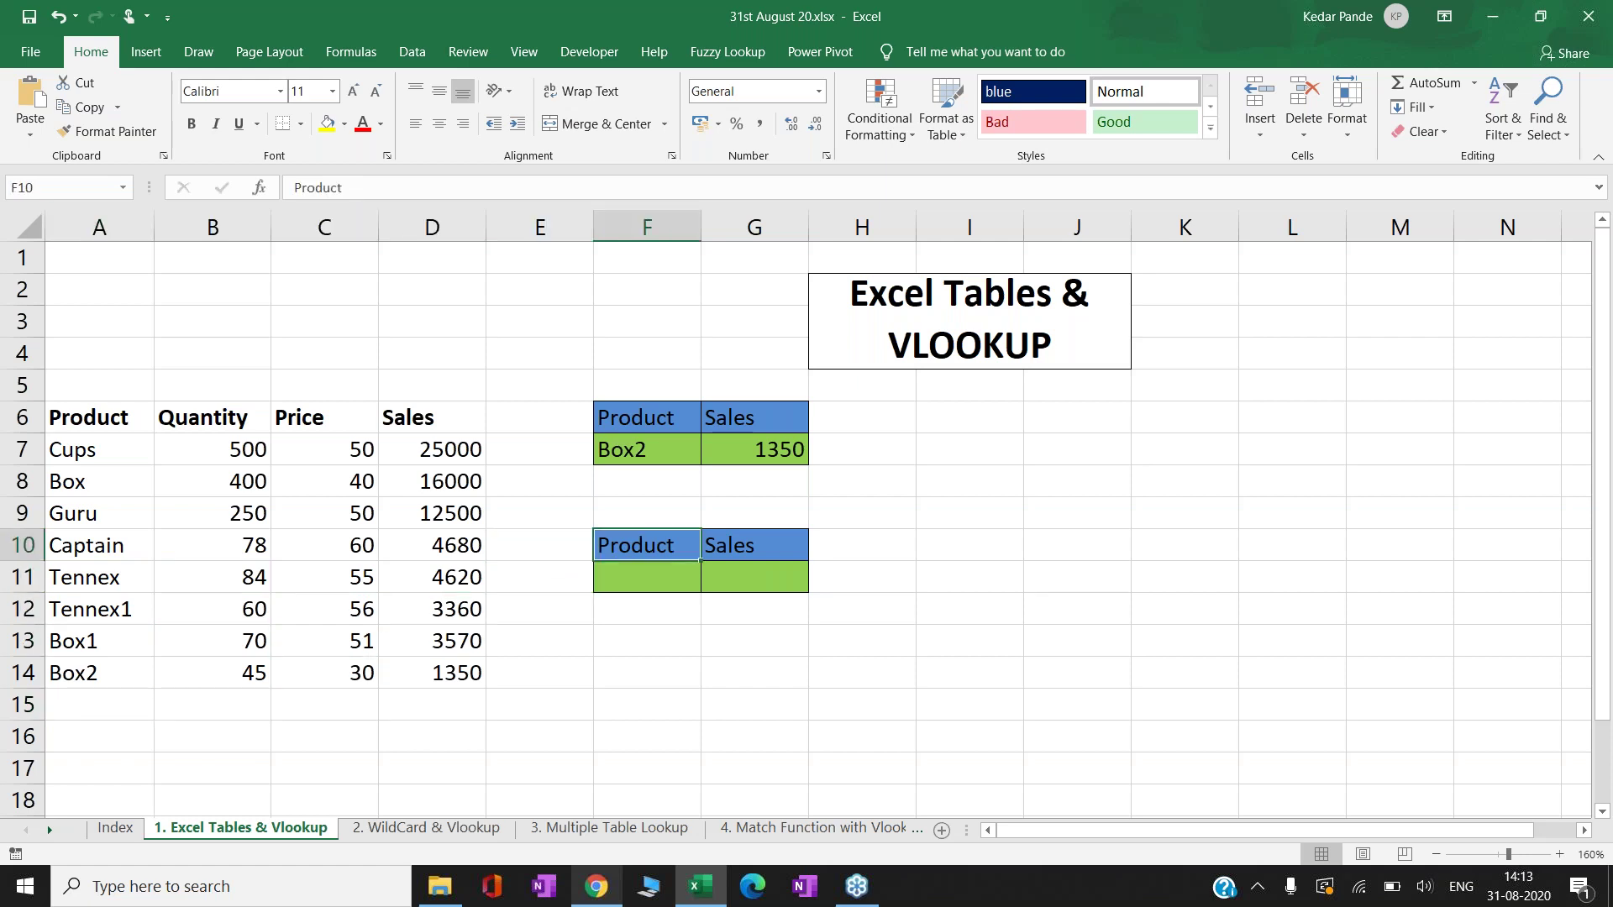
key("Down")
key("Left")
key("Left")
key("Left")
key("Left")
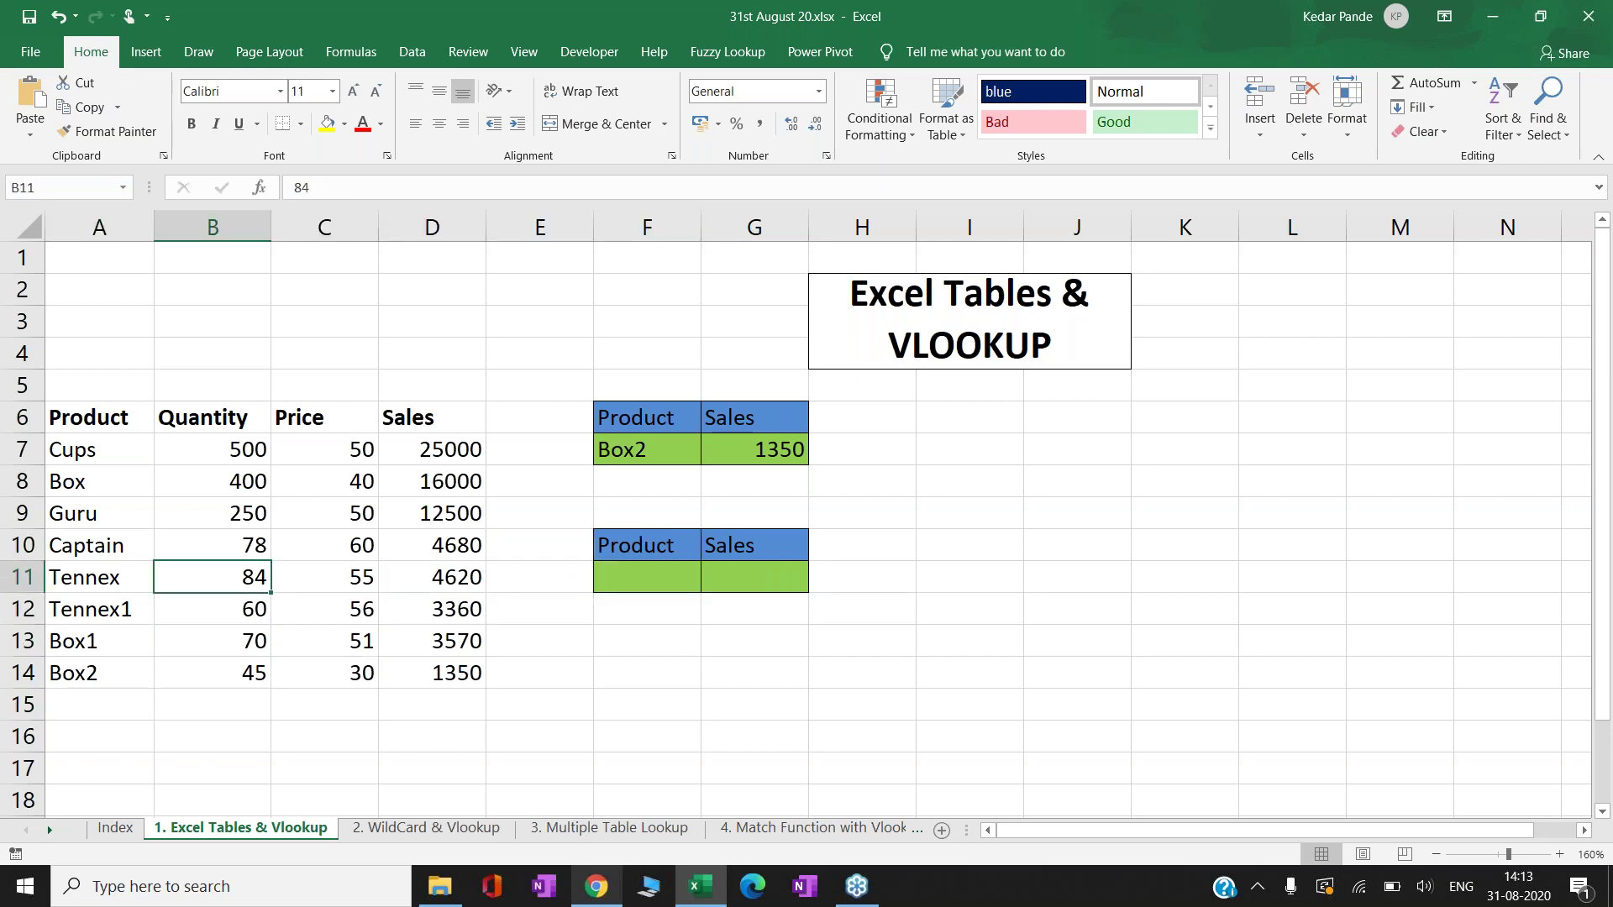
key("Left")
key("Up")
key("Up")
key("Up")
key("Up")
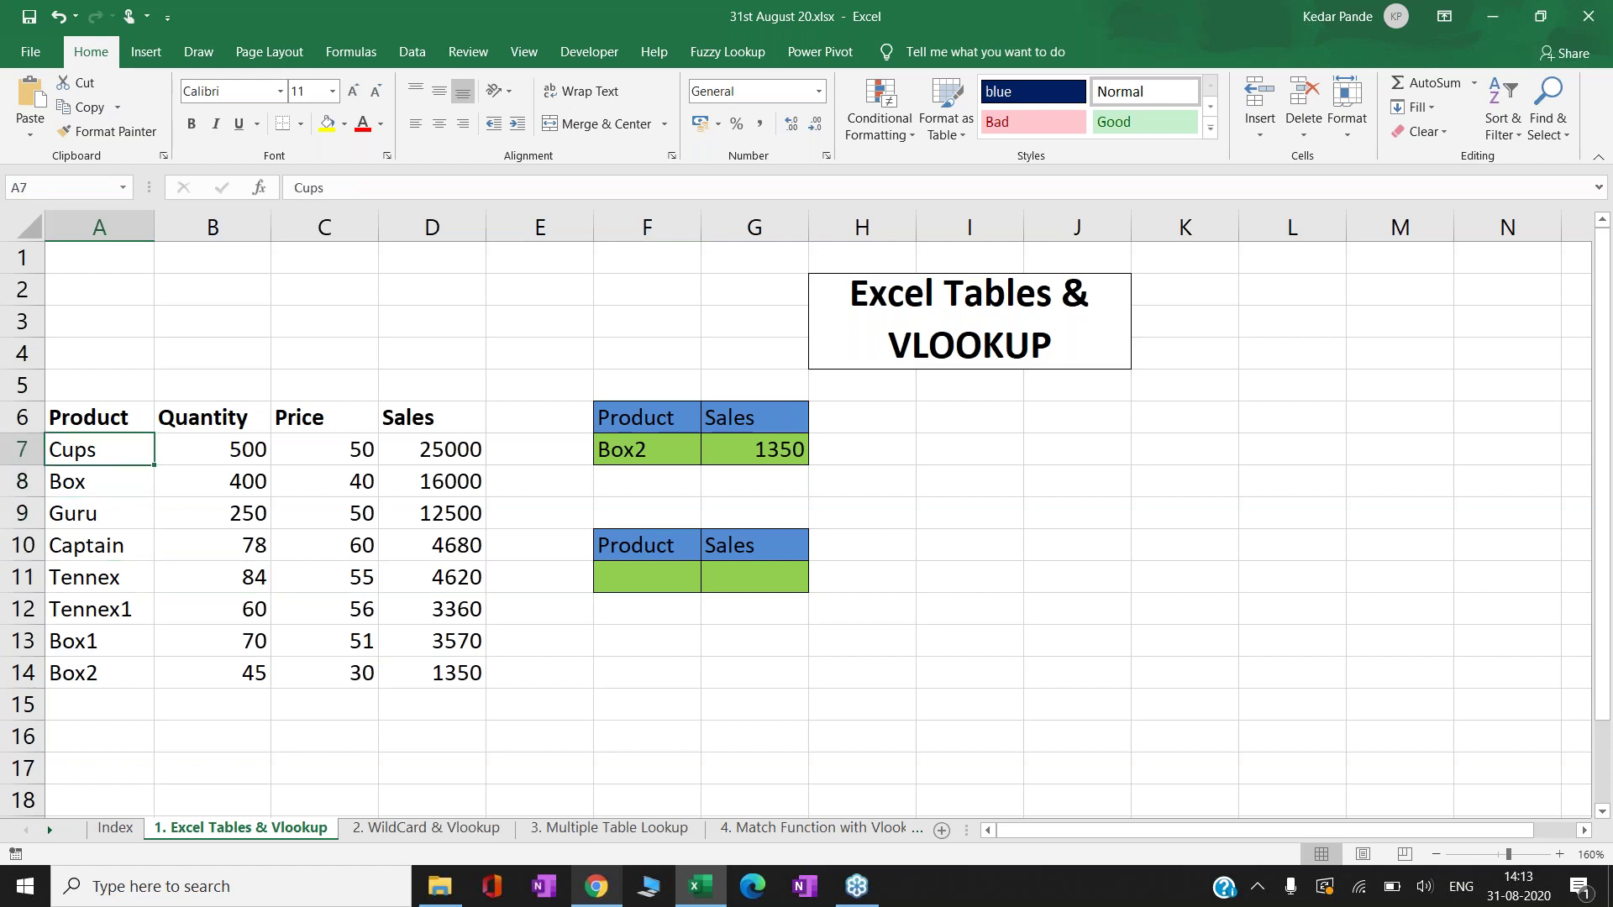
key("ctrl+shift+Down")
key("ctrl+shift+Right")
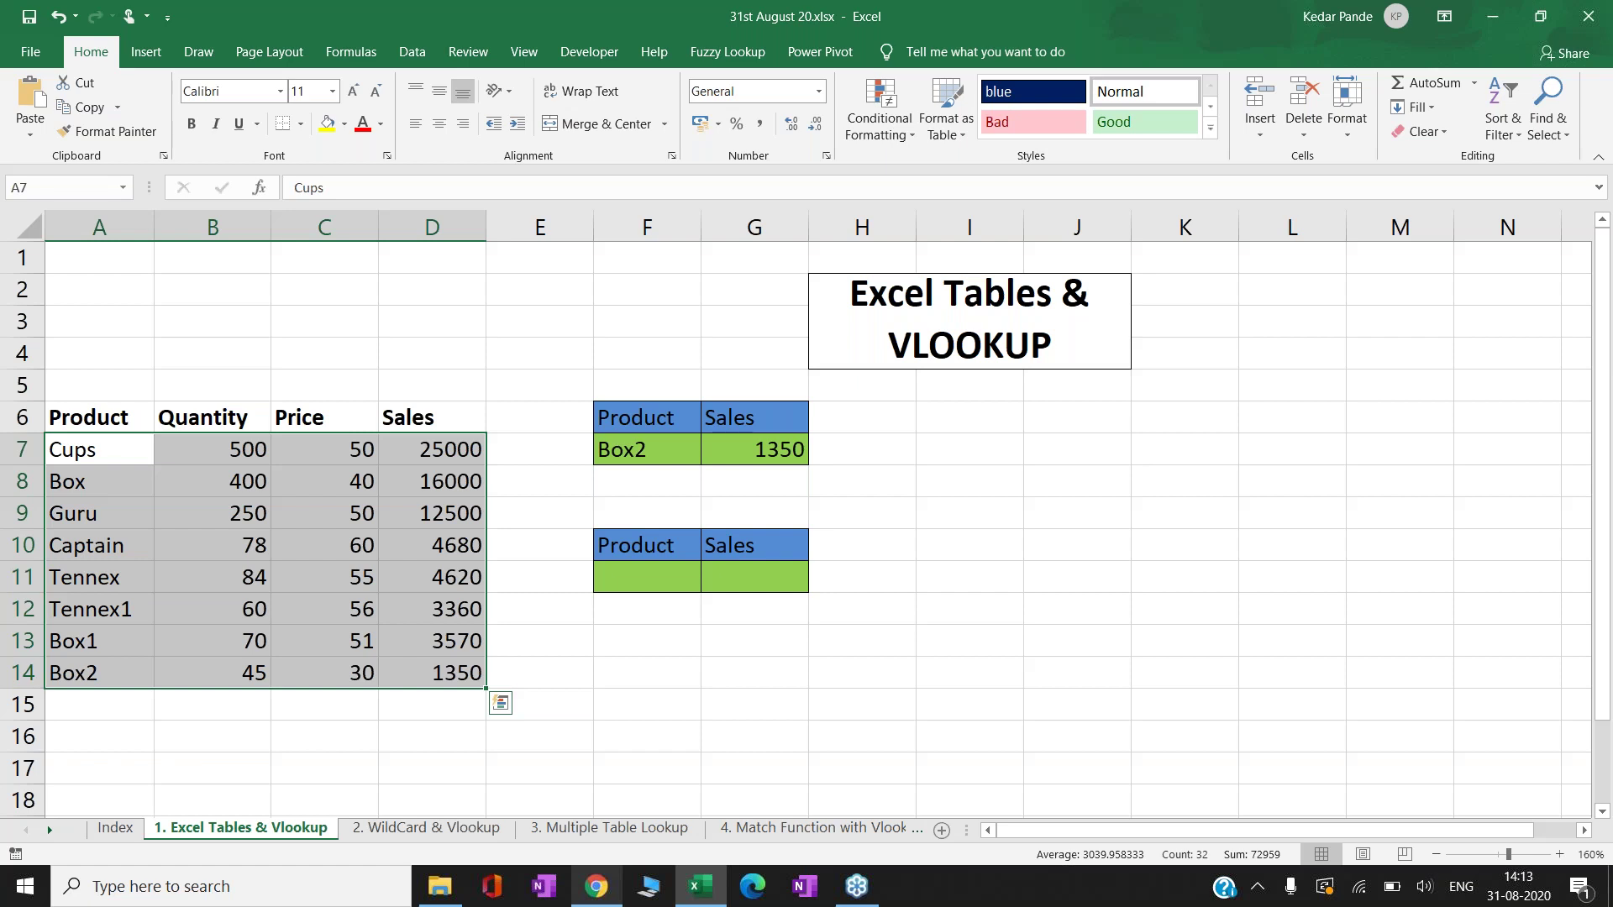
- Reselect from the Product header so the selection covers A6:D14
left_click(99, 418)
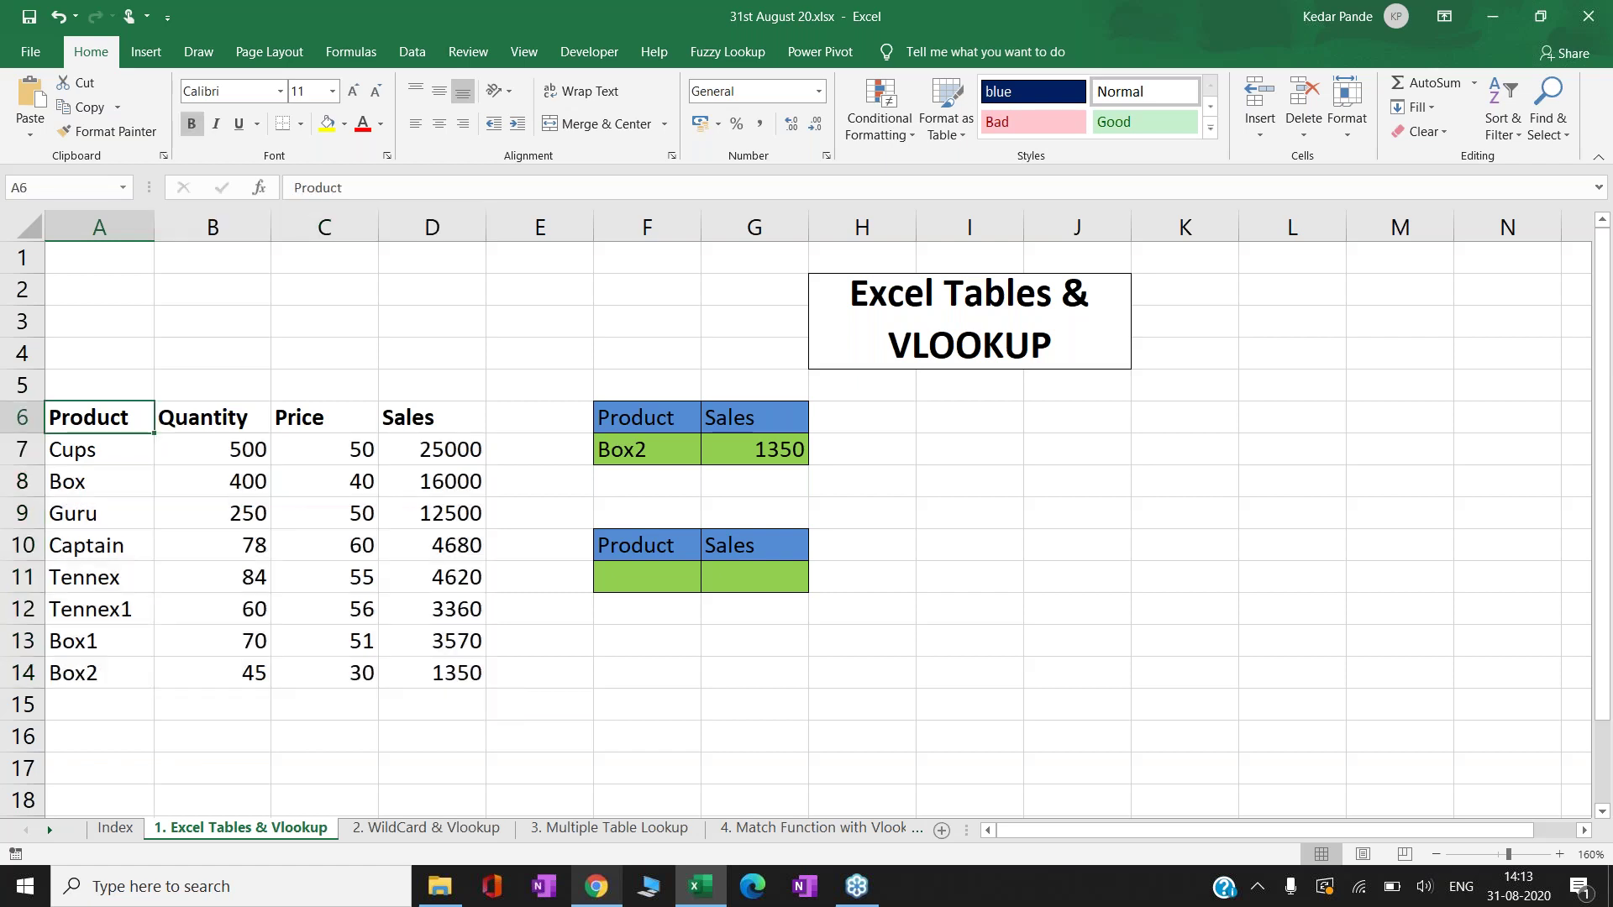
key("ctrl+shift+Down")
key("ctrl+shift+Right")
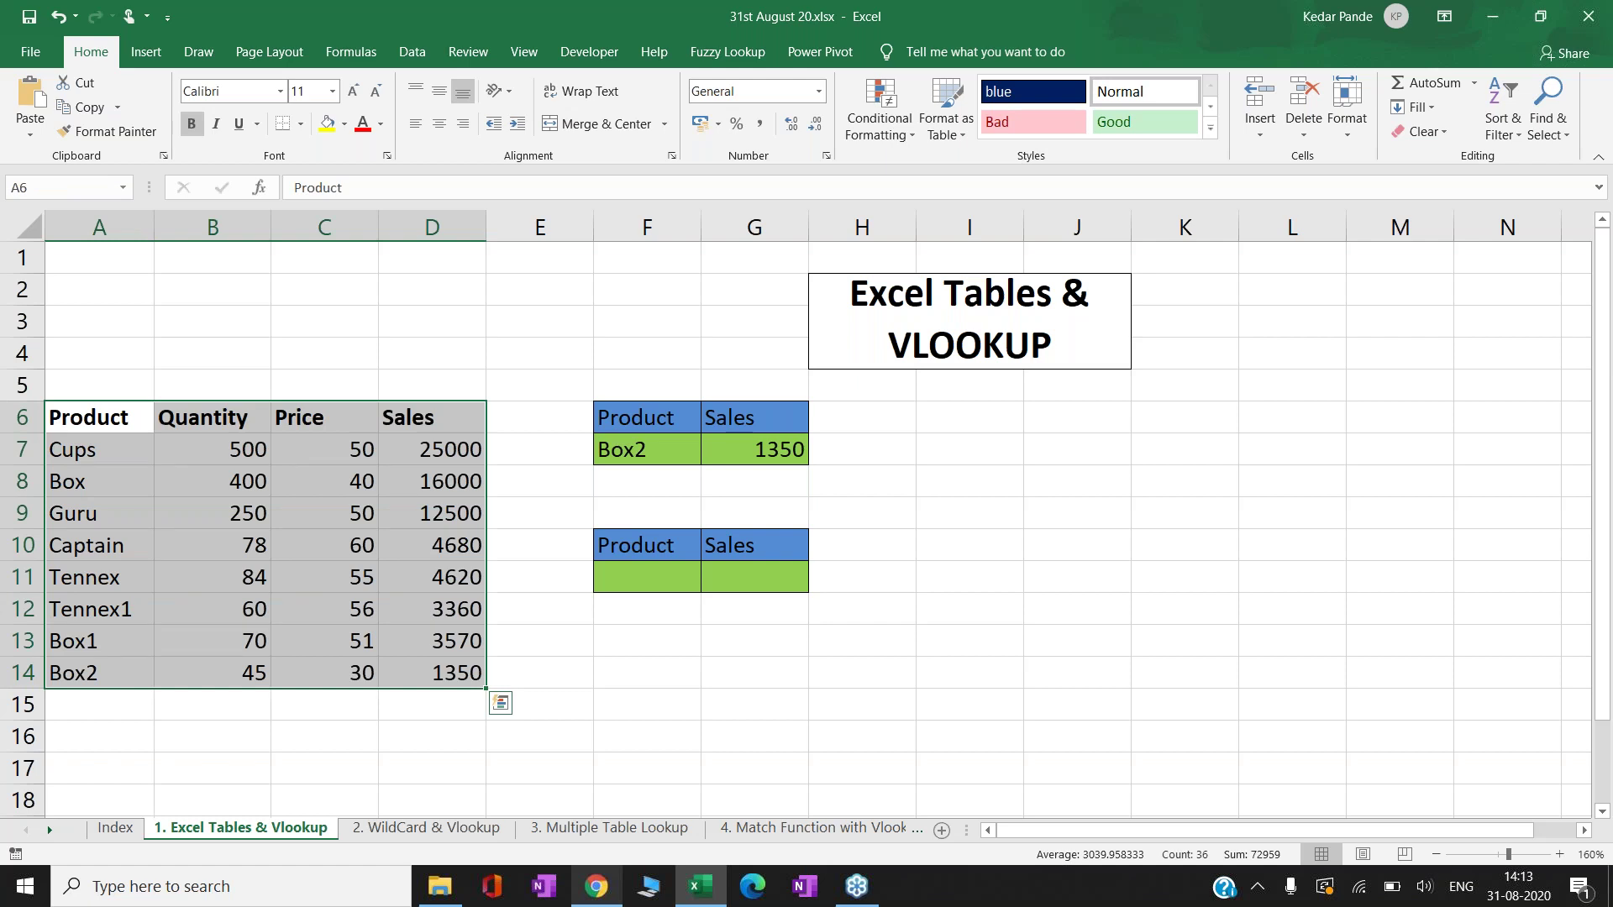
left_click(105, 429)
key("ctrl+shift+Down")
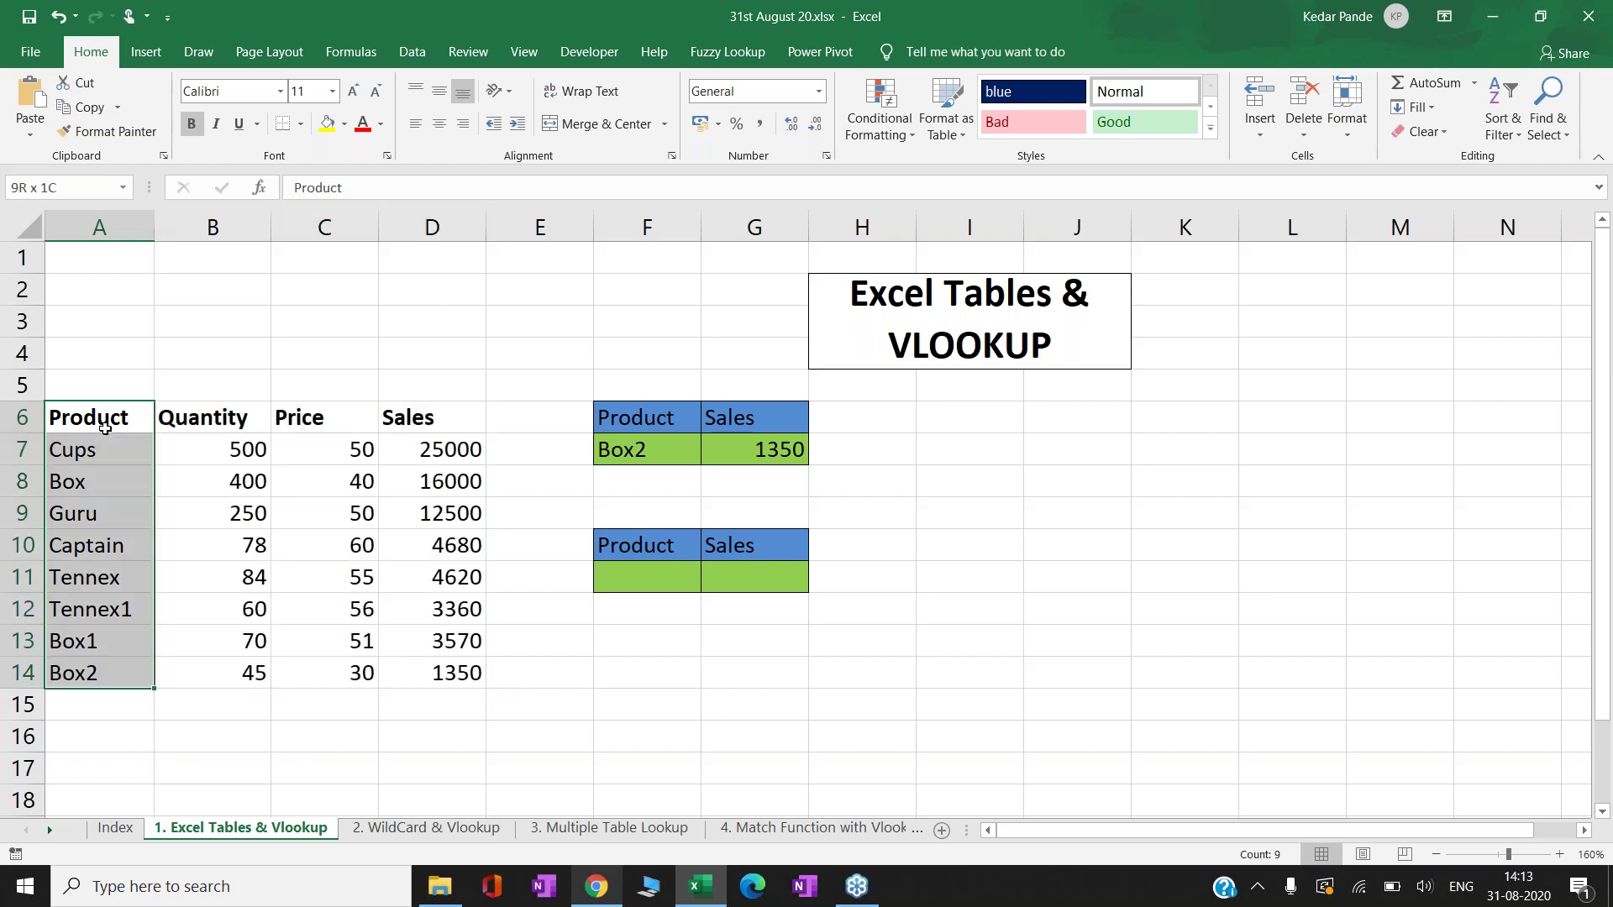
key("ctrl+shift+Right")
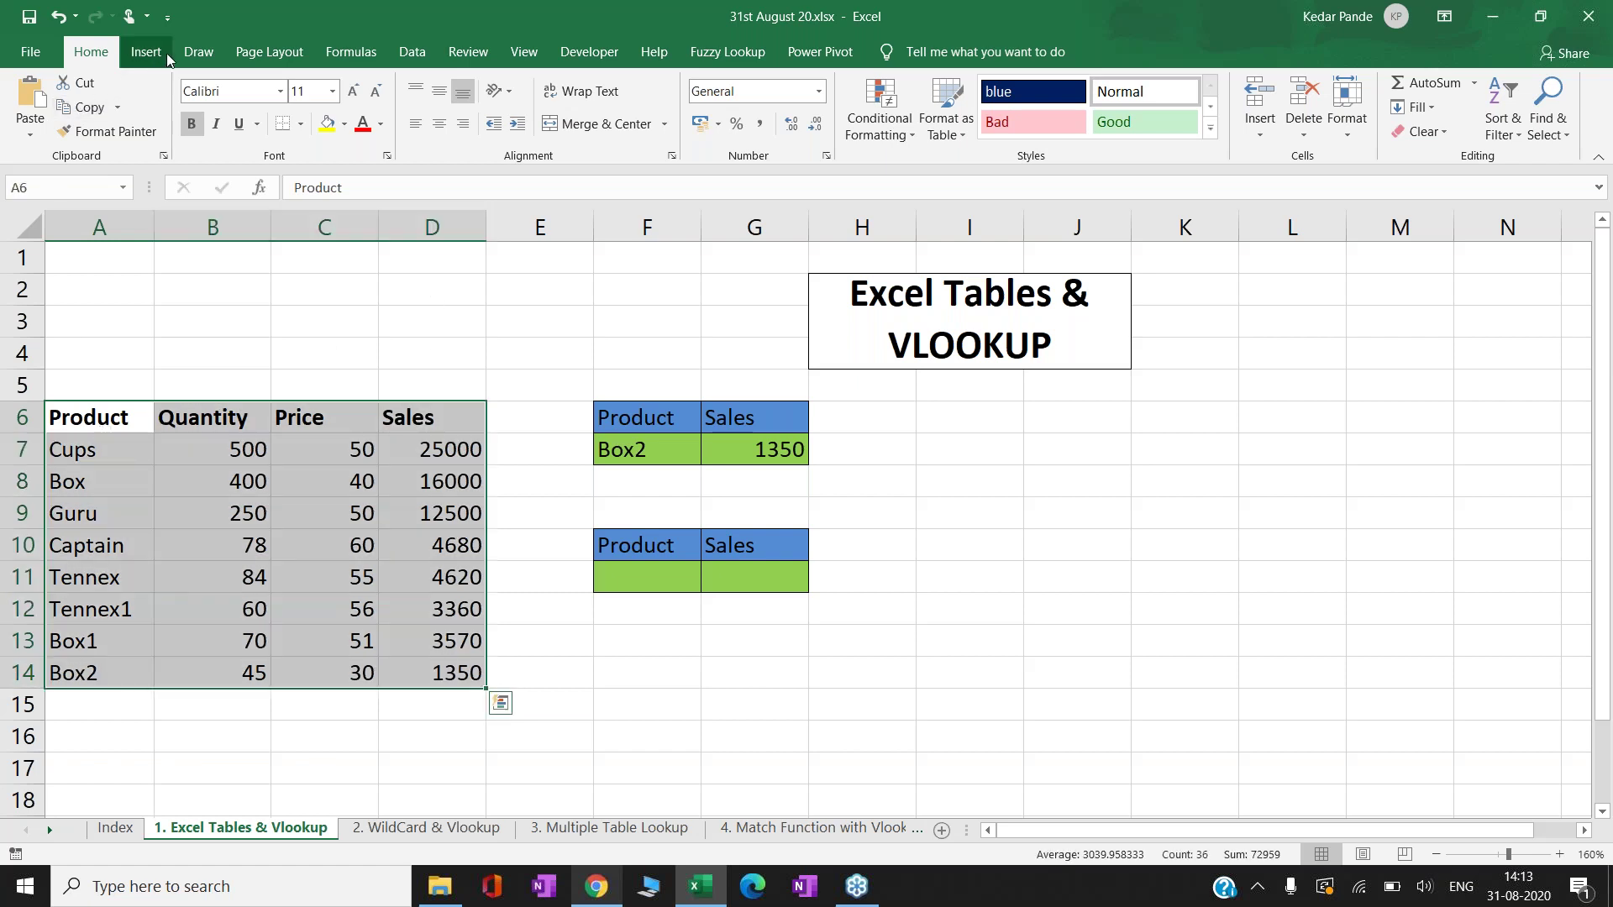
- Insert a table from =$A$6:$D$14 with 'My table has headers' checked
left_click(147, 52)
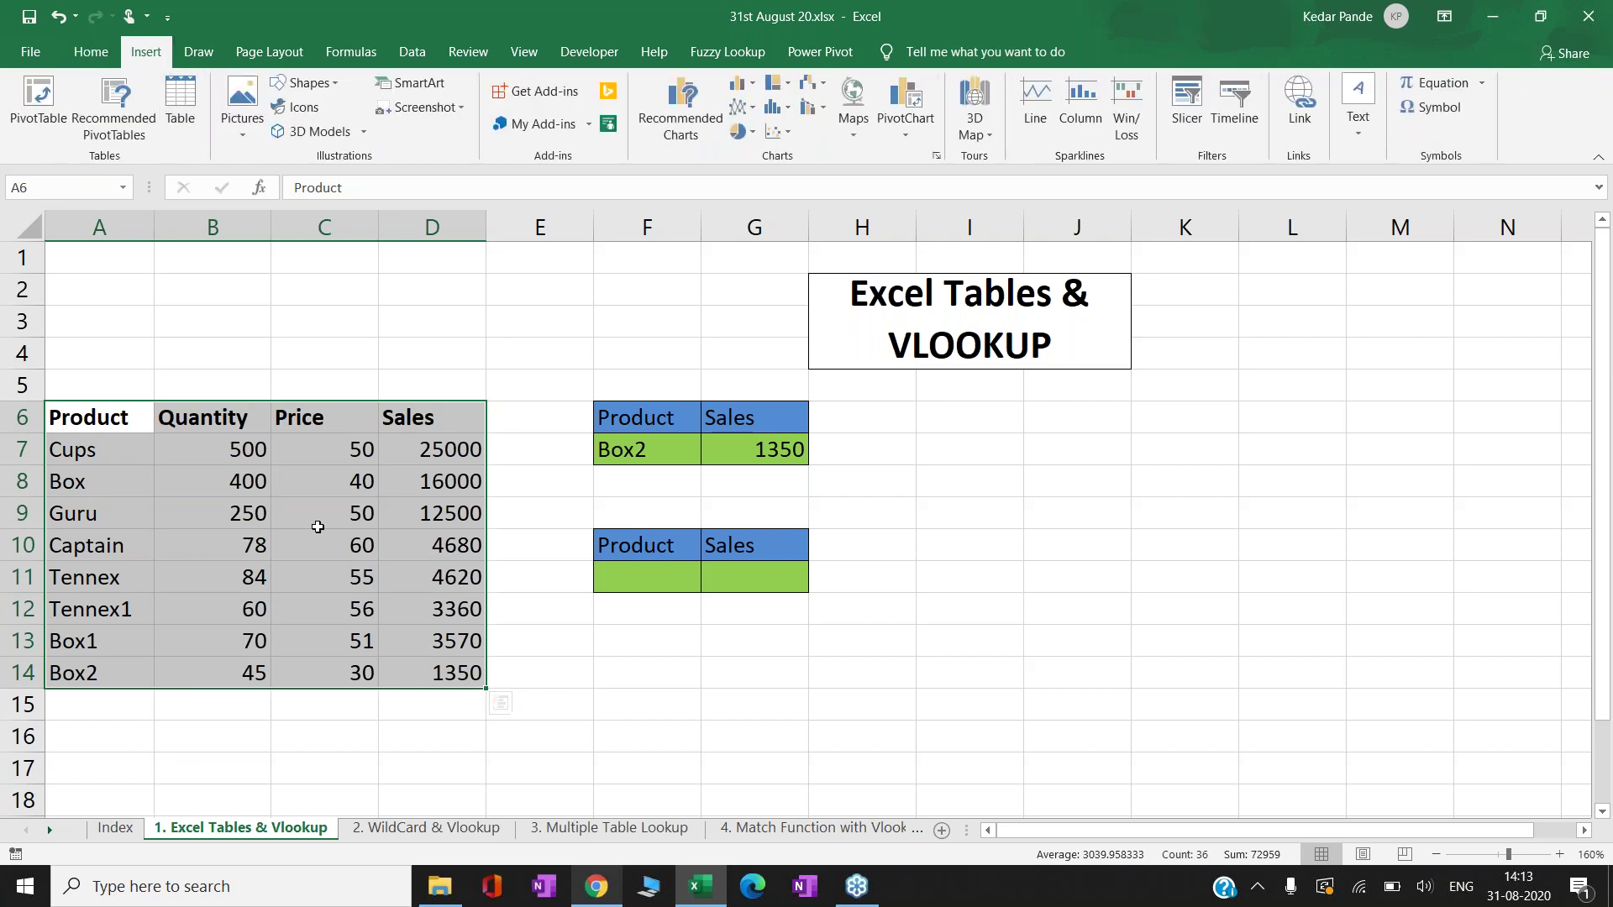
left_click(39, 122)
left_click(189, 129)
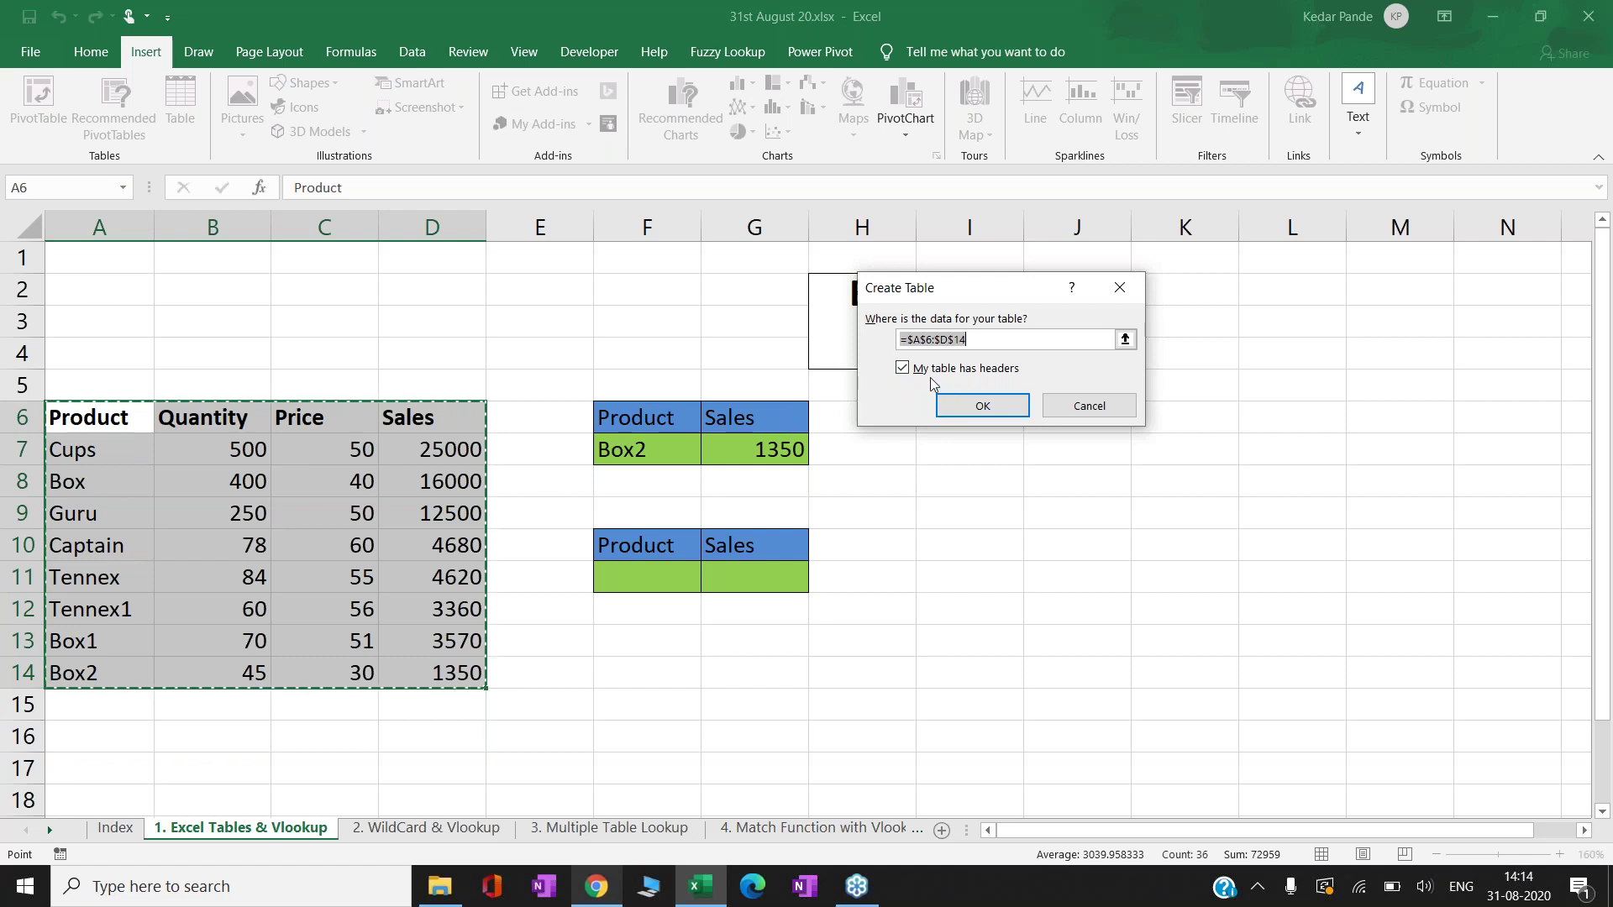
left_click(968, 409)
left_click(968, 407)
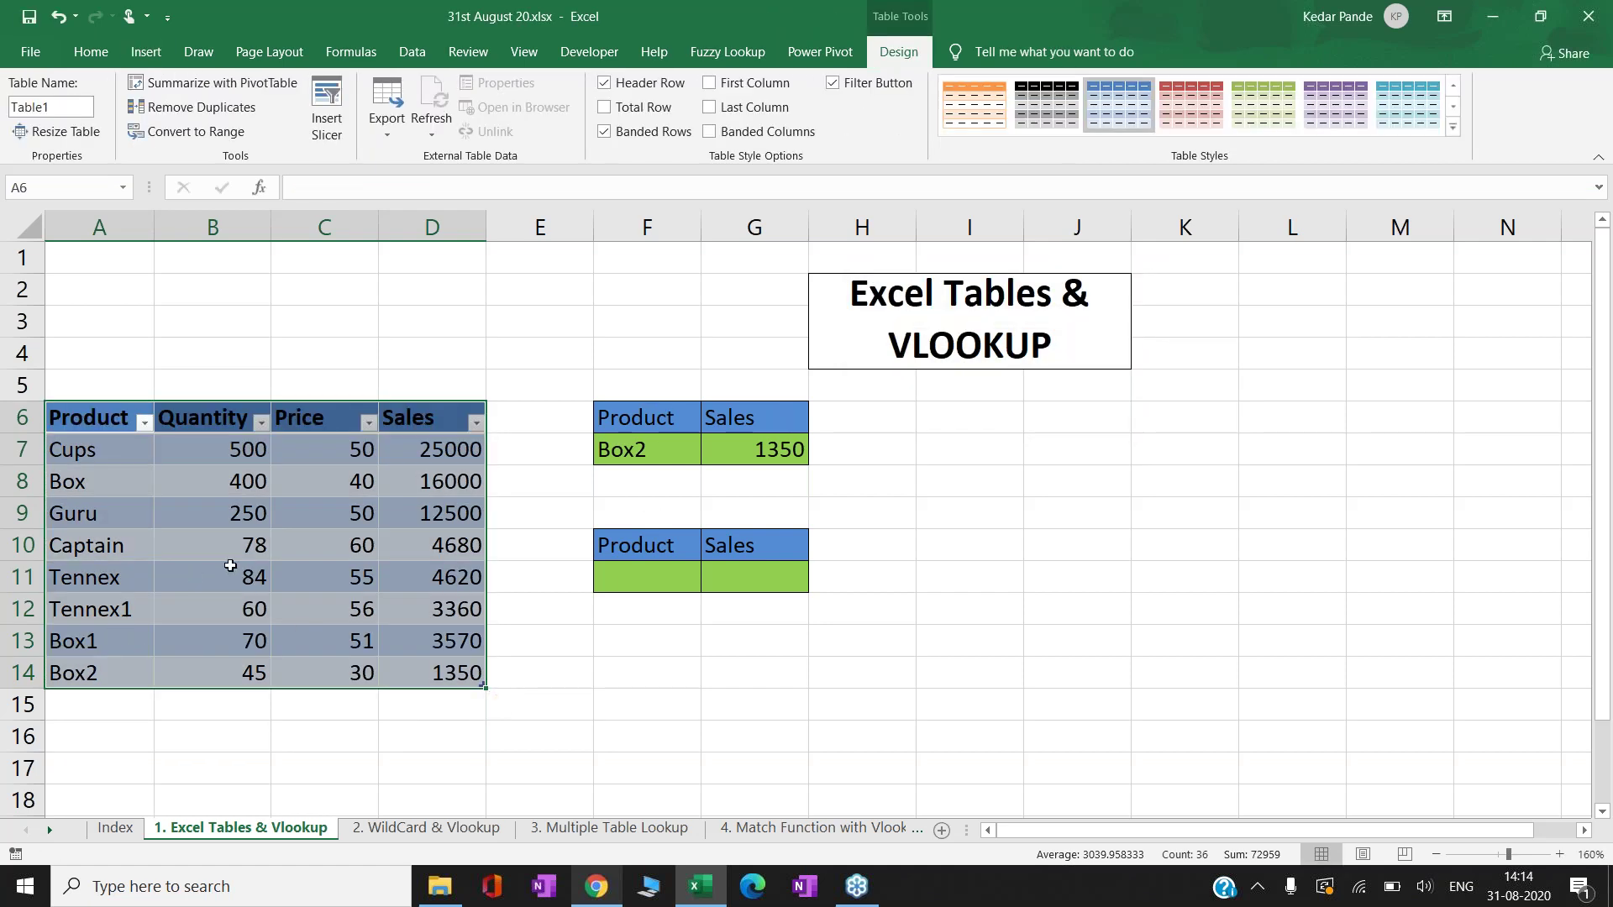
- Enter Box2 as the second lookup's product in F11
key("Down")
key("Down")
key("Down")
key("Down")
key("Down")
key("Down")
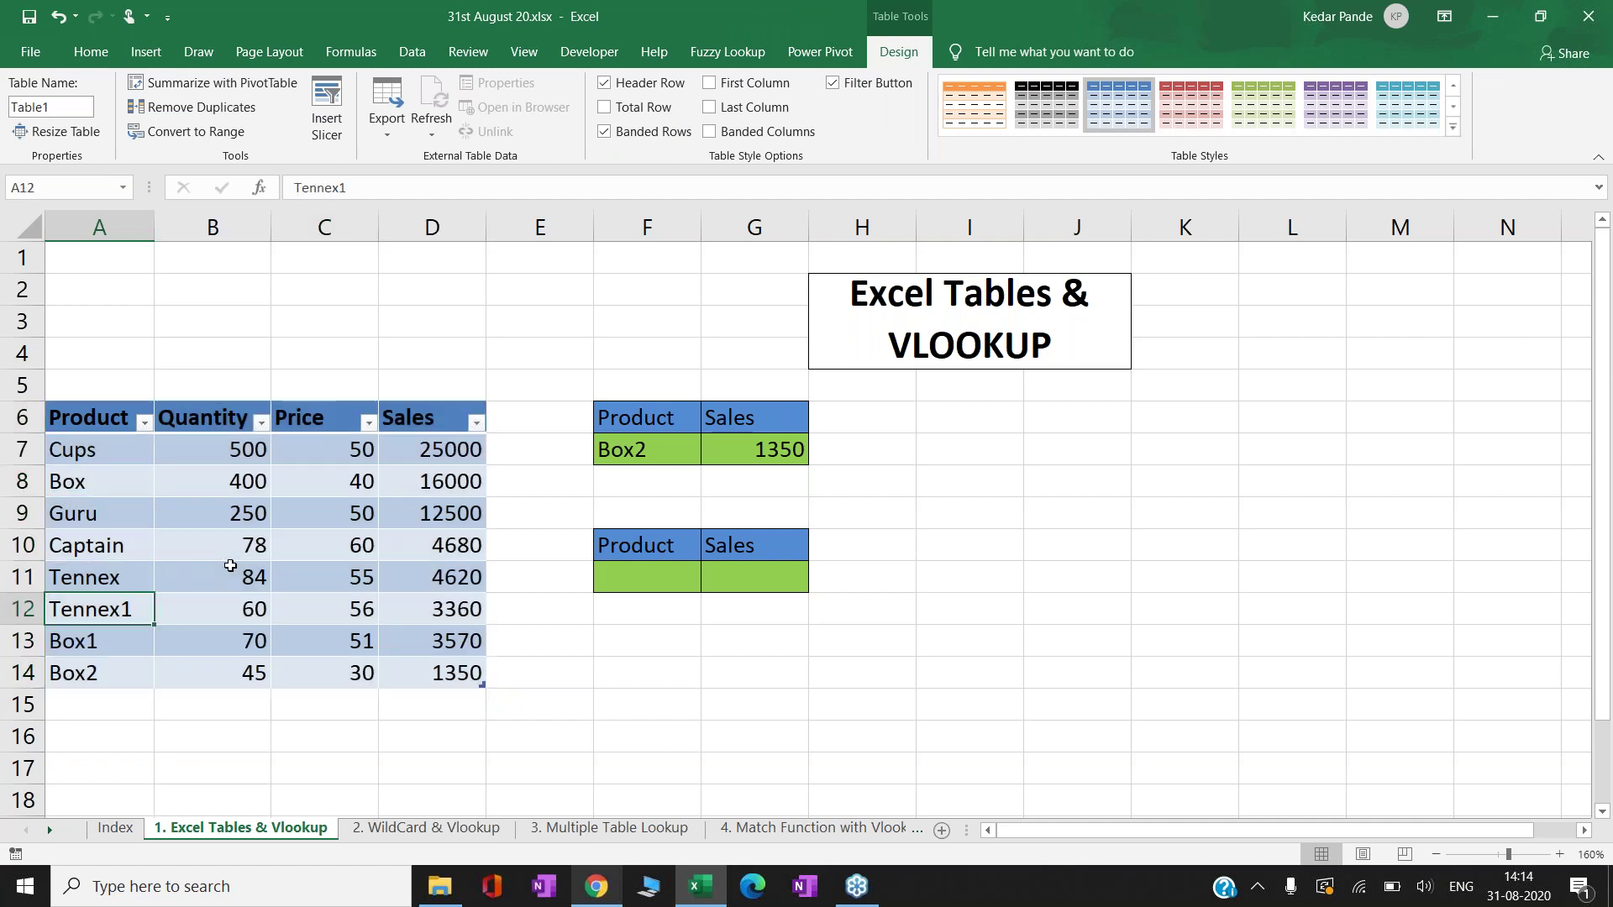
key("Right")
key("Right")
key("Right")
key("Right")
key("Right")
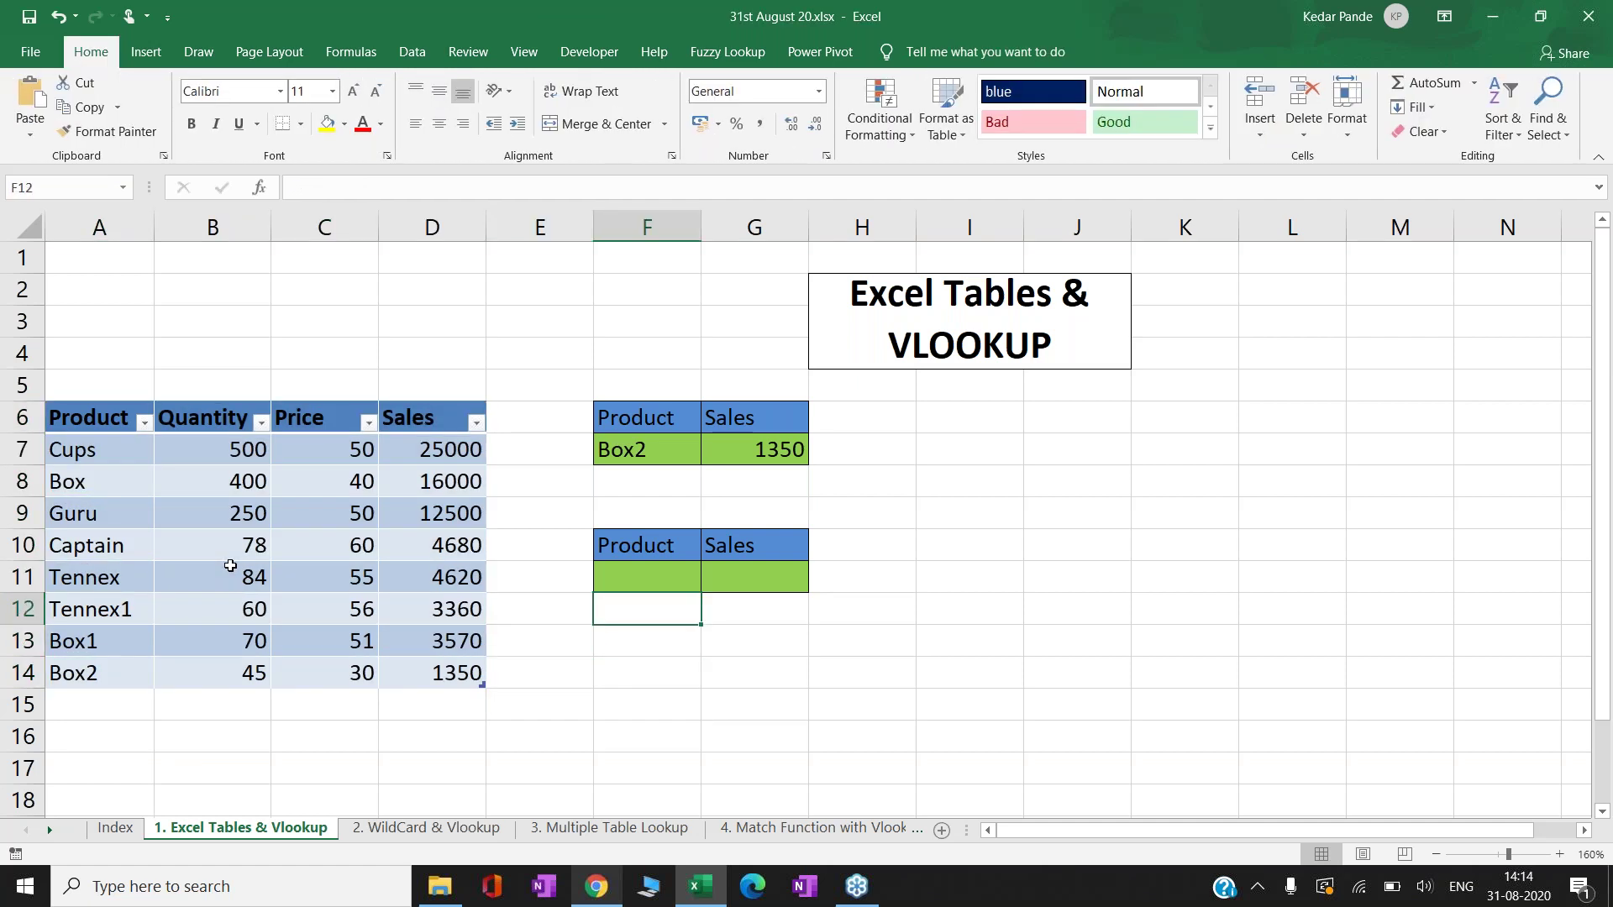
key("Up")
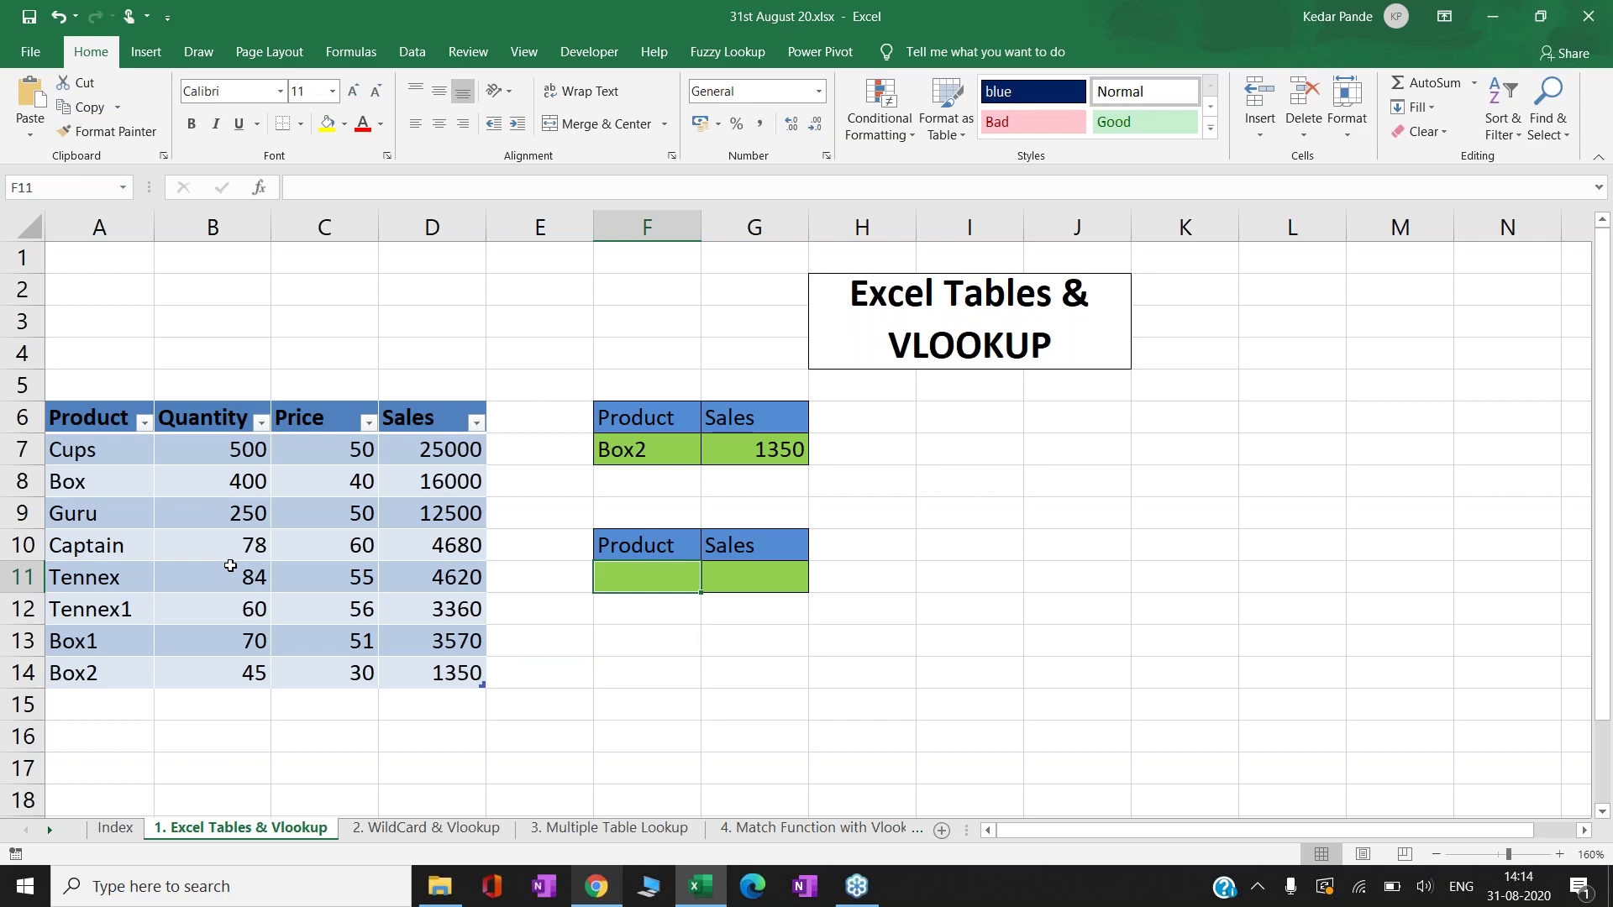
type("Box2")
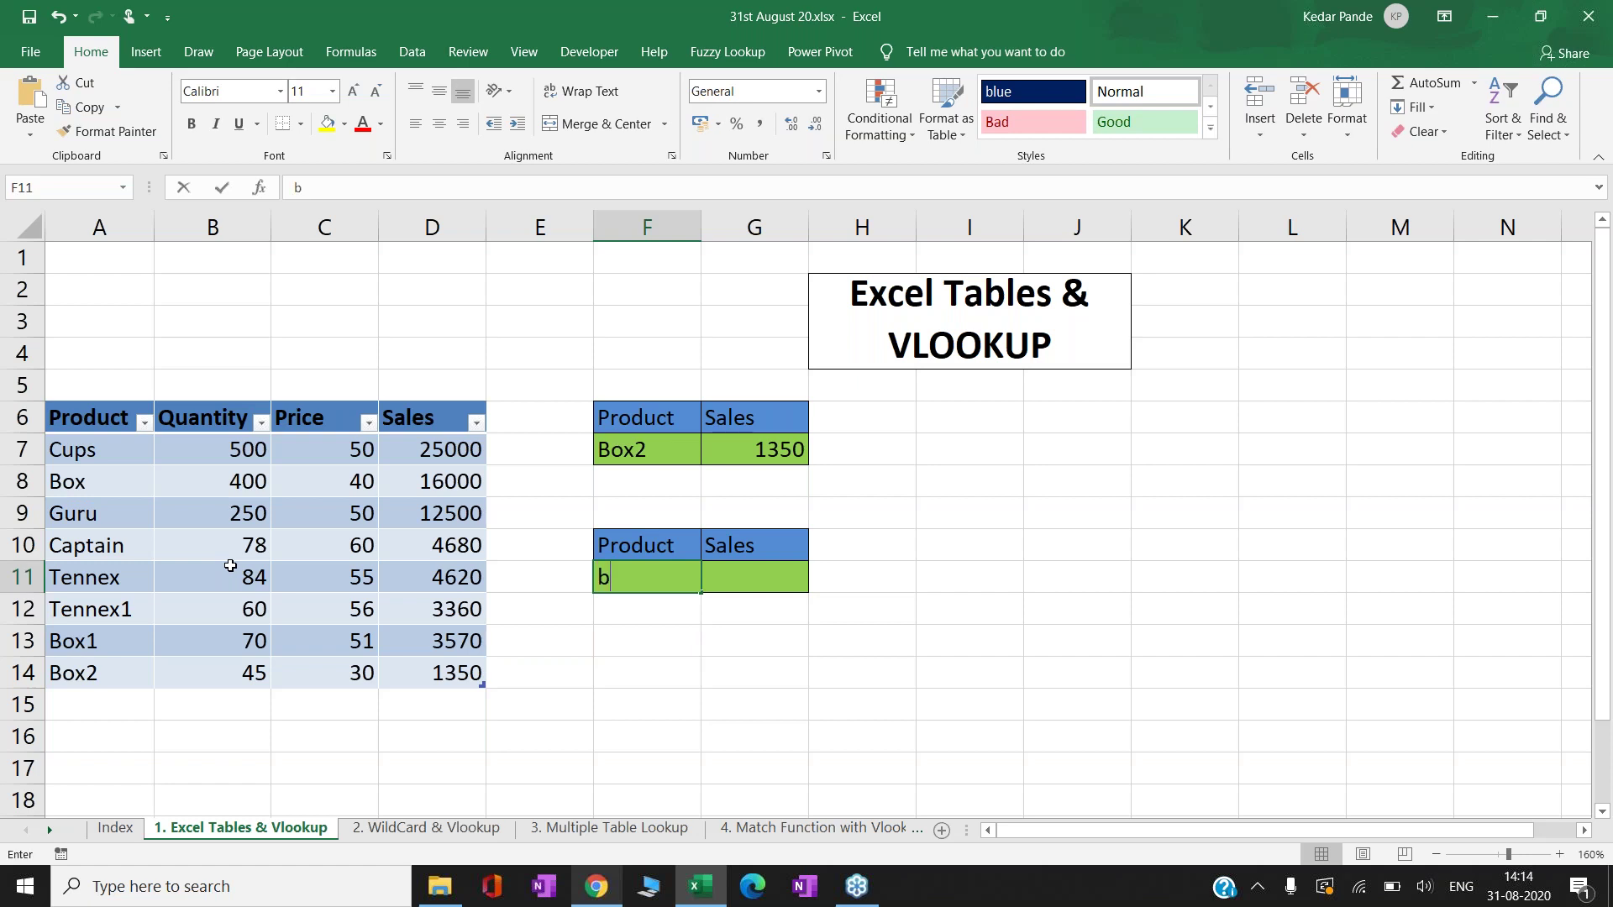
key("Return")
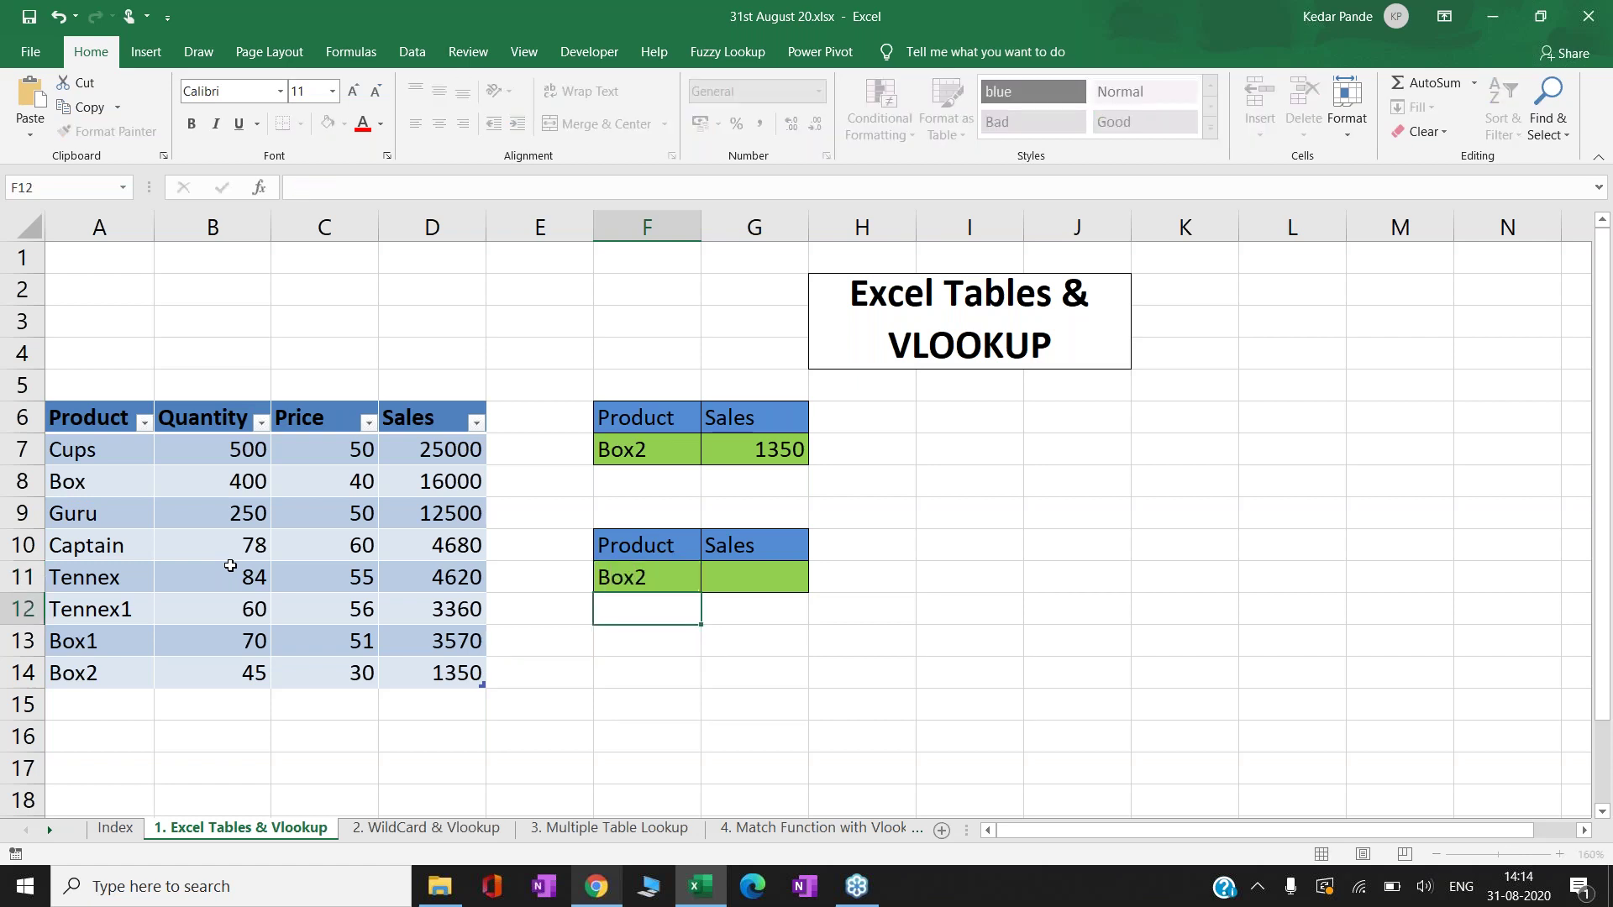
- Start a VLOOKUP in G11, then cancel it, leaving G11 blank
key("Up")
key("Right")
type("=vlo")
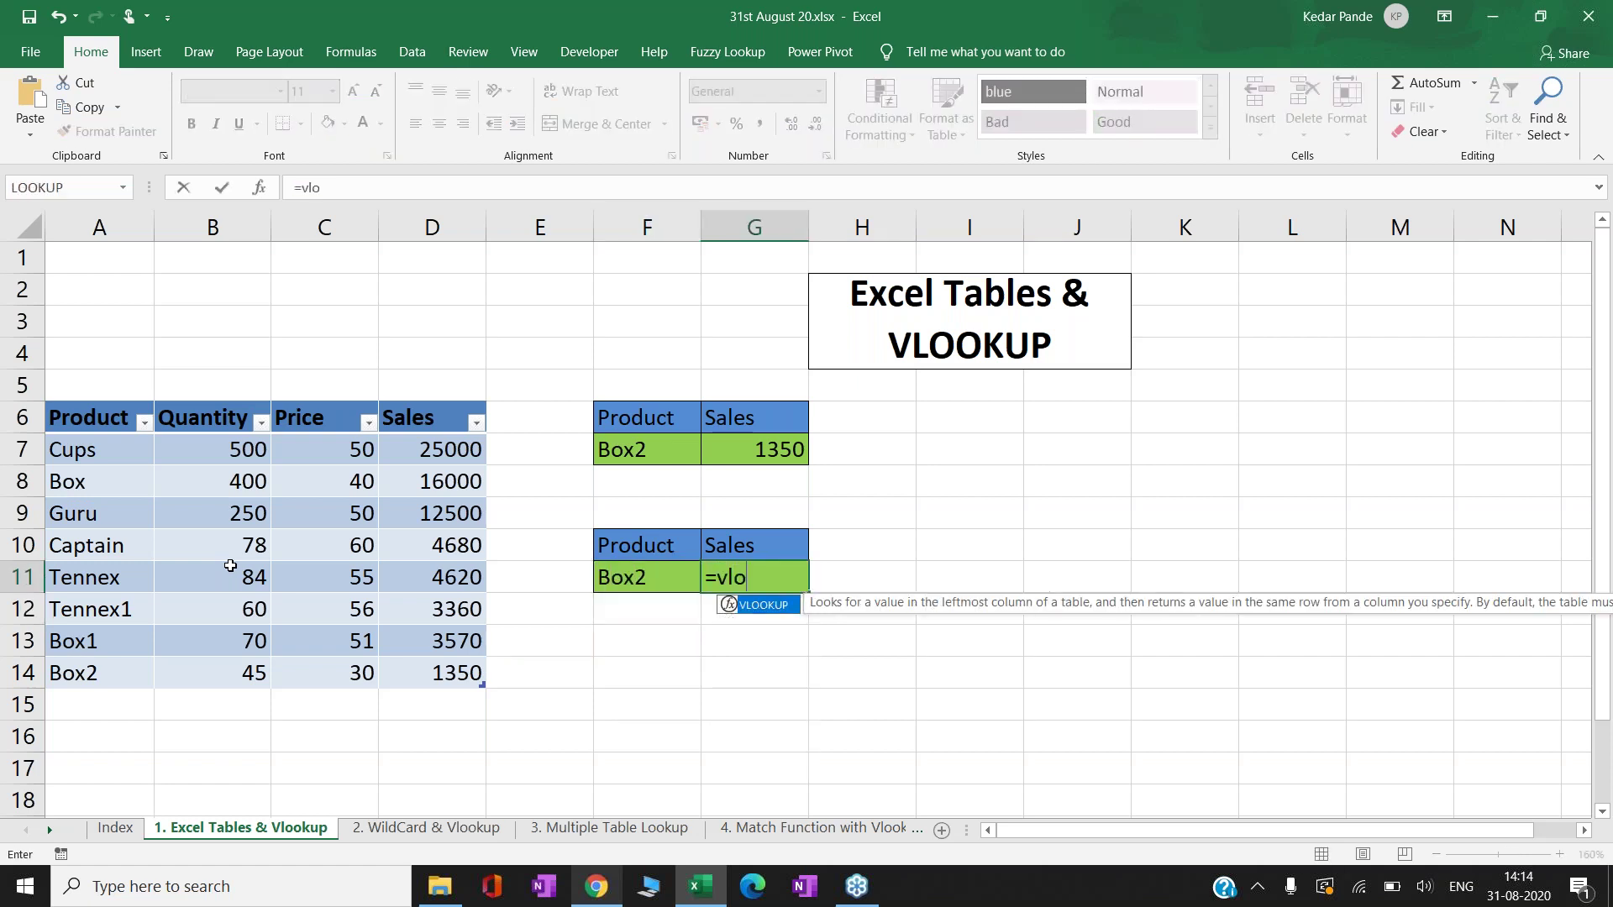
key("Tab")
key("Left")
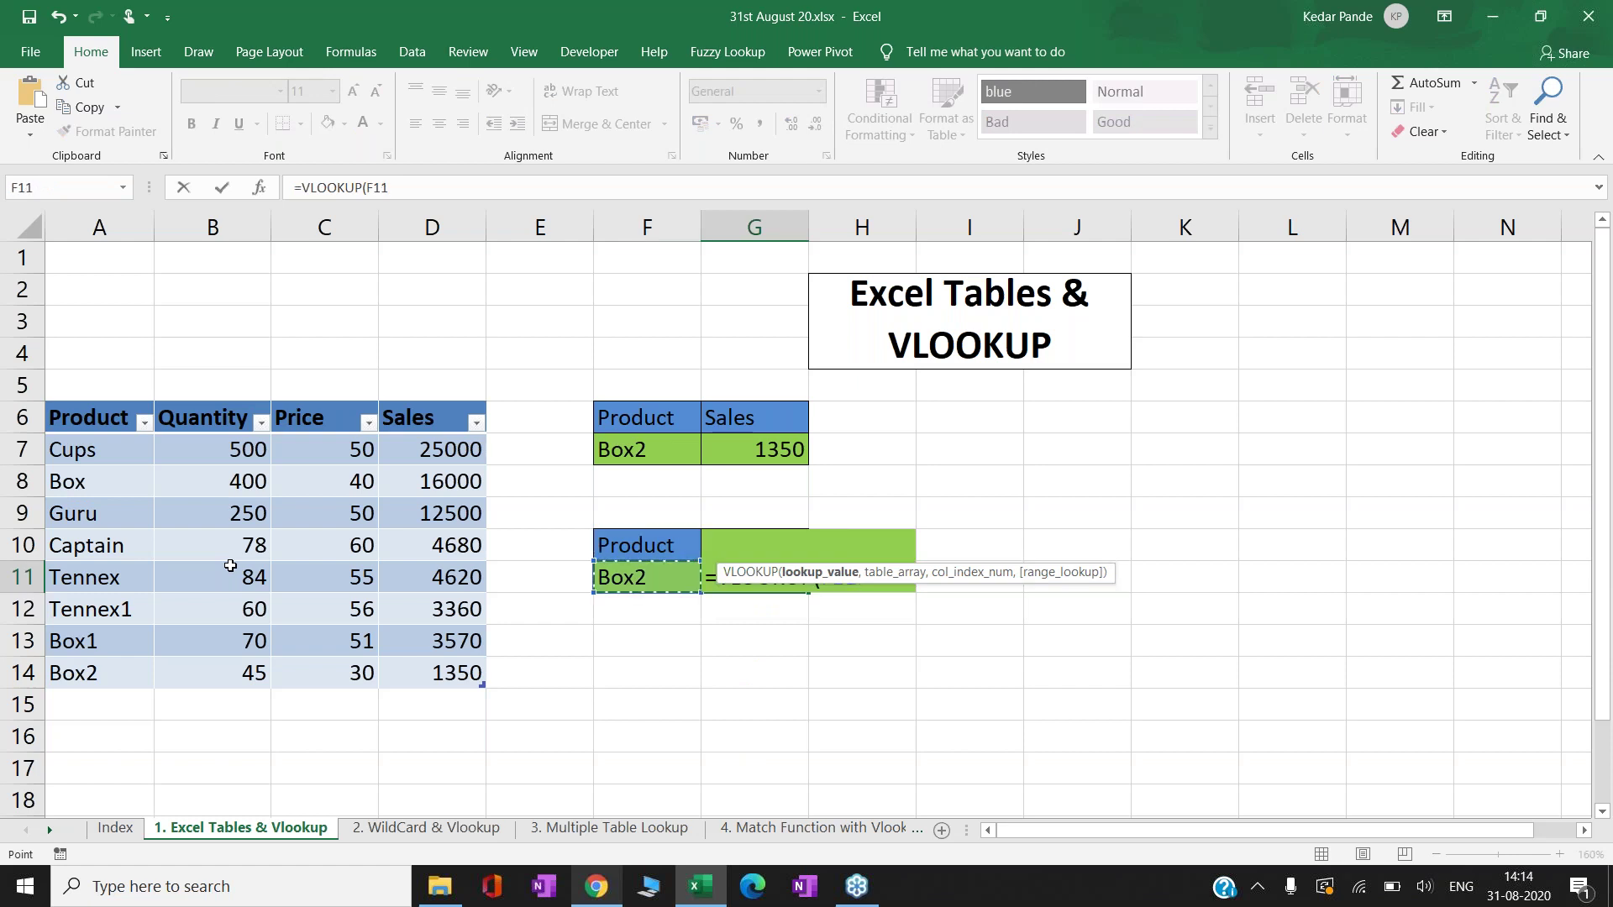
type(",G10")
key("BackSpace")
key("BackSpace")
key("BackSpace")
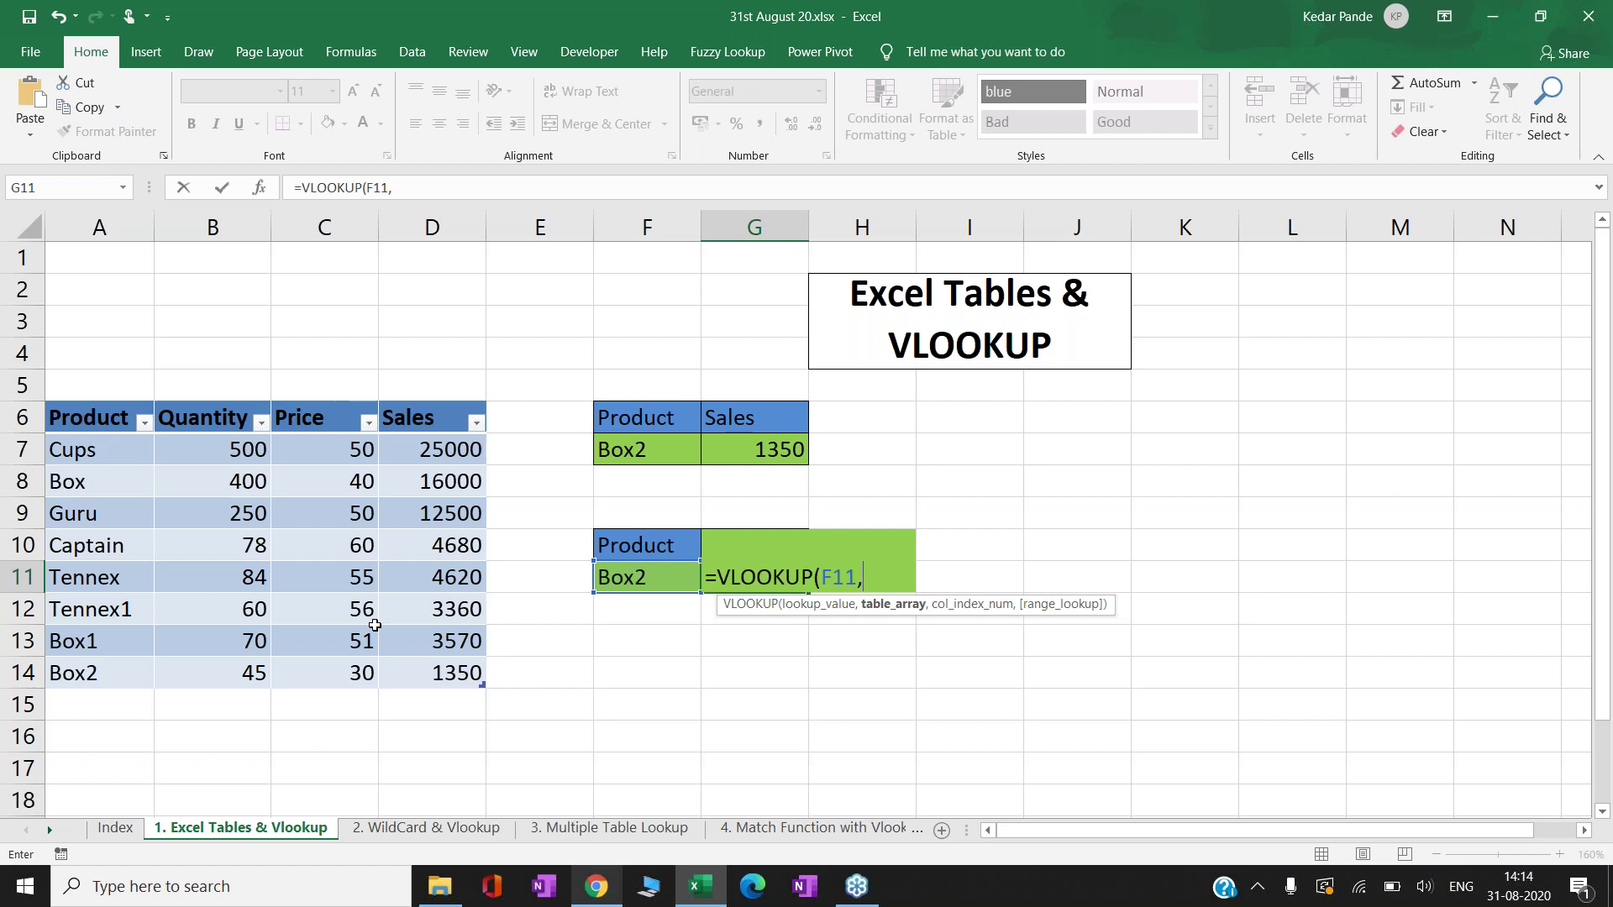
key("Escape")
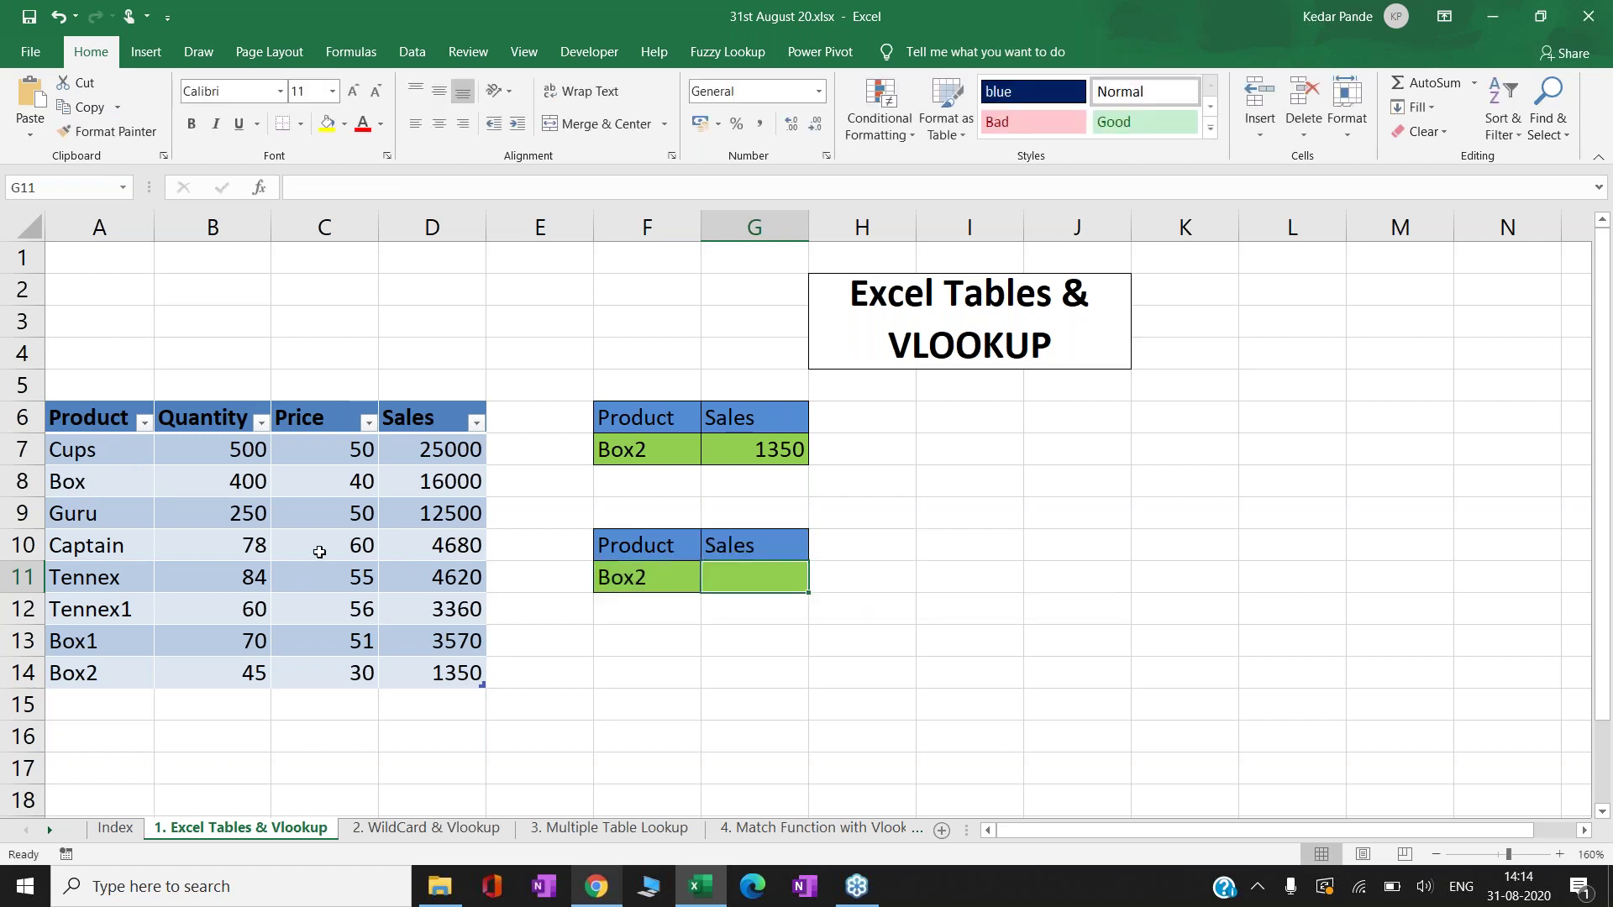
left_click(319, 552)
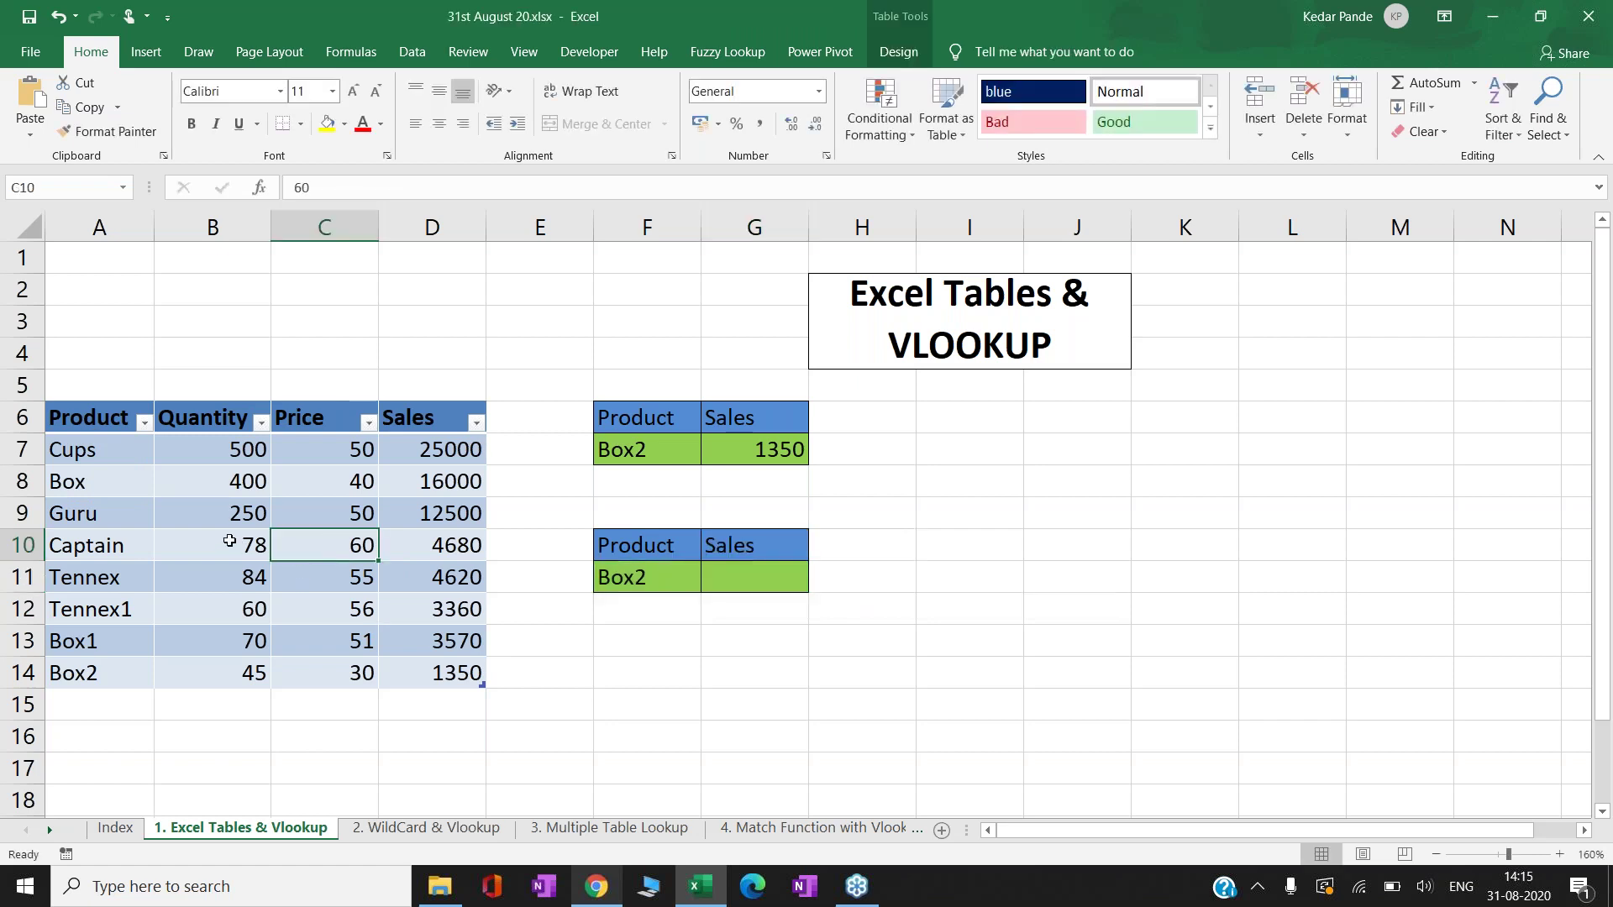
- Change the product table's name from Table1 to Data1 in the Table Name box
left_click(230, 545)
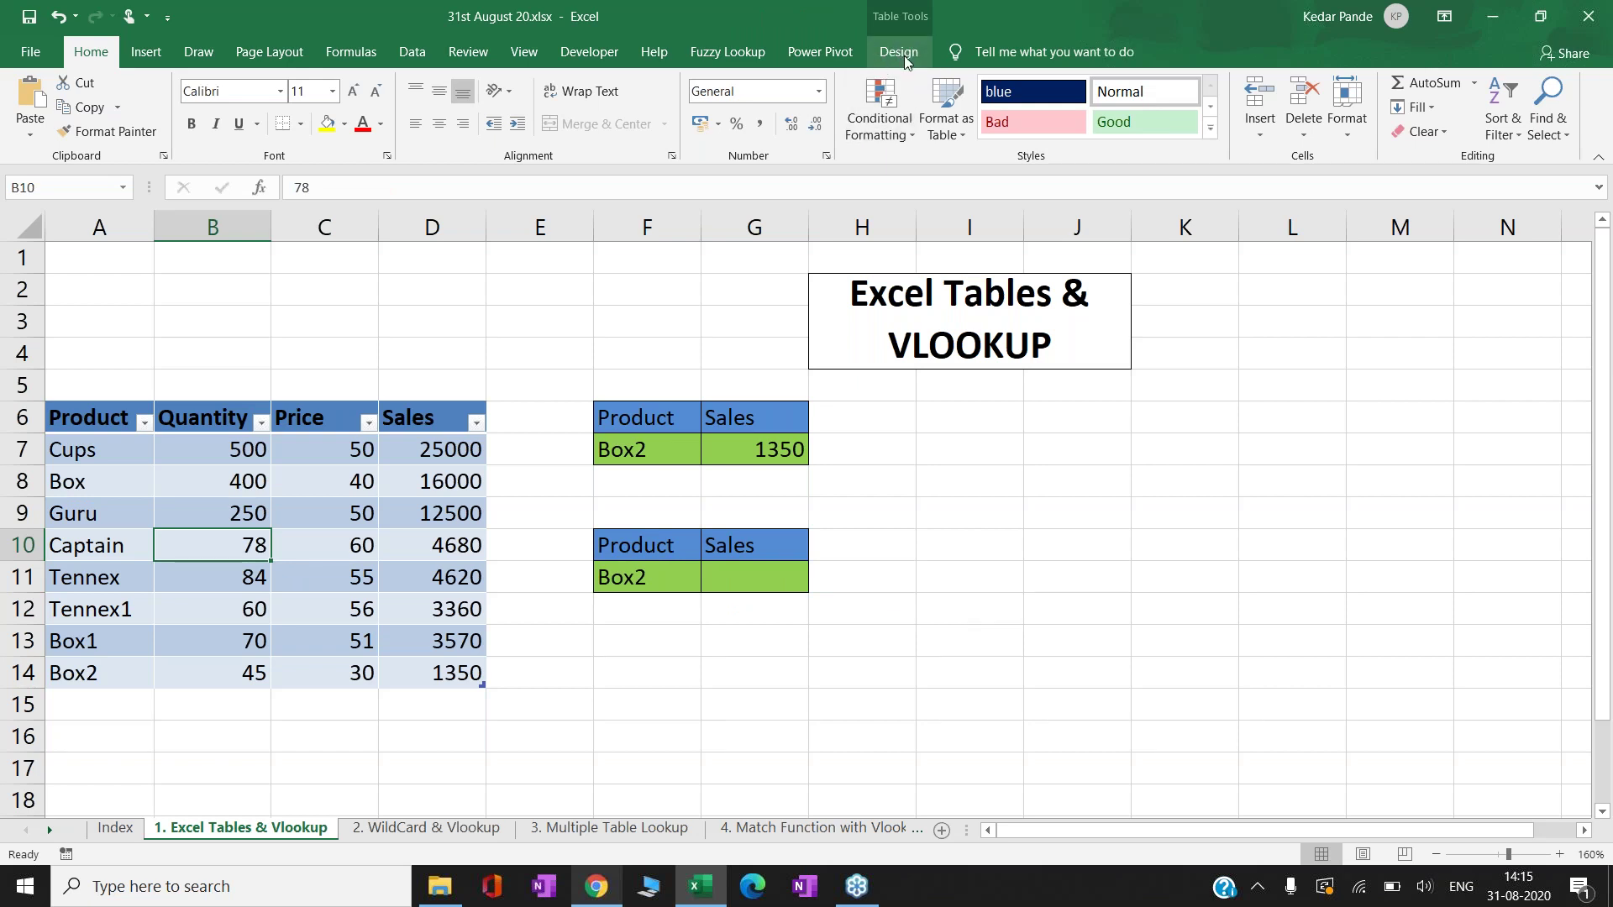
left_click(906, 61)
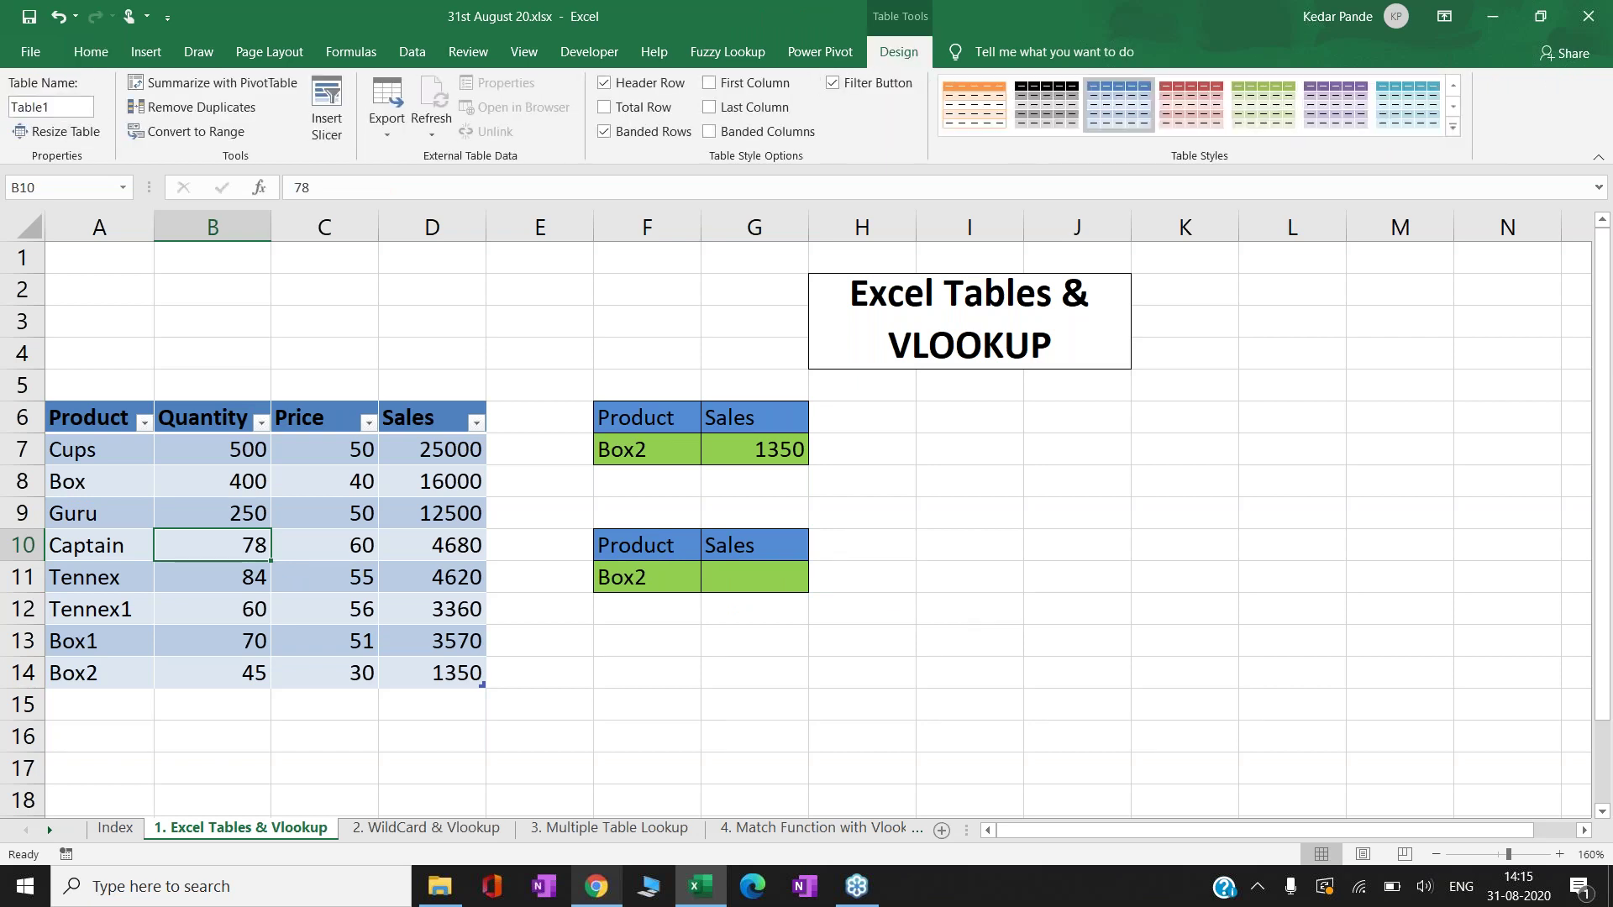
left_click(54, 107)
type("Data1")
- Enter =VLOOKUP(F11,Data1,4,0) in G11, returning 1350 for Box2
left_click(745, 582)
type("=vl")
key("Tab")
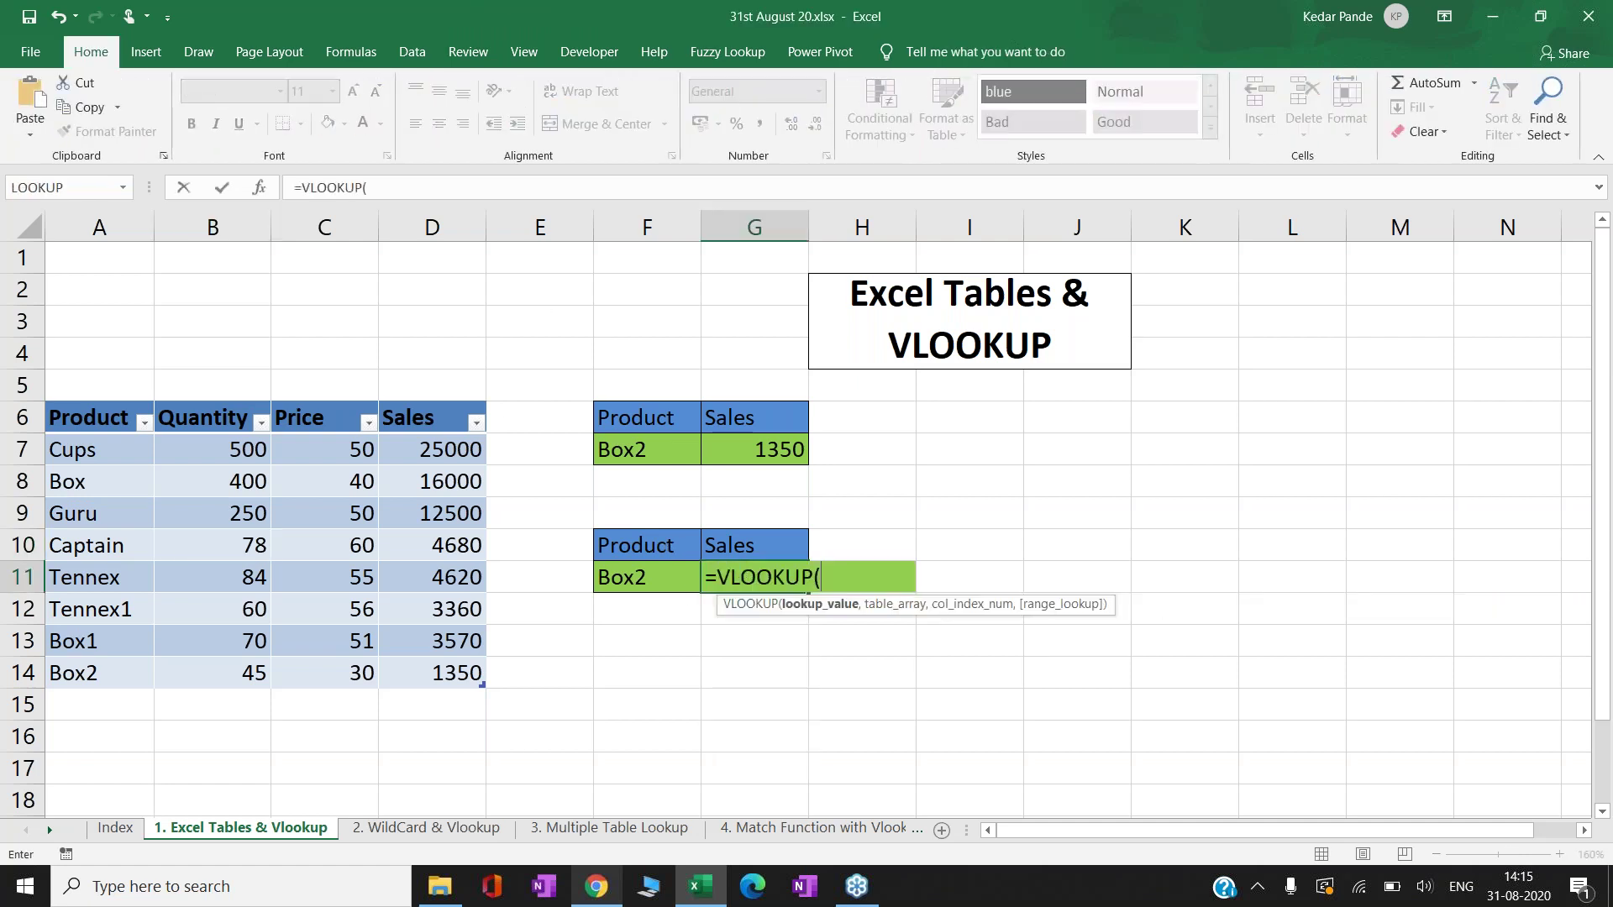
key("Left")
type(",")
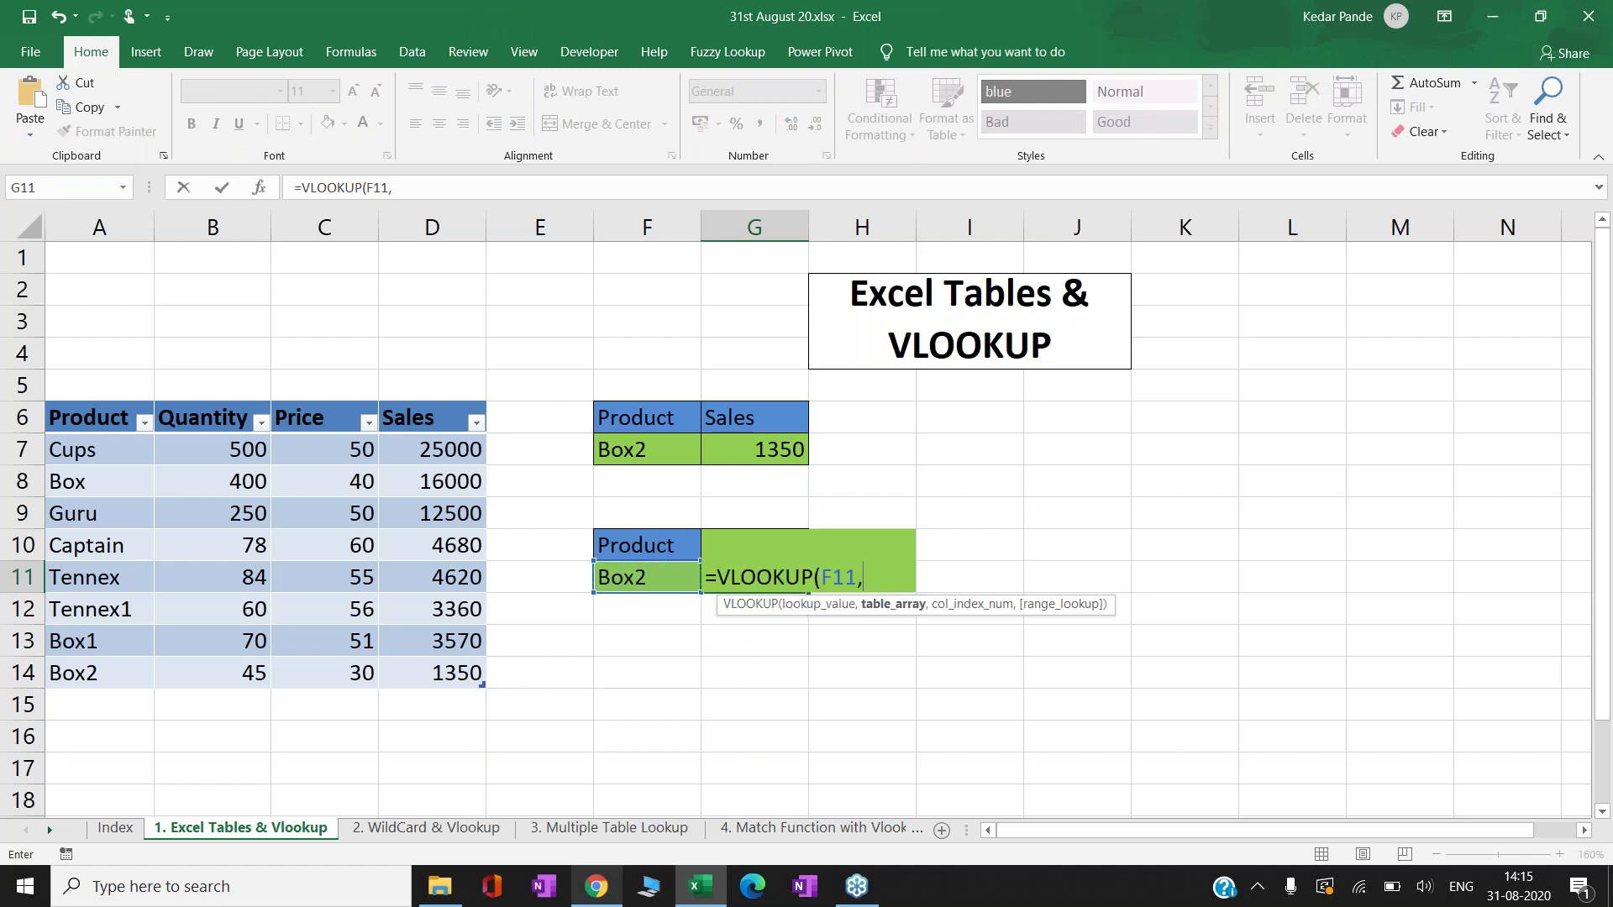
type("data")
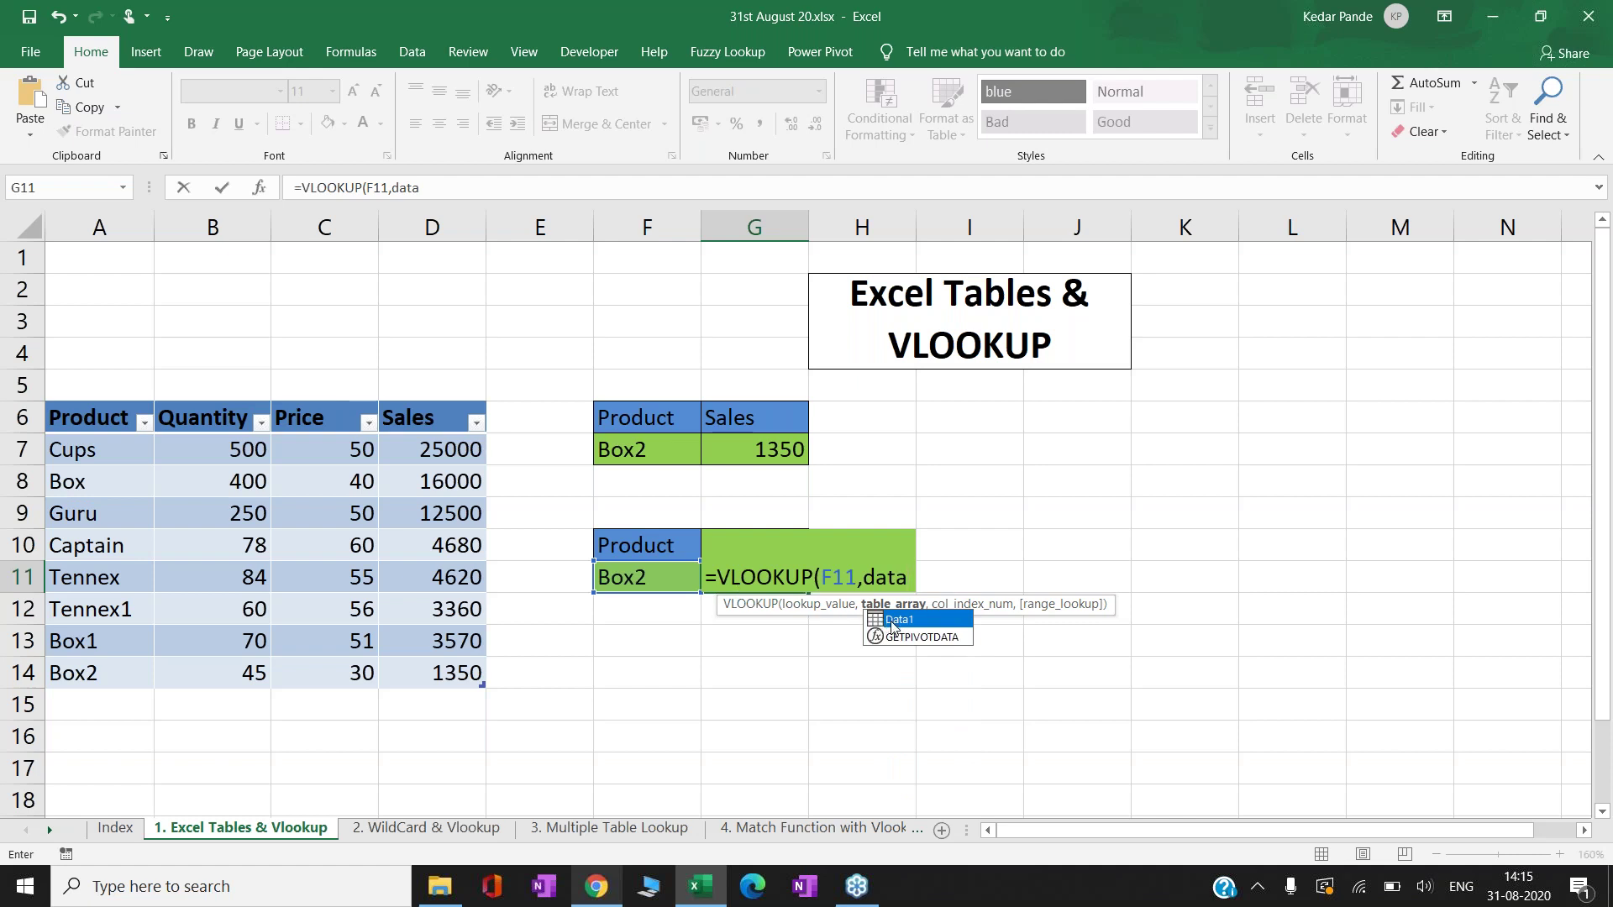
double_click(897, 620)
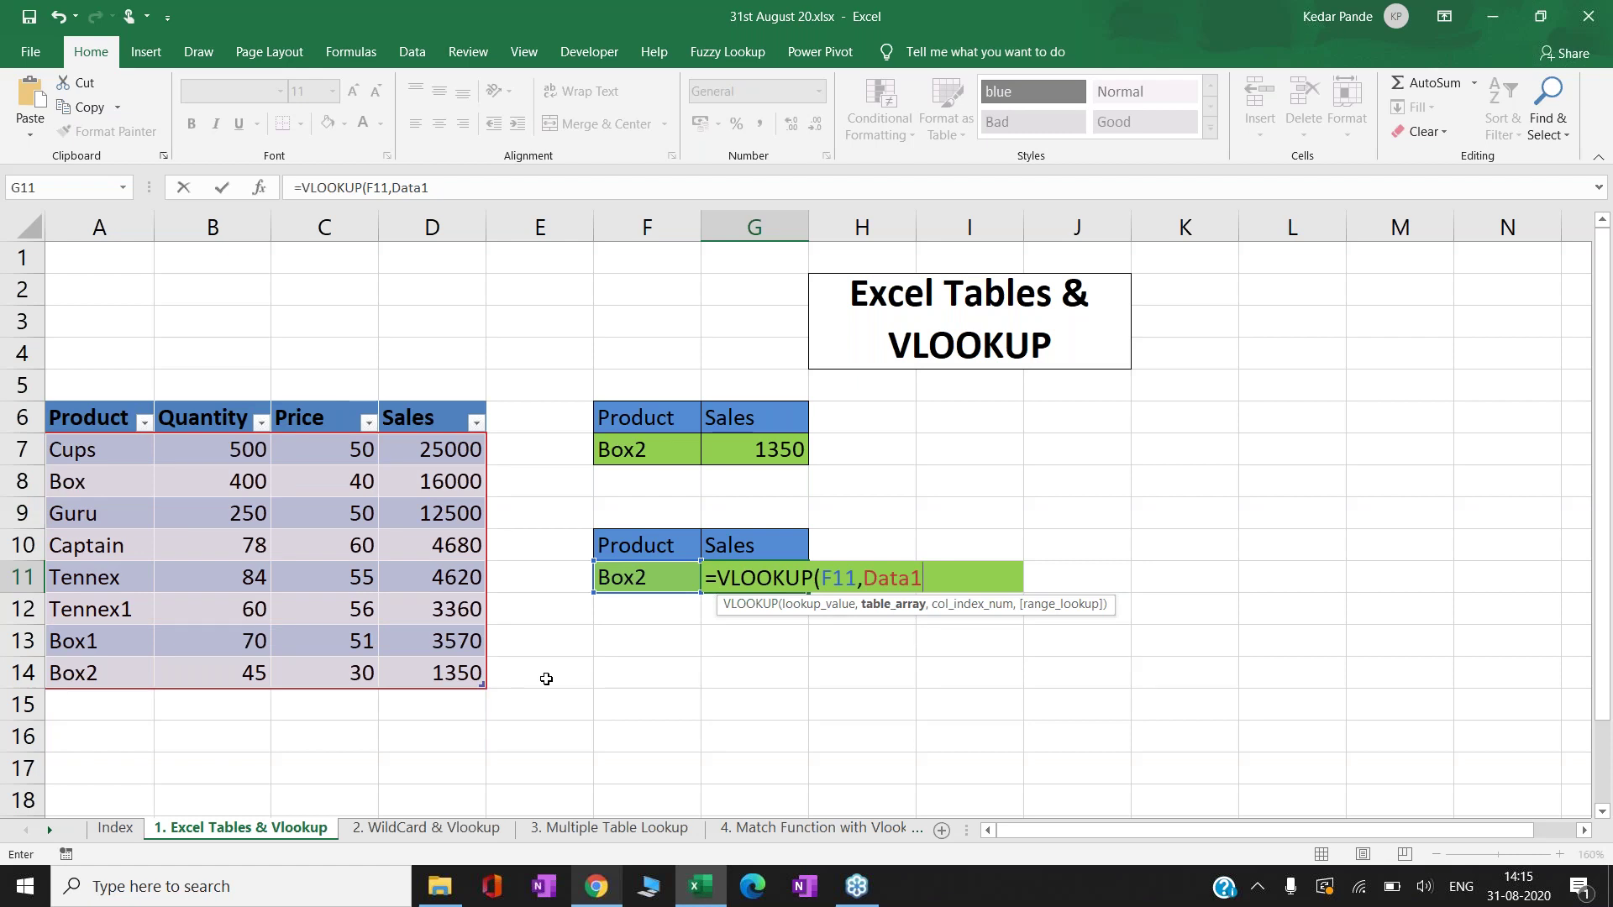
type(",")
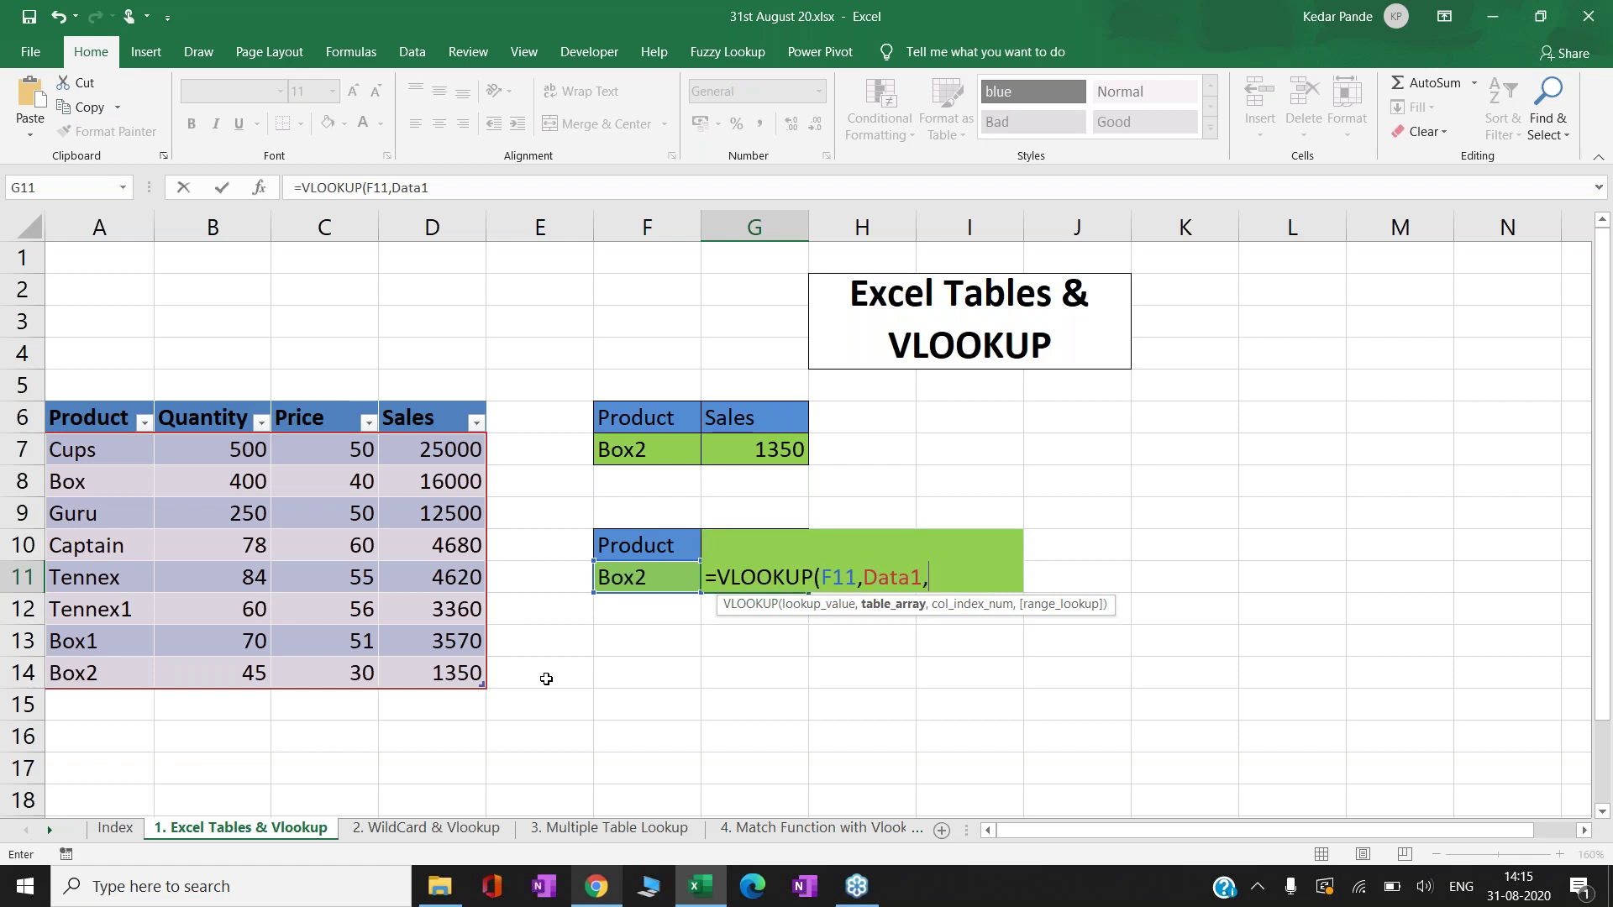
type("4,0)")
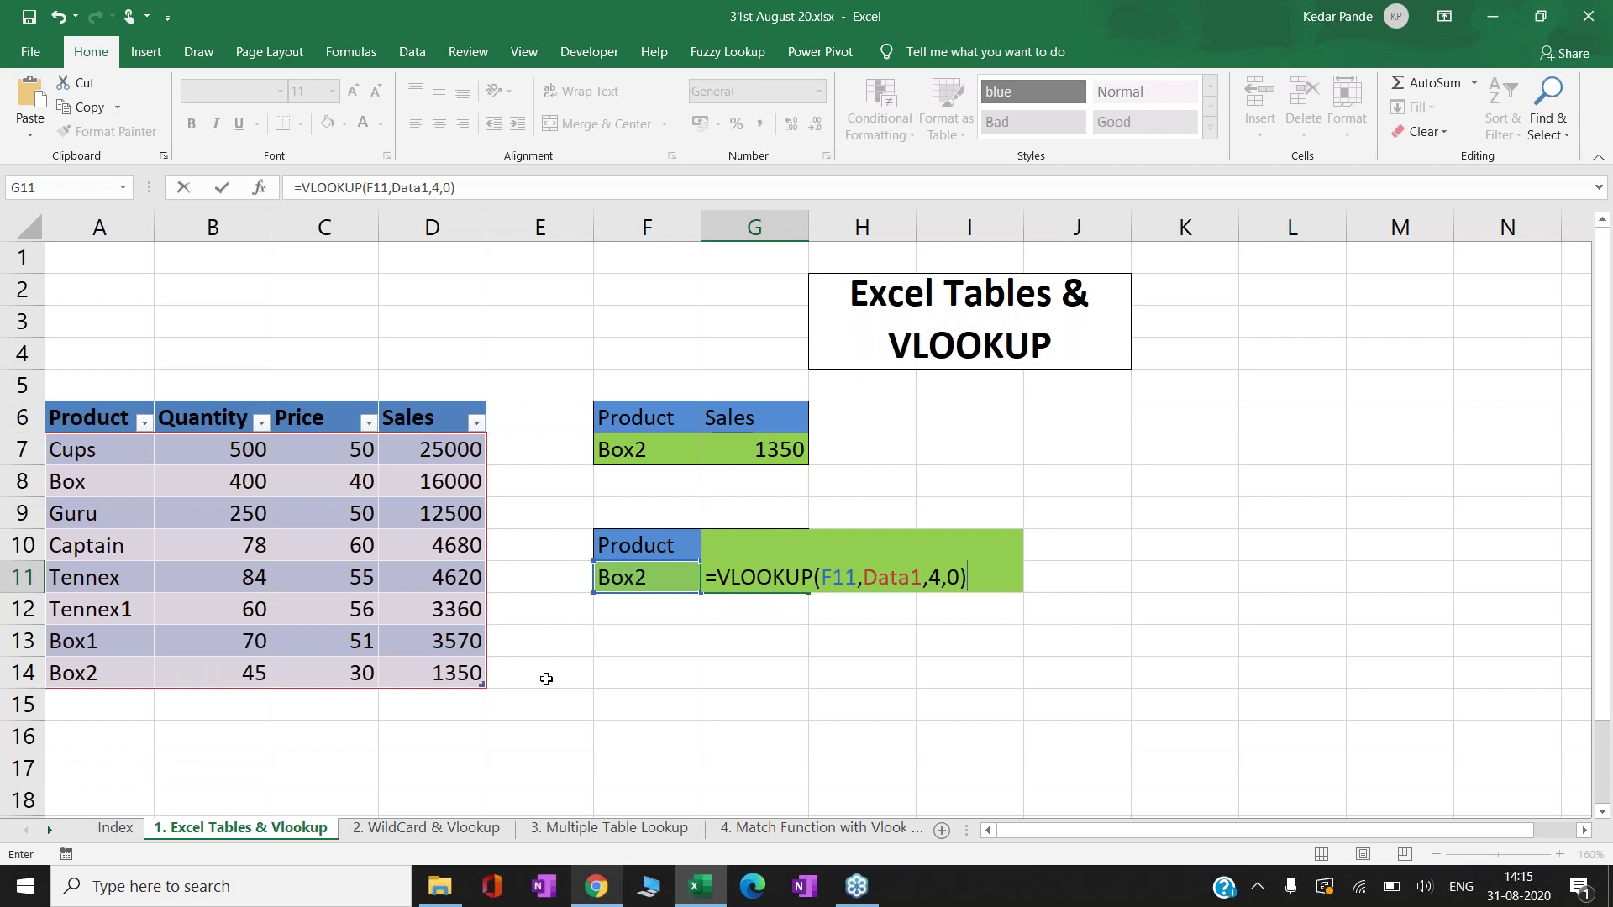
key("Return")
key("Up")
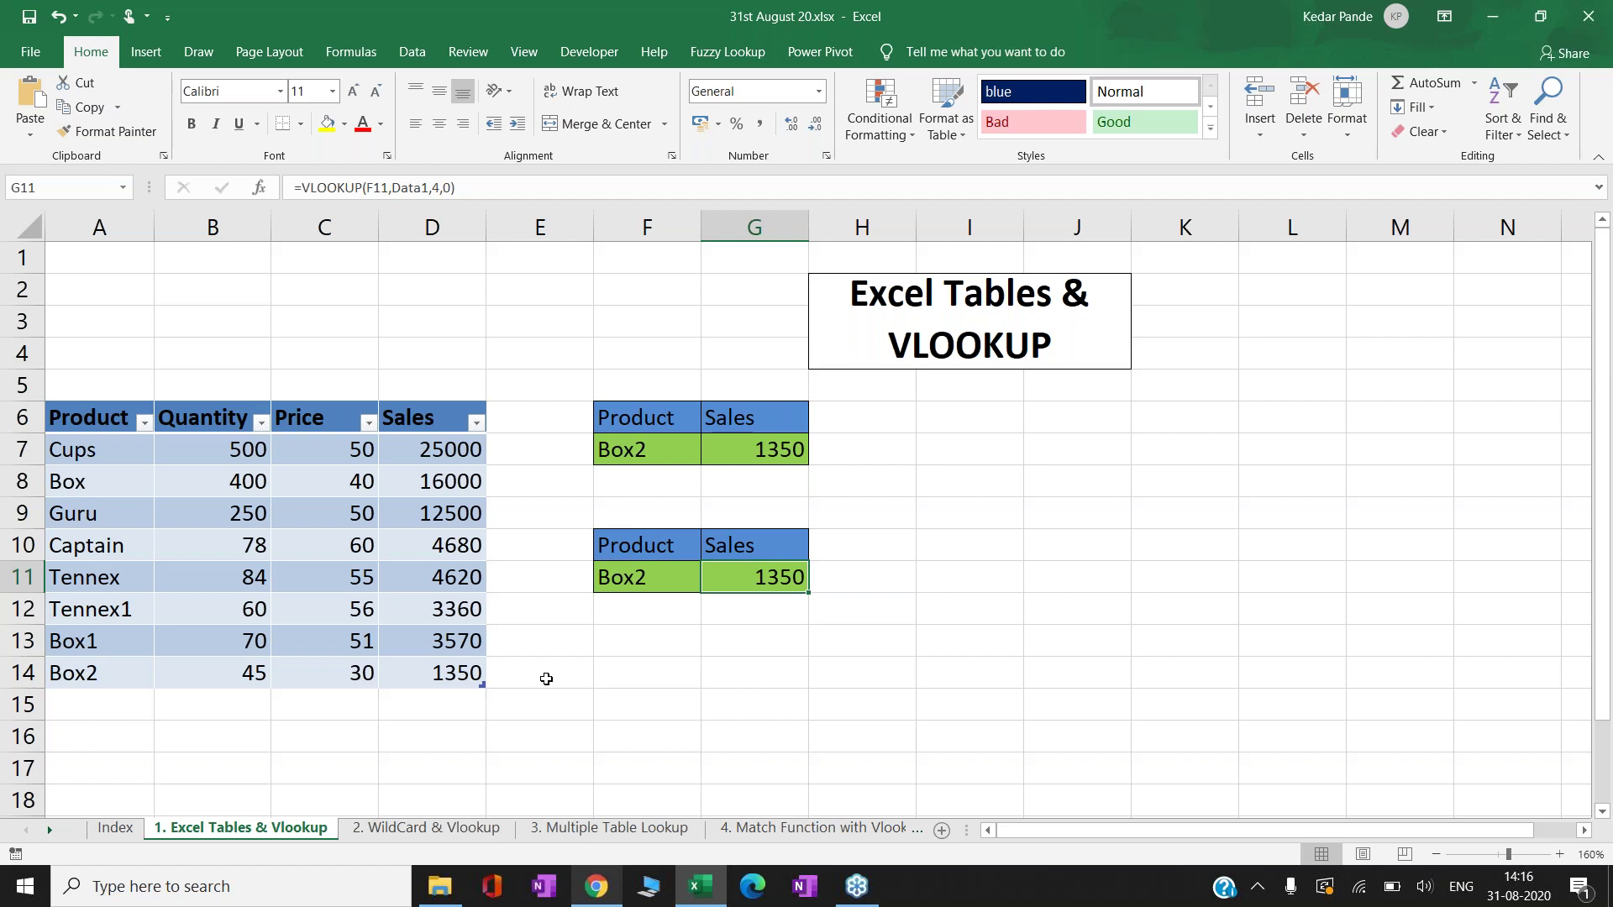
key("Left")
key("Left")
key("Left")
key("Left")
key("Left")
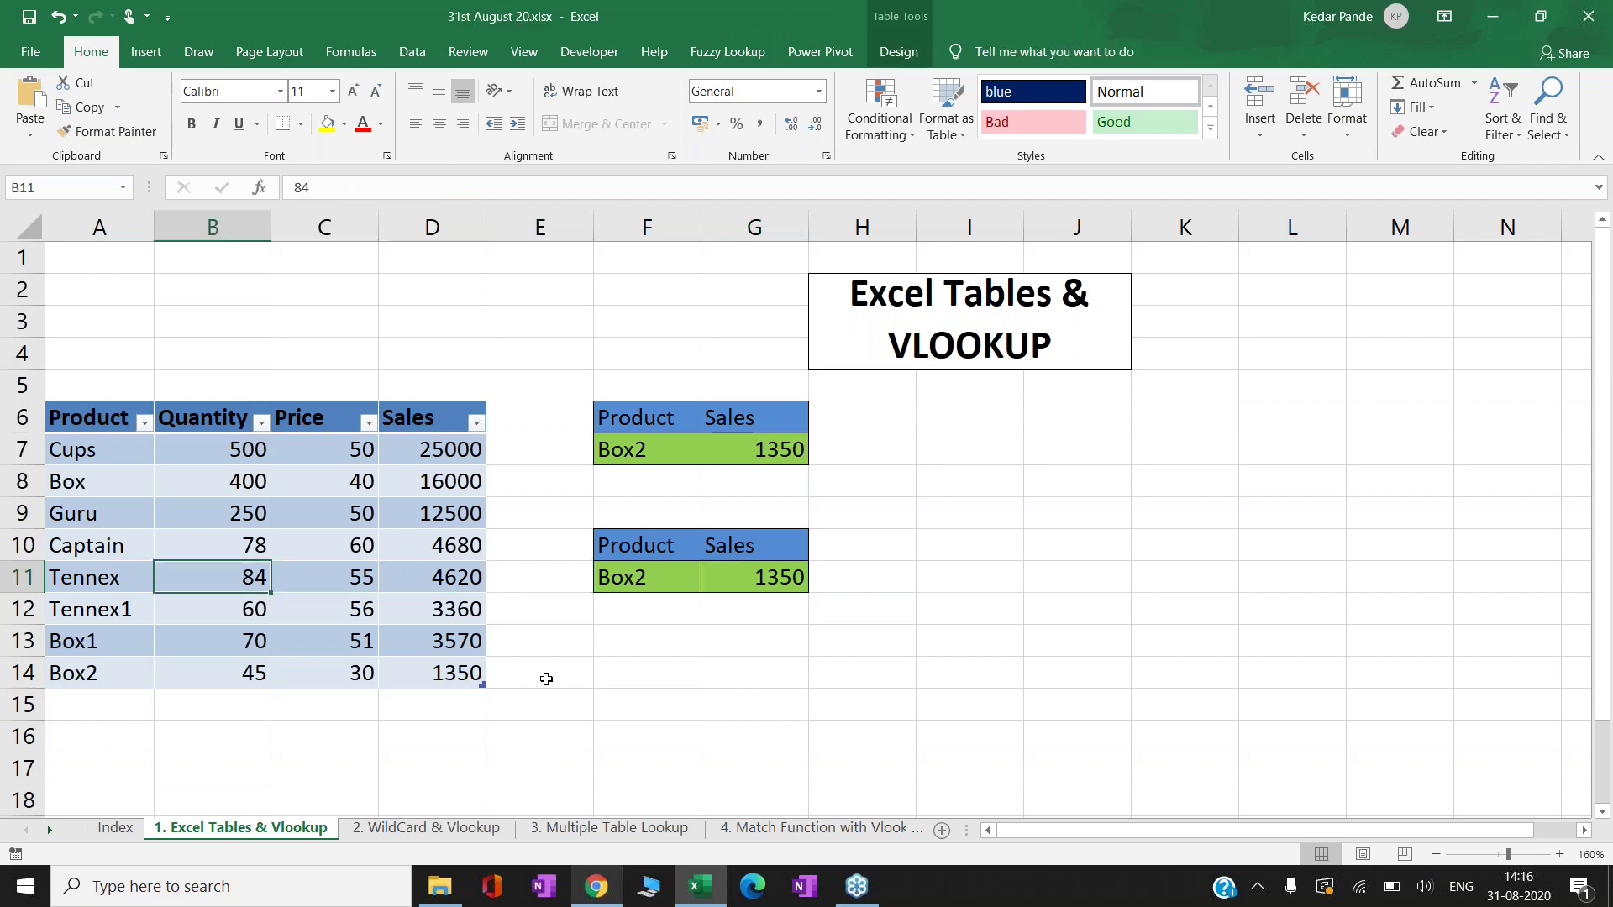
- Add table row 15 with product Captain2, its Sales auto-filling as =B15*C15 showing 0
key("Down")
key("Down")
key("Down")
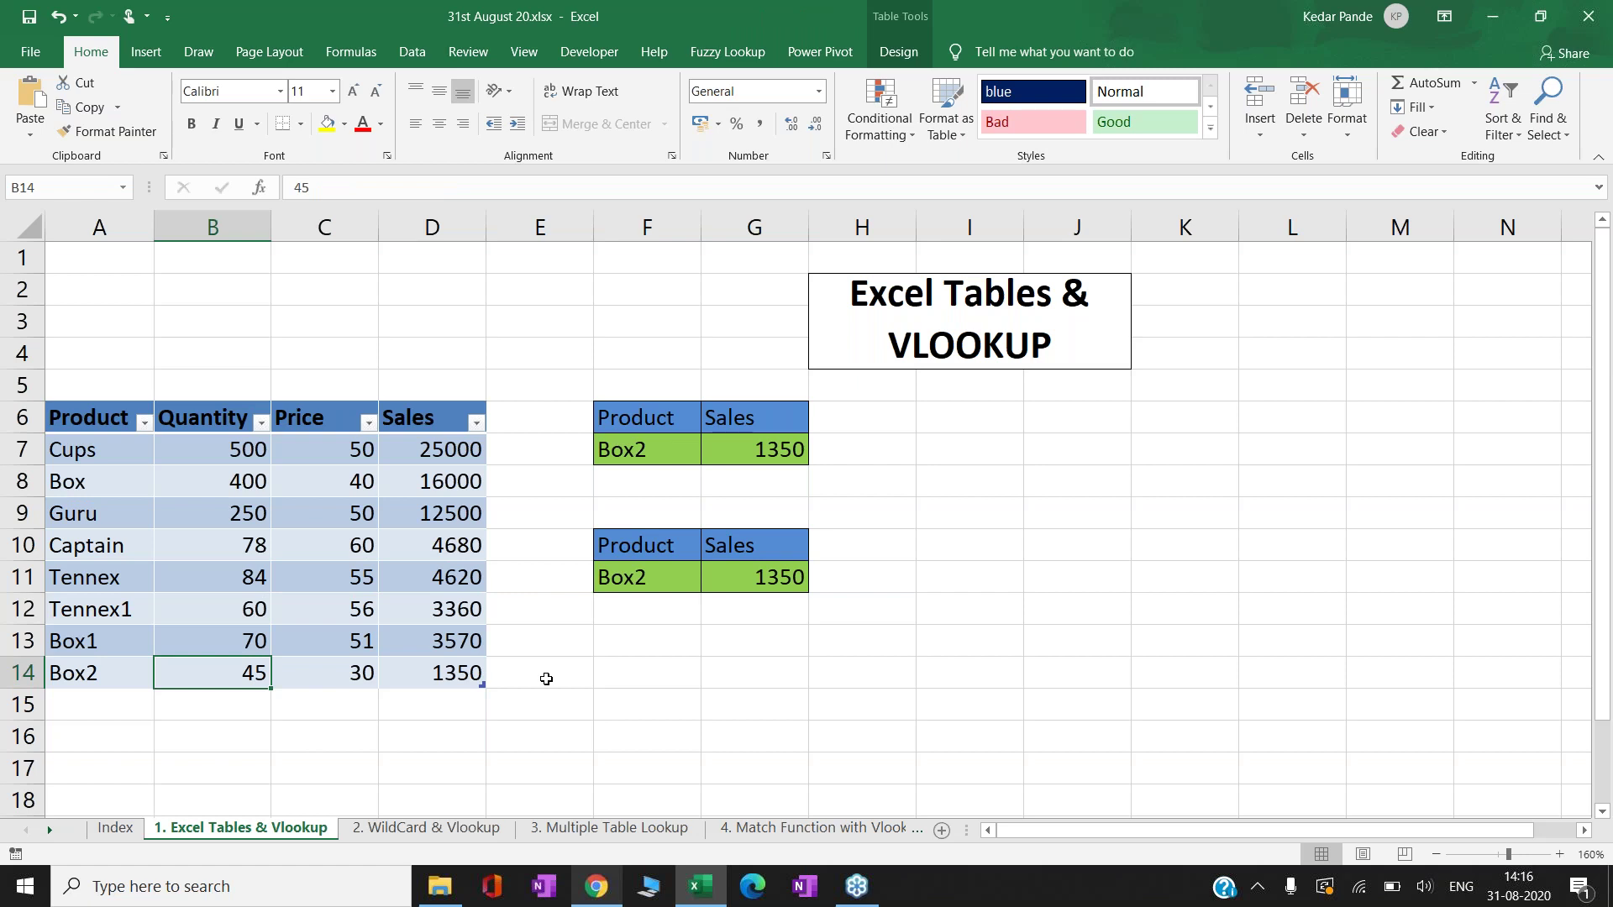
key("Right")
key("Right")
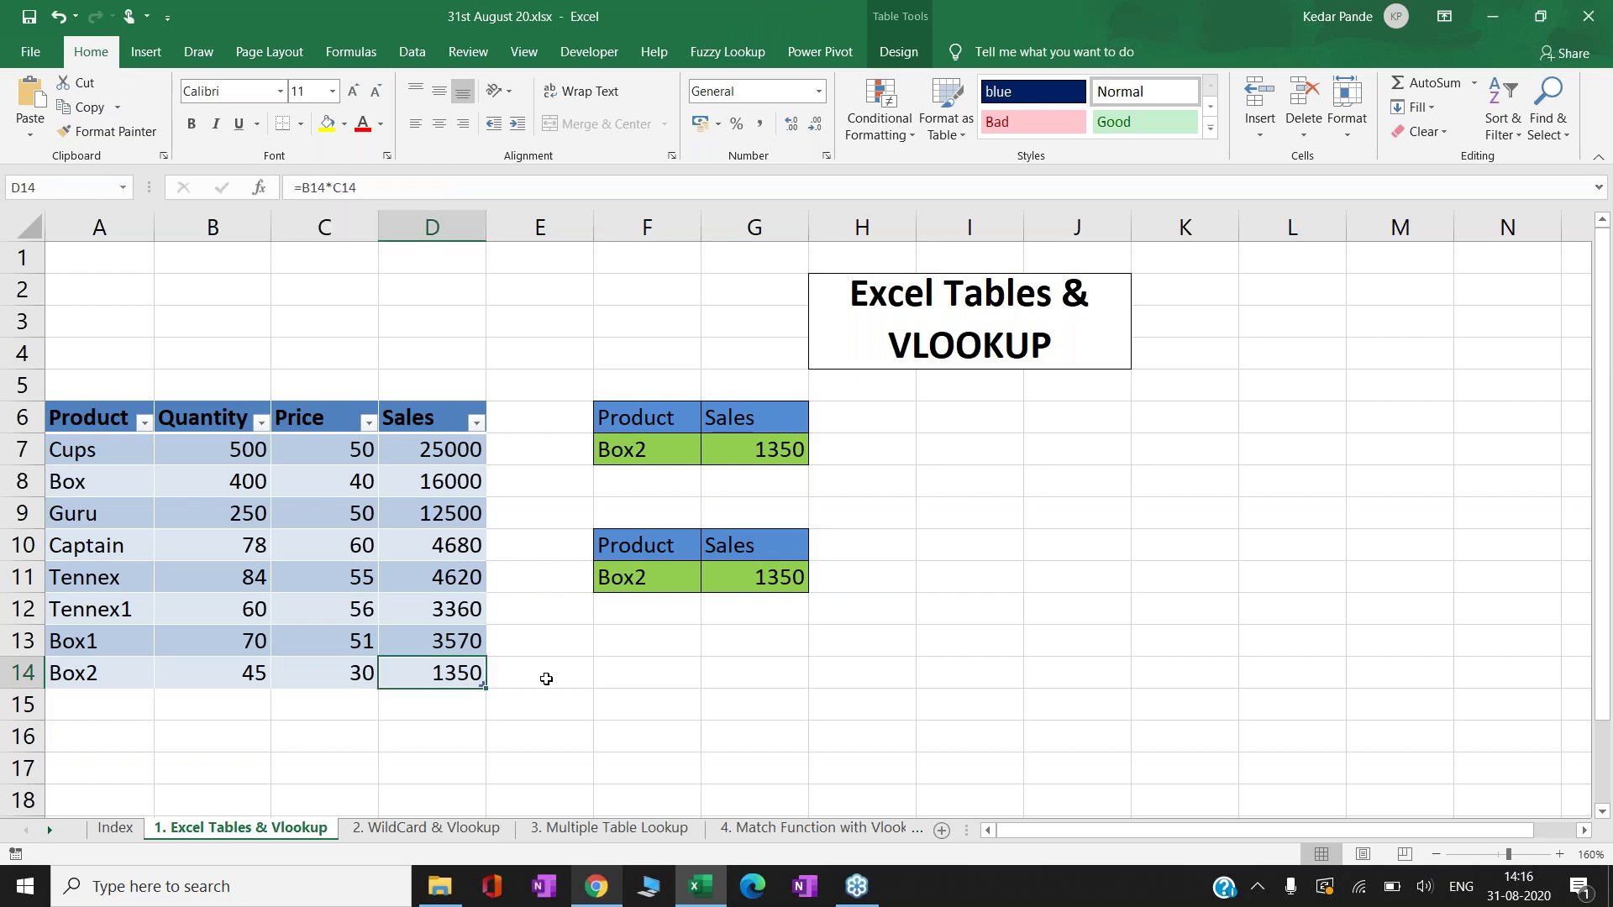
key("Left")
key("Down")
key("Left")
key("Left")
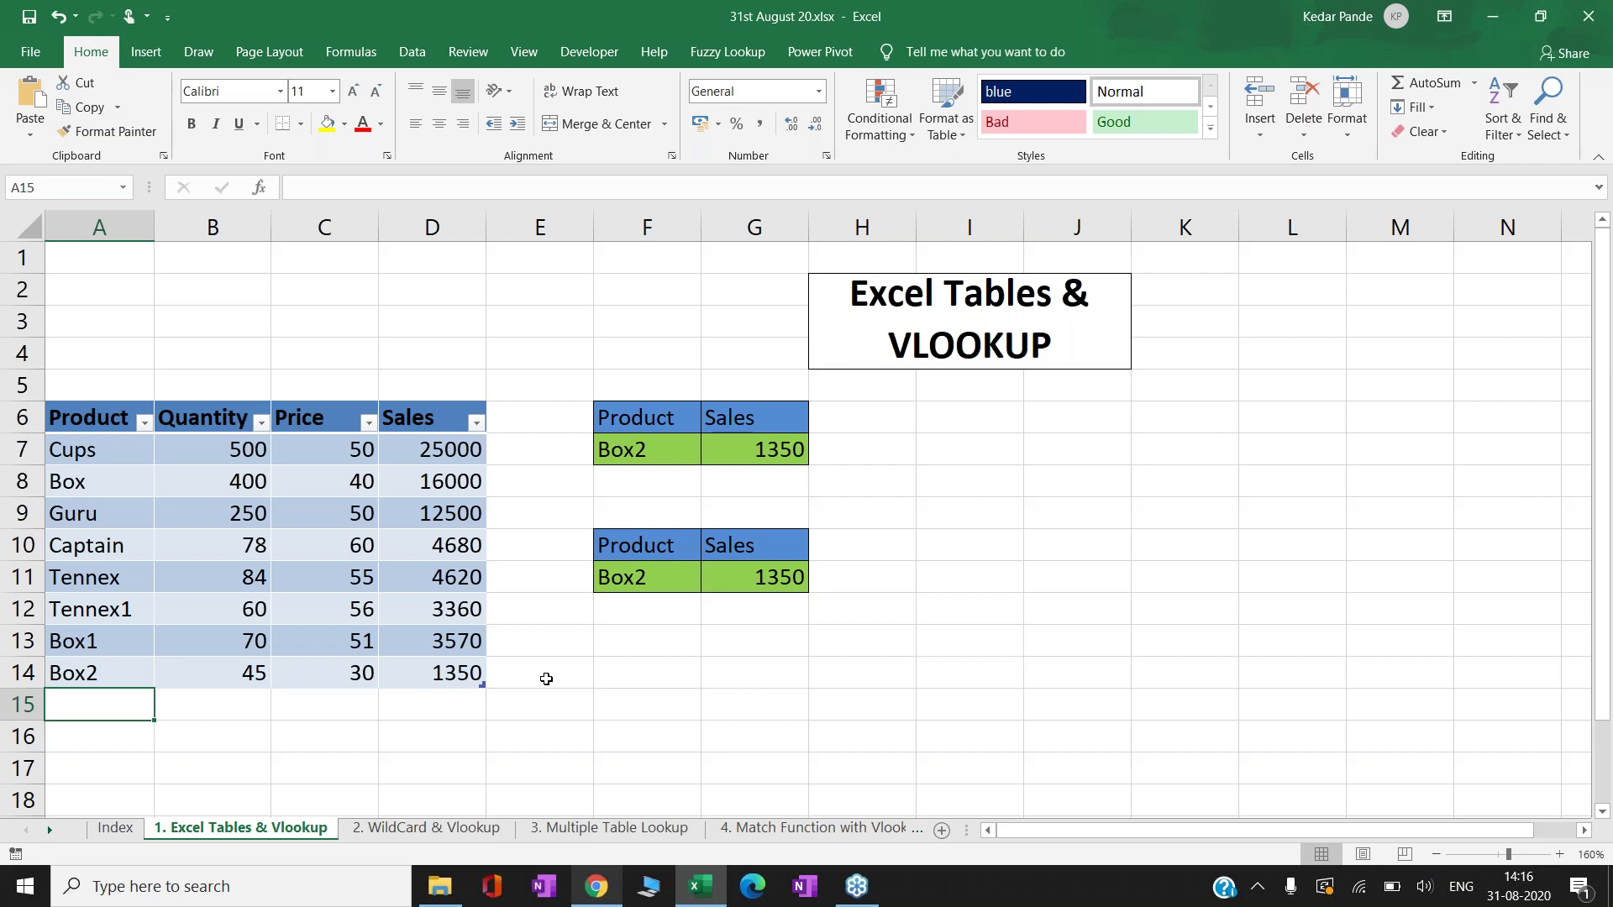
key("Right")
key("Right")
key("Right")
key("Up")
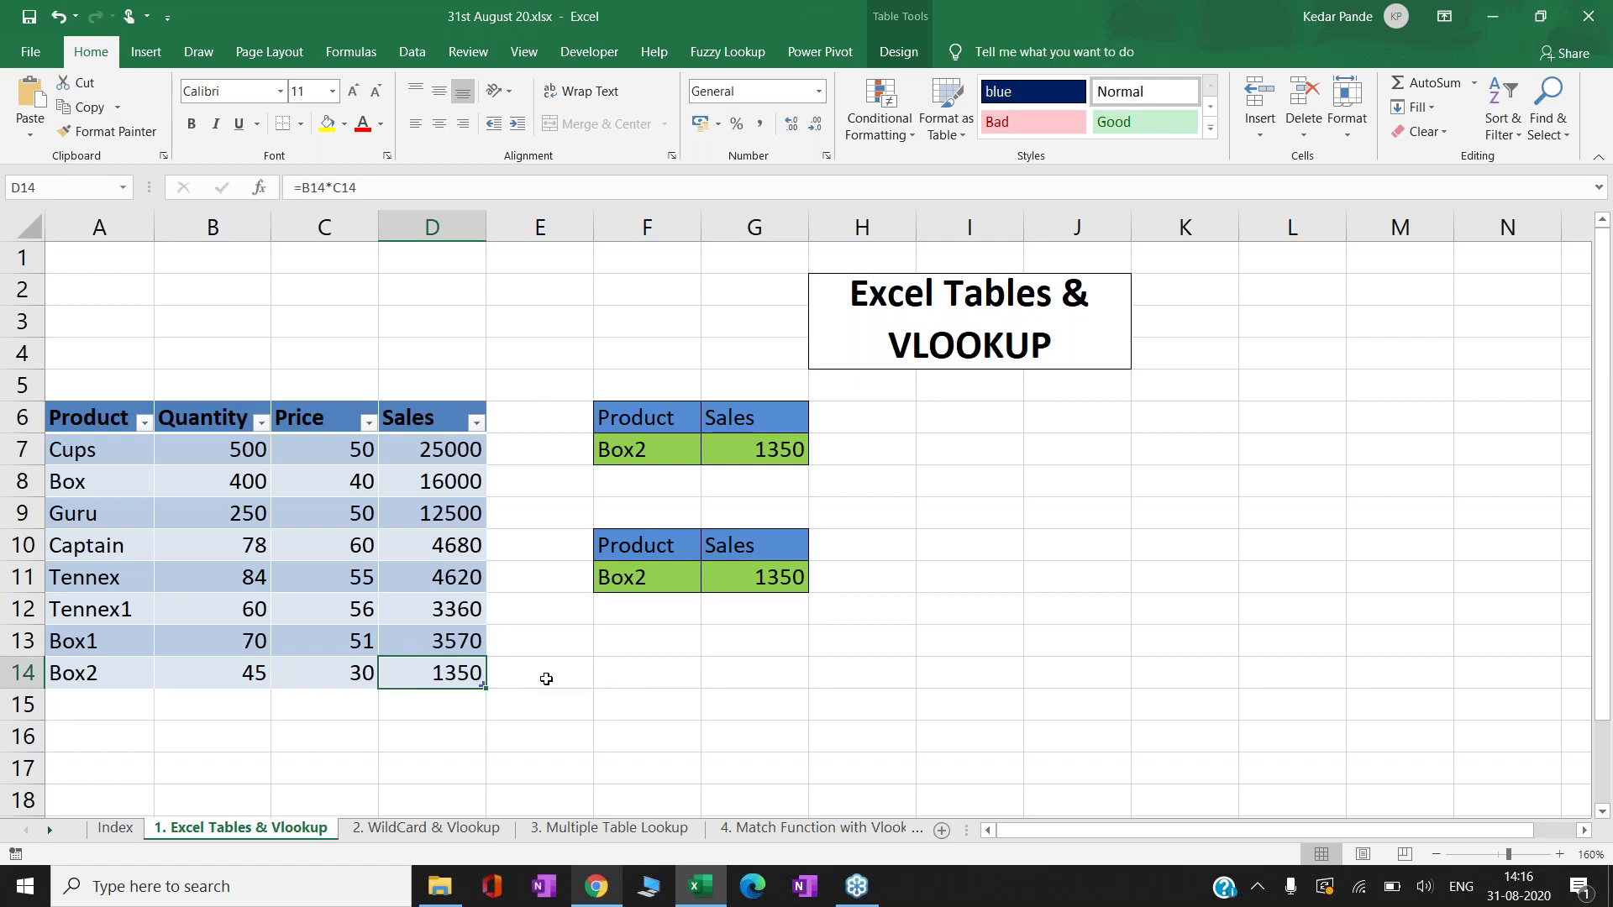
key("Tab")
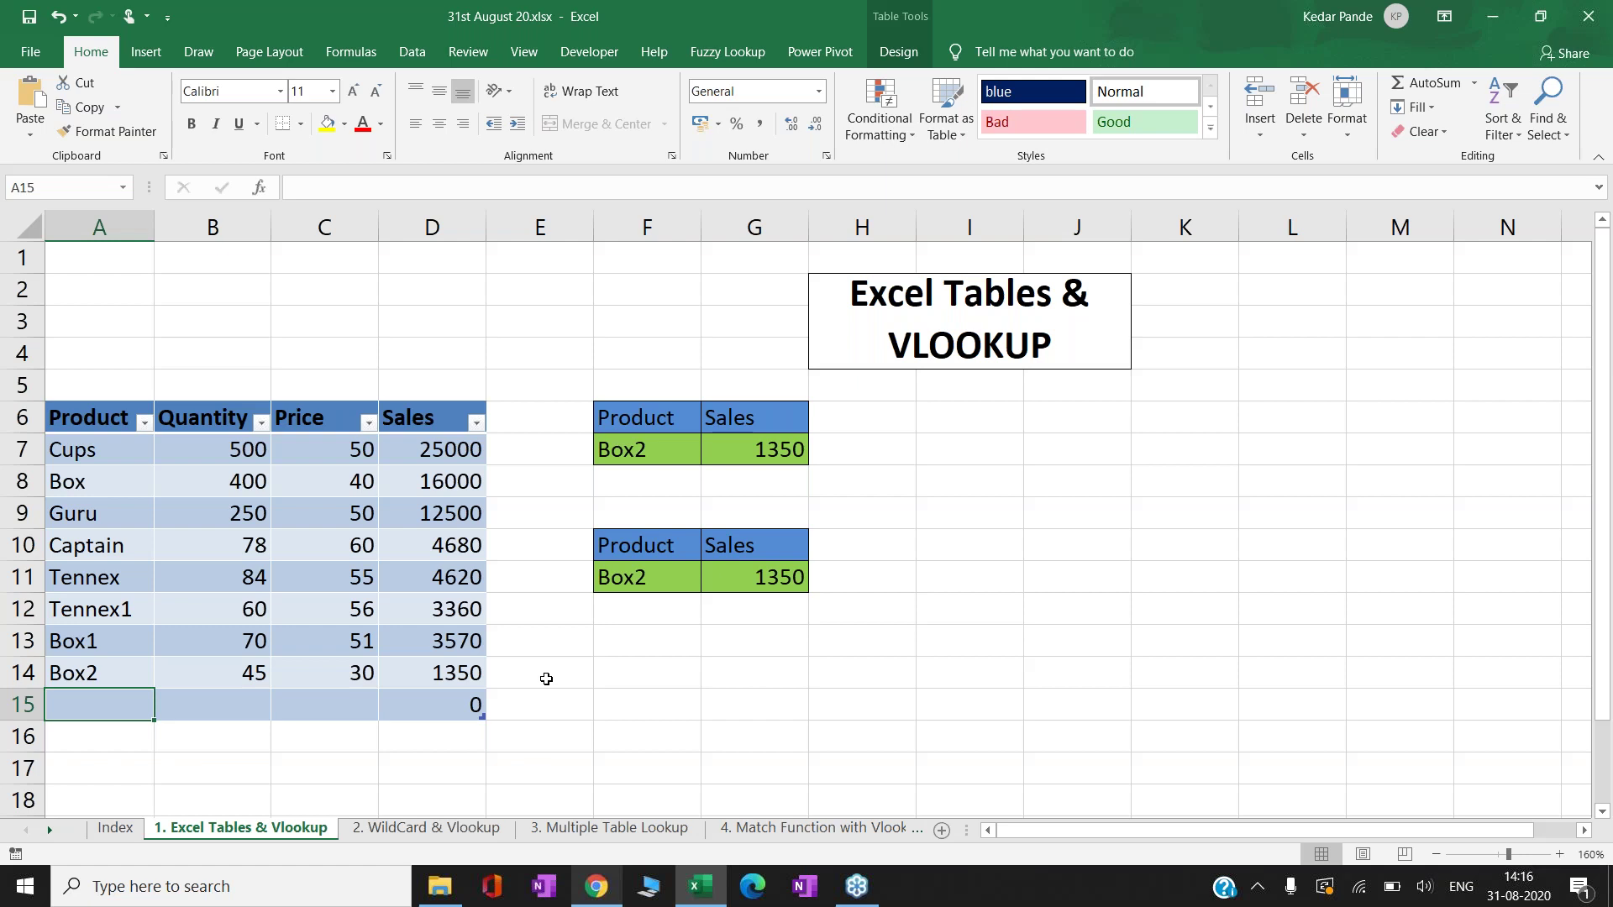
type("Captain2")
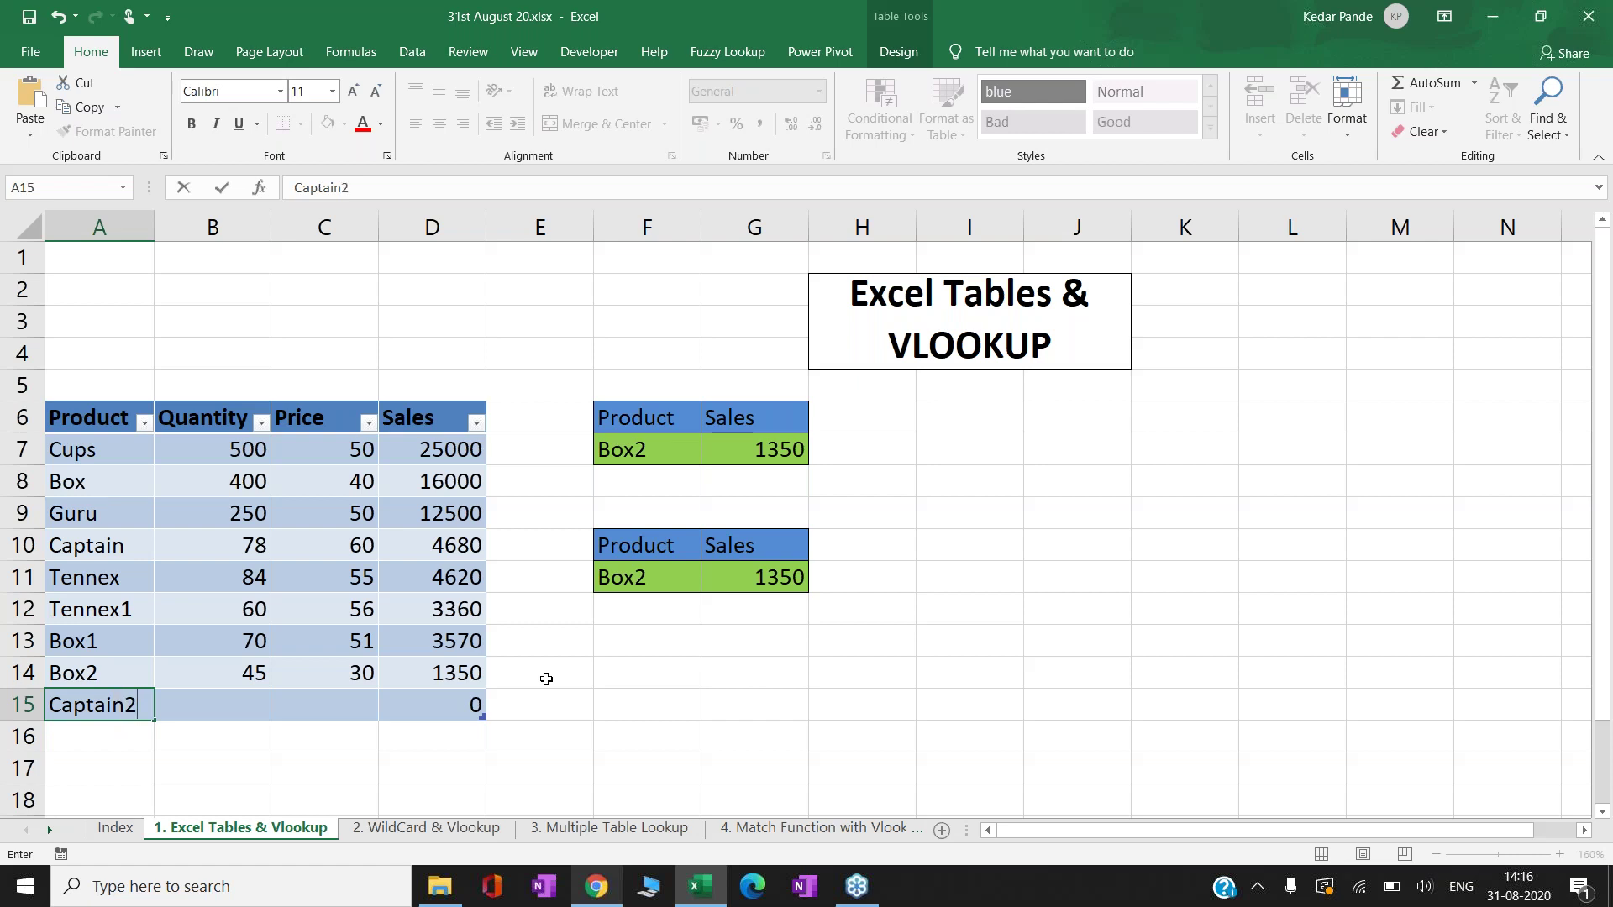
key("Tab")
key("Tab")
key("Tab")
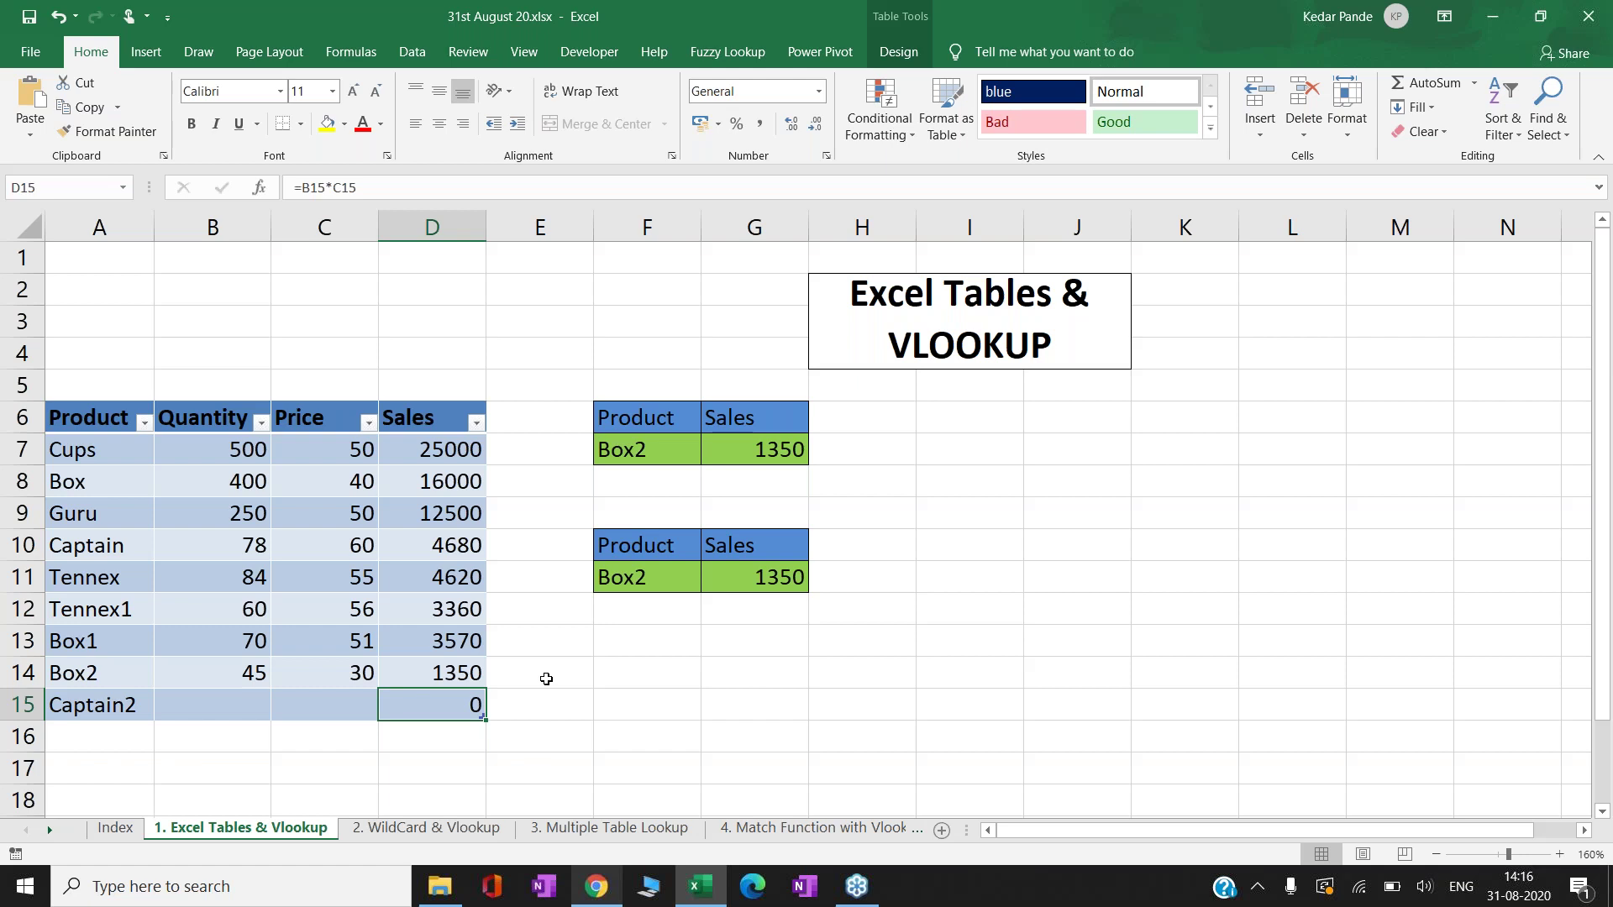
- Browse the 4. Match Function and 3. Multiple Table Lookup sheets, then return to sheet 1
left_click(851, 830)
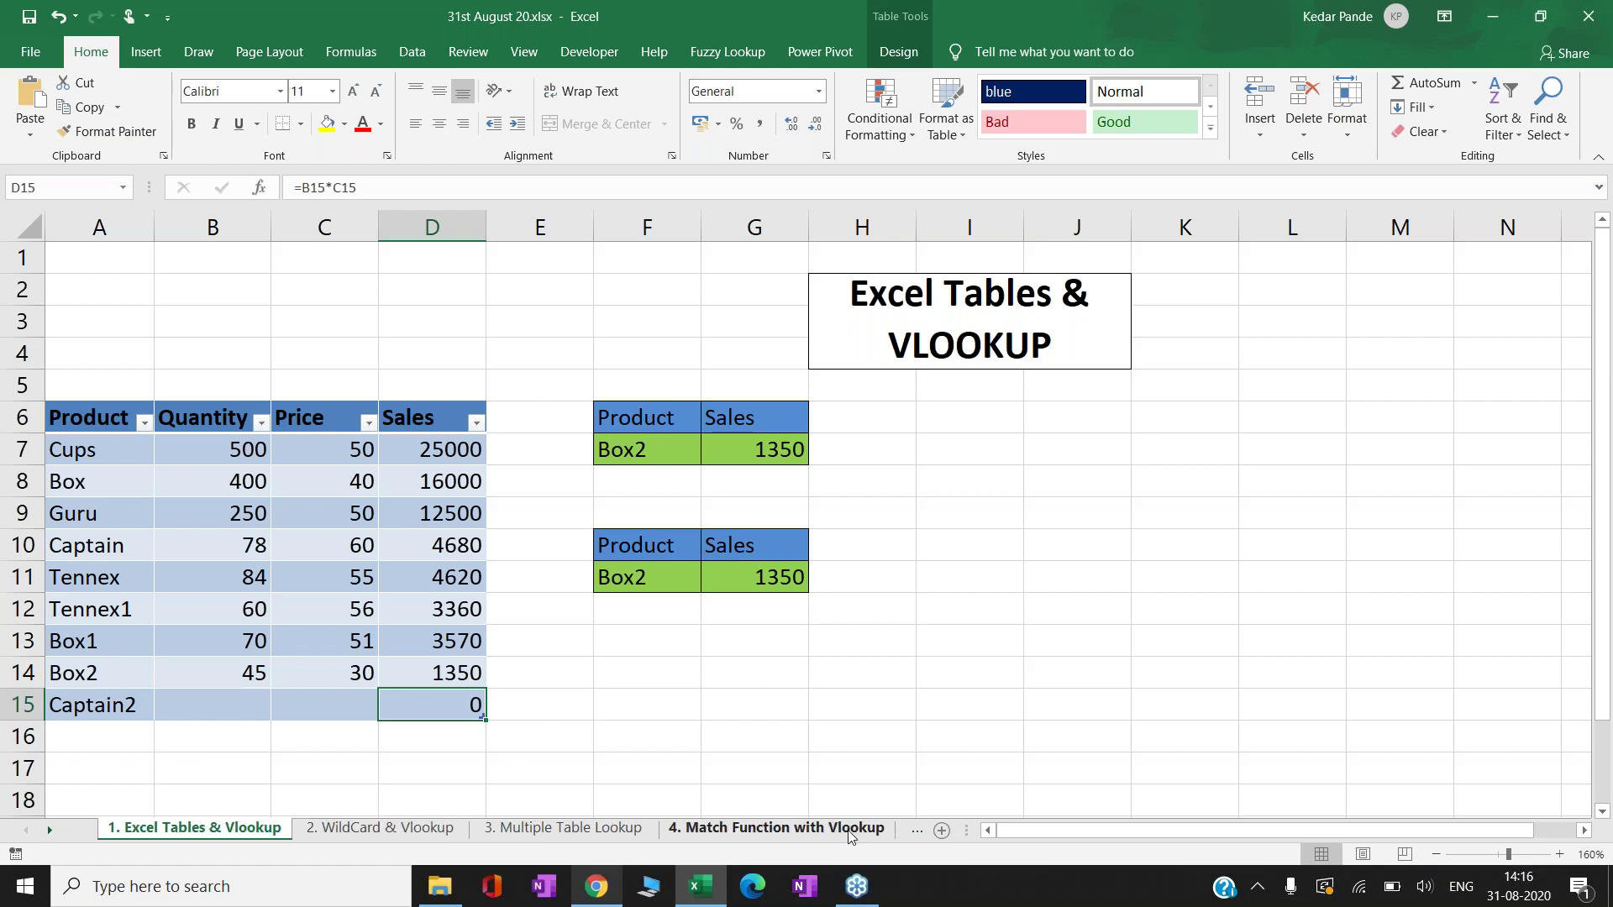
left_click(849, 830)
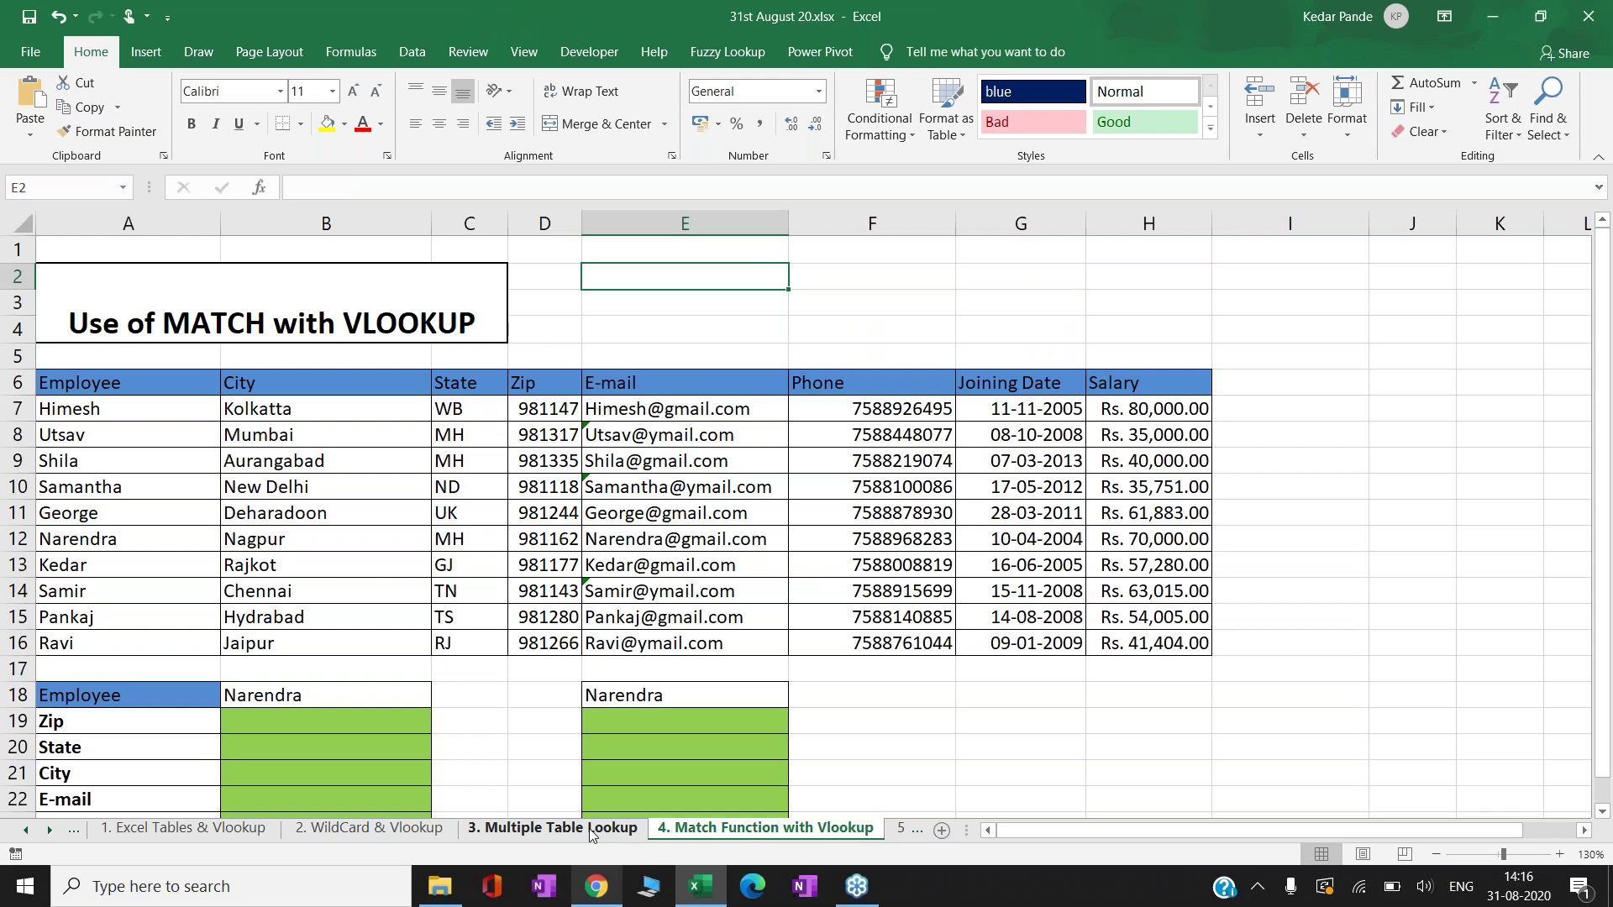
left_click(591, 829)
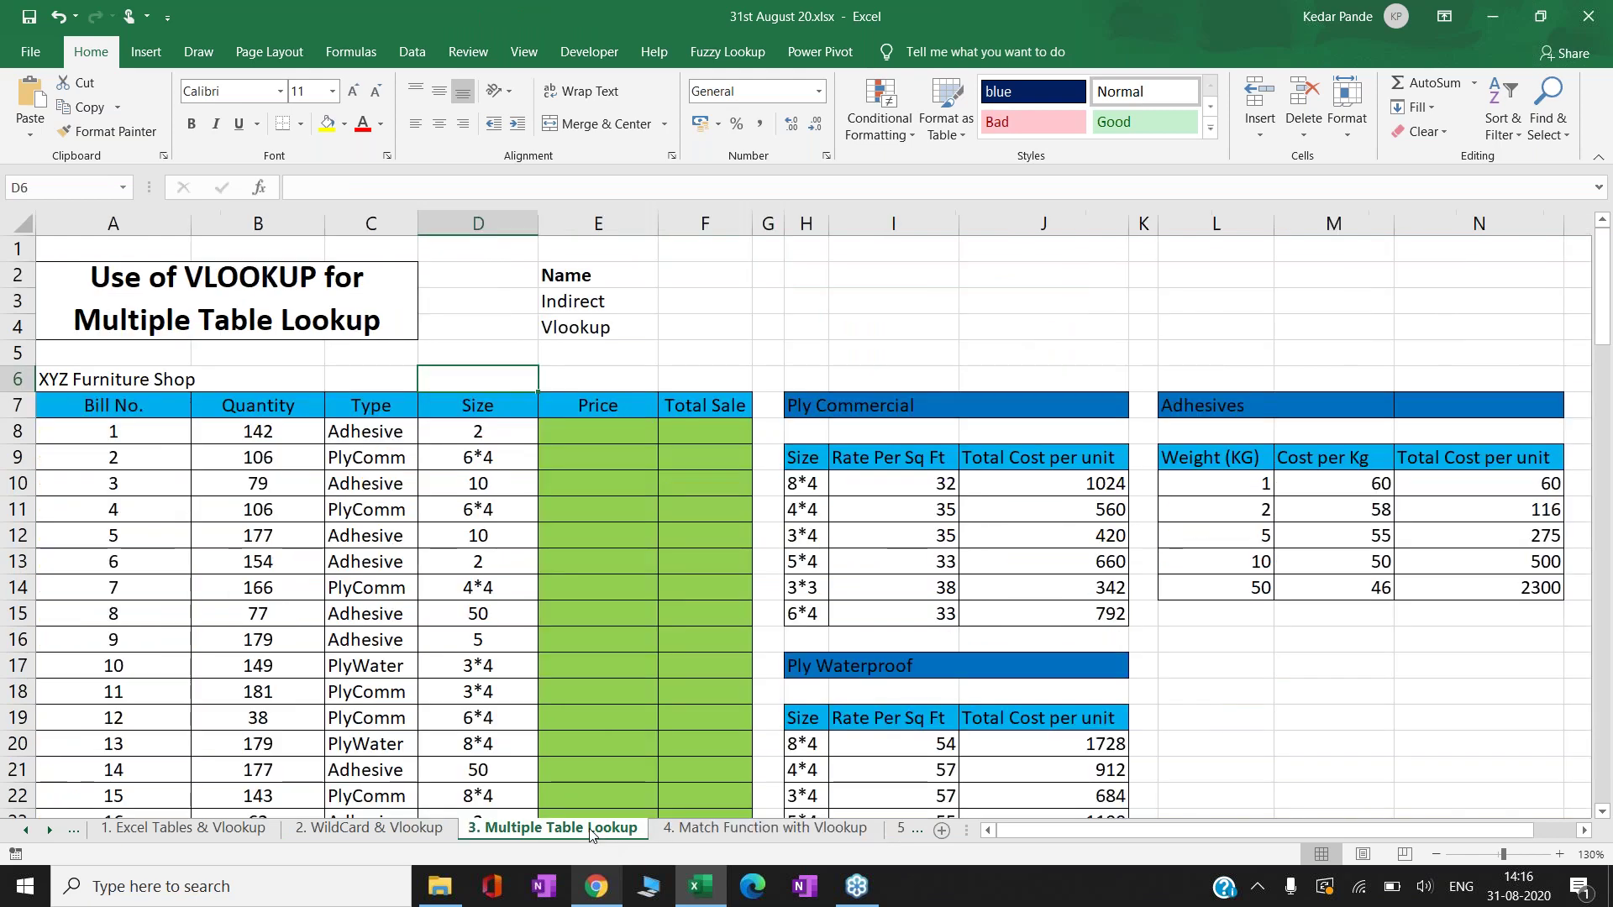
left_click(217, 829)
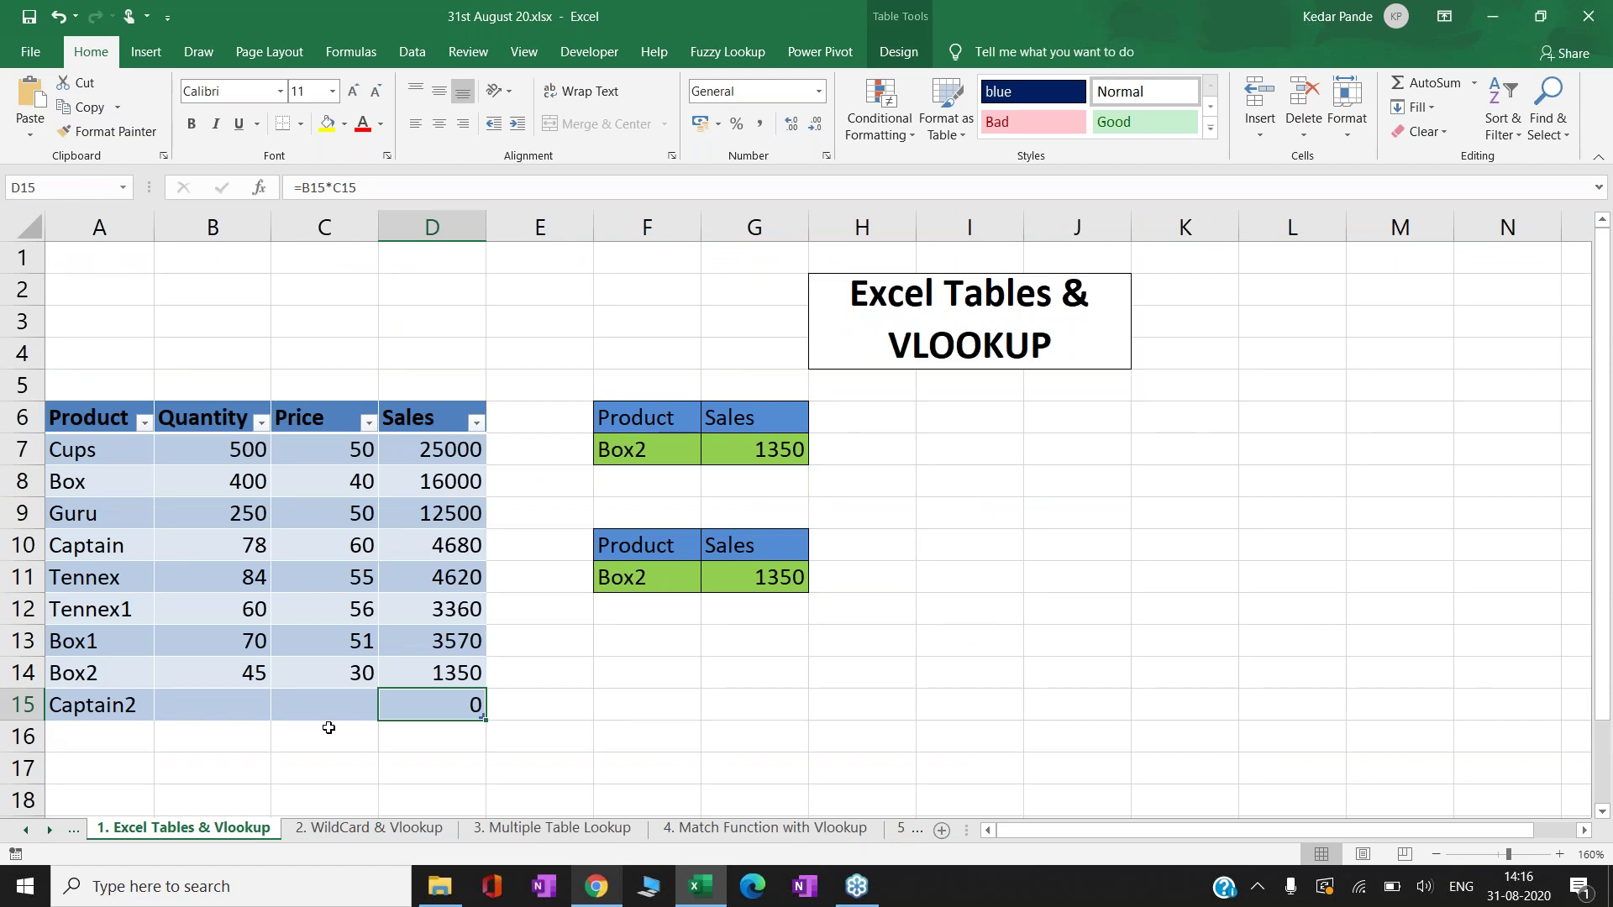
key("Left")
key("Left")
key("Left")
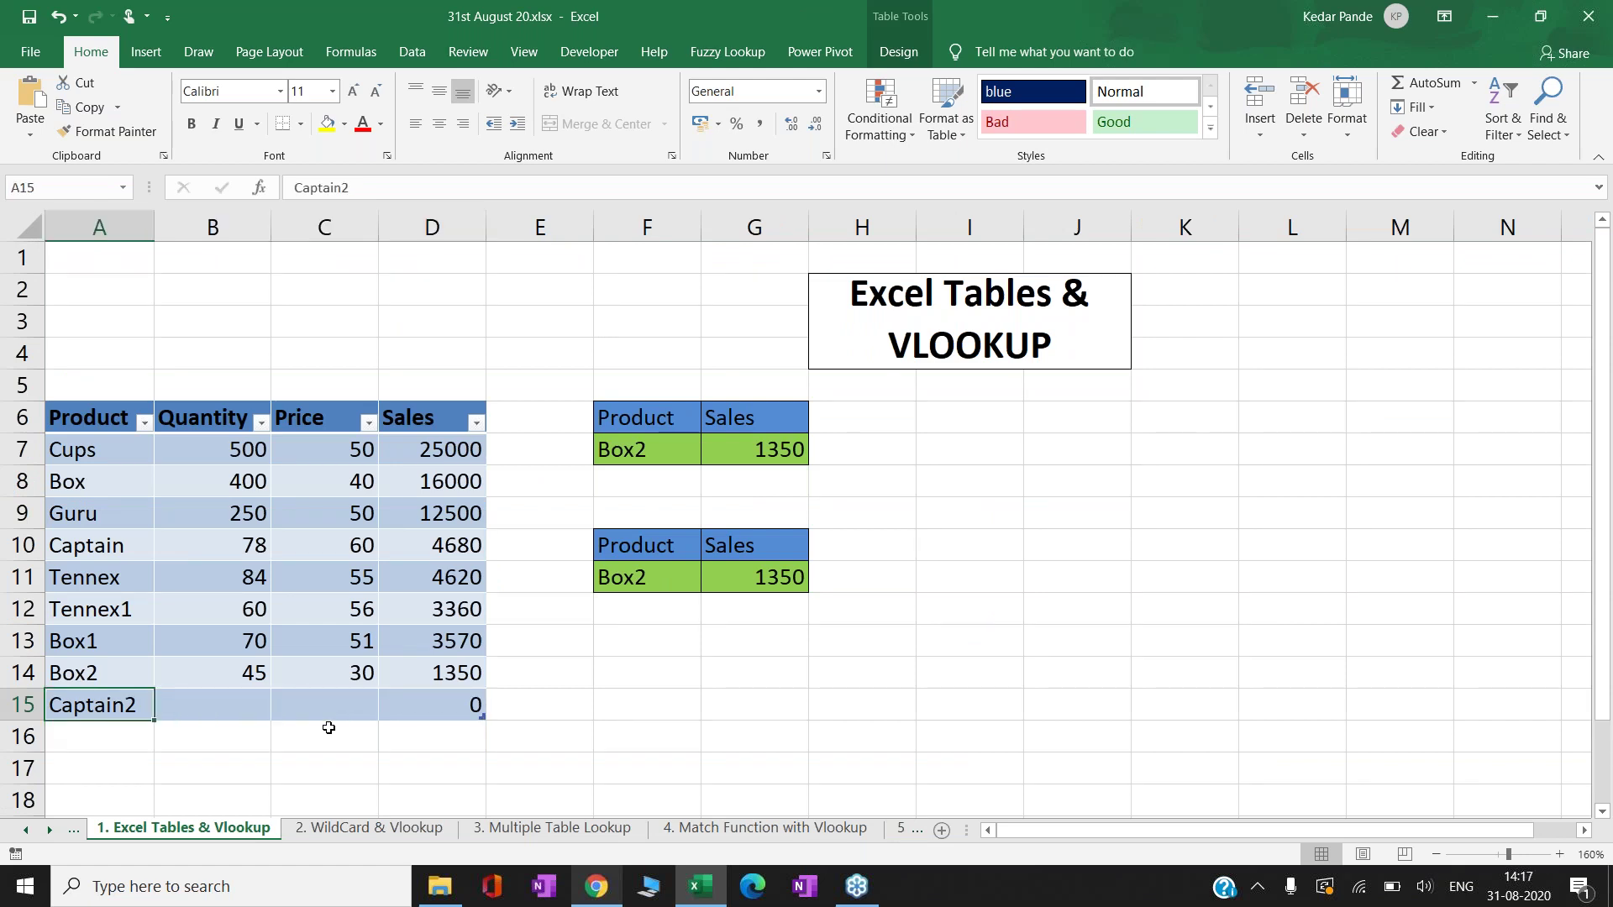
- Give Captain2 quantity 56 and price 200, making its sales 11200
key("Right")
key("Right")
key("Right")
key("Right")
key("Up")
key("Left")
key("Left")
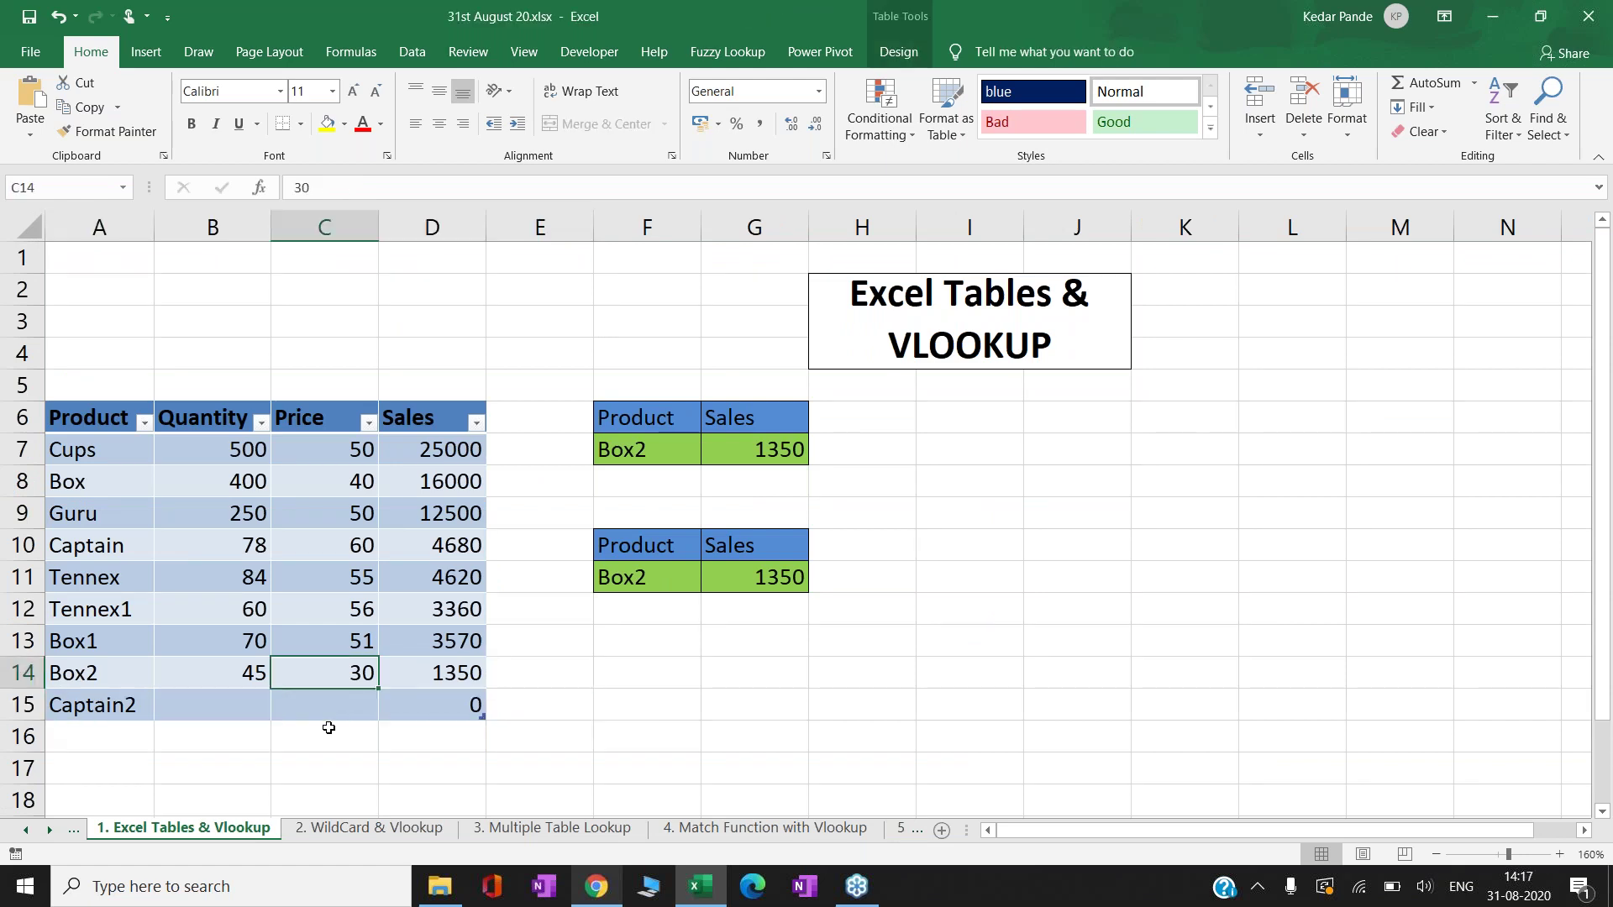
key("Left")
key("Down")
type("56")
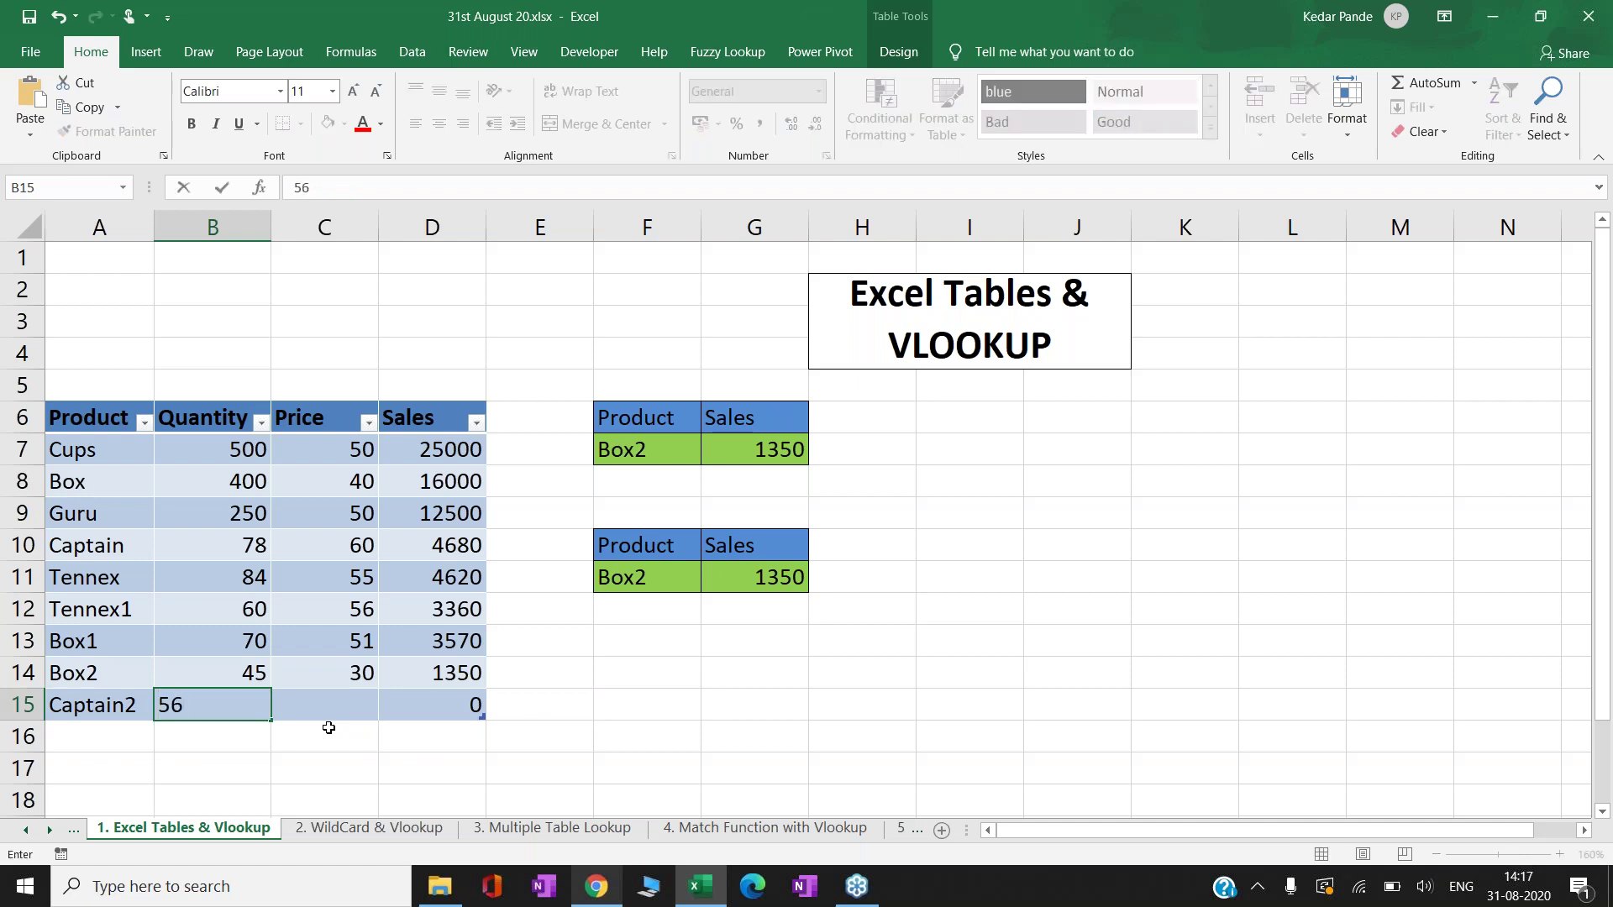
key("Return")
key("Up")
key("Right")
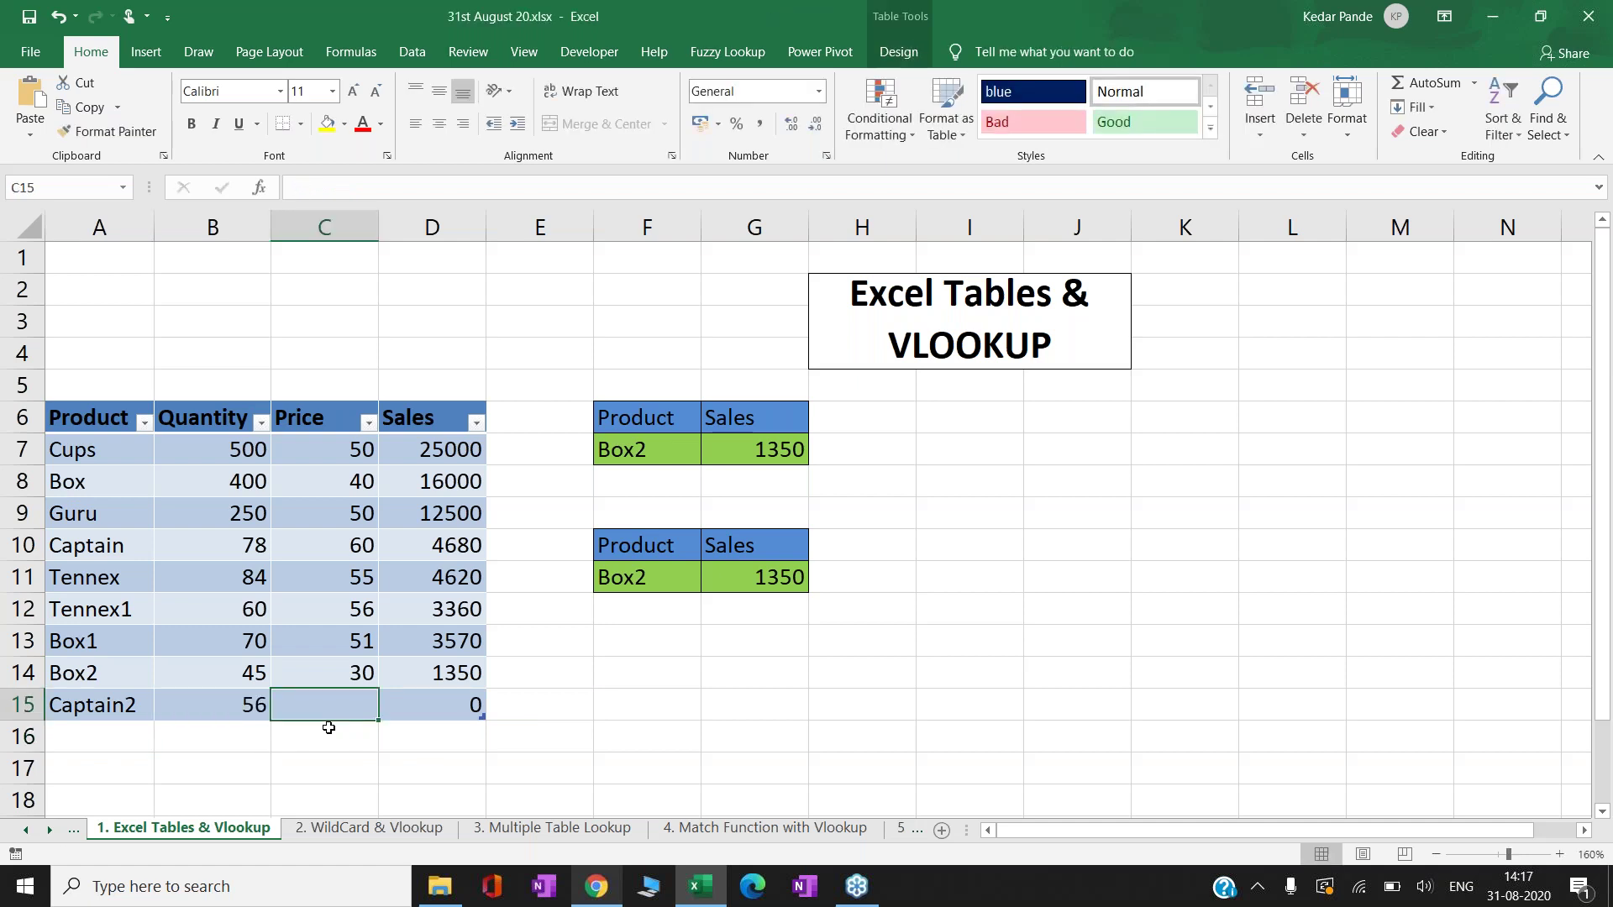
type("200")
key("Return")
- Enter Captain2 as the second lookup's product in F11
key("Up")
key("Right")
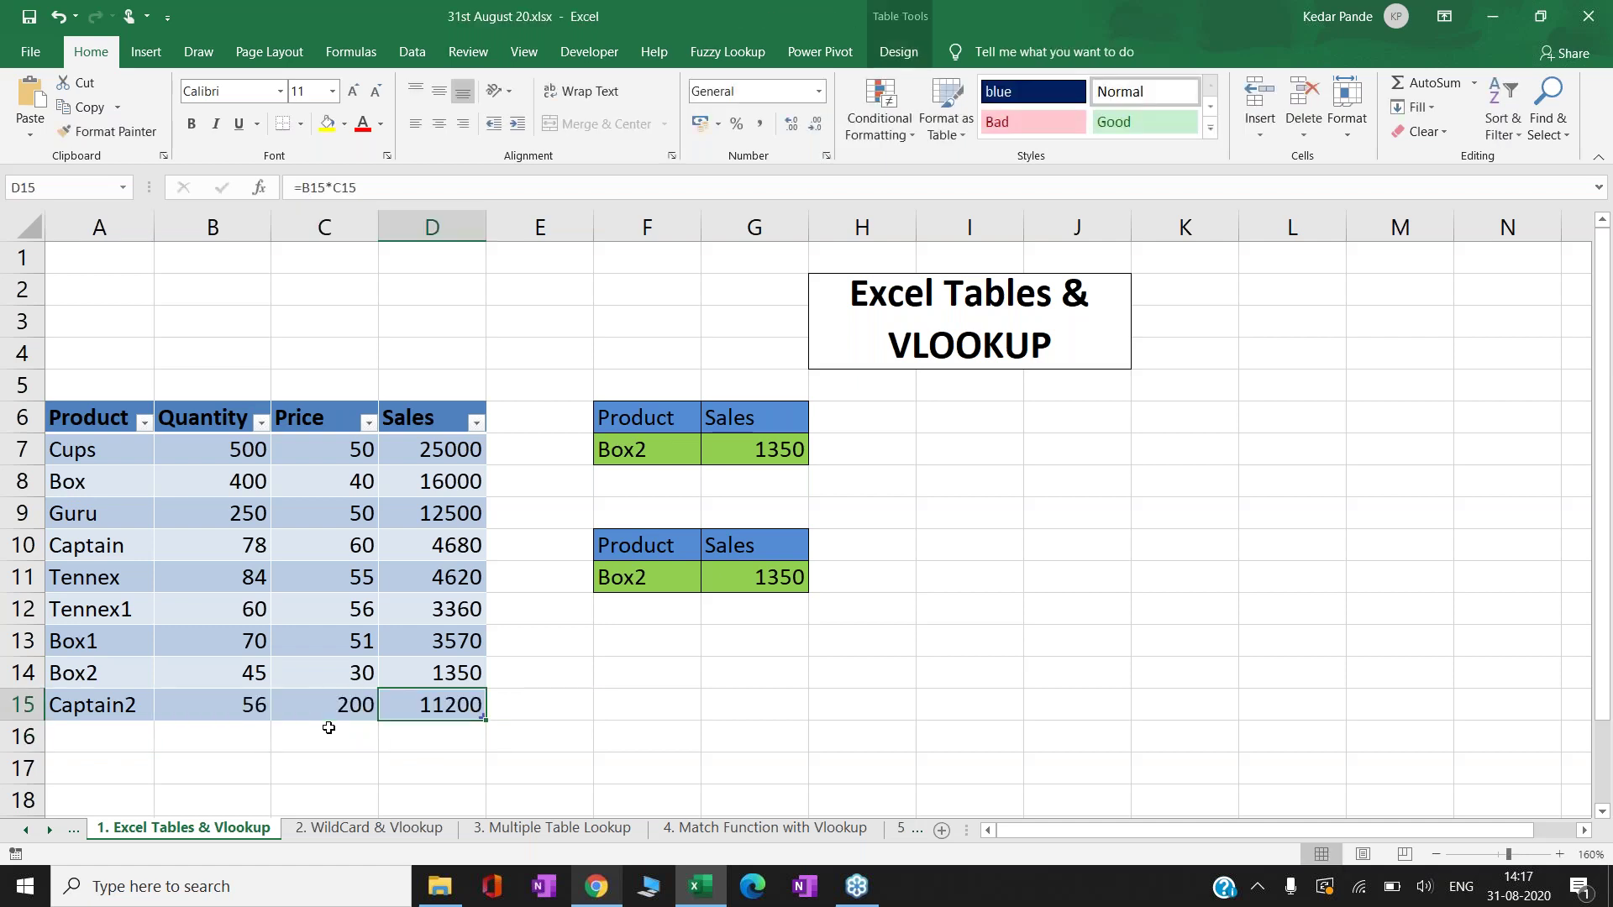
key("Right")
key("Right")
key("Up")
key("Up")
key("Up")
key("Up")
type("C")
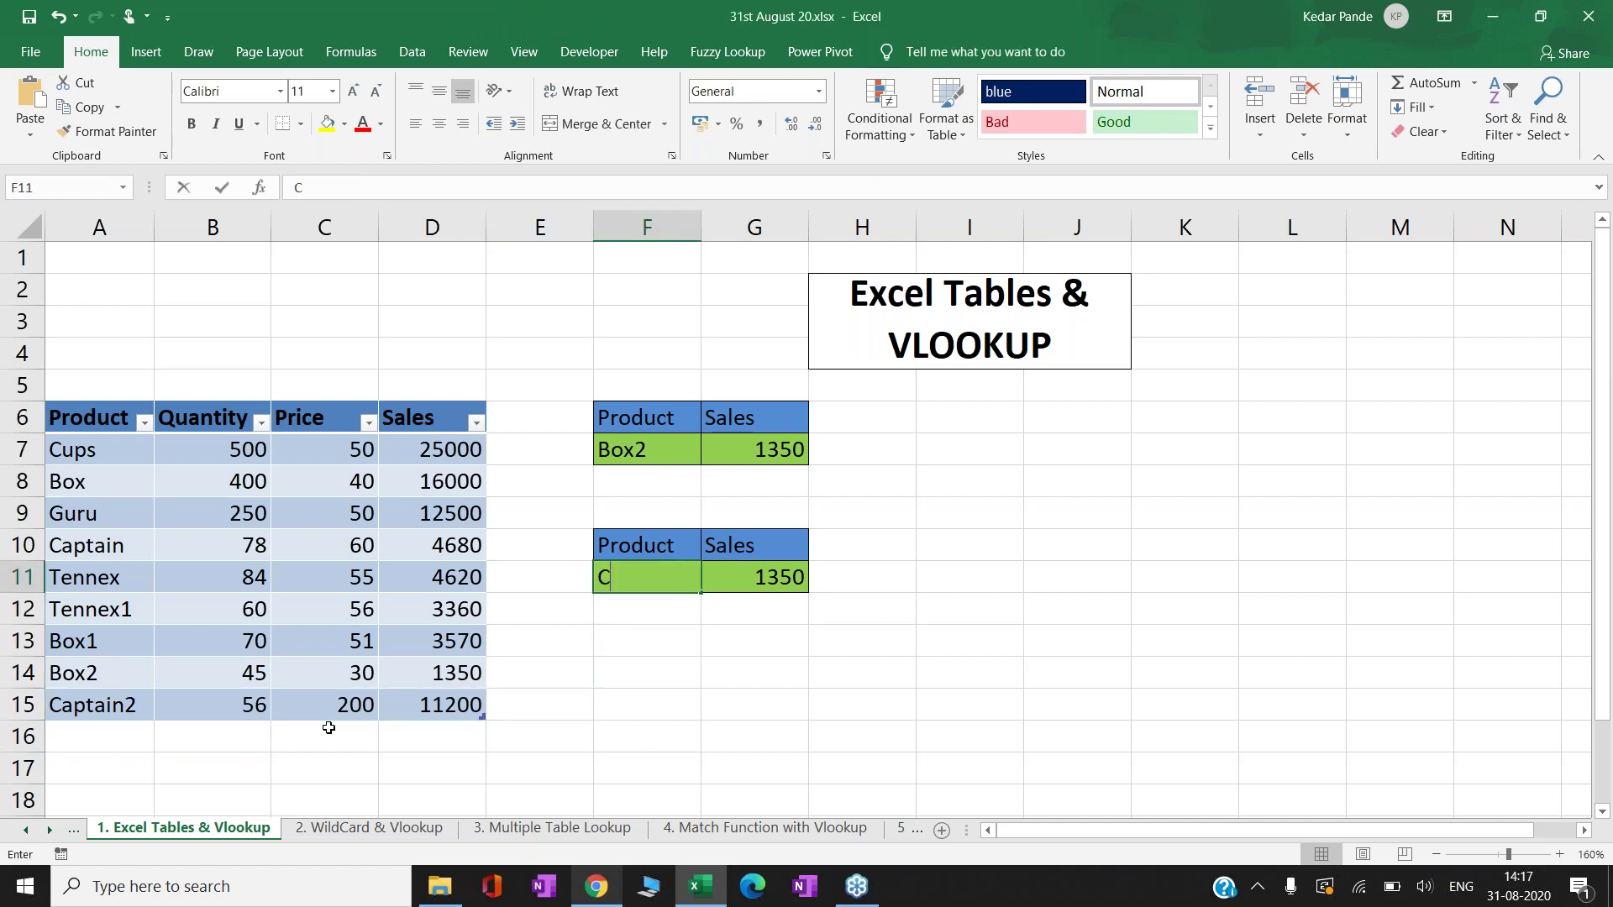
type("aptain2")
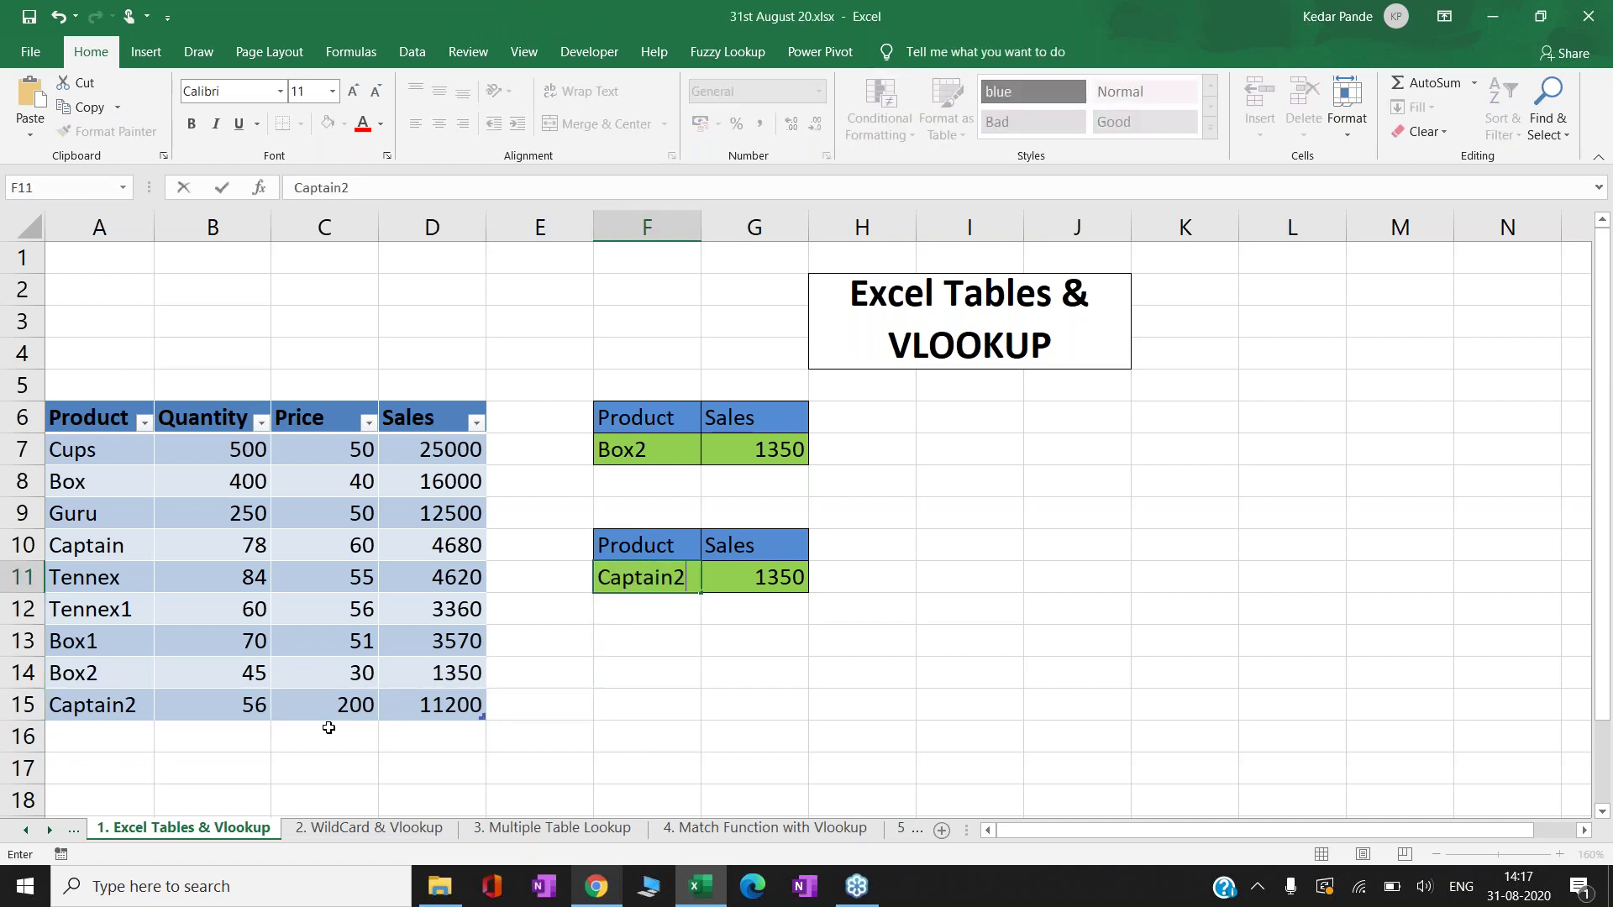
key("Return")
- Inspect G11's VLOOKUP formula and its Data1 table argument, committing it unchanged
key("Up")
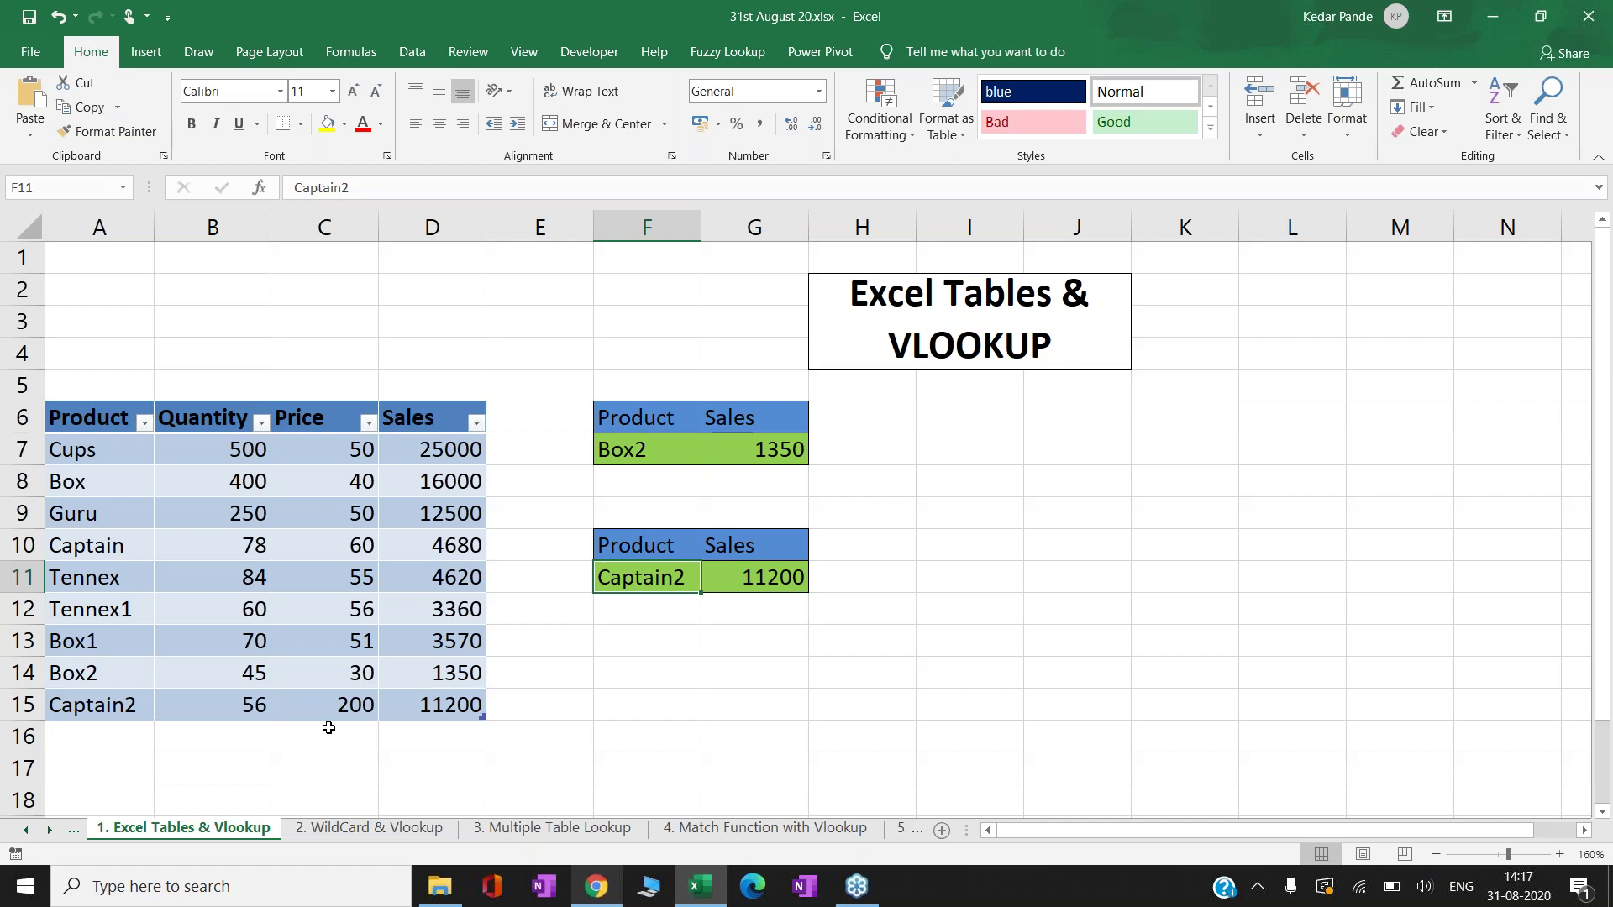
key("Right")
key("F2")
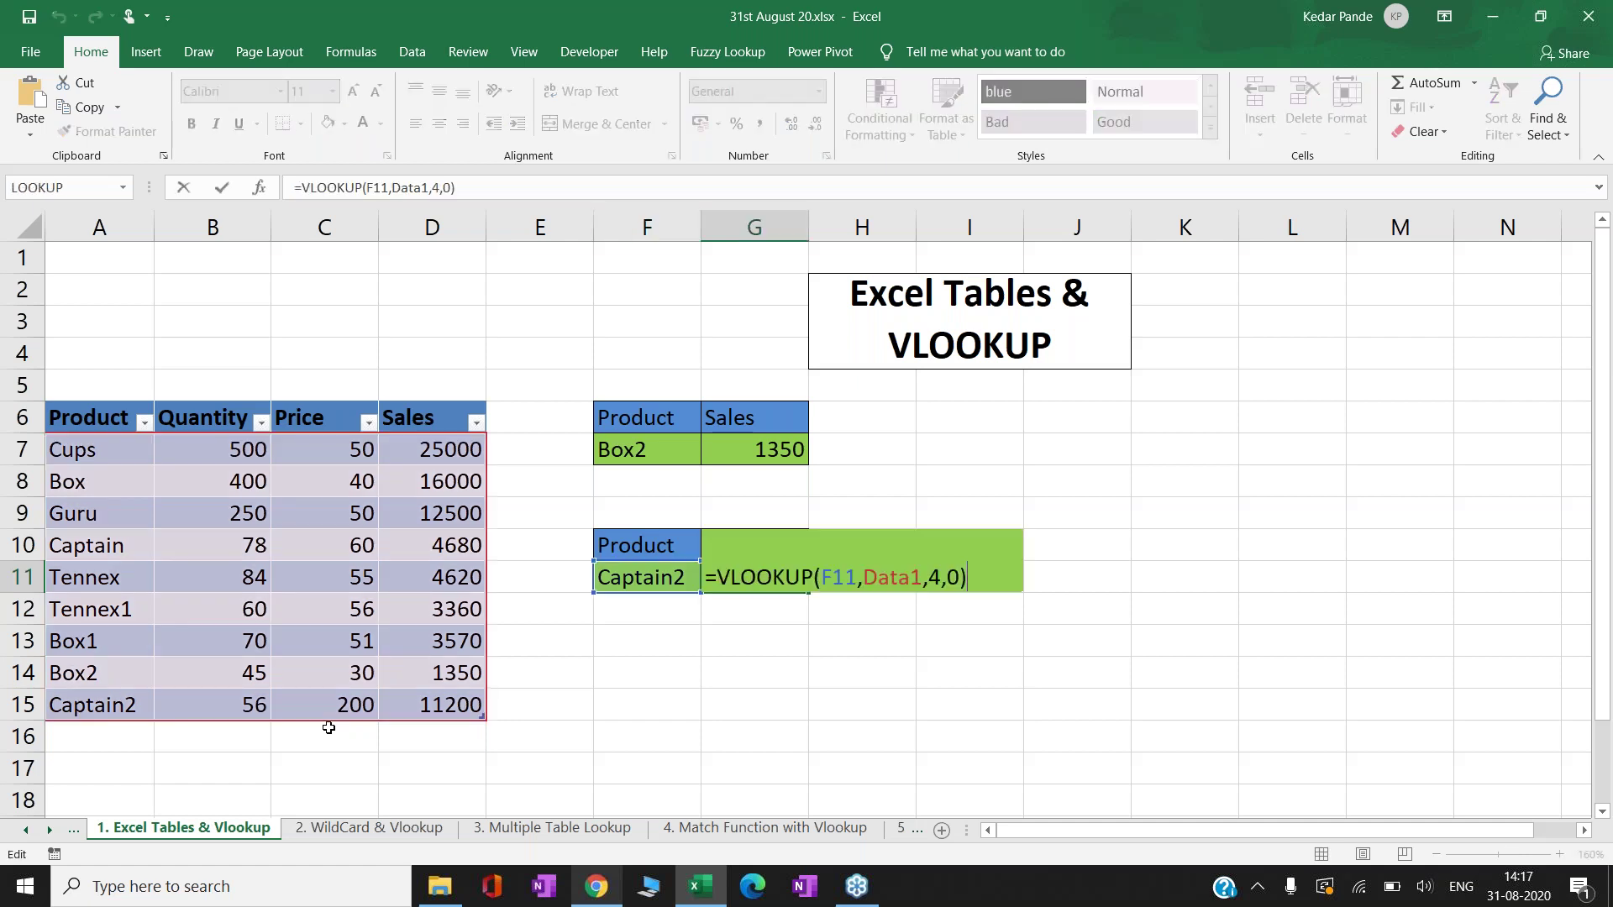
key("Left")
key("Left")
key("Left")
key("Left")
key("Left")
key("Return")
- Add new rows down to row 21 at the bottom of the sales table
key("Down")
key("Down")
key("Left")
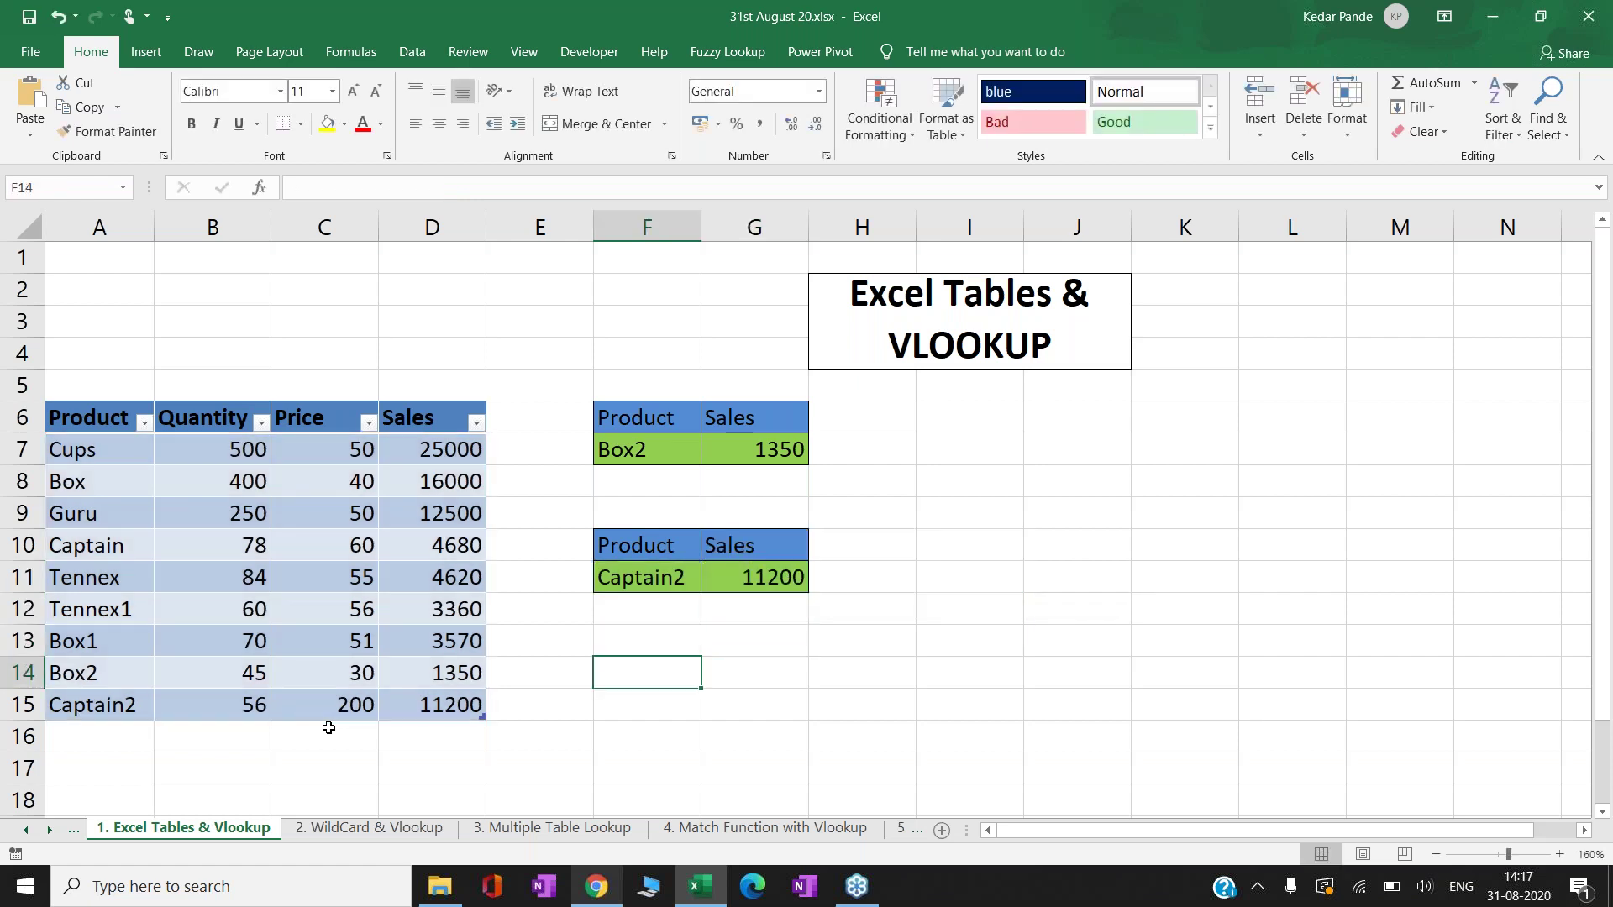
key("Left")
key("Left")
key("Down")
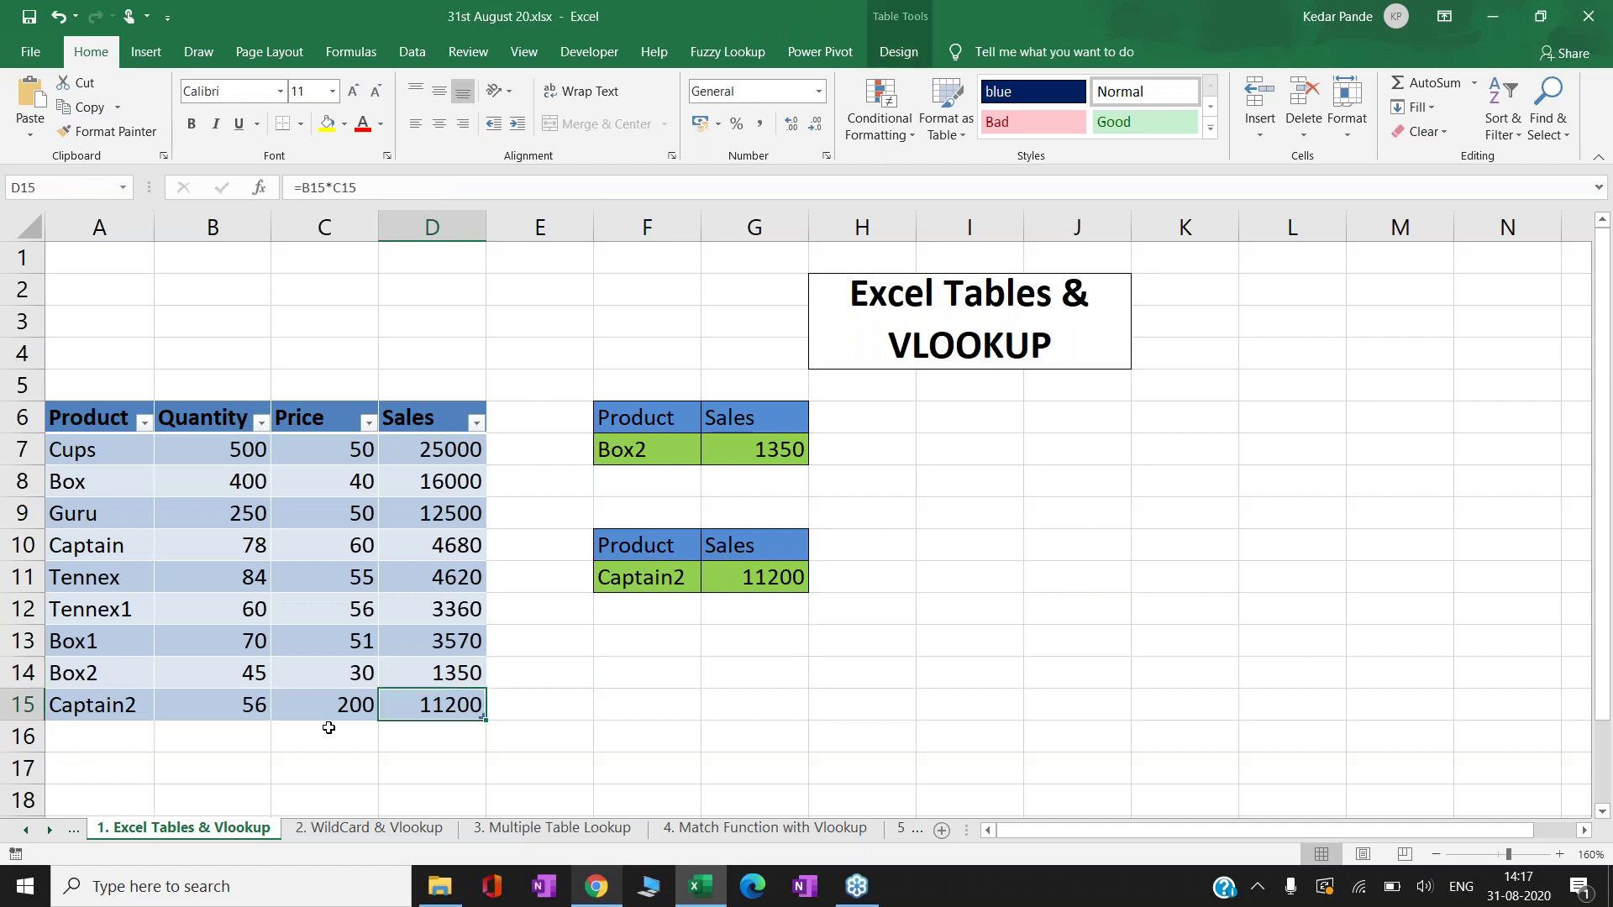
key("Tab")
key("Tab")
key("Tab")
key("Tab")
key("Tab")
key("Tab")
key("Tab")
key("Tab")
key("Tab")
key("Tab")
key("Tab")
key("Tab")
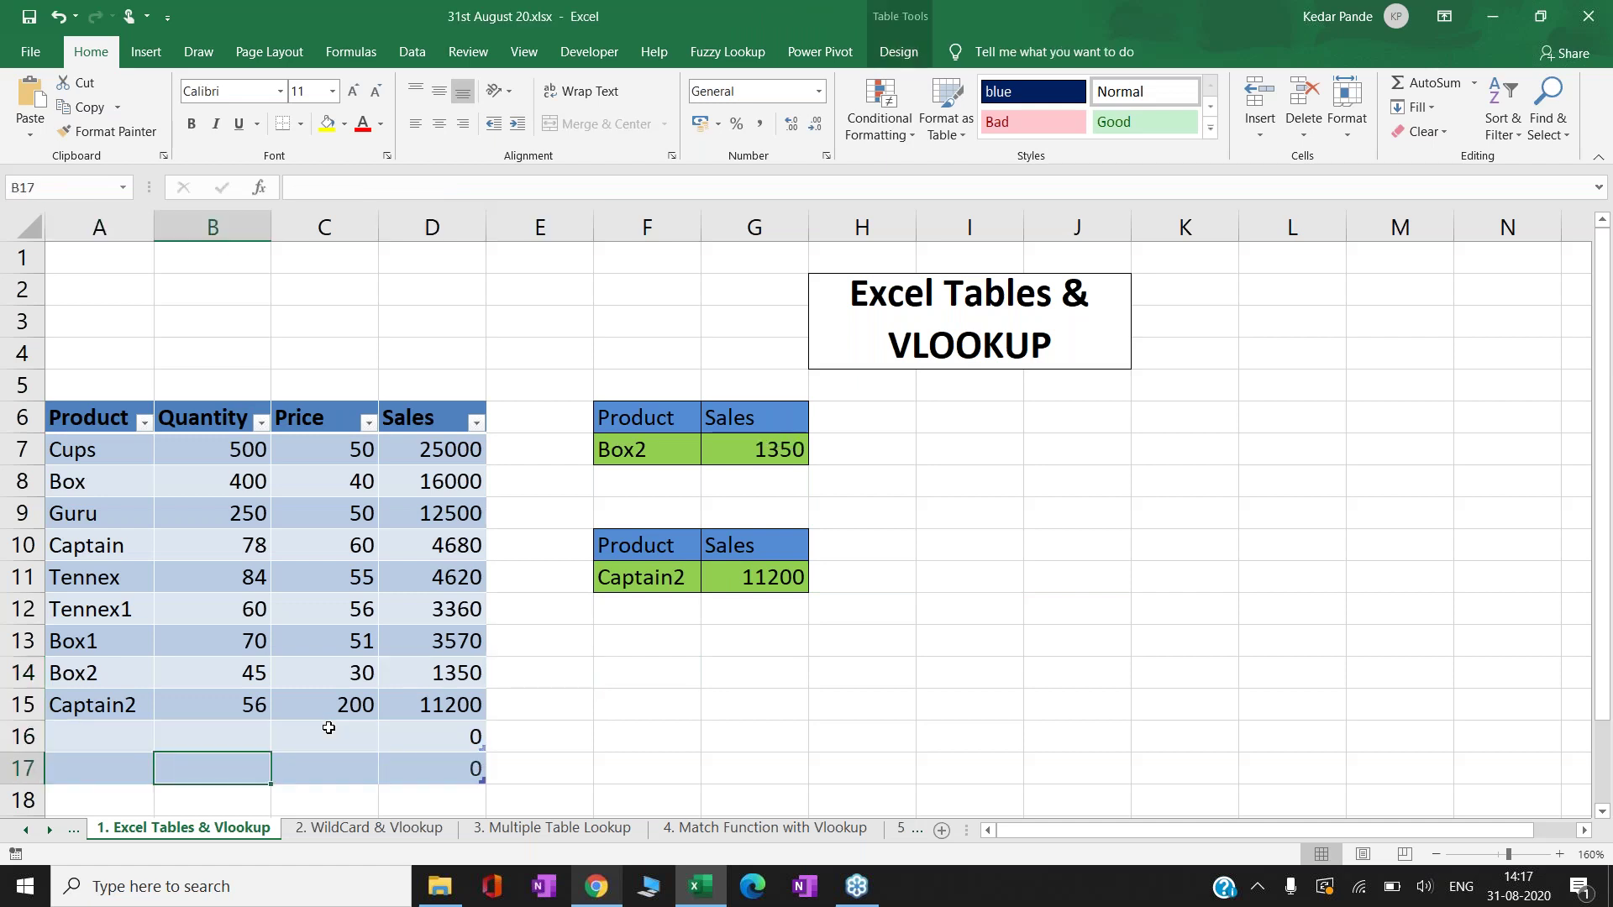
key("Tab")
key("Tab")
key("Tab")
key("Tab")
key("Tab")
key("Tab")
key("Tab")
key("Tab")
key("Tab")
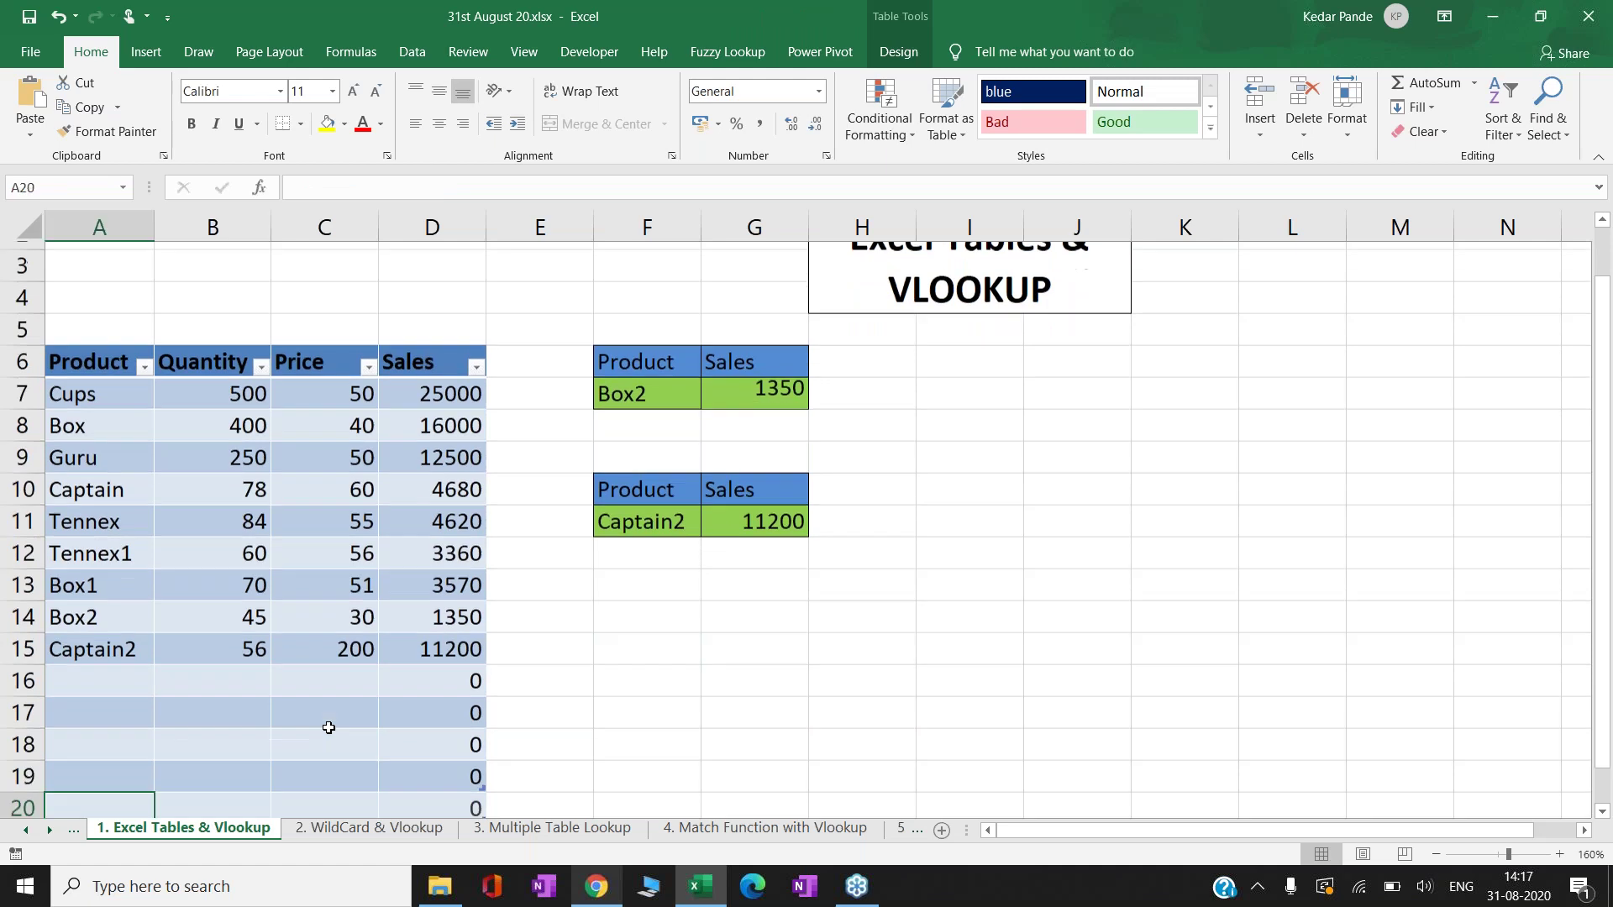
- Display G11's lookup formula referencing the Data1 table
key("Up")
key("Right")
key("Up")
key("Right")
key("Up")
key("Up")
key("Right")
key("Right")
key("Up")
key("Up")
key("Up")
key("Right")
key("Right")
key("Up")
key("Up")
key("Up")
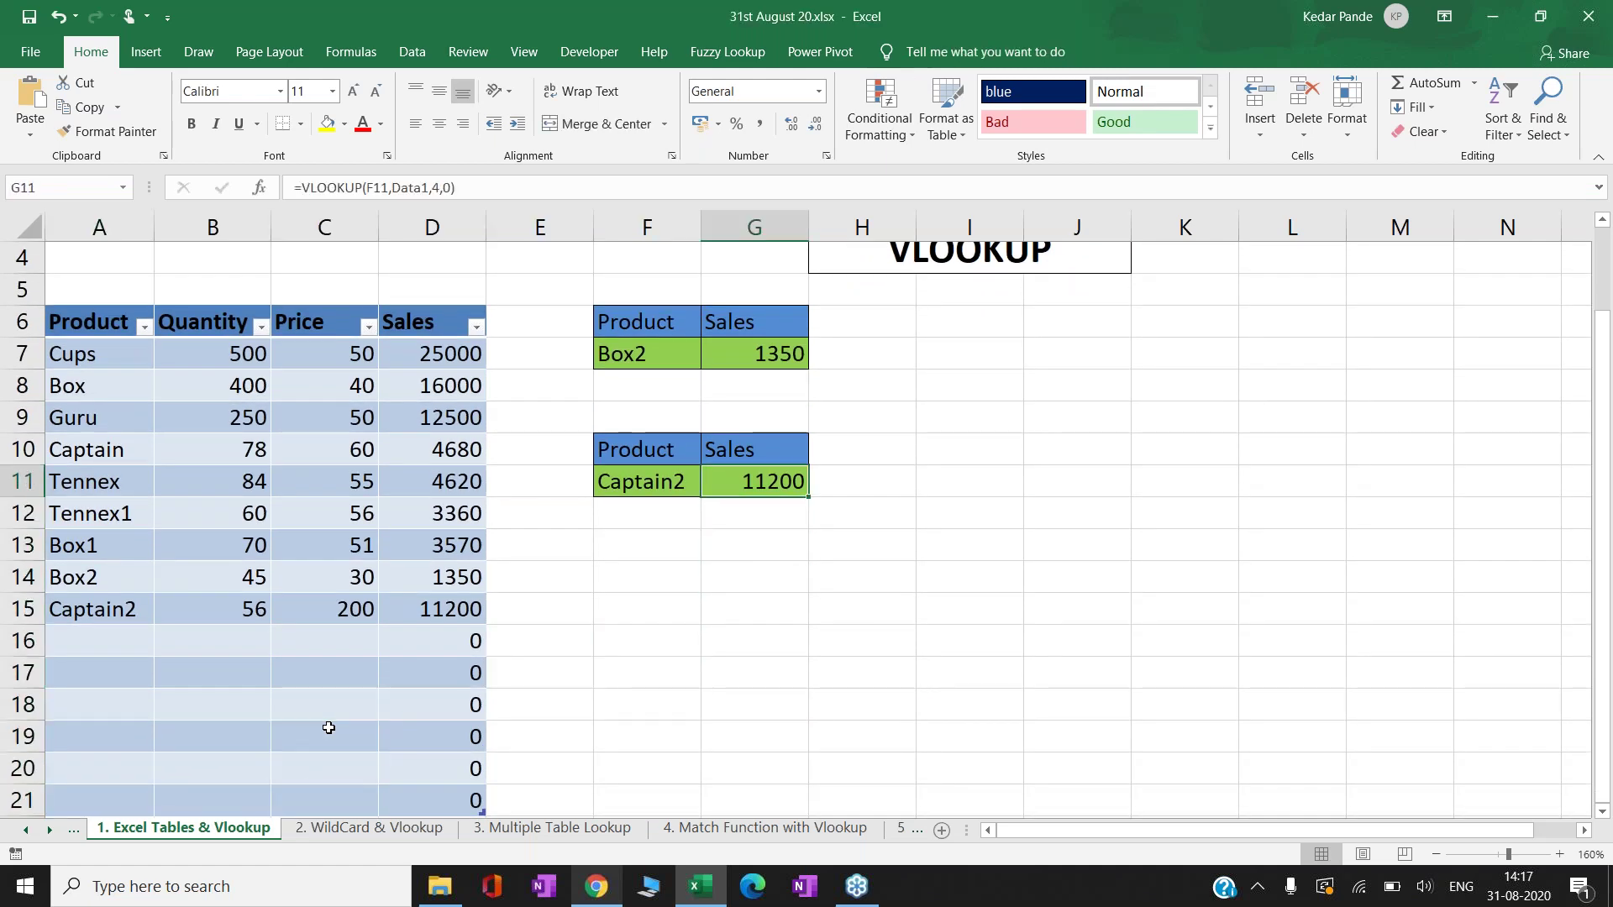
key("F2")
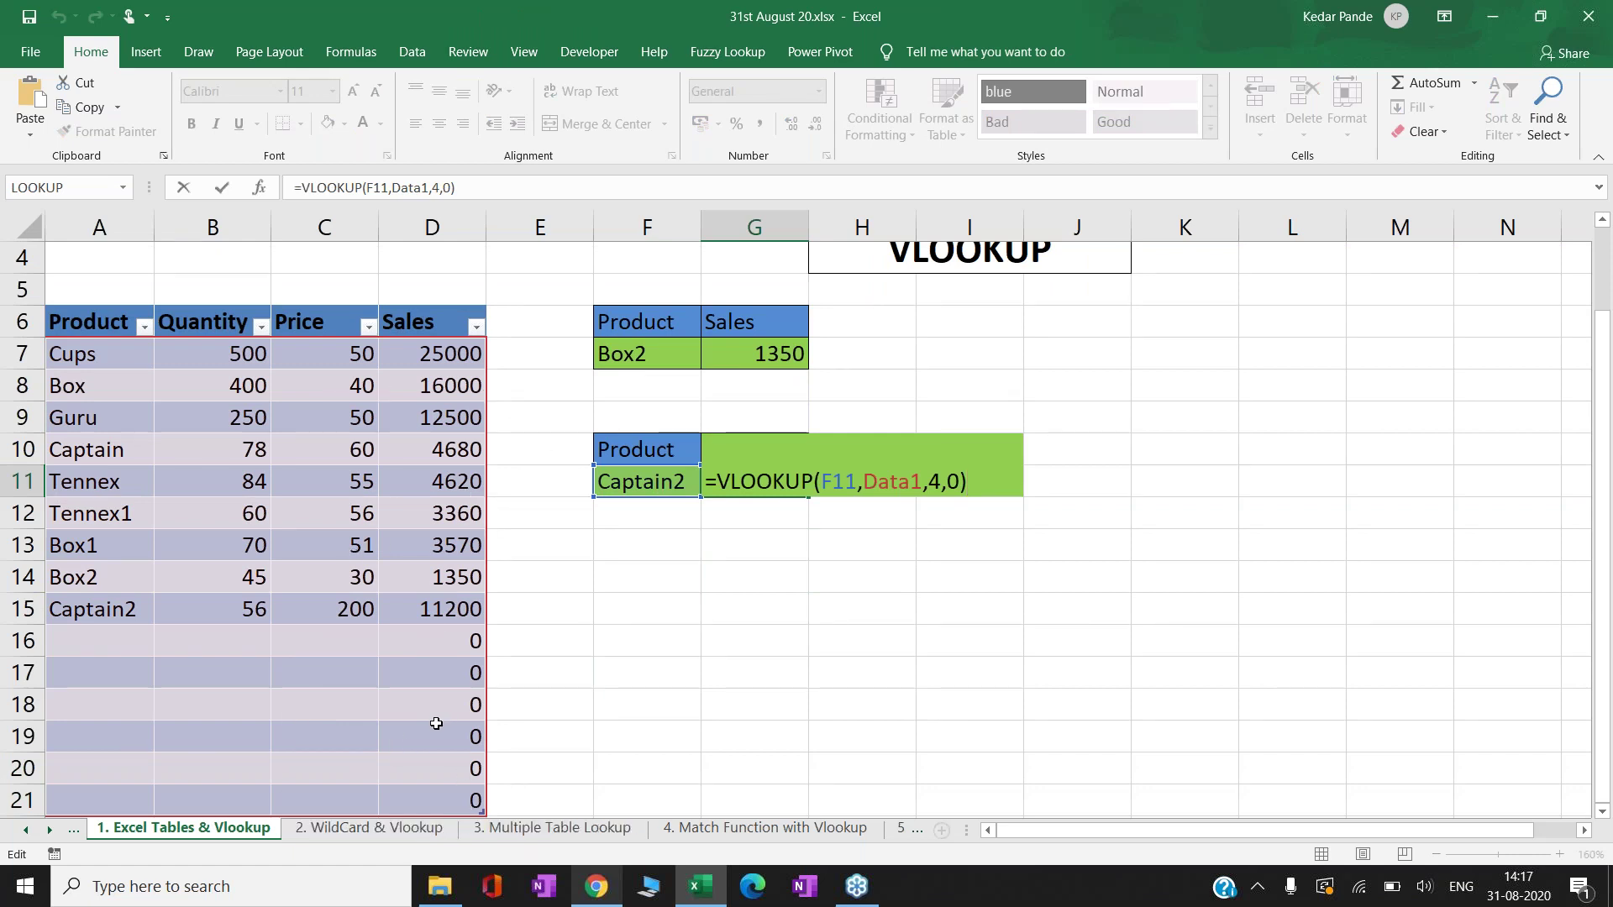
- Leave G11 unchanged and switch to the 2. WildCard & Vlookup sheet
left_click(674, 533)
left_click(751, 485)
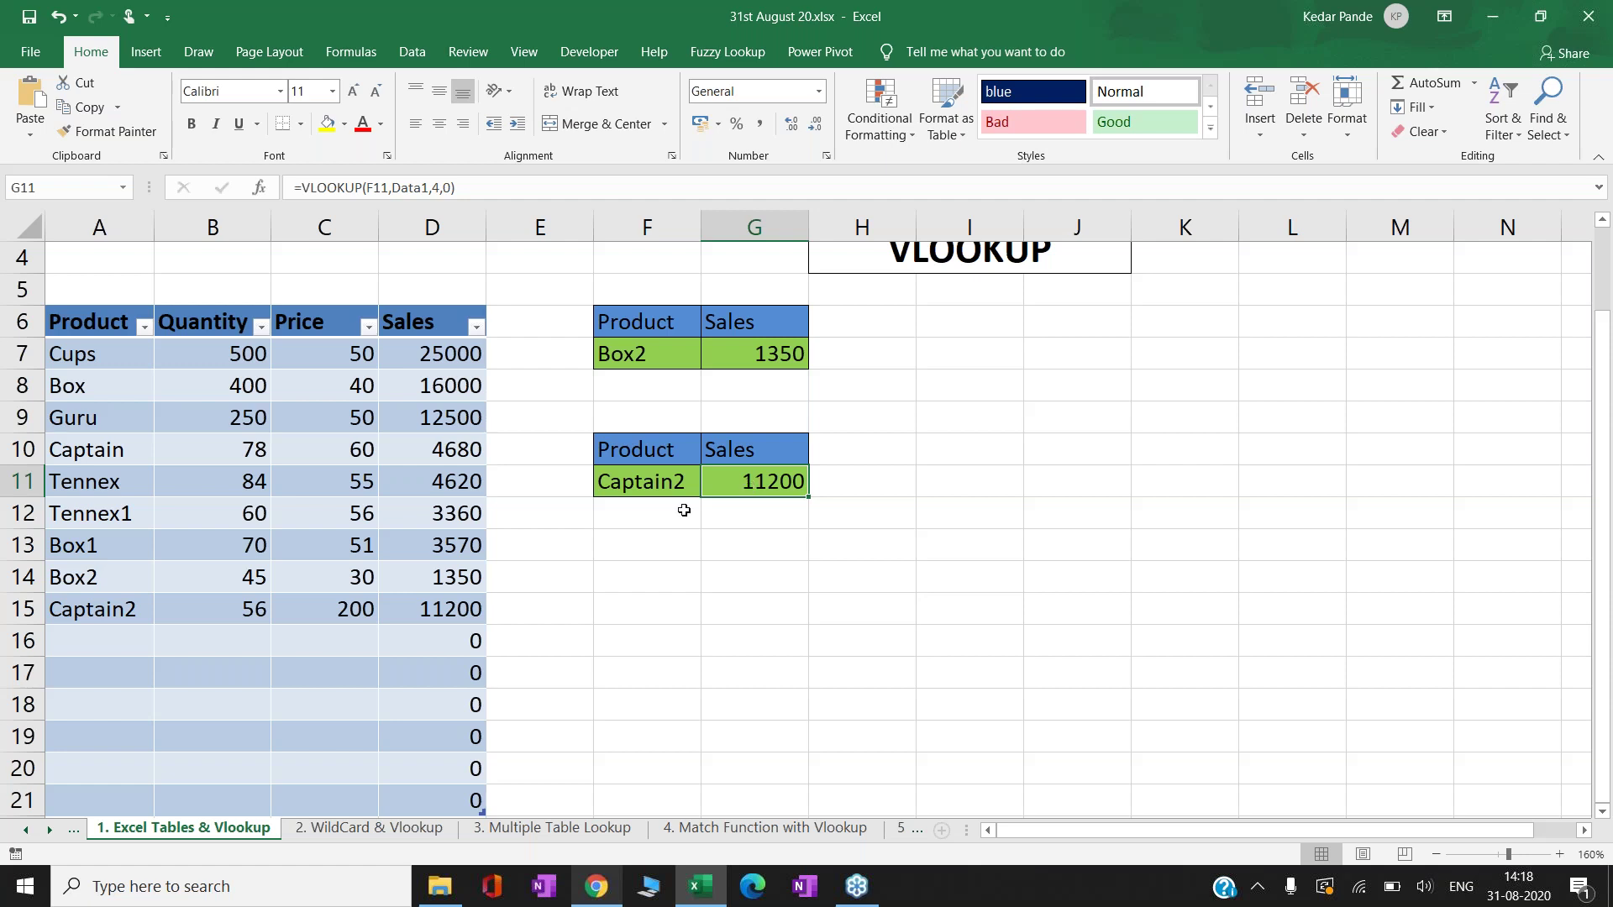
left_click(365, 832)
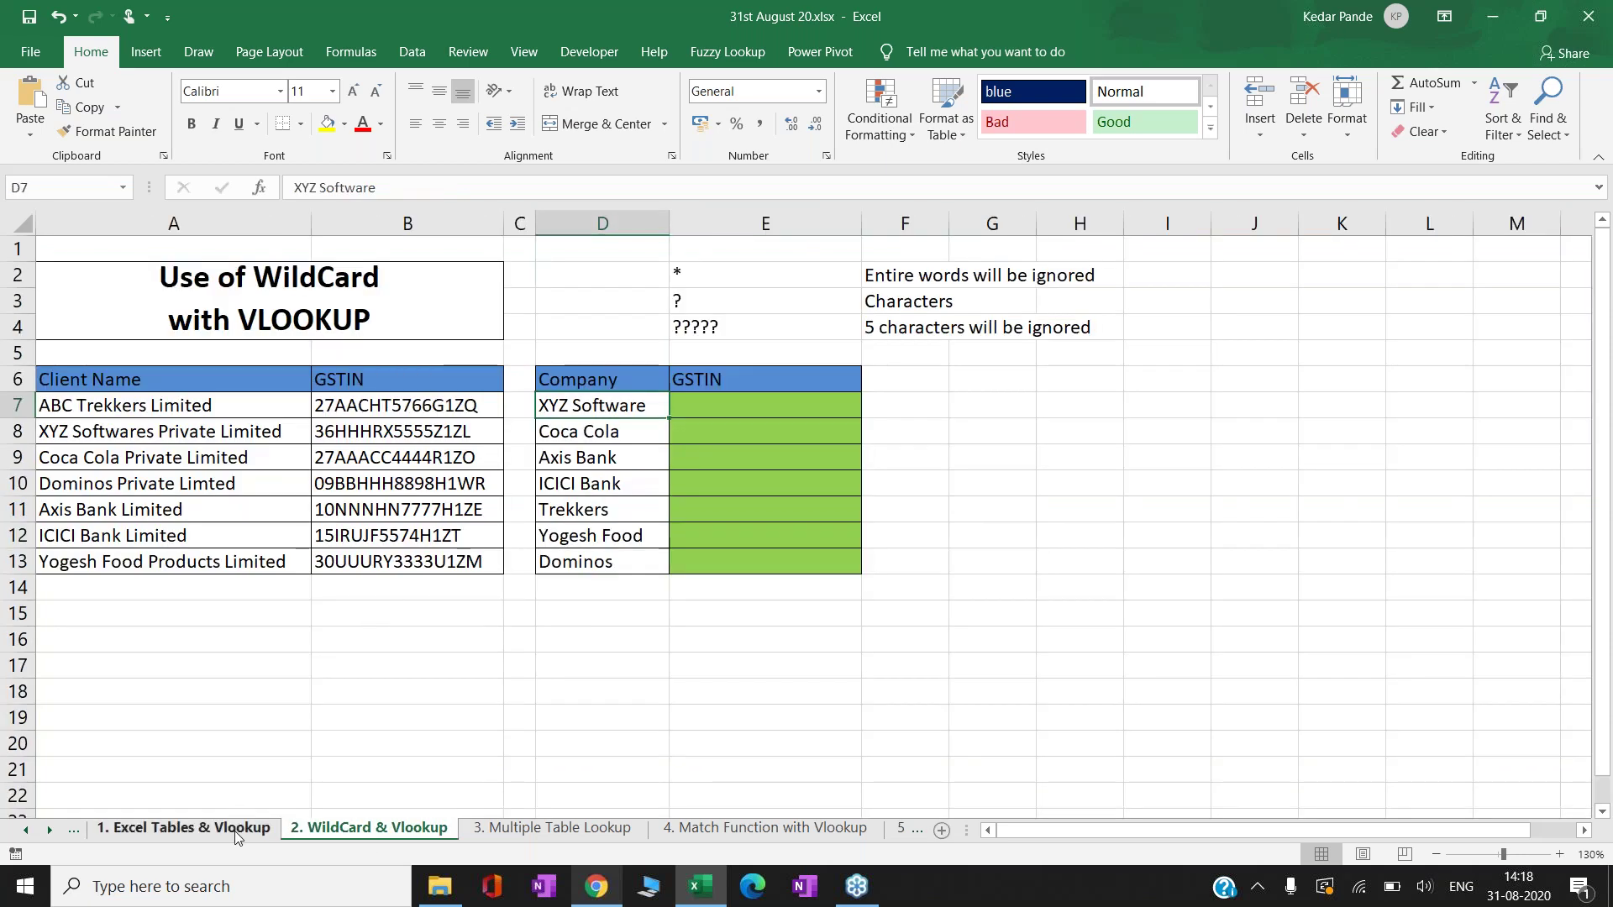
left_click(239, 827)
left_click(352, 830)
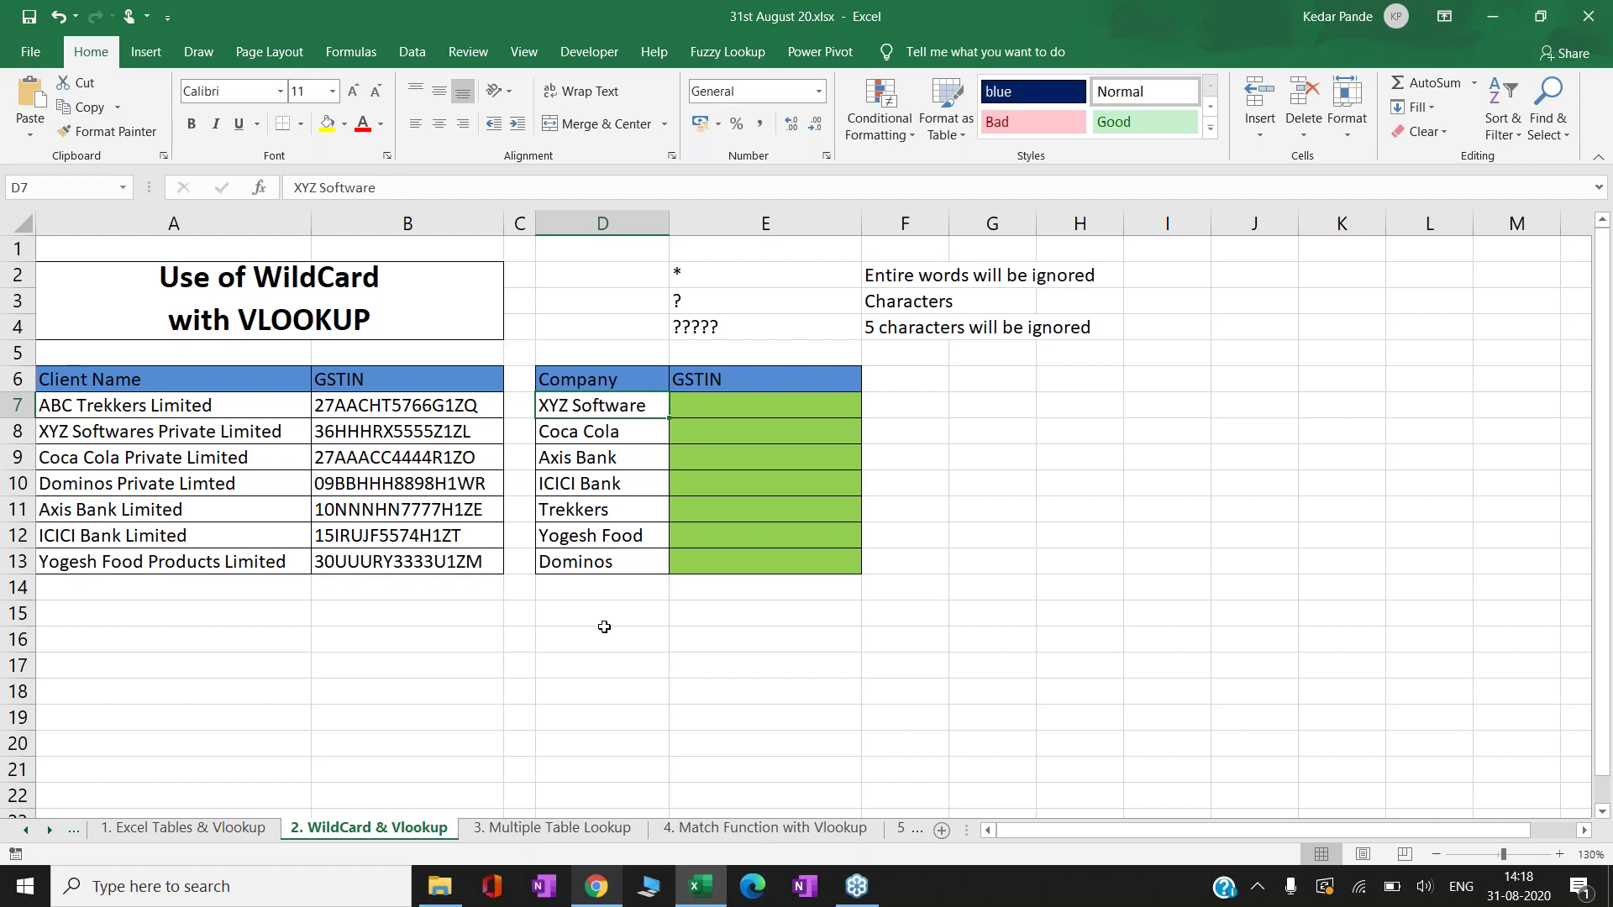
key("Right")
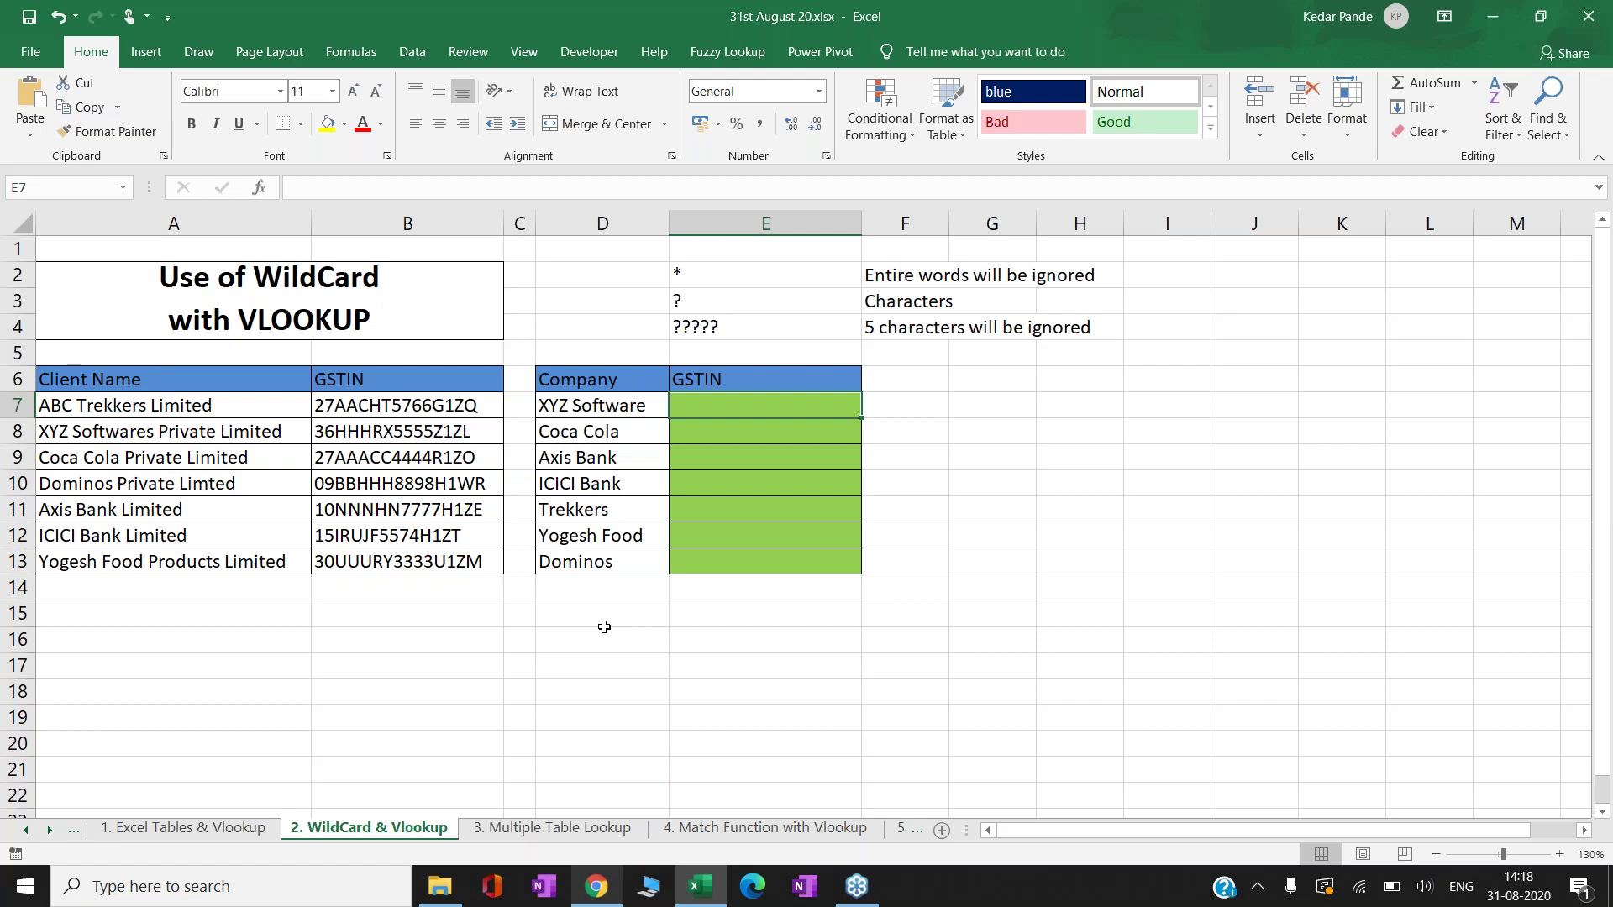
key("Left")
key("Left")
key("Left")
key("Left")
key("Right")
key("Right")
key("Right")
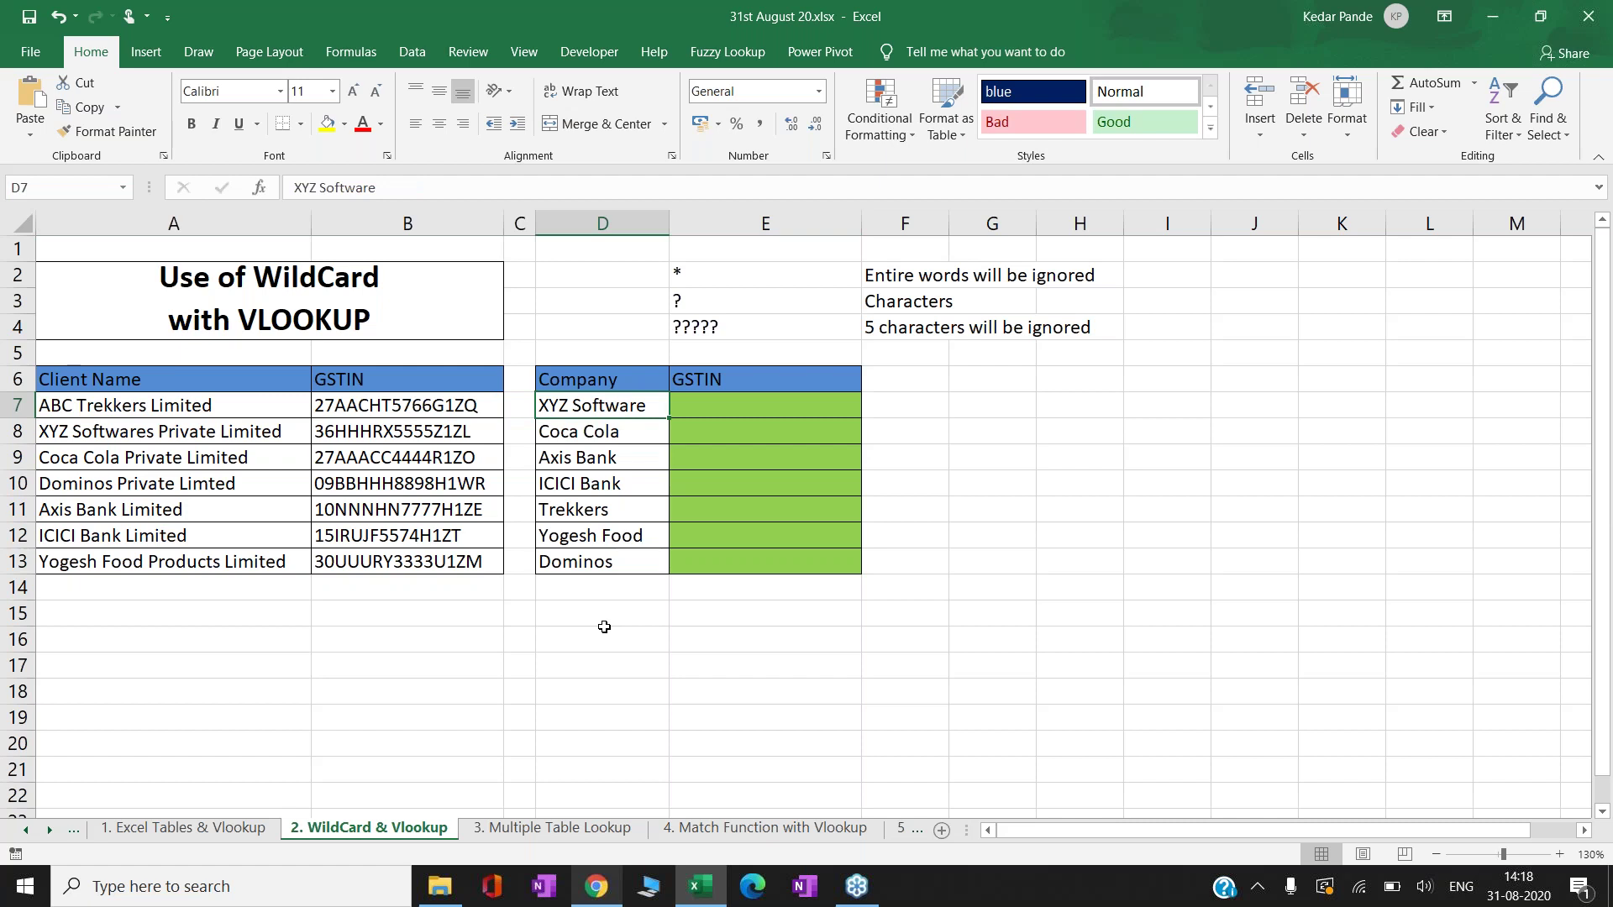
key("Right")
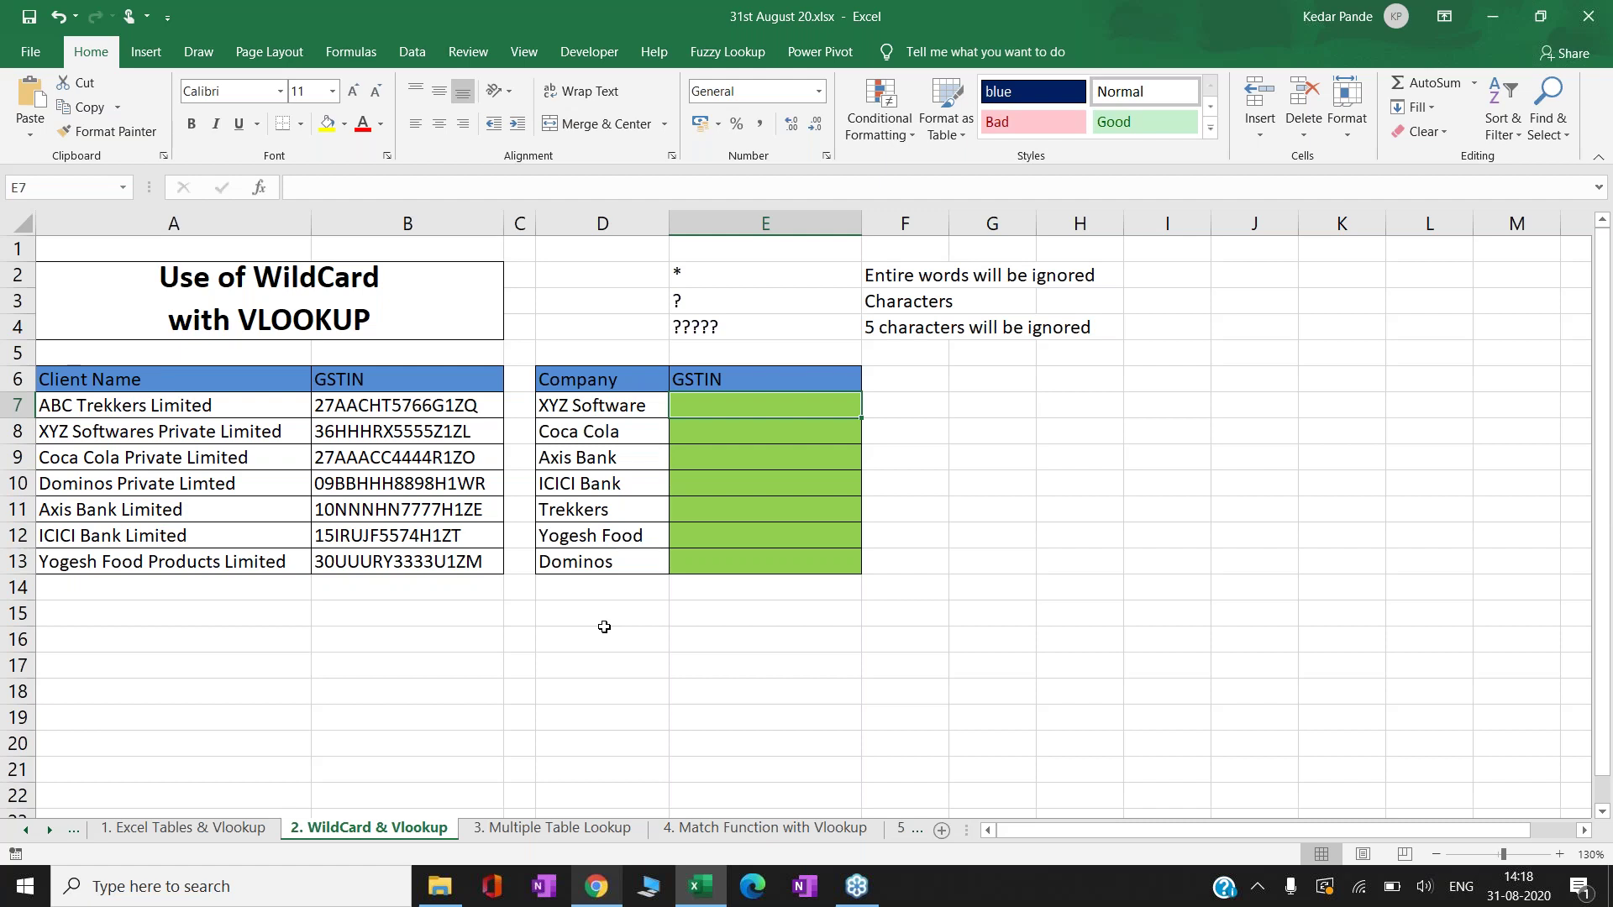
key("Left")
key("Left")
key("Left")
key("Left")
key("Down")
key("Down")
key("Down")
key("Down")
key("Down")
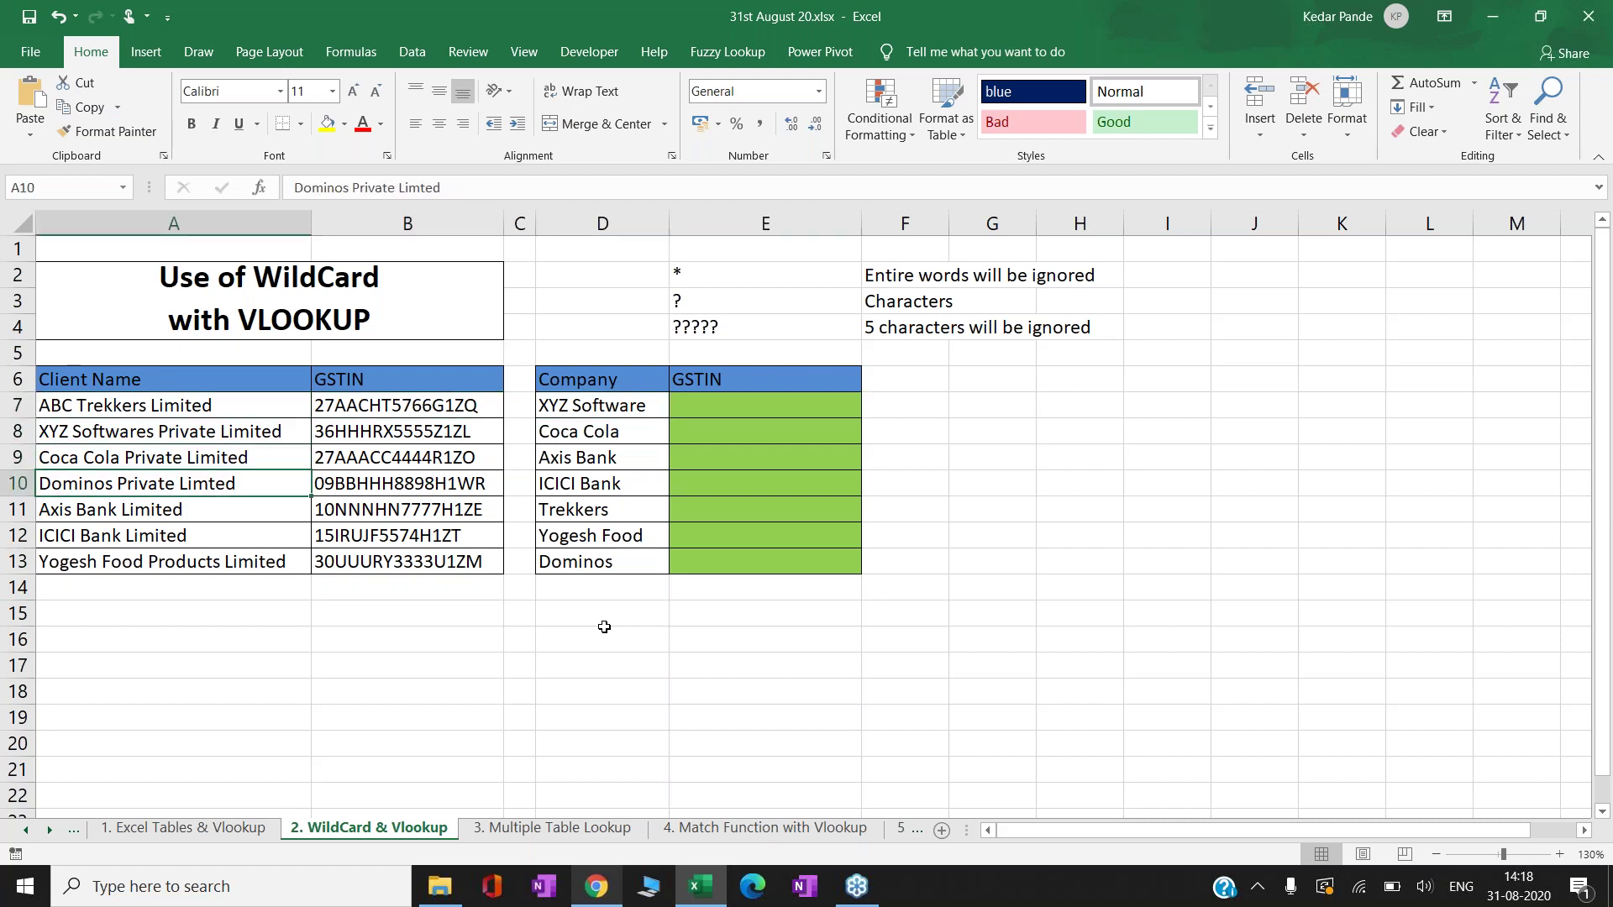
key("Up")
key("Up")
key("Up")
key("Up")
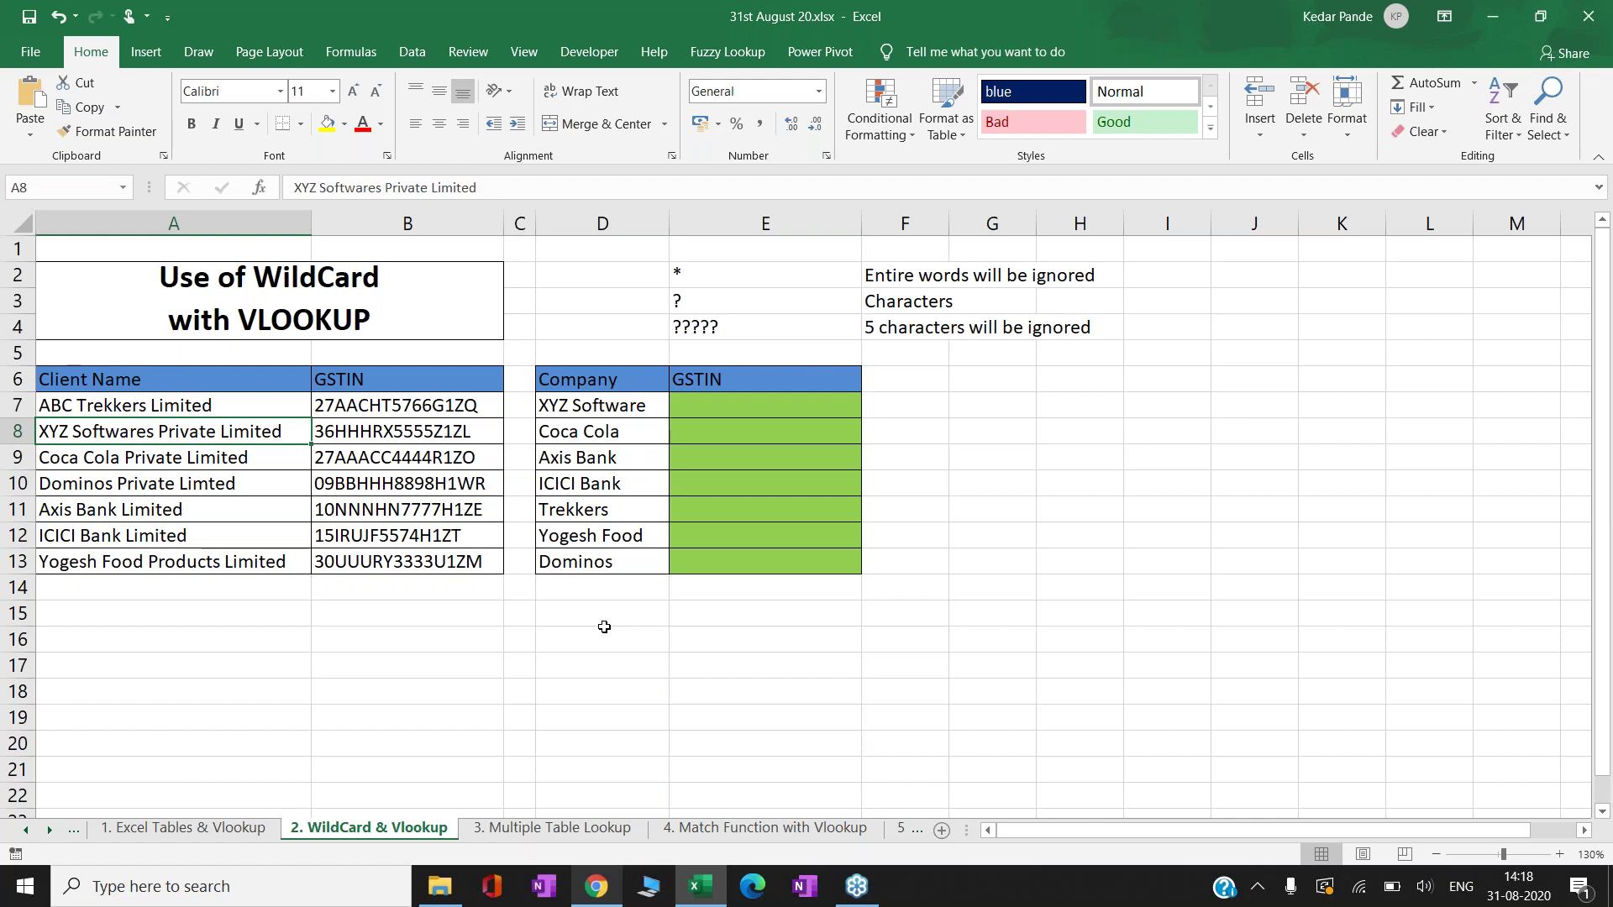
key("Right")
key("Right")
key("Up")
key("Right")
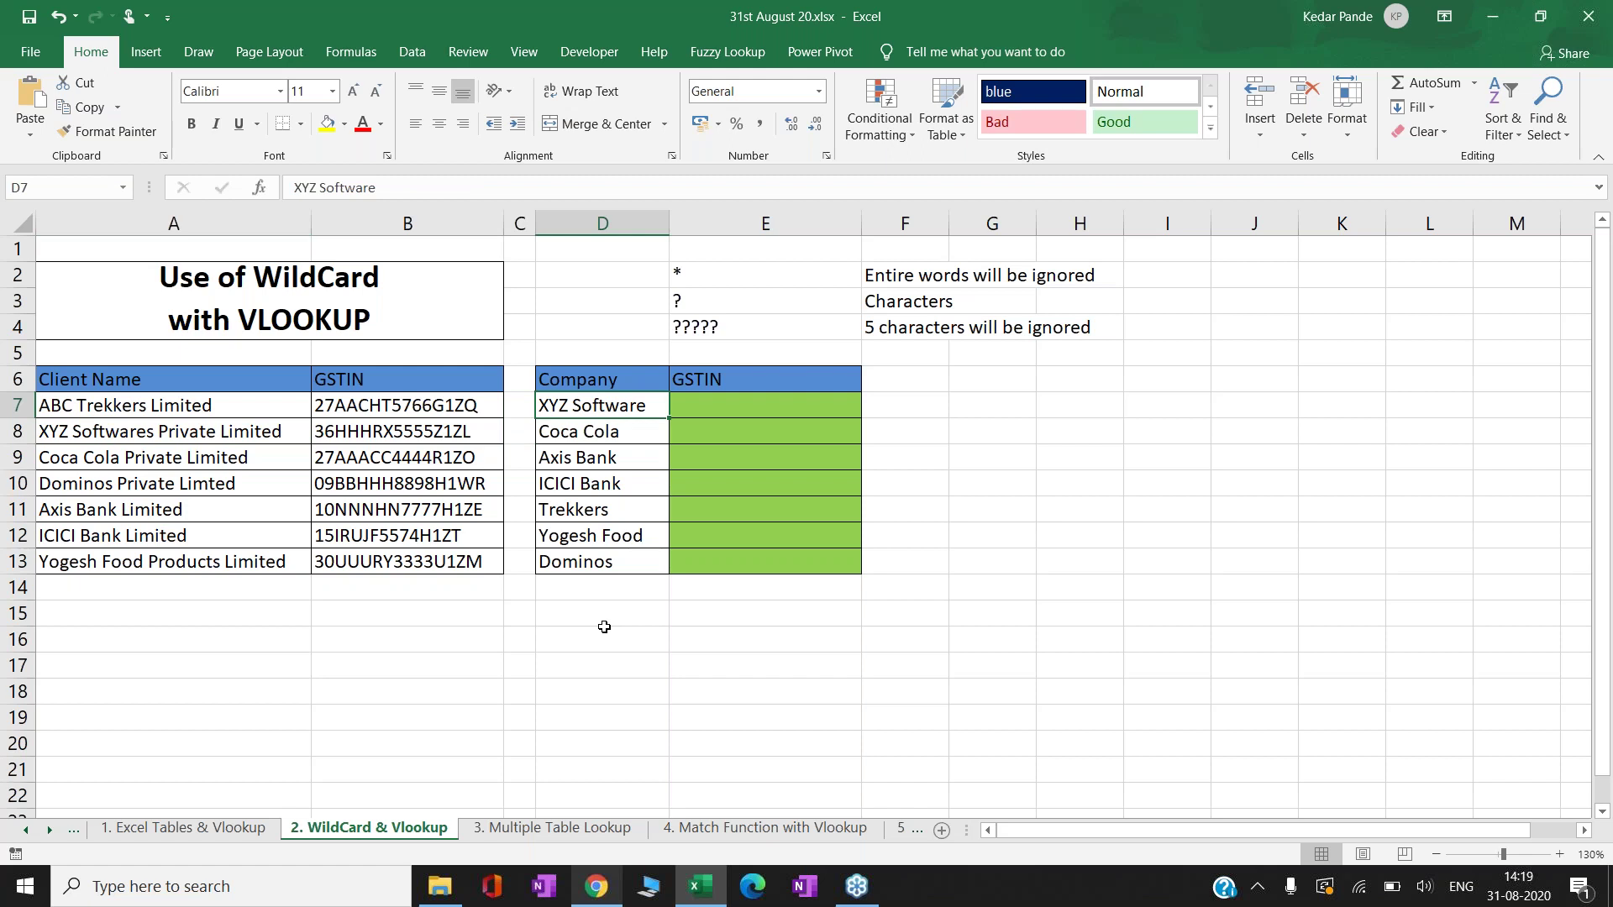
key("Right")
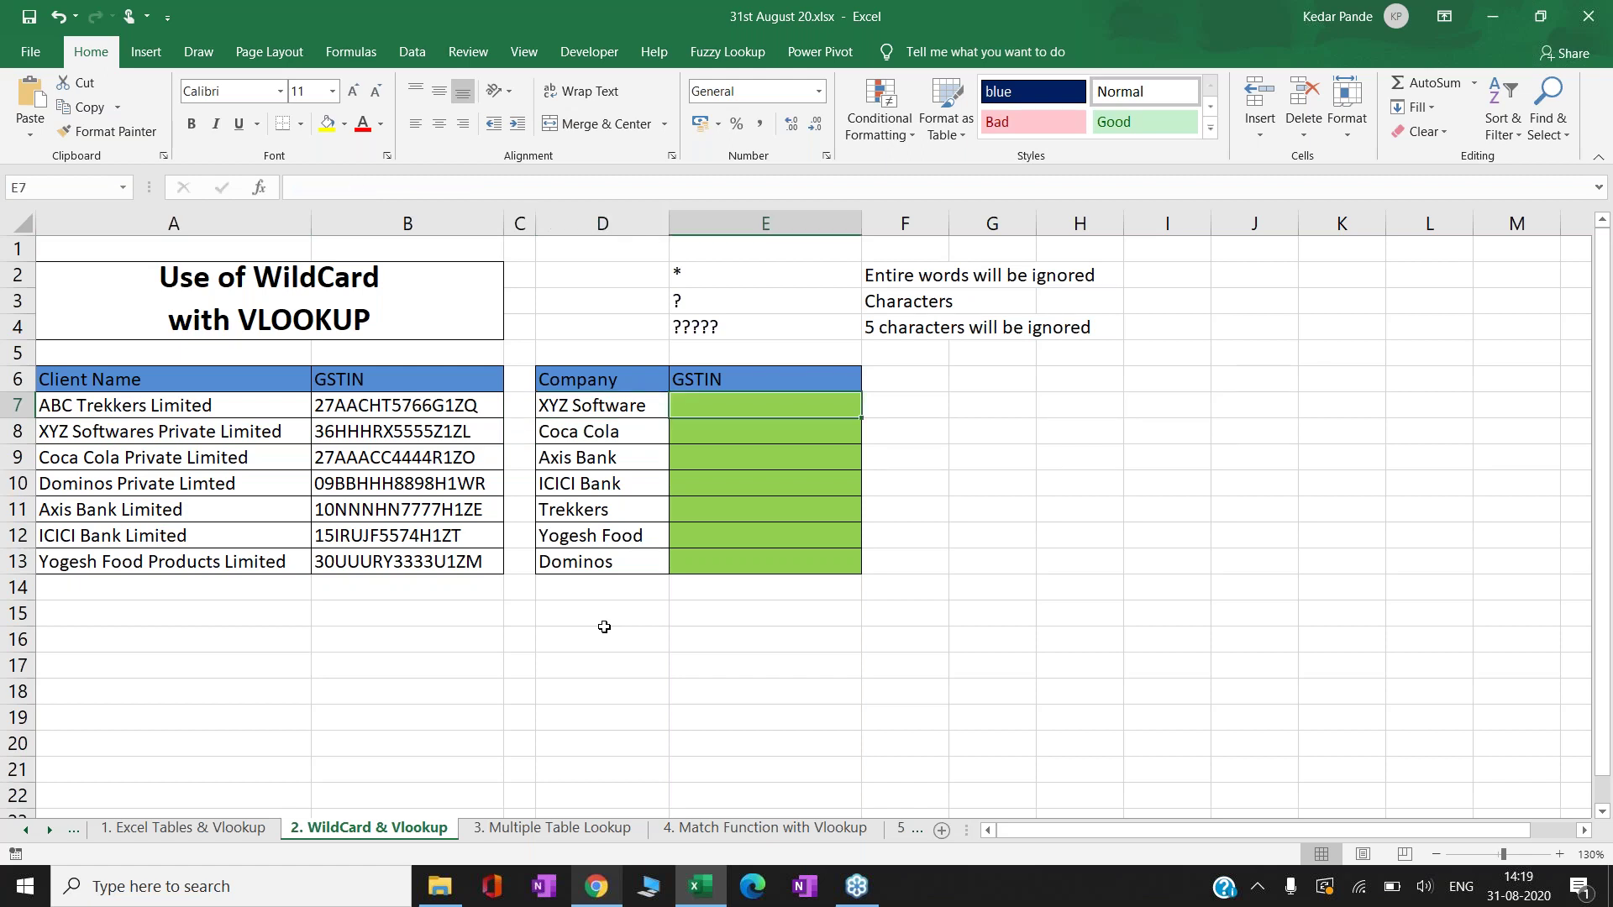
- Enter =VLOOKUP(D7,A7:B13,2,0) in E7 for XYZ Software, which returns #N/A
type("=VLOOKUP(")
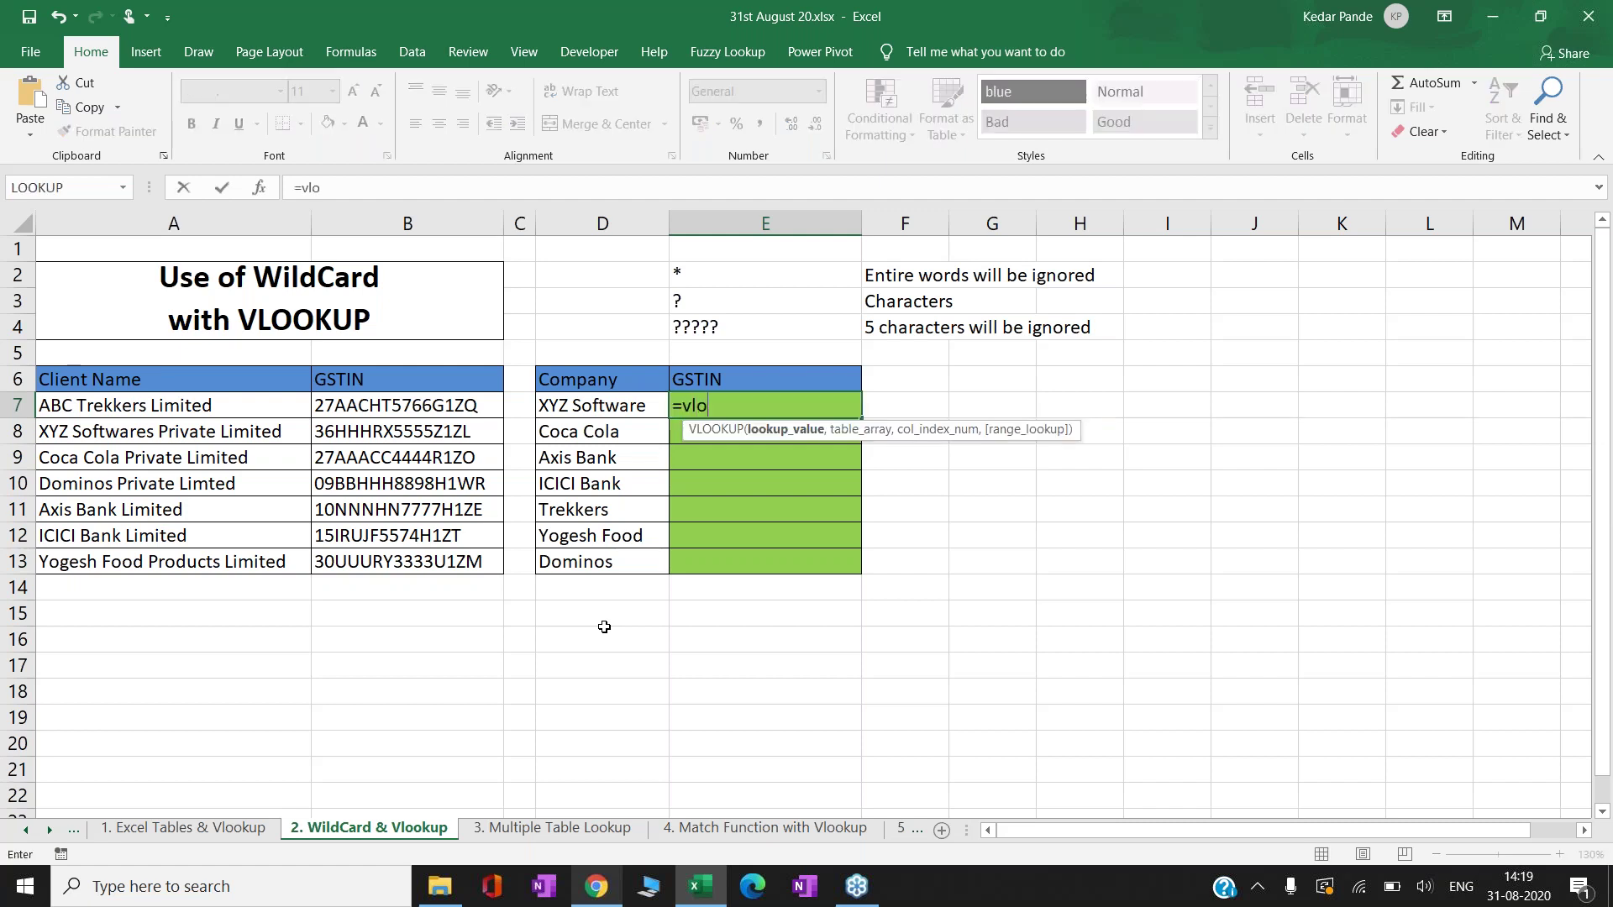
key("Left")
type(",")
key("Up")
key("Left")
key("Left")
key("Down")
key("Left")
key("Left")
key("ctrl+shift+Down")
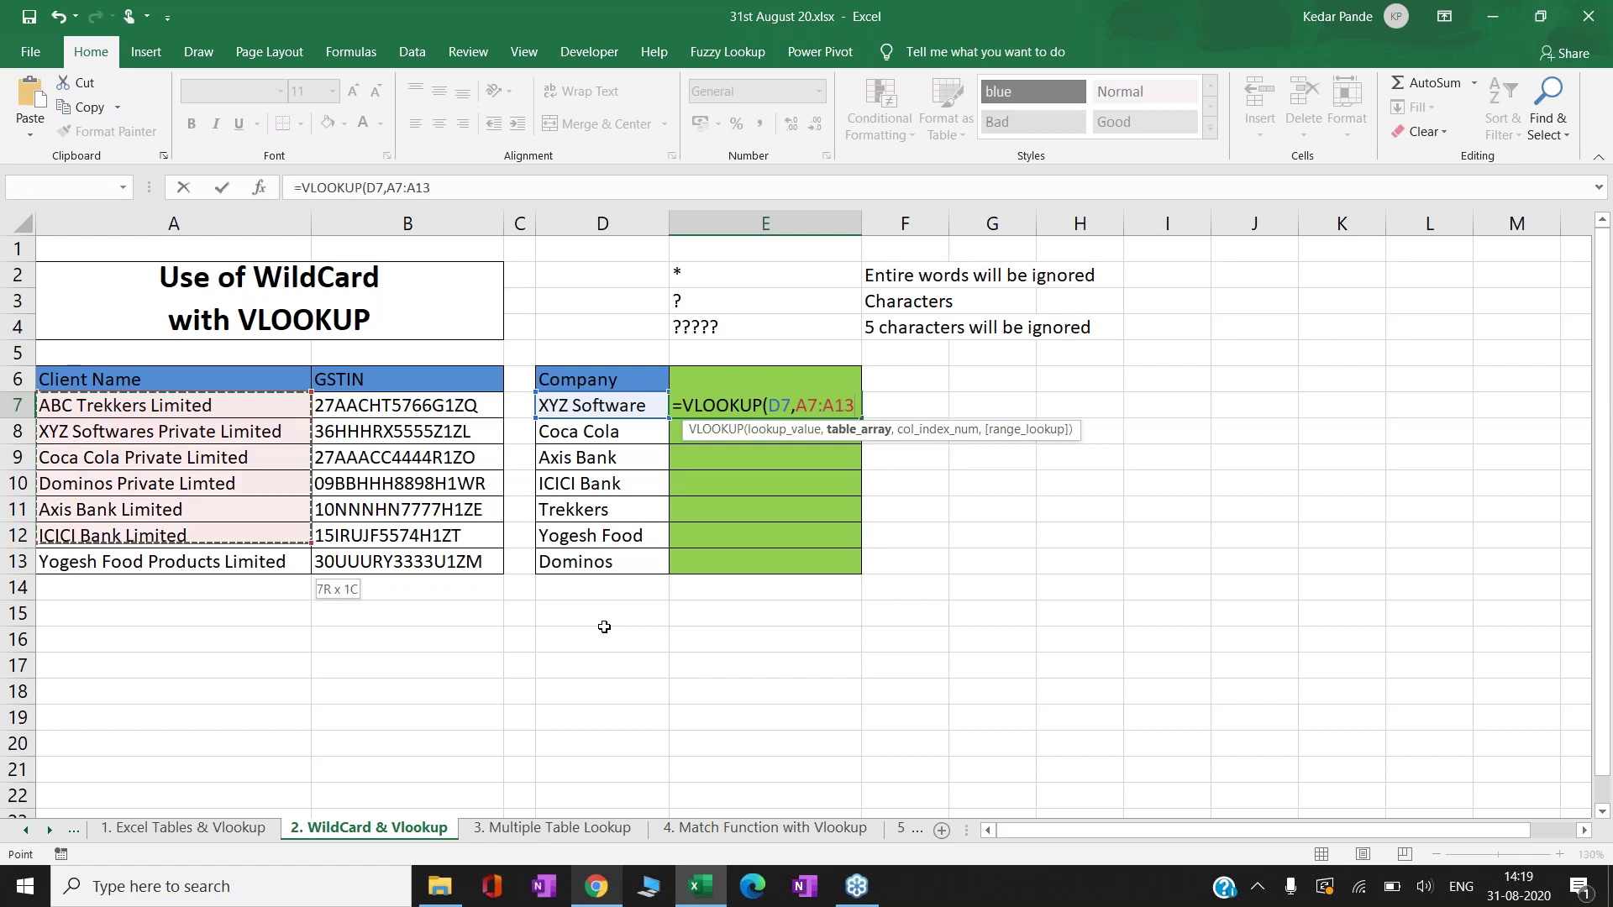
key("shift+Right")
type(",")
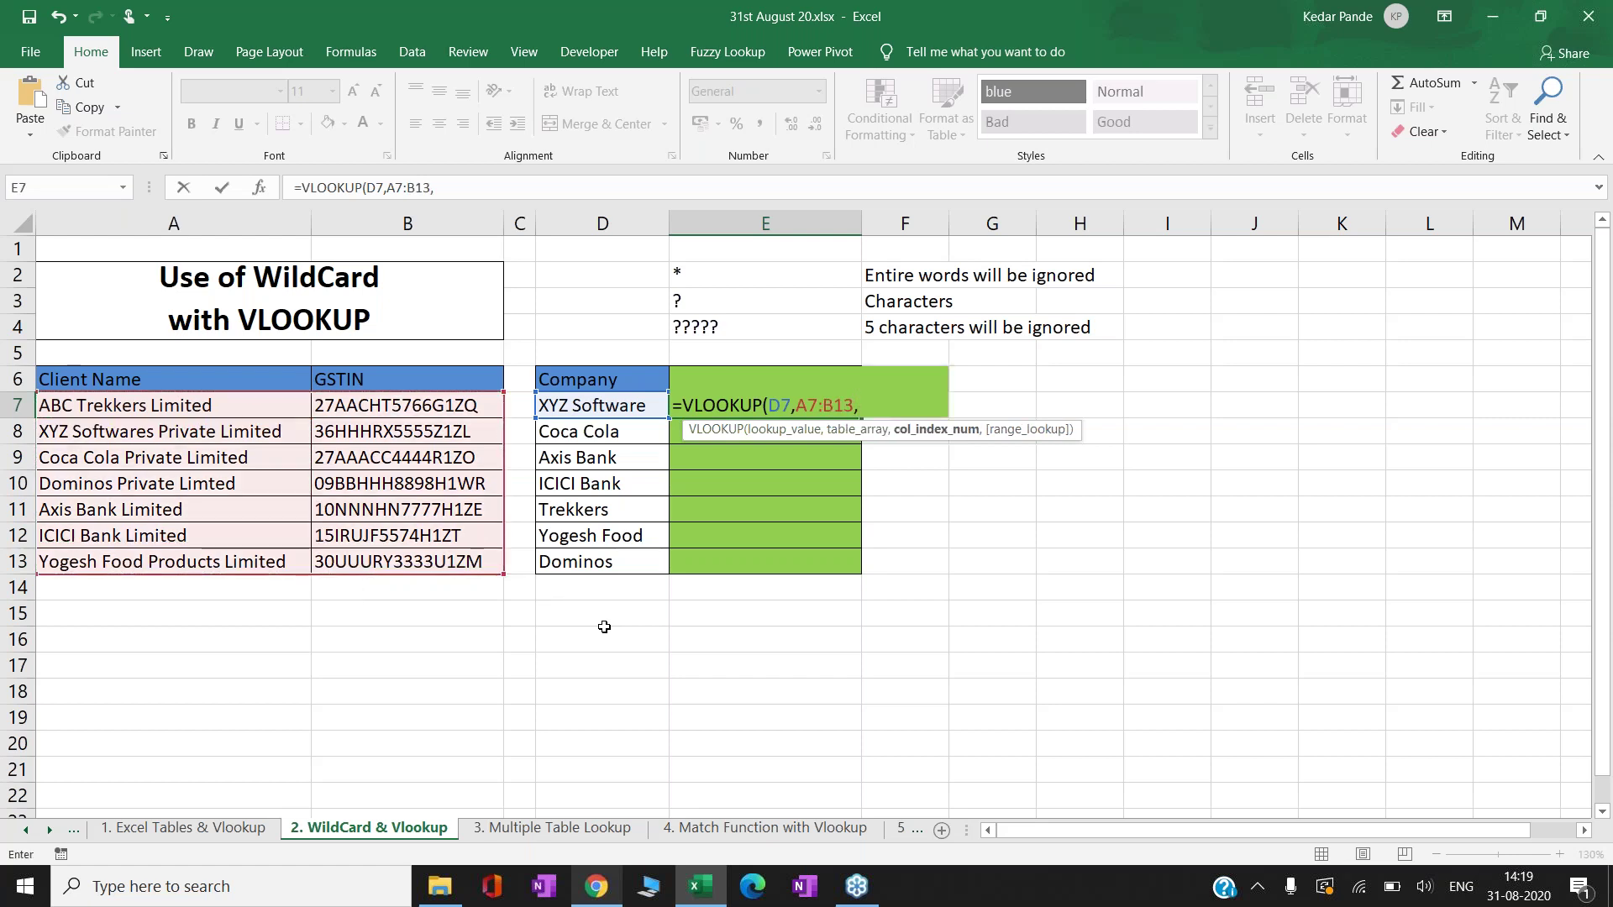
type("2,0)")
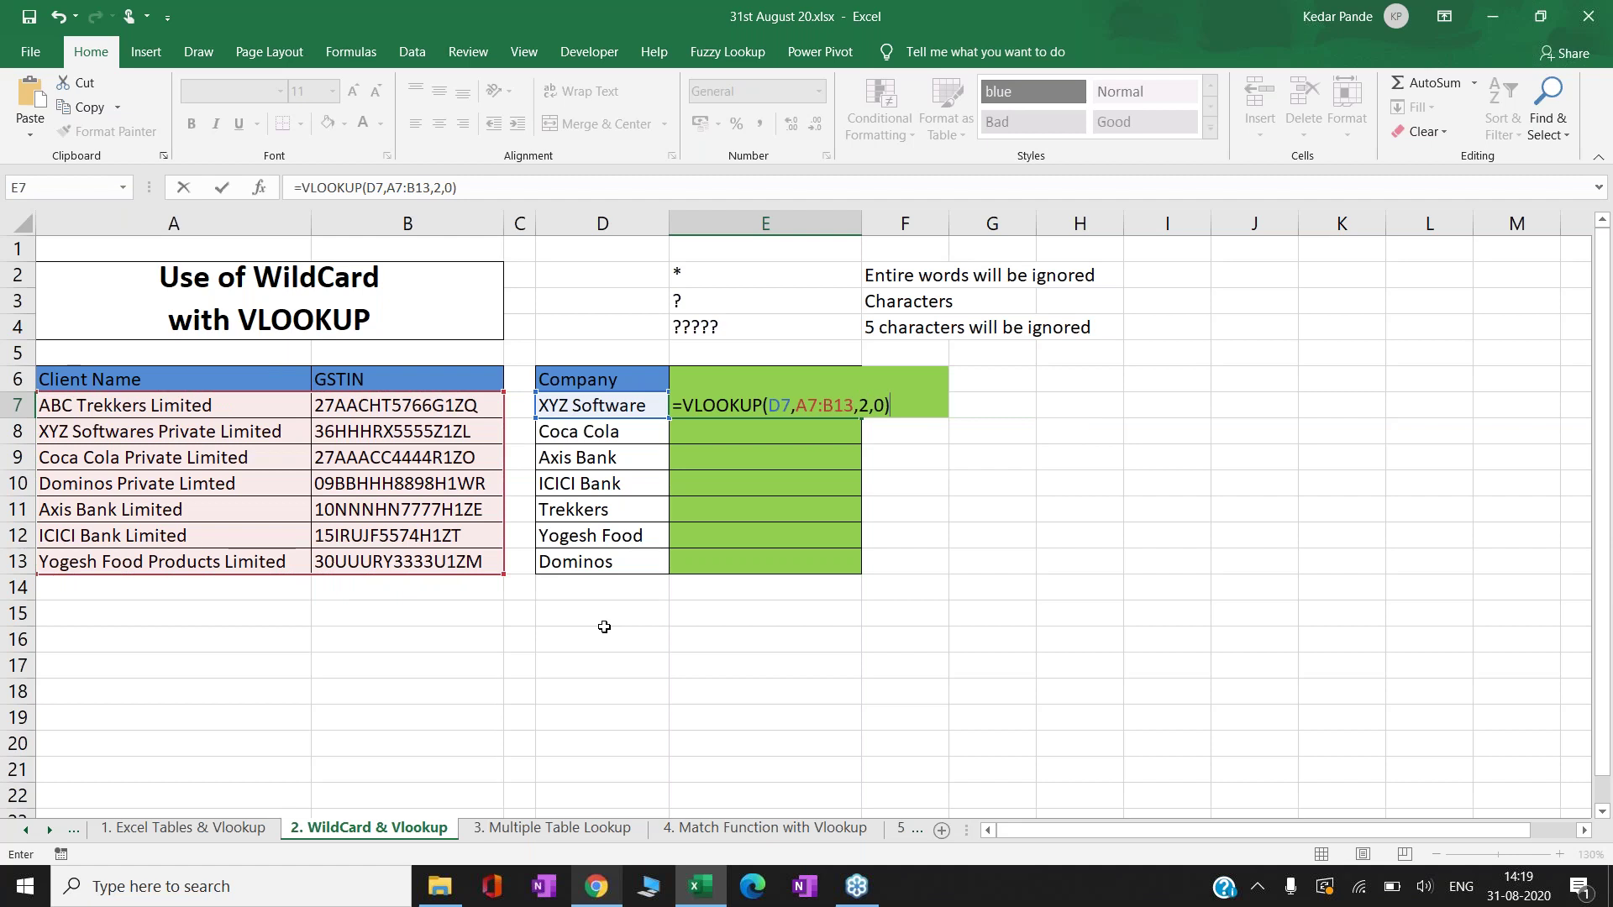
key("ctrl+Return")
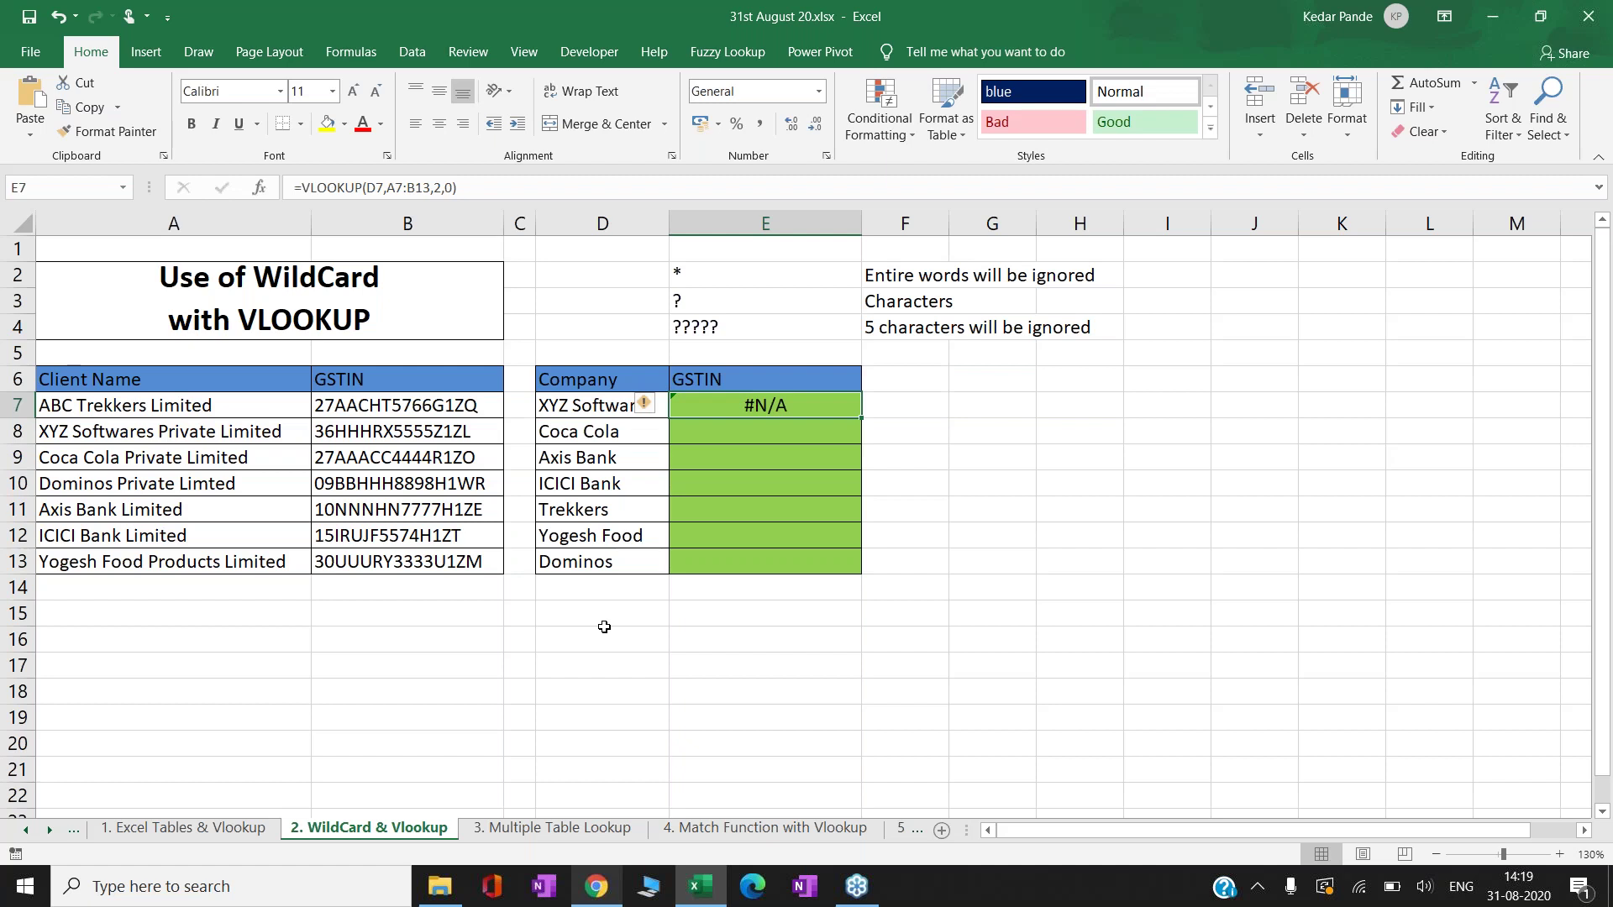
key("Left")
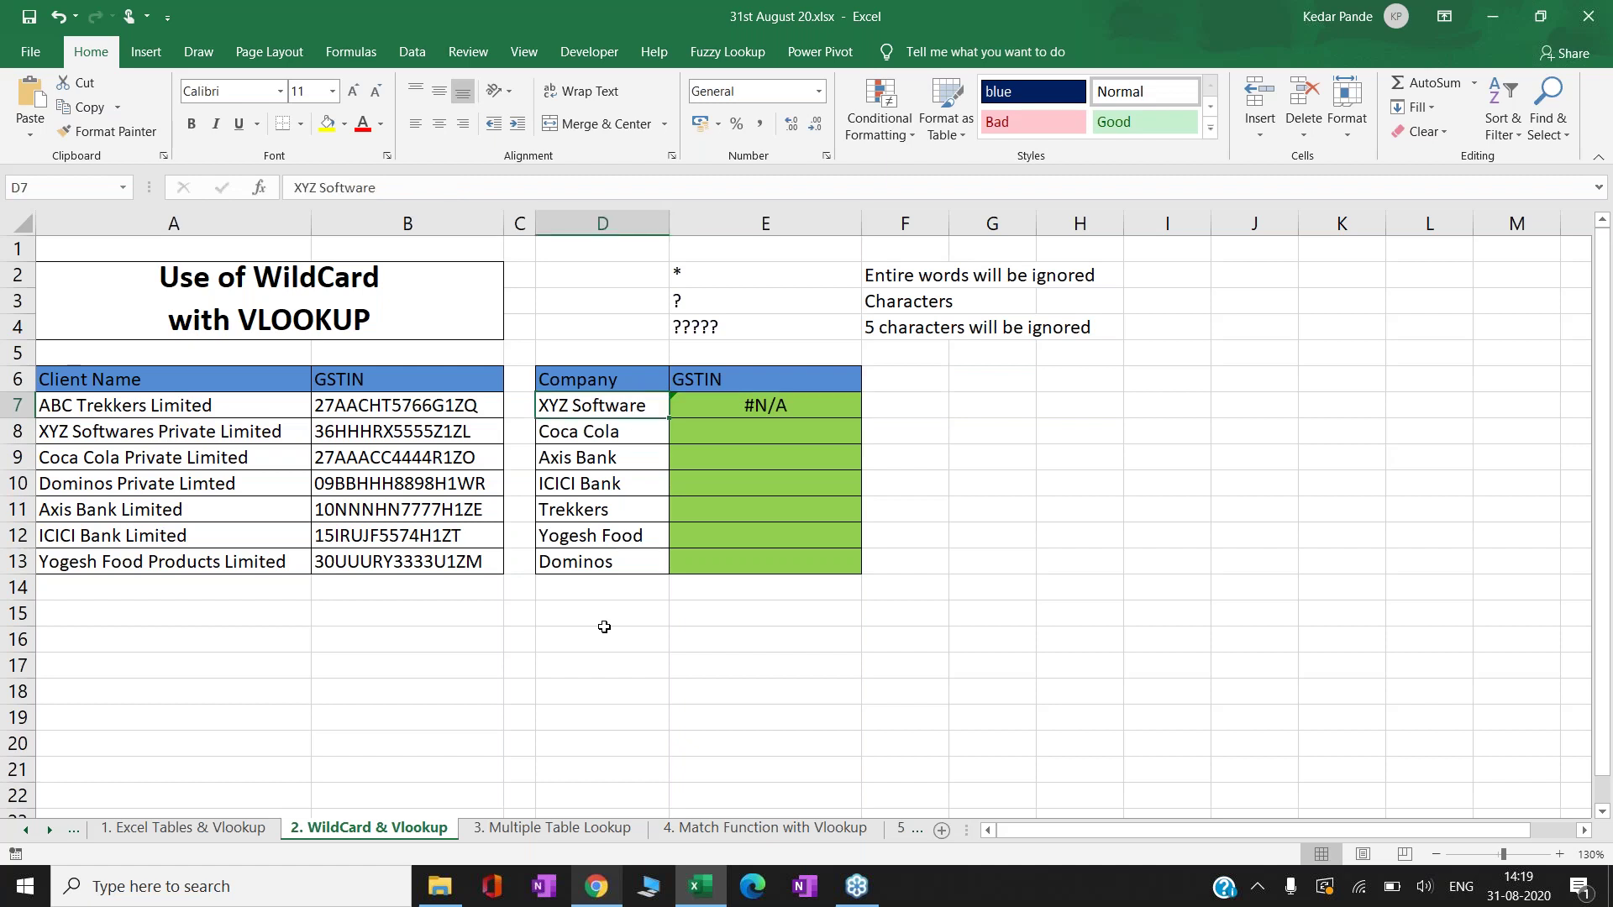
key("Left")
key("Left")
key("Left")
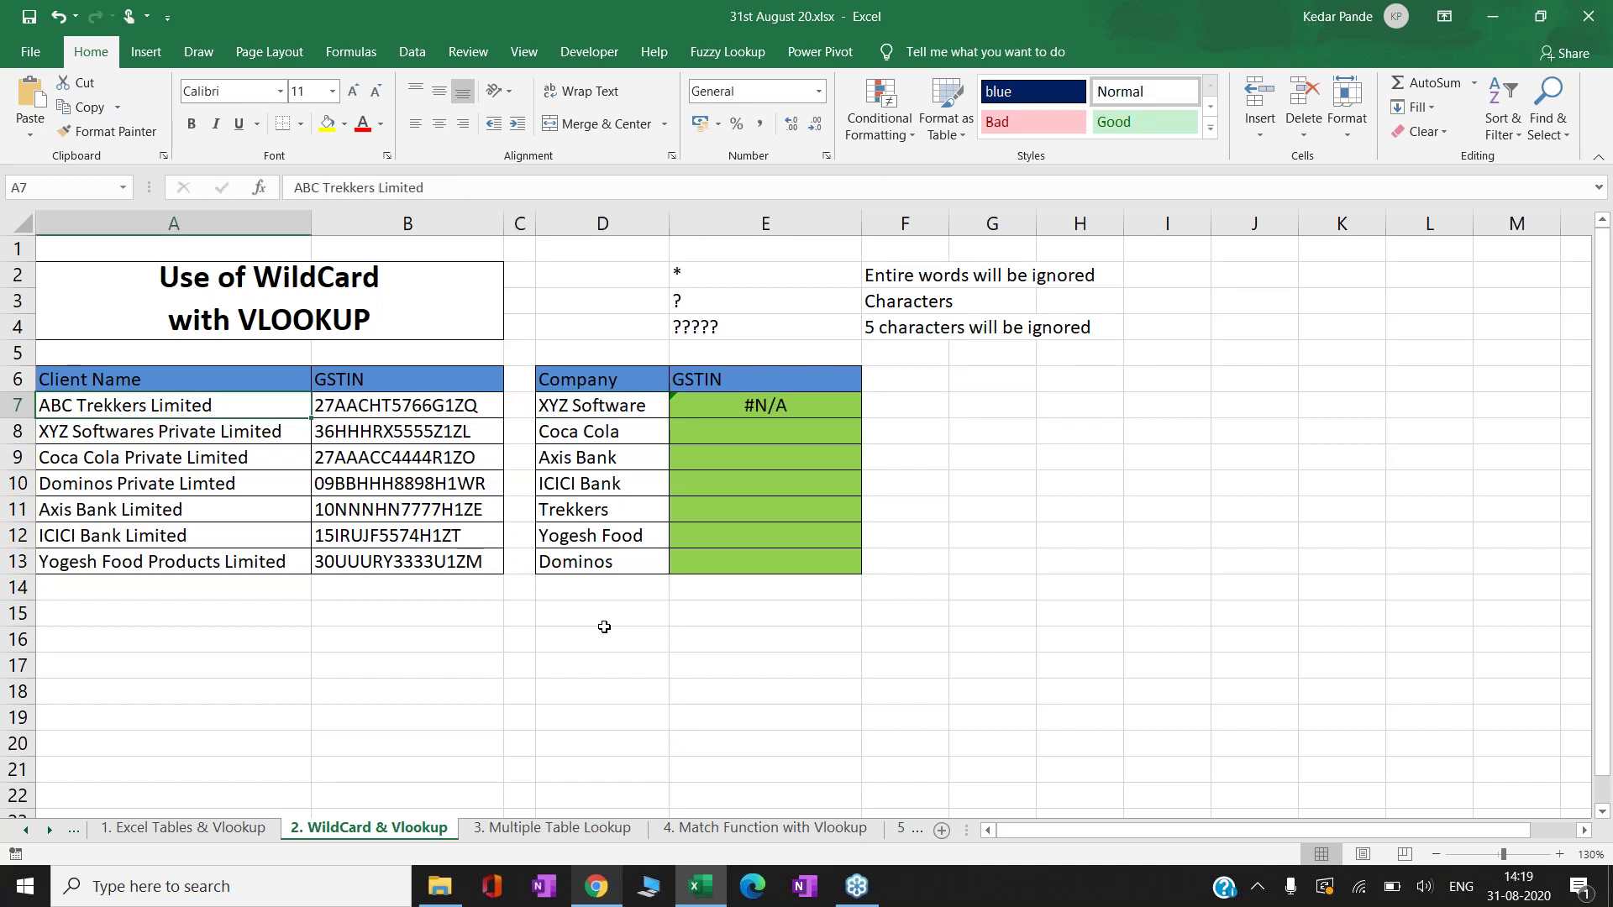
key("ctrl+shift+Down")
key("ctrl+shift+Right")
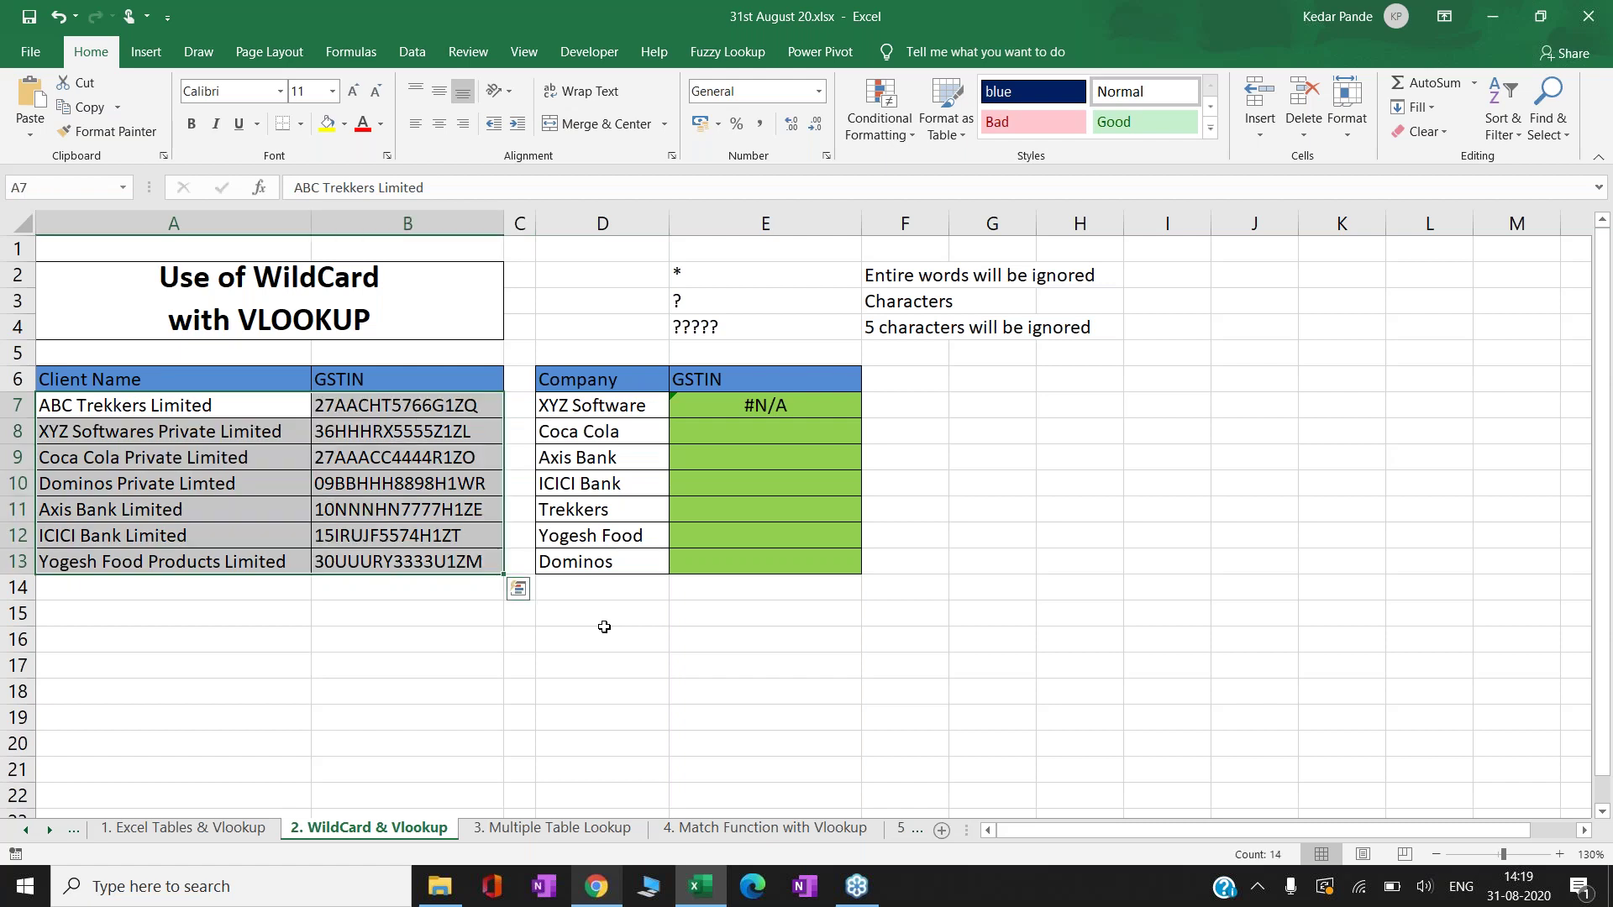
key("Right")
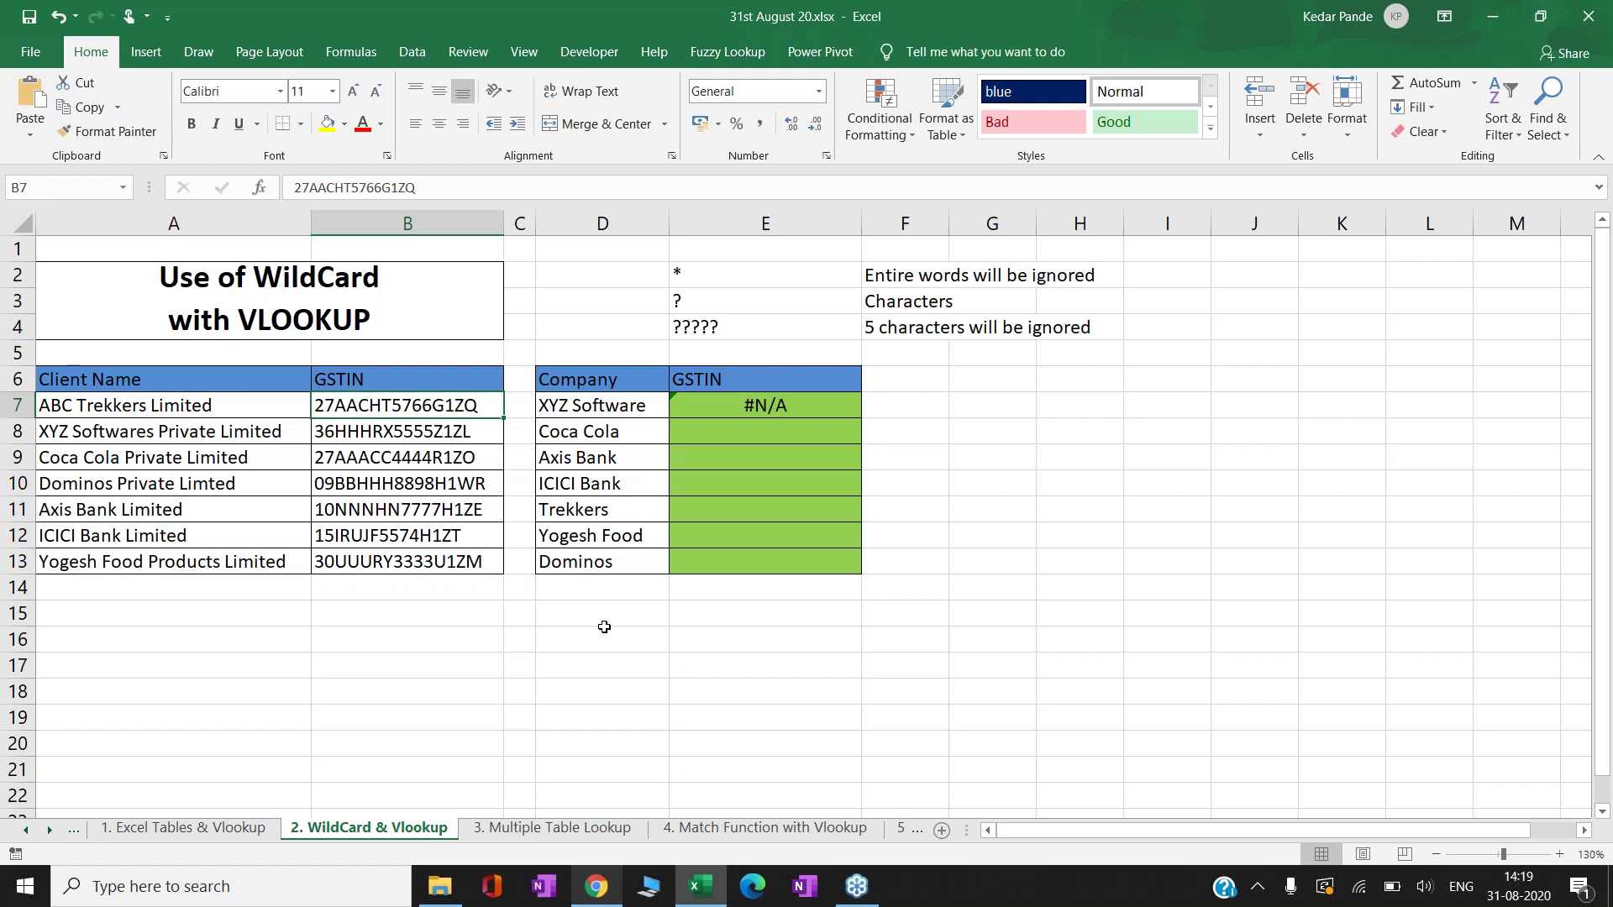
key("Right")
key("Right")
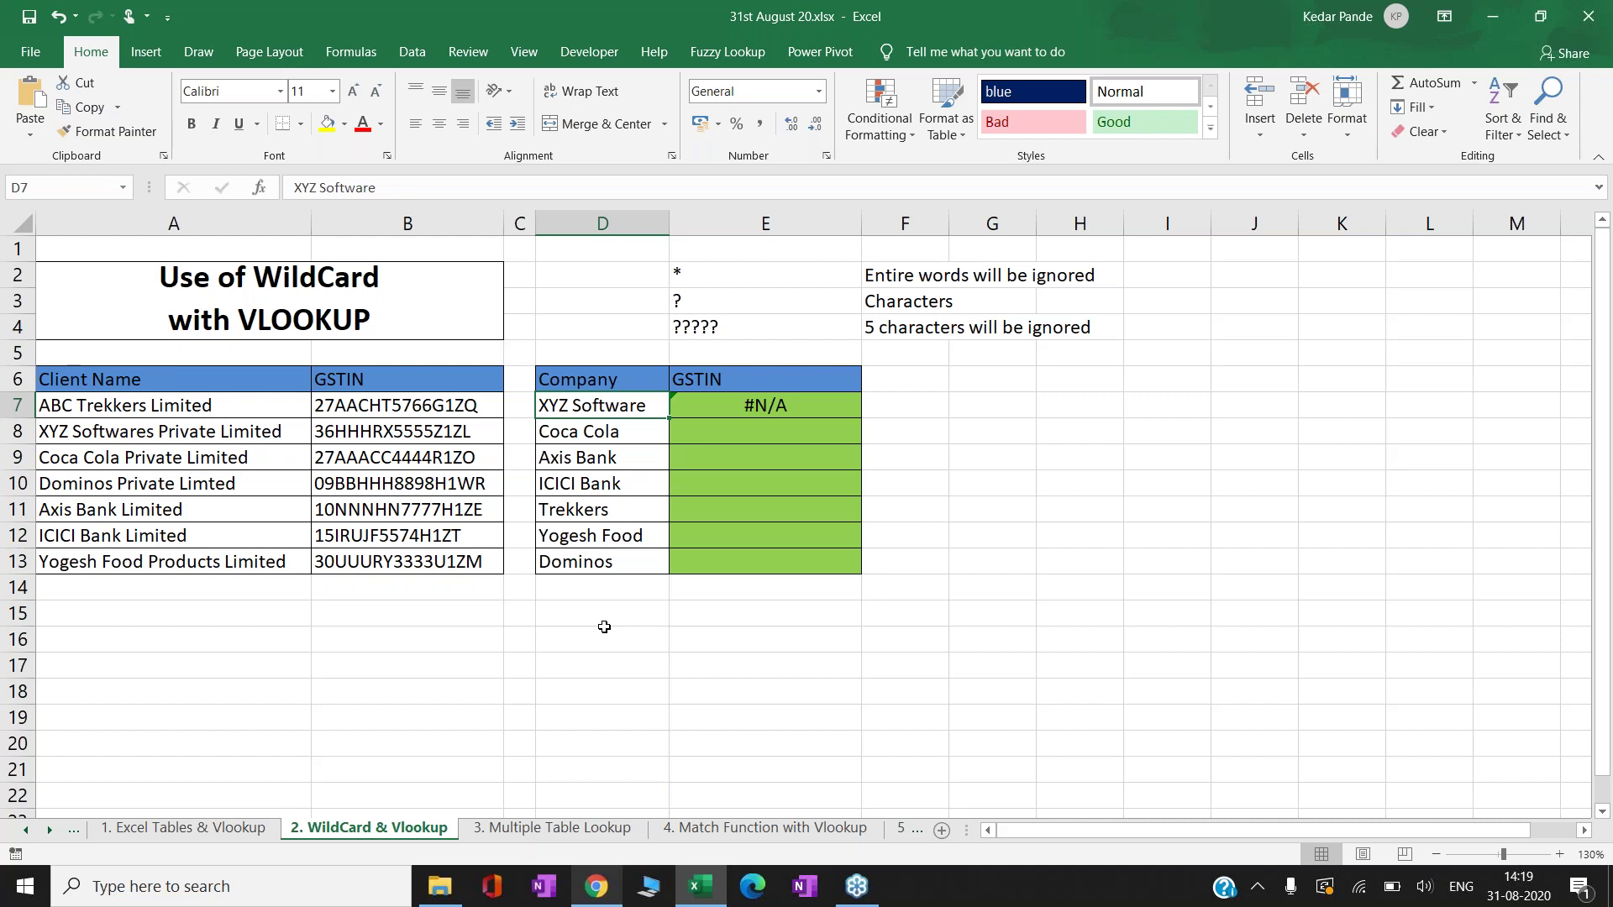
key("Right")
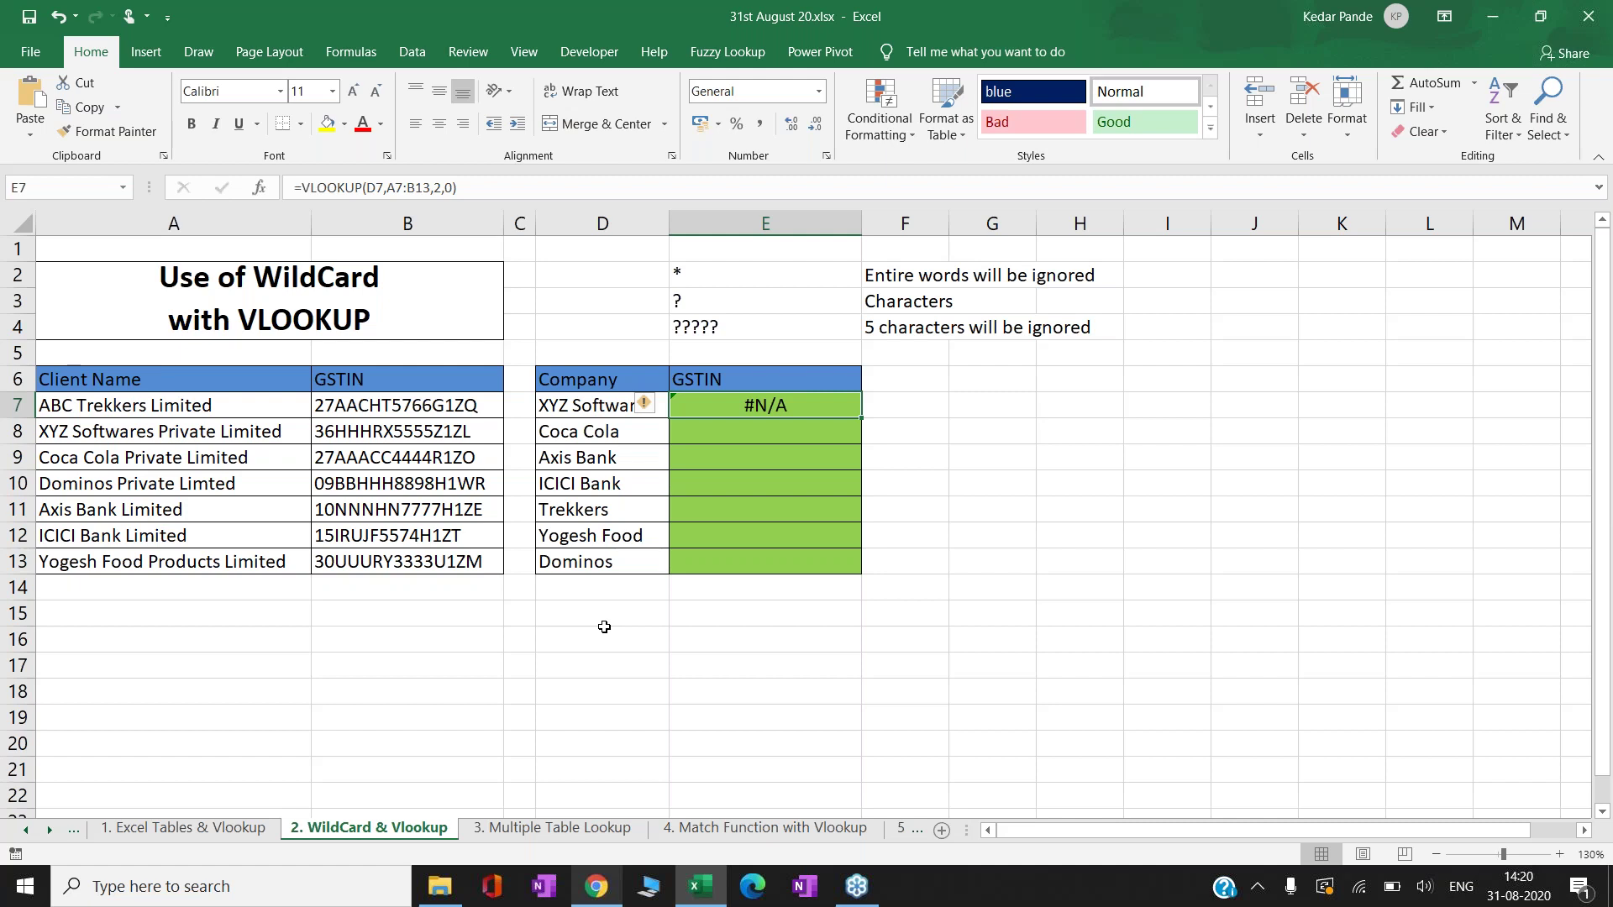
key("Down")
key("Up")
- Clear E7's failed lookup and highlight the wildcard symbols in E2:E3
key("Delete")
key("Up")
key("Up")
key("Up")
key("Up")
key("Up")
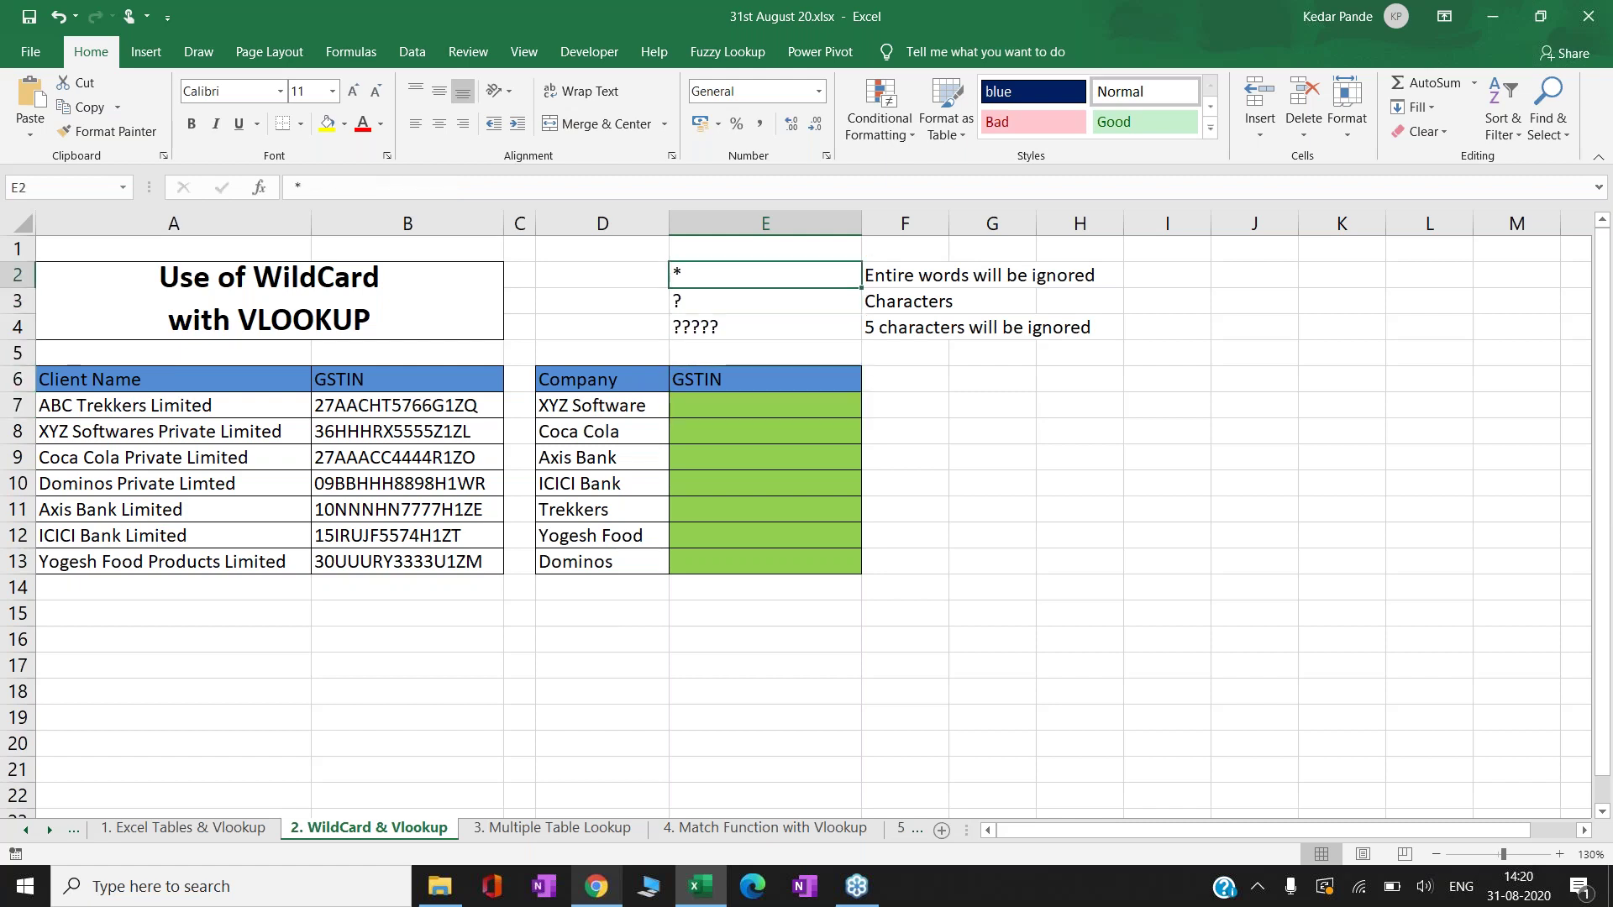
key("shift+Down")
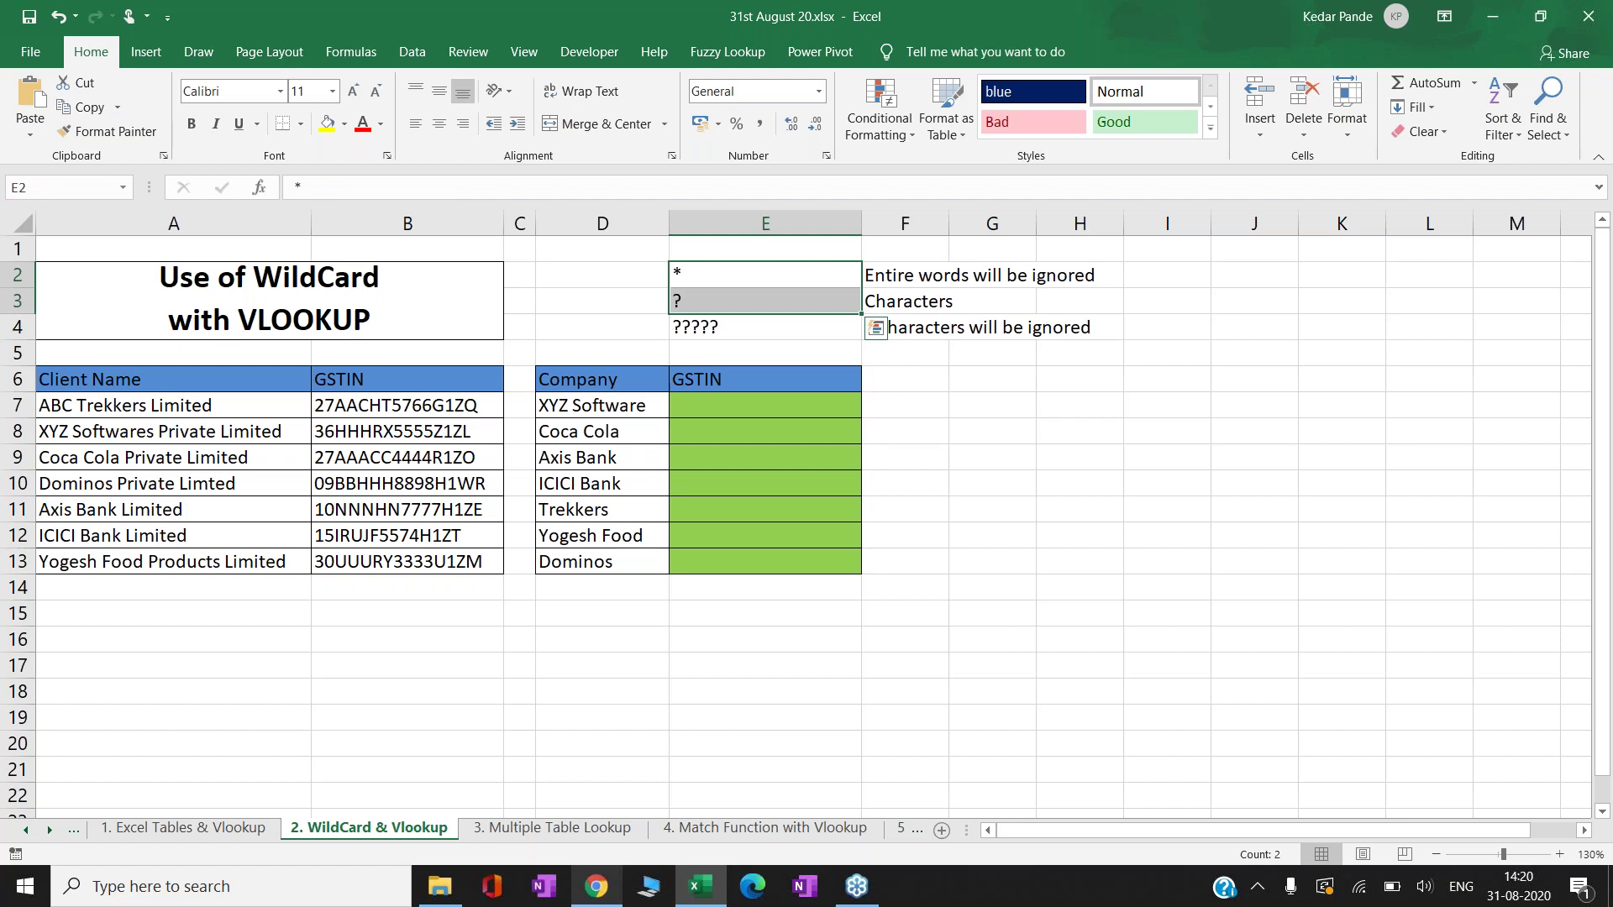
key("Down")
key("Down")
key("Down")
key("Down")
key("Down")
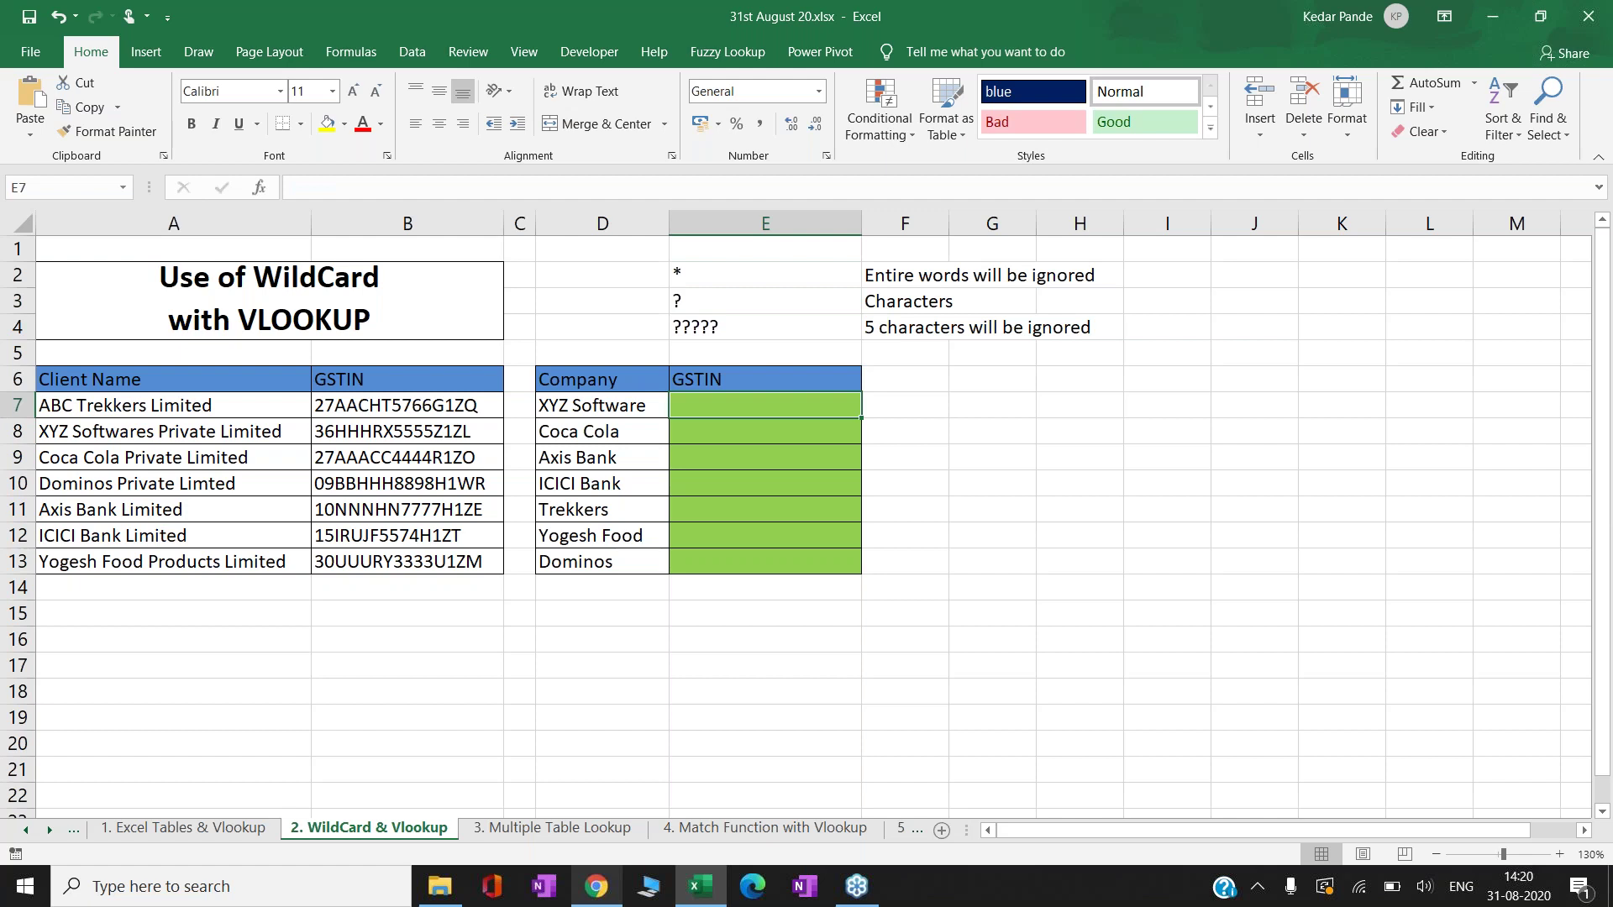
- Start E7's formula as =VLOOKUP(D7&"*", appending an asterisk to the company name
type("=VLOOKUP(")
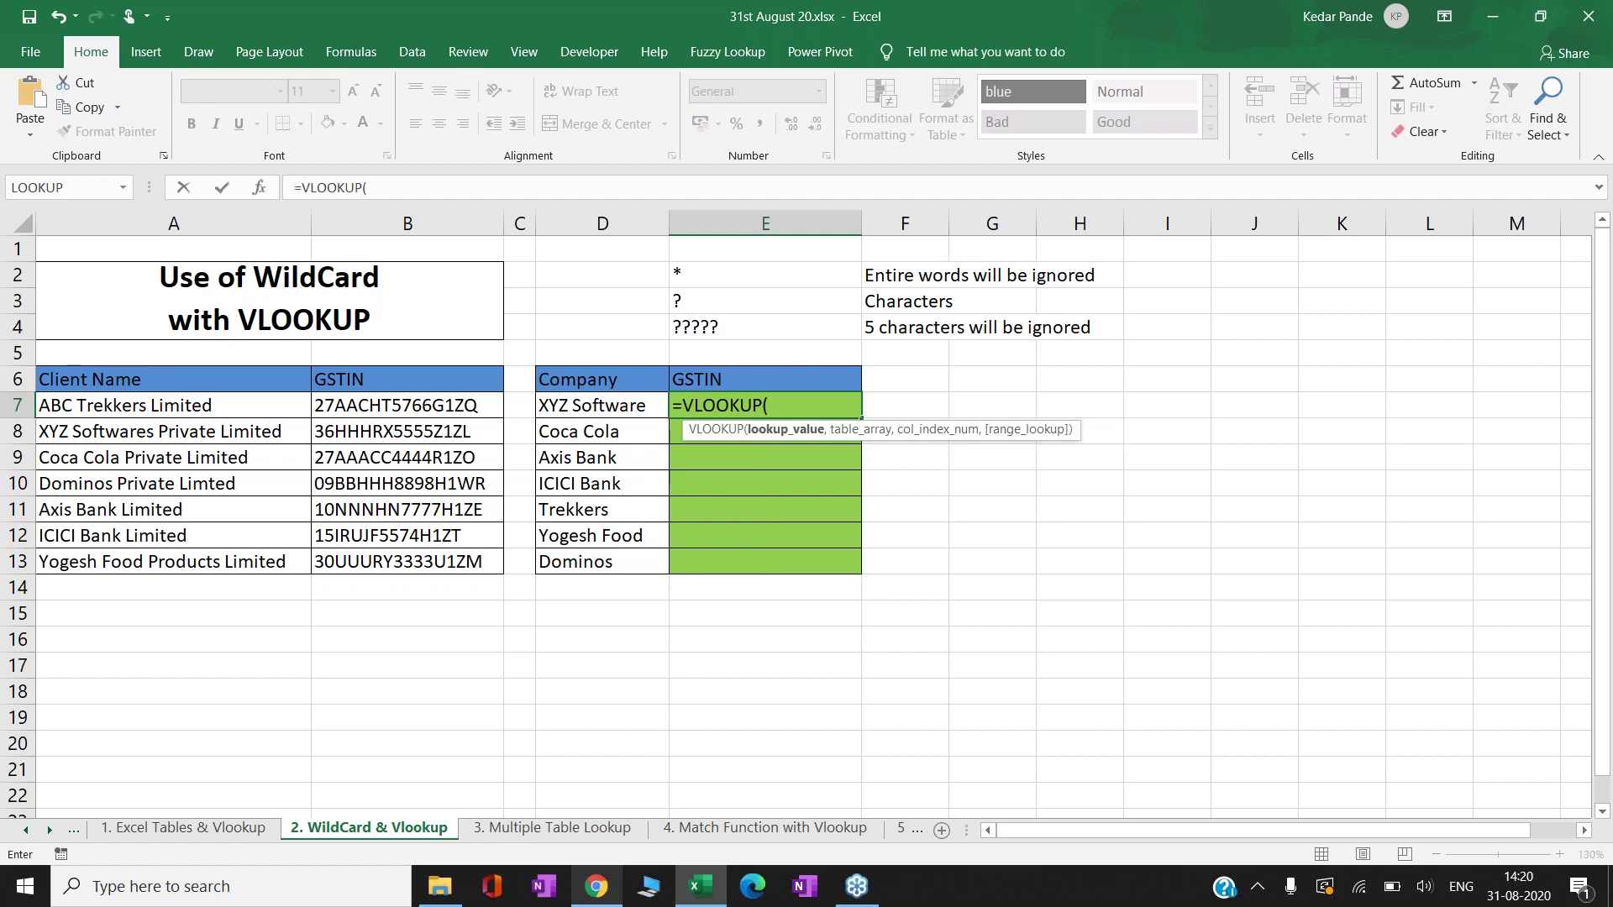
key("Left")
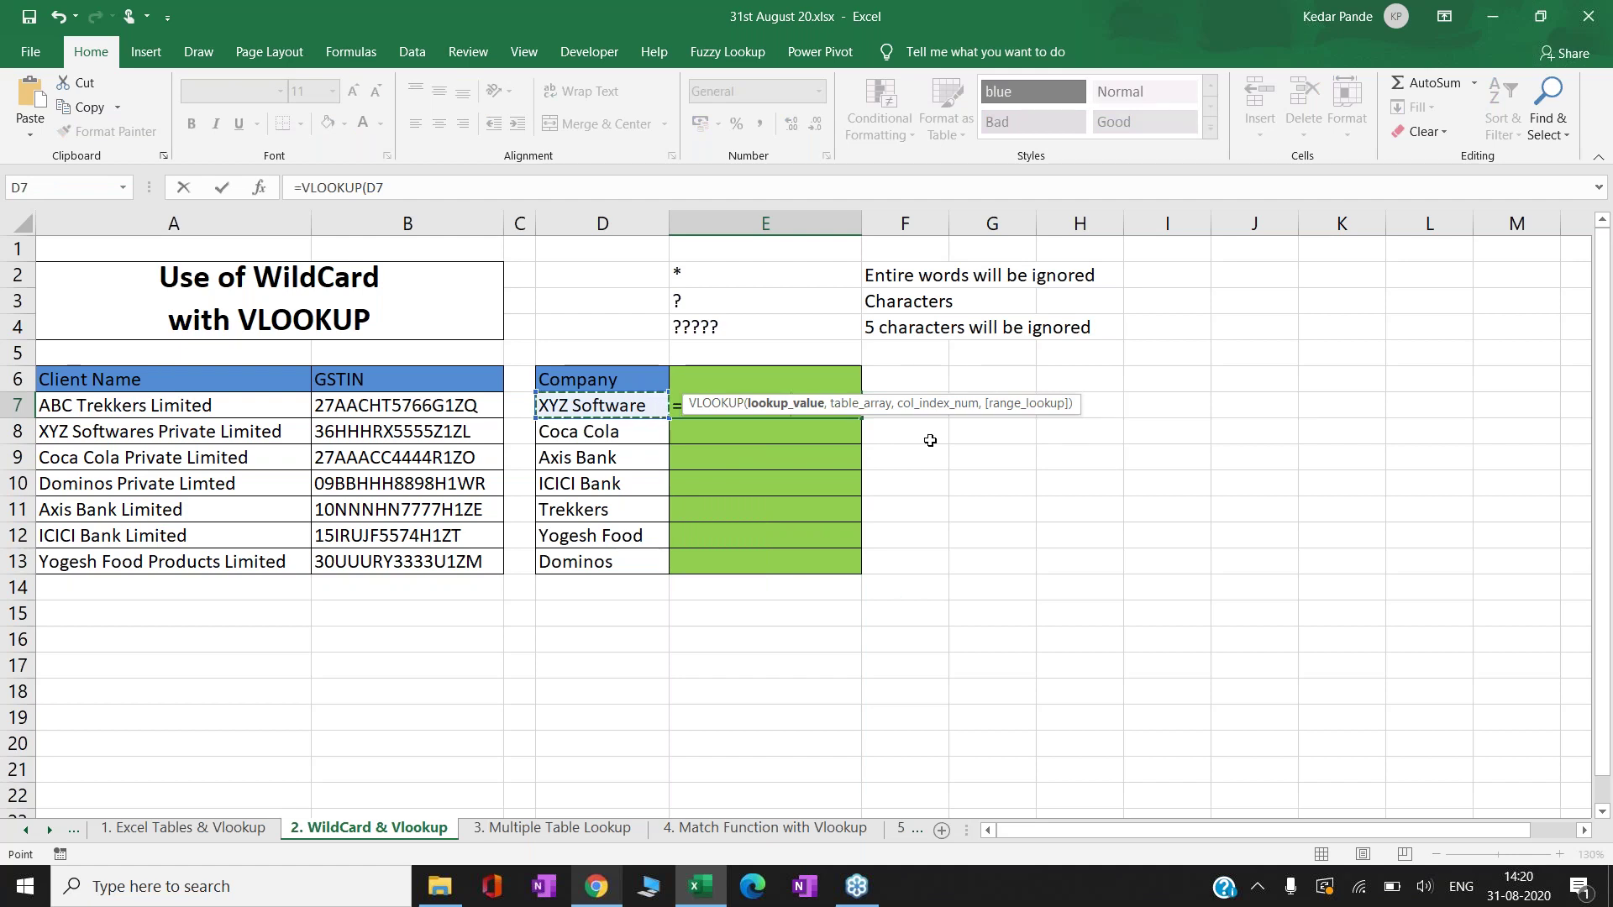
left_click_drag(930, 408, 790, 550)
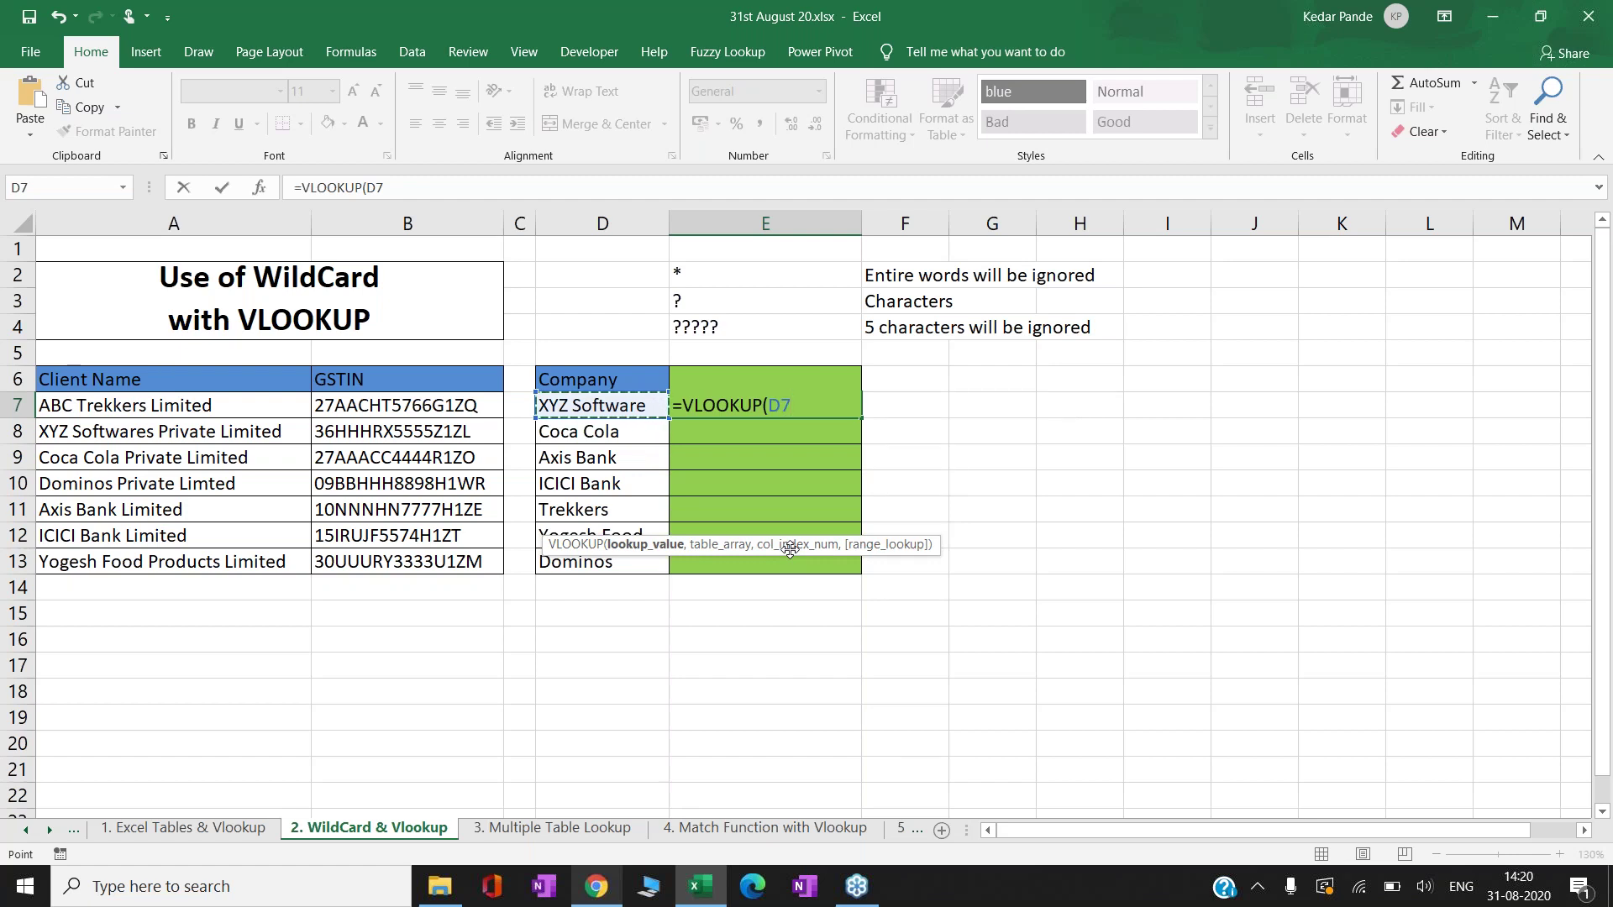
type("&")
type("\"*\",")
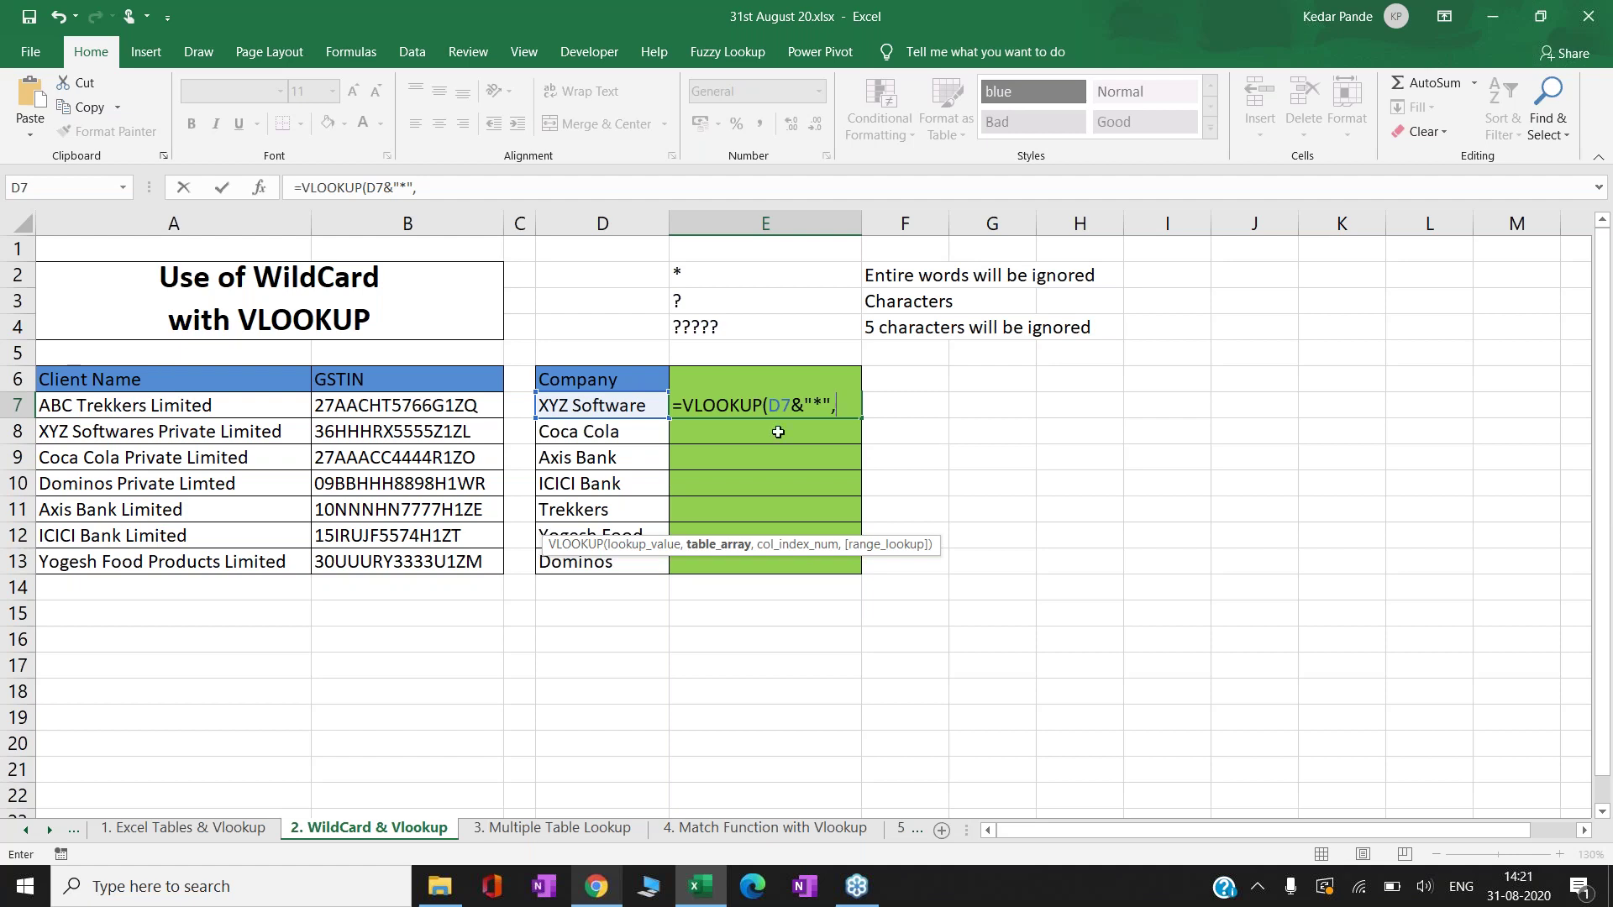
- Select A7:B13 as the lookup range, then remove it to redo the selection
left_click(284, 405)
key("ctrl+shift+Down")
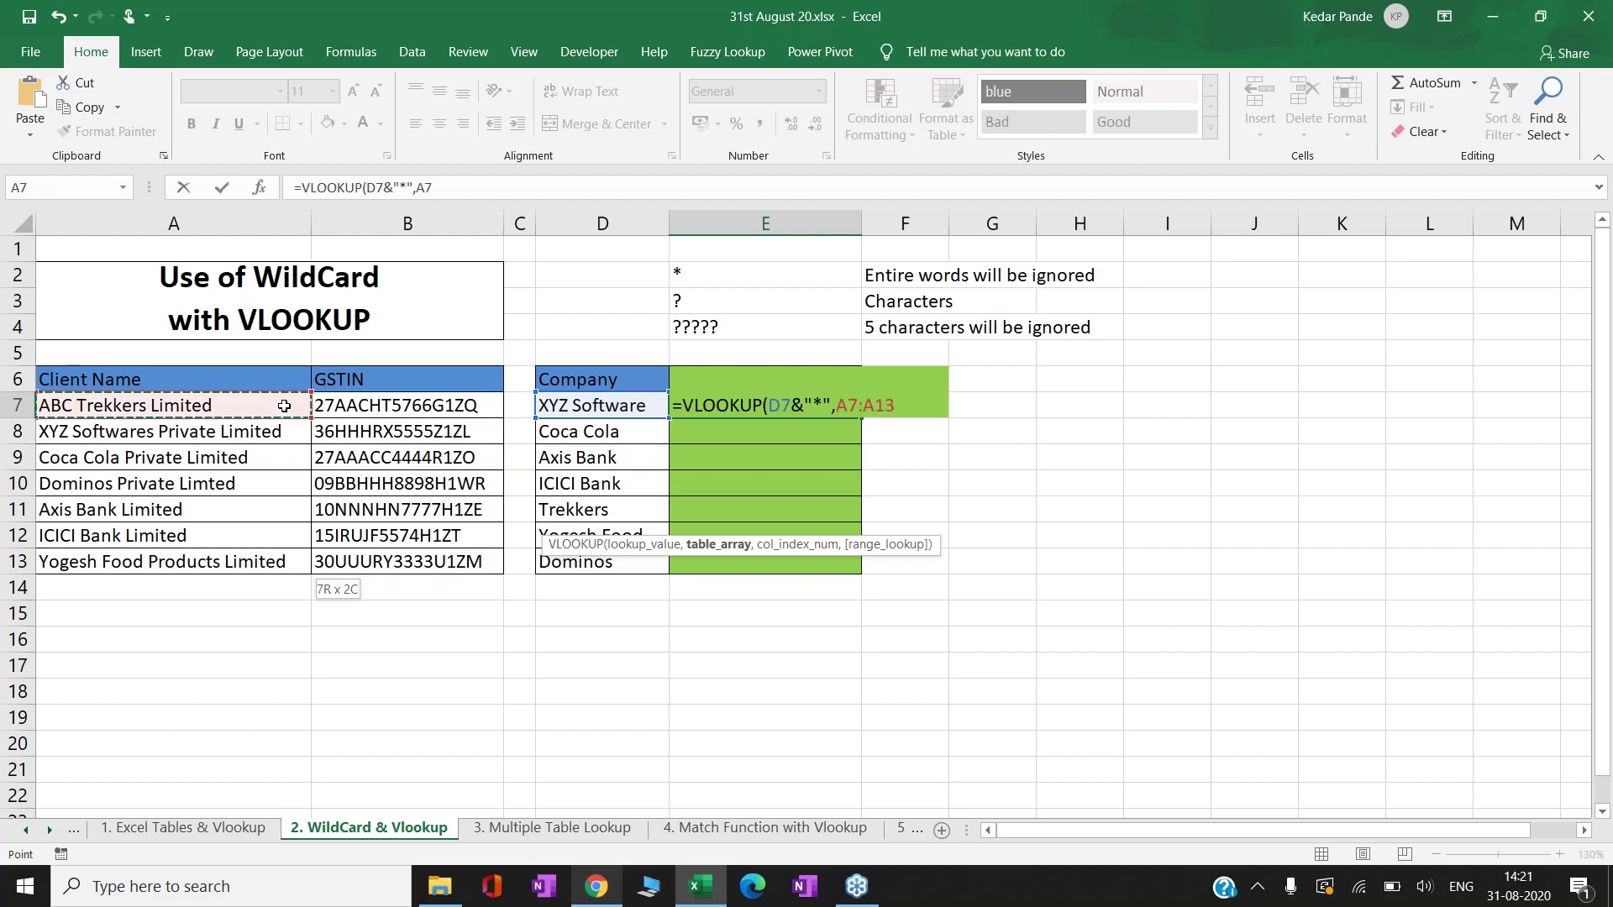
key("shift+Right")
left_click_drag(284, 405, 283, 406)
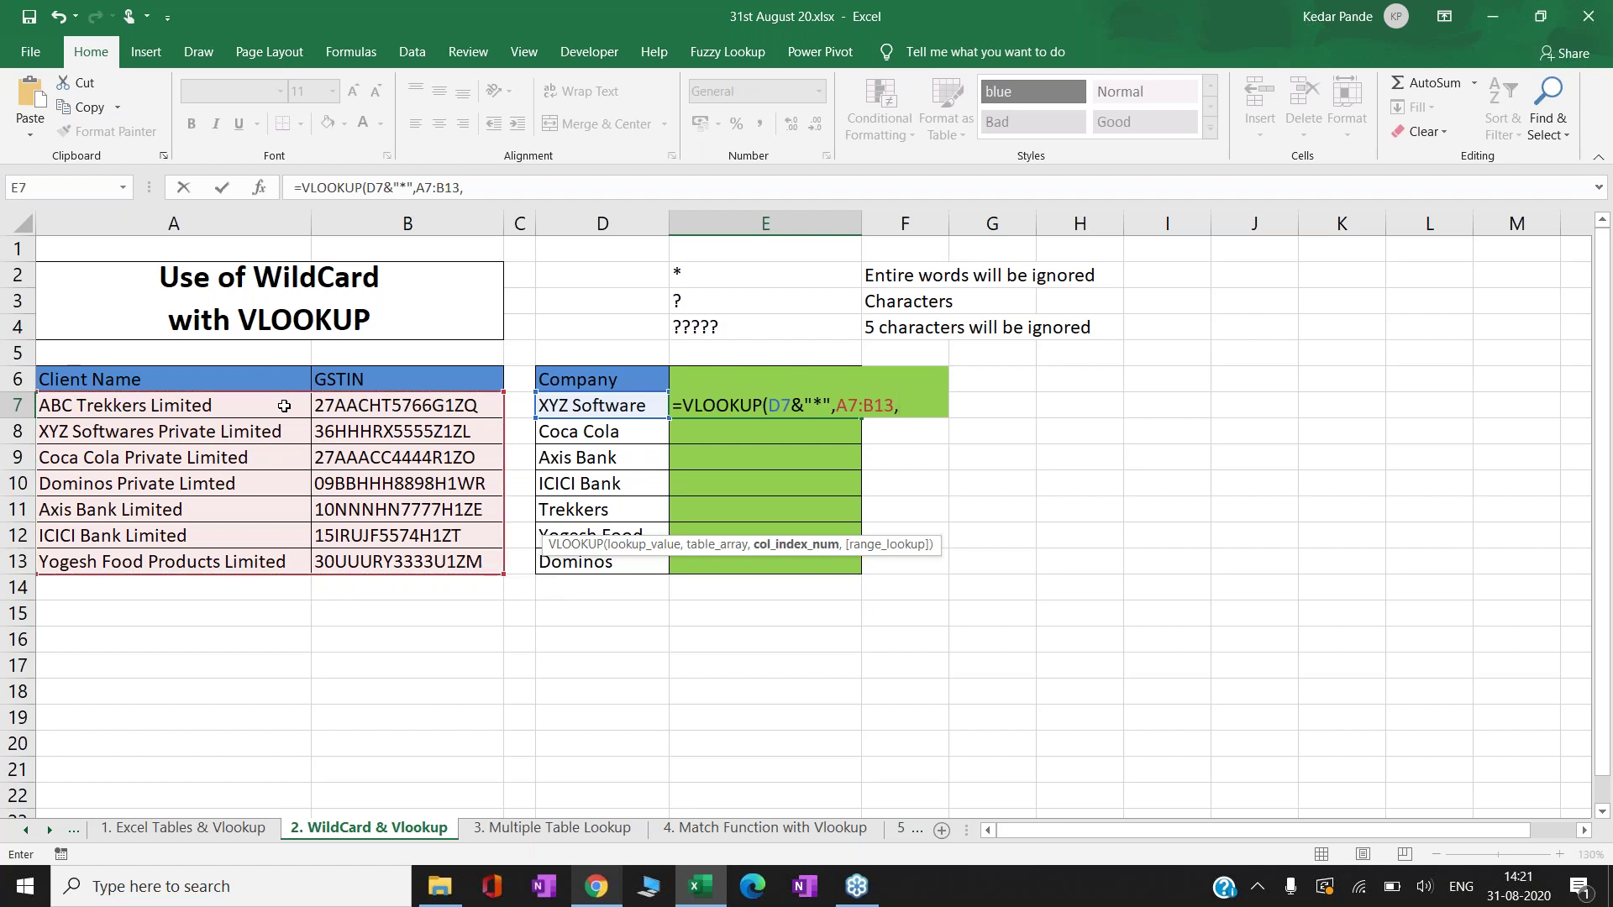
key("BackSpace")
key("BackSpace")
key("BackSpace")
key("BackSpace")
key("BackSpace")
key("BackSpace")
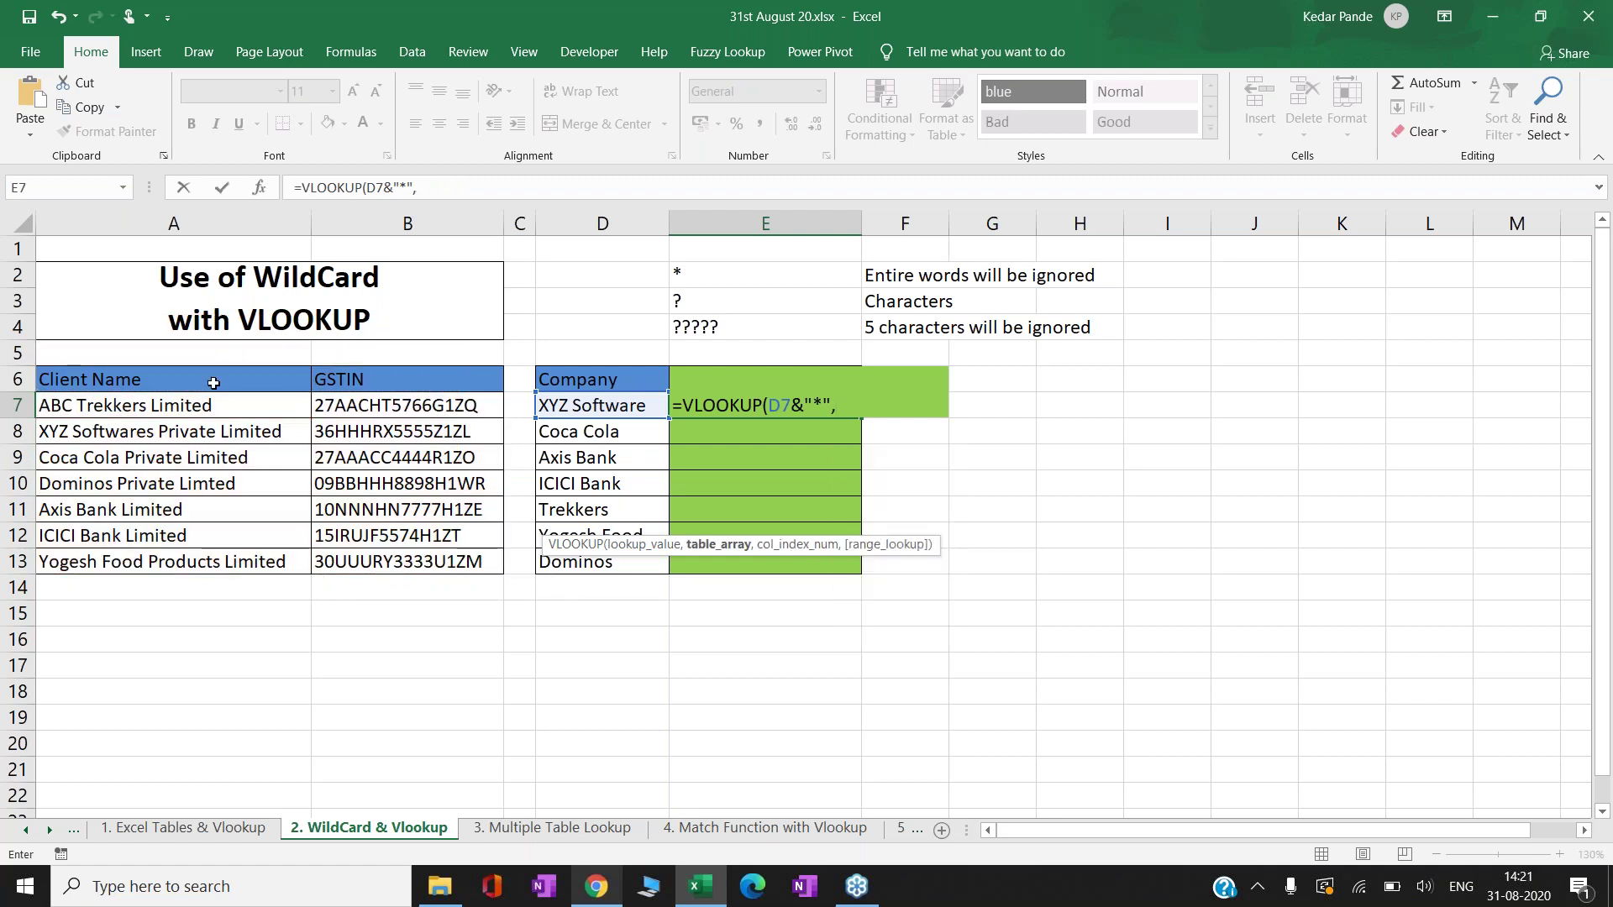
left_click(220, 405)
key("ctrl+shift+Down")
key("ctrl+shift+Right")
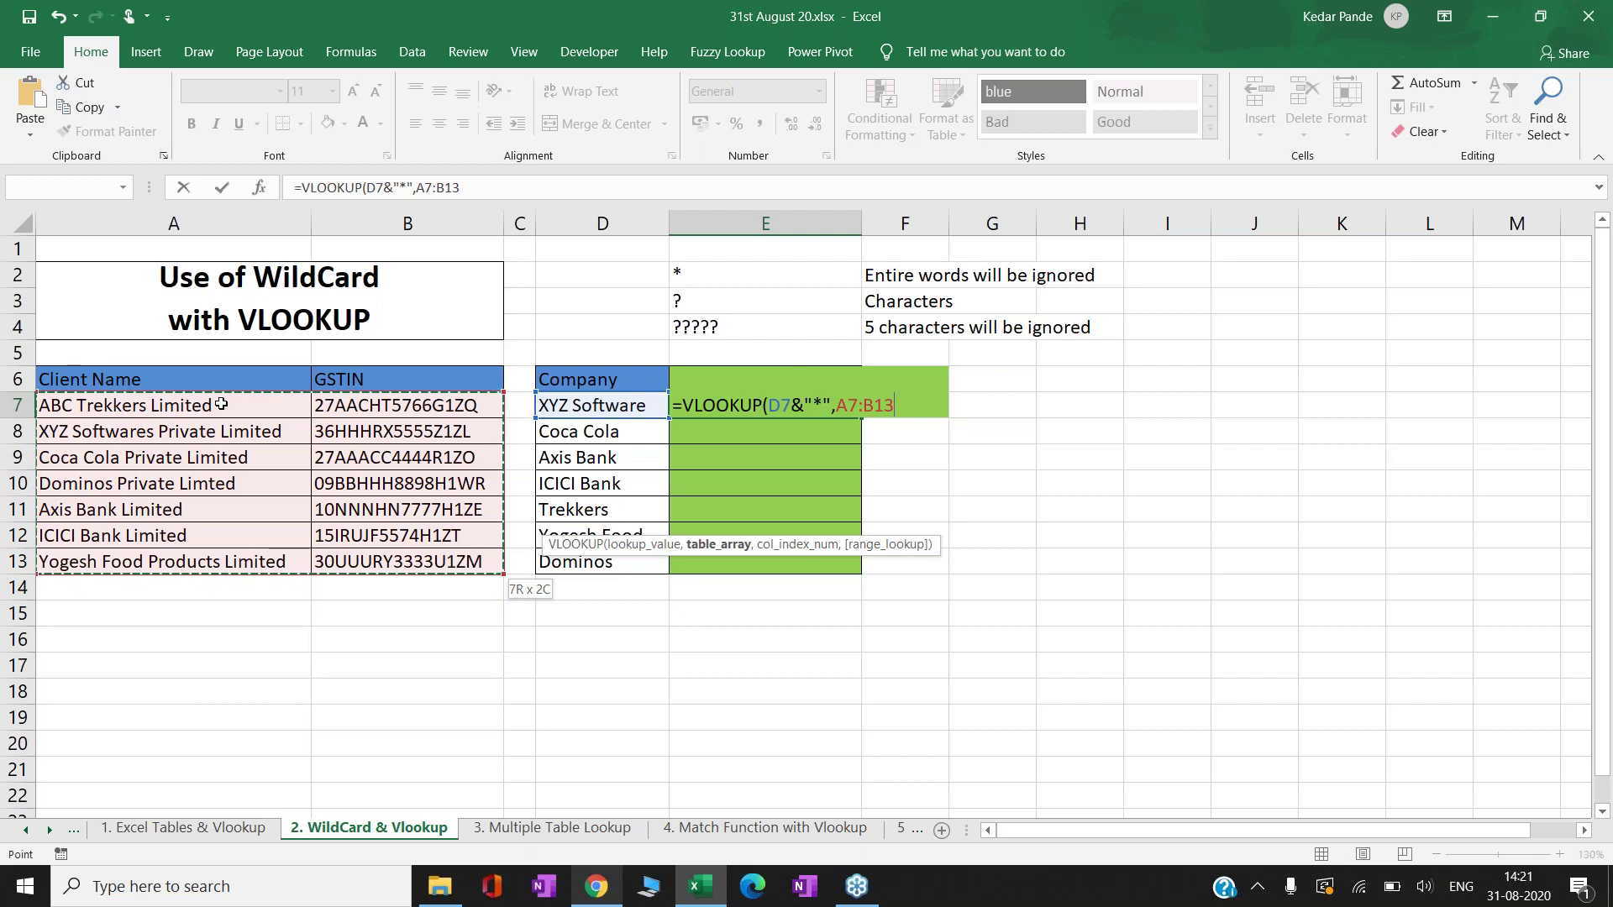
key("F4")
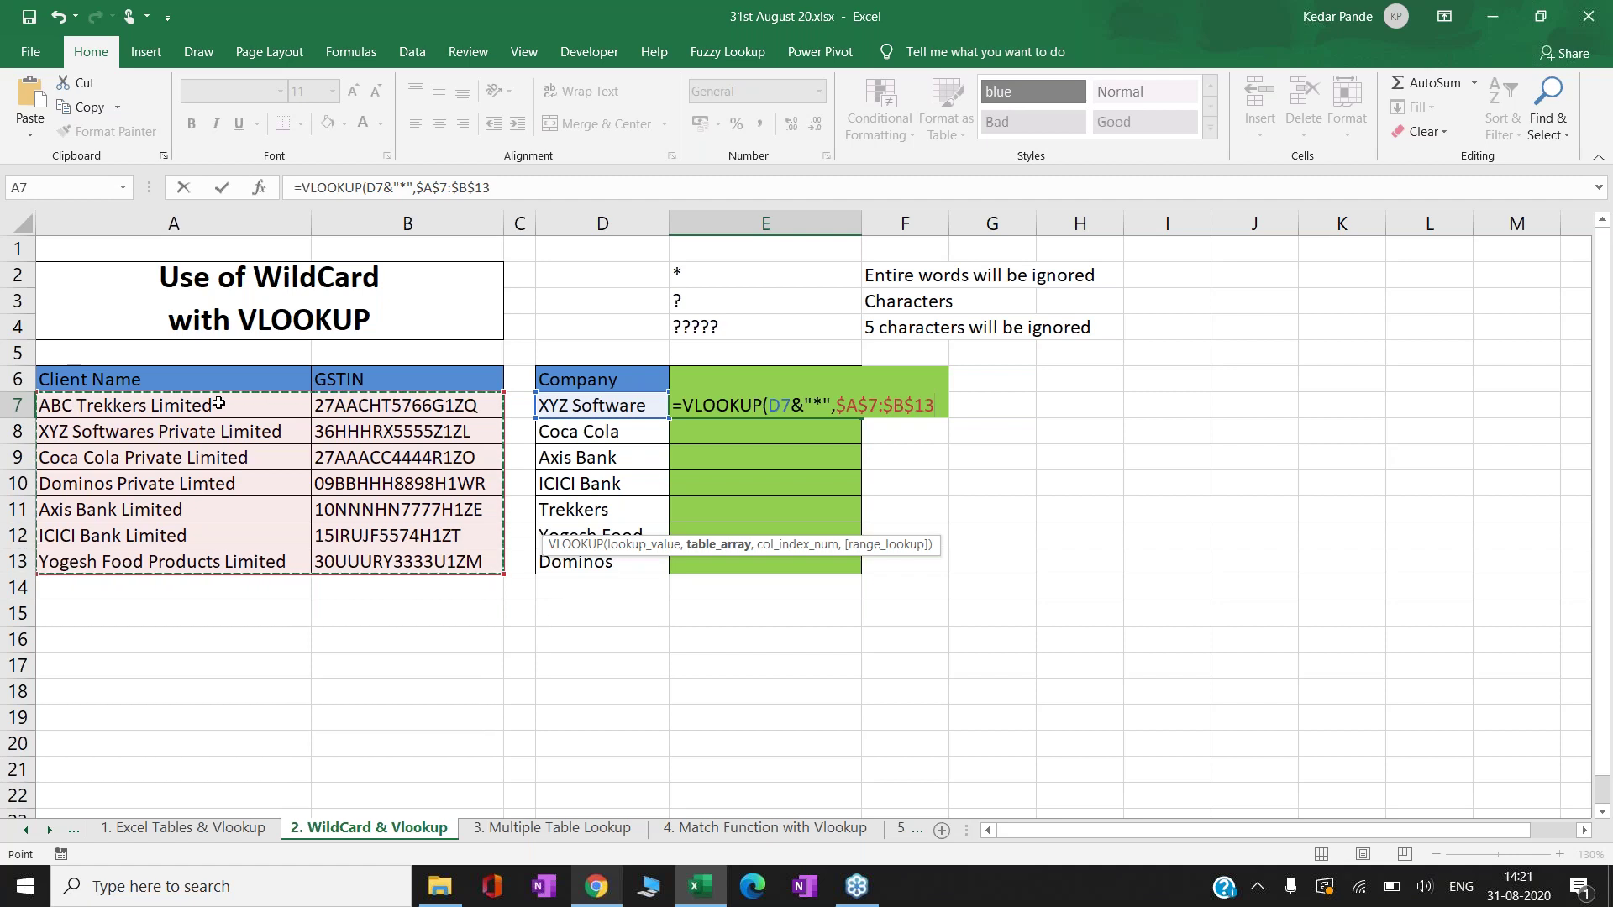
type(",")
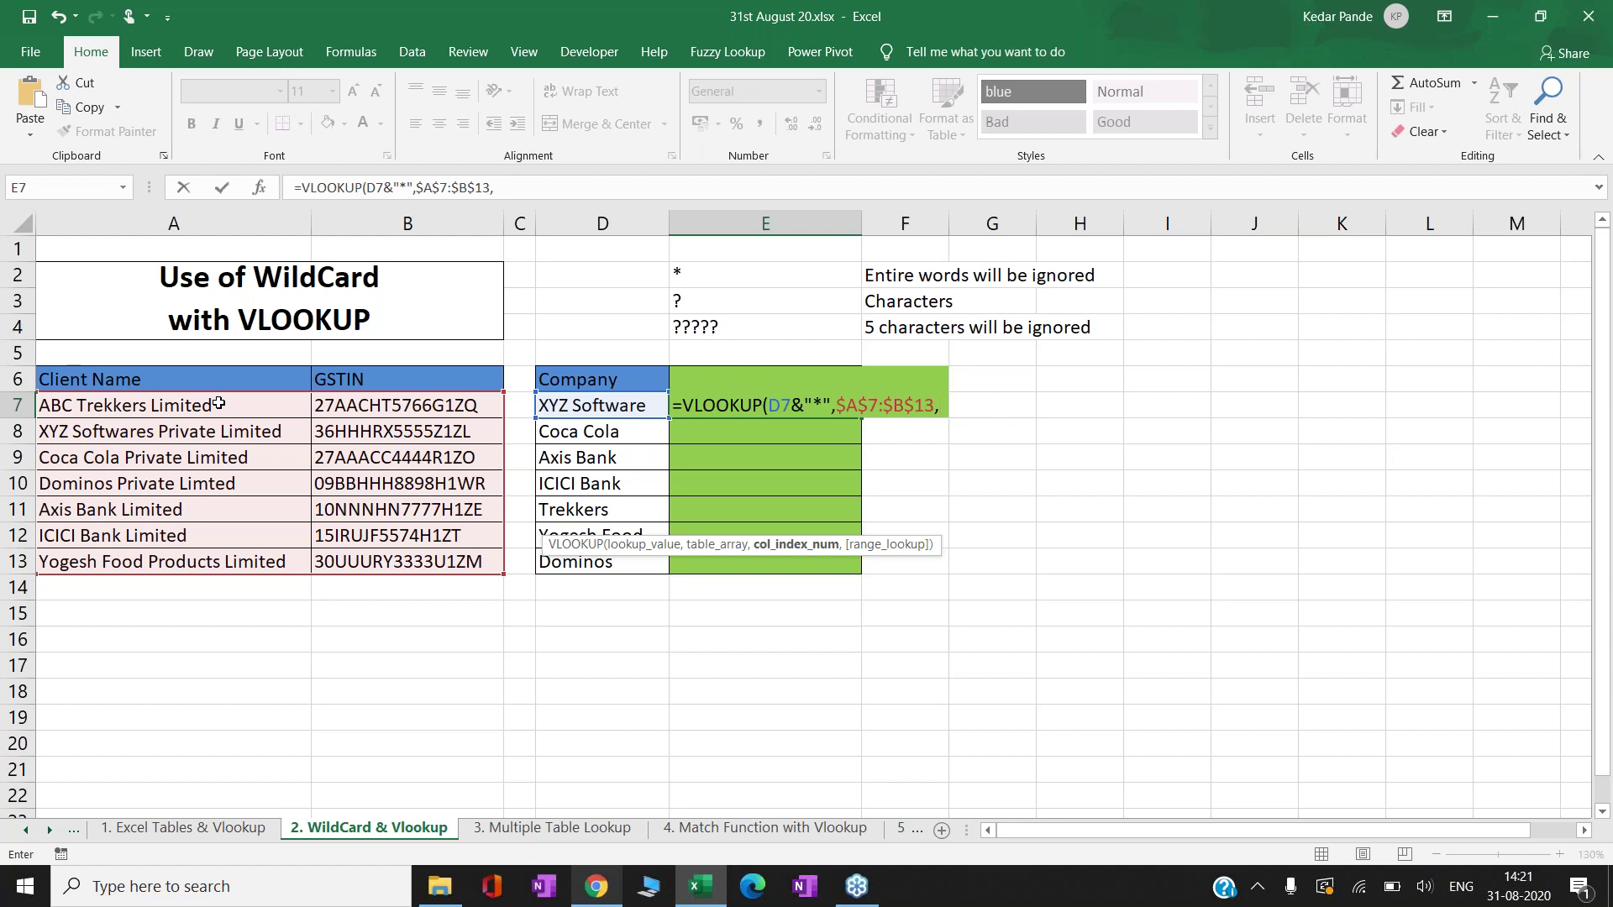
type("2")
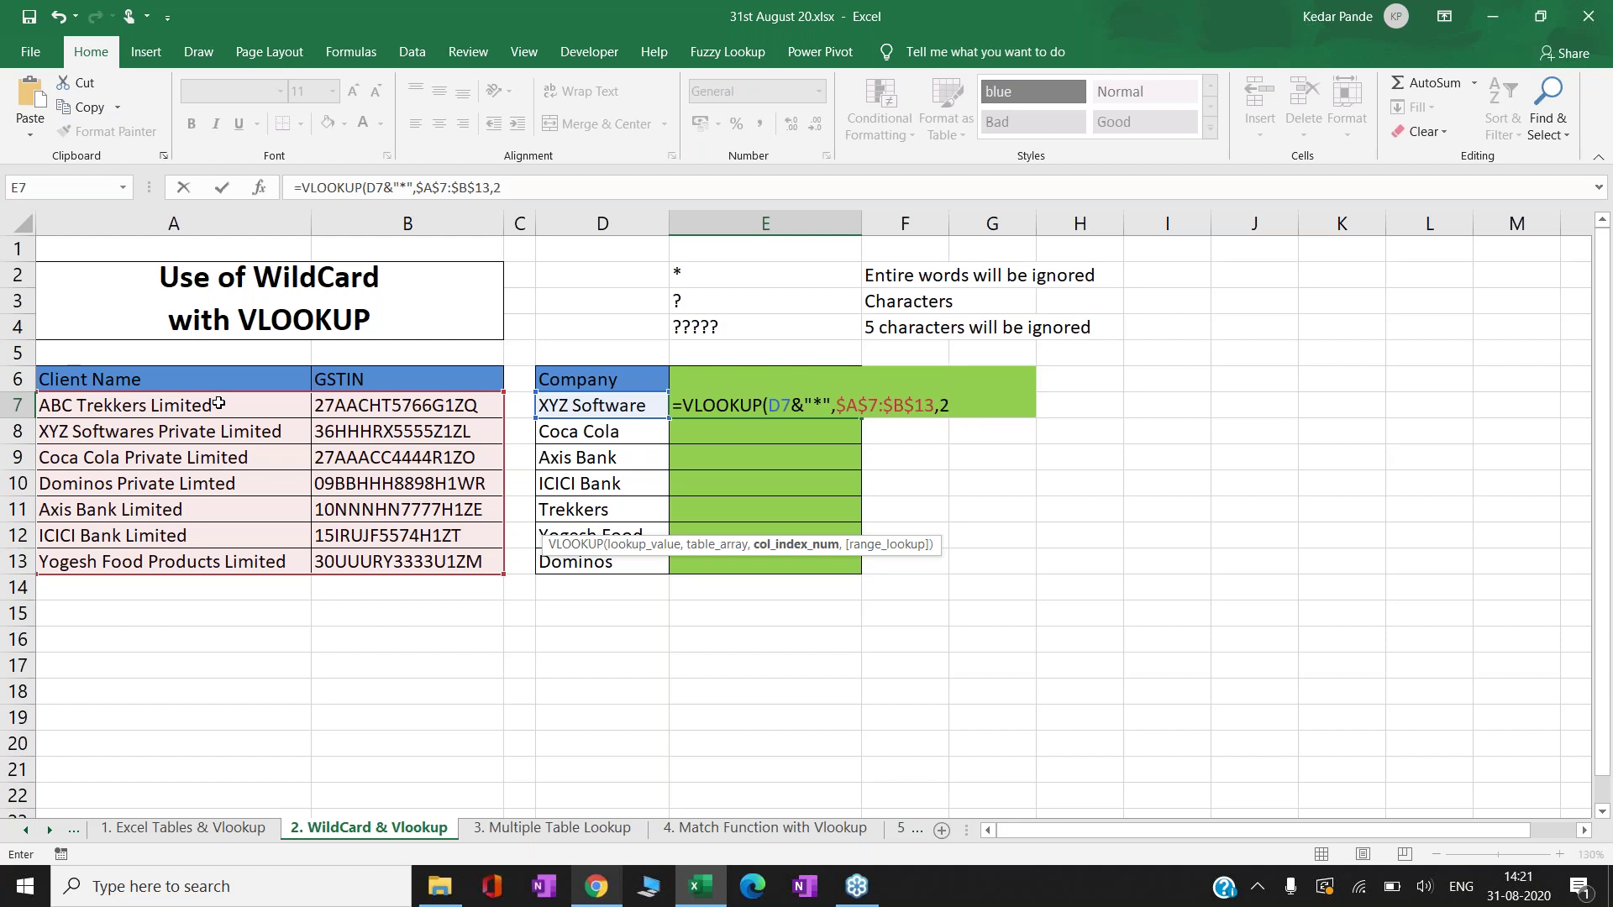
type(",0)")
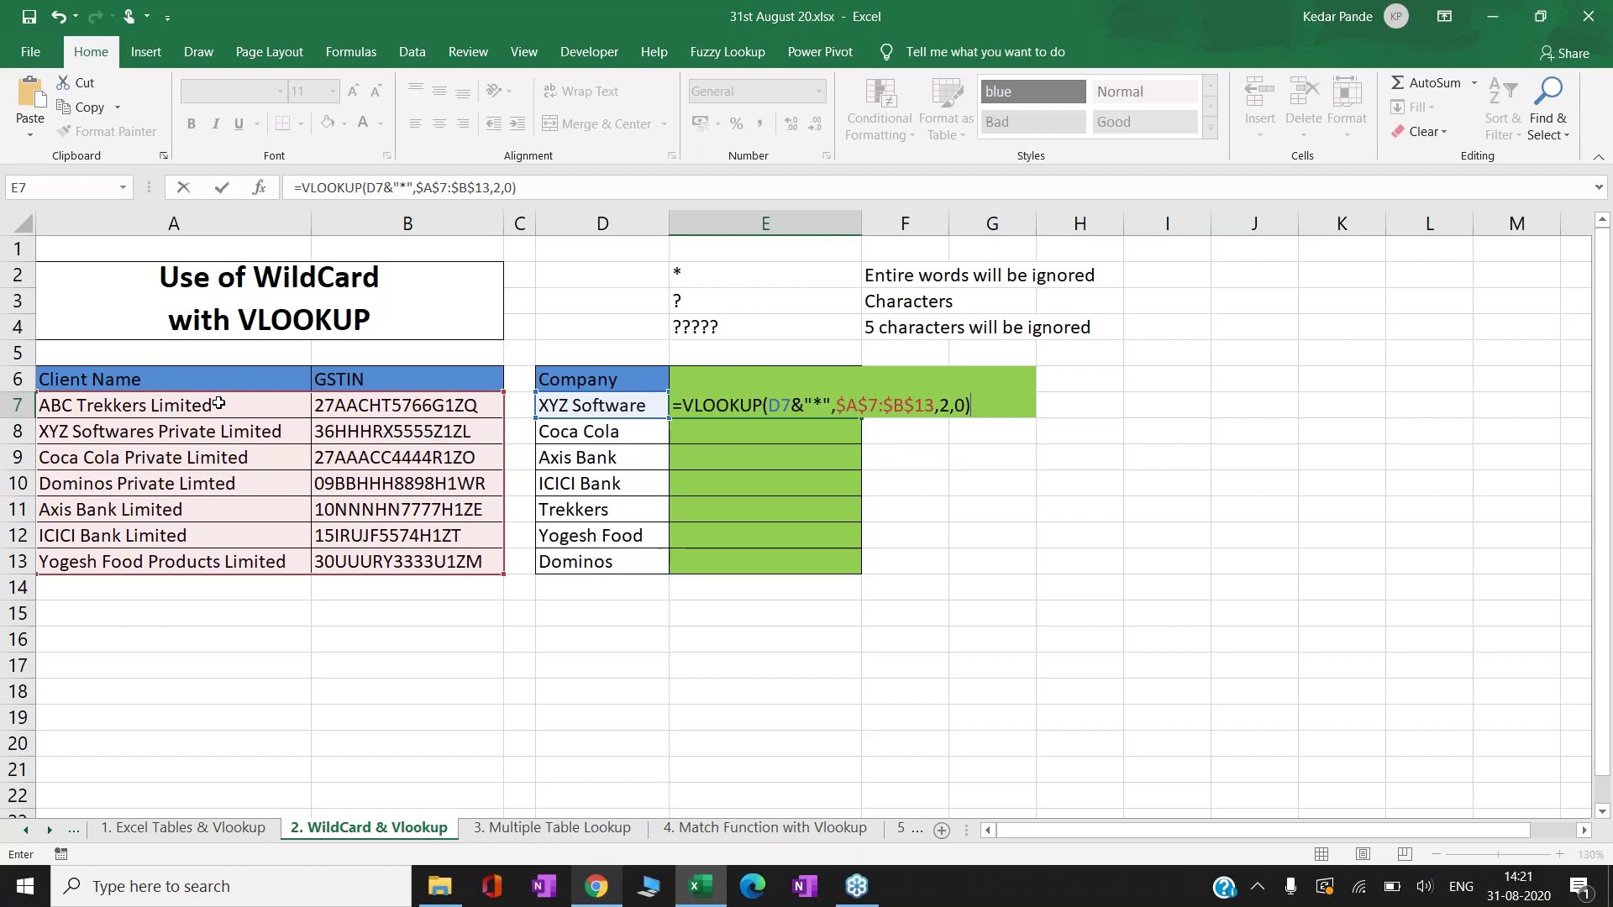
key("ctrl+Return")
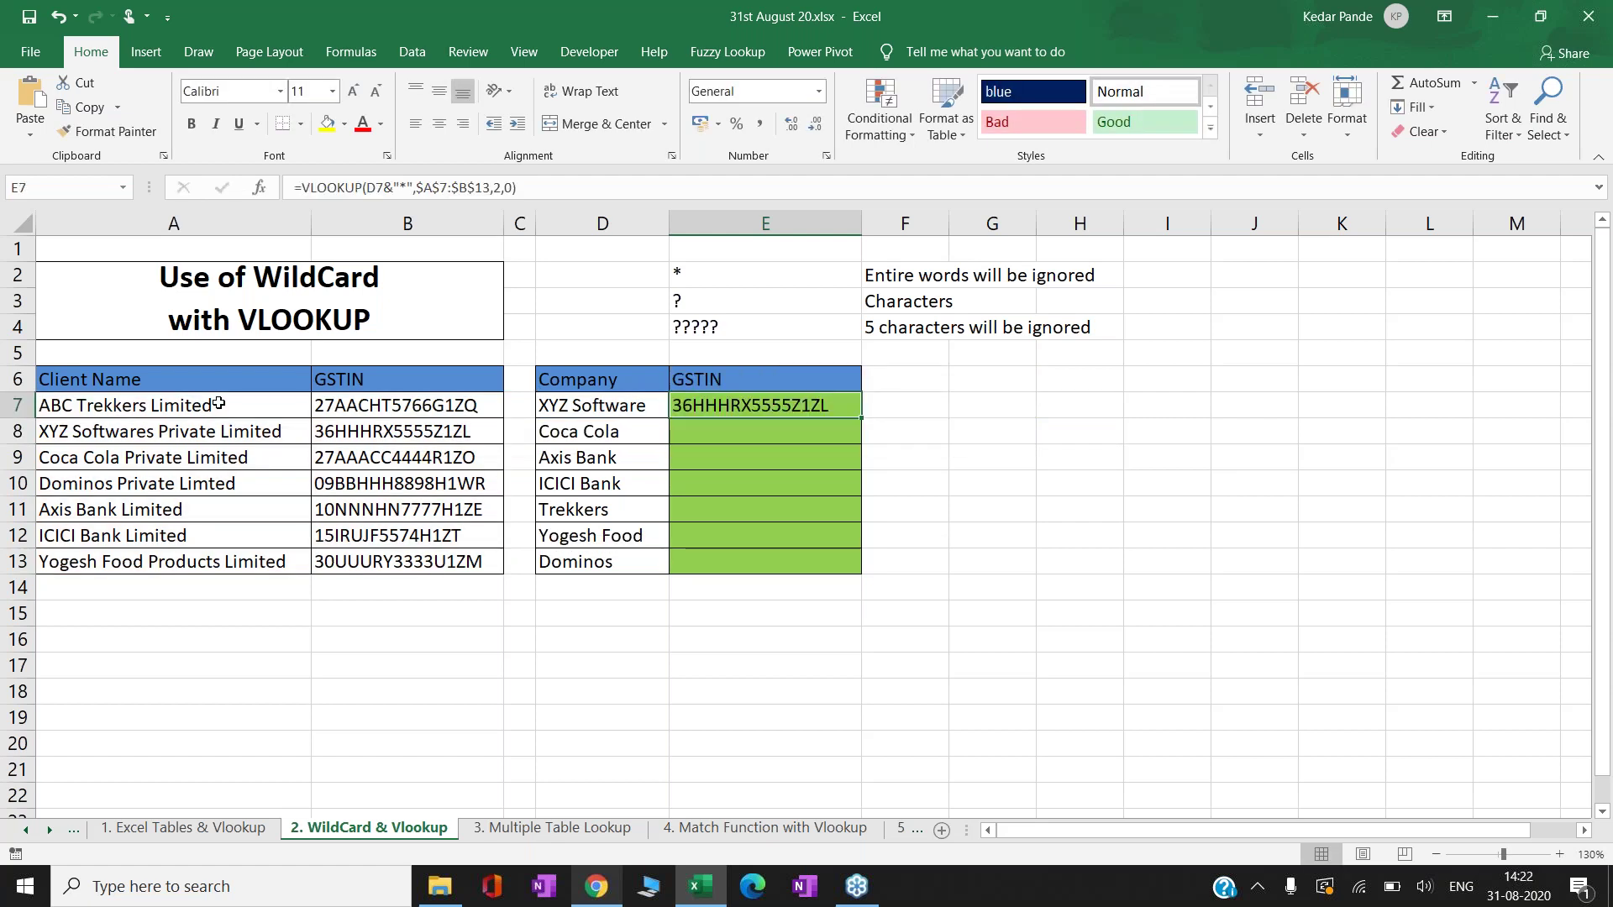
key("Down")
- Copy E7's wildcard lookup into E8 and then E9:E13
key("Left")
key("Left")
key("Left")
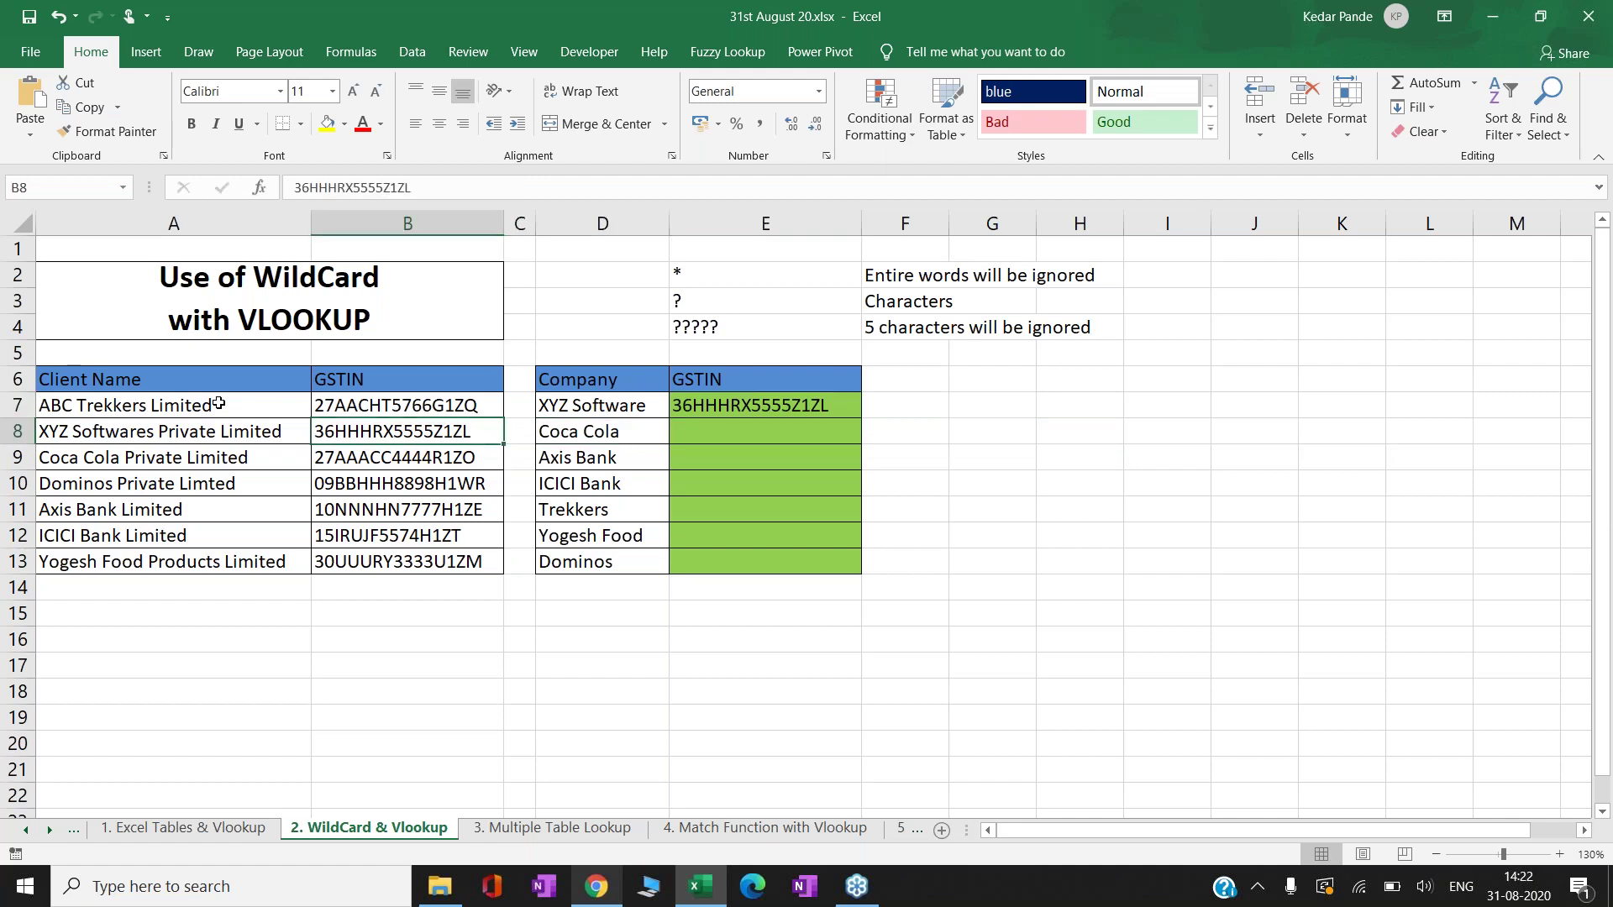
key("Right")
key("Right")
key("Right")
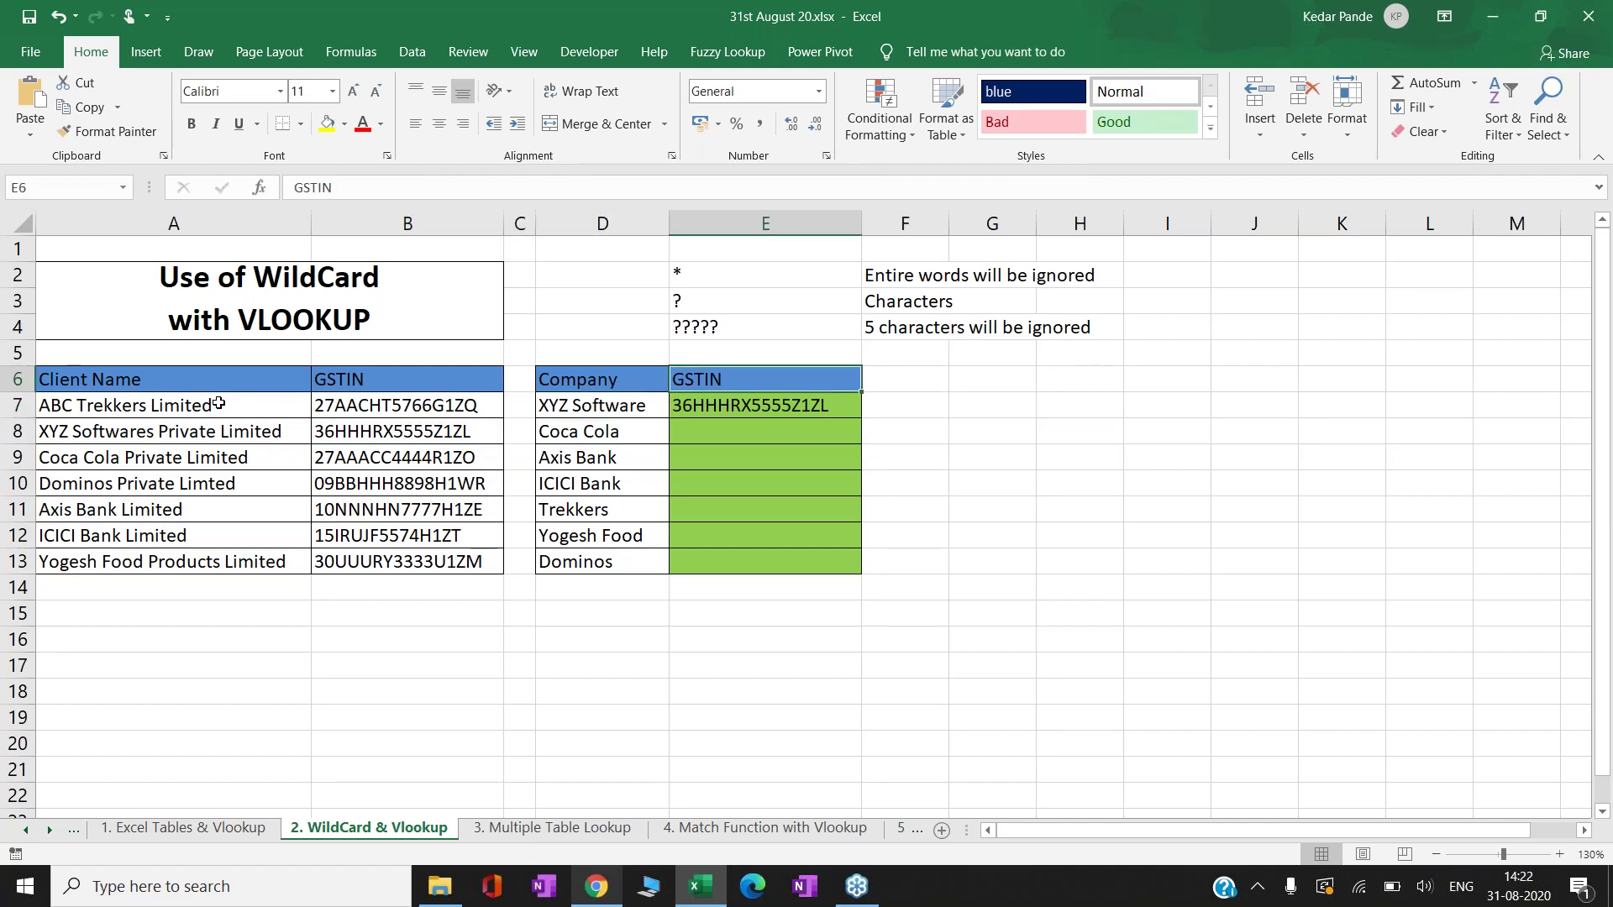
key("Up")
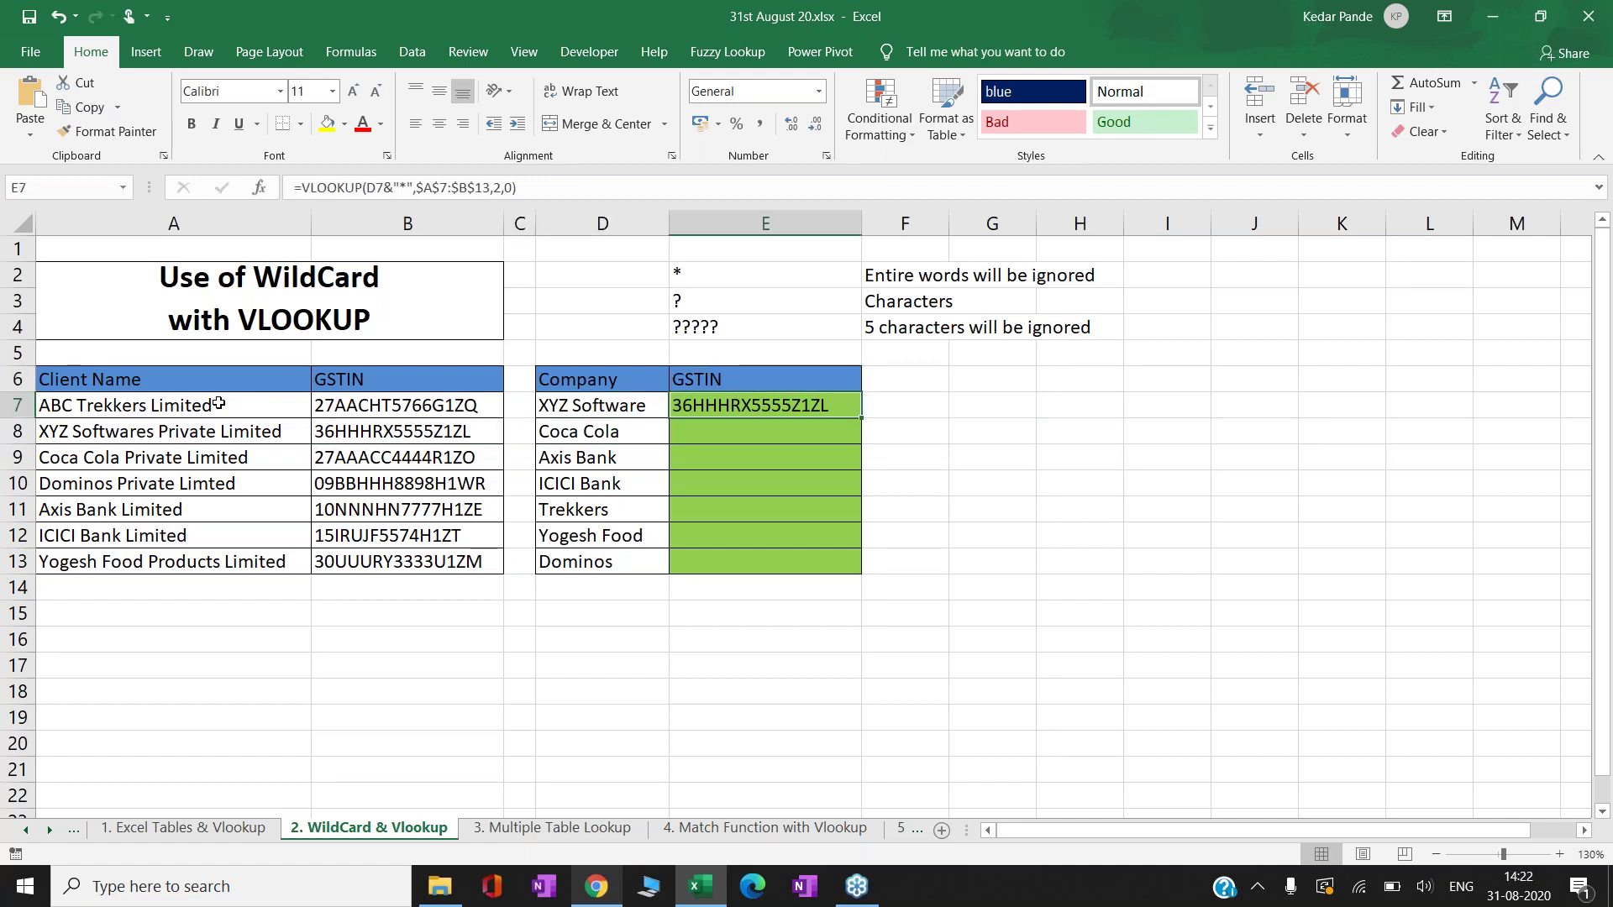
key("ctrl+c")
key("Down")
key("ctrl+v")
key("ctrl+c")
key("Down")
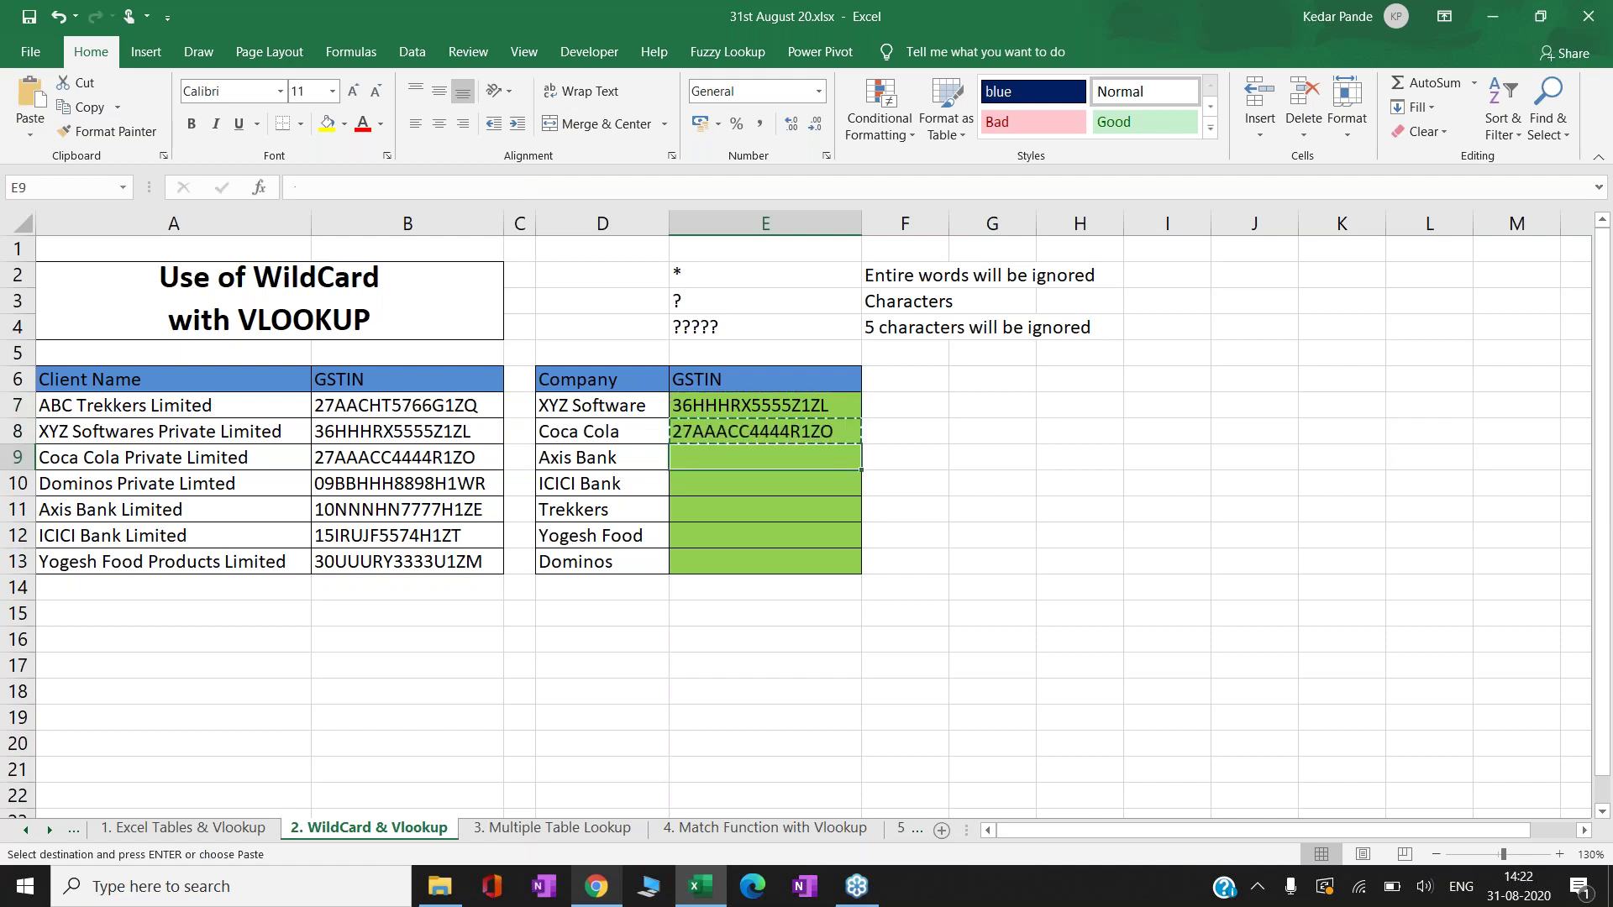
key("shift+Down")
key("shift+Down")
key("shift+Down")
key("shift+Down")
key("shift+Down")
key("shift+Up")
key("Return")
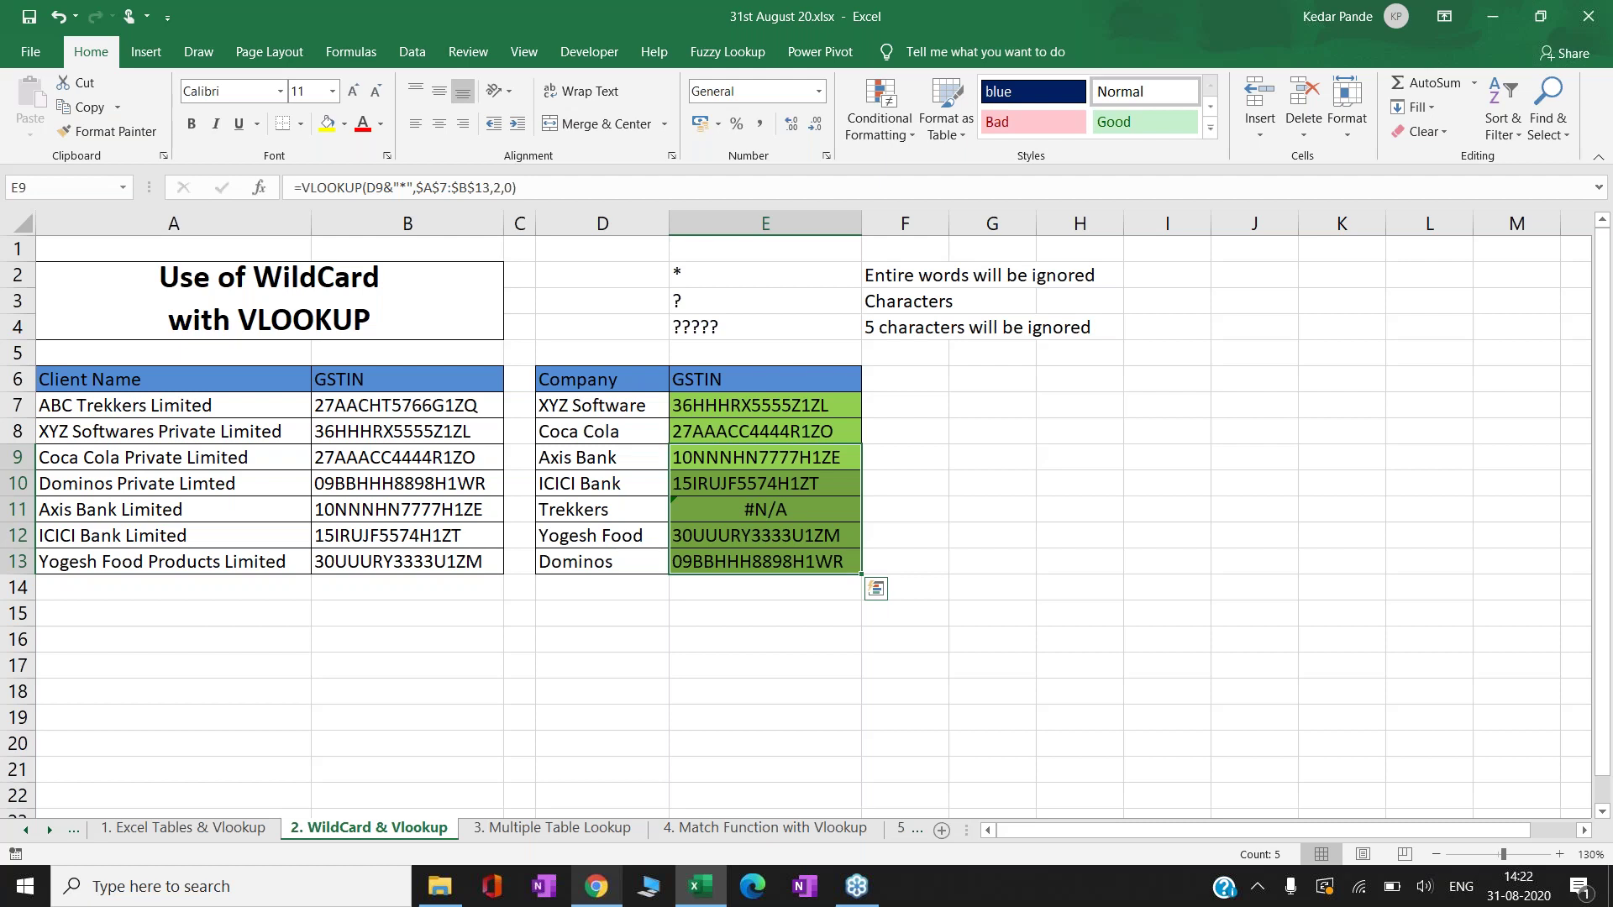
key("shift+Up")
key("shift+Up")
key("shift+Up")
key("shift+Up")
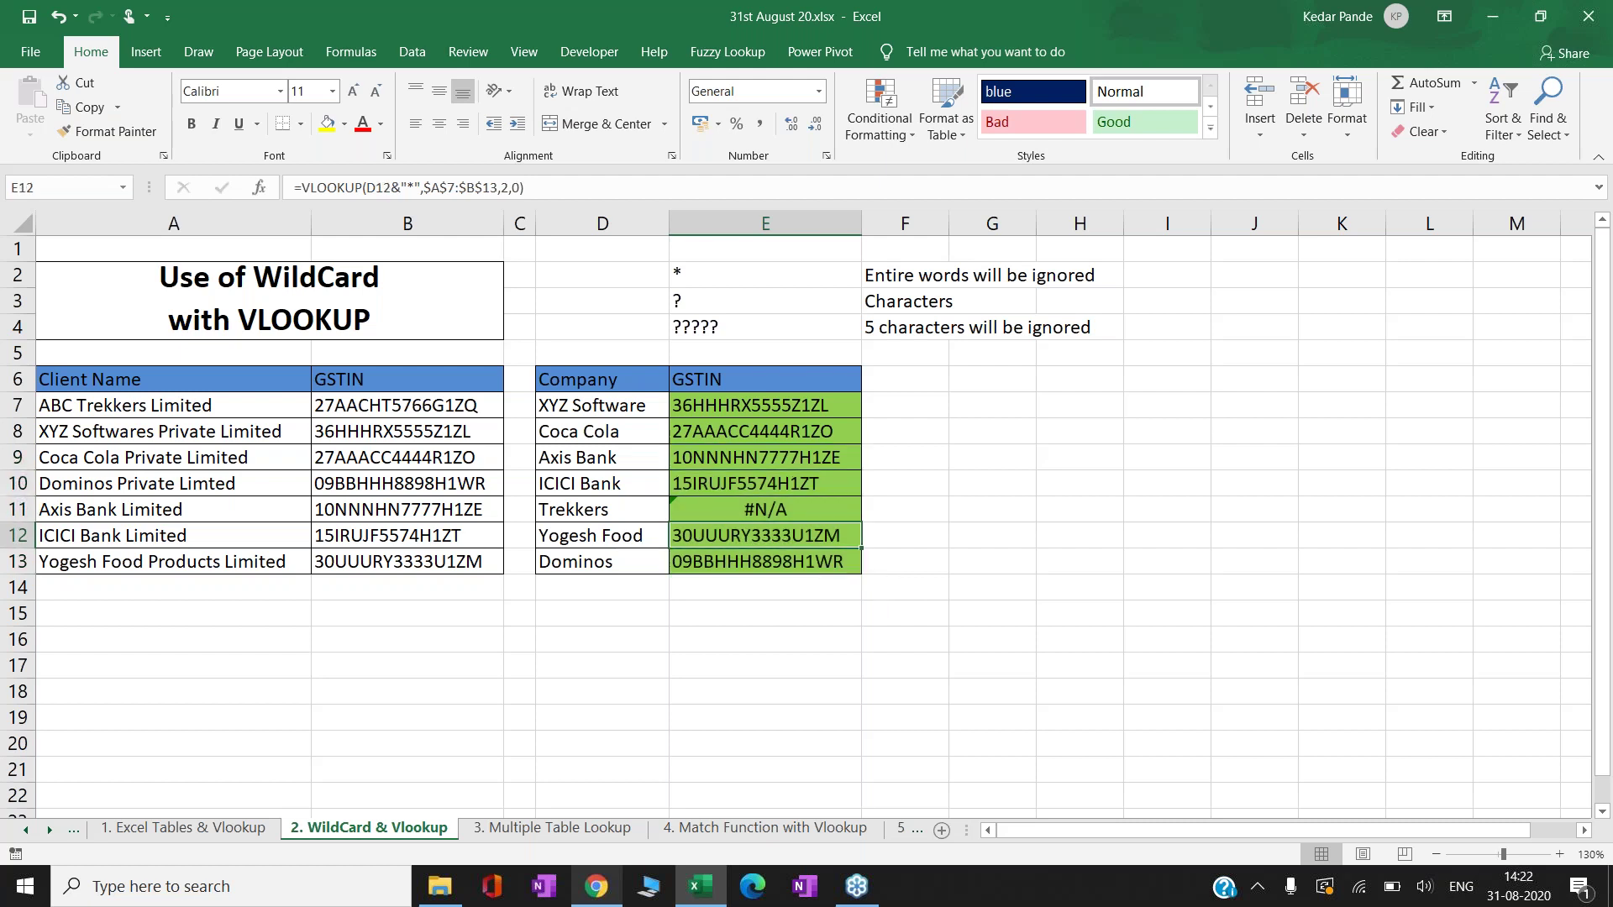
- Test D11 as ABC Trekkers to get its GSTIN, then restore Trekkers showing #N/A
key("Down")
key("Down")
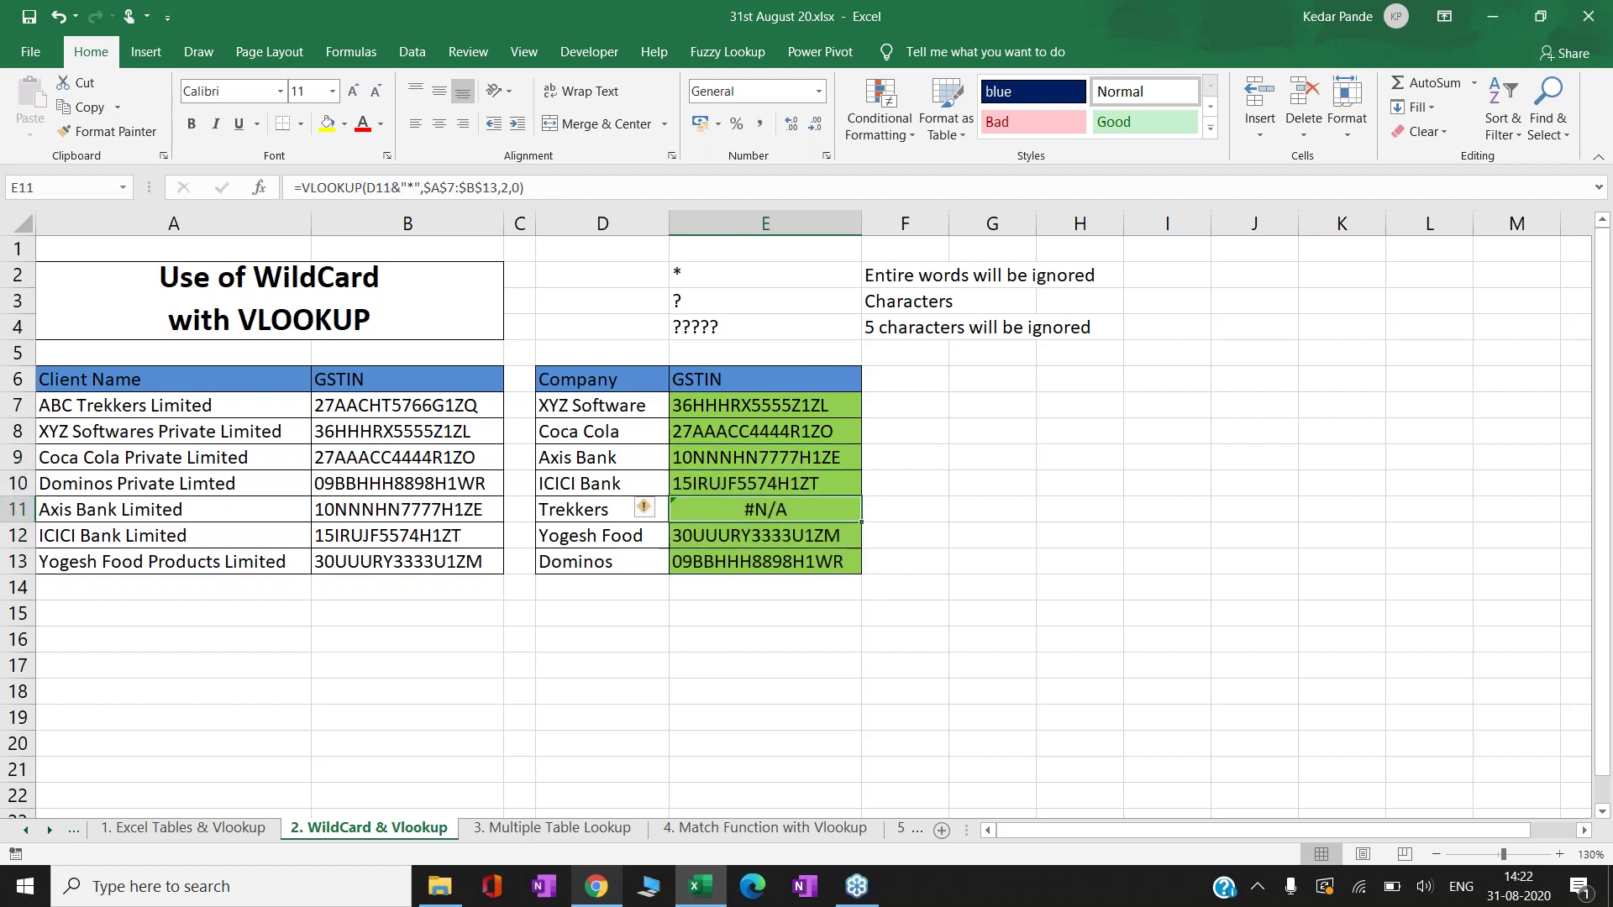
left_click(602, 509)
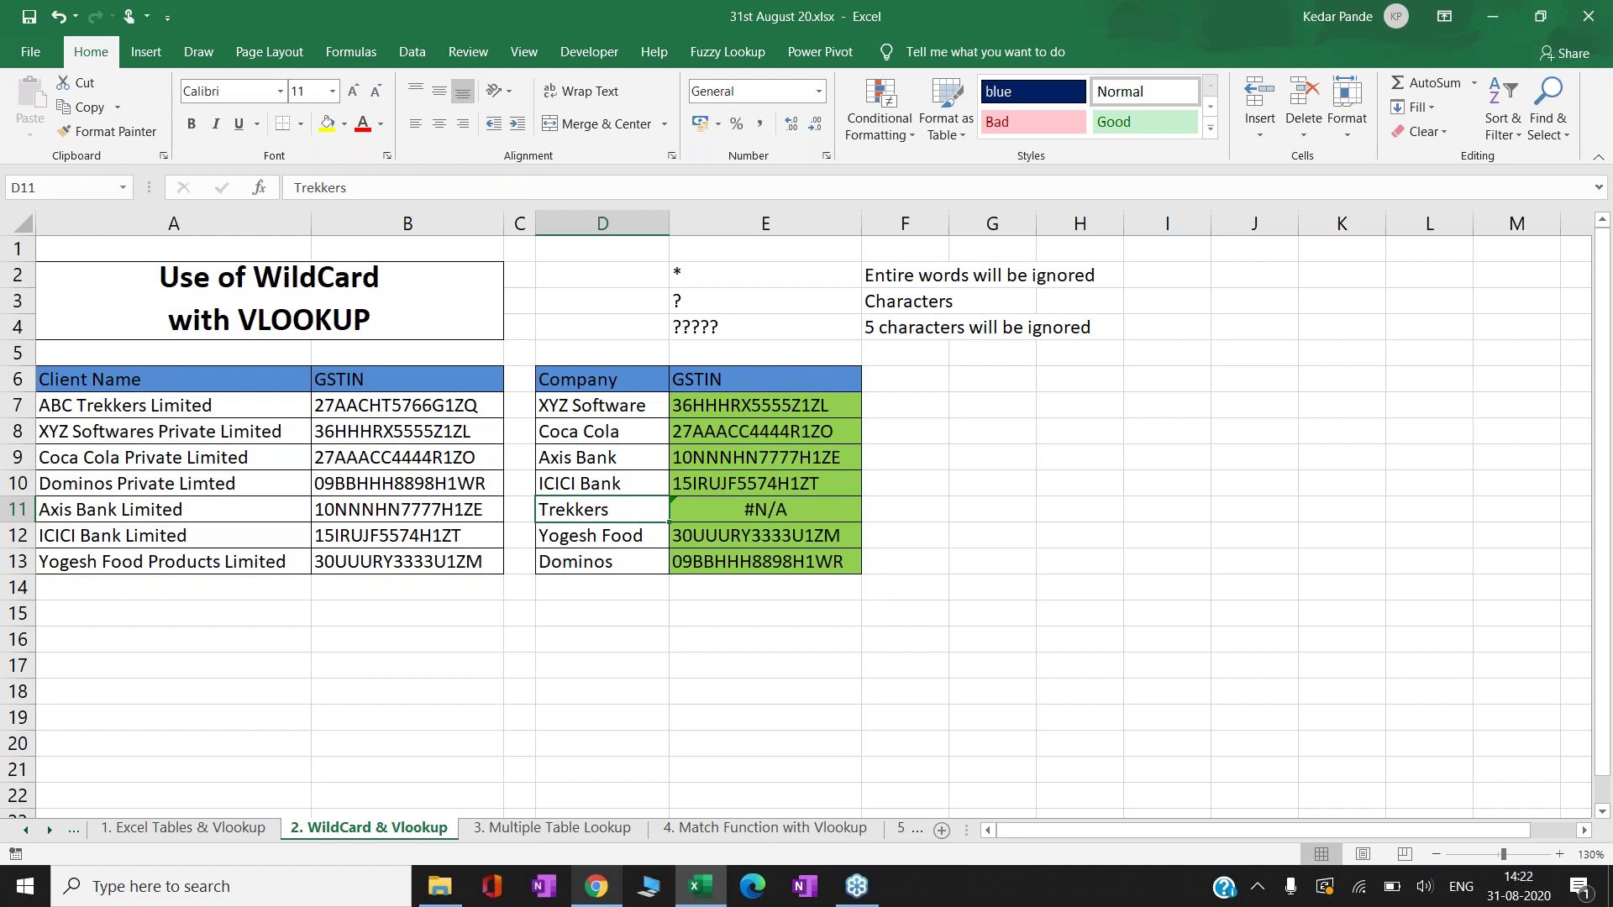
key("Left")
key("Left")
key("Left")
key("Right")
key("Right")
key("Right")
double_click(565, 509)
type("ABC")
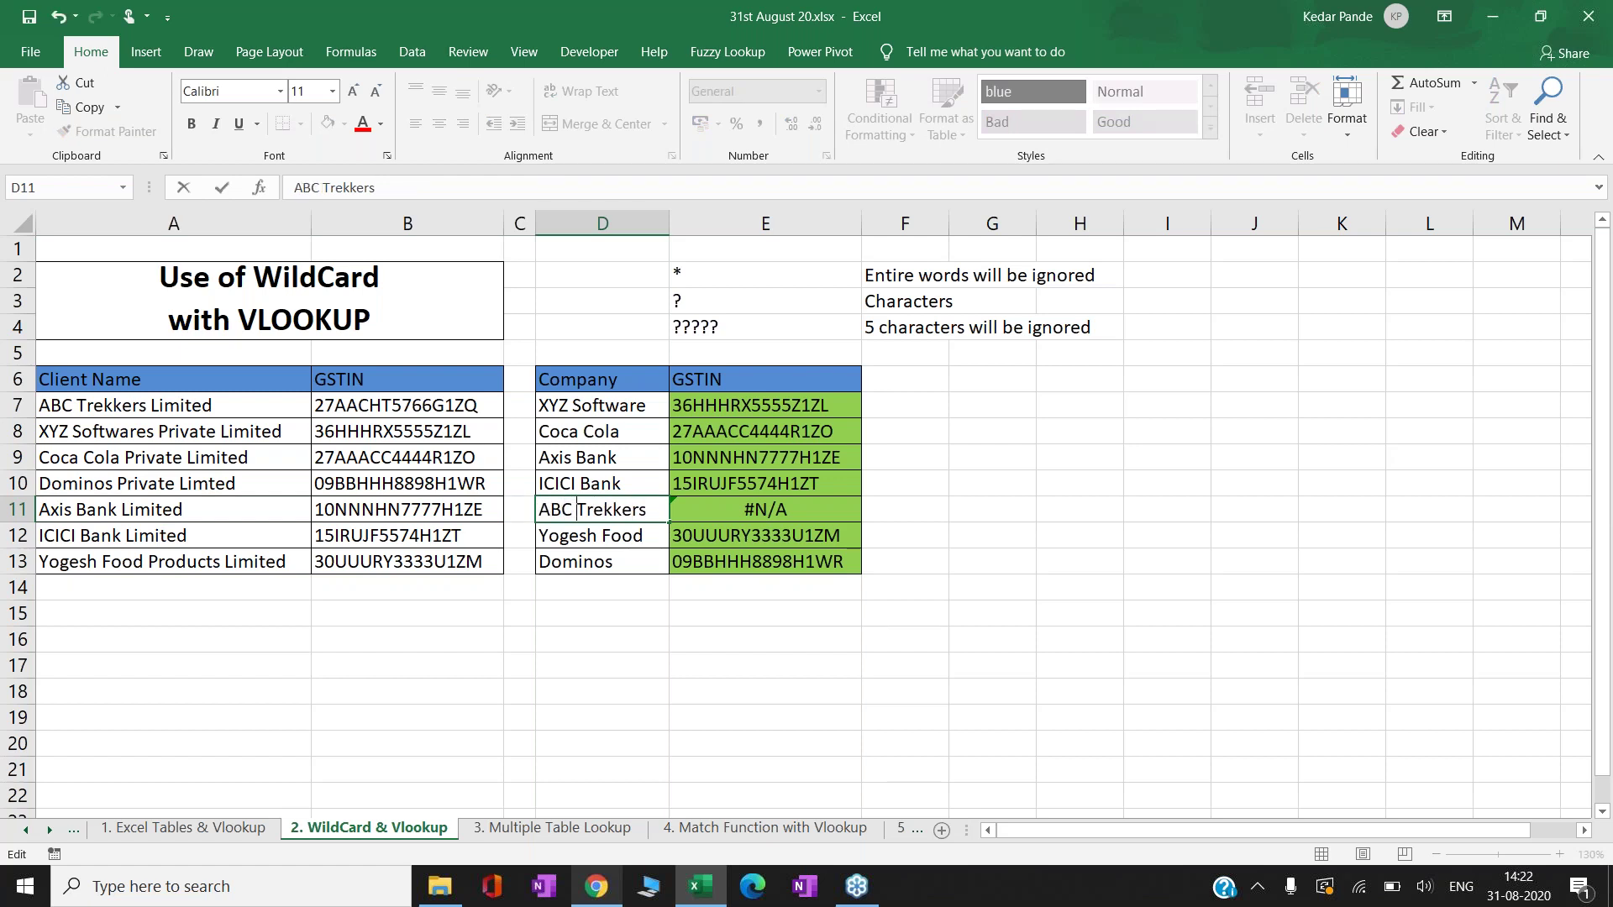
key("Return")
key("Up")
key("F2")
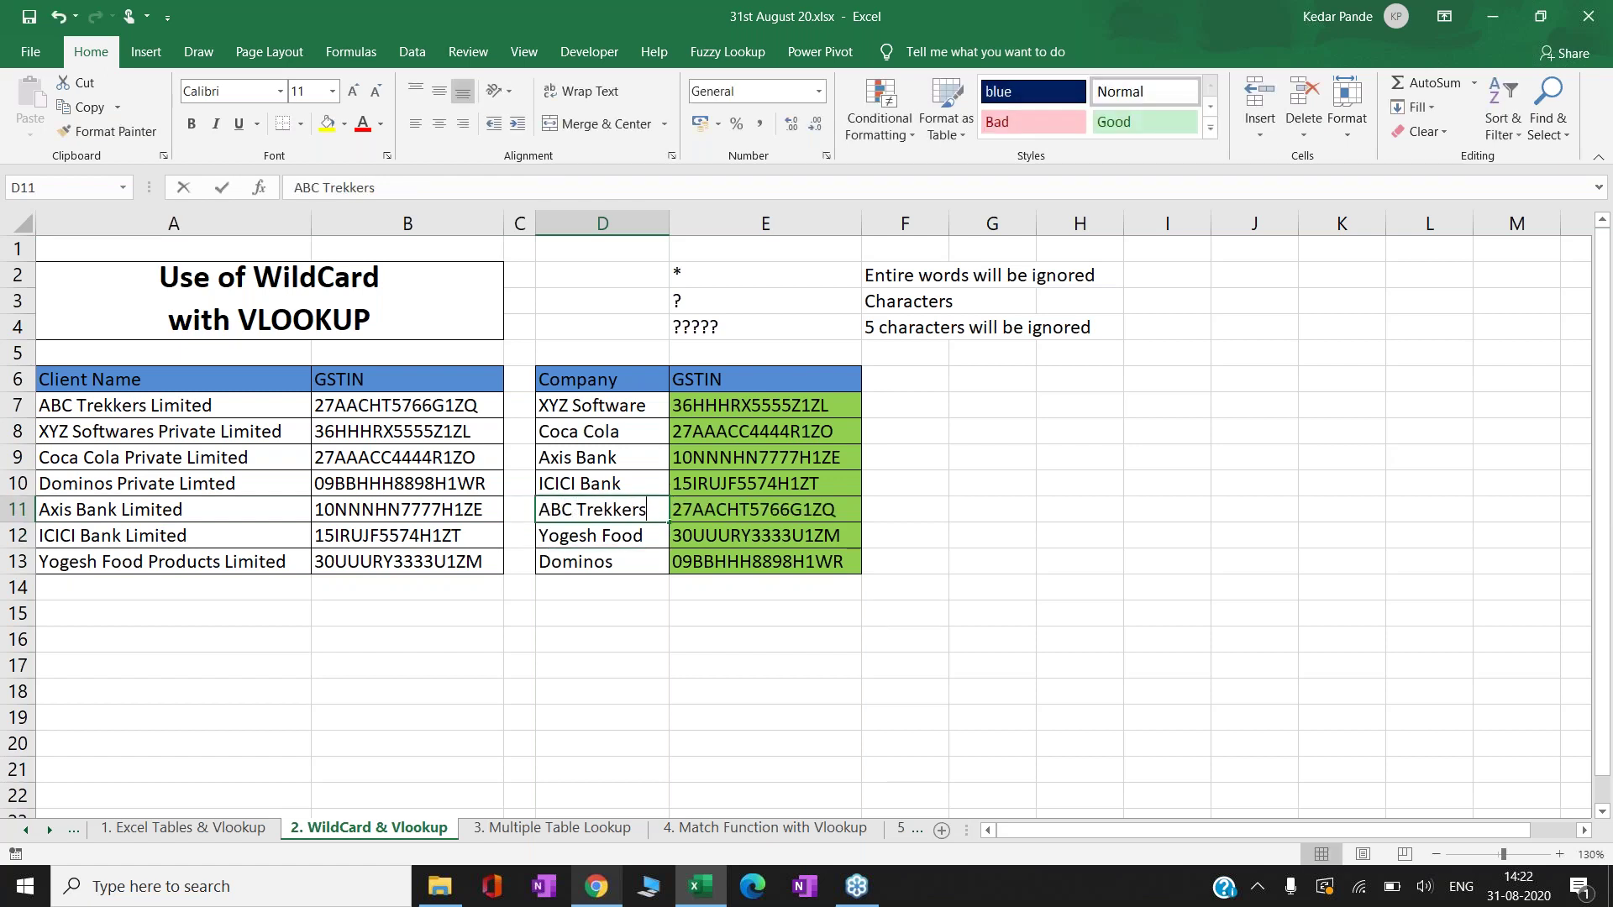
key("Home")
key("Delete")
key("Delete")
key("Delete")
key("Delete")
key("Tab")
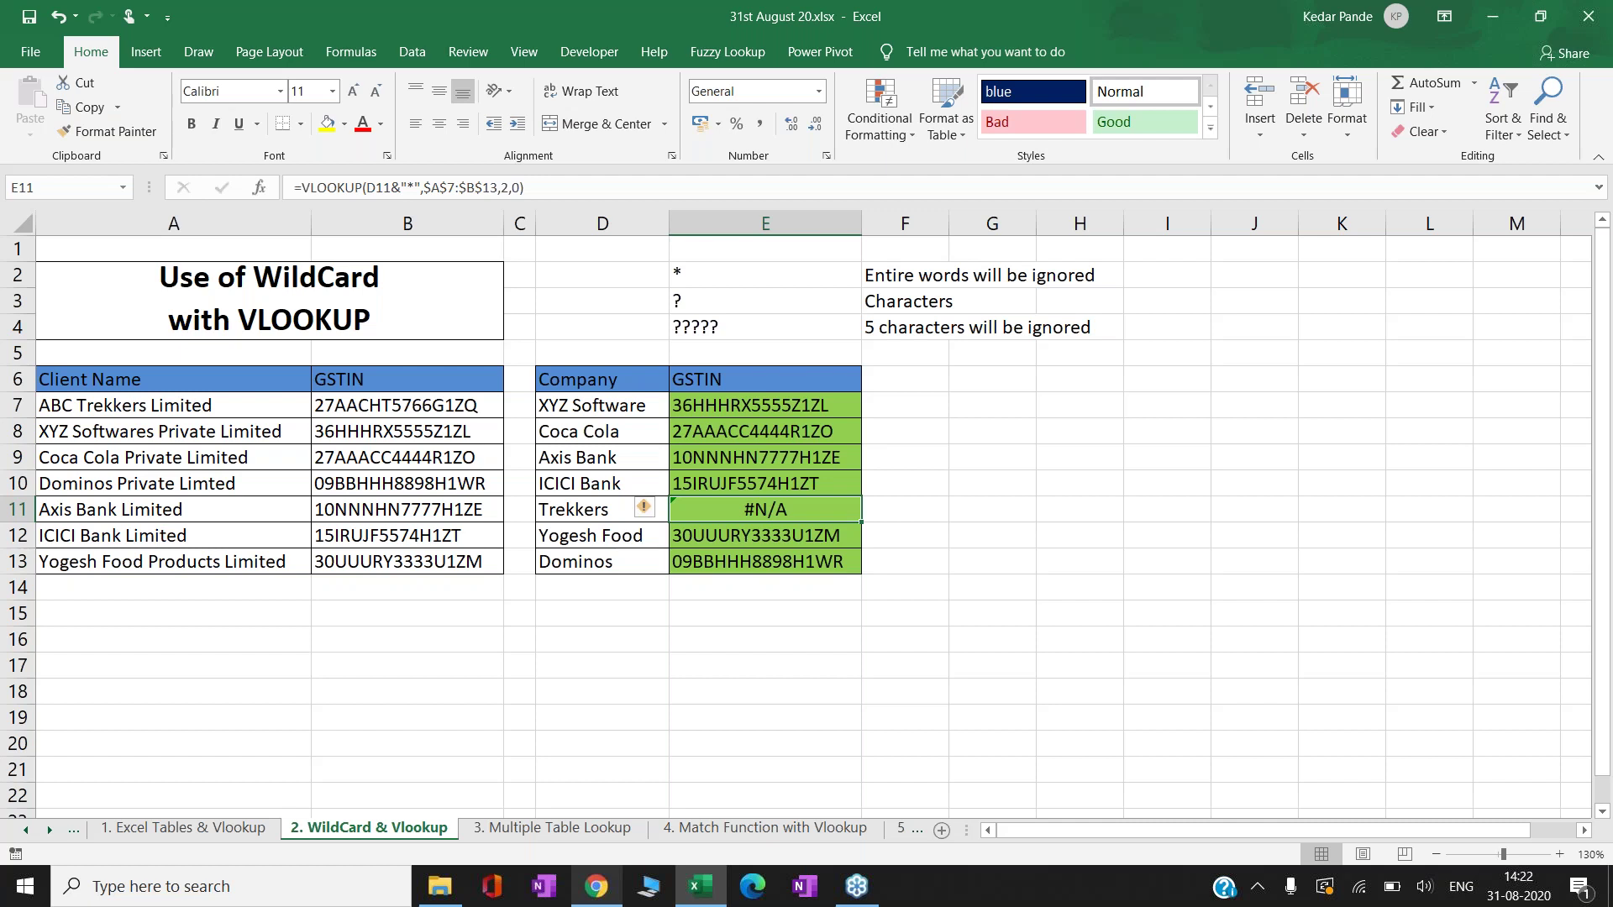
- Return to the lookup formula in E7
key("Left")
key("Up")
key("Up")
key("Up")
key("Up")
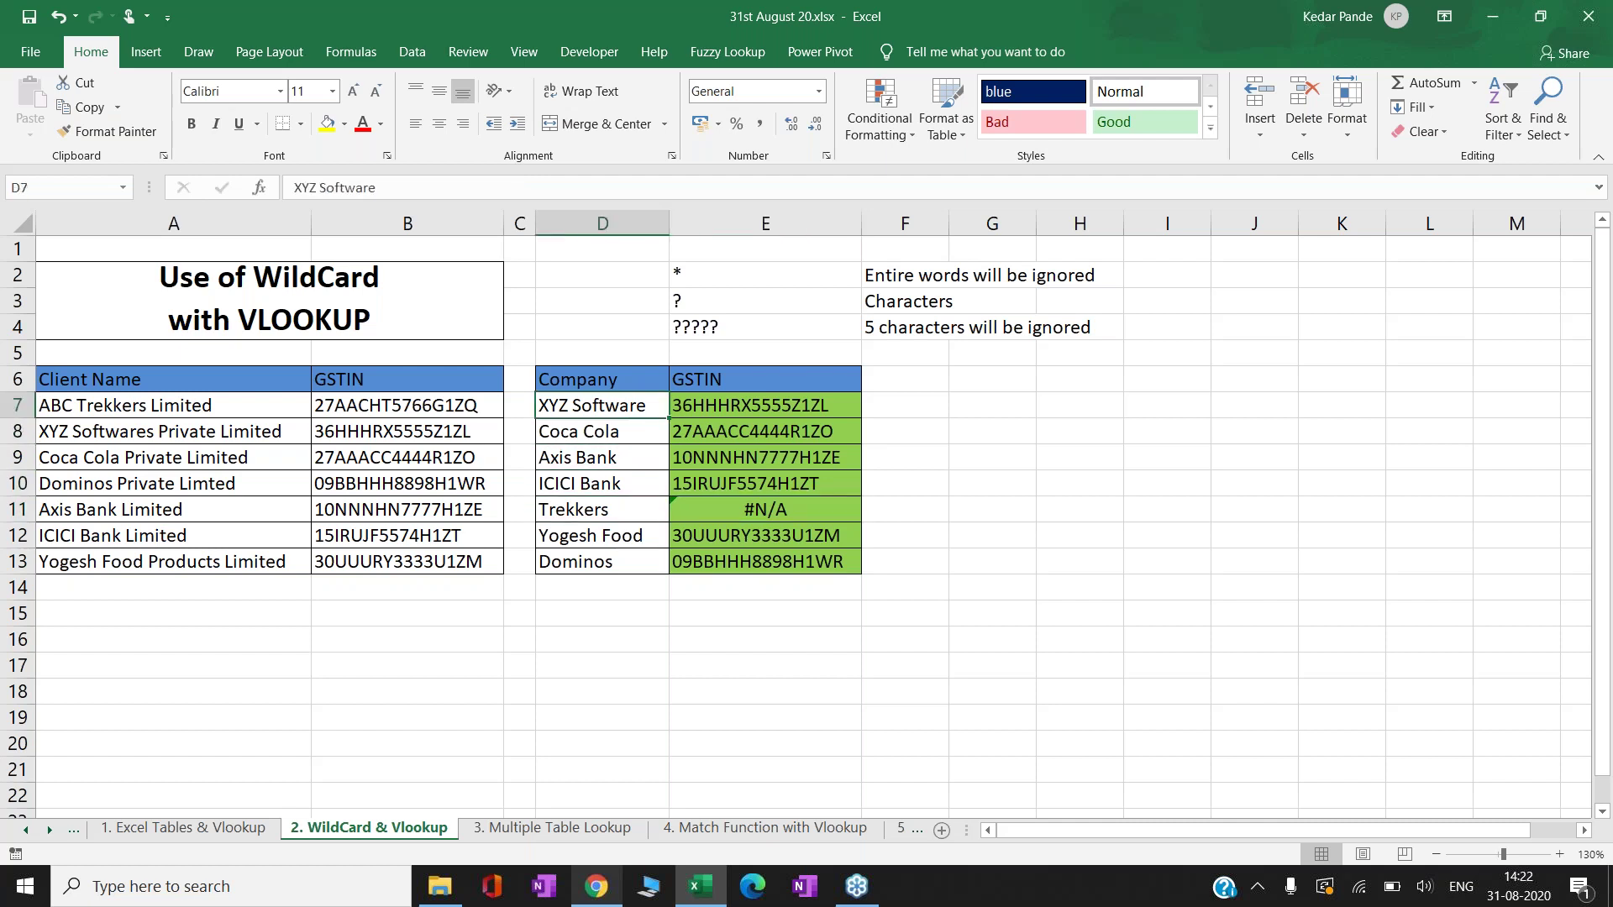
key("Right")
key("F2")
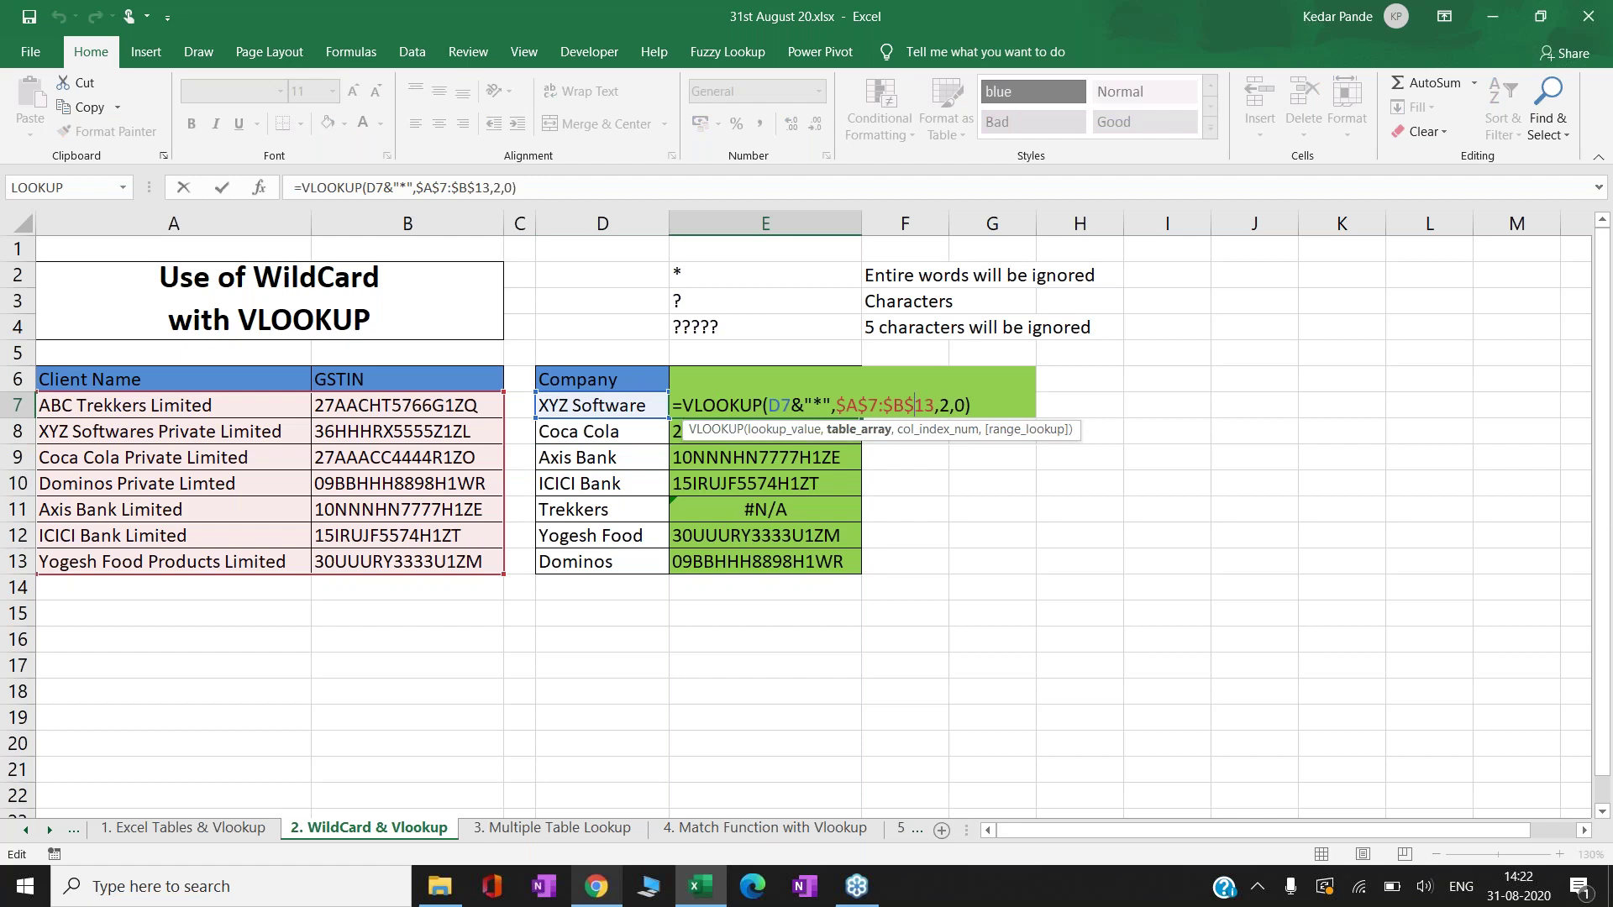
left_click(822, 405)
key("Return")
left_click(208, 430)
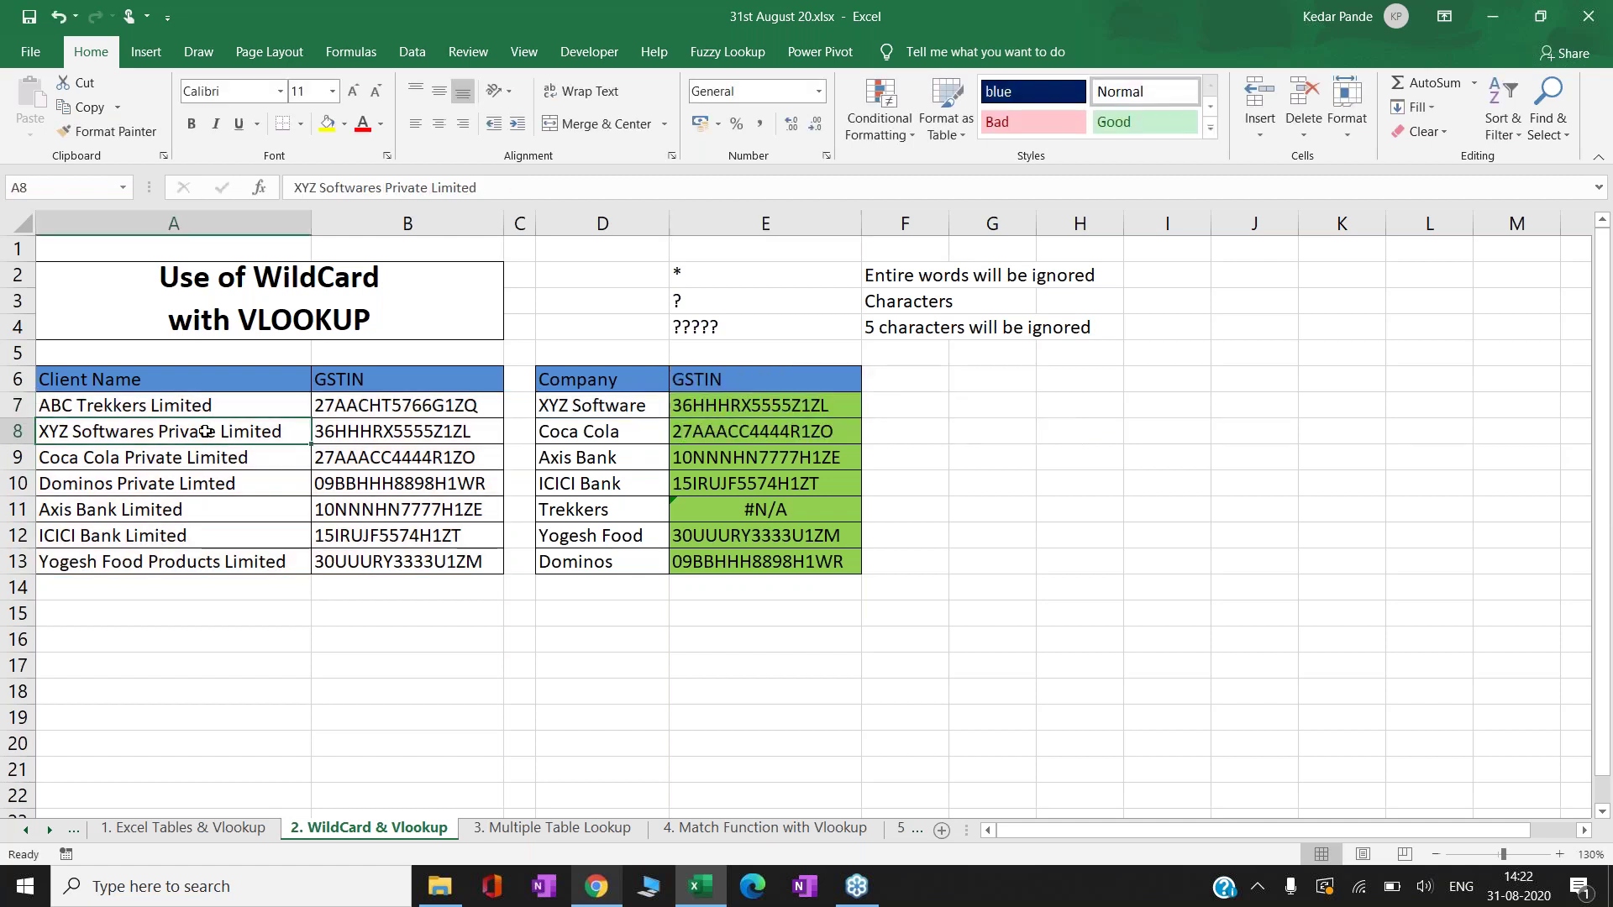
double_click(206, 431)
left_click_drag(282, 431, 38, 431)
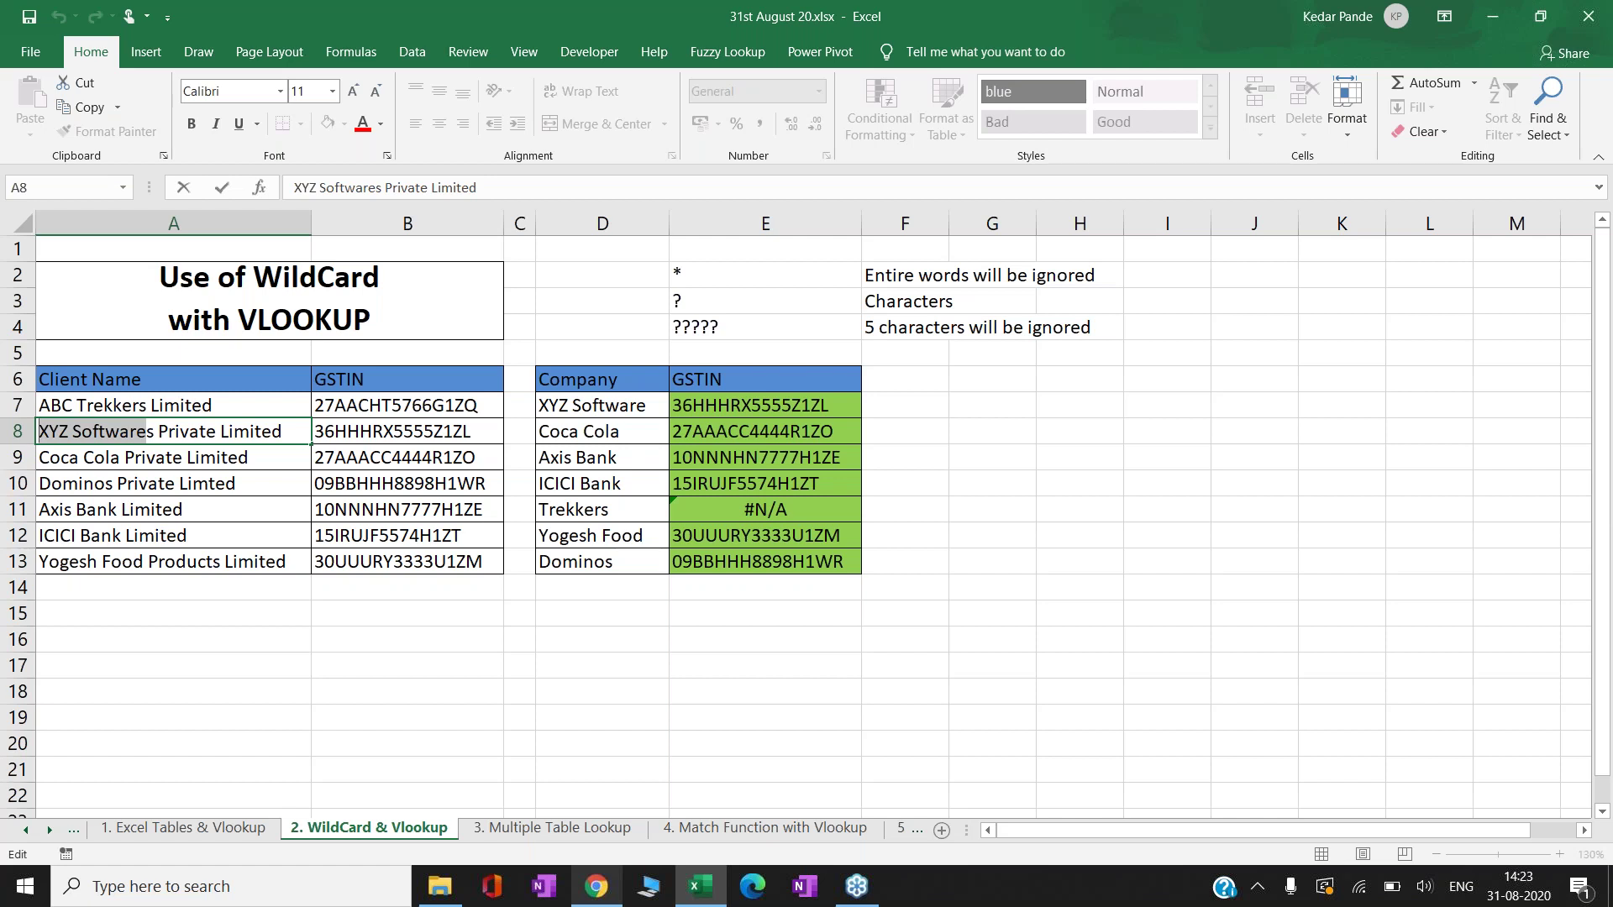
left_click(407, 431)
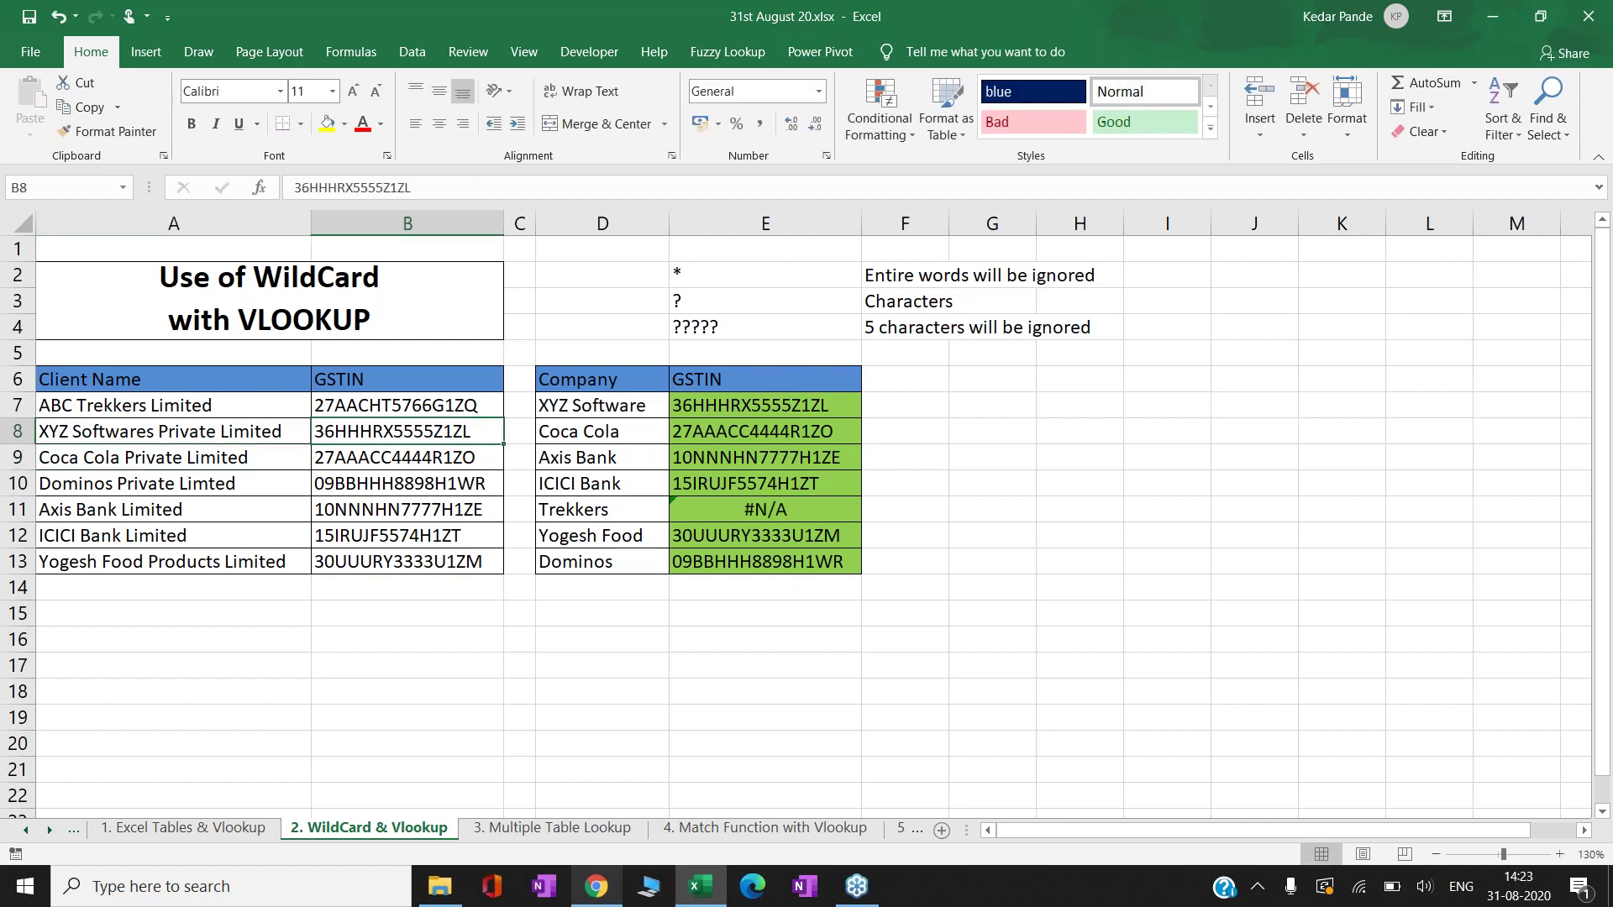
key("Right")
key("Down")
key("Down")
key("Right")
key("Down")
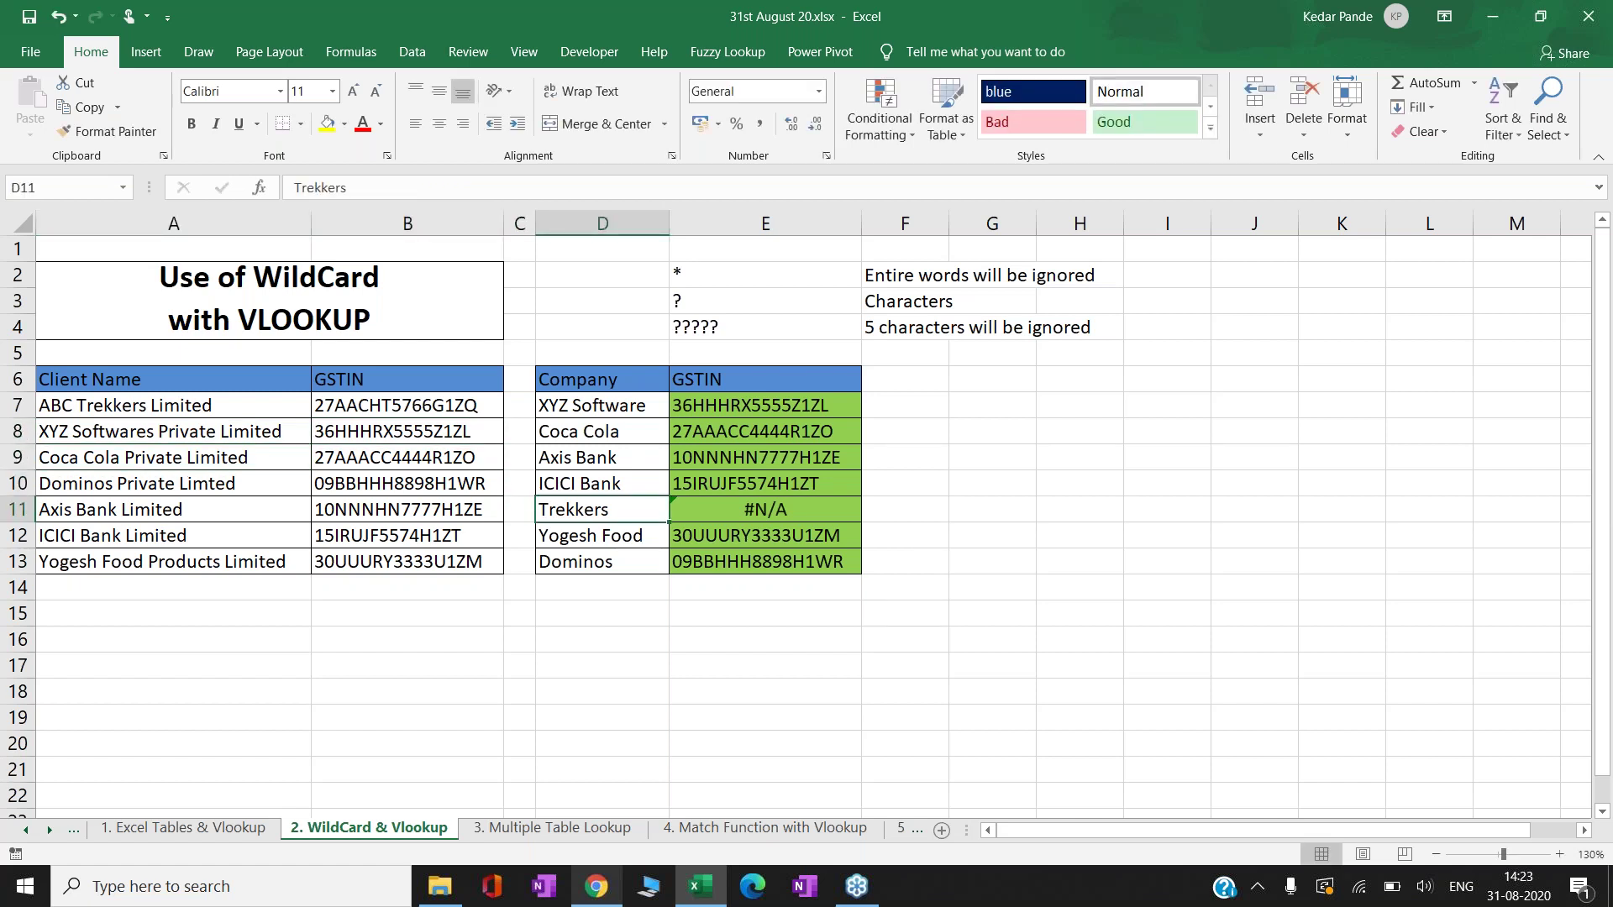
key("Left")
key("Up")
key("Left")
key("Up")
key("Left")
key("Up")
key("Up")
double_click(202, 405)
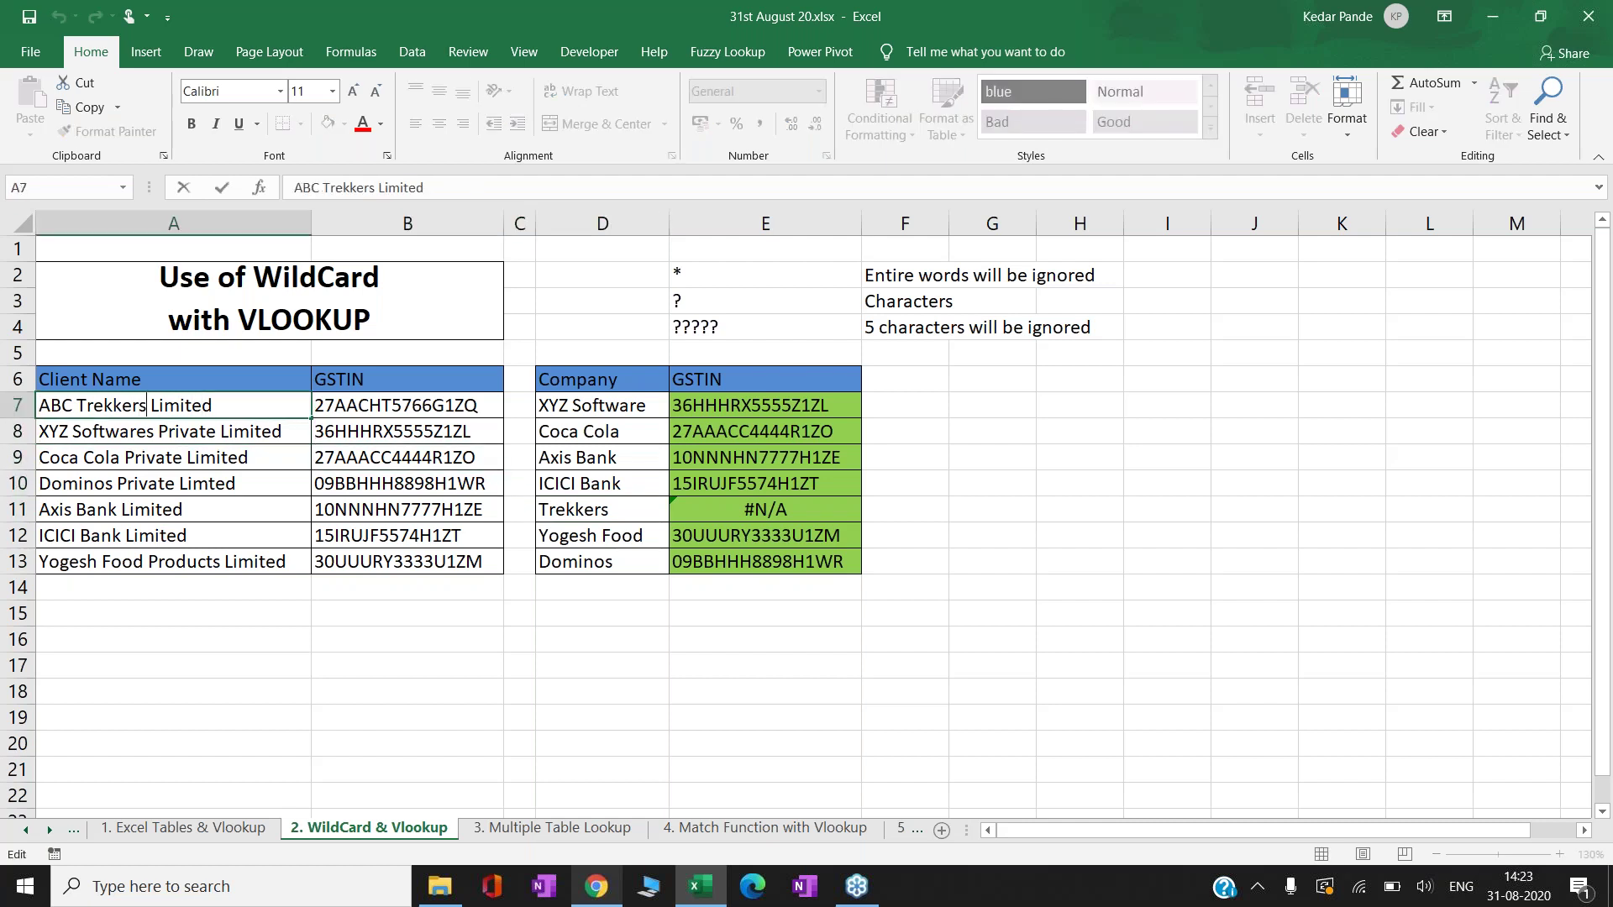
key("shift+Left")
key("shift+Left")
key("shift+Left")
key("shift+Left")
key("shift+Left")
key("shift+Left")
key("shift+Left")
key("shift+Left")
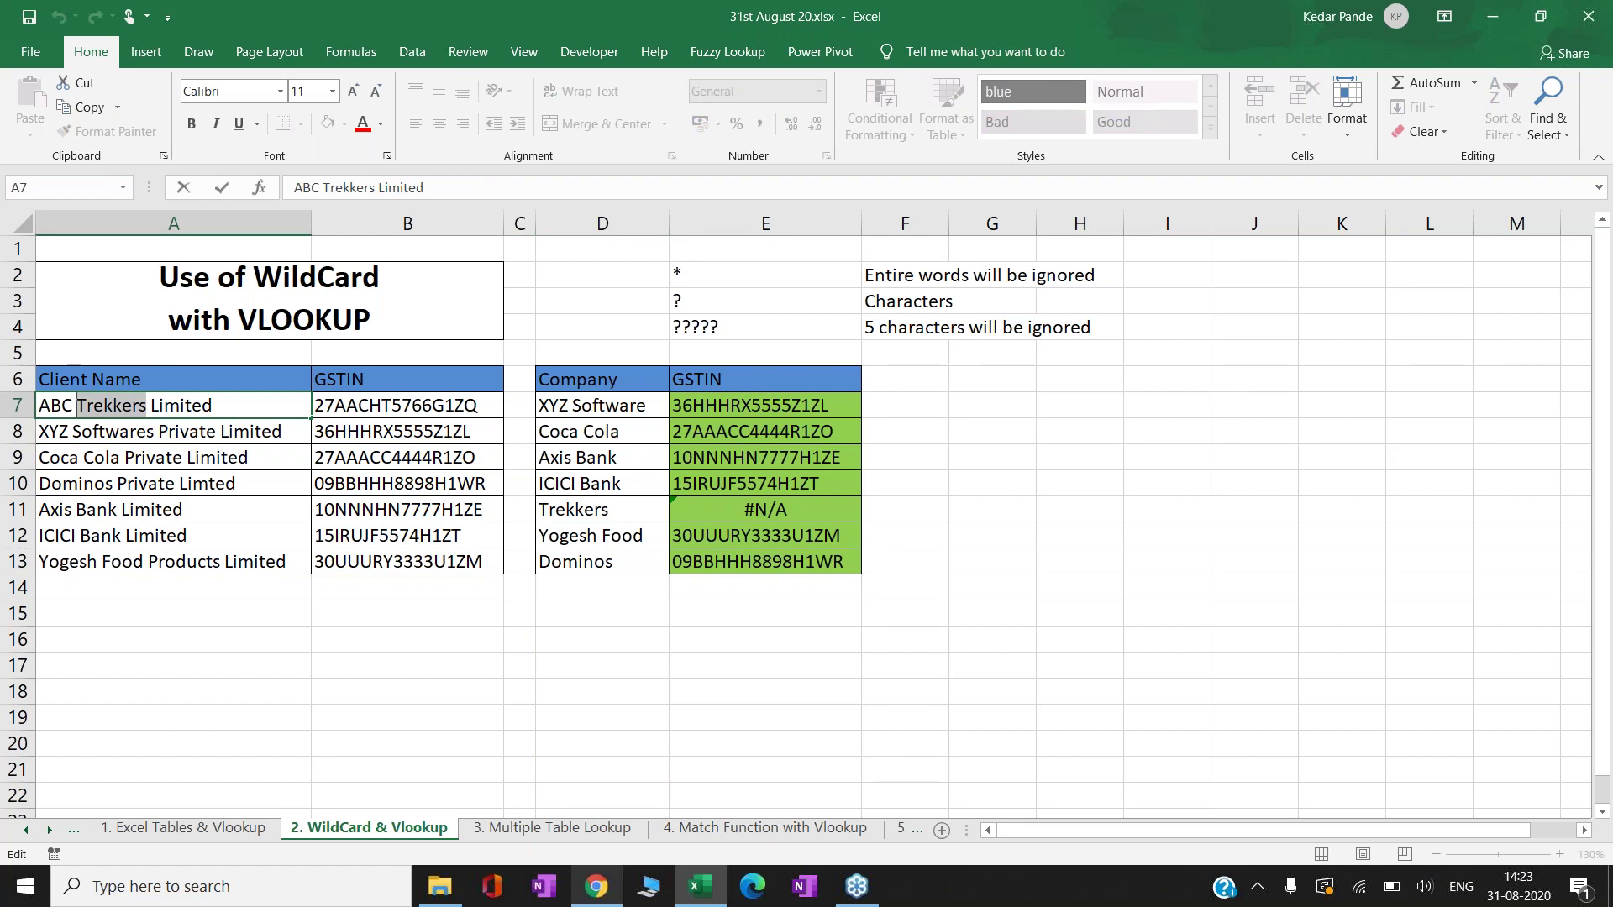
key("Return")
key("Right")
key("Right")
key("Right")
key("Down")
key("Down")
key("Down")
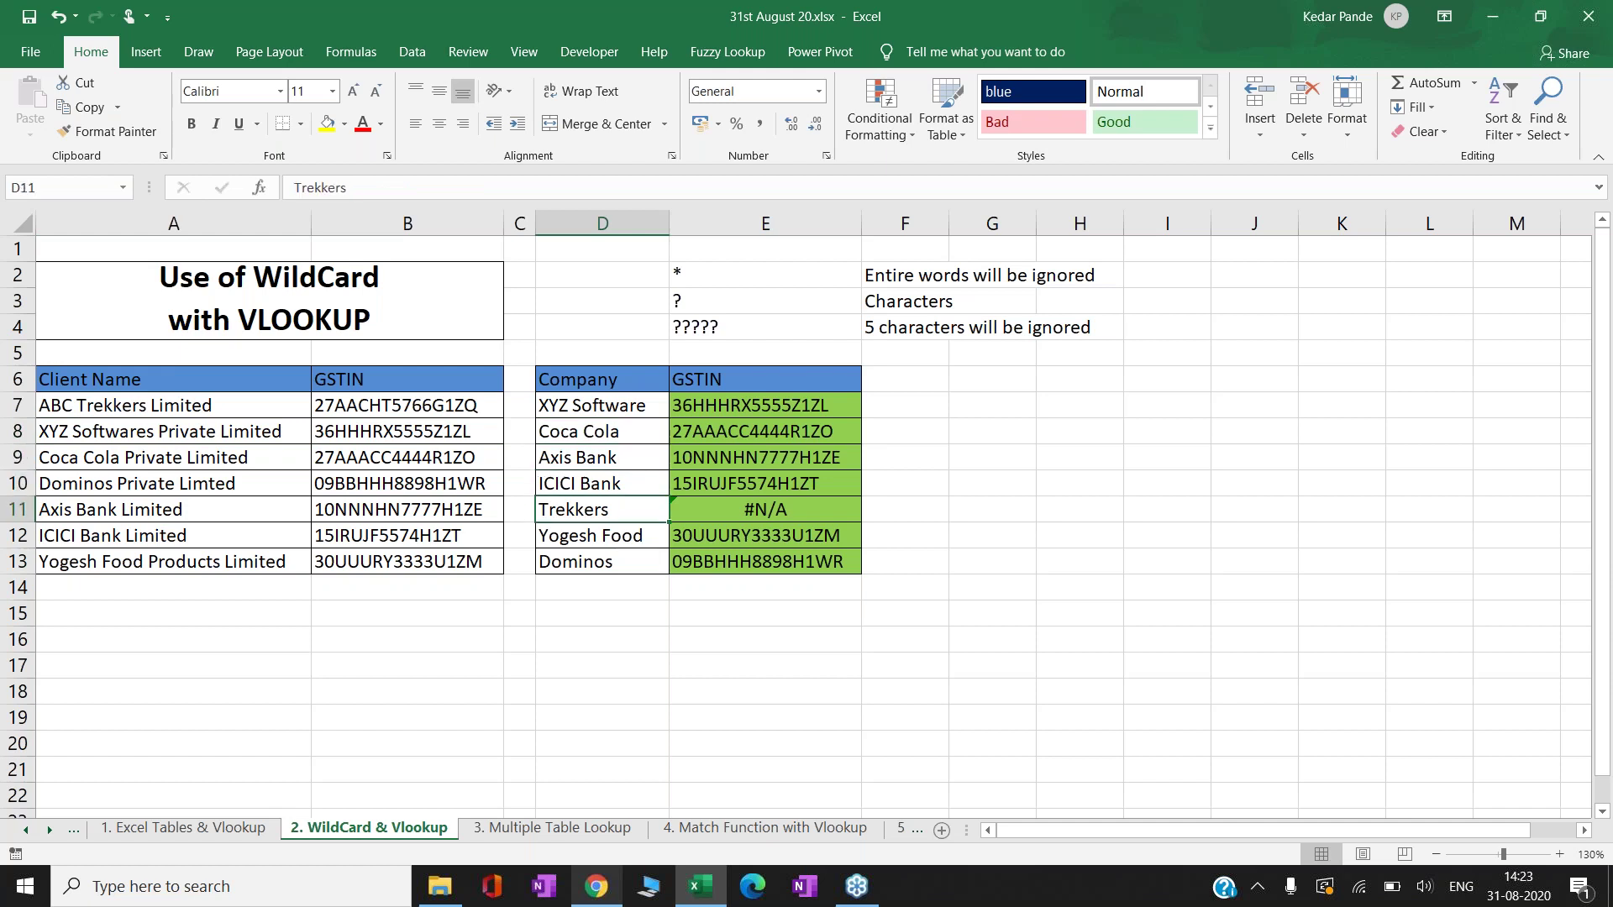
key("Up")
key("Up")
key("Right")
key("Up")
key("Up")
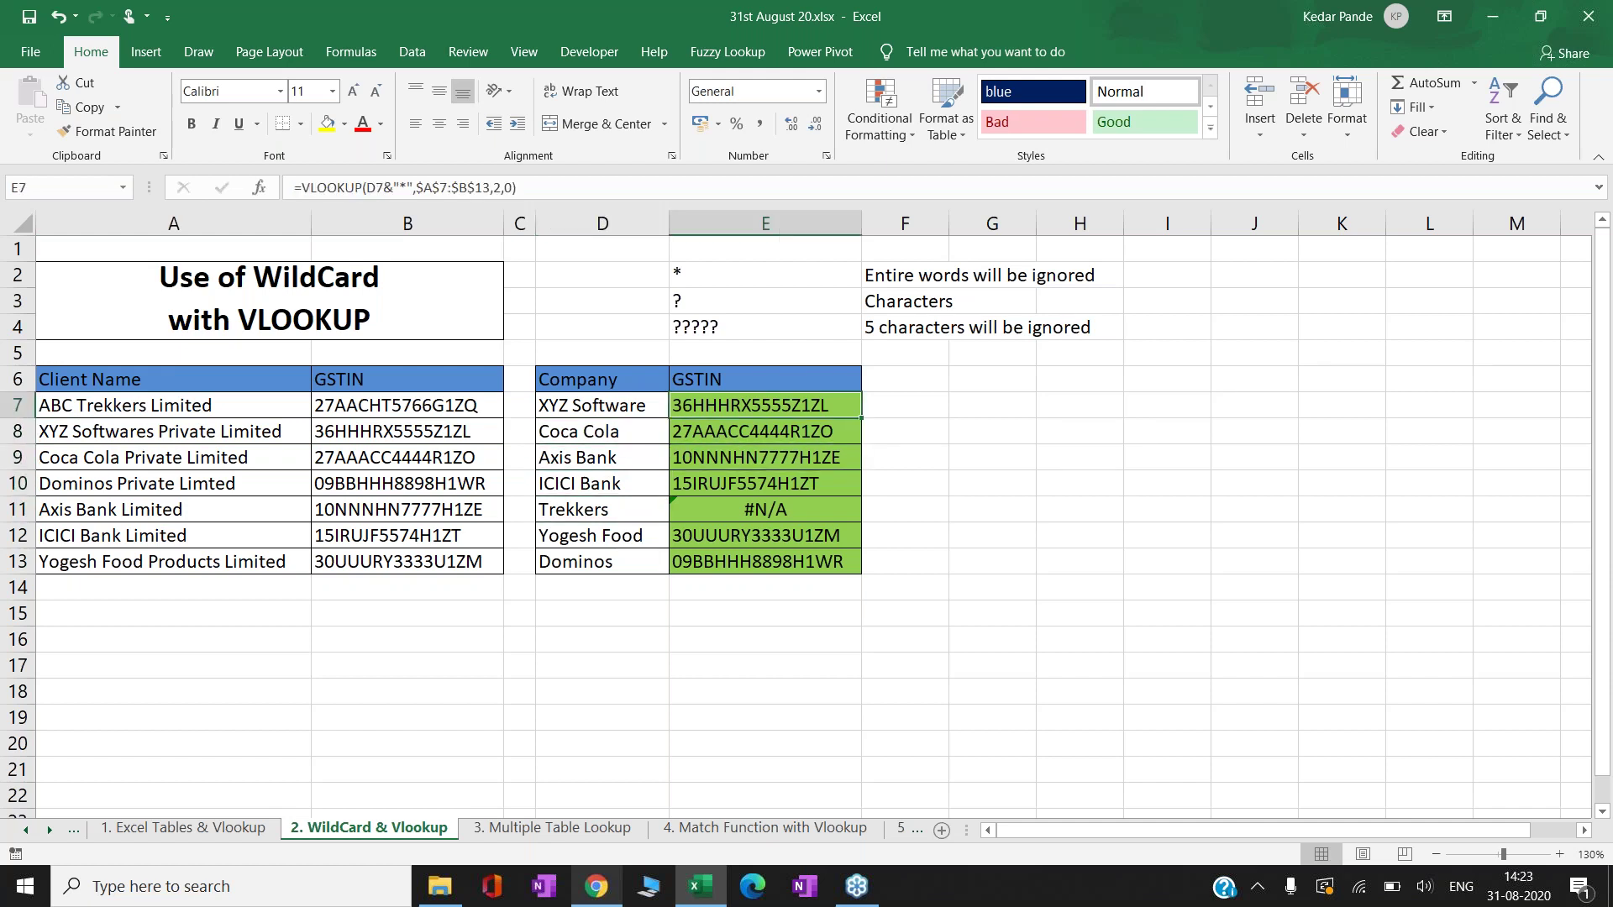
key("F2")
key("Left")
key("Left")
key("Left")
key("Left")
key("Left")
key("Left")
key("Left")
key("Left")
key("Left")
key("Left")
key("Left")
key("Left")
key("Left")
key("Left")
key("Left")
key("Left")
key("Left")
key("Left")
key("Left")
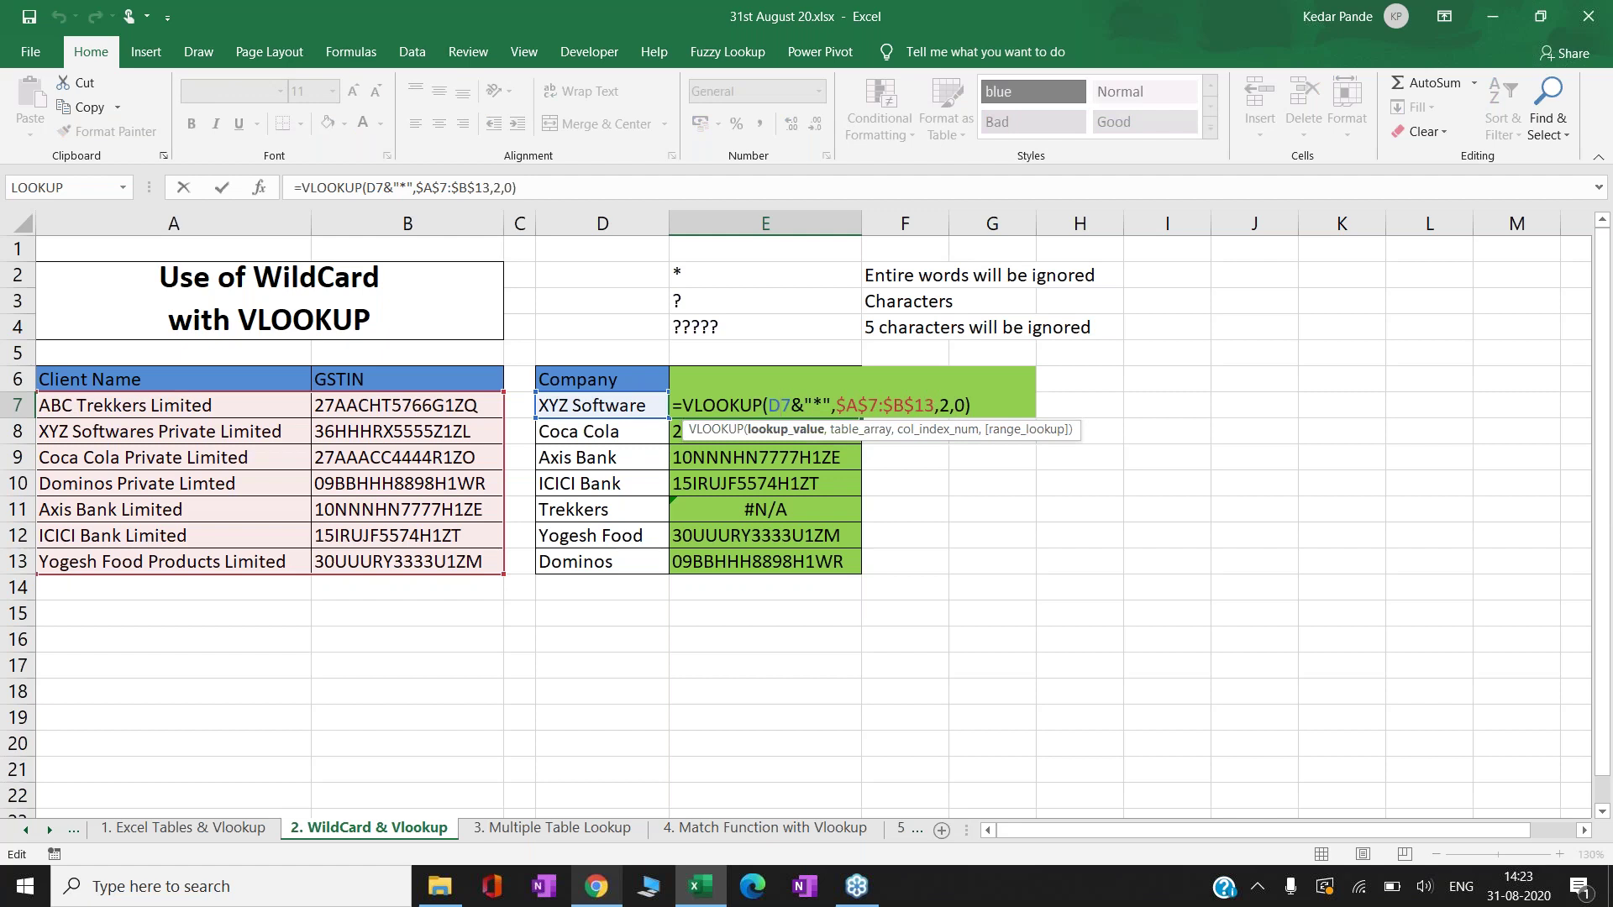
key("Escape")
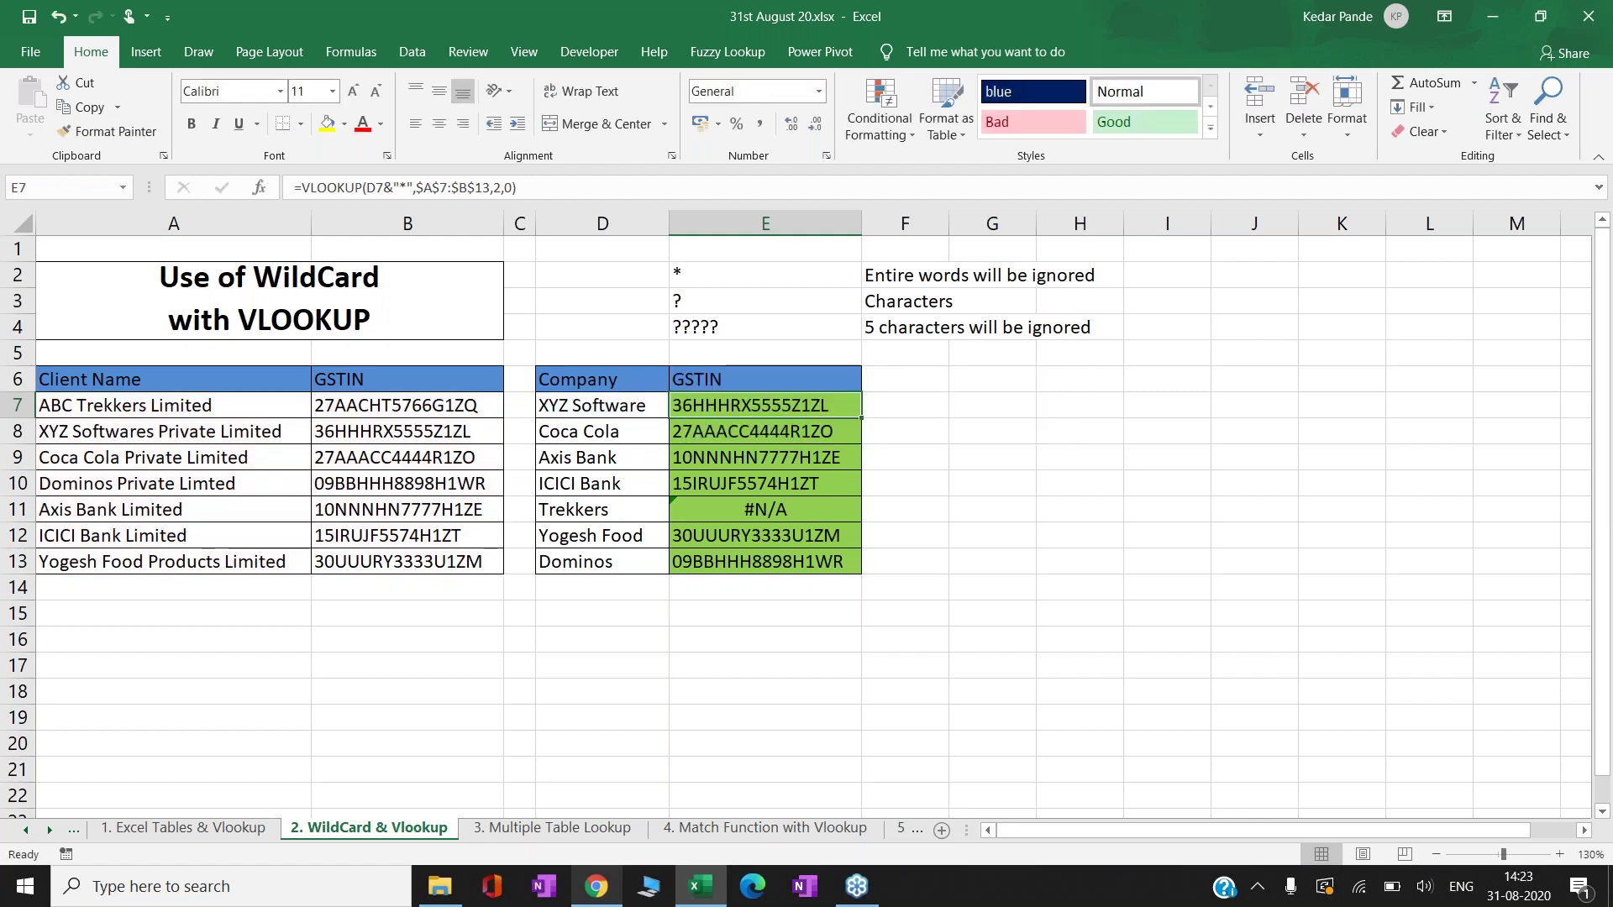
key("Down")
key("Down")
key("Down")
key("Down")
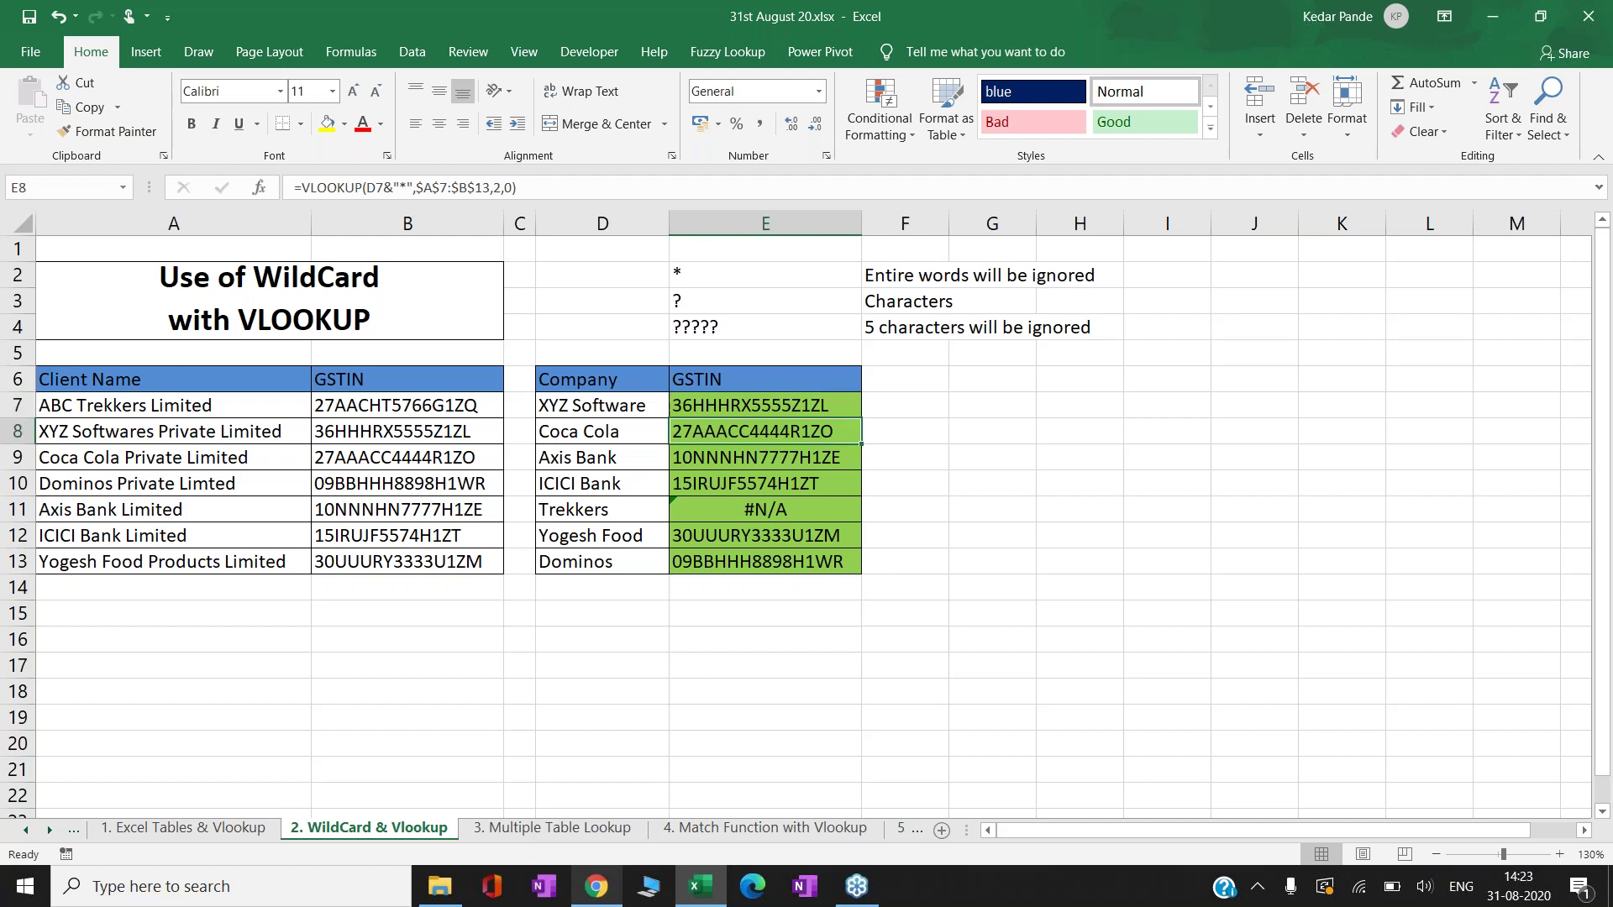
key("F2")
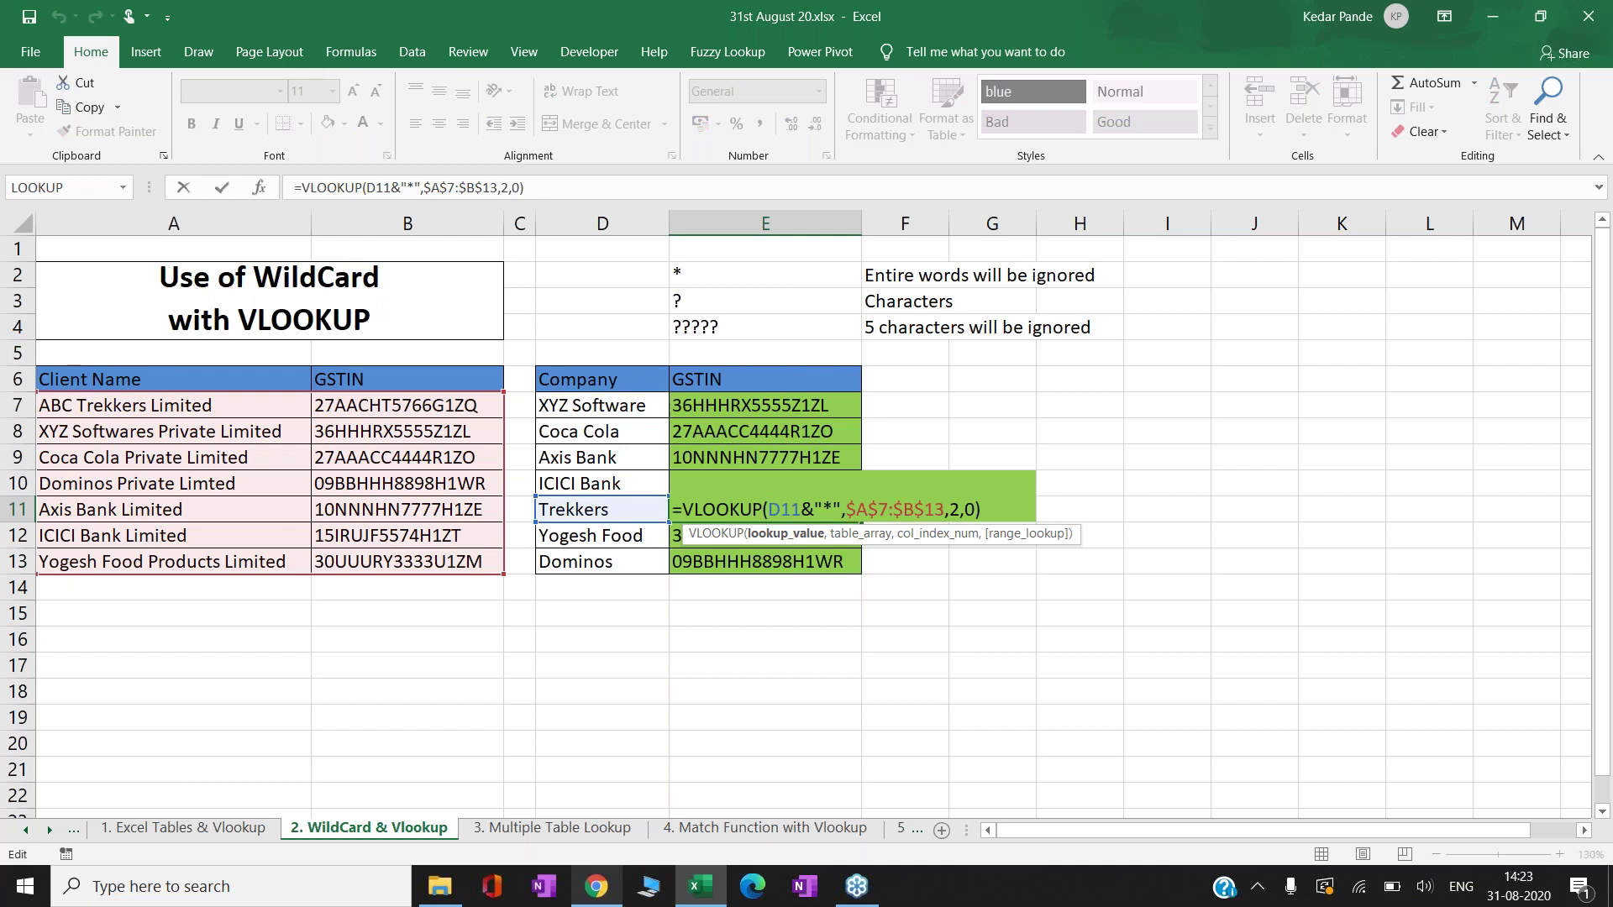
type("\"")
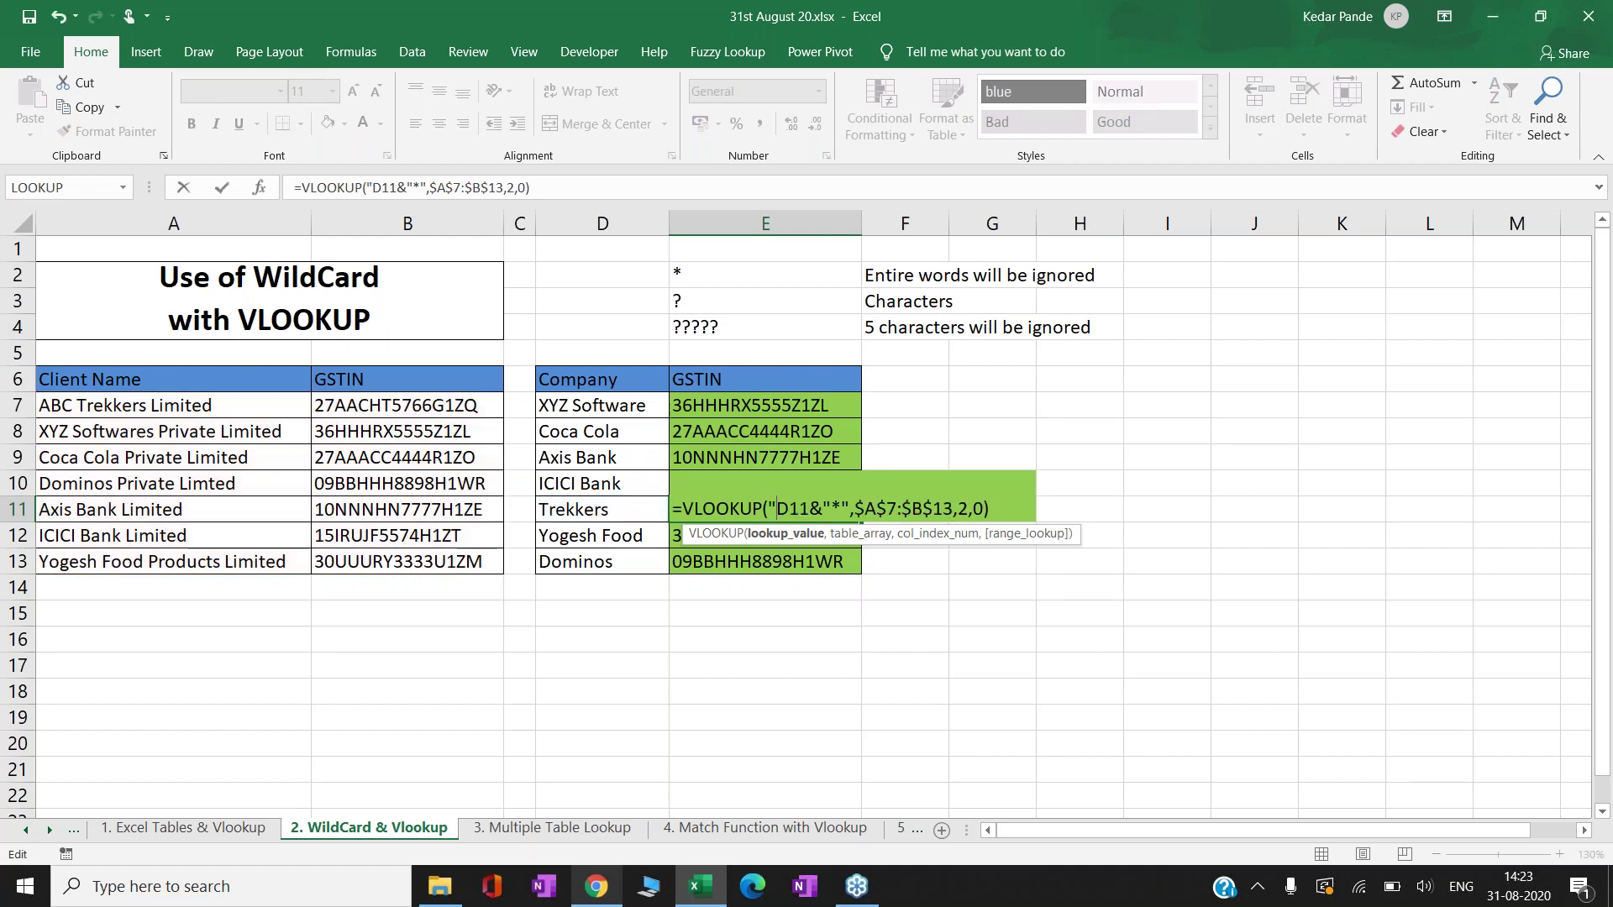
type("*\"")
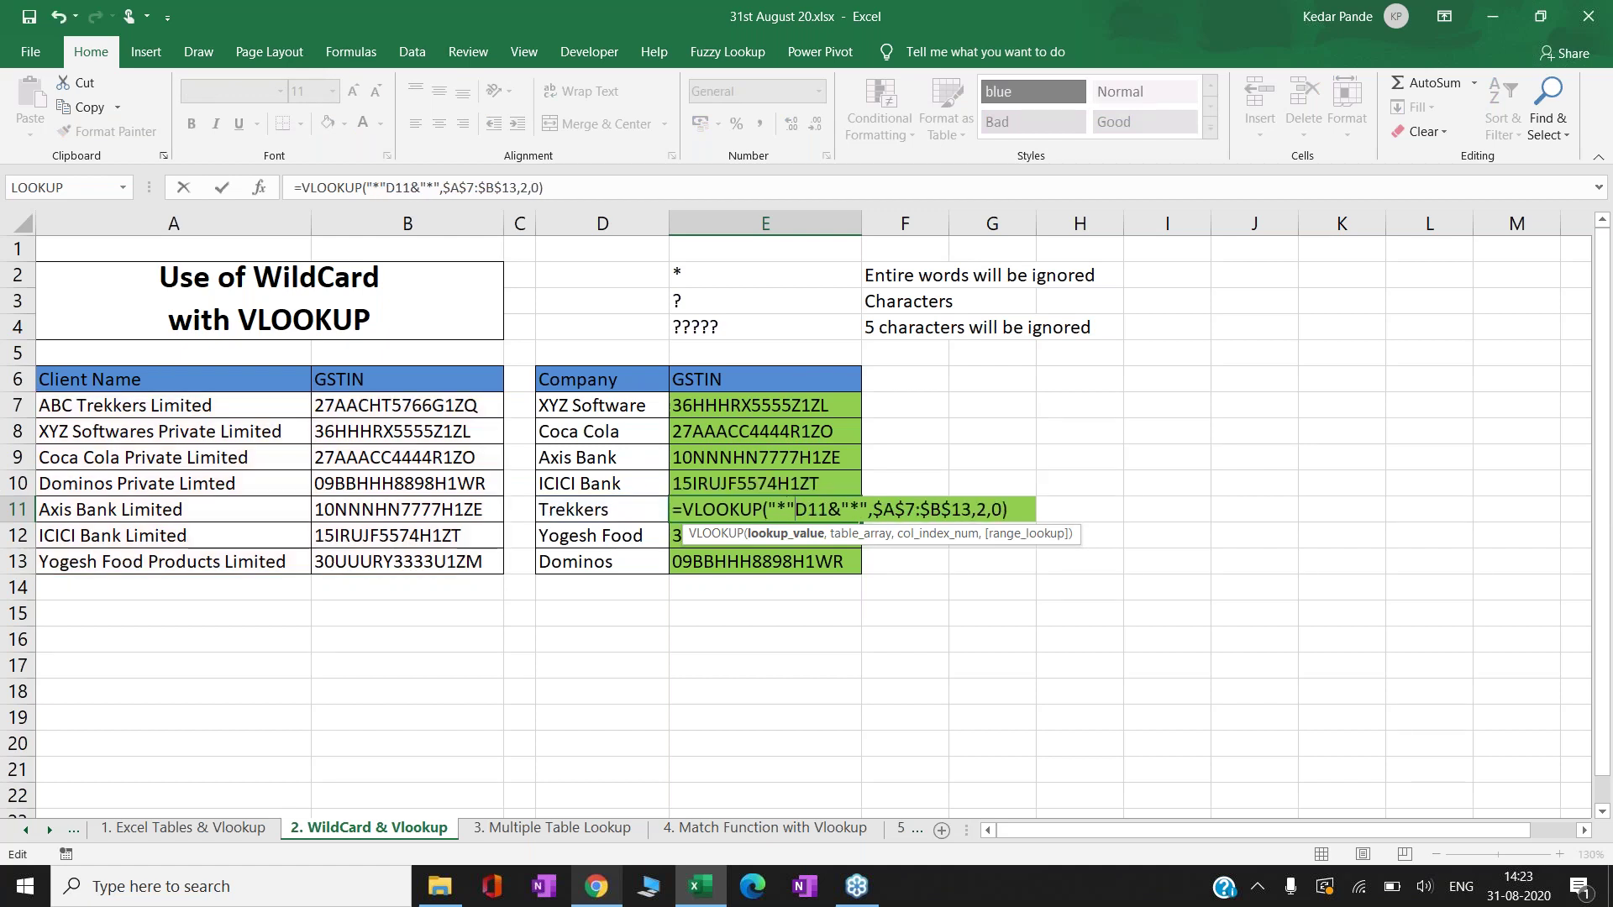
type("&")
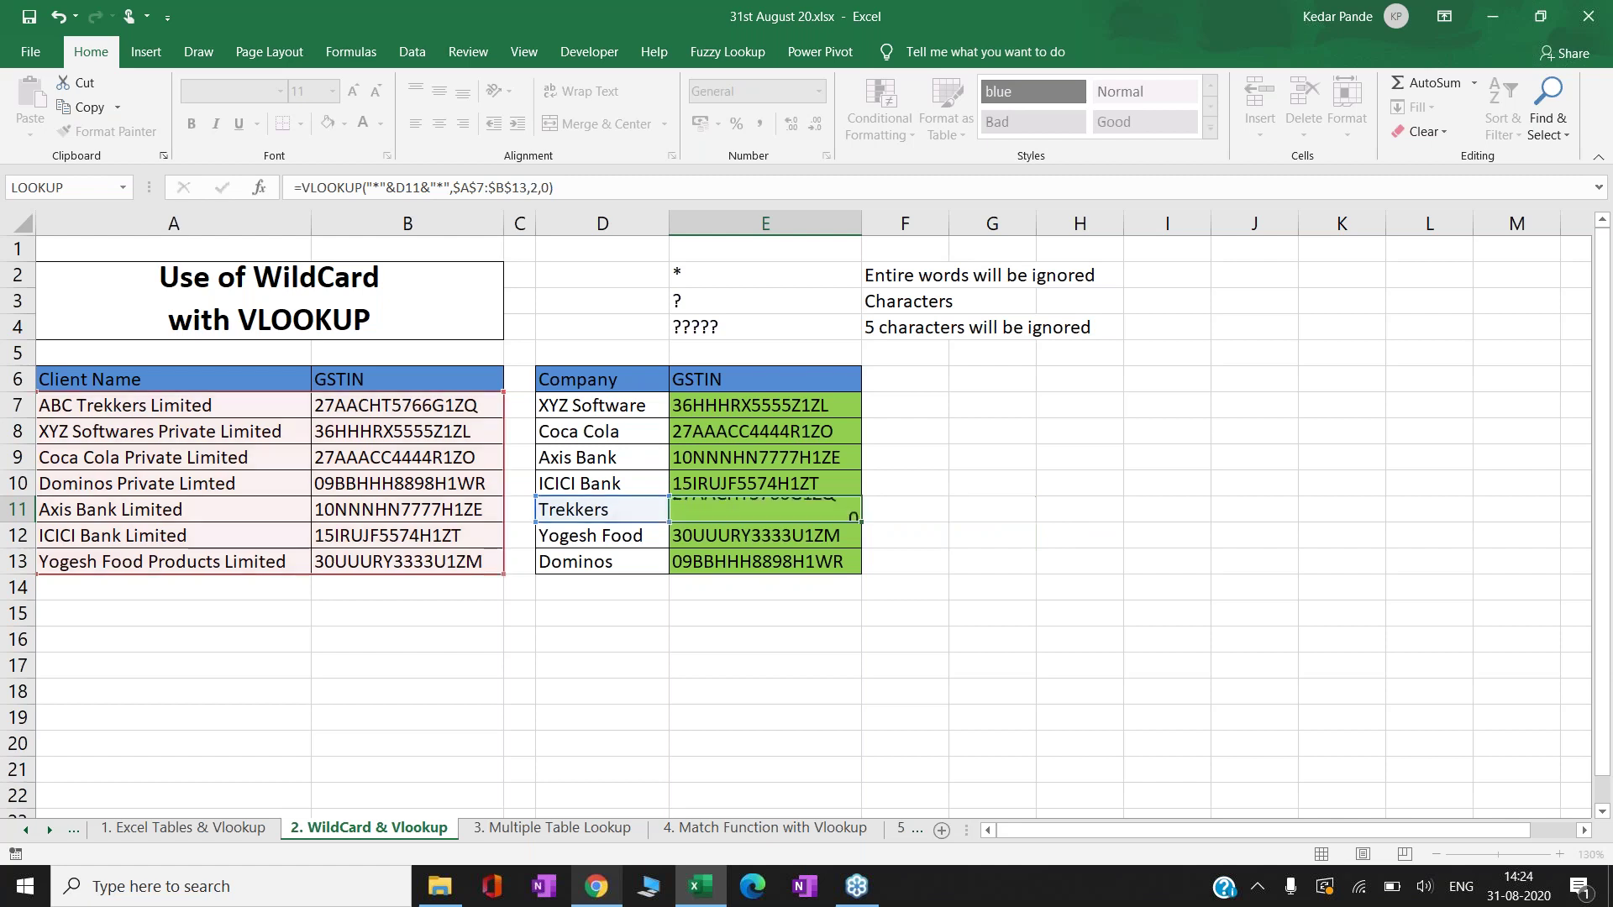
key("ctrl+Return")
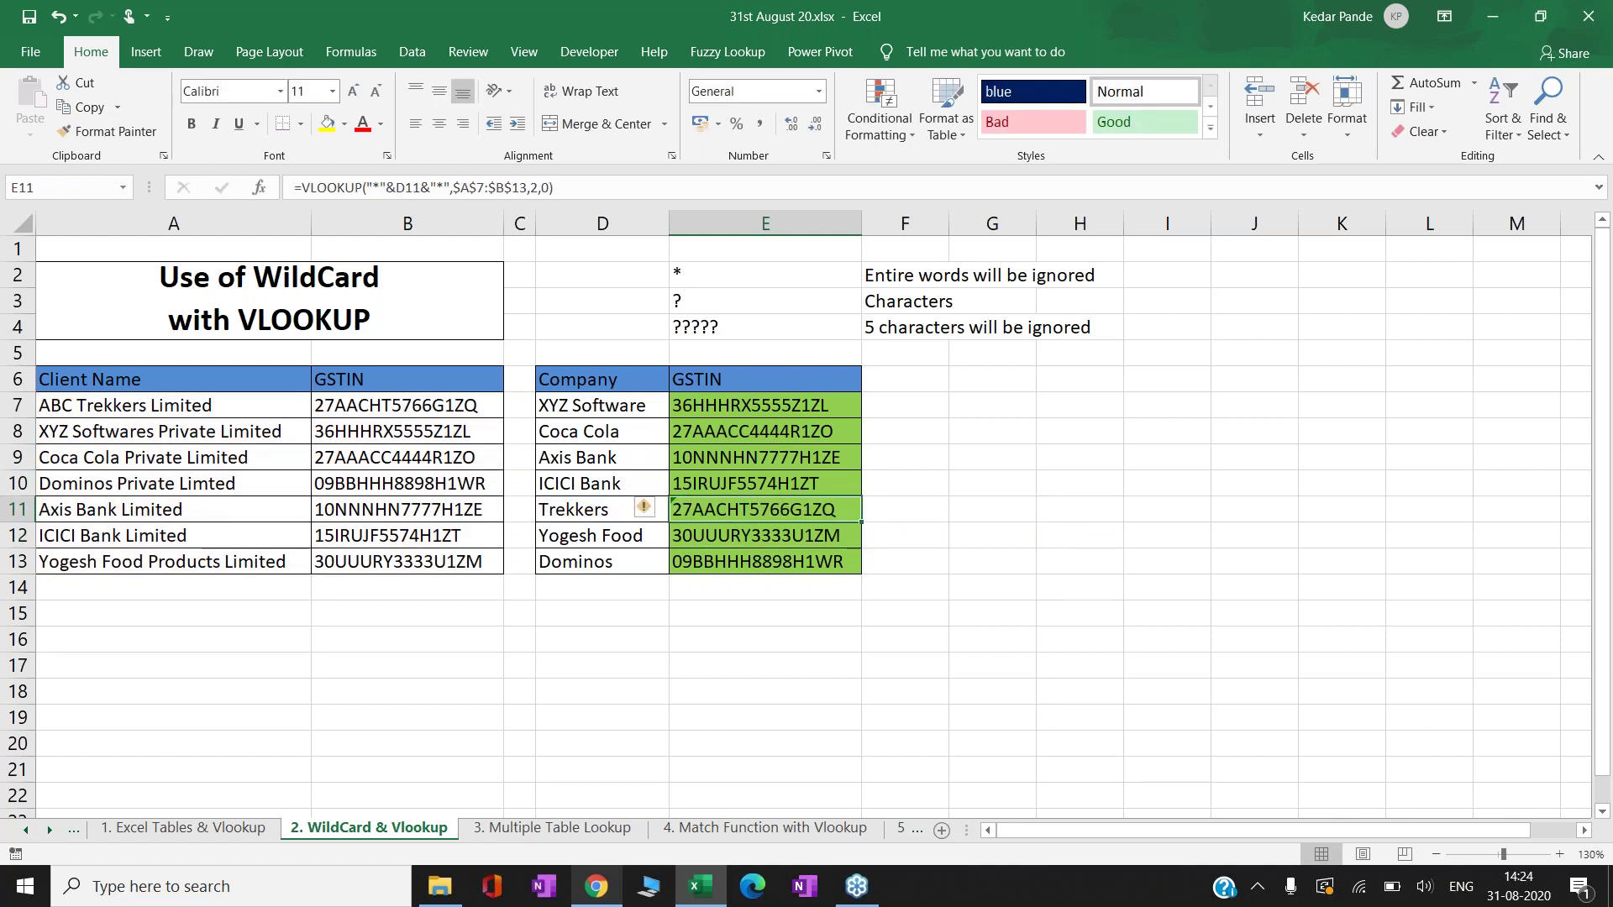
- Paste E11's two-sided wildcard formula over E7:E13
key("ctrl+c")
left_click_drag(764, 405, 764, 561)
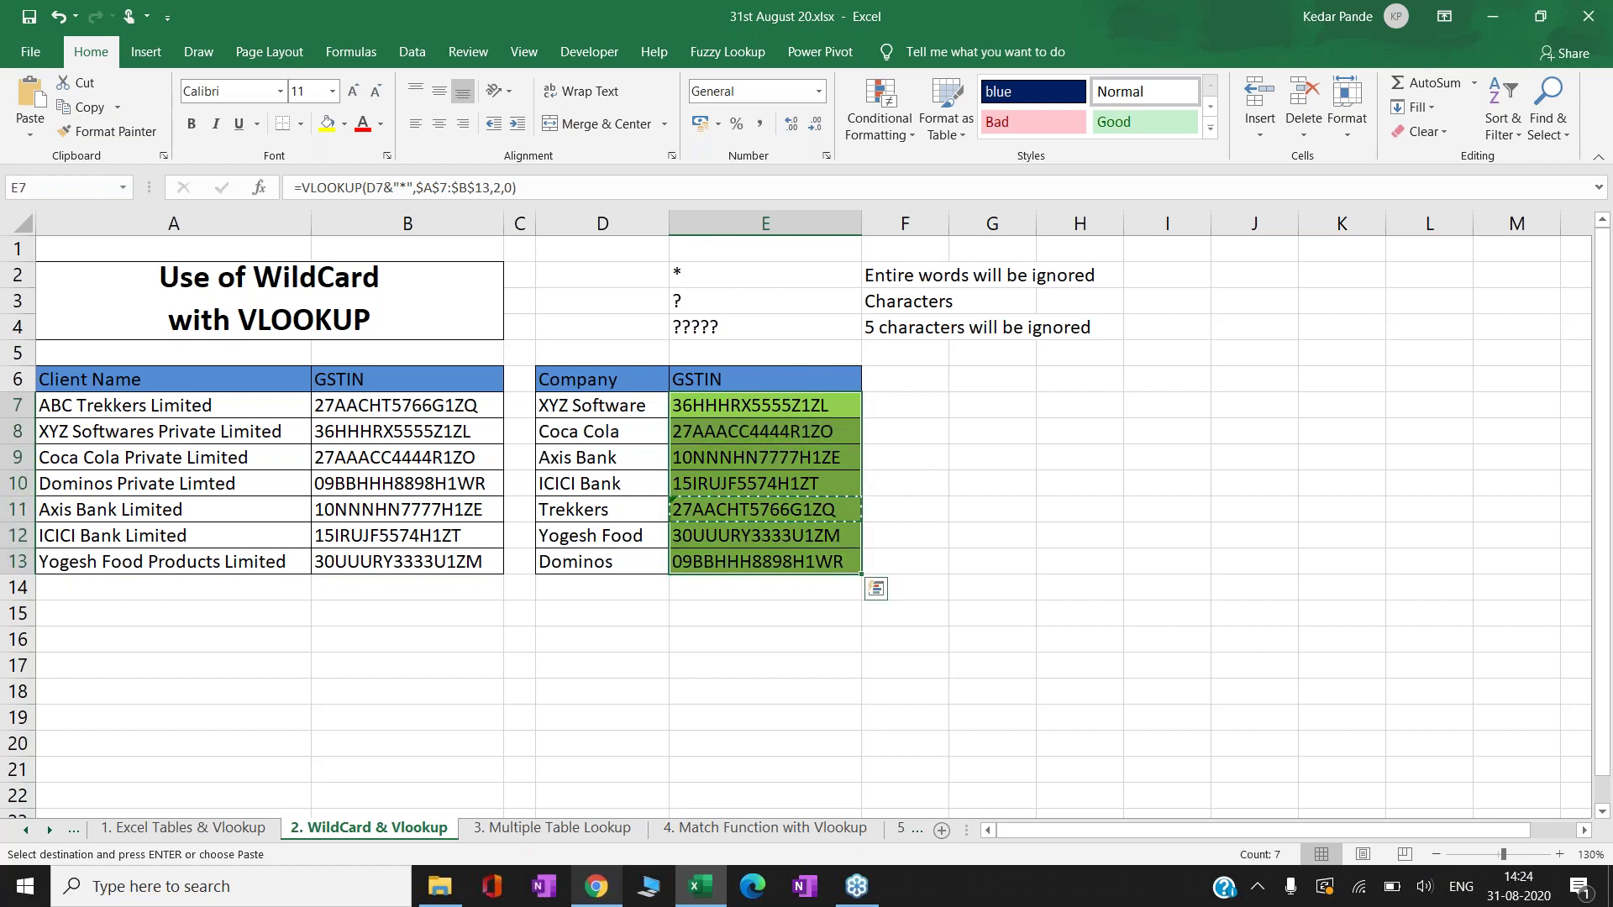
key("Return")
- Check the pasted Axis Bank and Coca Cola lookup formulas, leaving them unchanged
key("Left")
key("Right")
key("Down")
key("Down")
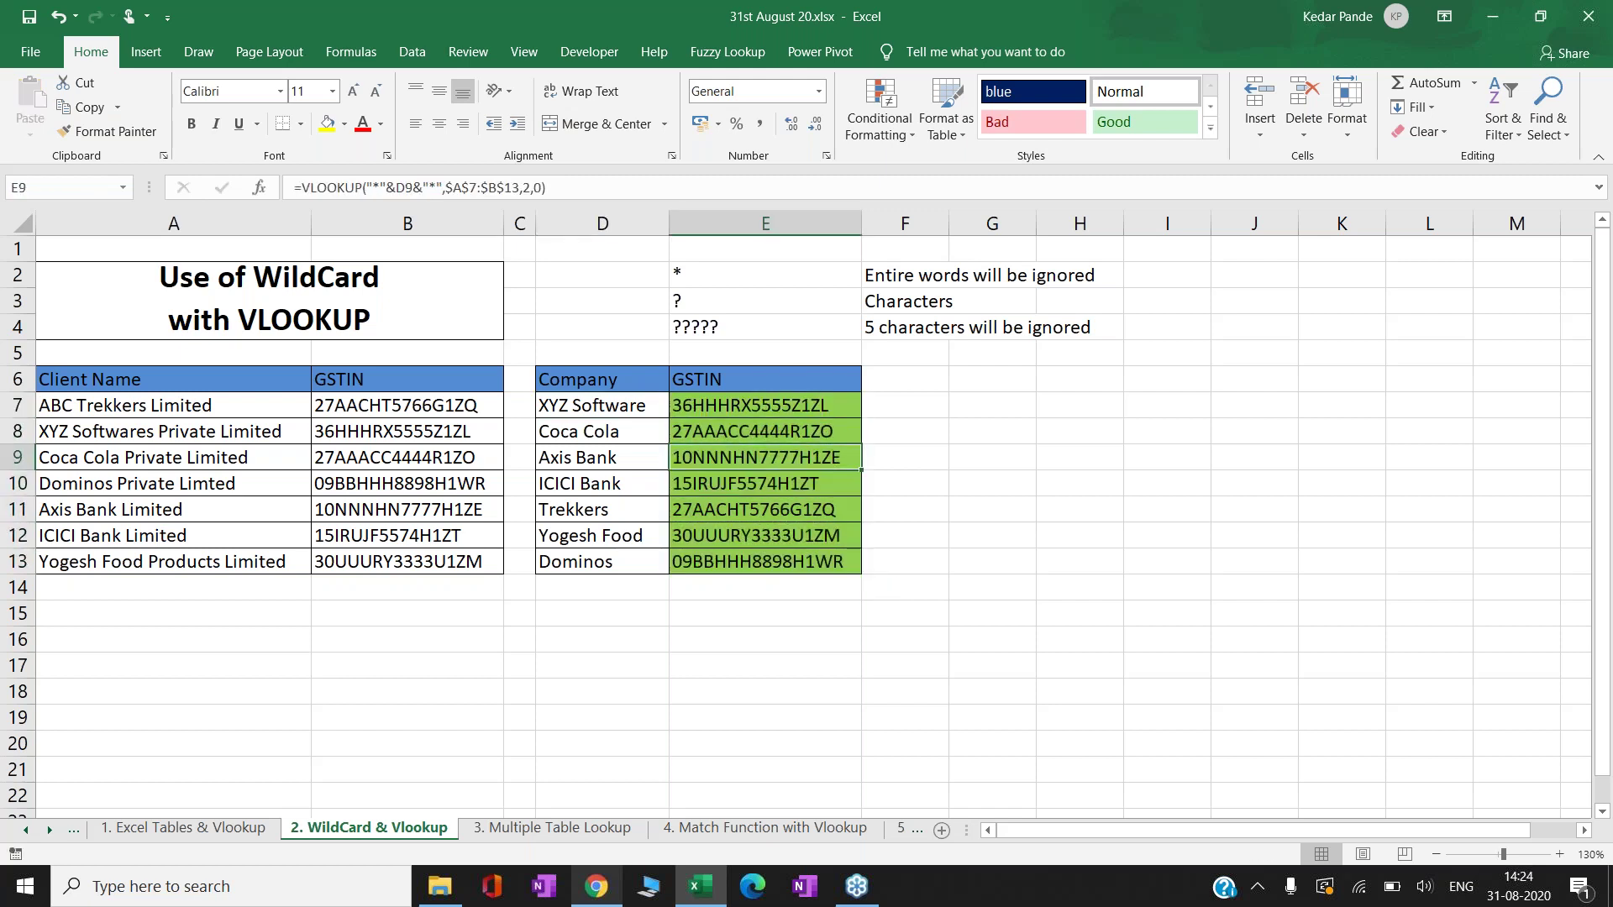
key("F2")
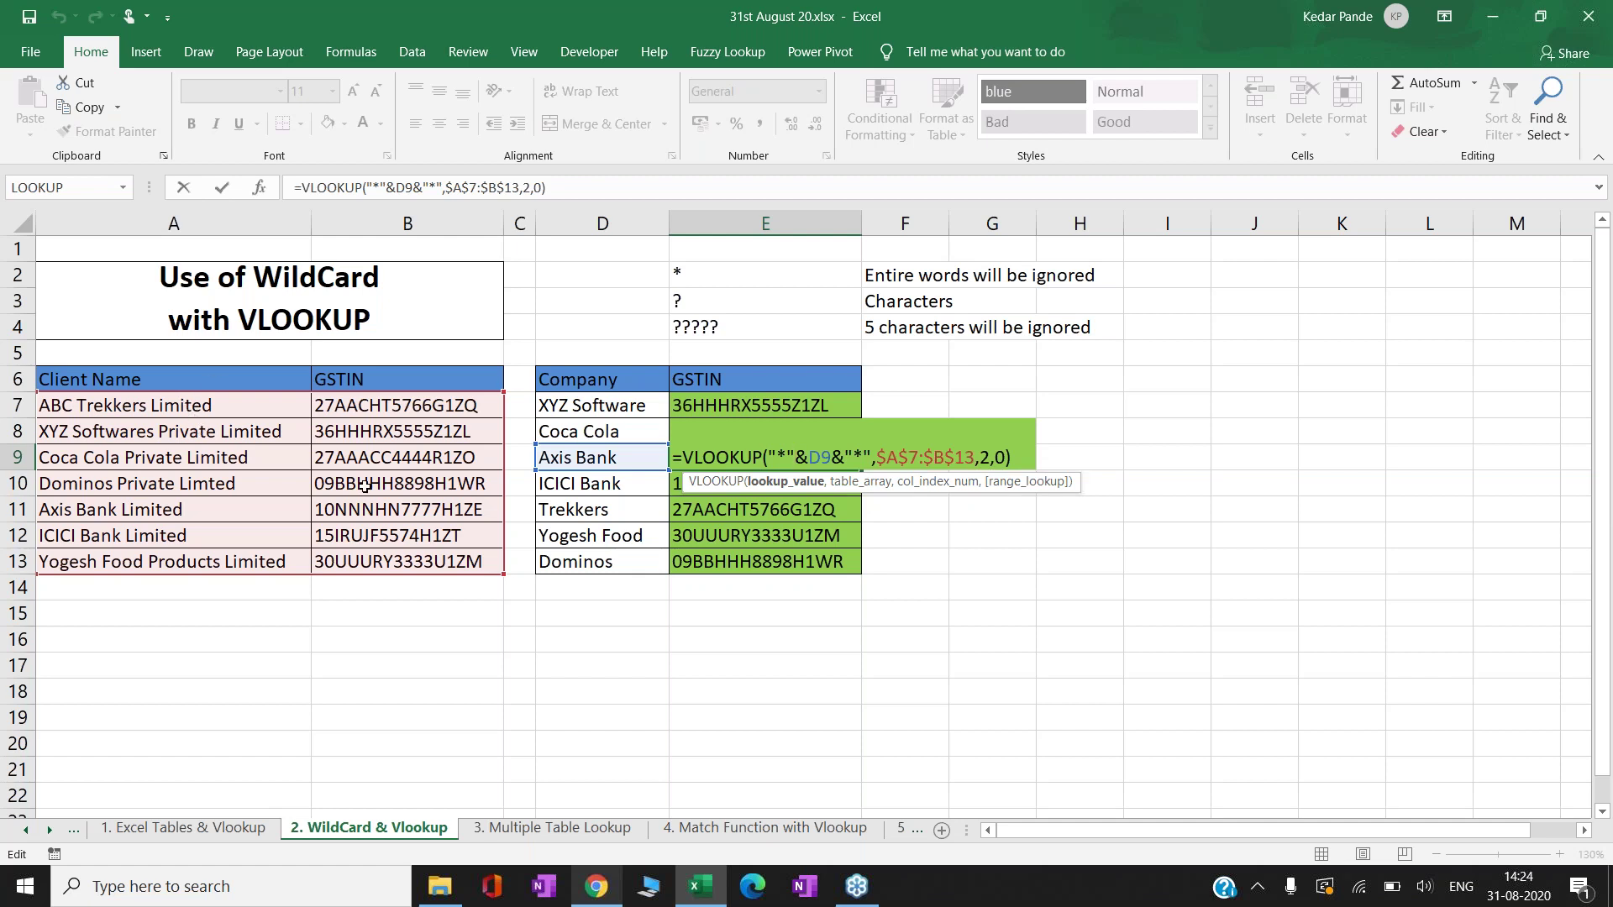
key("ctrl+Return")
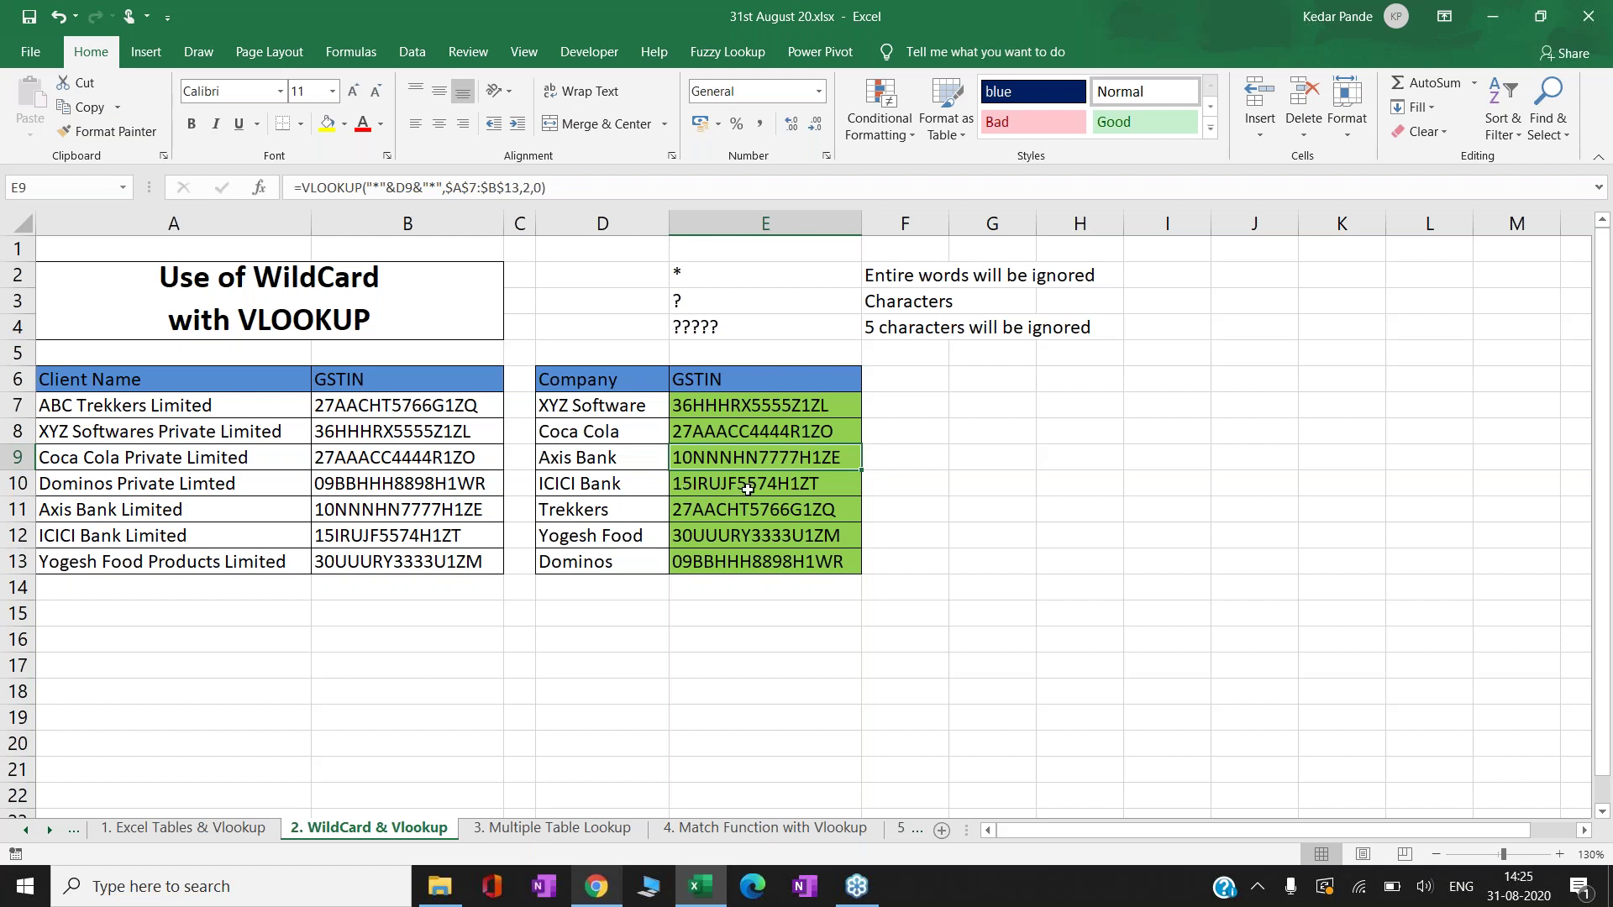
key("Down")
key("Down")
key("Down")
key("Down")
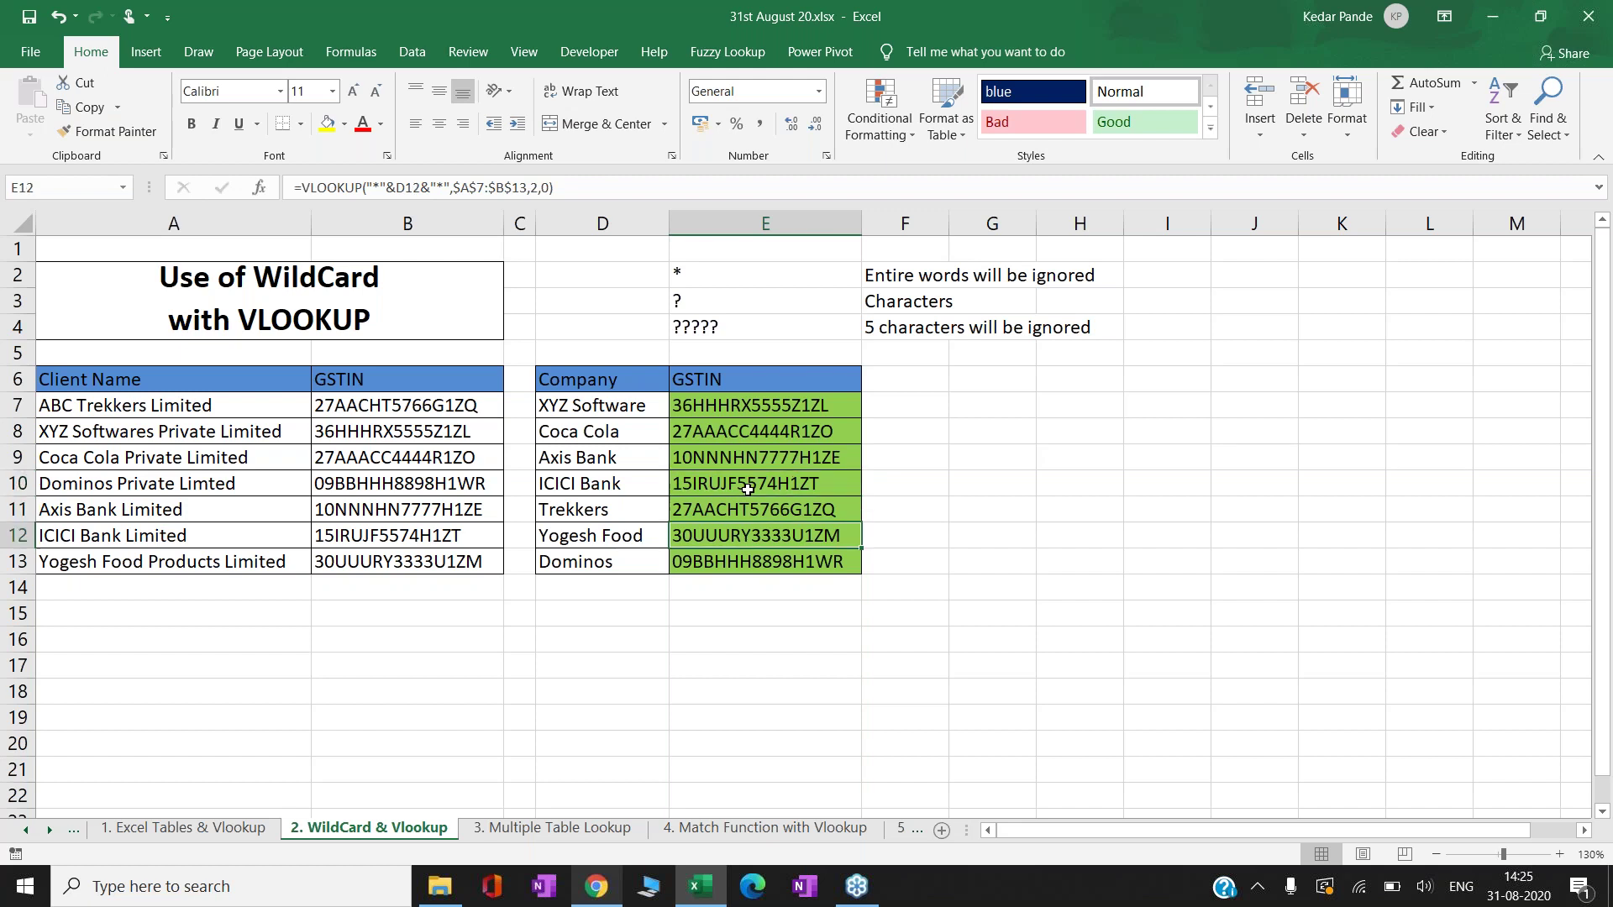
key("Up")
key("Up")
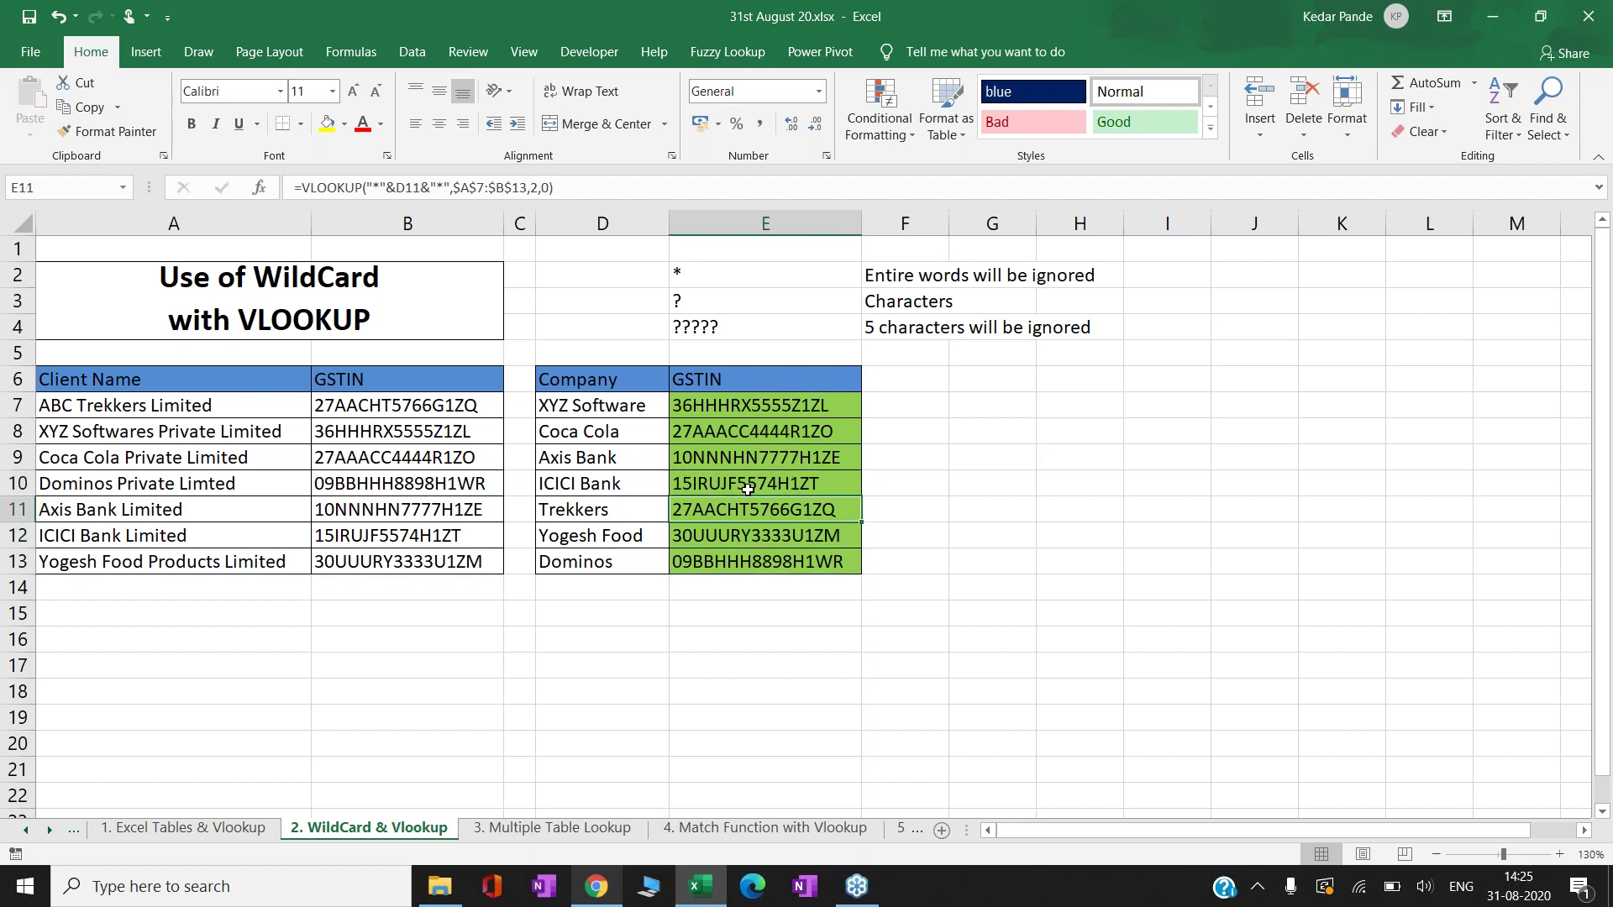
key("Up")
key("Up")
key("Up")
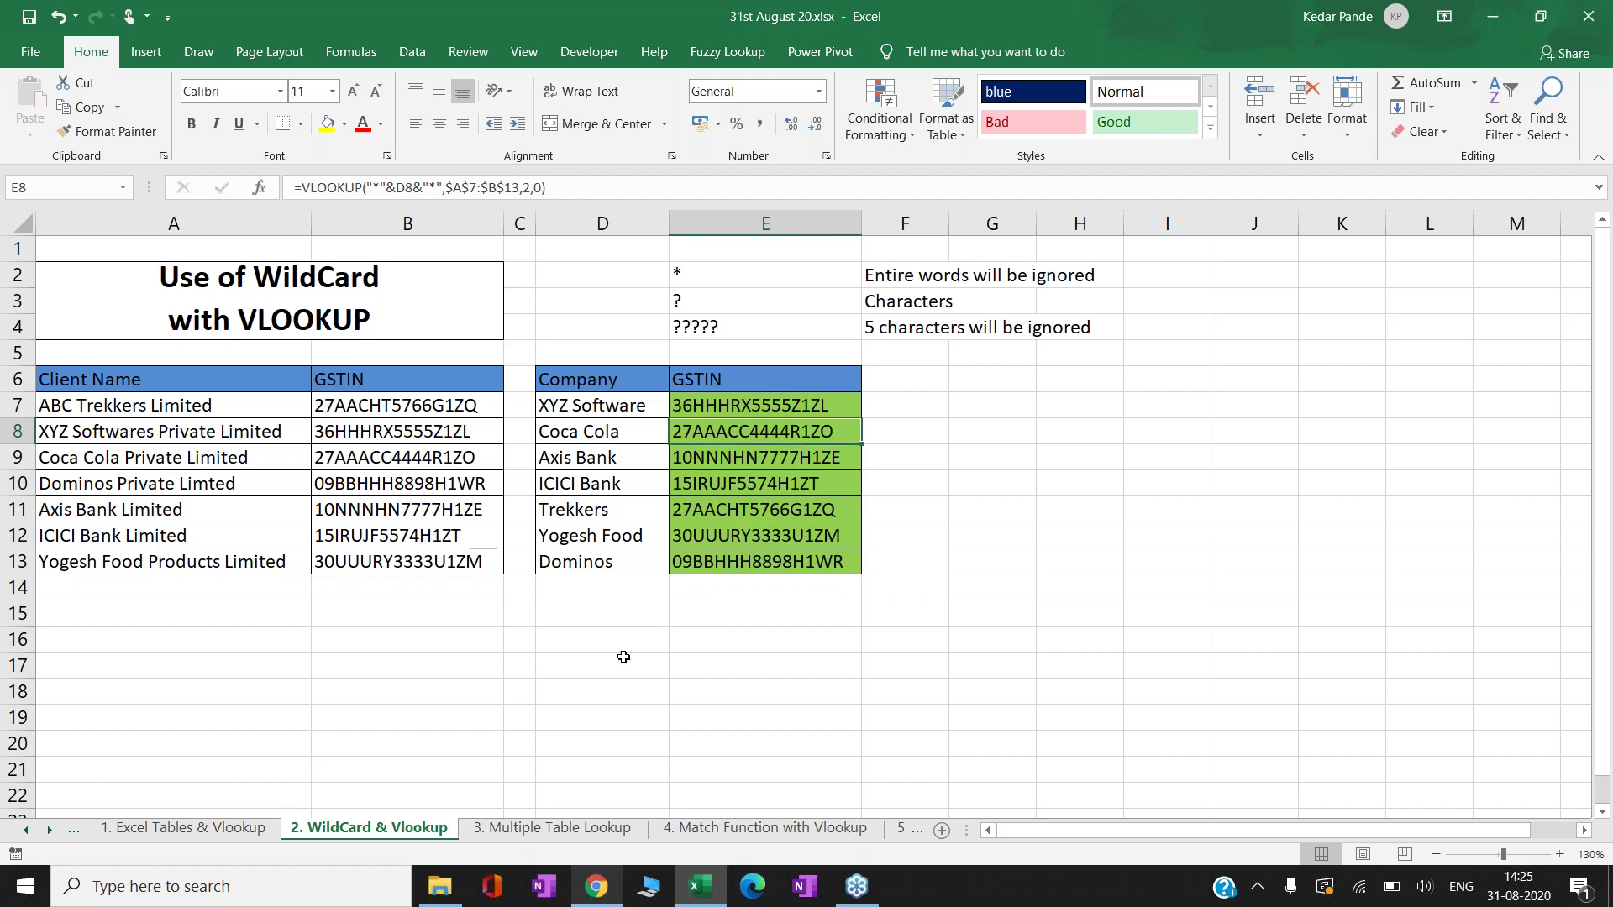
left_click(543, 829)
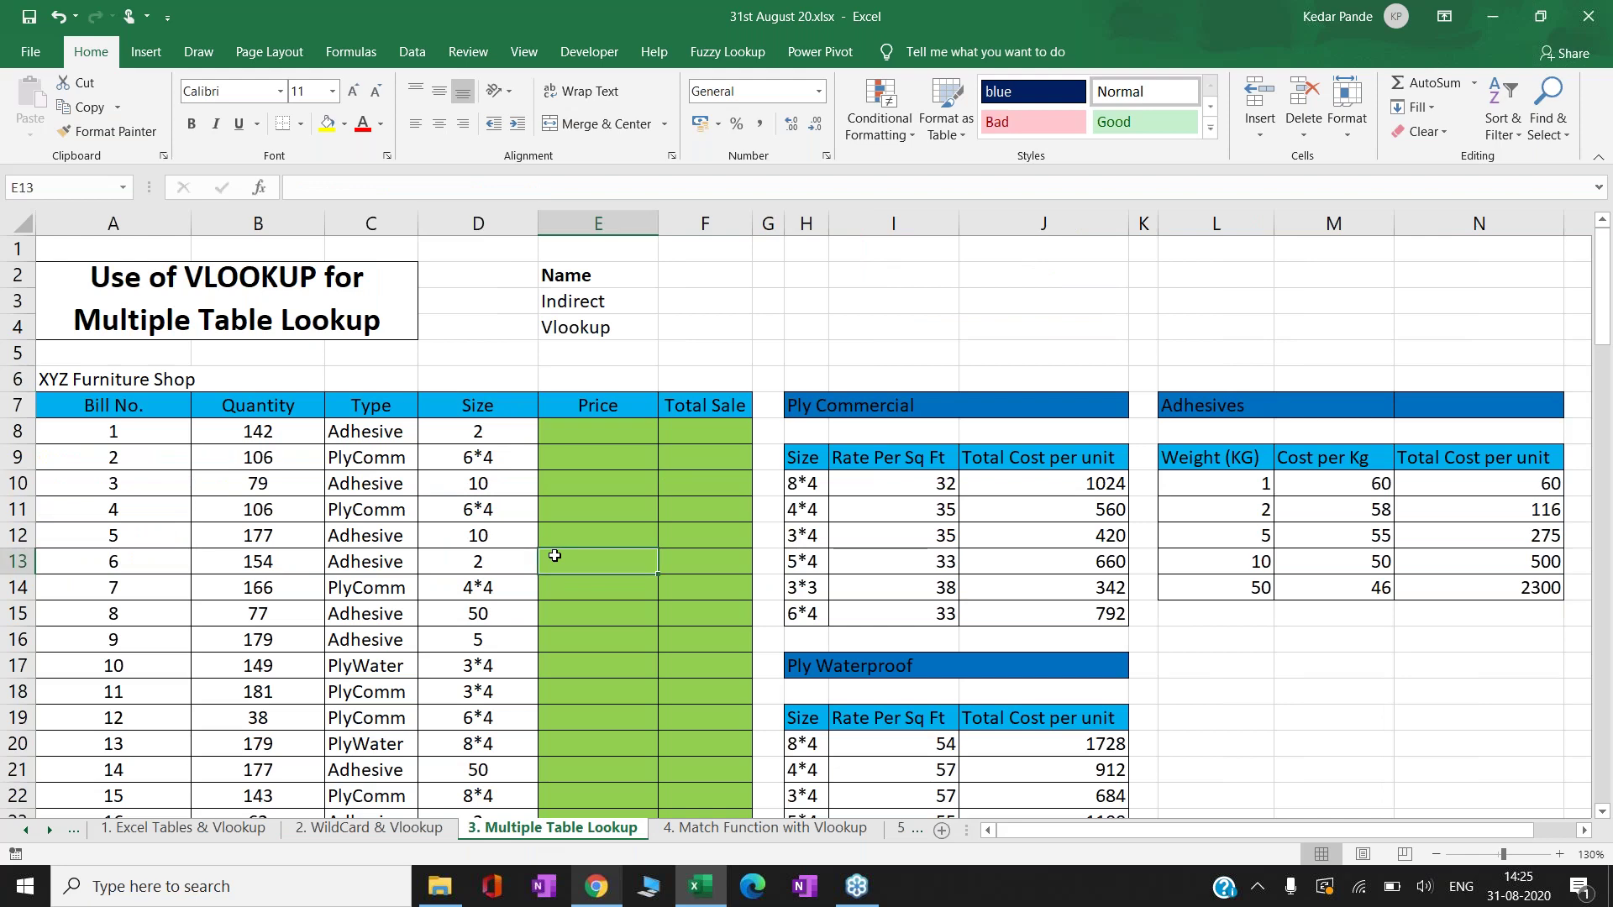
left_click(346, 829)
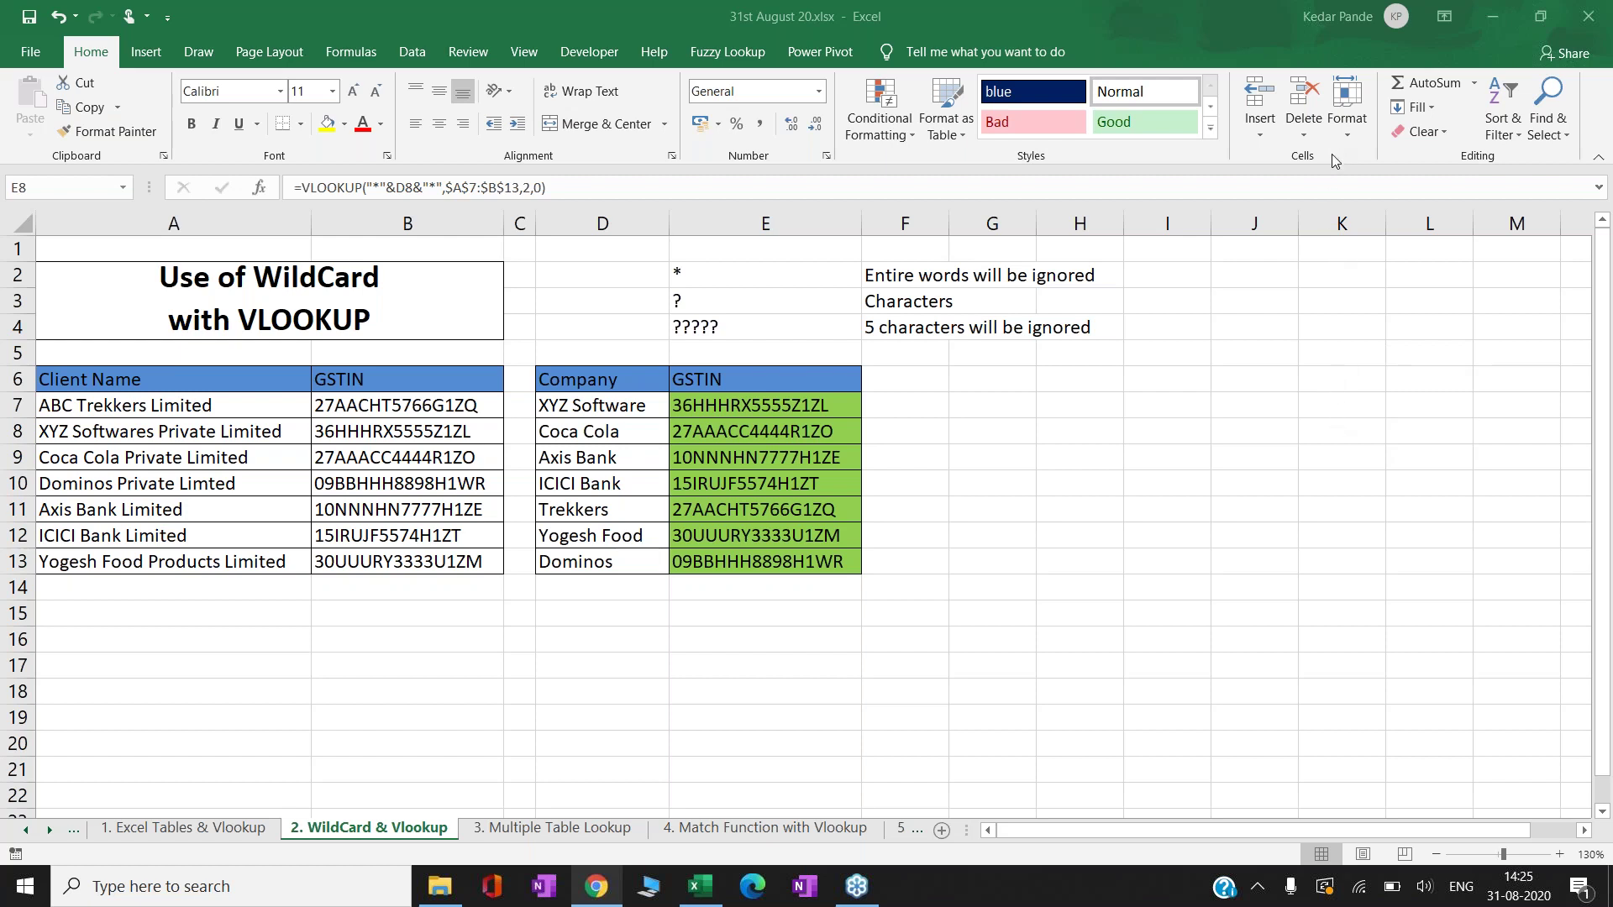
left_click(783, 316)
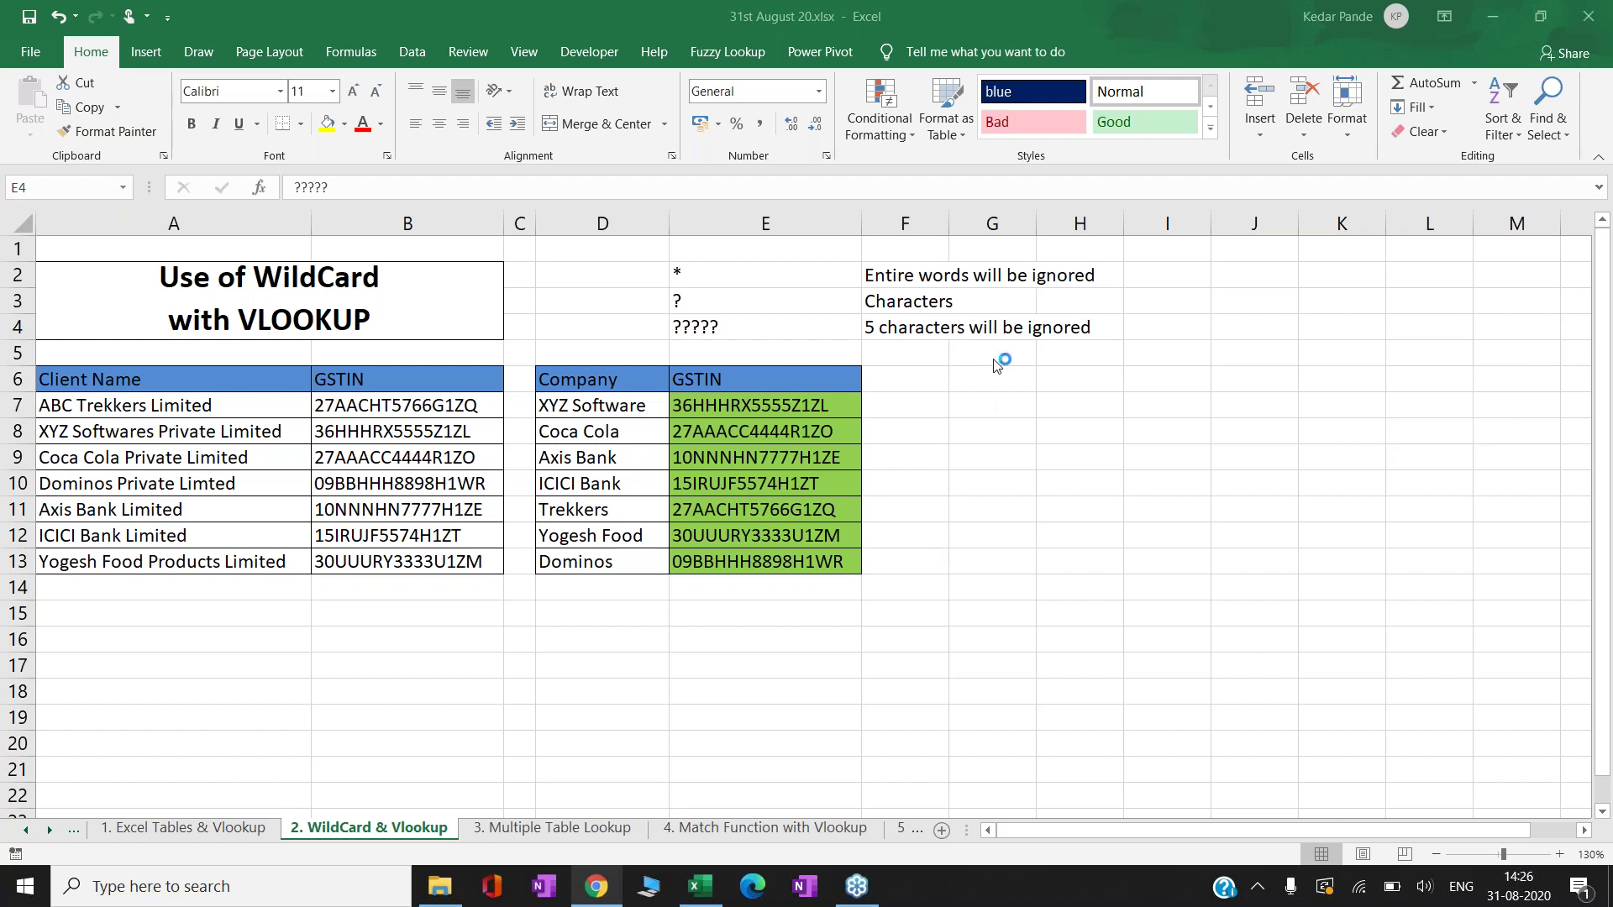
key("Down")
key("Down")
key("Down")
key("Down")
key("Down")
key("Down")
key("Down")
key("Down")
key("Down")
key("Down")
key("Down")
key("Down")
key("Down")
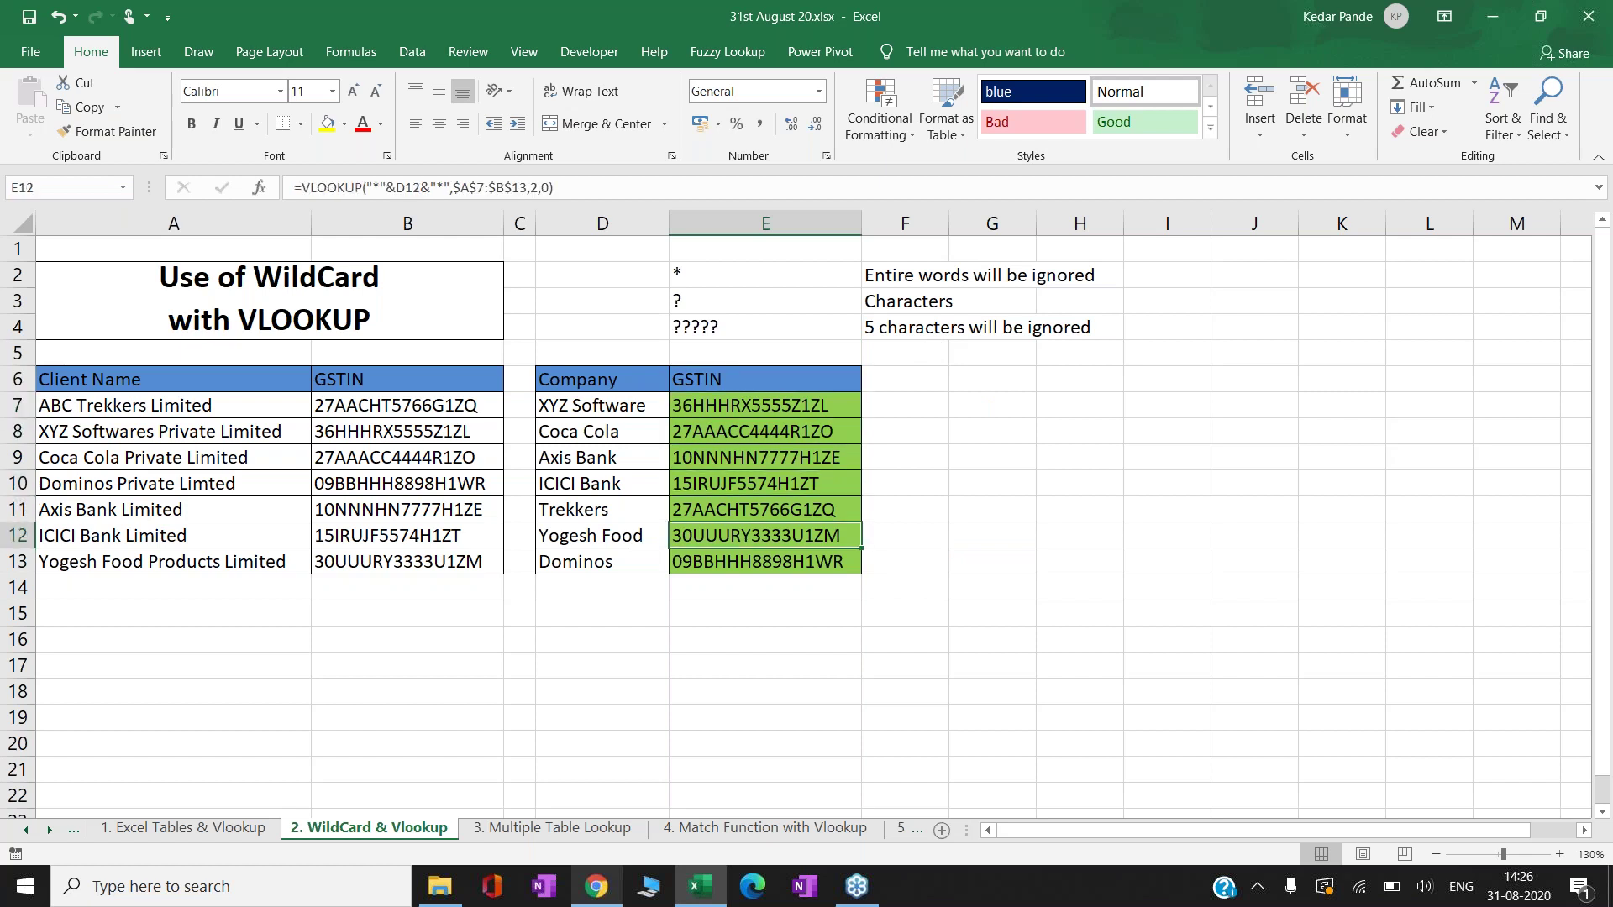
key("Right")
key("Right")
key("Right")
key("Right")
key("Right")
key("Right")
key("Right")
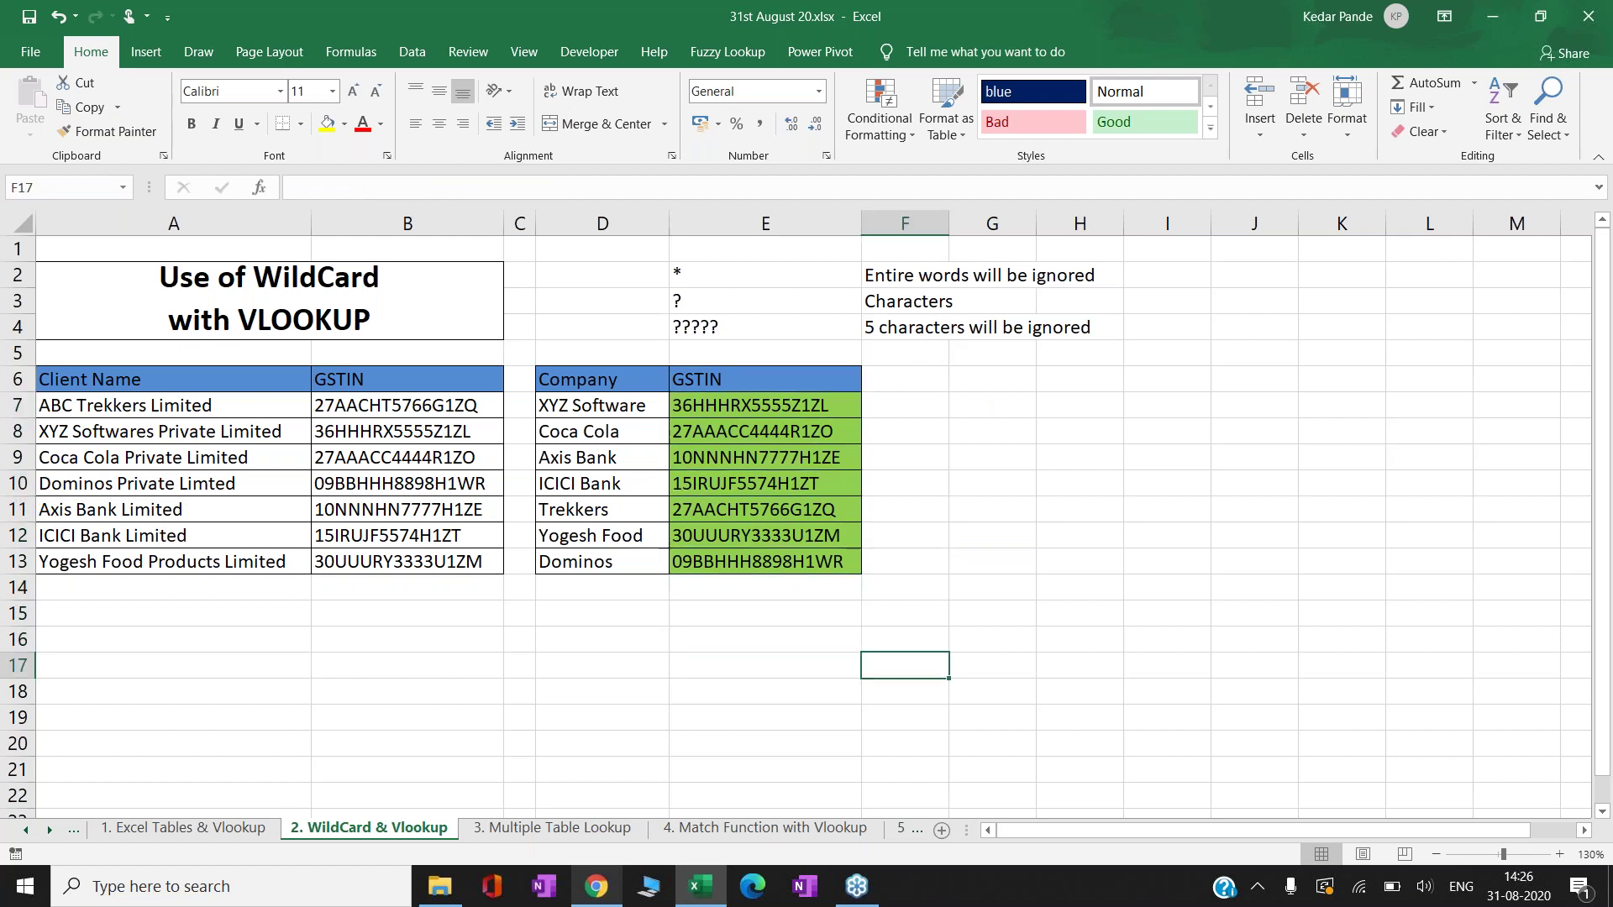
key("Right")
key("Left")
key("Left")
key("Left")
key("Left")
key("Left")
key("Left")
key("Left")
key("Left")
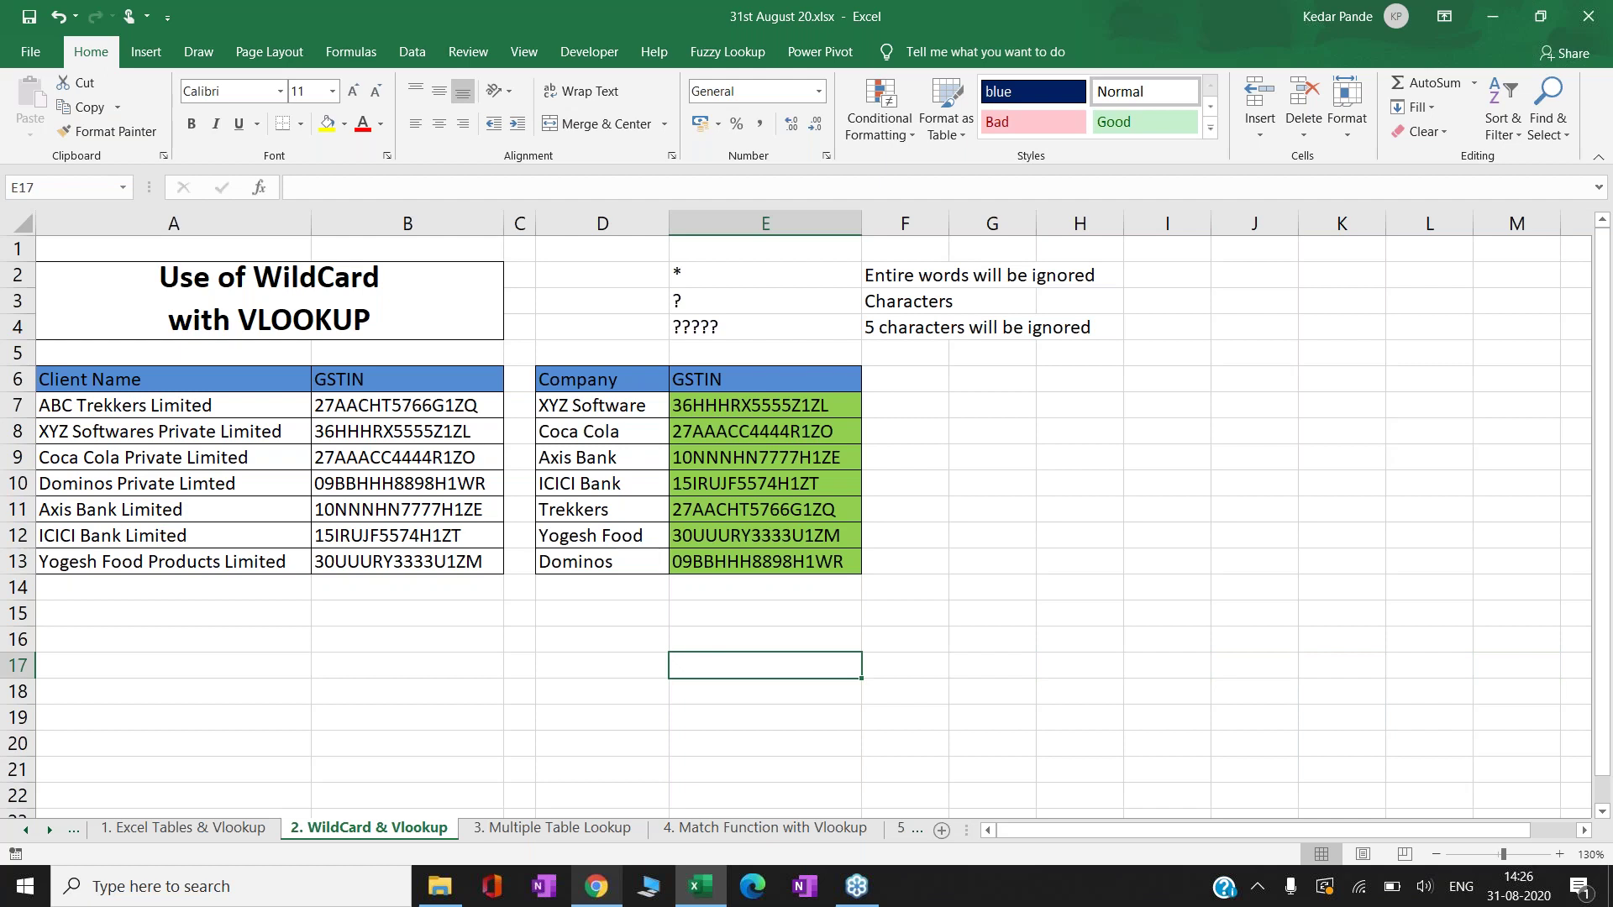
- Enter 45, 85 and 95, each followed by a first name, in E17:E19
type("45")
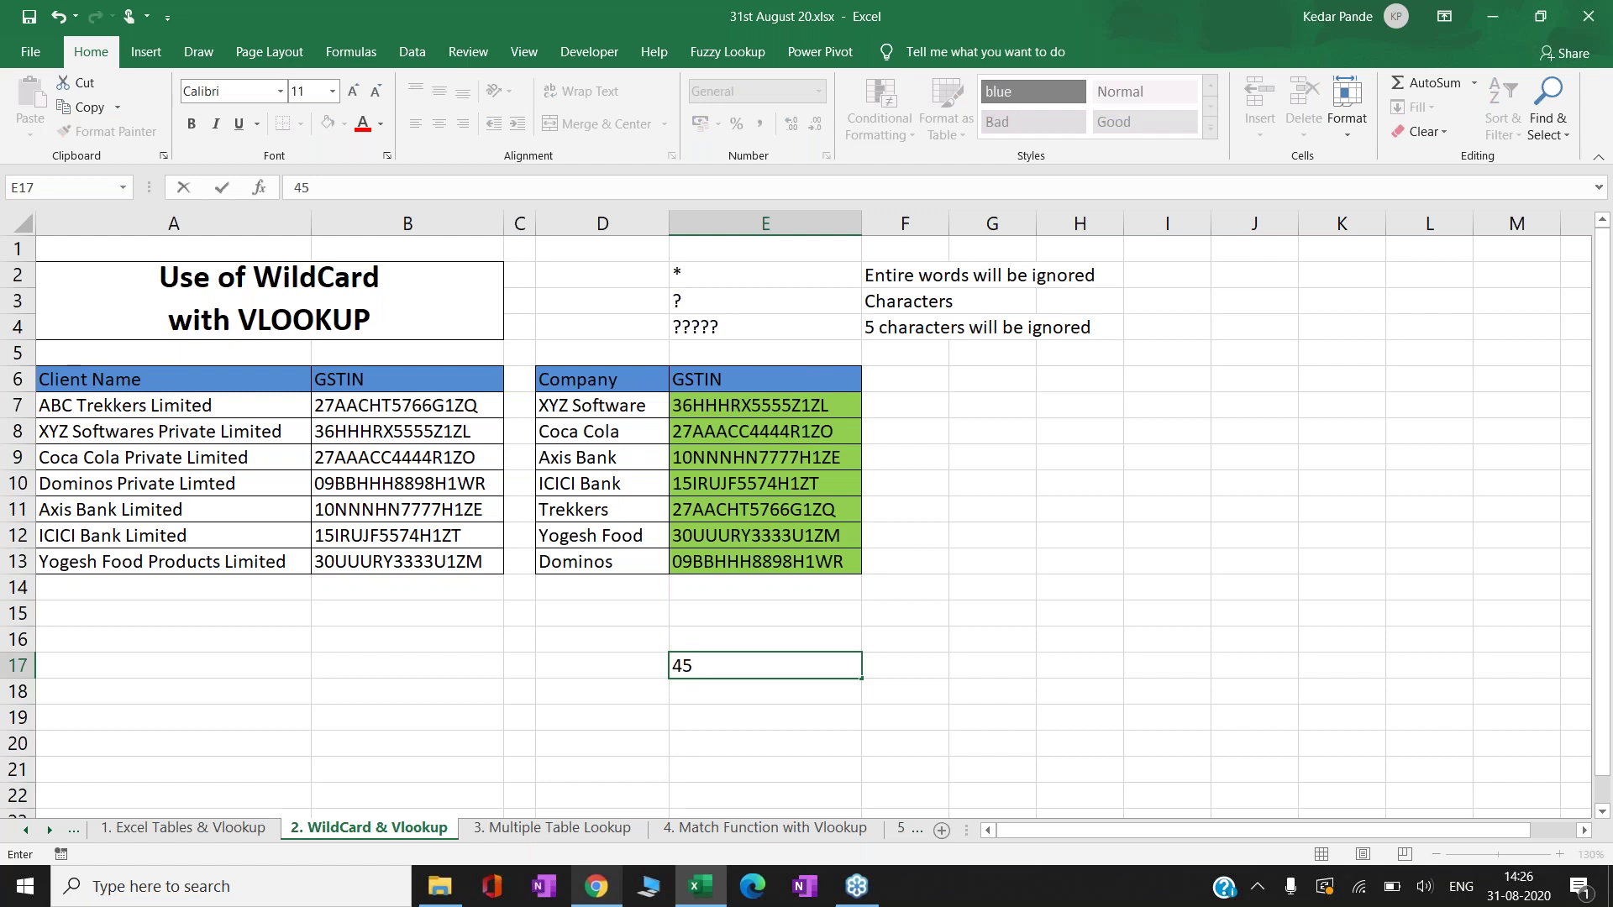
type("Kedar")
key("Return")
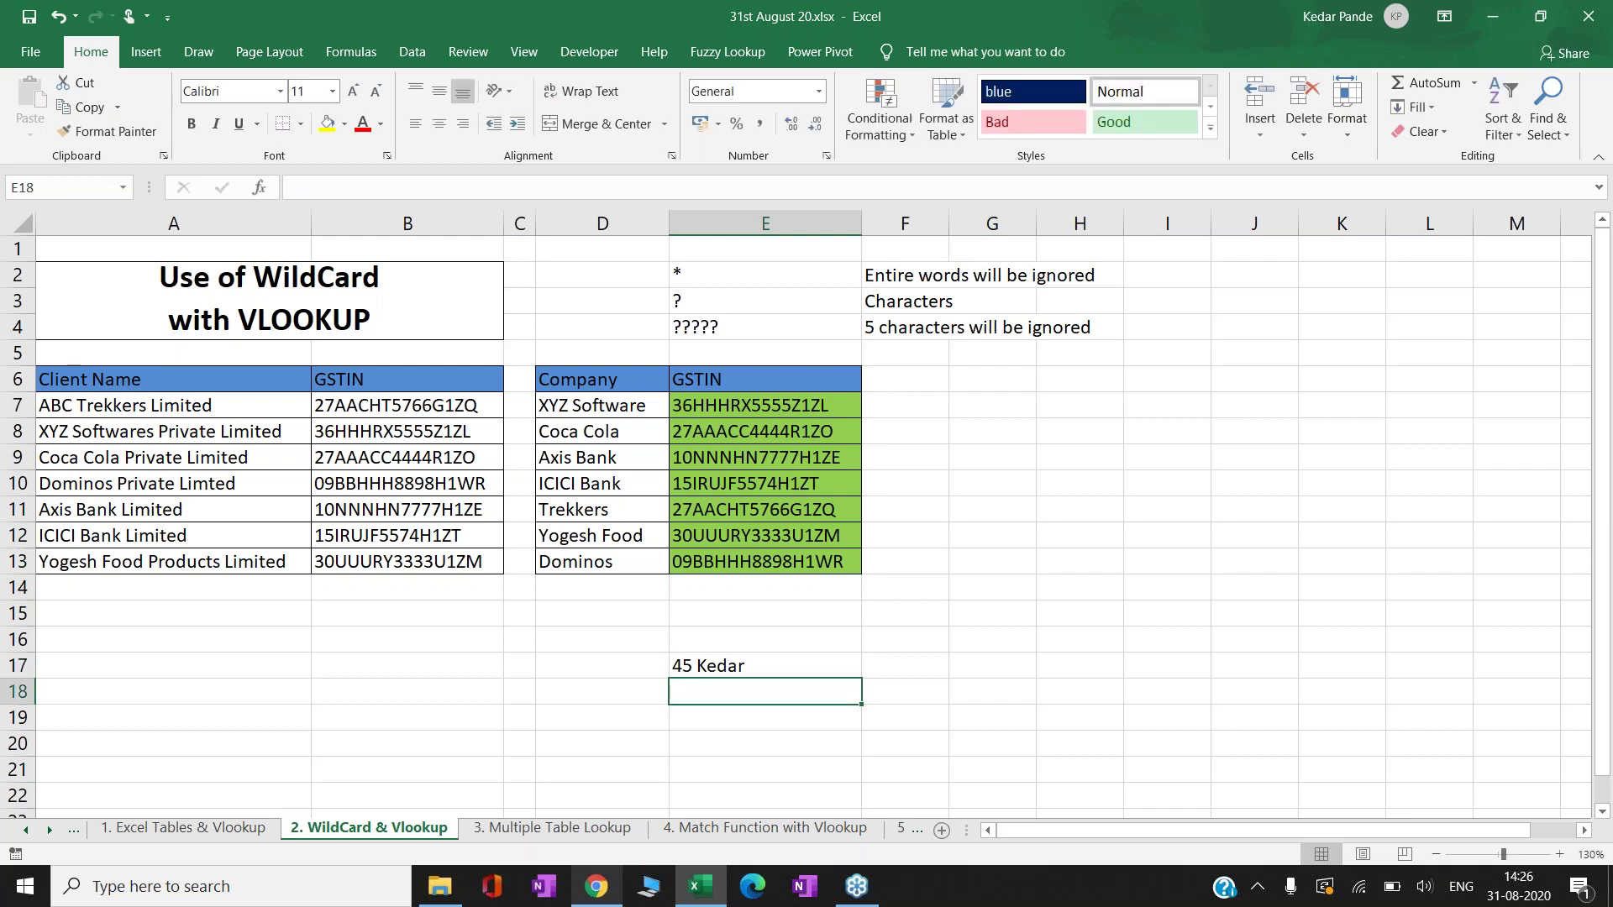
type("85")
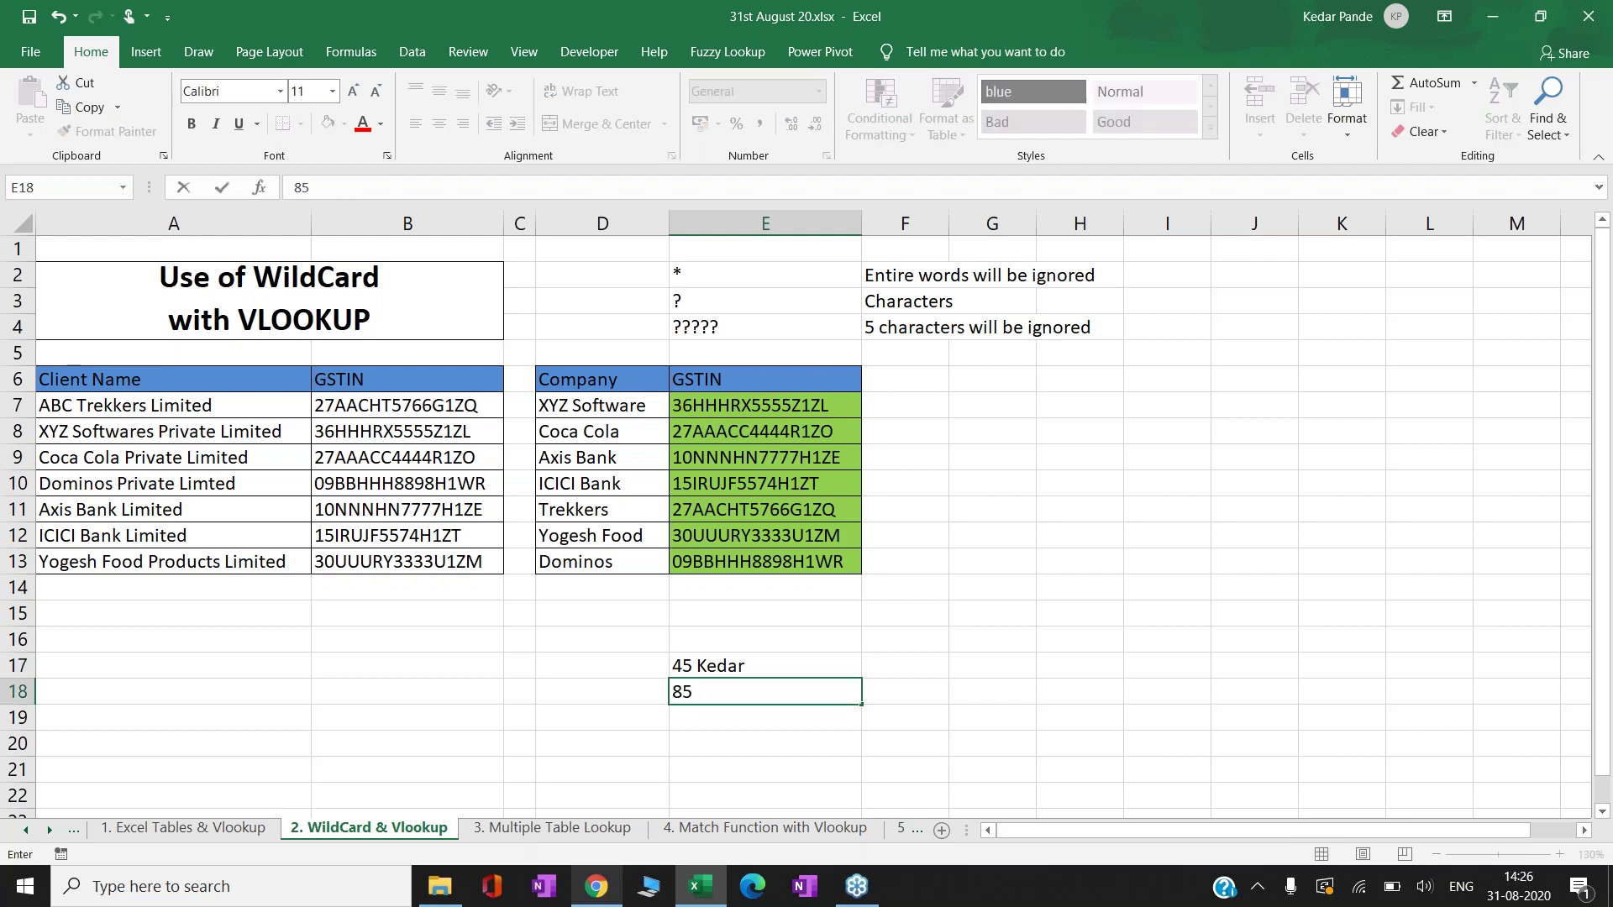
type(" Purvesh")
key("ctrl+Return")
key("Return")
type("95 Ashish")
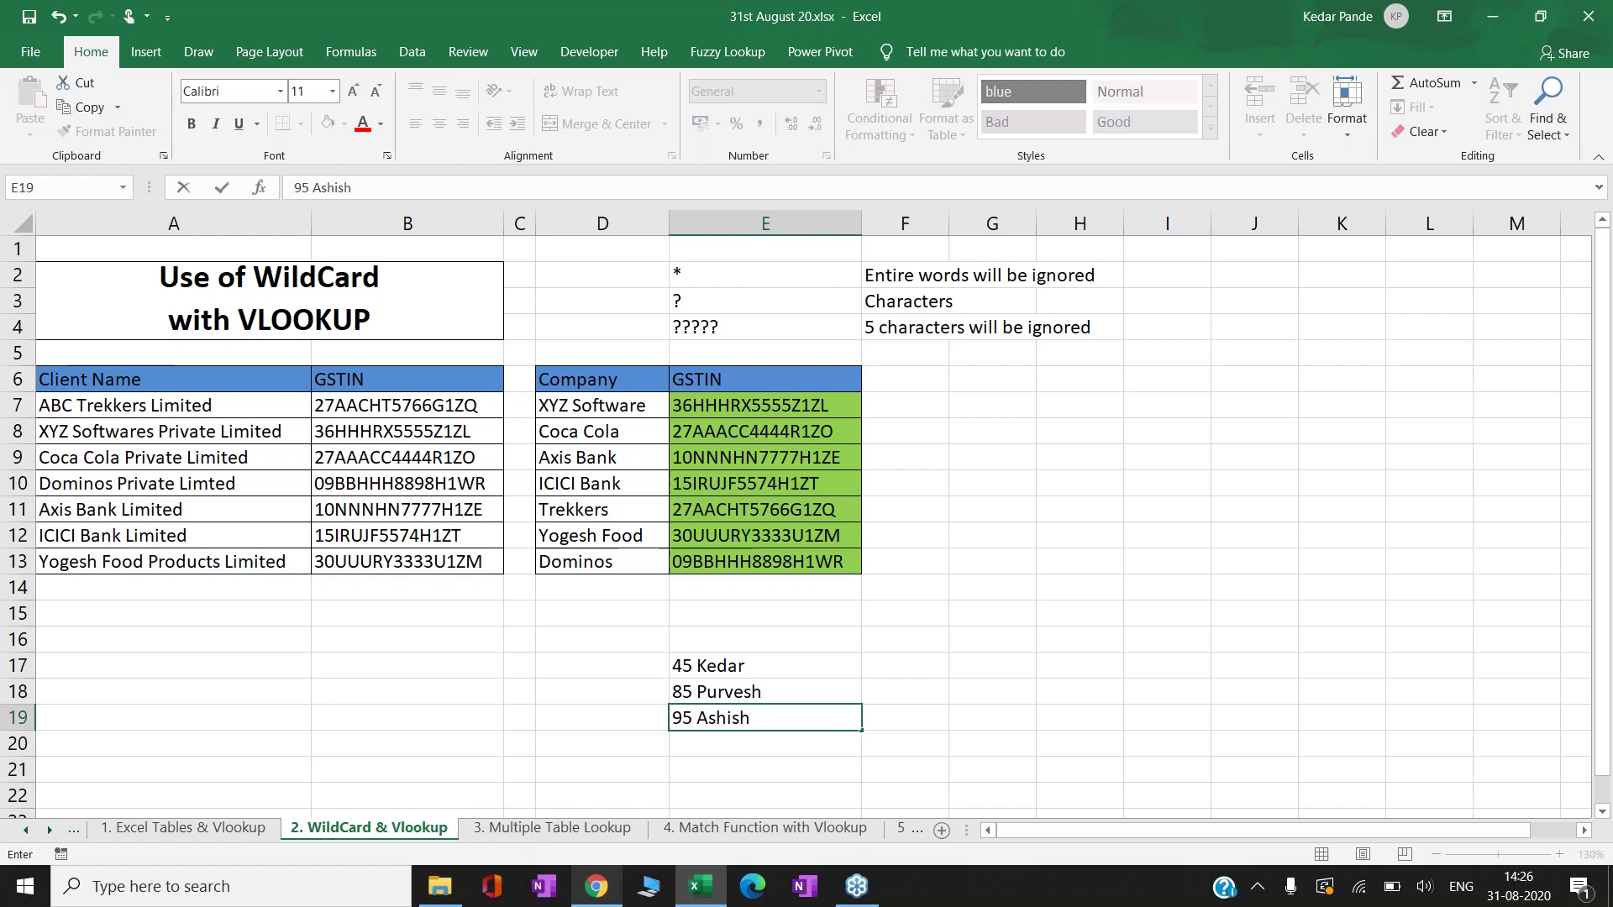
key("Return")
- Enter 10 followed by a first name in E20, then return to E17
type("10")
key("BackSpace")
type("0")
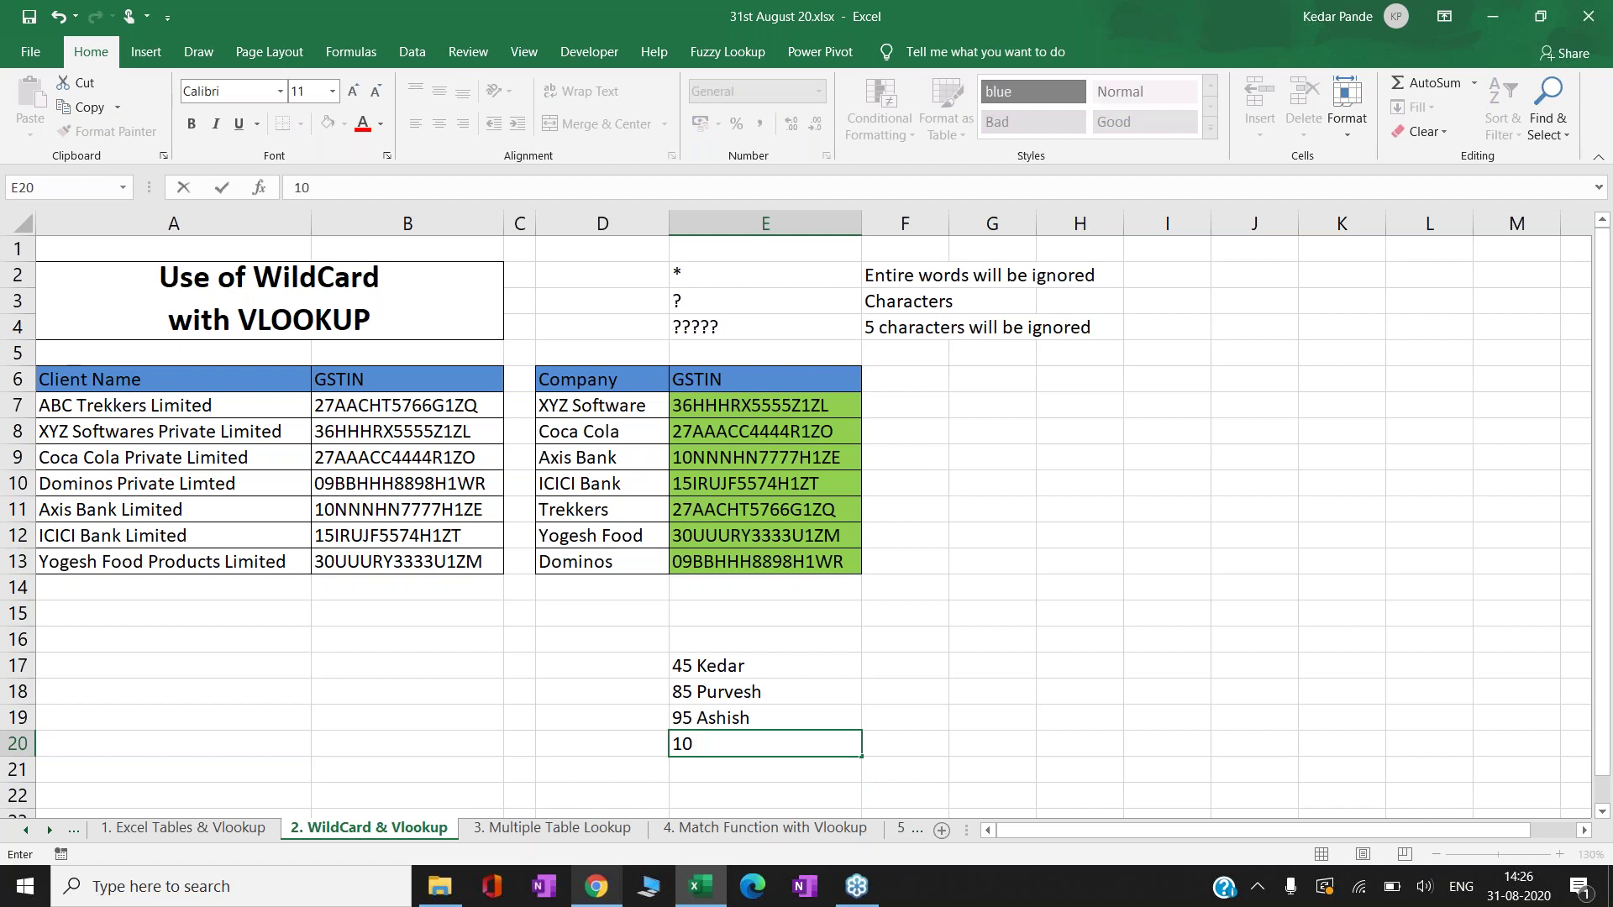
type(" Jatin")
key("Return")
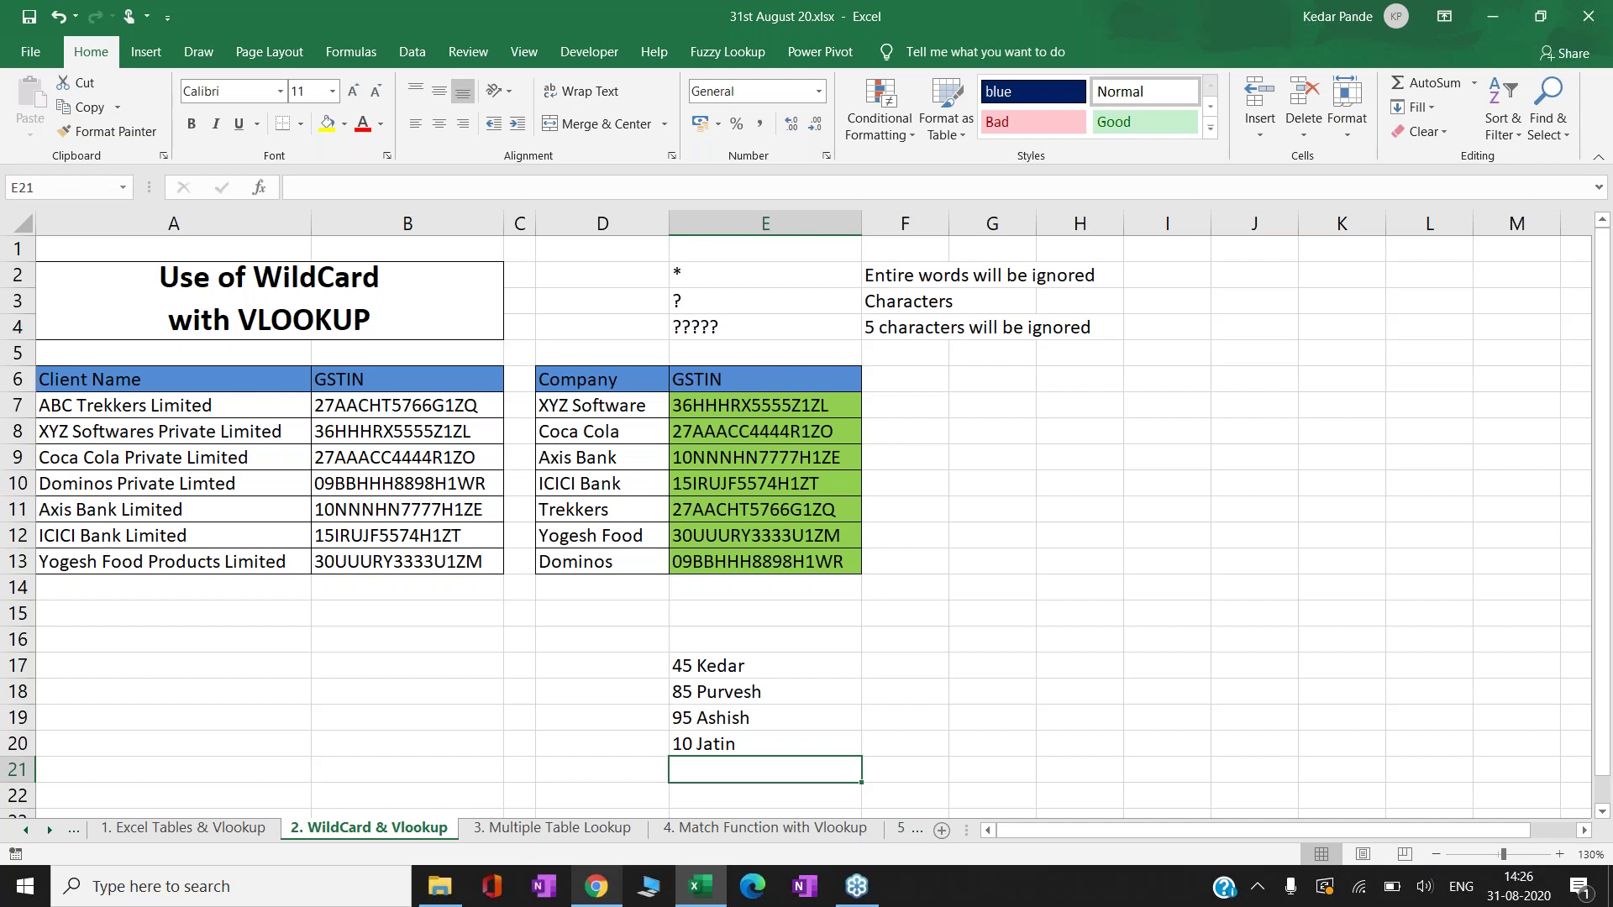
key("Up")
key("Up")
key("Up")
key("Up")
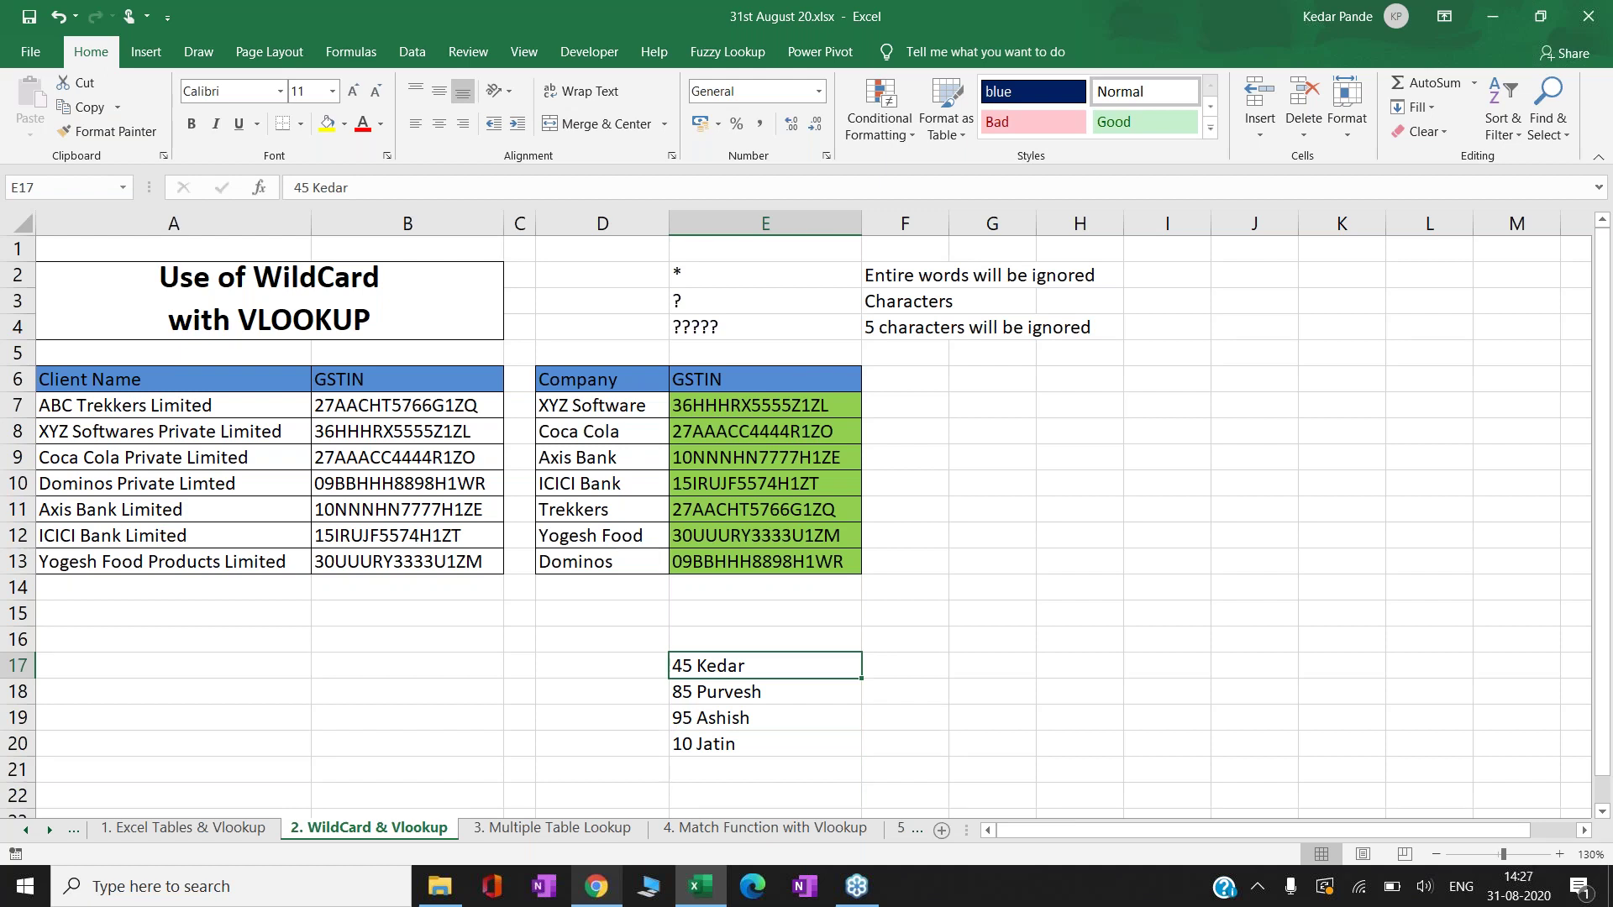
key("Up")
key("Up")
key("Up")
key("Up")
key("Up")
key("Up")
key("Up")
key("Up")
key("Up")
key("Up")
key("Up")
key("Up")
key("Up")
key("Up")
key("Up")
key("Down")
key("Down")
key("Down")
key("Down")
key("Down")
key("Down")
key("Left")
key("Left")
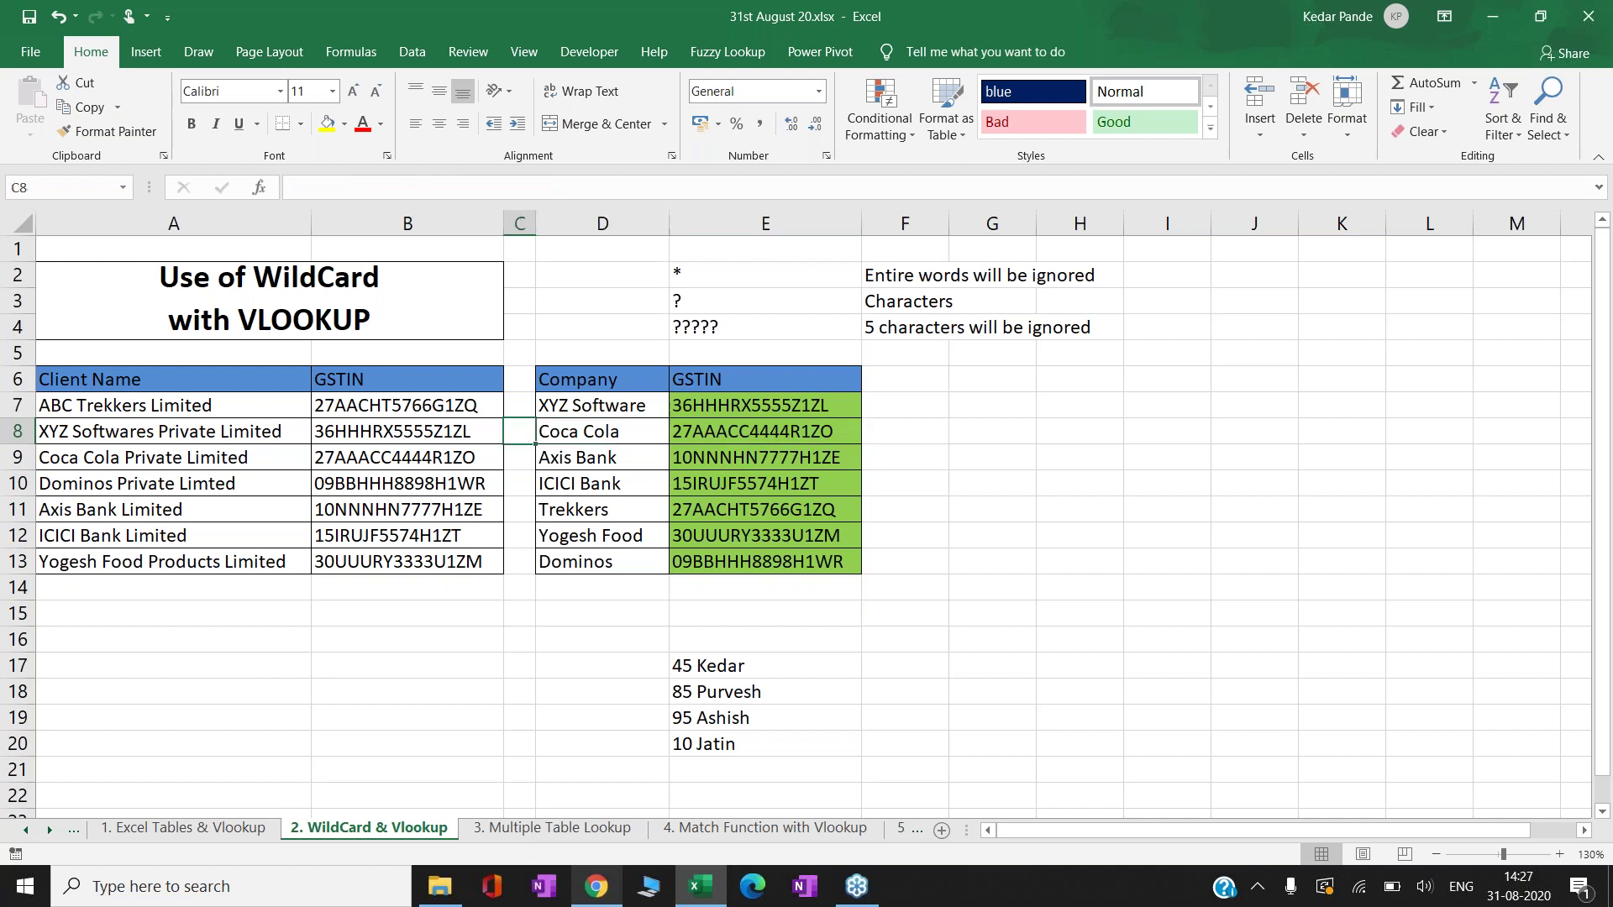
key("Down")
key("Down")
key("Left")
key("Left")
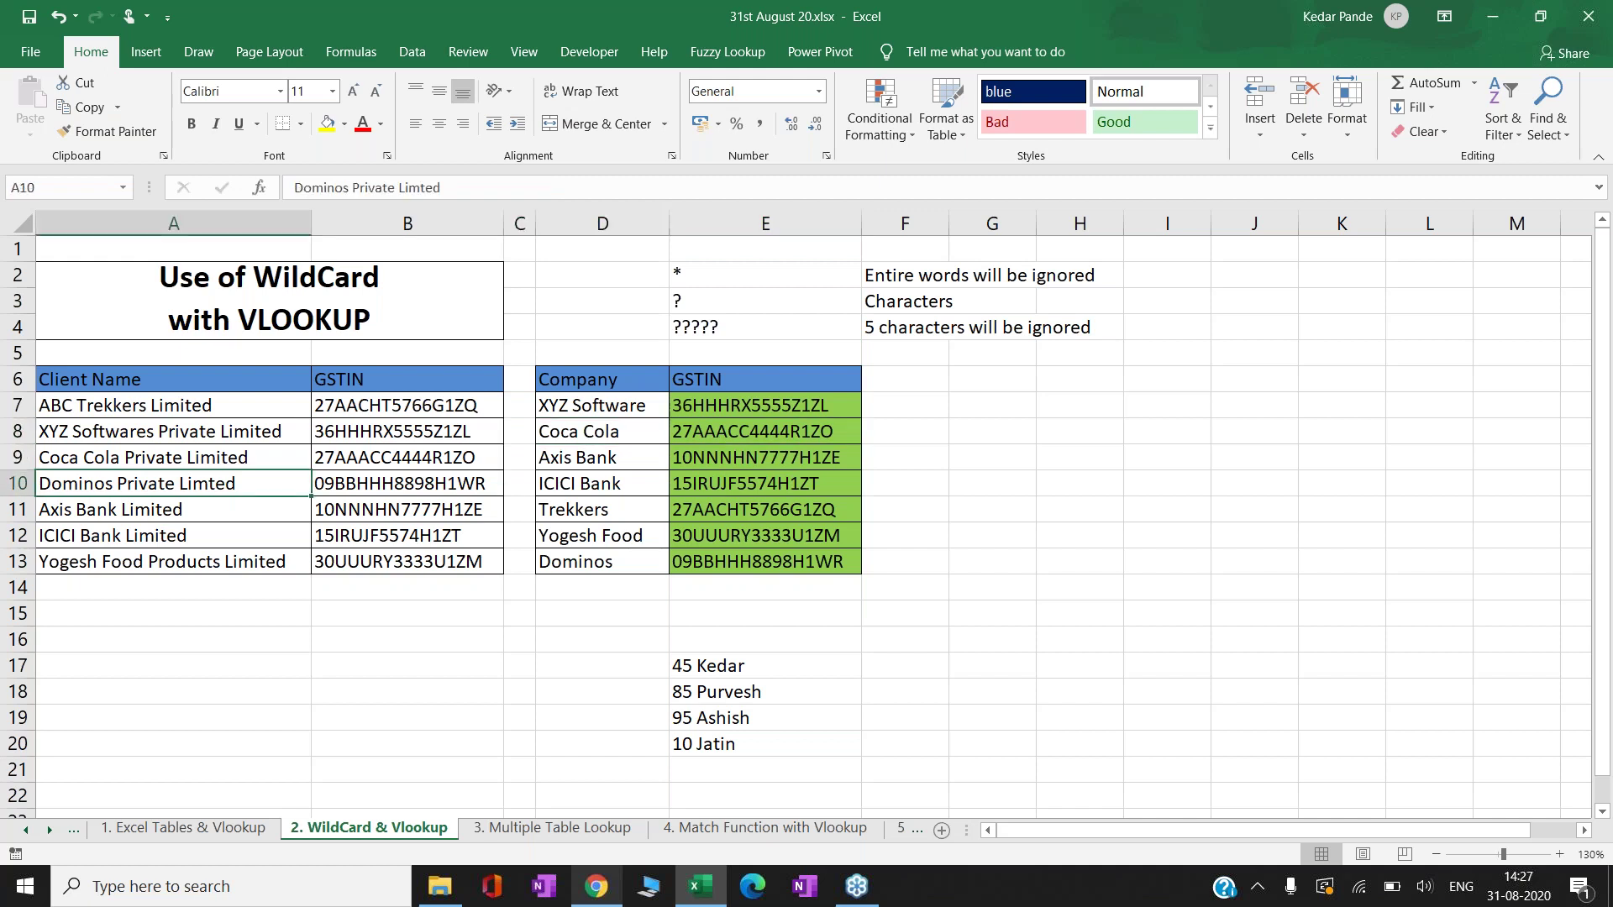
key("Right")
key("Right")
key("Right")
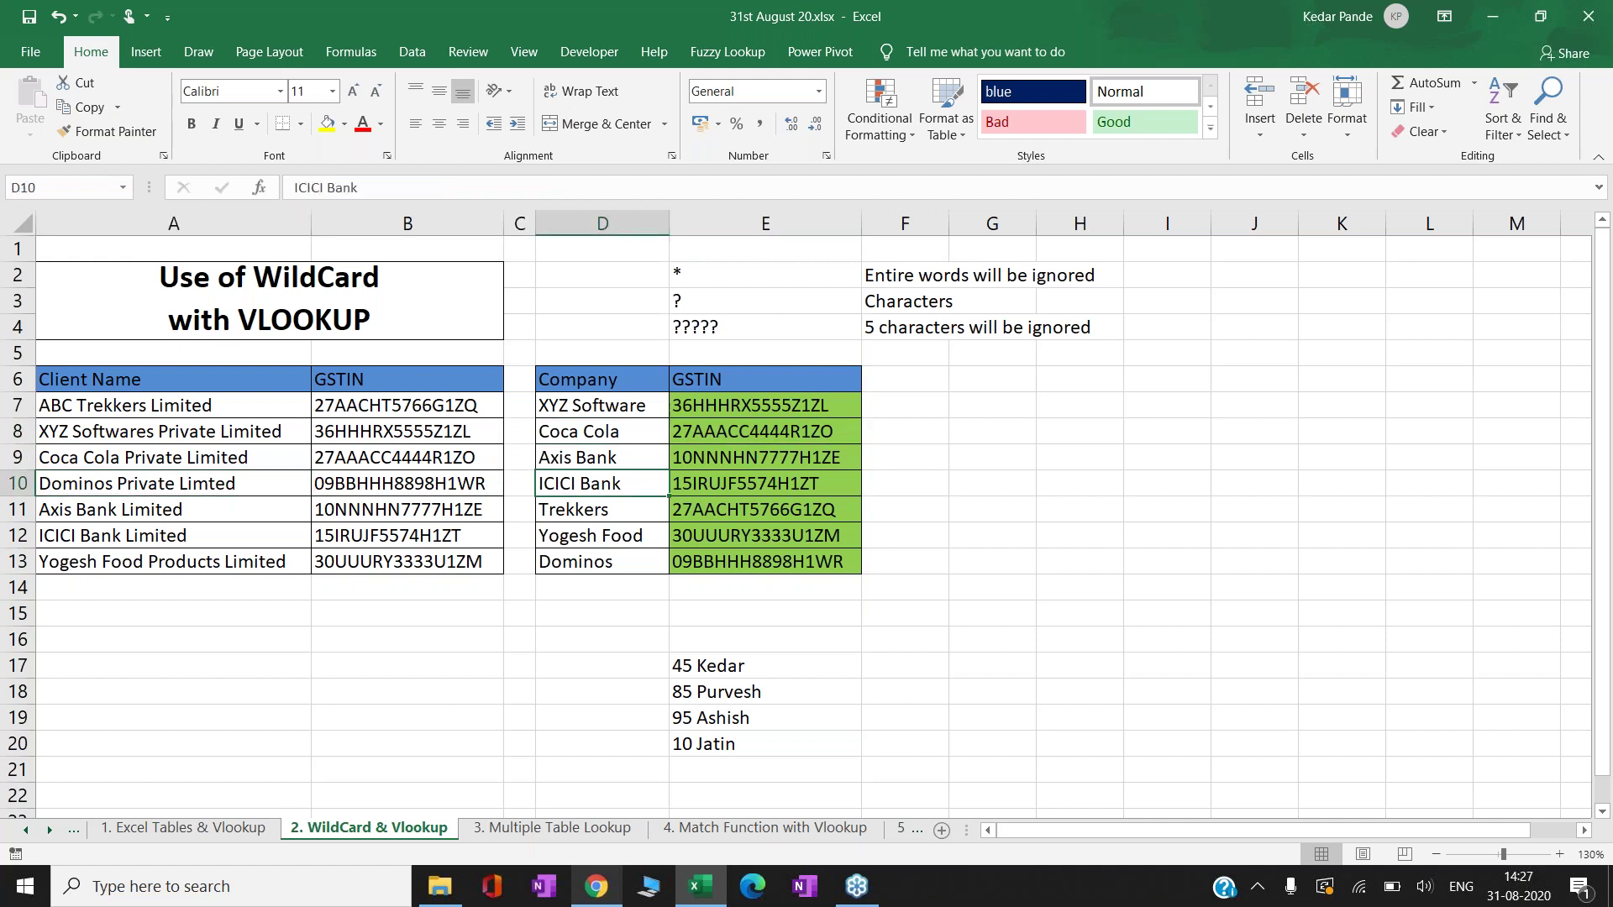
key("Down")
key("Right")
key("F2")
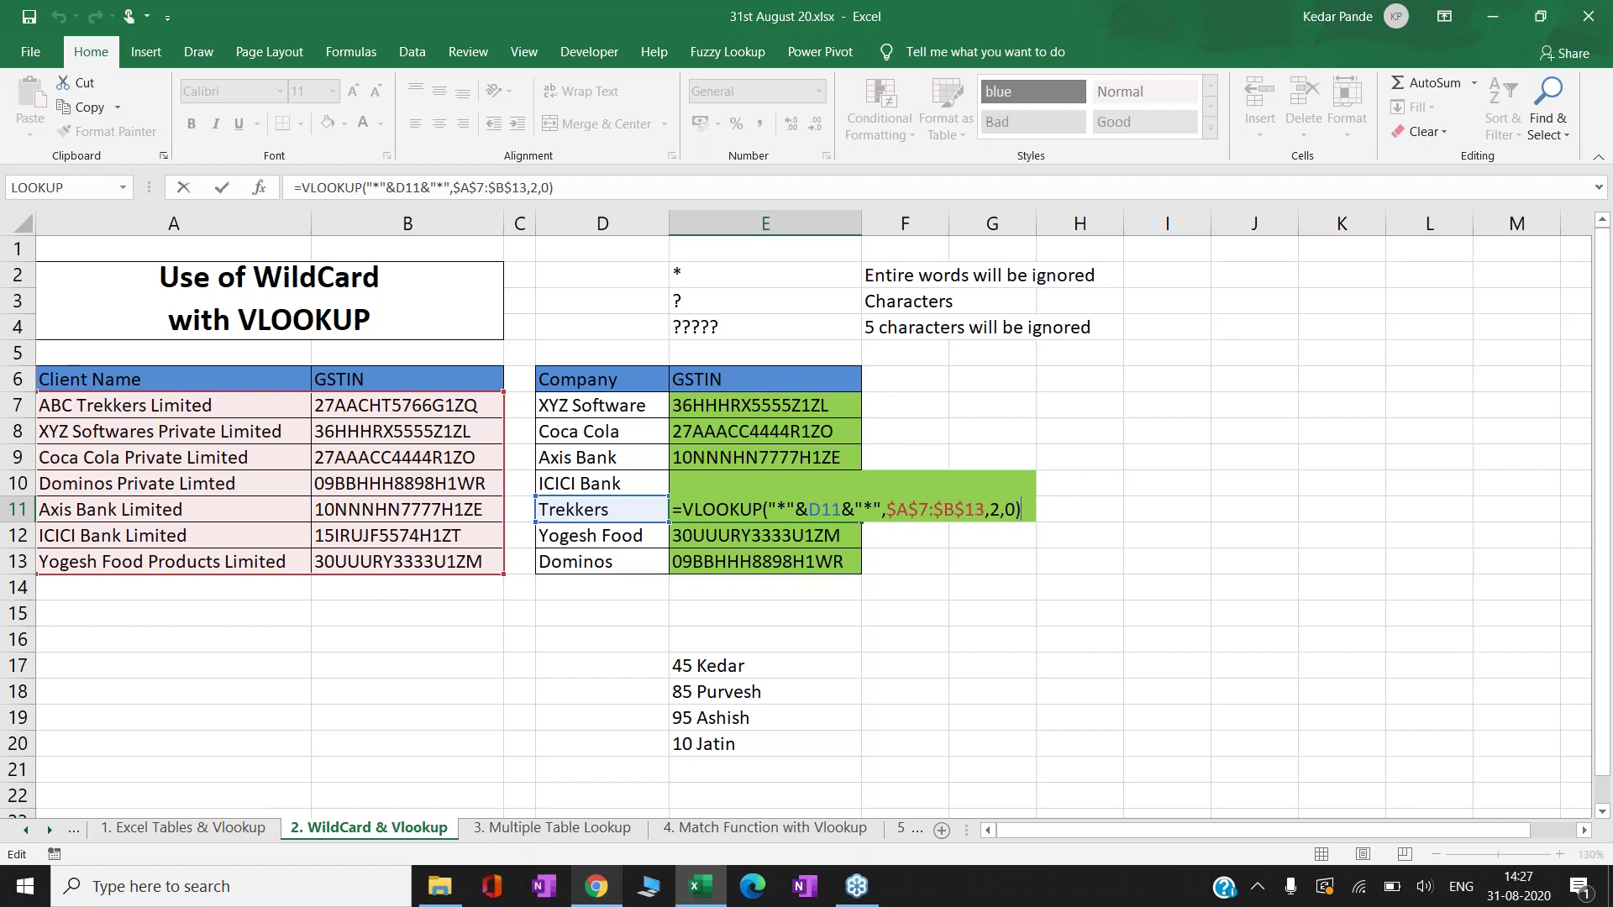
key("ctrl+Return")
key("Left")
key("Up")
key("Up")
key("Down")
key("Right")
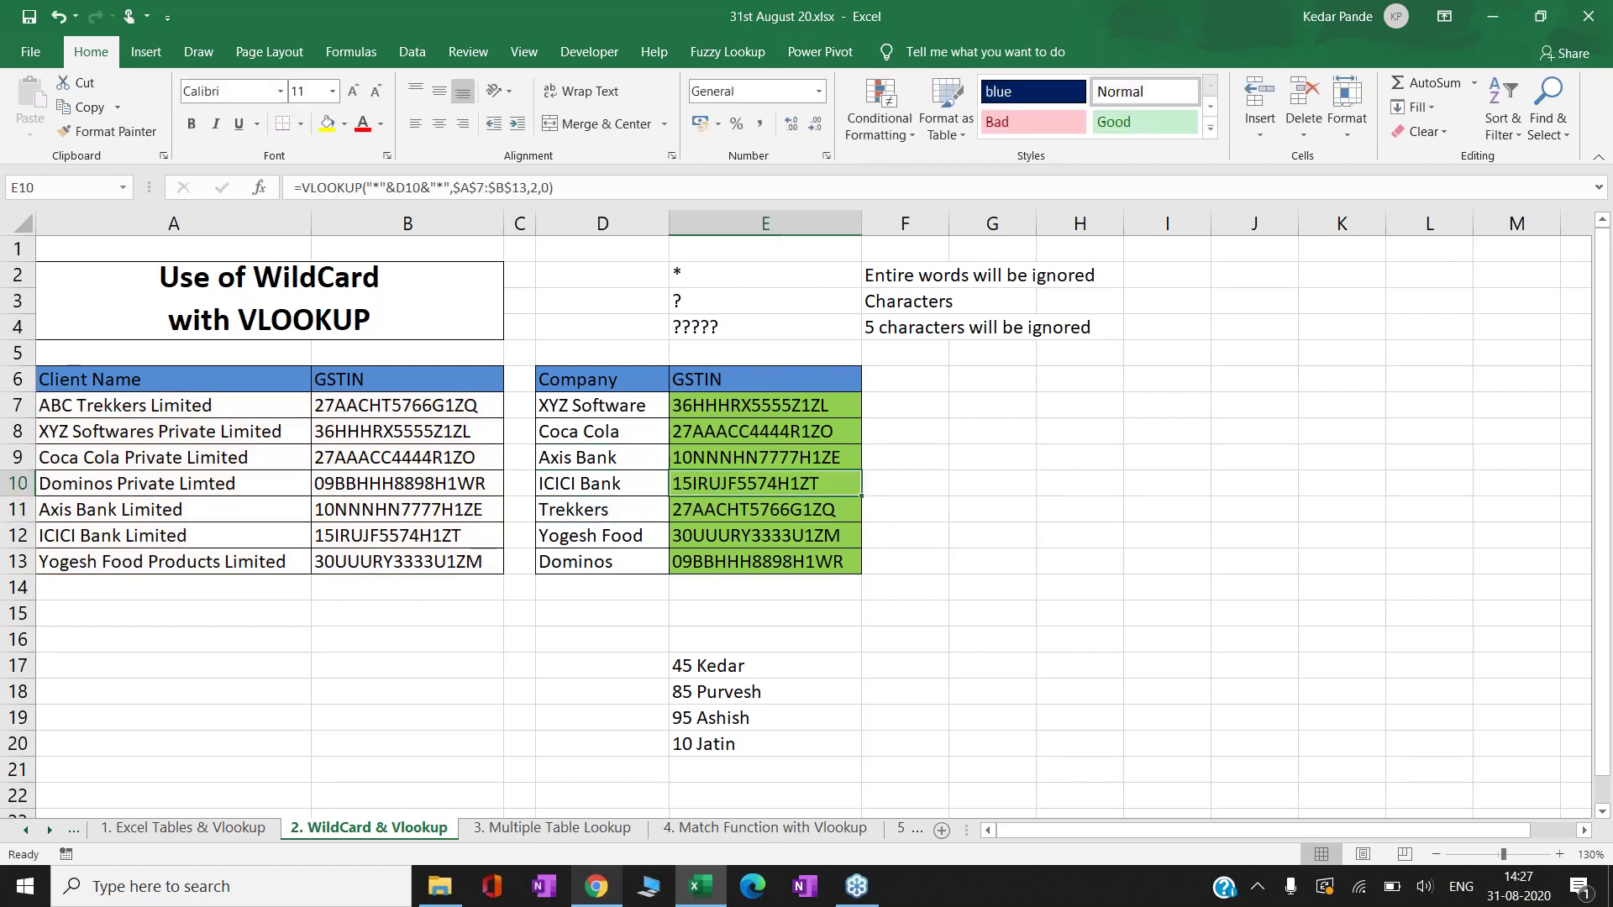
key("F2")
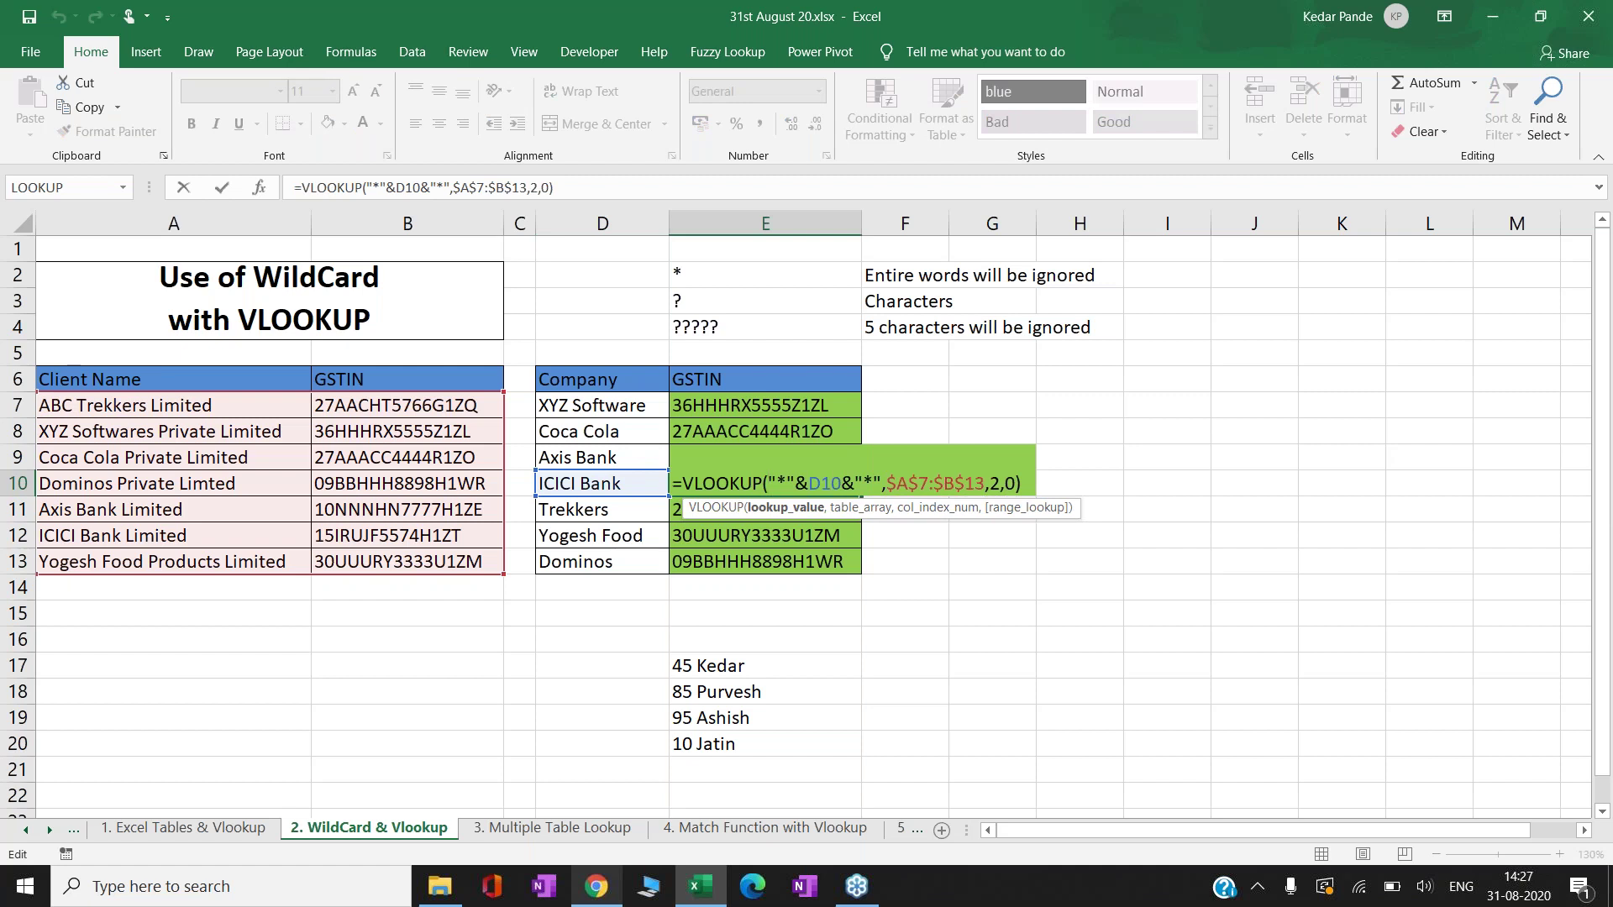
key("ctrl+Return")
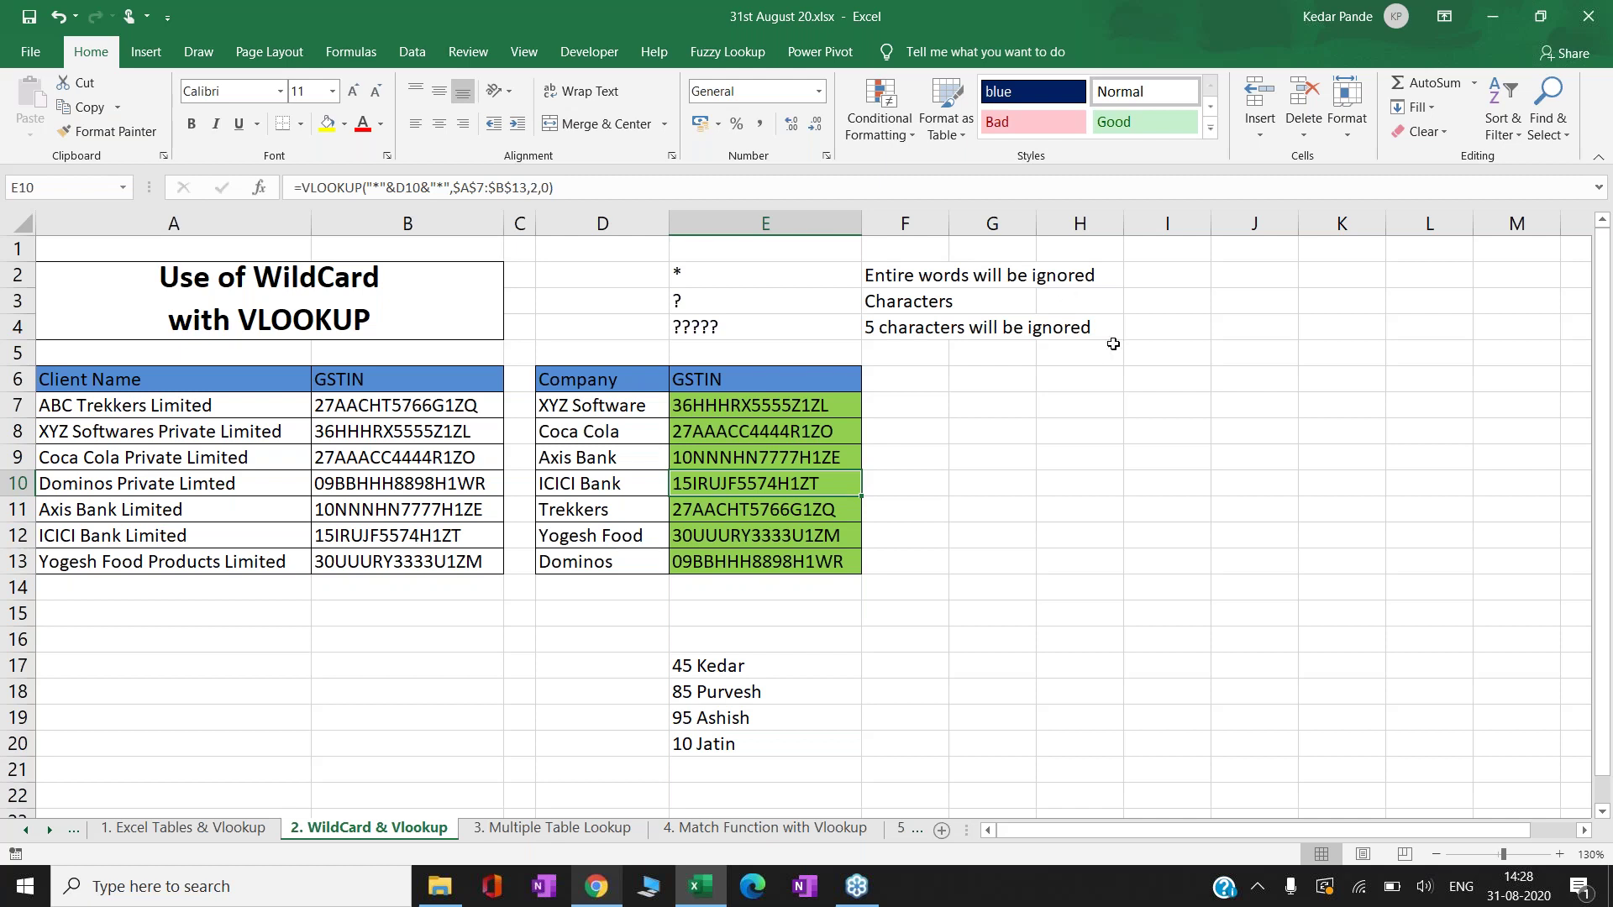
left_click(1361, 887)
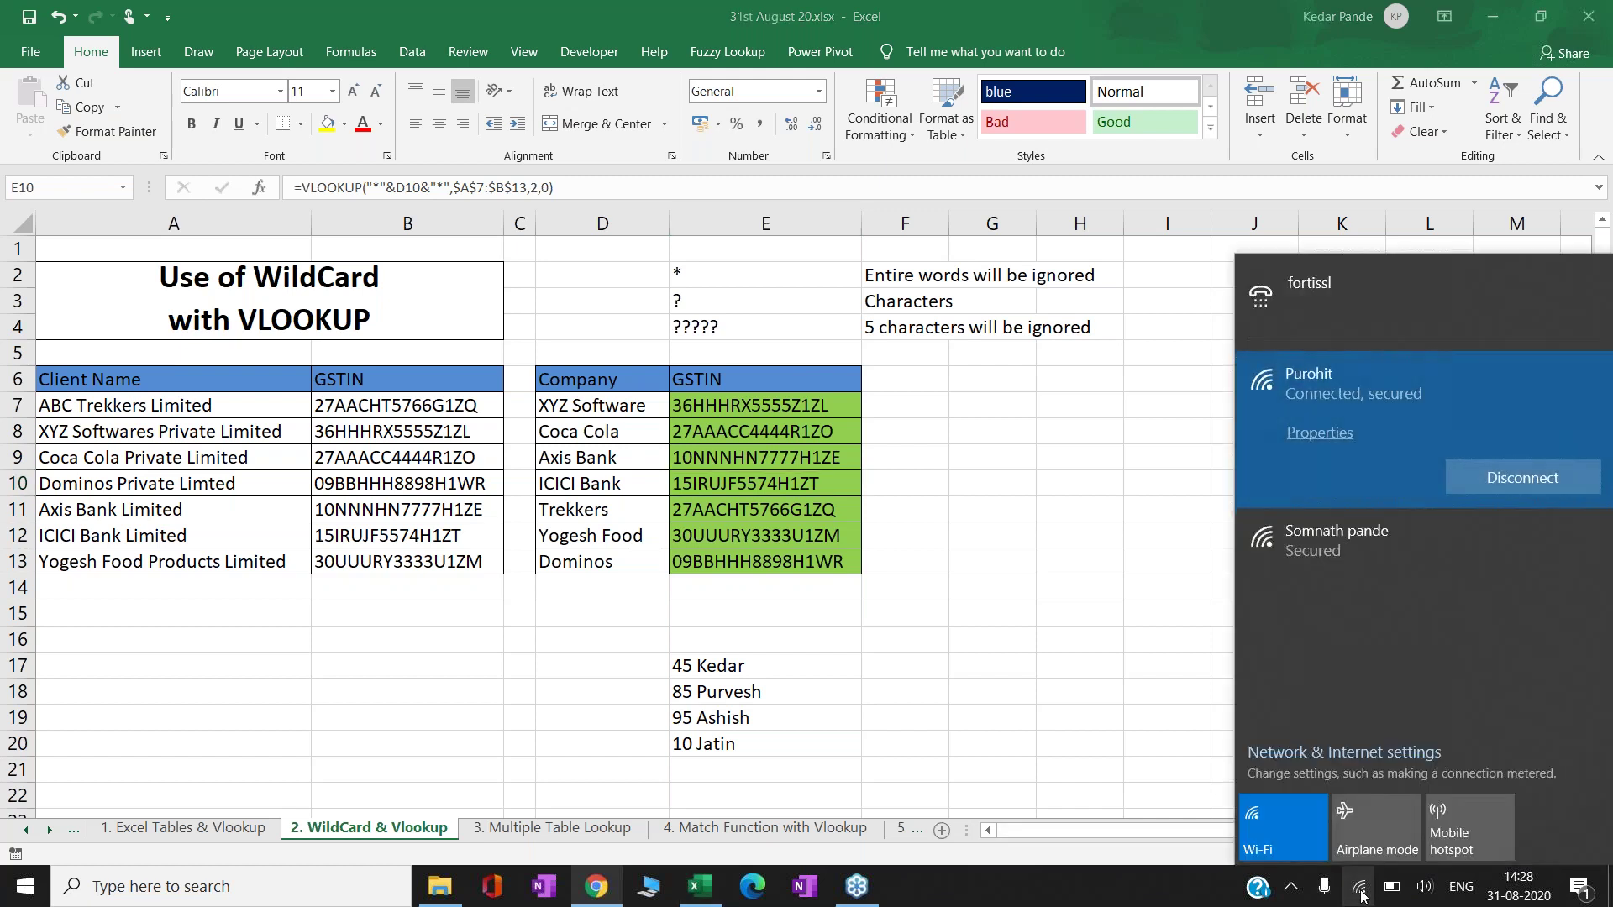
left_click(1361, 889)
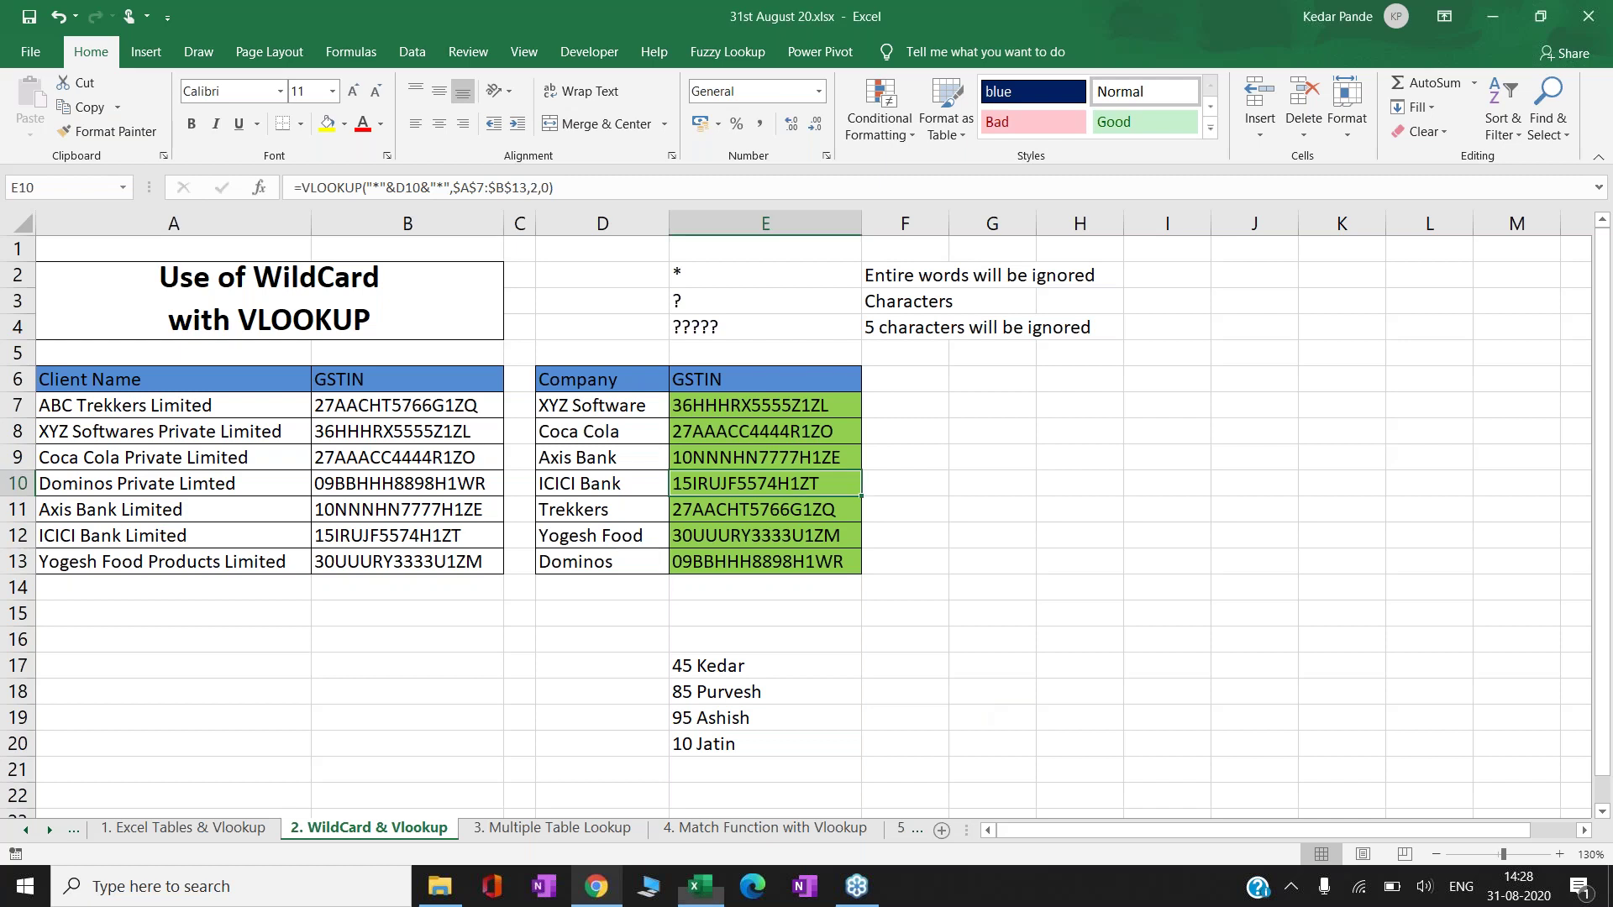
left_click(685, 596)
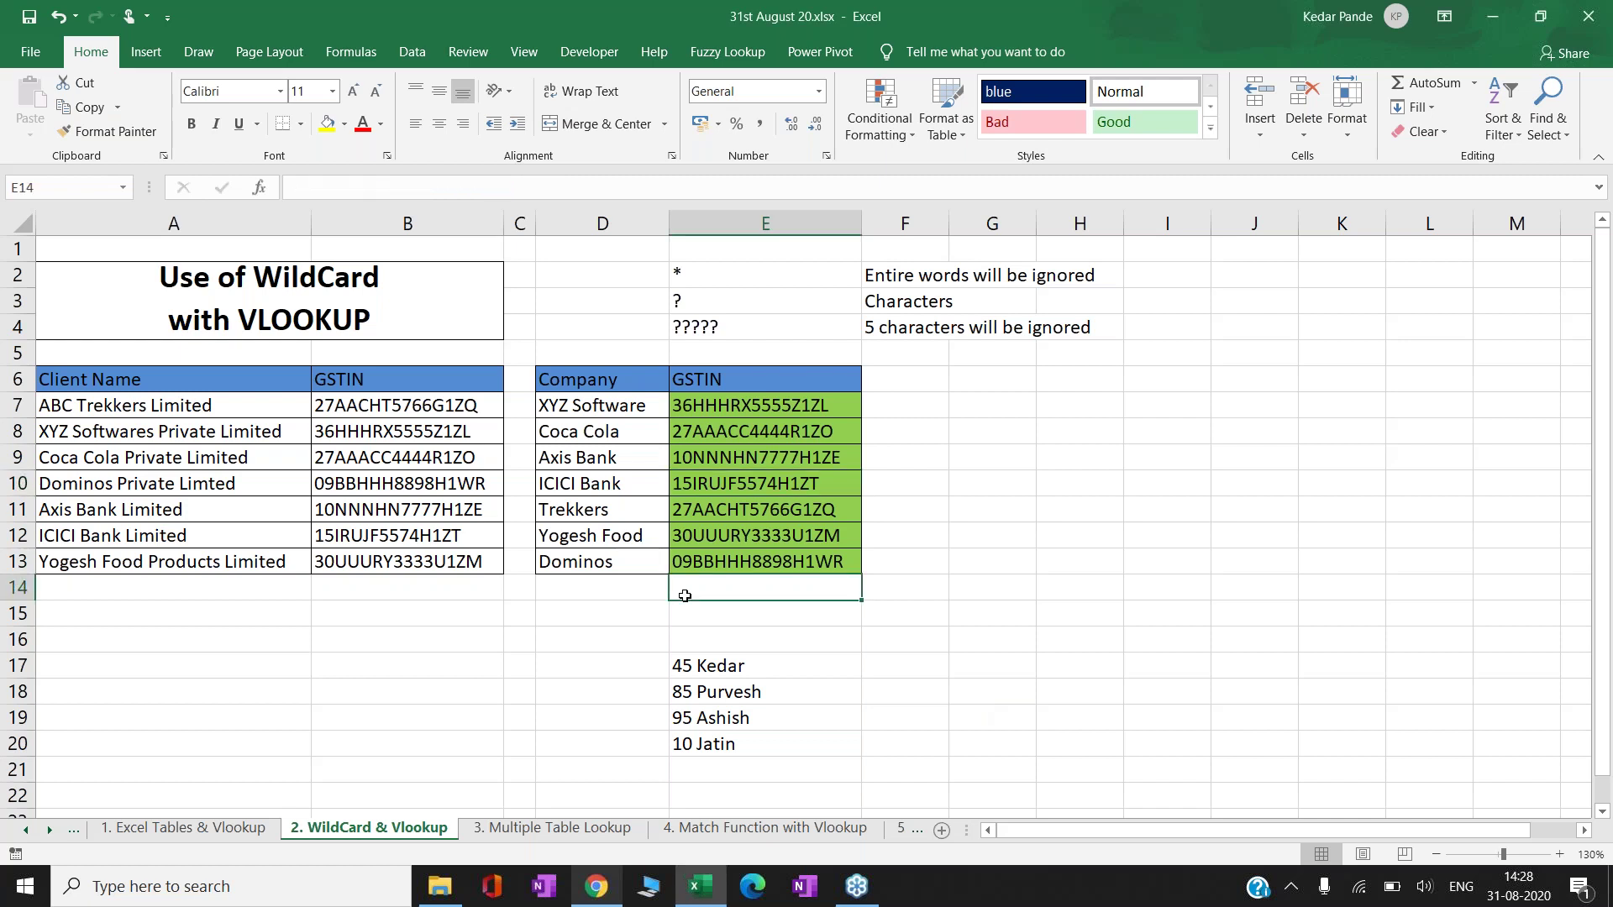
key("Down")
key("Down")
key("Down")
key("Down")
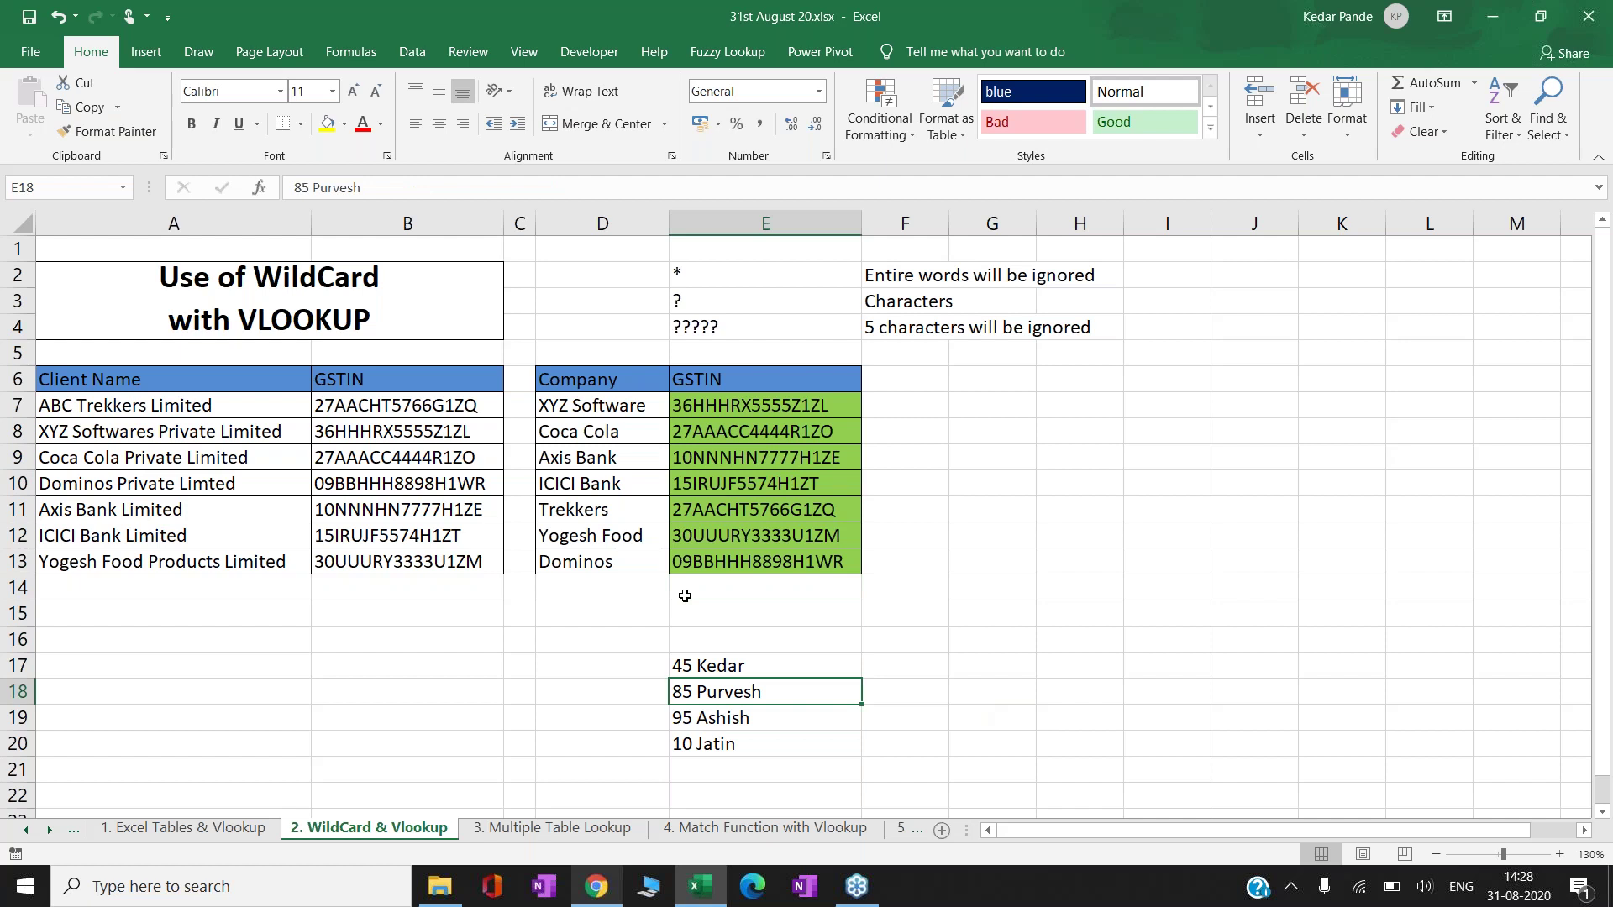
key("Up")
key("Up")
key("Up")
key("Up")
key("Up")
key("Up")
key("Up")
key("Up")
key("Up")
key("Up")
key("Up")
key("Up")
key("Up")
key("Up")
key("Up")
key("Up")
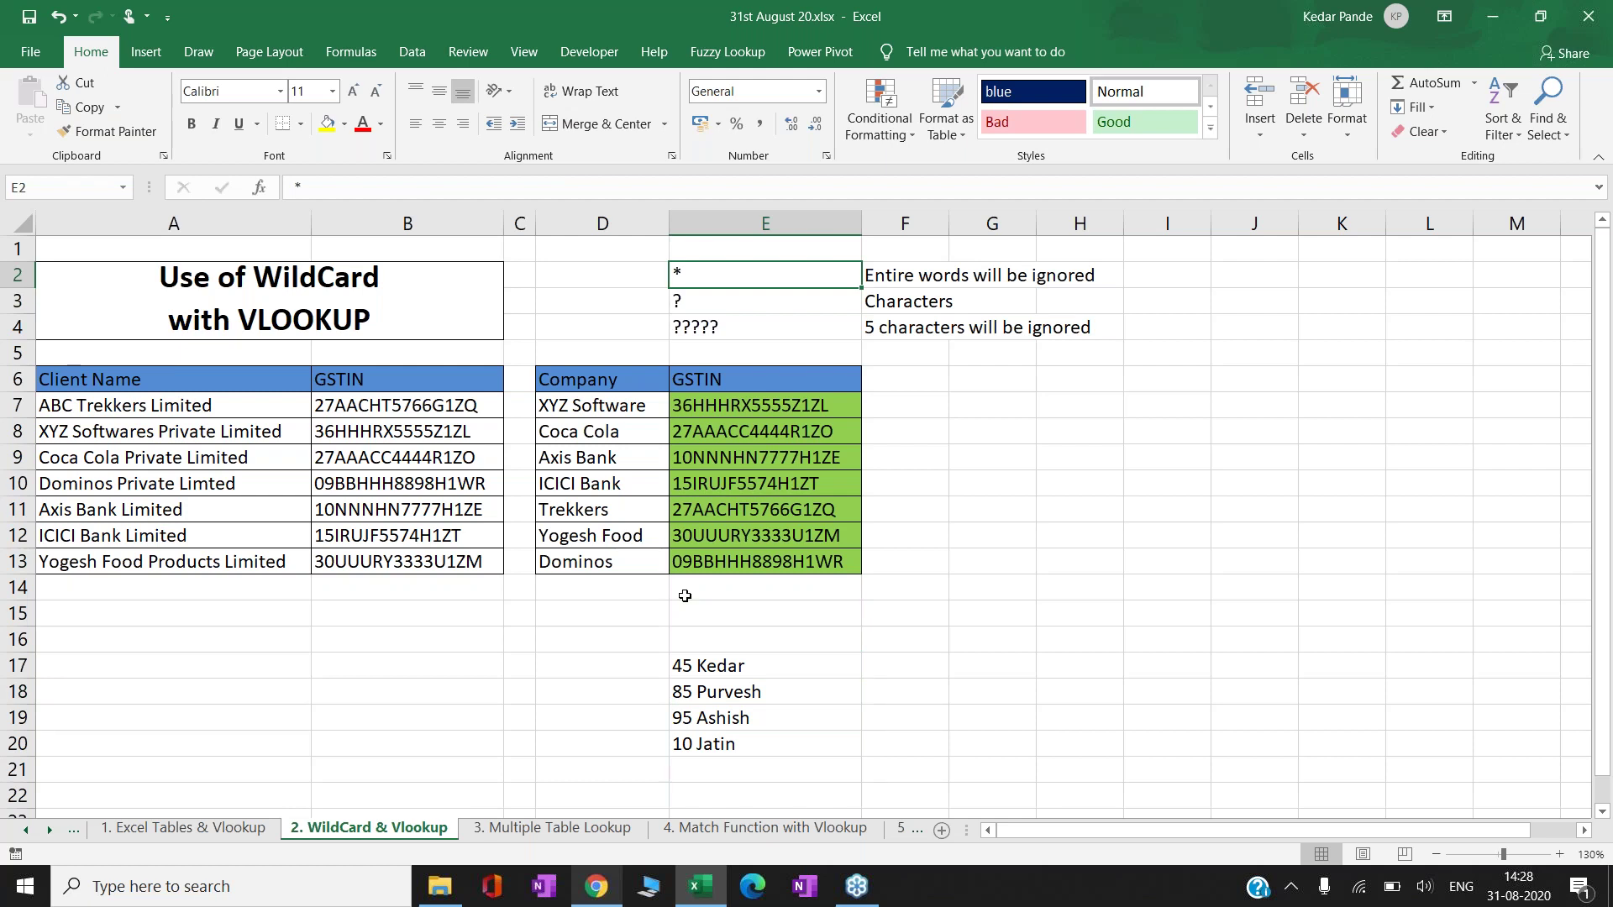
key("Down")
key("Down")
key("Left")
key("Down")
key("Down")
key("Left")
key("Left")
key("Down")
key("Down")
key("Left")
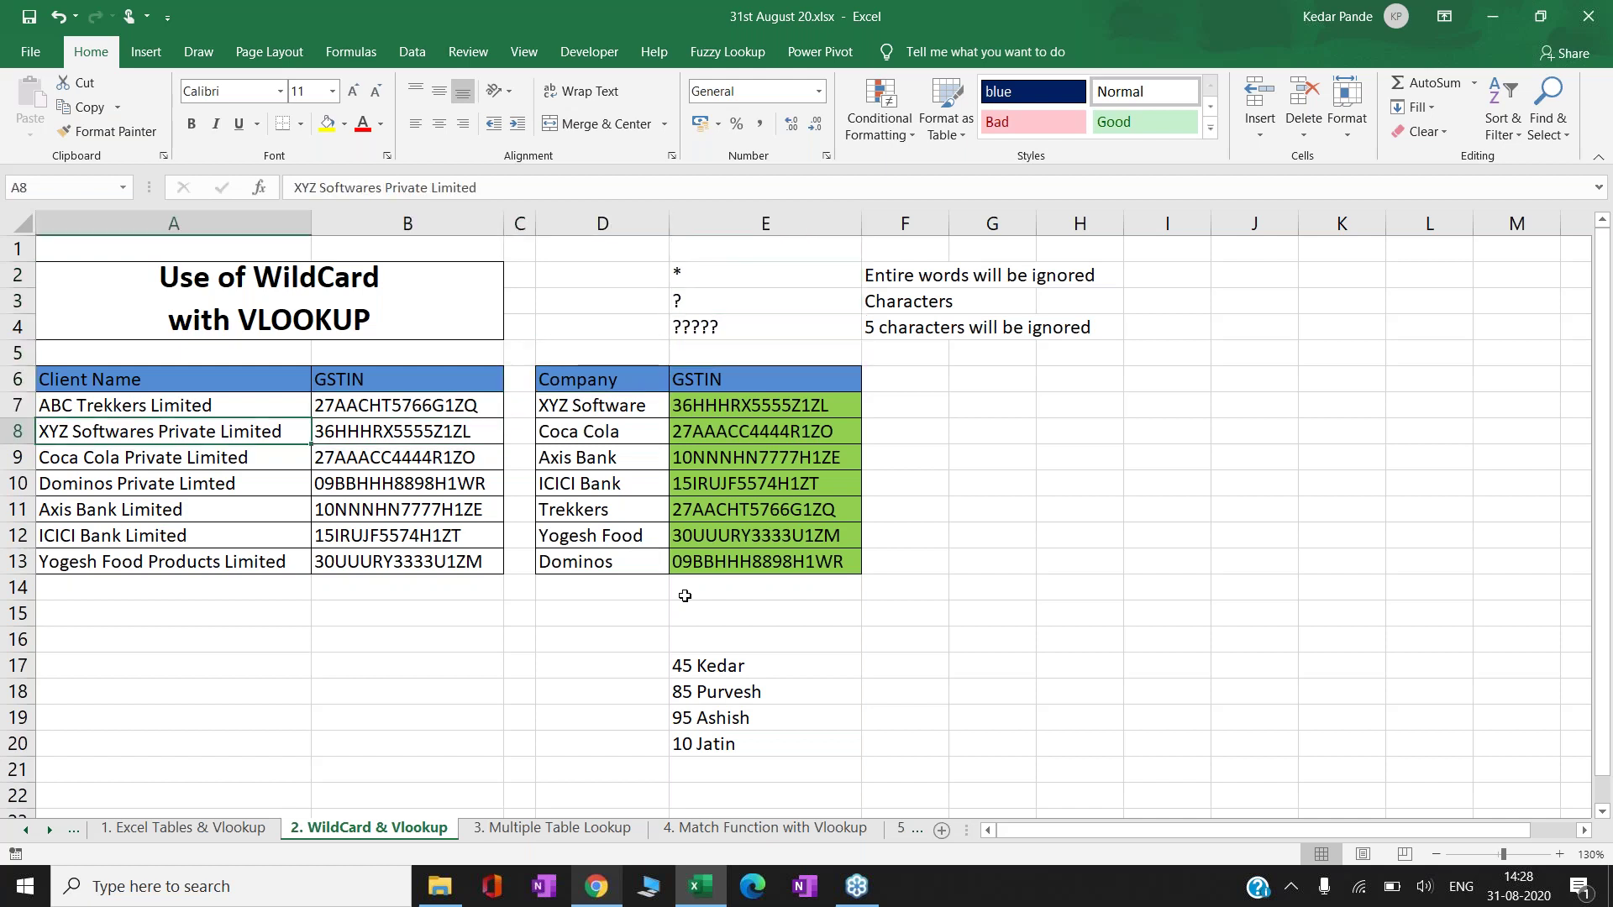
key("Down")
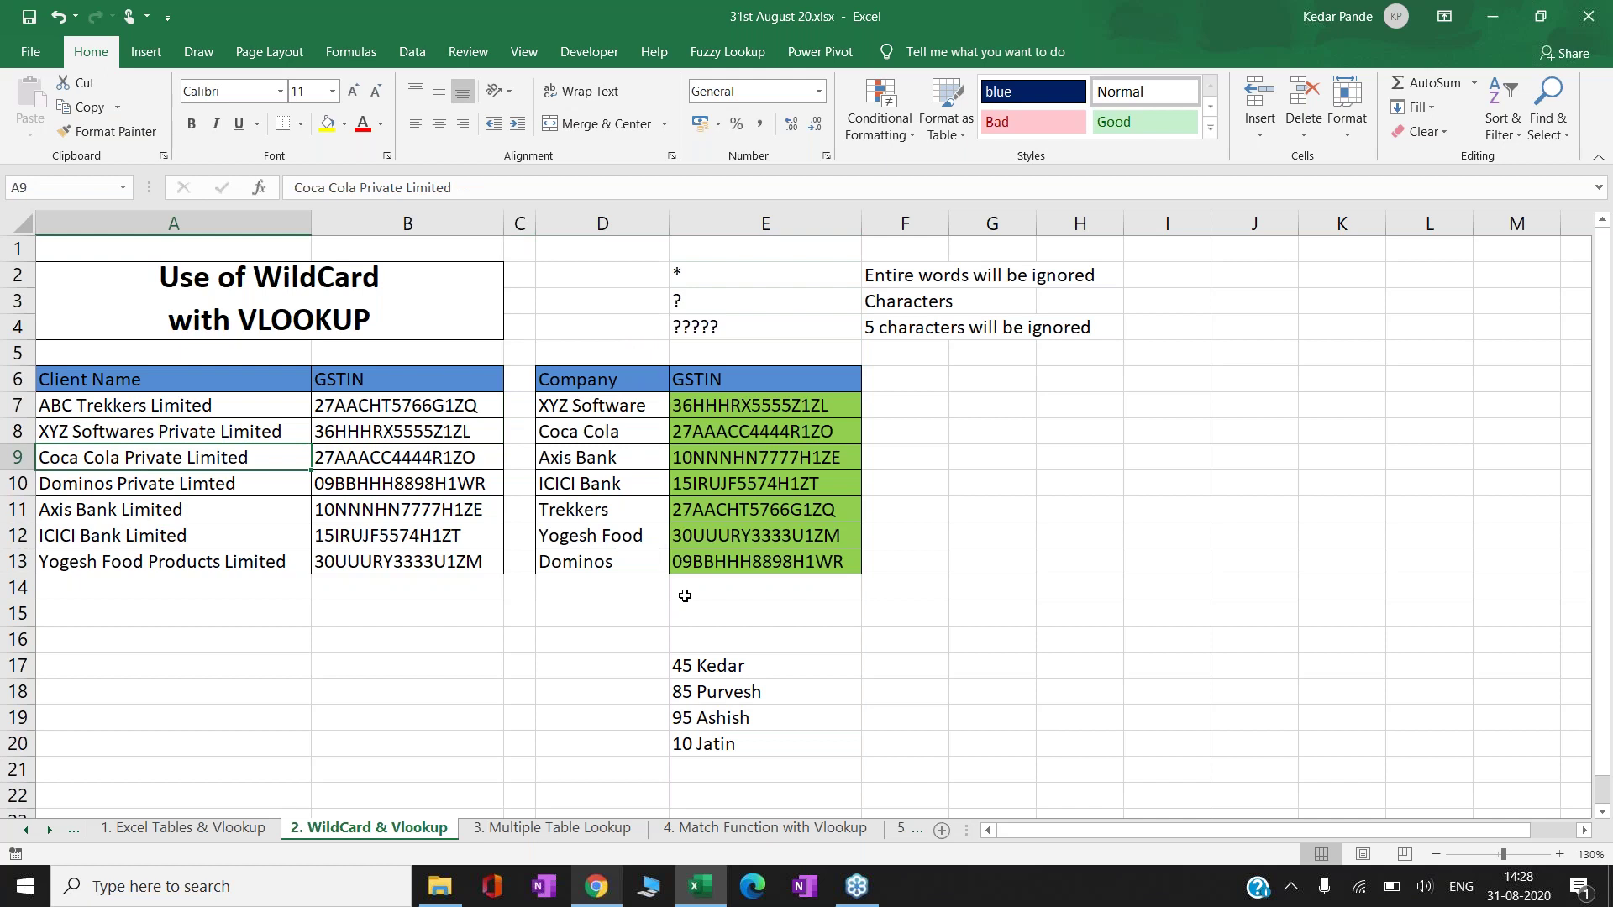
key("Down")
key("Down")
key("Down")
key("Down")
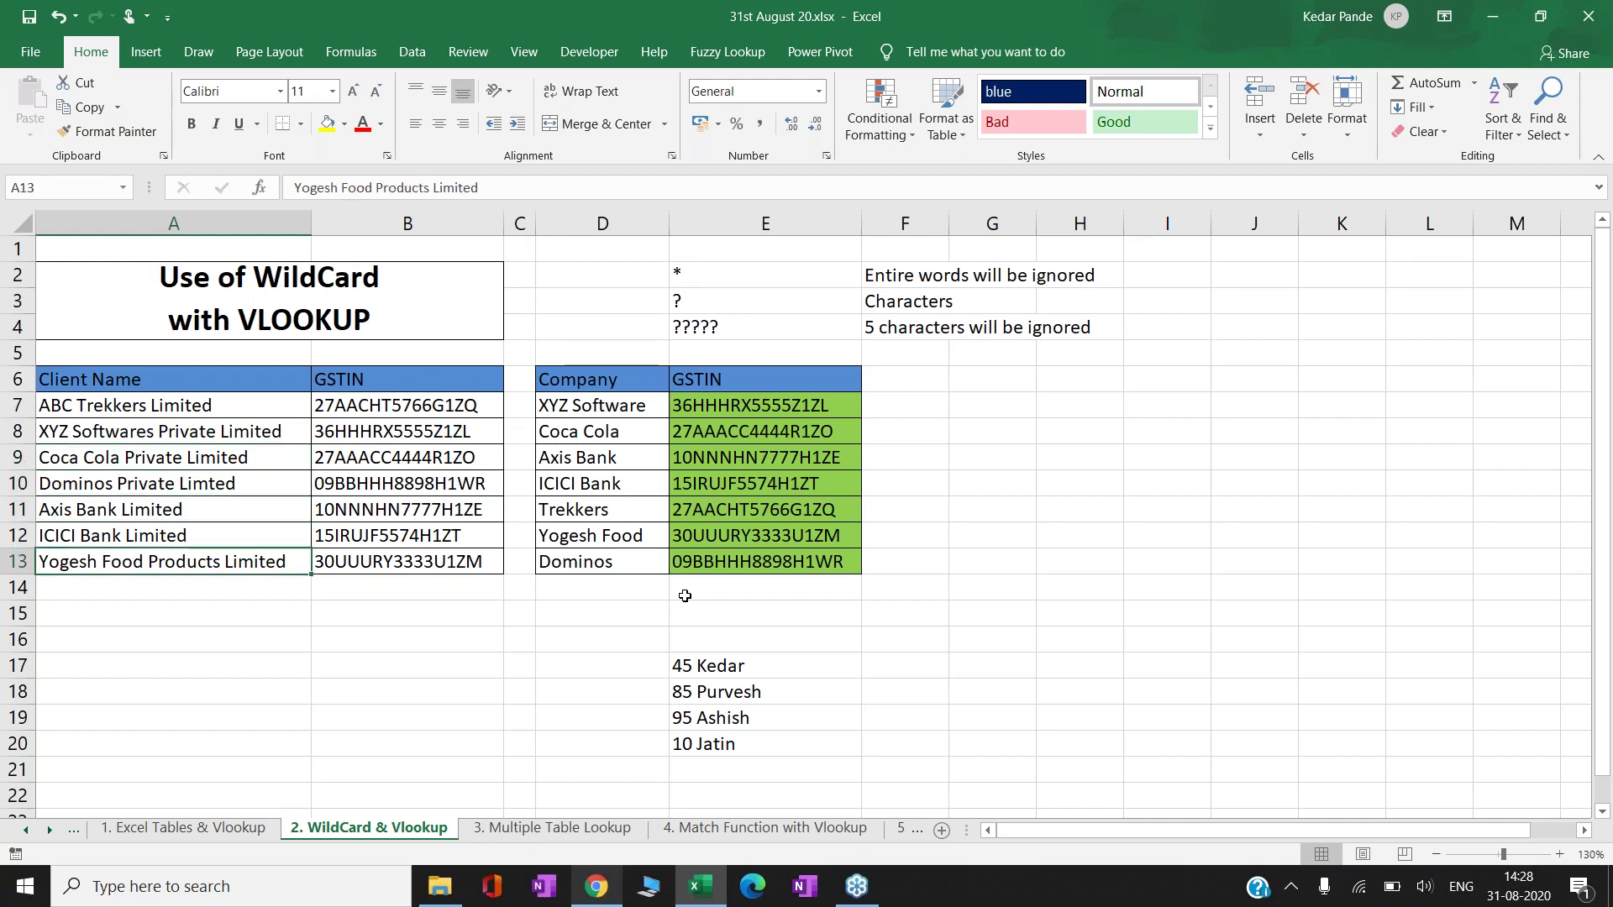
key("Right")
key("Right")
key("Right")
key("Right")
key("Down")
key("Down")
key("Down")
key("Down")
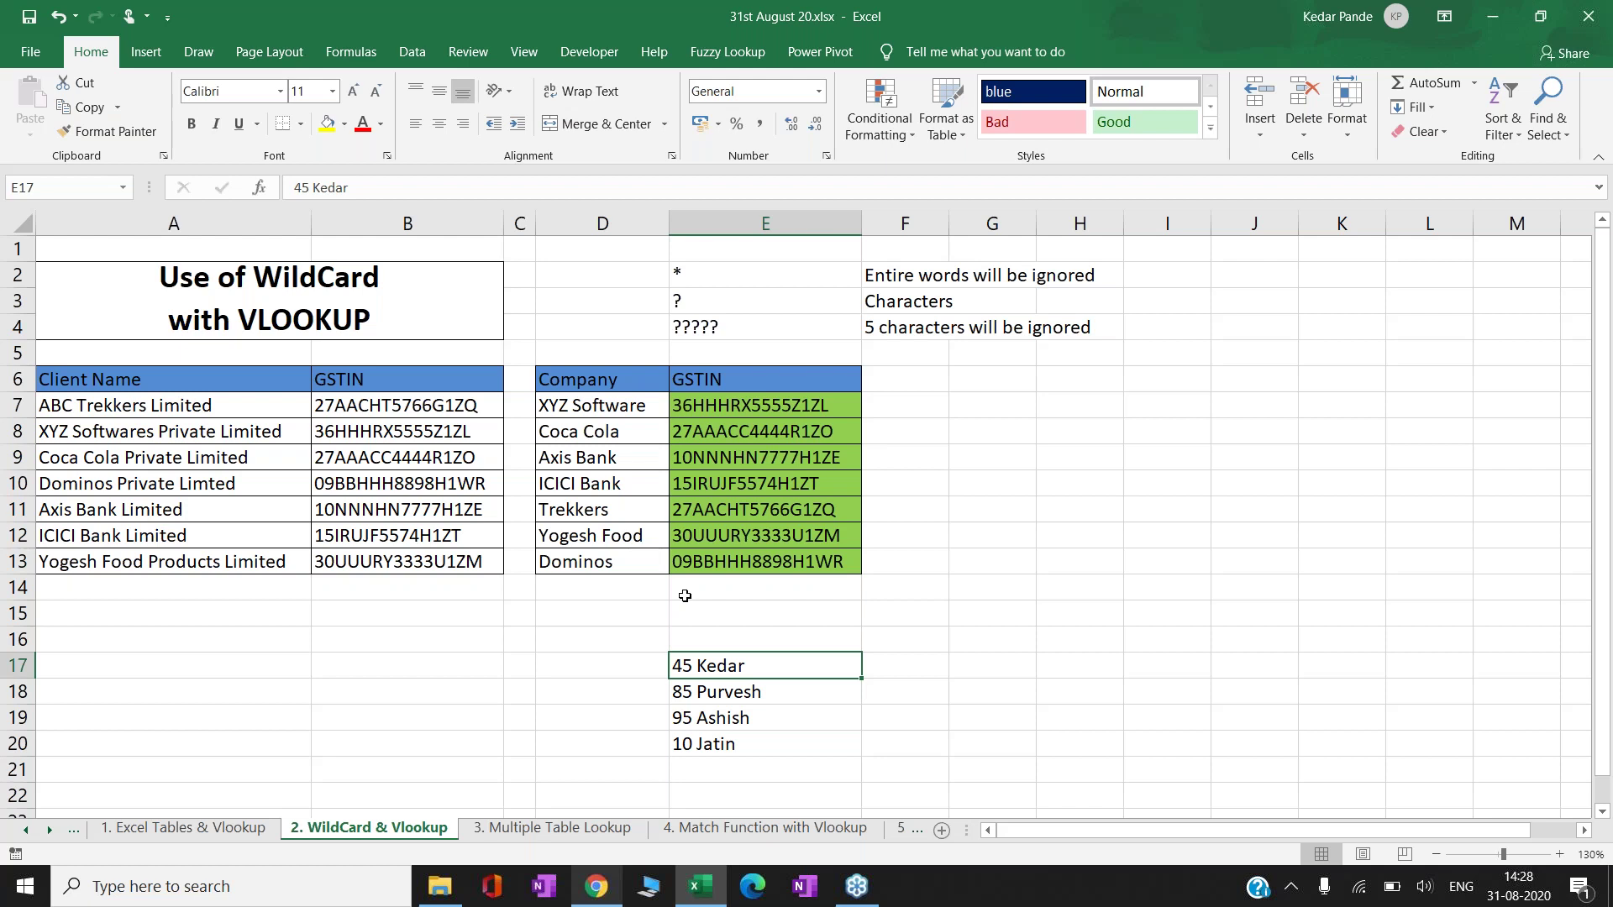
key("Down")
key("Down")
key("Down")
key("Down")
key("Down")
key("Down")
key("Down")
key("Down")
key("Down")
key("Down")
key("Down")
key("Down")
key("Down")
key("Down")
key("Down")
key("Down")
- In E17, enter a formula joining RANDBETWEEN(400,800) to a first name
key("Up")
key("Up")
key("Up")
key("Up")
key("Up")
key("Up")
key("Up")
key("Up")
key("Up")
key("Up")
key("Up")
key("Up")
key("Up")
key("Up")
key("Up")
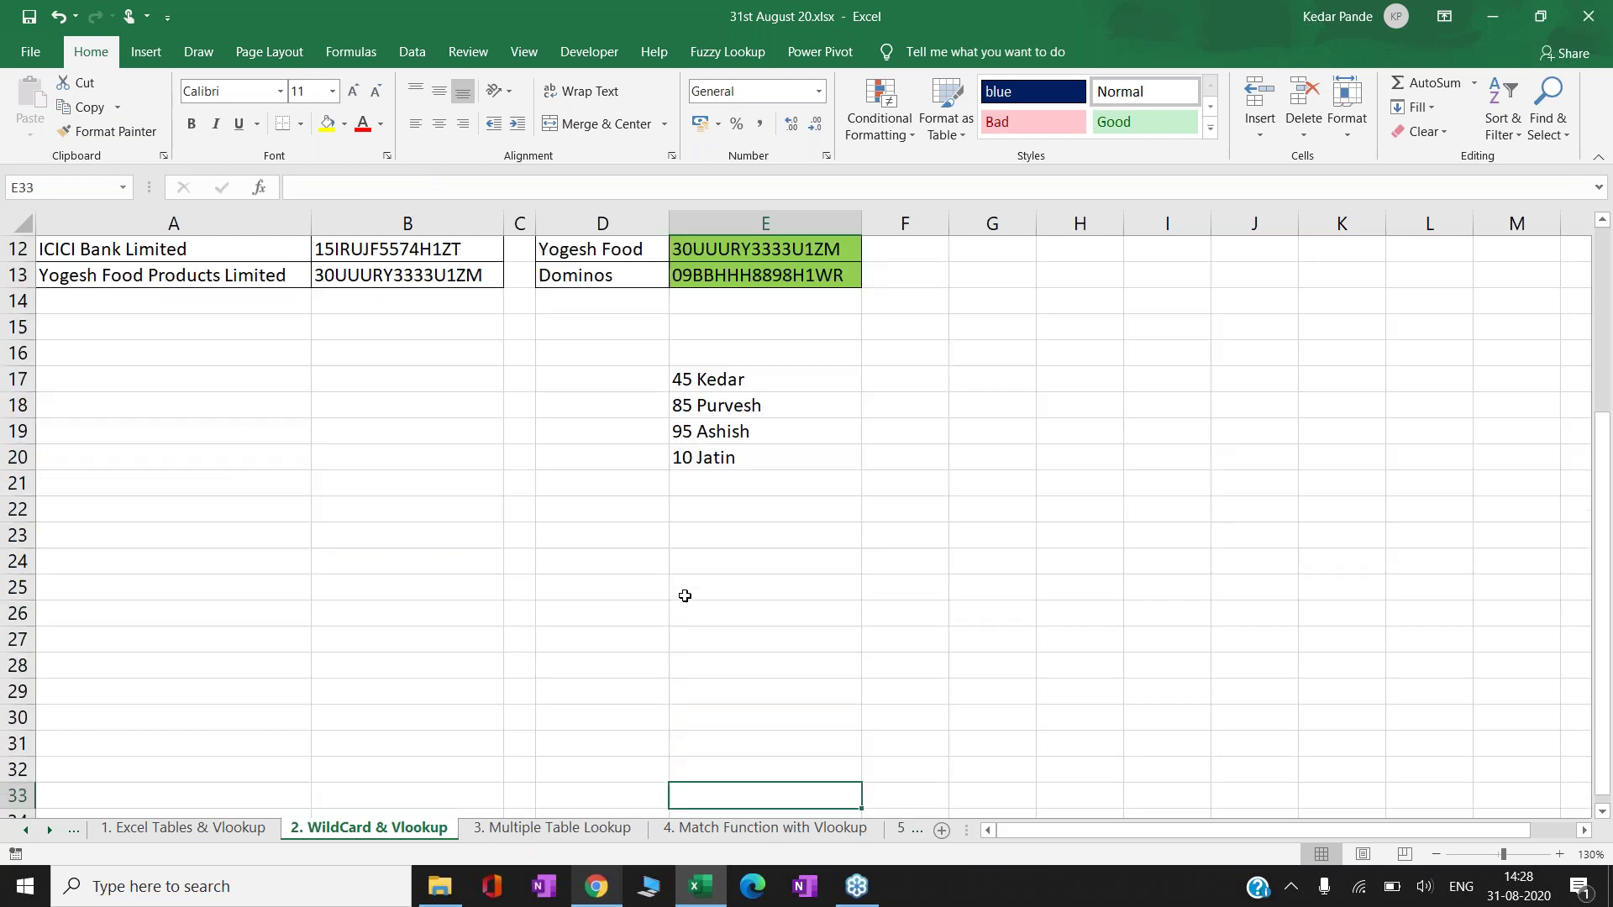
key("Up")
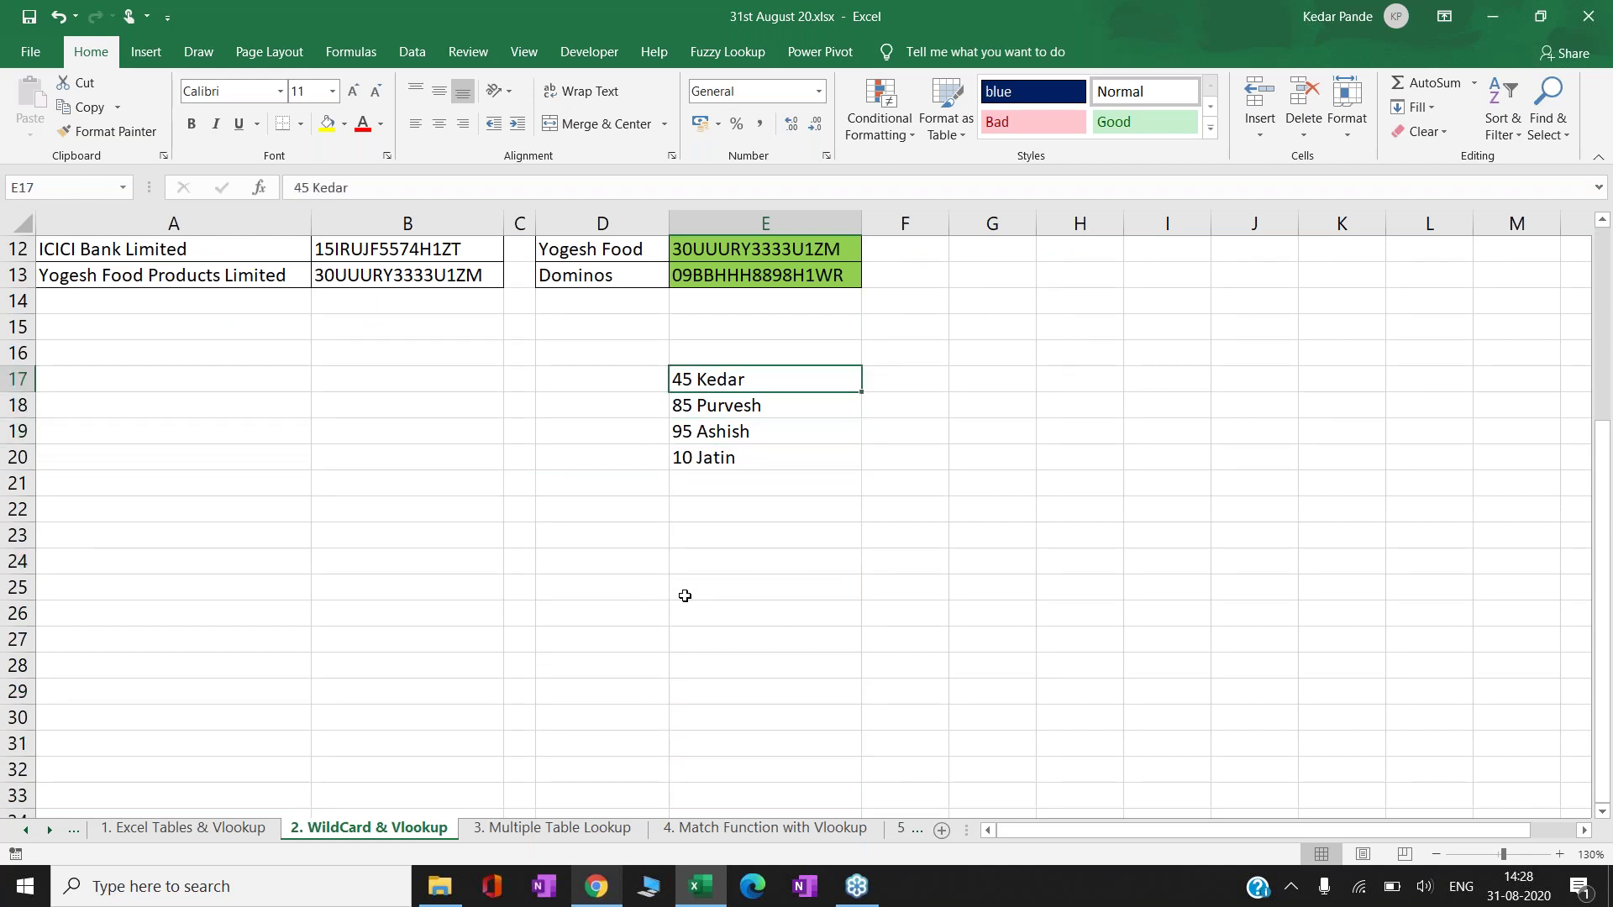
type("=")
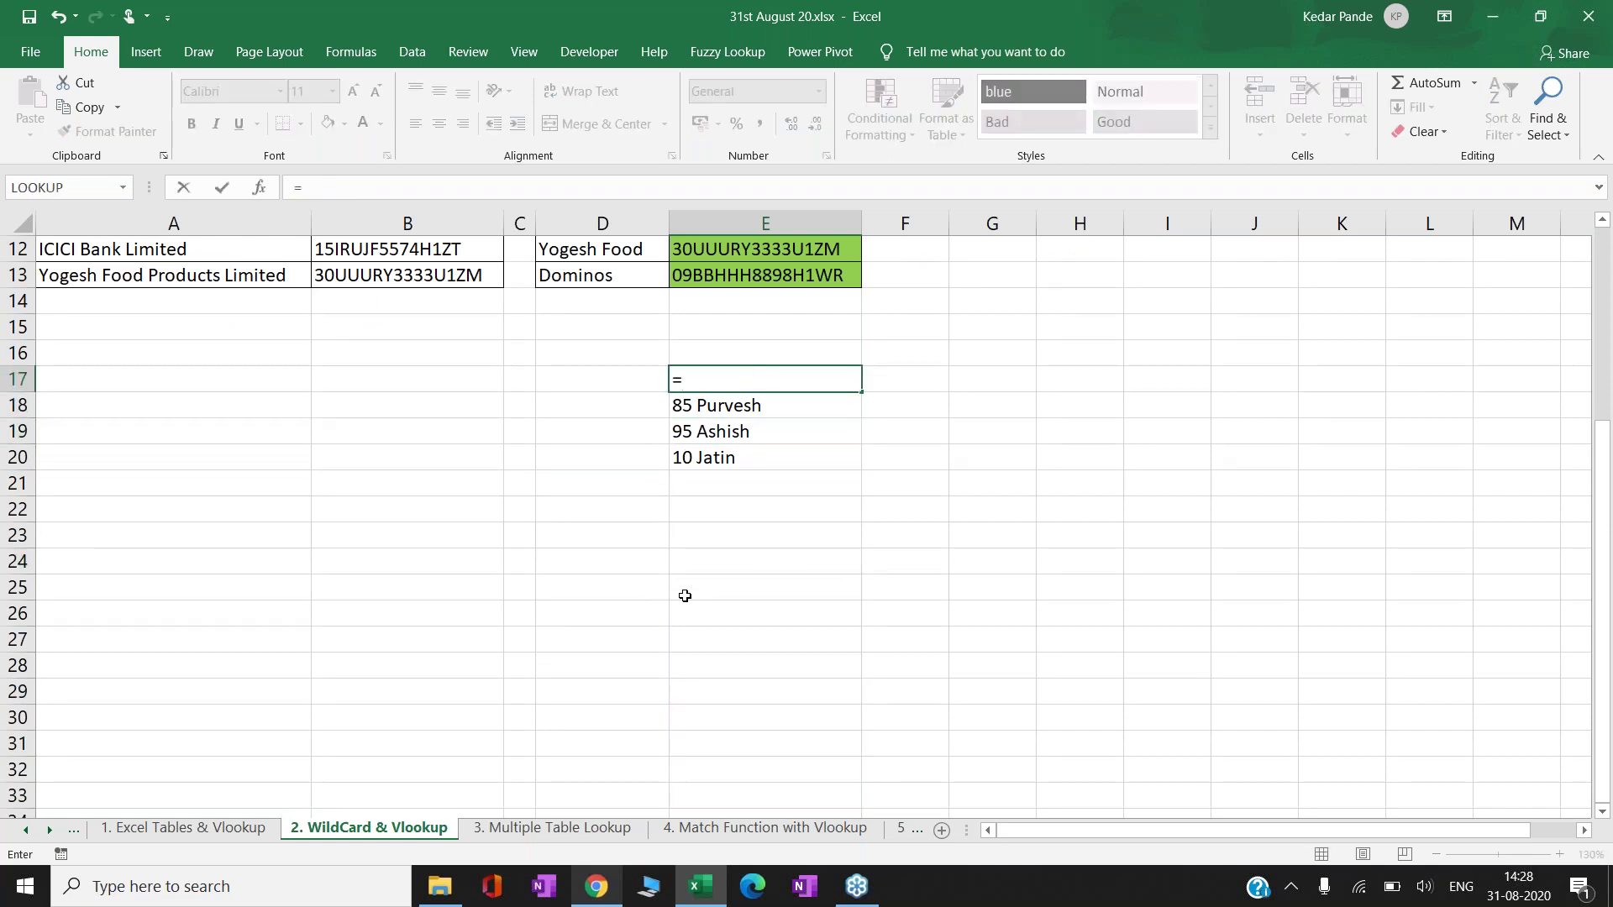
type("Ran")
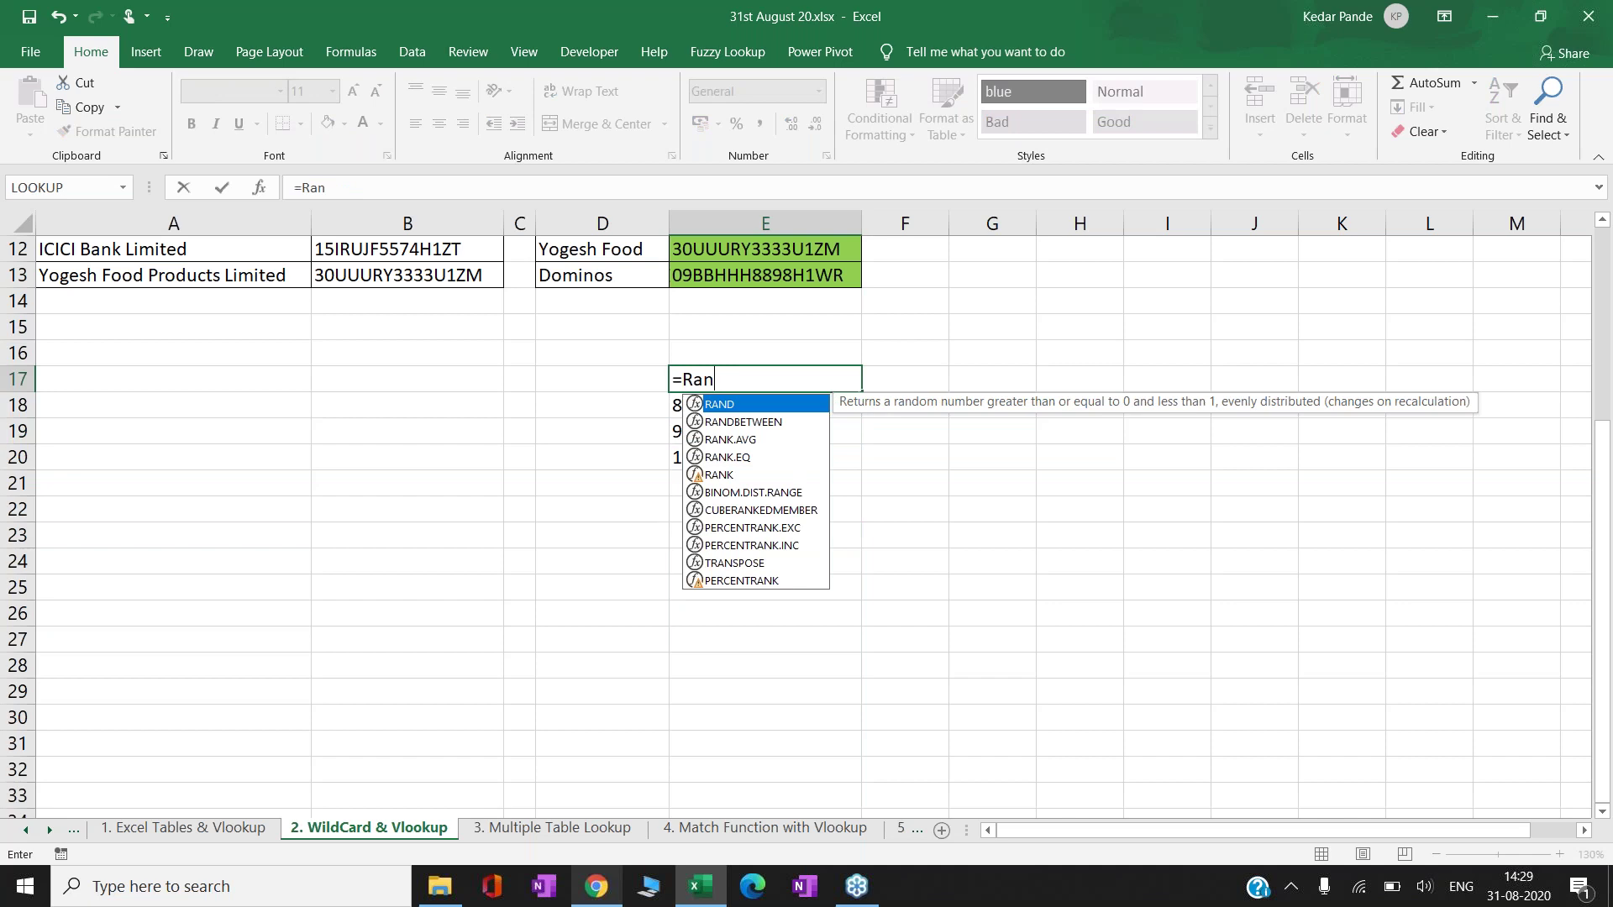
type("db")
key("Tab")
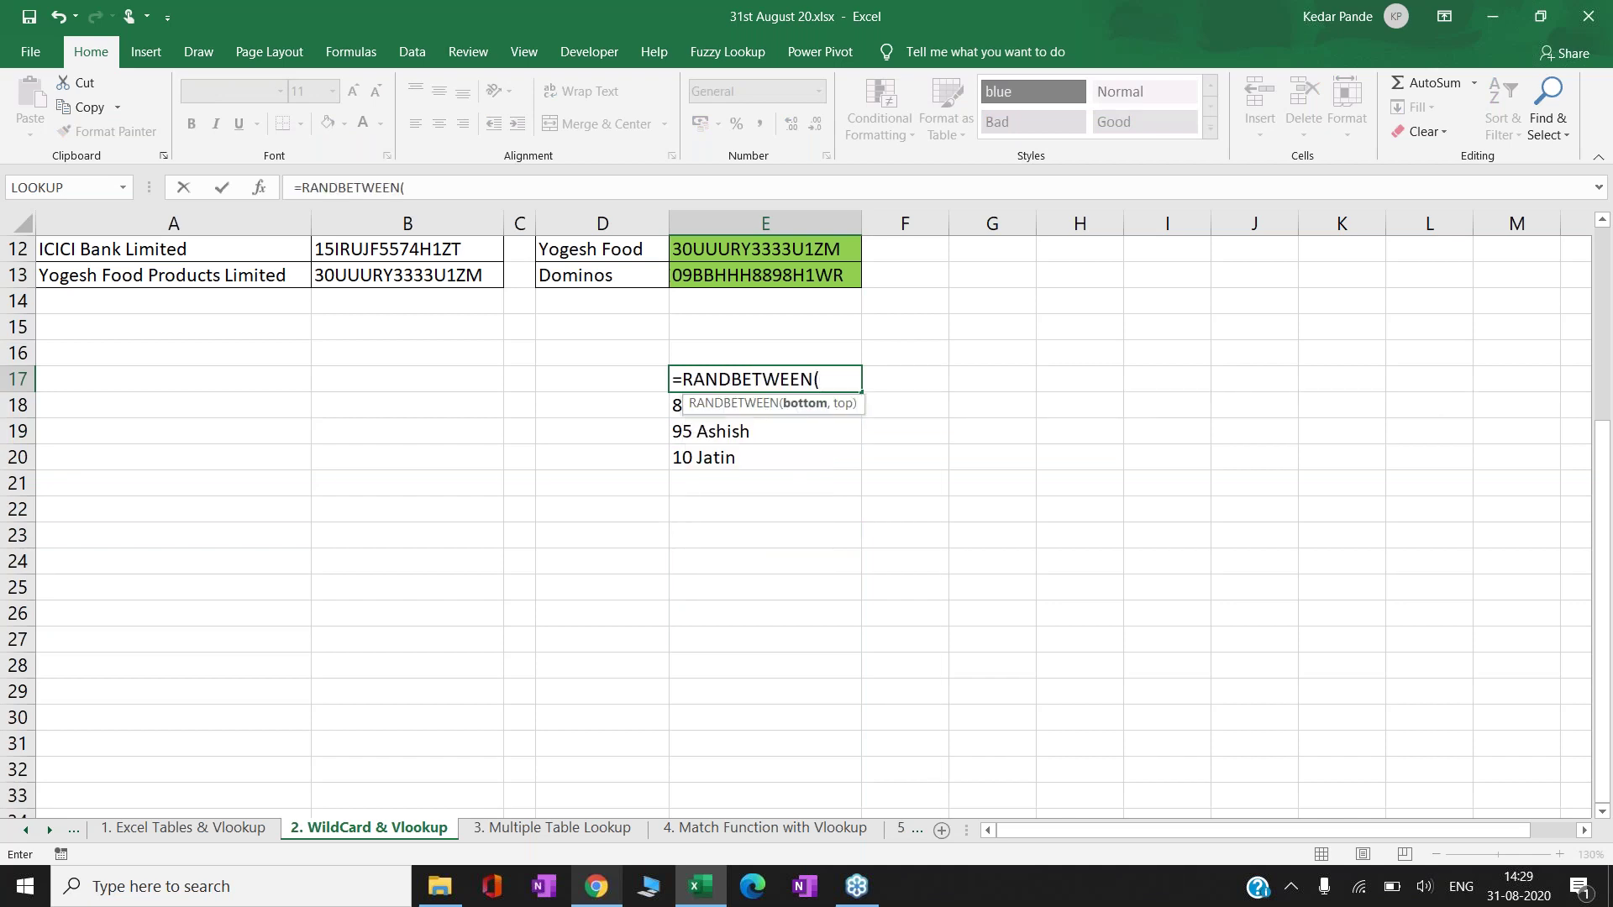
type("400,800")
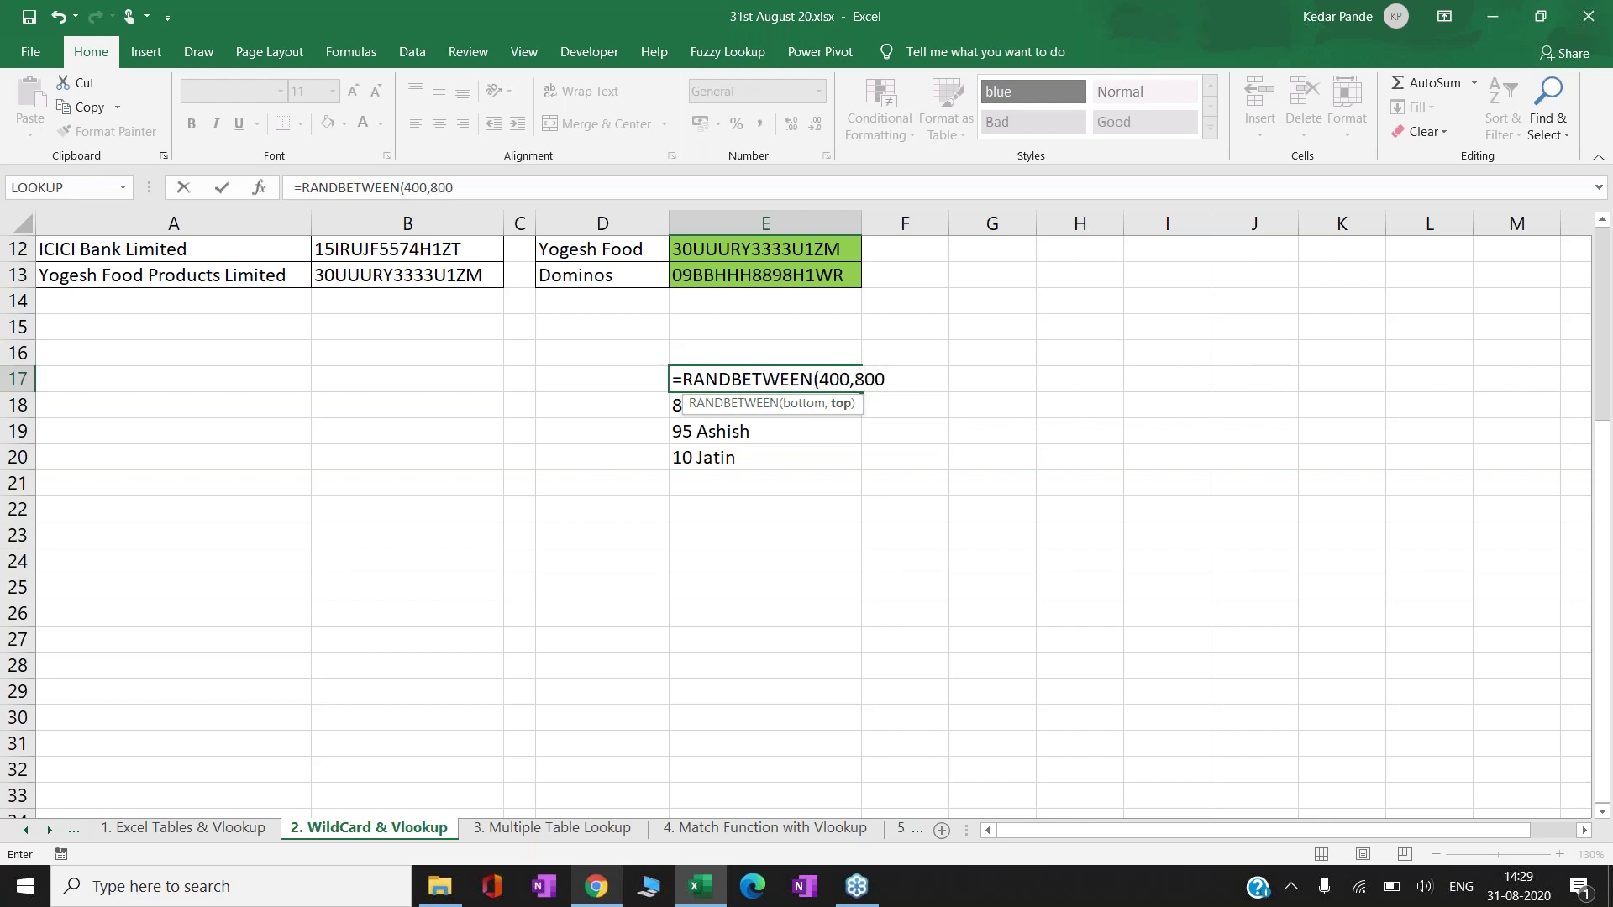
type(")")
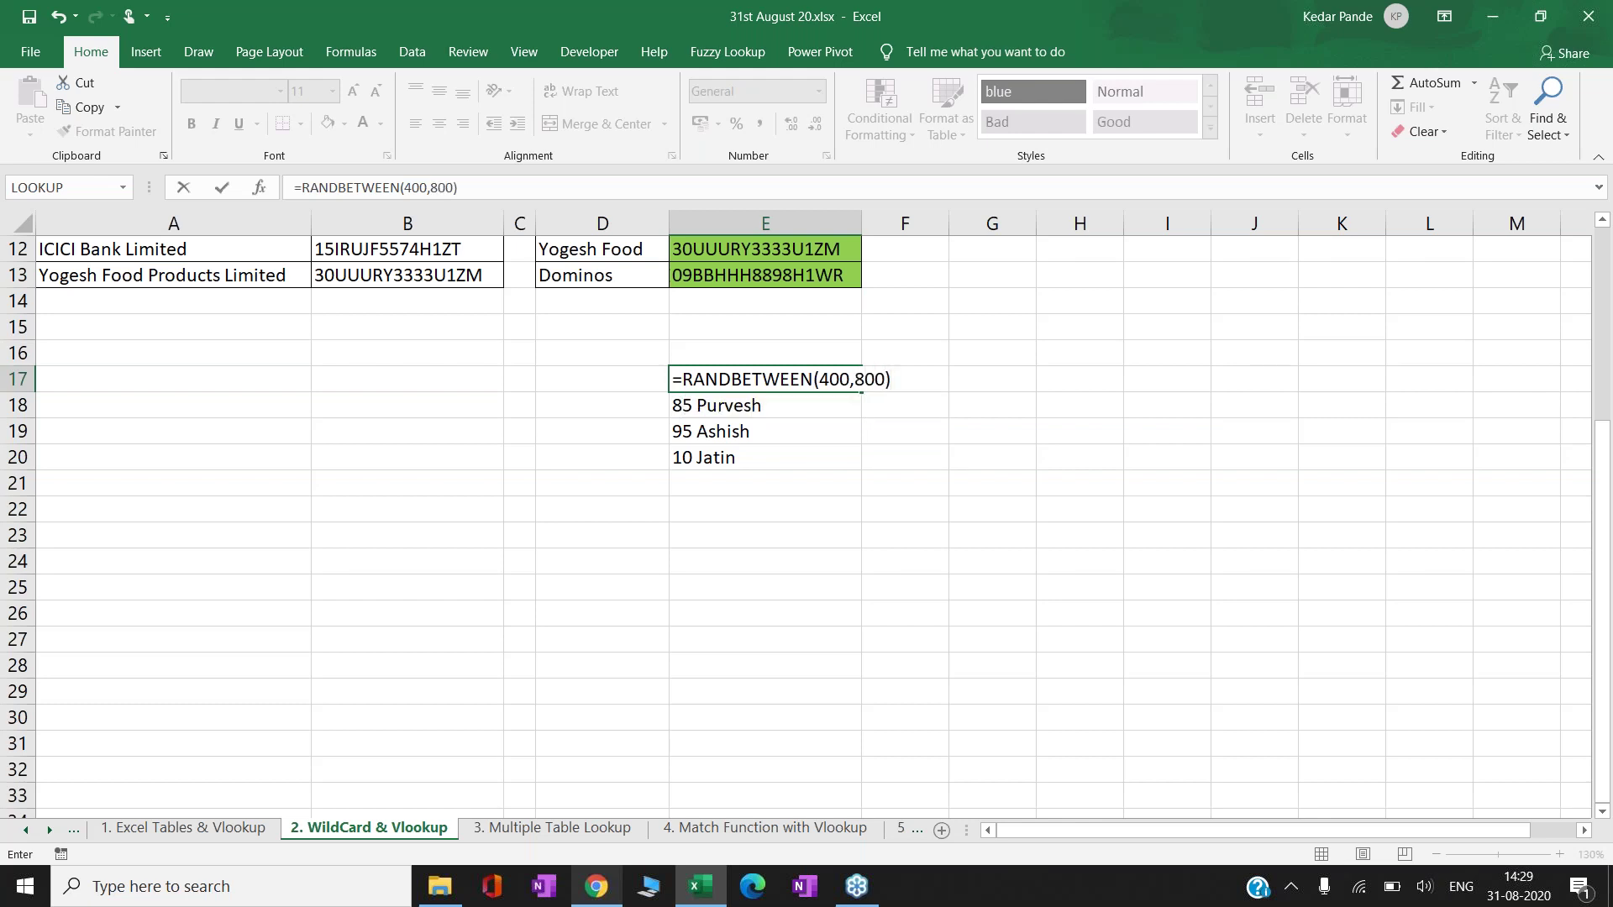
type("&\" Kedar\"")
key("Return")
- Copy the E17 formula down E18:E34 and check the filled entries
left_click(765, 379)
key("ctrl+c")
left_click_drag(765, 405, 765, 805)
key("Return")
key("Left")
key("Right")
key("Down")
key("Down")
key("Down")
key("Down")
key("Down")
key("Down")
key("Down")
key("Down")
key("Down")
key("Down")
key("Down")
key("Down")
key("Down")
key("Down")
key("Down")
key("Down")
key("Down")
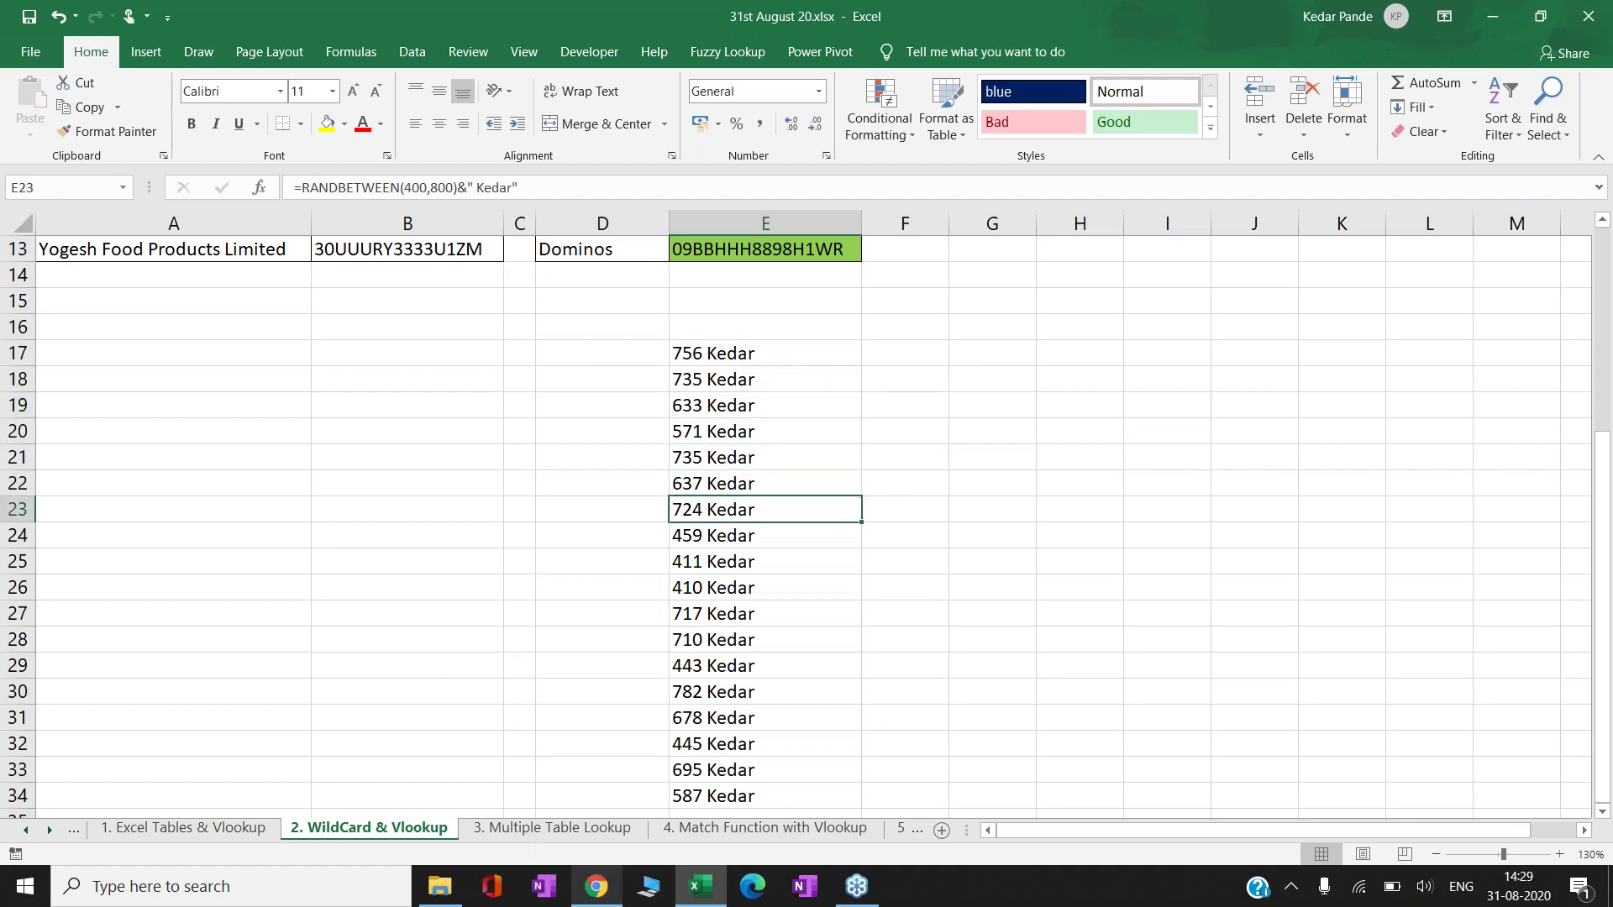
key("Up")
key("Up")
key("Up")
key("Up")
key("Up")
key("Up")
key("Up")
key("Up")
key("Up")
key("Up")
key("Up")
key("Up")
key("Up")
key("Up")
key("Up")
key("Up")
key("Up")
key("Up")
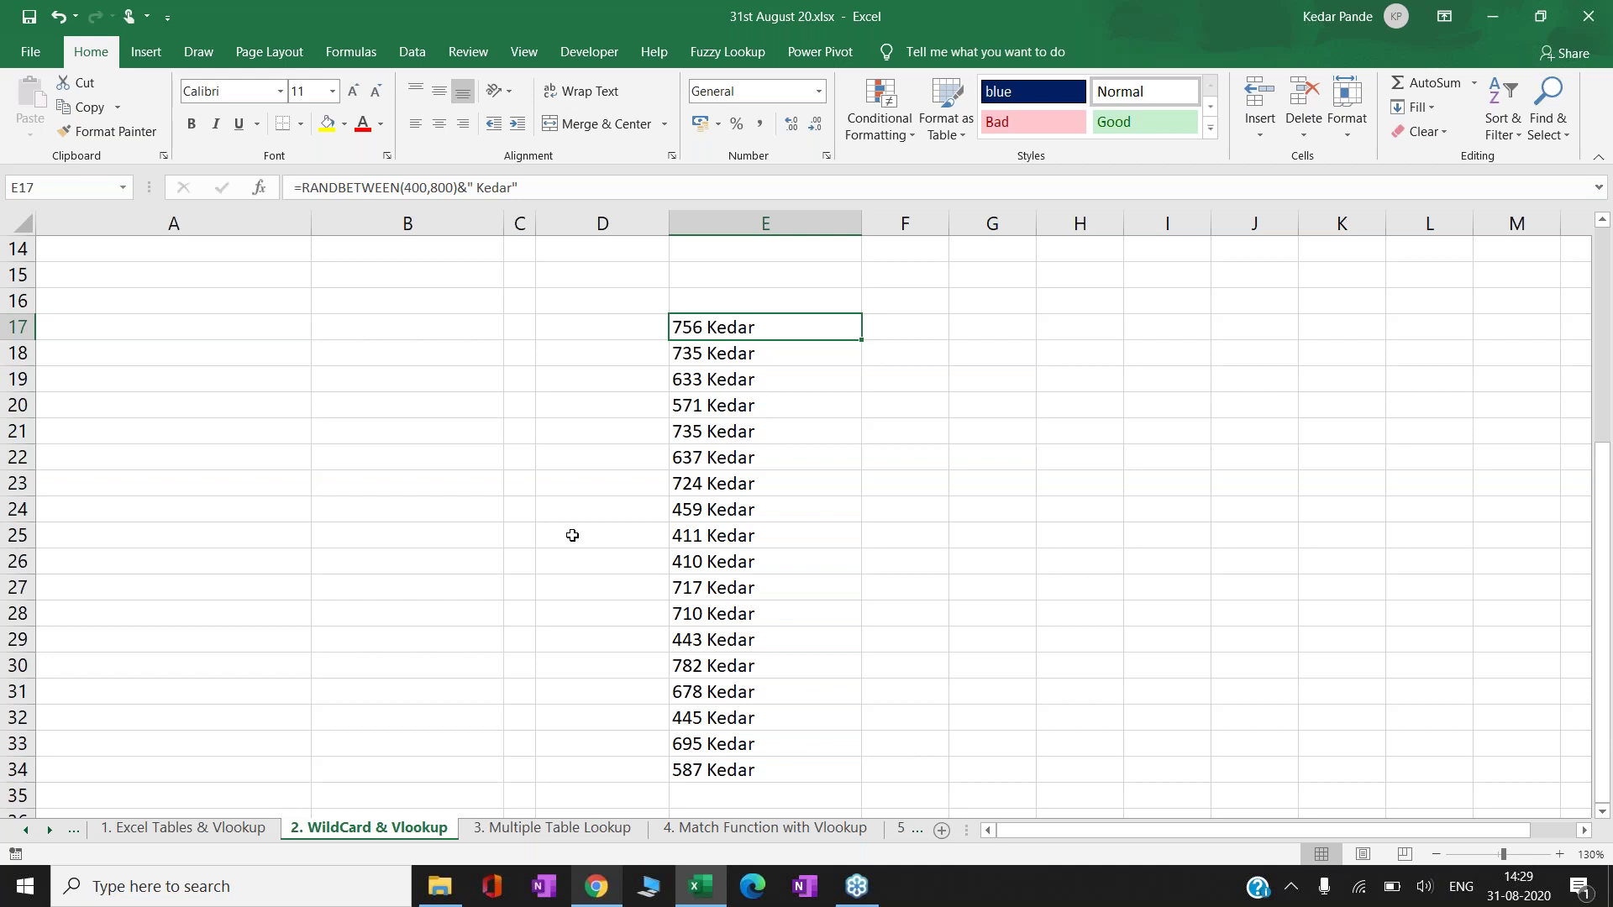
key("ctrl+shift+Down")
key("ctrl+c")
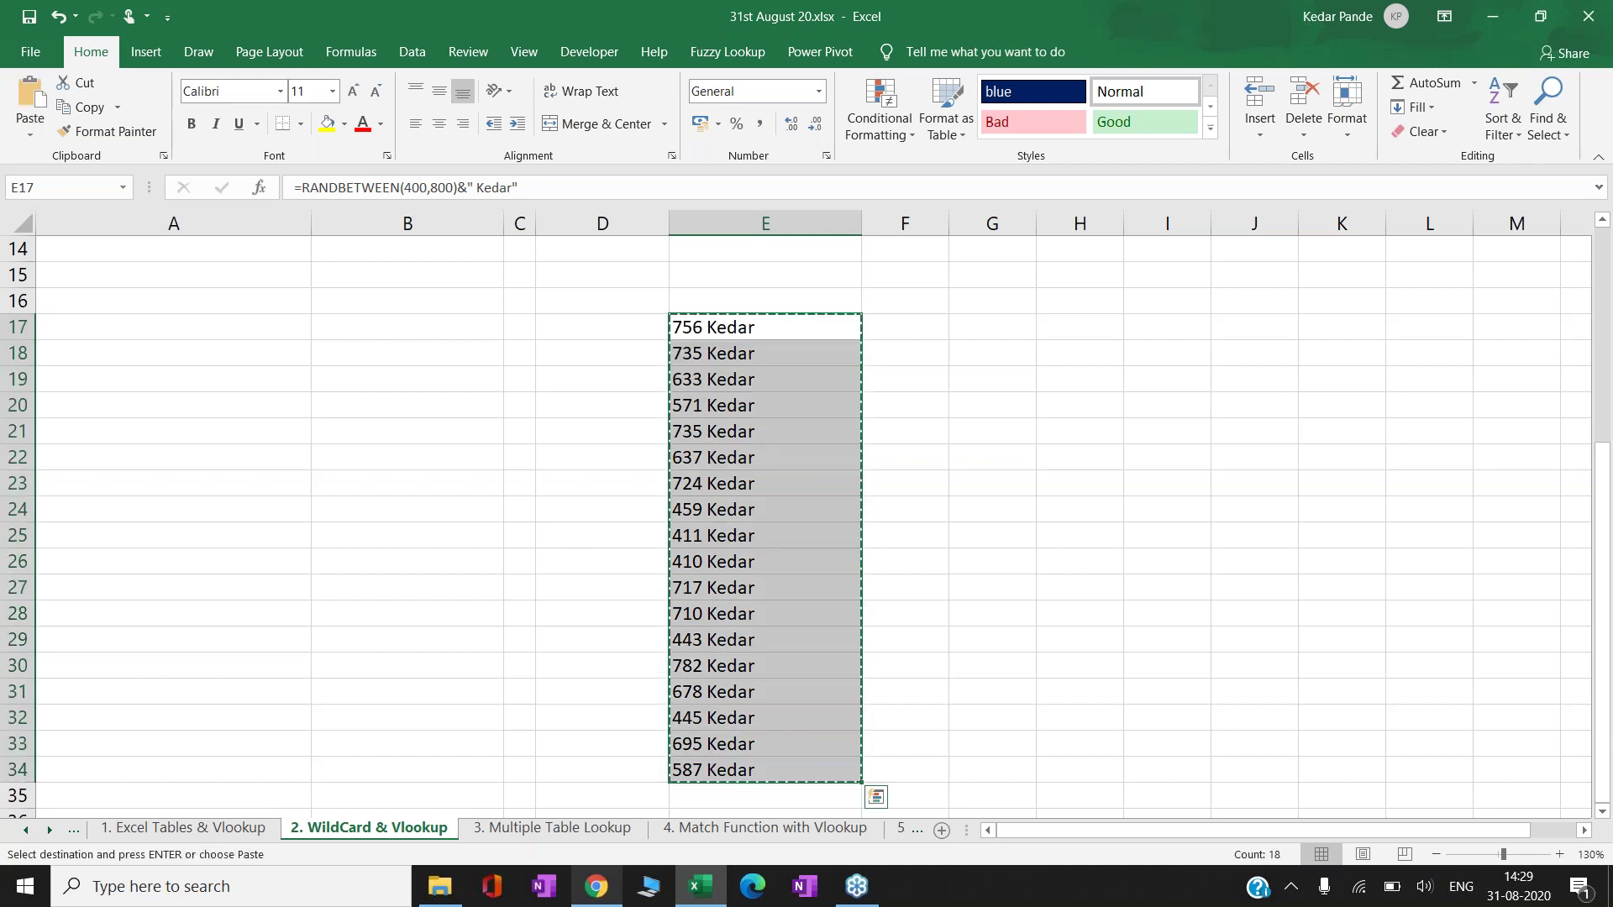
right_click(771, 324)
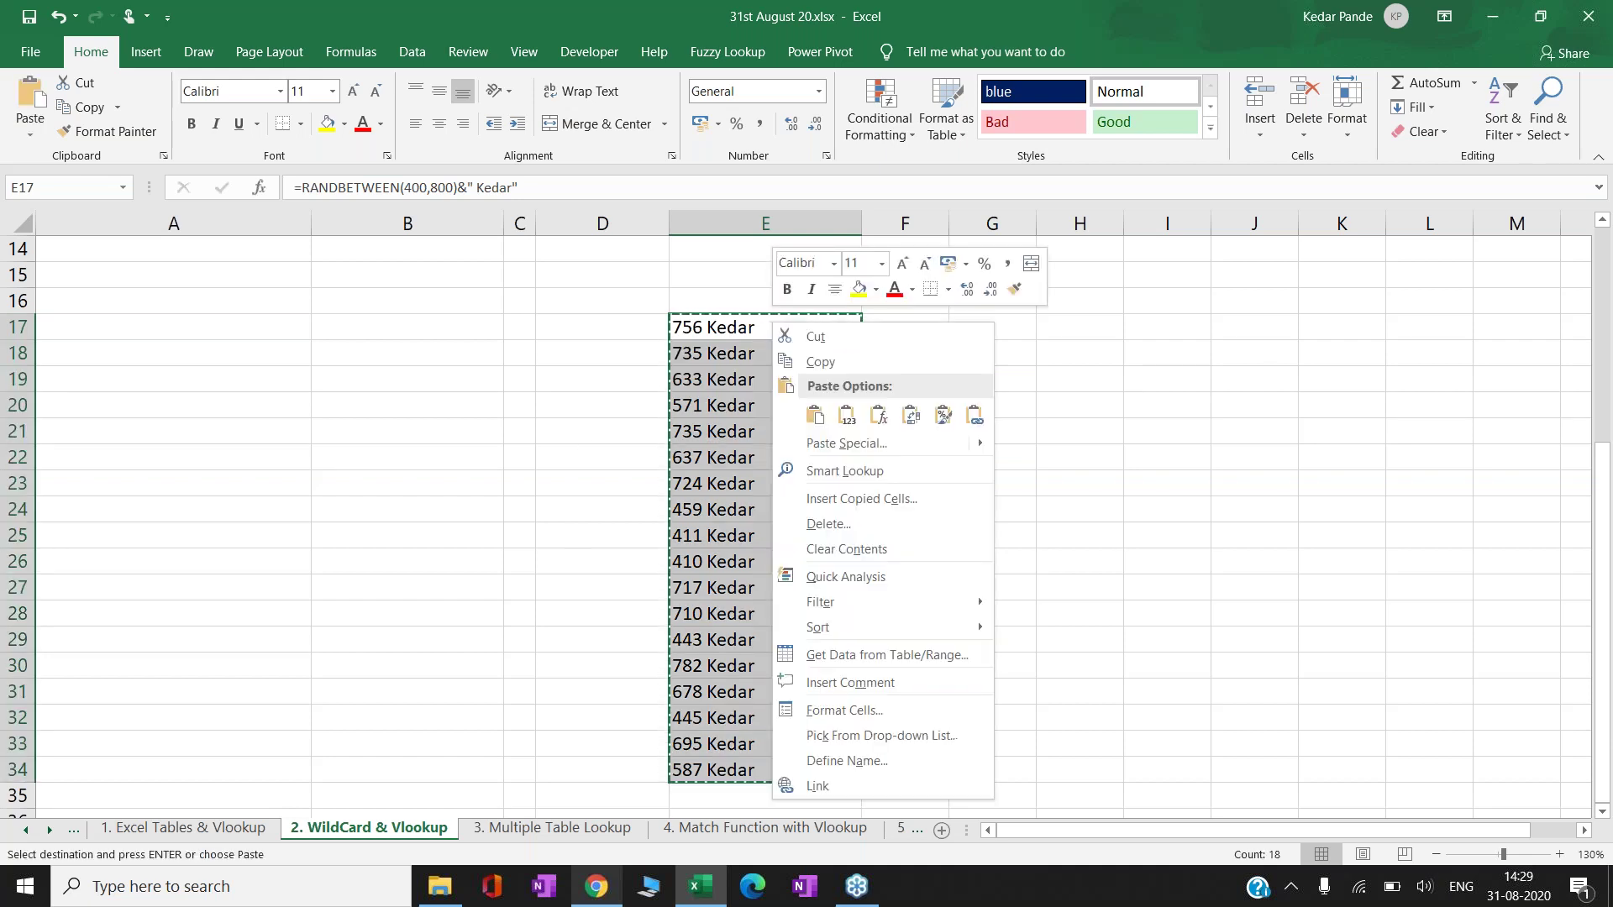
left_click(846, 415)
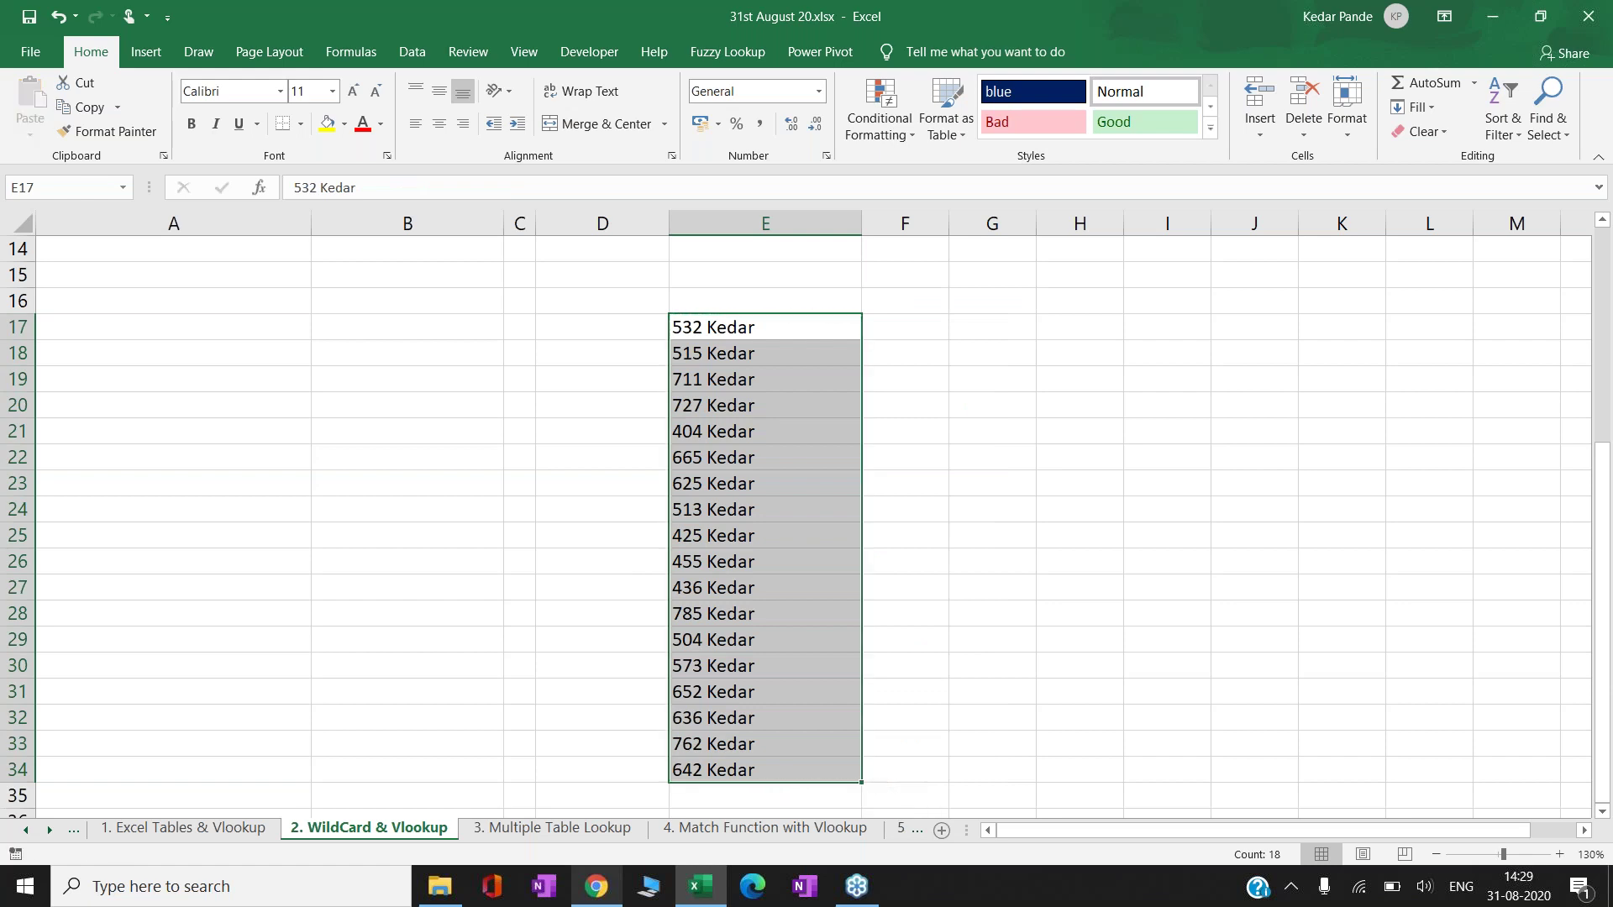
left_click(602, 327)
key("Right")
key("Down")
key("Down")
key("Down")
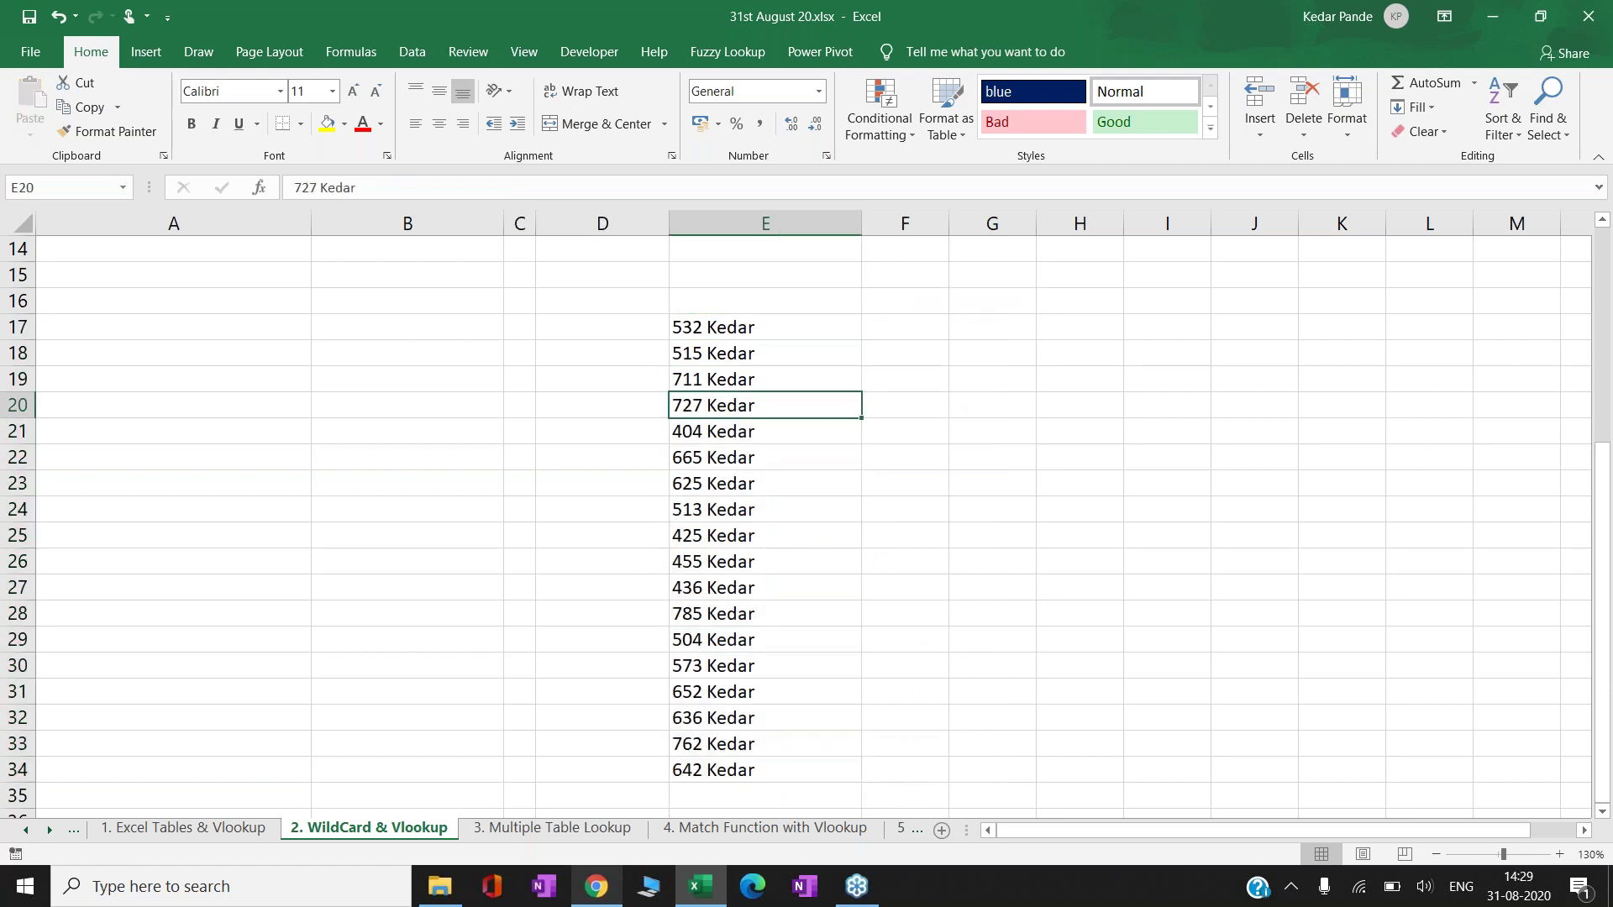
key("Down")
key("Down")
key("Down")
key("Down")
key("Down")
key("Down")
key("Down")
key("Down")
key("Down")
key("Down")
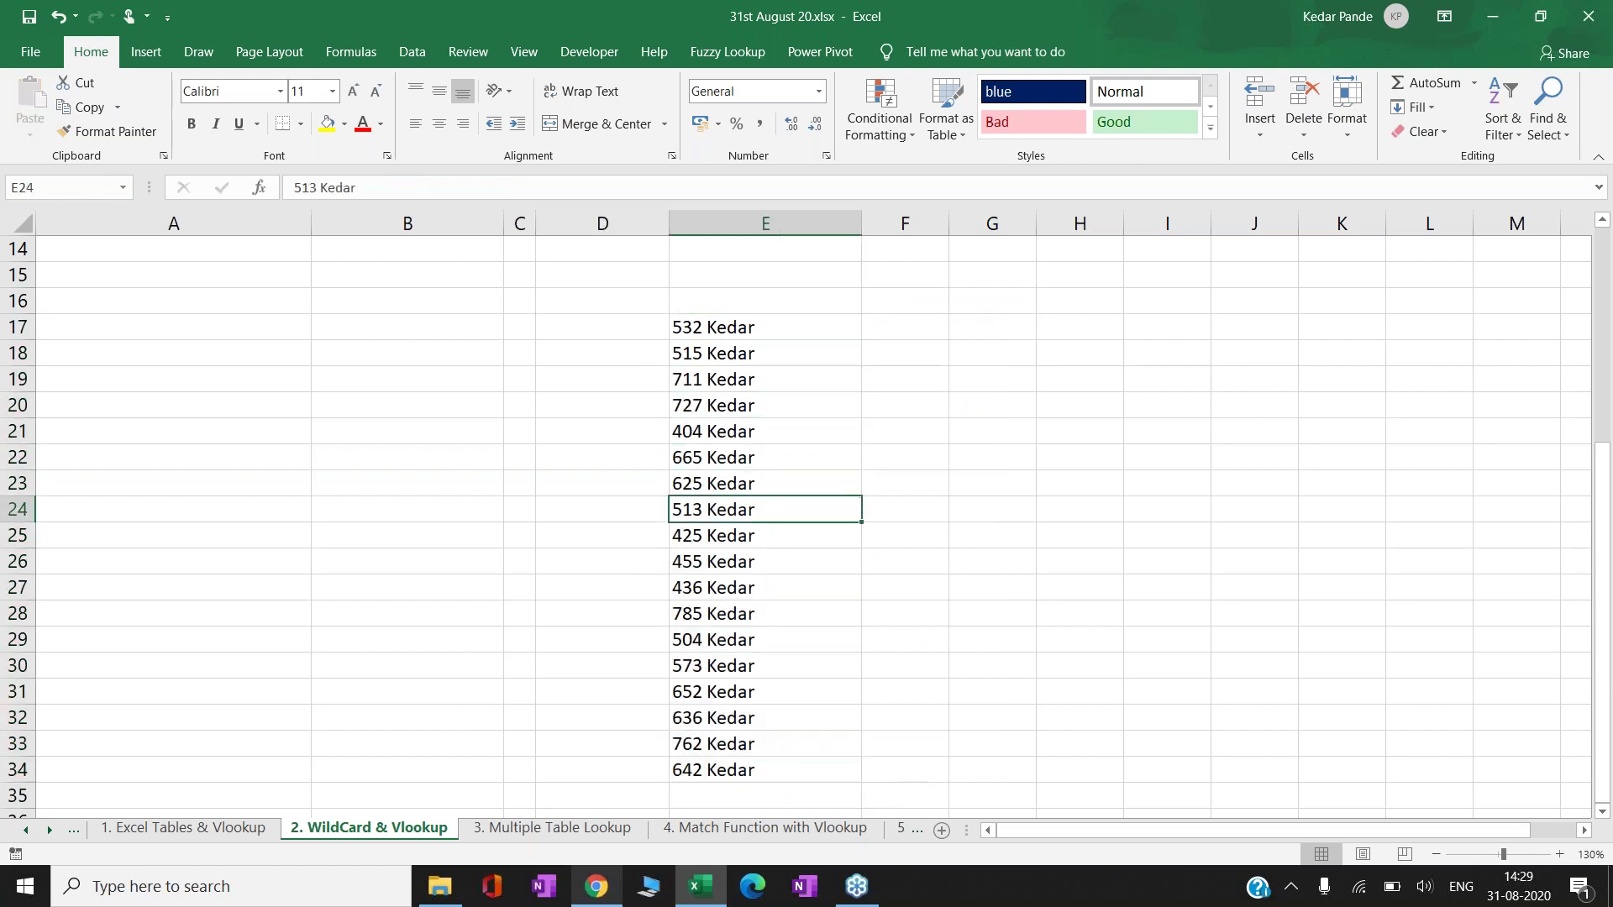
key("Down")
key("Down")
key("Down")
key("Down")
key("Up")
key("Up")
key("Up")
key("Up")
key("Up")
key("Up")
key("Up")
key("Up")
key("Up")
key("Up")
key("Up")
key("Up")
key("Up")
key("Up")
key("Up")
key("Up")
key("Up")
key("Up")
key("Down")
key("Down")
key("Down")
key("shift+Down")
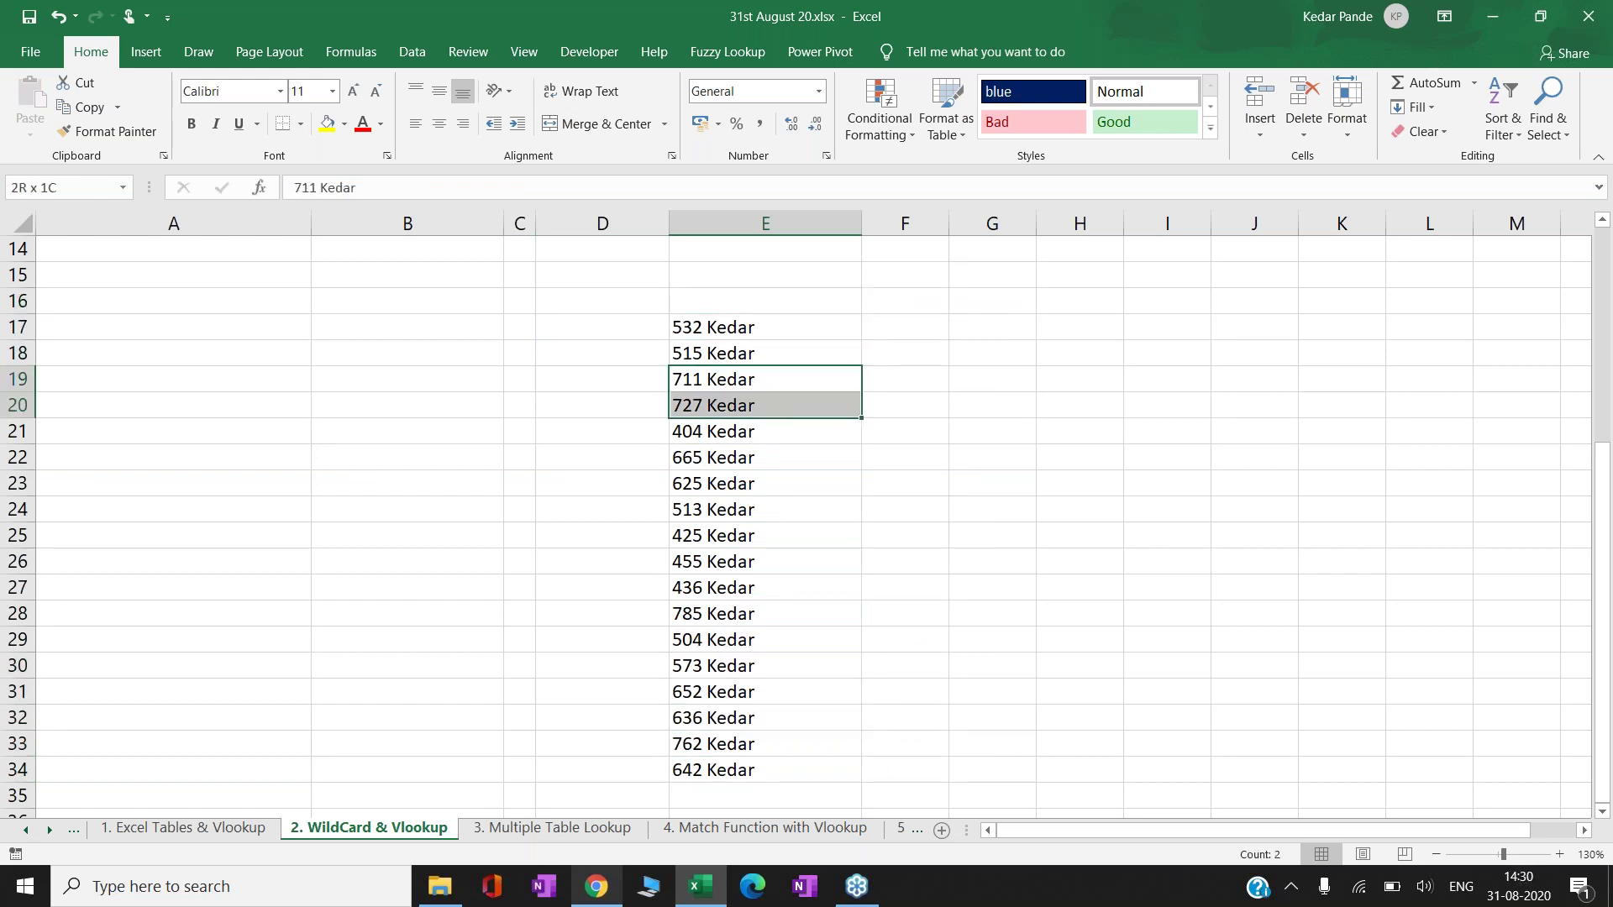
left_click(703, 610, "ctrl")
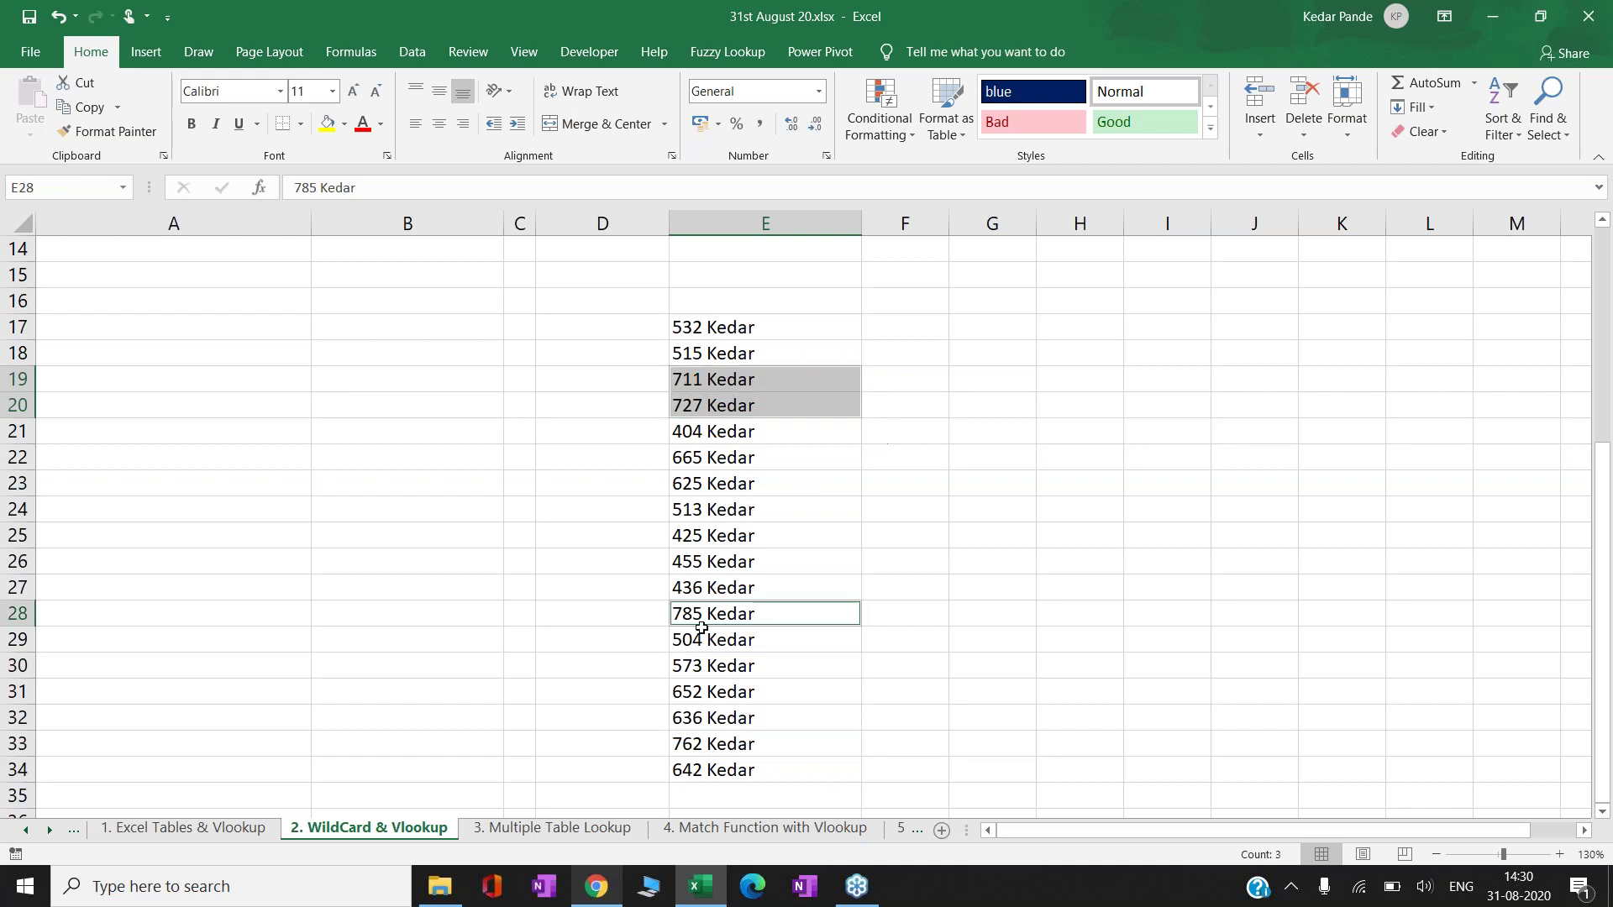
left_click(694, 741, "ctrl")
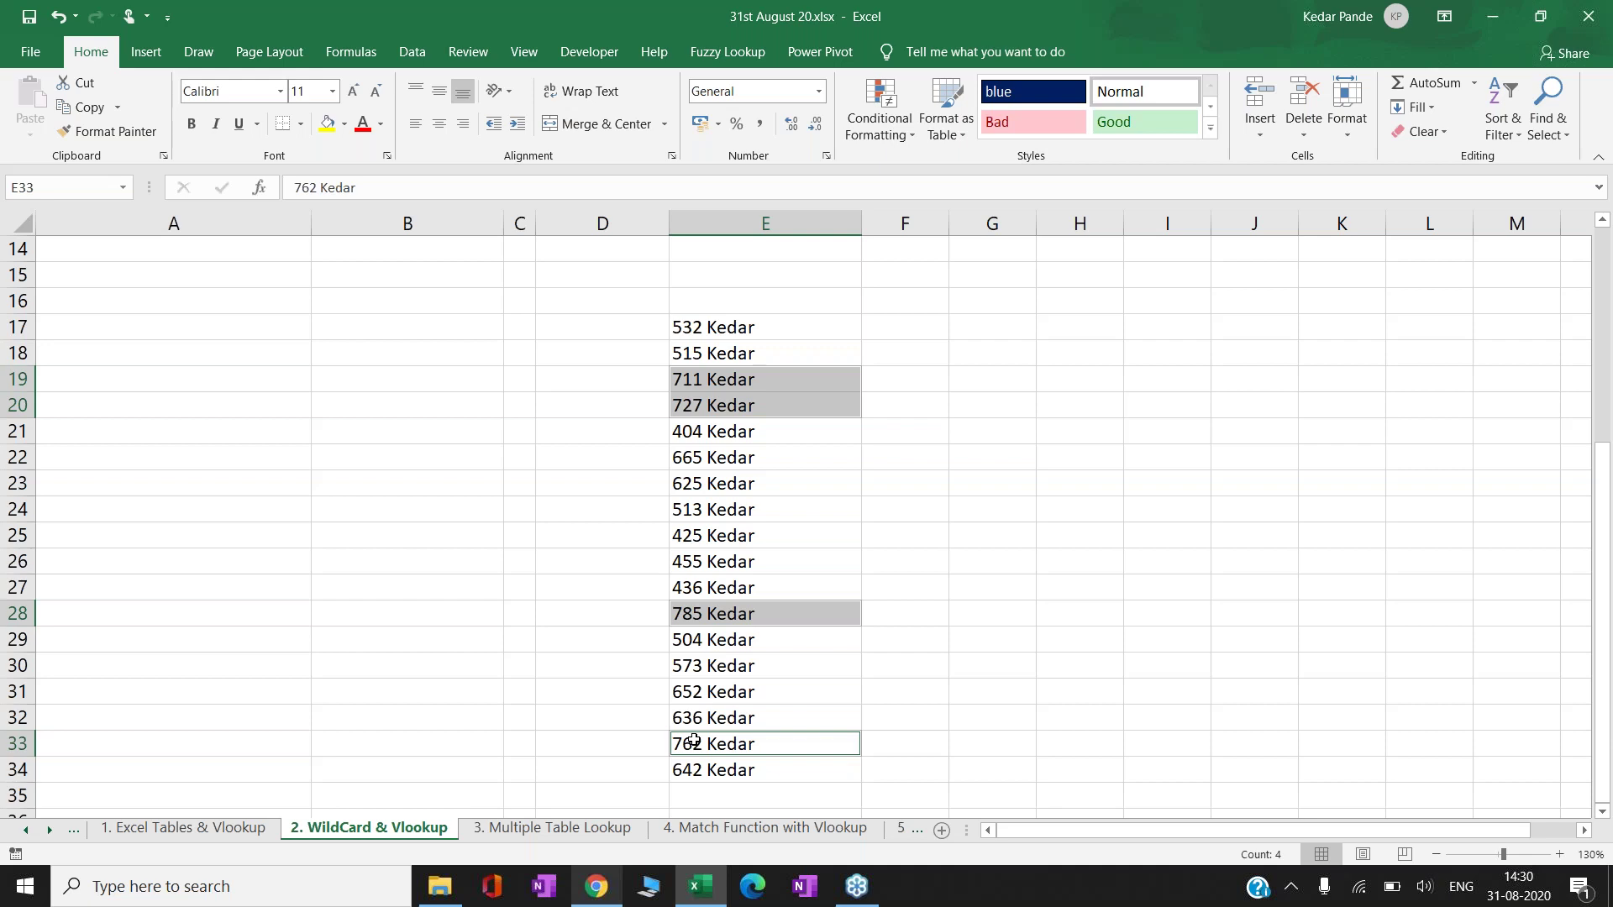
left_click(972, 499)
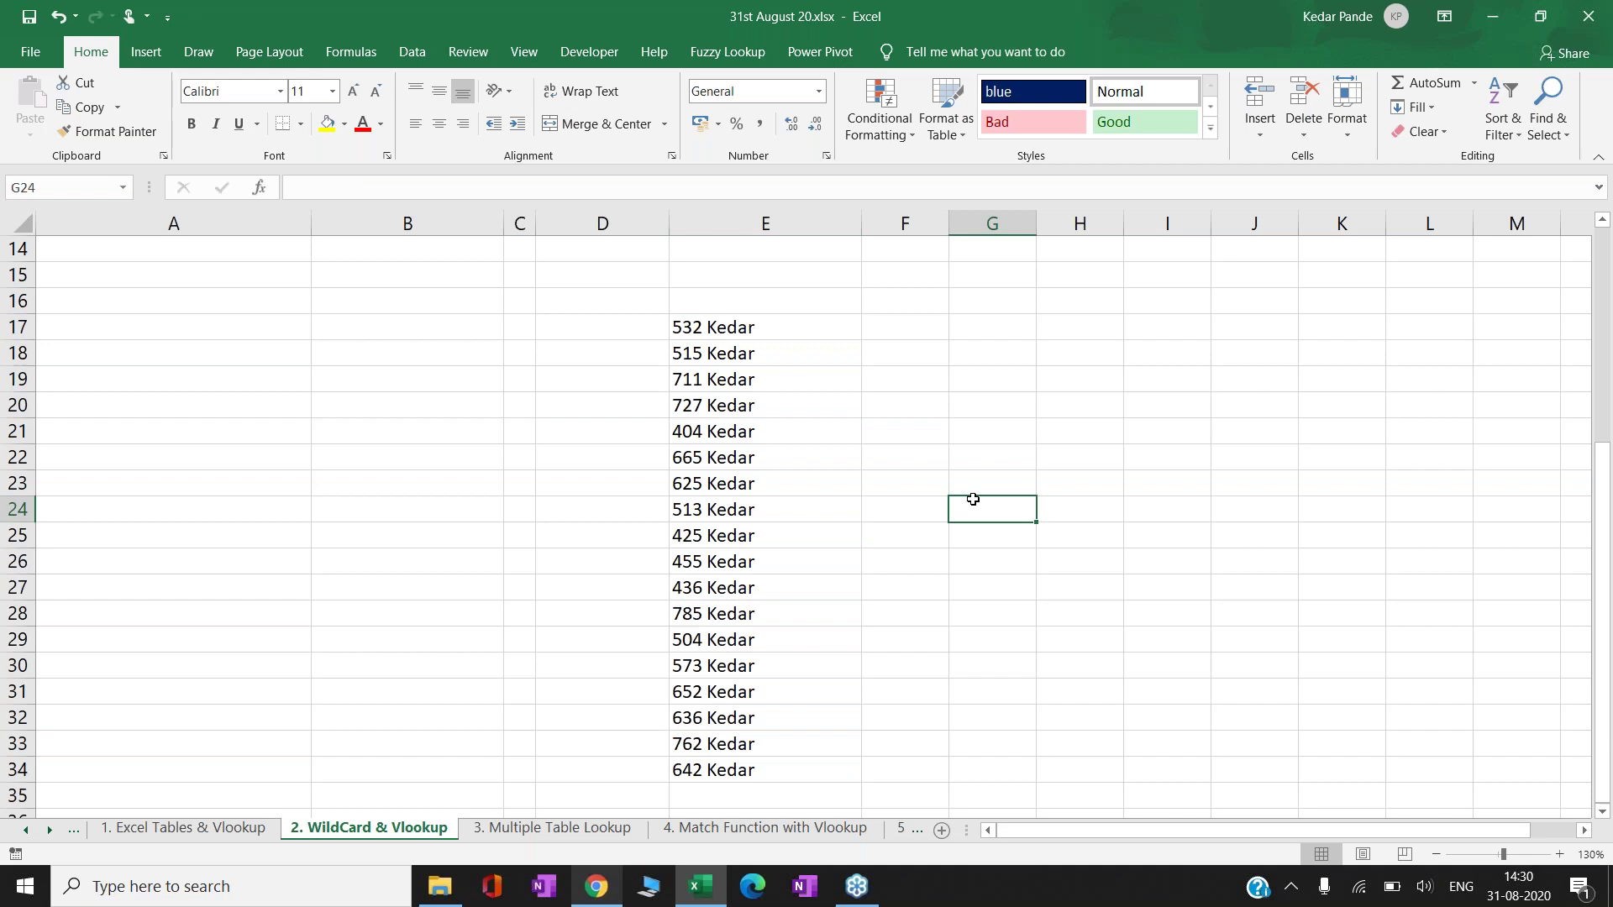
- Start a COUNTIF in F24 over the range E17:E34
key("Left")
type("=")
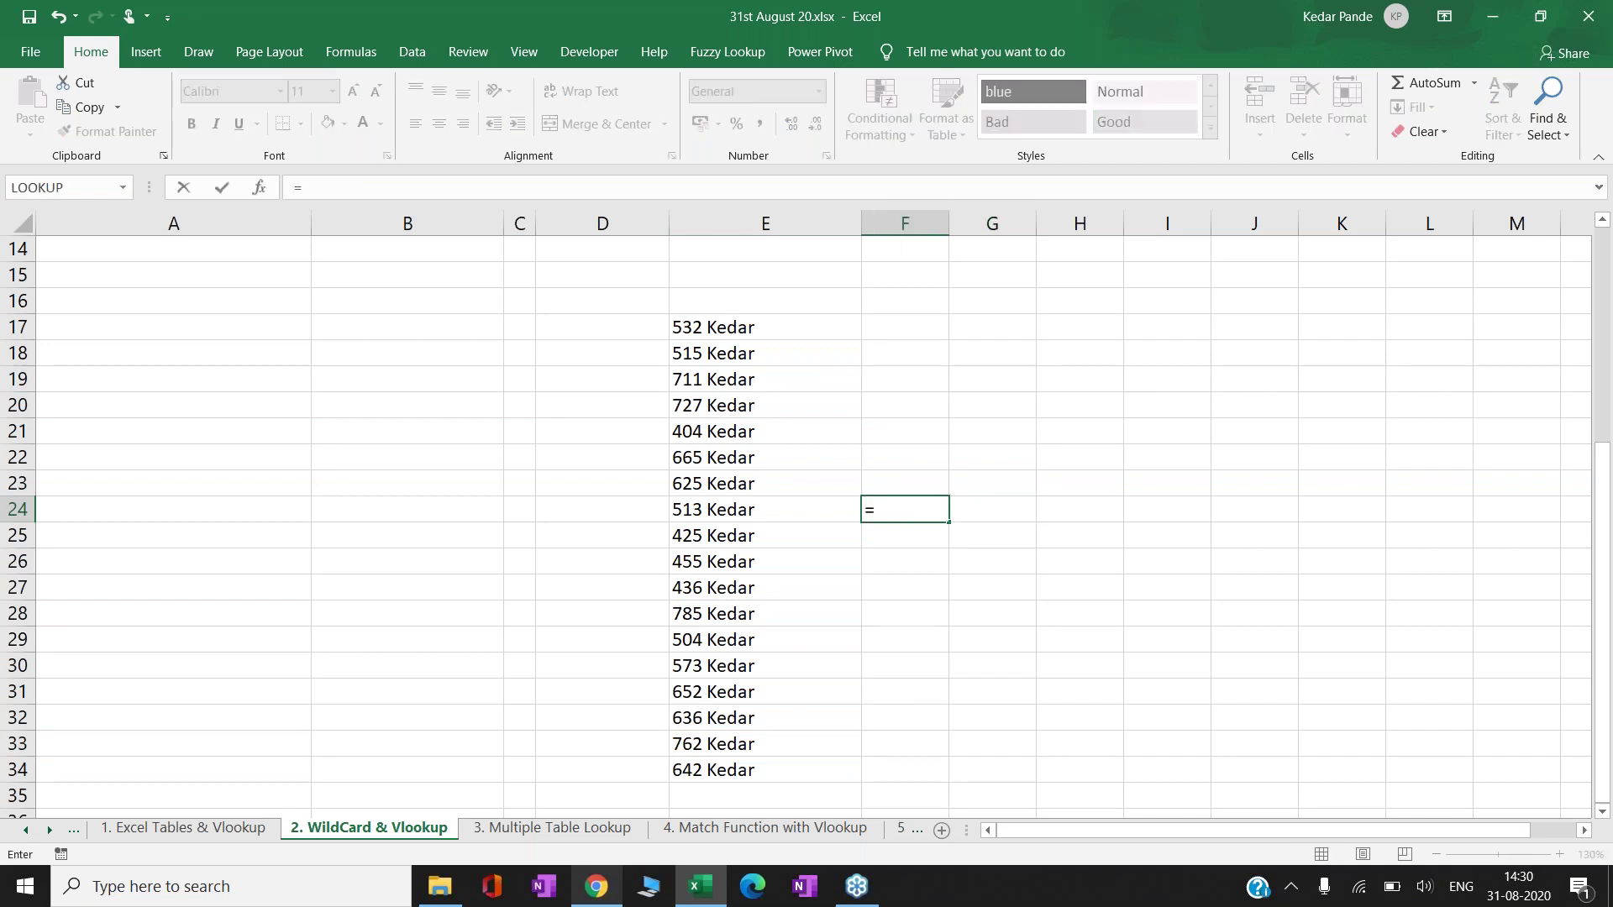
type("countif")
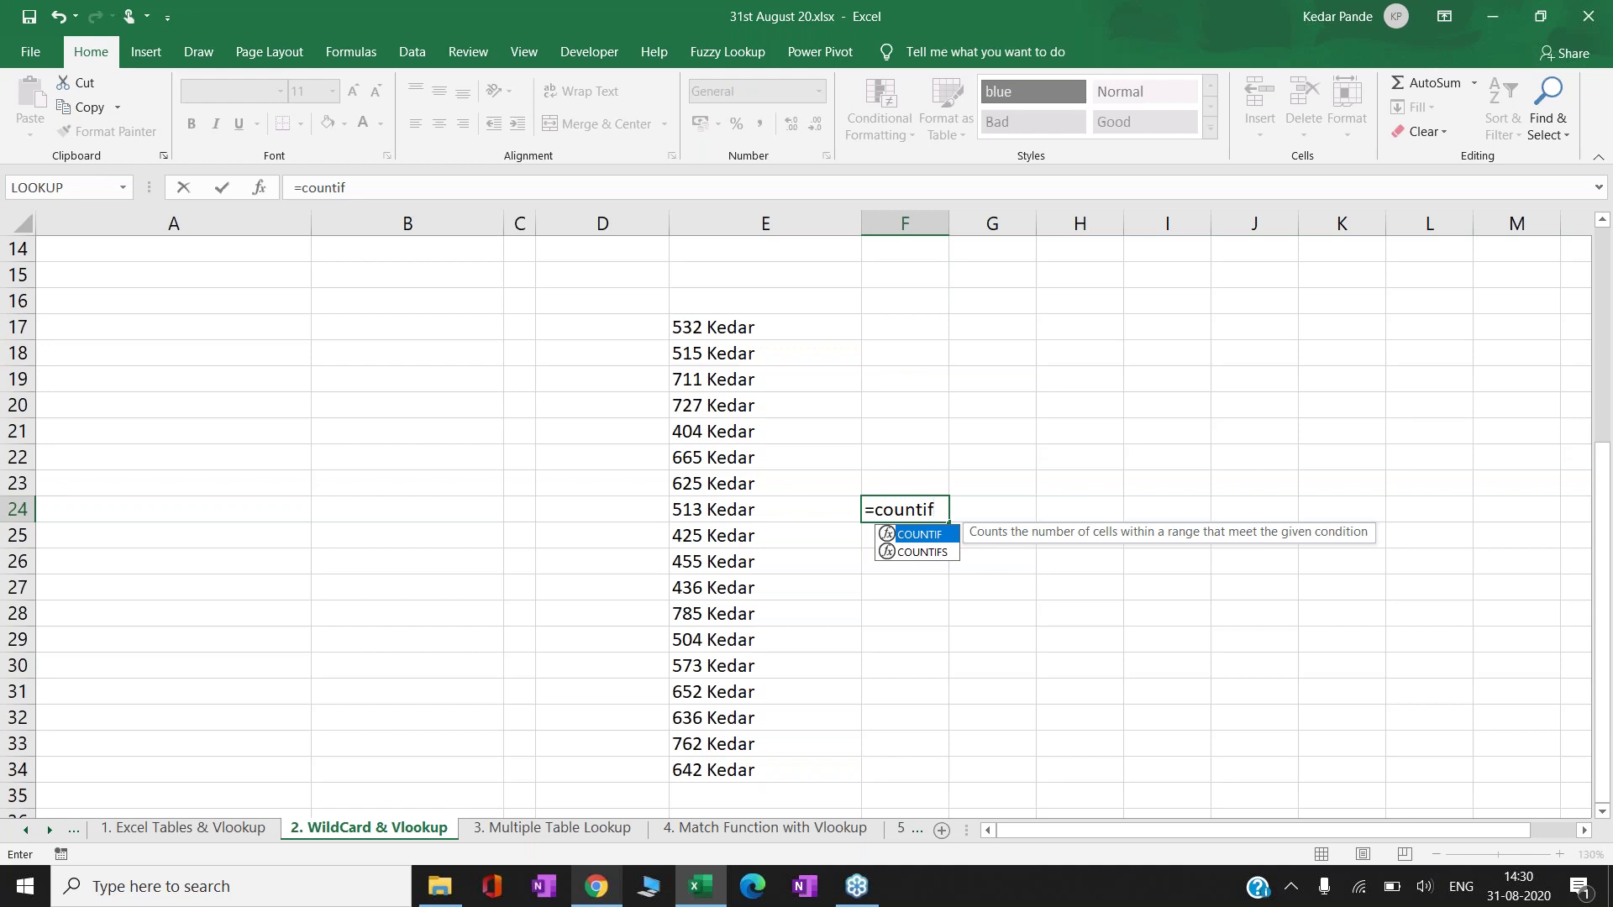
key("Tab")
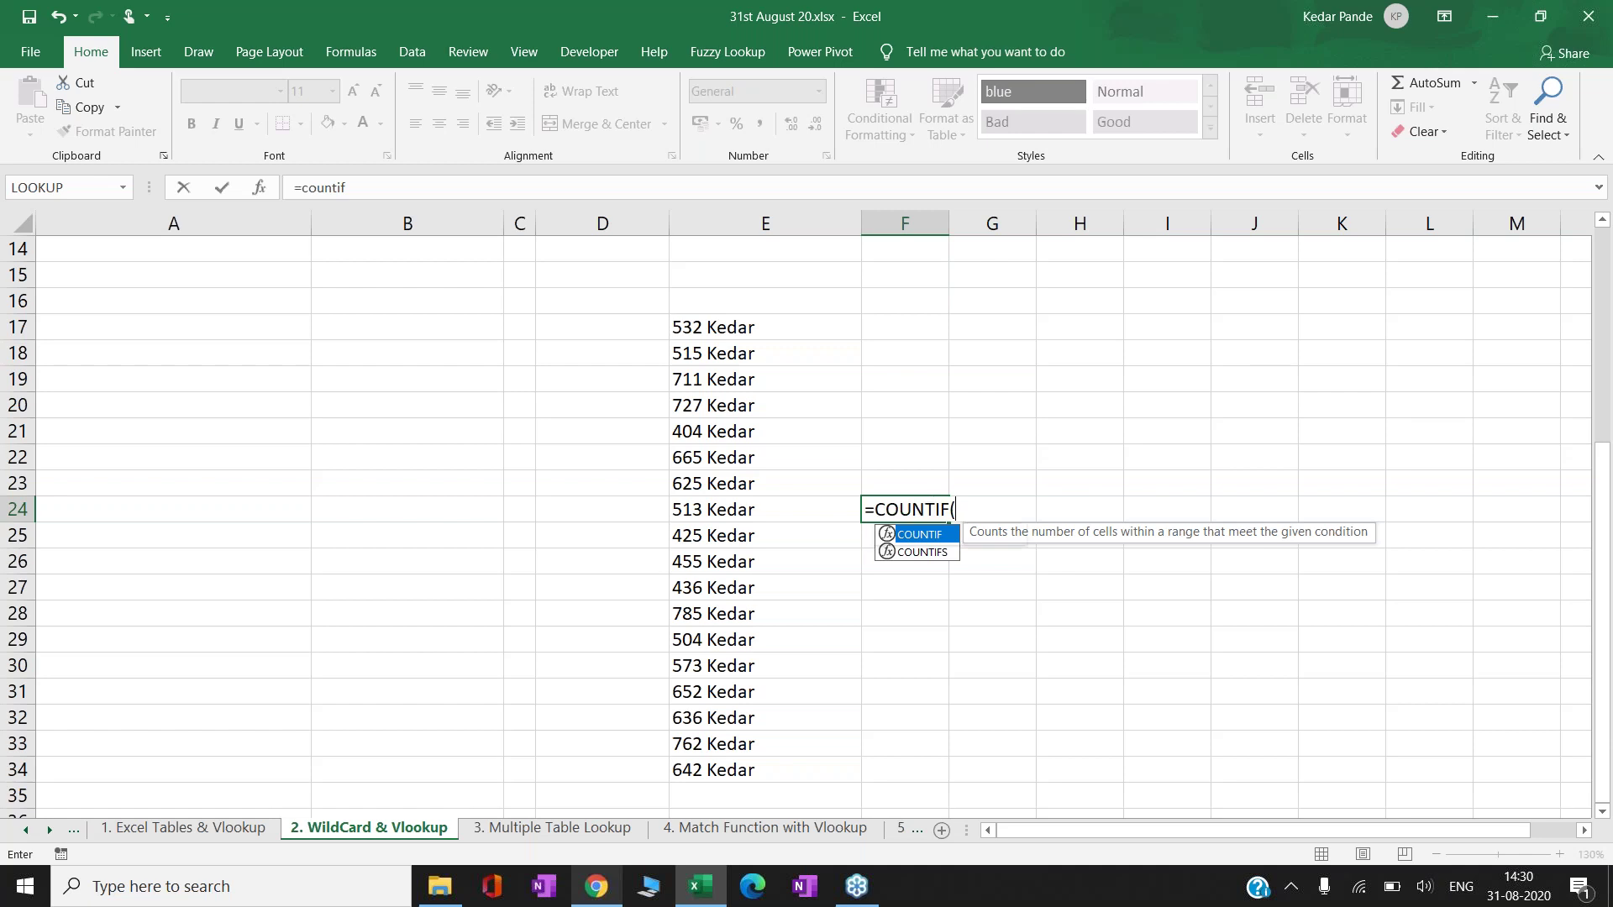
key("Up")
key("Down")
key("Left")
key("Up")
key("Up")
key("Up")
key("Up")
key("Up")
key("Up")
key("Up")
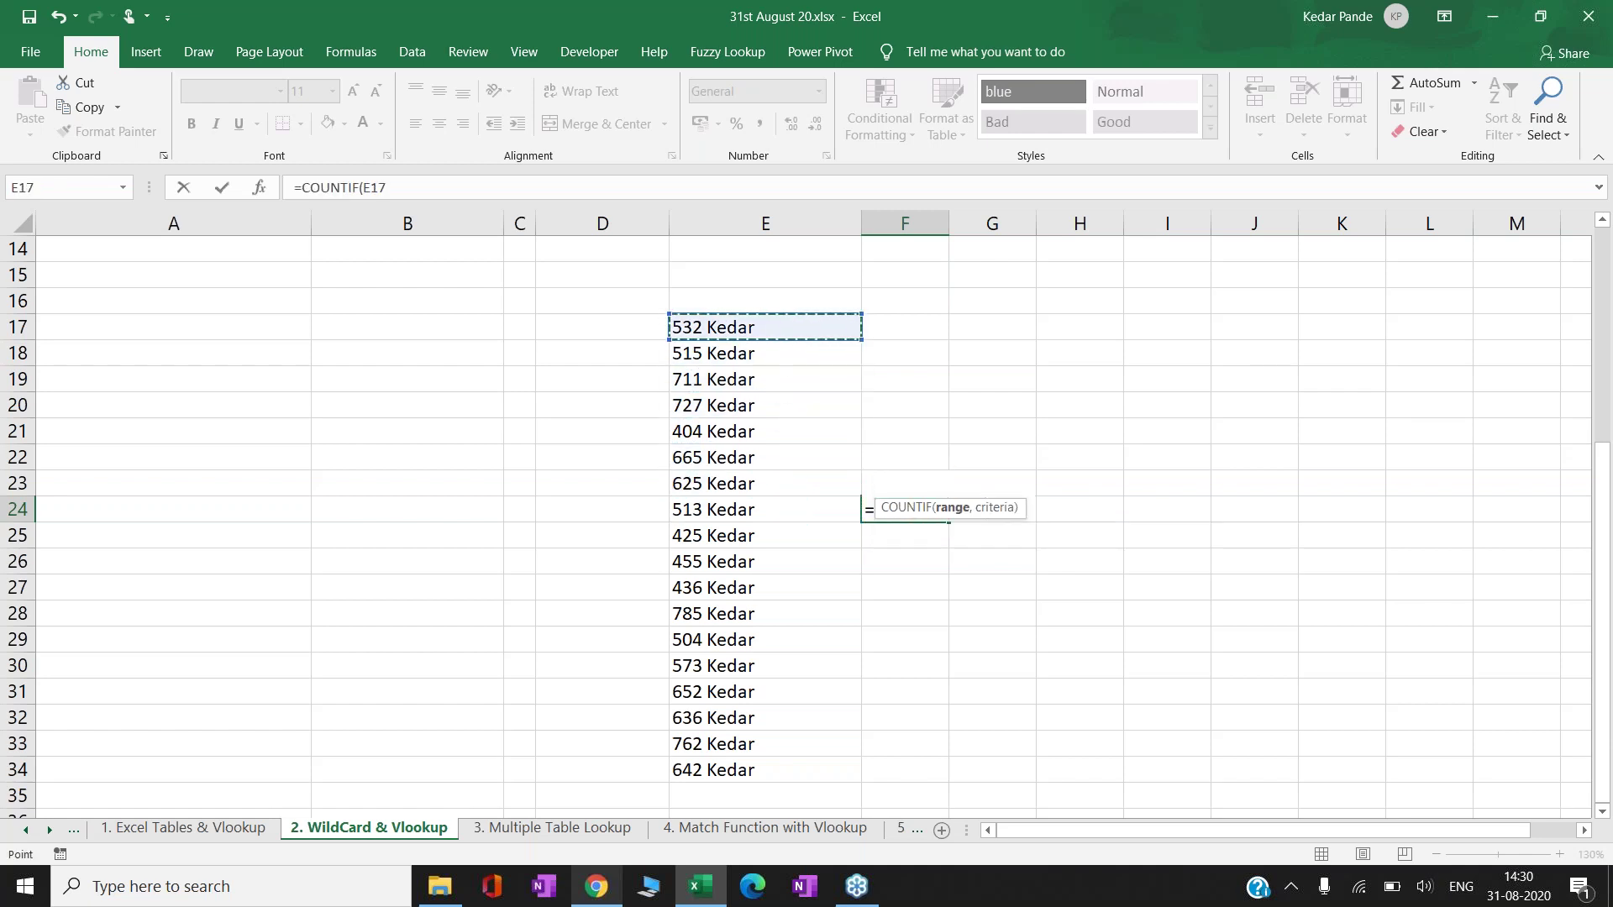
key("ctrl+shift+Down")
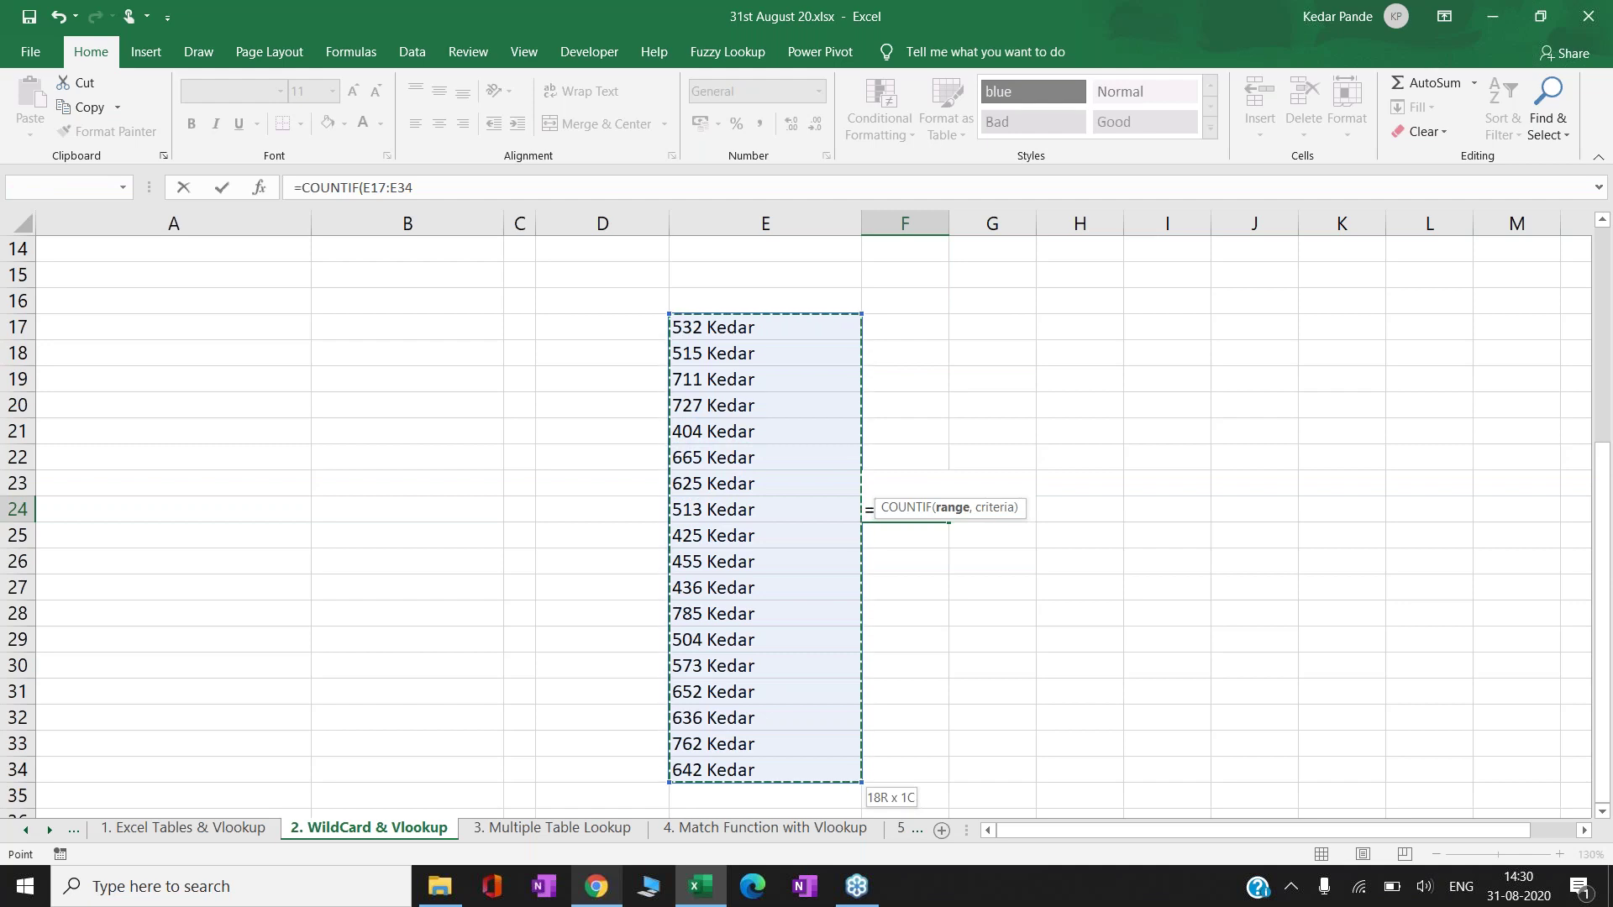
- Finish the criterion as 7&"*" so F24 counts 4 entries
type(",")
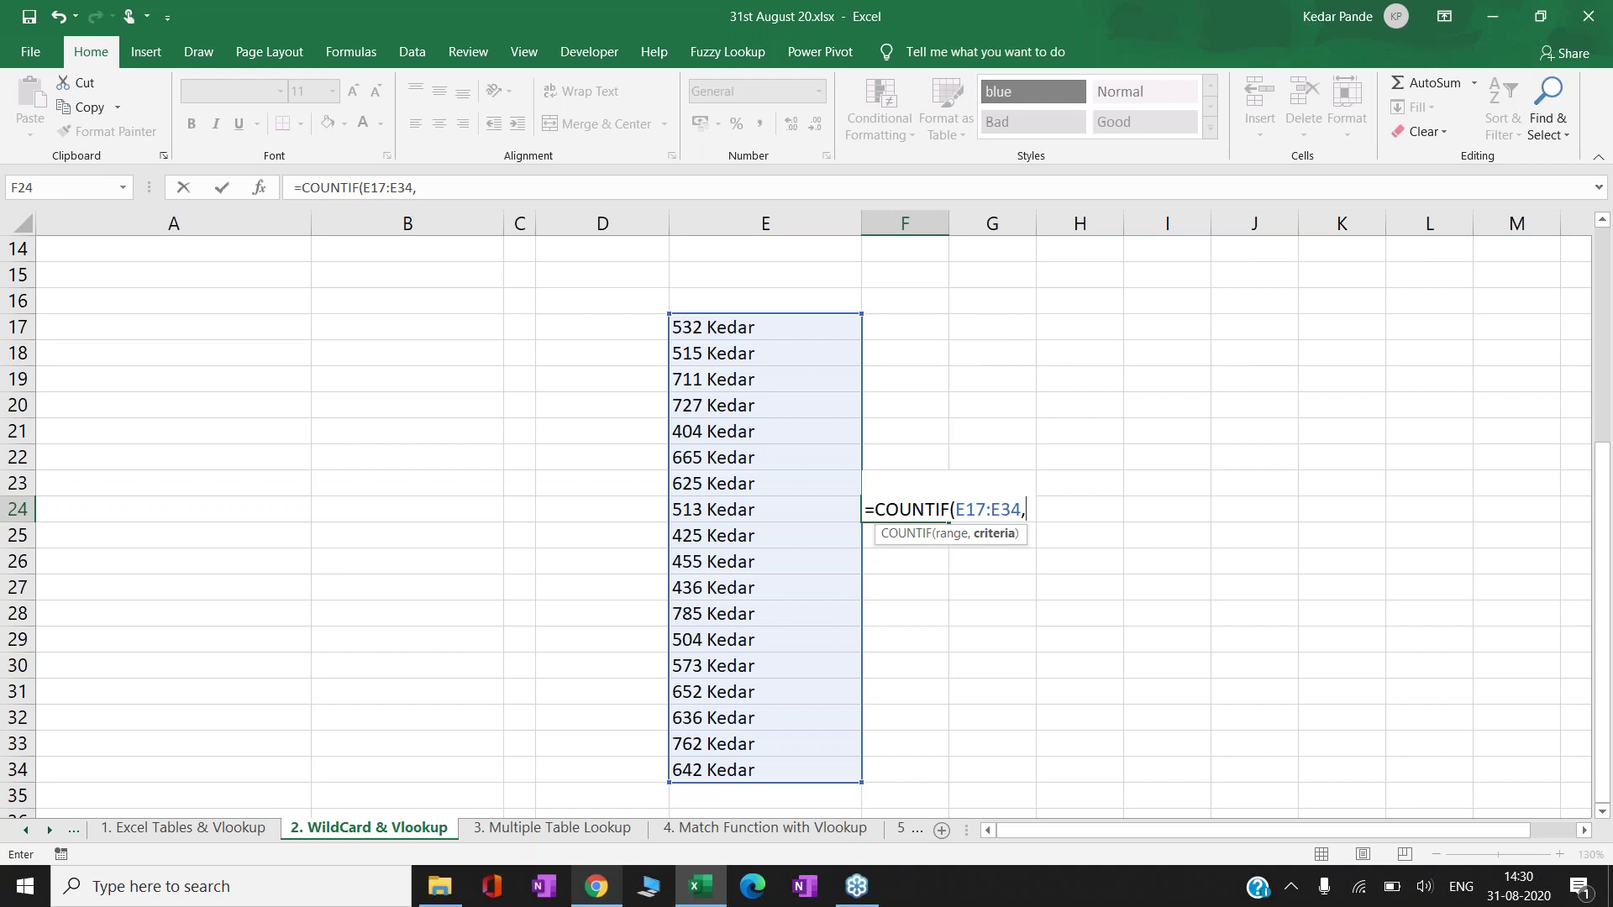
type("7\"")
key("BackSpace")
type("&\"*\")")
key("Return")
- Review the F24 formula unchanged, then move to the 711 entry in E19
left_click(904, 509)
key("F2")
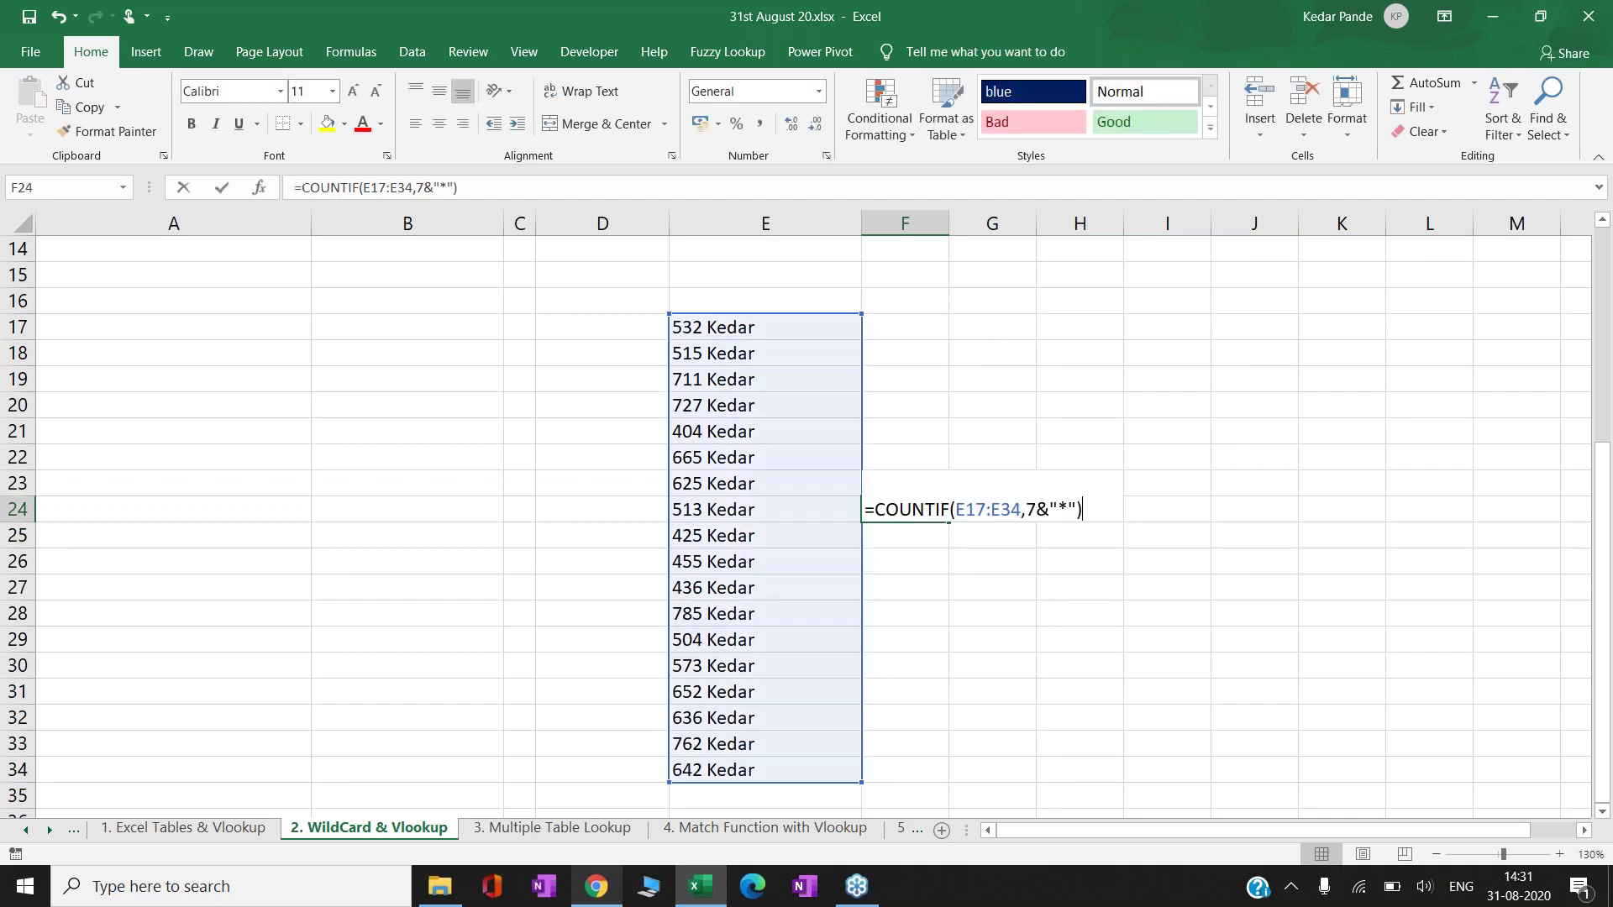
key("Escape")
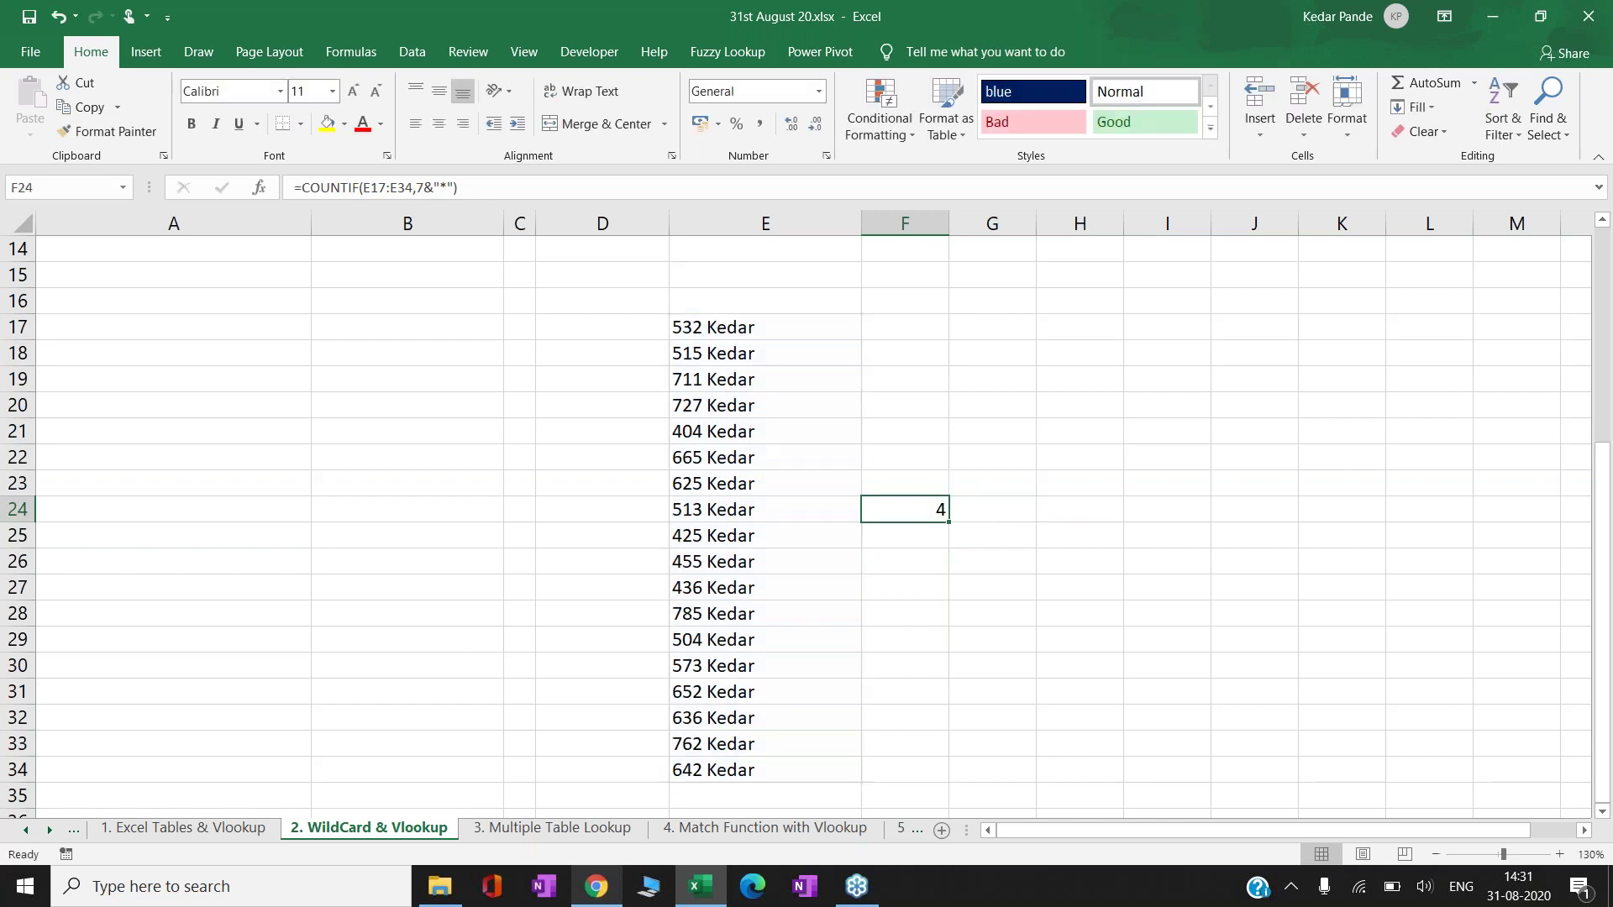
key("Left")
key("Up")
key("Up")
key("Up")
key("Up")
key("Up")
key("Down")
key("Up")
- Replace the name in the 711 (E19) and 785 (E28) entries with a new name
key("F2")
key("BackSpace")
key("BackSpace")
key("BackSpace")
key("BackSpace")
key("BackSpace")
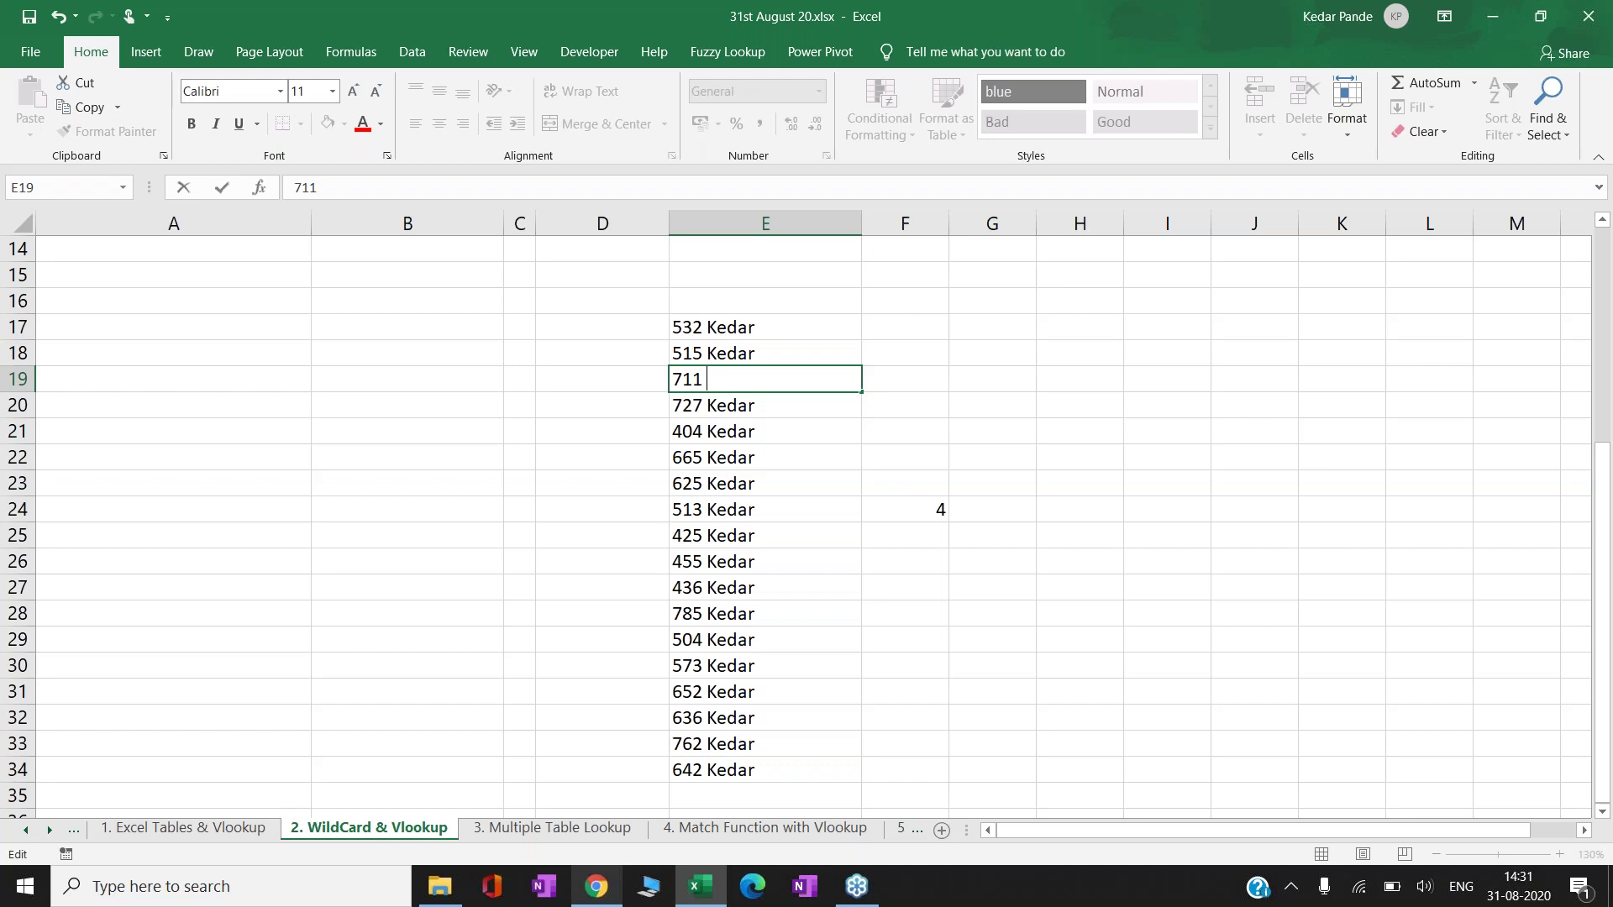
type("Pande")
key("Return")
key("Down")
key("Down")
key("Down")
key("Down")
key("Down")
key("Down")
key("Down")
key("Down")
key("F2")
key("BackSpace")
key("BackSpace")
key("BackSpace")
key("BackSpace")
key("BackSpace")
type("Keda")
key("BackSpace")
key("BackSpace")
key("BackSpace")
key("BackSpace")
type("Pande")
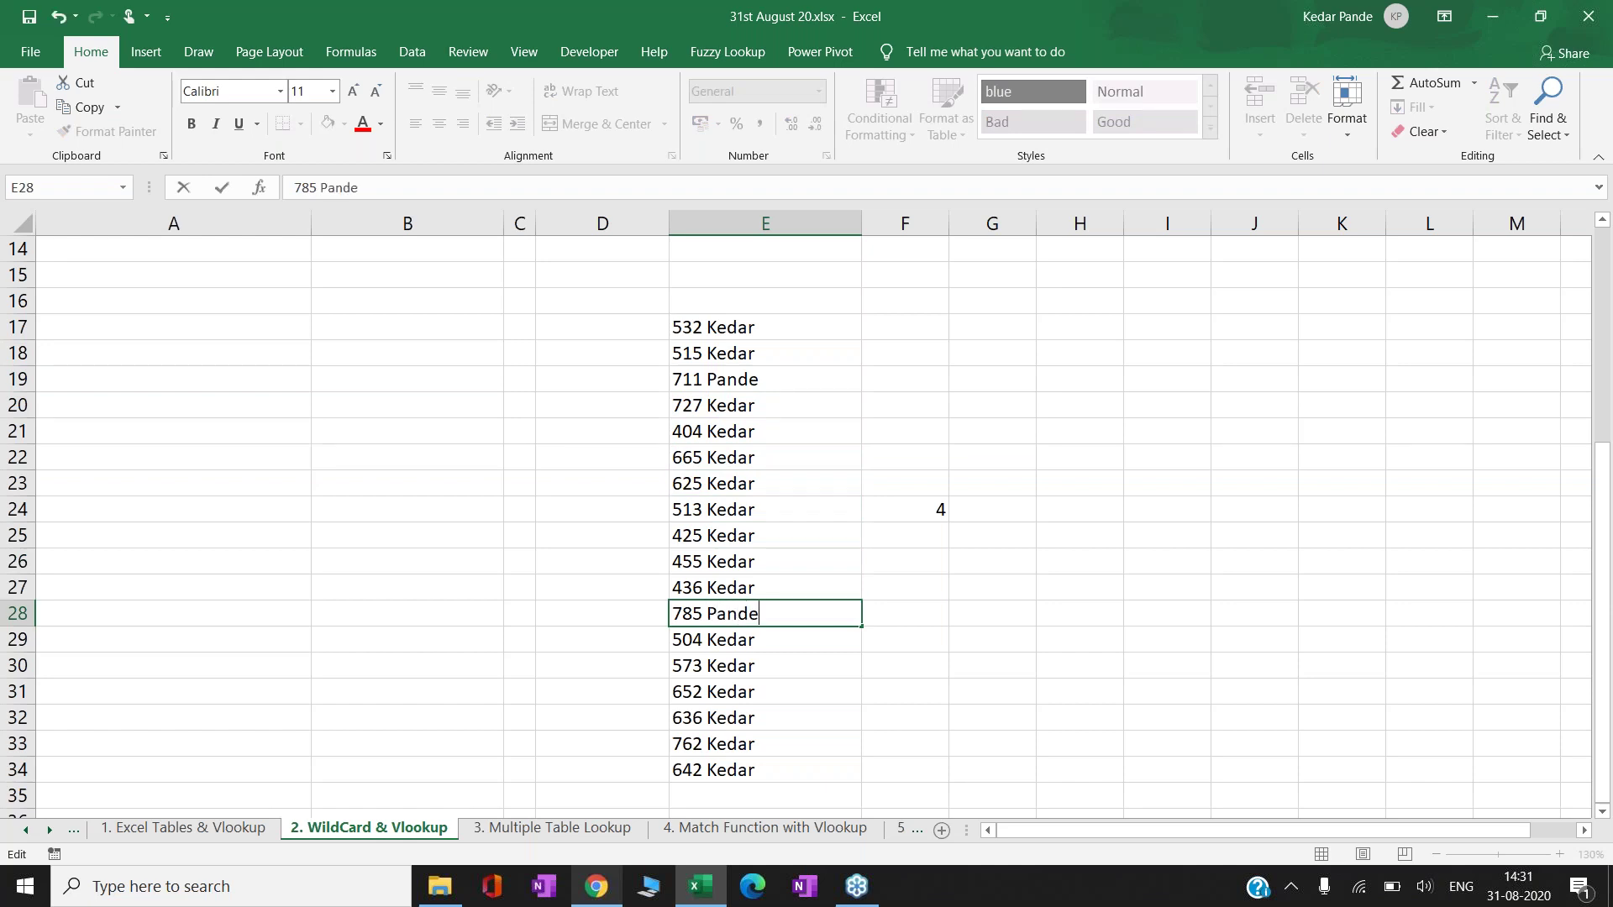
key("Return")
- Recheck the F24 COUNTIF formula, which still returns 4
key("Up")
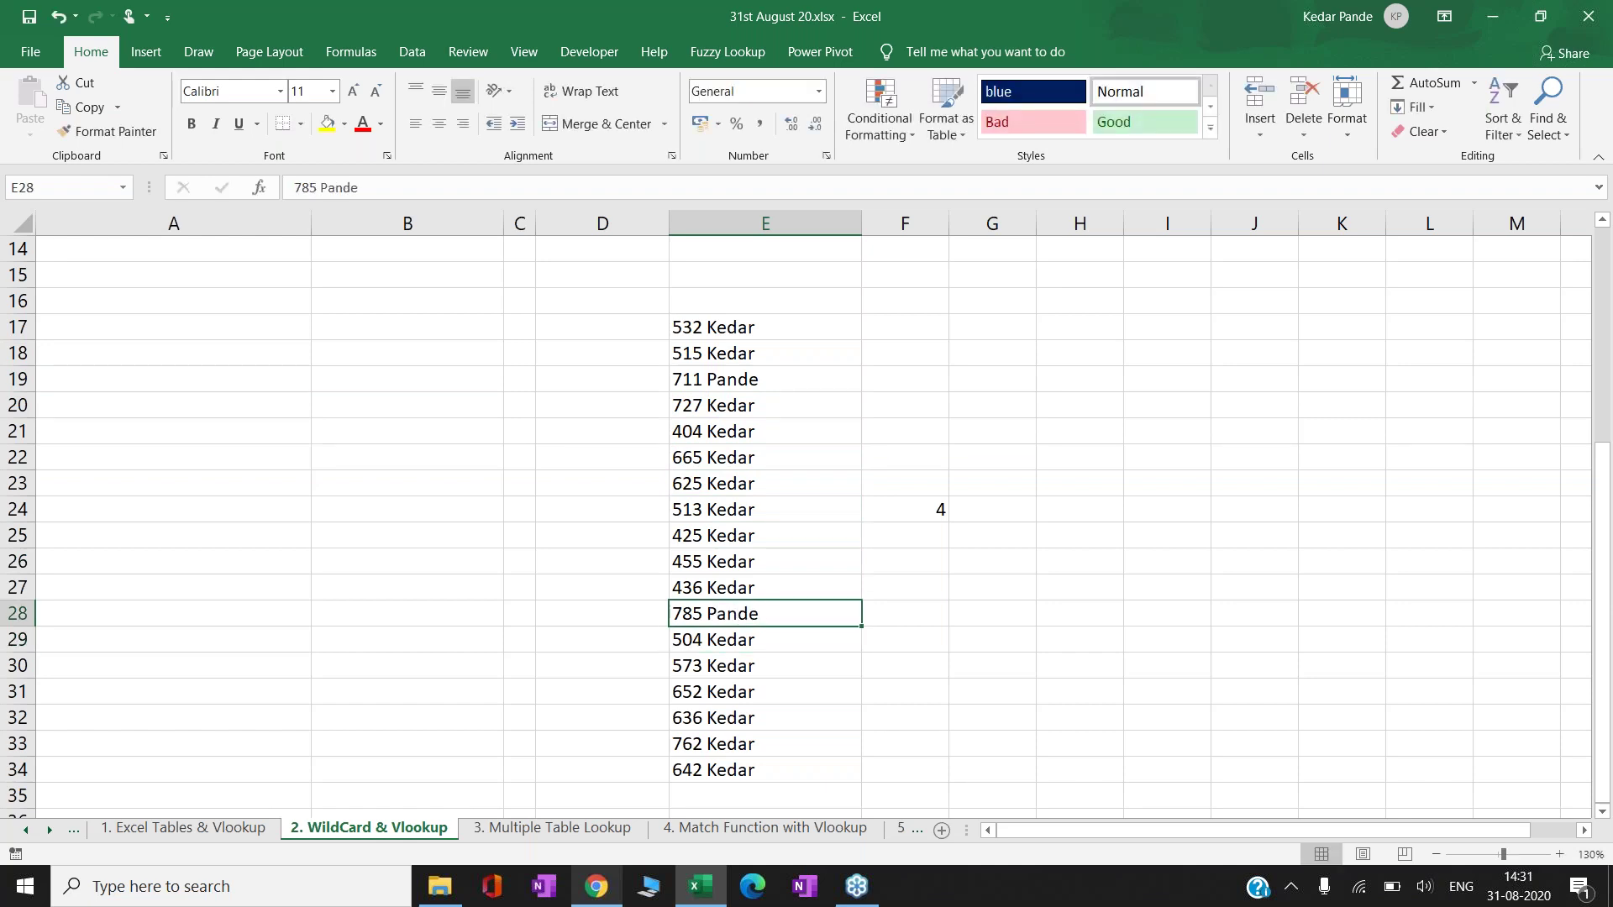
key("Right")
key("Up")
key("Up")
key("Up")
key("Up")
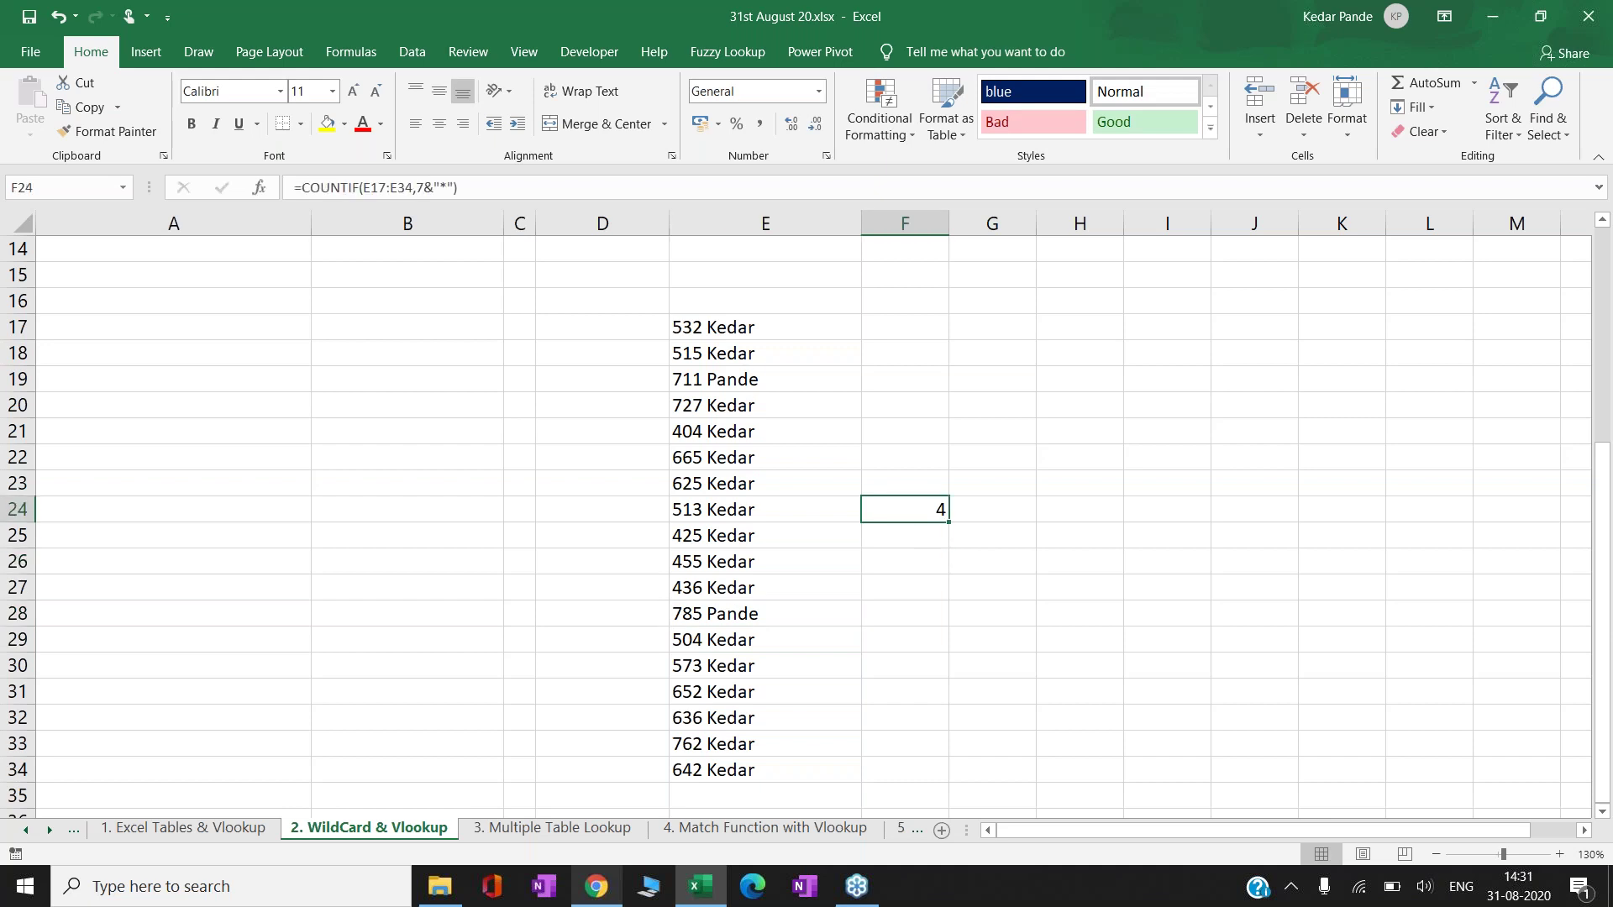
key("F2")
key("Left")
key("Left")
key("Left")
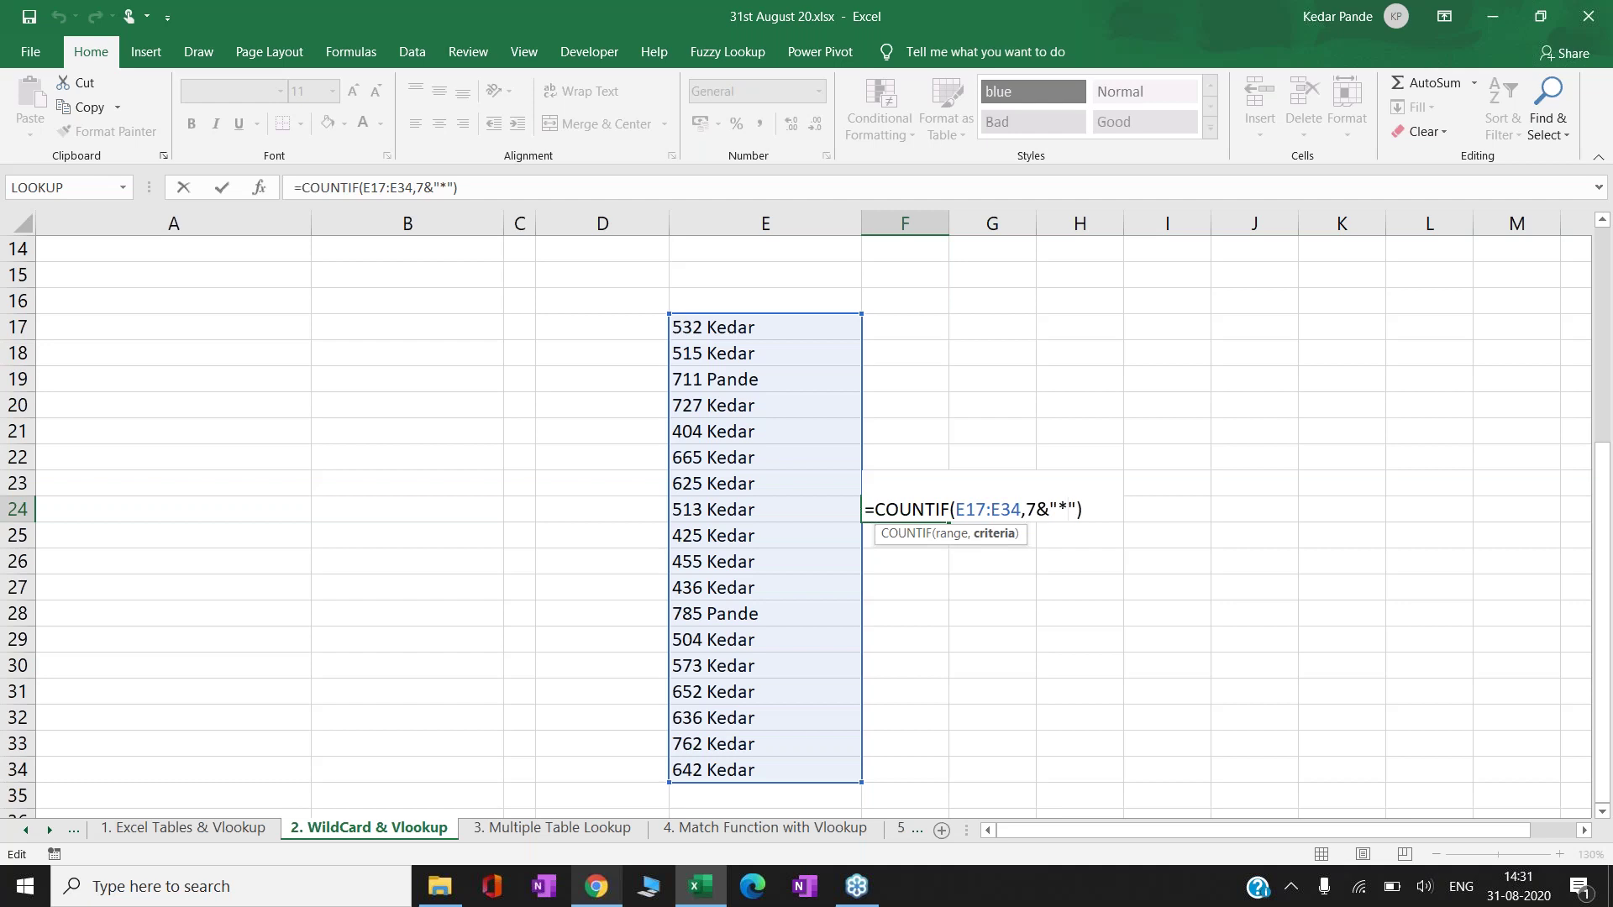
key("Return")
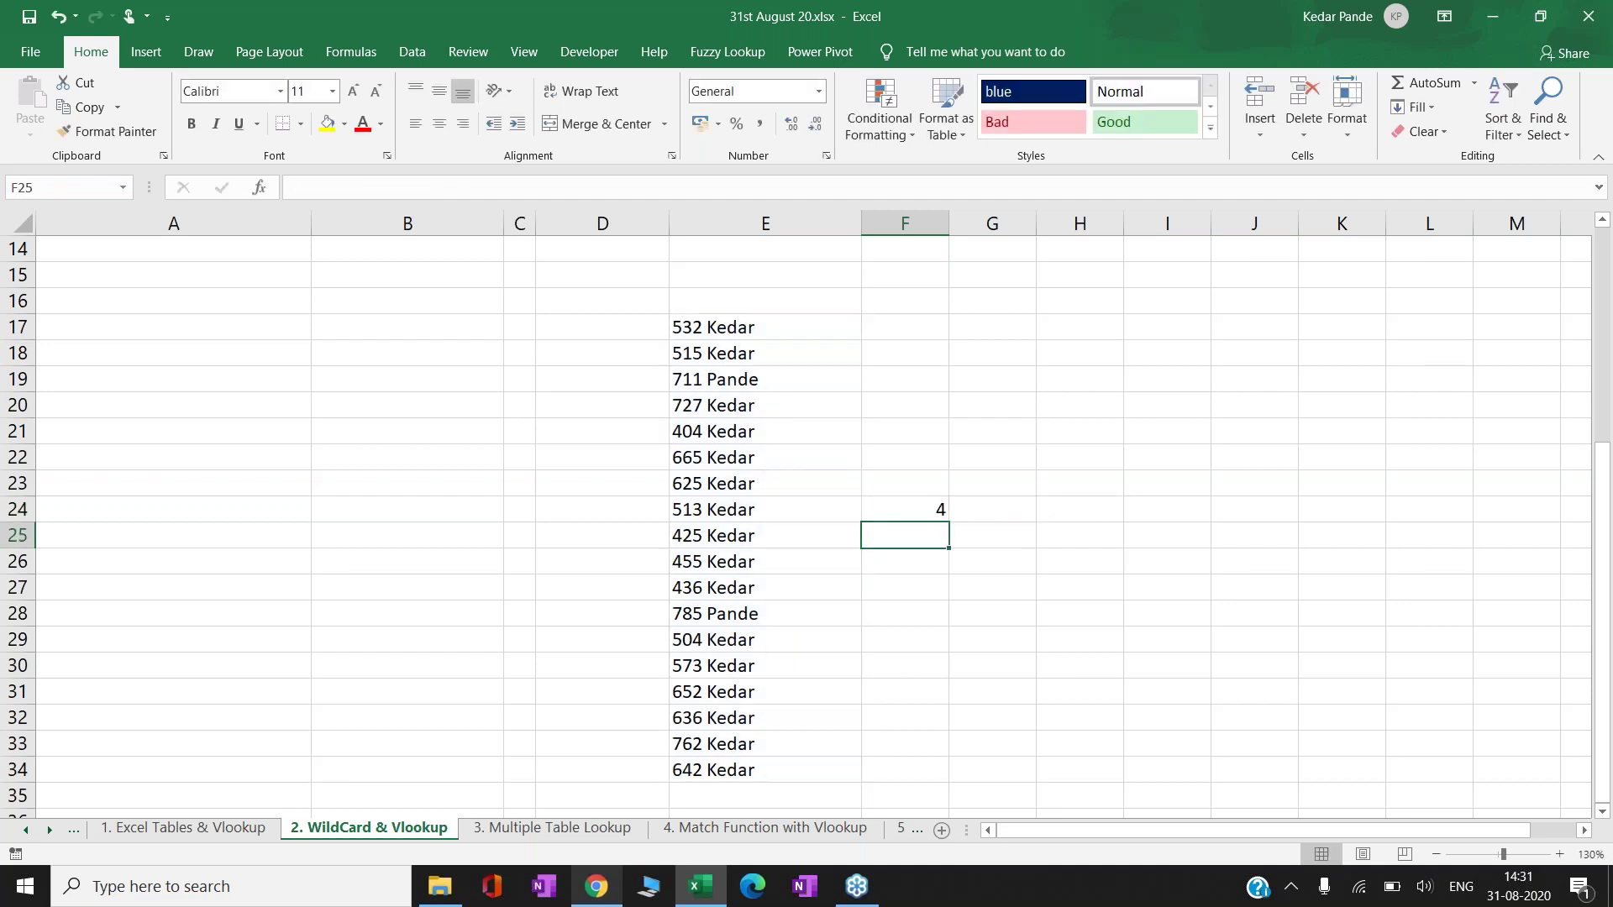
key("Down")
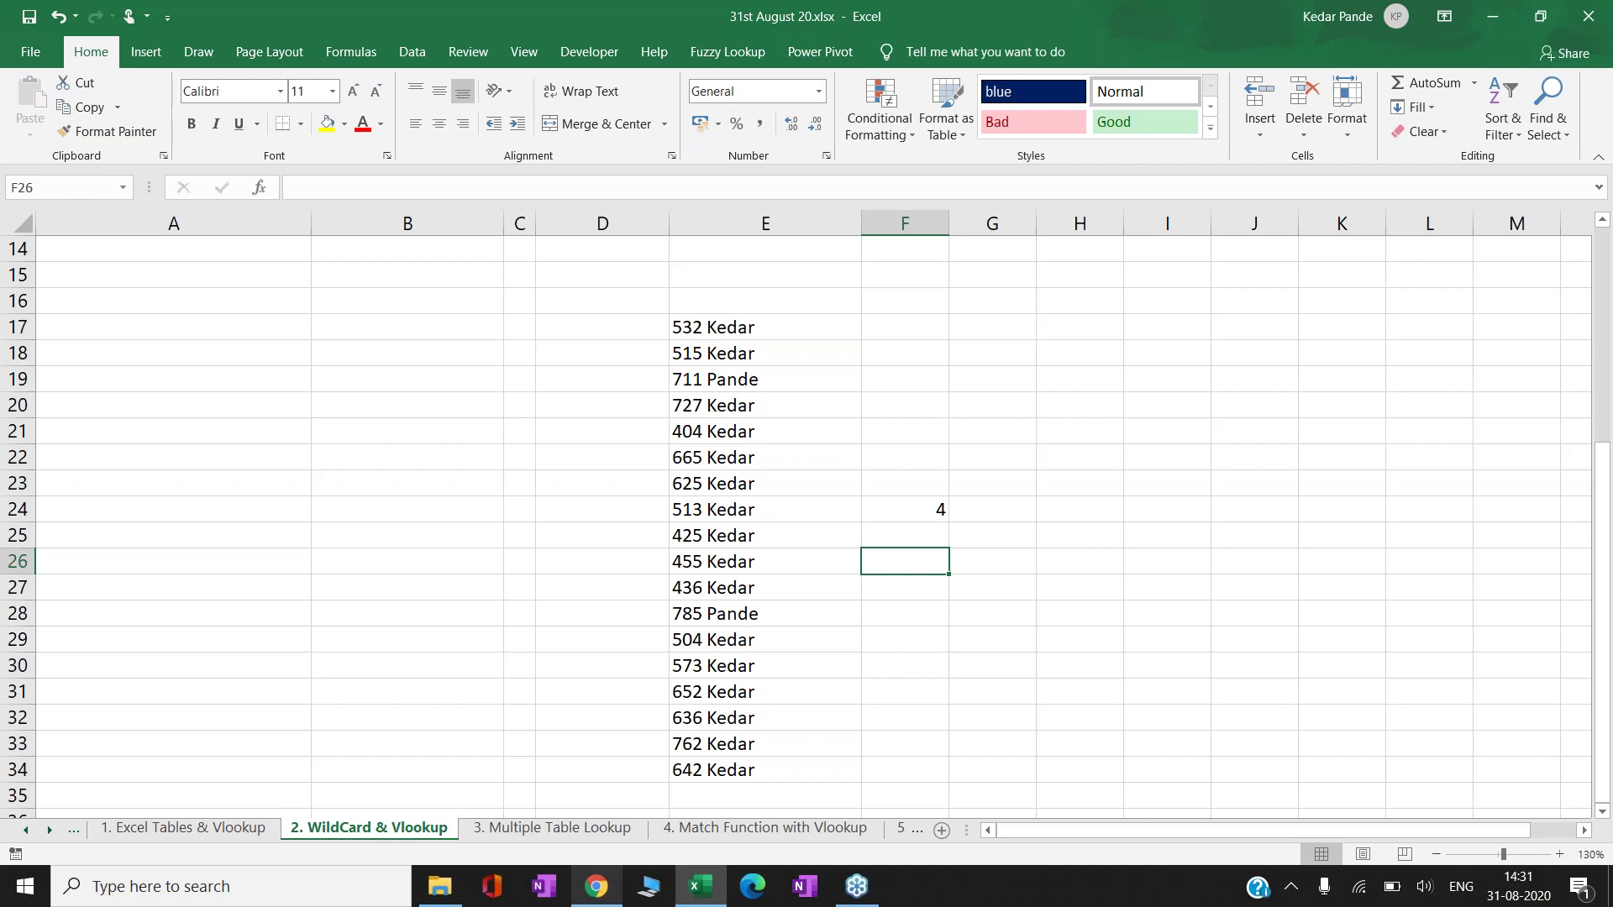
- In F26, begin =COUNTIF(E17:E34,7& with the range dragged over E17:E34
type("=co")
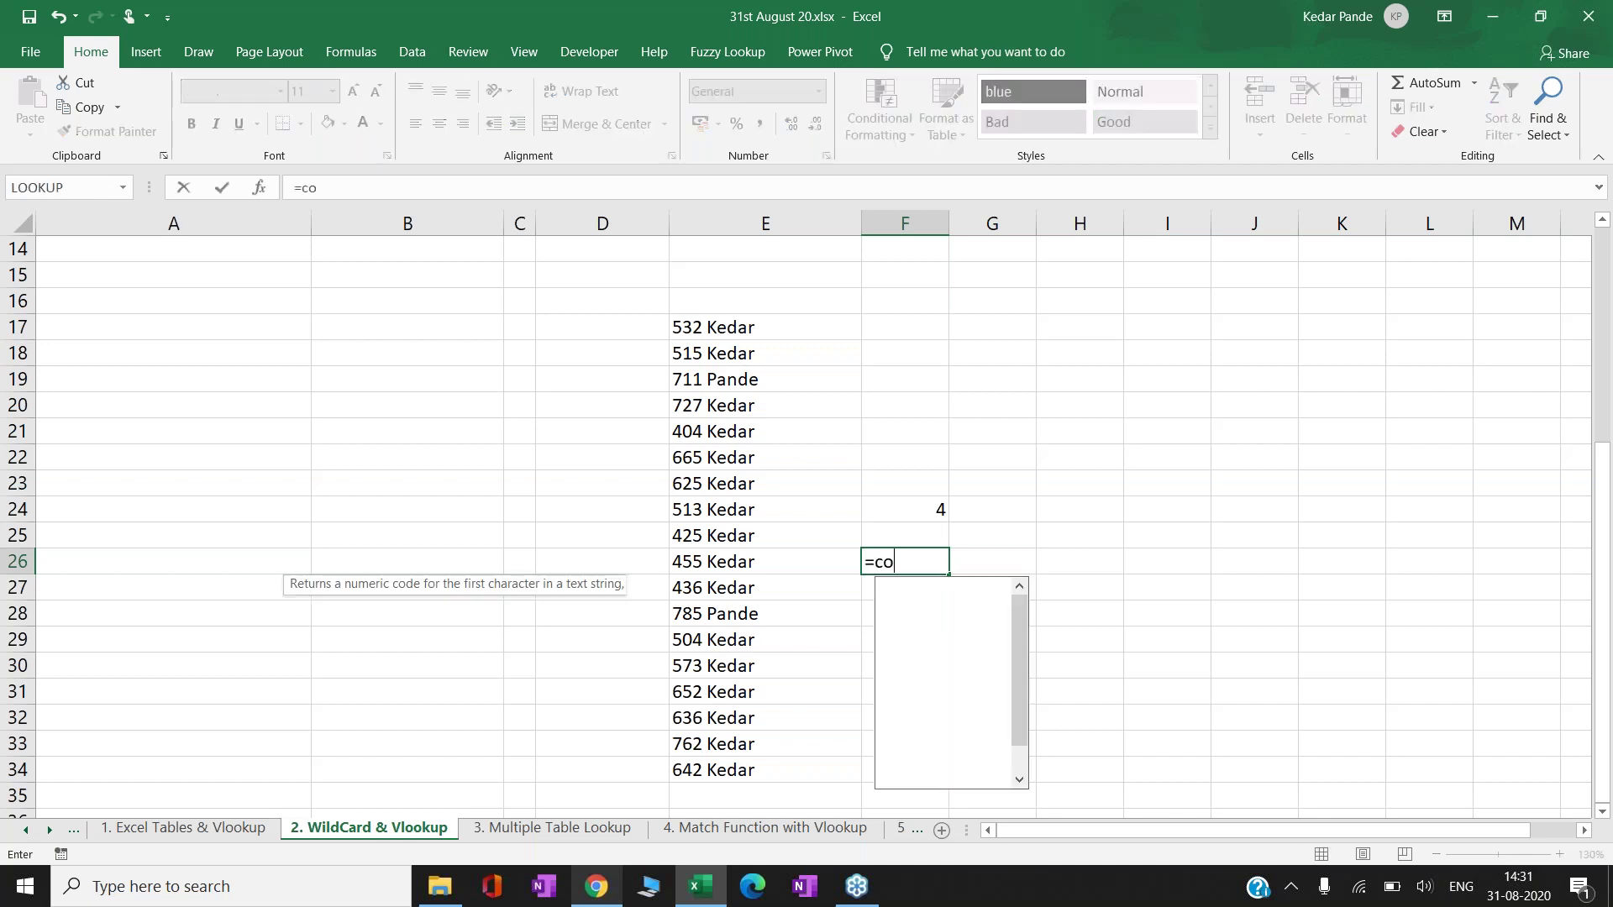
type("untif")
key("Tab")
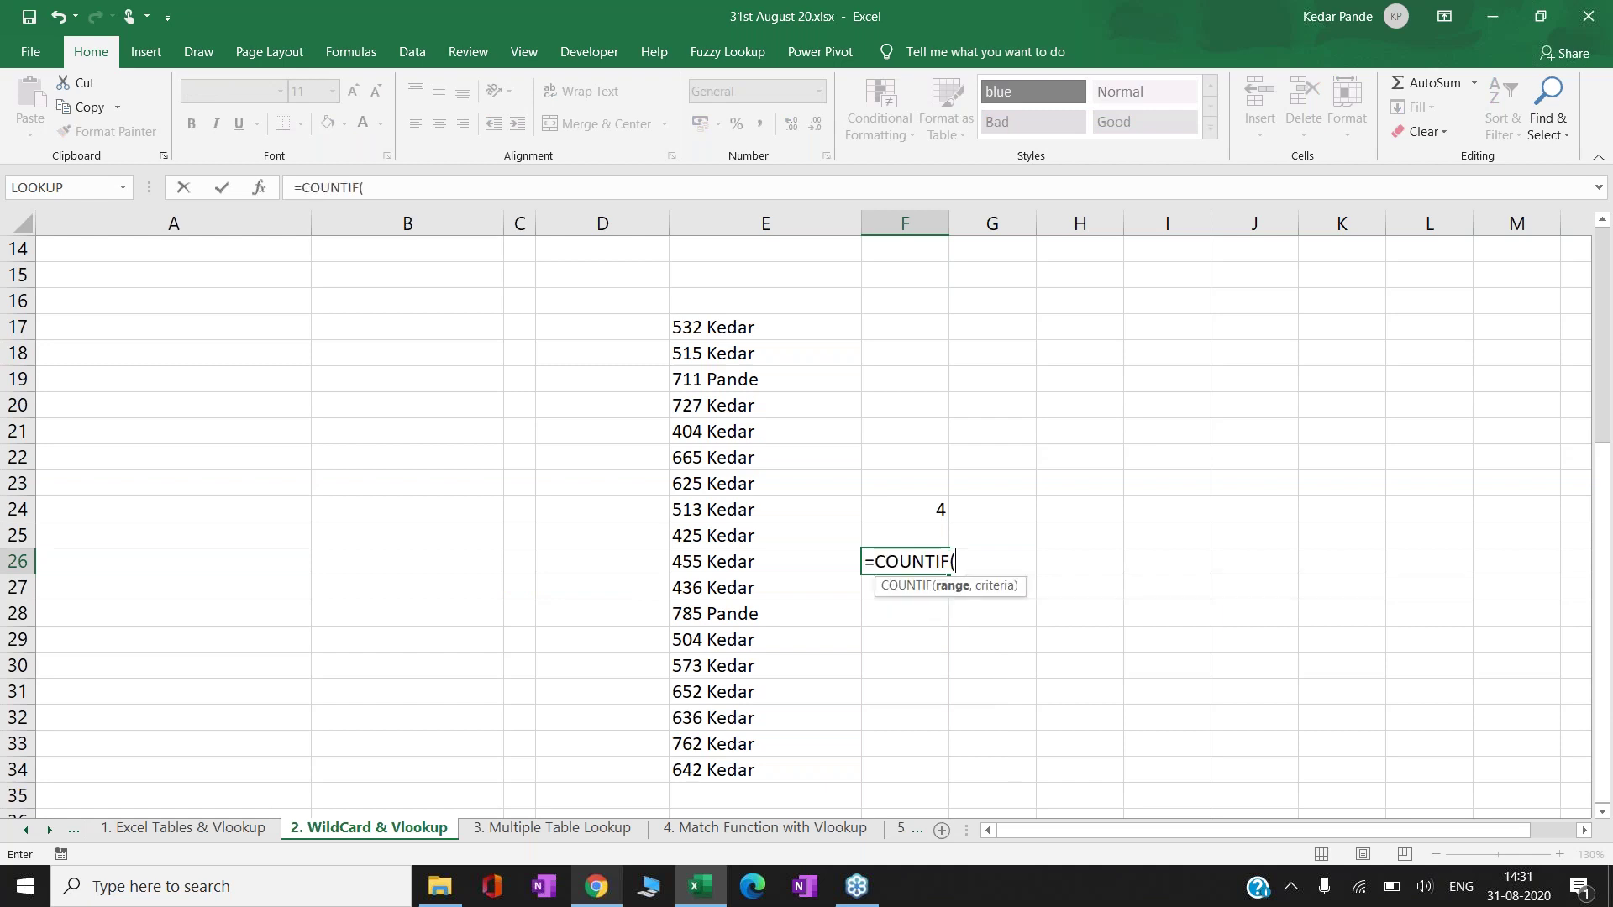
left_click(714, 535)
left_click_drag(714, 327, 840, 769)
type(",")
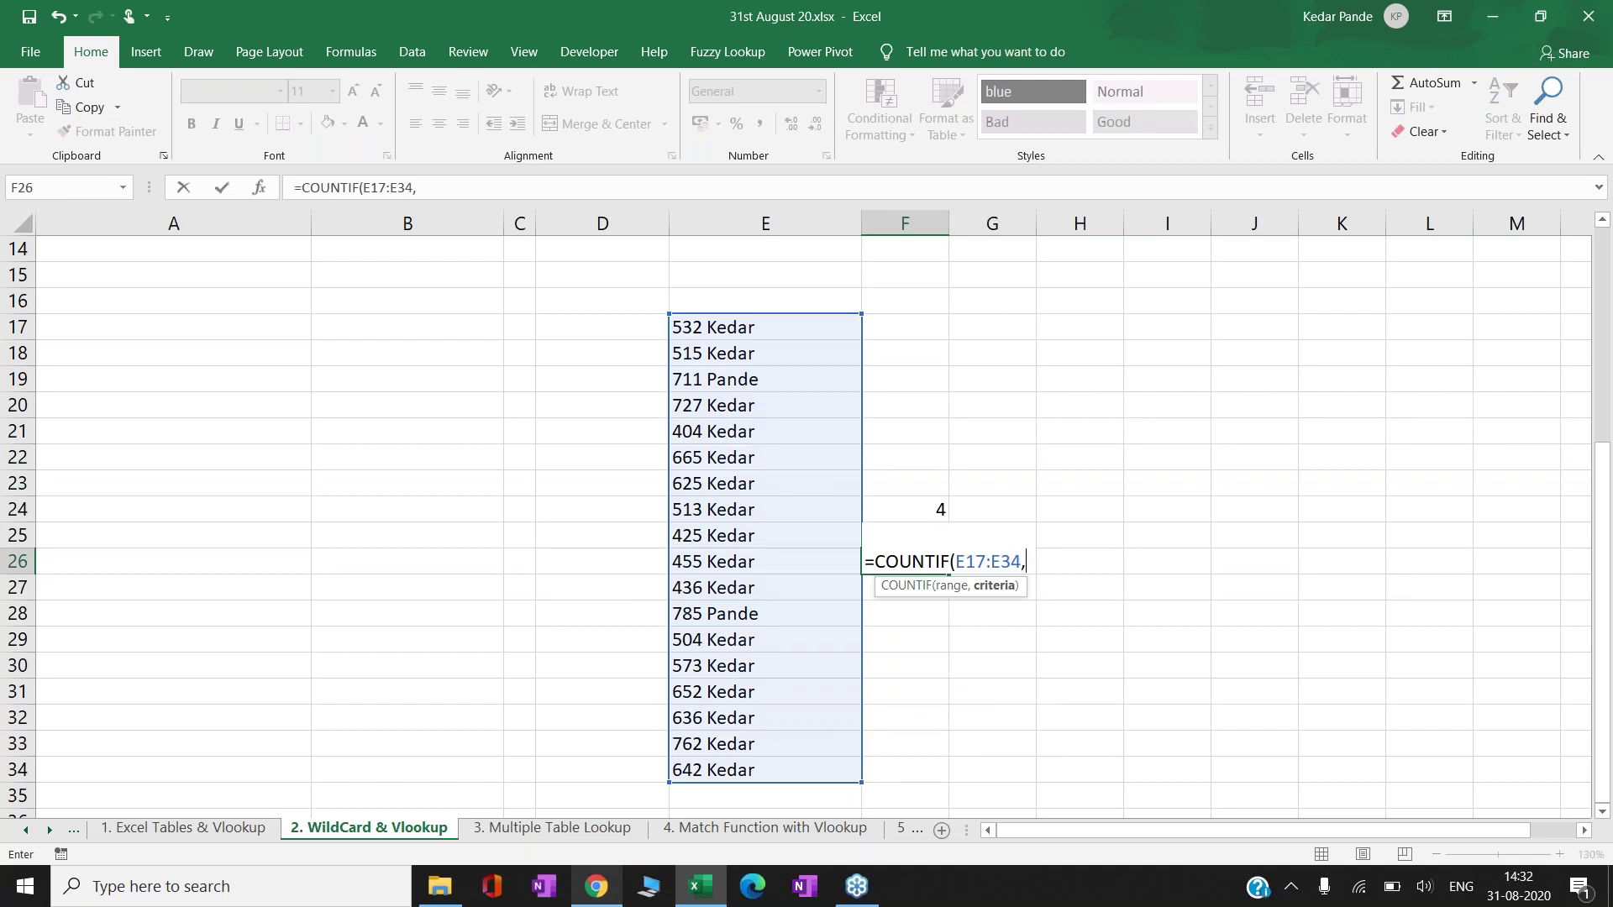
type("&")
key("BackSpace")
type("7&\"")
key("BackSpace")
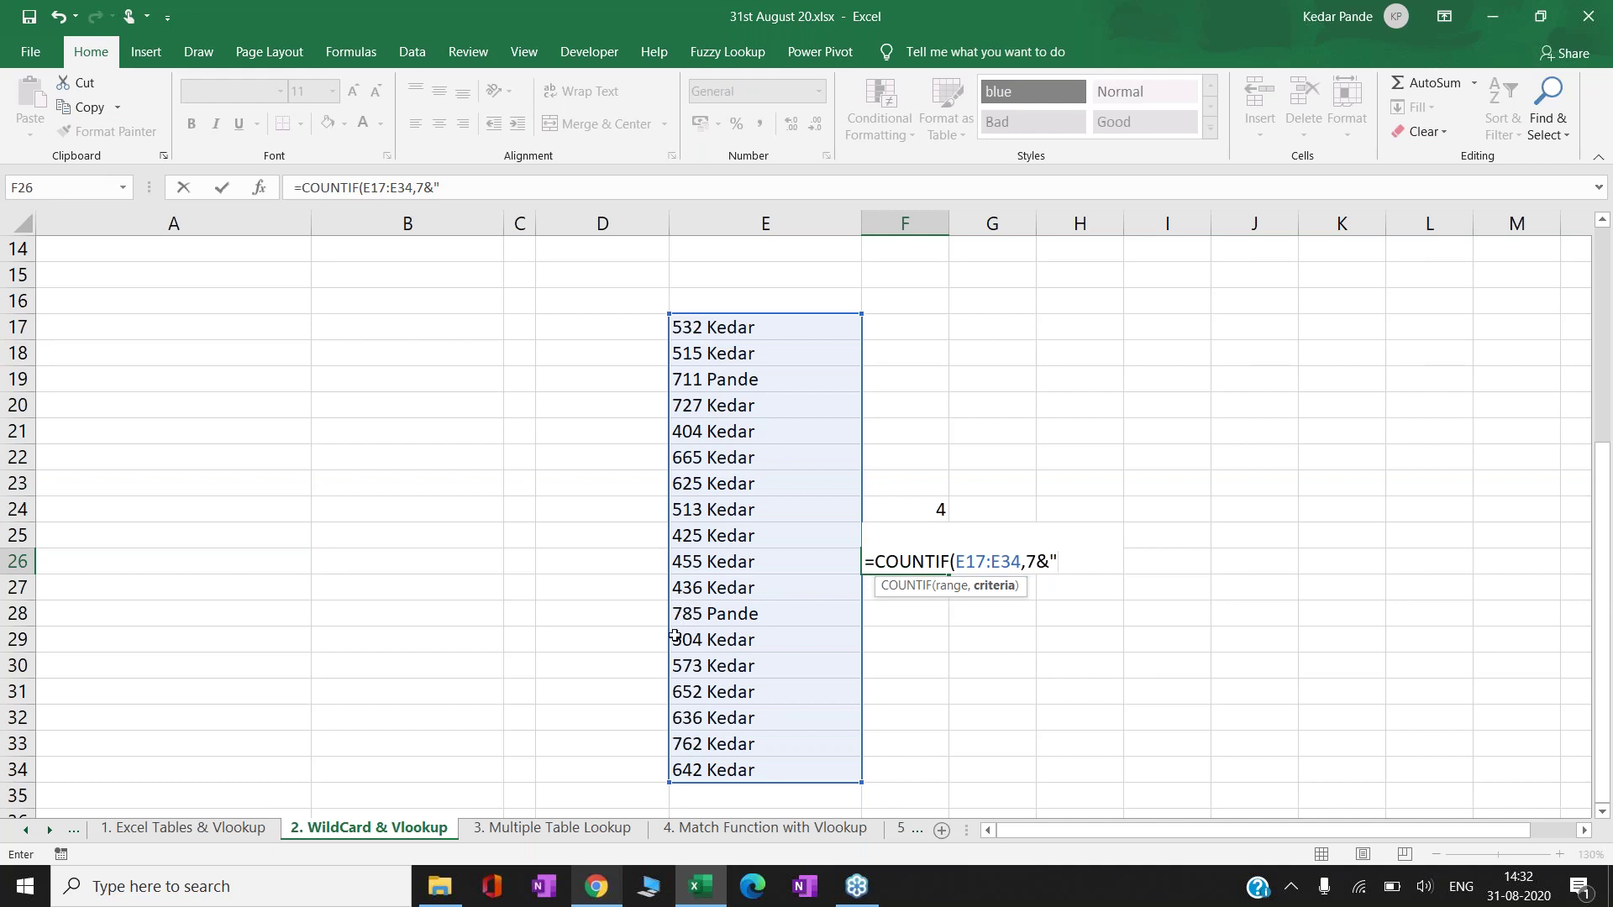
- Complete F26 as =COUNTIF(E17:E34,7&"???"&"Pande"), replacing the mistyped Keda, returning 2
type("???\"")
type("&\"Keda")
key("BackSpace")
key("BackSpace")
key("BackSpace")
key("BackSpace")
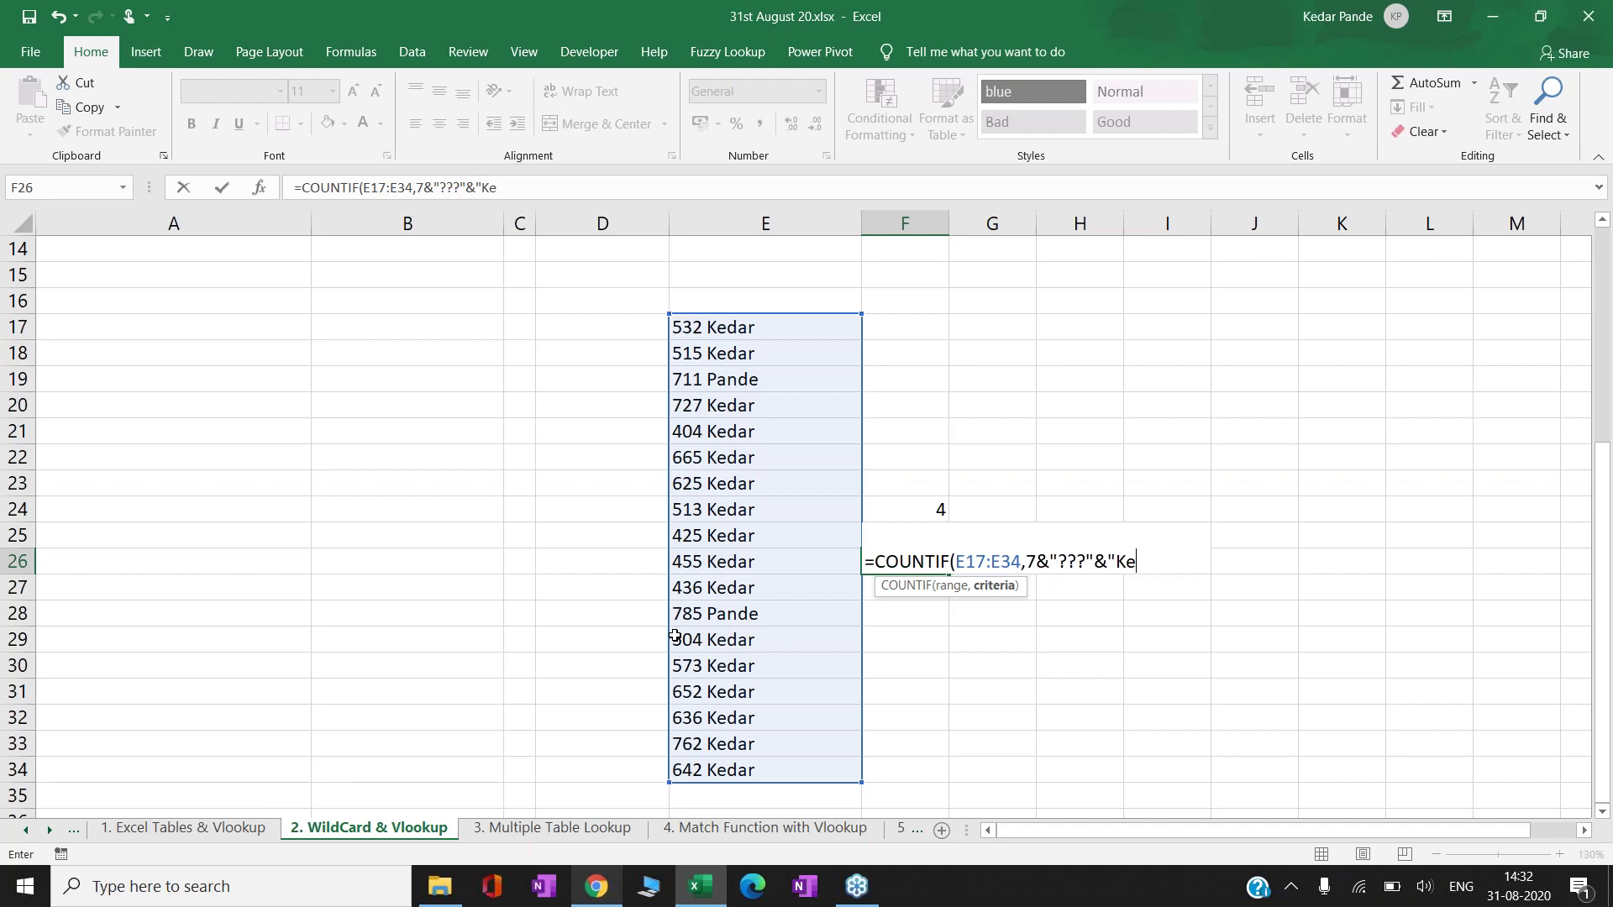
type("Pande\")")
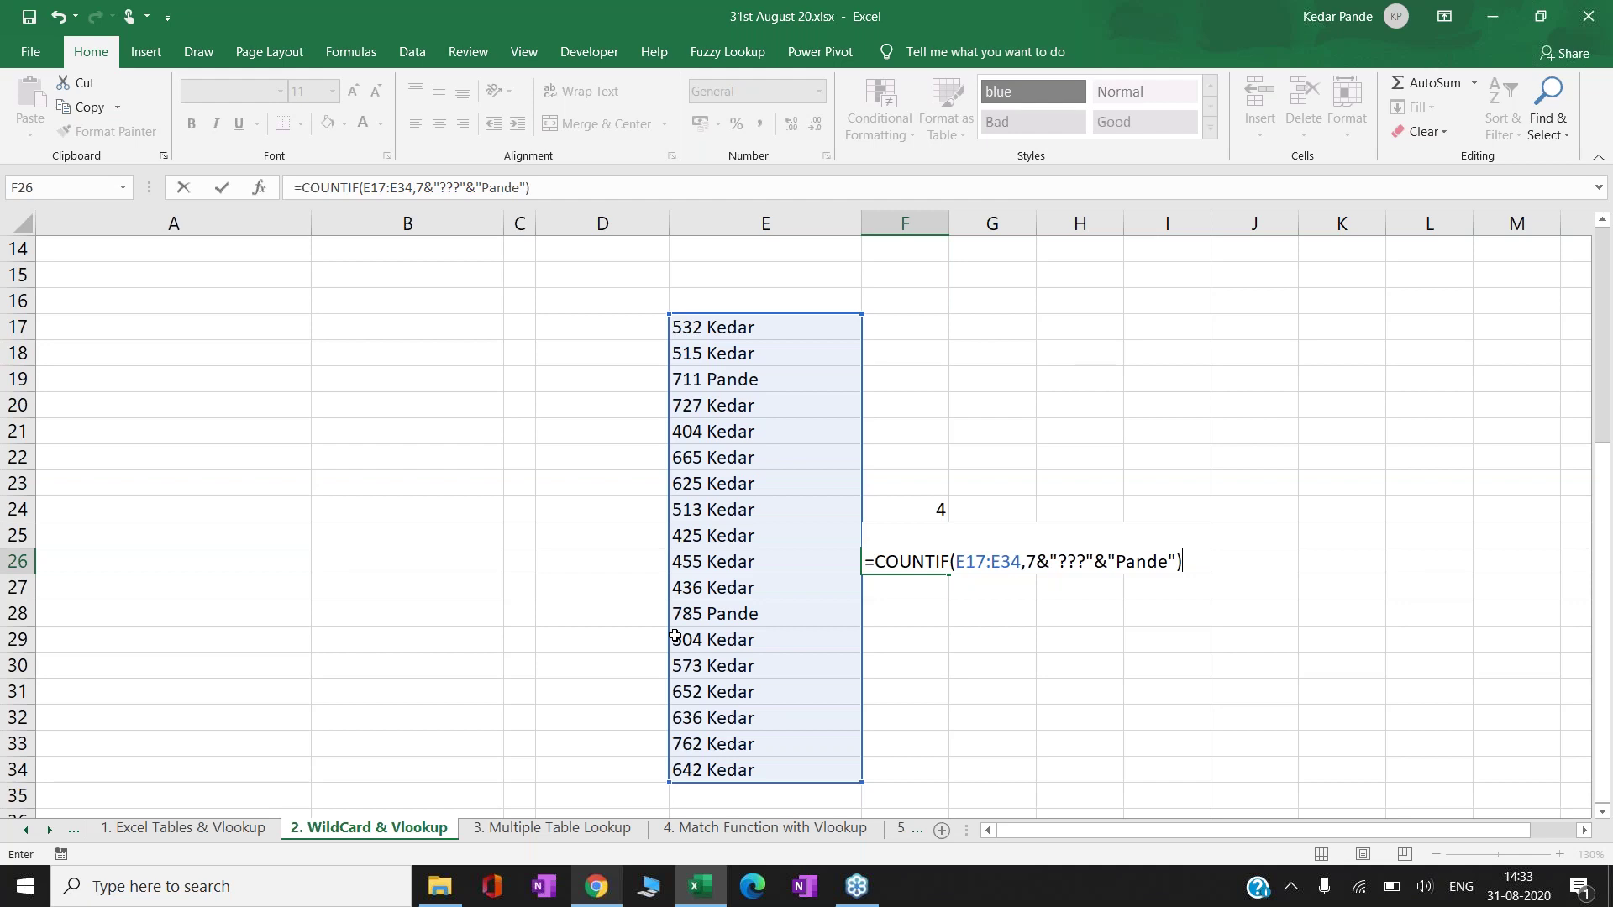
key("ctrl+Return")
key("Left")
key("Down")
key("Down")
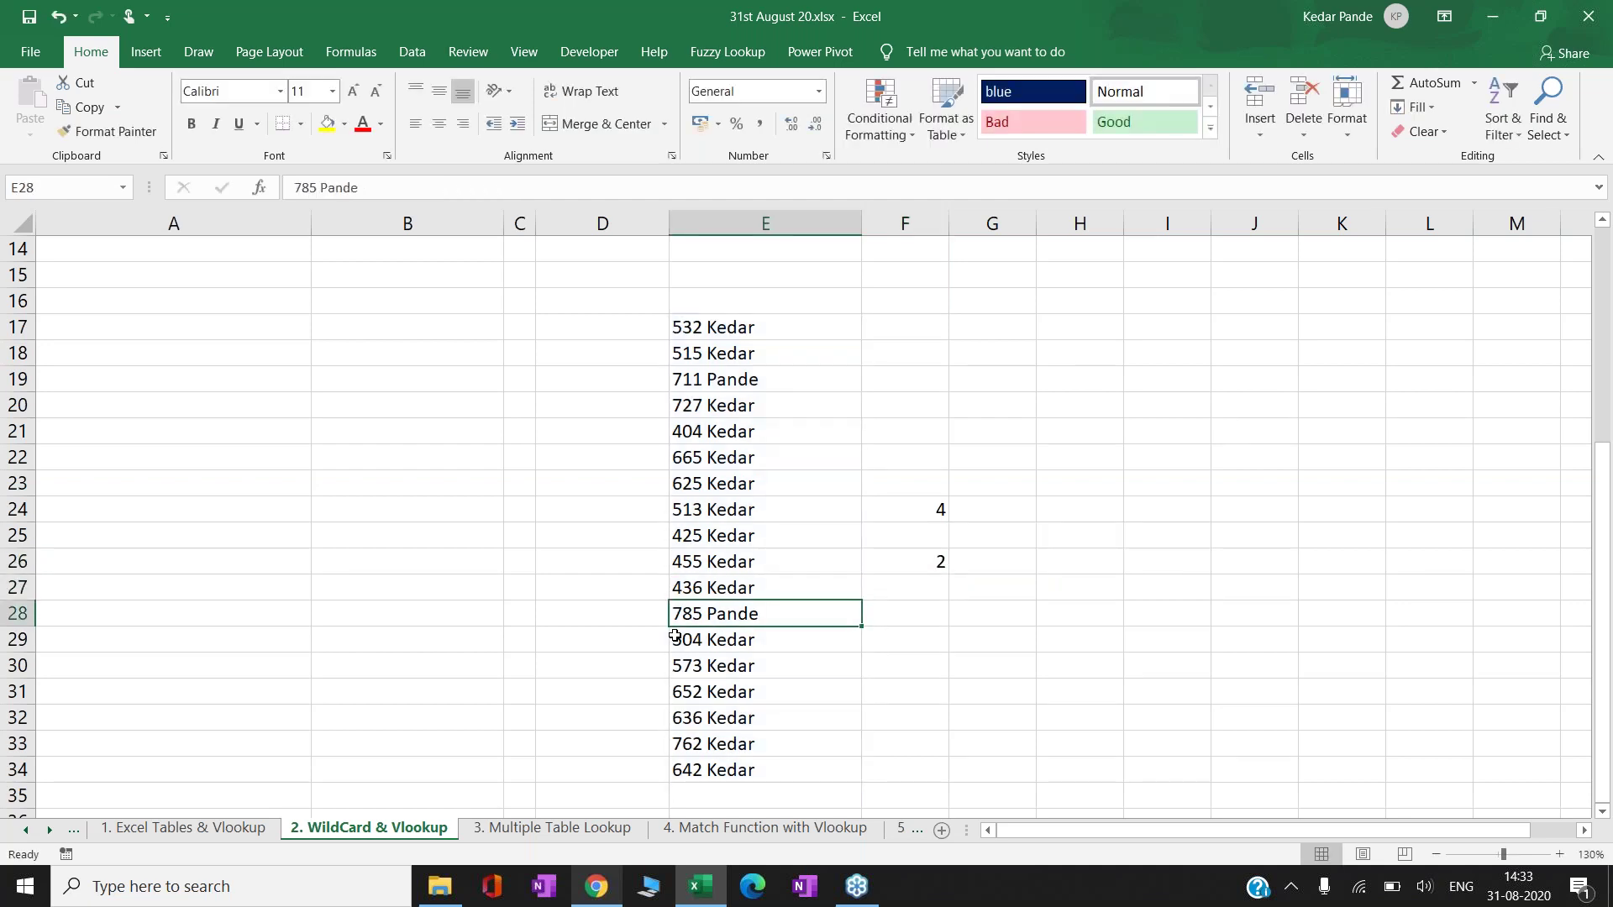
- Fill the 785 Pande and 711 Pande cells in column E yellow
left_click(327, 124)
key("Up")
key("Up")
key("Up")
key("Up")
key("Up")
key("Up")
key("Up")
key("Up")
key("Up")
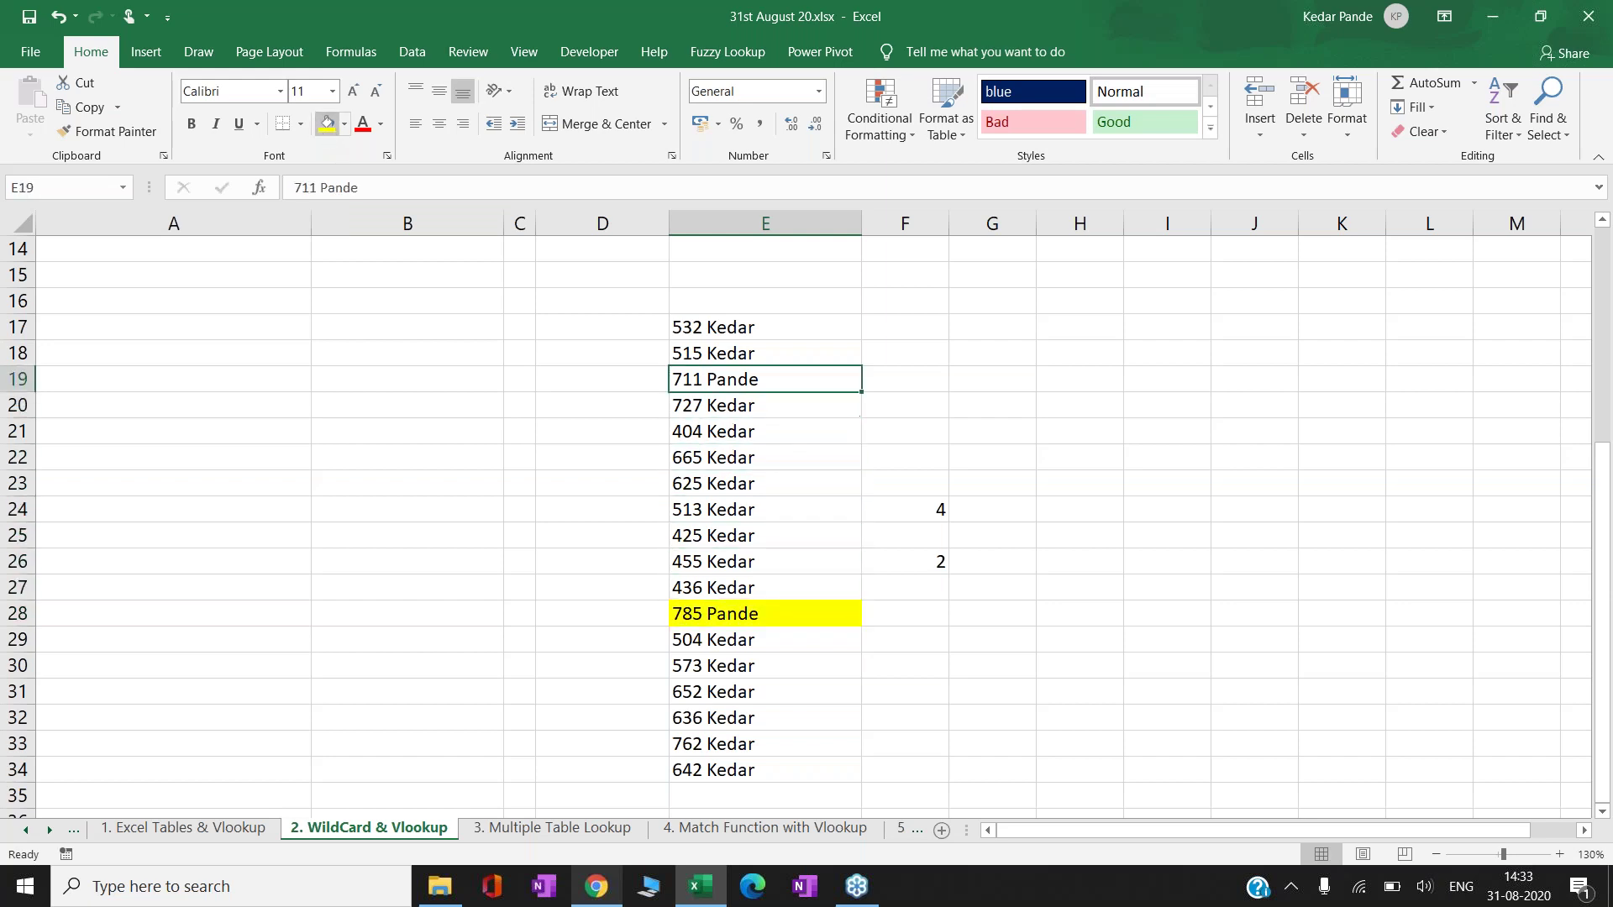
left_click(327, 124)
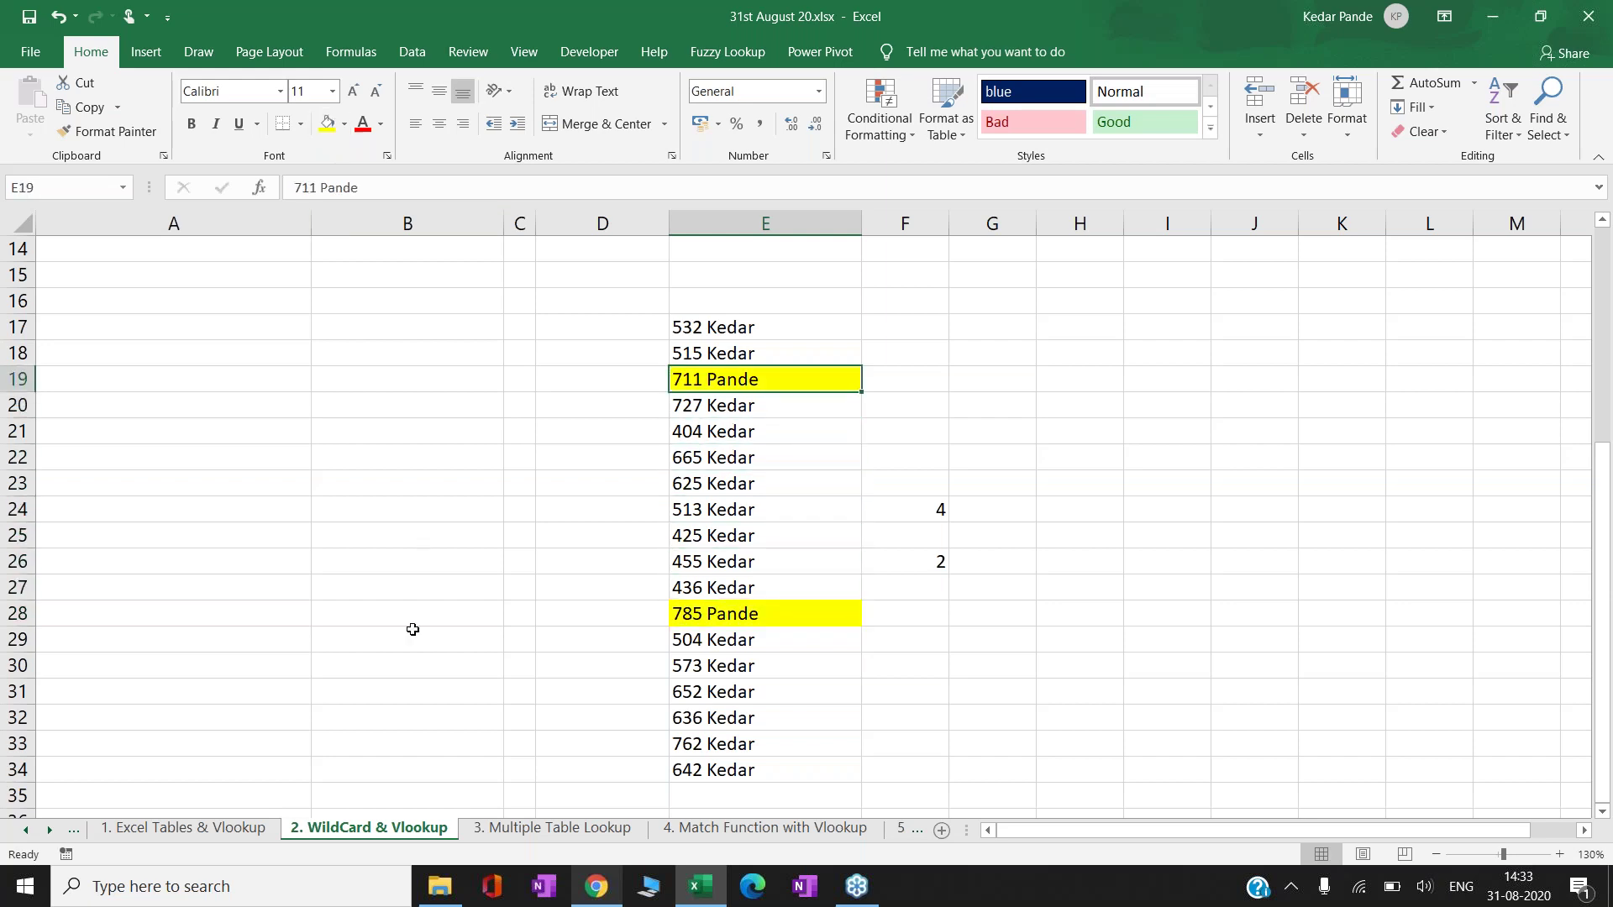
left_click(502, 565)
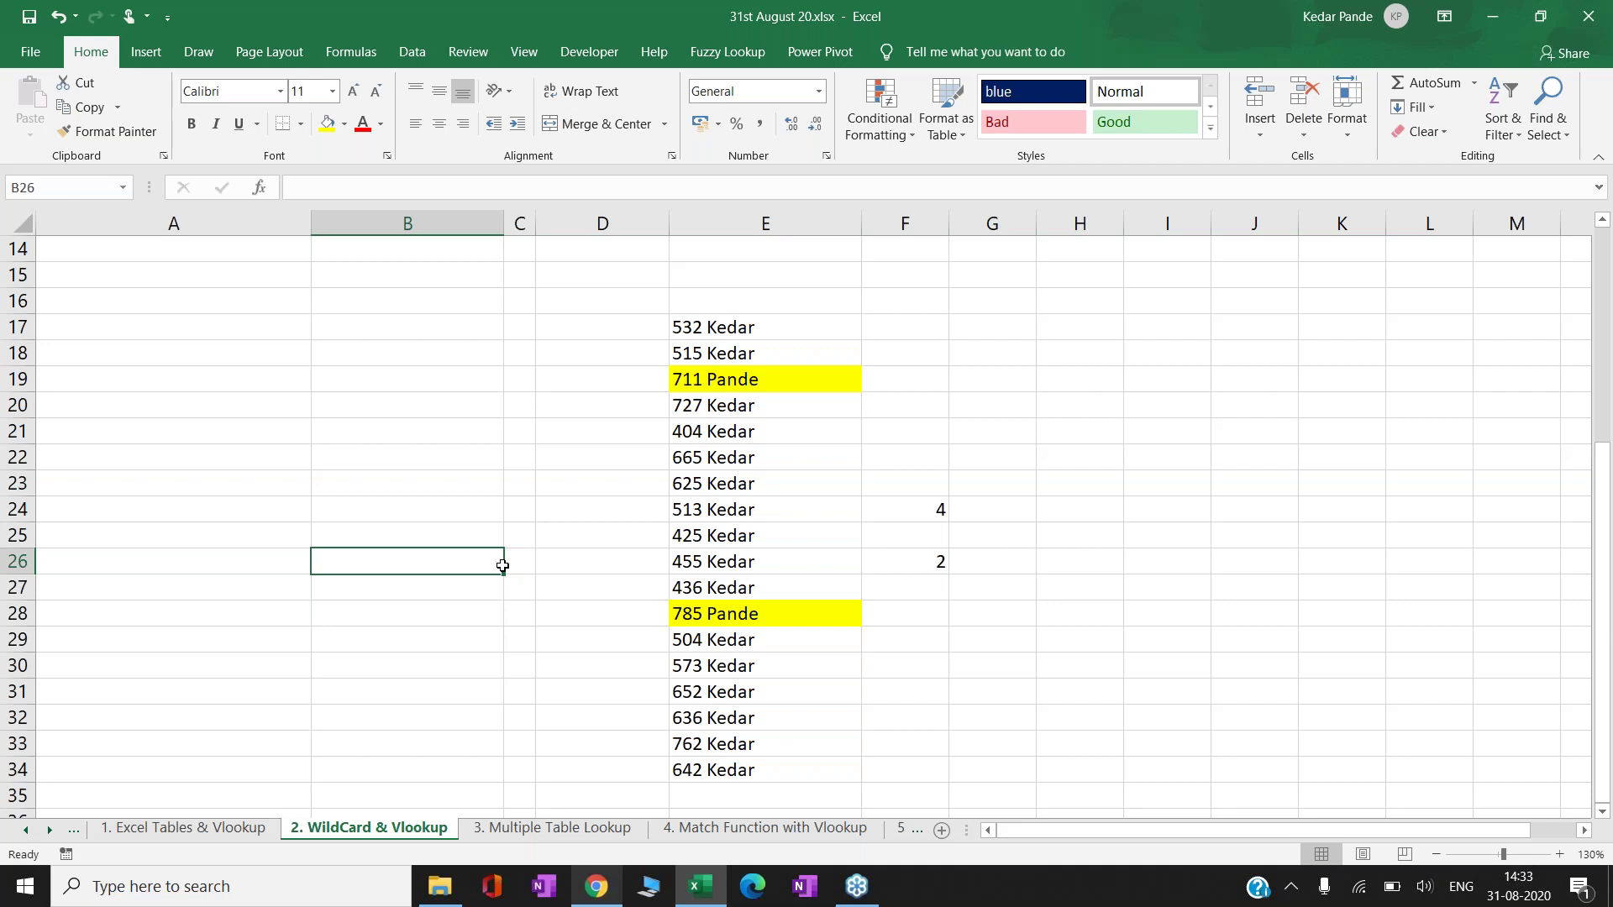
key("ctrl+Right")
key("Up")
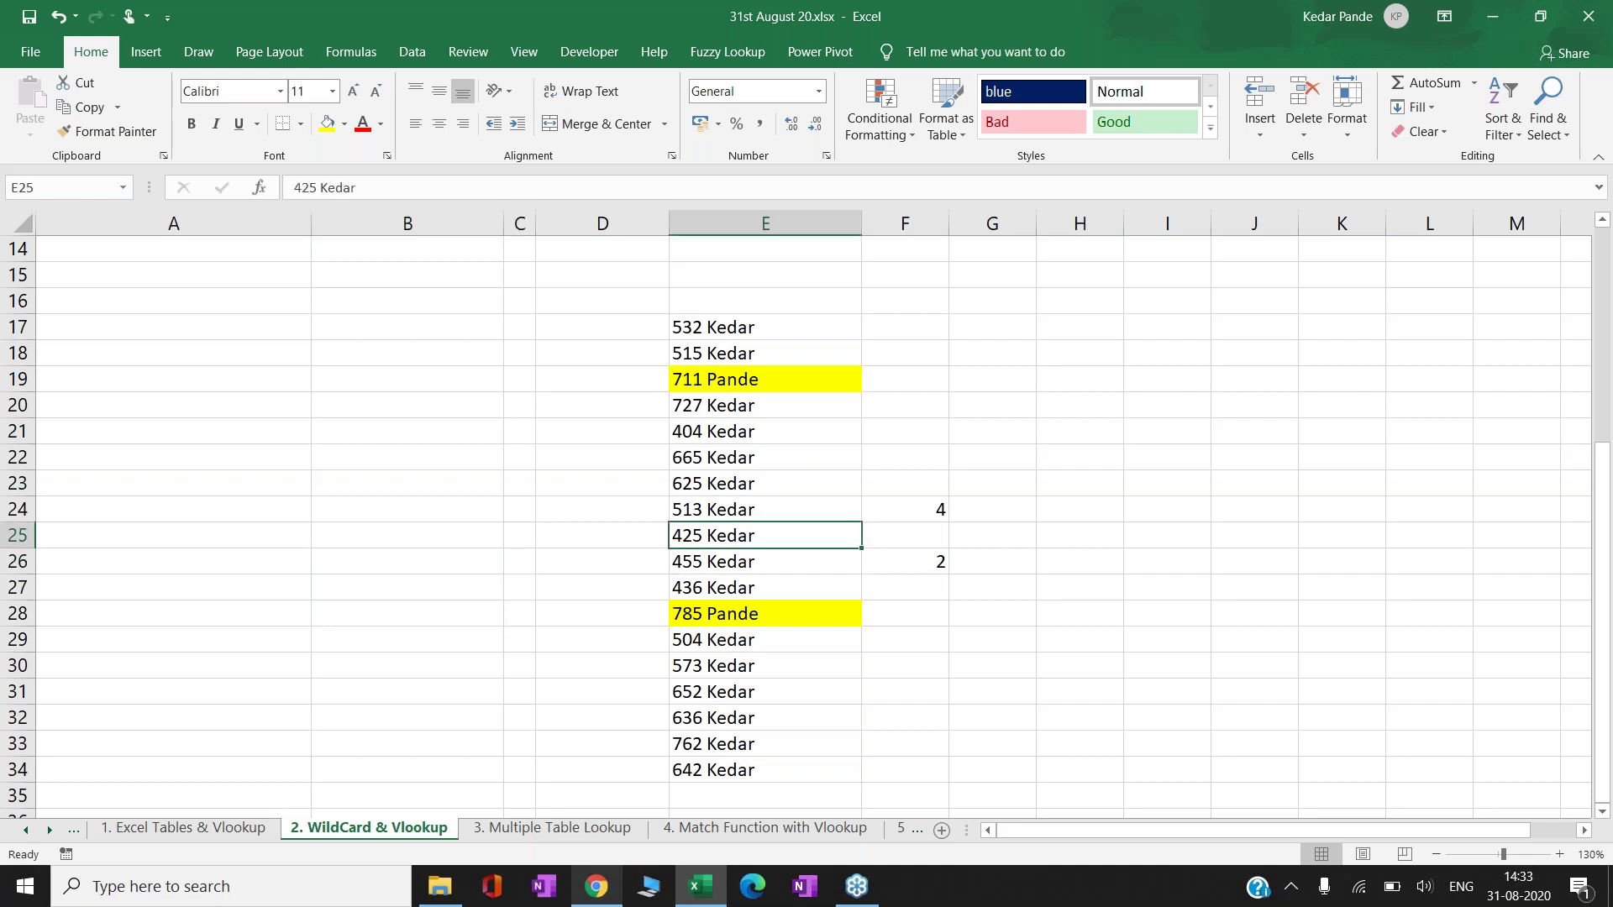
left_click(904, 561)
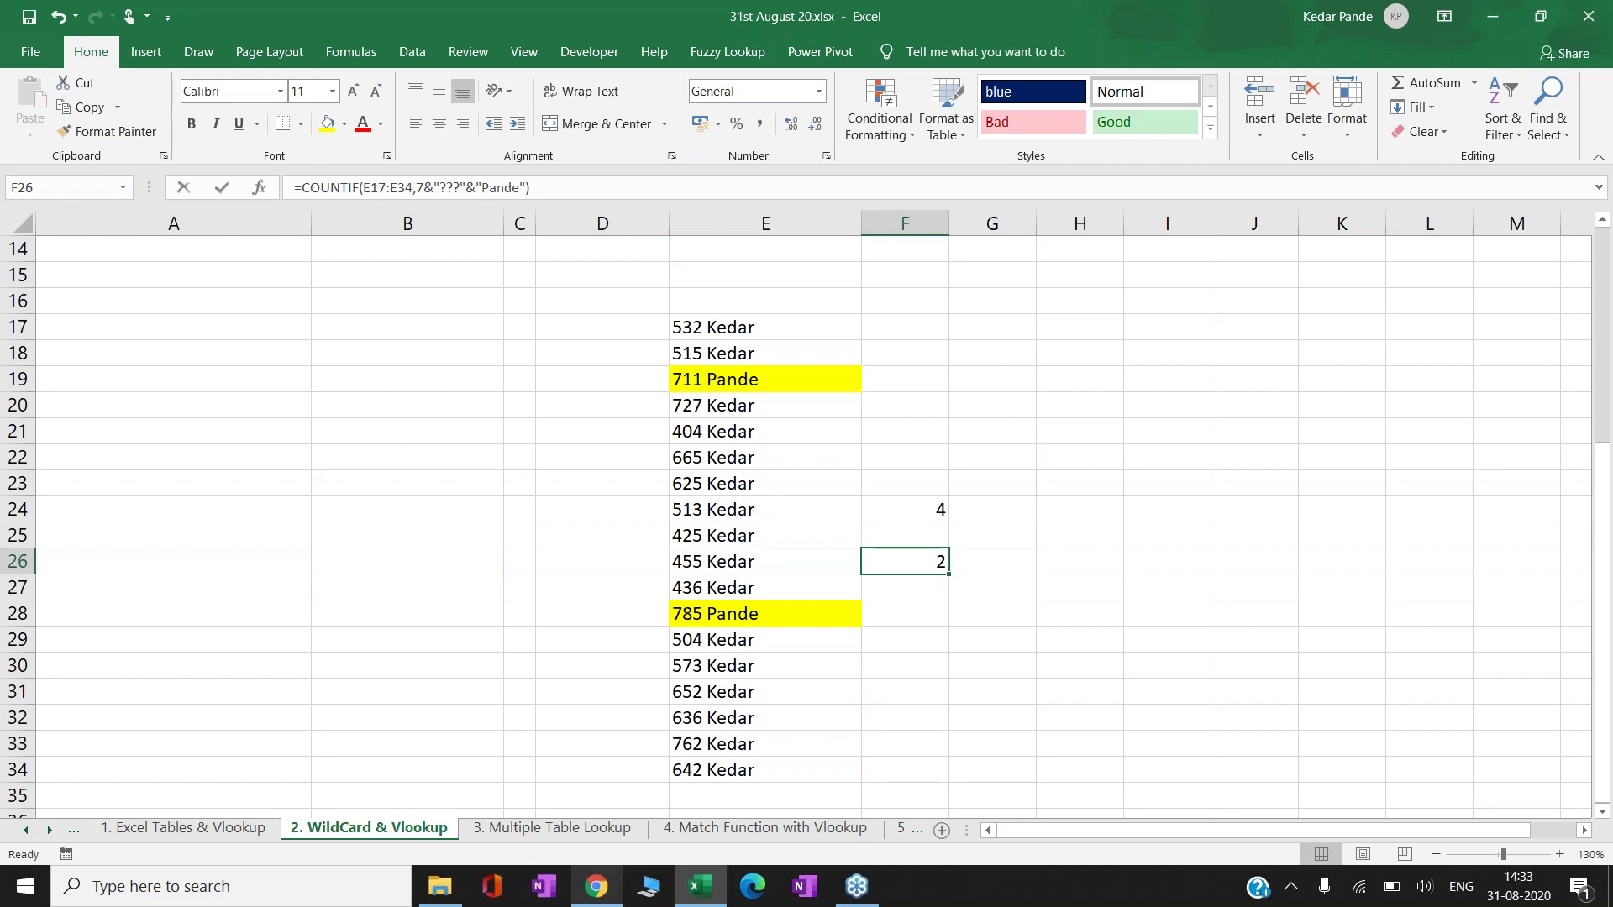
key("F2")
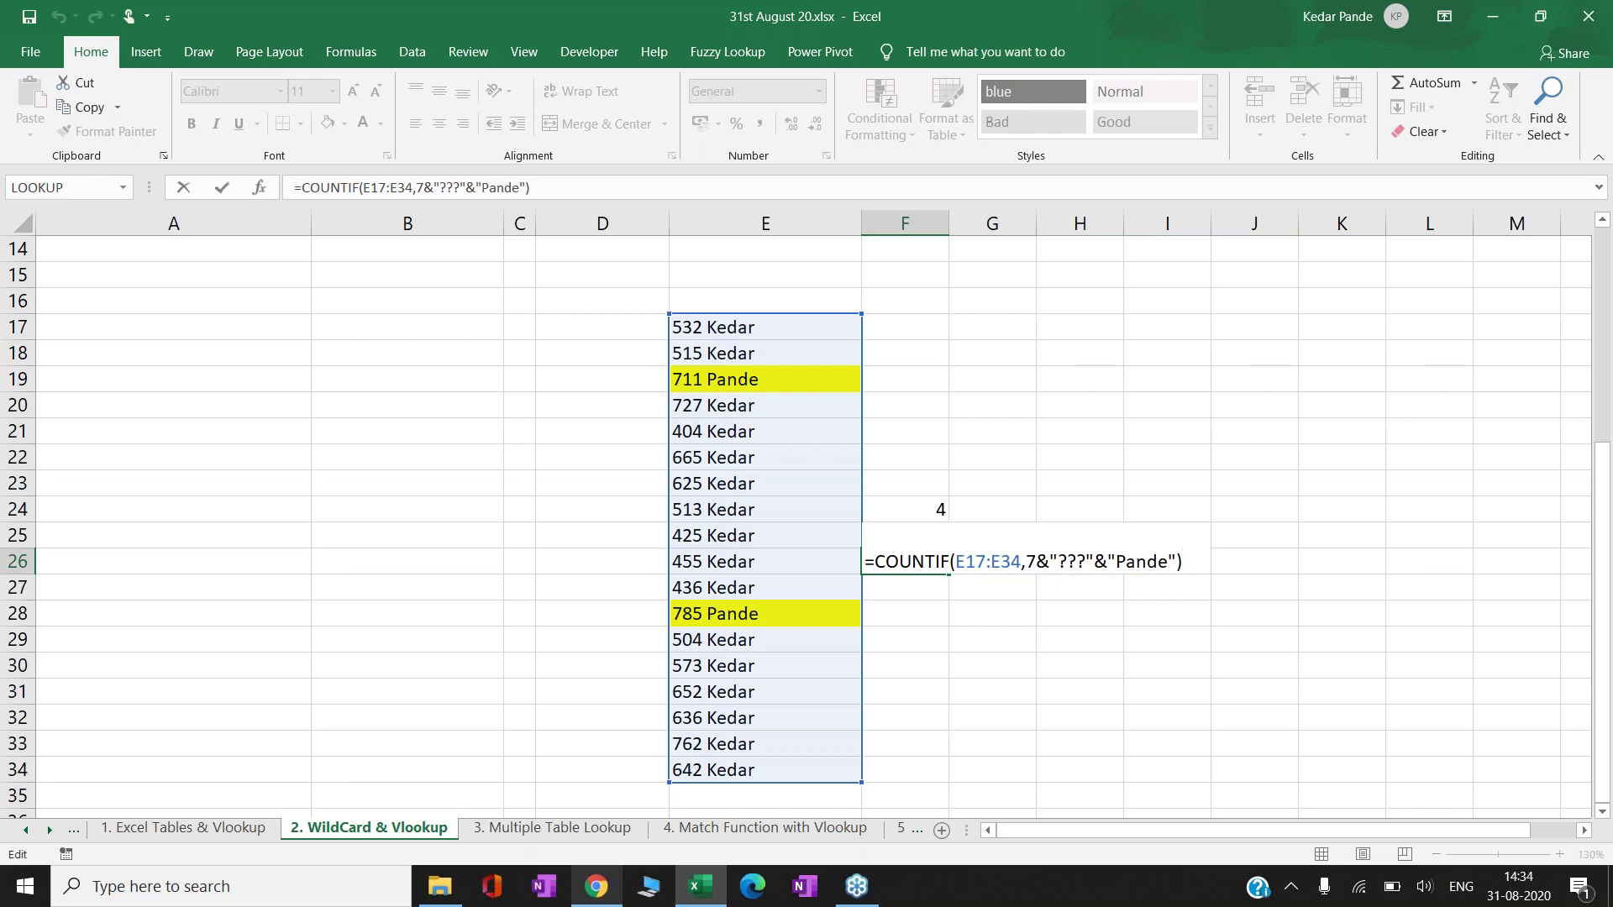
left_click(1158, 561)
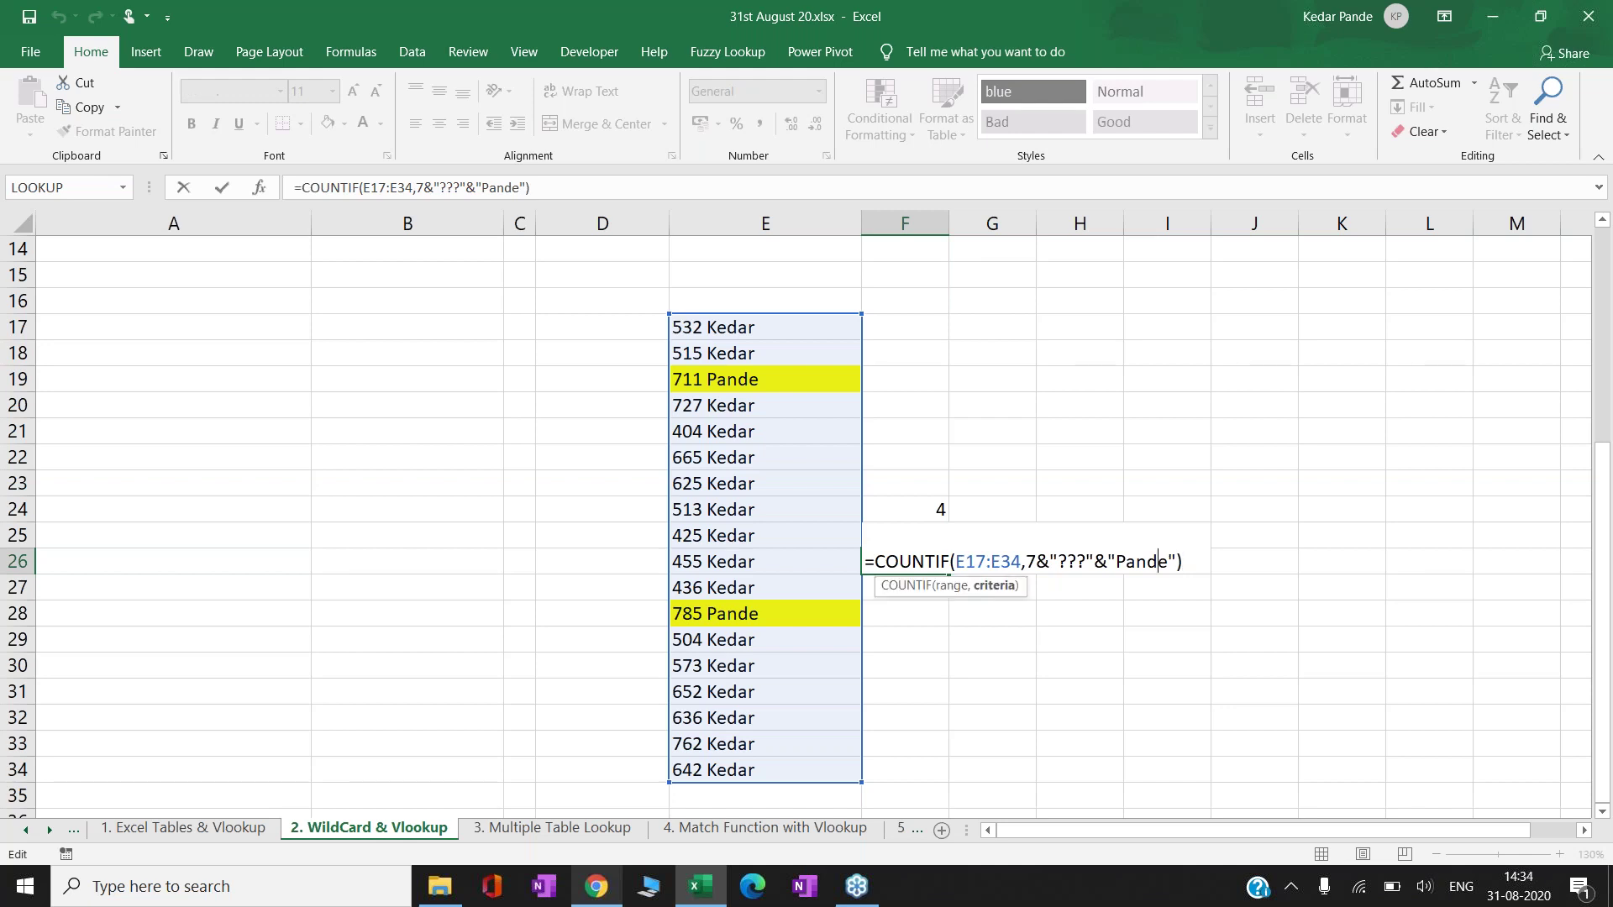
key("shift+Left")
key("shift+Left")
key("shift+Left")
key("Return")
key("Up")
key("Up")
key("Up")
key("Up")
key("Up")
key("Up")
key("Up")
key("Up")
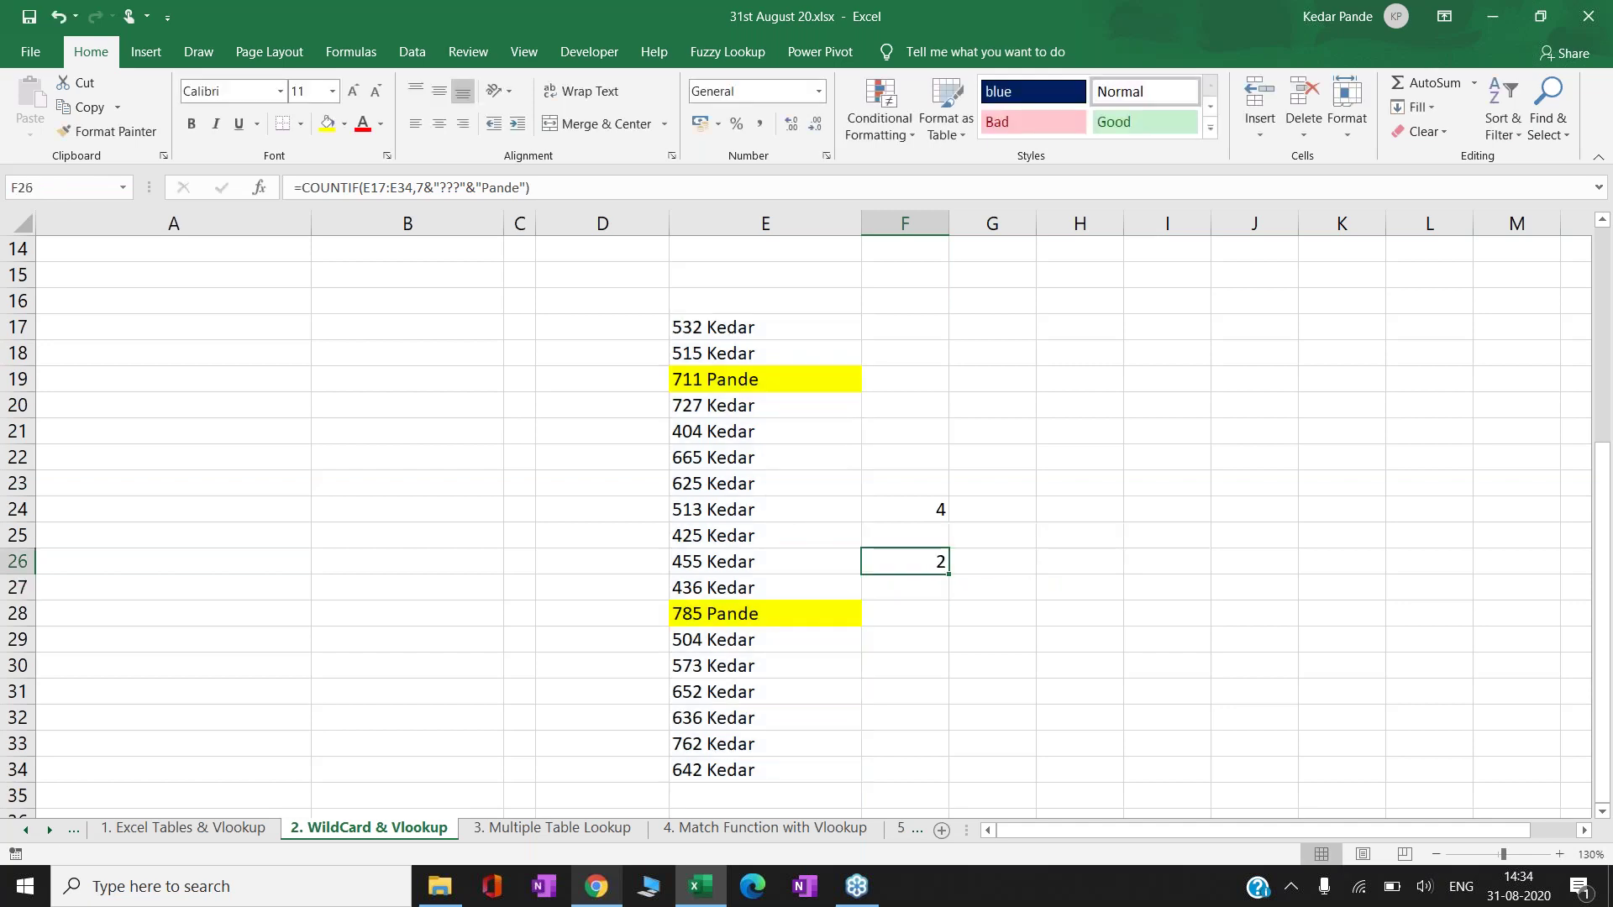
key("Up")
key("Up")
key("Up")
key("Up")
key("Up")
key("Up")
key("Up")
key("Up")
key("Up")
key("Up")
key("Up")
key("Up")
key("Up")
key("Up")
key("Up")
key("Up")
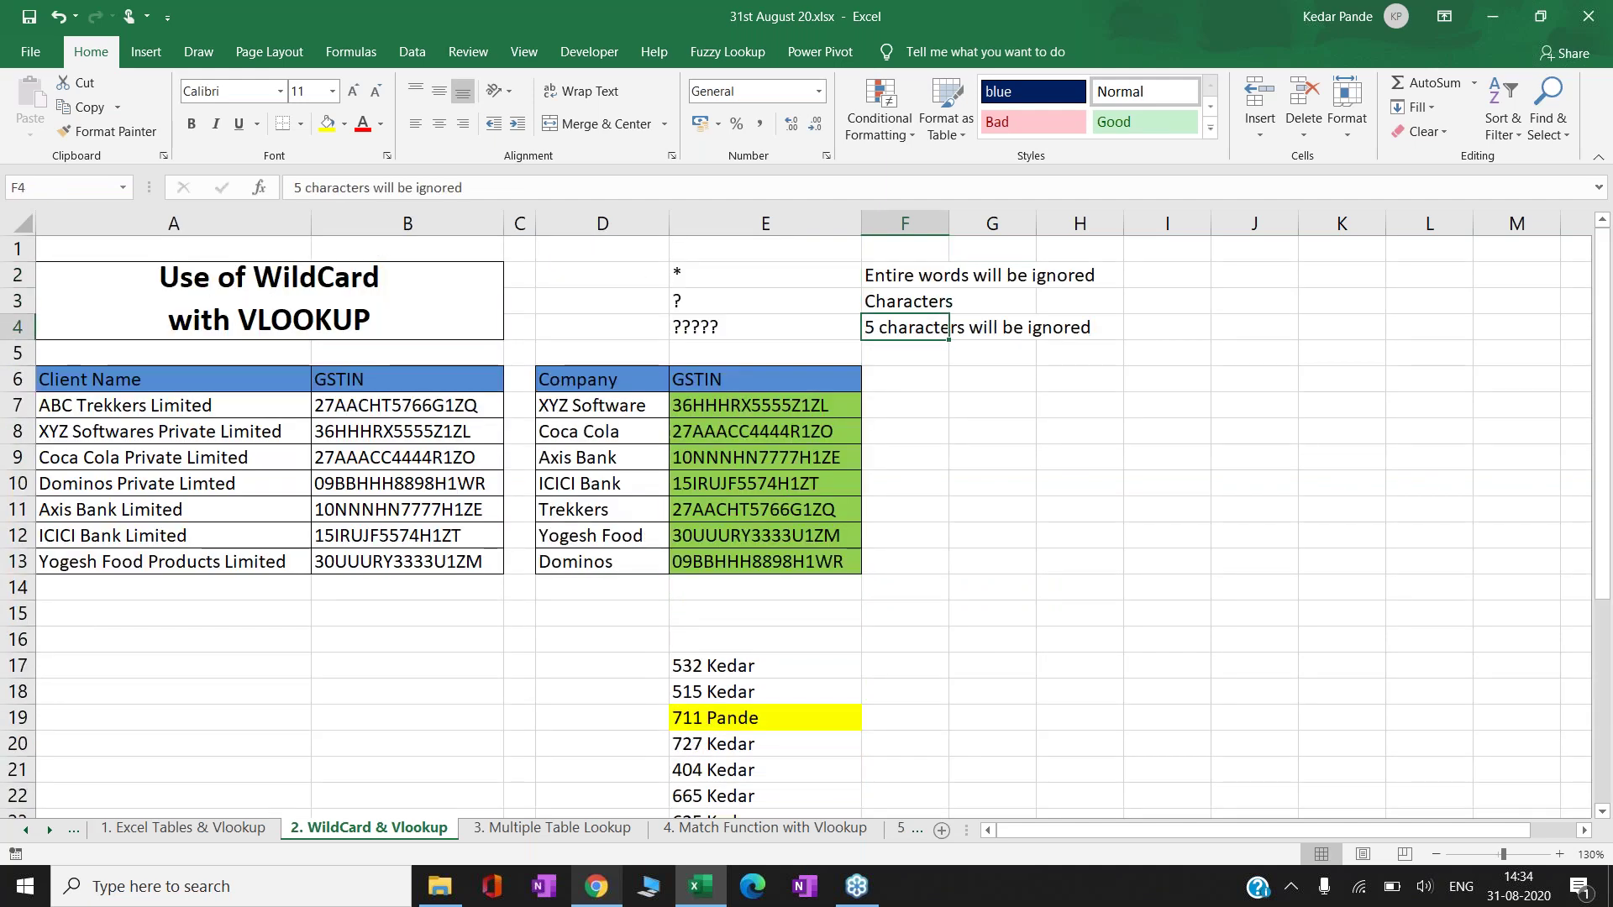
key("Left")
key("Down")
key("Left")
key("Right")
key("Up")
key("Up")
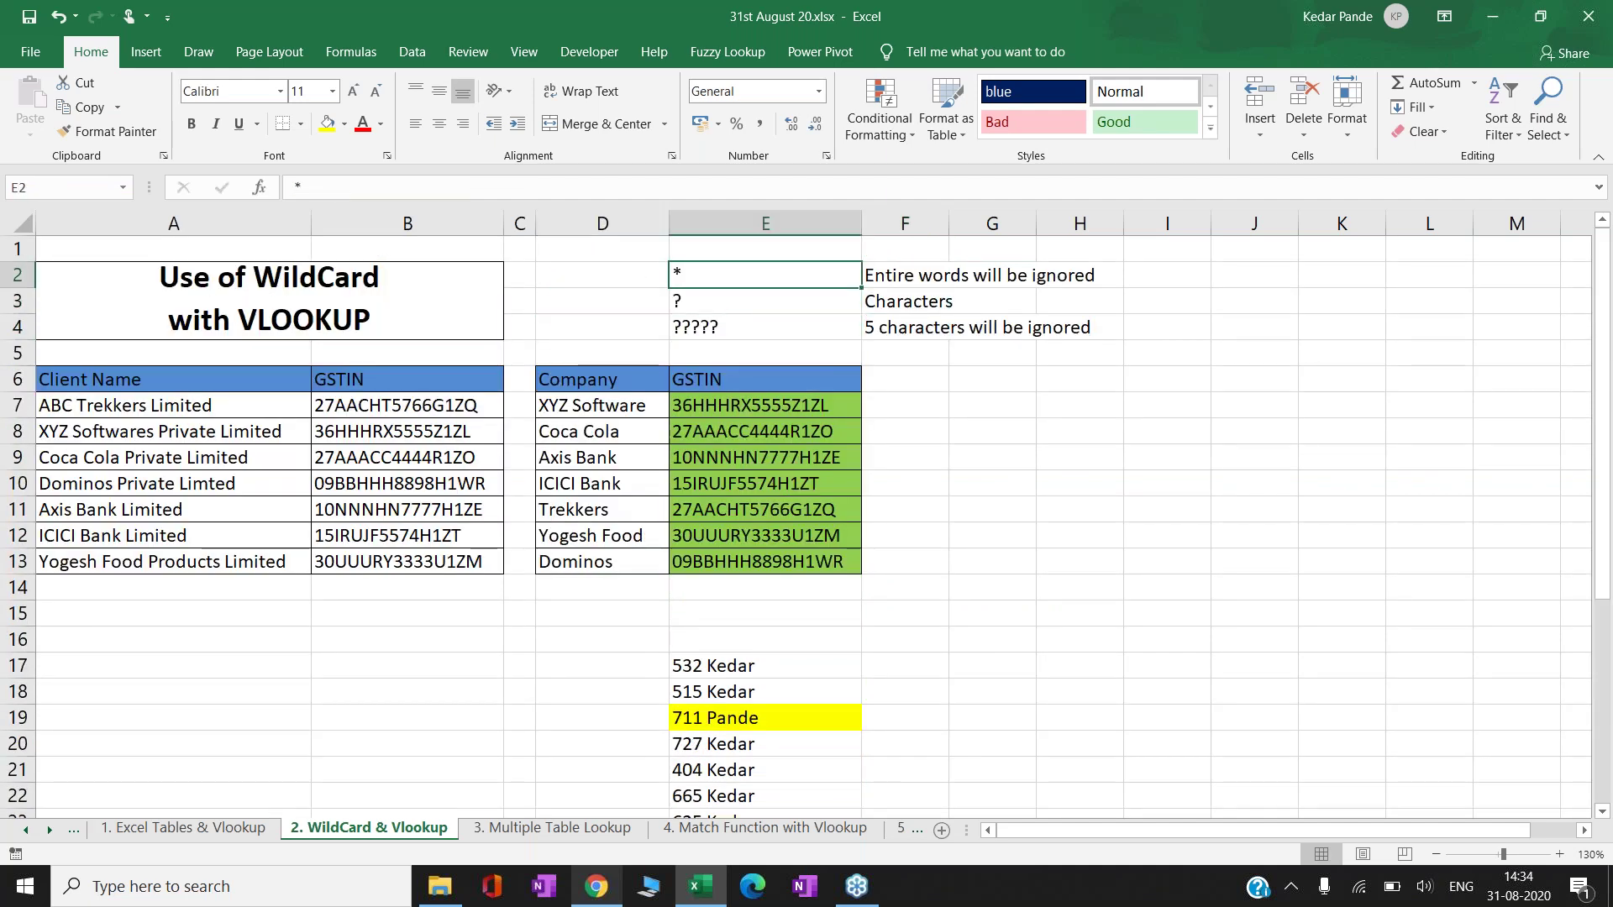
key("shift+Right")
key("shift+Down")
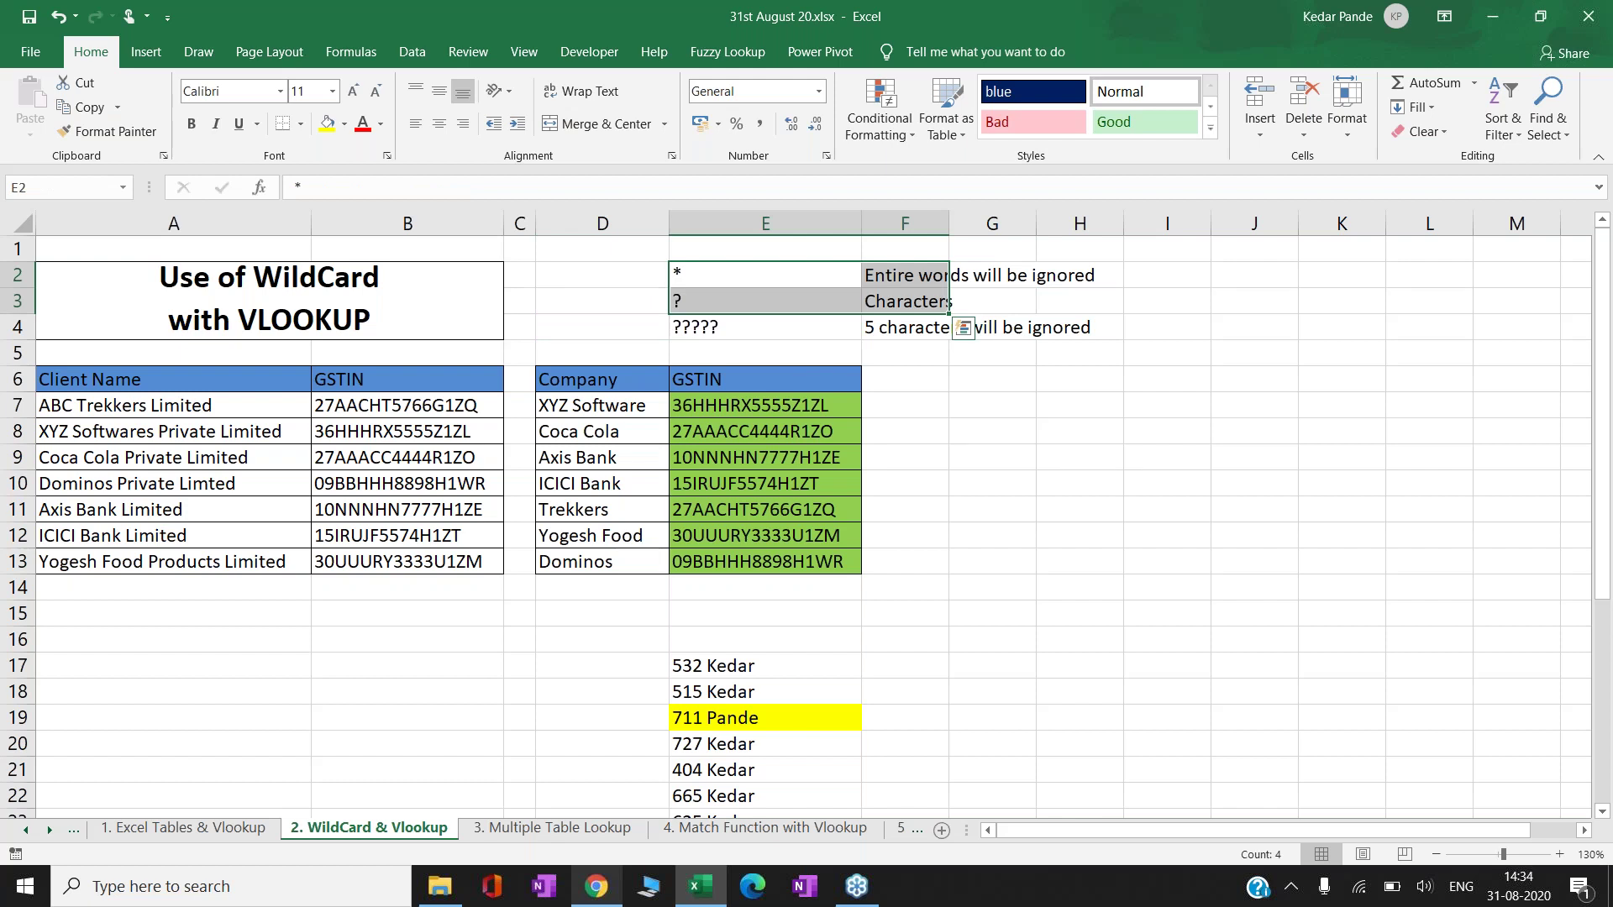
key("Down")
key("Down")
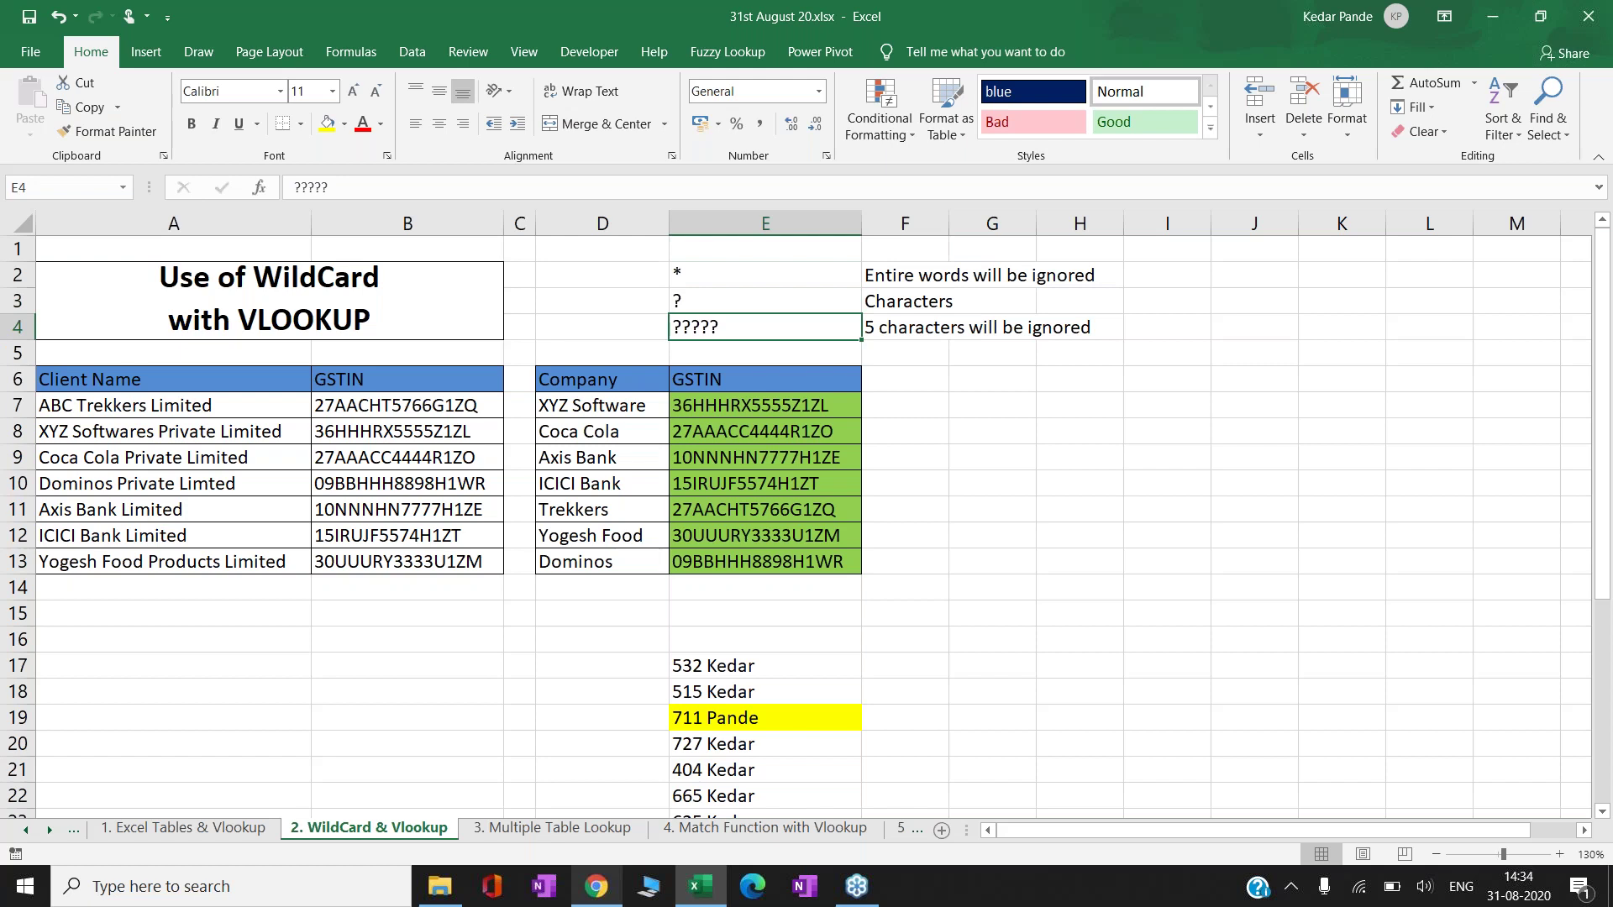
key("Left")
key("Right")
key("Right")
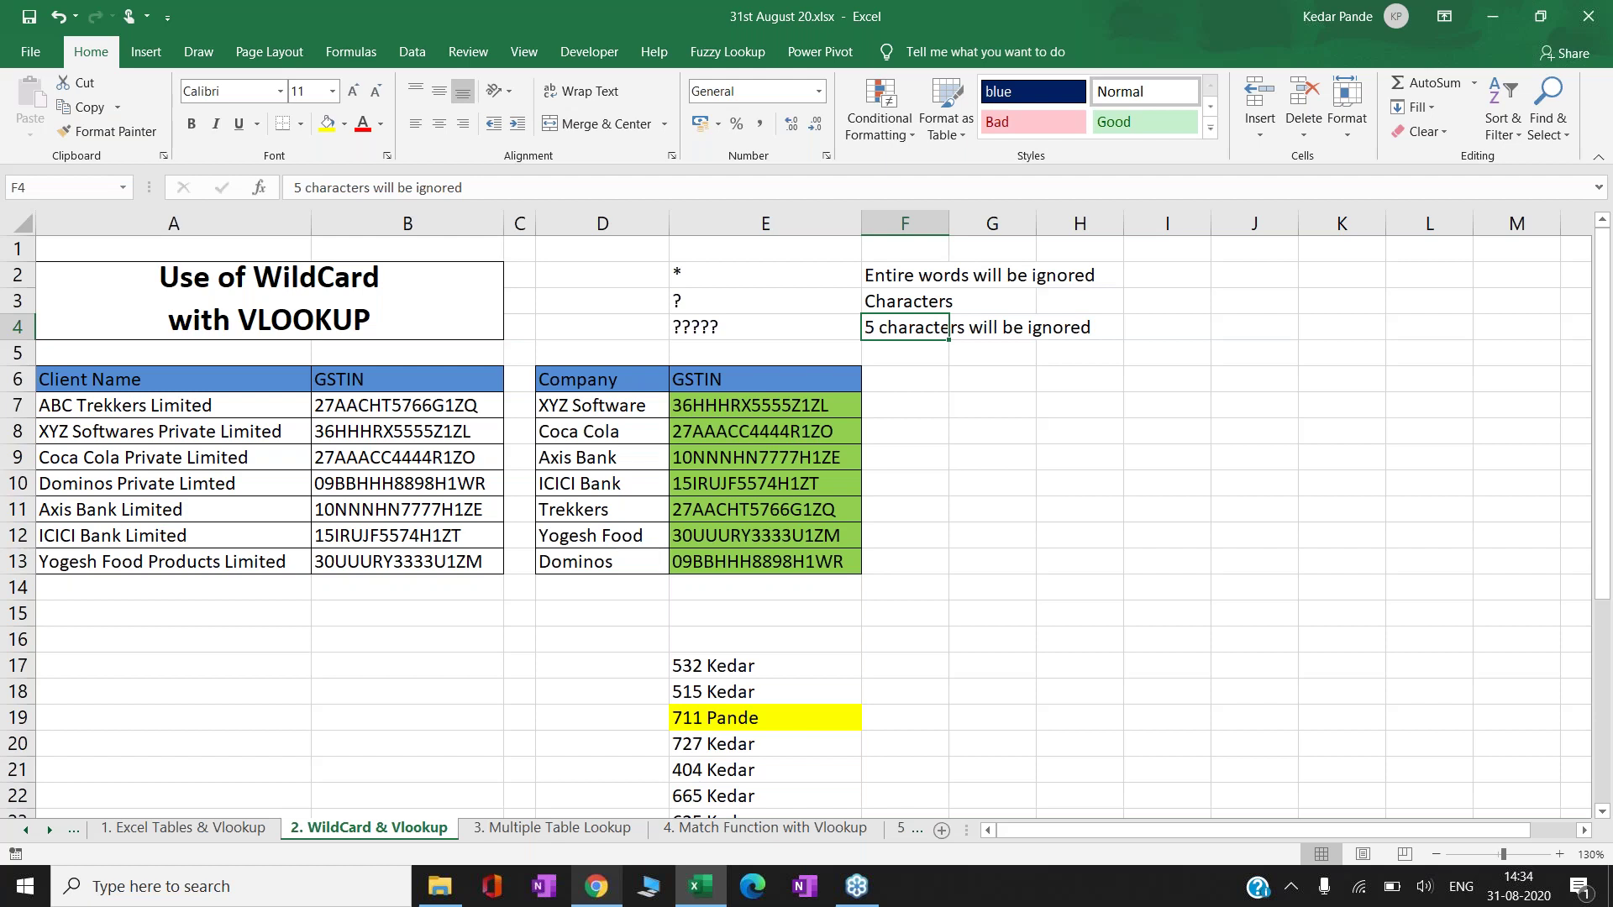
key("Down")
key("Down")
key("Down")
key("Down")
key("Down")
key("Down")
key("Down")
key("Down")
key("Down")
key("Down")
key("Down")
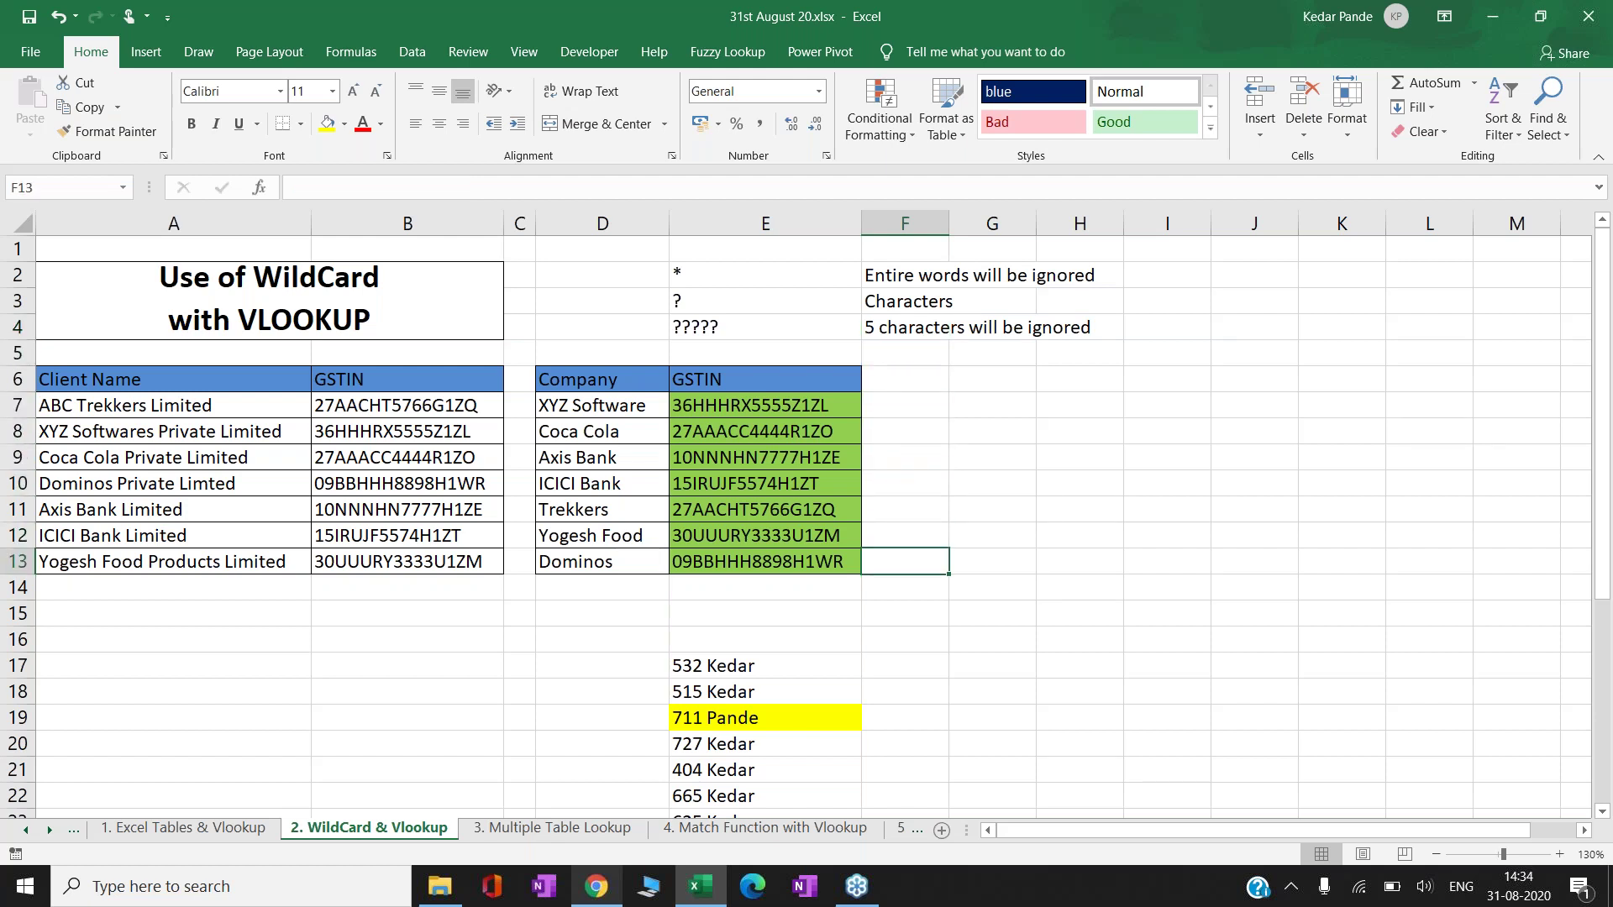
key("Down")
key("Down")
key("Down")
key("Down")
key("Down")
key("Down")
key("Down")
key("Down")
key("Down")
key("Down")
key("Down")
key("Down")
key("Down")
key("Down")
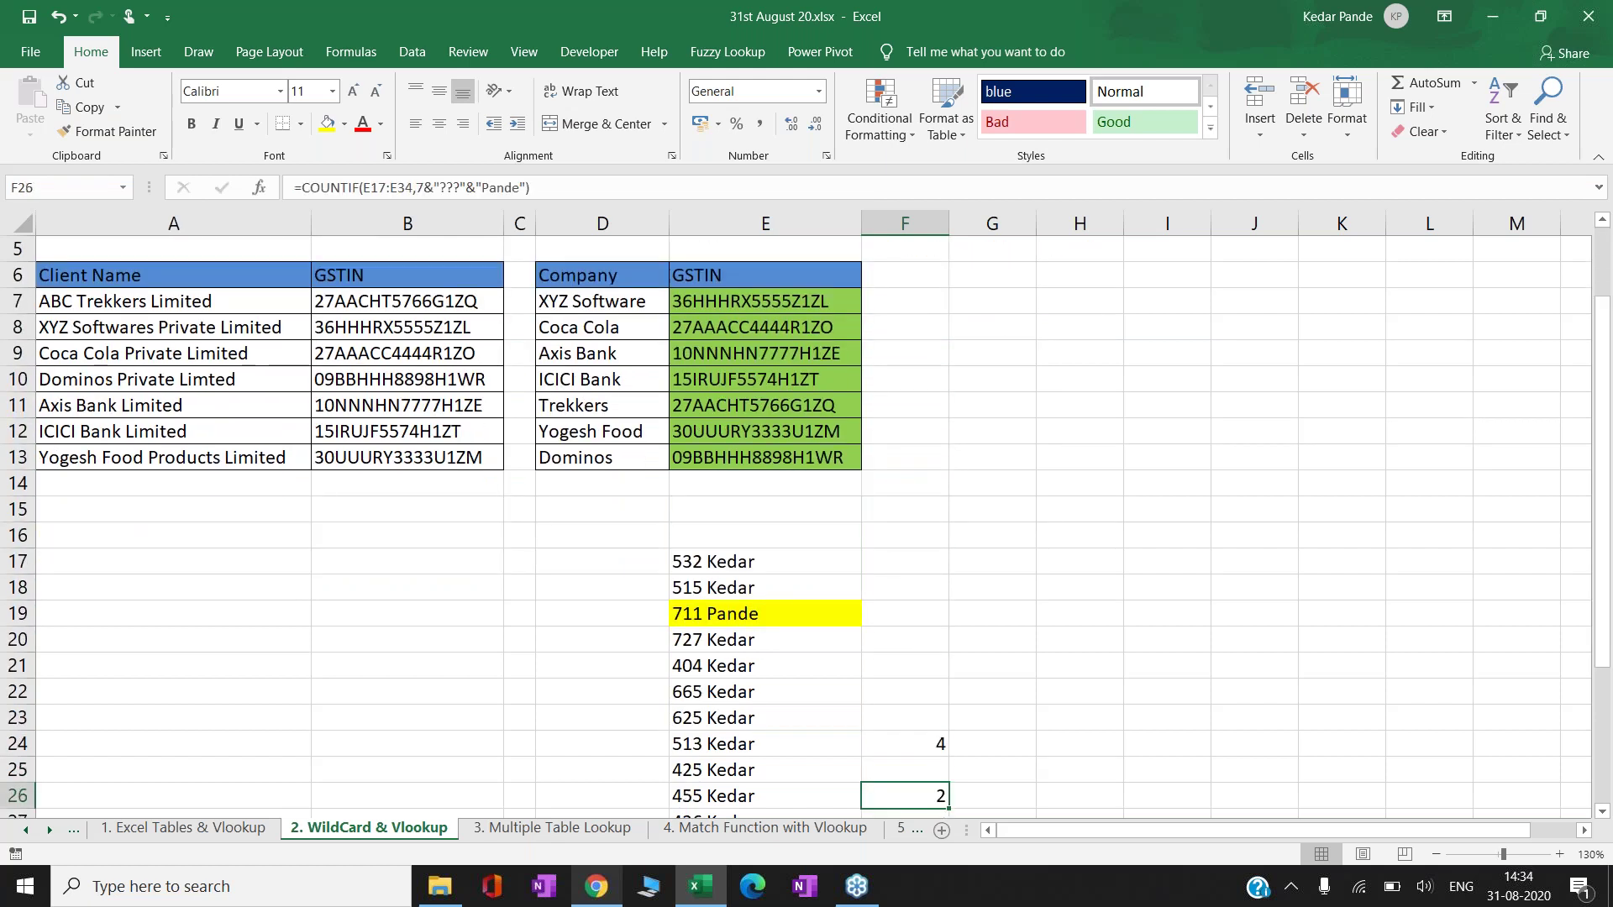
key("Down")
key("Down")
key("Down")
key("Down")
key("Up")
key("Up")
key("Up")
key("Up")
key("Up")
key("Up")
key("Up")
key("Up")
key("Up")
key("Up")
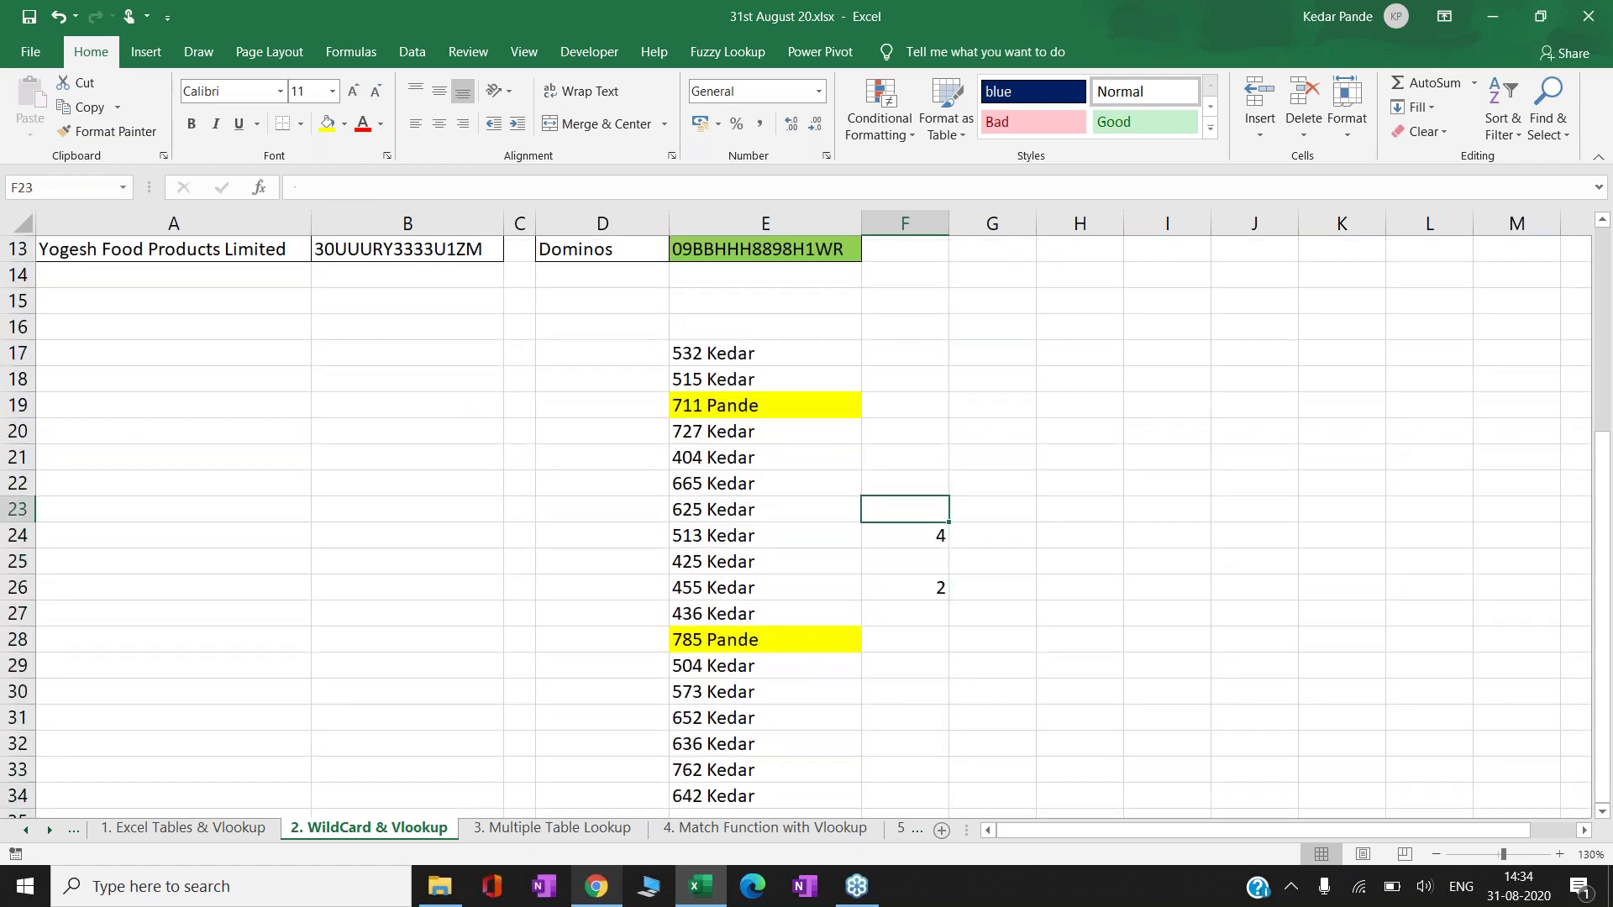
- Step between the F26 COUNTIF result and neighbouring cells to review it
key("Down")
key("Down")
key("Down")
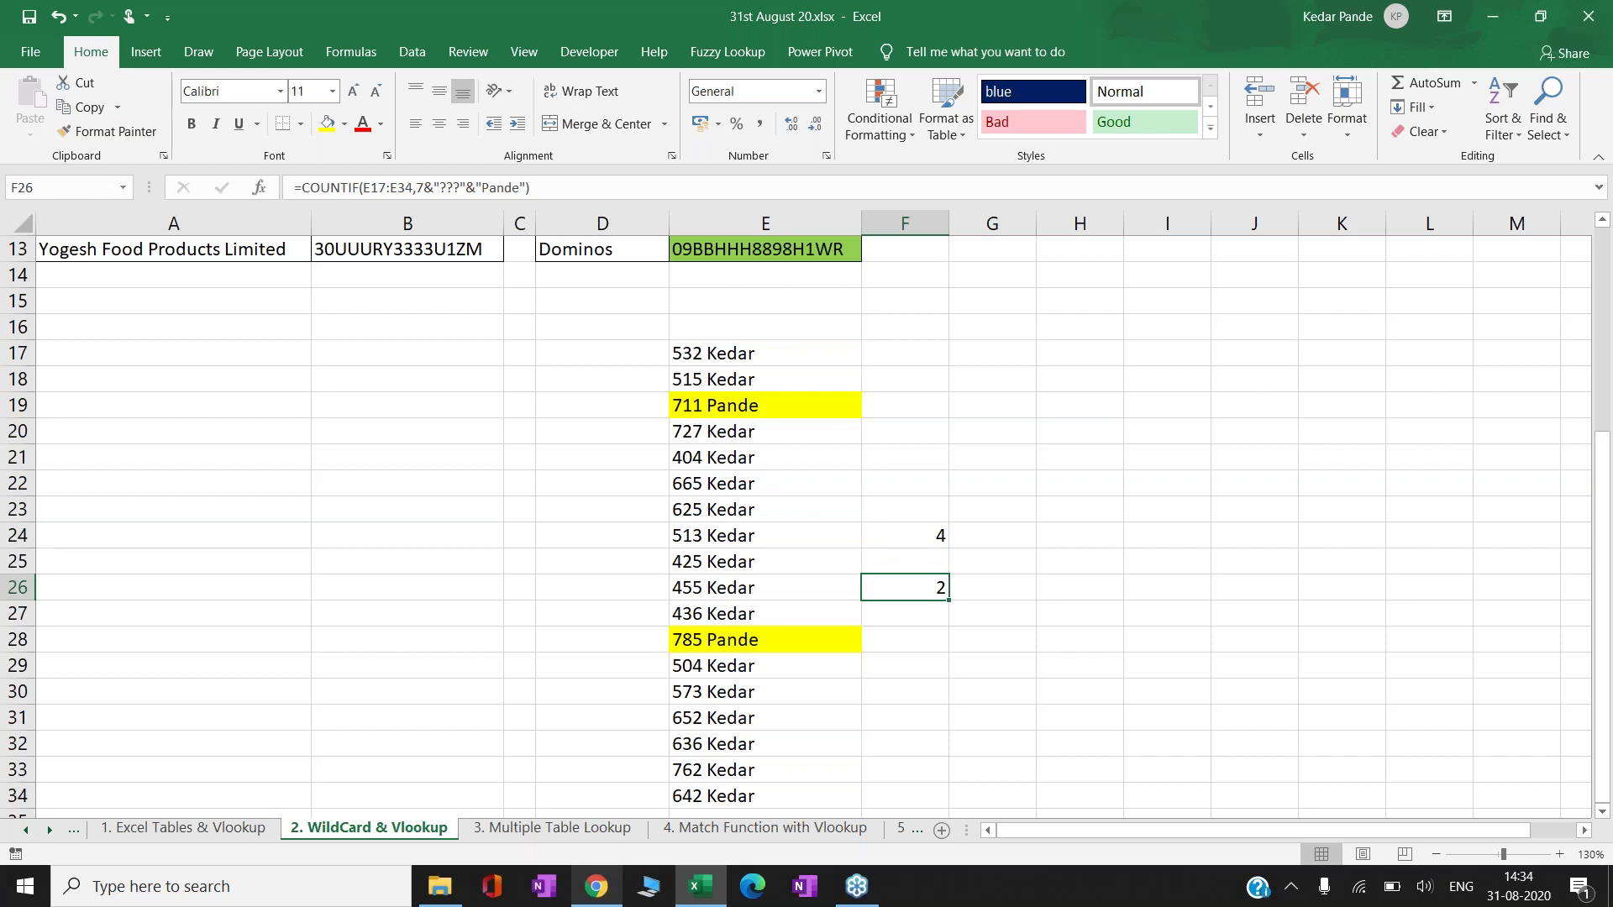
key("Up")
key("Up")
key("Down")
key("Down")
key("Left")
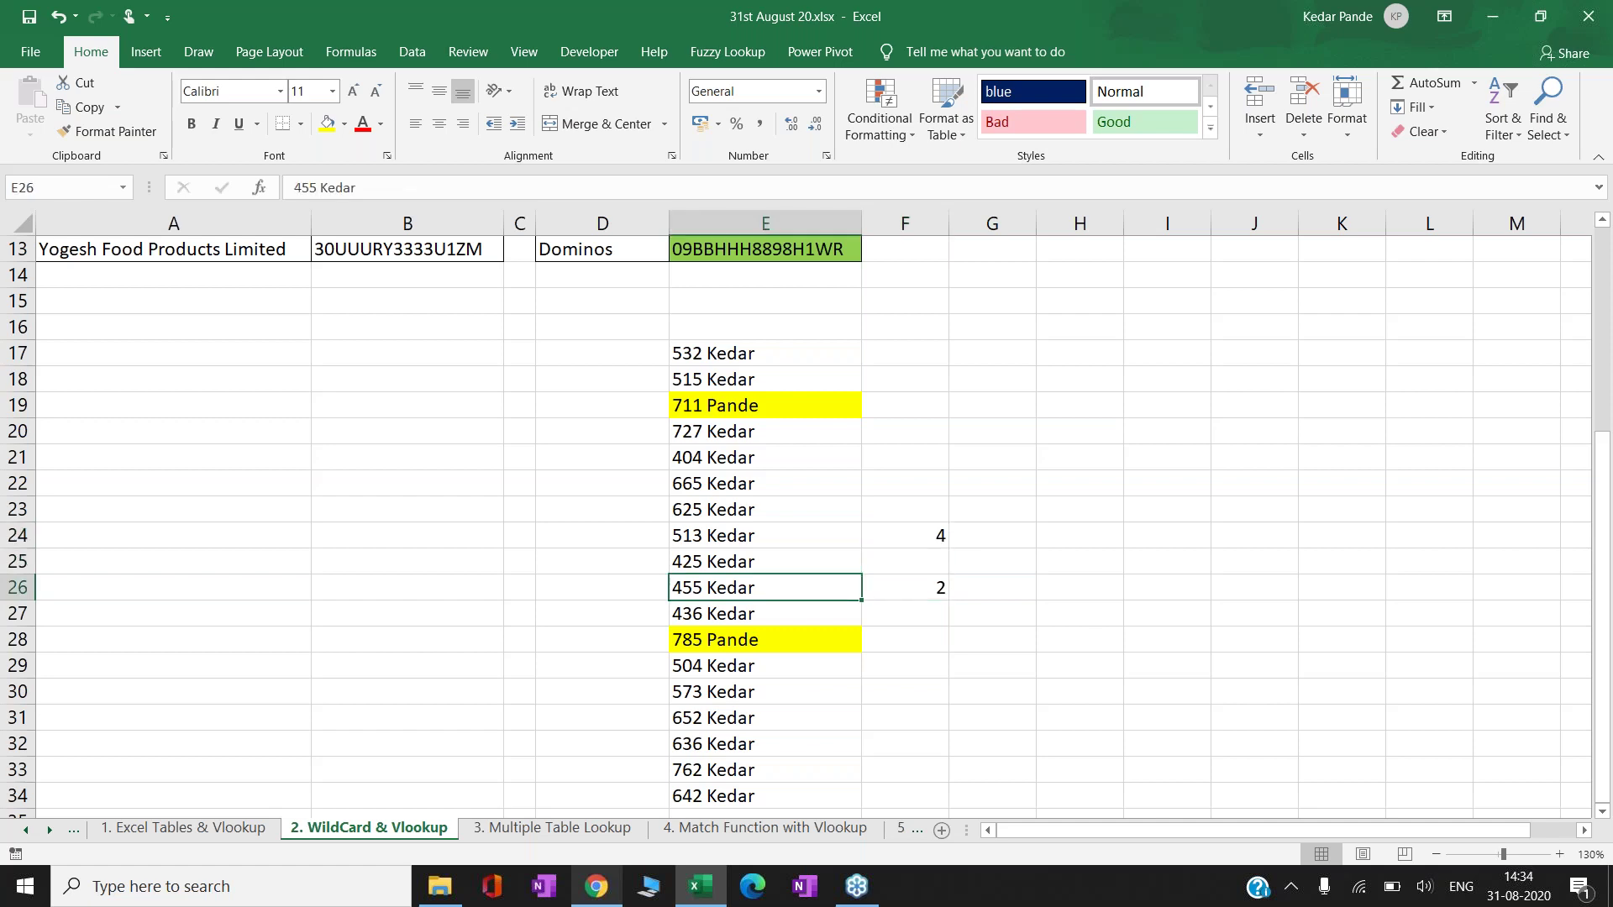
key("Right")
key("Up")
key("Up")
key("Down")
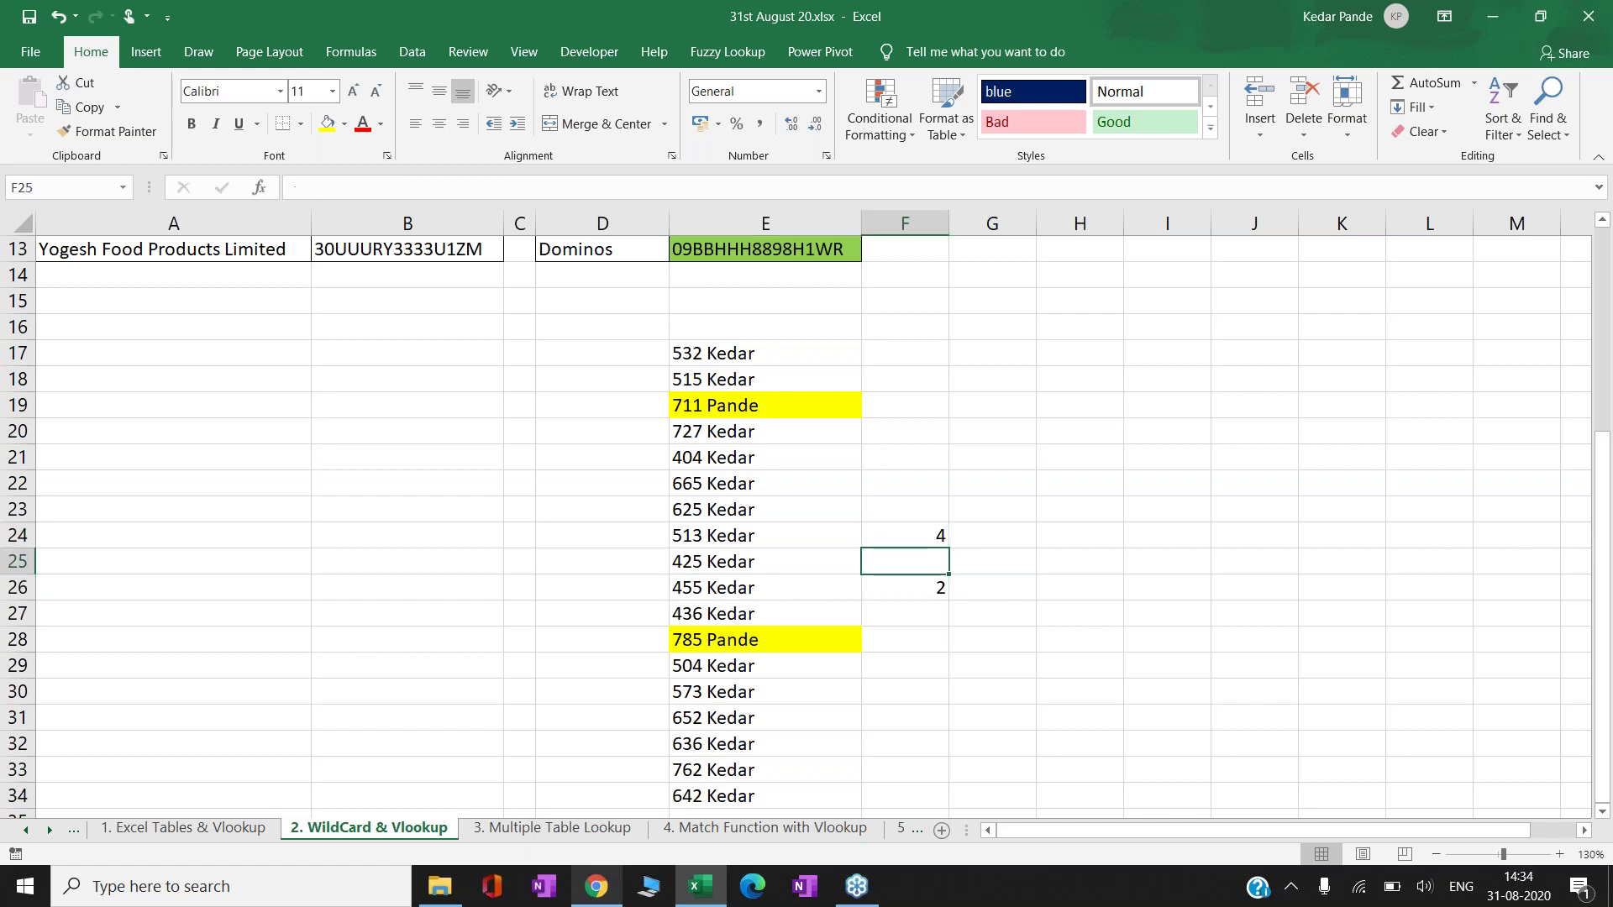
key("Down")
key("Up")
key("Up")
key("Down")
key("Down")
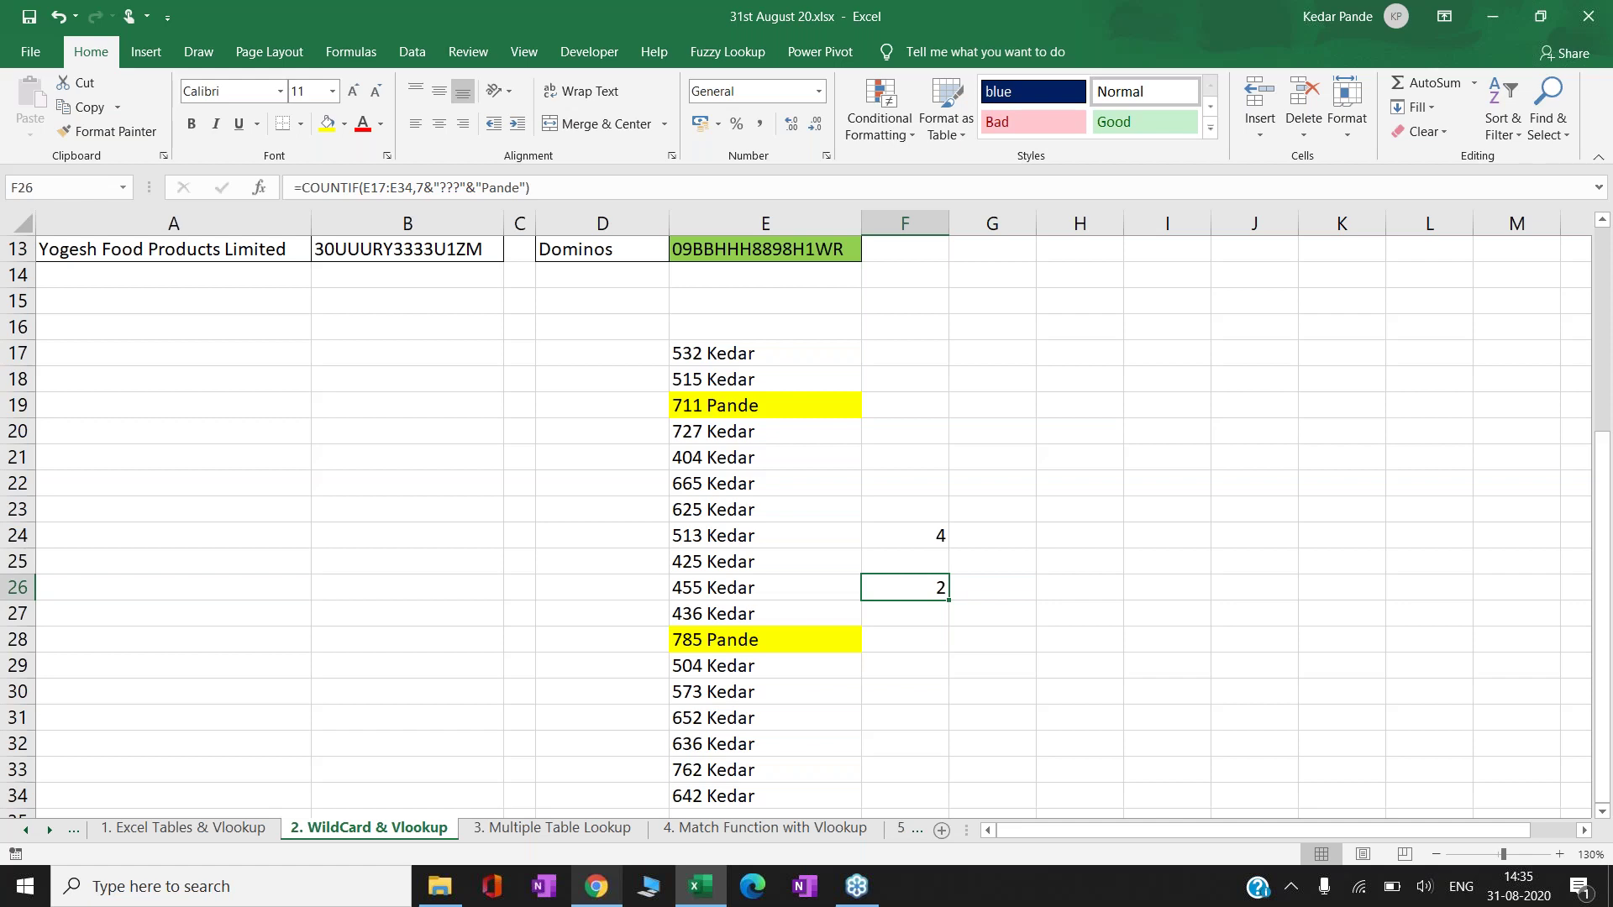
- Review the F24 * count and F26 ??? Pande count, then go to 3. Multiple Table Lookup
left_click(905, 535)
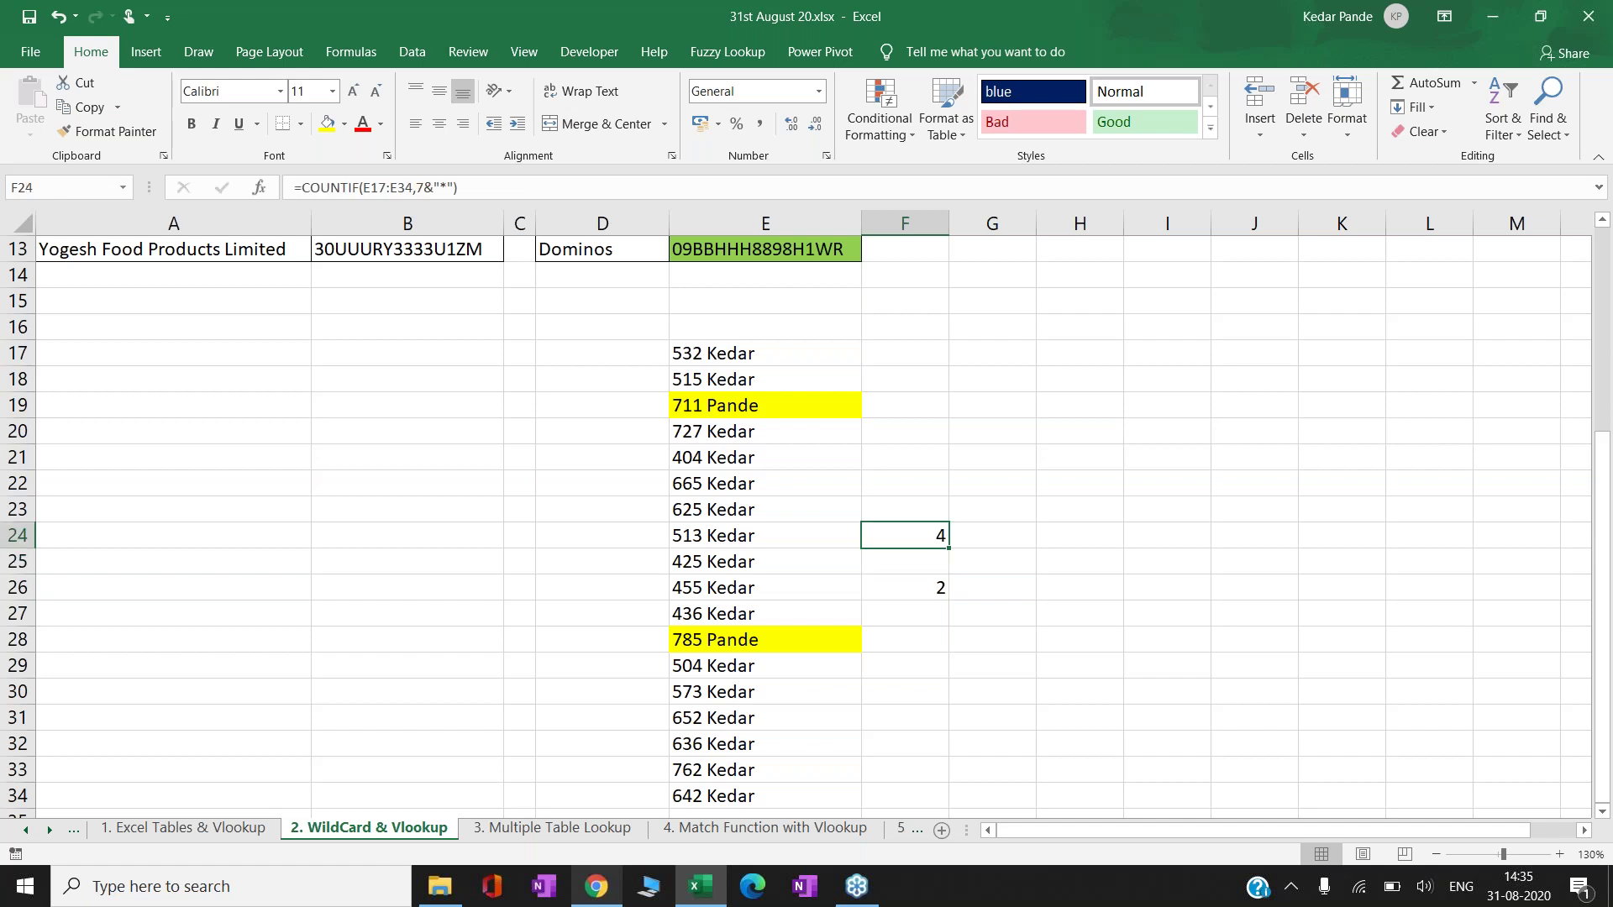
left_click(904, 587)
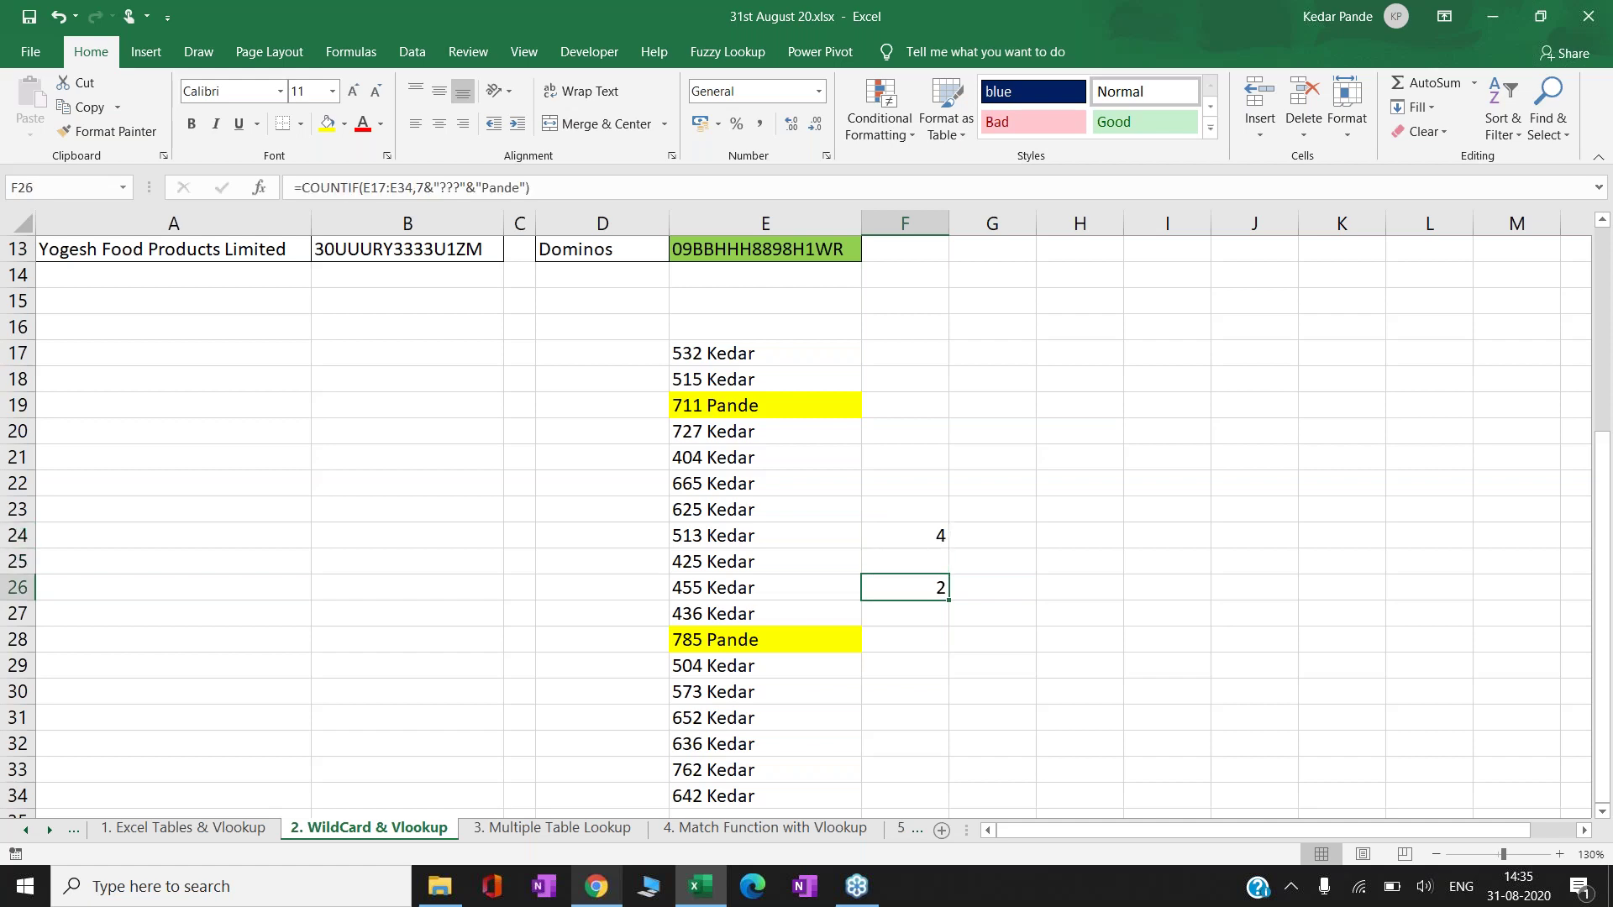
left_click(766, 587)
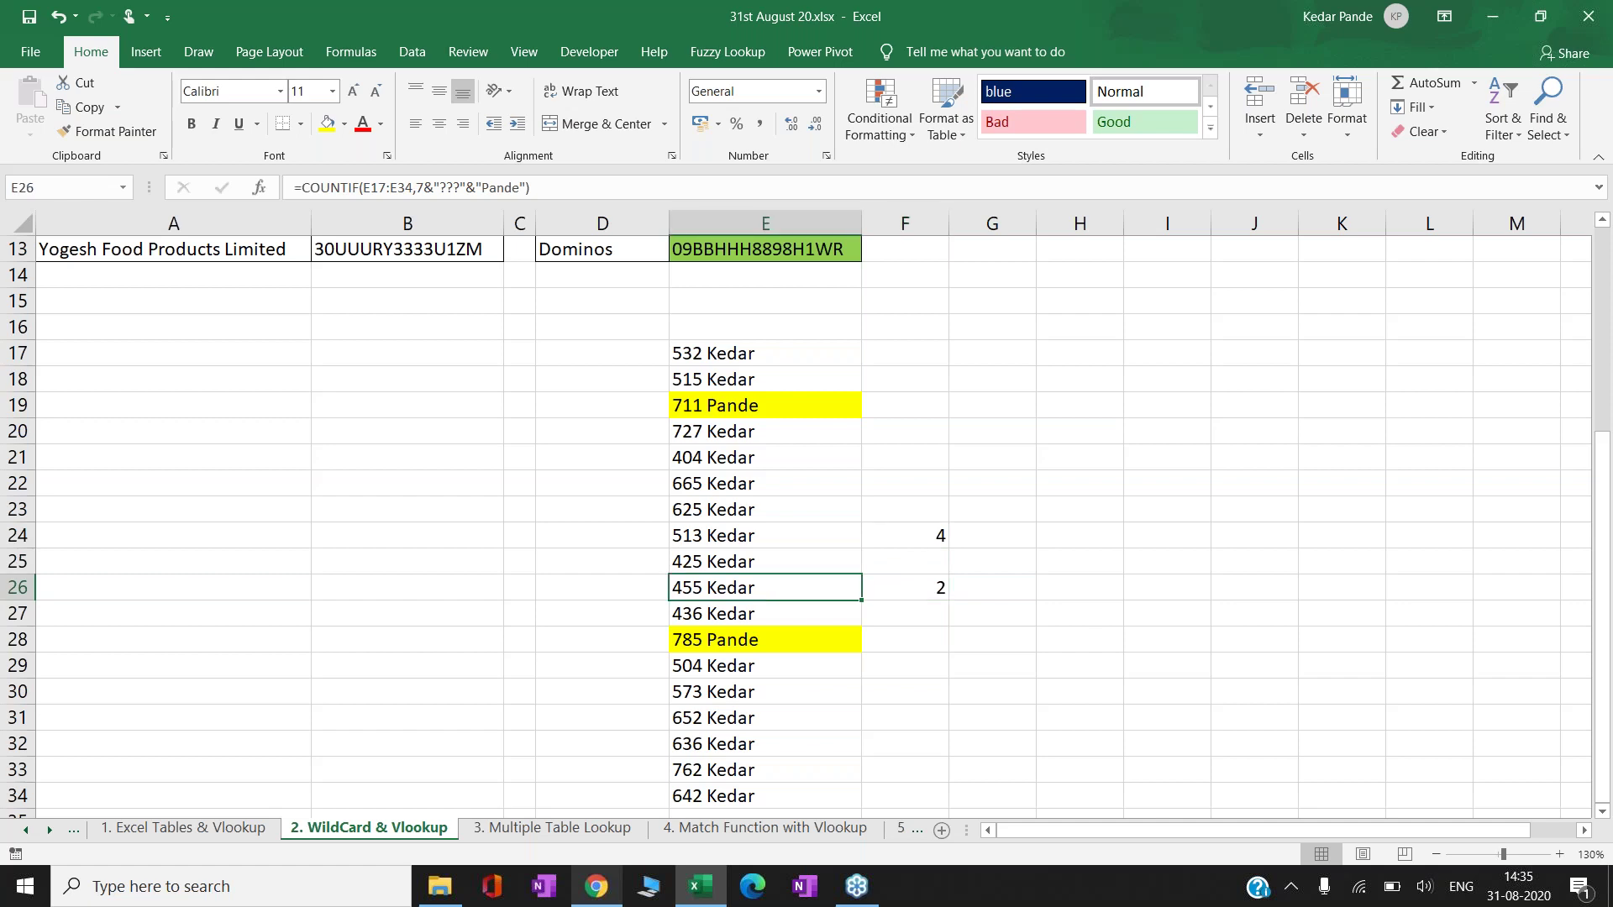
left_click(904, 587)
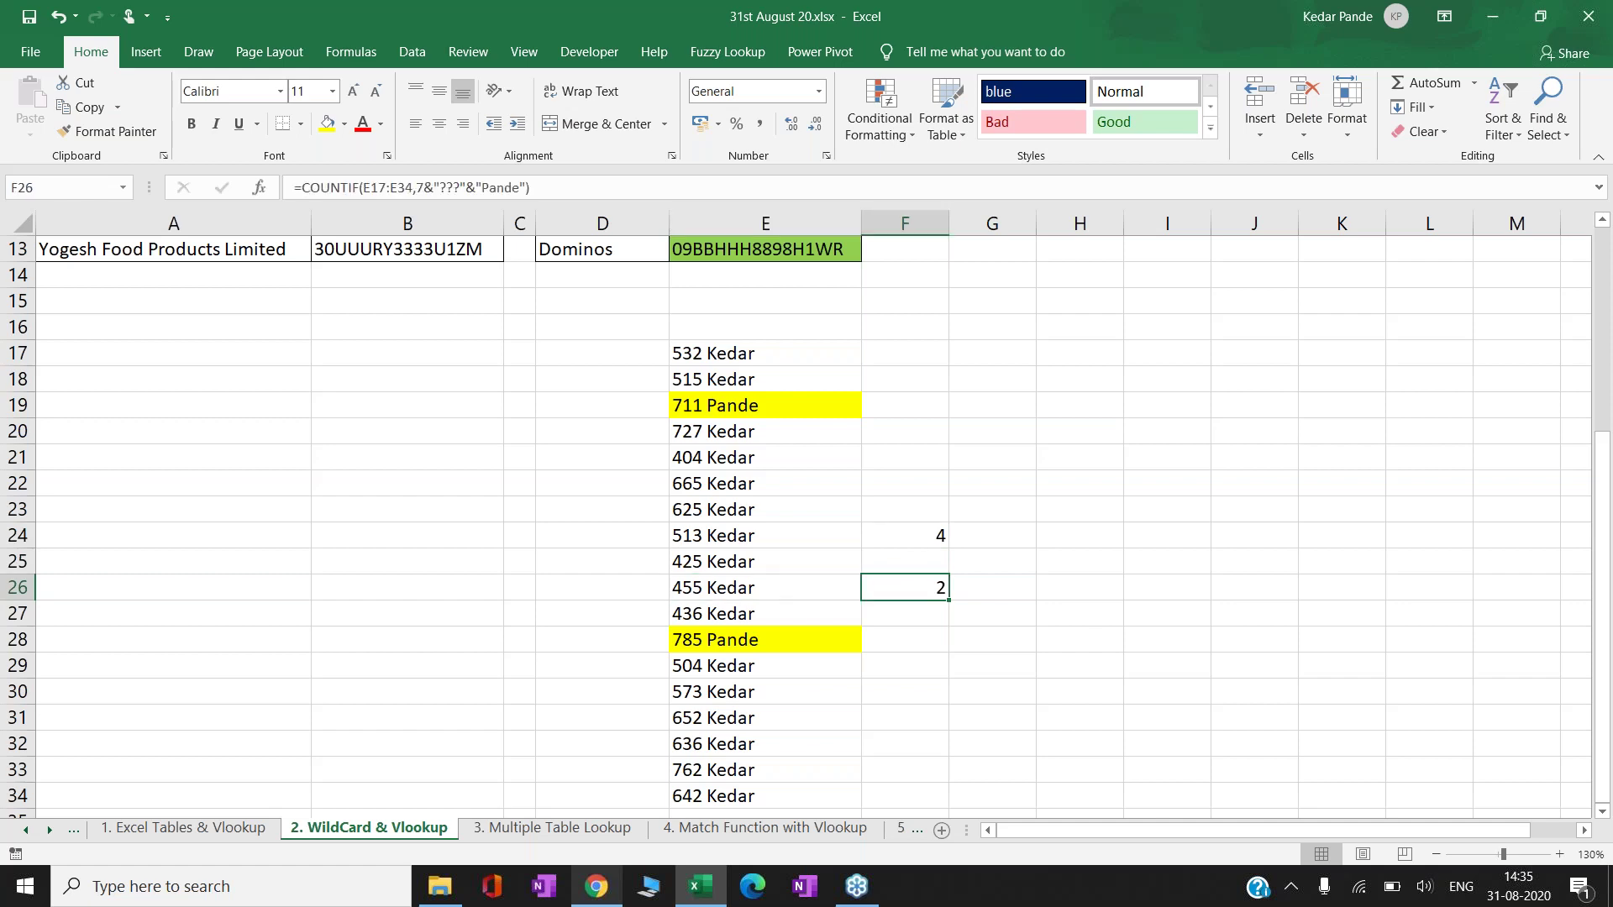
left_click(537, 828)
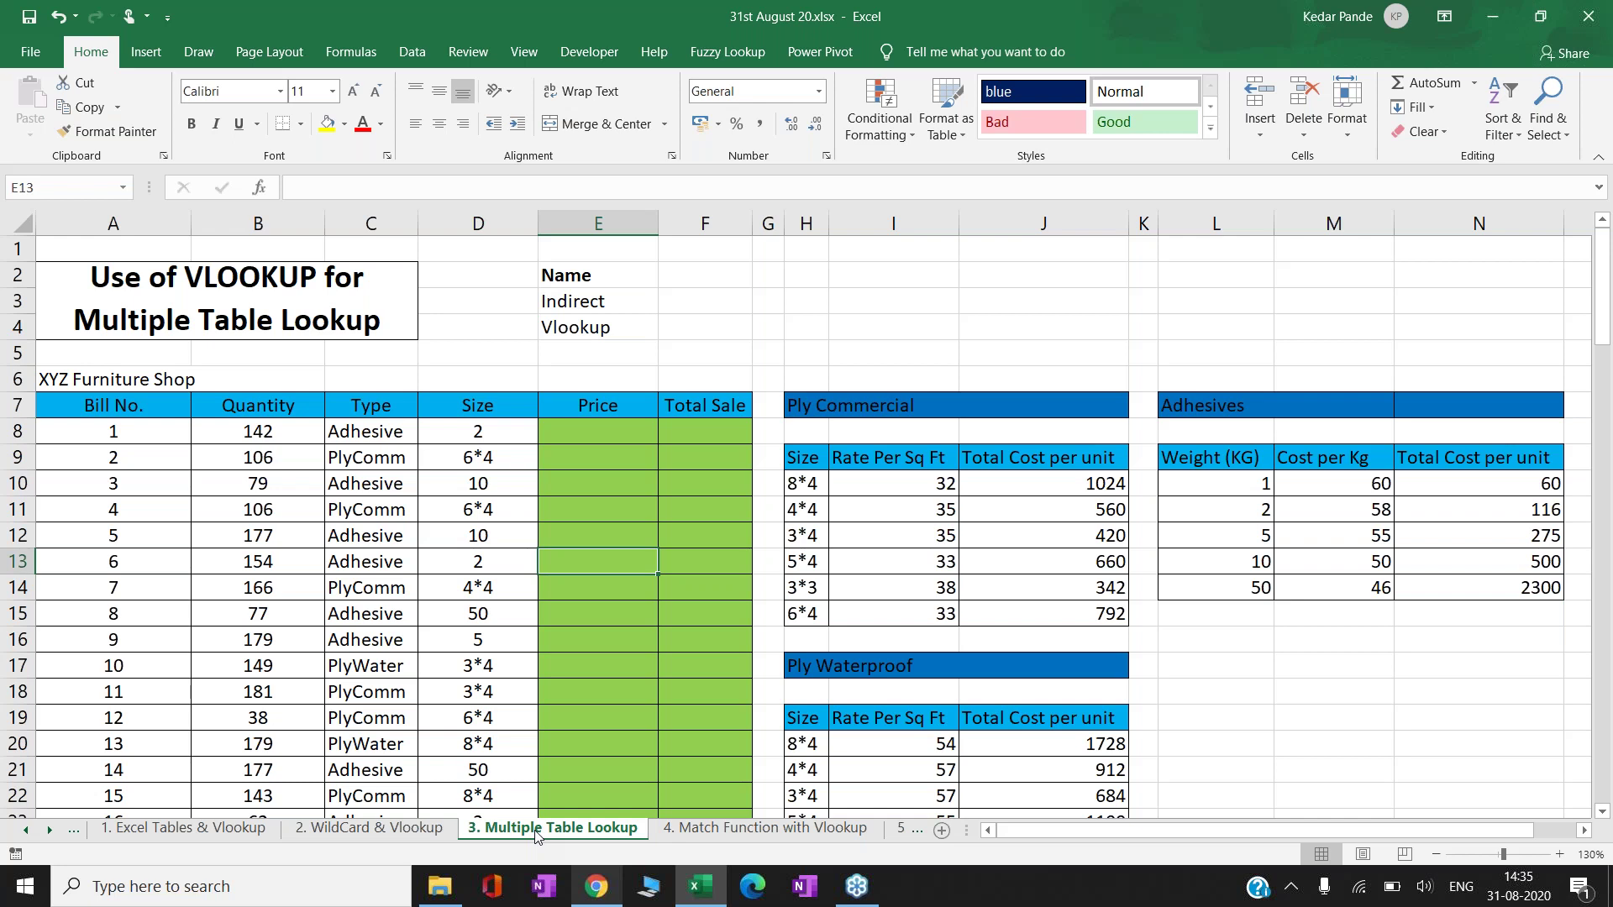
key("Right")
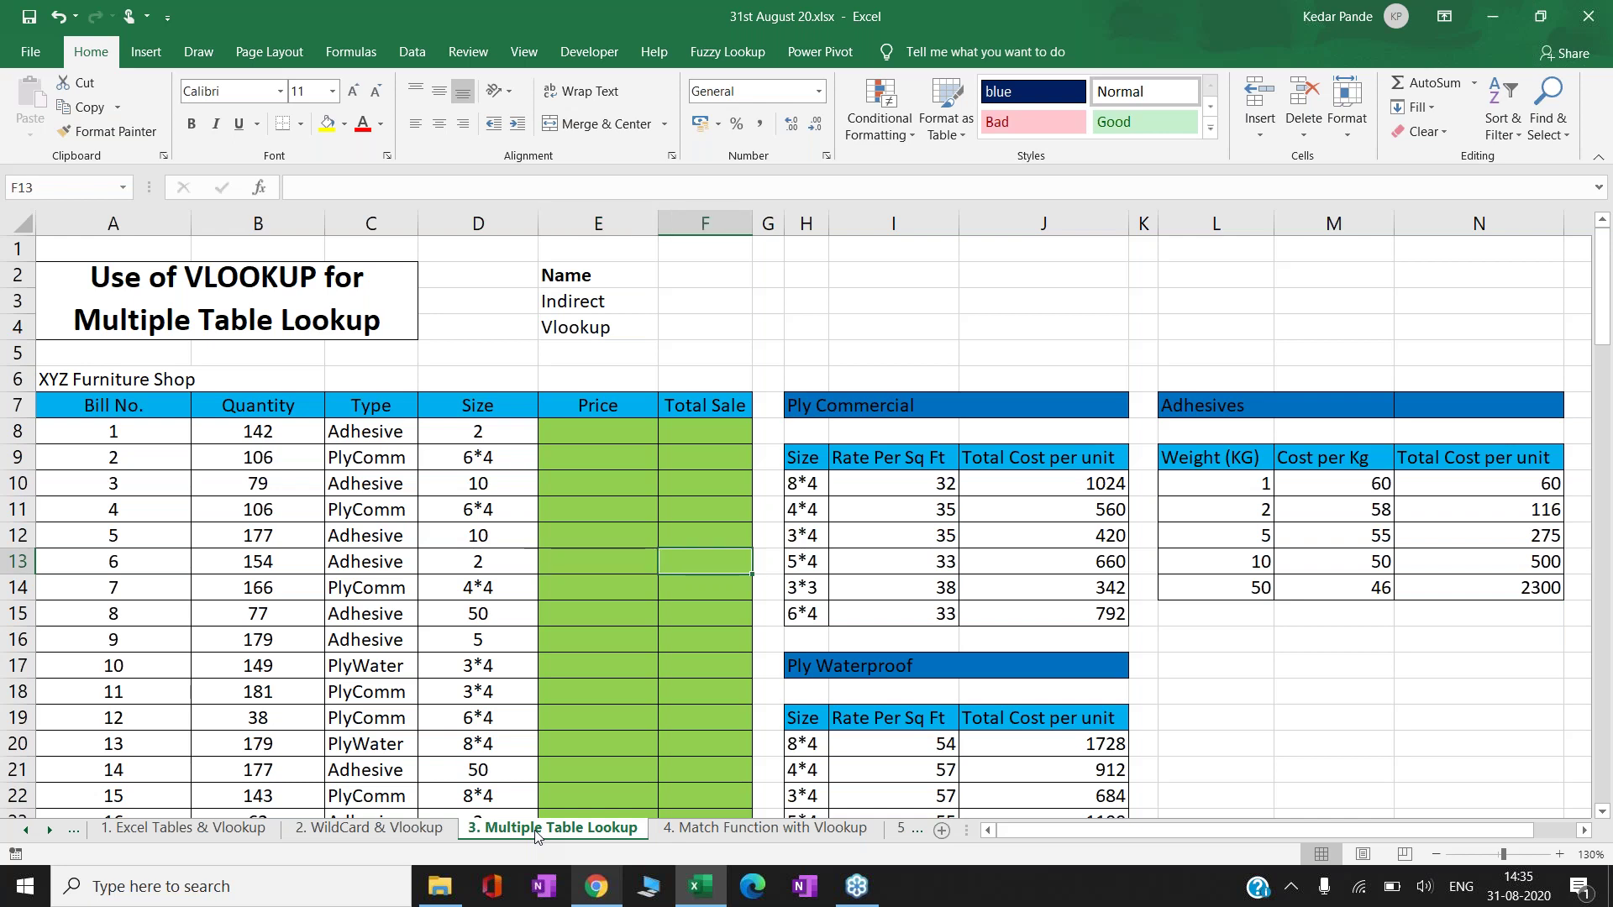
key("Left")
key("Left")
key("Left")
key("Left")
key("Up")
key("Up")
key("Up")
key("Up")
key("Up")
key("Up")
key("Up")
key("Up")
key("Up")
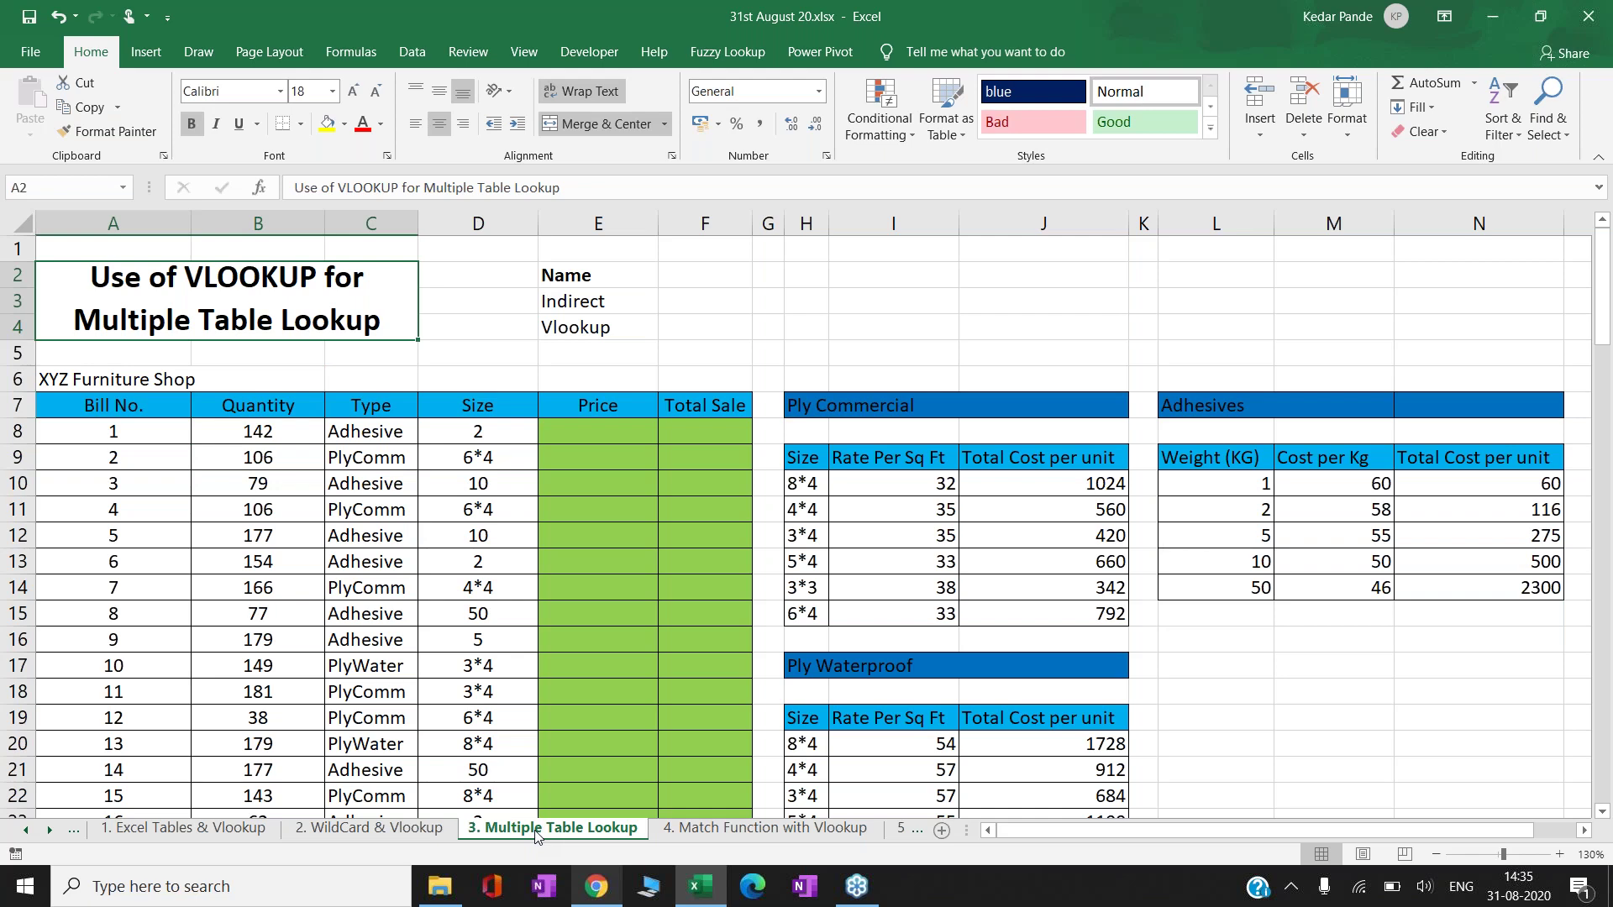
left_click(185, 829)
left_click(205, 629)
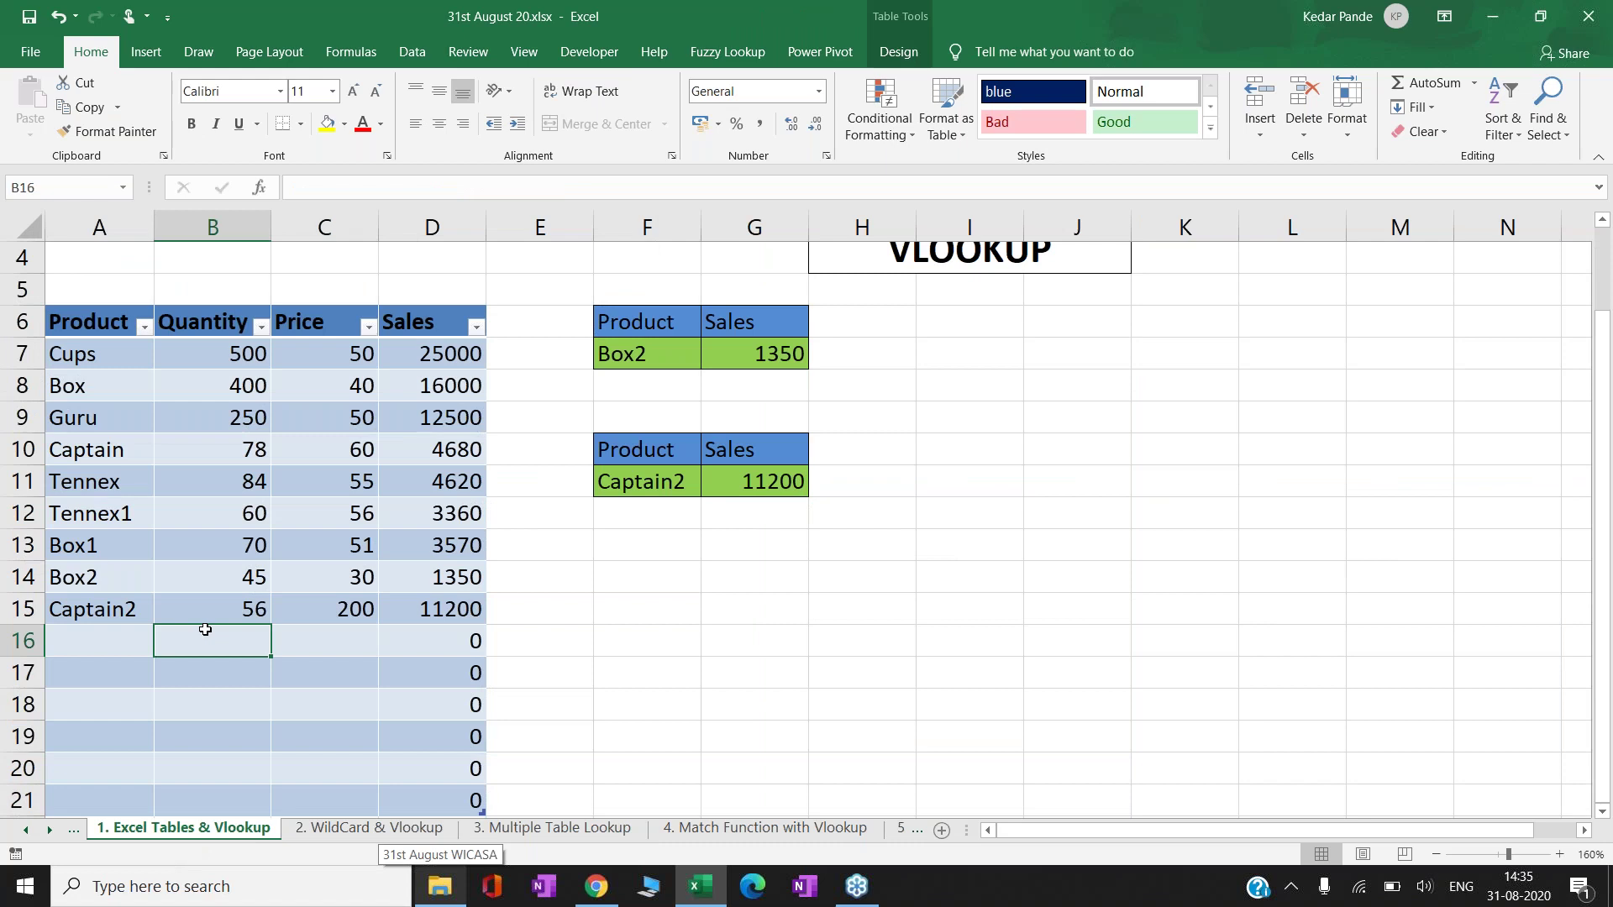
left_click(552, 829)
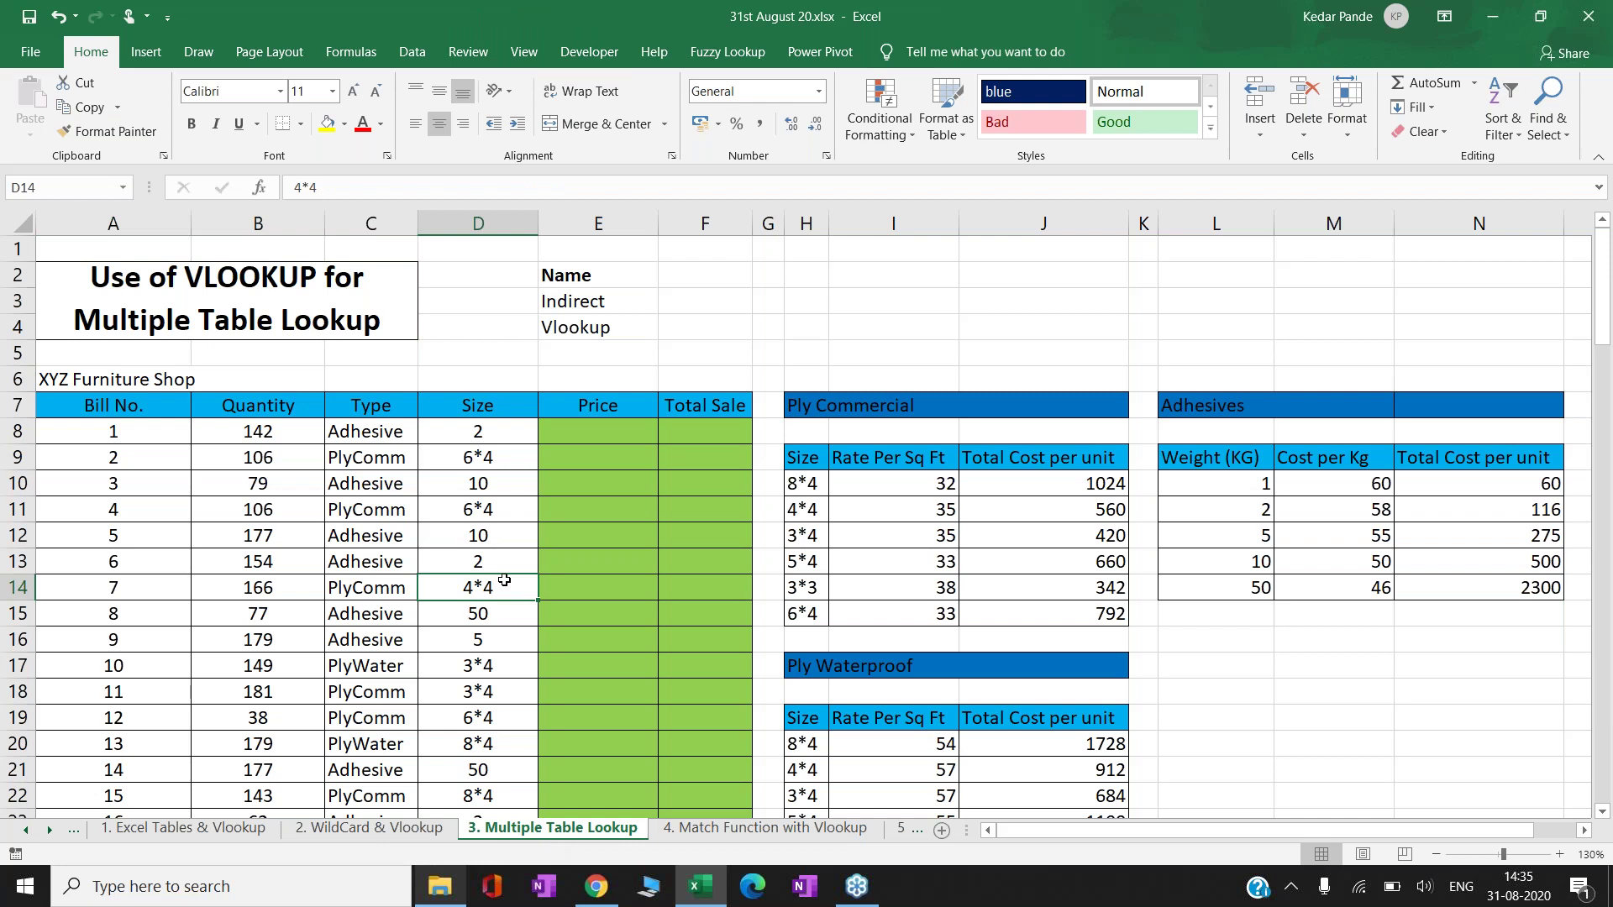
key("Right")
key("Right")
key("Right")
key("Right")
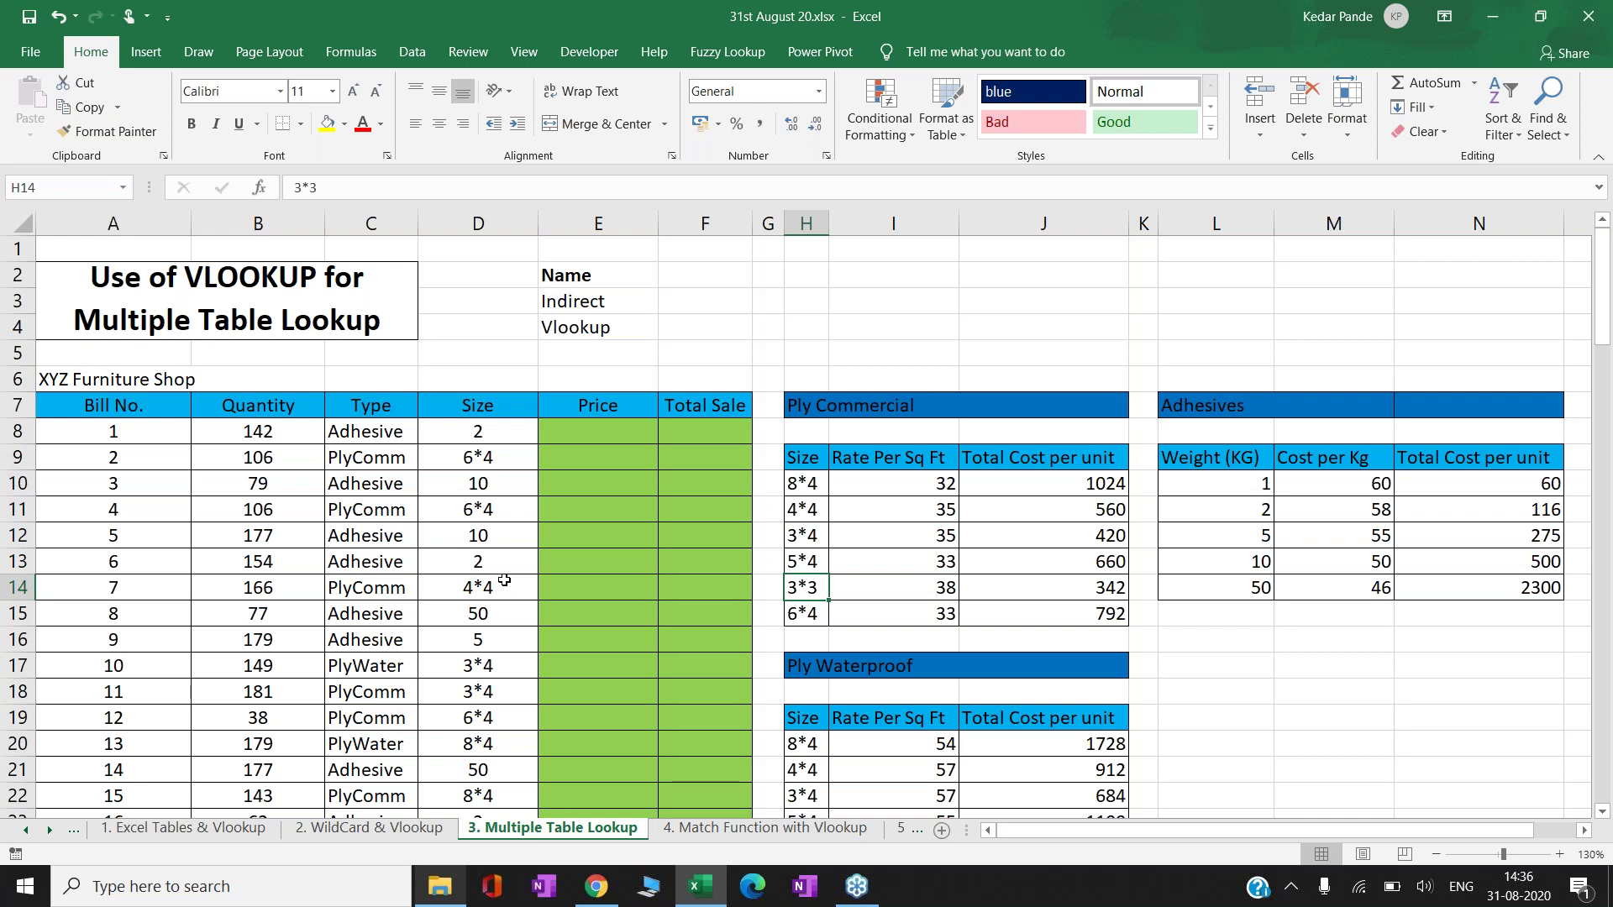
key("Right")
key("Right")
key("Right")
key("Right")
key("Right")
key("Right")
key("Right")
key("Right")
key("Right")
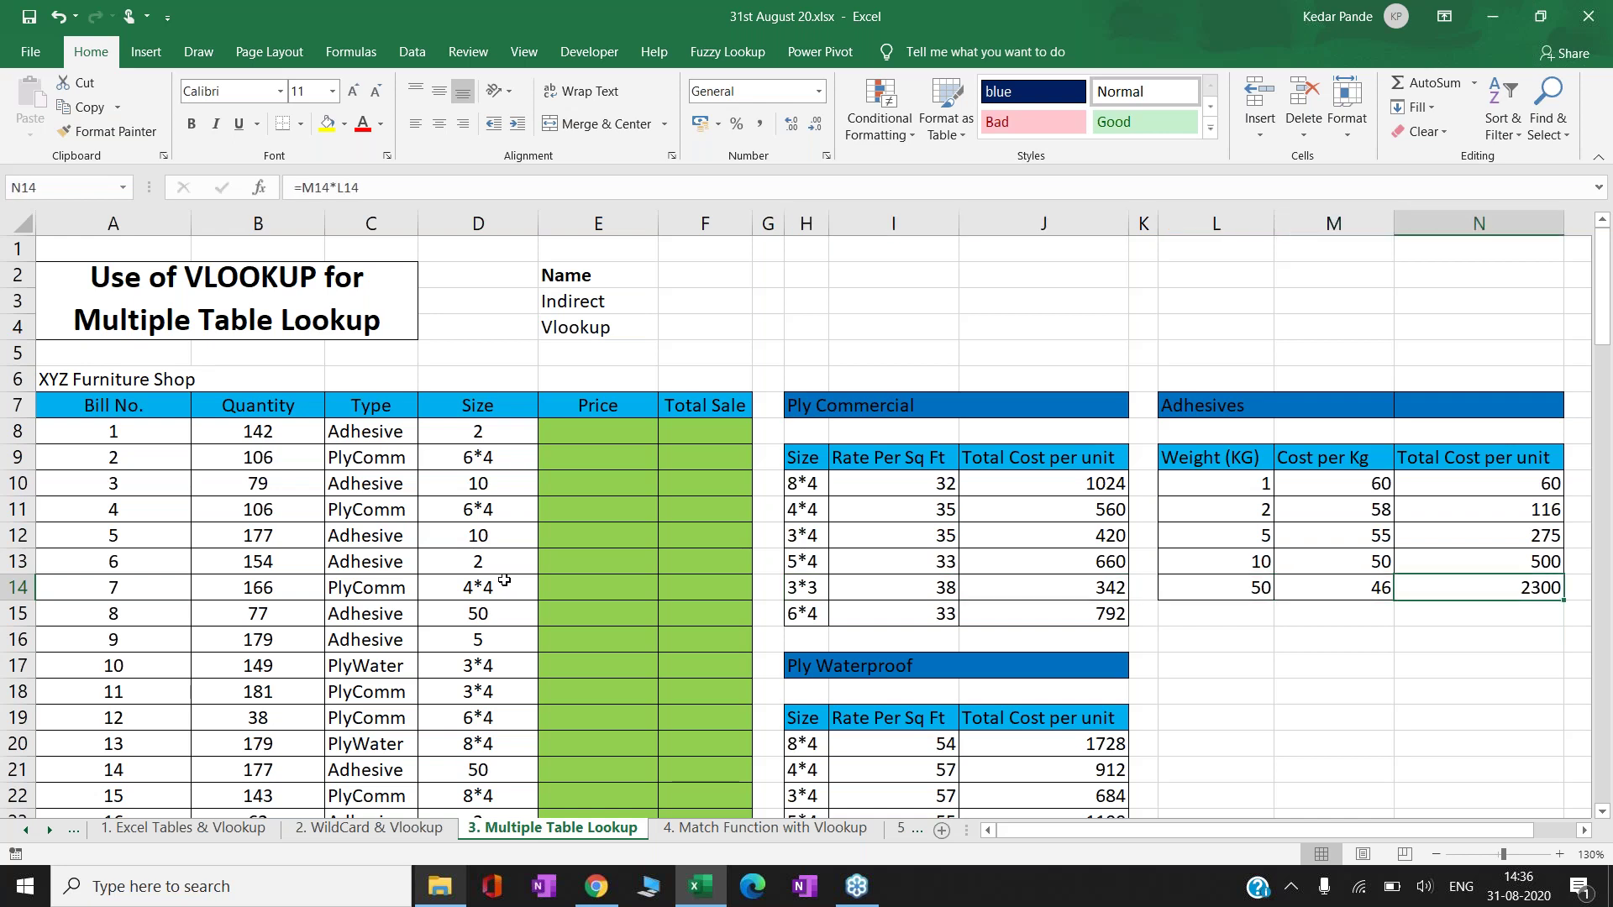
key("Left")
key("Left")
key("Left")
key("Left")
key("Left")
key("Left")
key("Left")
key("Left")
key("Left")
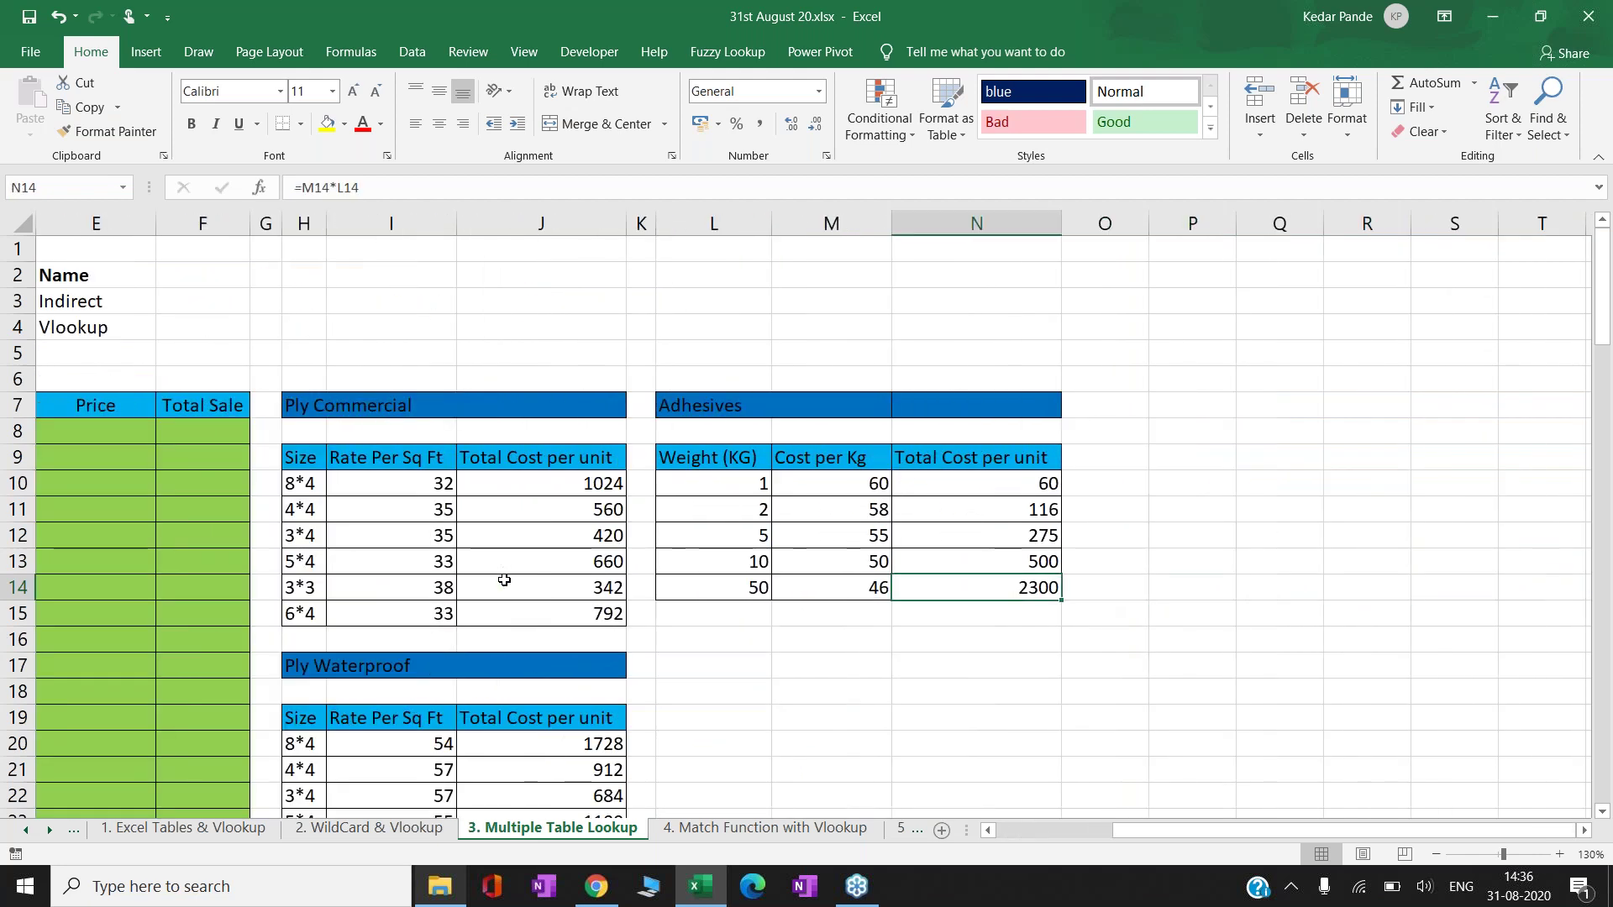
key("Left")
key("Left")
key("Left")
key("Right")
key("Right")
key("Right")
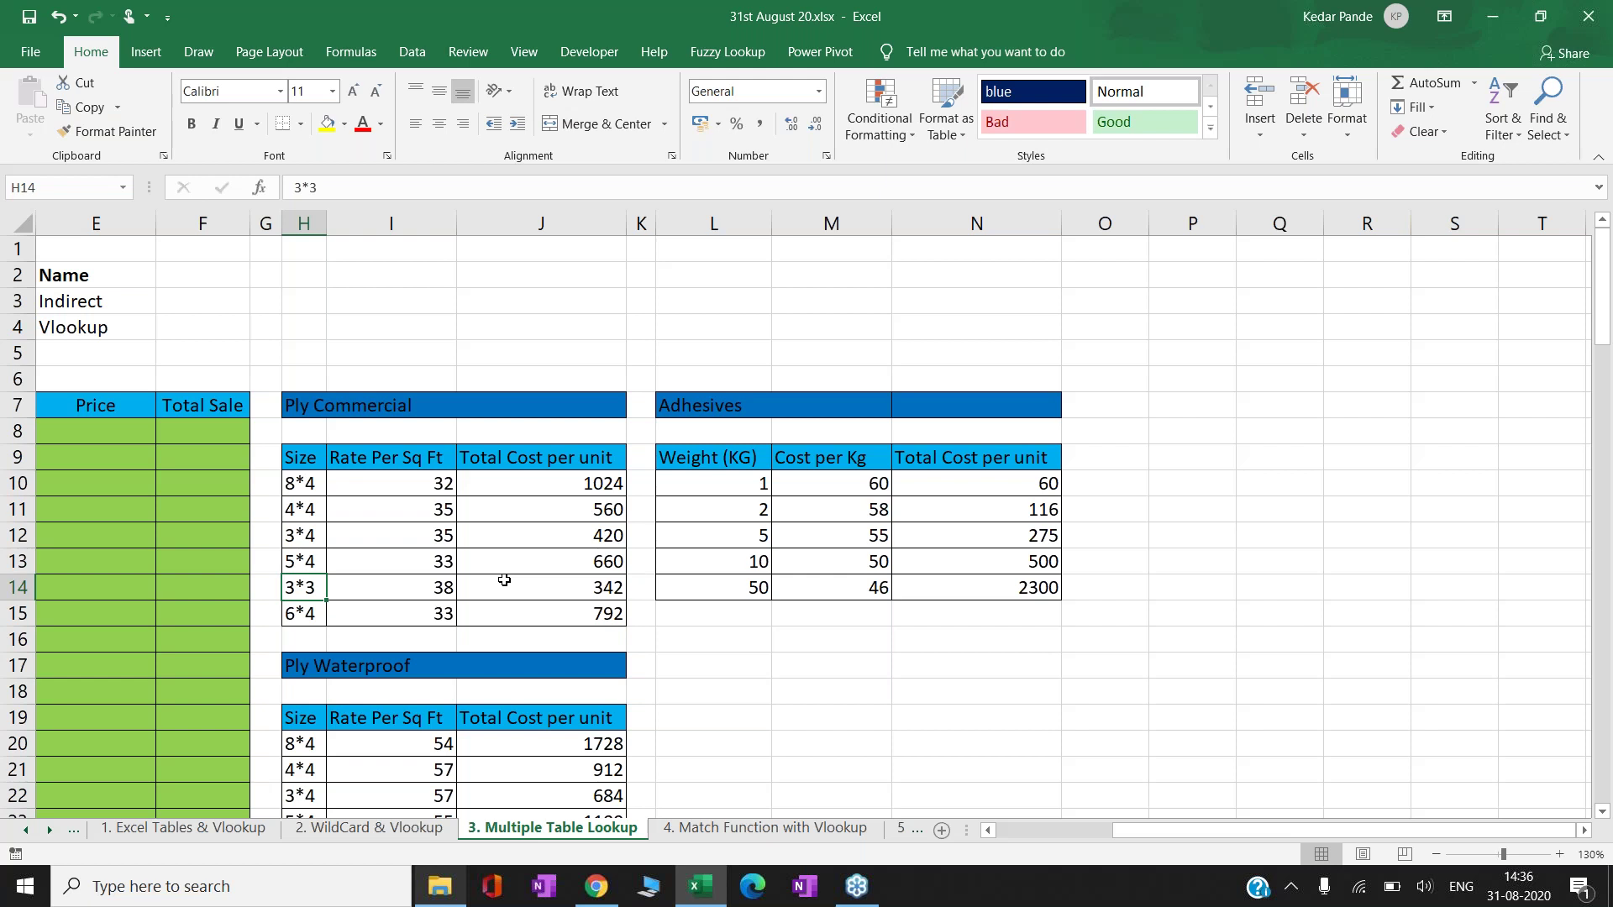
key("Left")
key("Left")
key("Left")
key("Left")
key("Left")
key("Left")
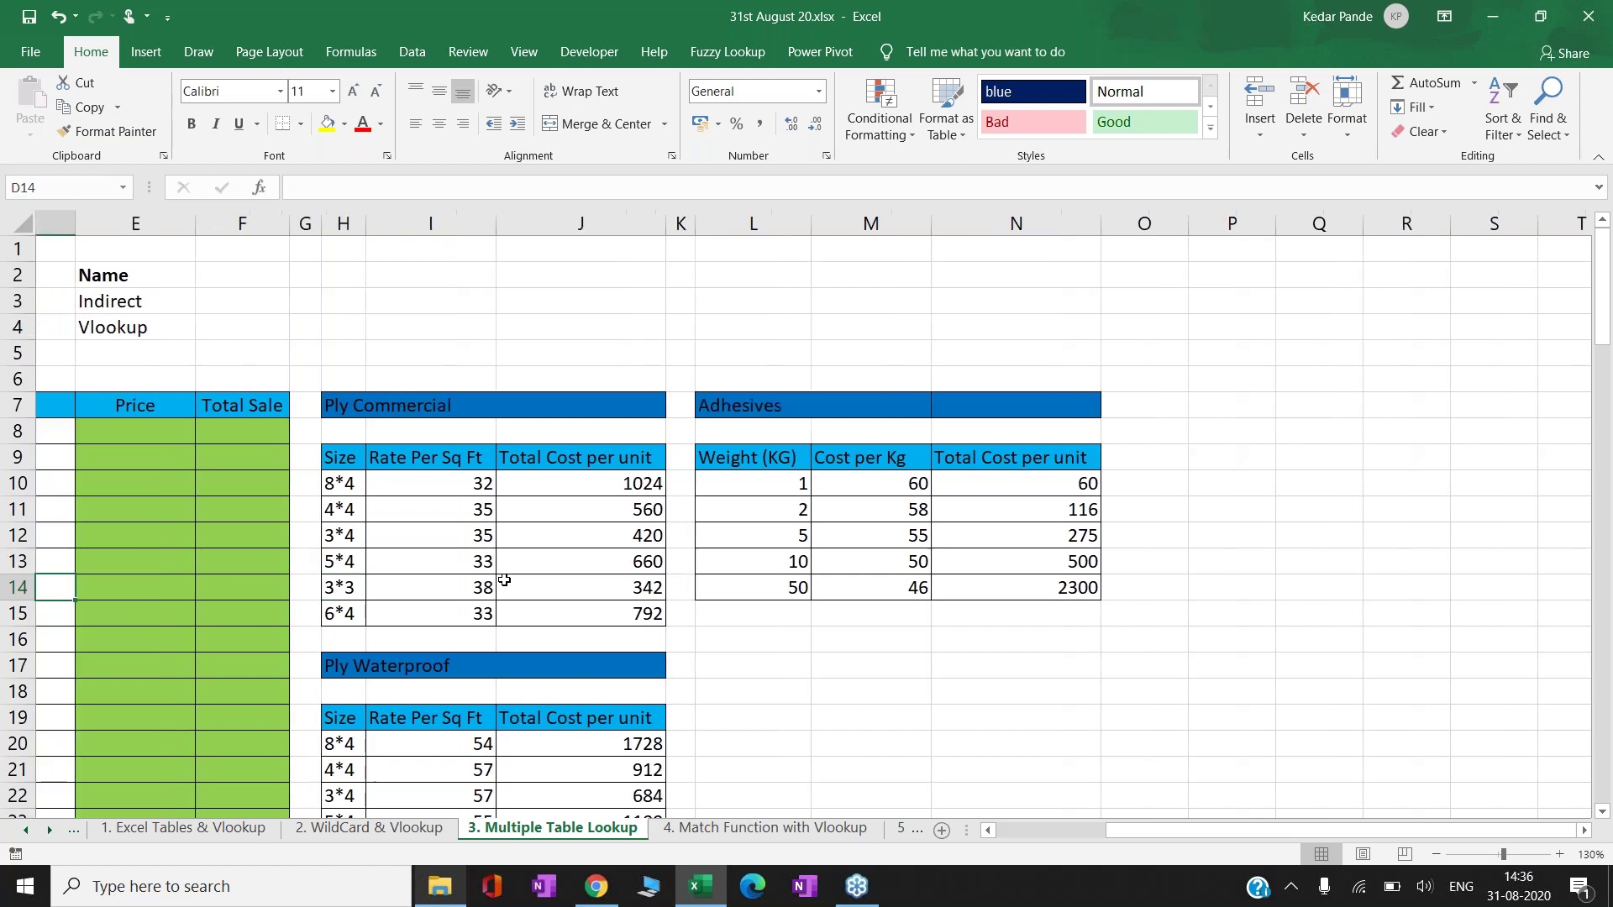
key("Left")
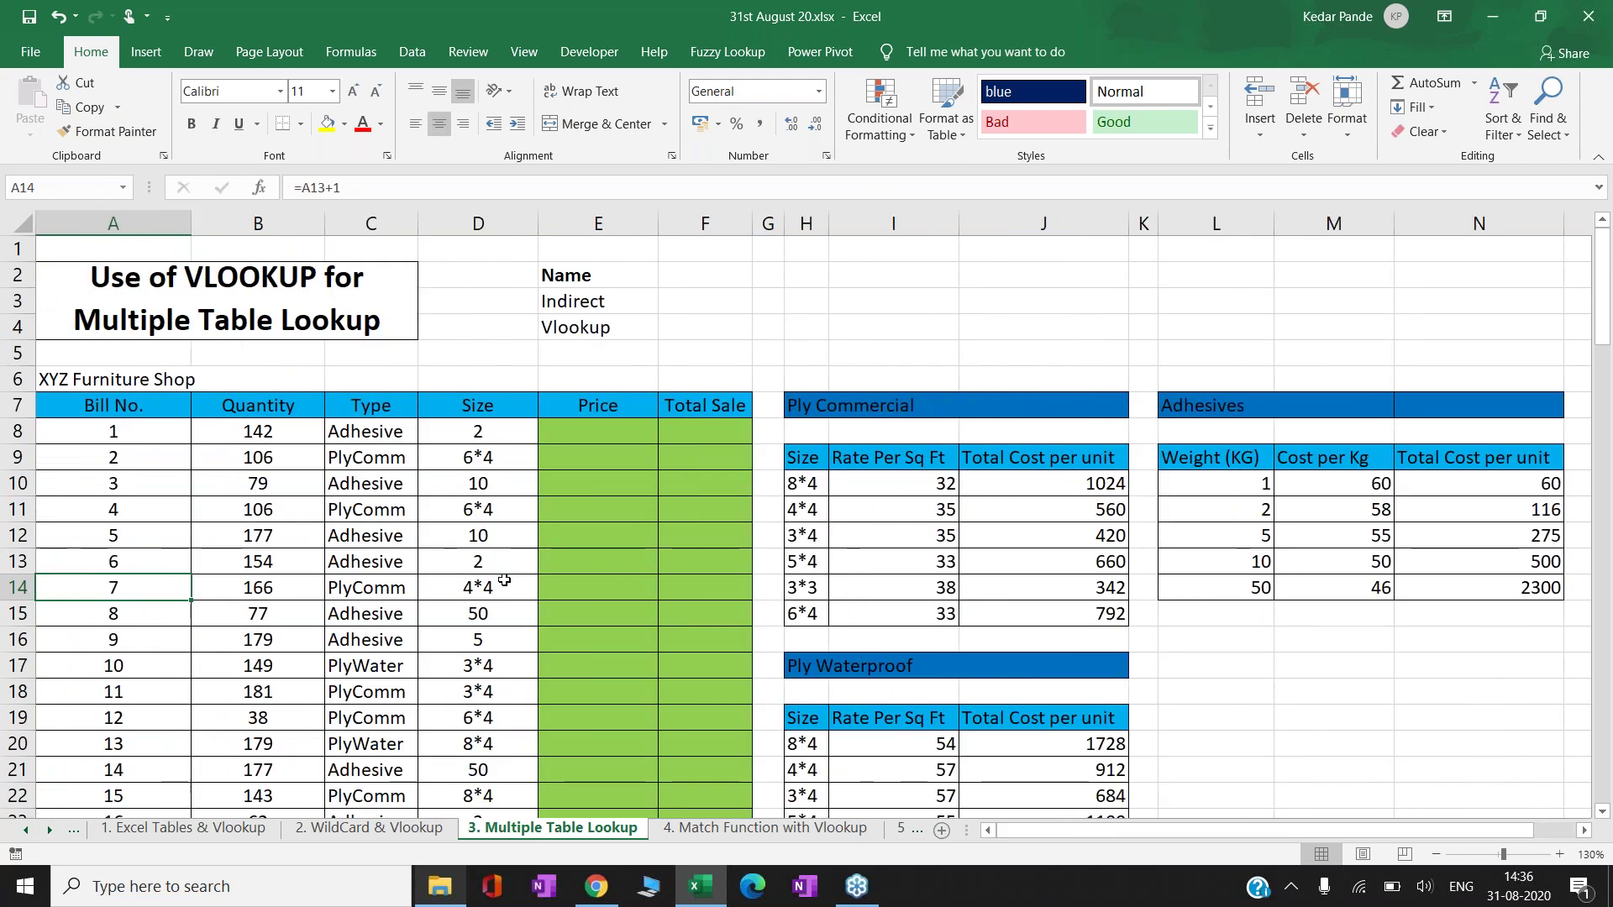
key("Right")
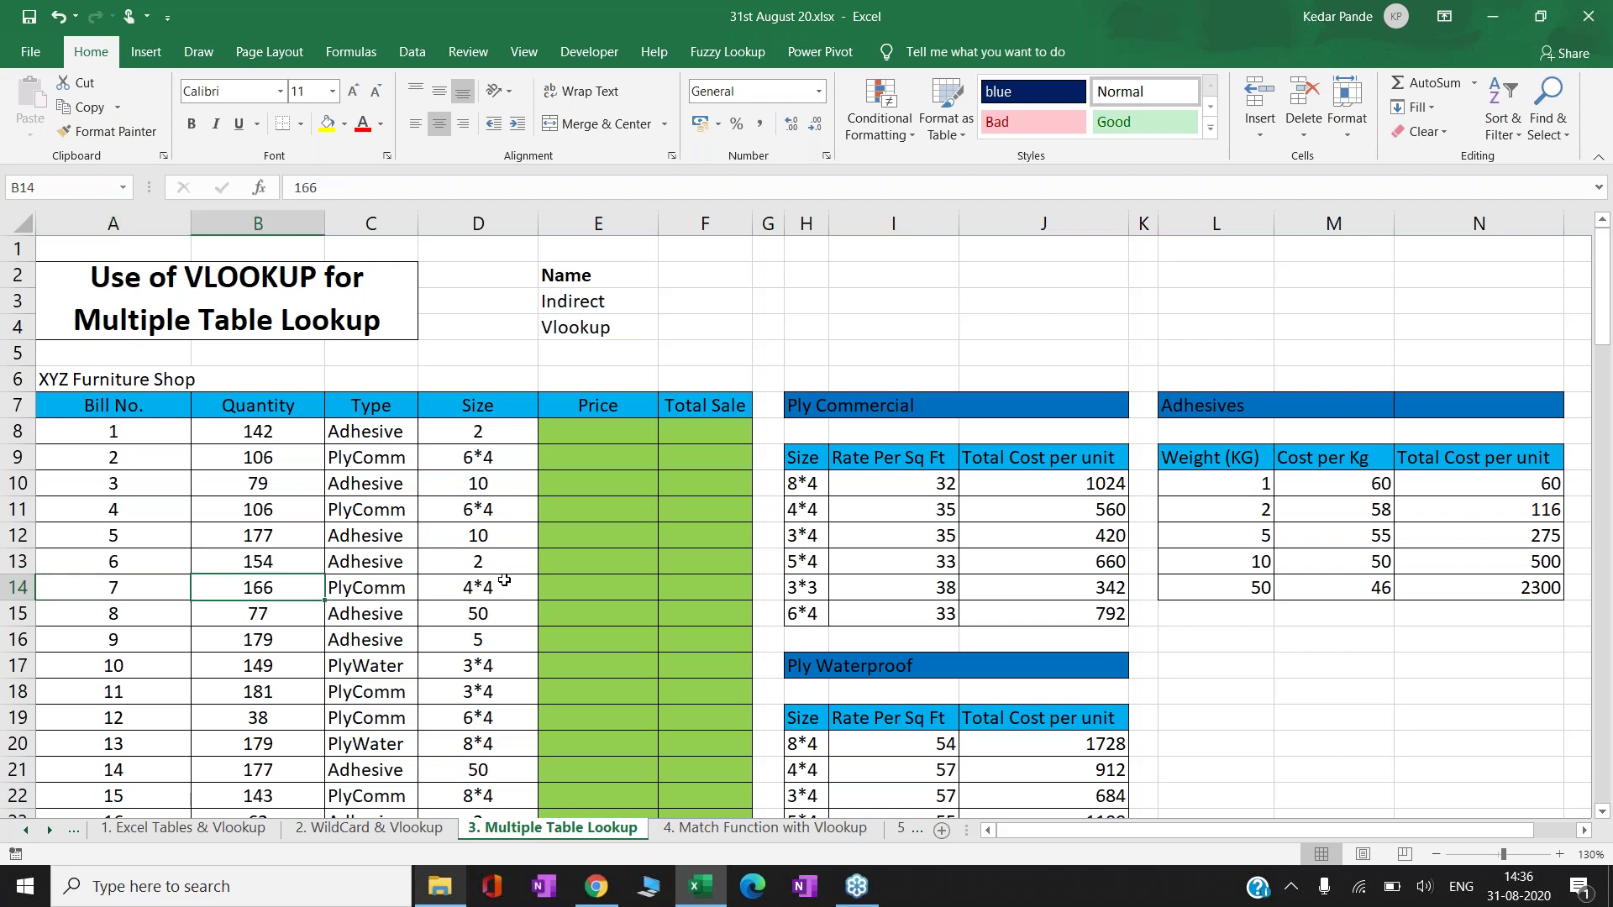
key("Right")
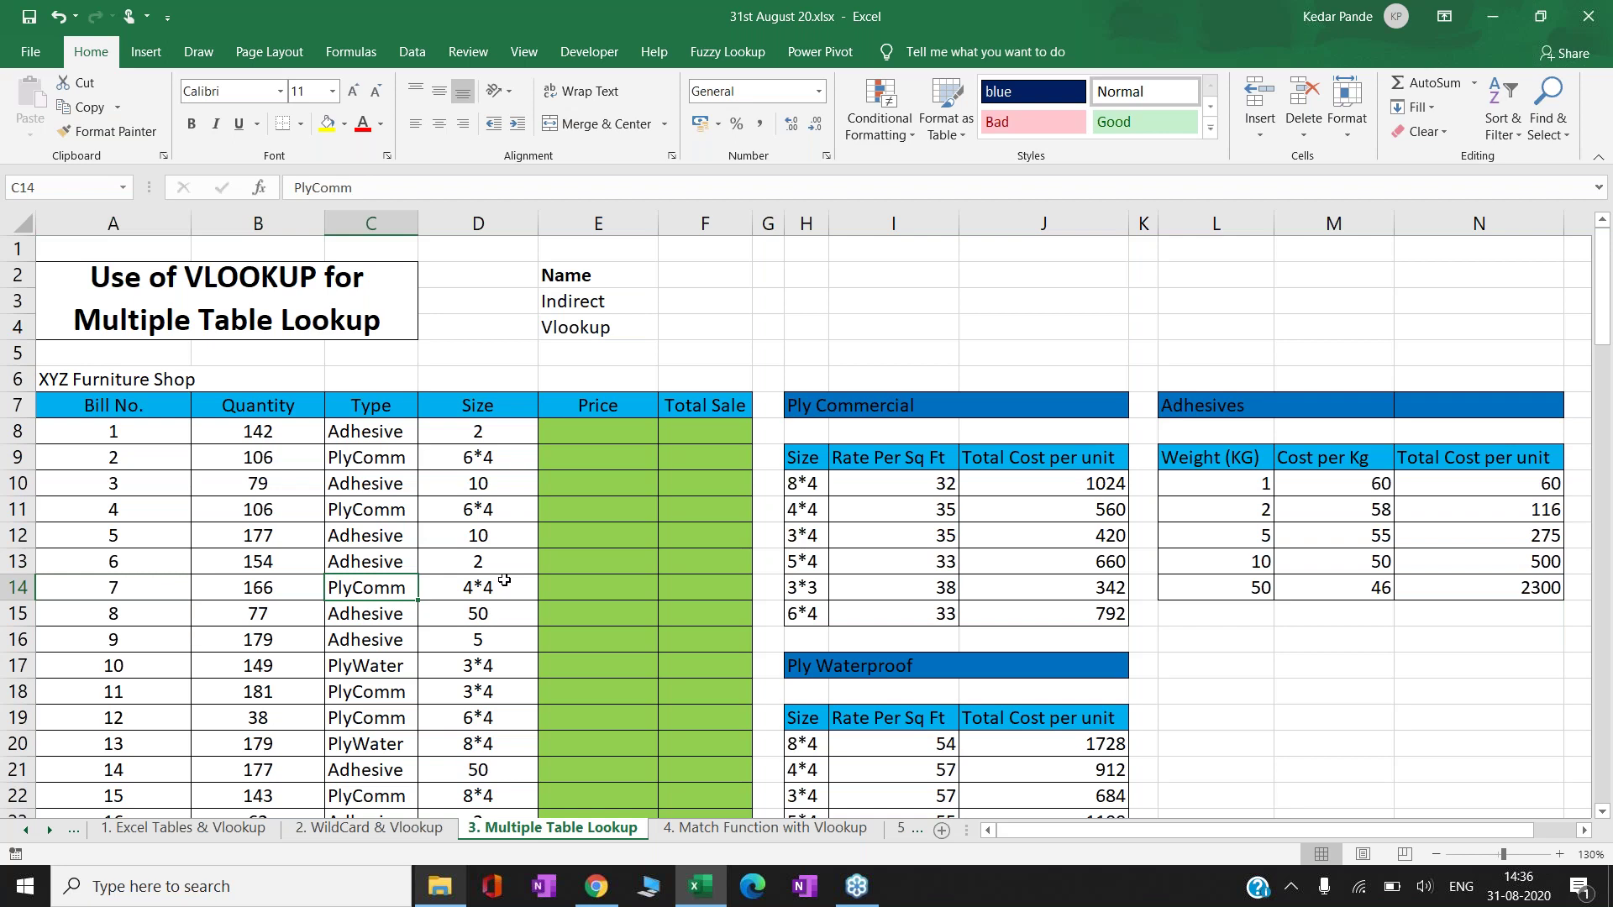
key("Up")
key("Up")
key("Up")
key("Up")
key("Up")
key("Up")
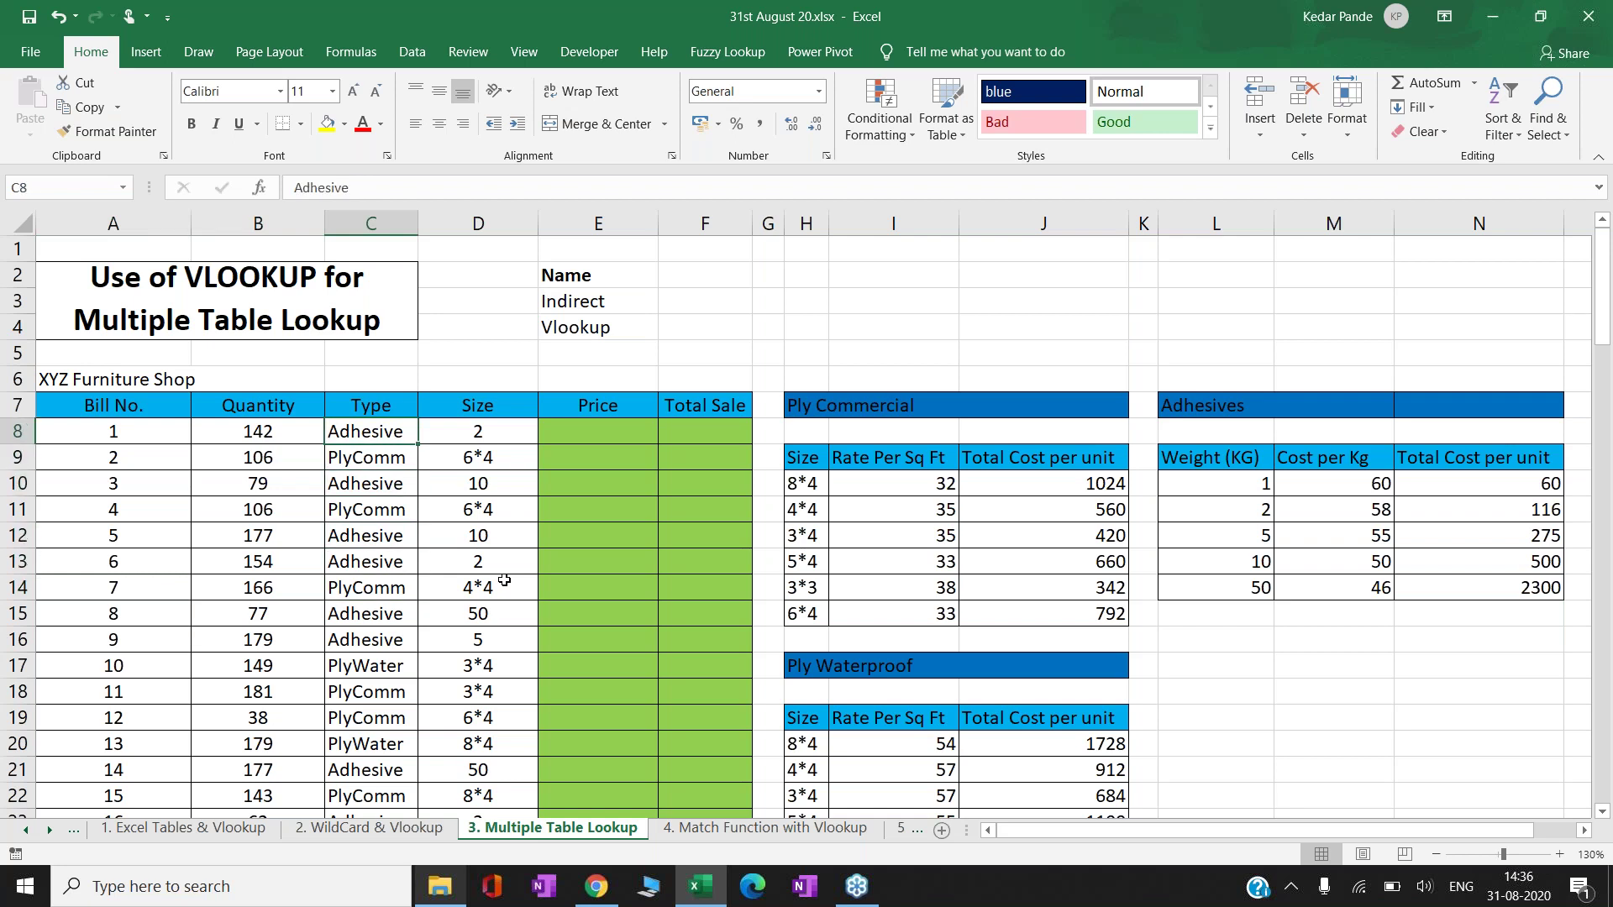
key("Down")
key("Down")
key("Down")
key("Down")
key("Down")
key("Down")
key("Down")
key("Down")
key("Down")
key("Down")
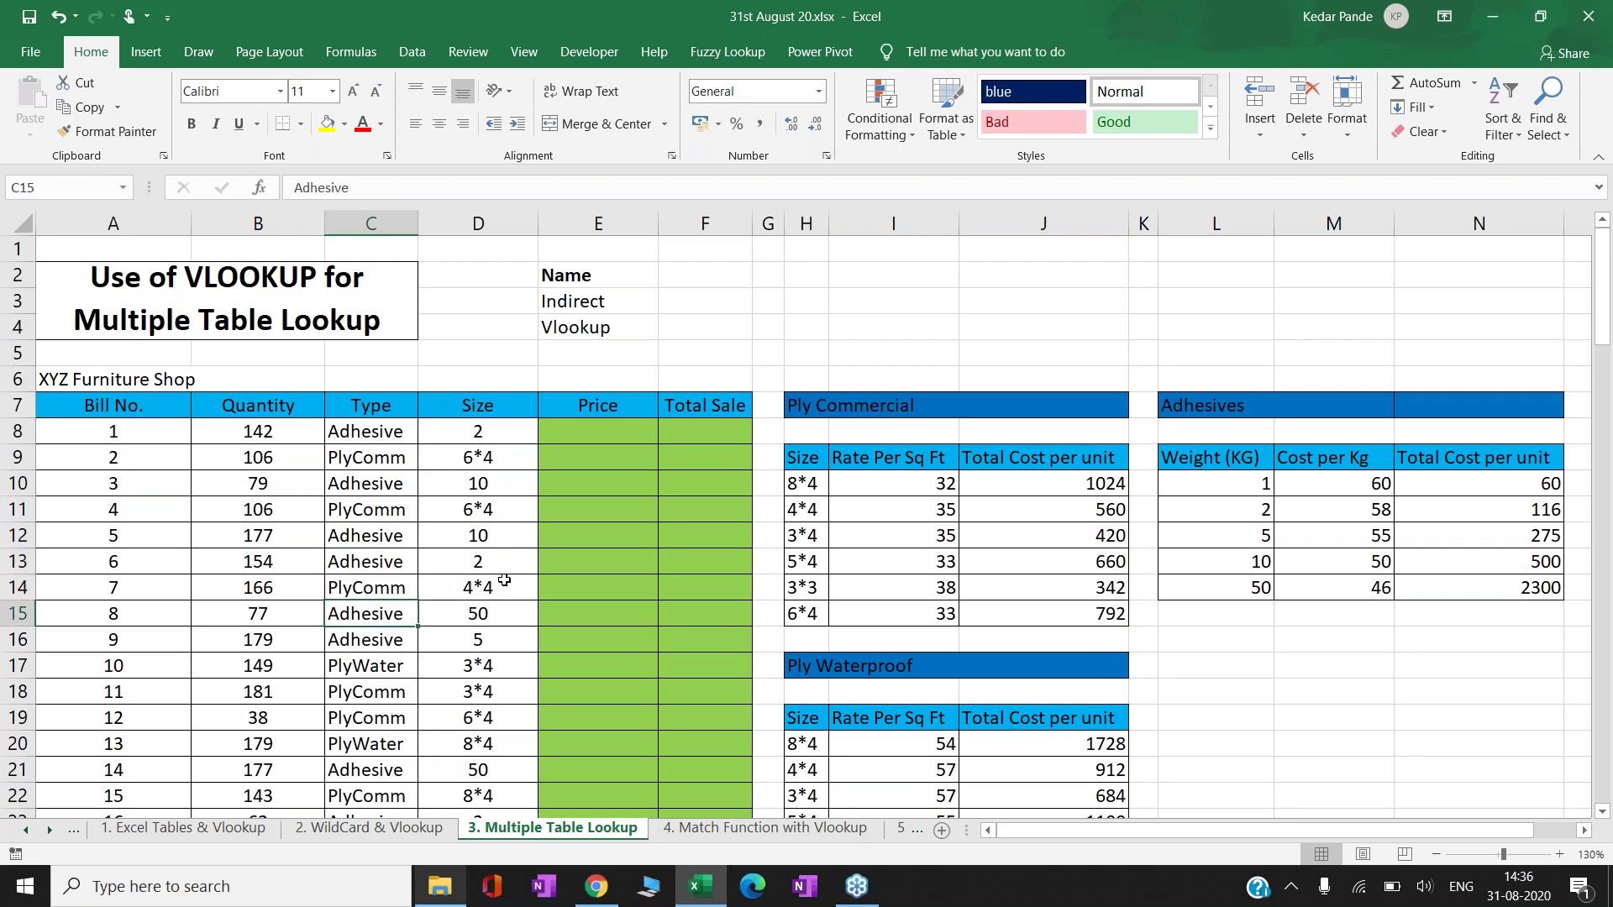
key("Up")
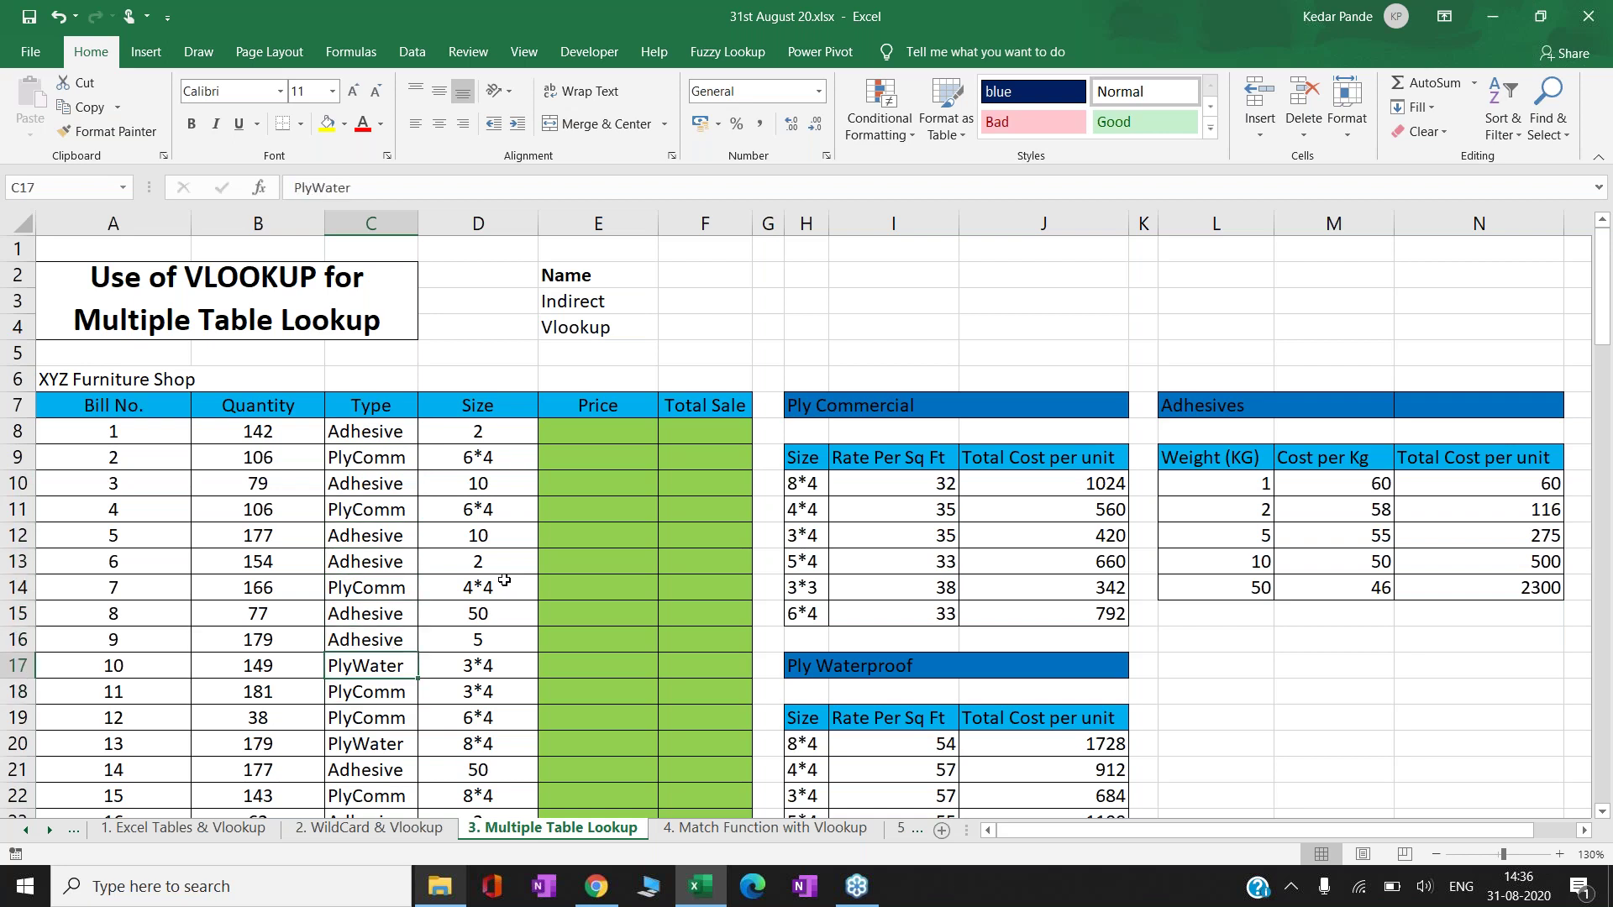
key("Right")
key("Right")
key("Right")
key("Right")
key("Right")
key("Up")
key("Up")
key("Up")
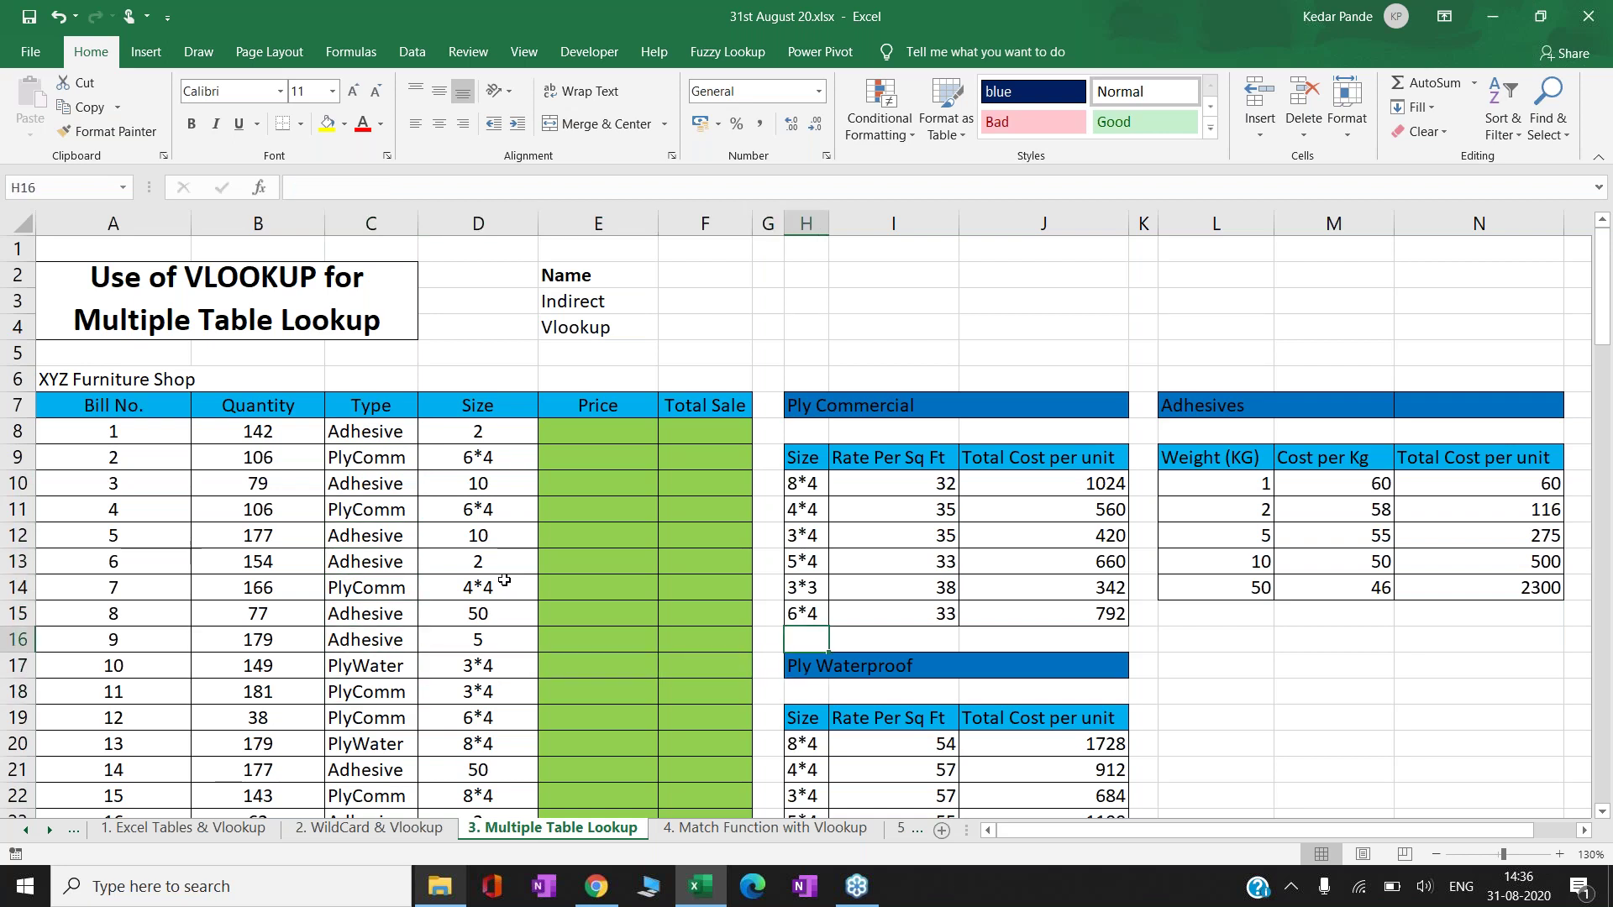
key("Up")
key("Up")
key("Up")
key("Up")
key("Up")
key("Up")
key("Up")
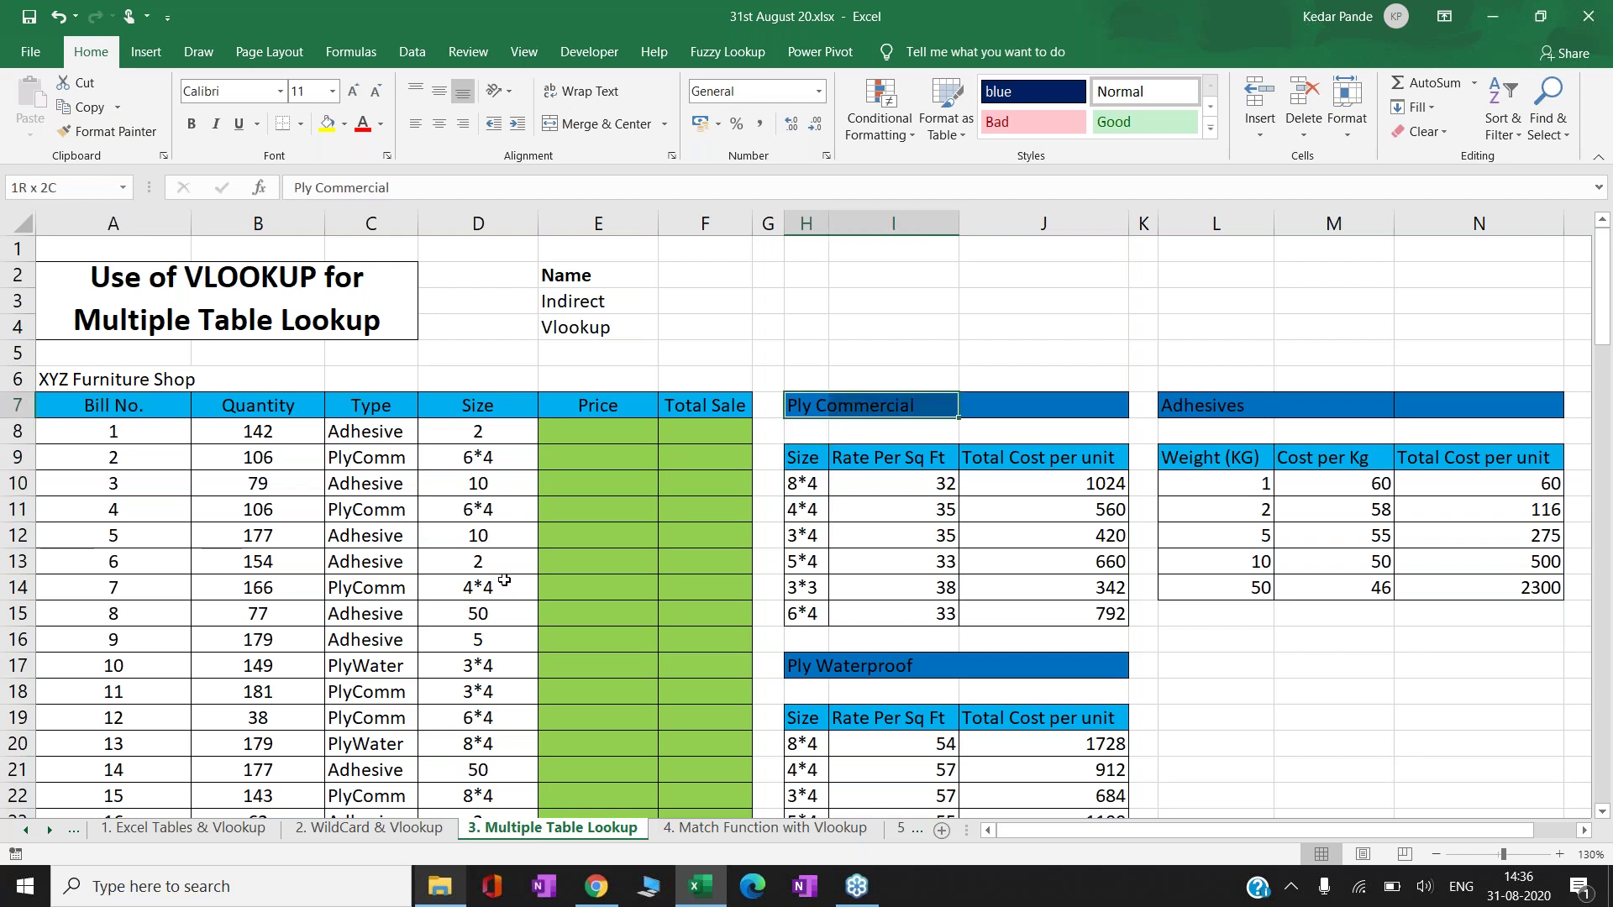
key("Down")
key("Down")
key("shift+Down")
key("shift+Down")
key("shift+Down")
key("shift+Down")
key("shift+Down")
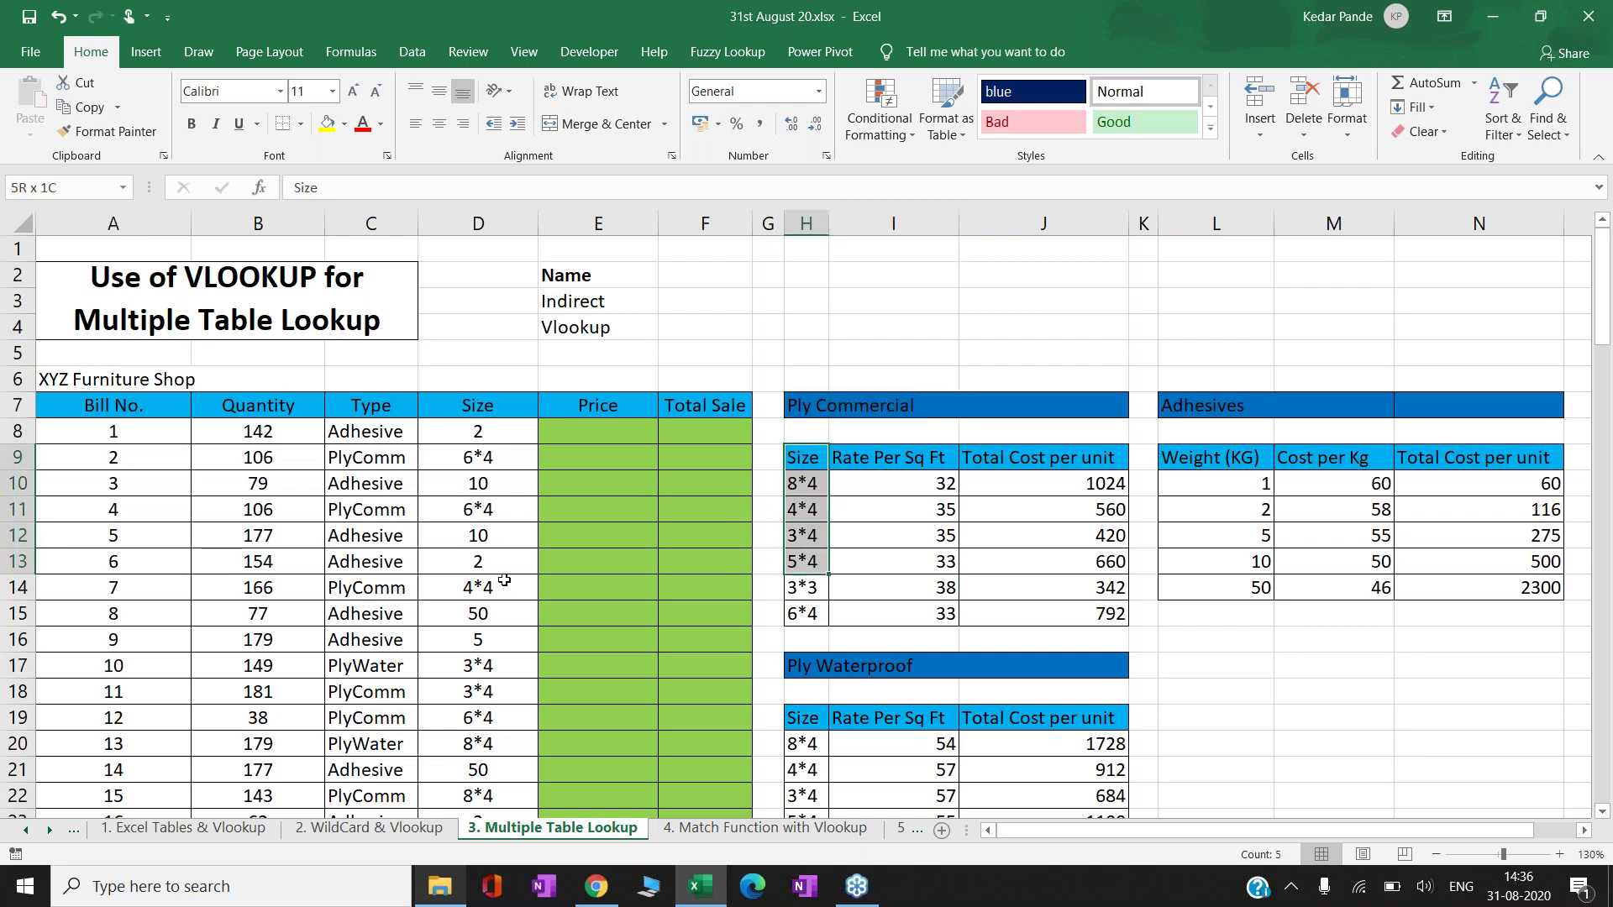
key("shift+Right")
key("shift+Right")
key("Right")
key("Down")
key("Down")
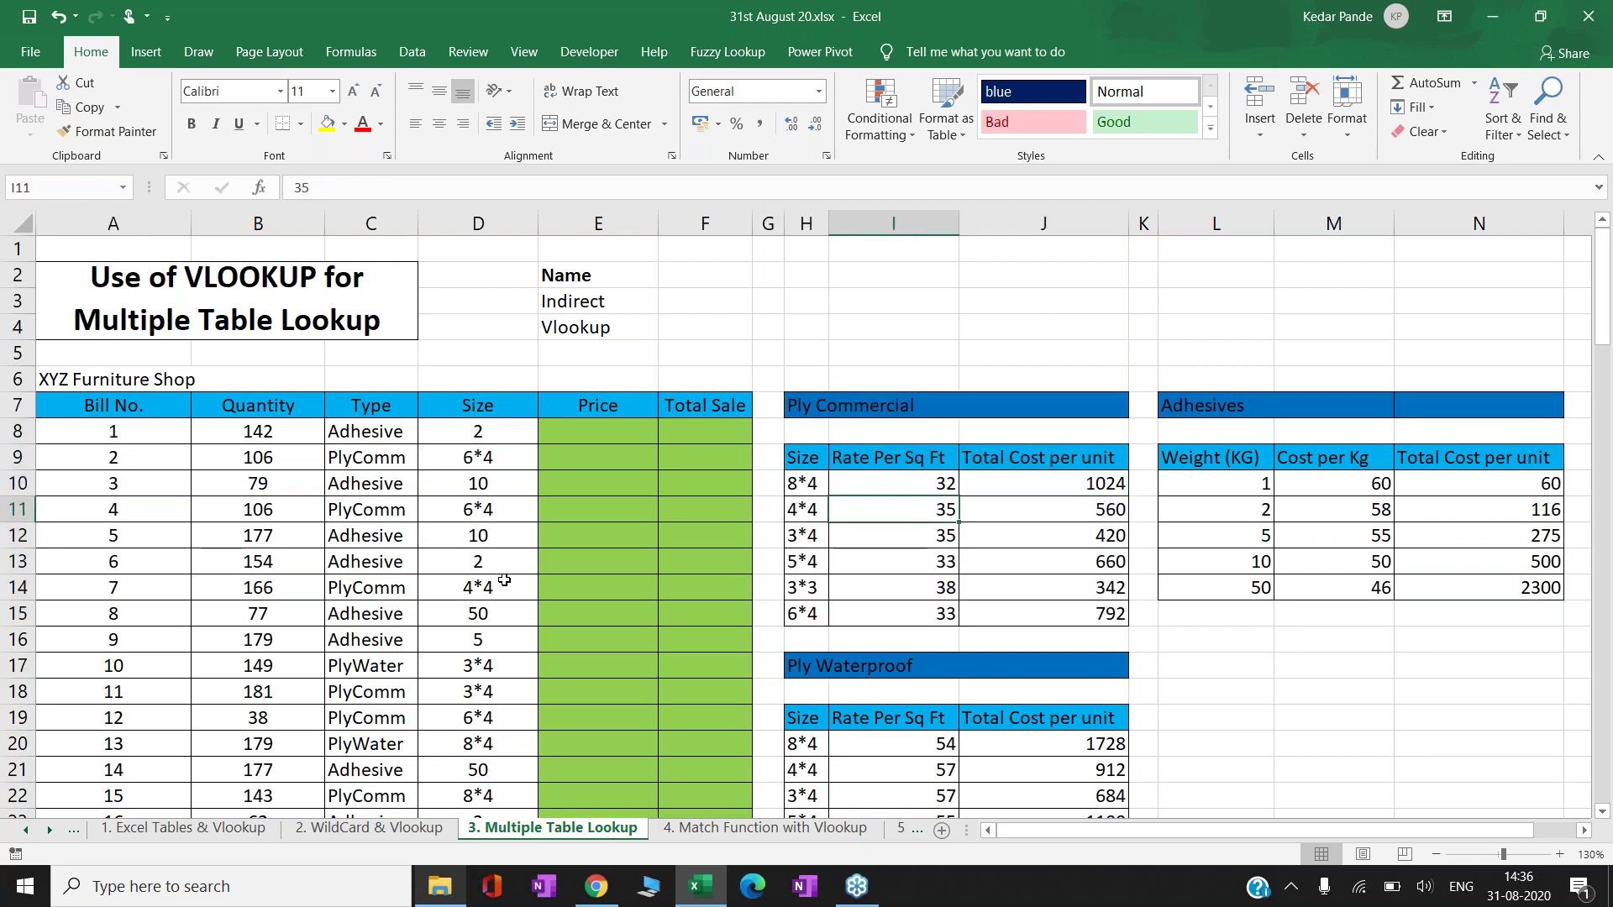
key("Right")
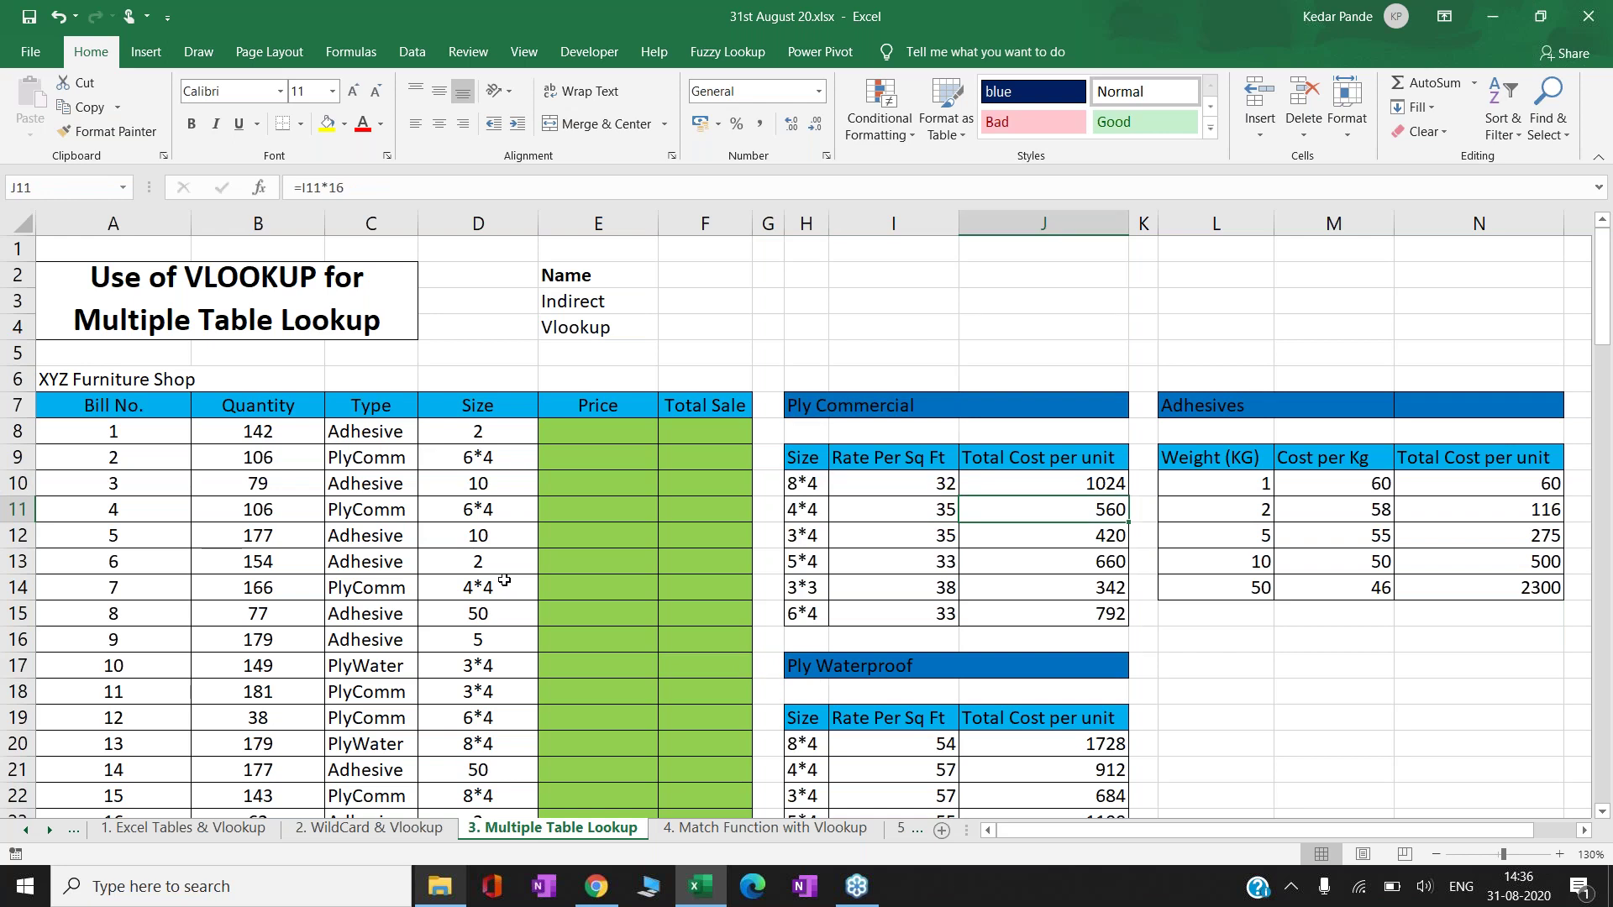
key("Left")
key("Left")
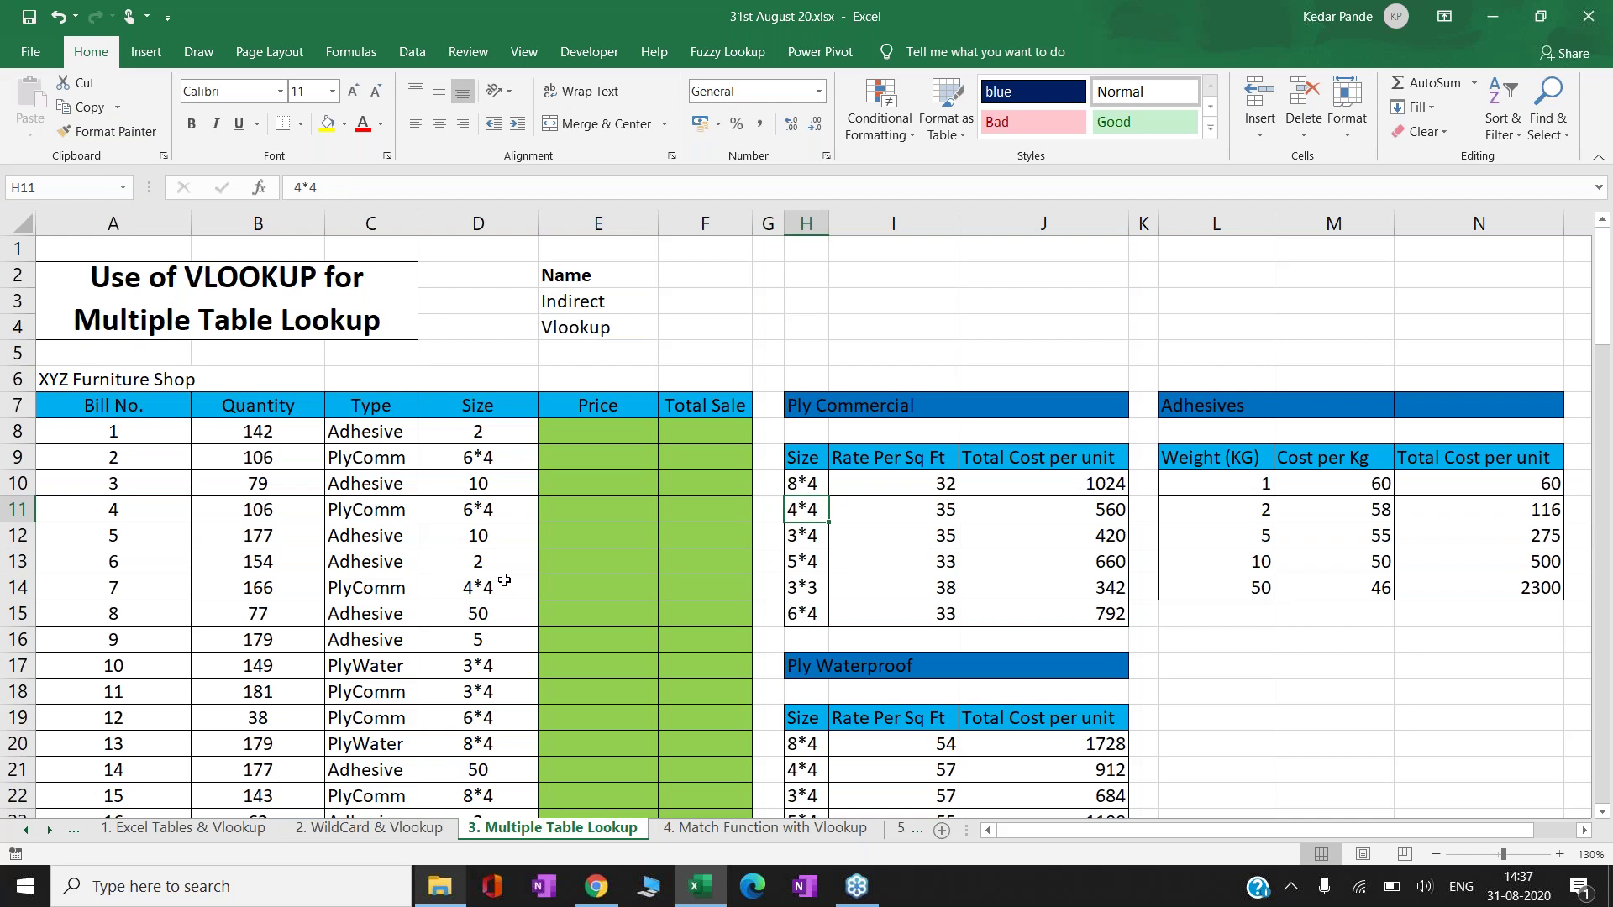
key("Right")
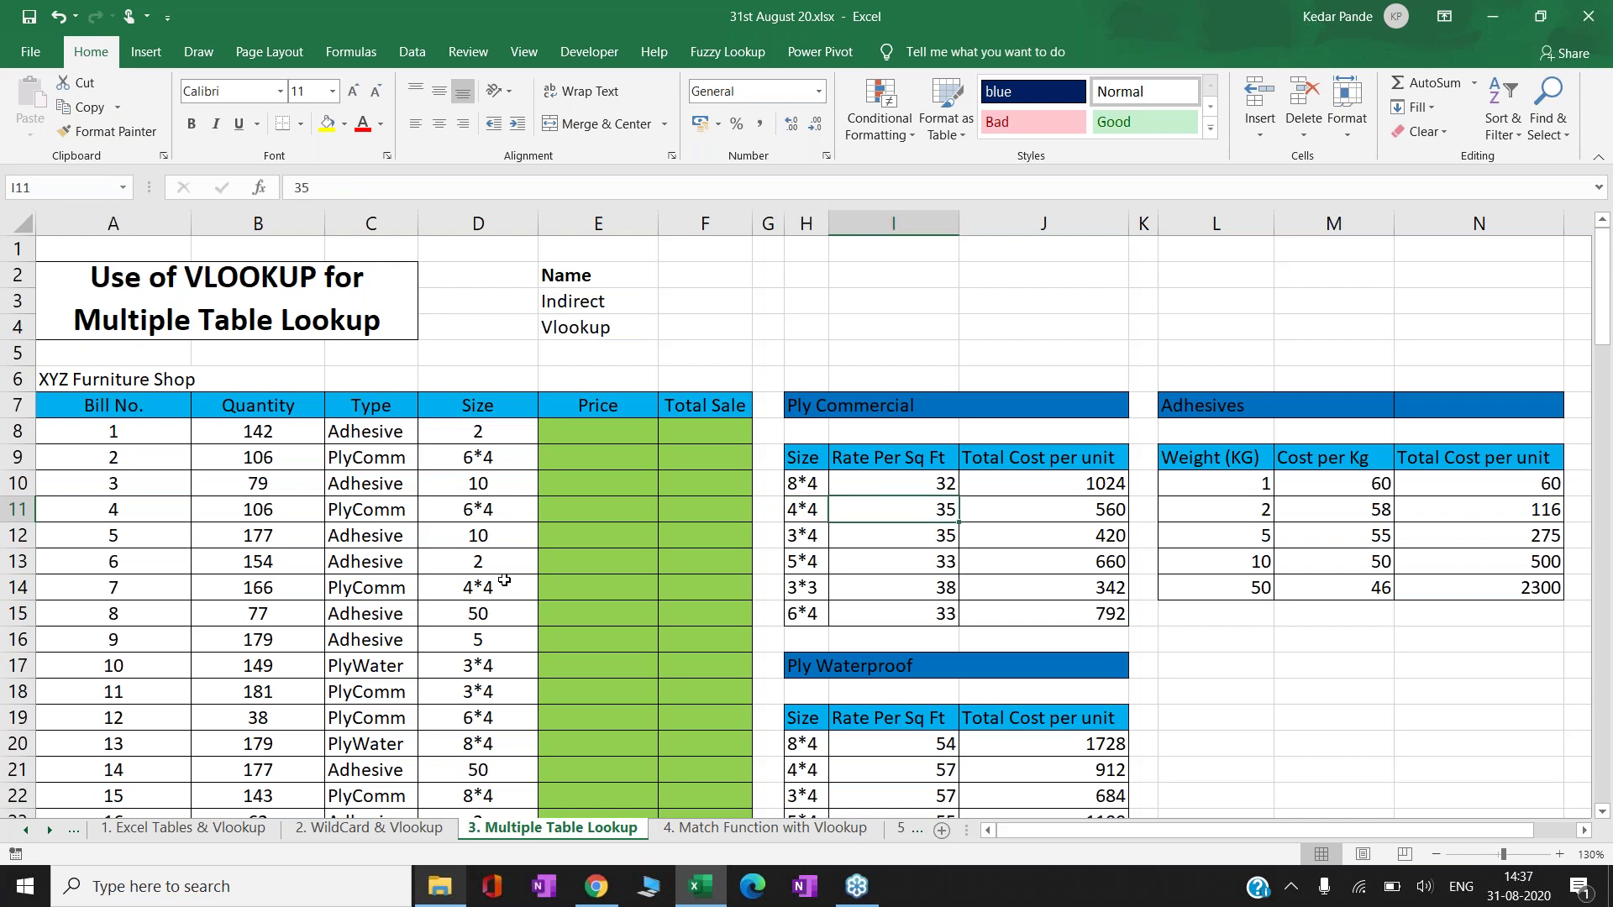
key("Right")
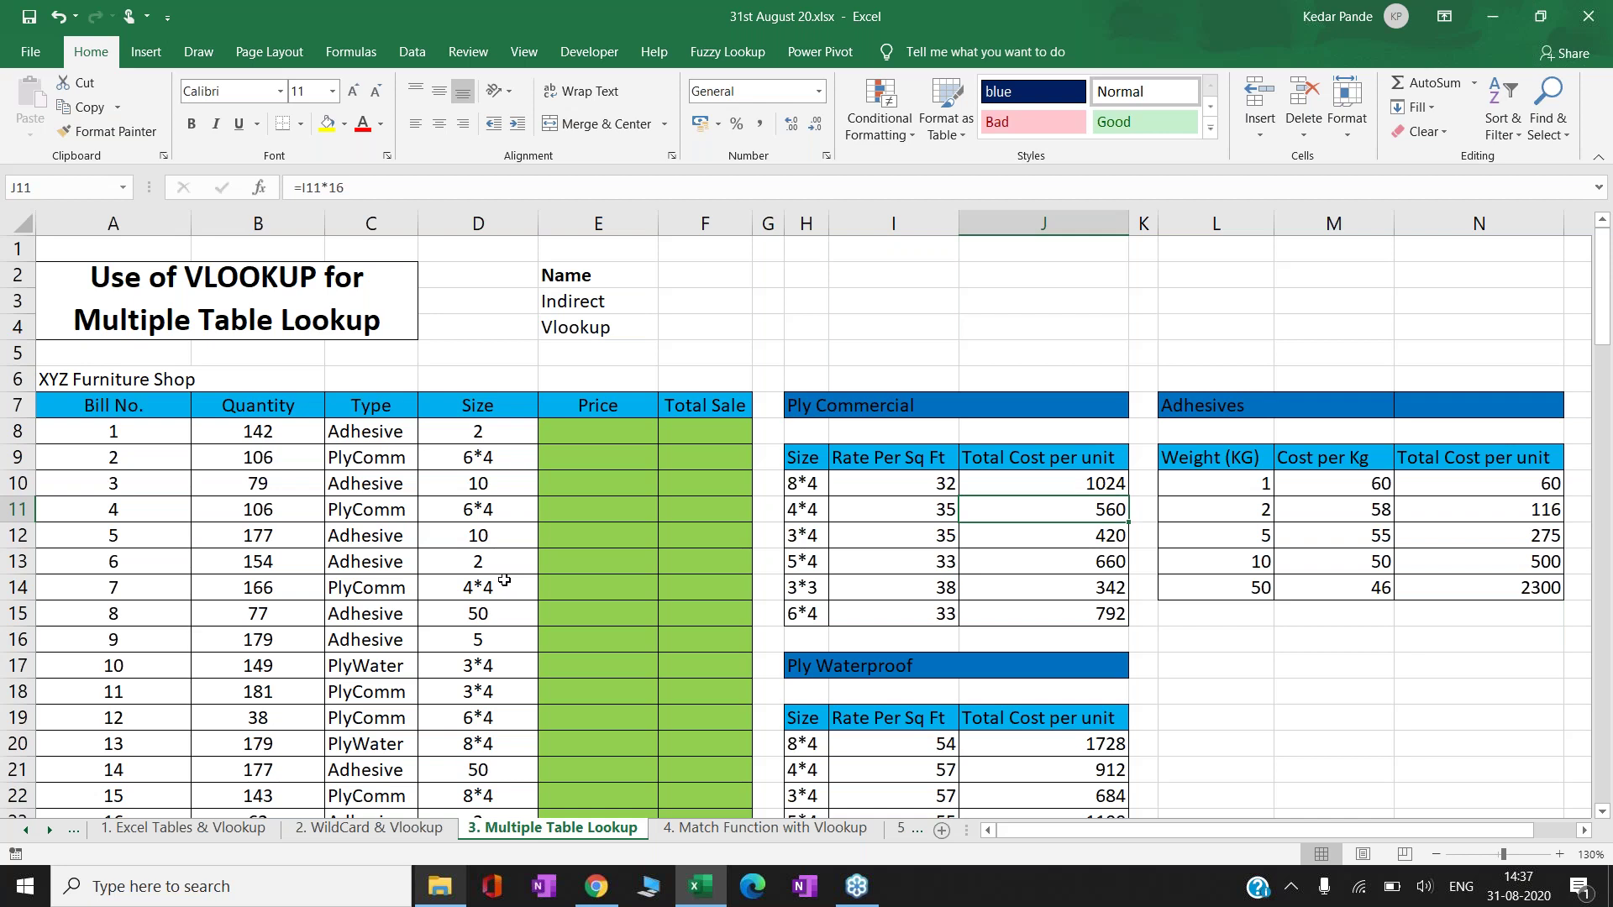
key("Down")
key("Down")
key("Down")
key("Down")
key("Down")
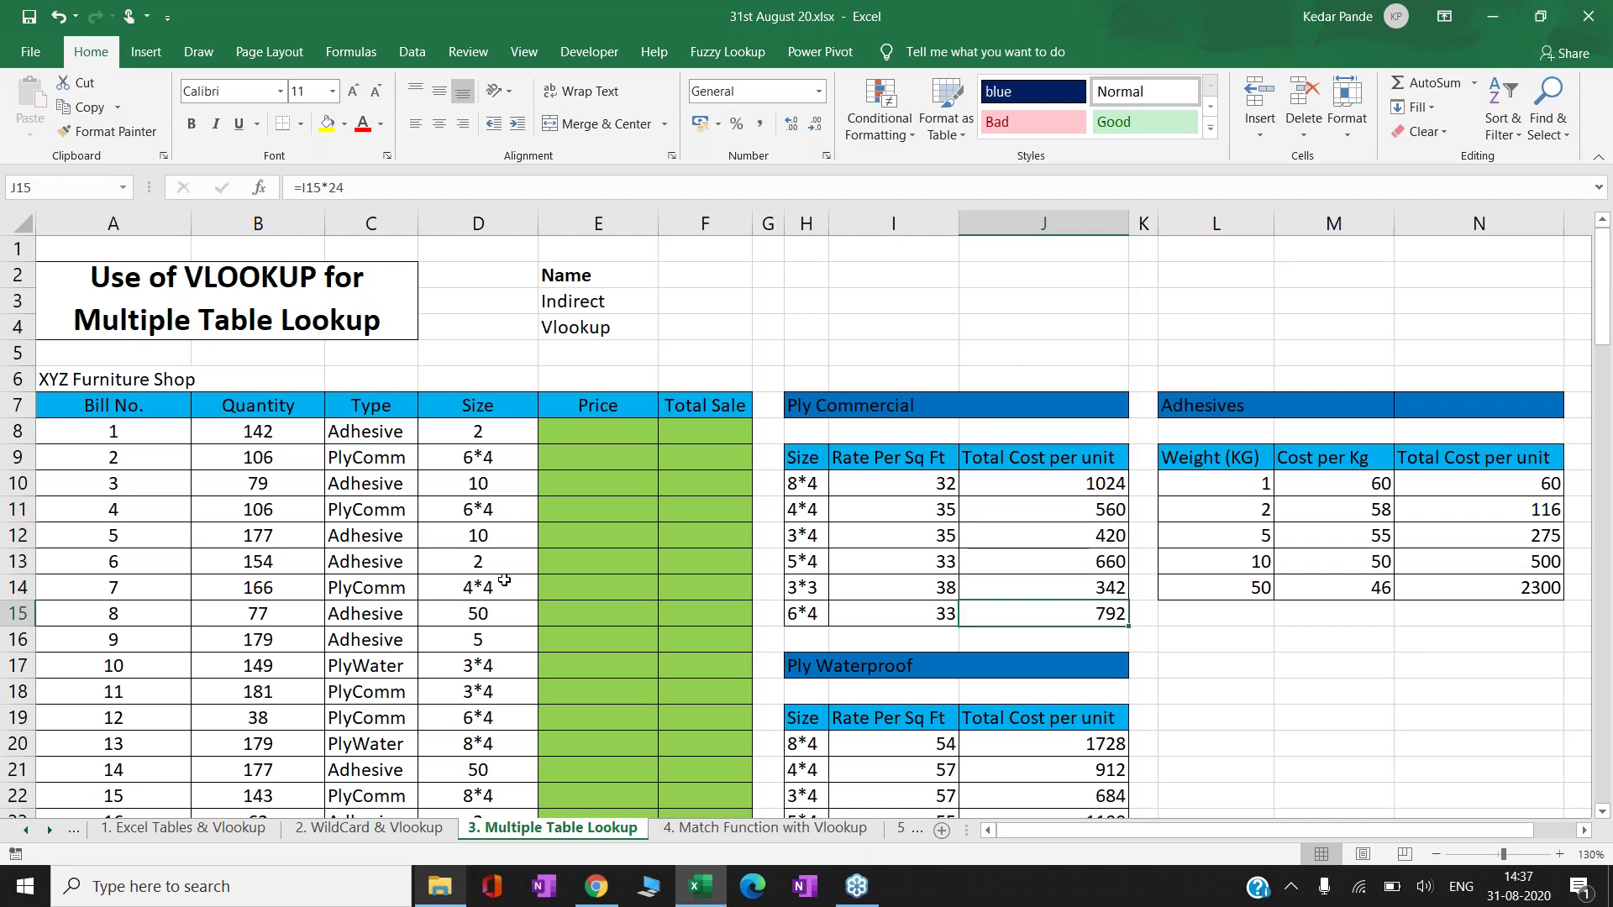
key("Up")
key("Up")
key("Up")
key("Up")
key("Up")
key("Up")
key("Left")
key("Down")
key("Down")
key("Down")
key("Down")
key("Down")
key("Down")
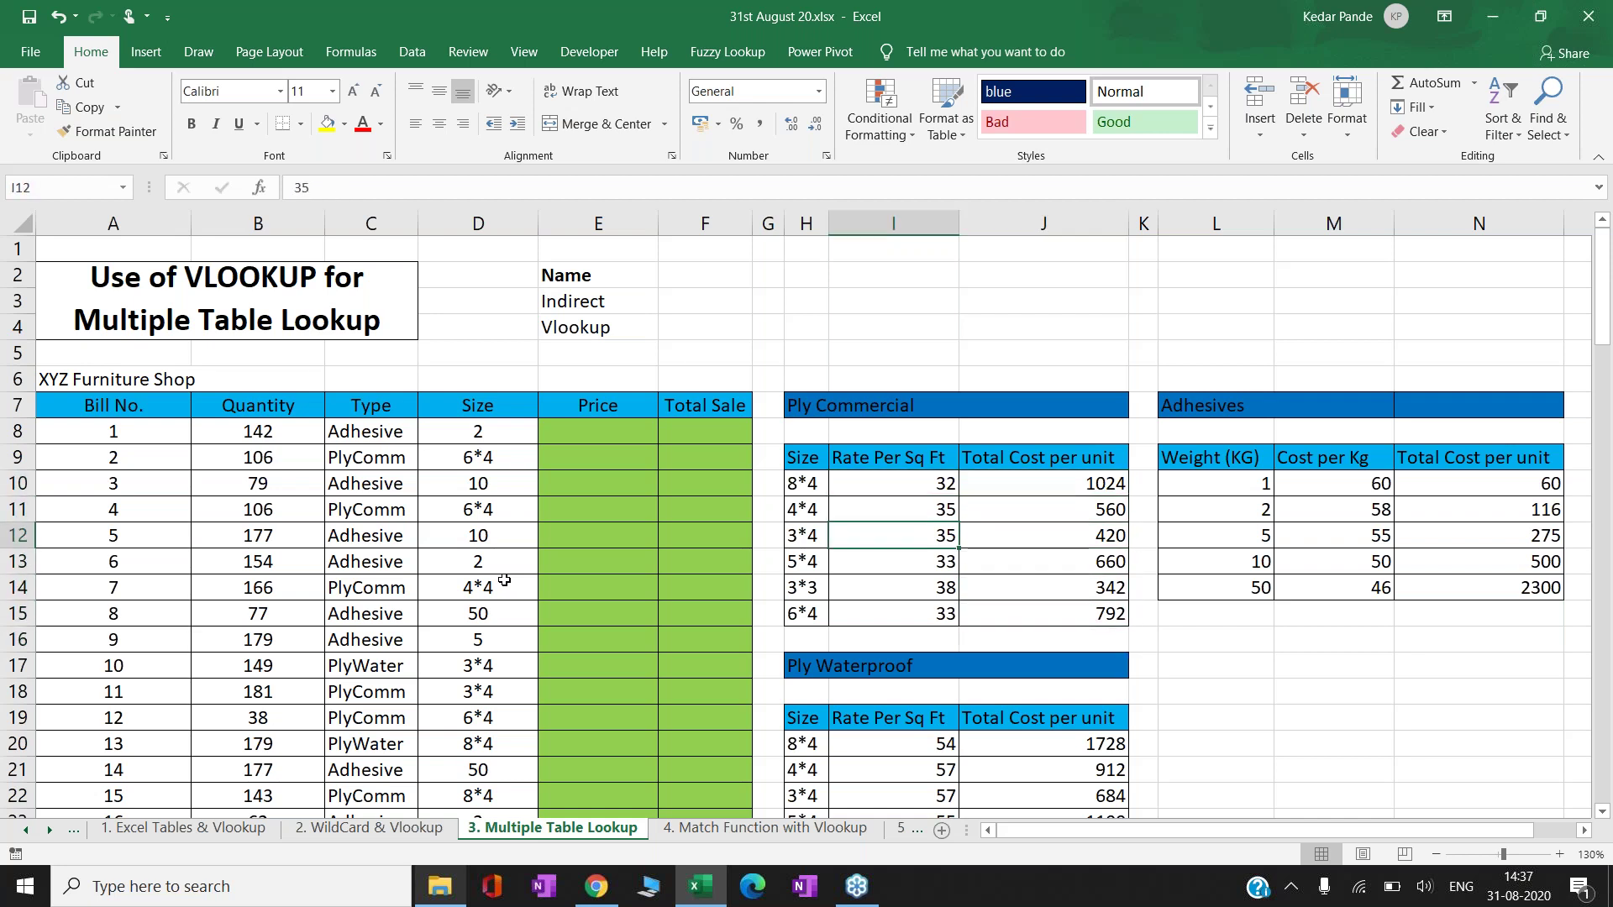
key("Down")
key("Down")
key("Down")
key("Down")
key("Down")
key("Down")
key("Down")
key("Down")
key("Down")
key("Down")
key("Down")
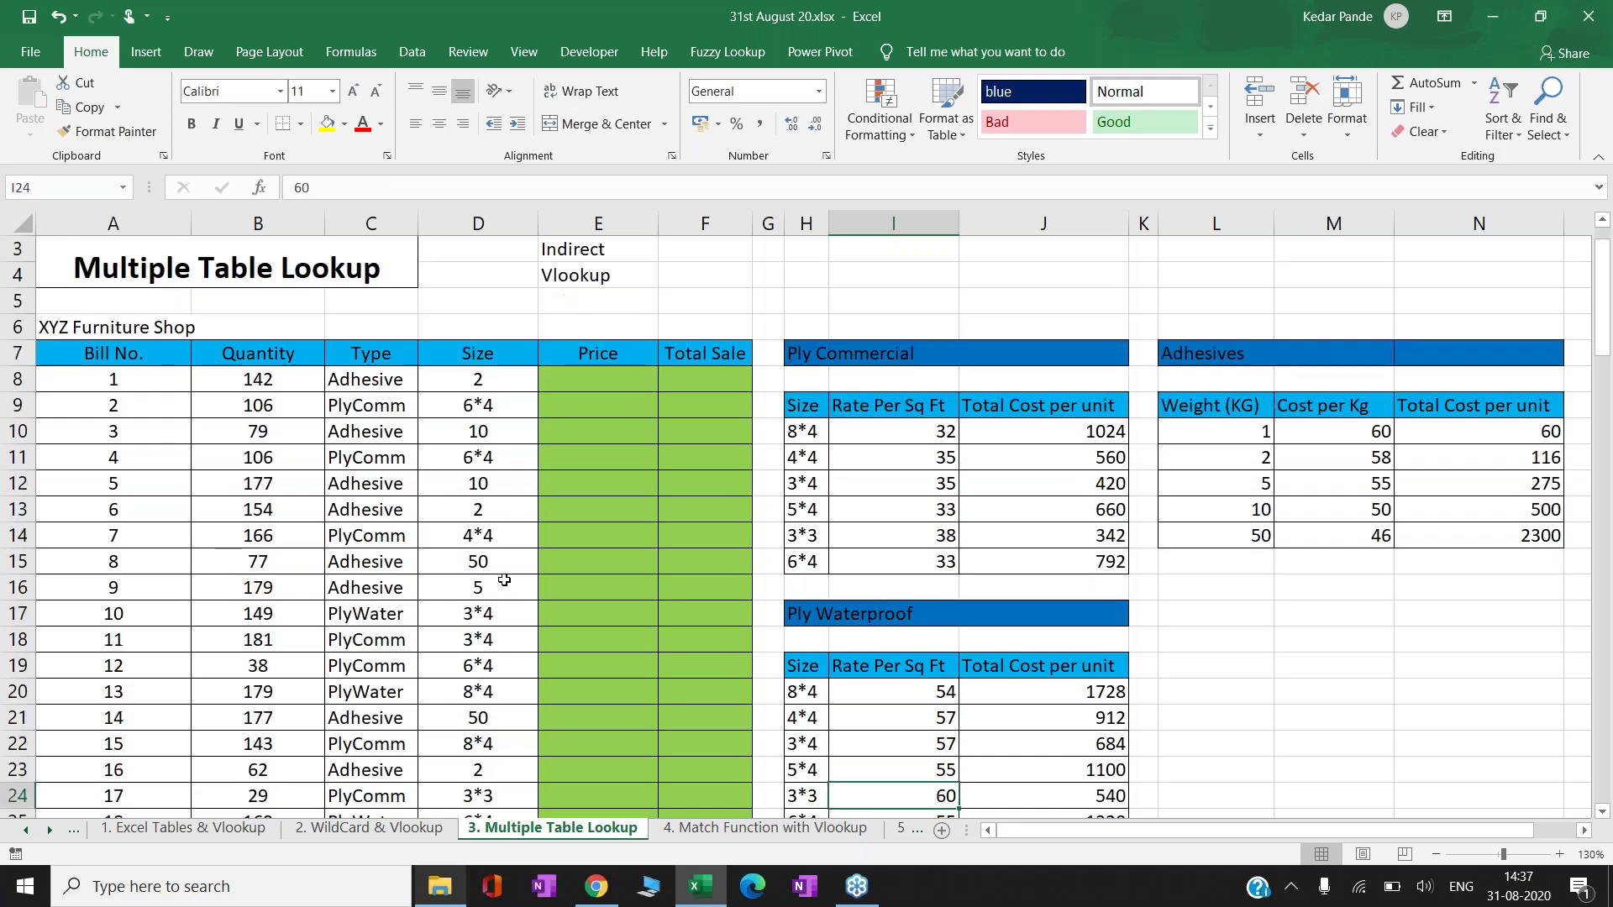
key("Up")
key("Up")
key("Up")
key("Up")
key("Up")
key("Up")
key("Left")
key("Right")
key("Up")
key("Left")
key("Down")
key("Down")
key("Right")
key("Right")
key("Right")
key("Right")
key("Right")
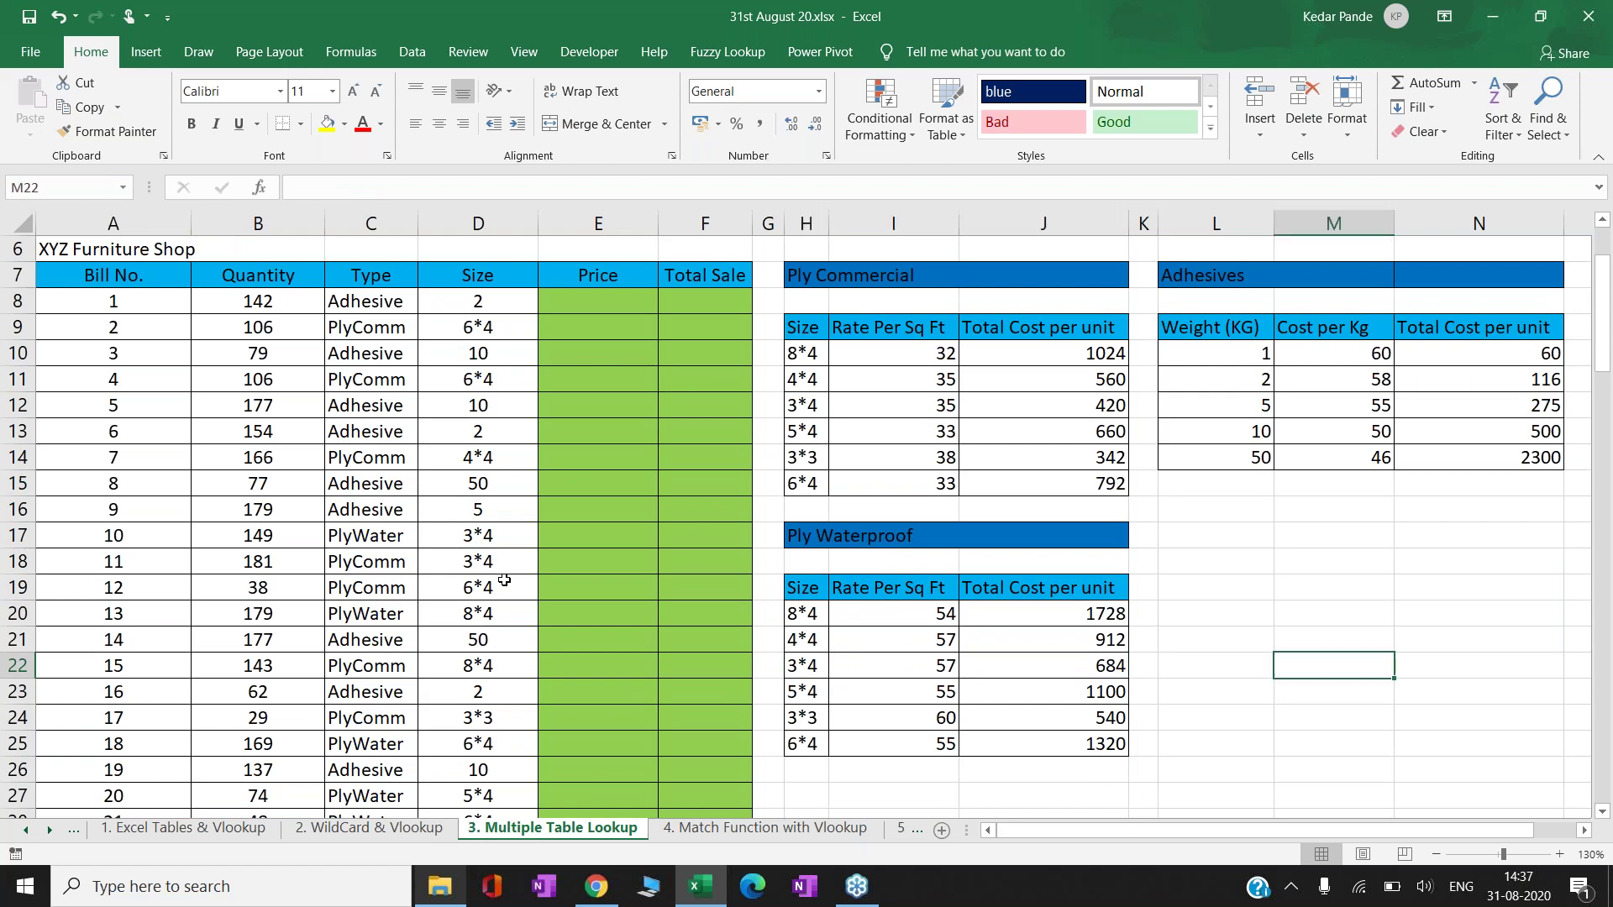
key("Right")
key("Right")
key("Right")
key("Right")
key("Right")
key("Left")
key("Left")
key("Left")
key("Left")
key("Left")
key("Left")
key("Up")
key("Up")
key("Up")
key("Up")
key("Up")
key("Up")
key("Up")
key("Up")
key("Up")
key("Up")
key("Up")
key("Up")
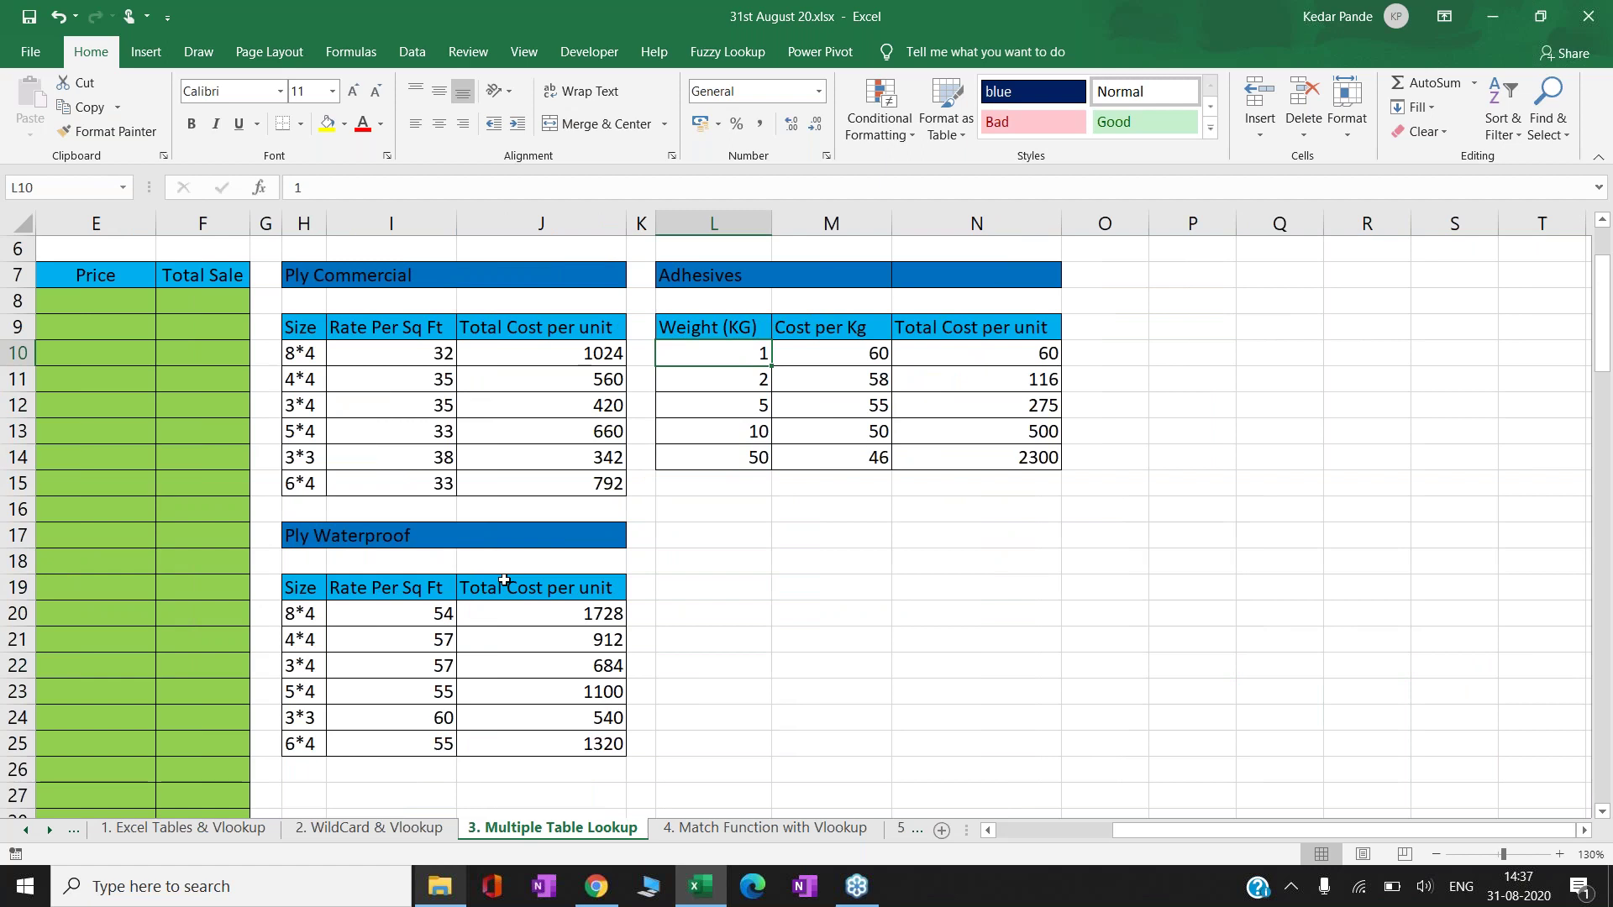
key("Down")
key("Down")
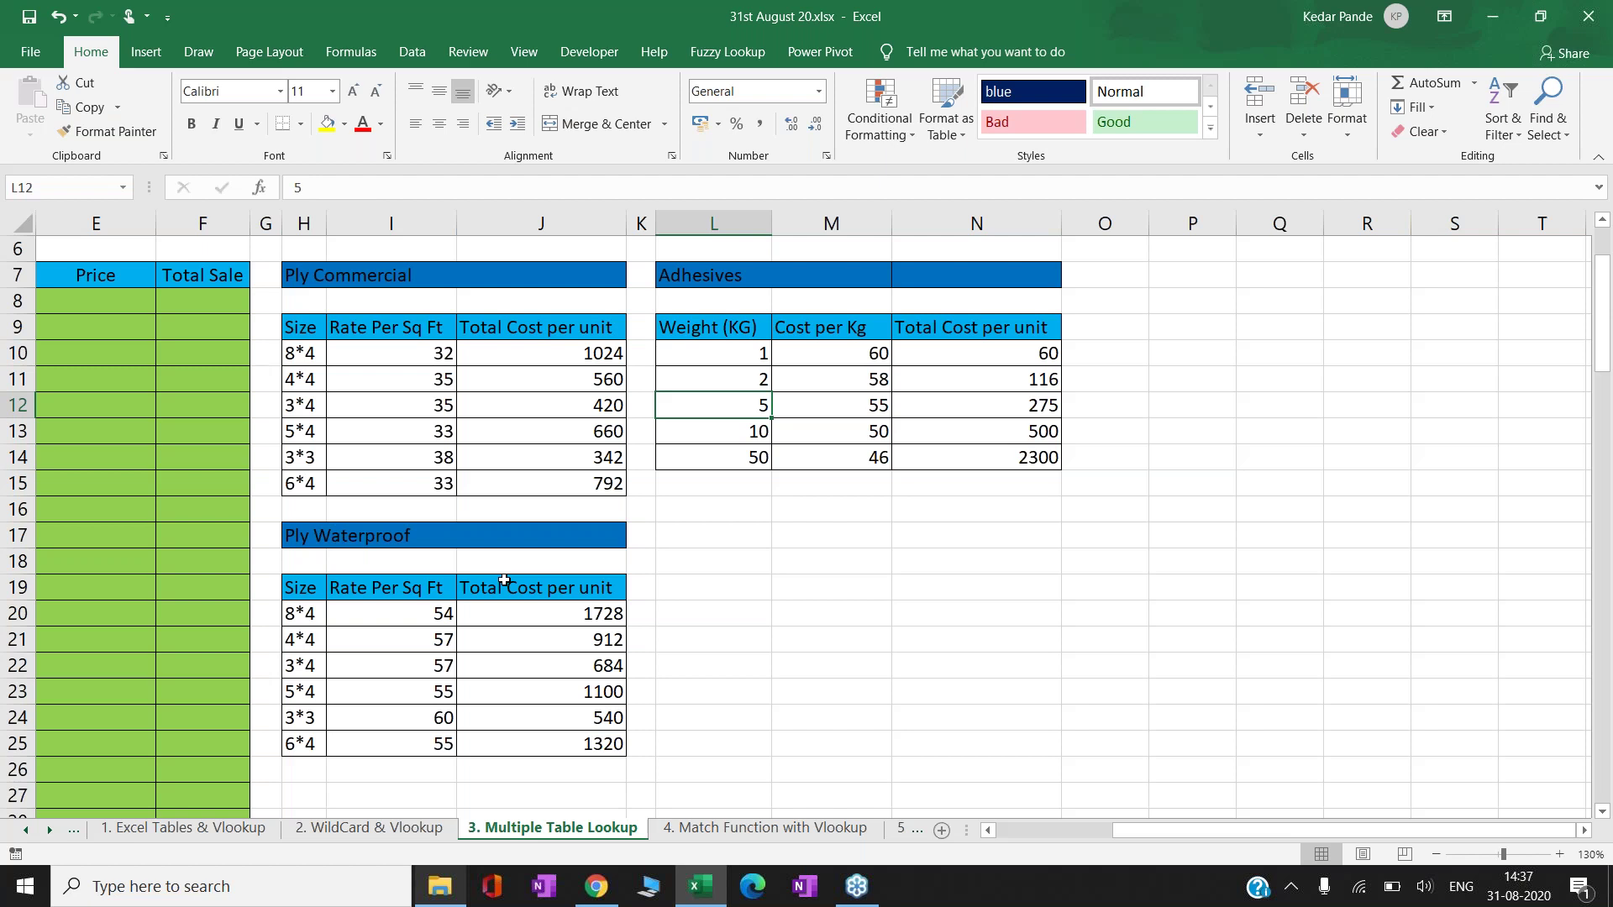
key("Left")
key("Left")
key("Left")
key("Left")
key("Left")
key("Left")
key("Left")
key("Left")
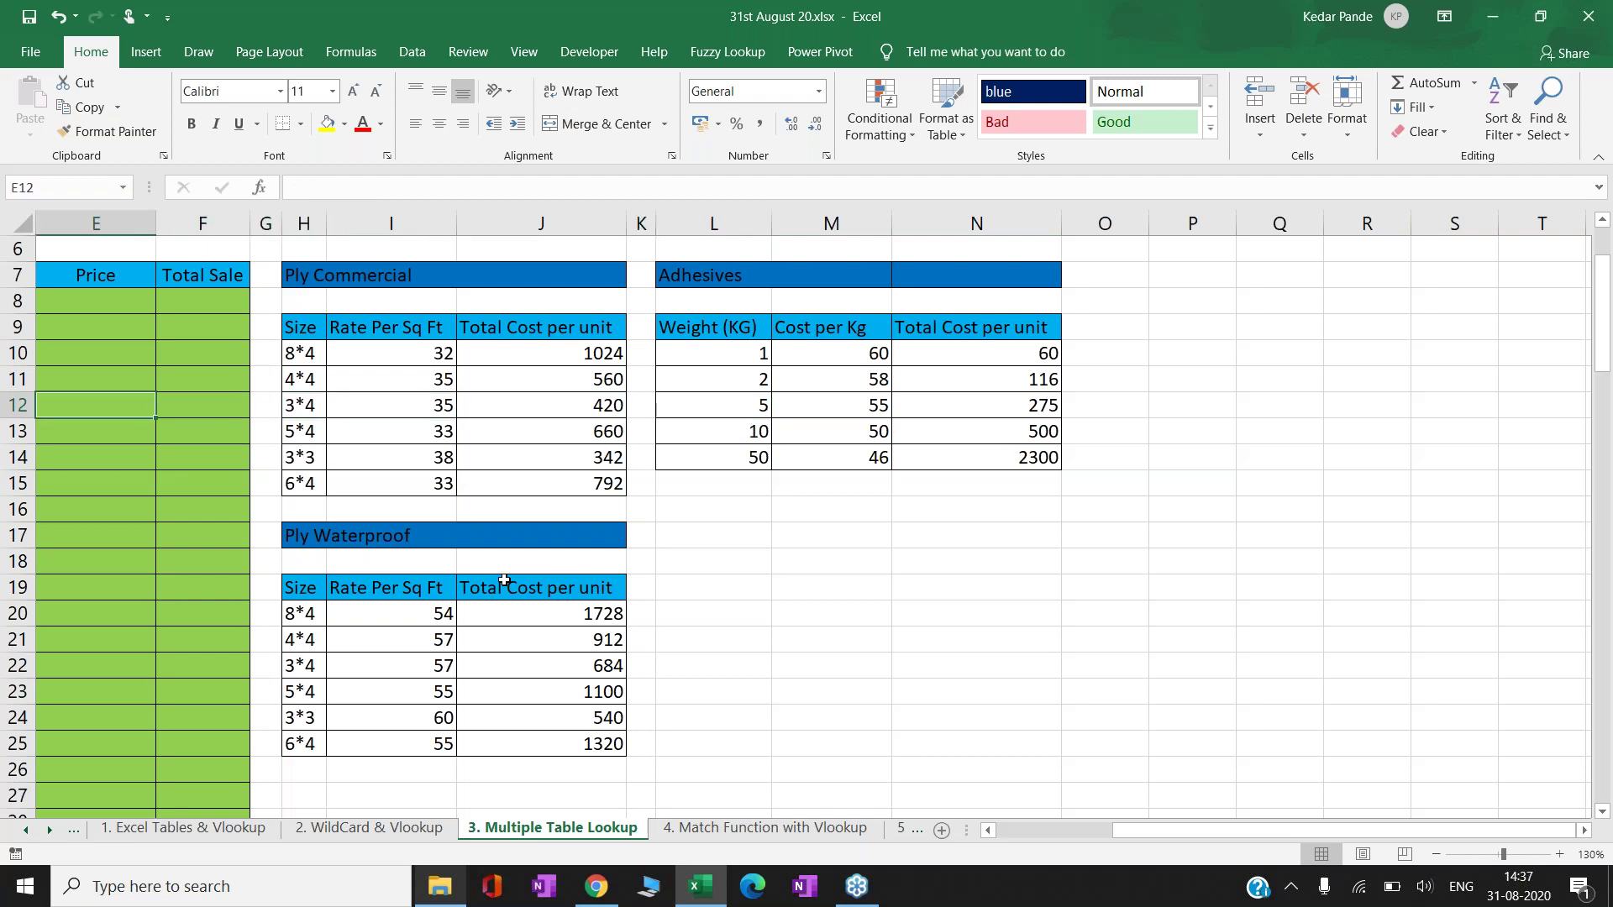
key("Left")
key("Left")
key("Left")
key("Up")
key("Up")
key("Up")
key("Up")
key("Up")
key("Up")
key("Up")
key("Up")
key("Down")
key("Down")
key("Down")
key("Down")
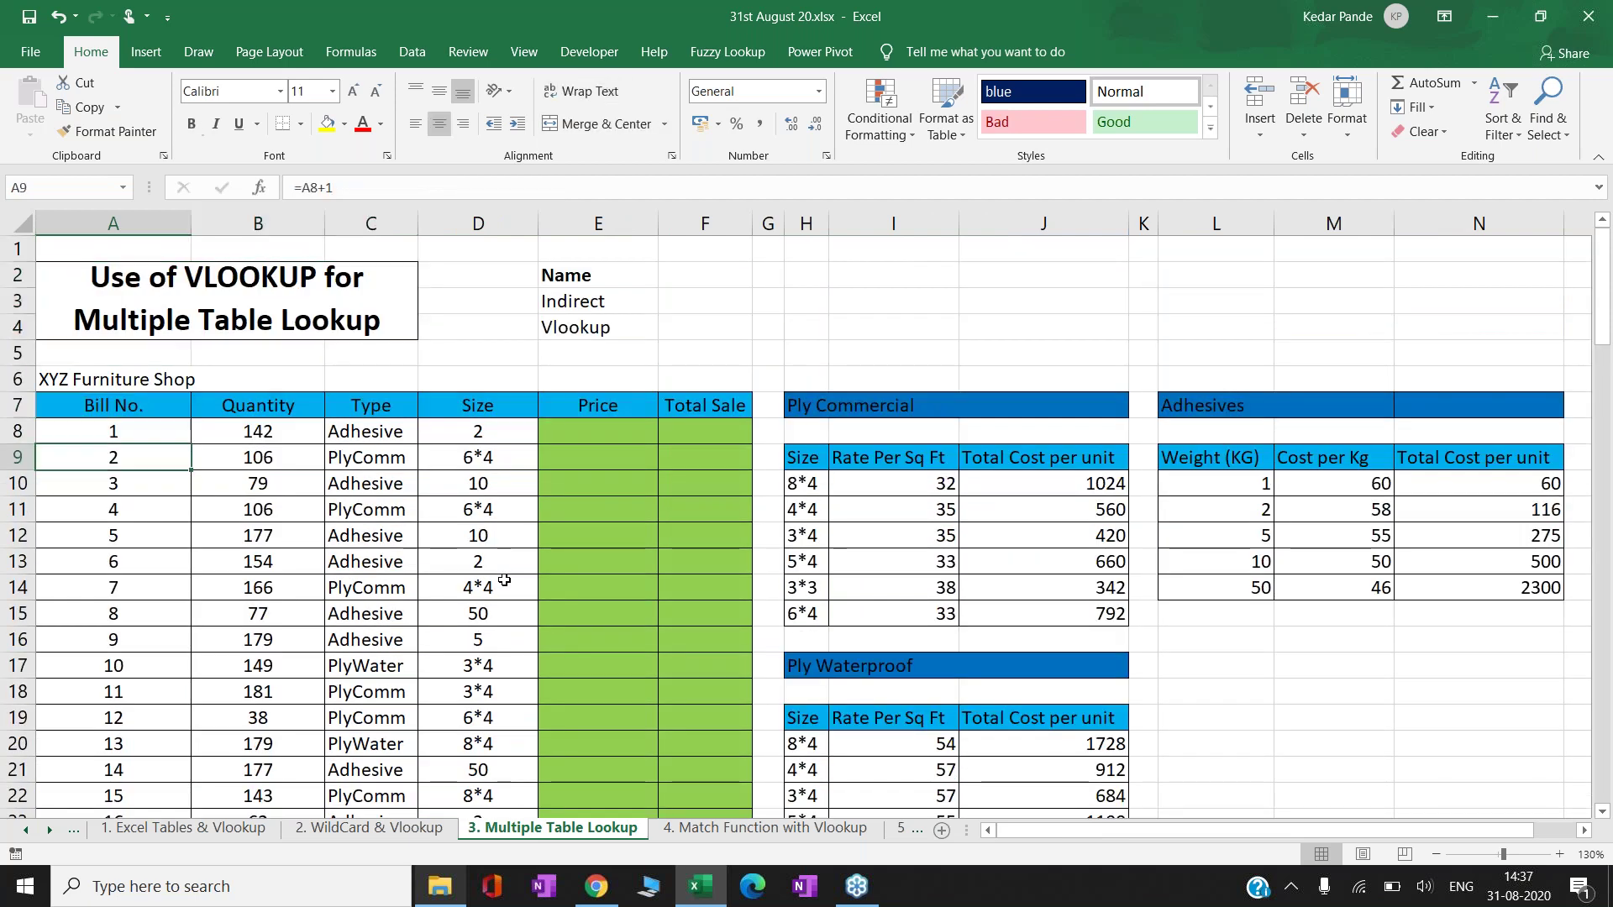
key("Right")
key("Right")
key("Right")
key("Right")
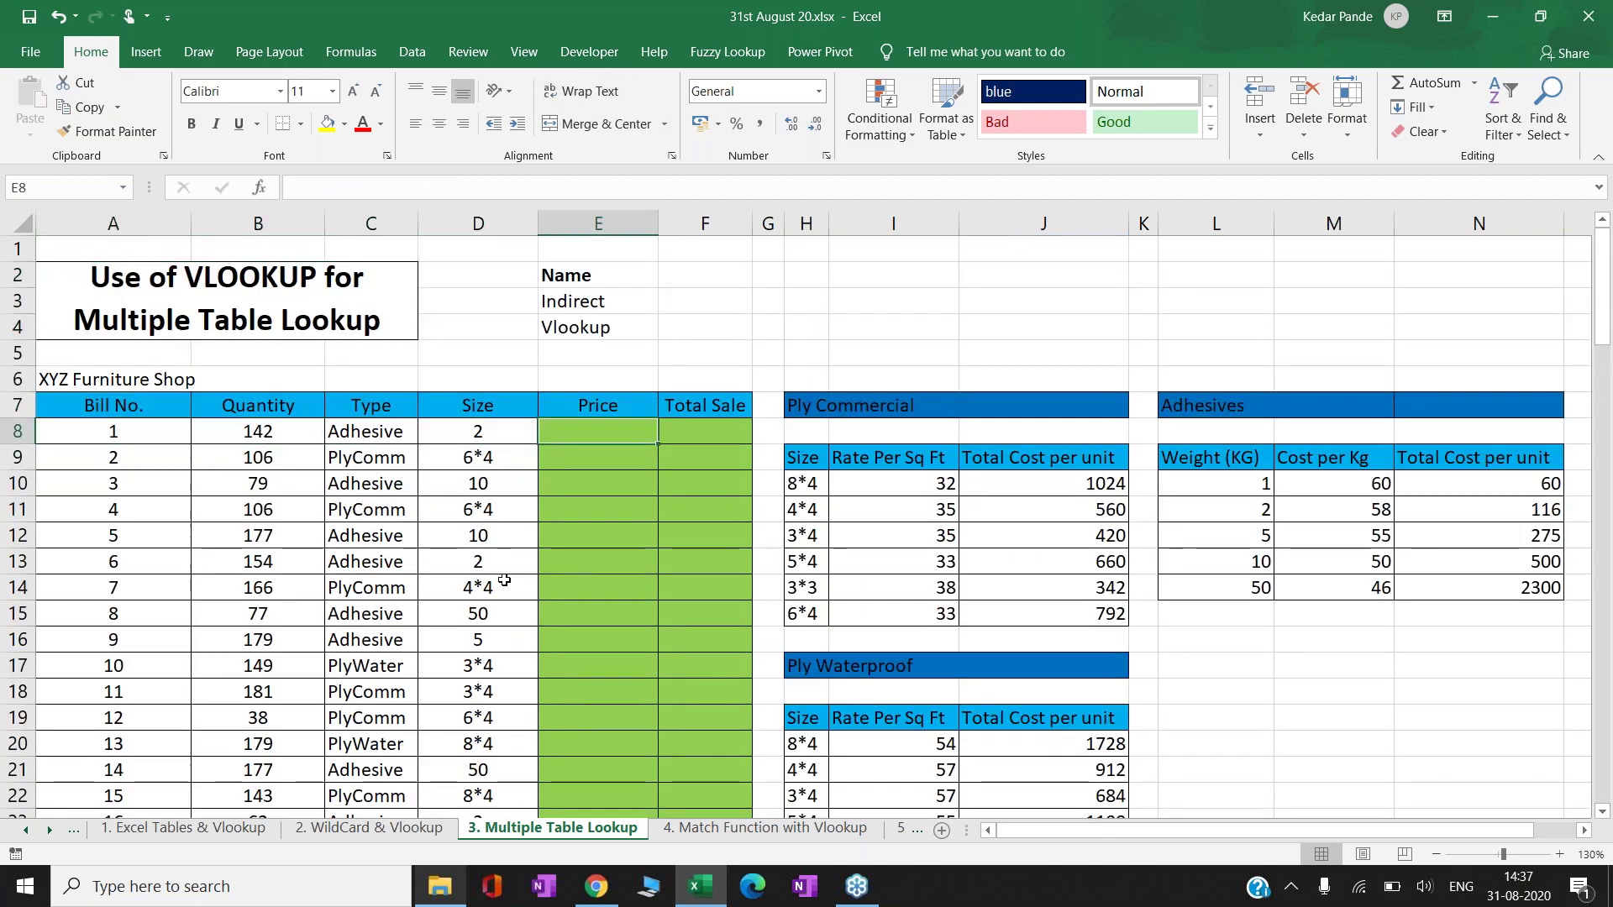
key("Left")
key("Left")
key("Down")
key("Down")
key("Down")
key("Down")
key("Down")
key("Down")
key("Down")
key("Down")
key("Down")
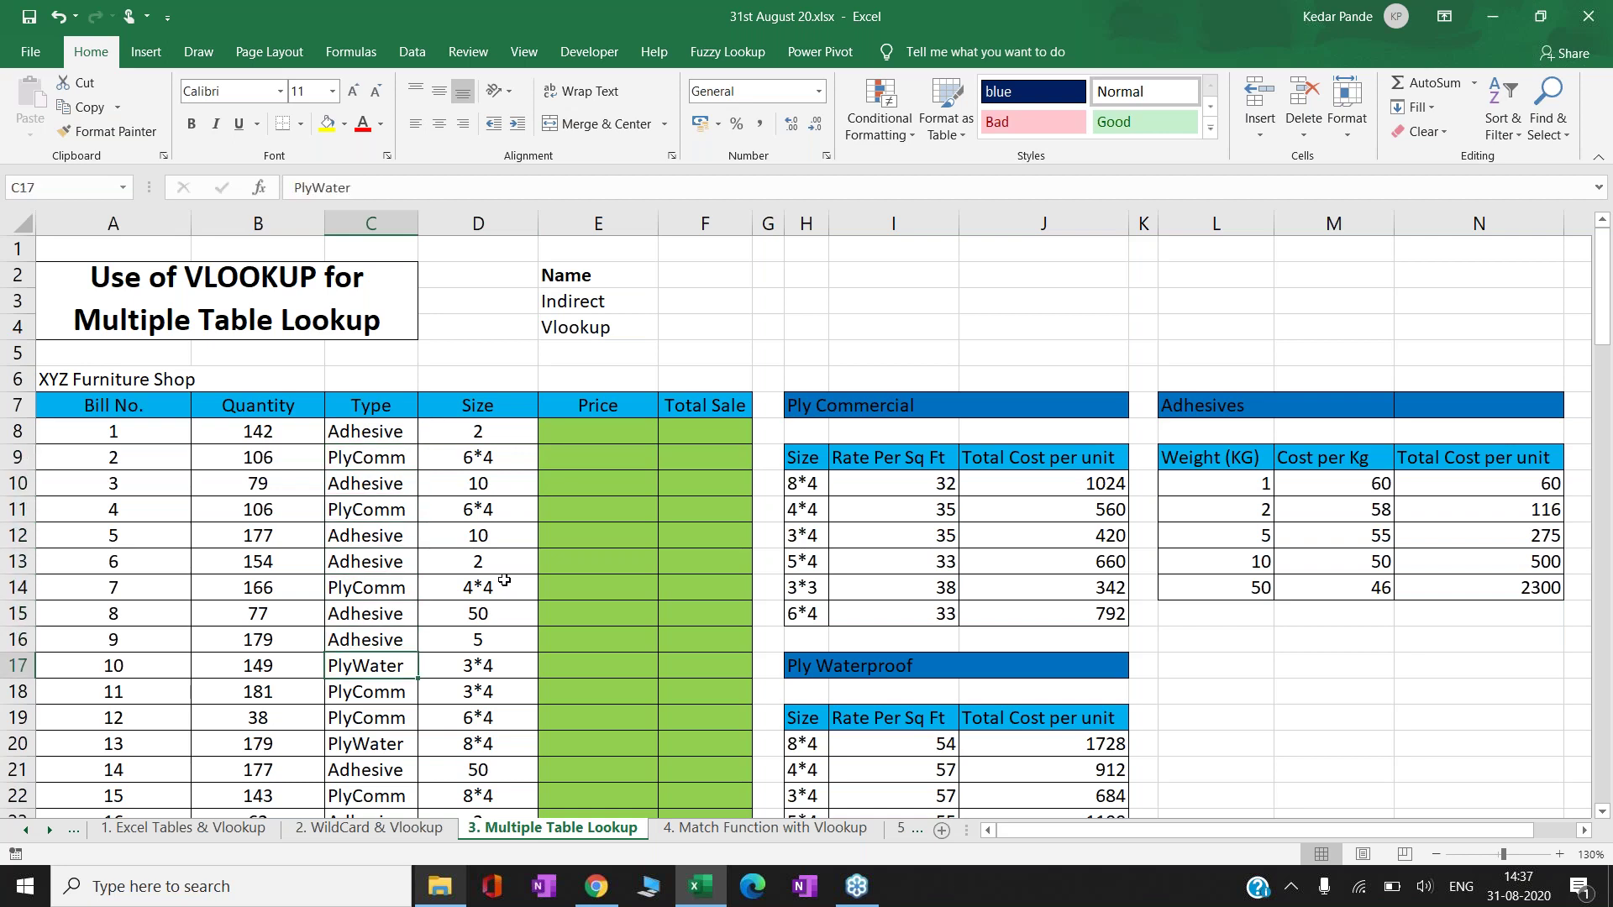
key("Down")
key("Down")
key("Down")
key("Down")
key("Down")
key("Down")
key("Down")
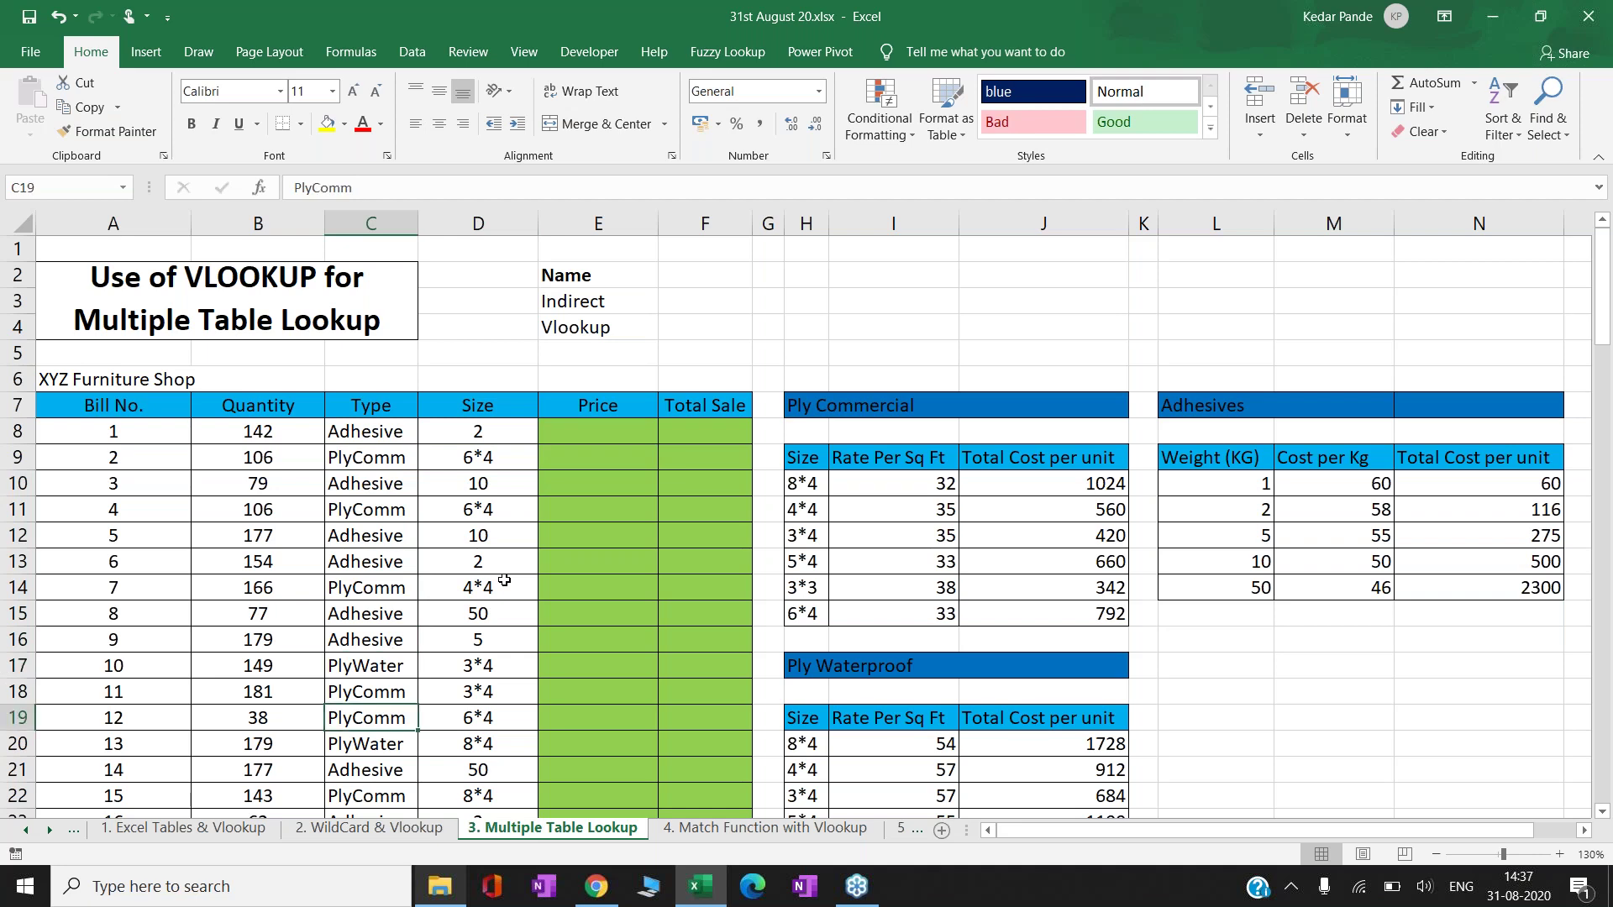
key("Down")
key("Up")
key("Up")
key("Up")
key("Up")
key("Up")
key("Up")
key("Up")
key("Up")
key("Up")
key("Up")
key("Up")
key("Up")
key("Up")
key("Up")
key("Up")
key("Up")
key("Up")
key("Down")
key("Up")
key("Right")
key("Right")
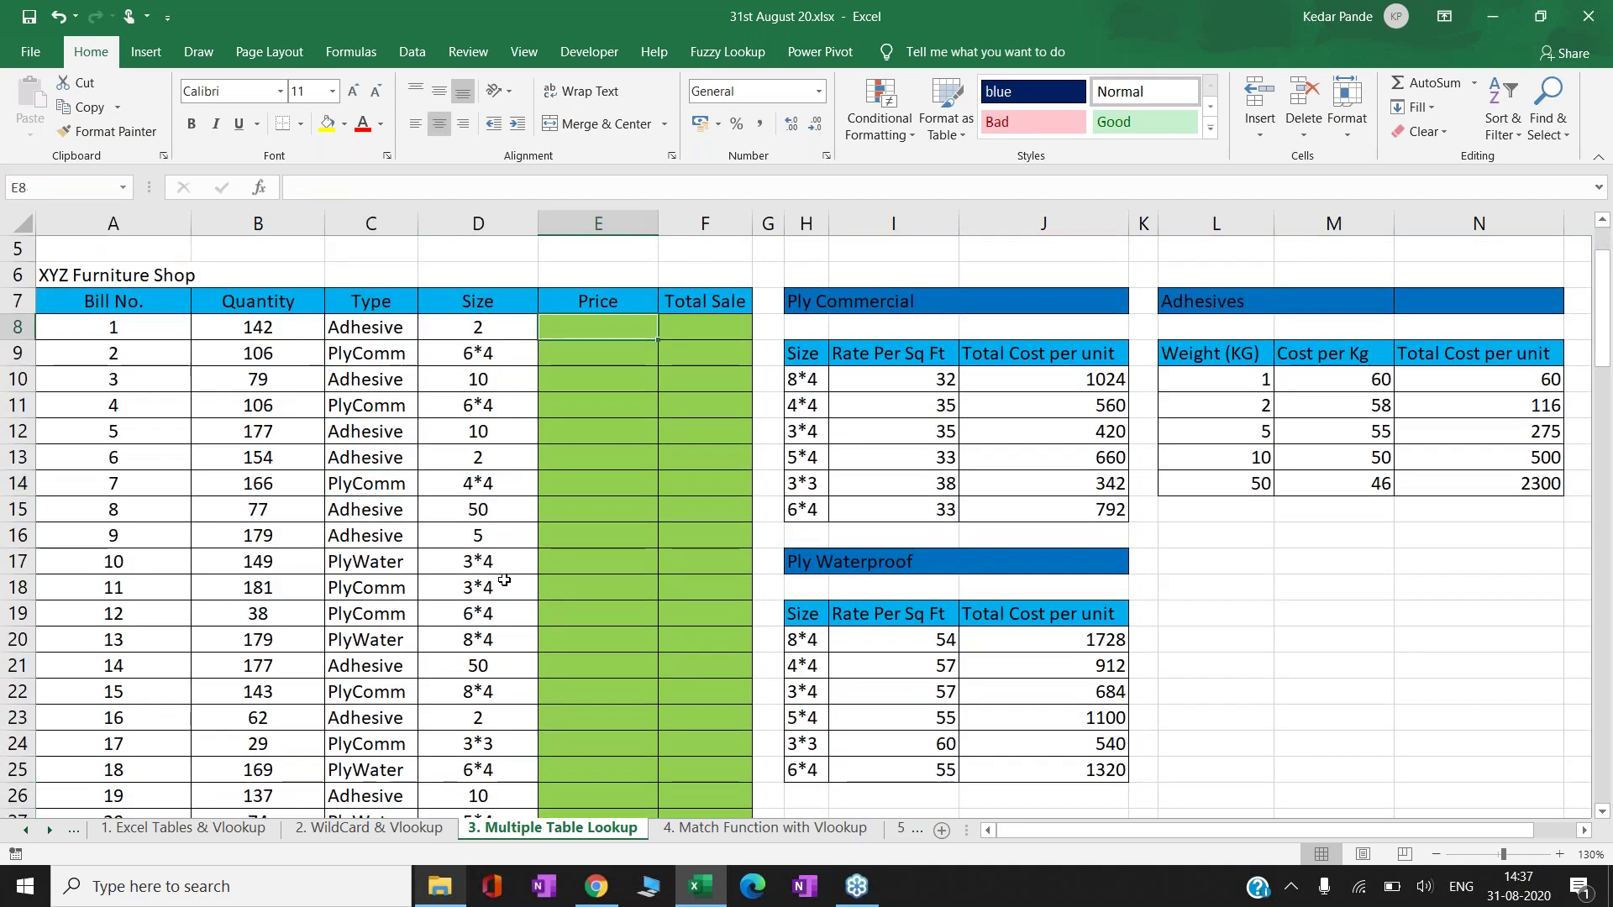
type("=vlo")
key("Tab")
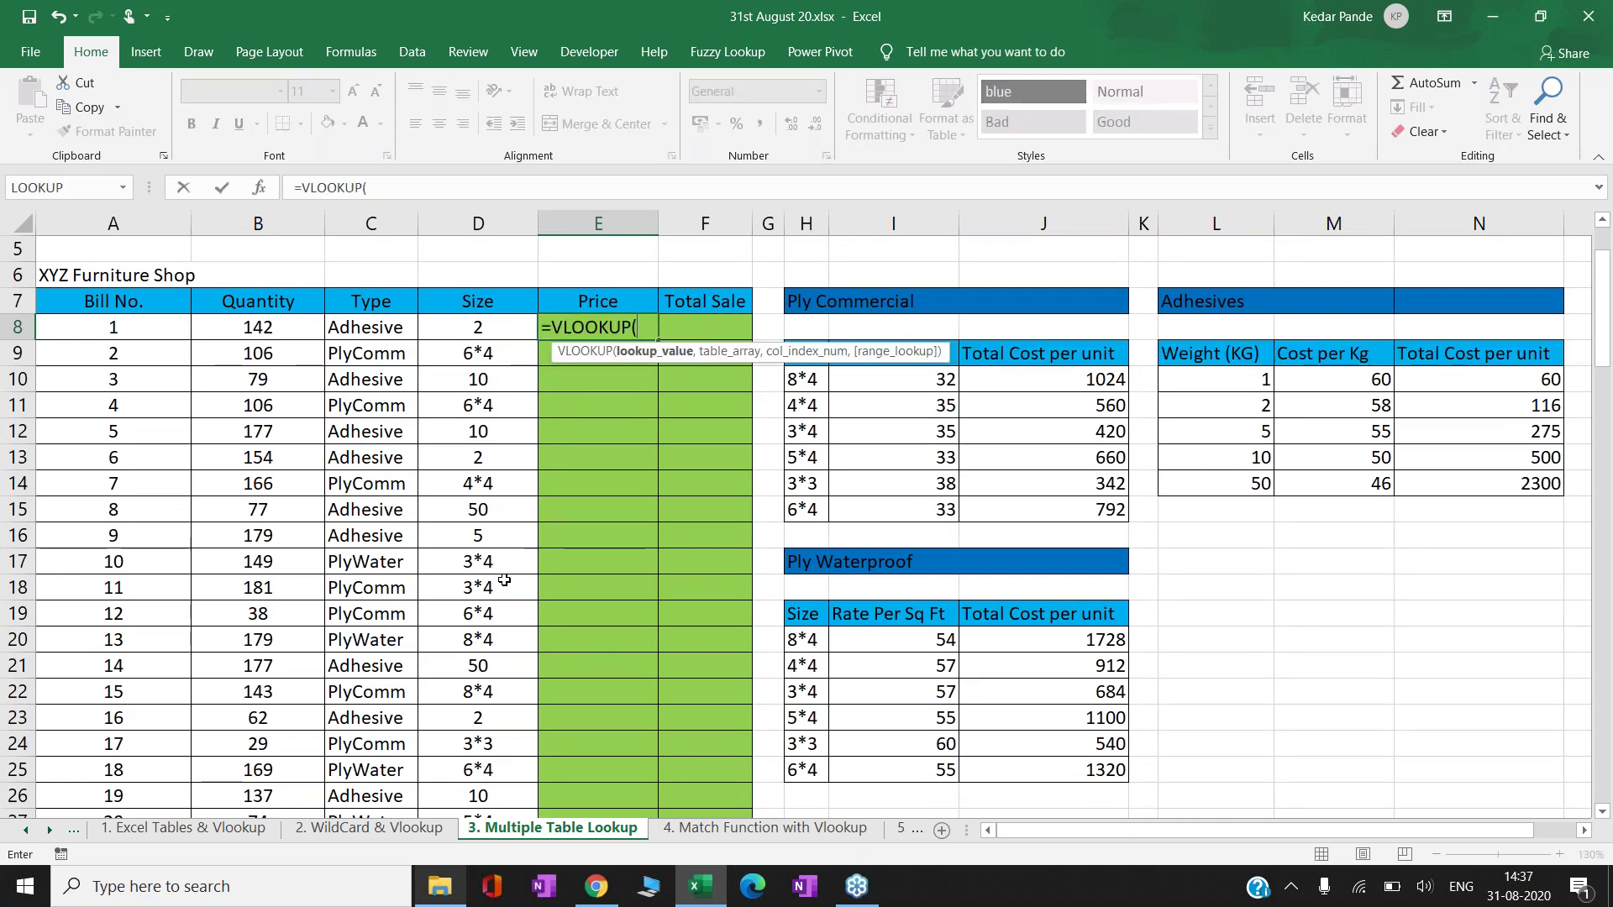
key("Left")
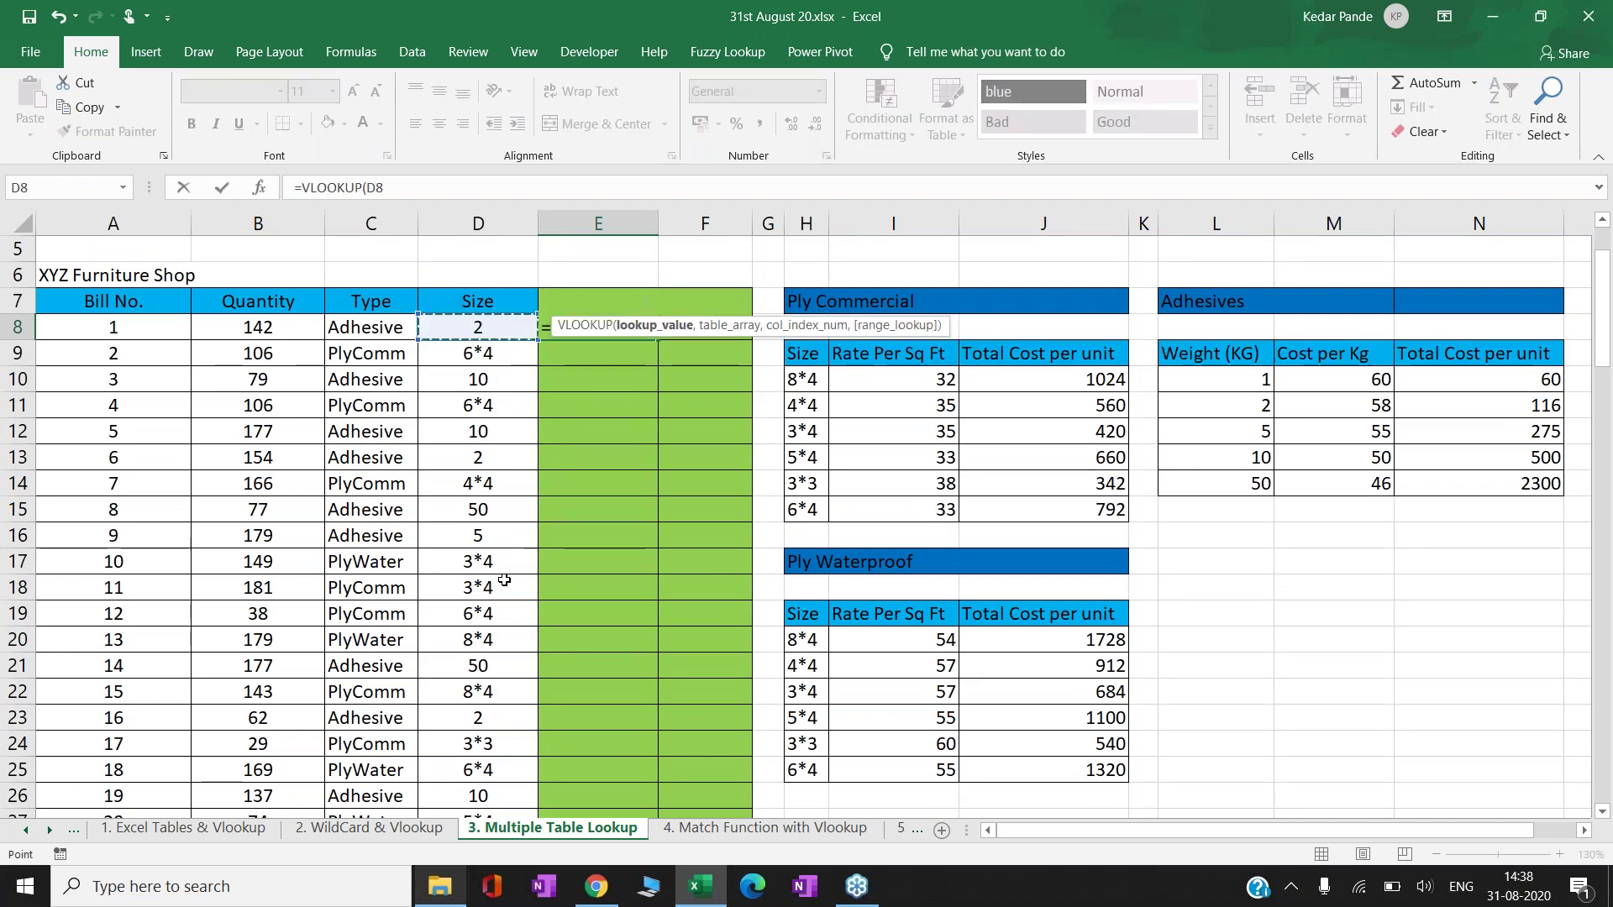
type(",")
key("Up")
key("Right")
key("Right")
key("Right")
key("Right")
key("Right")
key("Right")
key("Right")
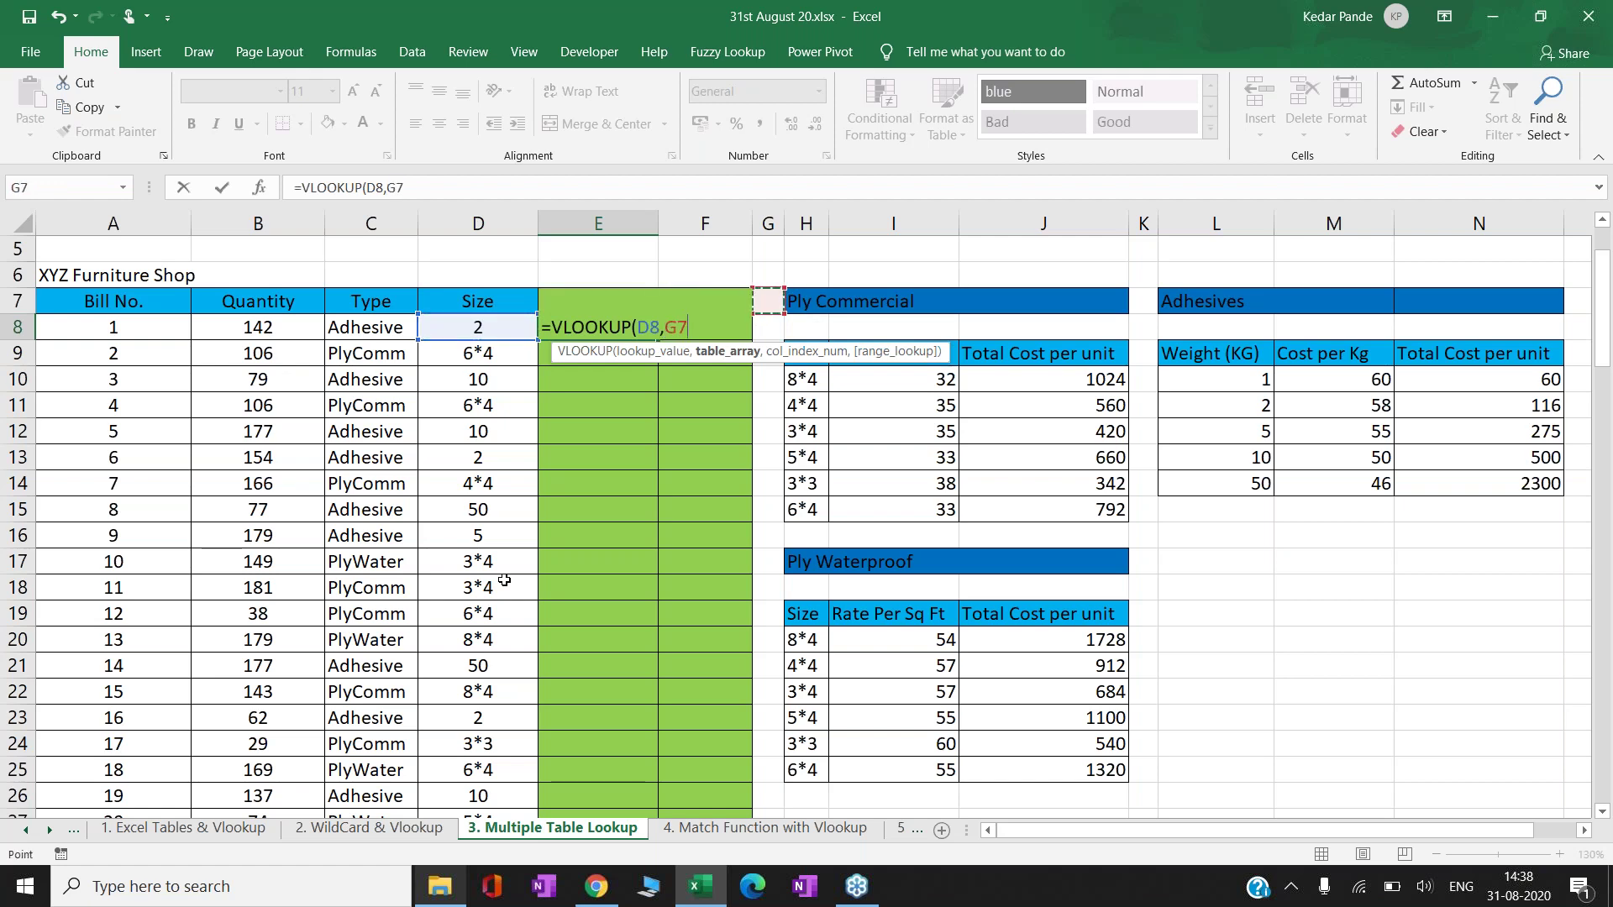
key("Right")
key("Down")
key("Down")
key("Left")
key("Down")
key("shift+Down")
key("shift+Down")
key("shift+Down")
key("shift+Down")
key("shift+Right")
key("shift+Right")
key("shift+Right")
key("shift+Right")
key("shift+Right")
key("shift+Right")
key("shift+Right")
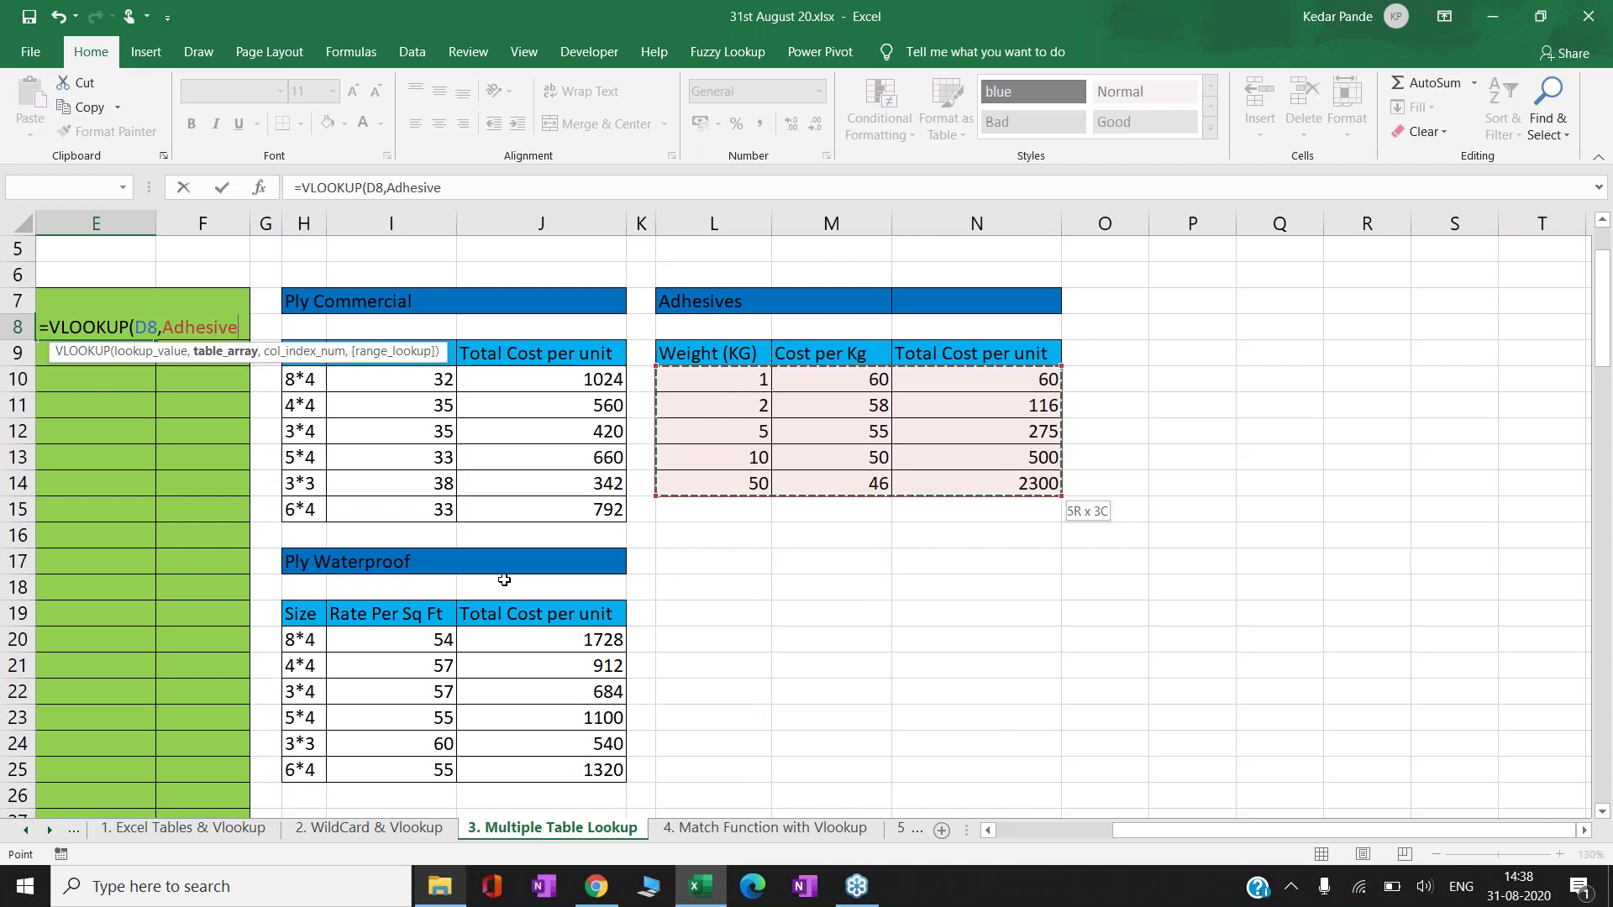
key("Escape")
scroll(504, 579, "left", 4)
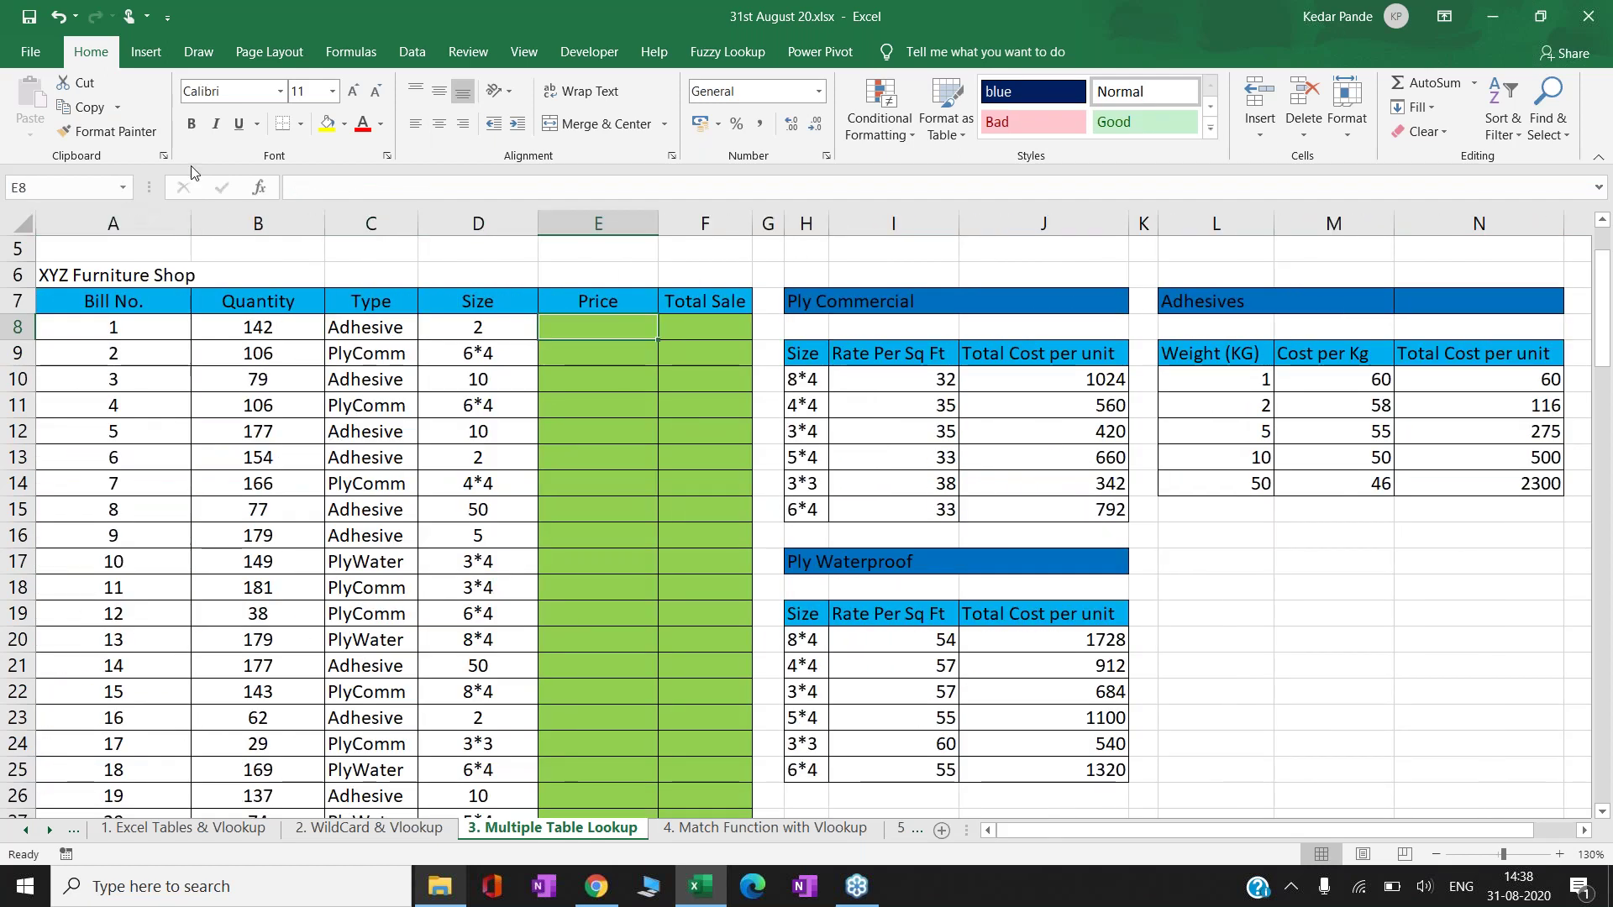
- In Name Manager, delete the defined names from aa through West, keeping only Data1
left_click(344, 52)
left_click(580, 126)
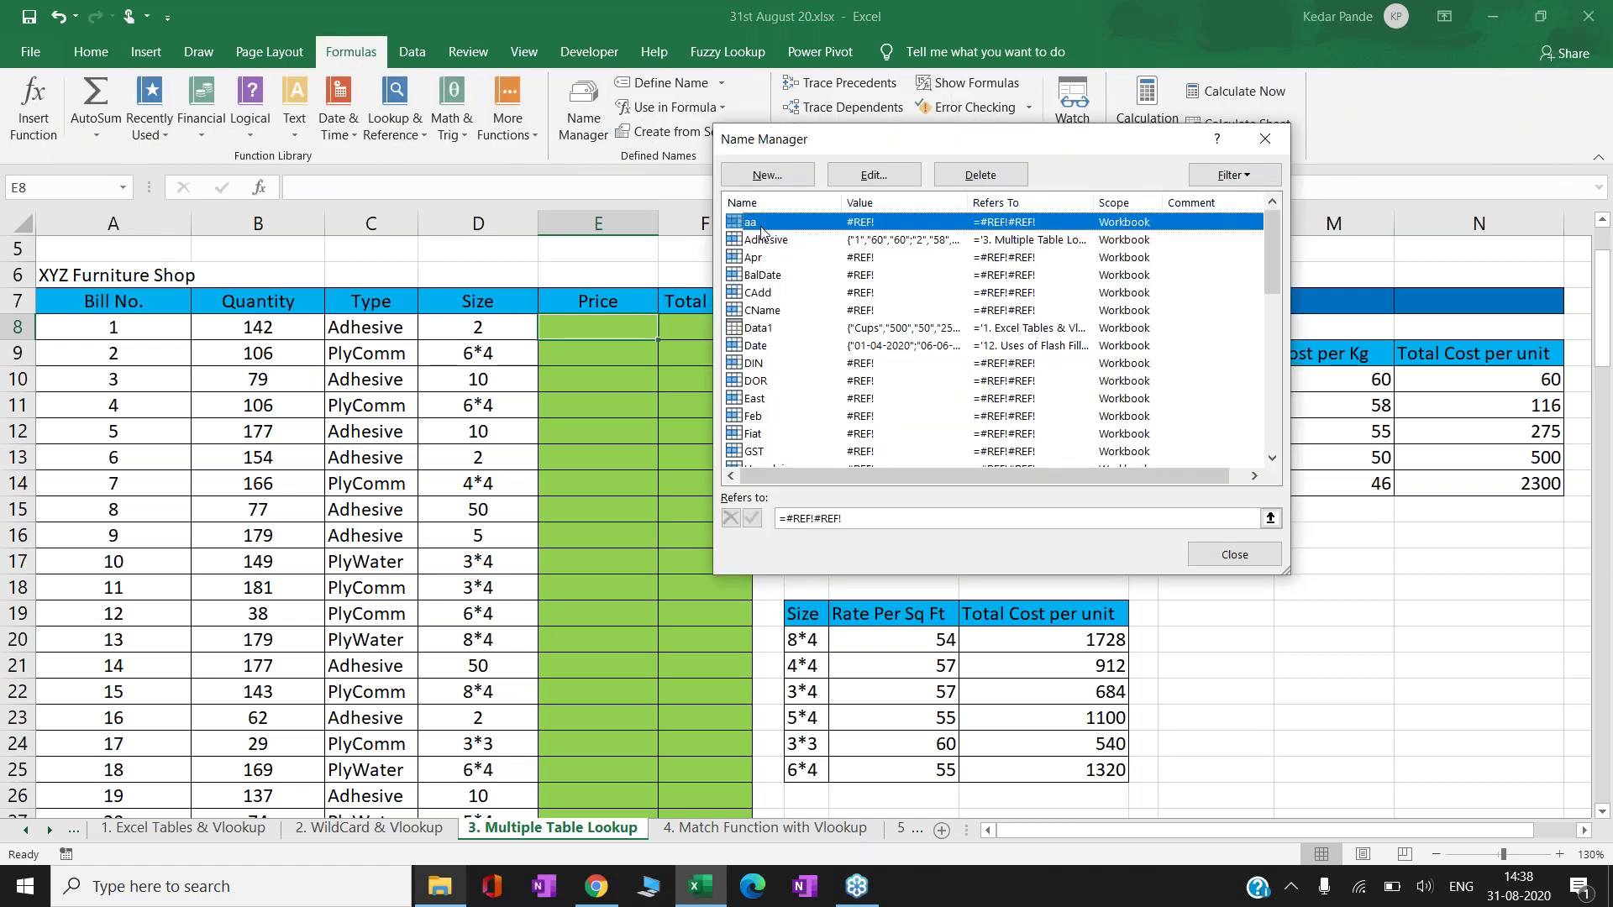
left_click(757, 242)
key("Up")
key("shift+Down")
key("shift+Down")
key("shift+Down")
key("shift+Down")
key("shift+Down")
key("shift+Down")
key("shift+Down")
key("shift+Down")
key("shift+Down")
key("shift+Down")
key("shift+Down")
key("shift+Down")
key("shift+Down")
key("shift+Down")
key("shift+Down")
key("shift+Down")
key("shift+Down")
key("shift+Down")
key("shift+Down")
key("shift+Down")
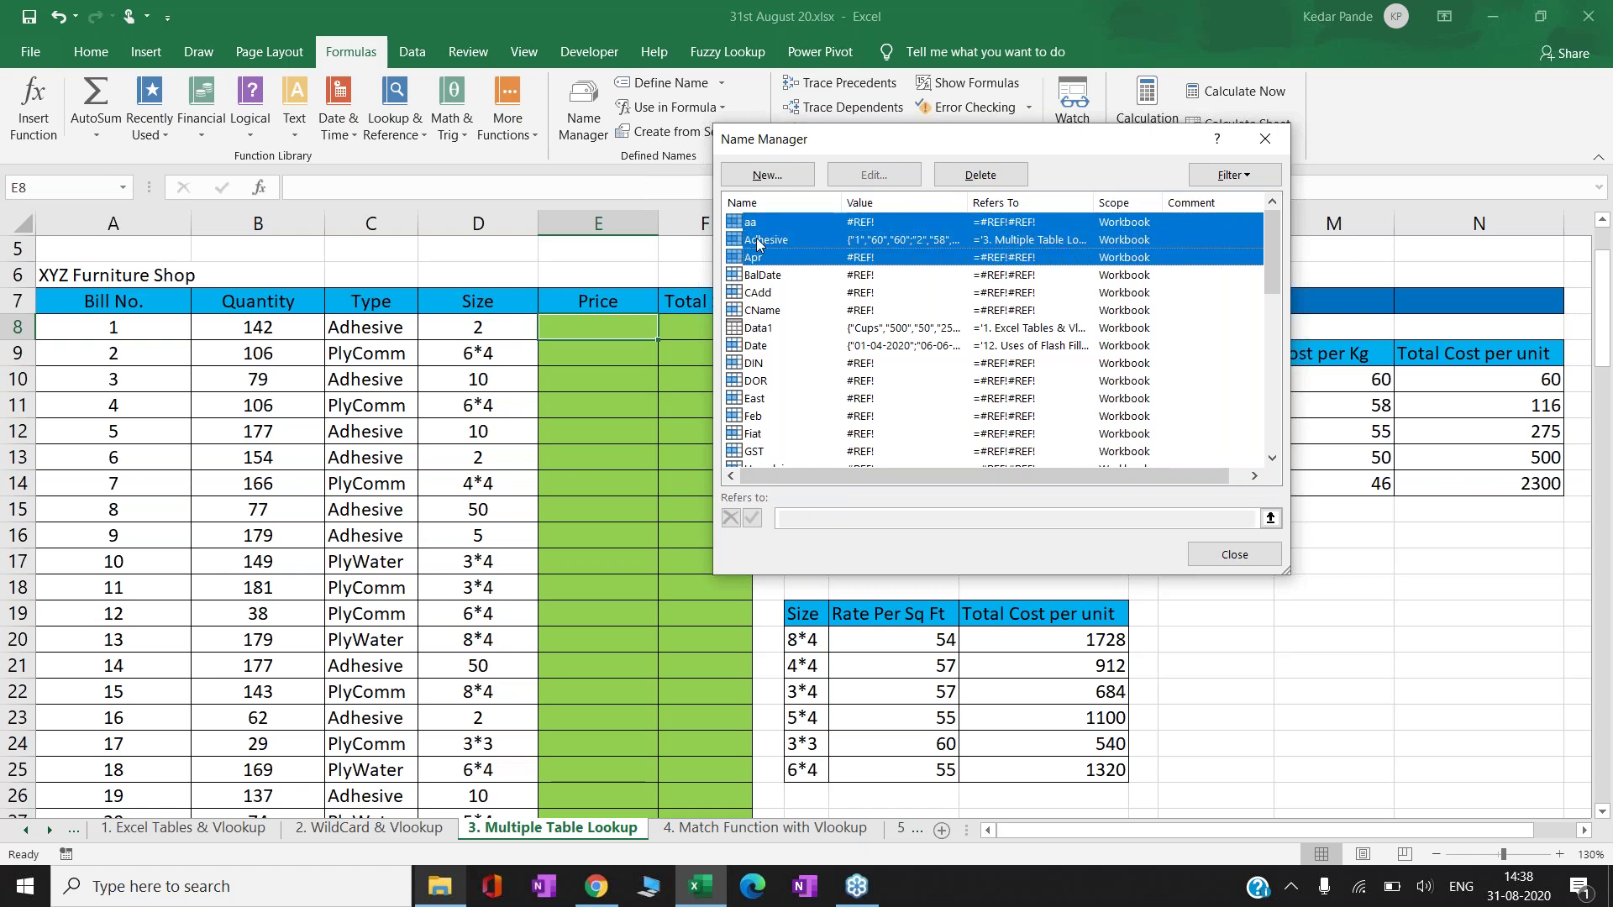
key("shift+Down")
key("shift+Down")
key("shift+Down")
key("shift+Down")
key("shift+Down")
key("shift+Down")
key("shift+Down")
key("shift+Down")
key("shift+Down")
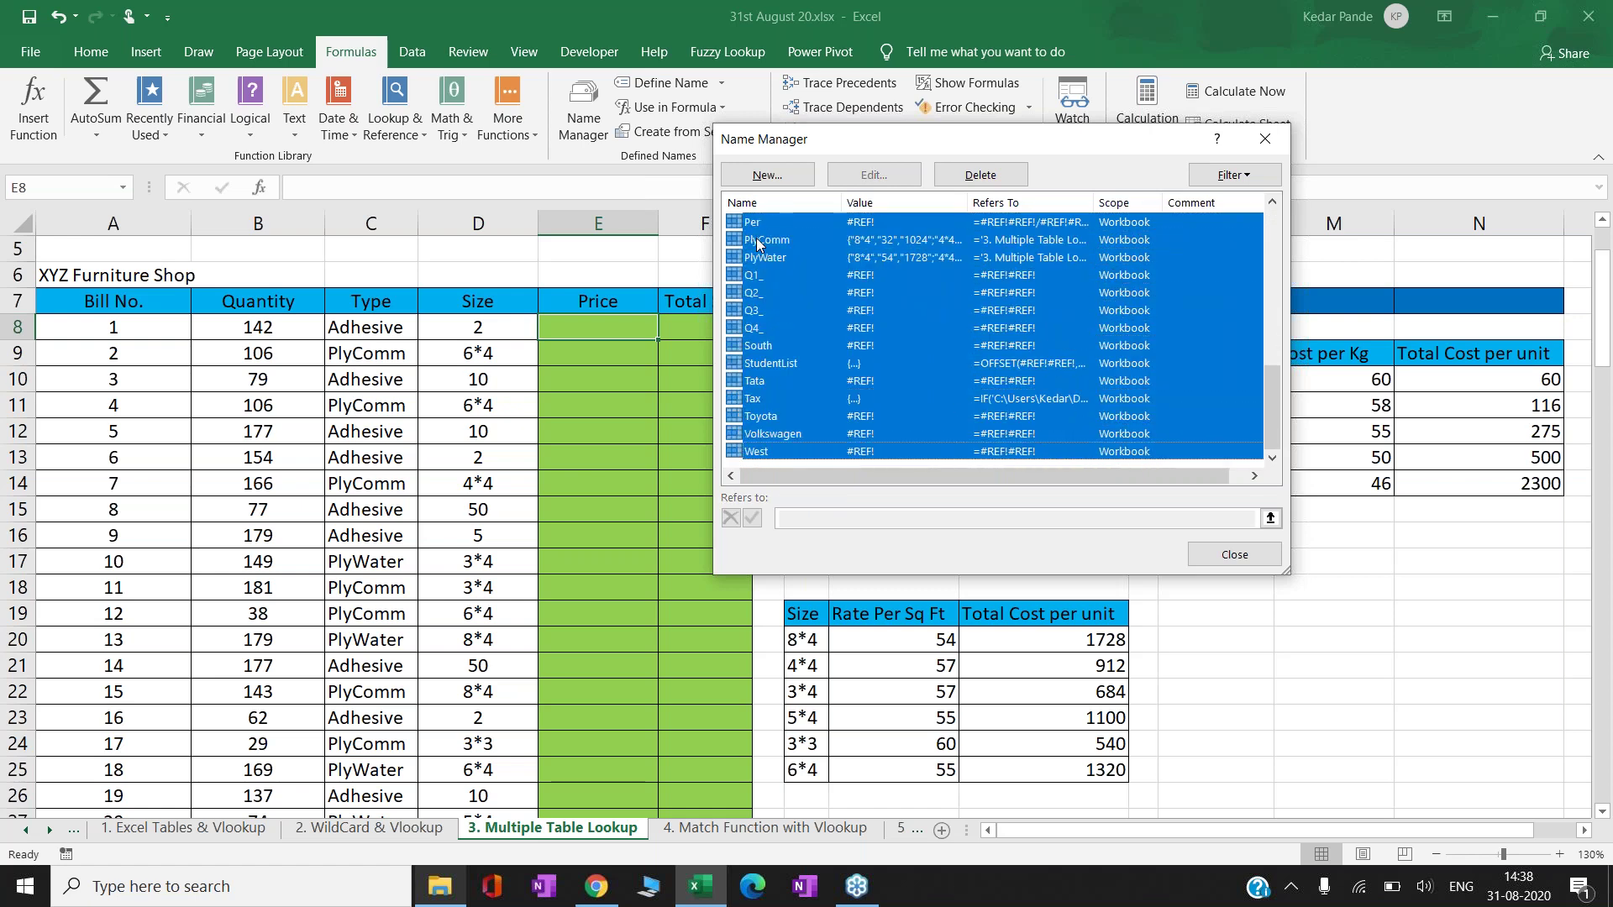
left_click(998, 179)
left_click(775, 501)
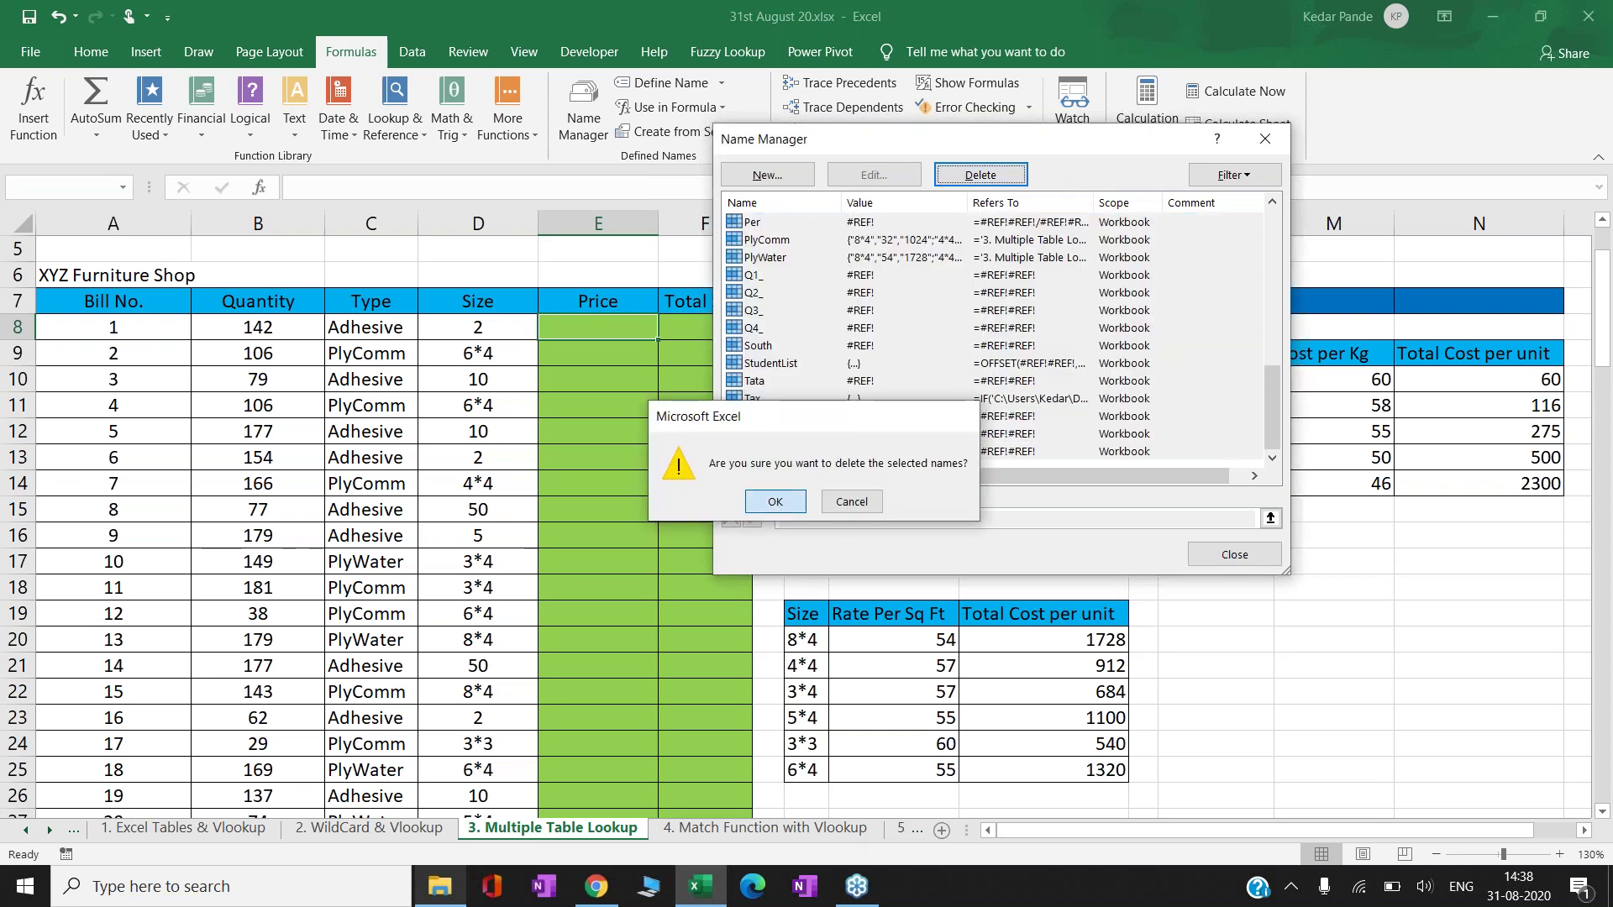
left_click(1234, 554)
left_click(815, 408)
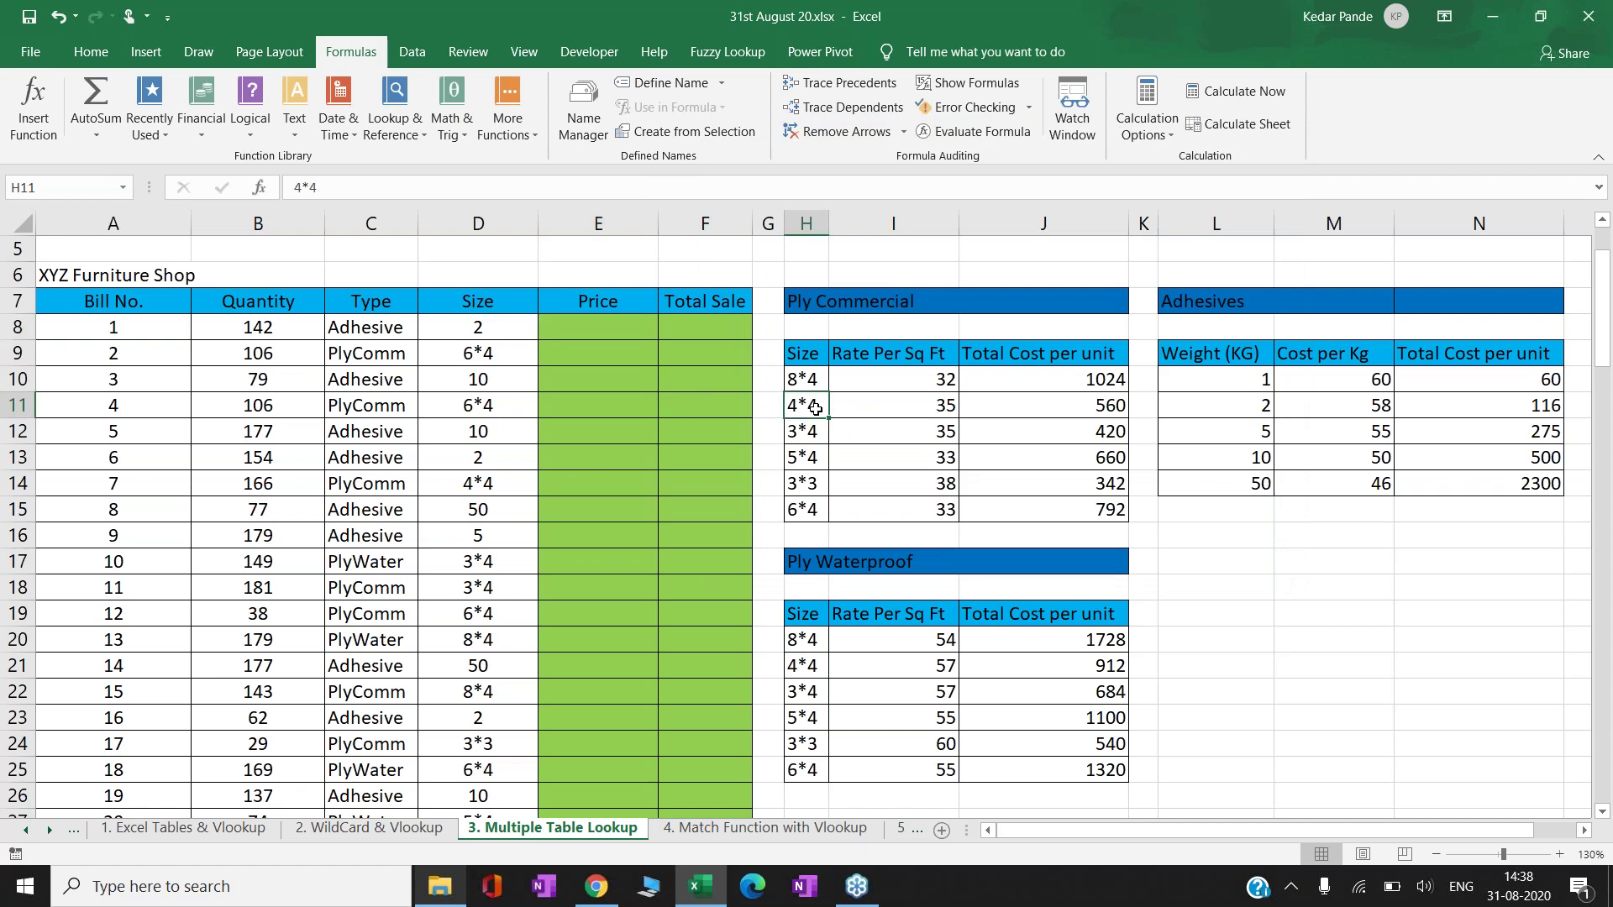
- Enter =VLOOKUP(D8,$L$10:$N$14,3,0) in E8, returning 116
key("Left")
key("Left")
key("Left")
key("Left")
key("Up")
key("Up")
key("Up")
key("Up")
key("Up")
key("Up")
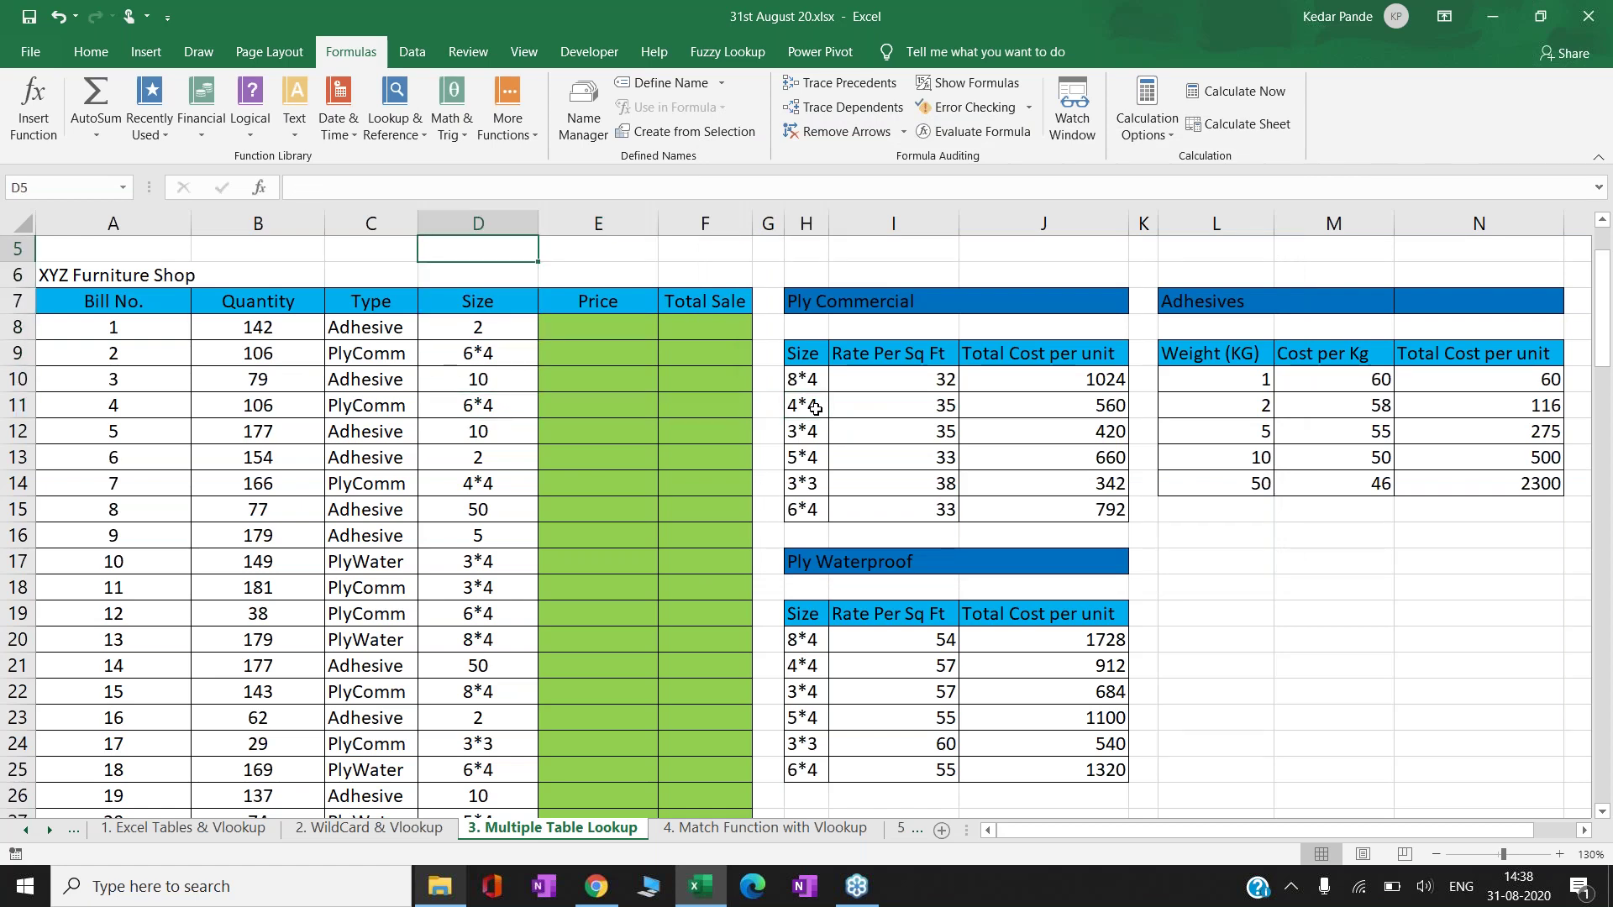
key("Up")
key("Up")
key("Up")
key("Up")
key("Down")
key("Down")
key("Down")
key("Down")
key("Down")
key("Down")
key("Right")
key("Right")
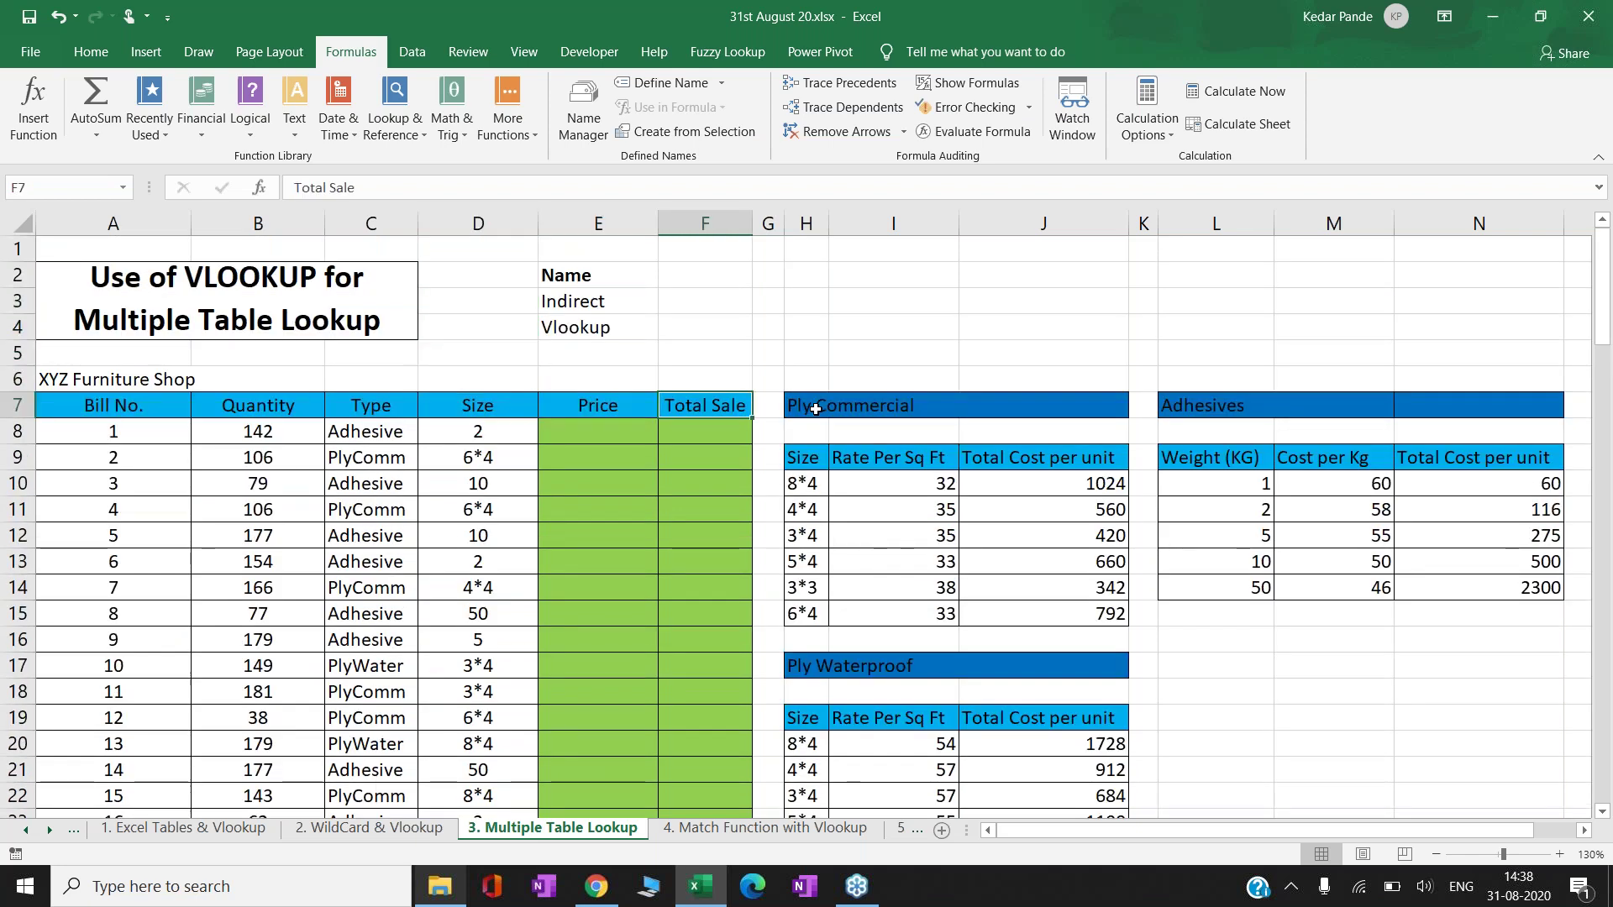
key("Down")
key("Left")
key("F2")
type("=VLOOKUP(")
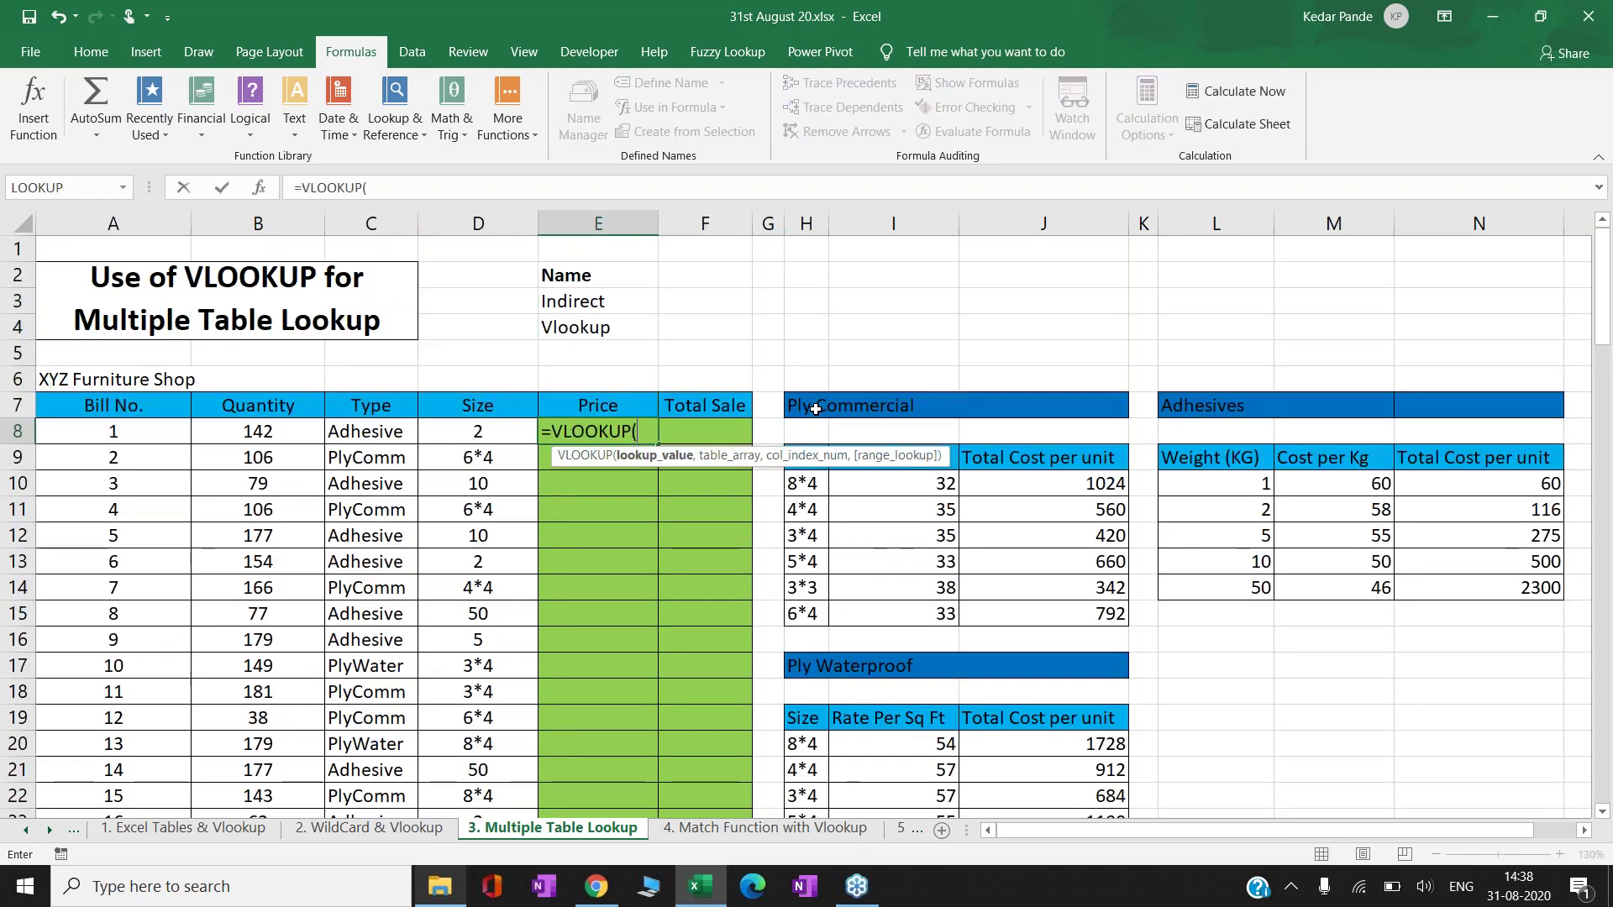
key("Left")
type(",")
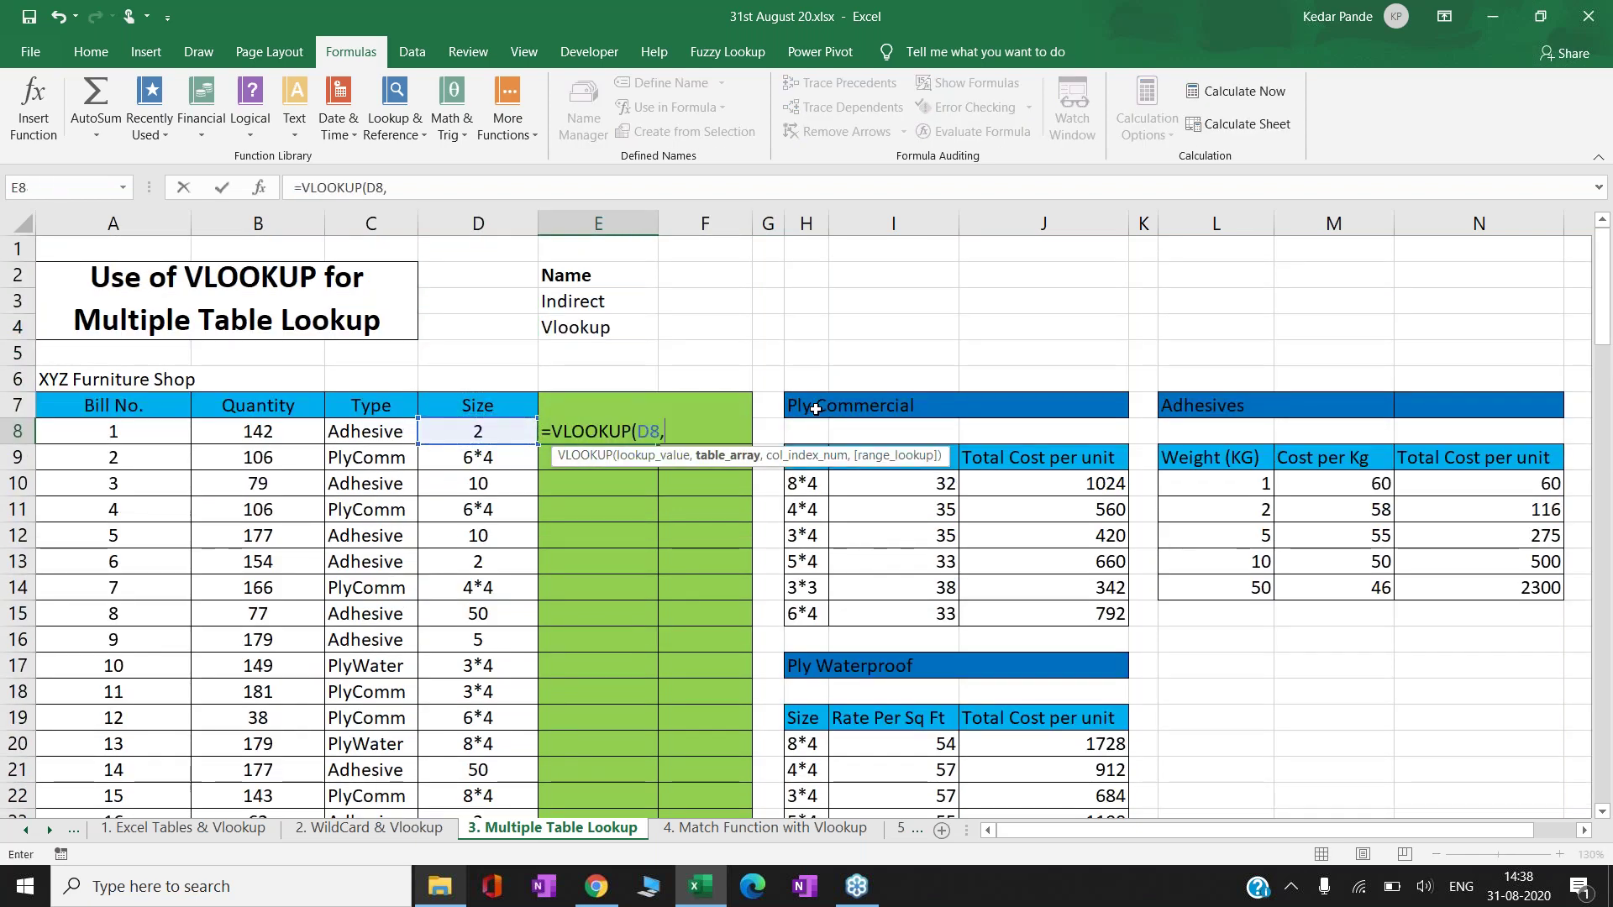
key("Up")
key("Right")
key("Right")
key("Right")
key("Right")
key("Right")
key("Right")
key("Down")
key("Down")
key("Down")
key("shift+Down")
key("shift+Down")
key("shift+Down")
key("shift+Down")
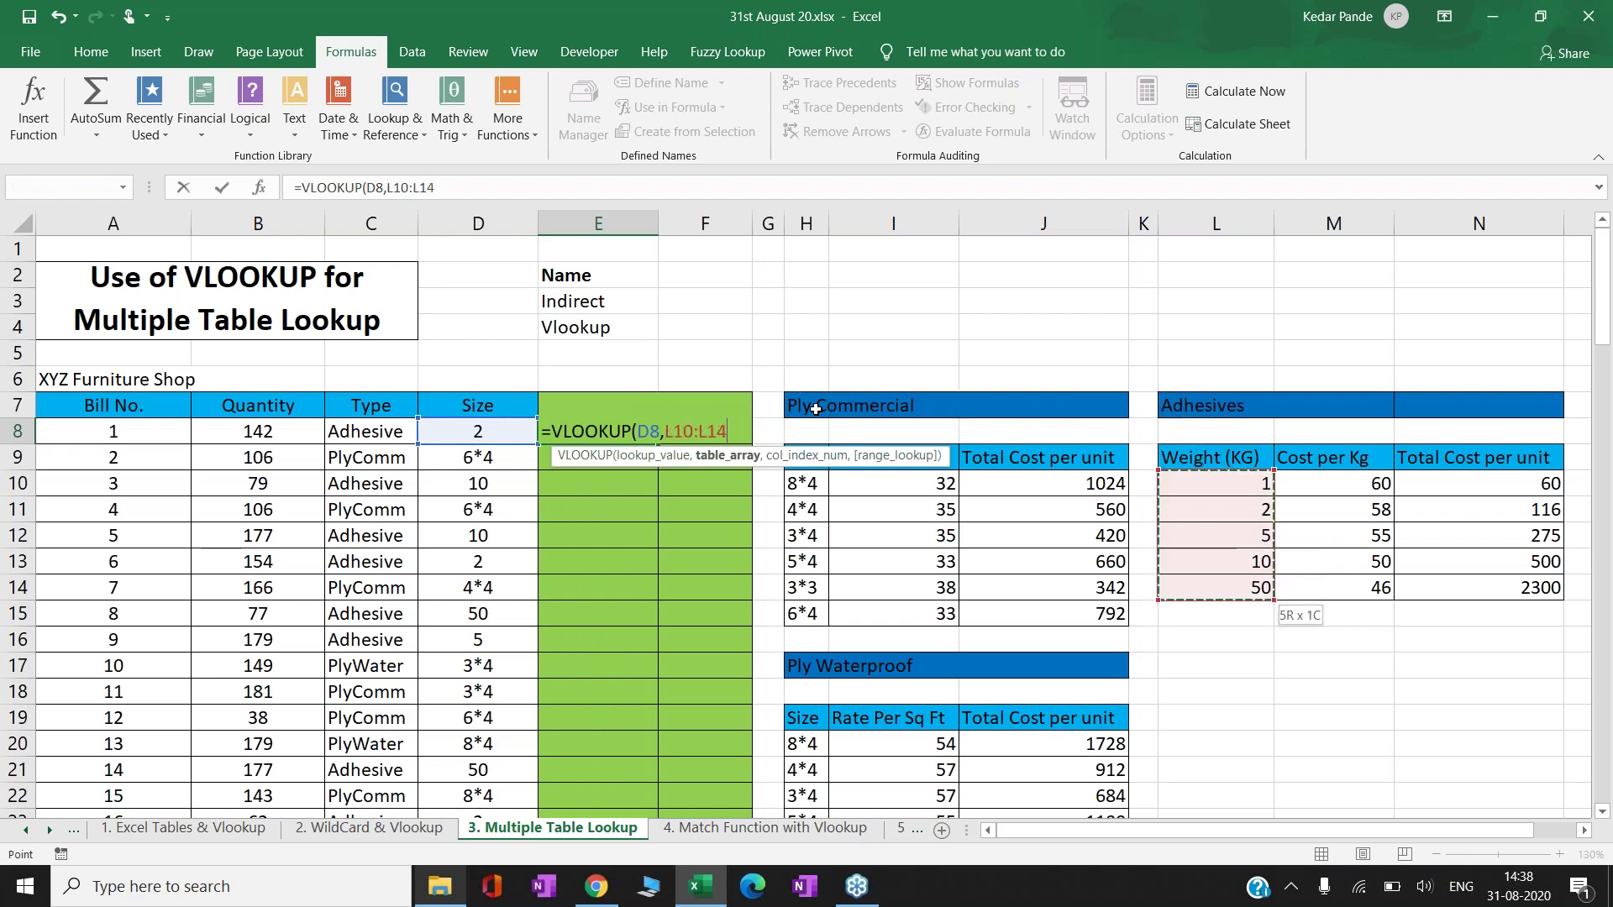
key("shift+Right")
key("shift+Right")
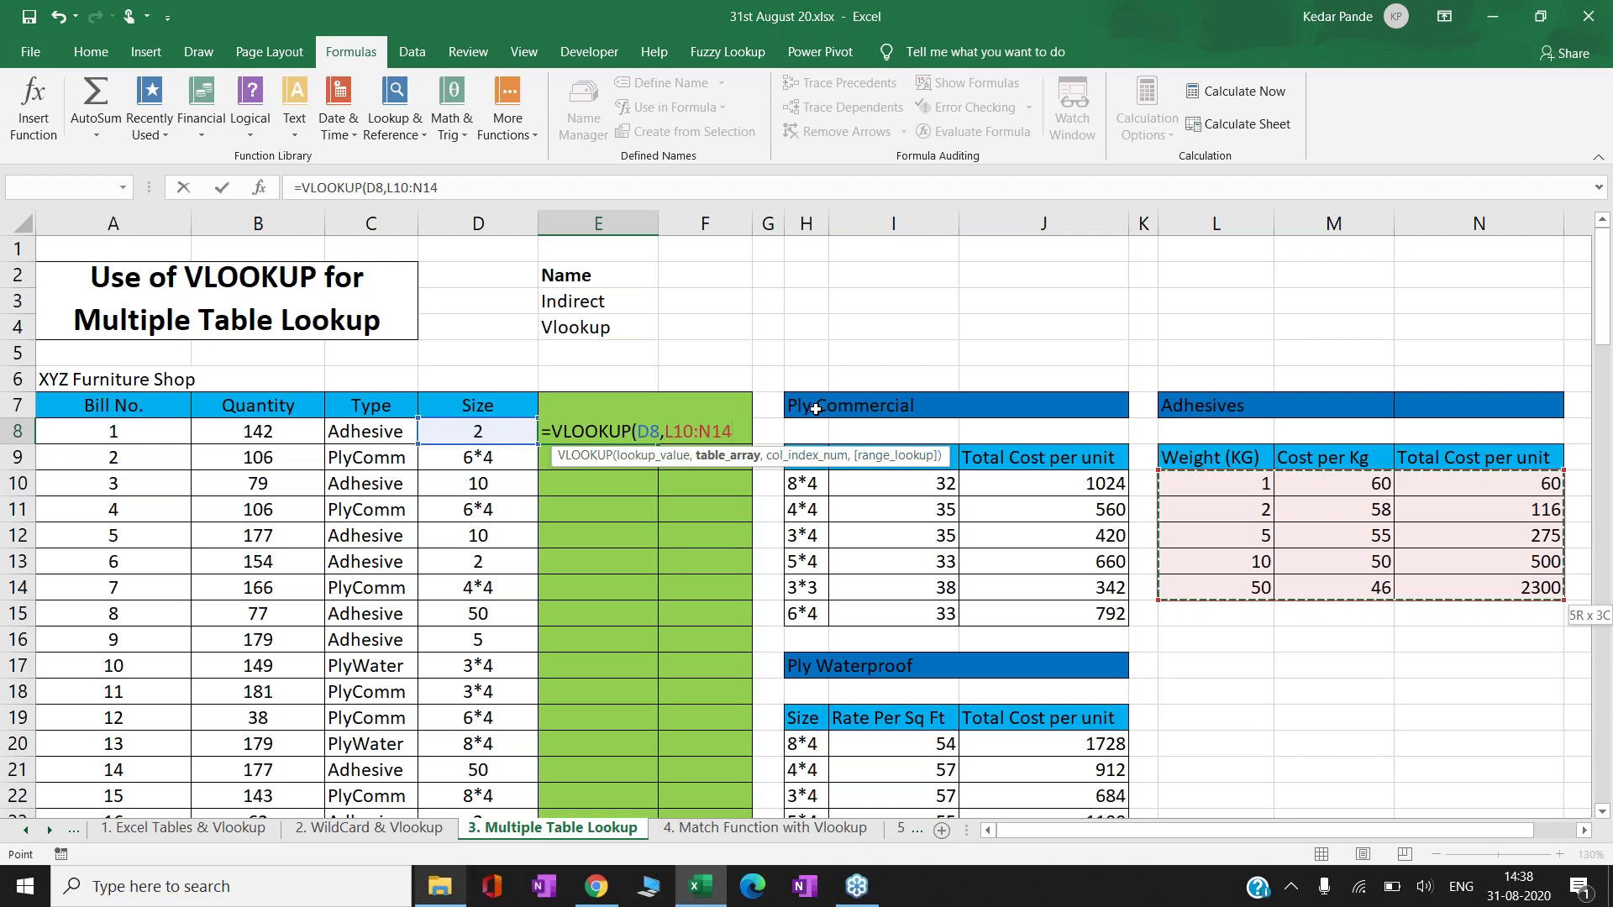
key("F4")
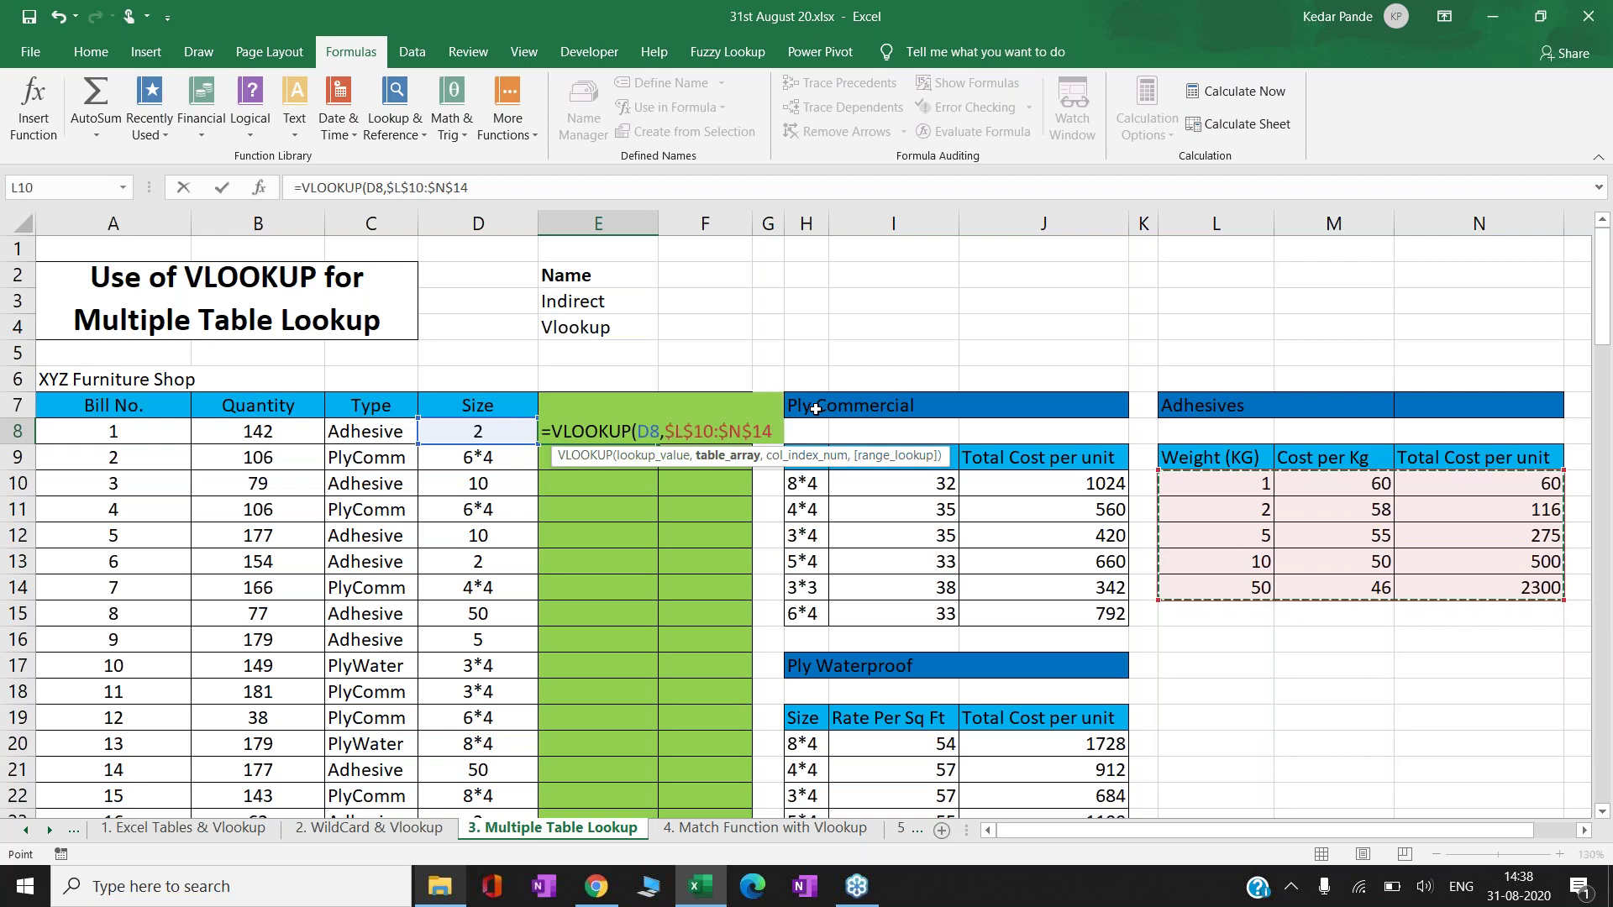
type(",3")
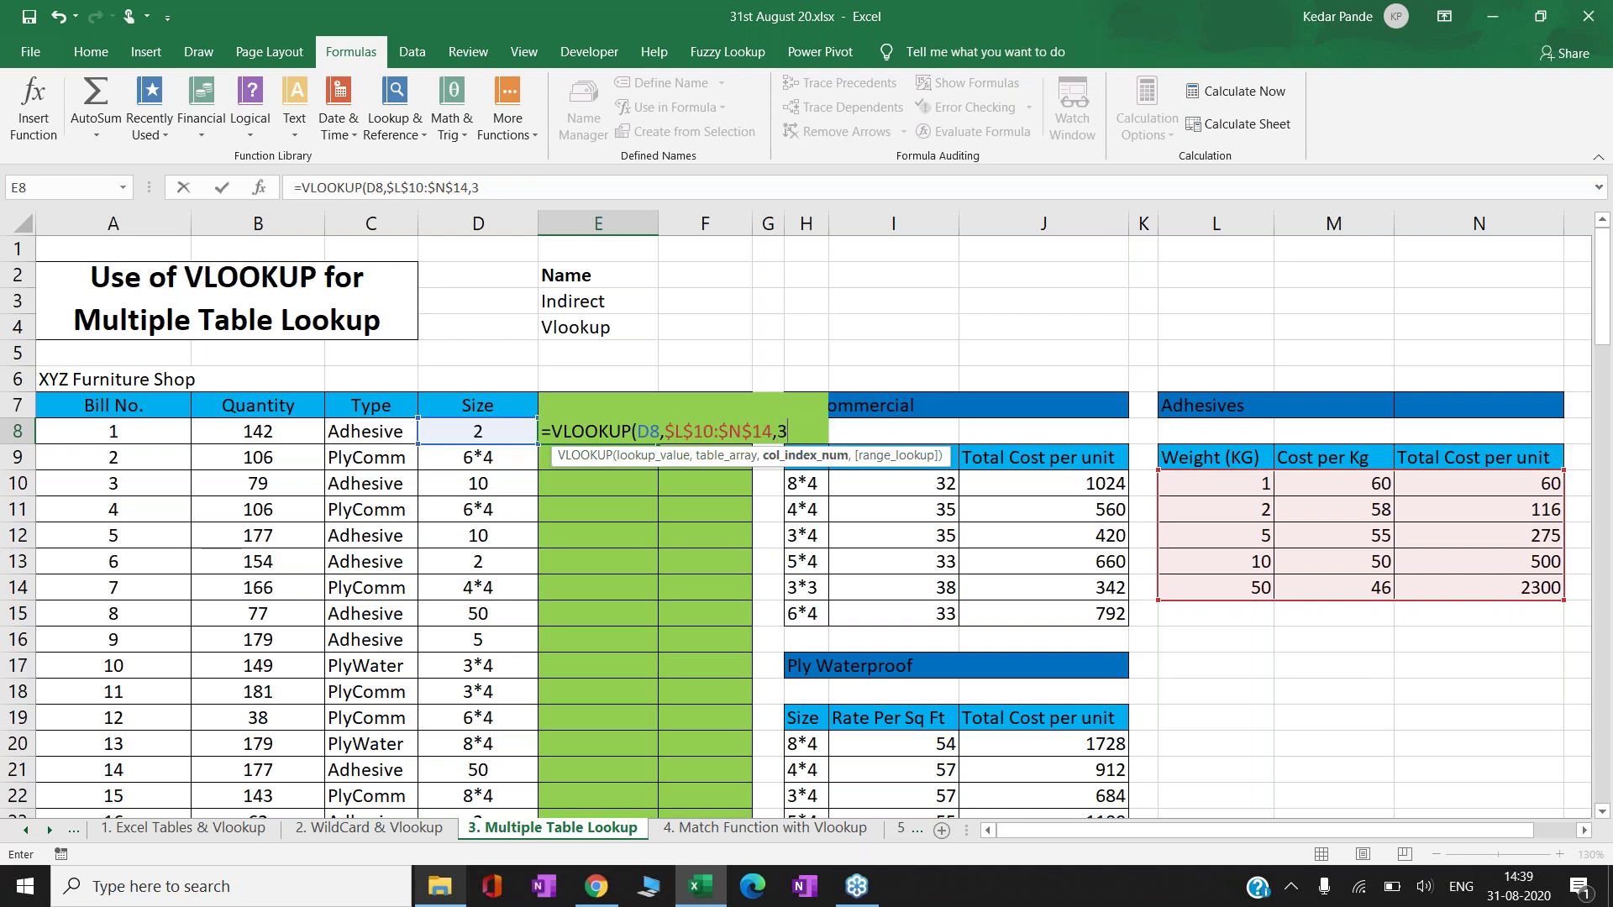
type(",0)")
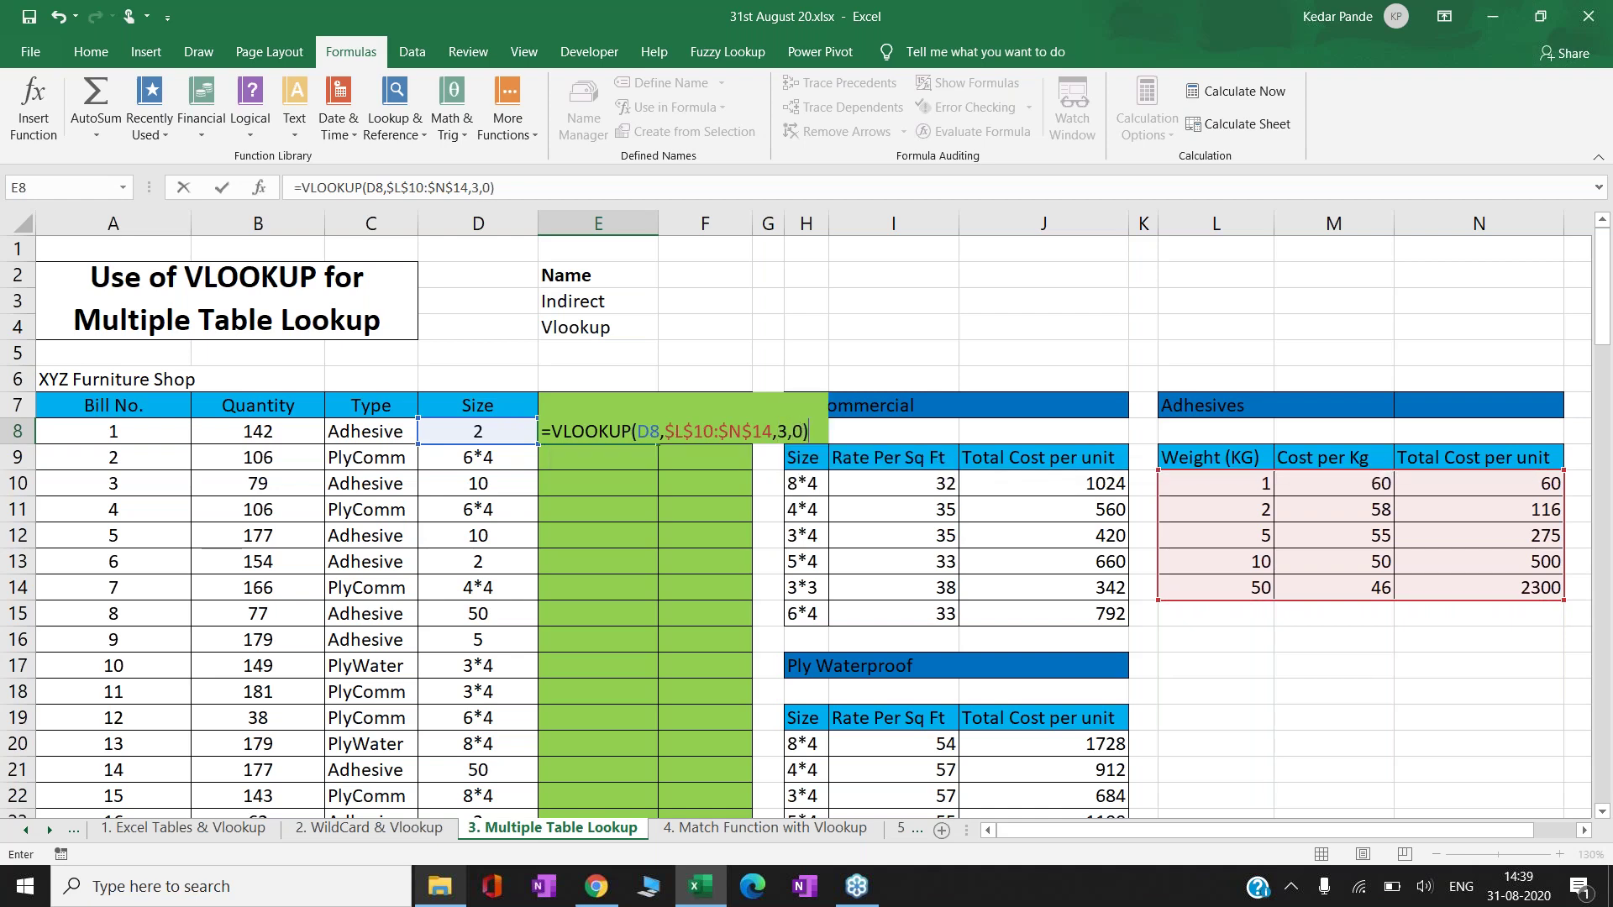
key("ctrl+Return")
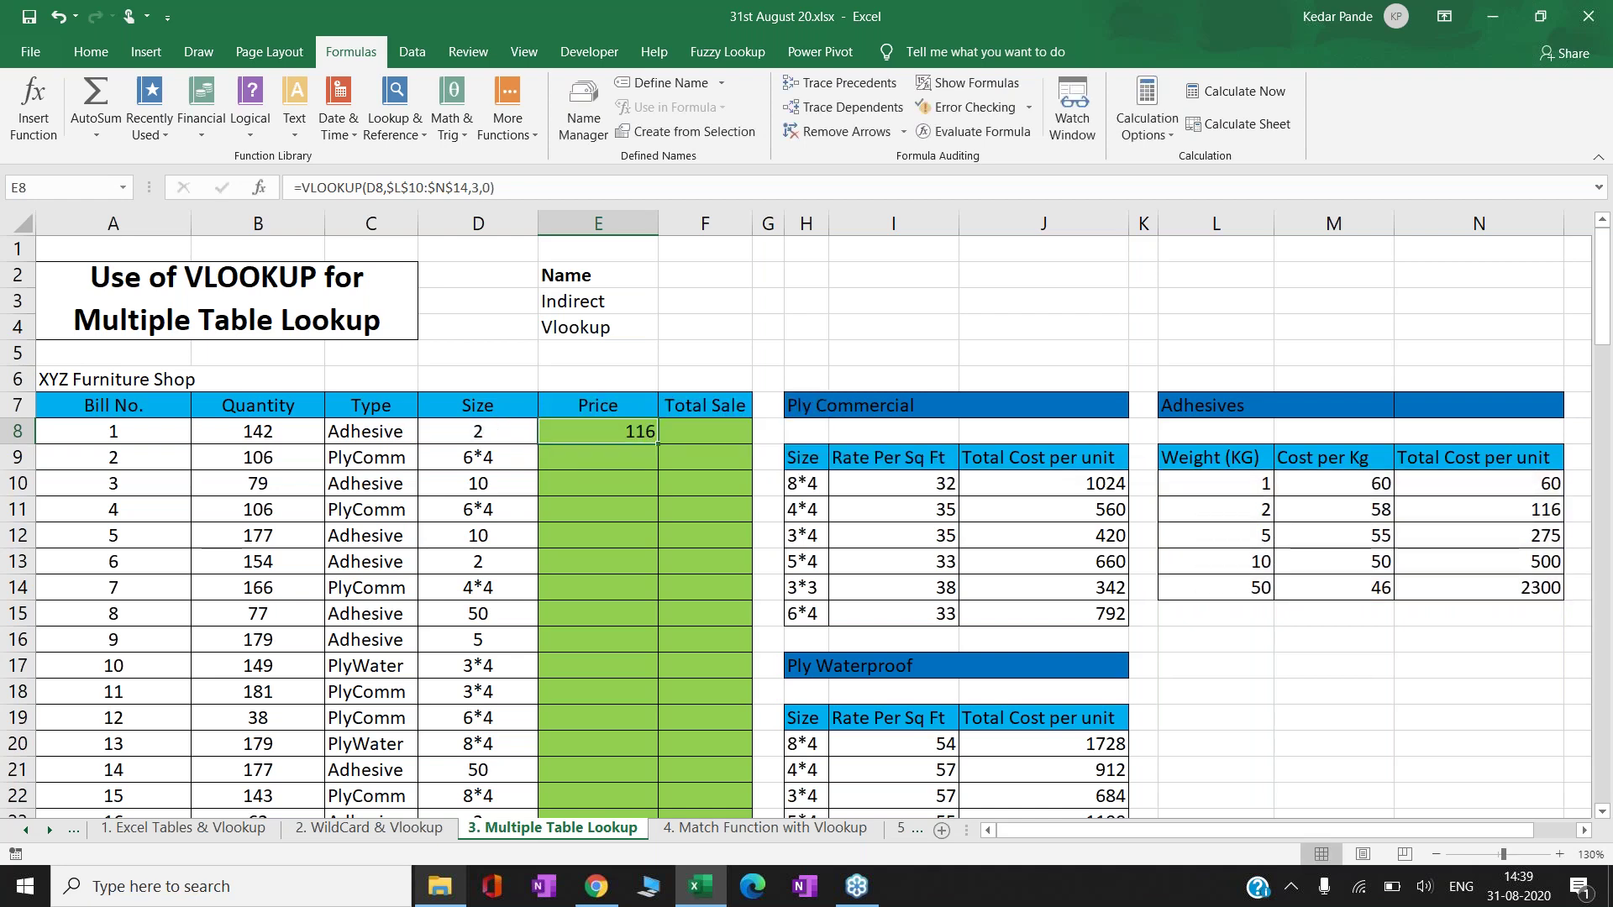
- Check D8's size against the 2 kg row of the Adhesives table
left_click(478, 431)
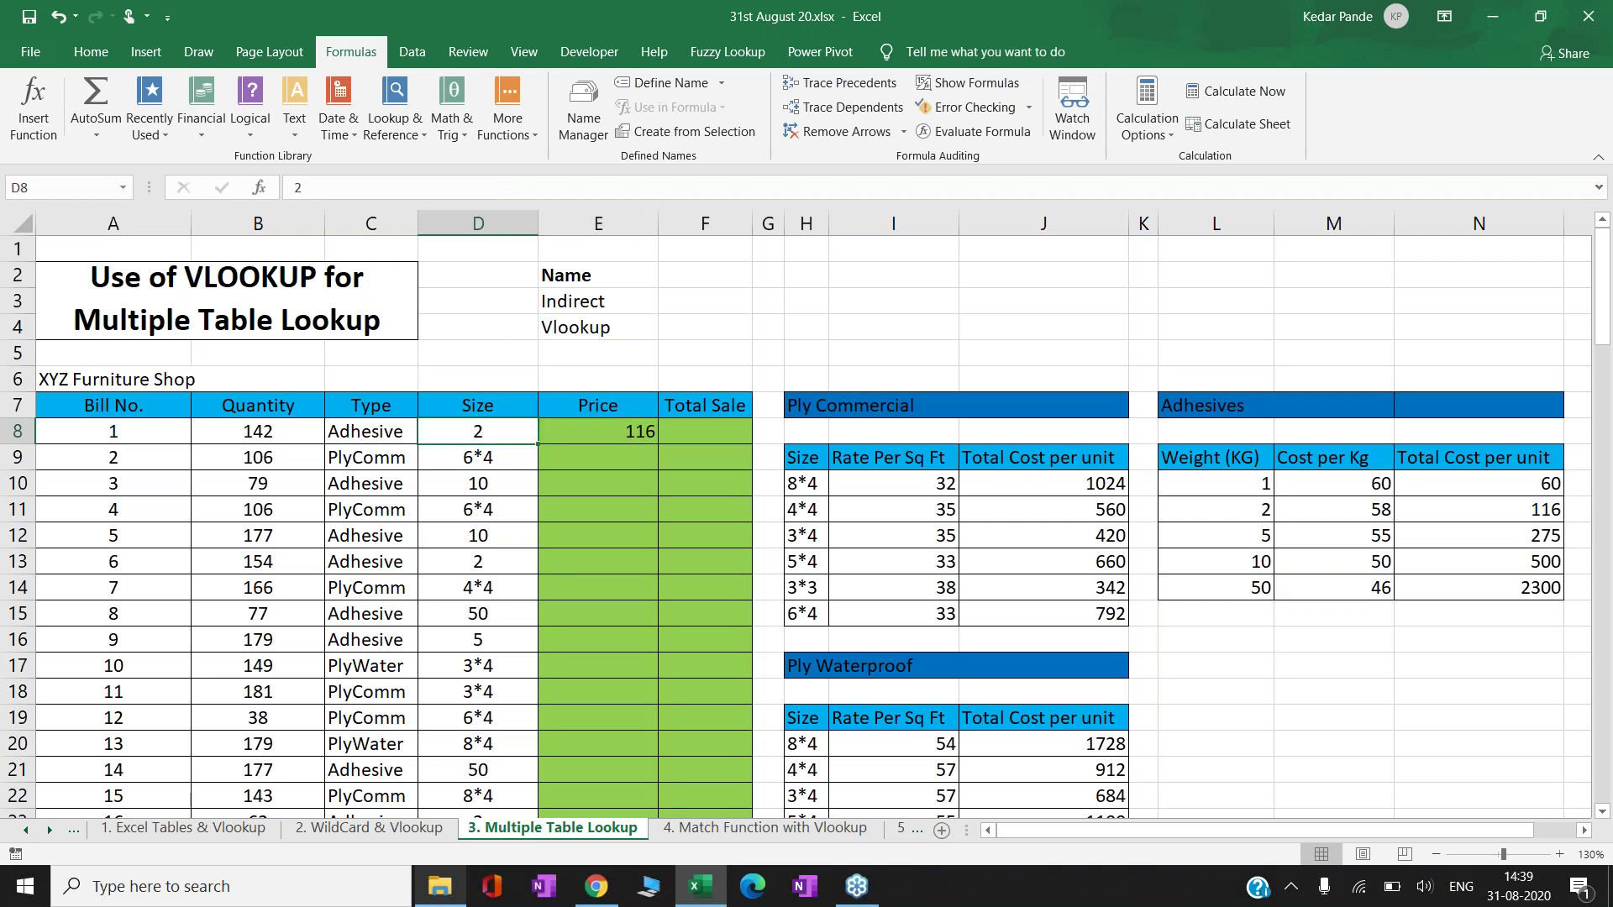
key("Right")
key("Right")
key("Right")
key("Right")
key("Right")
key("Right")
key("Right")
key("Right")
key("Right")
key("Right")
key("Right")
key("Right")
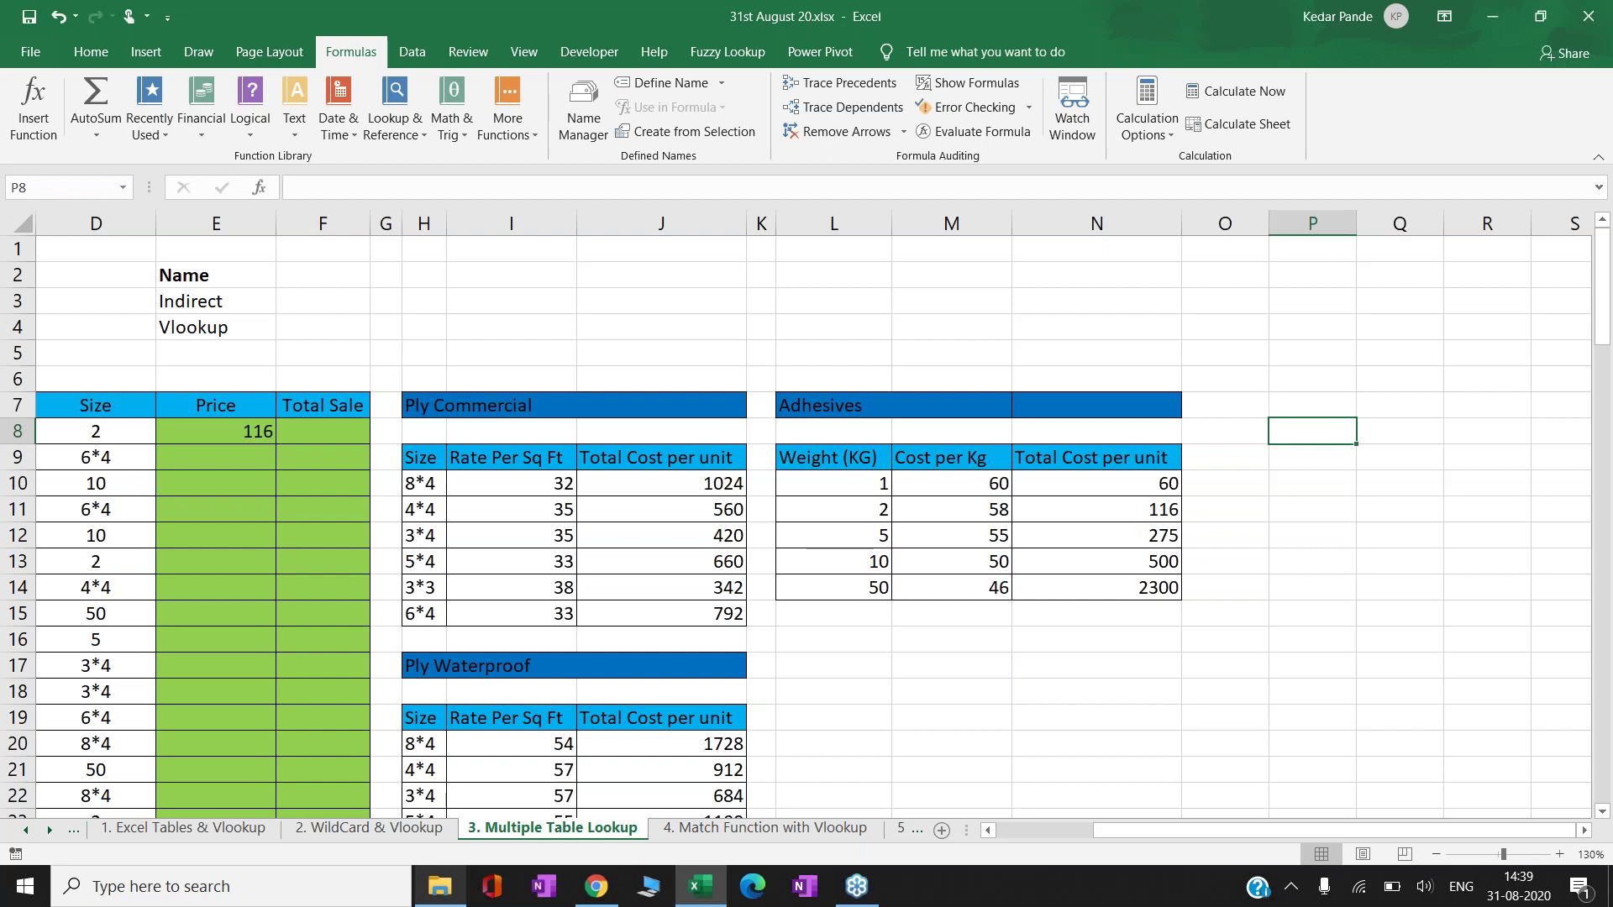
key("Left")
key("Left")
key("Down")
key("Down")
key("Left")
key("Down")
key("Left")
key("Right")
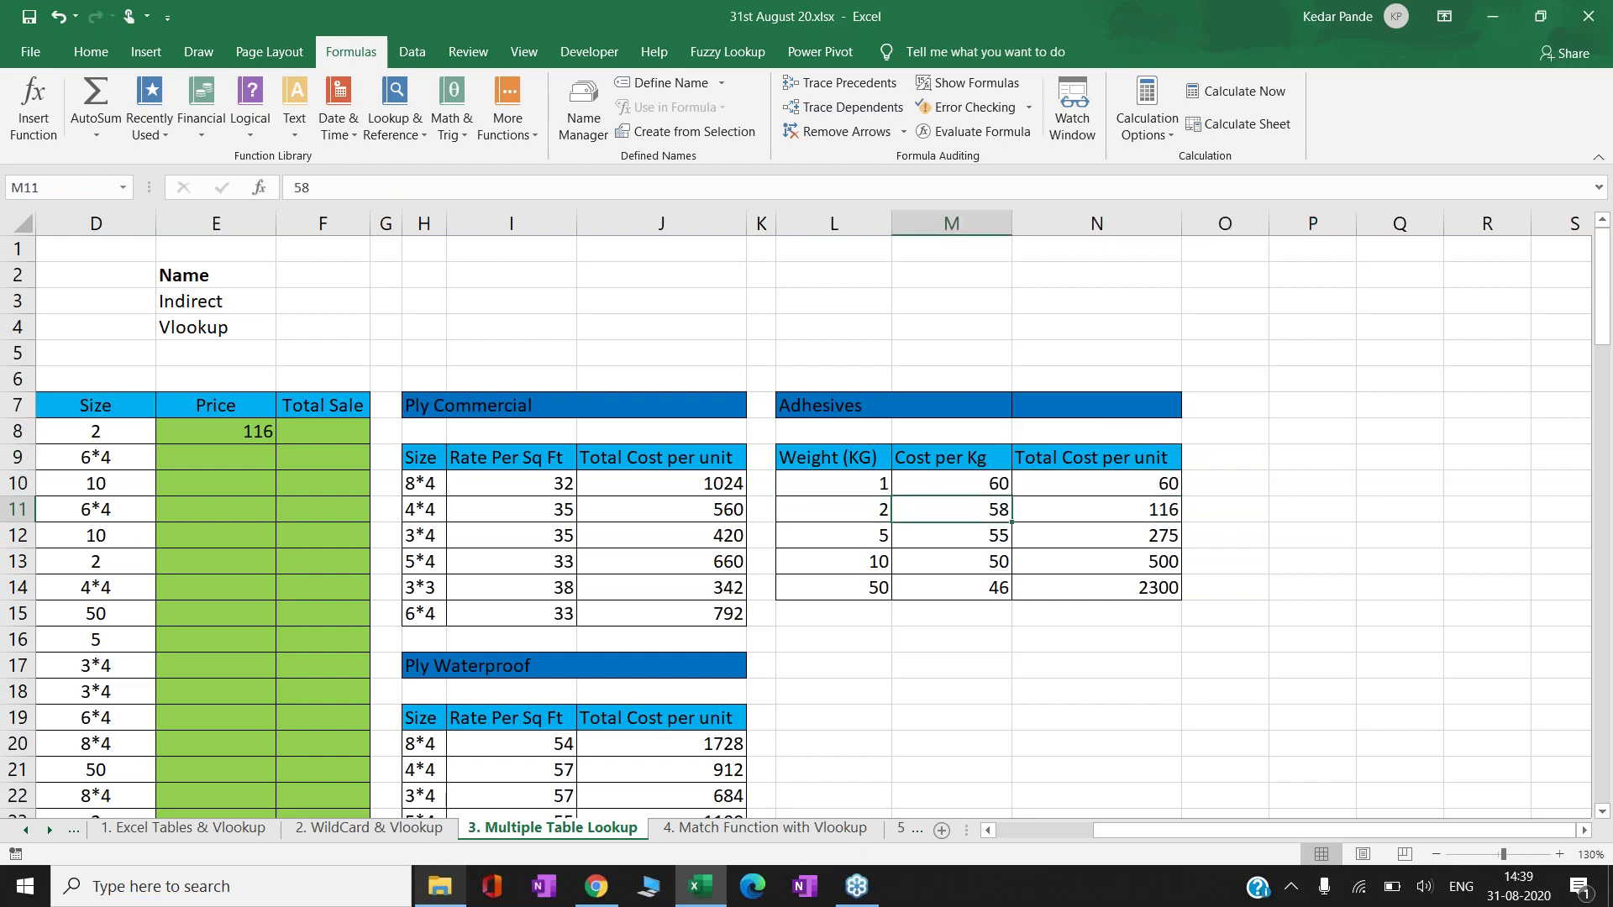
key("Right")
key("Right")
key("Left")
key("Left")
key("Left")
key("Left")
key("Left")
key("Left")
key("Left")
key("Left")
key("Left")
key("Left")
key("Left")
key("Left")
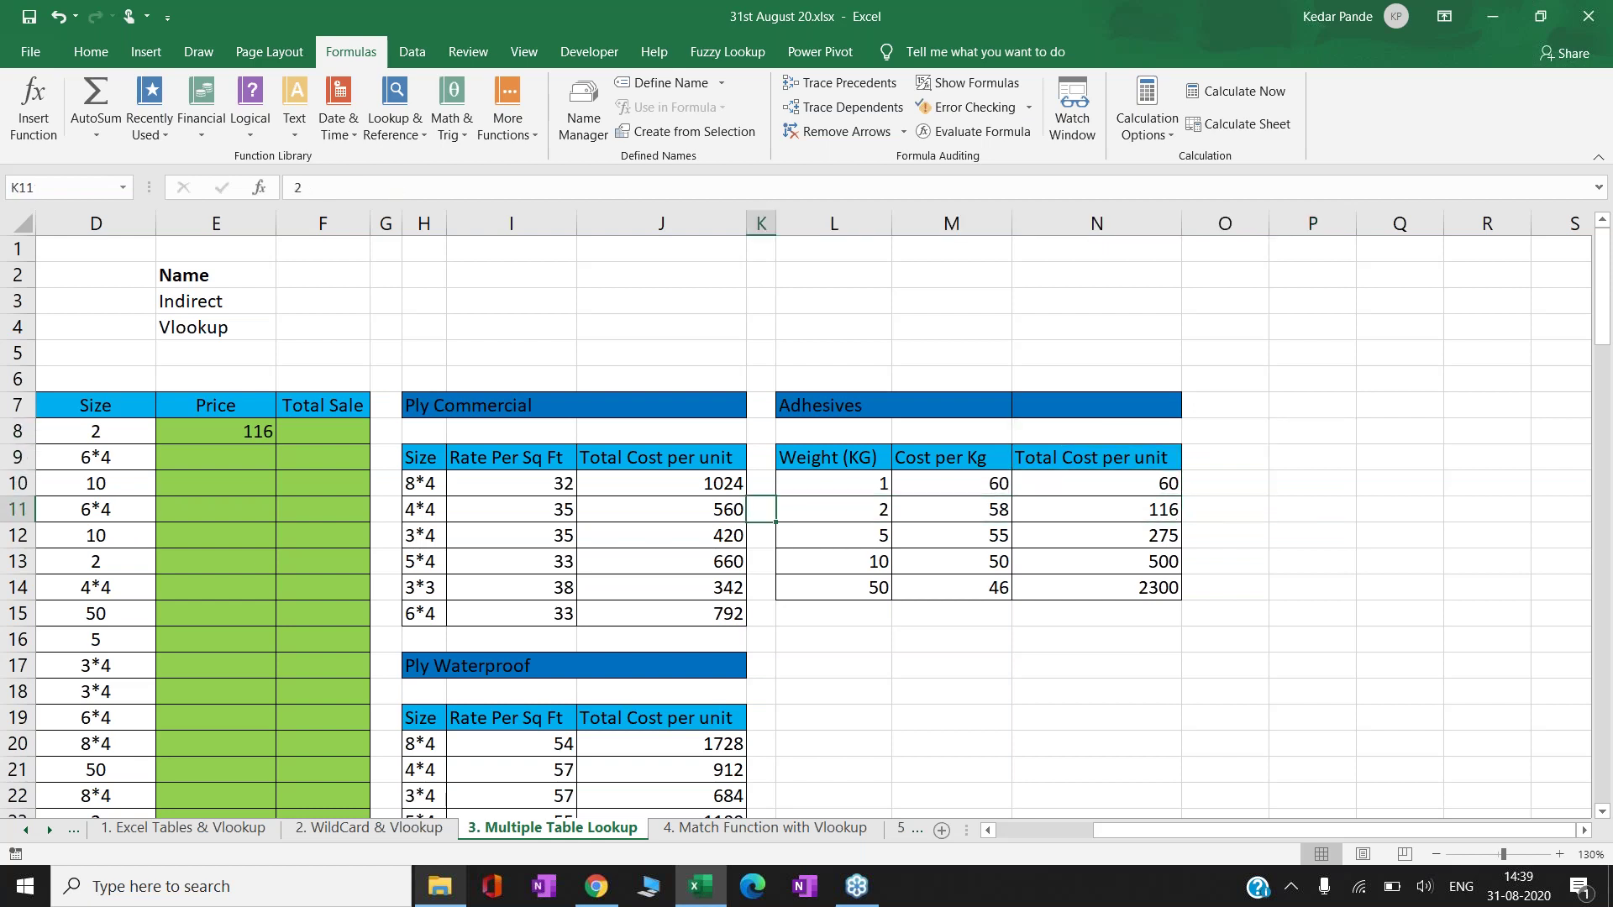
scroll(806, 521, "left", 3)
- Copy E8's VLOOKUP formula into E9
key("Up")
key("Up")
key("Right")
key("Up")
key("Right")
key("ctrl+c")
key("Down")
key("Return")
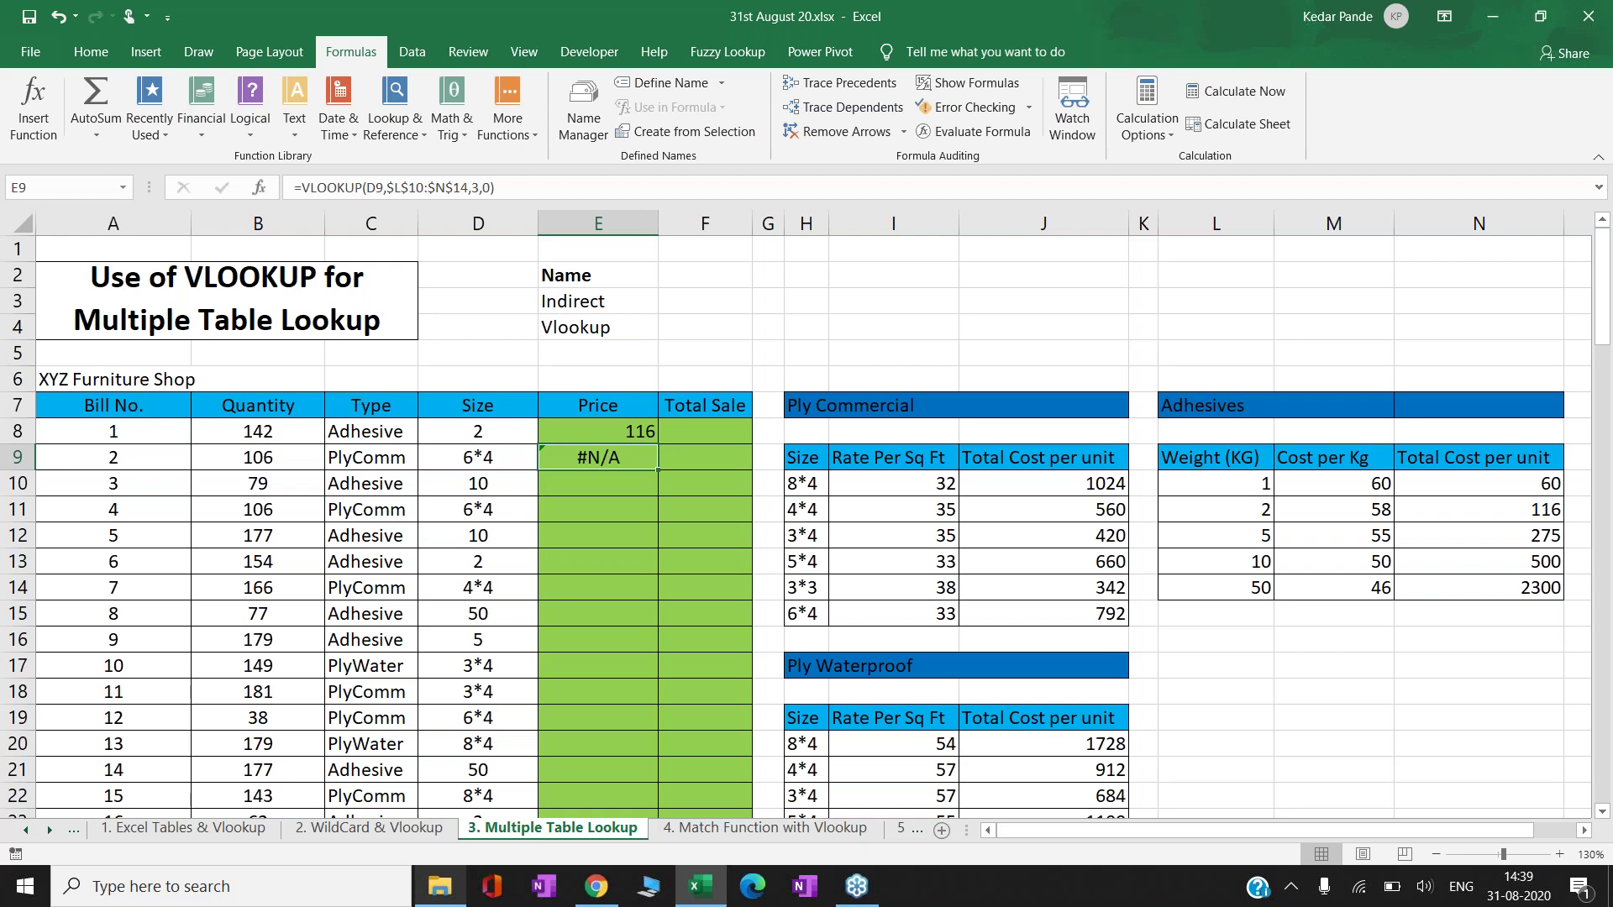
- Copy E9's price formula into E10
left_click(478, 457)
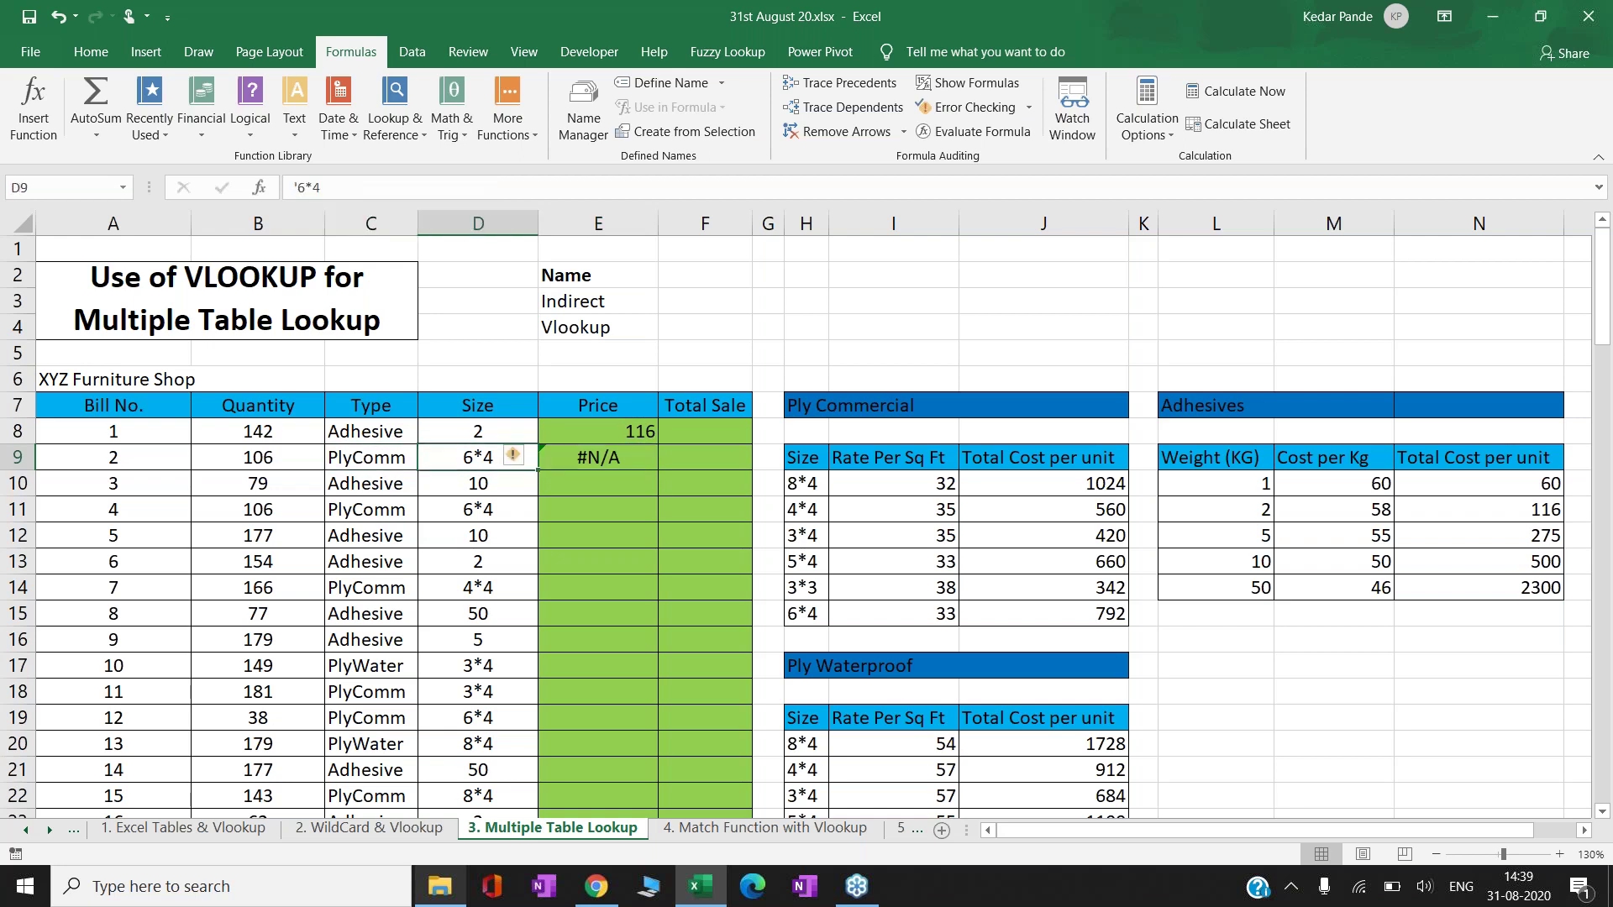
key("Right")
key("ctrl+c")
key("Down")
key("Return")
- Paste E10's price formula into E12 and E13, showing 500 and 116
key("Left")
key("Left")
key("Right")
key("Right")
key("ctrl+c")
key("Down")
key("Down")
key("ctrl+v")
key("Down")
key("Return")
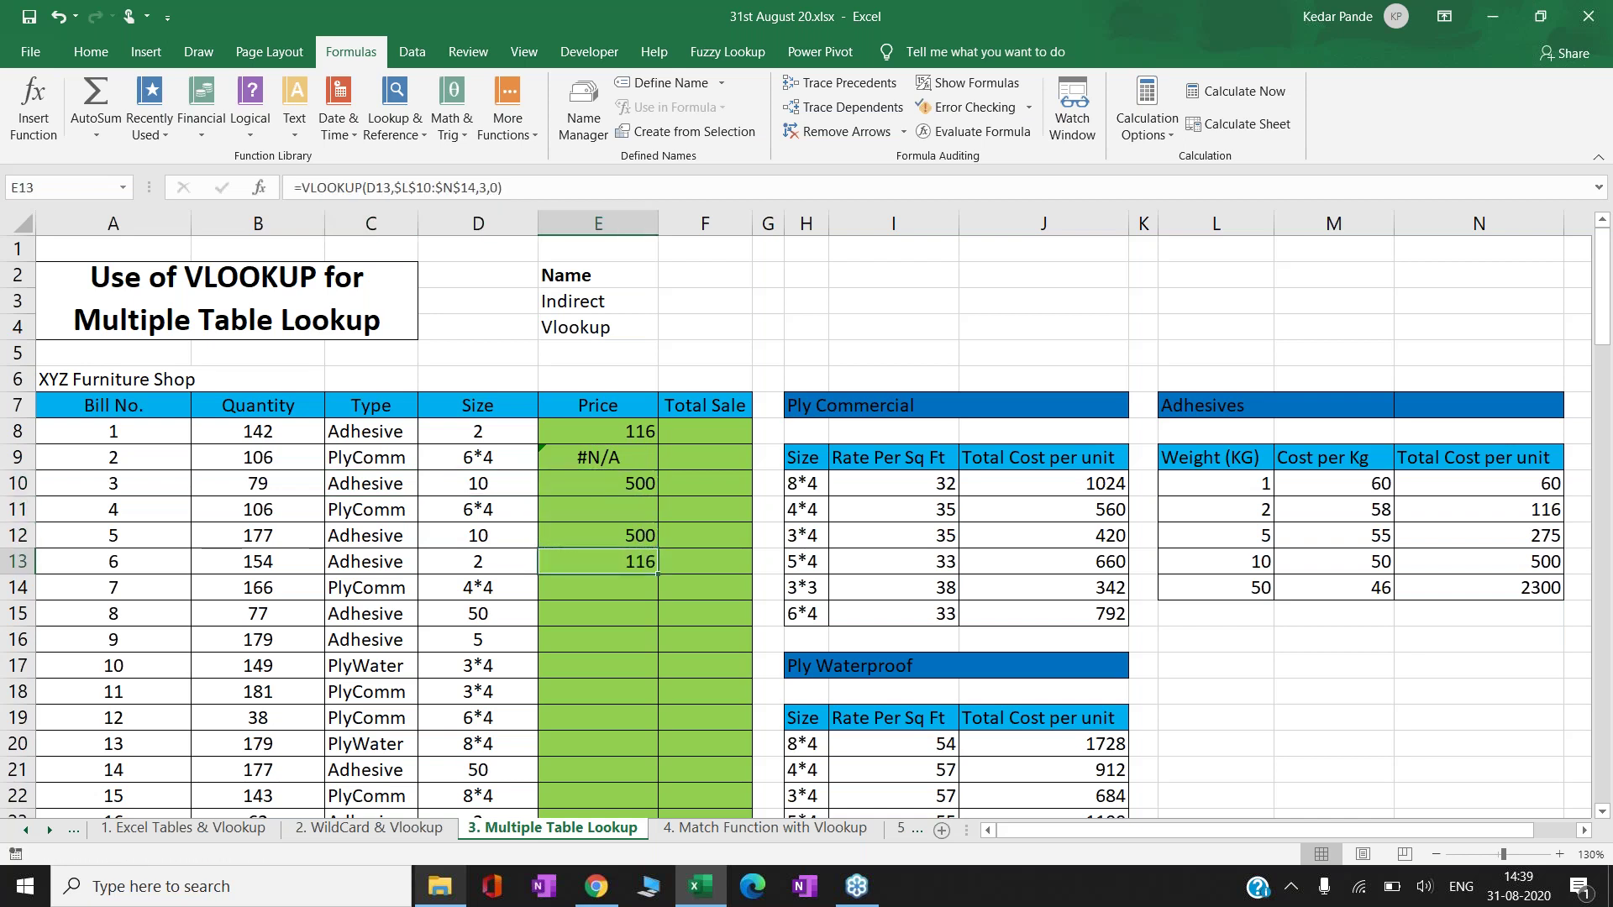
- Select E9 to inspect its #N/A error
key("Left")
key("Right")
key("Up")
key("Up")
key("Up")
left_click(598, 457)
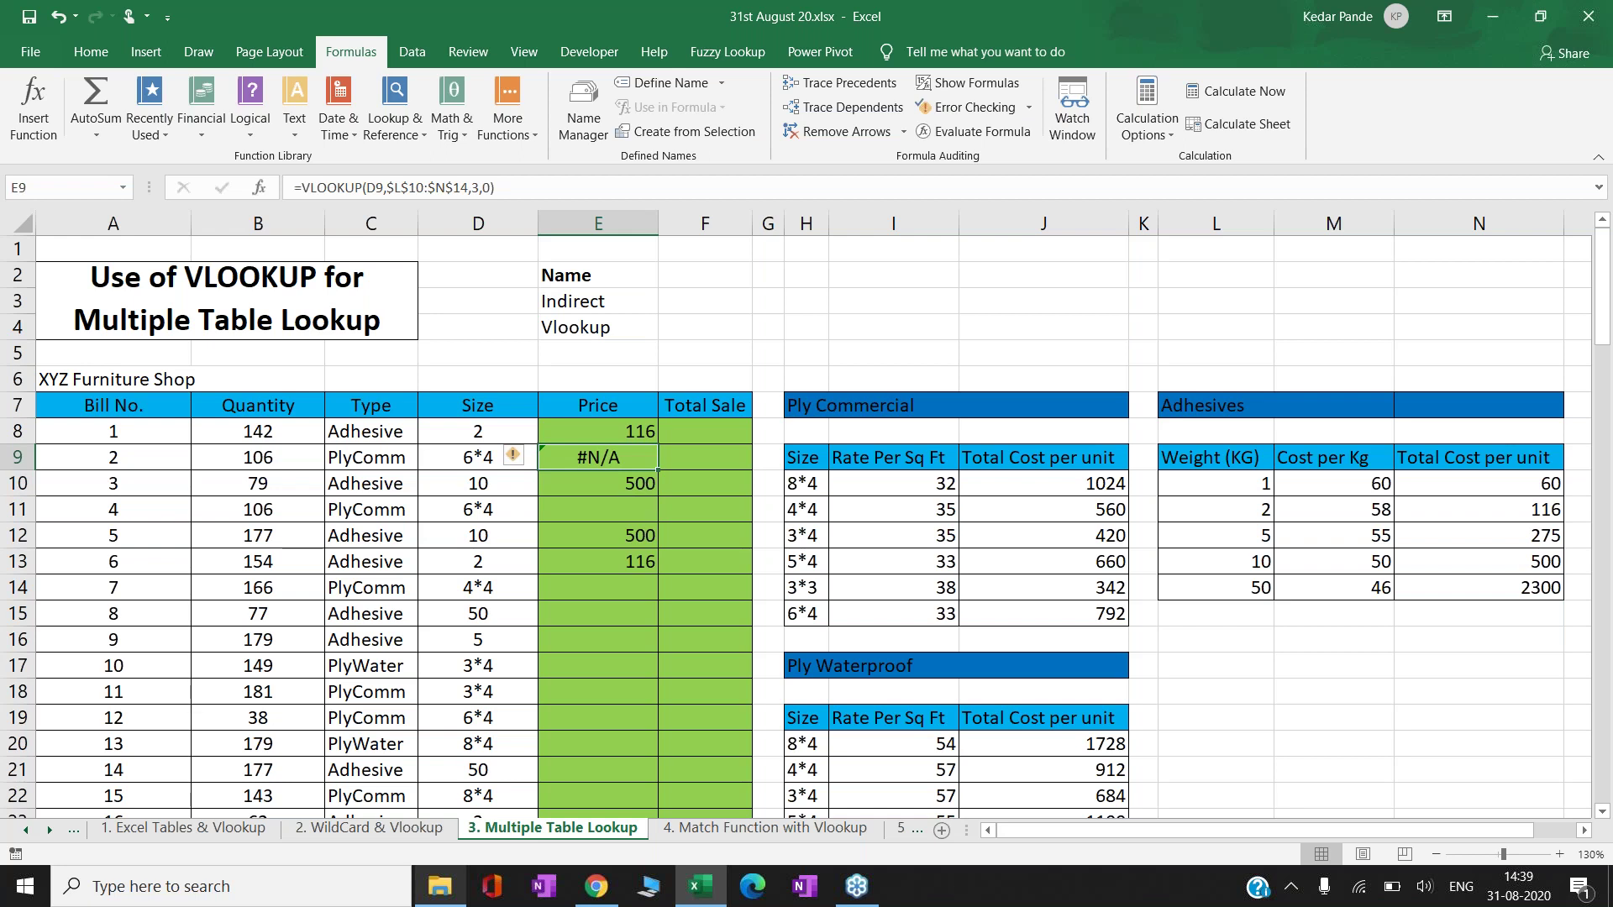
- Replace E9's lookup range with the absolute Ply Commercial range $H$10:$J$15, returning 792
key("F2")
key("Left")
key("Left")
key("Left")
key("Left")
key("Left")
key("BackSpace")
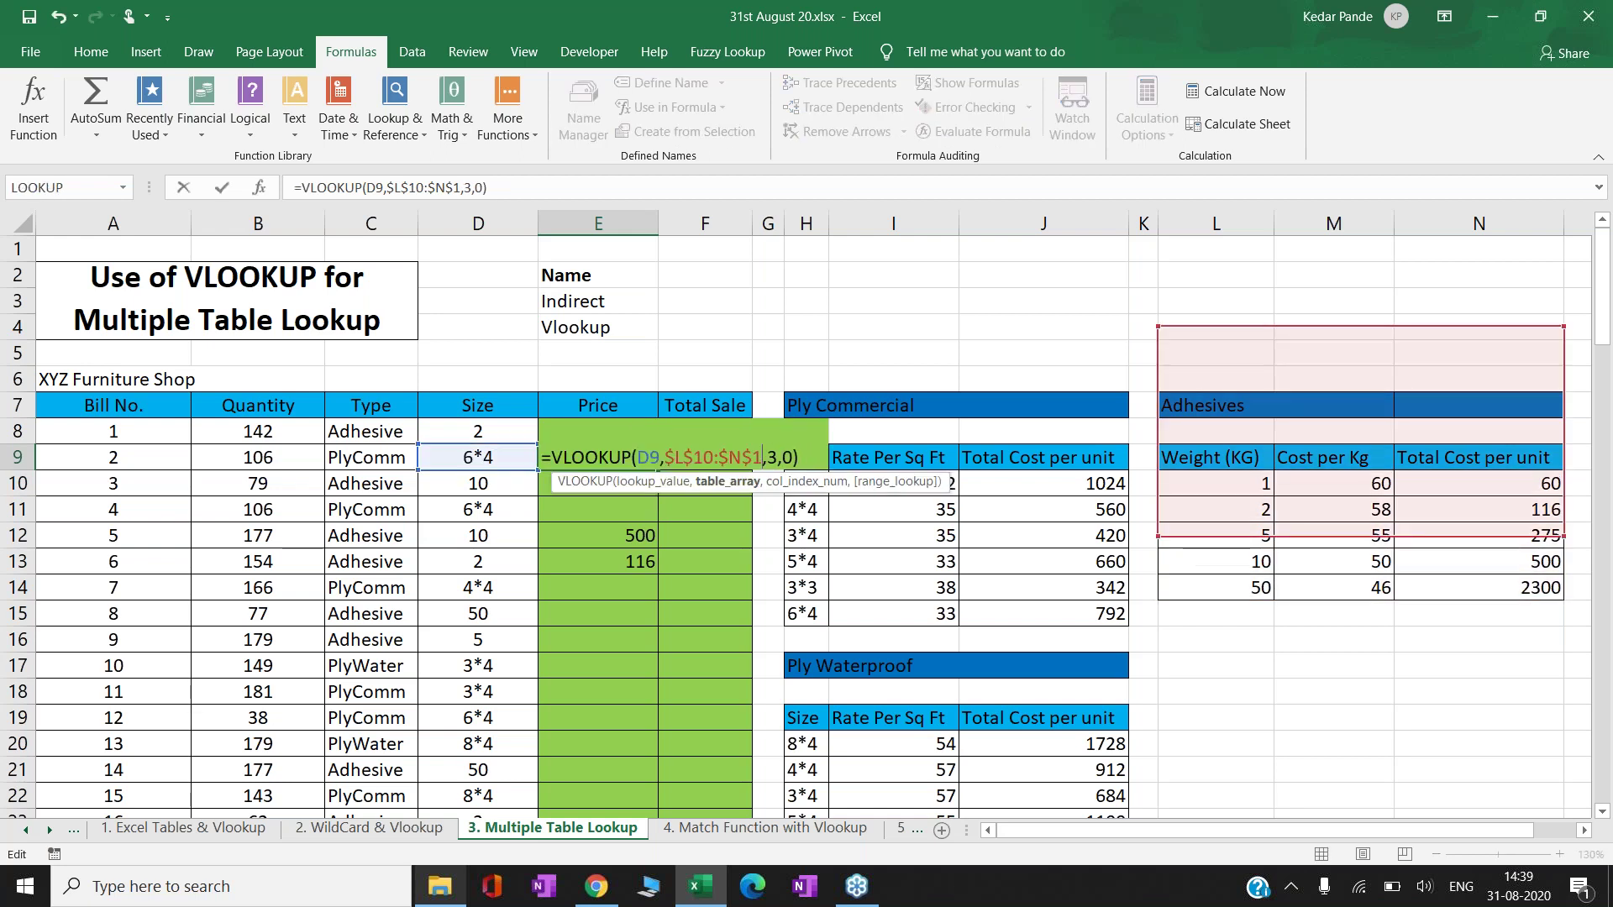
key("BackSpace")
key("BackSpace")
key("BackSpace")
key("BackSpace")
key("BackSpace")
key("BackSpace")
key("BackSpace")
key("BackSpace")
key("BackSpace")
key("BackSpace")
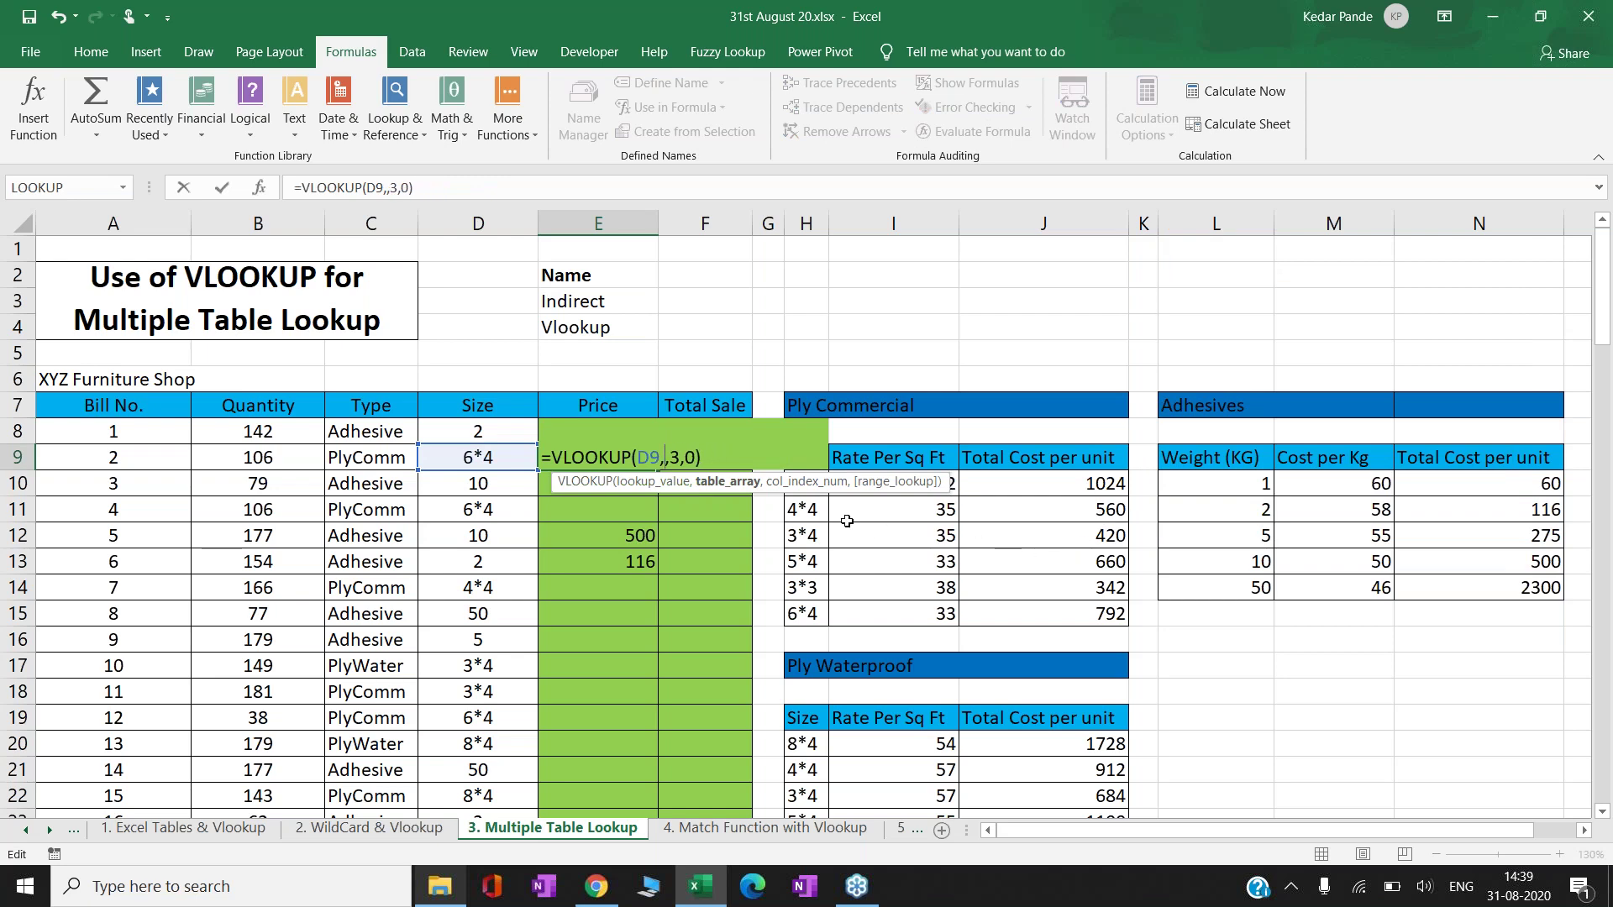
left_click_drag(806, 485, 806, 617)
key("shift+Right")
key("shift+Right")
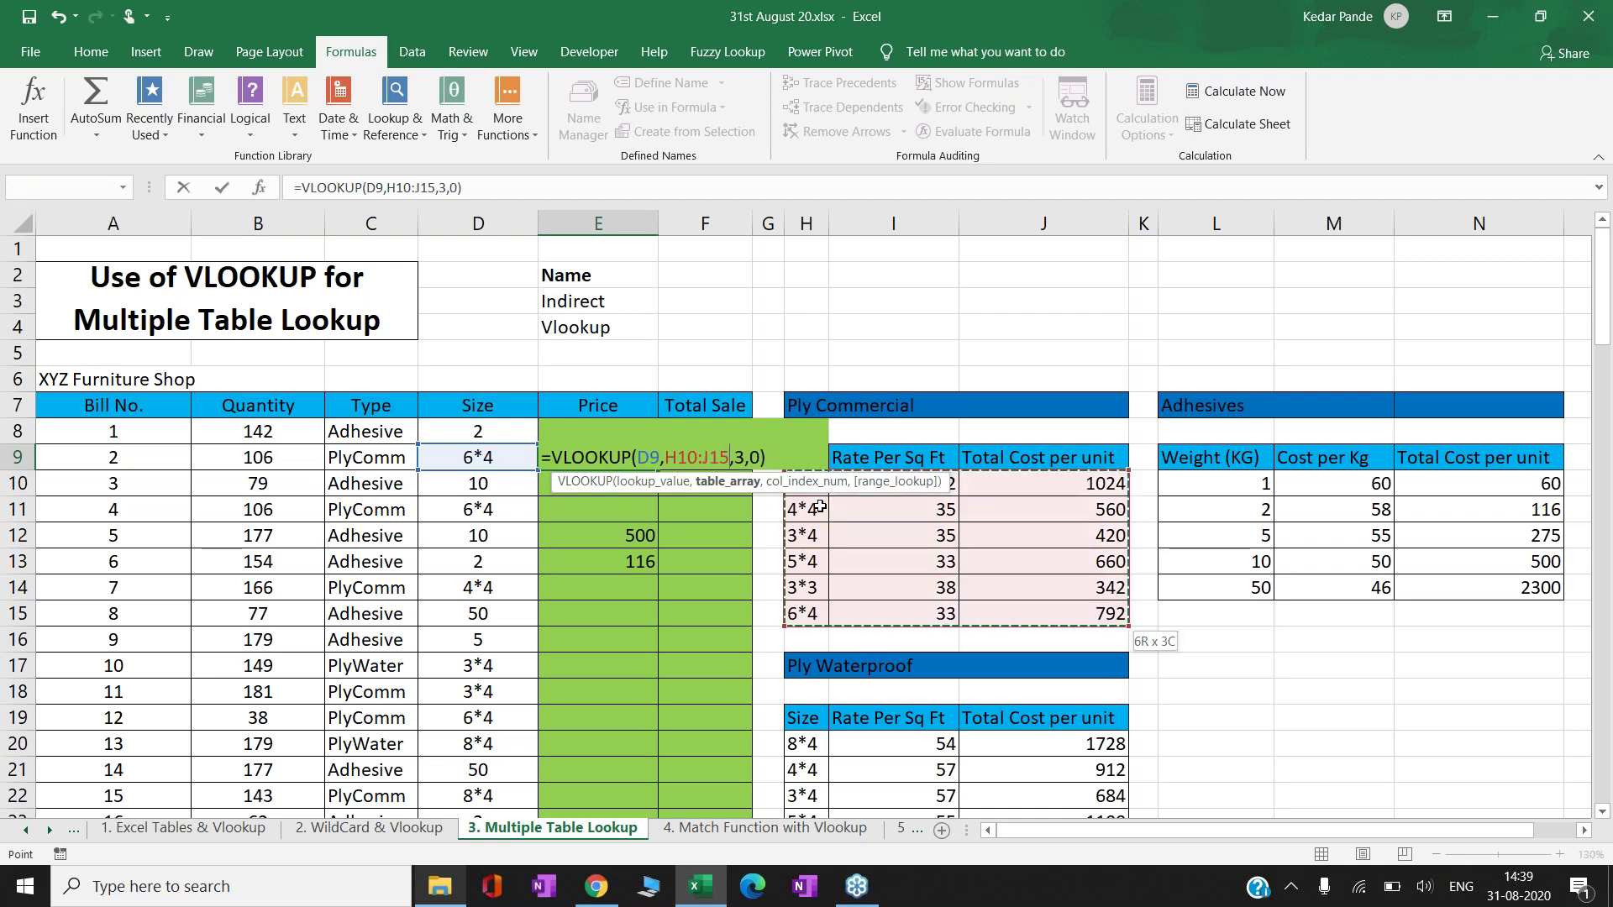
key("F4")
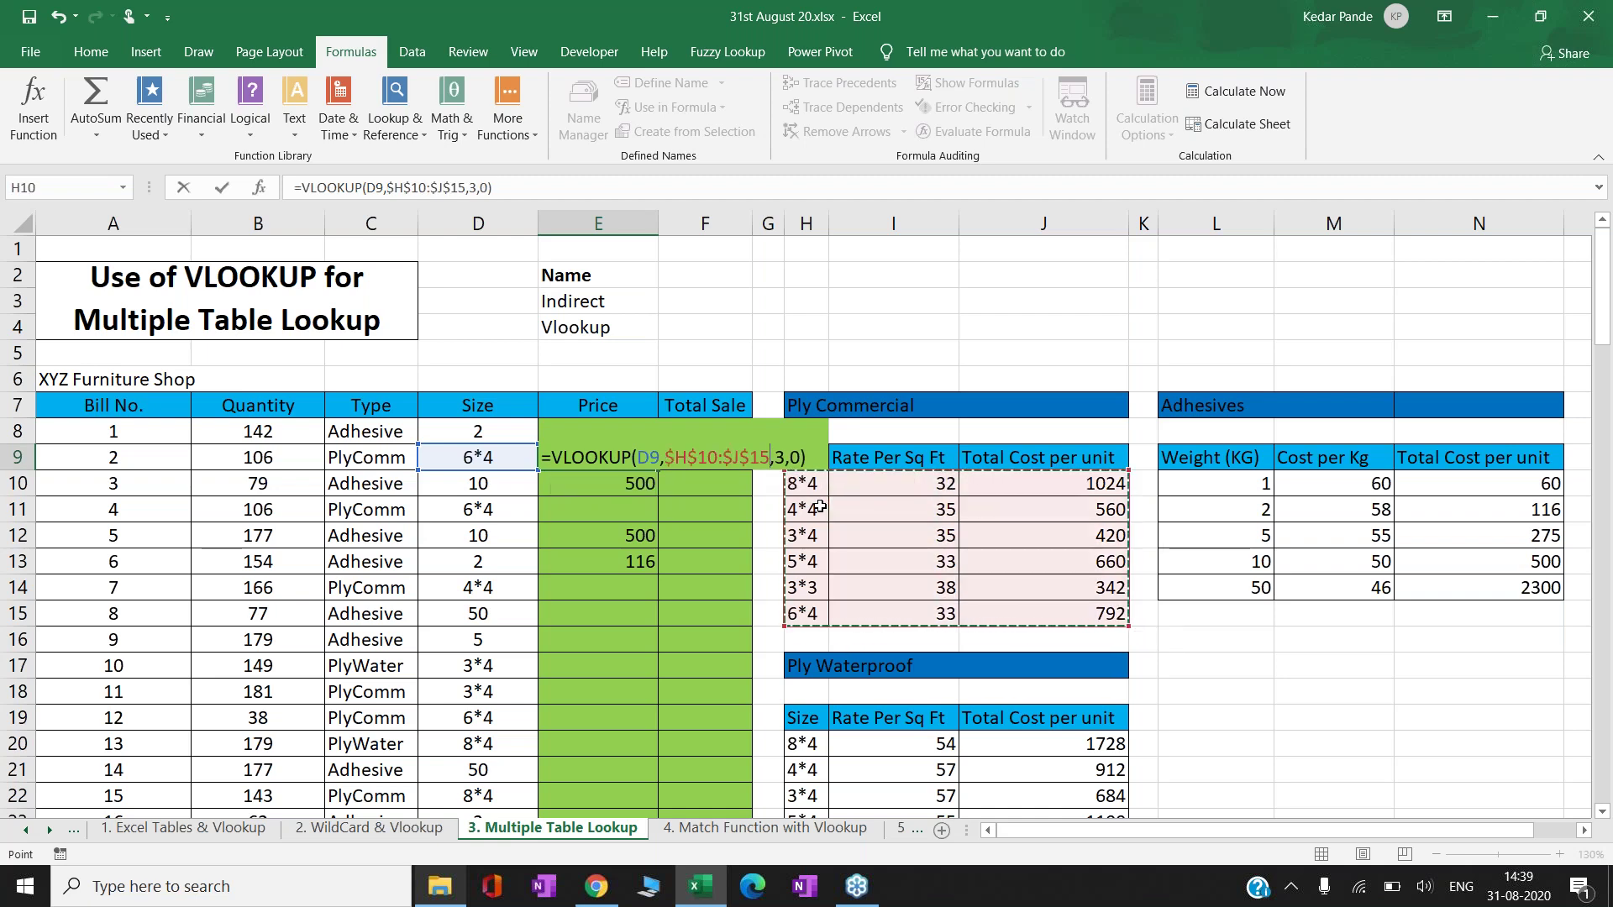
key("ctrl+Return")
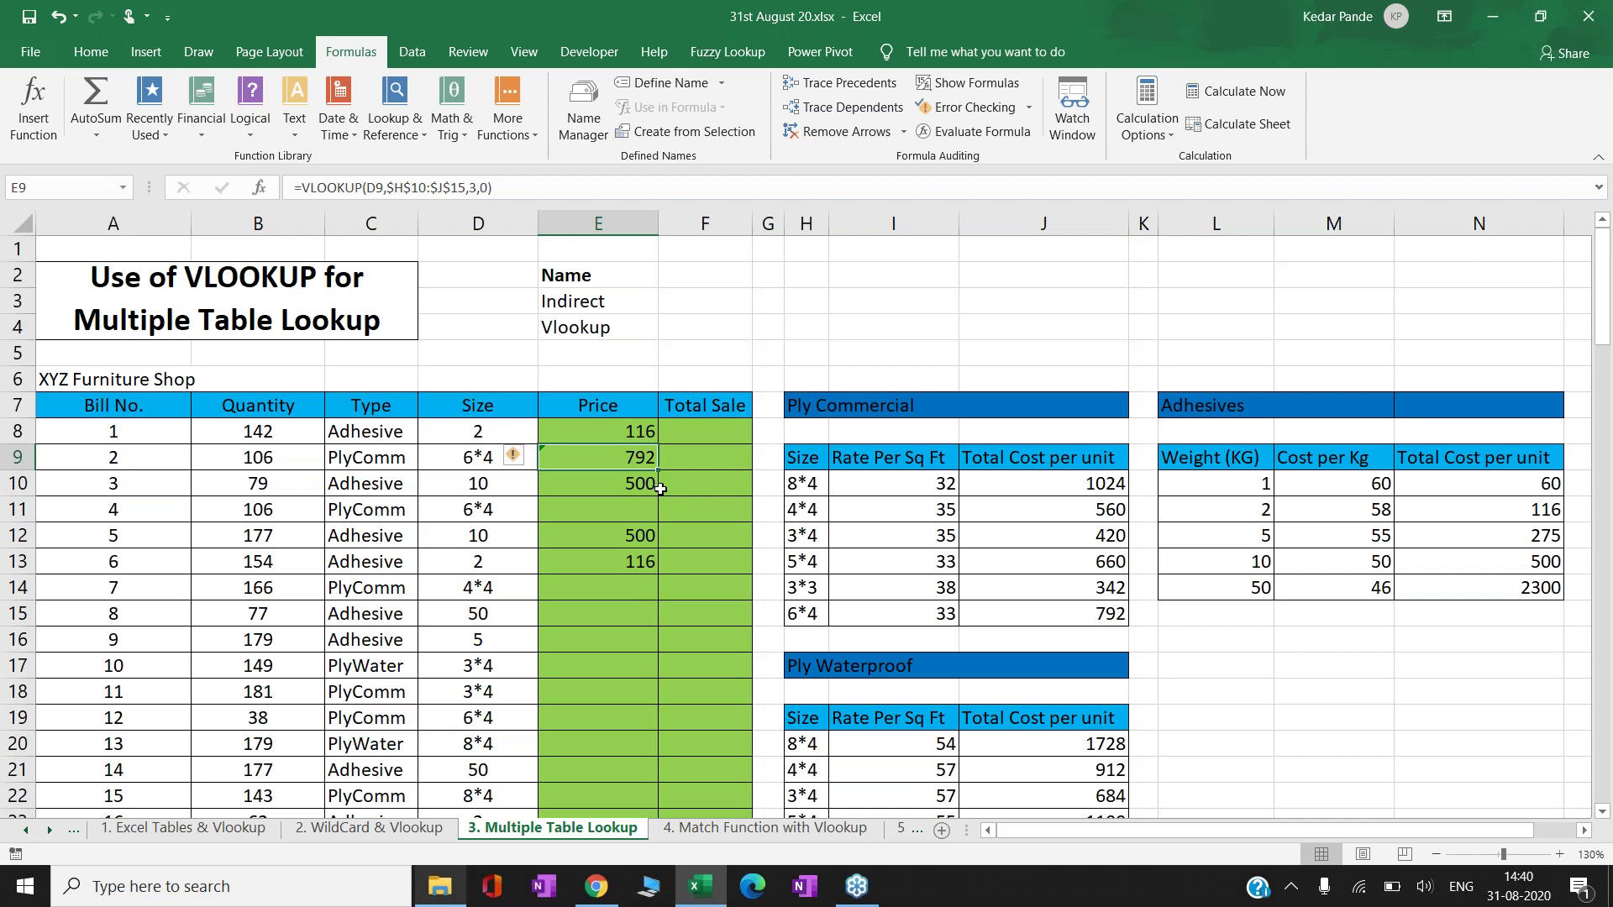
key("Up")
- Clear the trial prices from E8:E13
left_click_drag(660, 489, 672, 571)
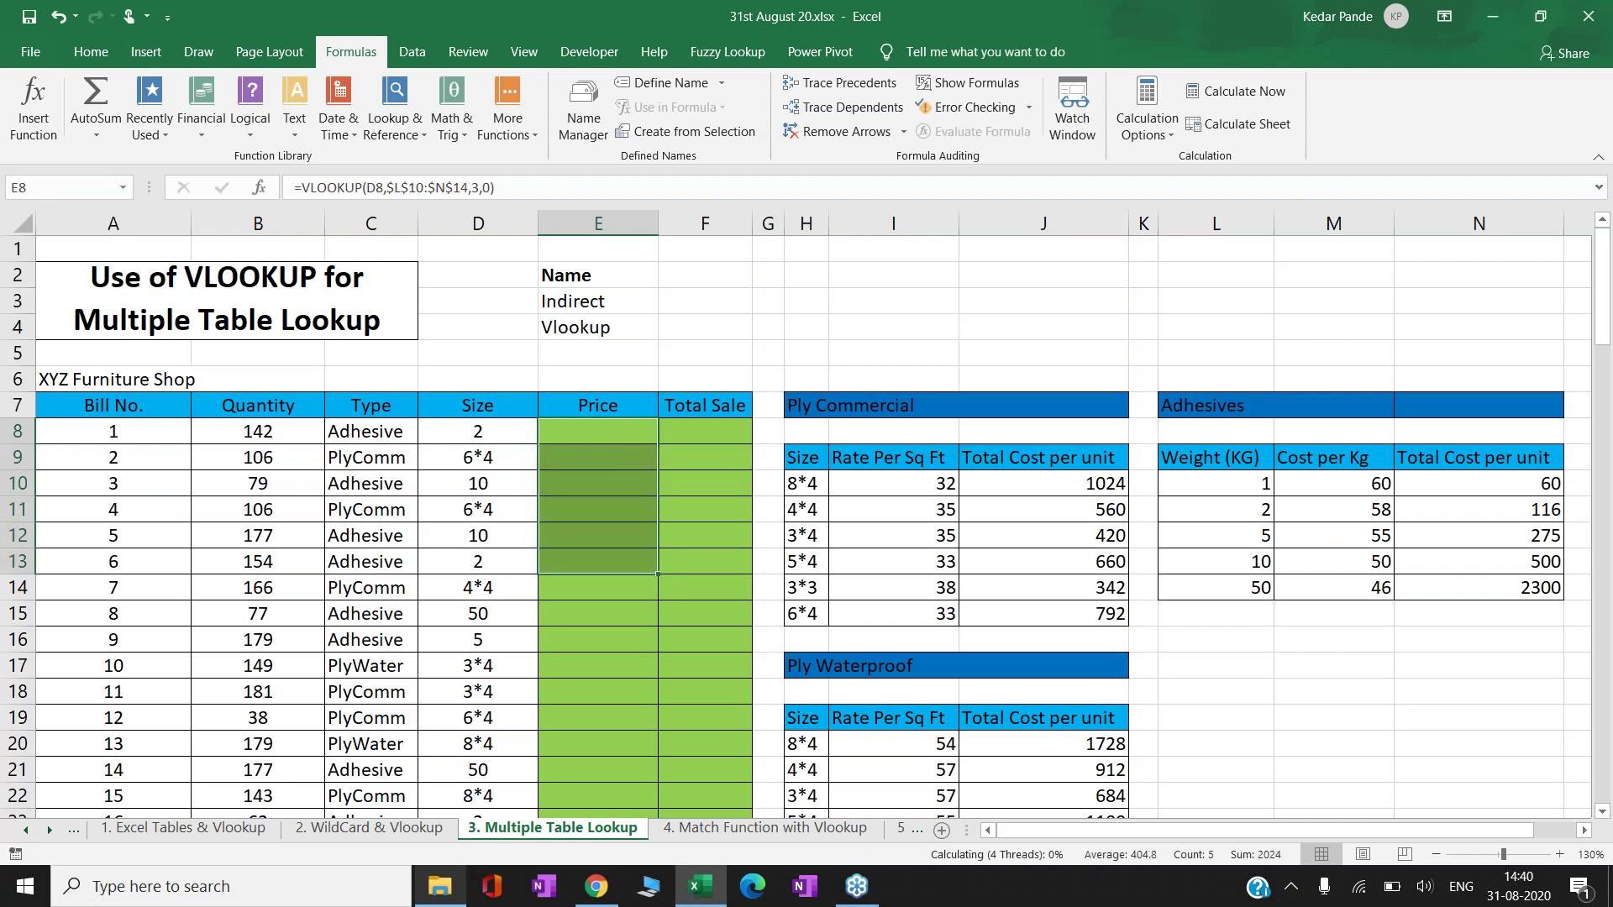
key("Delete")
left_click(597, 326)
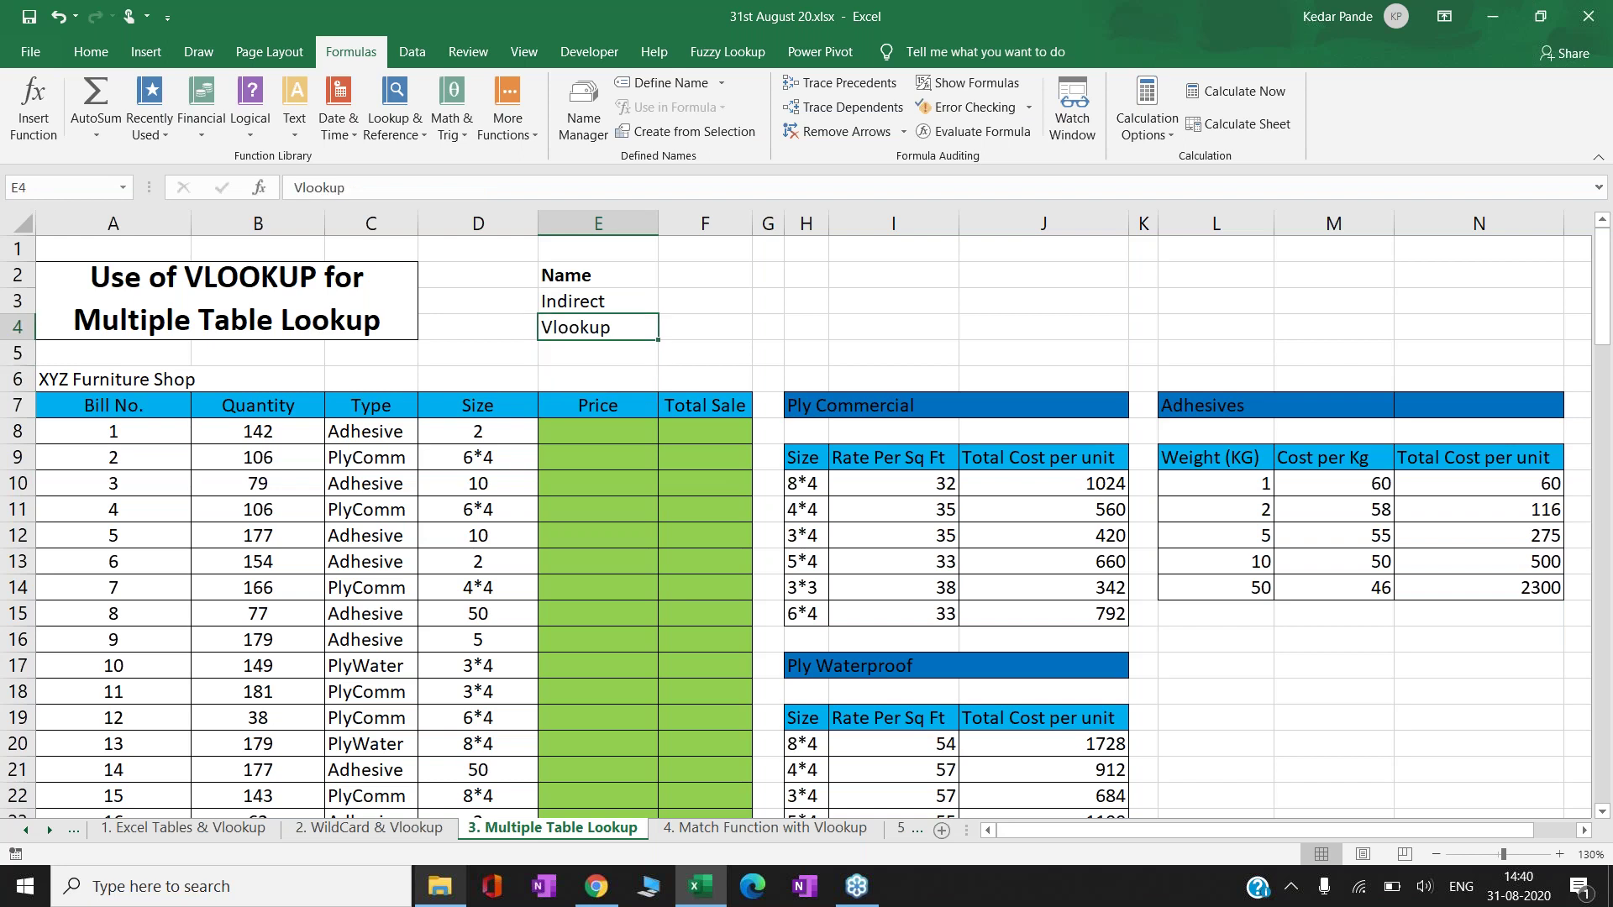
key("shift+Up")
key("shift+Up")
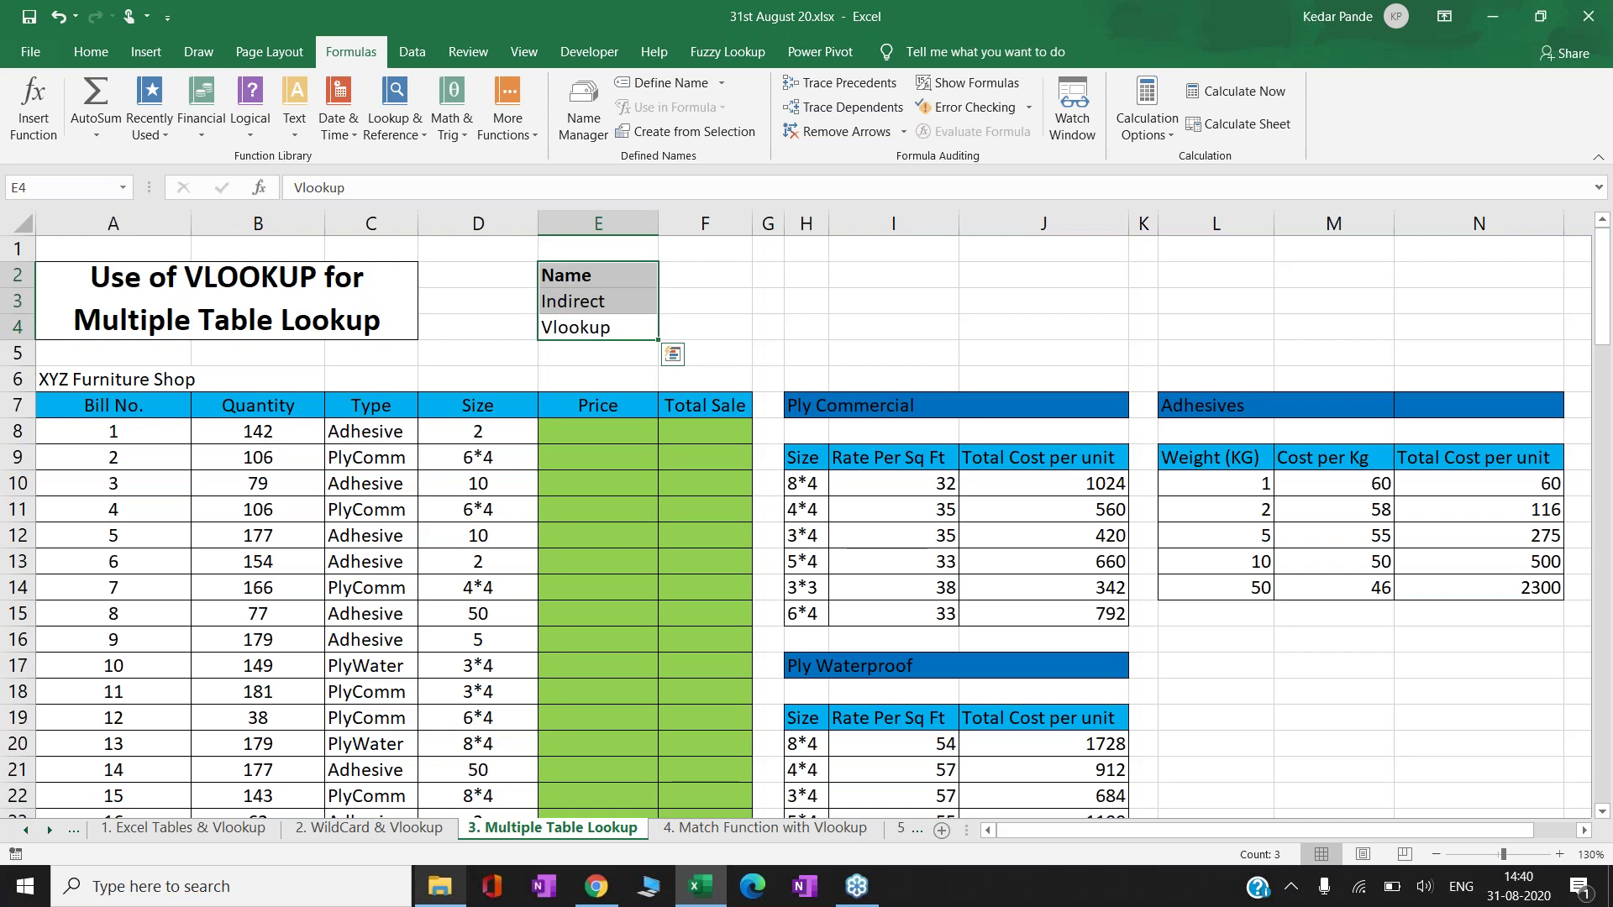
left_click(597, 326)
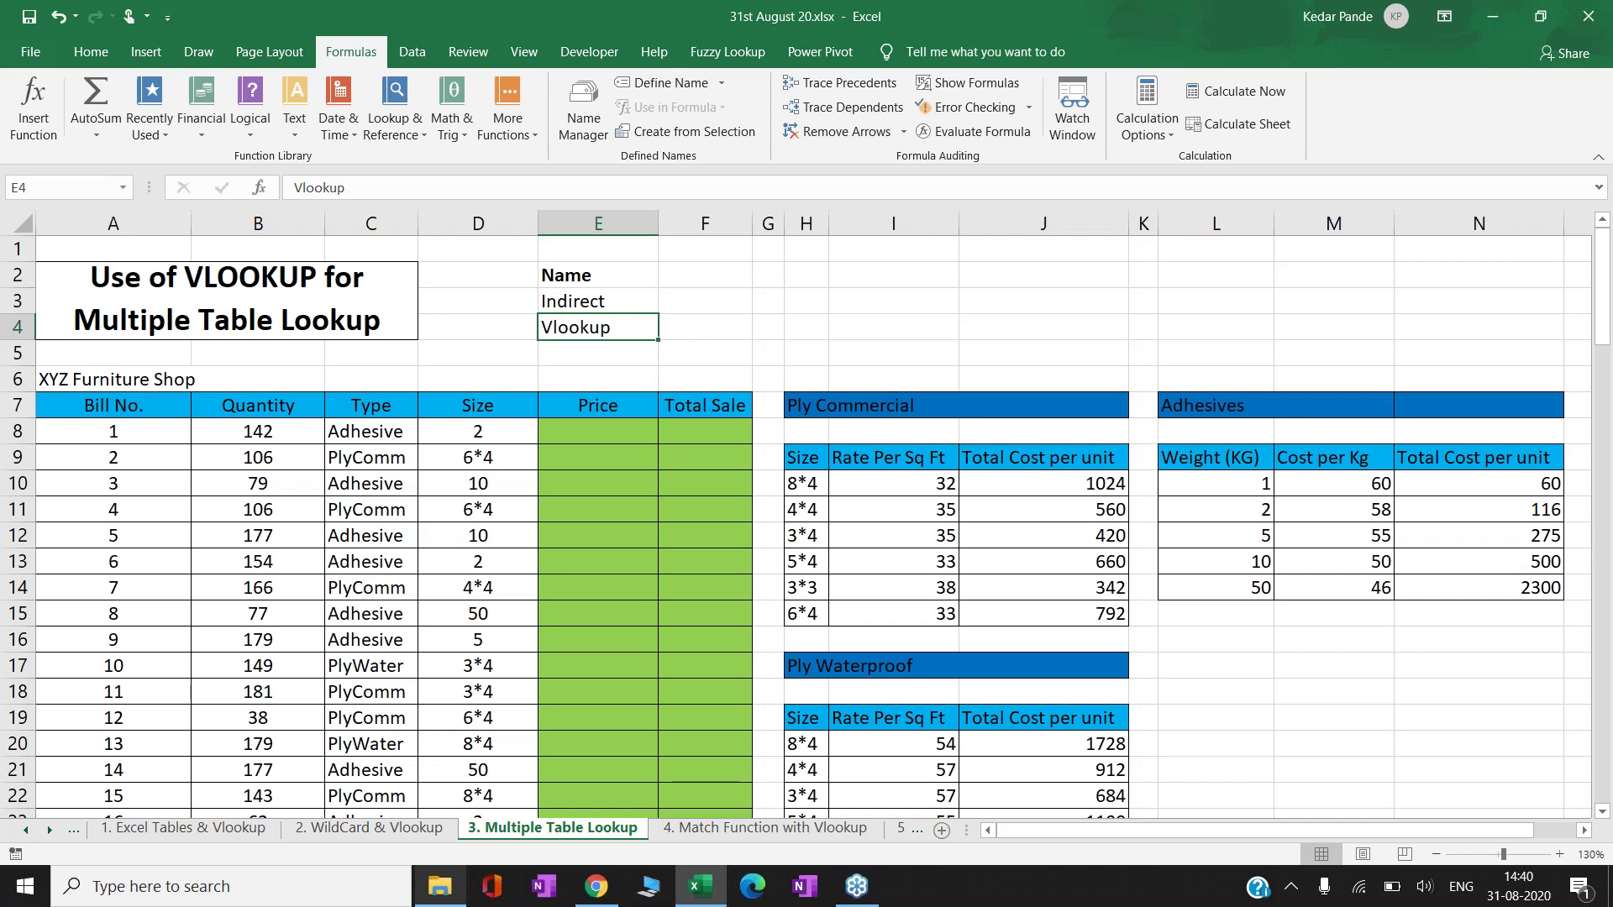
- Remove the bold from the Name heading in E2
left_click(597, 275)
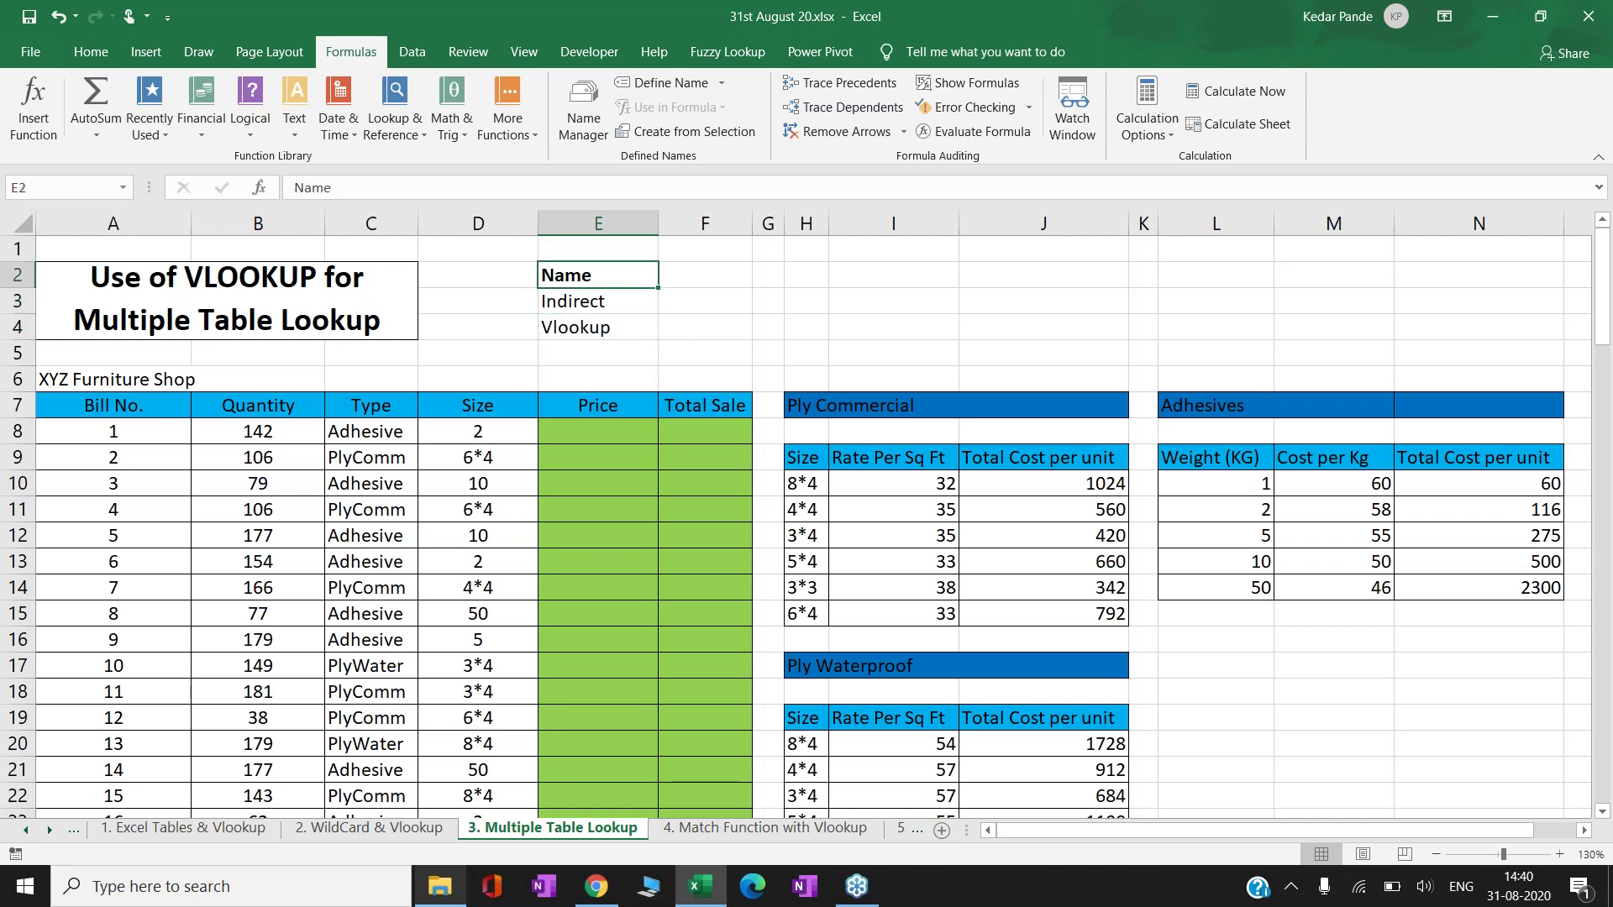
key("ctrl+b")
left_click(597, 301)
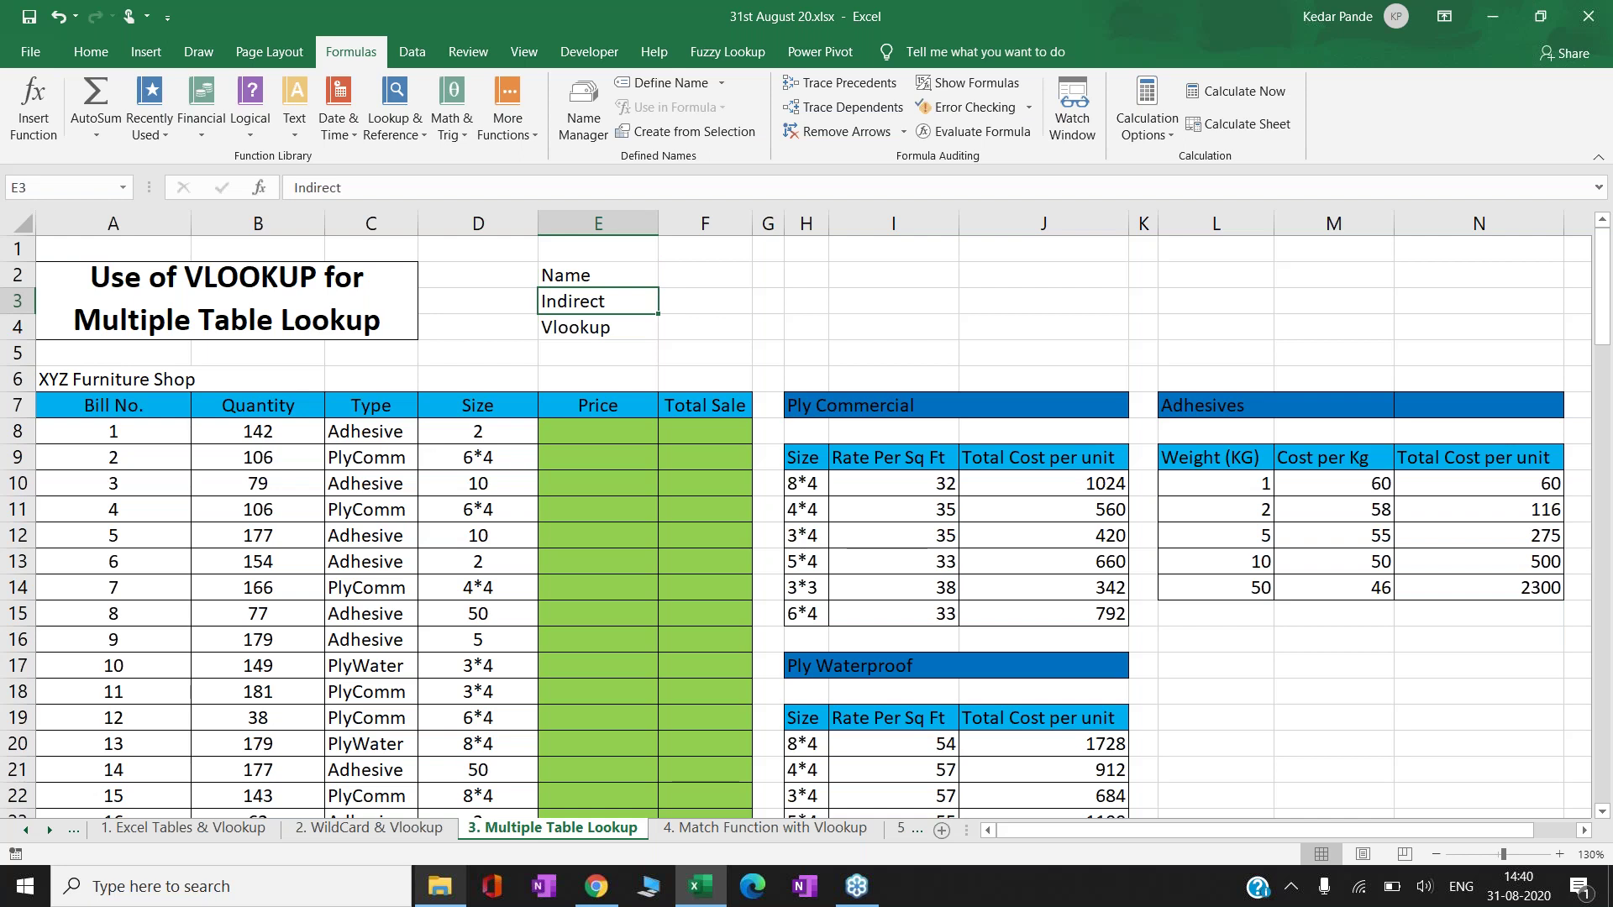
left_click(805, 301)
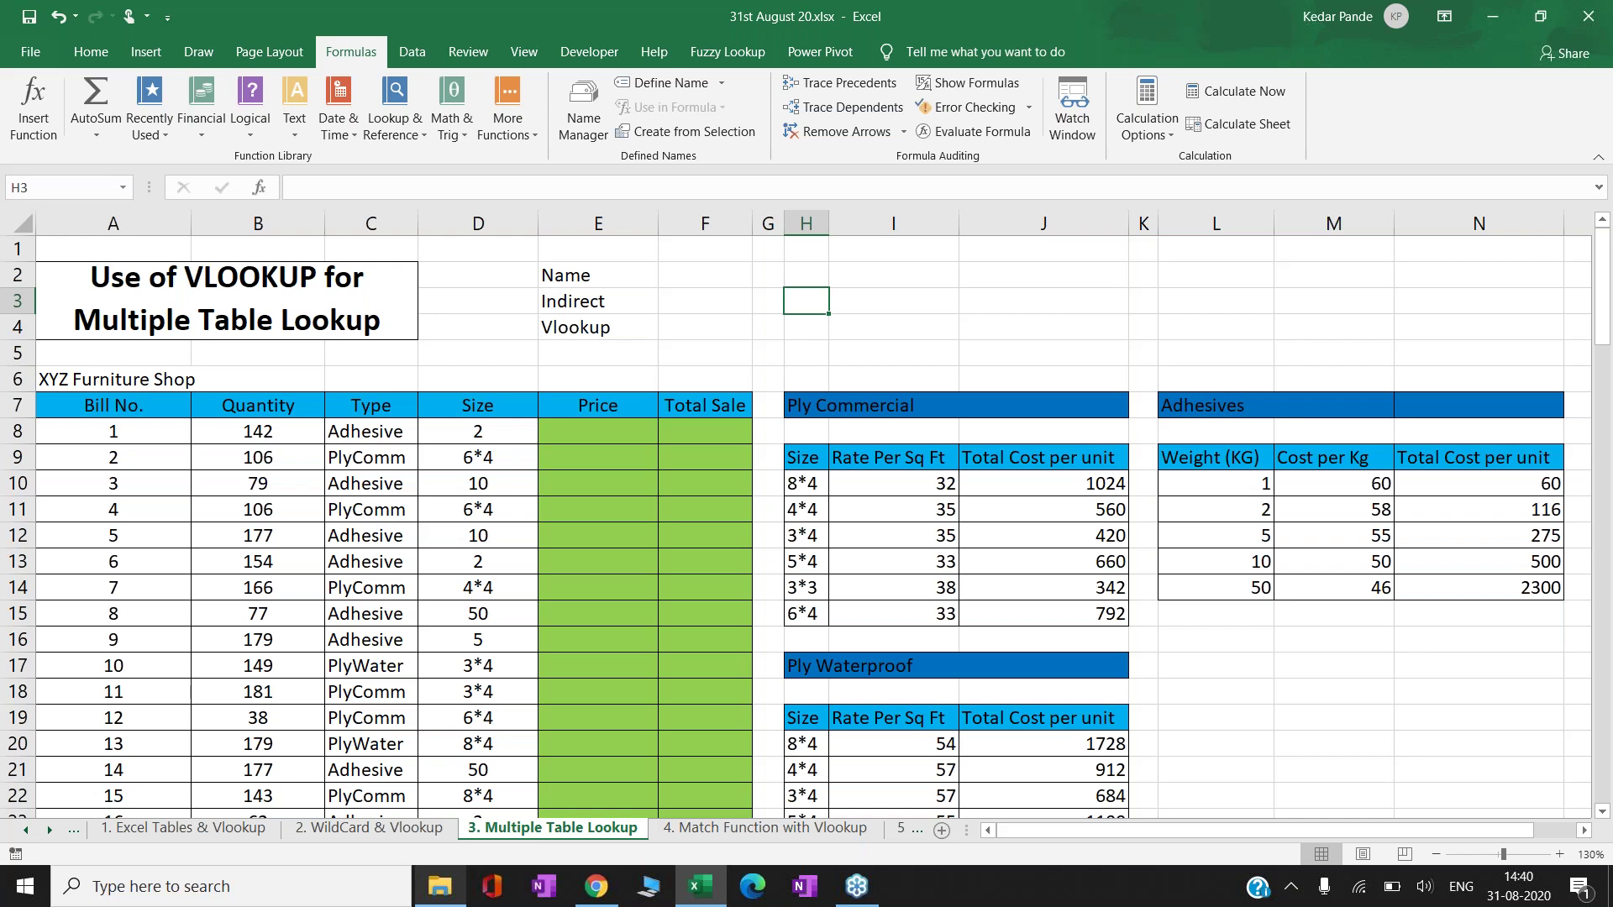
- Enter a sample PAN-format code in cell I2
key("Up")
key("Right")
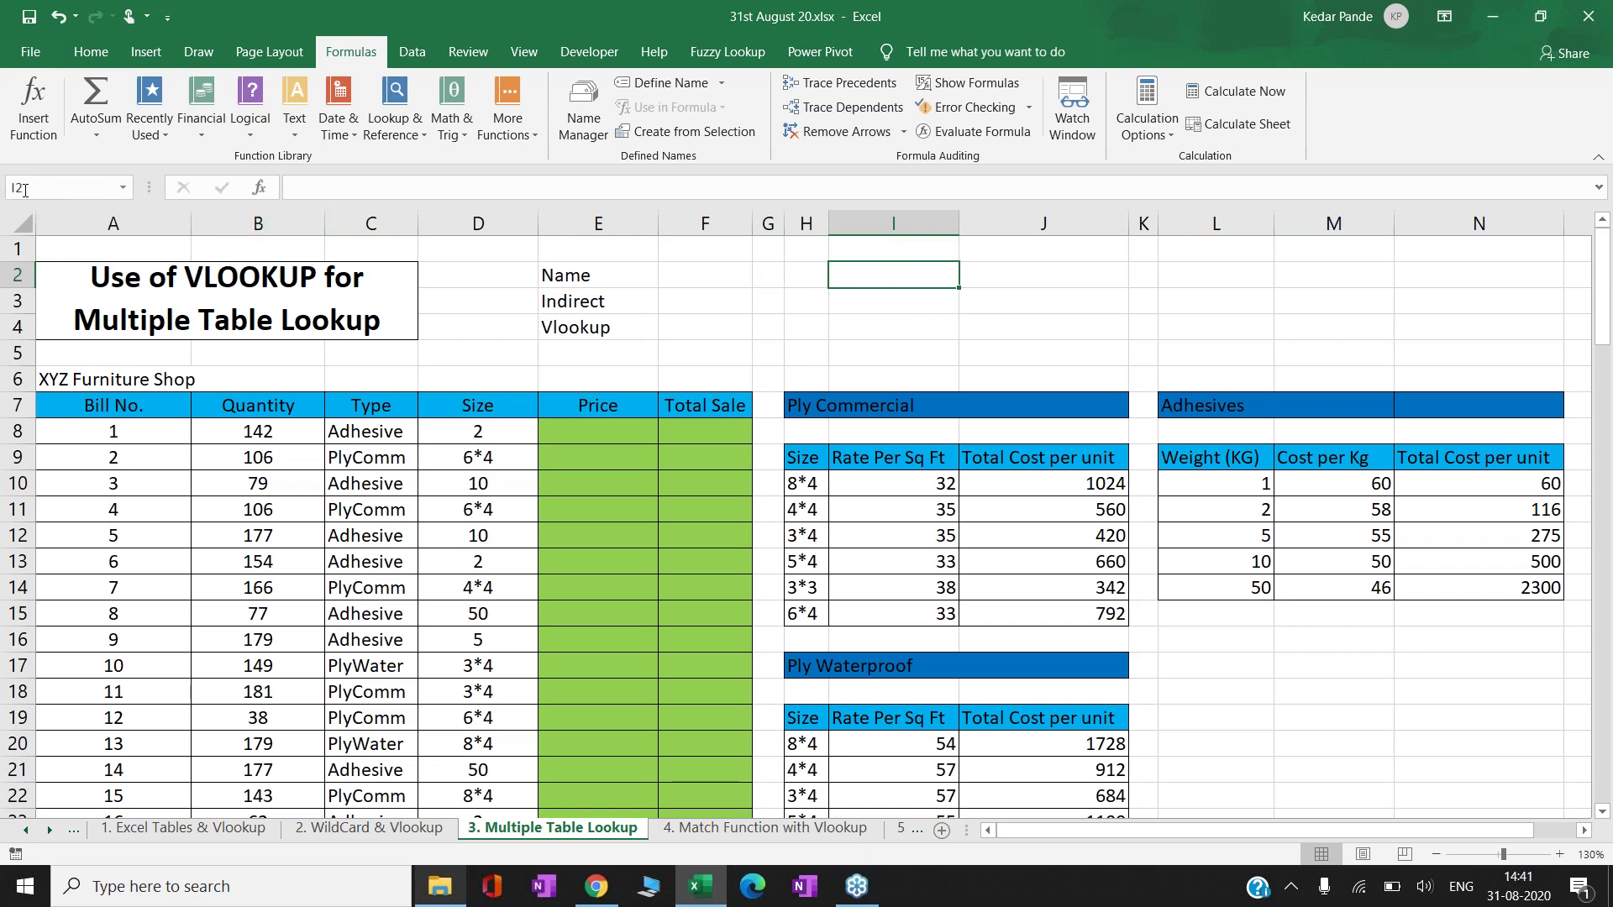
left_click(1068, 300)
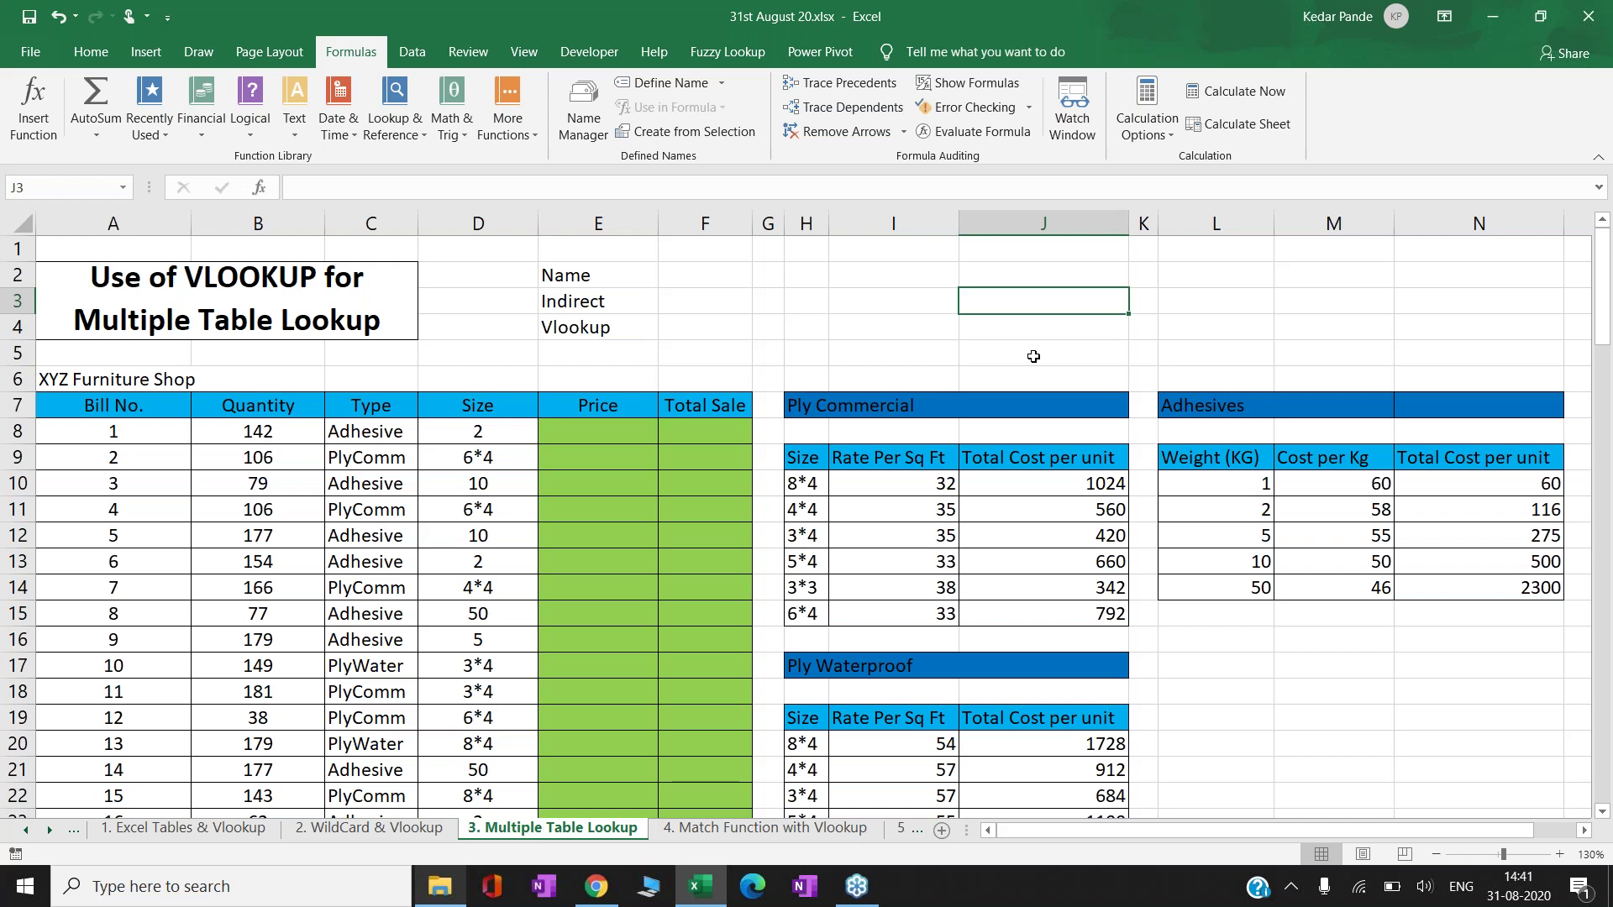
key("Up")
key("Left")
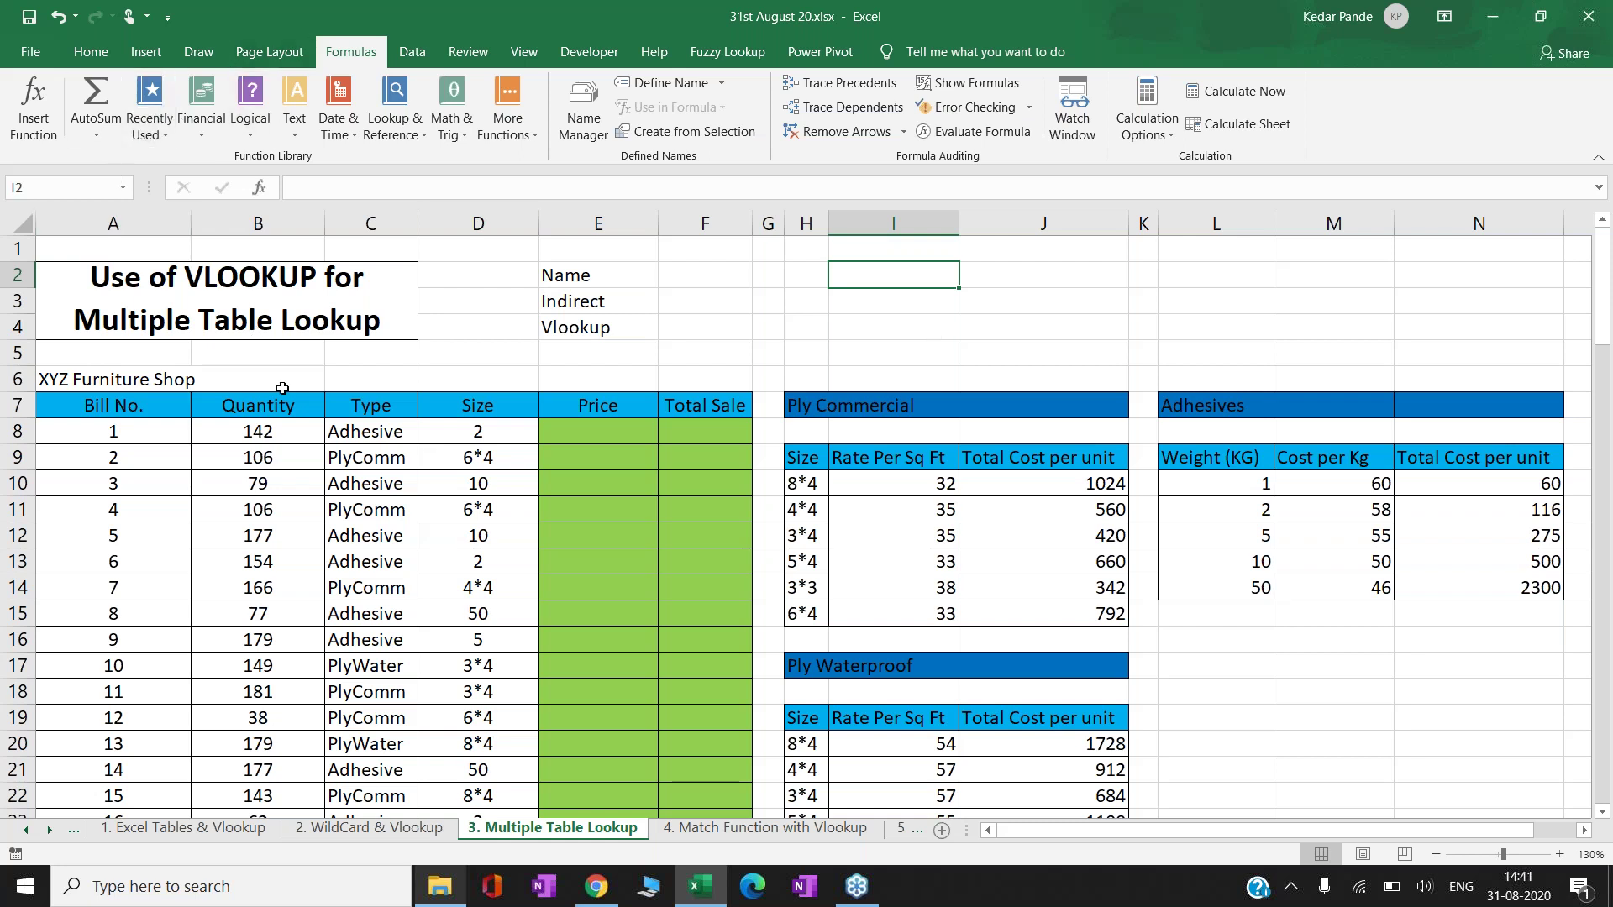
type("AAAAA")
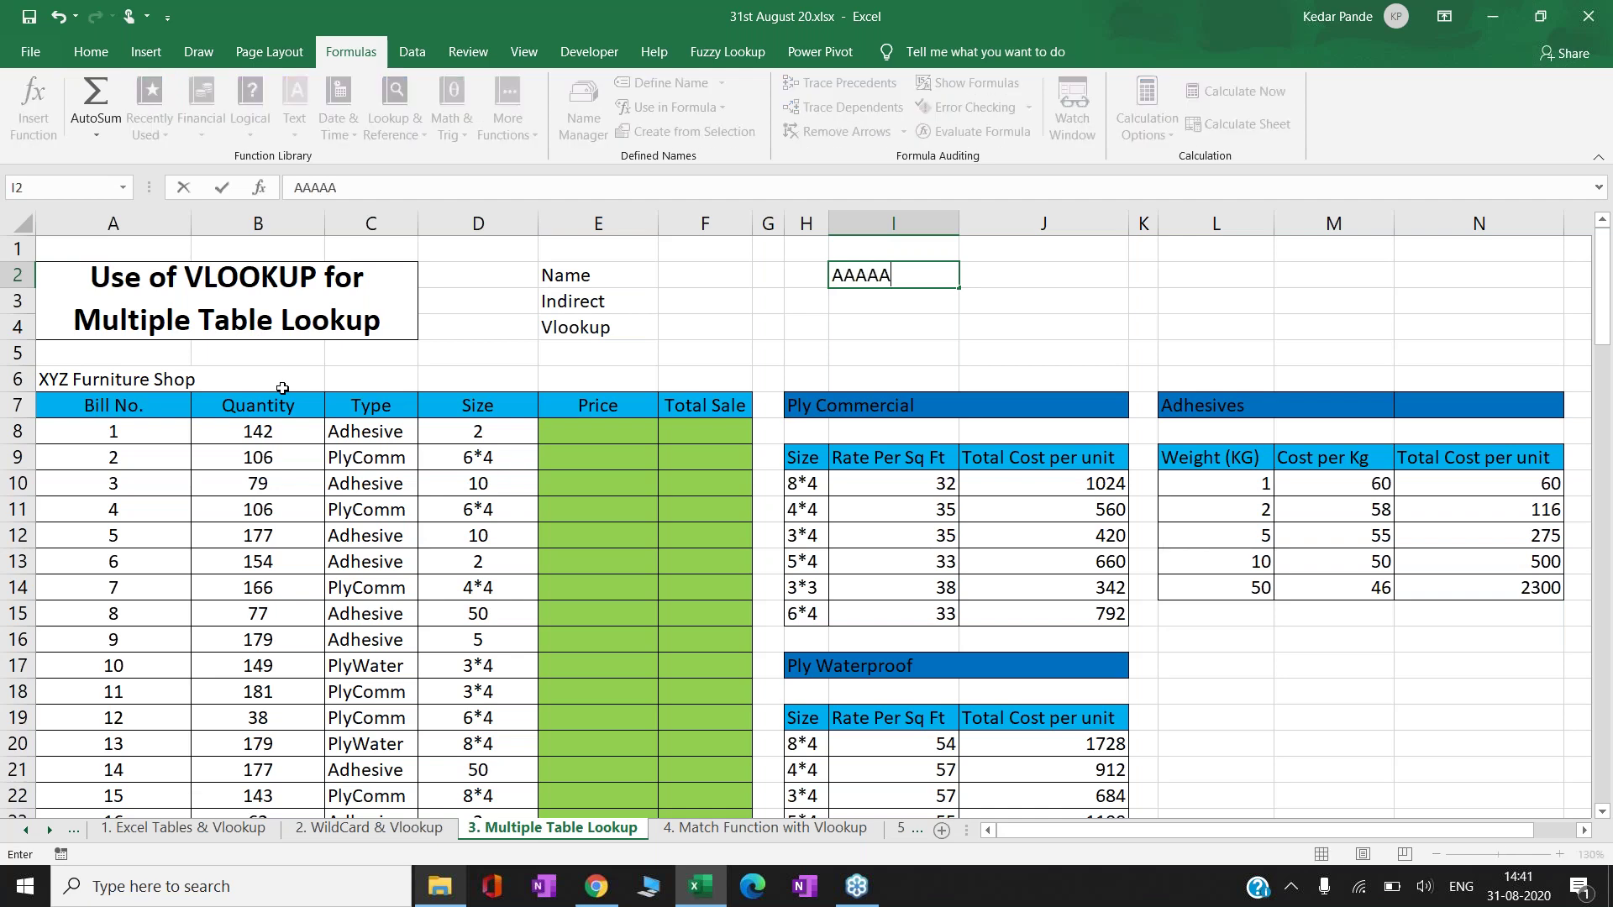
type("9999Q")
key("ctrl+Return")
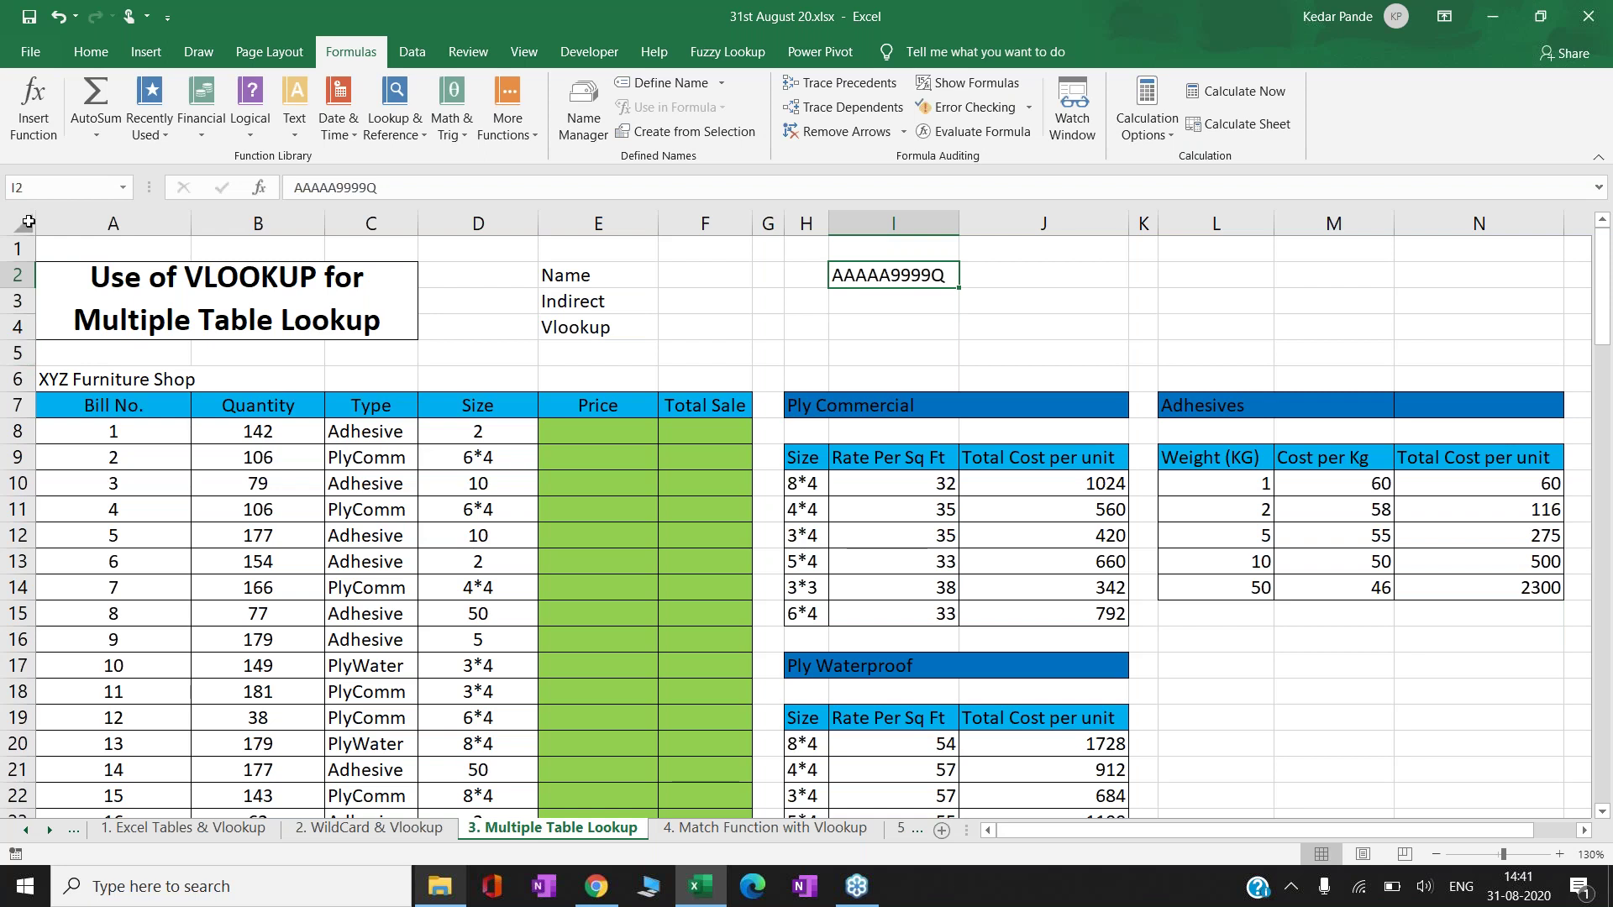
- Name cell I2 CPAN using the Name Box
left_click(53, 195)
type("CPAN")
key("Return")
left_click(815, 341)
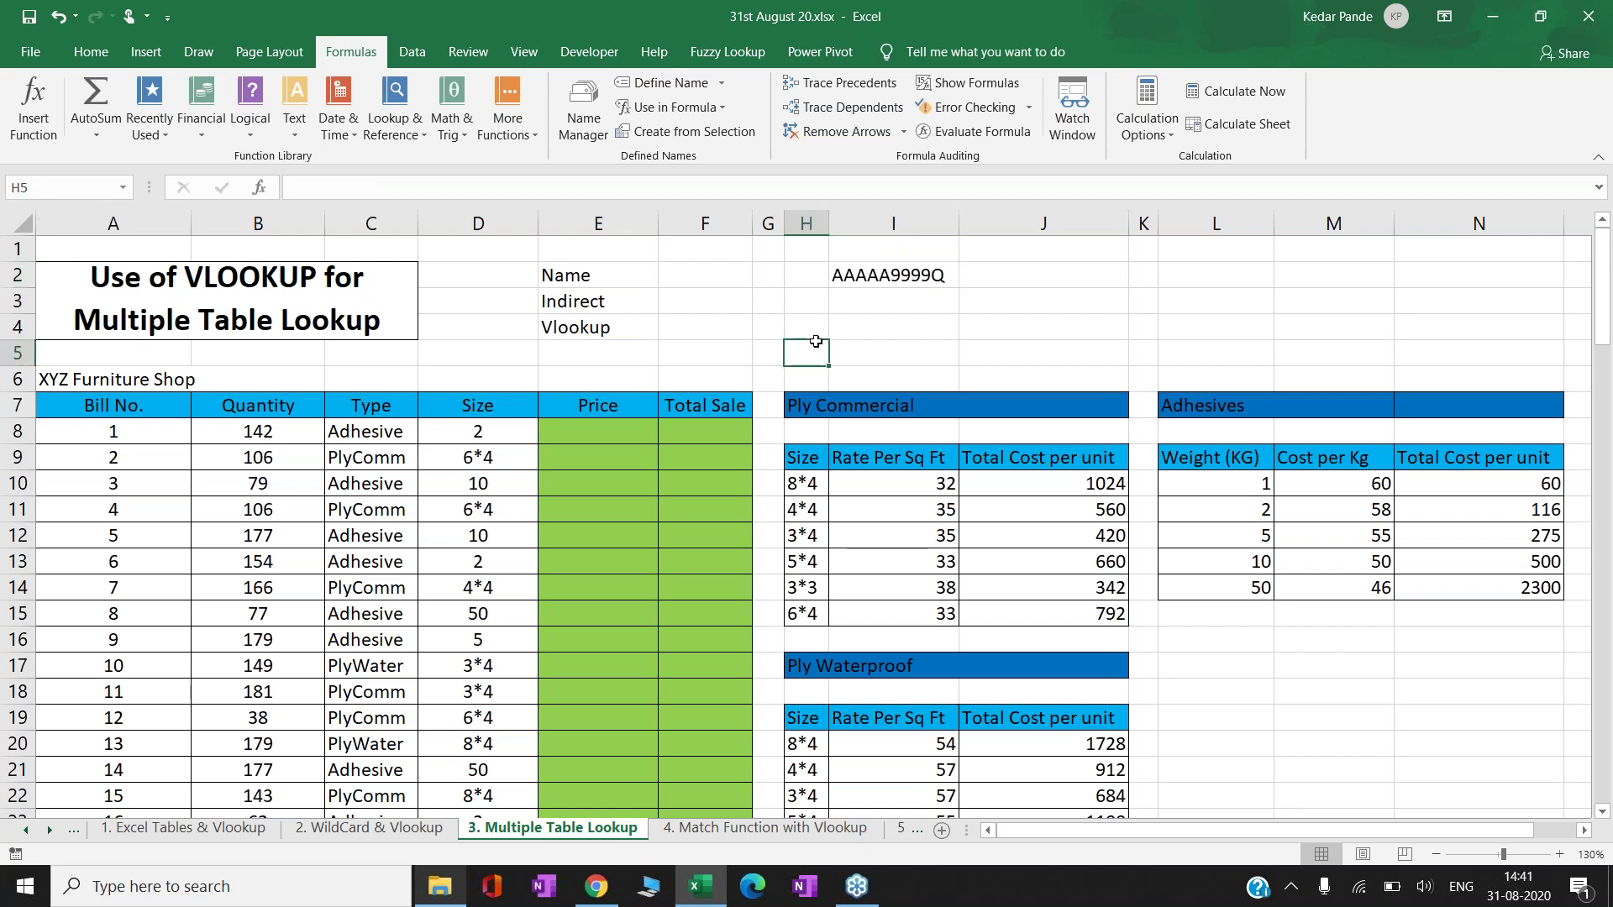
key("Up")
key("Up")
key("Up")
key("Right")
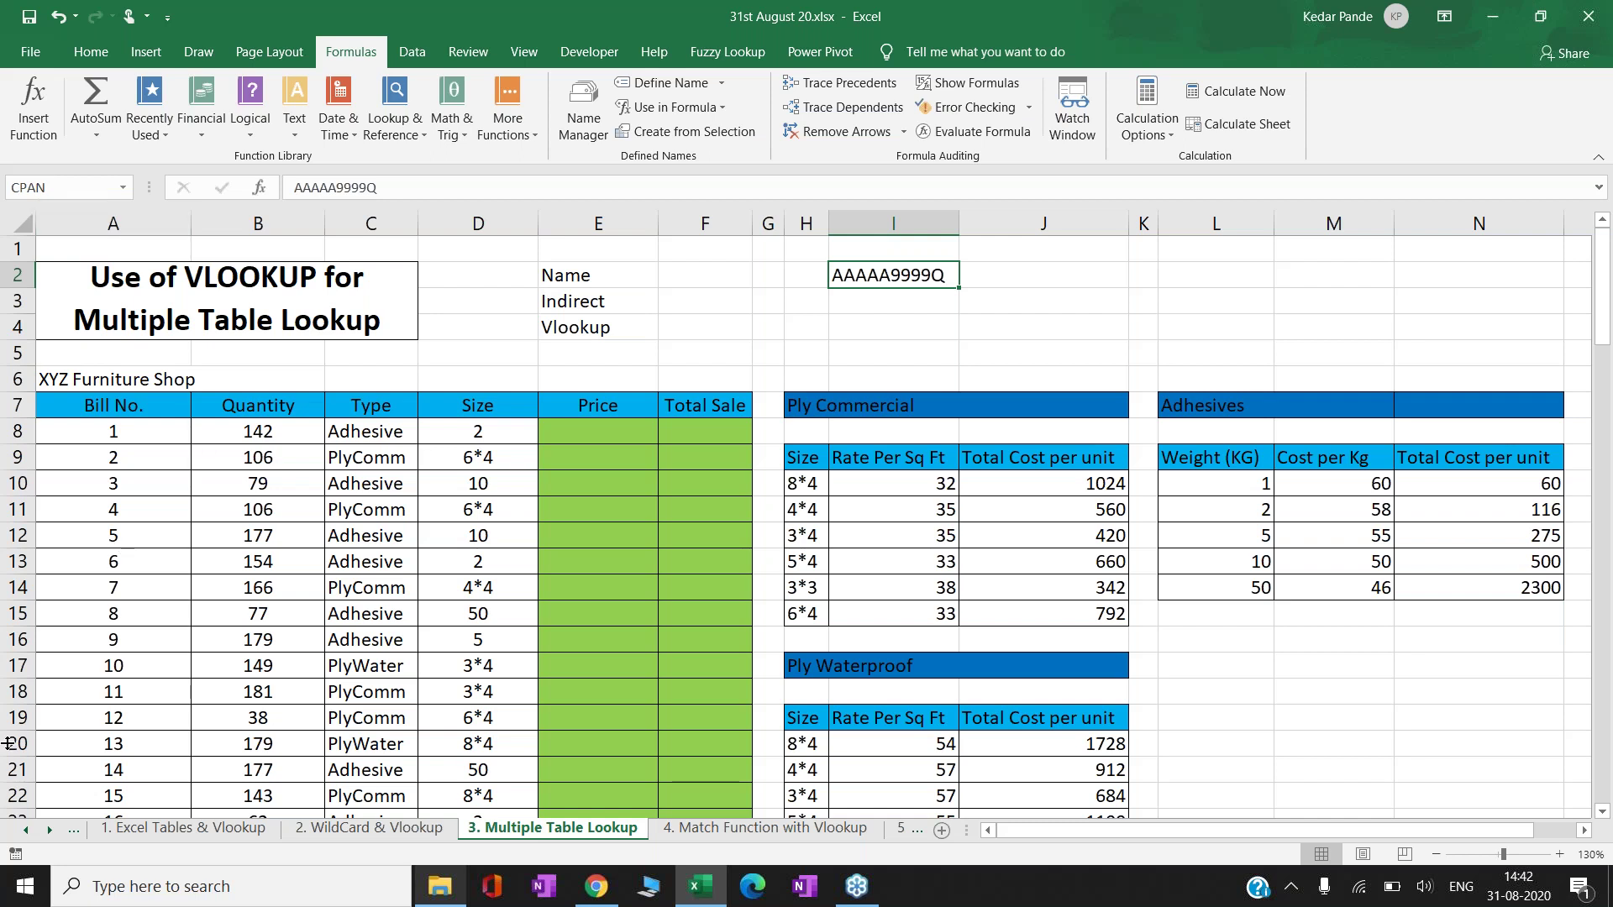
- Enter =CPAN in C19 on the Index sheet, then return to 3. Multiple Table Lookup
left_click(28, 829)
left_click(114, 830)
left_click(500, 720)
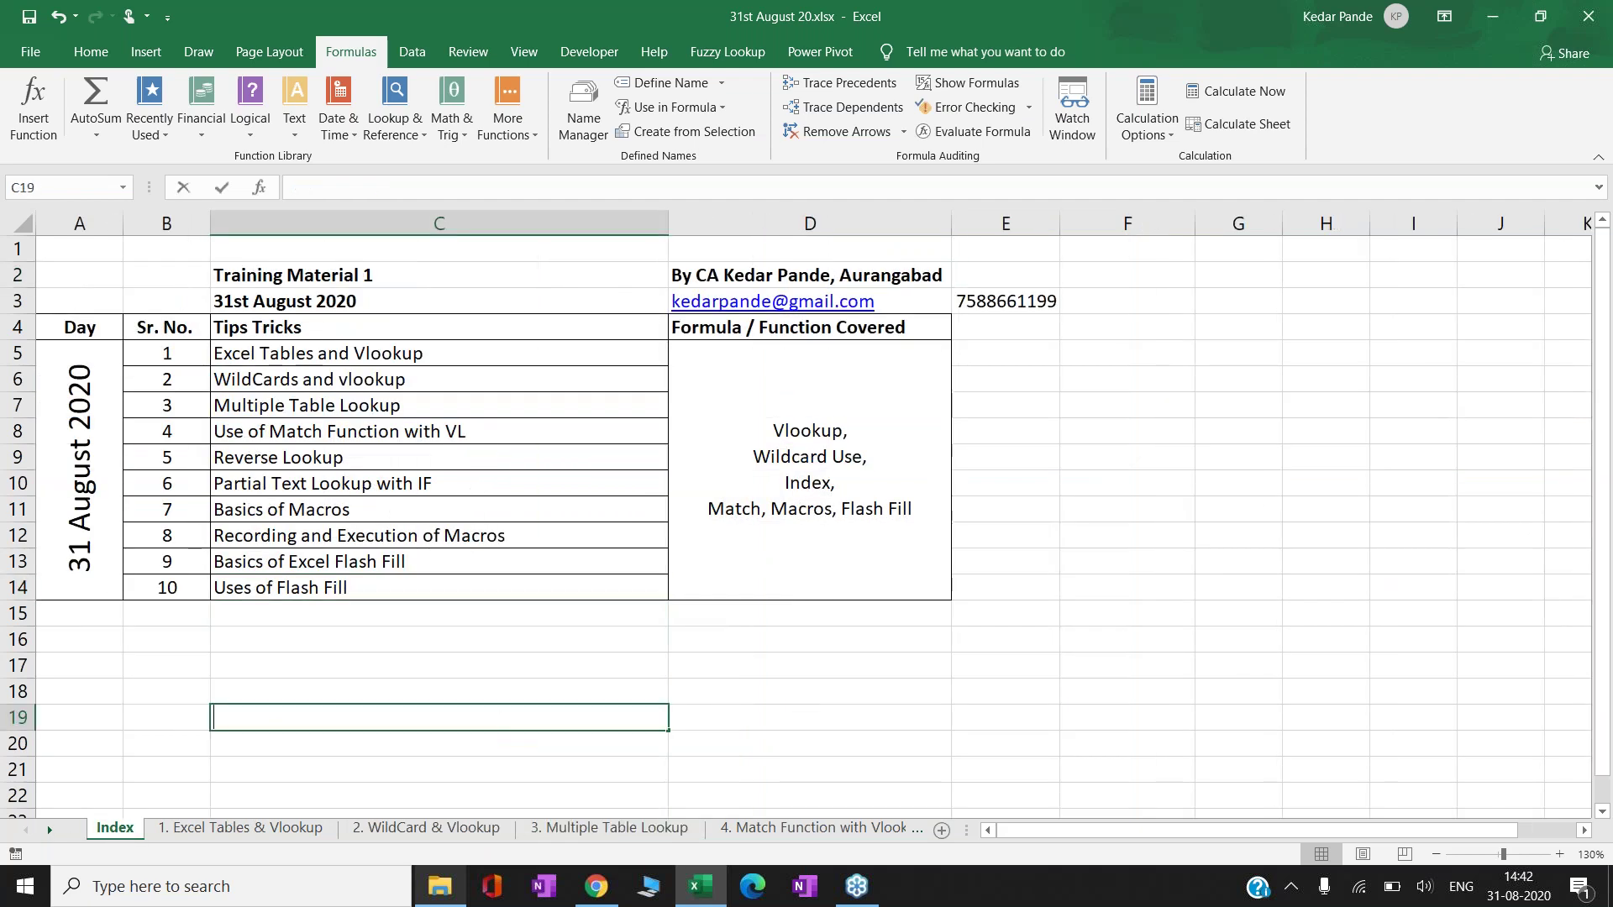
type("=CPAN")
key("Return")
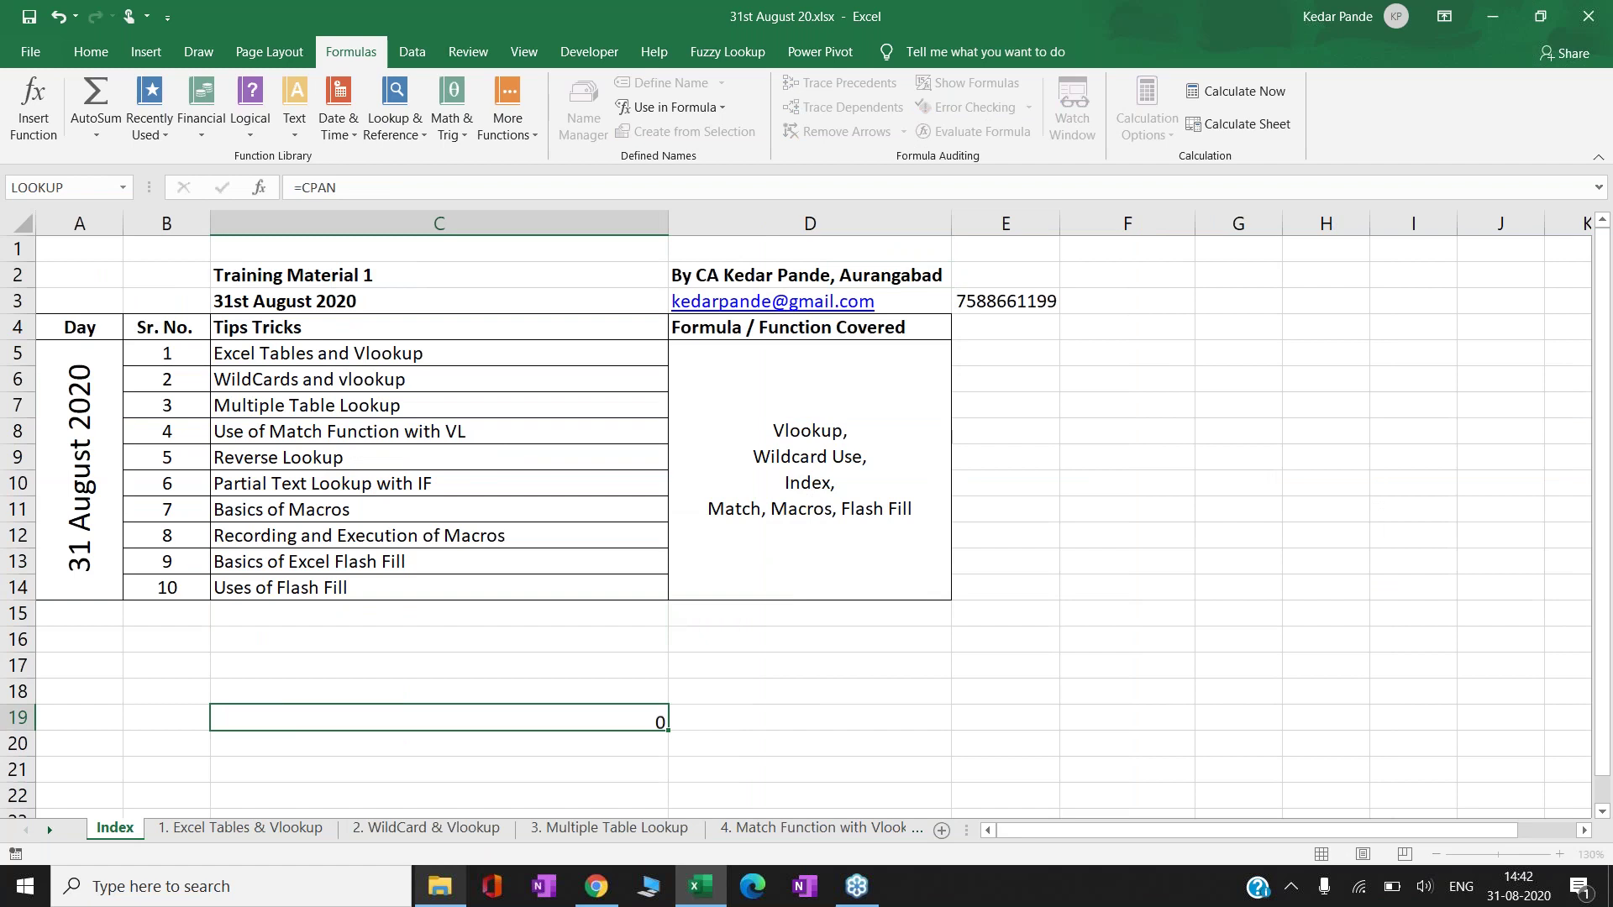
key("Up")
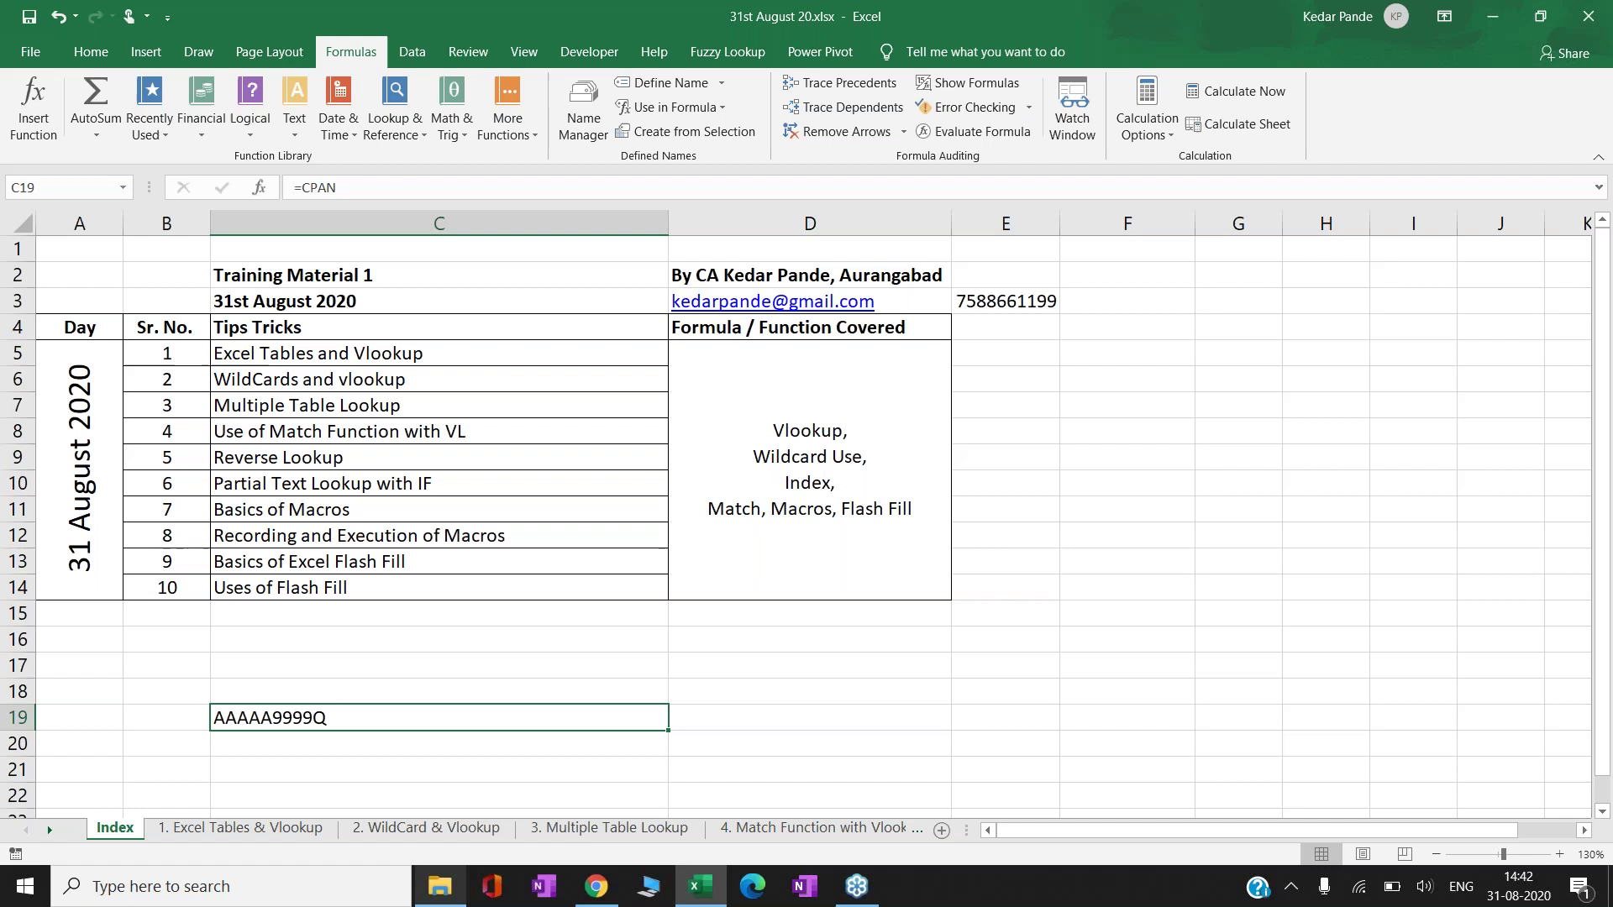
left_click(586, 828)
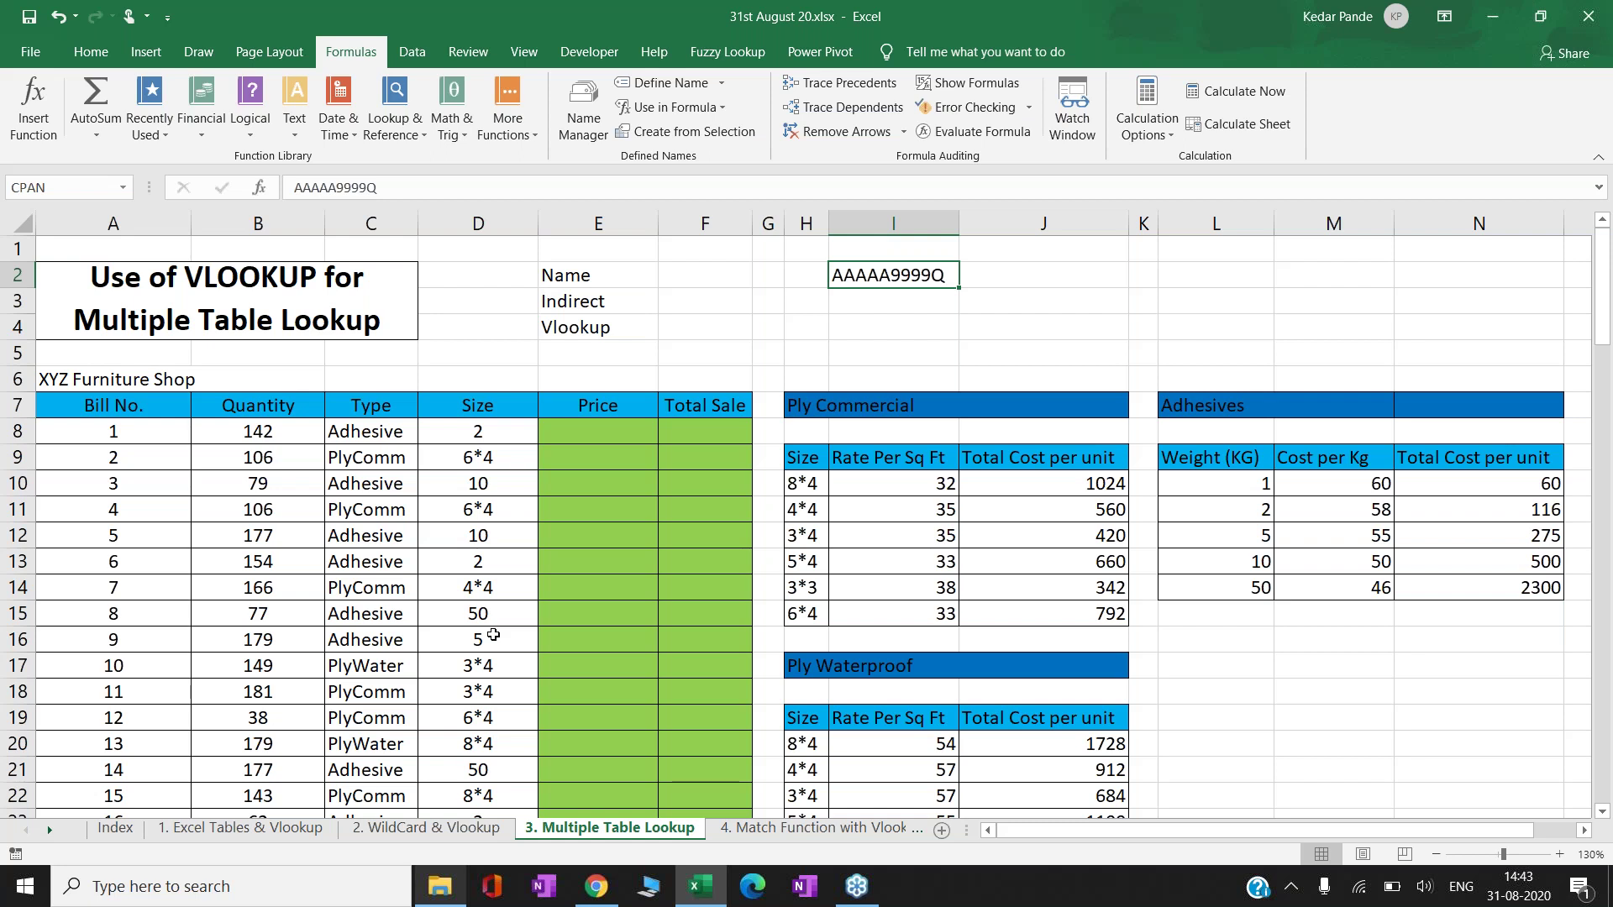
- Name the Ply Commercial rate table H10:J15 as PlyComm in the Name Box
key("Return")
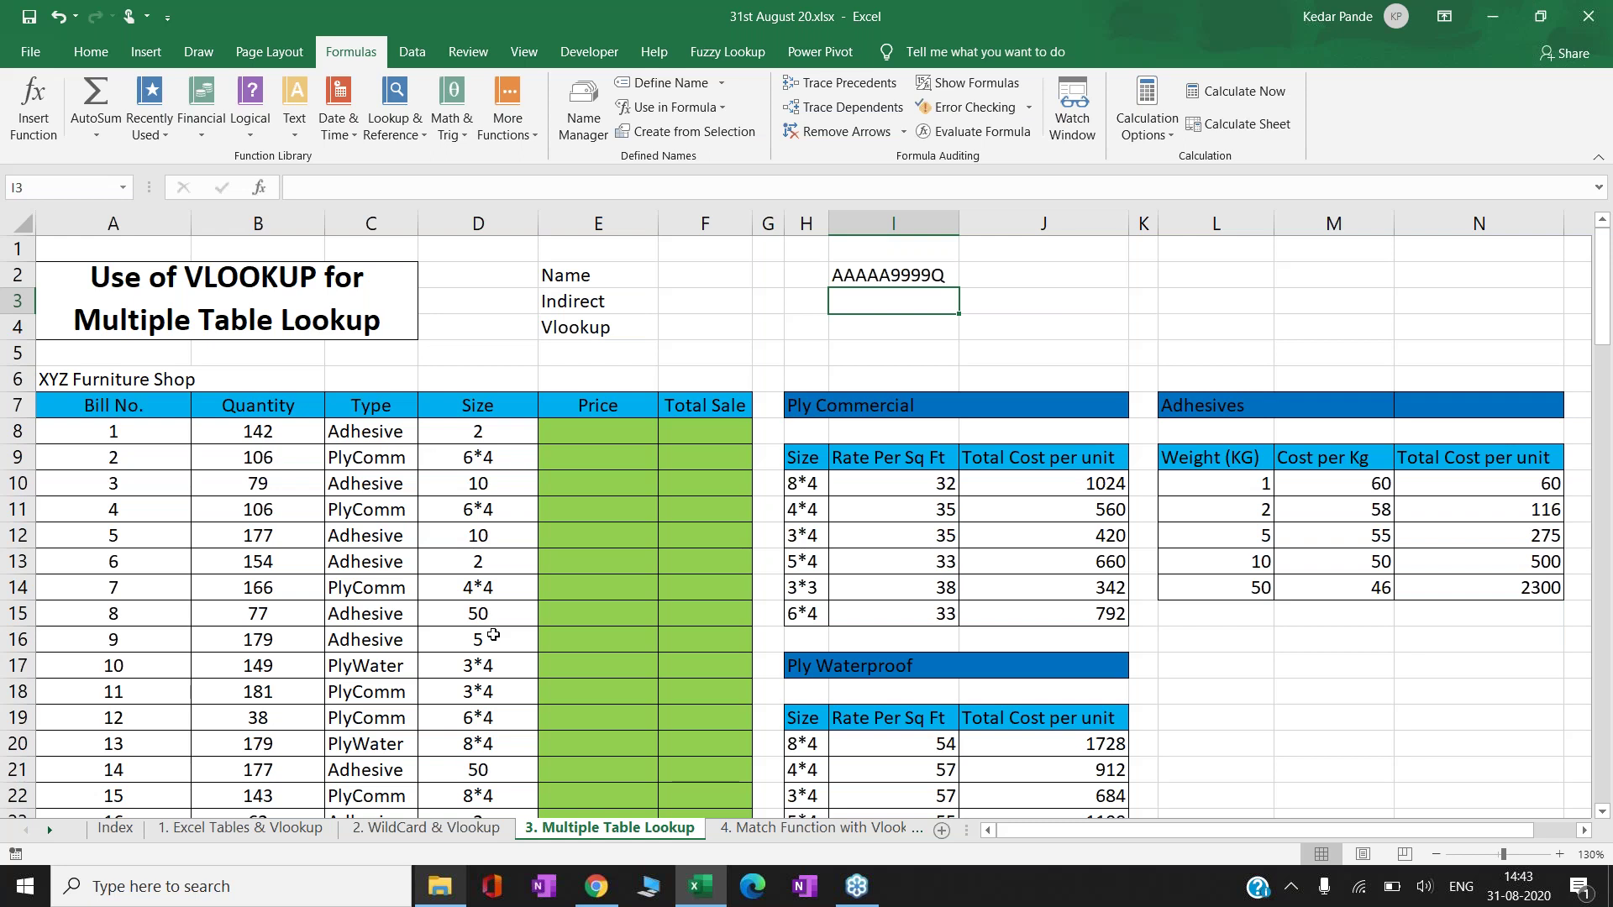
key("Up")
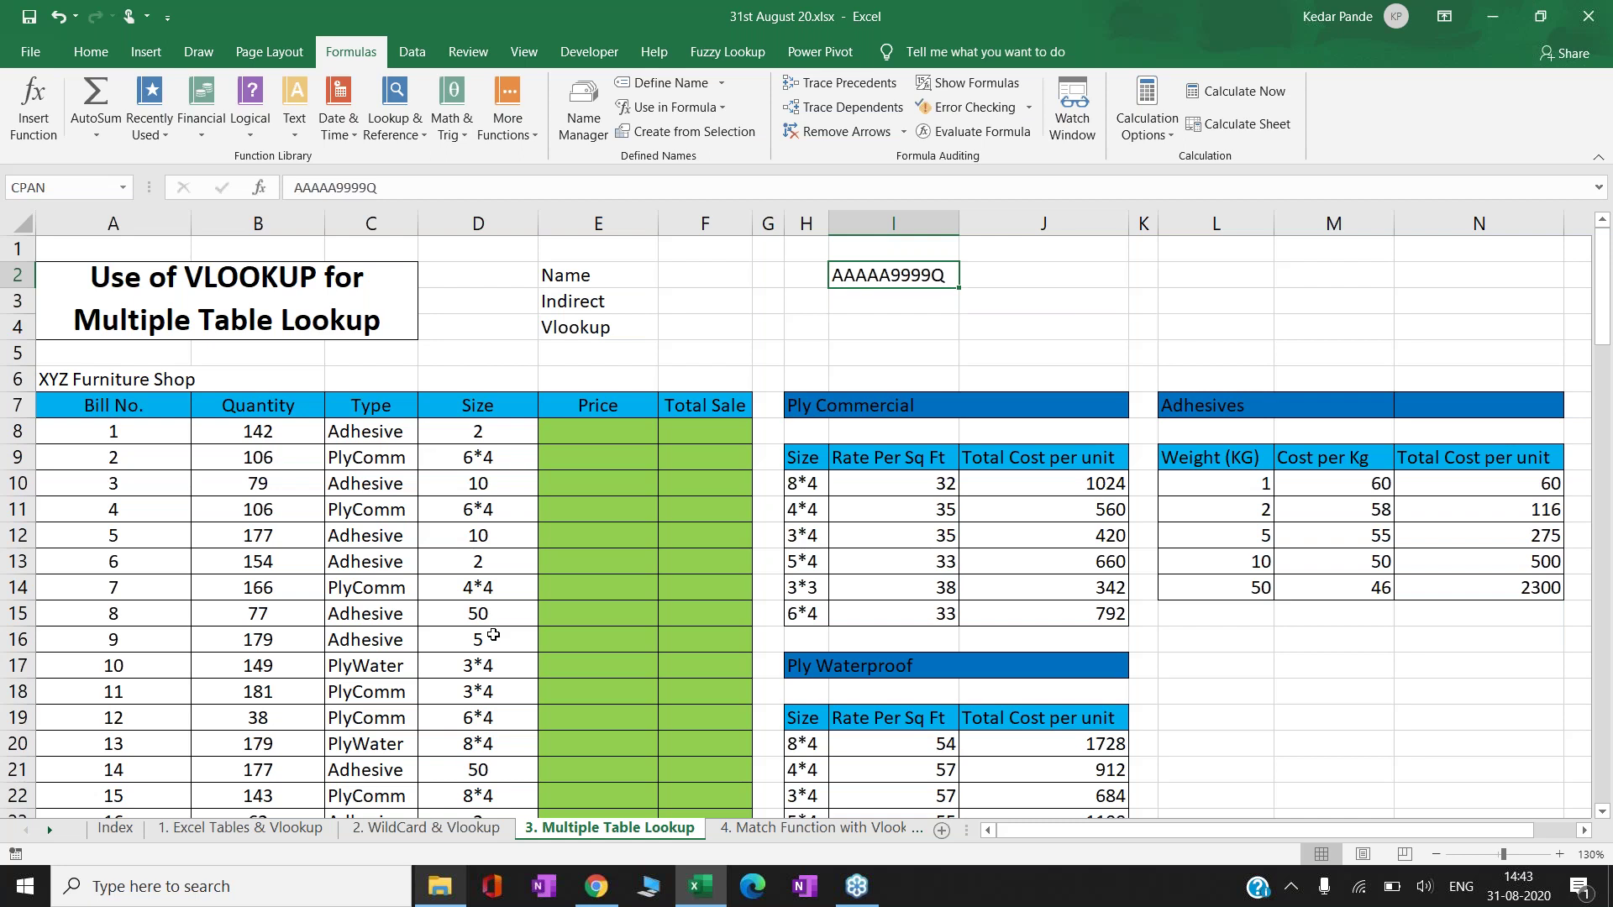
key("Left")
key("Left")
key("Left")
key("Left")
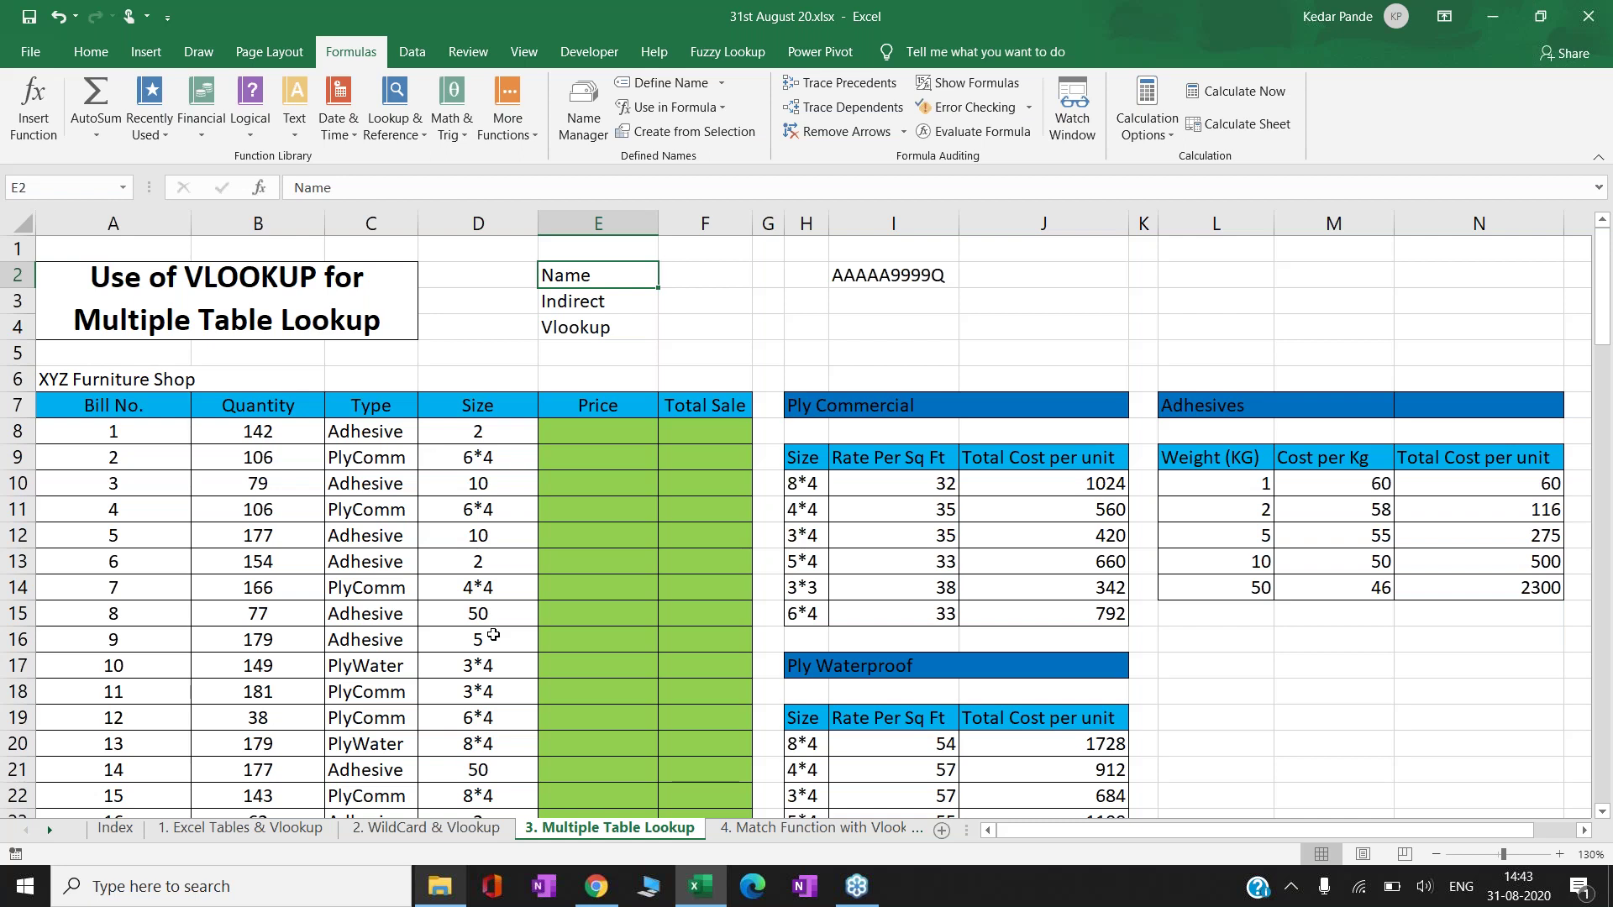
key("Down")
key("Down")
key("Down")
key("Down")
key("Down")
key("Down")
key("Down")
key("Down")
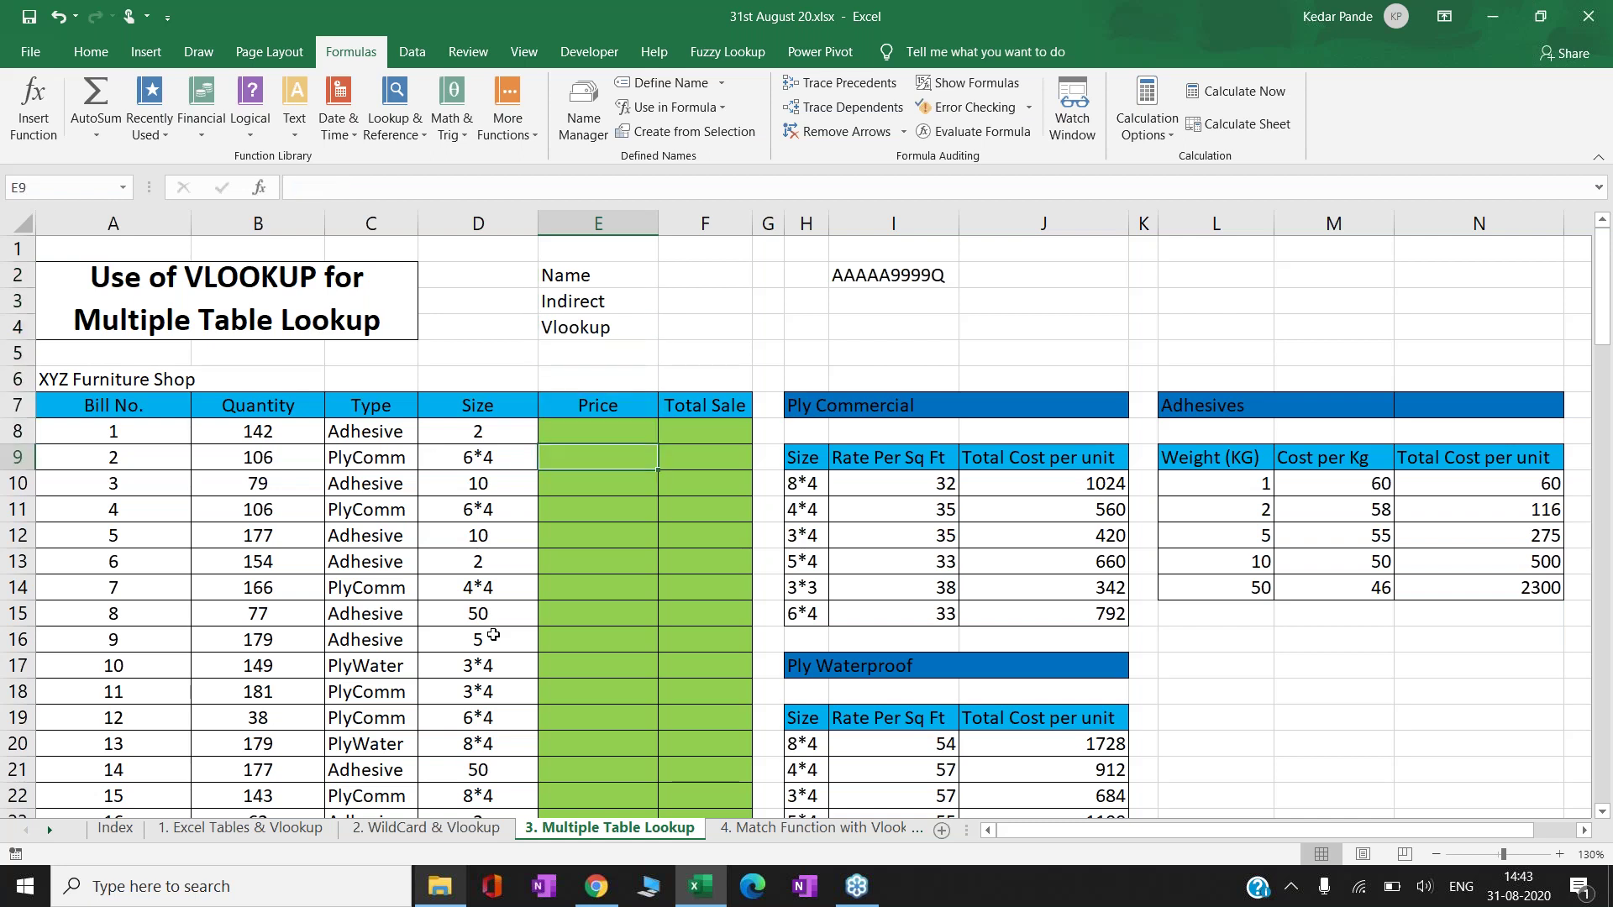
key("Right")
key("Right")
key("Right")
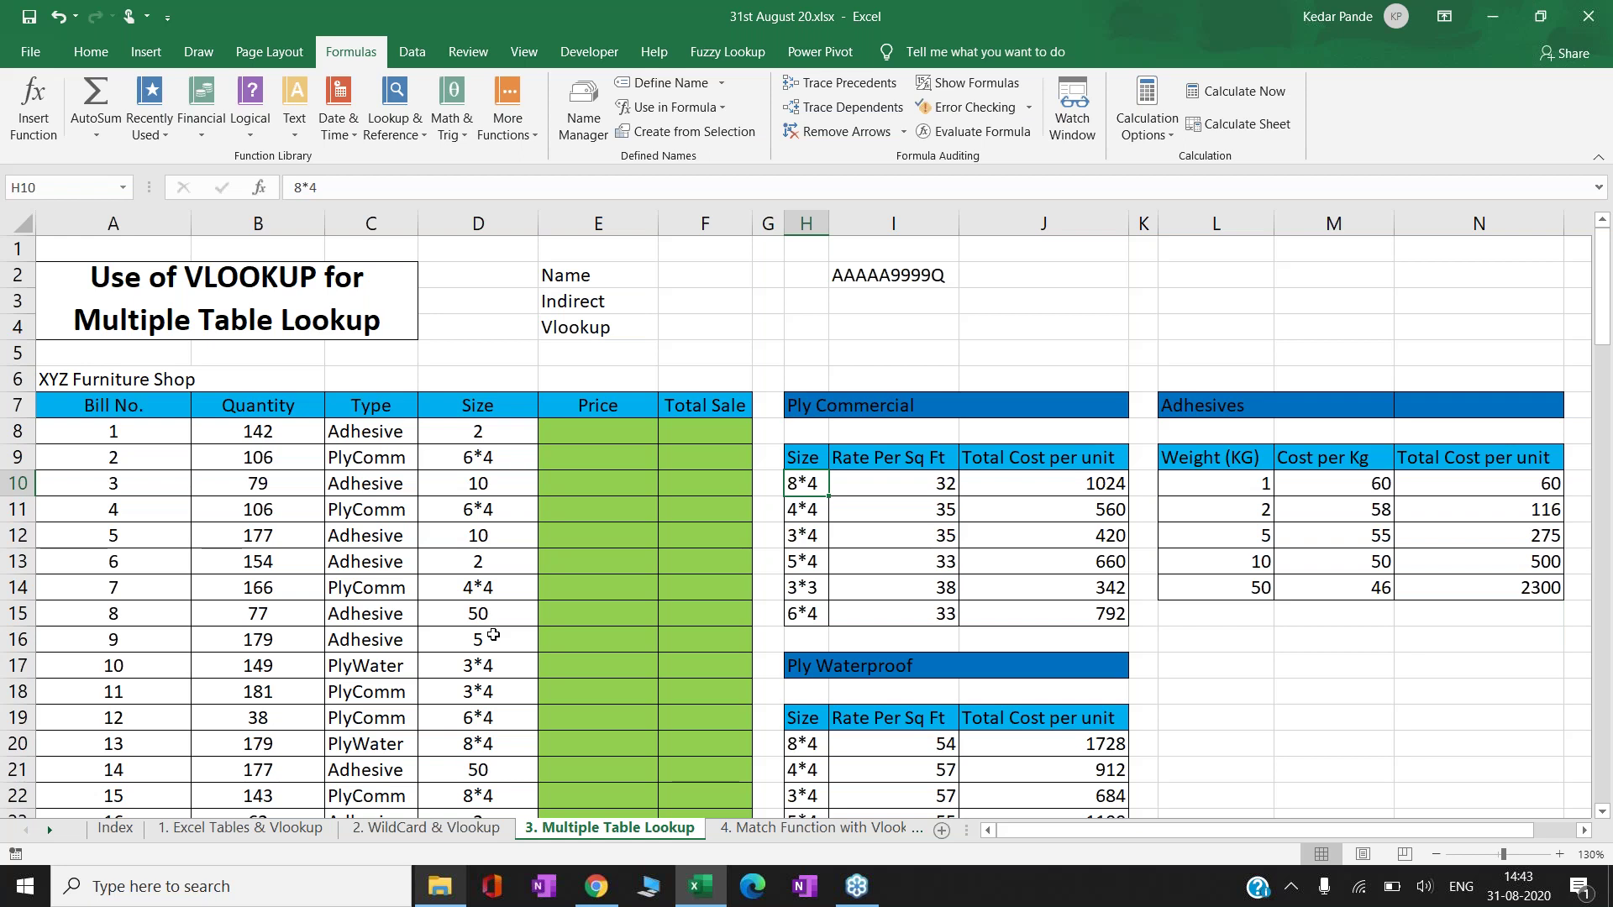
key("Up")
key("Up")
key("Up")
key("Down")
key("Down")
key("Down")
key("shift+Down")
key("shift+Down")
key("shift+Down")
key("shift+Down")
key("shift+Down")
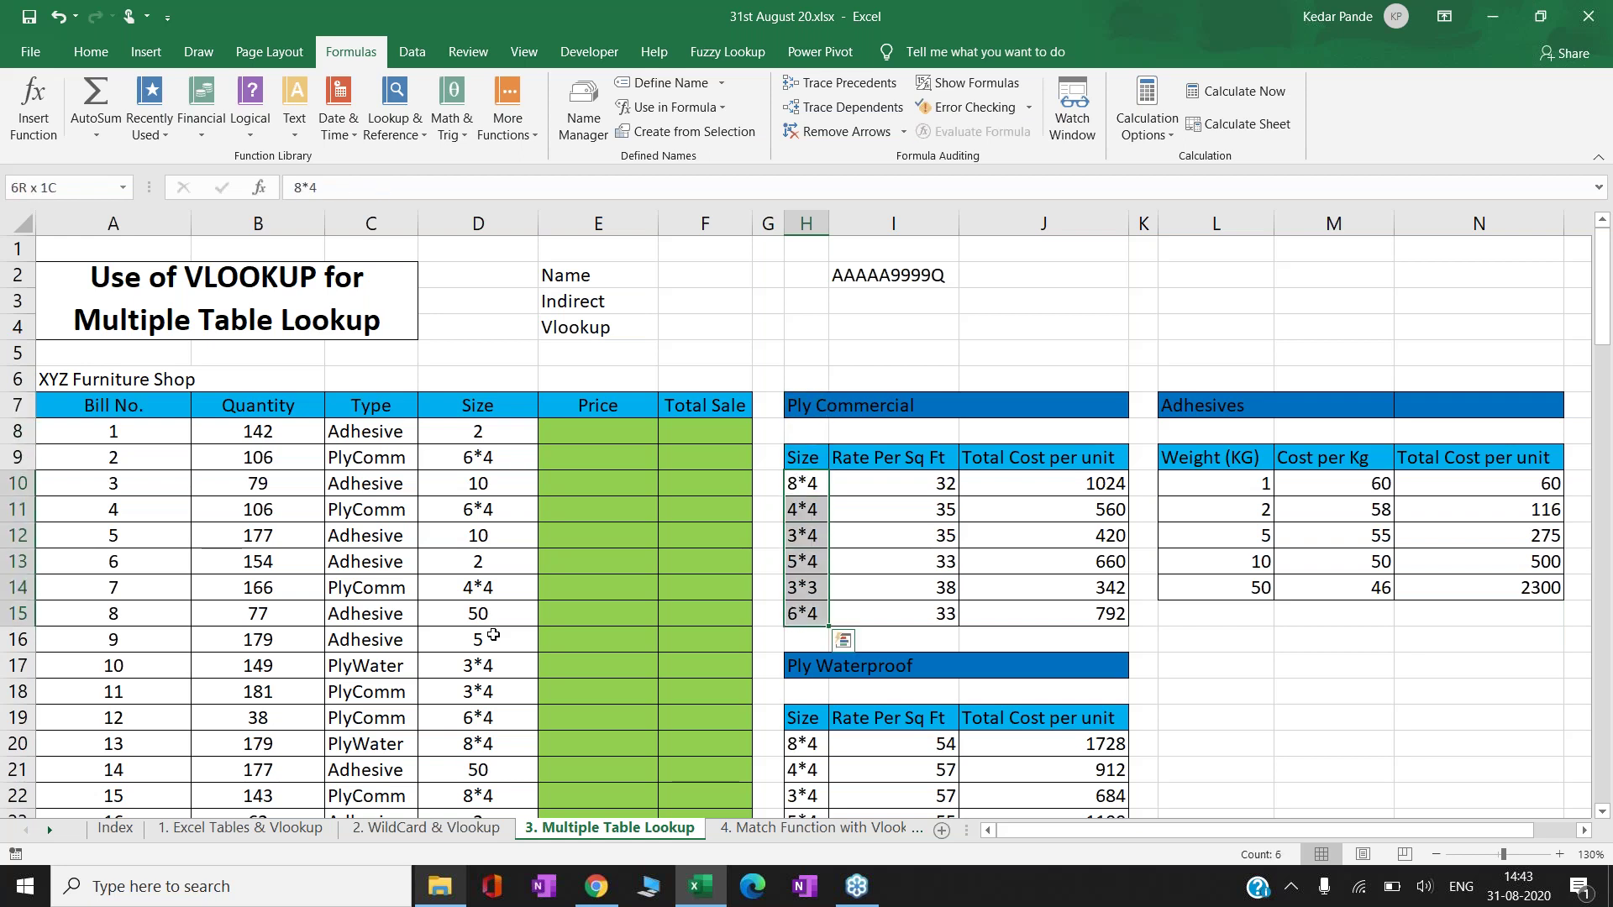
key("shift+Right")
key("shift+Right")
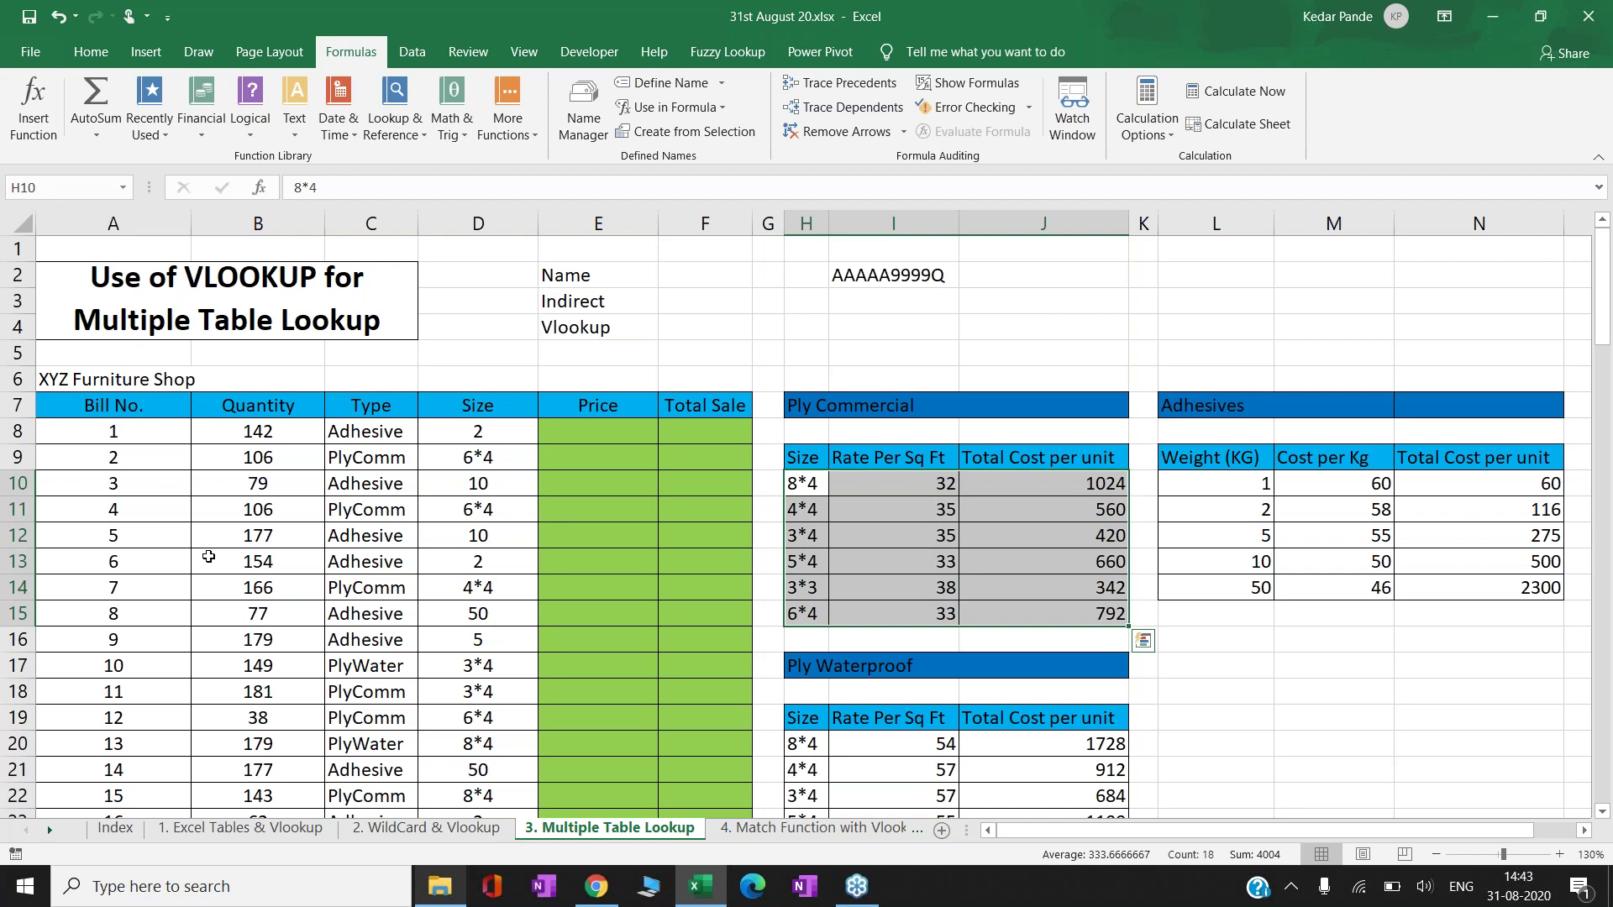
left_click(58, 185)
type("PlyComm")
key("Return")
- Reselect the PlyComm table to confirm its name, then name the Ply Waterproof table H20:J25 as PlyWater
left_click(922, 516)
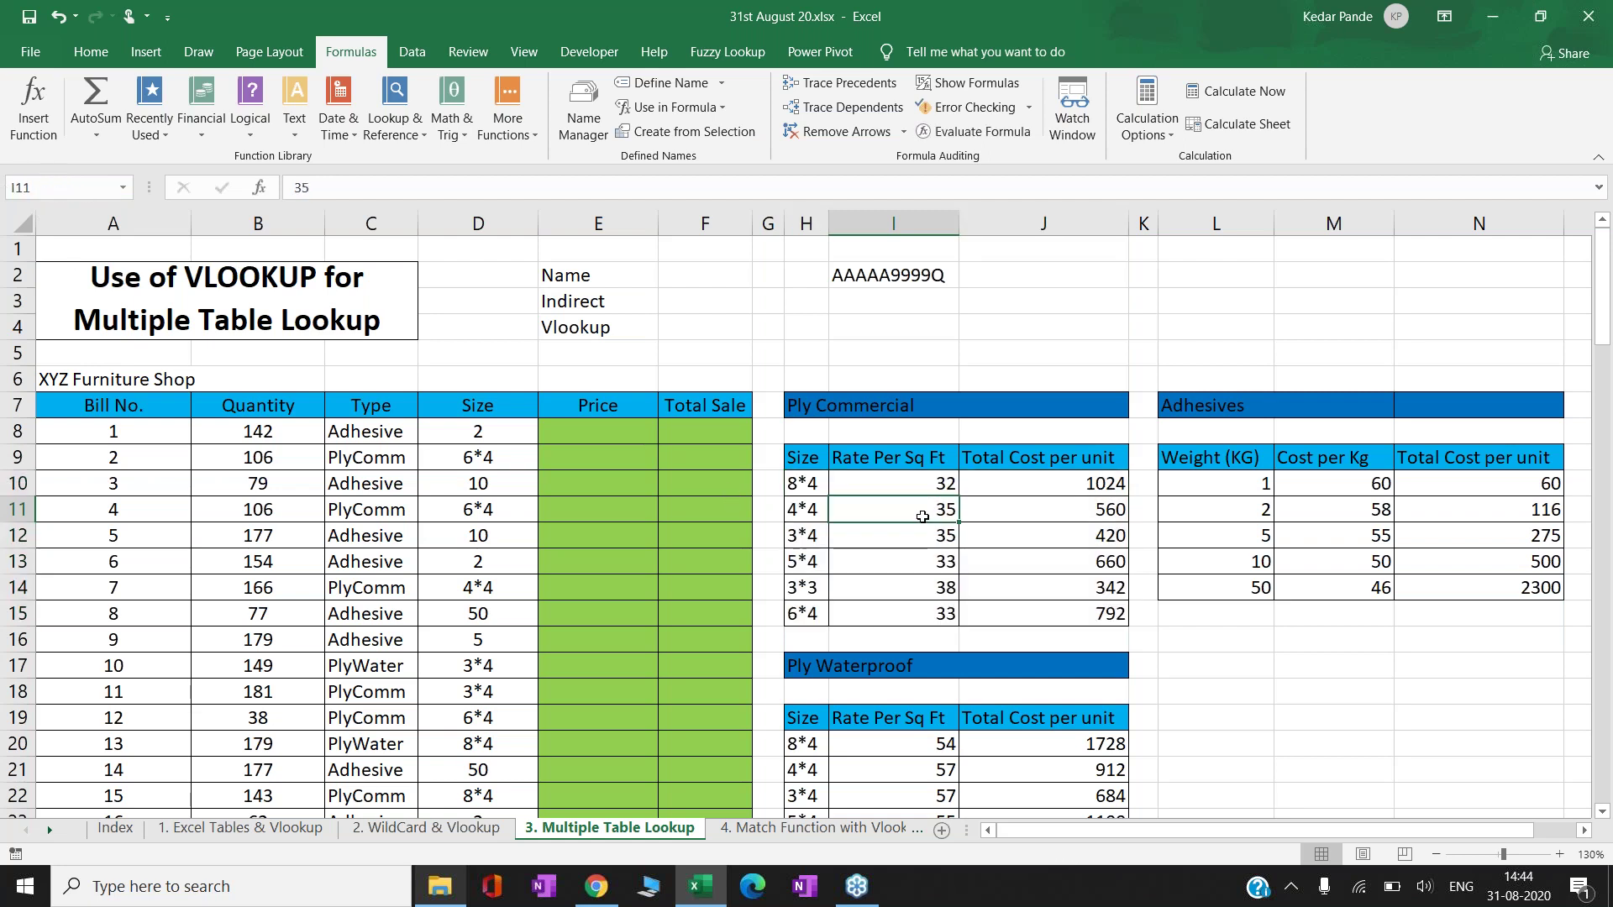
left_click(1040, 530)
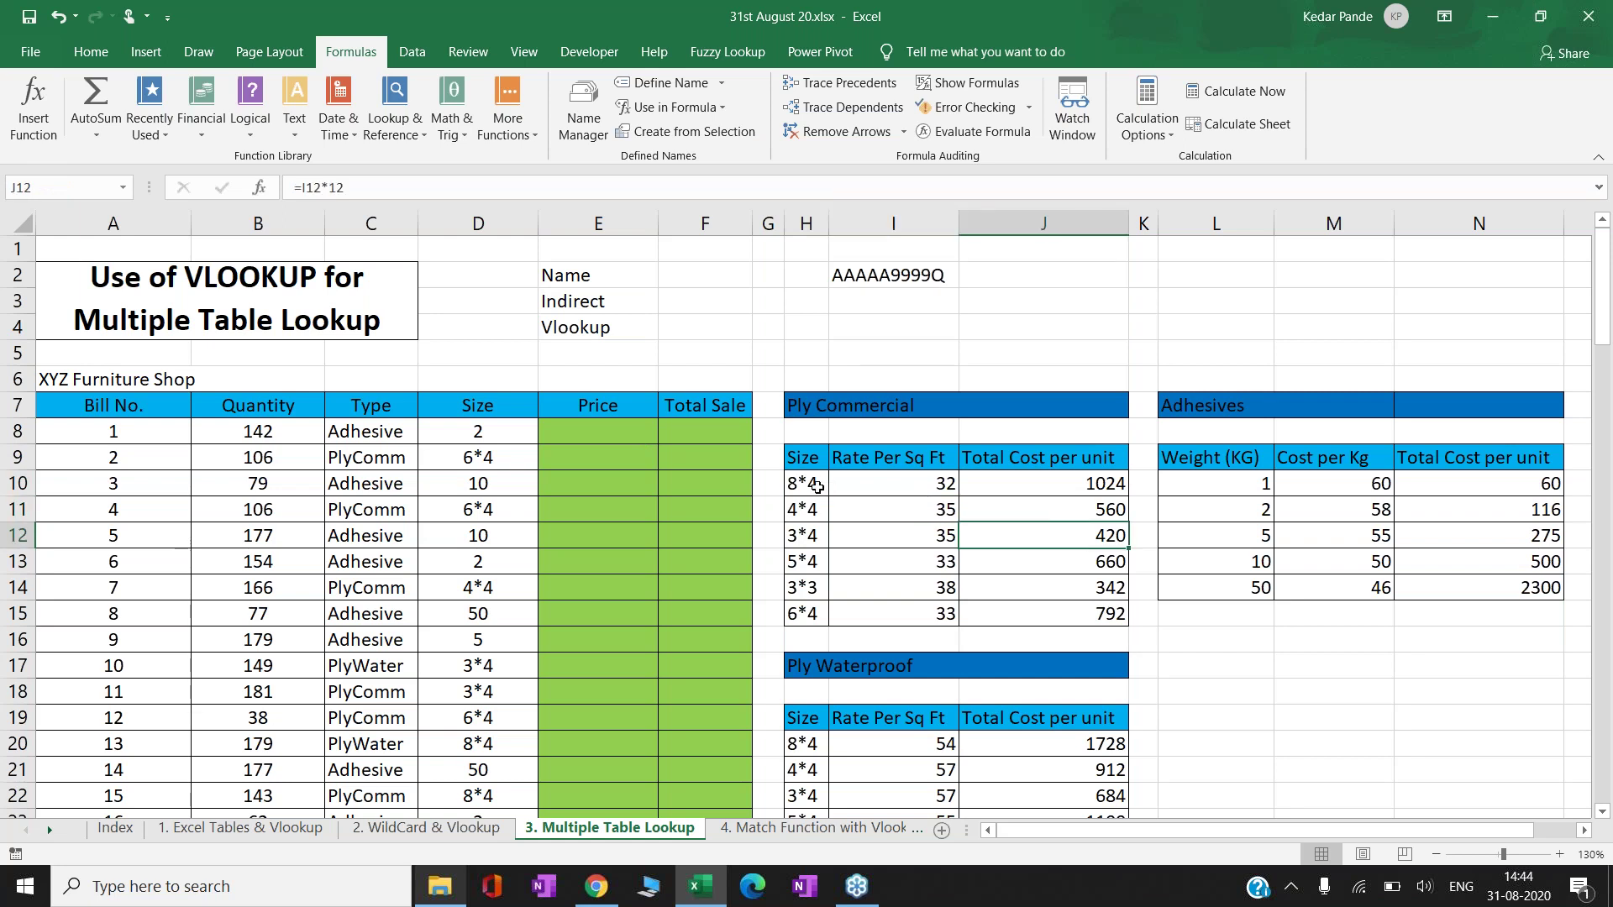
left_click(817, 487)
key("ctrl+shift+Down")
key("ctrl+shift+Right")
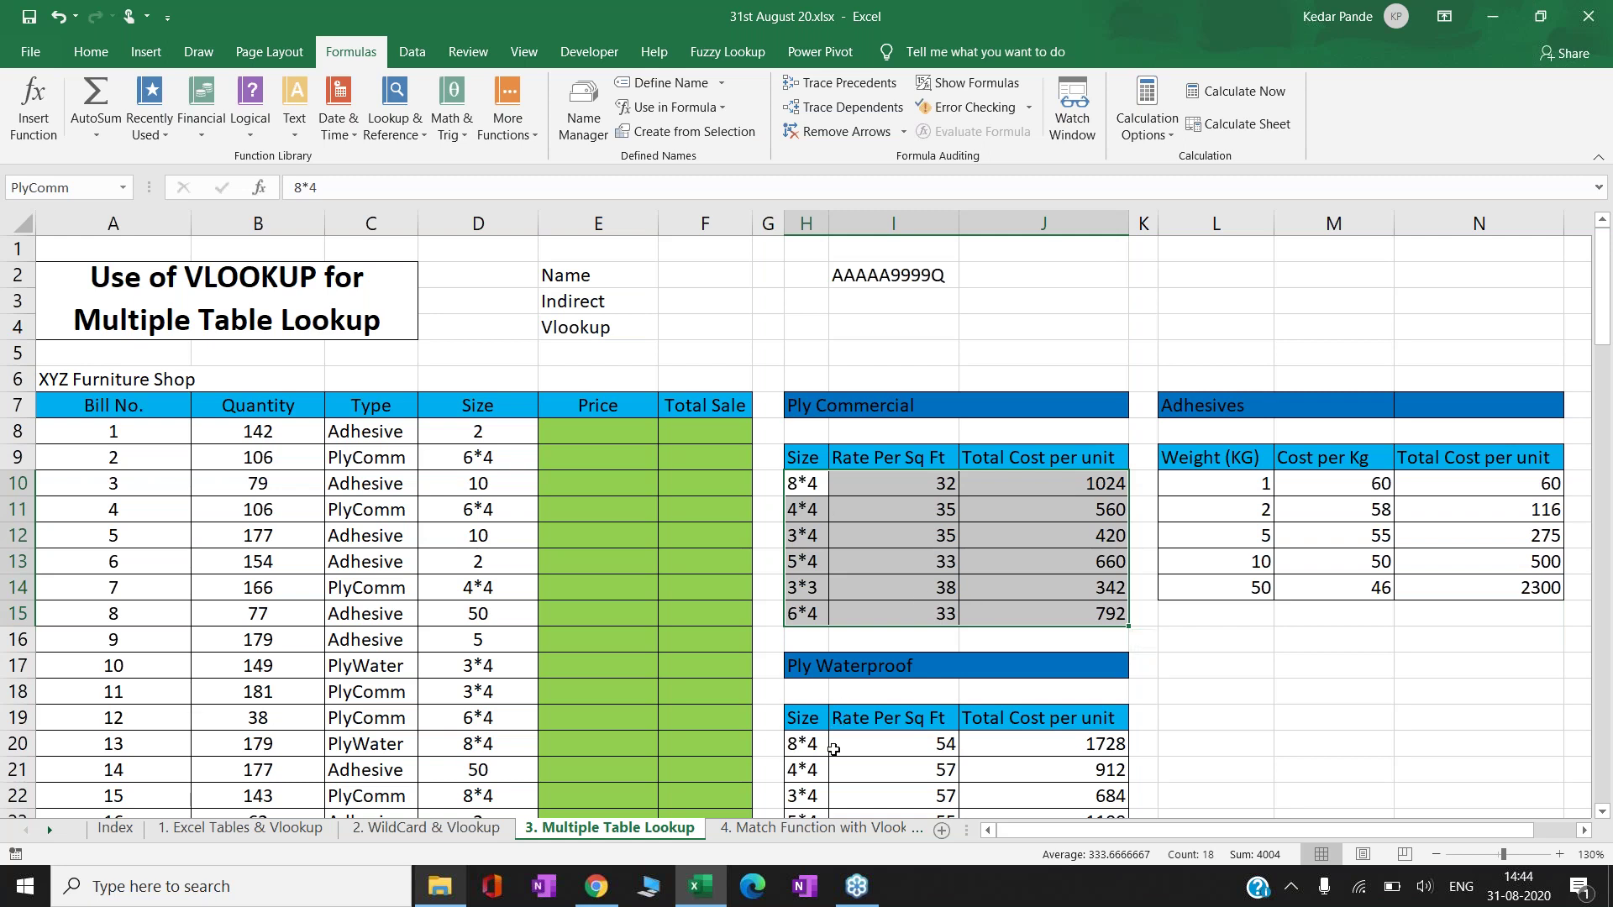
left_click(817, 746)
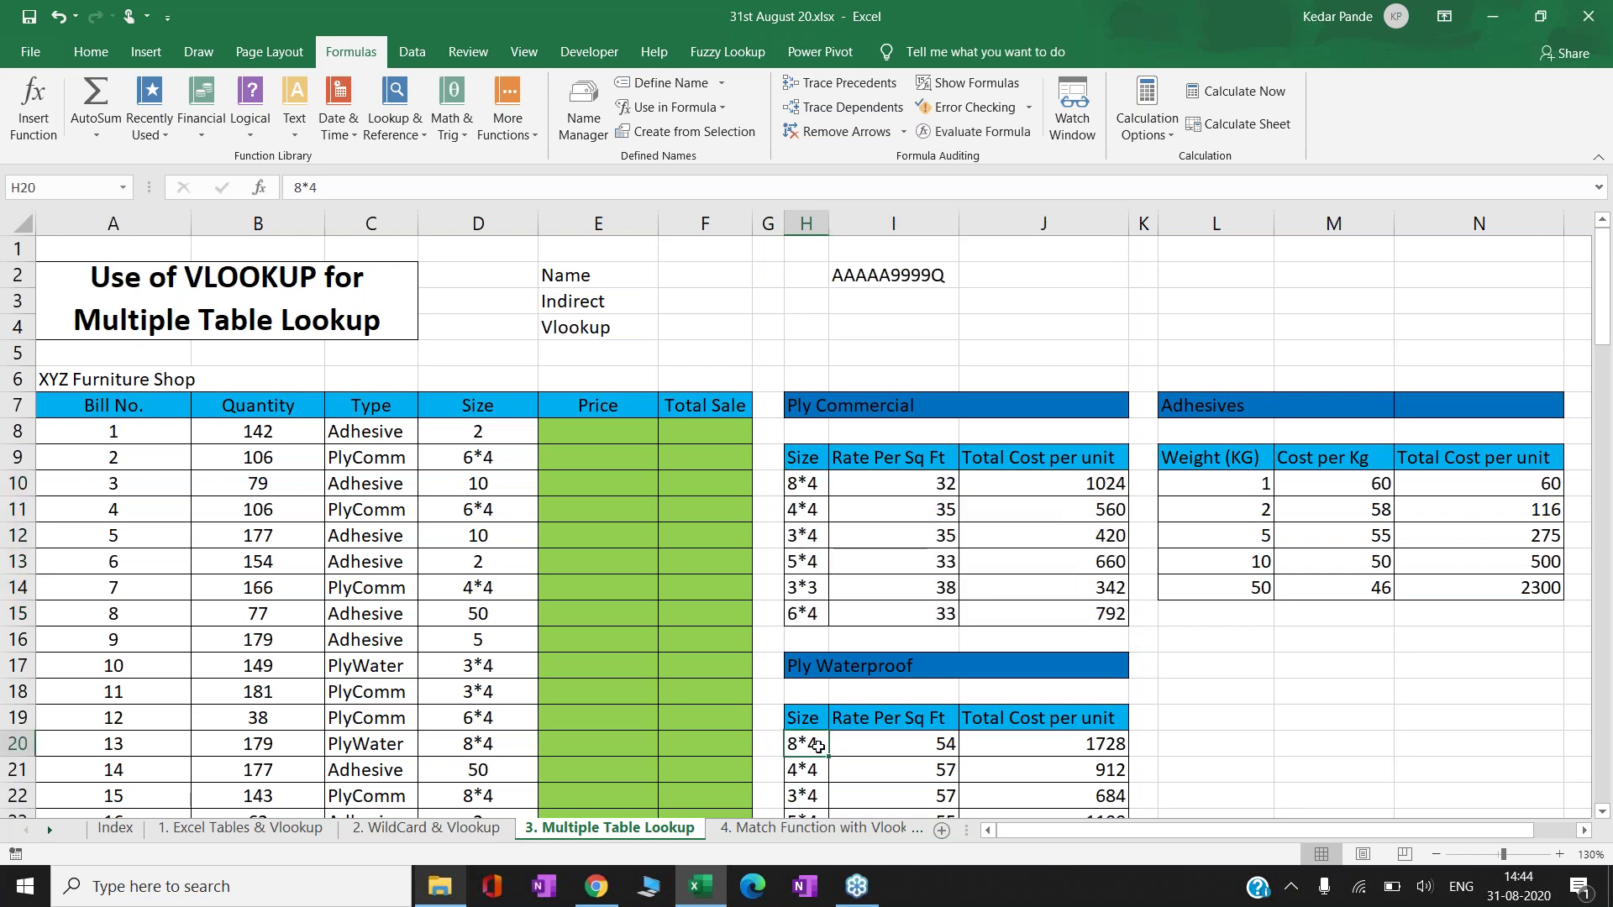
key("ctrl+shift+Right")
key("ctrl+shift+Down")
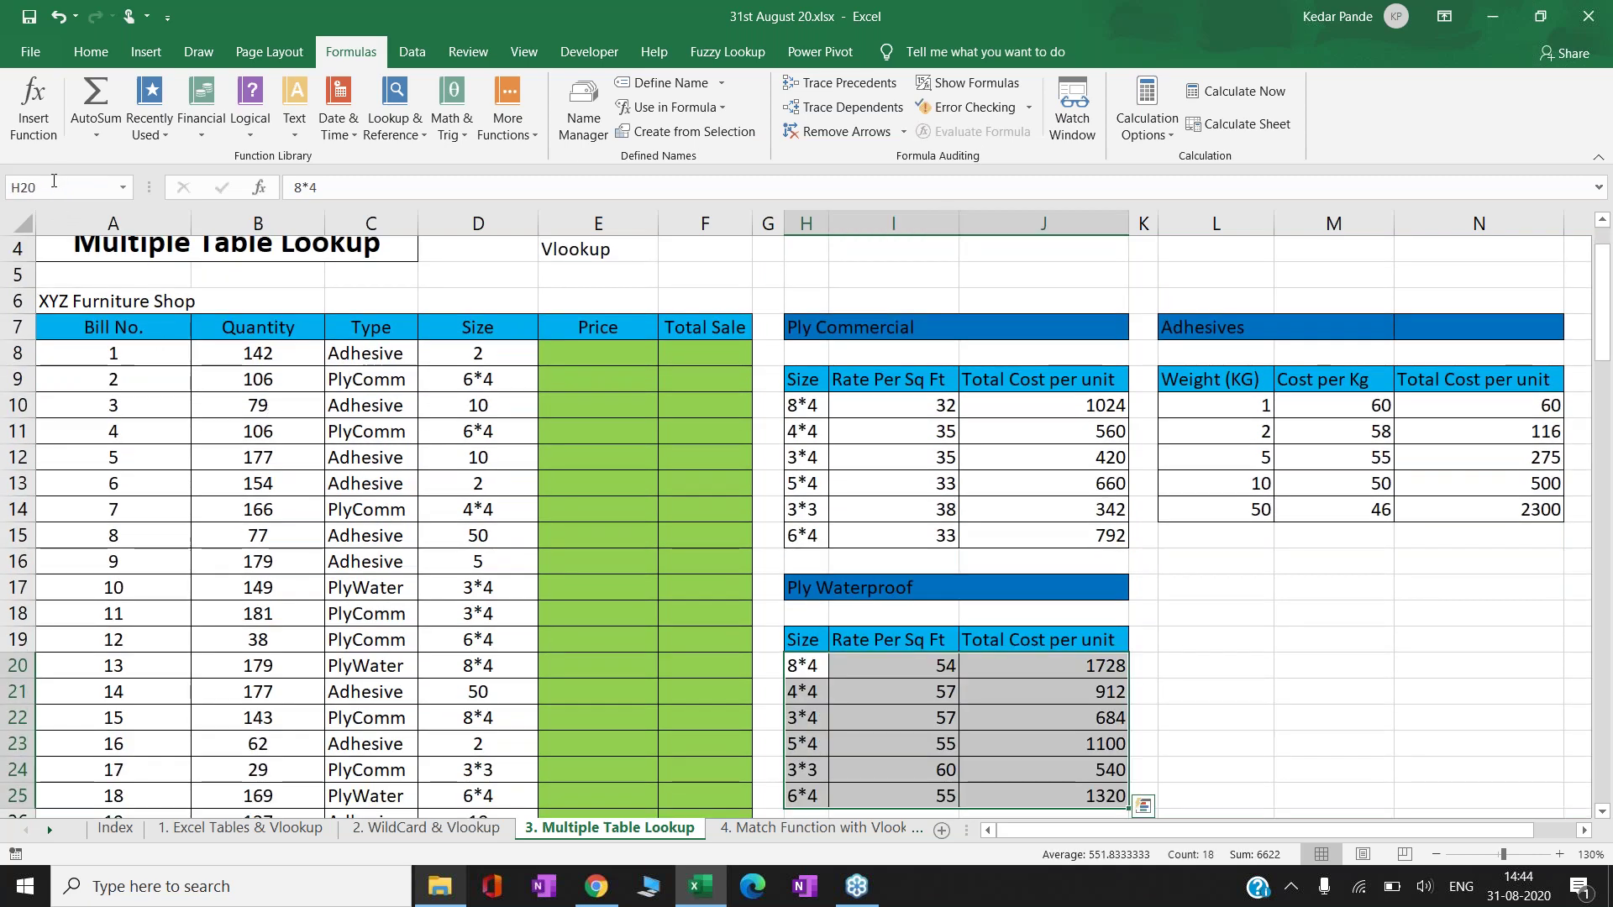
left_click(54, 180)
type("PlyWater")
key("Return")
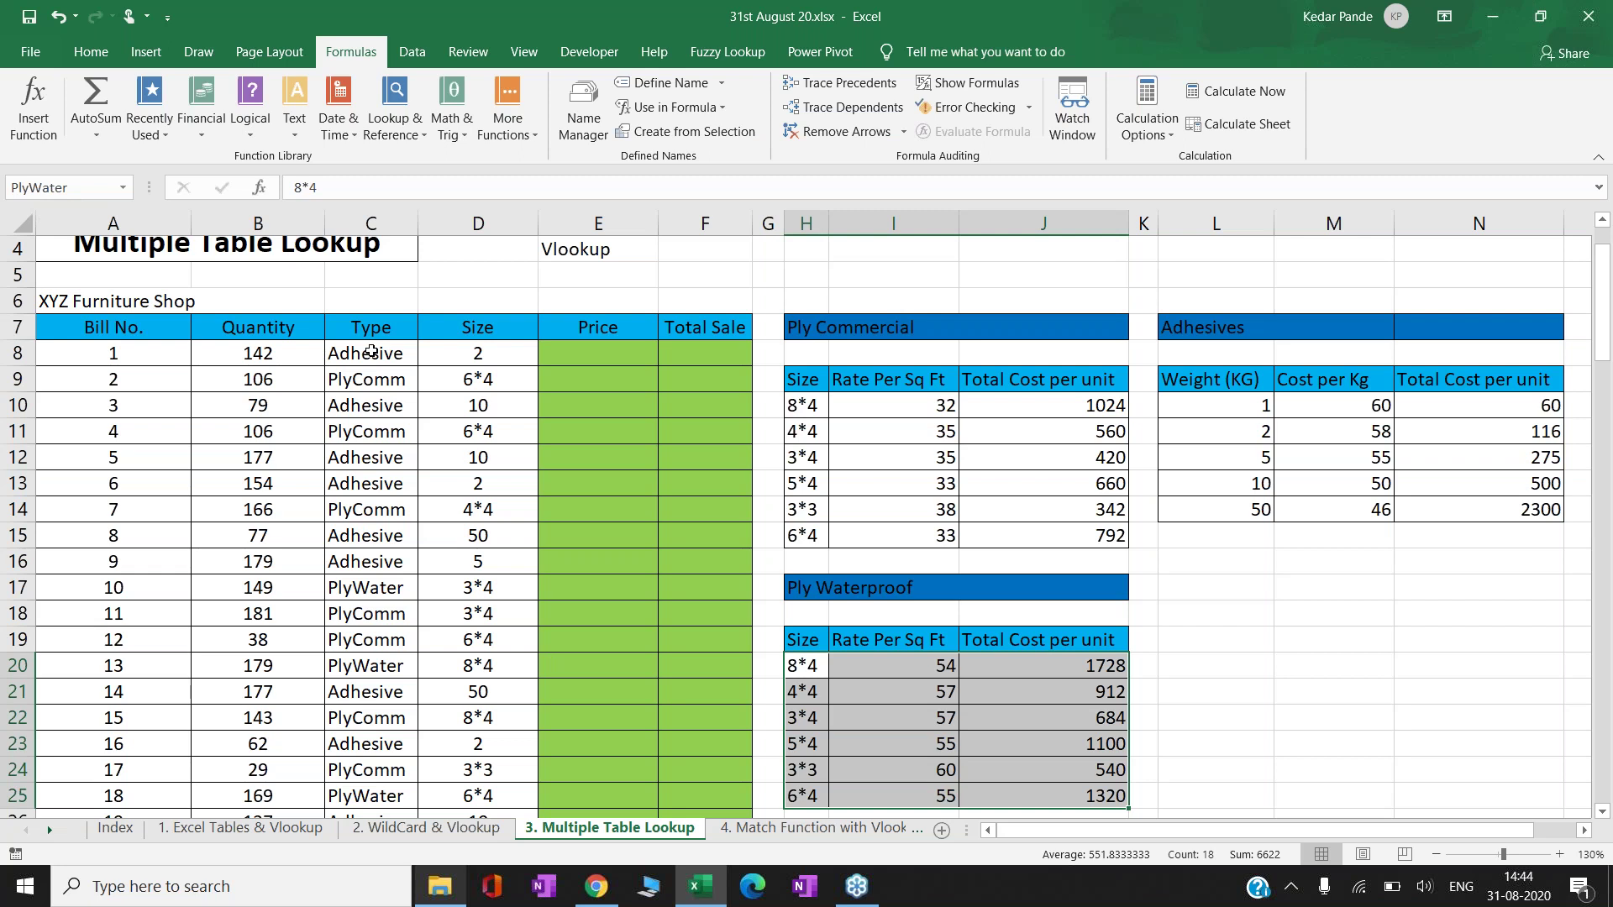
- Review the Type entries in column C, such as PlyComm in C9
left_click(370, 351)
left_click(370, 378)
left_click(371, 404)
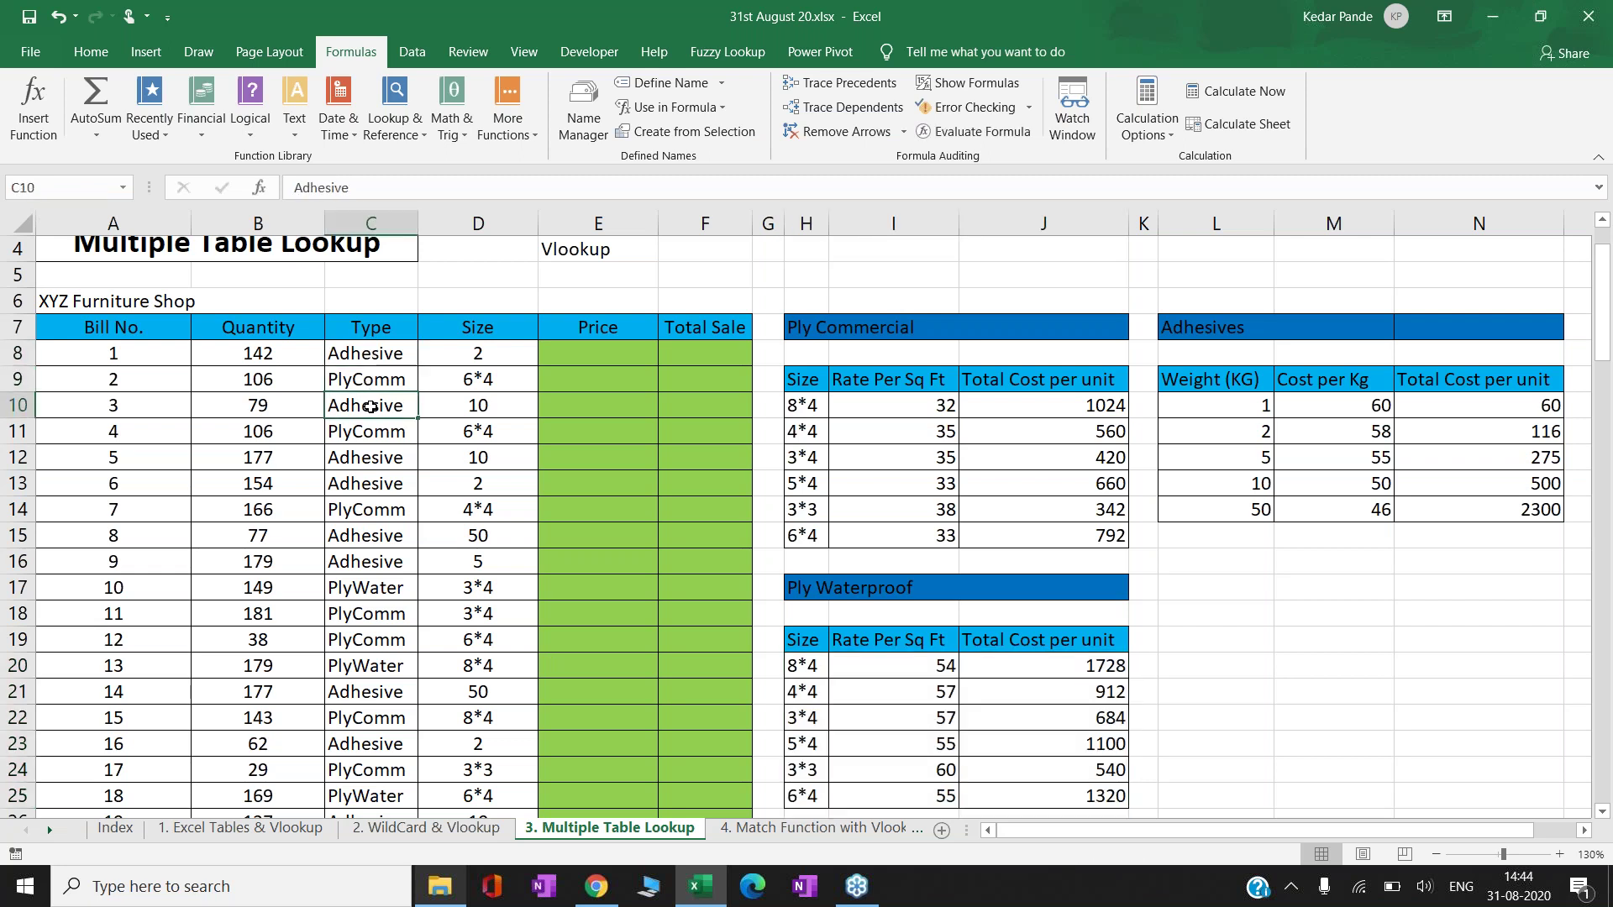
left_click(371, 431)
left_click(369, 458)
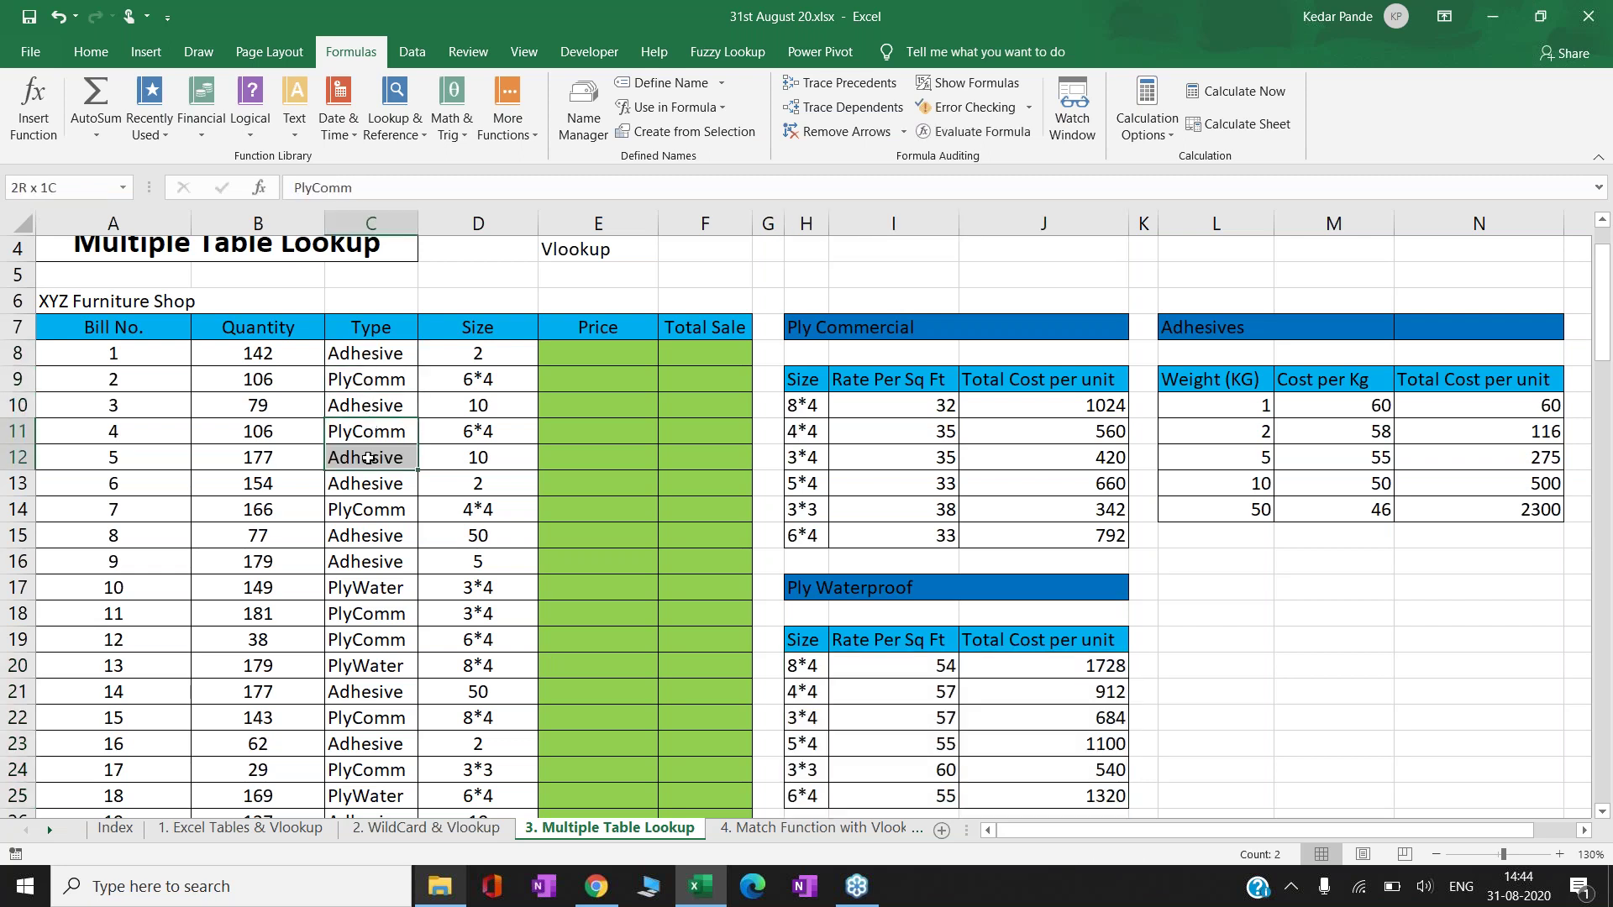
key("Down")
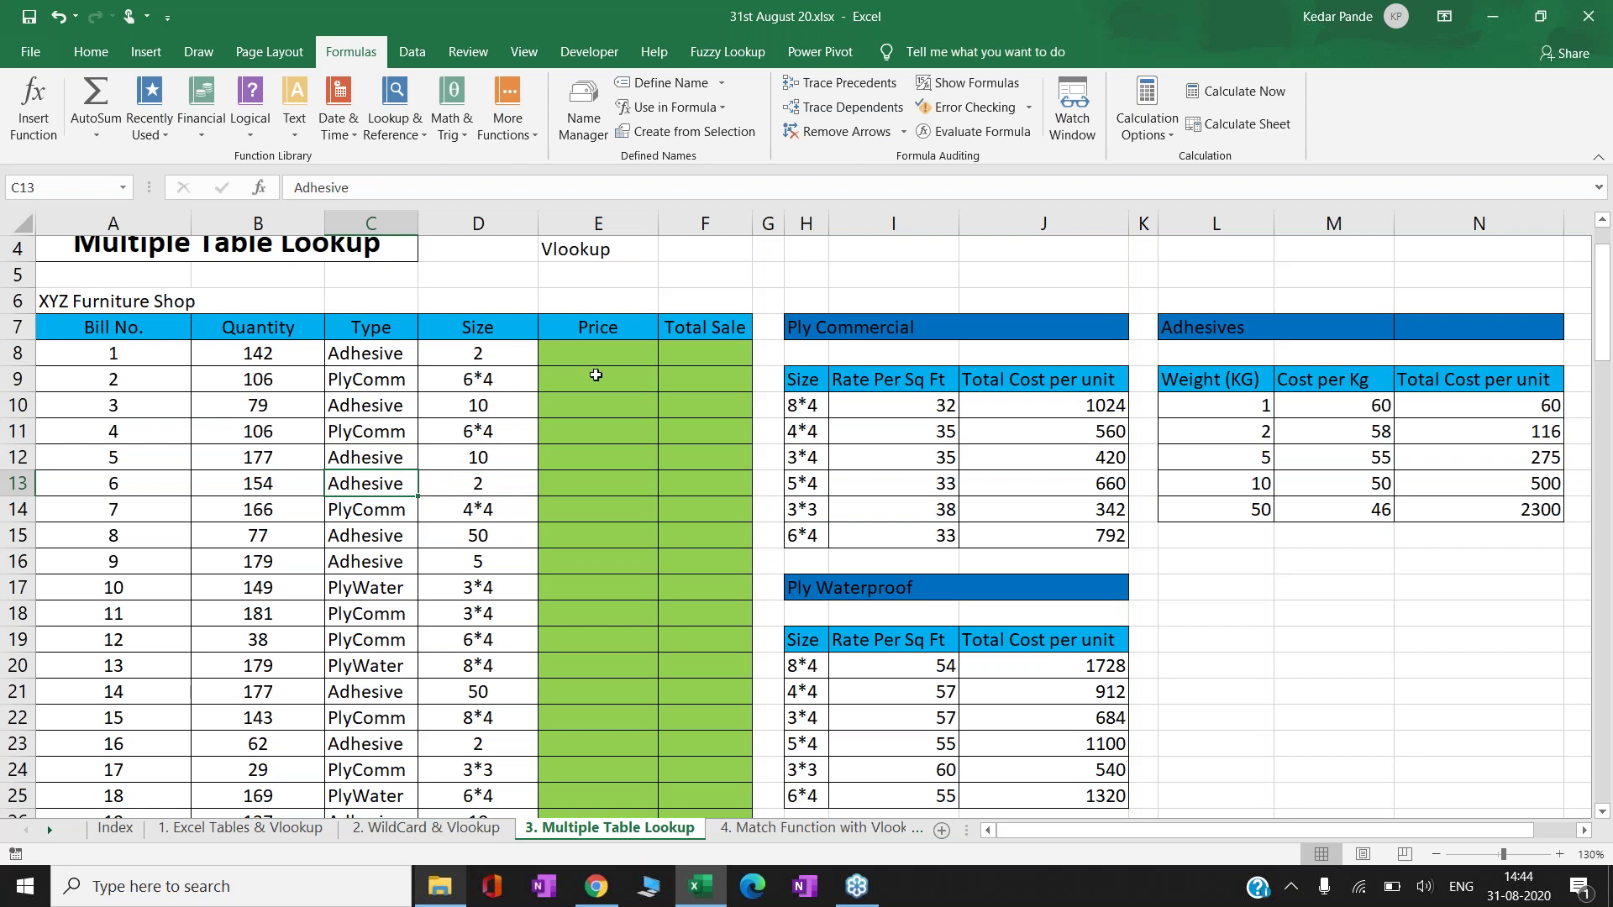
left_click(367, 354)
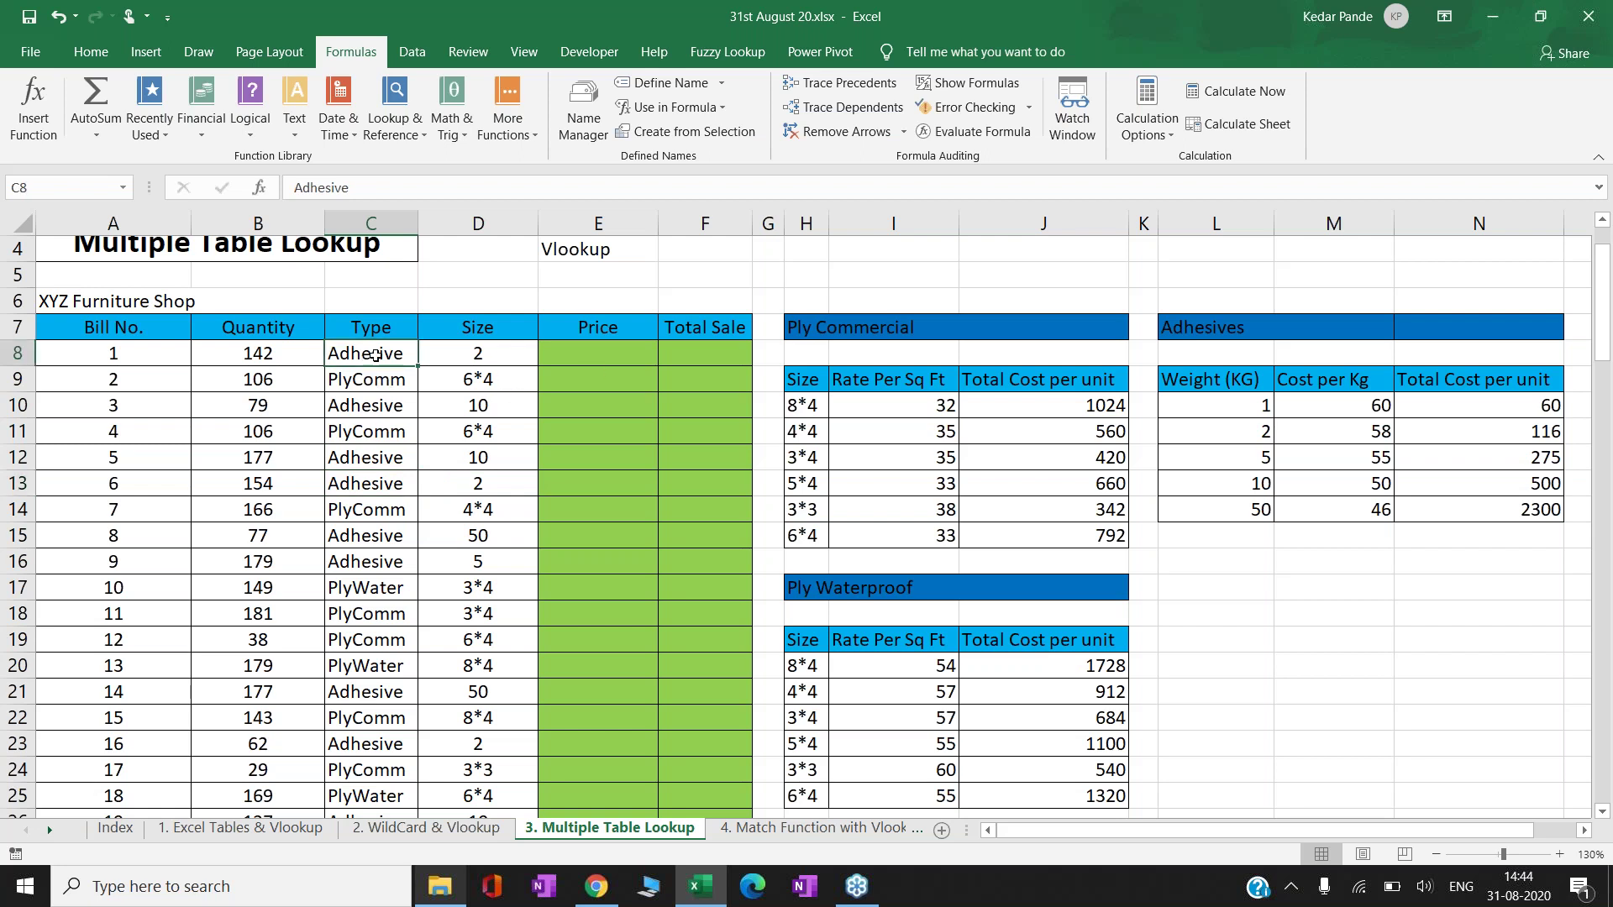
left_click(379, 389)
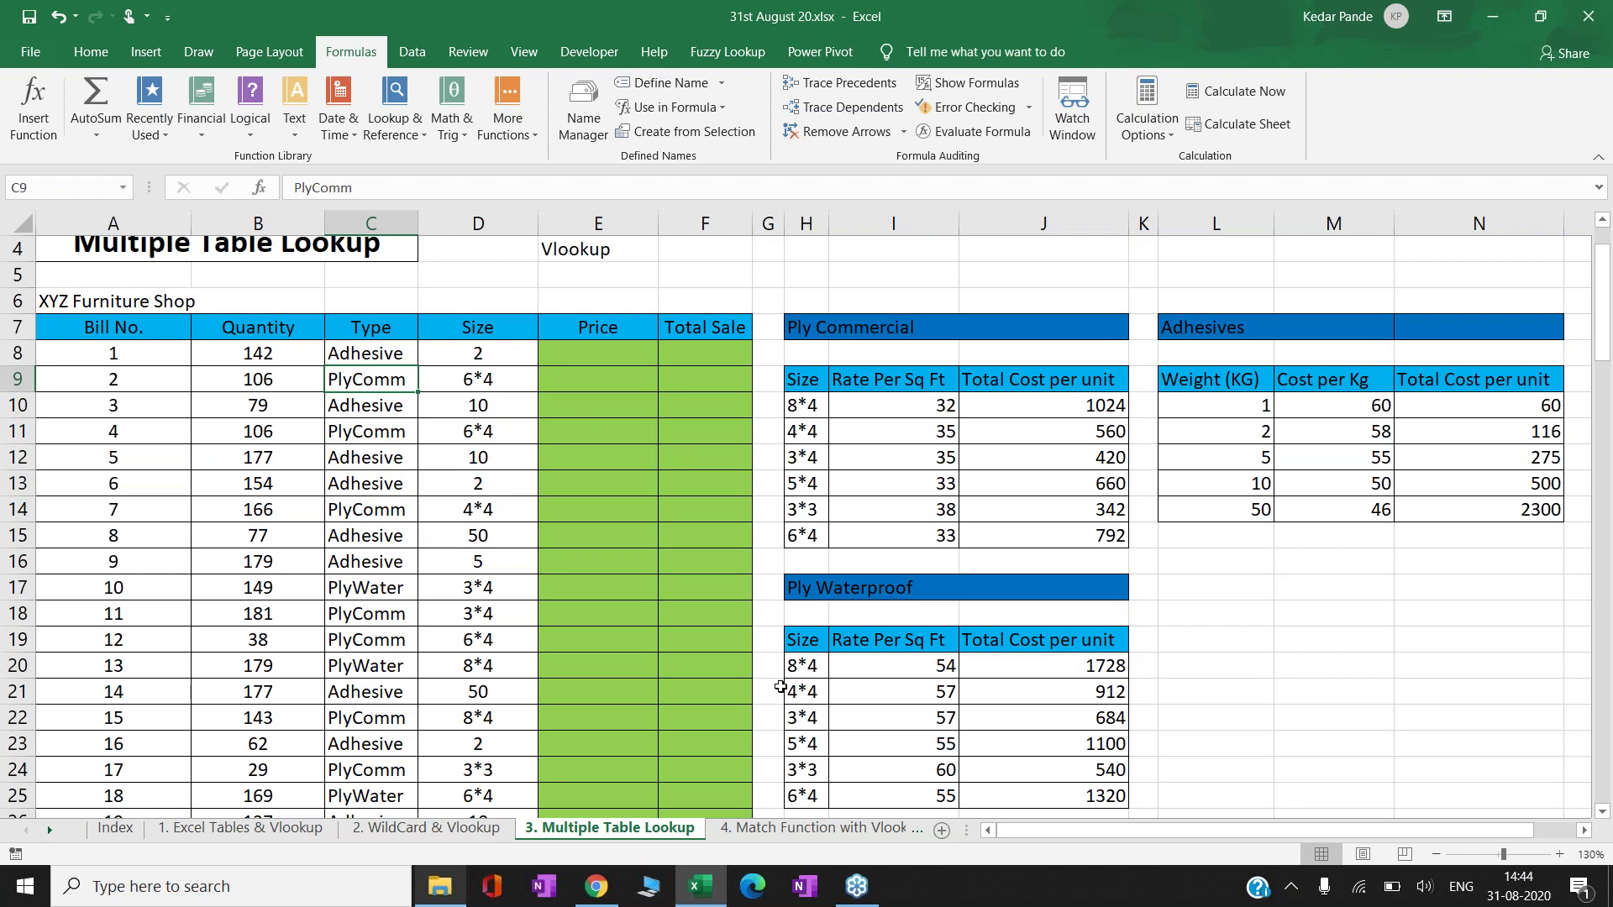
- Name the Adhesives price table L10:N14 as Adhesive
left_click(815, 671)
key("Up")
key("Up")
key("Up")
key("Up")
key("Up")
key("Up")
key("Up")
key("Up")
key("Up")
key("Up")
key("Right")
key("Right")
key("Right")
key("Right")
key("Right")
key("Right")
key("Right")
key("Right")
key("Right")
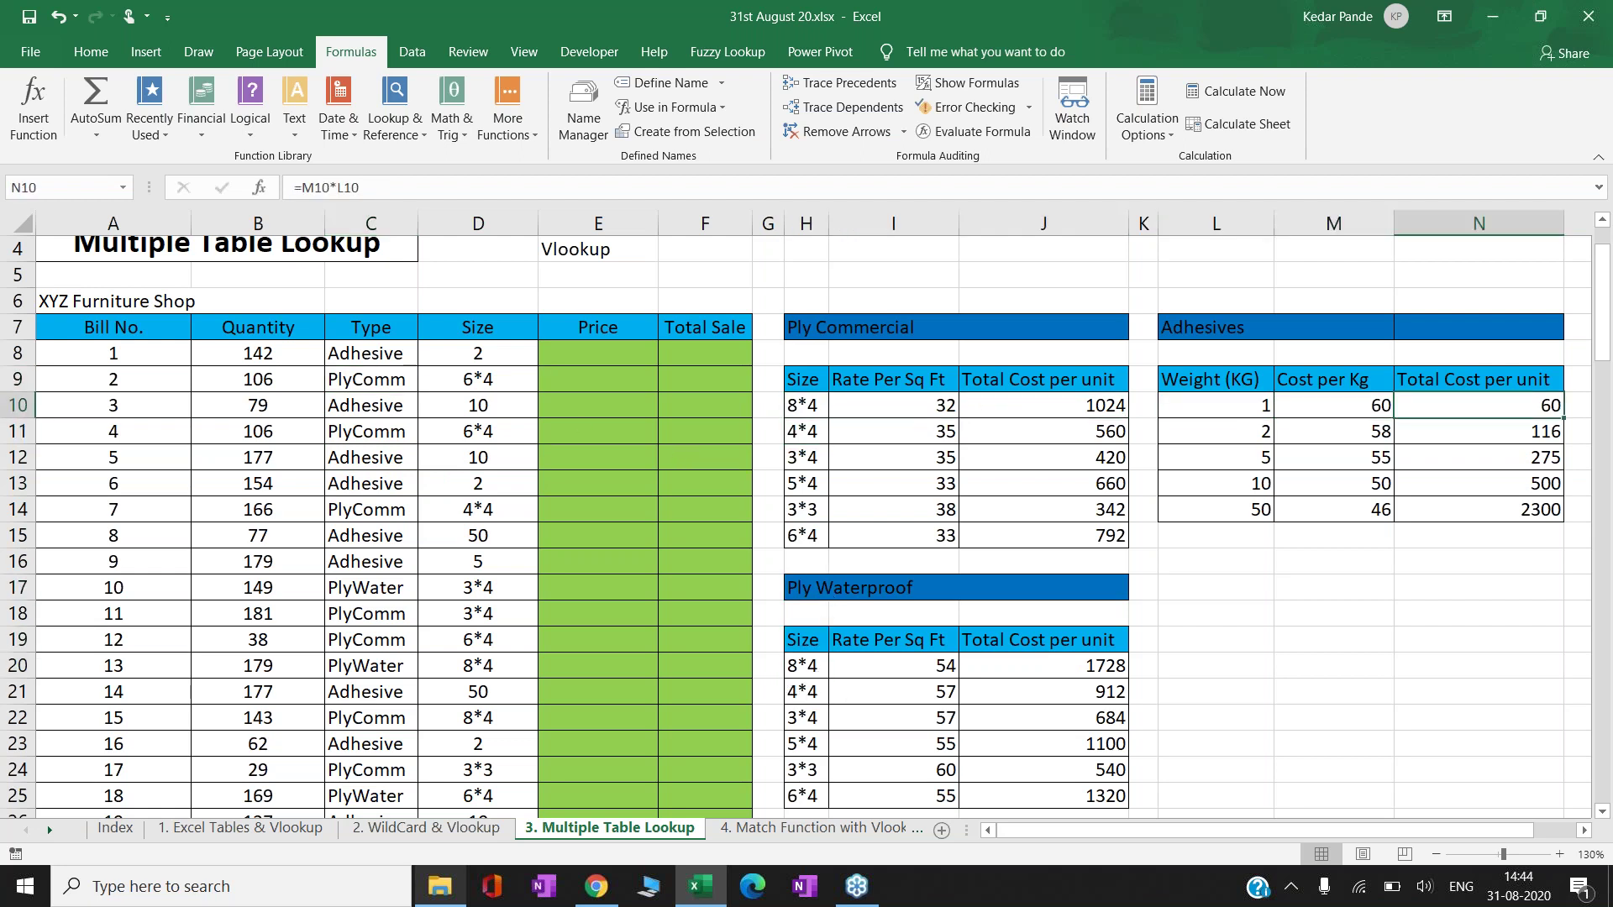
key("Left")
key("Left")
key("Left")
key("Left")
key("Left")
key("ctrl+shift+Down")
key("ctrl+shift+Right")
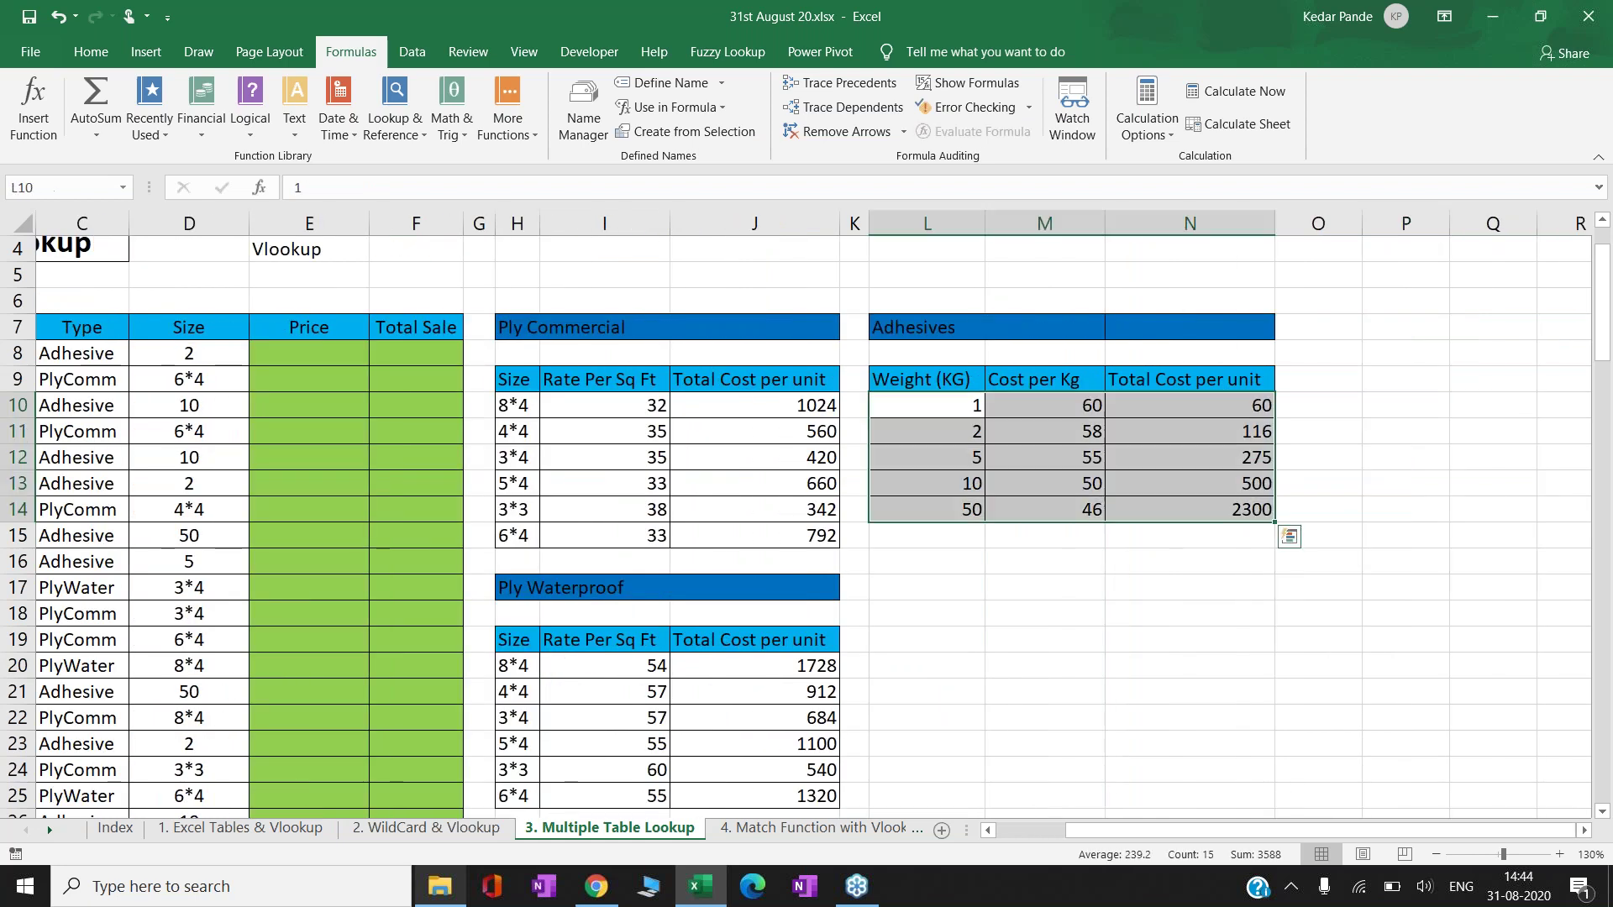
left_click(61, 188)
type("Adhesive")
key("Return")
- Move back along row 10 to the Price column
key("Left")
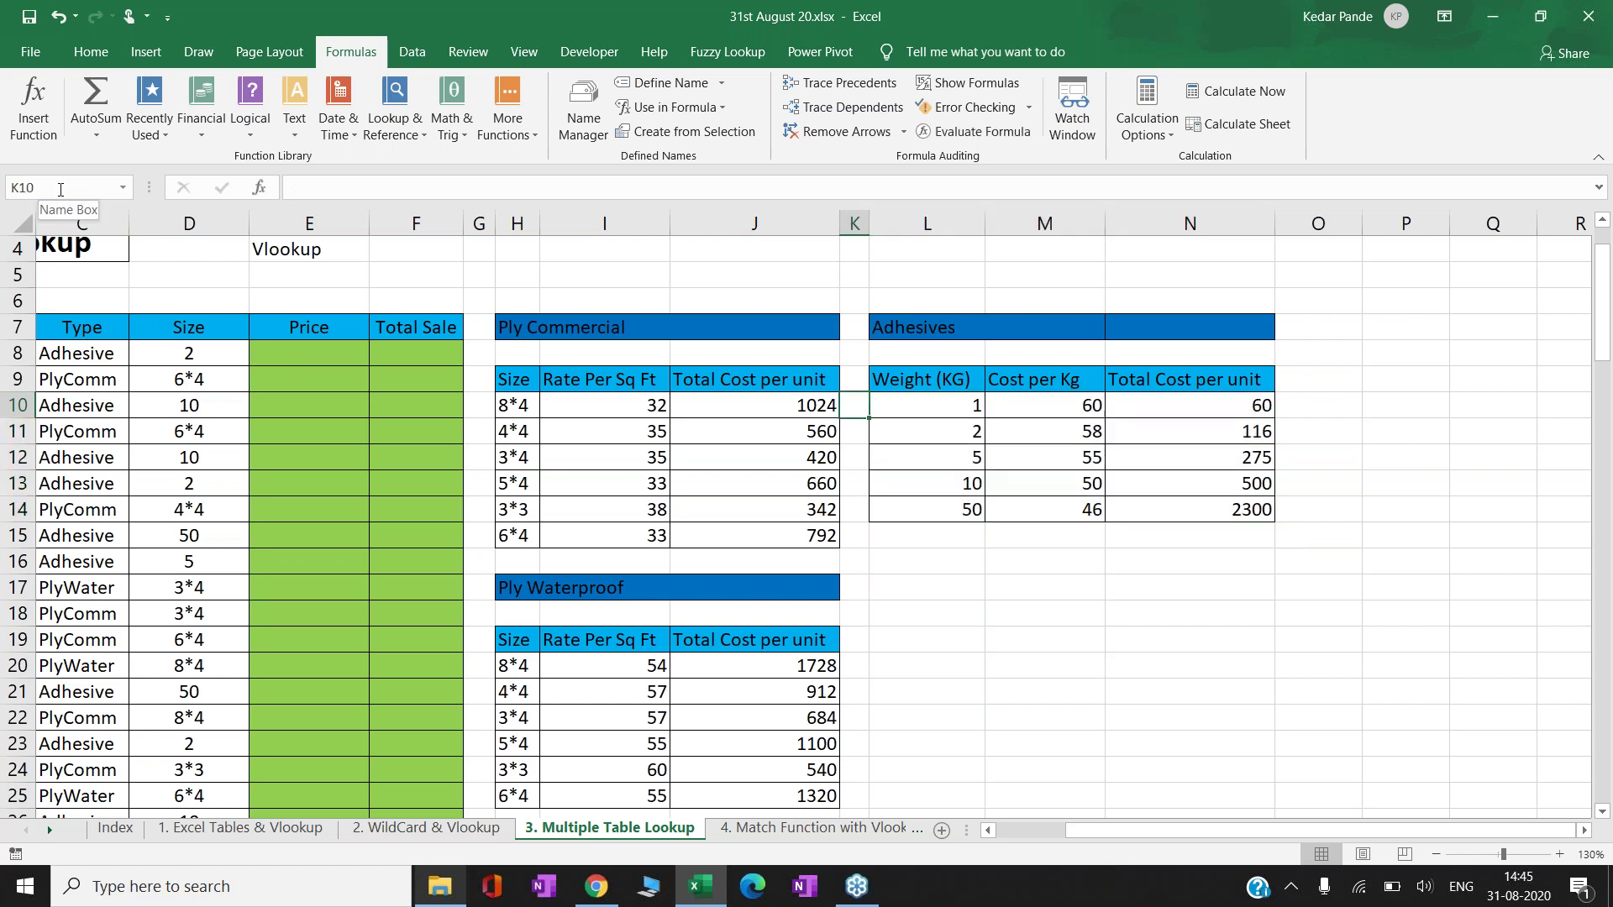
key("Left")
key("Left")
key("Left")
key("Left")
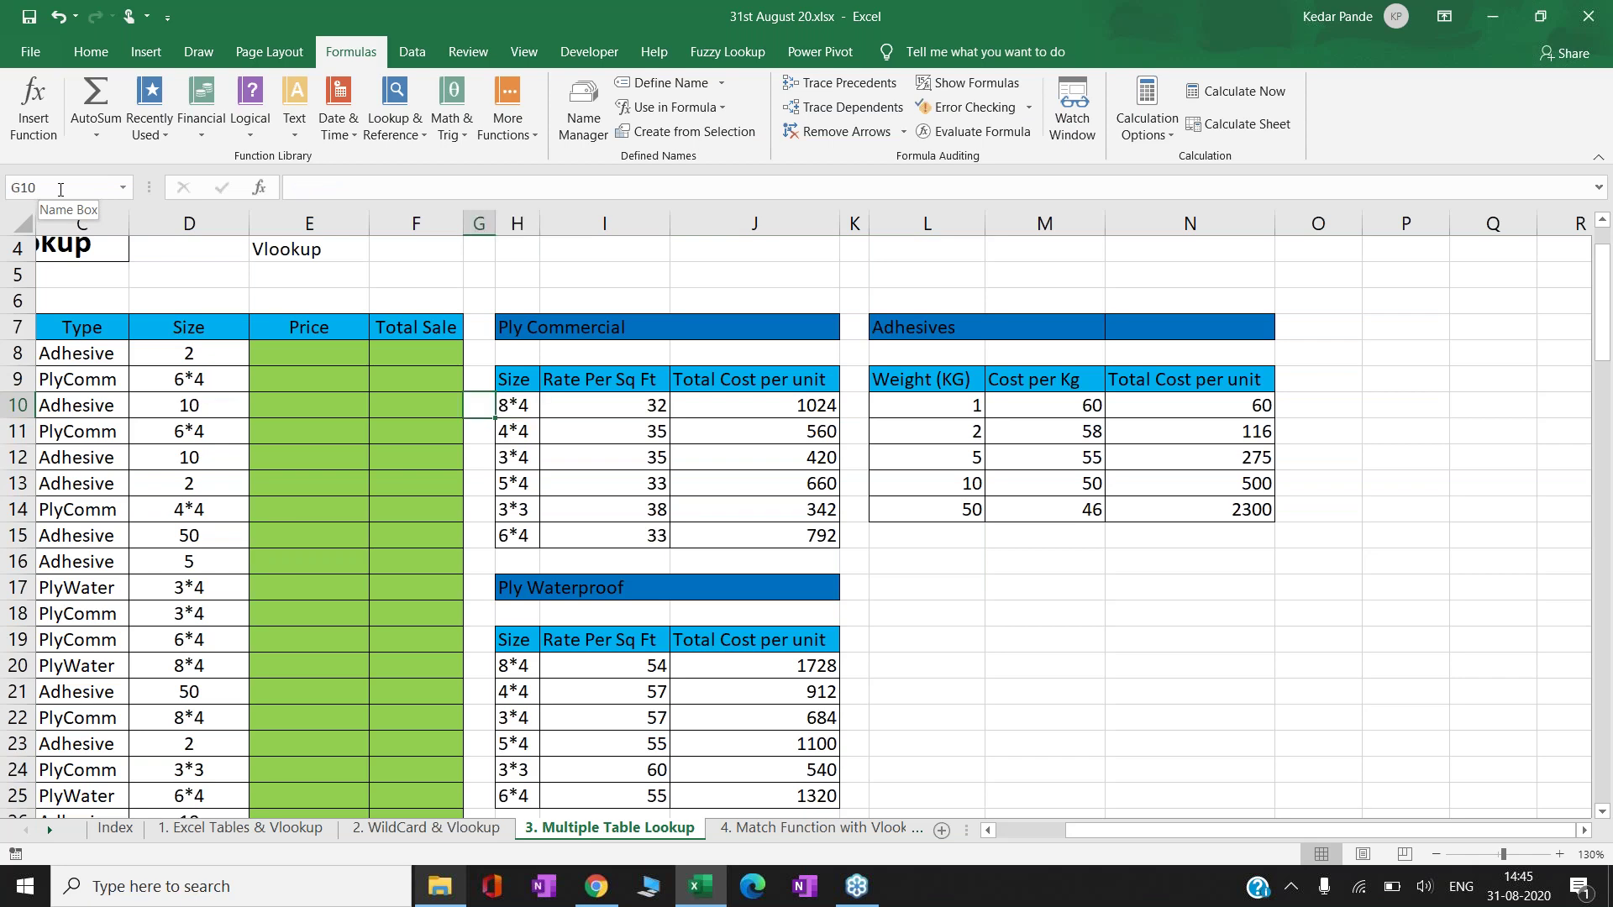
key("Left")
key("Left")
key("Left")
key("Left")
key("Left")
key("Left")
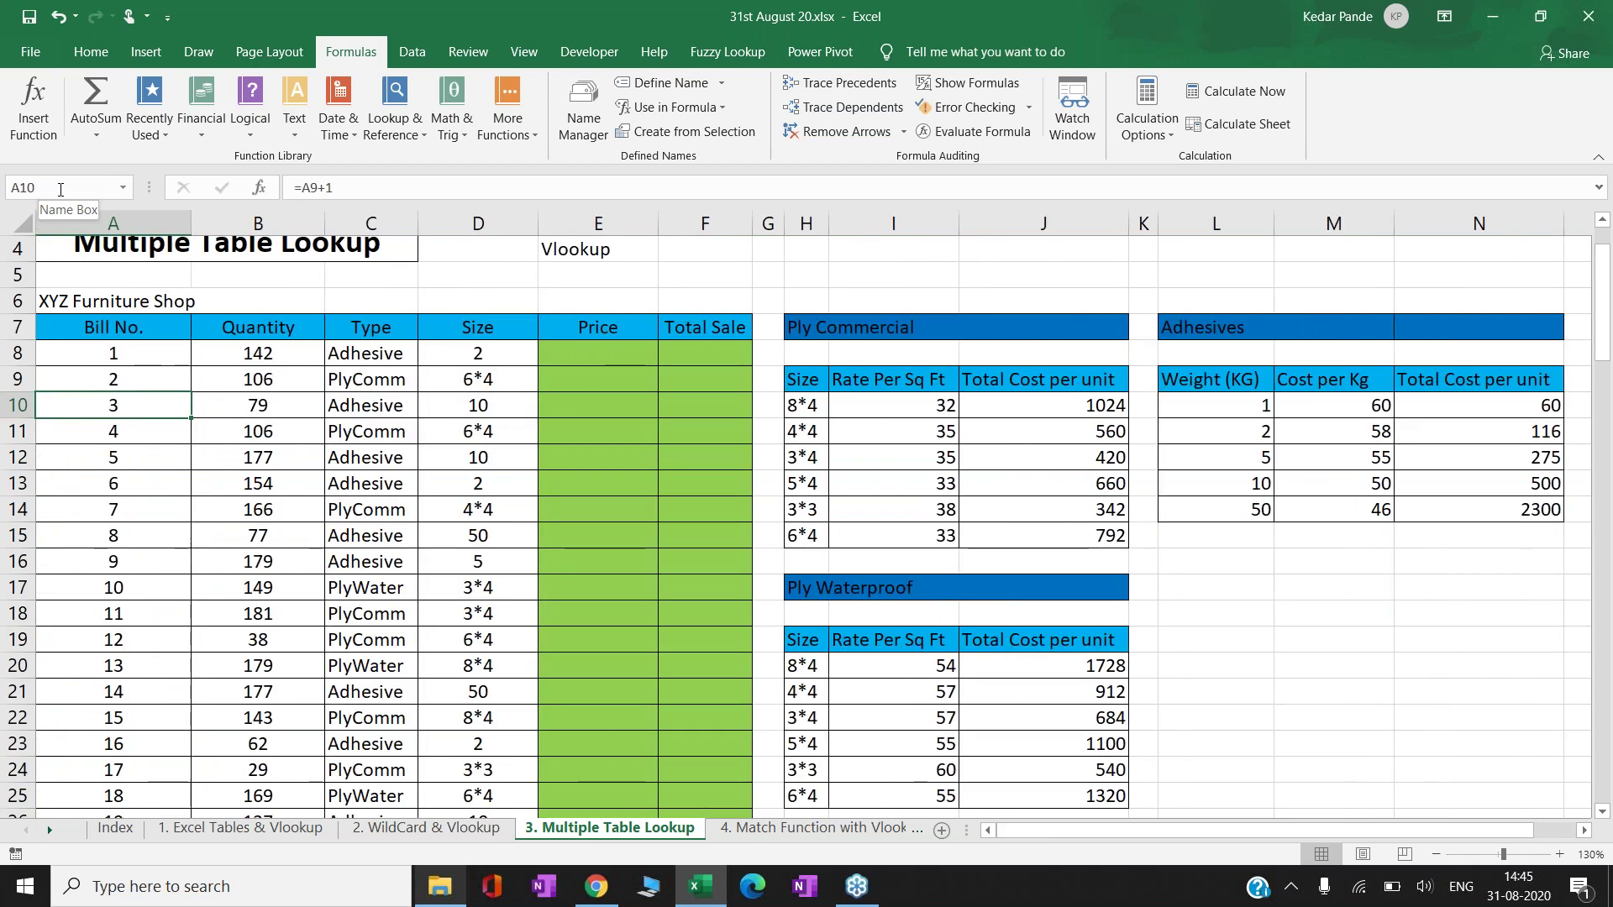
key("Right")
key("Right")
key("Right")
key("Right")
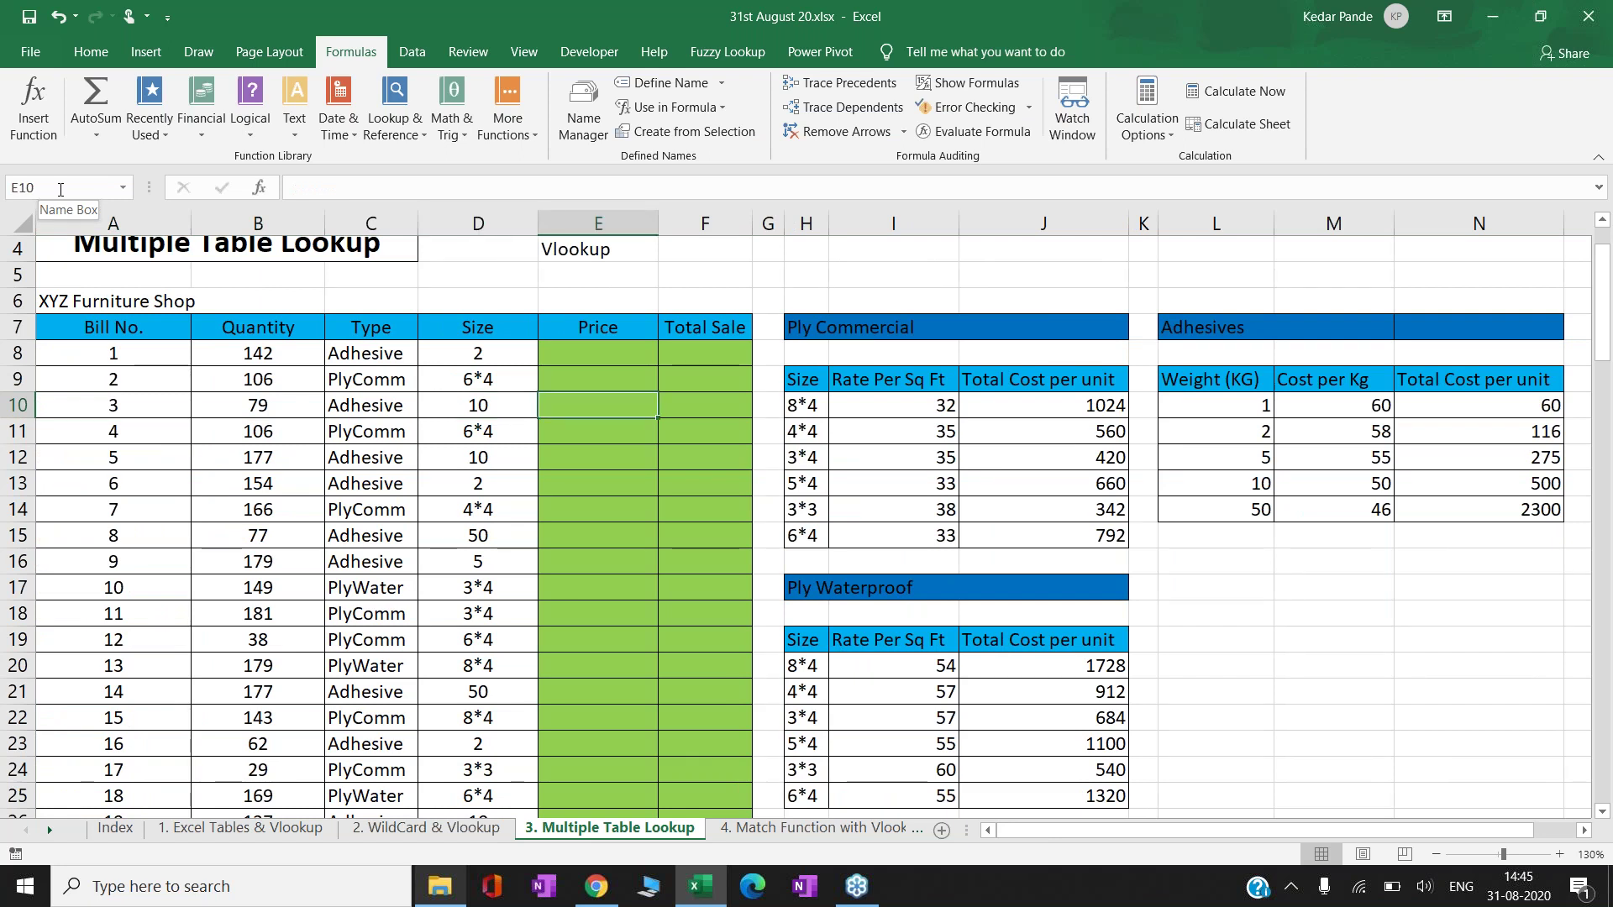
key("Up")
key("Up")
key("Up")
key("Up")
key("Up")
key("Up")
key("Up")
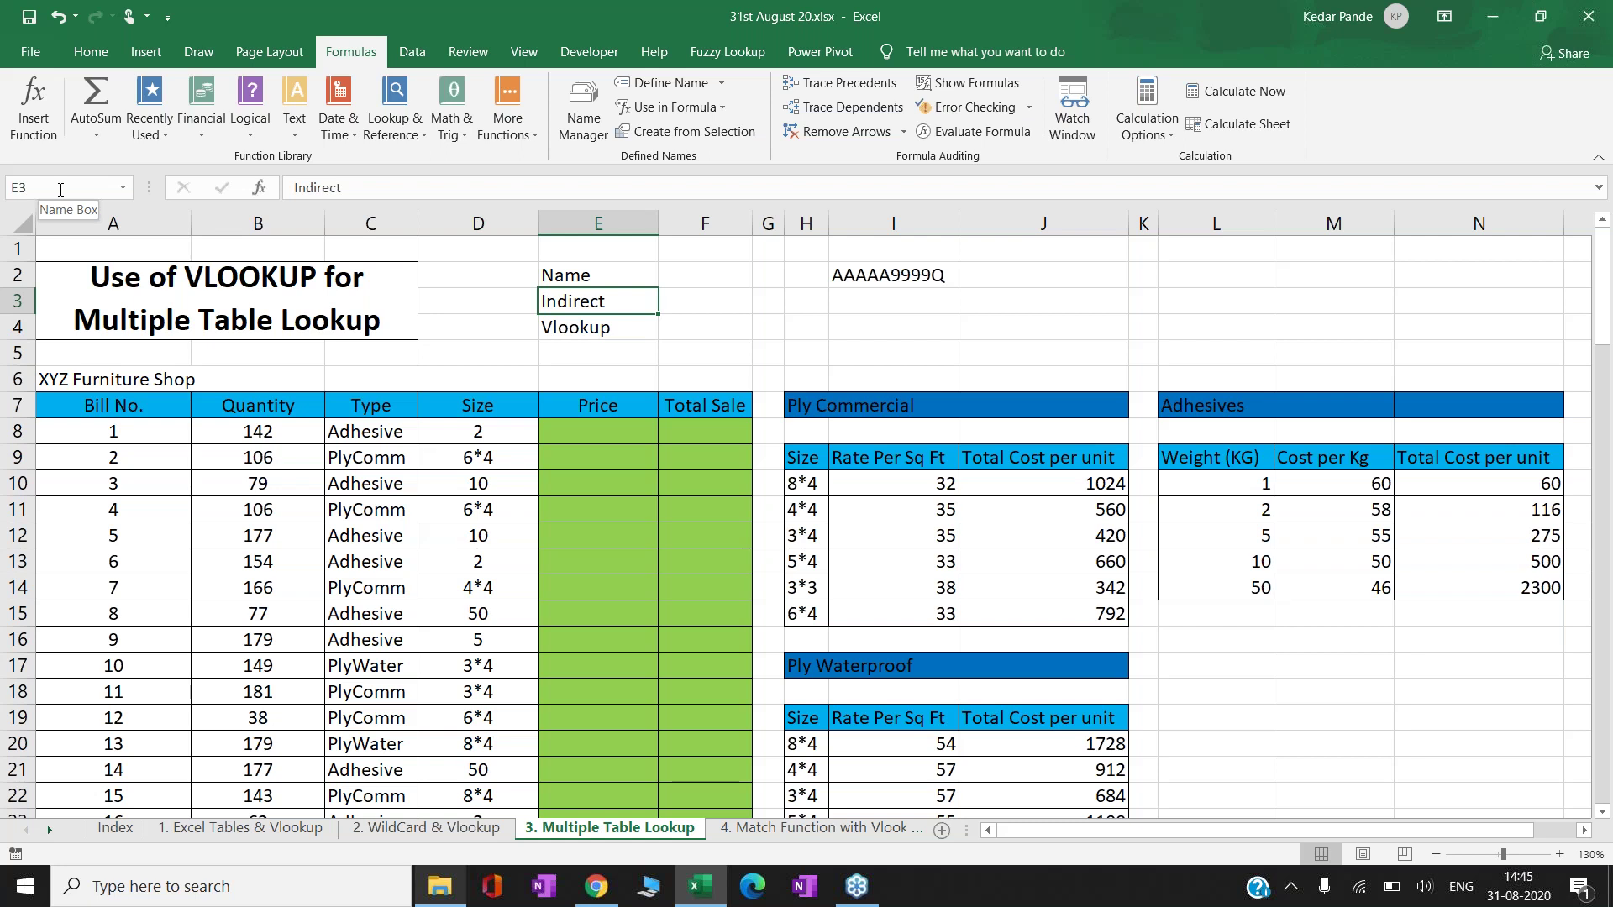
key("Down")
key("Down")
key("Down")
key("Down")
key("Down")
key("Down")
key("Down")
key("Down")
key("Right")
key("Right")
key("Right")
key("Up")
key("ctrl+shift+Down")
key("ctrl+shift+Right")
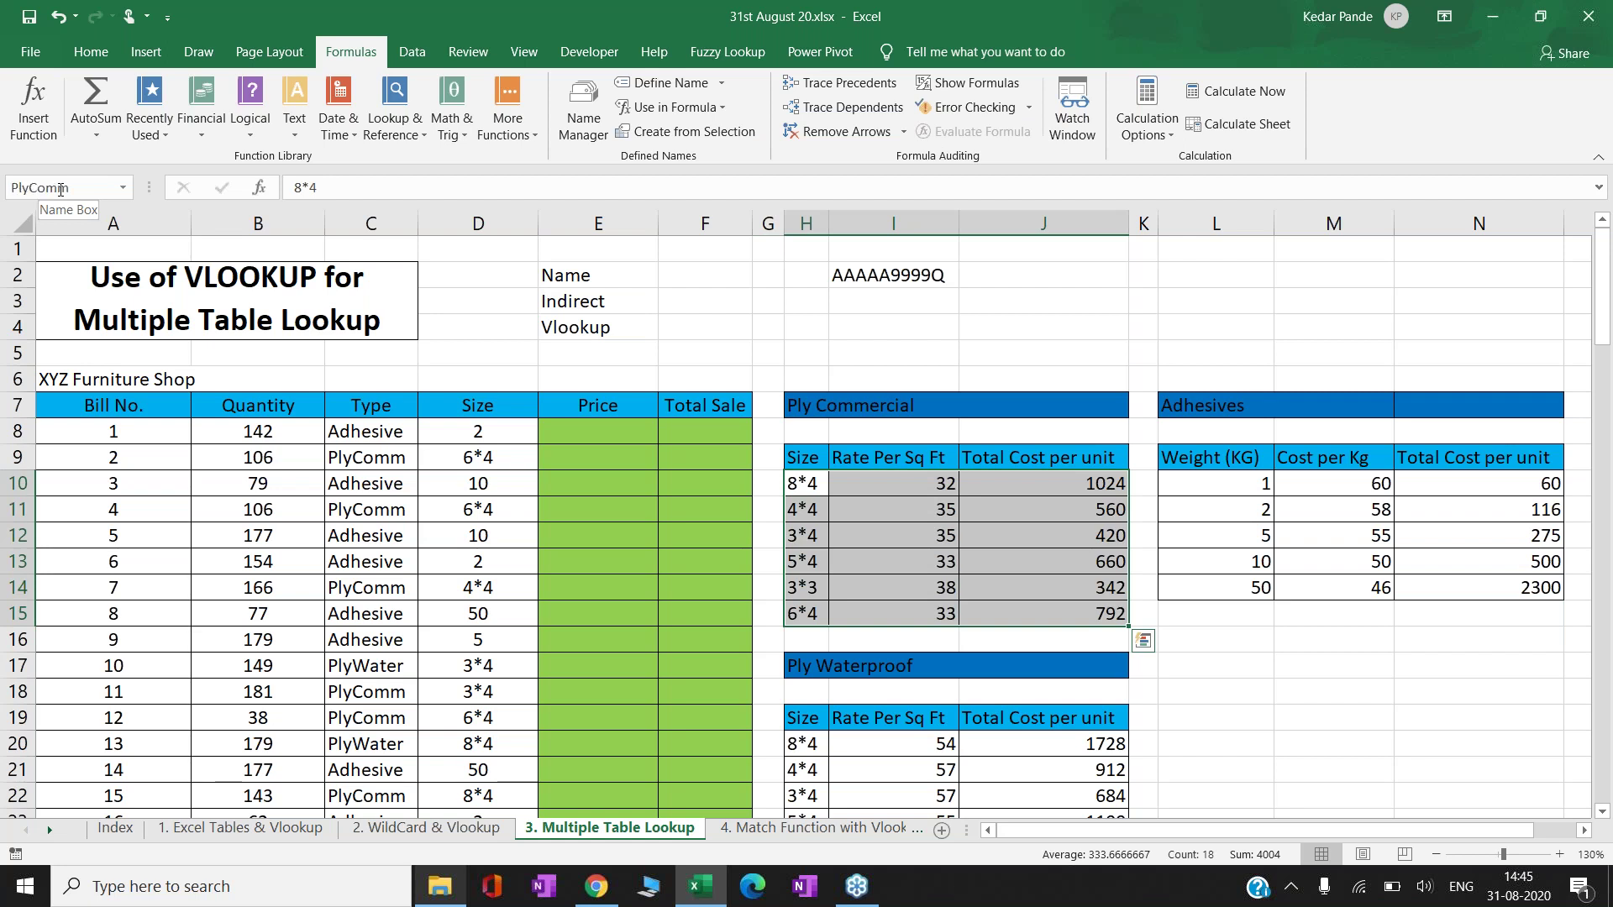
key("Down")
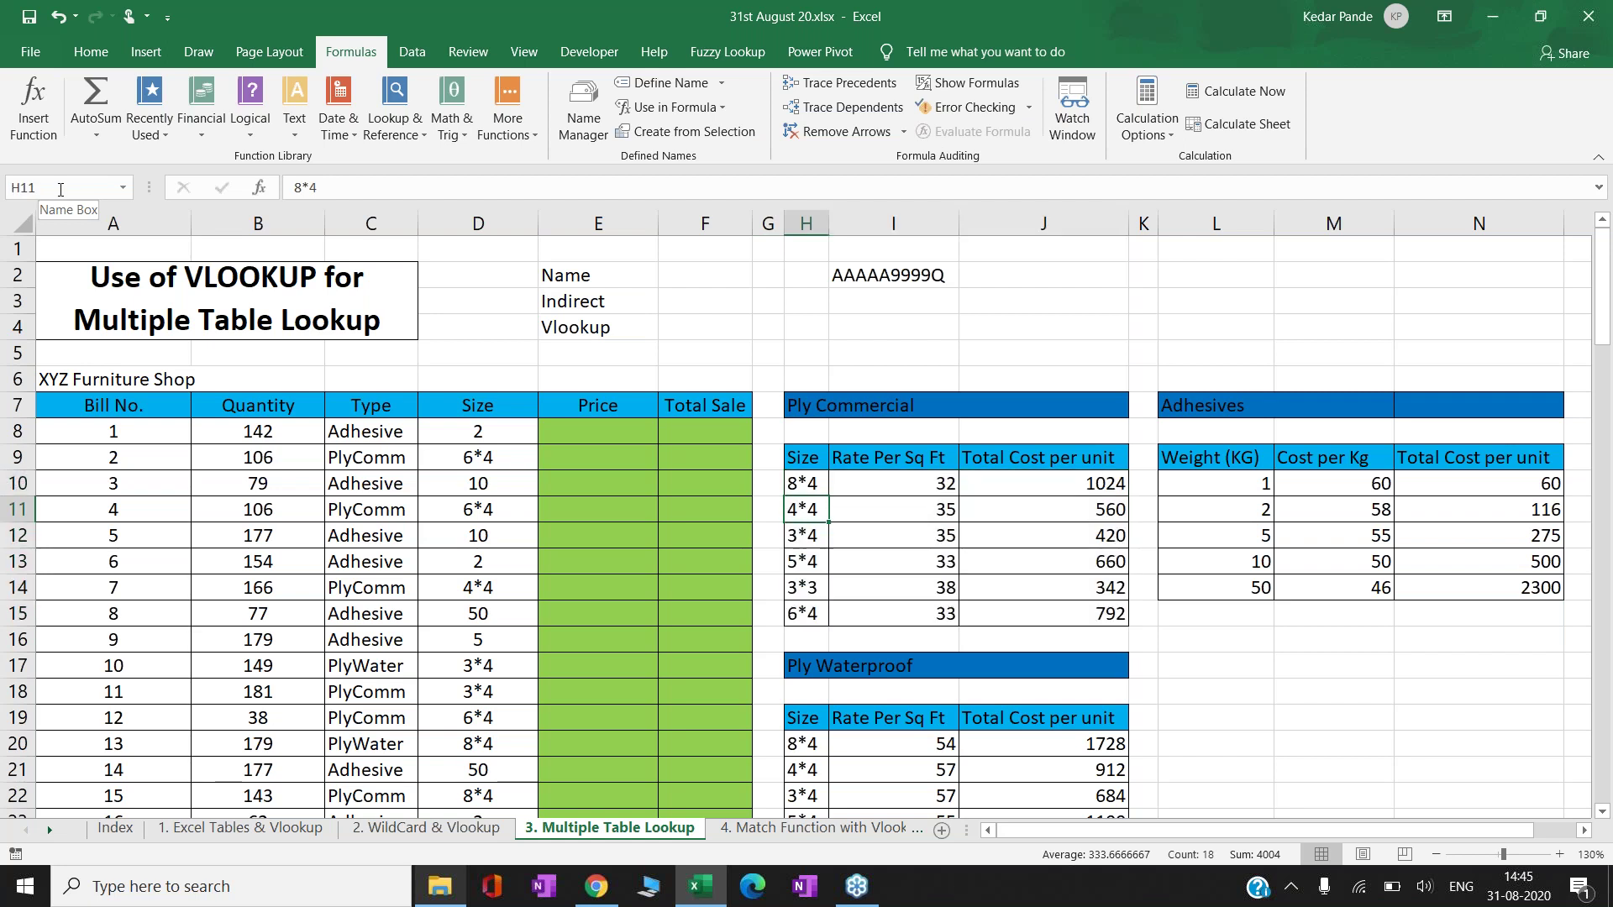
key("Down")
key("Right")
key("Right")
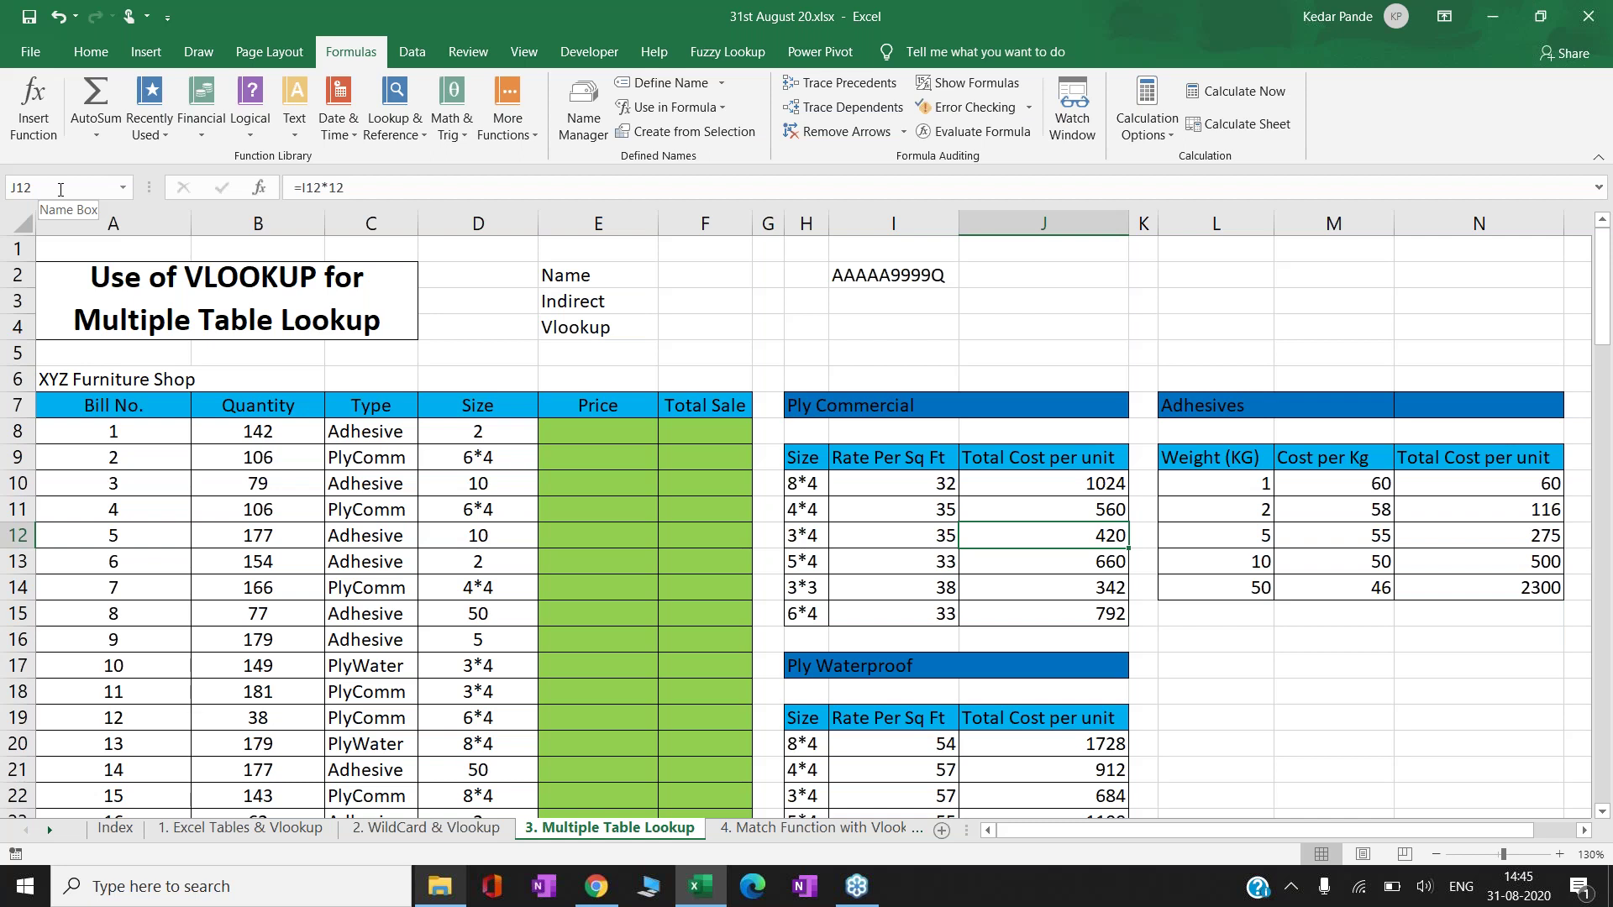
left_click(581, 426)
key("Right")
key("Right")
key("Down")
key("Down")
key("Down")
key("Right")
key("Left")
key("Up")
key("Left")
key("Up")
key("Left")
key("Up")
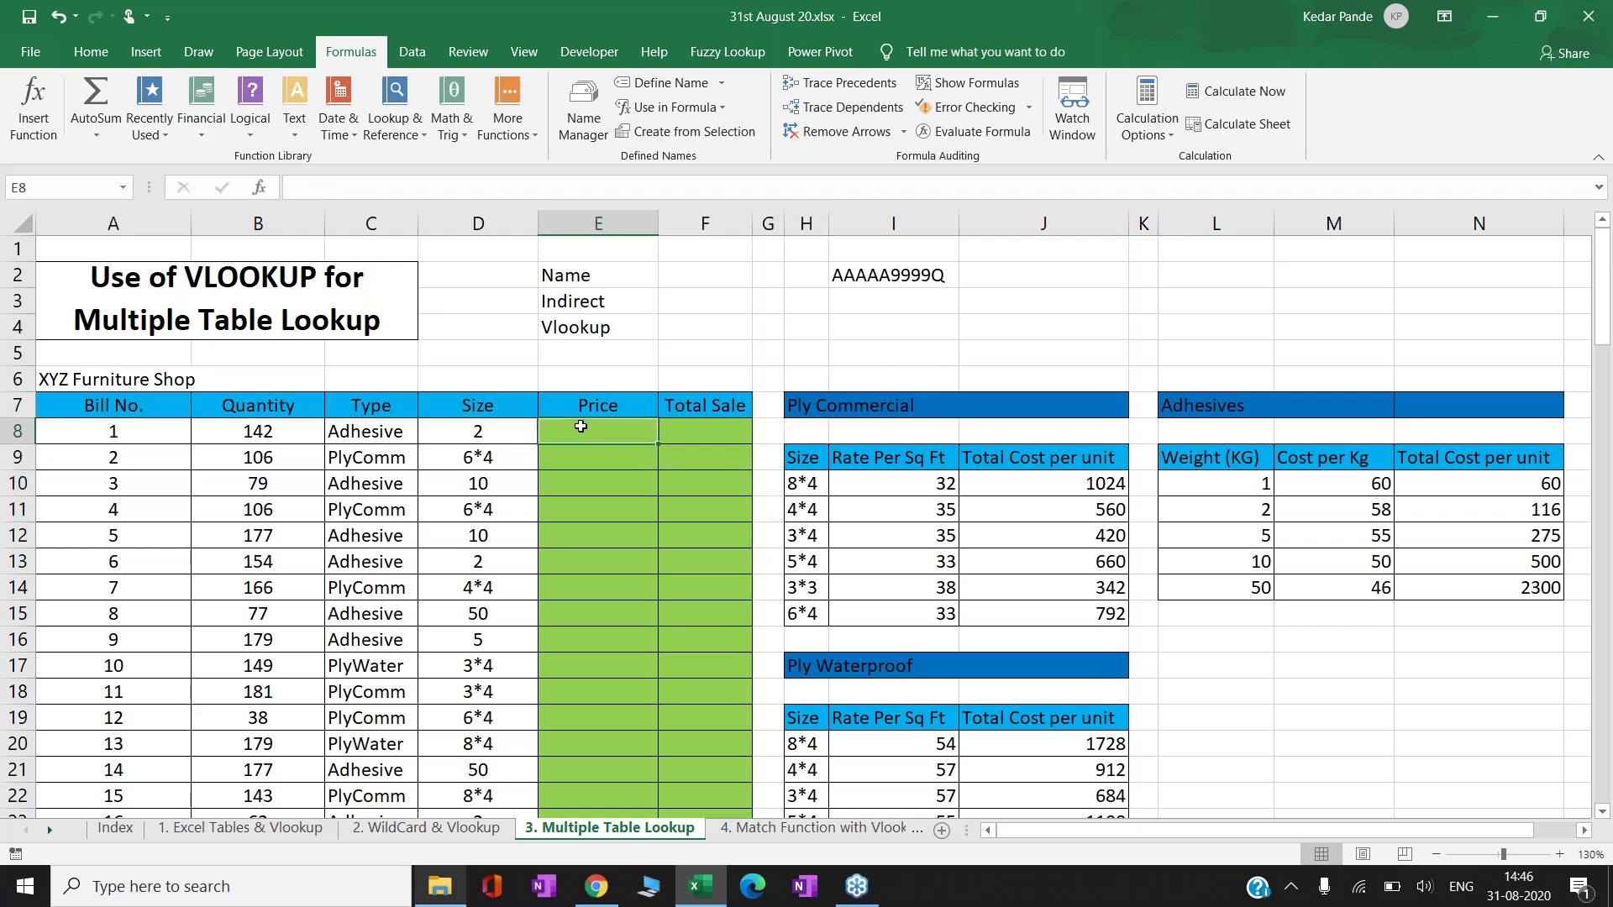
type("=")
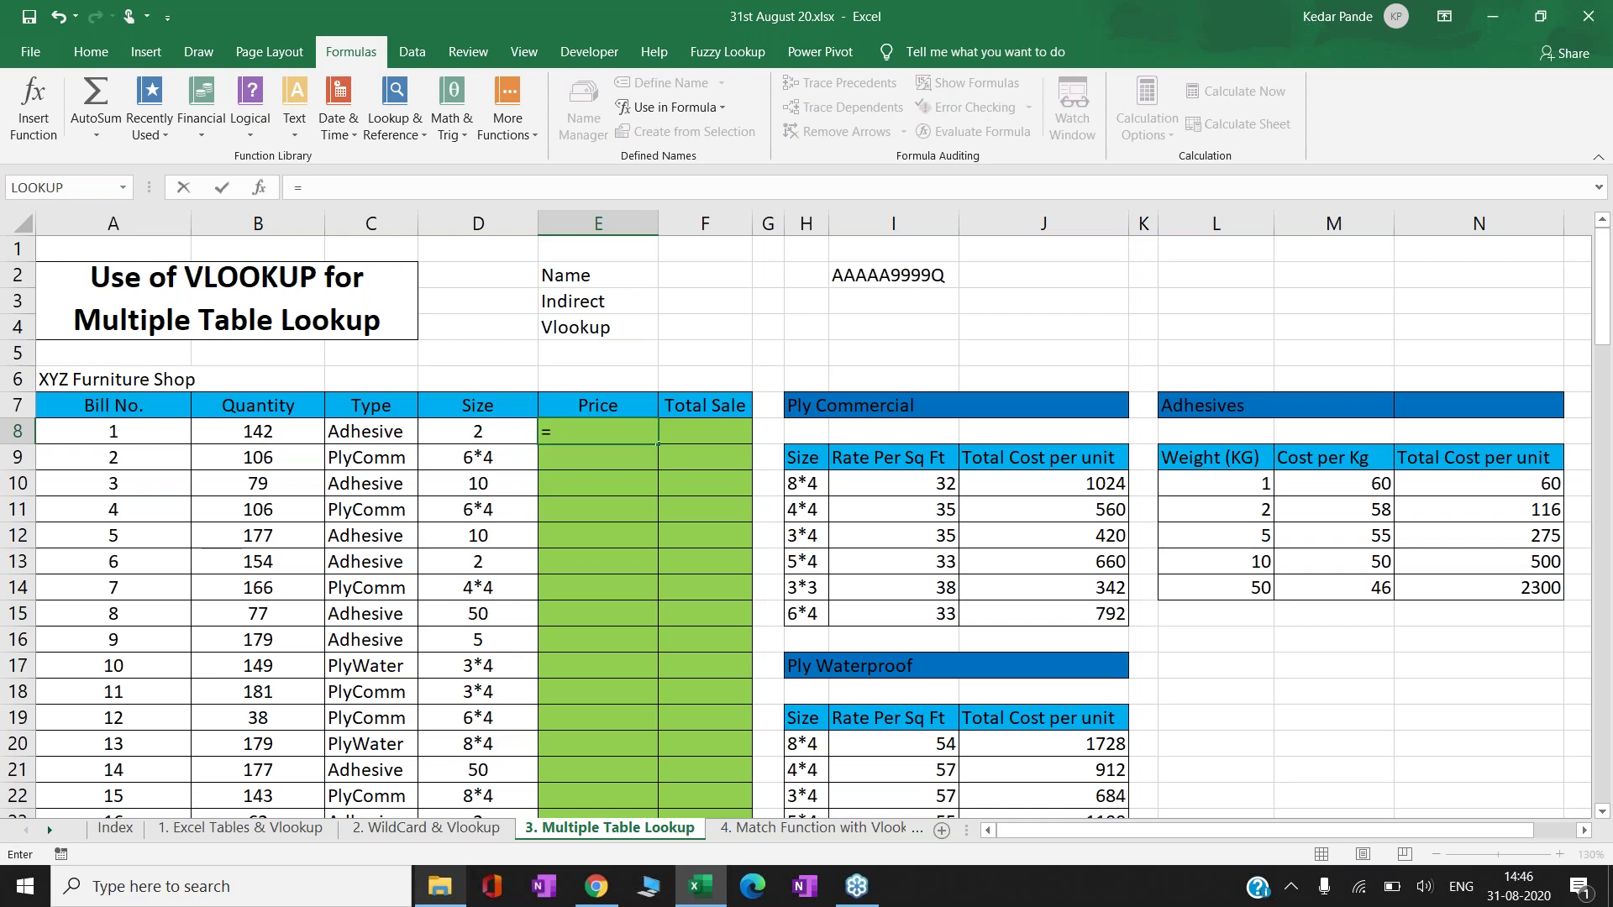
type("vl")
key("Tab")
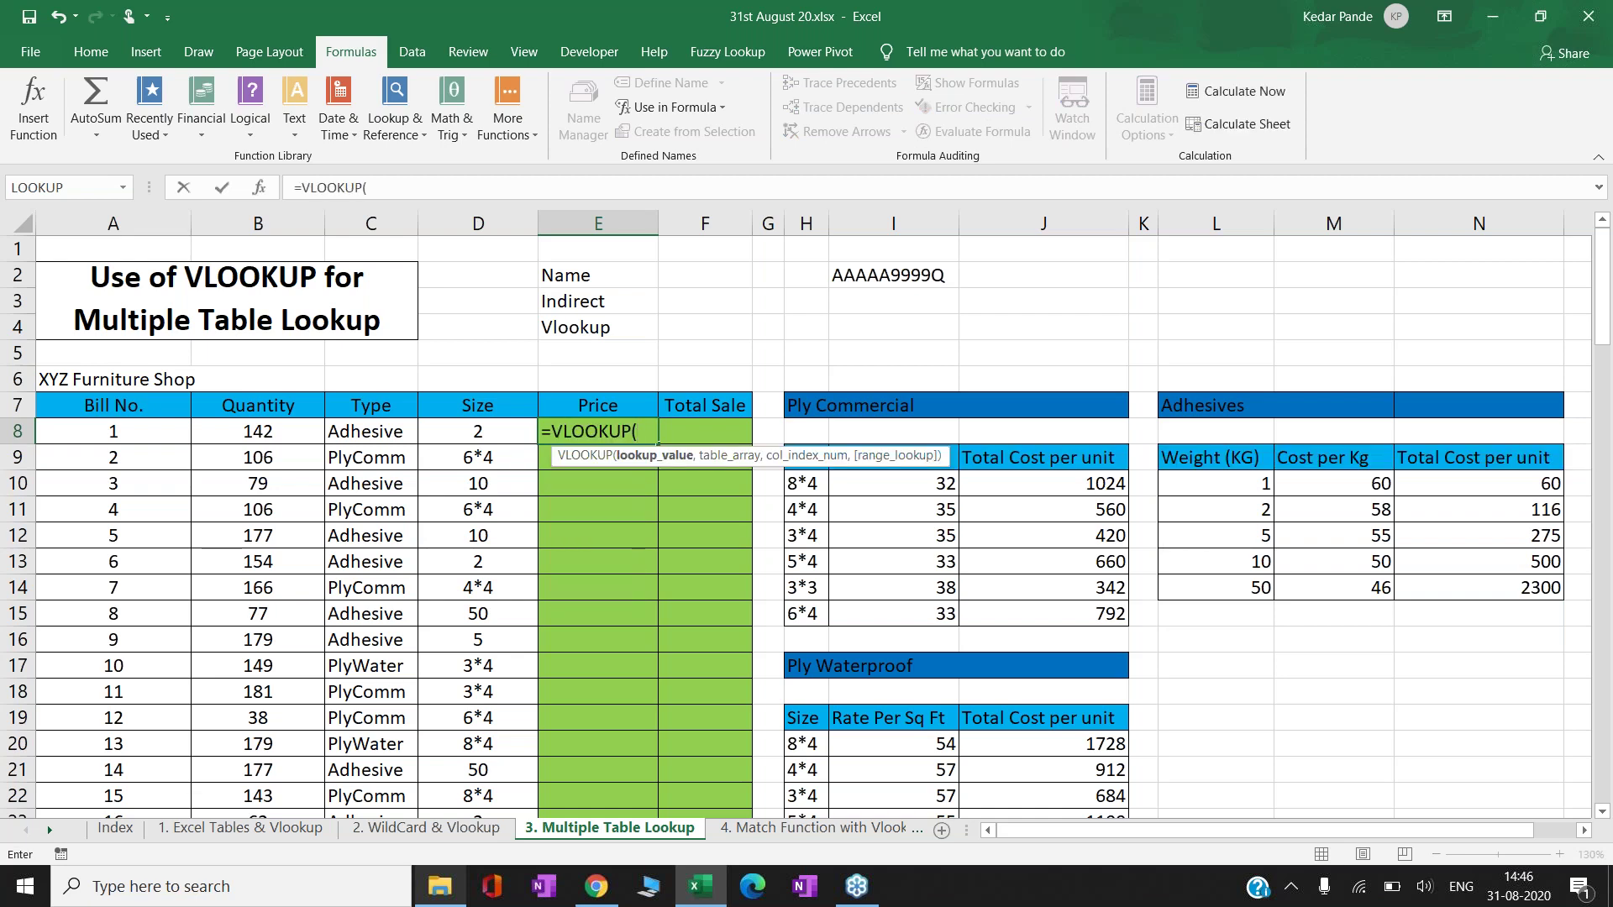
left_click(478, 431)
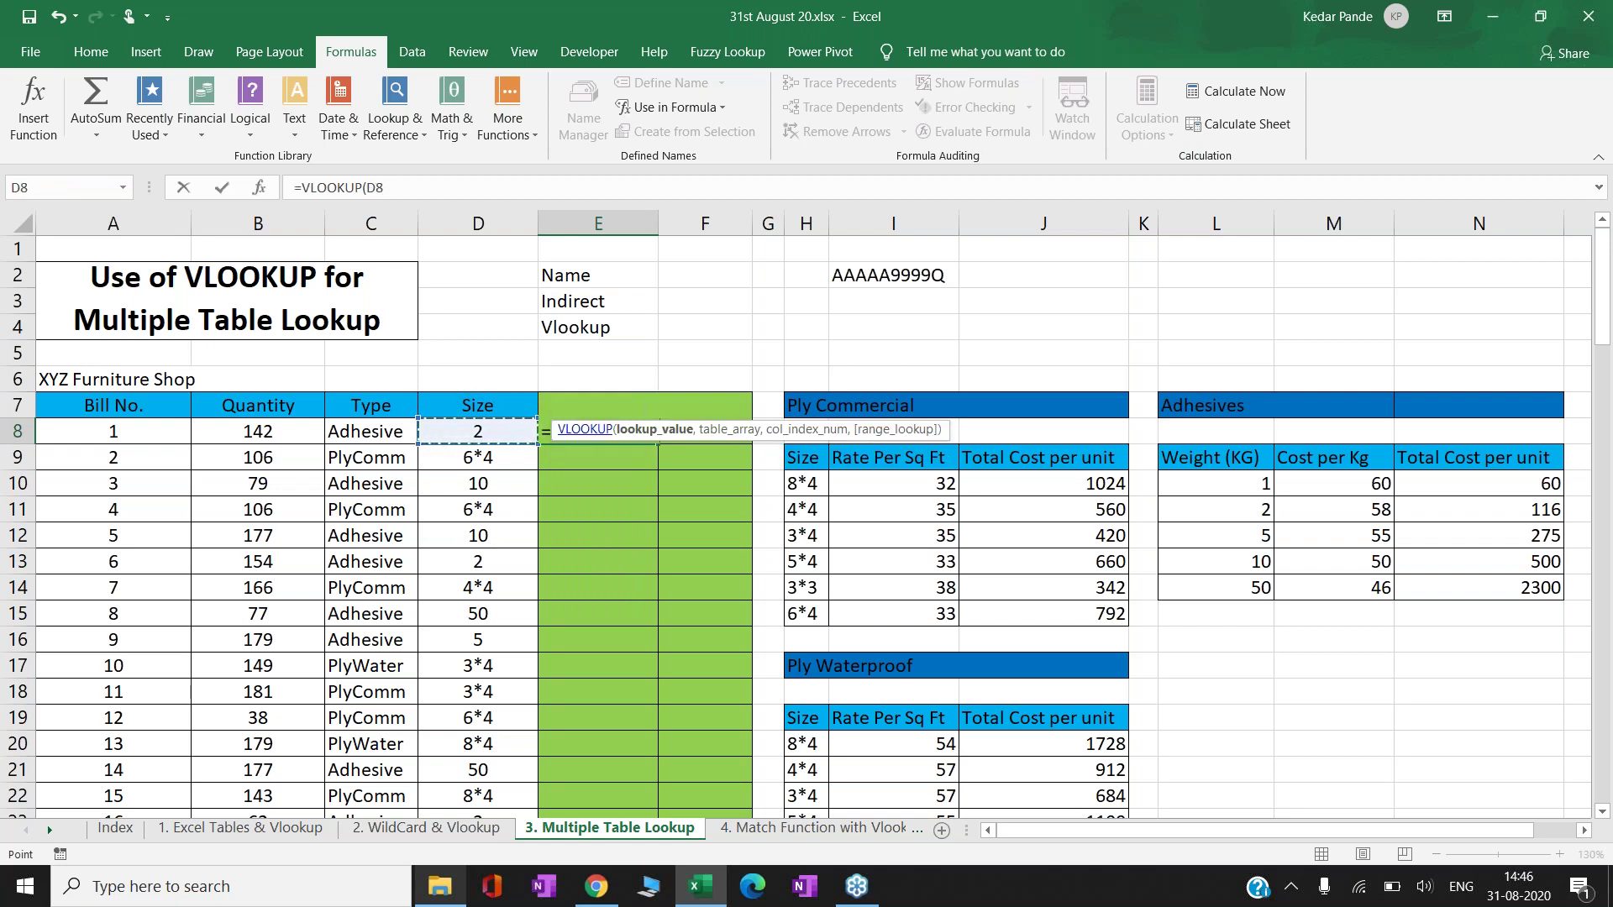
type(",")
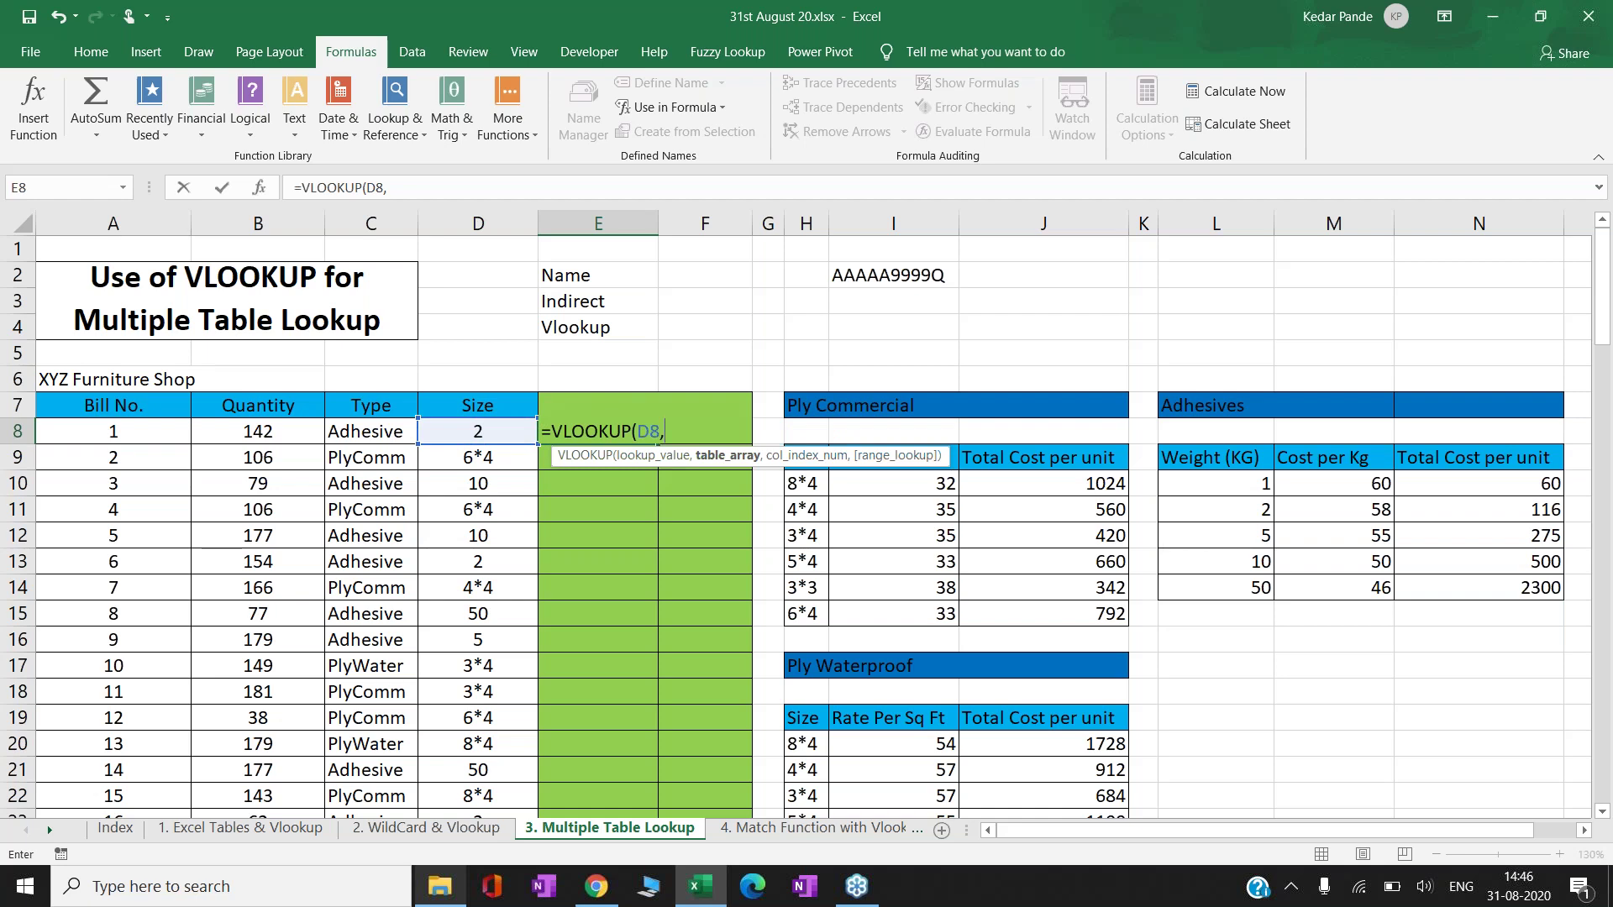
left_click(378, 438)
type(",3,")
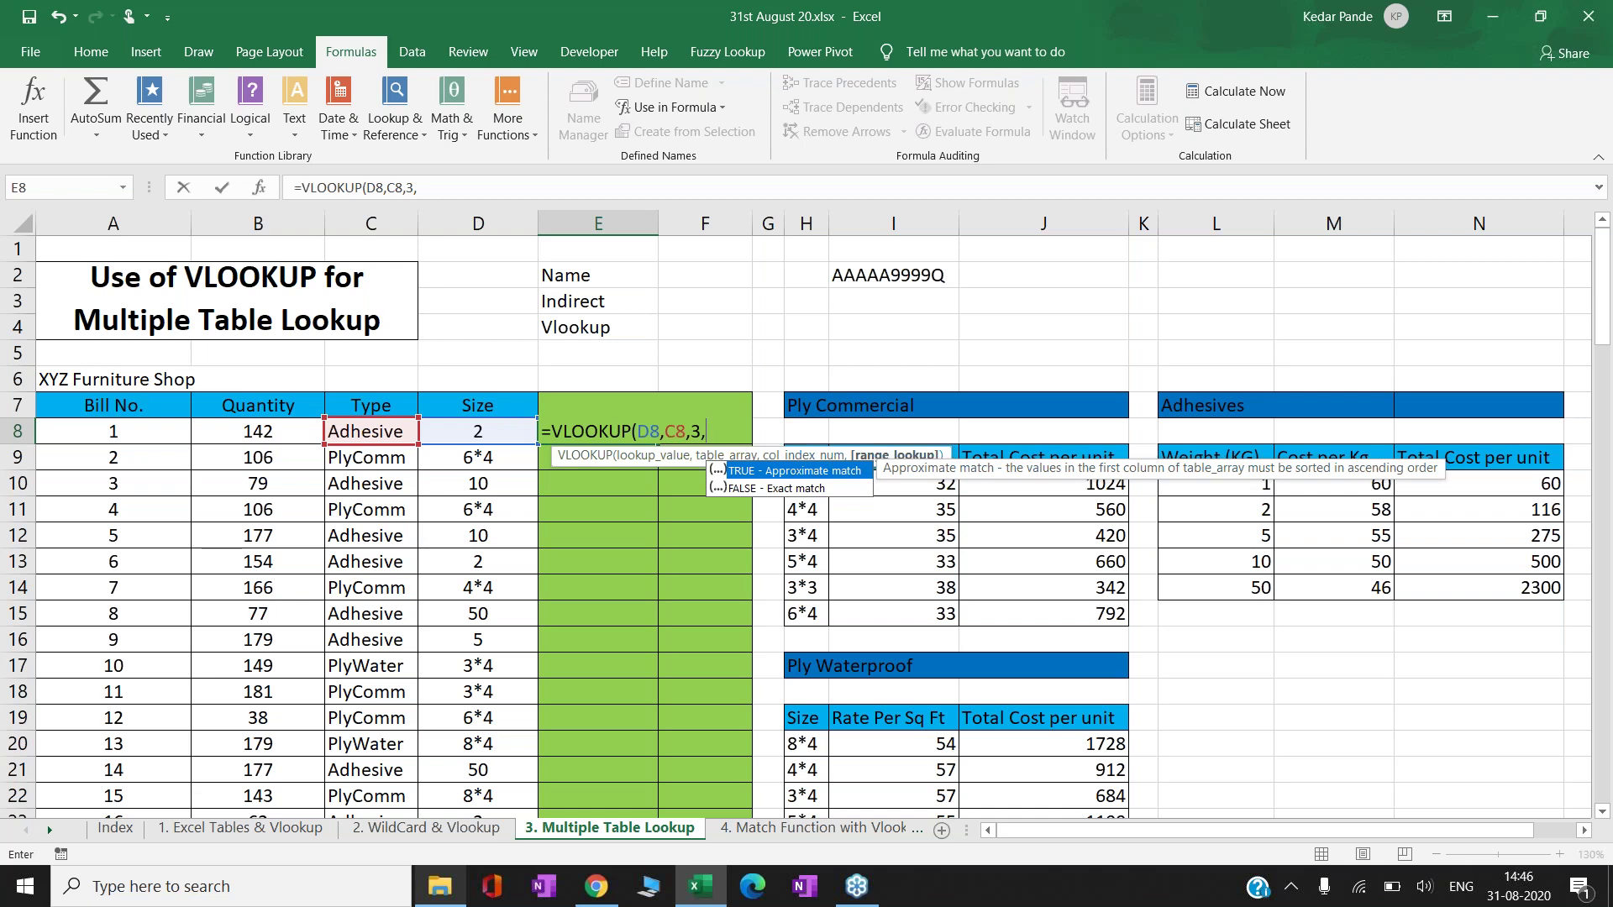
type("0)")
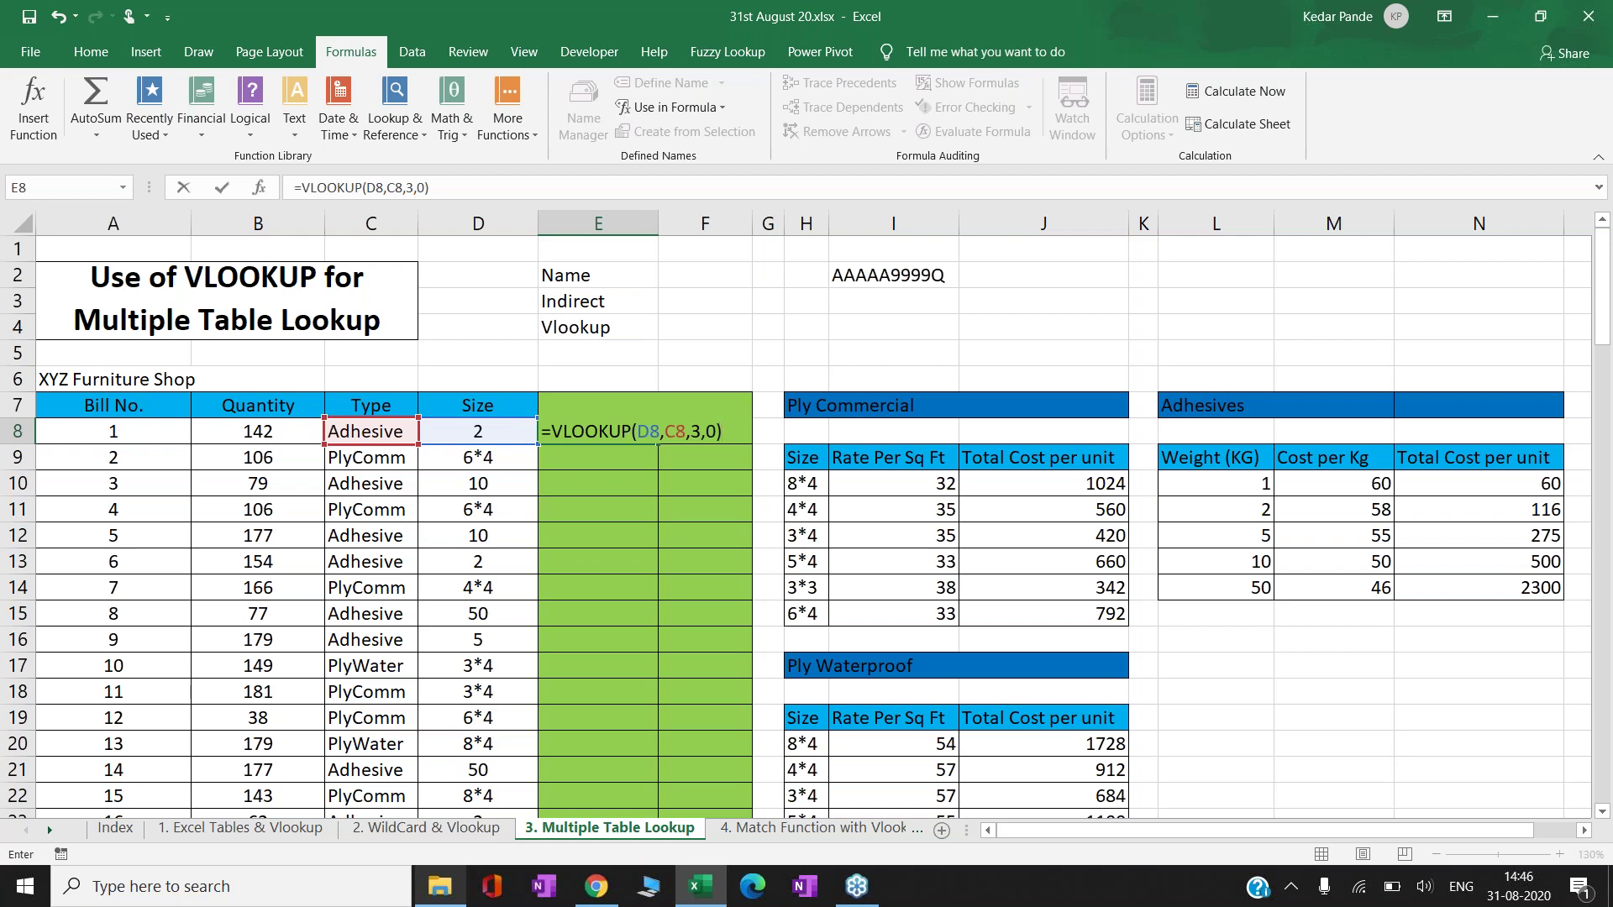
key("ctrl+Return")
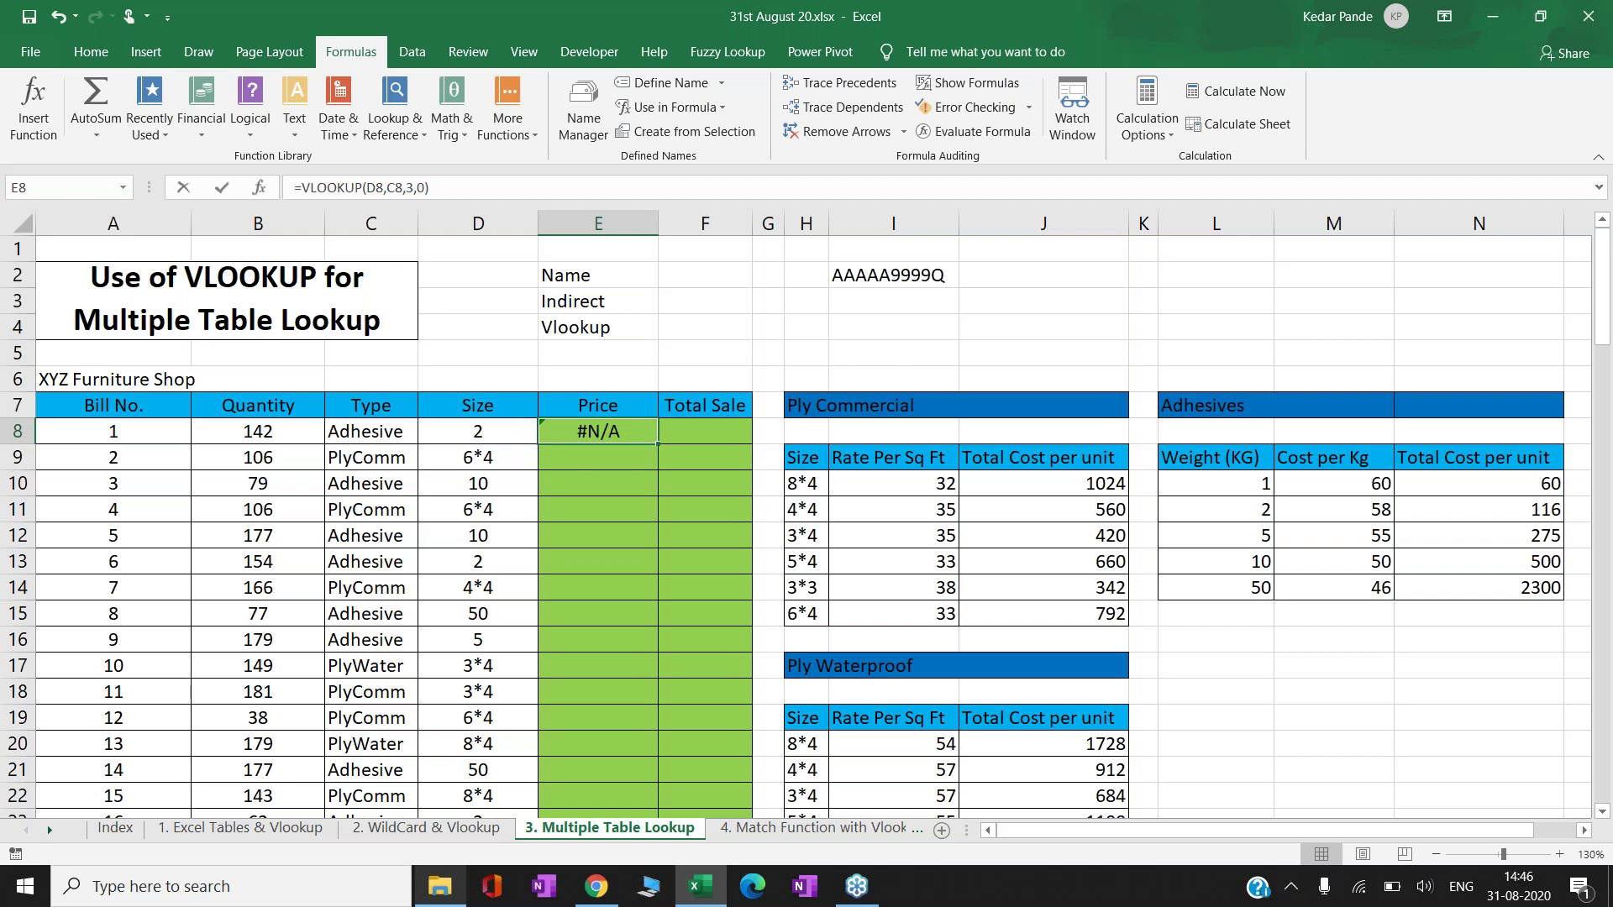
key("F2")
key("Left")
key("Left")
key("Left")
key("Left")
key("Left")
key("Left")
key("Left")
key("Left")
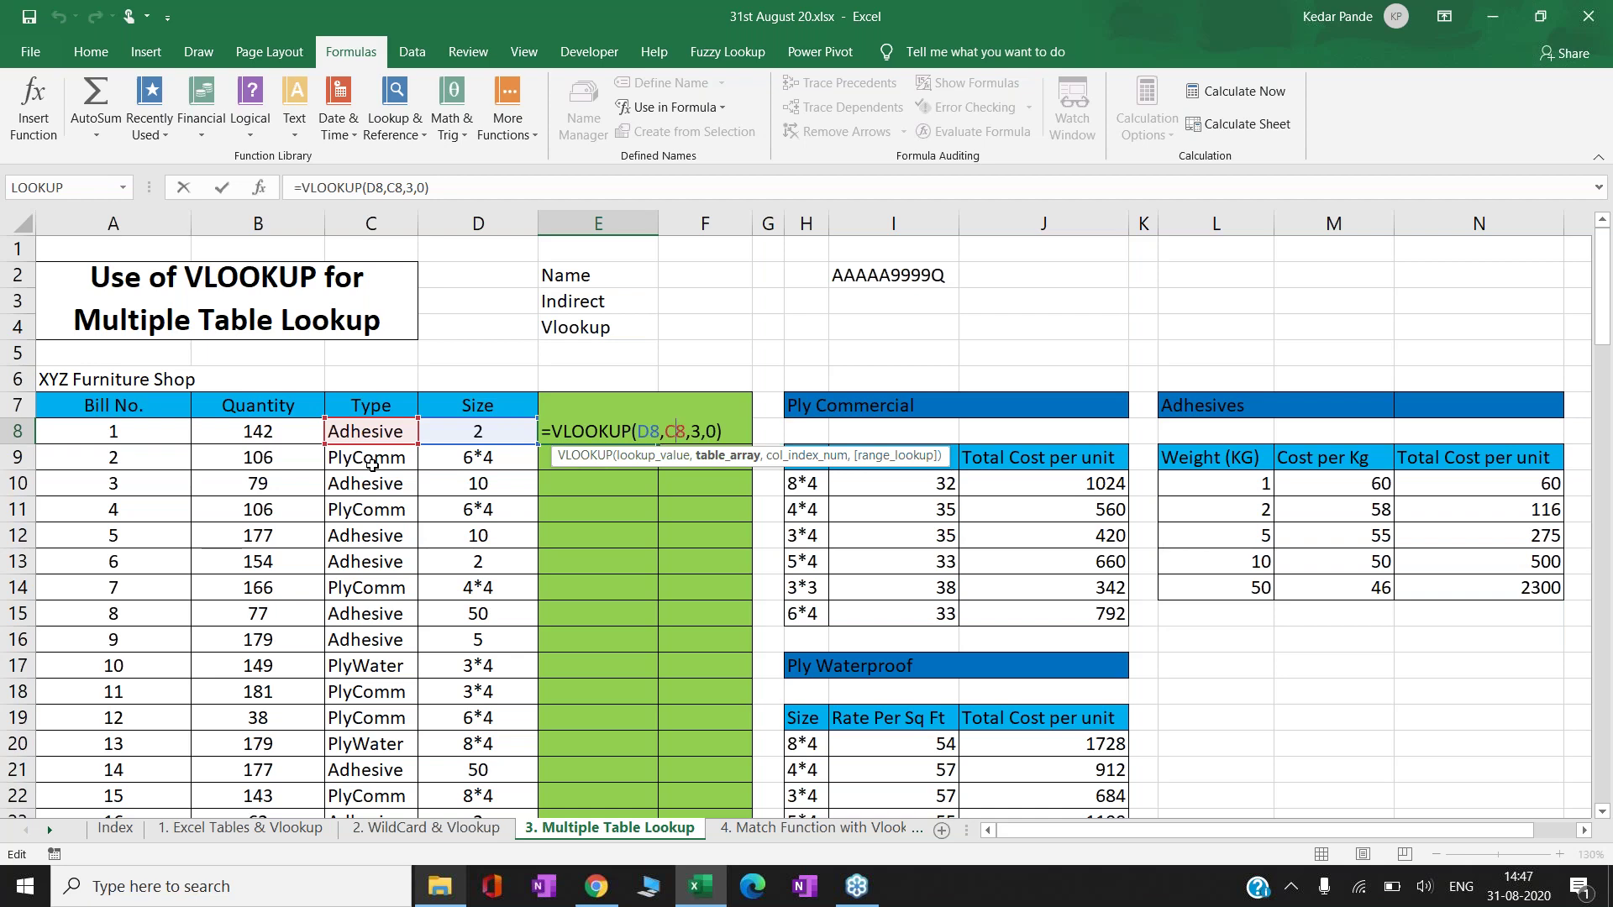
key("ctrl+Return")
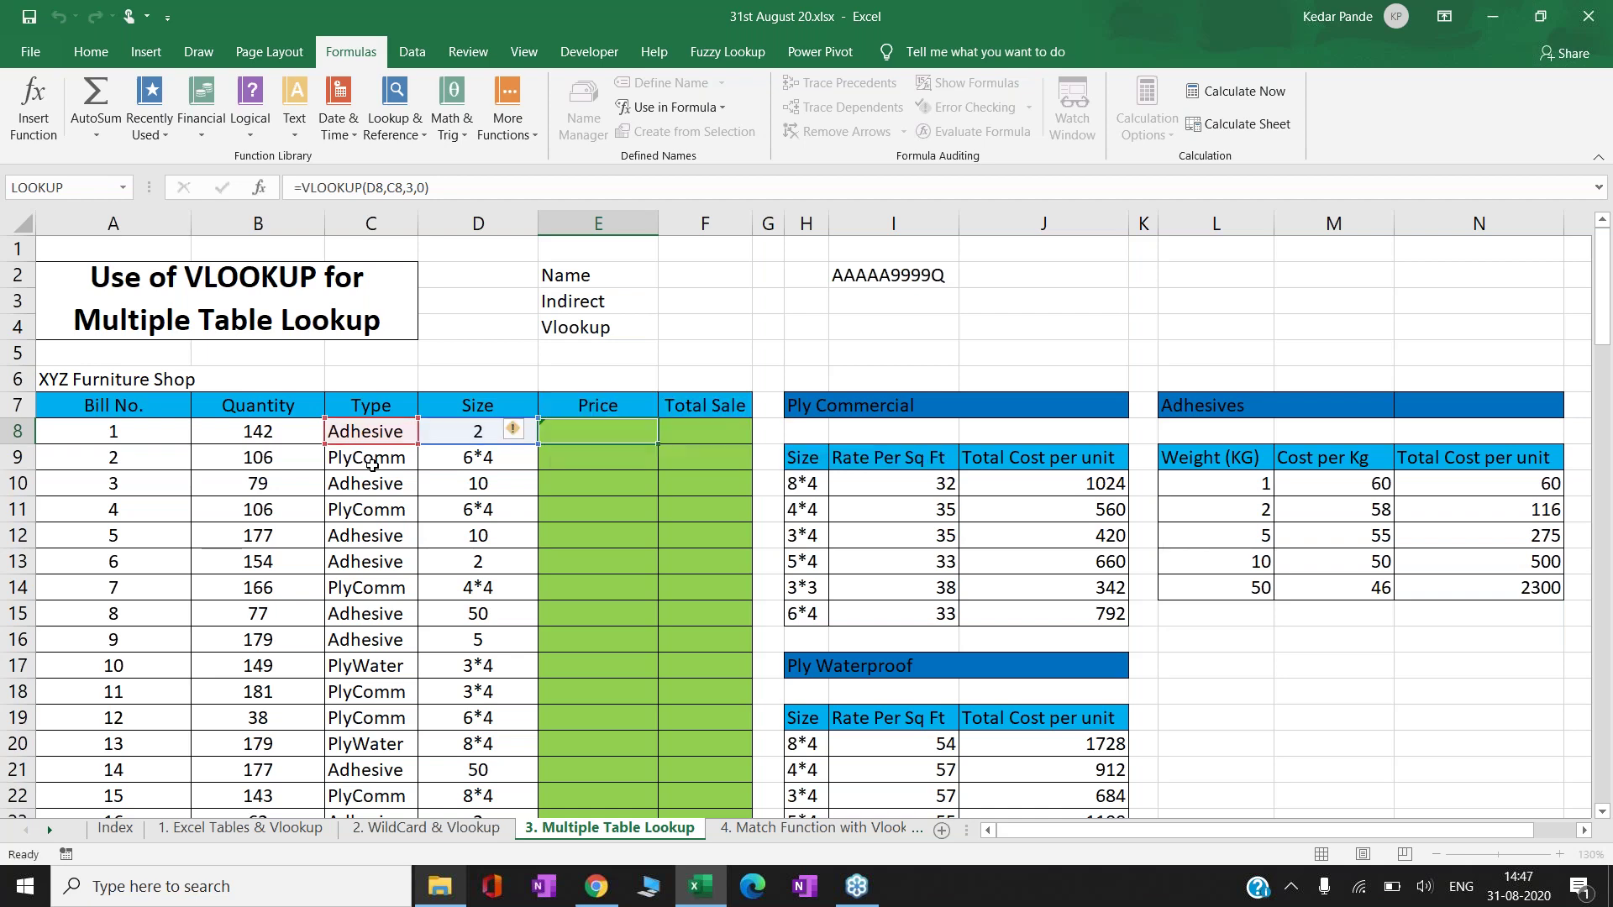
key("Left")
key("Left")
key("F2")
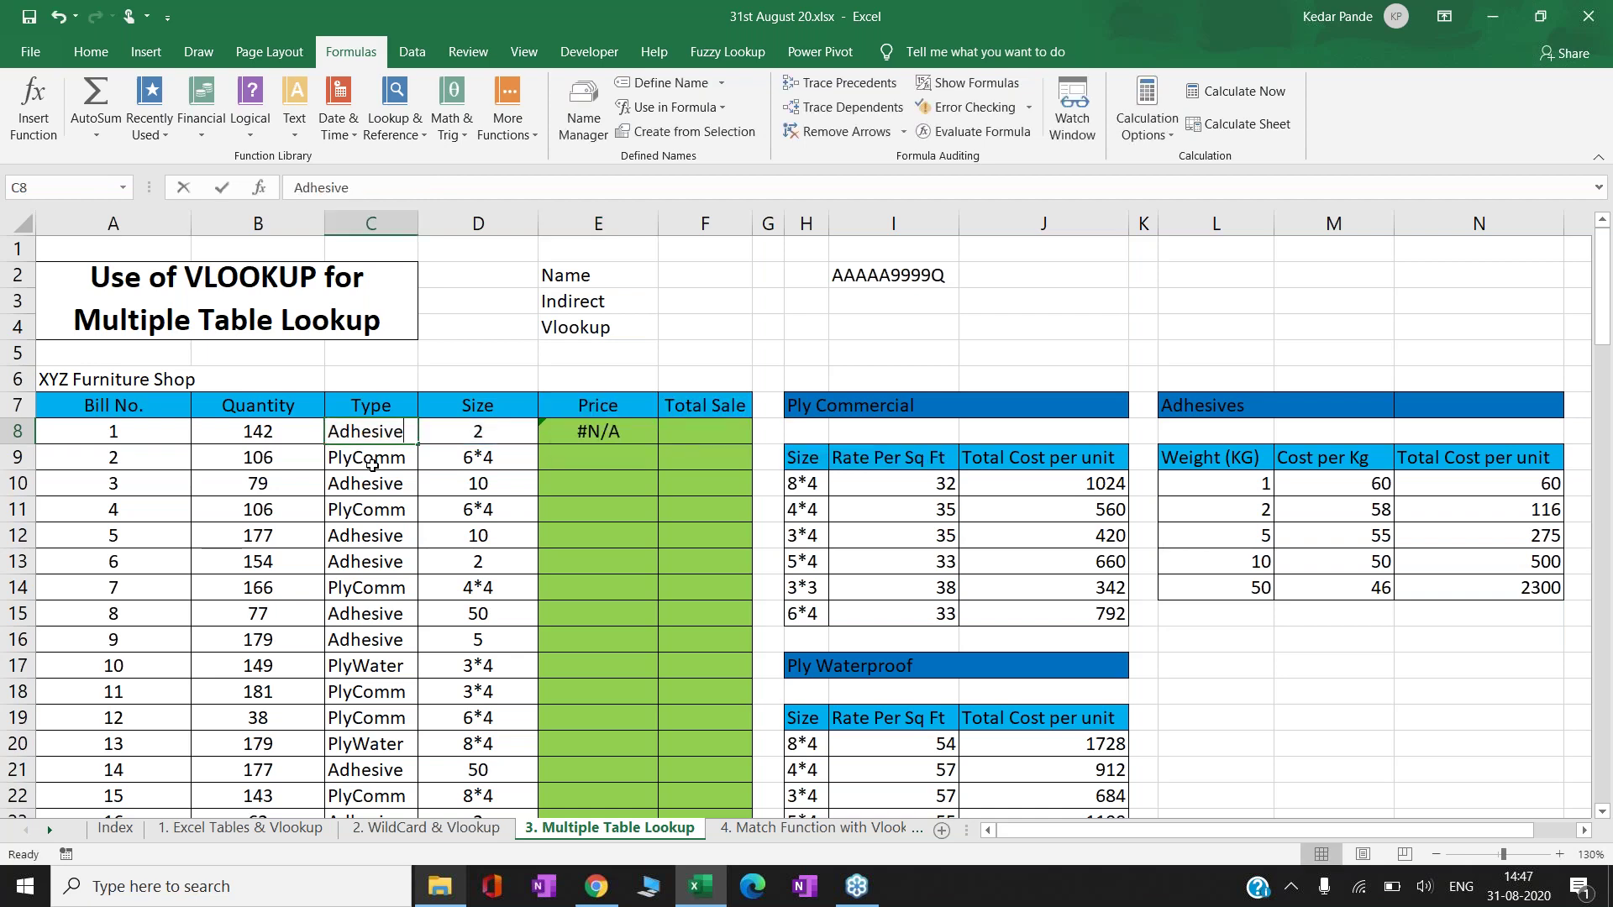
key("shift+Home")
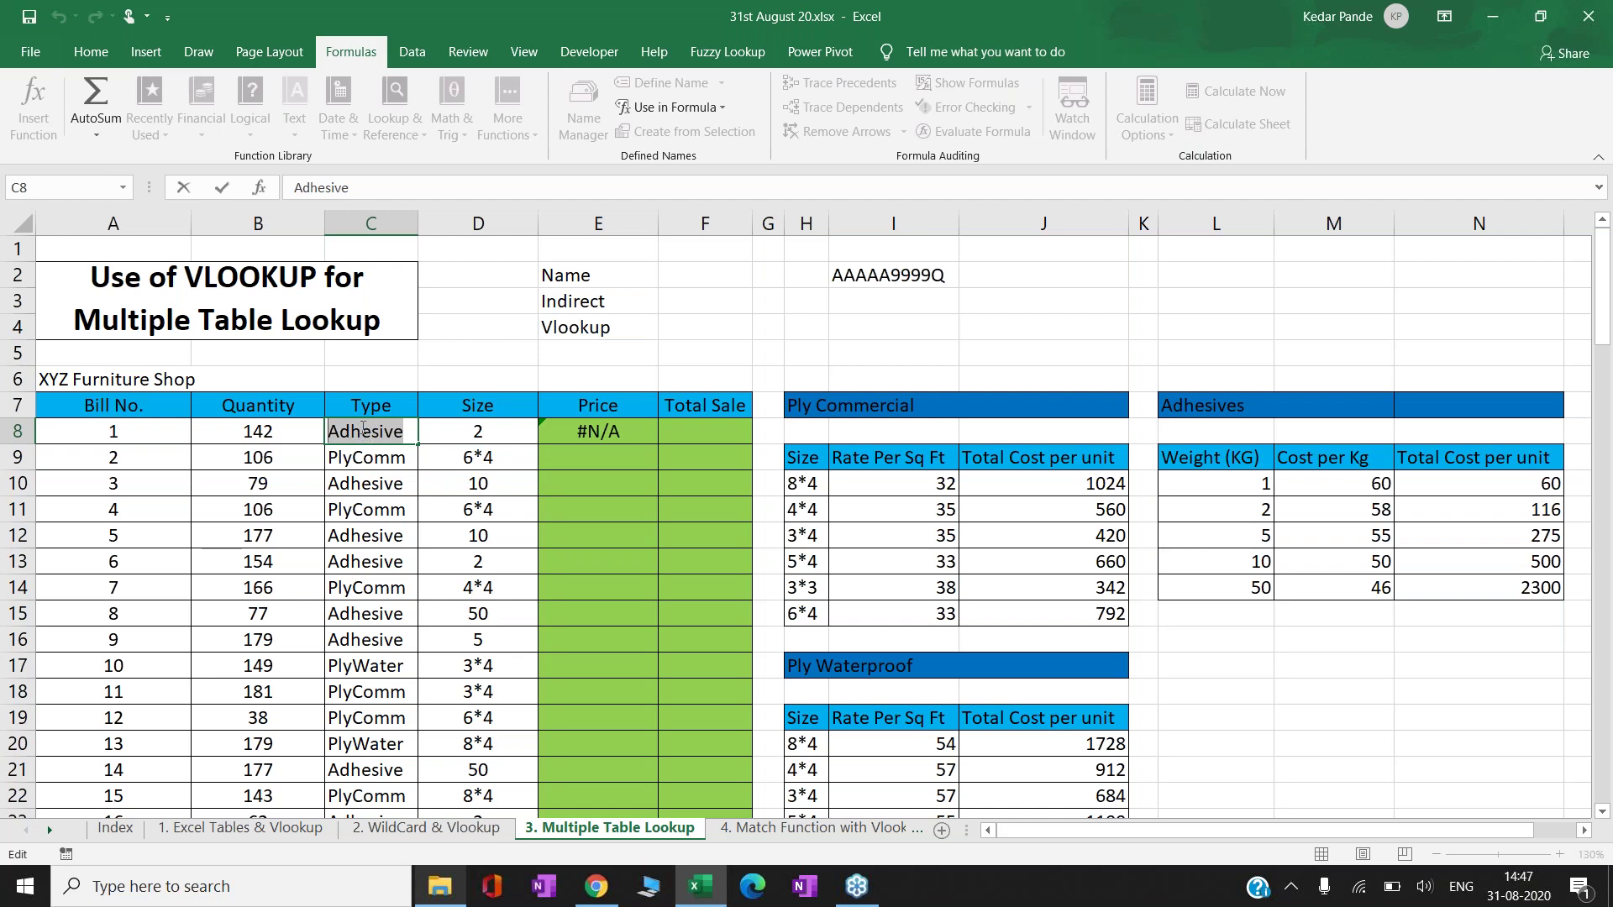
left_click(591, 433)
- Wrap C8 in INDIRECT so E8 reads =VLOOKUP(D8,INDIRECT(C8),3,0) and shows 116
key("Left")
key("Left")
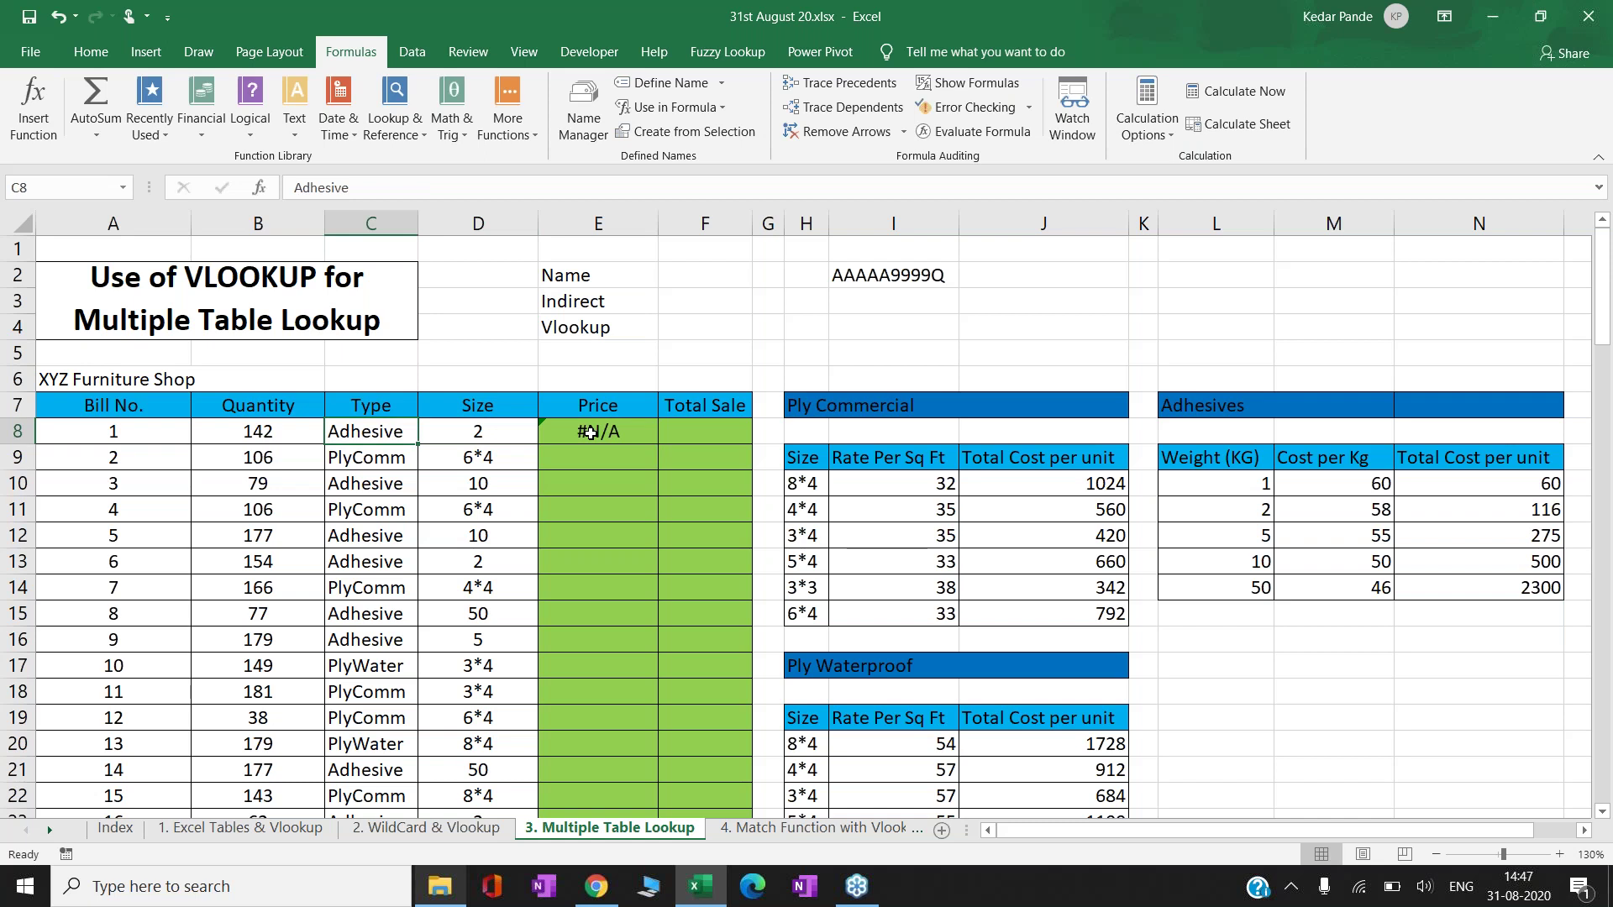
key("Right")
key("Right")
key("F2")
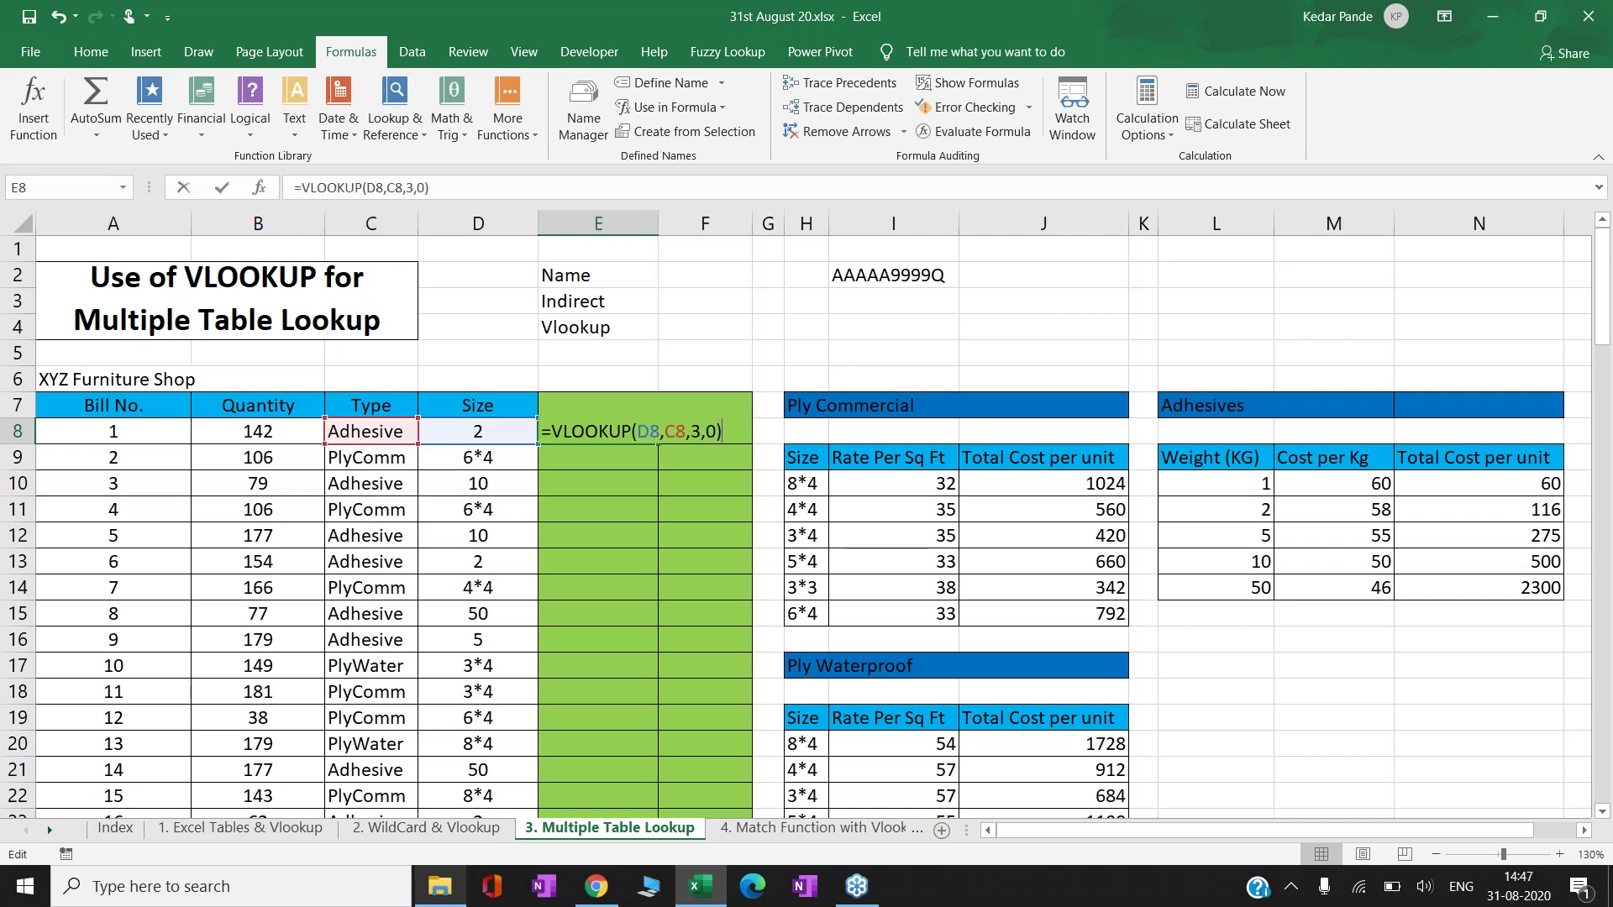
key("Left")
key("Left")
key("Left")
key("Left")
key("Left")
key("Left")
key("Left")
type("indirect")
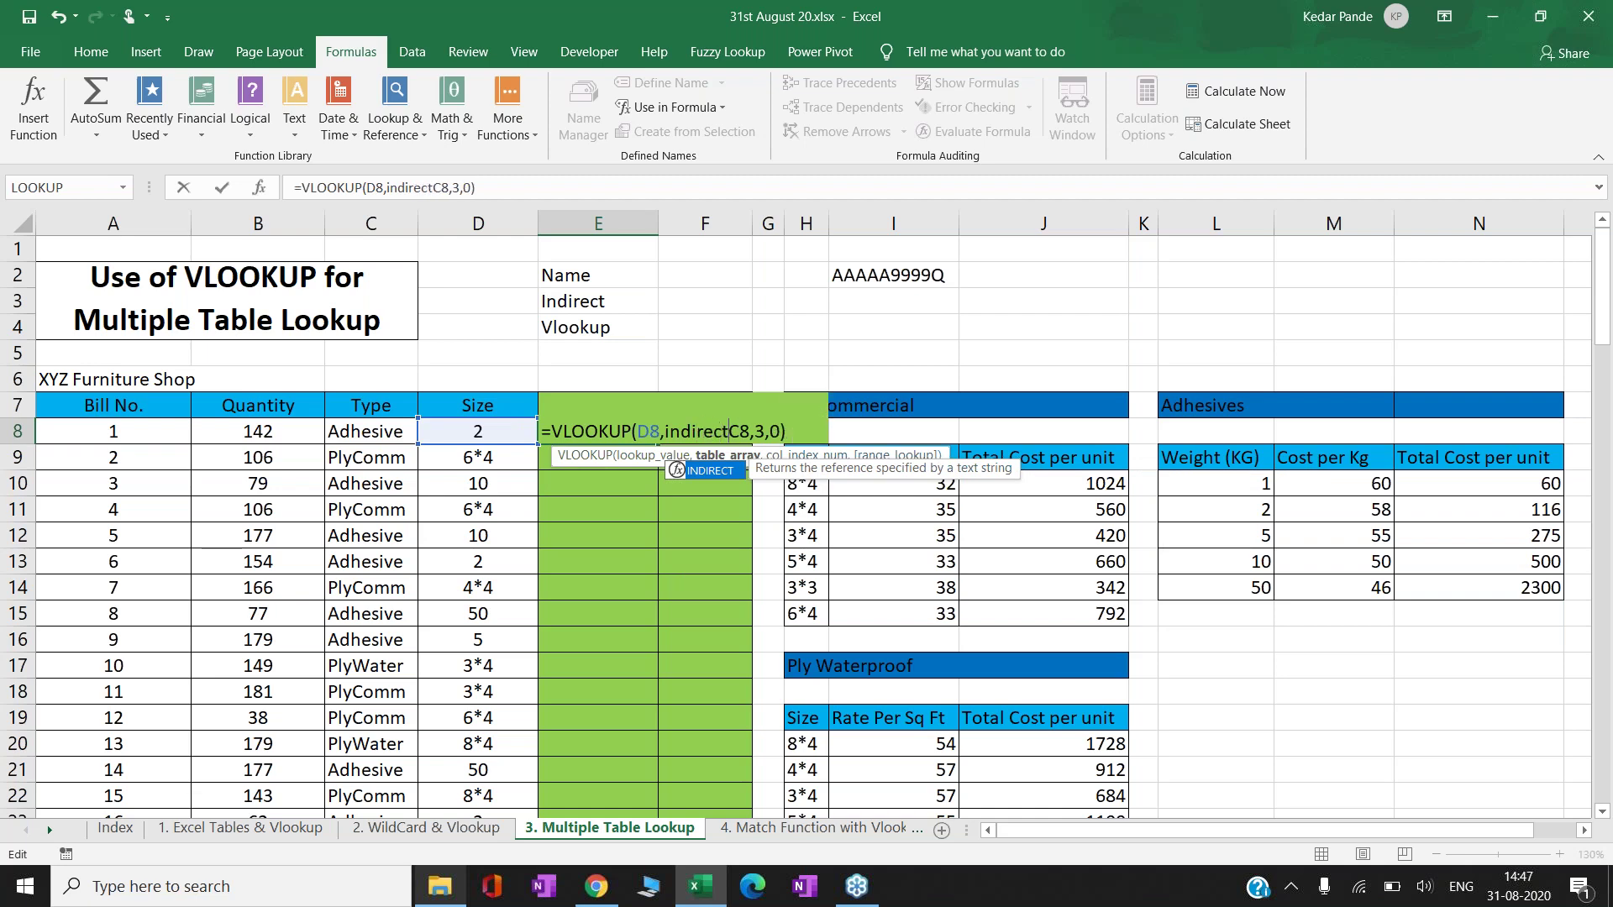
key("Tab")
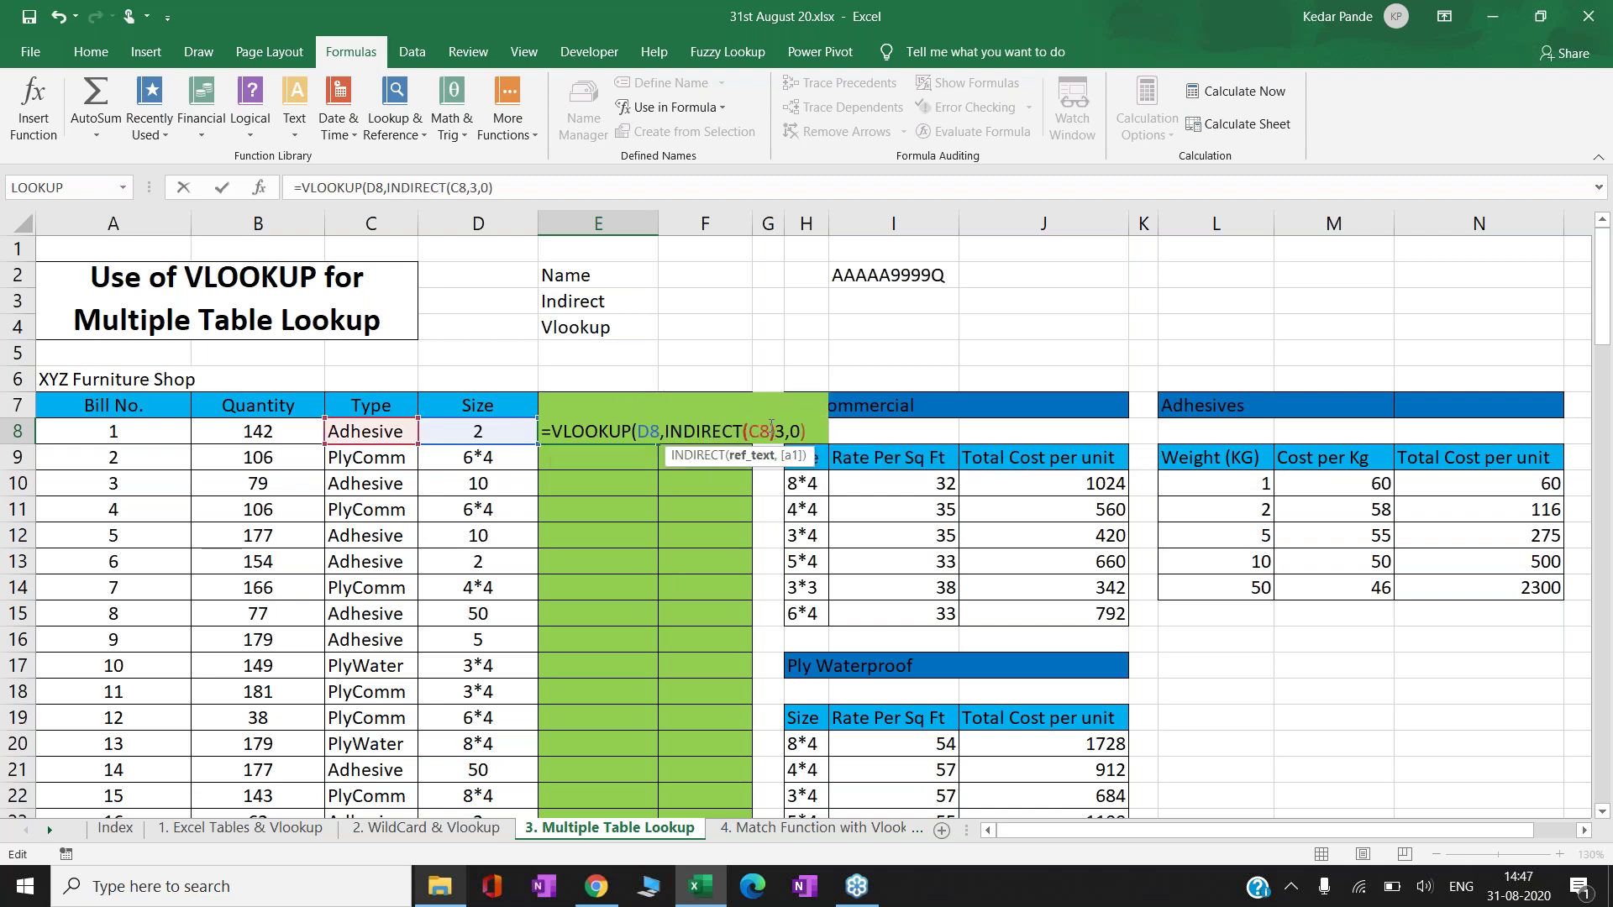
type(")")
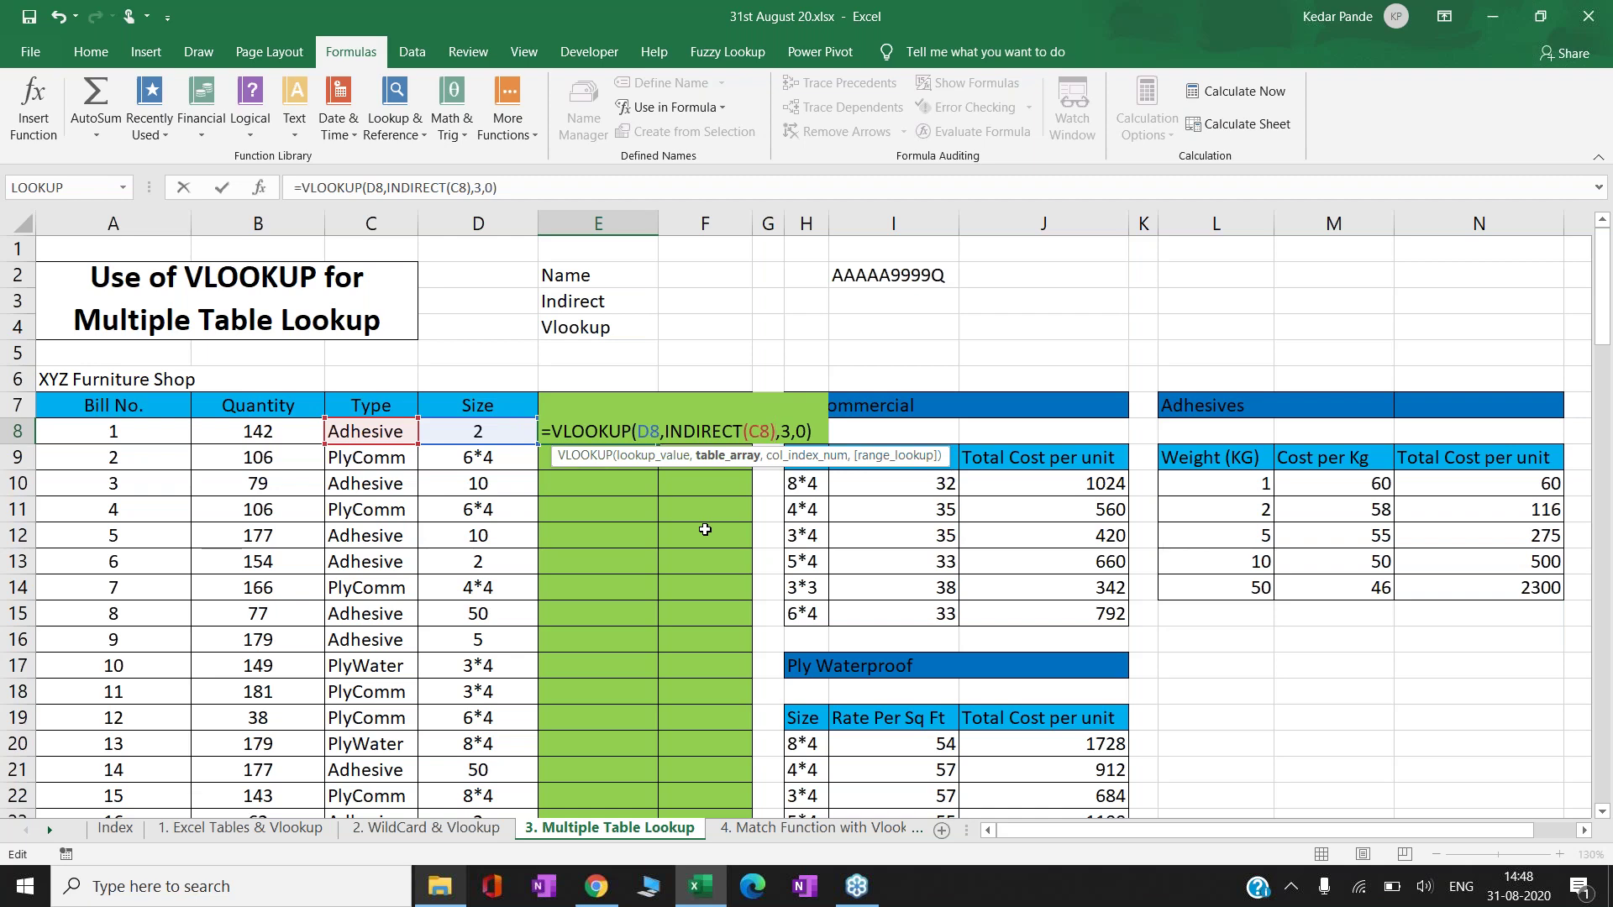
key("ctrl+Return")
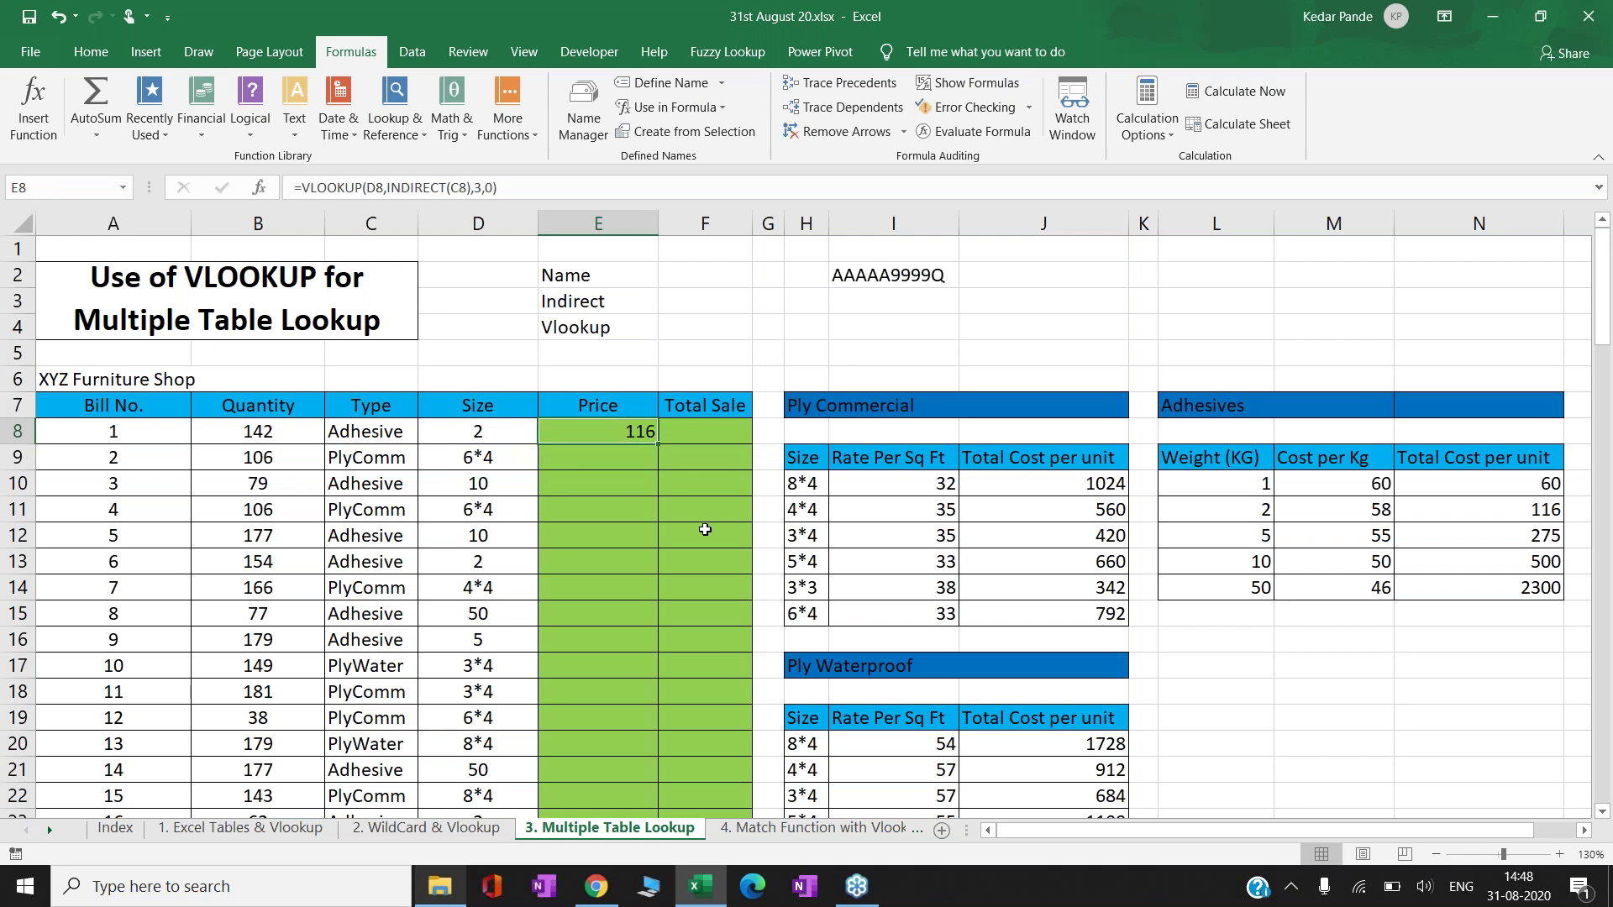
- Copy the Price formula into E9, E10 and E17, giving 792, 500 and 684
key("ctrl+c")
key("Down")
key("Return")
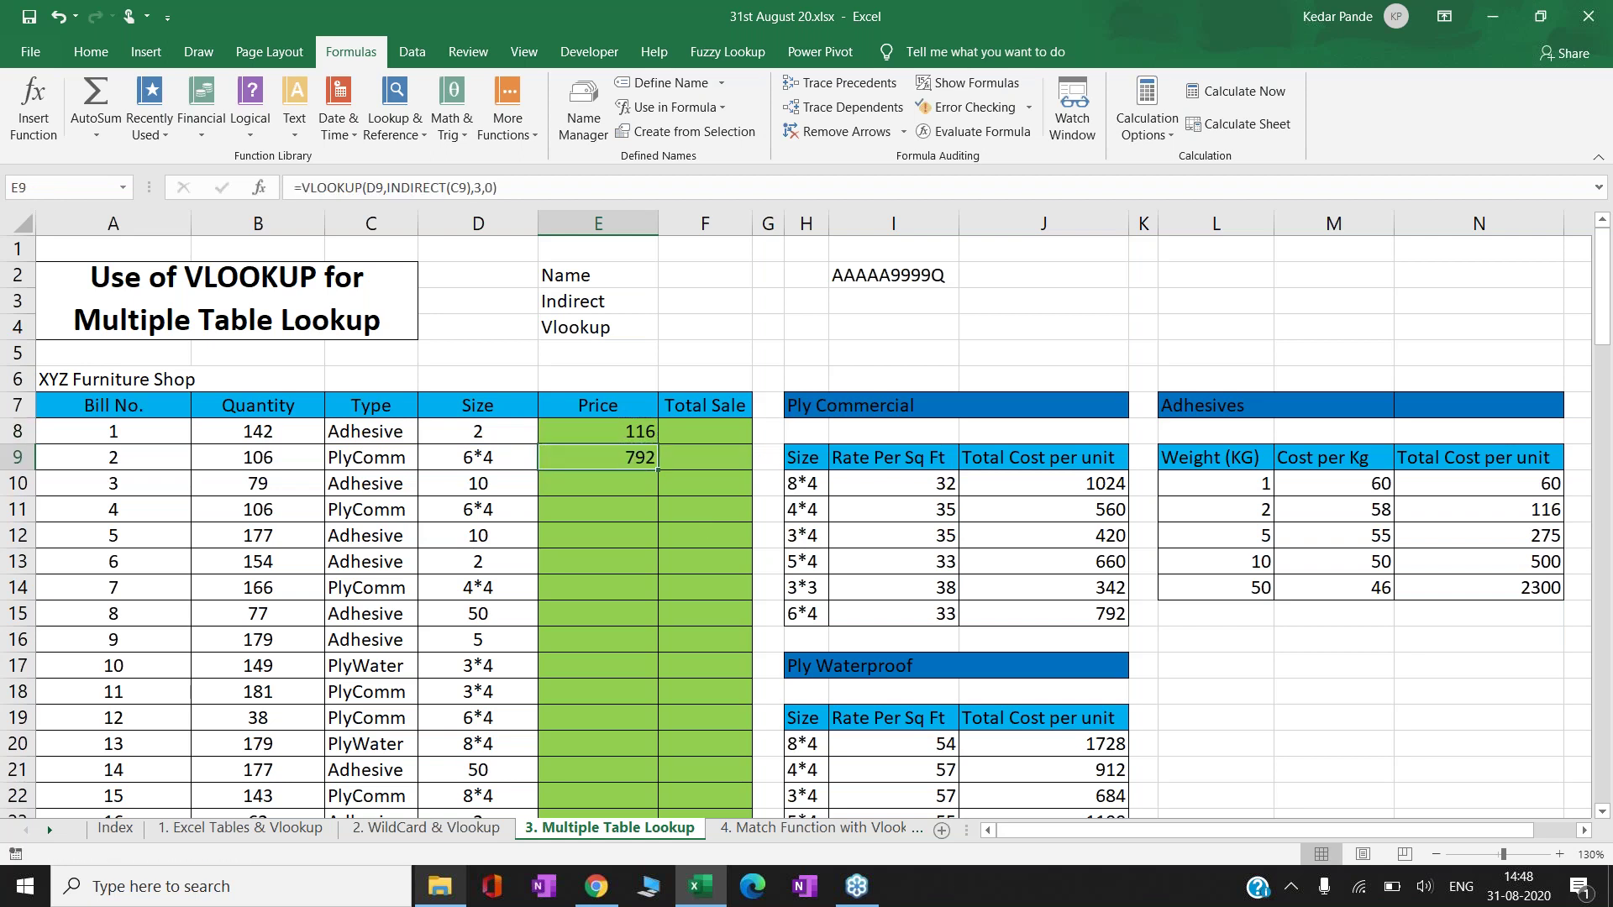
key("ctrl+c")
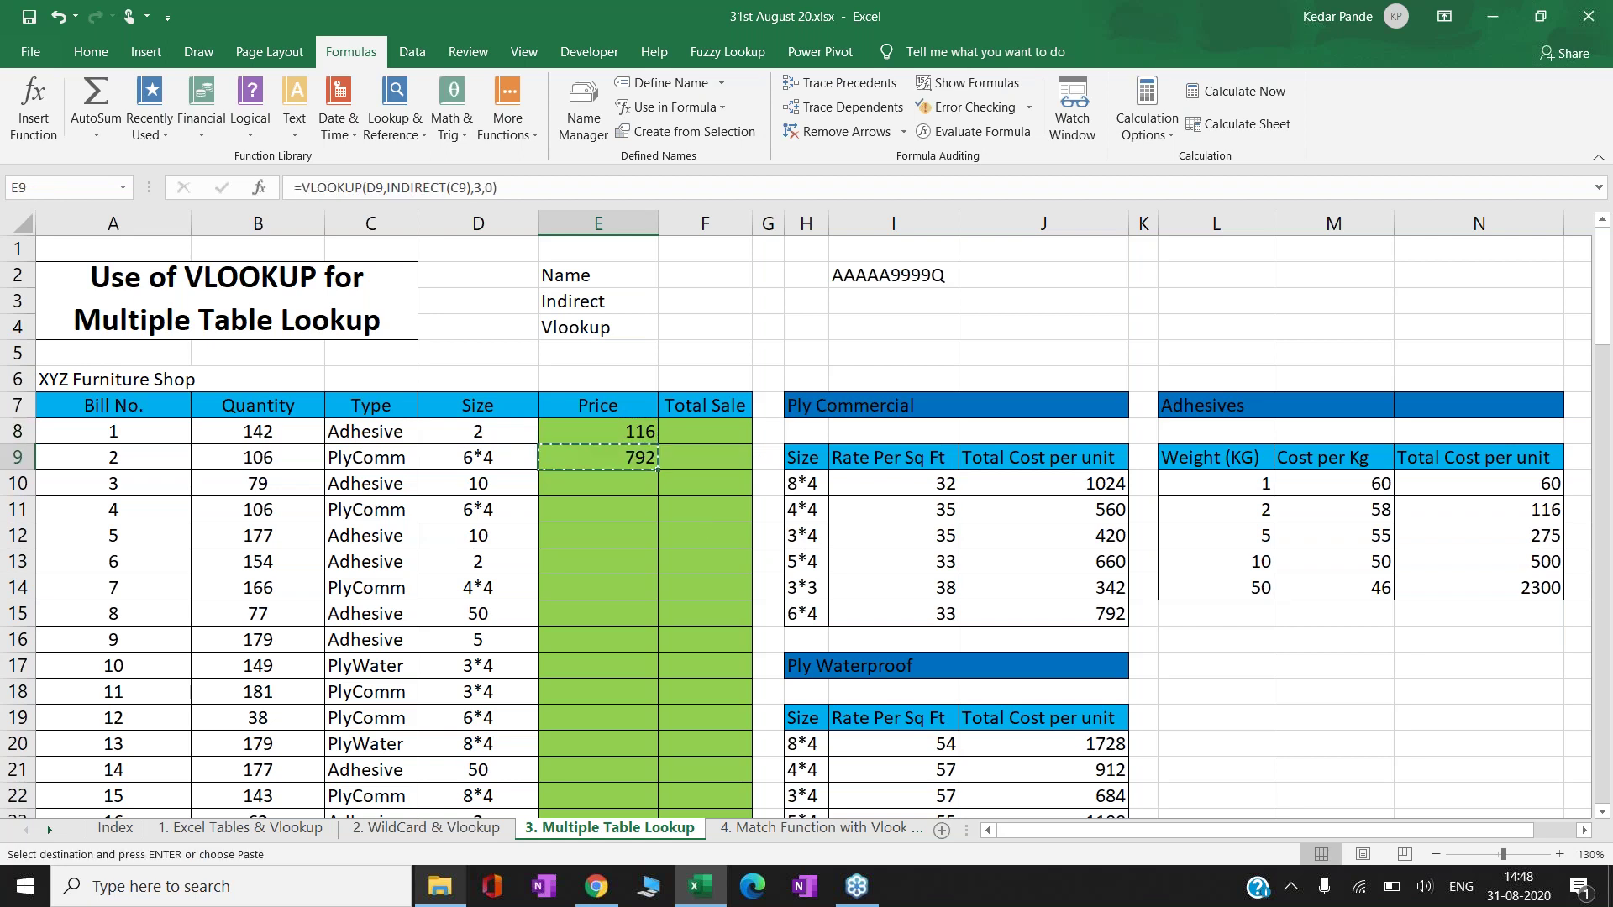
key("Down")
key("Return")
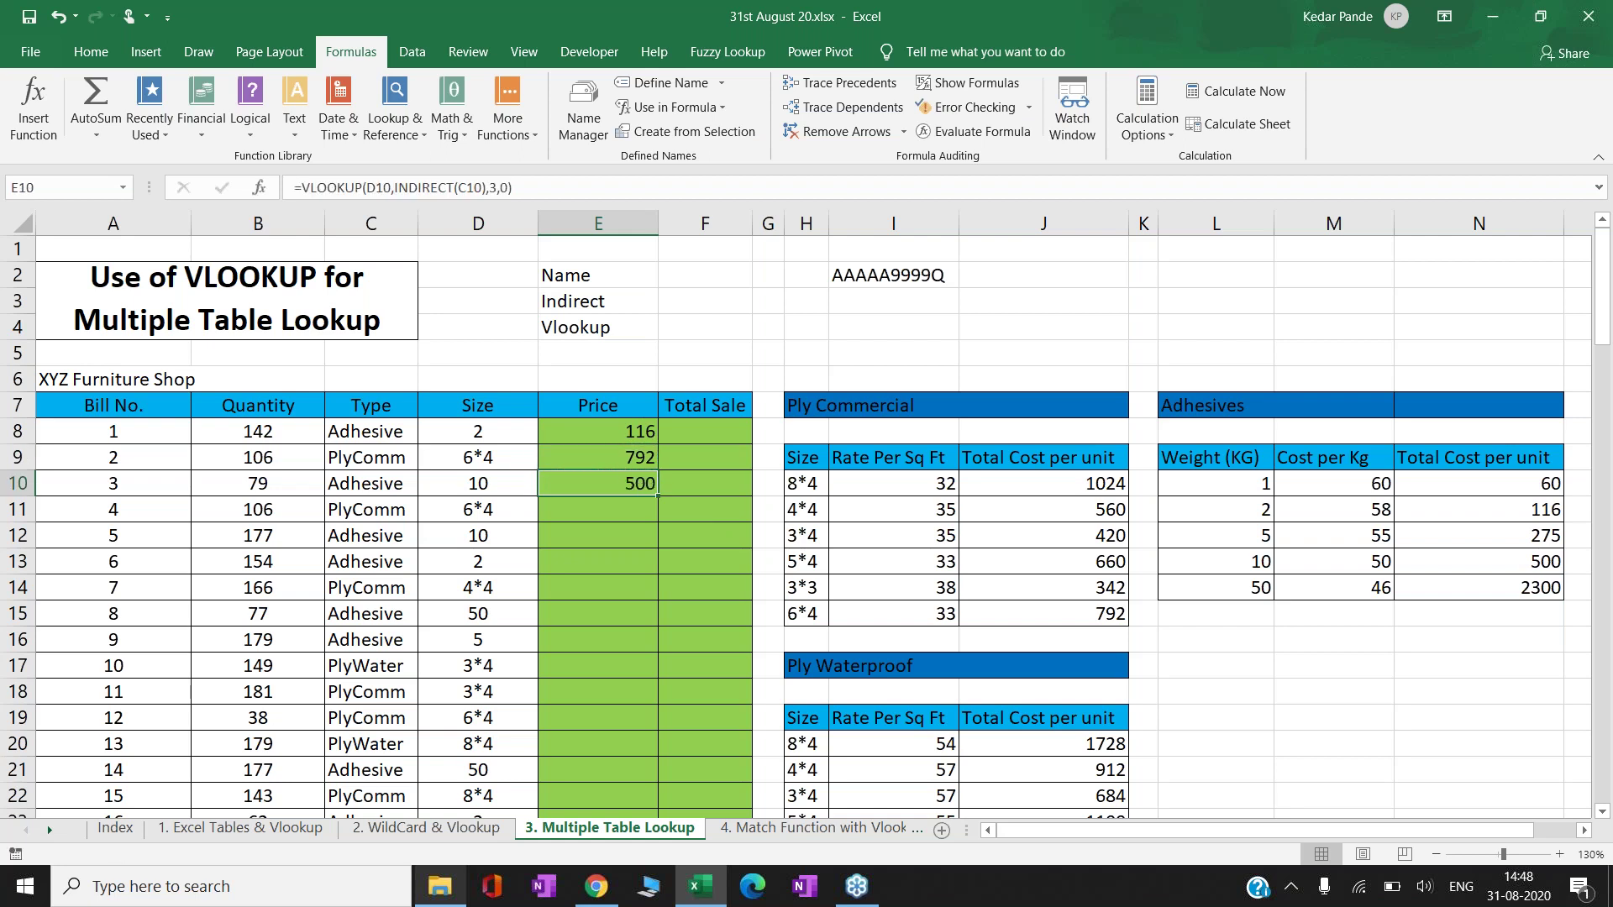
key("ctrl+c")
key("Down")
key("Down")
key("Down")
key("Down")
key("Down")
key("Down")
key("Down")
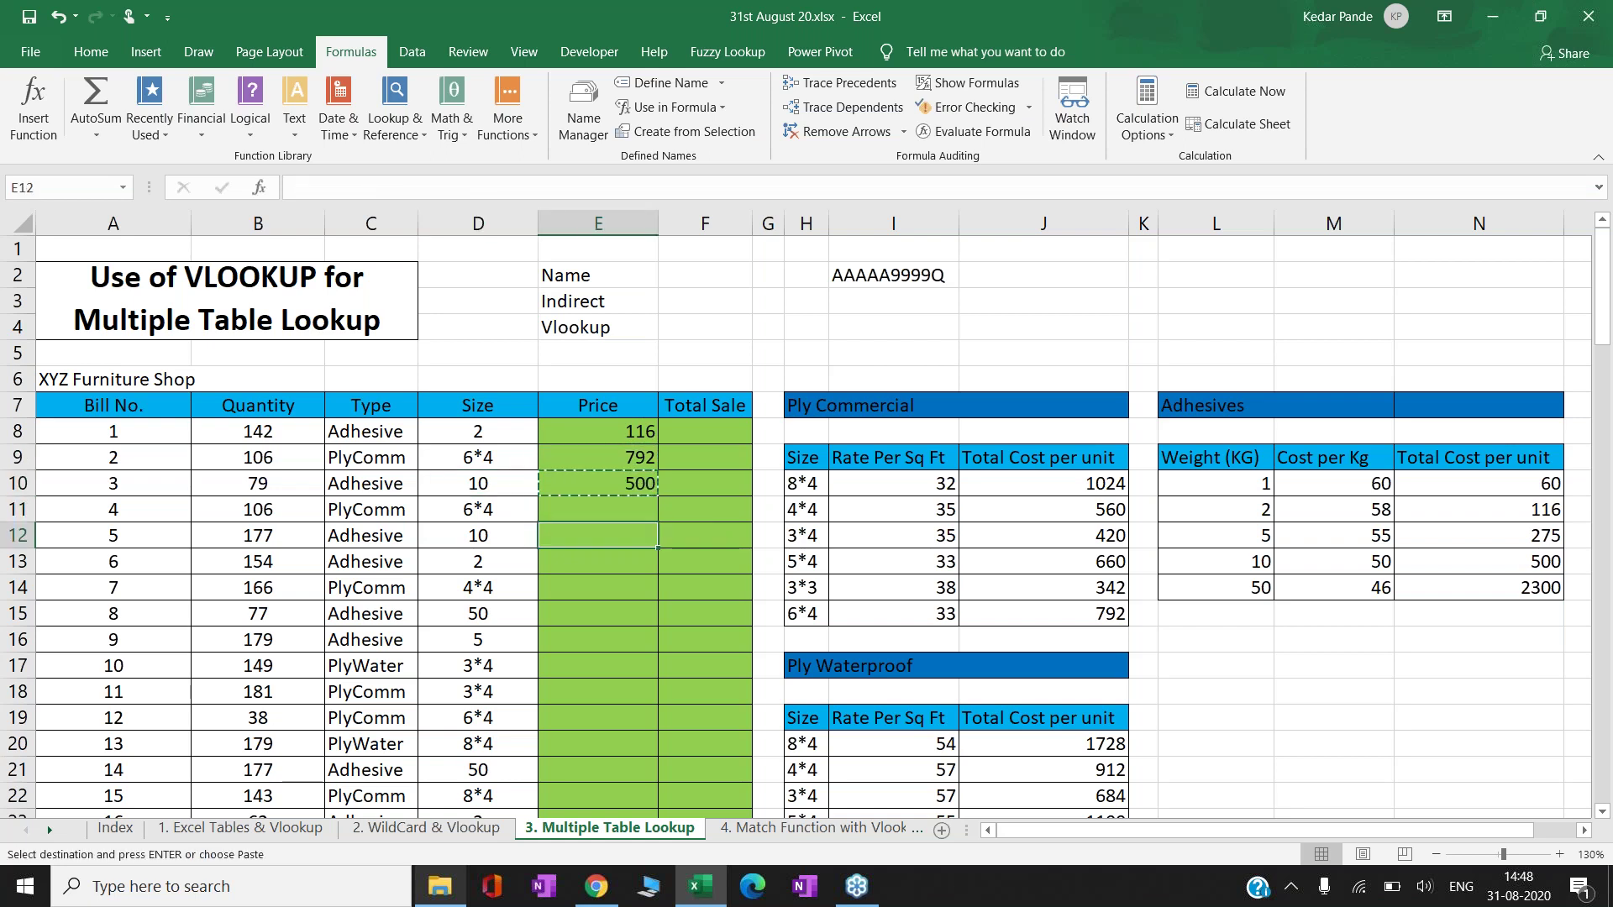
key("Left")
key("Left")
key("Right")
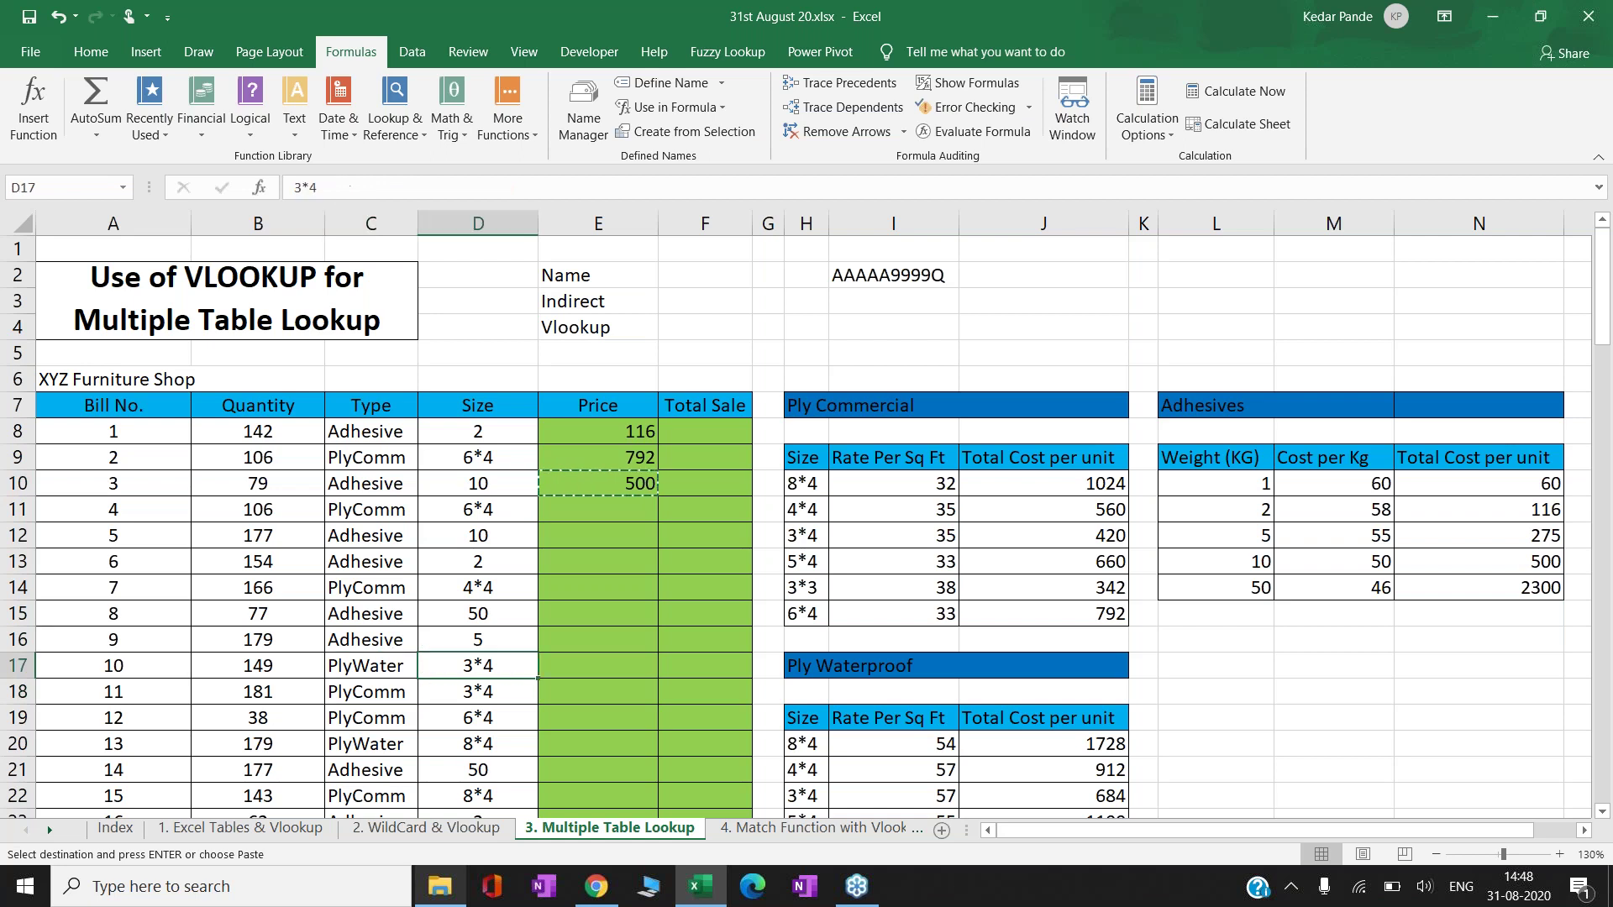
key("Right")
key("Return")
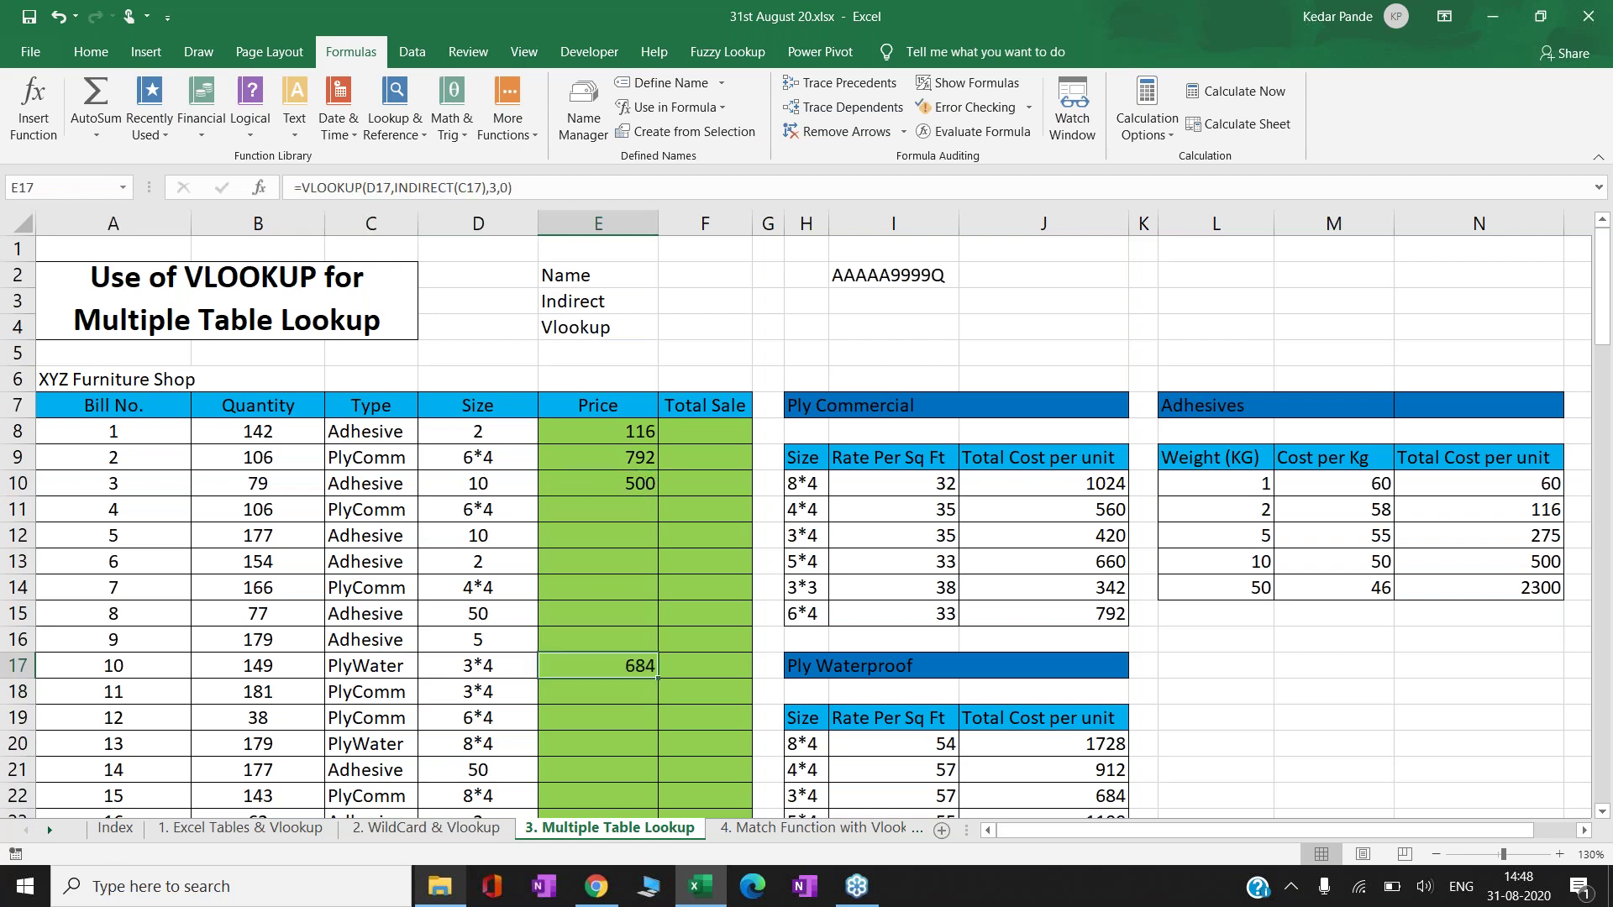
- Recheck the table argument of E8's formula and keep it unchanged
key("Up")
key("Up")
key("Up")
key("Up")
key("Up")
key("Up")
key("Up")
key("Up")
key("Up")
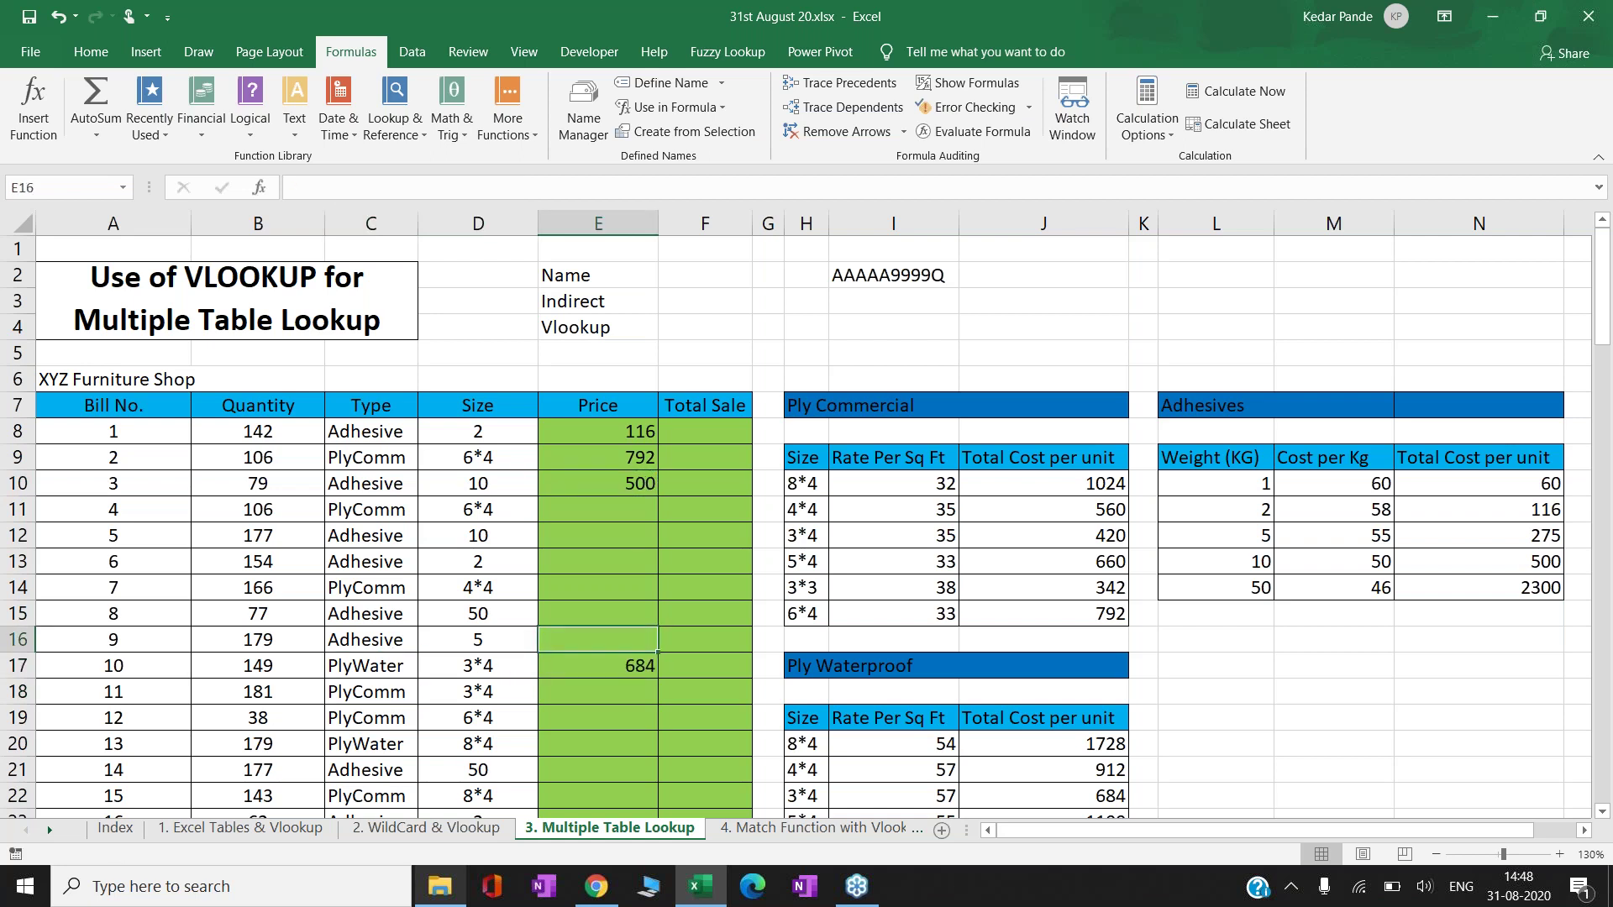
key("F2")
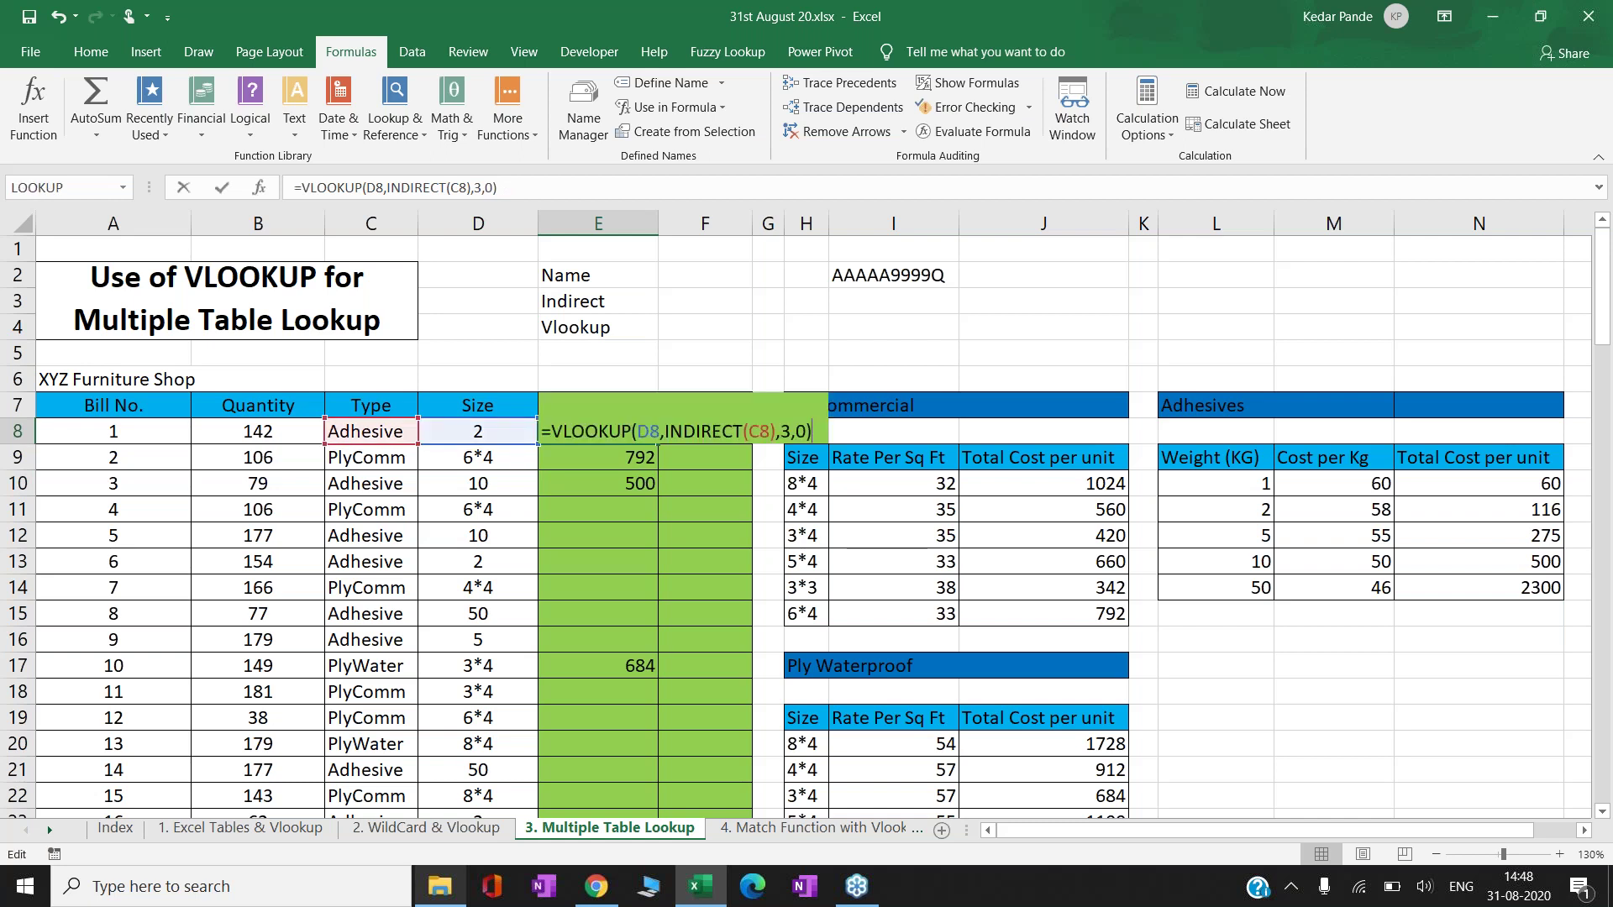
key("Left")
key("Left")
key("Left")
key("Left")
key("Left")
key("Left")
key("Left")
key("Left")
key("Left")
key("Left")
key("Left")
key("Left")
key("Left")
key("Left")
key("Left")
key("Left")
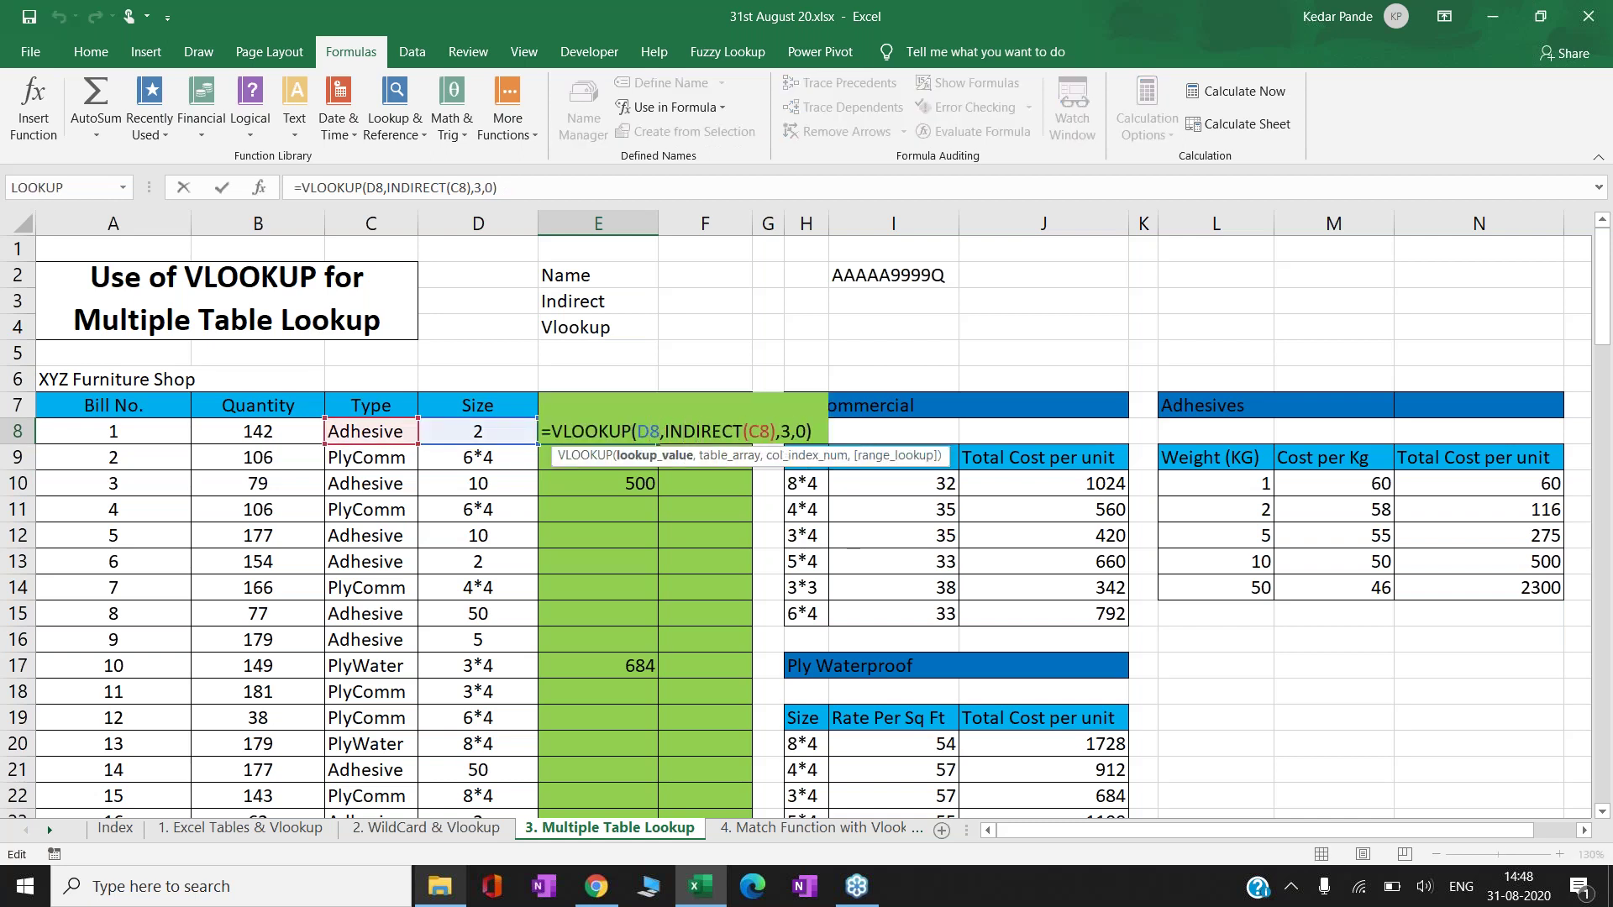
key("Right")
key("Right")
key("Right")
key("Right")
key("Right")
key("Right")
key("Right")
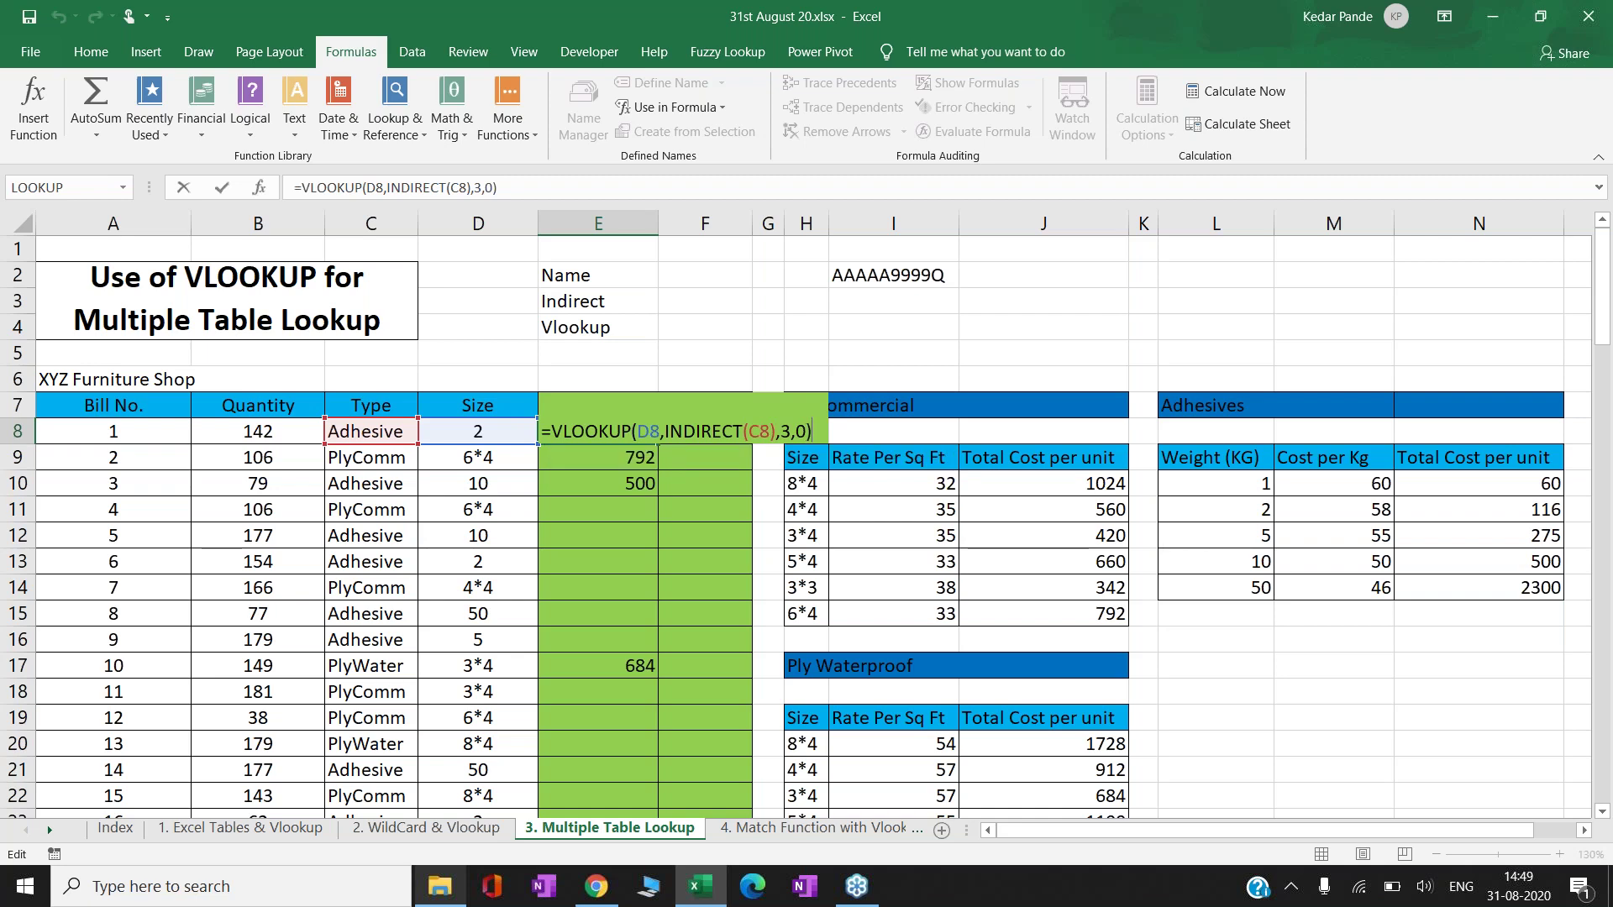
key("ctrl+Return")
- Paste the E8 Price formula into every Price cell E8:E107
key("ctrl+c")
key("Down")
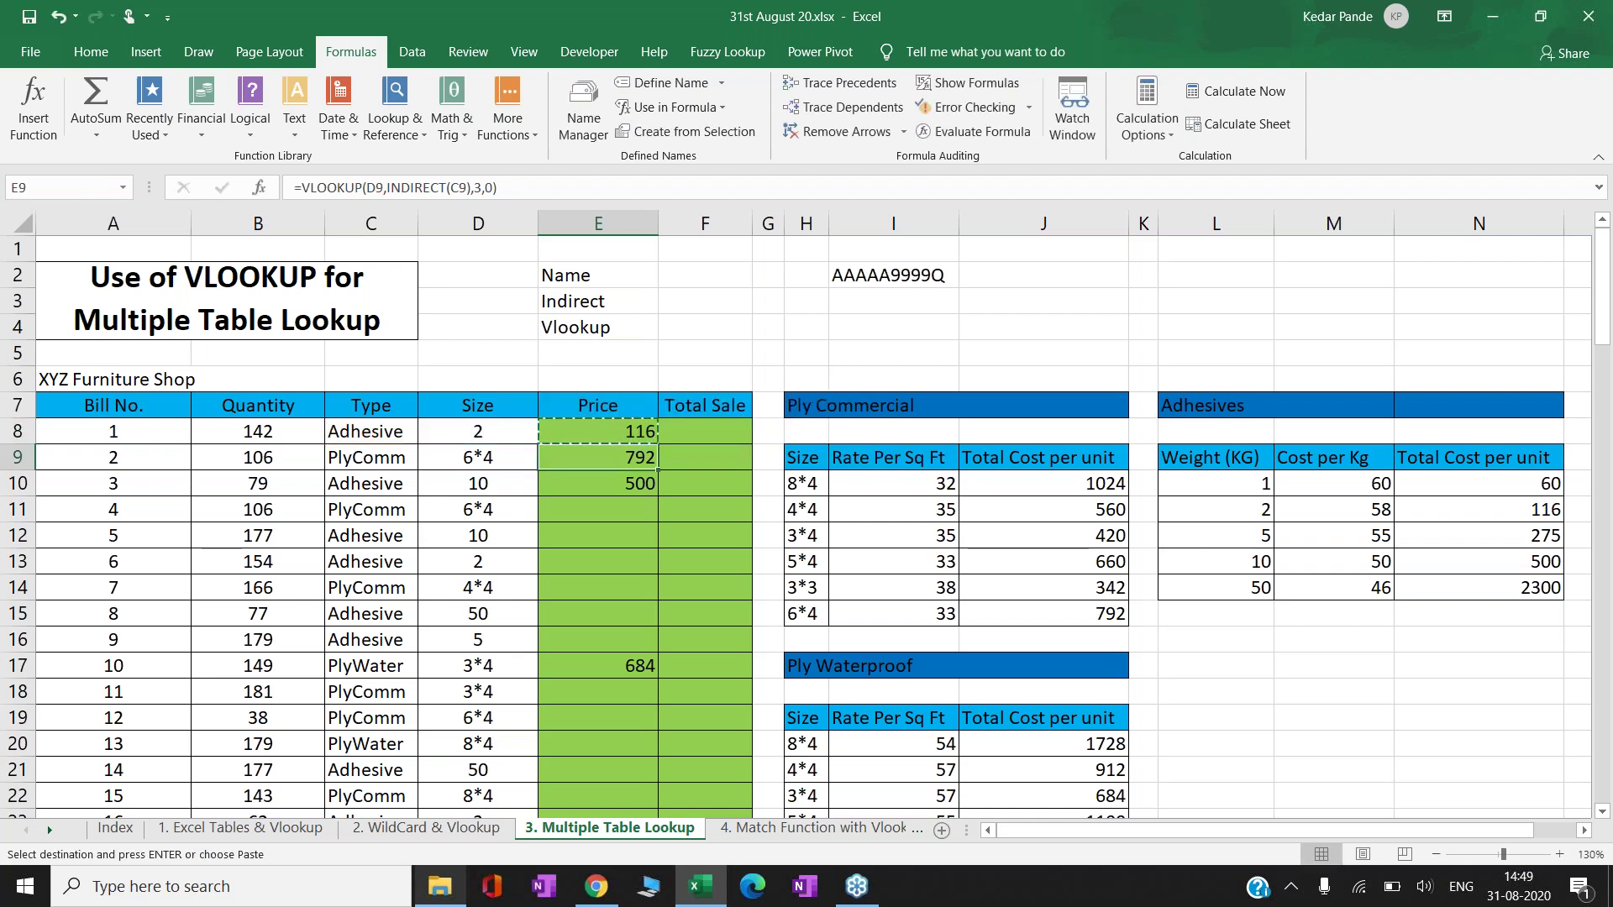
key("Left")
key("ctrl+Down")
key("ctrl+Right")
key("ctrl+Left")
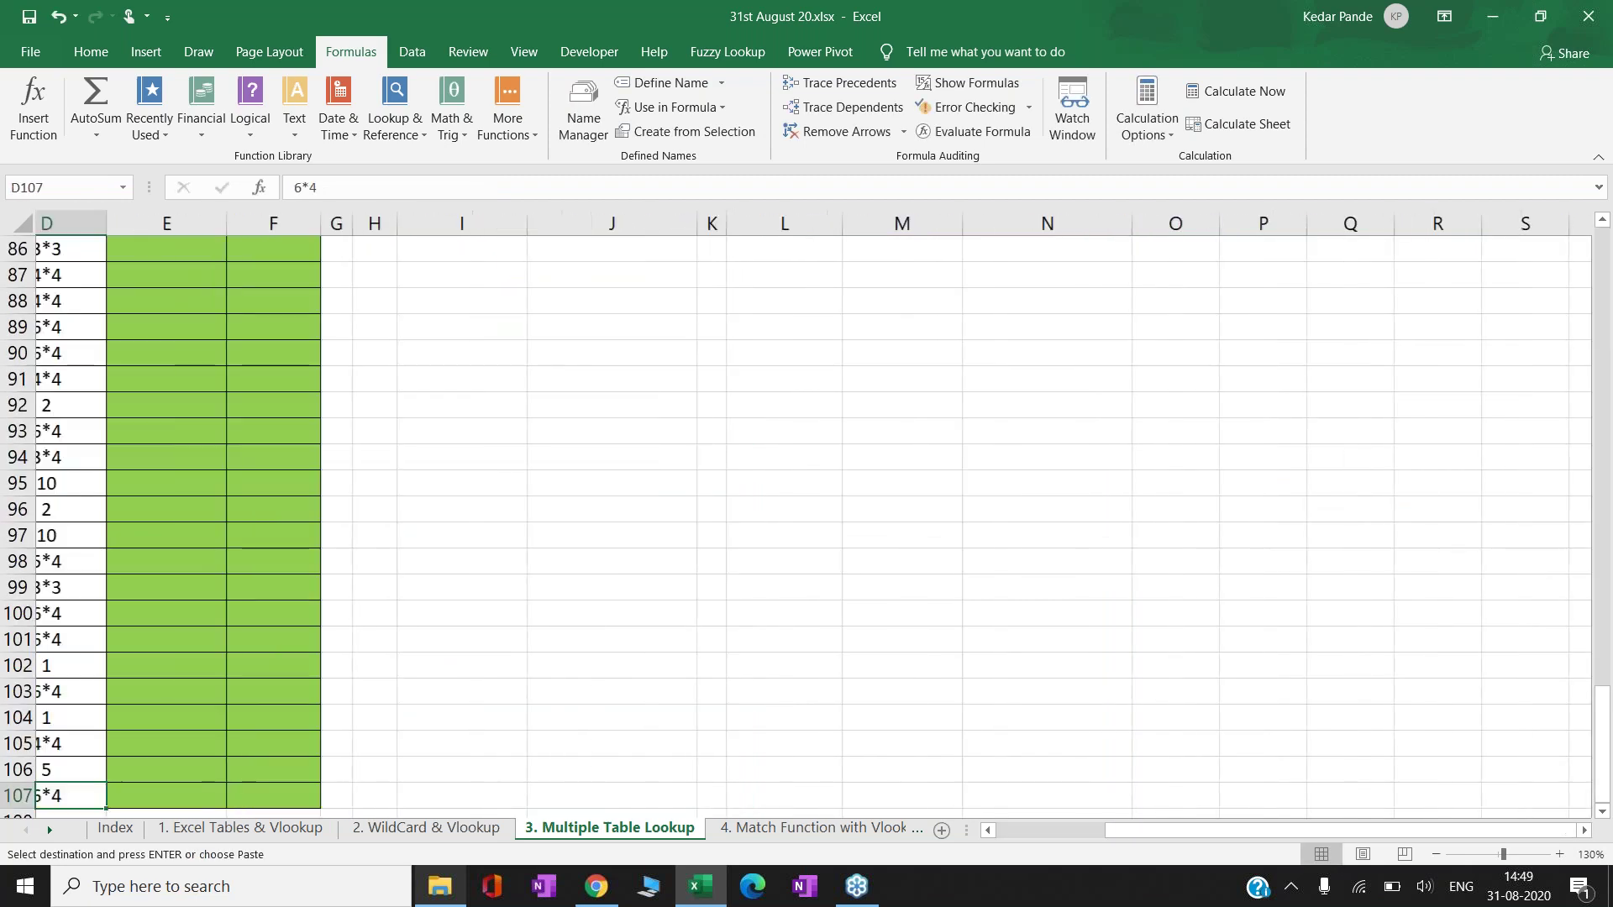
key("Right")
key("ctrl+shift+Up")
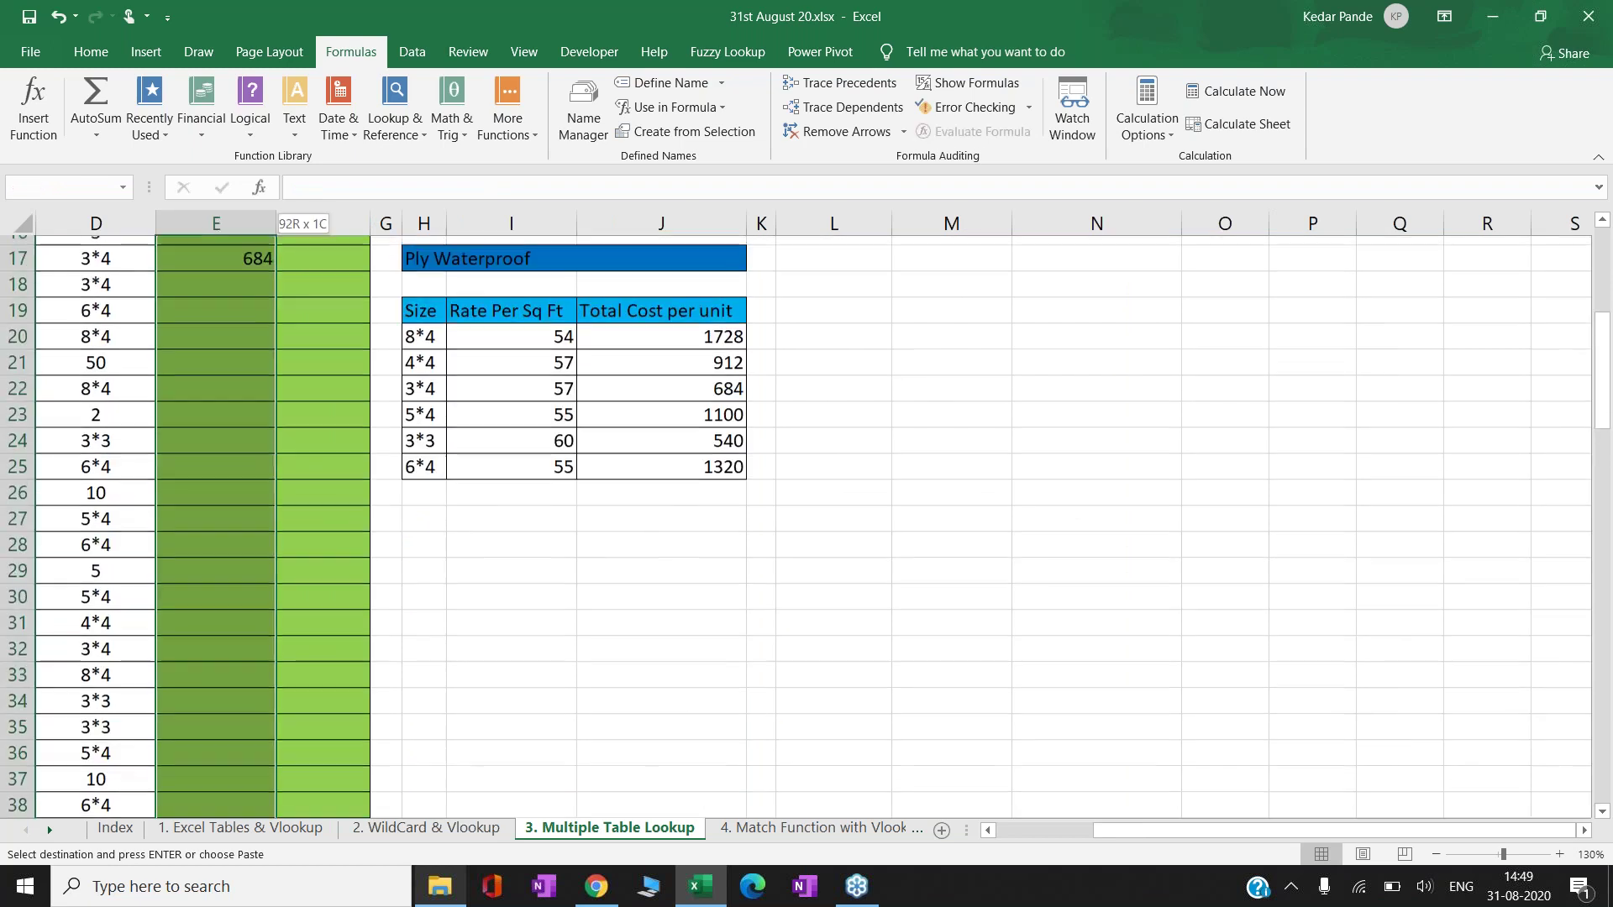
key("ctrl+shift+Up")
key("ctrl+shift+Up")
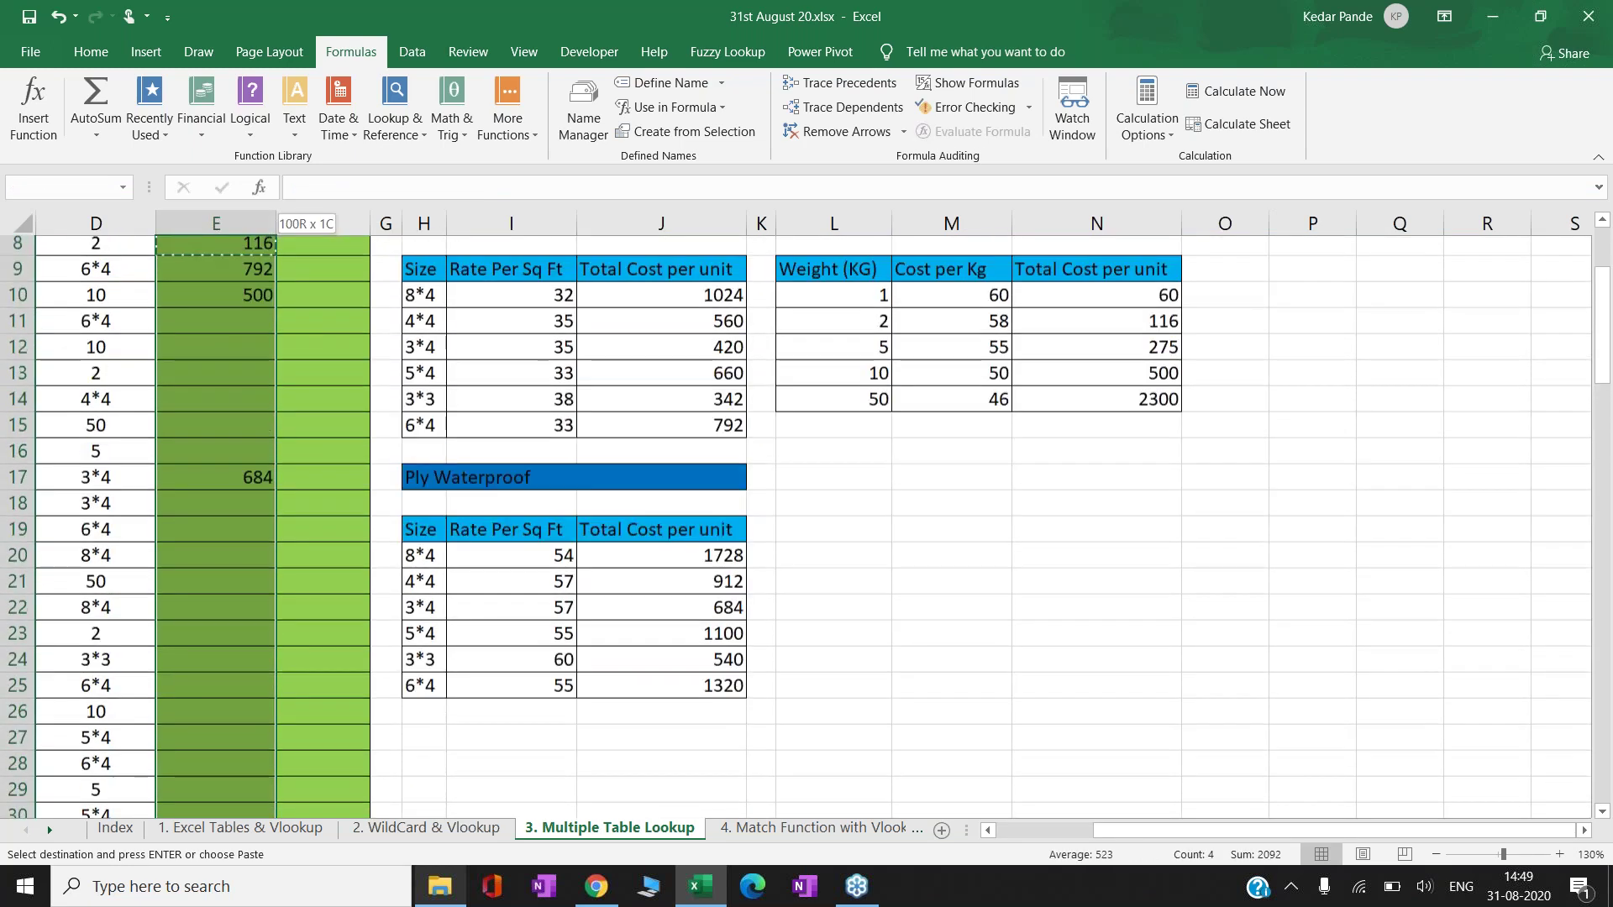
key("Return")
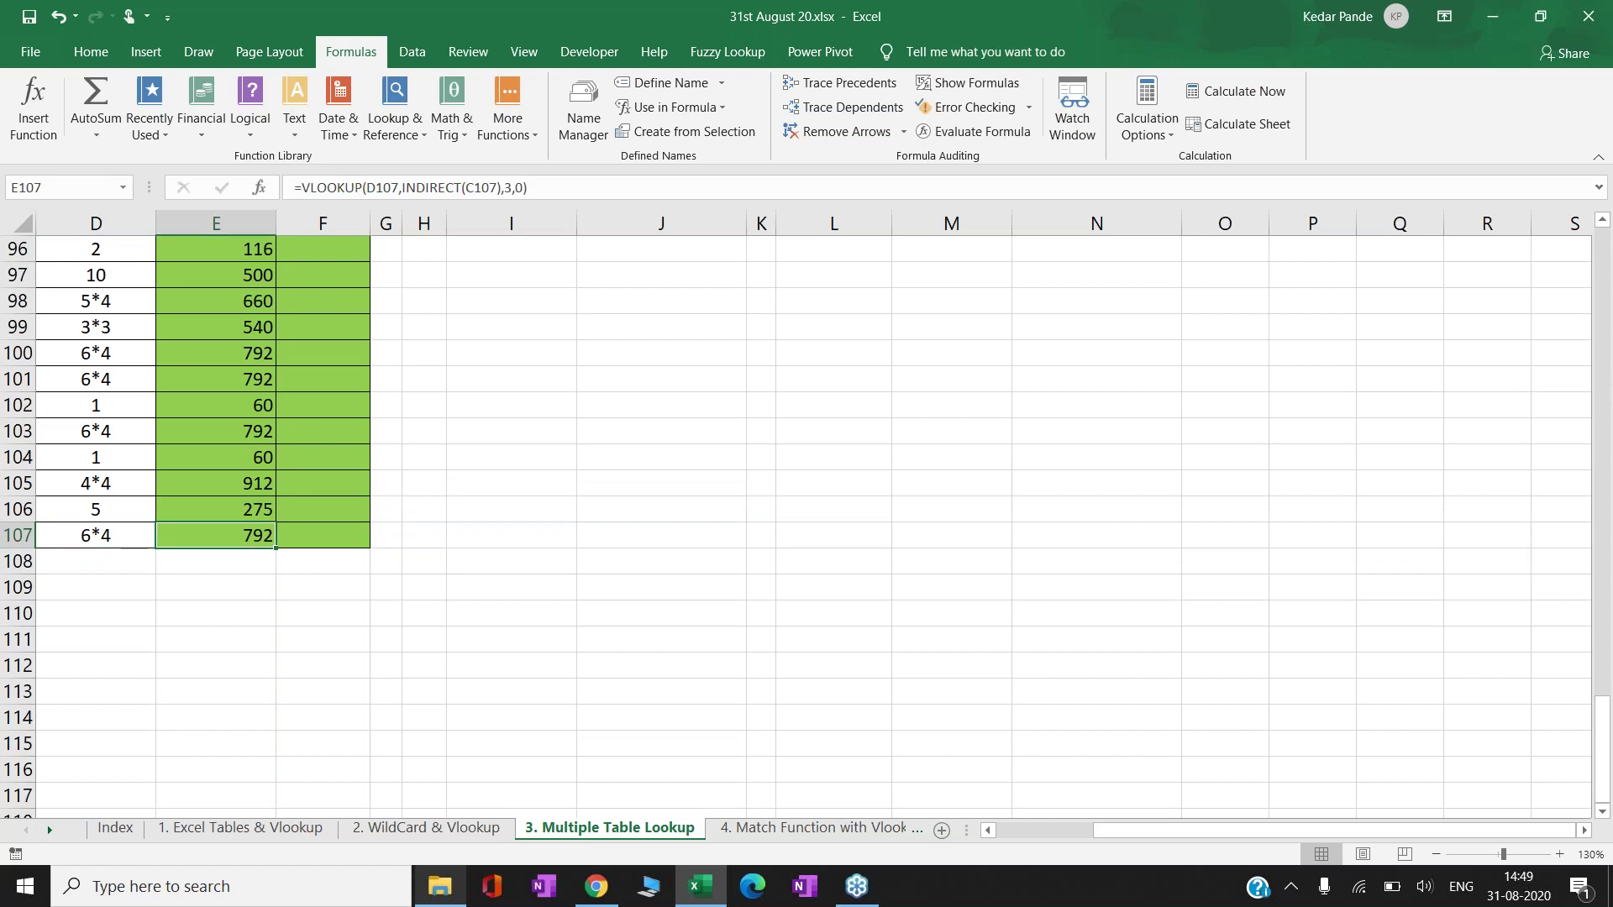
key("ctrl+Up")
key("ctrl+Left")
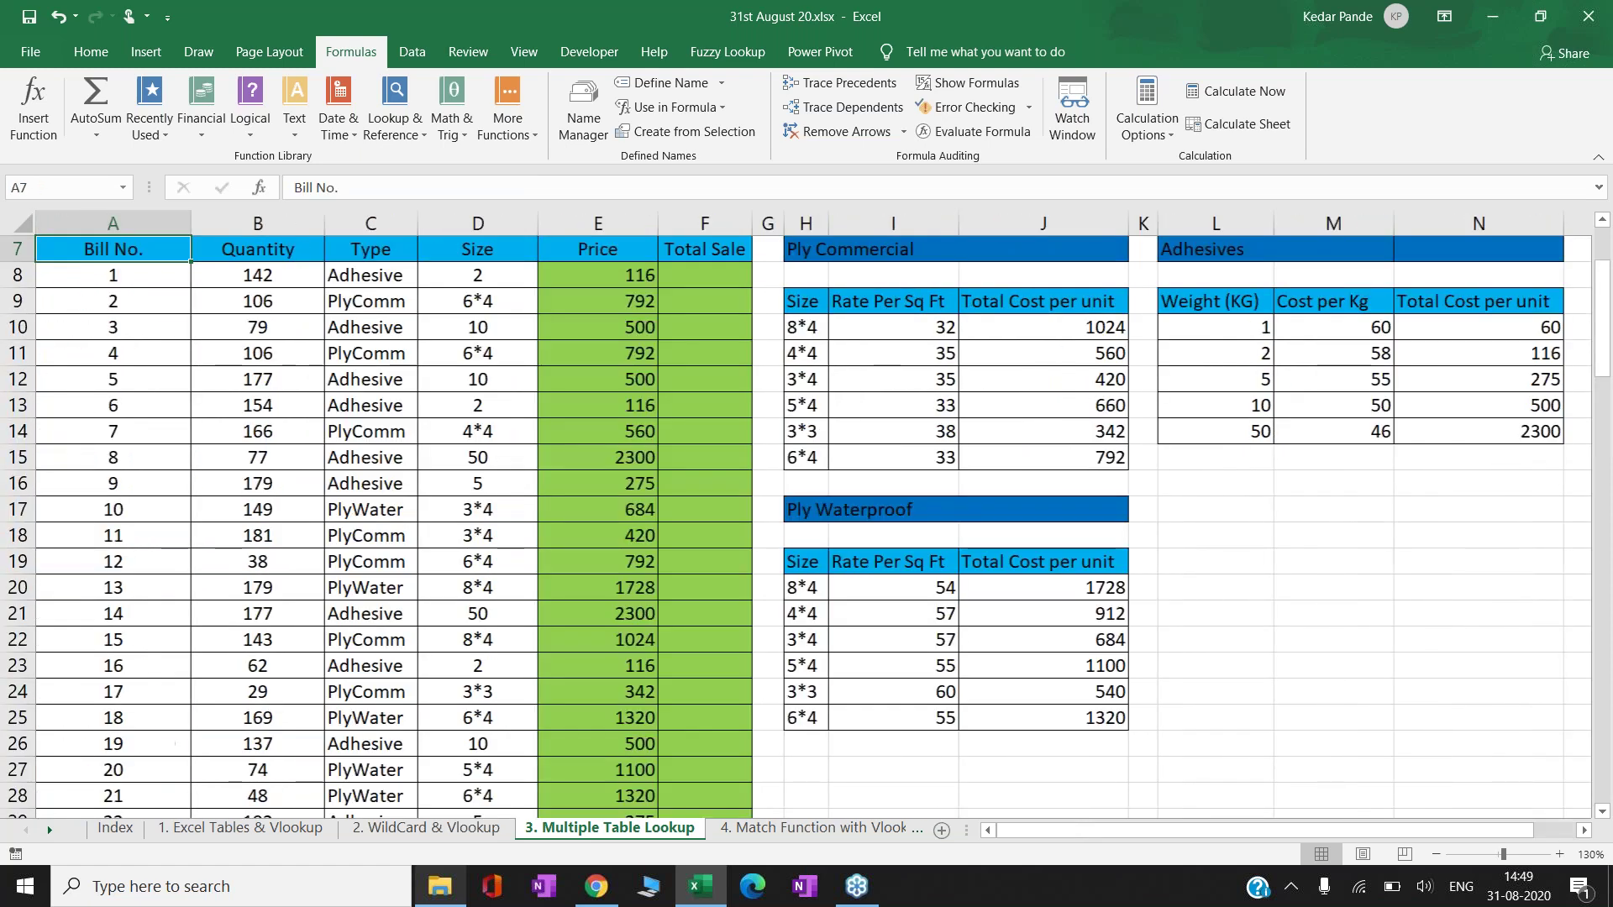
key("Down")
key("Down")
key("Right")
key("Right")
key("Right")
key("Right")
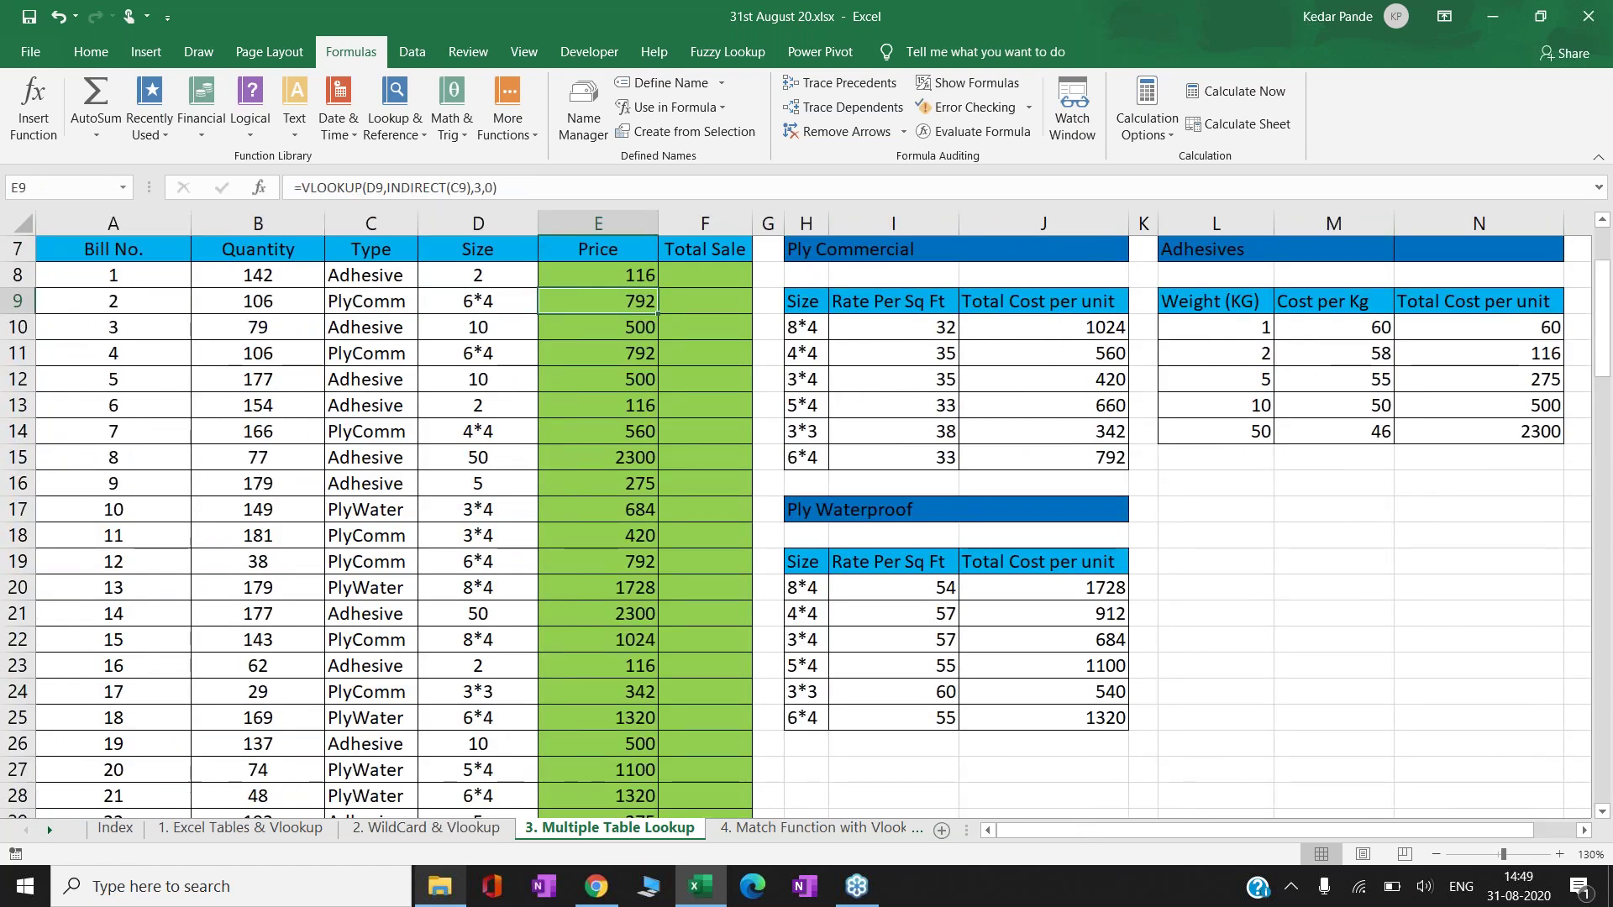
key("F2")
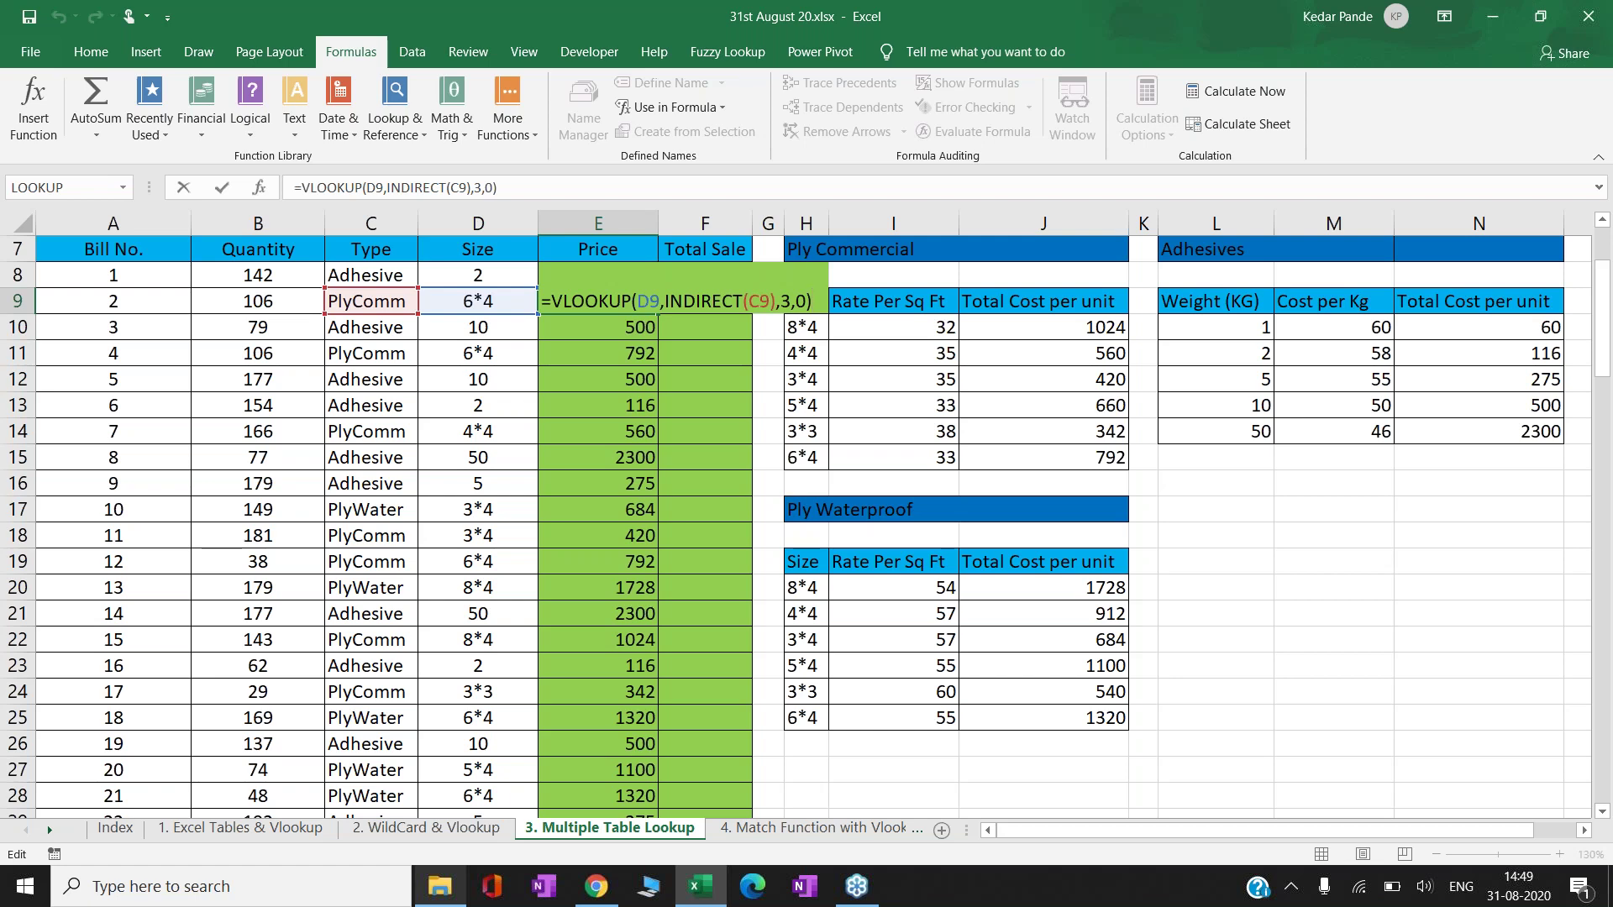
key("ctrl+Return")
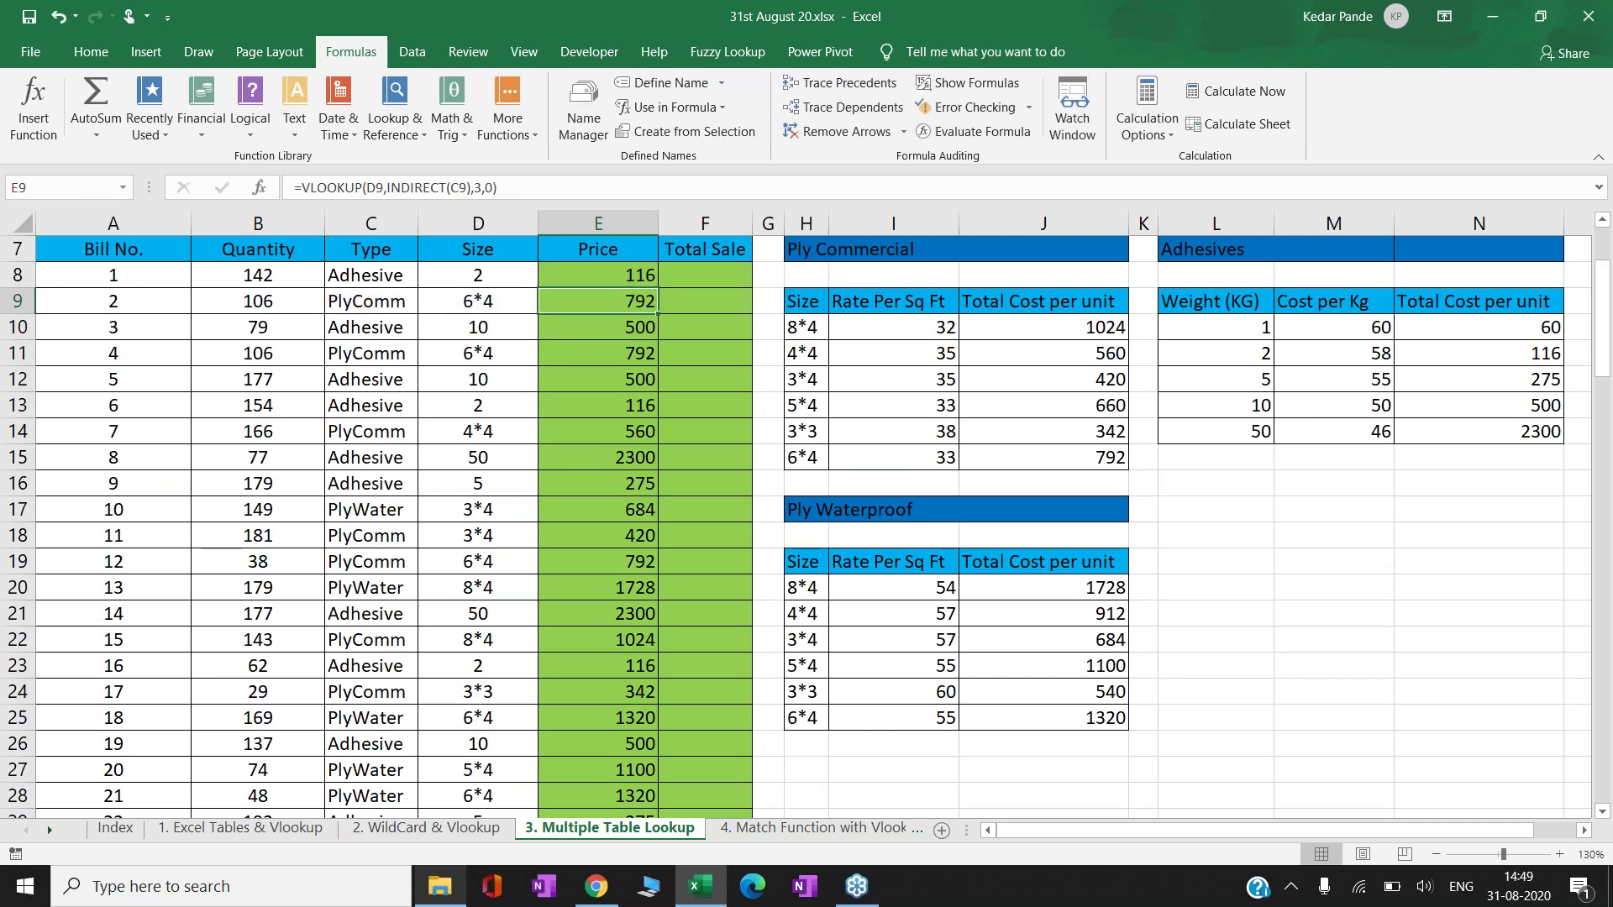
left_click(960, 359)
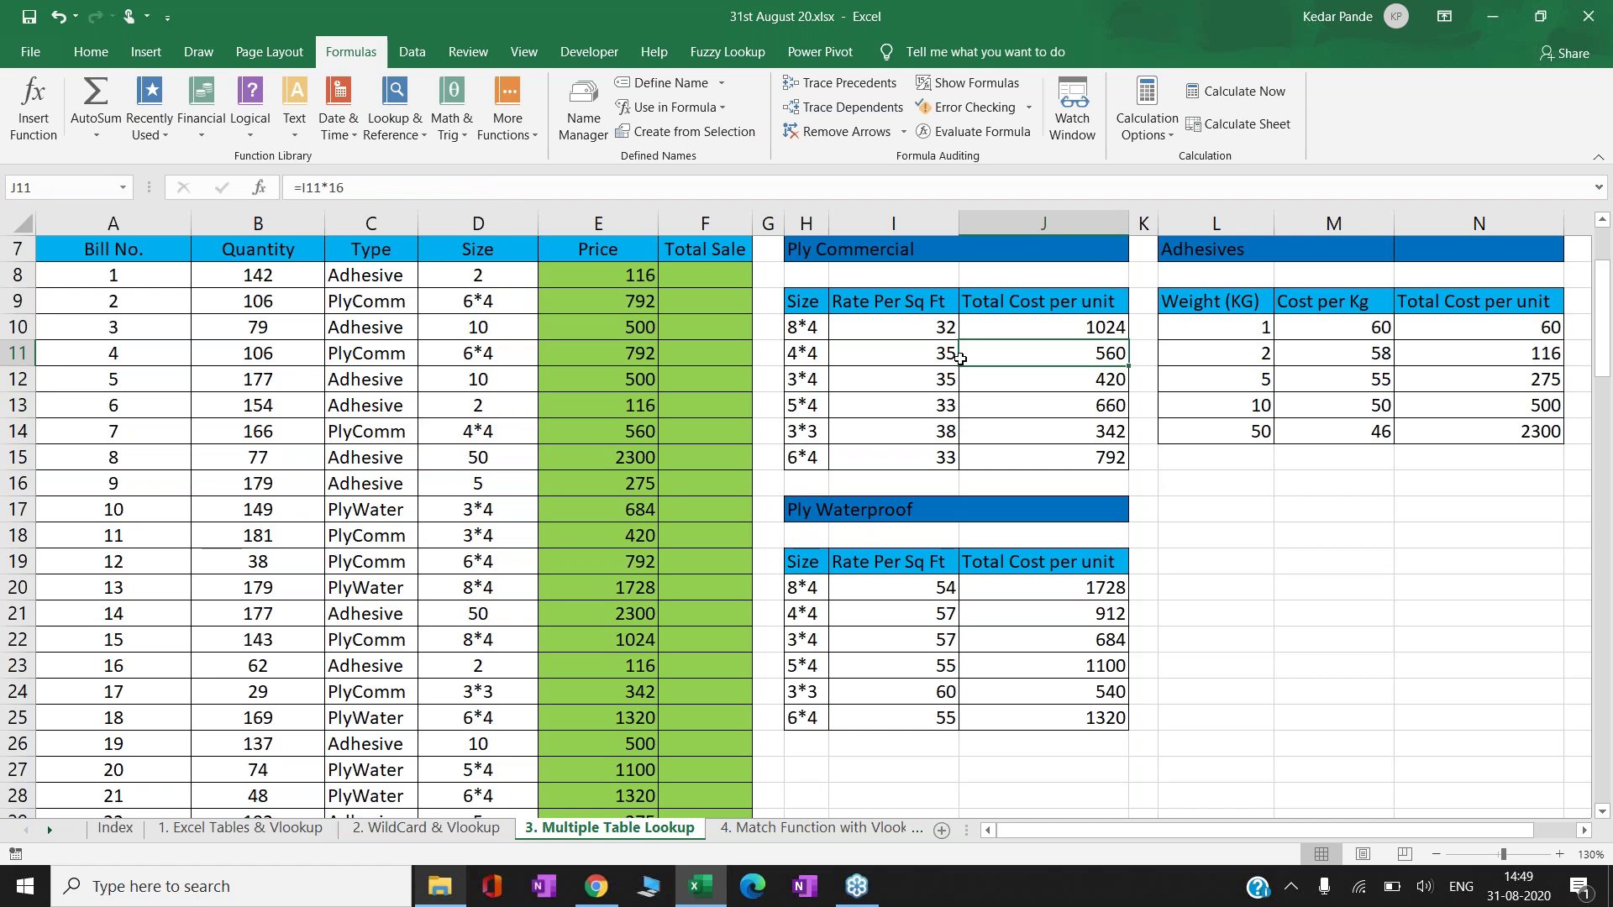
key("Left")
key("Left")
key("Left")
key("Left")
key("Up")
key("Up")
key("Up")
key("Up")
key("Up")
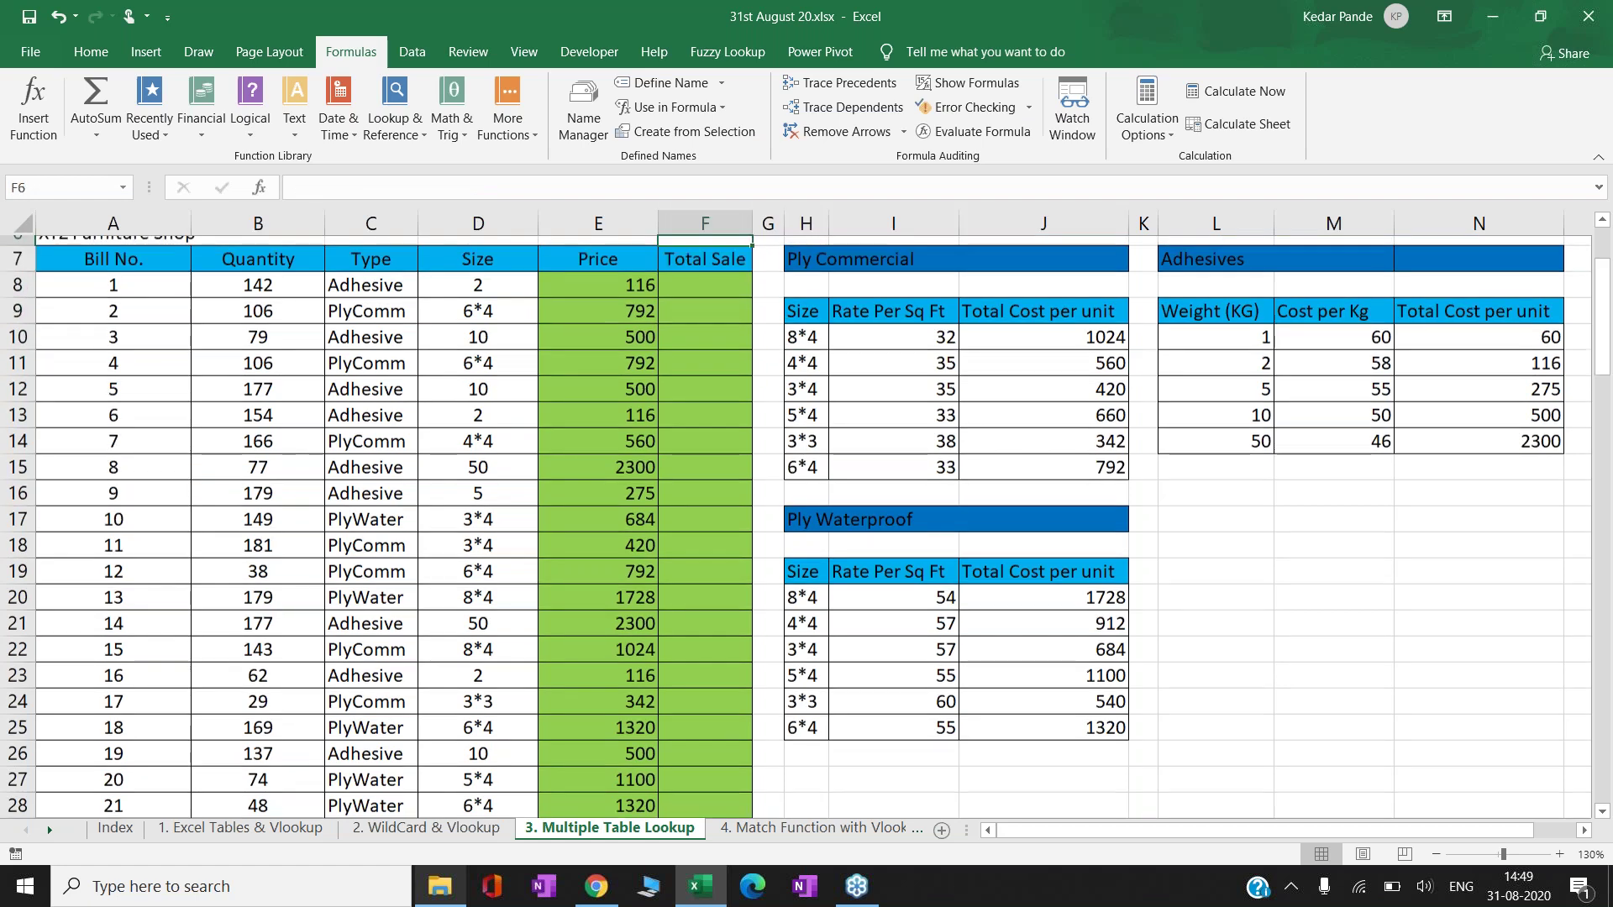
key("Up")
key("Up")
key("Up")
key("Up")
key("Up")
key("Down")
key("Left")
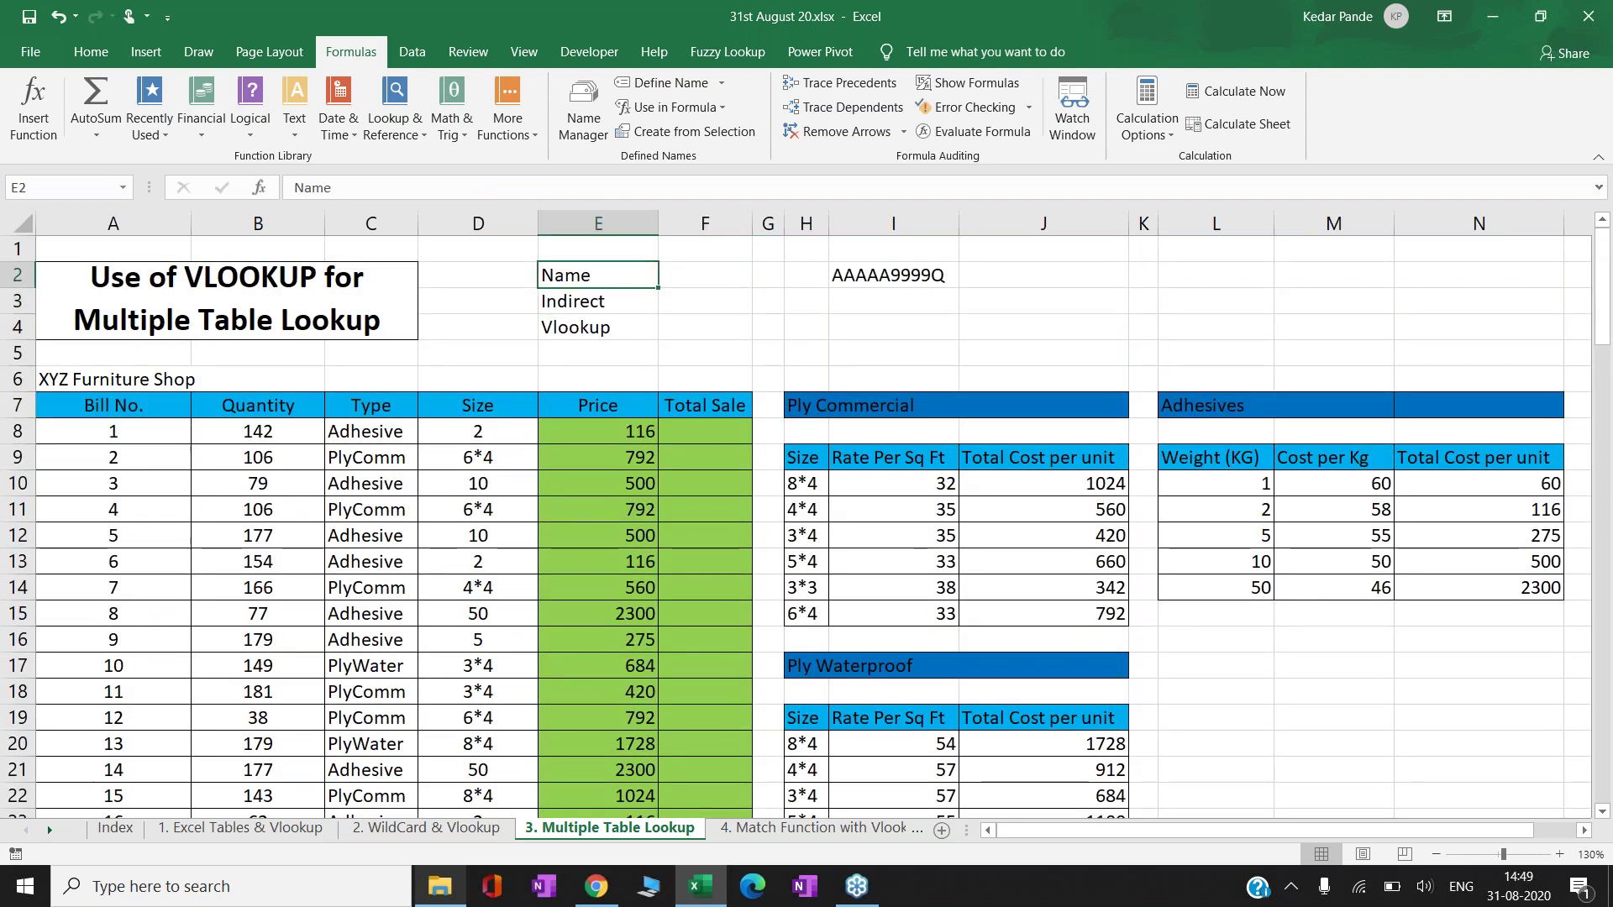
key("shift+Down")
key("shift+Down")
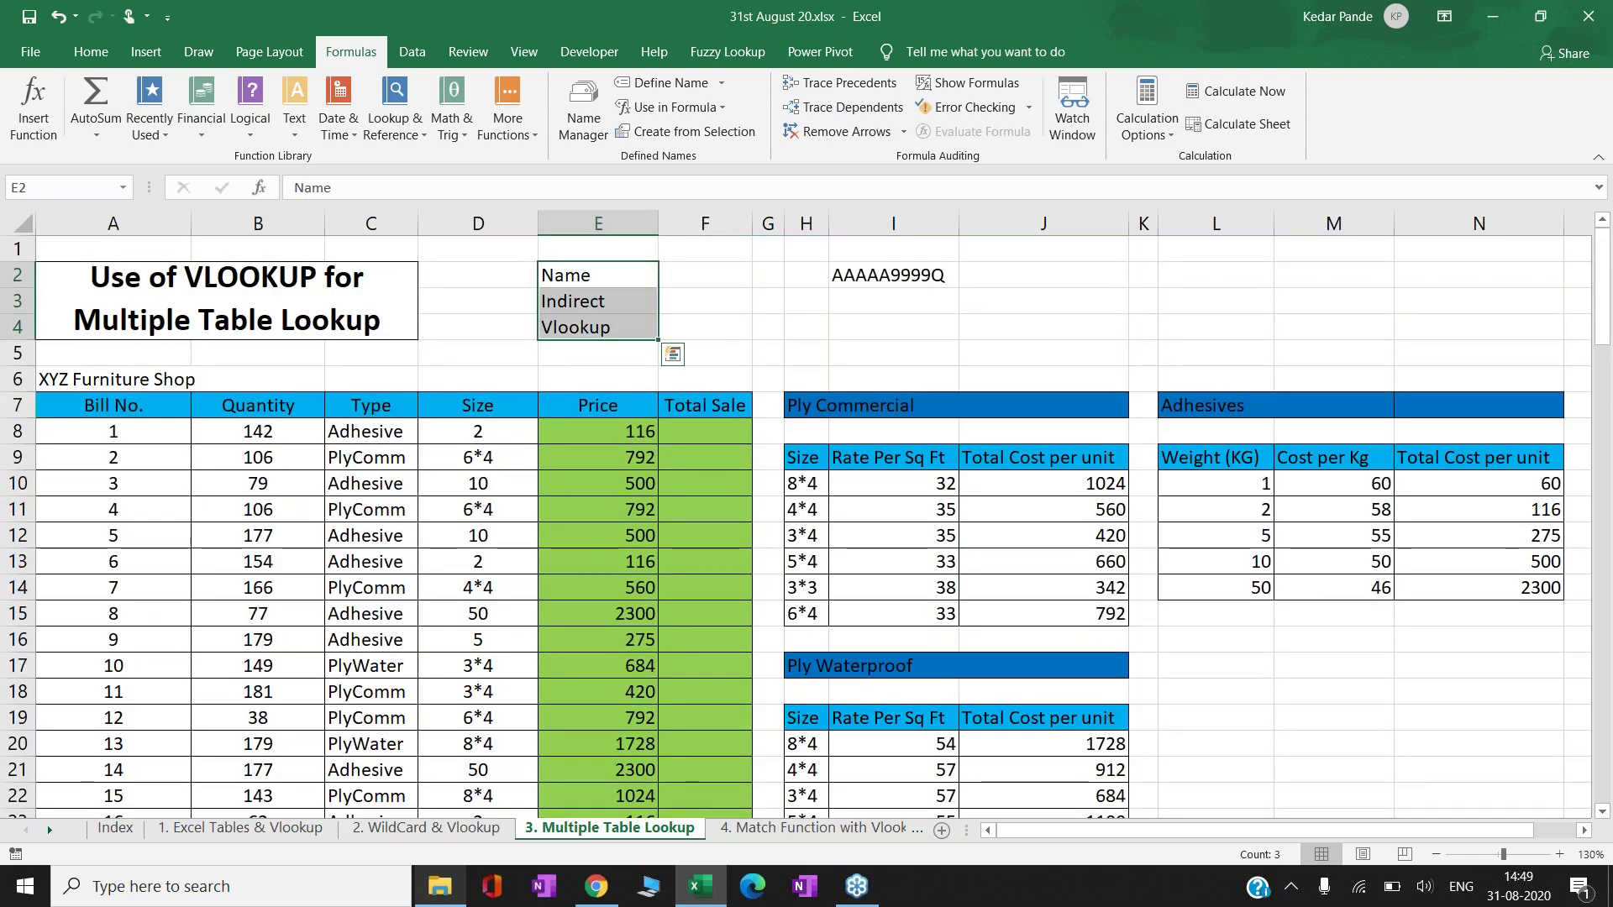
key("Down")
key("Down")
key("Down")
key("Down")
key("Down")
key("Down")
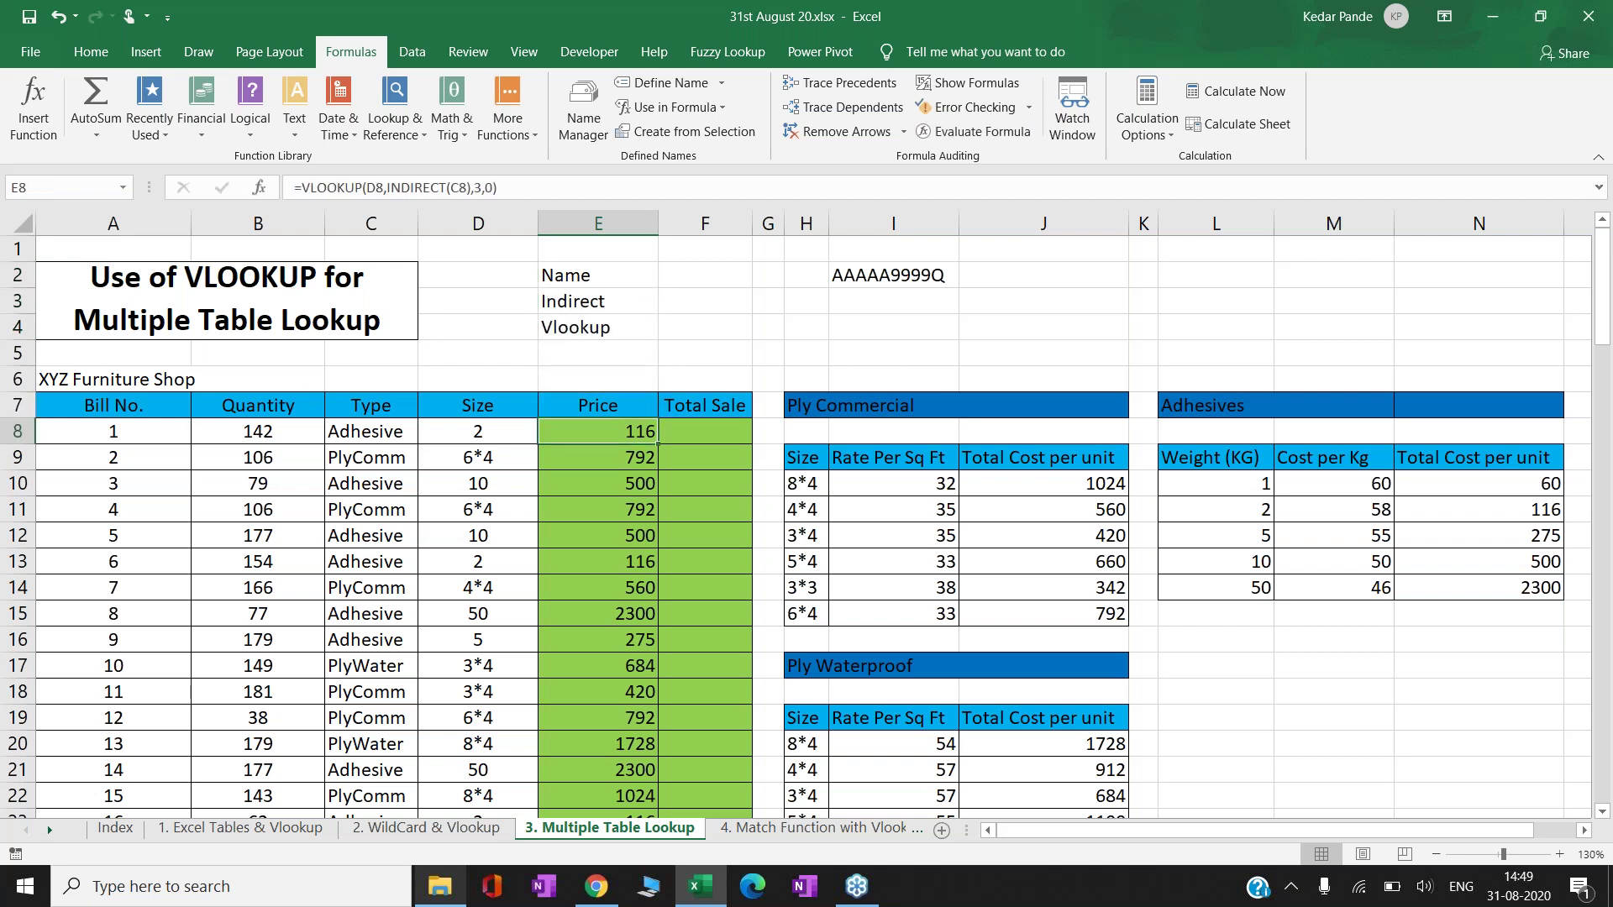
key("F2")
key("Escape")
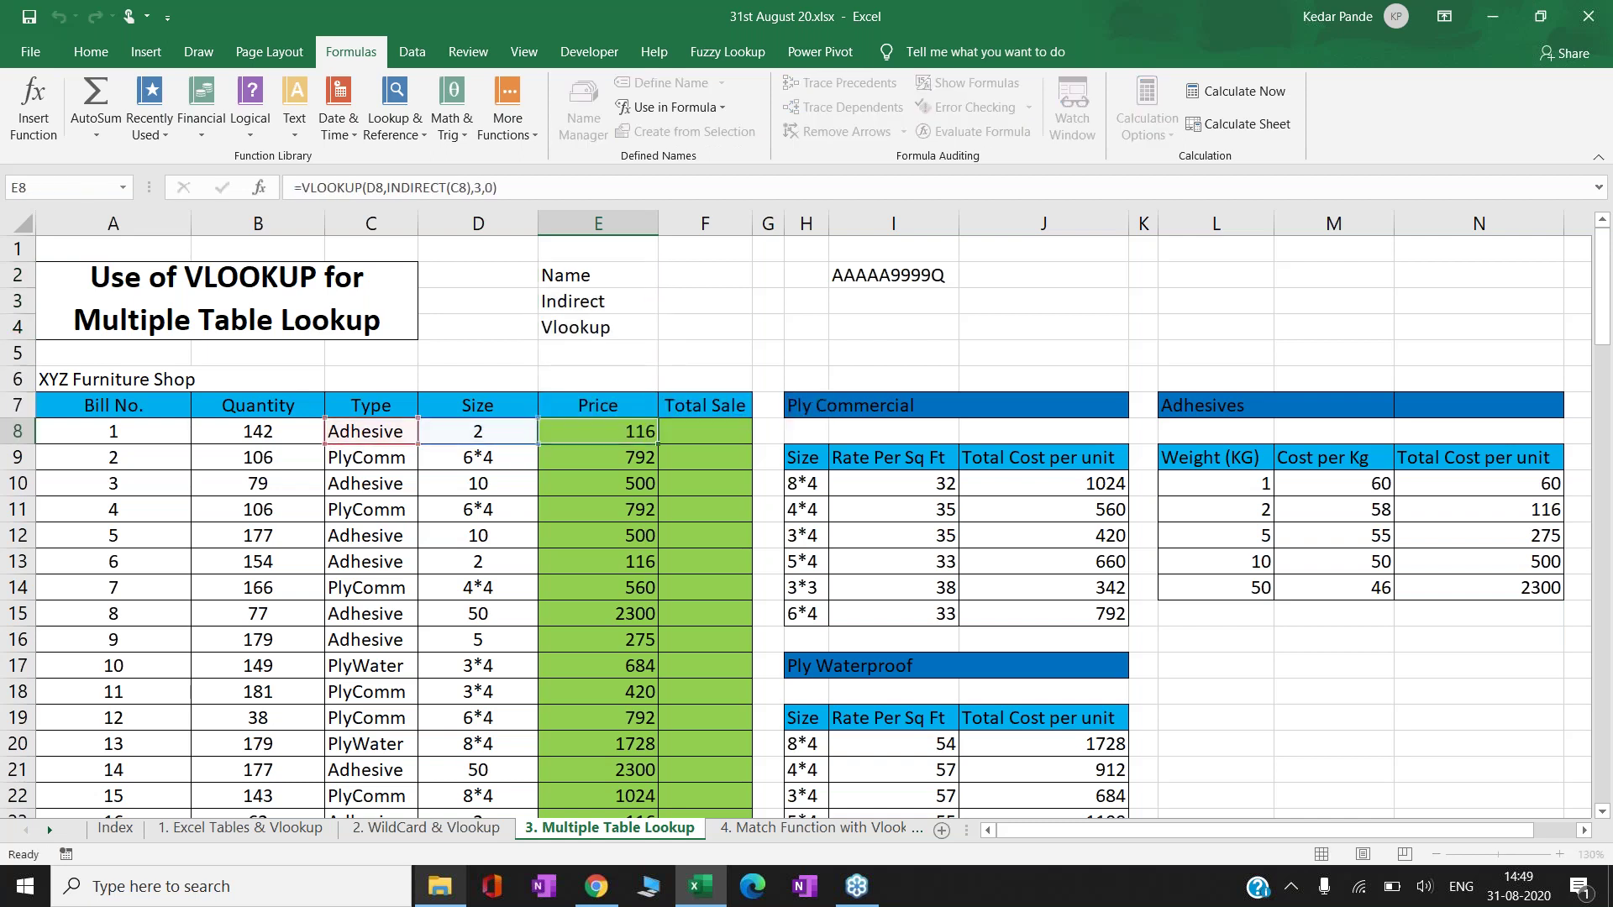
left_click(805, 483)
key("ctrl+shift+Down")
key("ctrl+shift+Right")
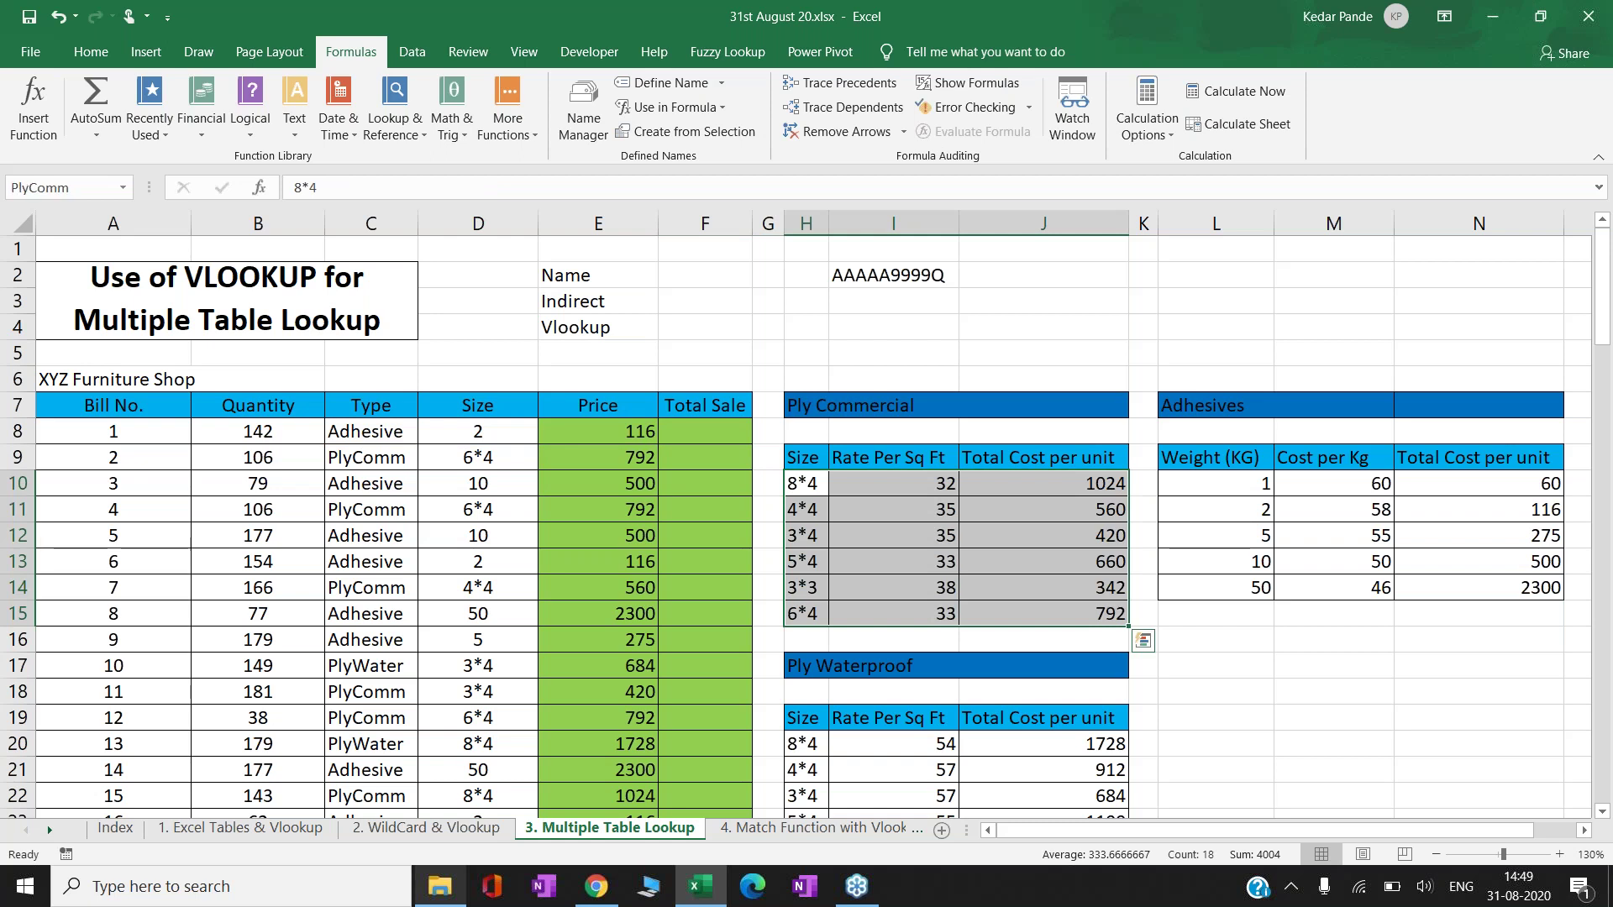
key("Down")
key("Down")
key("Down")
key("Down")
key("Down")
key("Left")
key("Left")
key("Left")
key("Up")
key("Up")
key("Up")
key("Up")
key("Up")
key("Up")
key("Up")
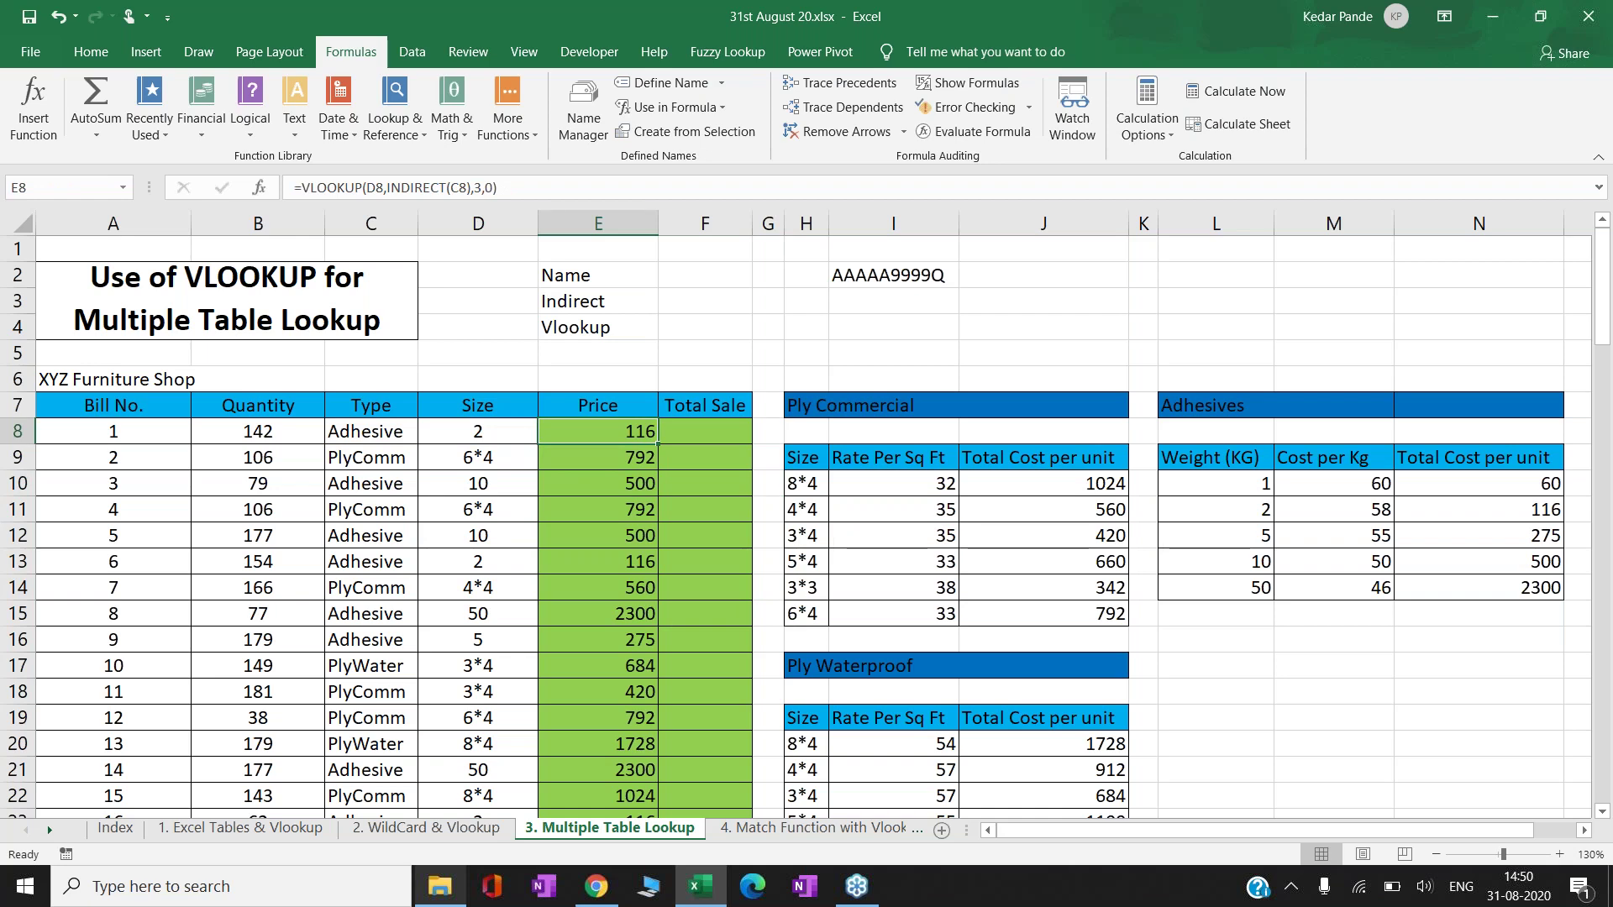
key("F2")
key("Escape")
- Enter =B8*E8 in Total Sale cell F8
left_click(705, 431)
type("=")
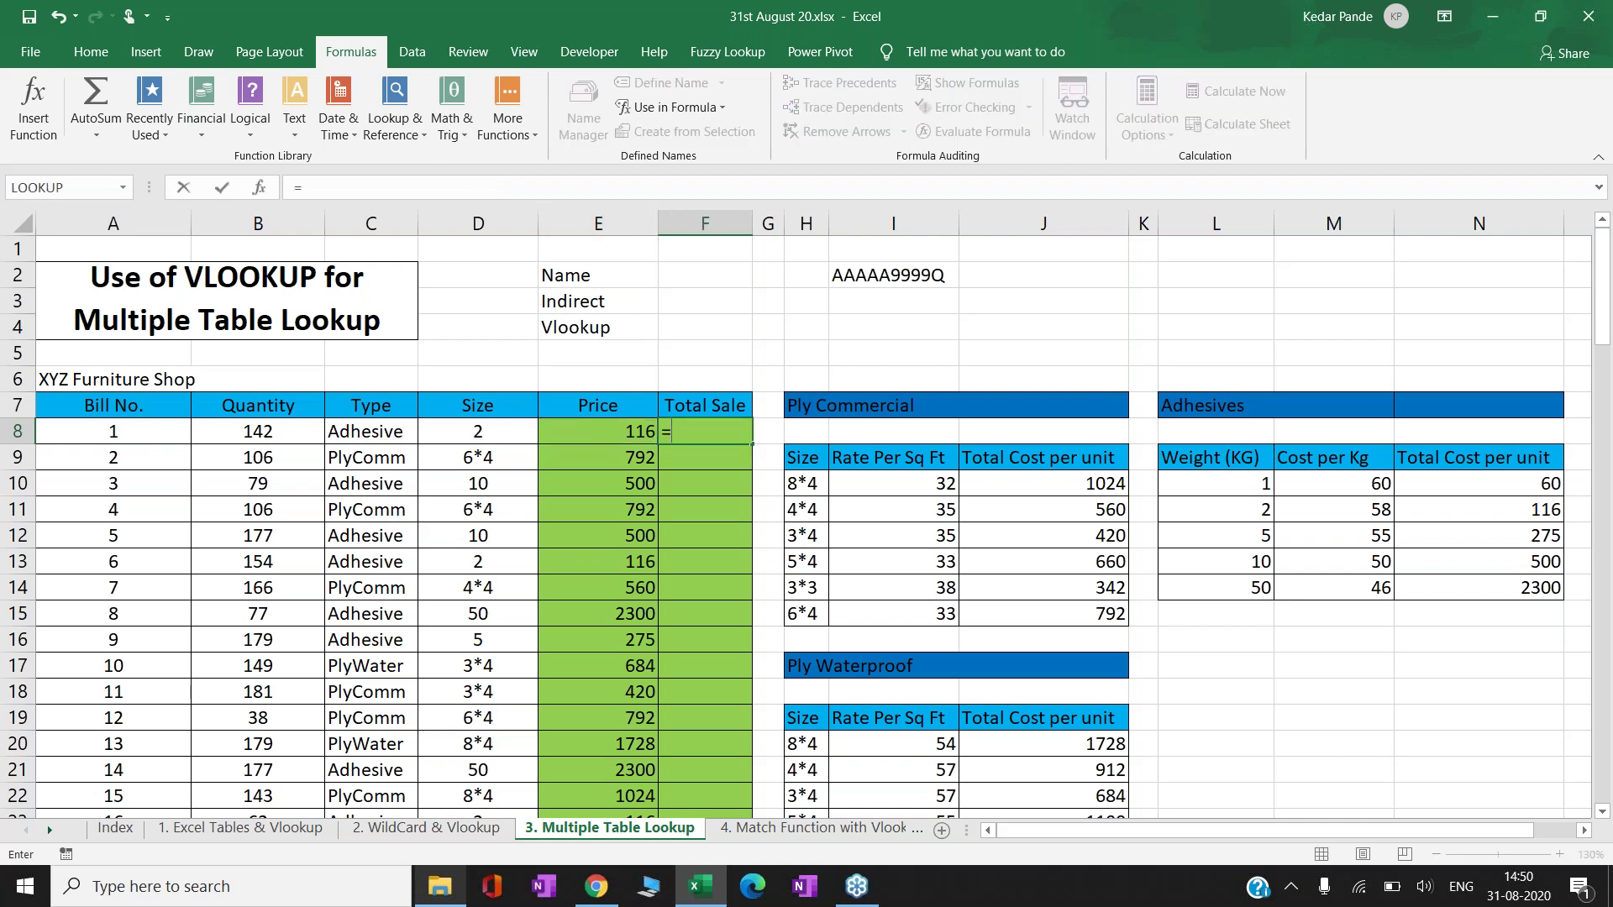
key("Left")
key("Left")
key("Left")
key("Left")
type("*")
key("Left")
key("Return")
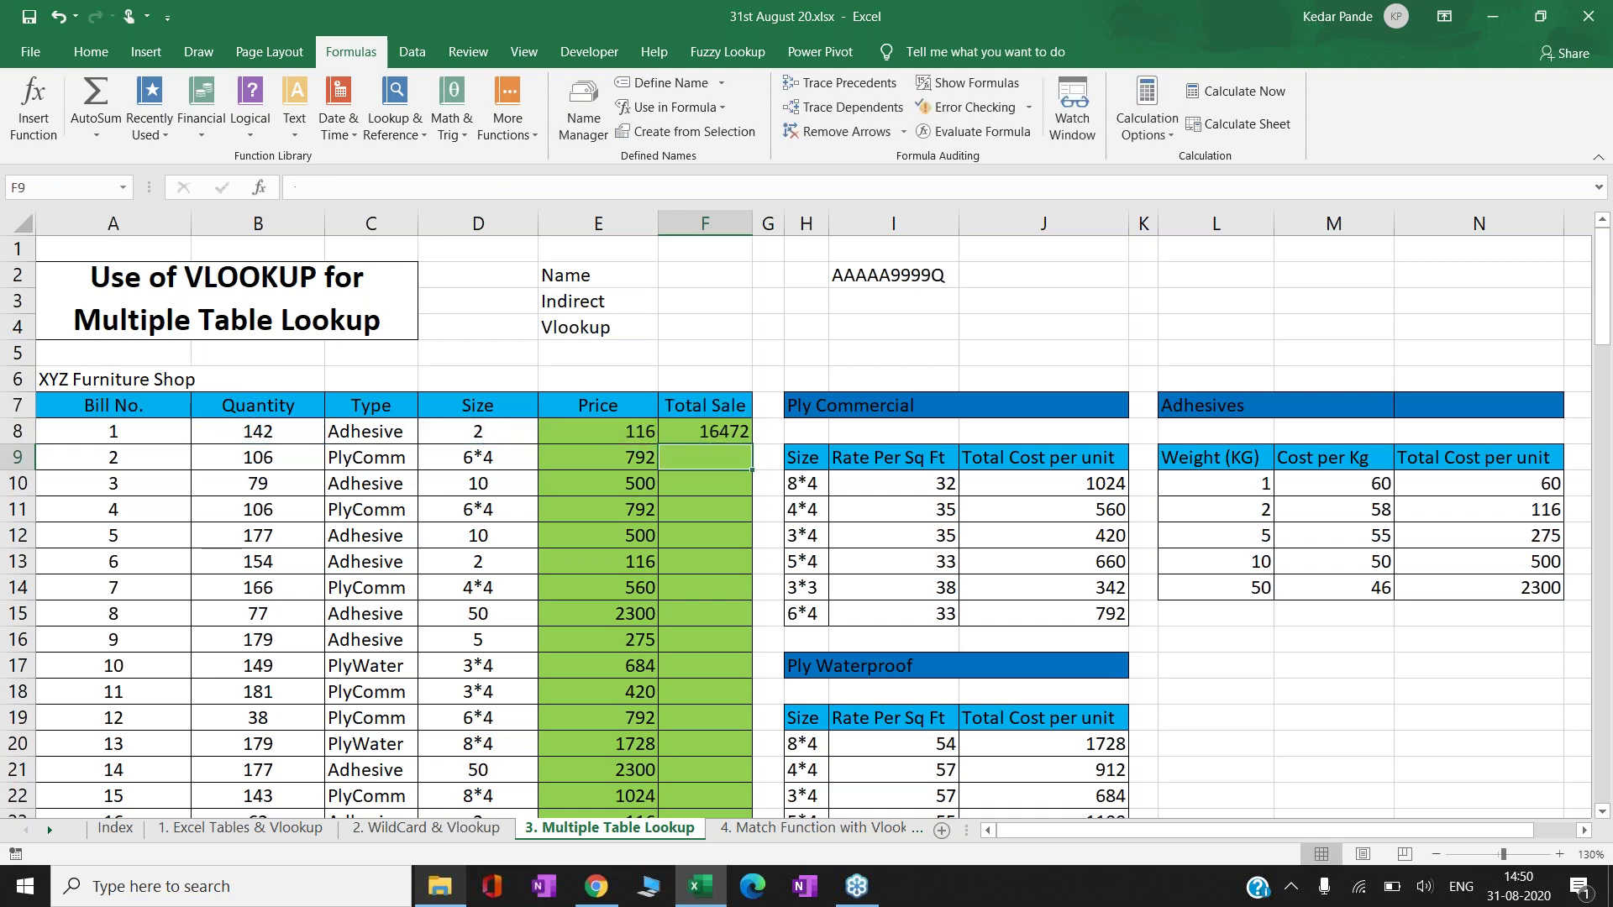
- Copy the F8 formula into every Total Sale cell F8:F107
key("Up")
key("ctrl+c")
key("Left")
key("ctrl+Down")
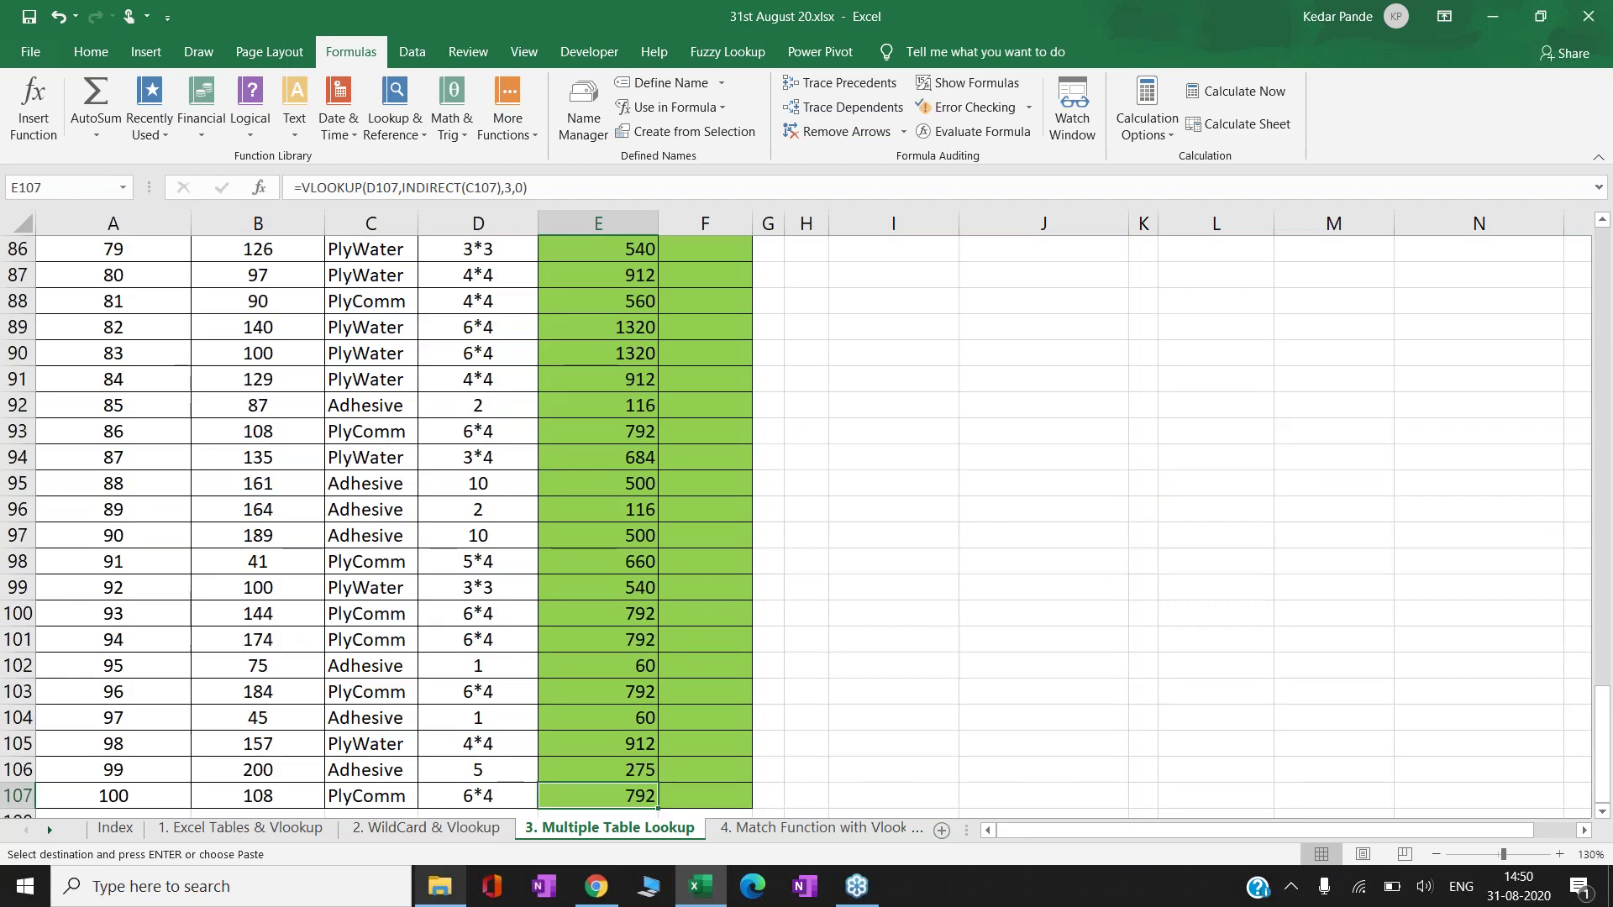
key("ctrl+Right")
key("ctrl+Left")
key("Right")
key("ctrl+shift+Up")
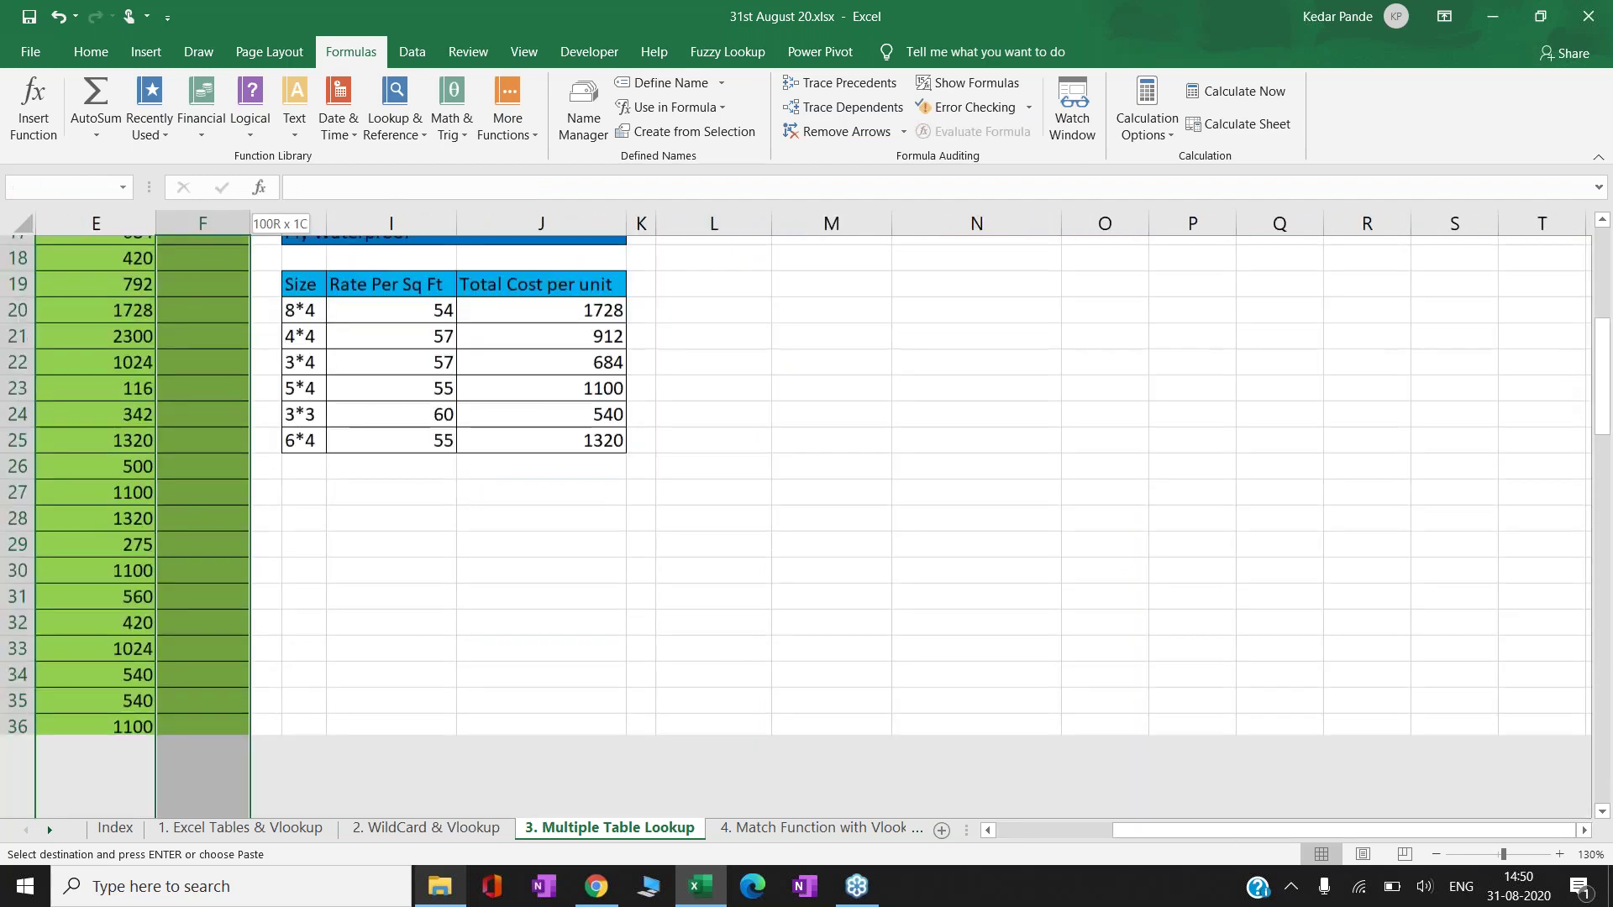
key("Return")
- Return to the top of the table and check the F8 Total Sale formula
key("Left")
key("ctrl+Up")
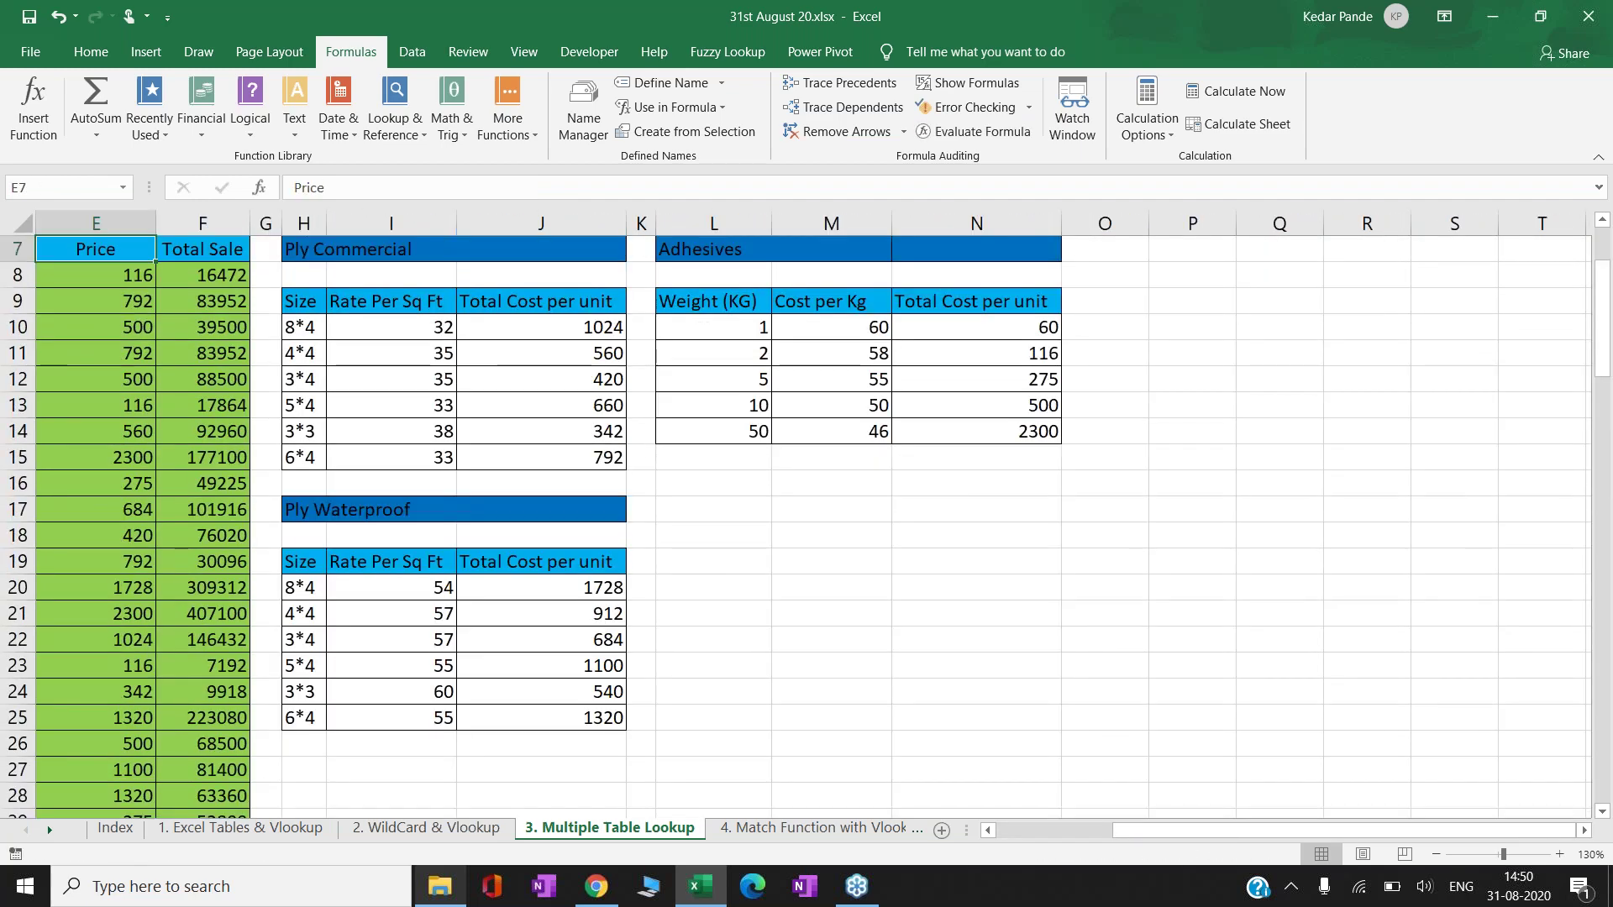
key("ctrl+Left")
key("Down")
key("Down")
key("Right")
key("Right")
key("Right")
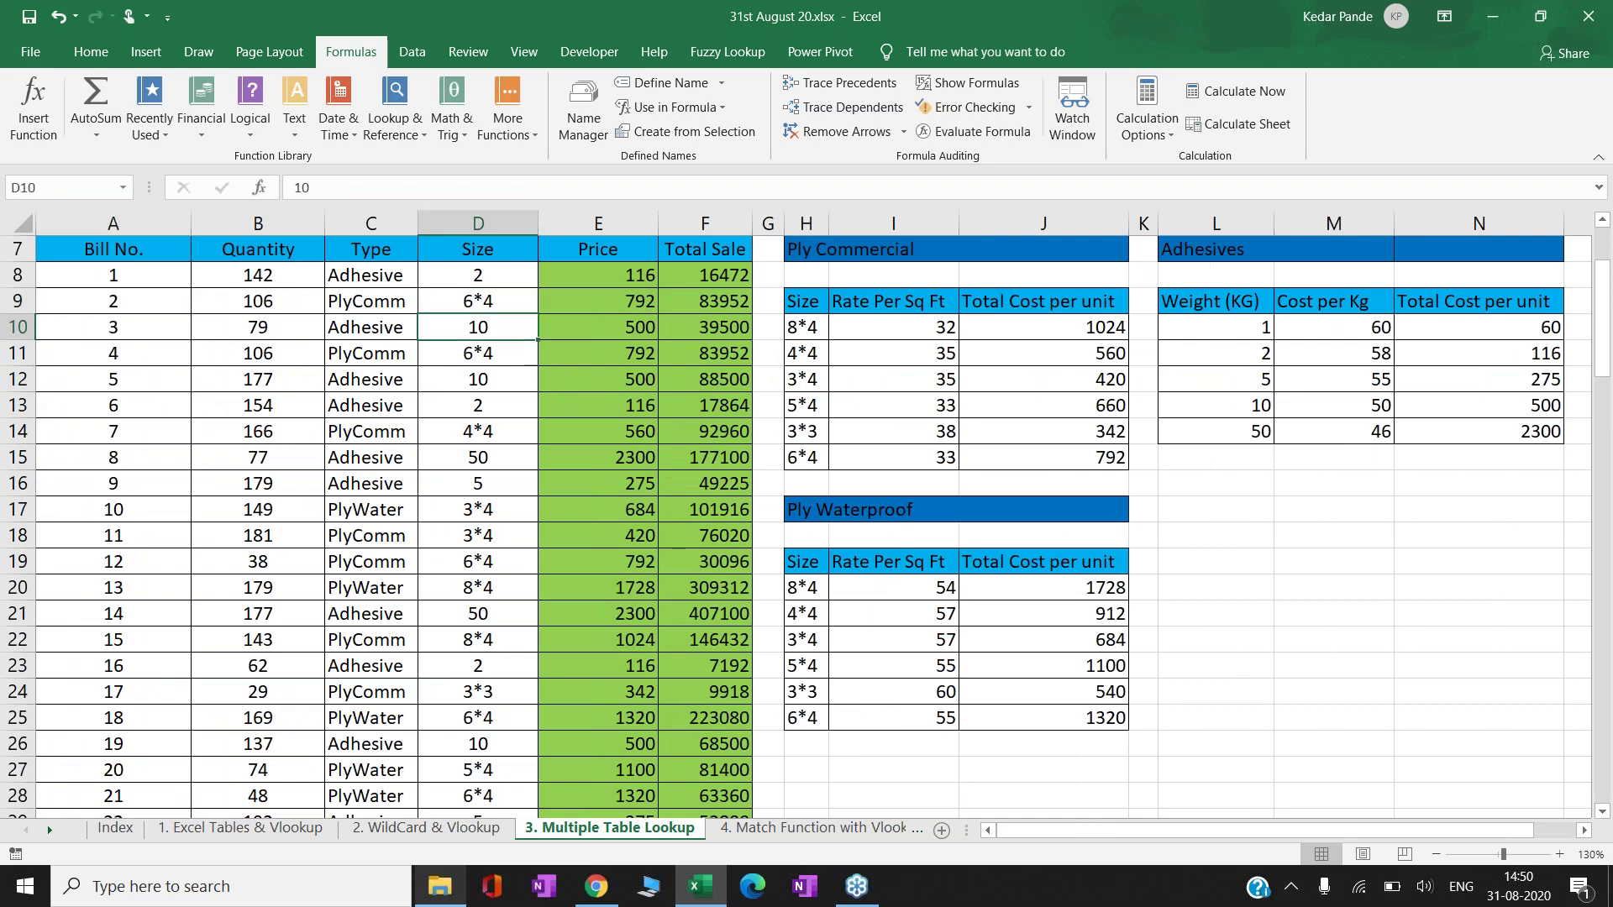
key("Right")
key("Right")
key("Up")
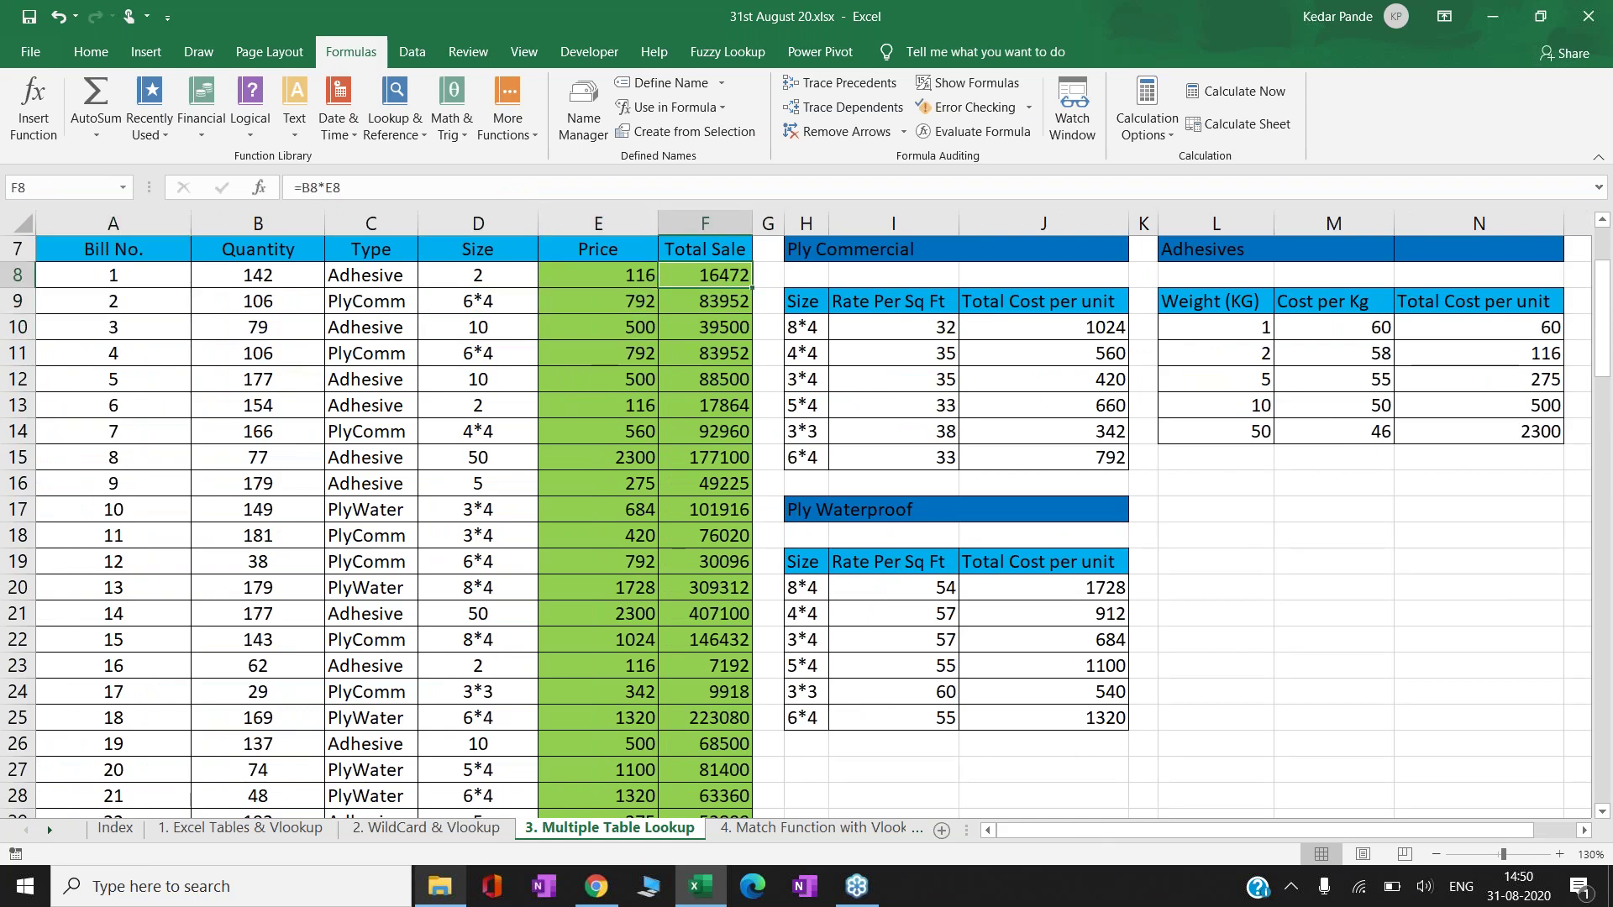
key("Up")
key("Up")
key("Up")
key("Up")
key("Up")
key("Up")
key("Up")
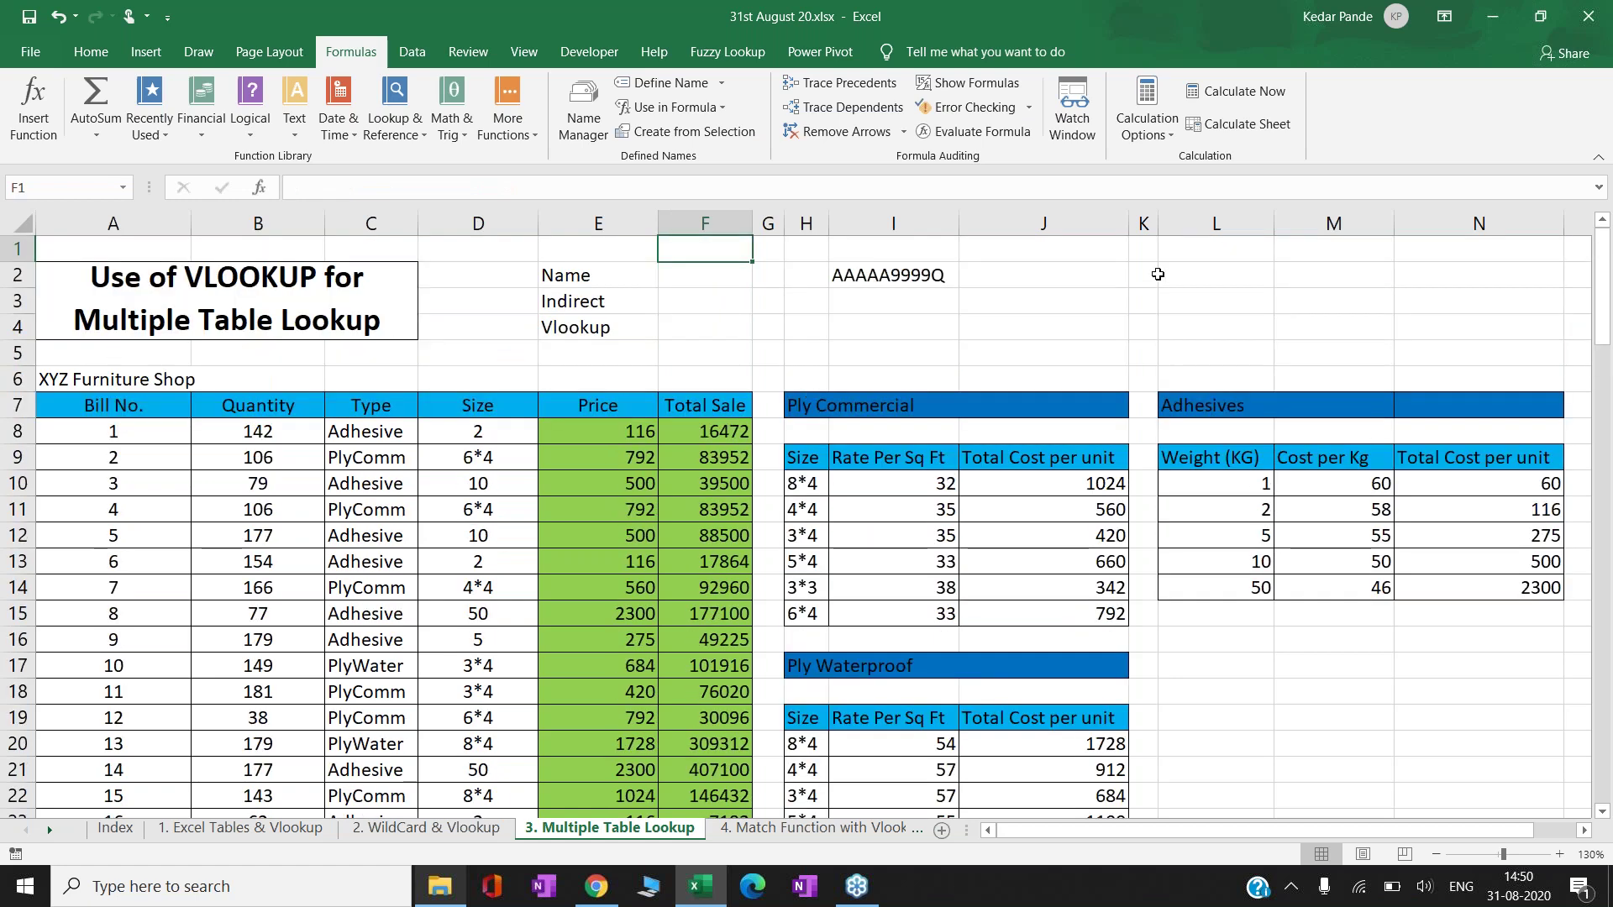
- Type a Tutorico credit line with the author's name into cell L2
left_click(1149, 283)
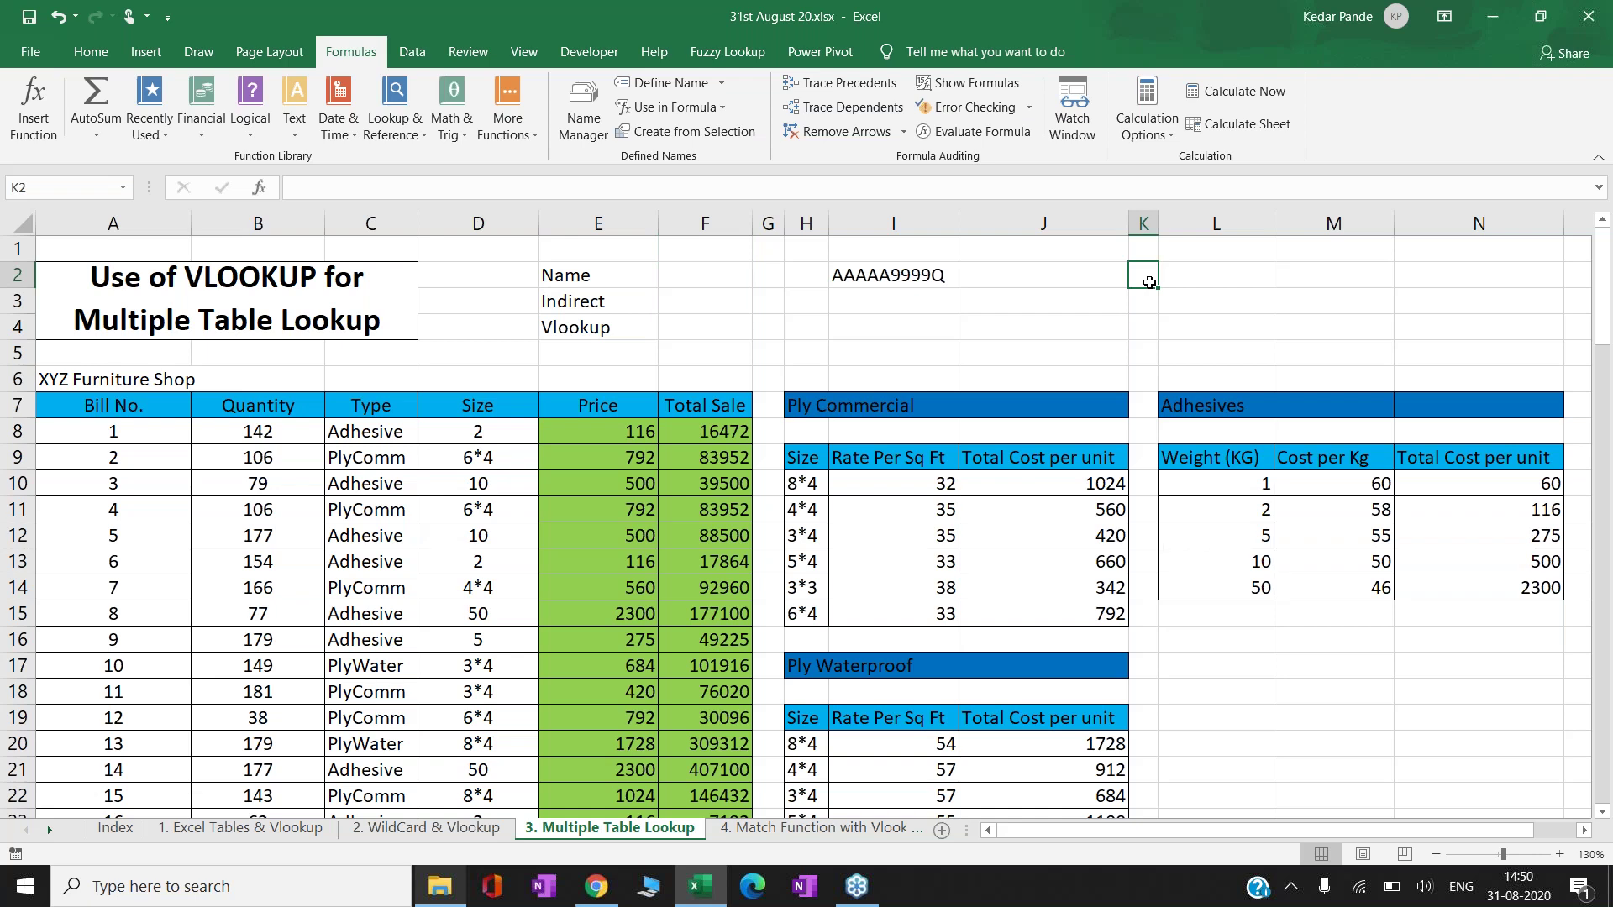
key("Right")
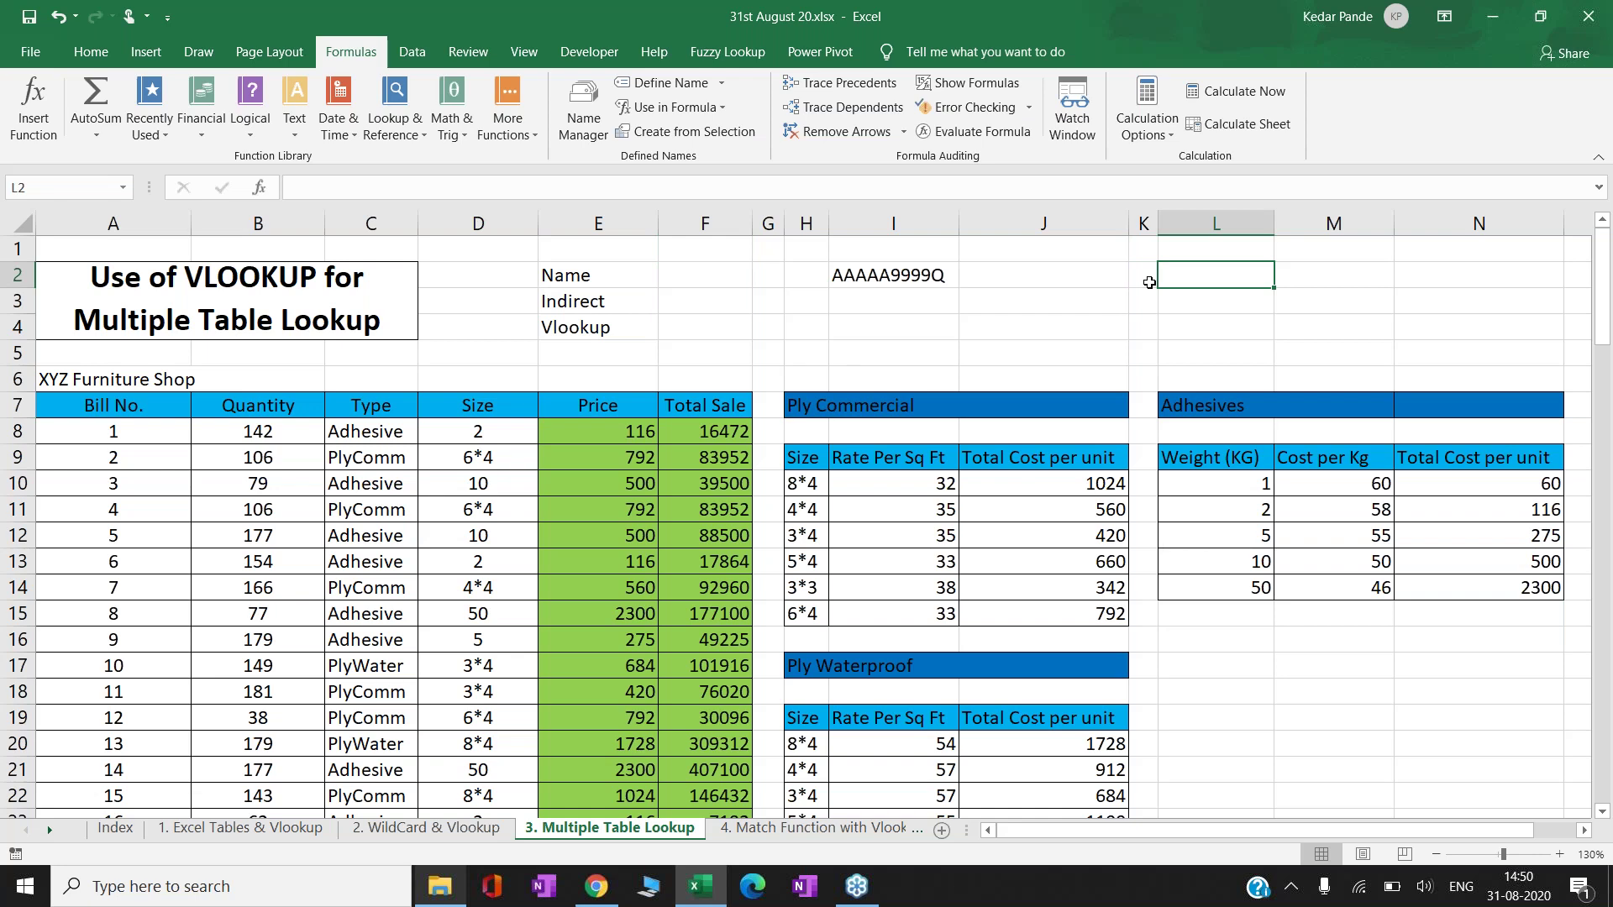
type("Tutorico")
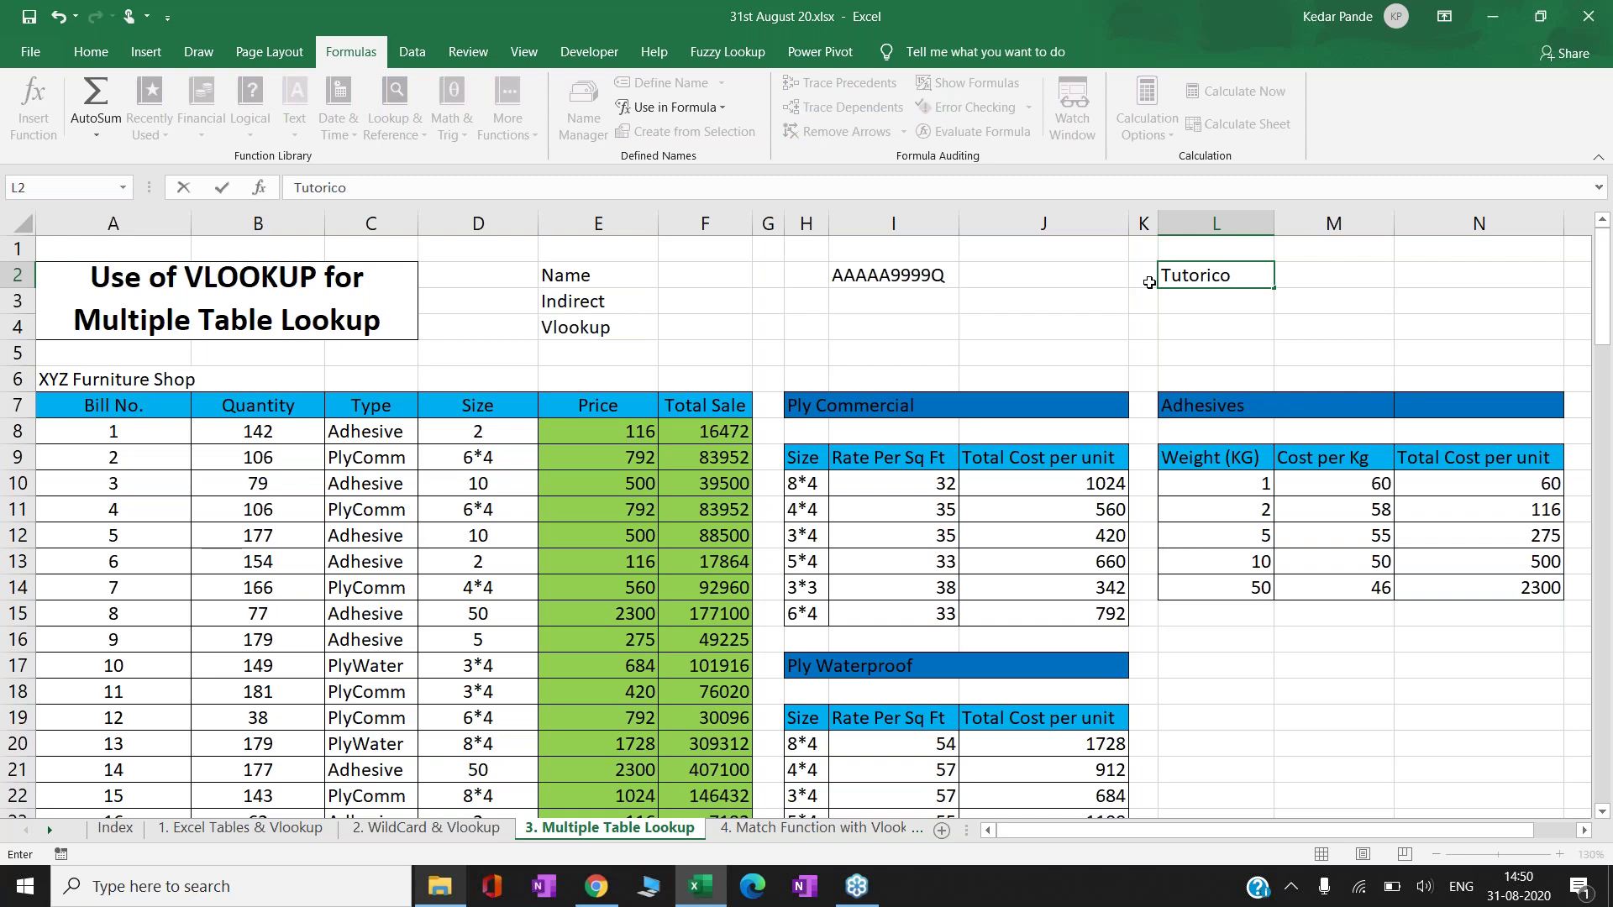
type(" By CA Kedar Pande")
key("Return")
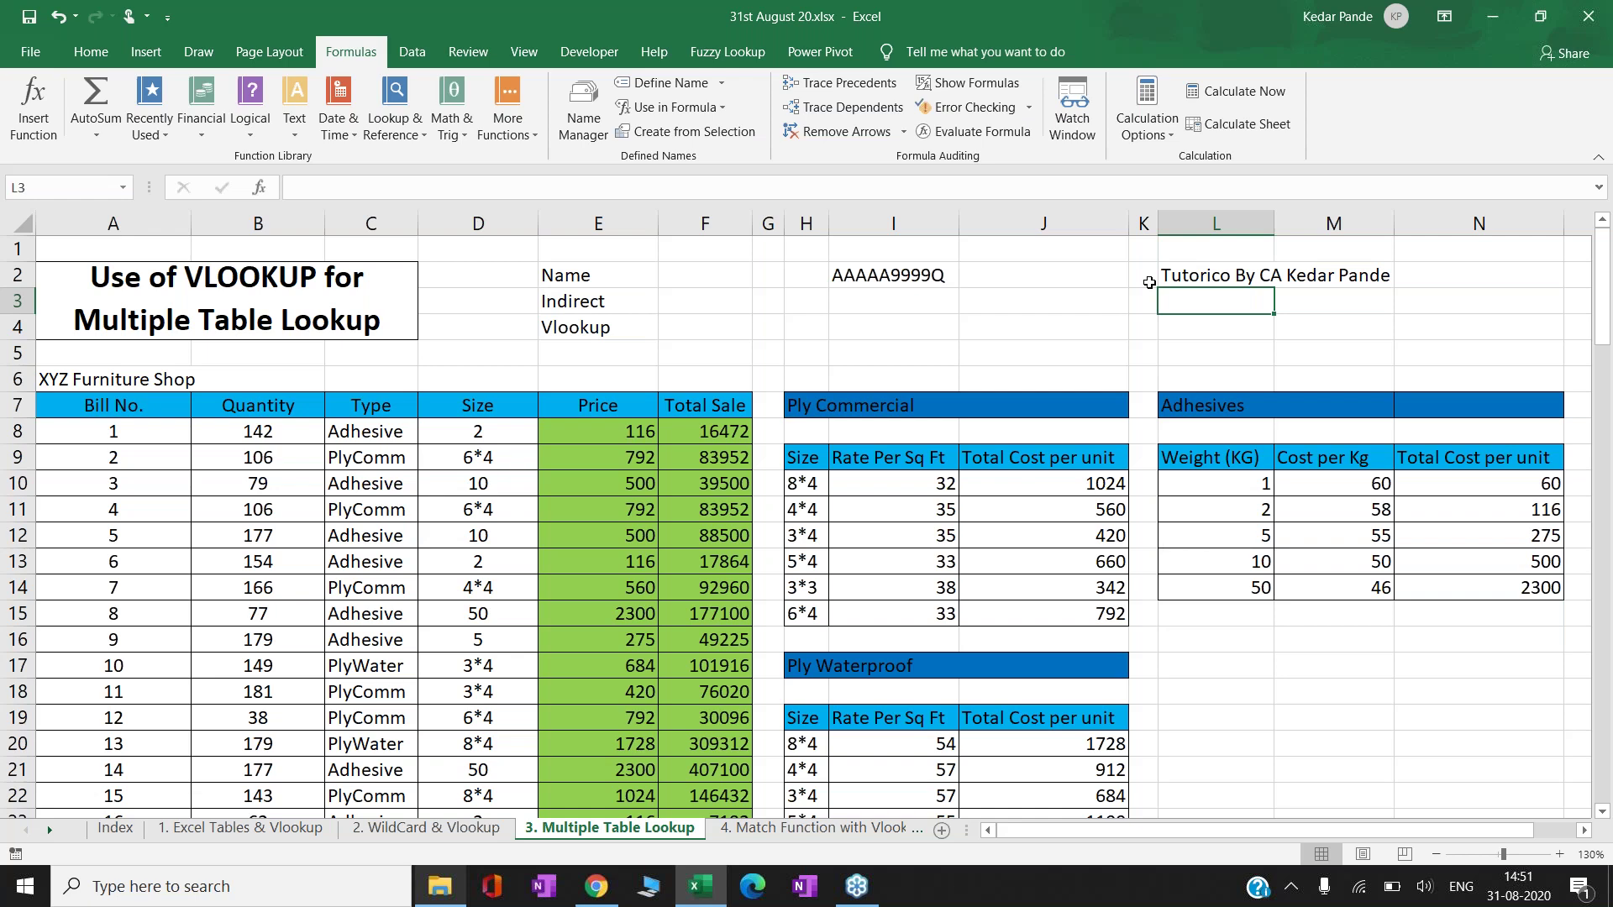
- Move back down to the Total Sale formula in F10
key("Down")
key("Left")
key("Left")
key("Down")
key("Down")
key("Left")
key("Down")
key("Left")
key("Left")
key("Down")
key("Left")
key("Down")
key("Down")
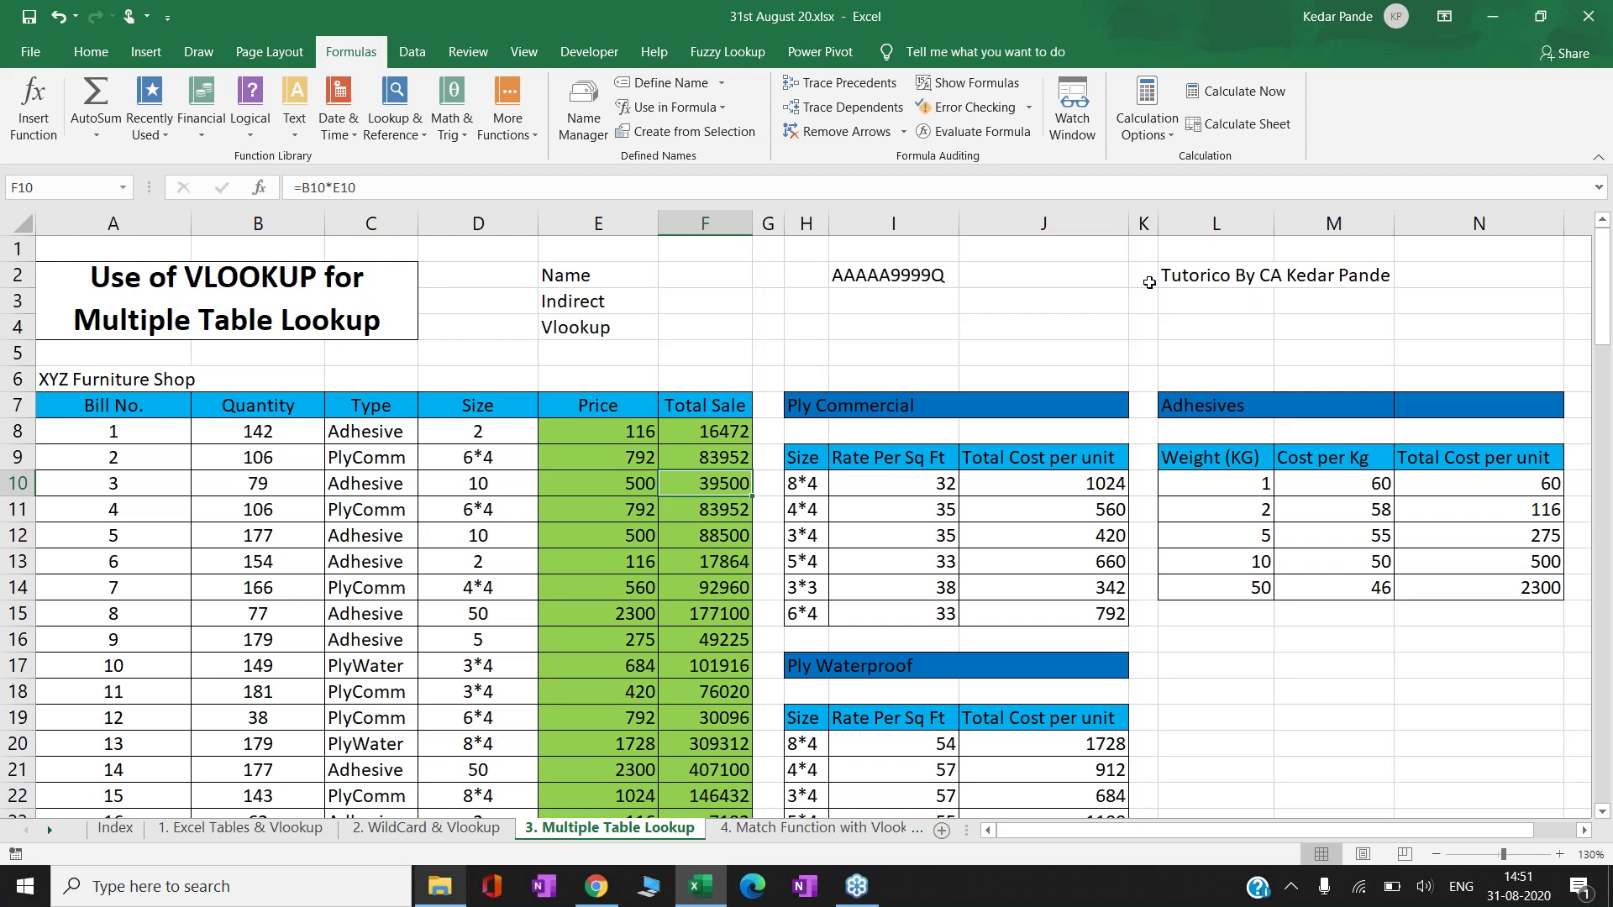
- Step through the Total Sale formulas, then show E10's =VLOOKUP(D10,INDIRECT(C10),3,0) in edit mode
key("Down")
key("Down")
key("Down")
key("Down")
key("Down")
key("Down")
key("Down")
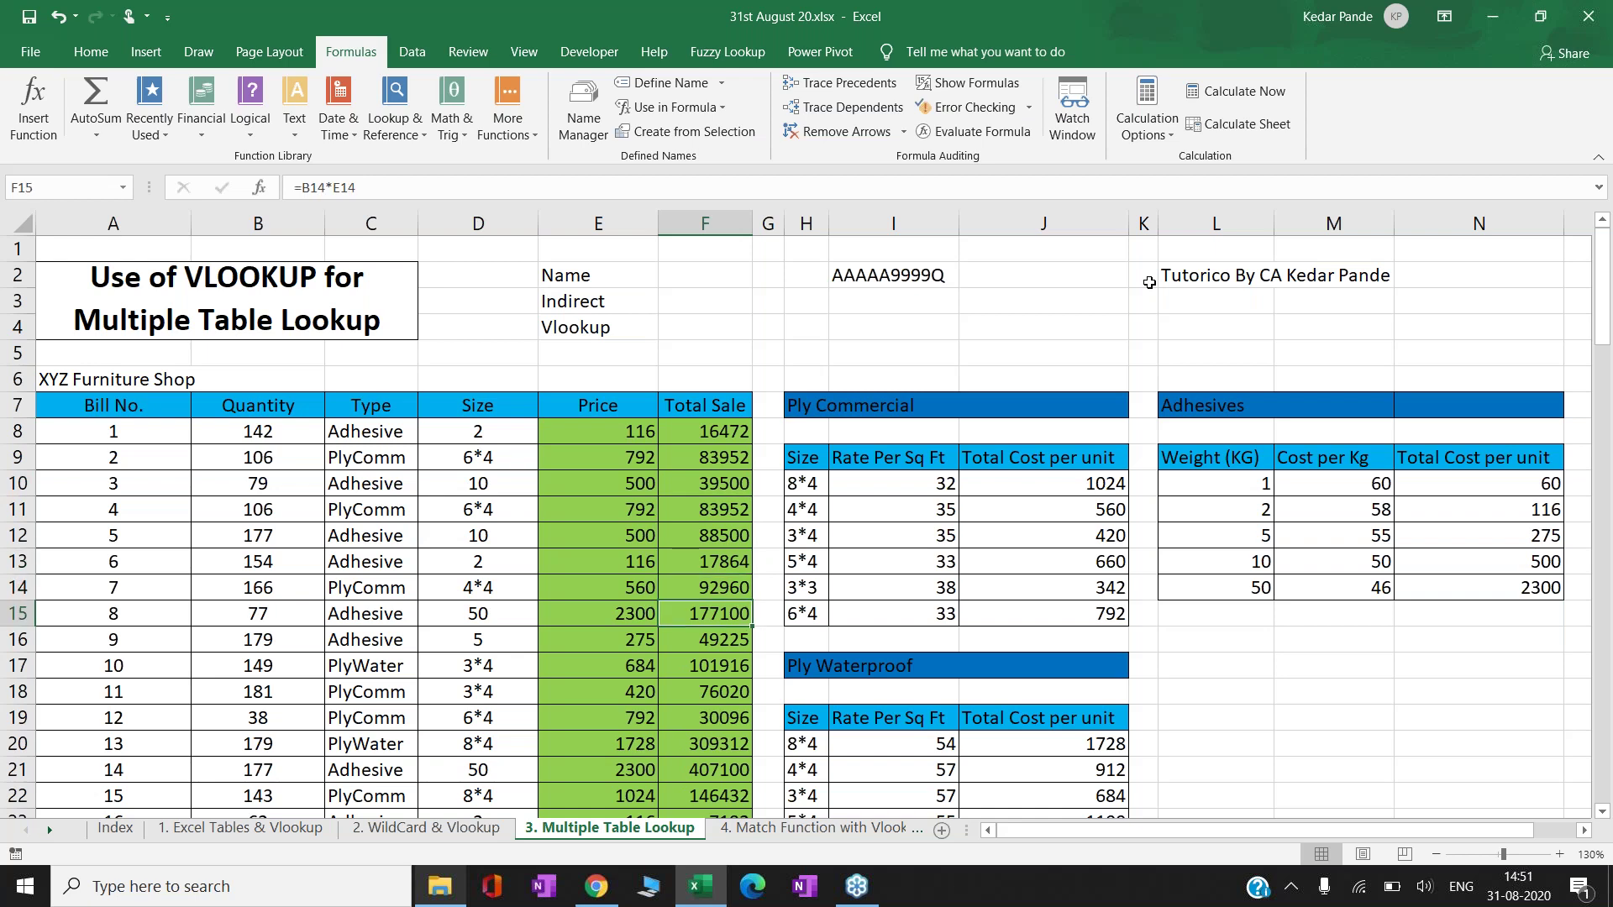
key("Down")
key("Down")
key("Down")
key("Down")
key("Down")
key("Down")
key("Down")
key("Down")
key("Down")
key("Down")
key("Down")
key("Down")
key("Down")
key("Down")
key("Down")
key("Down")
key("Down")
key("Down")
key("Down")
key("Down")
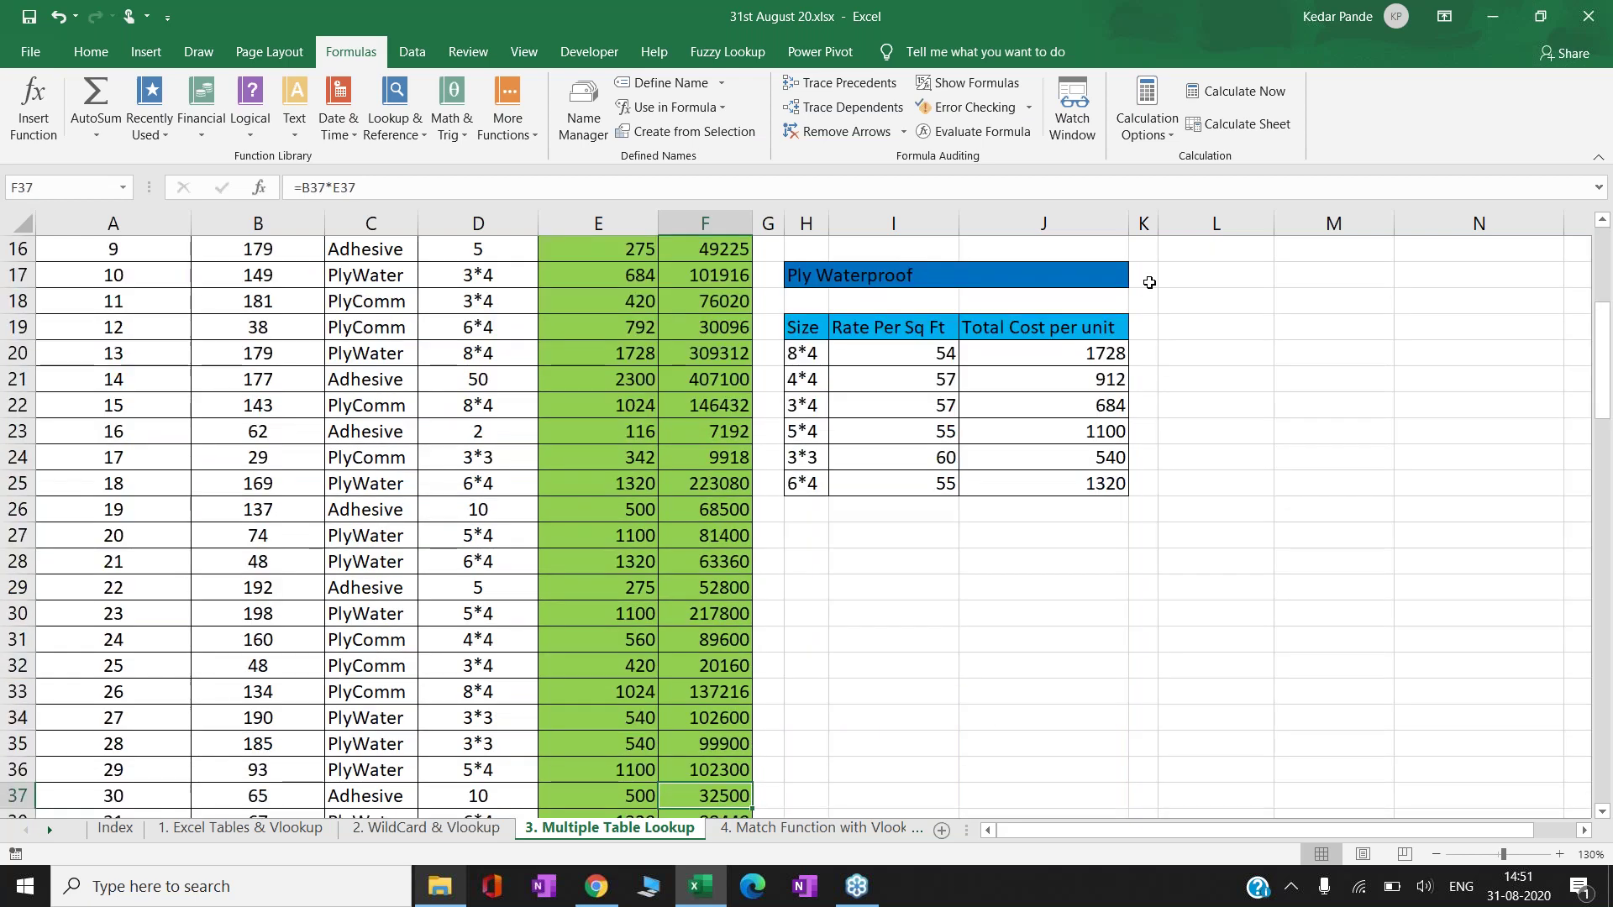
scroll(1149, 282, "down", 1)
key("Up")
key("Up")
key("Up")
key("Up")
key("Up")
key("Up")
key("Up")
key("Up")
key("Up")
key("Up")
key("Up")
key("Up")
key("Up")
key("Up")
key("Up")
key("Up")
key("Up")
key("Up")
key("Up")
key("Up")
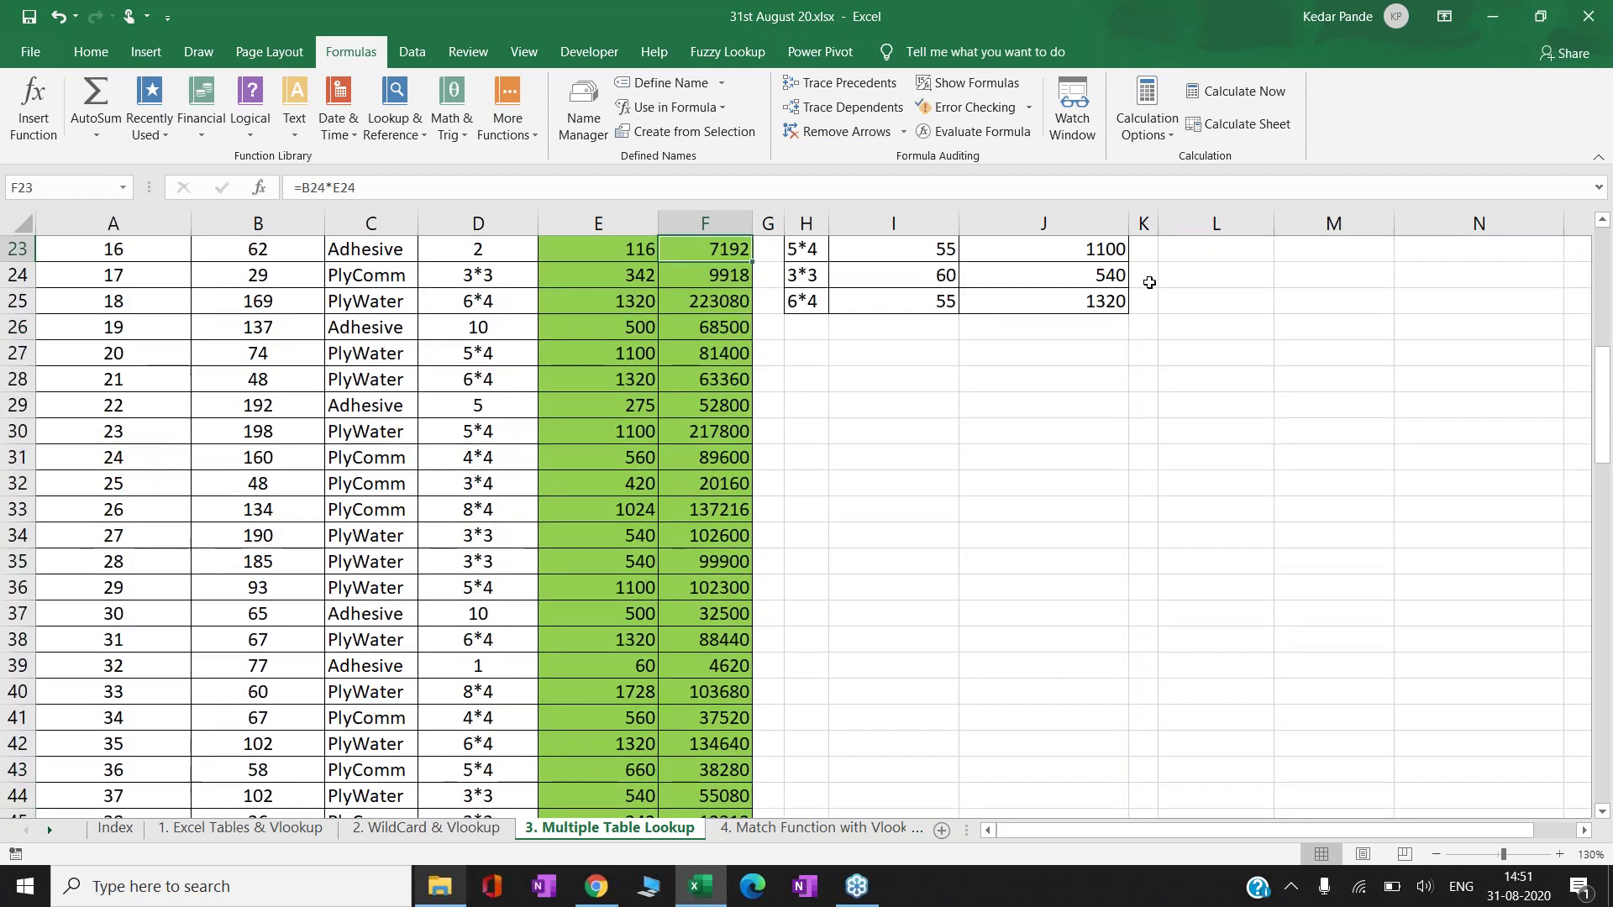
key("Up")
key("Up")
key("Up")
key("Up")
key("Up")
key("Up")
key("Up")
key("Up")
key("Up")
key("Up")
key("Up")
key("Down")
key("Down")
key("Down")
key("Down")
key("Down")
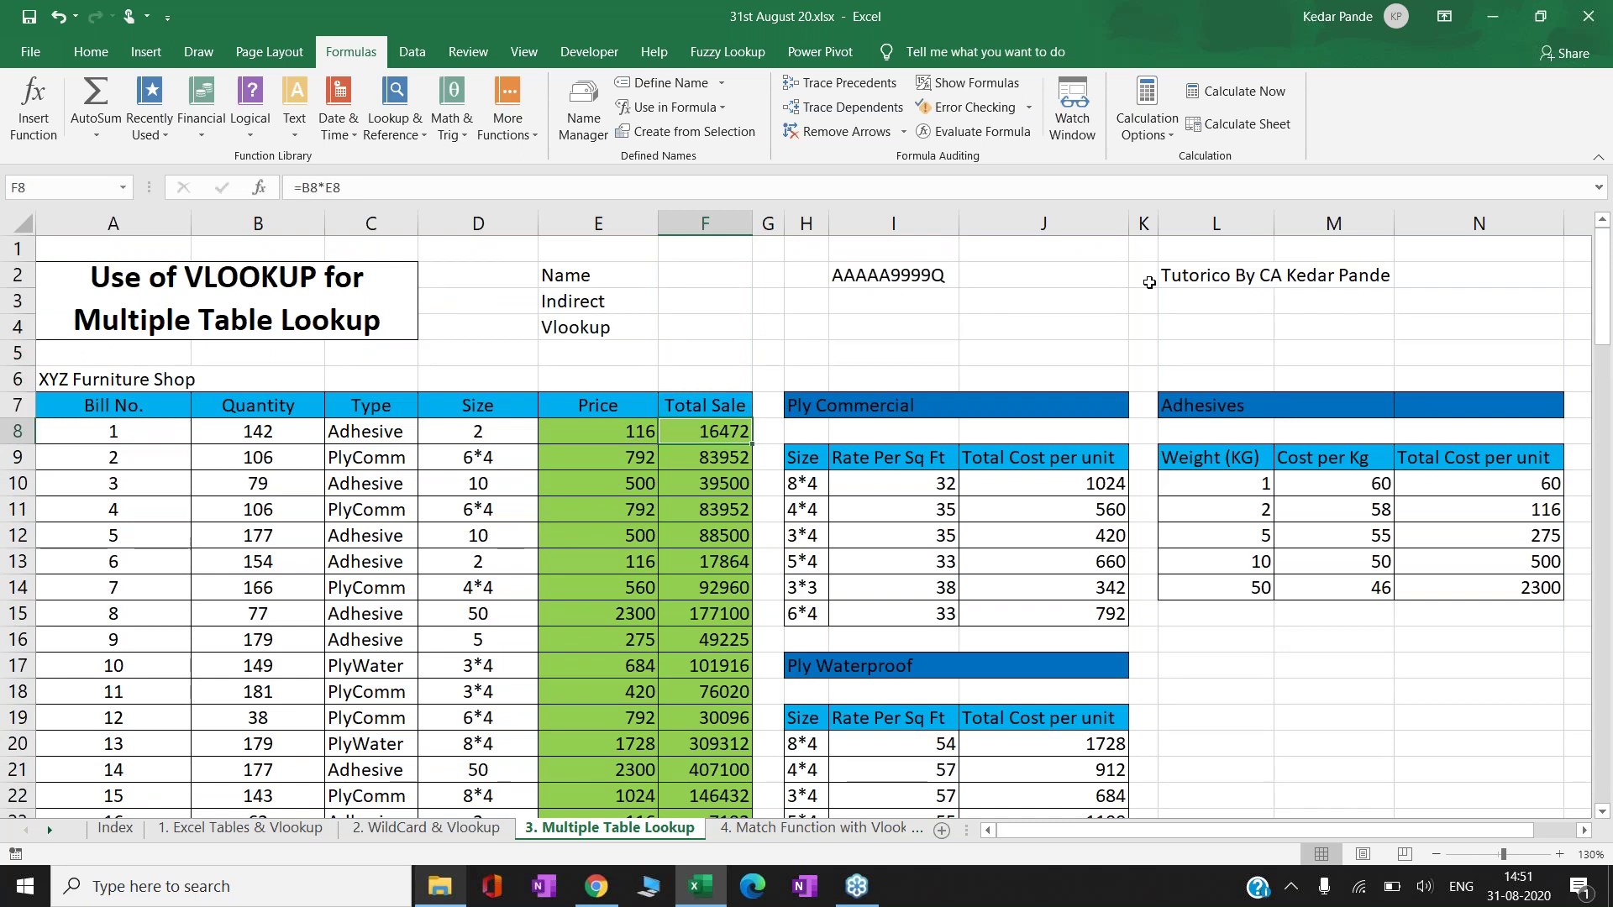
key("Down")
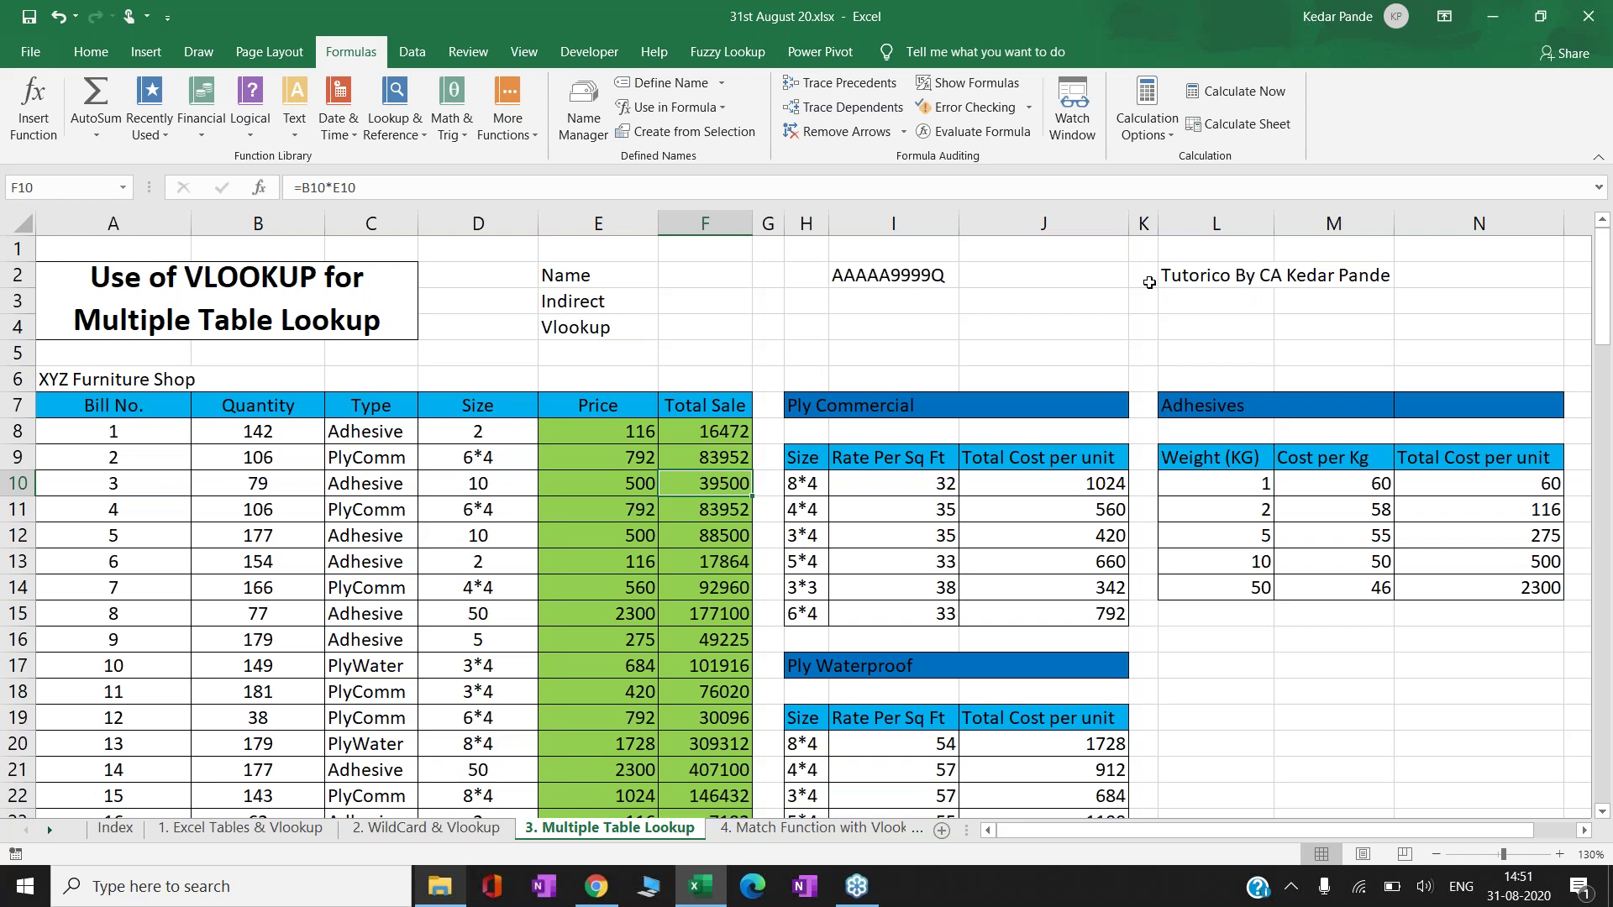
key("Left")
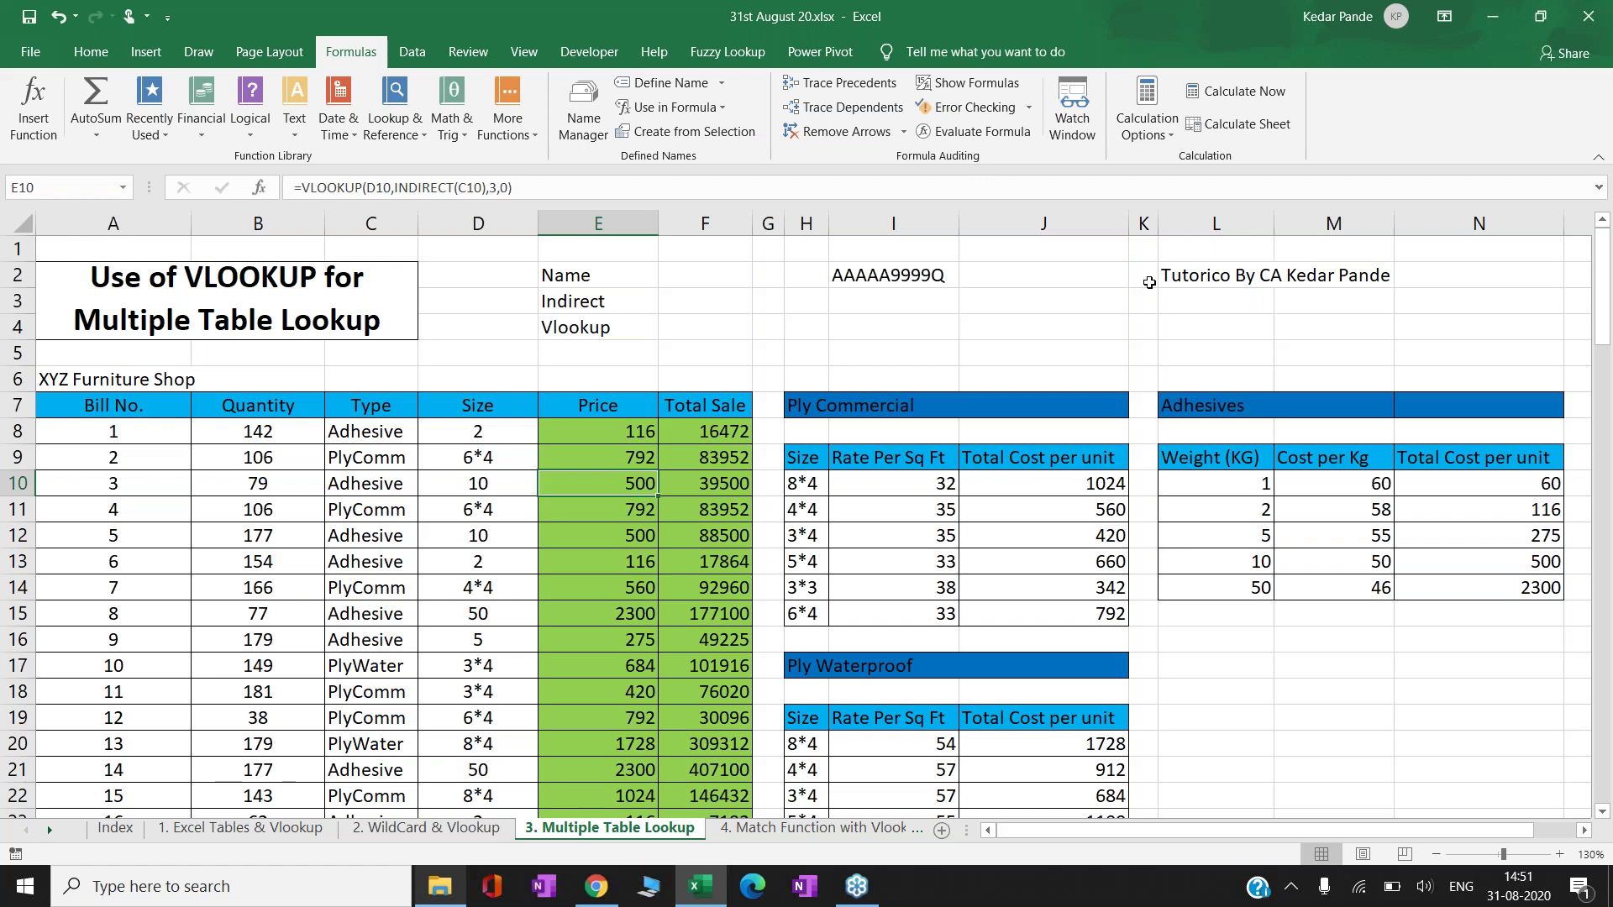
key("F2")
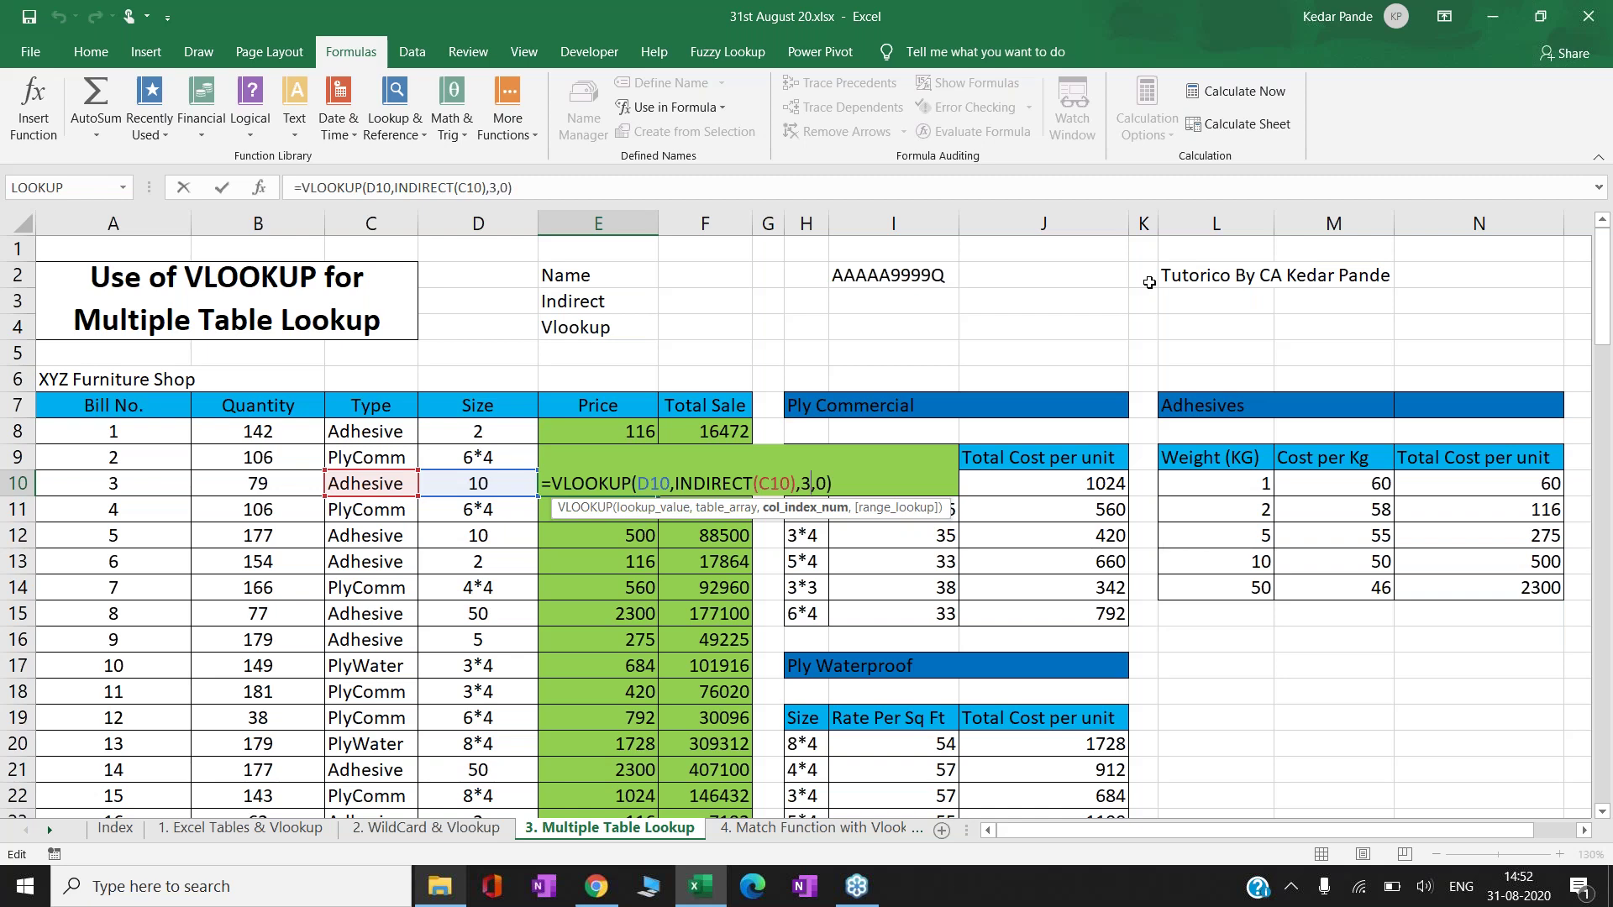
- Review the VLOOKUP price formulas in E10 and E8 without changing them
key("ctrl+Return")
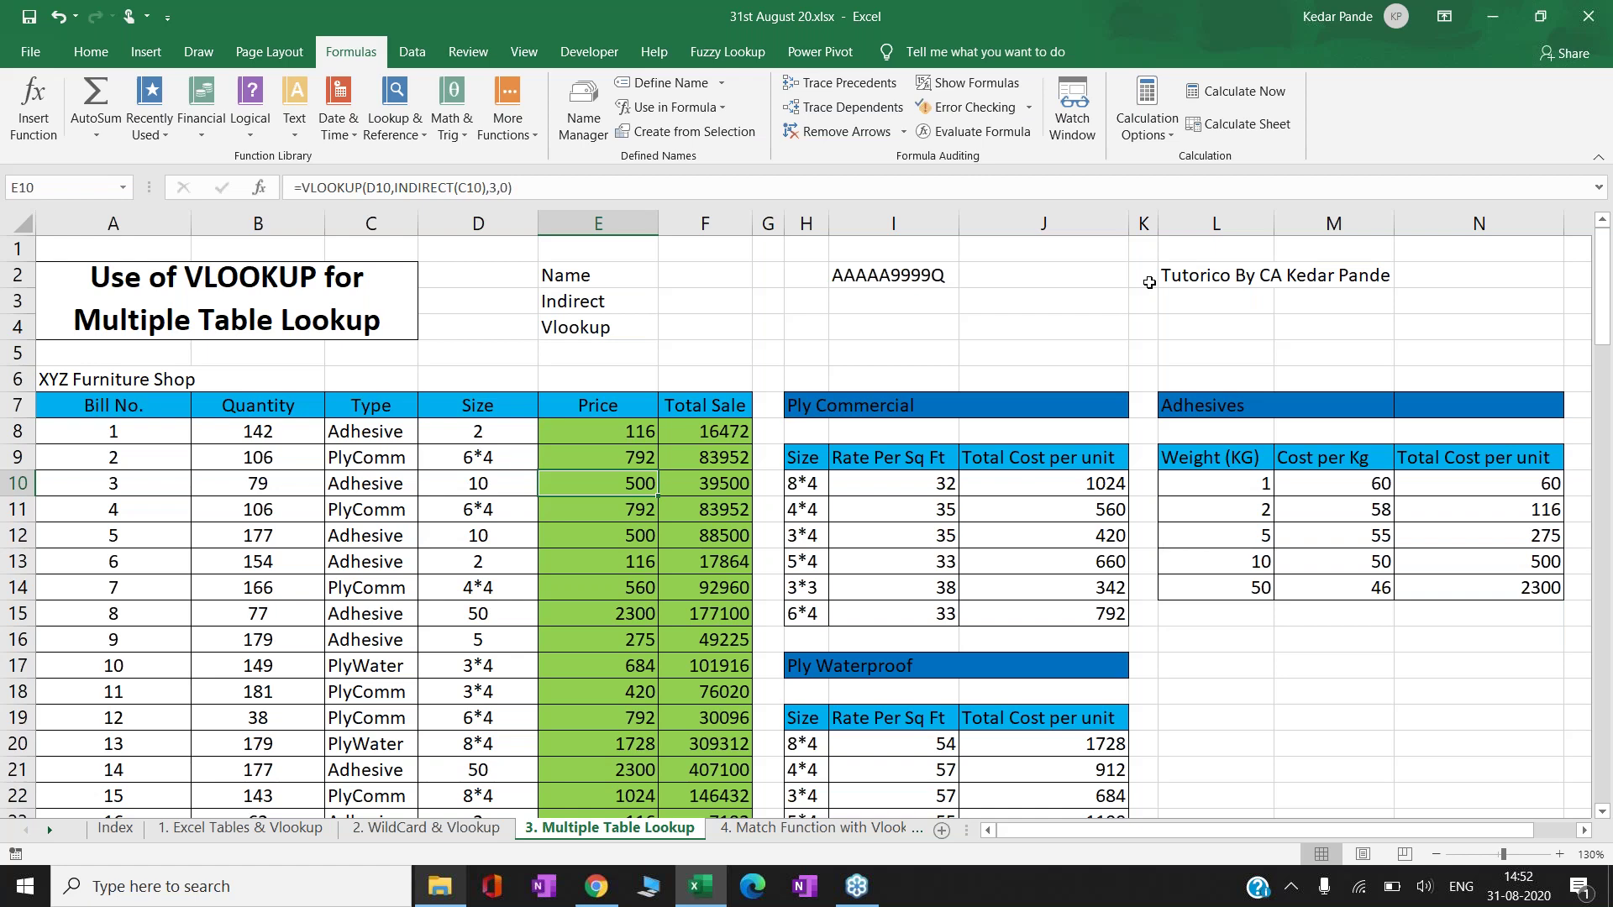
key("F2")
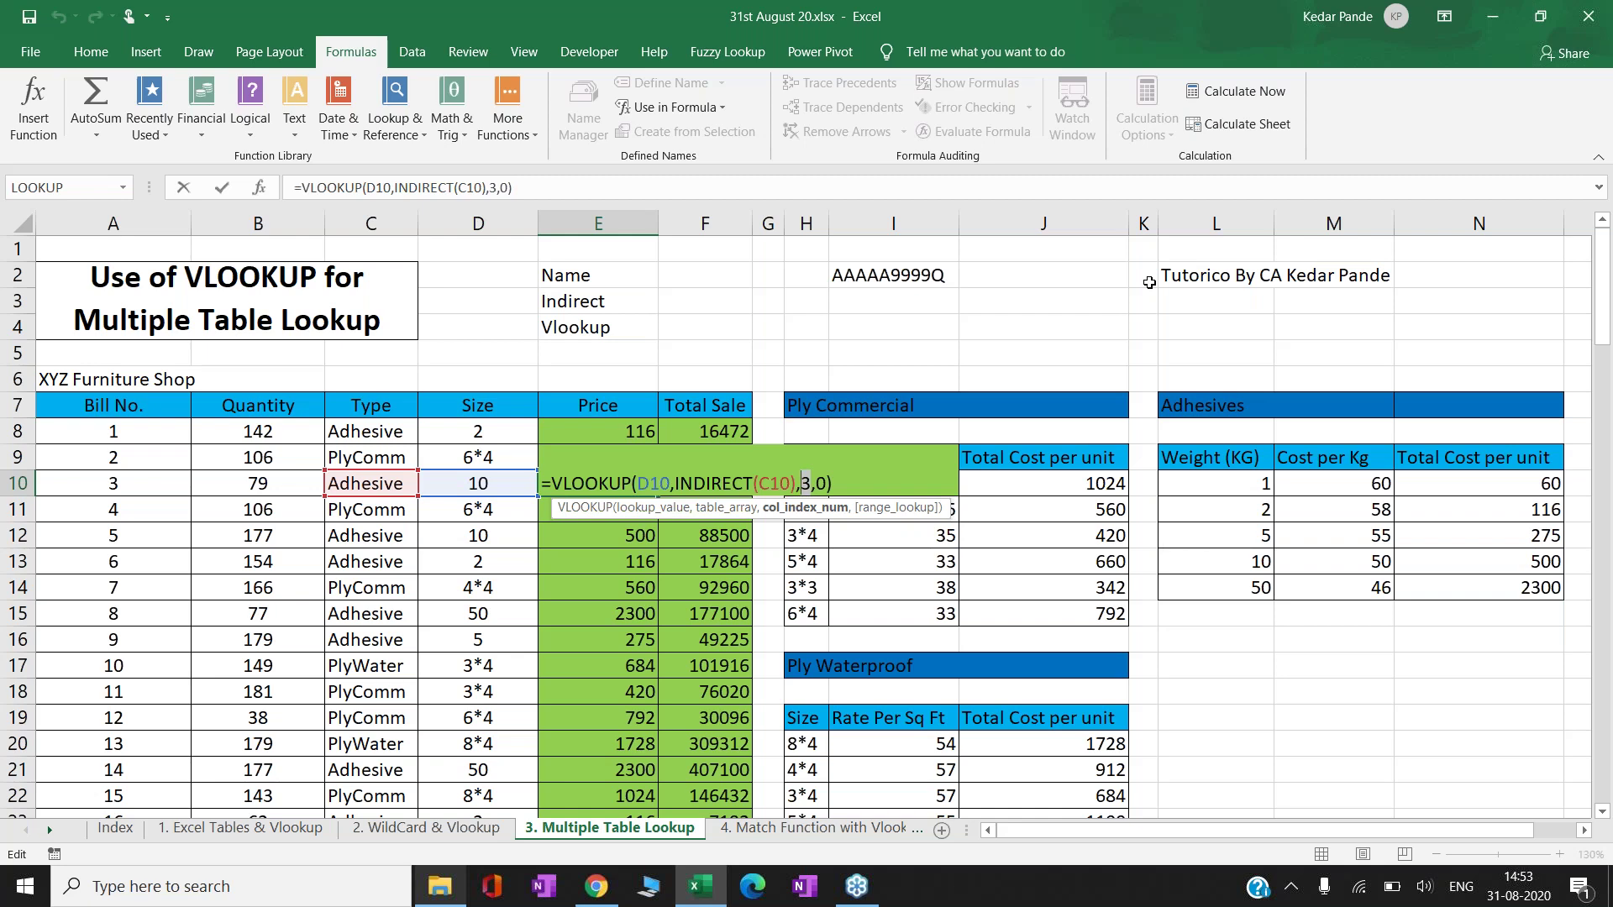
key("ctrl+Return")
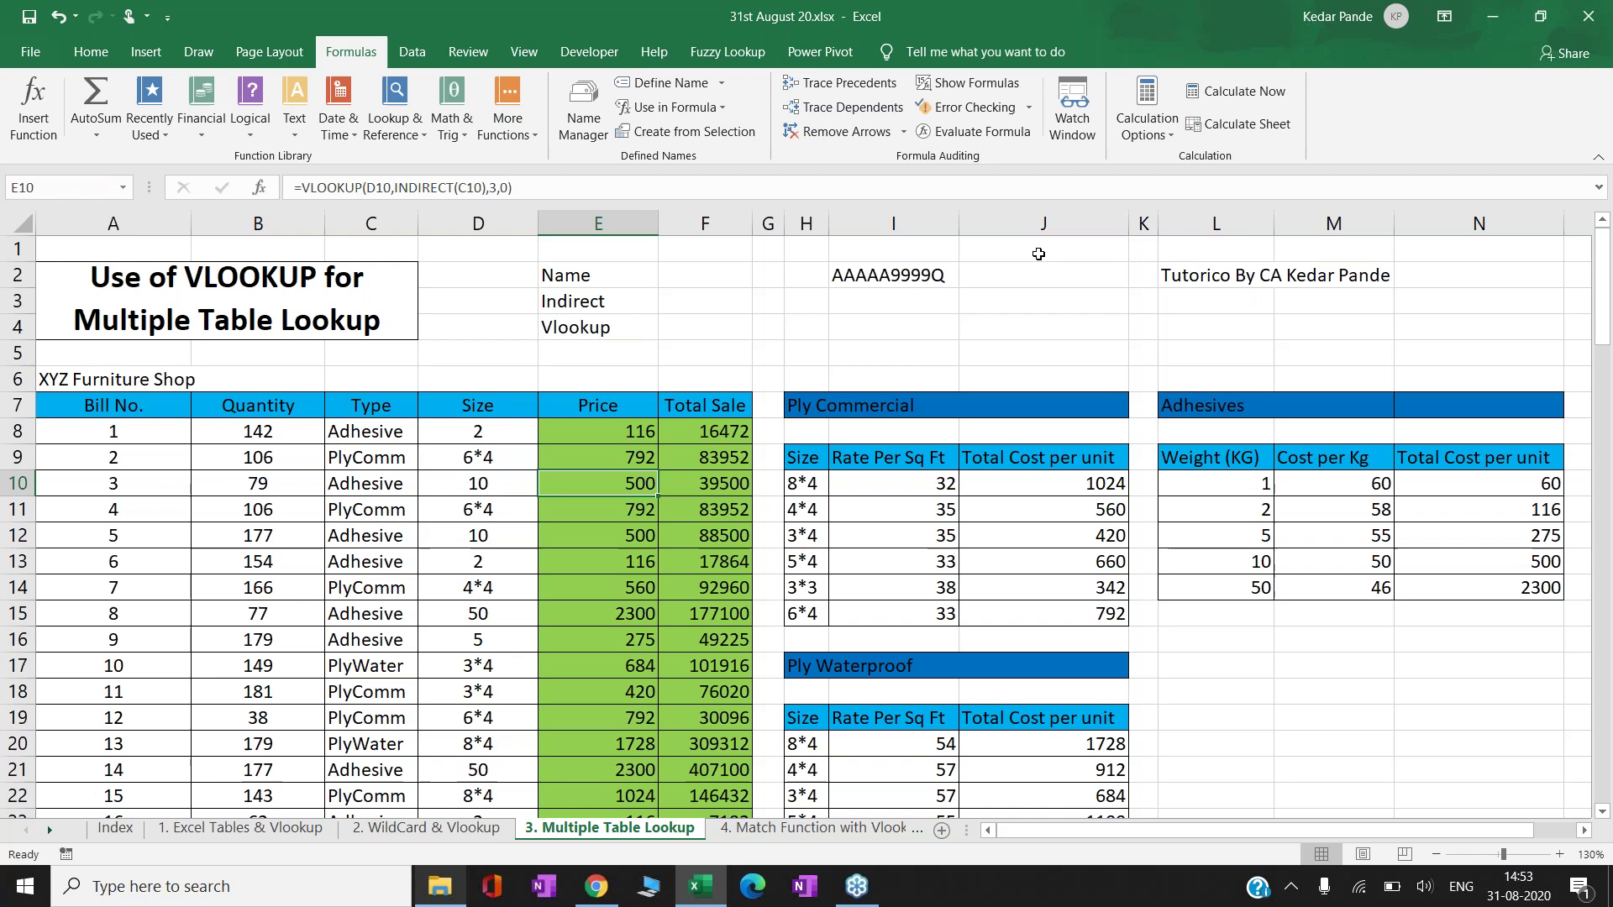
left_click(631, 440)
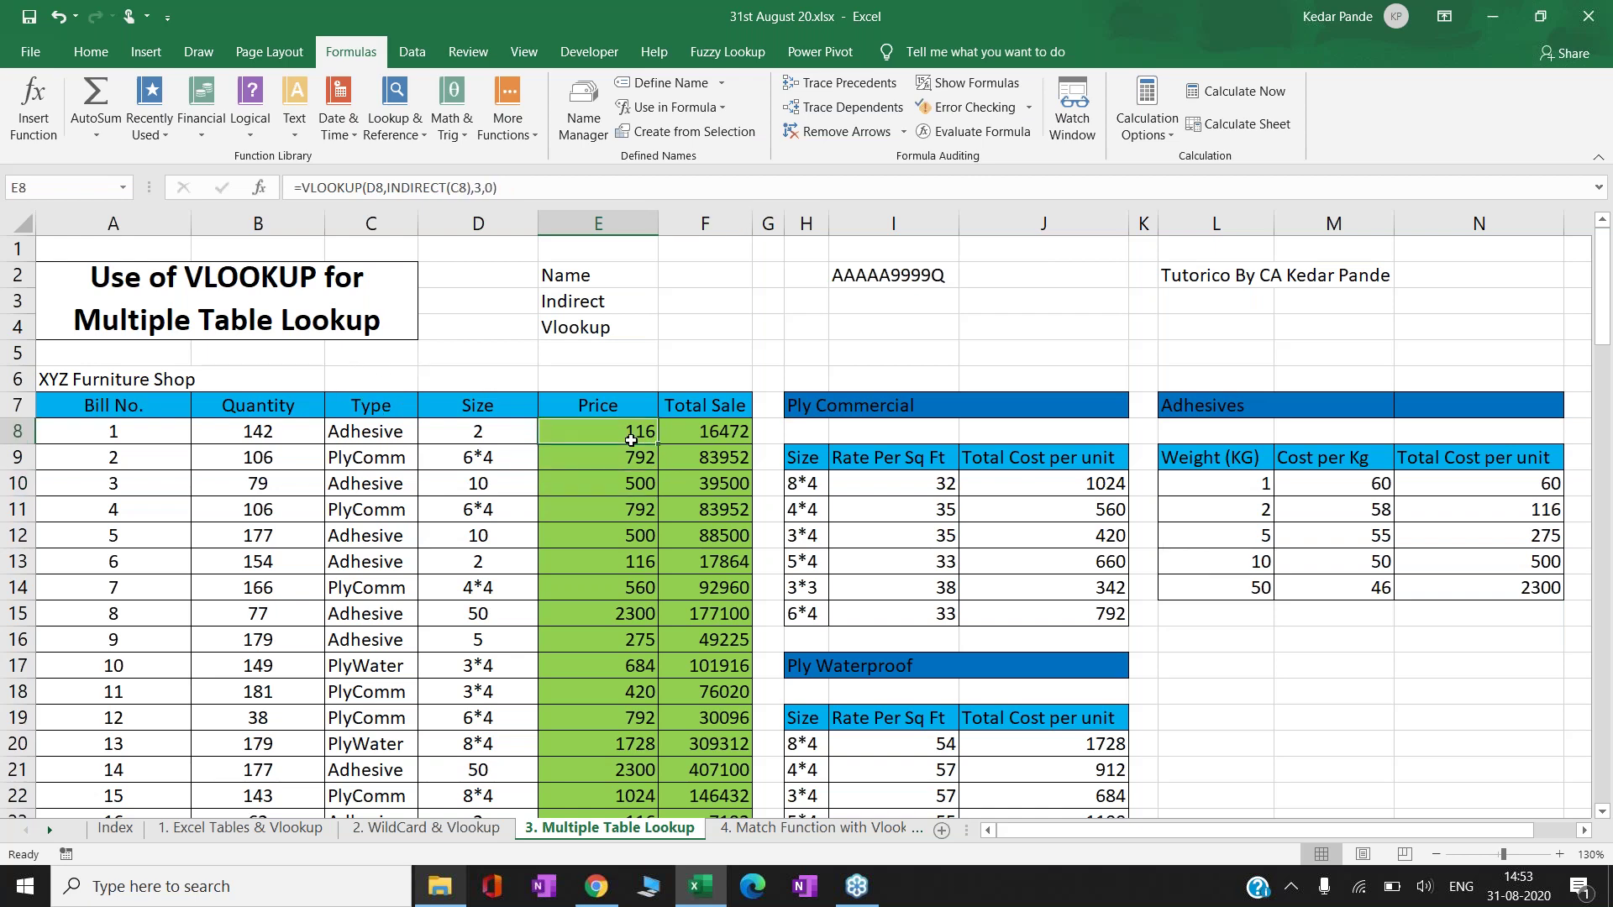
key("F2")
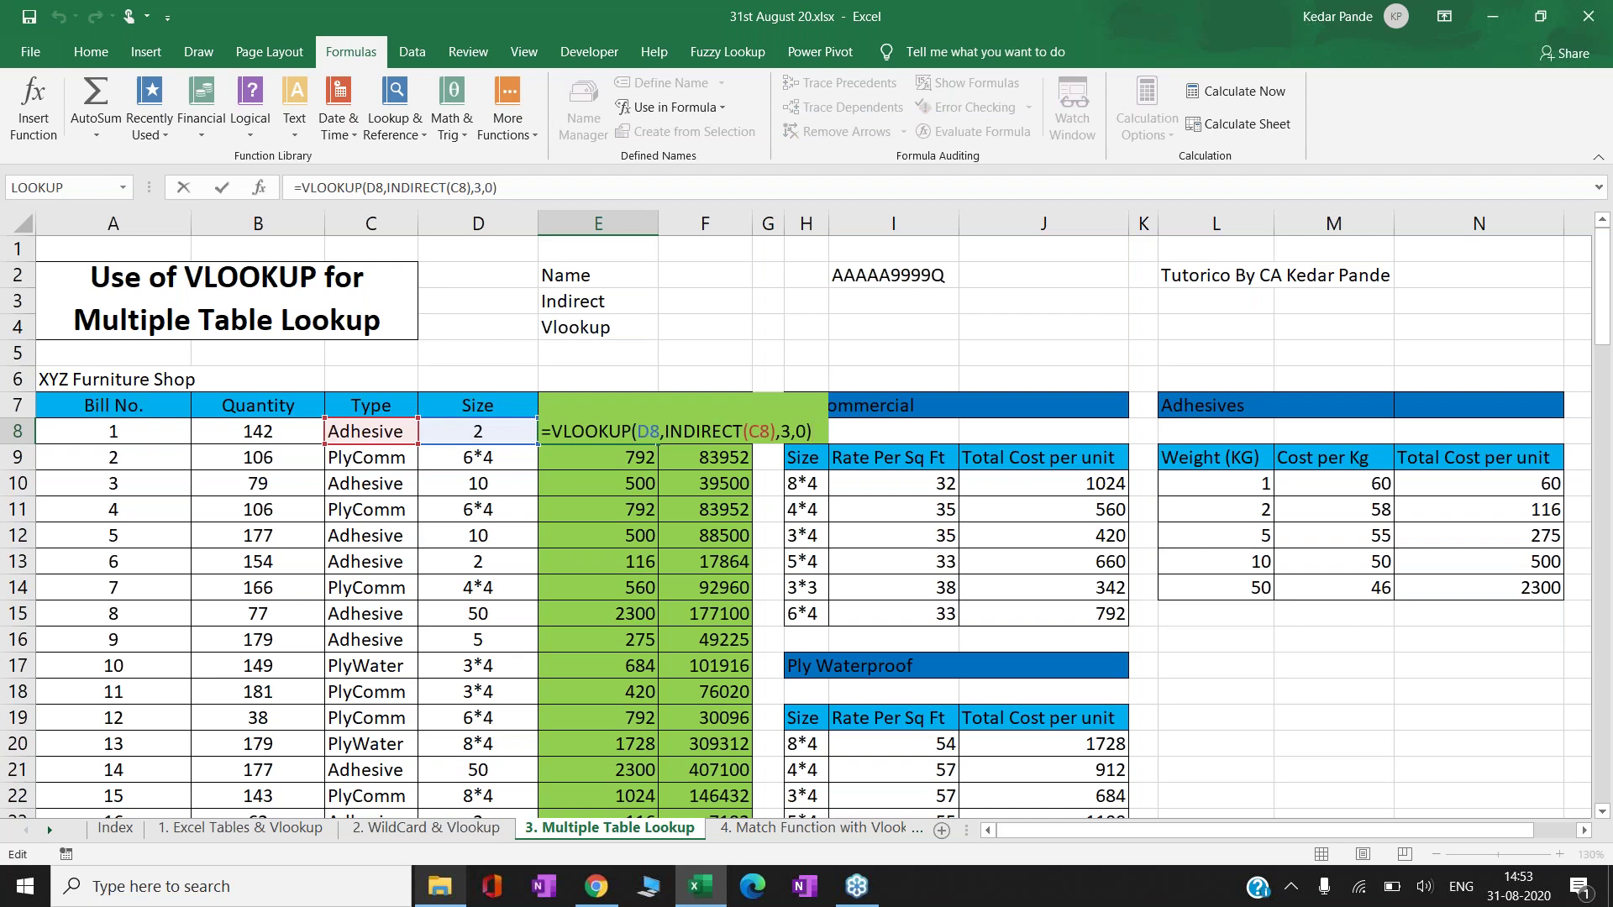
key("Escape")
- Hide the Type column C from cell C8 using Ctrl+0
left_click(370, 431)
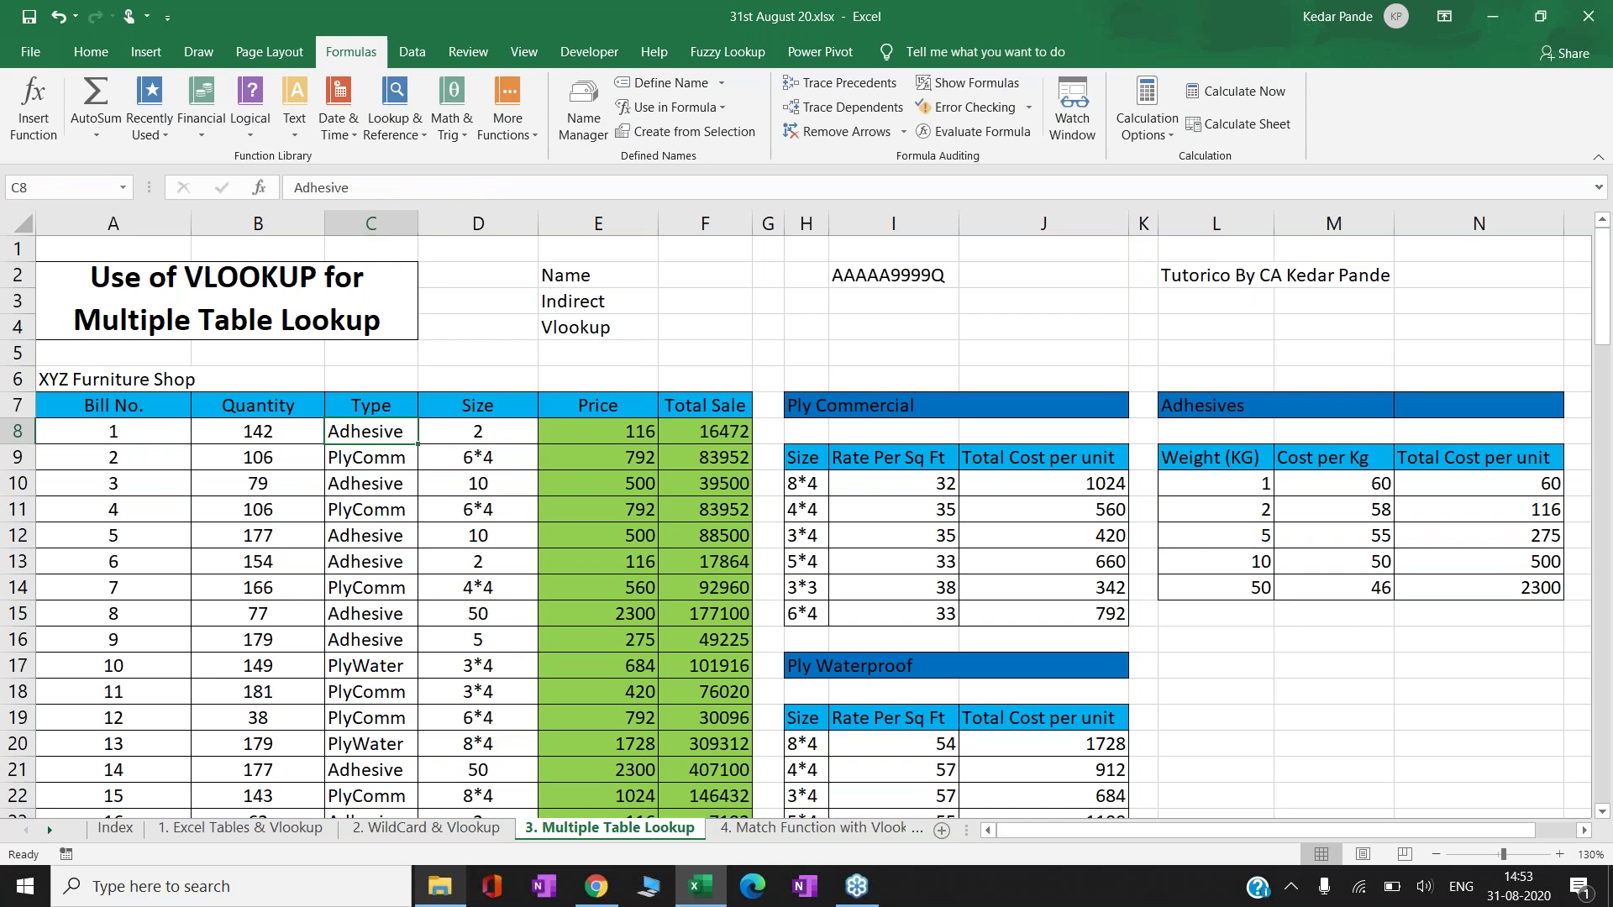
key("ctrl+0")
key("Right")
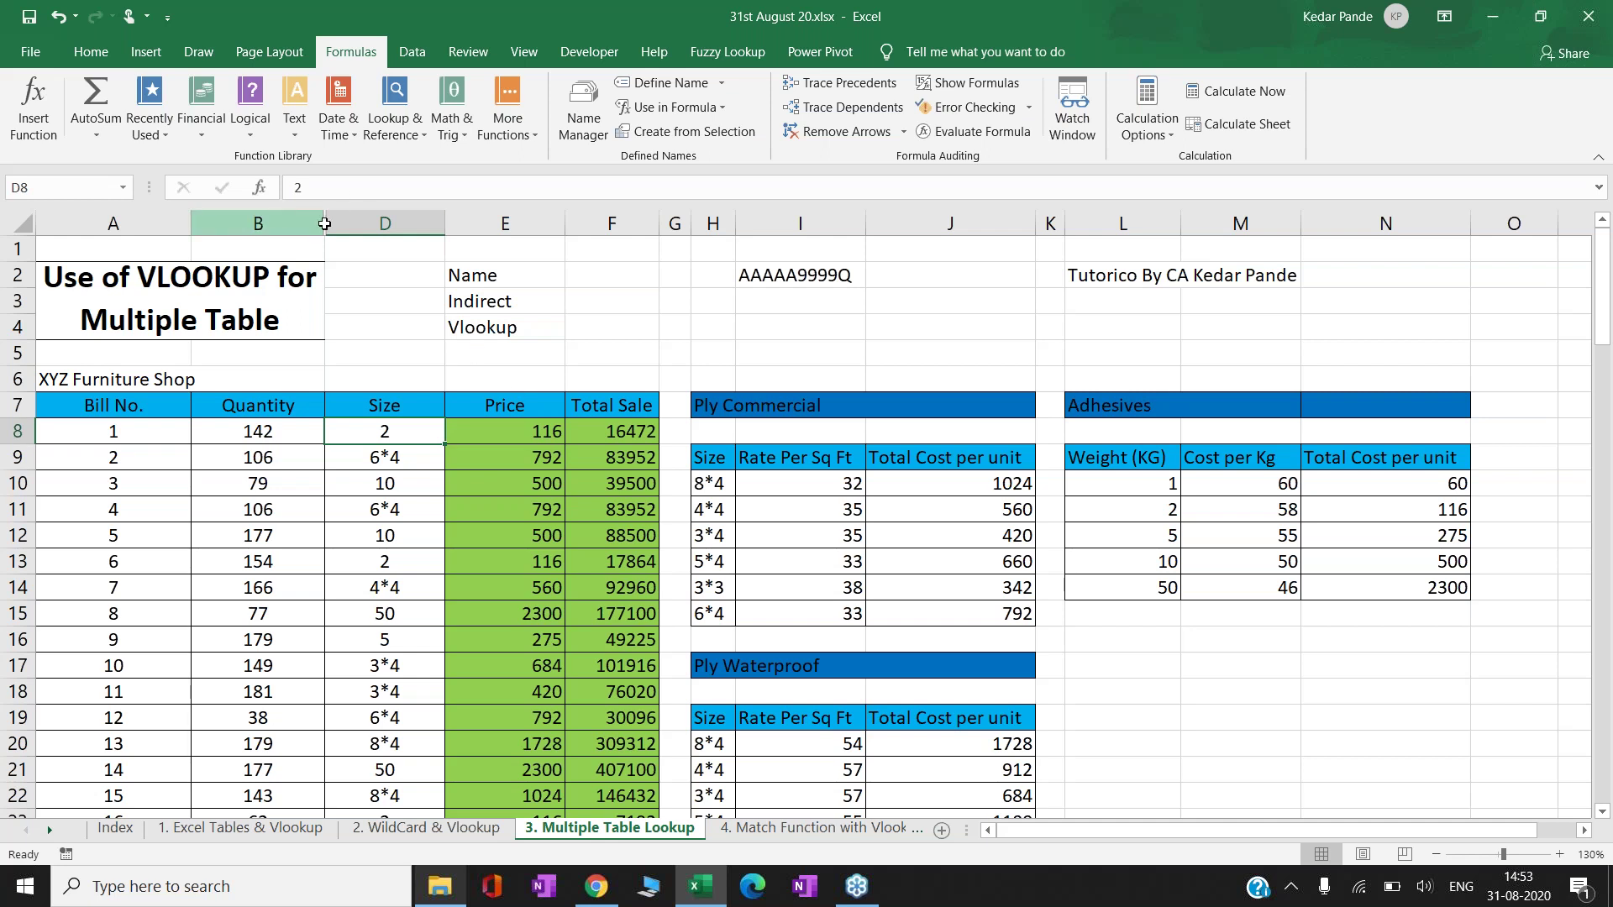
- Unhide column C by selecting columns B:D and choosing Unhide
left_click_drag(312, 223, 370, 223)
right_click(353, 225)
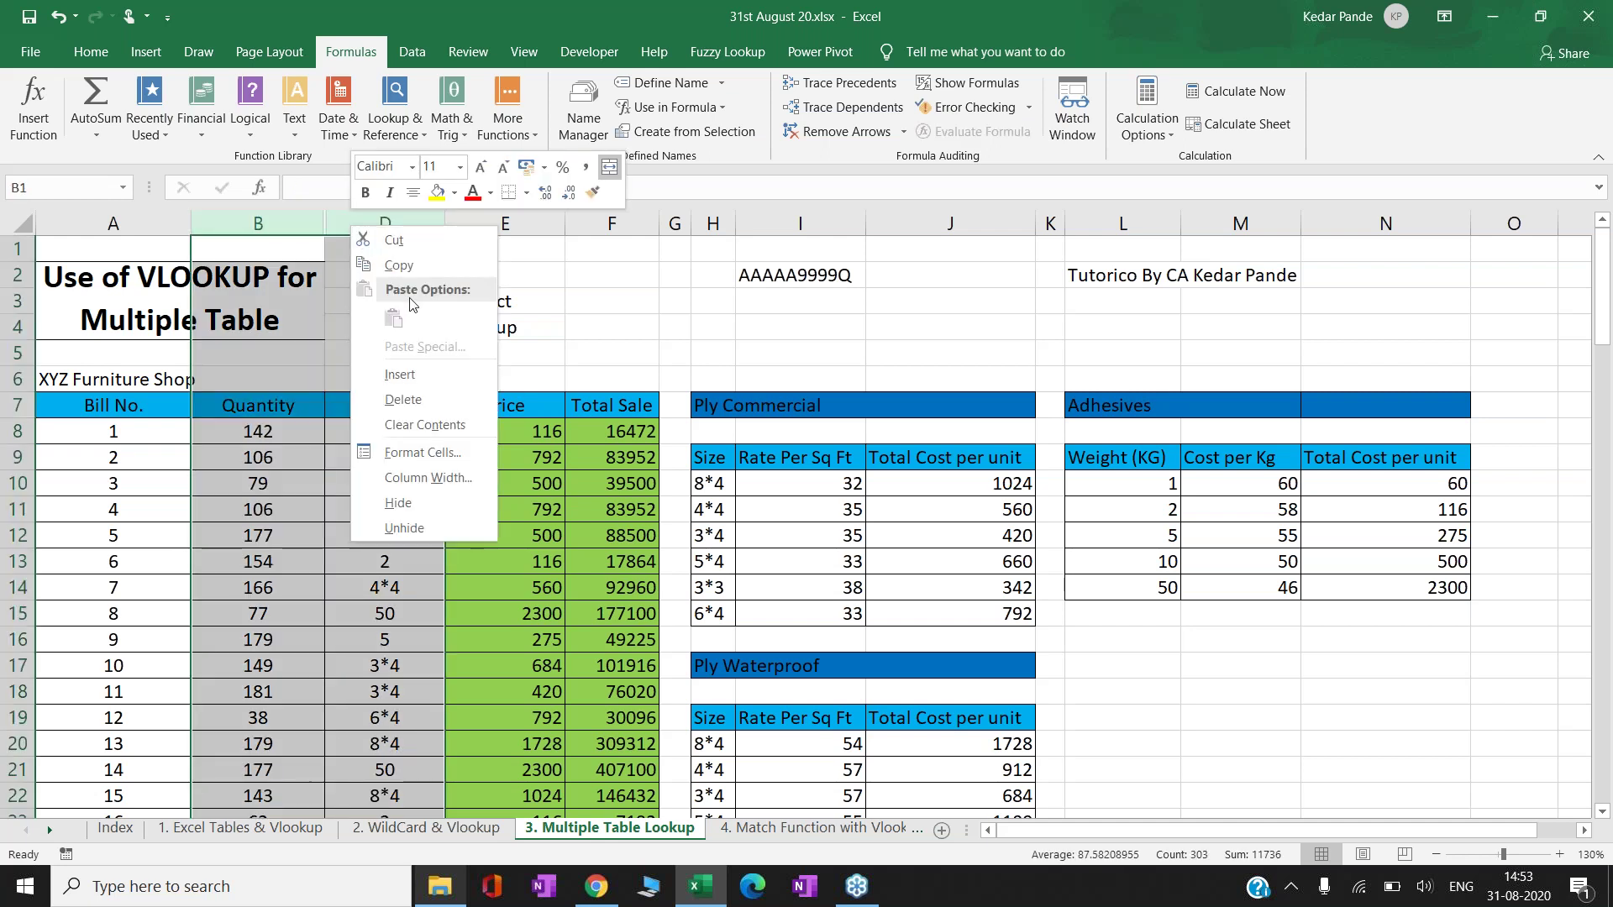
left_click(404, 528)
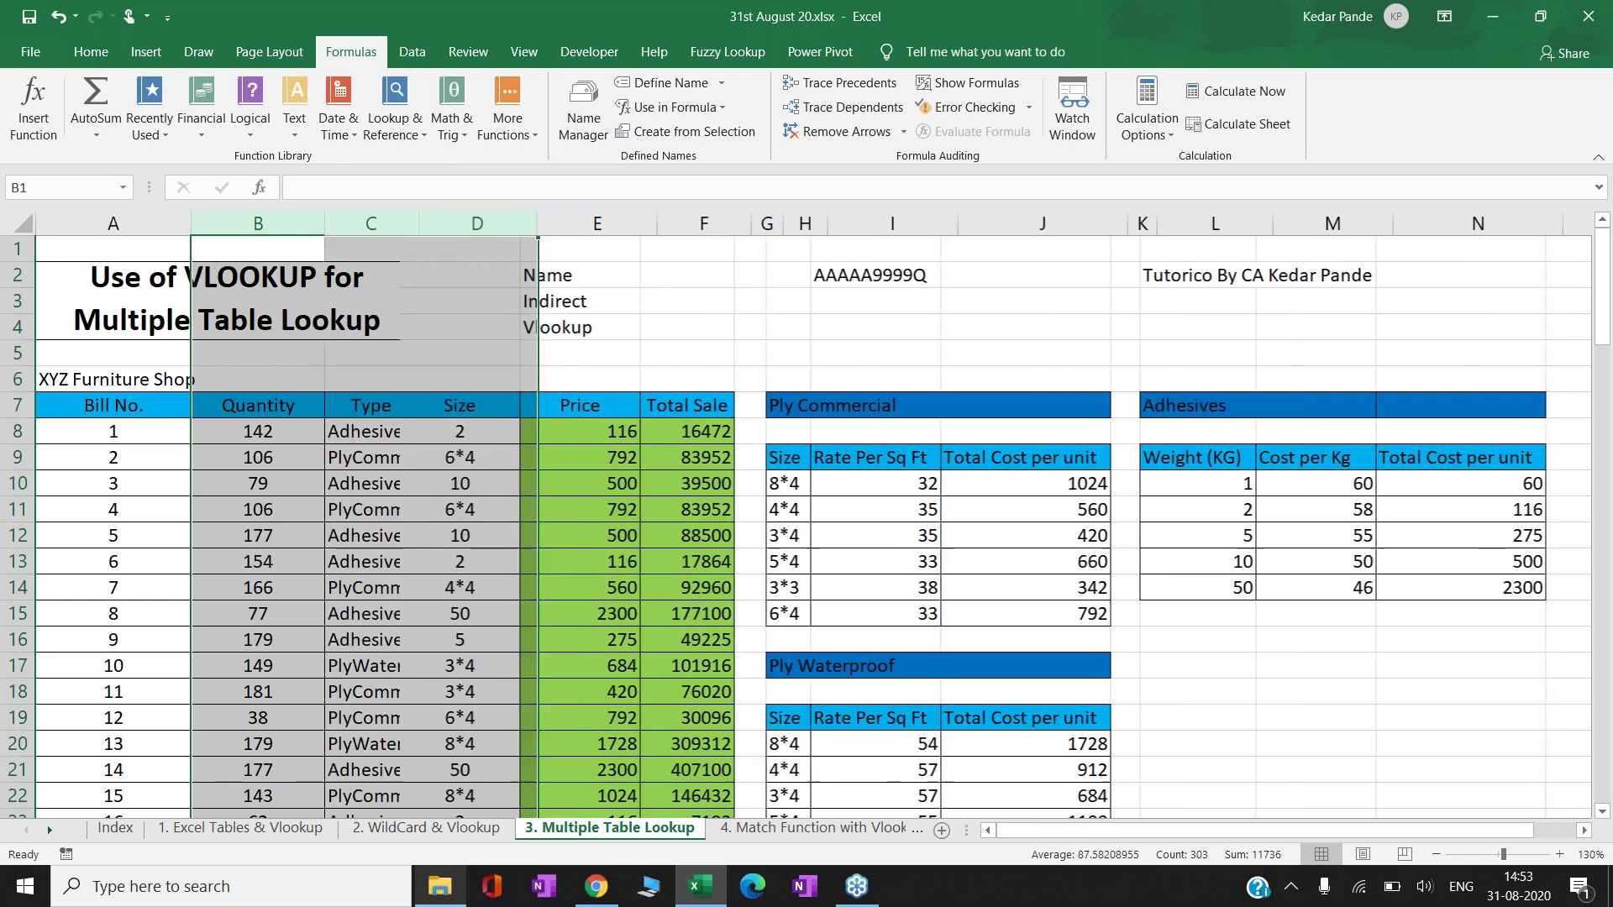
- Inspect E8's Price formula and its INDIRECT reference to C8, then move down the Price column
left_click(362, 437)
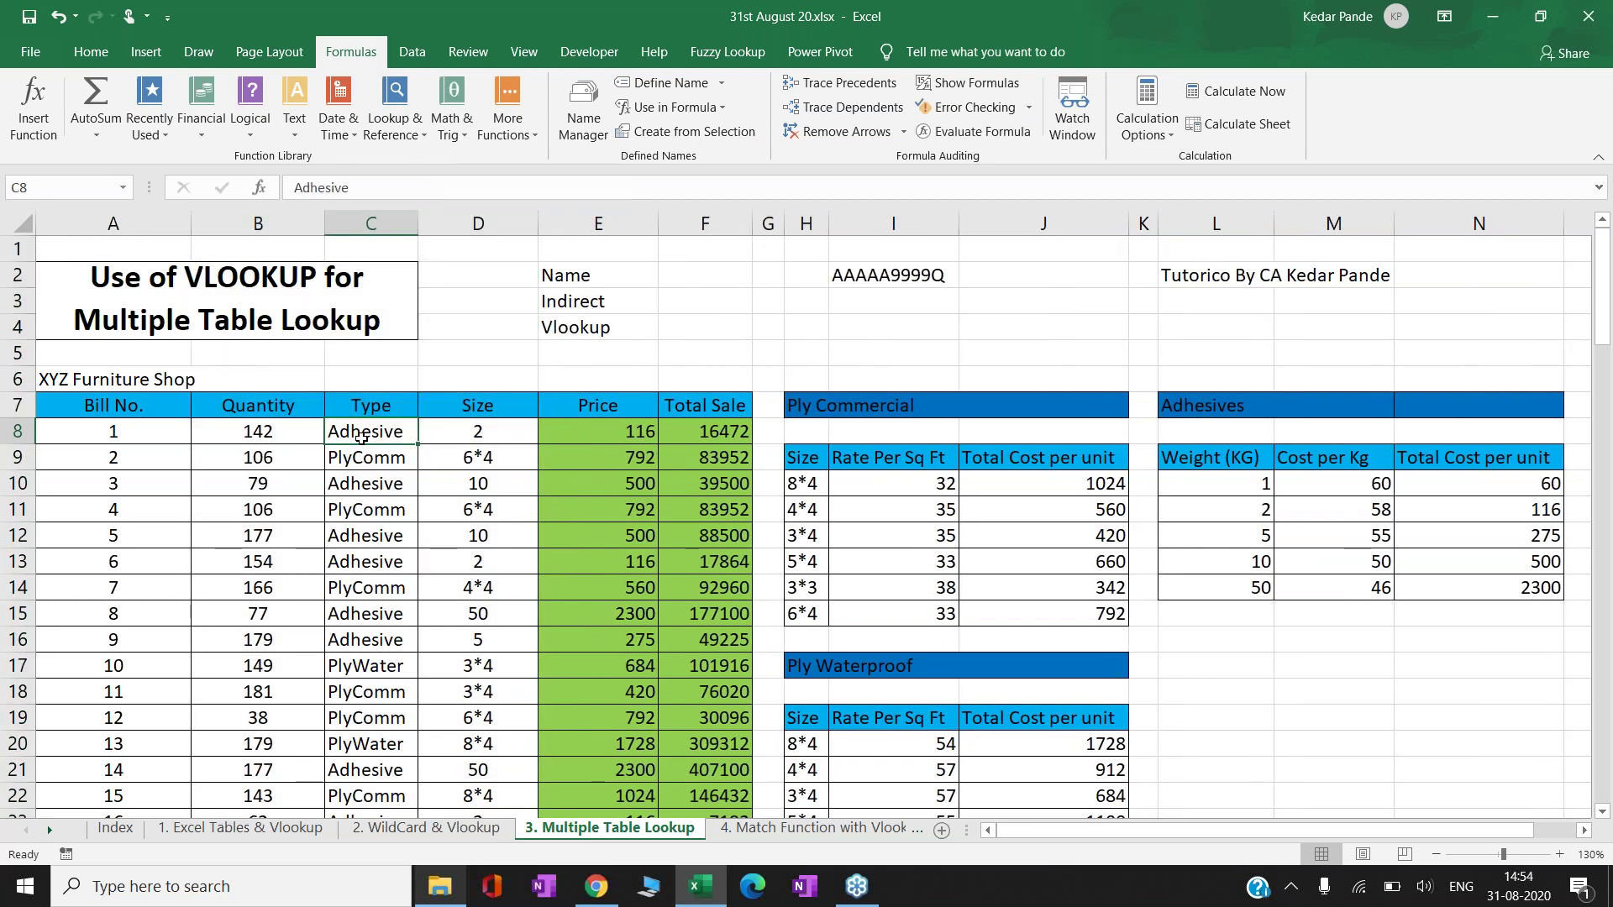
key("Right")
key("Right")
key("F2")
key("Left")
key("Left")
key("Left")
key("Left")
key("Left")
key("shift+Left")
key("shift+Left")
key("shift+Left")
key("shift+Left")
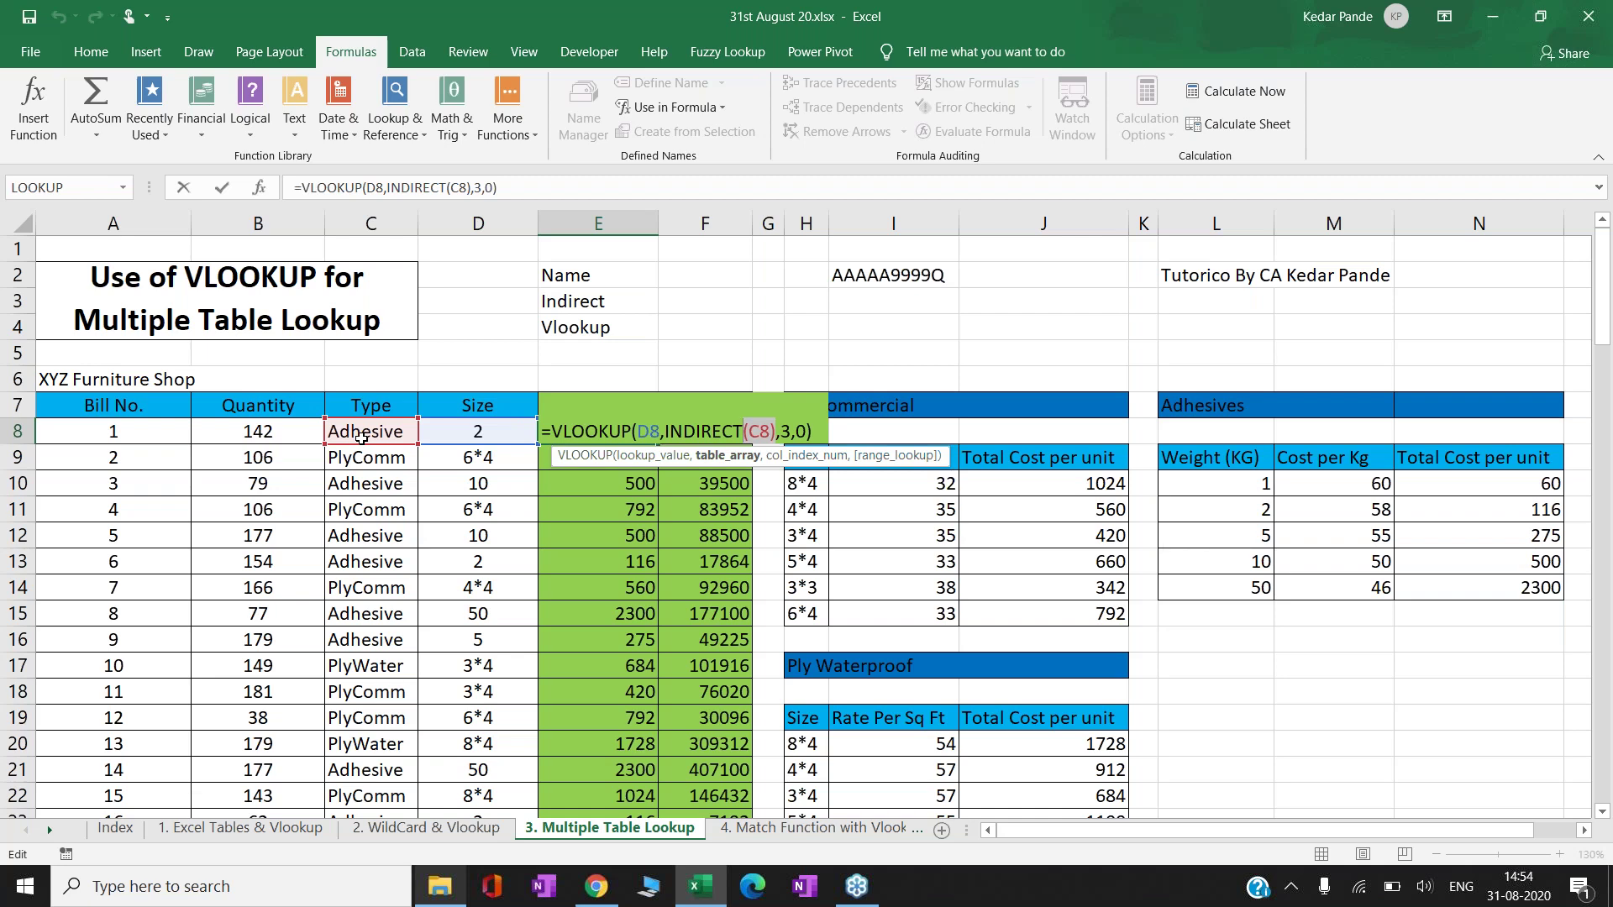
key("Return")
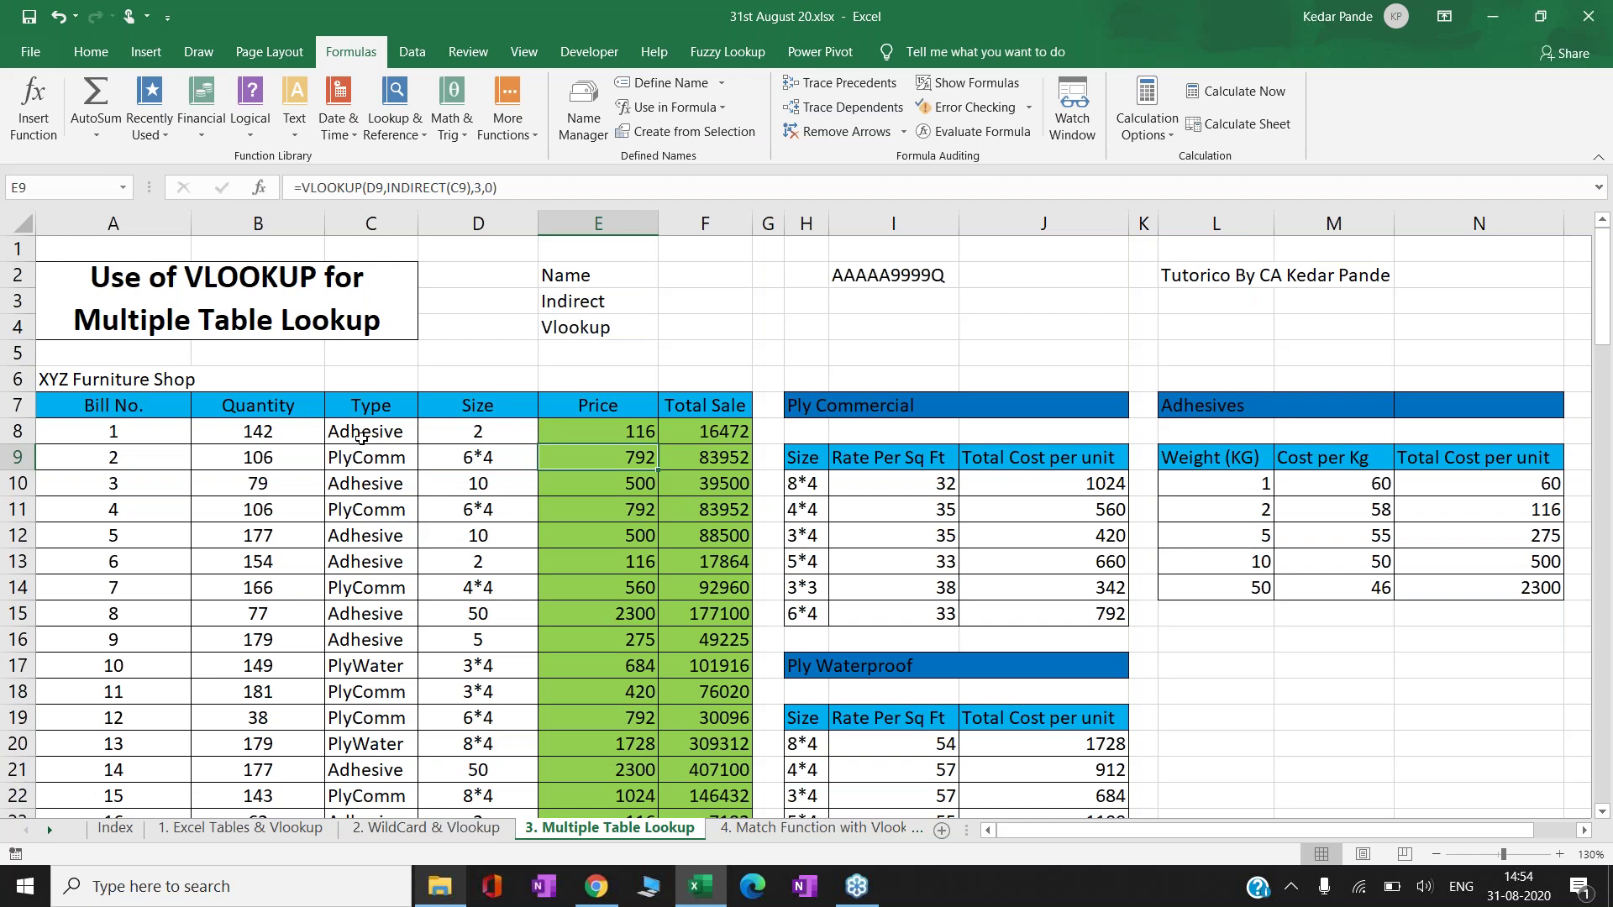
key("Down")
key("Down")
key("Down")
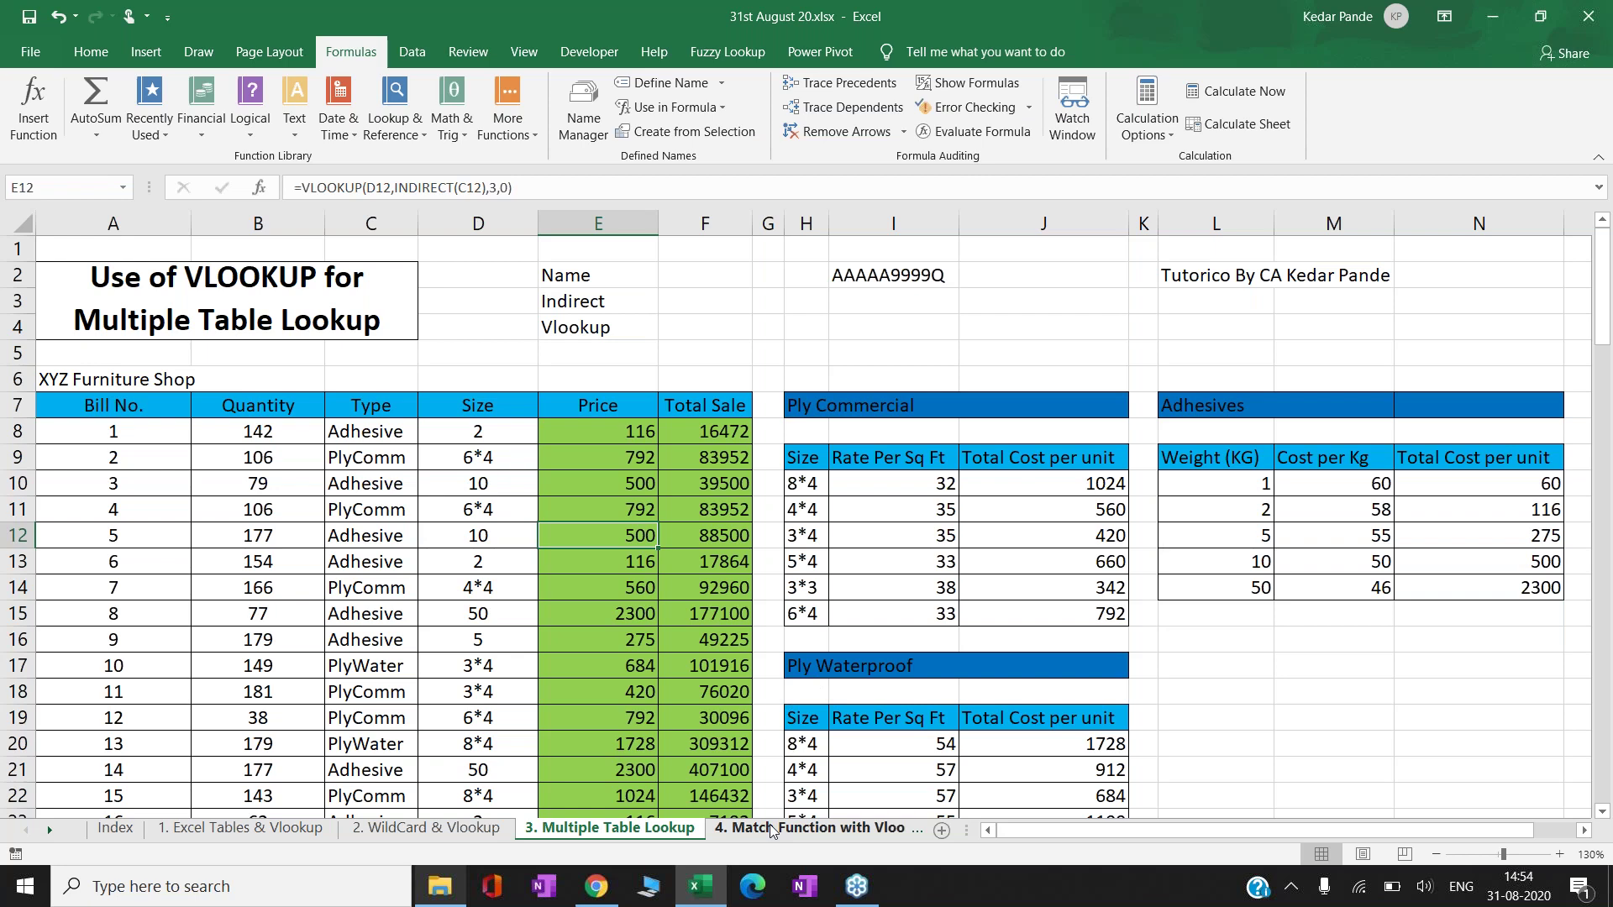
- Open the 4. Match Function with Vlookup sheet and scan from the Zip block to the top
left_click(770, 823)
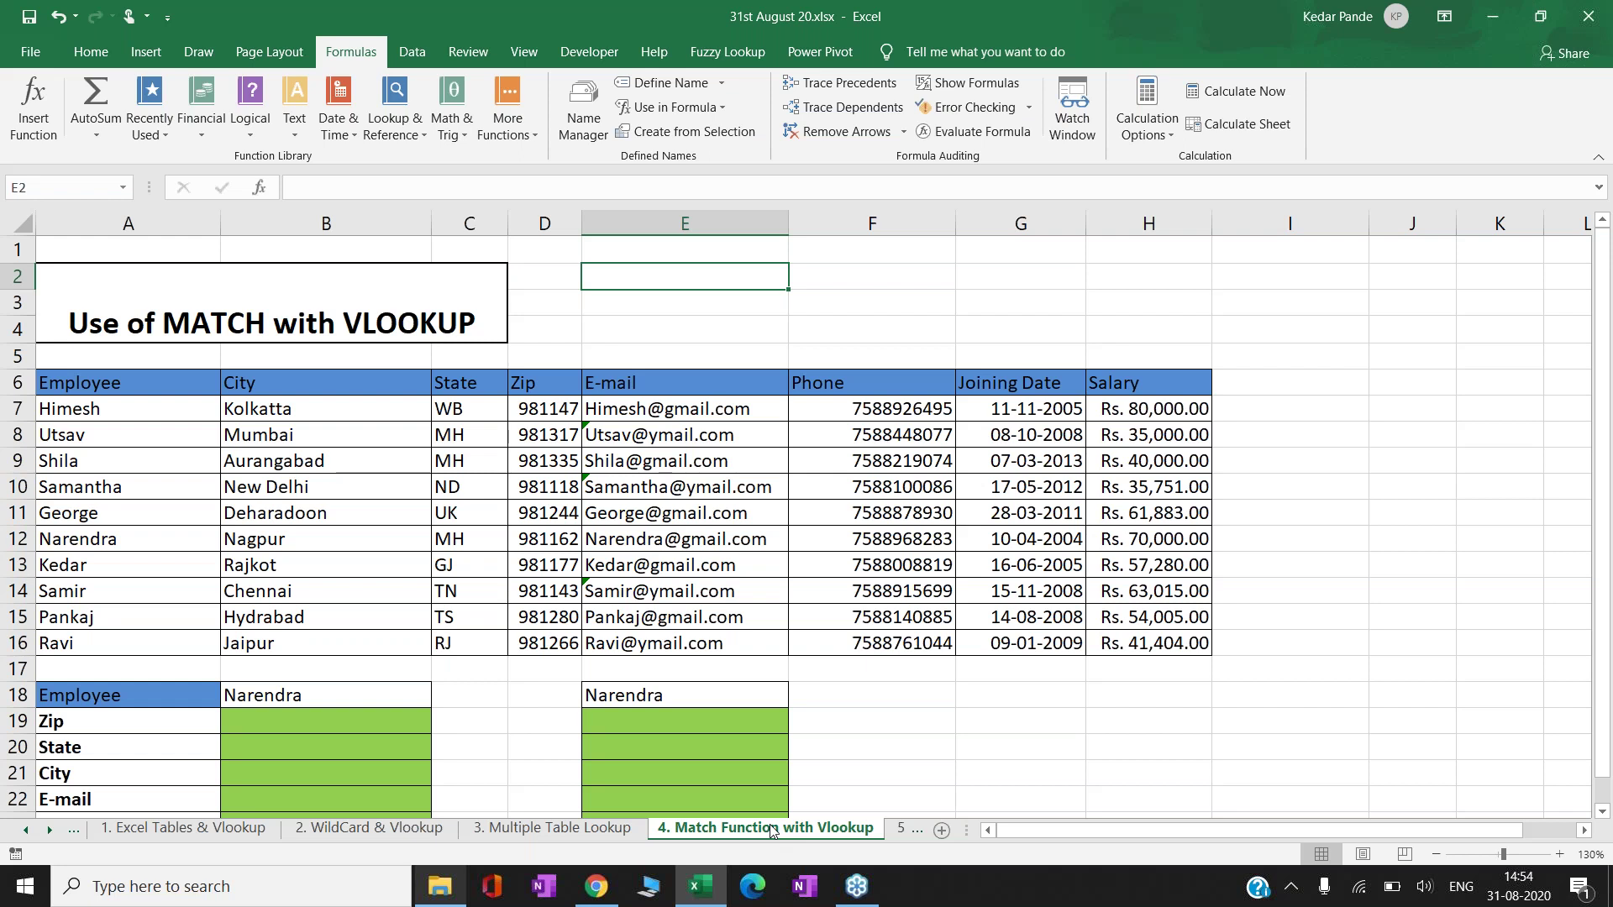
left_click(176, 713)
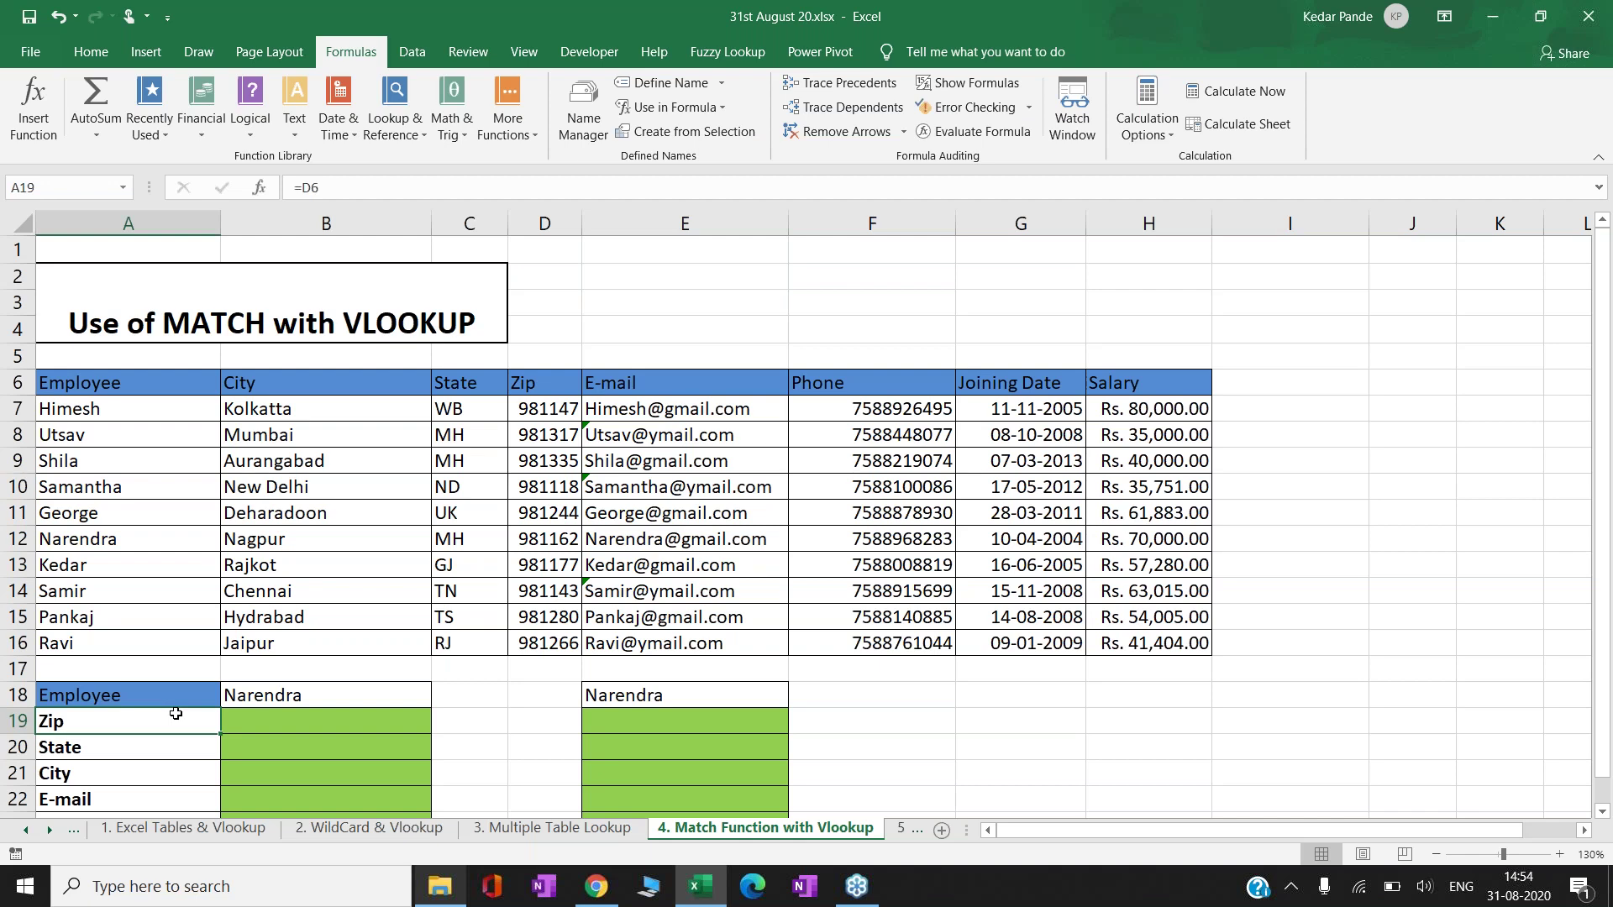
key("Down")
key("Down")
key("Down")
key("Down")
key("Down")
key("Down")
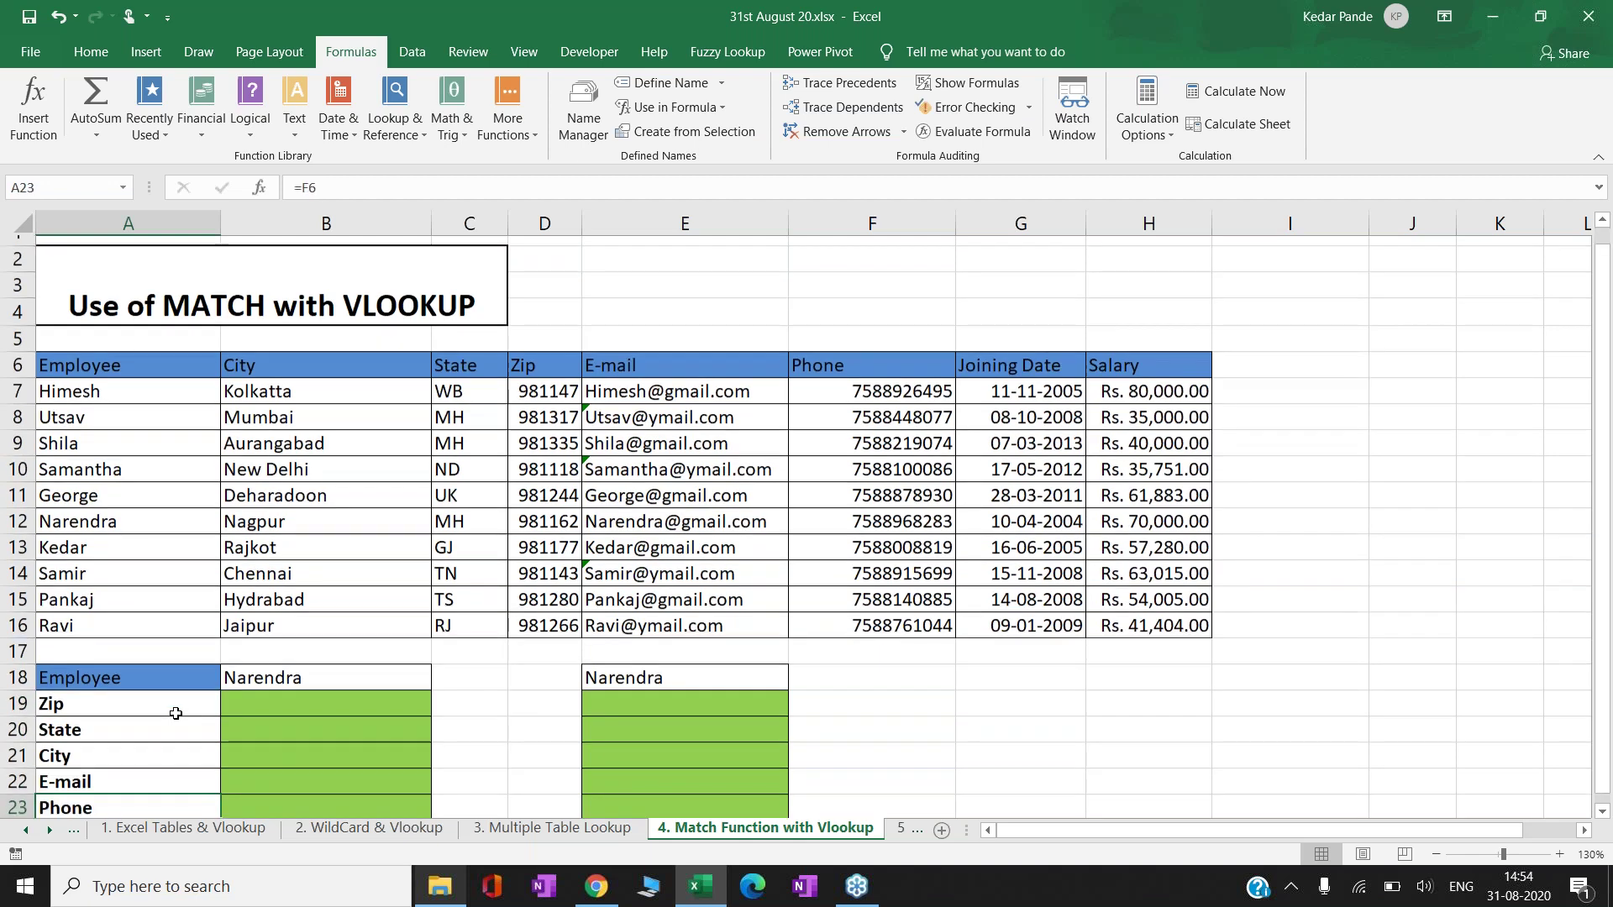
scroll(176, 713, "down", 1)
key("ctrl+Up")
key("ctrl+Up")
key("ctrl+Up")
key("ctrl+Up")
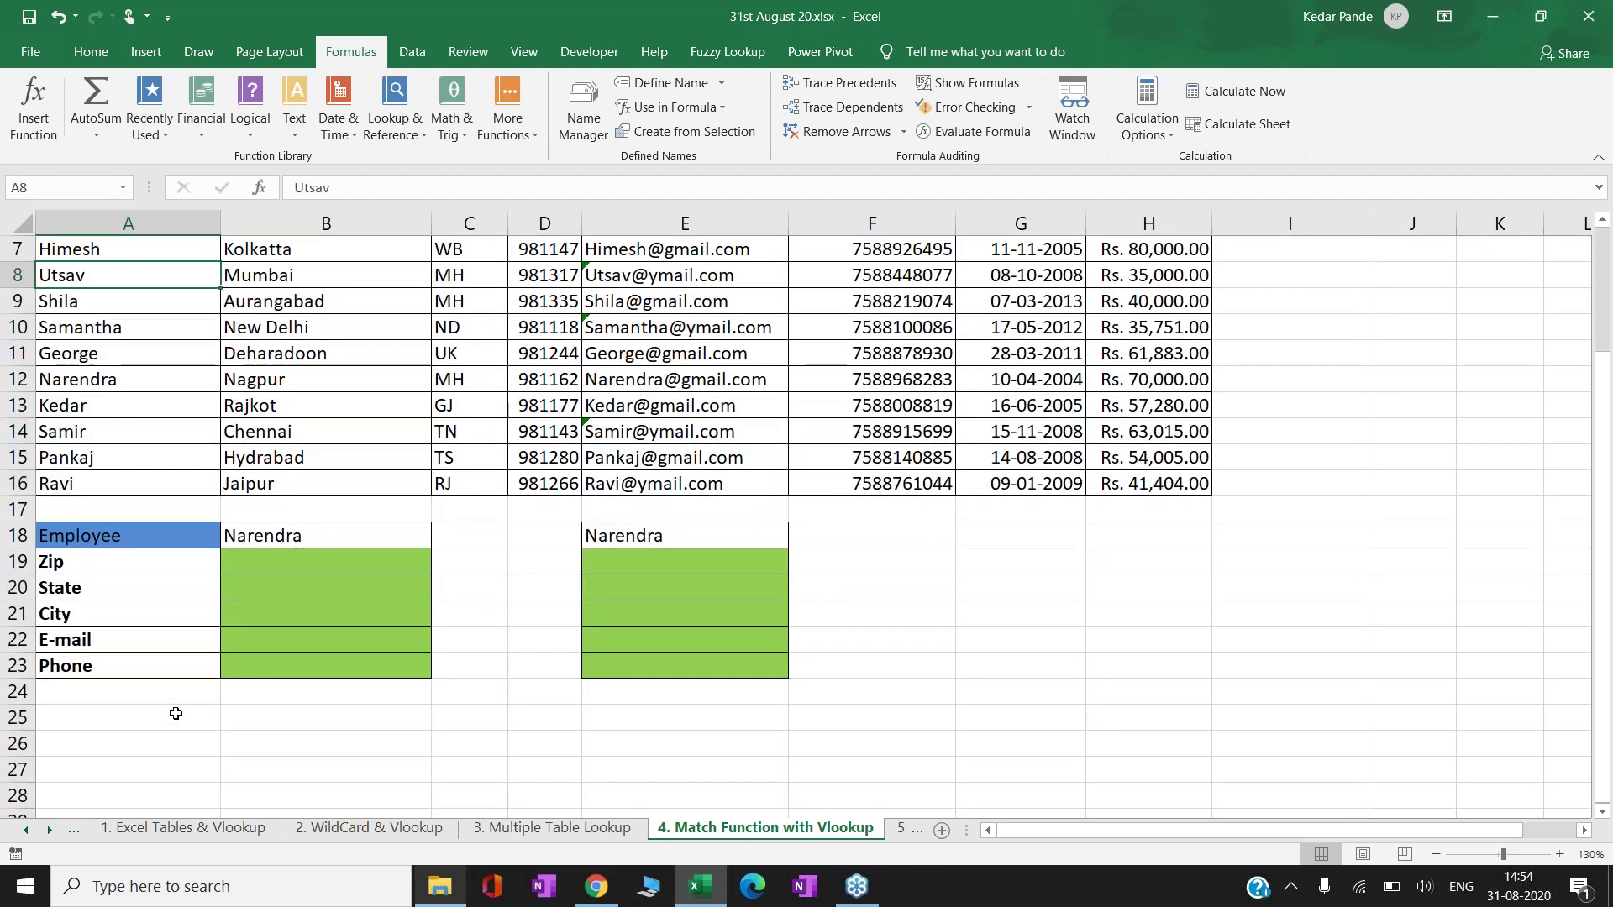
key("ctrl+Up")
key("ctrl+Up")
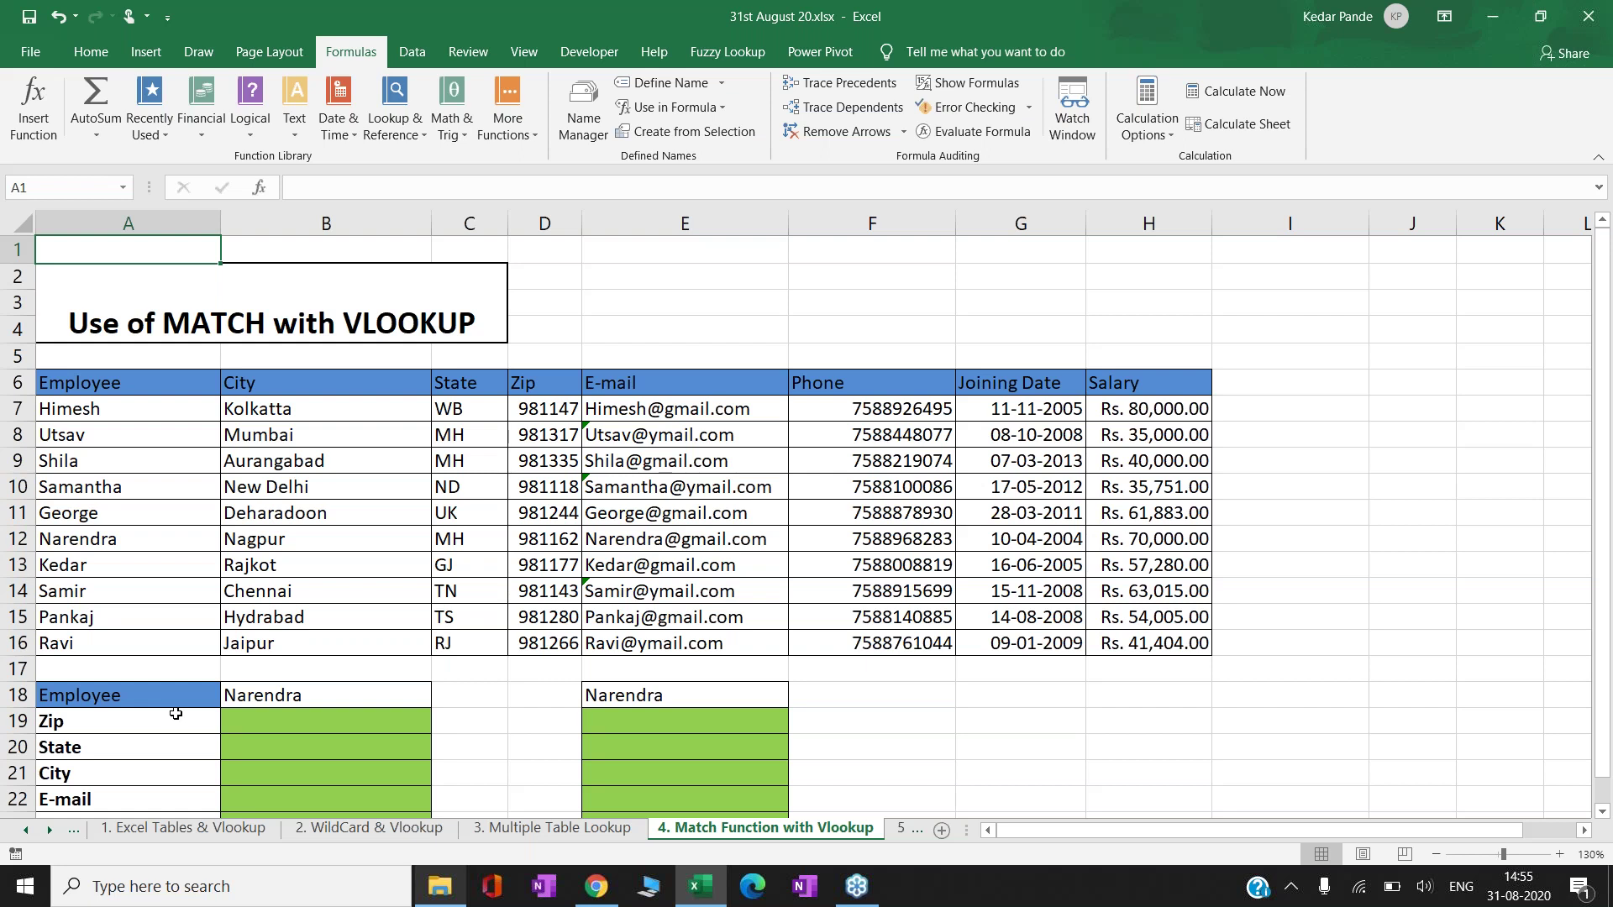
- Inspect the e-mail formula in E10 and the employee names, ending on empty cell E3
left_click(688, 298)
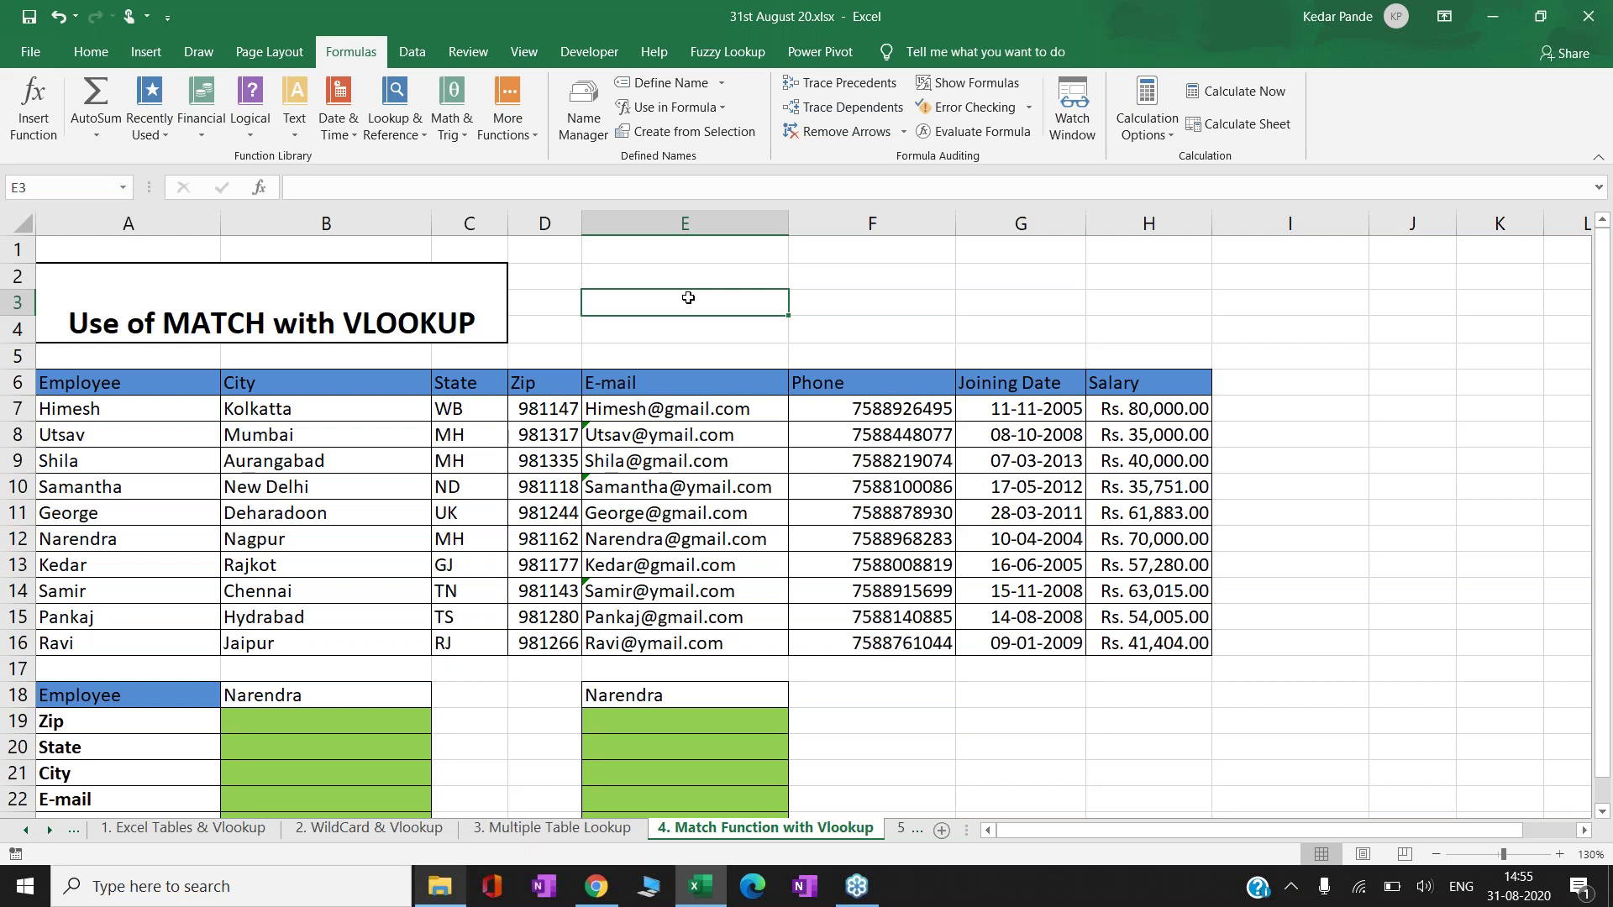
left_click(614, 476)
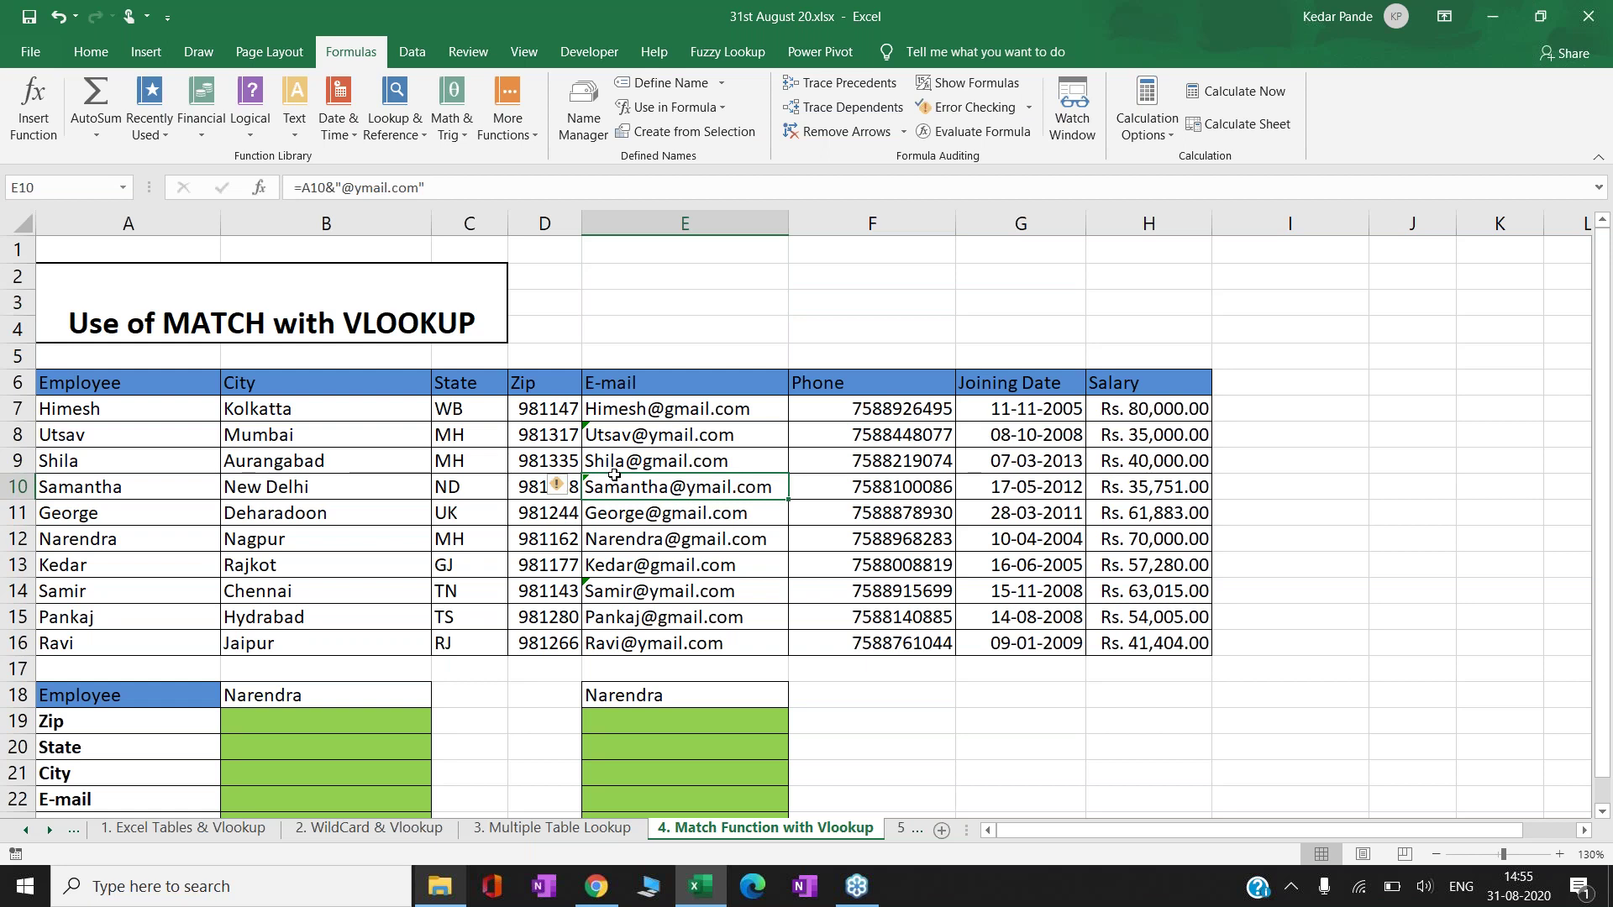
key("Left")
key("Left")
key("Left")
key("Left")
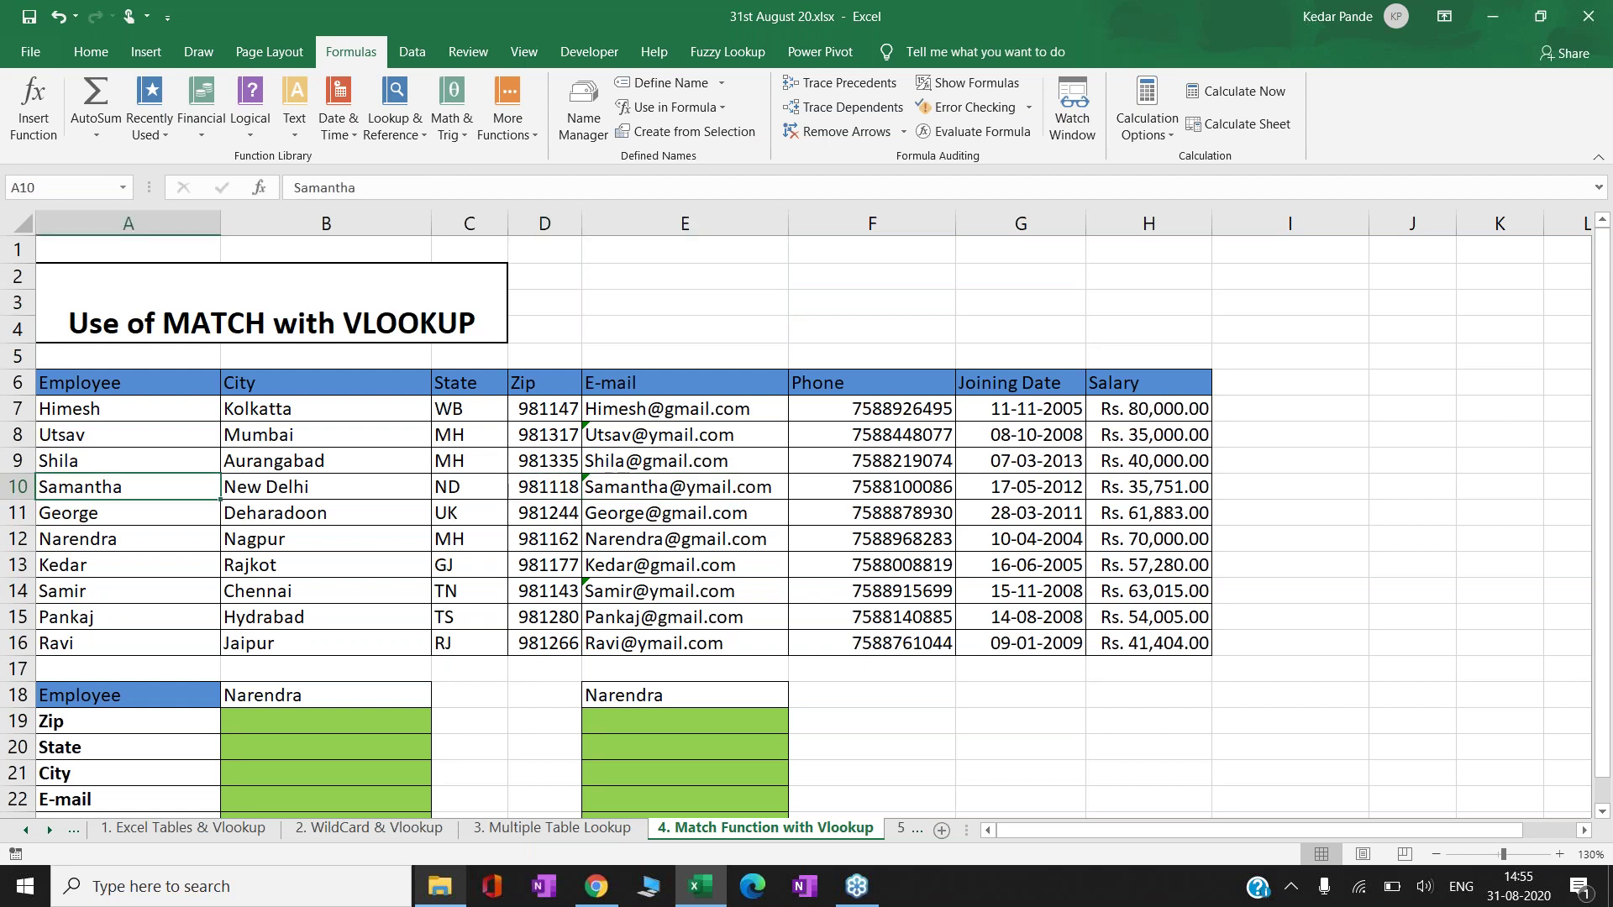
key("Up")
key("Up")
key("Up")
key("Up")
key("Up")
key("Up")
key("Up")
key("Right")
key("Right")
key("Right")
key("Right")
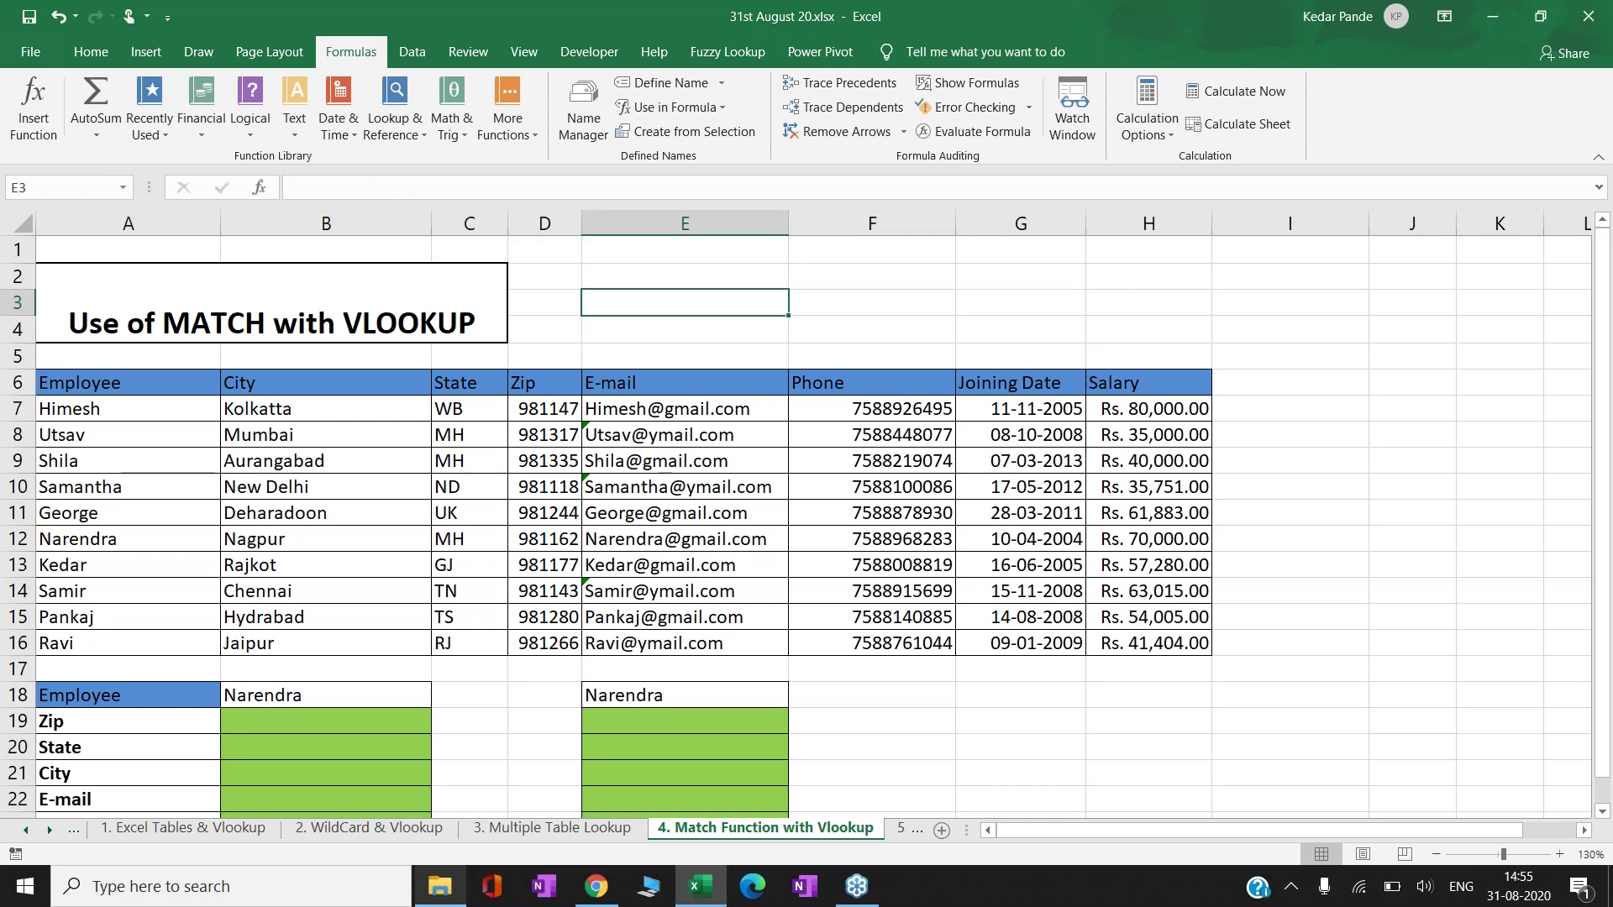
type("=m")
key("BackSpace")
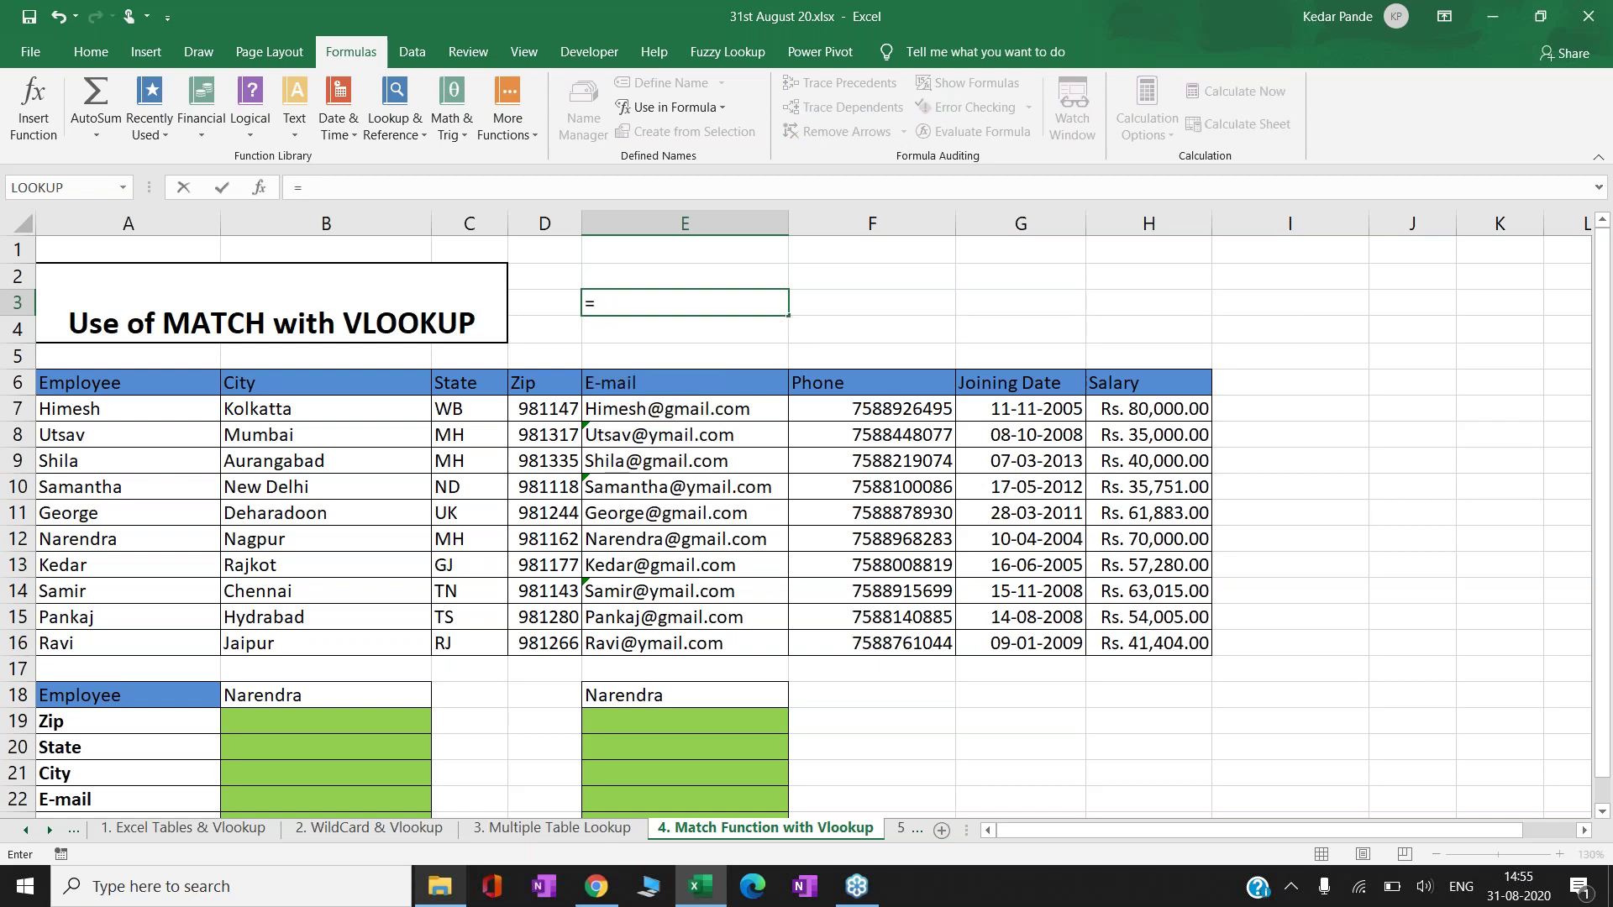
type("matc")
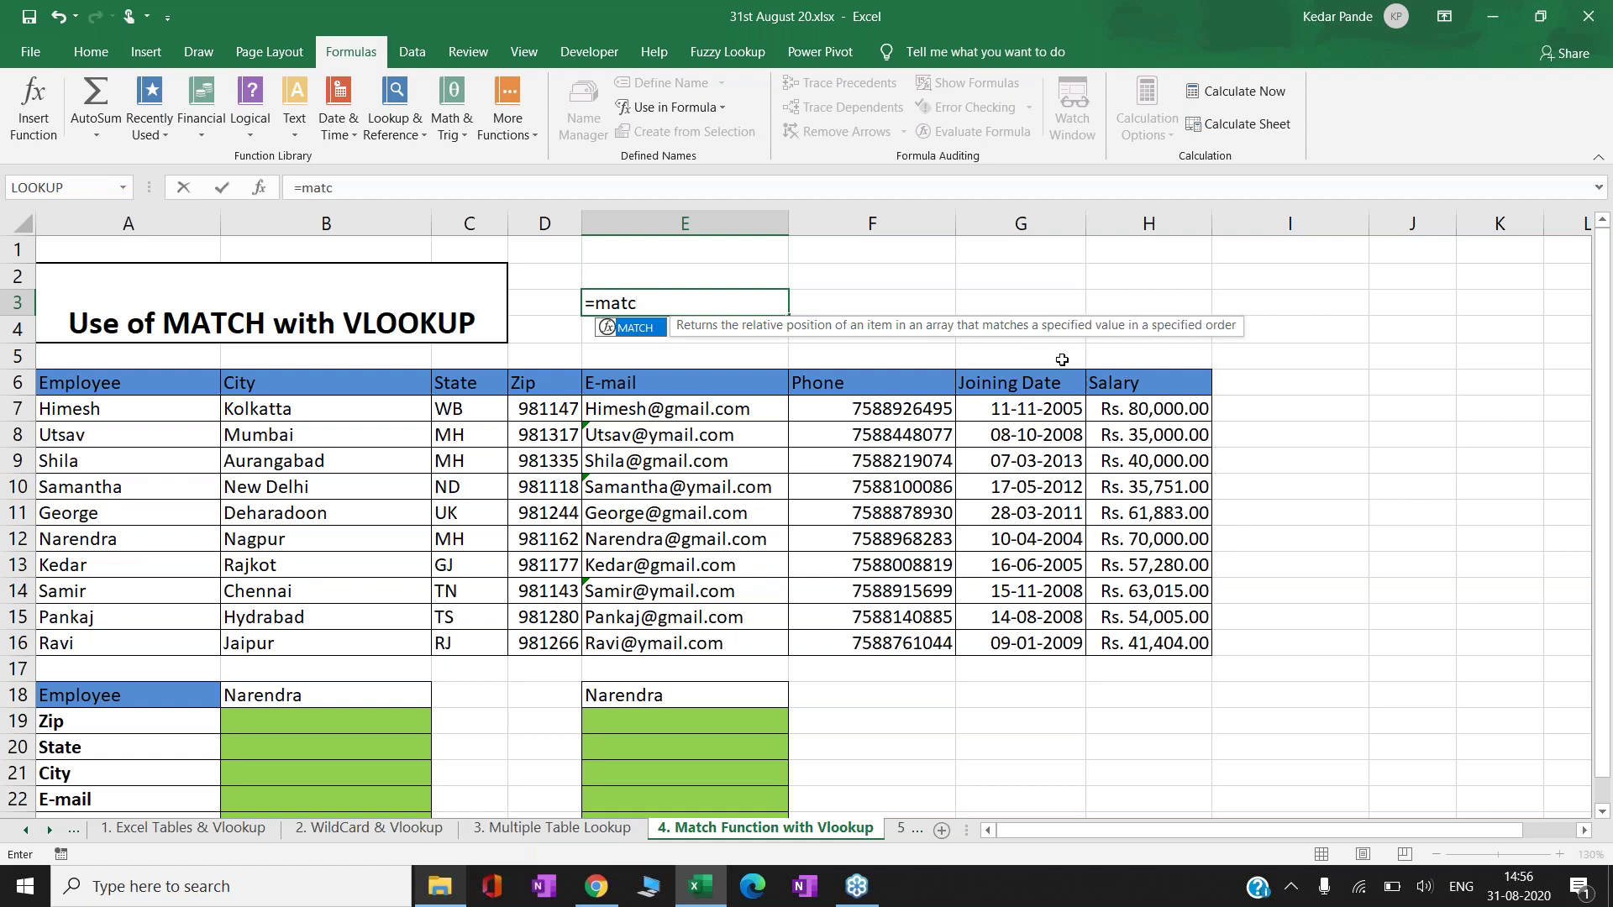
key("Escape")
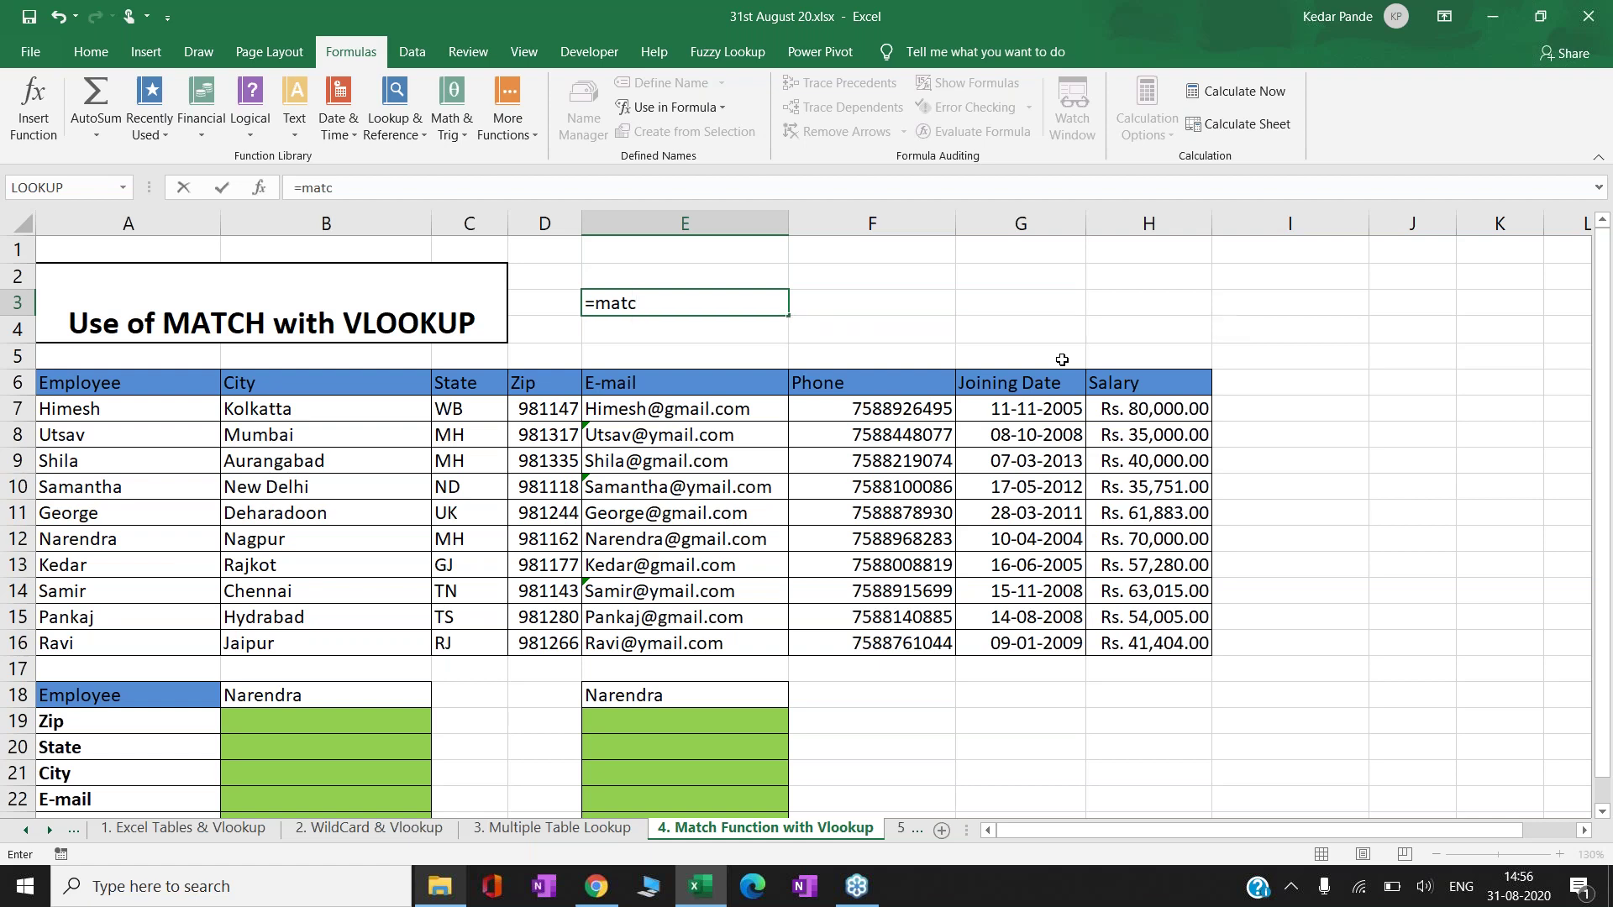
key("Escape")
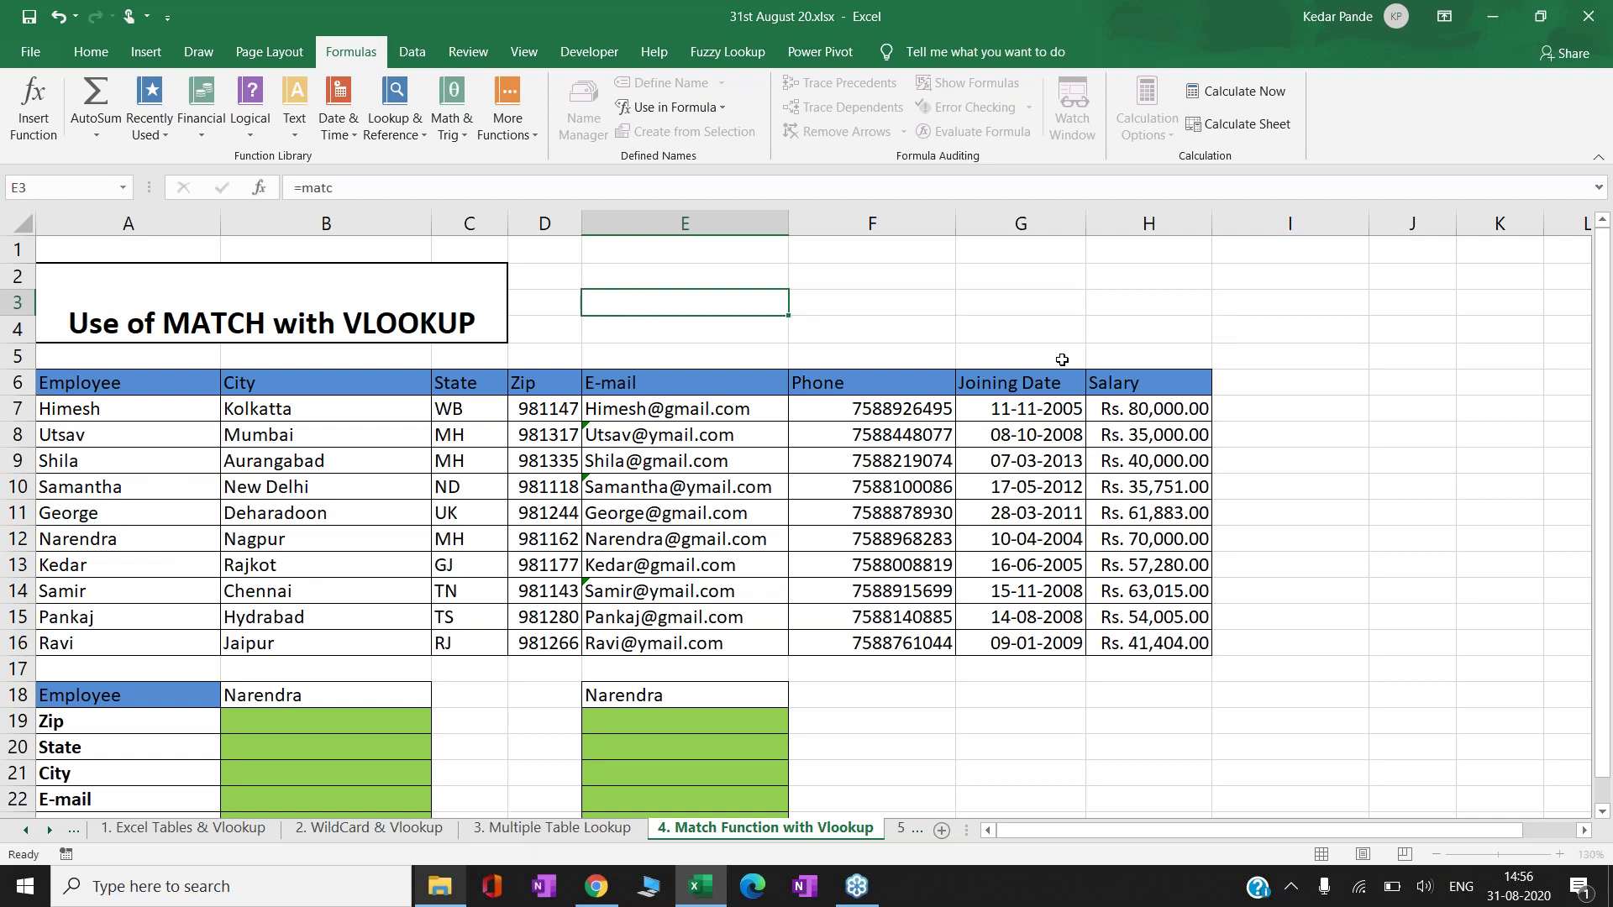
type("=")
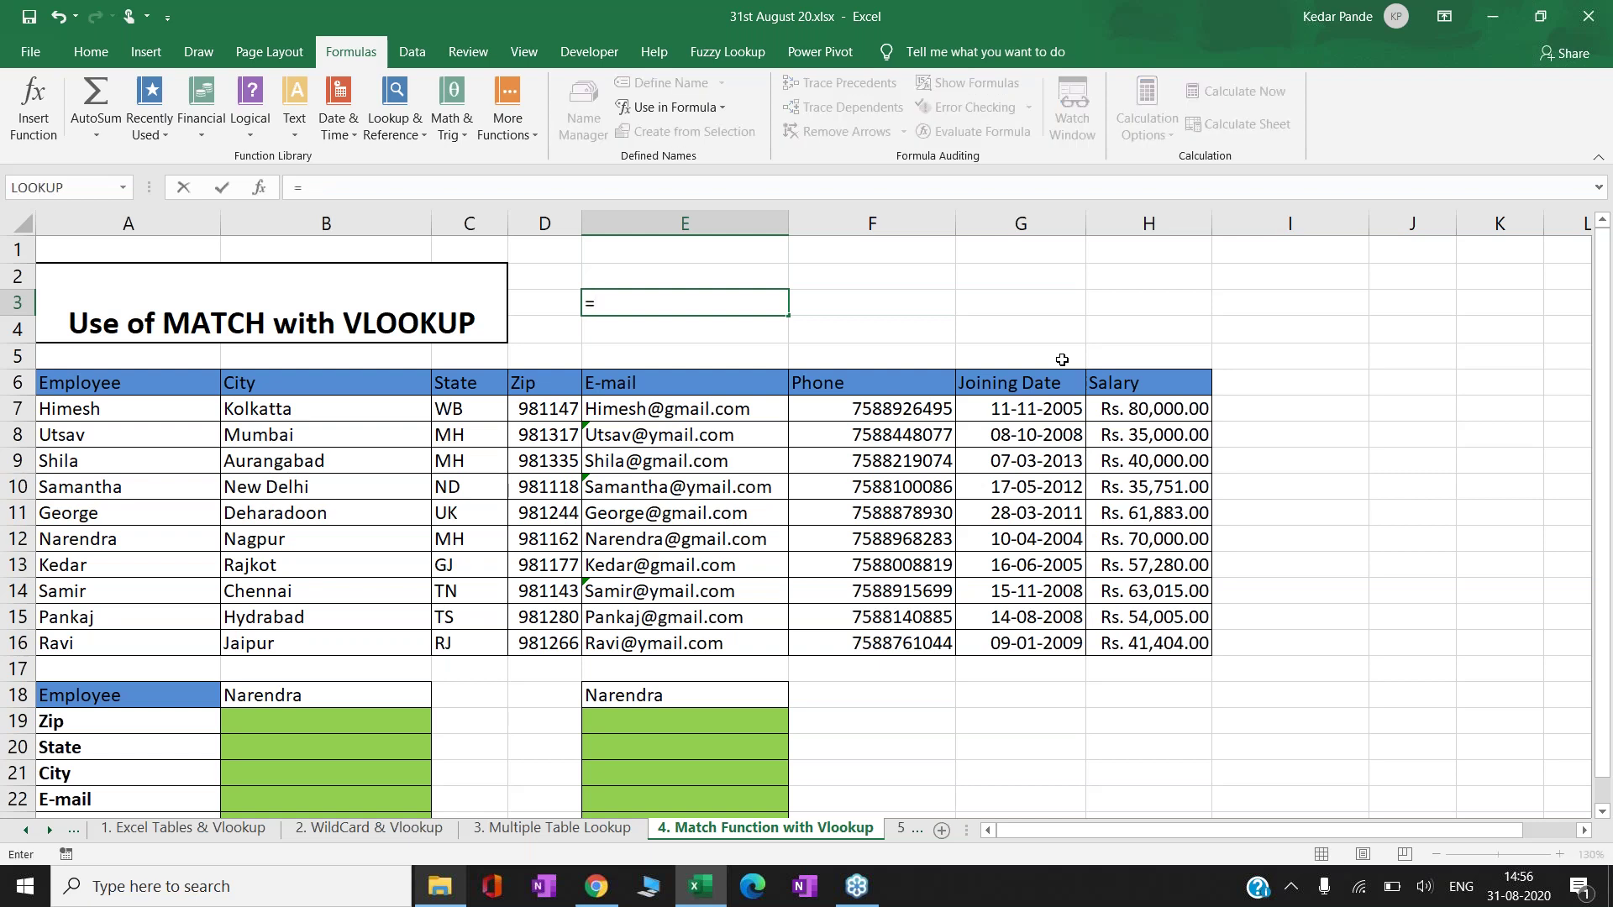
key("Escape")
key("ctrl+Home")
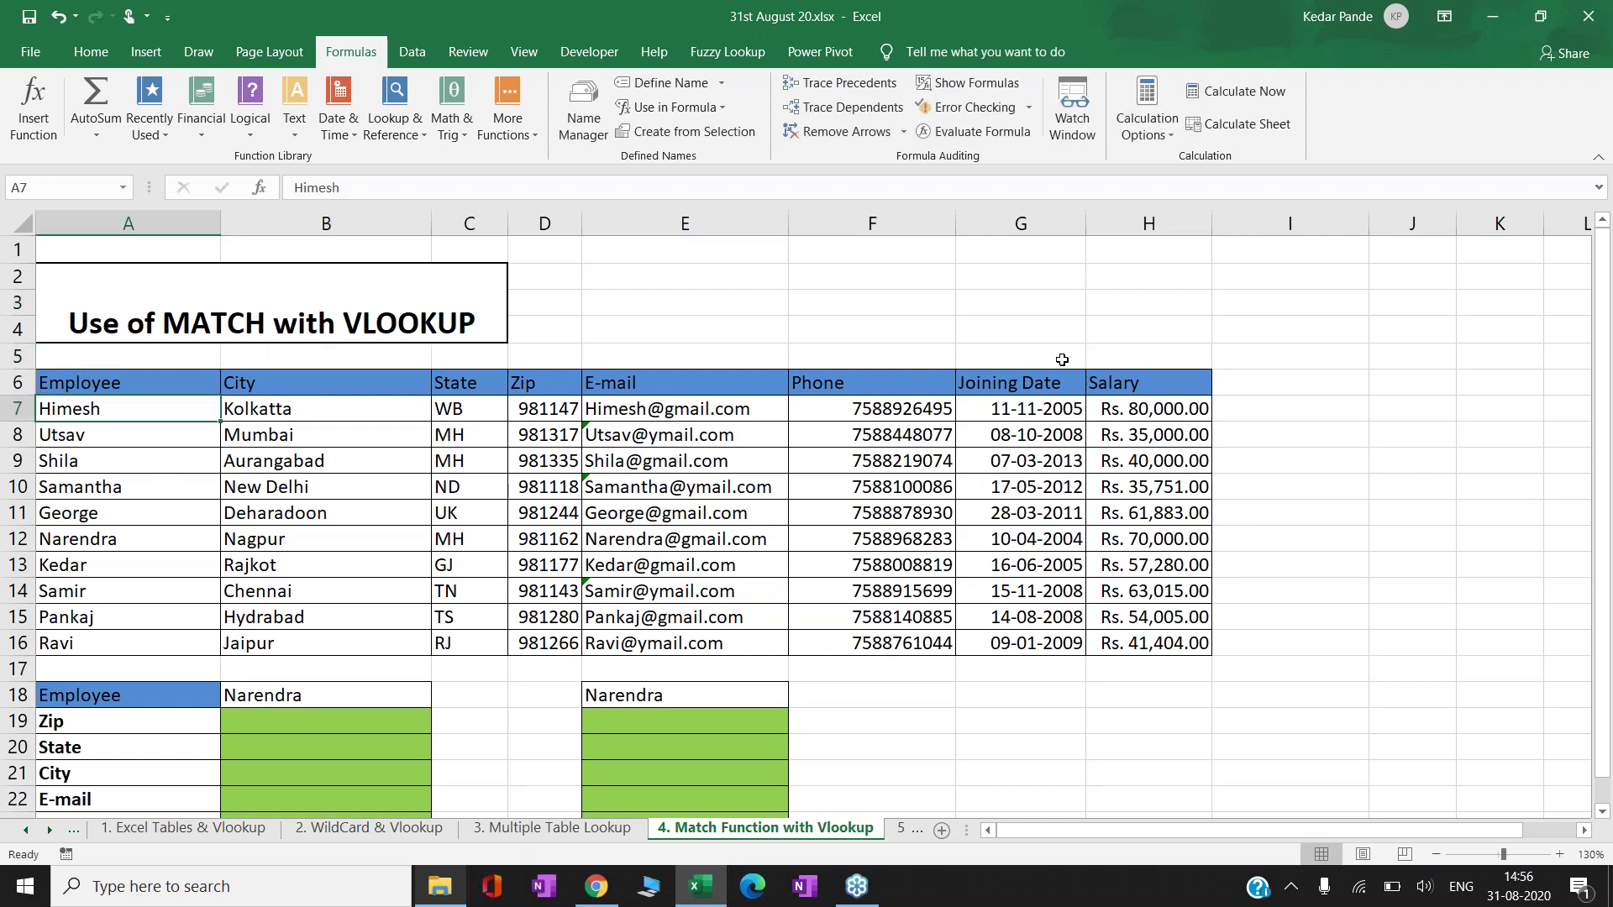
key("ctrl+shift+Down")
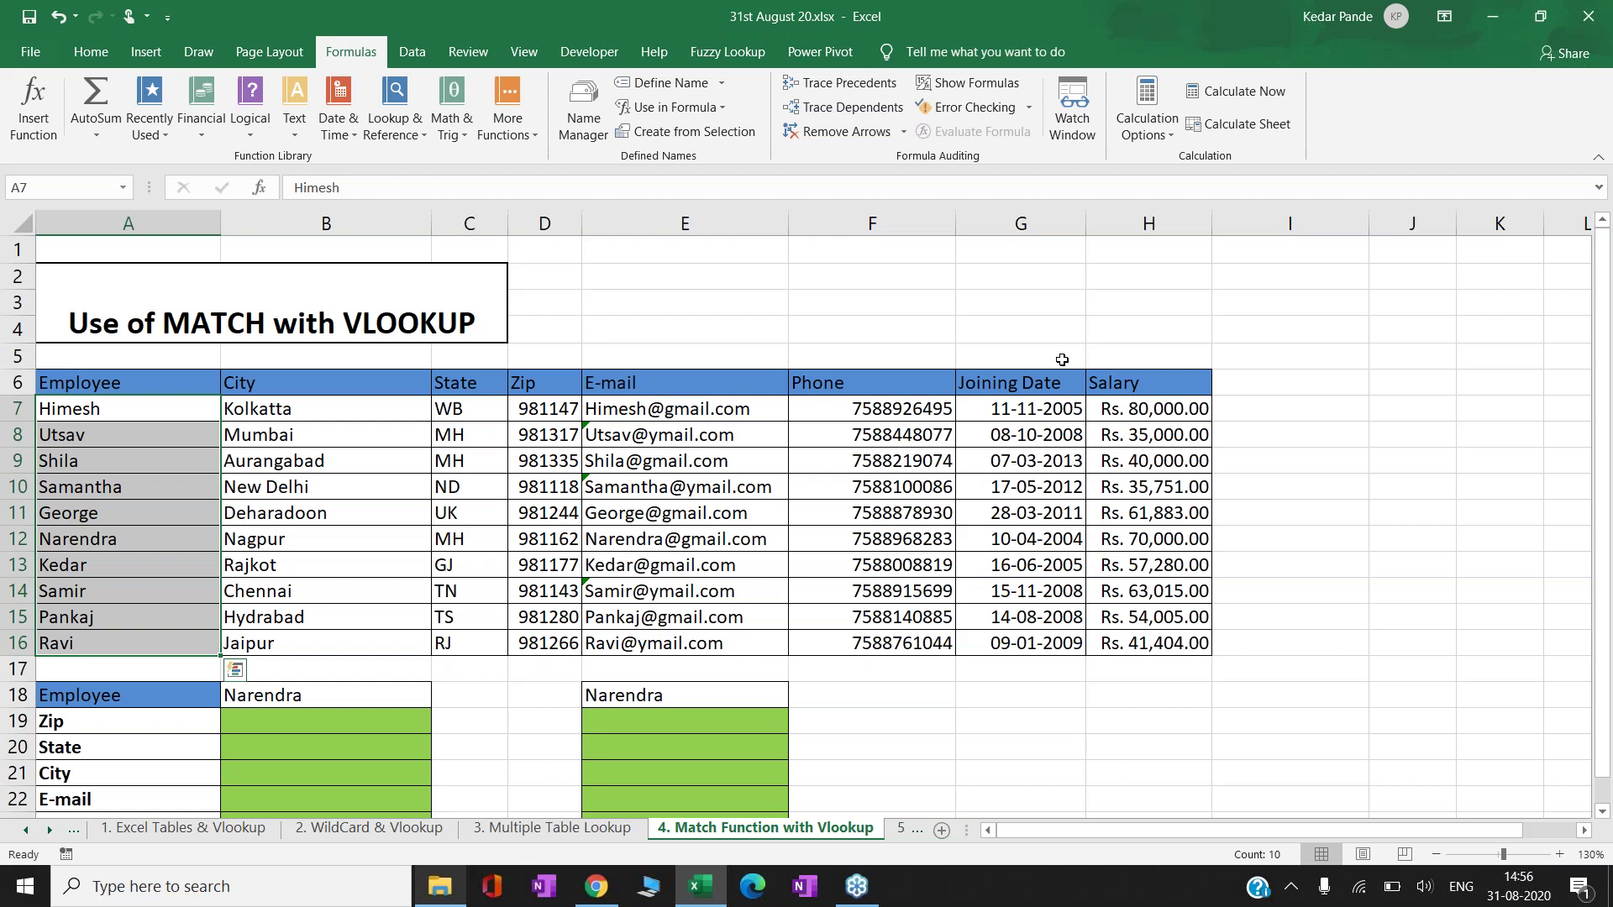
key("Right")
key("Right")
key("Right")
key("Right")
key("Up")
key("Up")
key("Up")
key("Up")
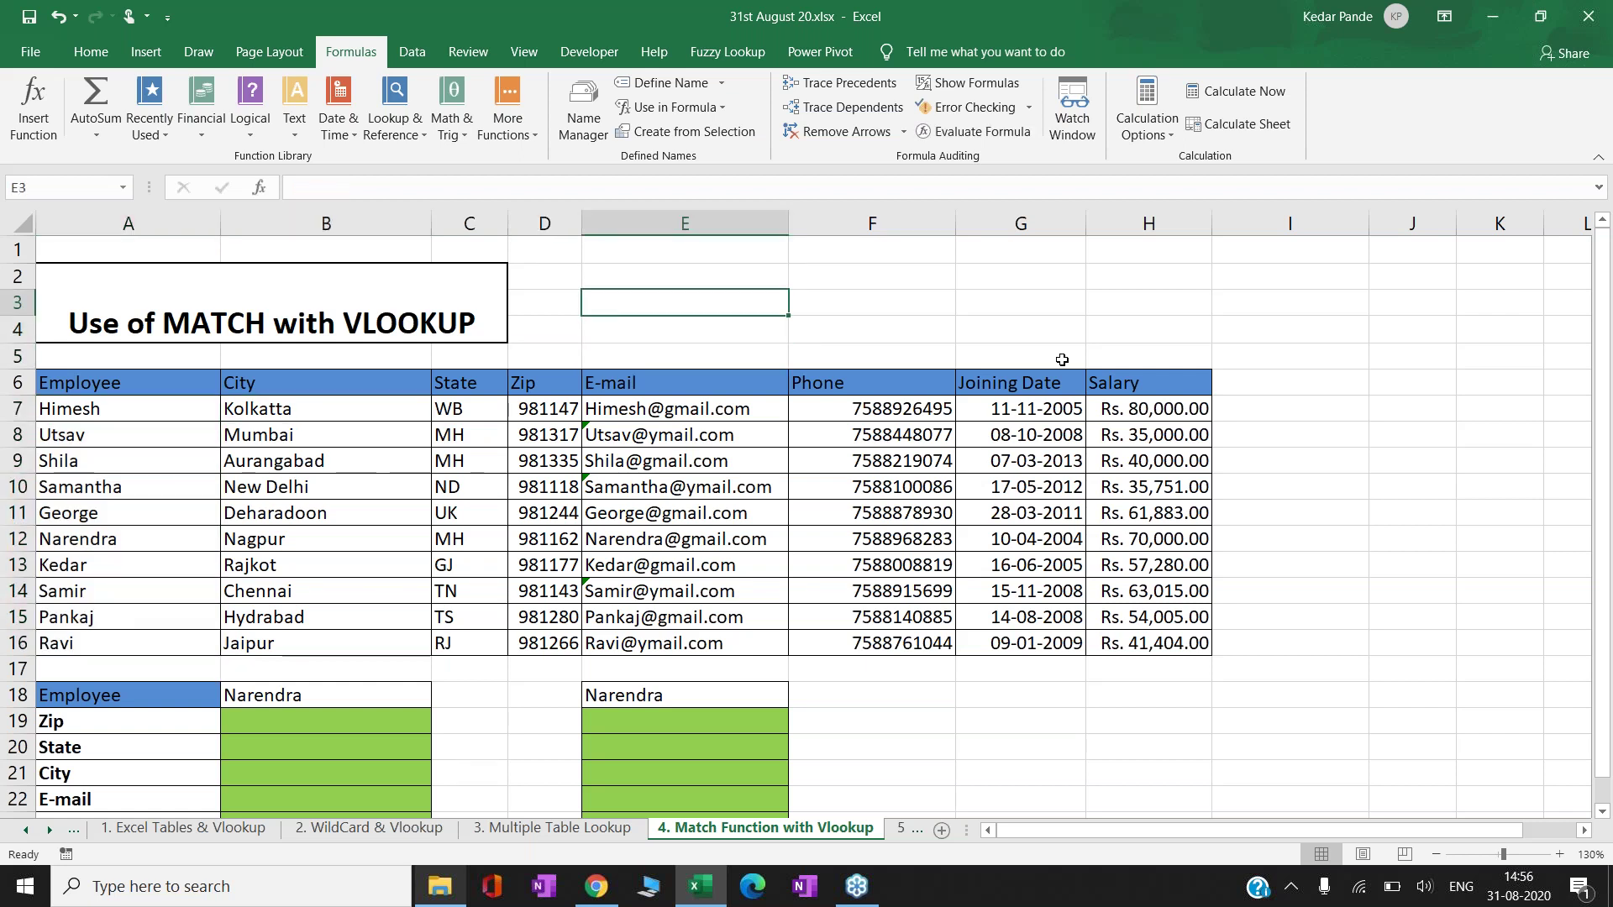
key("Up")
- Enter Kedar as the lookup name in E1
type("=match")
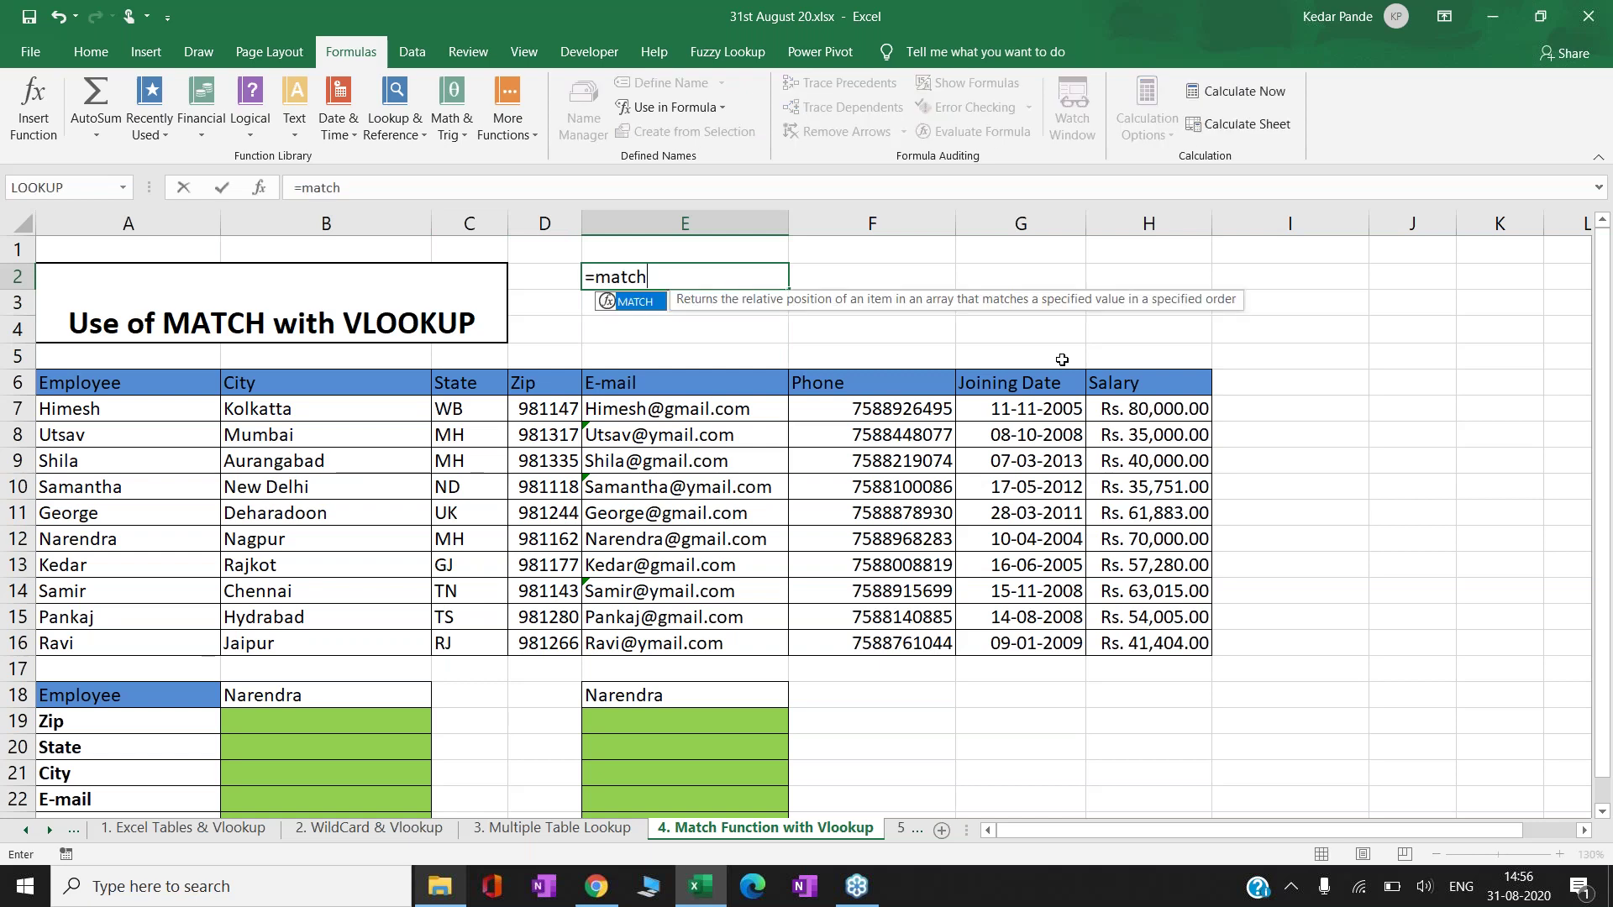
key("Tab")
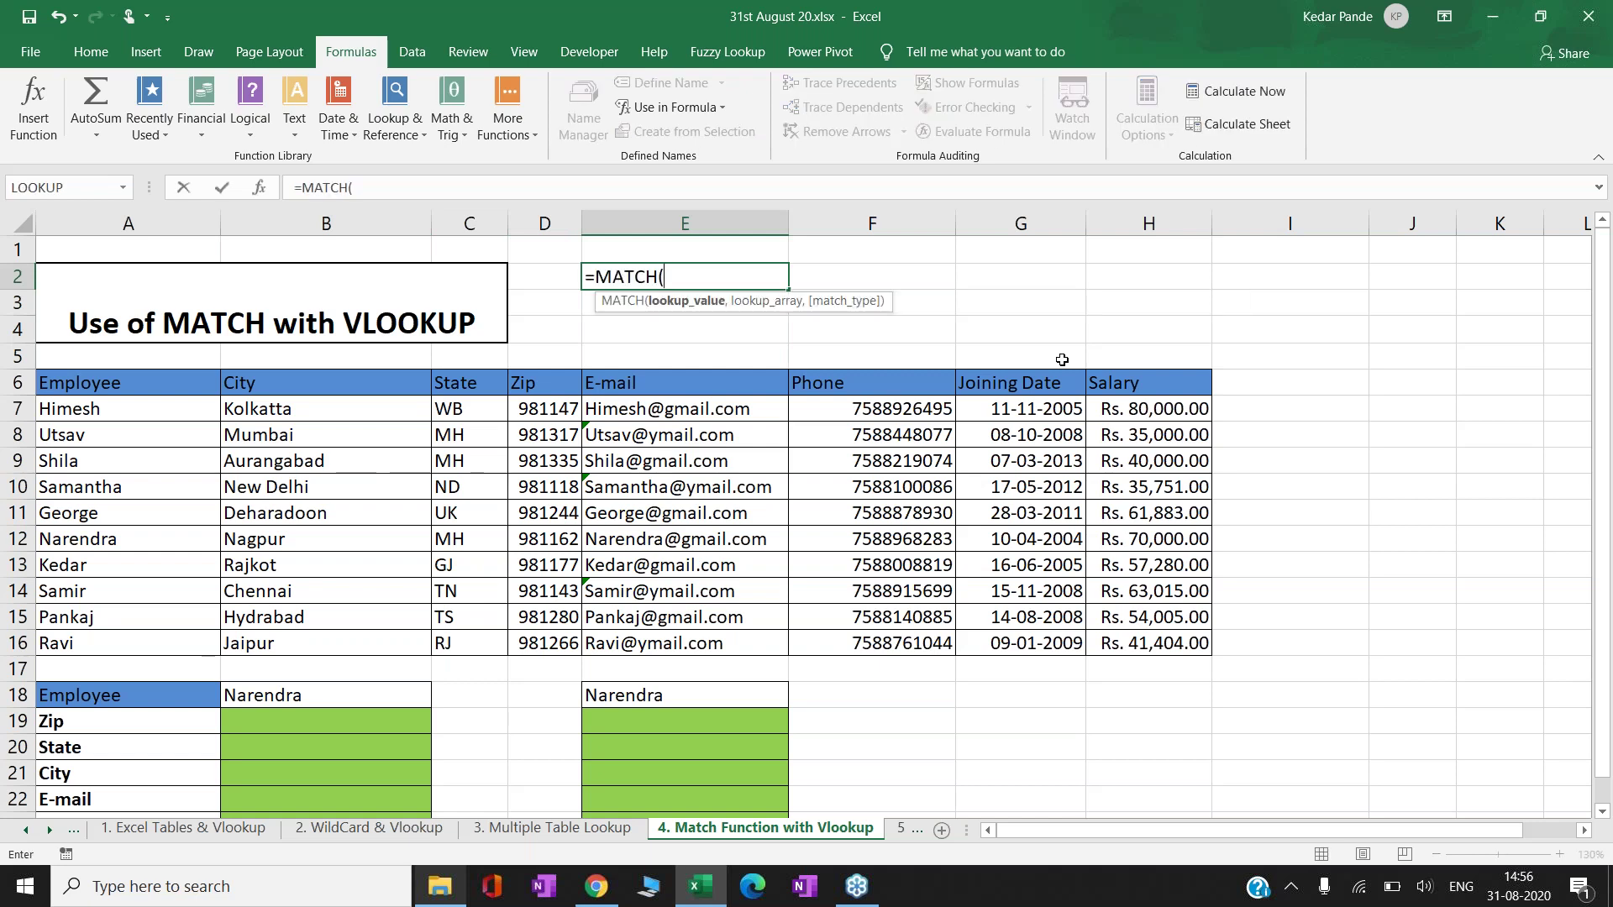
key("Escape")
key("Up")
type("Kedar")
key("Return")
- Start a MATCH formula in E2 using E1 as the lookup value
type("=m")
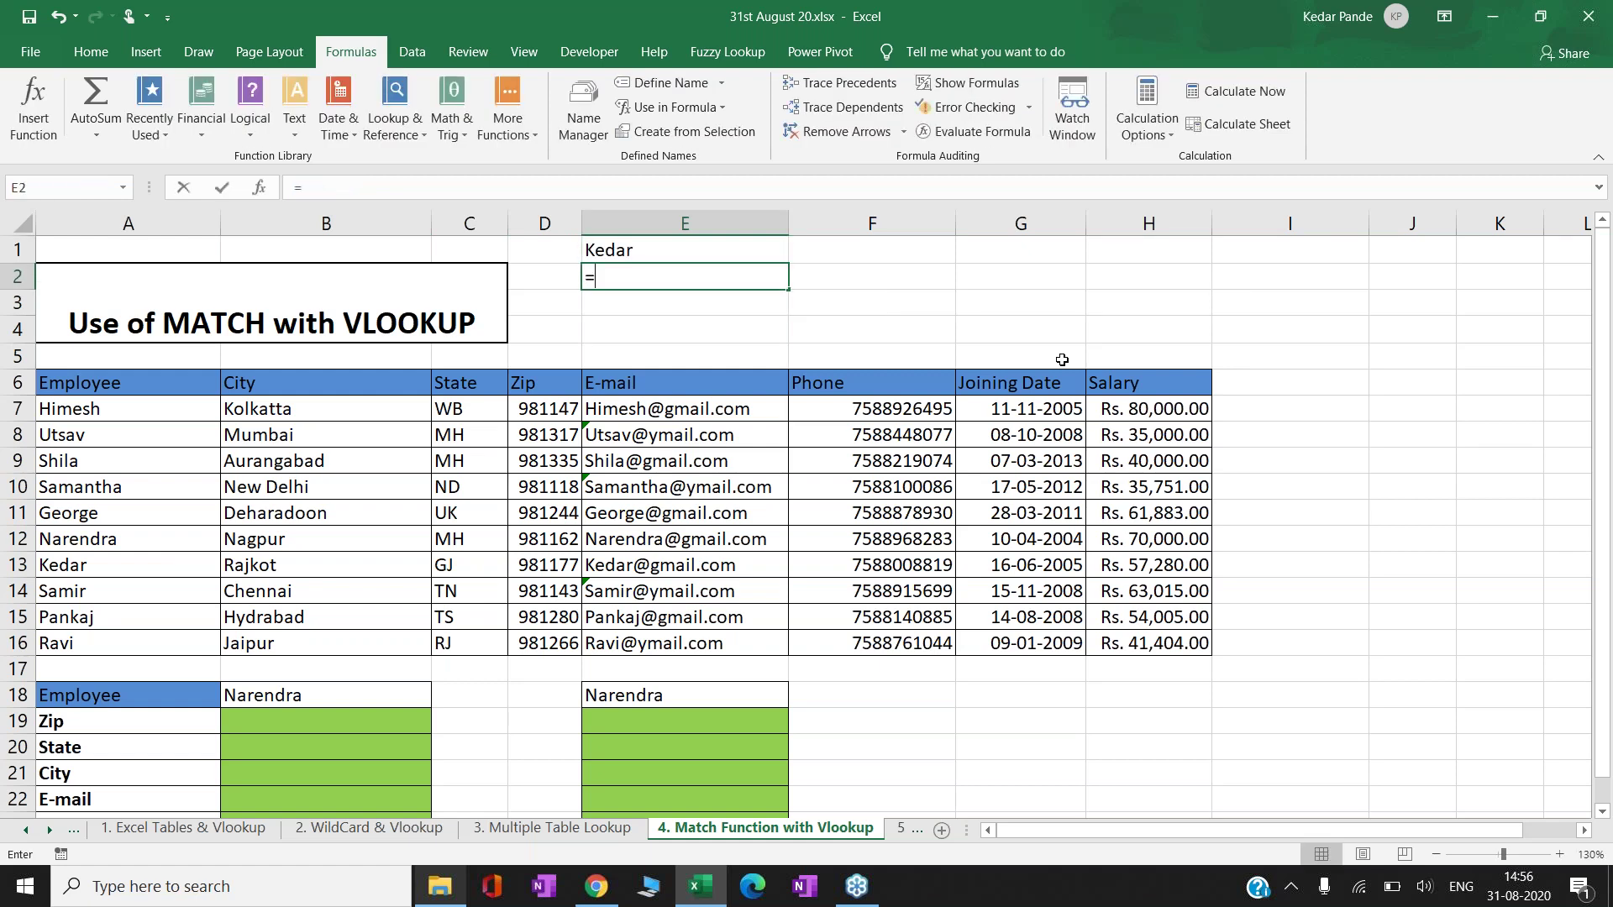
key("Tab")
key("Up")
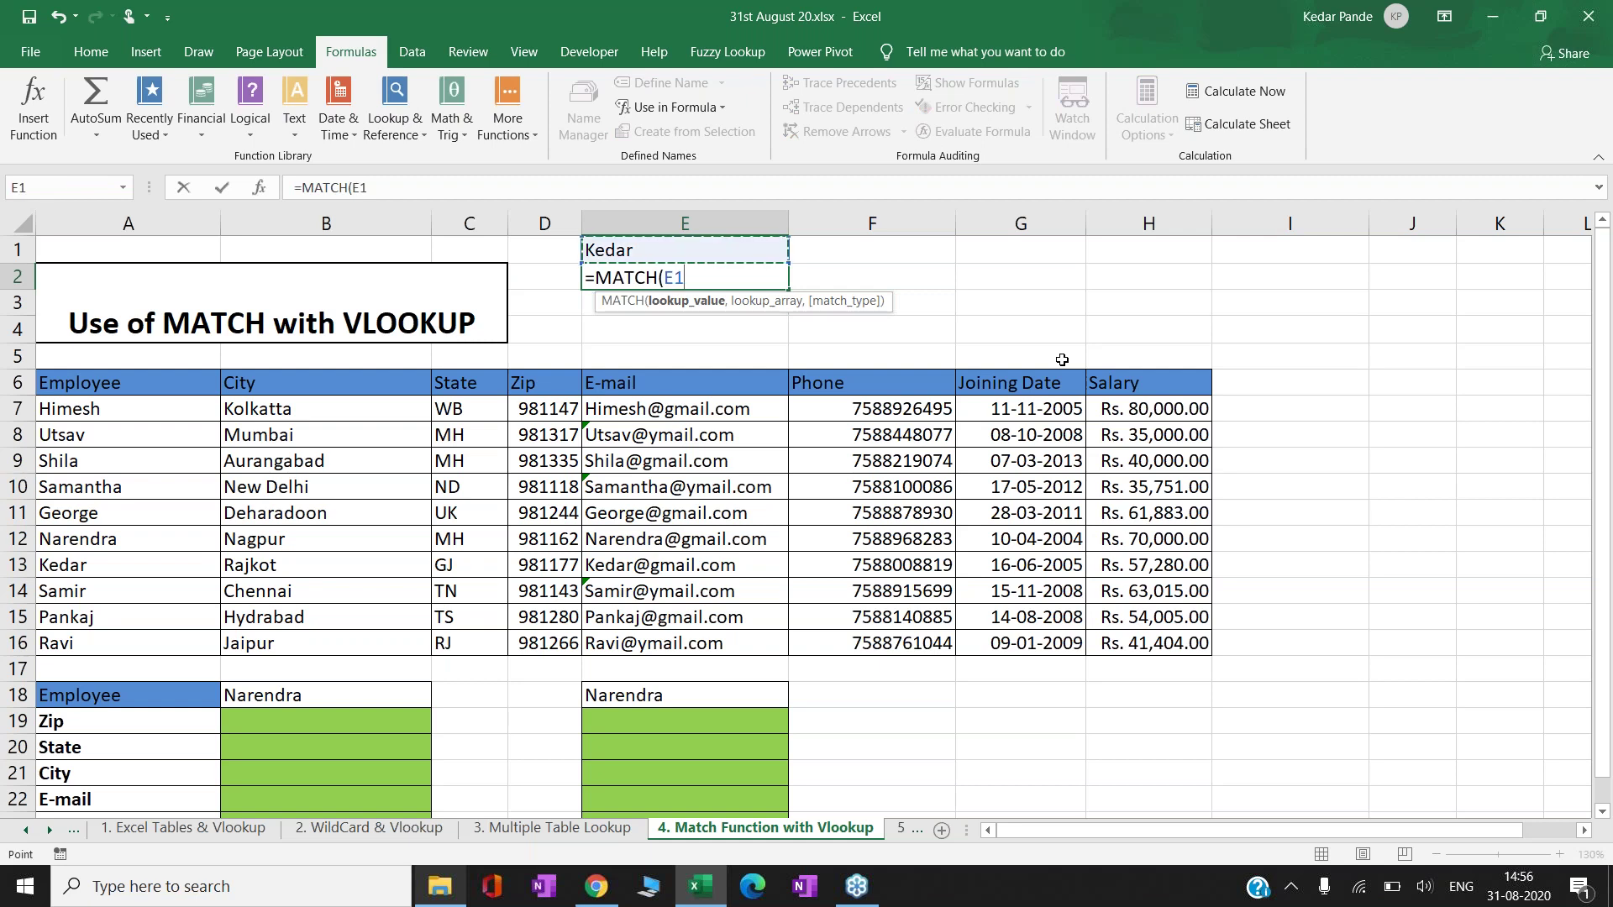
type(",")
key("BackSpace")
key("BackSpace")
key("BackSpace")
type("\"Kedar\",")
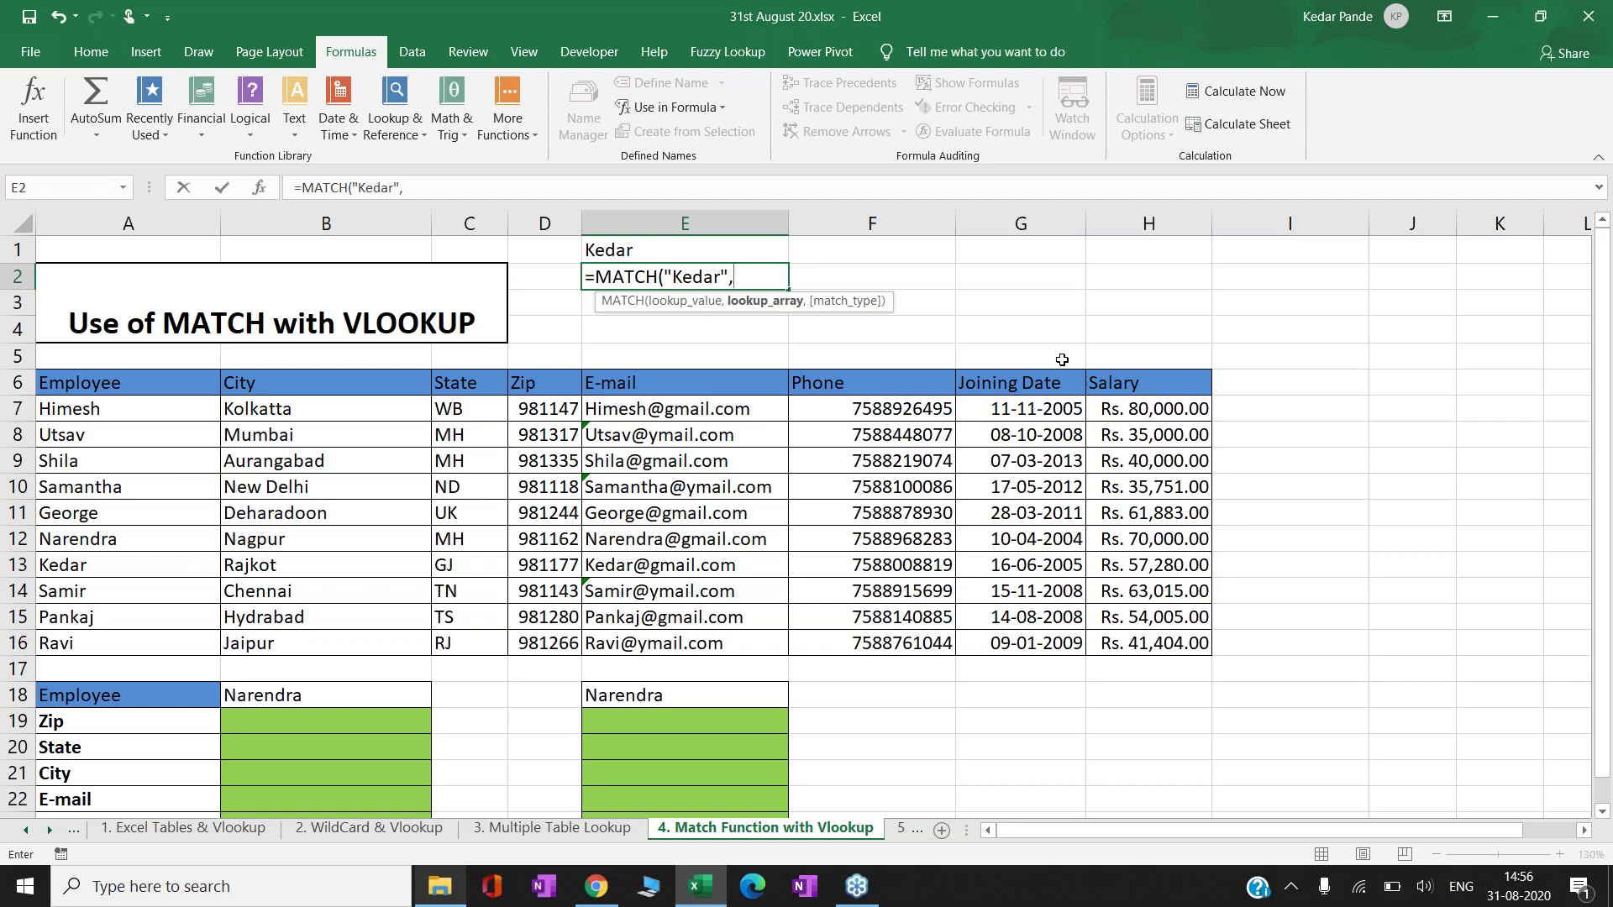
key("BackSpace")
key("BackSpace")
key("BackSpace")
key("BackSpace")
key("BackSpace")
key("BackSpace")
key("BackSpace")
key("BackSpace")
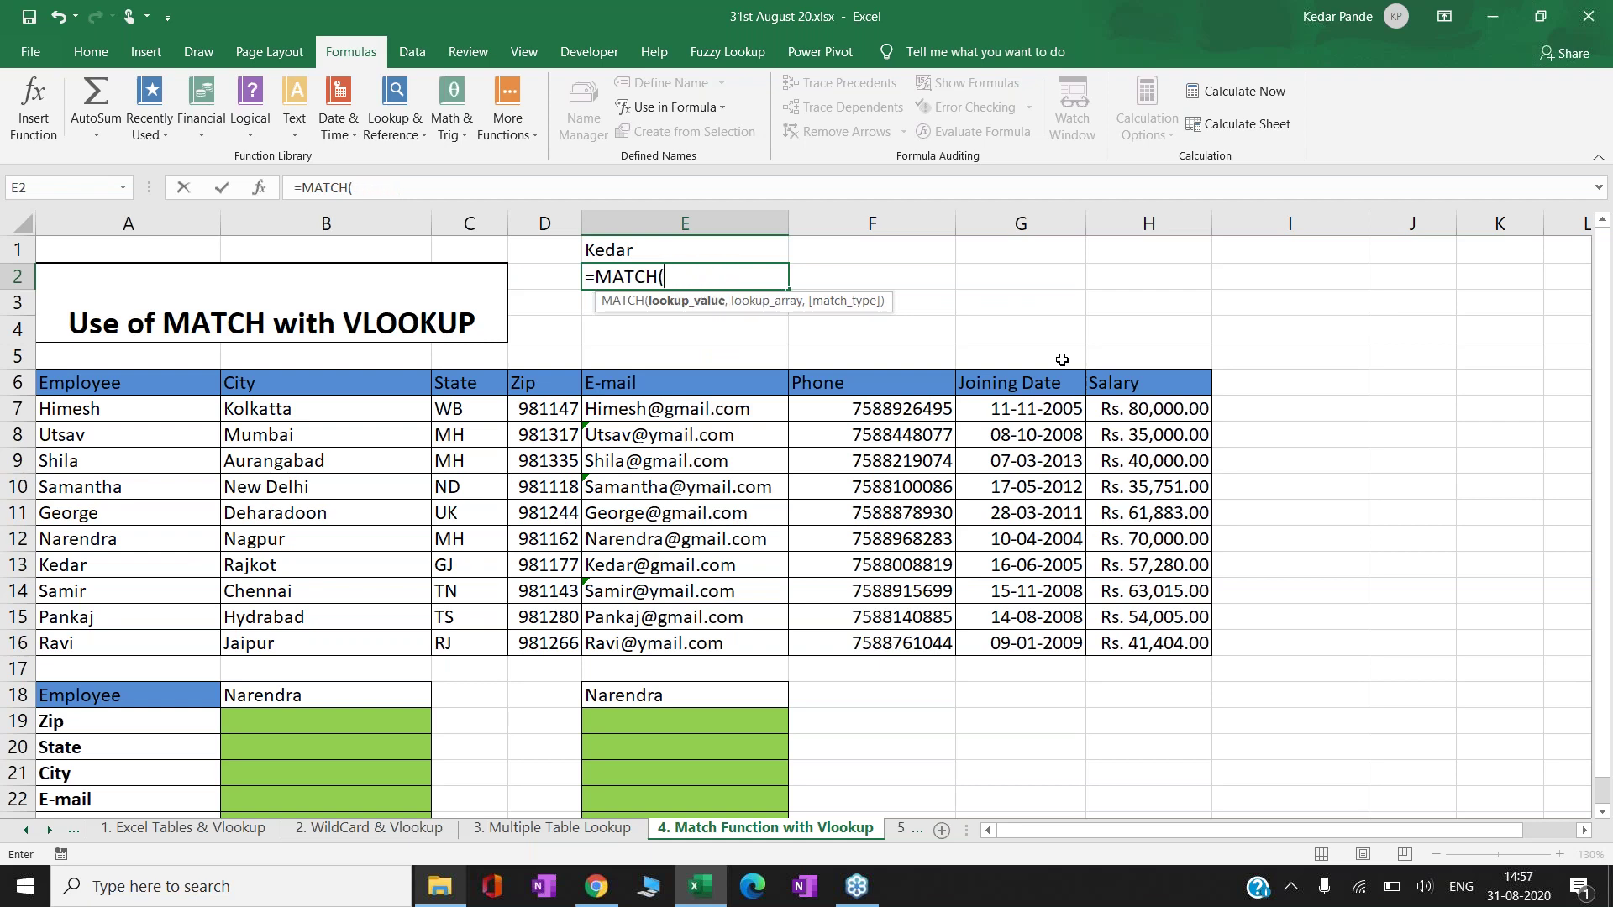
left_click(766, 251)
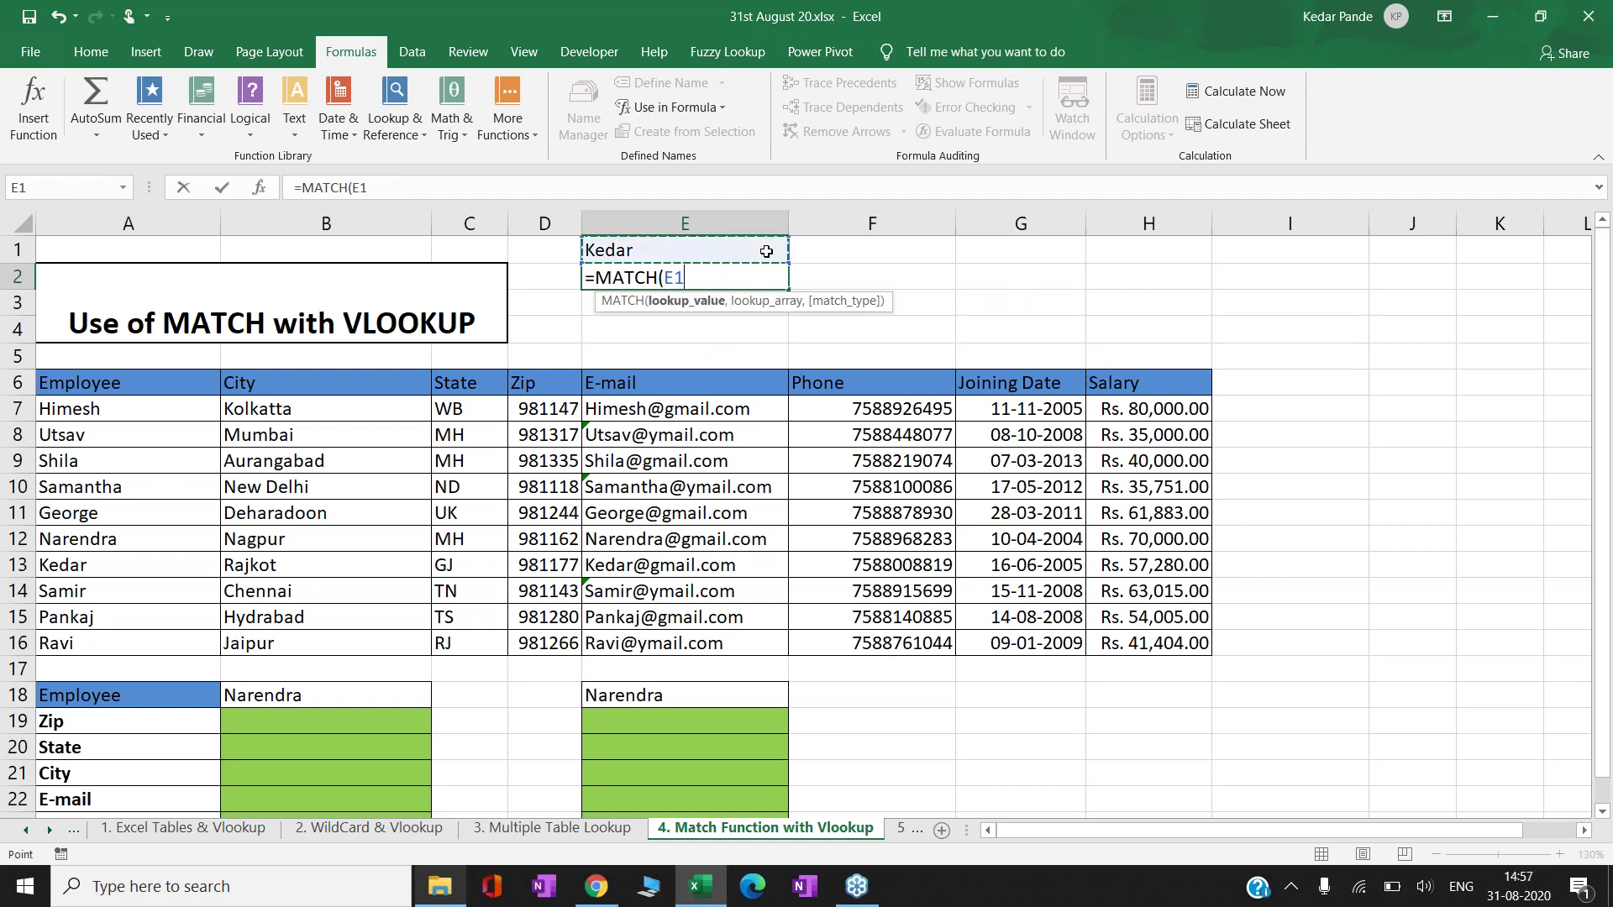
type(",")
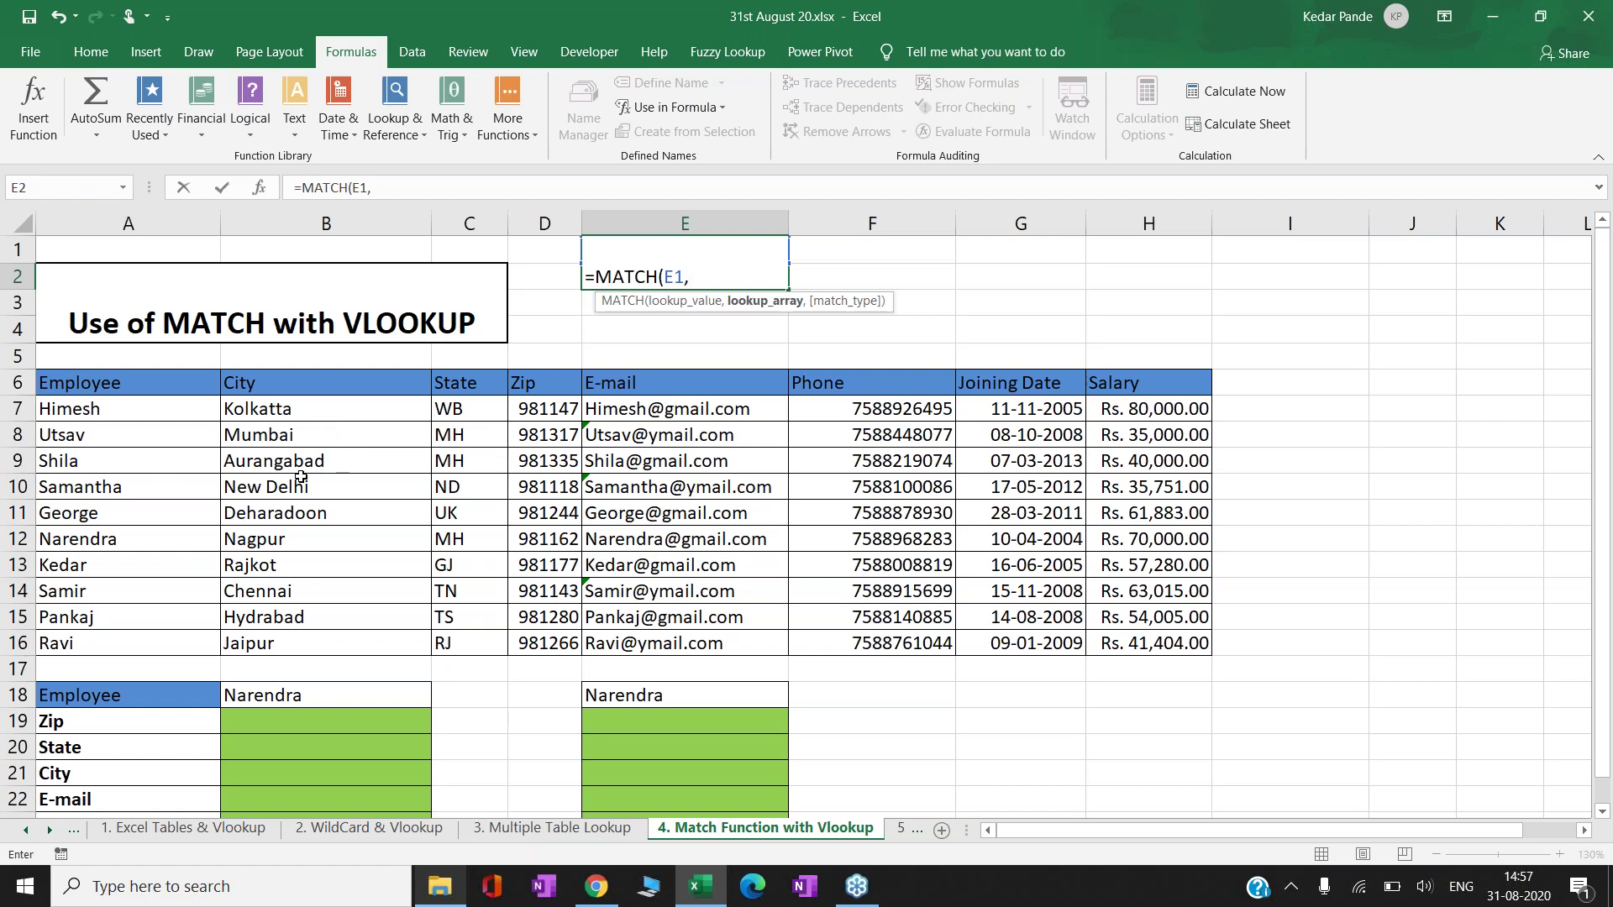
- Complete the MATCH with absolute range $A$7:$A$16 and match type 0, returning 7
left_click(126, 414)
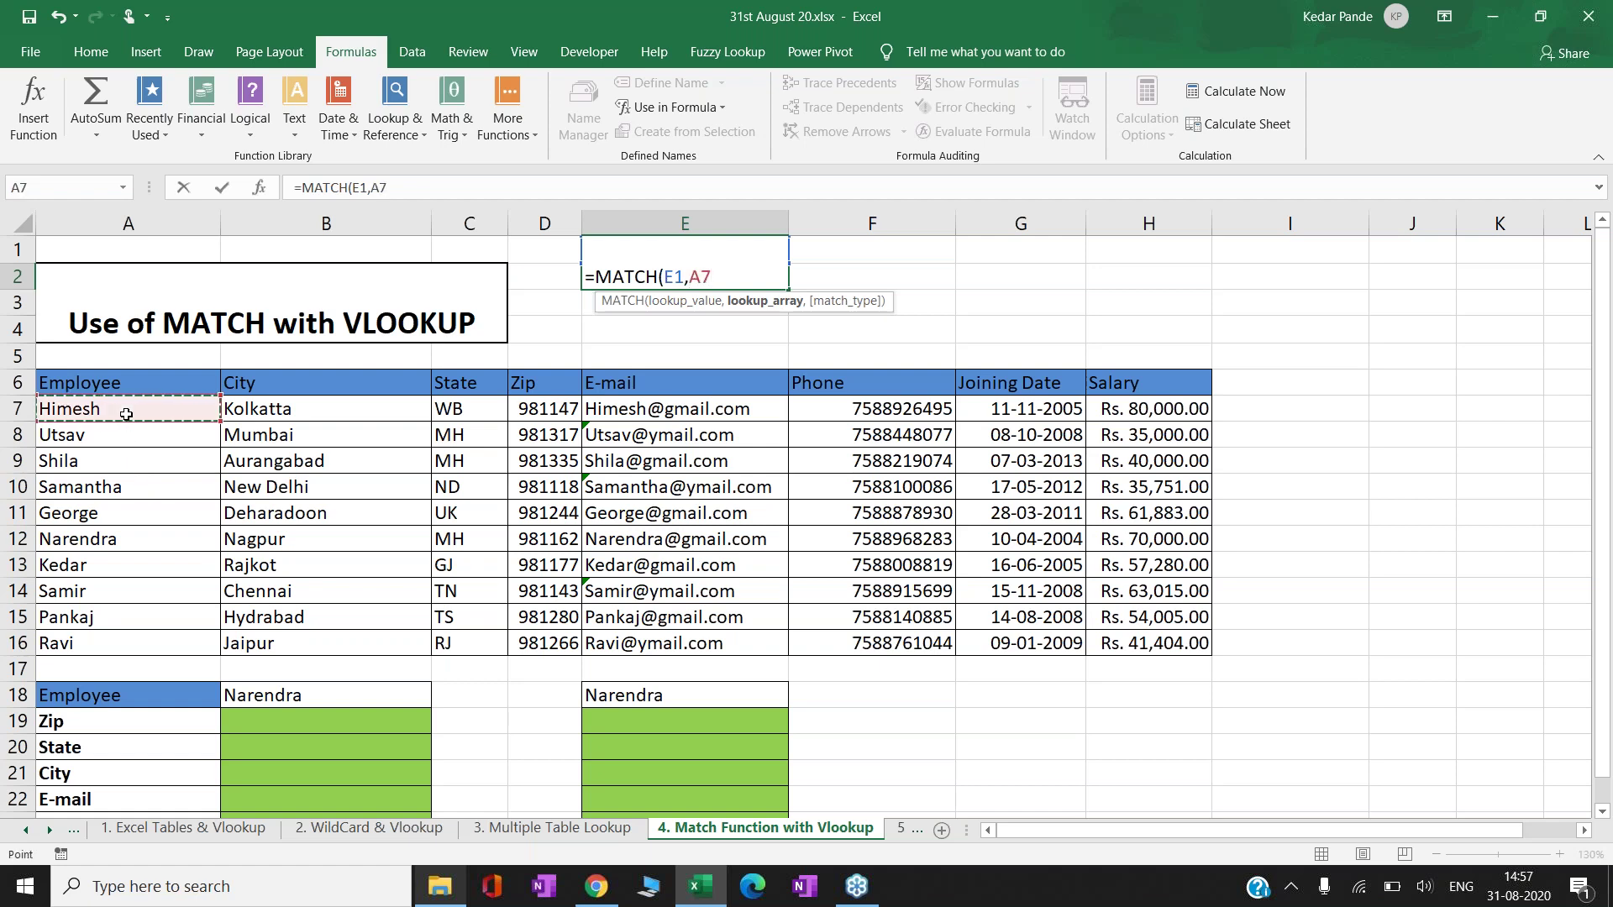
key("shift+Down")
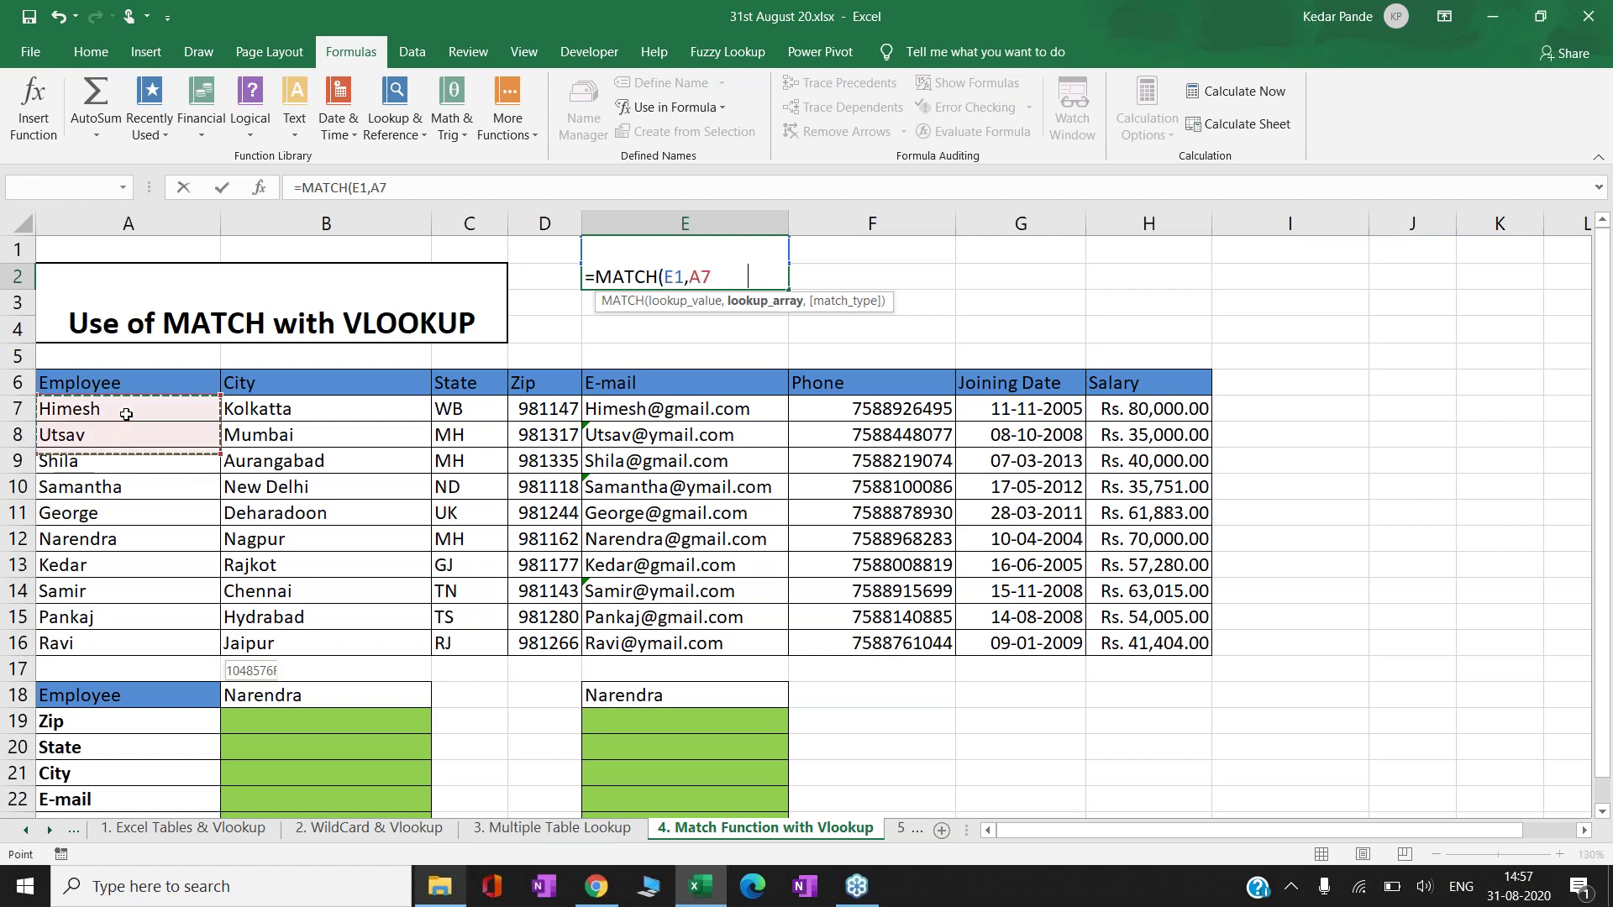
key("ctrl+shift+Down")
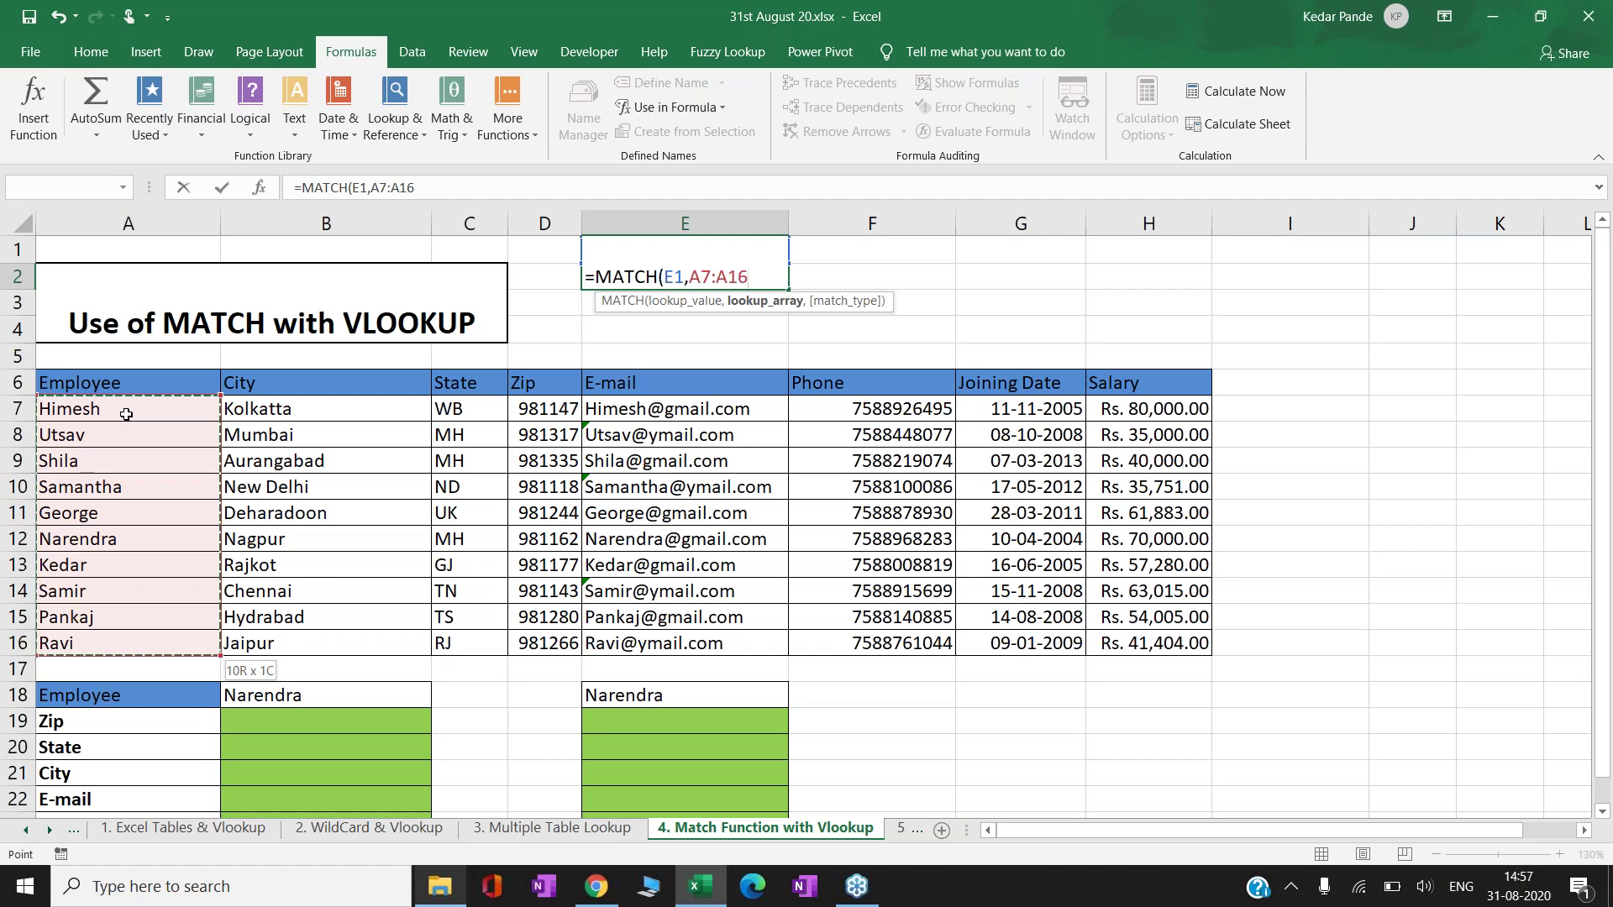
key("F4")
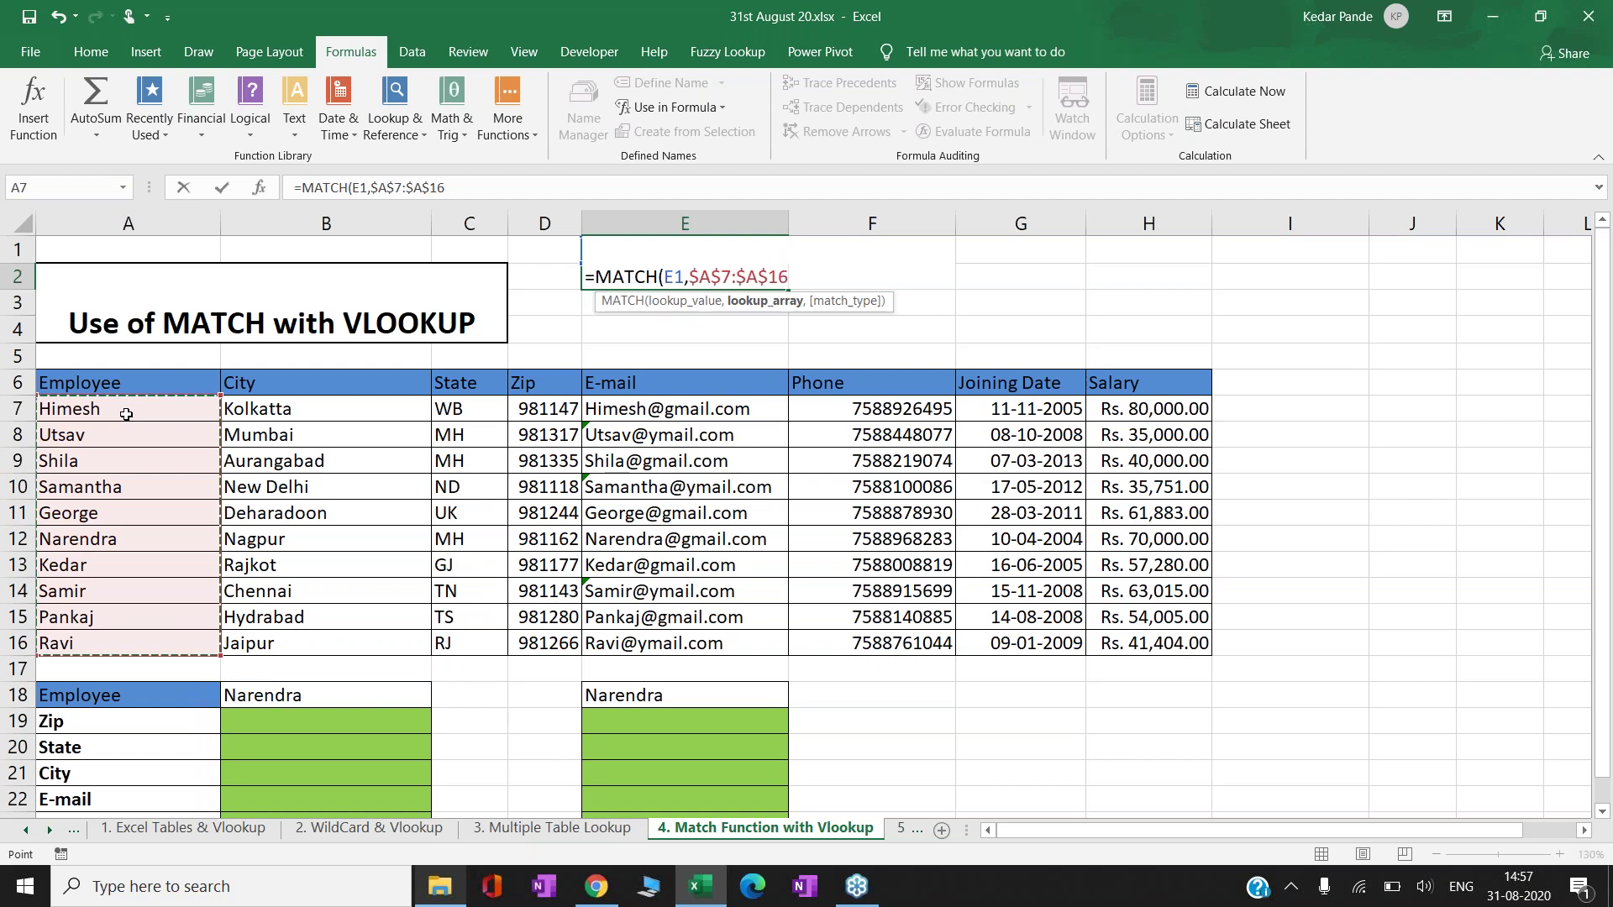
type(",")
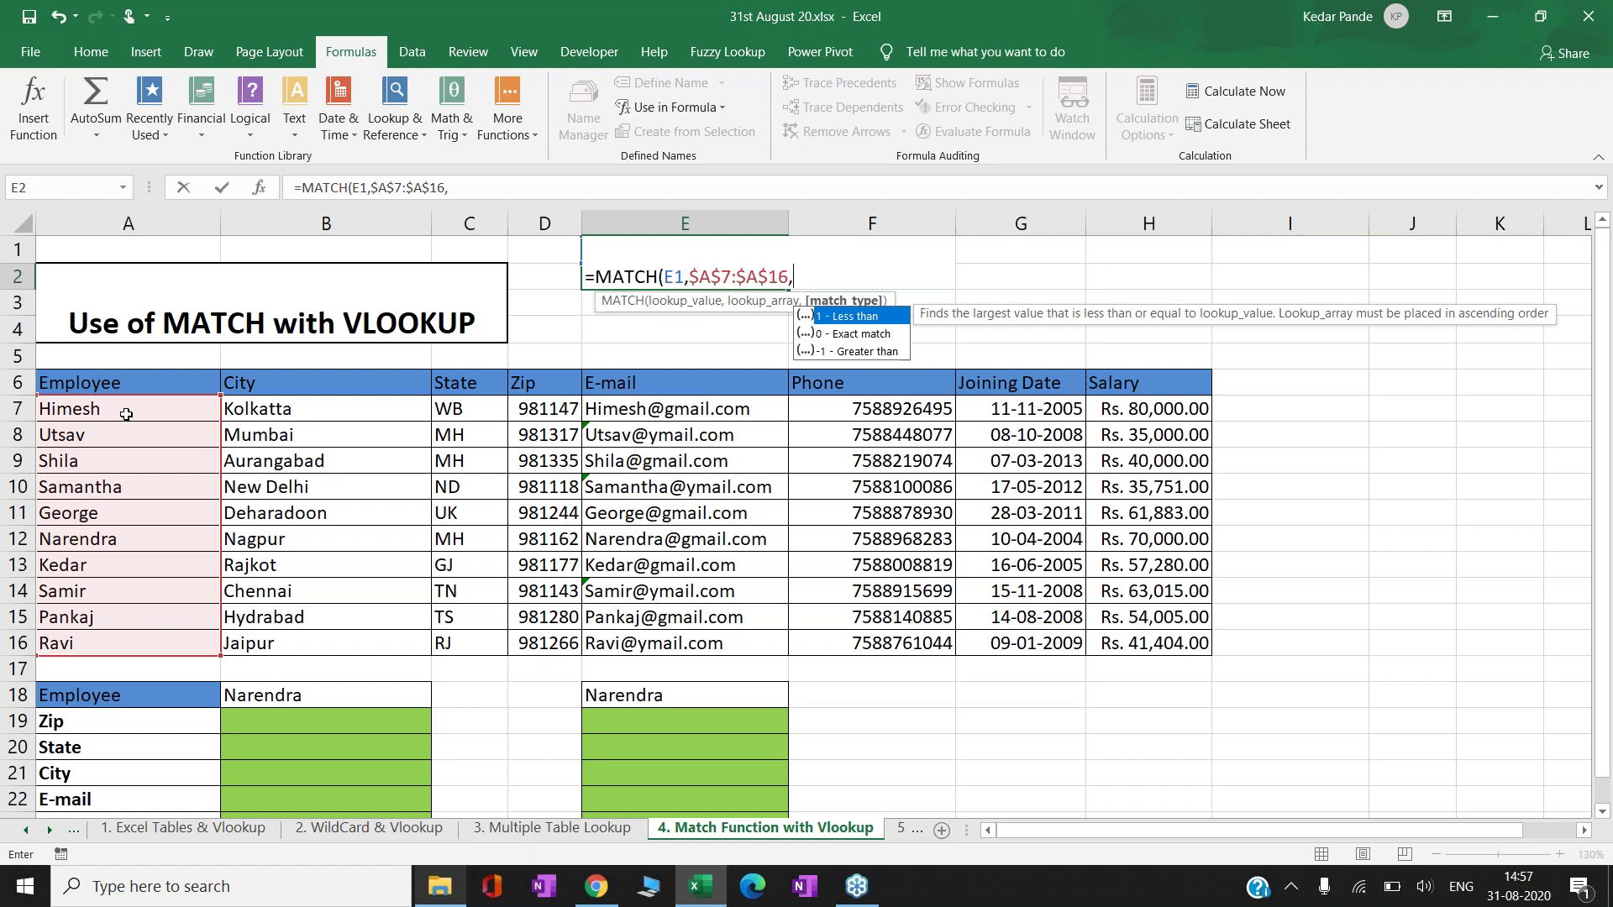
type("0)")
key("Return")
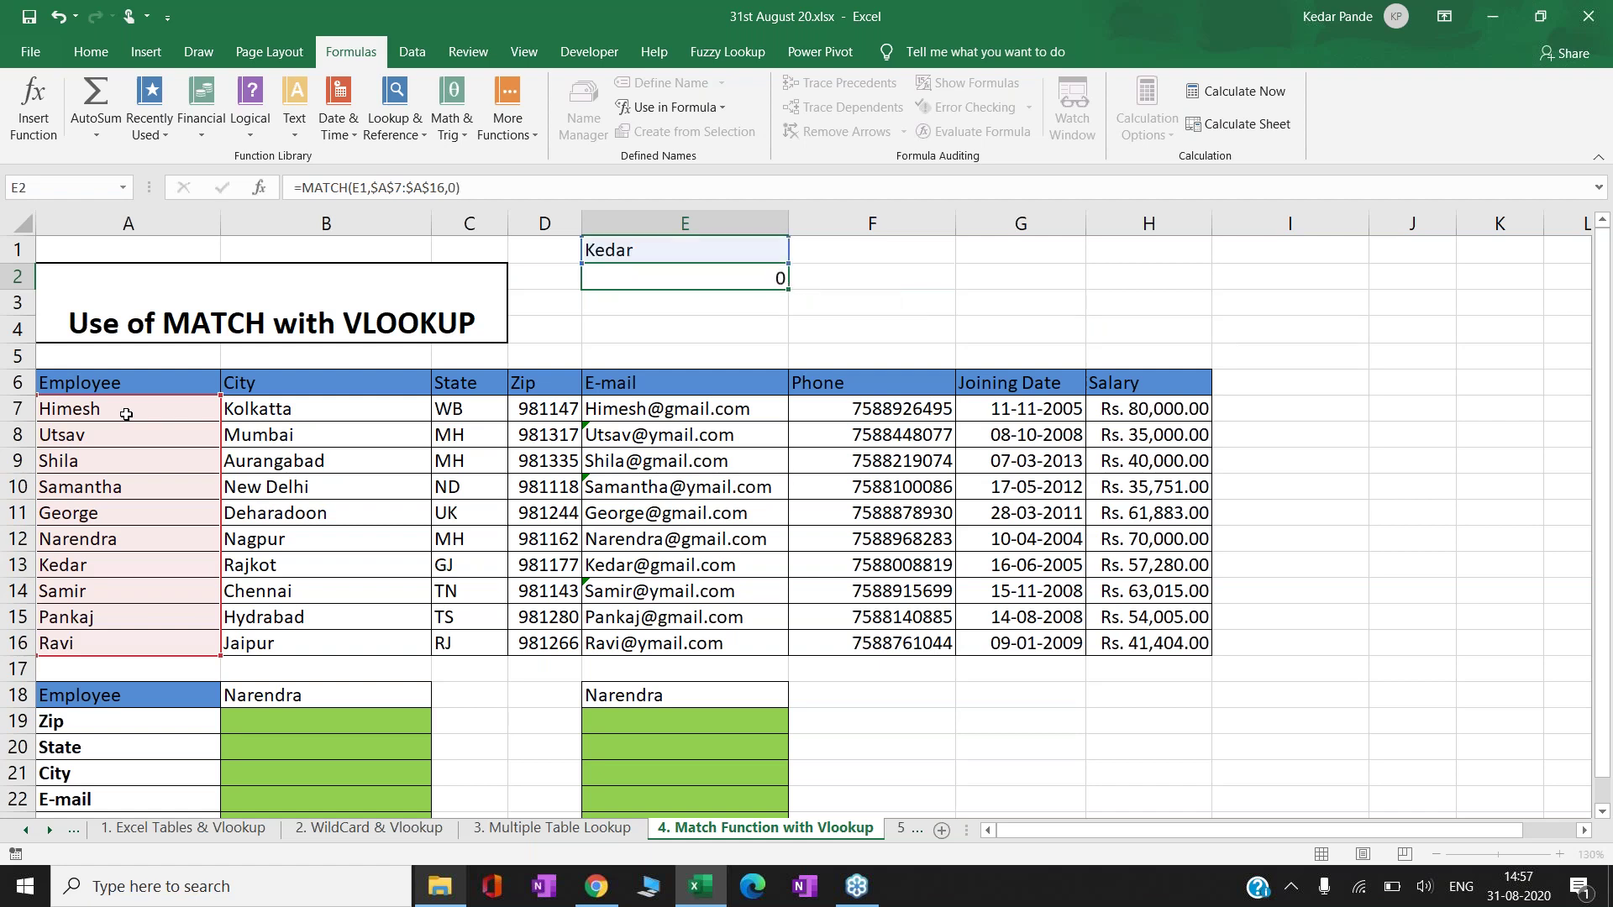
- Check E2's result against Kedar's position in the employee list A7:A16
key("Up")
left_click(126, 414)
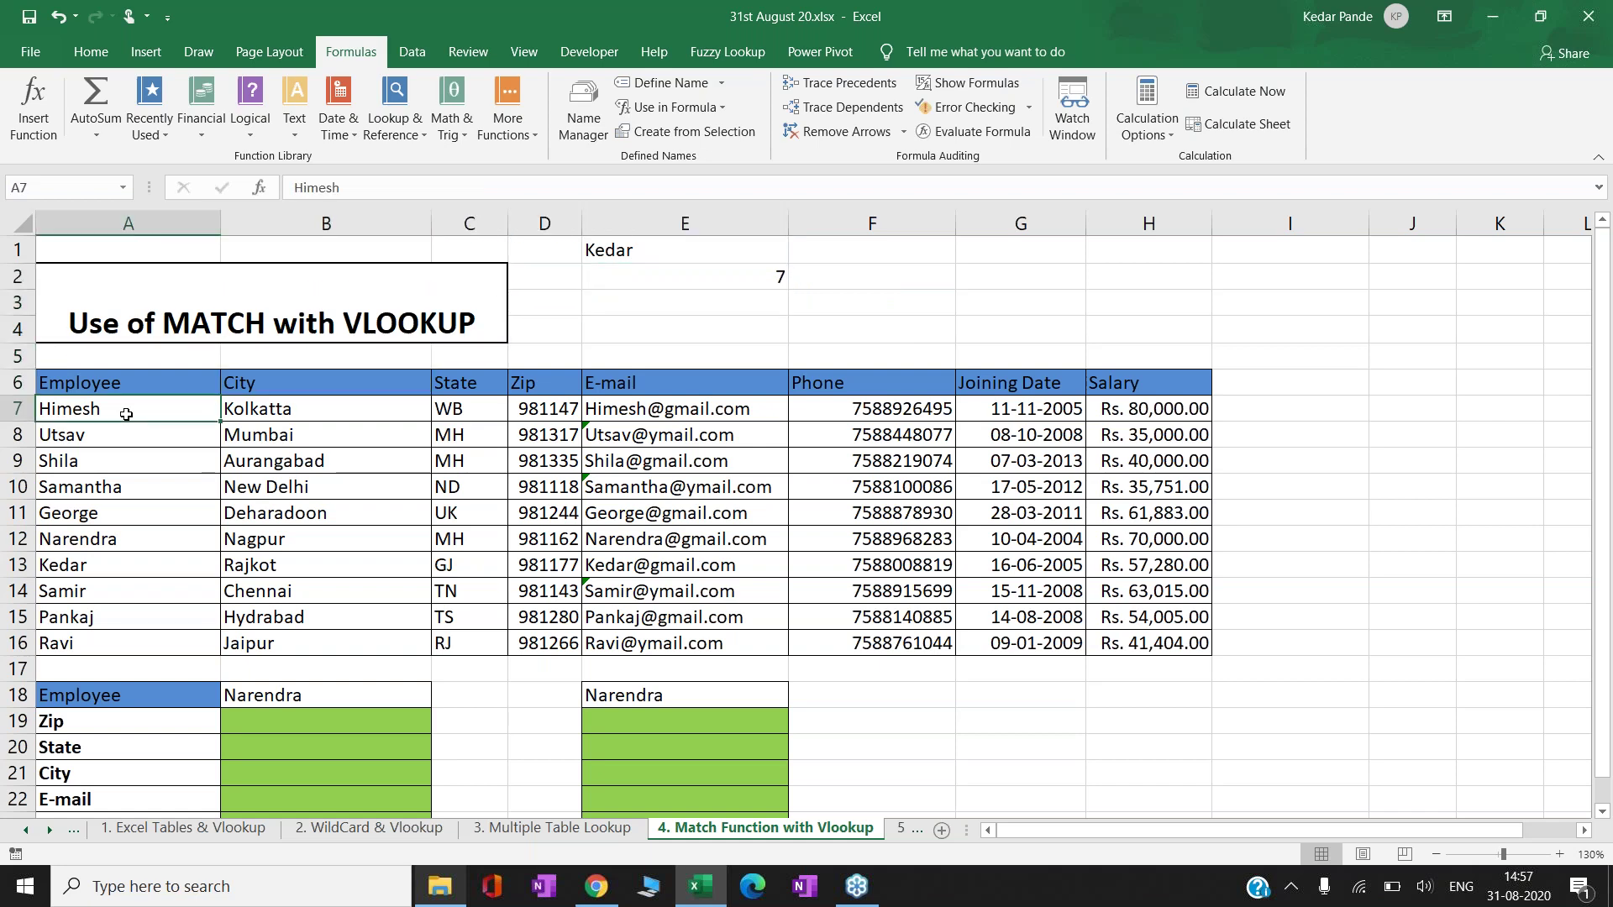
key("ctrl+shift+Down")
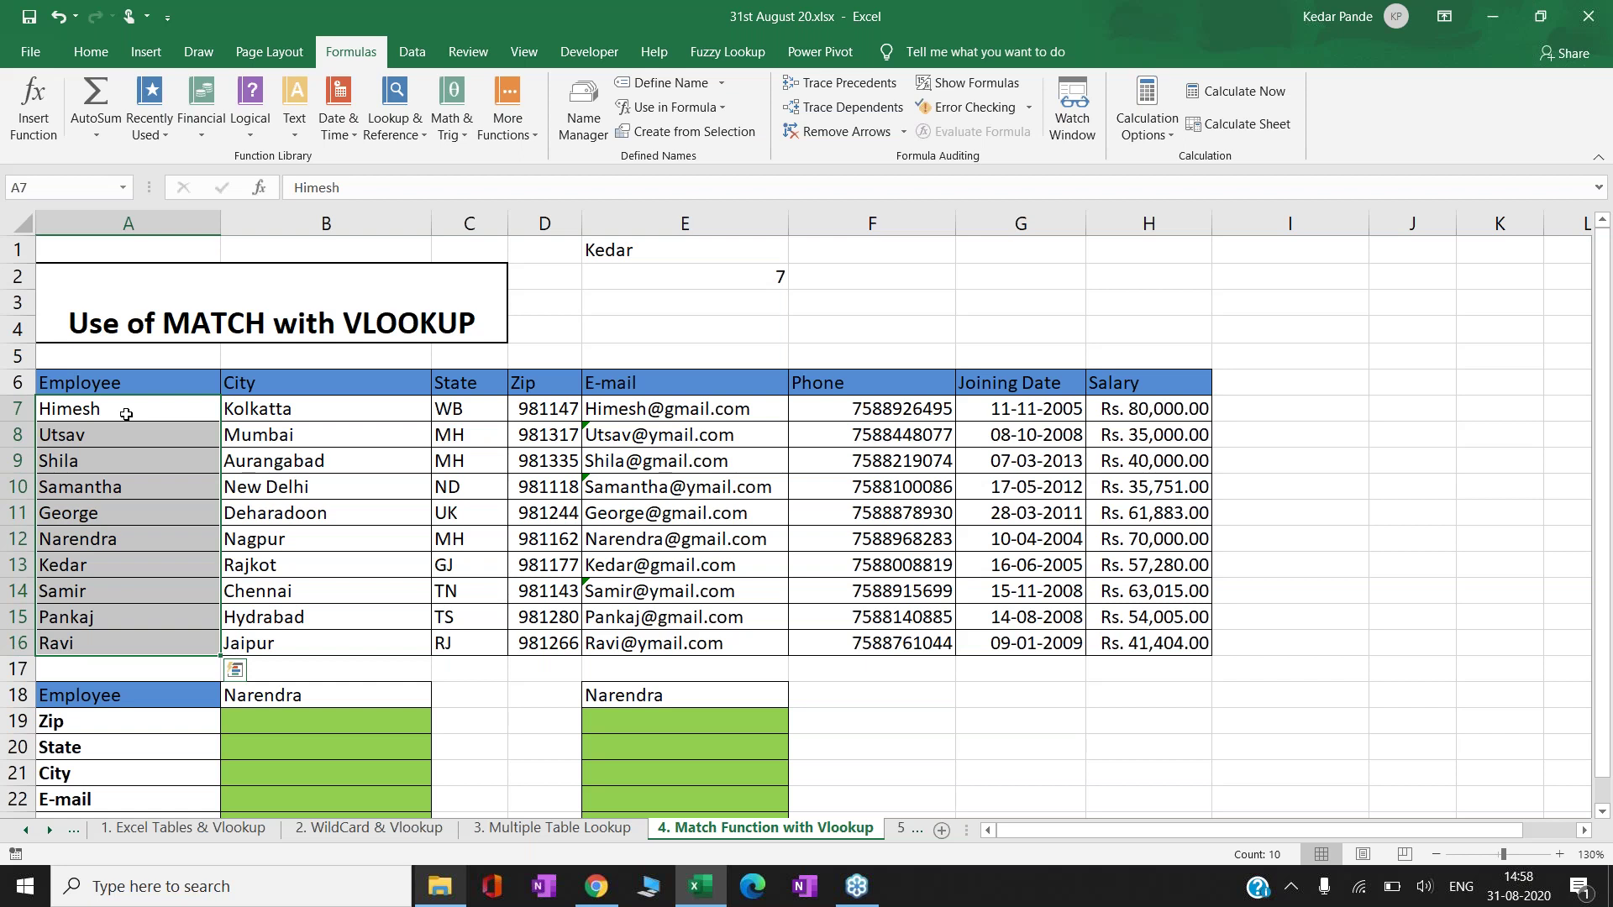
left_click(125, 414)
key("Down")
key("Down")
key("Down")
key("Down")
key("Down")
key("Down")
key("Down")
key("Up")
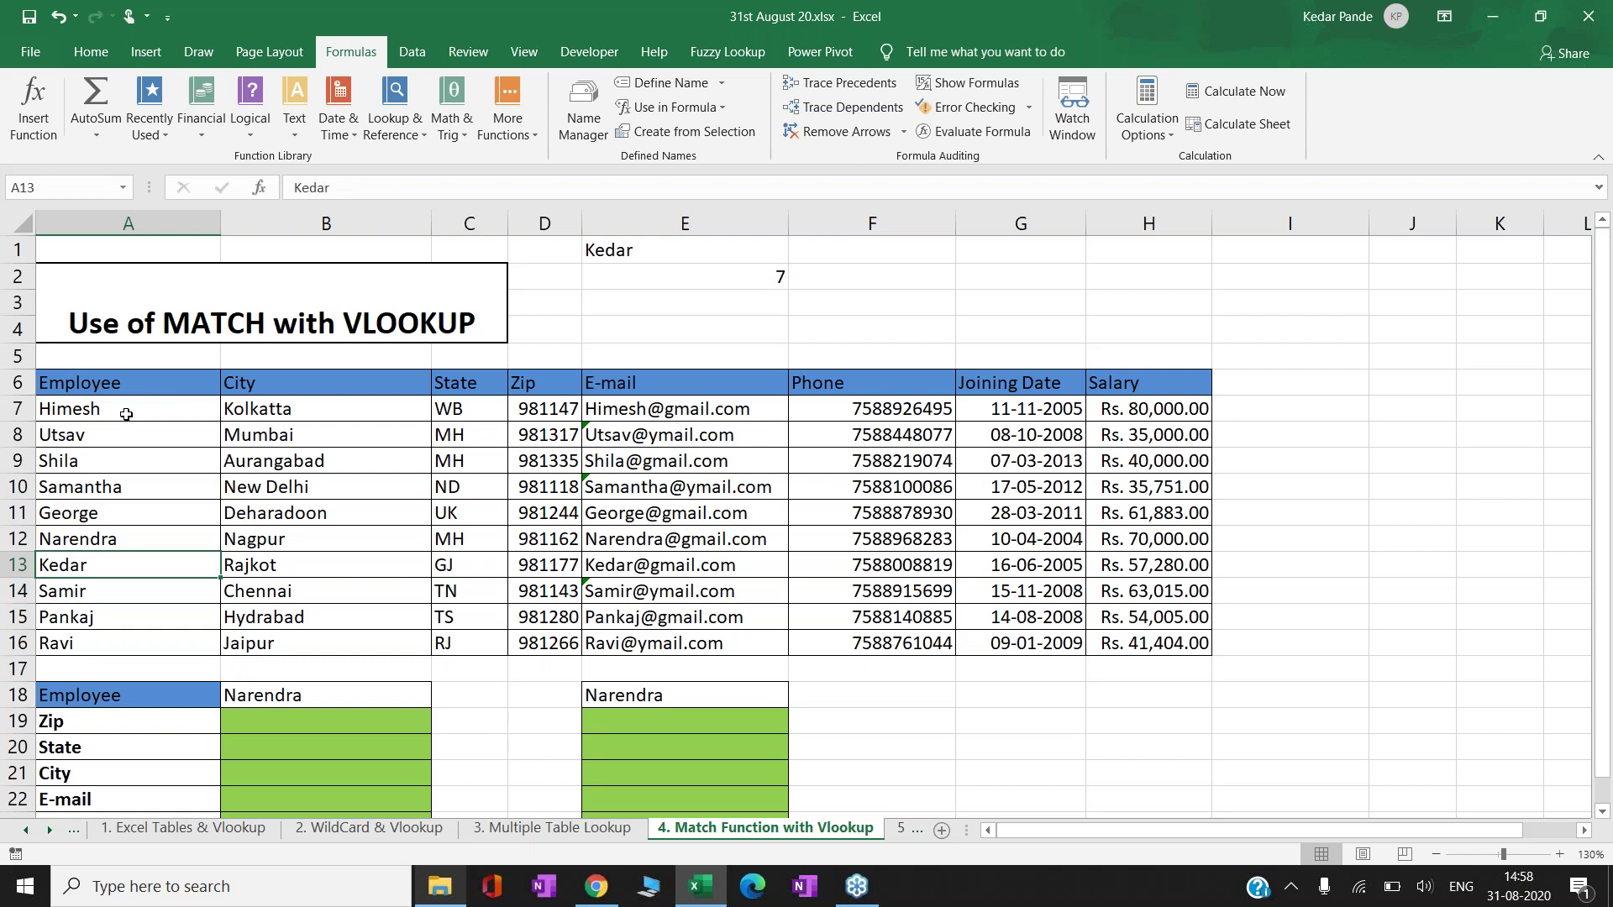
key("Up")
key("Up")
key("Up")
key("Up")
key("Up")
key("Right")
key("Right")
key("Right")
key("Right")
key("Right")
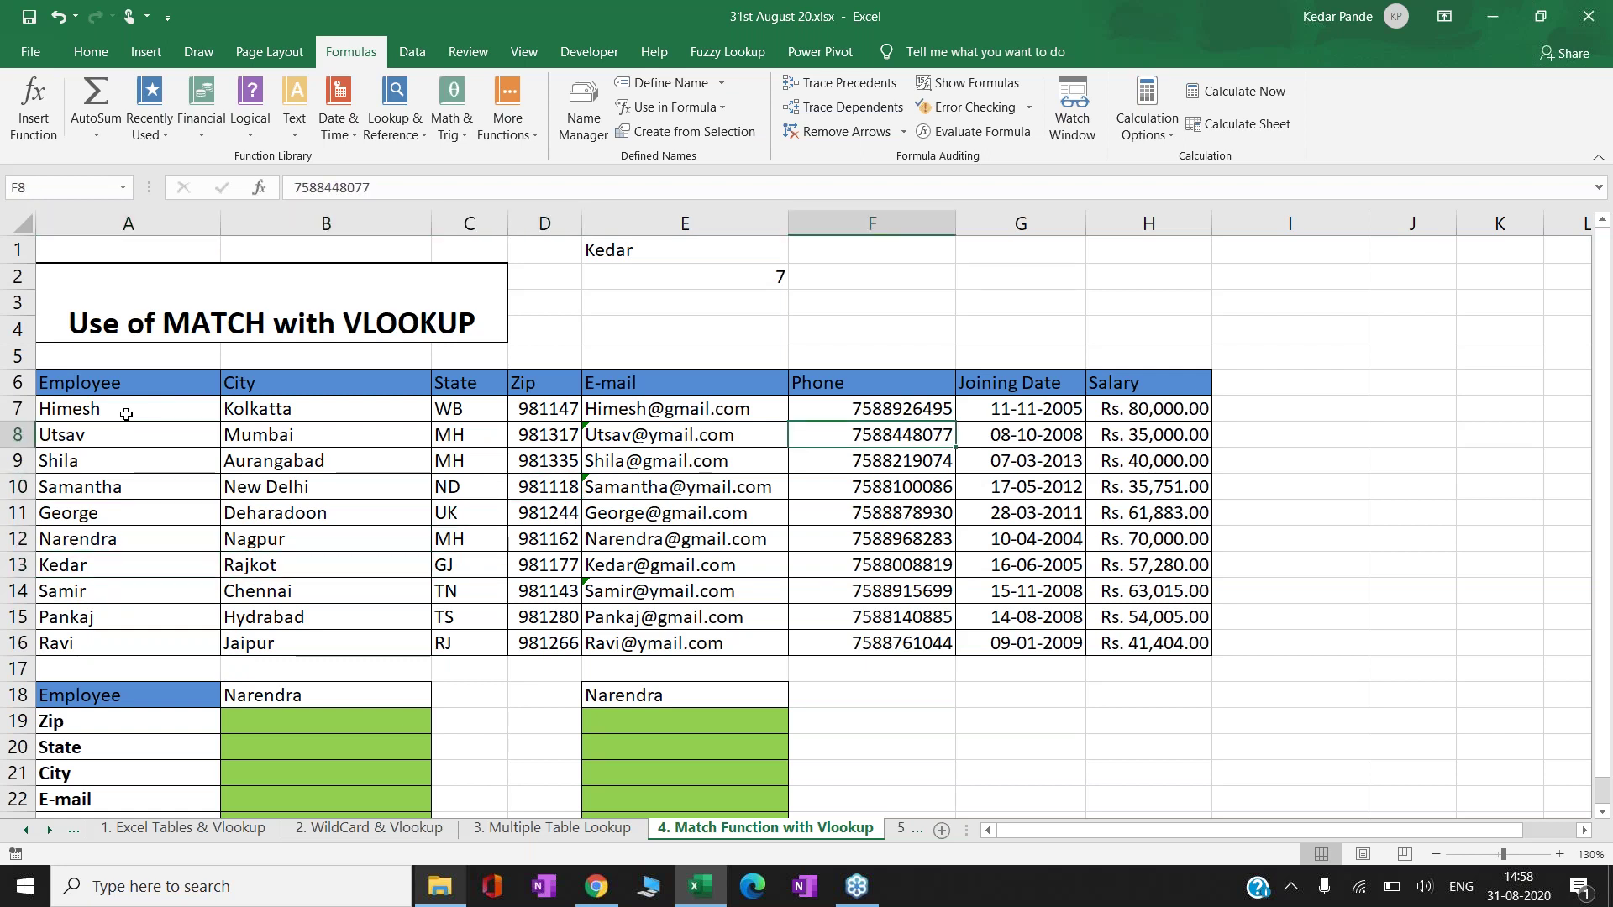
key("Right")
key("Up")
key("Up")
key("Up")
key("Up")
key("Up")
key("Up")
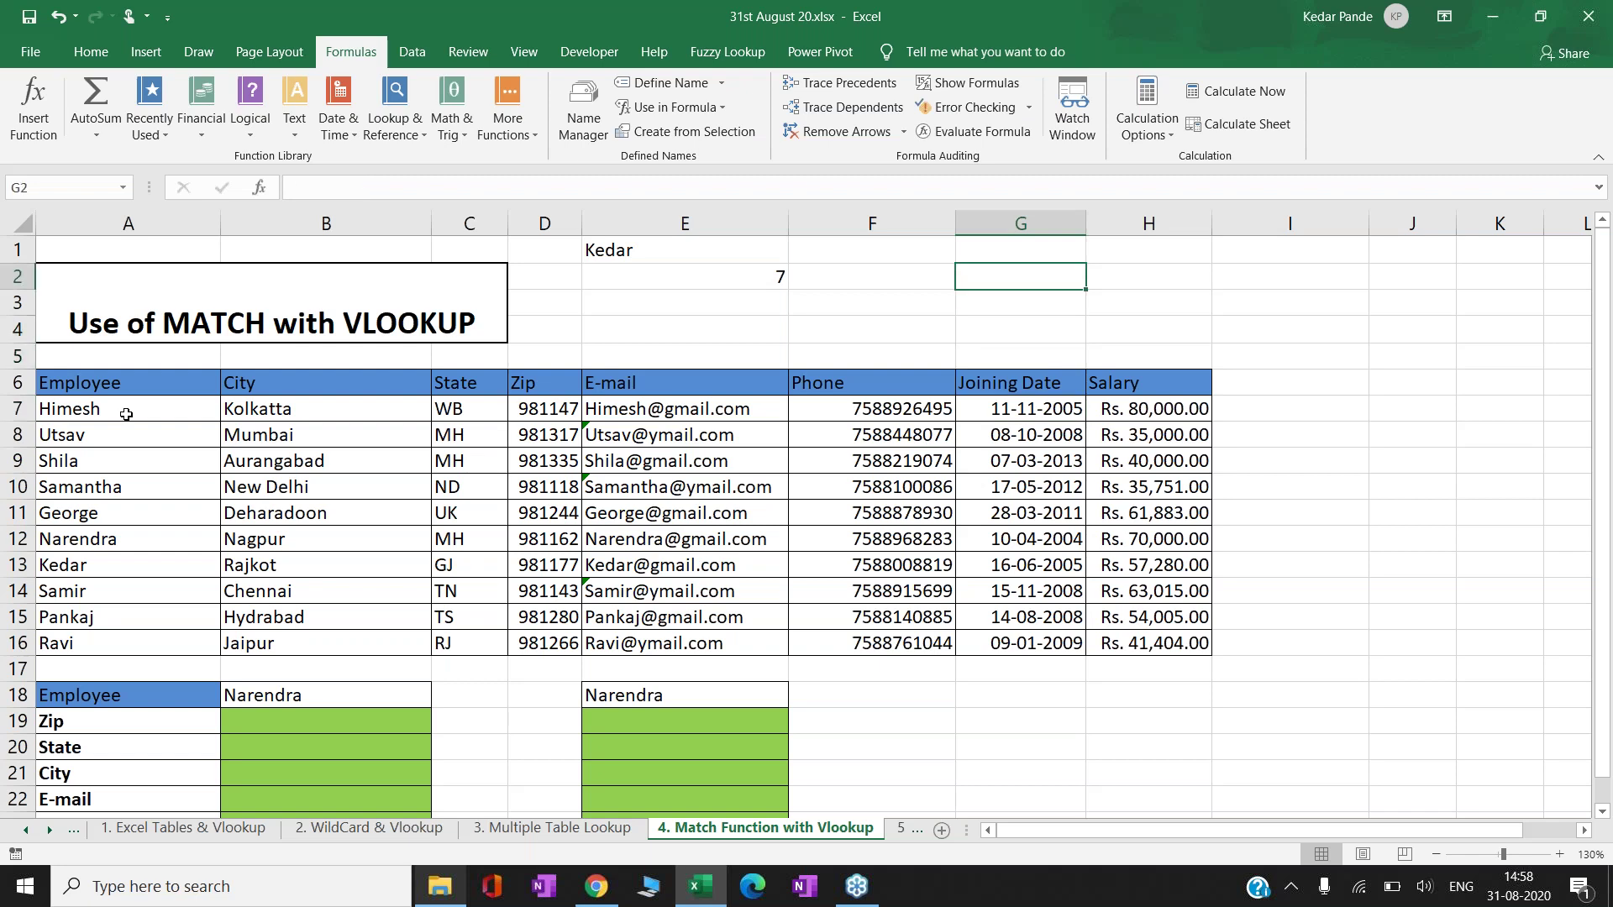
left_click(126, 414)
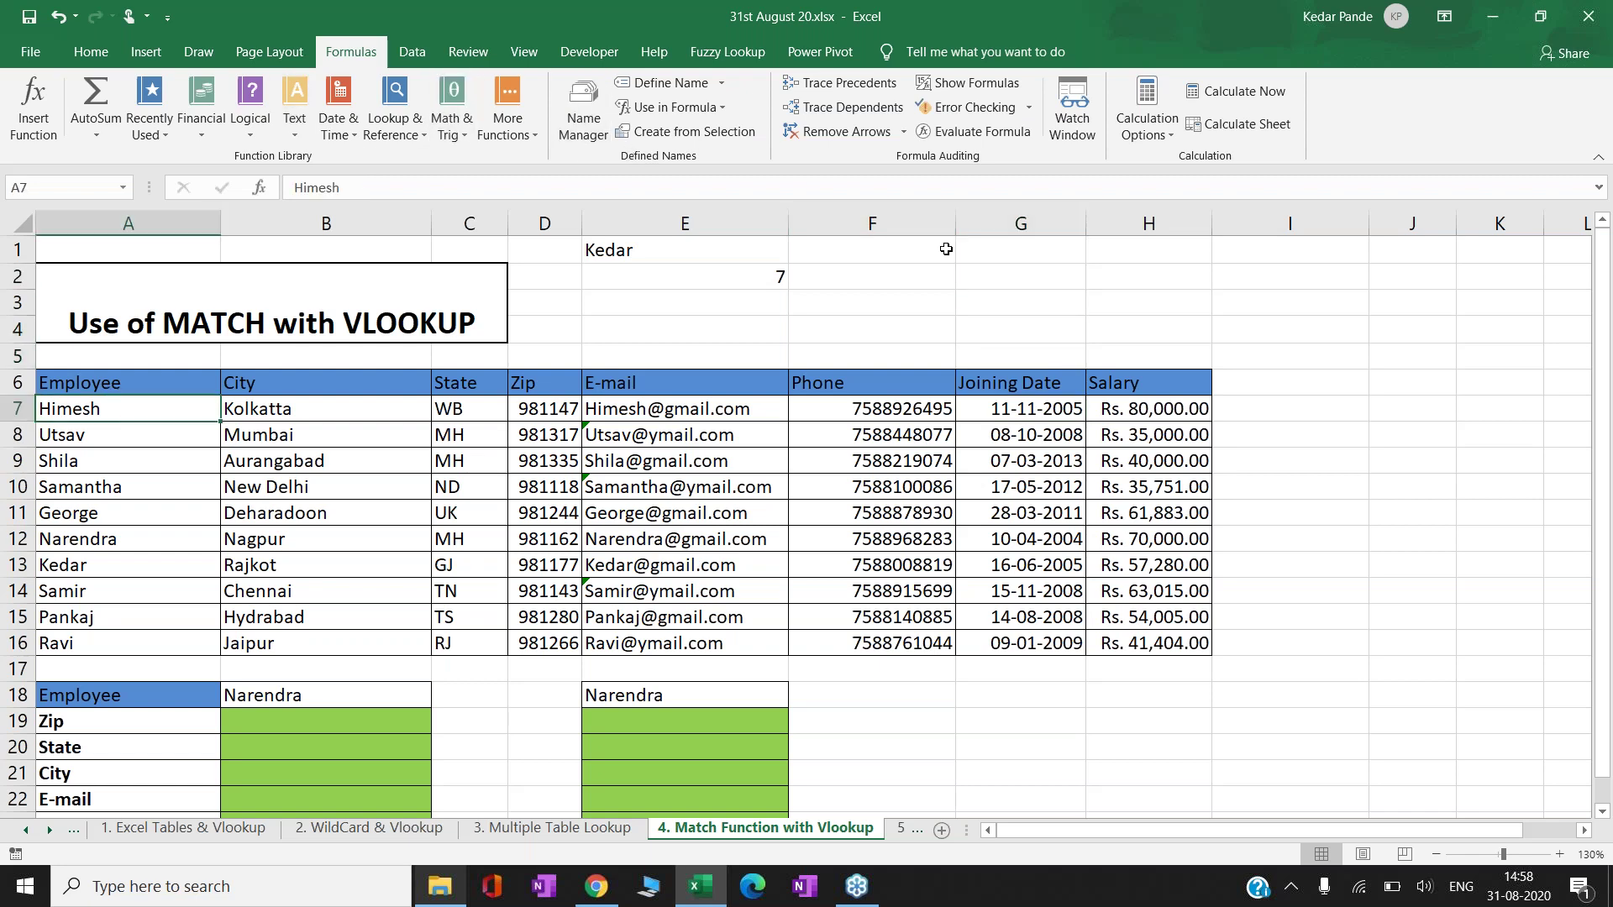
left_click(977, 269)
- Label G2 'Verticle Lookup' and H2 'Row Number'
type("Verticle")
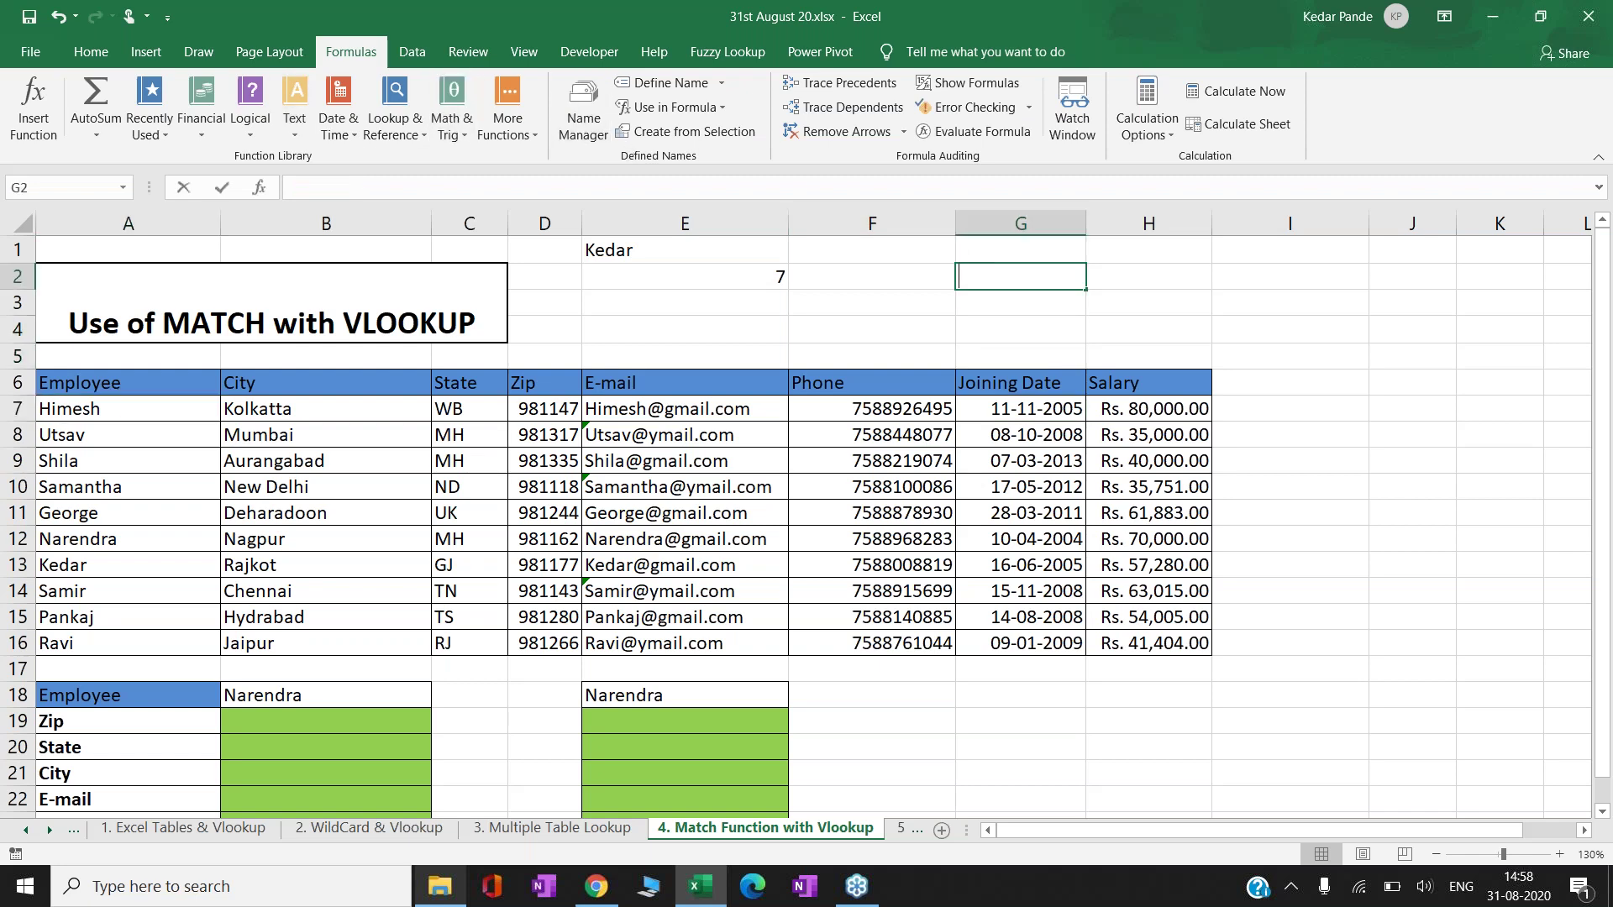
type(" Lookup")
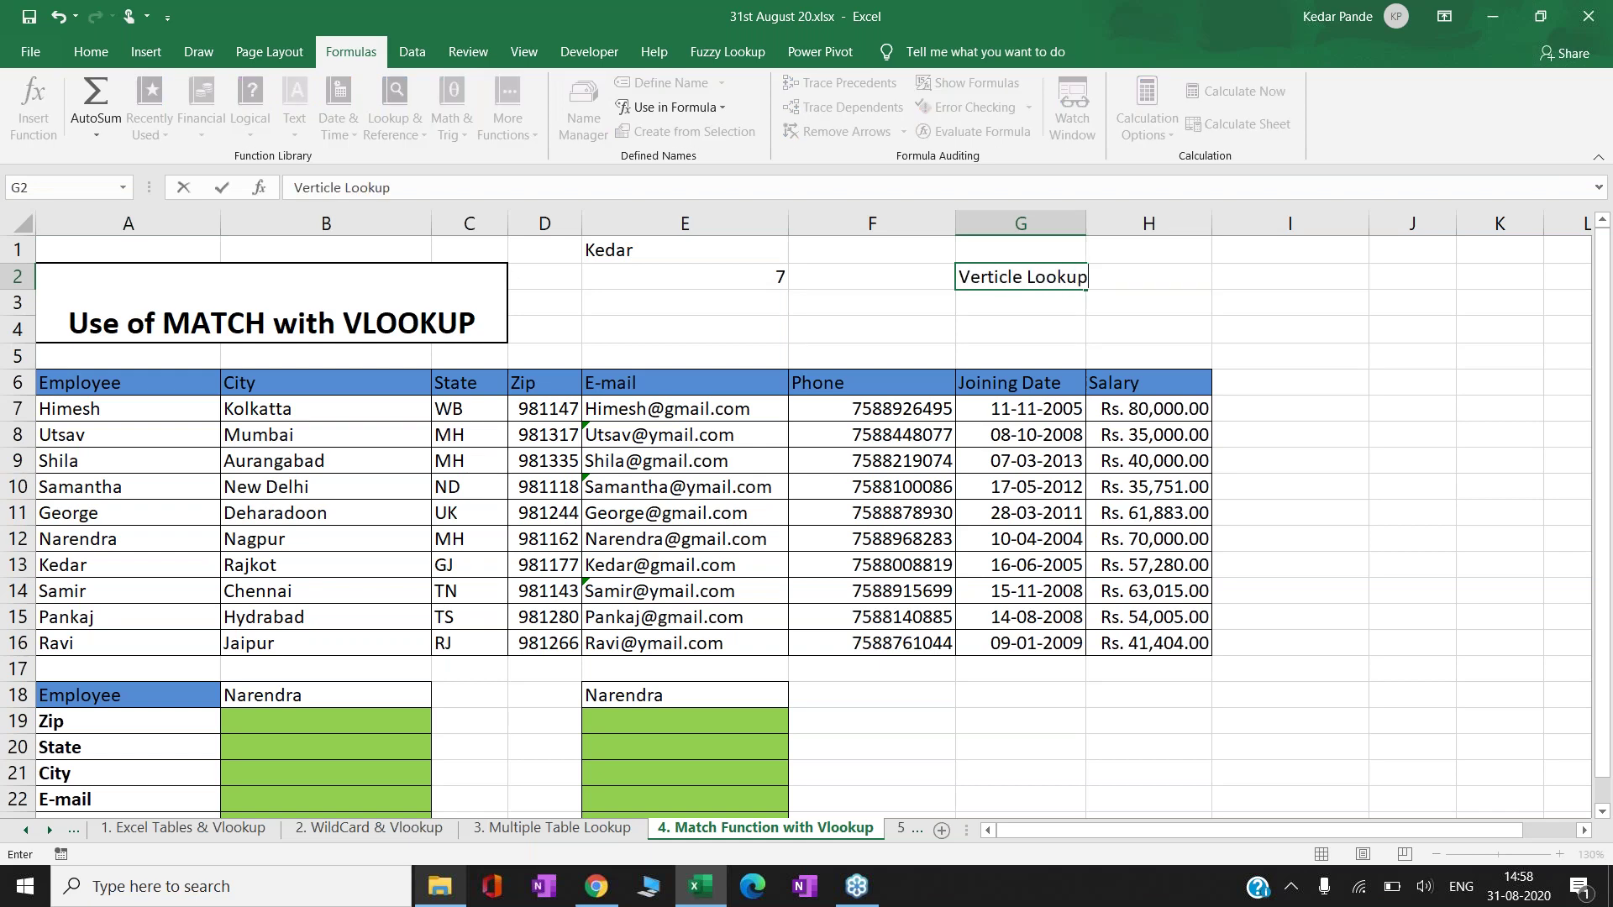
key("Return")
left_click(1148, 276)
type("Row Number")
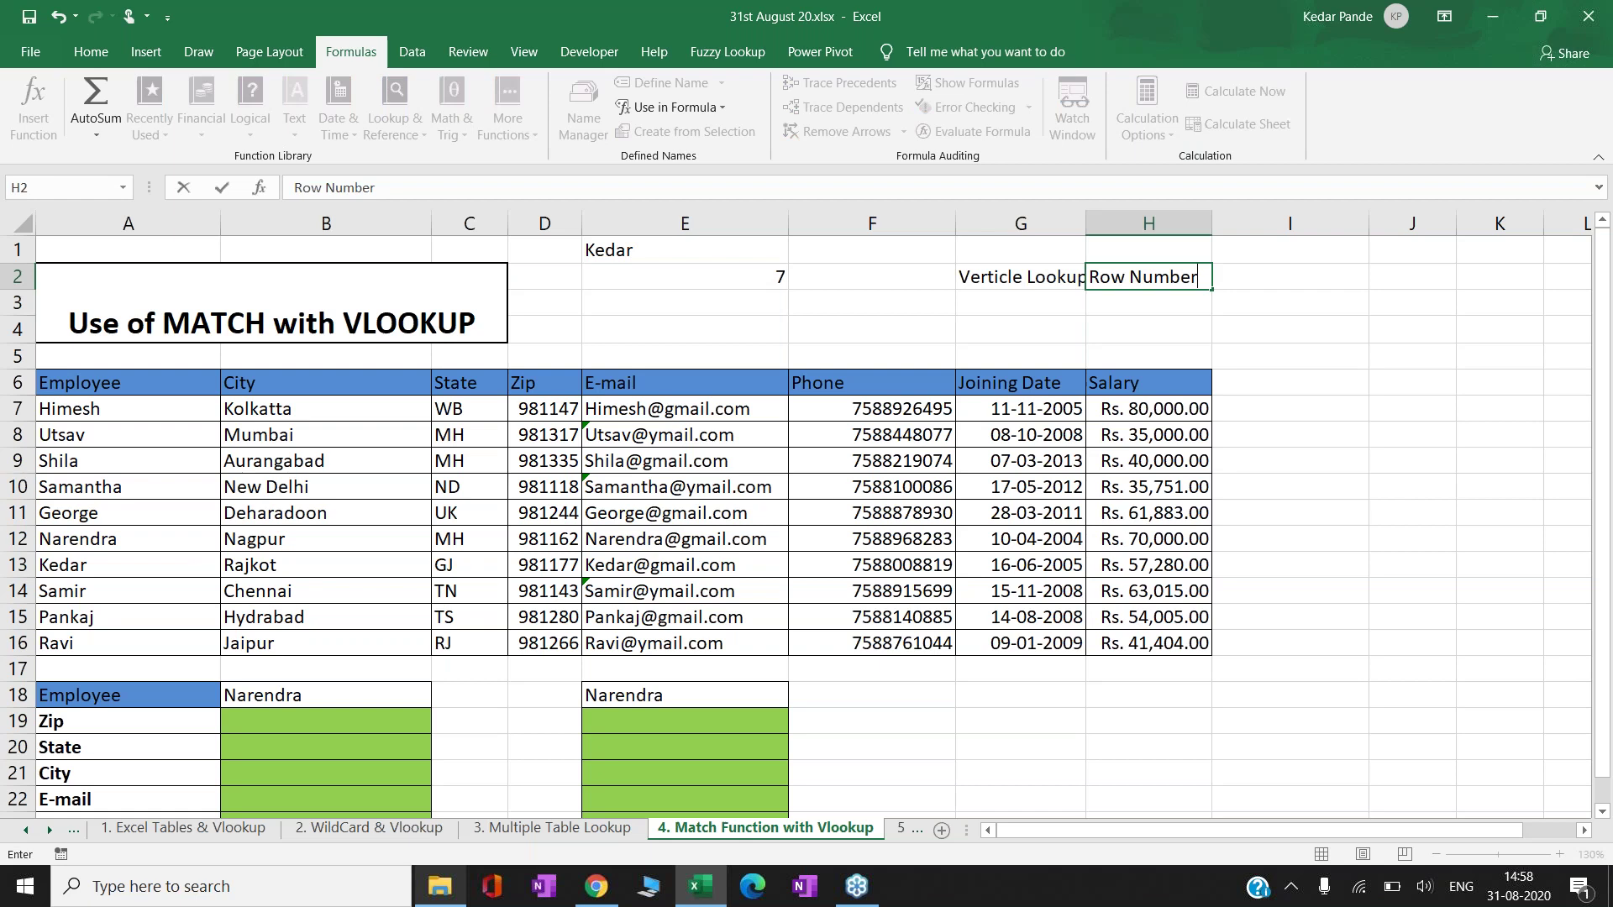
key("Return")
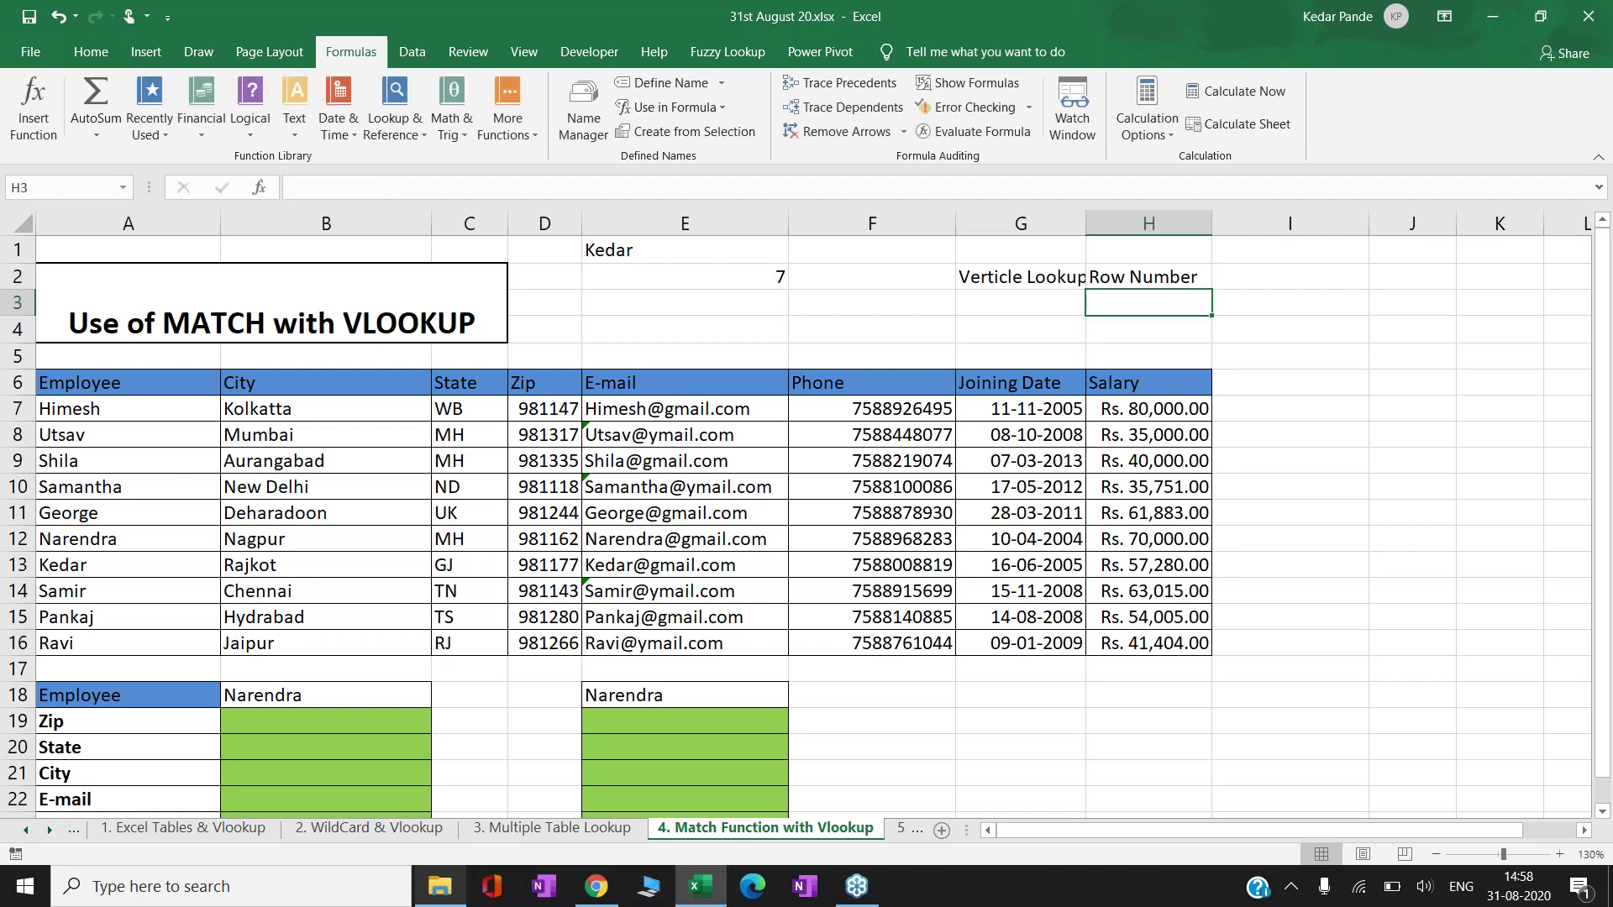
- Change the lookup name in E1 to Samir, then Pankaj, so E2 returns 9
key("Left")
key("Left")
key("Left")
key("Up")
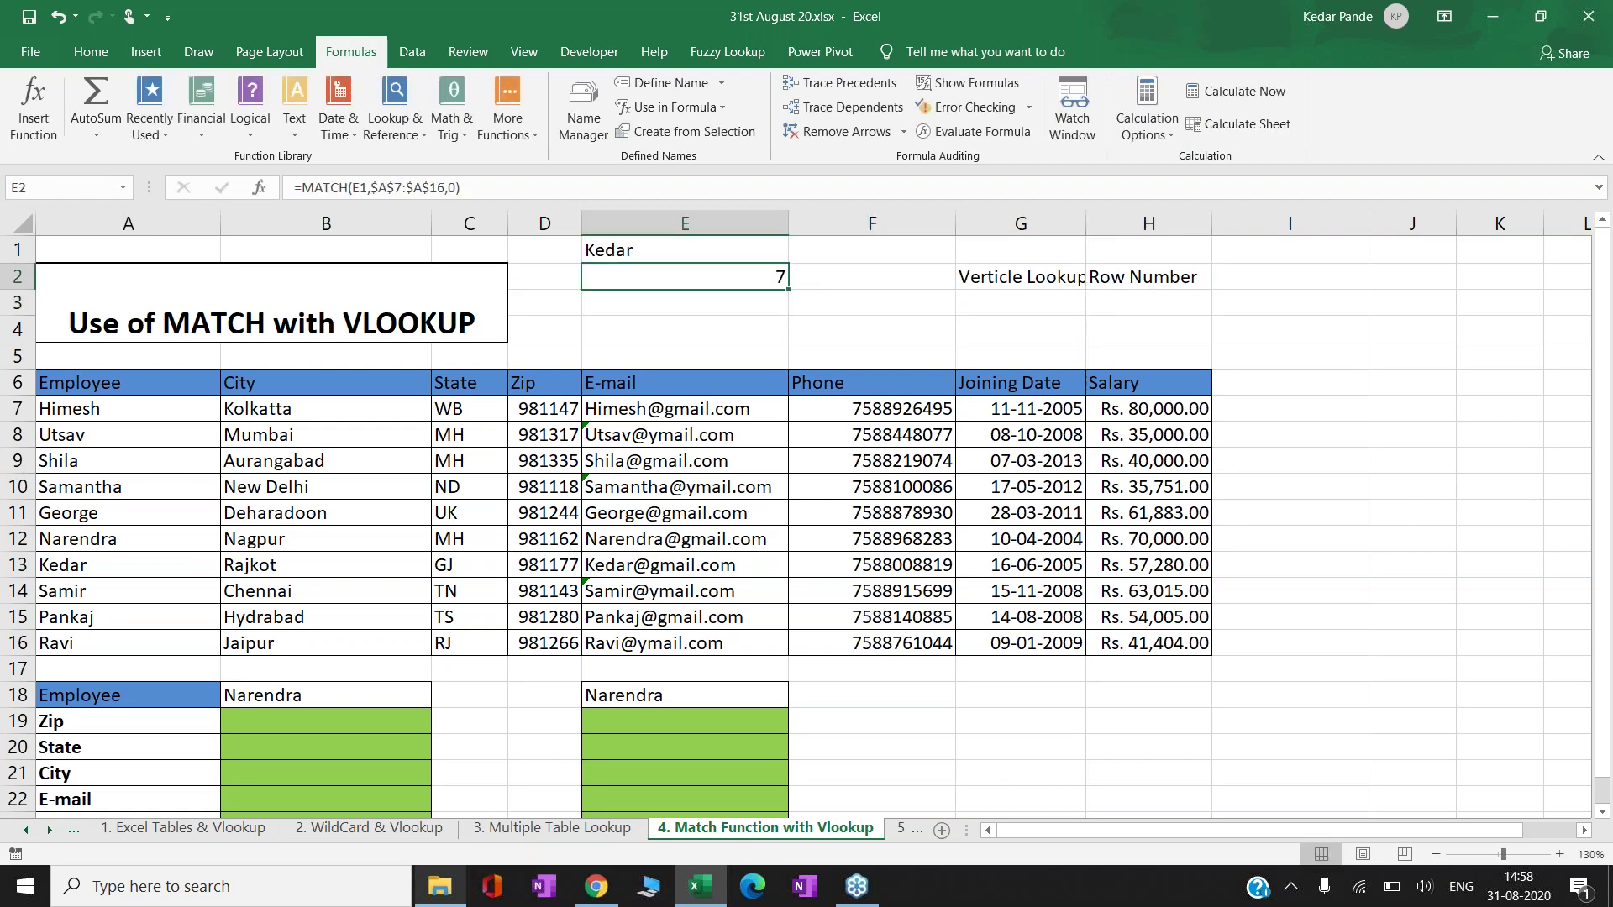
key("Up")
type("S")
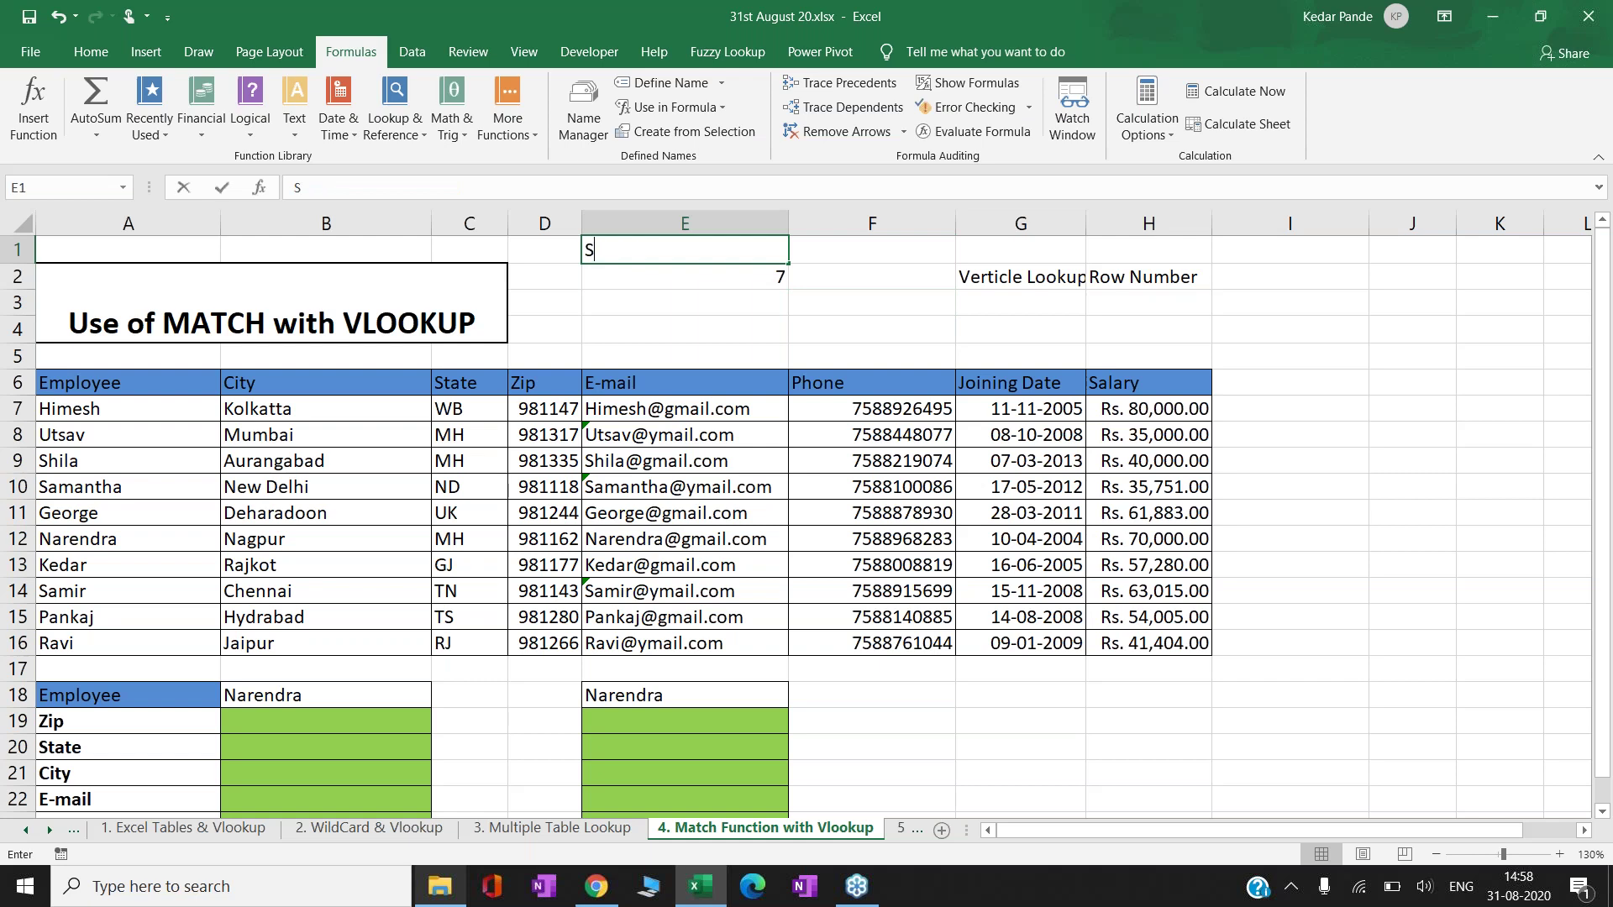
type("amir")
key("Return")
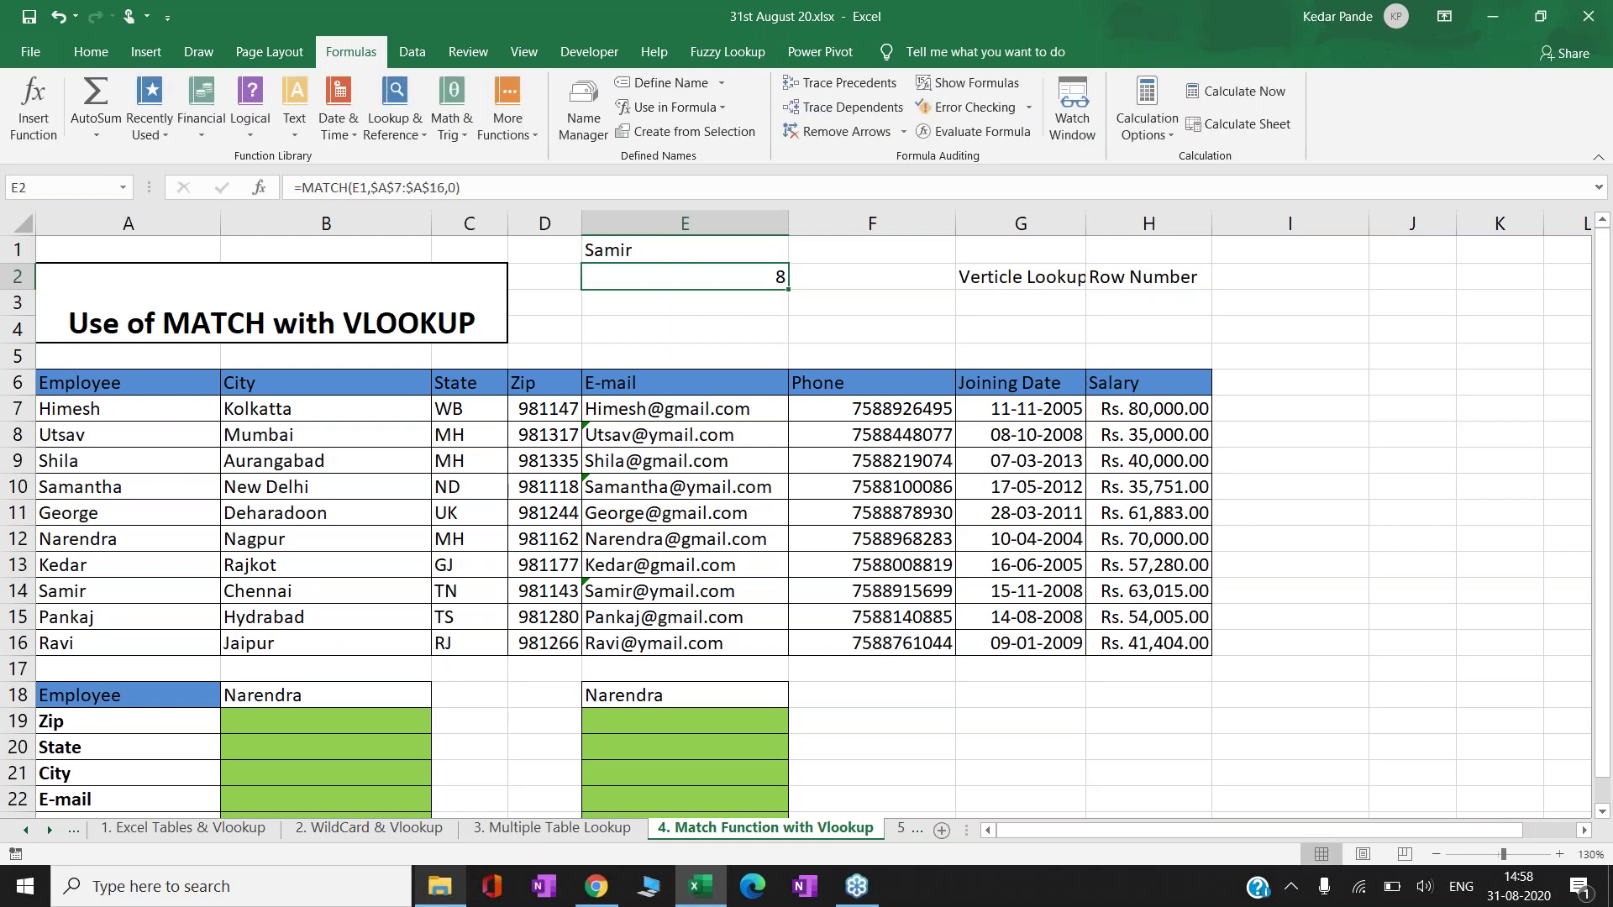
type("Pankaj")
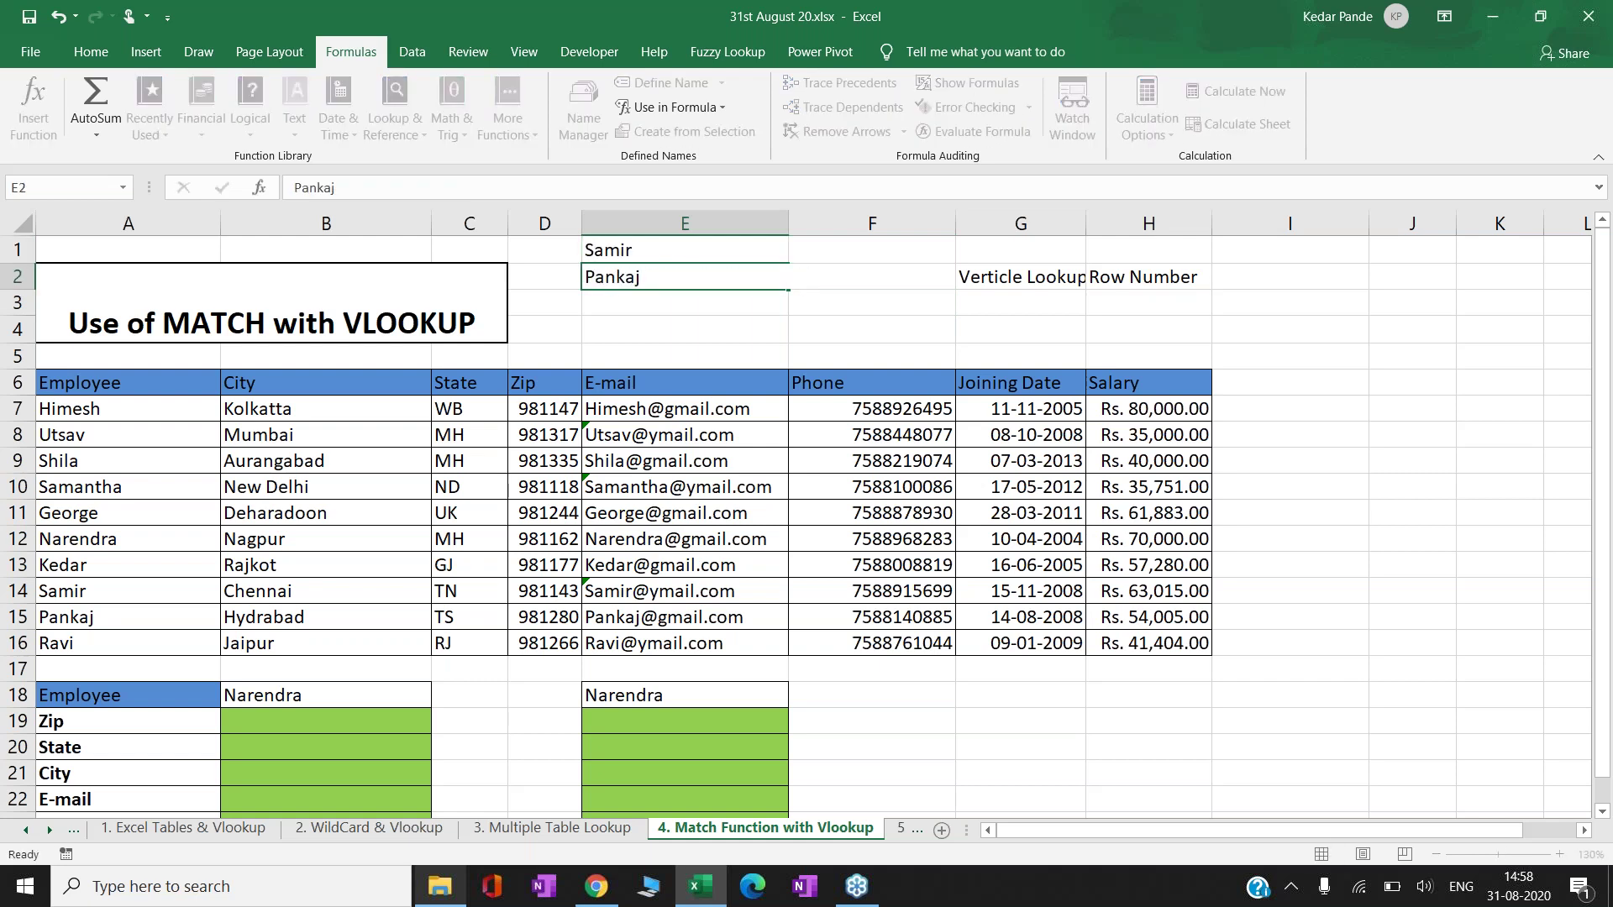
key("Escape")
key("Up")
type("Pankaj")
key("Return")
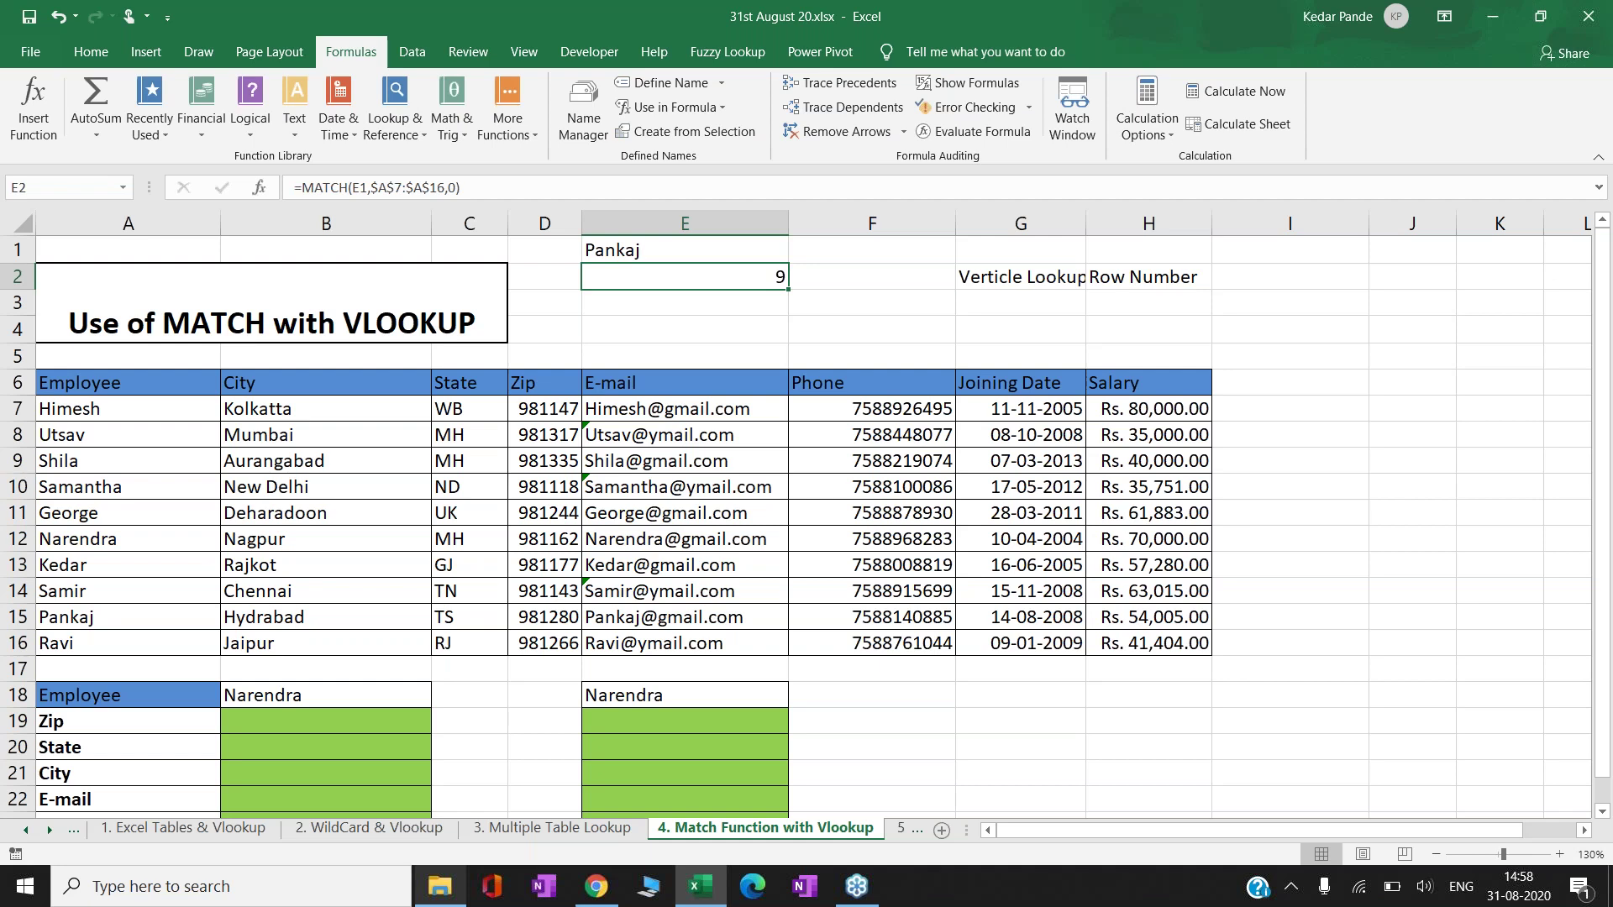
key("Down")
key("Down")
key("Right")
key("Right")
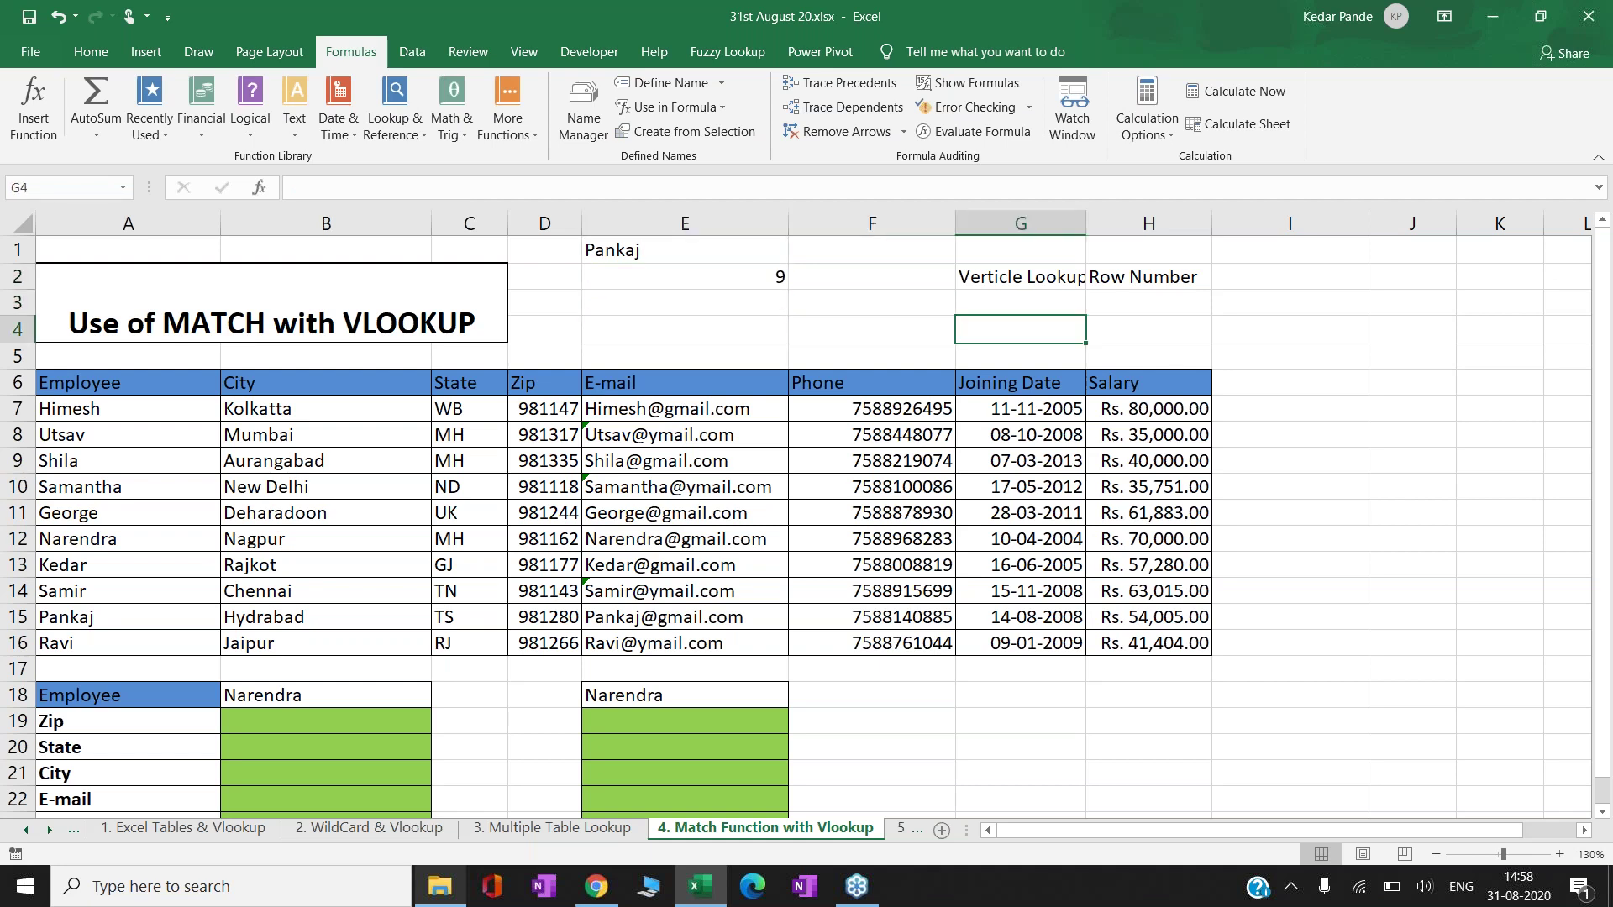
key("Up")
key("Up")
key("Down")
type("Horizontal")
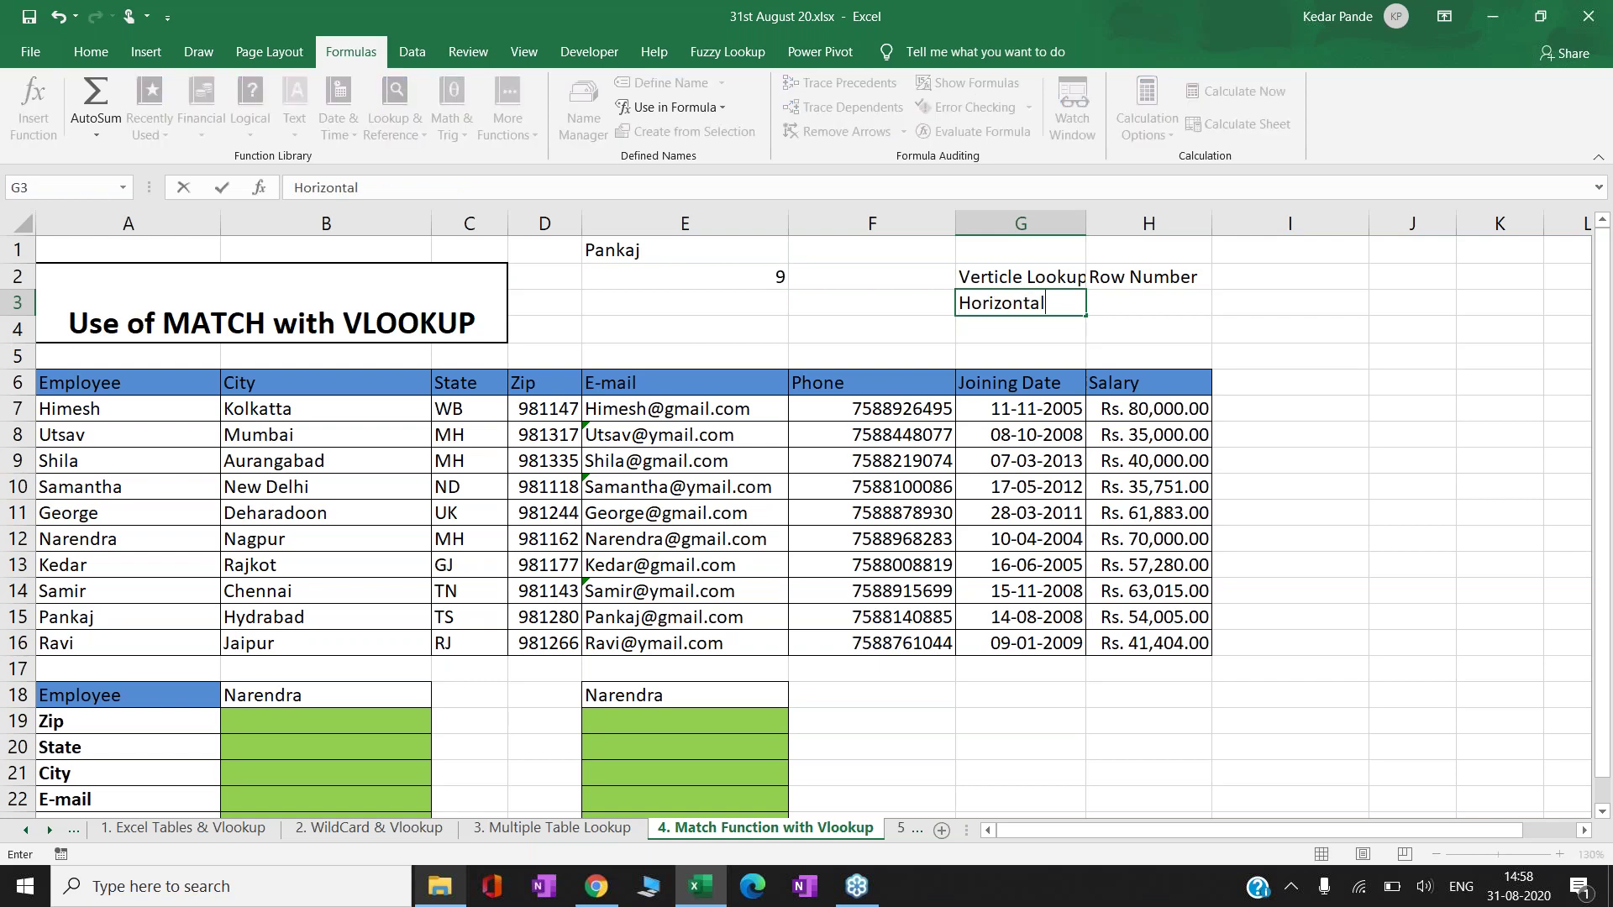
key("Right")
type("Column Number")
key("Return")
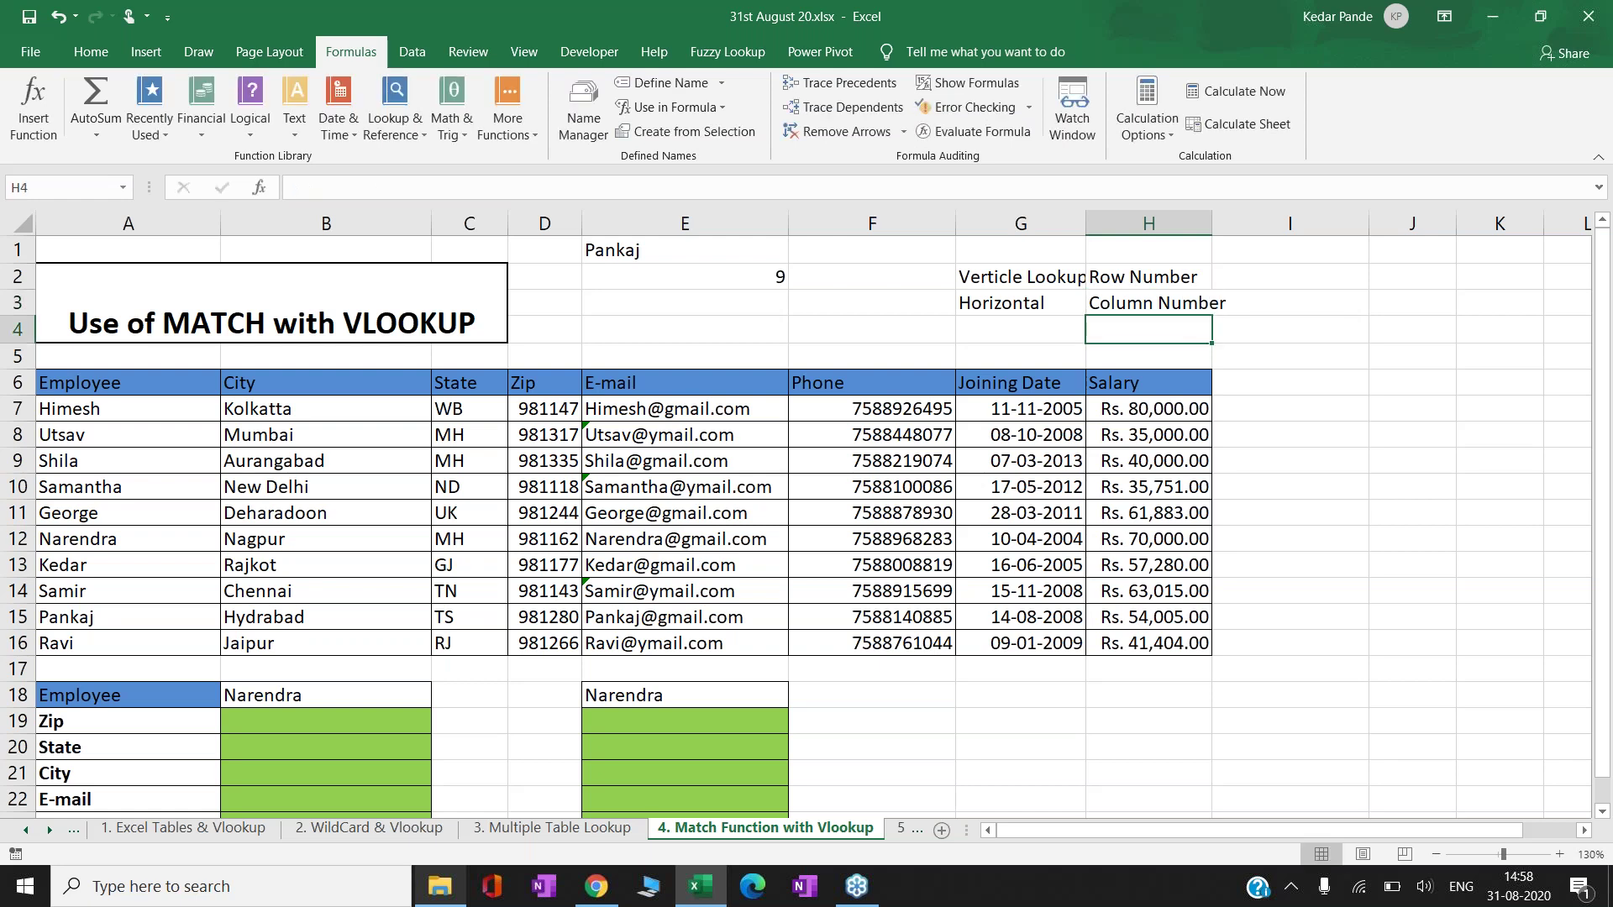
left_click(871, 329)
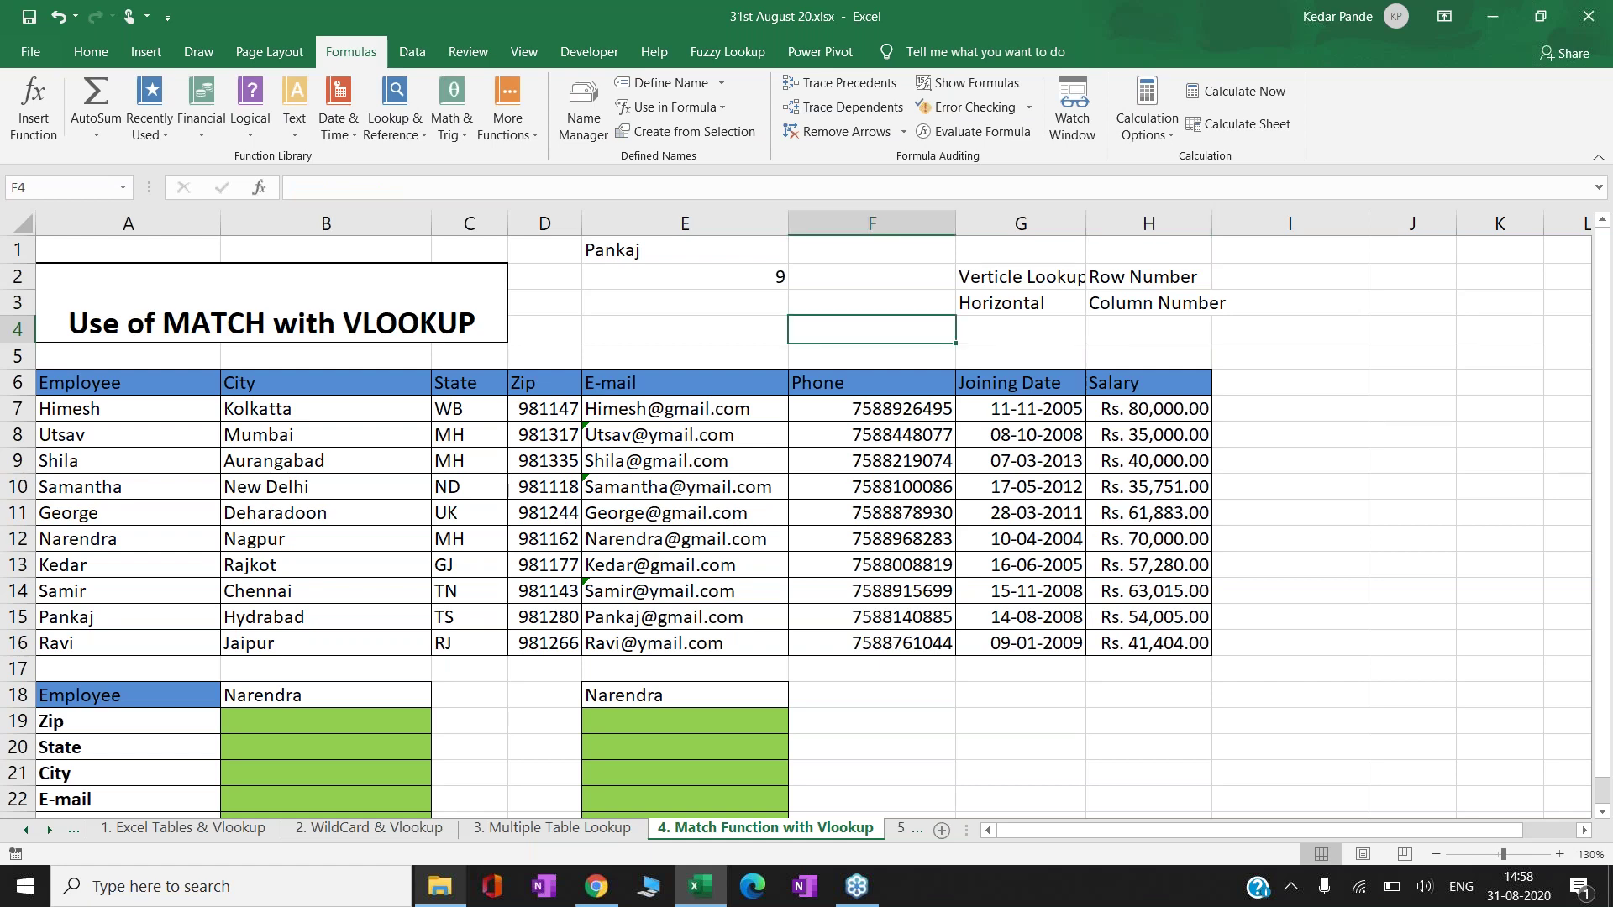
left_click(1148, 330)
key("Left")
key("Left")
key("Left")
key("Left")
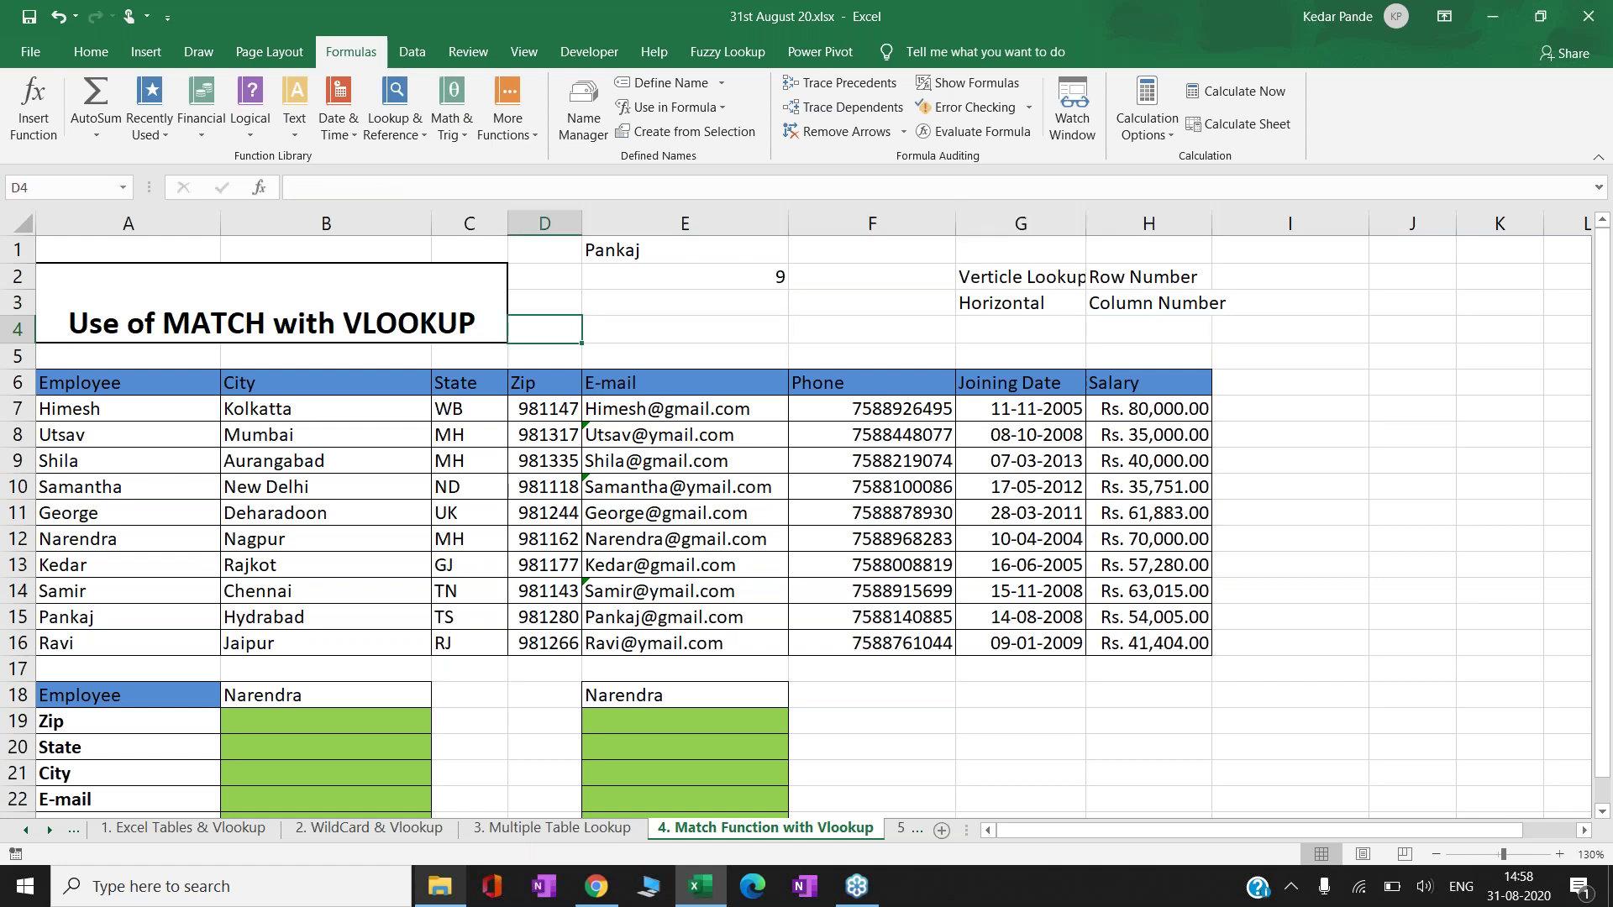
left_click(685, 329)
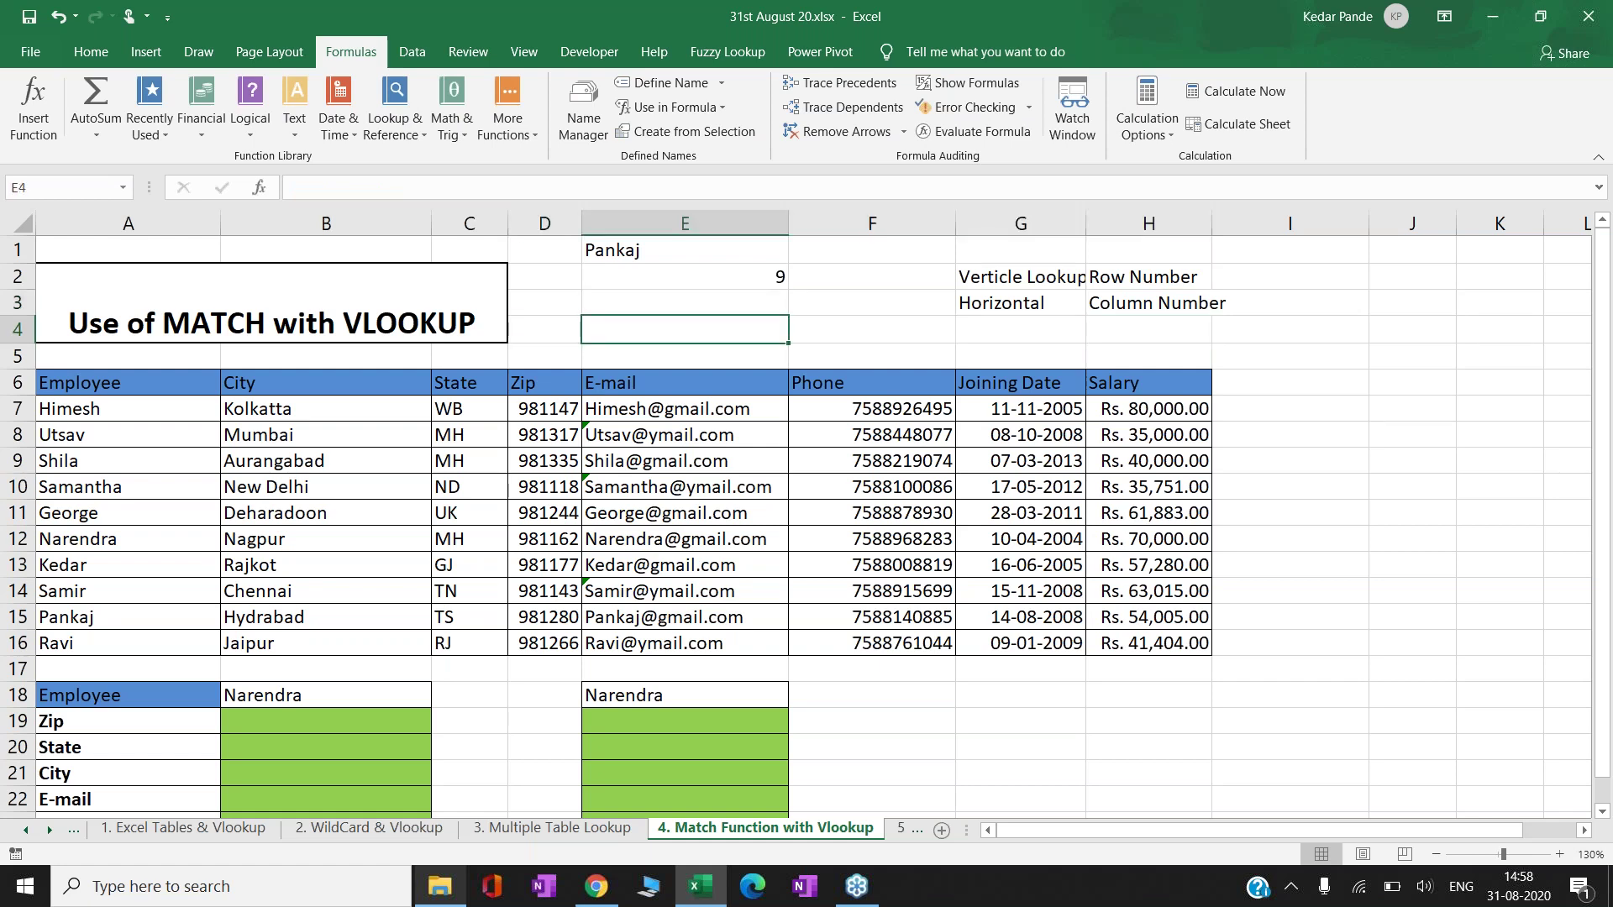
key("Down")
key("Down")
key("Down")
key("Left")
key("Left")
key("Left")
key("Left")
key("Up")
key("Right")
key("Right")
key("Right")
key("Right")
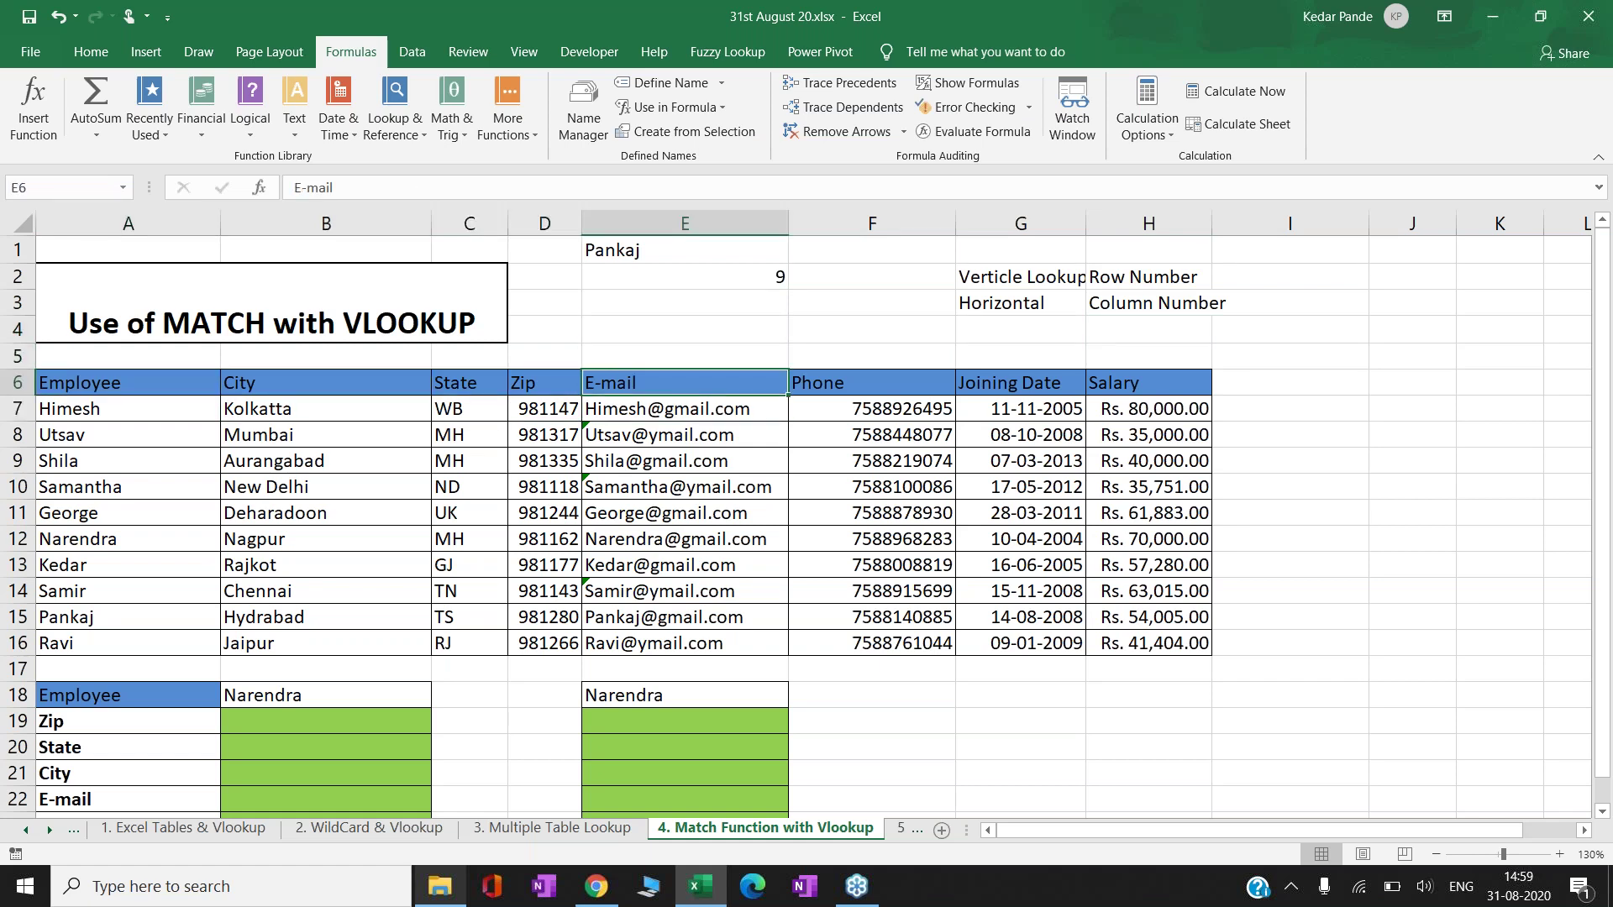
key("Left")
key("Left")
key("Left")
key("Left")
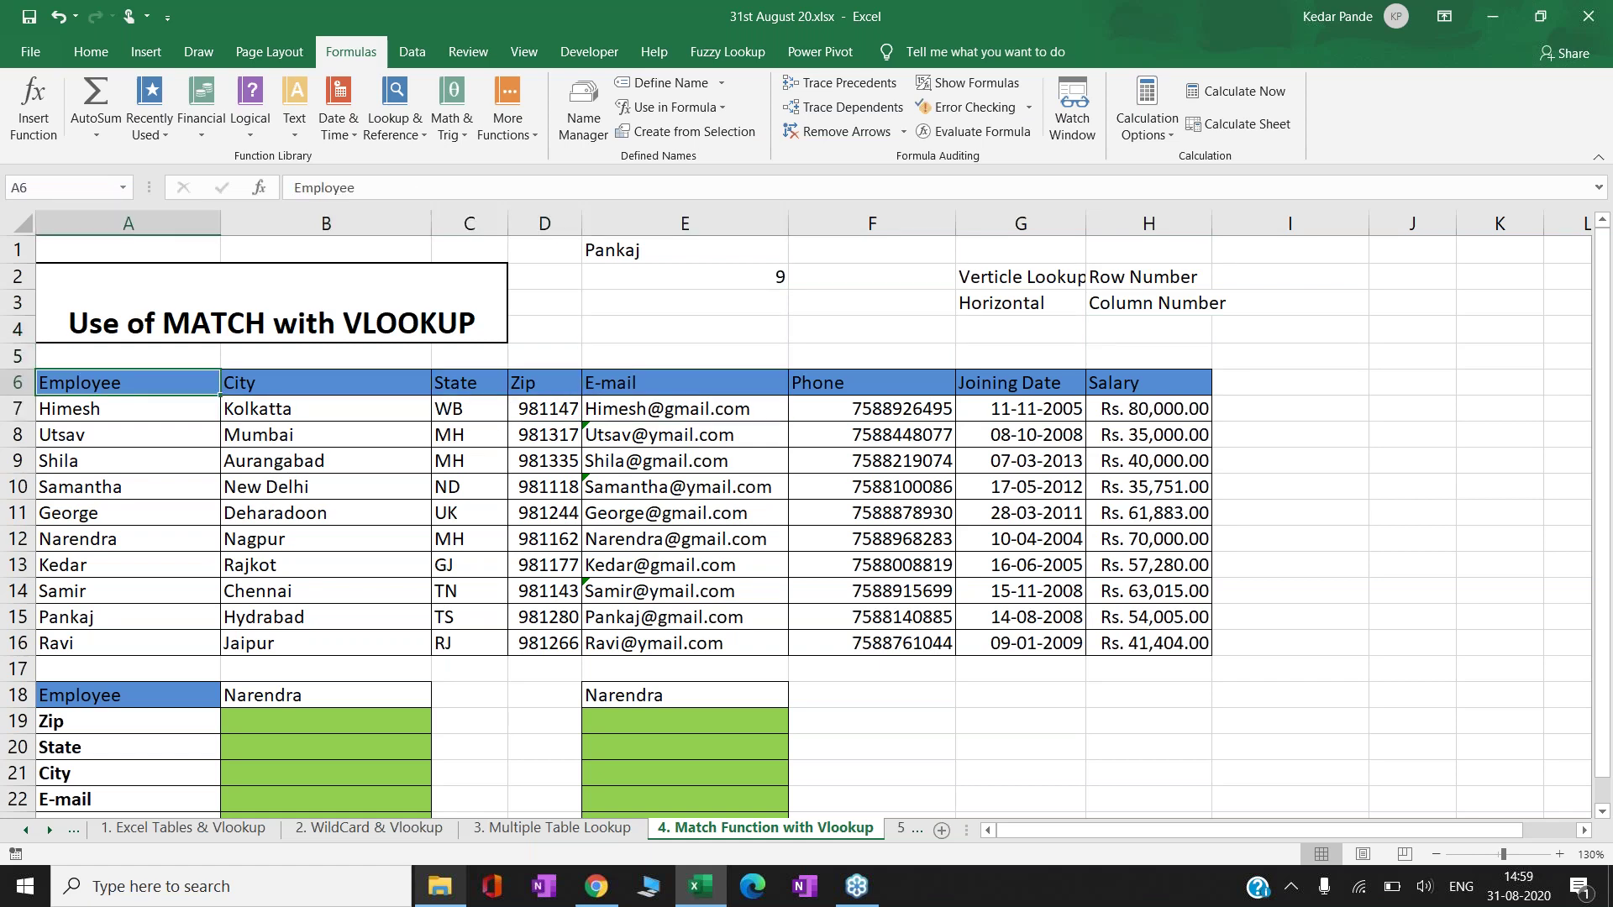
key("ctrl+shift+Right")
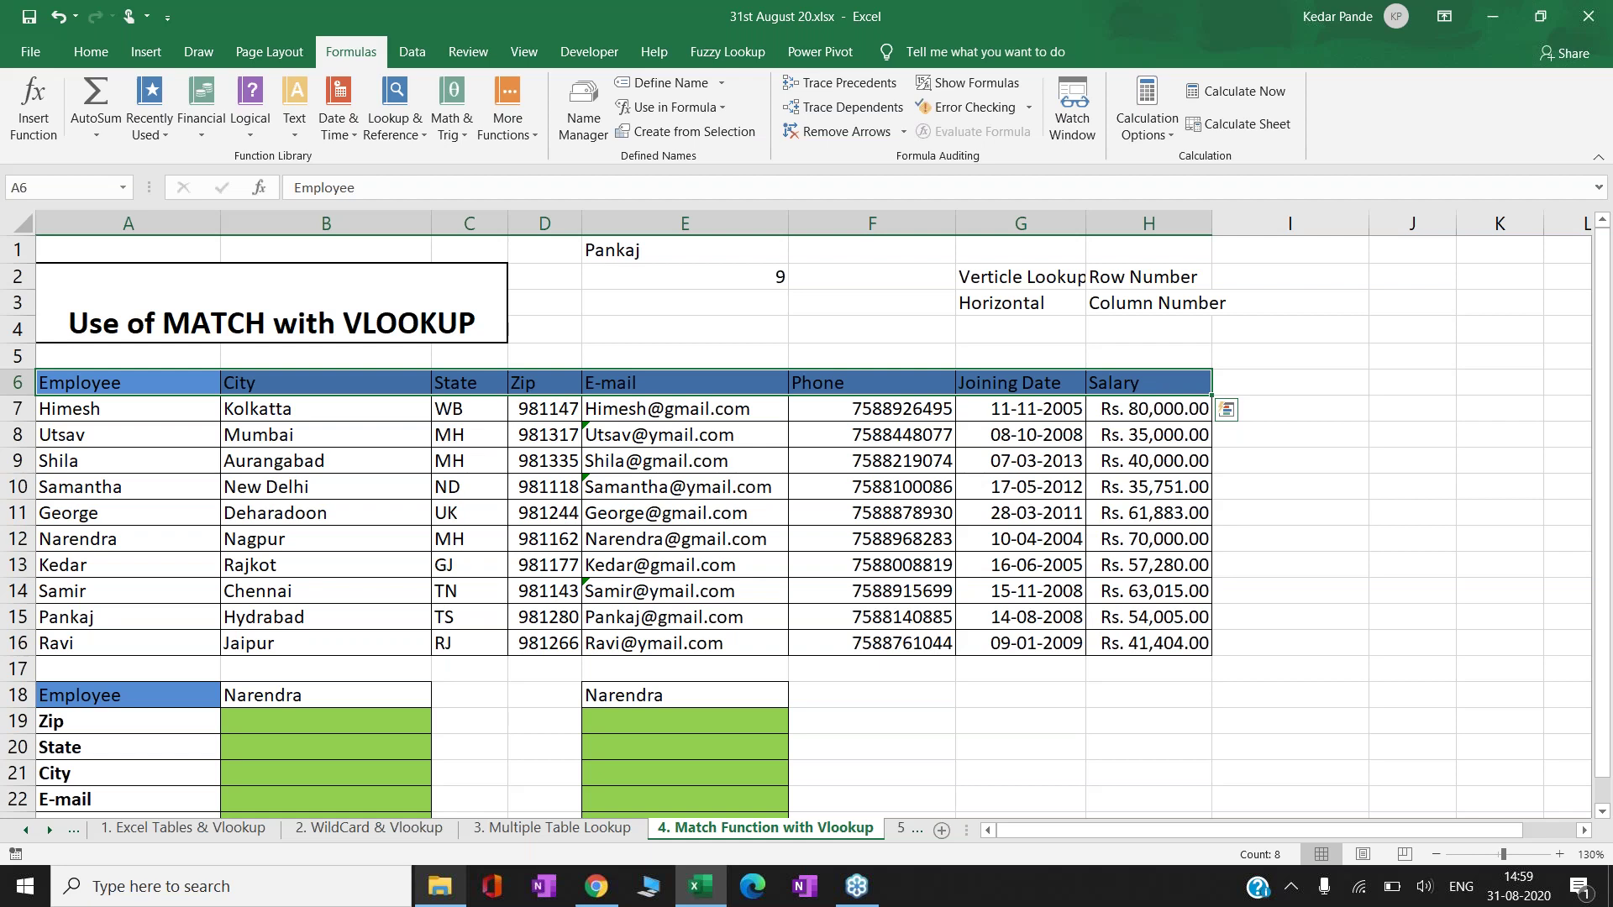
- Type the label E-mail into cell E4
left_click(872, 329)
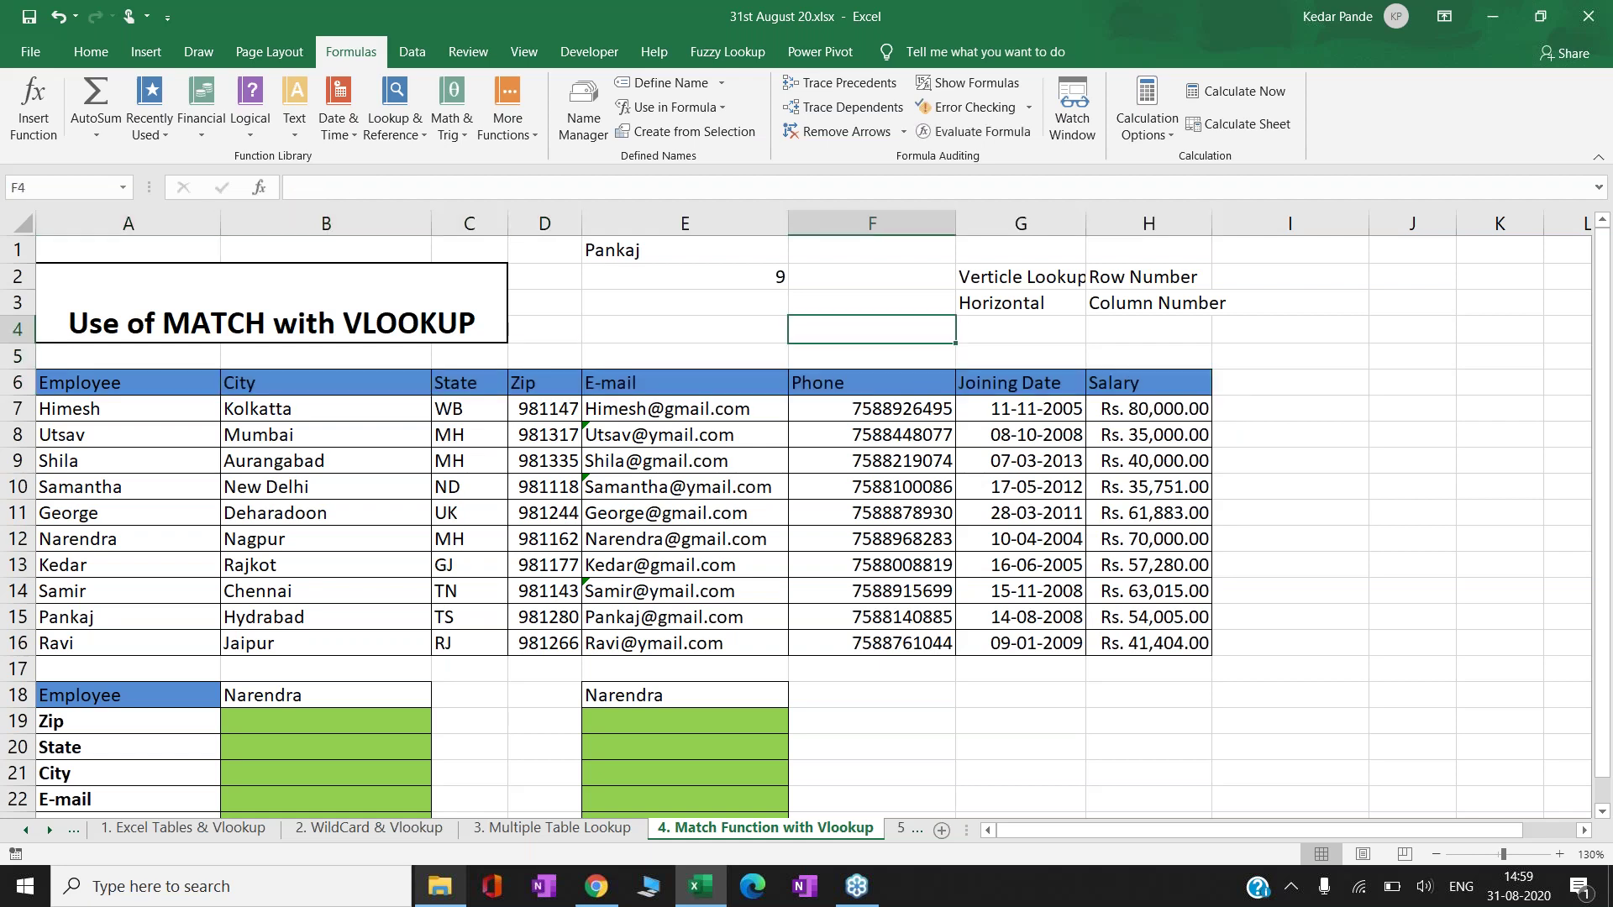
left_click(684, 329)
type("E-mail")
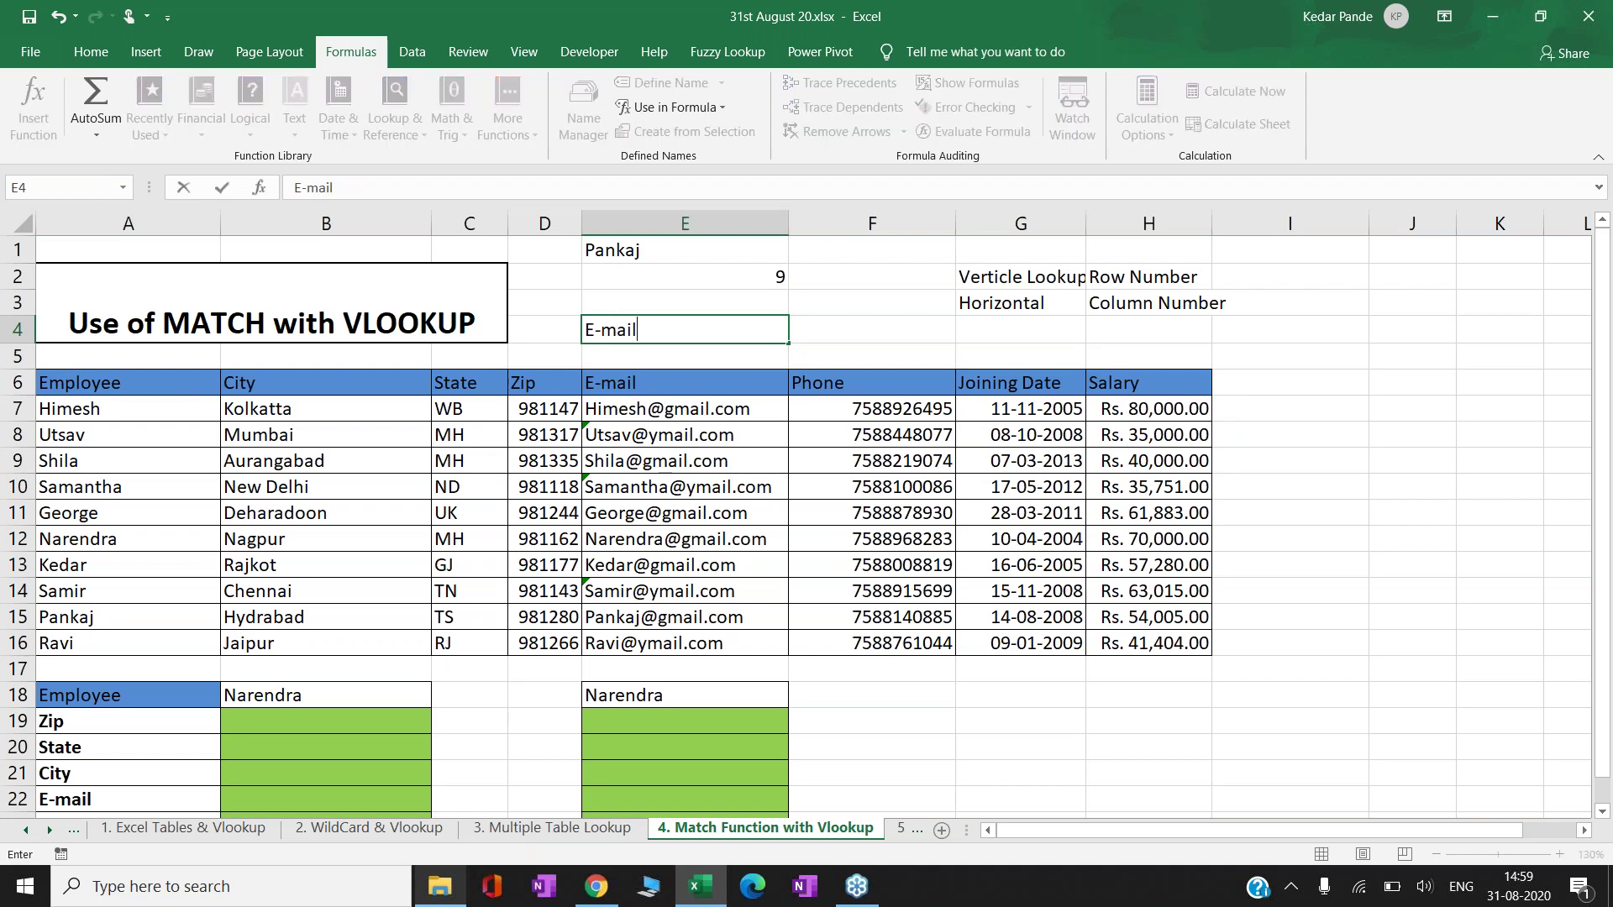
key("Return")
- Enter =MATCH(E4,A6:H6,0) in F4 so it returns 5
left_click(872, 329)
key("F2")
type("=mat")
key("Tab")
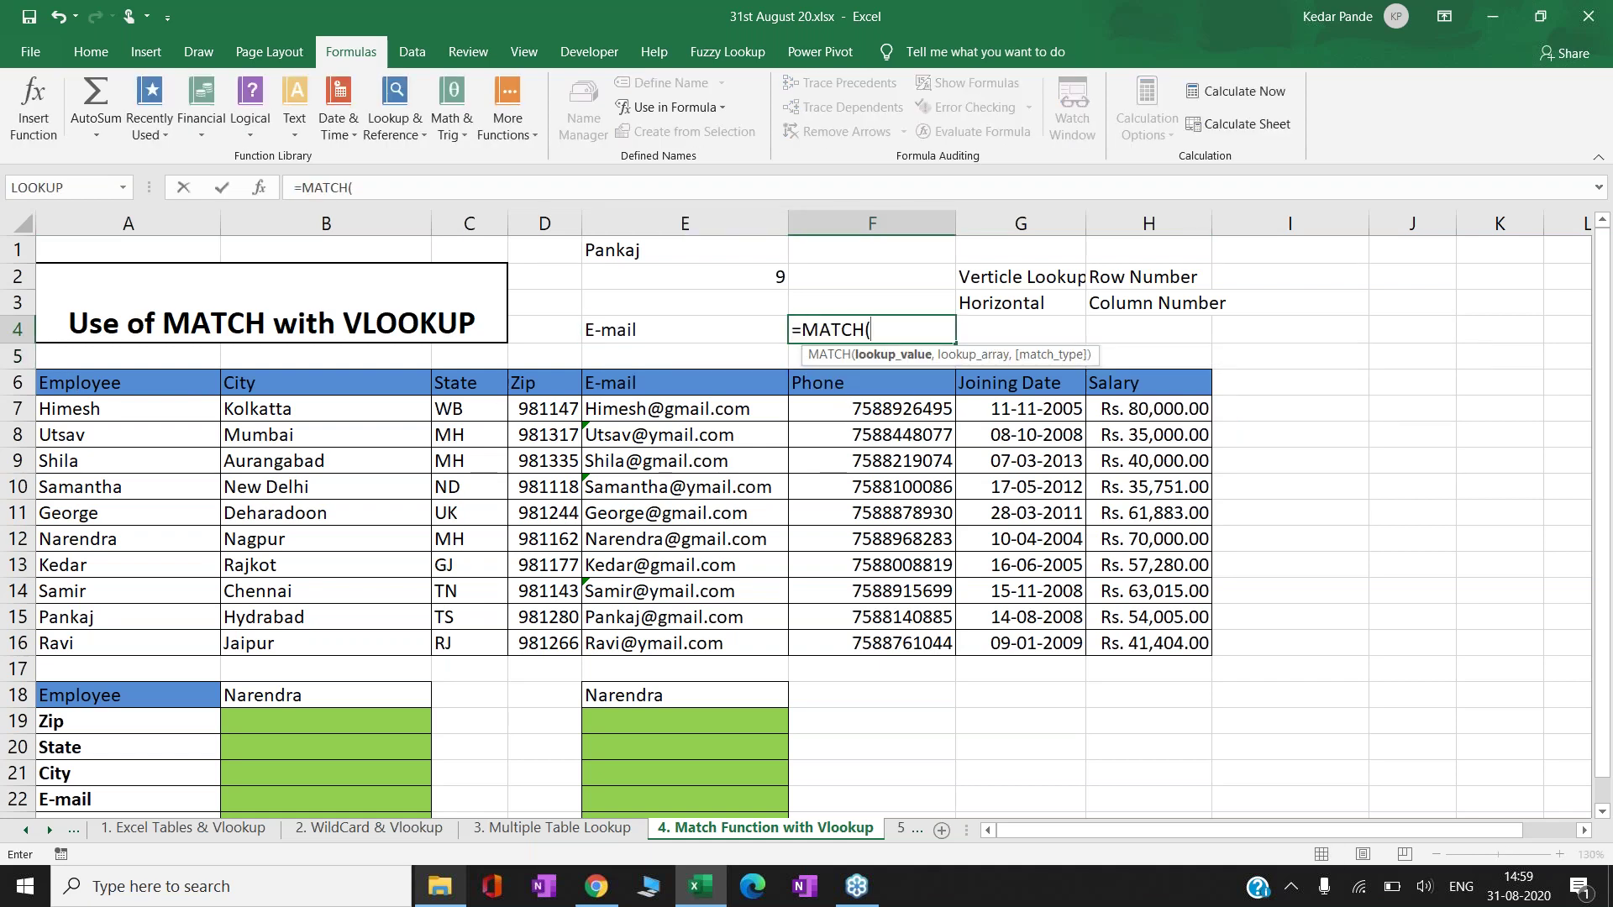
key("Left")
type(",")
key("Left")
key("Up")
key("Down")
key("Down")
key("ctrl+Left")
key("ctrl+shift+Right")
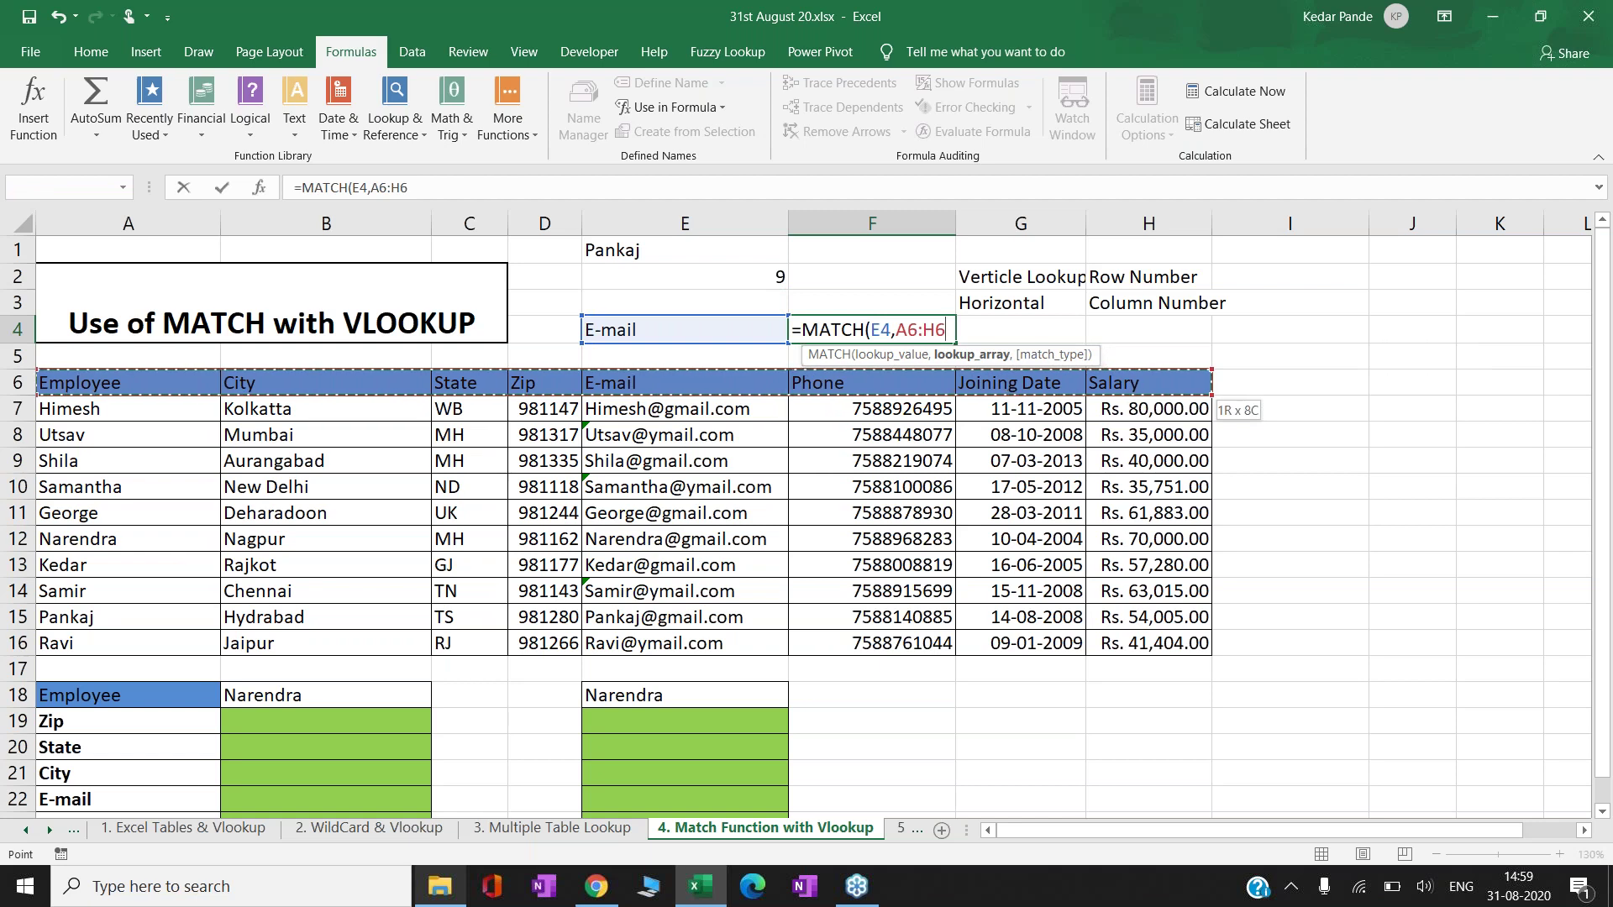
type(",0)")
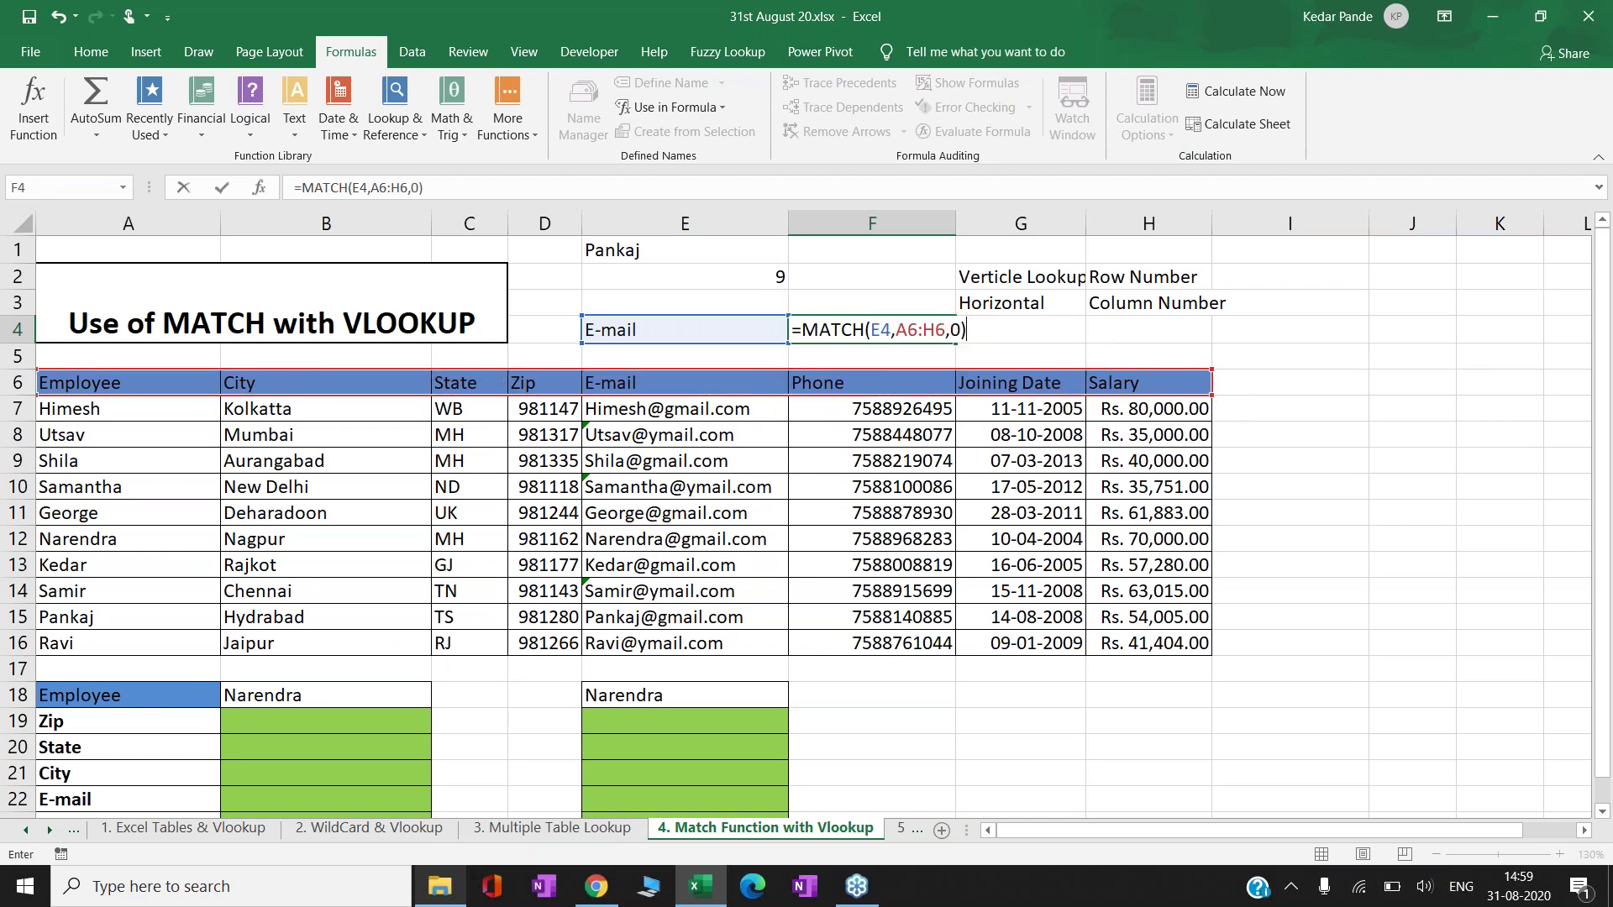
key("ctrl+Return")
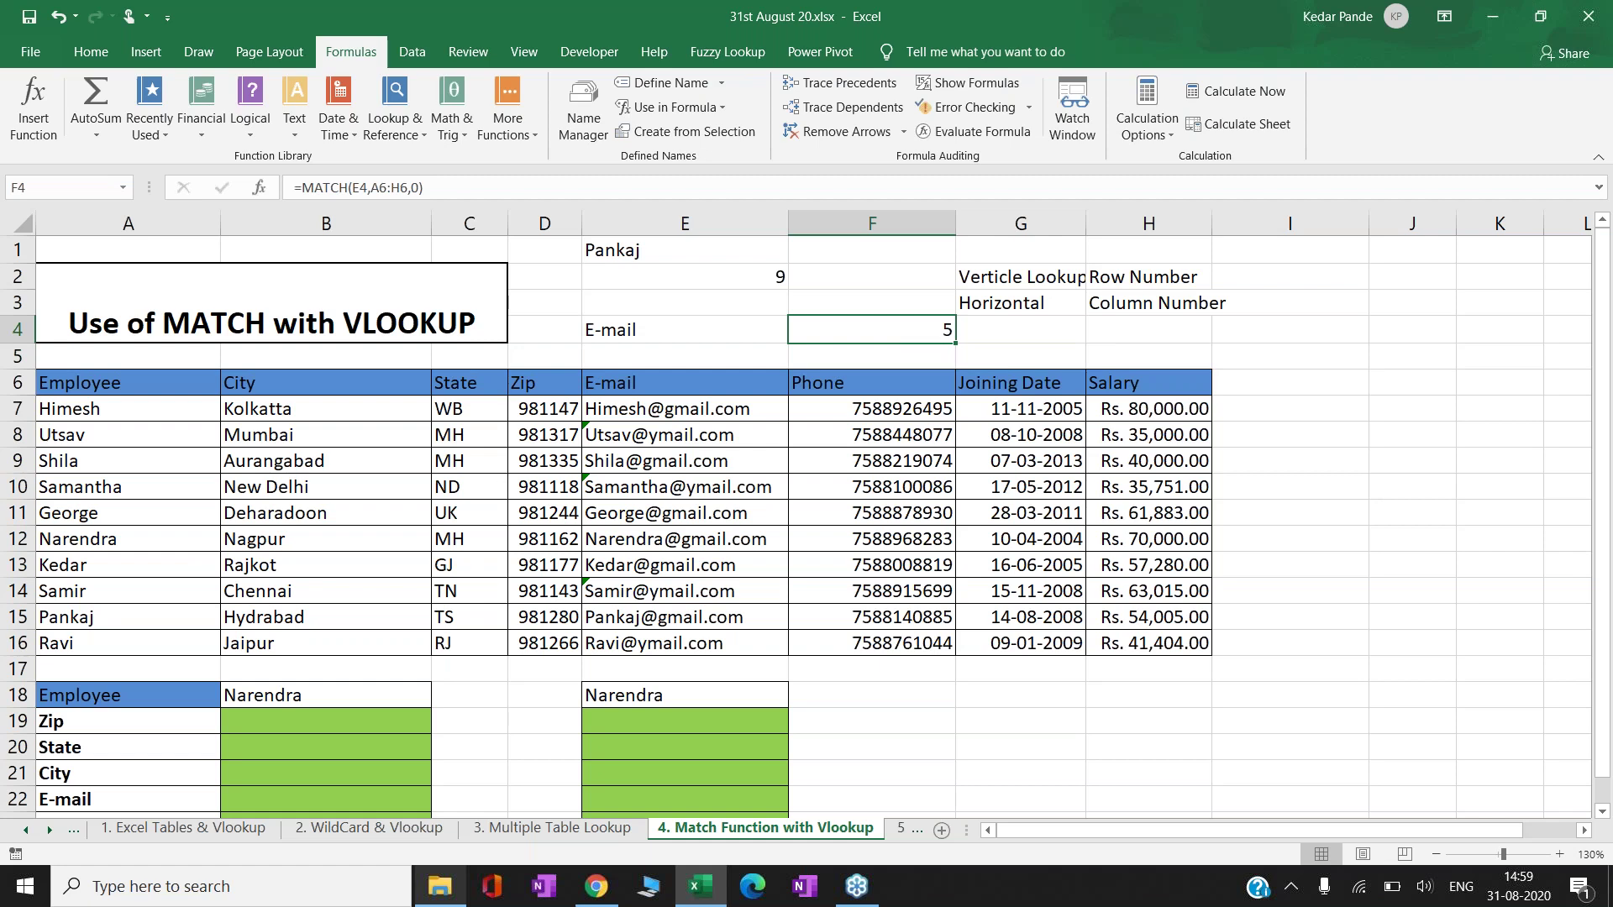
- Review the name in E1 and the MATCH formulas in E2 and F4
left_click(685, 249)
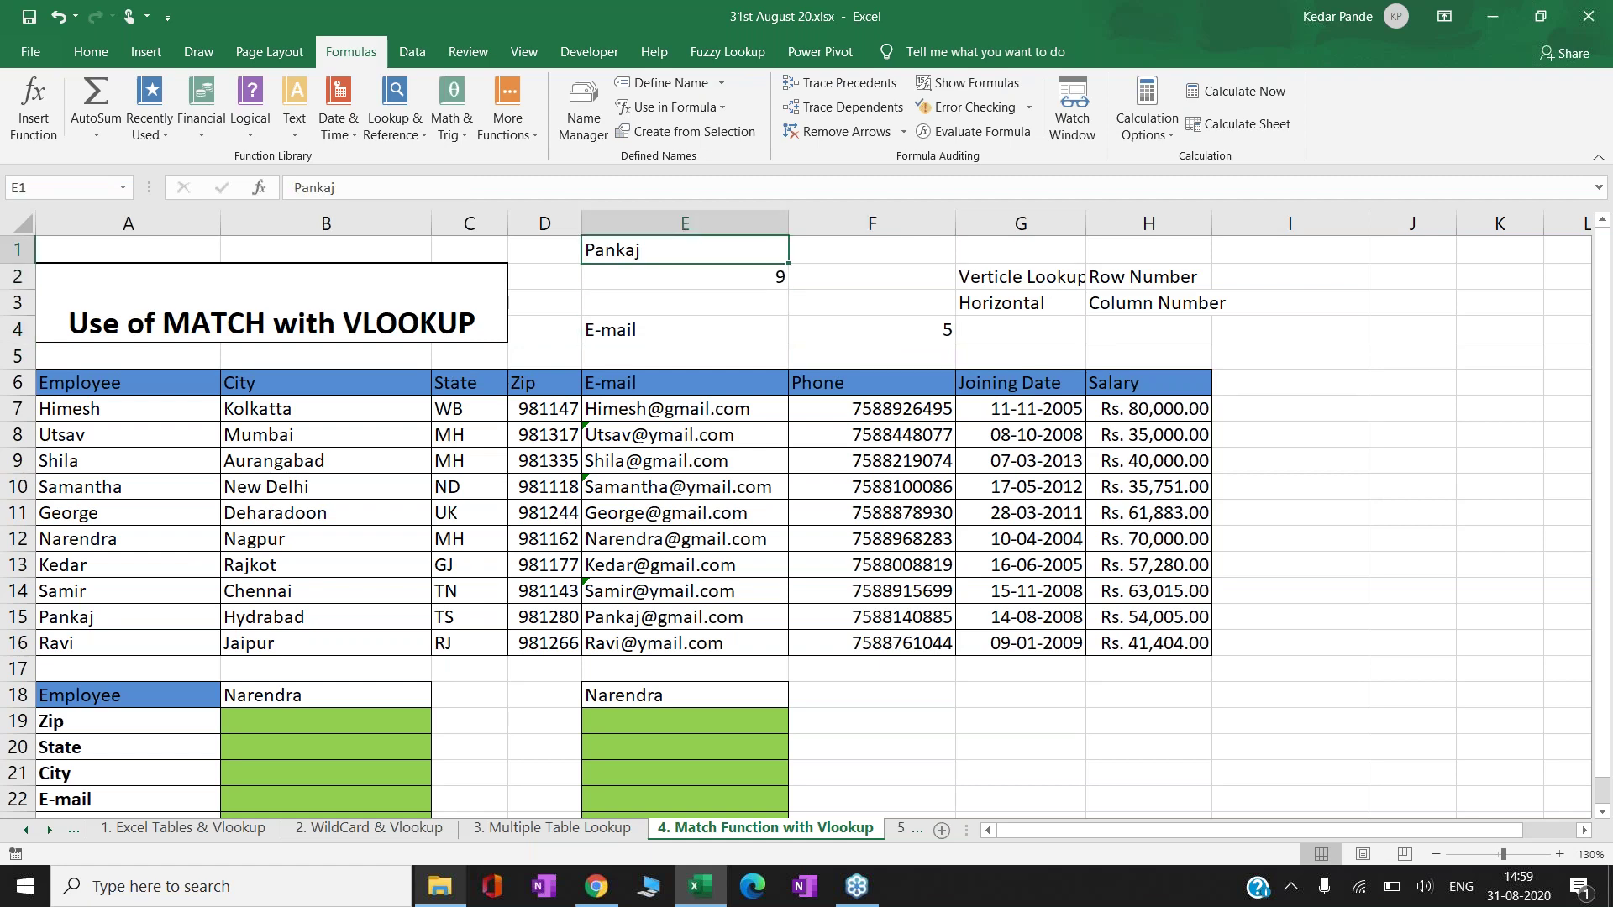
left_click(684, 277)
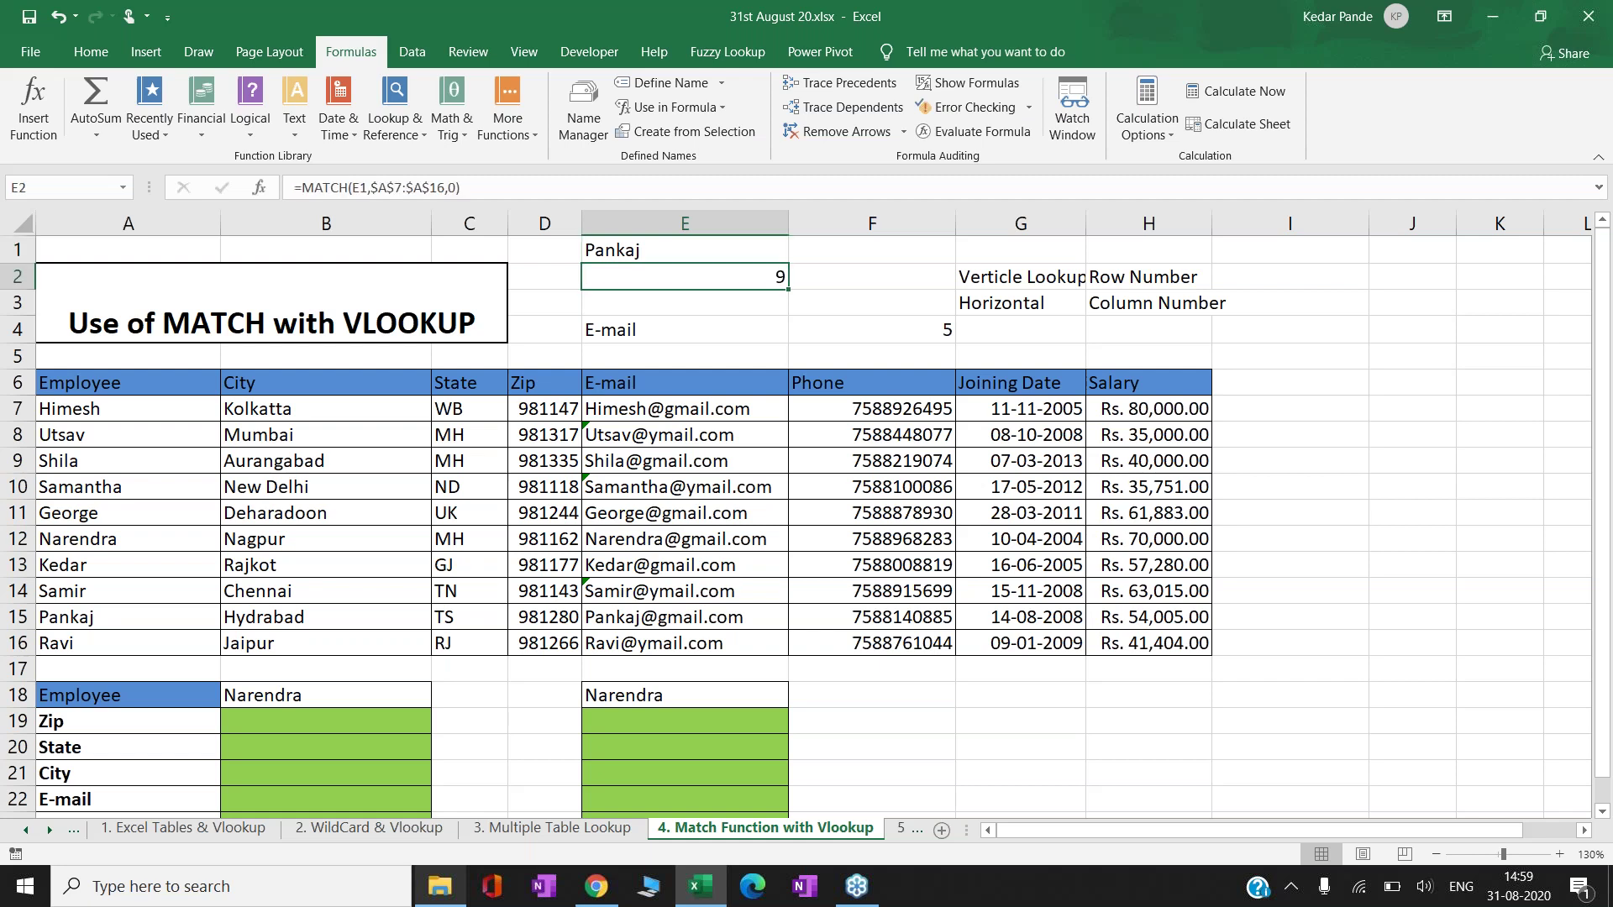
key("Down")
key("Down")
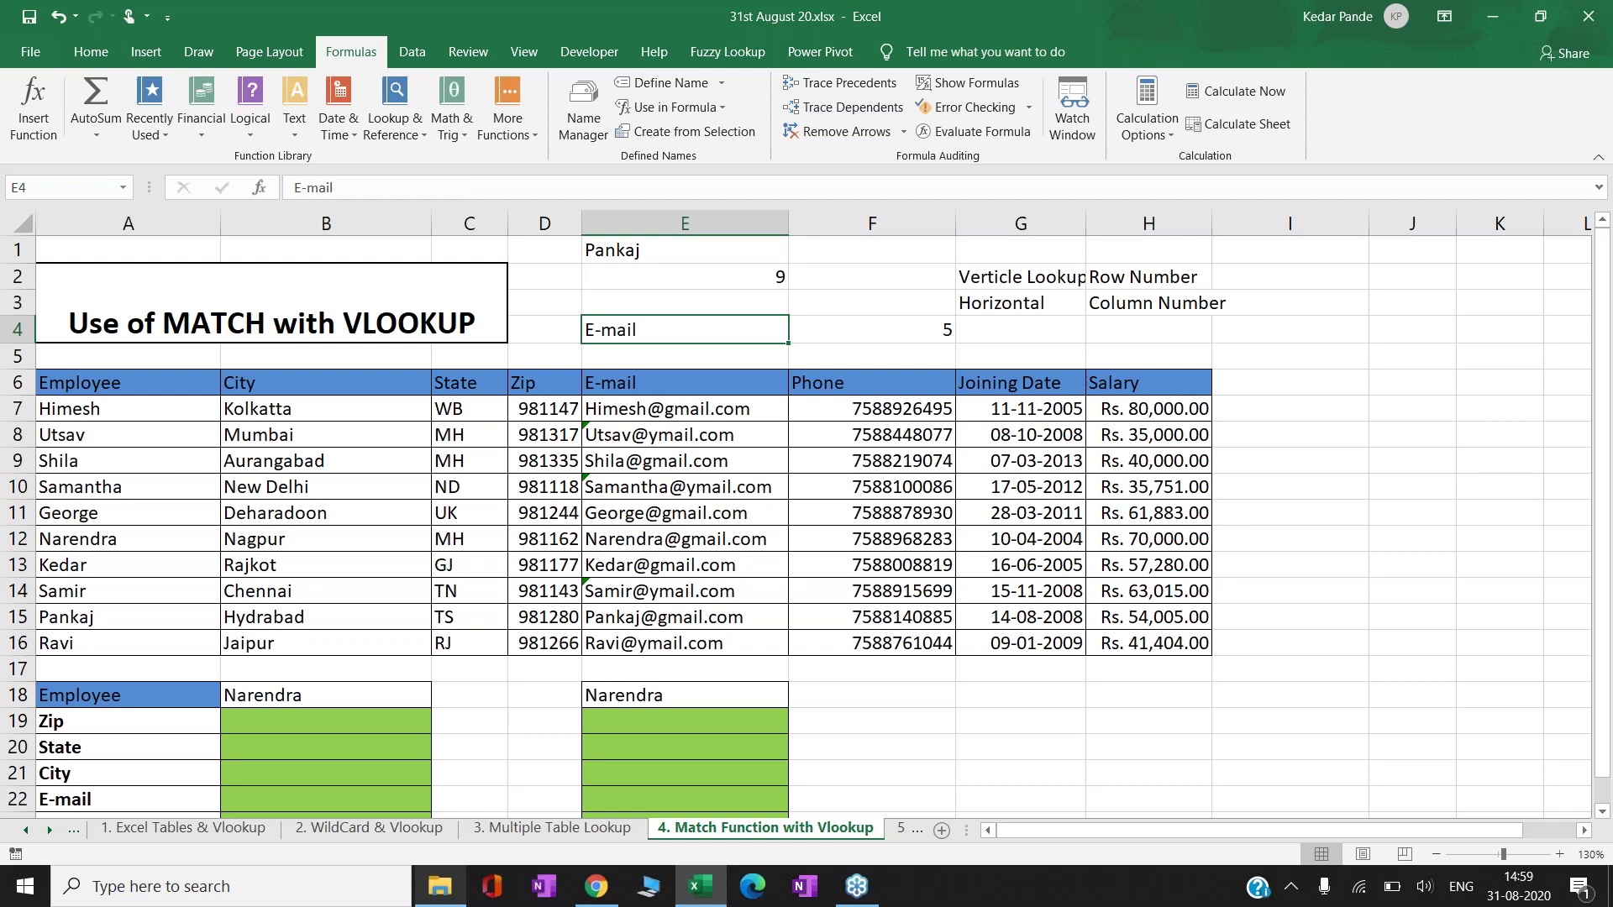
key("Up")
key("Up")
key("Right")
key("Down")
key("Down")
key("Right")
key("Left")
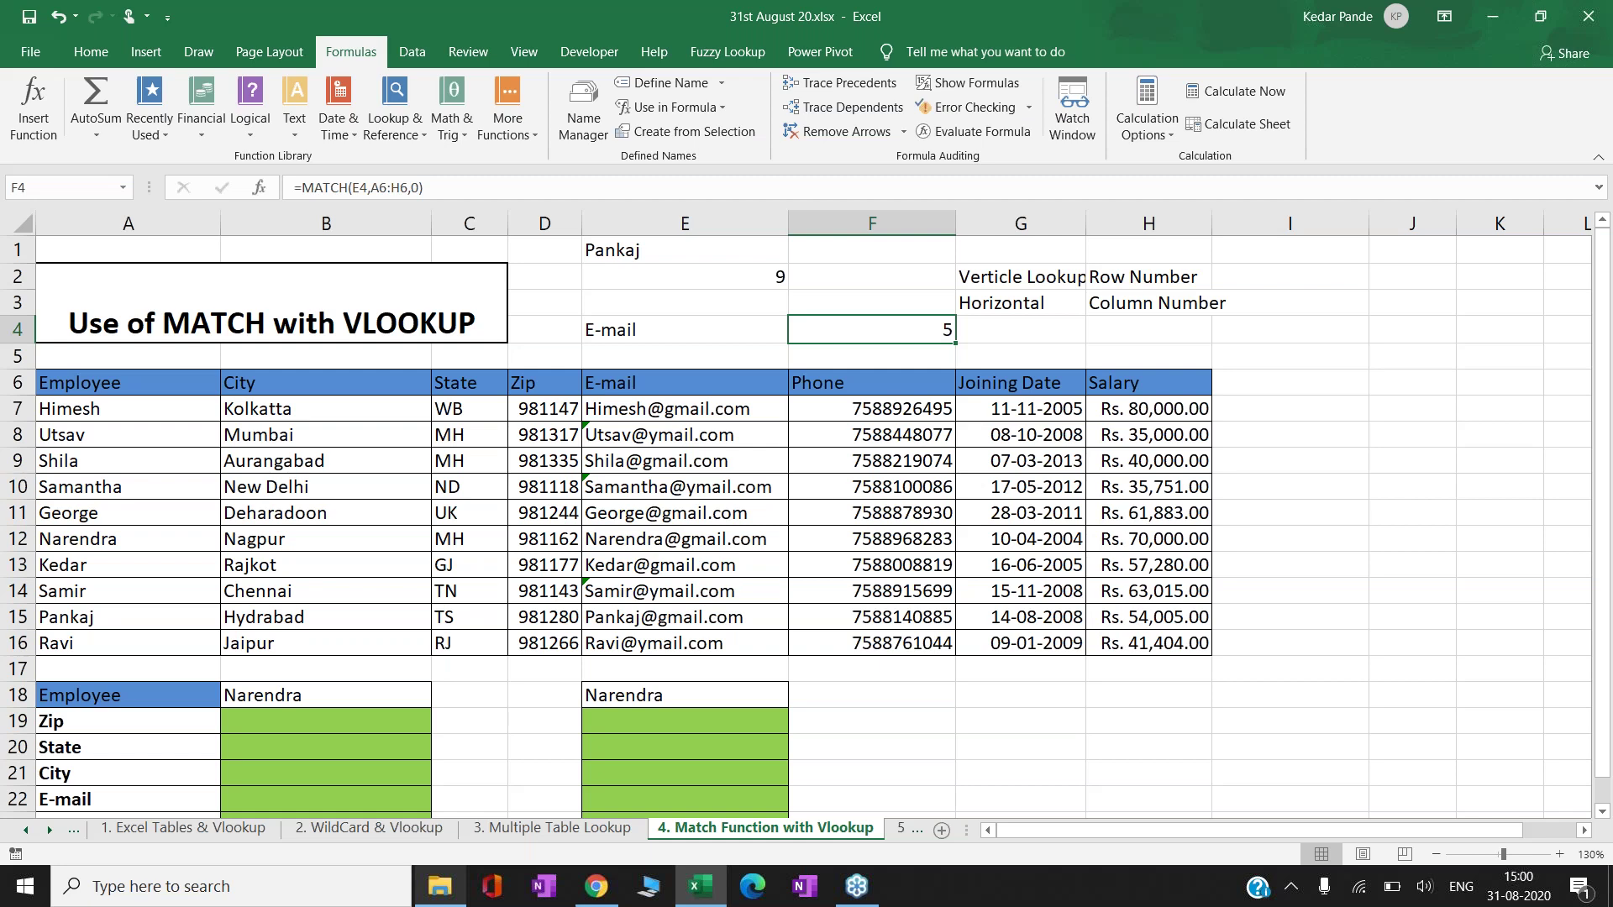
key("Down")
key("Down")
key("Down")
key("Down")
key("Down")
key("Down")
key("Down")
key("Down")
key("Down")
key("Down")
key("Down")
key("Down")
key("Down")
key("Down")
key("Down")
key("Down")
key("Down")
key("Down")
key("Down")
key("Down")
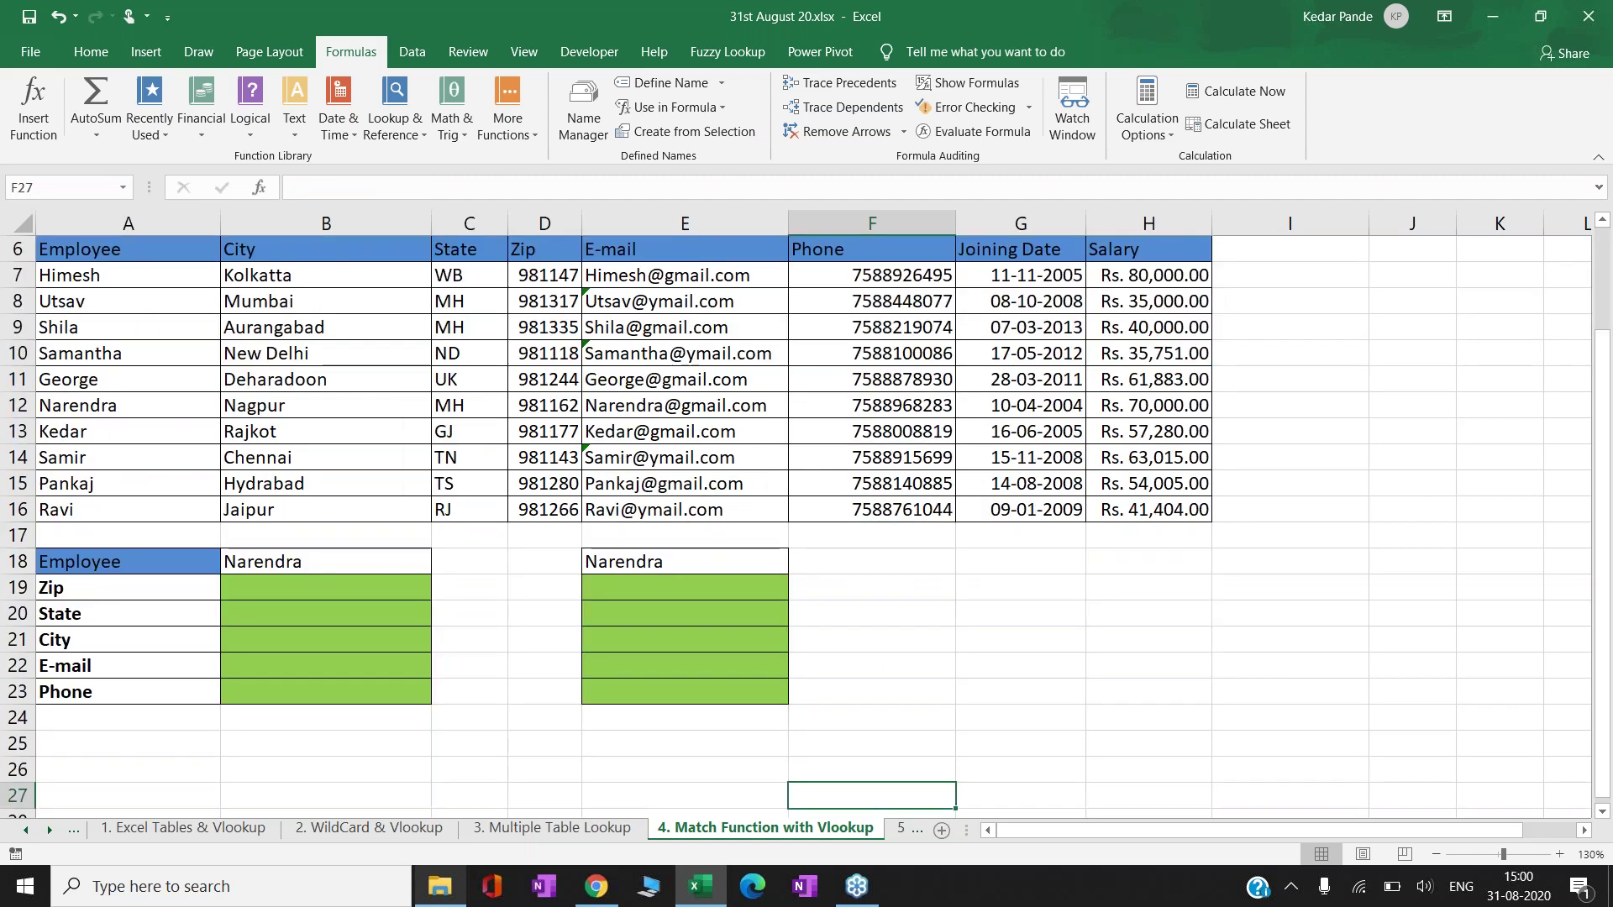
- Start a VLOOKUP in B19 with absolute $B$18 as the lookup value
key("Up")
key("Up")
key("Up")
key("Up")
key("Left")
key("Left")
key("Left")
key("Left")
key("Left")
key("Up")
key("Up")
key("Up")
key("Up")
key("Up")
key("Up")
key("Up")
key("Down")
key("Down")
key("Down")
key("Right")
key("F2")
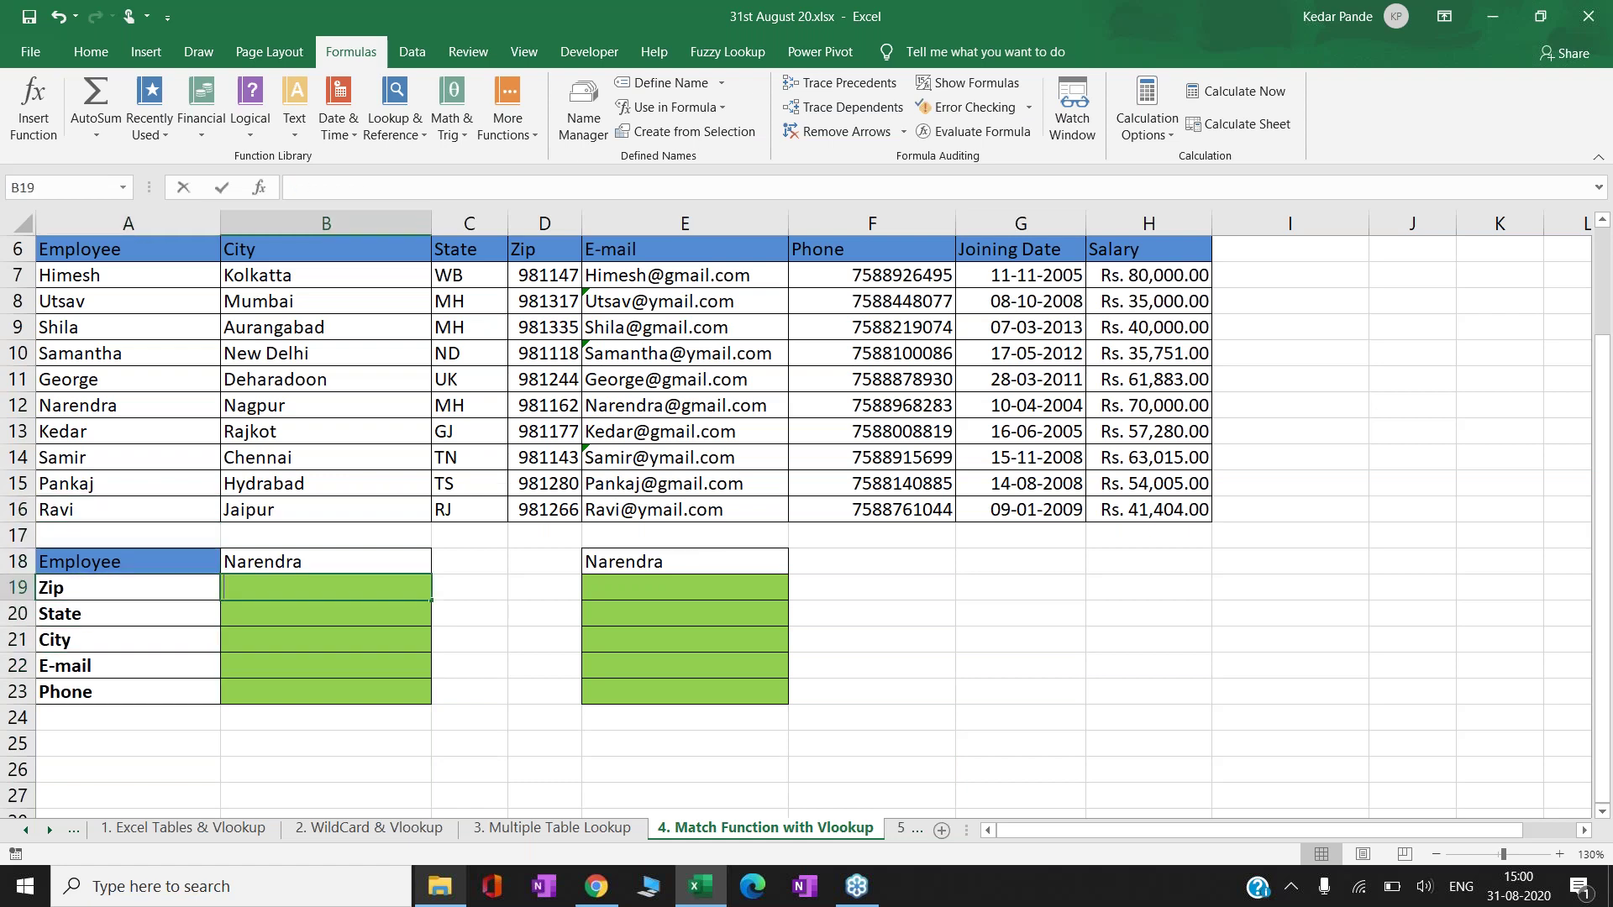
type("=")
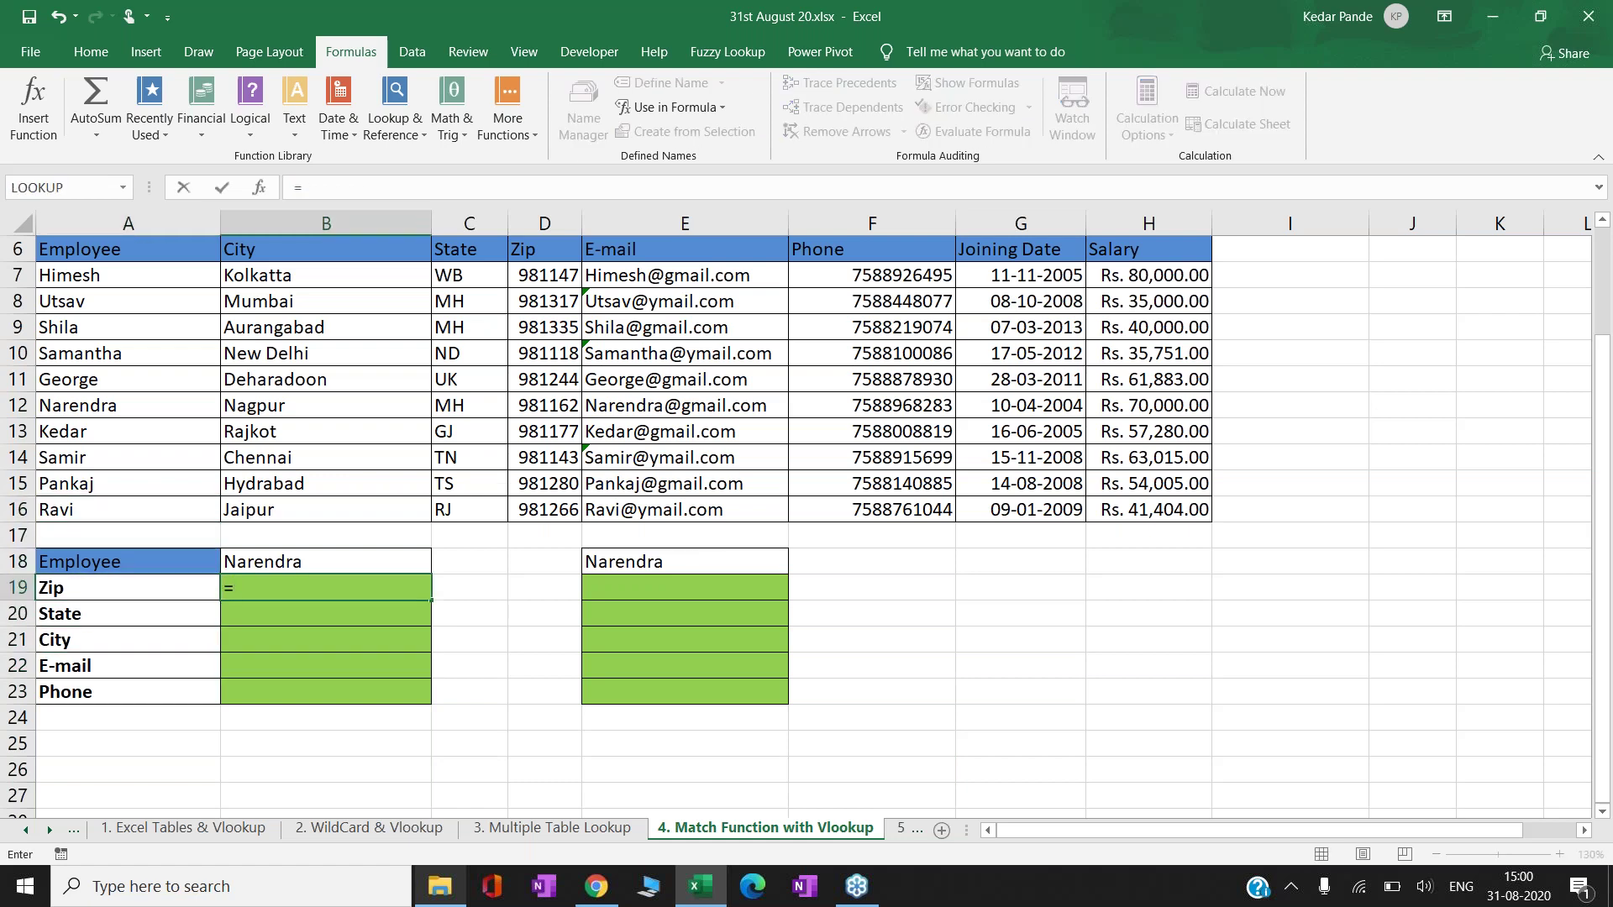
type("vl")
key("Tab")
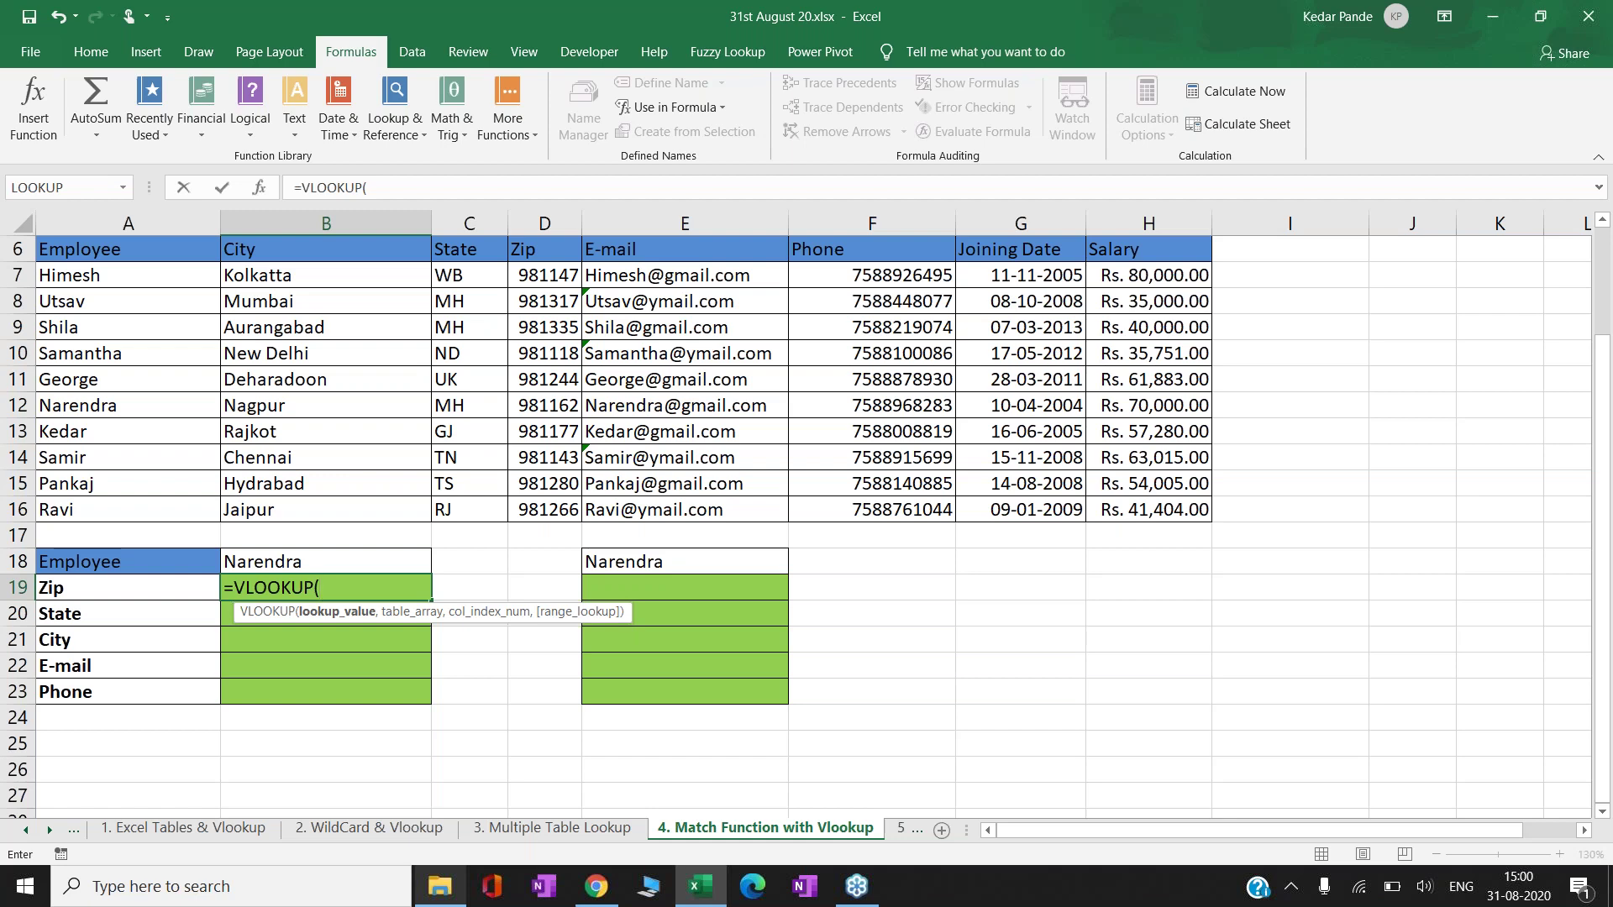
key("Up")
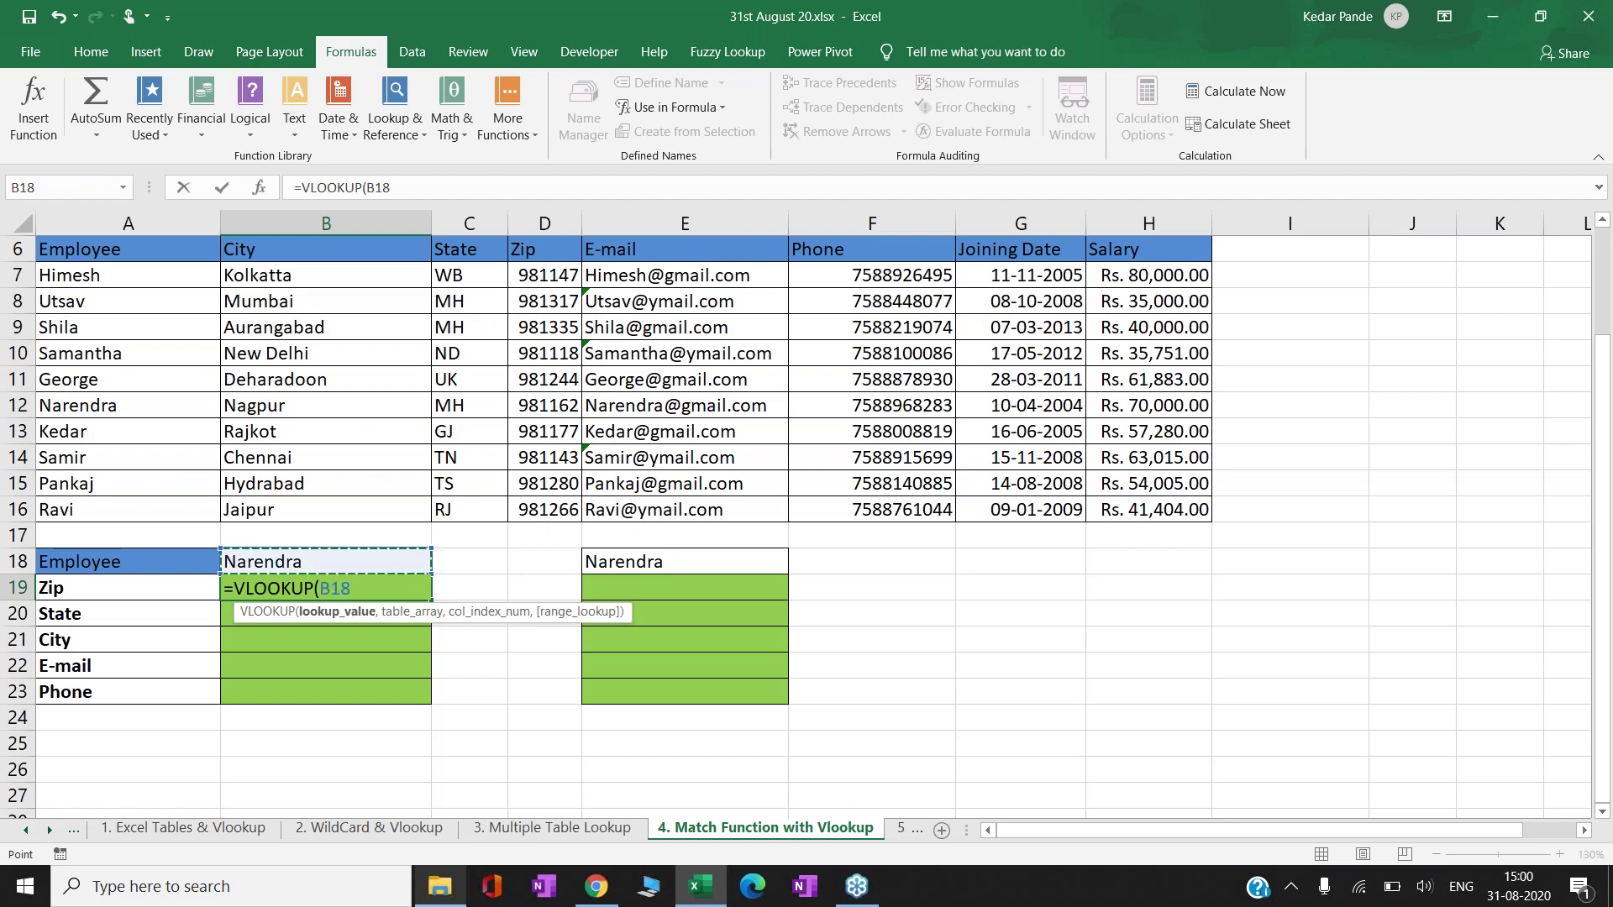
key("F4")
type(",")
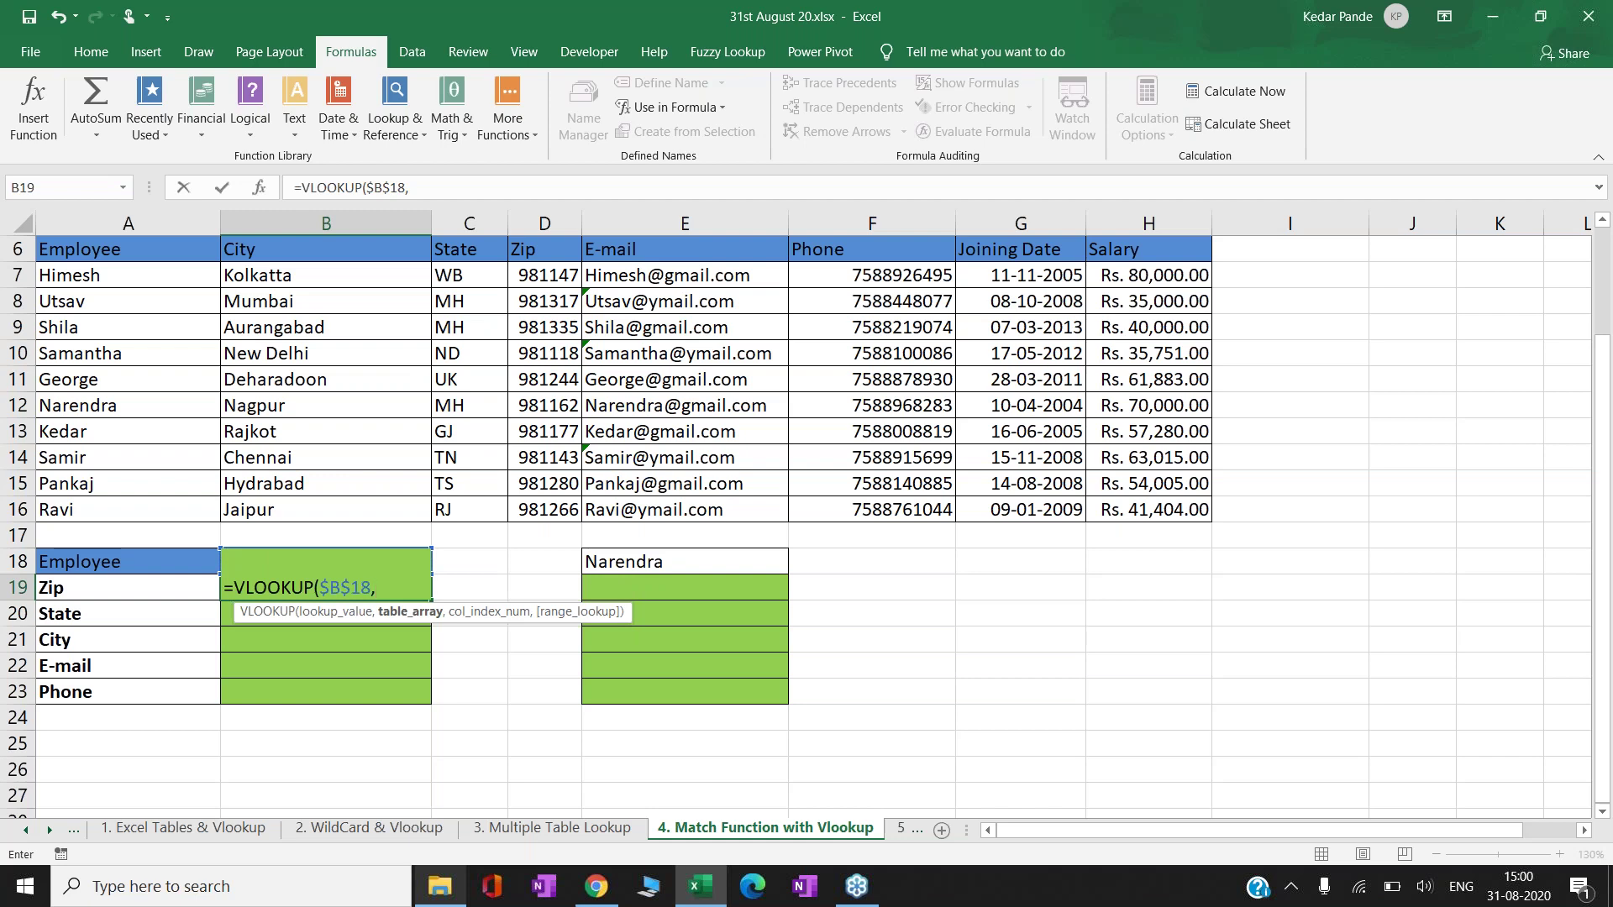
- Finish it with table $A$7:$H$16, column 4 and exact match 0
left_click(162, 272)
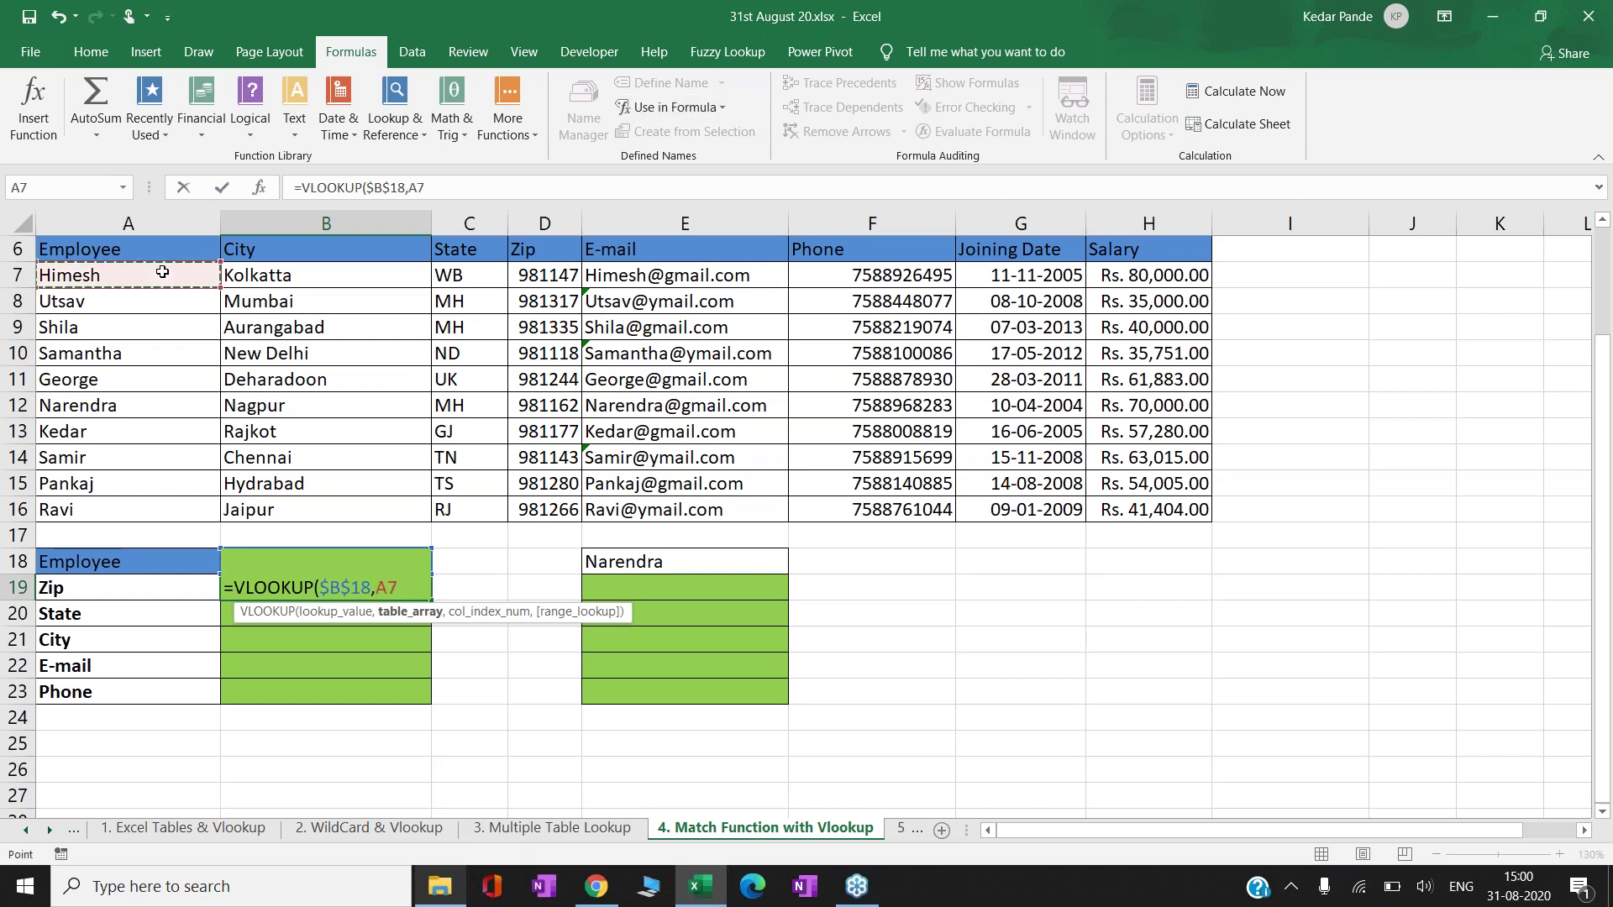
key("ctrl+shift+Down")
key("ctrl+shift+Right")
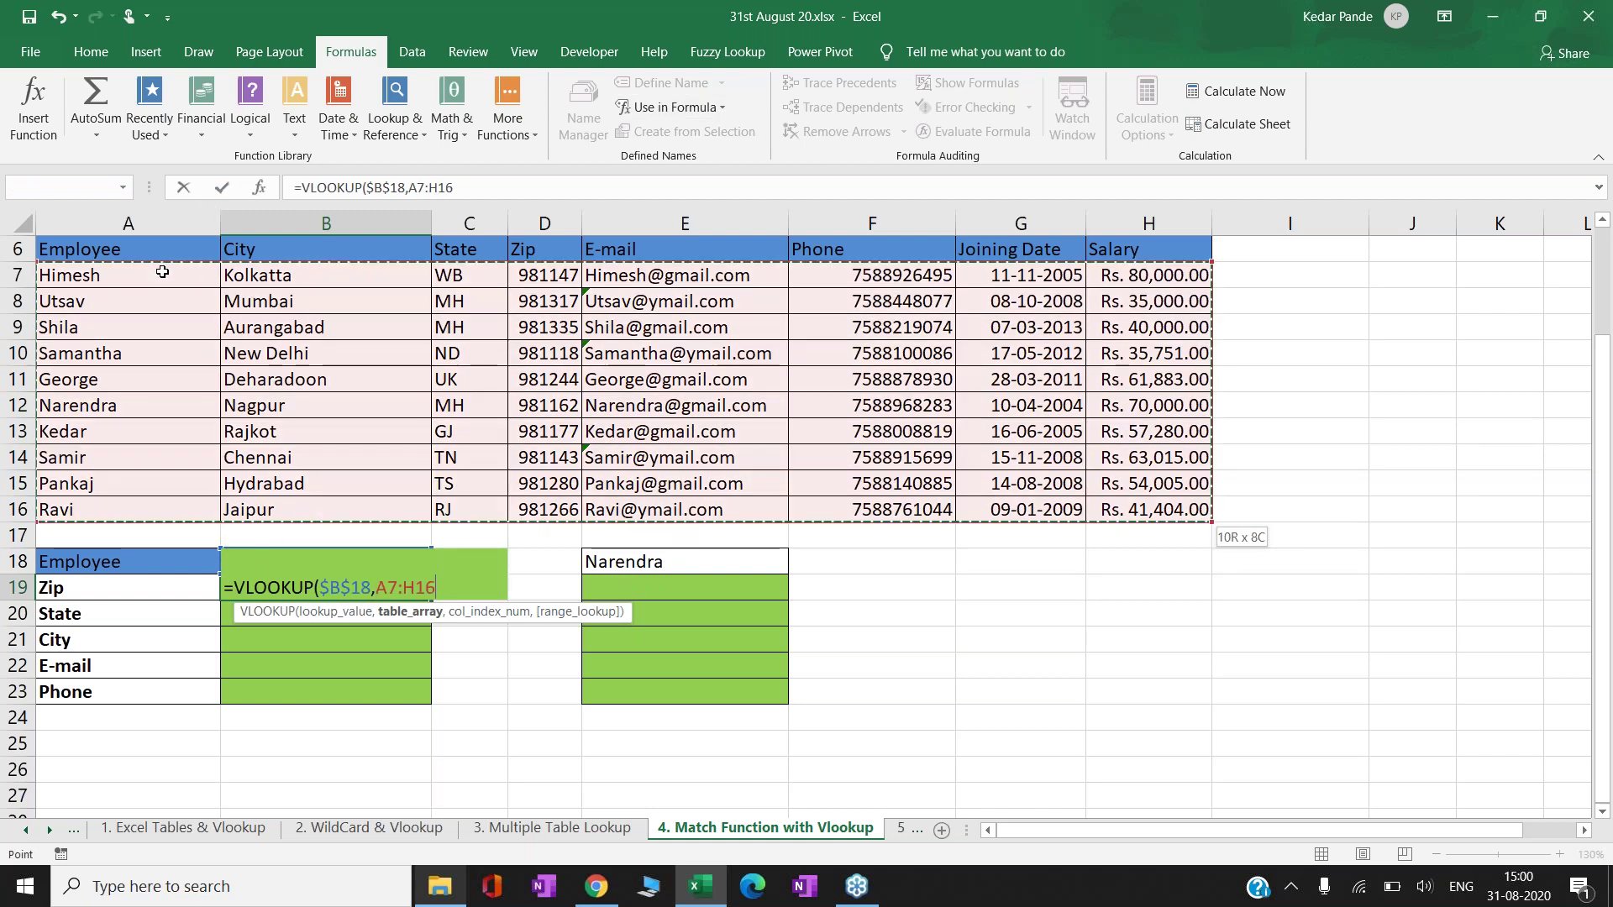
type(",")
key("BackSpace")
key("Return")
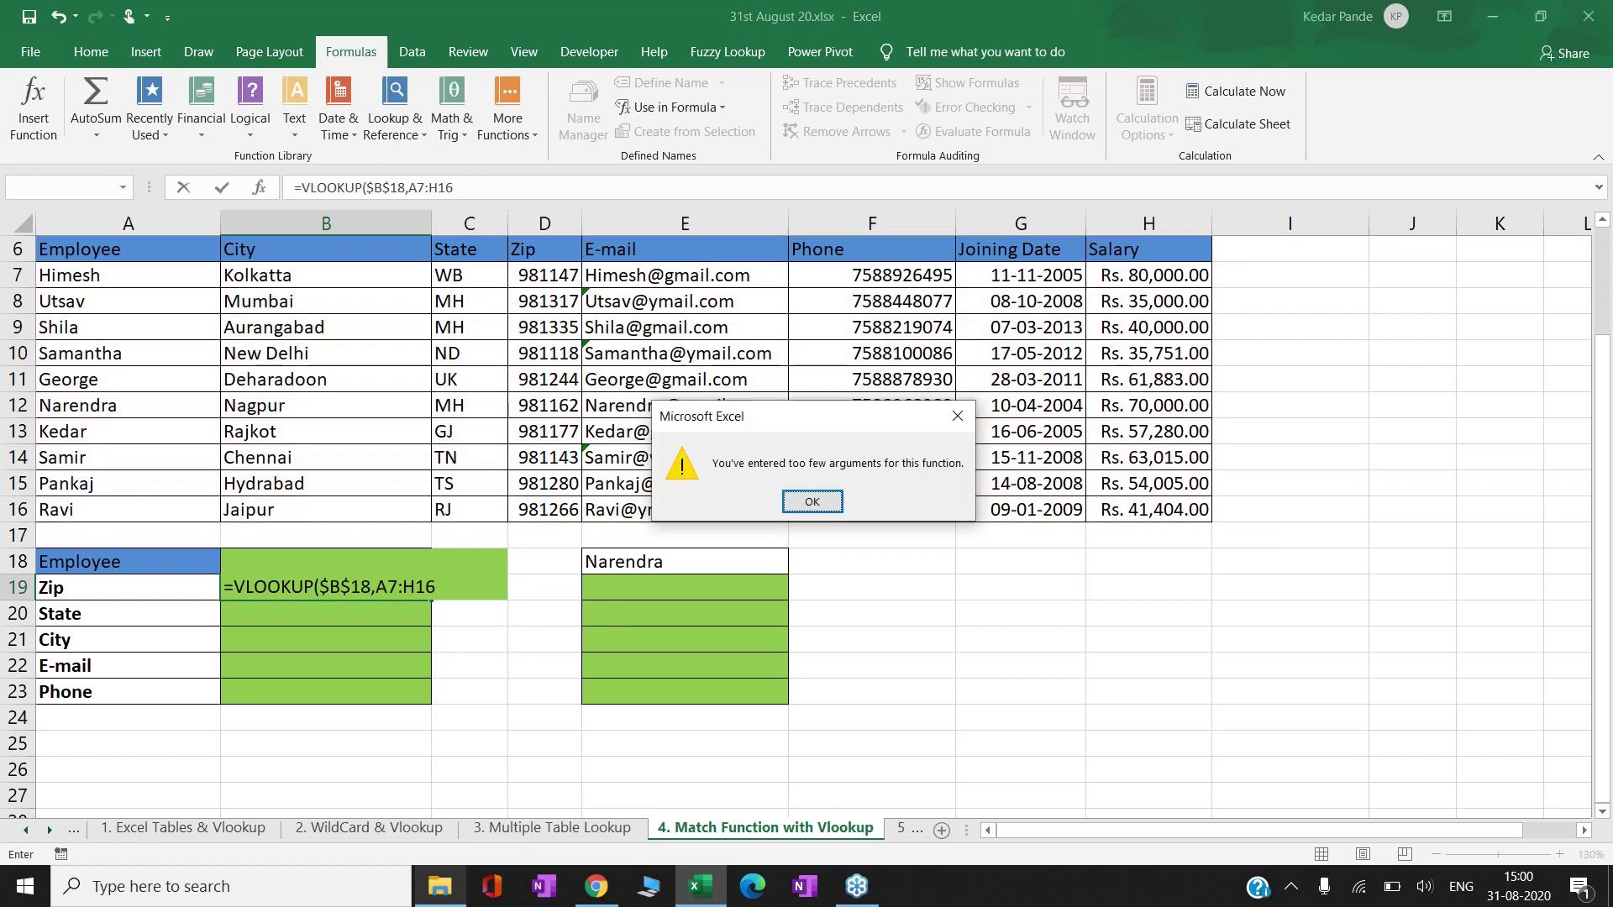
key("Return")
left_click(418, 587)
key("F4")
key("End")
key("F4")
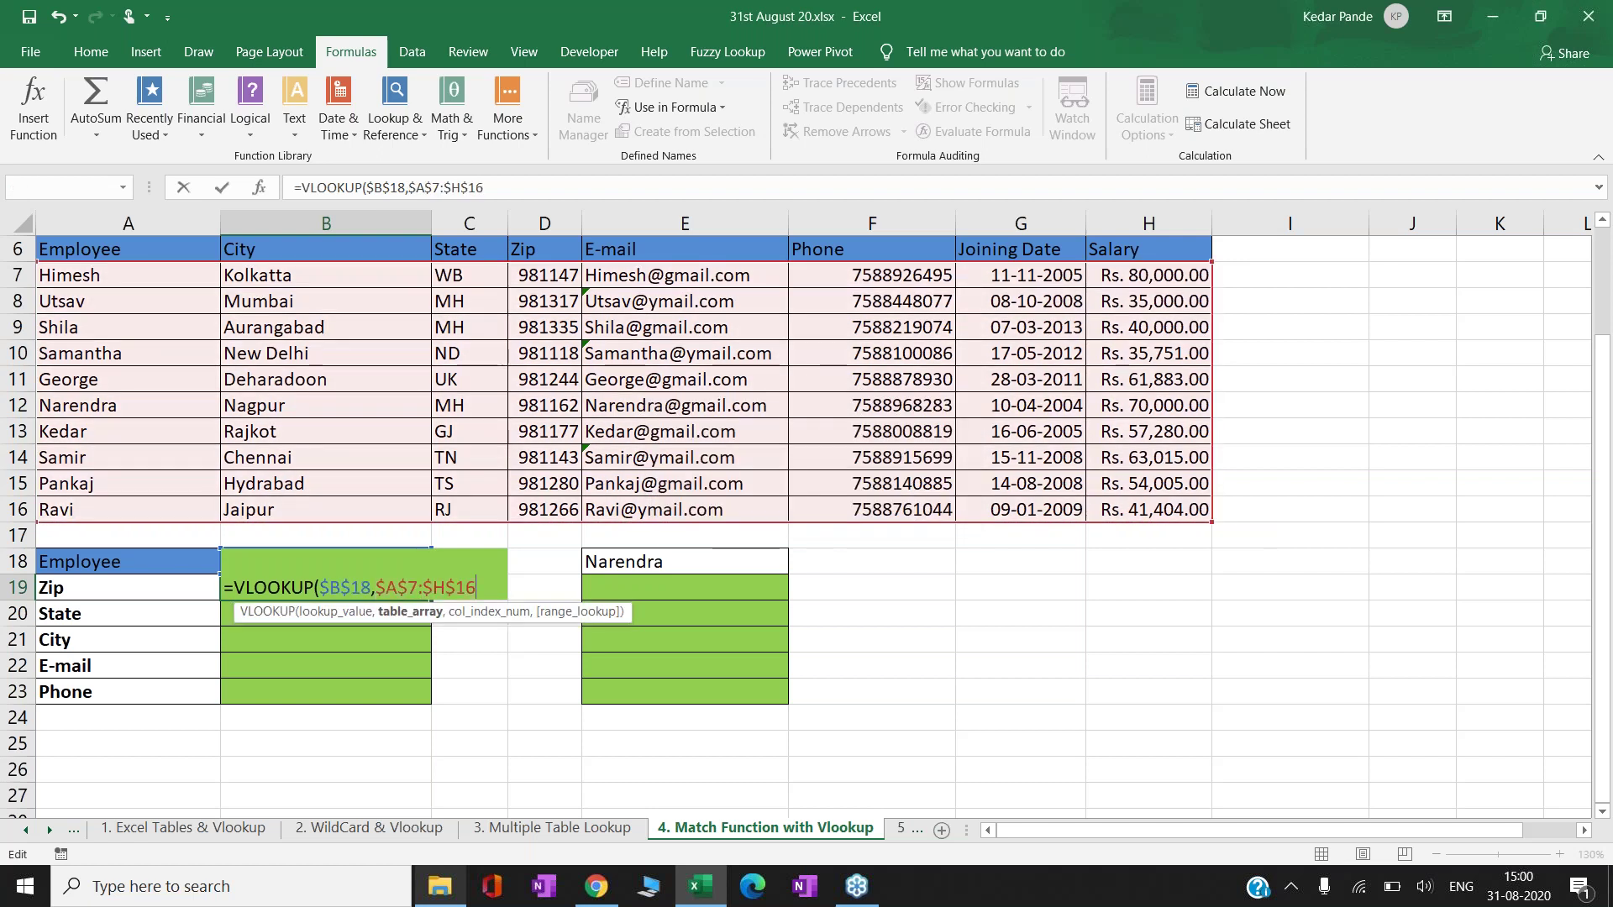
type(",")
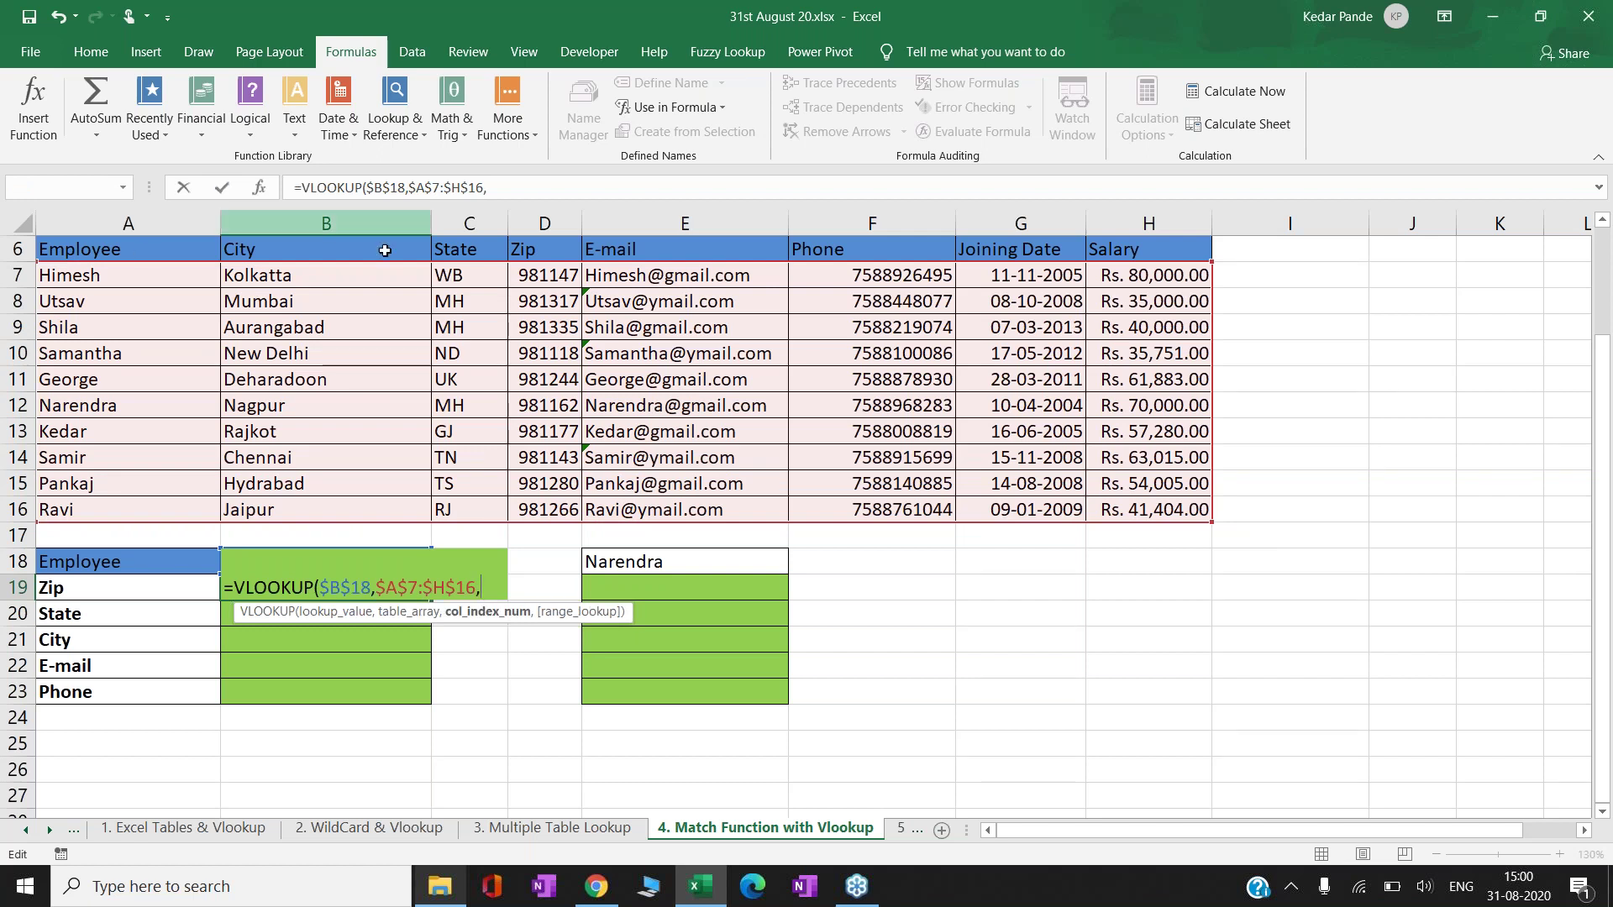
type("4,0)")
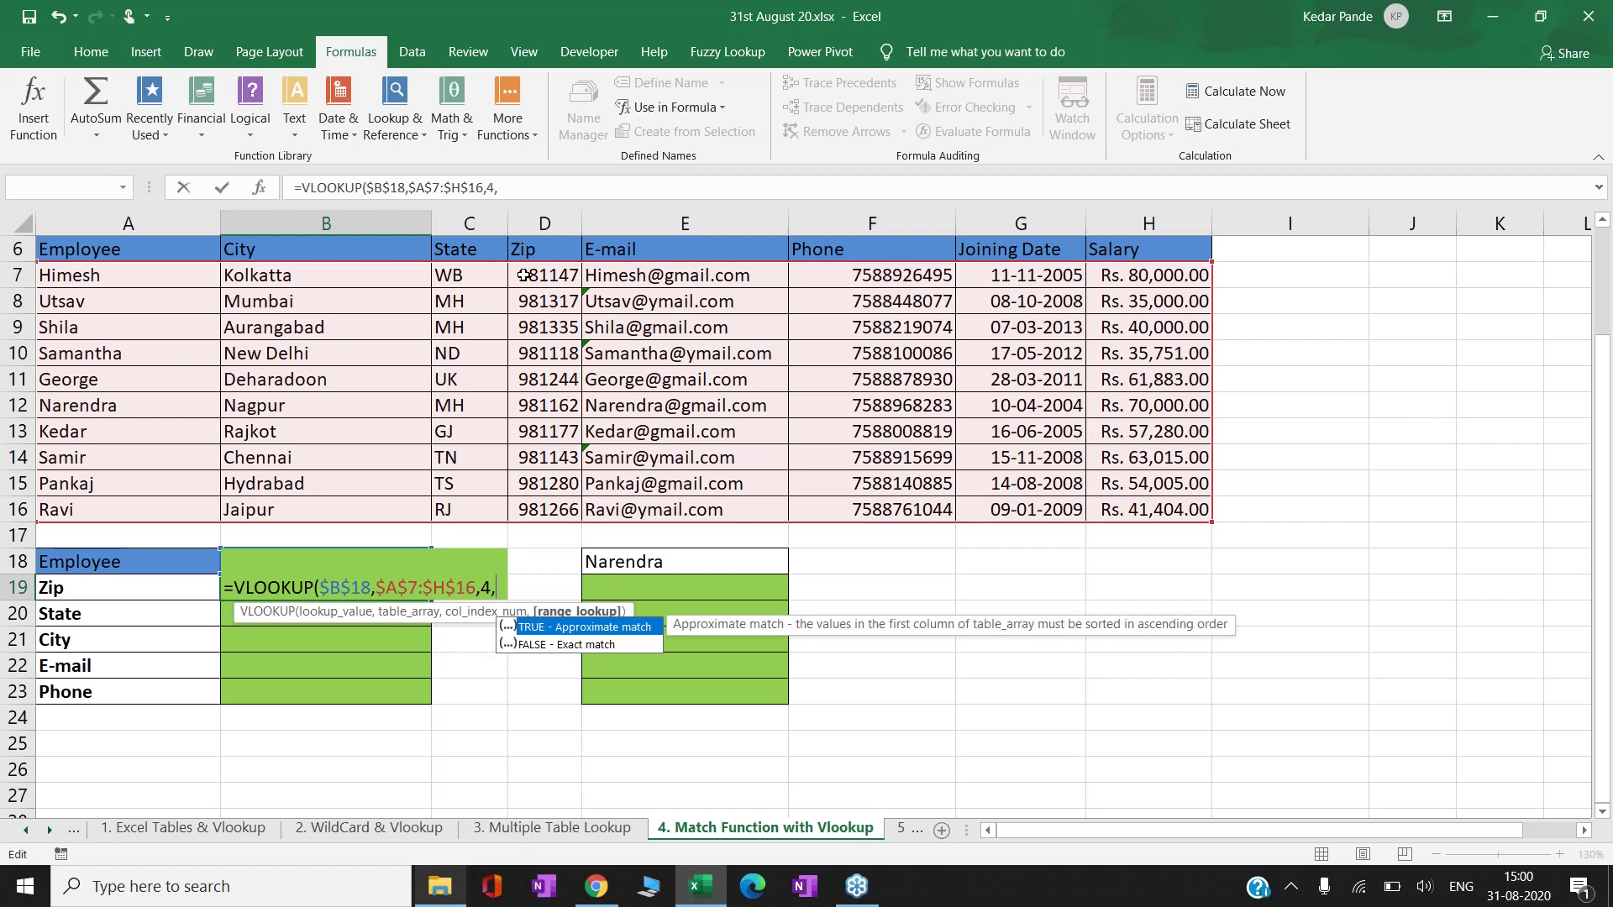
key("ctrl+Return")
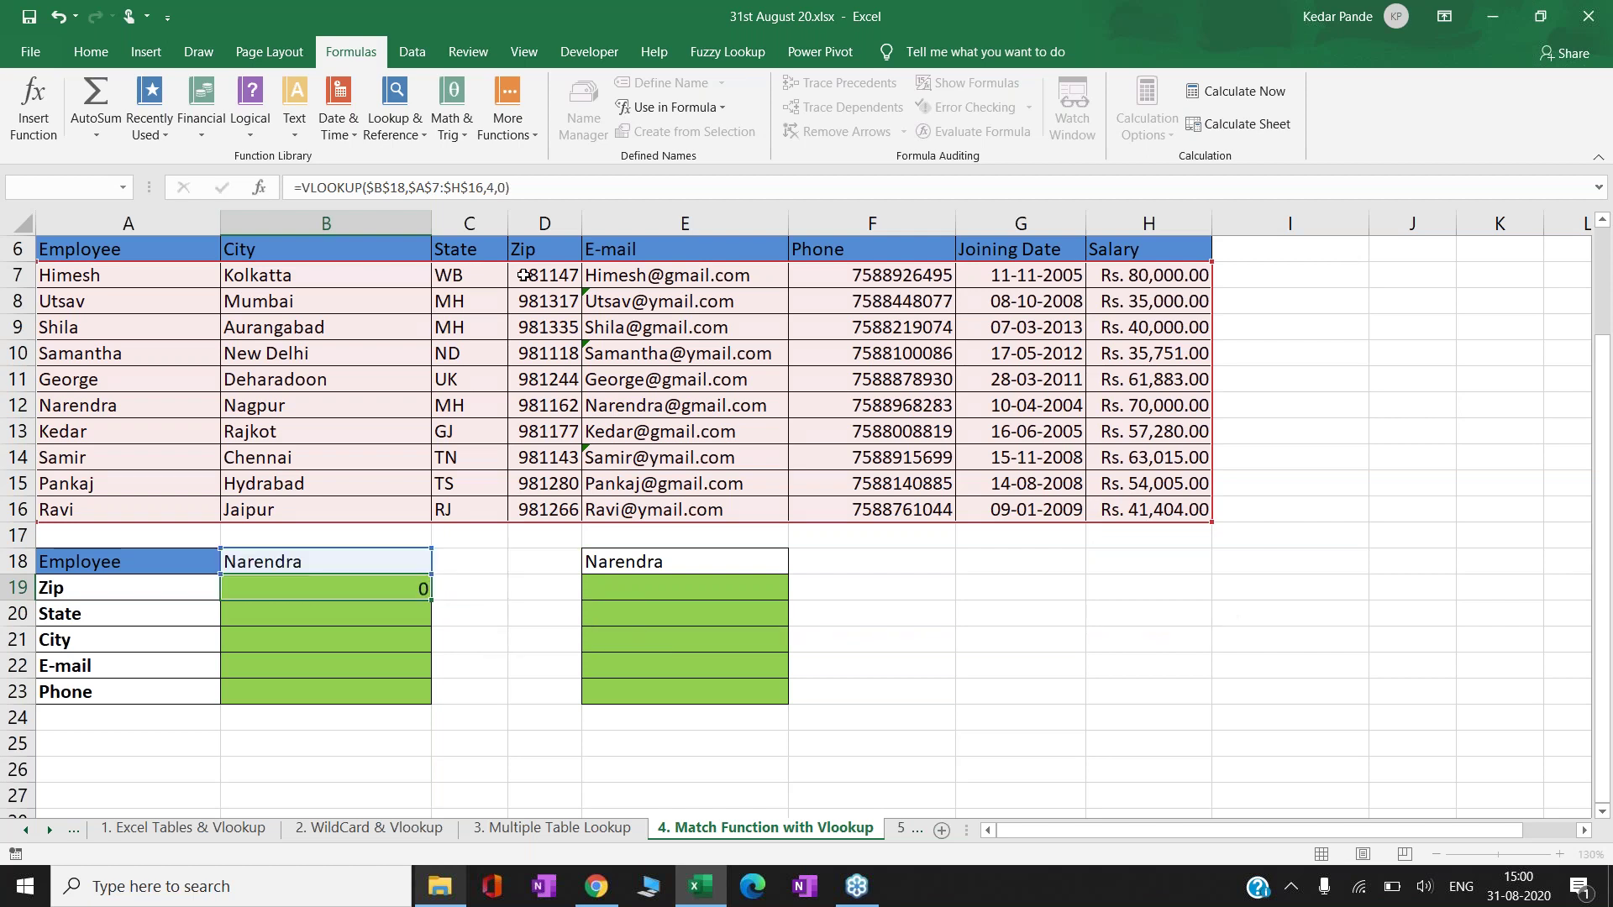
- Copy B19's Zip VLOOKUP formula into B20:B23
key("ctrl+c")
key("Down")
key("shift+Down")
key("shift+Down")
key("shift+Down")
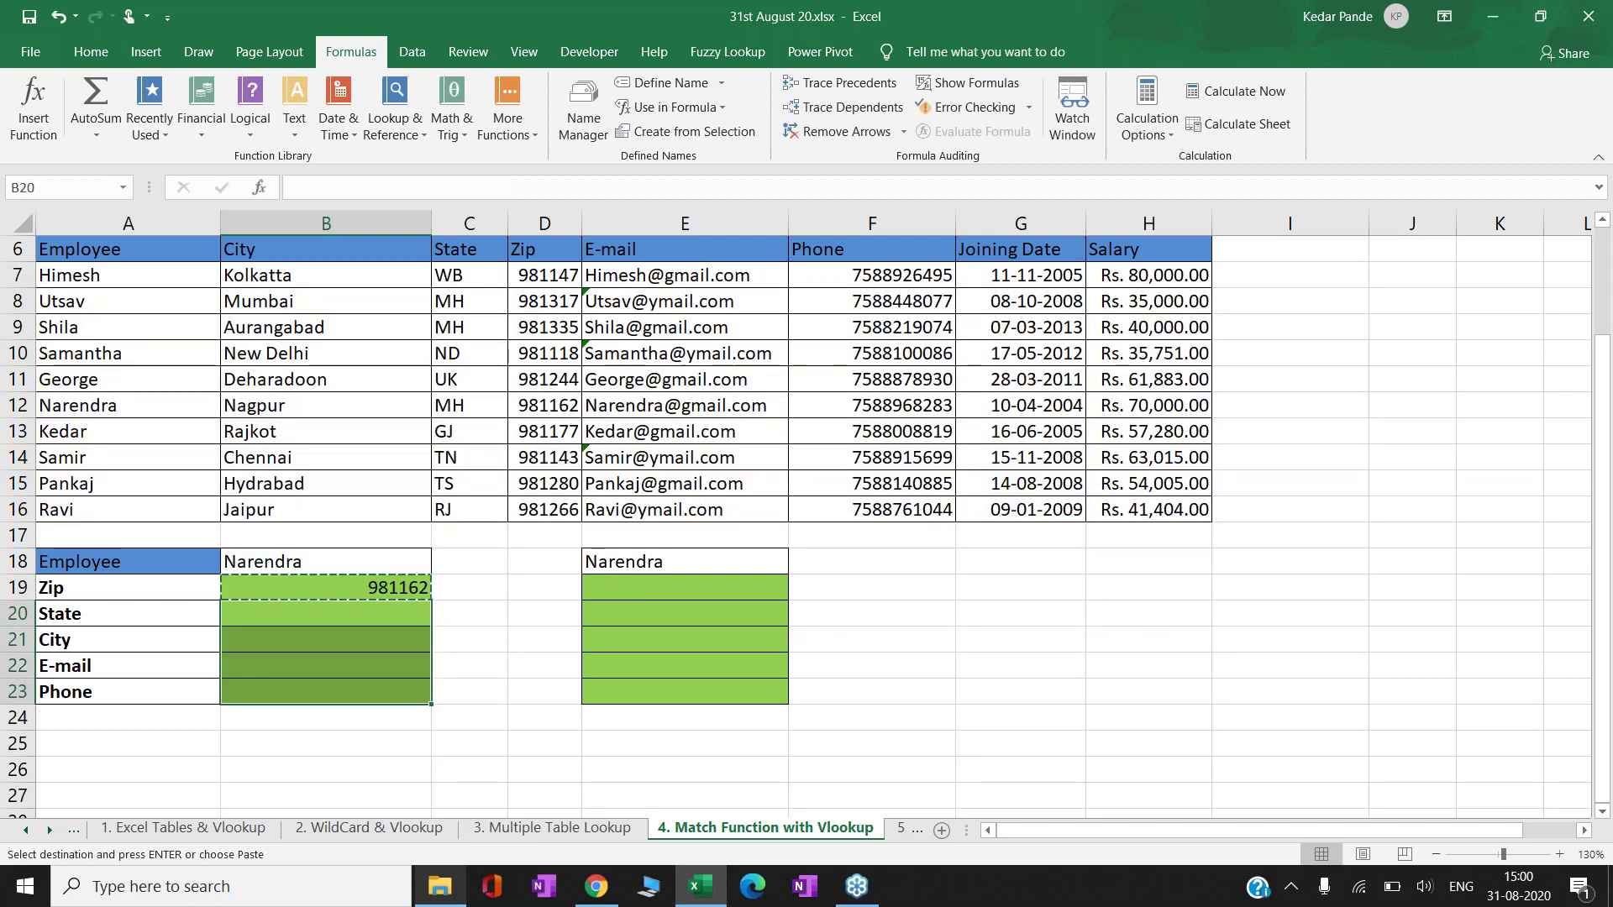
key("ctrl+v")
left_click(326, 613)
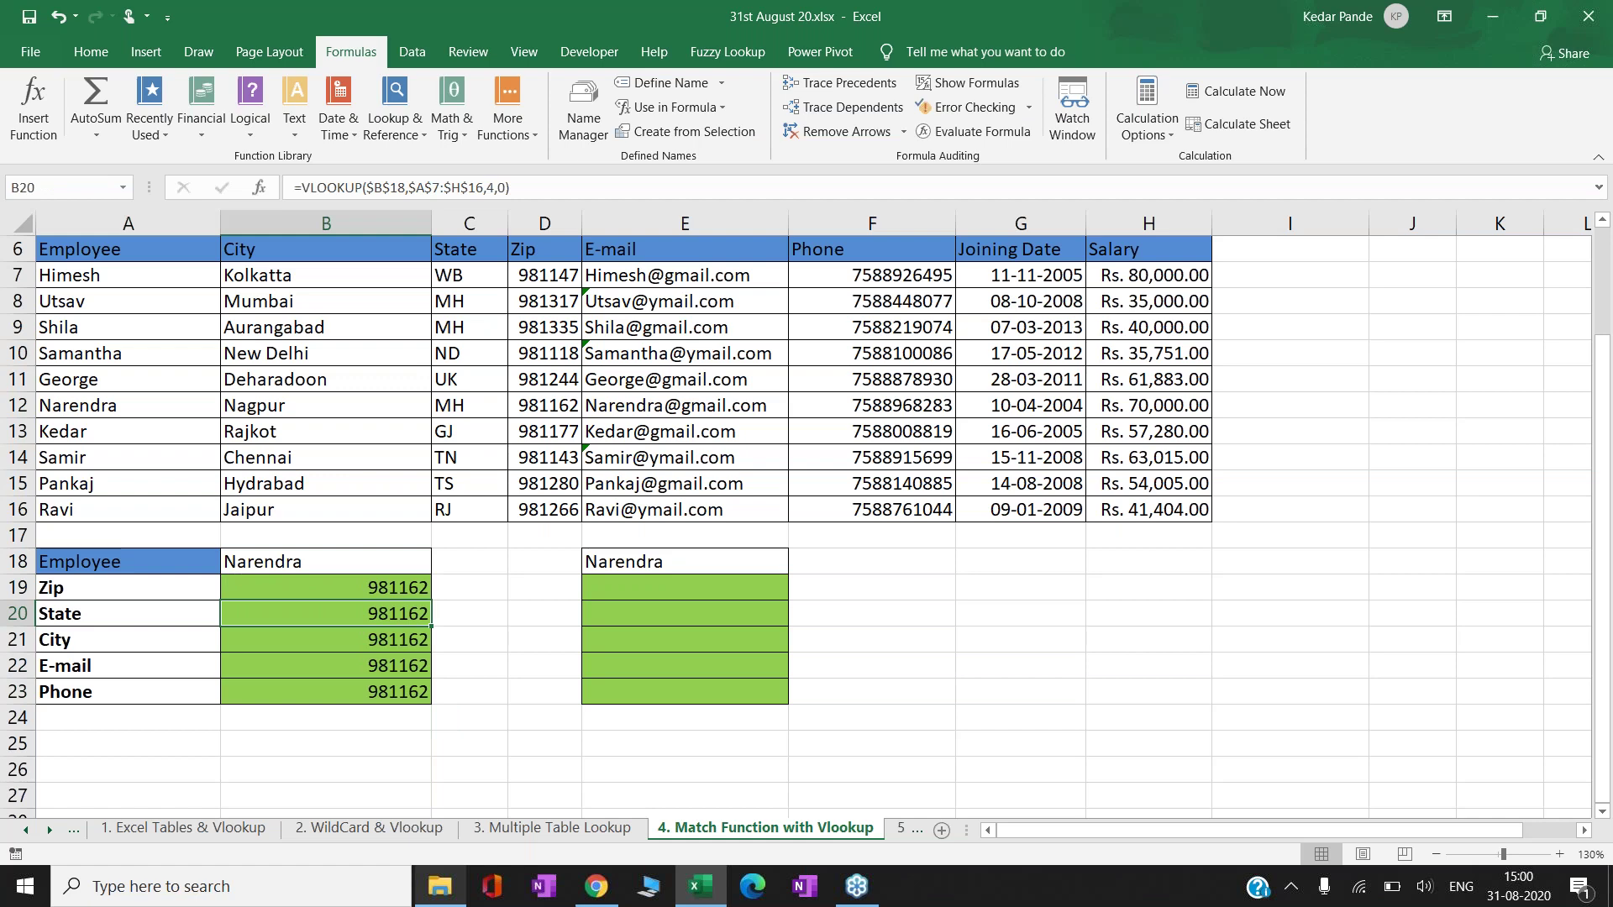
- Change the column index to 3 for State (MH) and 2 for City (Nagpur)
key("F2")
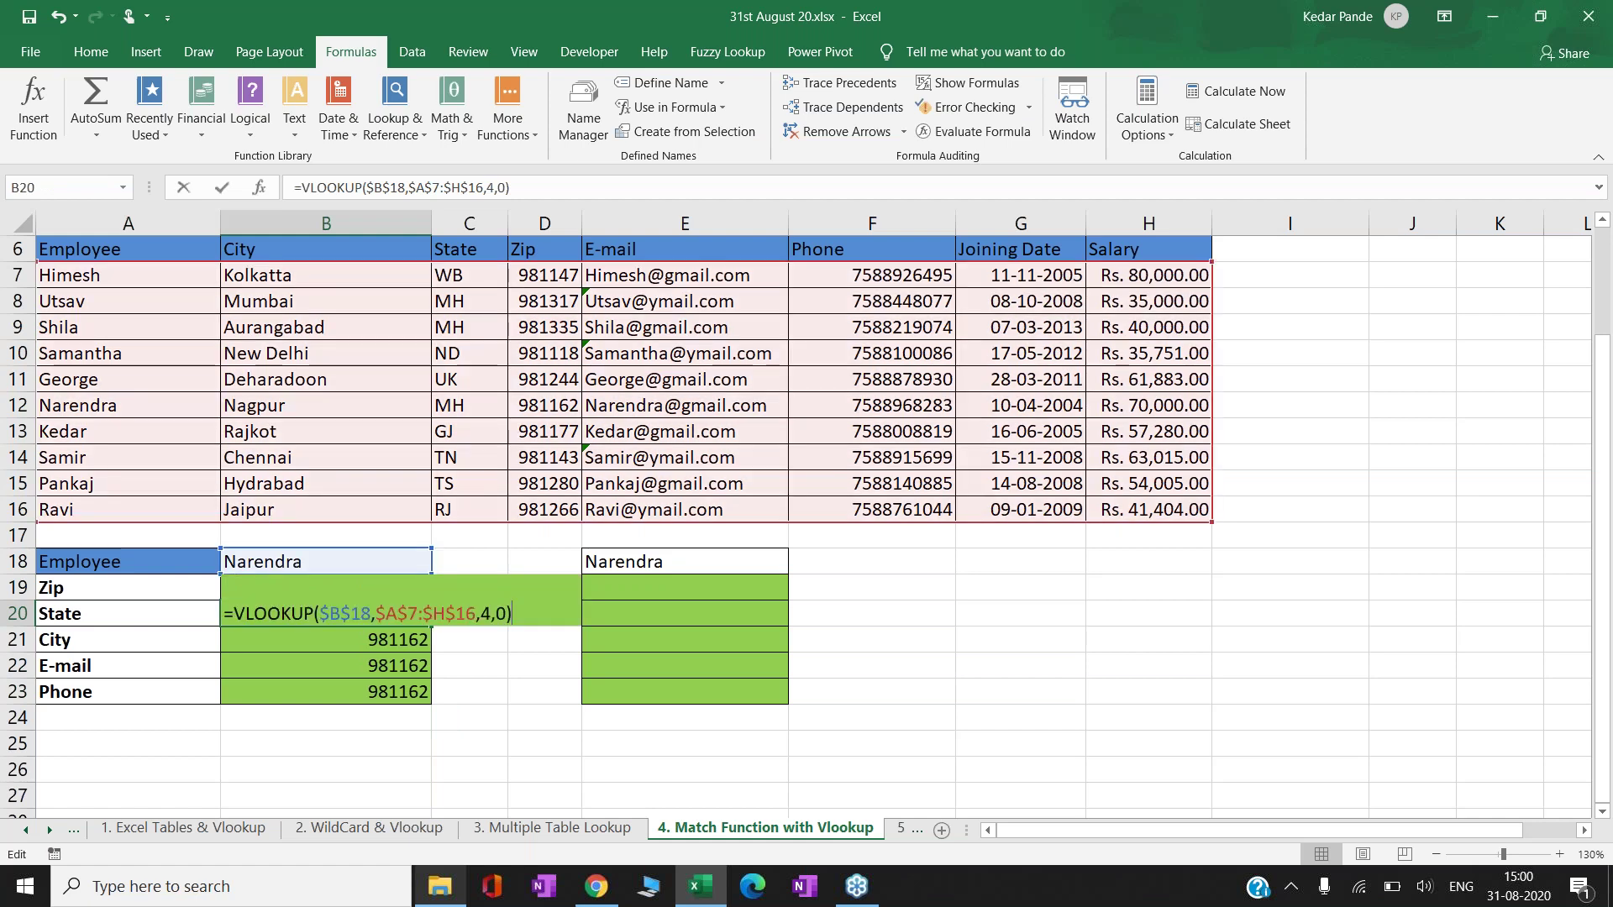
key("Left")
key("Left")
key("Left")
key("BackSpace")
type("3")
key("Return")
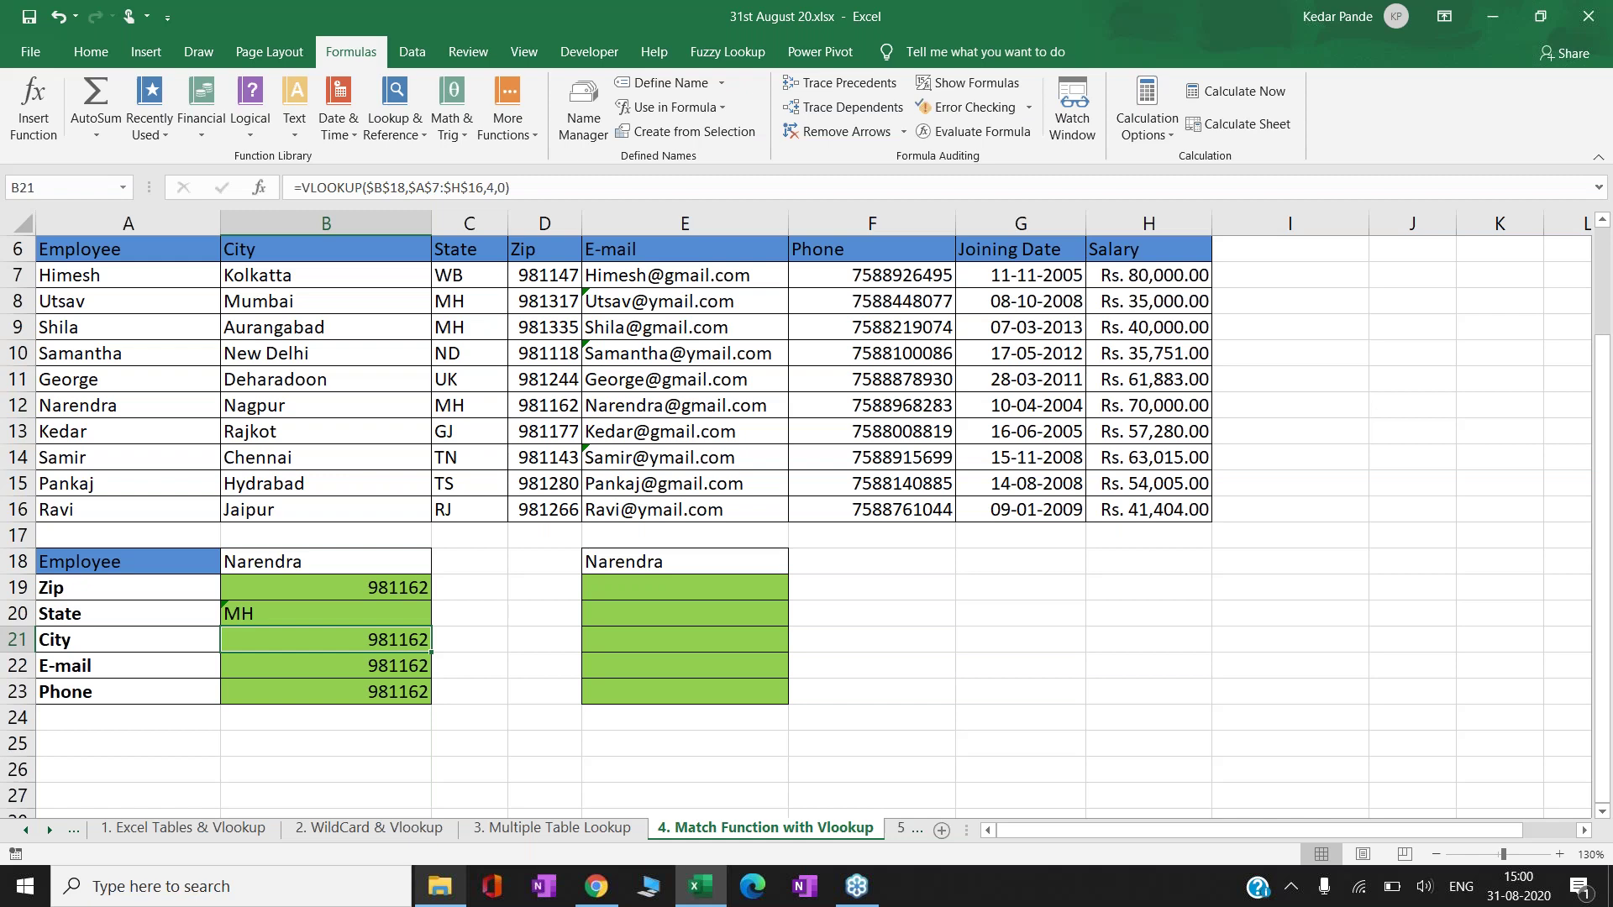
key("F2")
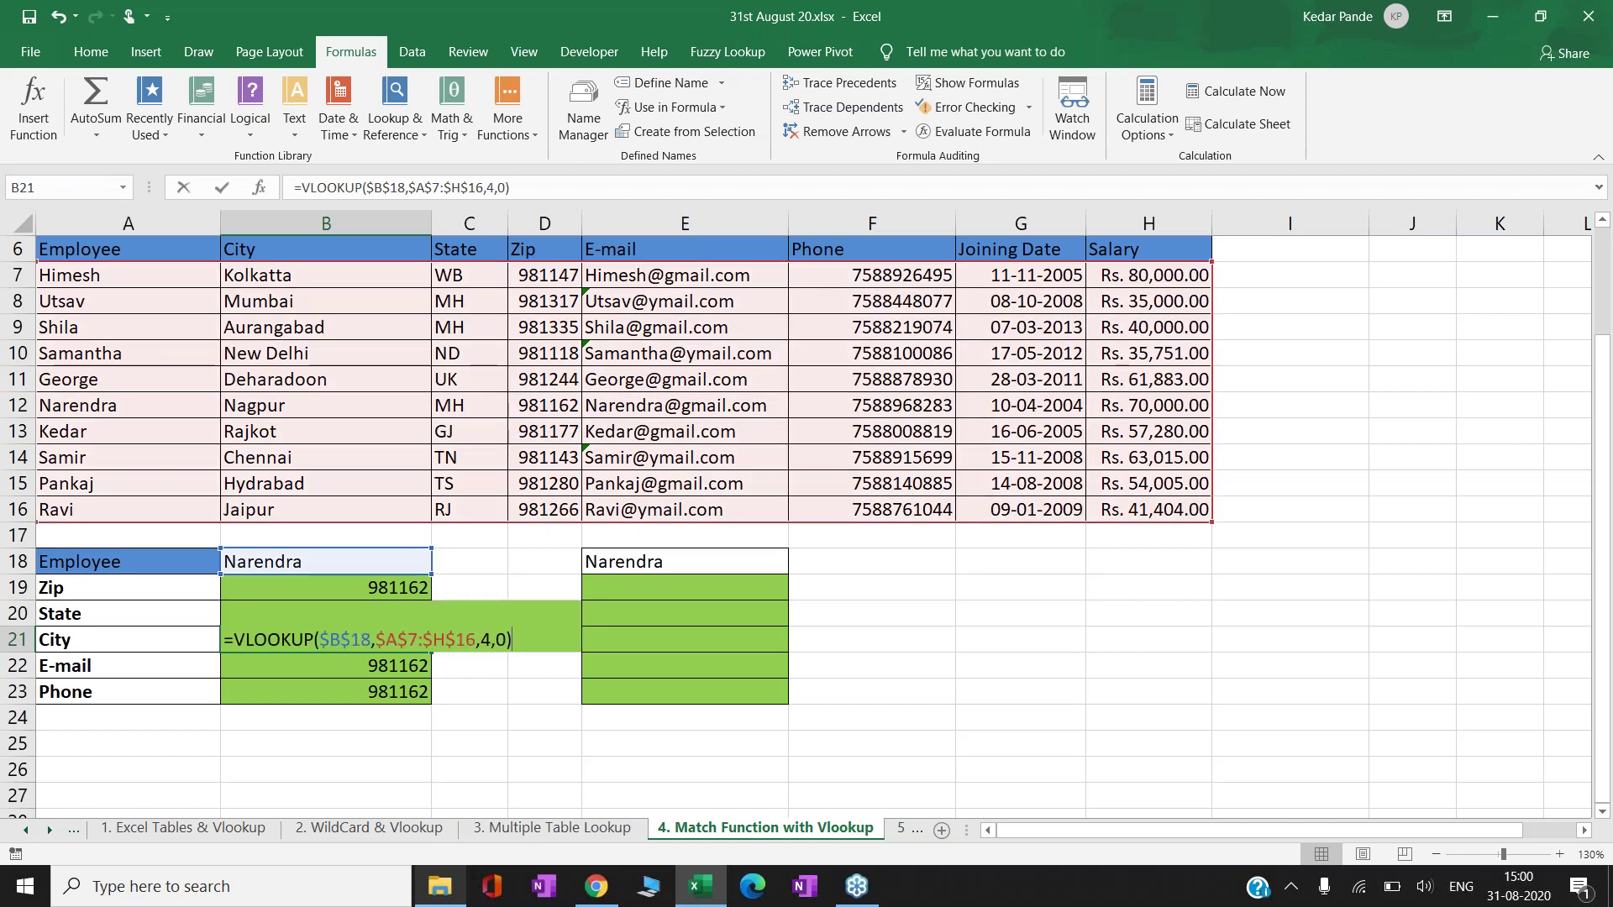
key("Left")
key("Left")
key("Left")
key("BackSpace")
type("2")
key("Return")
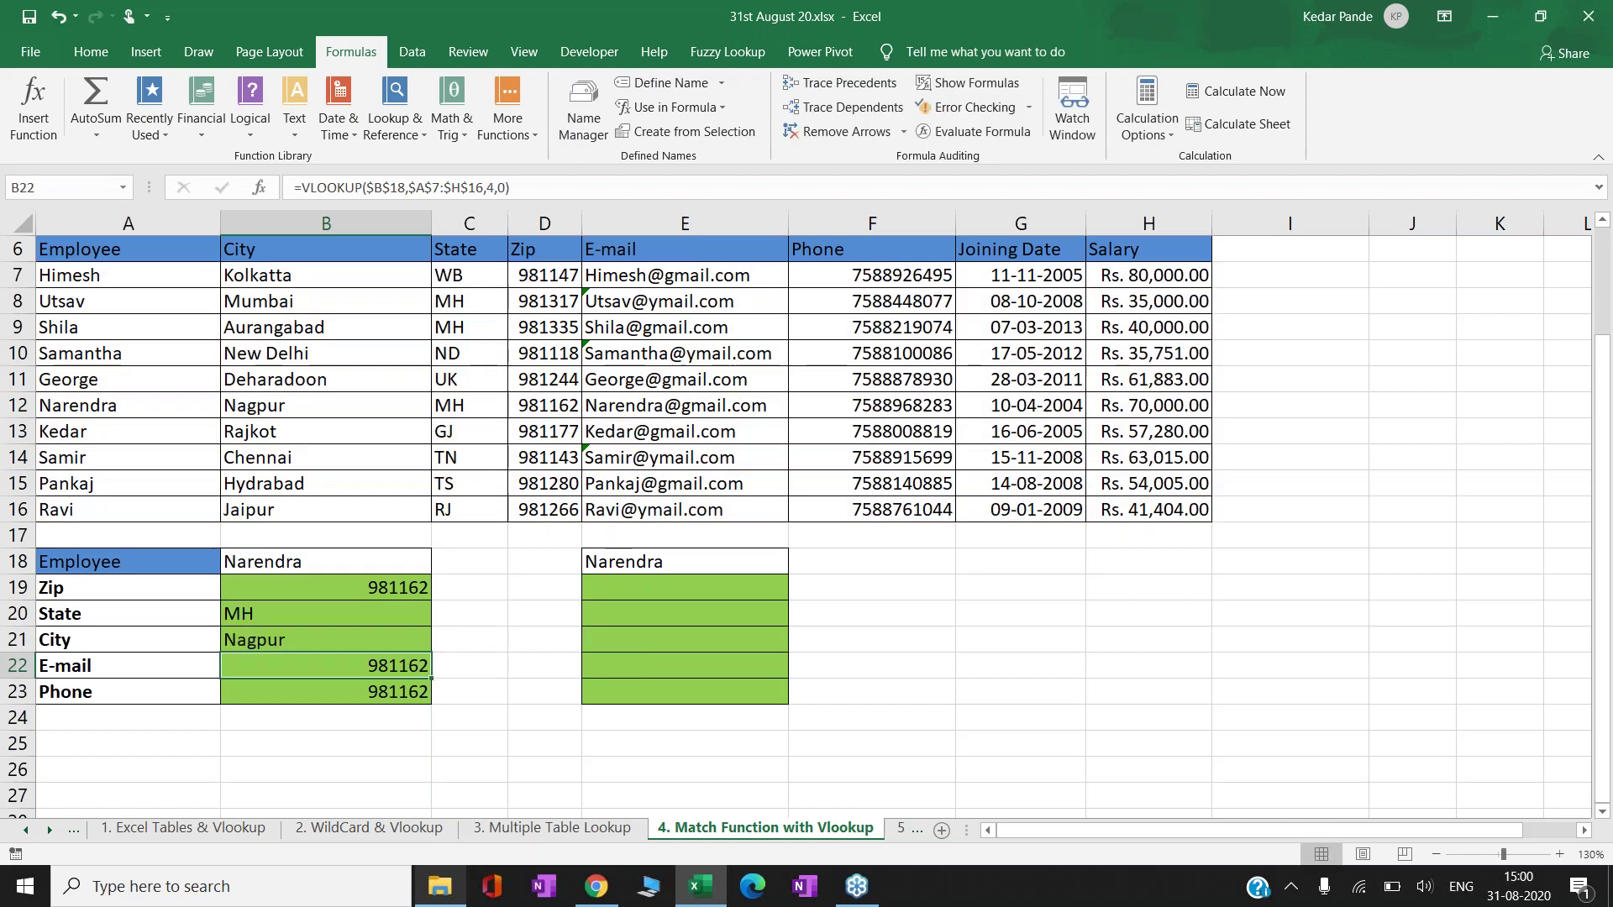
key("F2")
key("Left")
key("Left")
key("Left")
key("BackSpace")
type("5")
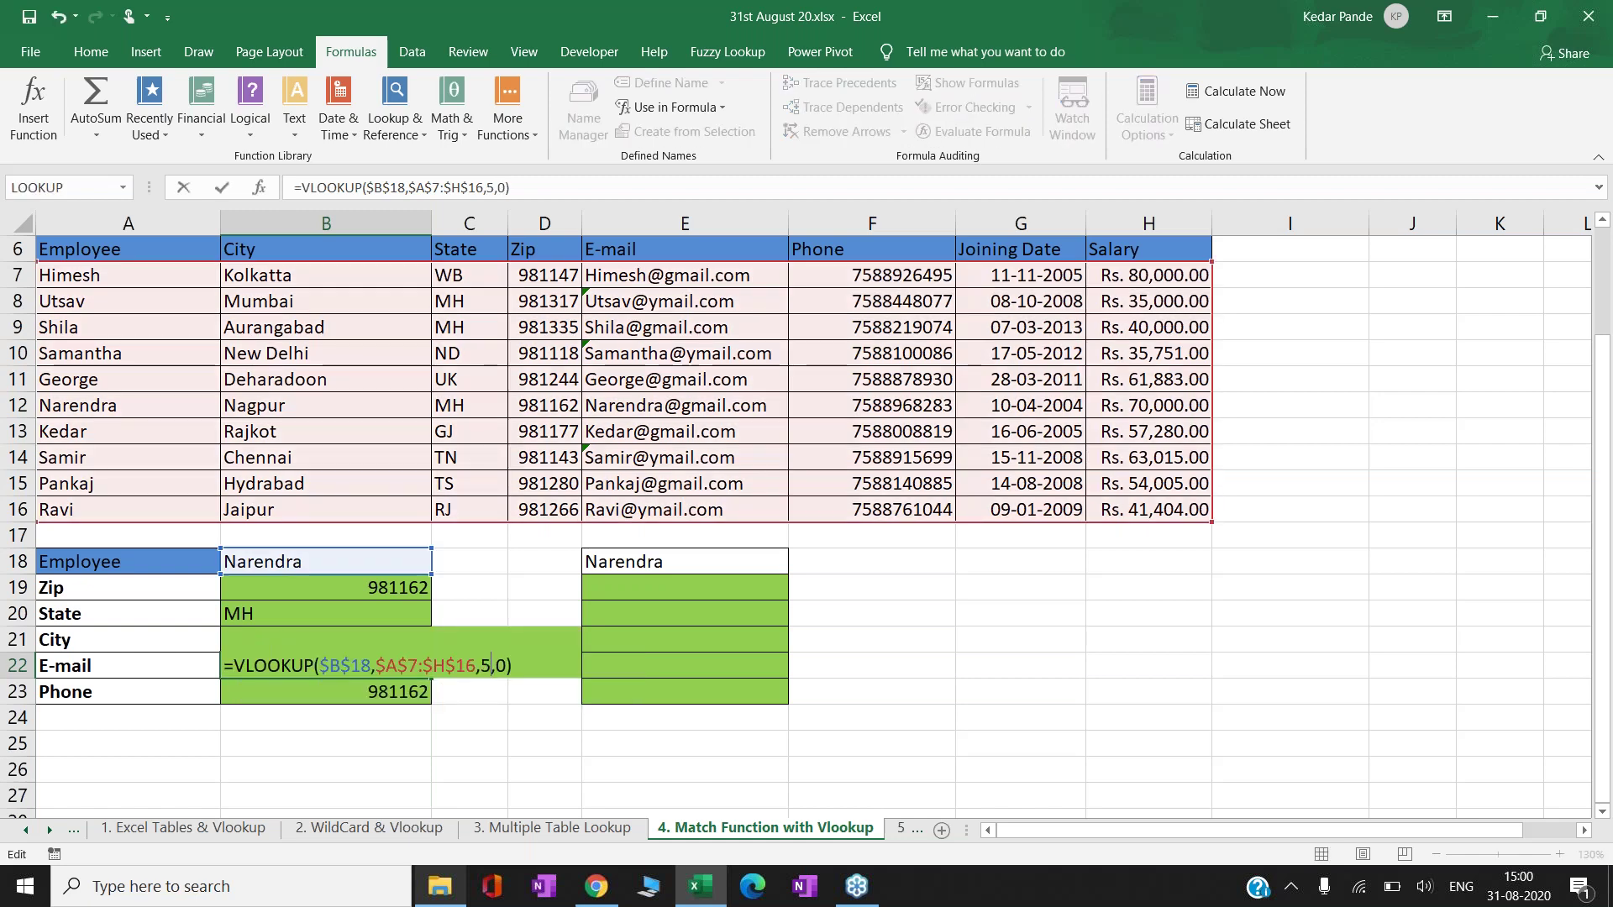
key("Return")
key("F2")
key("Left")
key("Left")
key("Left")
key("Left")
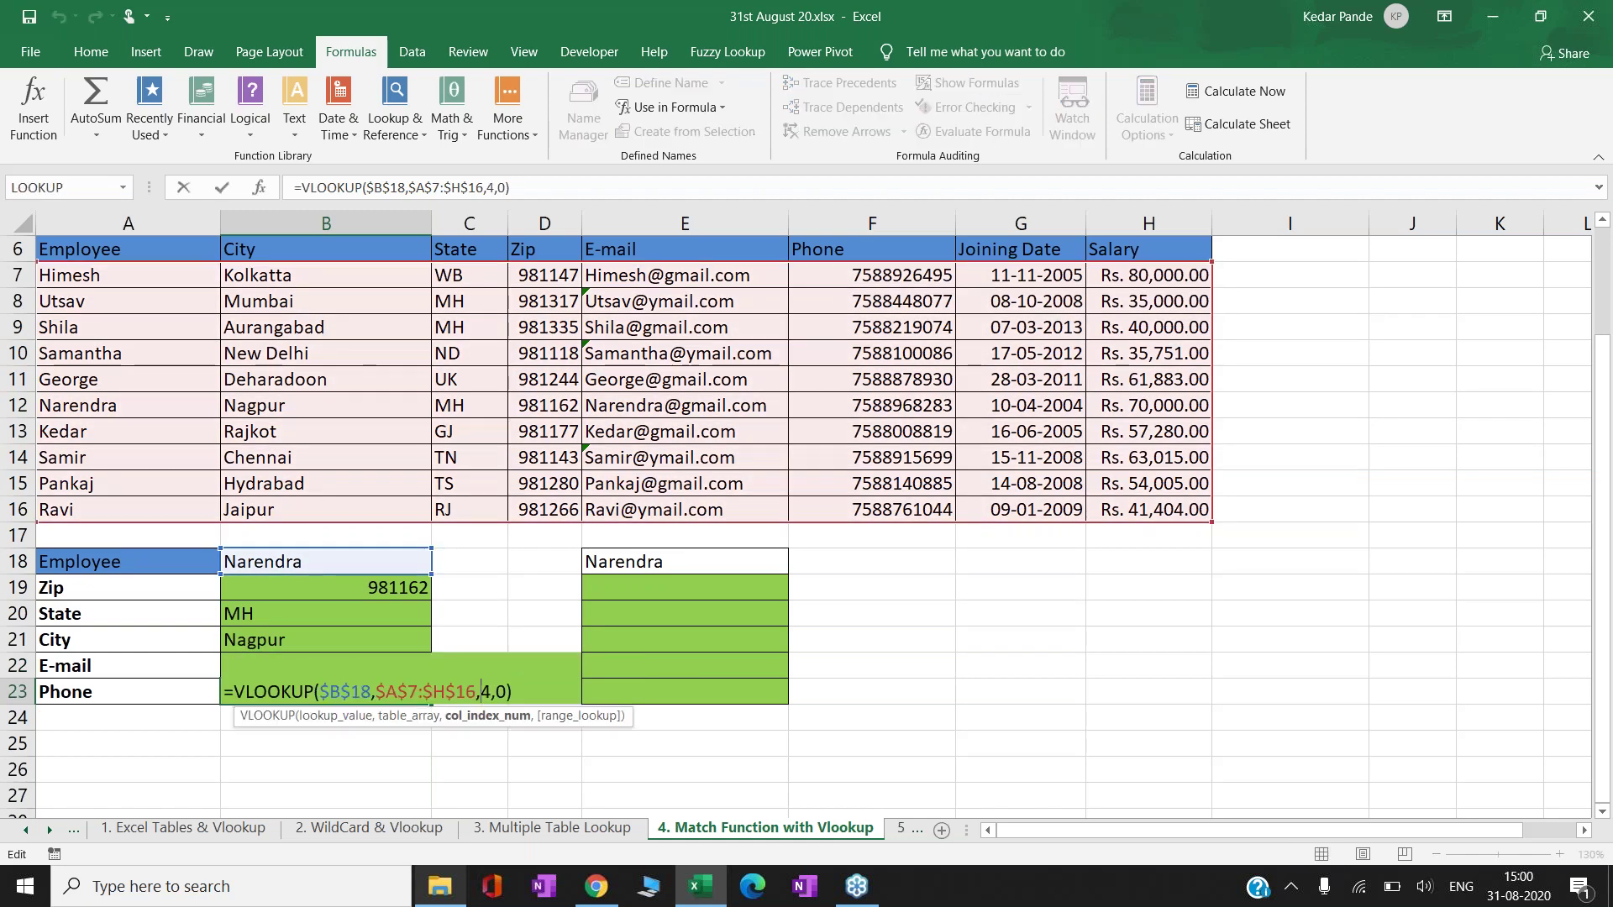
key("Delete")
type("6")
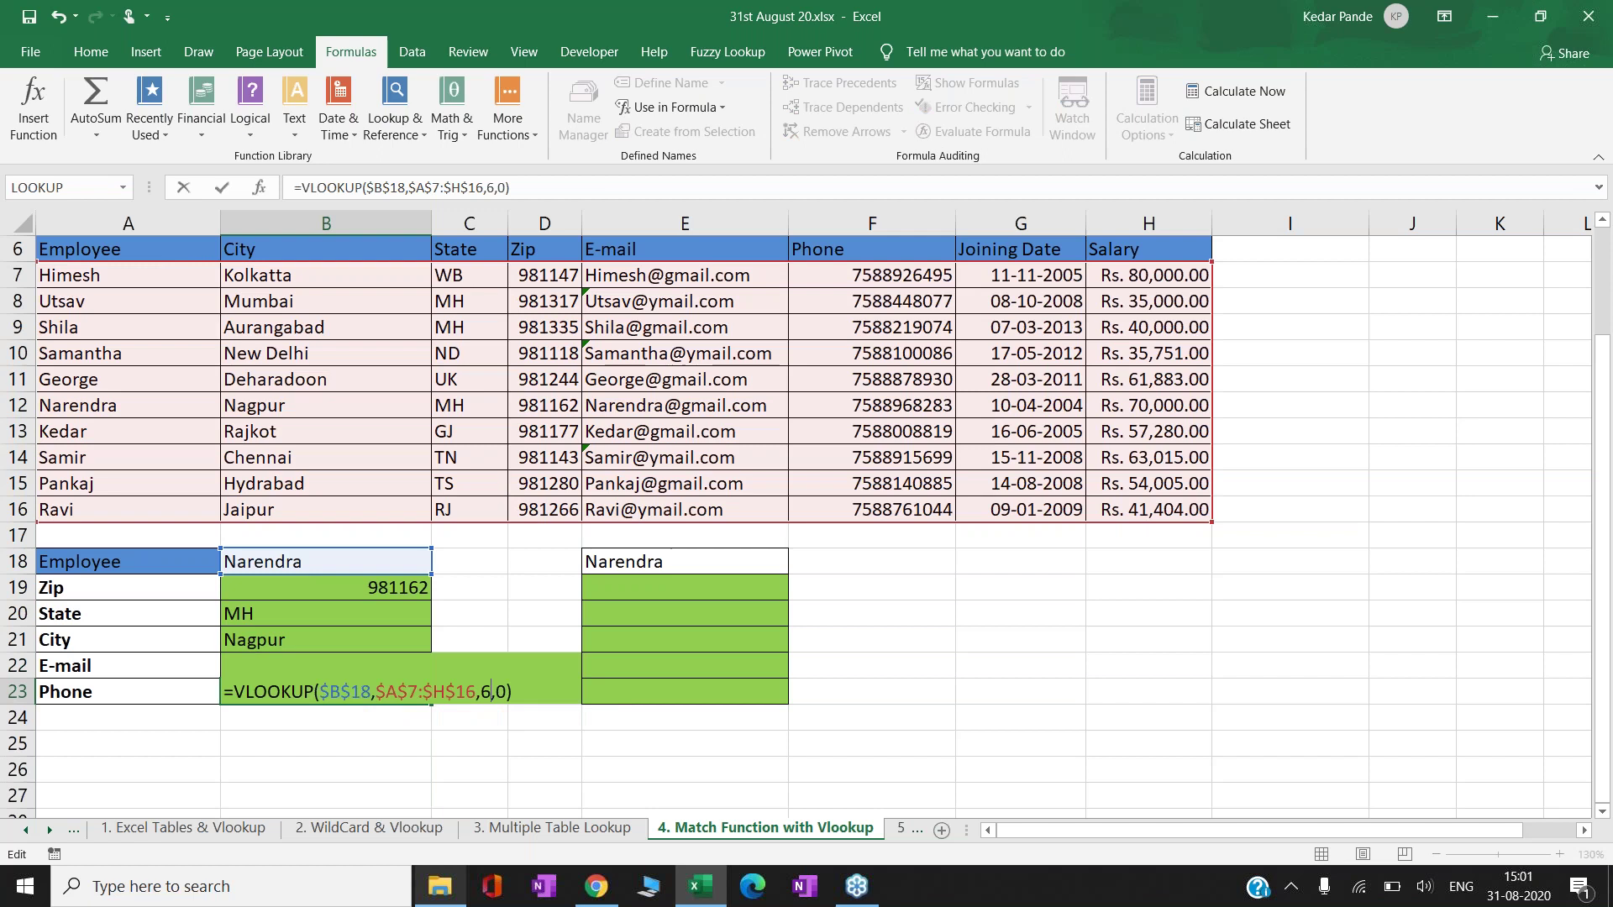
key("Return")
- Review the B19:B23 lookup results, then move to the empty Zip cell E19
left_click(326, 691)
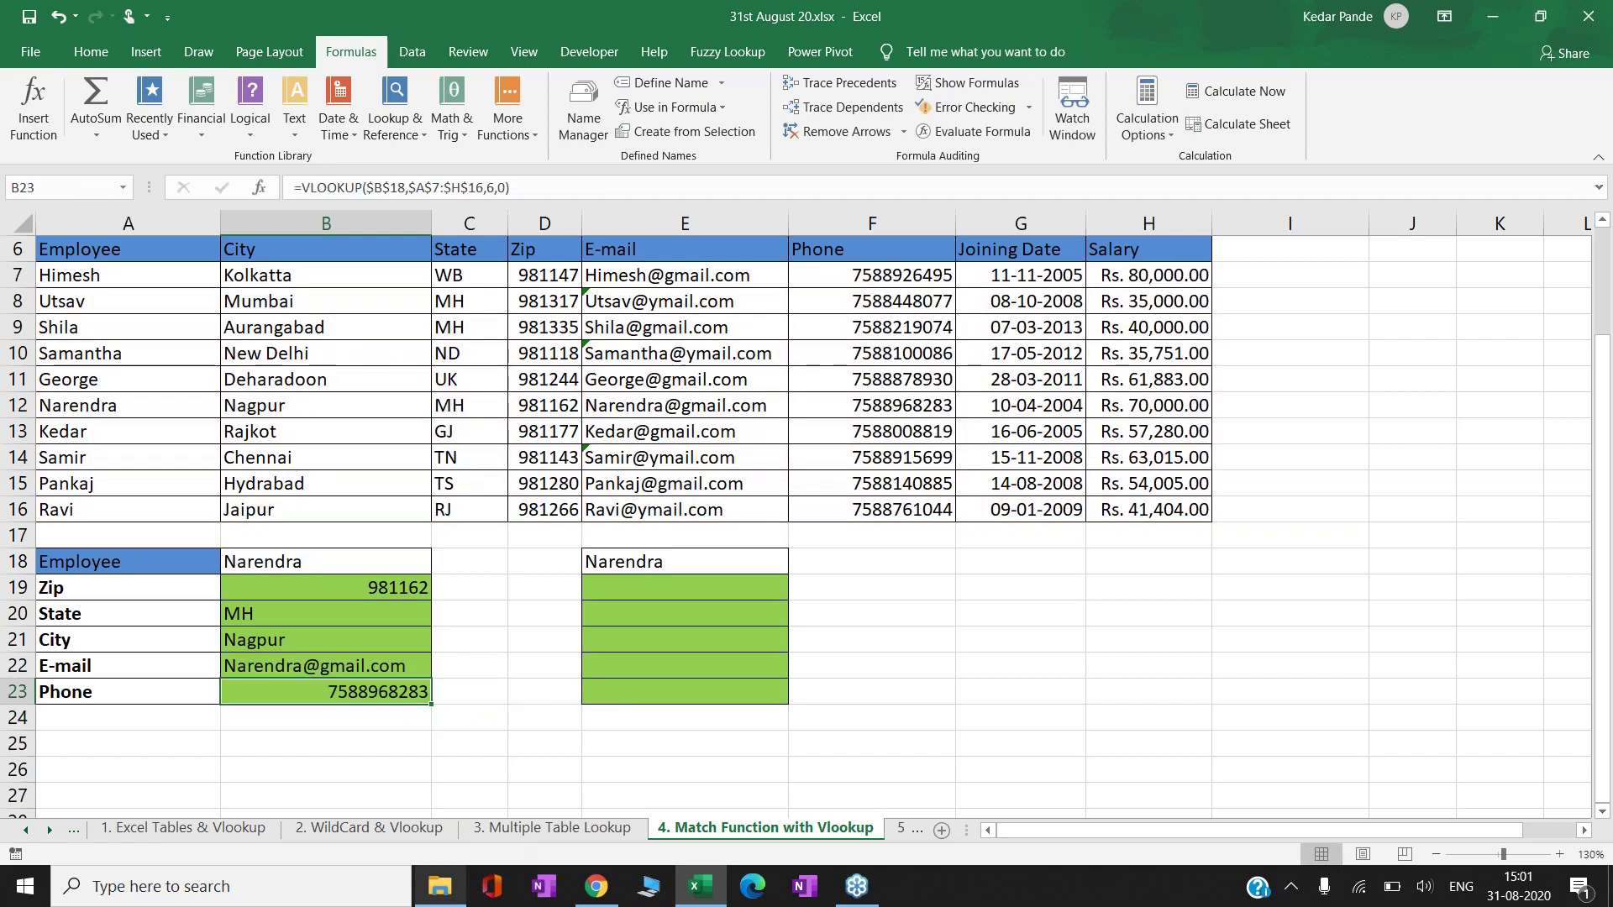
key("Up")
key("Up")
key("Up")
key("Up")
key("Up")
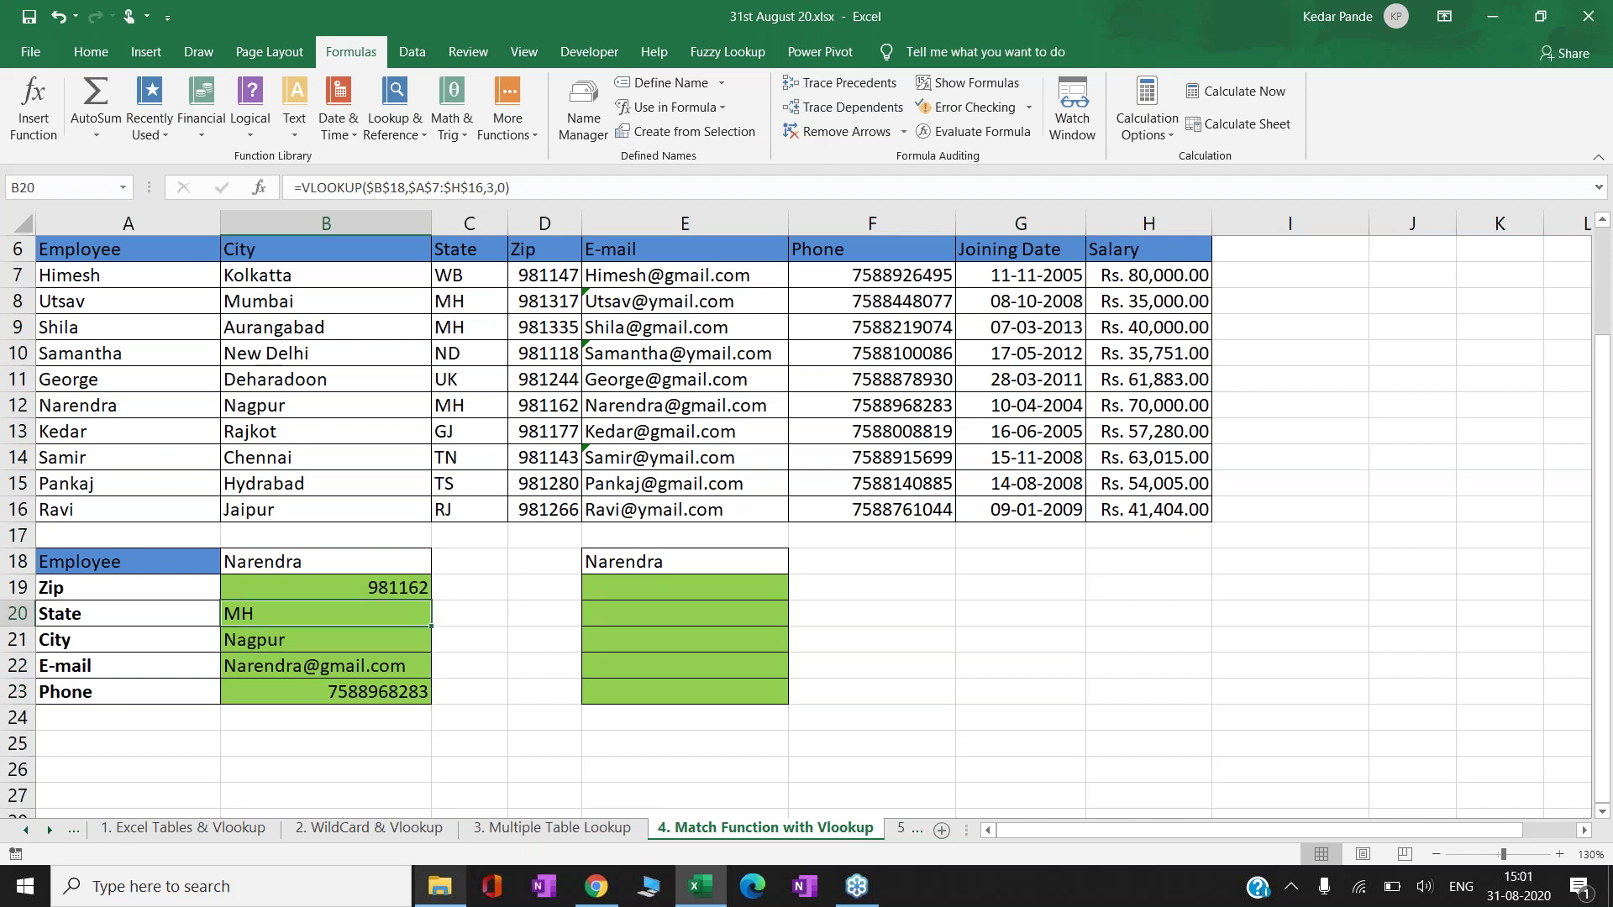
key("Down")
key("Down")
key("Down")
key("Down")
key("Down")
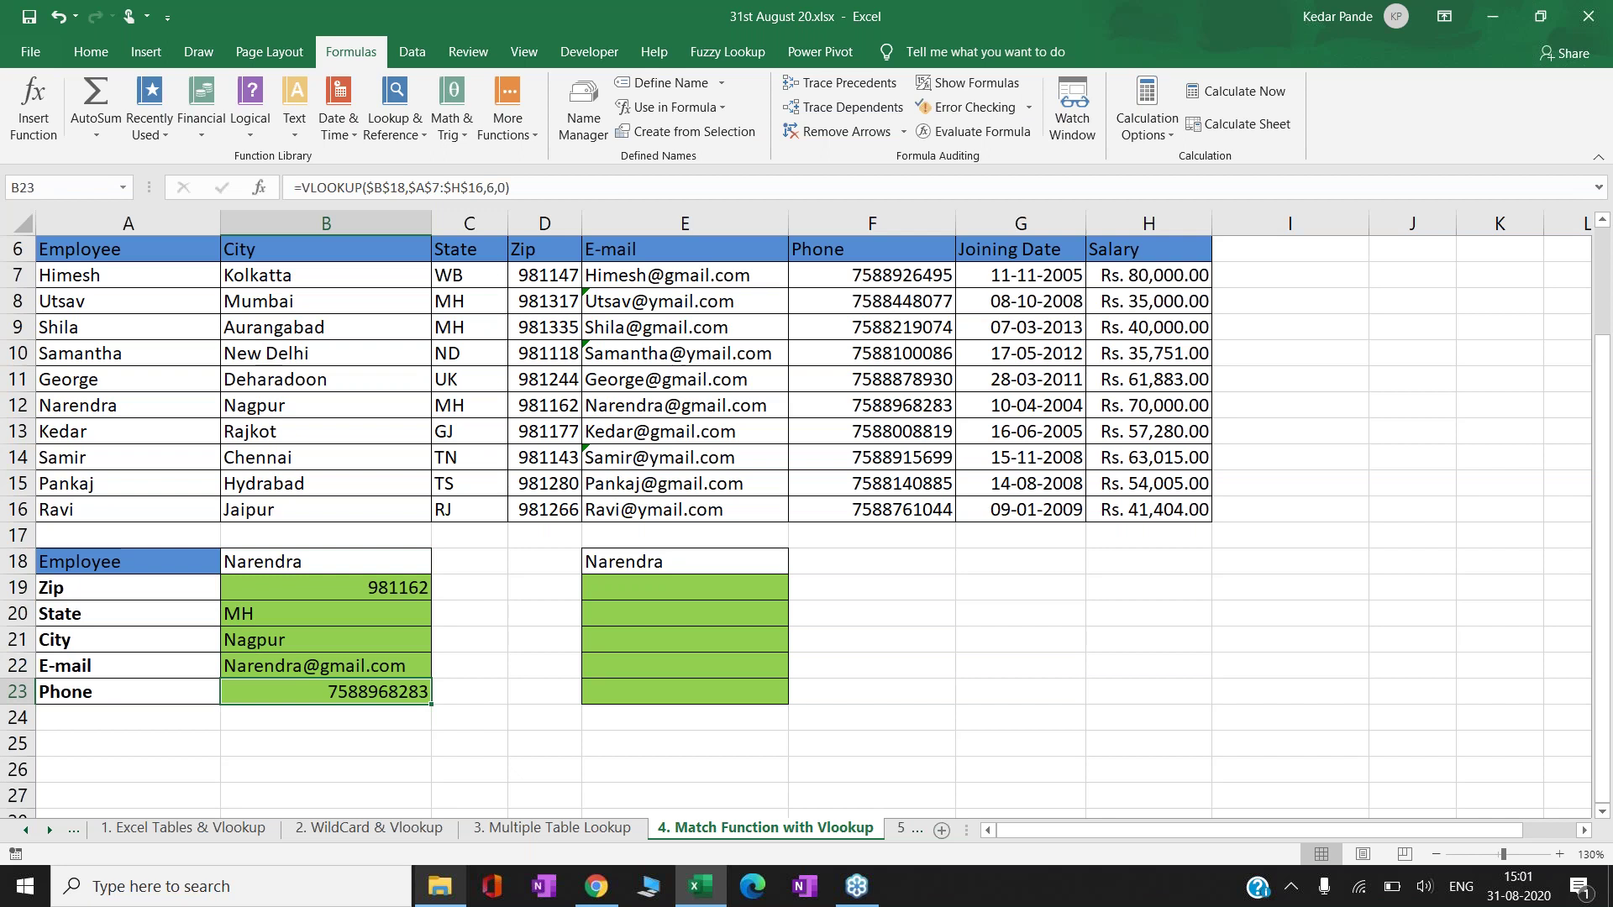
key("Up")
key("Up")
key("Up")
key("Up")
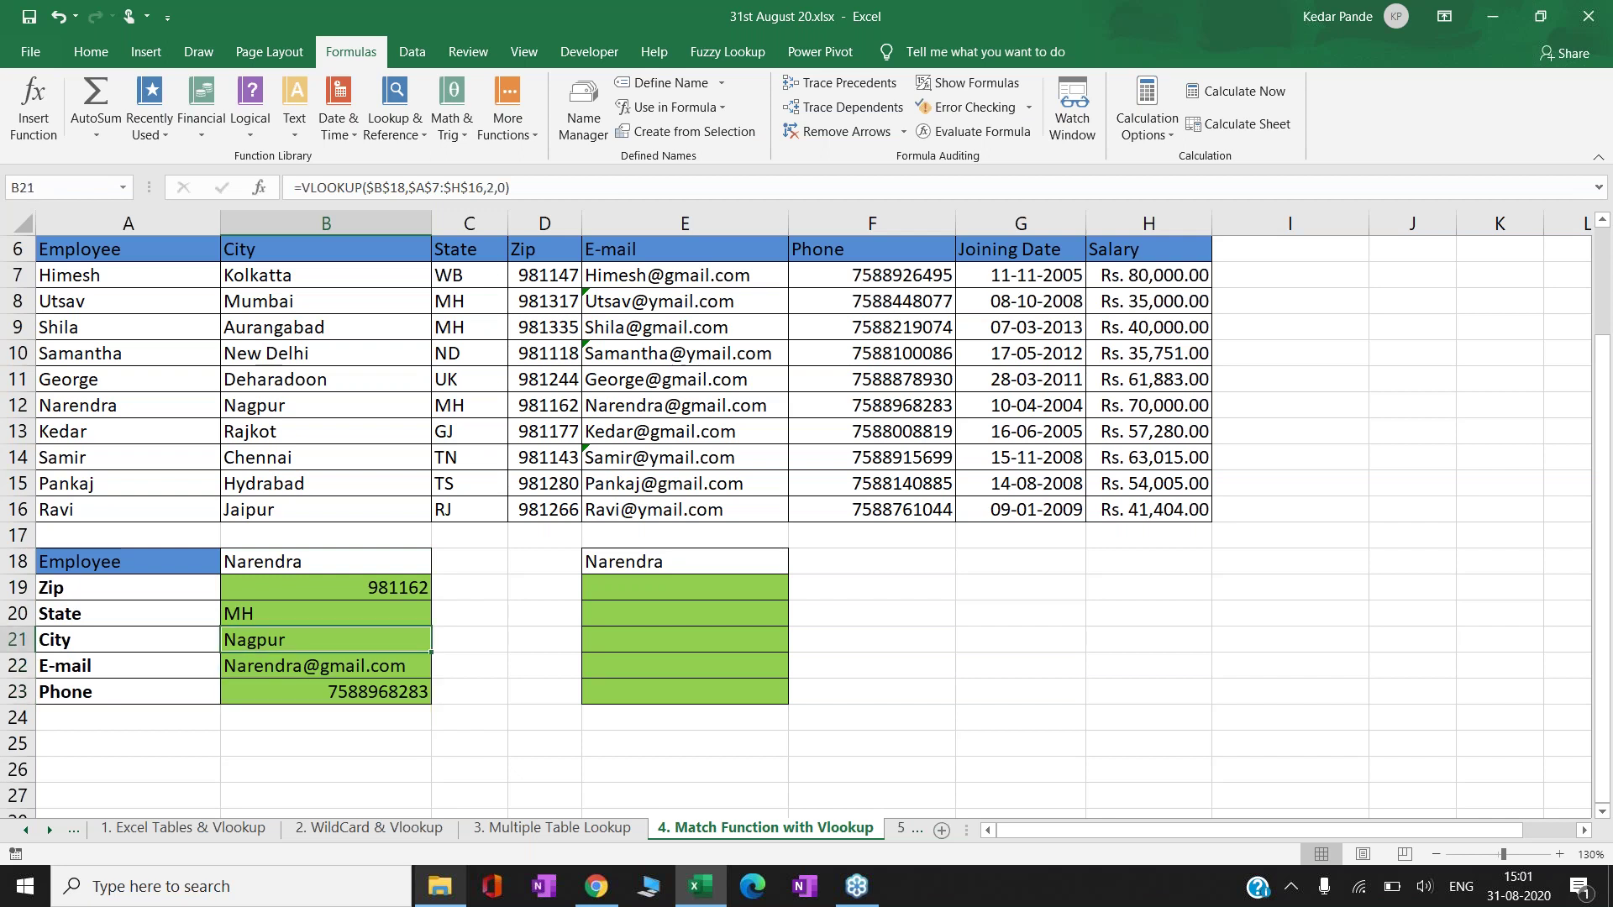
key("Right")
key("Right")
key("Right")
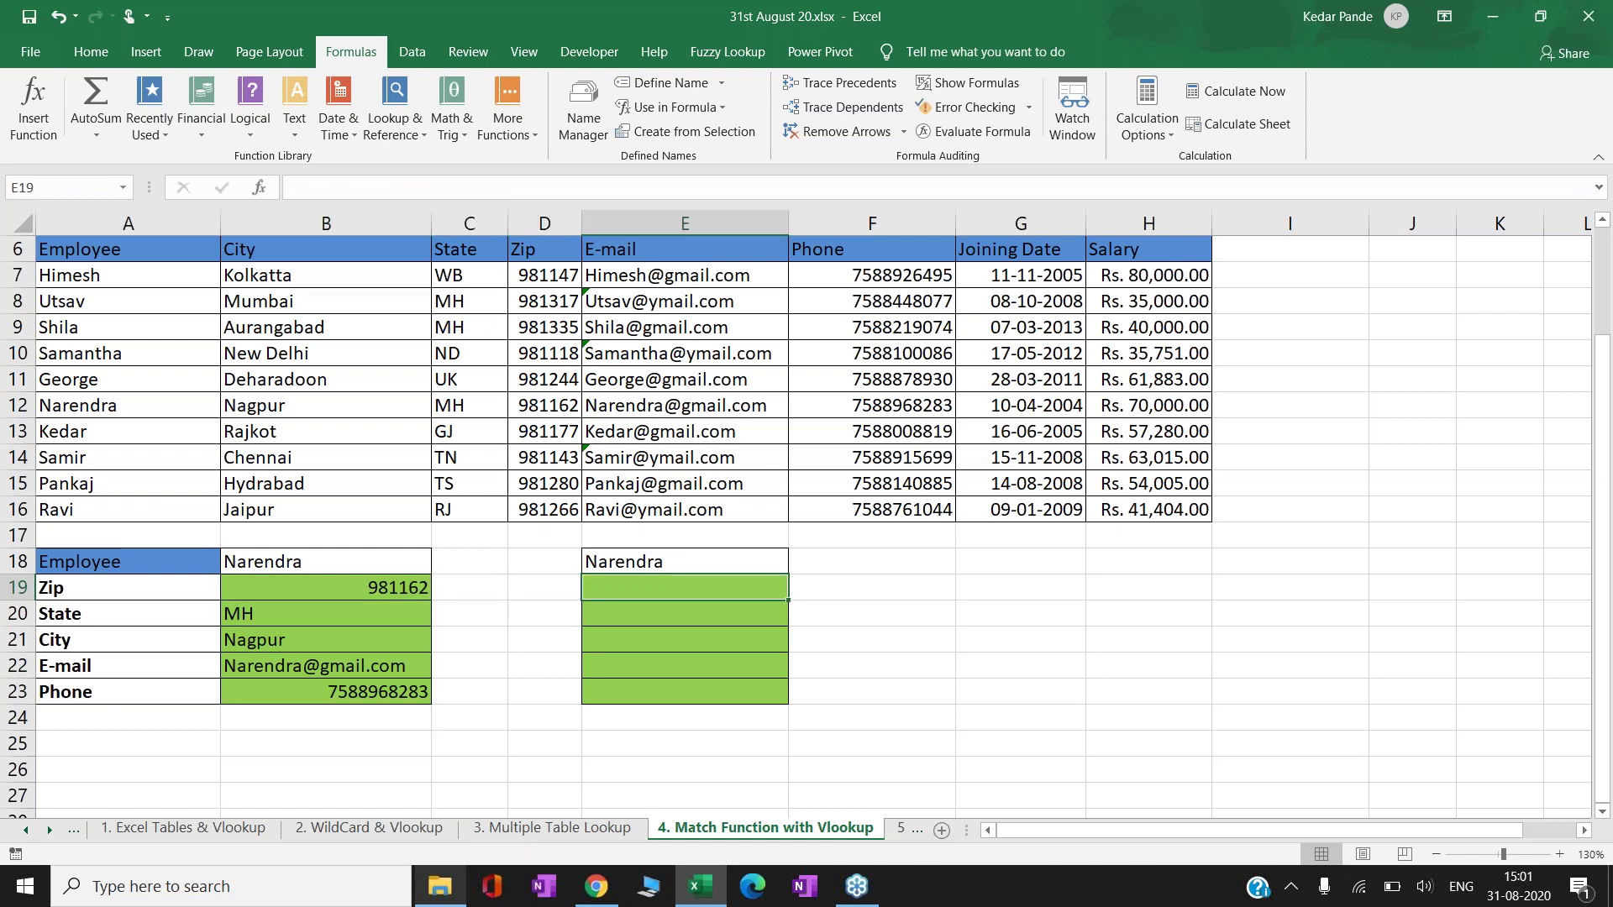
- Start a VLOOKUP in E19 with lookup value $E$18 and table $A$7:$H$16
type("=vl")
key("Tab")
key("Up")
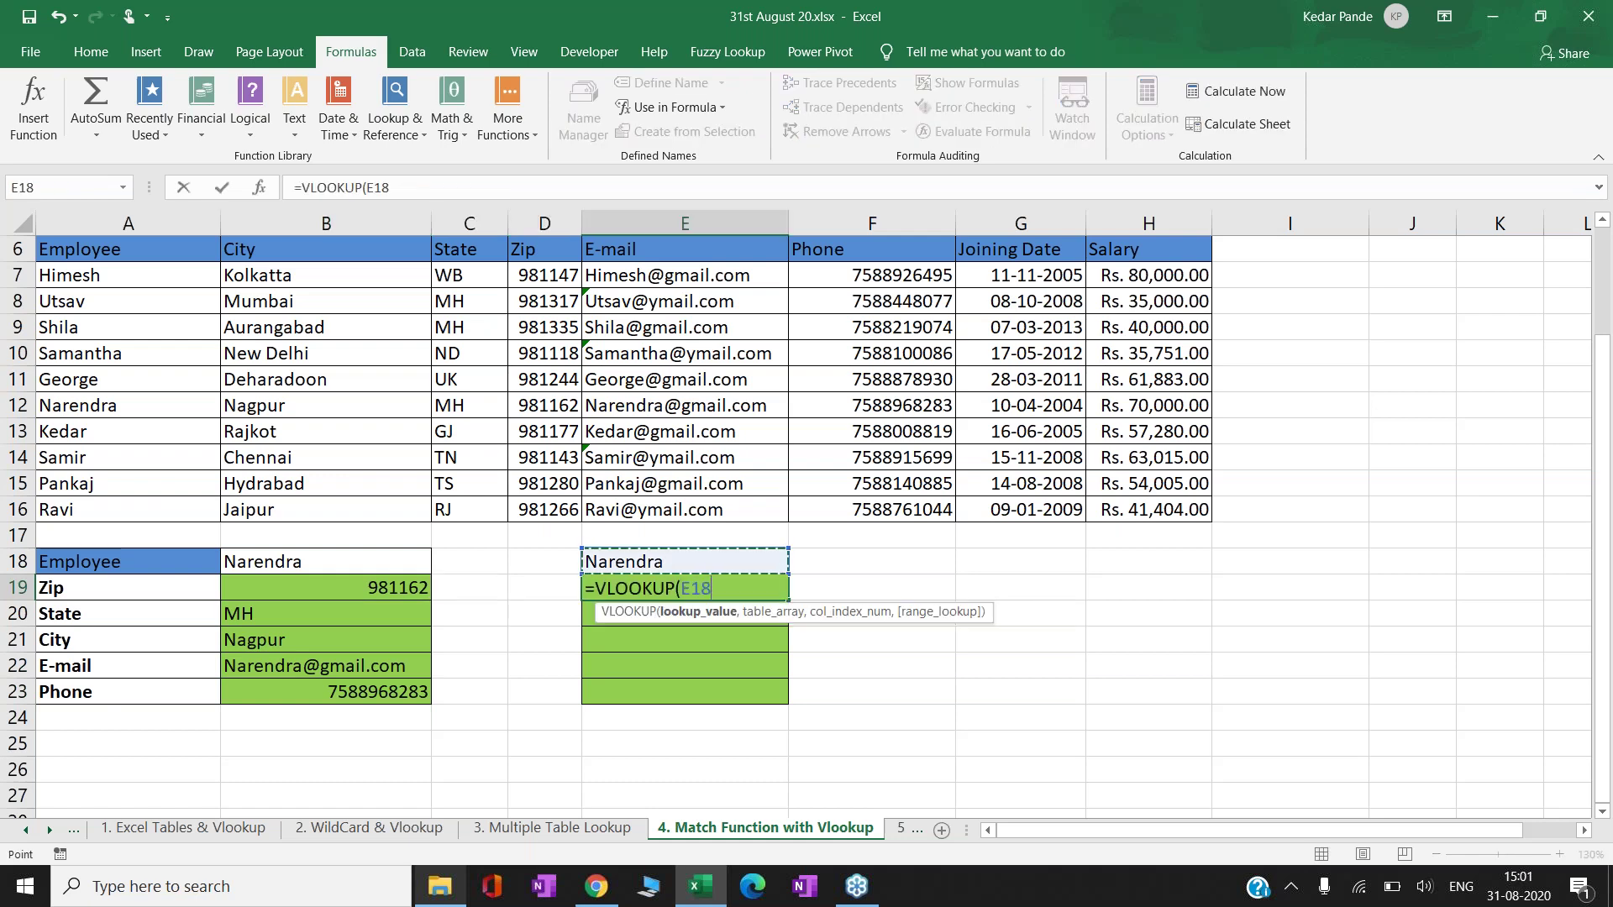
key("F4")
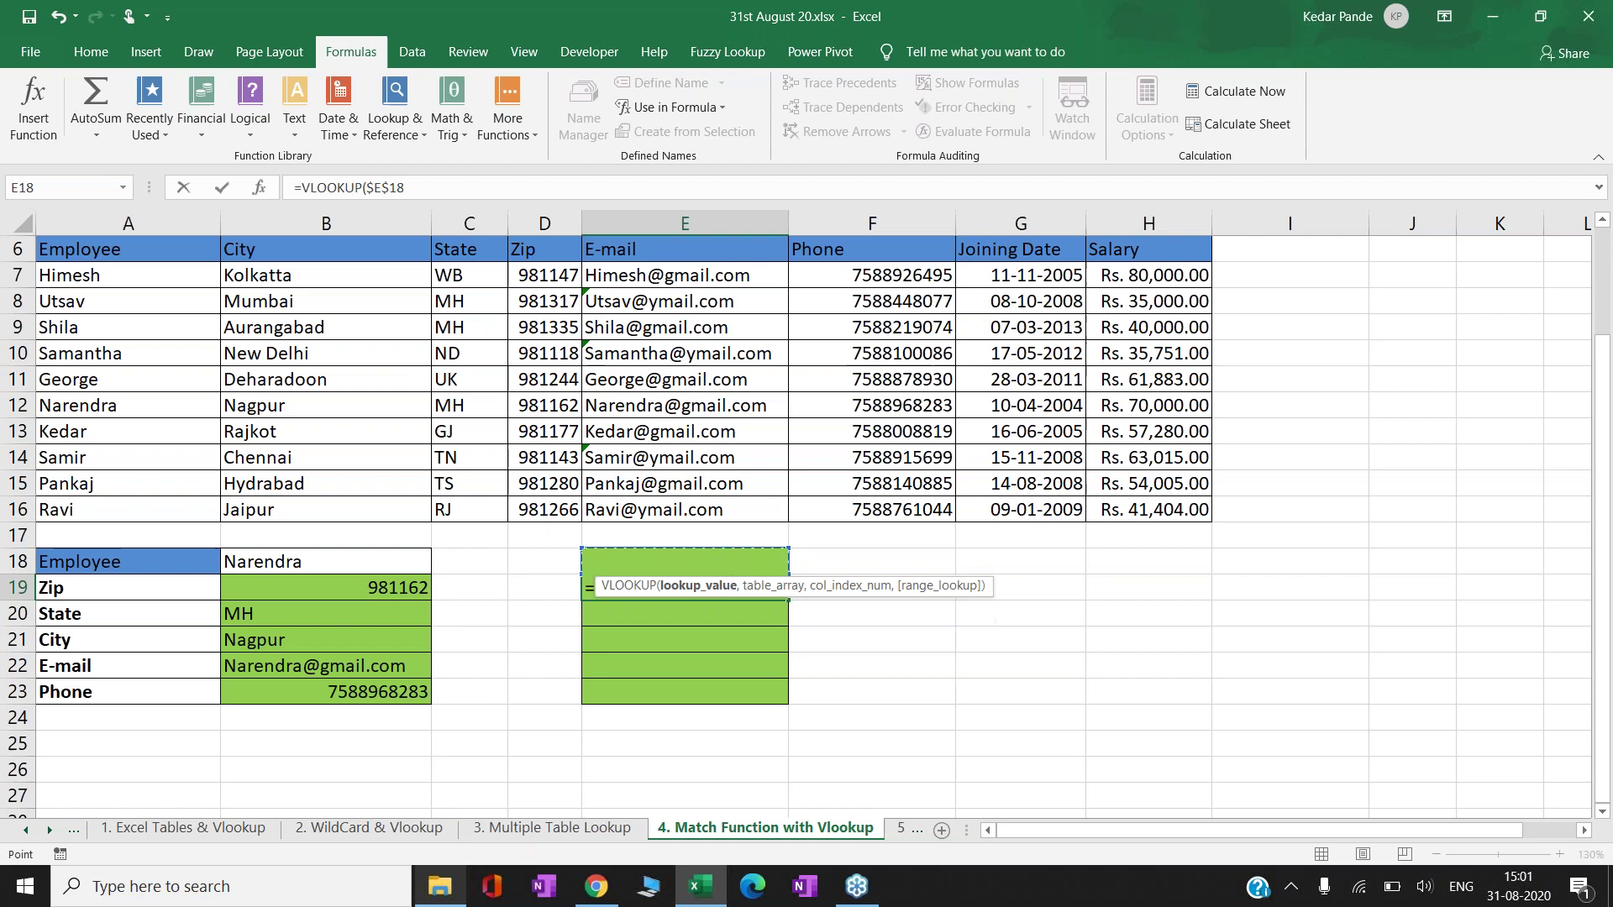
type(",")
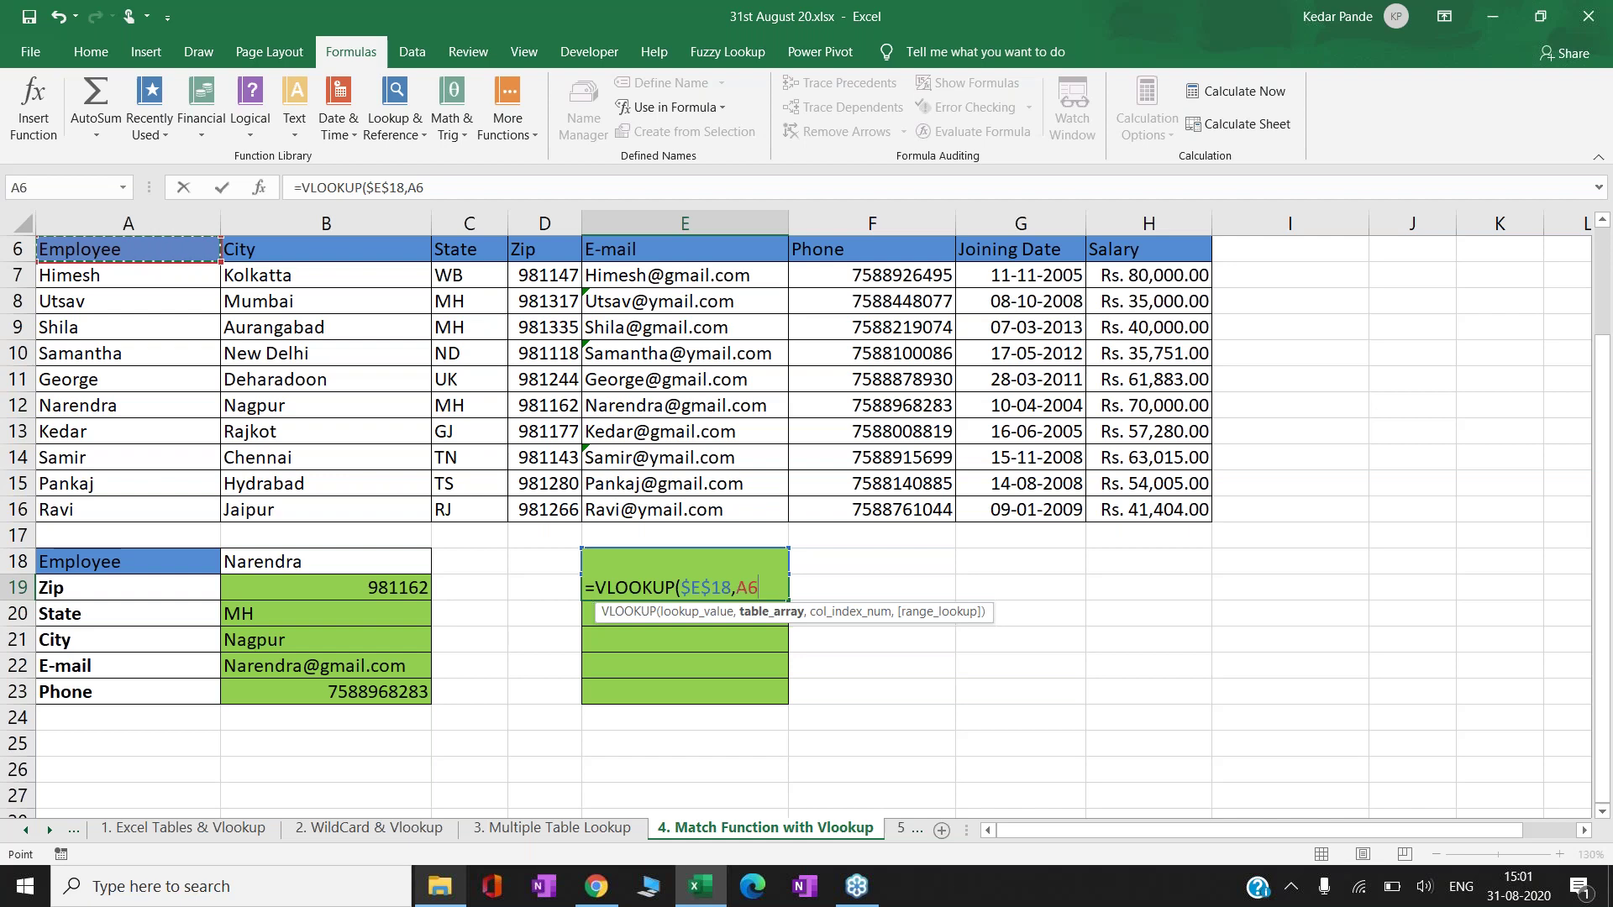
left_click_drag(126, 274, 1206, 517)
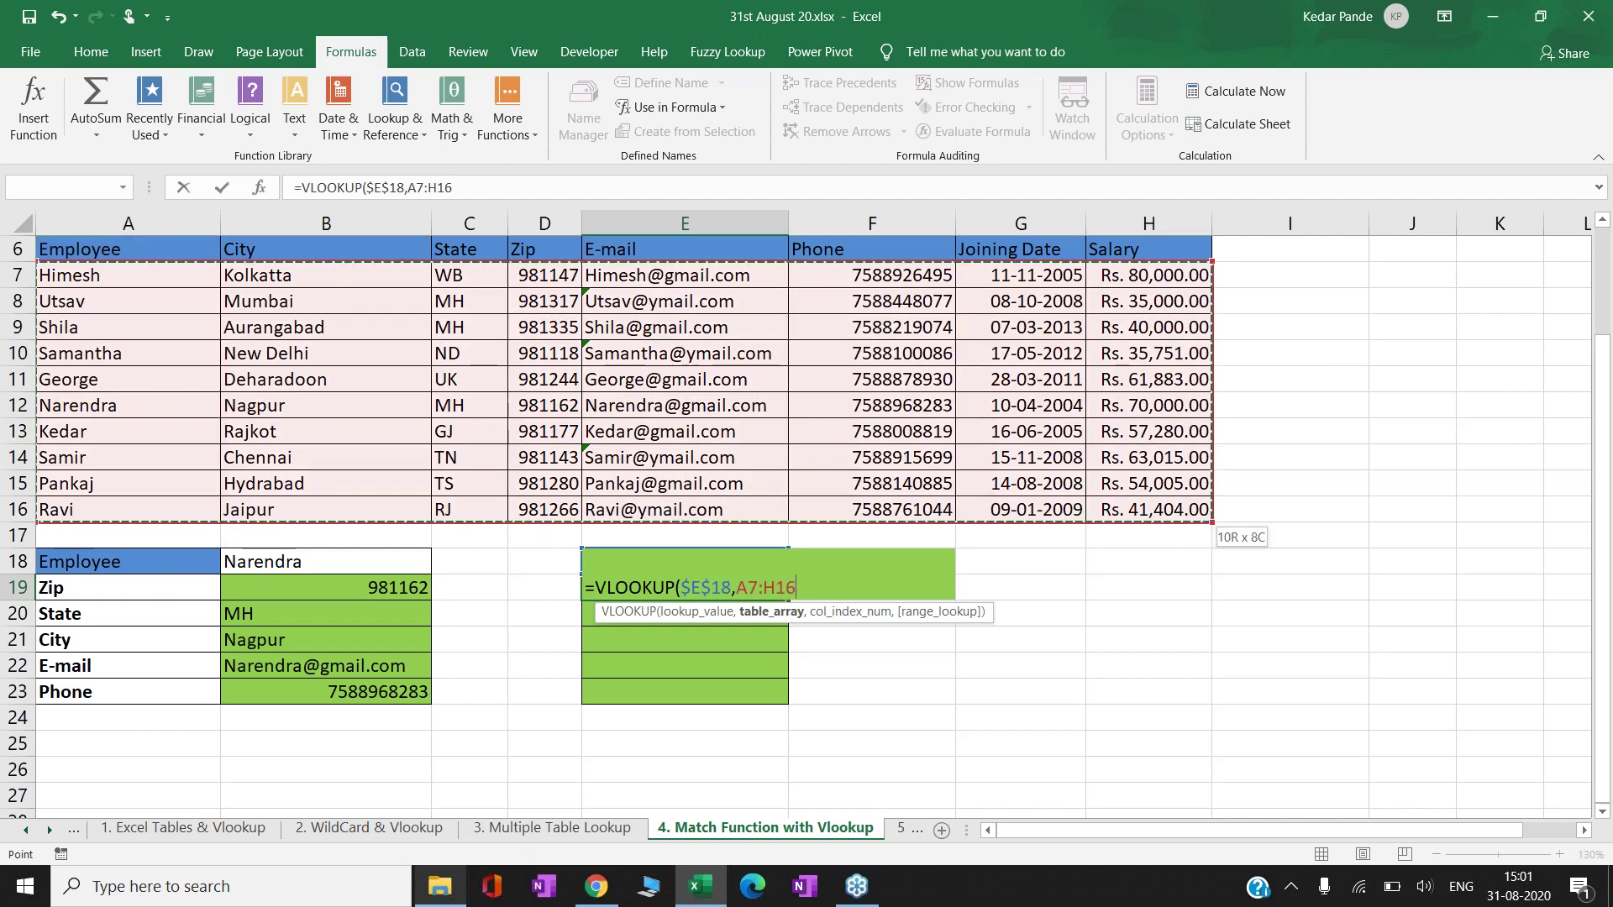
key("F4")
- Use MATCH(A19,$A$6:$H$6,0) as the column index so E19 returns 981162, and copy it
type(",")
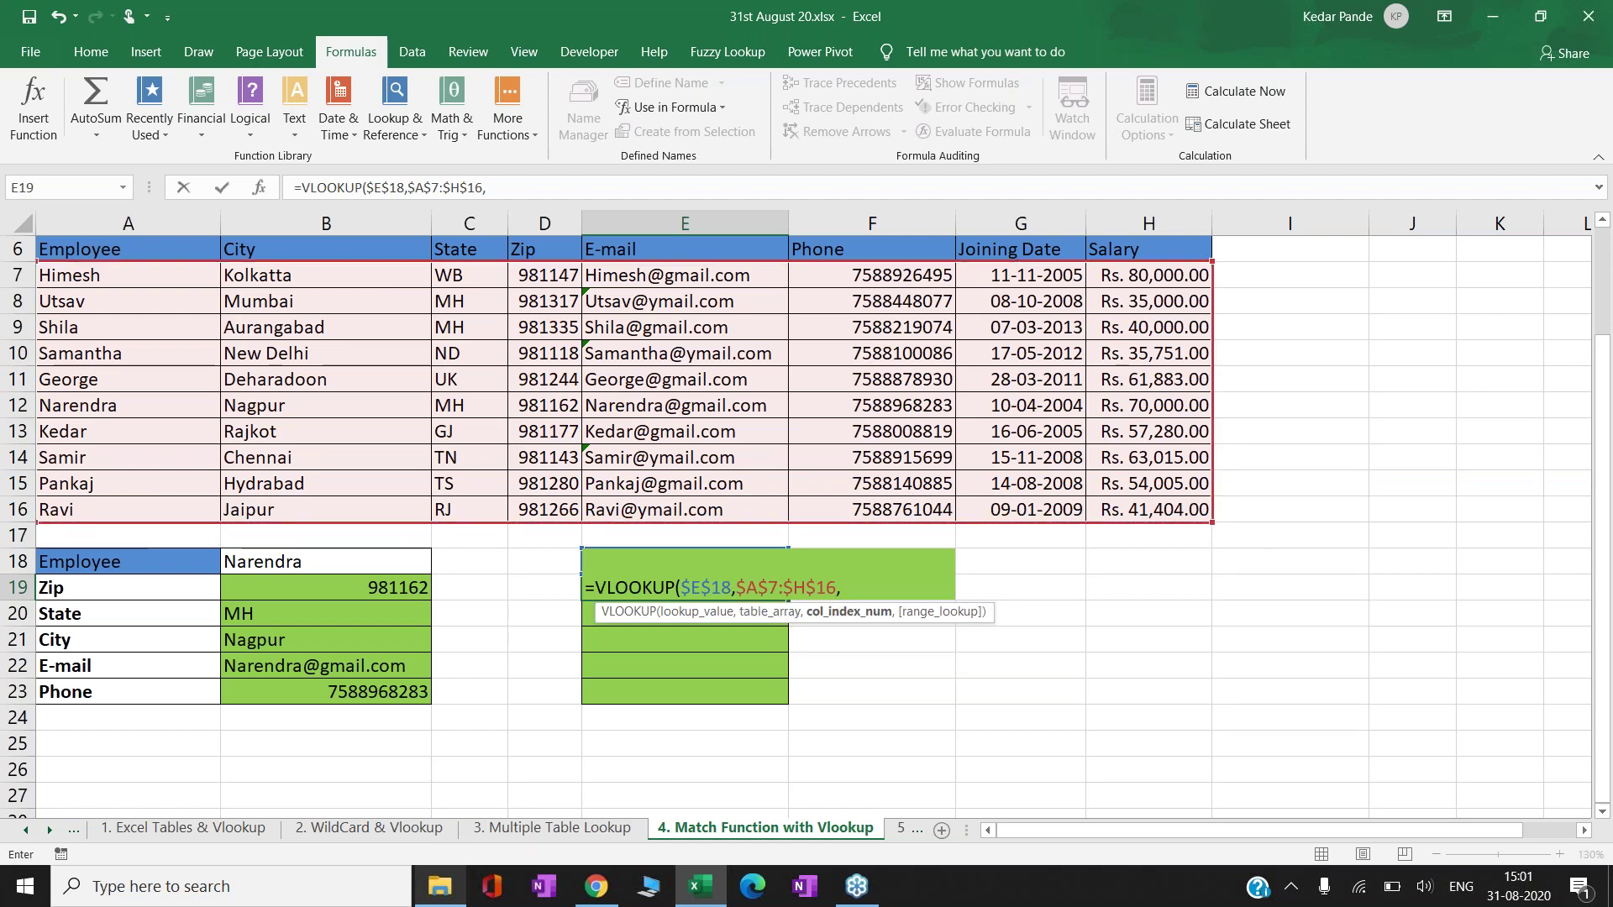
type("match(")
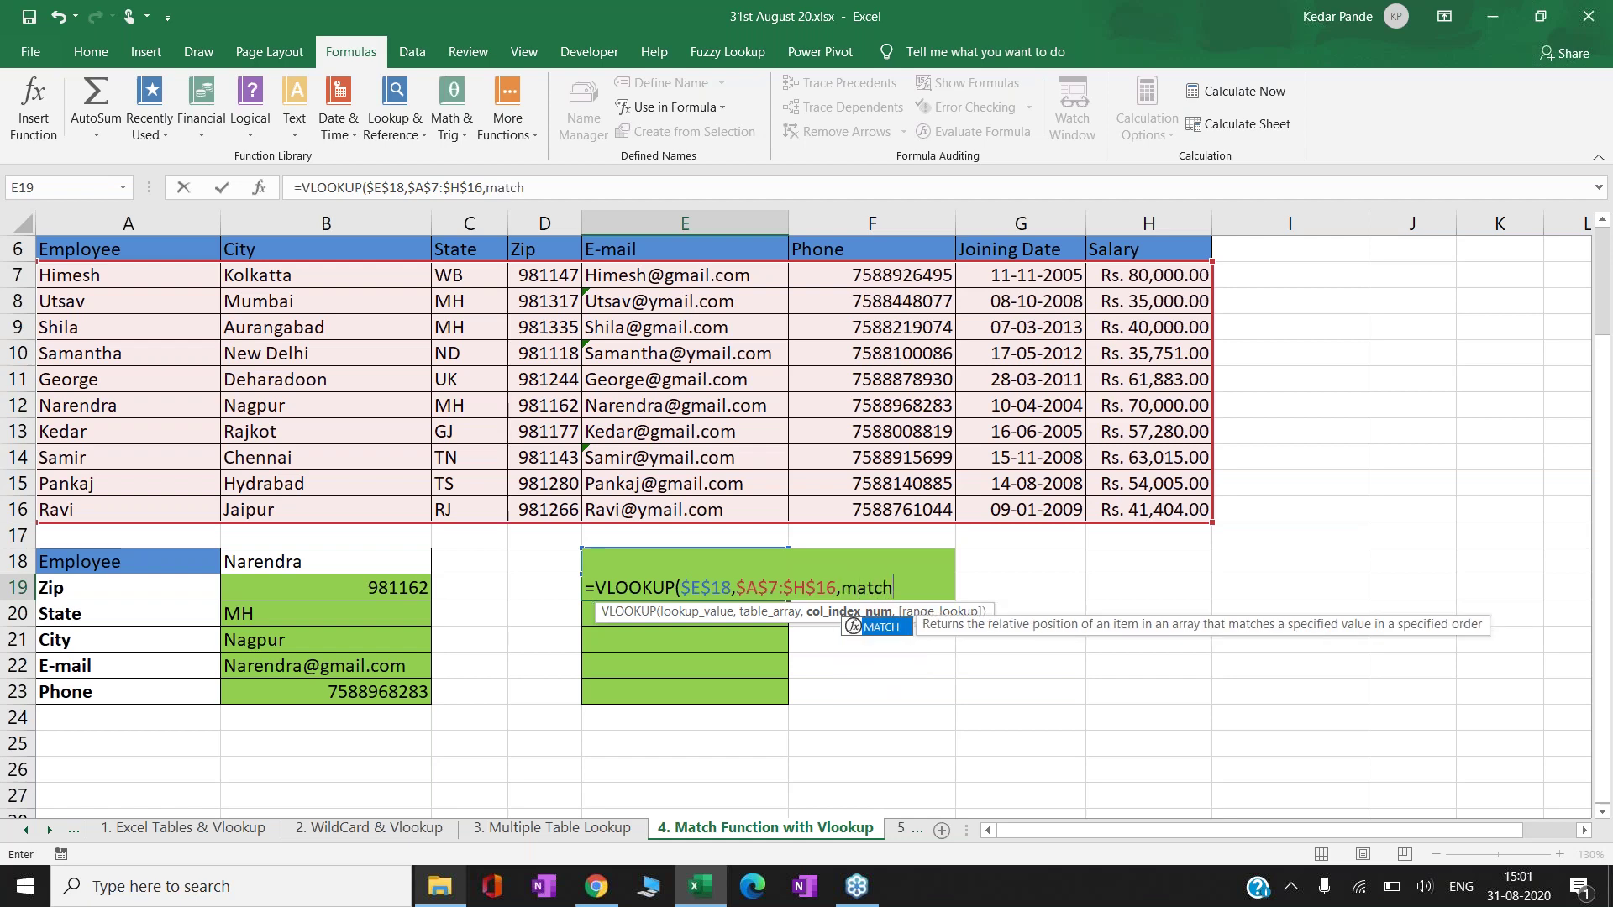
key("Up")
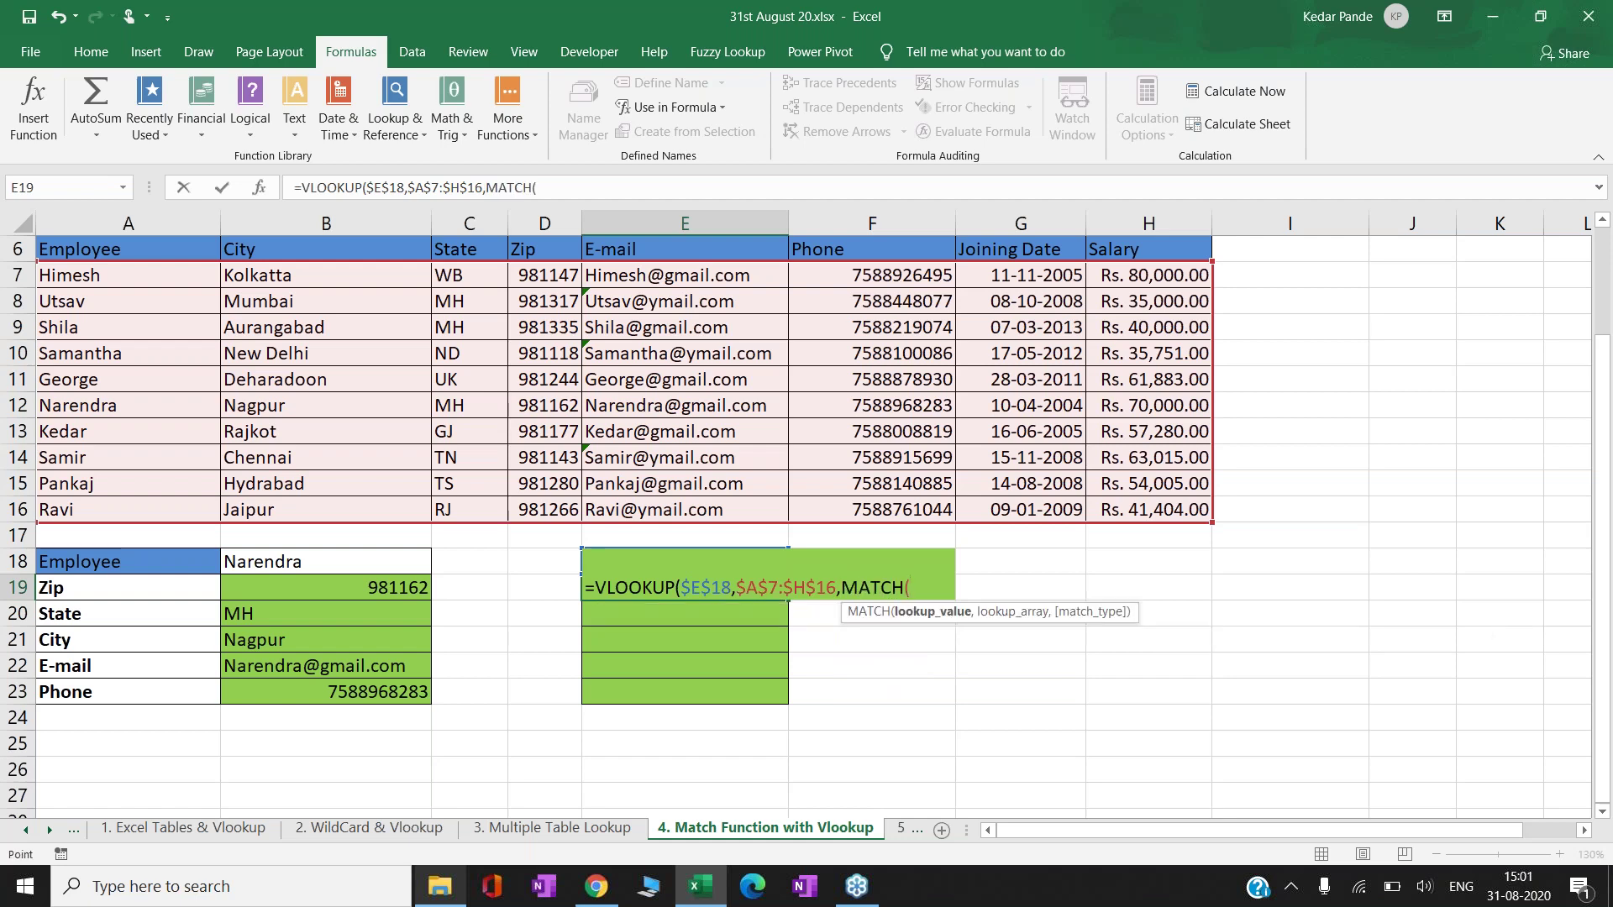
key("Left")
key("Left")
key("Down")
key("Left")
key("Left")
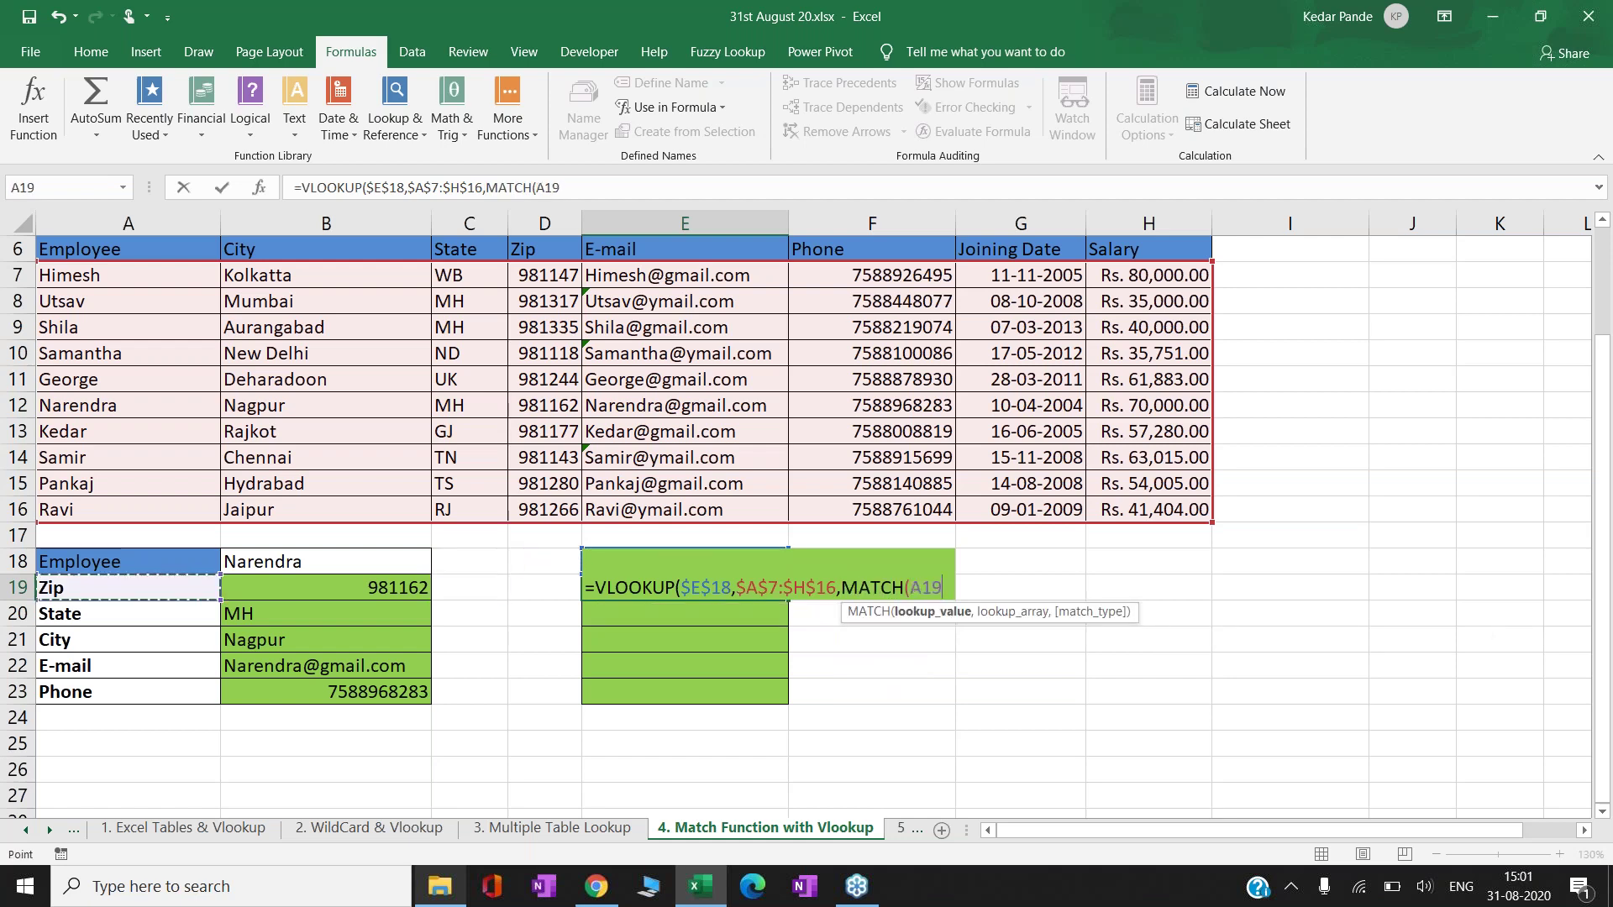
type(",")
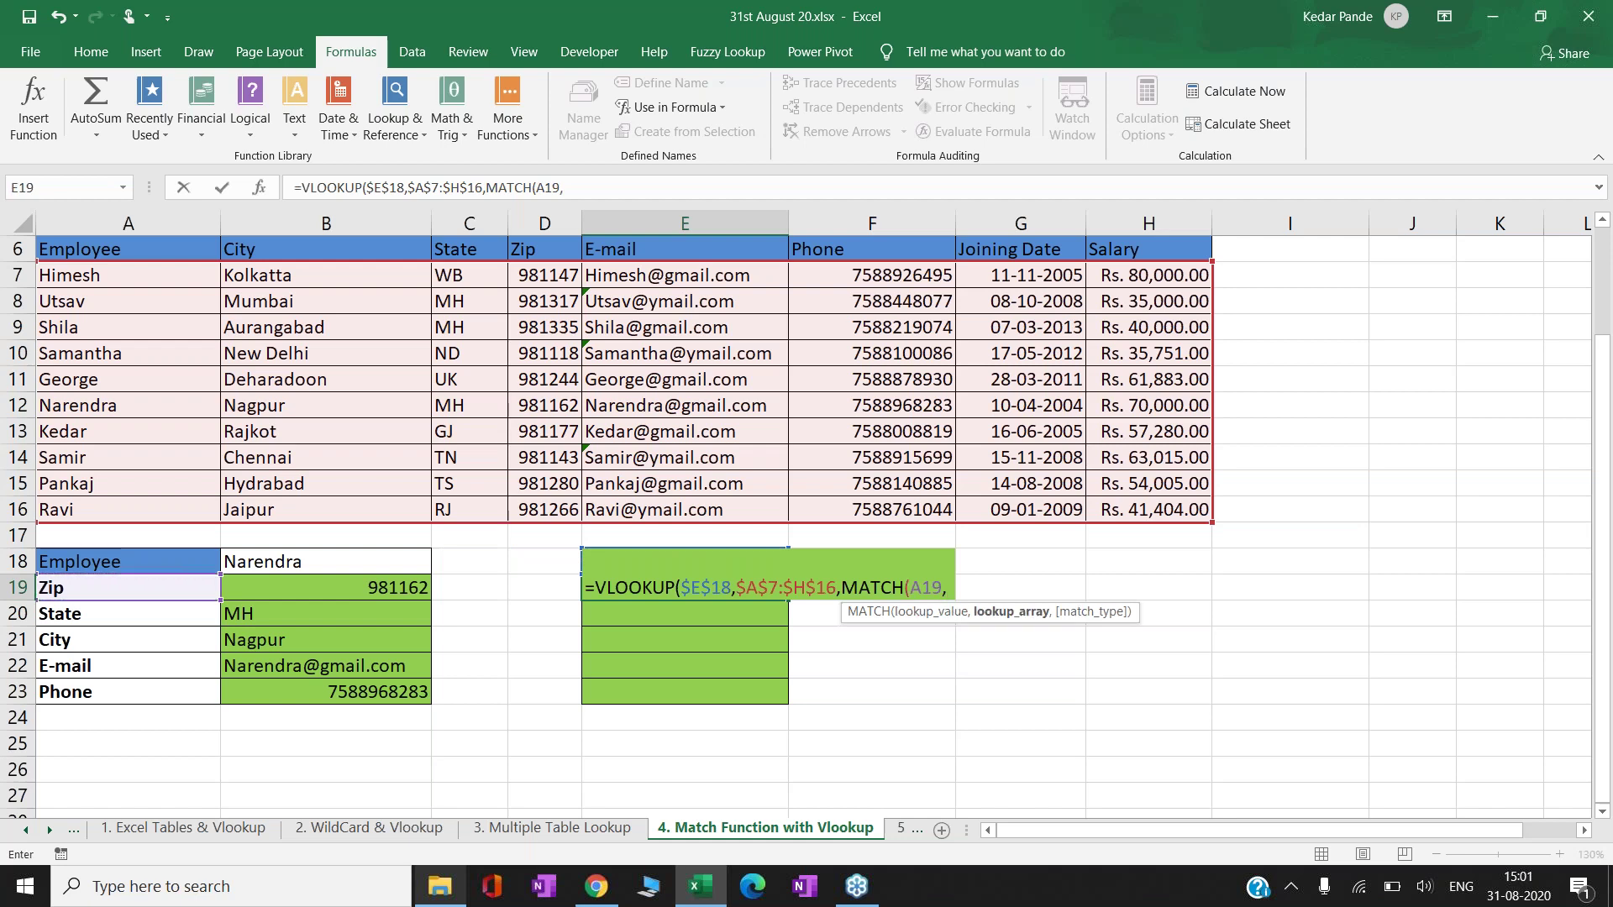
key("Up")
key("Up")
key("Up")
key("Up")
key("Up")
key("Up")
key("Up")
key("Up")
key("Up")
key("Up")
key("Up")
key("Up")
key("Up")
key("Left")
key("Left")
key("Left")
key("Left")
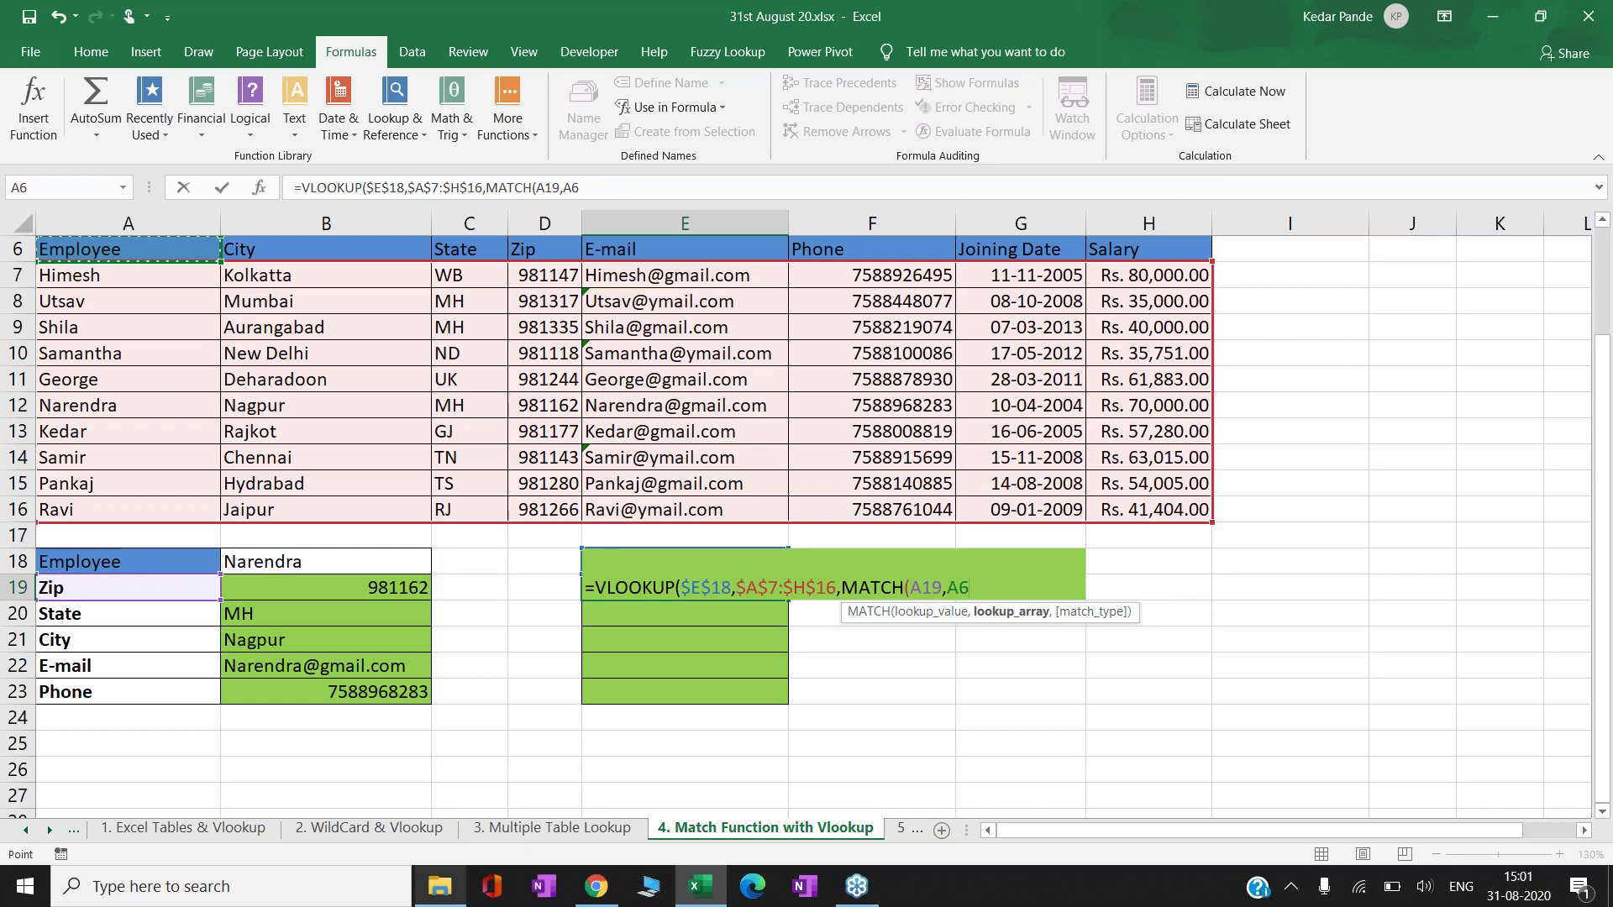
key("shift+Right")
key("shift+Right")
key("shift+Right")
key("shift+Right")
key("shift+Right")
key("shift+Right")
key("shift+Right")
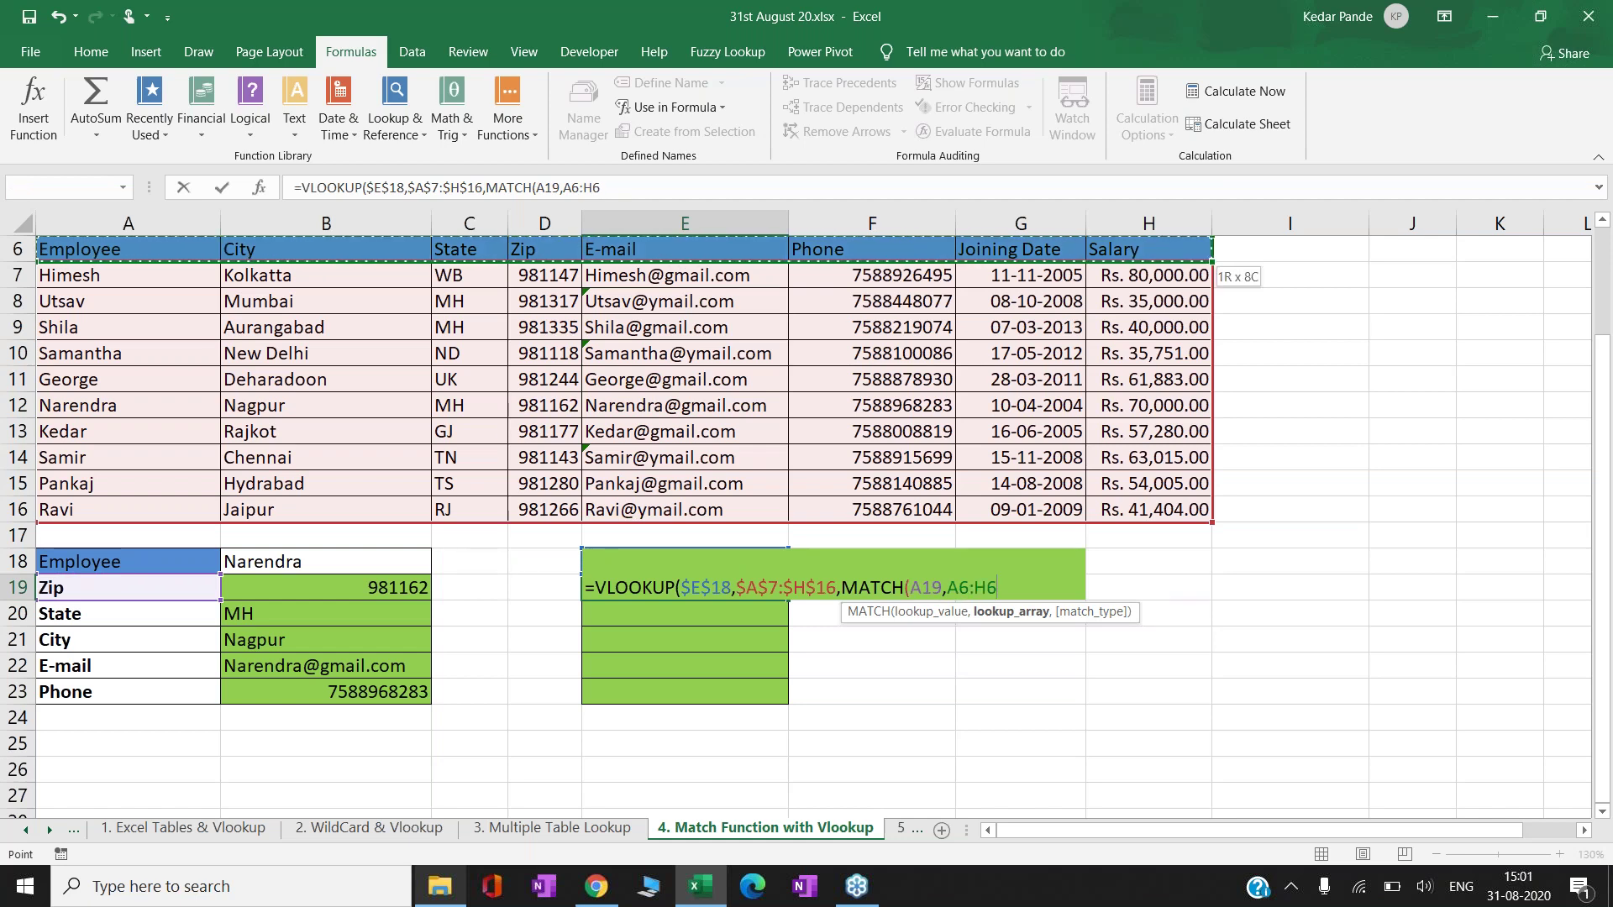
key("F4")
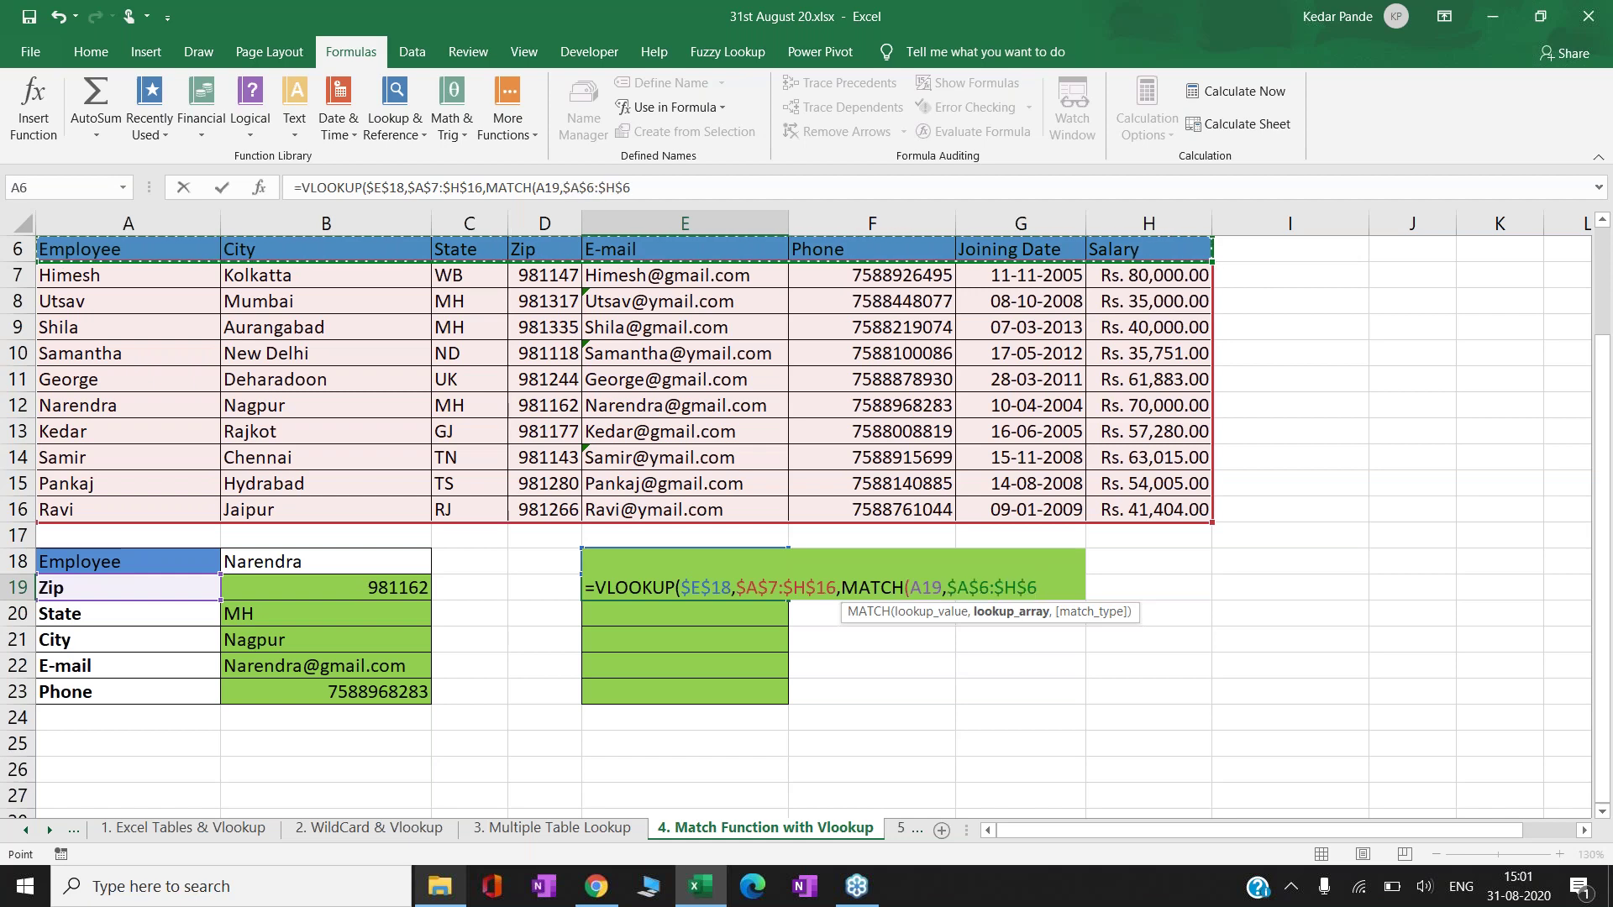
type(",0)")
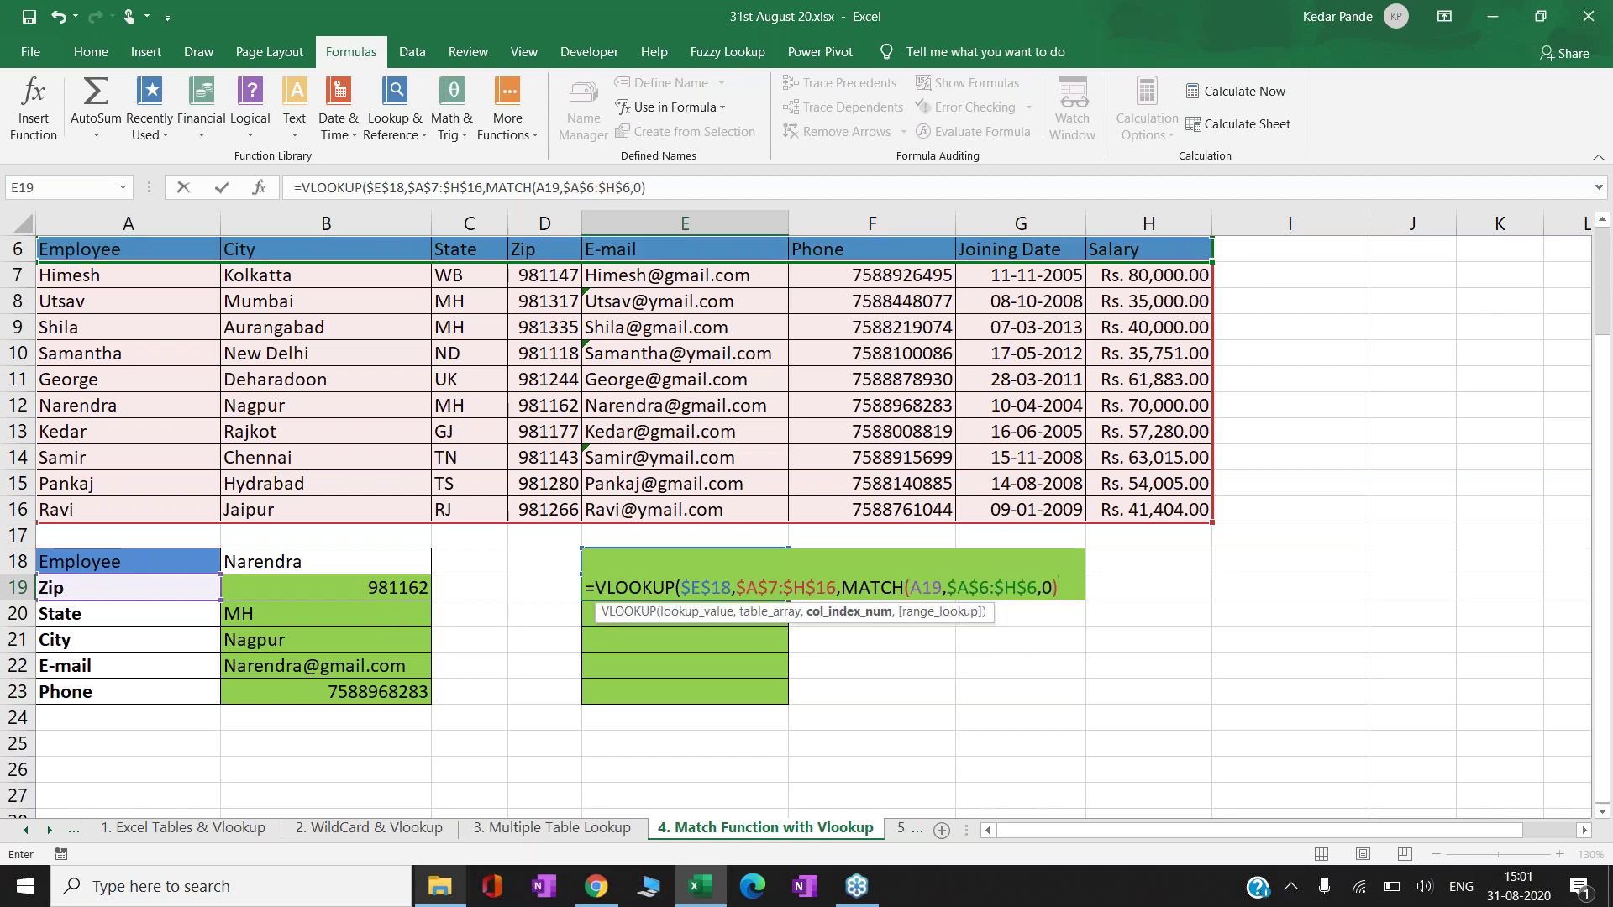
type(",")
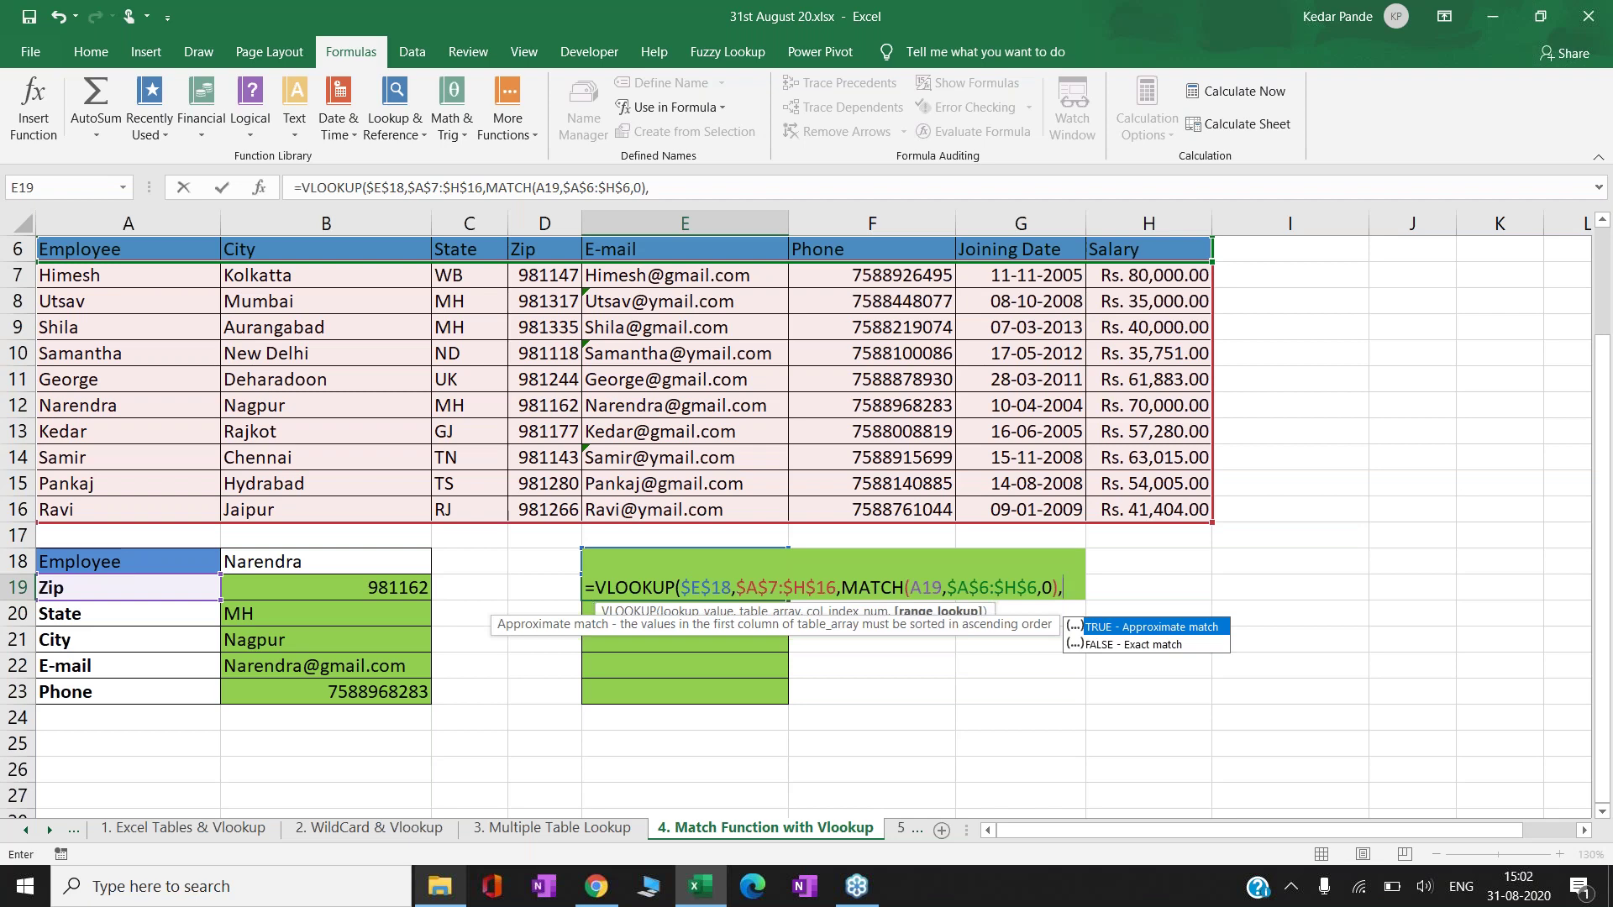
type("0)")
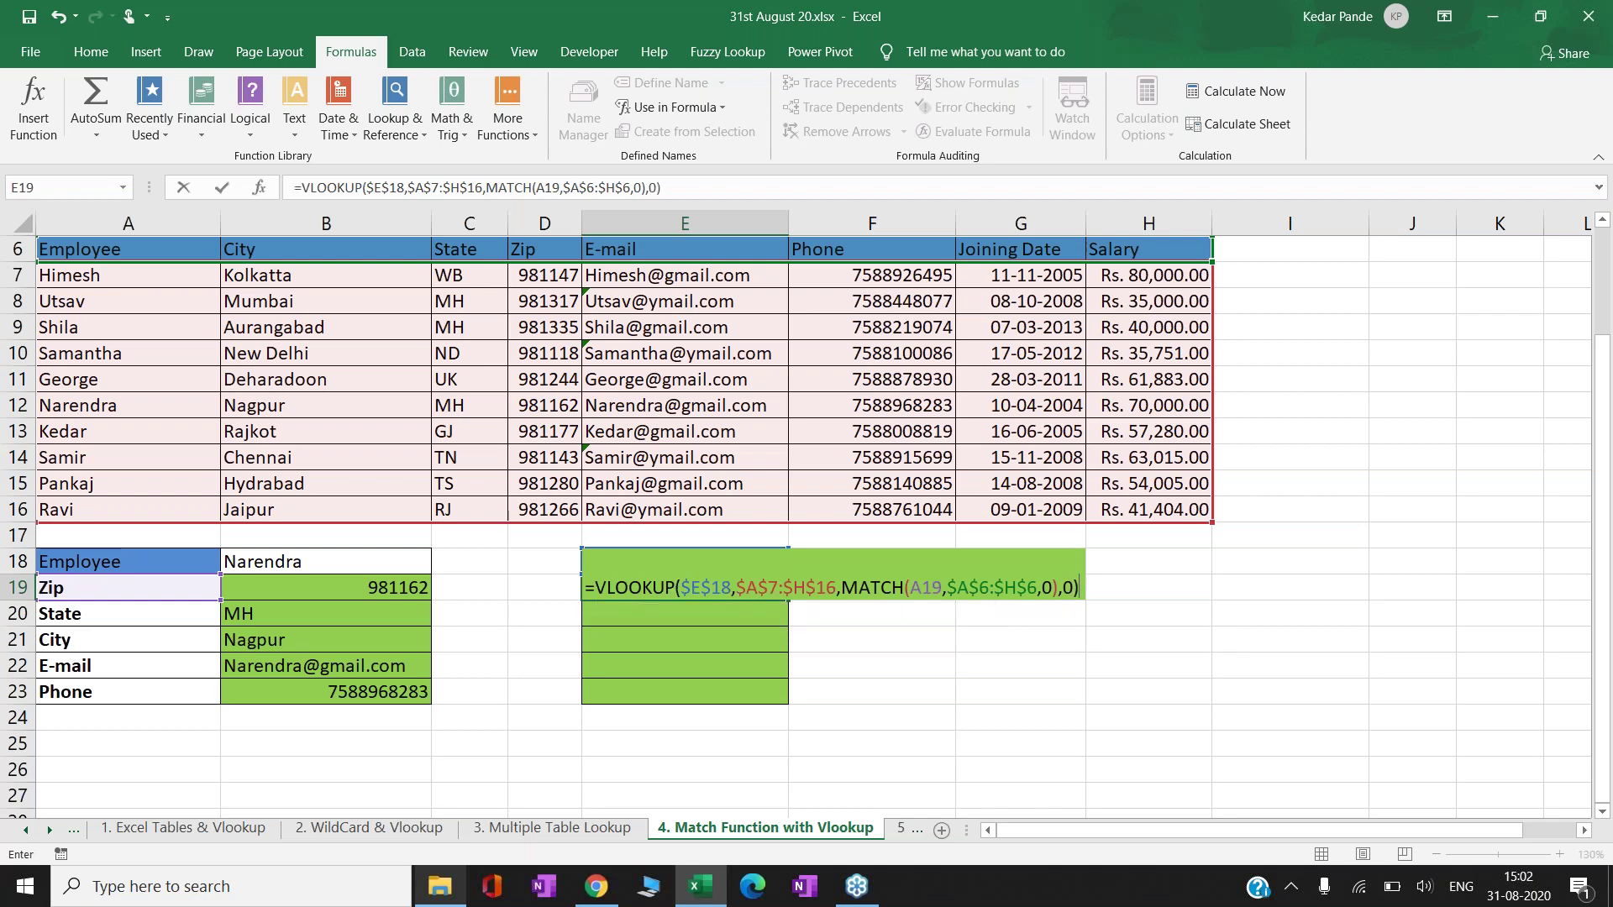
key("ctrl+Return")
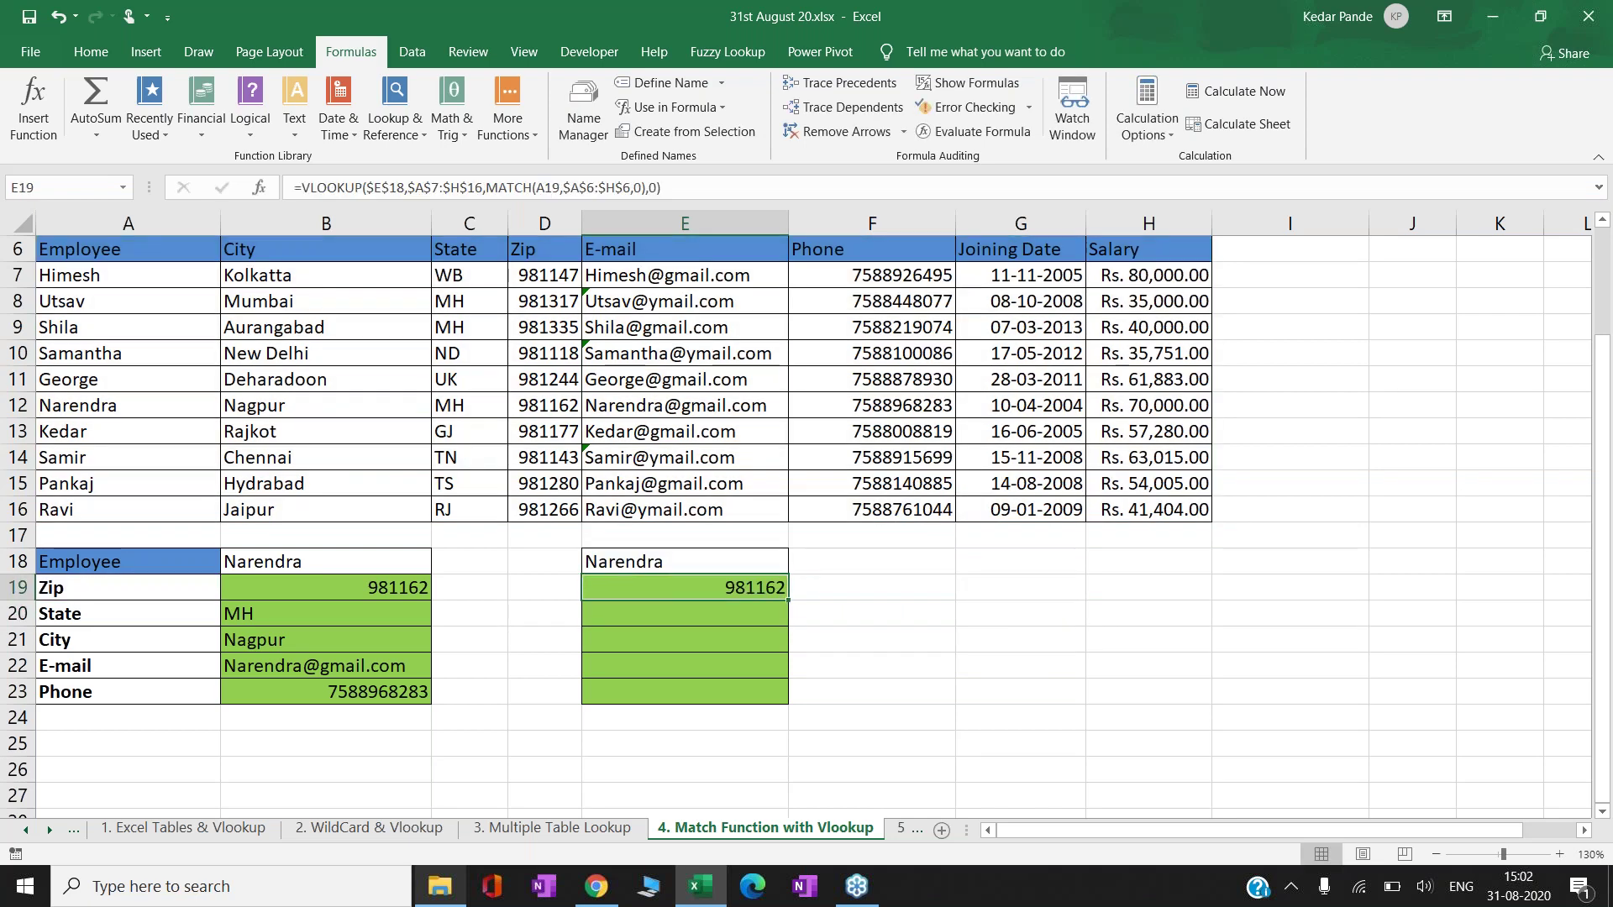
key("ctrl+c")
key("Down")
key("shift+Down")
key("shift+Down")
key("shift+Down")
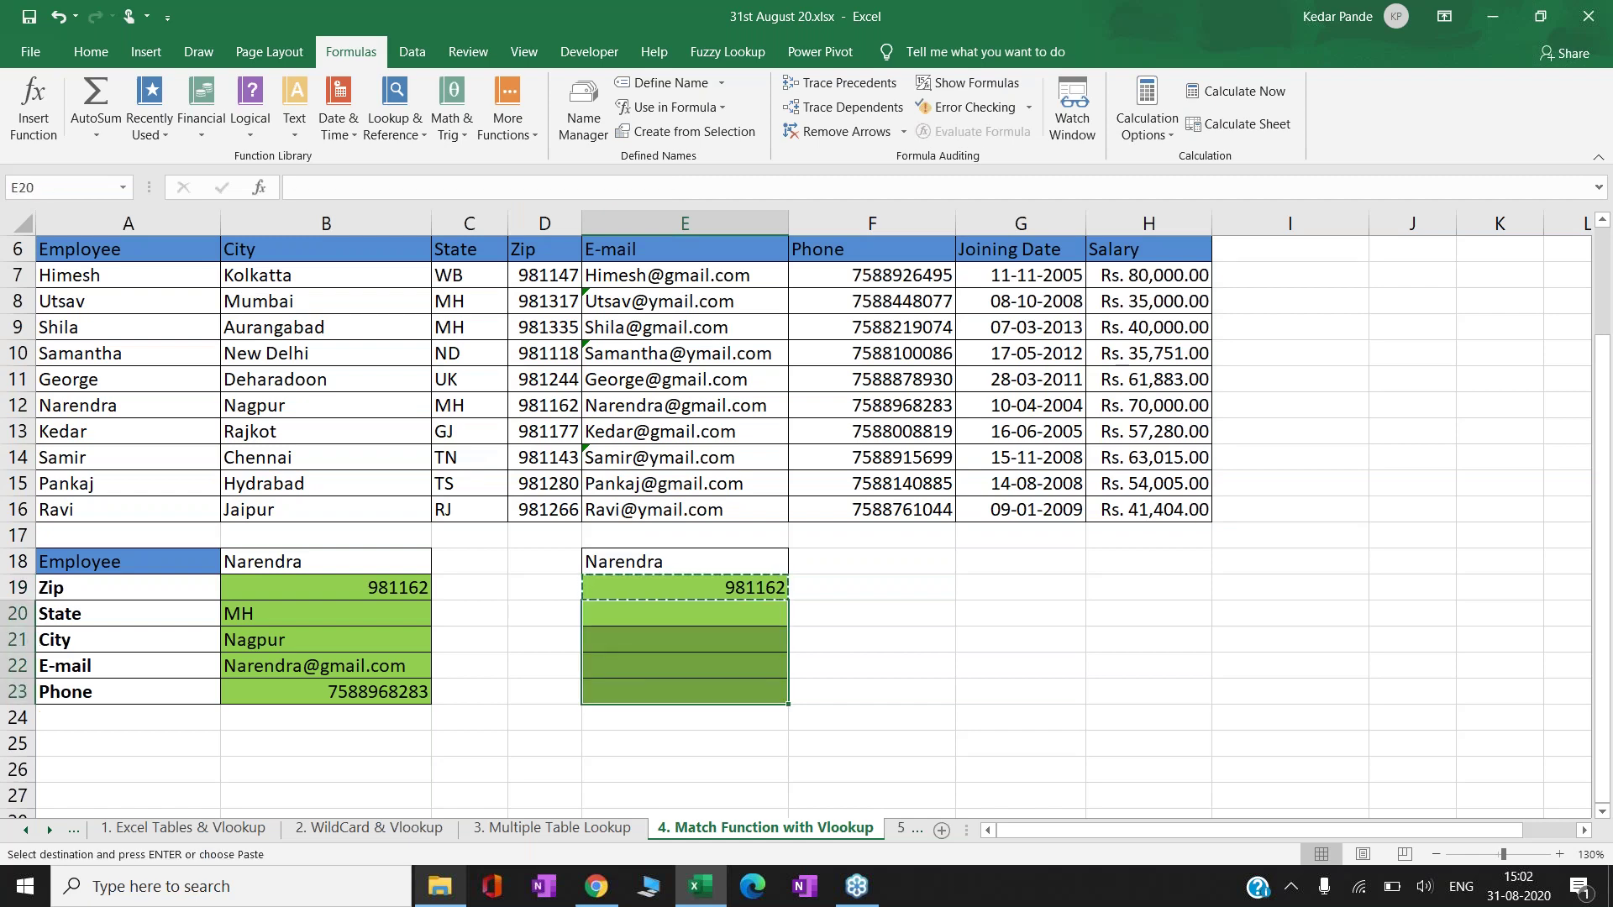
key("ctrl+v")
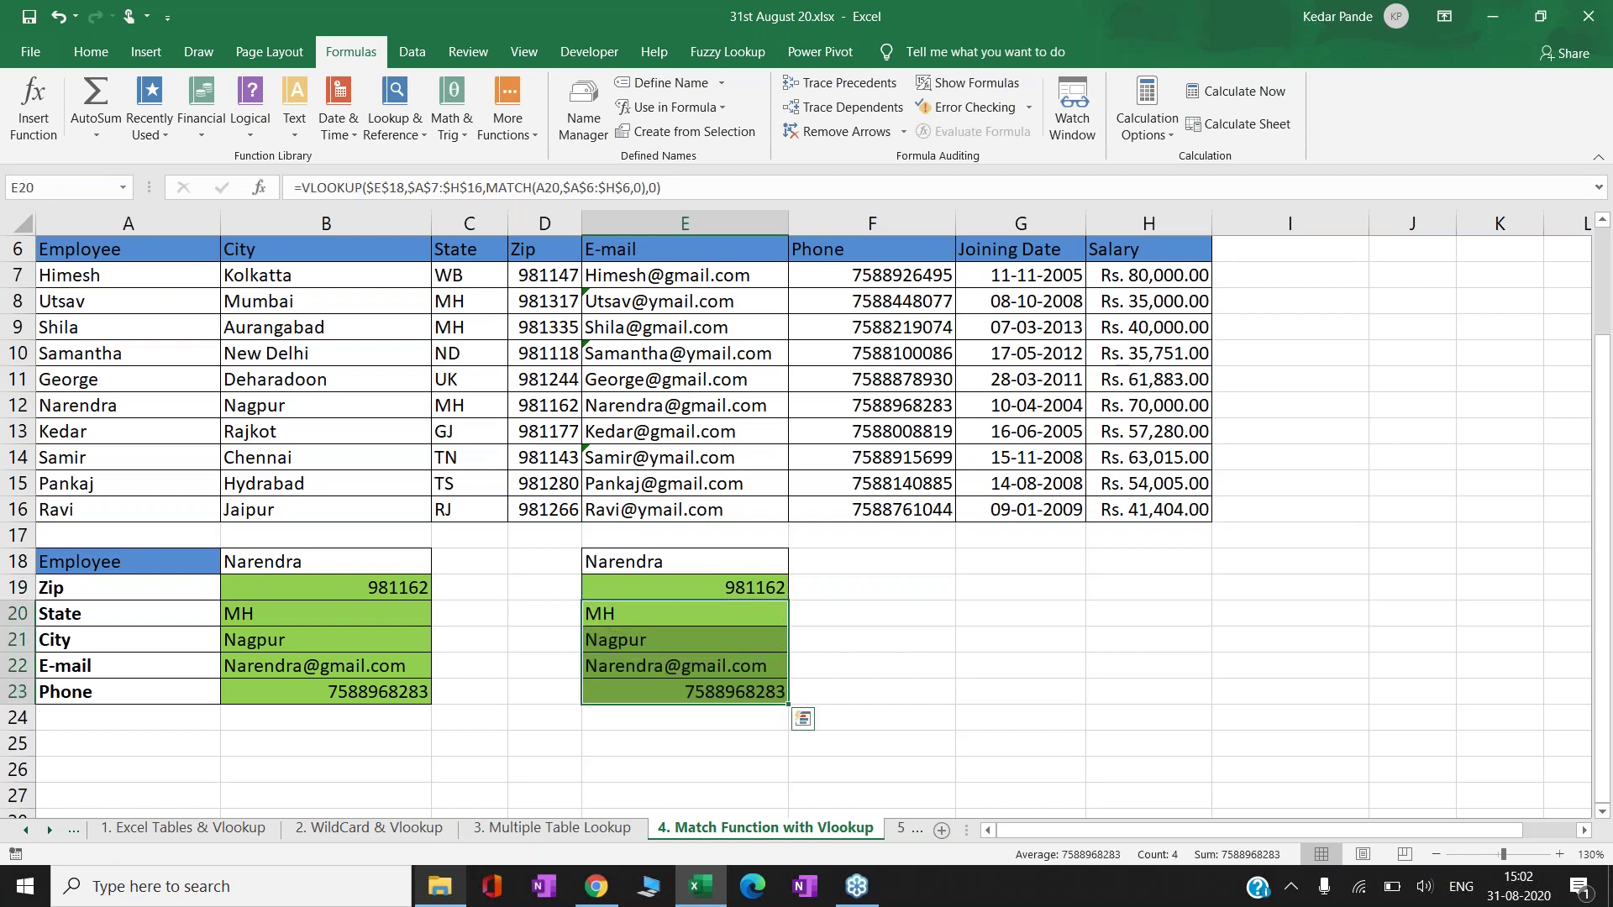
left_click(685, 587)
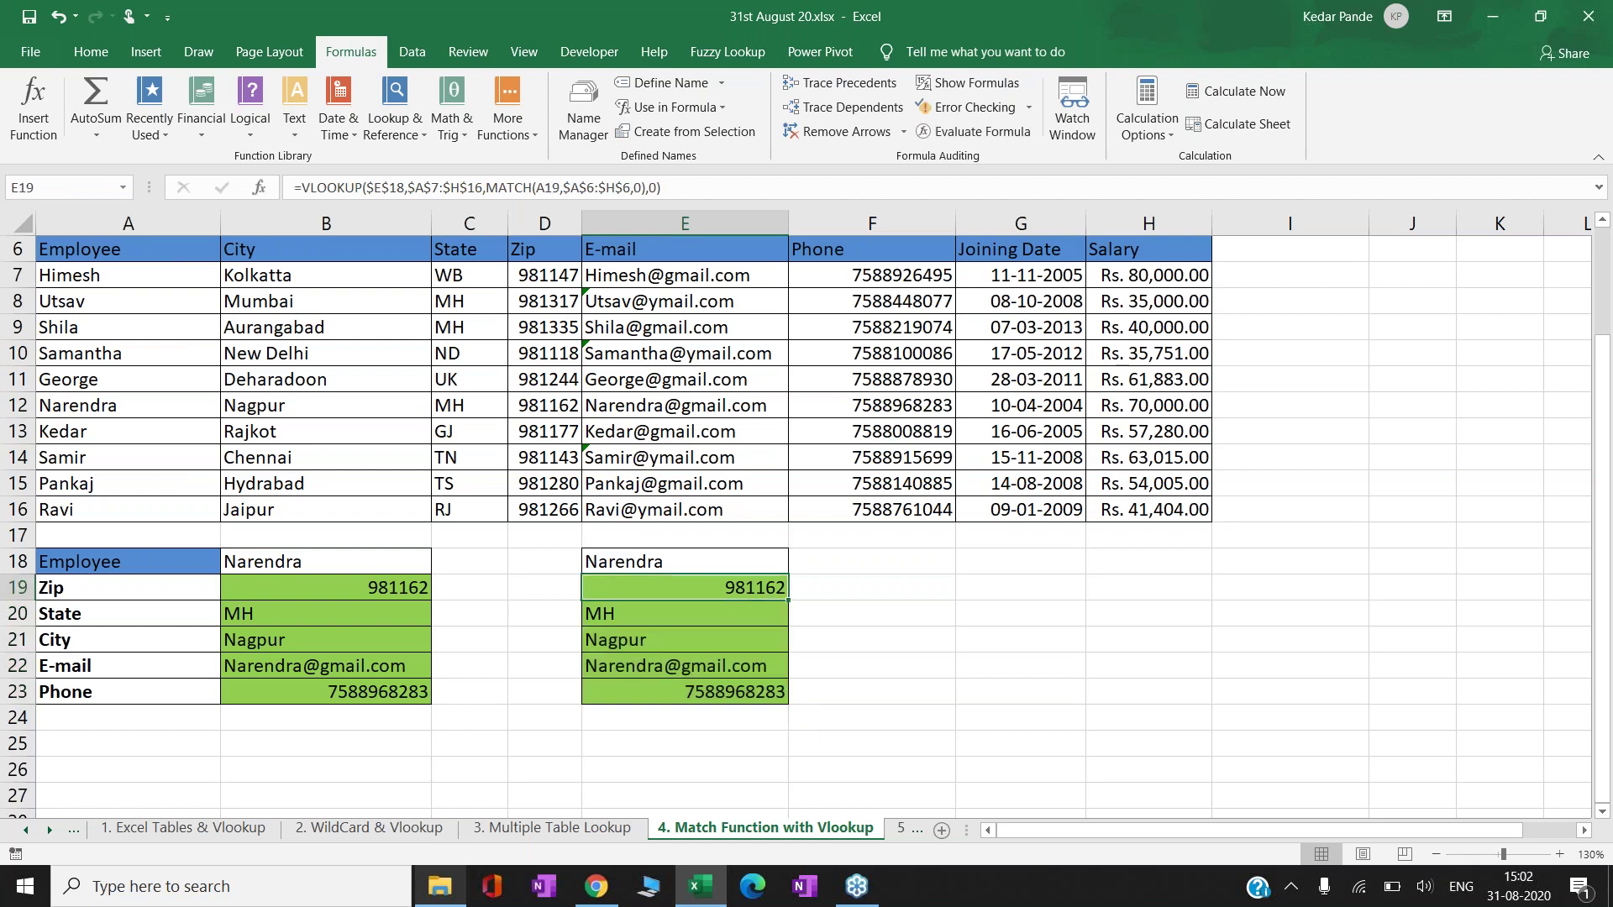
left_click(684, 613)
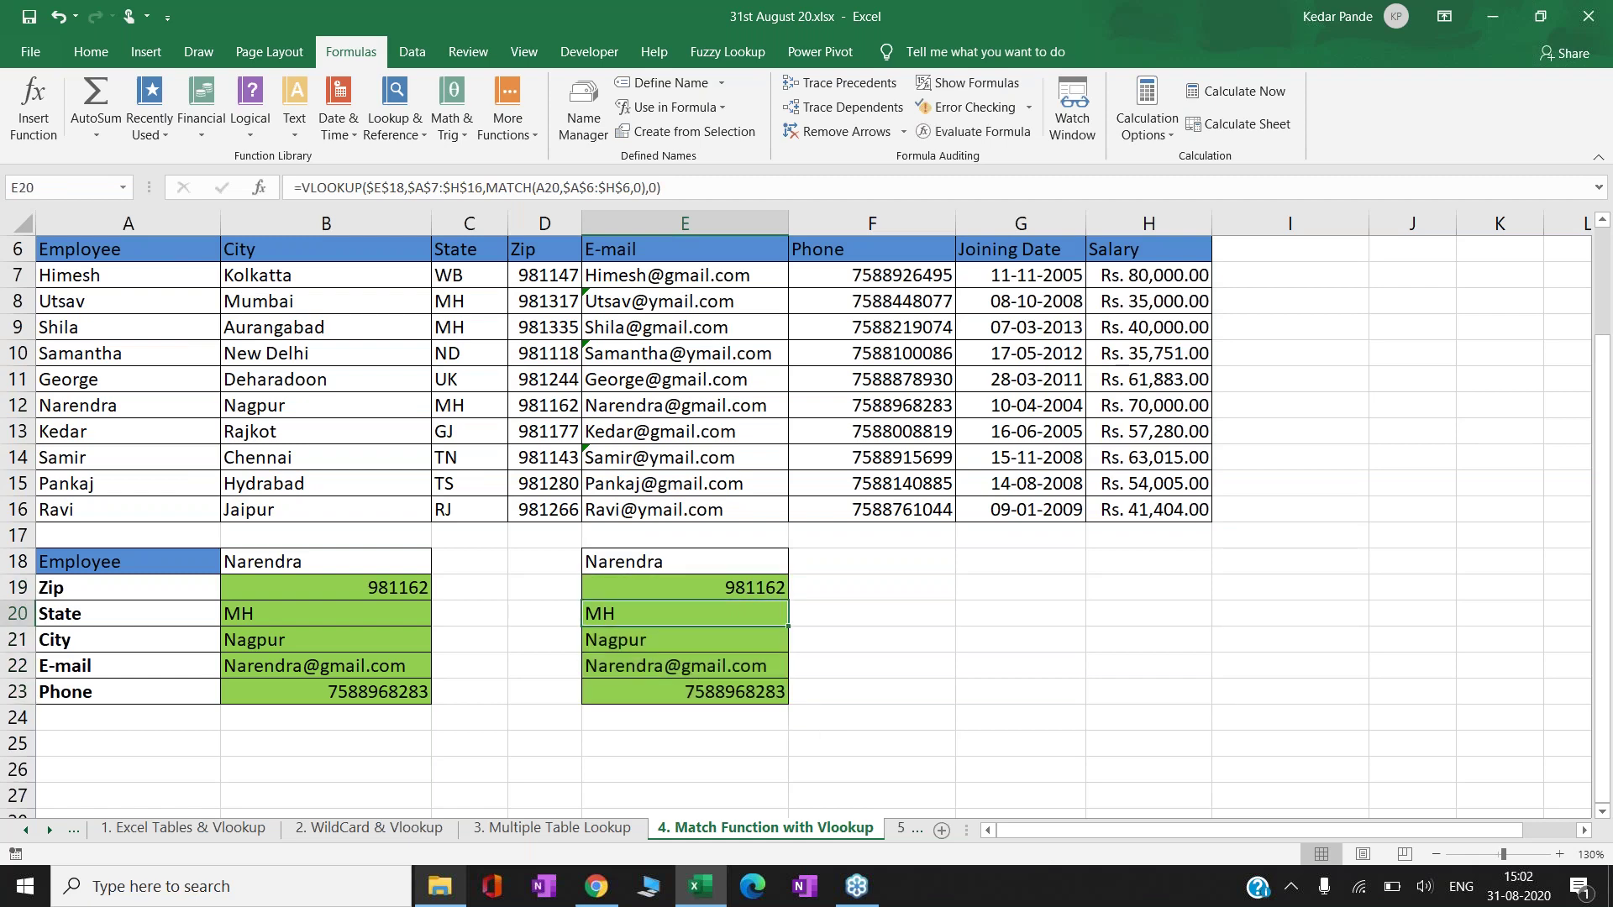
key("Up")
key("Down")
key("Down")
key("Down")
key("Down")
- Enter =MATCH(A19,$A$6:$H$6,0) in F19, returning 4
key("Up")
key("Up")
key("Up")
key("Up")
key("F2")
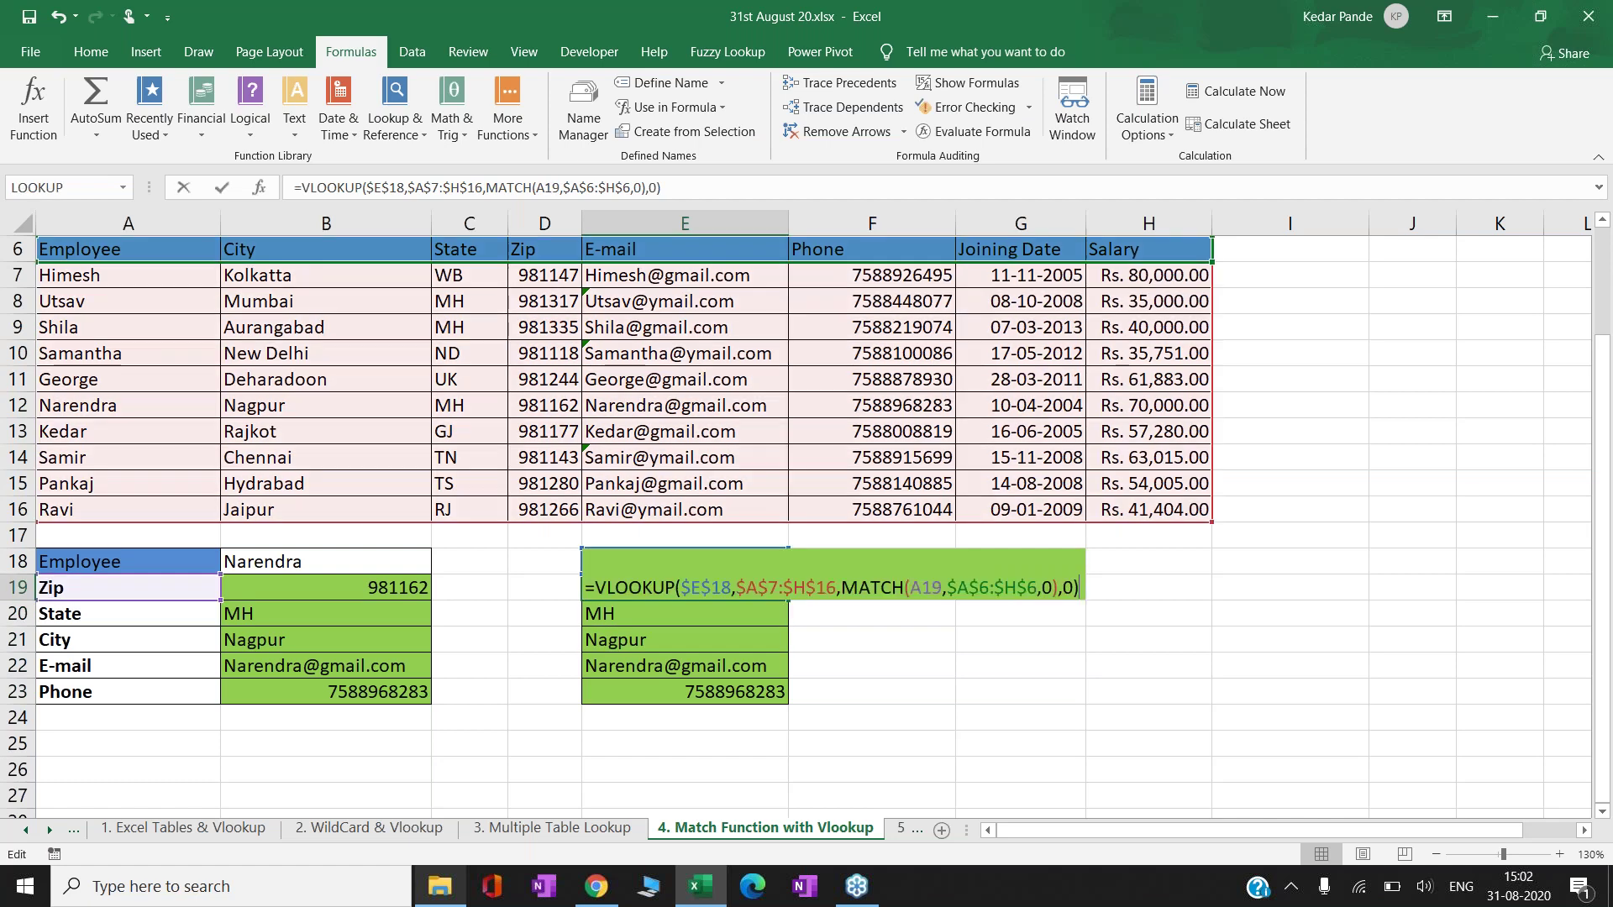
key("Left")
key("Left")
key("Left")
key("Left")
key("Left")
key("Left")
key("Left")
key("Left")
key("Left")
key("Left")
key("Left")
key("Left")
key("Left")
key("Left")
key("Left")
key("Left")
key("Left")
key("Left")
key("Left")
key("Left")
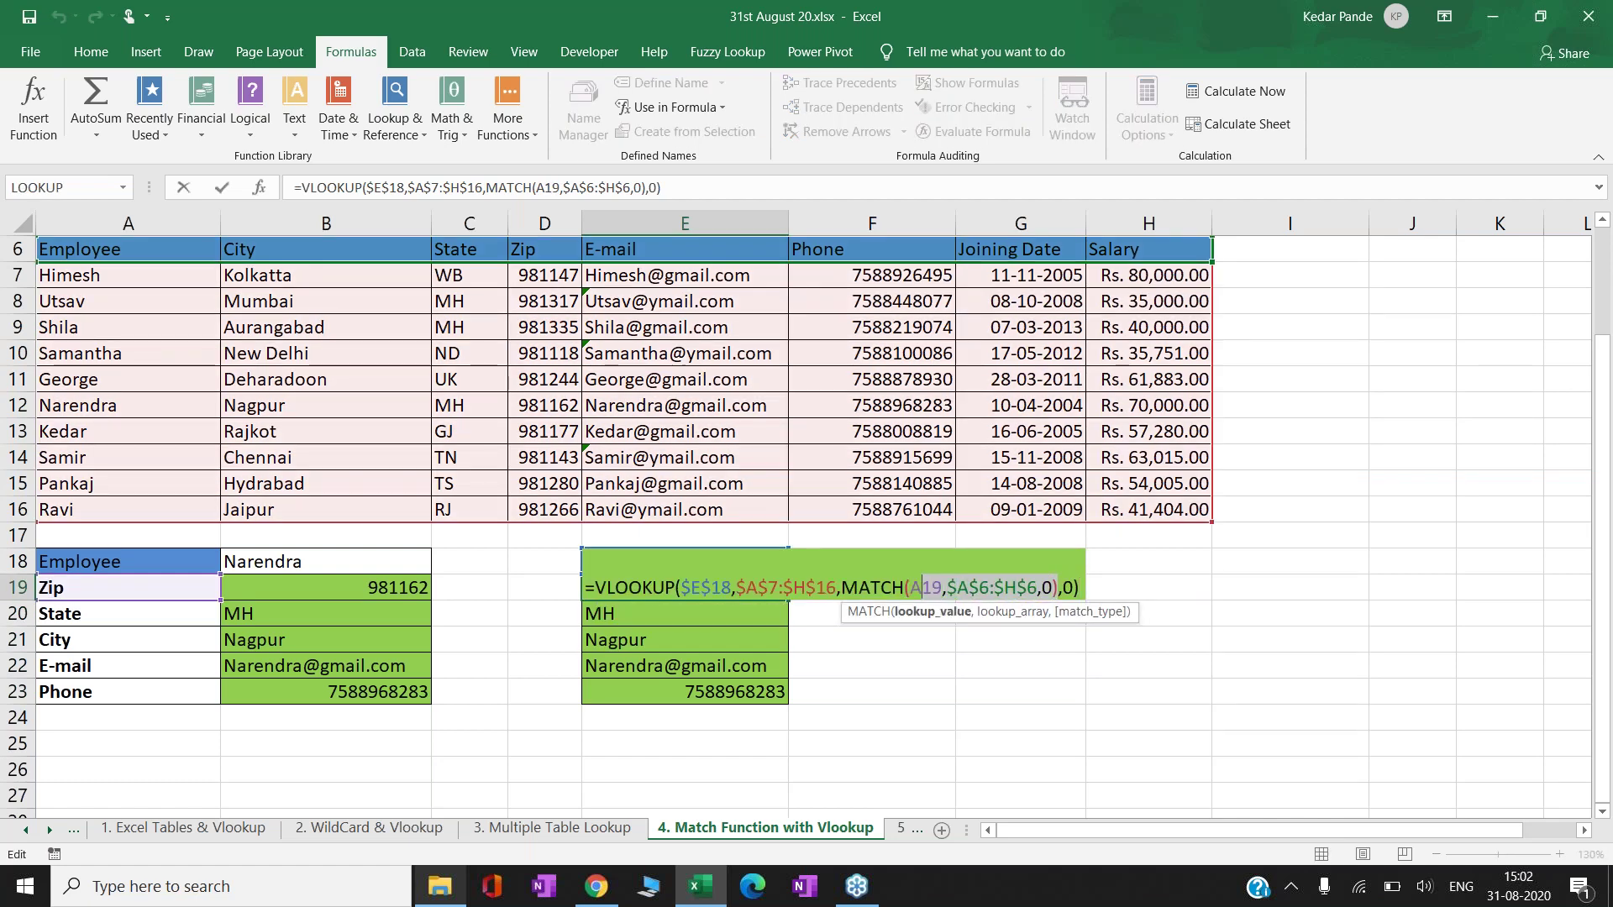
key("Tab")
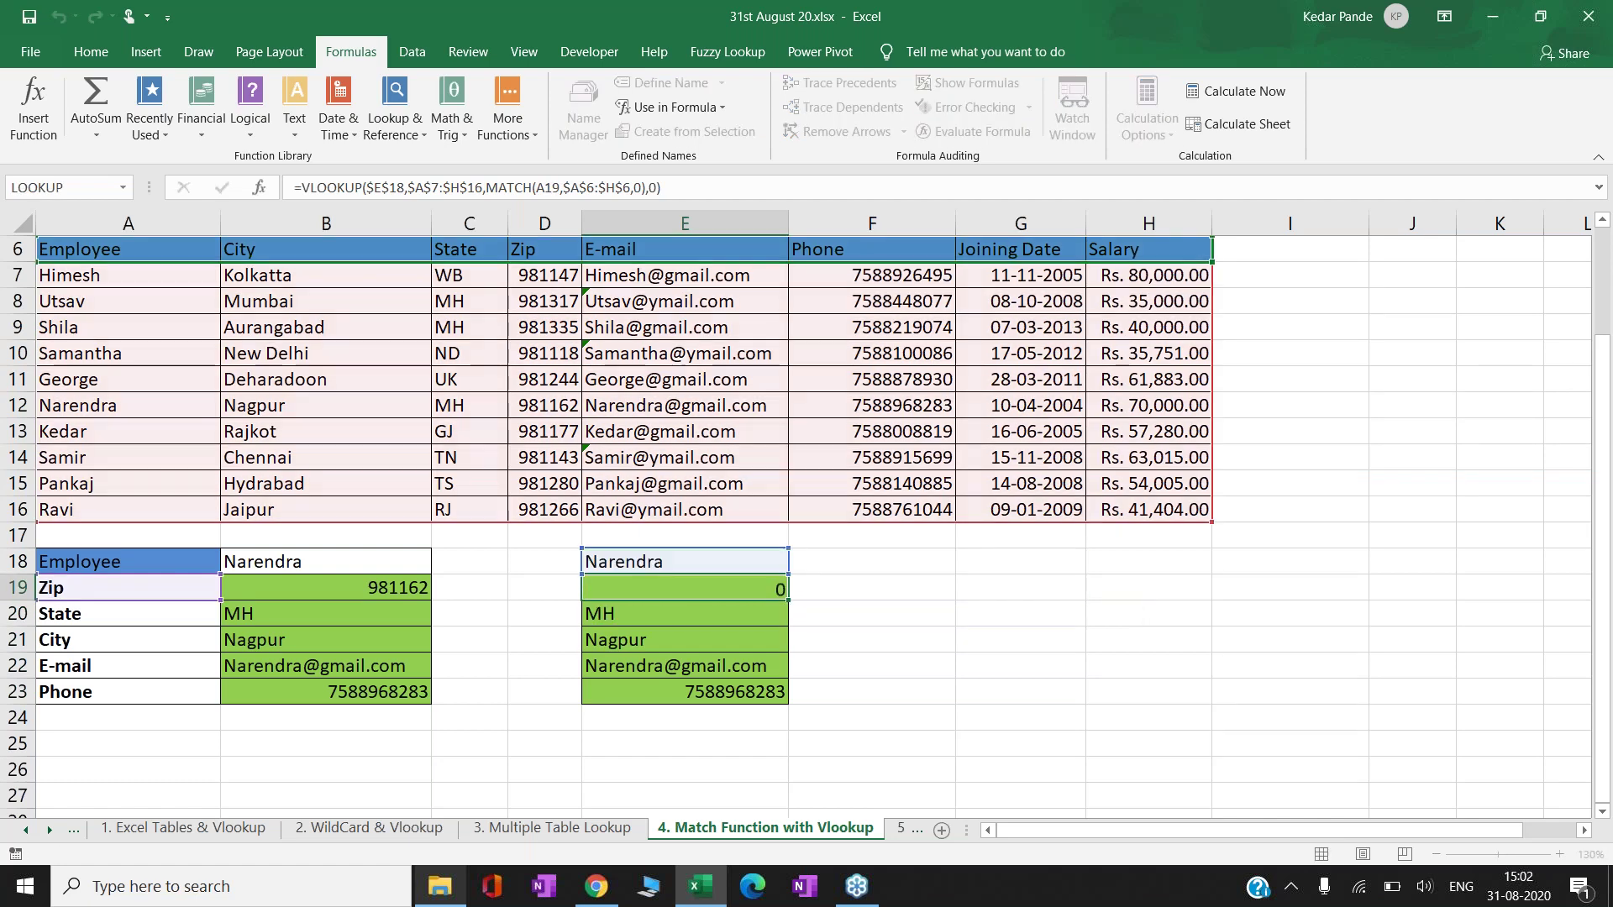
key("F2")
type("=")
key("ctrl+v")
key("Return")
- Copy the F19 MATCH formula down through F23
key("Up")
key("ctrl+c")
key("shift+Down")
key("shift+Down")
key("shift+Down")
key("shift+Down")
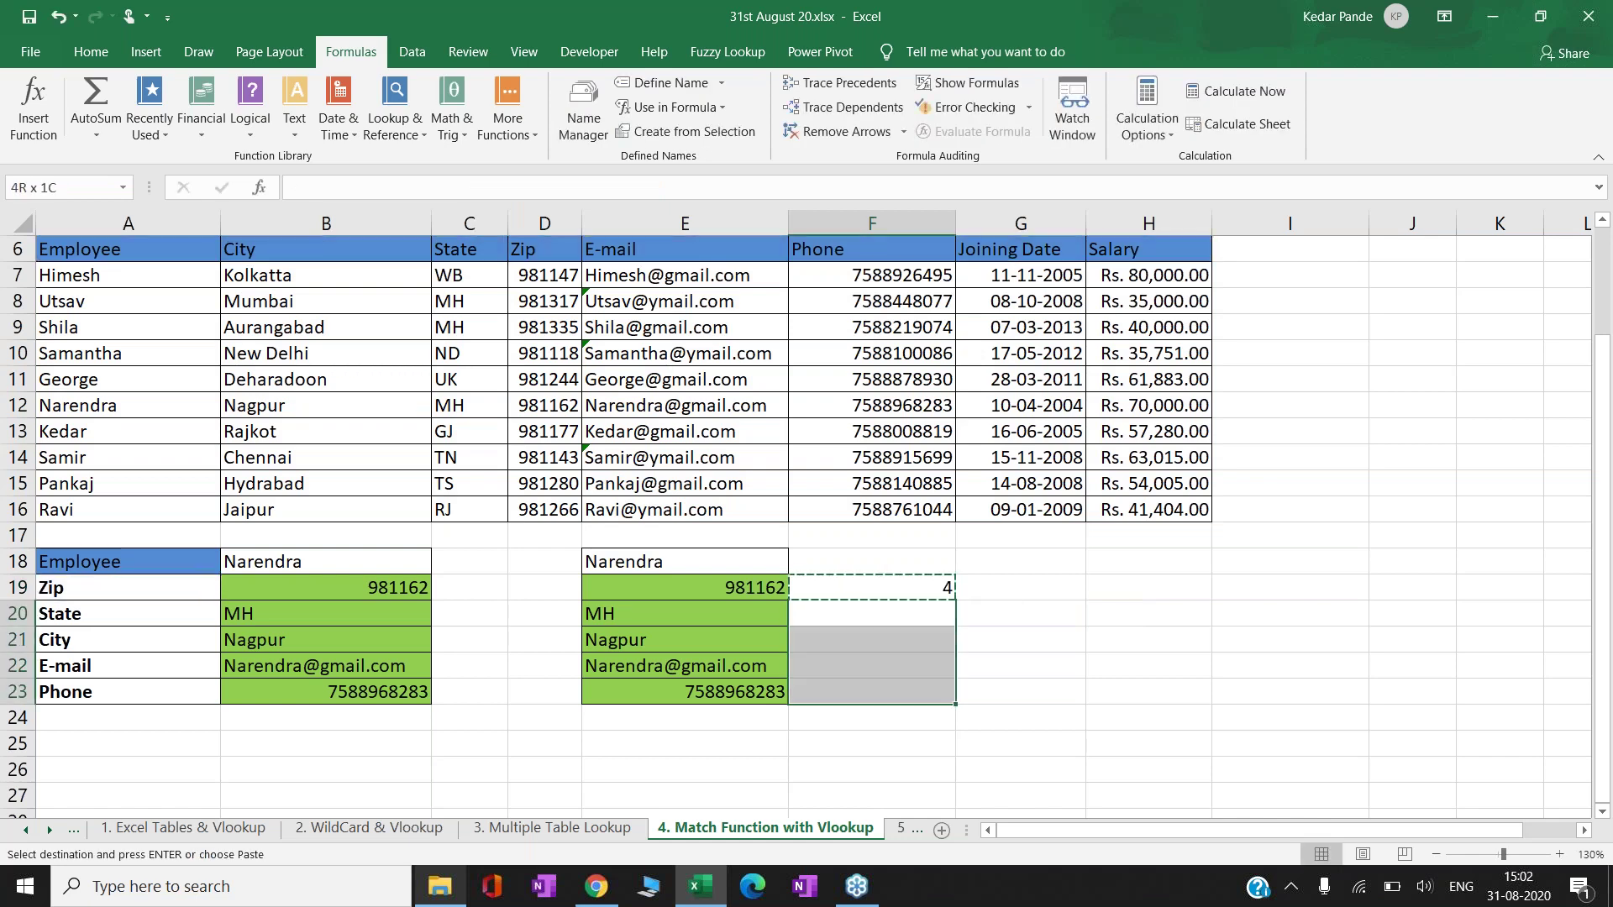
key("ctrl+v")
- Review the MATCH results 4, 3, 2, 5, 6 in F19:F23, then go to the '5. Reverse Lookup' sheet
left_click(685, 613)
left_click(872, 587)
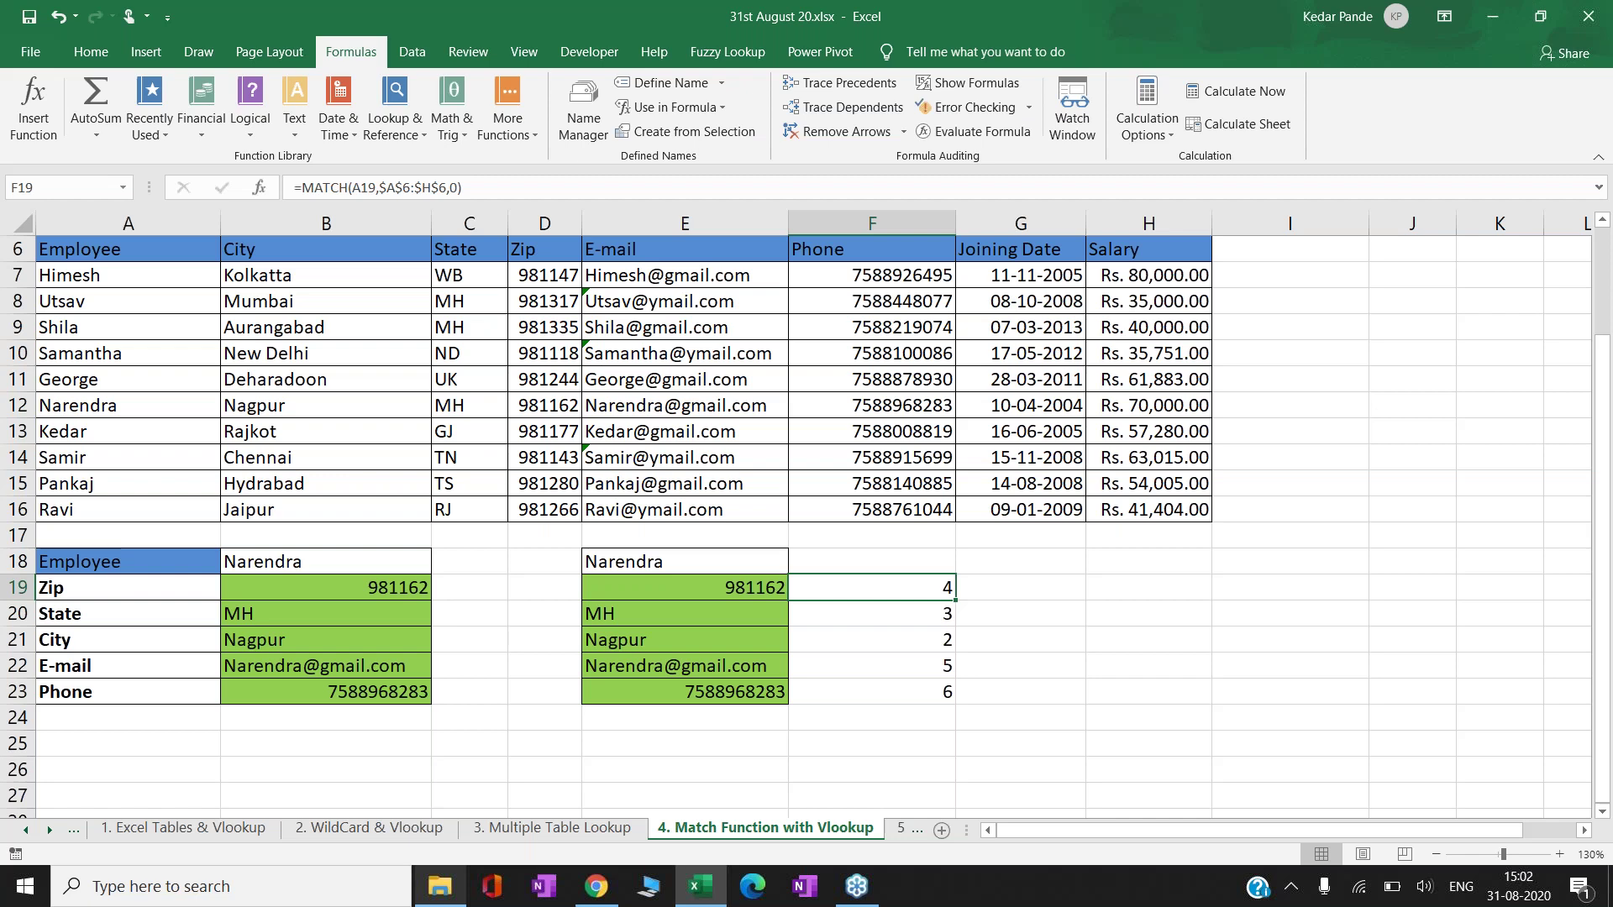
left_click(872, 613)
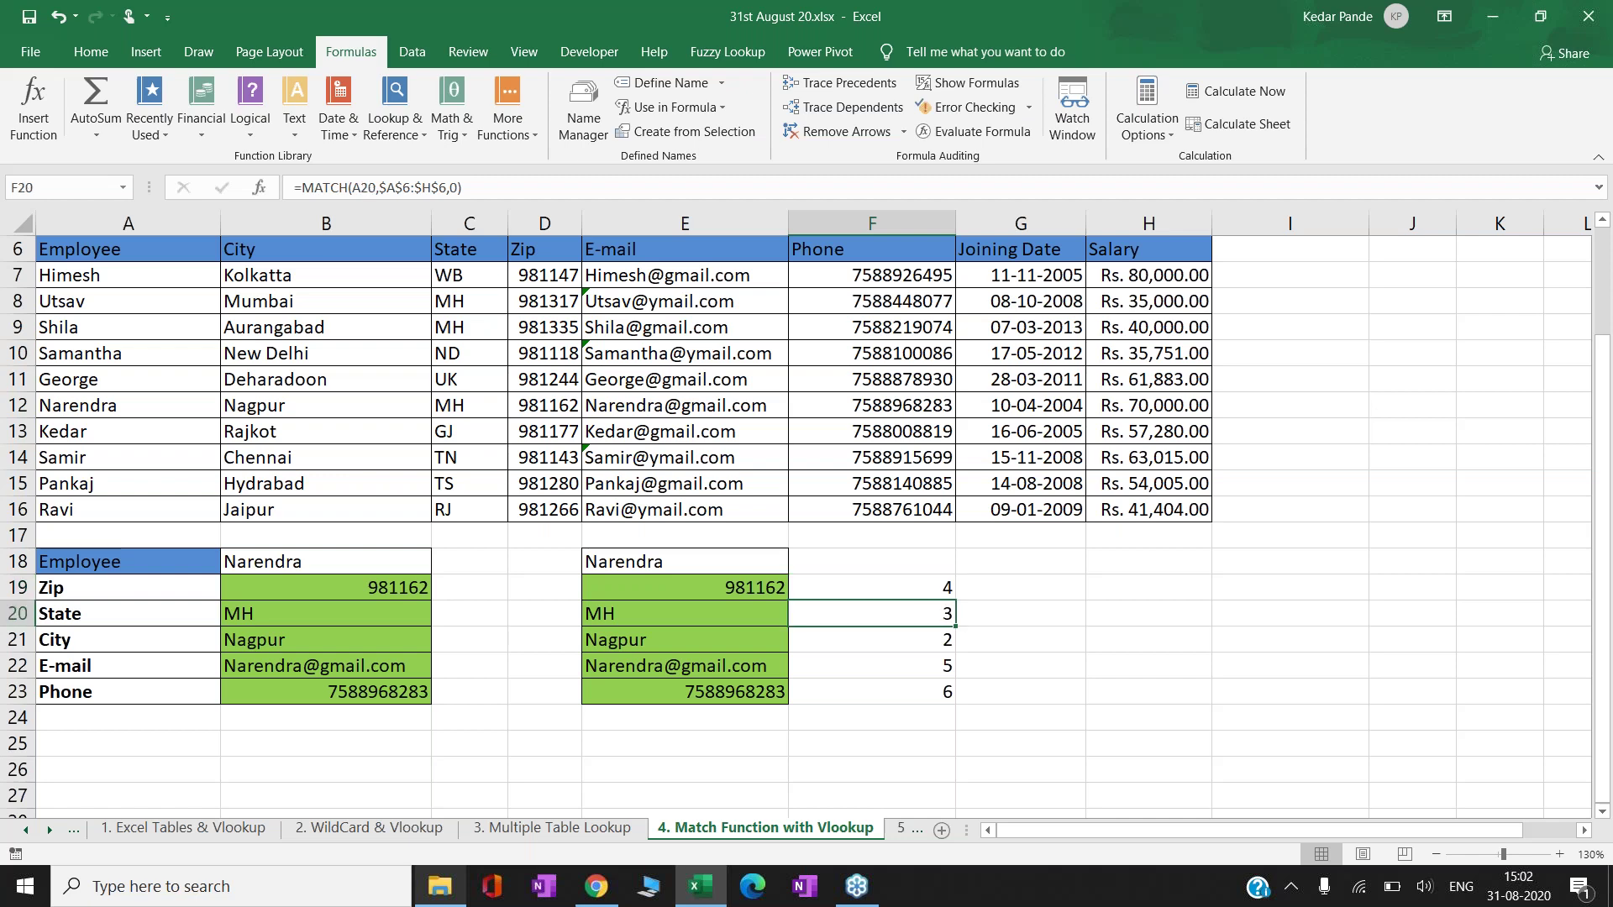
left_click(872, 639)
left_click(872, 665)
left_click(872, 691)
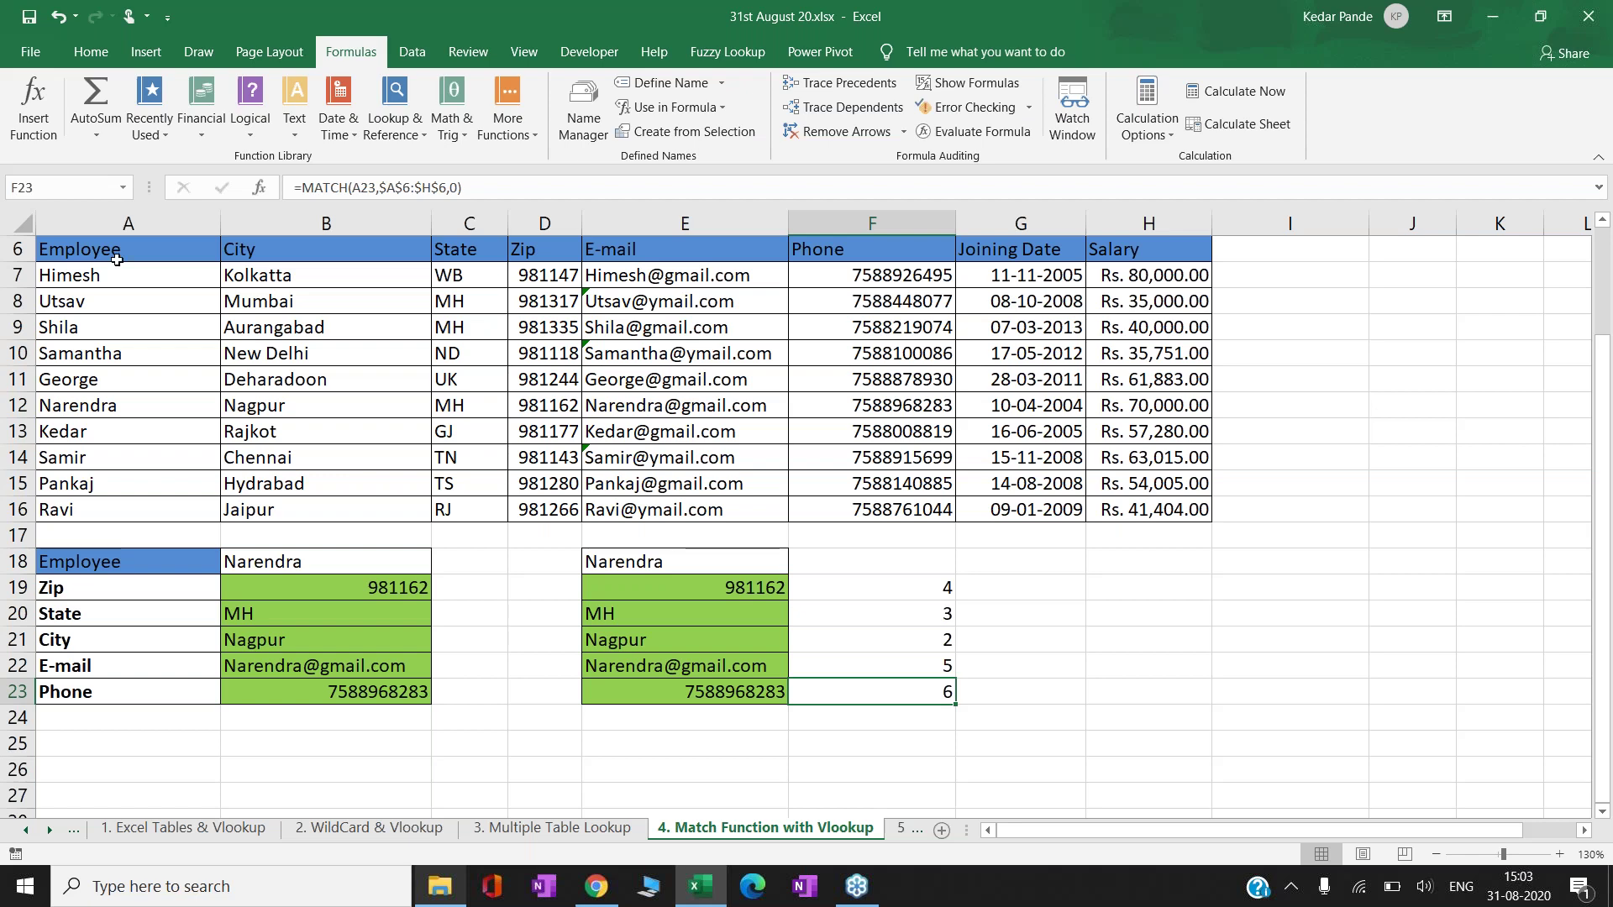
left_click(892, 832)
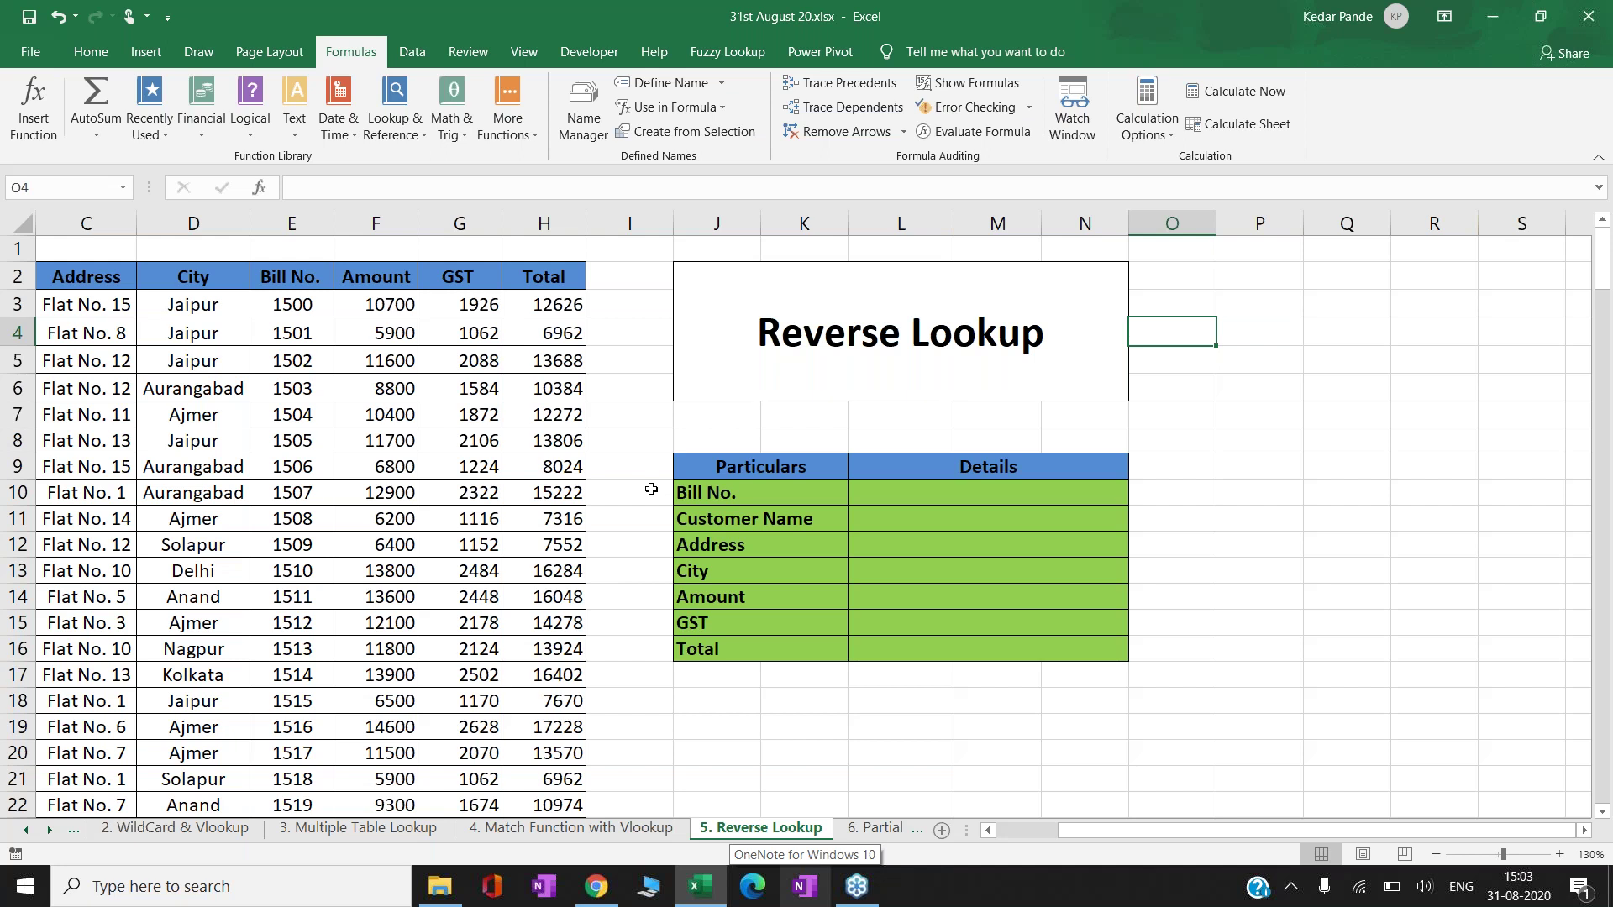
left_click(651, 489)
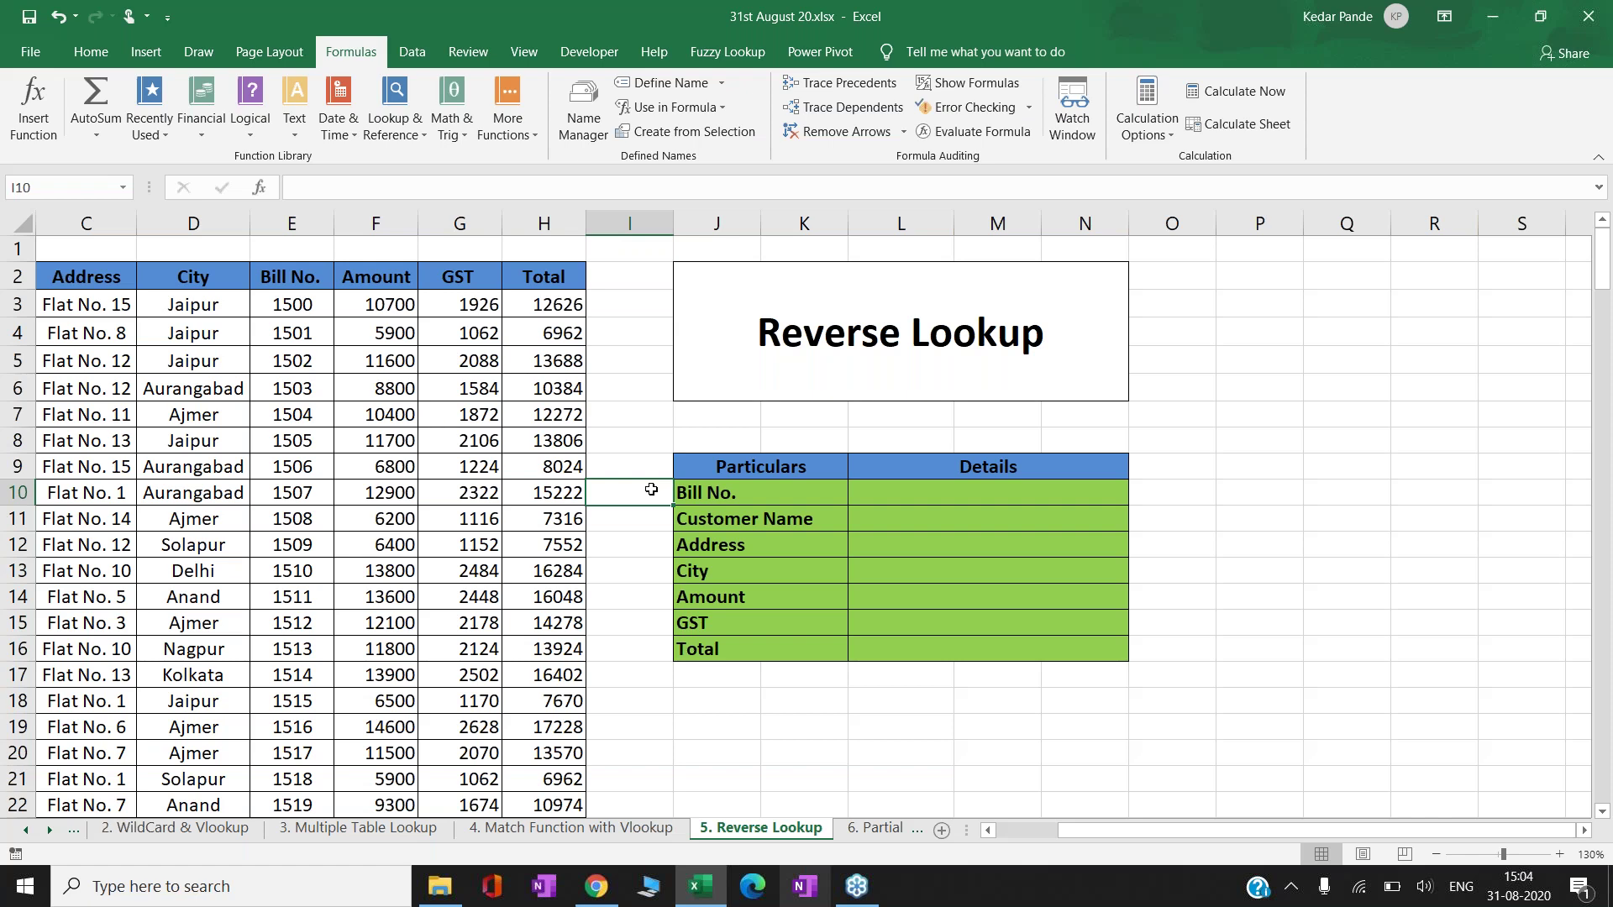
key("Left")
key("Left")
key("Left")
key("Left")
key("Up")
key("Up")
key("Up")
key("Up")
key("Up")
key("Up")
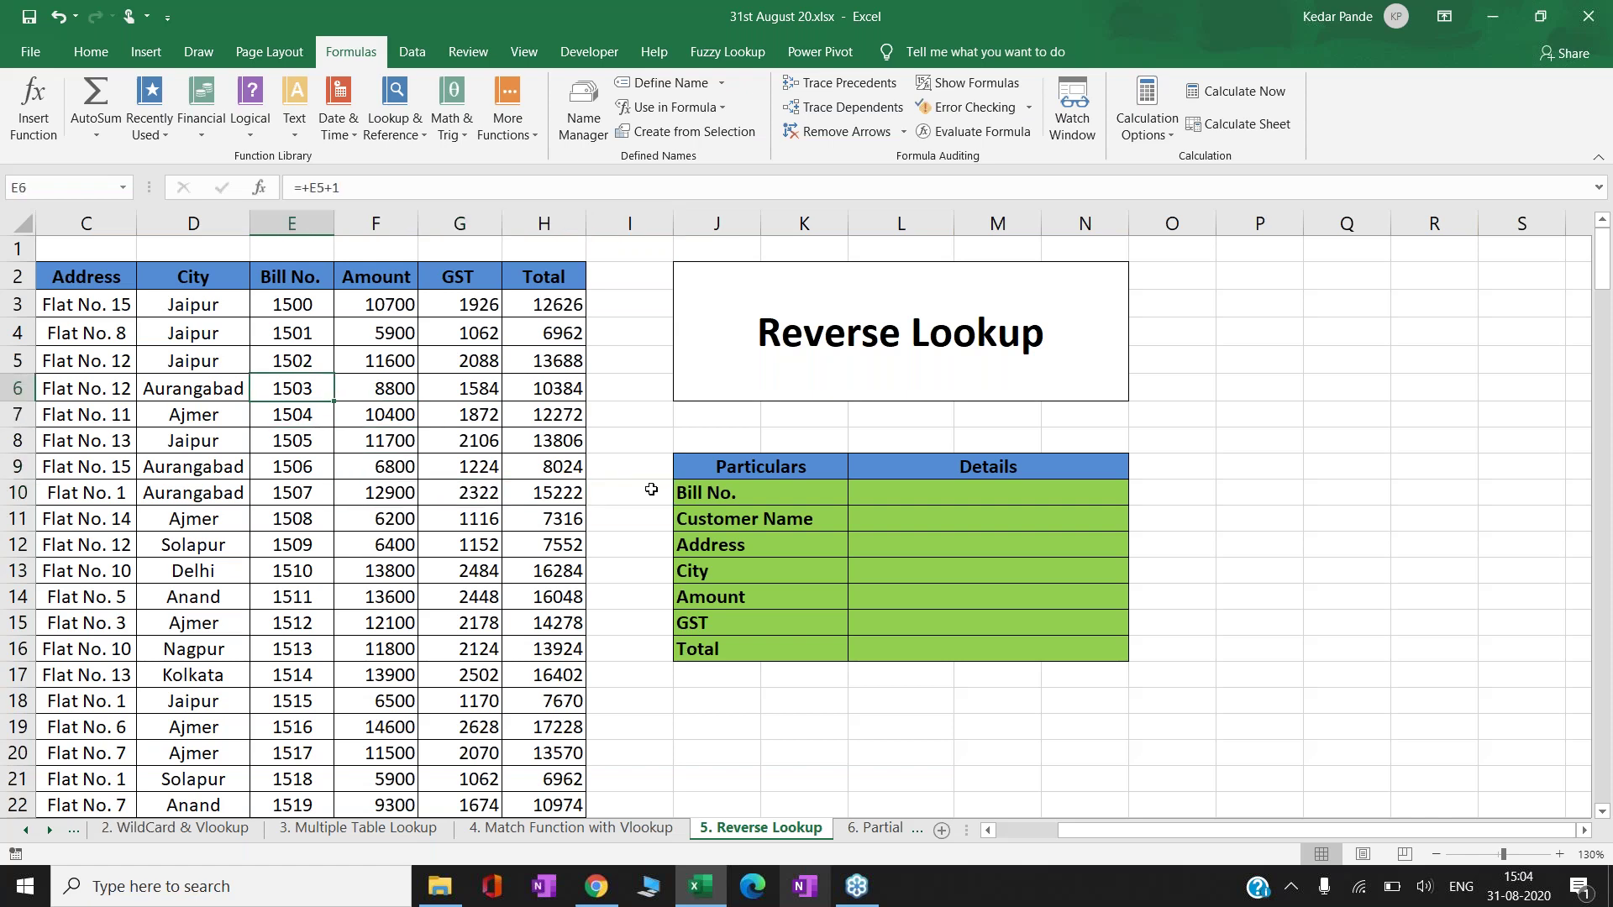
key("Up")
key("Left")
key("Left")
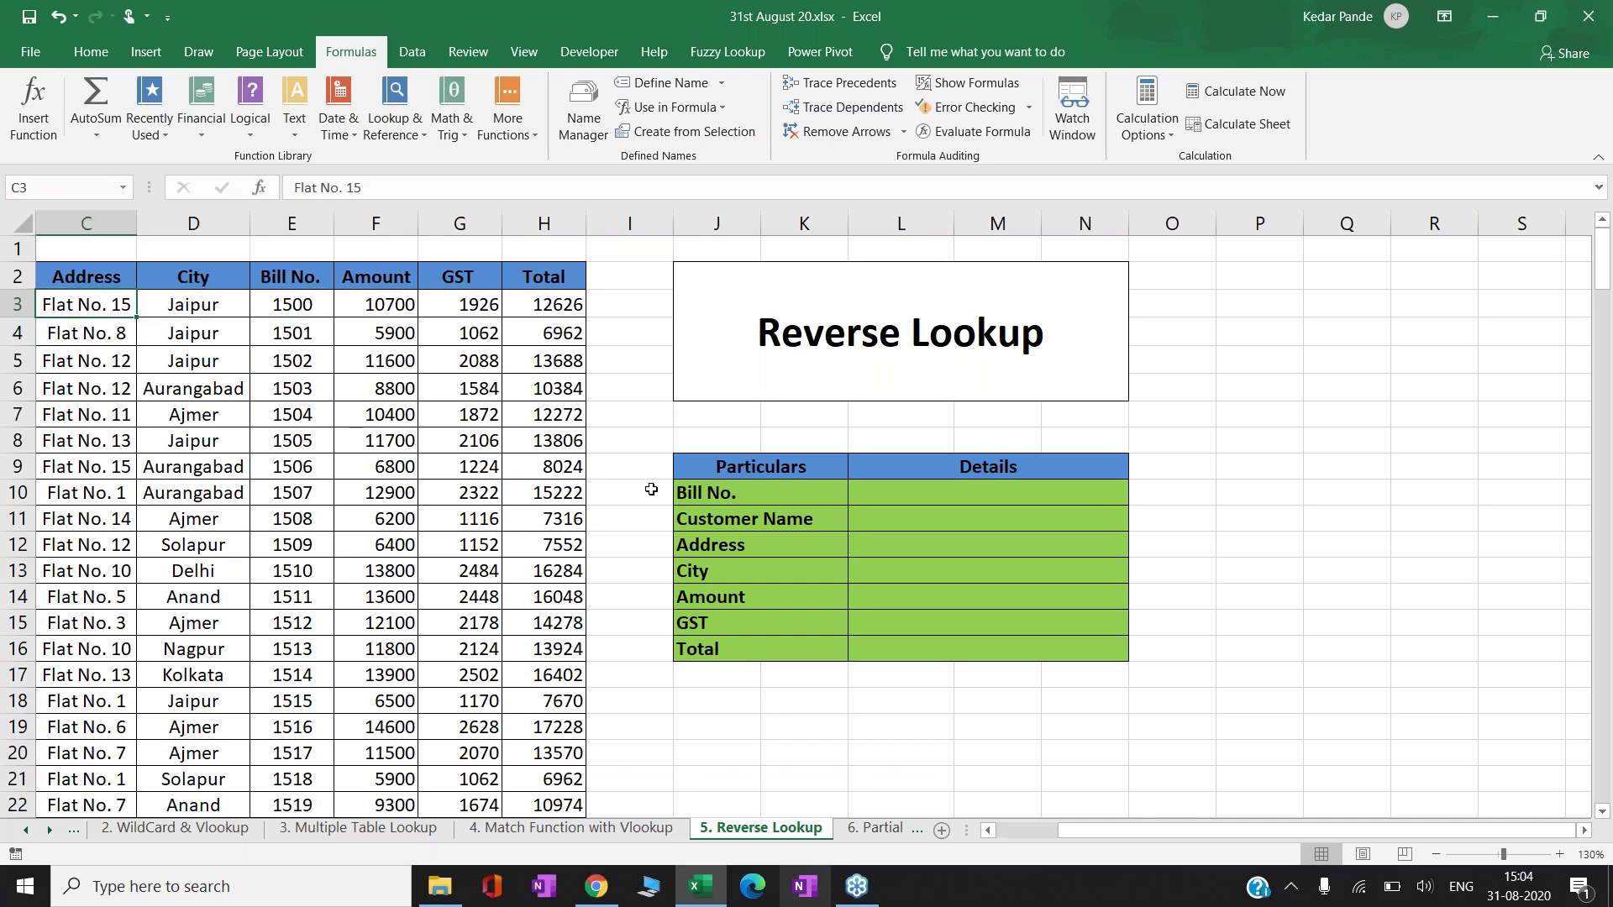
key("Left")
key("Right")
key("Right")
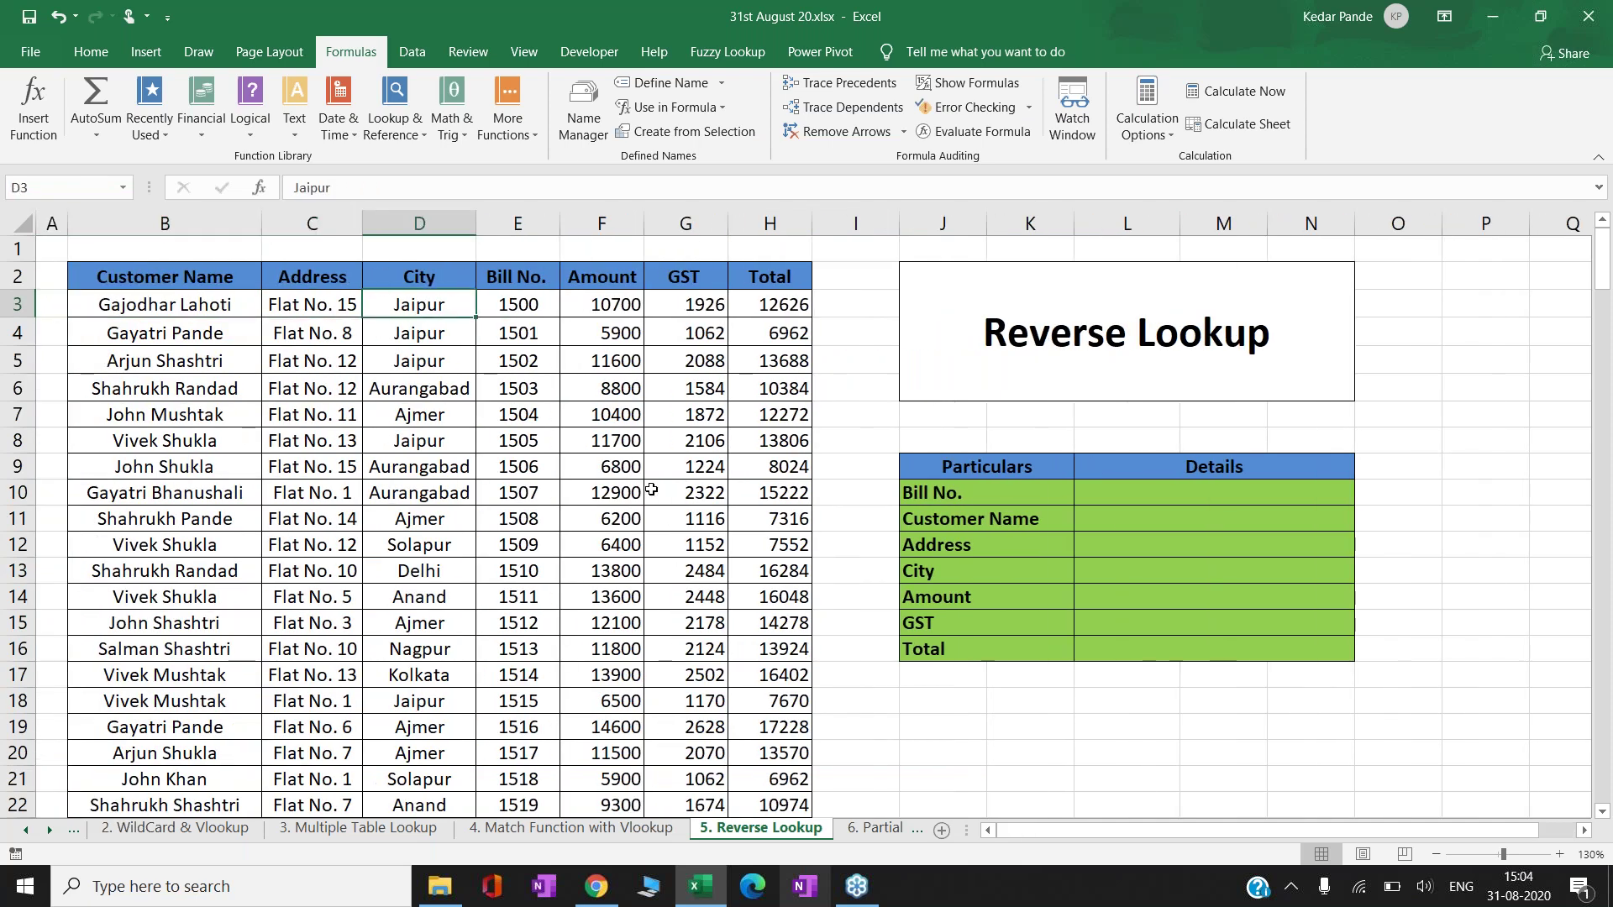
key("Right")
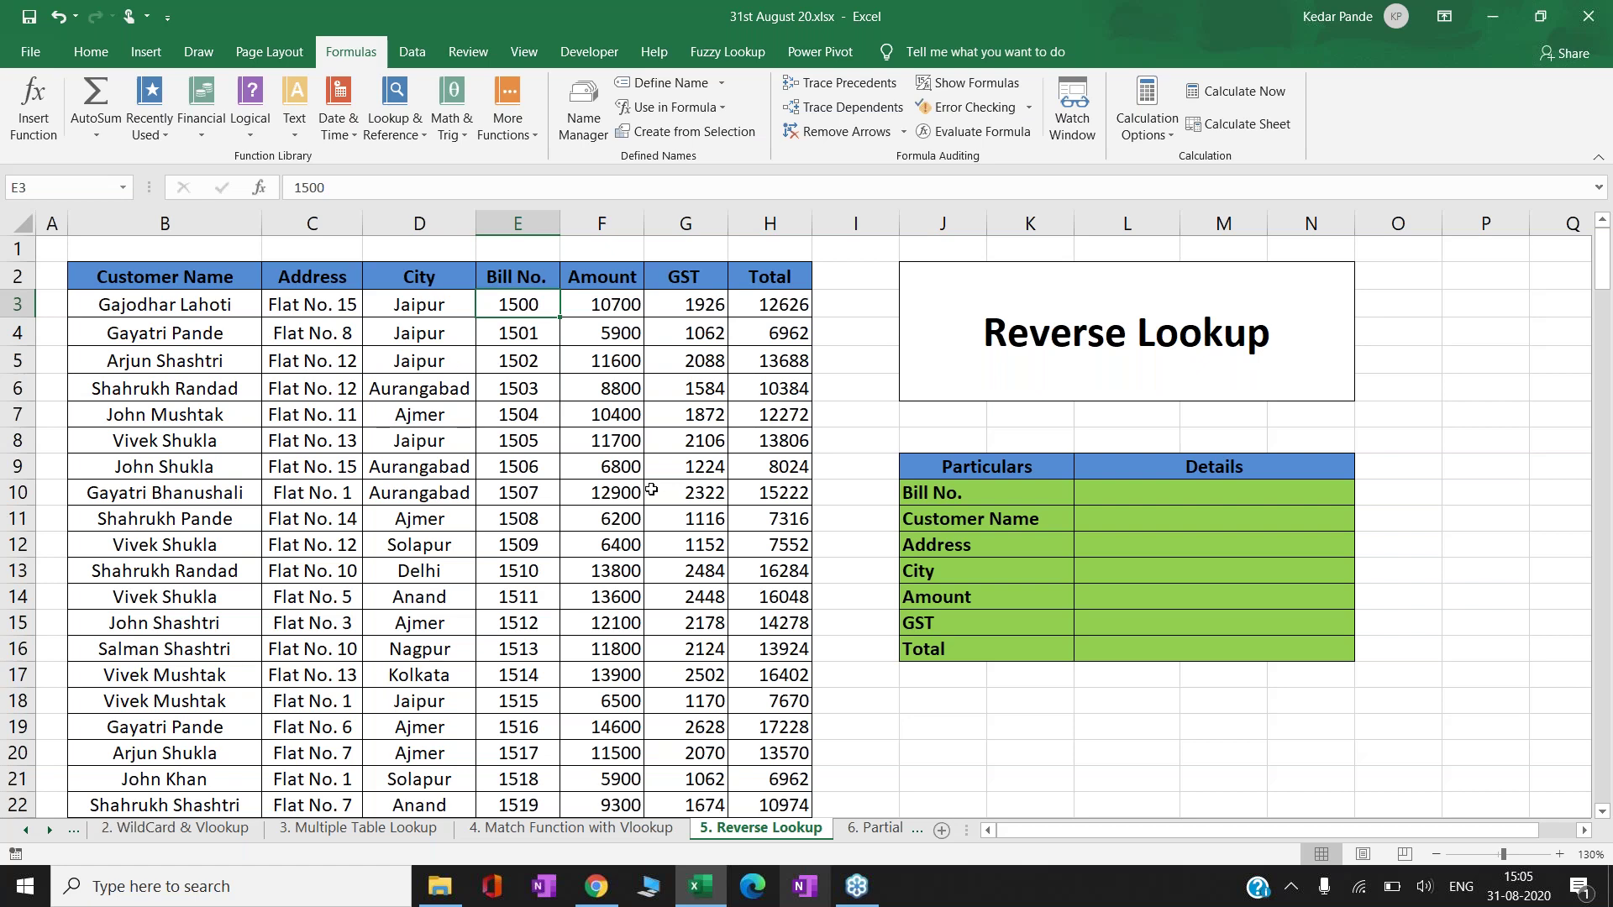
key("Down")
key("Down")
key("Down")
key("Down")
key("Down")
key("Down")
key("Down")
key("Up")
key("Up")
key("Up")
key("Up")
key("Up")
key("Up")
key("Up")
key("Up")
key("Down")
key("Down")
key("Left")
key("Left")
key("Left")
key("Right")
key("Right")
key("Right")
key("Left")
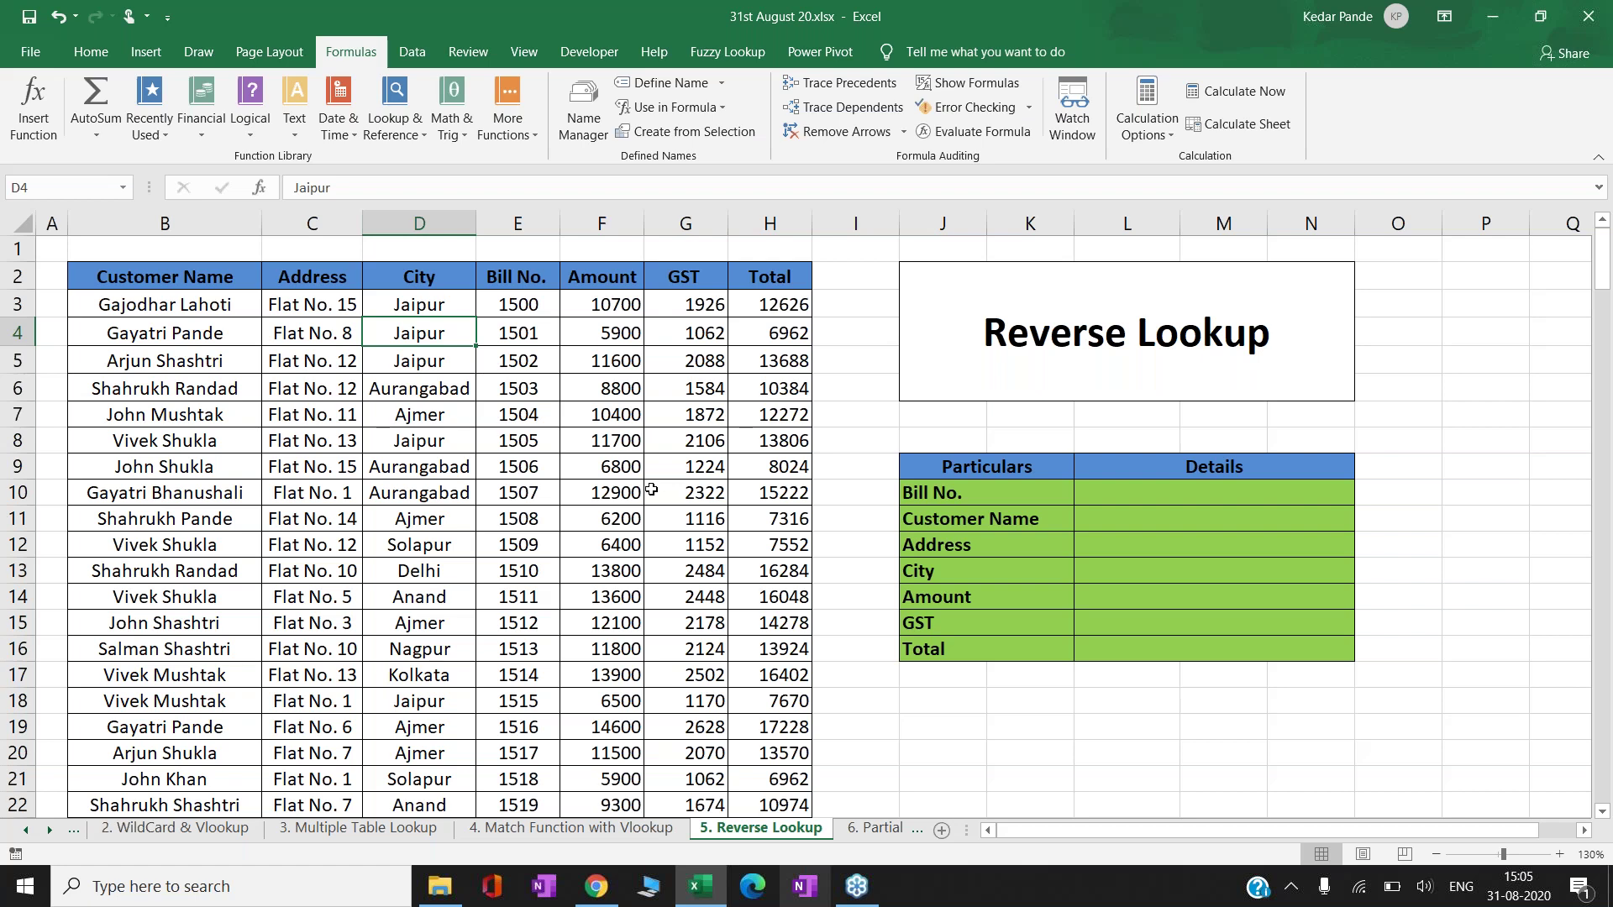
left_click(527, 216)
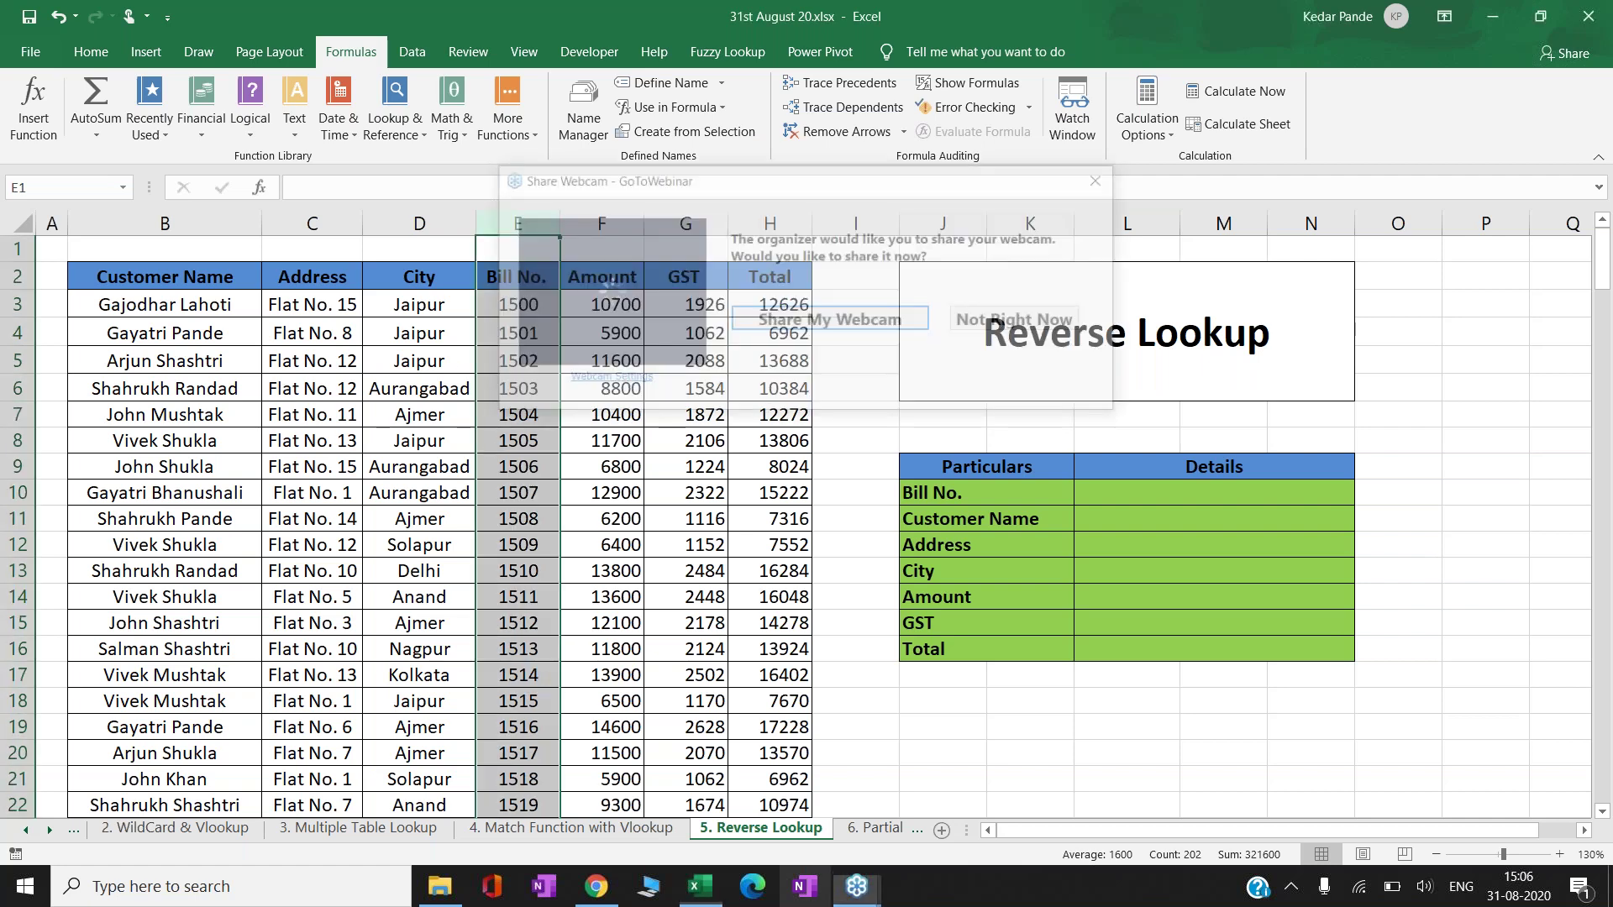
- Close GoToWebinar's Share Webcam prompt with Esc
key("Escape")
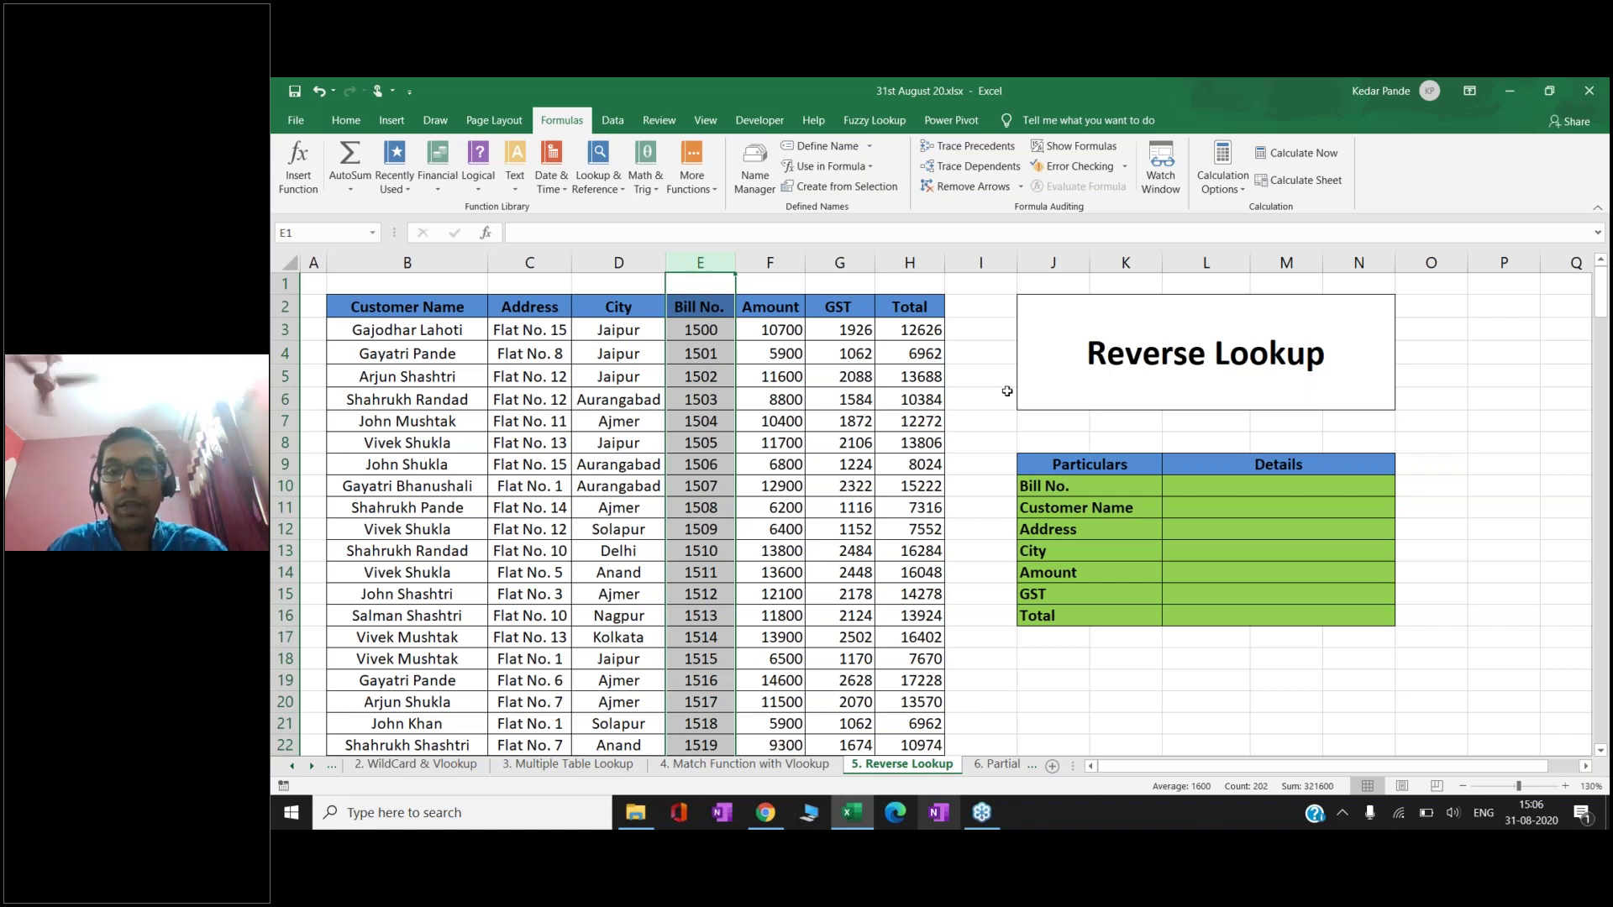
- Type the labels 'match' in J19 and 'index' in J20 on the Reverse Lookup sheet
left_click(1180, 495)
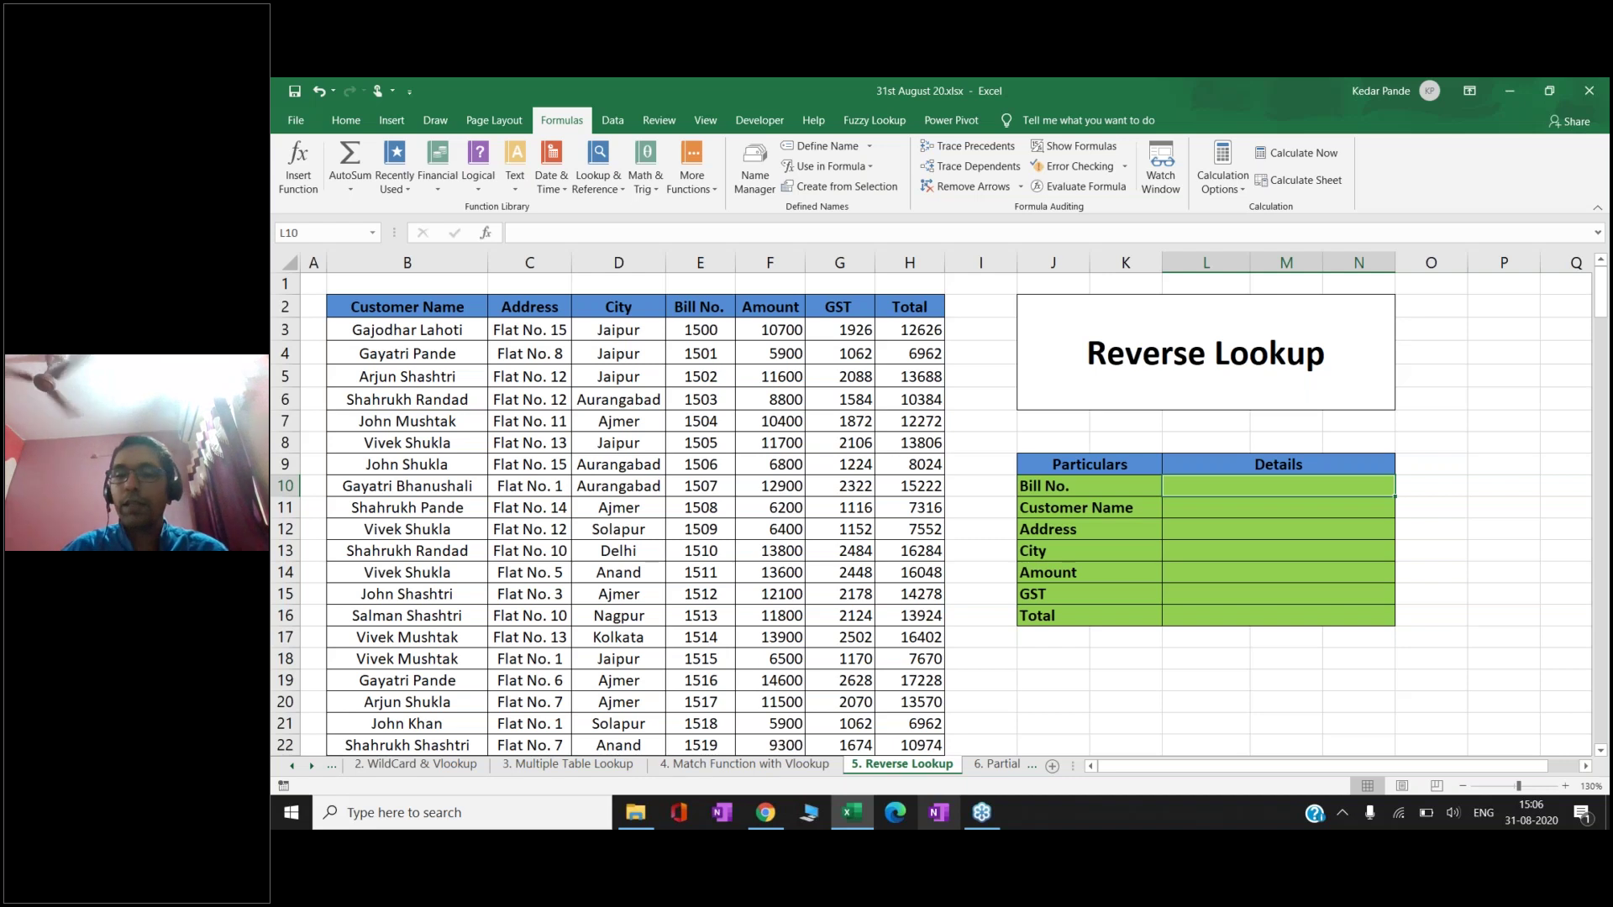
key("Down")
key("Down")
key("Down")
key("Down")
key("Down")
key("Down")
key("Down")
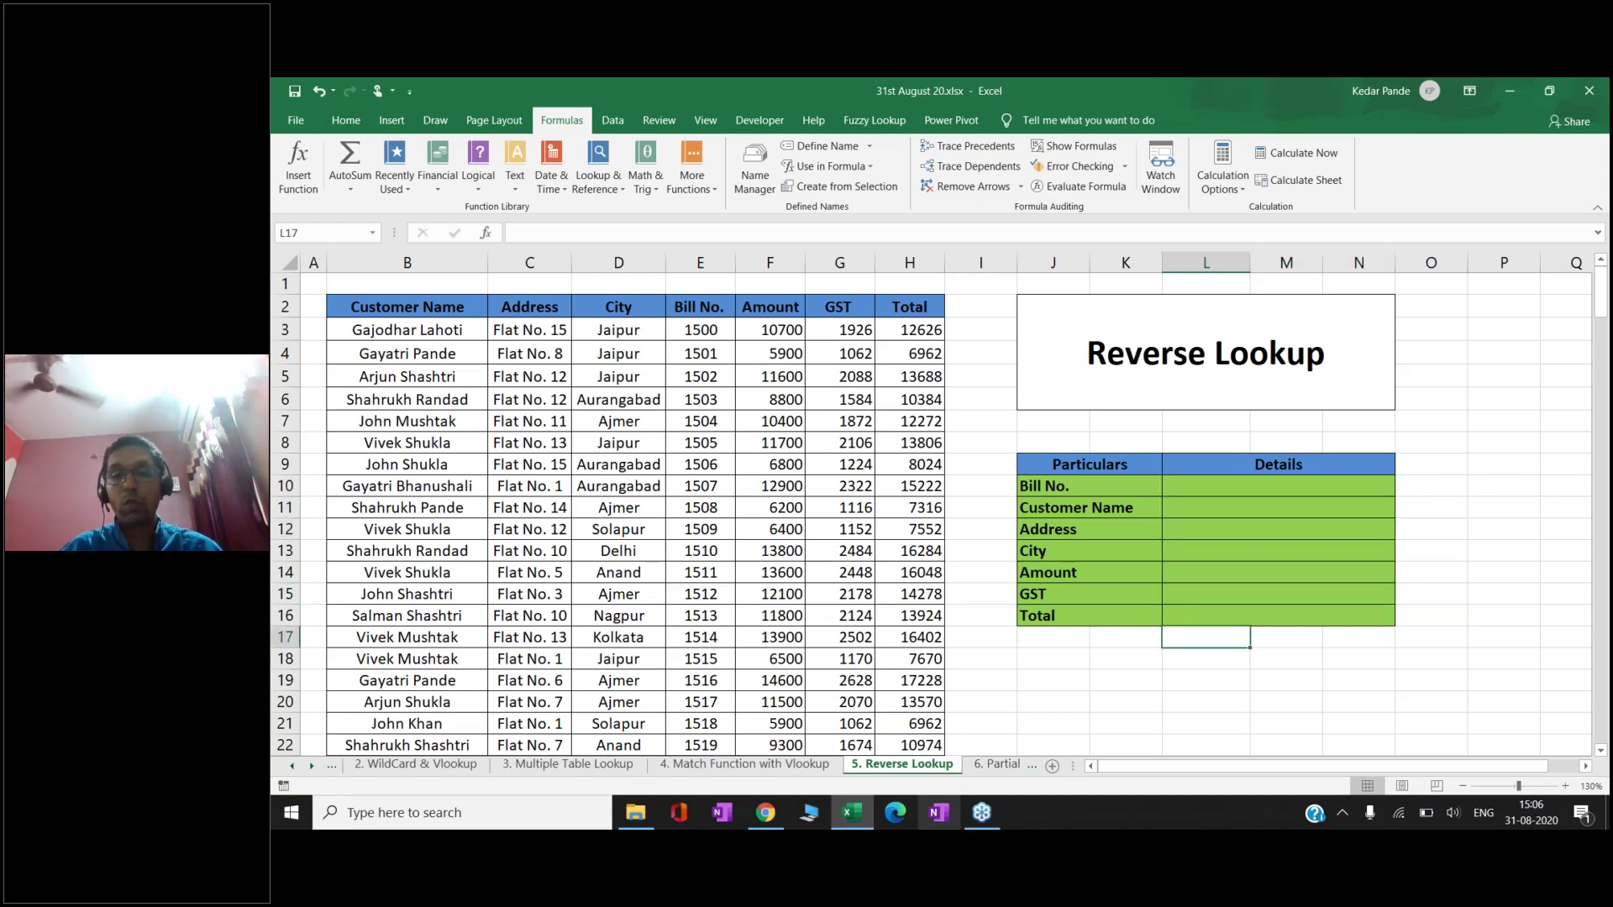
key("Down")
key("Down")
key("Left")
key("Left")
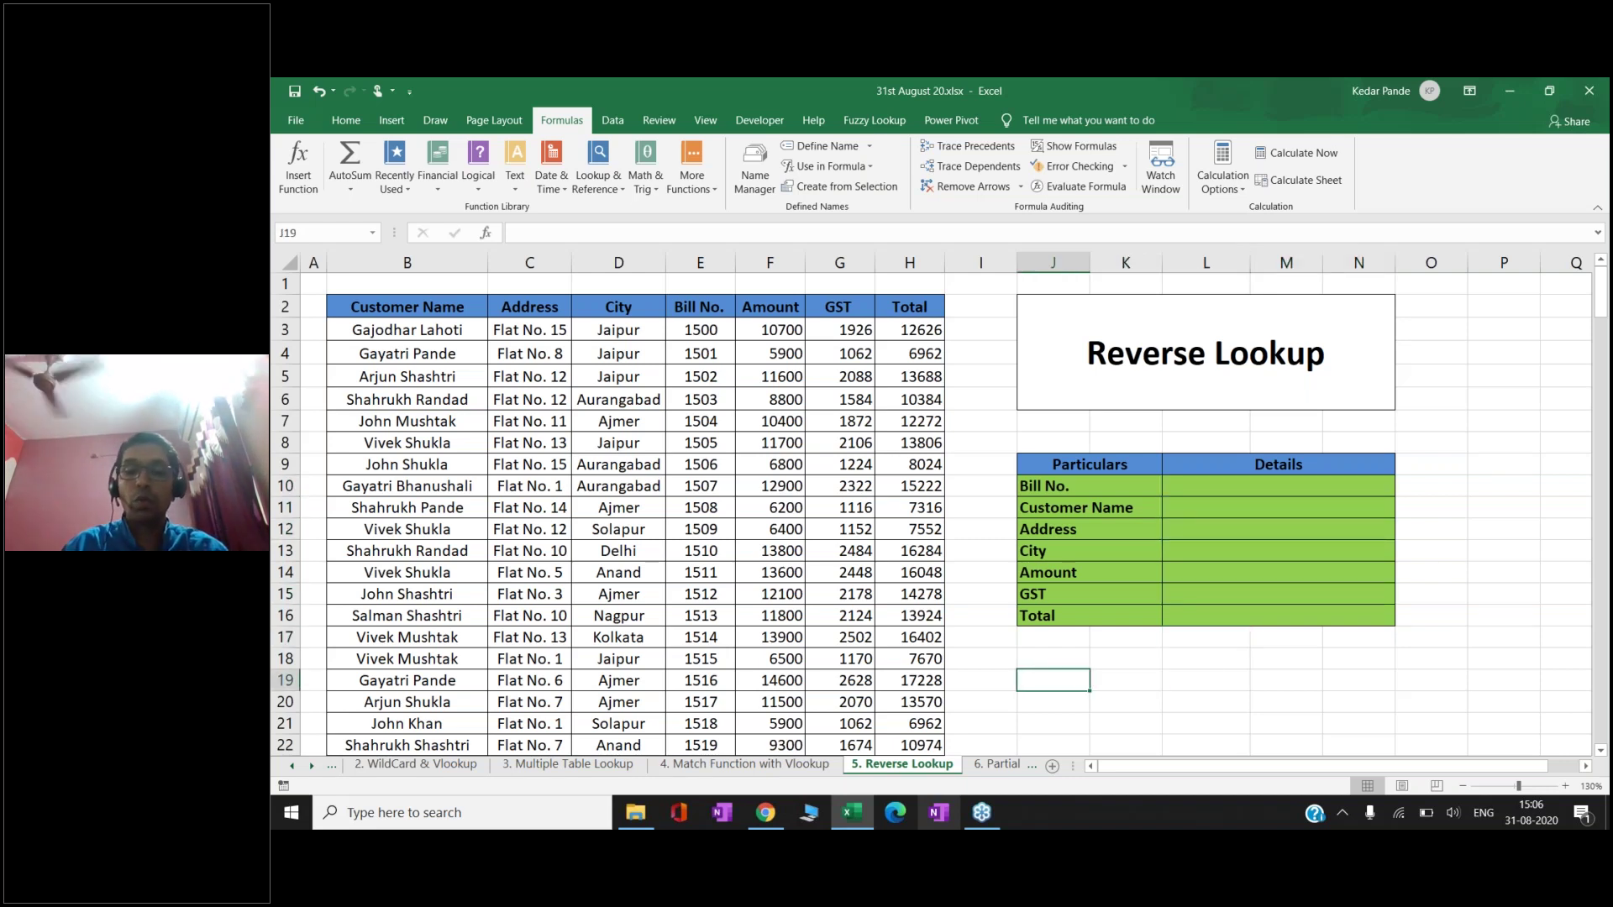
type("match")
key("Return")
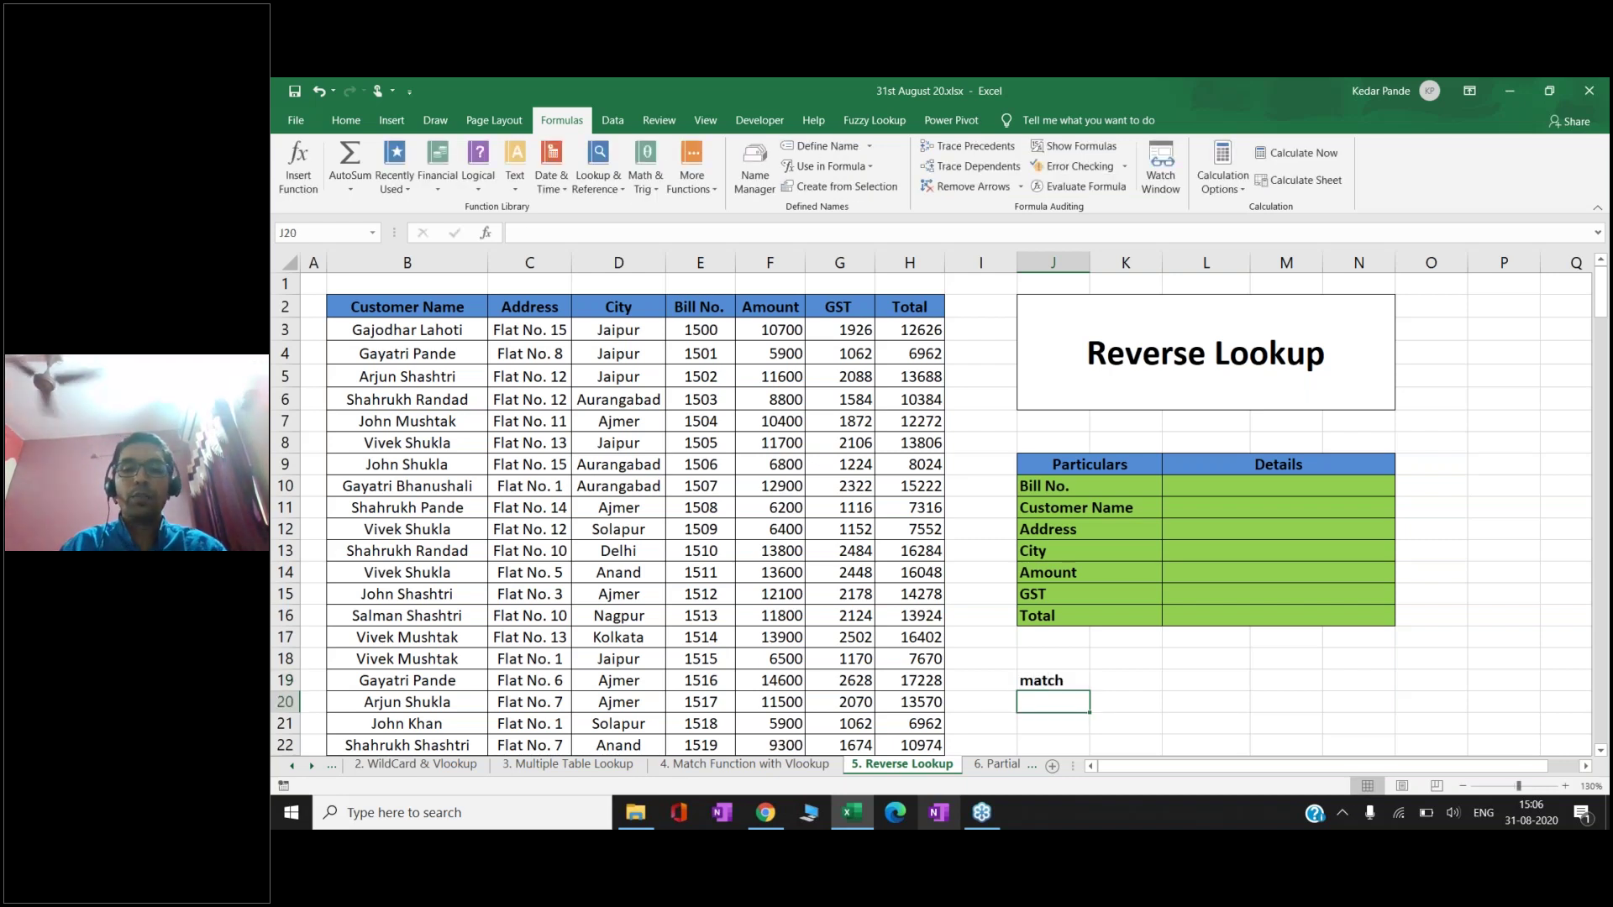
type("index")
key("Return")
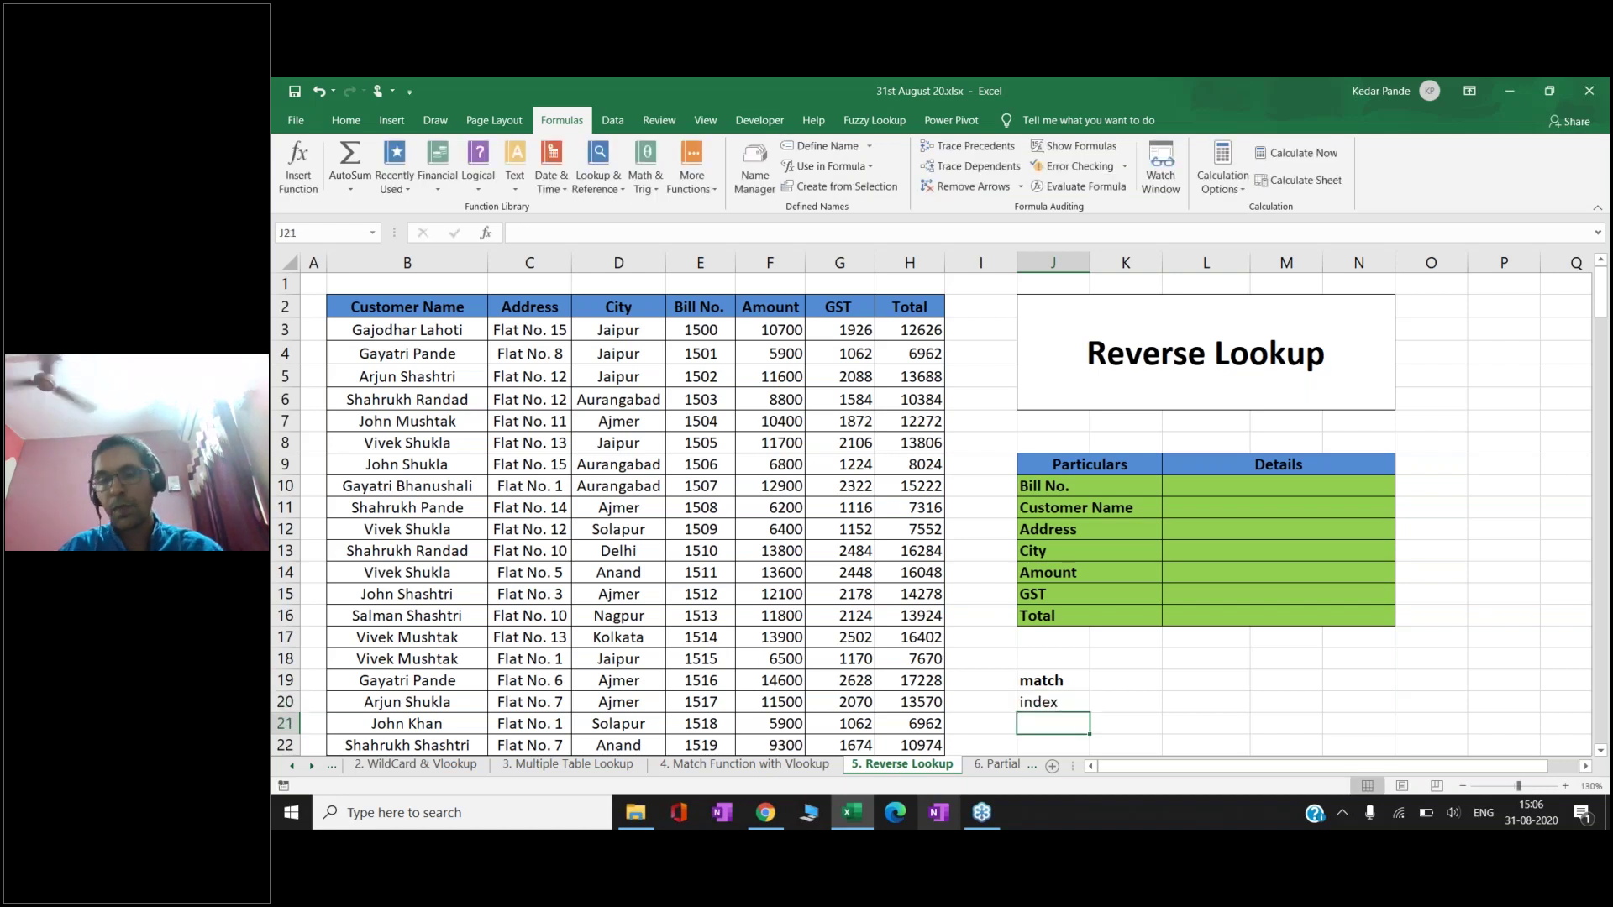
left_click(1052, 702)
left_click(1052, 679)
key("shift+Down")
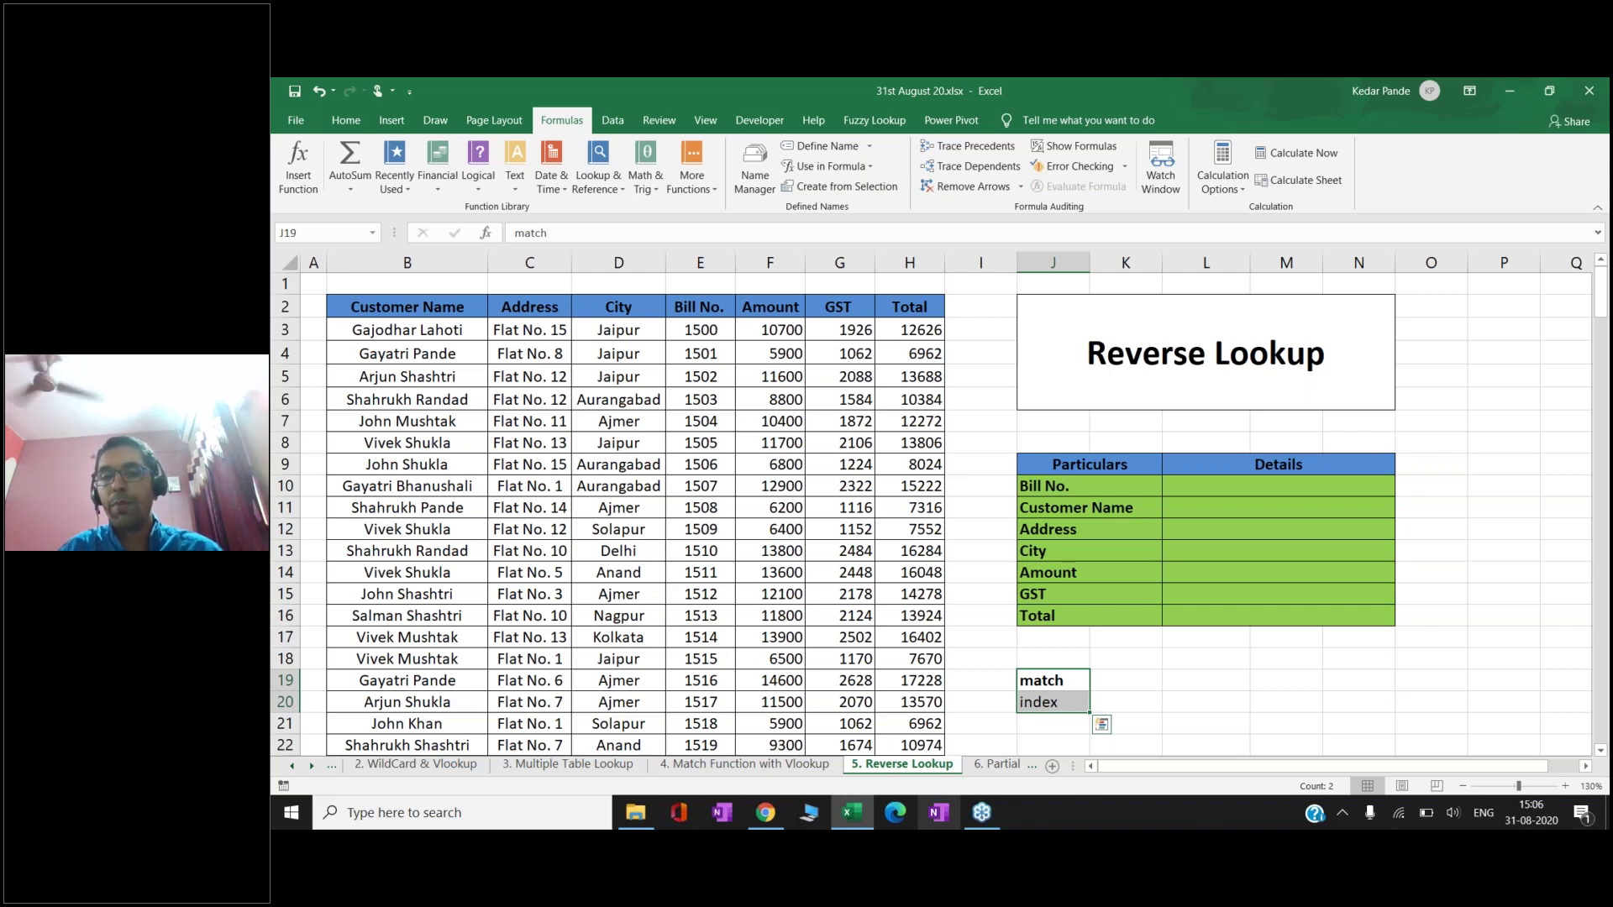
left_click(1052, 680)
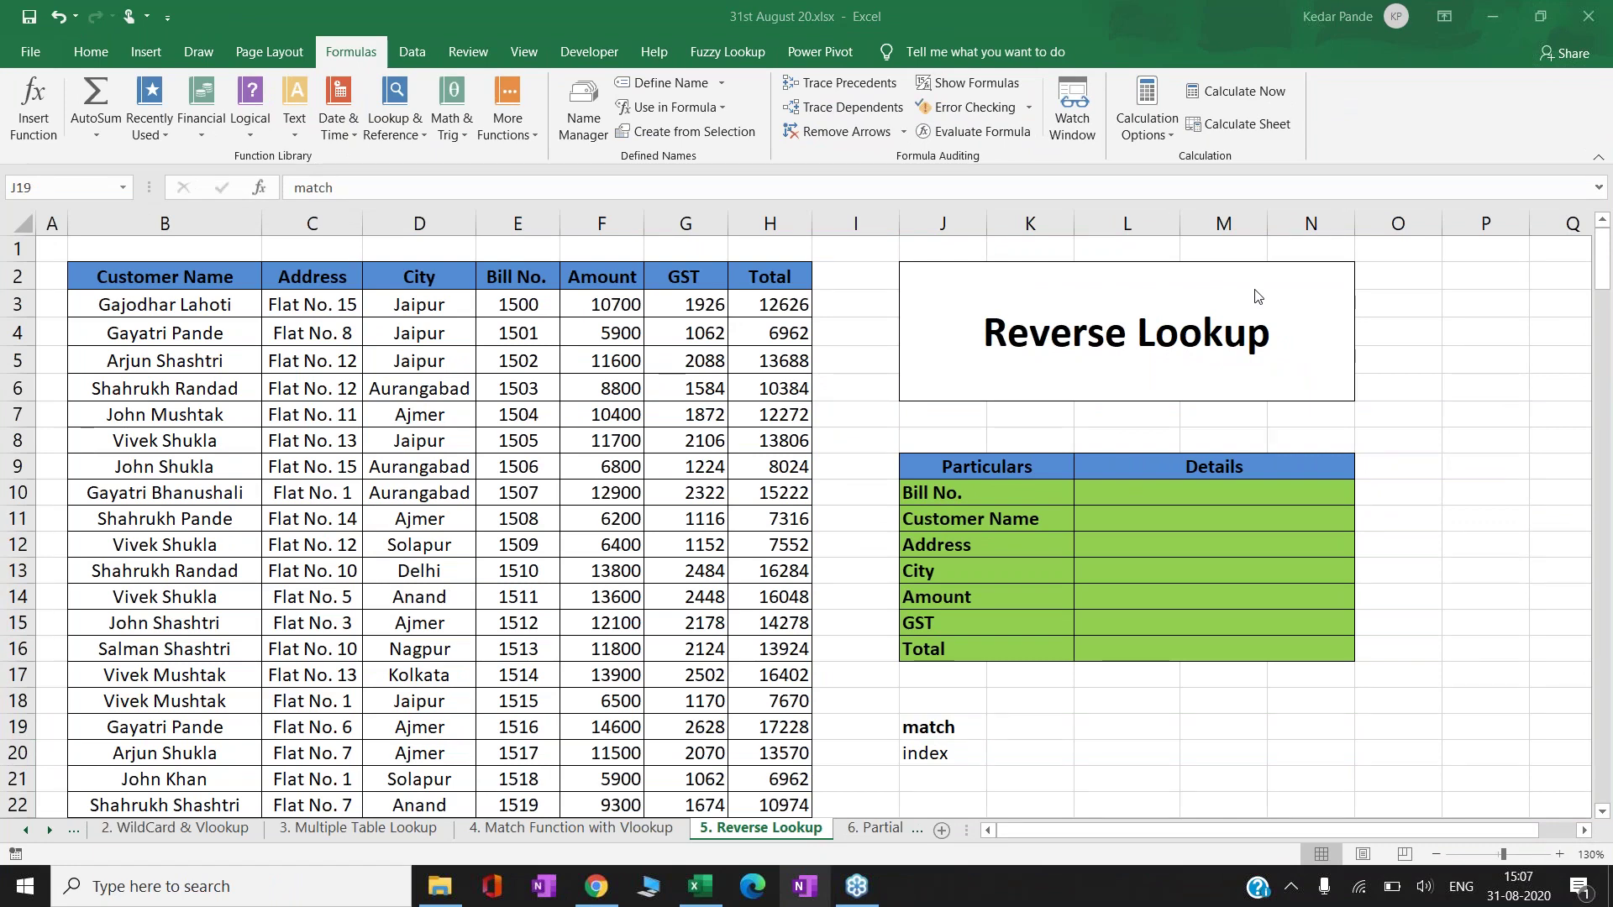
- Go to J22 and start typing =index there
left_click(938, 760)
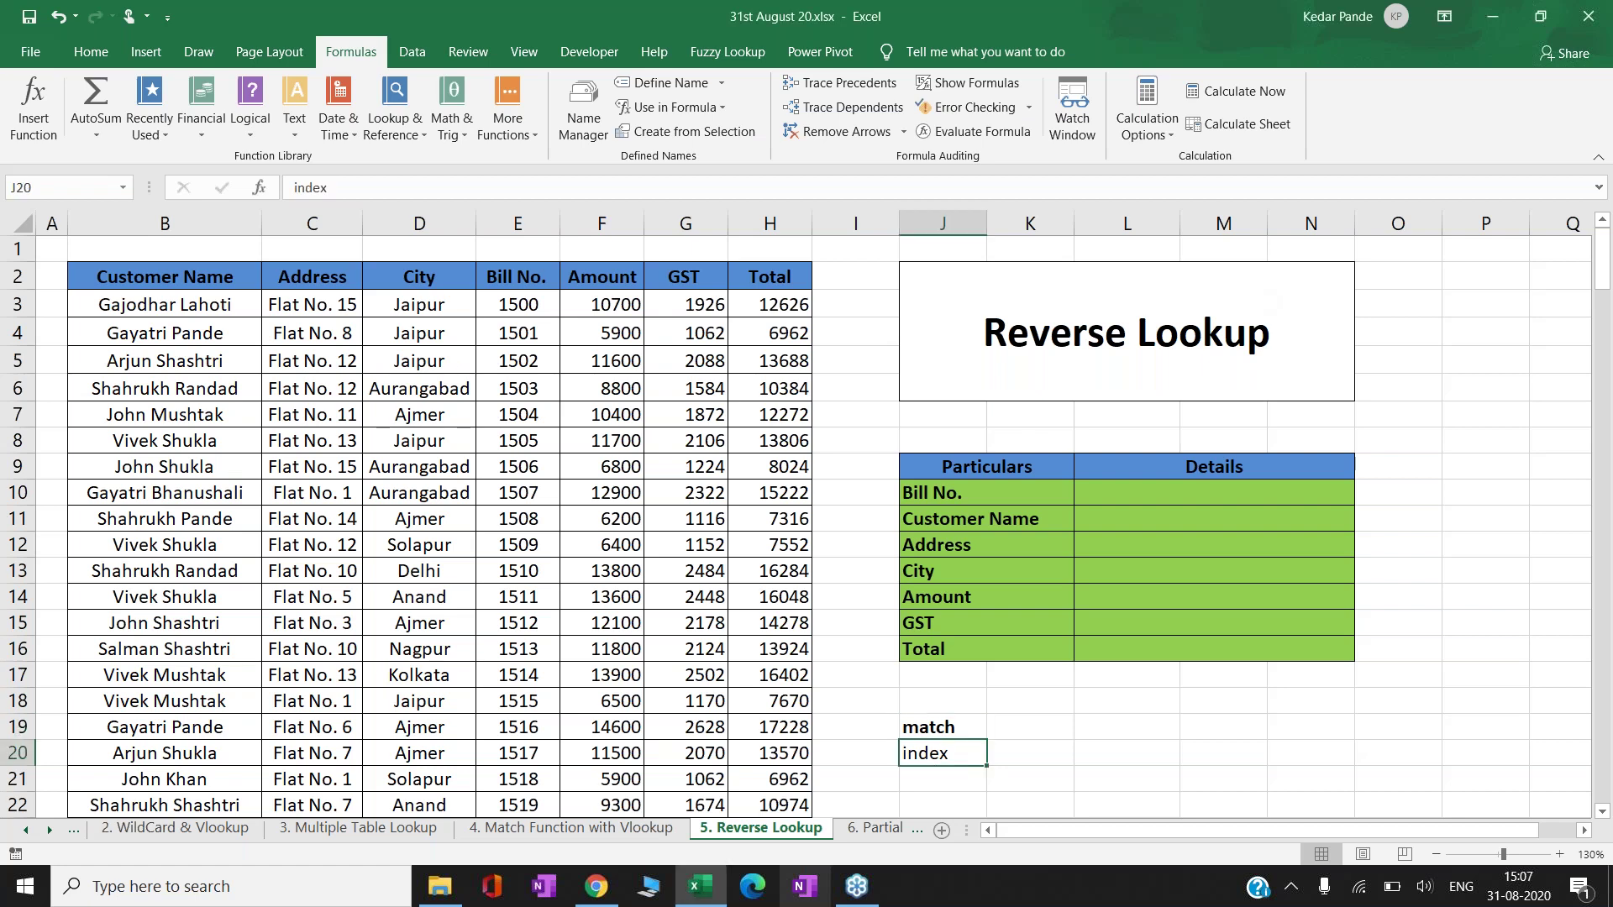
left_click(1030, 753)
key("Down")
key("Down")
key("Down")
key("Down")
key("Down")
key("Down")
key("Down")
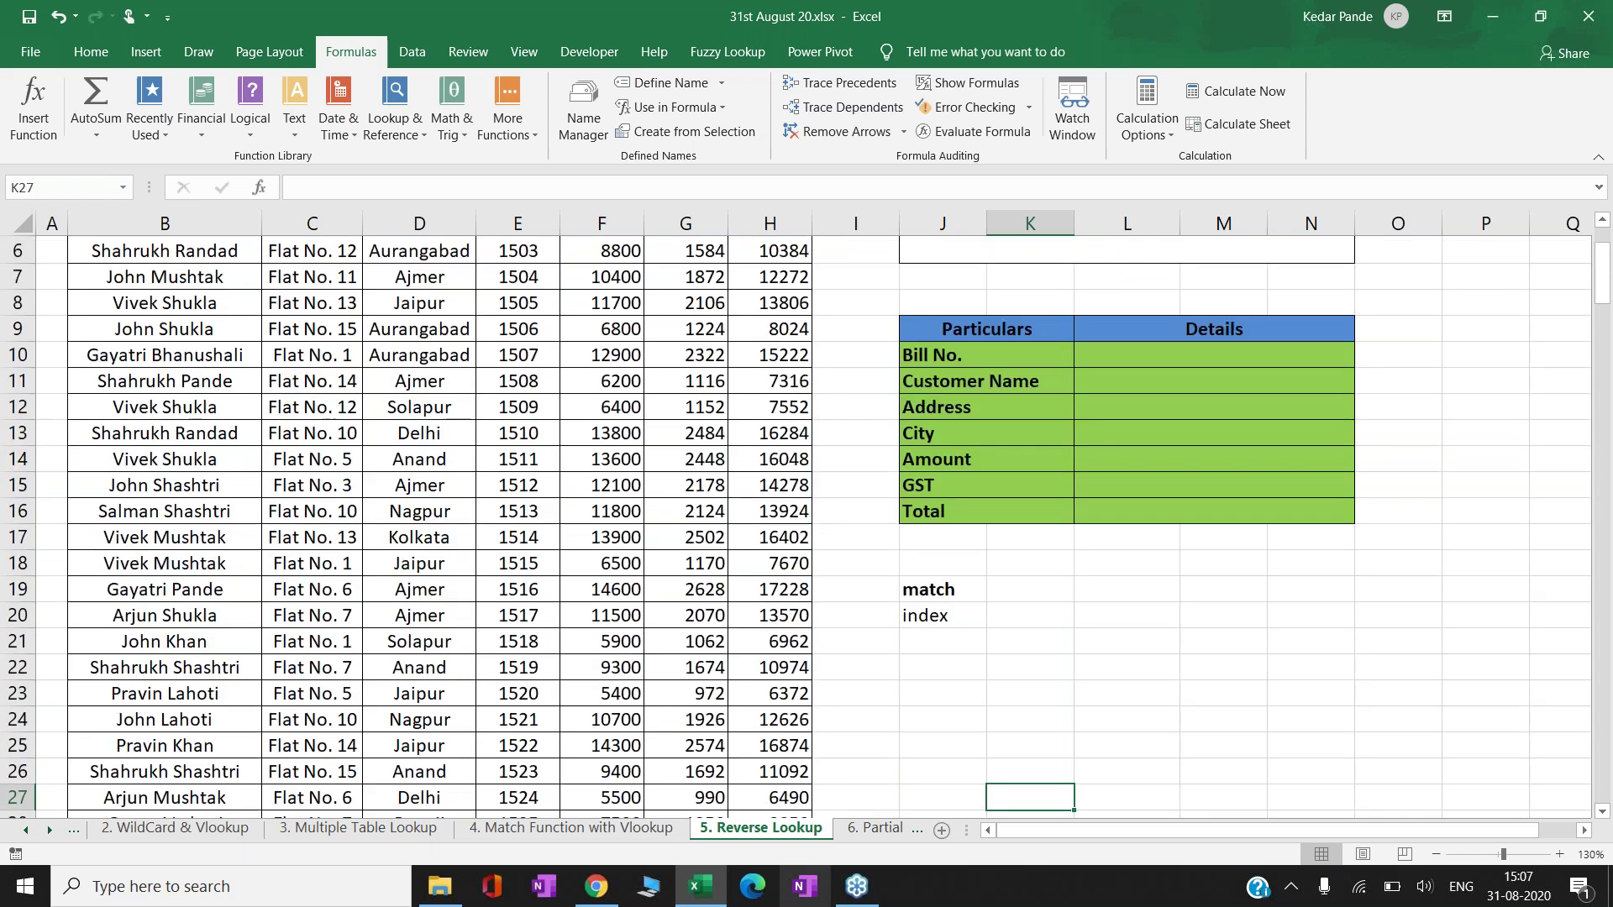
key("Right")
key("Right")
key("Left")
key("Left")
key("Left")
key("Up")
key("Up")
key("Up")
key("Up")
key("Up")
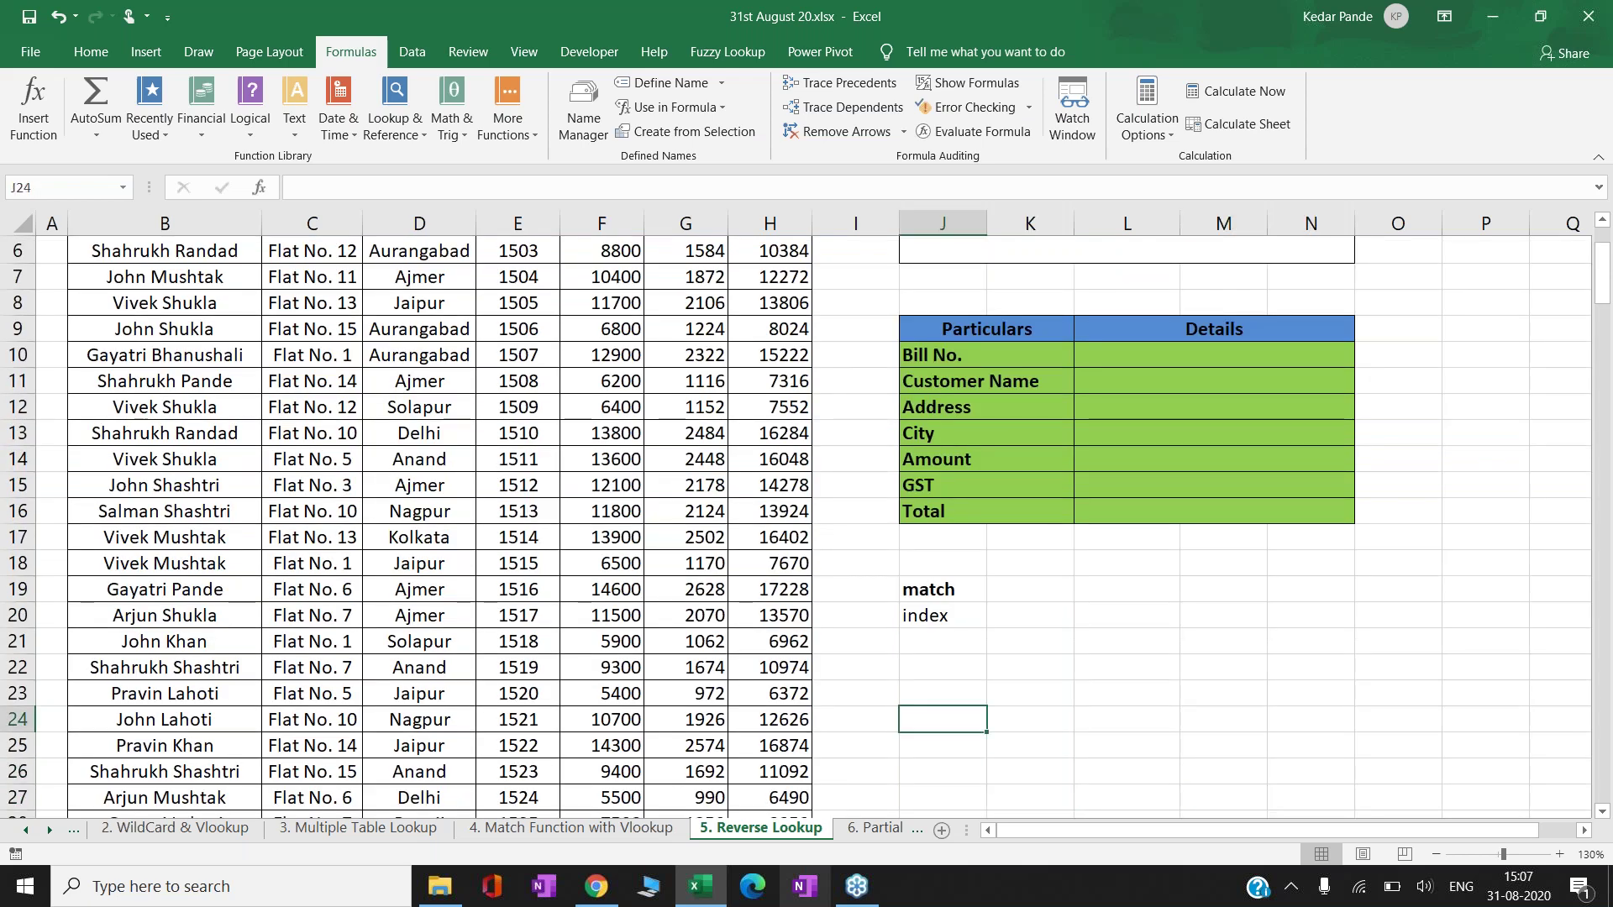
type("=index")
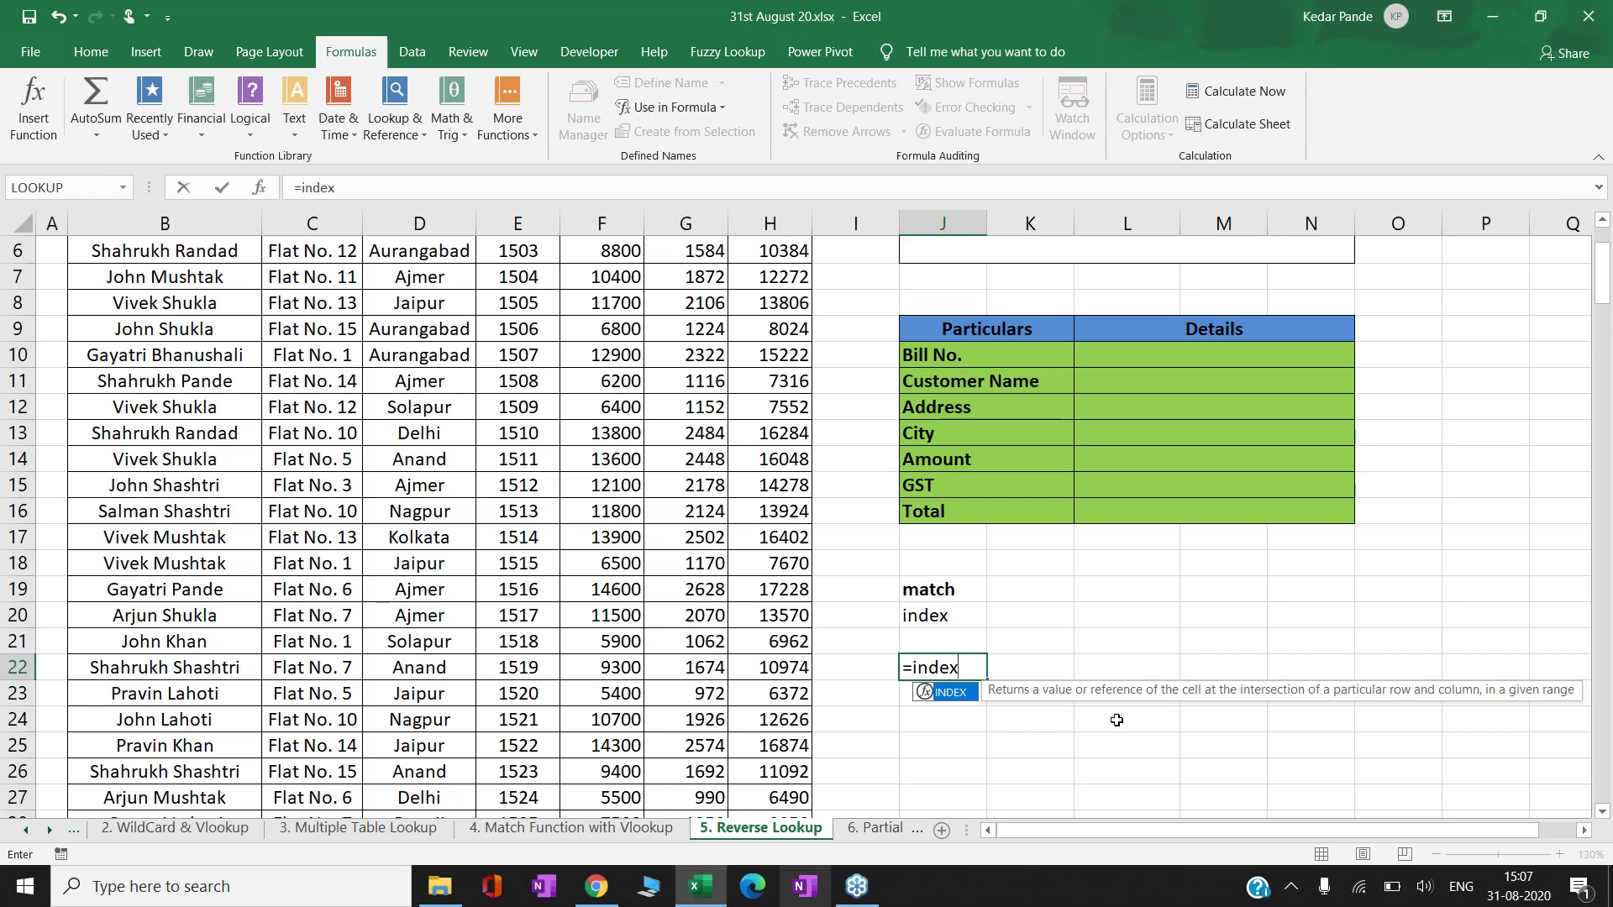
- Enter =INDEX(B3:$H$2034,5,1) in J22 to return the table's fifth row, first column
type("(")
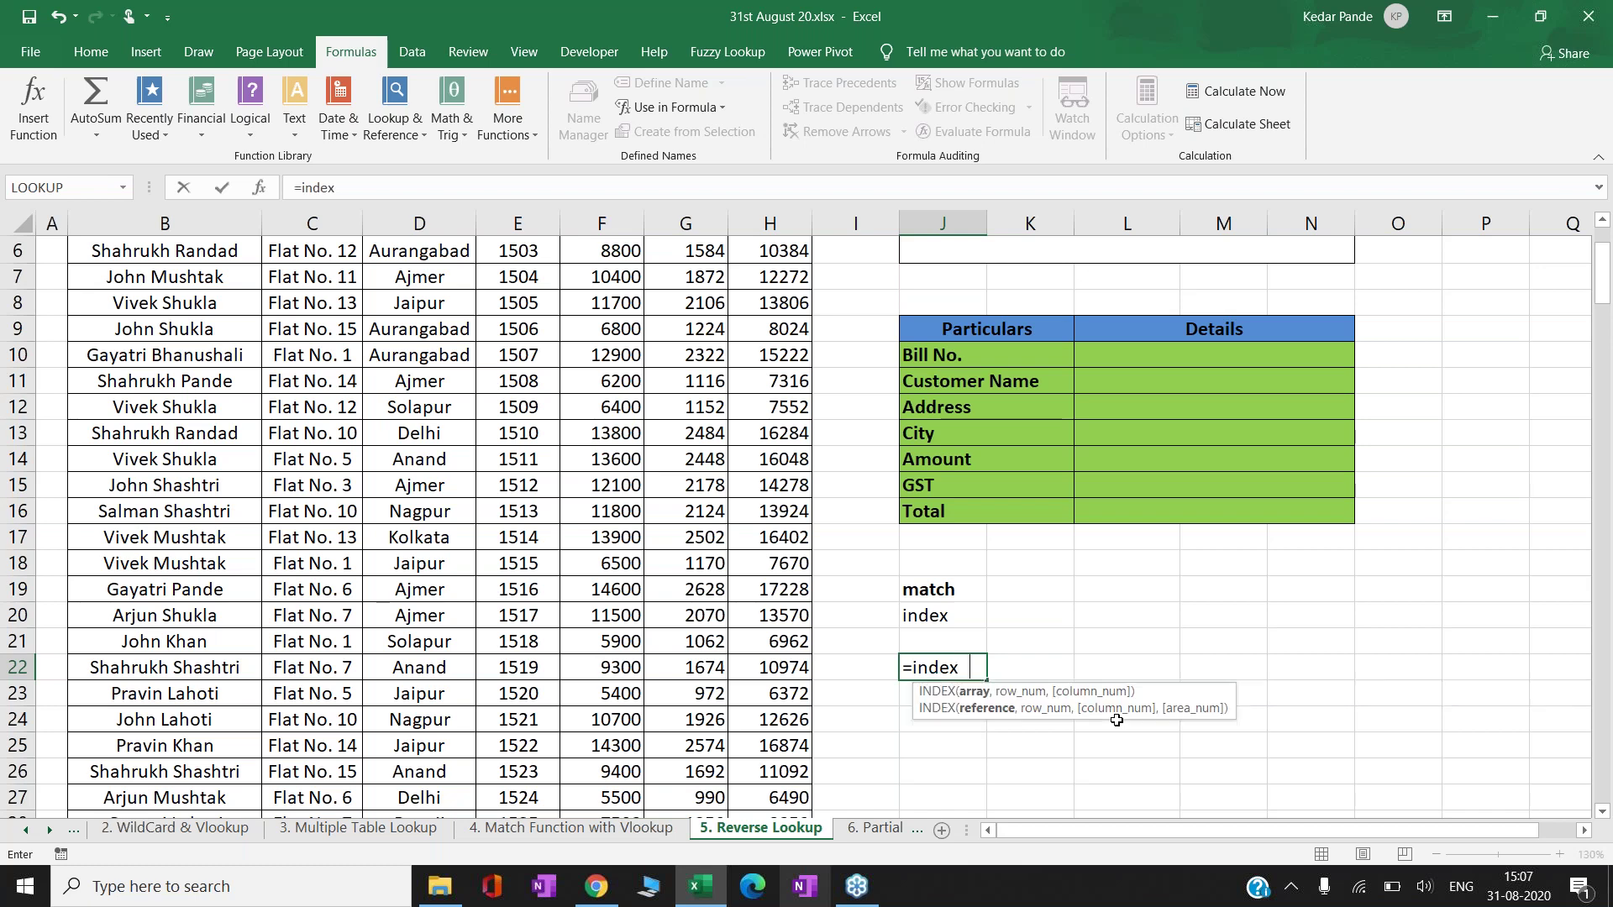
left_click(252, 328)
key("Up")
key("Up")
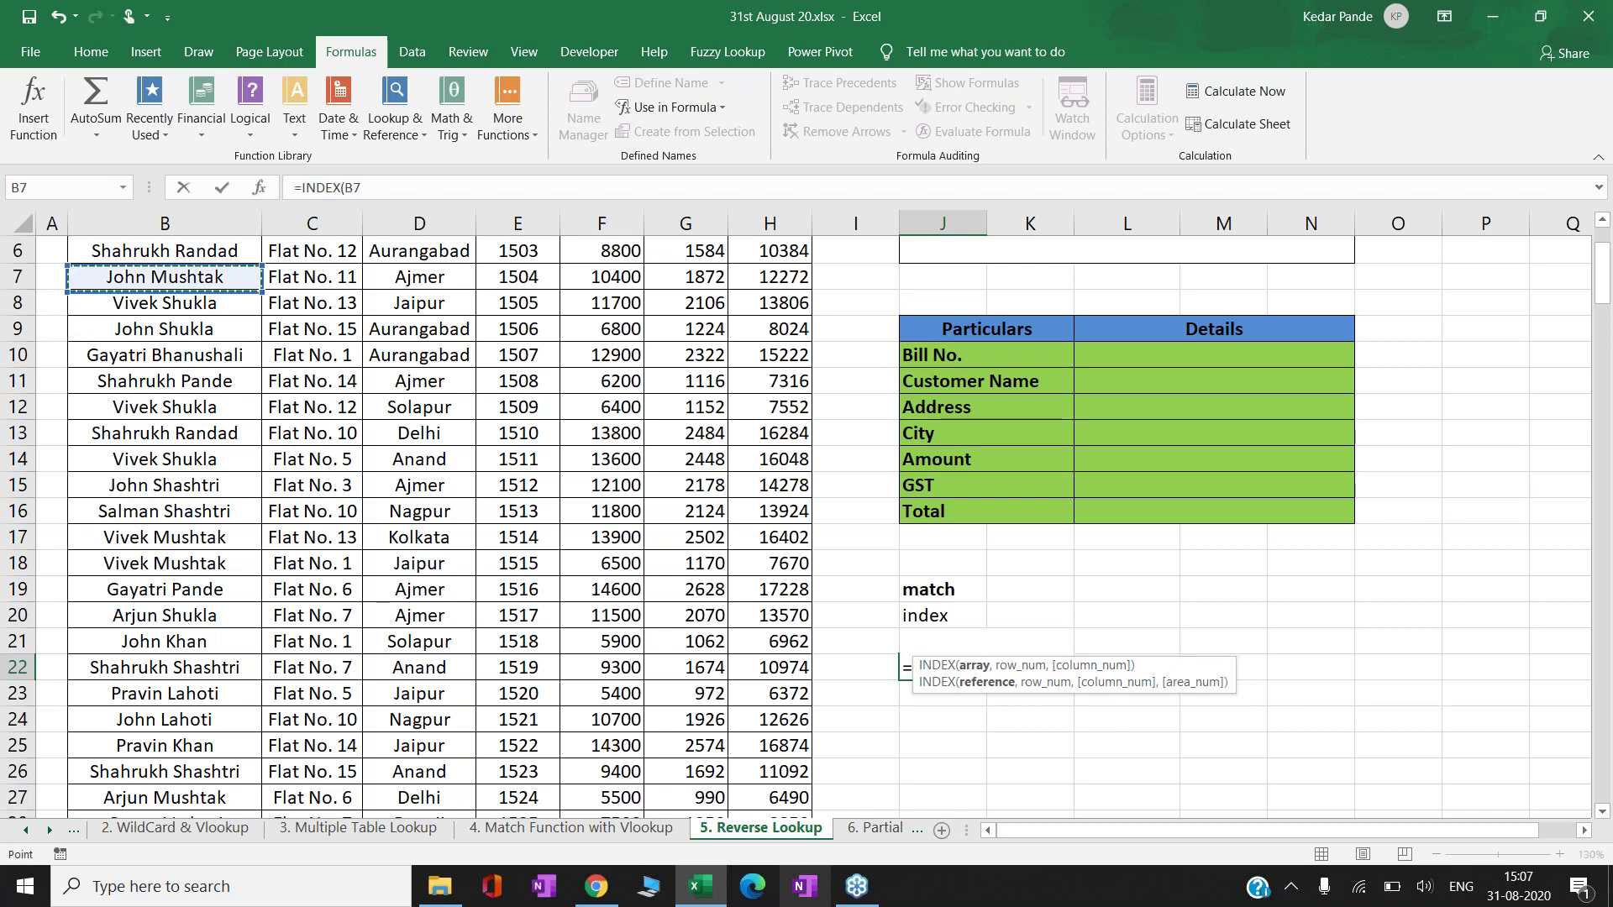
key("Up")
key("Up")
key("Up")
key("Up")
key("ctrl+shift+Right")
key("ctrl+shift+Down")
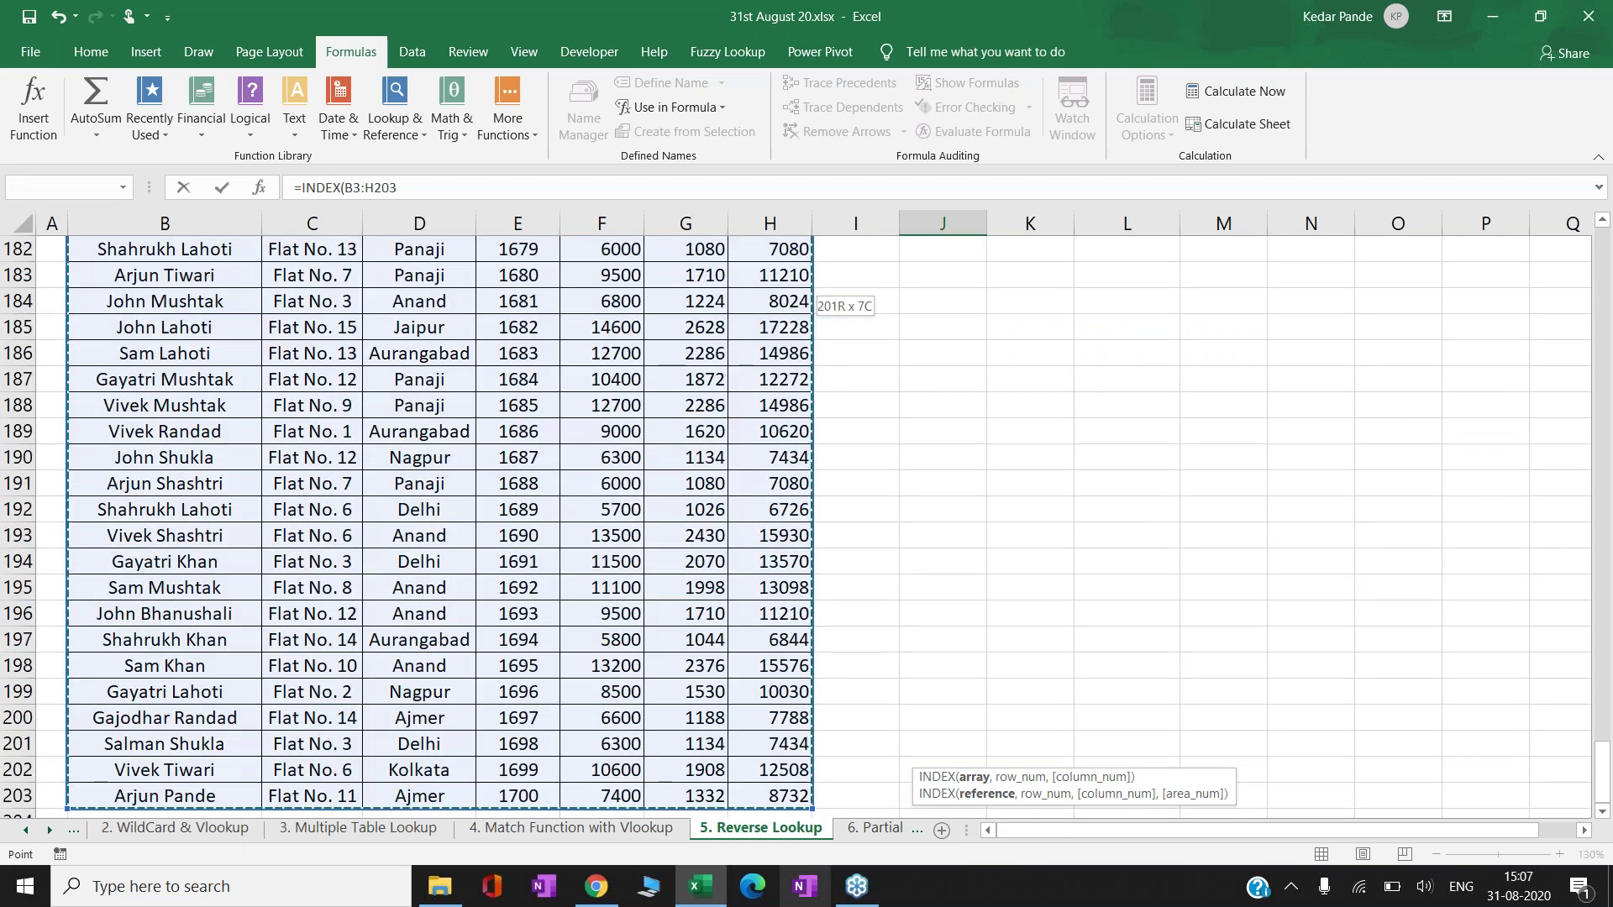
key("F4")
type("4,")
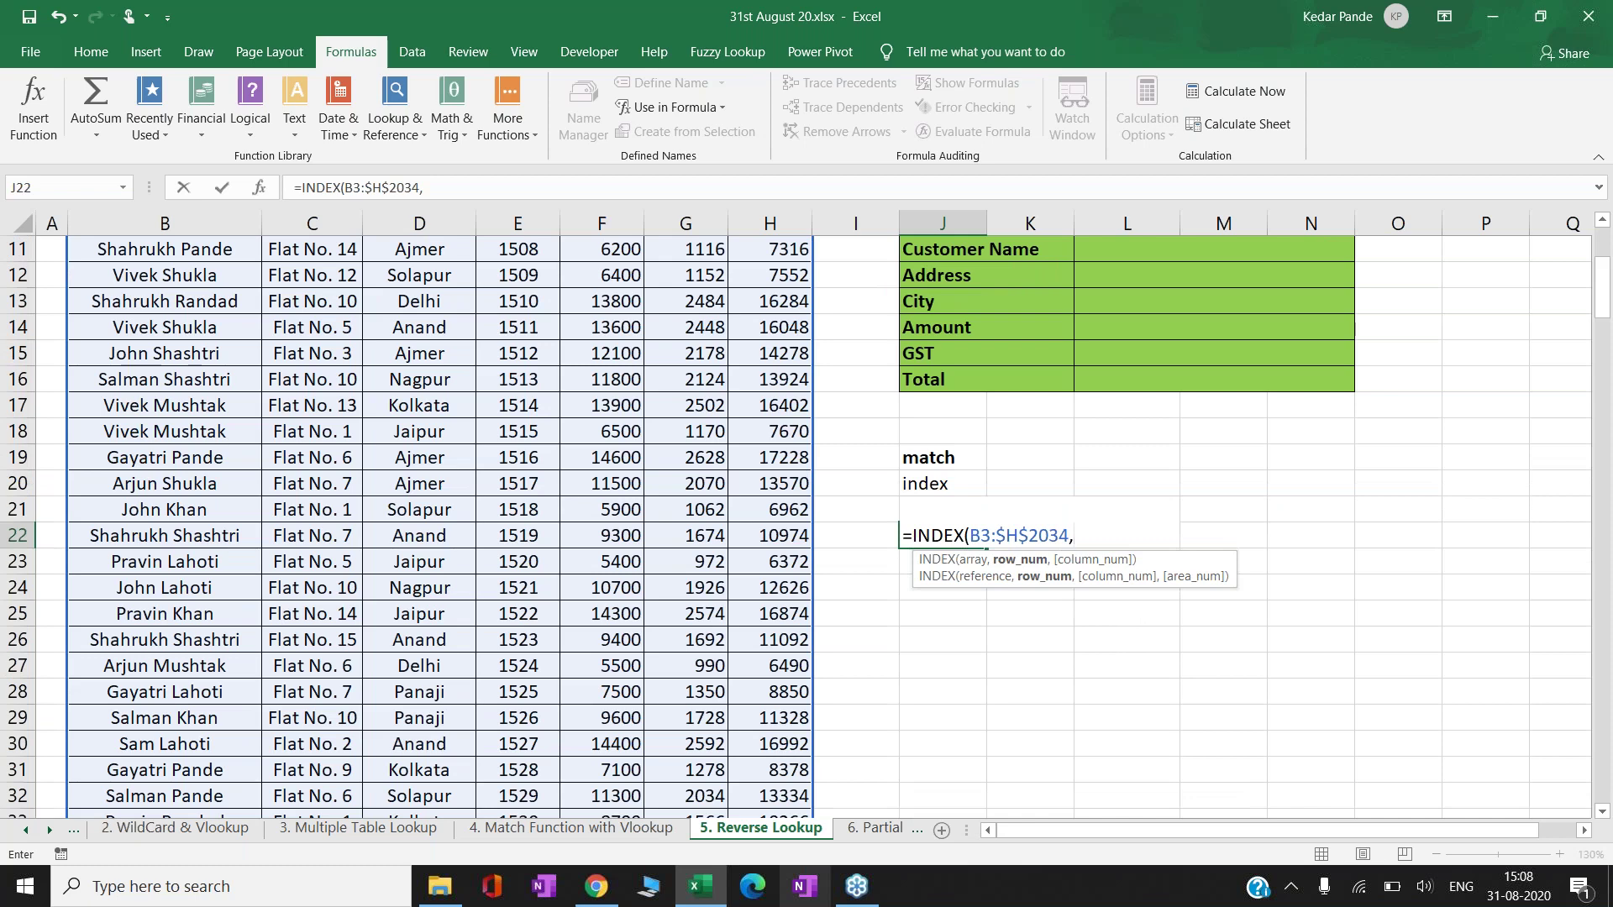
type("5,")
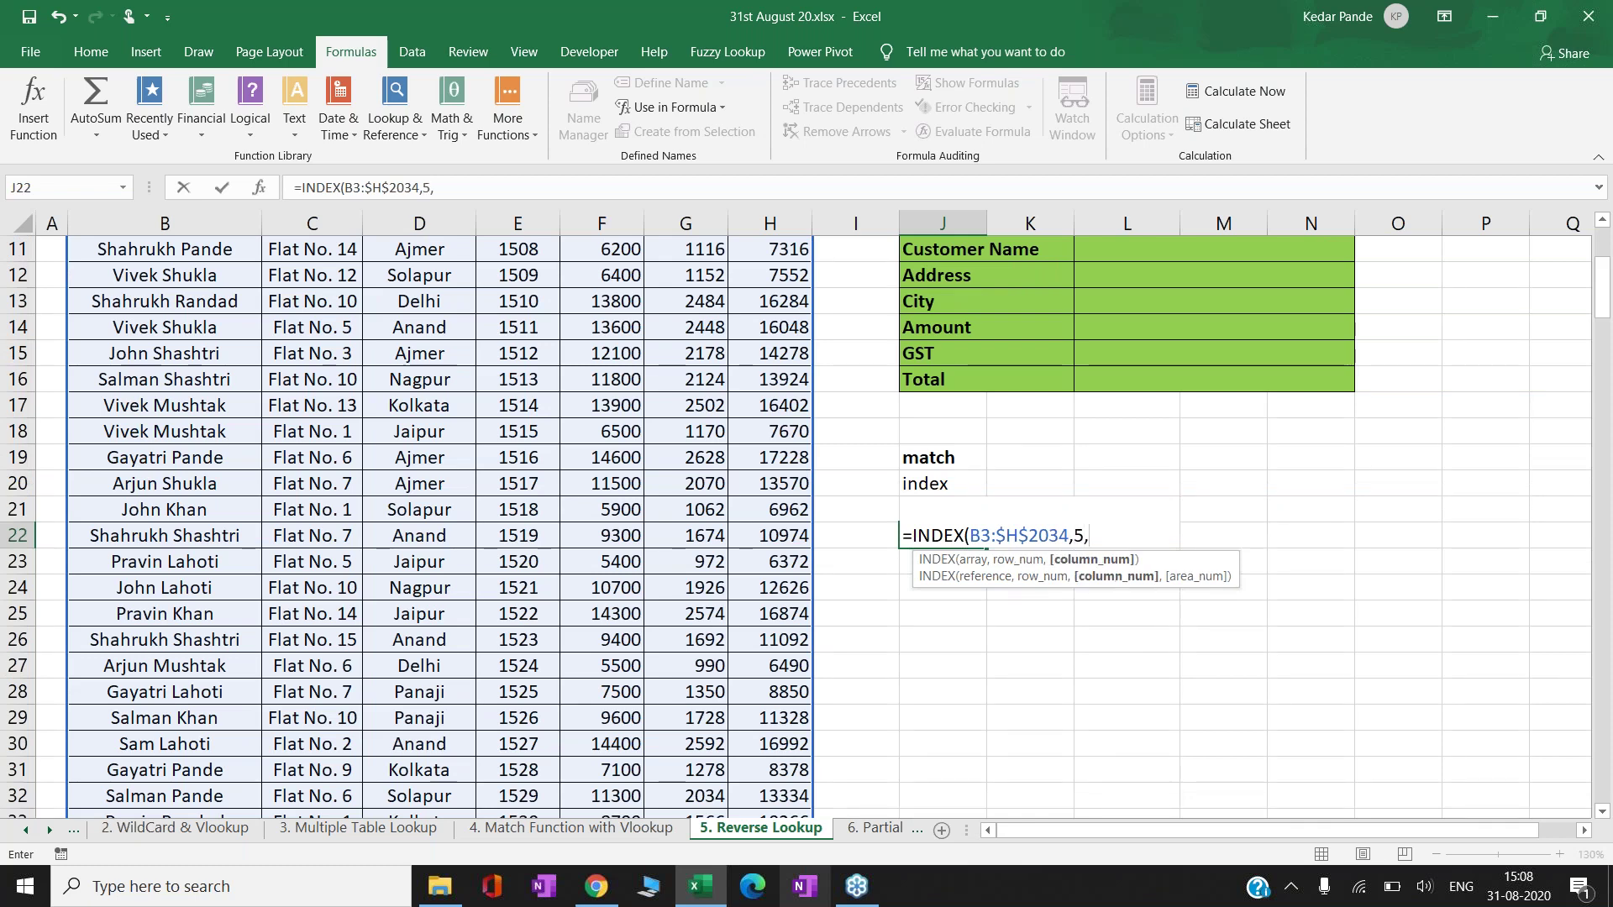
type("1)")
key("Return")
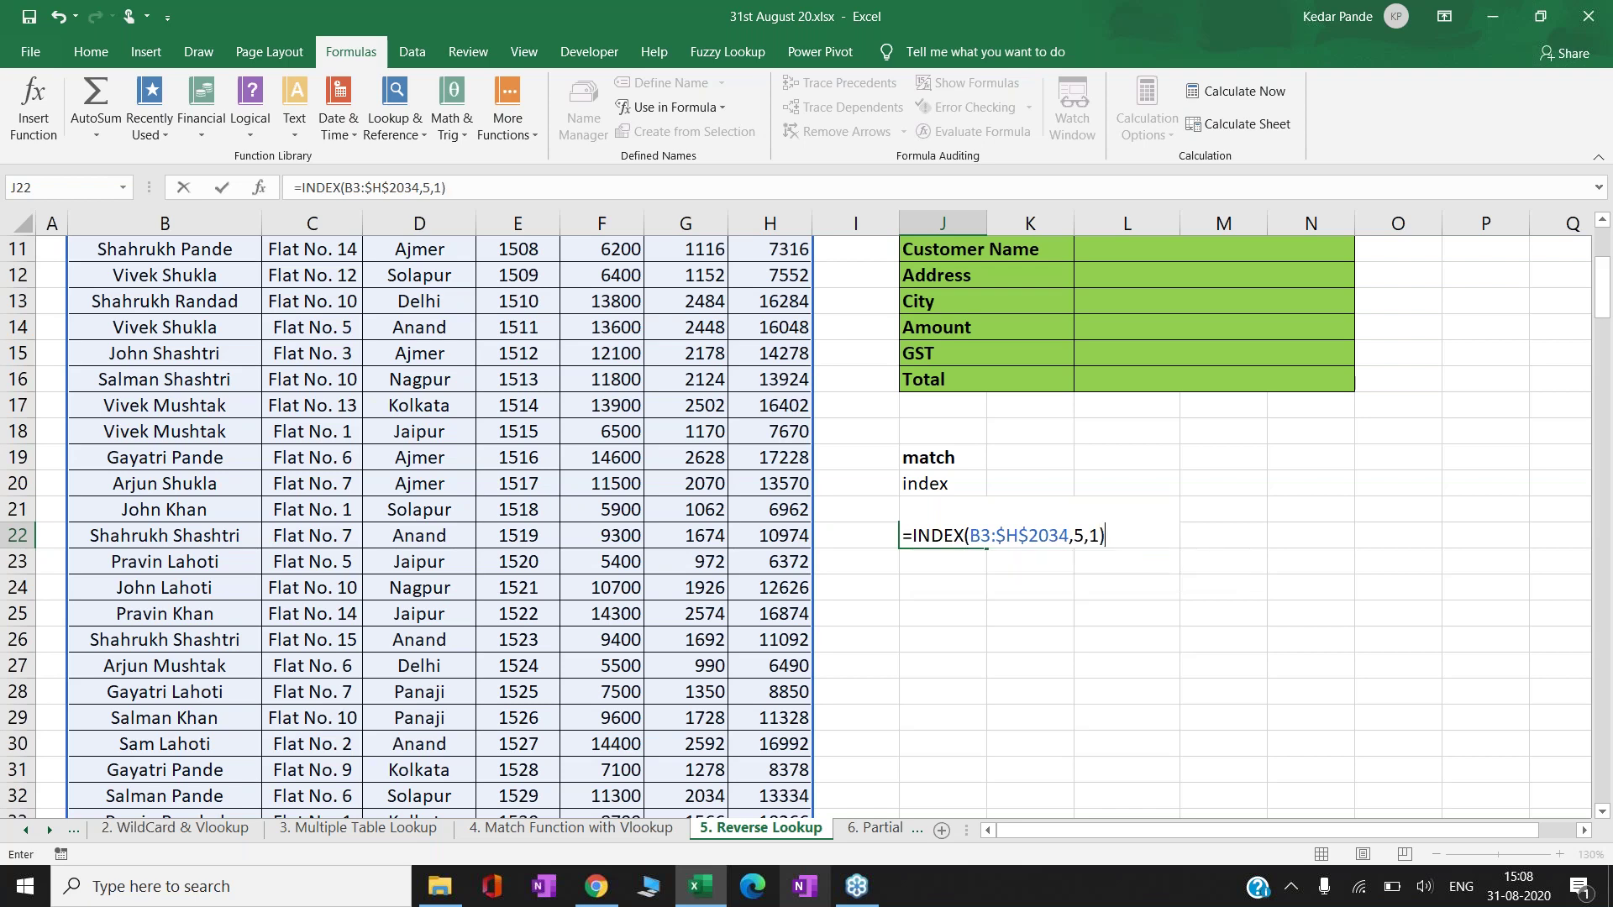
key("Return")
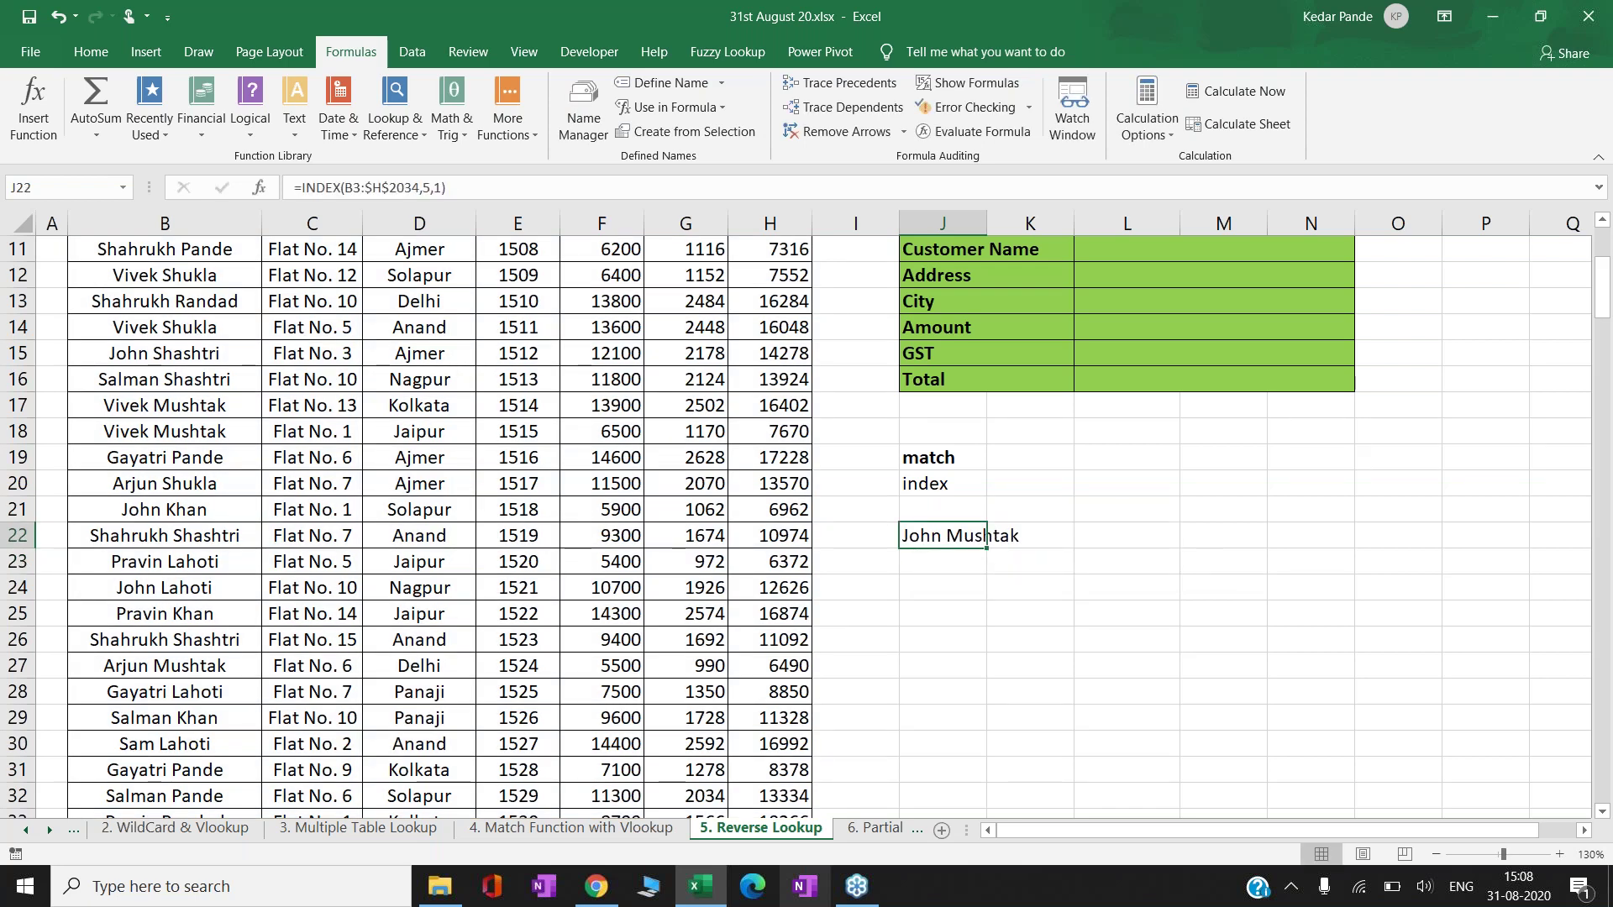
- Count down the Customer Name column to confirm the fifth customer in B7
key("Left")
key("Left")
key("Left")
key("Left")
key("Left")
key("Left")
key("Left")
key("Left")
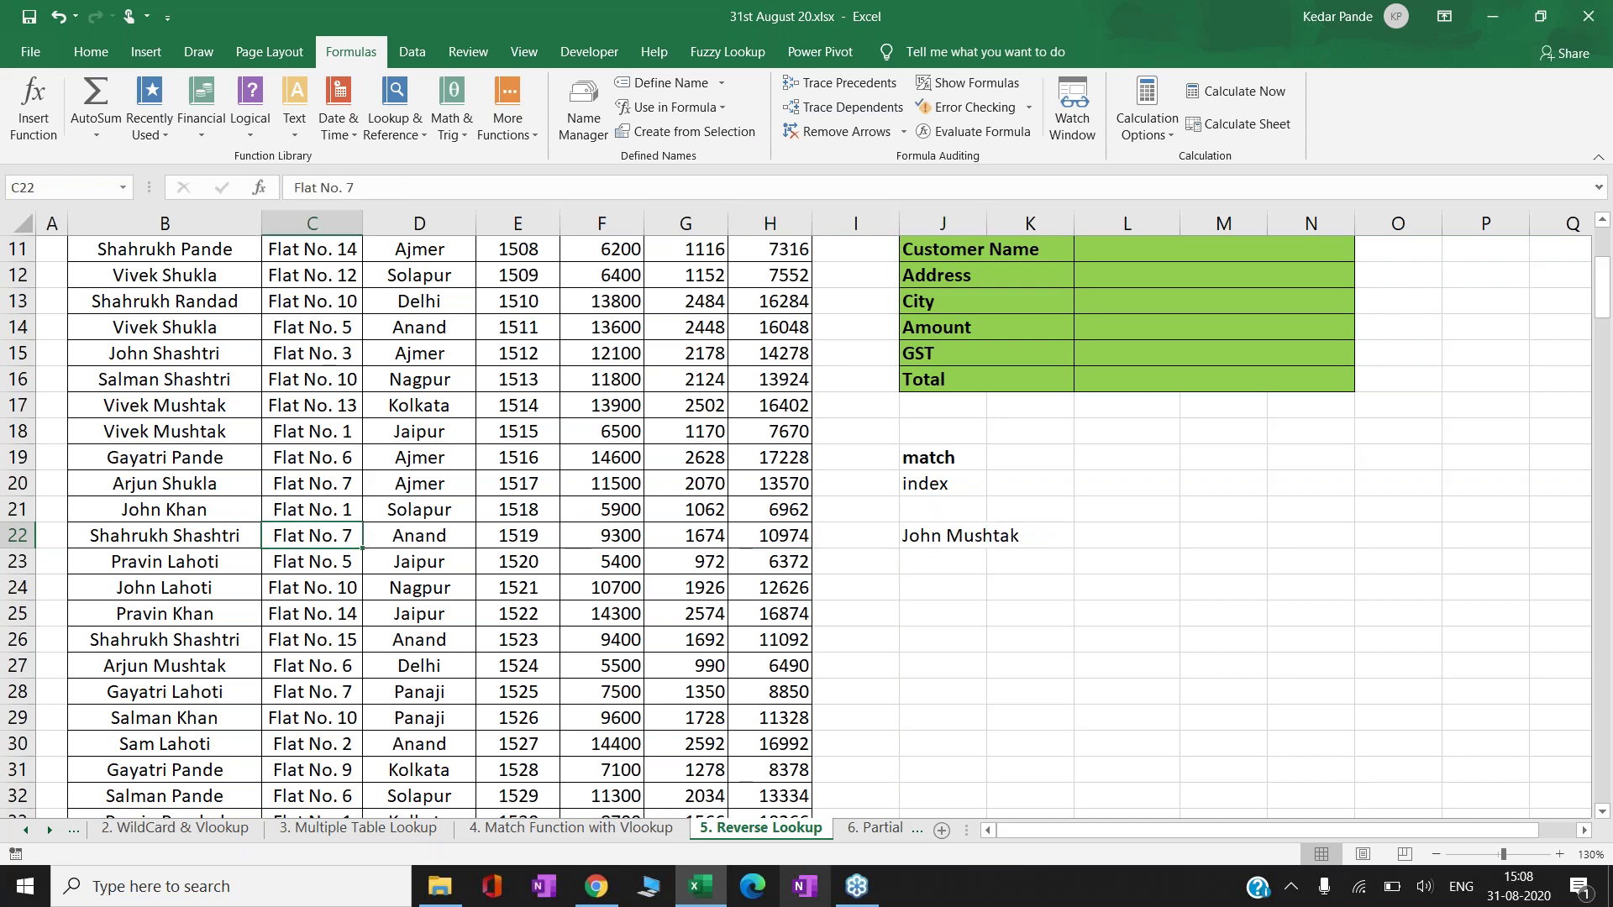
key("ctrl+Up")
key("Down")
key("shift+Down")
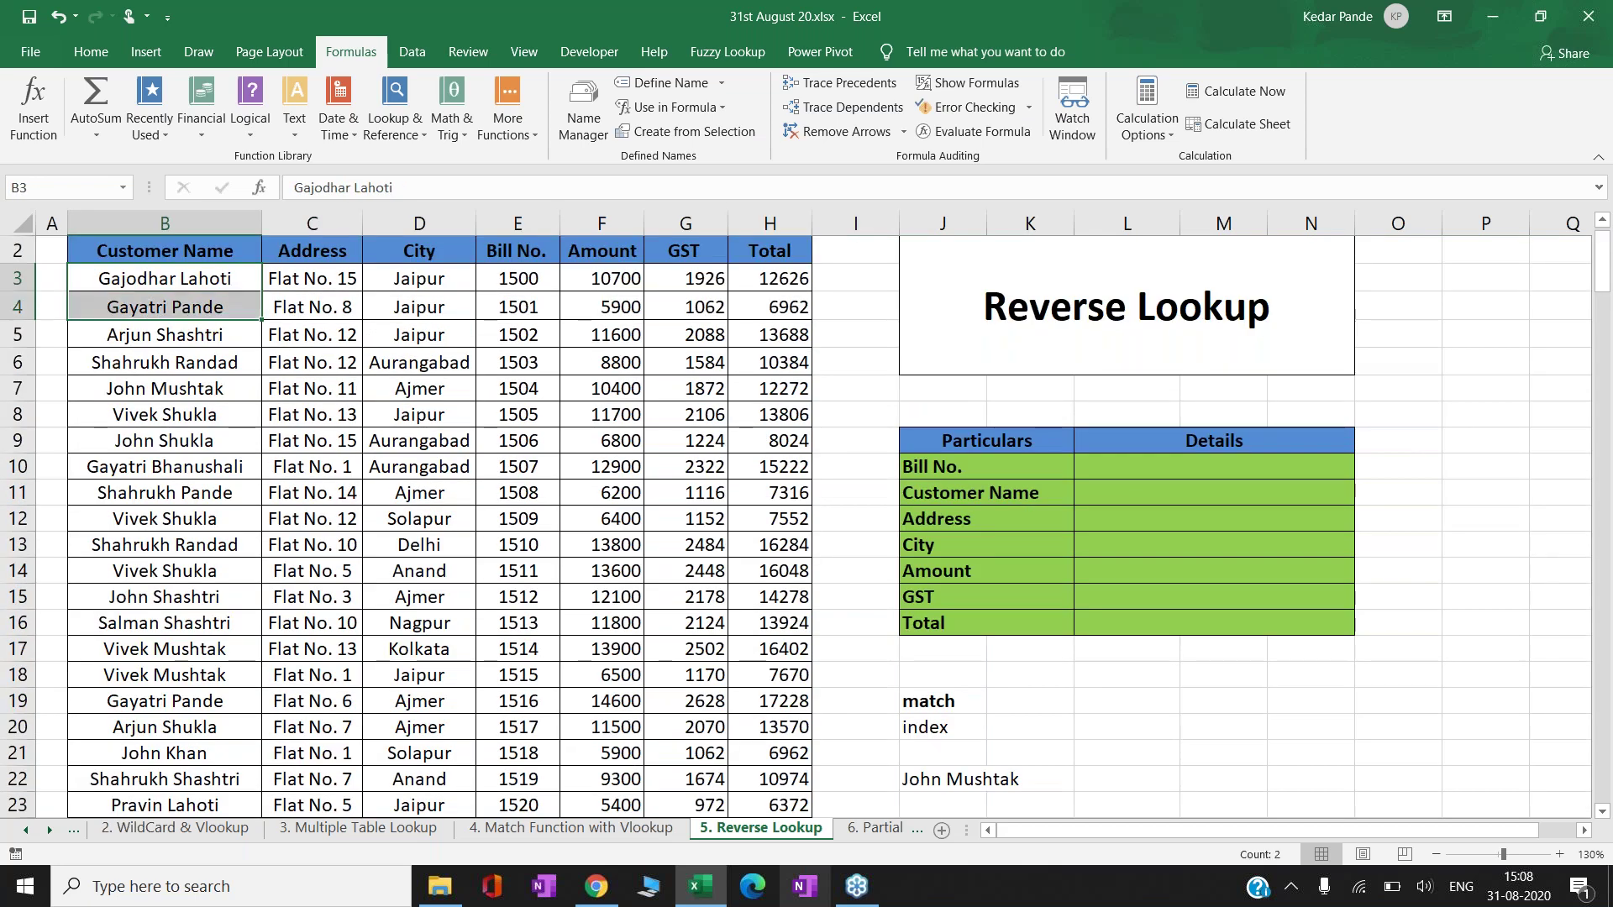
key("shift+Down")
key("shift+Down")
key("shift+Down")
key("Down")
key("Down")
key("Down")
key("Down")
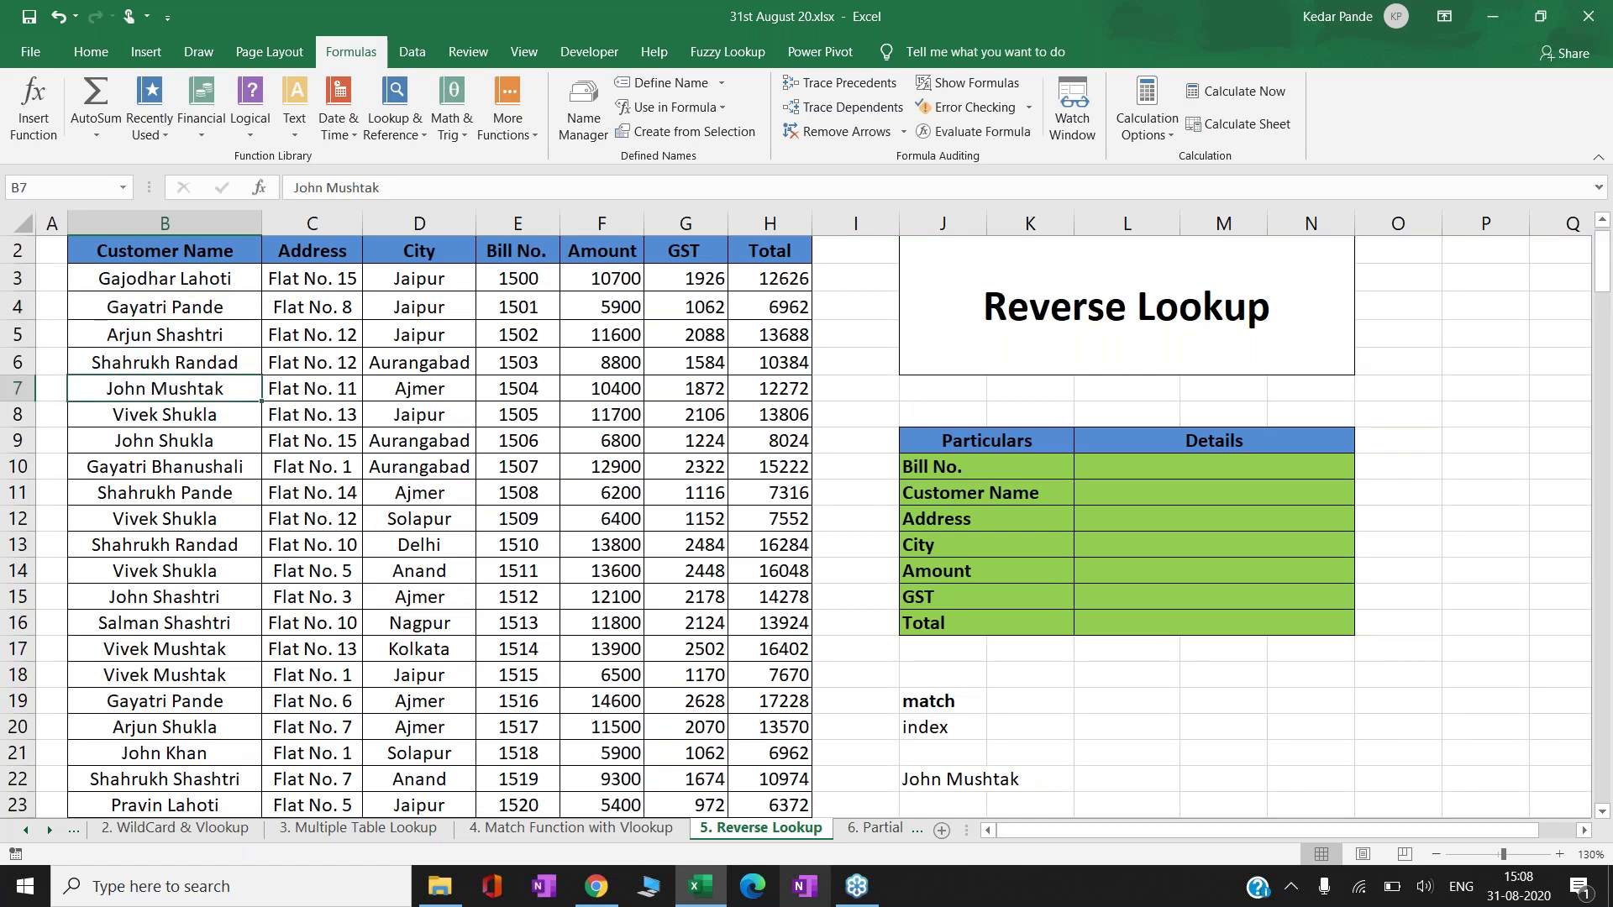
key("Right")
key("ctrl+Right")
key("Right")
key("Right")
key("Down")
key("Down")
key("Down")
key("Down")
key("Down")
key("Down")
key("Down")
key("Down")
key("Down")
key("Down")
key("Down")
key("Down")
key("Down")
key("Down")
key("Down")
- Change the INDEX column argument in J22 to 4, returning Bill No. 1504
key("F2")
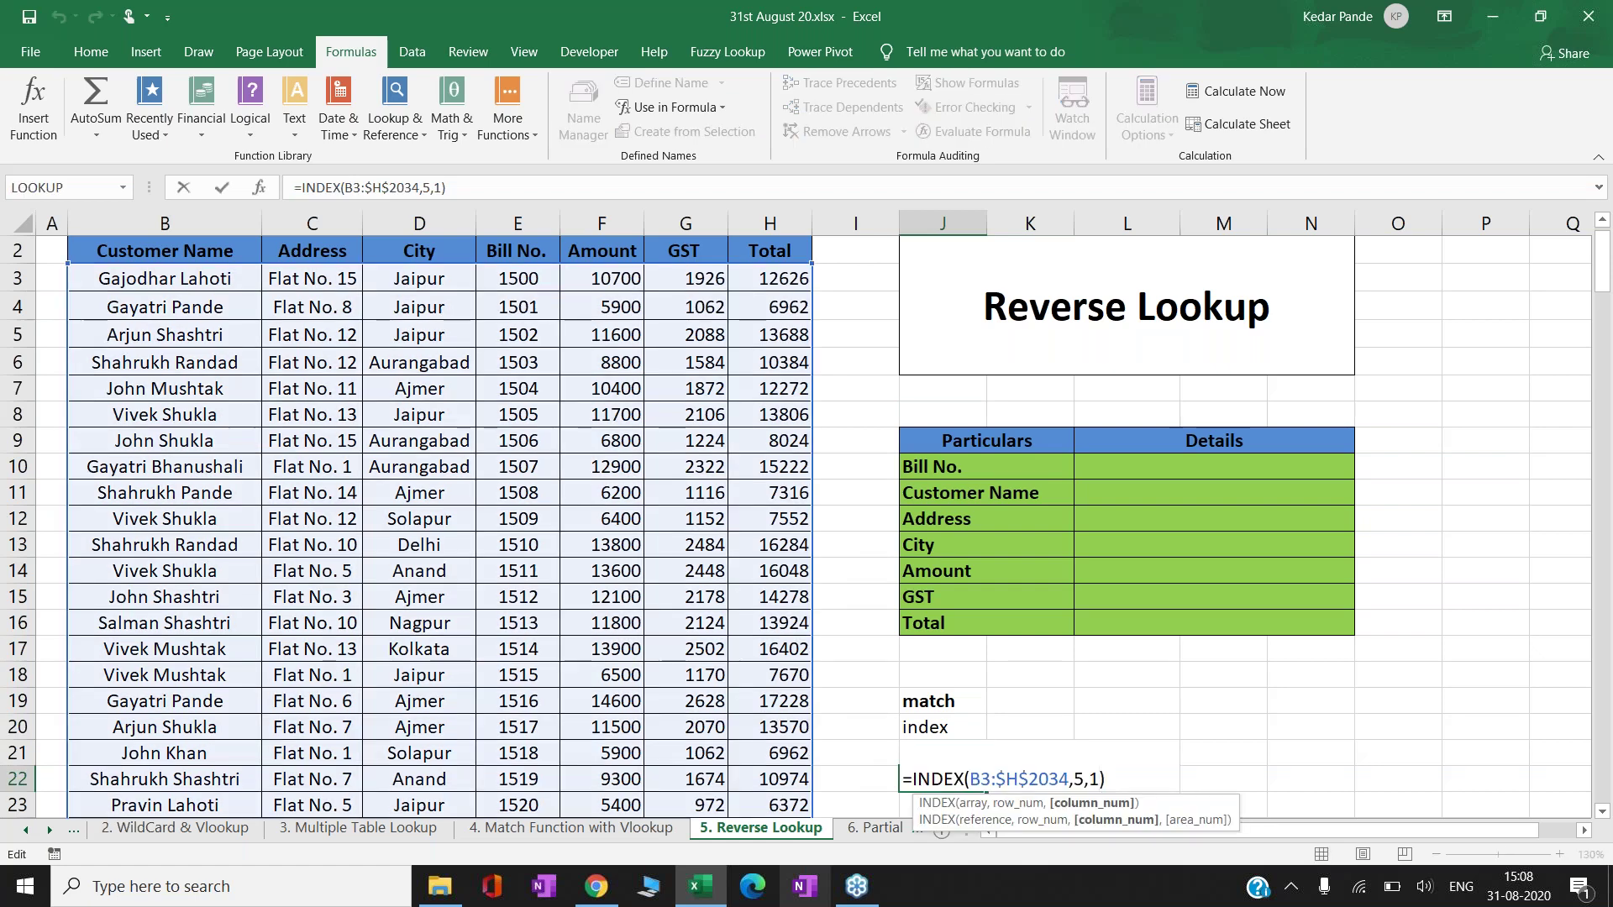
key("BackSpace")
type("4")
key("Return")
key("Up")
key("Left")
key("Left")
key("Left")
key("Left")
key("Up")
key("Up")
key("Up")
key("Up")
key("Up")
key("Up")
key("Up")
key("Up")
key("Up")
key("Up")
key("Up")
key("Up")
key("Up")
key("Up")
key("Up")
key("Left")
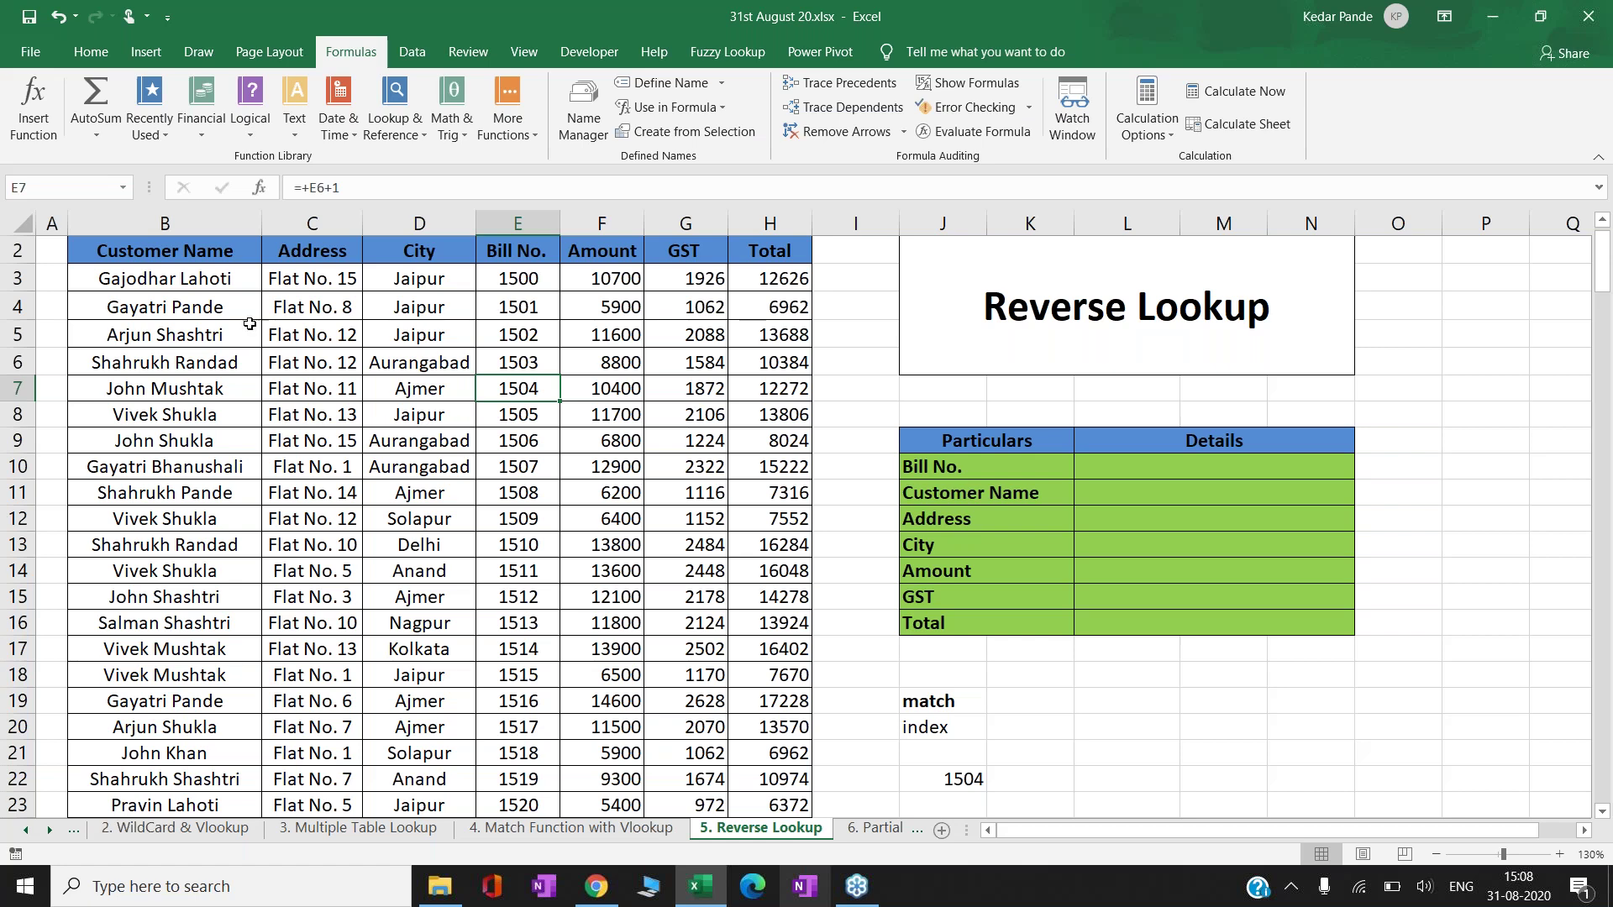
left_click(956, 779)
- Delete the 1504 demo result in J22 and return to the Bill No. Details cell L10
key("Delete")
key("Up")
key("Up")
key("Up")
key("Up")
key("Up")
key("Up")
key("Up")
key("Up")
key("Up")
key("Up")
key("Up")
key("Up")
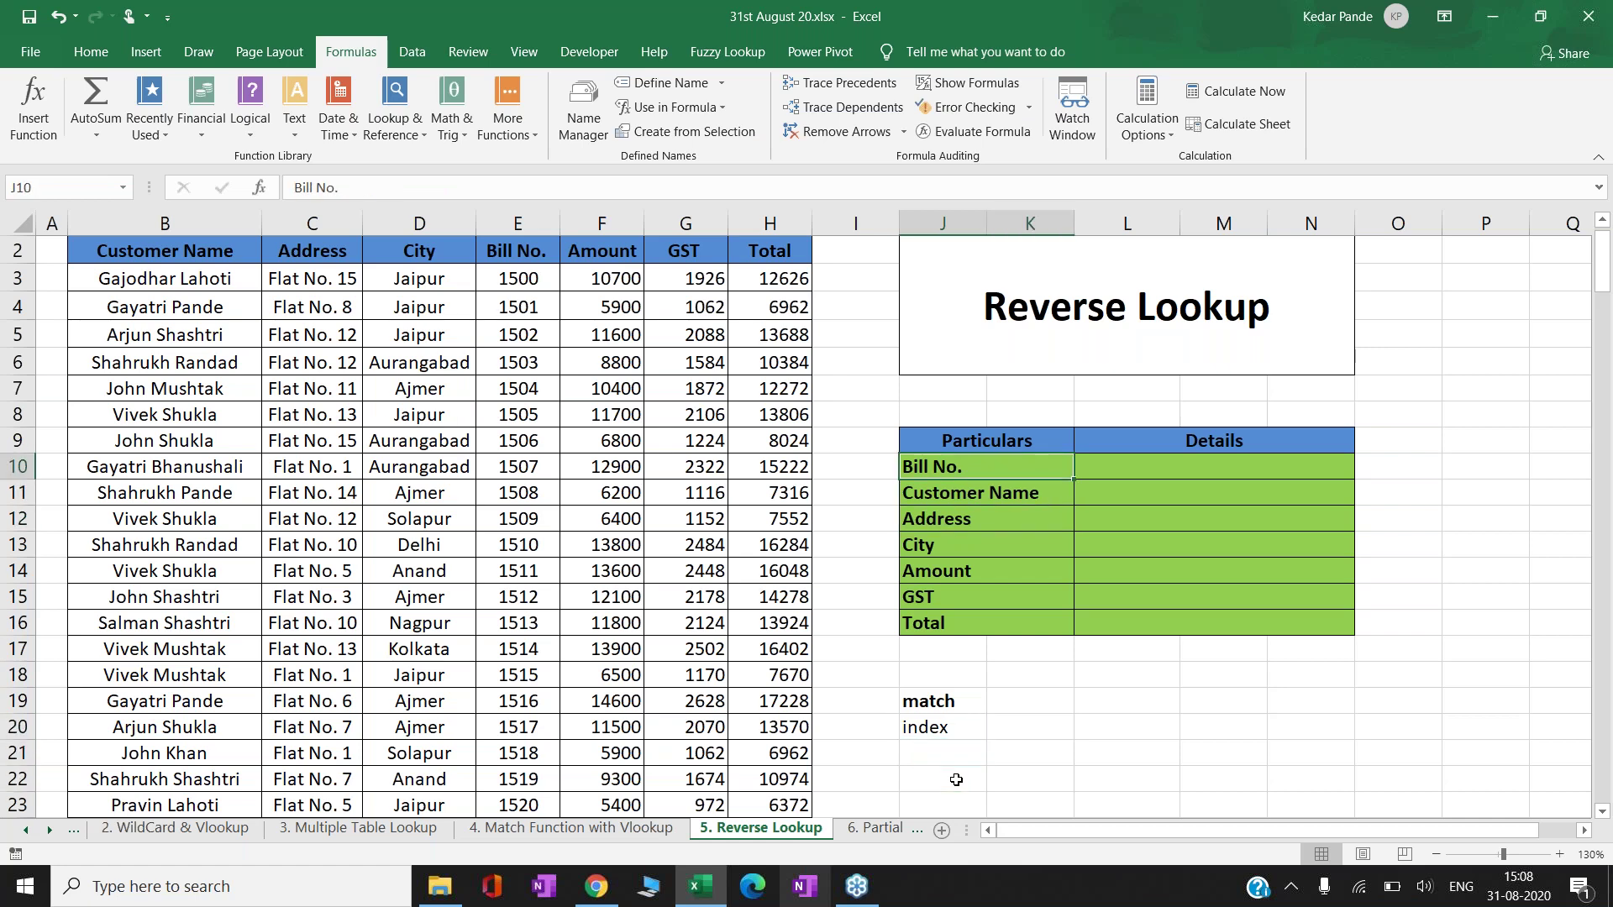
key("Right")
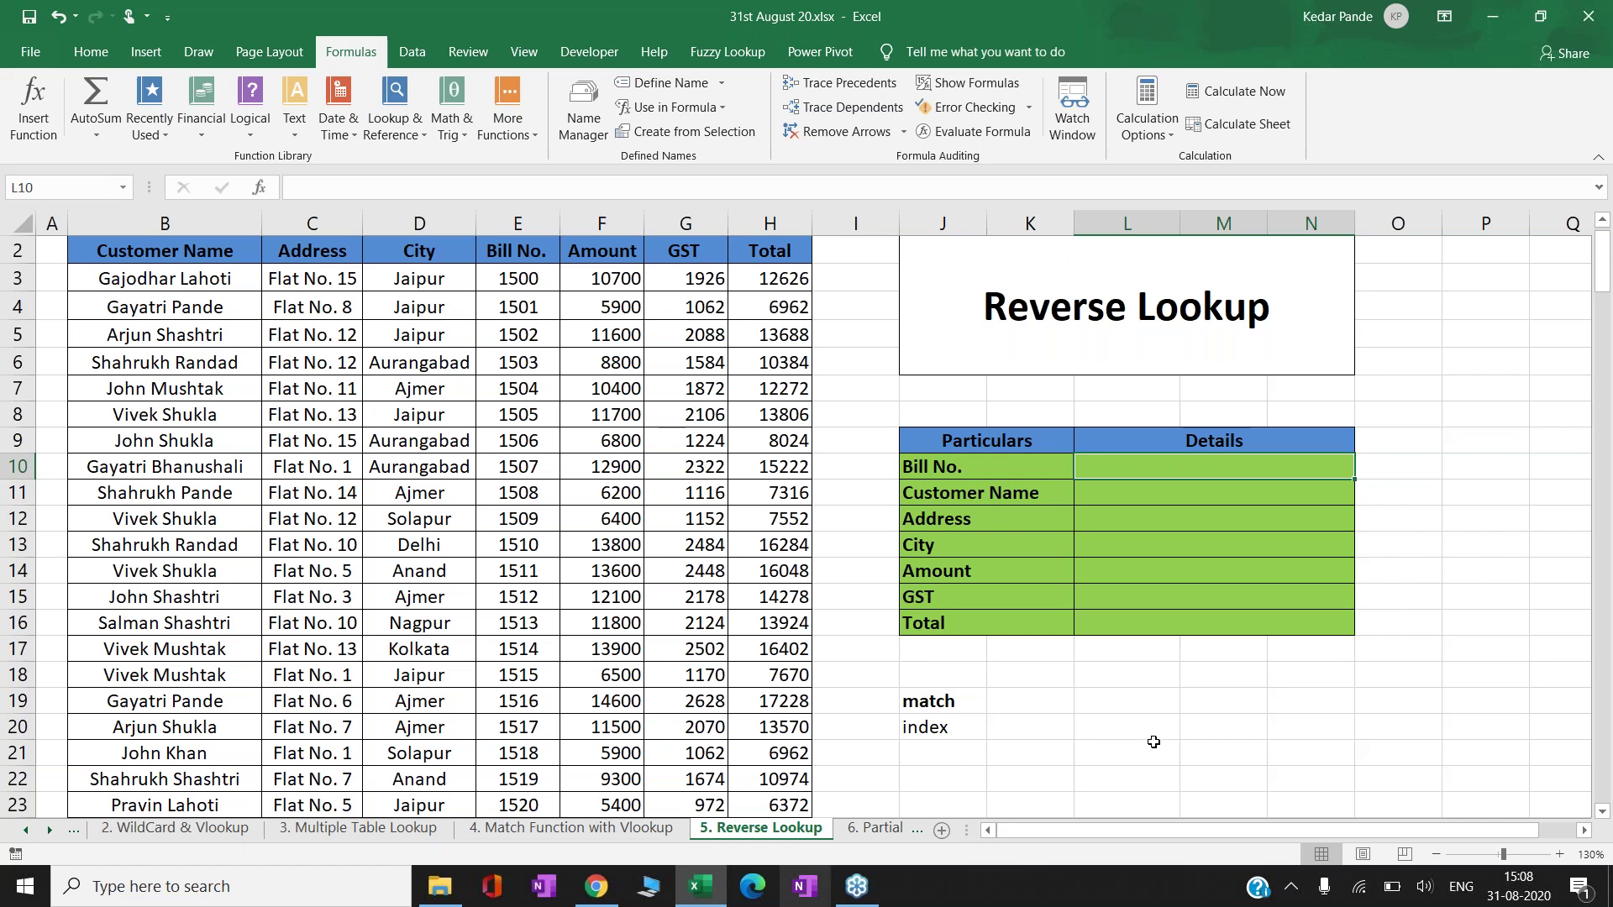
key("Right")
key("Right")
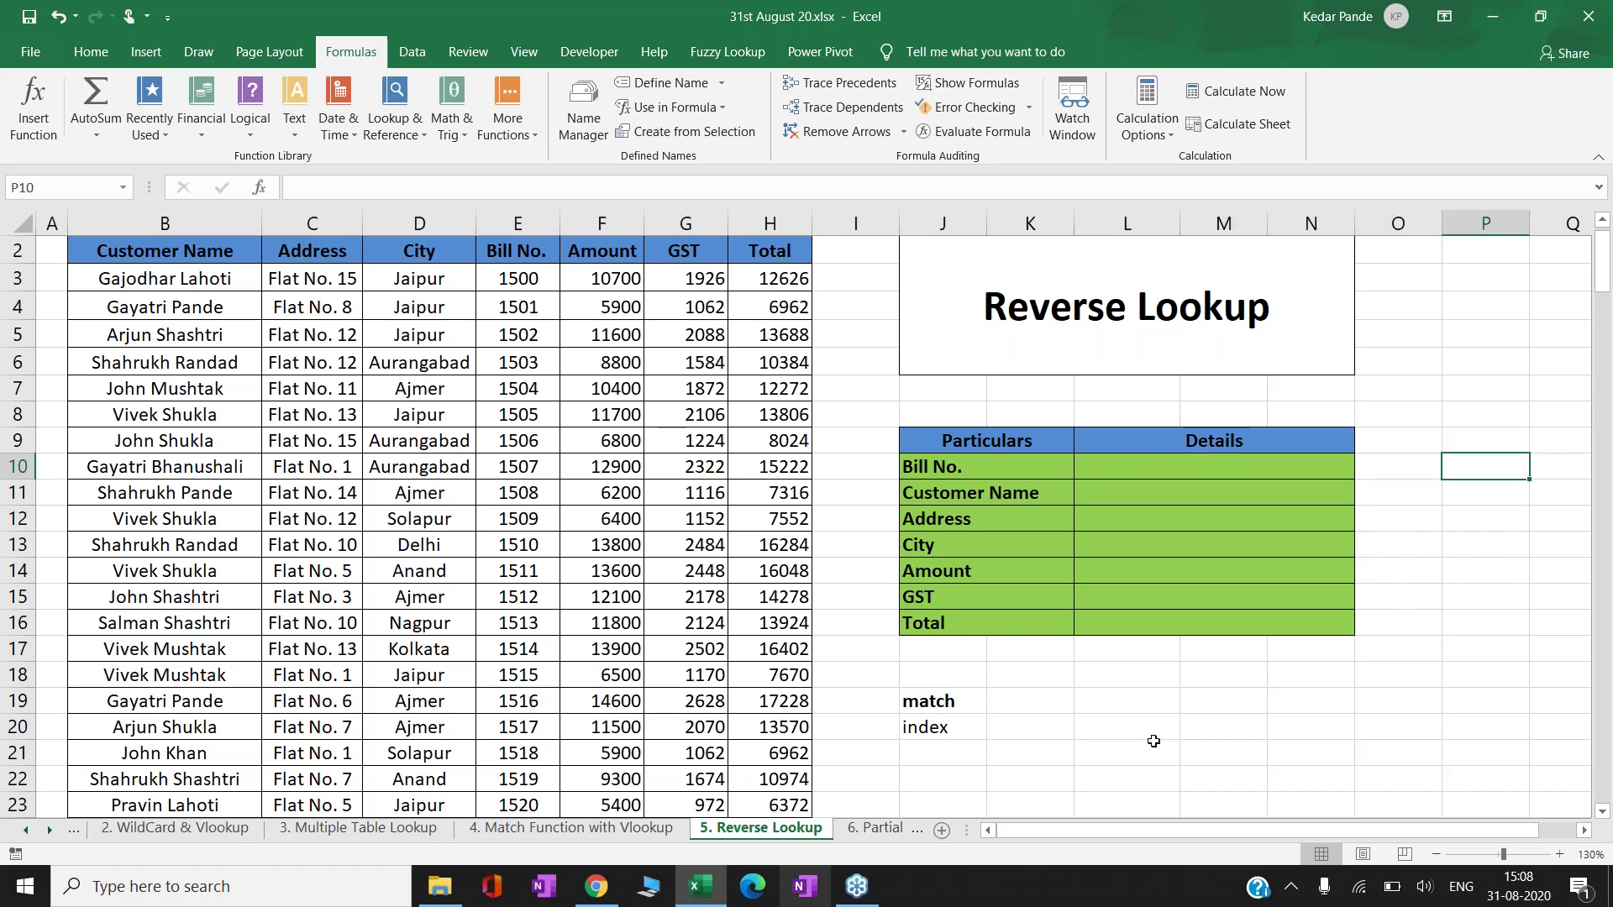
key("Right")
key("Left")
key("Left")
key("Left")
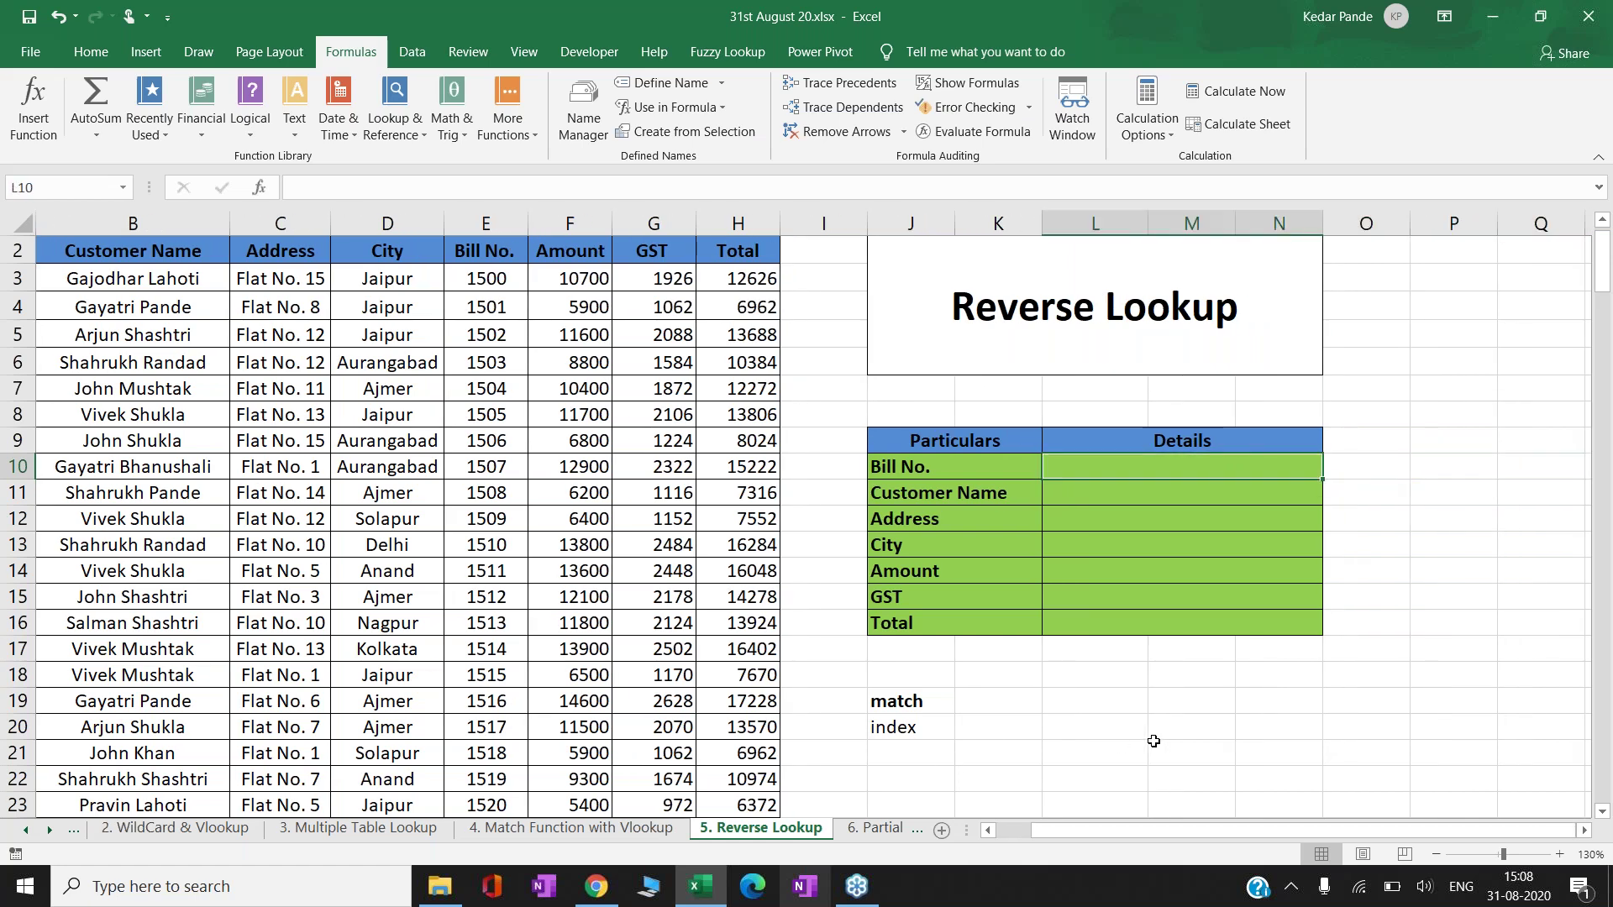
- Enter Bill No. 1505 in L10 and compare the Customer Name label with the table header
type("1505")
key("ctrl+Return")
key("Return")
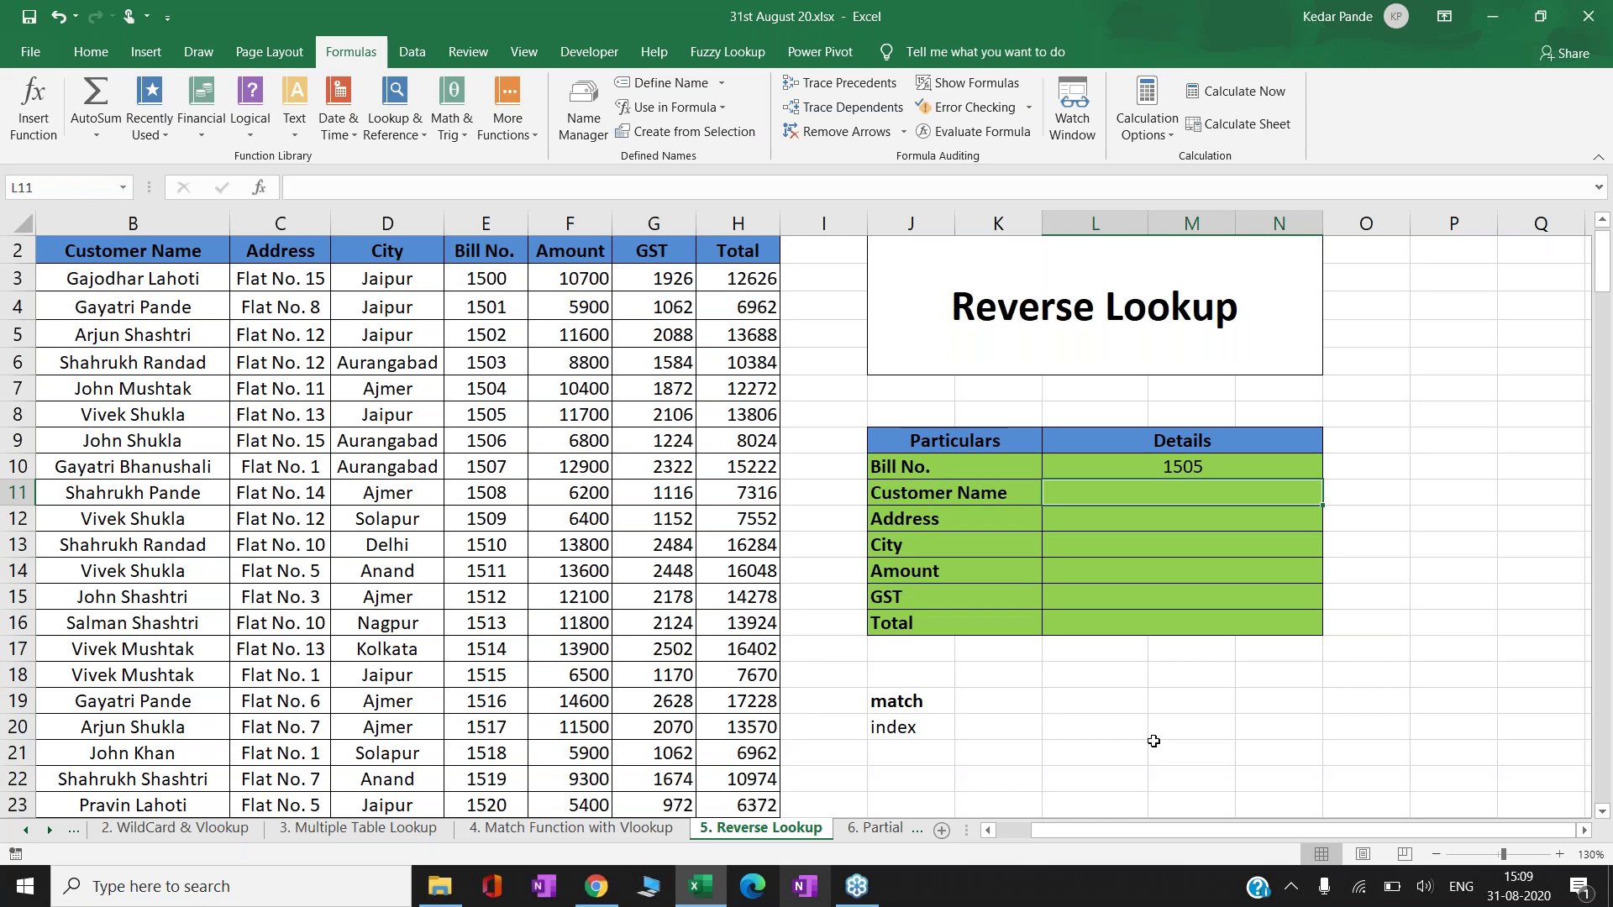
left_click(958, 498)
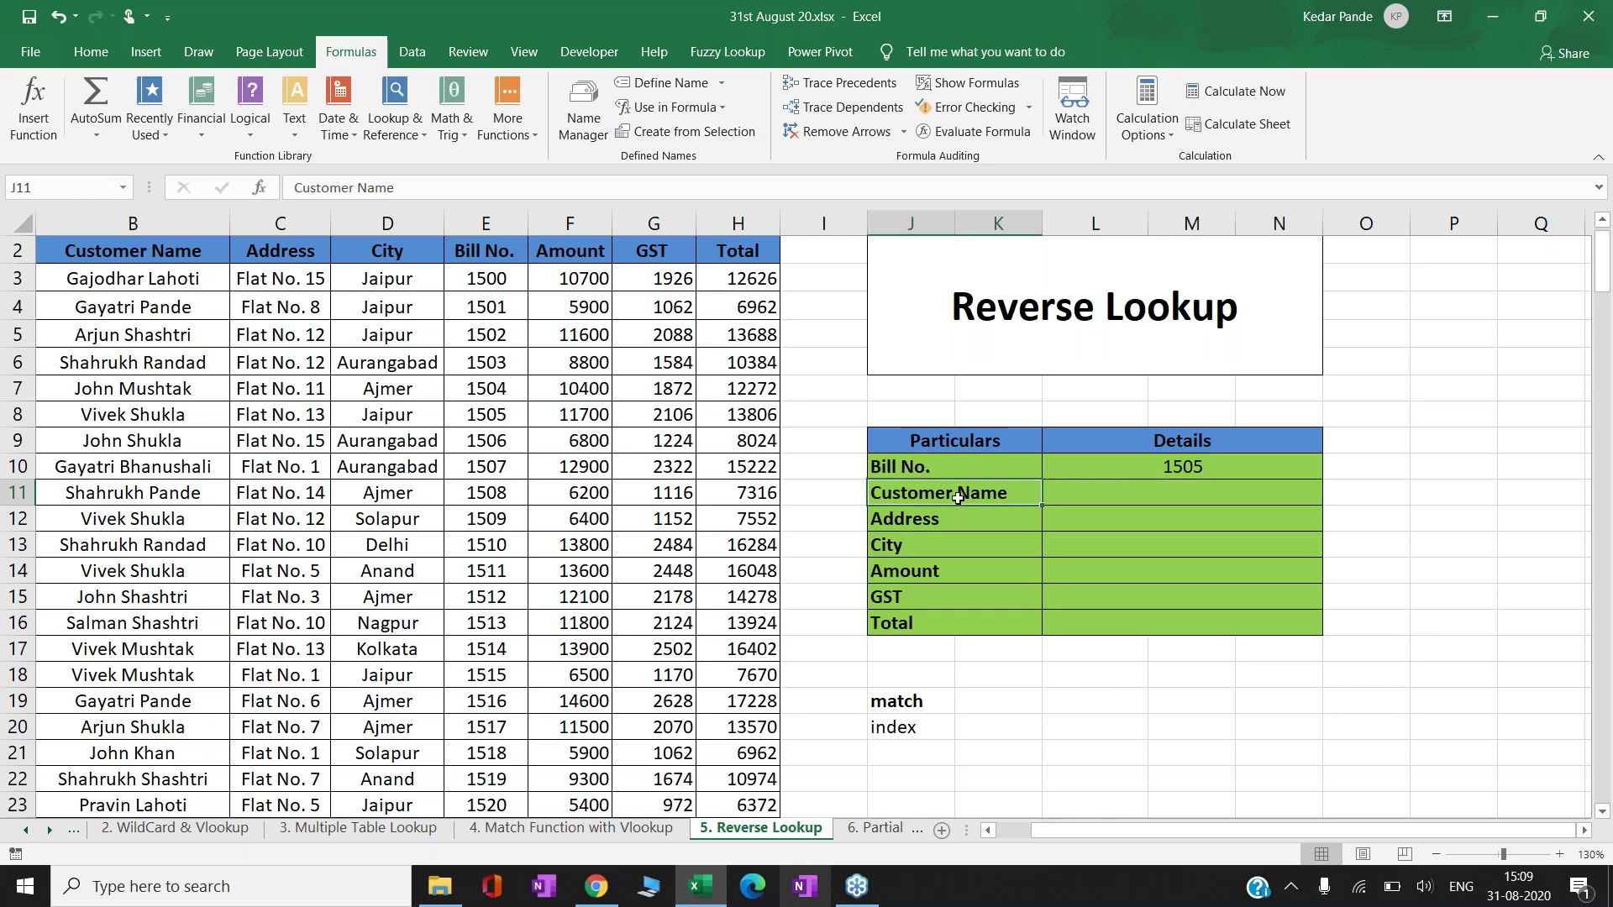
left_click(144, 243)
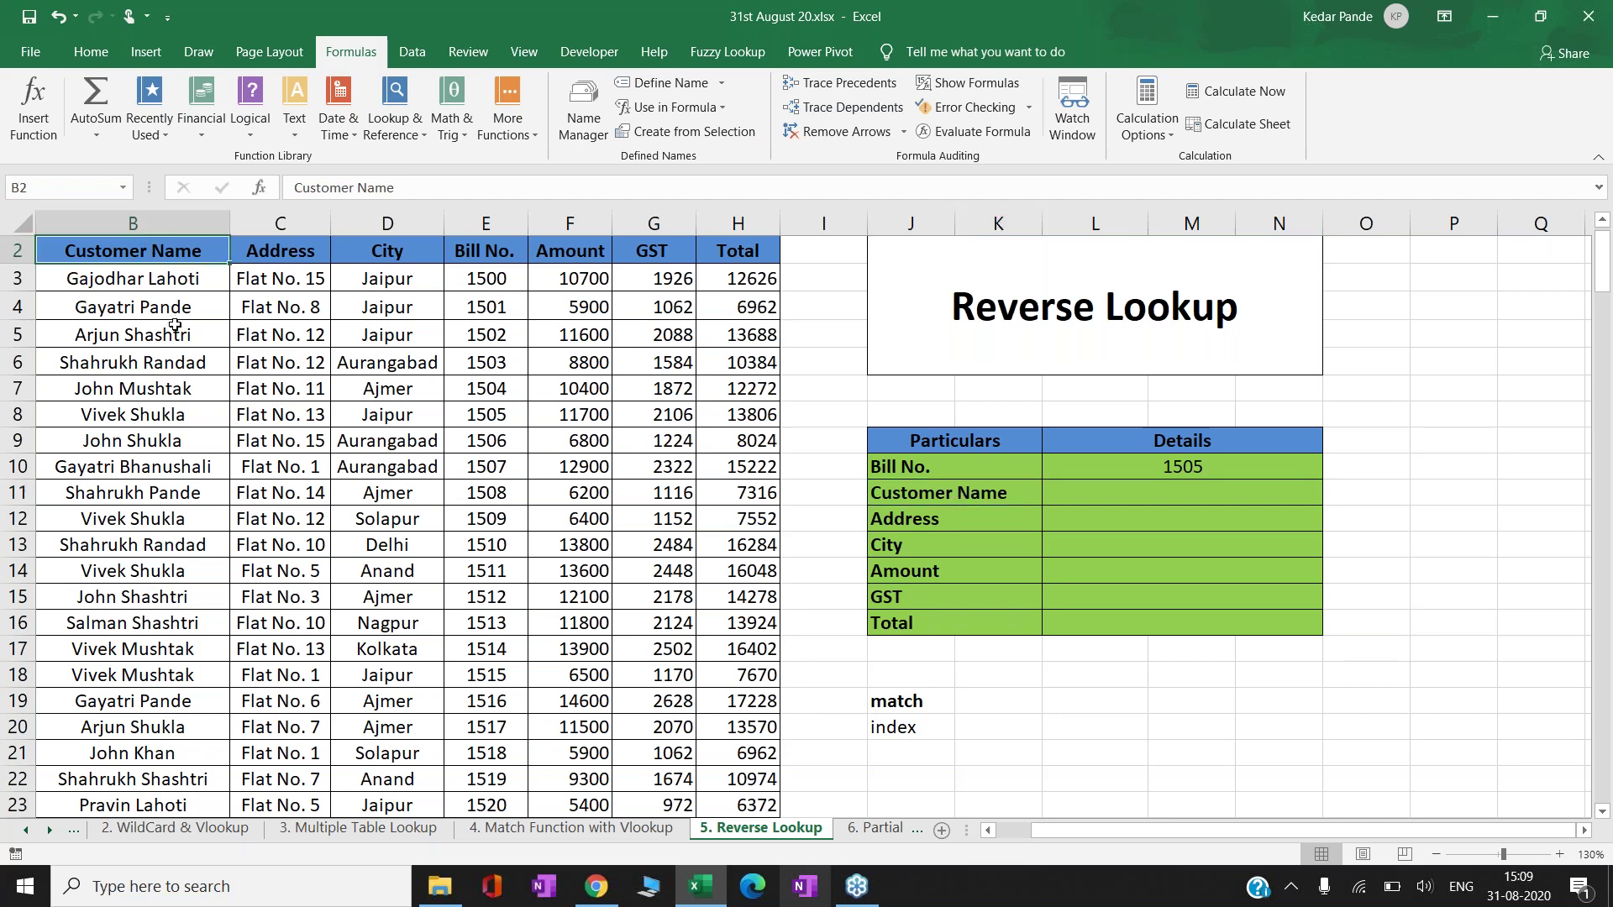
left_click(936, 495)
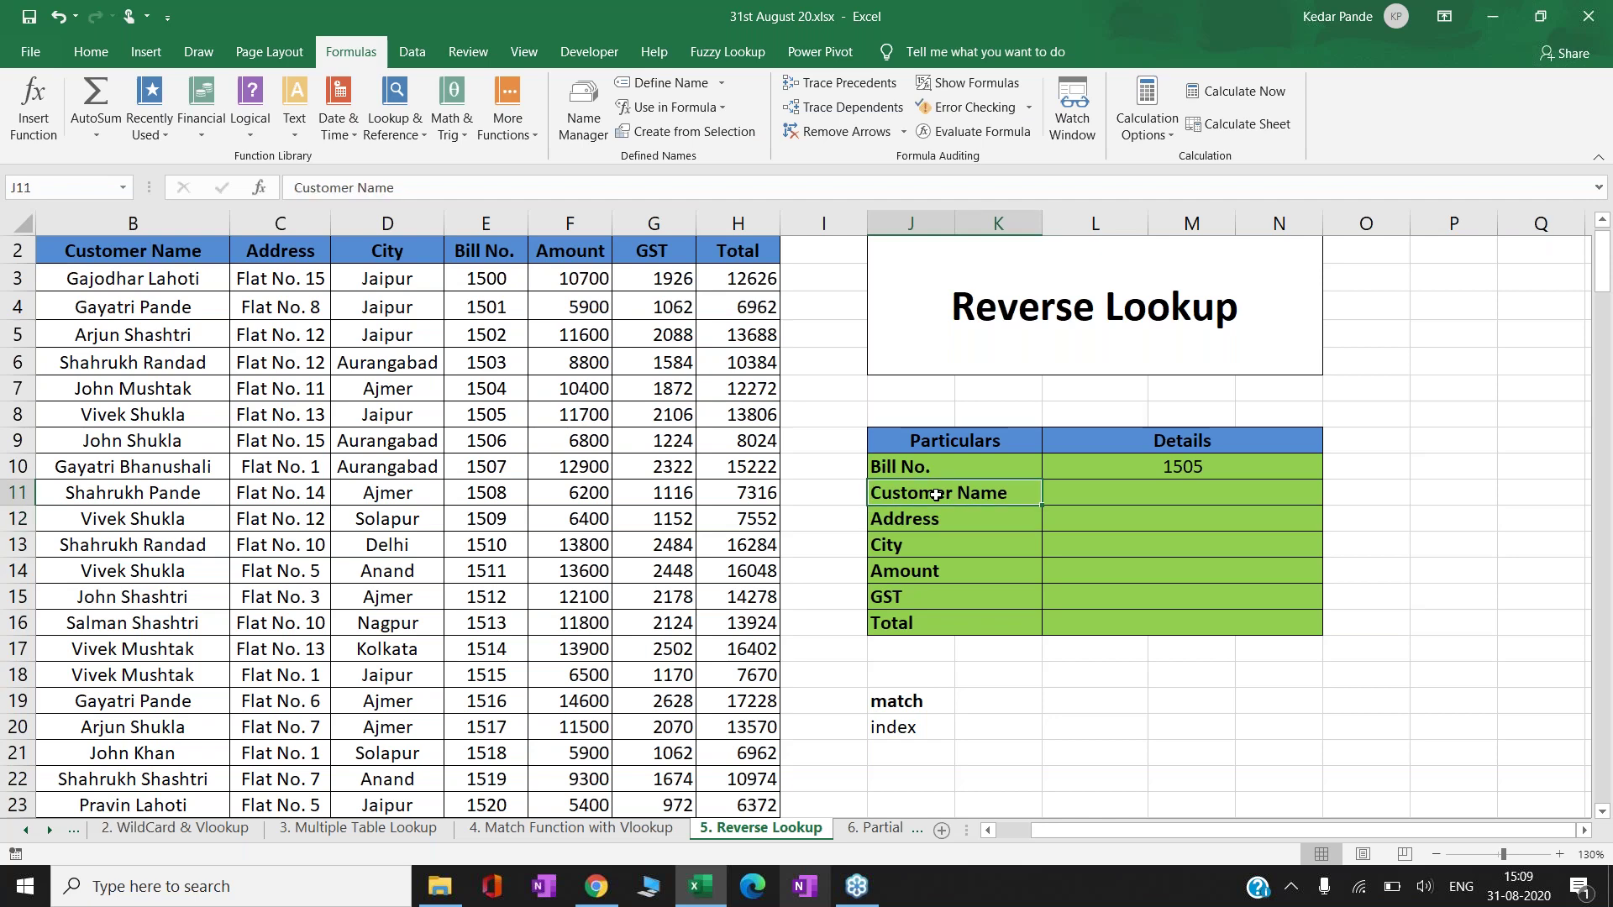
key("Right")
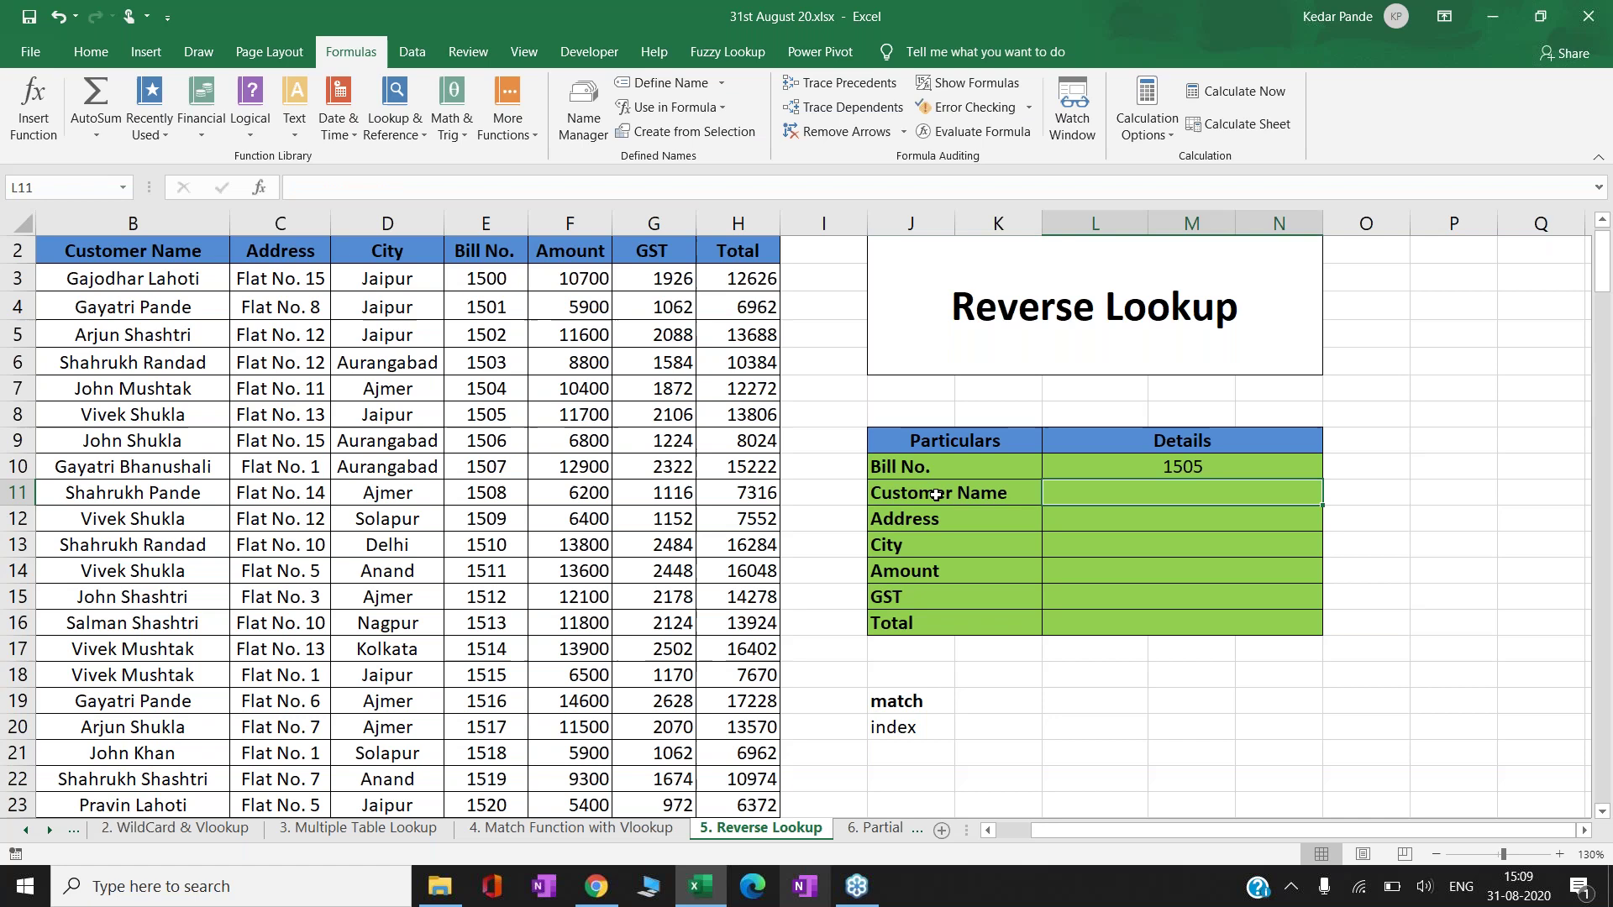
- Begin L11's formula as =INDEX($B$3:$H$203, with the whole table range locked absolute
type("=")
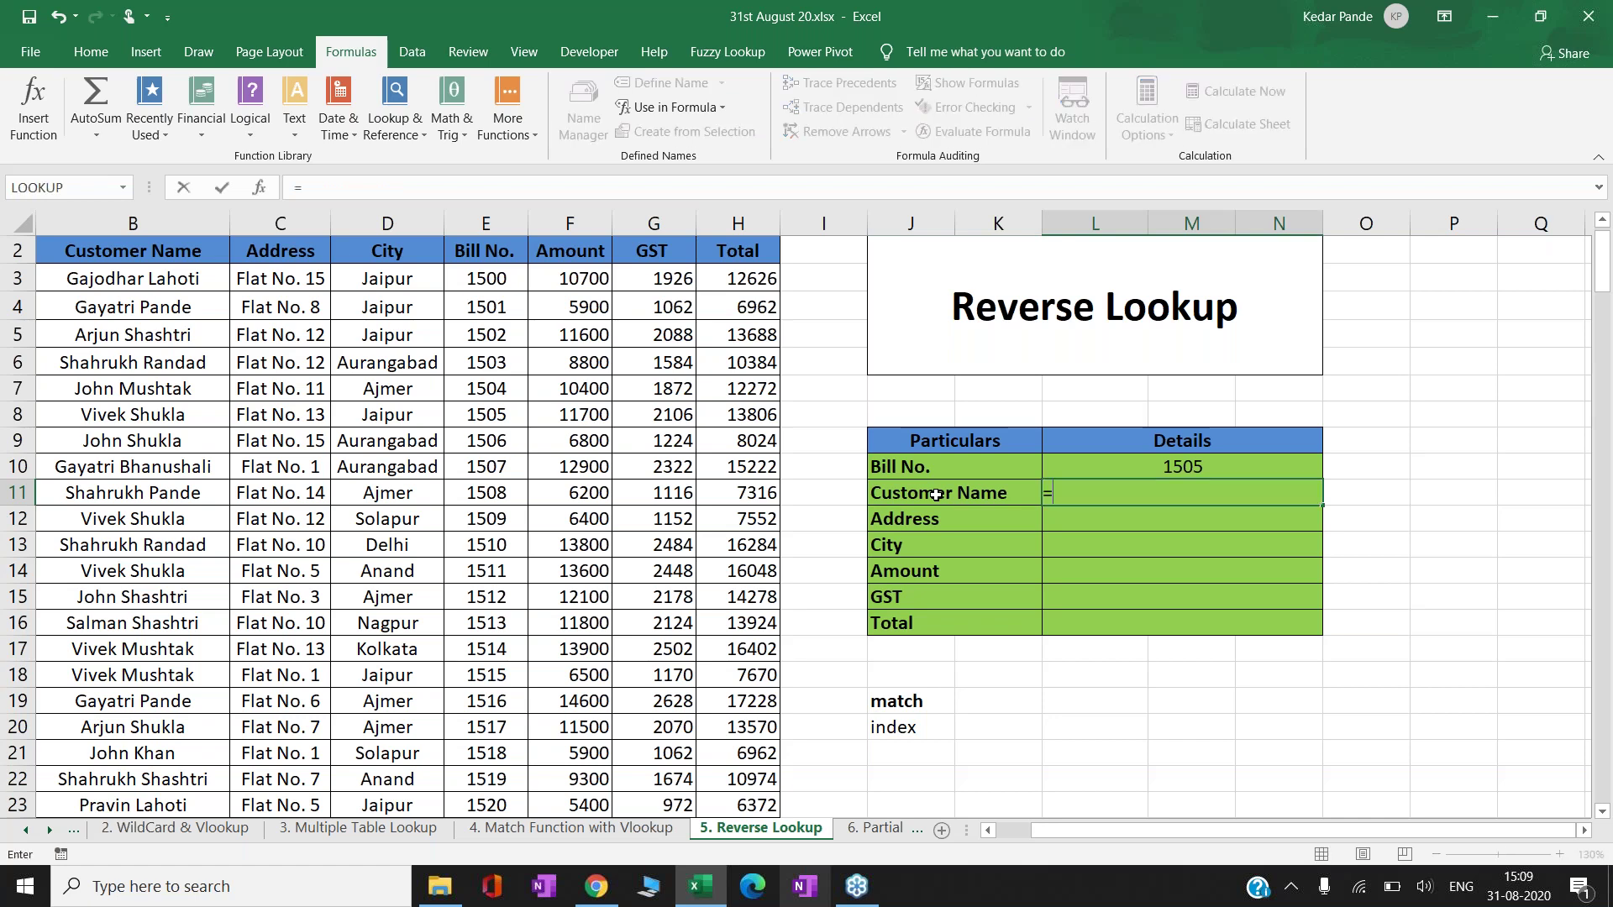
type("ind")
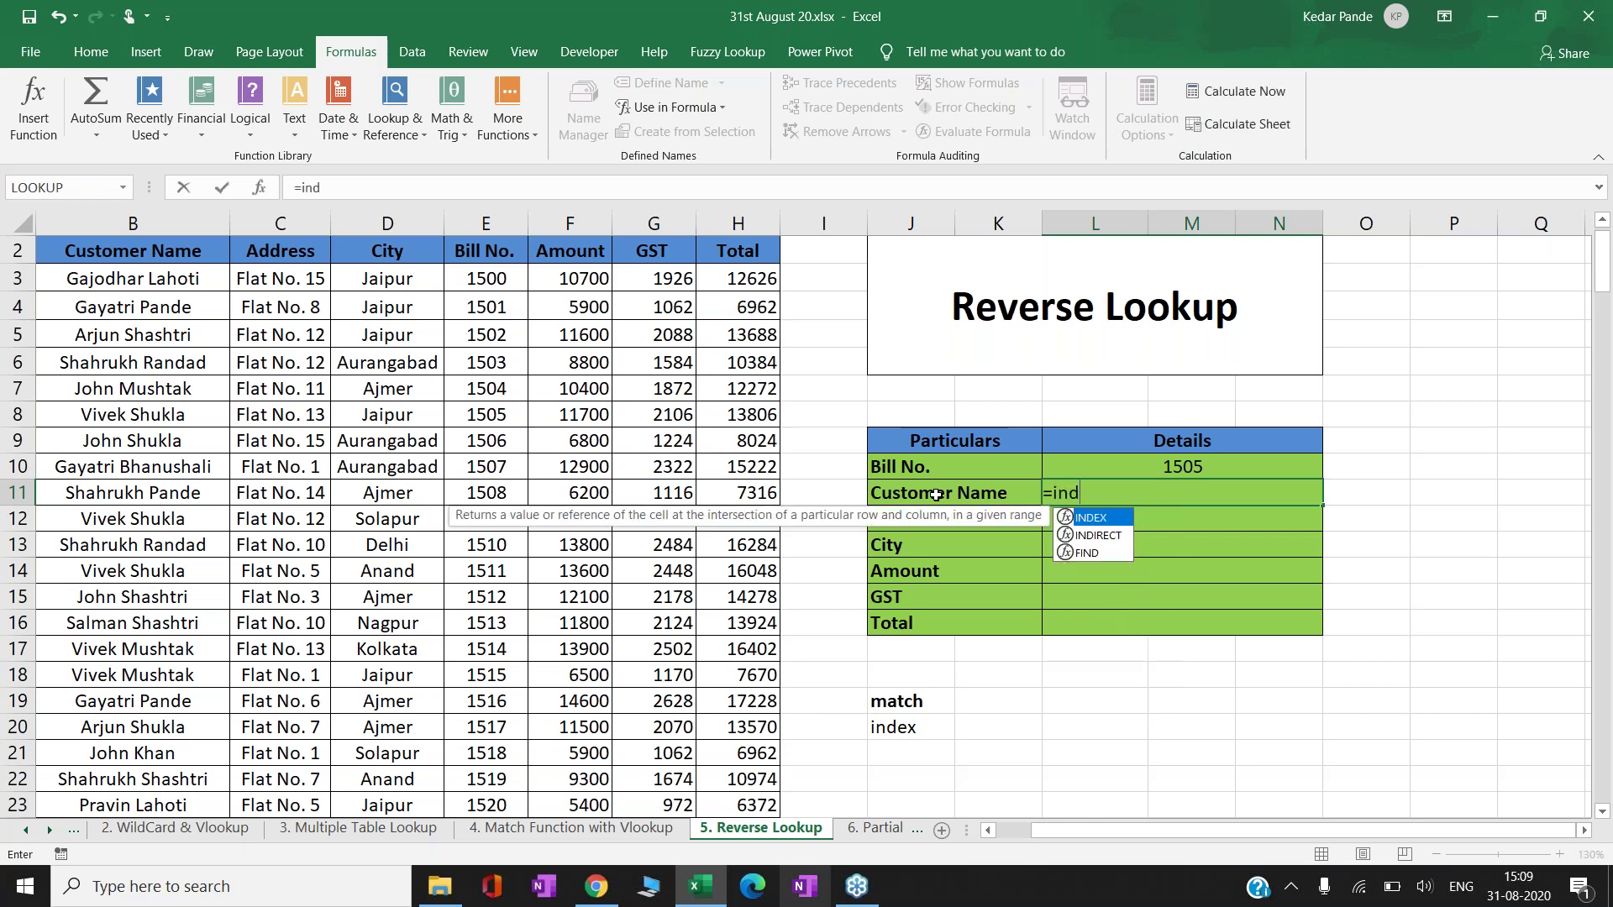
key("Tab")
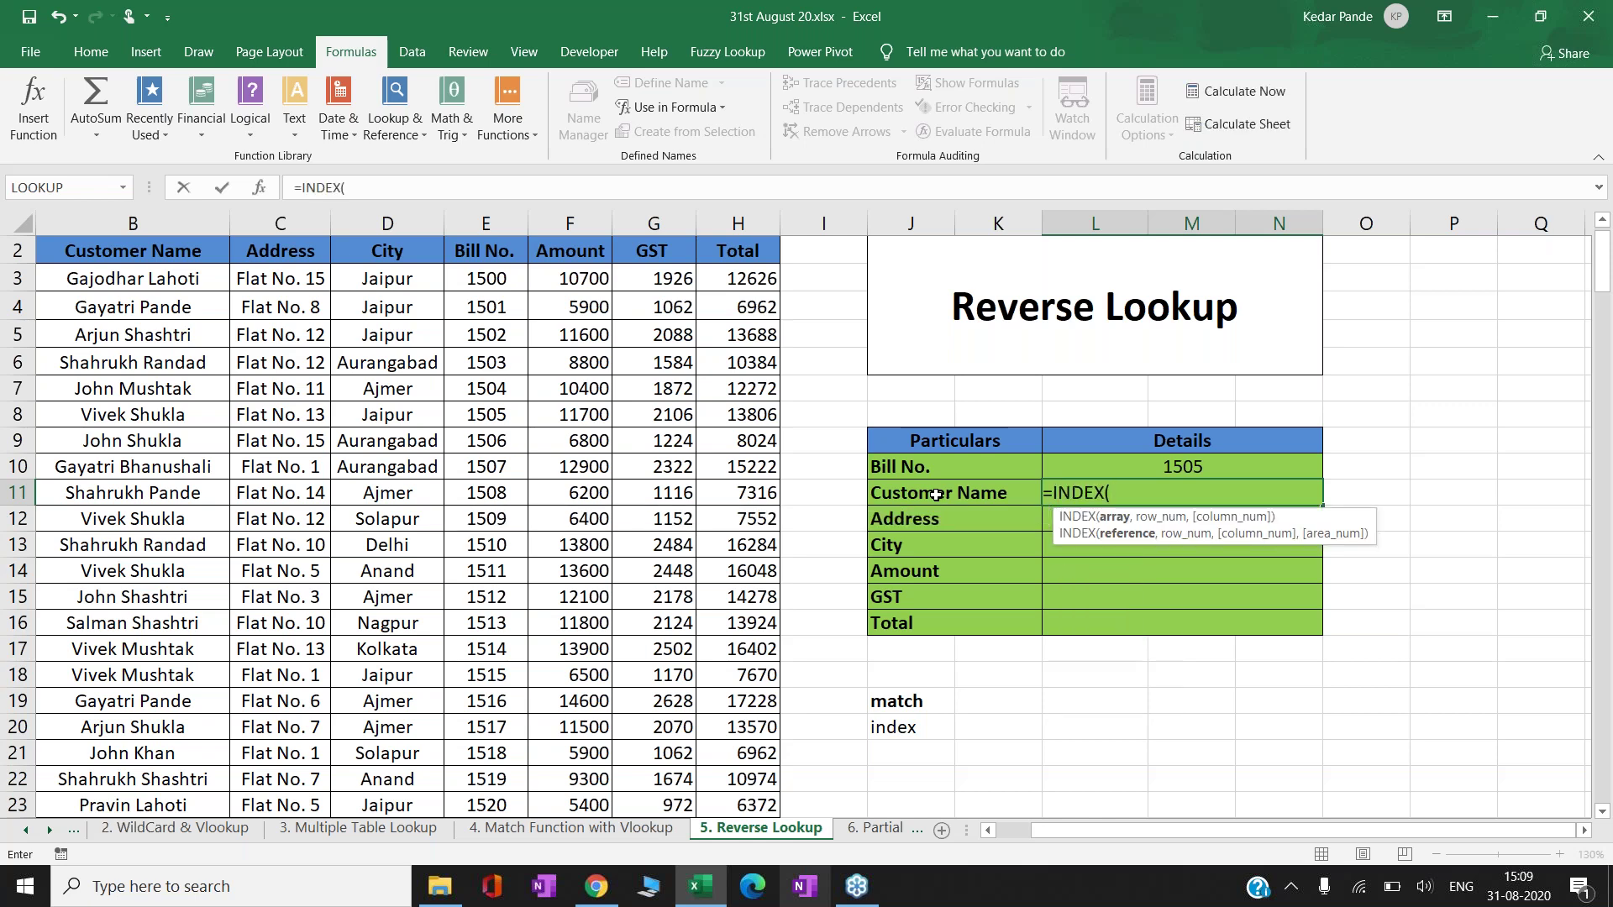
left_click(179, 270)
key("ctrl+shift+Right")
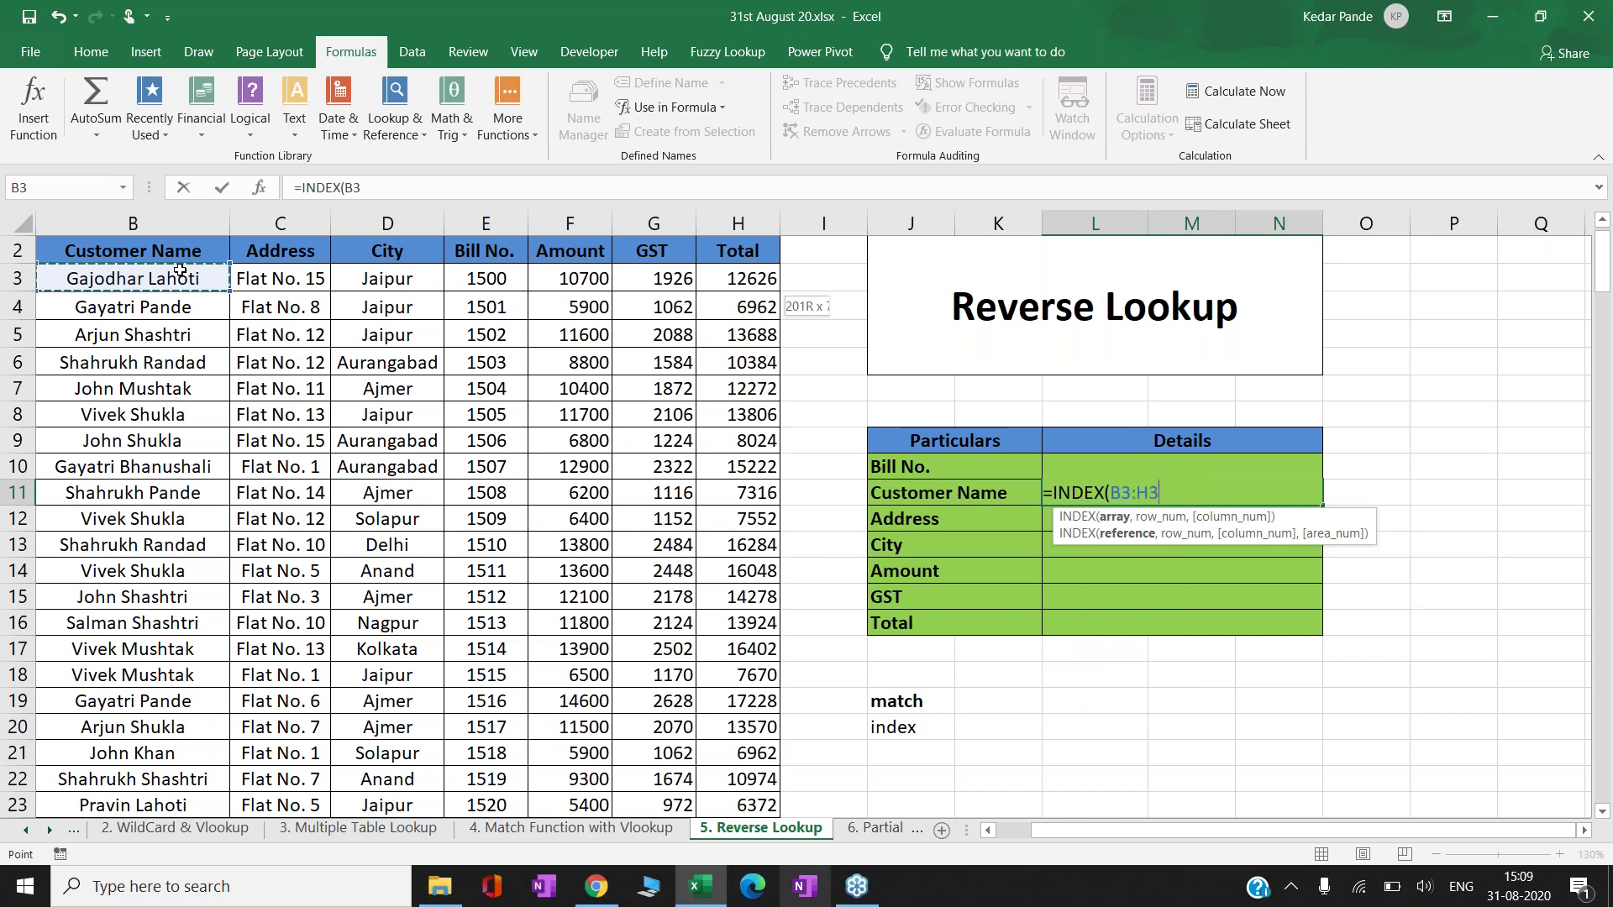
key("ctrl+shift+Down")
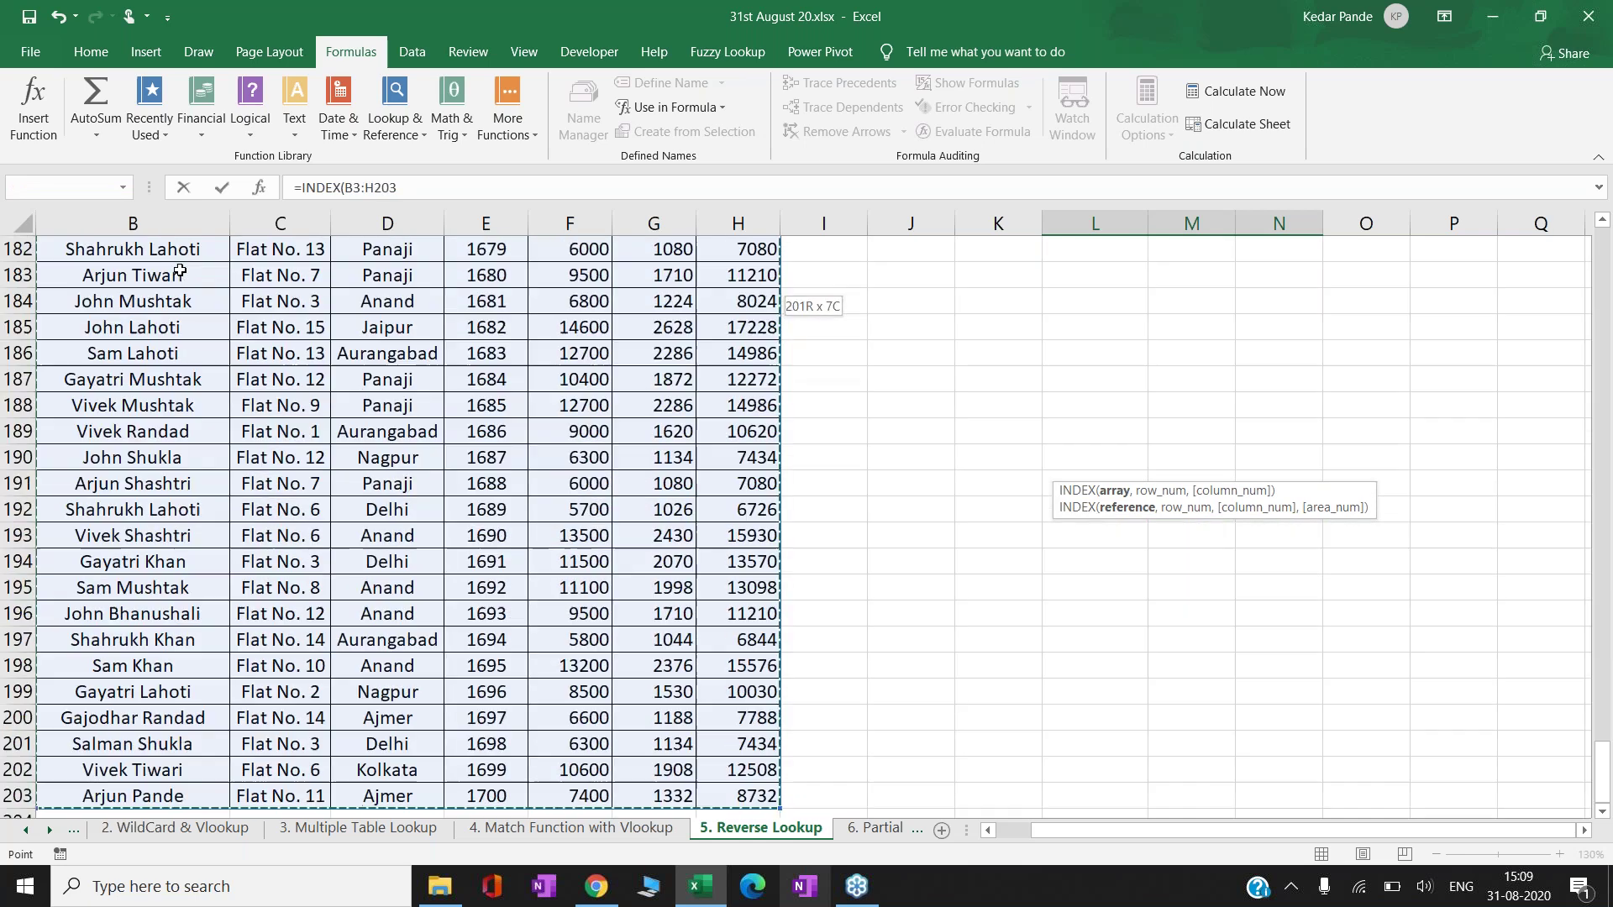
key("F4")
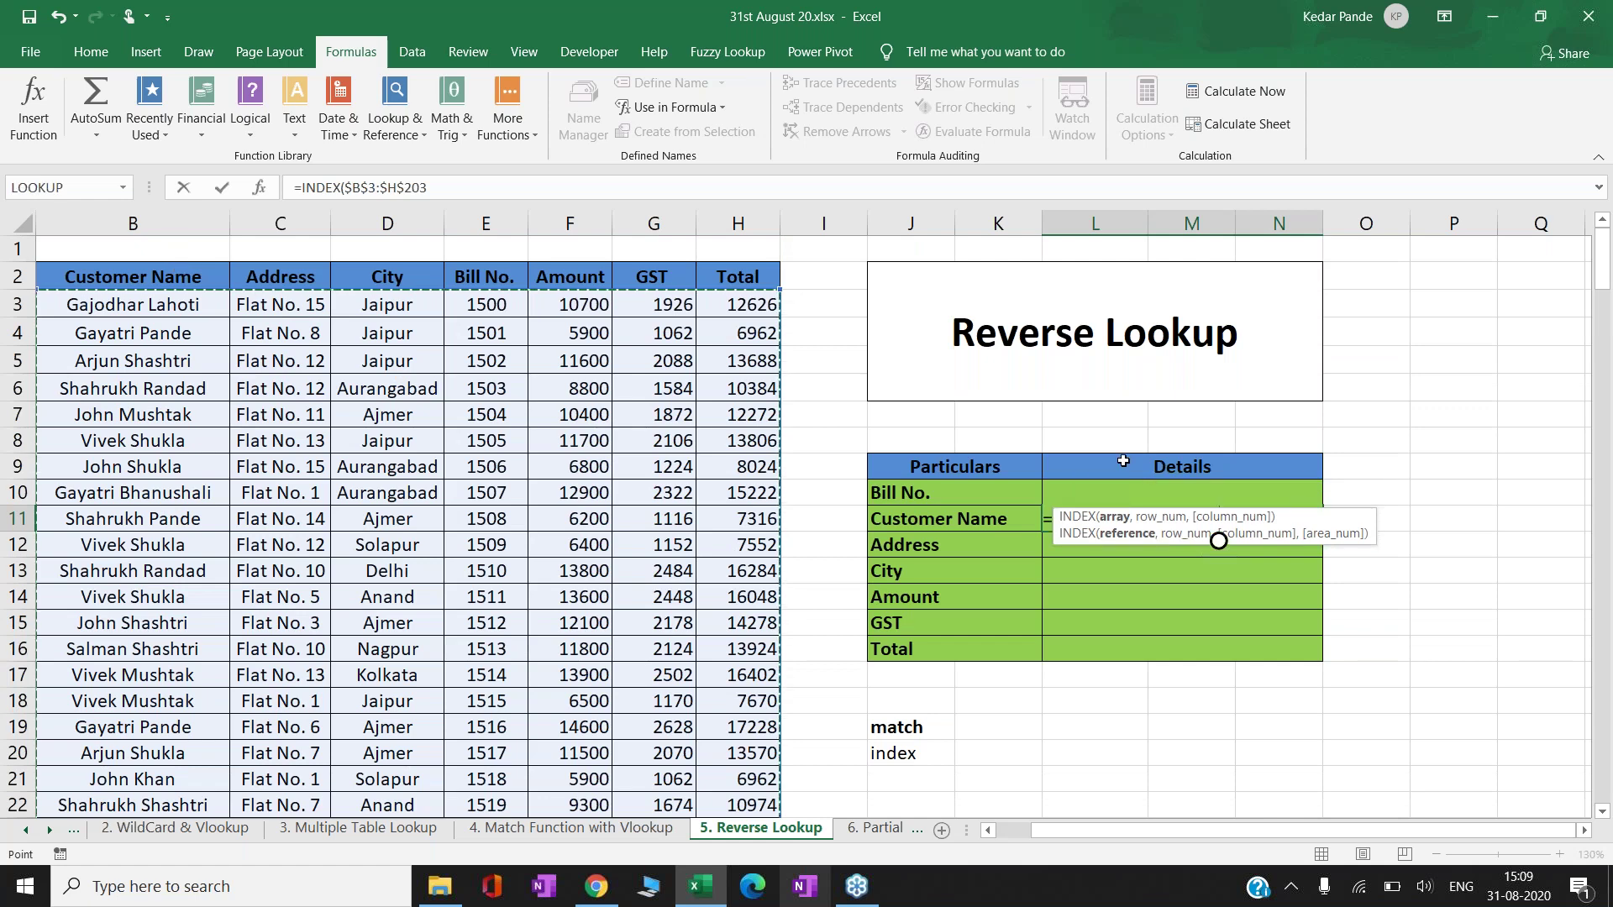
left_click_drag(1161, 533, 1075, 708)
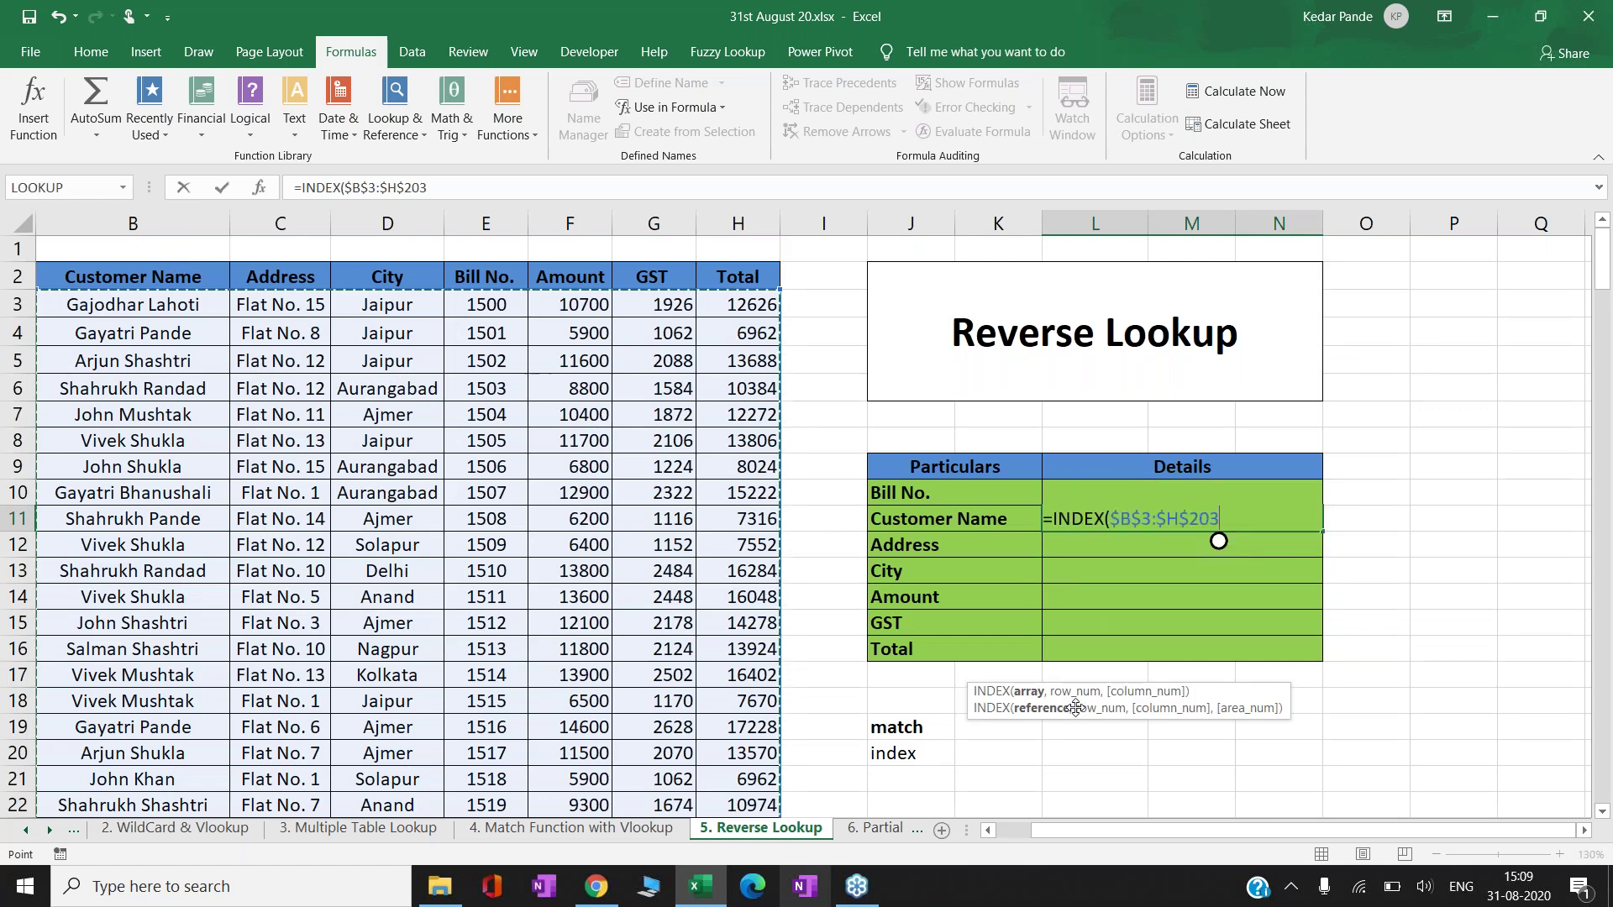
type(",")
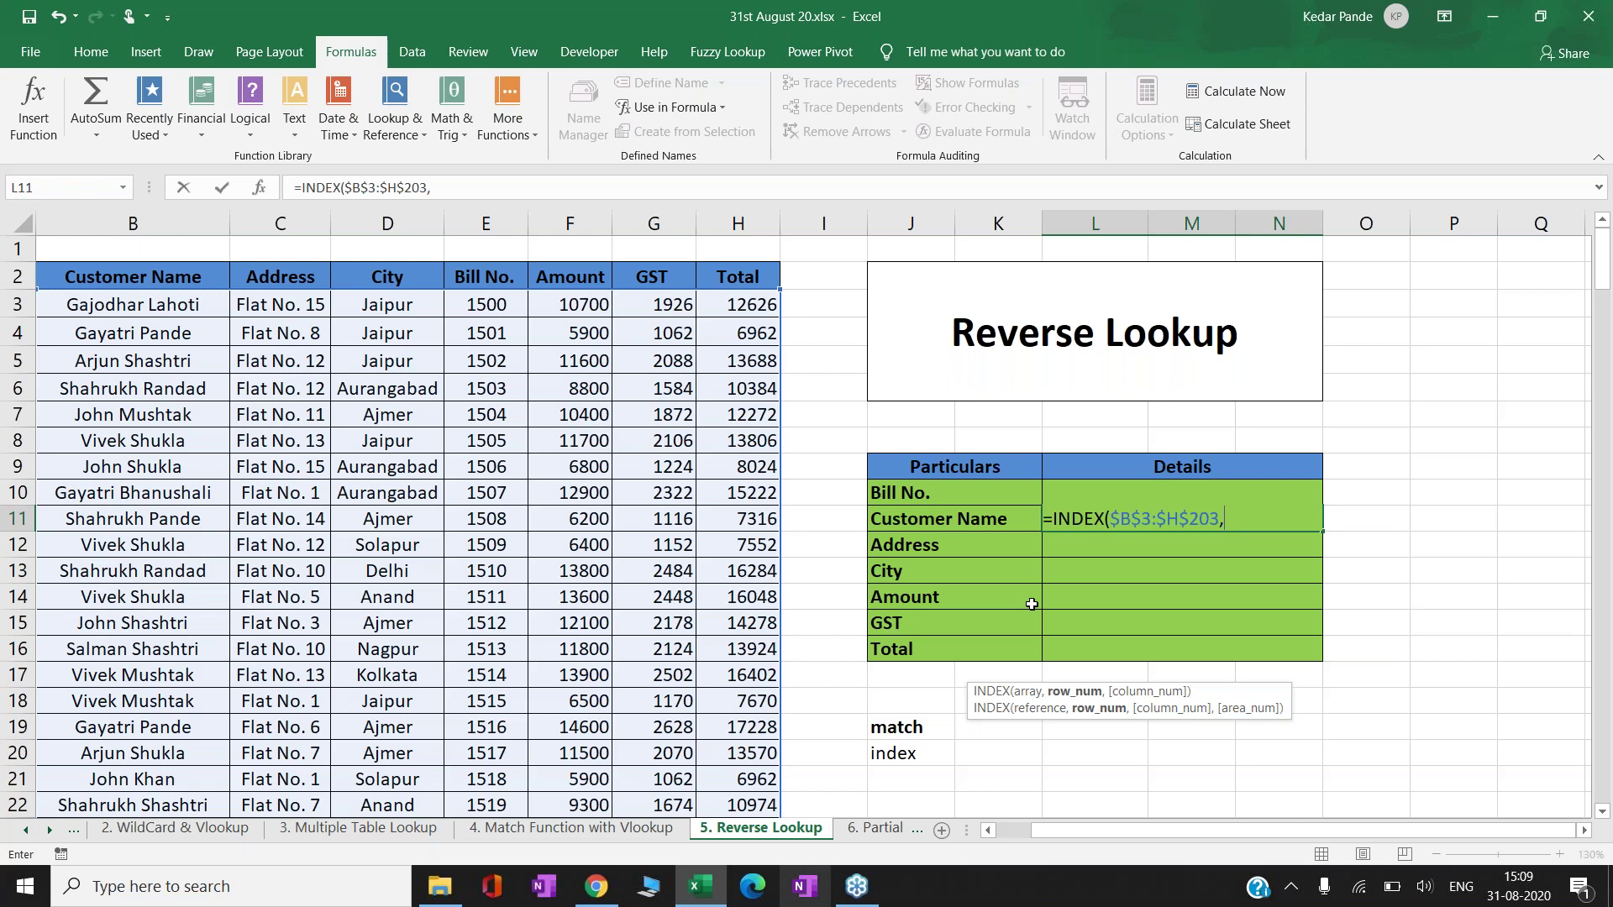
- Add a MATCH inside INDEX with the bill number $L$10 as its lookup value
type("matc")
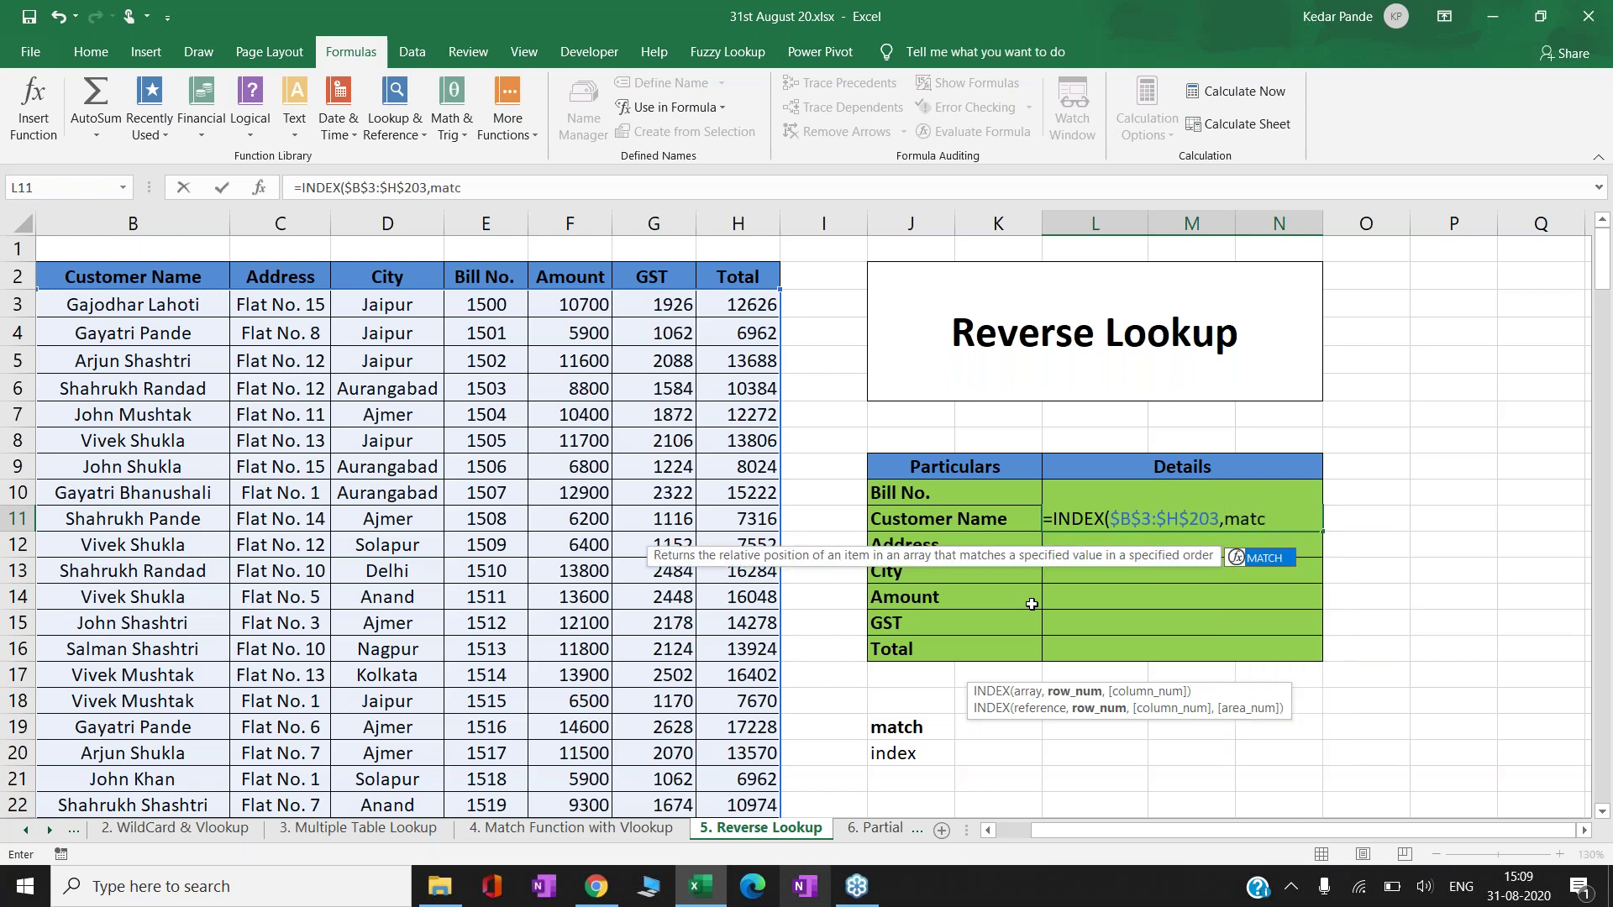
key("Tab")
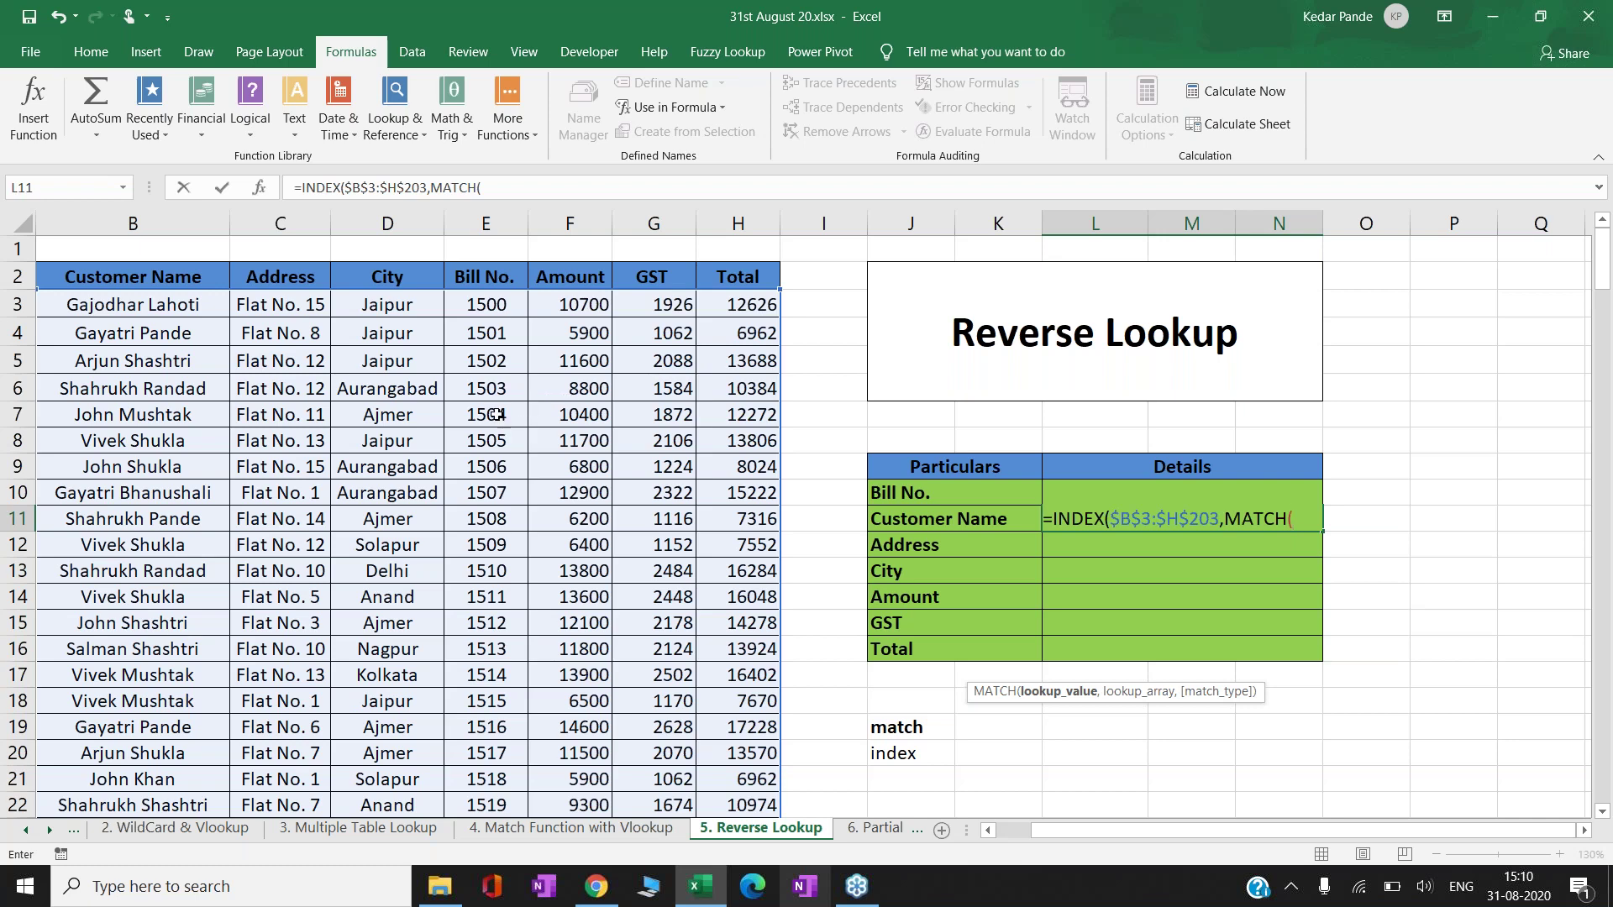
left_click(981, 484)
key("Right")
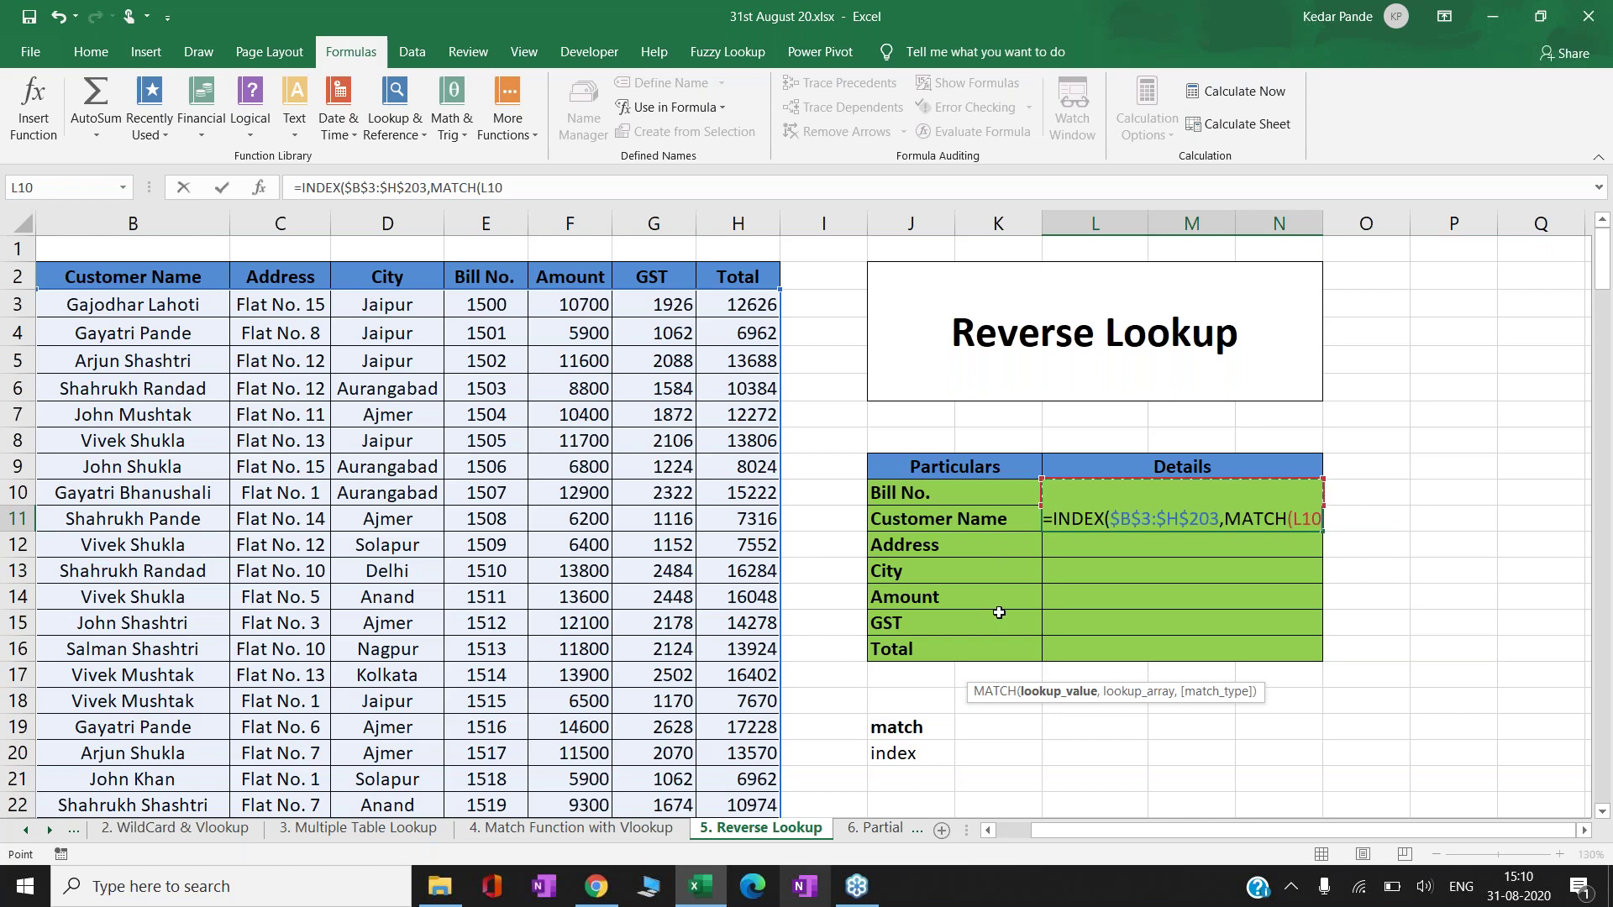
key("F4")
type(",")
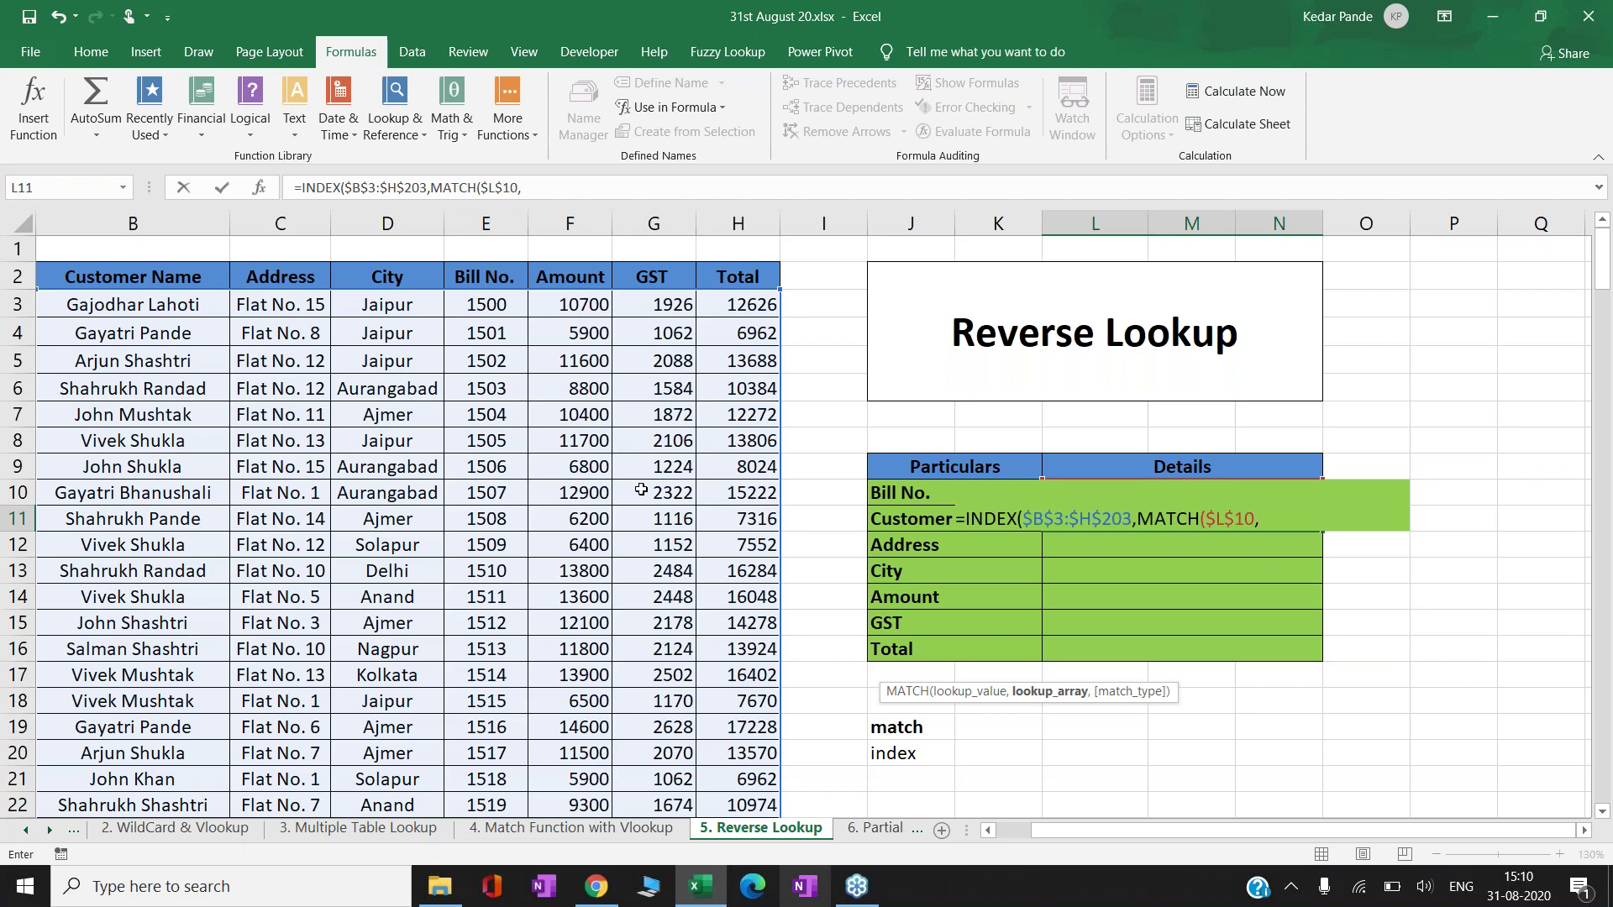
- Give MATCH the absolute Bill No. range $E$3:$E$203 with exact match 0
left_click(490, 305)
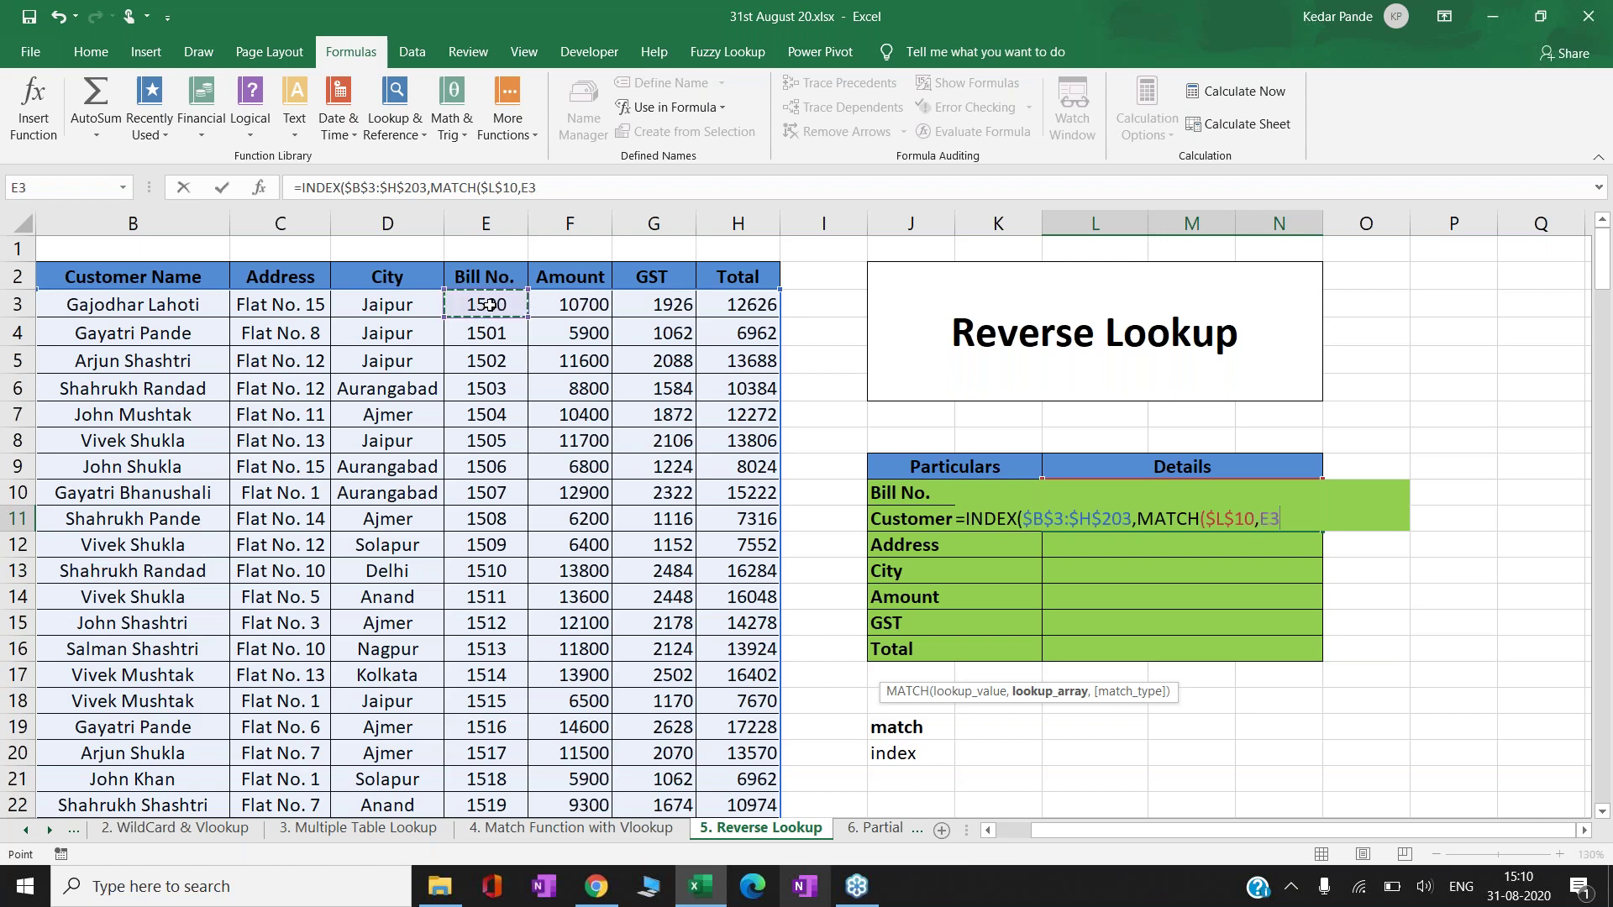
key("ctrl+shift+Down")
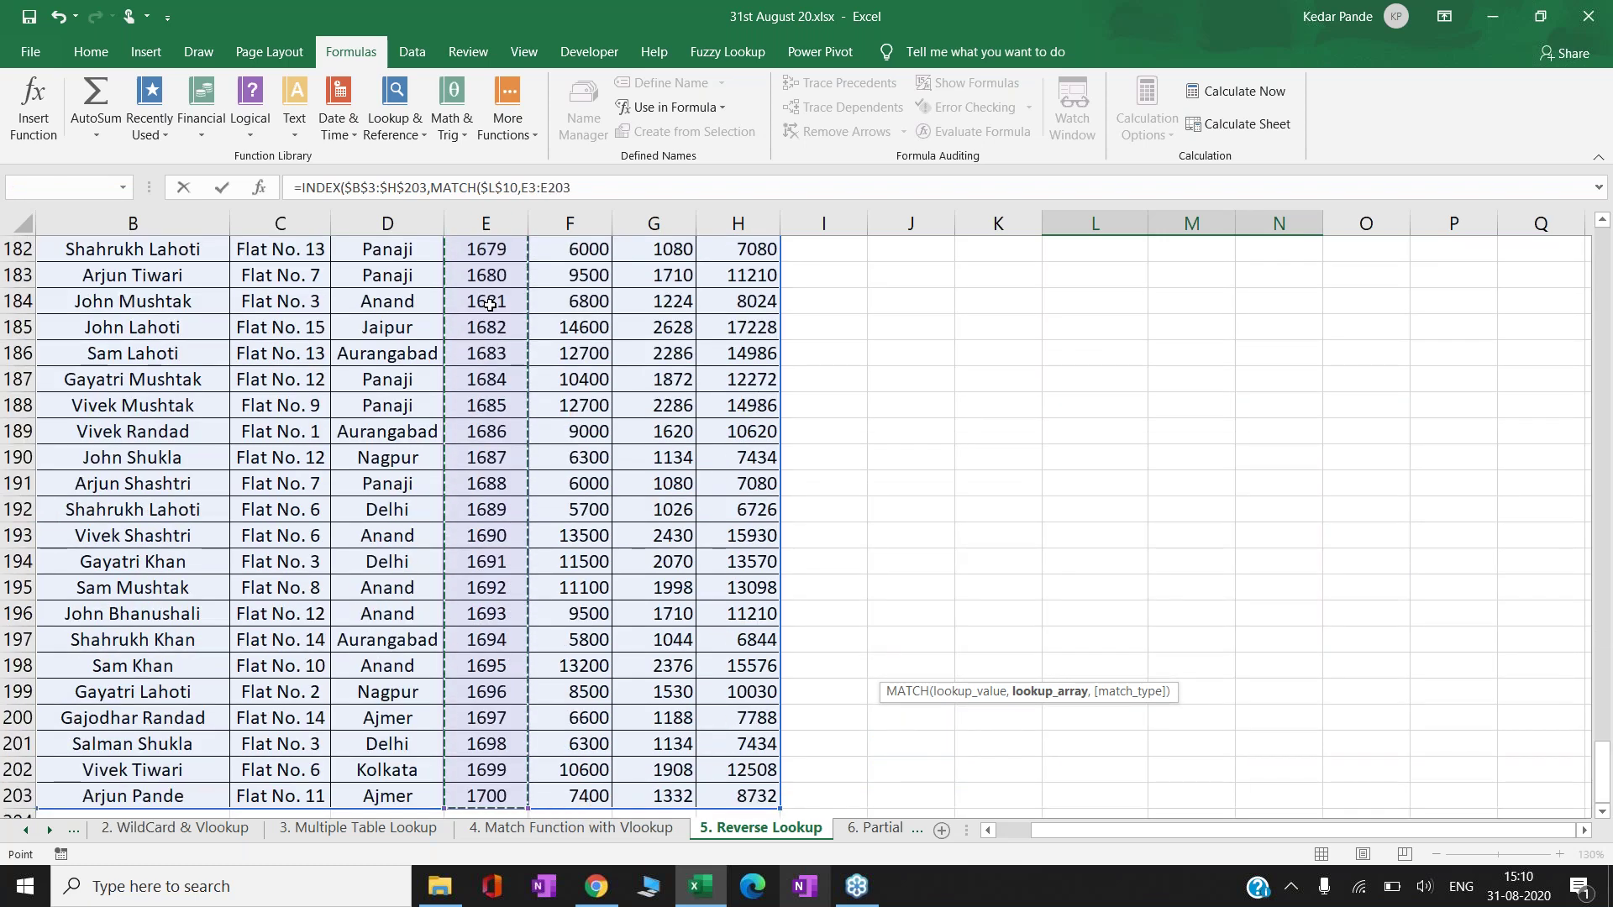
key("F4")
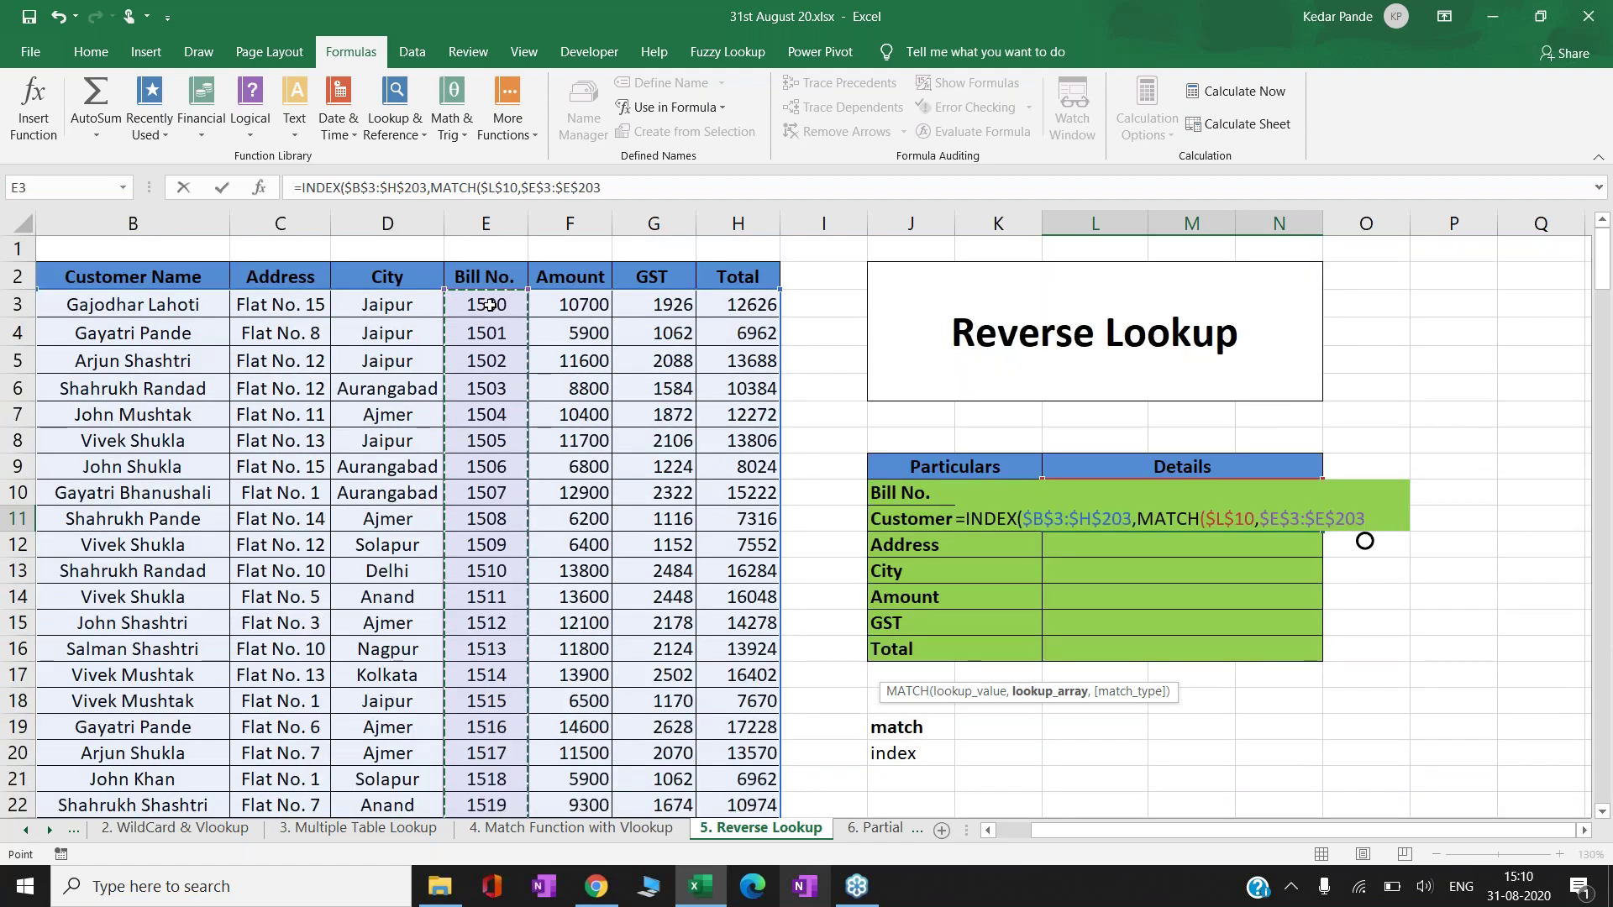
type(",0")
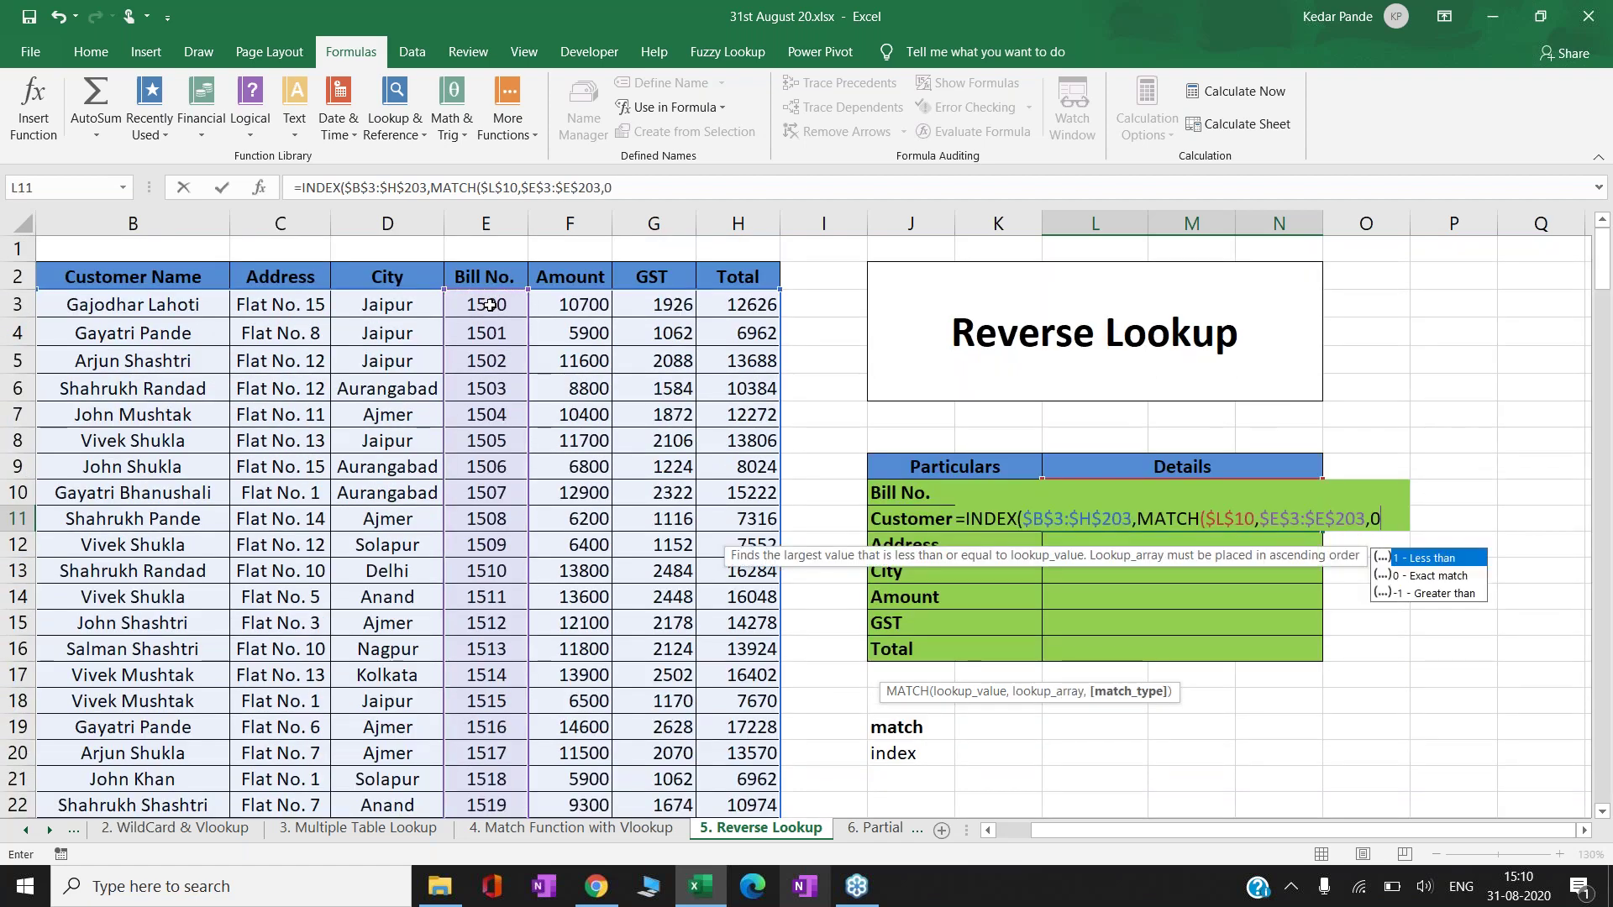
type(")")
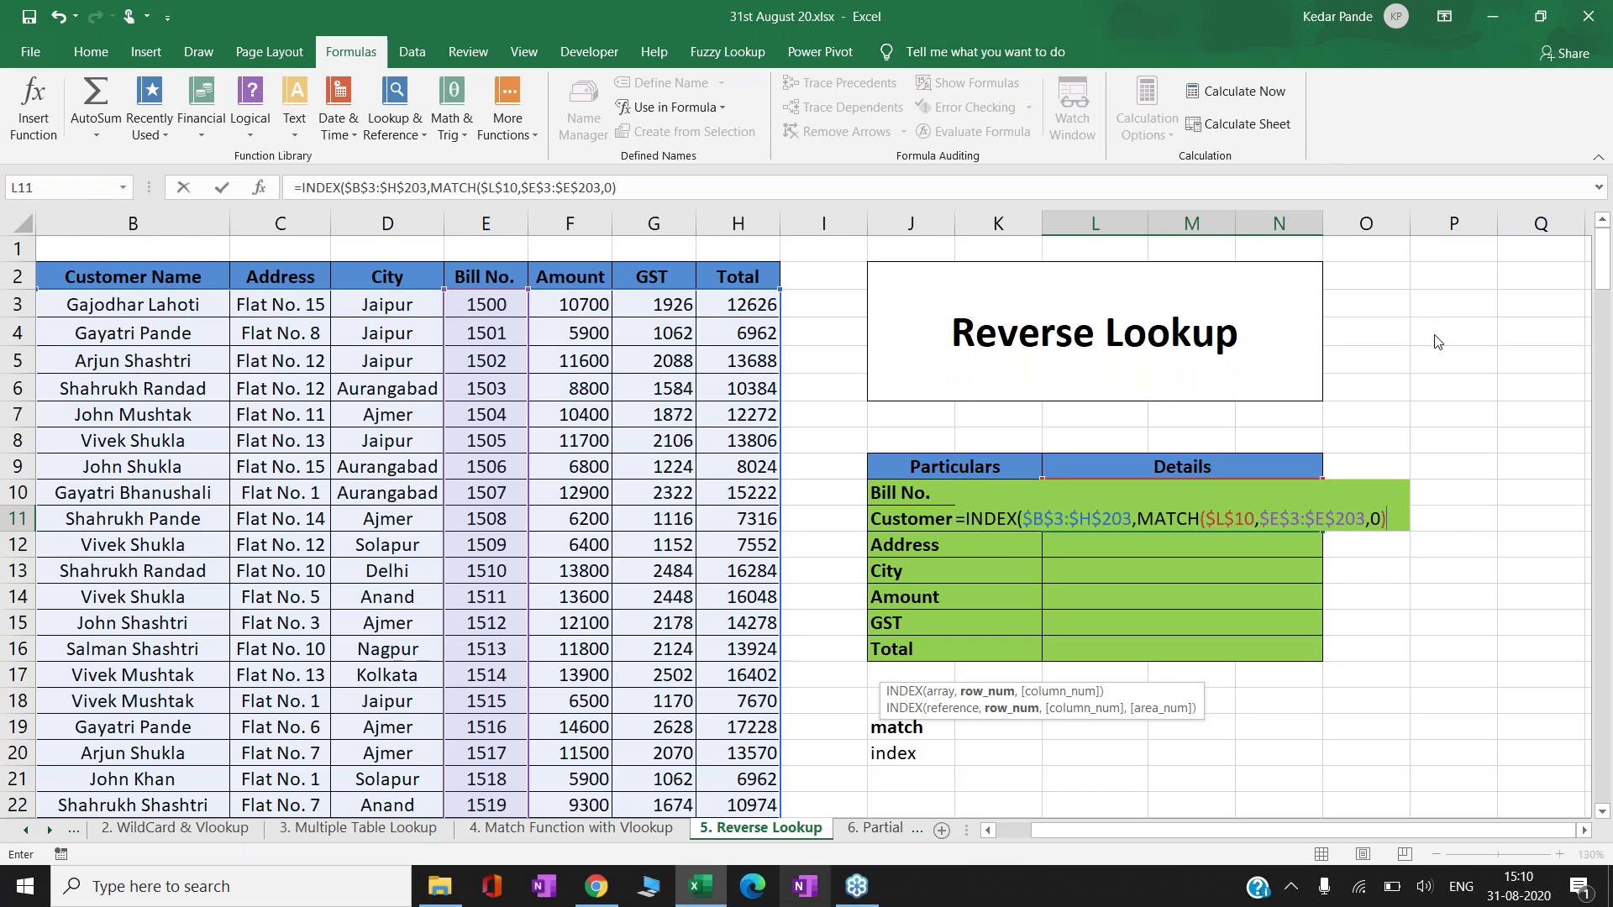
left_click(1400, 520)
- Close INDEX with column 1 to return the customer's name, then reopen L11 and delete the 1
type(",")
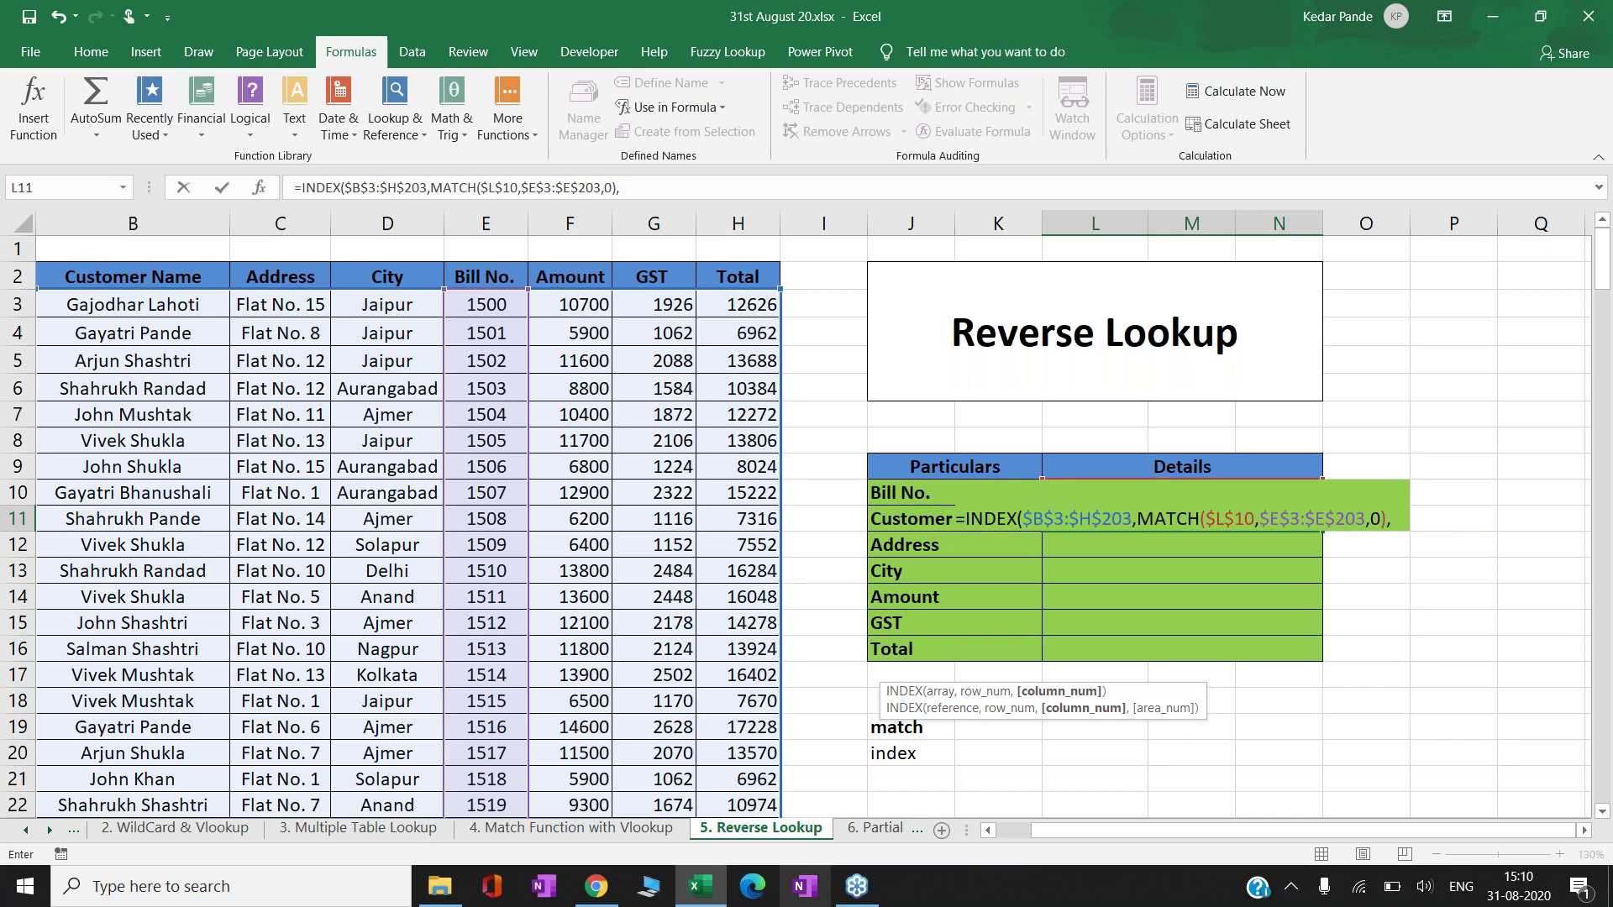
type("1")
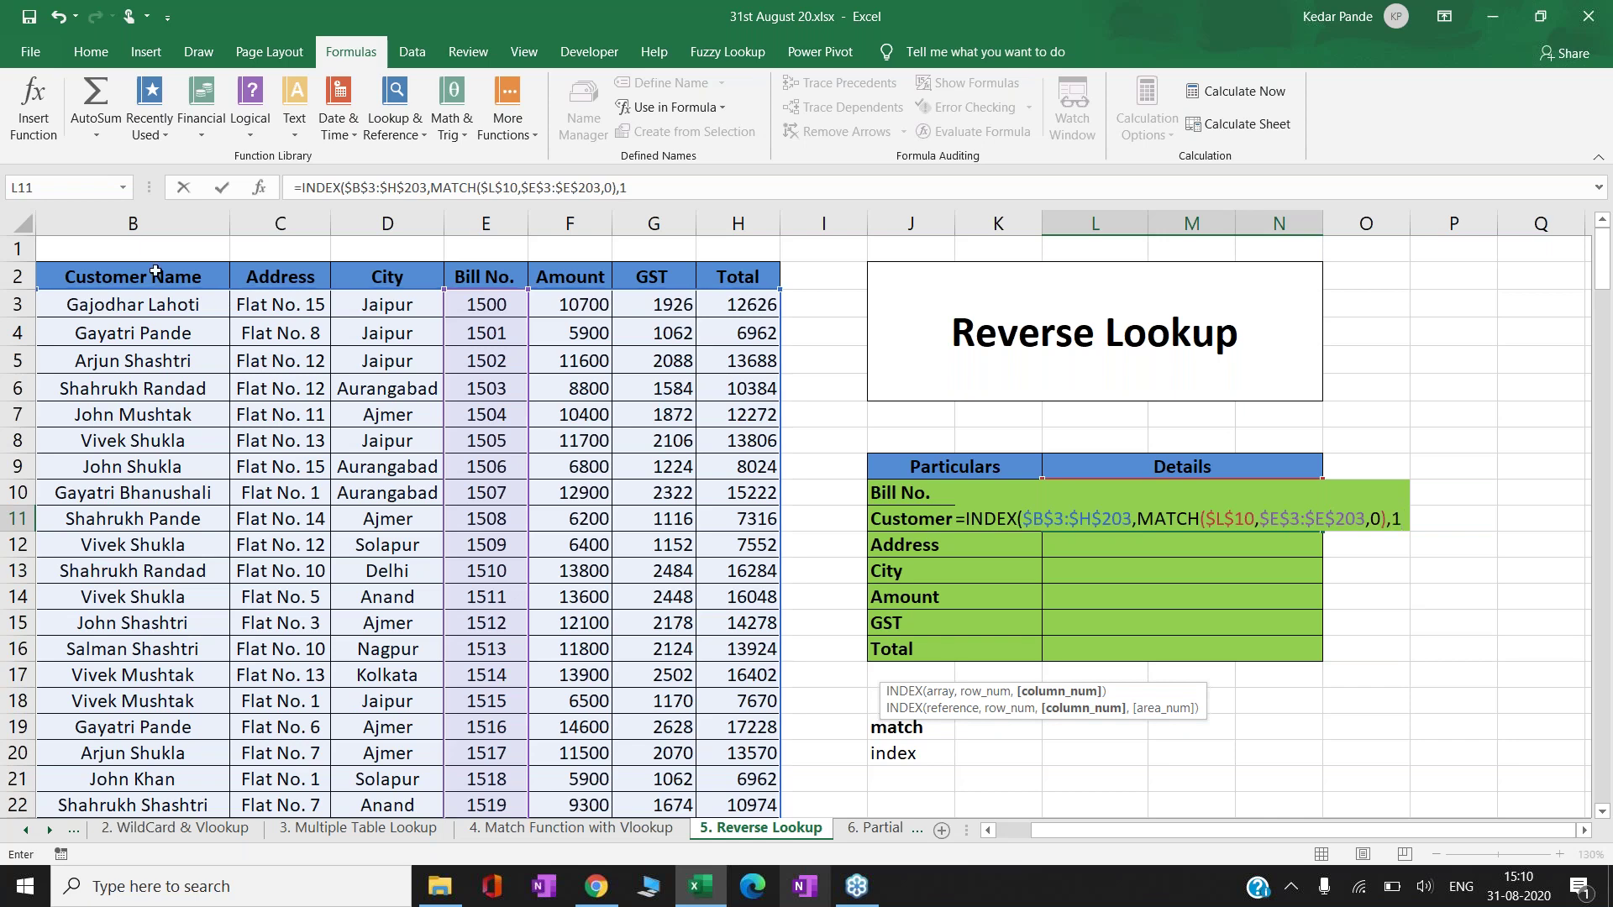
type(")")
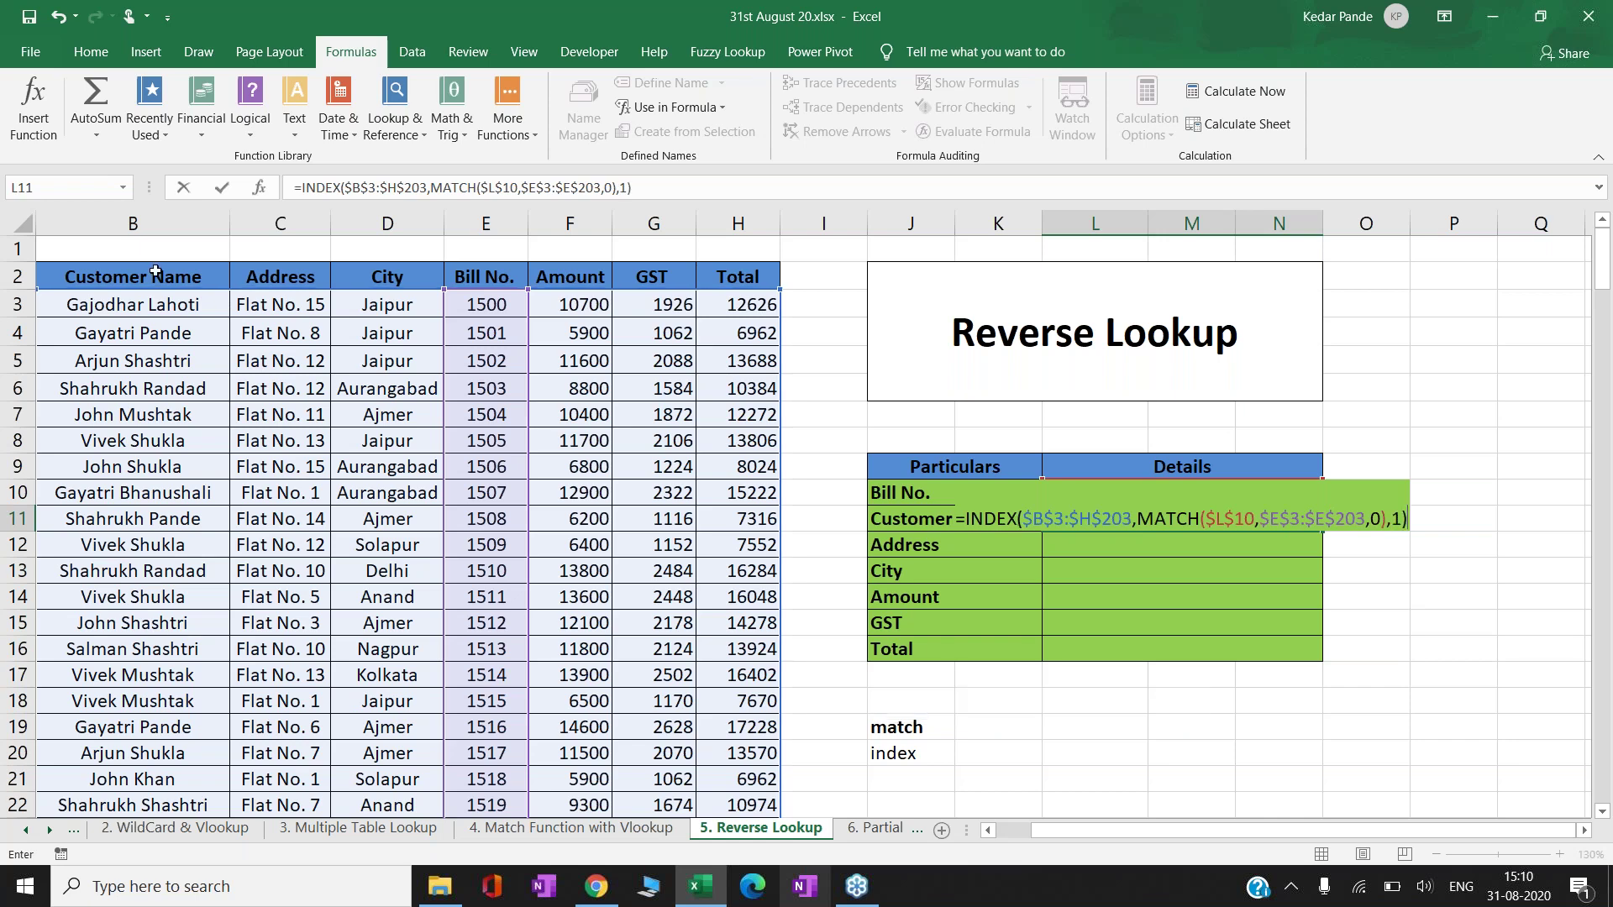
key("ctrl+Return")
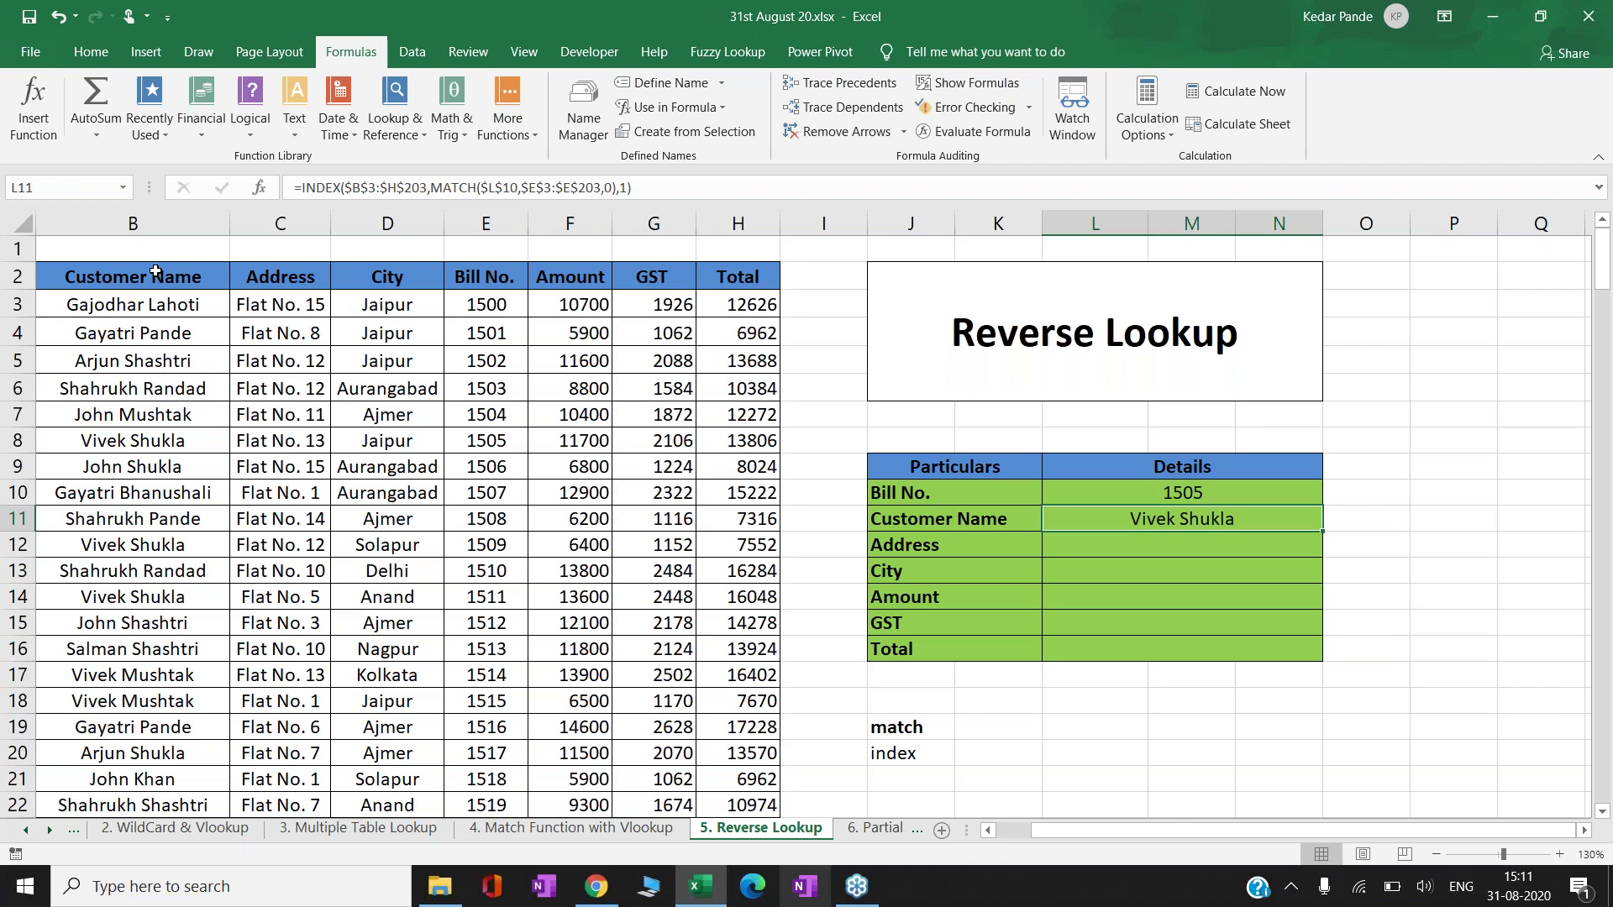
key("F2")
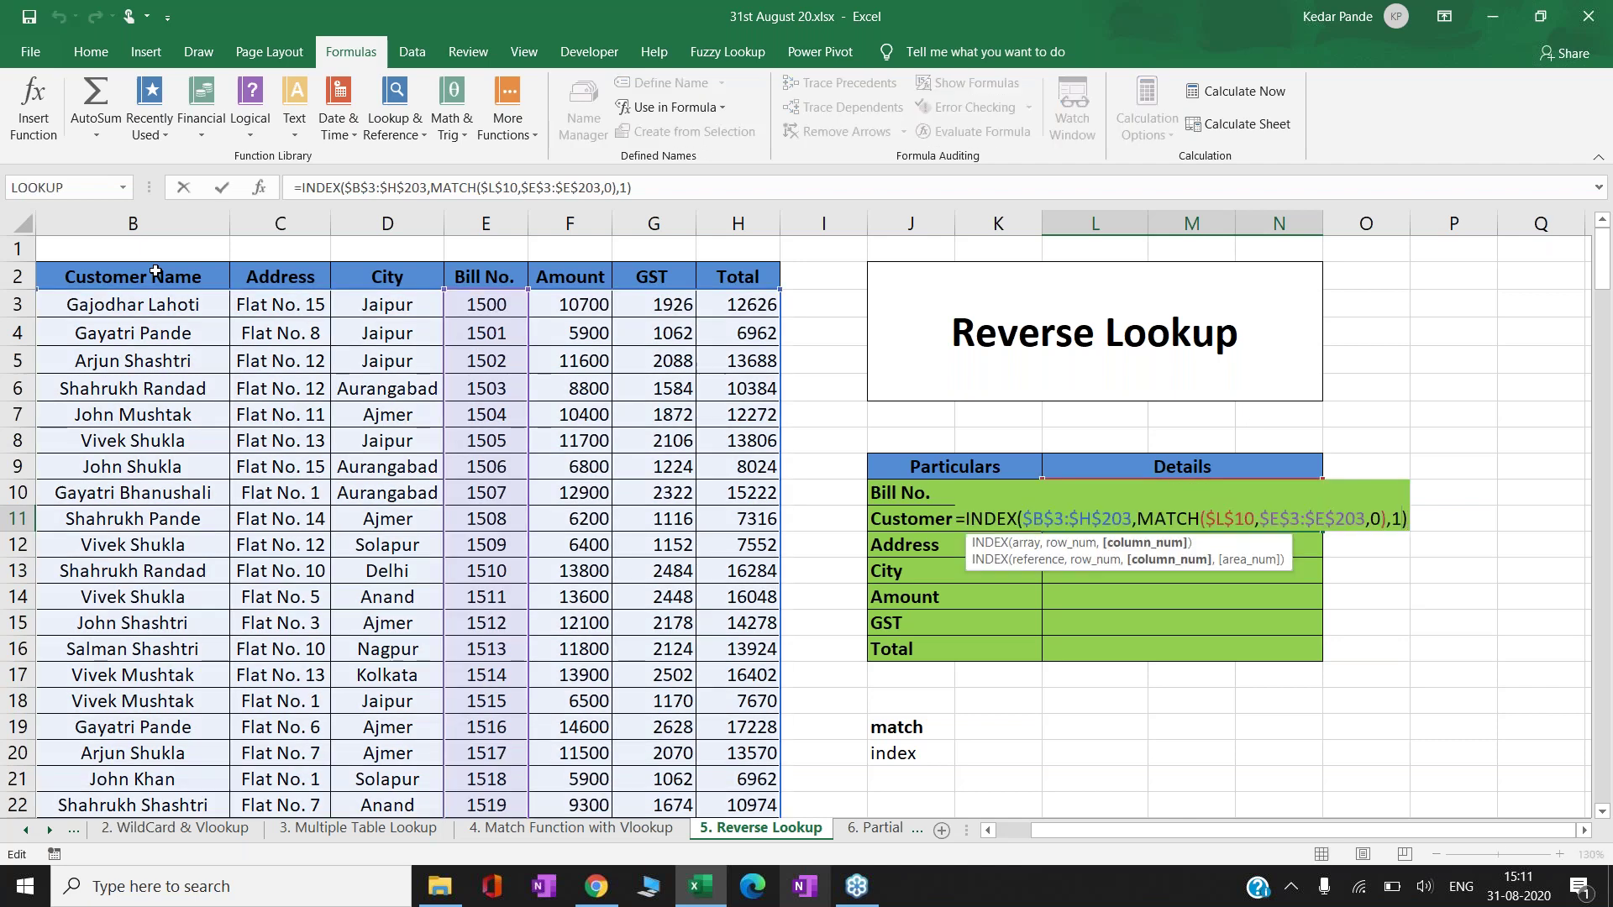
key("Delete")
- Re-enter column 1 in L11 and copy its formula down into Address through Total
type("1")
key("Return")
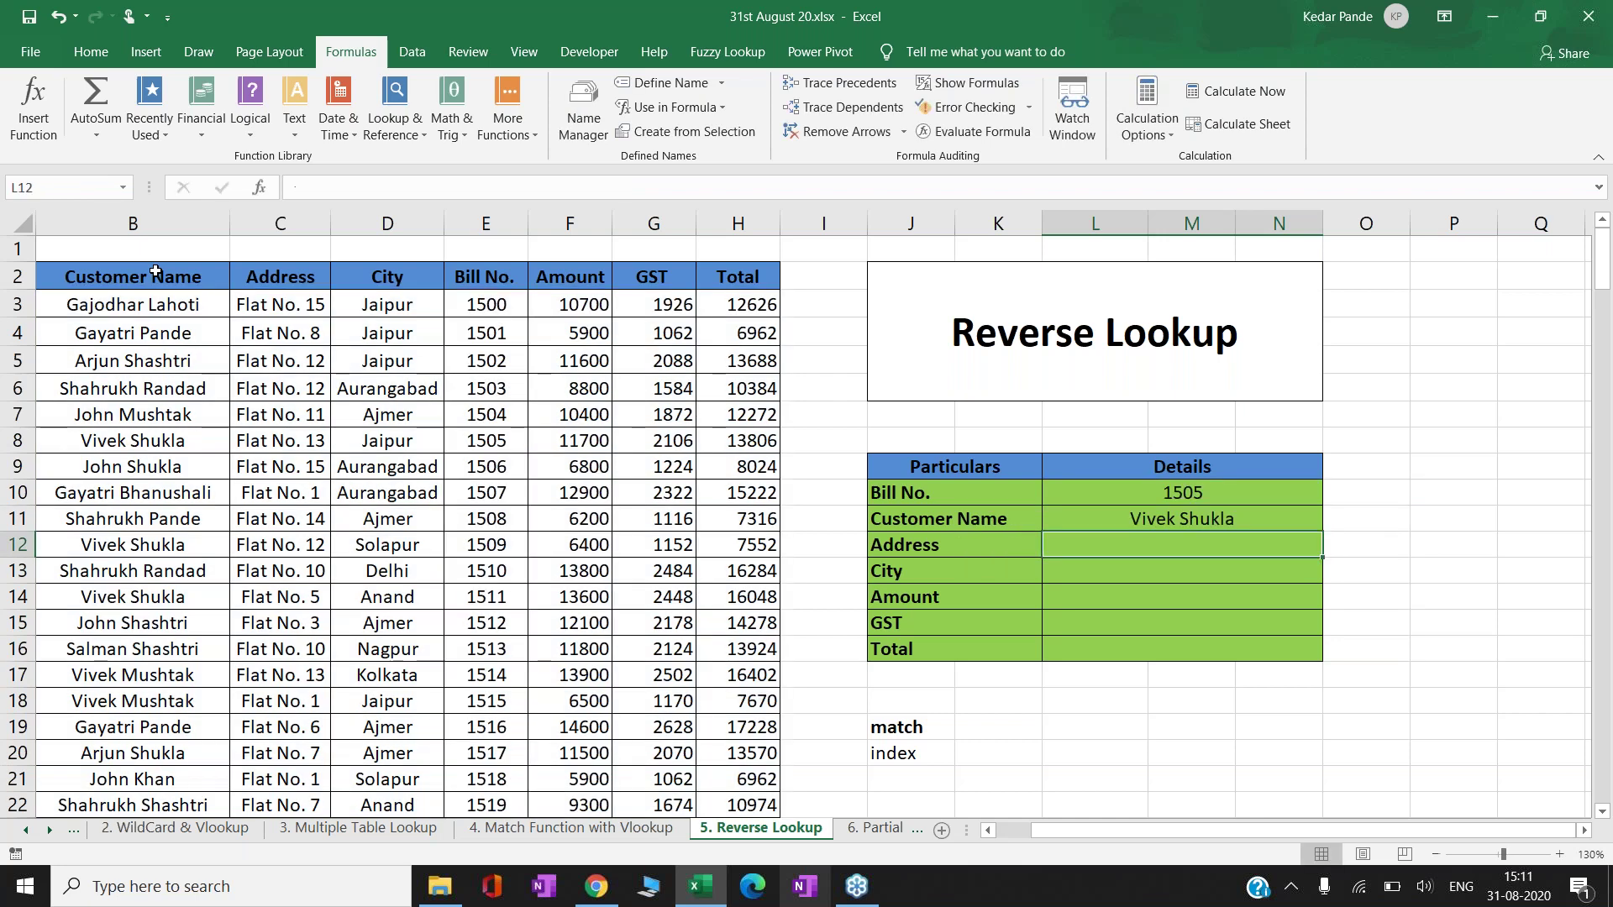
key("Up")
key("ctrl+c")
key("Down")
key("shift+Down")
key("shift+Down")
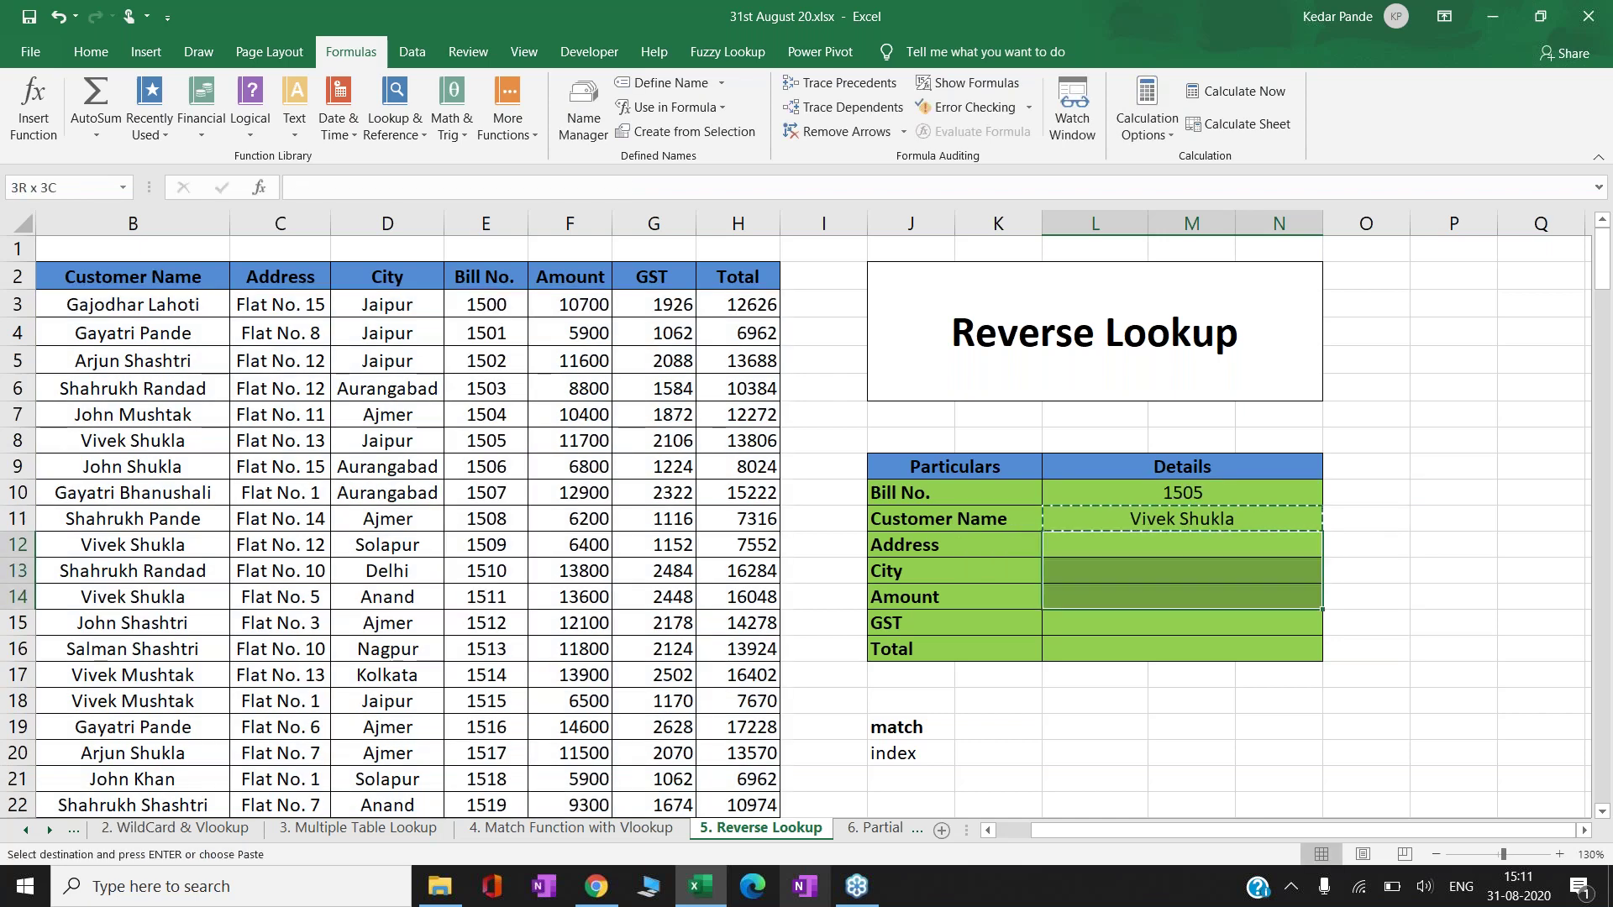
key("shift+Down")
key("shift+Down")
key("Return")
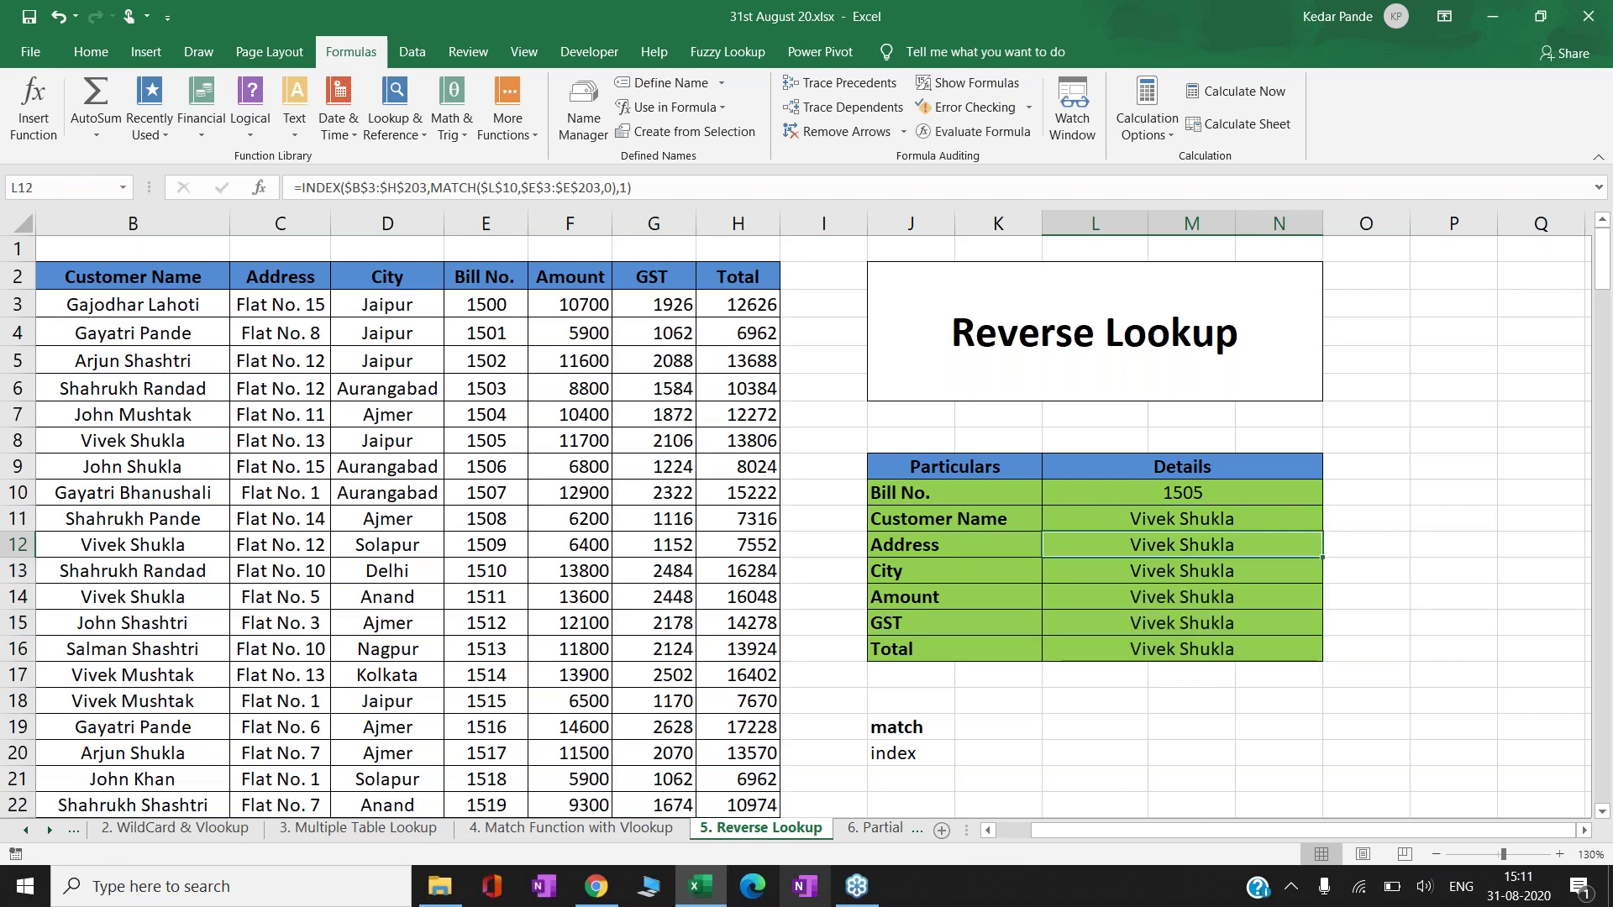
- Change the Address and City column numbers to 2 and 3, showing Flat No. 13 and Jaipur
key("F2")
key("BackSpace")
type("2")
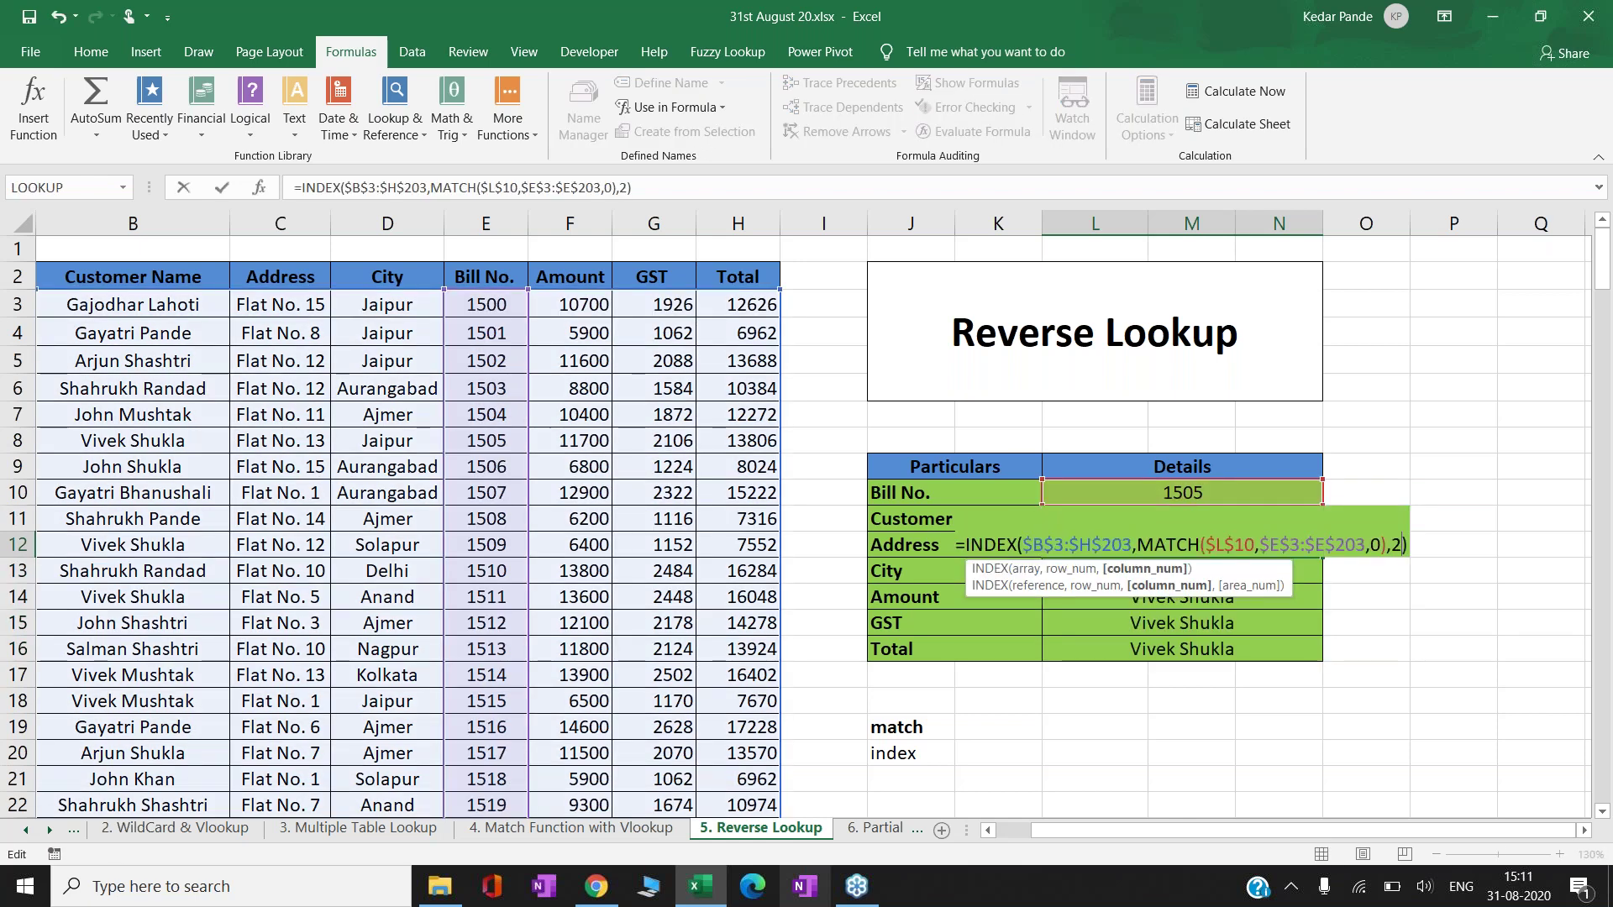
key("Return")
key("F2")
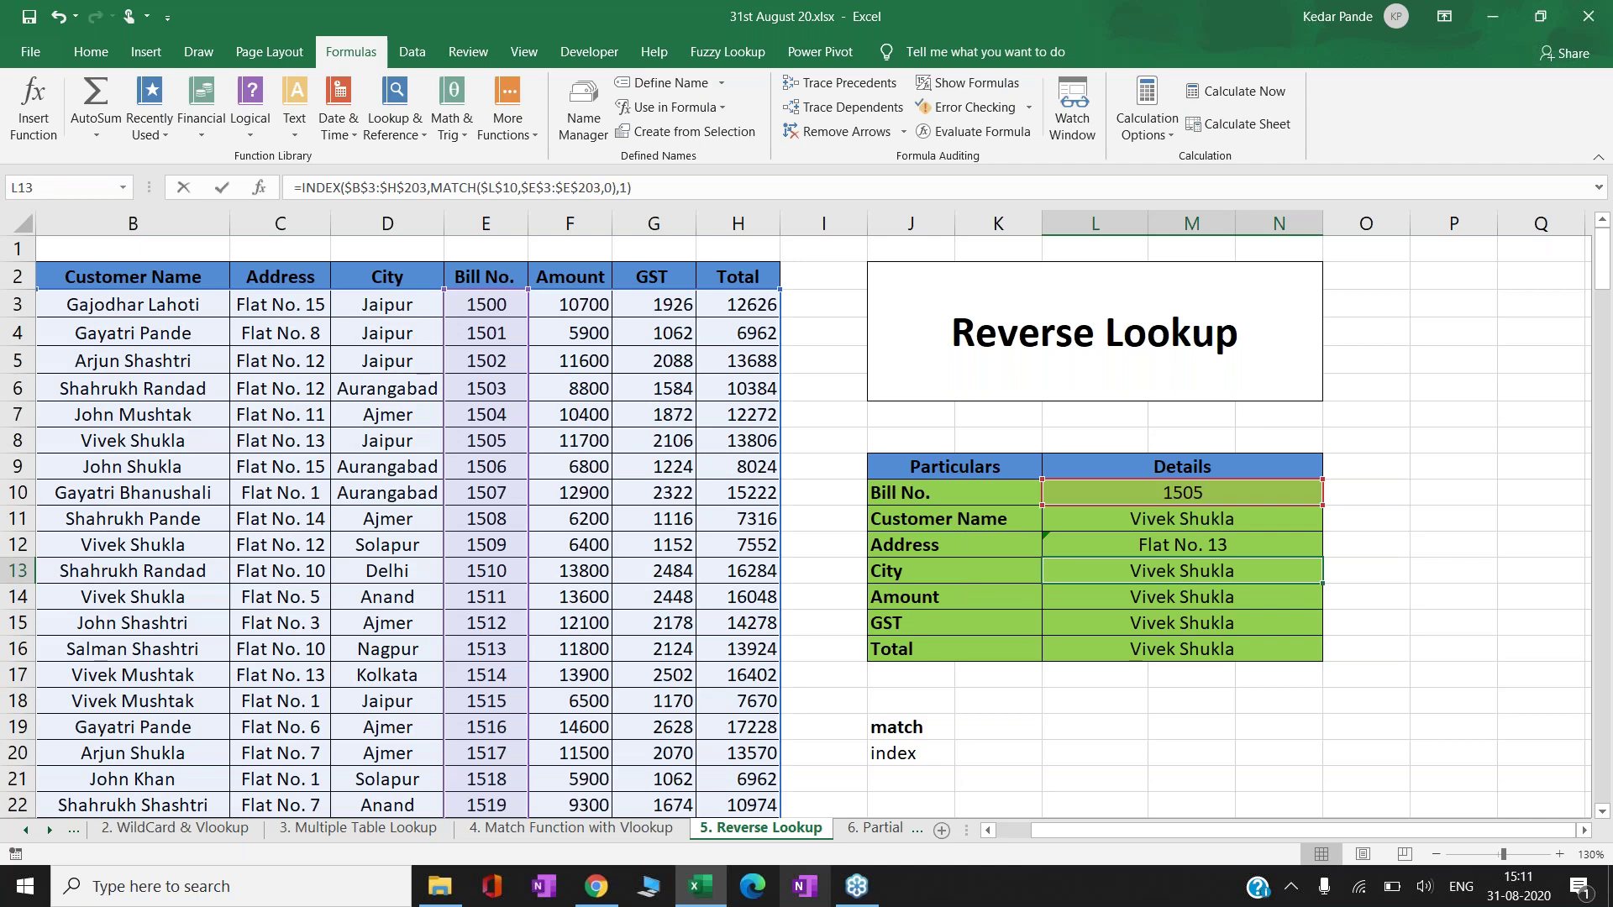
key("BackSpace")
type("3")
key("Return")
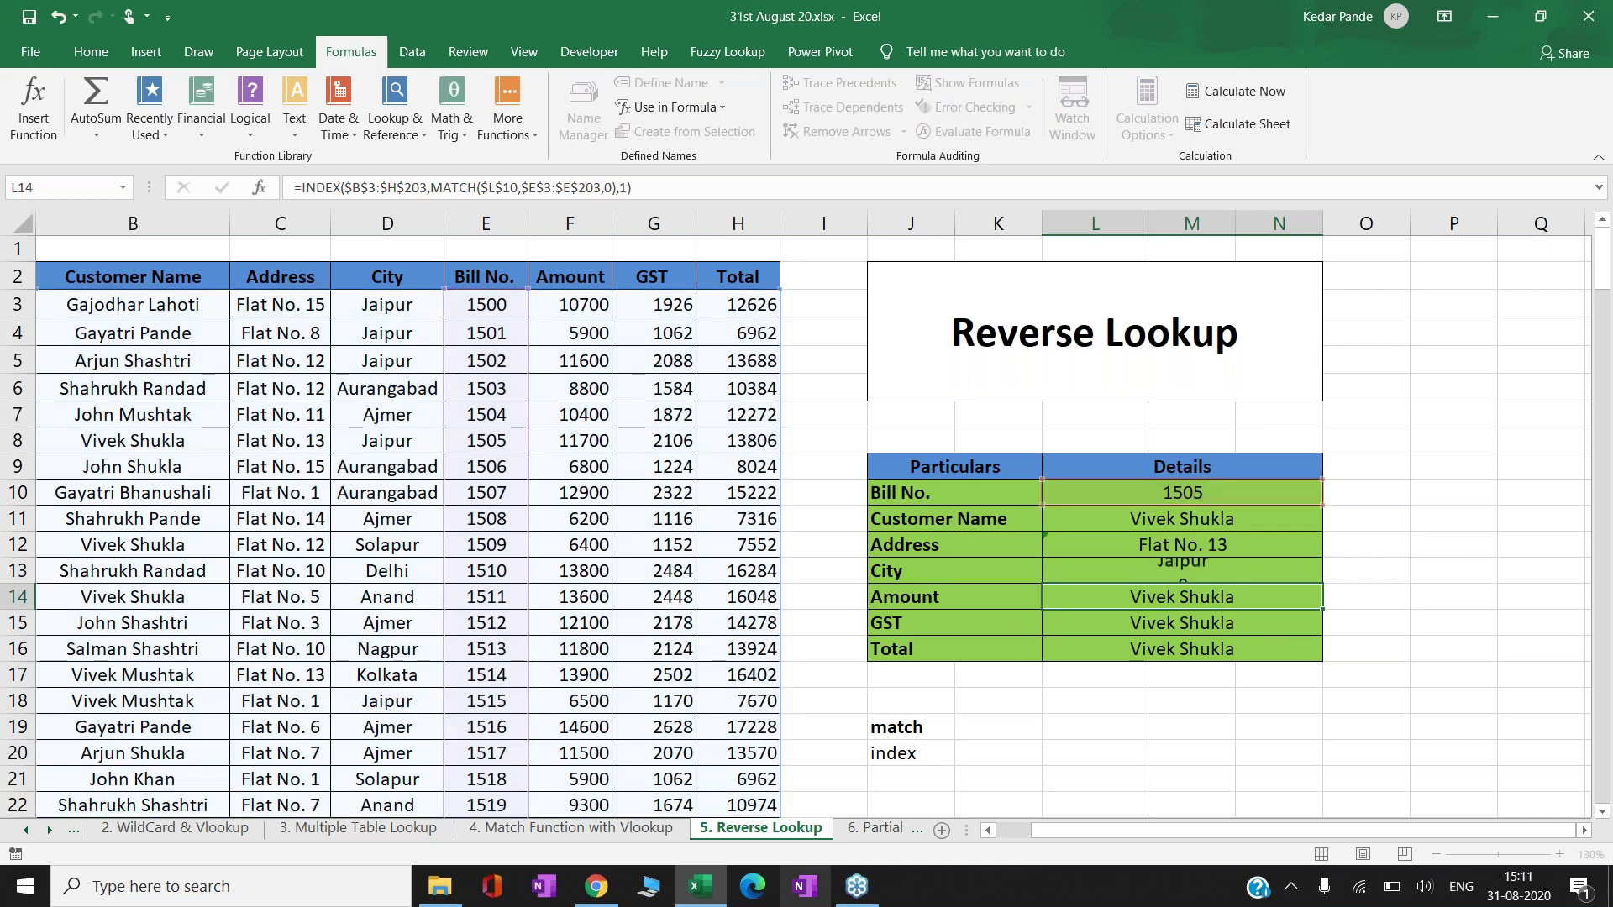
- Change the Amount and GST column numbers to 5 and 6, showing 11700 and 2106
key("F2")
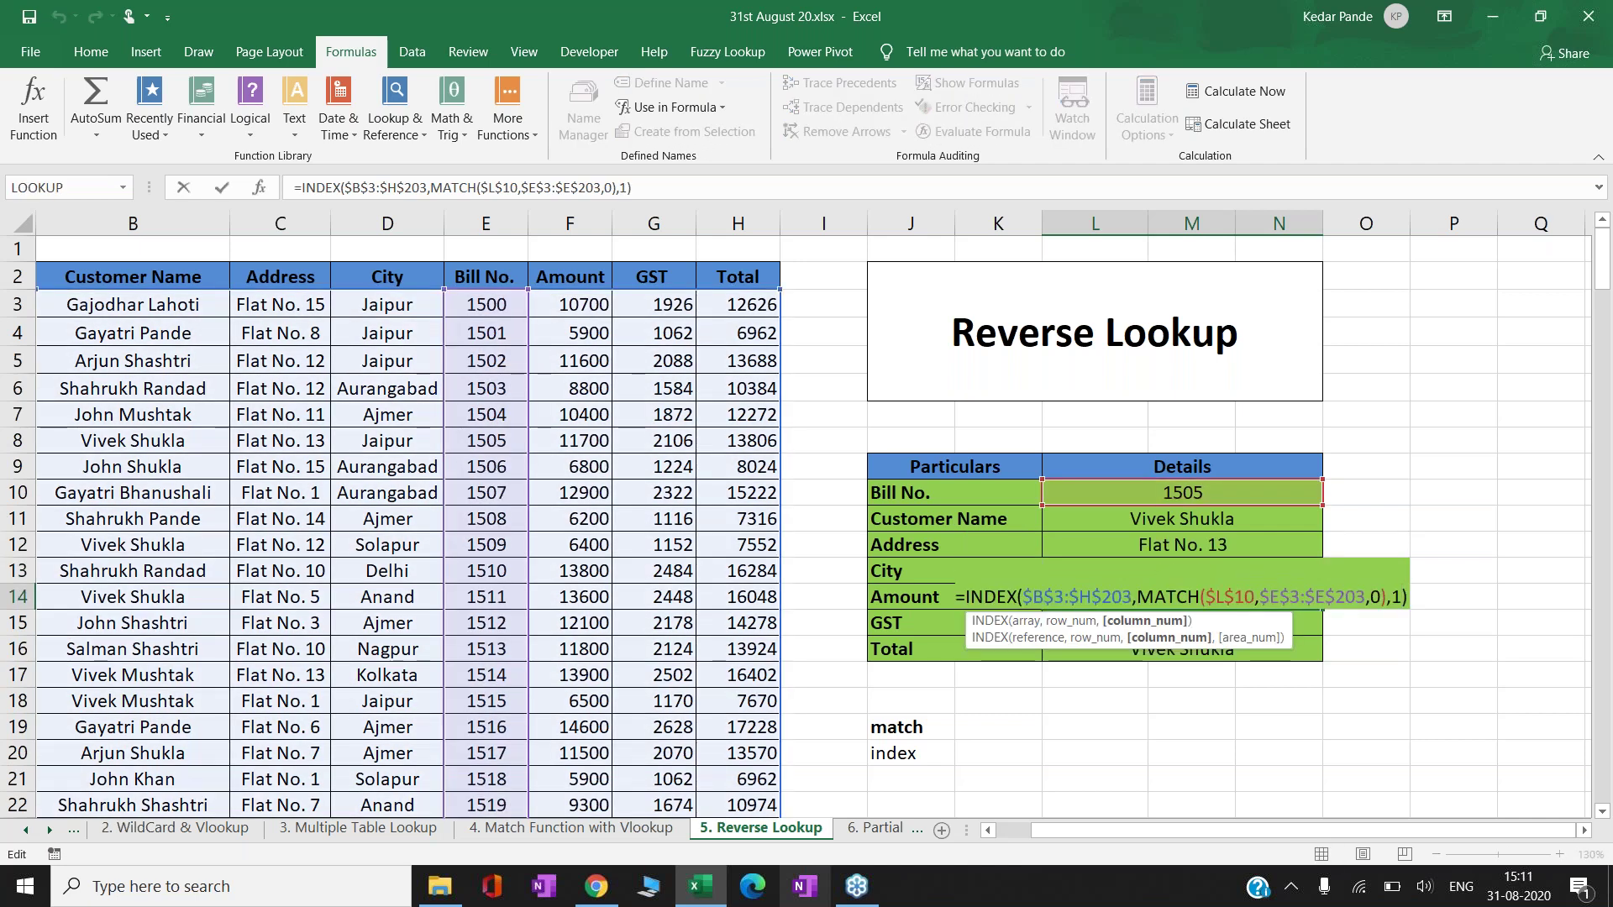
key("Delete")
type("5")
key("Return")
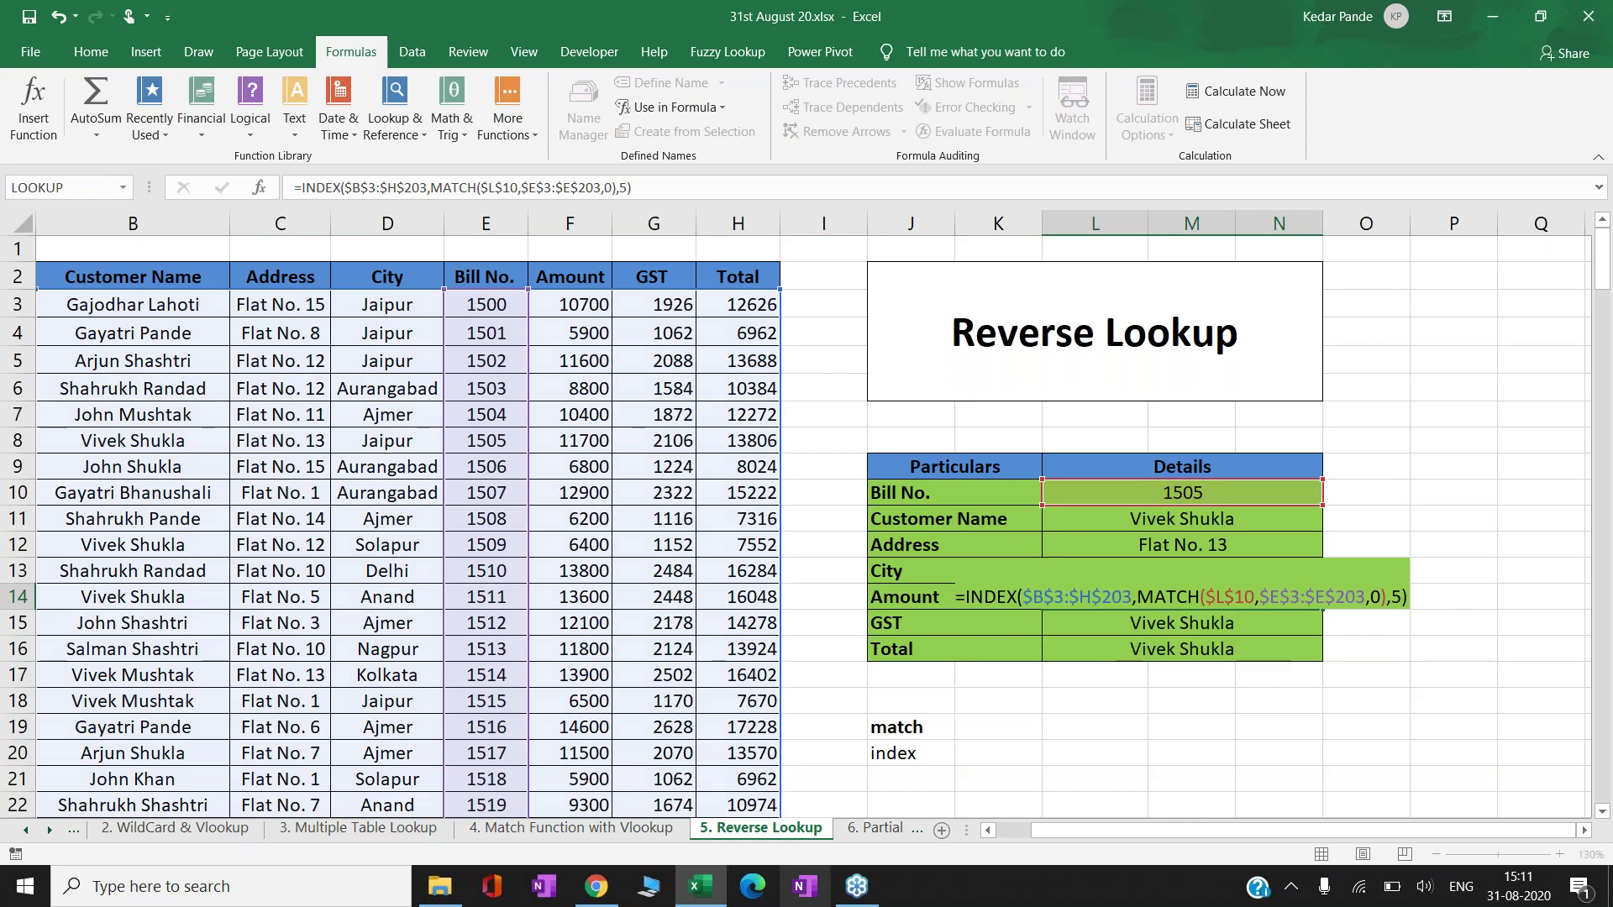
key("F2")
key("BackSpace")
type("6")
key("Return")
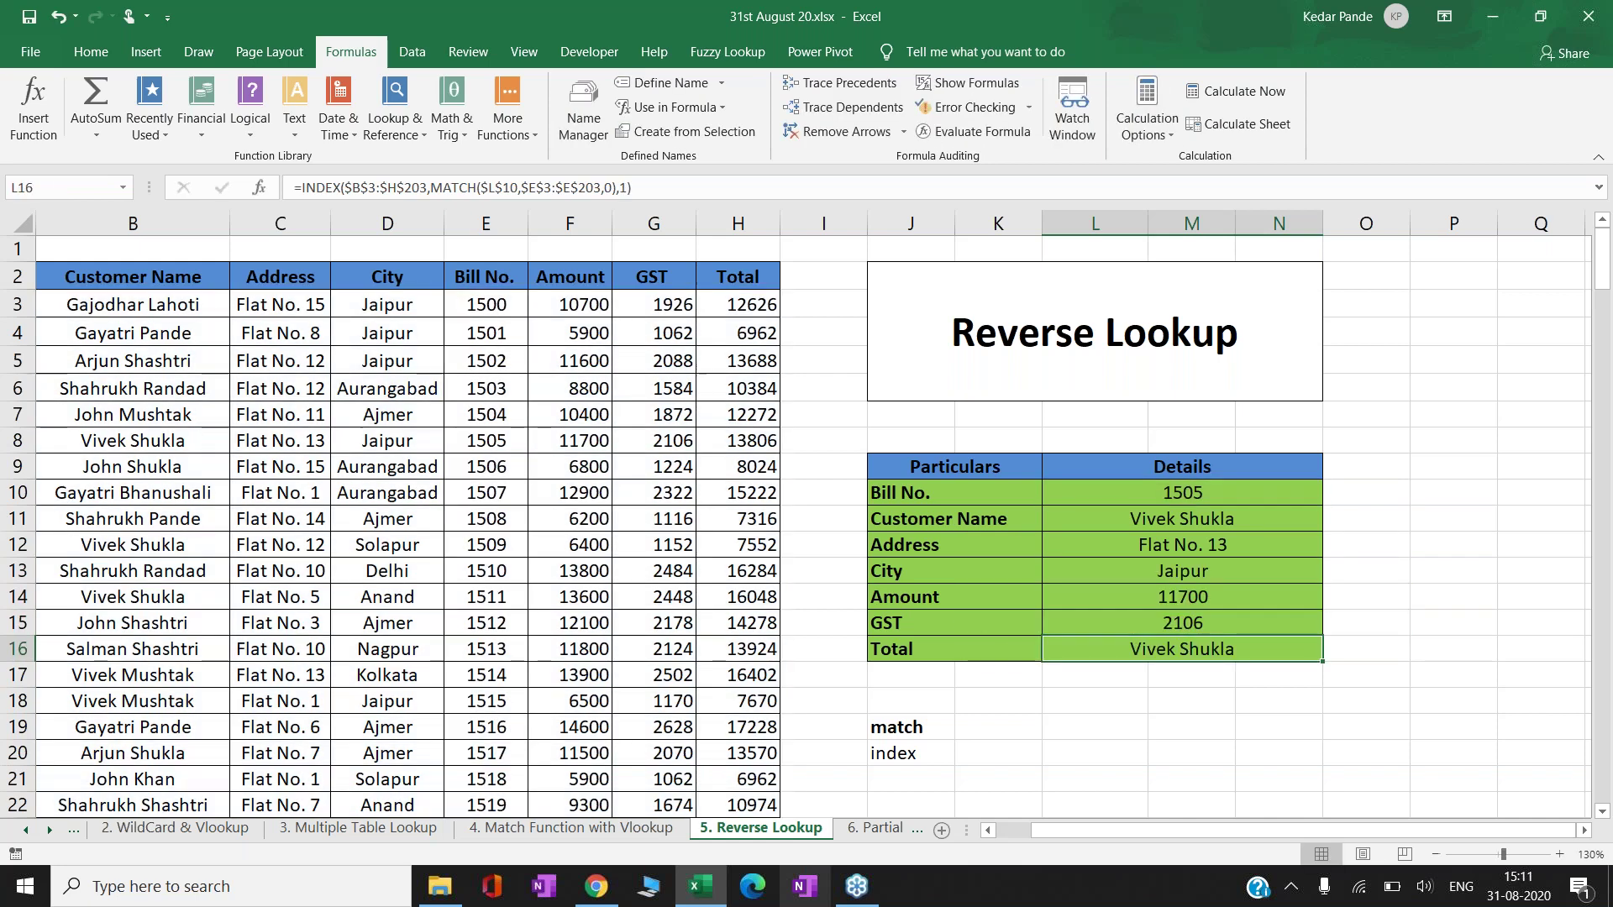
- Change the Total column number to 7 so it shows 13806
key("F2")
key("Left")
key("BackSpace")
type("7")
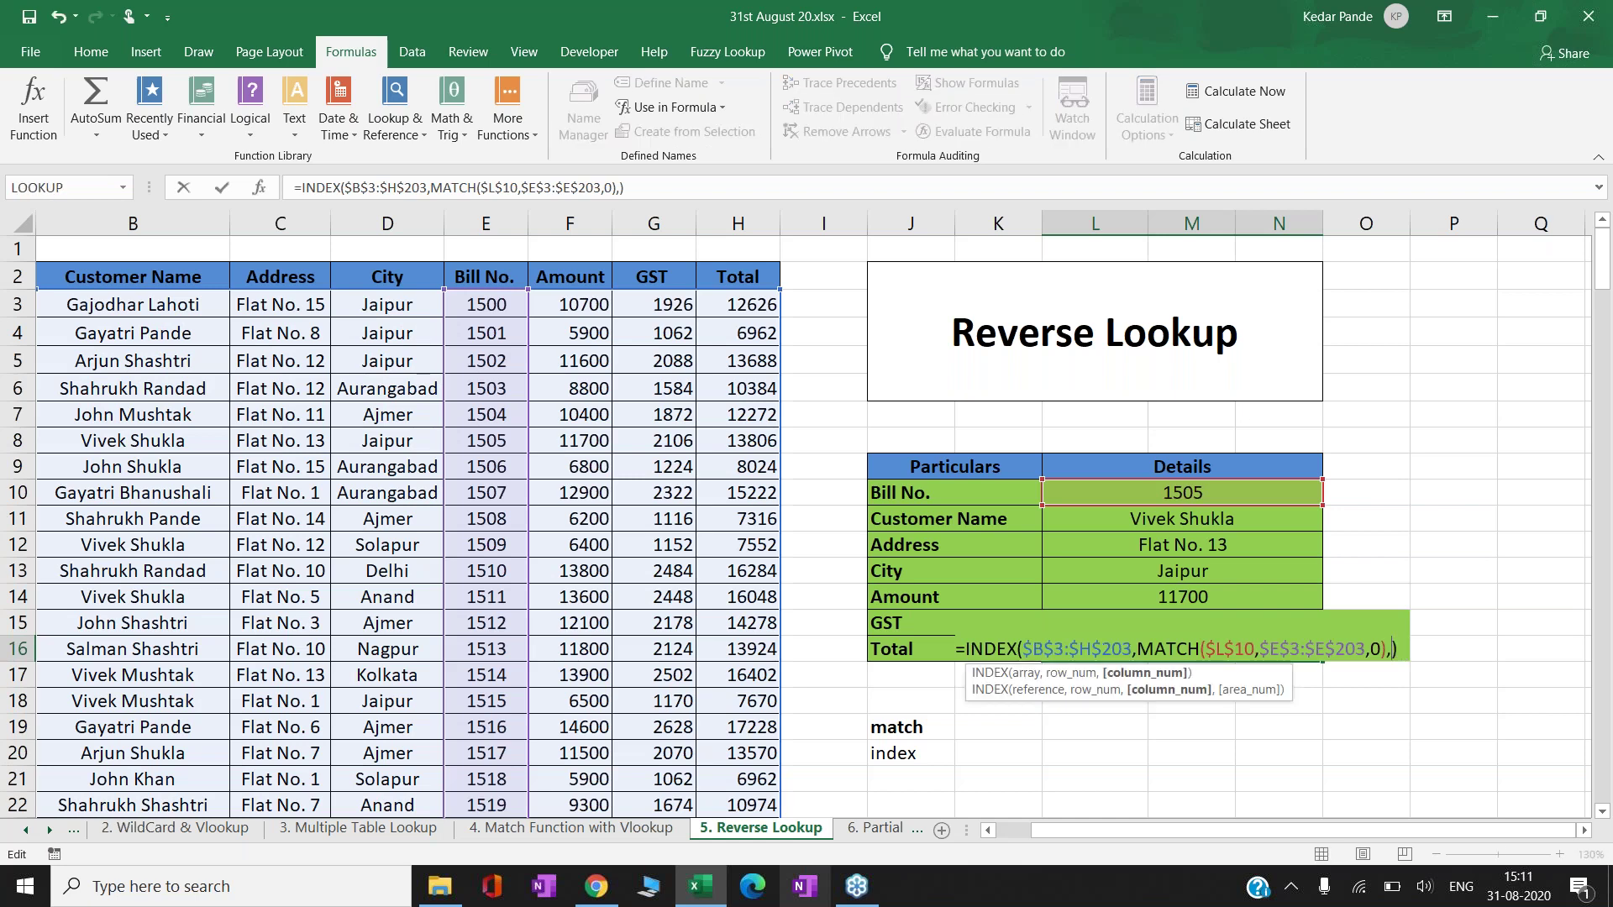
key("Return")
key("Up")
key("Up")
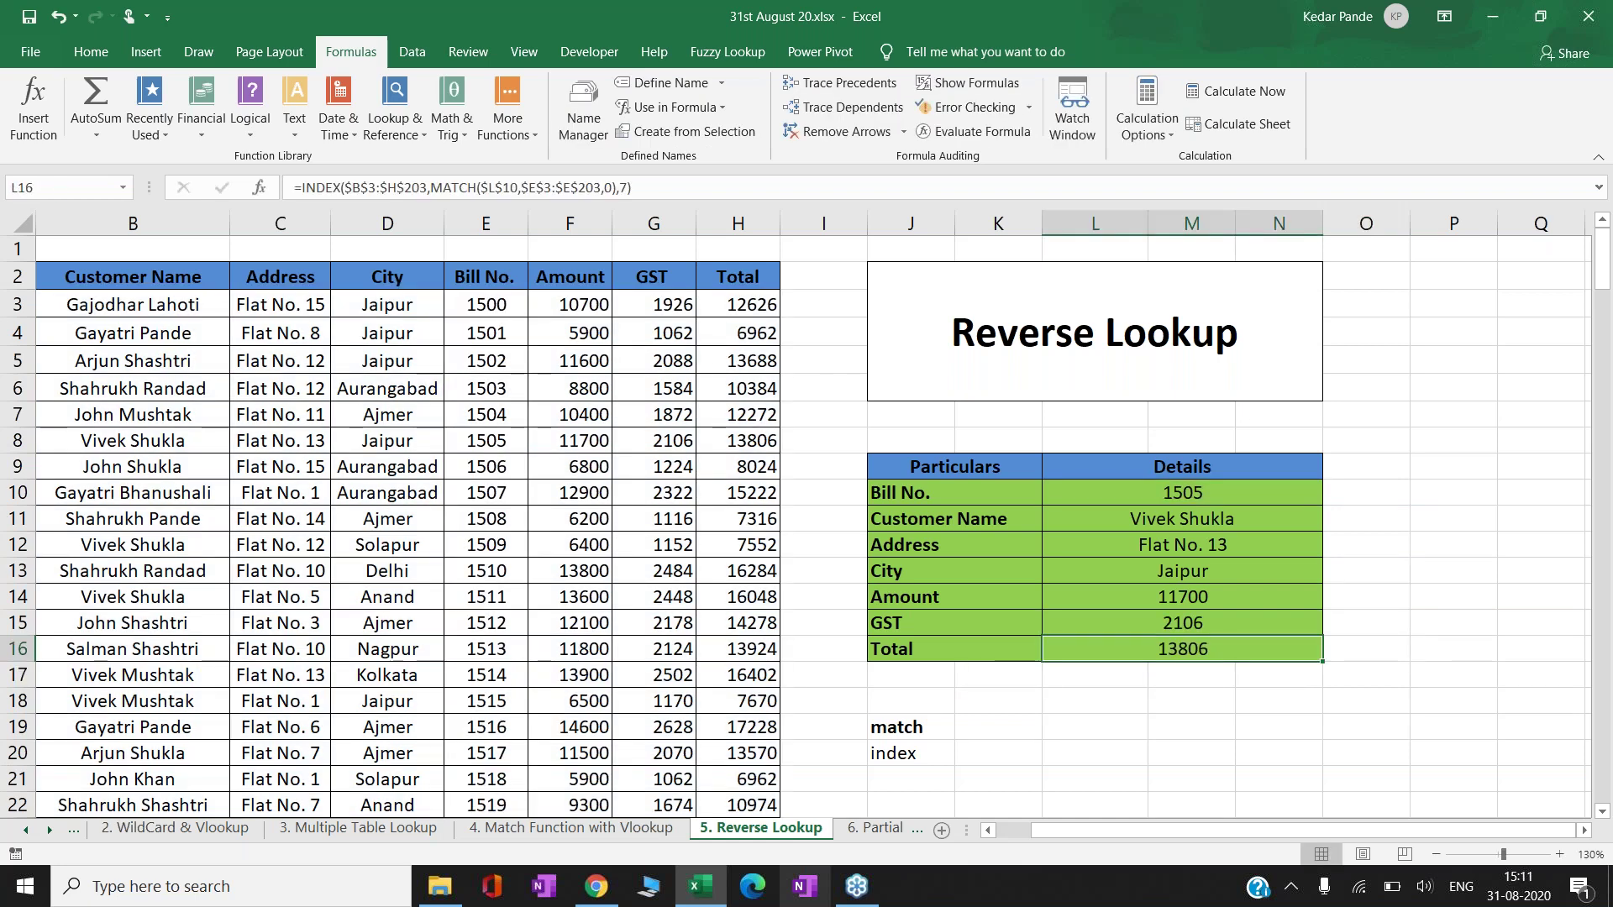
key("Up")
key("Up")
key("Up")
key("Up")
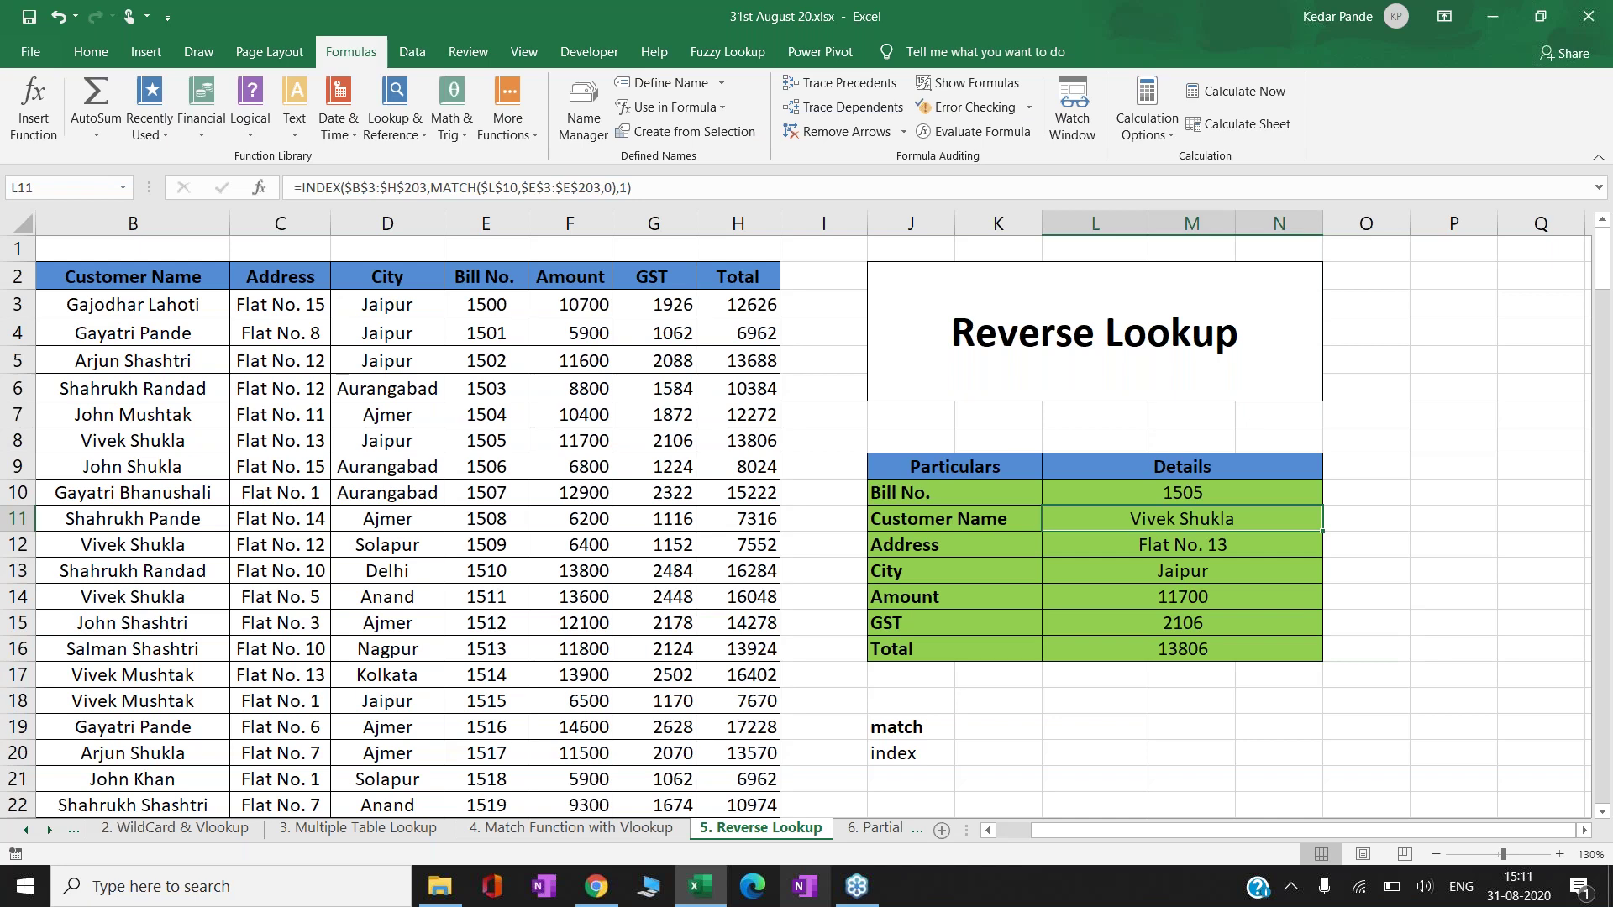
- Replace L11's fixed column number 1 with a MATCH on the J11 label
key("F2")
key("BackSpace")
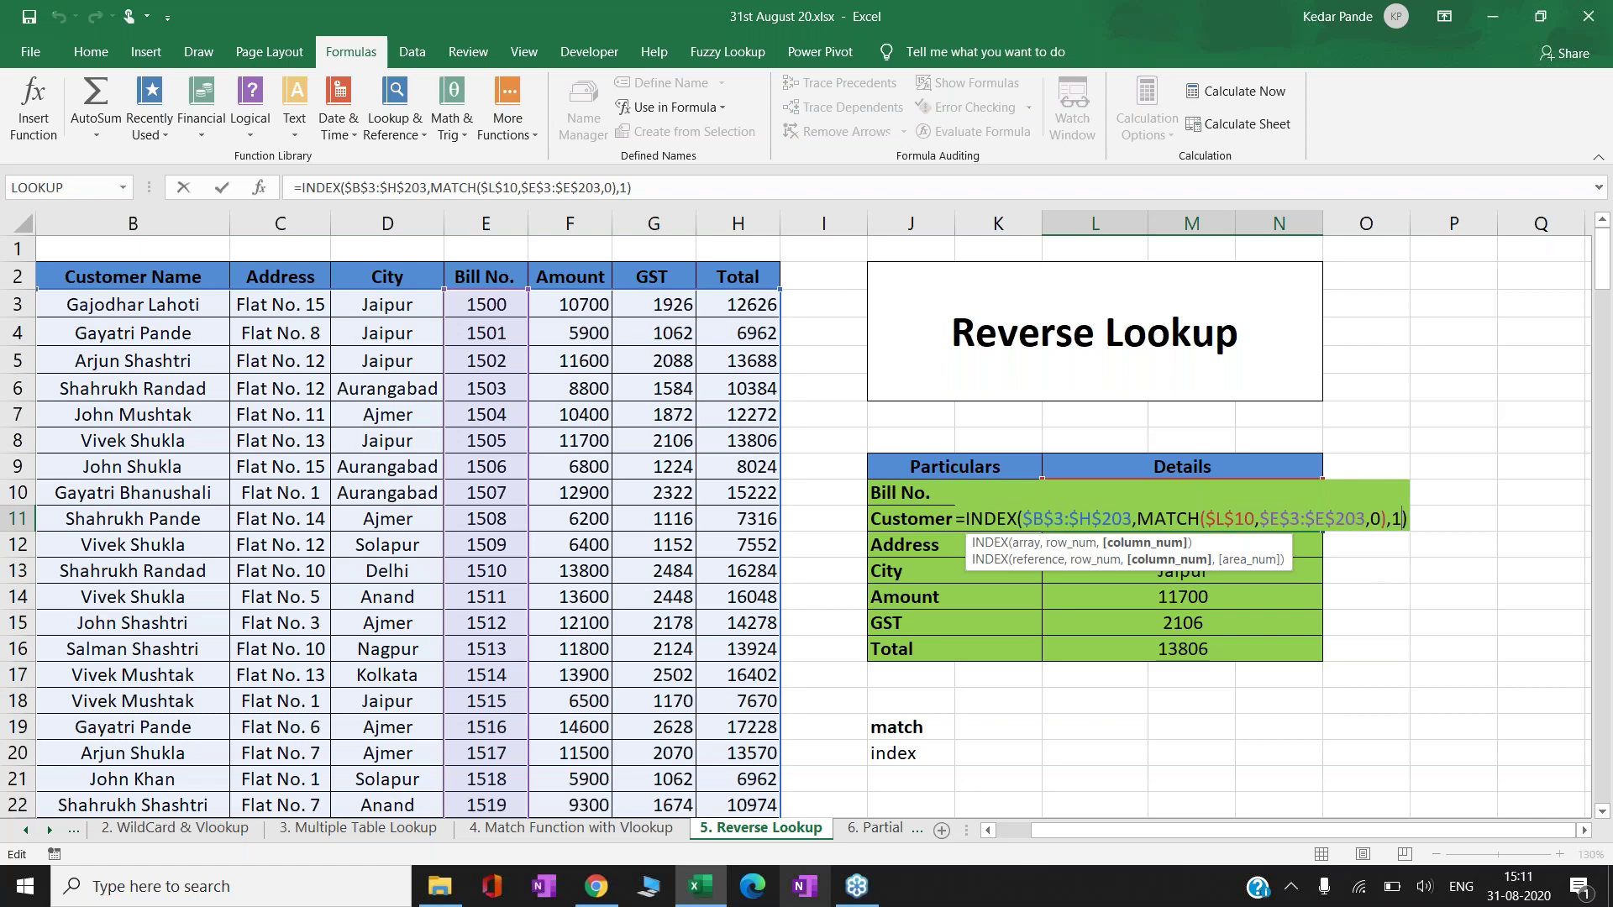
type("ma")
key("Tab")
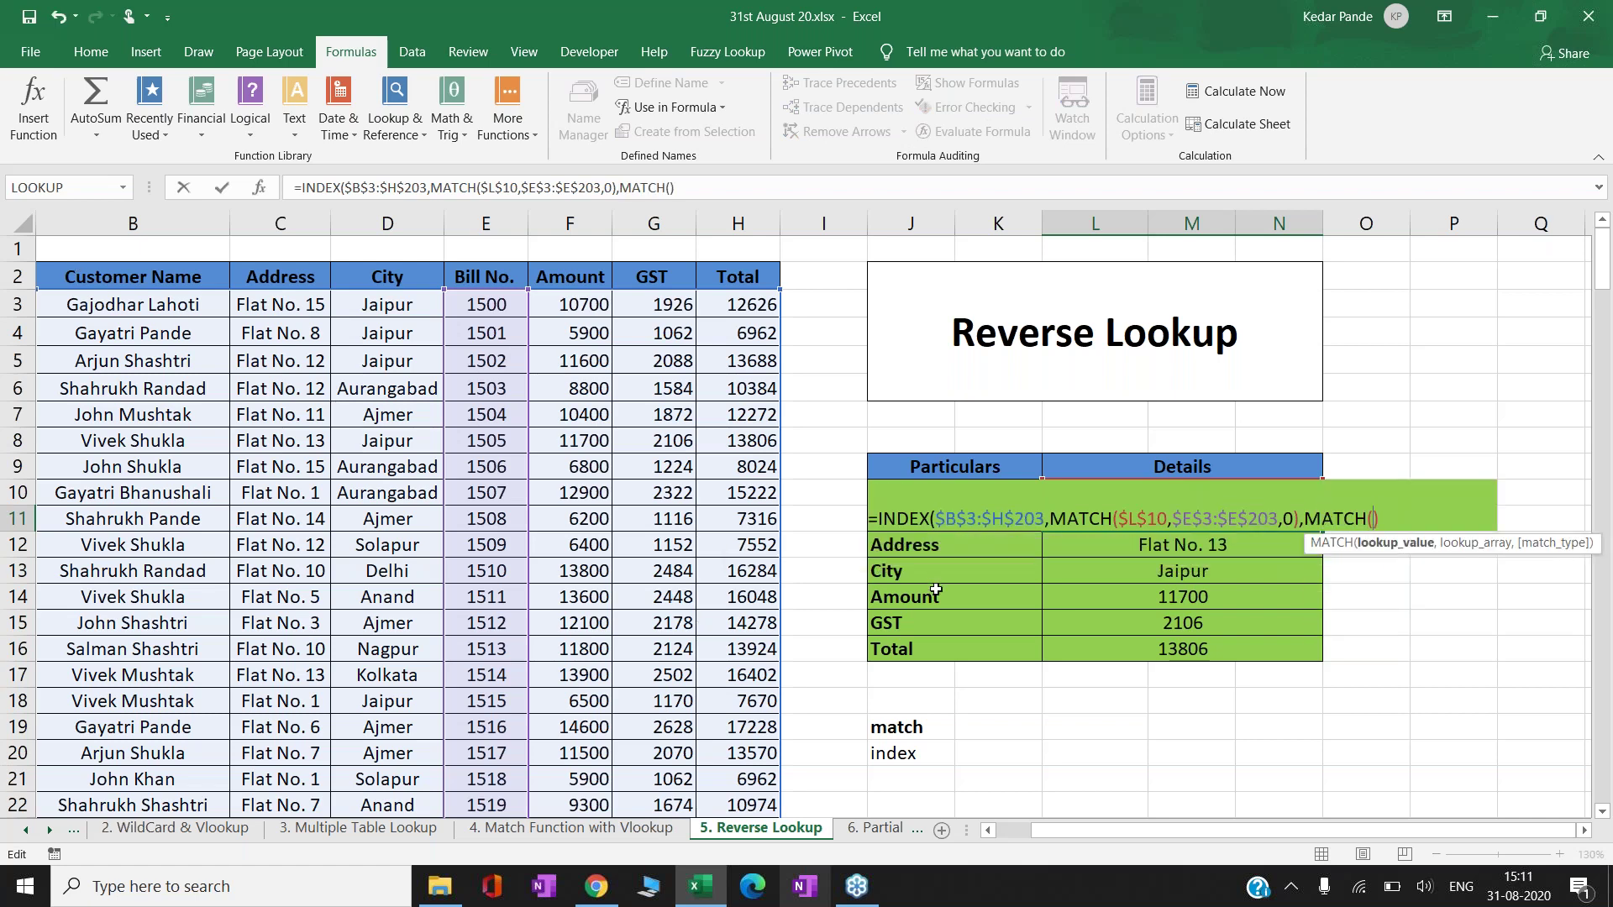
left_click(953, 553)
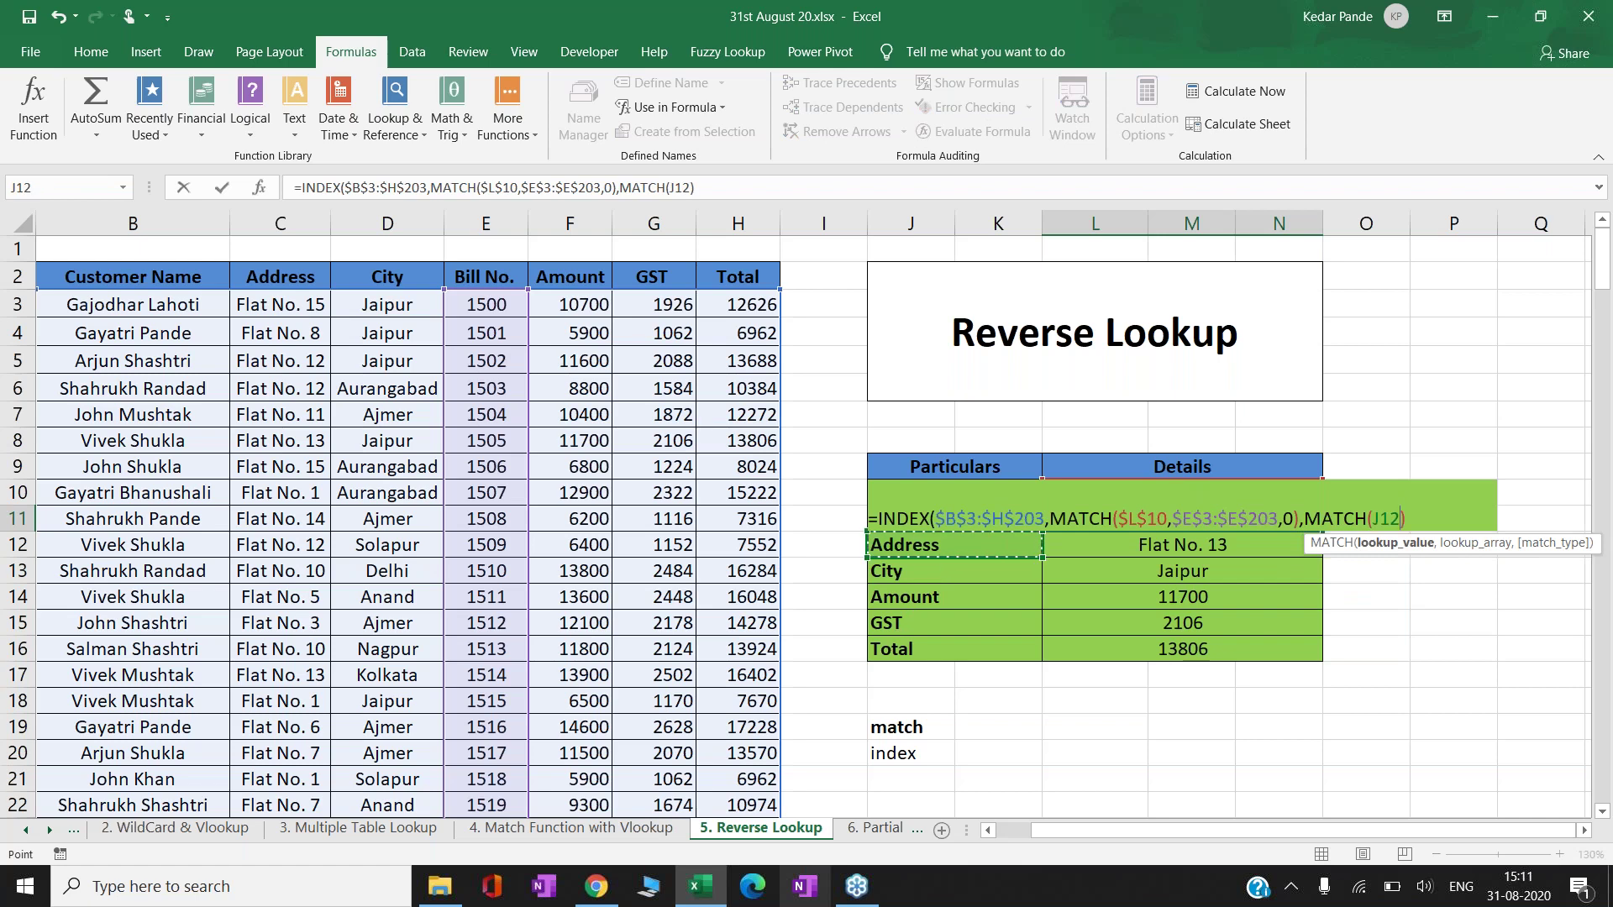
key("Up")
type(",")
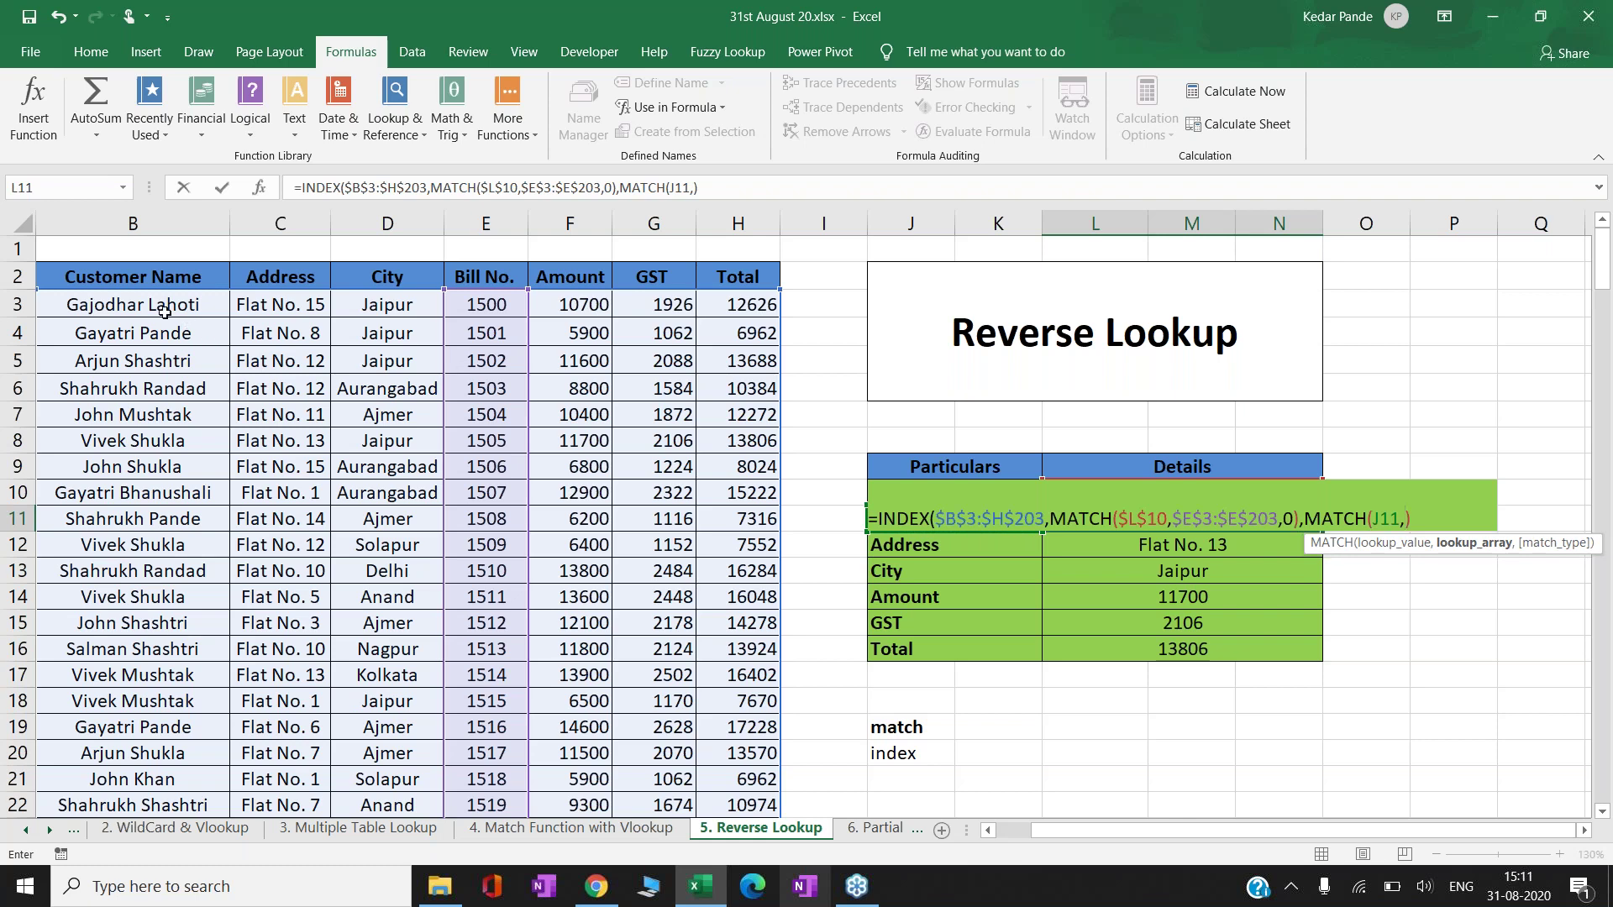
- Match the label against the absolute header range $B$2:$H$2 with exact match 0 and enter it
left_click(118, 275)
key("shift+Right")
key("shift+Right")
key("shift+Right")
key("shift+Right")
key("shift+Right")
key("shift+Right")
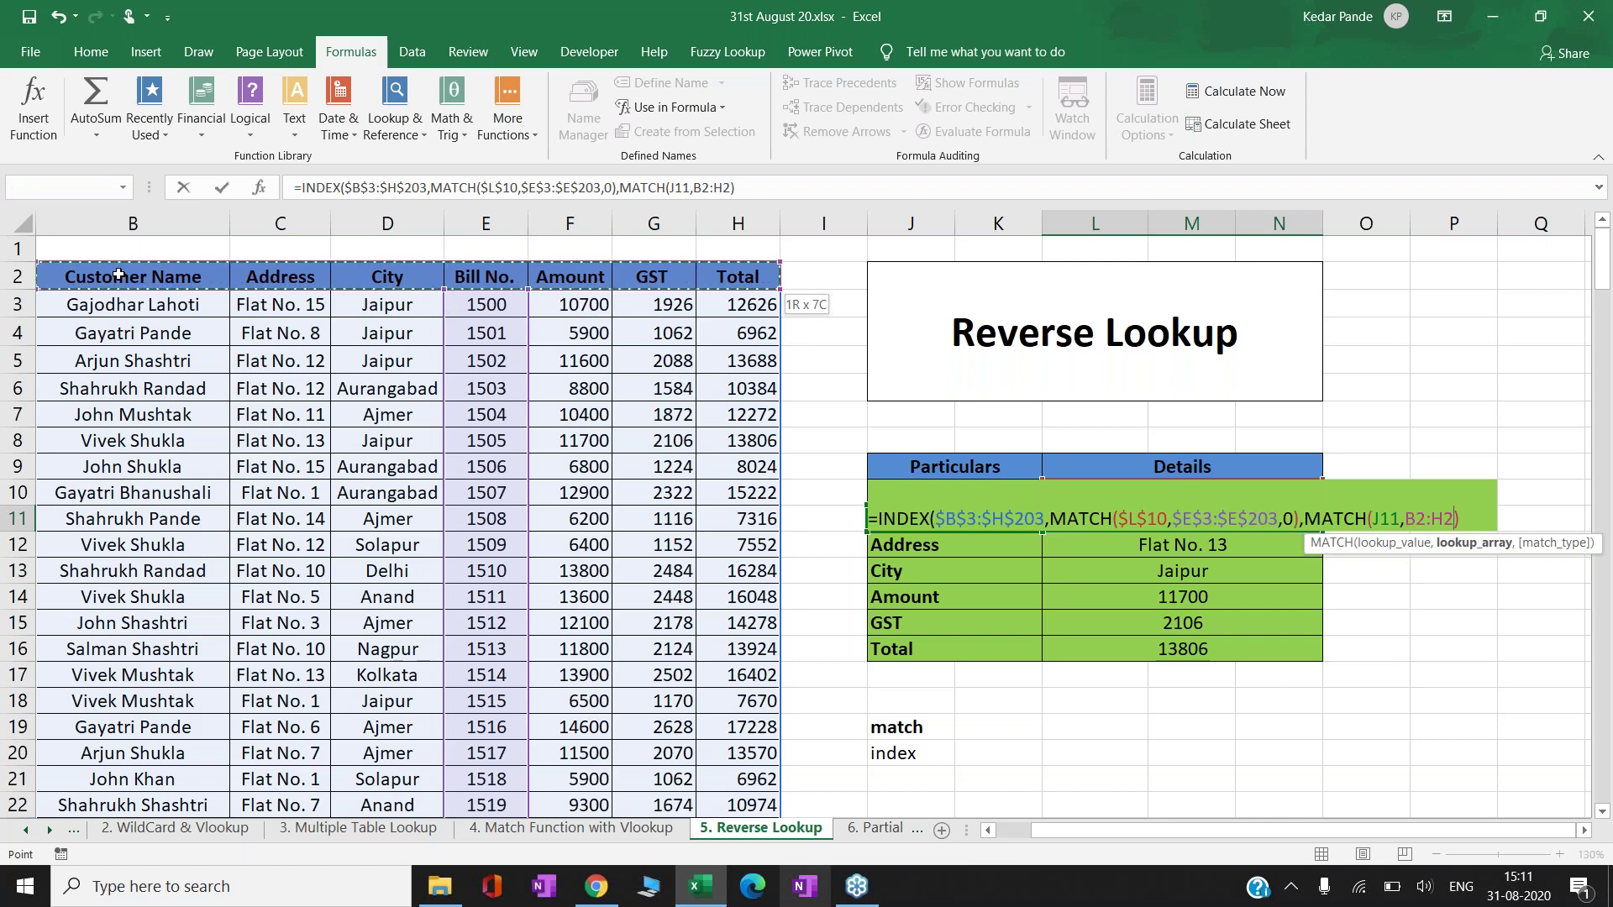
key("F4")
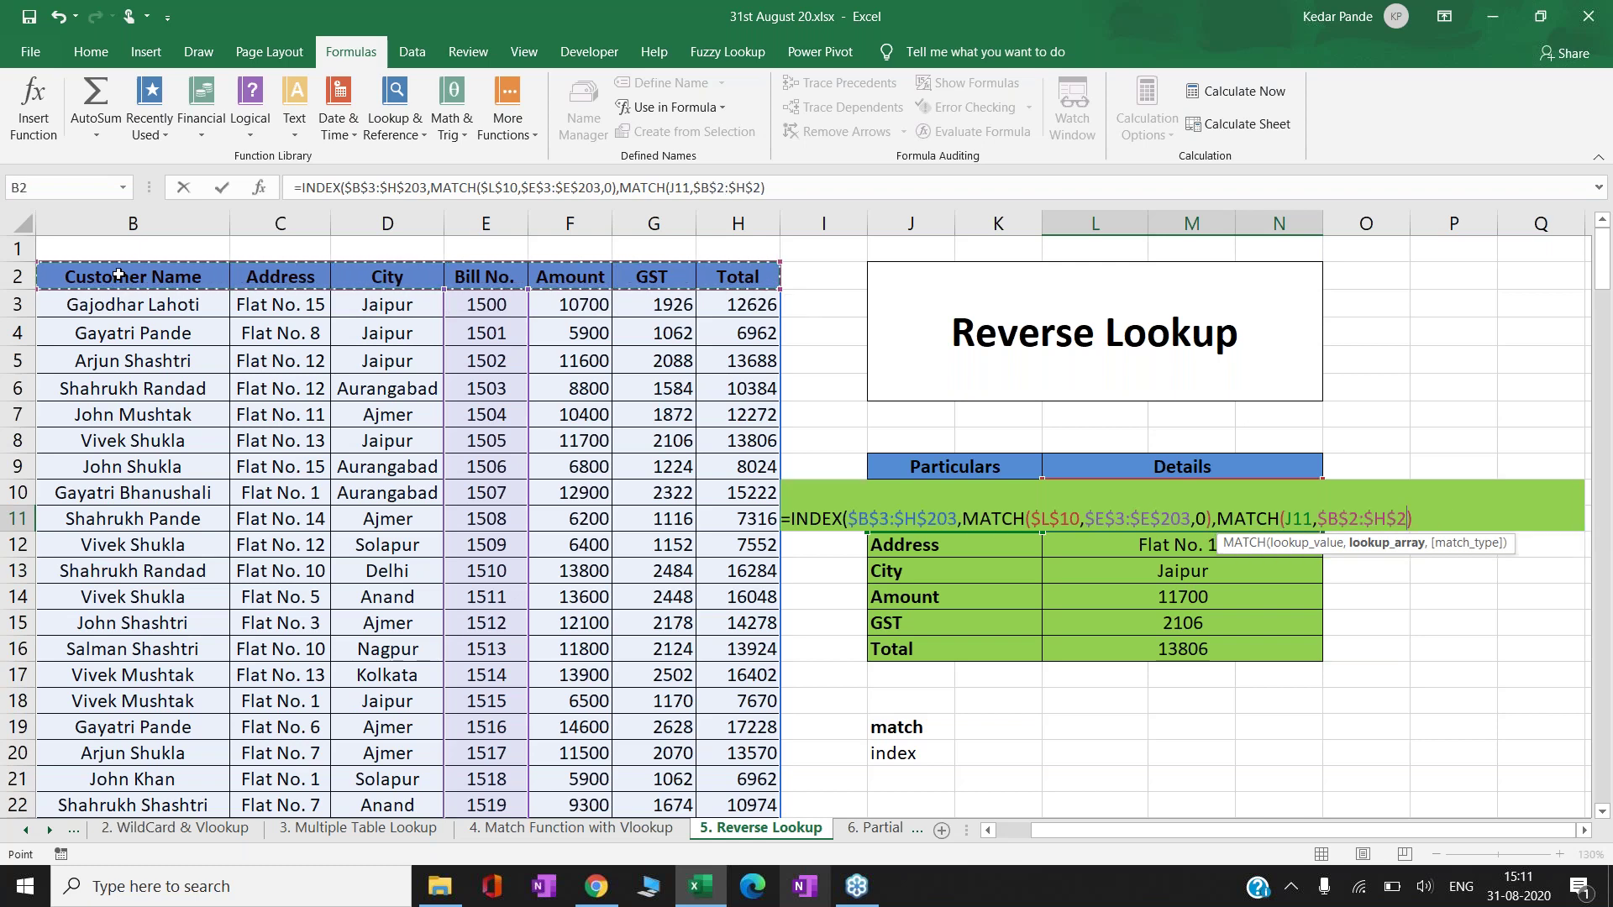
type(",0")
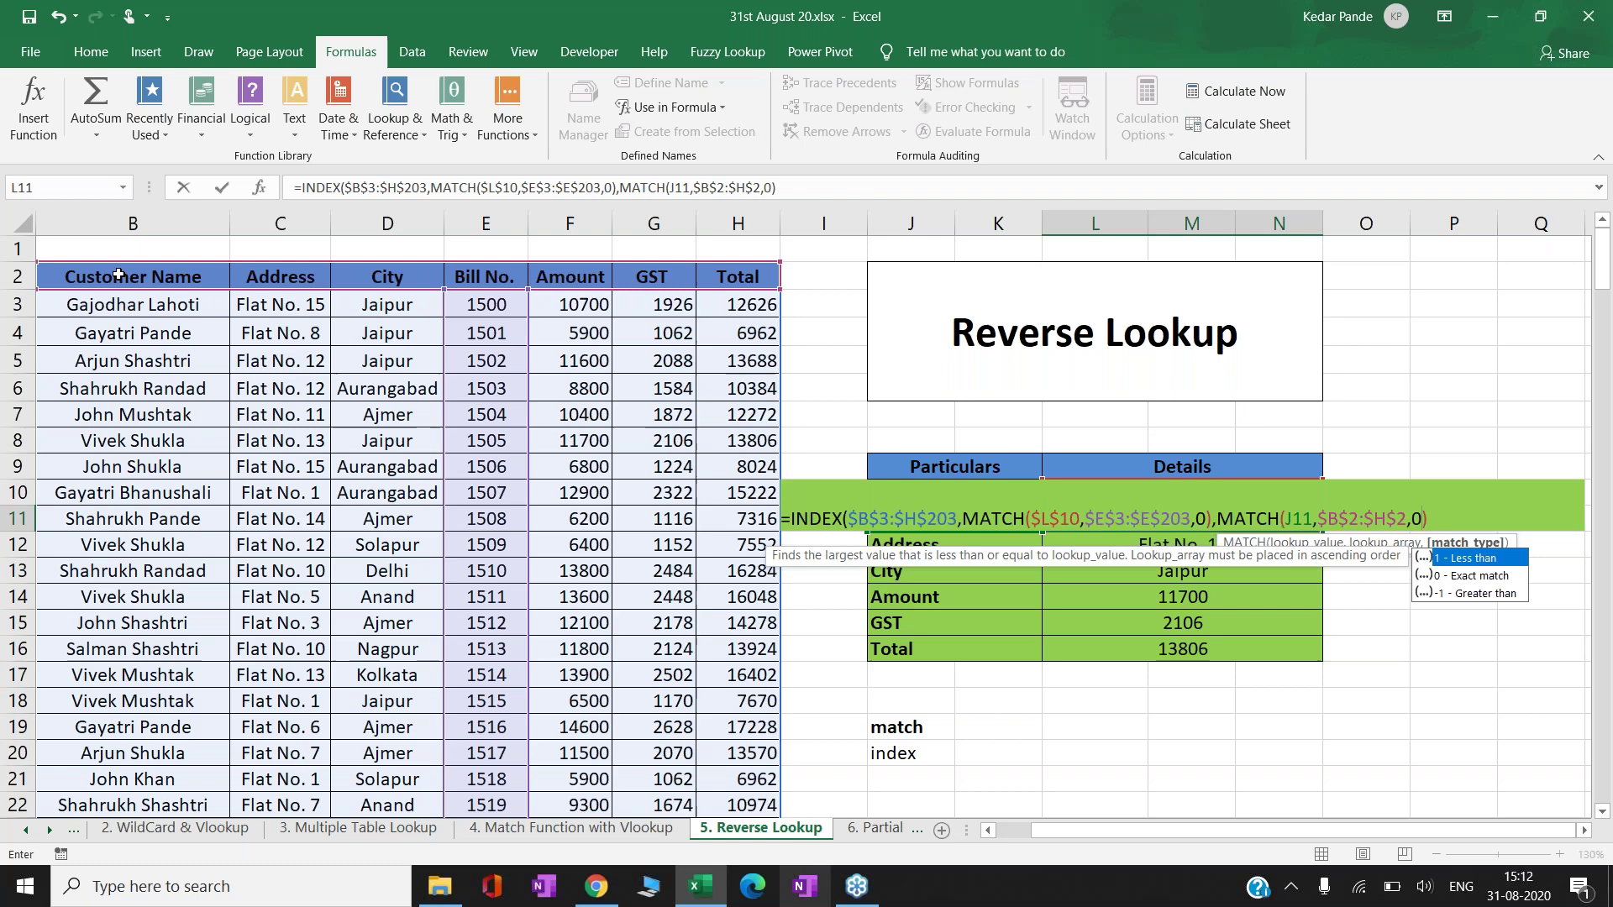
key("Right")
type(")")
key("Return")
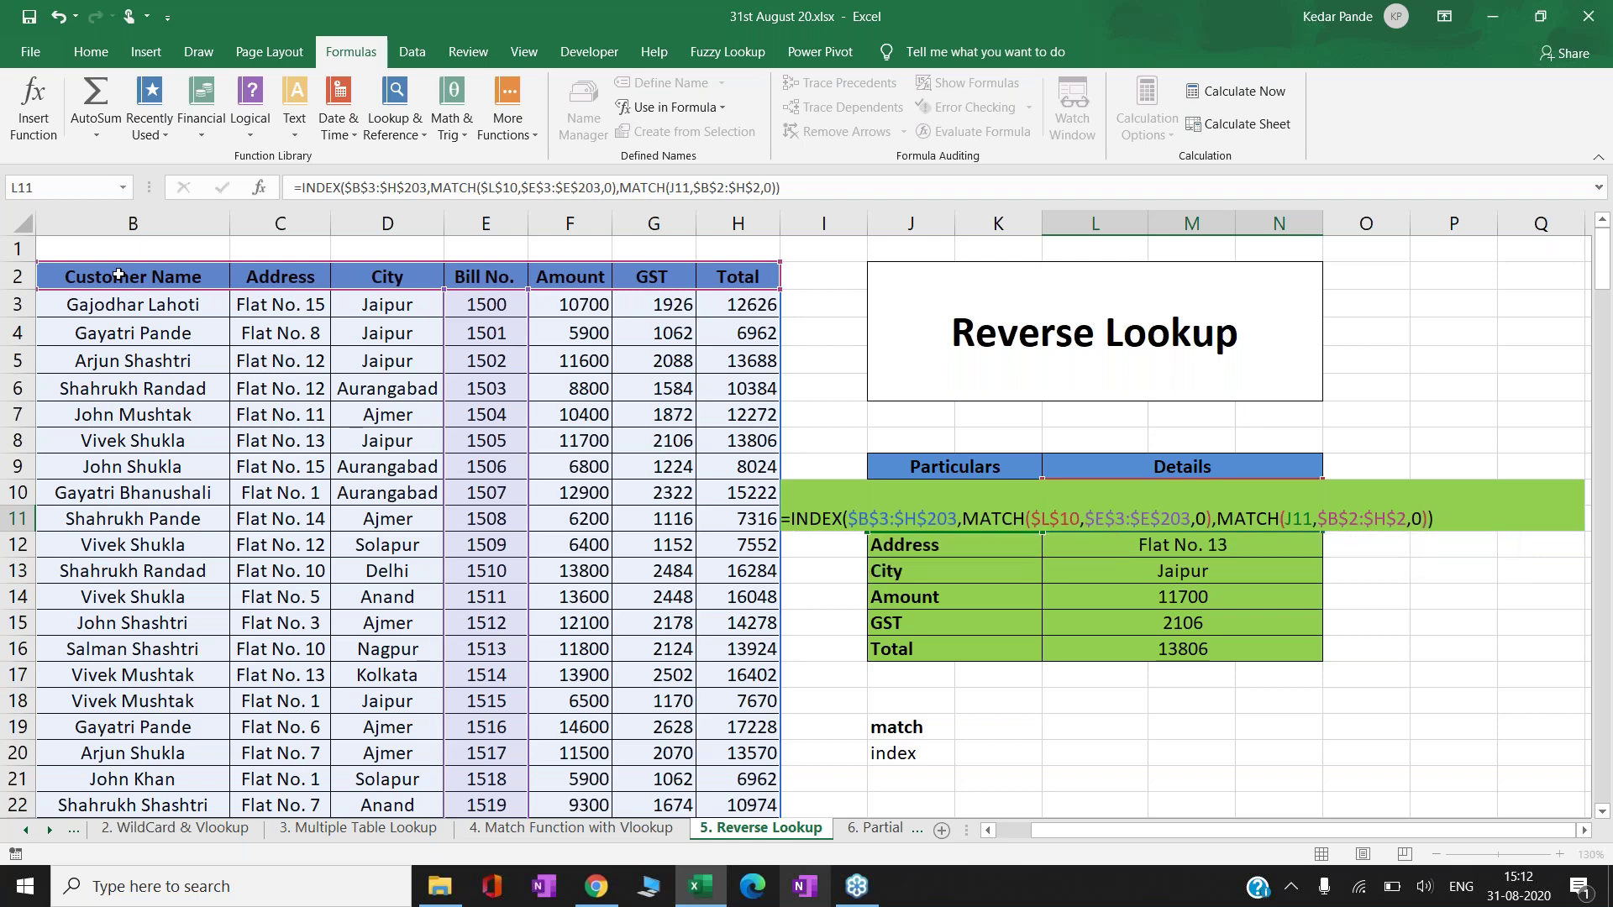
key("Up")
- Copy the new formula into Address through Total and inspect the GST row's #N/A formula
key("ctrl+c")
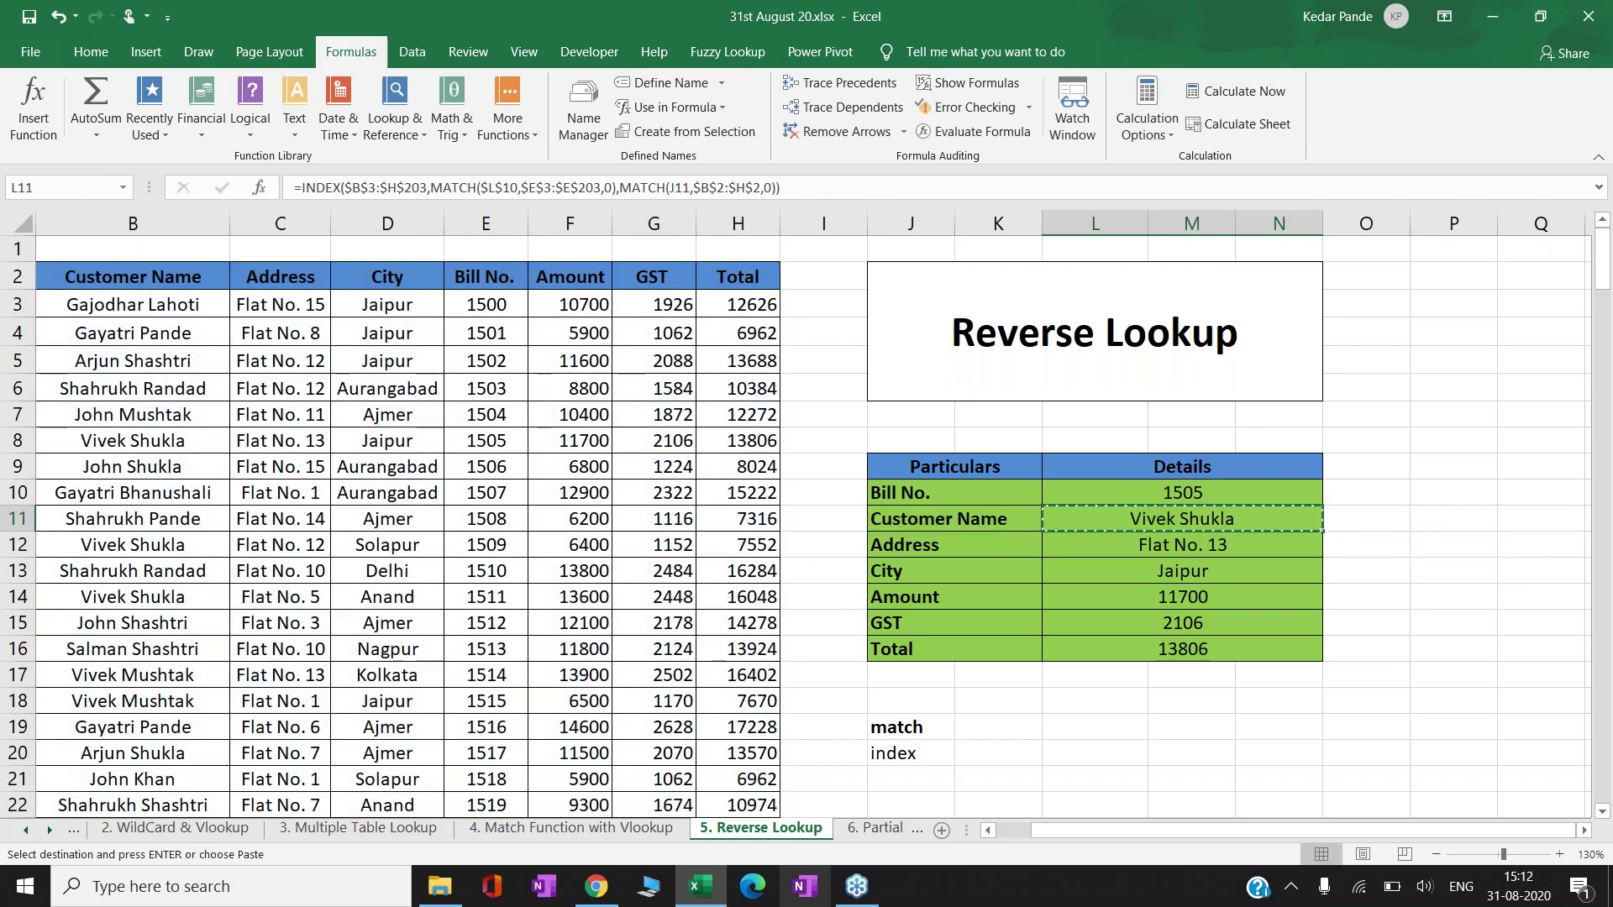
key("Down")
key("shift+Down")
key("shift+Down")
key("shift+Down")
key("shift+Down")
key("Return")
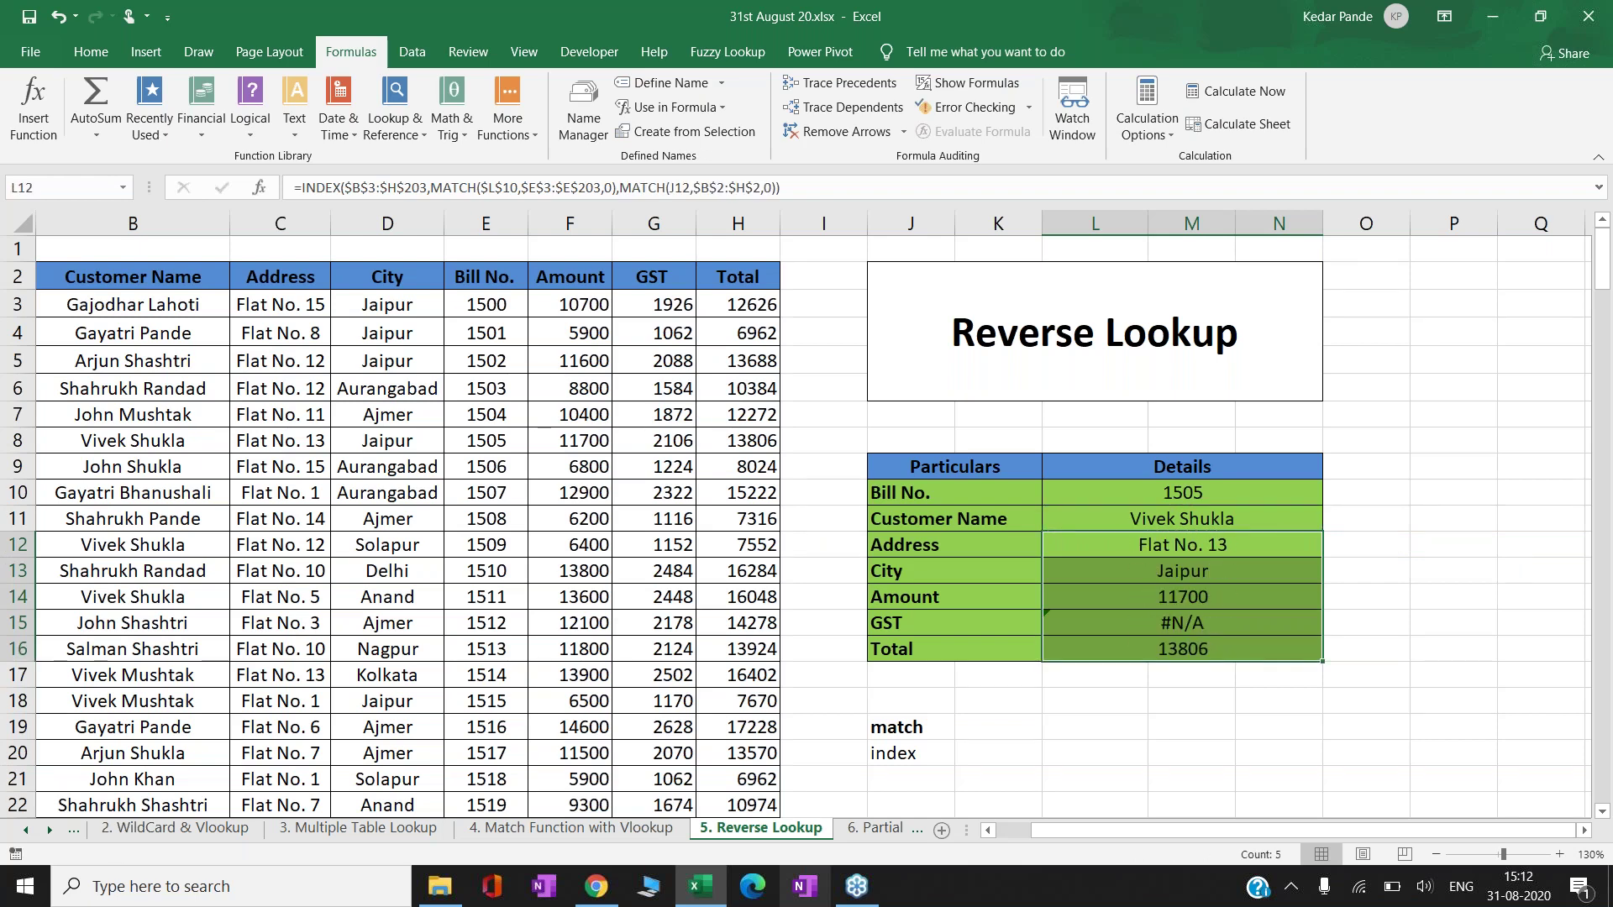
left_click(1182, 623)
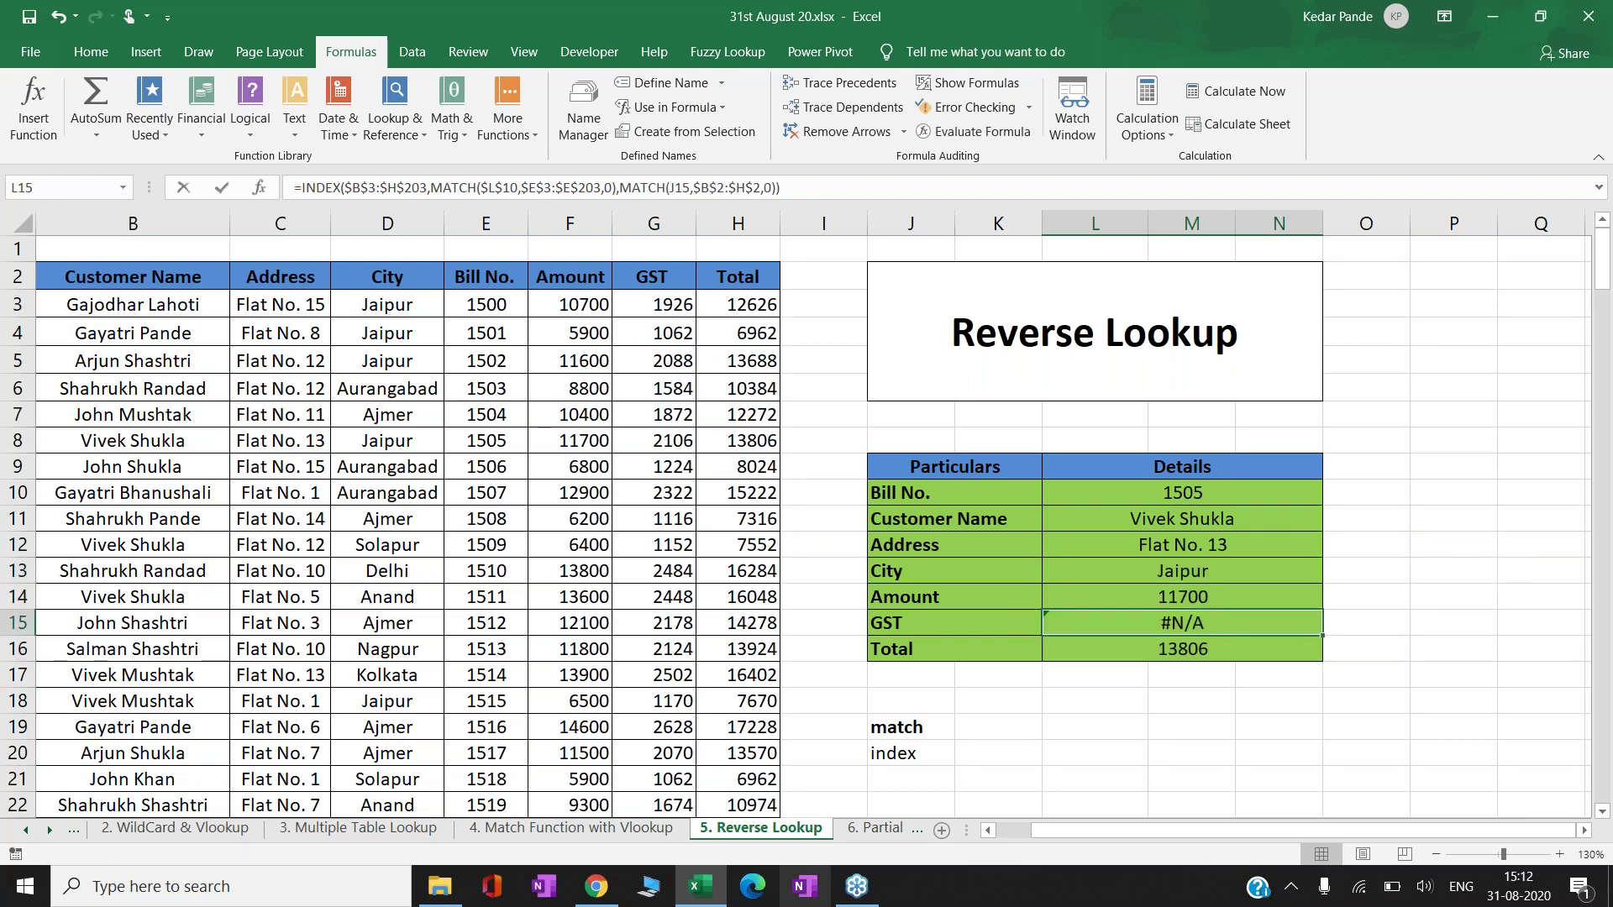
key("F2")
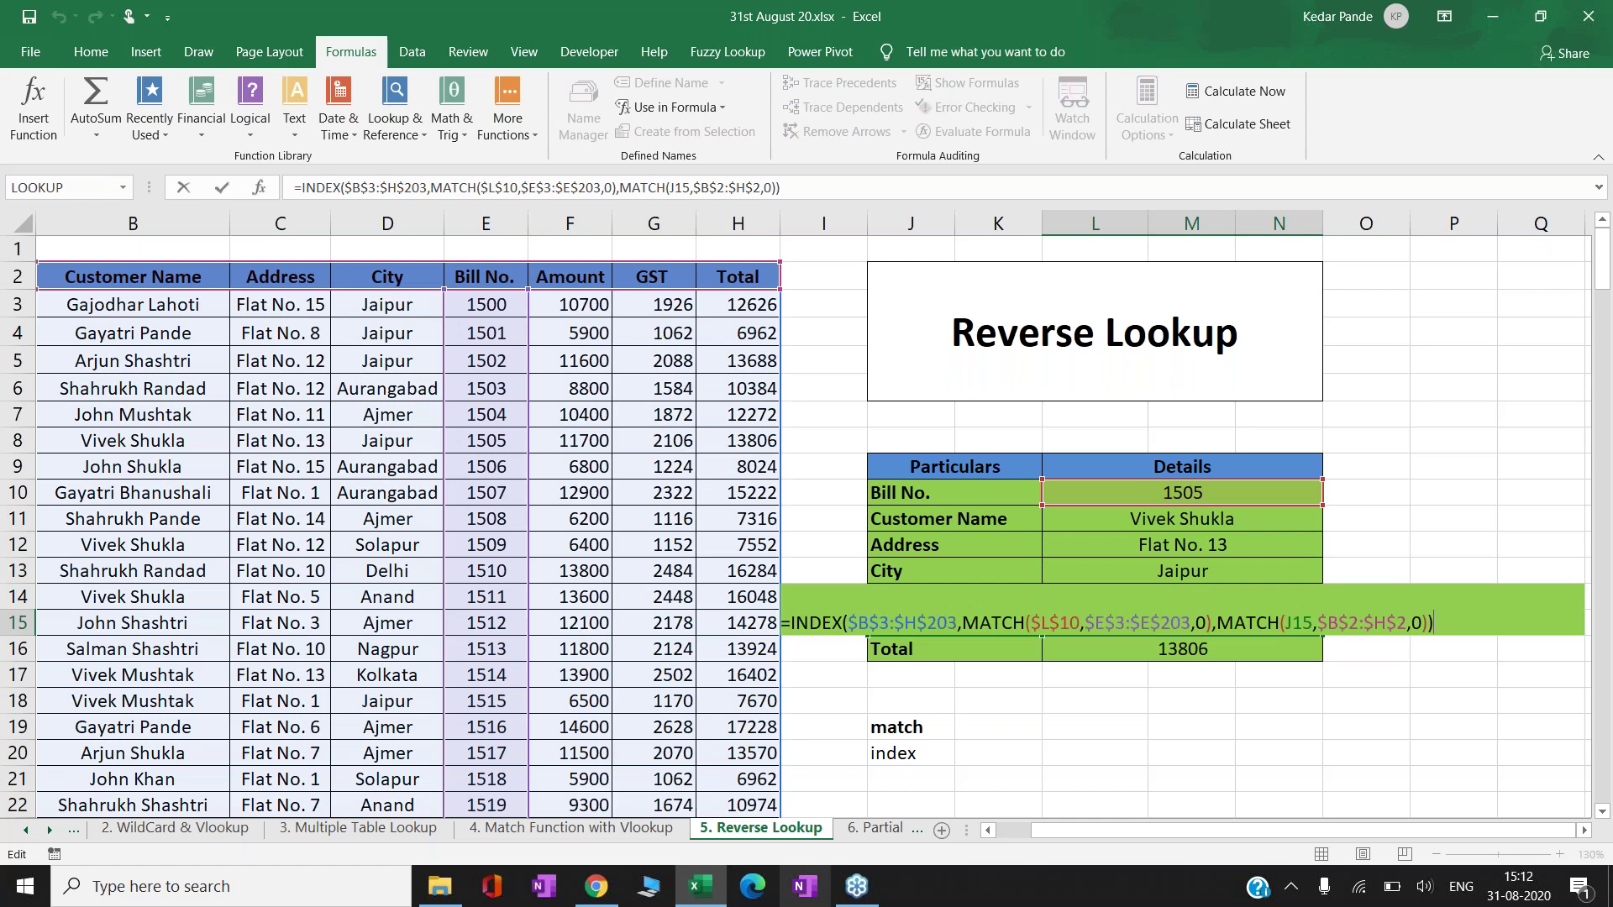
key("Escape")
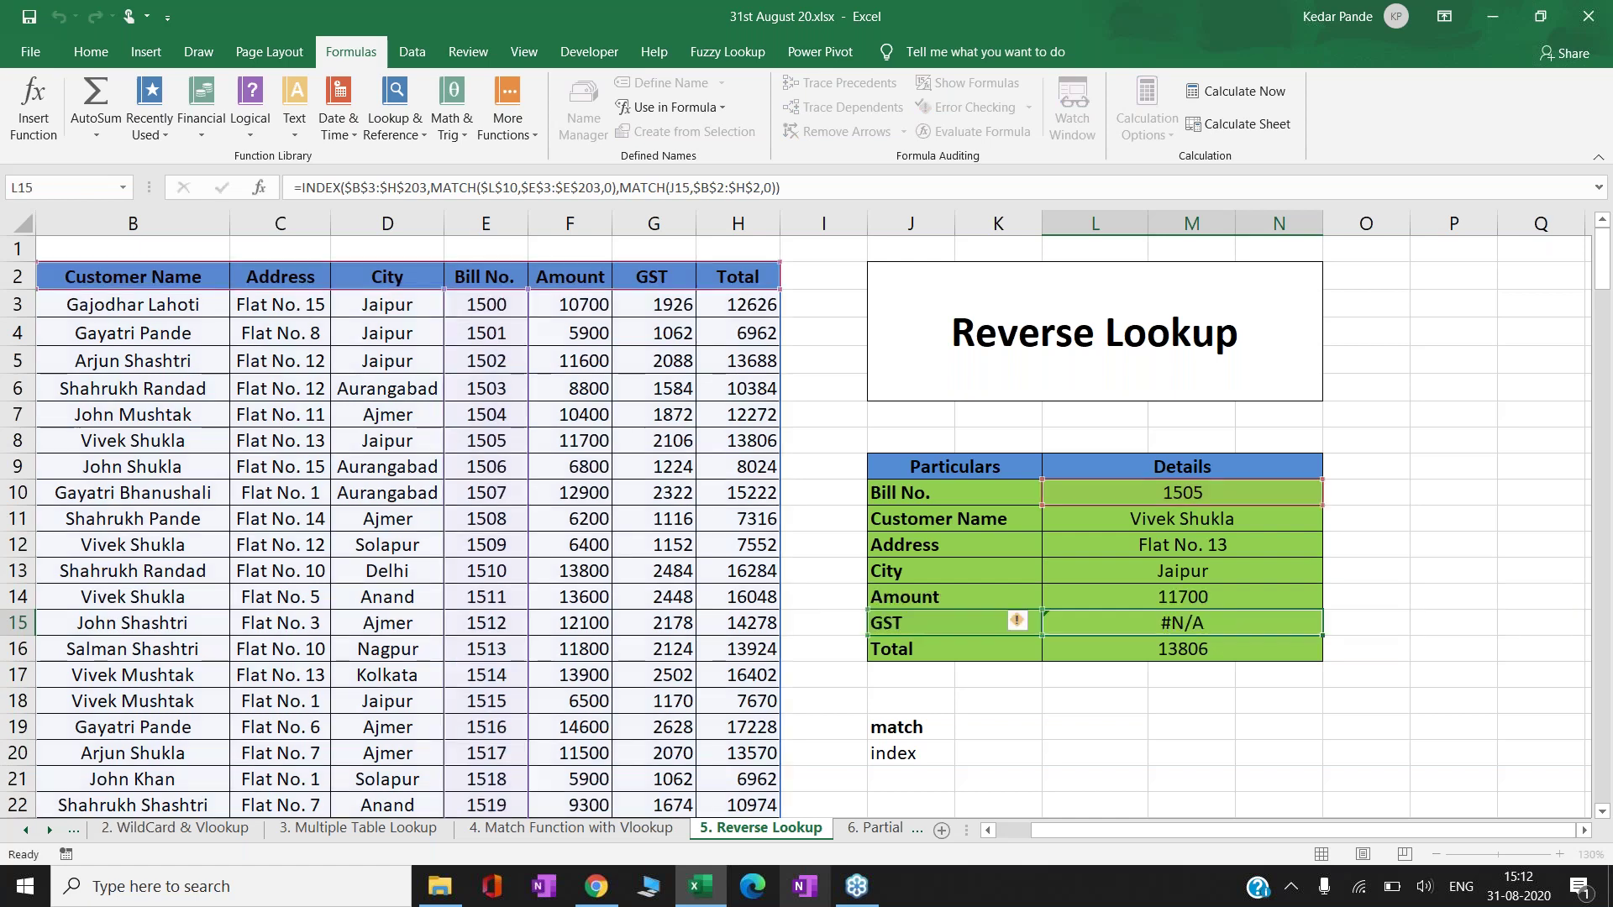
- Correct the GST heading in G2 so GST shows 2106, then check the Address and City formulas
key("Left")
key("Left")
key("Left")
key("Left")
key("Up")
key("Up")
key("Up")
key("Up")
key("Up")
key("Up")
key("Up")
key("Up")
key("Up")
key("Up")
key("Up")
key("Up")
key("Up")
key("F2")
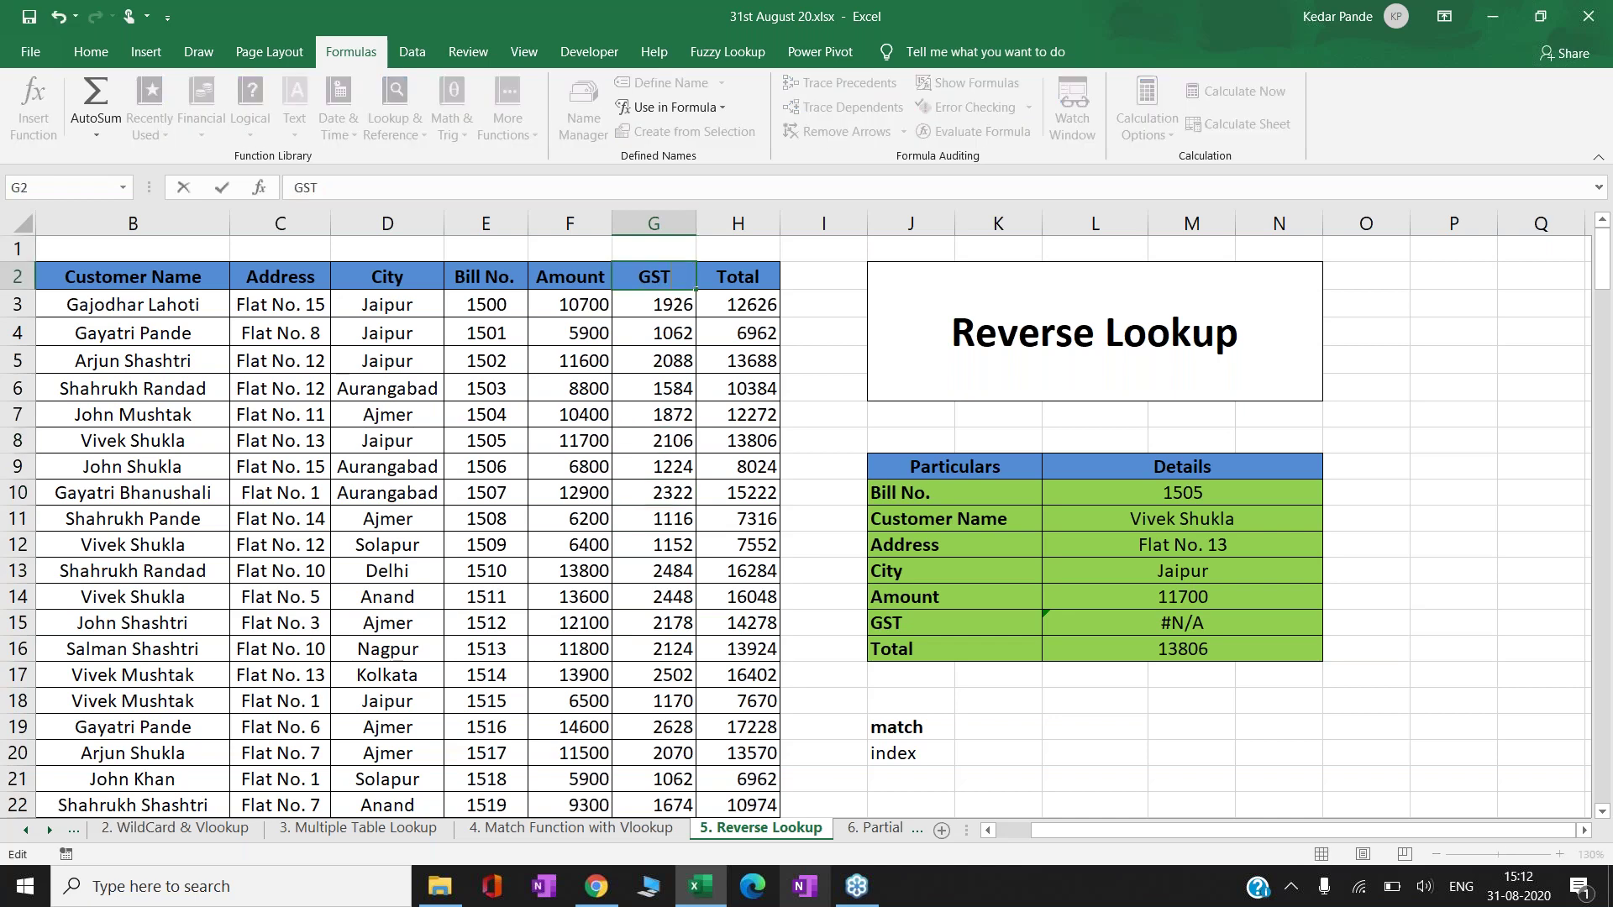
key("Return")
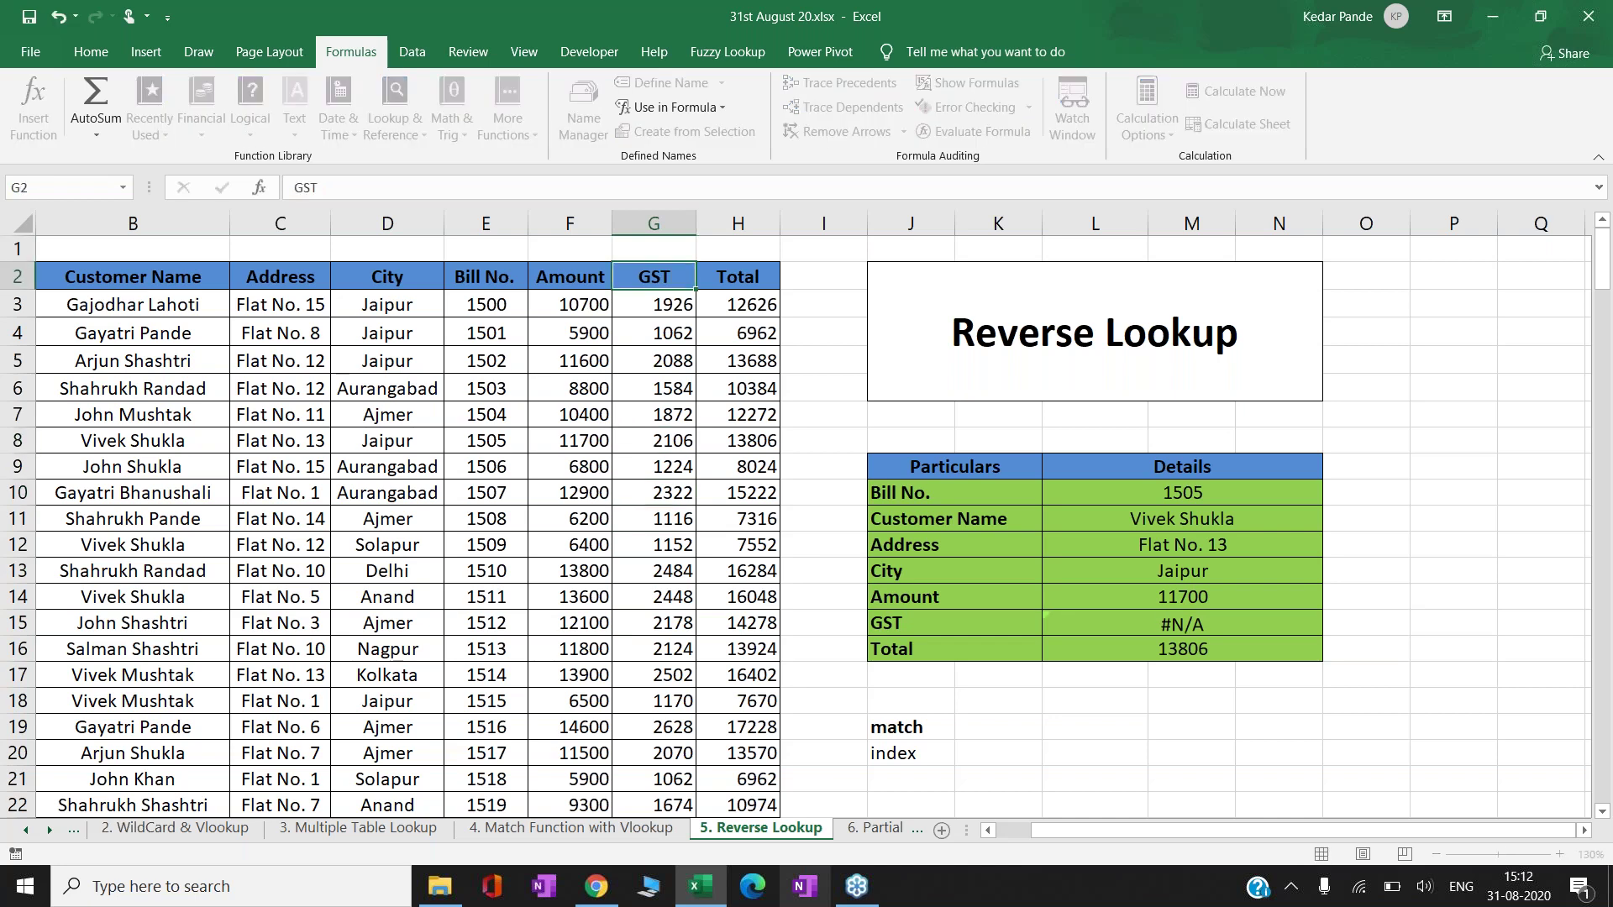
left_click(823, 544)
key("Right")
key("Right")
key("Down")
key("Down")
key("Down")
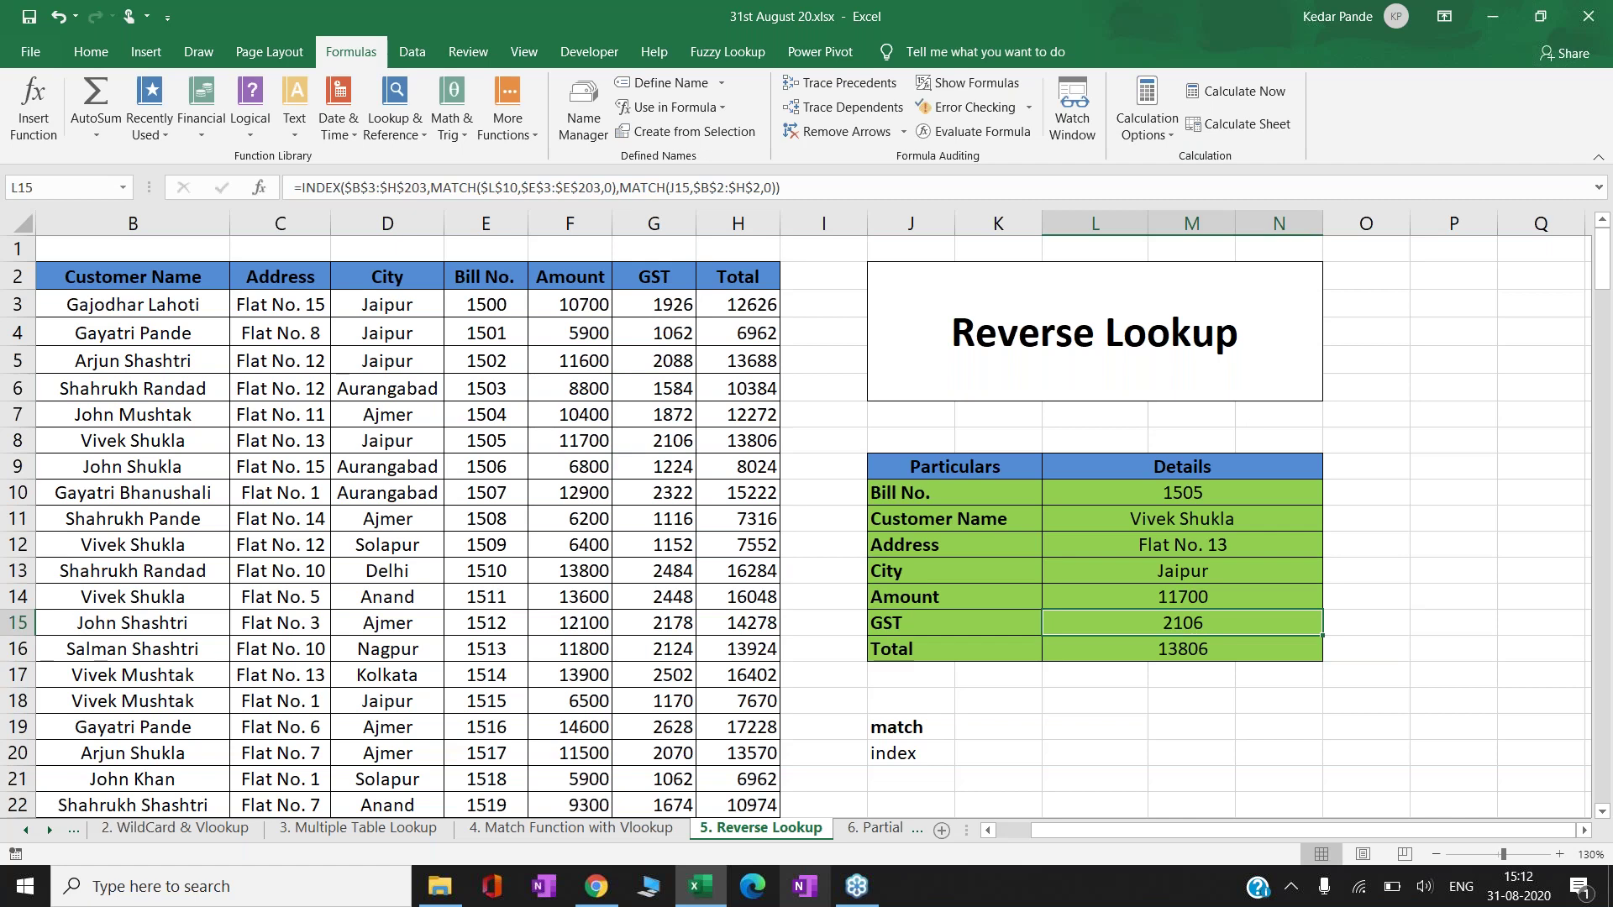
key("Up")
key("Up")
key("Up")
key("Down")
key("Left")
key("Up")
key("Up")
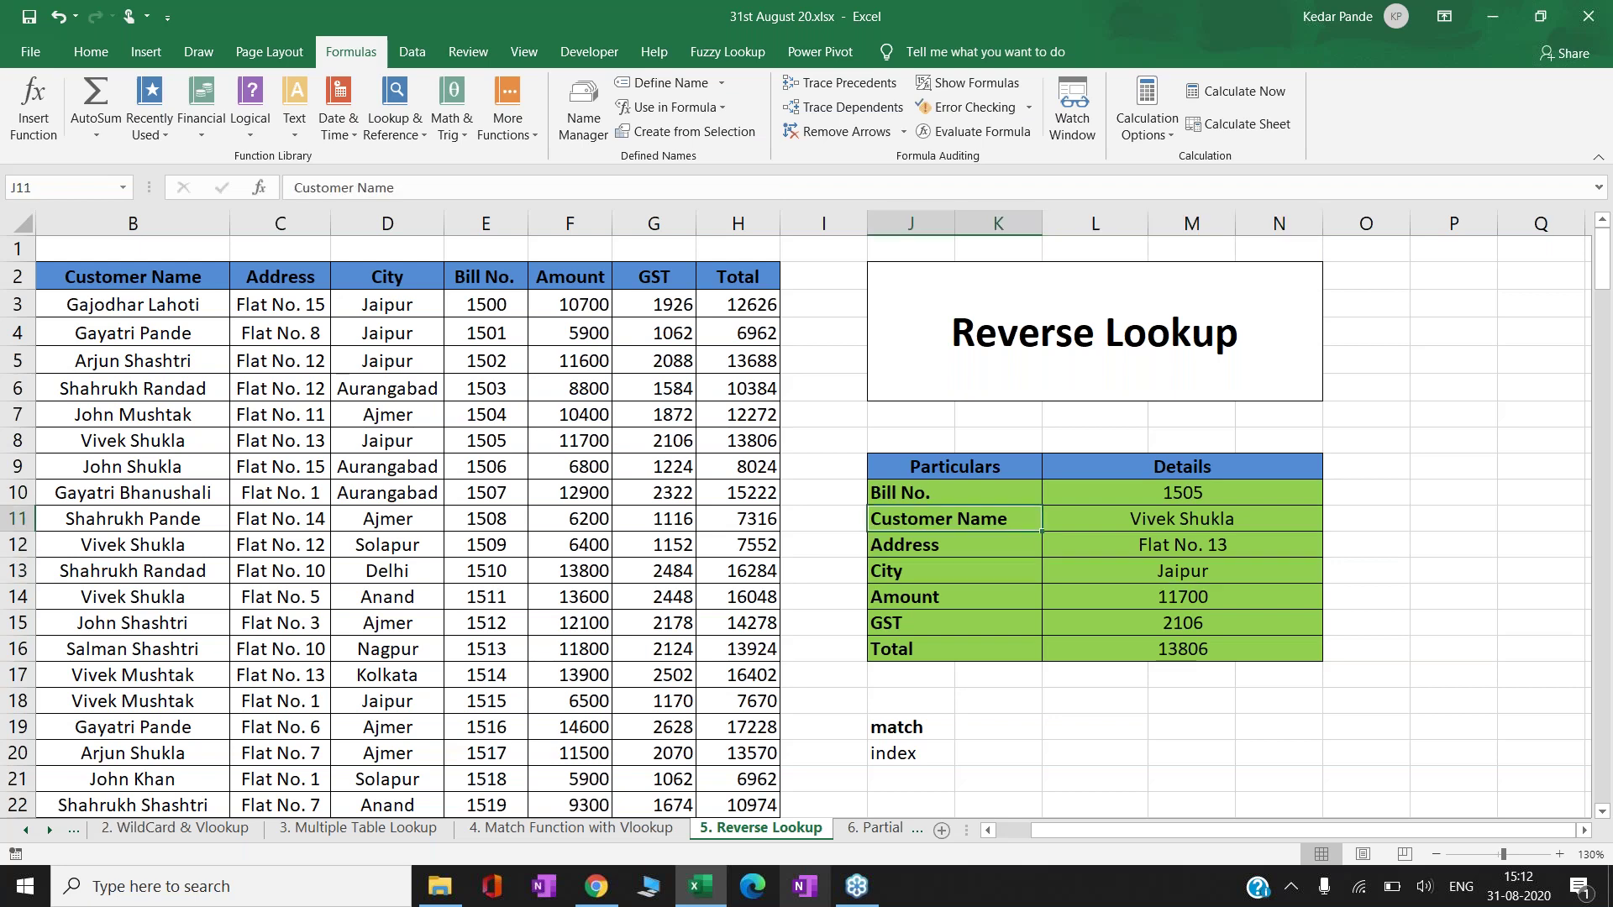
key("shift+Down")
key("shift+Down")
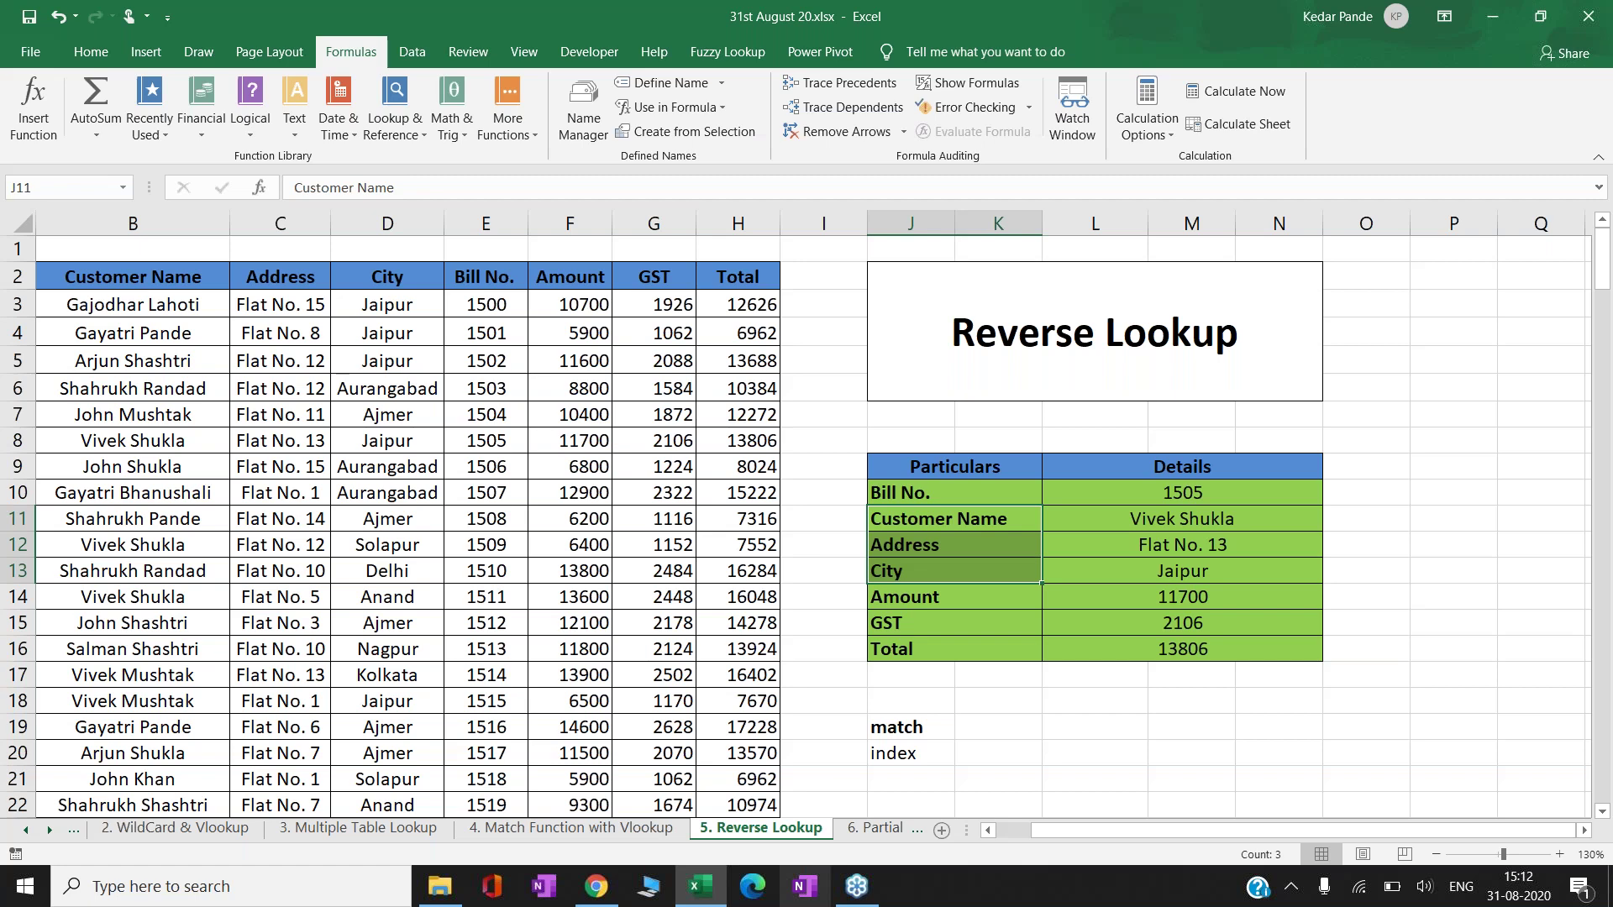
key("Down")
key("Down")
key("Down")
key("shift+Down")
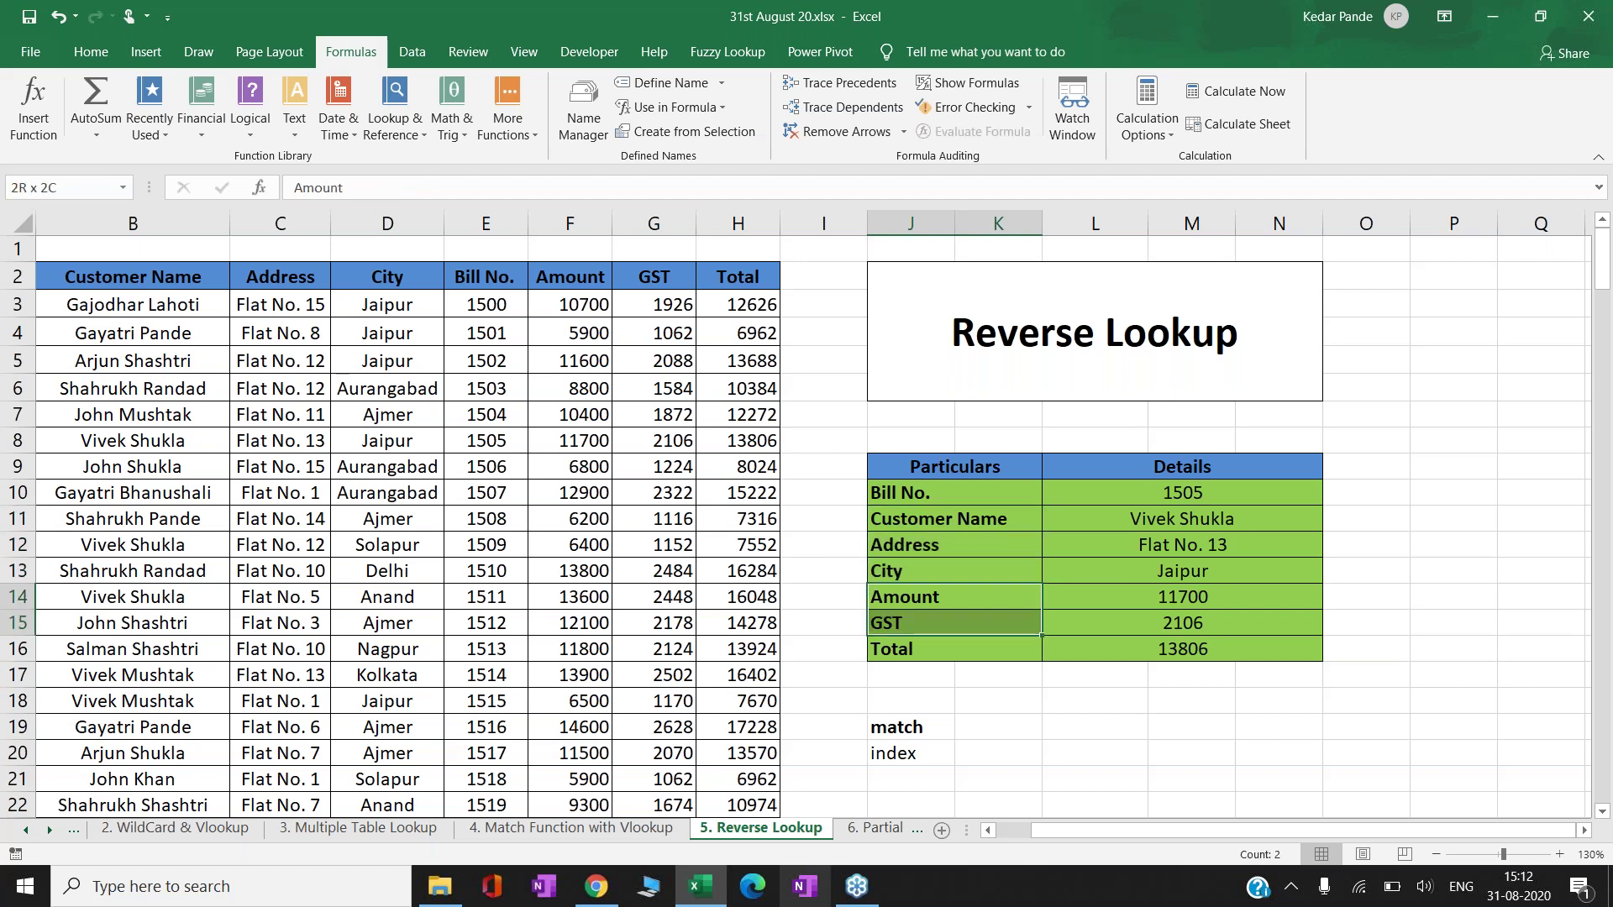
key("shift+Down")
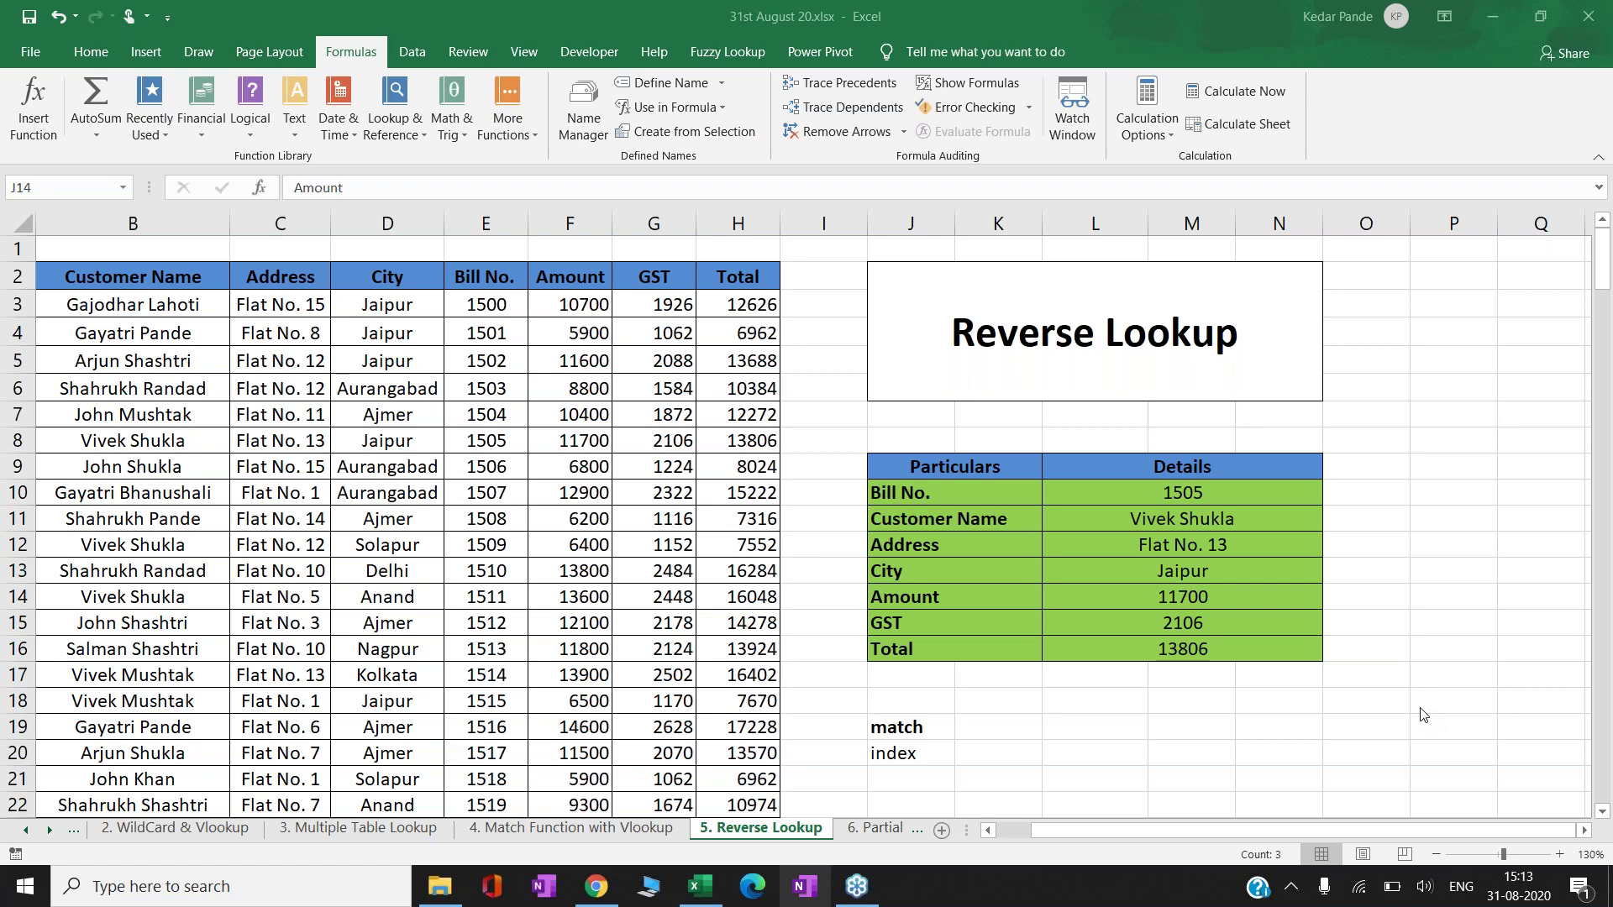
- Type the eighth customer's name from the Customer Name column into L19
left_click(1120, 732)
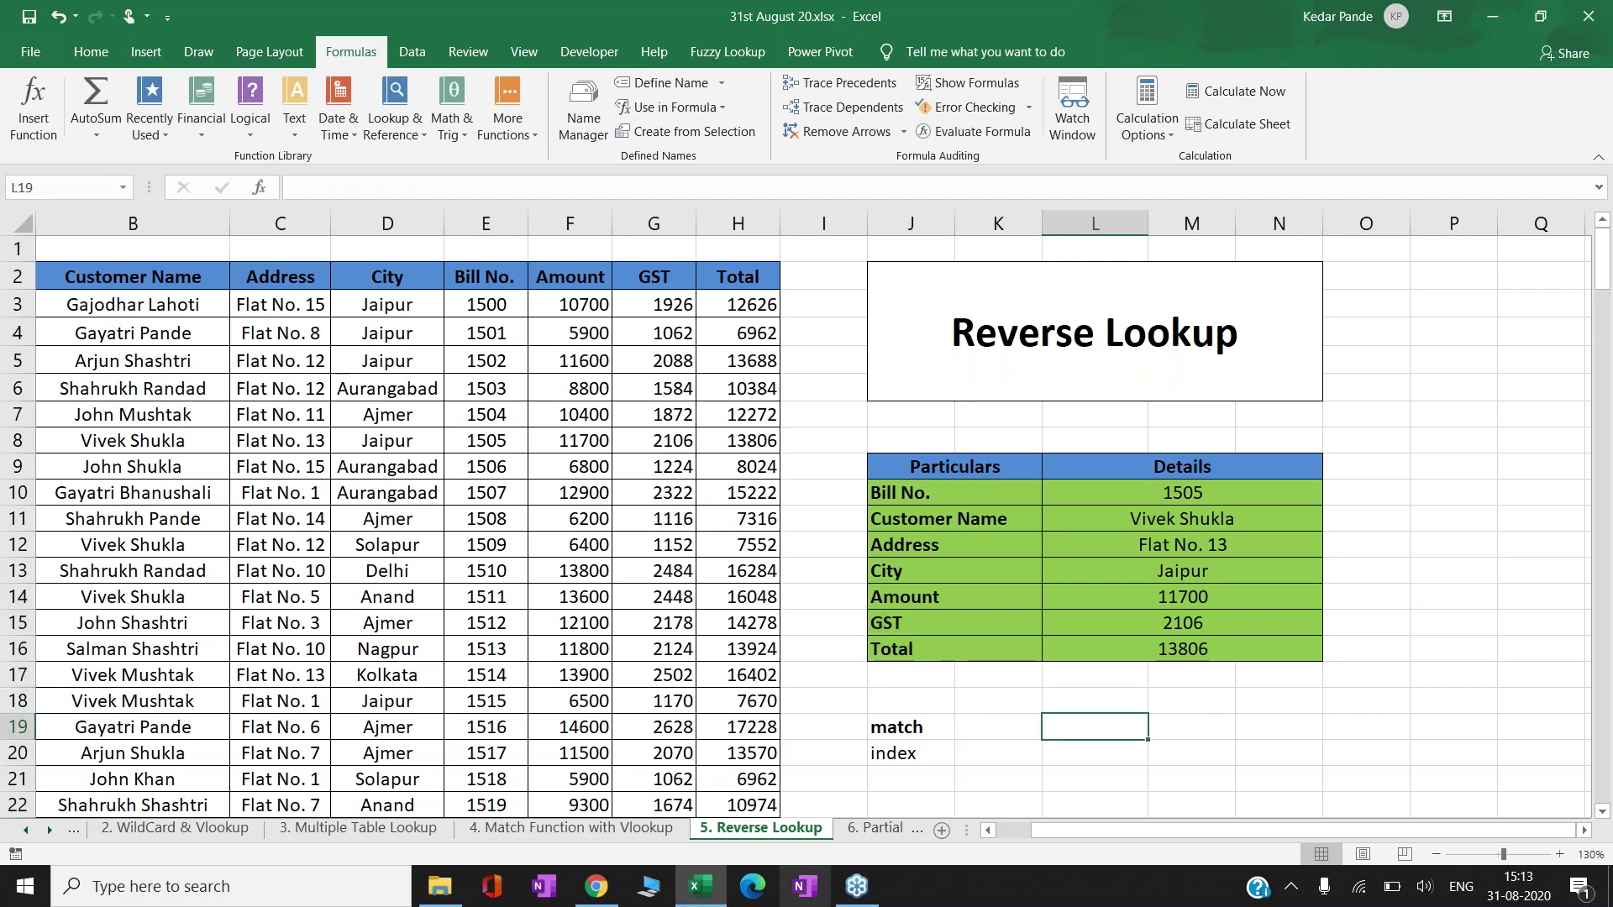
type("=")
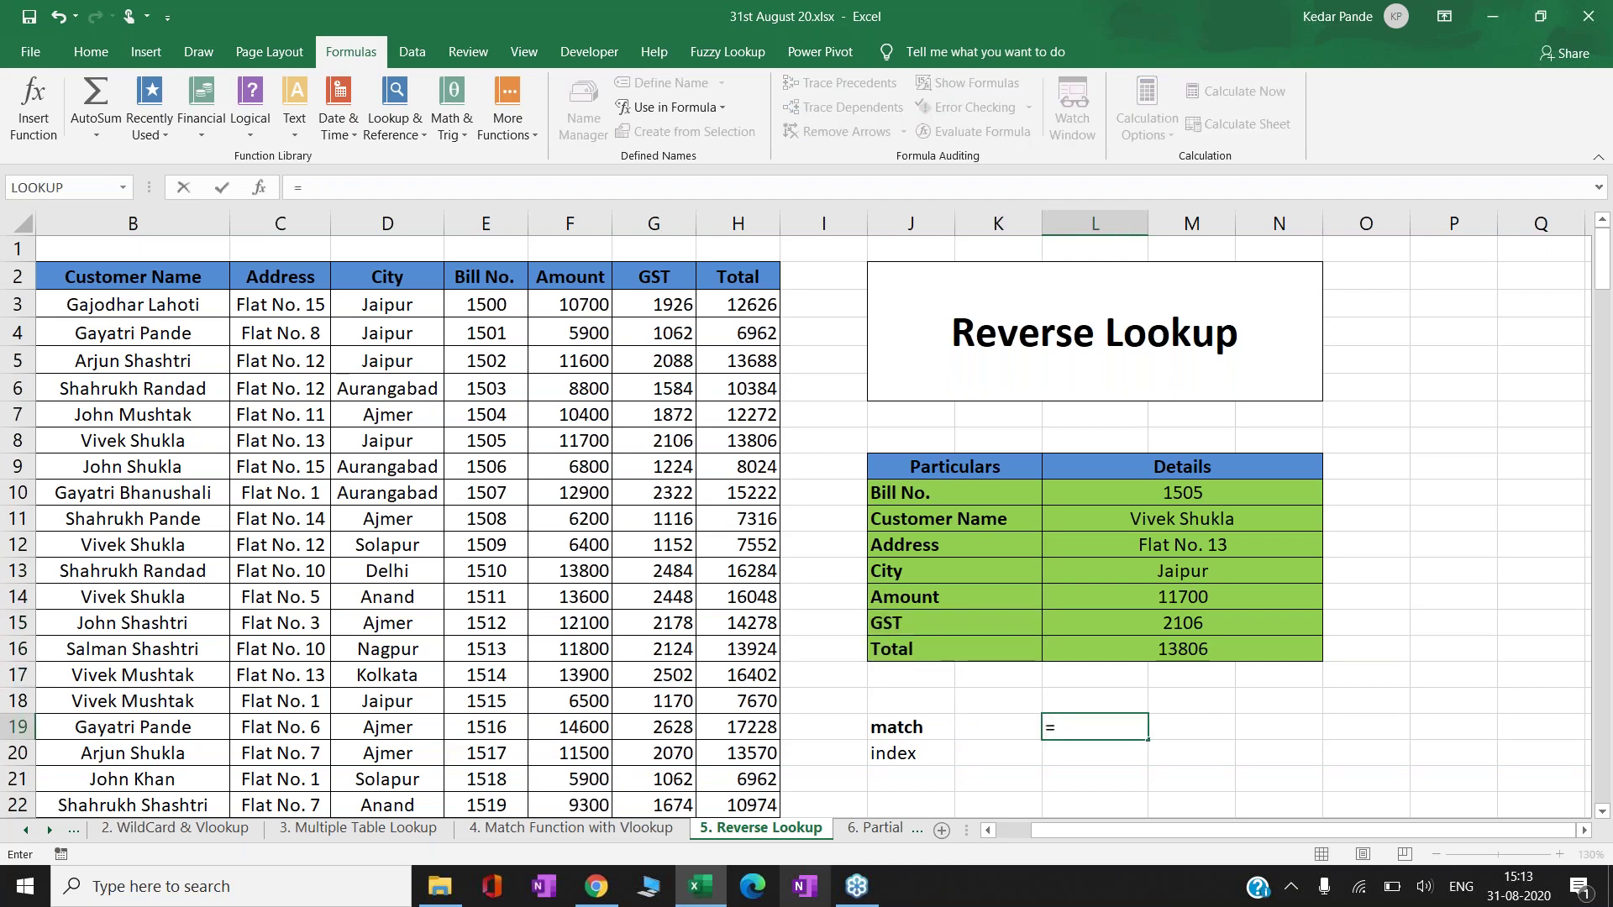
key("BackSpace")
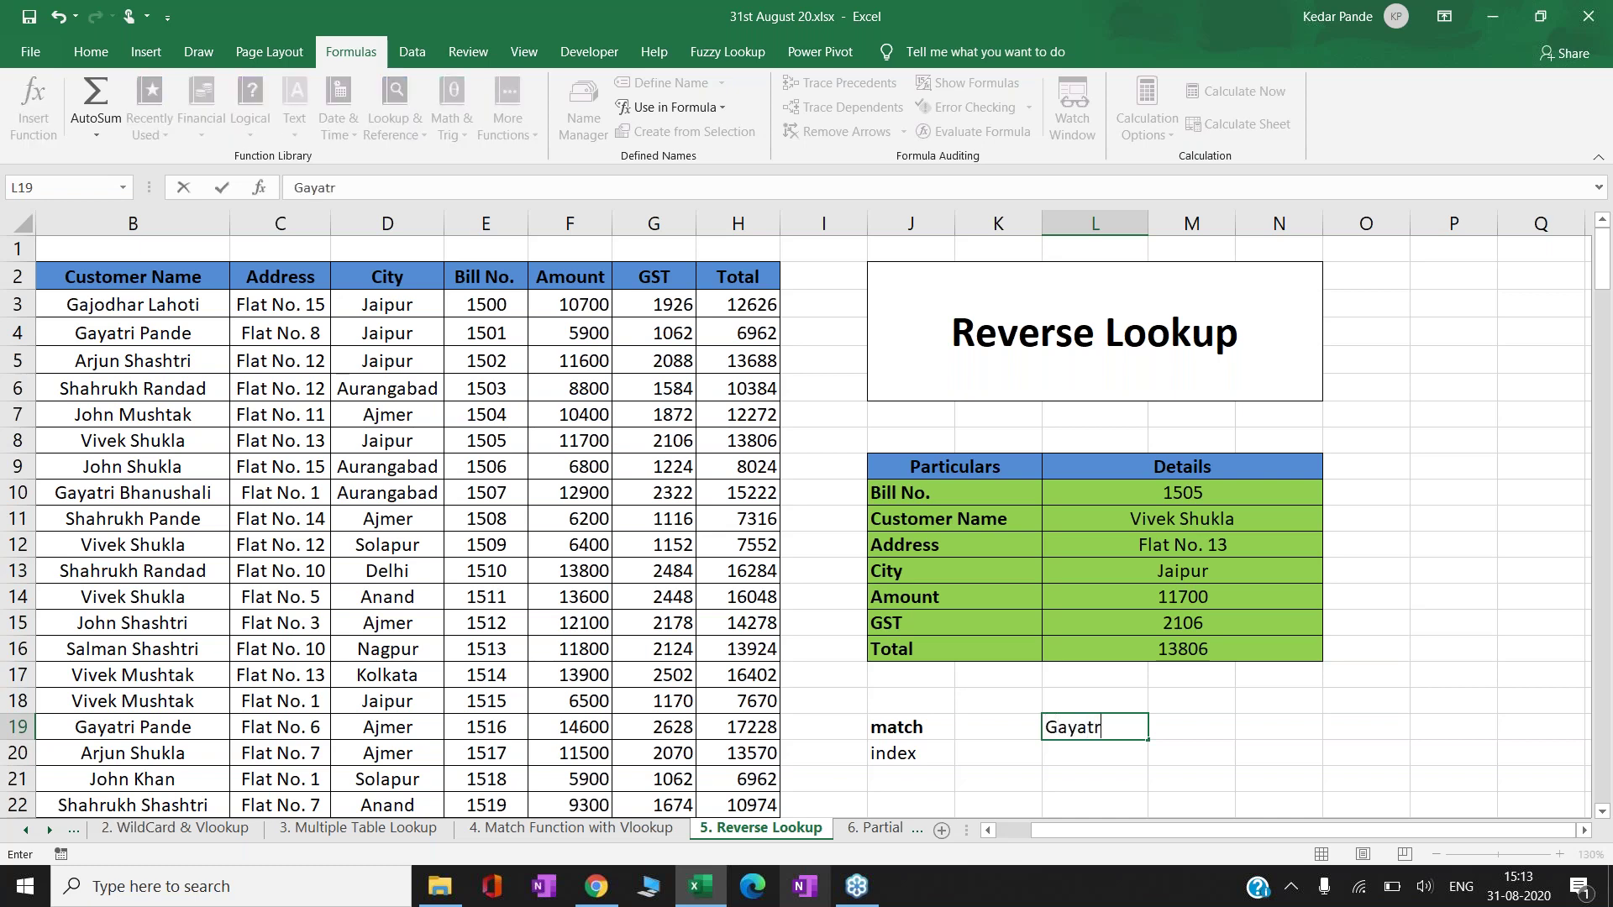
key("Return")
key("Up")
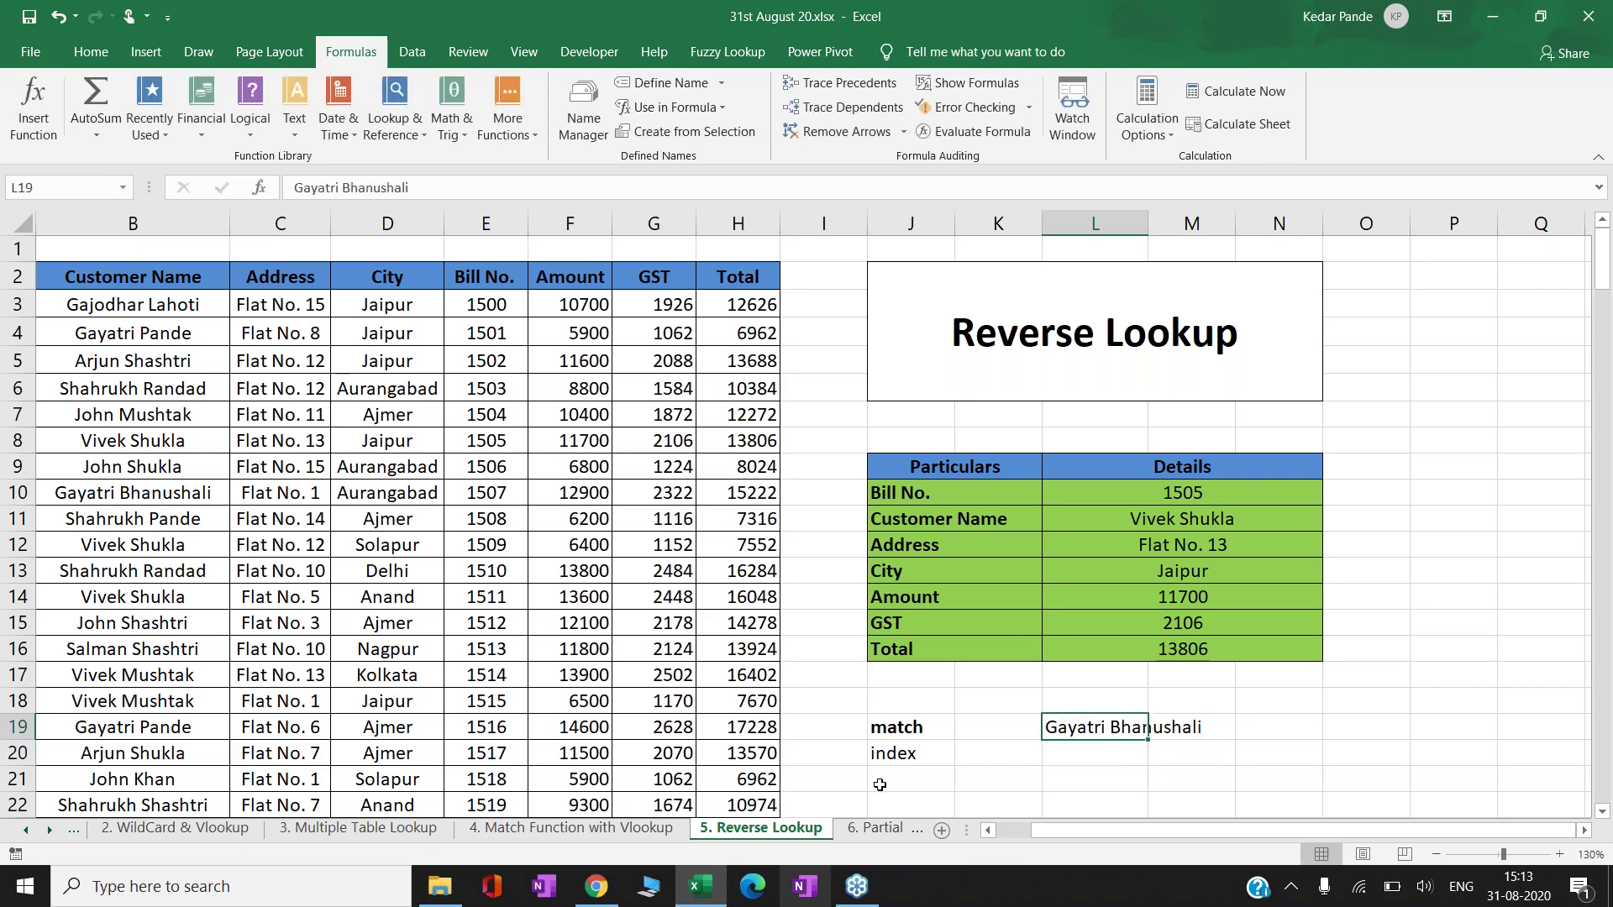
- Select B3:B10 to show that name is the eighth entry in the column
left_click(167, 304)
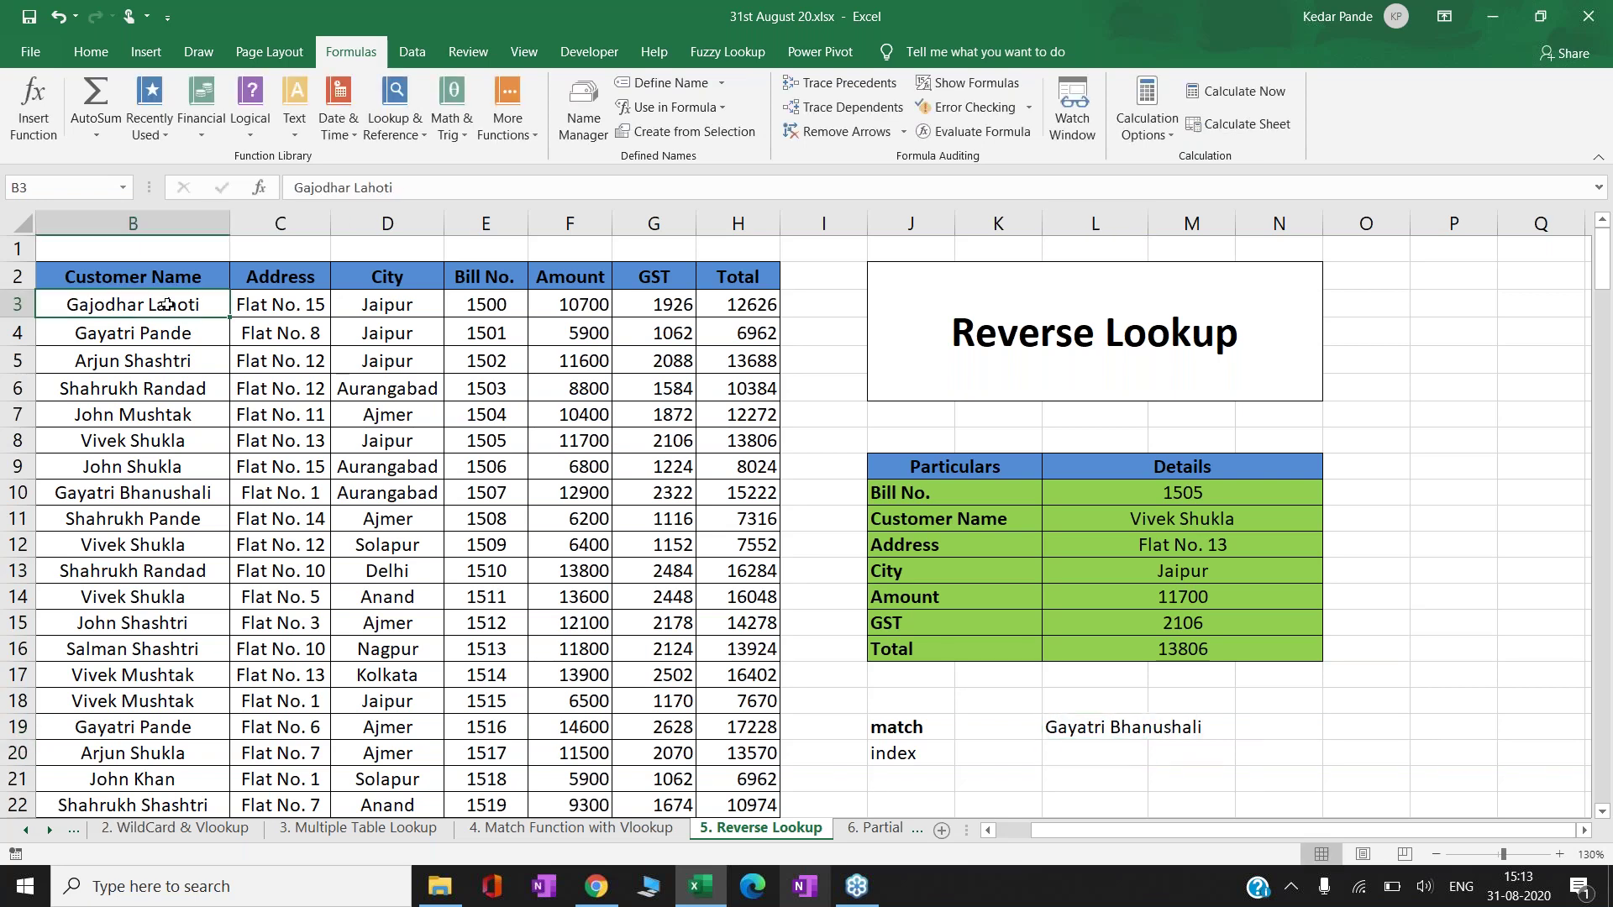
key("shift+Down")
key("shift+Down")
key("shift+Down")
key("shift+Down")
key("shift+Down")
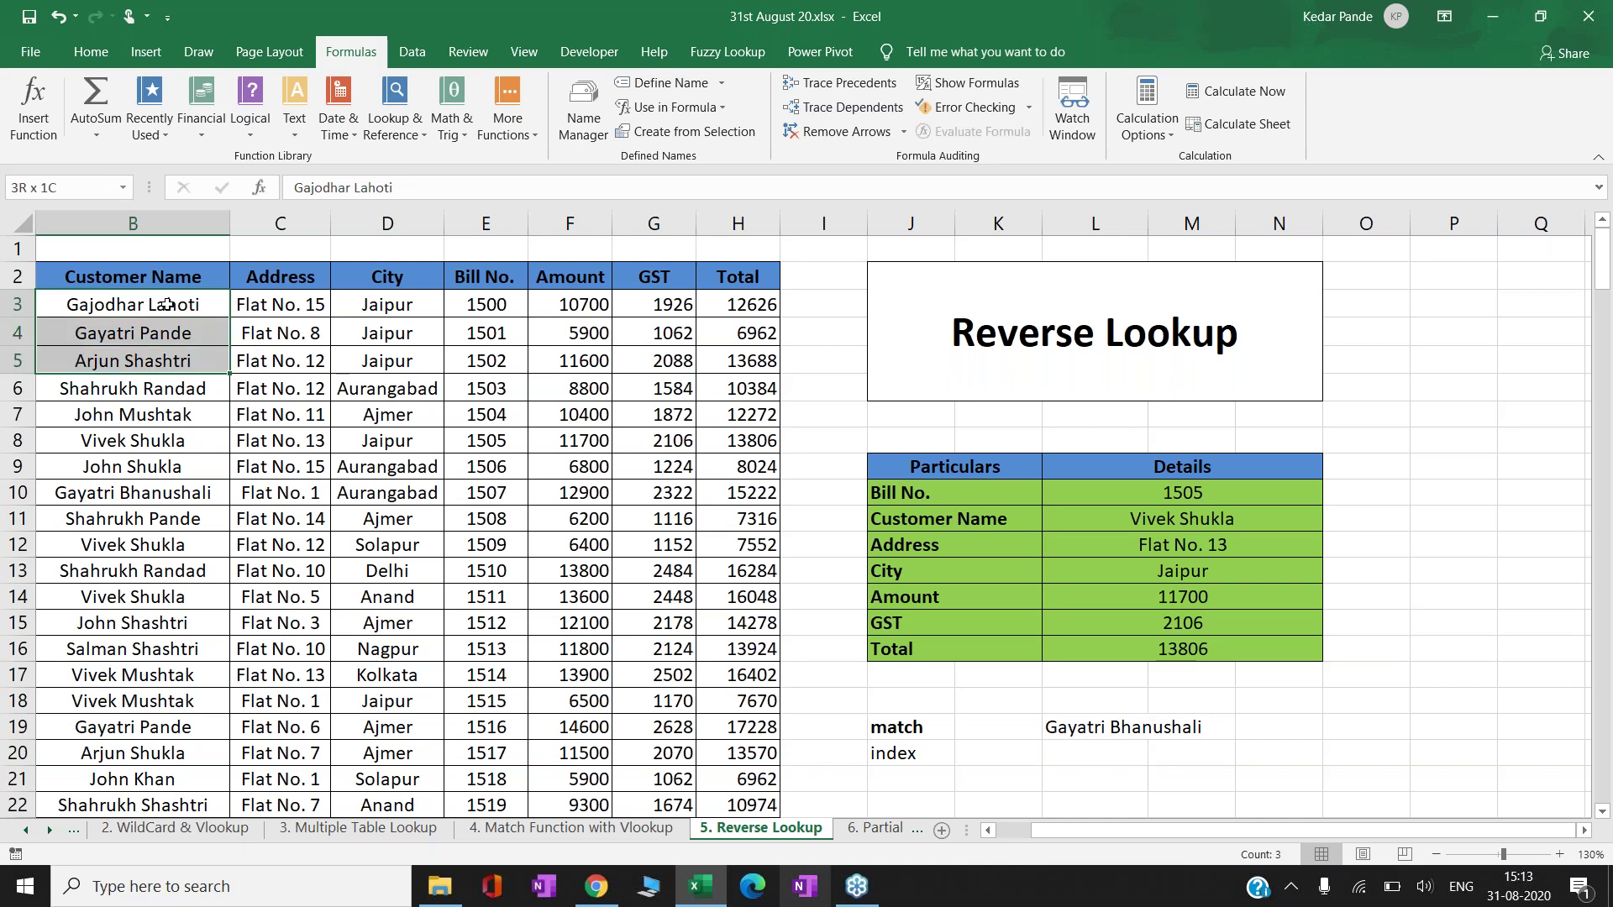
key("shift+Down")
key("shift+Down")
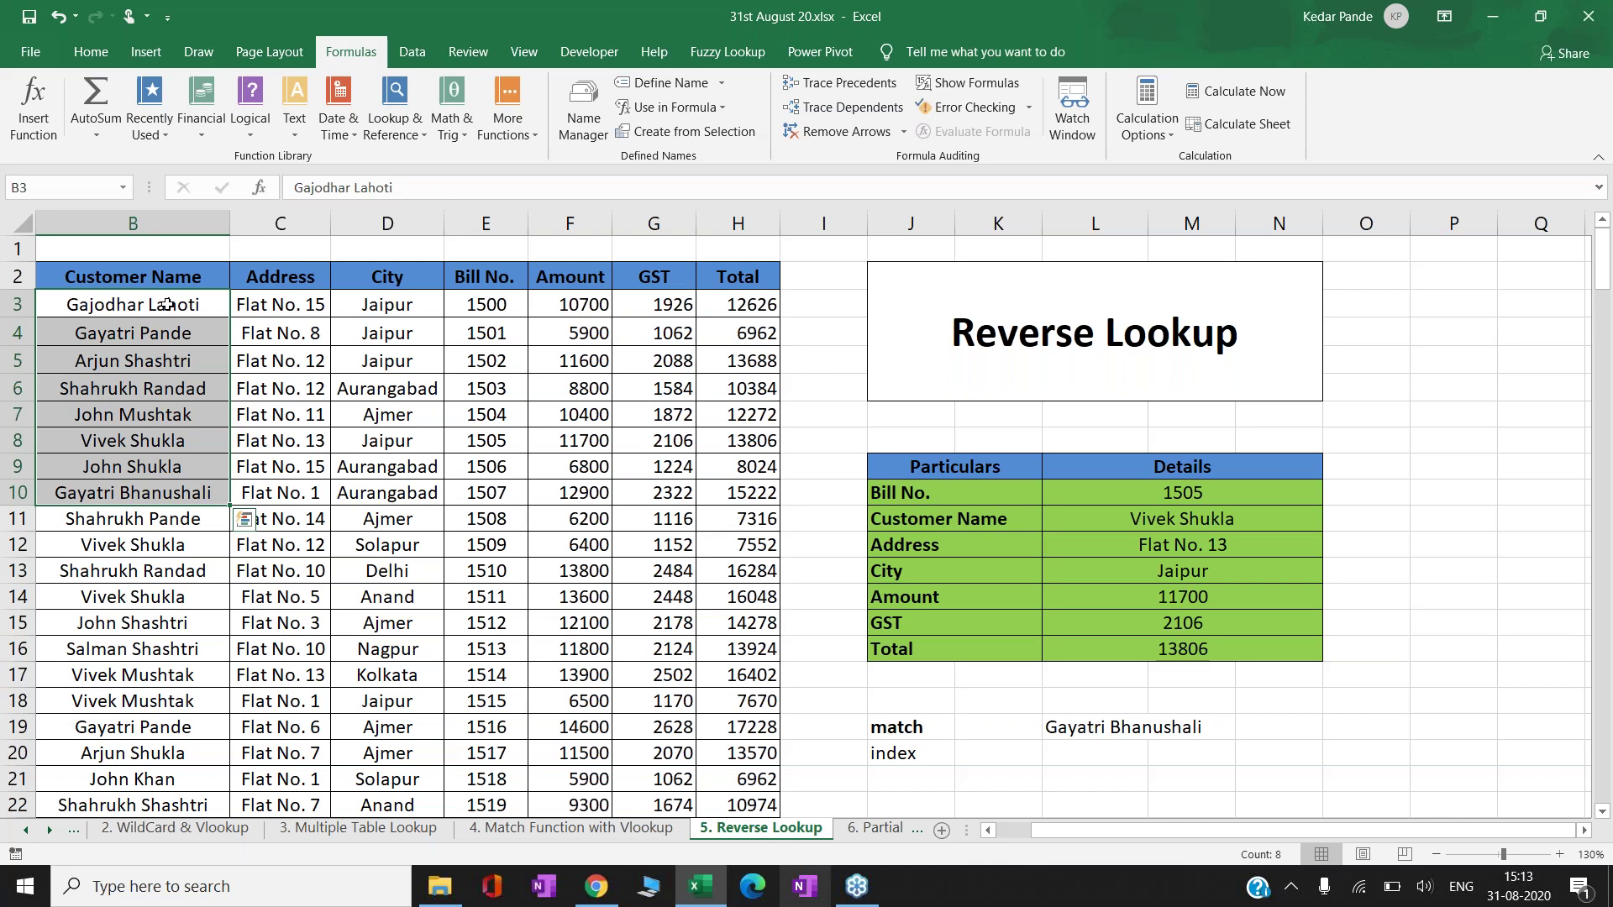
key("Down")
key("Down")
key("Down")
key("Down")
key("Down")
key("Down")
key("Down")
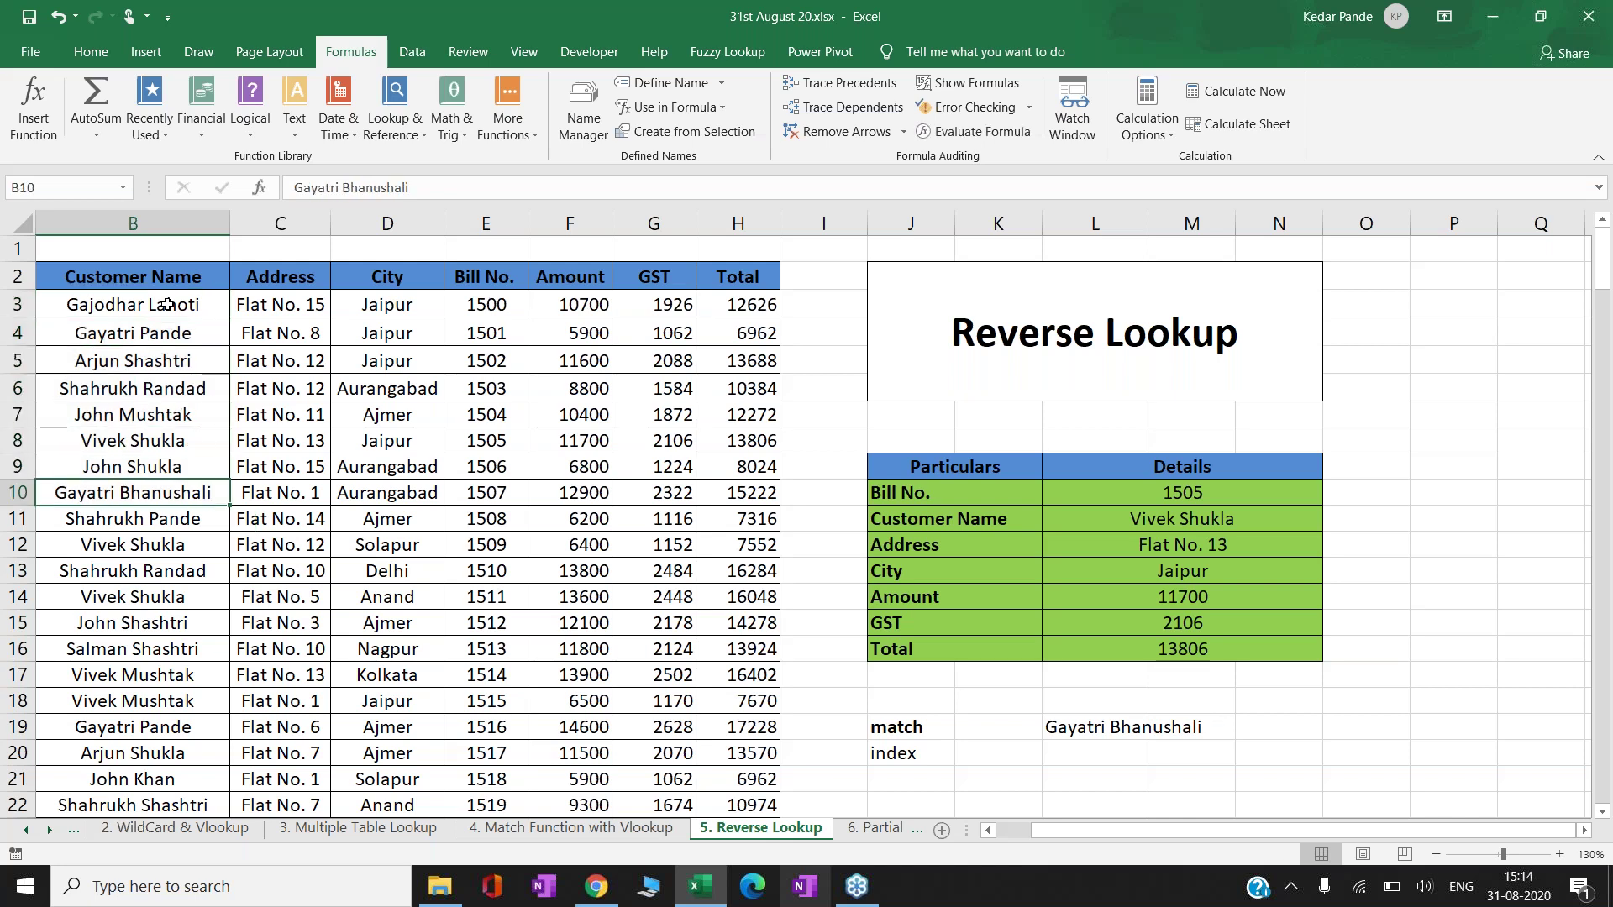
key("Left")
key("Right")
key("Right")
key("Right")
key("Right")
key("Right")
key("Right")
key("Right")
key("Right")
key("Down")
key("Down")
key("Down")
key("Down")
key("Down")
key("Down")
key("Down")
key("Down")
key("Down")
key("Down")
key("Right")
key("Right")
key("Right")
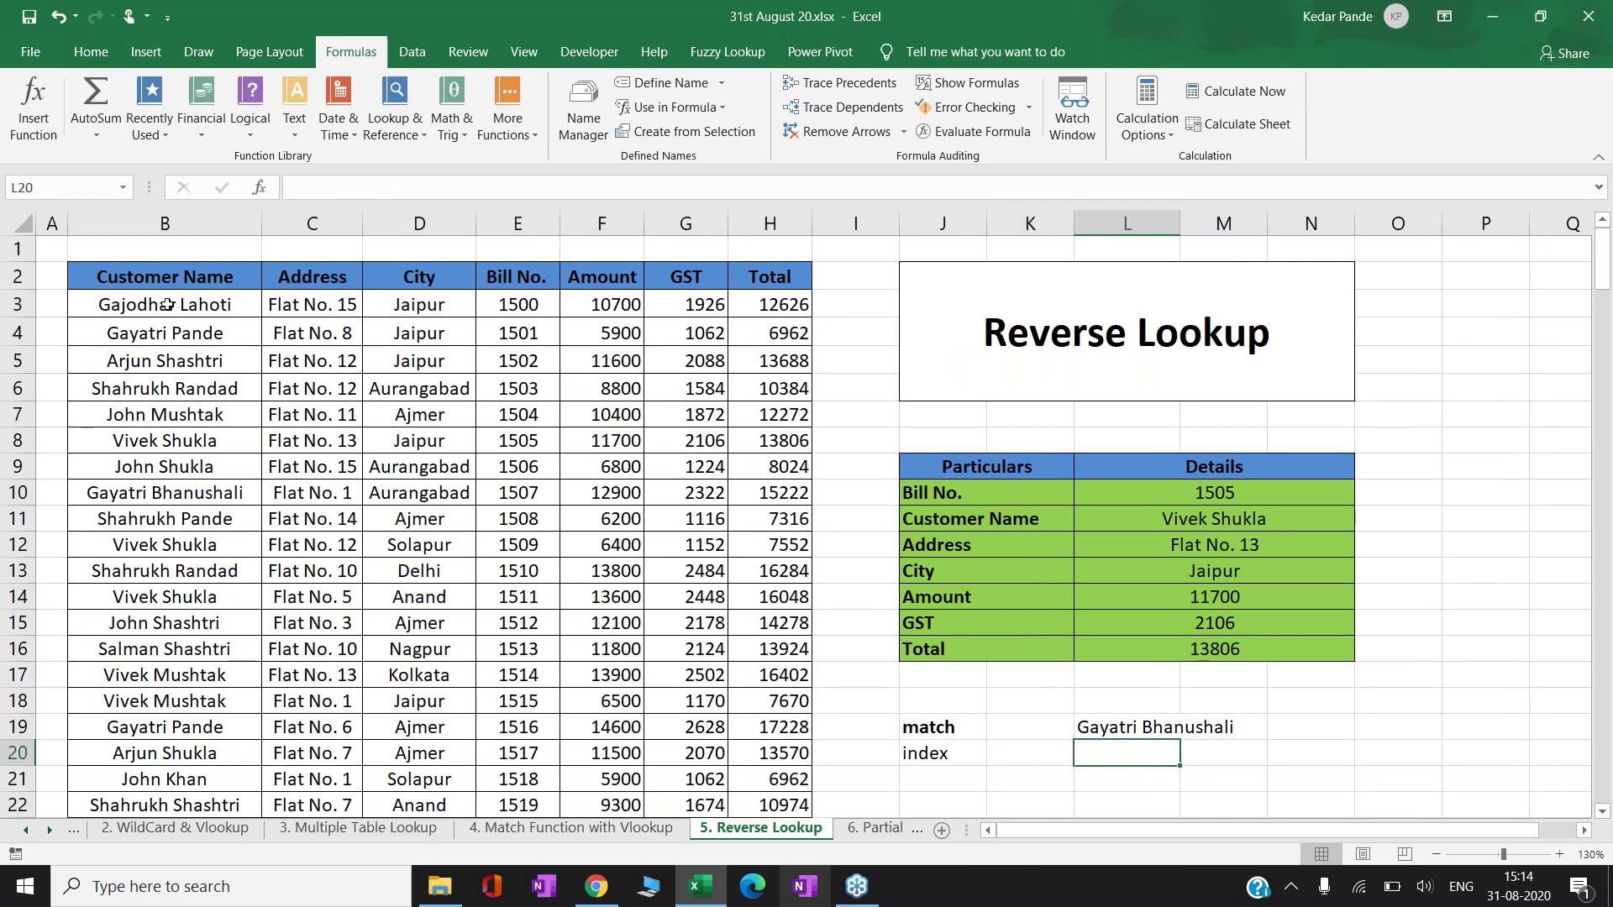
- Start a MATCH formula in L20 with L19 as the lookup value
key("F2")
type("=")
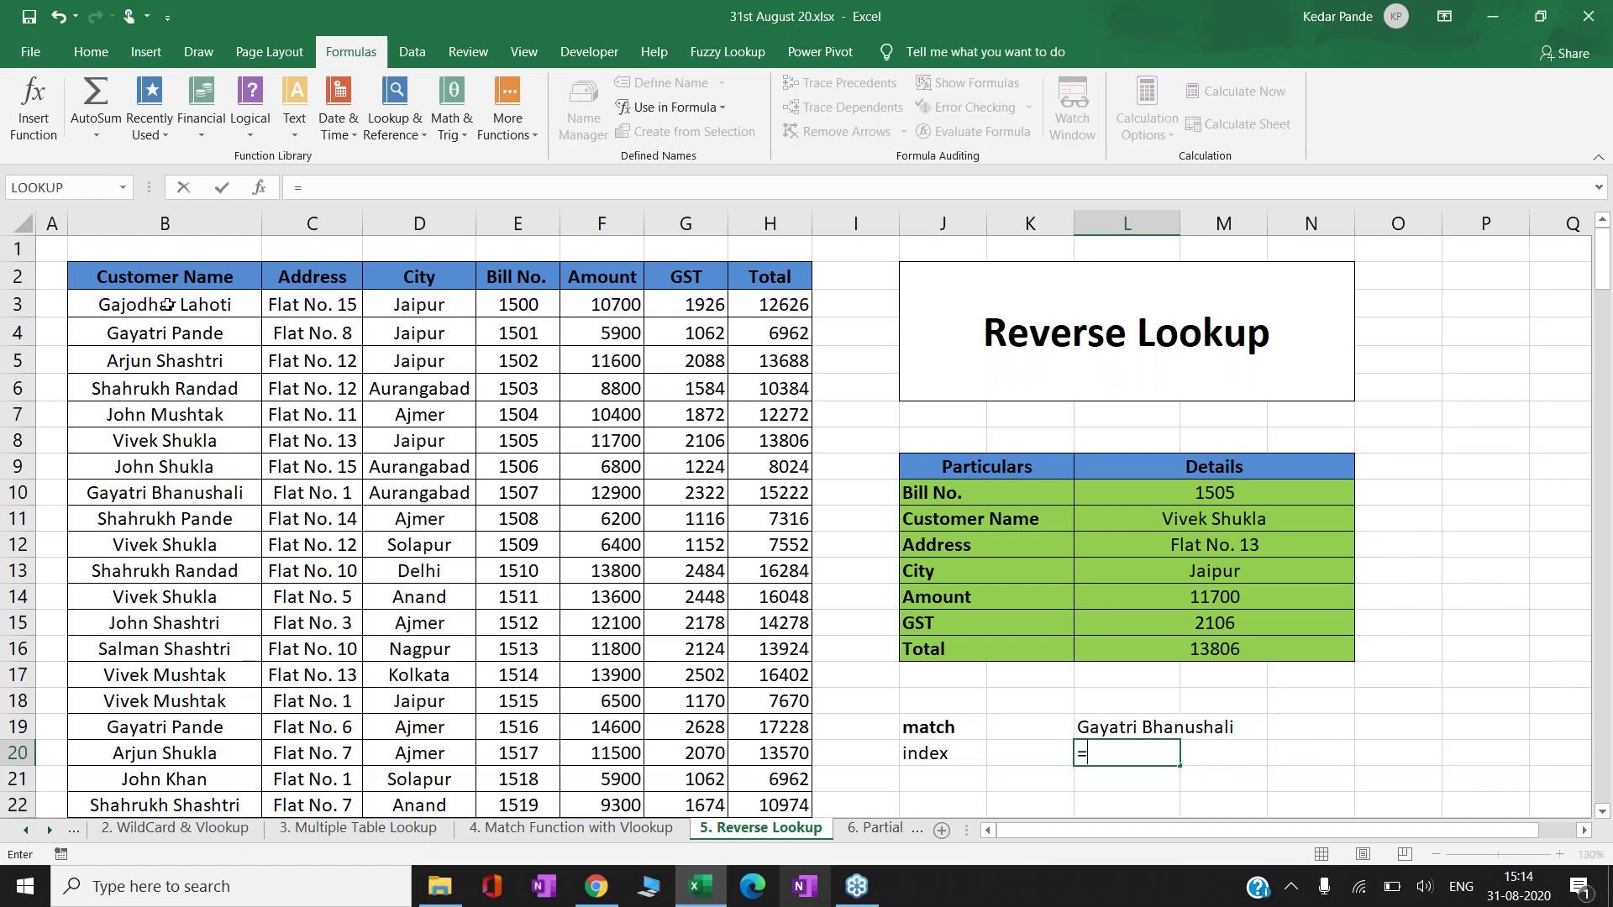
type("match")
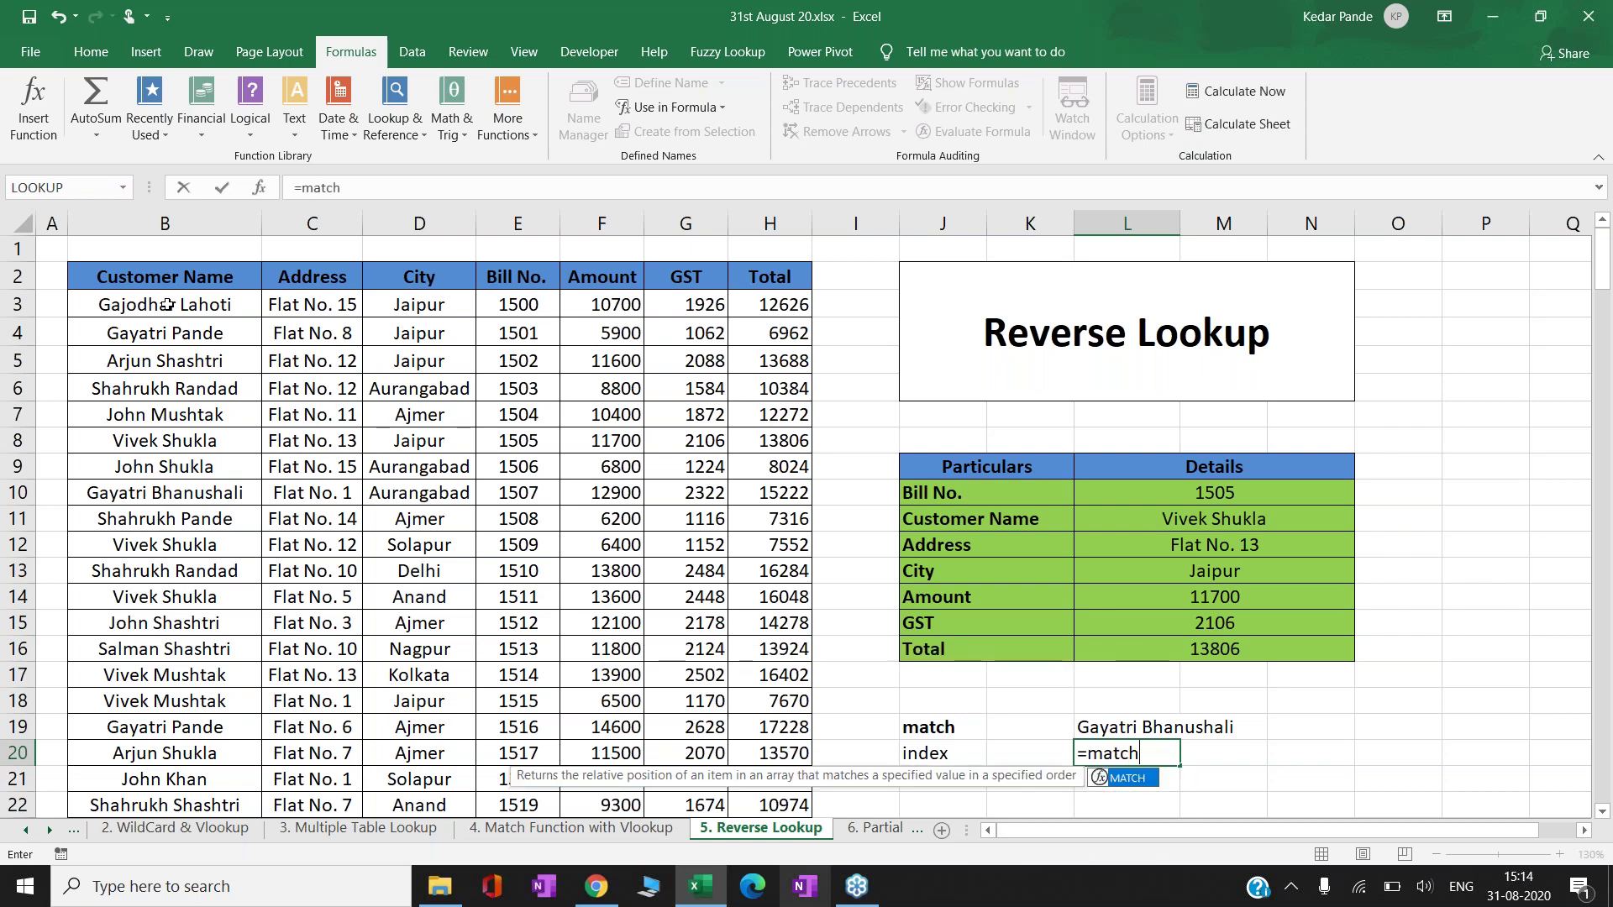
key("Tab")
key("Up")
key("F8")
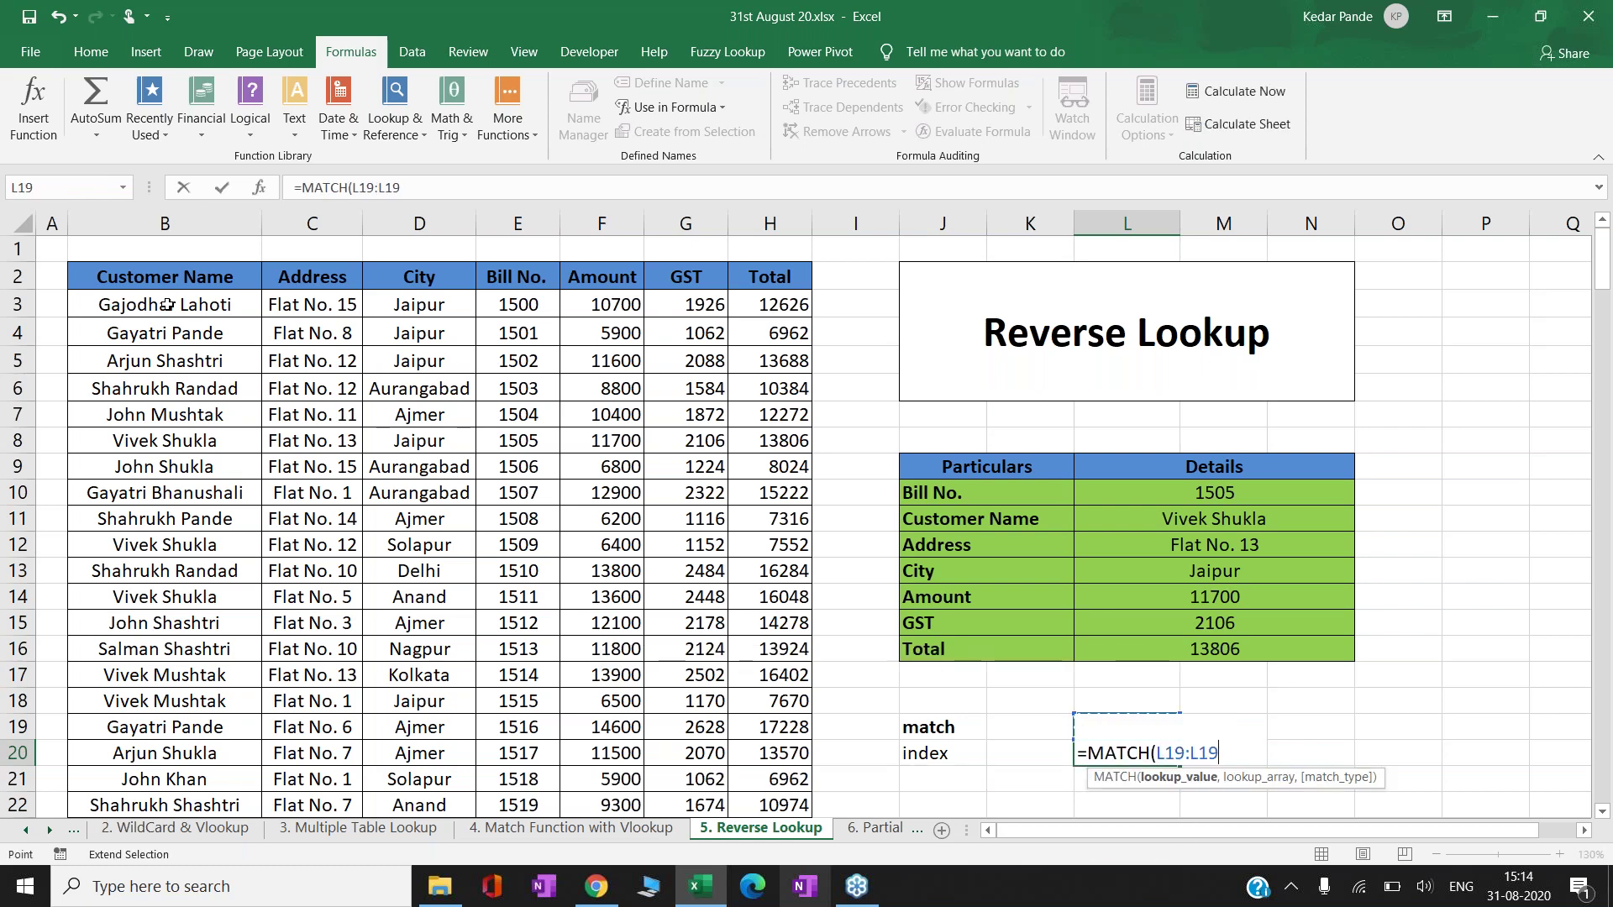
key("BackSpace")
key("BackSpace")
key("BackSpace")
key("BackSpace")
type(",")
- Complete =MATCH(L19,$B$3:$B$203,0) so it returns 8, then view L11's formula for comparison
key("Up")
key("Left")
key("Left")
key("Left")
key("Left")
key("Left")
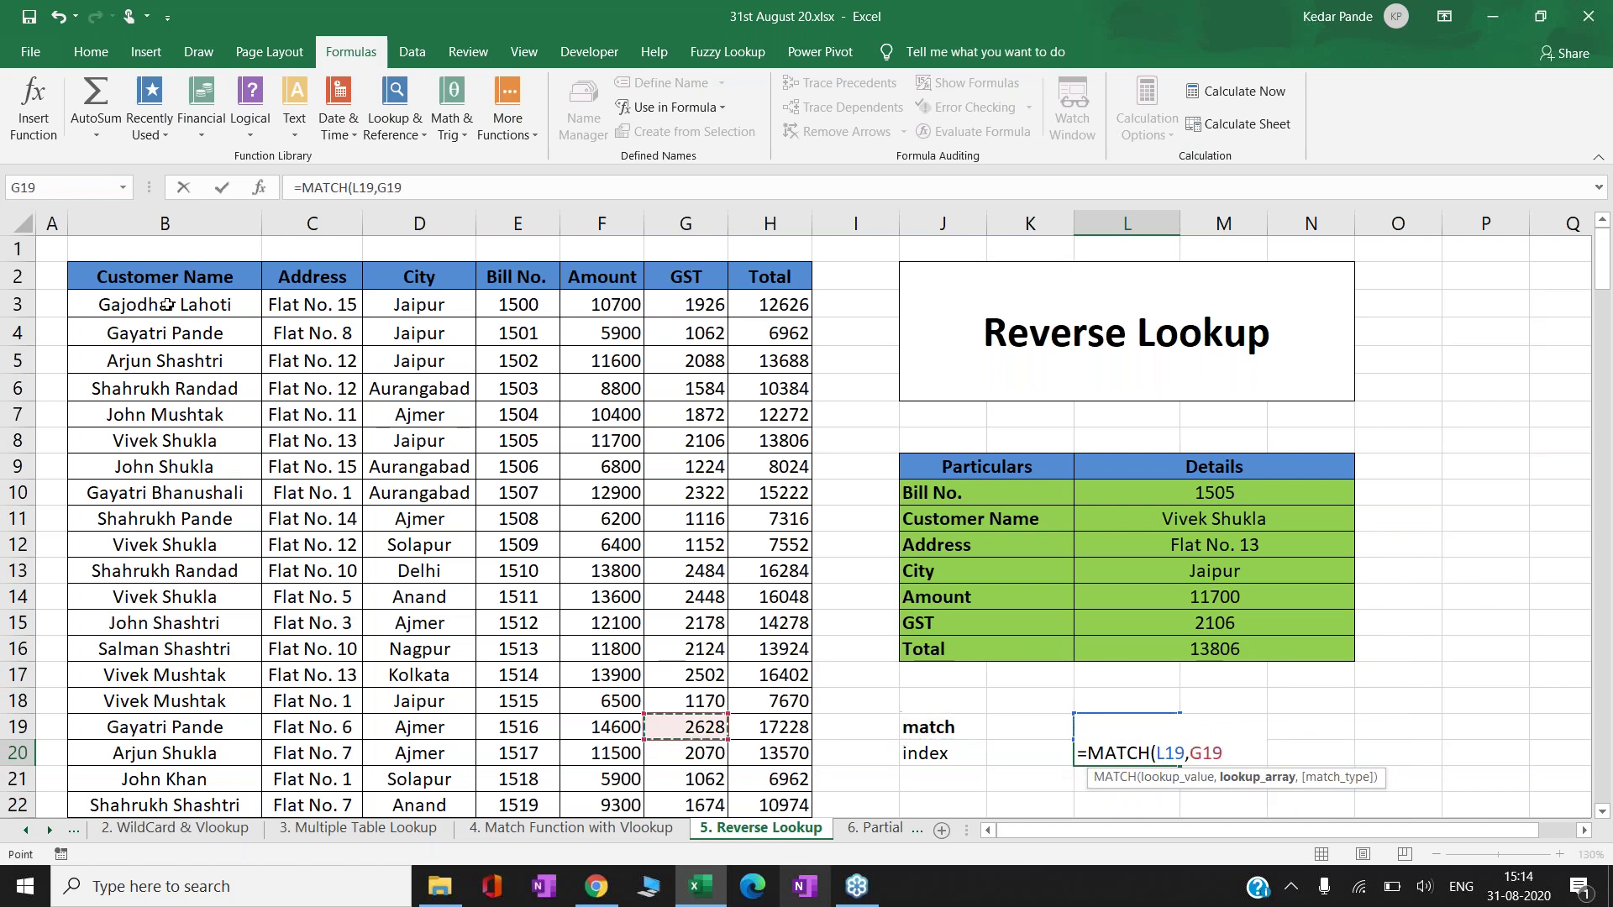
key("Left")
key("Left")
key("Left")
key("Left")
key("Left")
key("Left")
key("Right")
key("ctrl+Up")
key("Down")
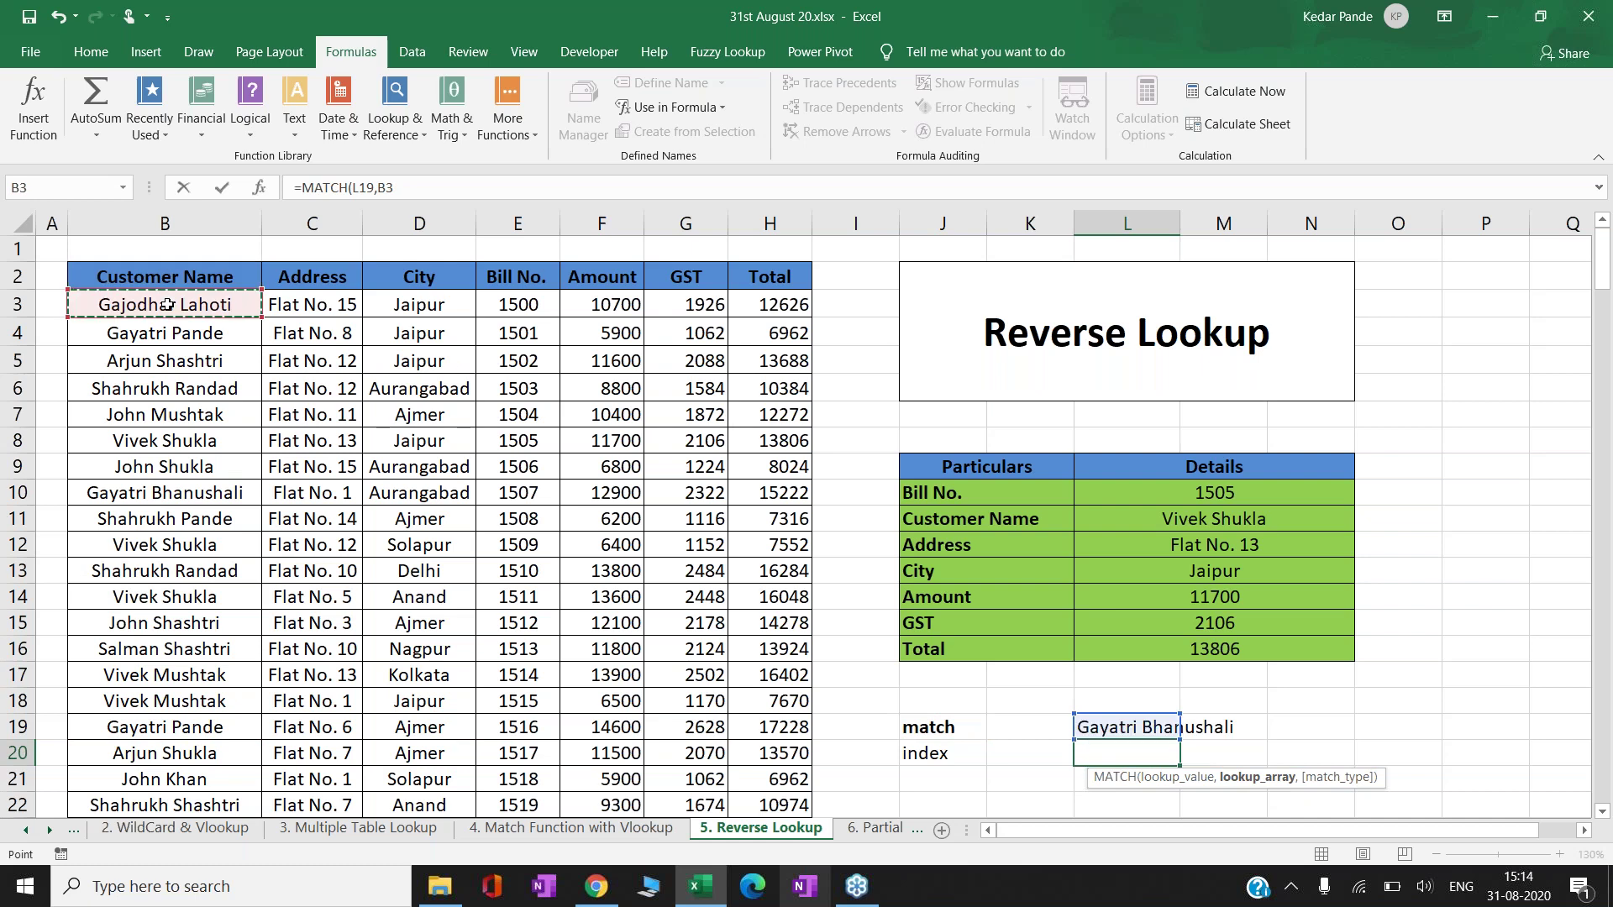
key("ctrl+shift+Down")
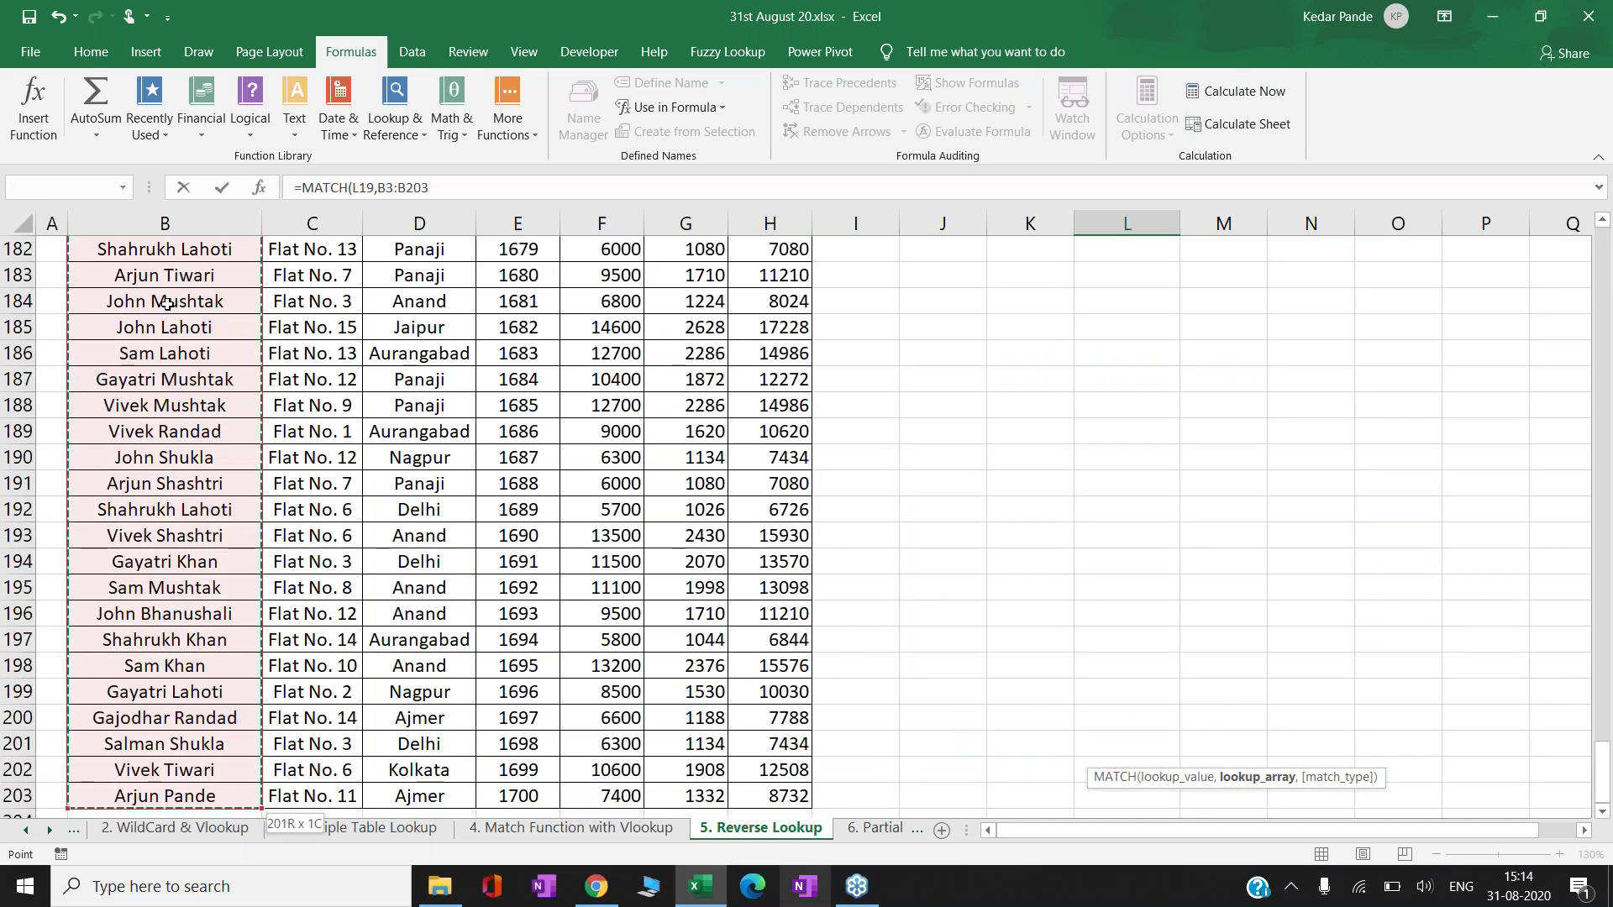
key("F4")
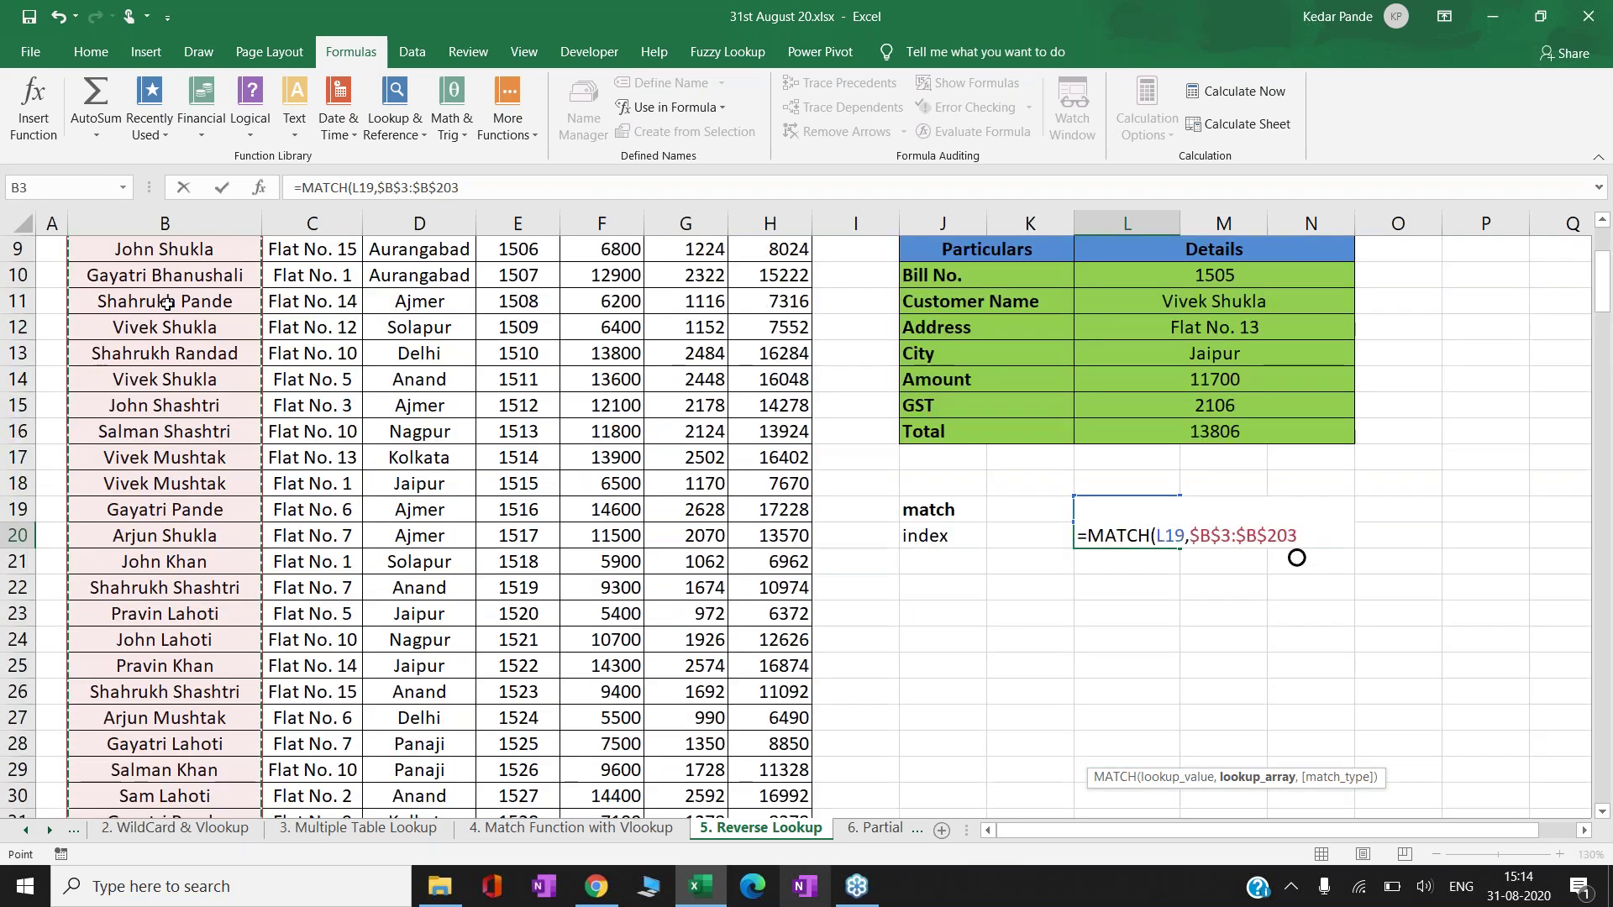
type(",0)")
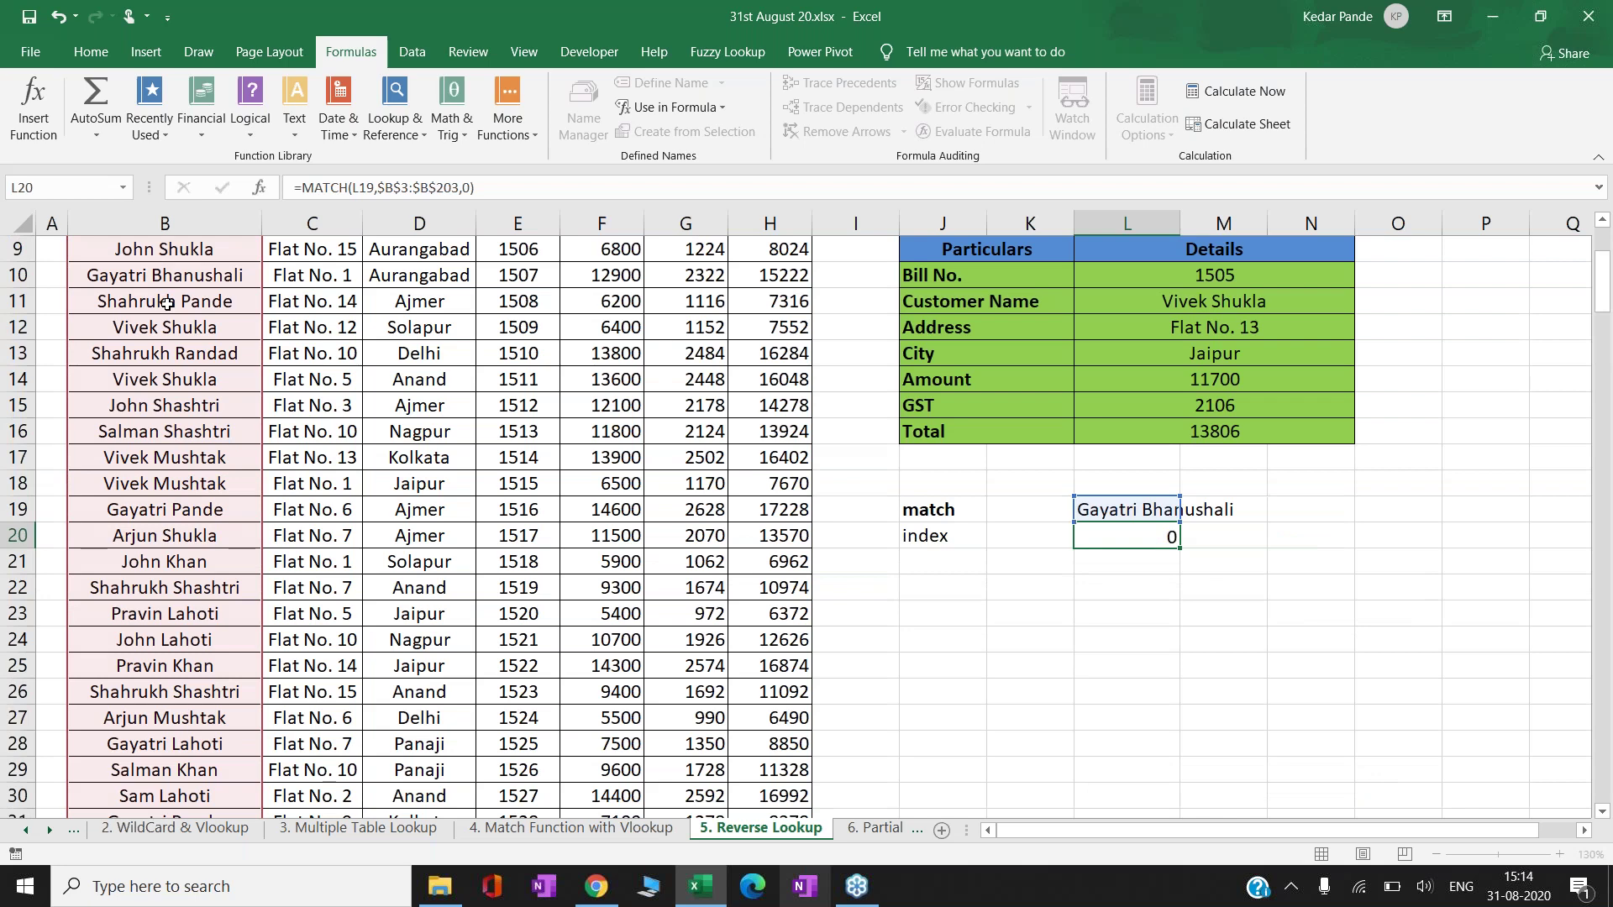
key("Return")
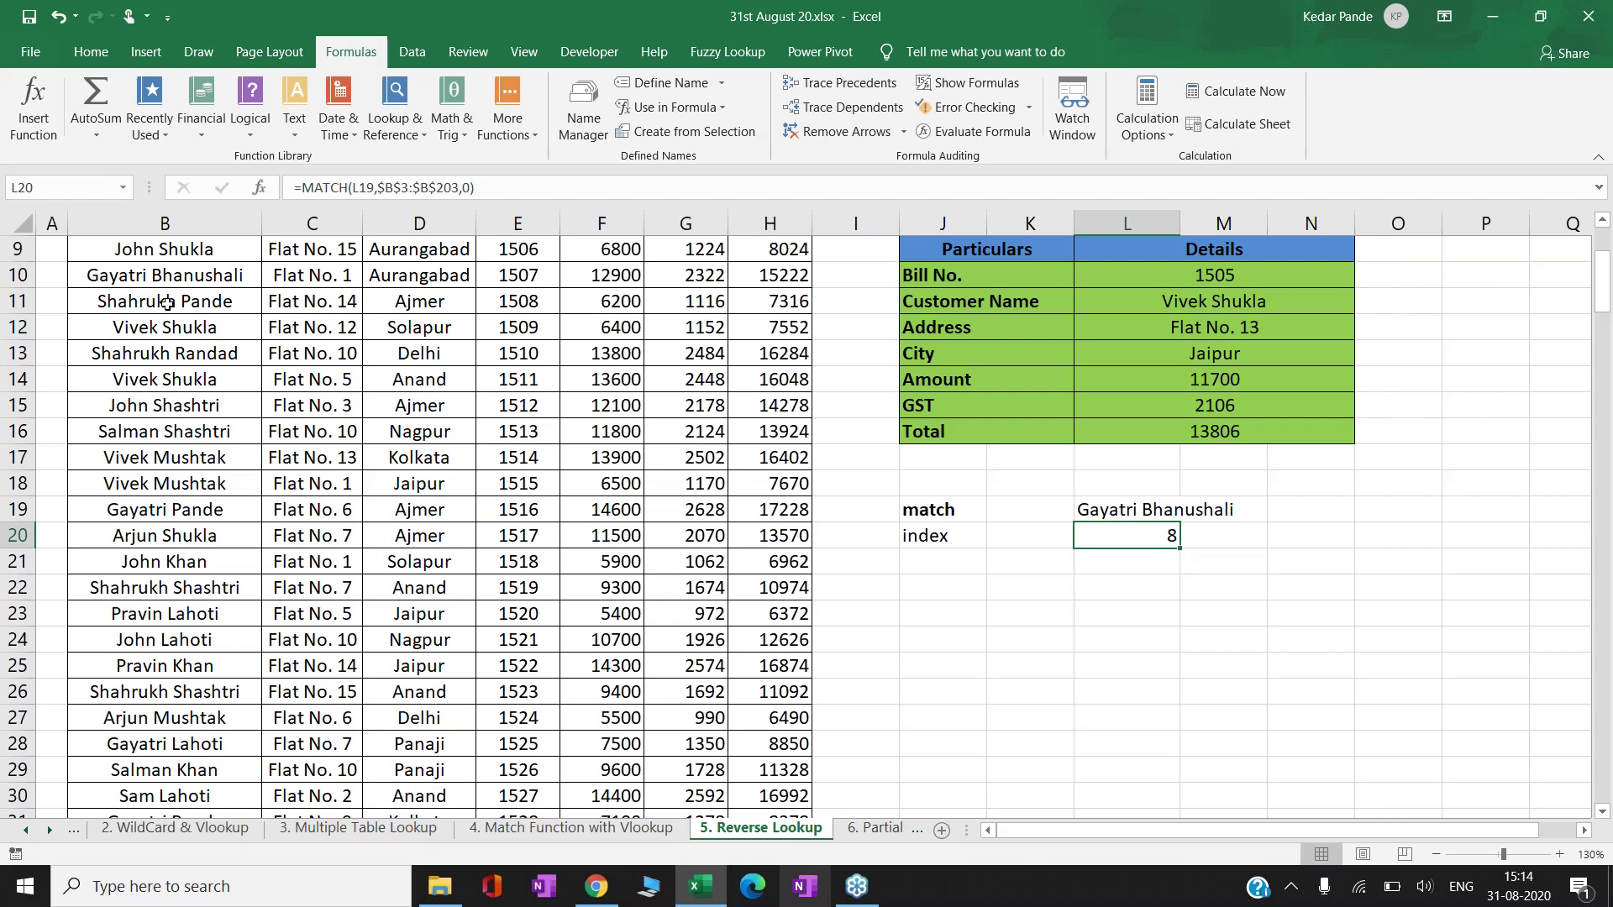
key("Up")
key("Up")
key("Up")
key("Up")
key("Up")
key("Up")
key("Up")
key("Up")
key("Up")
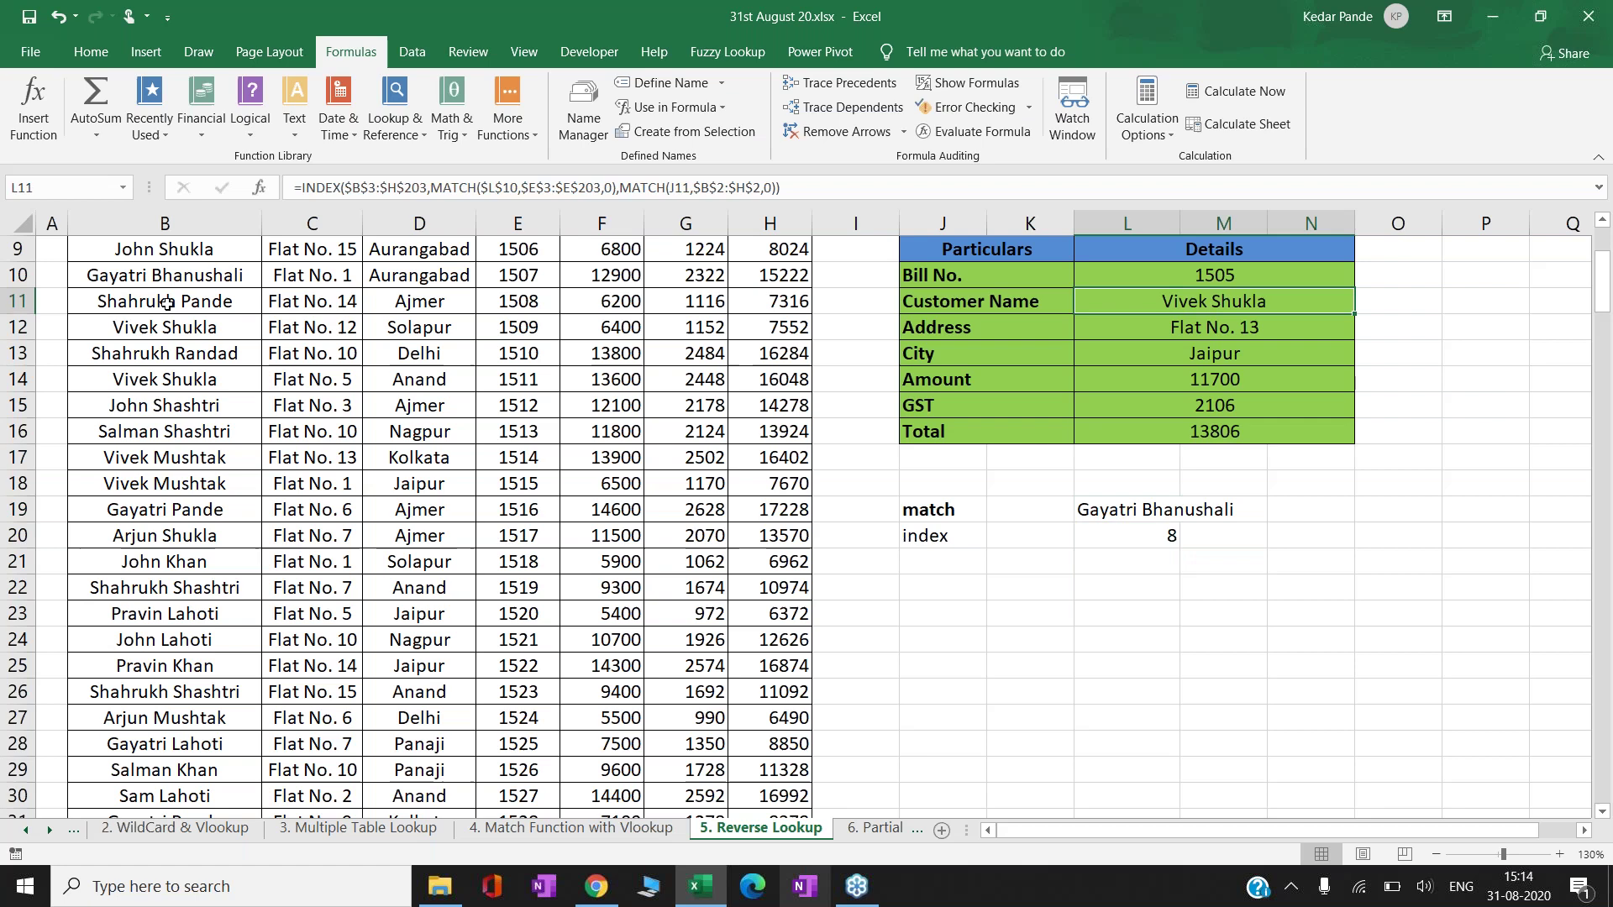
key("F2")
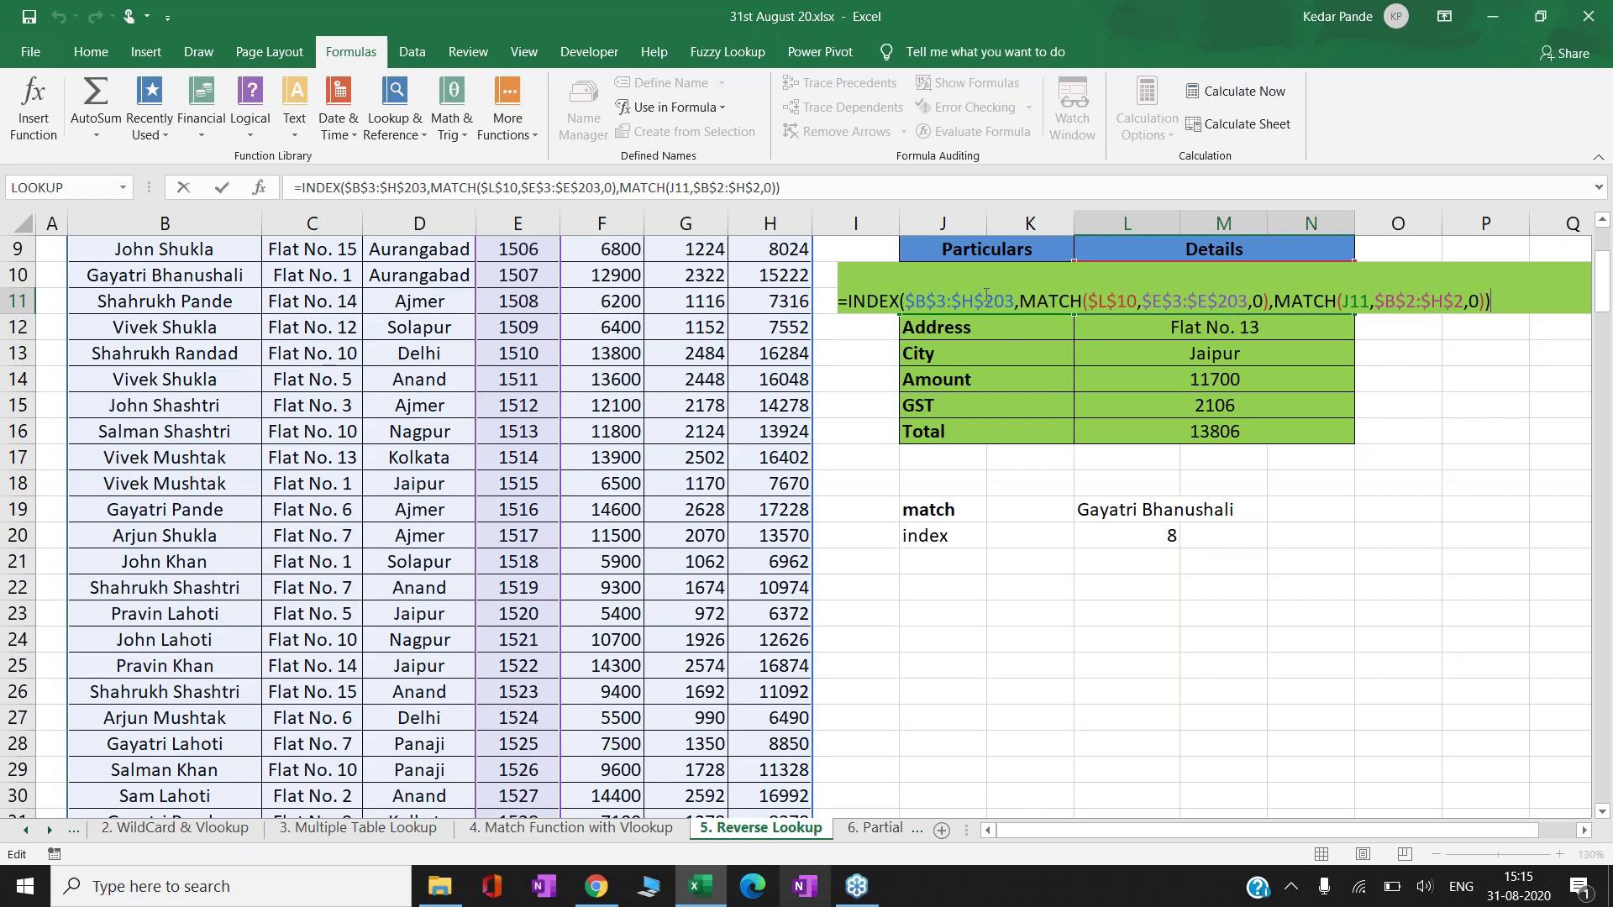
- Commit the Customer Name INDEX/MATCH formula in L11 and move to the '7. Macros Example 1' sheet
key("ctrl+Return")
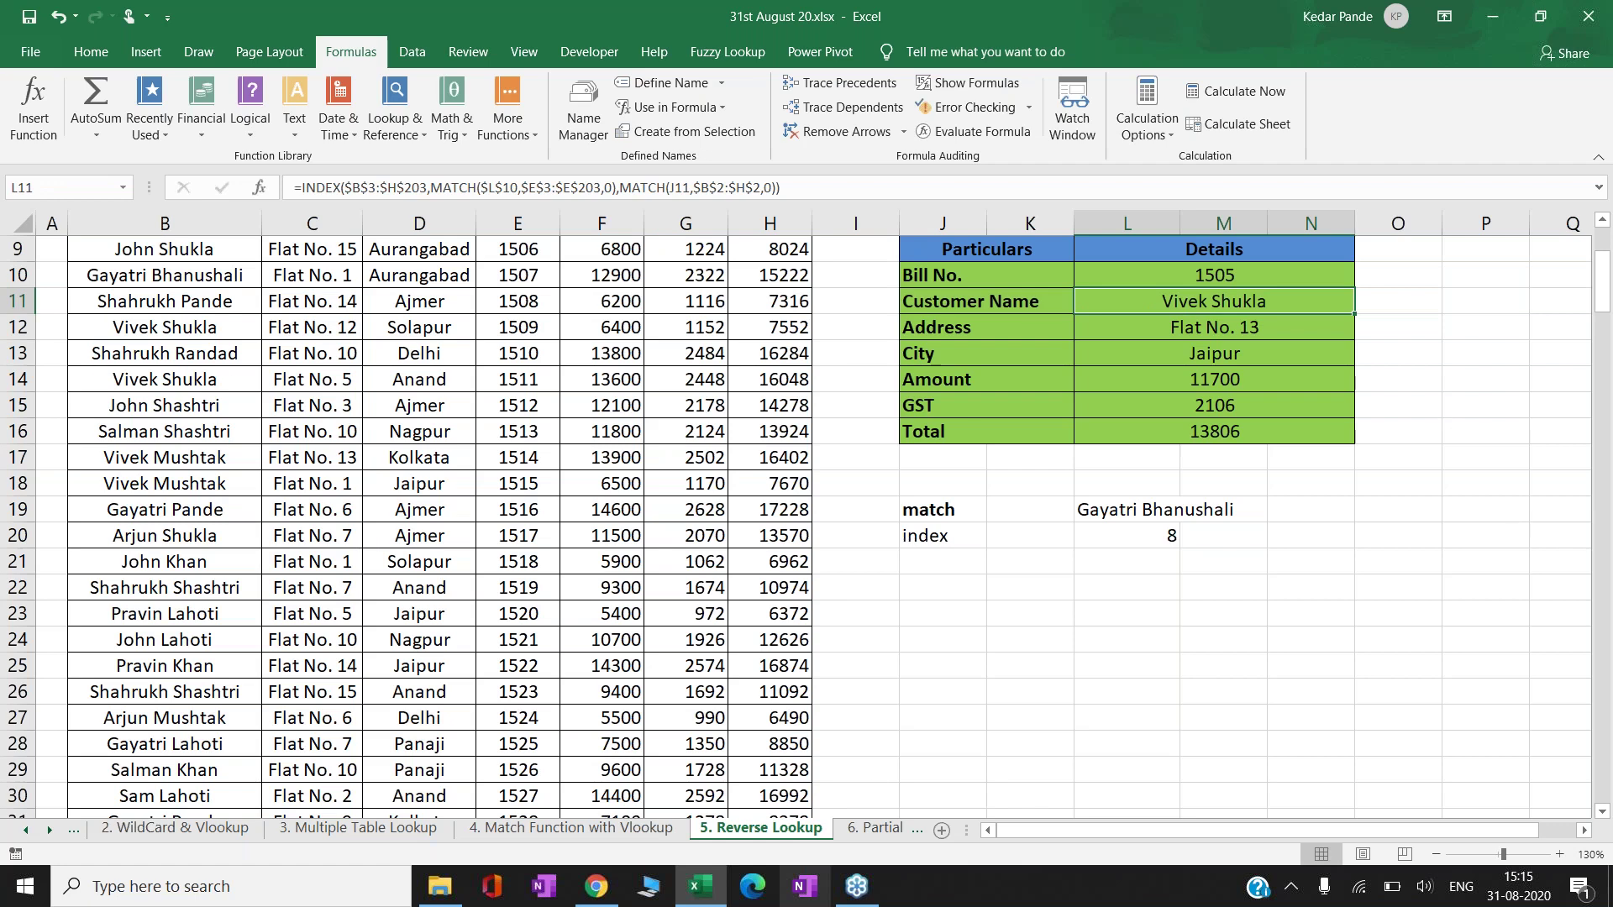
left_click(882, 829)
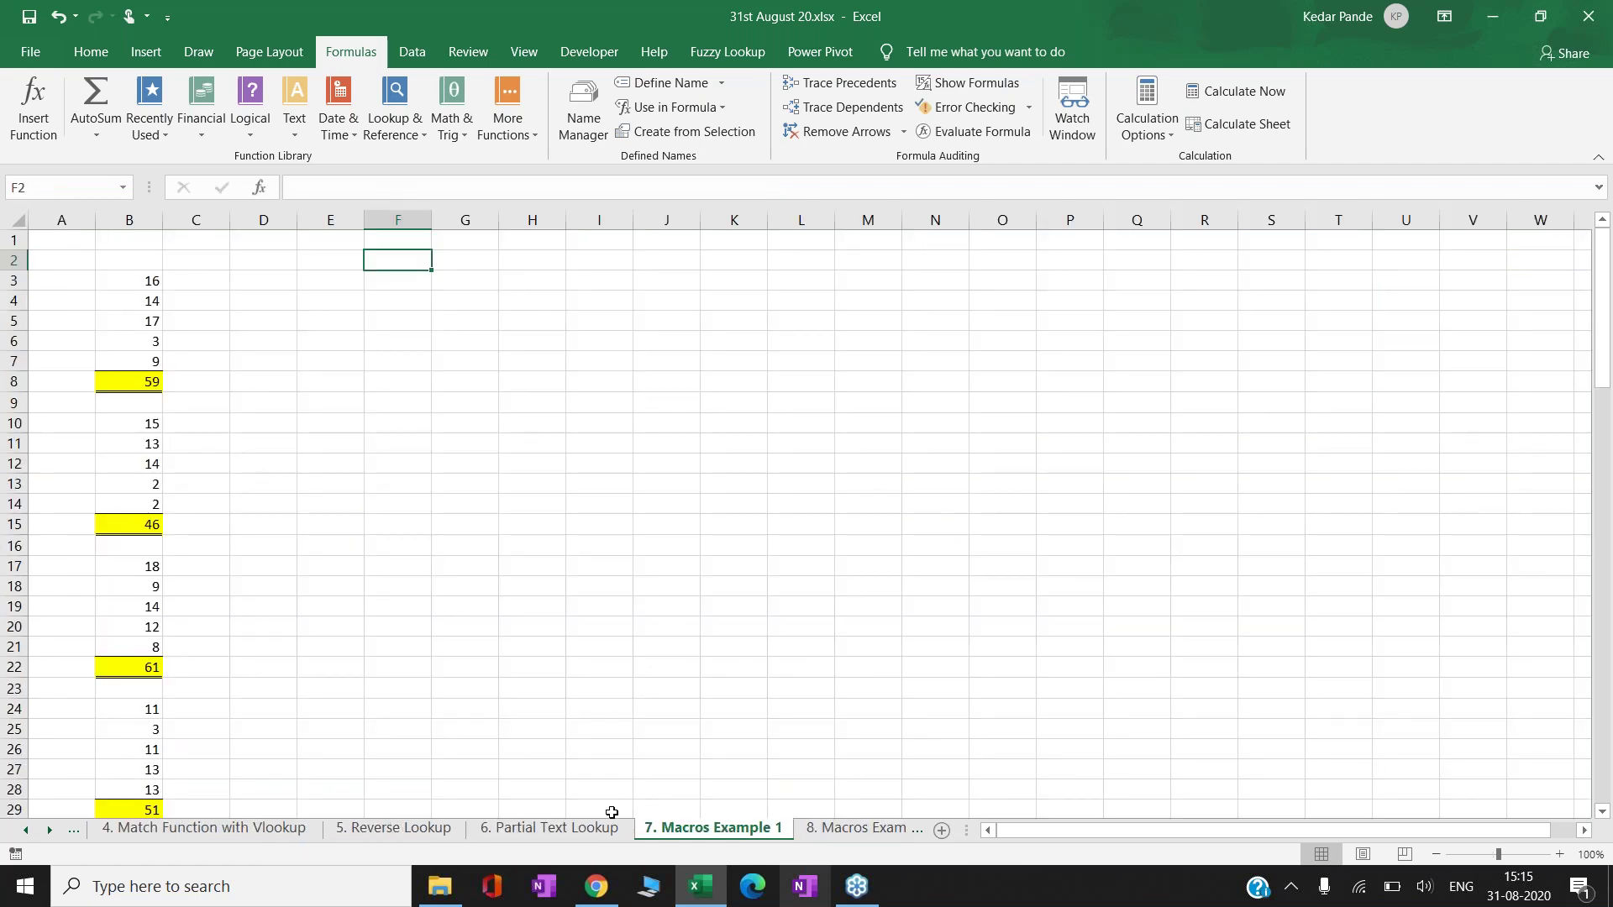
- Go to the '6. Partial Text Lookup' sheet and review bill 18-19/KN/363 with amount 63,400
left_click(580, 829)
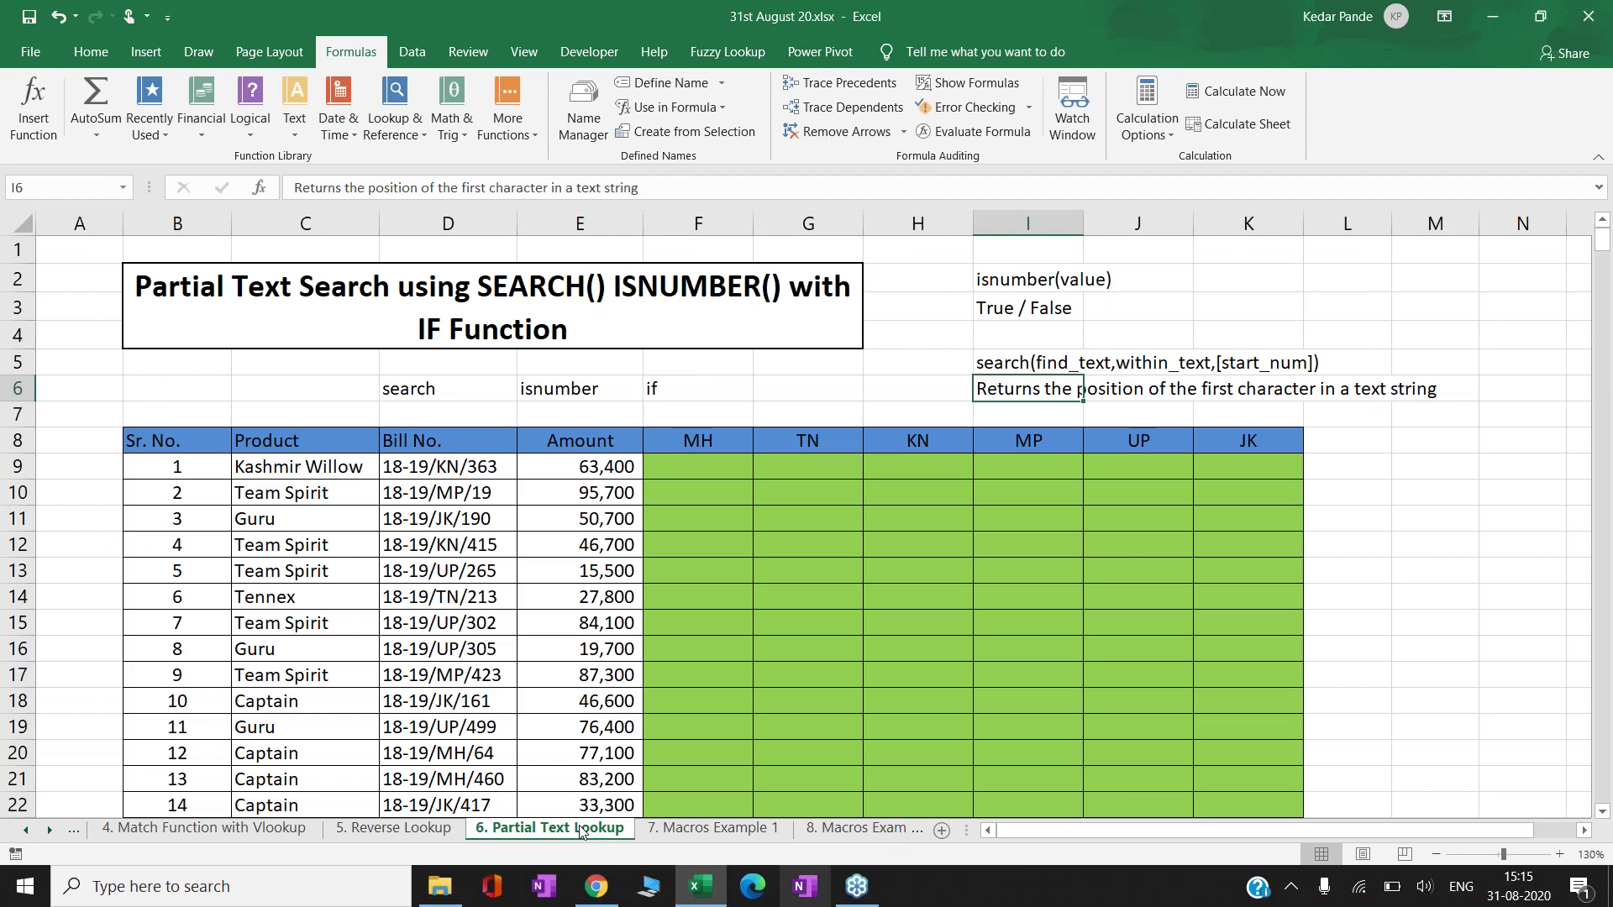
key("Down")
key("Down")
key("Down")
key("Down")
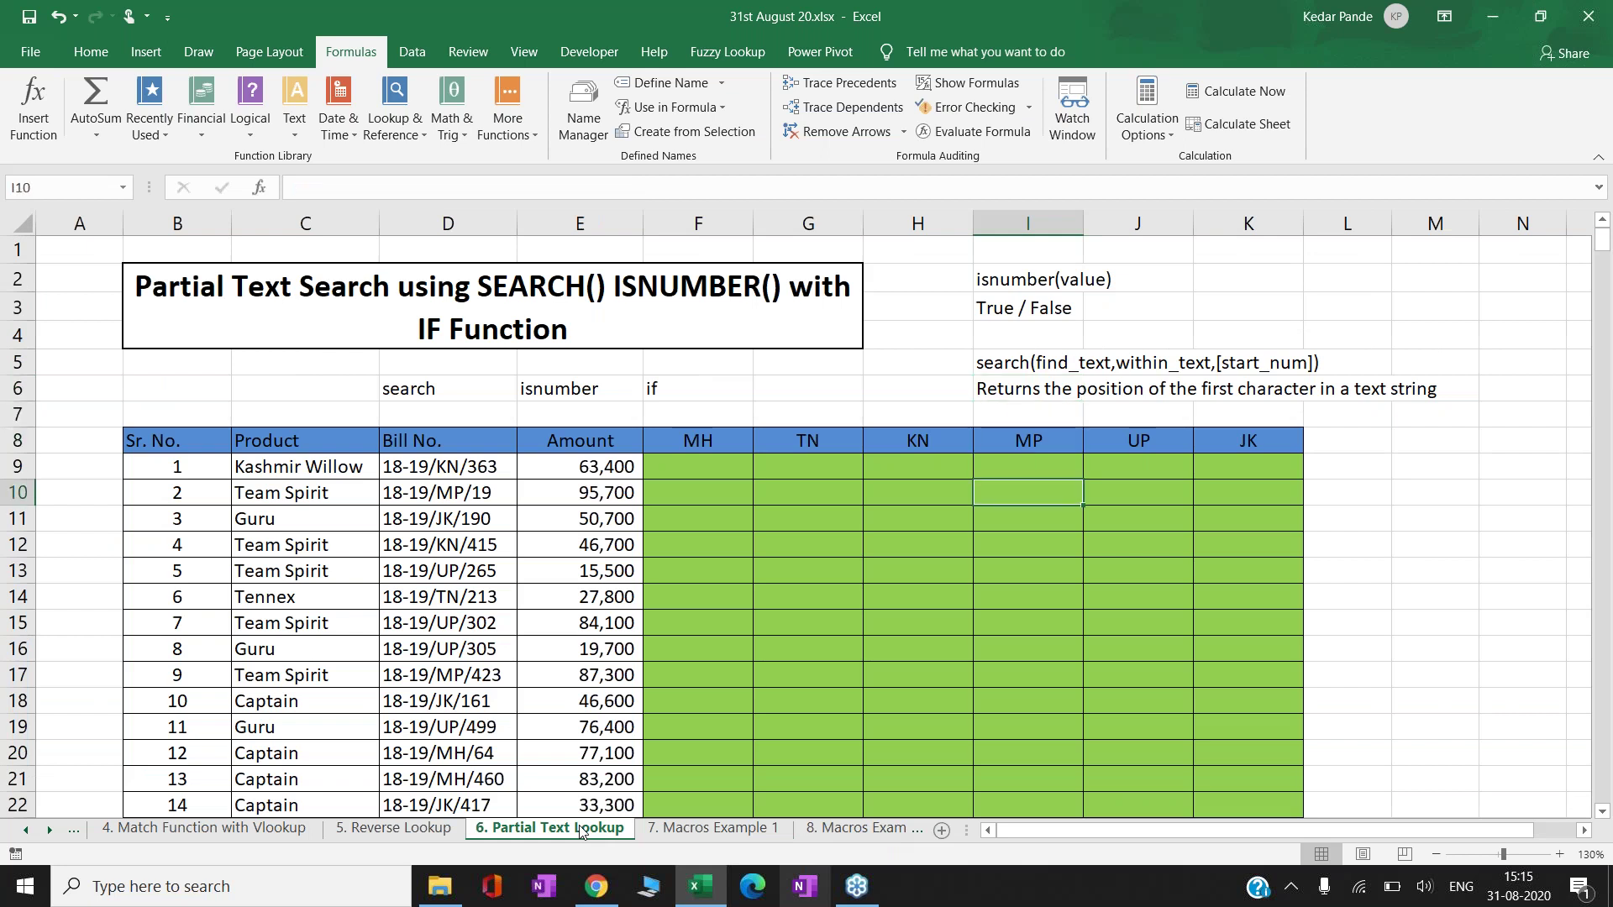
key("Left")
key("Left")
key("Left")
key("Left")
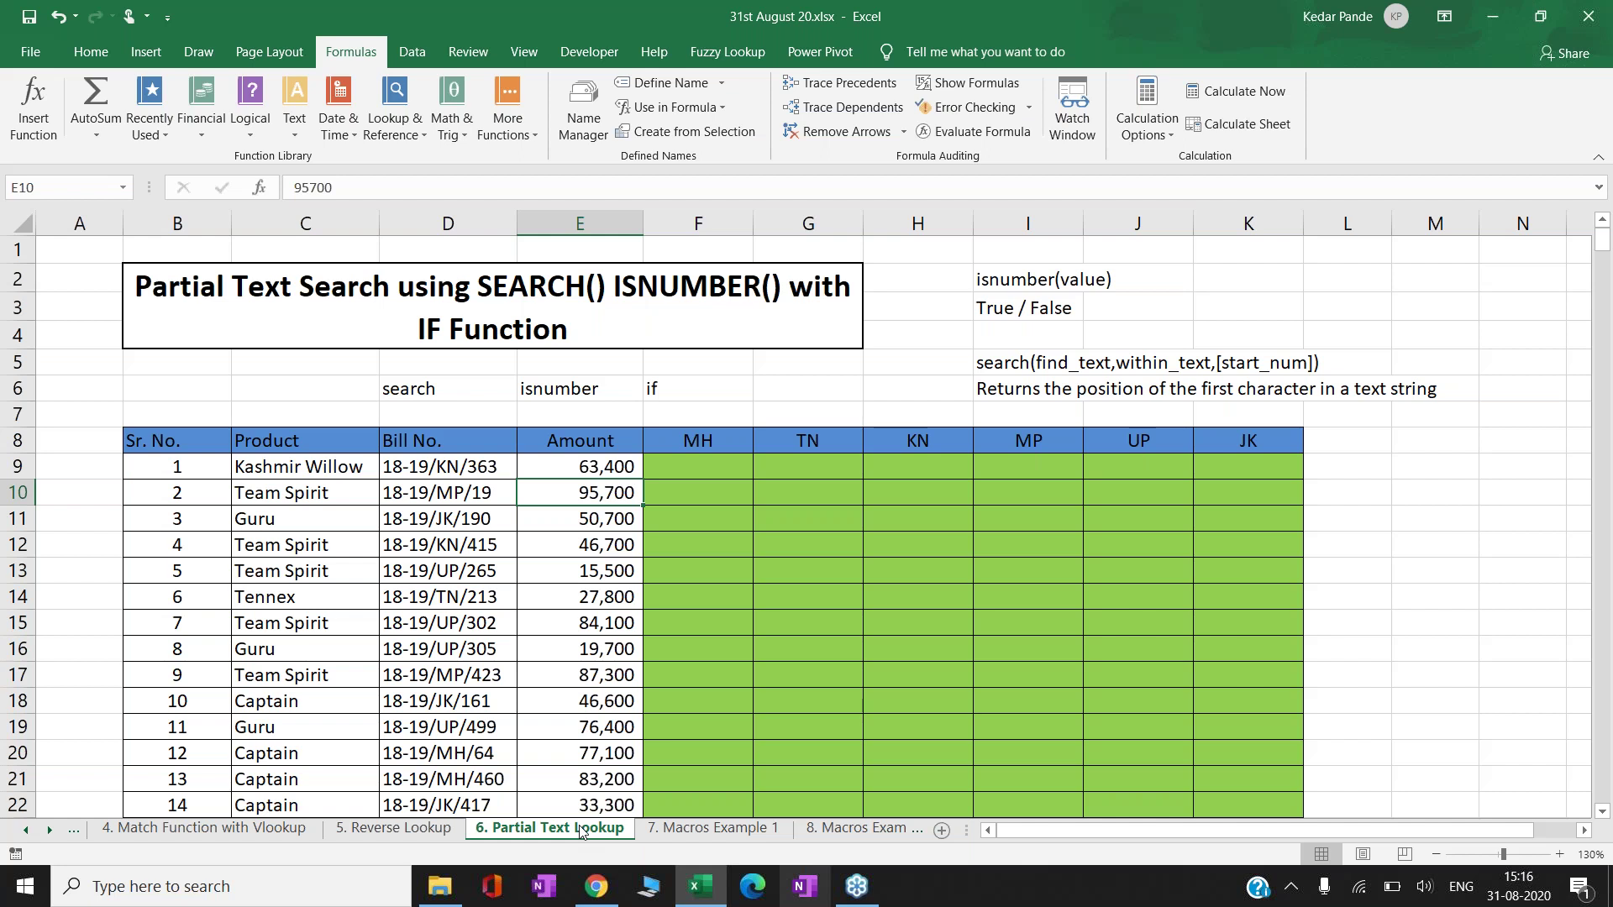
key("Left")
key("Left")
key("Up")
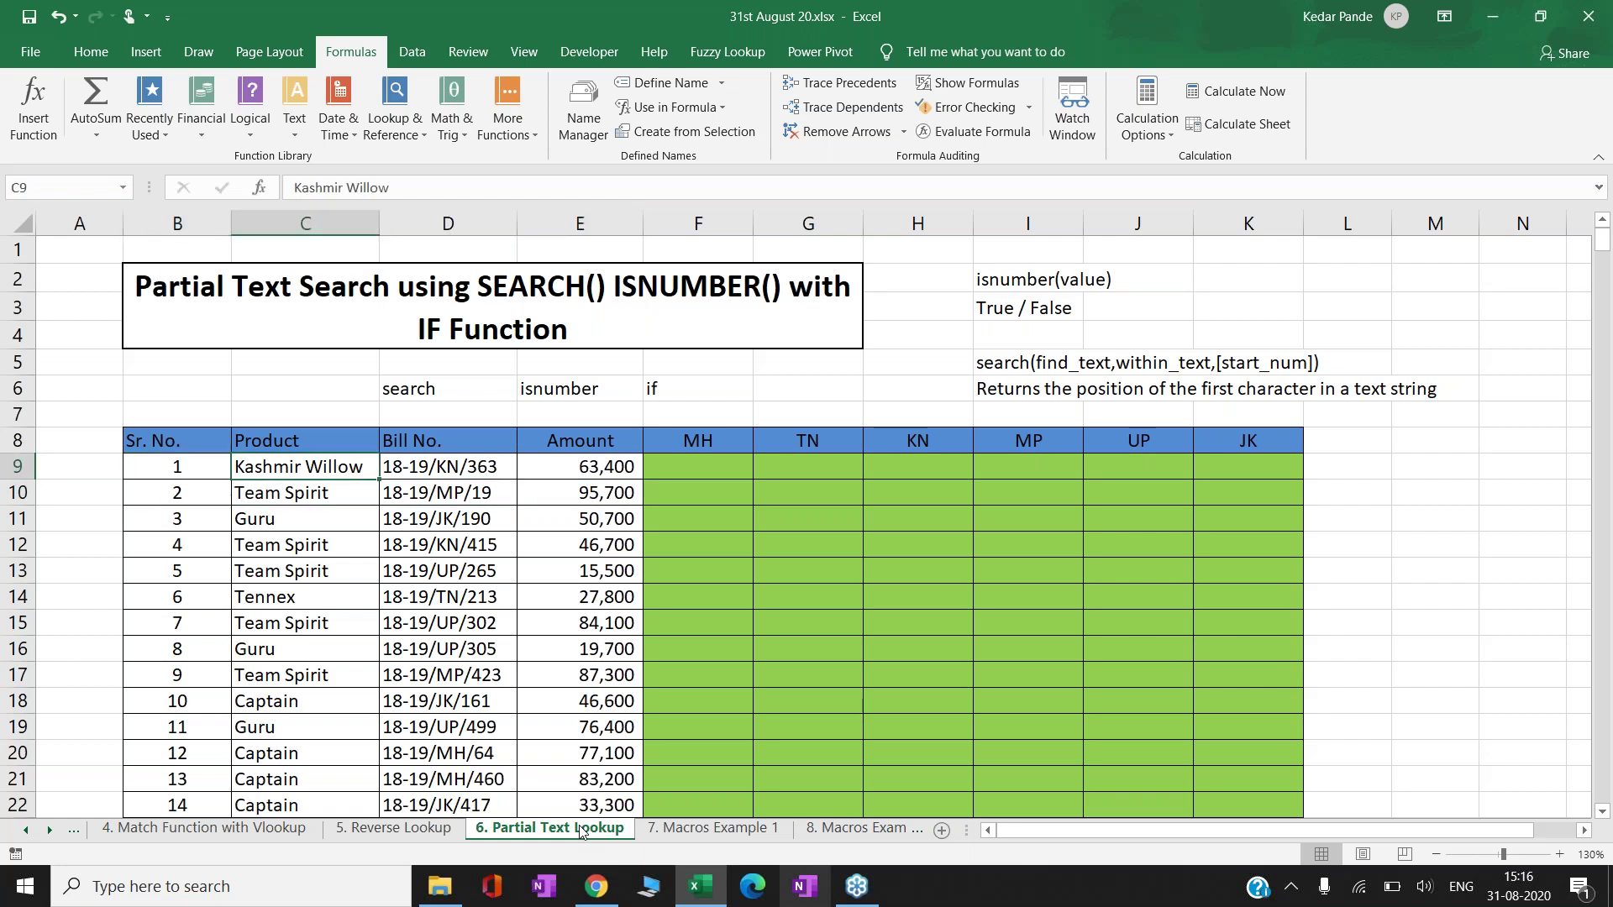
key("Right")
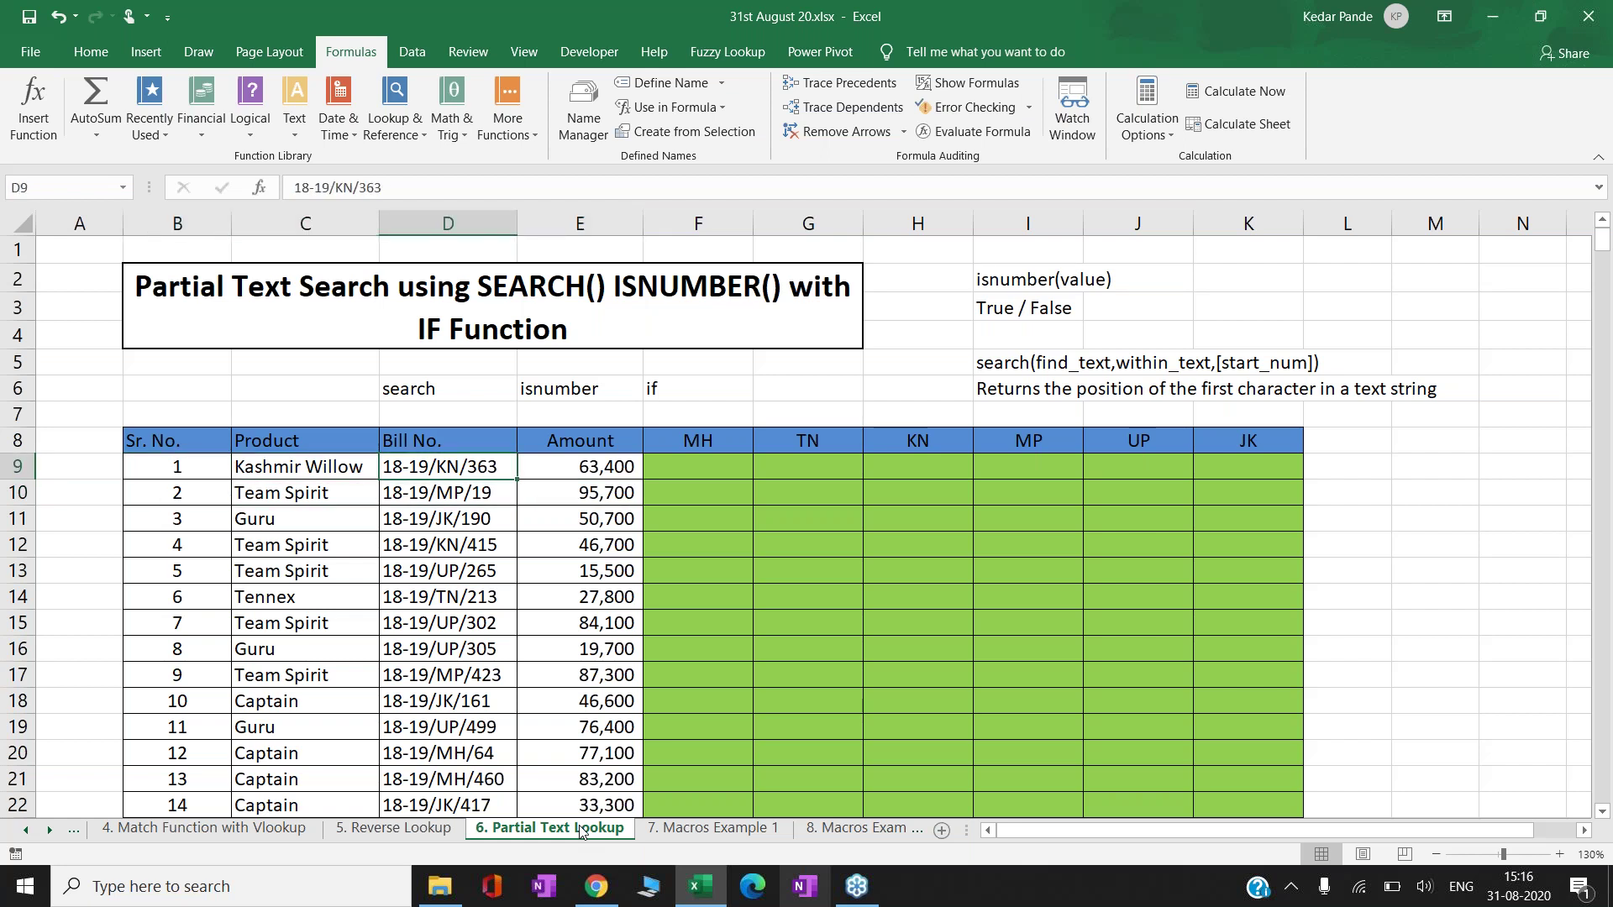
key("Right")
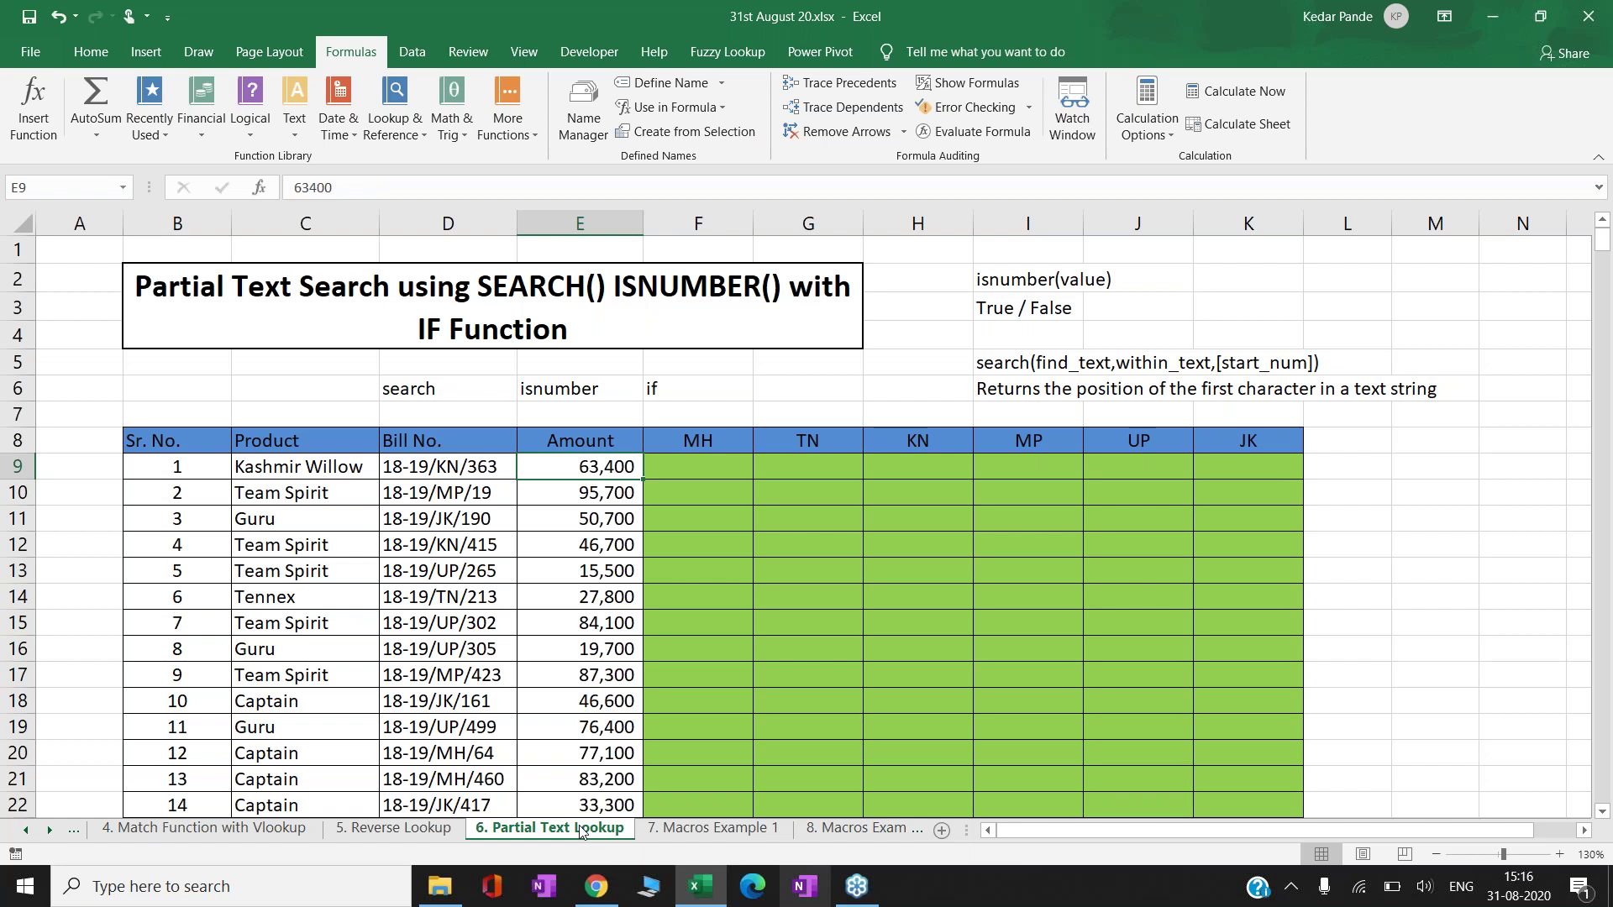
key("Left")
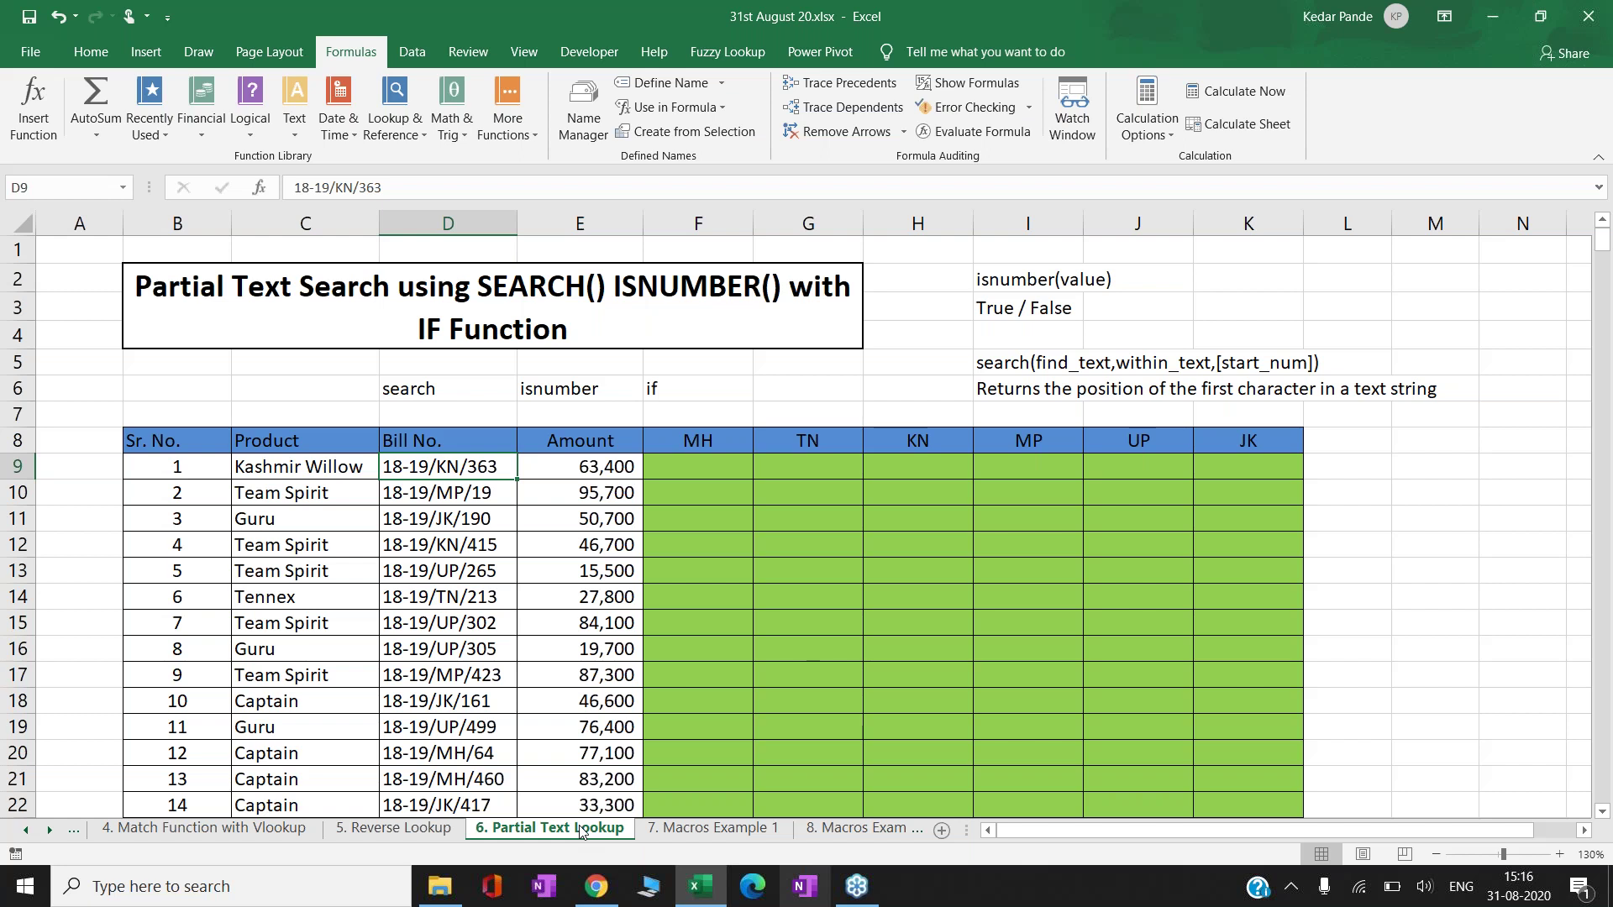
key("Right")
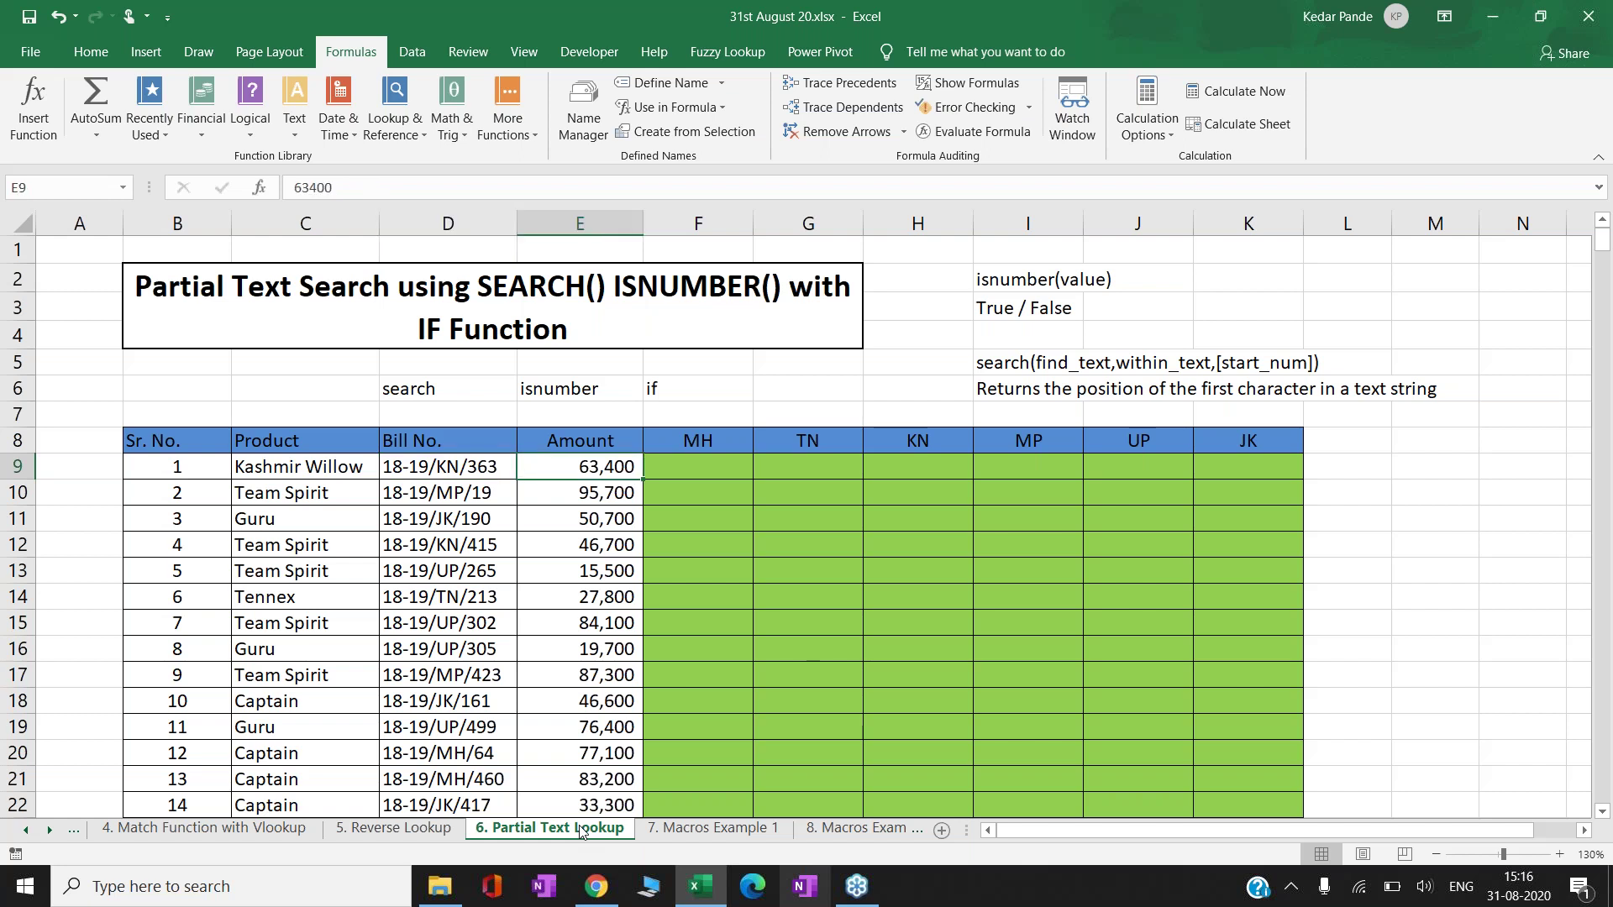
key("Right")
key("Right")
key("Right")
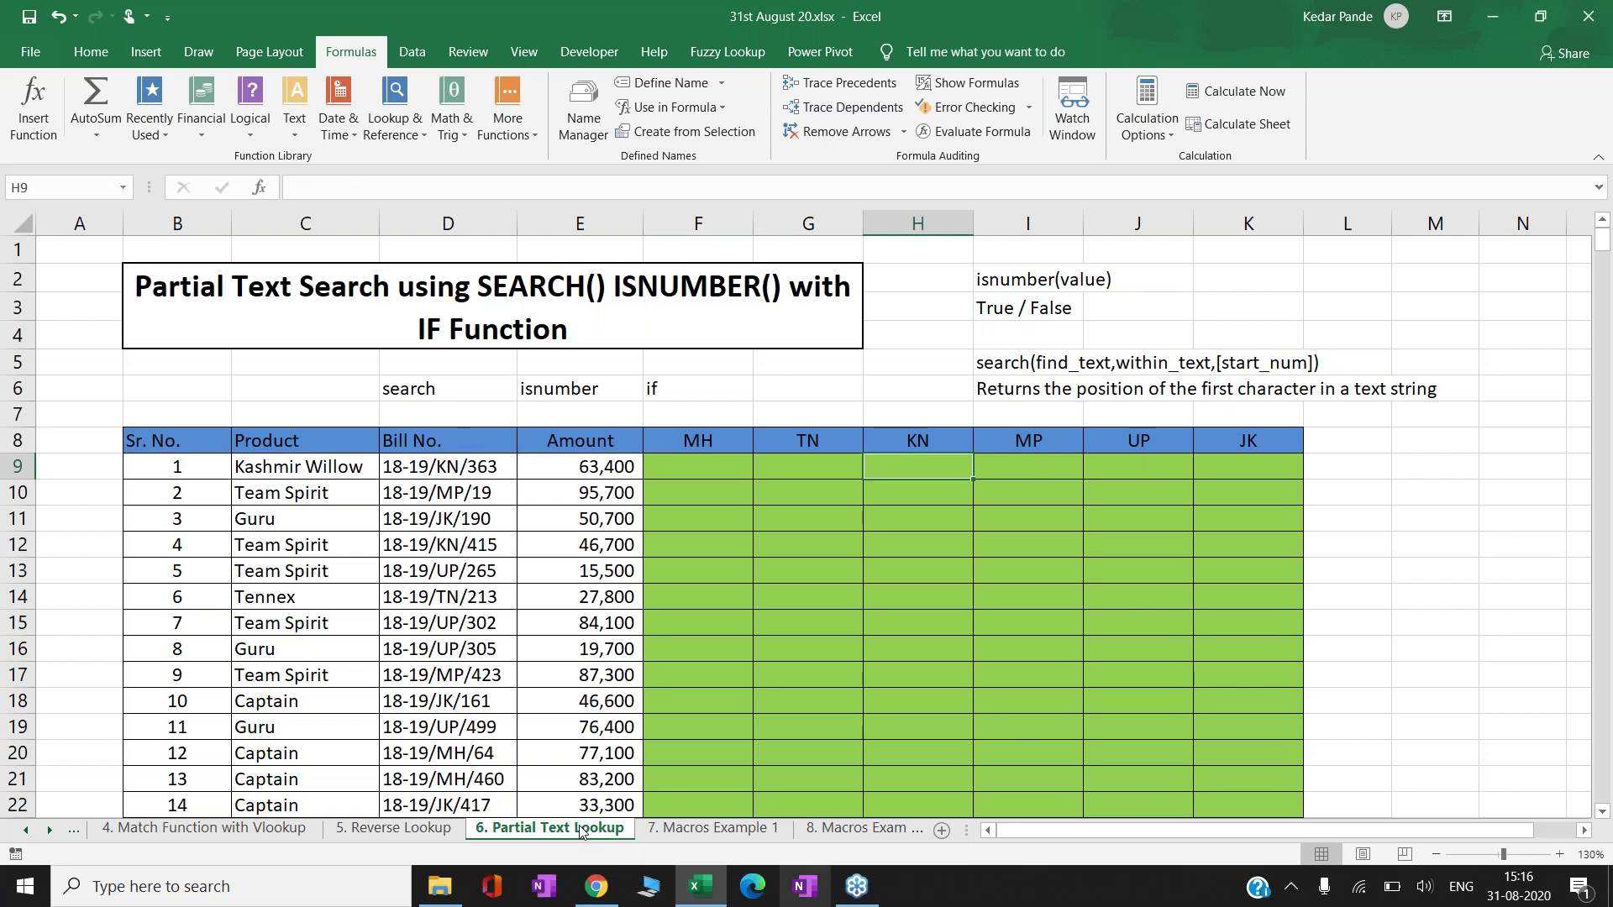
- Step through bills 18-19/MP/19 and 18-19/UP/302 and their empty state columns
key("Down")
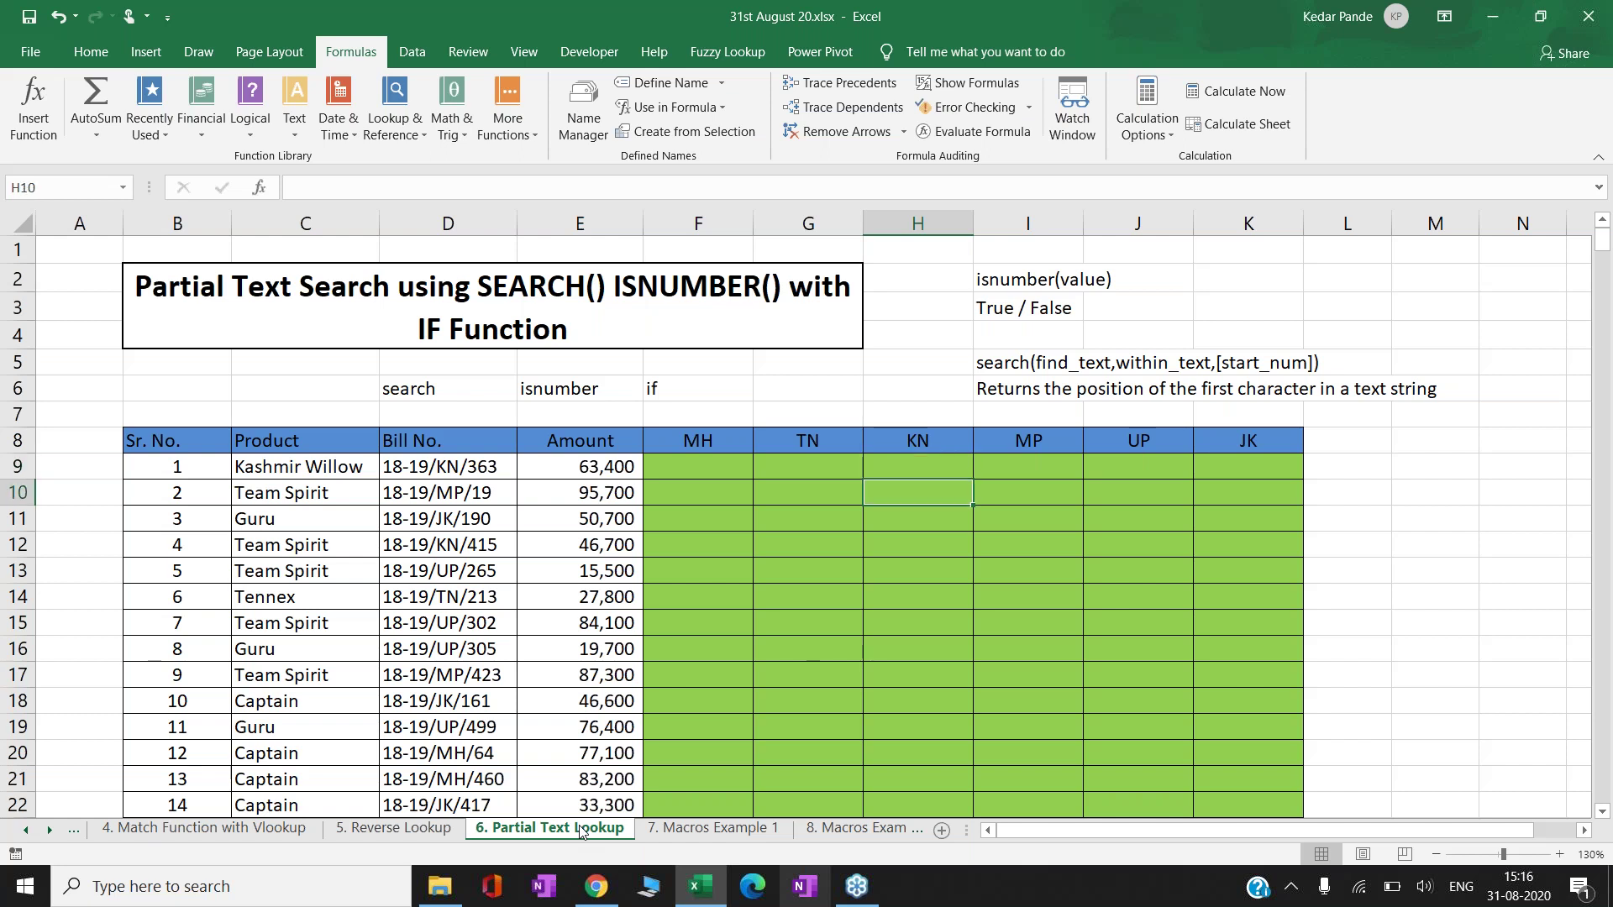
key("Left")
key("Left")
key("Left")
key("Left")
key("Left")
key("Right")
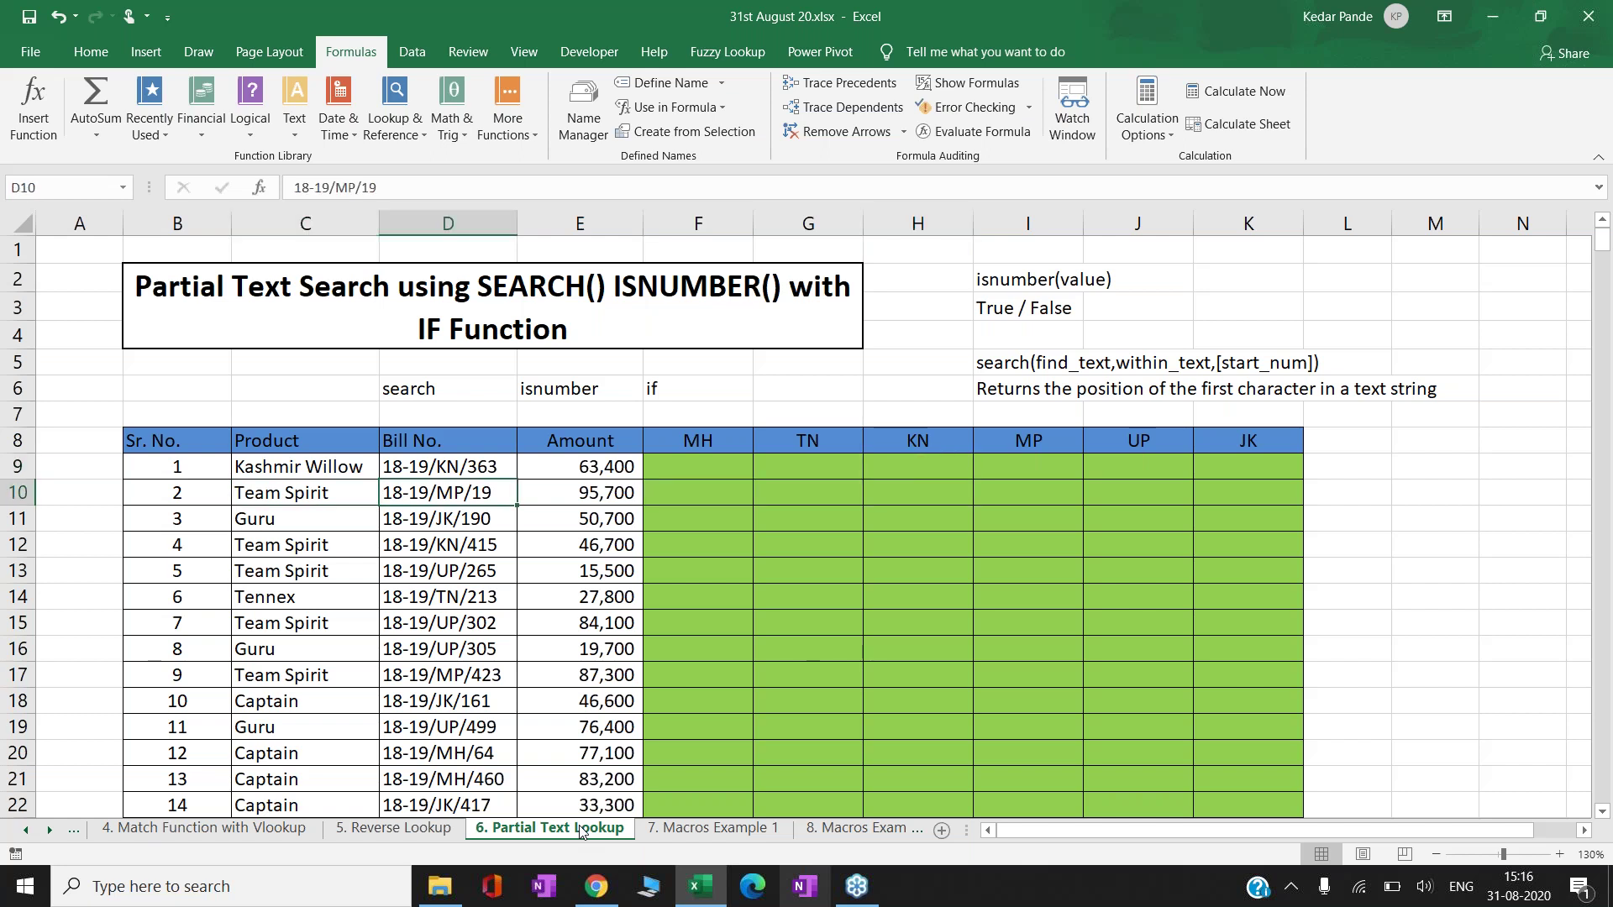
key("Right")
key("Right")
key("Right")
key("Right")
key("Right")
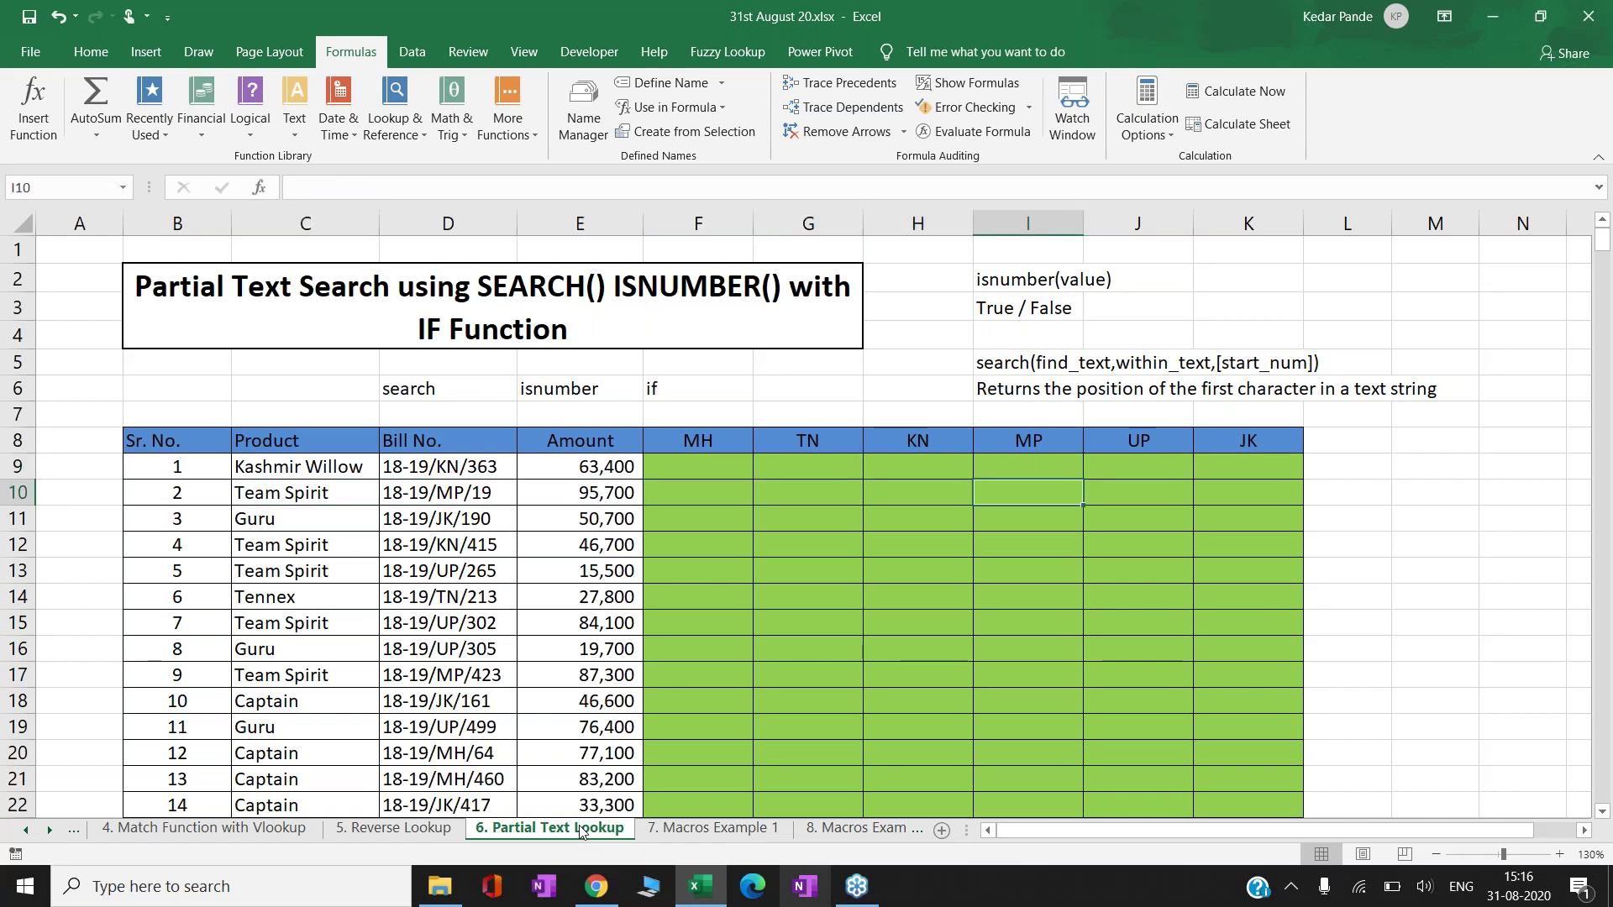
key("Down")
key("Left")
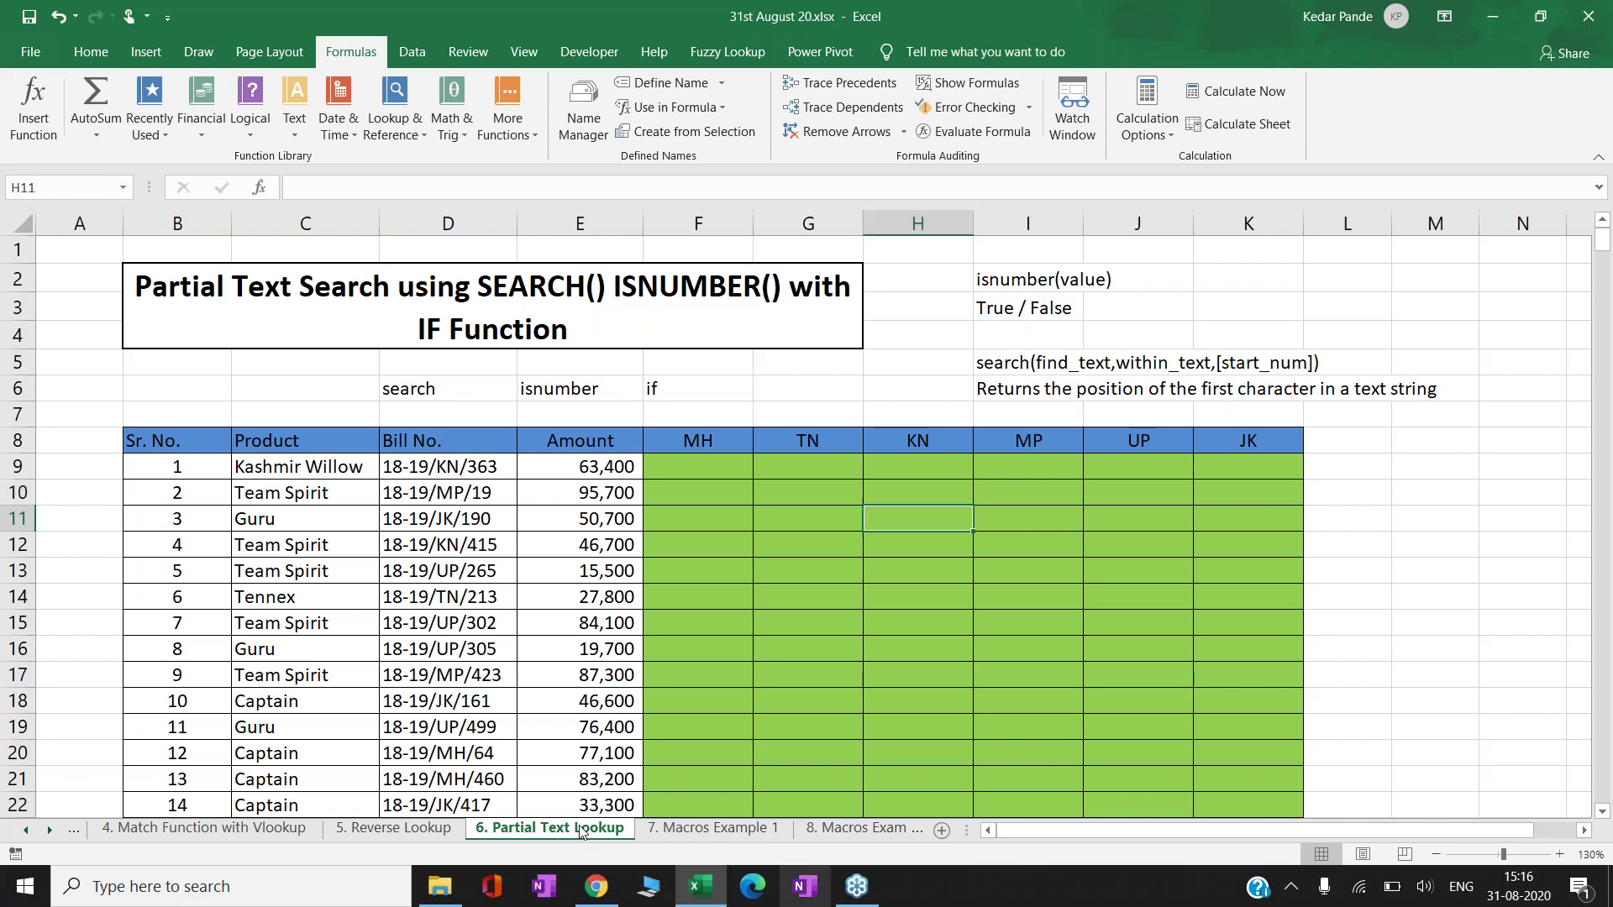
key("Left")
key("Left")
key("Left")
key("Left")
key("Down")
key("Down")
key("Down")
key("Down")
key("Down")
key("Down")
key("Down")
key("Down")
key("Down")
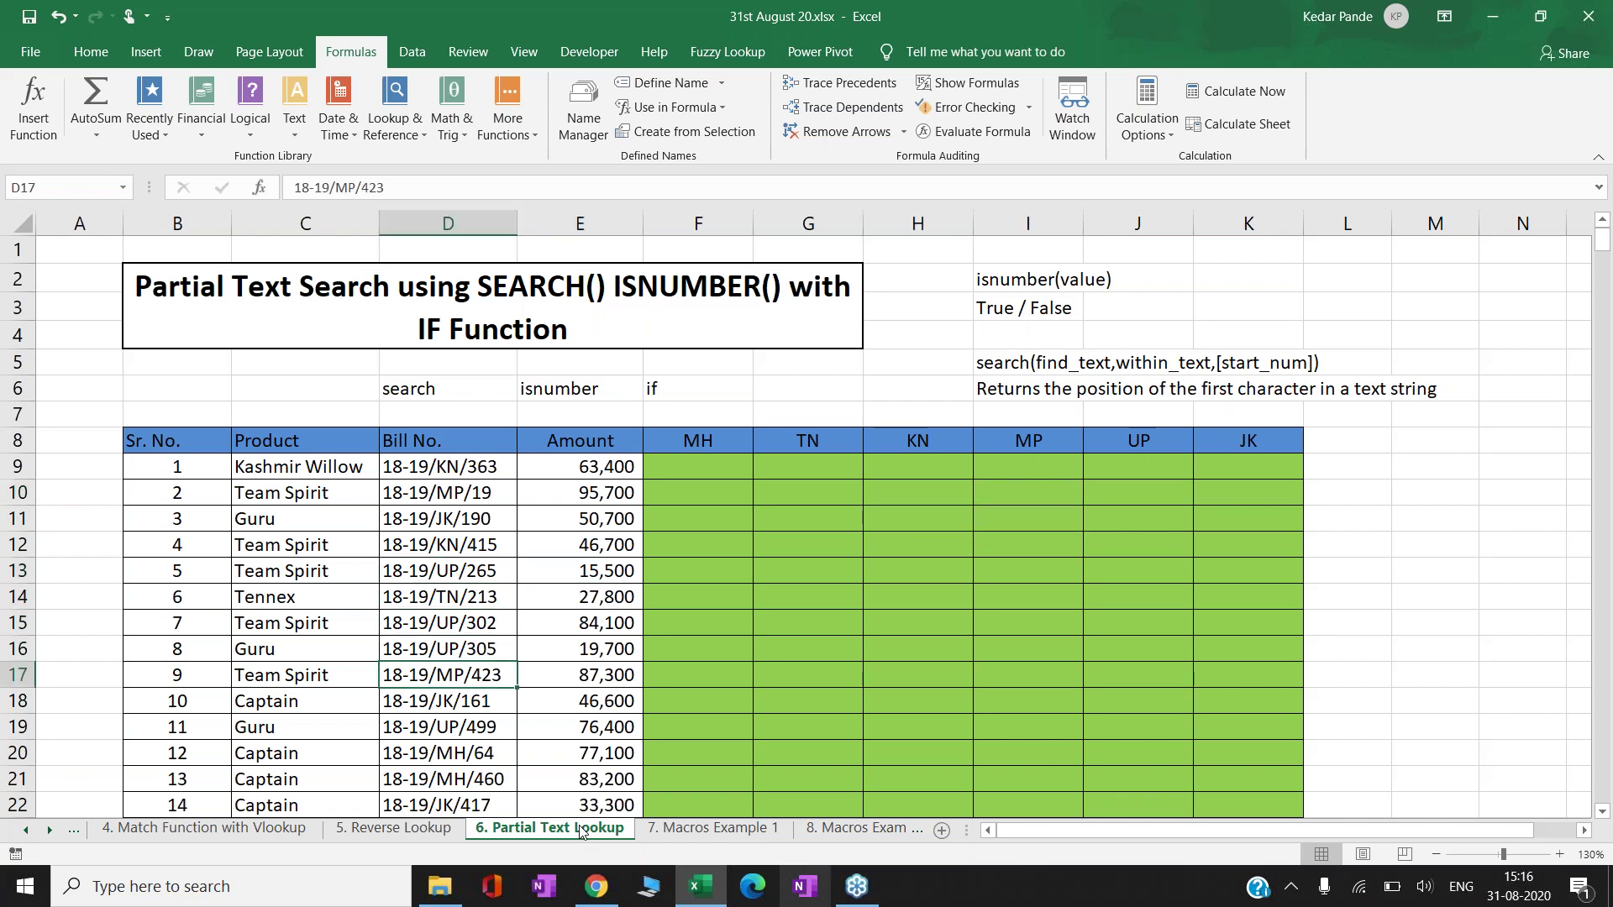
key("Right")
key("Right")
key("Right")
key("Left")
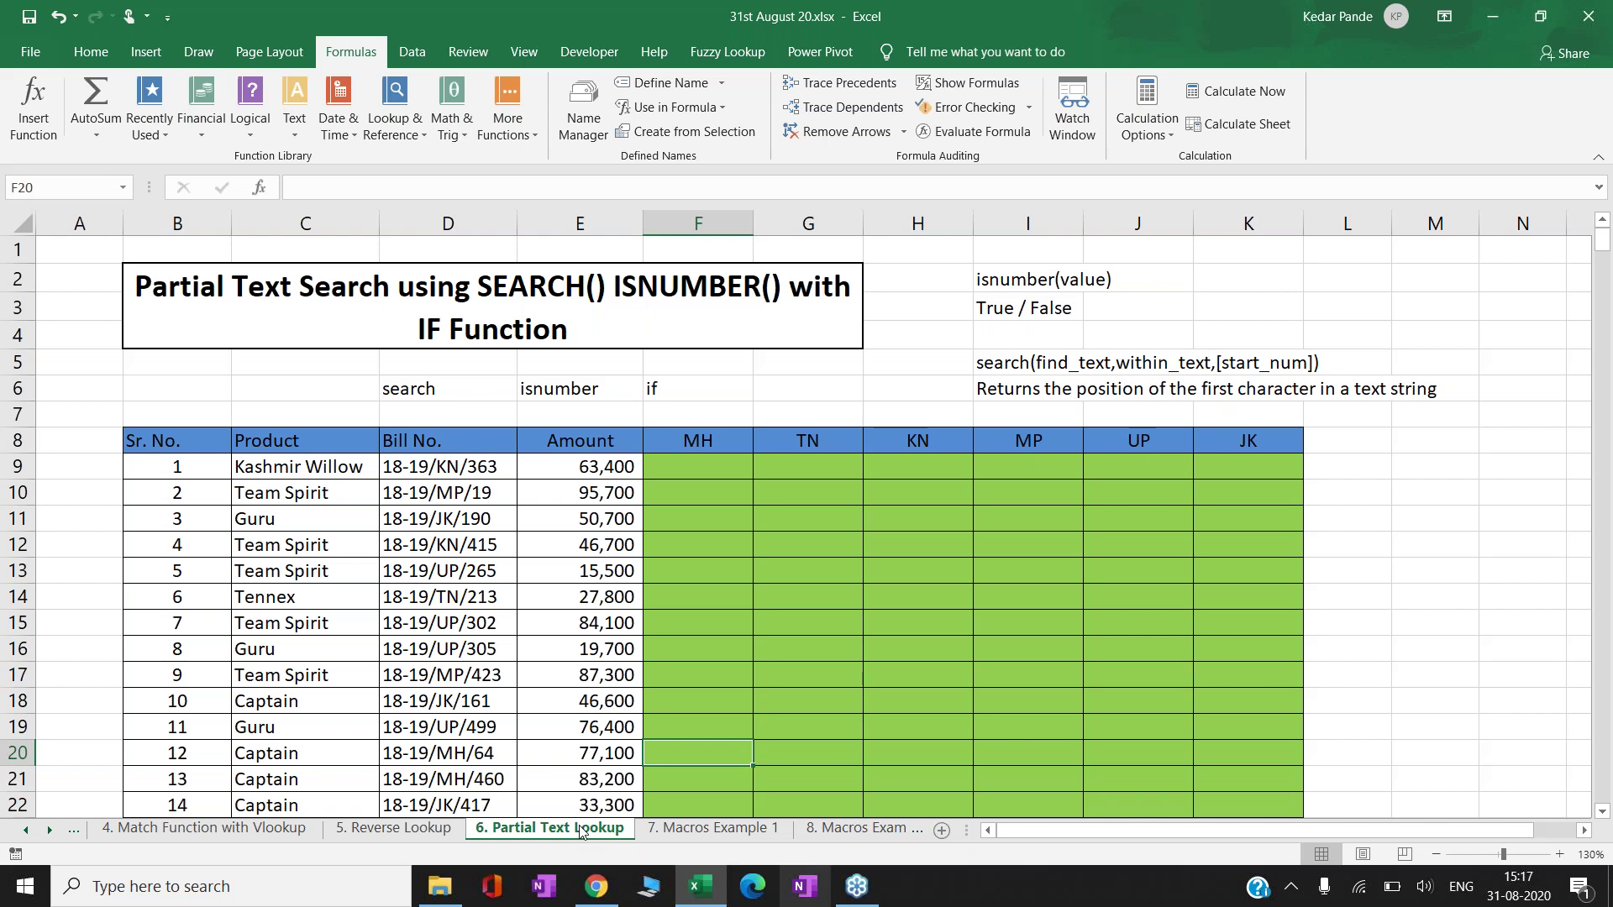
key("Up")
key("Up")
key("Up")
key("Up")
key("Up")
key("Up")
key("Up")
key("Up")
key("Up")
key("Up")
key("Up")
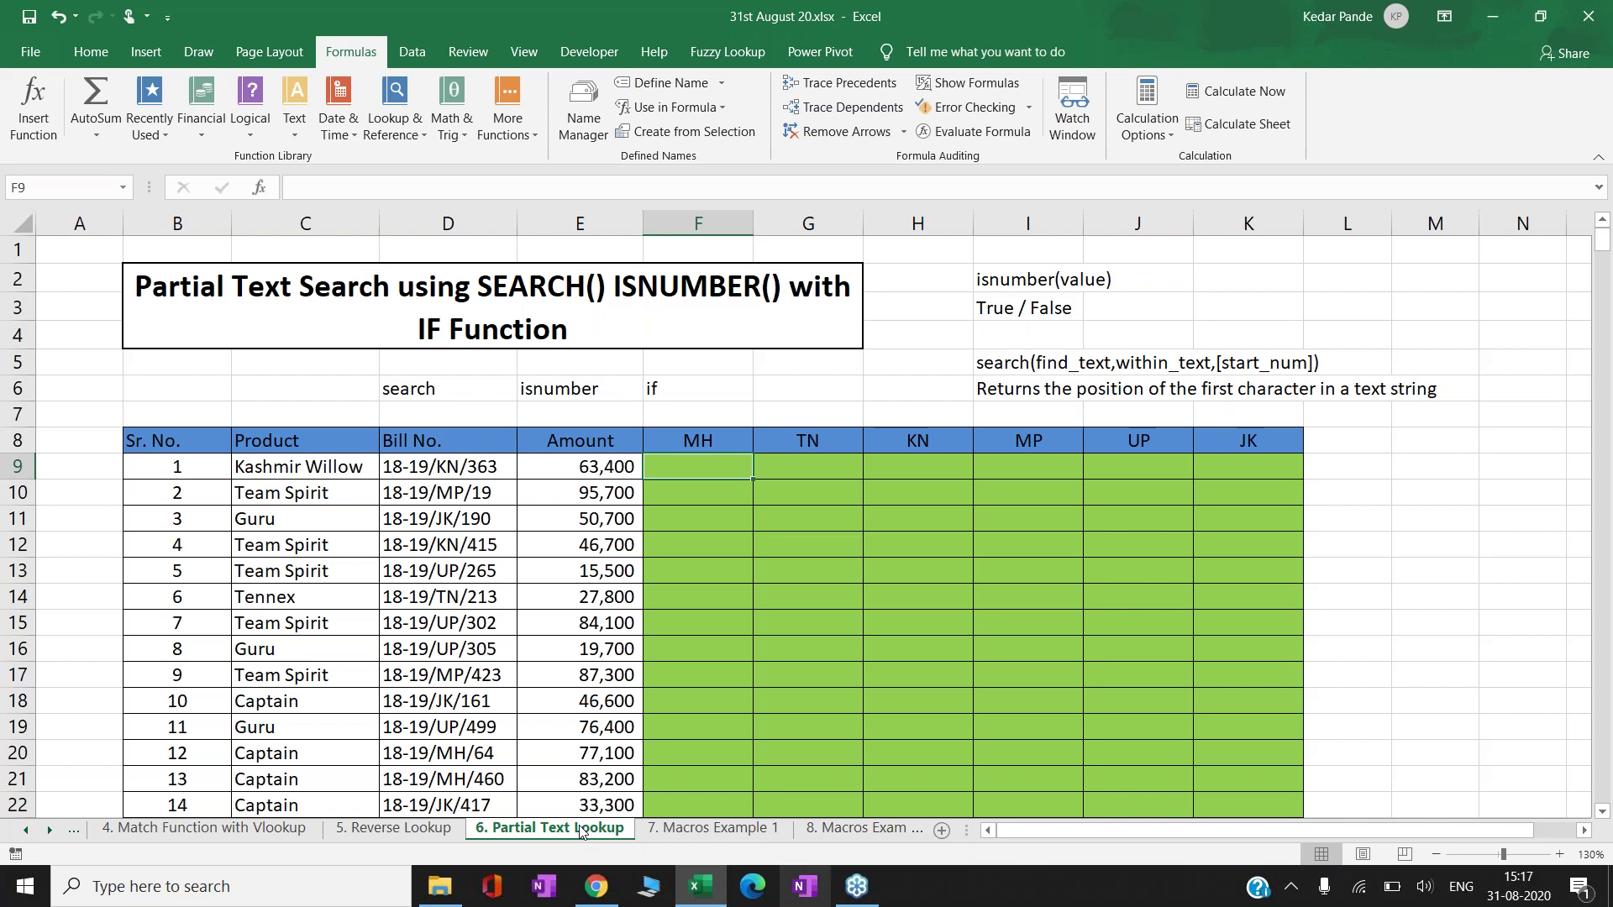
key("Down")
key("Left")
key("Left")
key("Left")
key("Left")
key("Right")
key("Right")
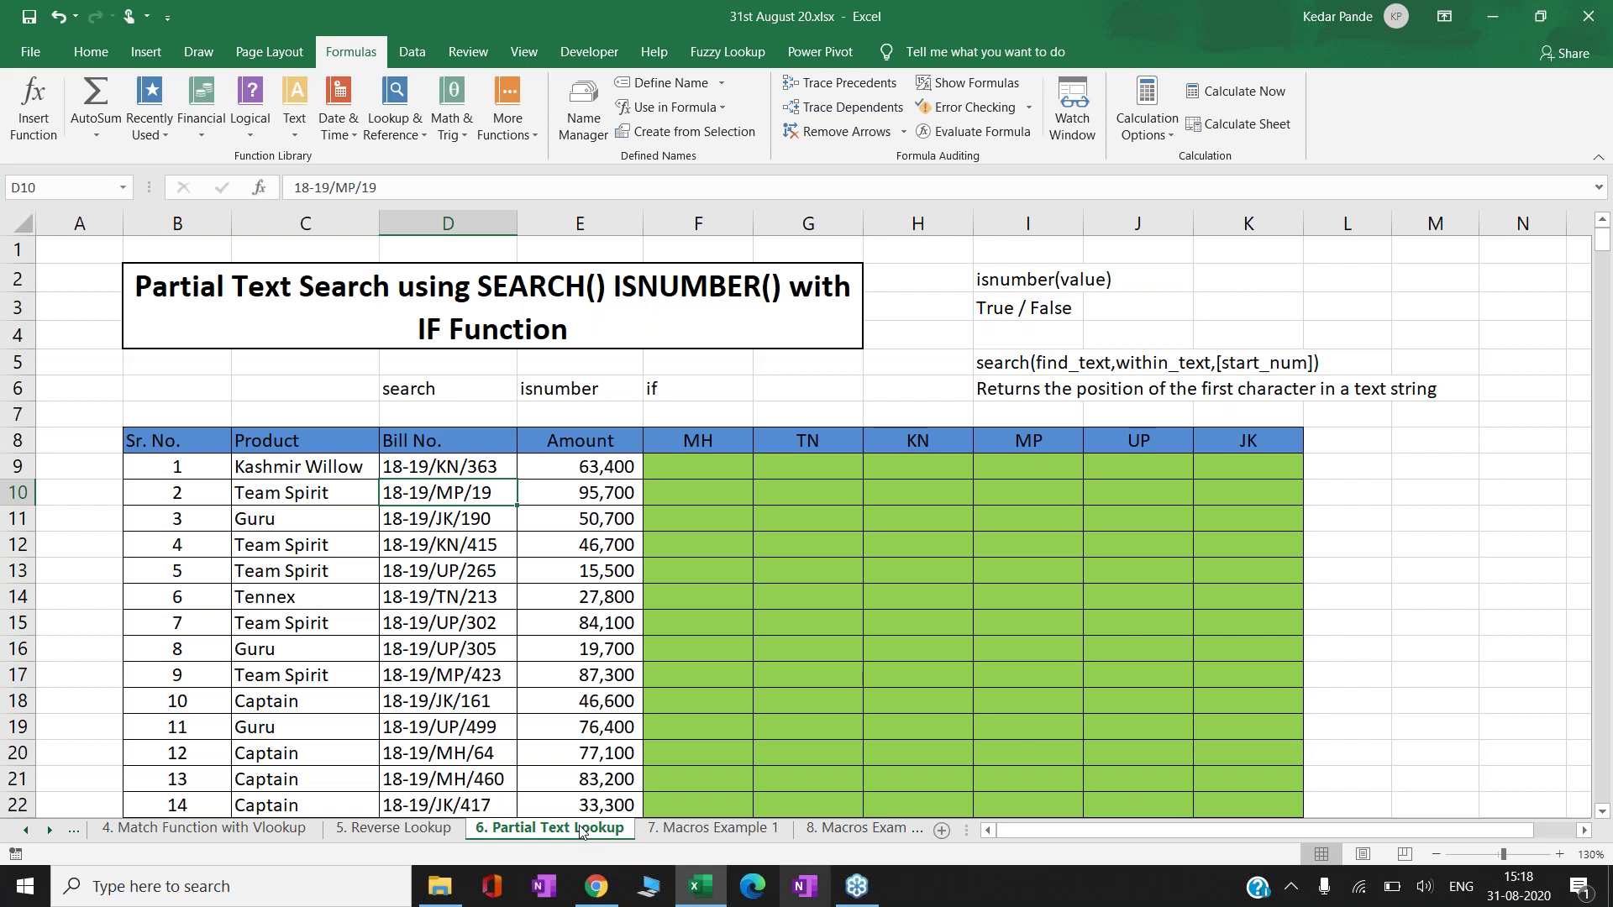
left_click(697, 466)
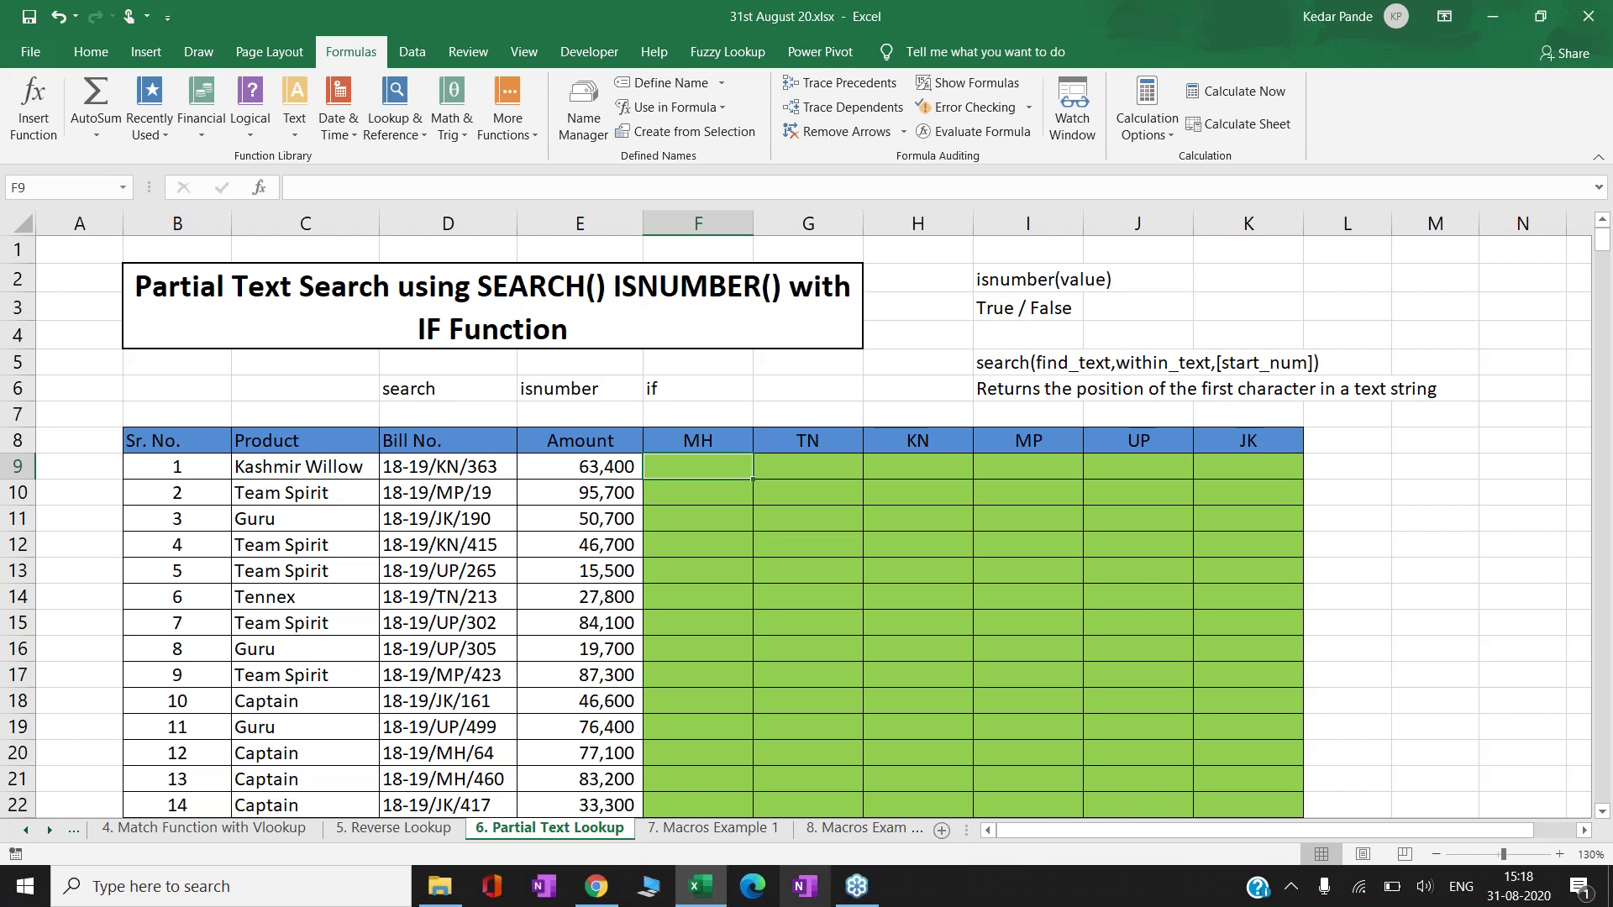
key("Right")
key("Right")
key("Up")
key("Up")
key("Right")
key("Up")
key("Up")
key("Up")
key("Up")
key("Up")
key("Down")
key("Down")
key("Down")
key("Down")
key("Left")
key("Left")
key("Left")
key("Left")
key("Left")
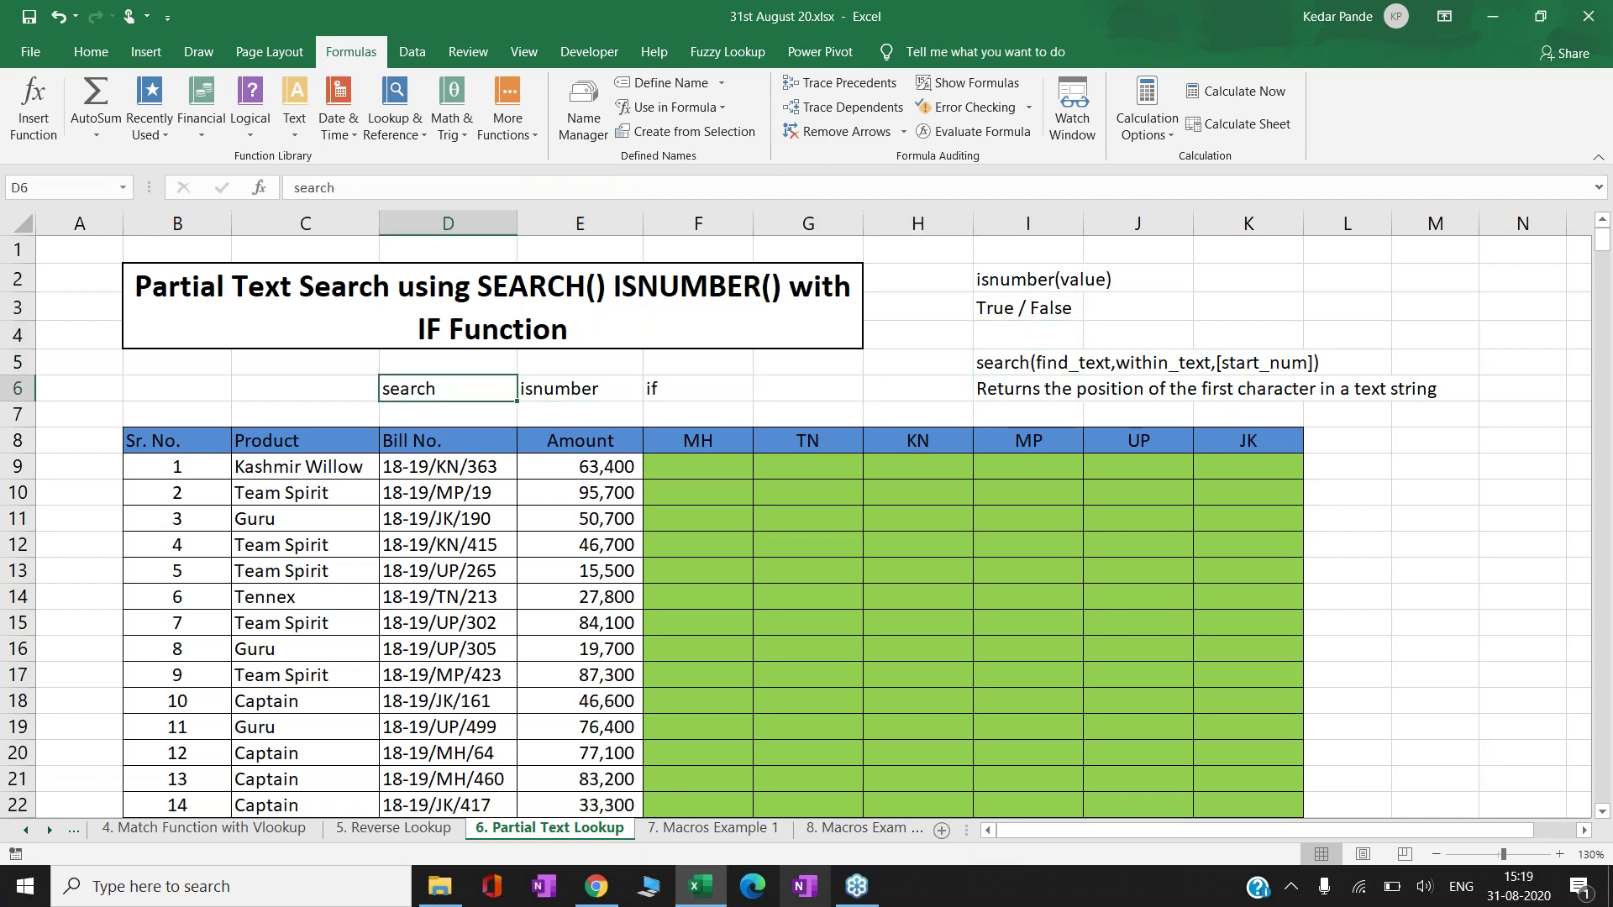
key("Right")
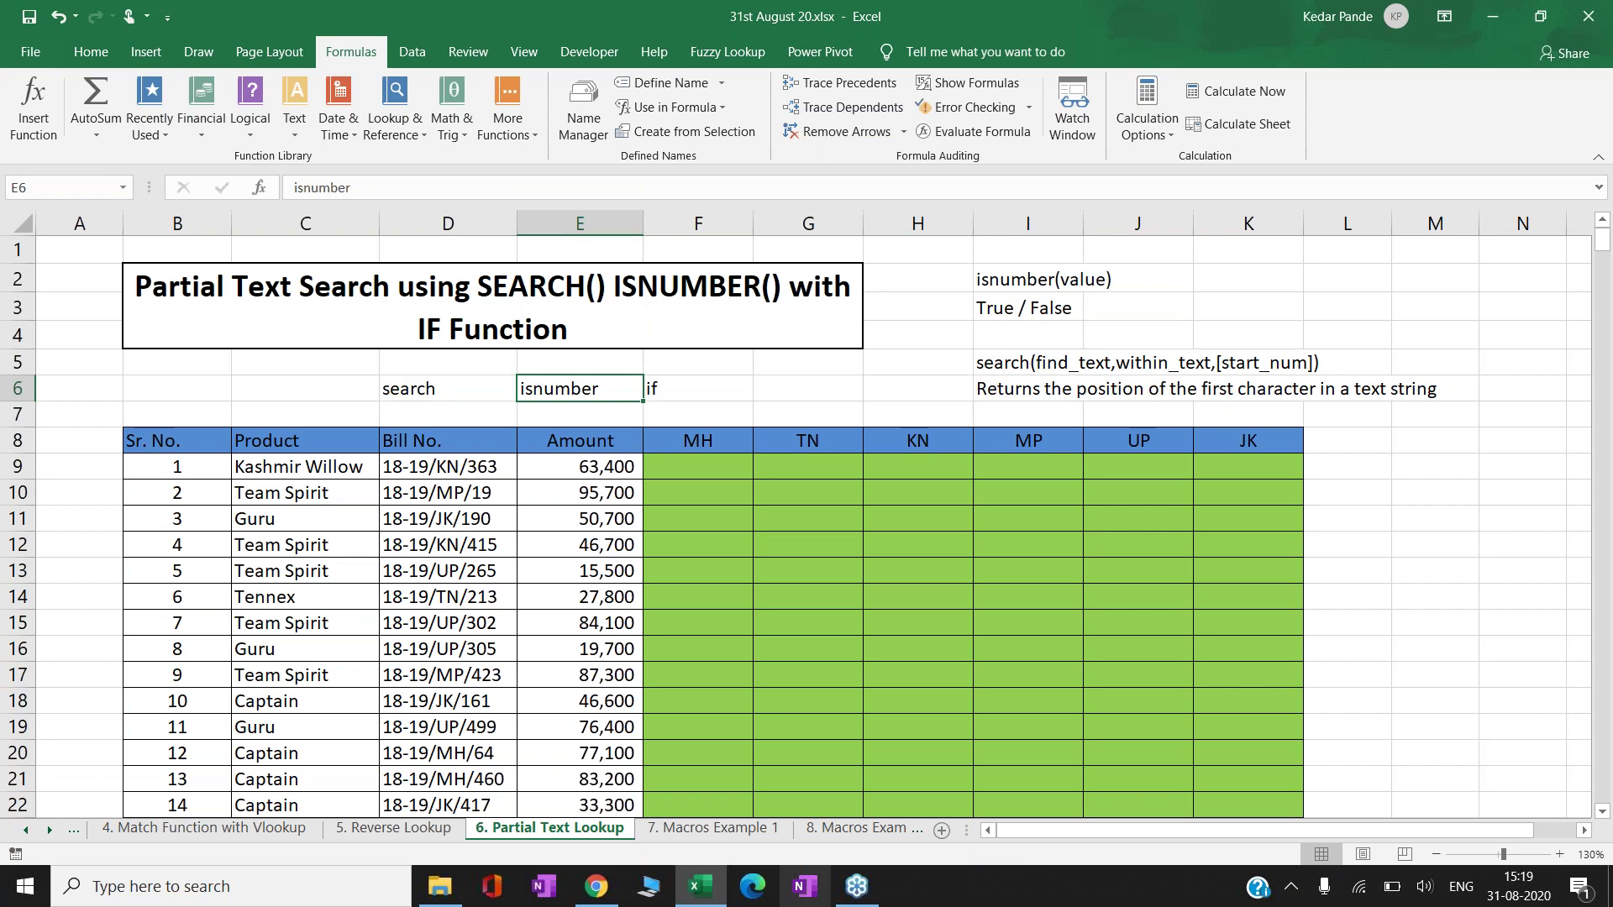
key("Right")
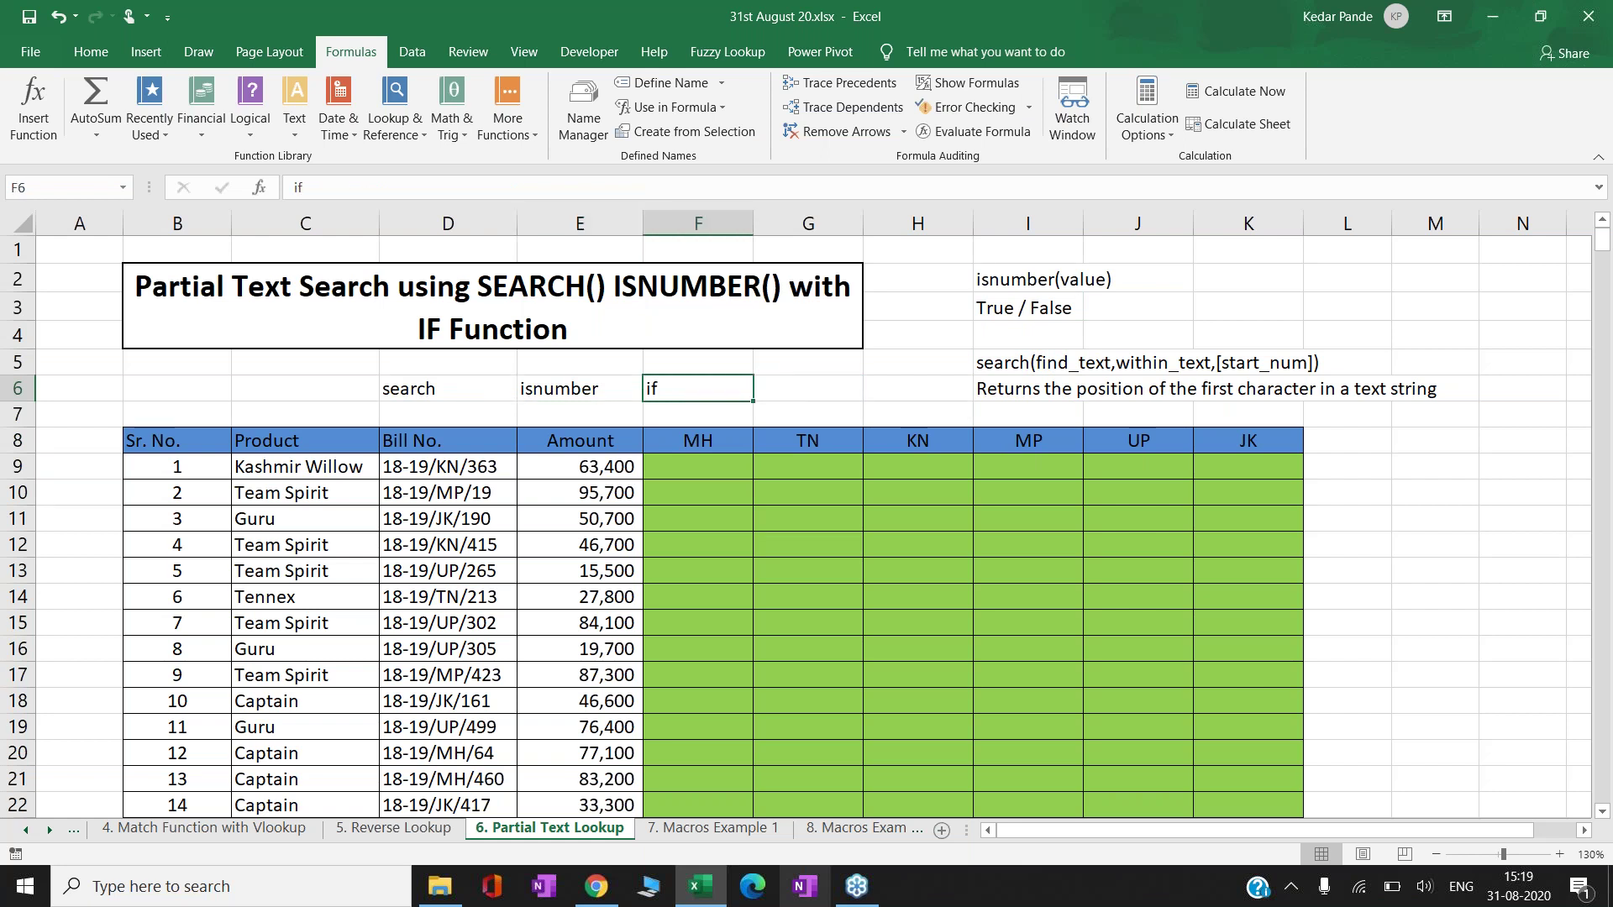
key("Left")
key("Left")
key("Left")
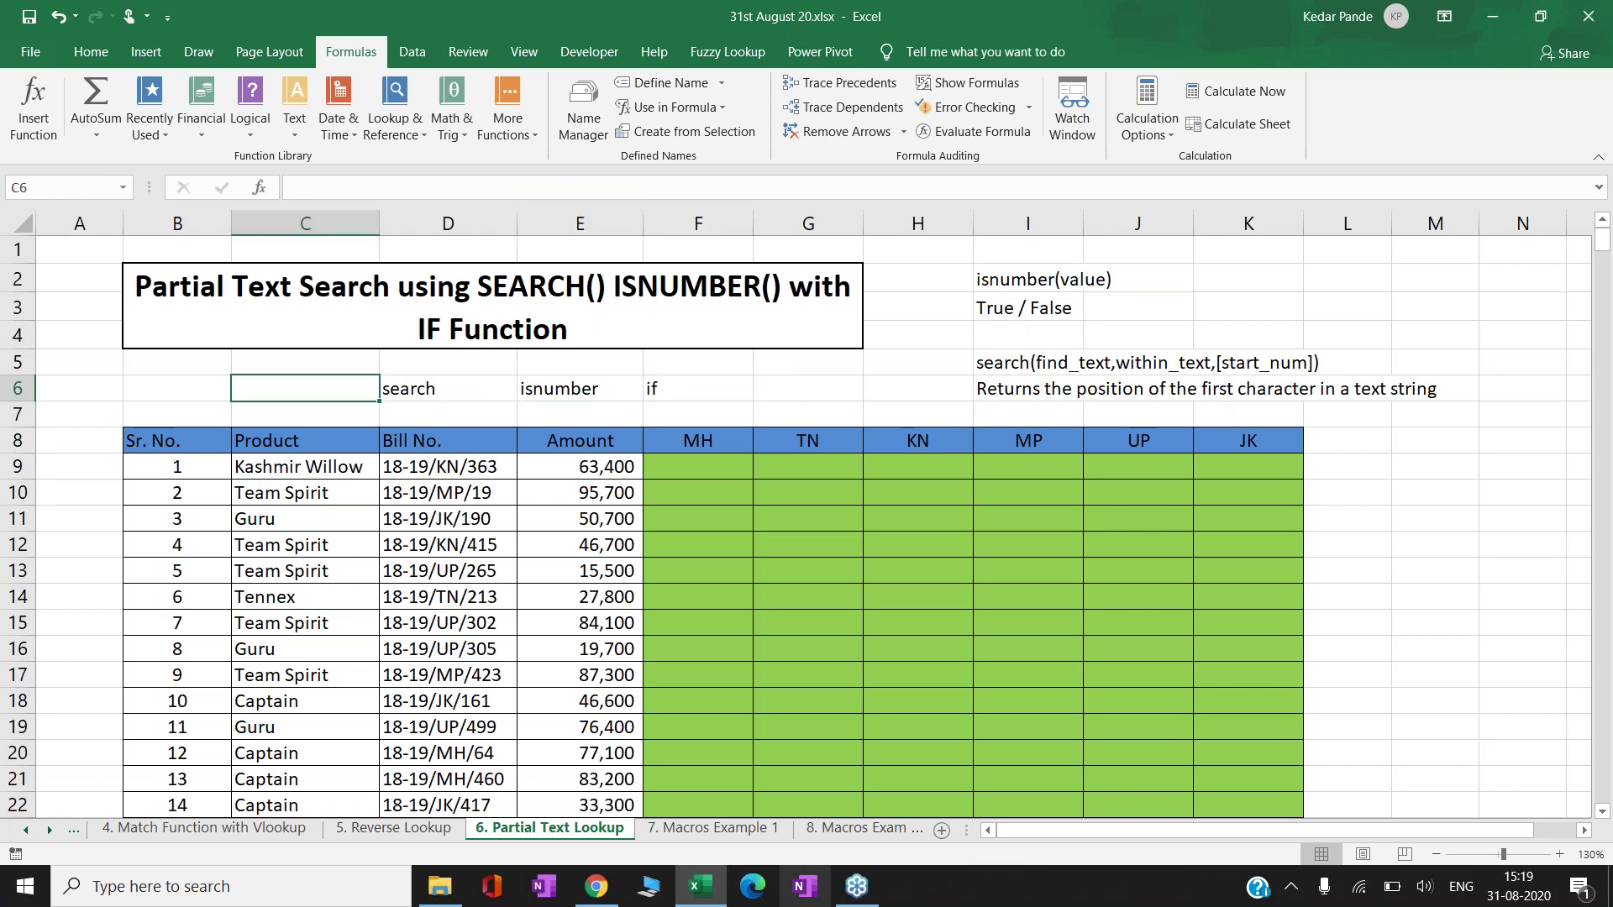
type("find")
key("Return")
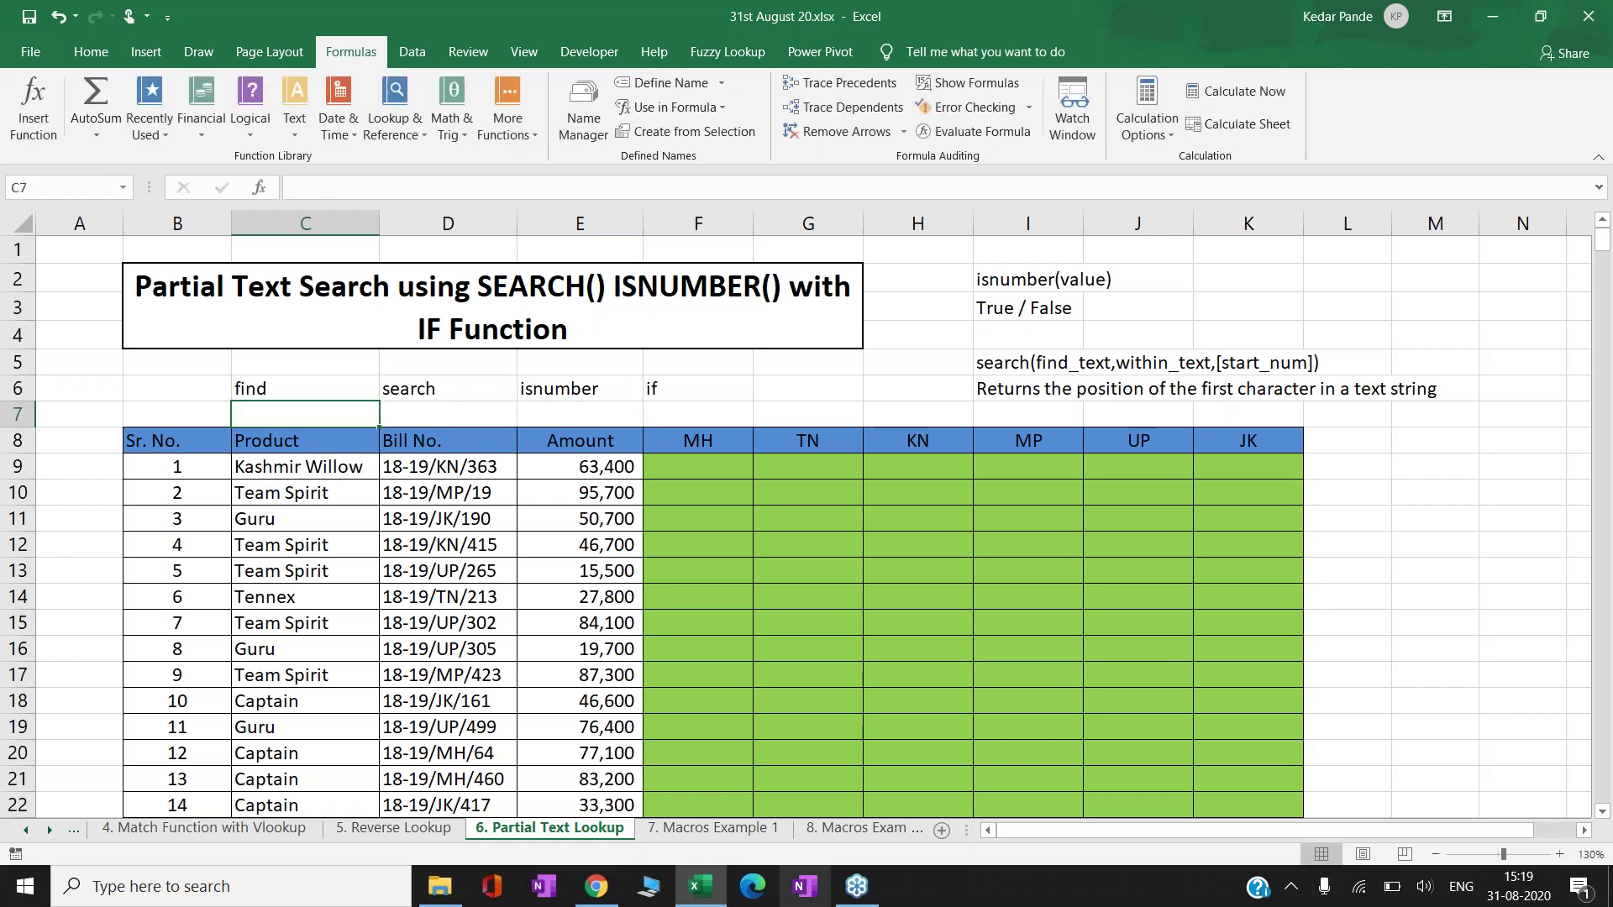
key("Up")
key("Right")
key("Left")
key("shift+Right")
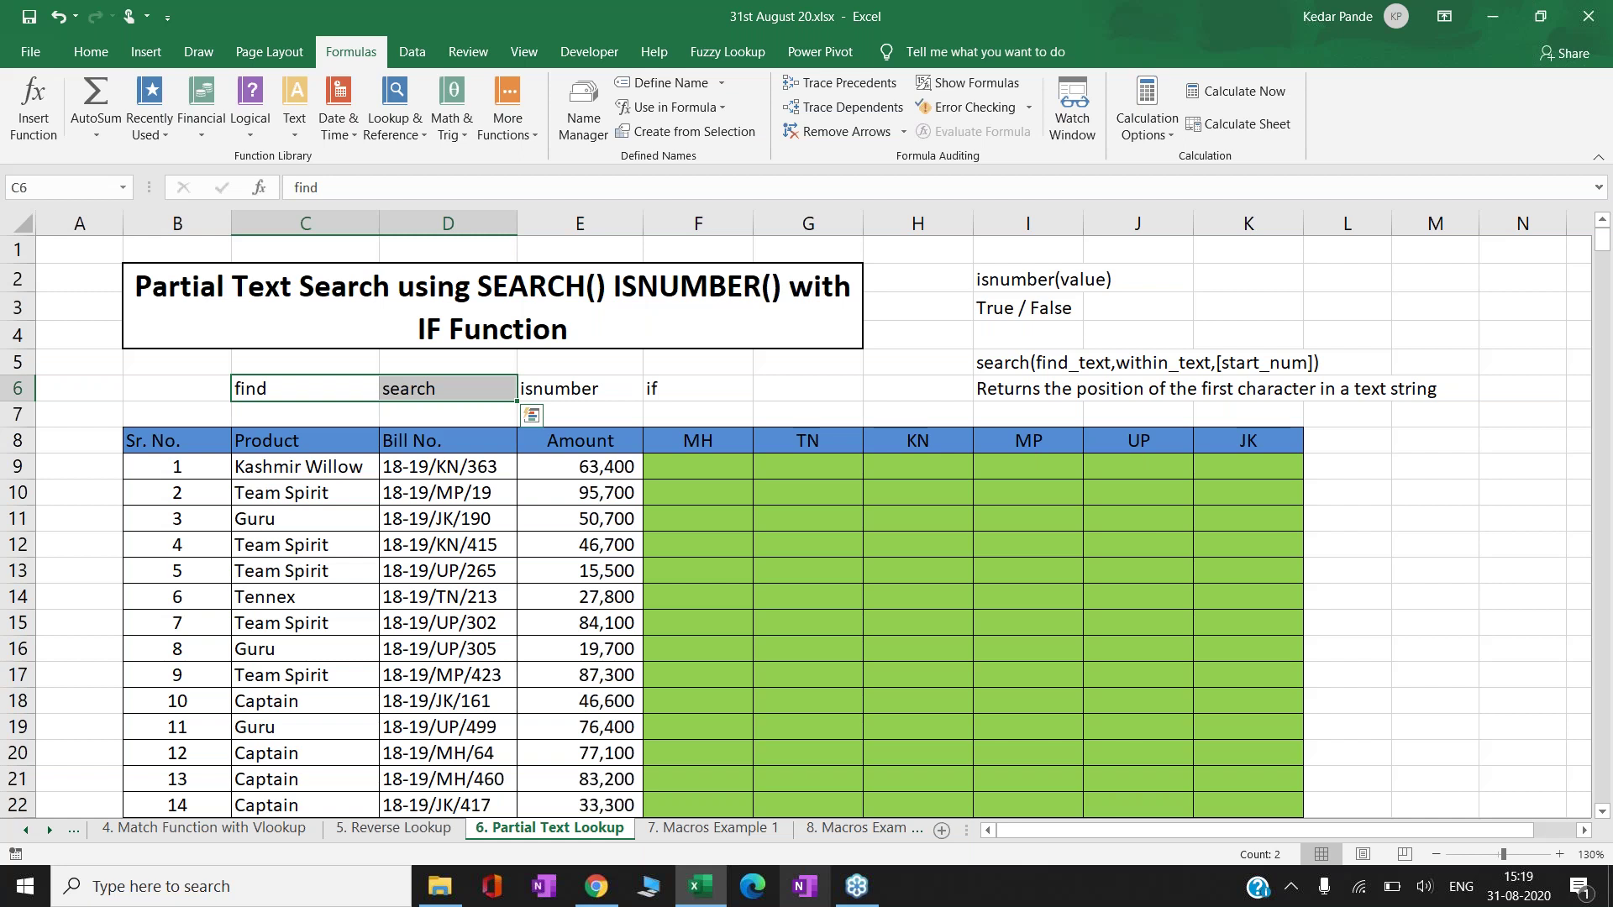
key("shift+Left")
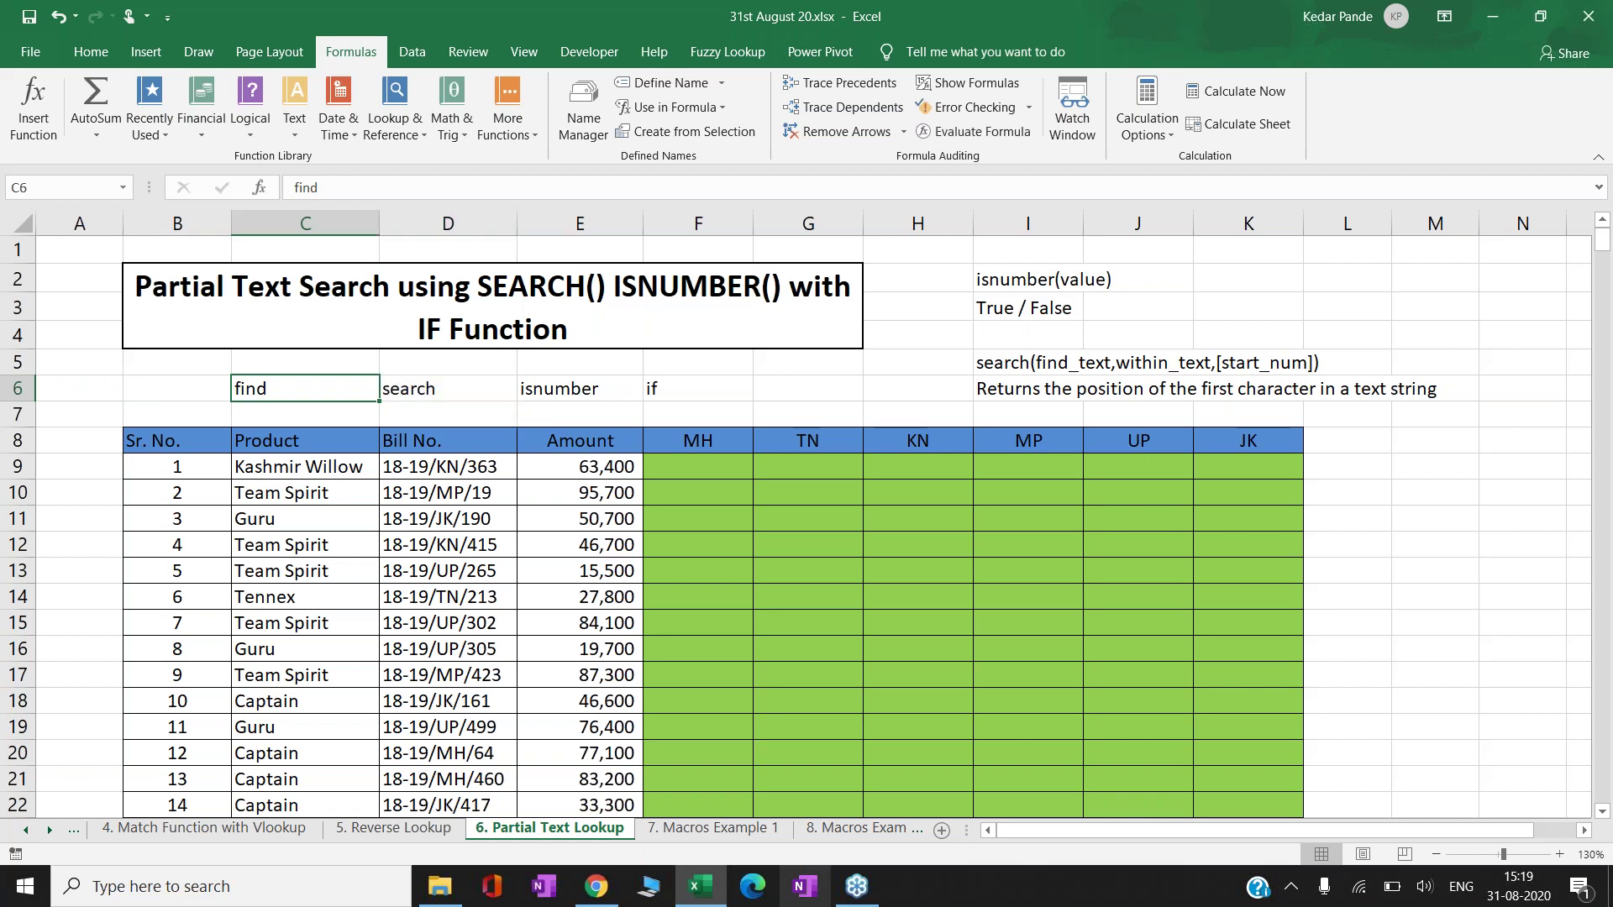
left_click(448, 388)
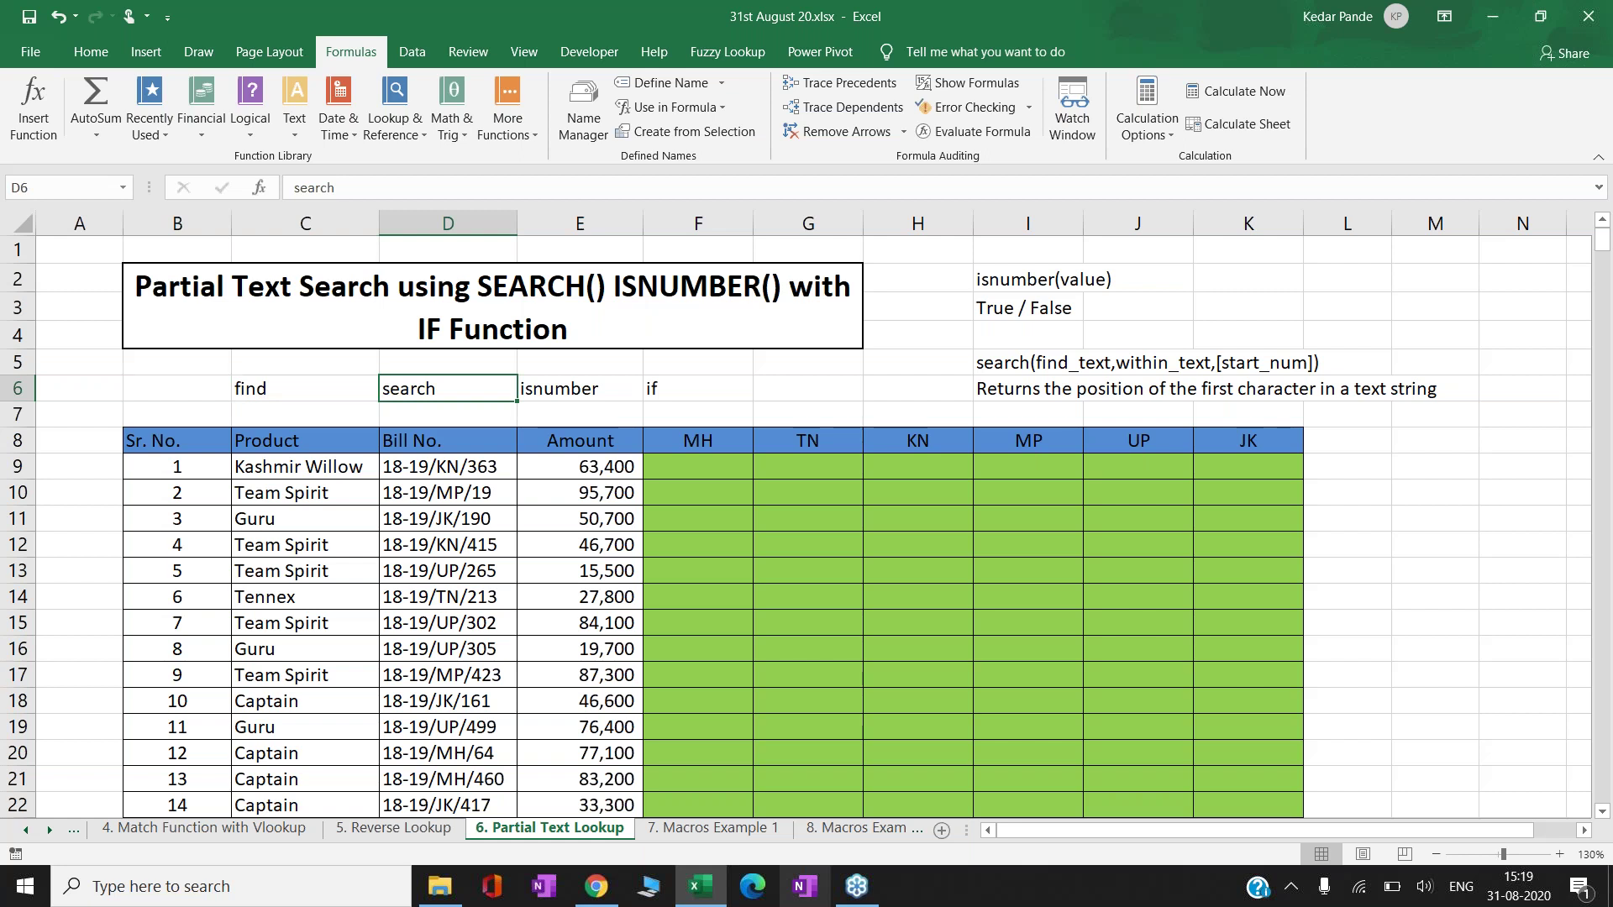
left_click(305, 388)
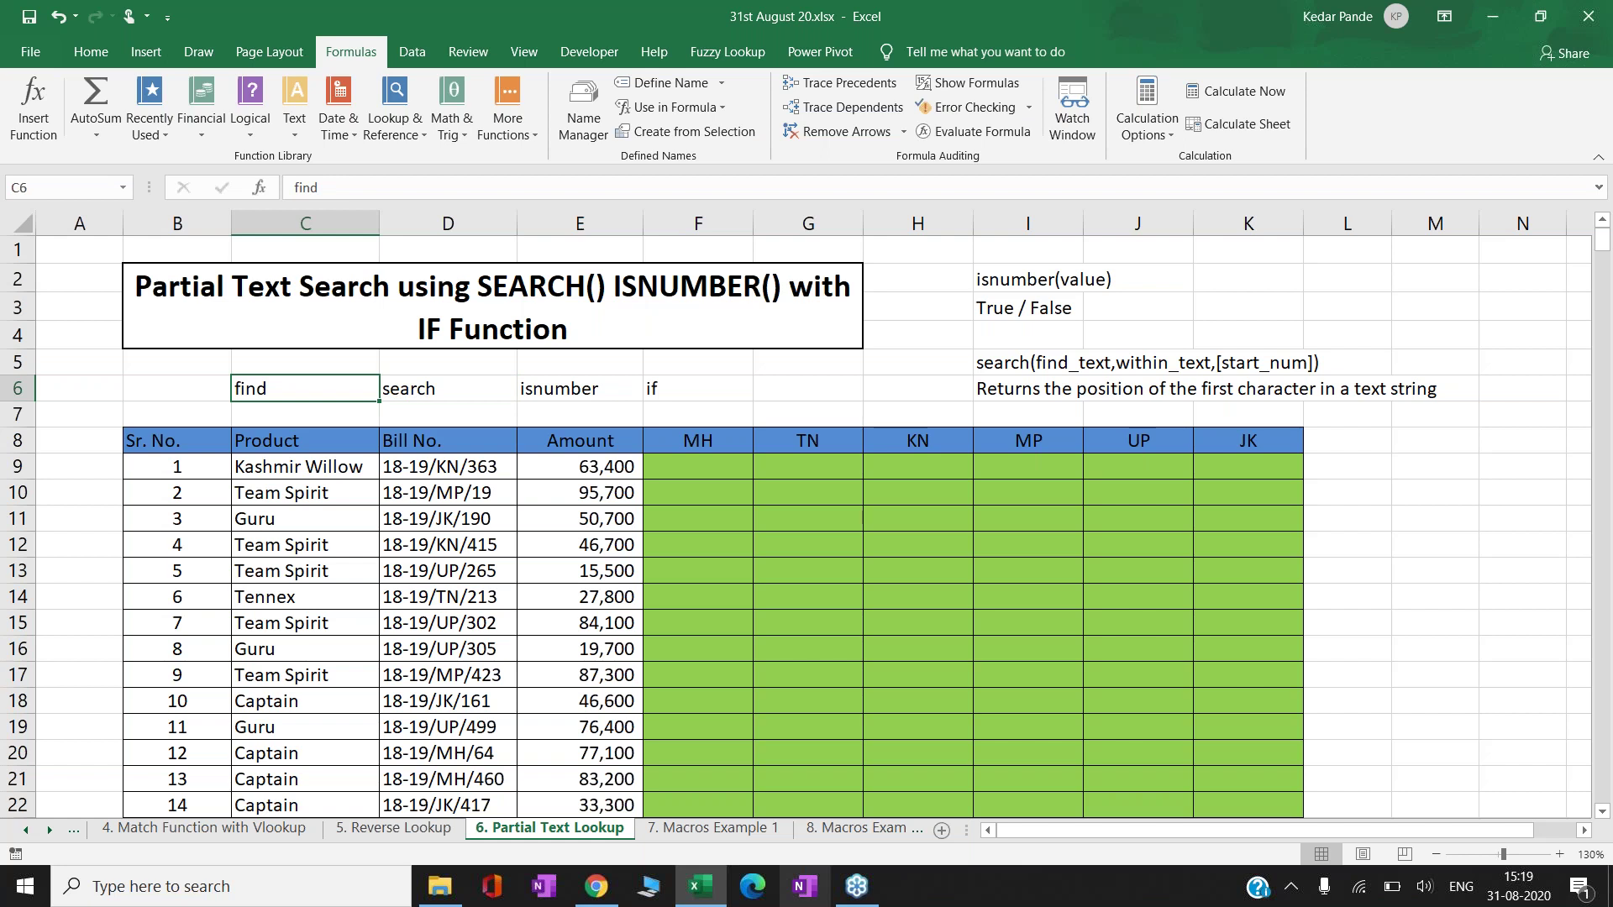
key("Down")
key("Down")
key("Down")
key("Right")
key("Right")
key("Right")
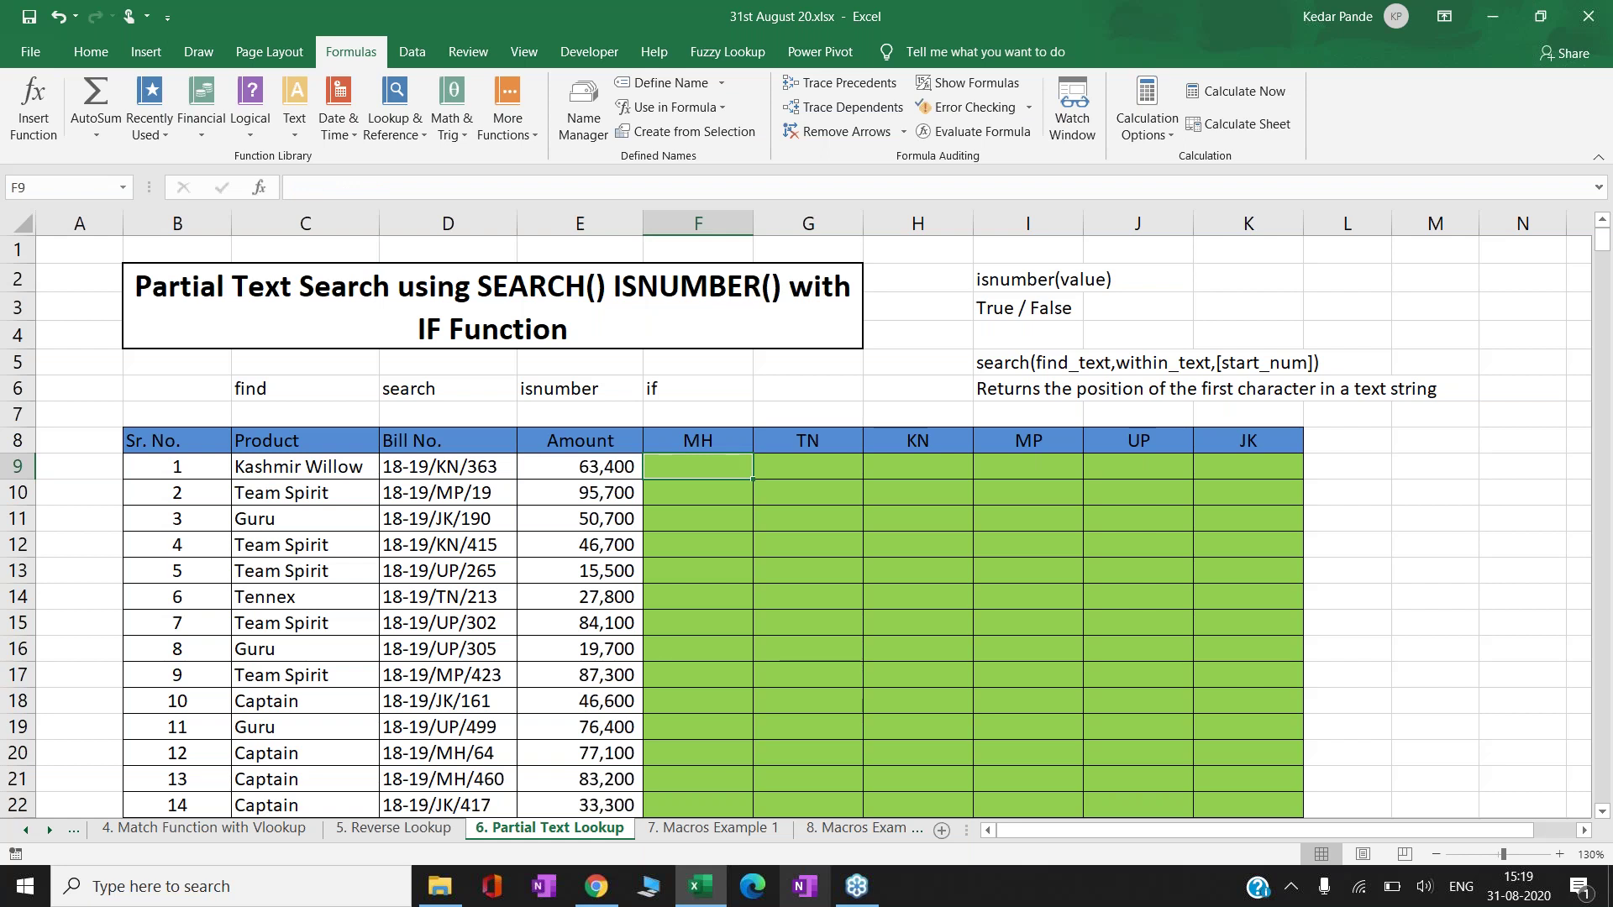
- Enter =SEARCH(F$8,$D9) in F9 to look for the MH code in bill number D9
type("=if")
key("Escape")
key("Escape")
type("=search(")
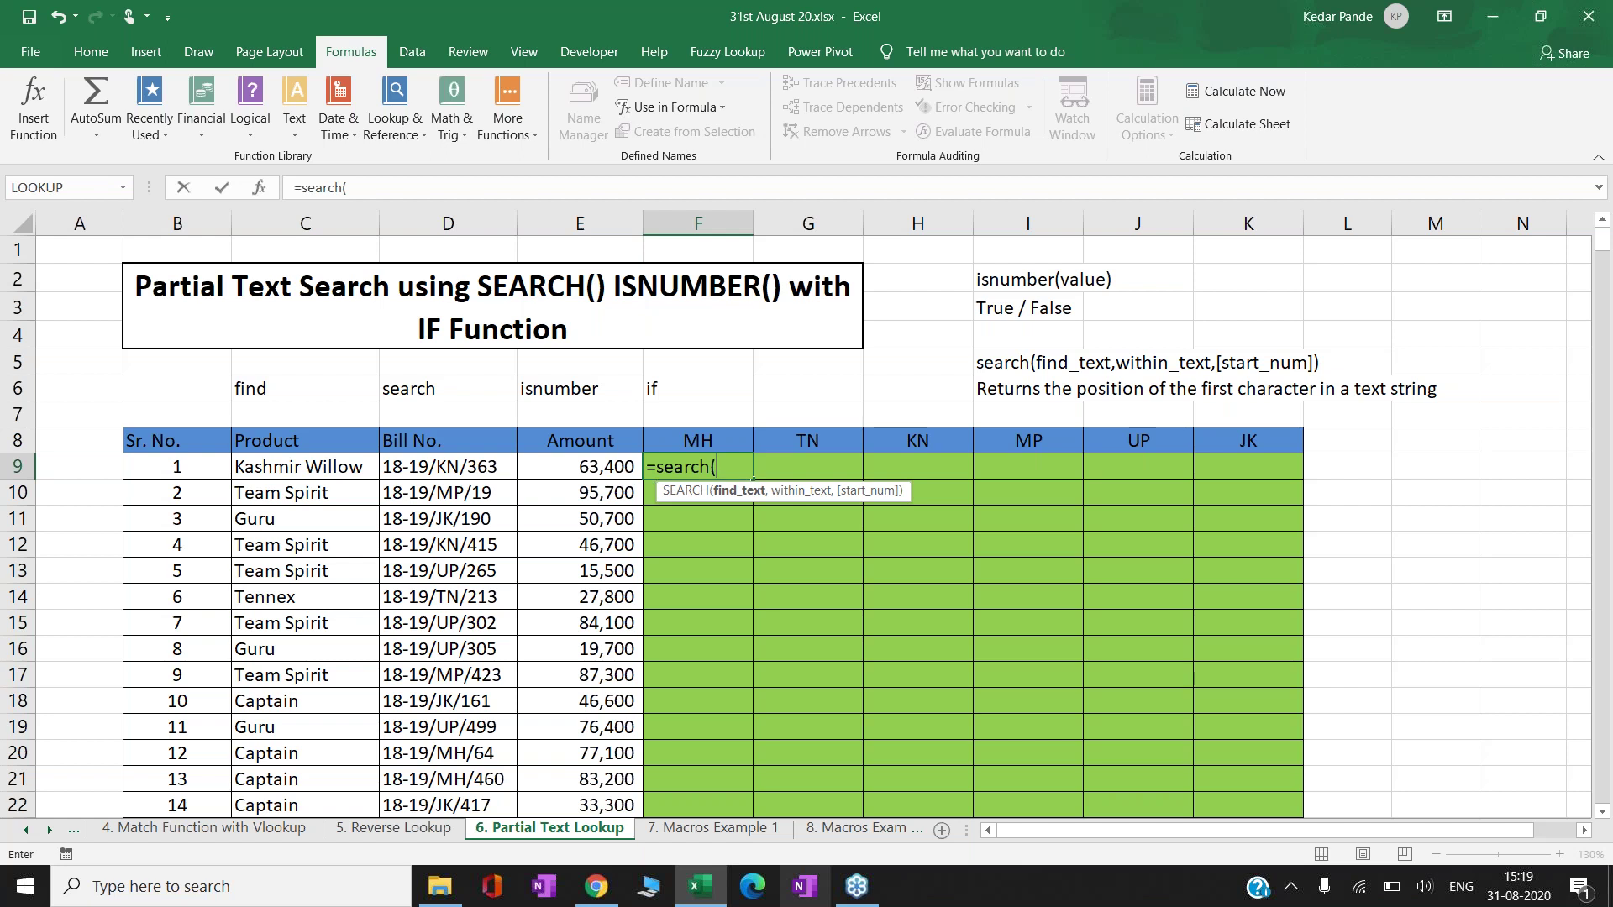
key("Up")
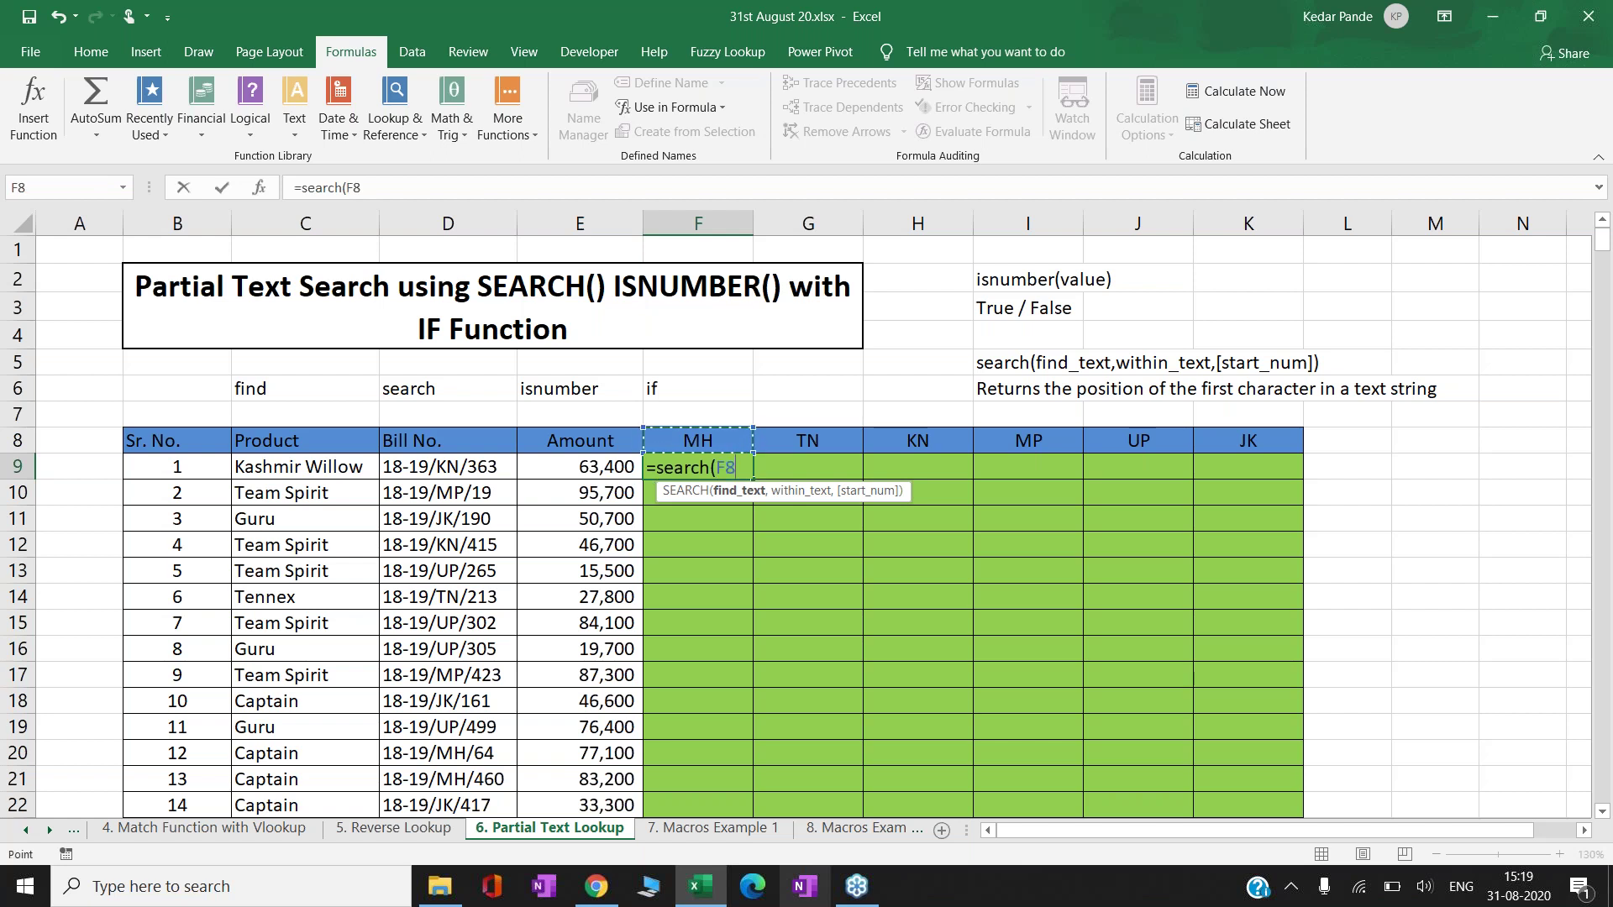
key("F4")
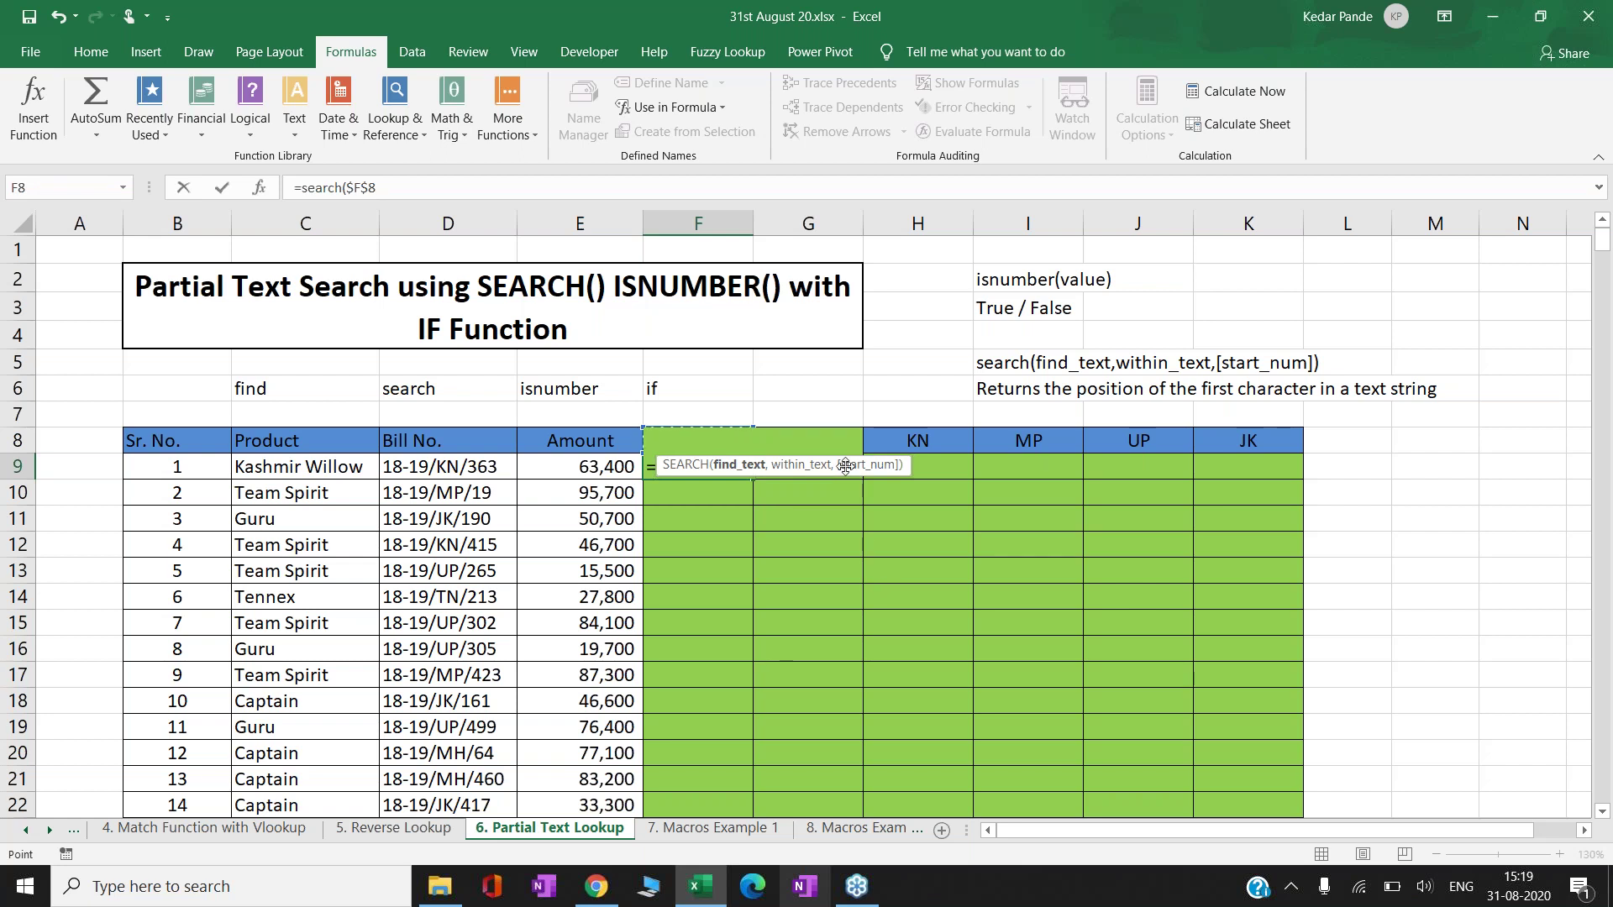
left_click_drag(845, 466, 879, 595)
key("F4")
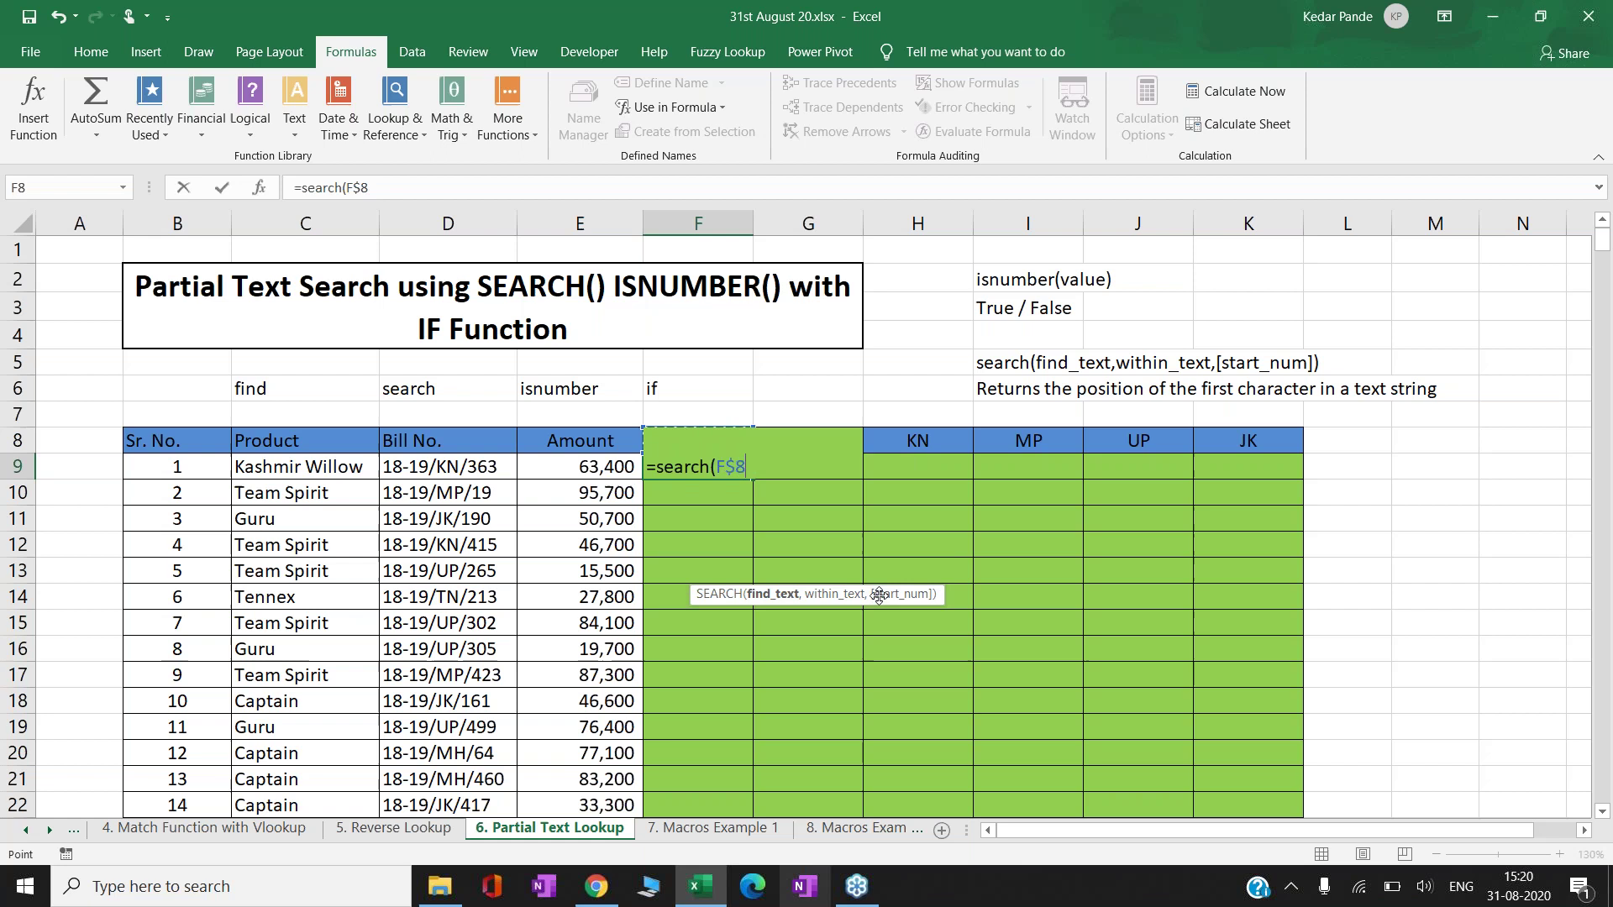
type(",")
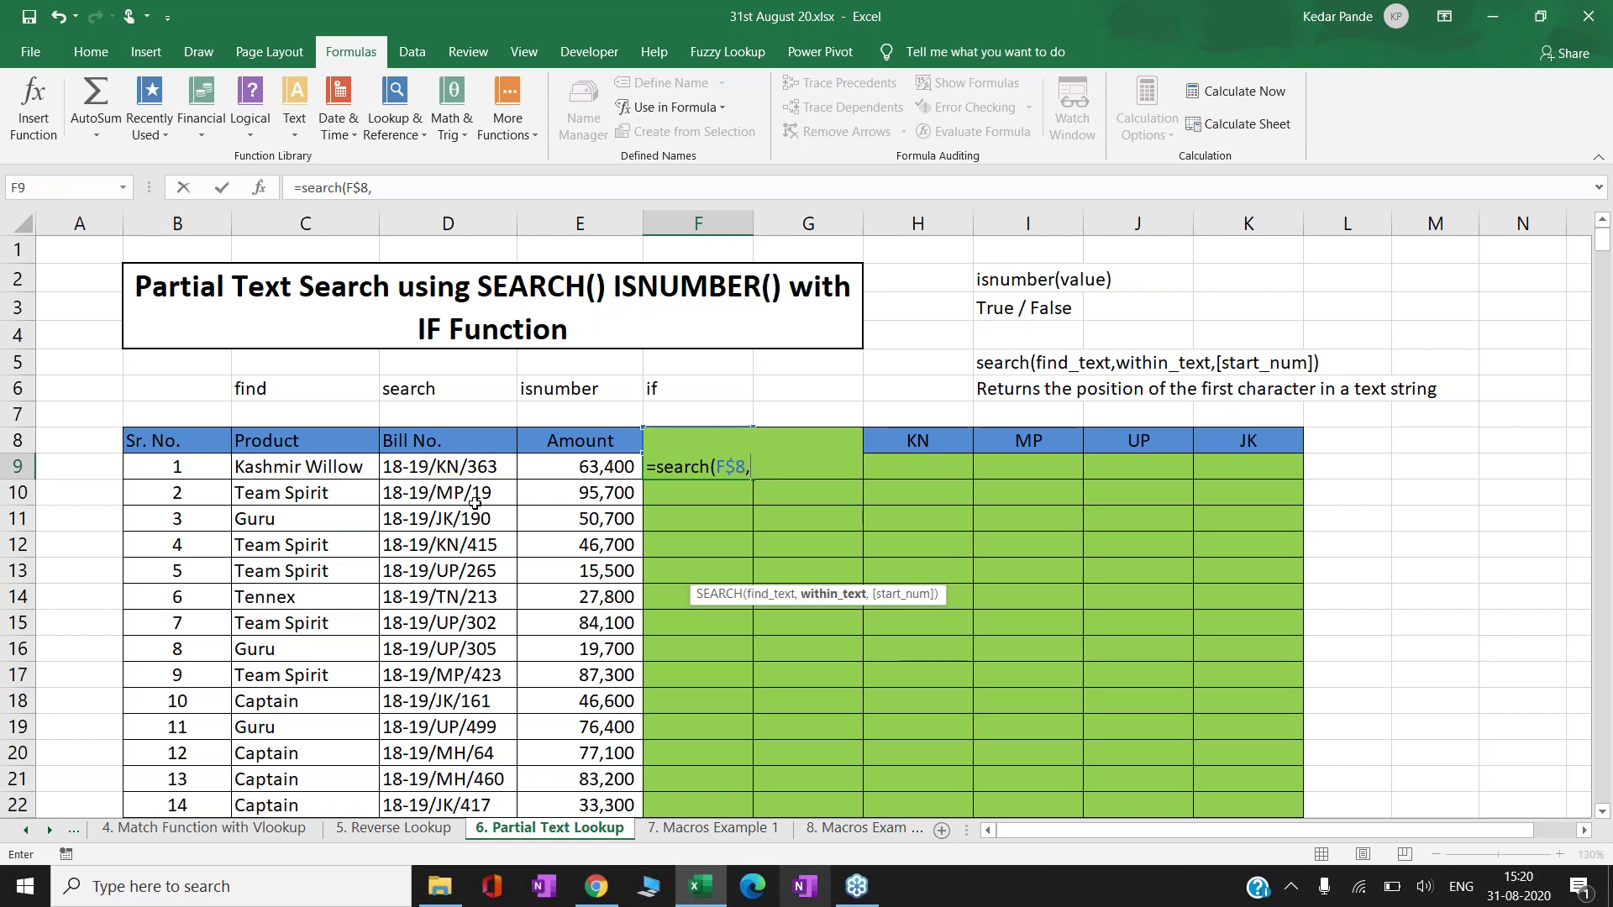
left_click(451, 465)
key("F4")
key("F4")
key("F4")
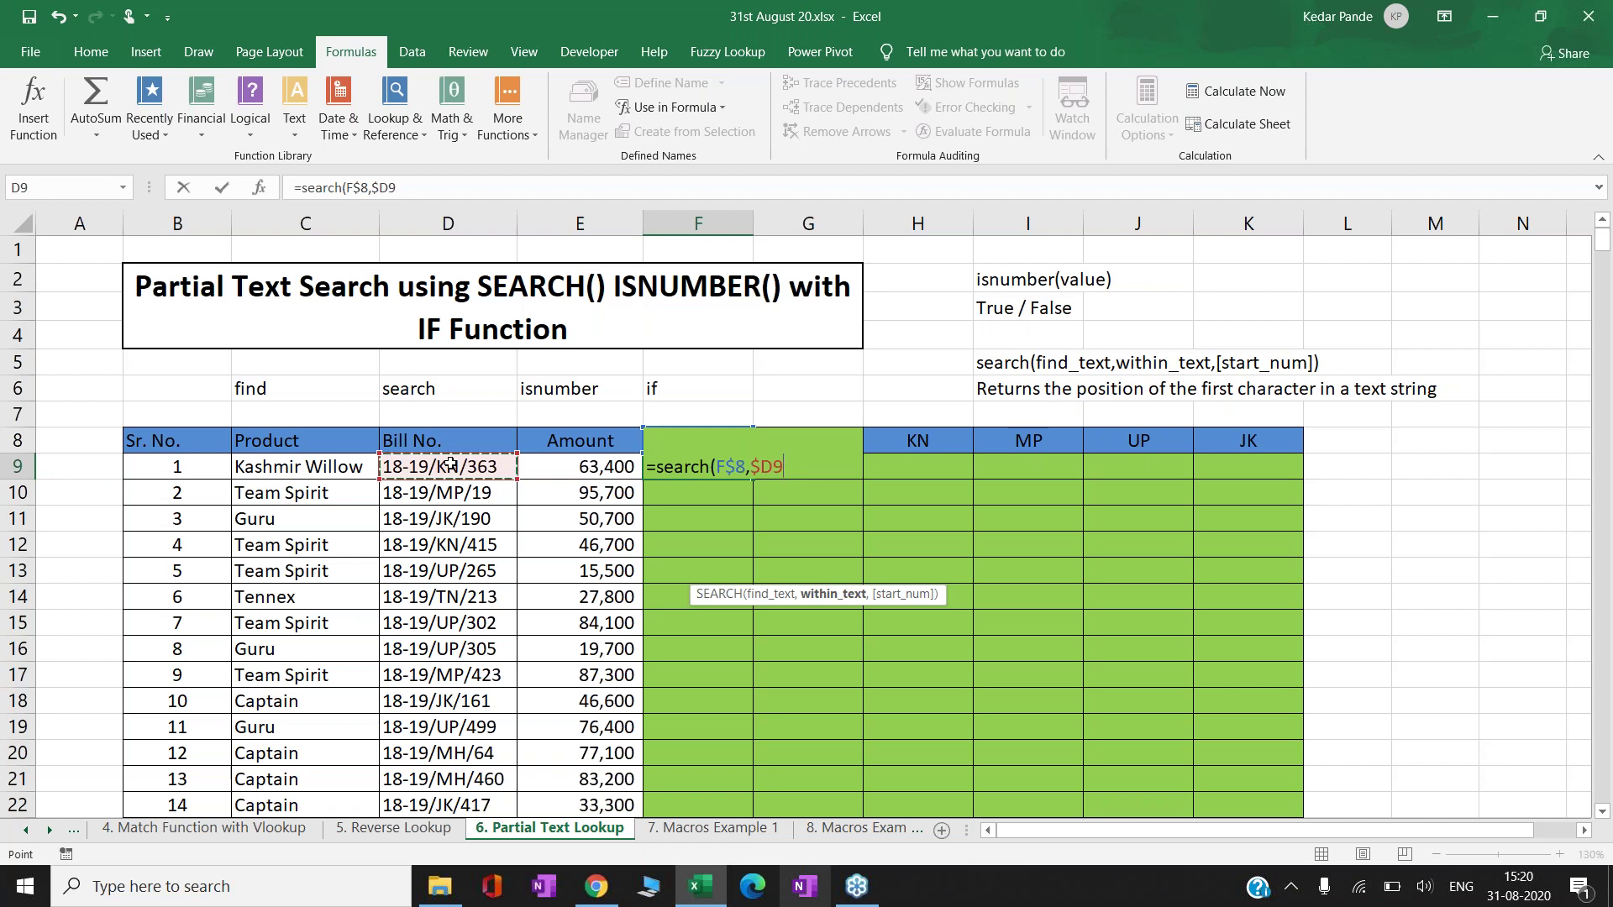
type(")")
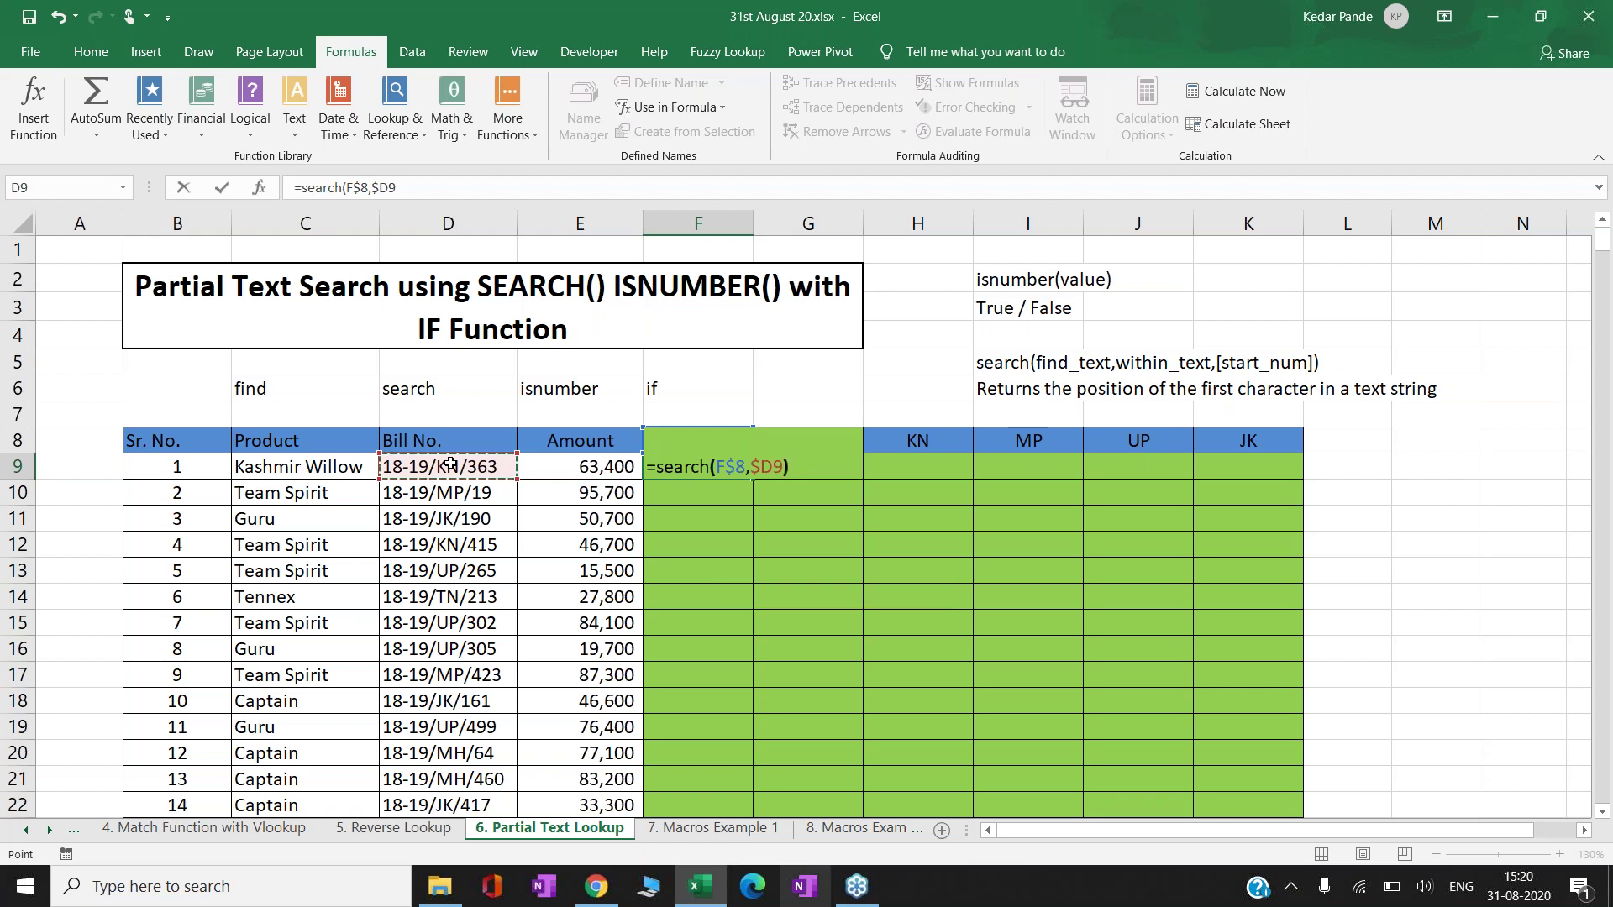
key("ctrl+Return")
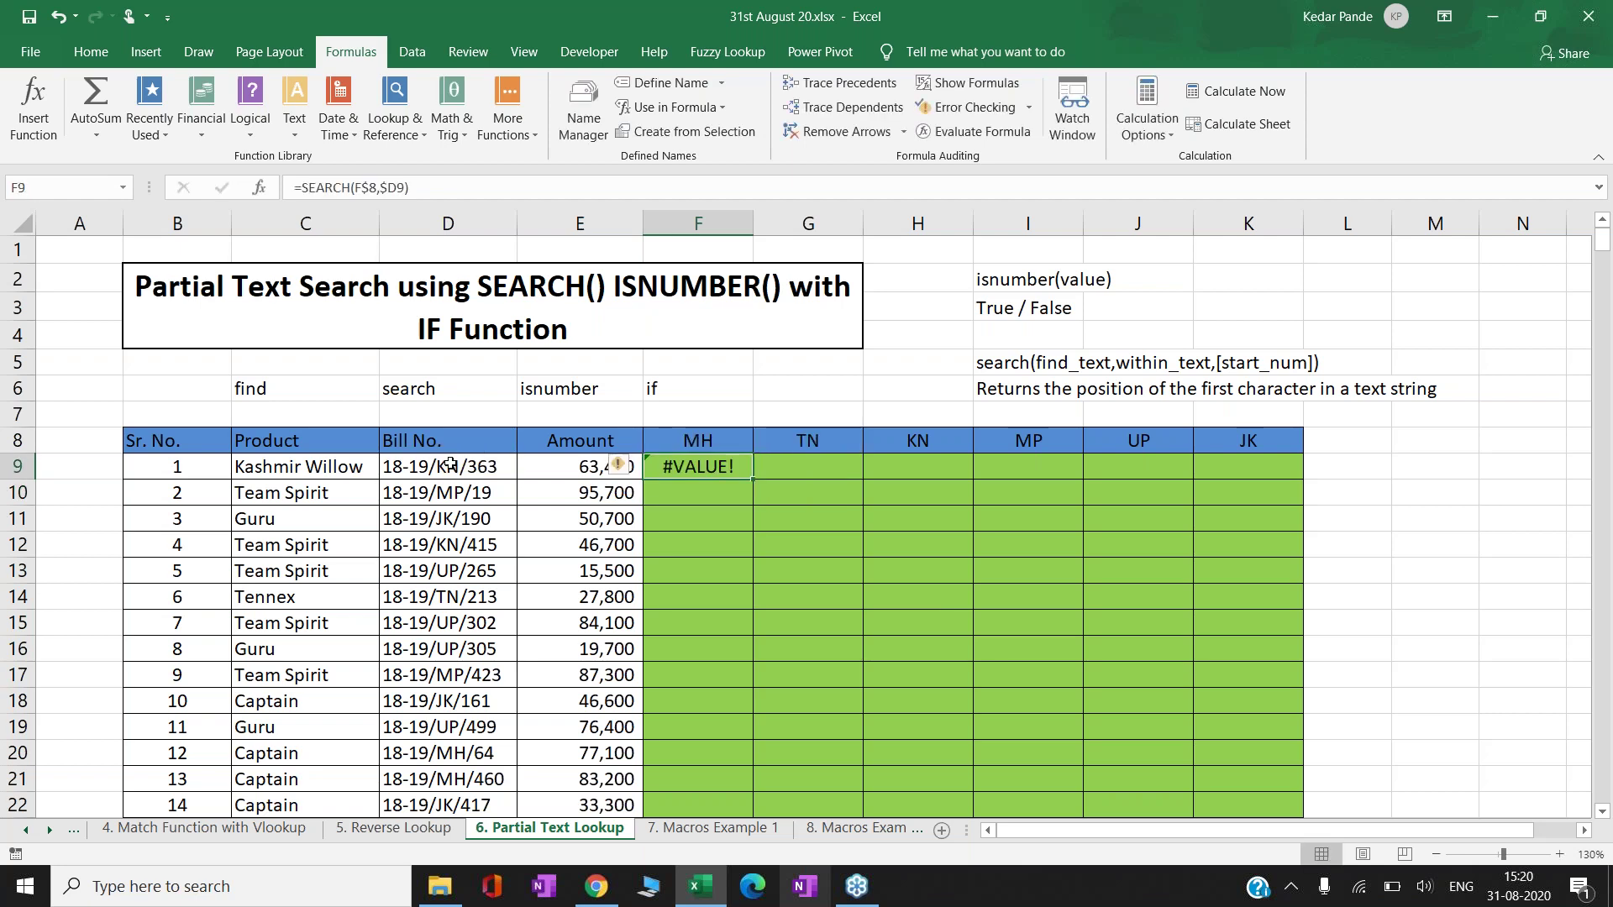
- Copy F9's SEARCH formula into each cell from G9 through K9
key("ctrl+c")
key("Right")
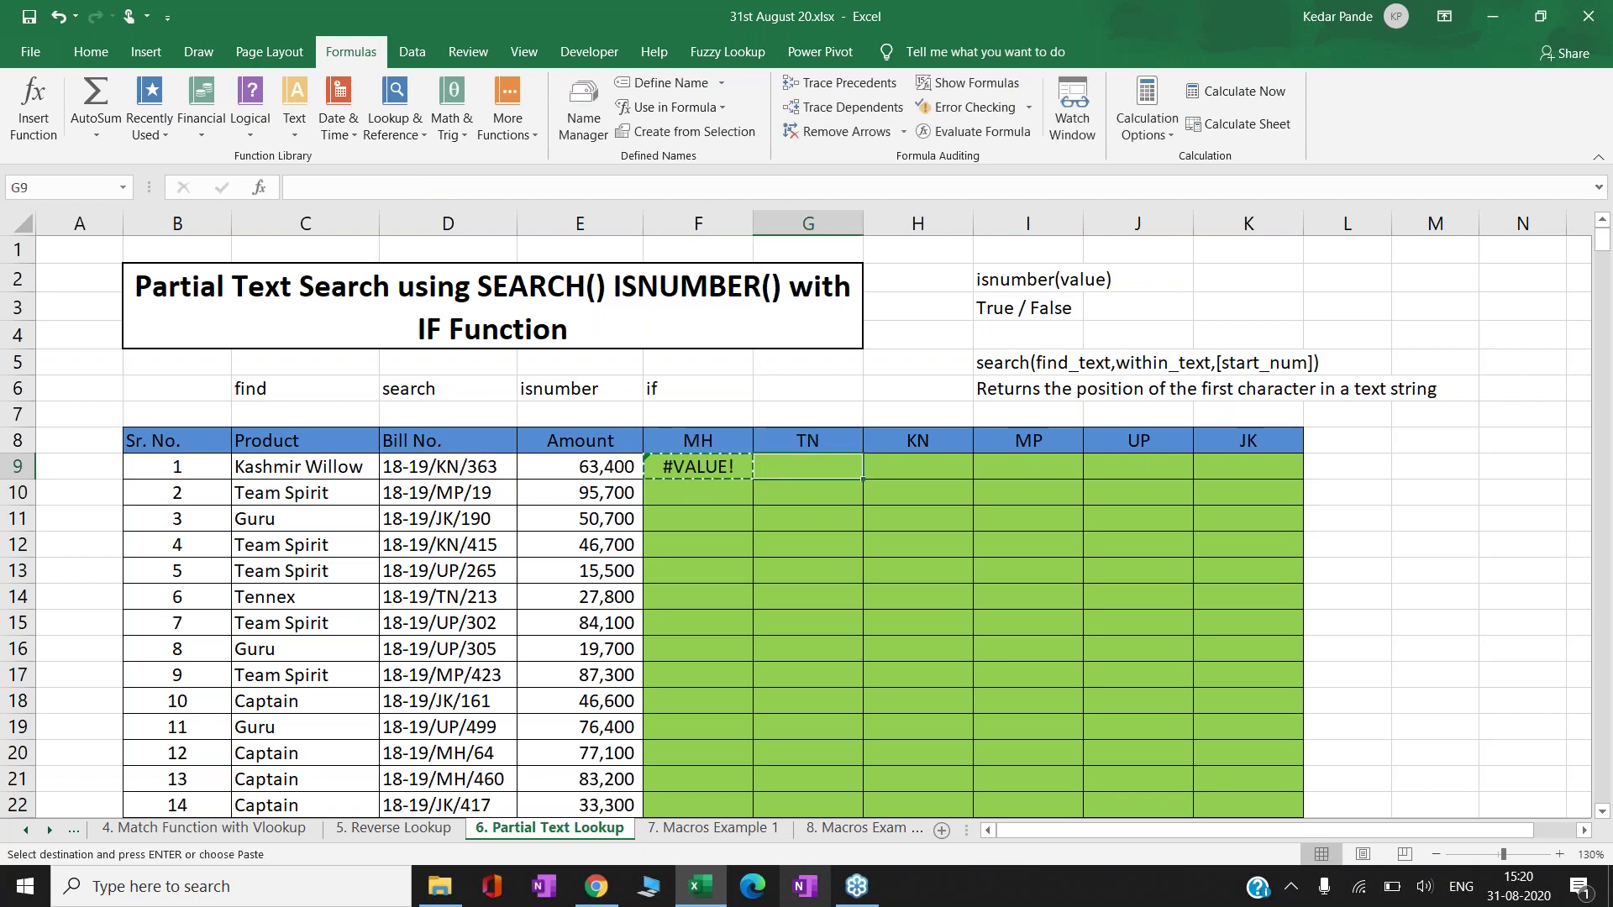
key("ctrl+v")
key("ctrl+c")
key("Right")
key("ctrl+v")
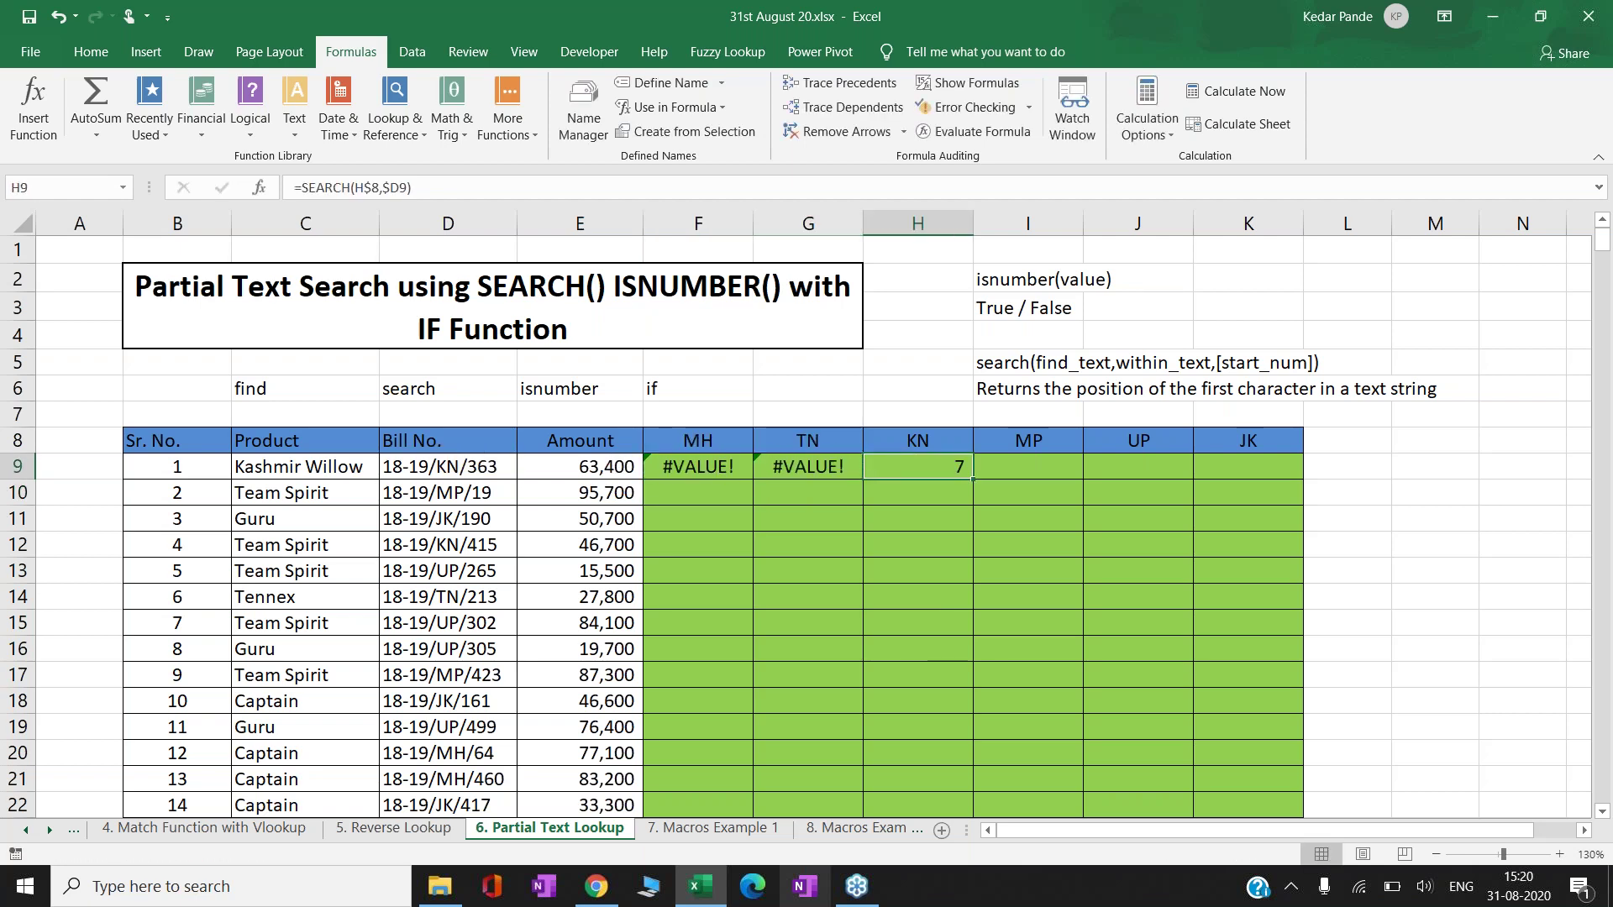
key("ctrl+c")
key("Right")
key("ctrl+v")
key("ctrl+c")
key("Right")
key("ctrl+v")
key("ctrl+c")
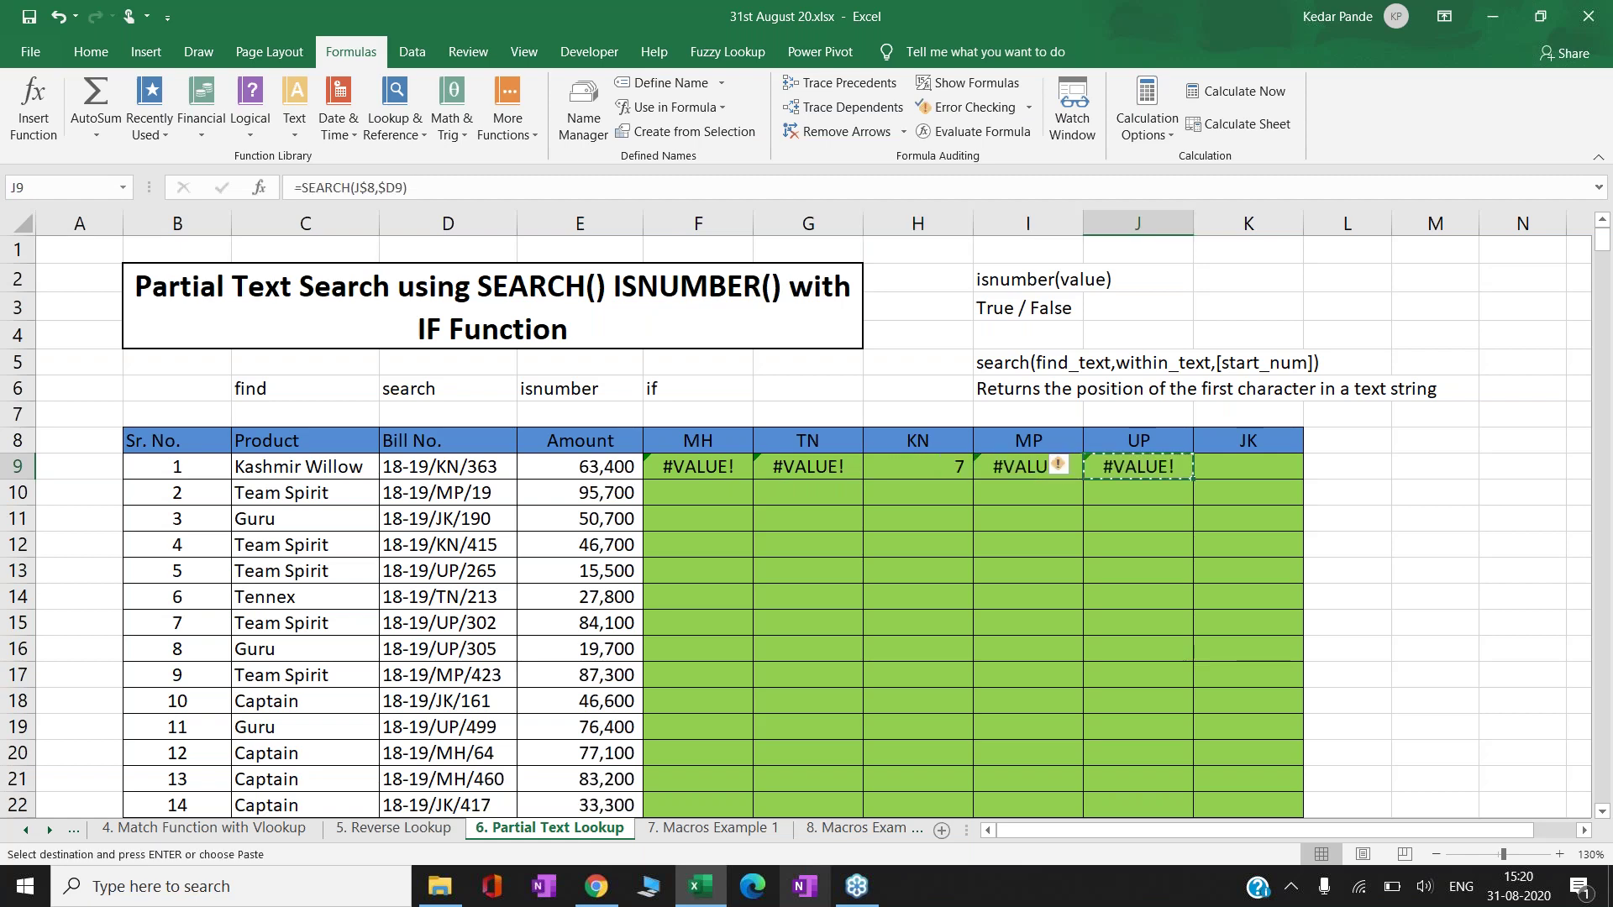
key("Right")
key("ctrl+v")
key("Escape")
key("Right")
key("Right")
key("Right")
- Review row 9's results and show which cells the KN formula in H9 references
key("Right")
key("Right")
key("Left")
key("Left")
key("Left")
key("Left")
key("Left")
key("Left")
key("Left")
key("Left")
key("Left")
key("Left")
key("Left")
key("Left")
key("Left")
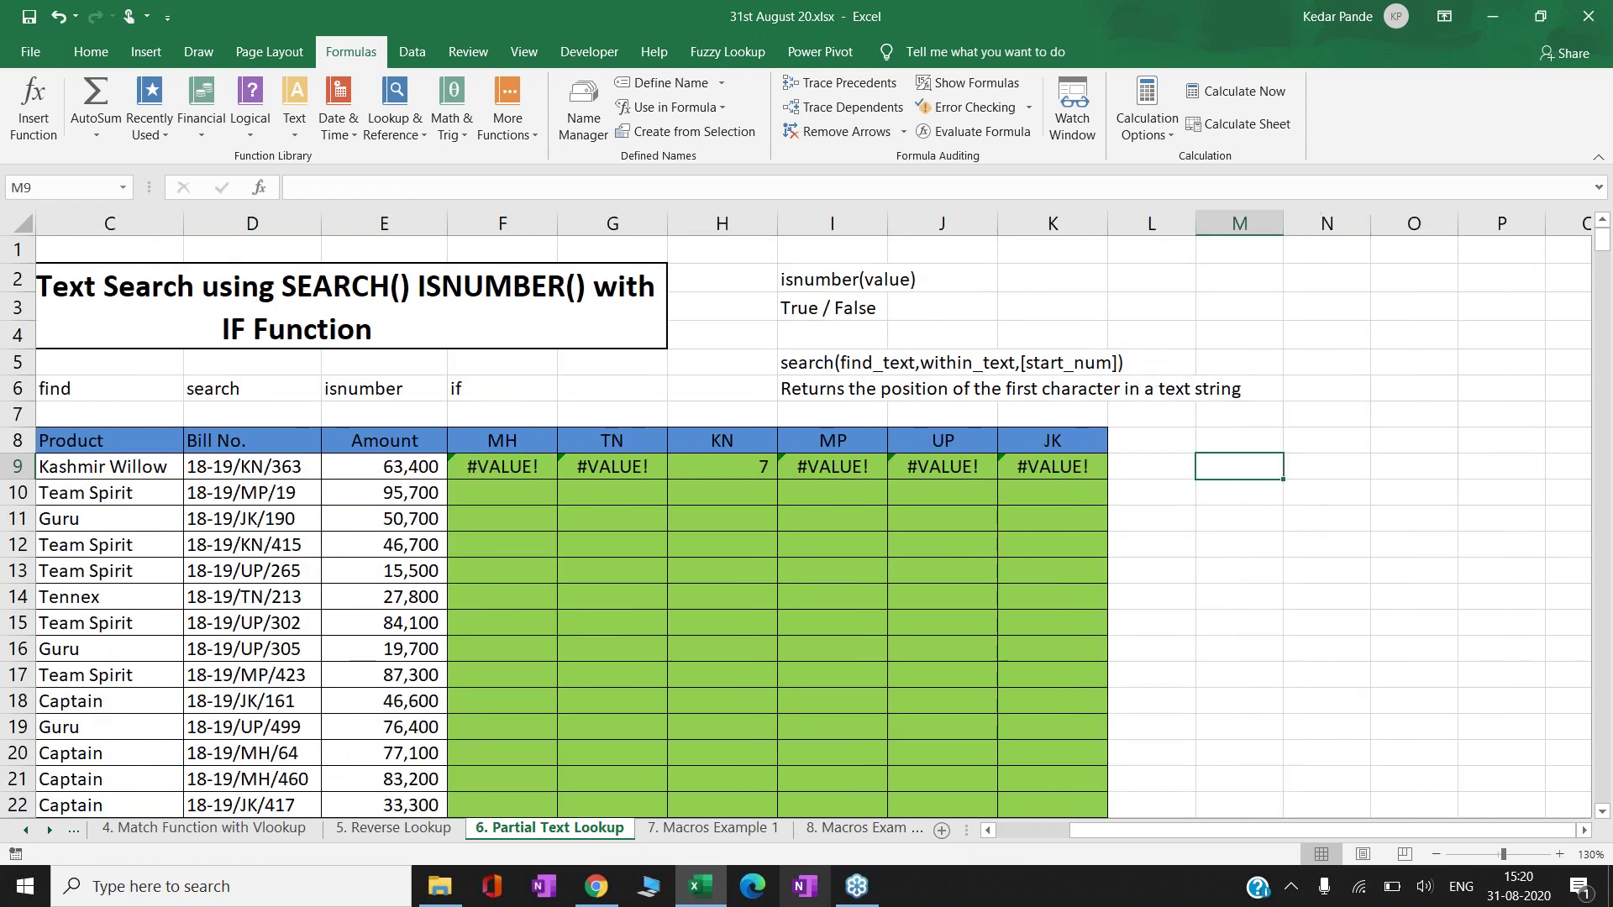
key("Left")
key("Right")
key("Right")
key("Right")
key("Right")
key("Right")
key("Right")
key("Right")
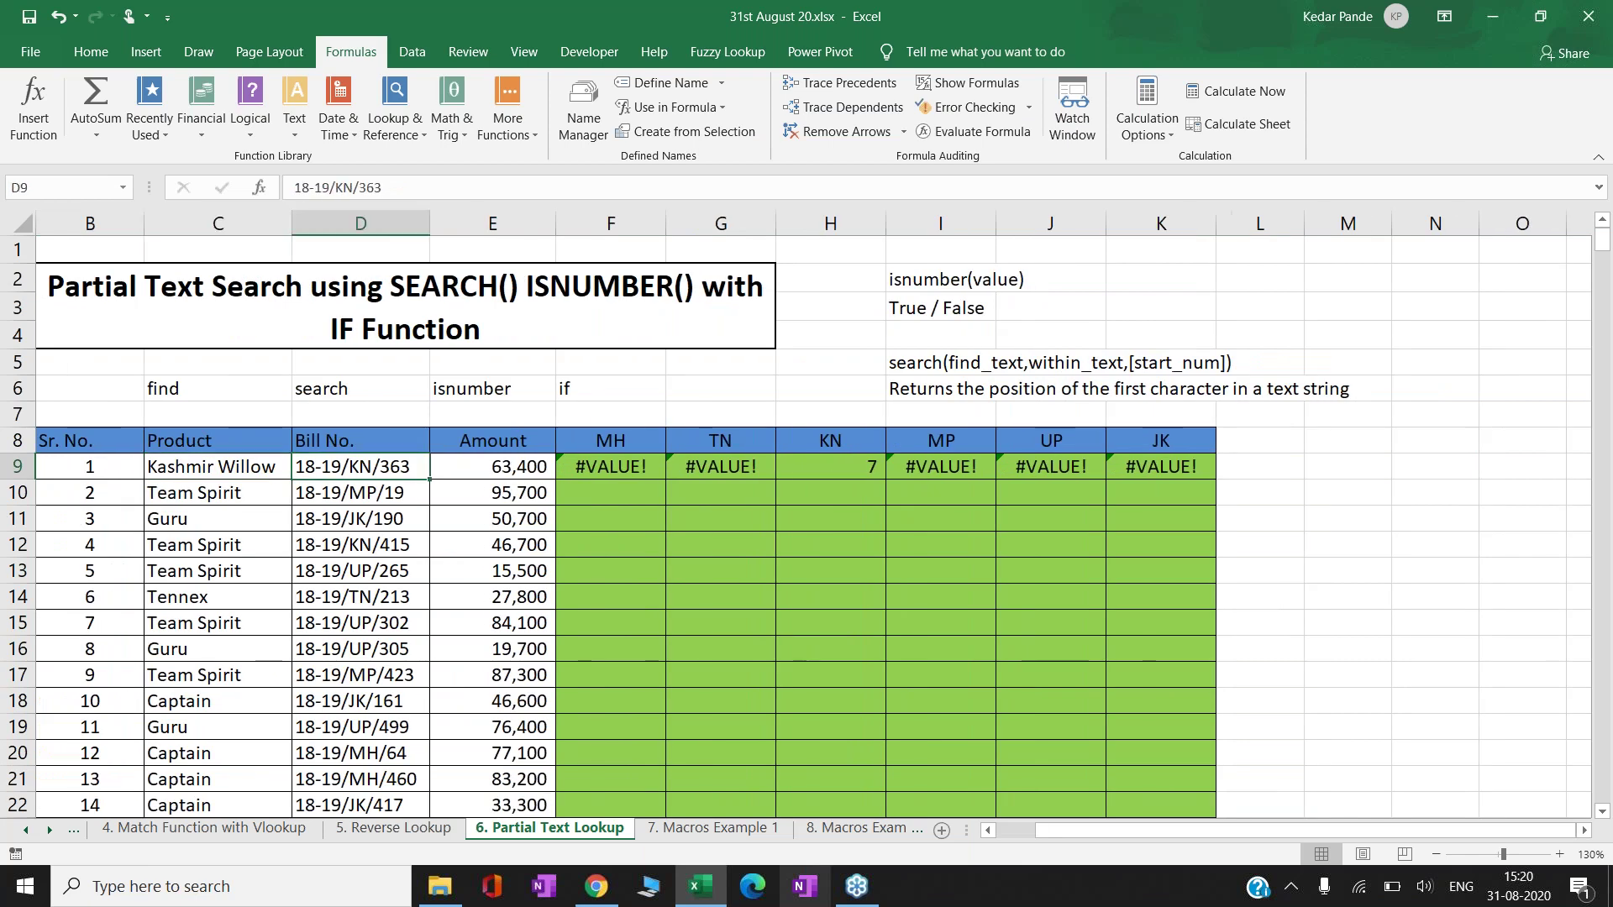
key("Left")
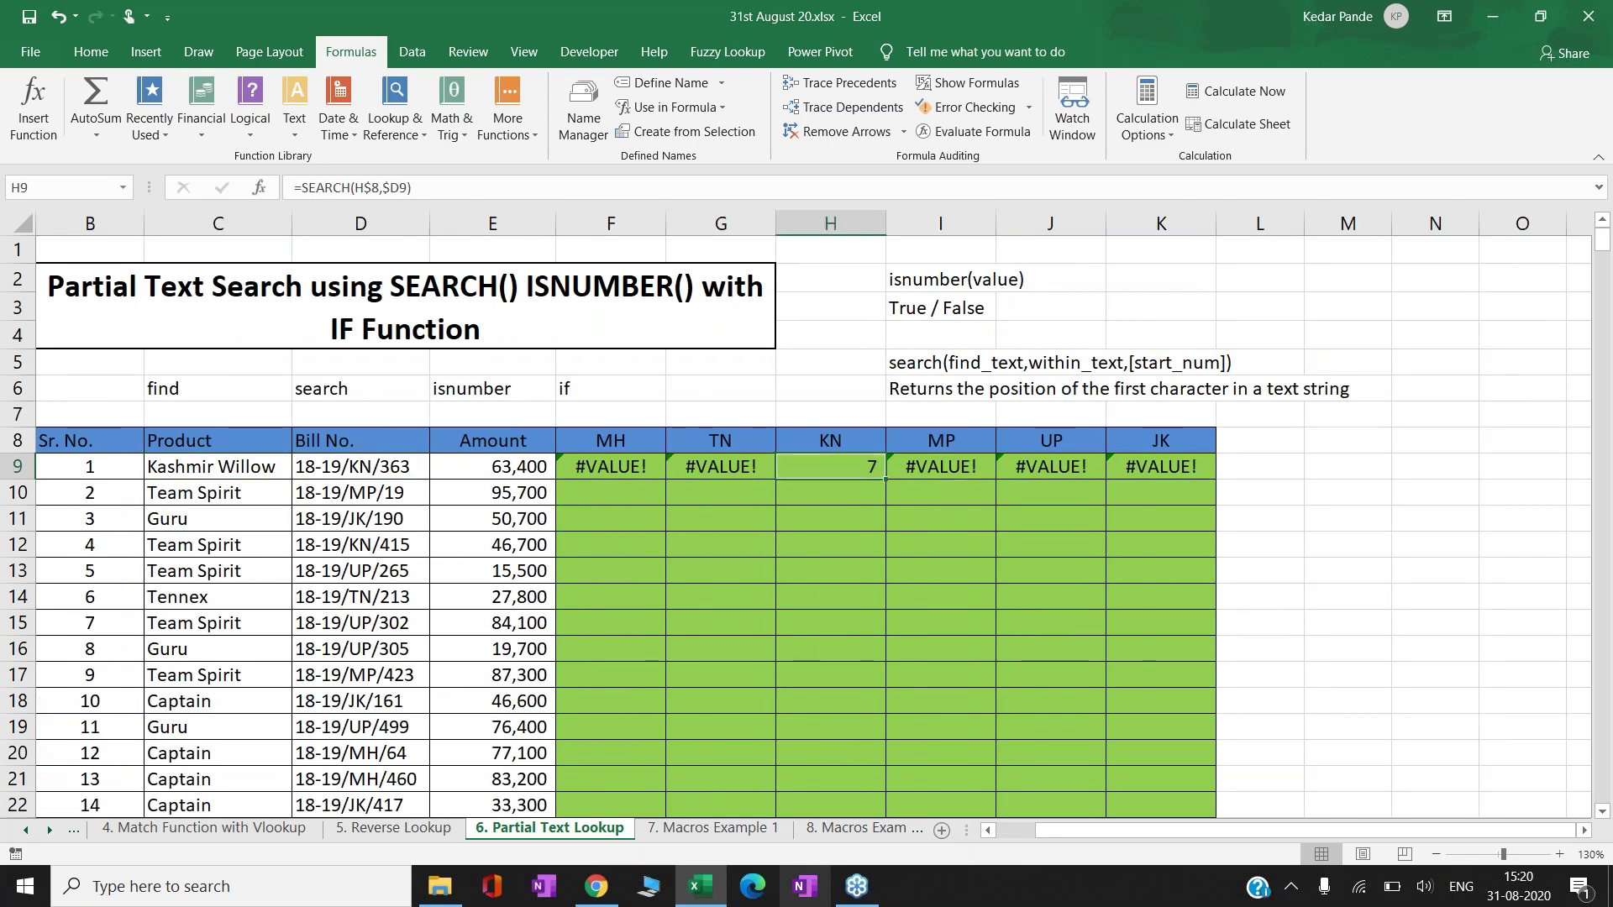
key("Left")
key("Left")
key("Left")
key("Left")
key("Right")
key("Right")
key("Right")
key("Right")
left_click(861, 447)
left_click(848, 469)
key("F2")
key("Escape")
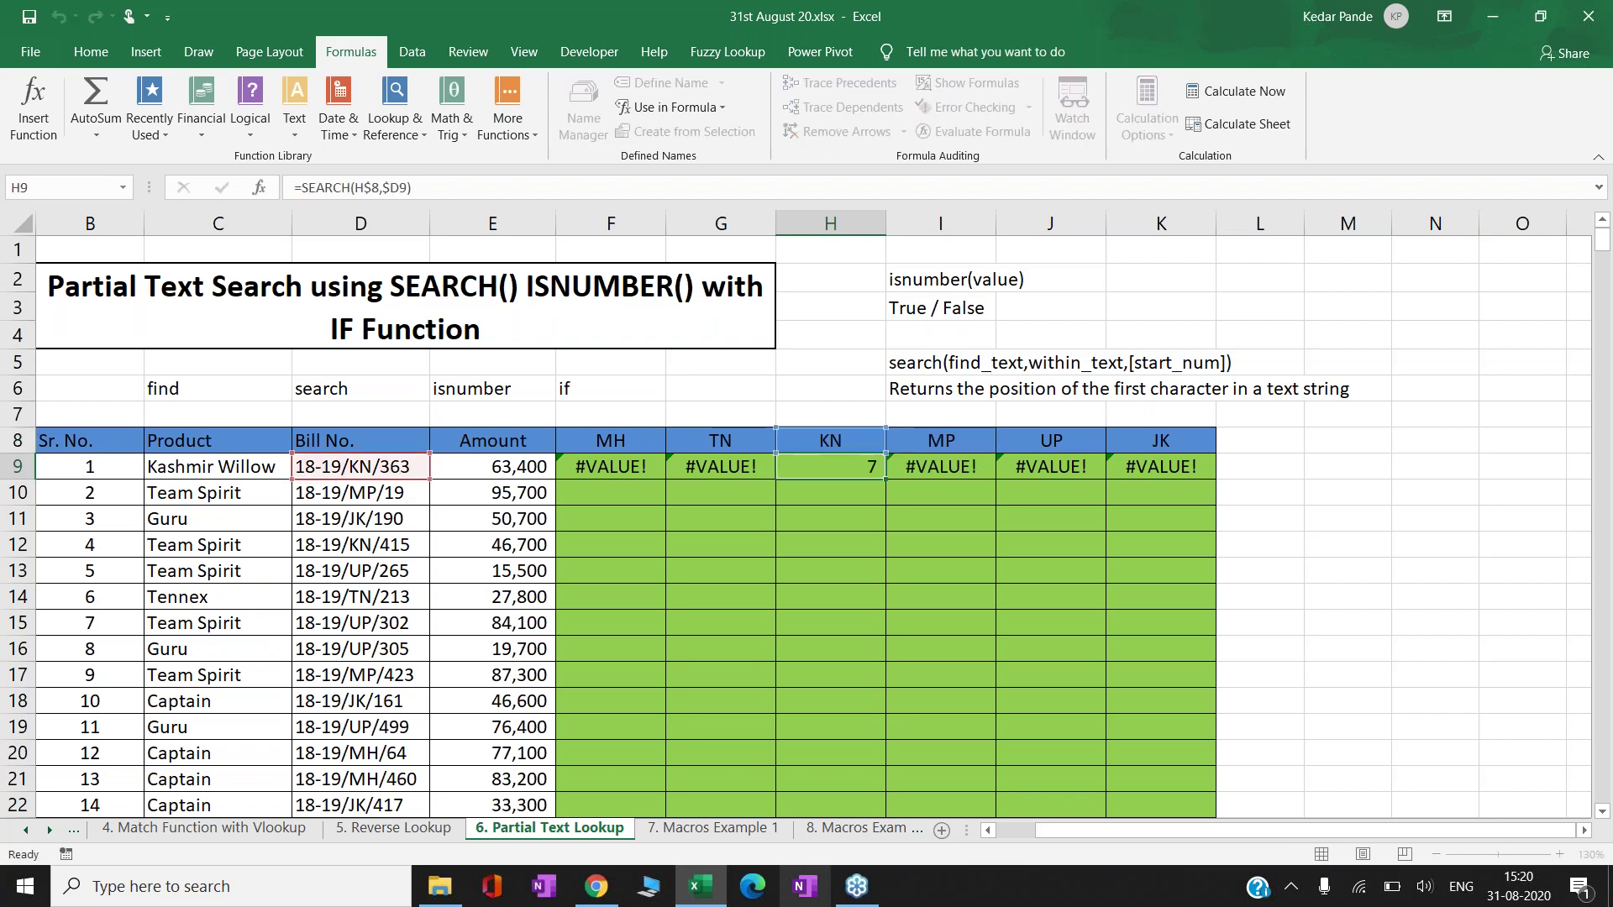
- Inspect bill number 18-19/KN/363 in D9, counting characters to where KN starts
left_click(395, 476)
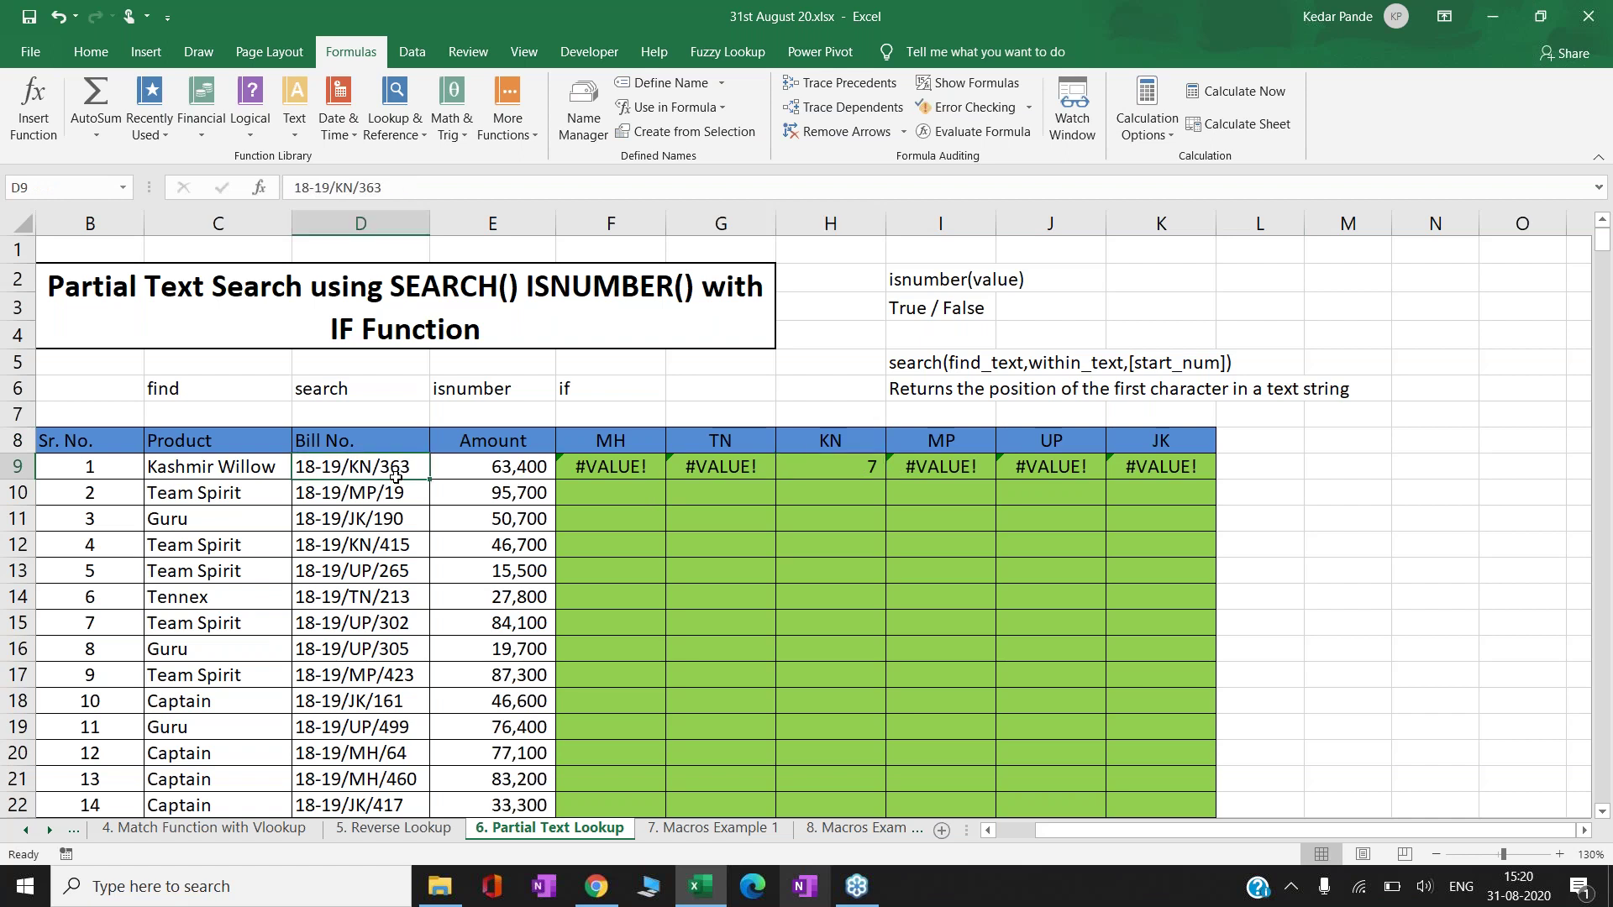
left_click(658, 473)
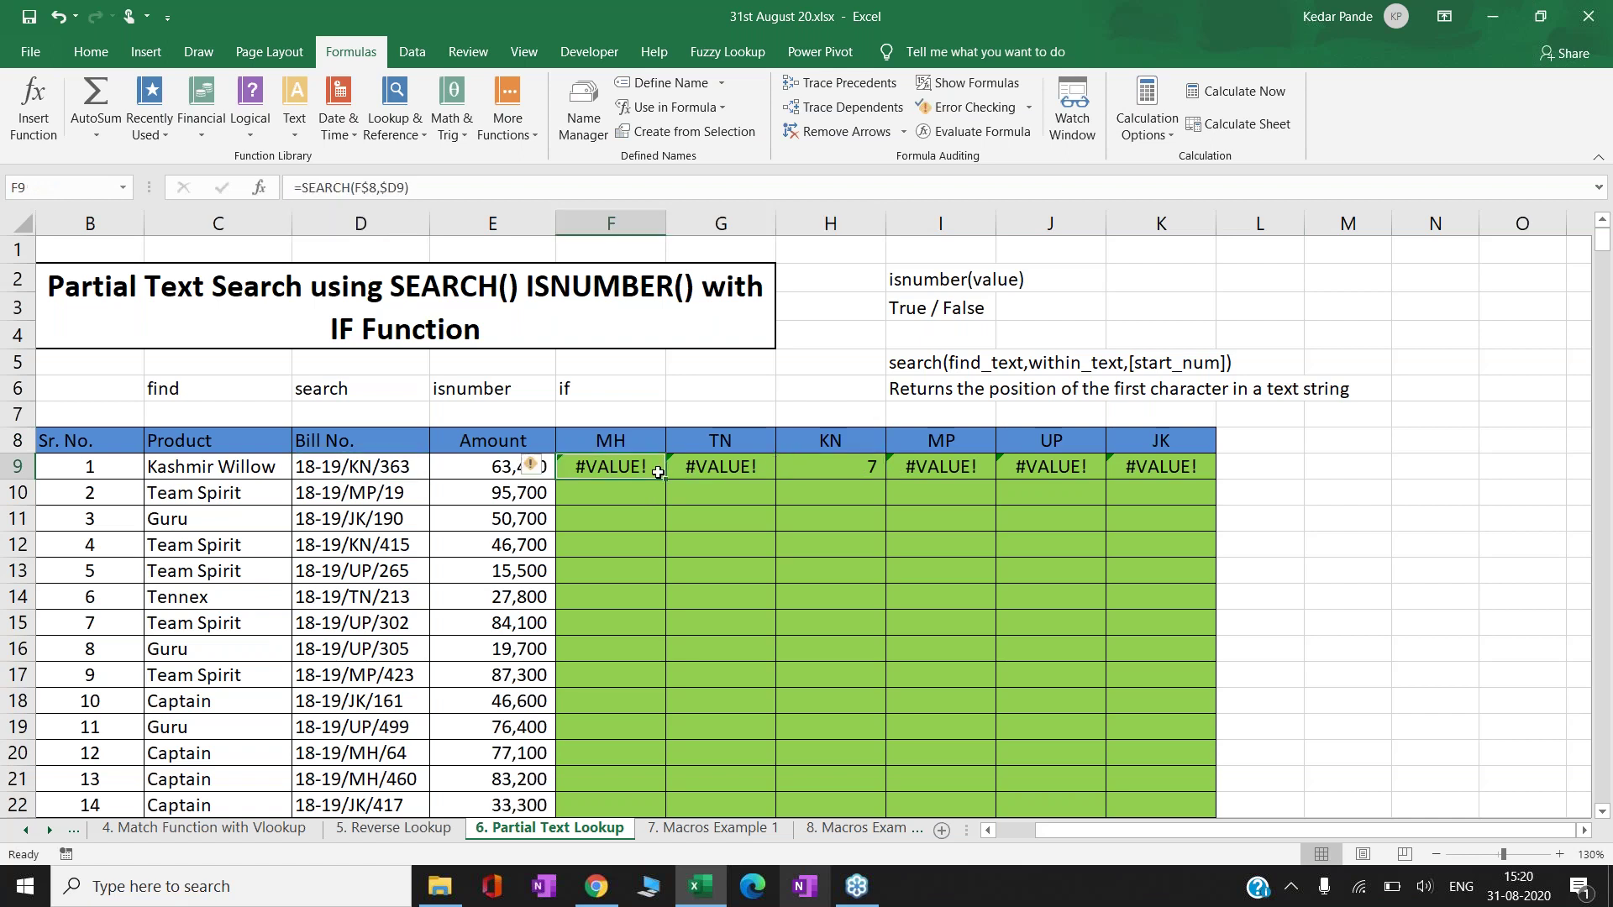
key("Left")
key("Left")
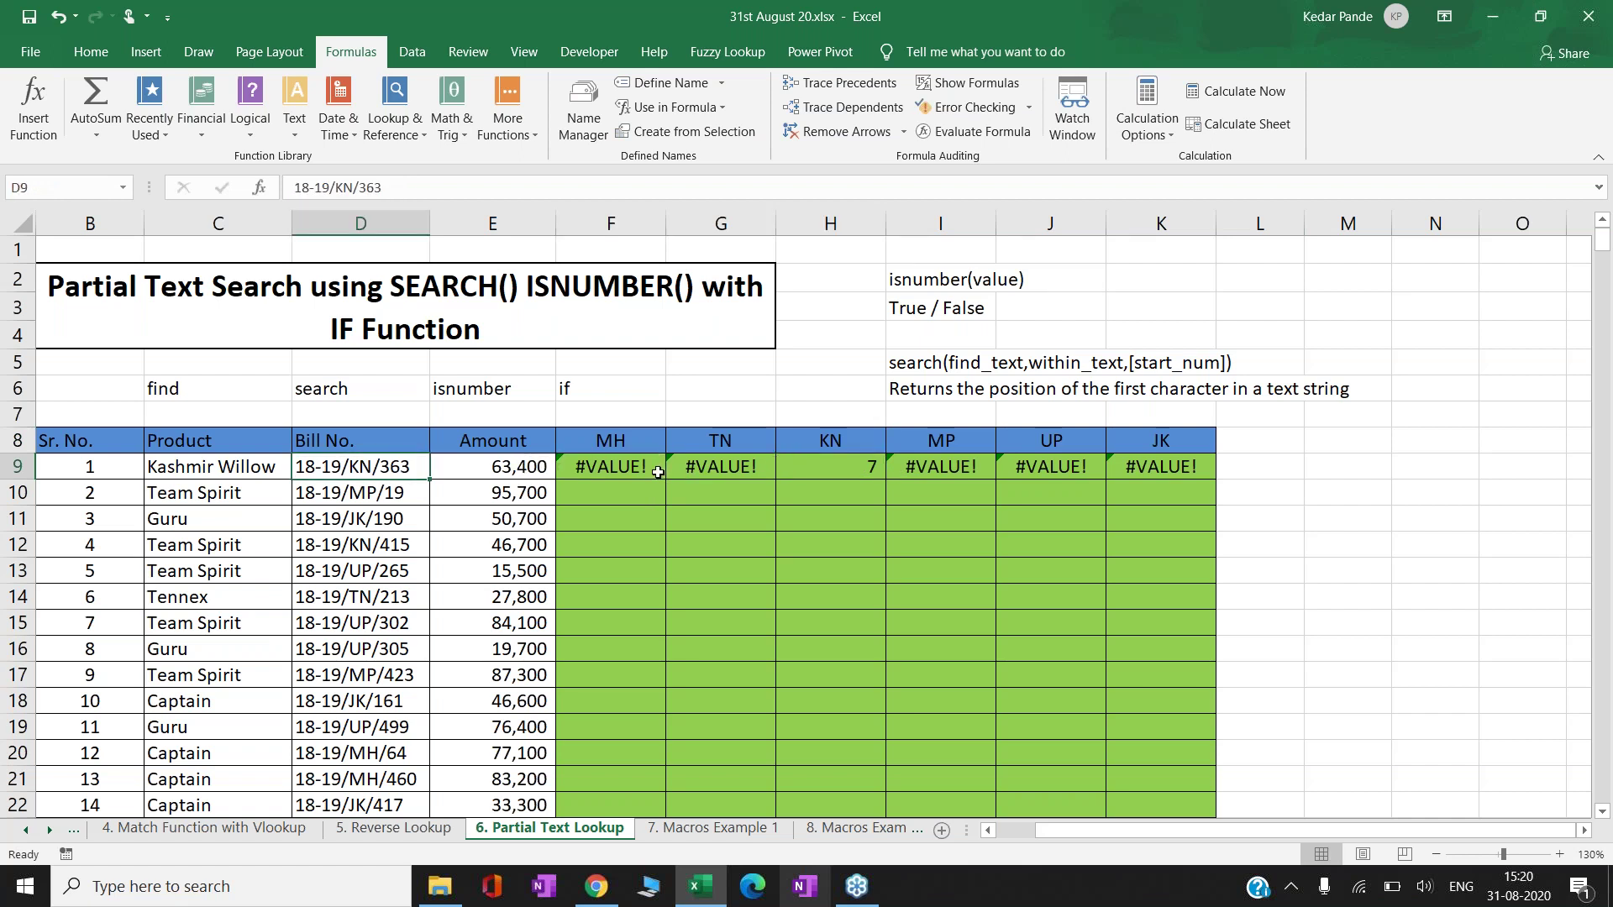
key("Right")
key("Right")
key("Right")
key("Right")
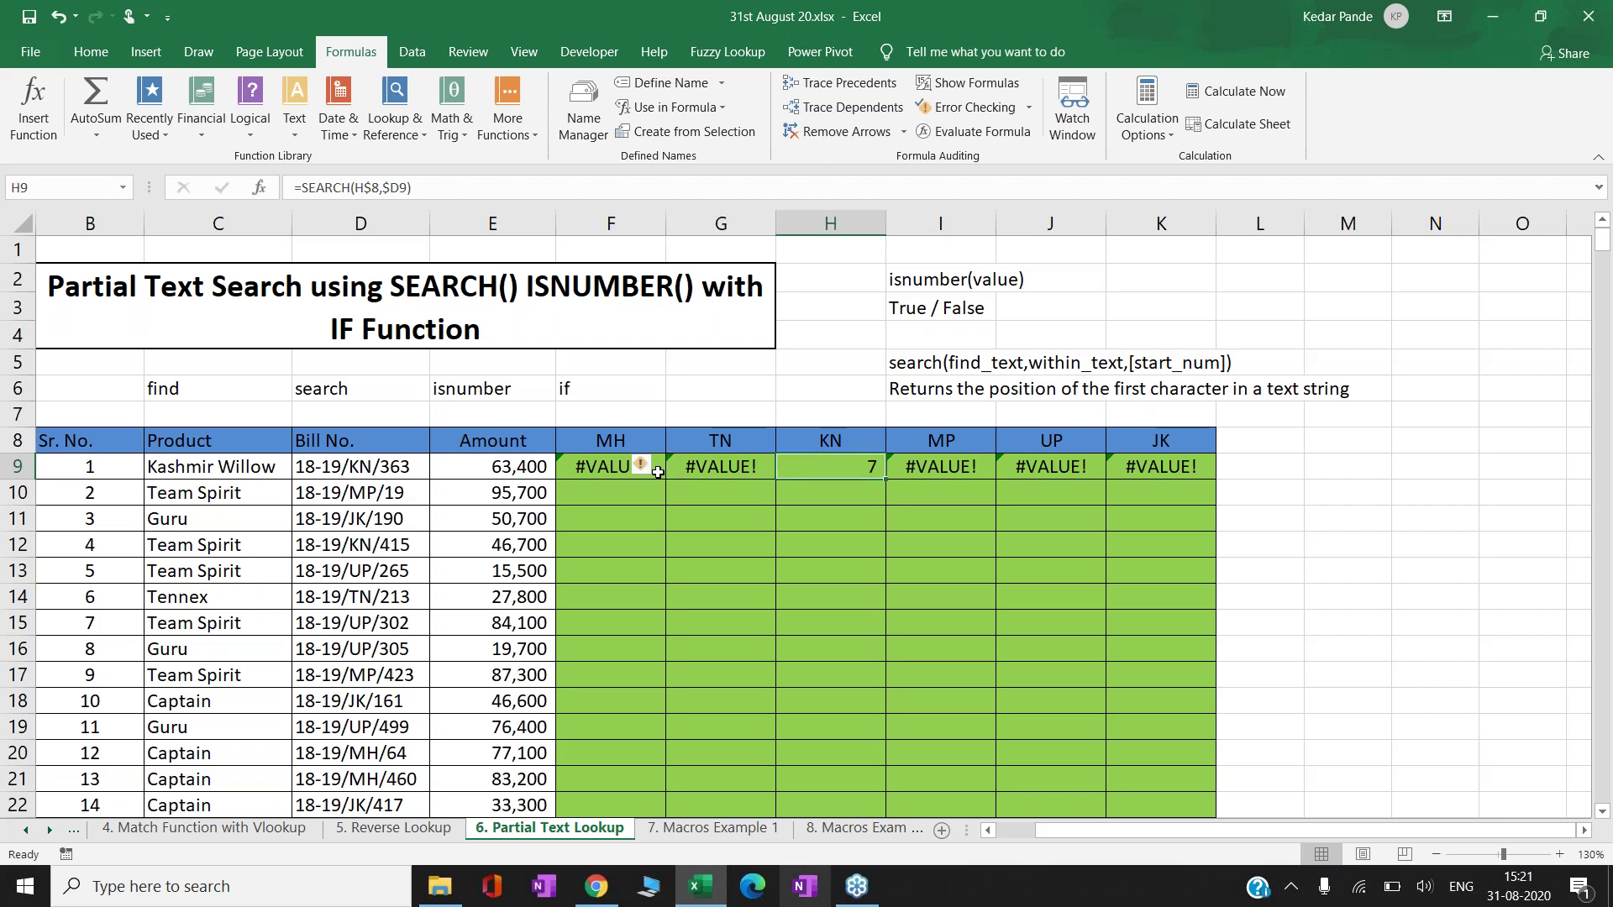
key("Left")
key("Left")
key("Left")
key("Left")
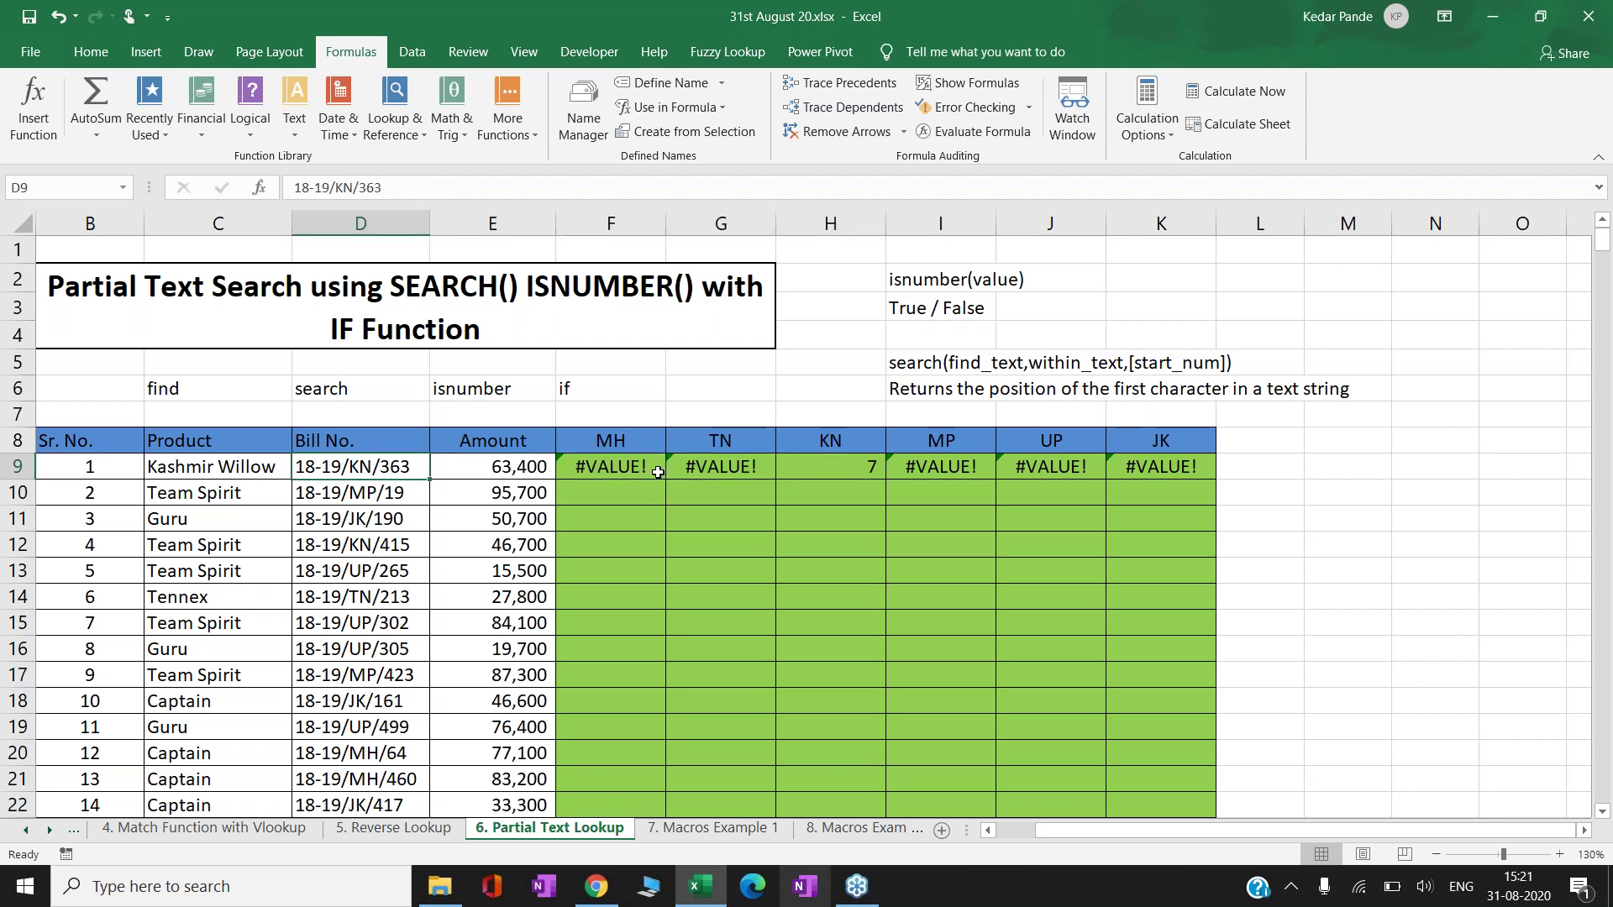
key("F2")
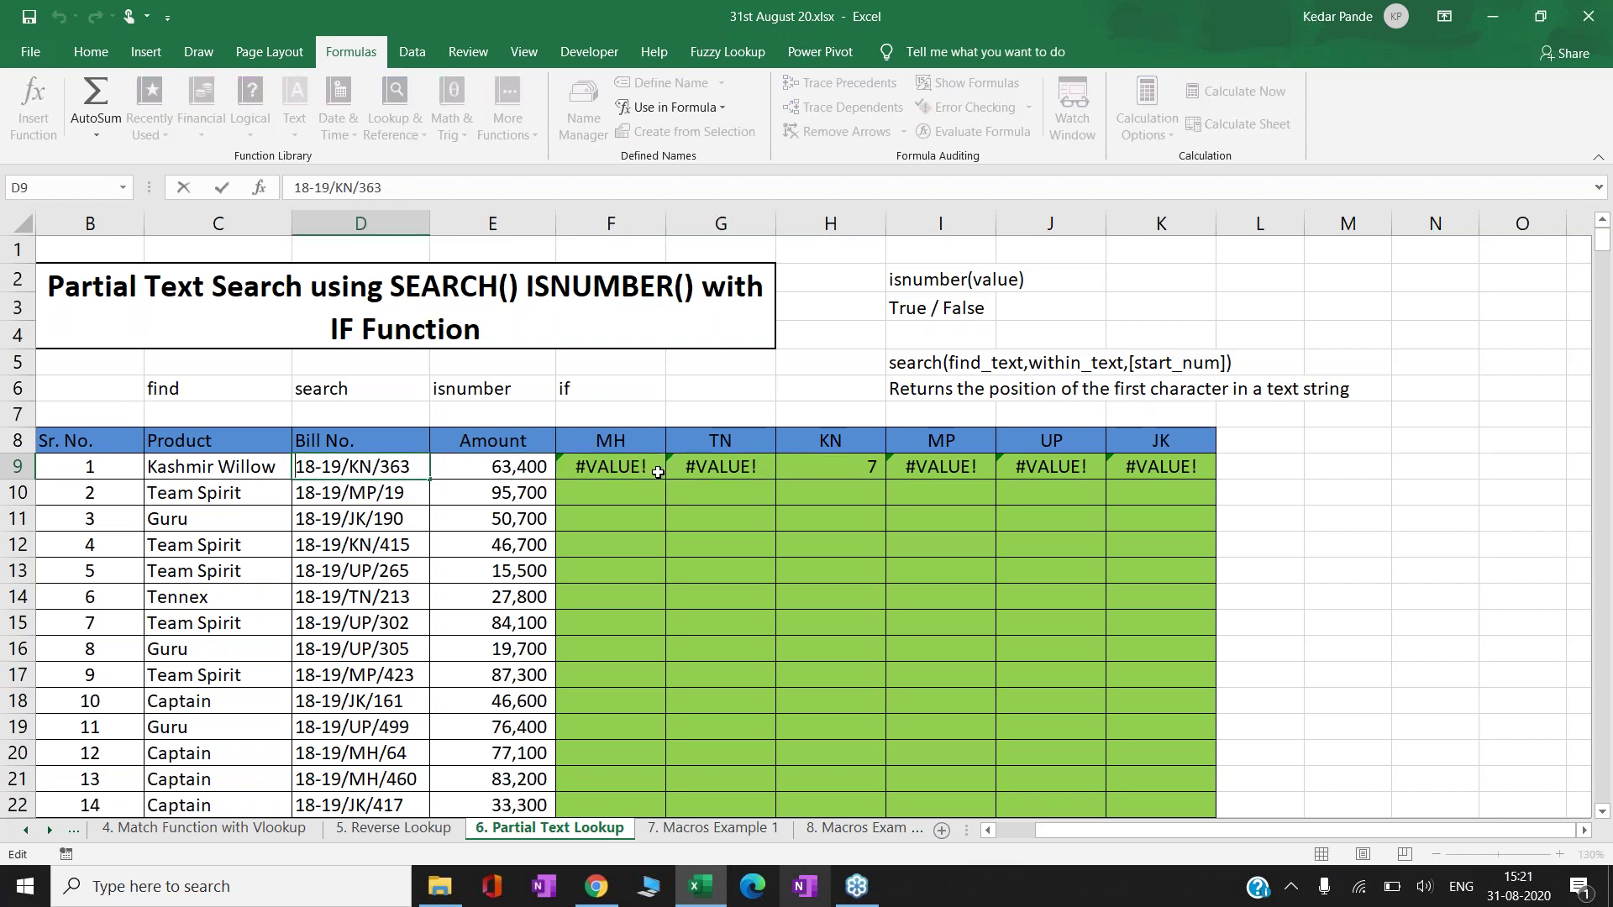
key("Home")
key("shift+Right")
key("shift+Right")
key("shift+Right")
key("shift+Right")
key("shift+Right")
key("shift+Right")
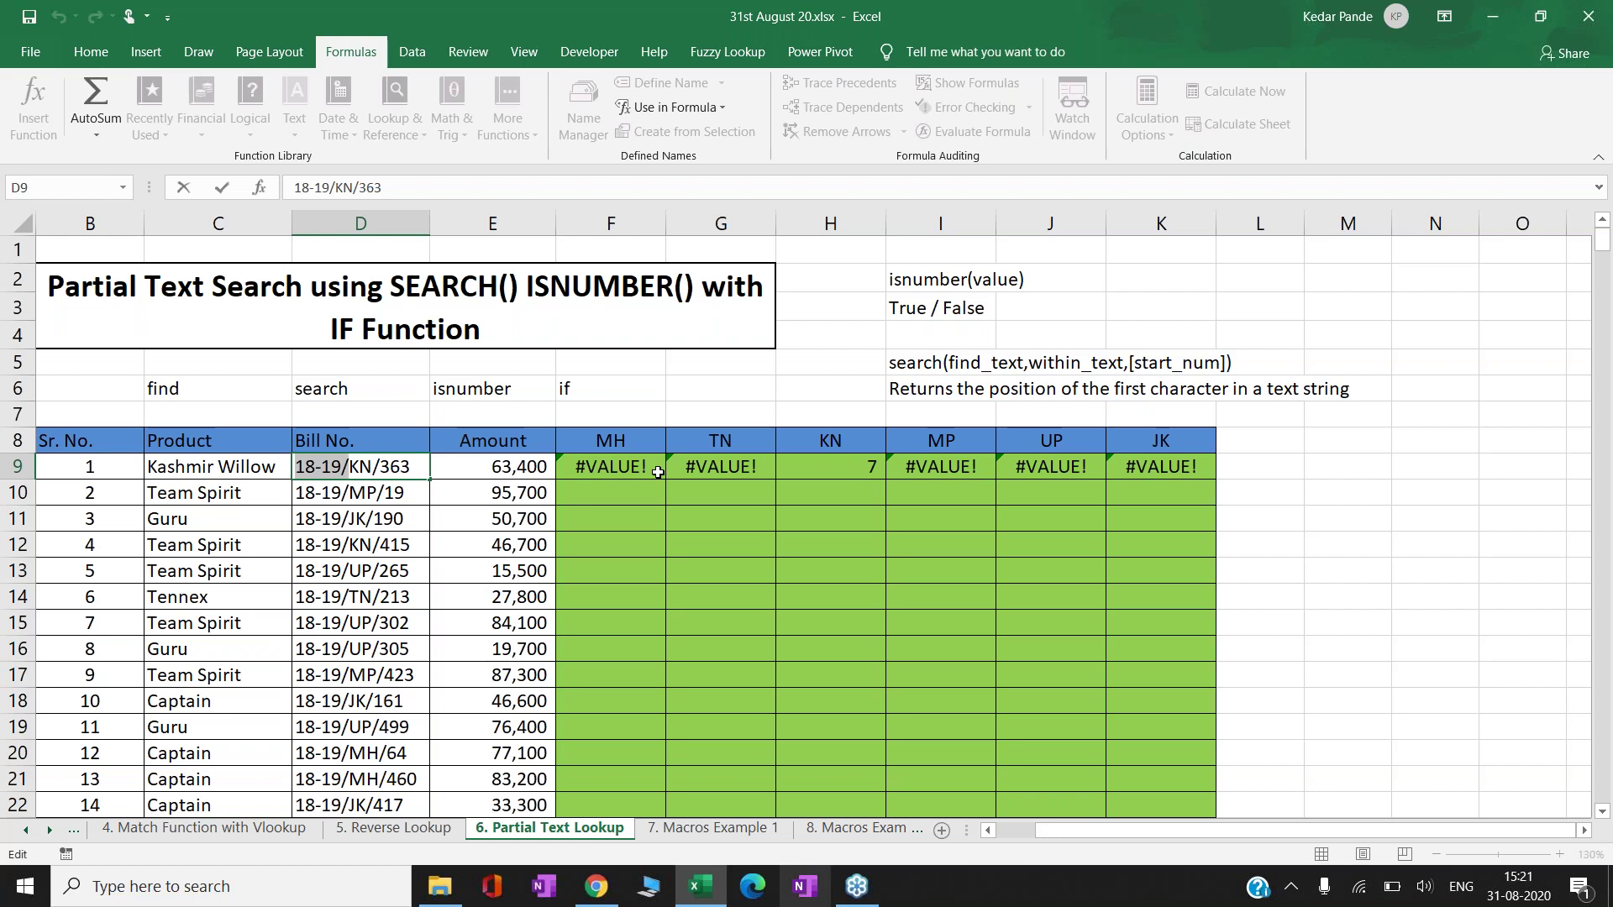
- Fill row 9's SEARCH formulas down into F10:K10 and check the row 10 results
key("Return")
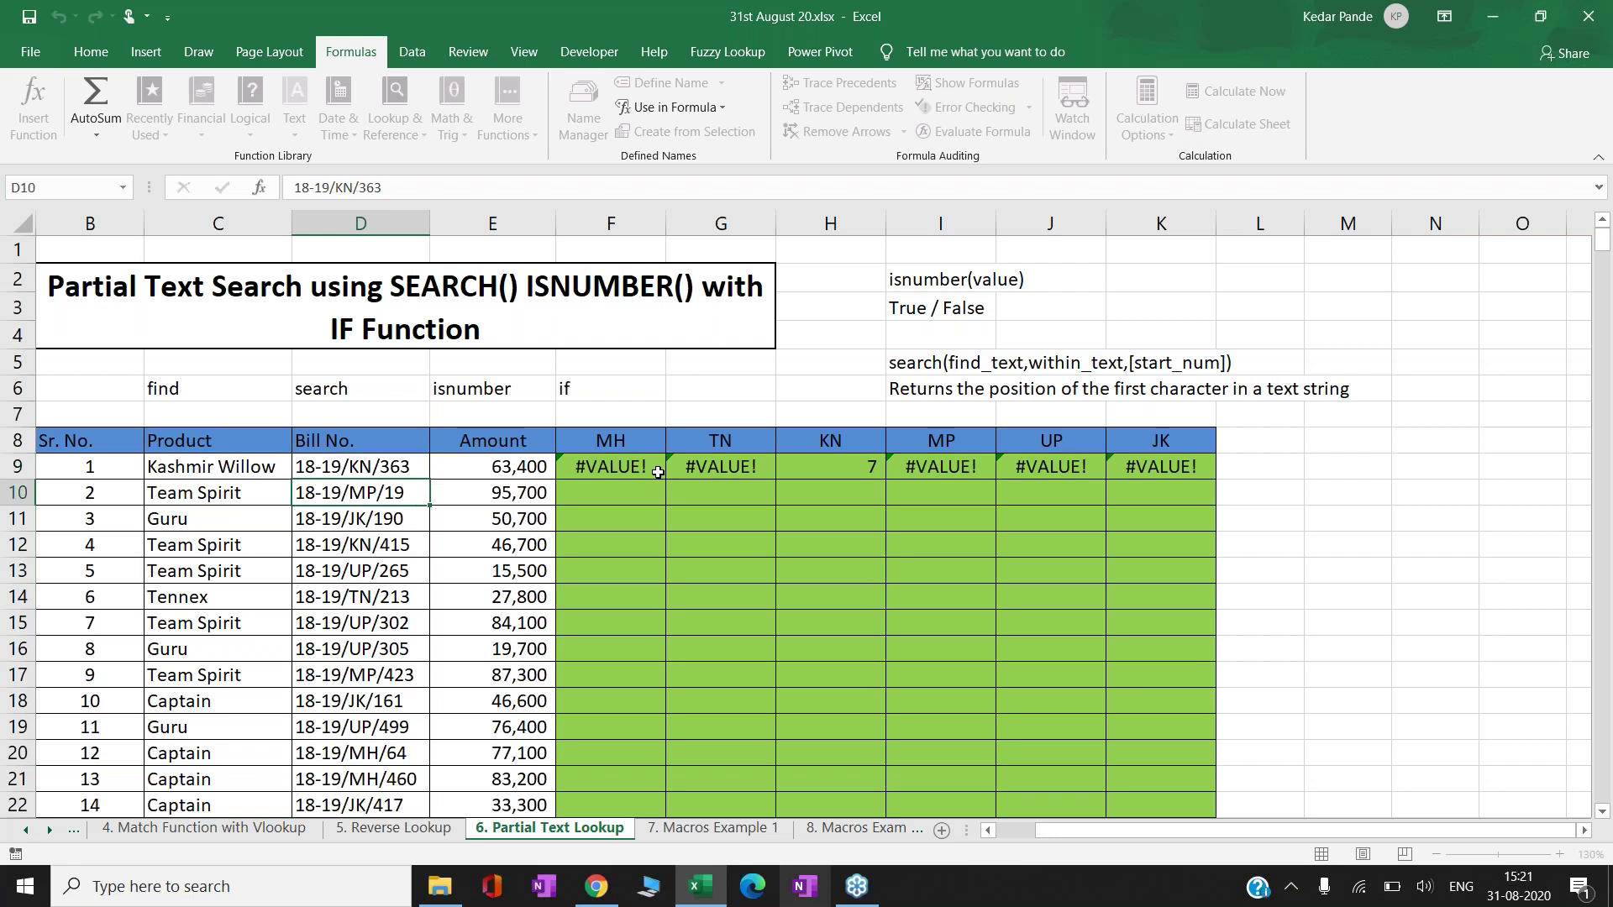
left_click(657, 472)
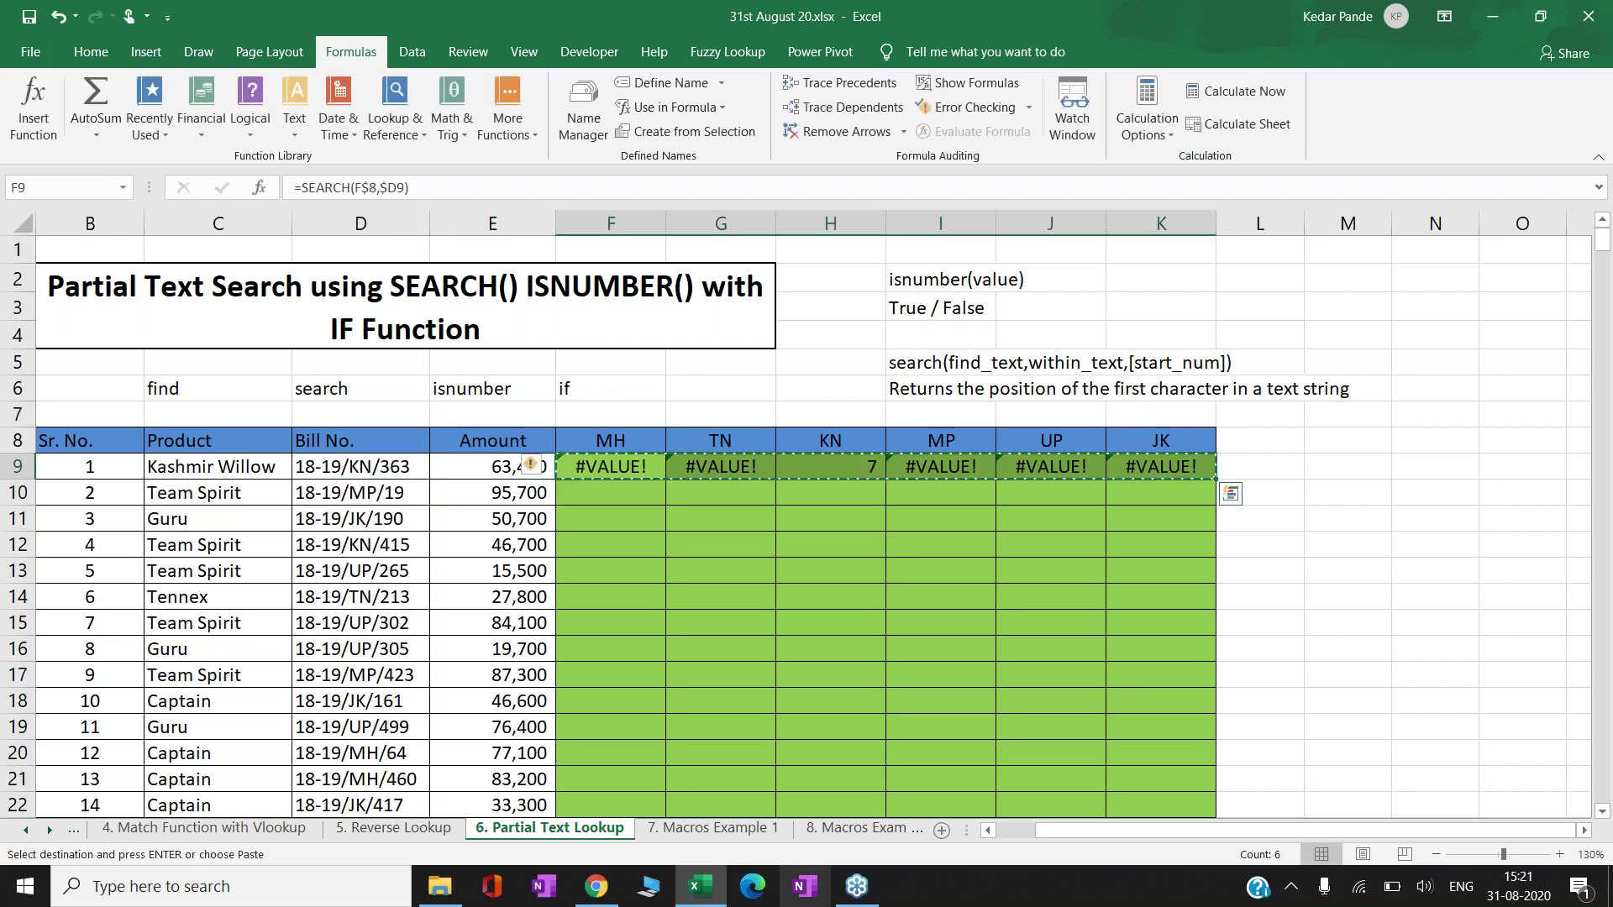
key("Down")
key("Return")
key("Left")
key("Right")
key("Right")
key("Right")
key("Left")
key("Left")
key("Right")
key("Right")
key("Right")
key("Up")
key("Down")
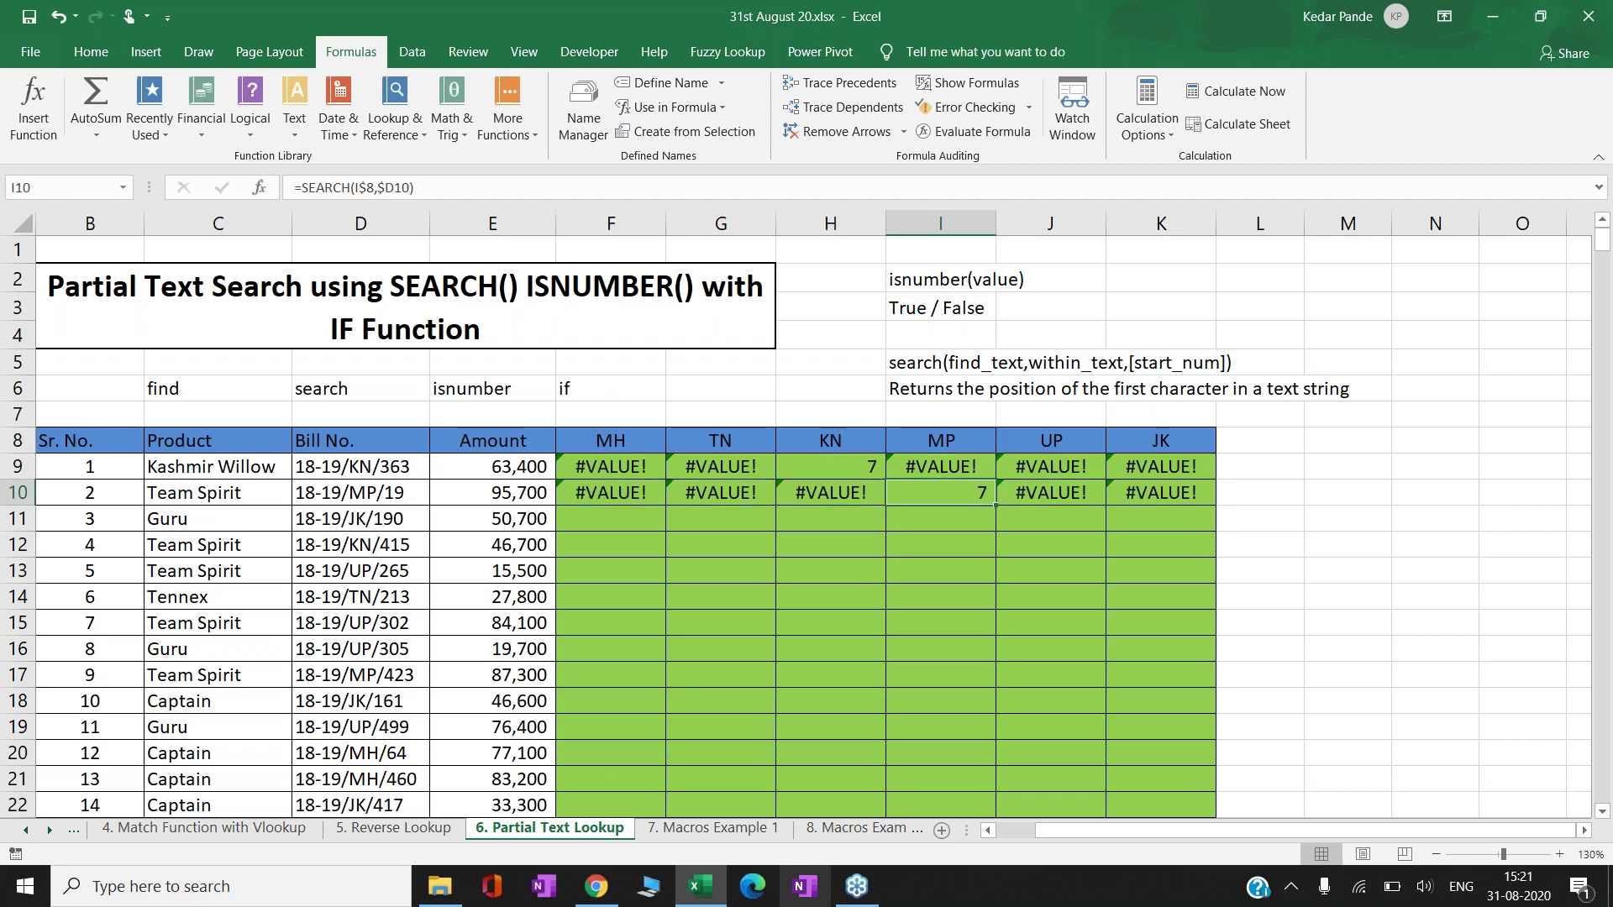
key("Left")
key("Left")
key("Left")
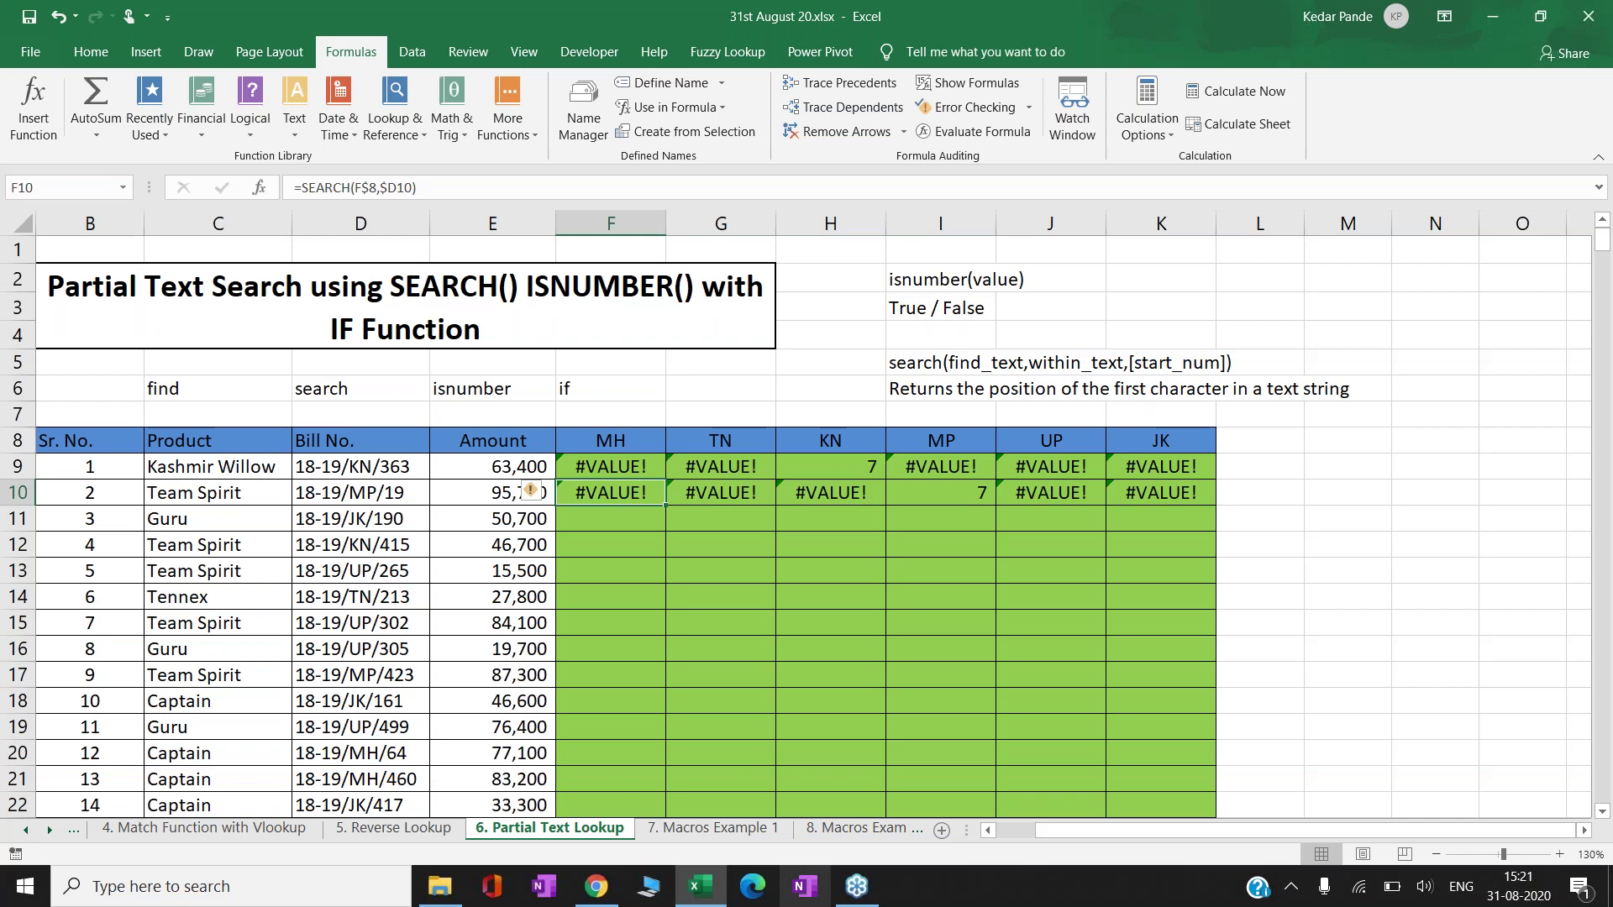
- Copy the F10:K10 formulas into F11:K11
key("ctrl+shift+Right")
key("ctrl+c")
left_click(611, 519)
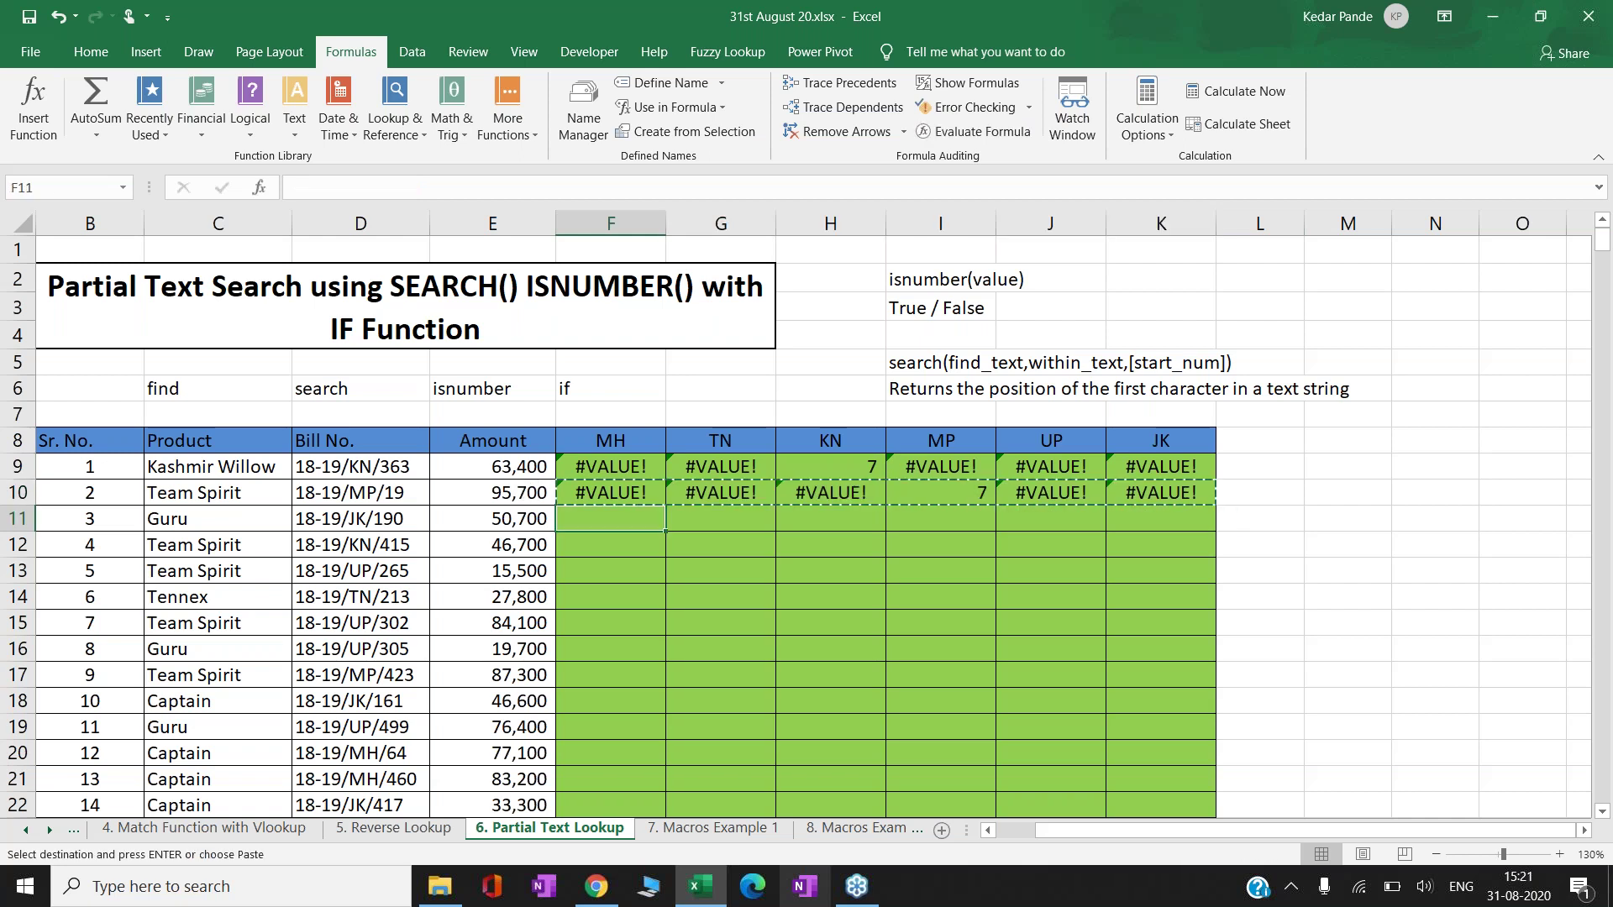
key("Return")
key("Right")
key("Right")
key("Right")
key("Right")
key("Right")
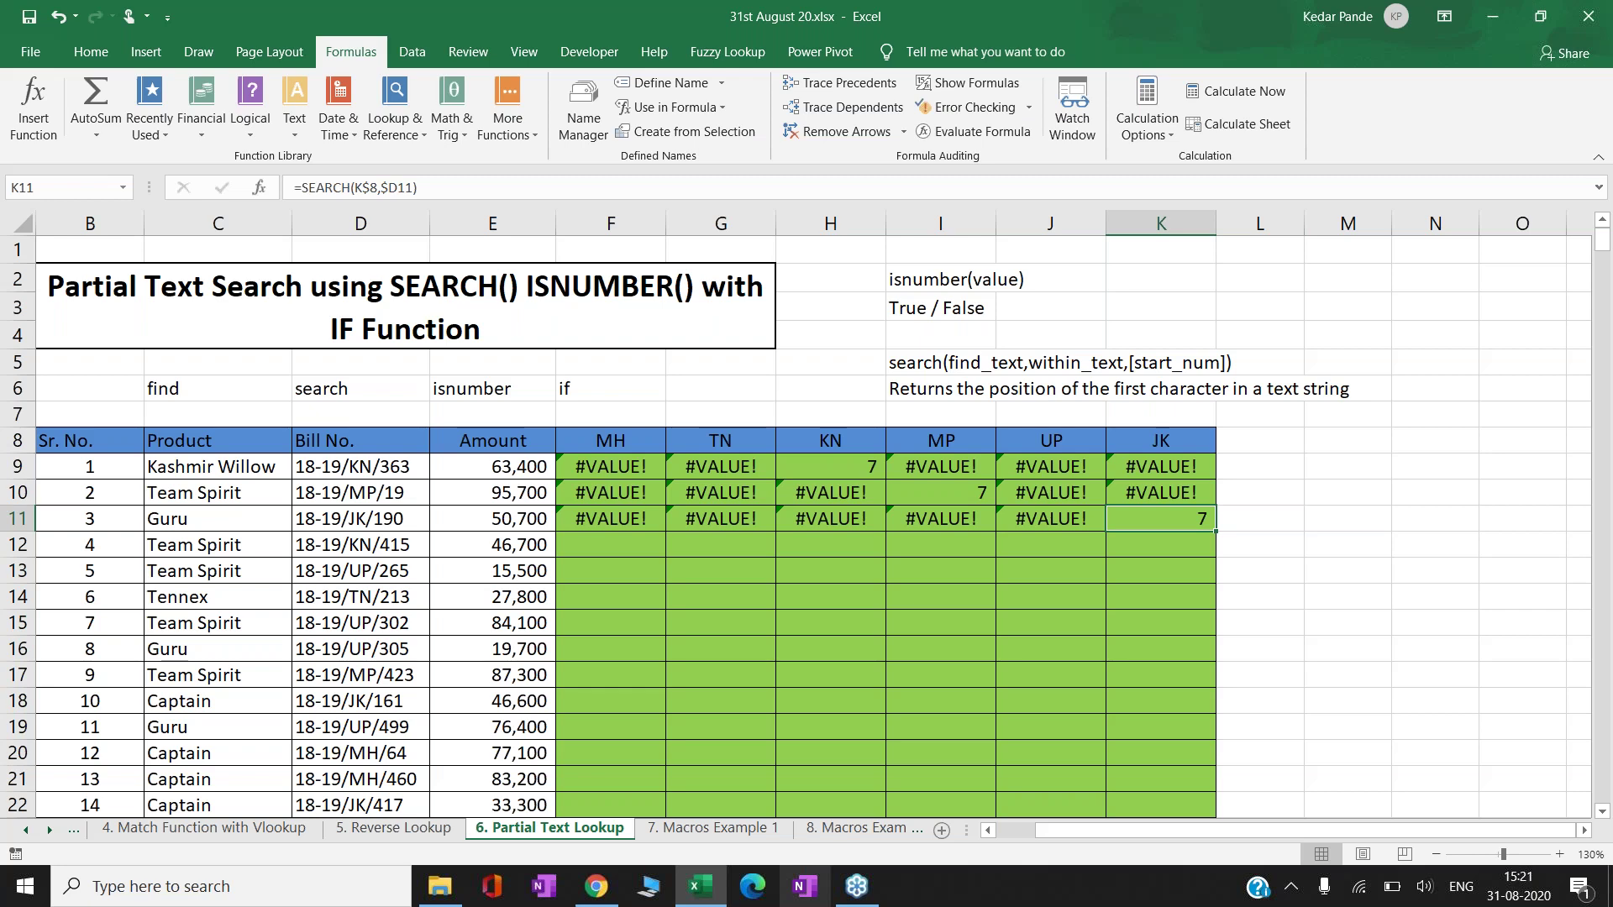
- Delete the results in F10:K11 and return to F9
key("Left")
key("Left")
key("Left")
key("Left")
key("Left")
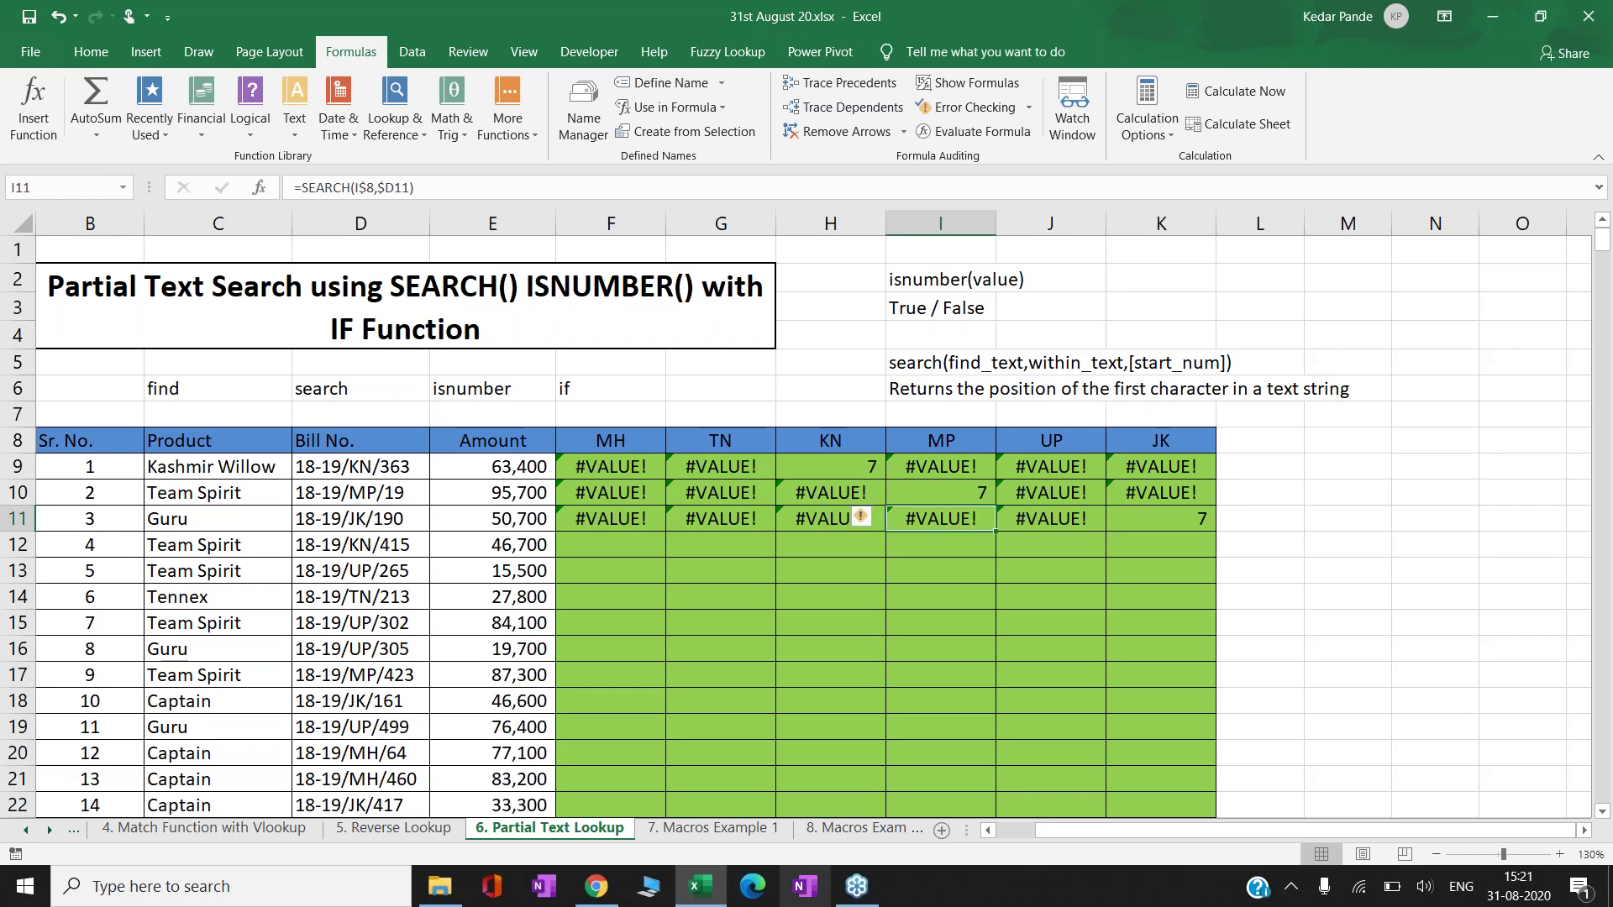
key("Up")
key("shift+Down")
key("shift+Right")
key("shift+Right")
key("shift+Right")
key("shift+Right")
key("shift+Right")
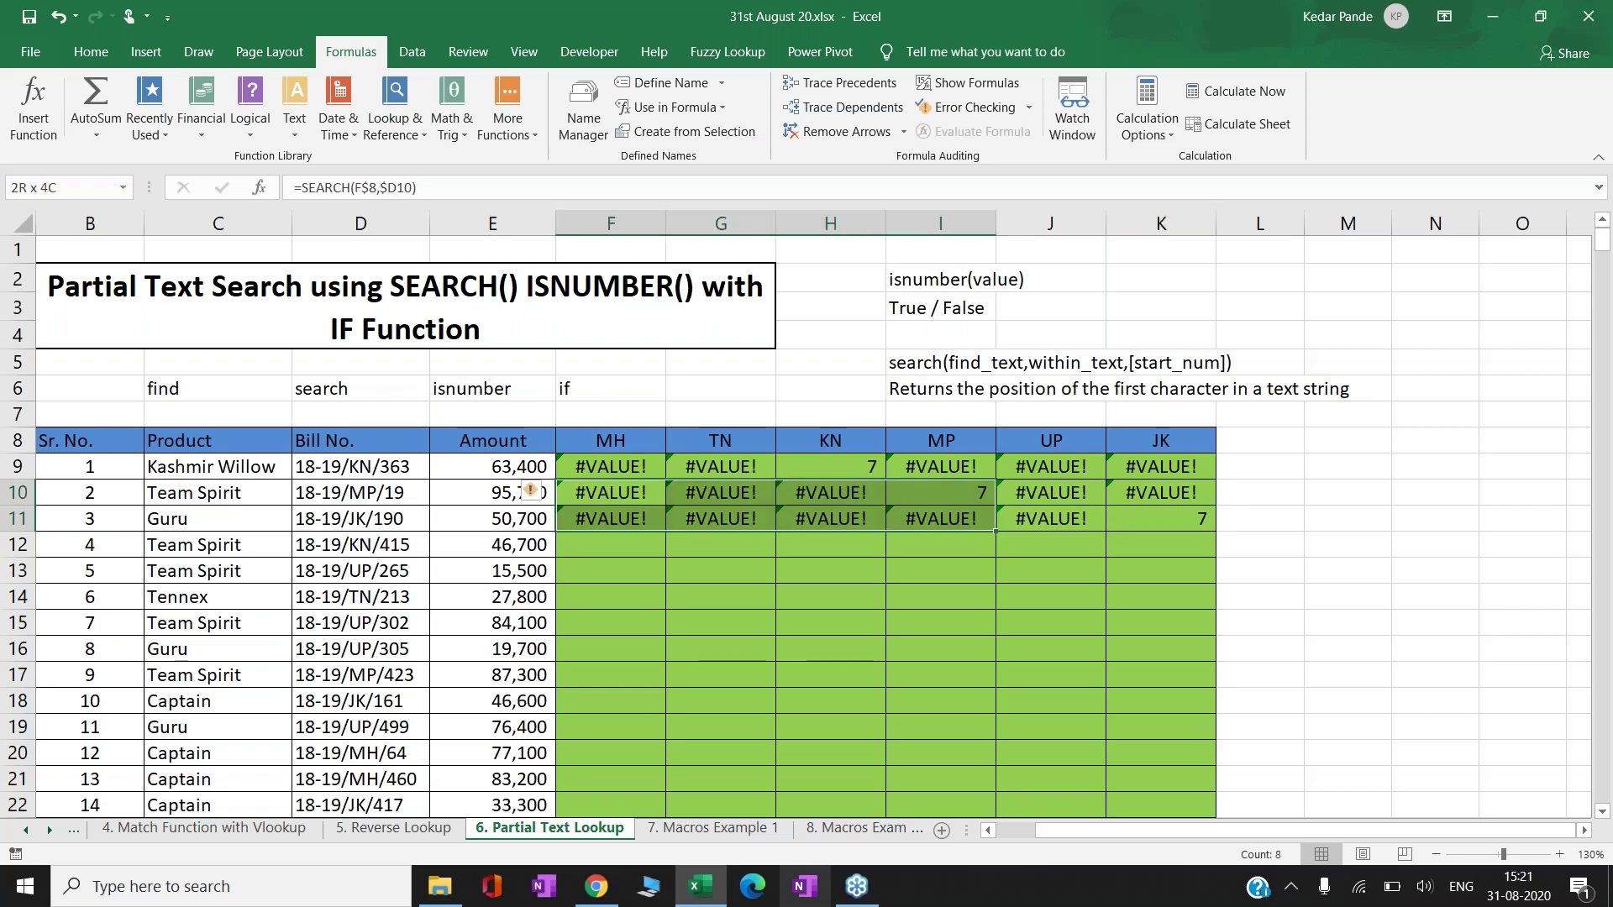
key("Delete")
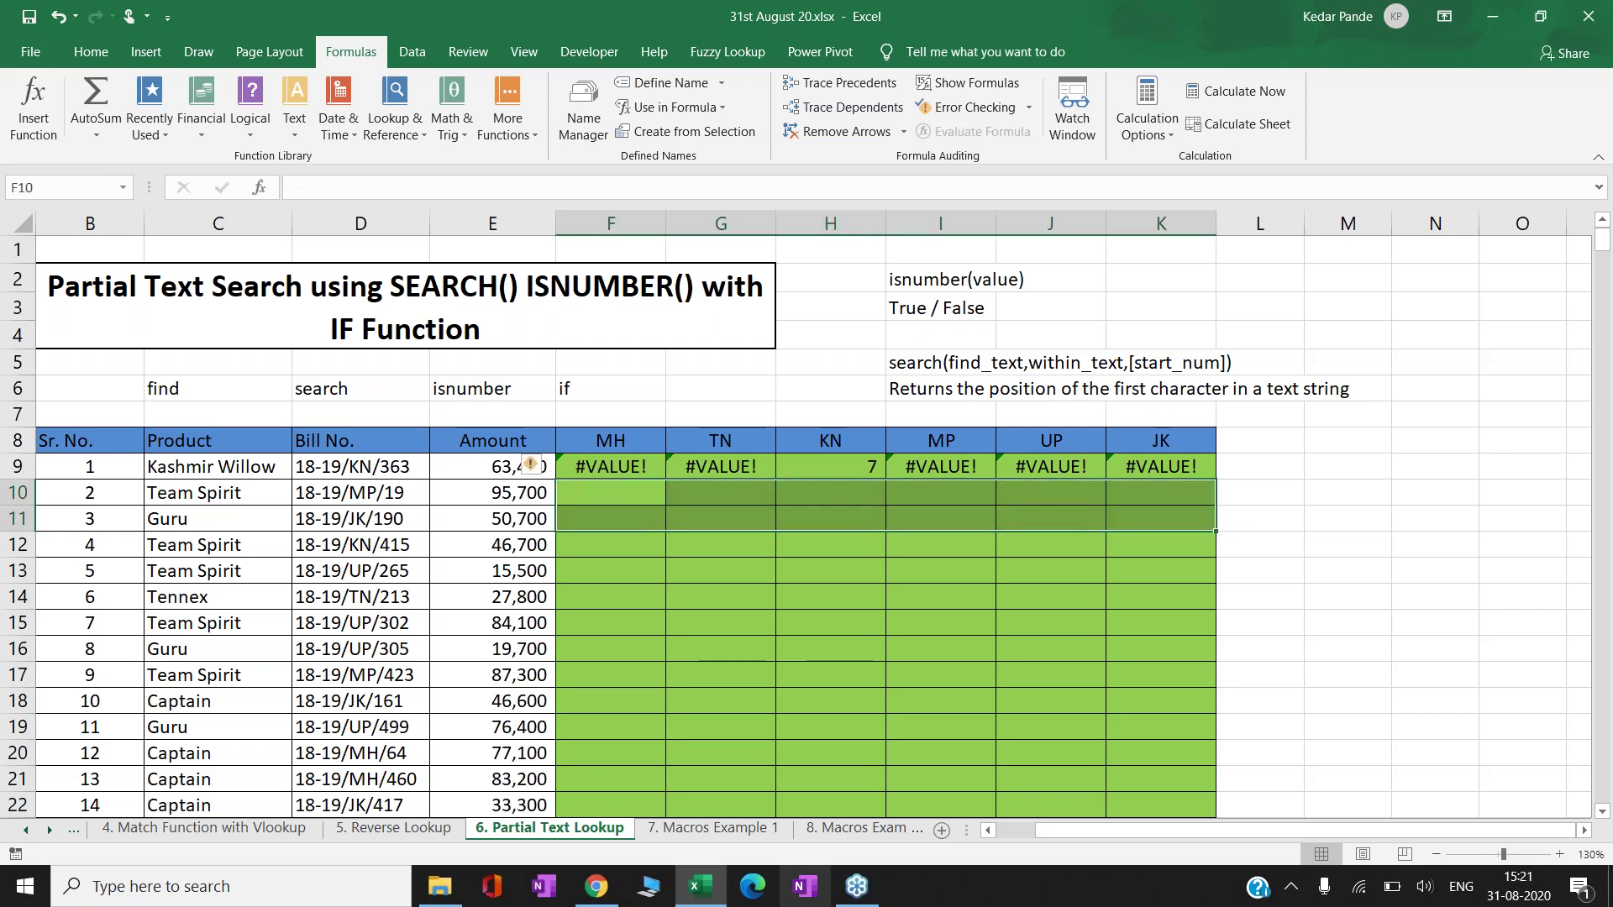
key("Up")
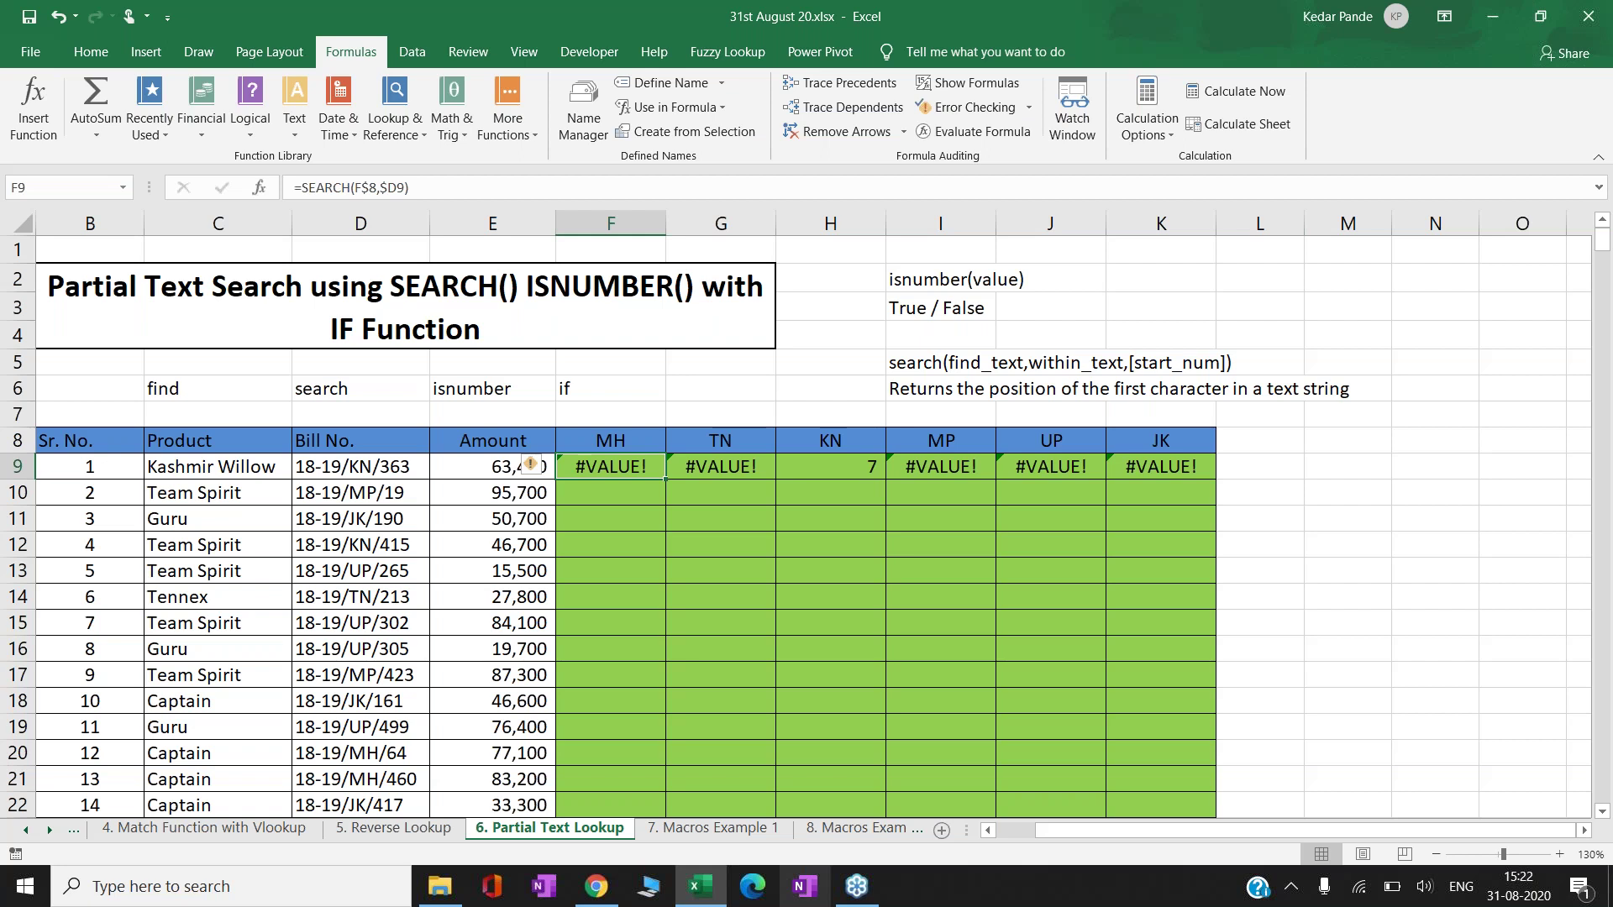
- Change F9's formula to =ISNUMBER(SEARCH(F$8,$D9))
key("Right")
key("Right")
key("Left")
key("Left")
key("Right")
key("Right")
key("Right")
key("Right")
key("Right")
key("Left")
key("Left")
key("Left")
key("Left")
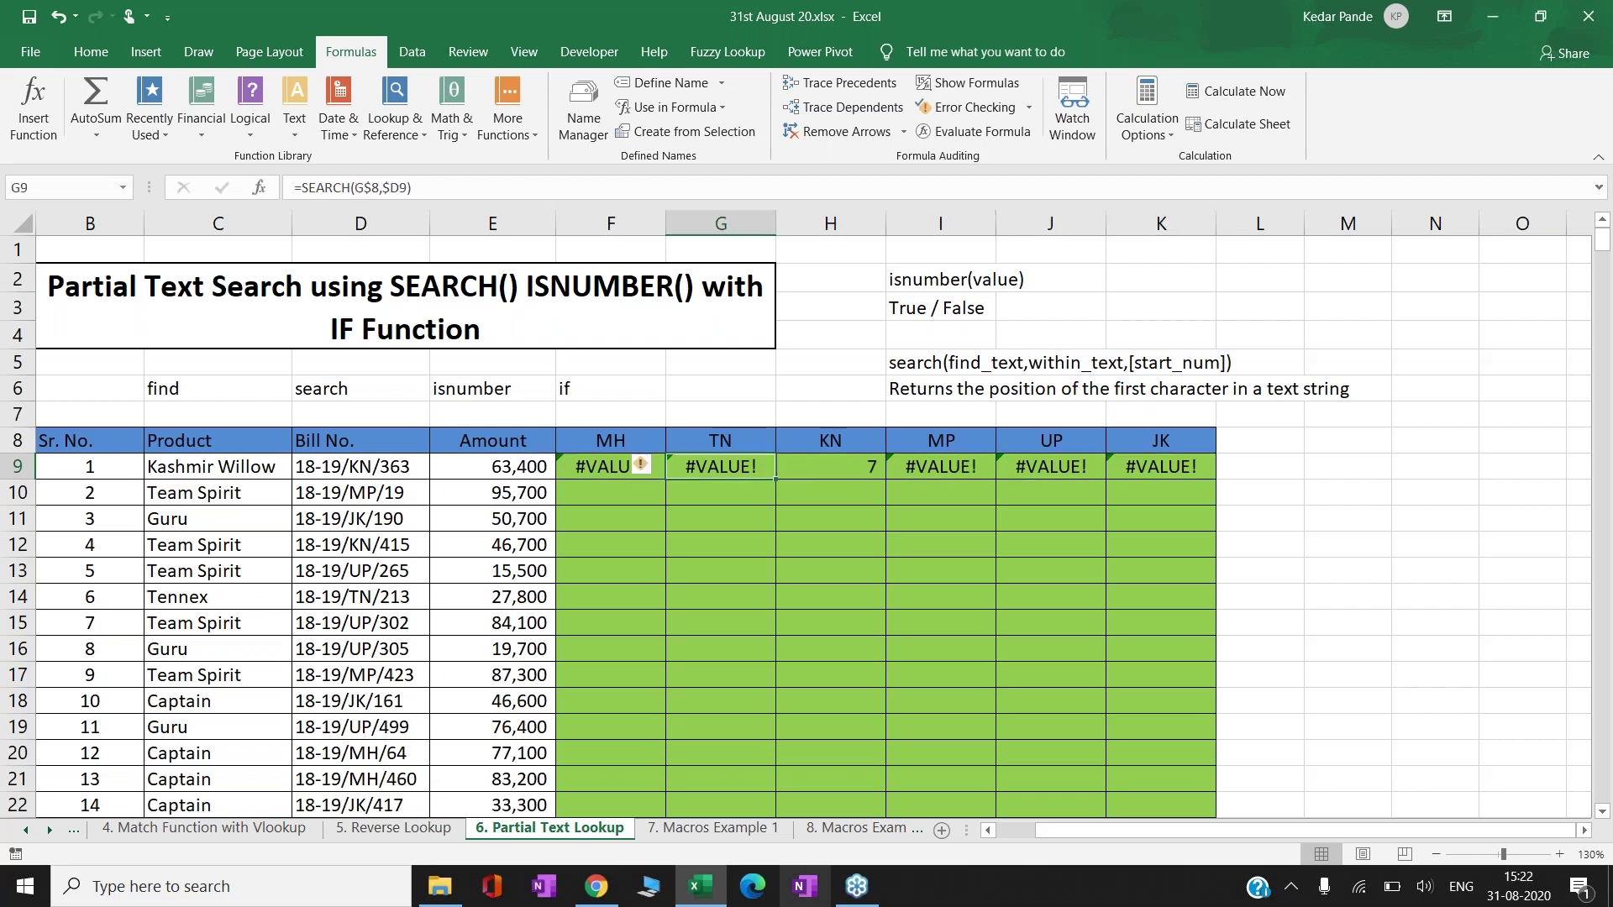
key("Left")
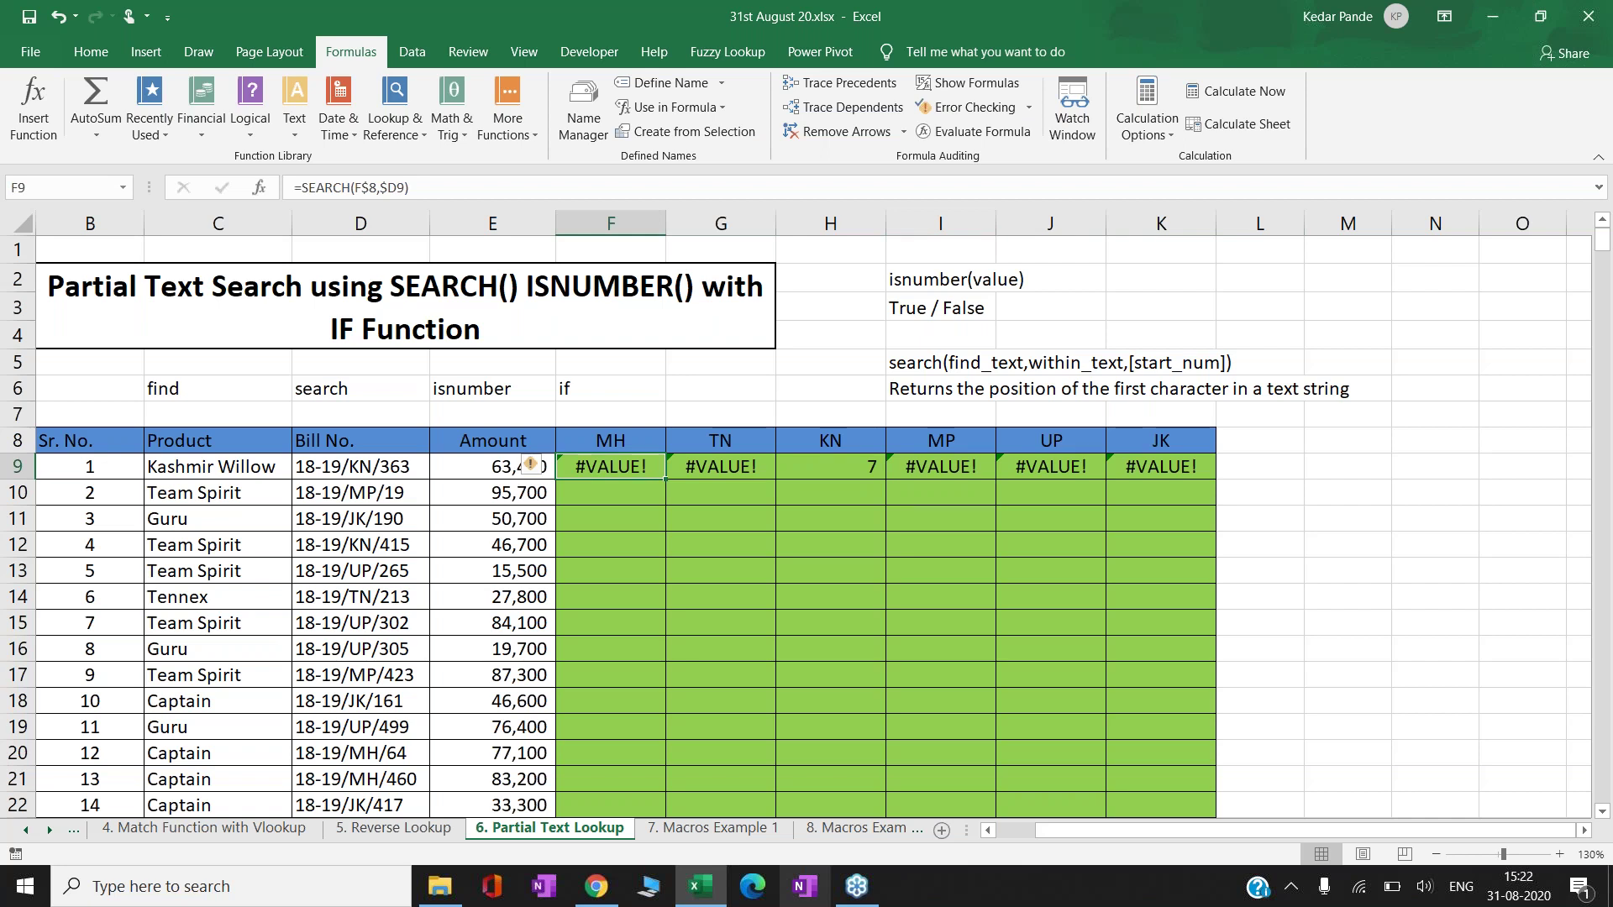
double_click(600, 466)
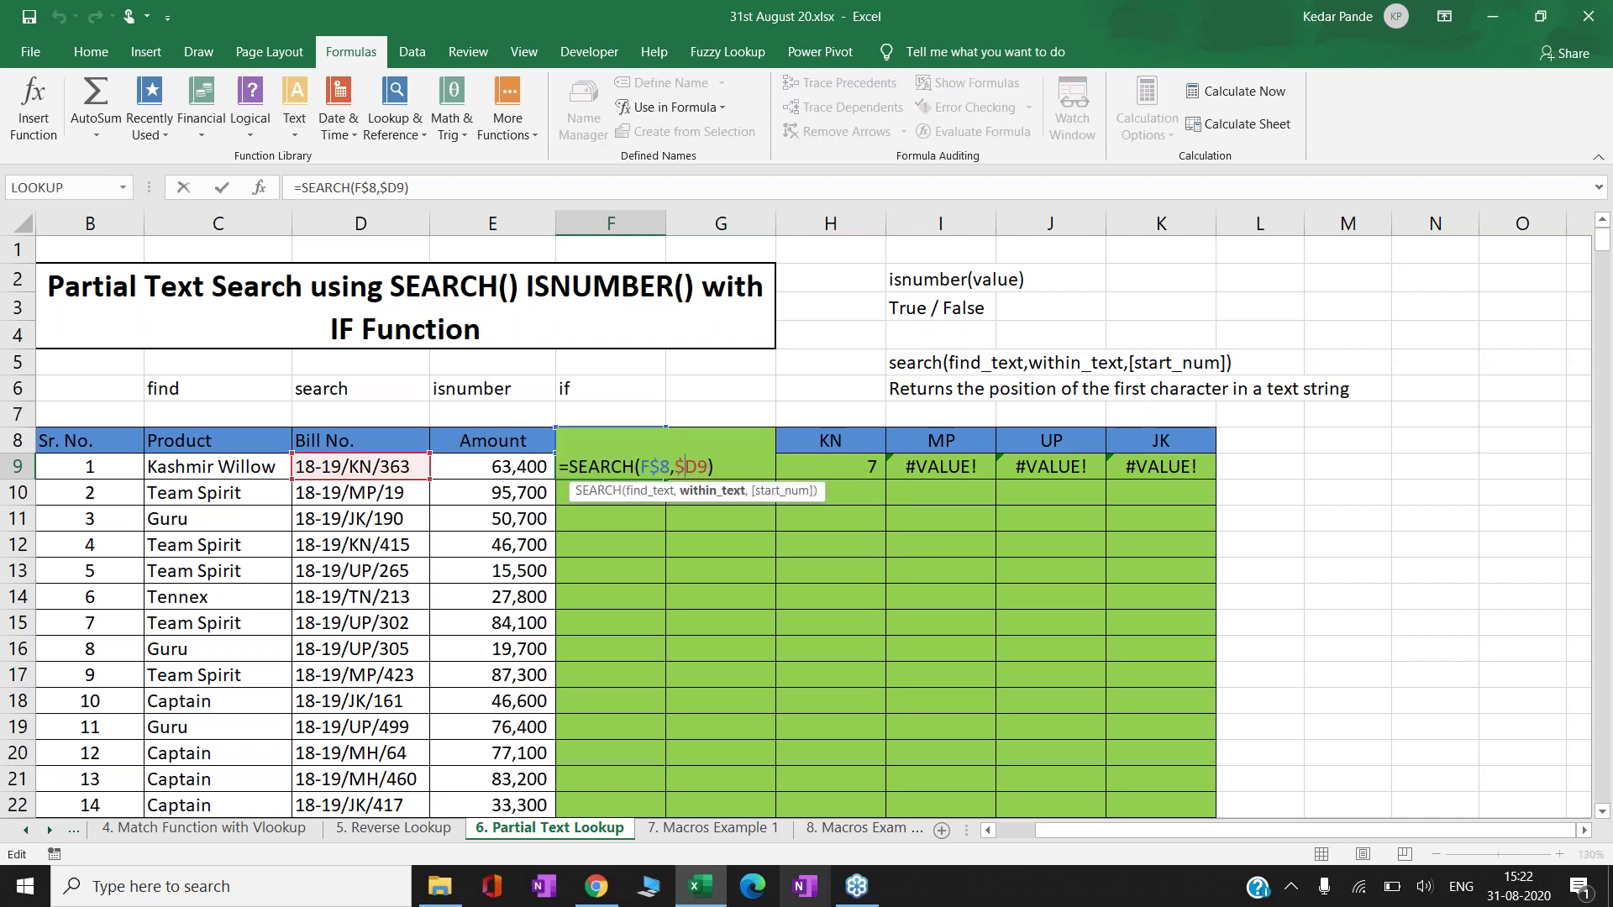
type("isnumber(")
key("BackSpace")
key("BackSpace")
key("BackSpace")
type("er")
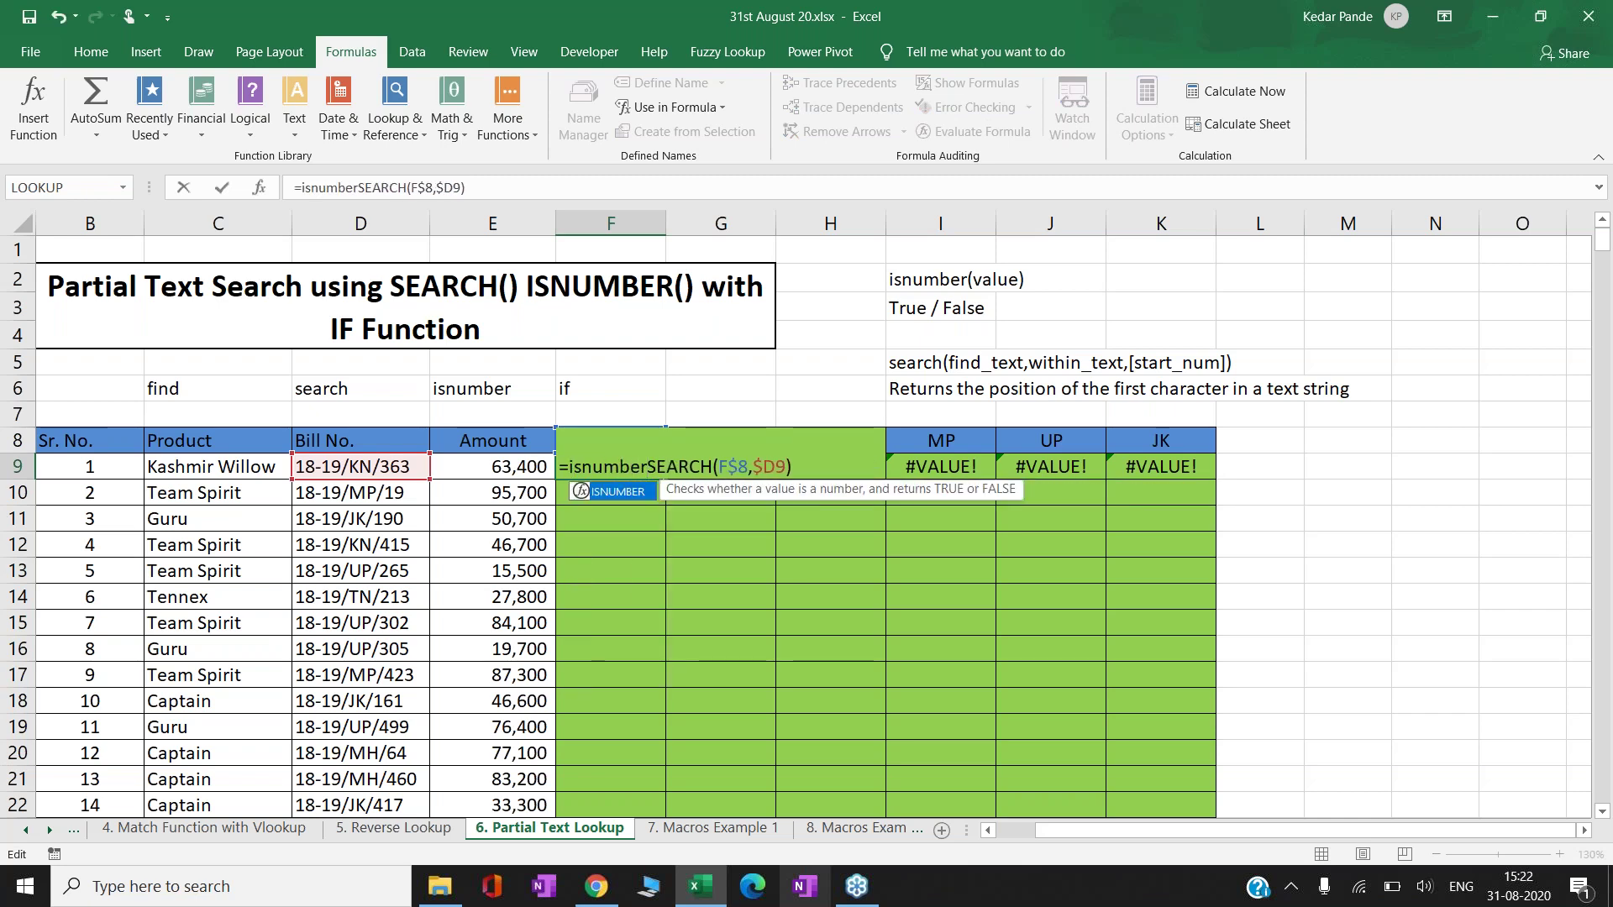
key("Tab")
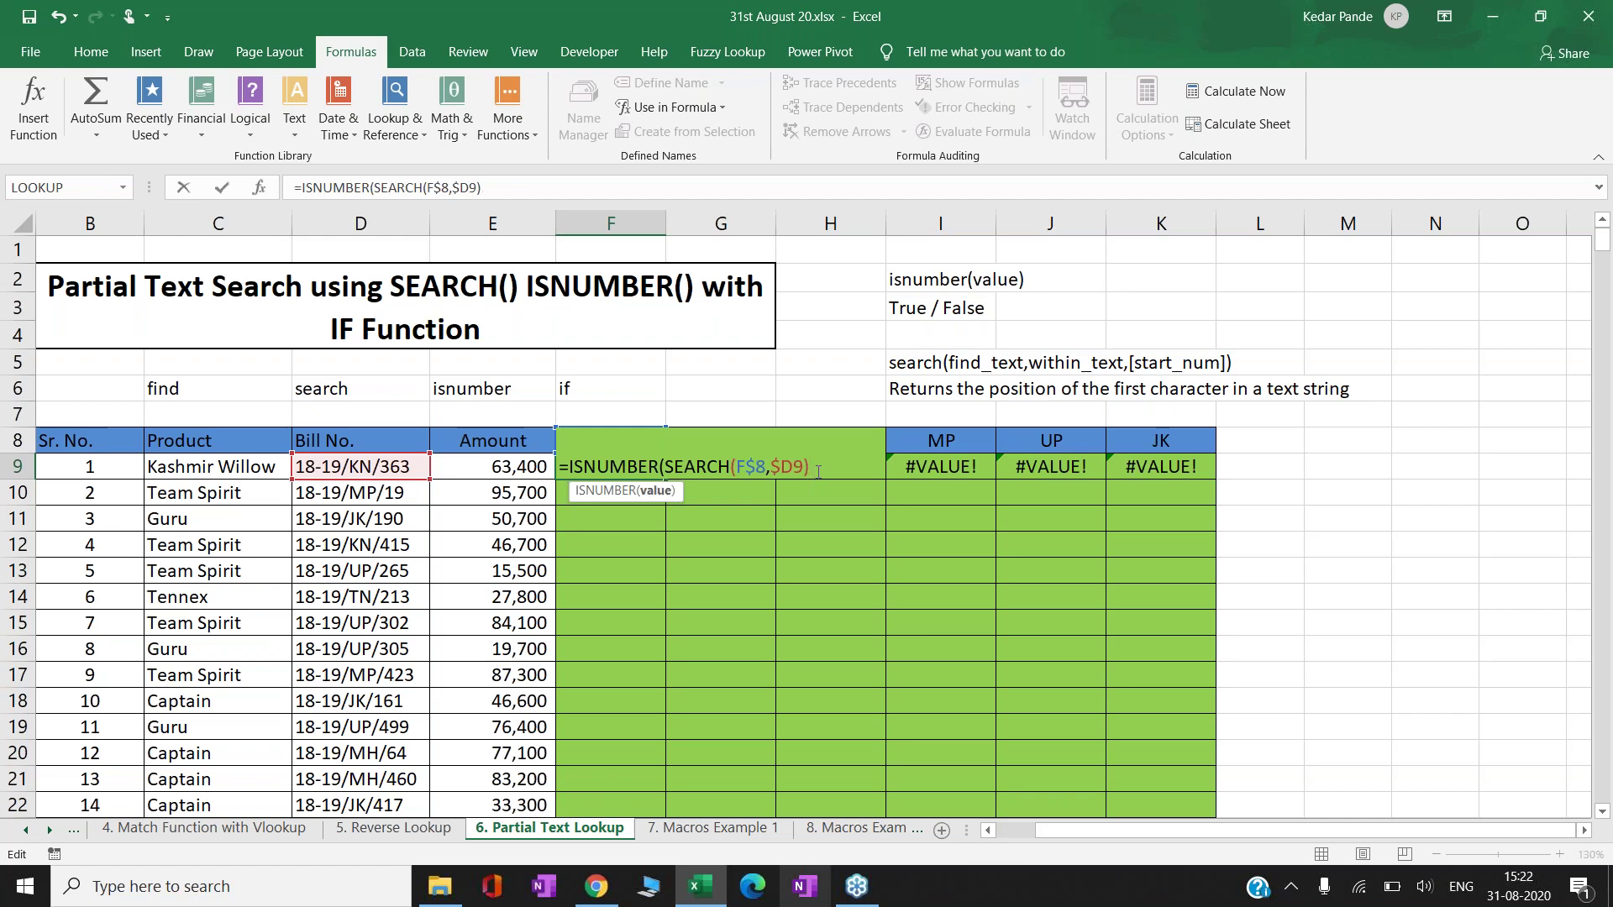
type(")")
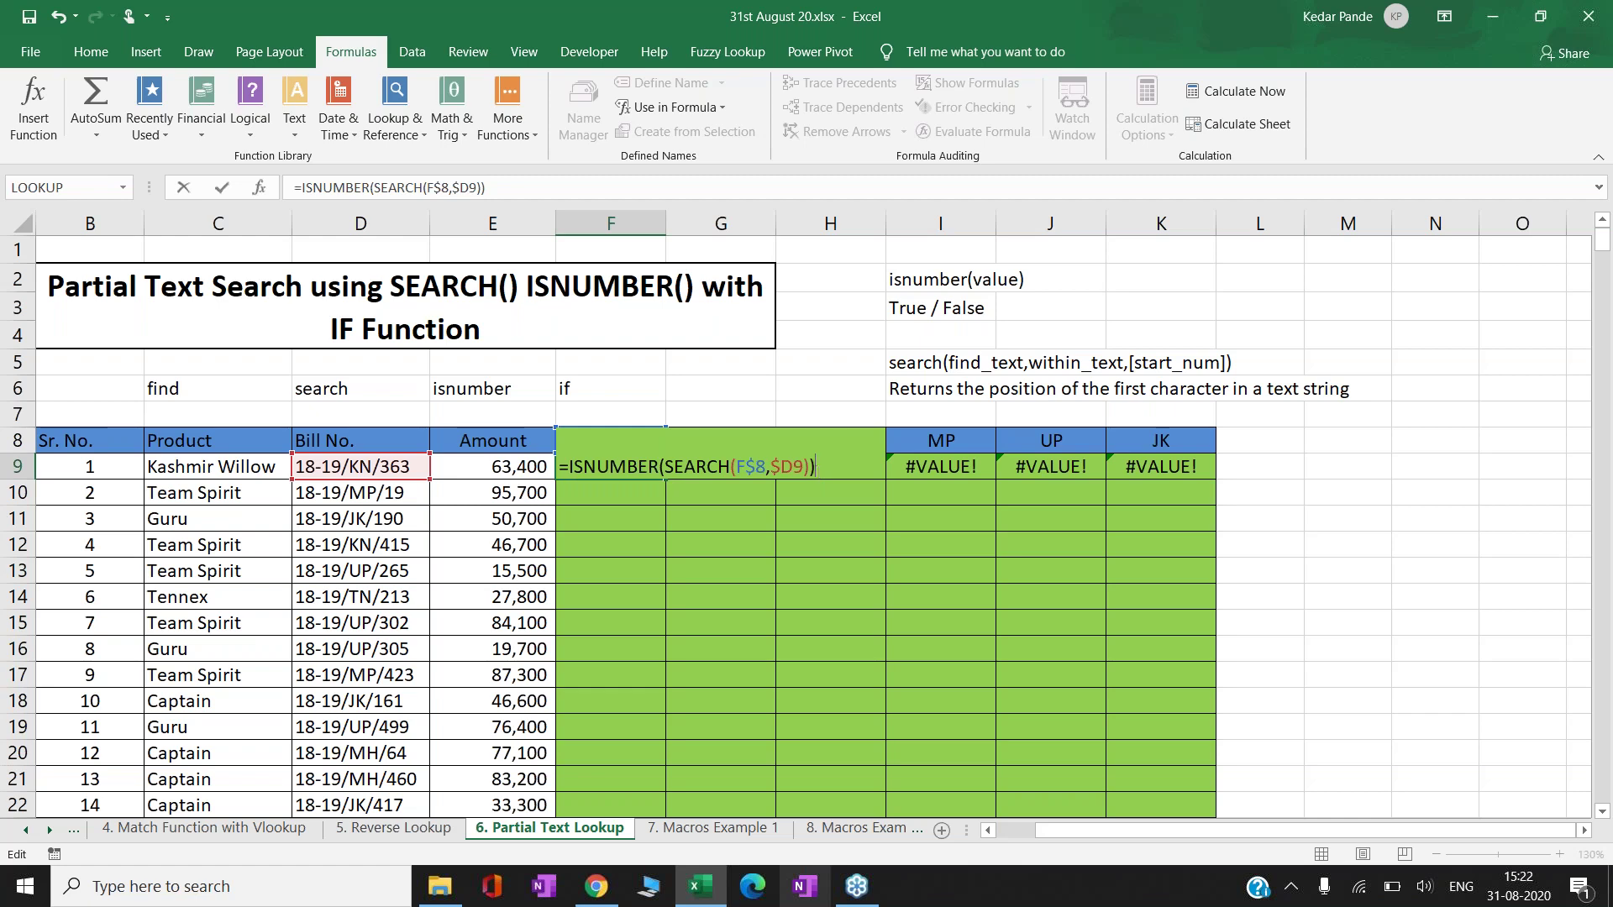
key("Return")
- Copy the ISNUMBER formula from F9 across F9:K9, giving TRUE under KN
key("Up")
key("ctrl+c")
key("Right")
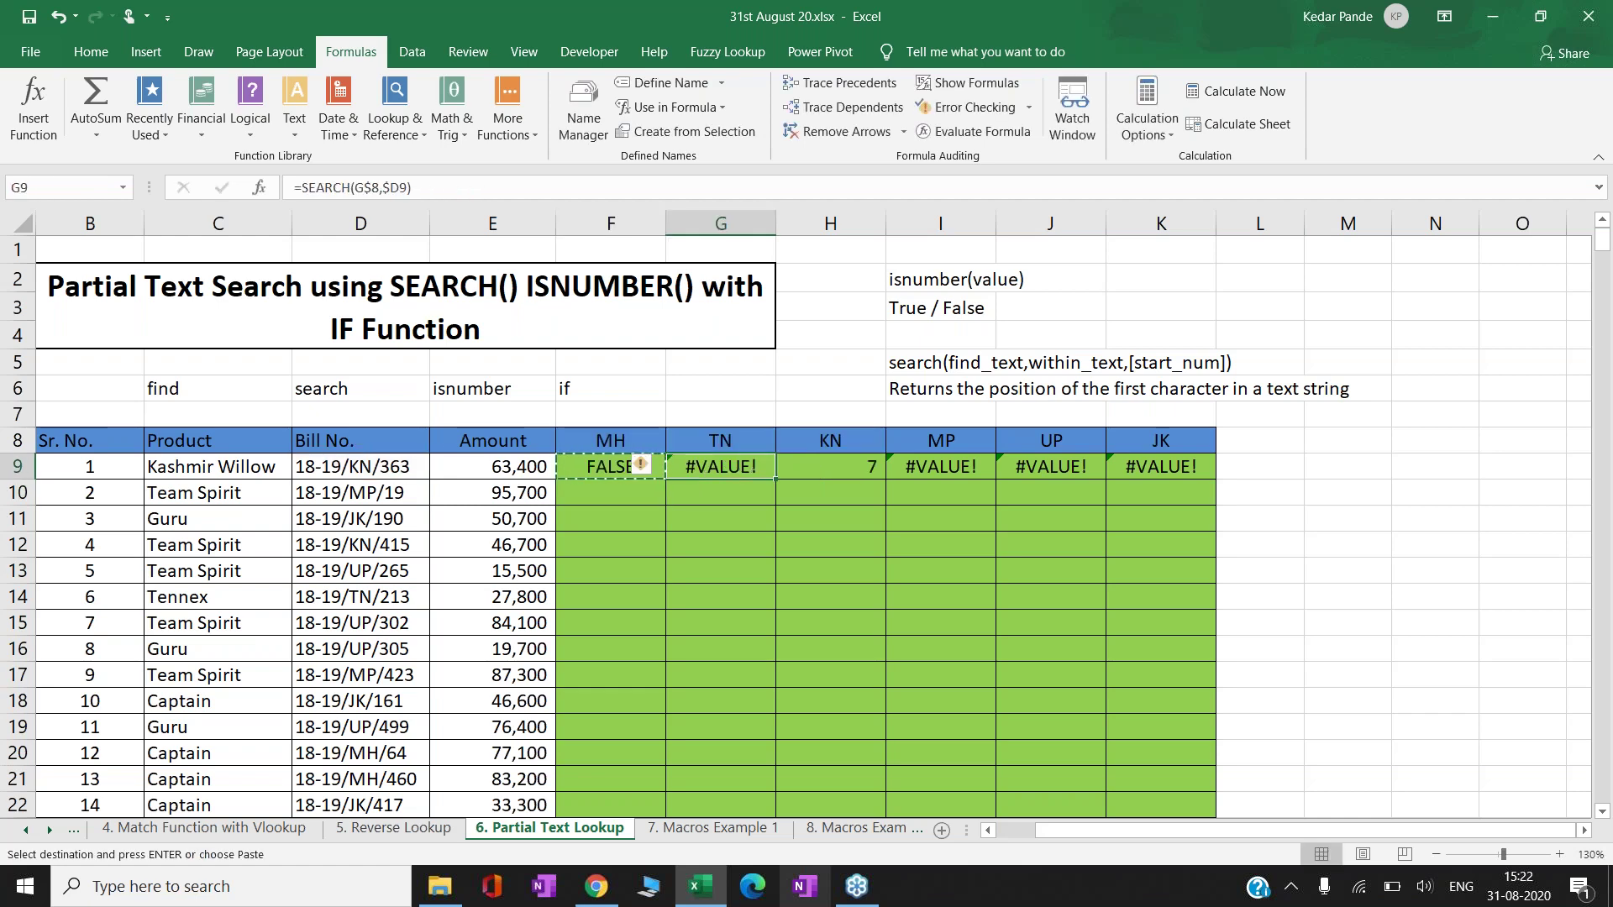
key("shift+Right")
key("shift+Right")
key("shift+Right")
key("shift+Right")
key("Return")
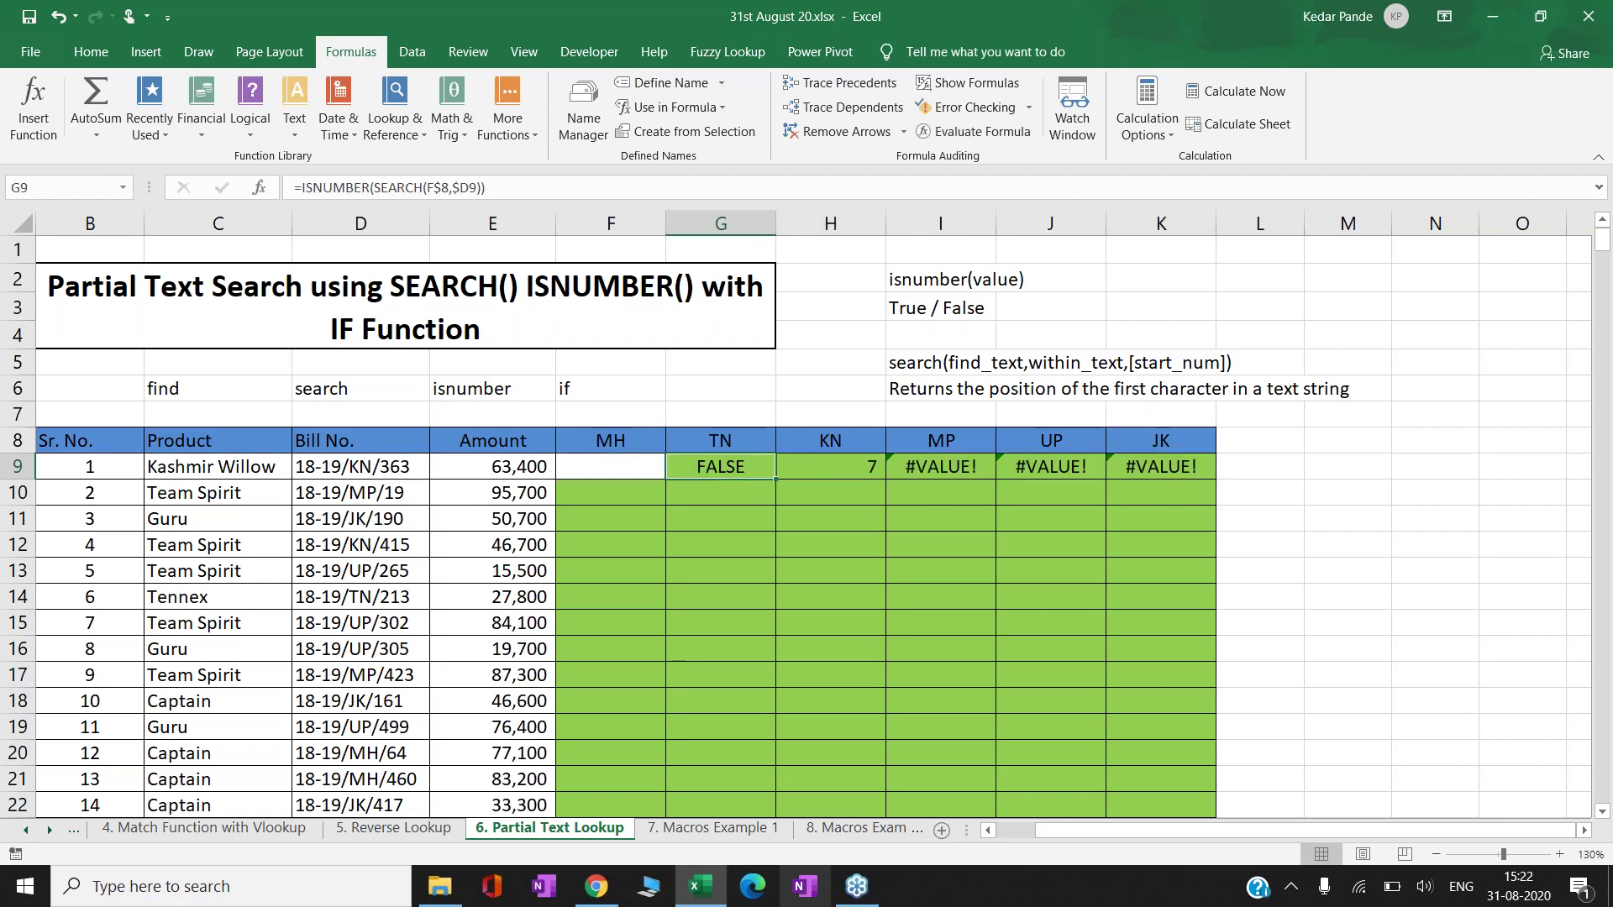
key("ctrl+z")
key("Left")
key("ctrl+c")
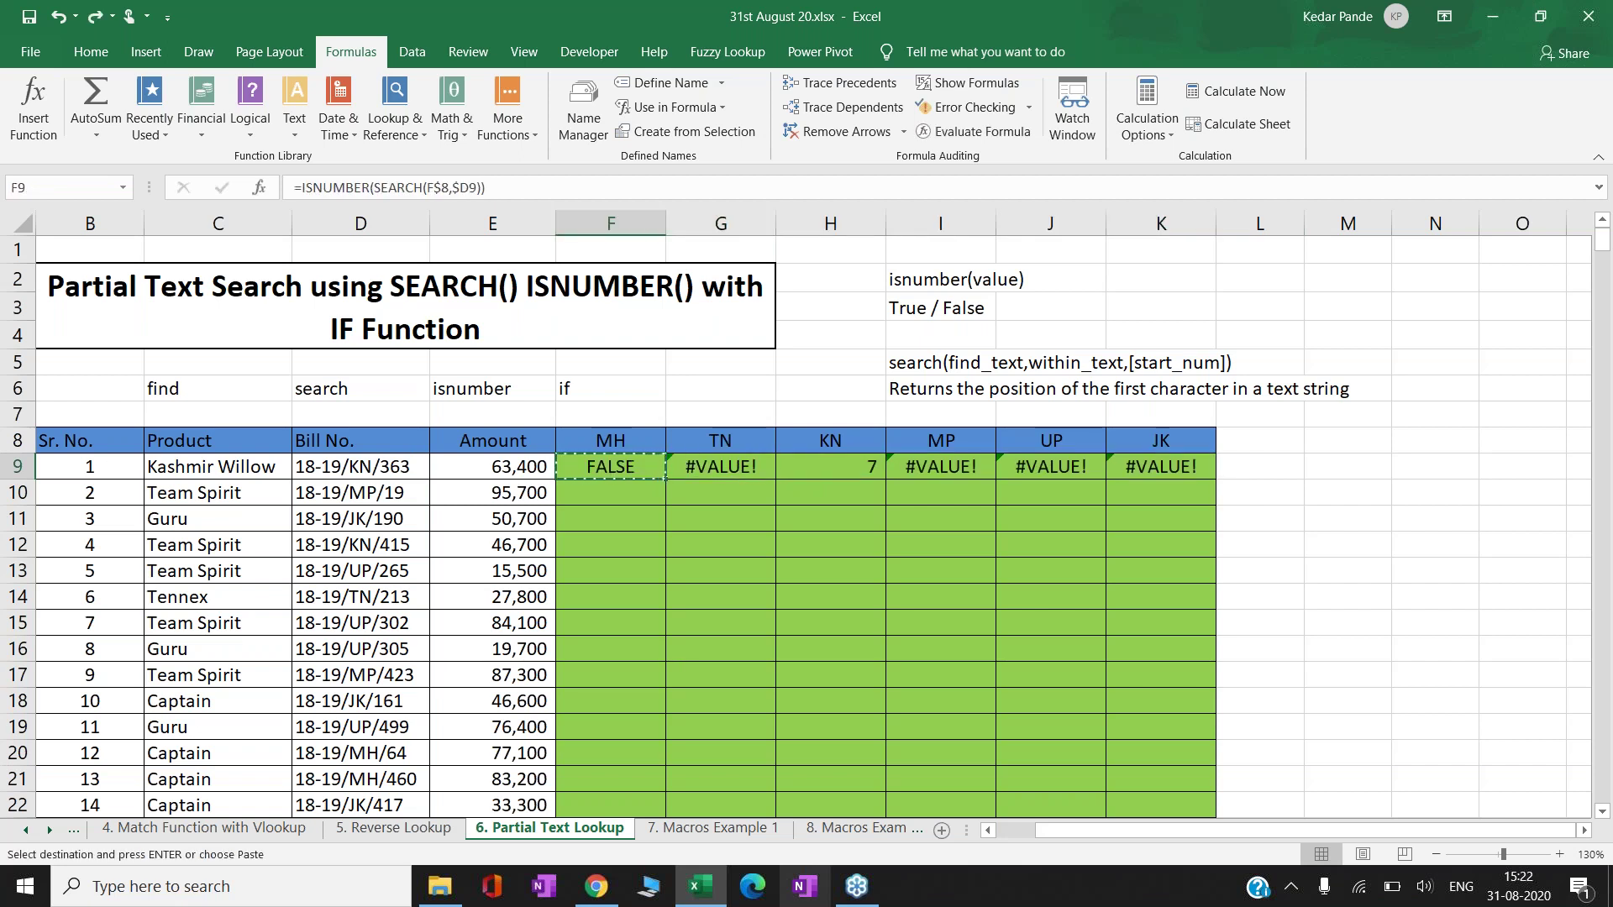
key("shift+Right")
key("shift+Right")
key("shift+Right")
key("shift+Right")
key("shift+Right")
key("Return")
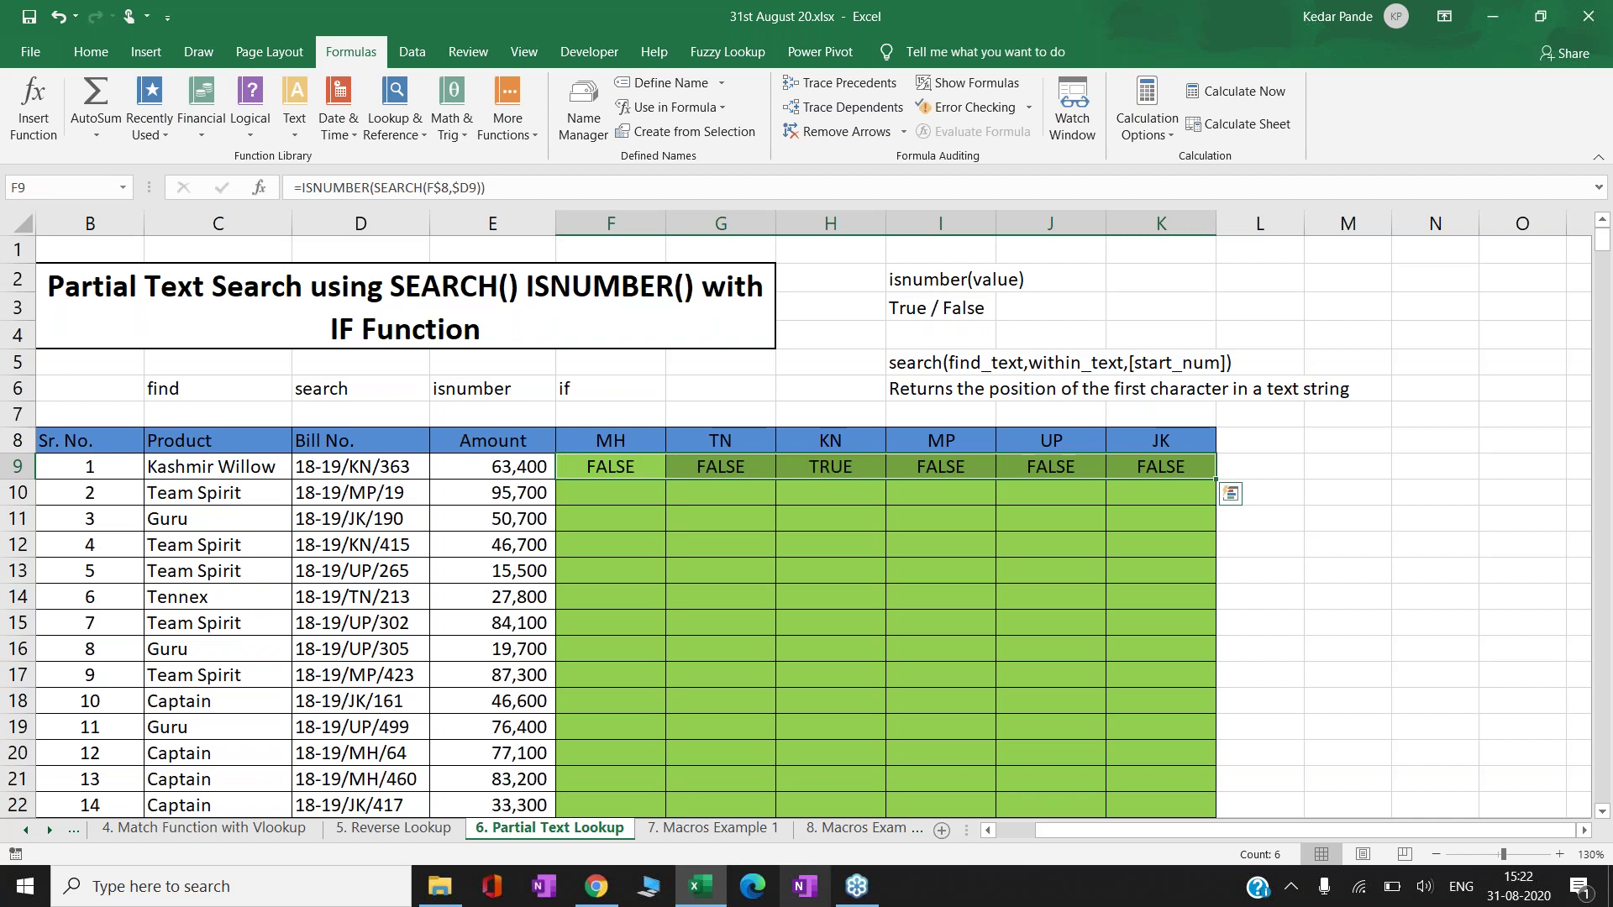
key("Left")
key("Right")
key("Right")
key("Right")
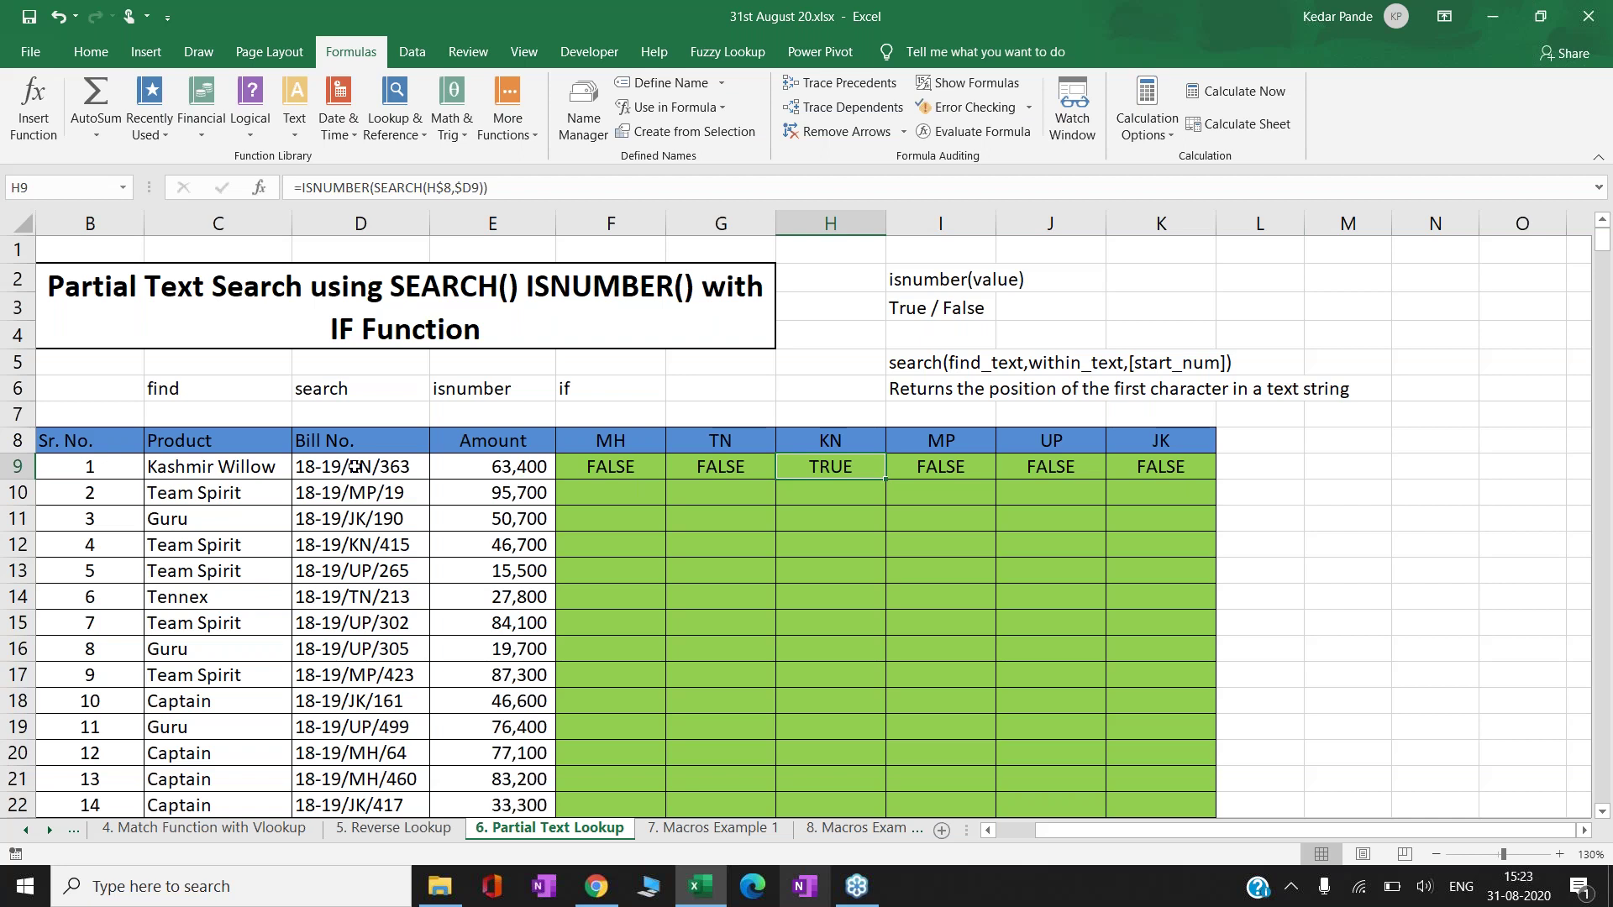
key("Left")
key("Left")
key("shift+ctrl+Right")
key("ctrl+c")
key("Down")
key("ctrl+v")
key("Left")
key("Right")
key("Right")
key("Right")
key("Right")
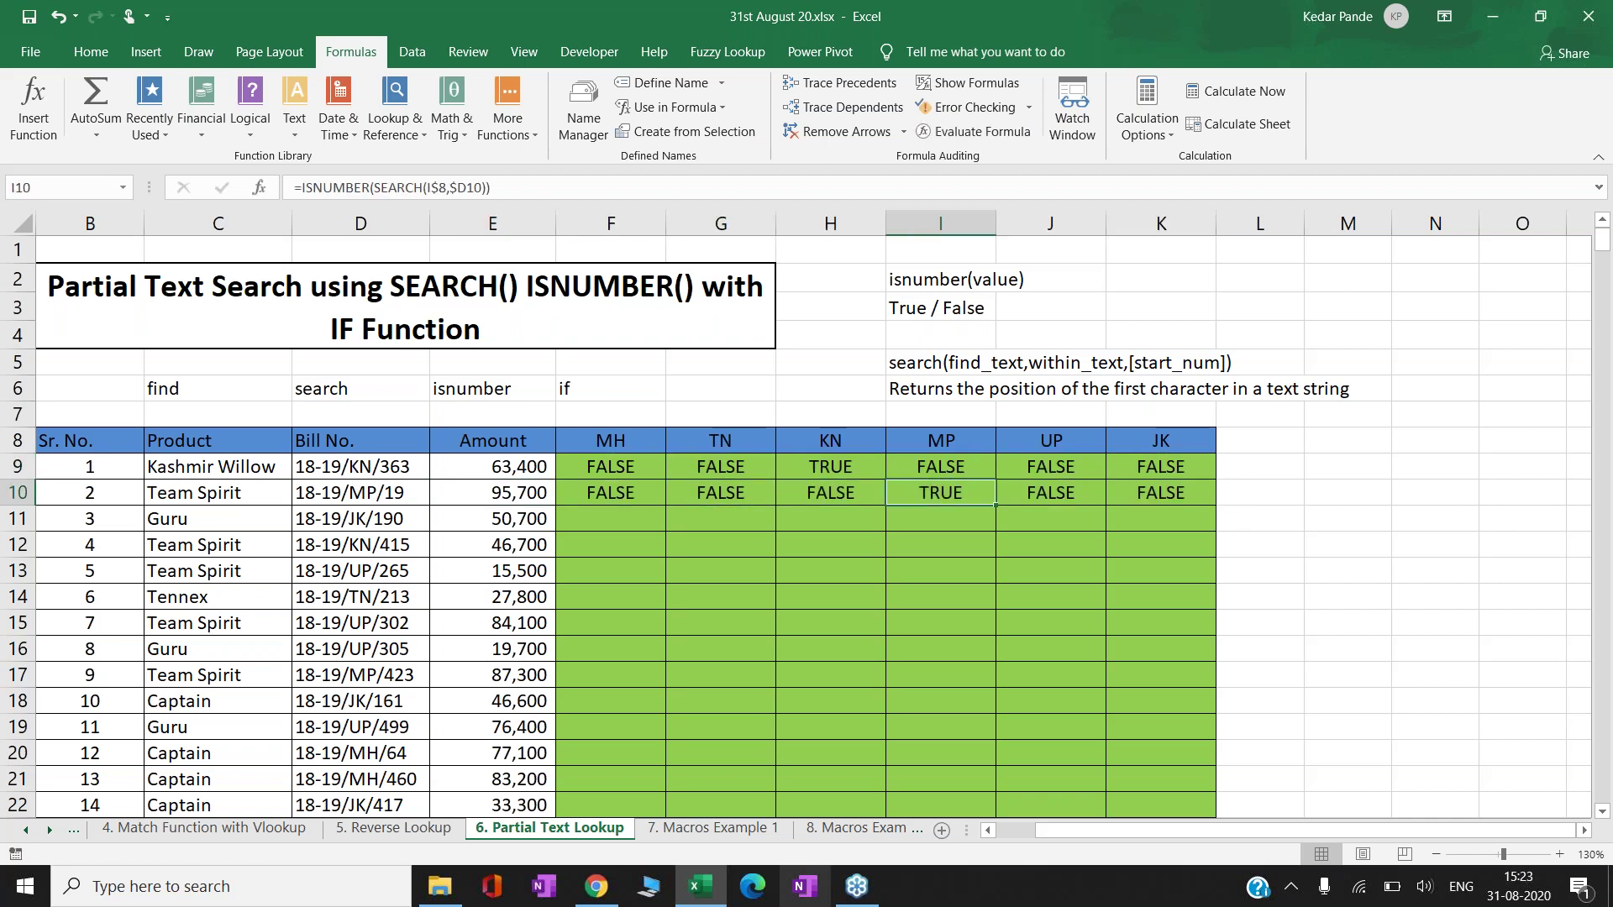
key("Left")
key("Left")
key("Left")
key("shift+ctrl+Right")
key("ctrl+c")
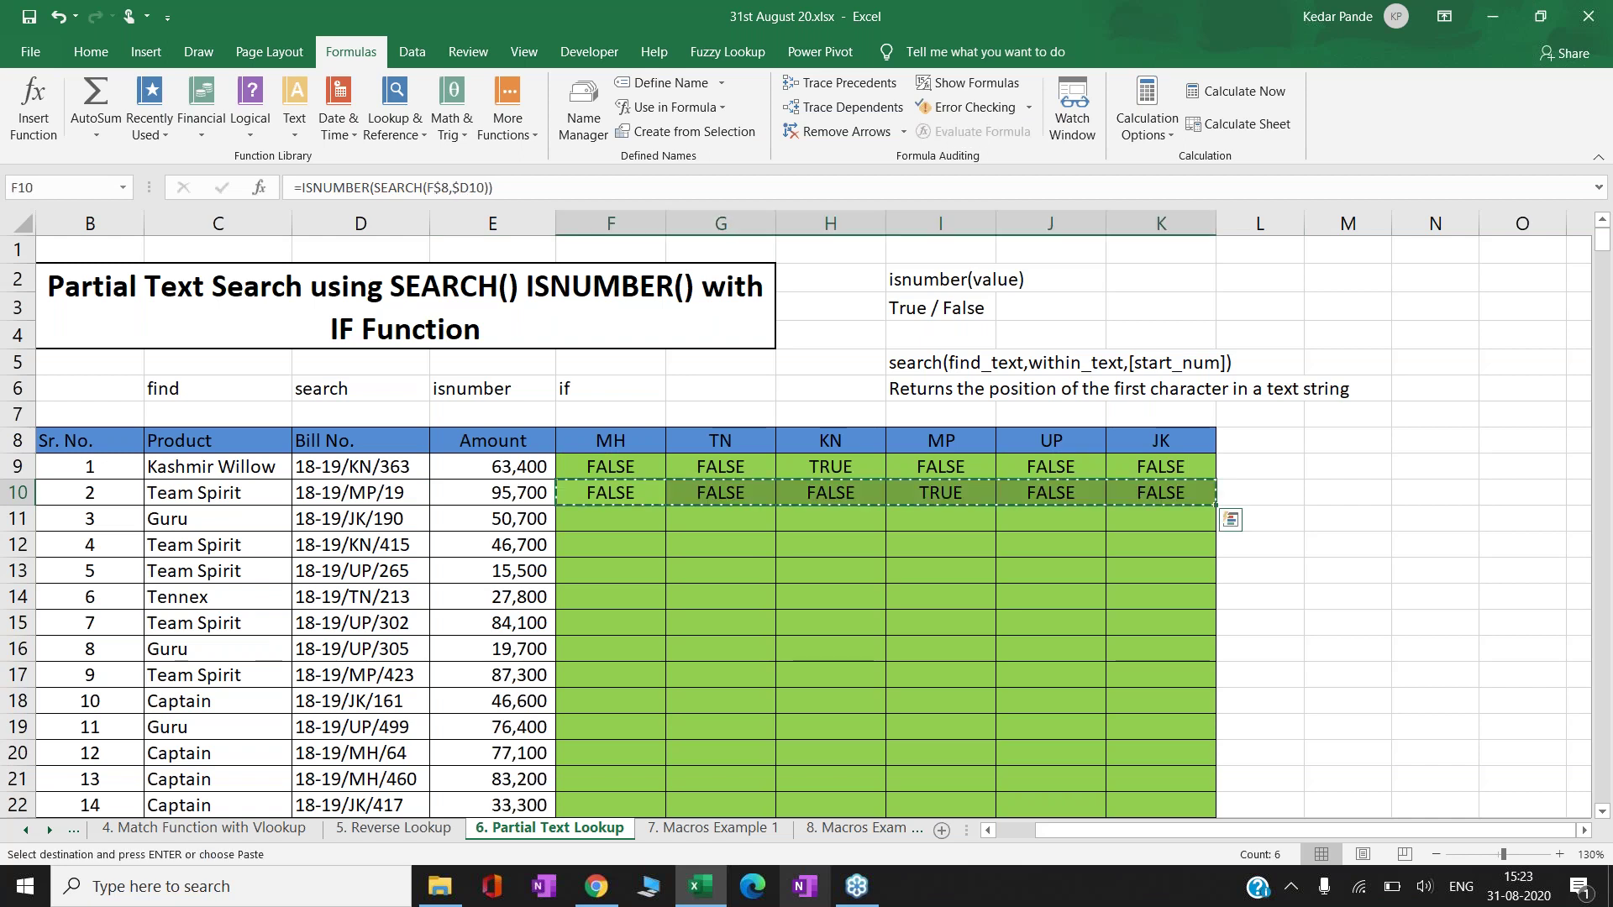
key("Down")
key("Return")
key("Right")
key("Right")
key("Right")
key("Right")
key("Right")
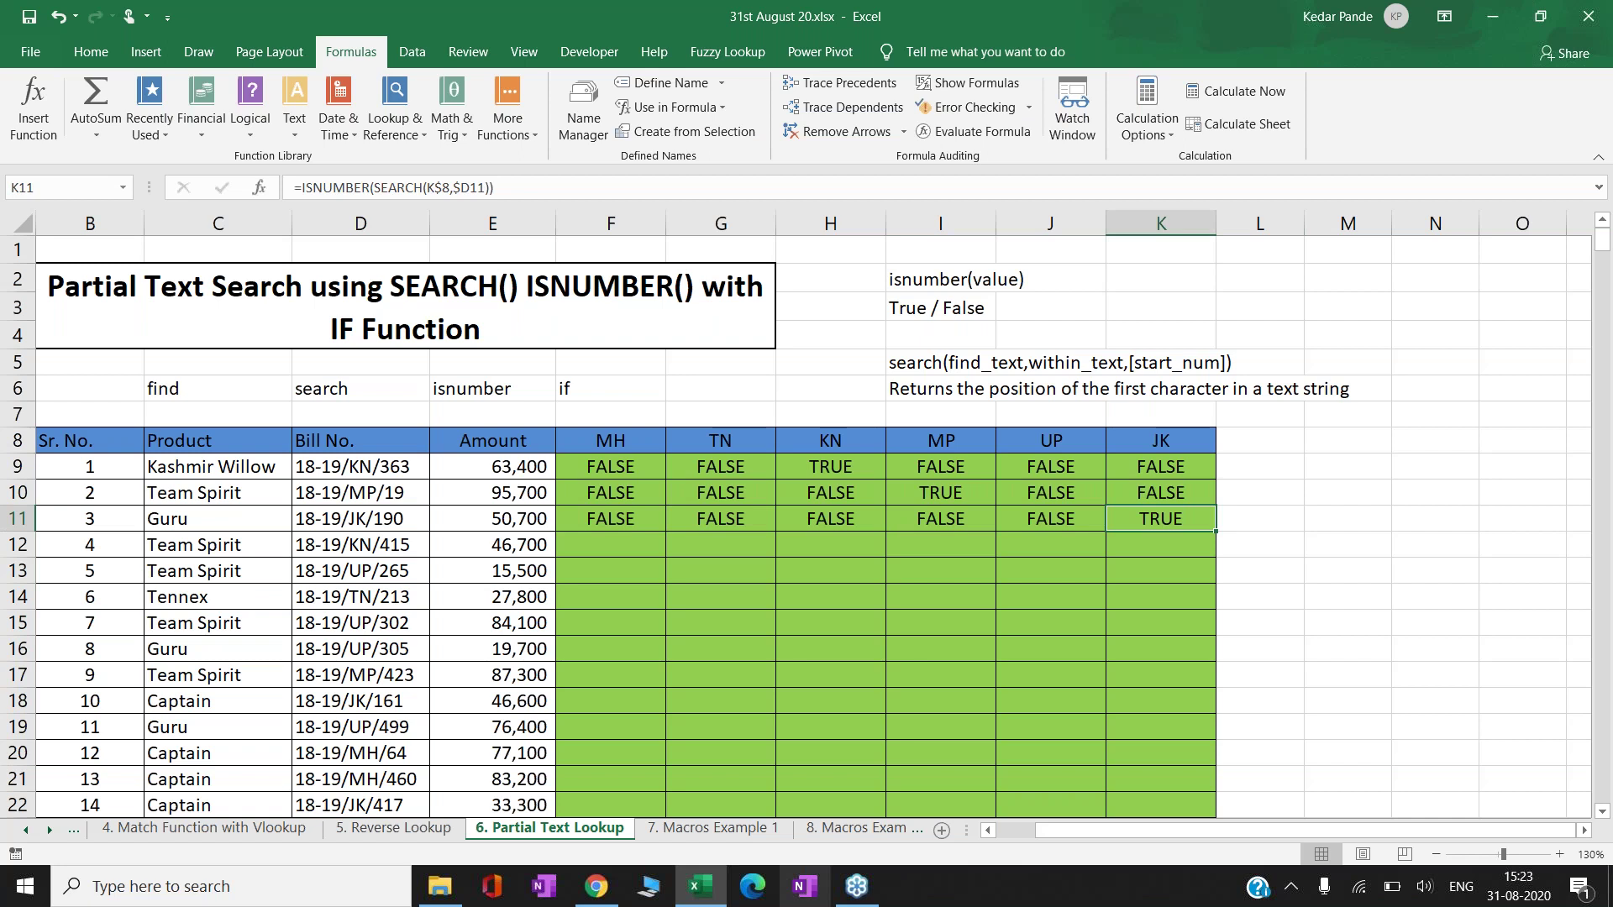
key("Left")
key("Left")
key("Left")
key("Left")
key("Left")
key("Up")
key("Up")
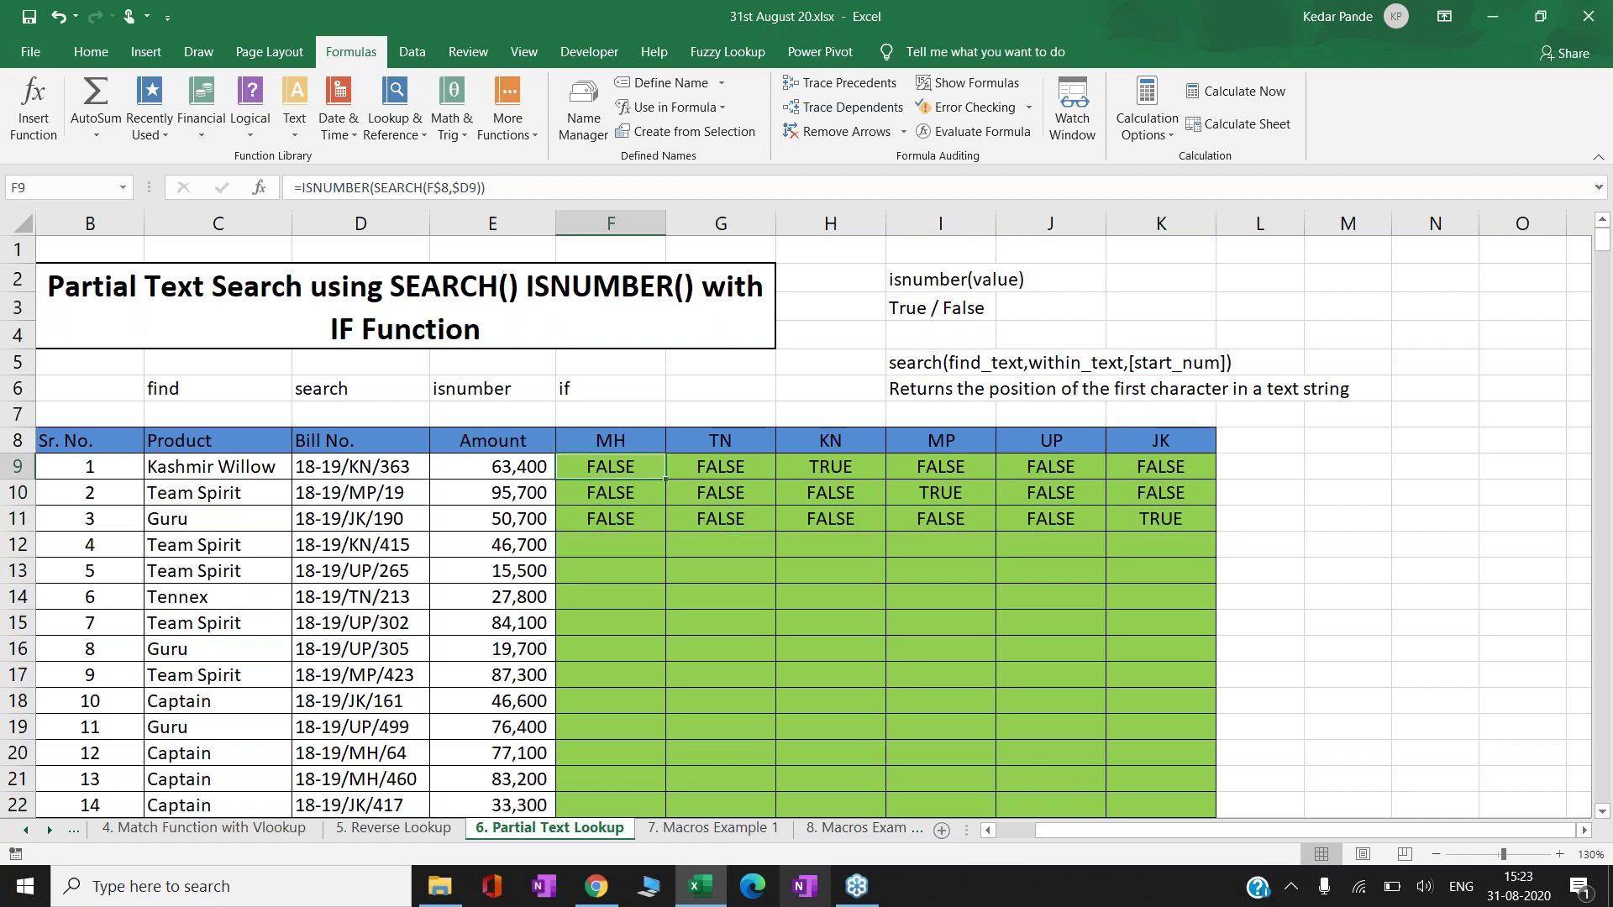
key("Down")
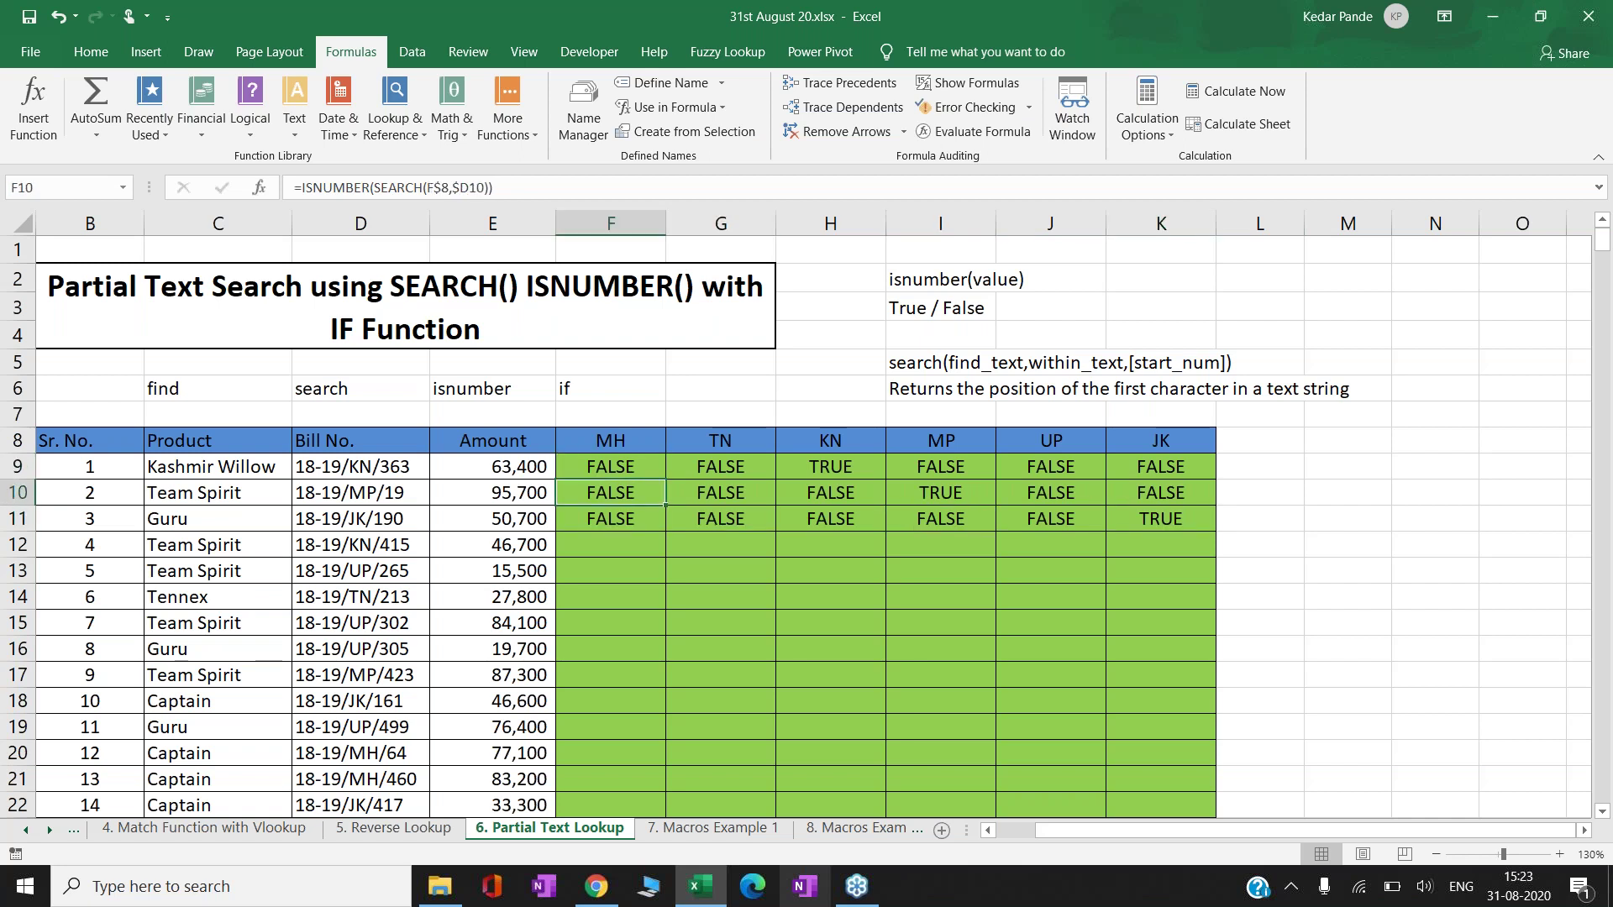
key("ctrl+shift+Right")
key("shift+Down")
key("Delete")
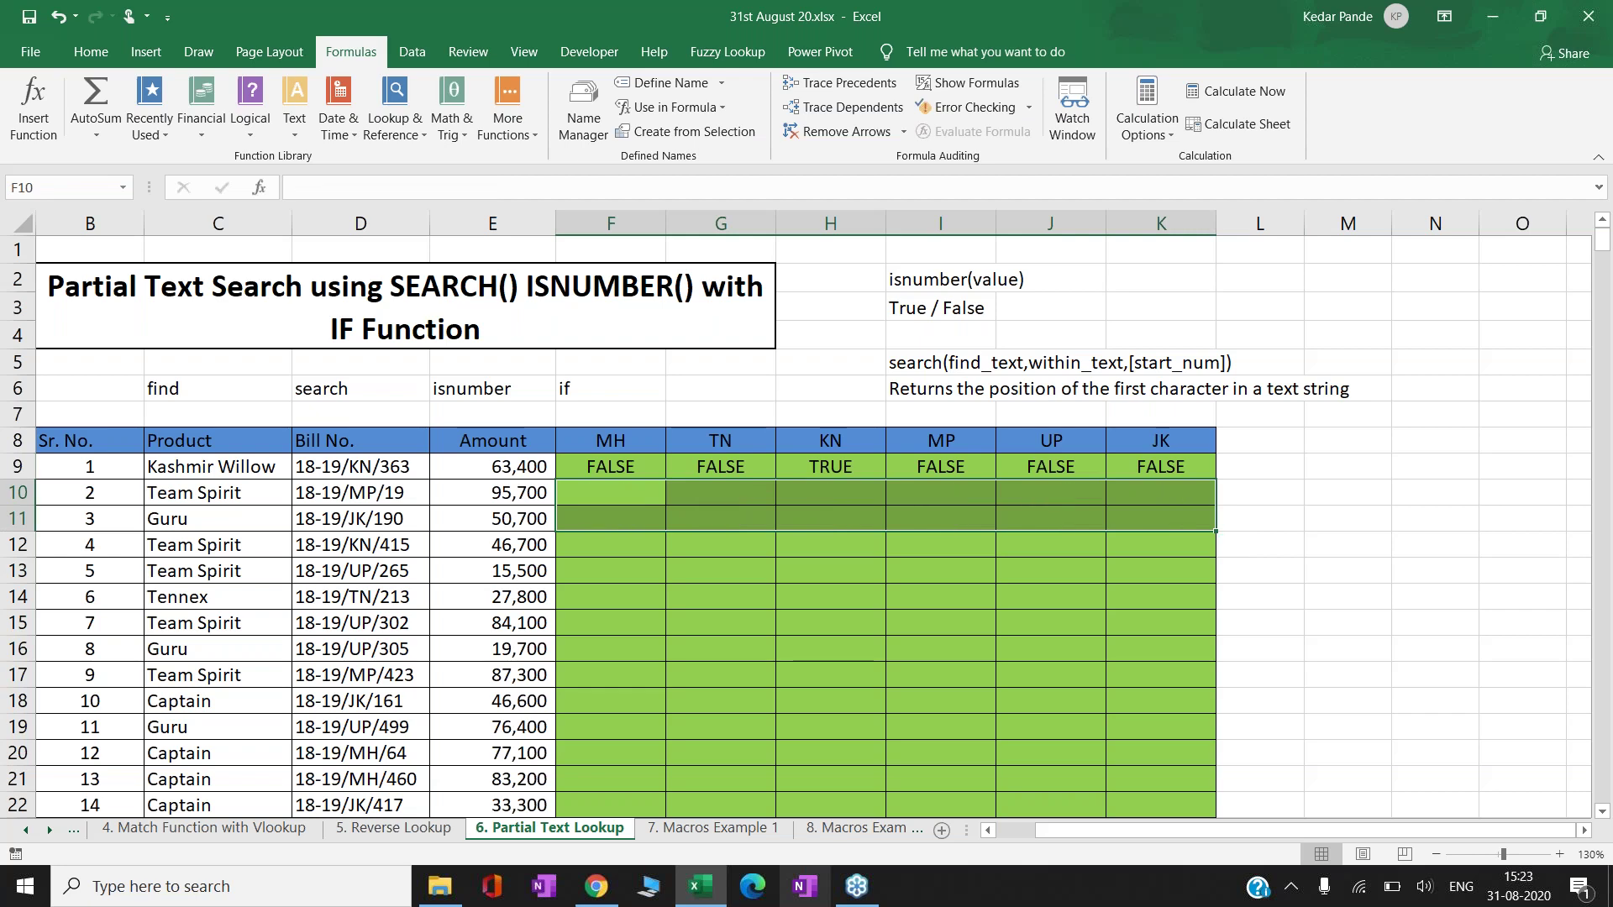
left_click(492, 466)
left_click(611, 467)
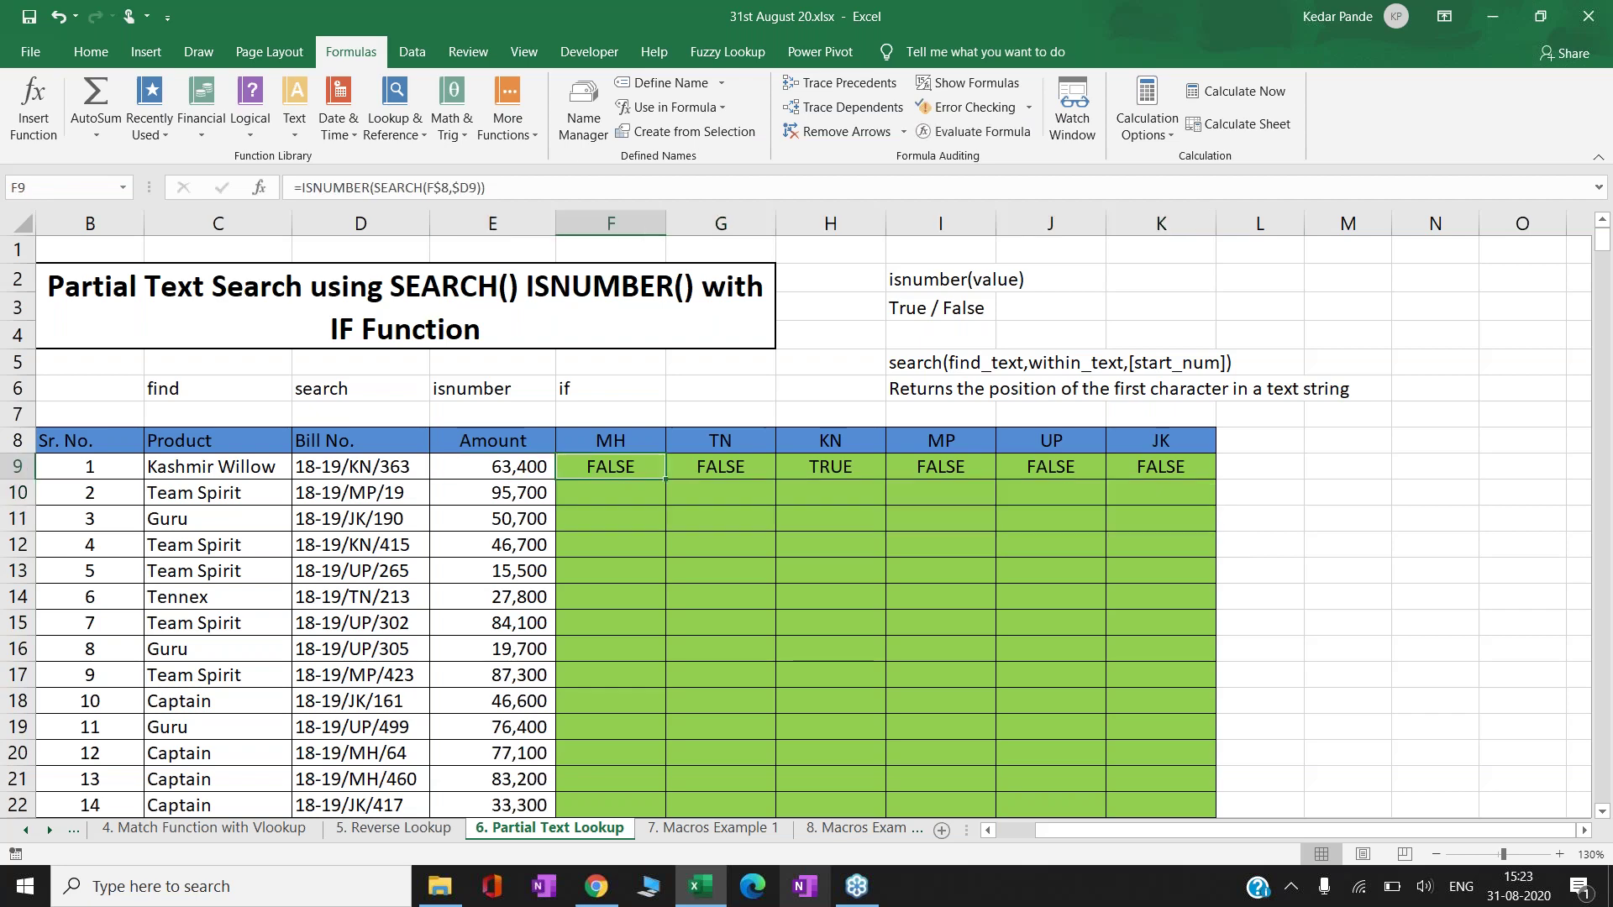
- Edit F9 into =IF(ISNUMBER(SEARCH(F$8,$D9)),$E9,0) to return the Amount or 0
key("F2")
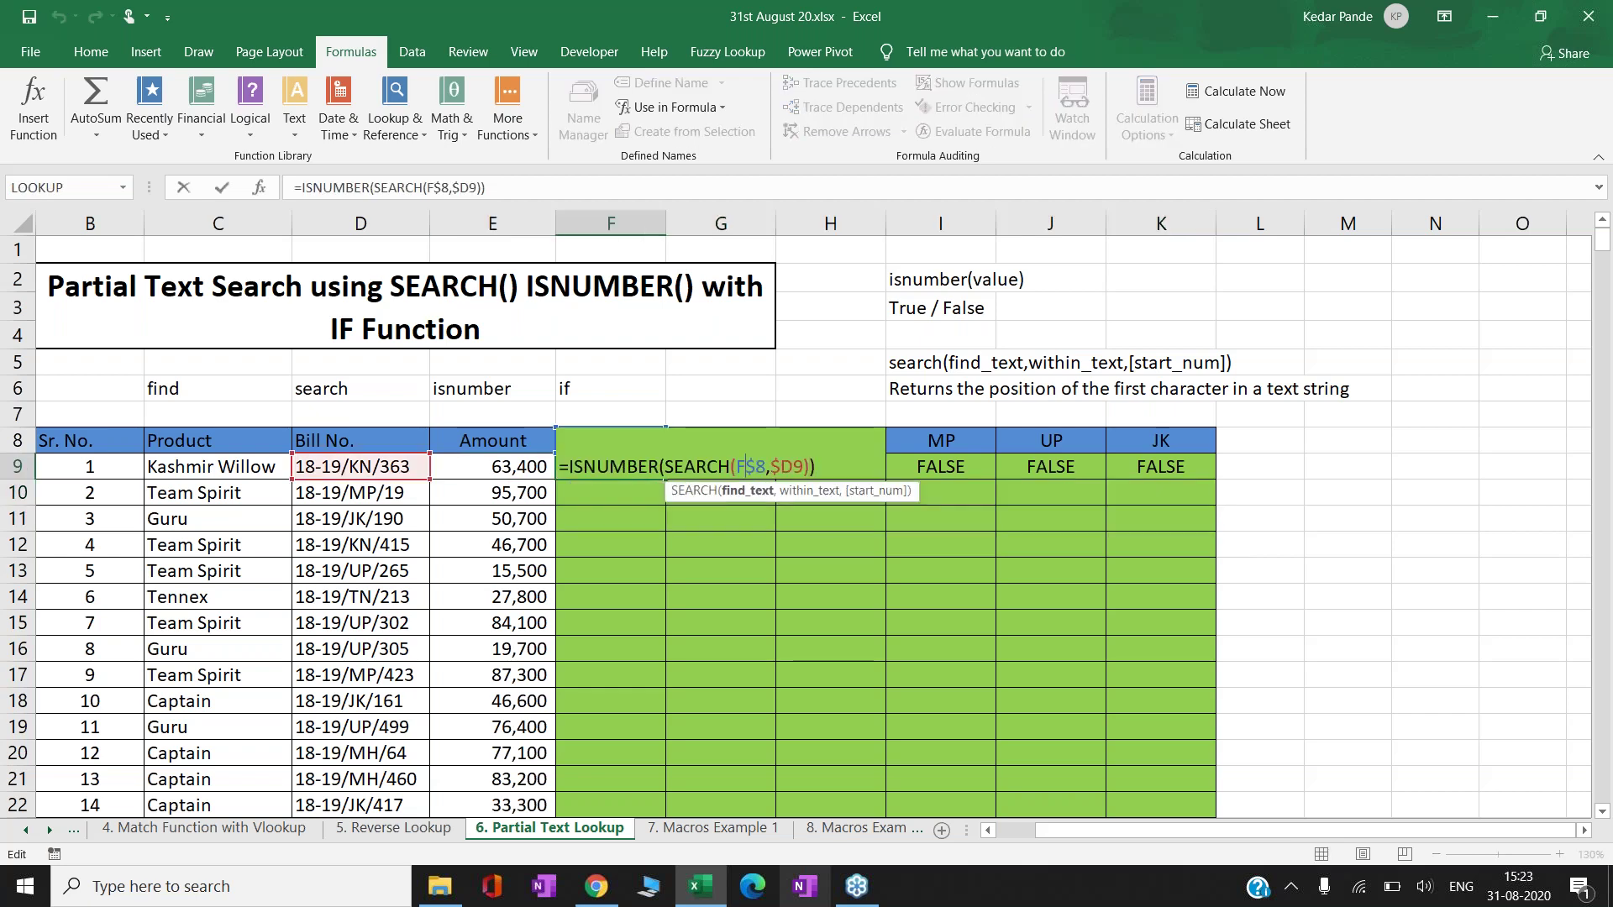
type("IF(")
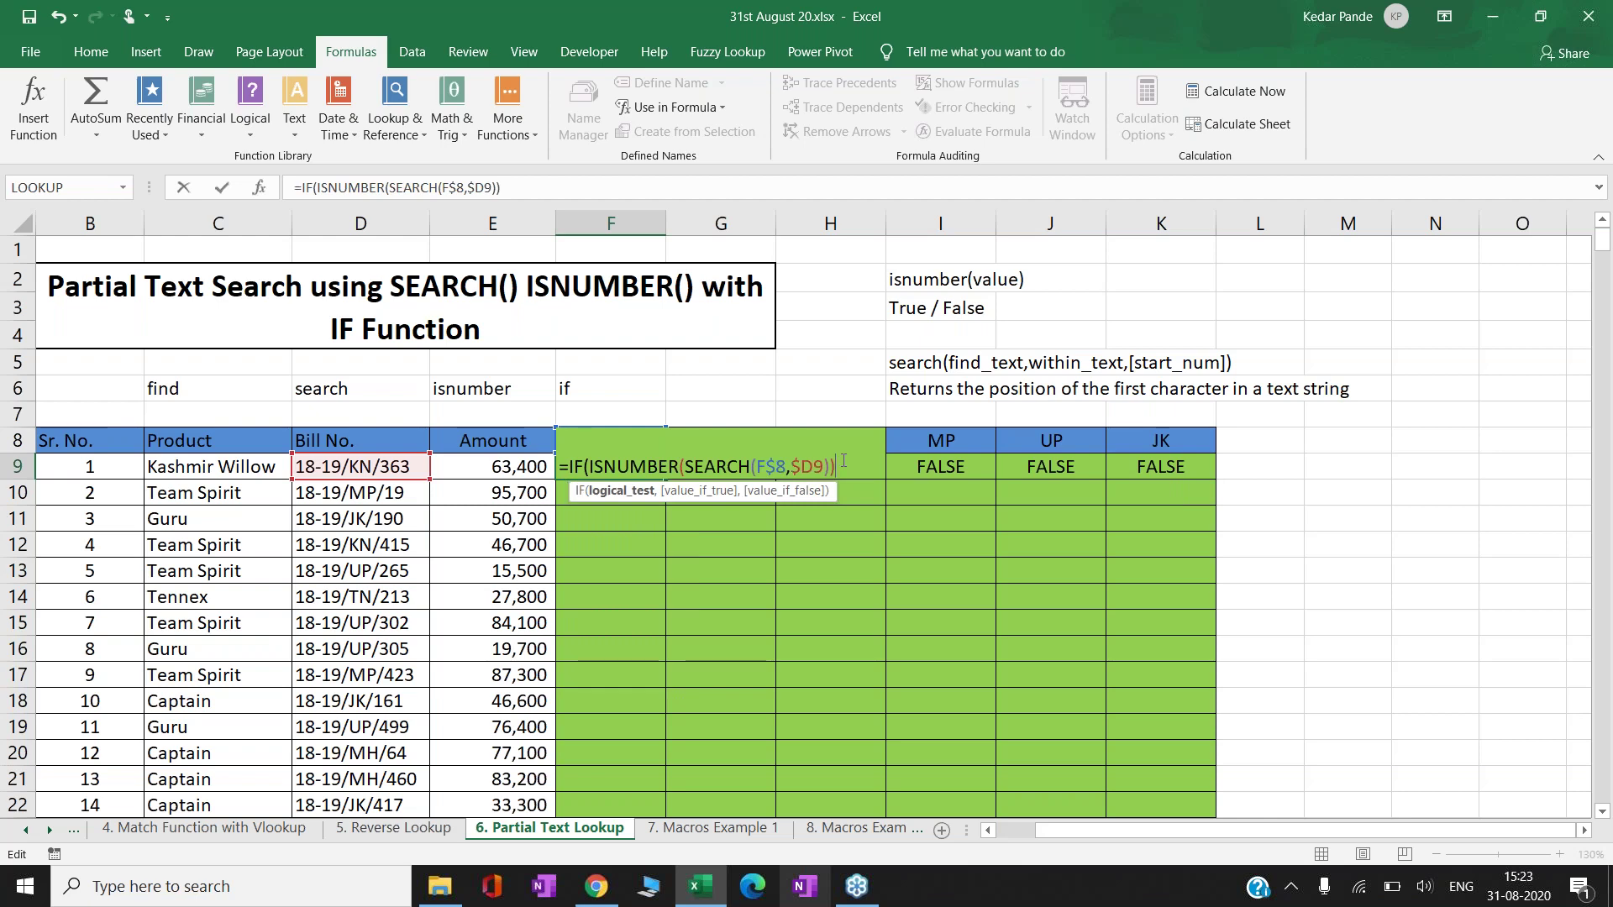
type(",")
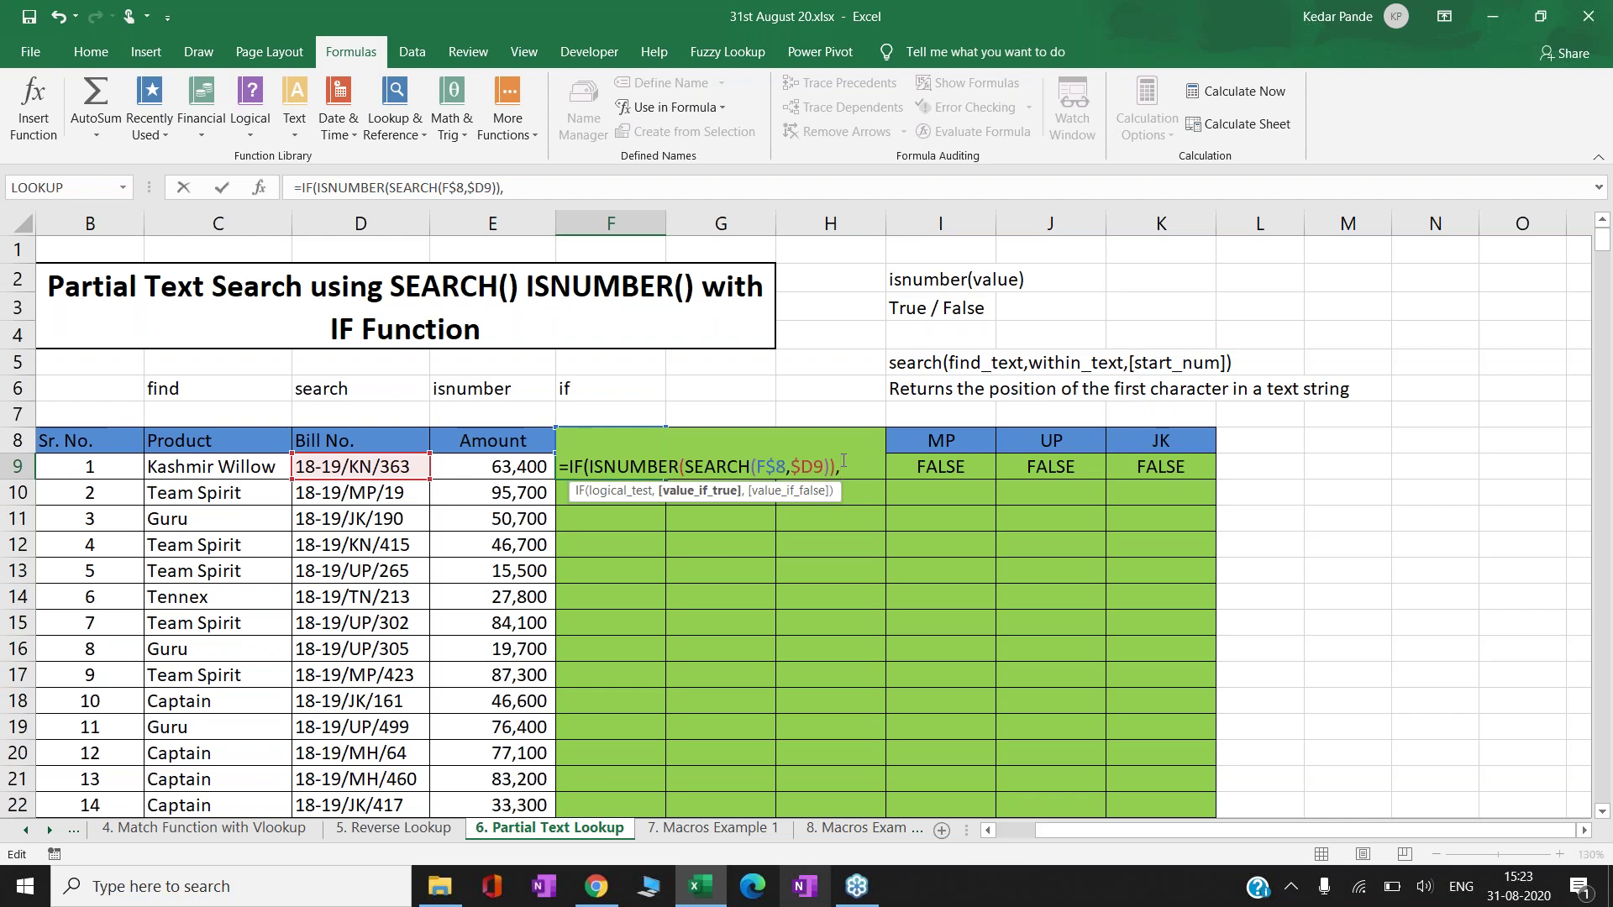
left_click(465, 465)
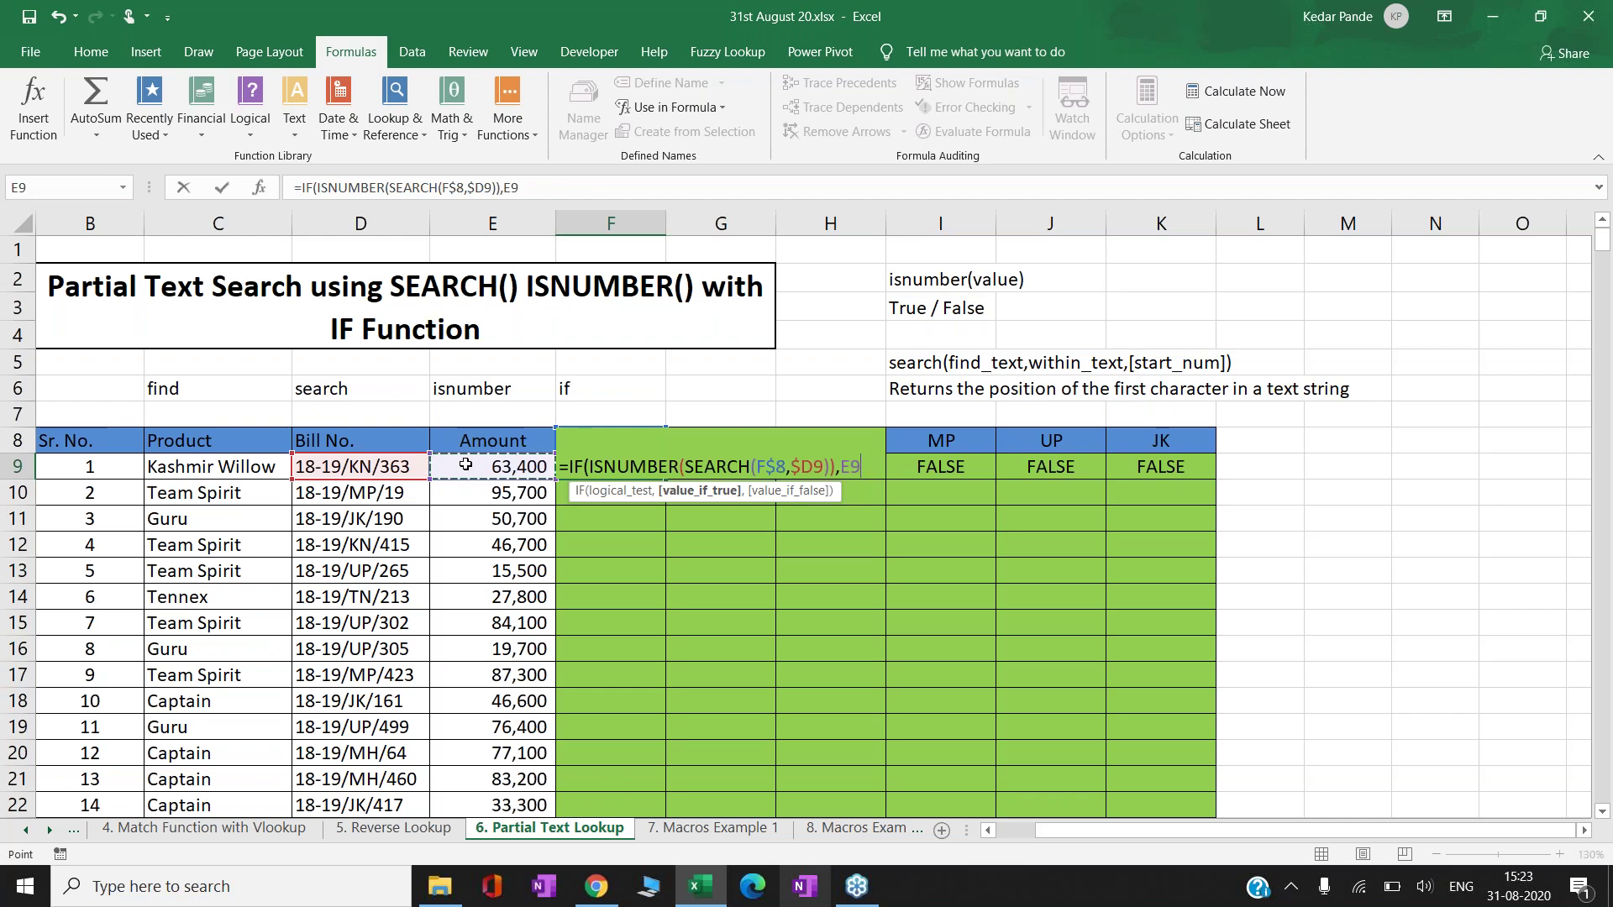
key("F4")
key("F4")
key("F4")
type(",0")
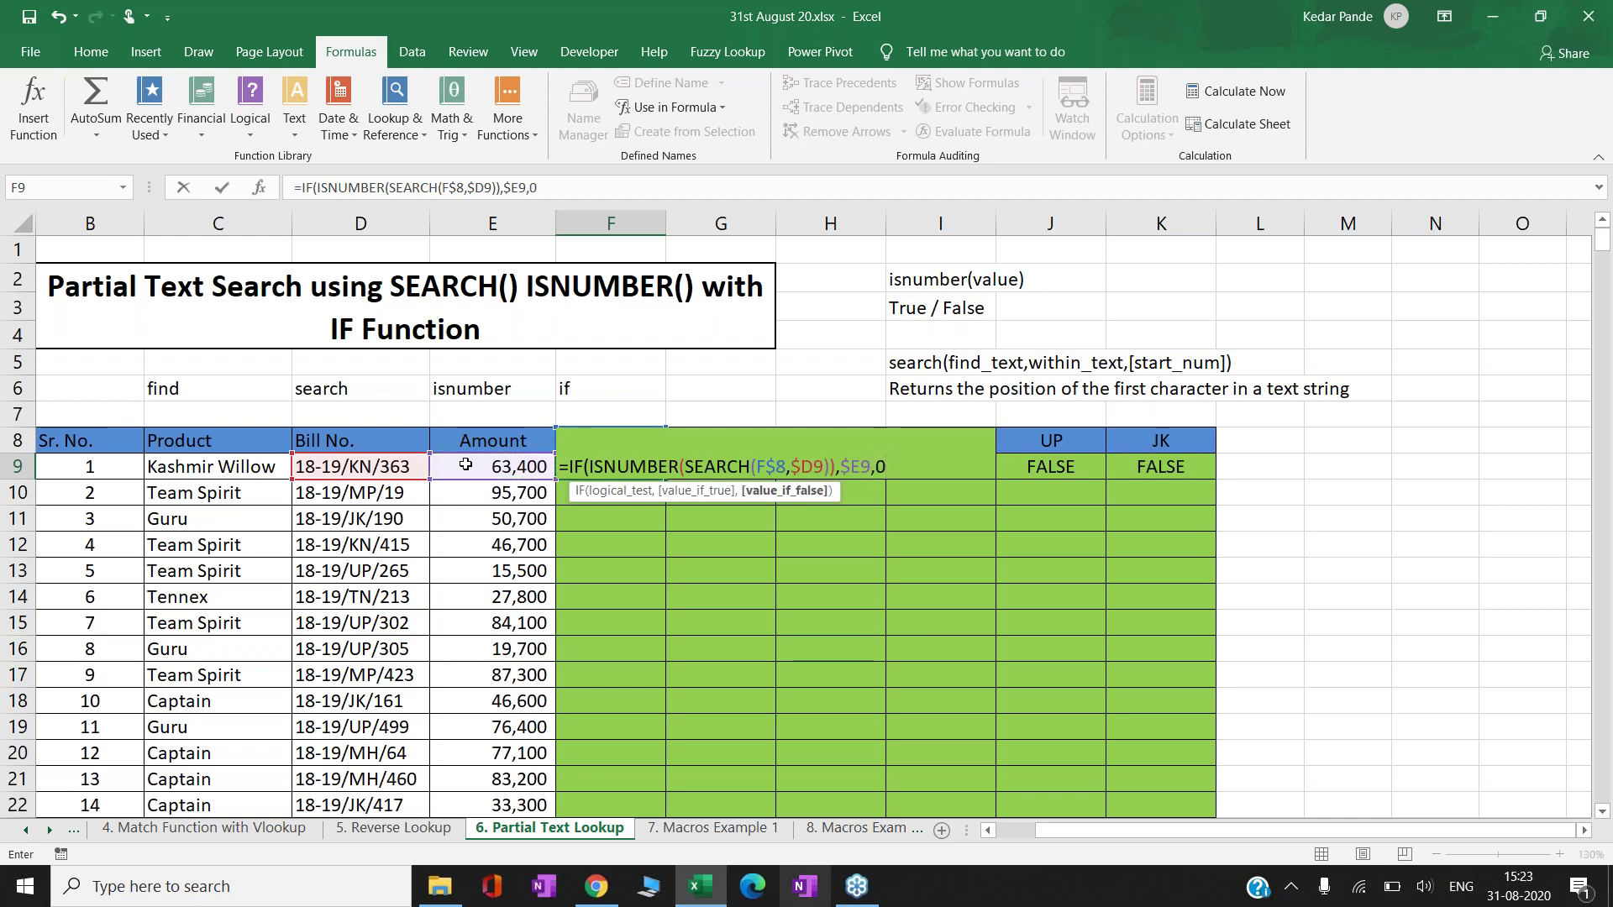
type(")")
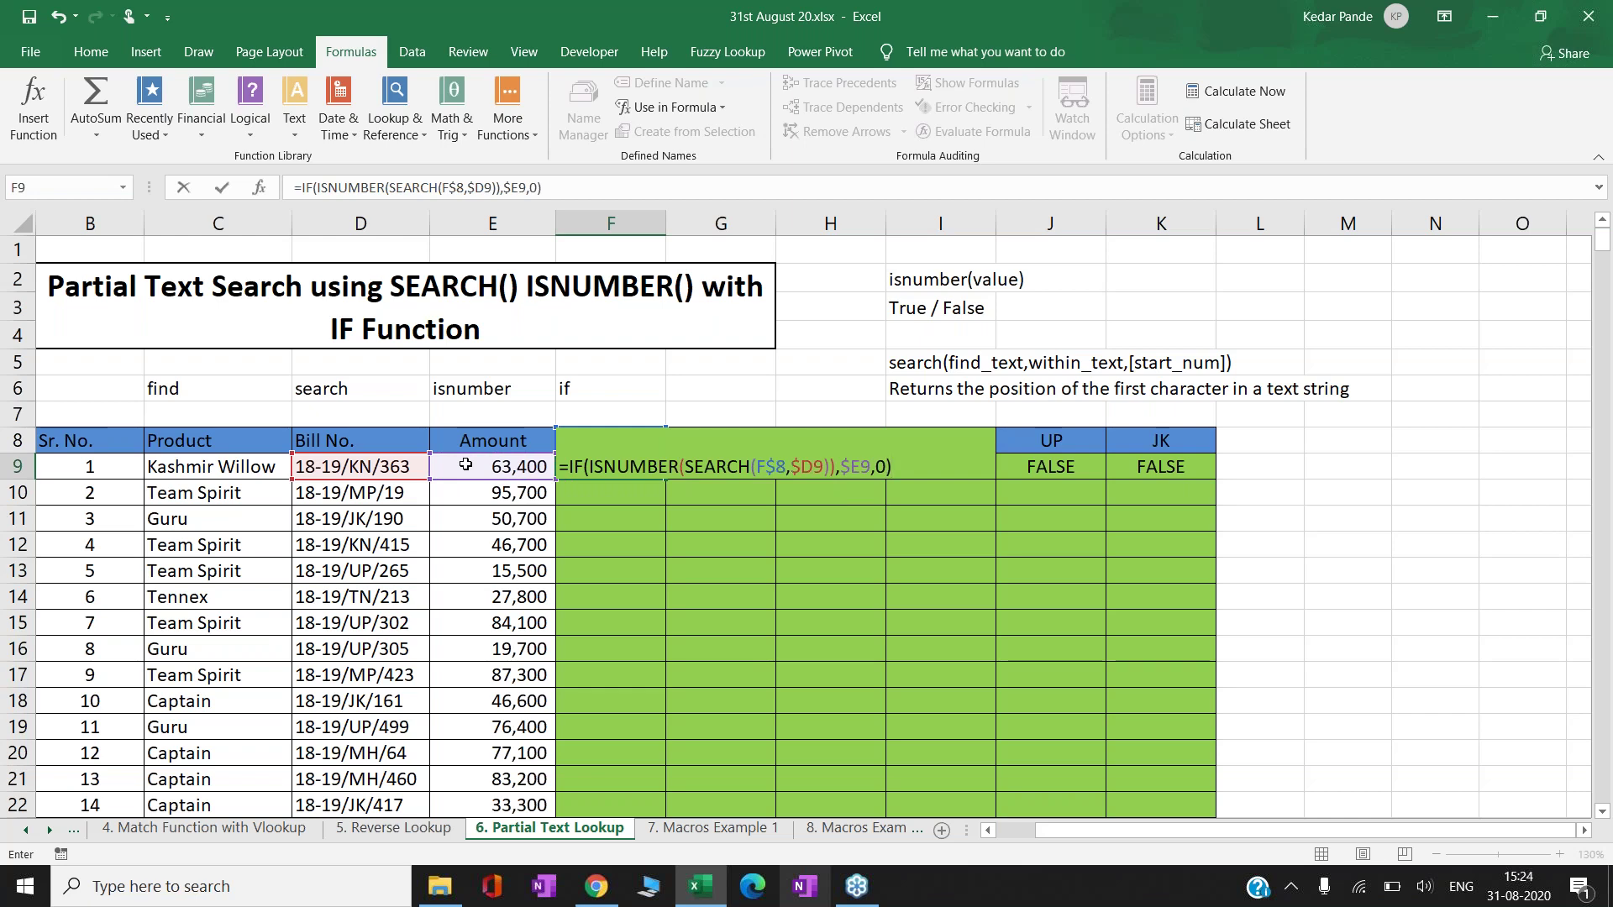
- Confirm the MH formula in F9 and paste it across G9:K9
key("ctrl+Return")
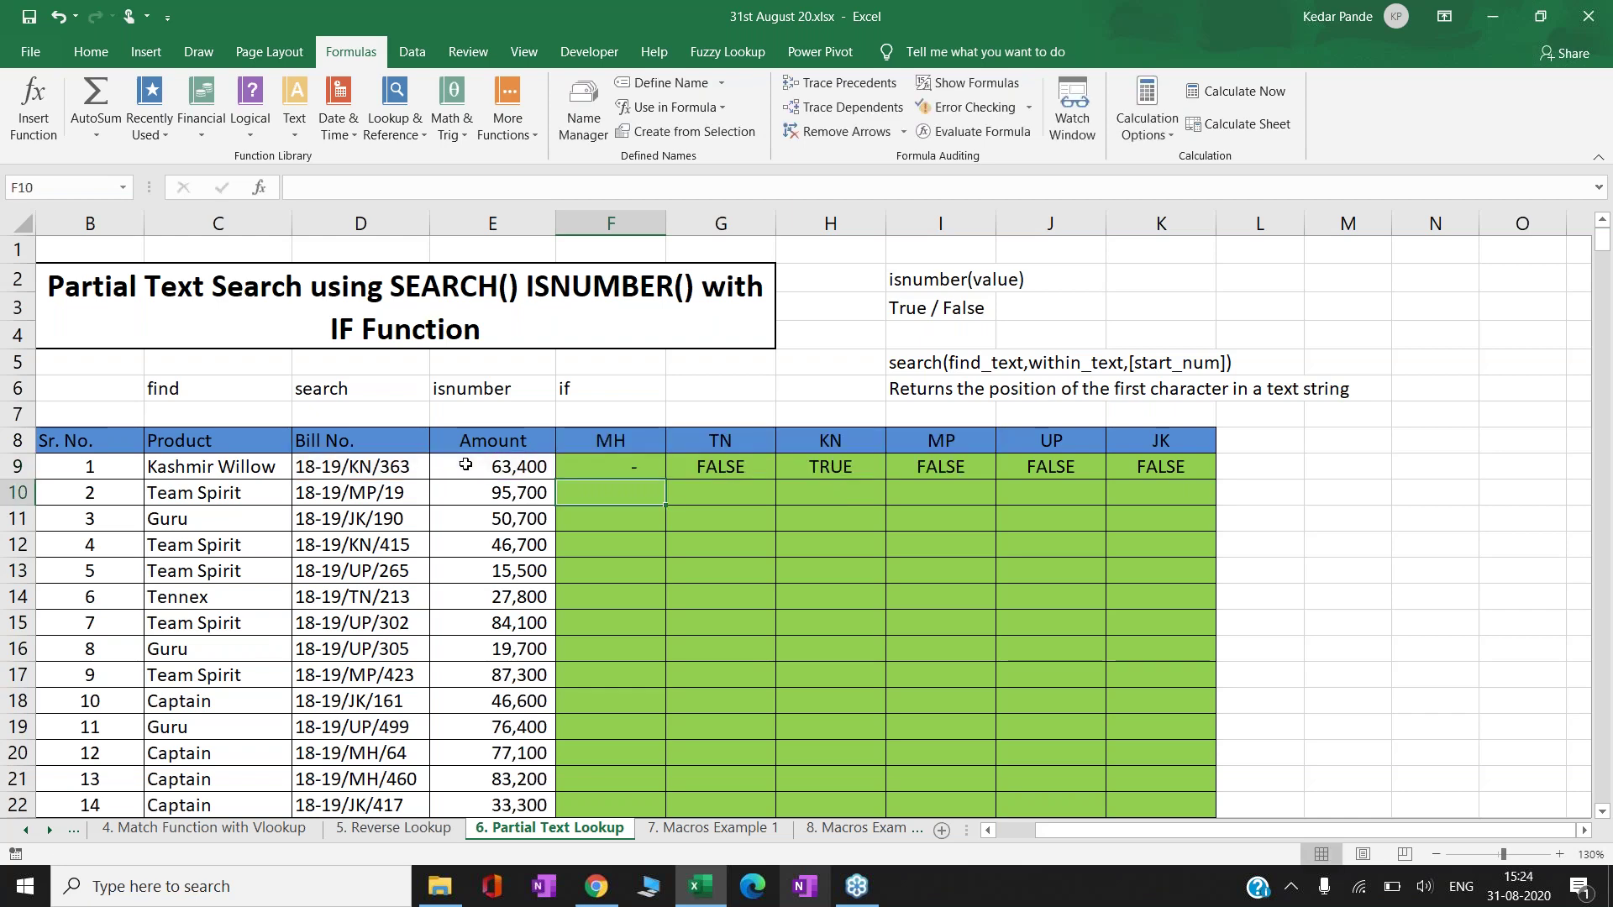
key("ctrl+c")
key("Right")
key("ctrl+shift+Right")
key("Return")
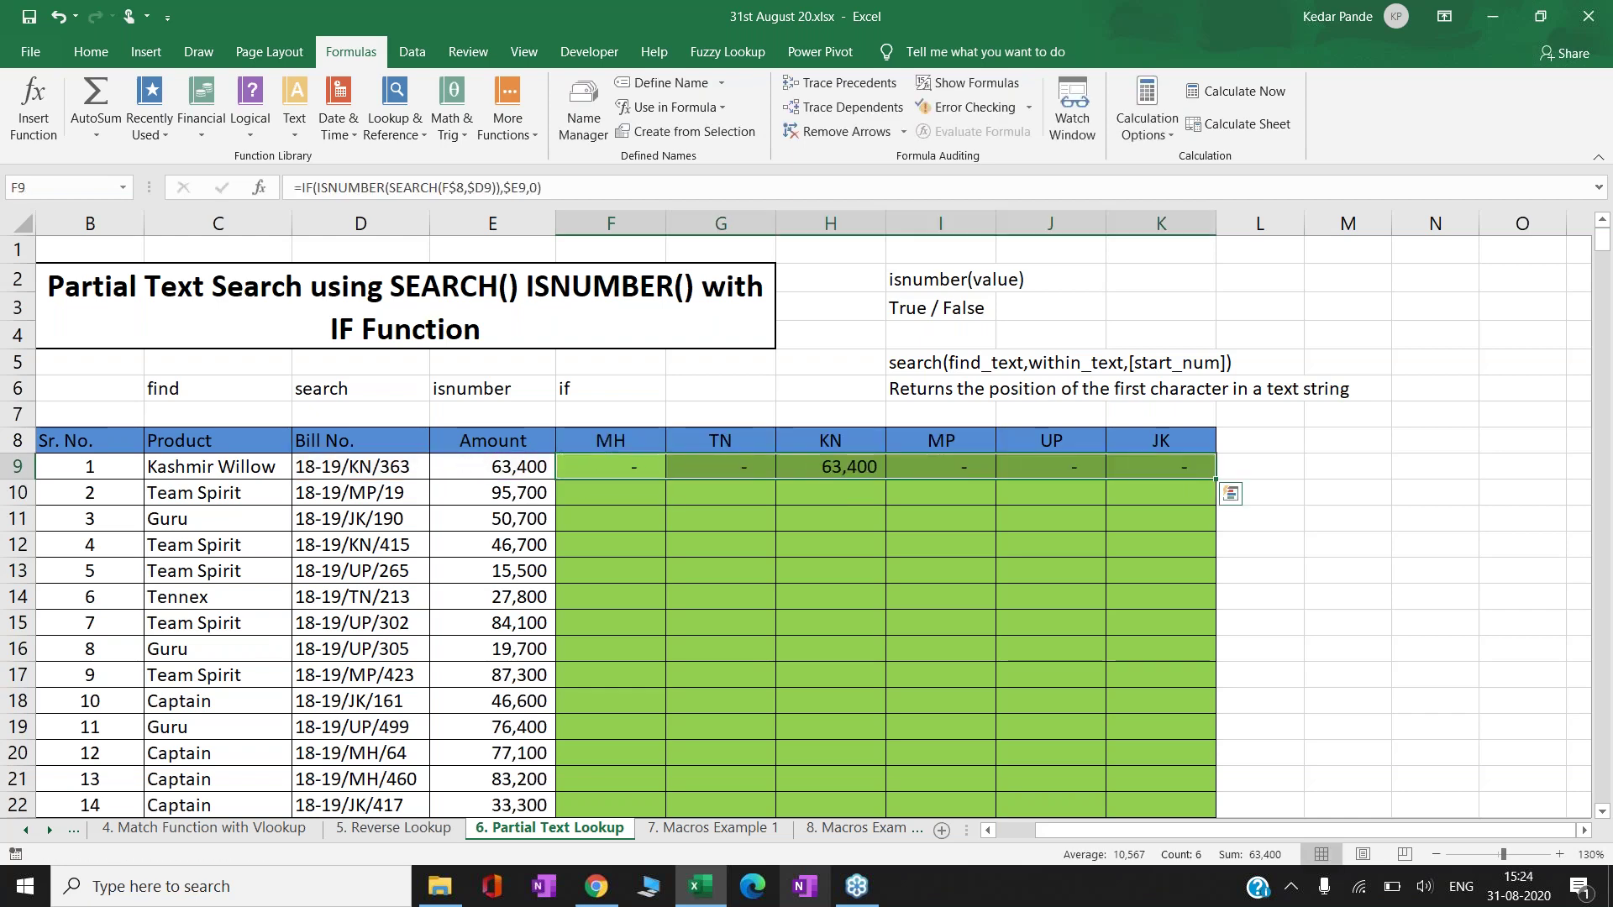
key("Left")
key("Right")
key("Right")
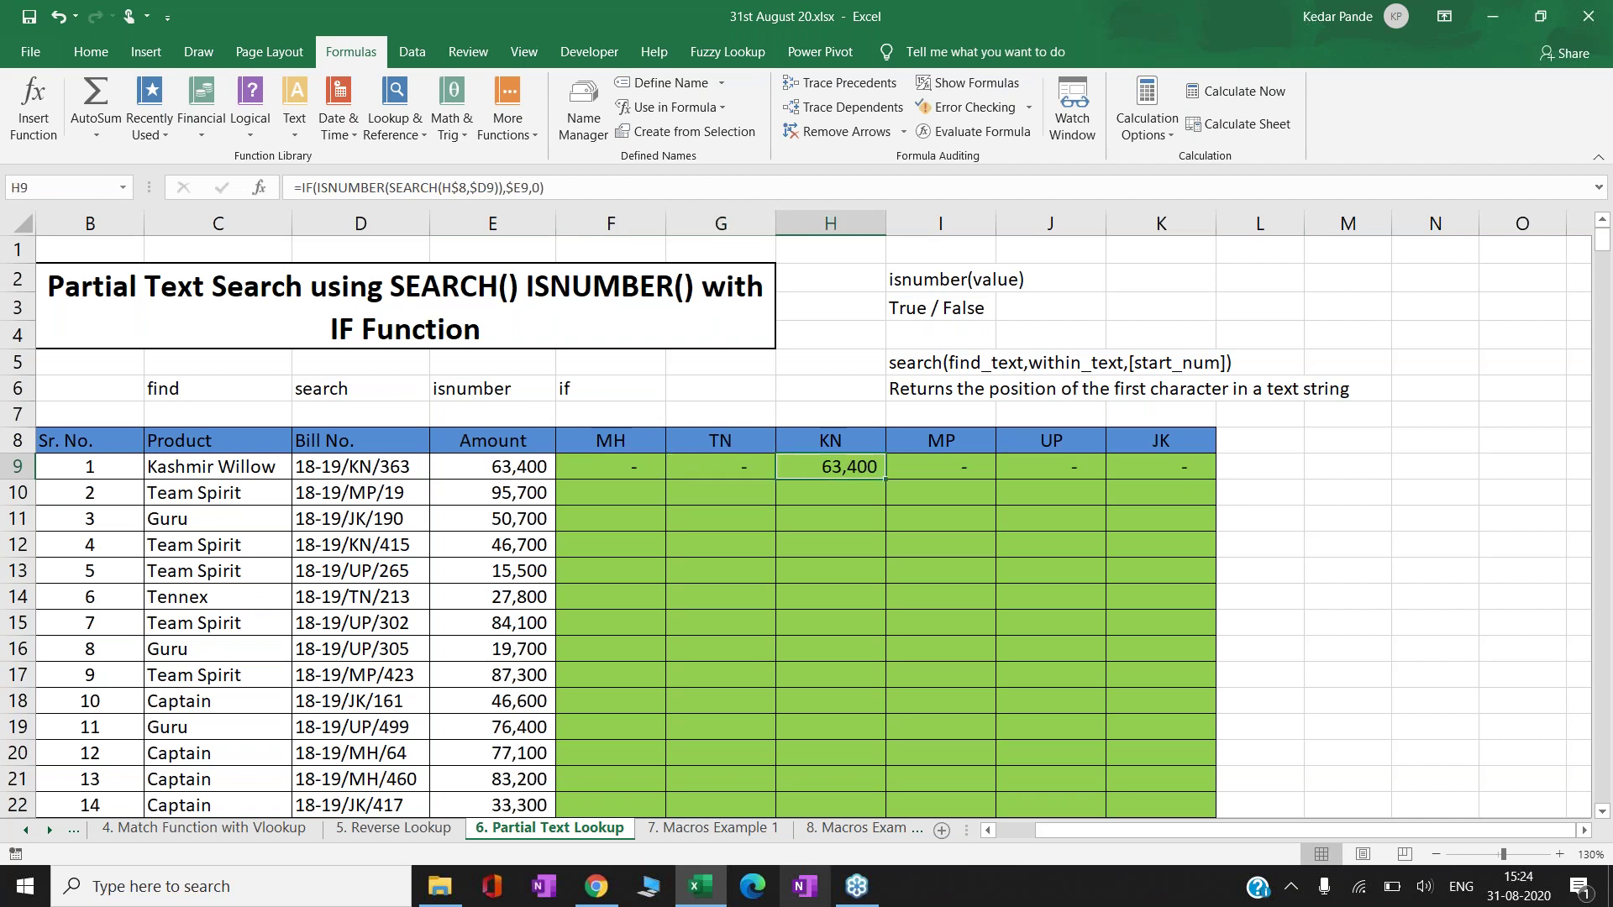
- Copy the F9:K9 formulas down into rows 10 and 11
key("Left")
key("Left")
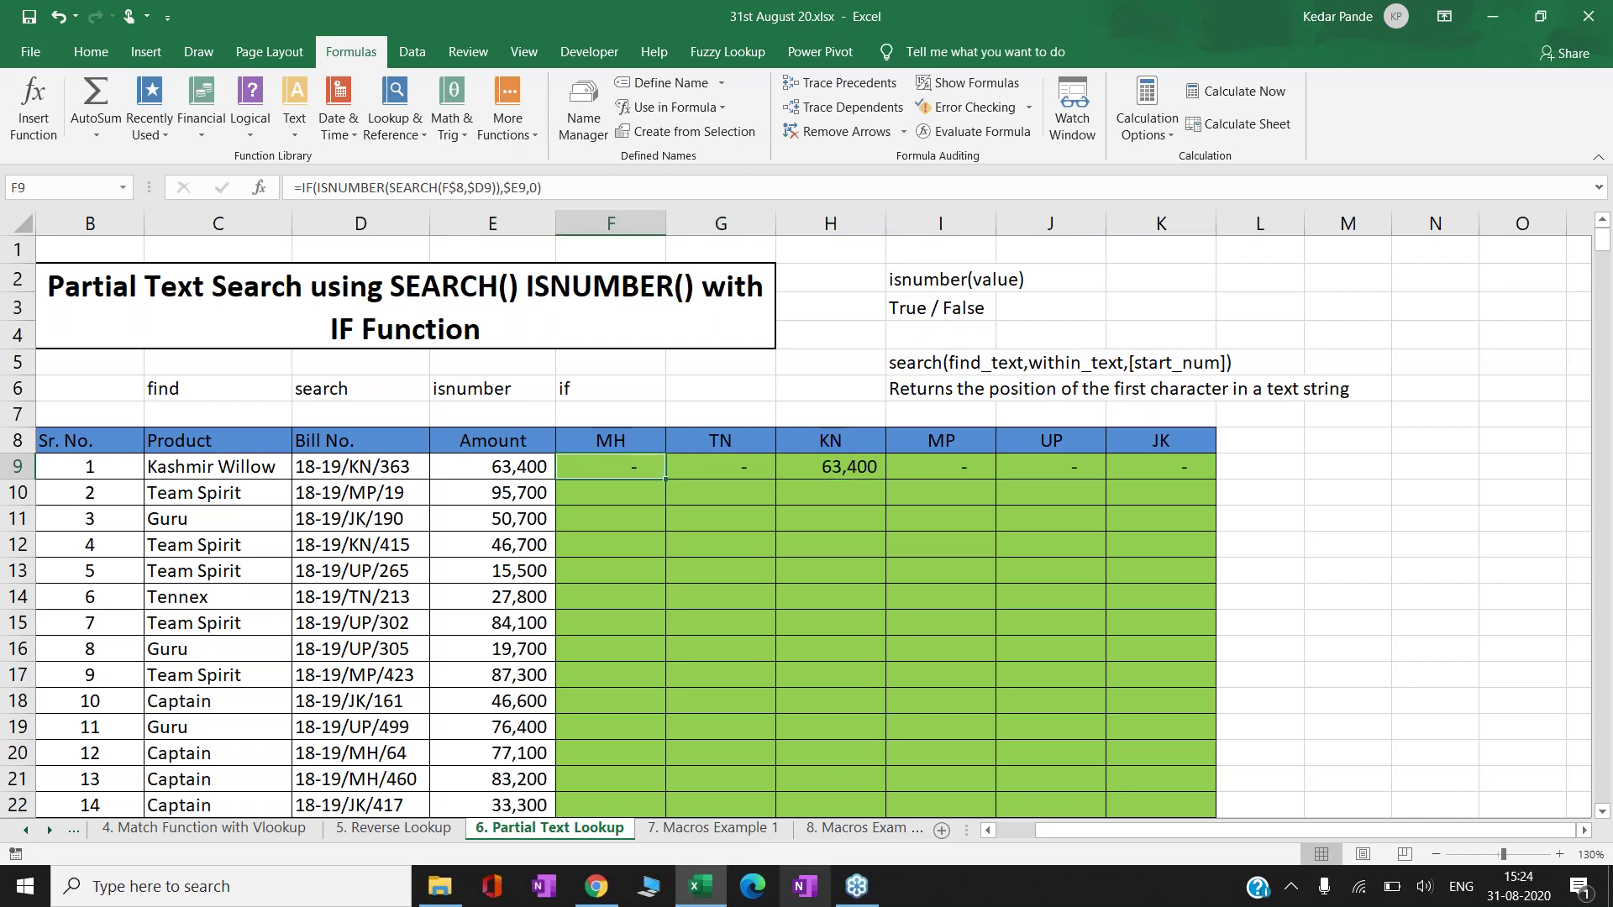
key("ctrl+shift+Right")
key("ctrl+c")
key("Down")
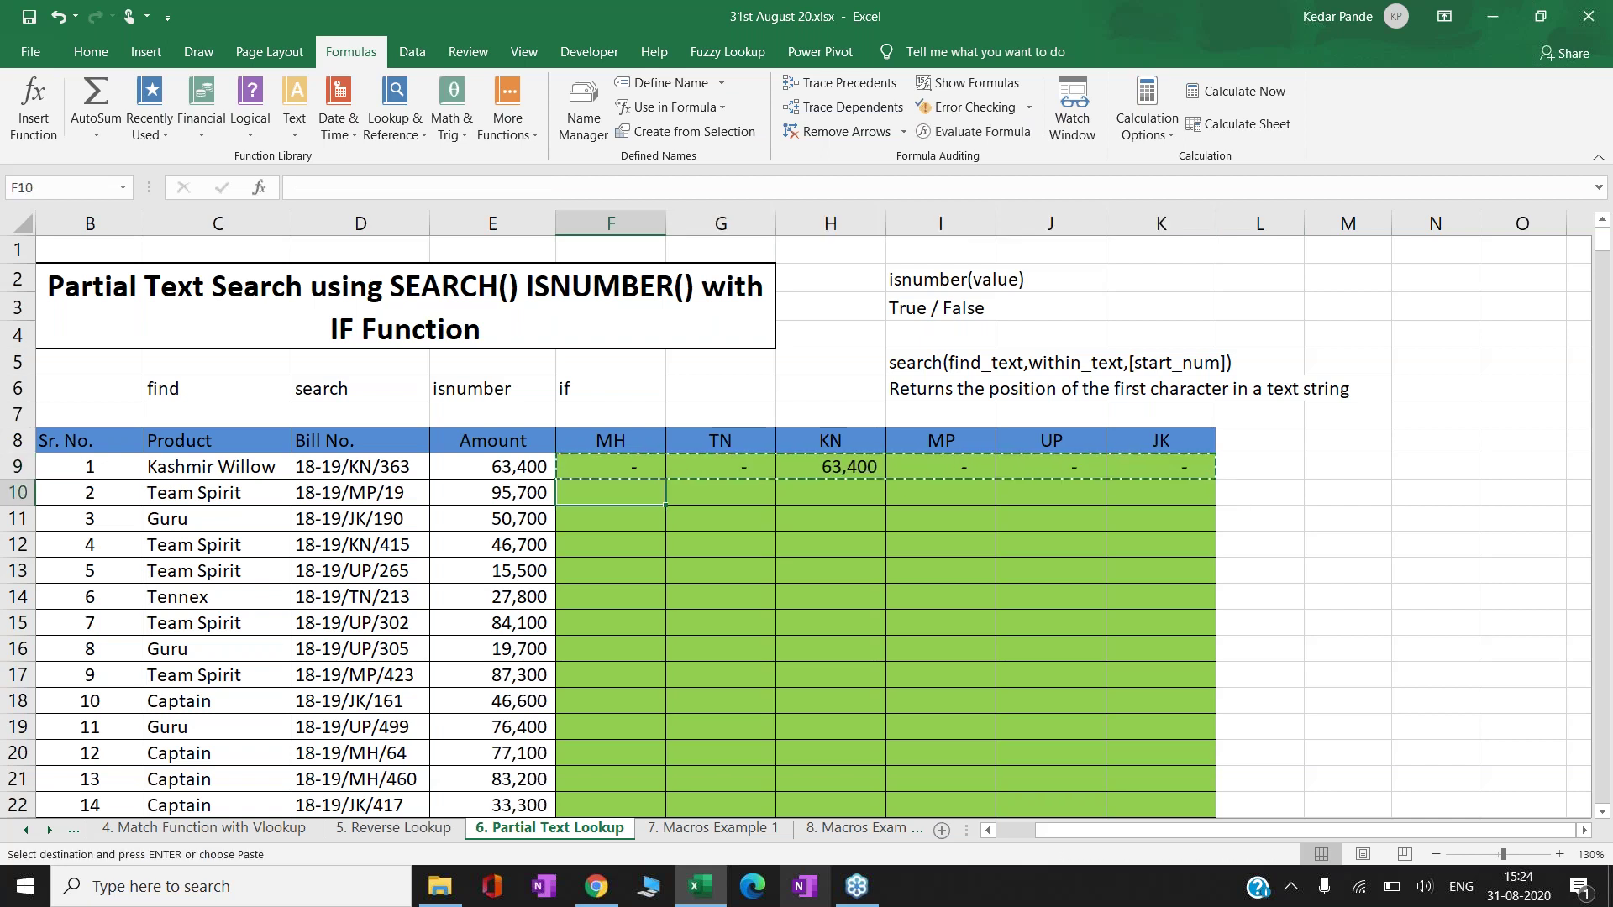
key("ctrl+shift+Right")
key("Return")
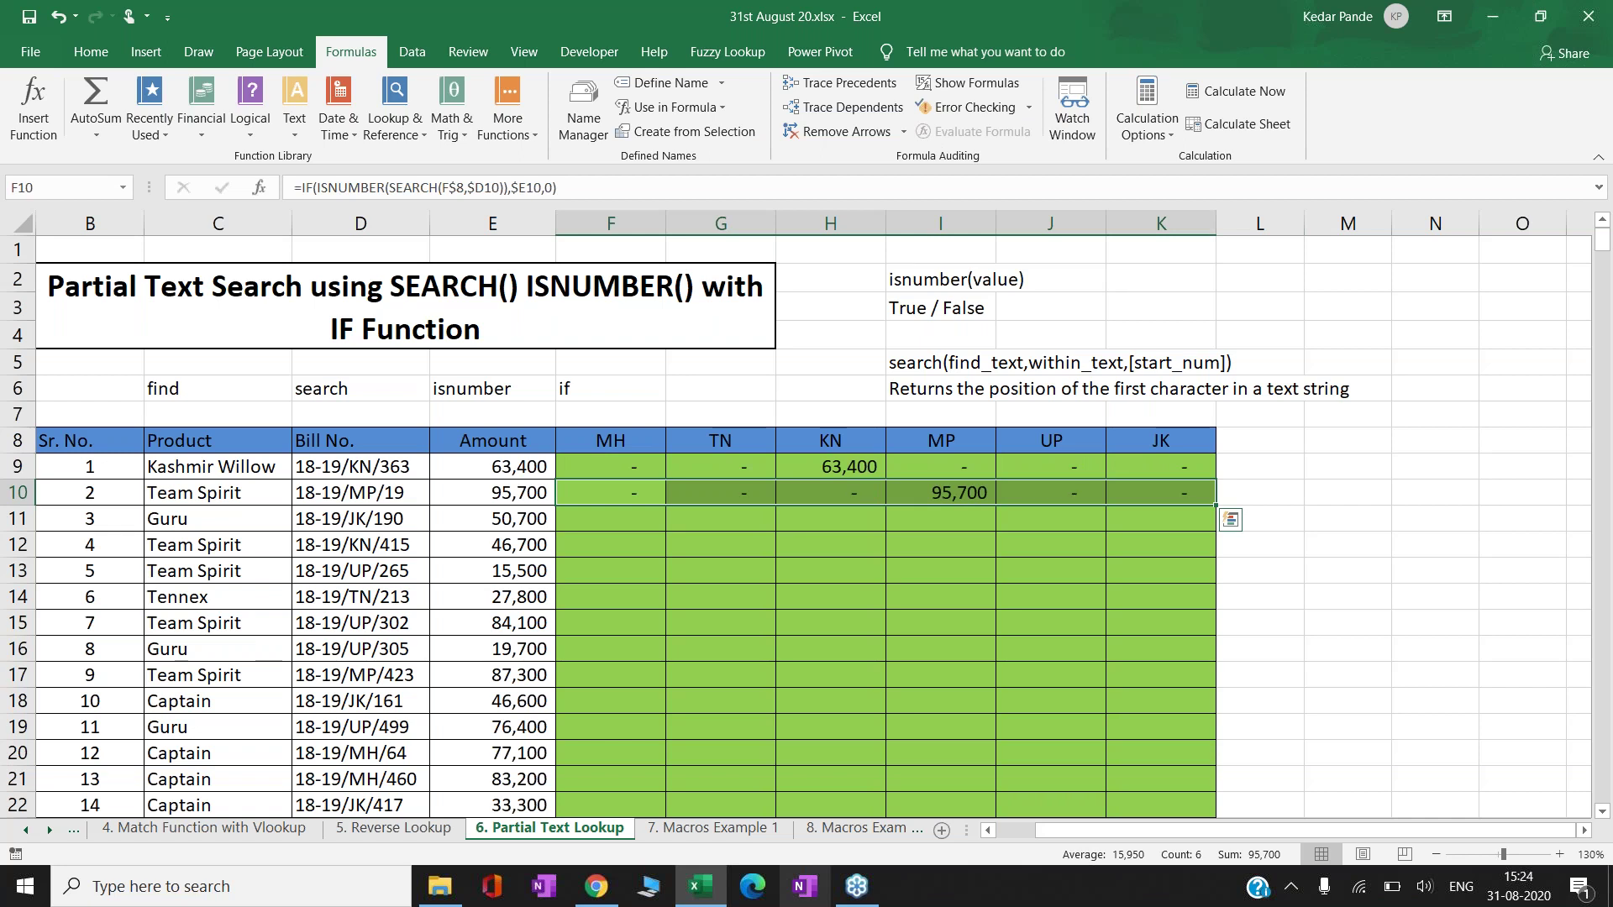
left_click(611, 492)
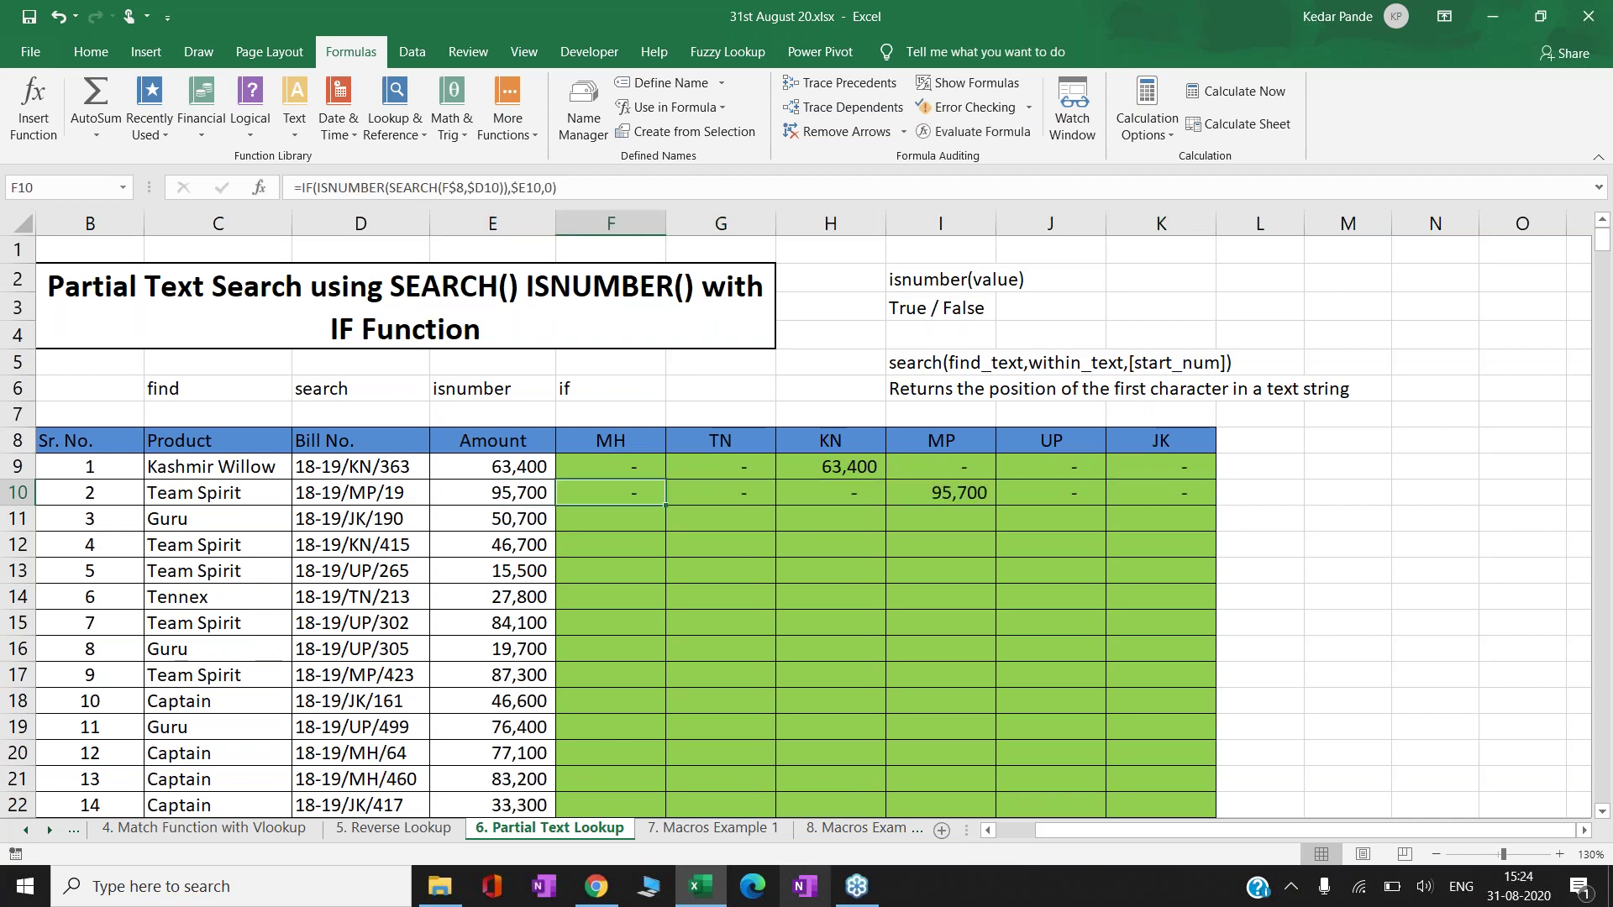
key("ctrl+shift+Right")
key("ctrl+c")
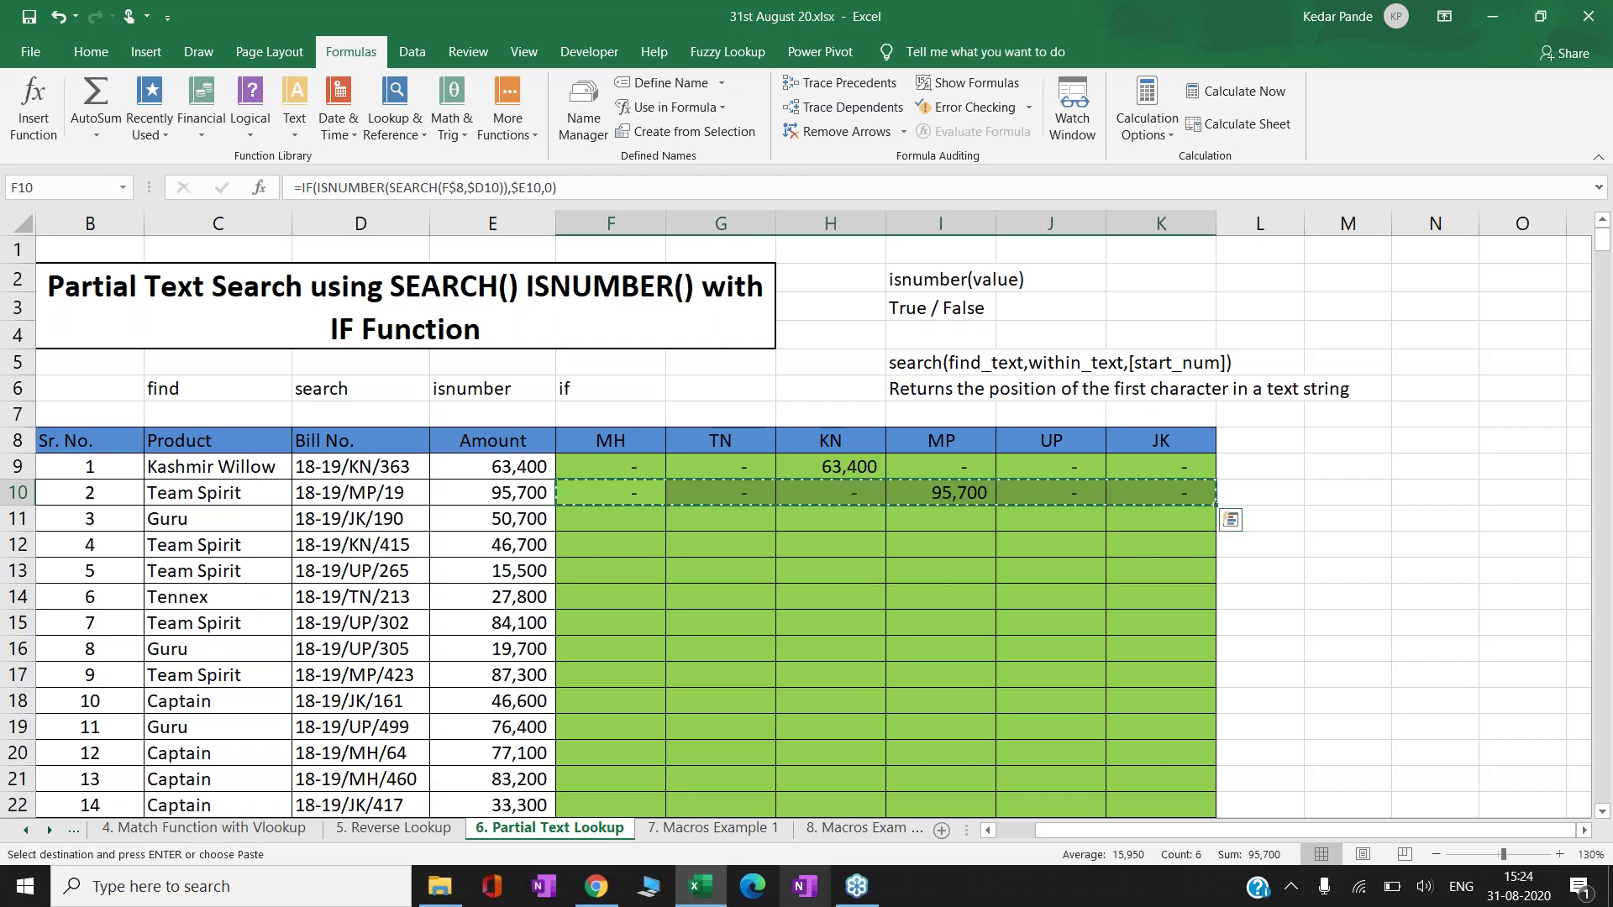
key("Down")
key("ctrl+v")
key("Escape")
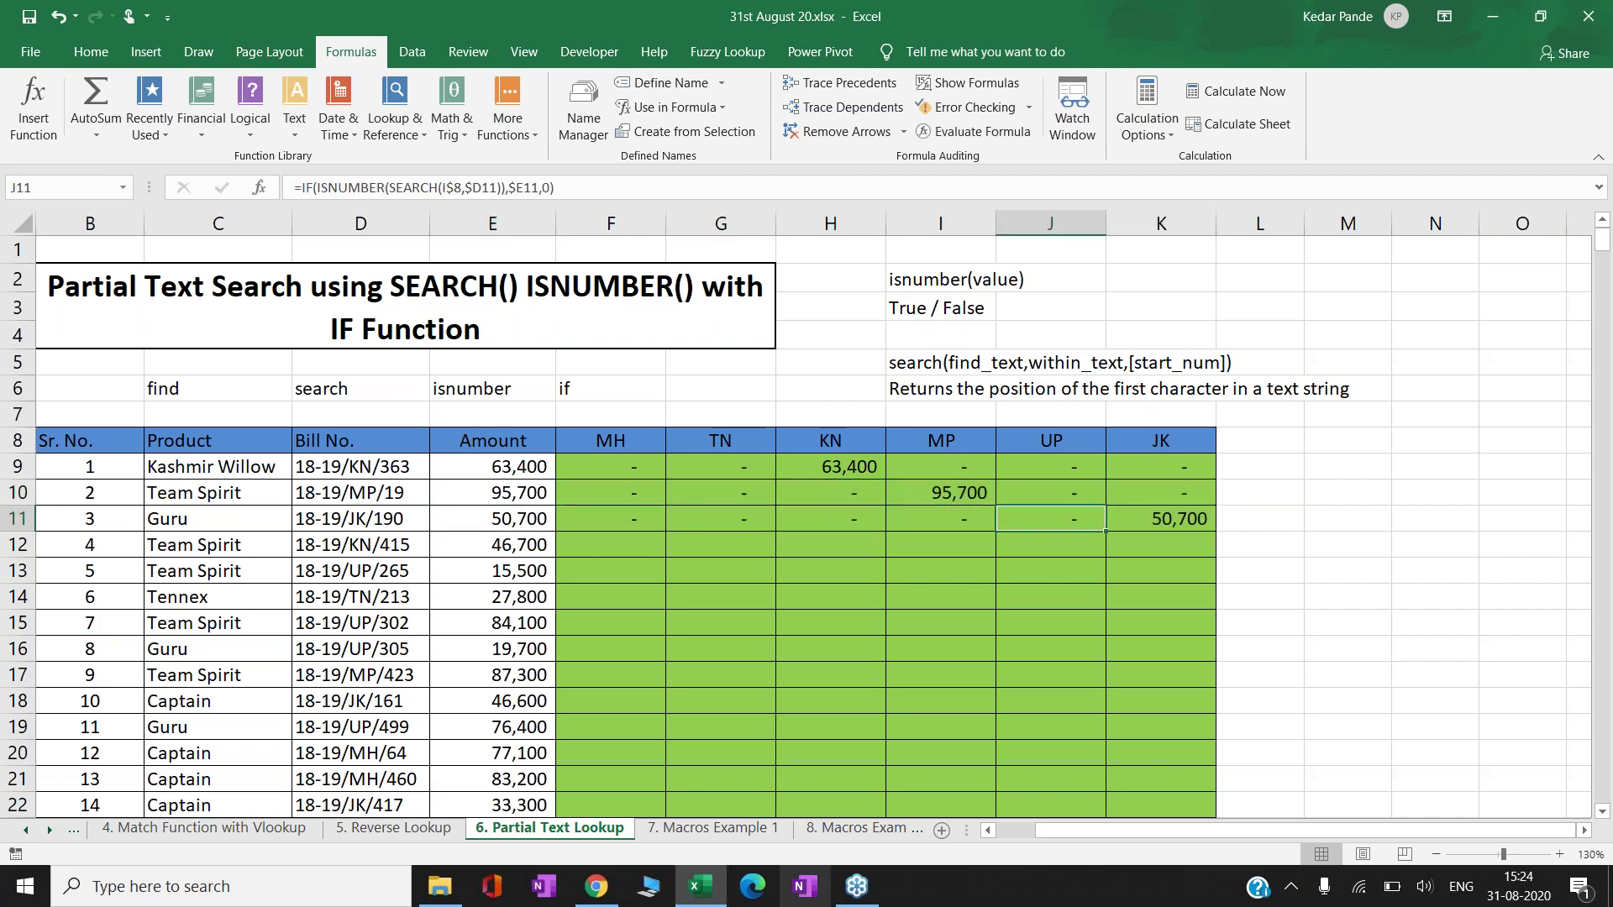
- Review the row 11 results from H11 back to the bill number
left_click(830, 518)
key("Left")
key("Left")
key("Left")
key("Left")
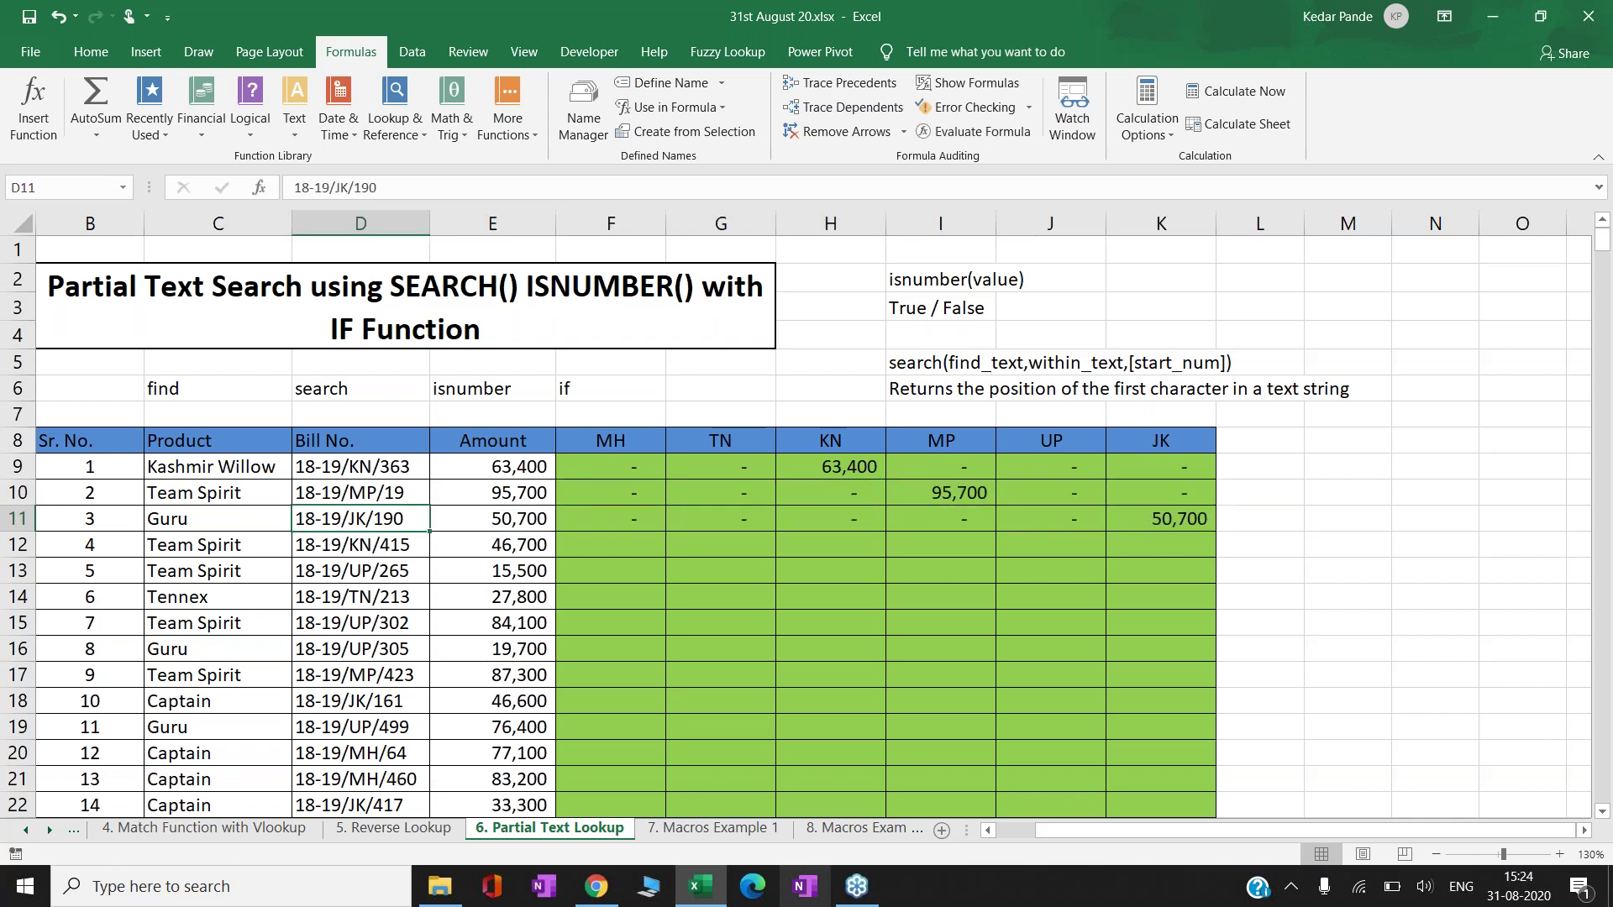
key("Right")
key("Right")
key("Right")
key("Right")
key("Right")
key("Right")
key("Right")
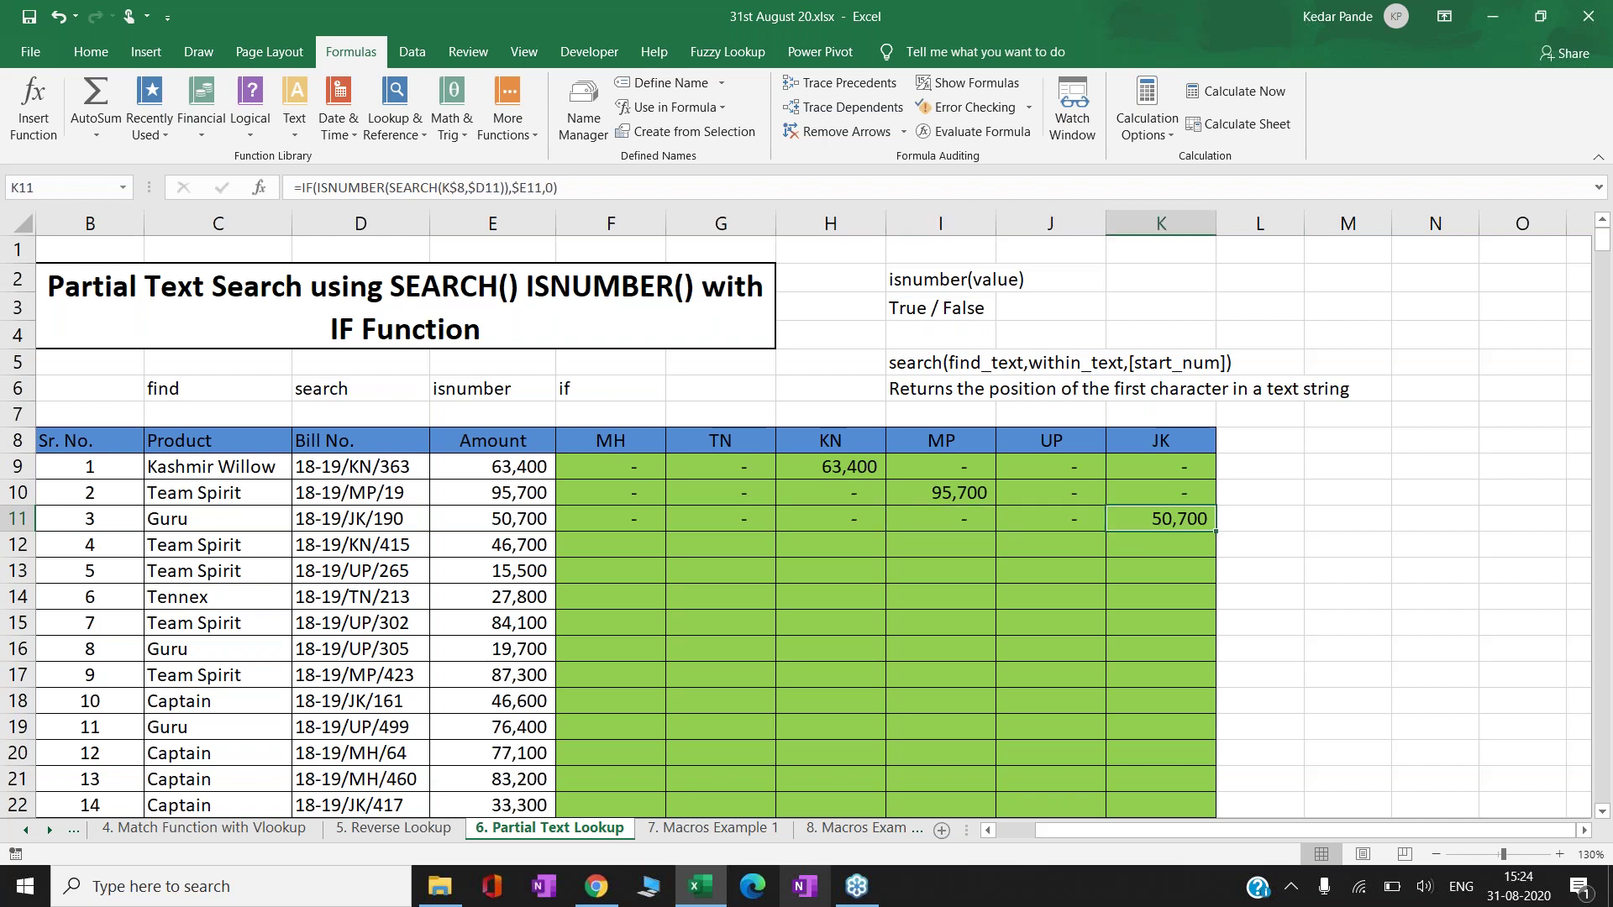
key("ctrl+shift+Left")
key("ctrl+shift+Right")
key("ctrl+Left")
key("Right")
key("Right")
key("Right")
key("Right")
key("Right")
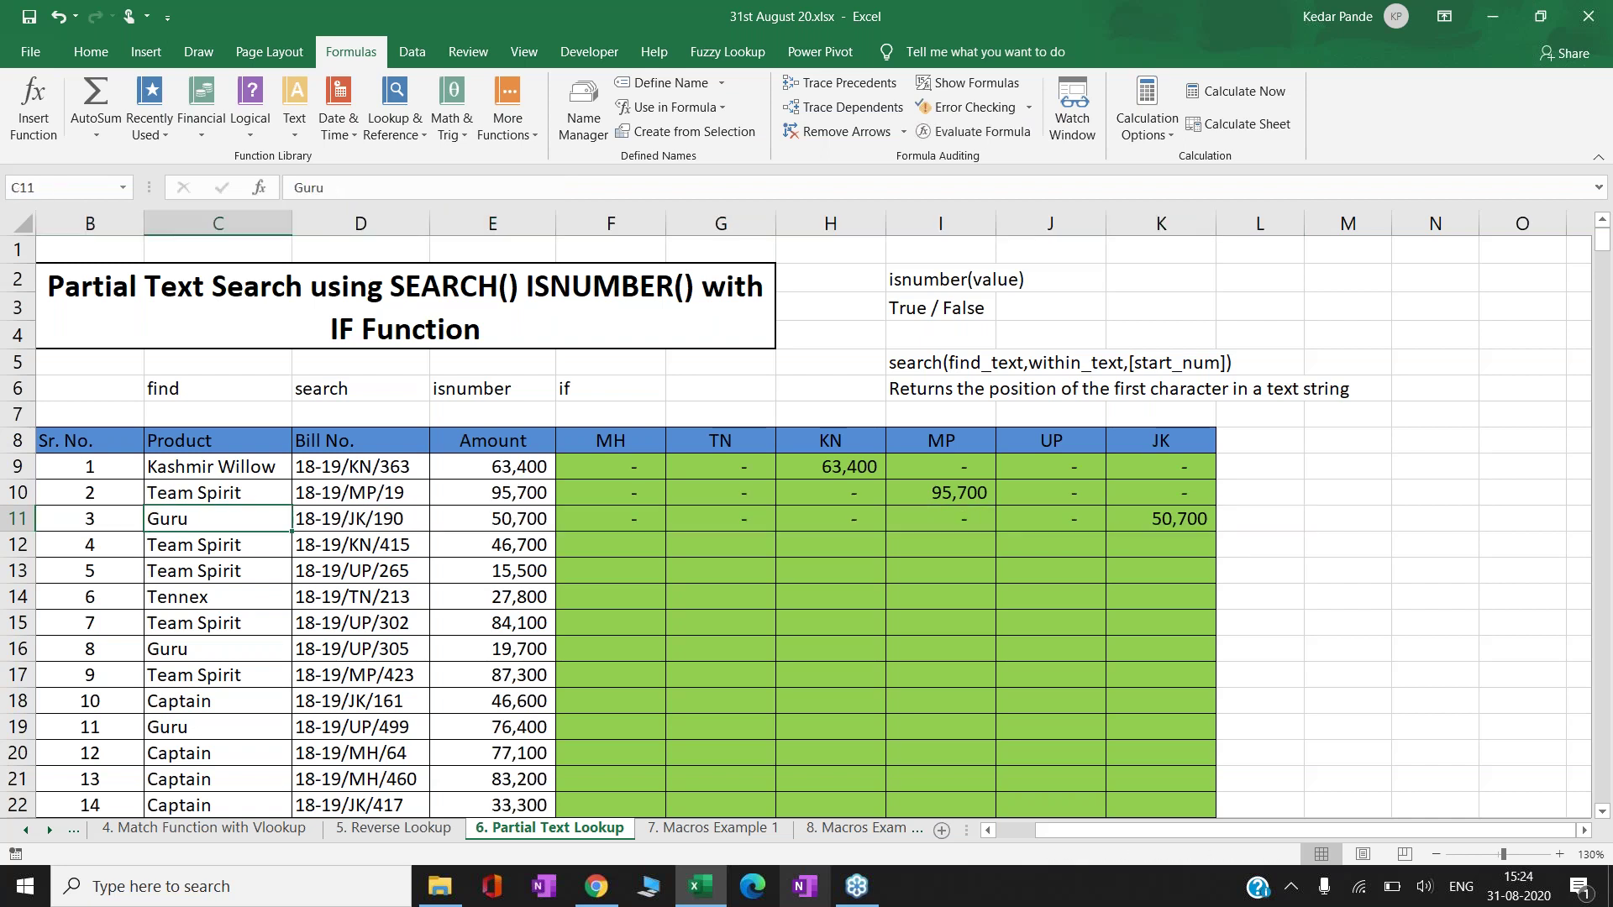
key("Left")
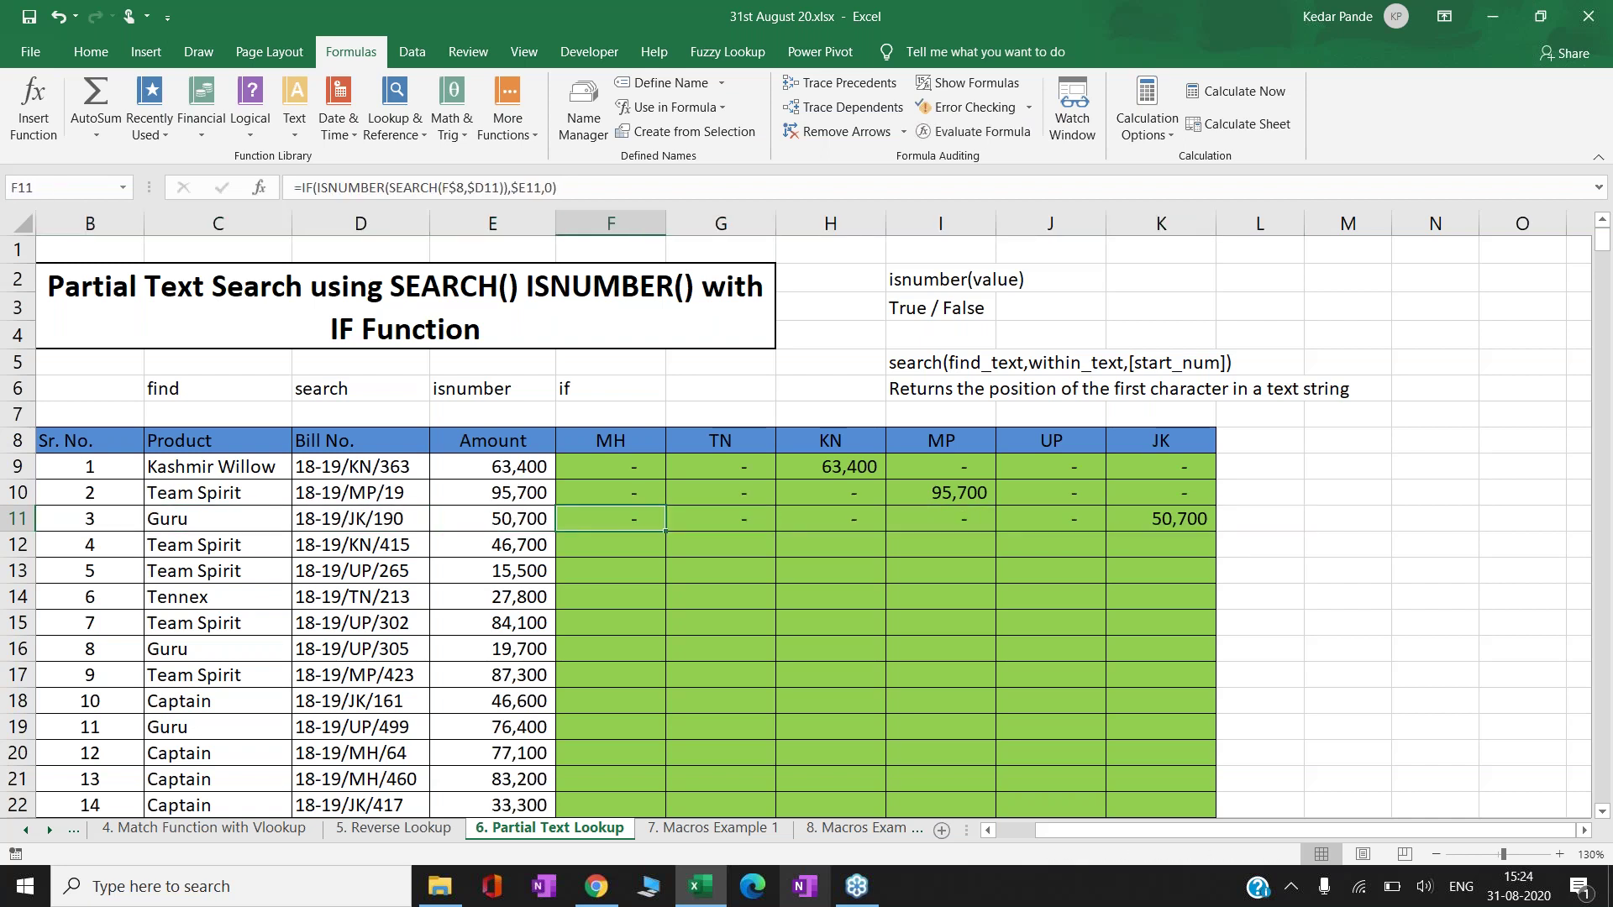
- Copy the F:K formulas row by row into rows 12 through 15
key("ctrl+shift+Right")
key("ctrl+c")
key("Down")
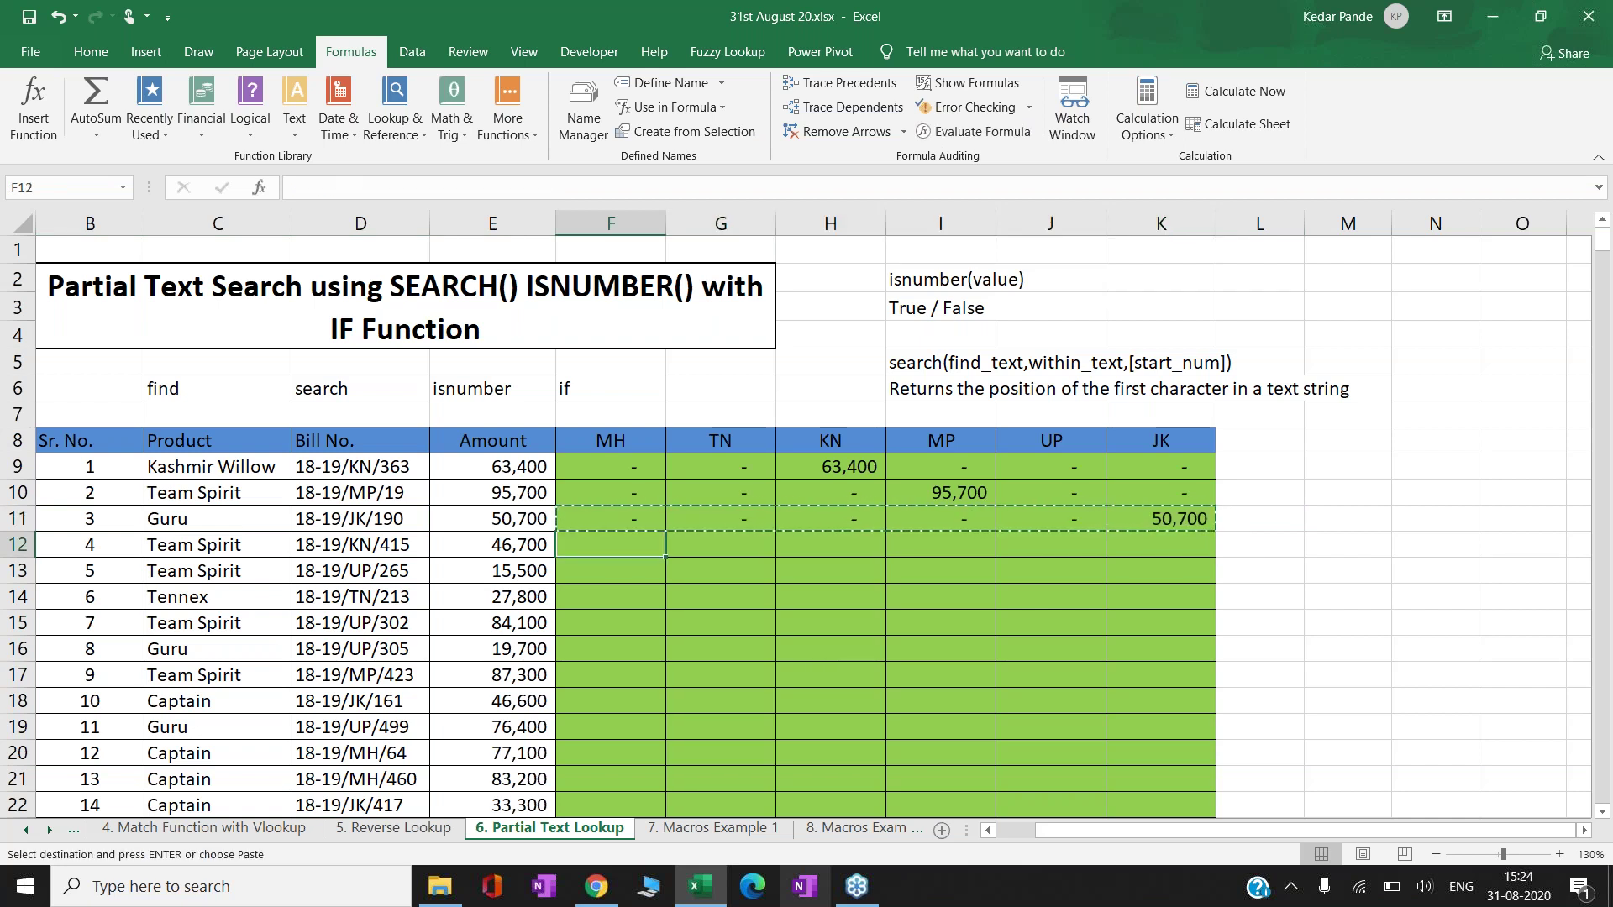
key("ctrl+v")
key("ctrl+c")
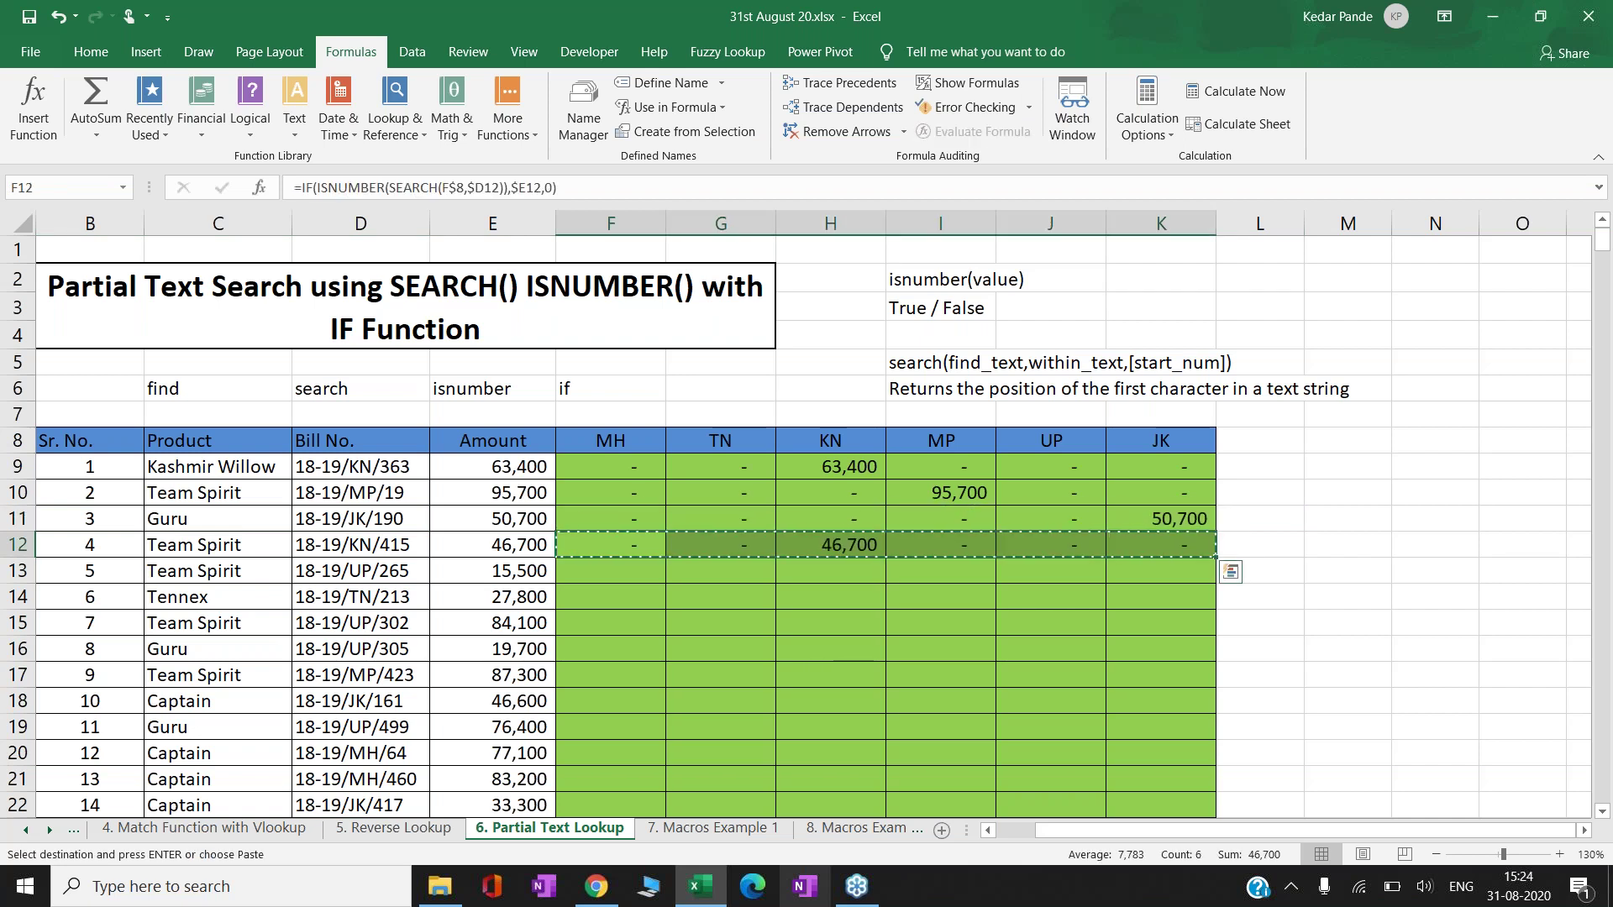
key("Down")
key("ctrl+v")
key("ctrl+c")
key("Down")
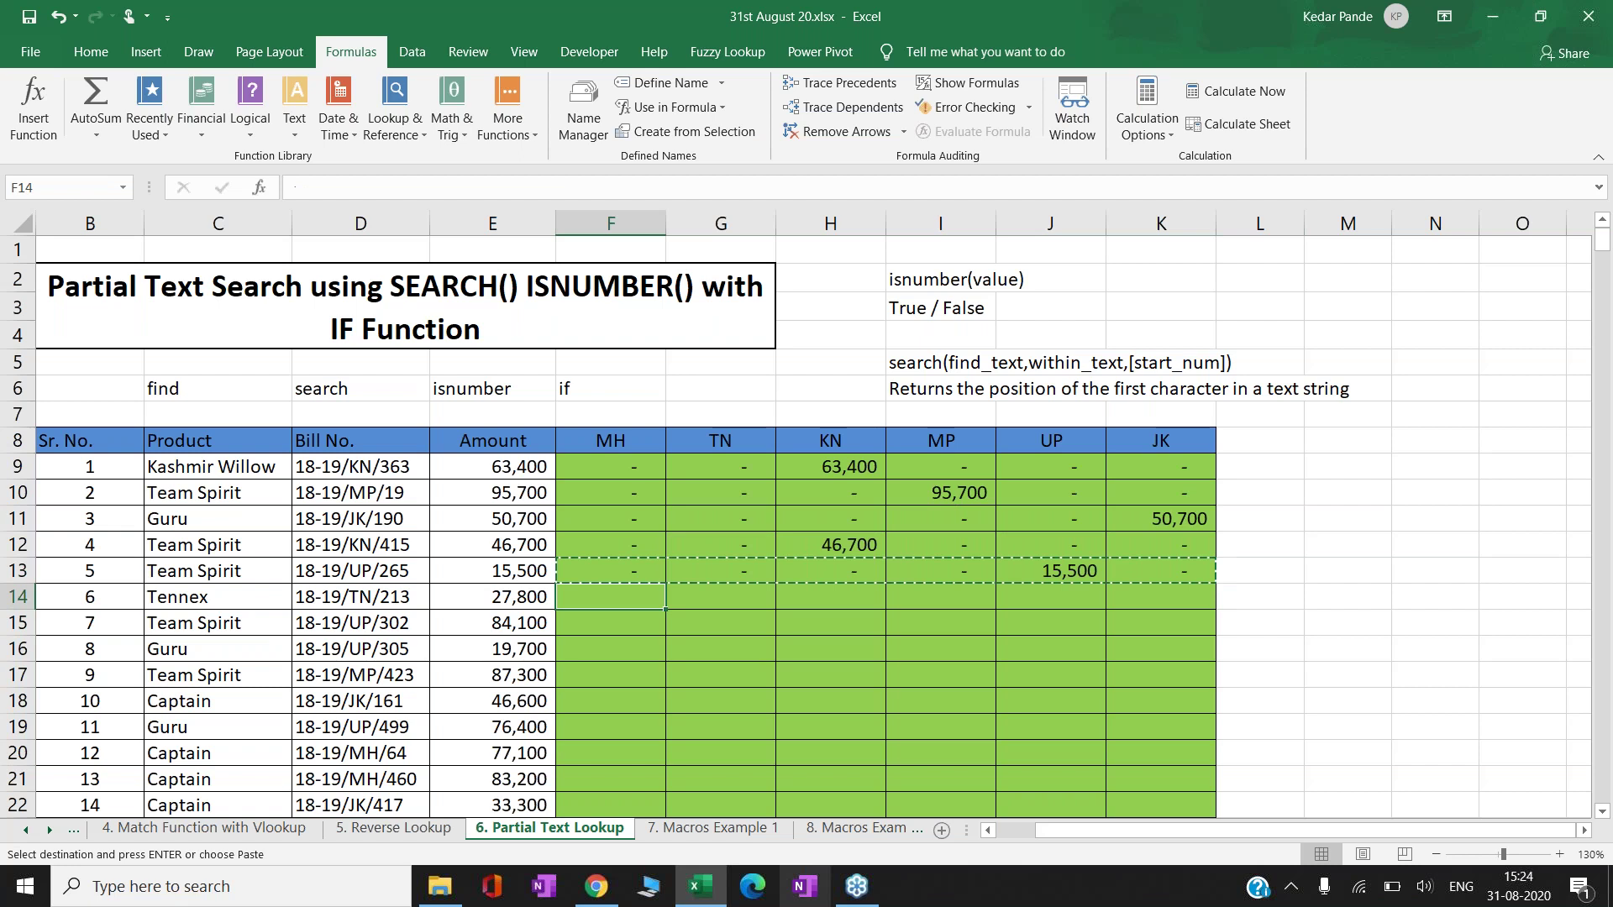
key("ctrl+v")
key("ctrl+c")
key("Down")
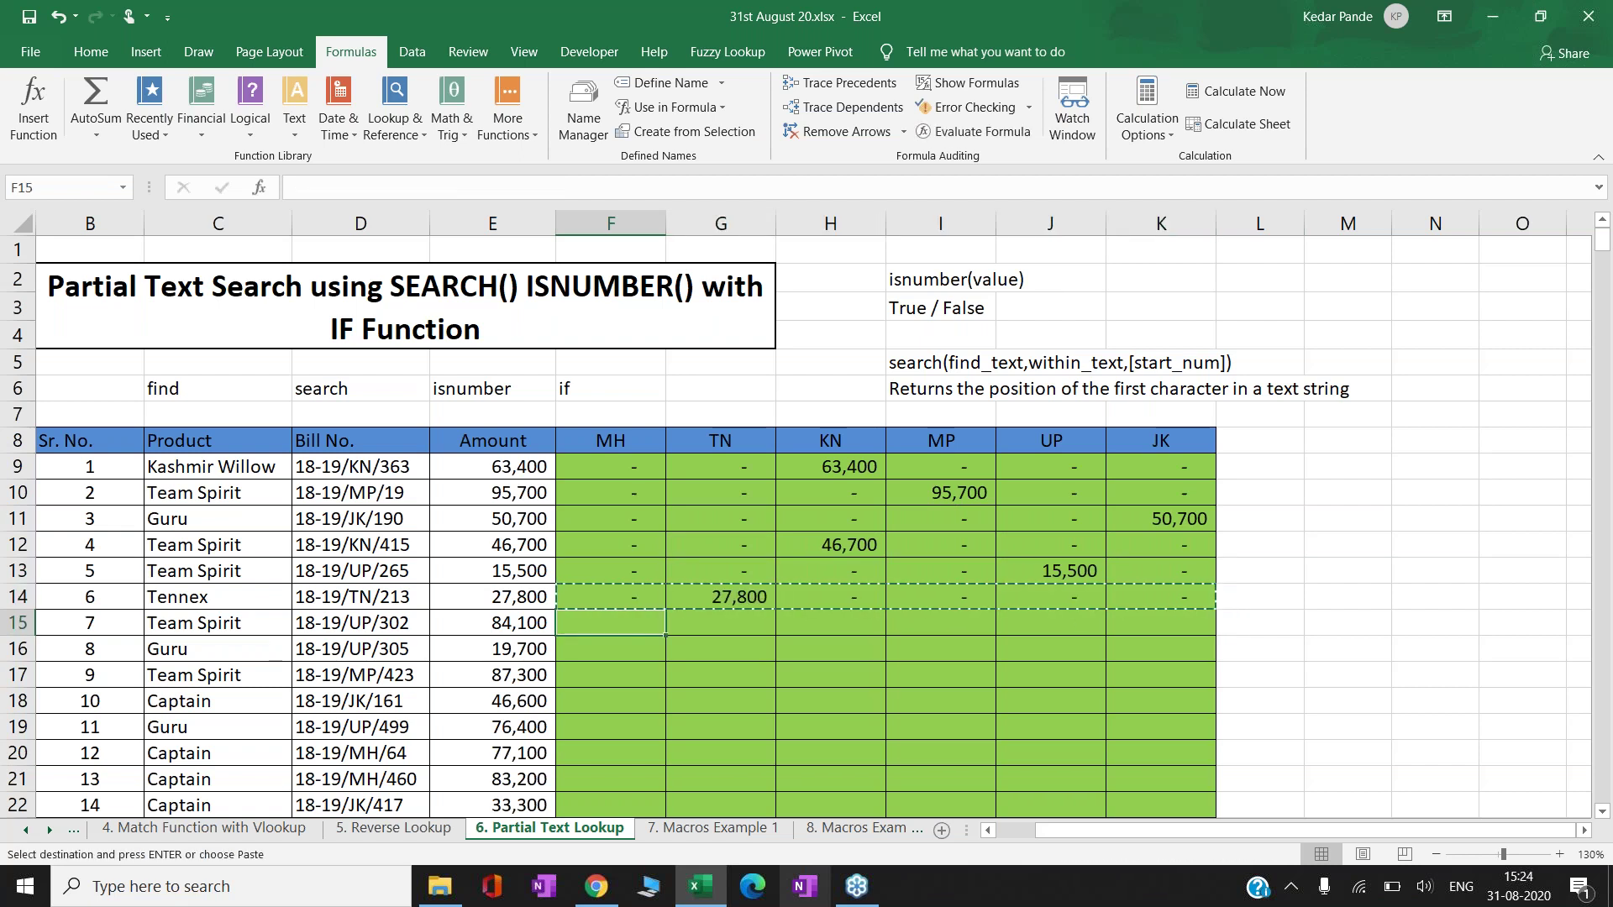
key("ctrl+v")
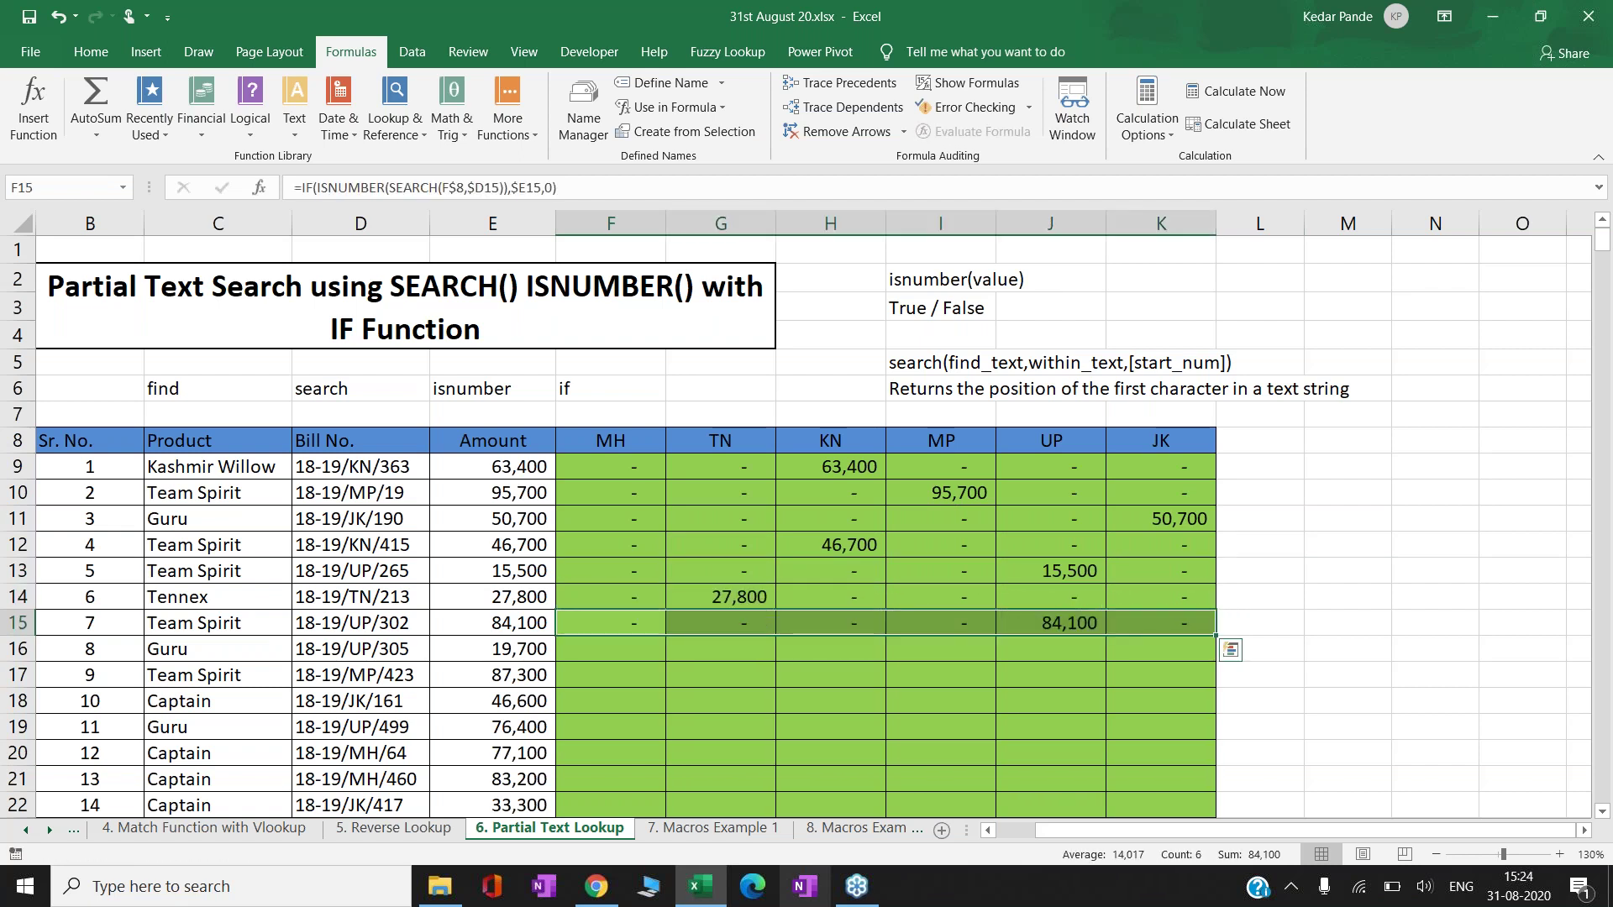
- Continue the F:K formulas through row 20, then go to the last bill row 508
key("ctrl+c")
key("Down")
key("ctrl+v")
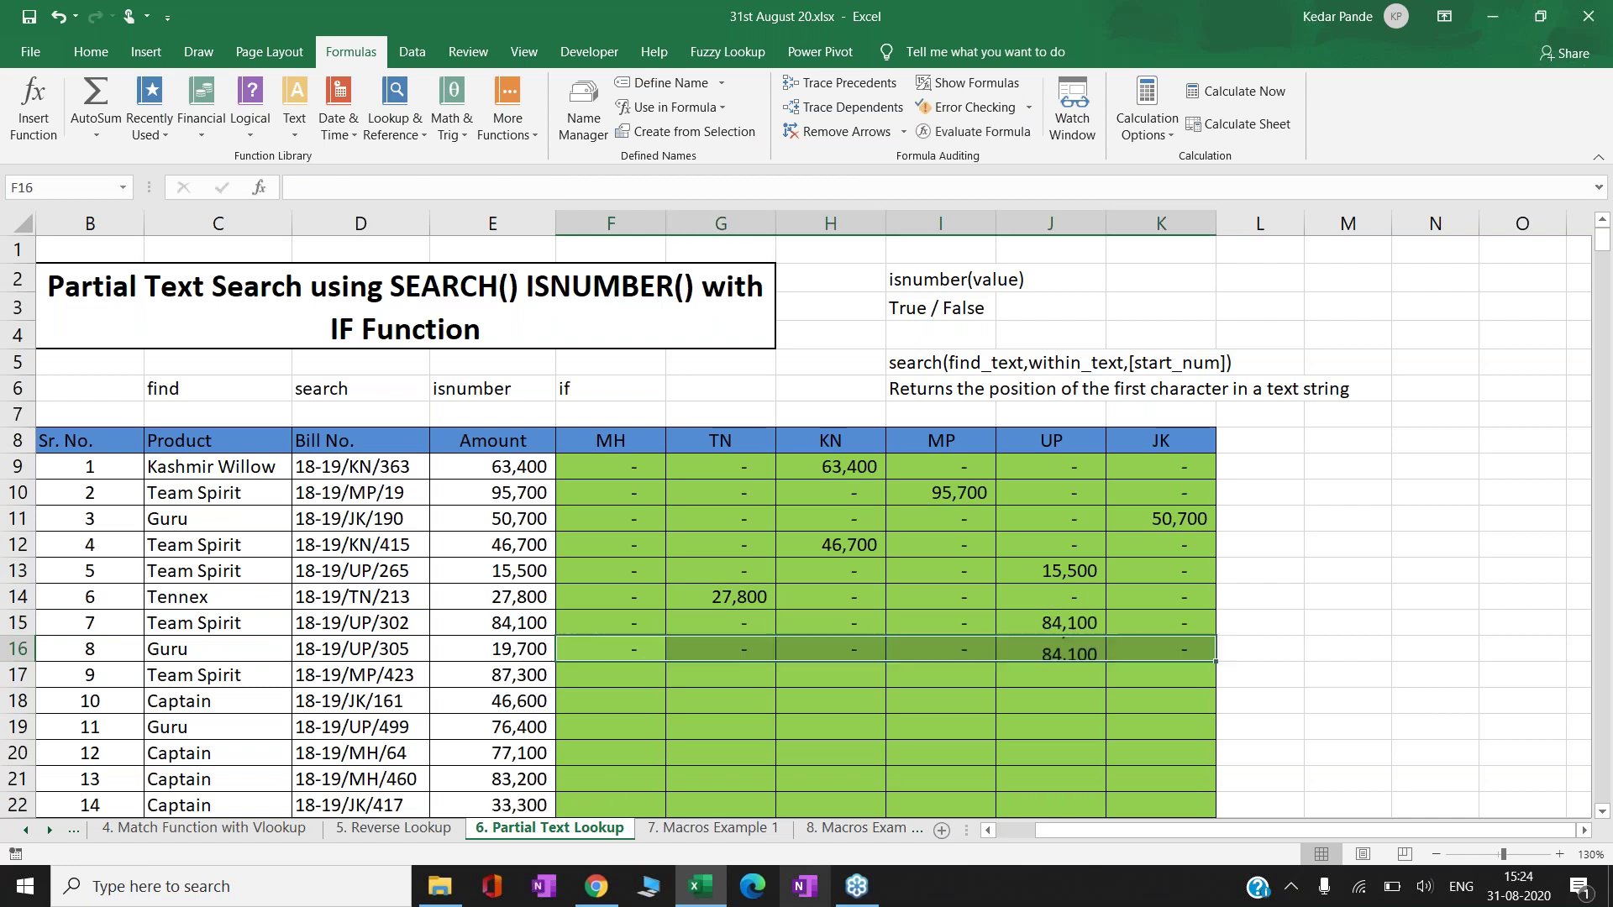
key("ctrl+c")
key("Down")
key("ctrl+v")
key("ctrl+c")
key("Down")
key("ctrl+v")
key("ctrl+c")
key("Down")
key("ctrl+v")
key("ctrl+v")
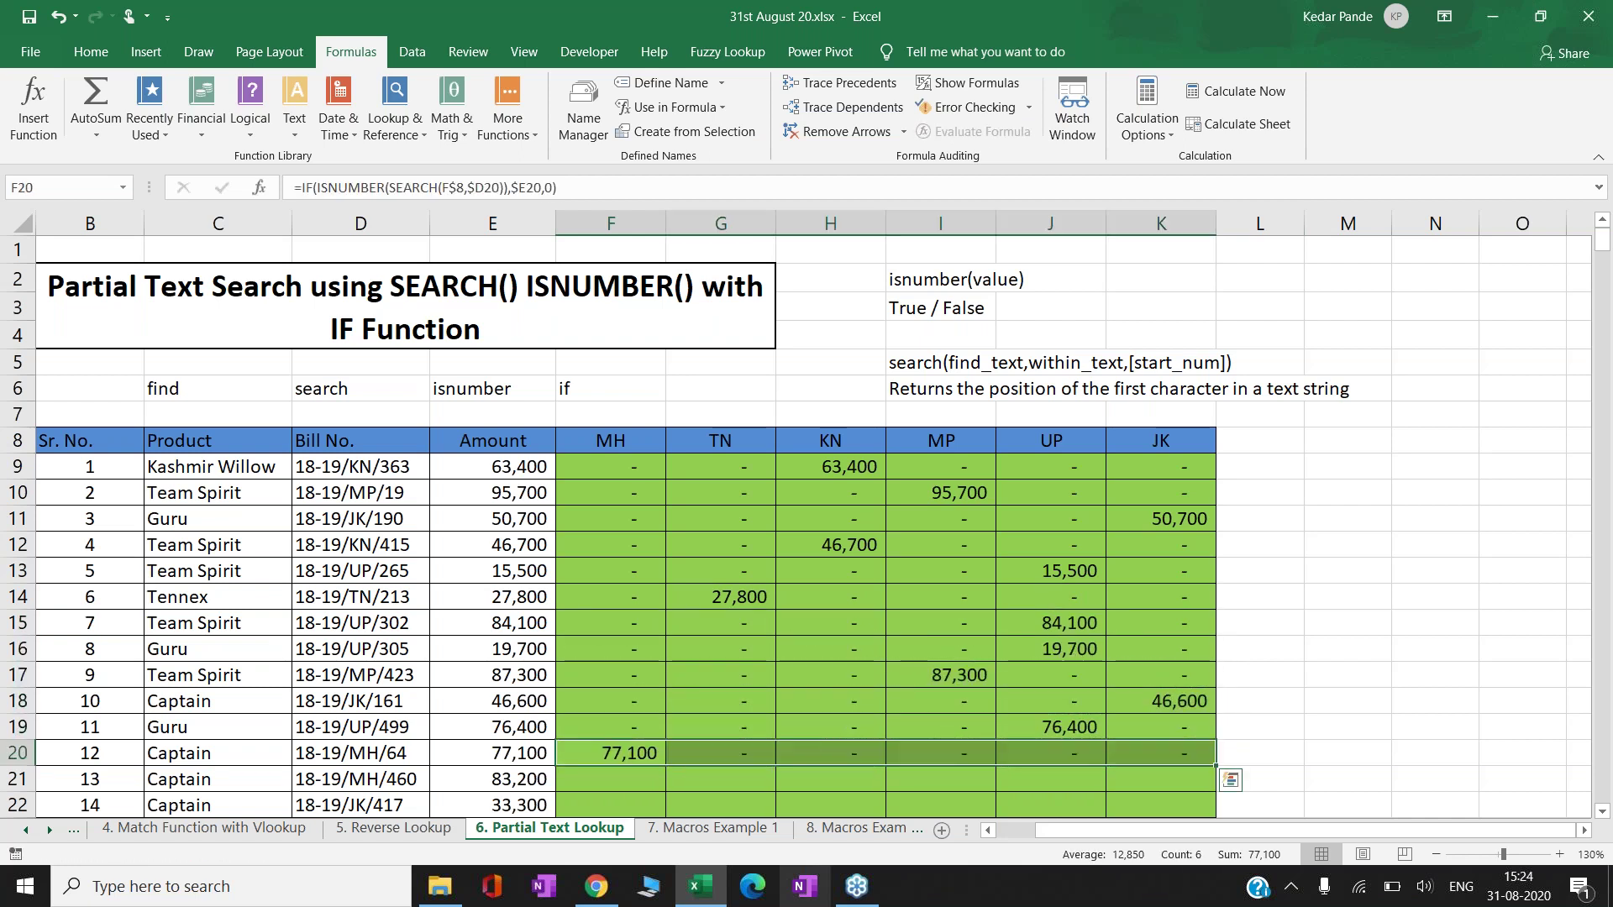
key("ctrl+c")
key("Left")
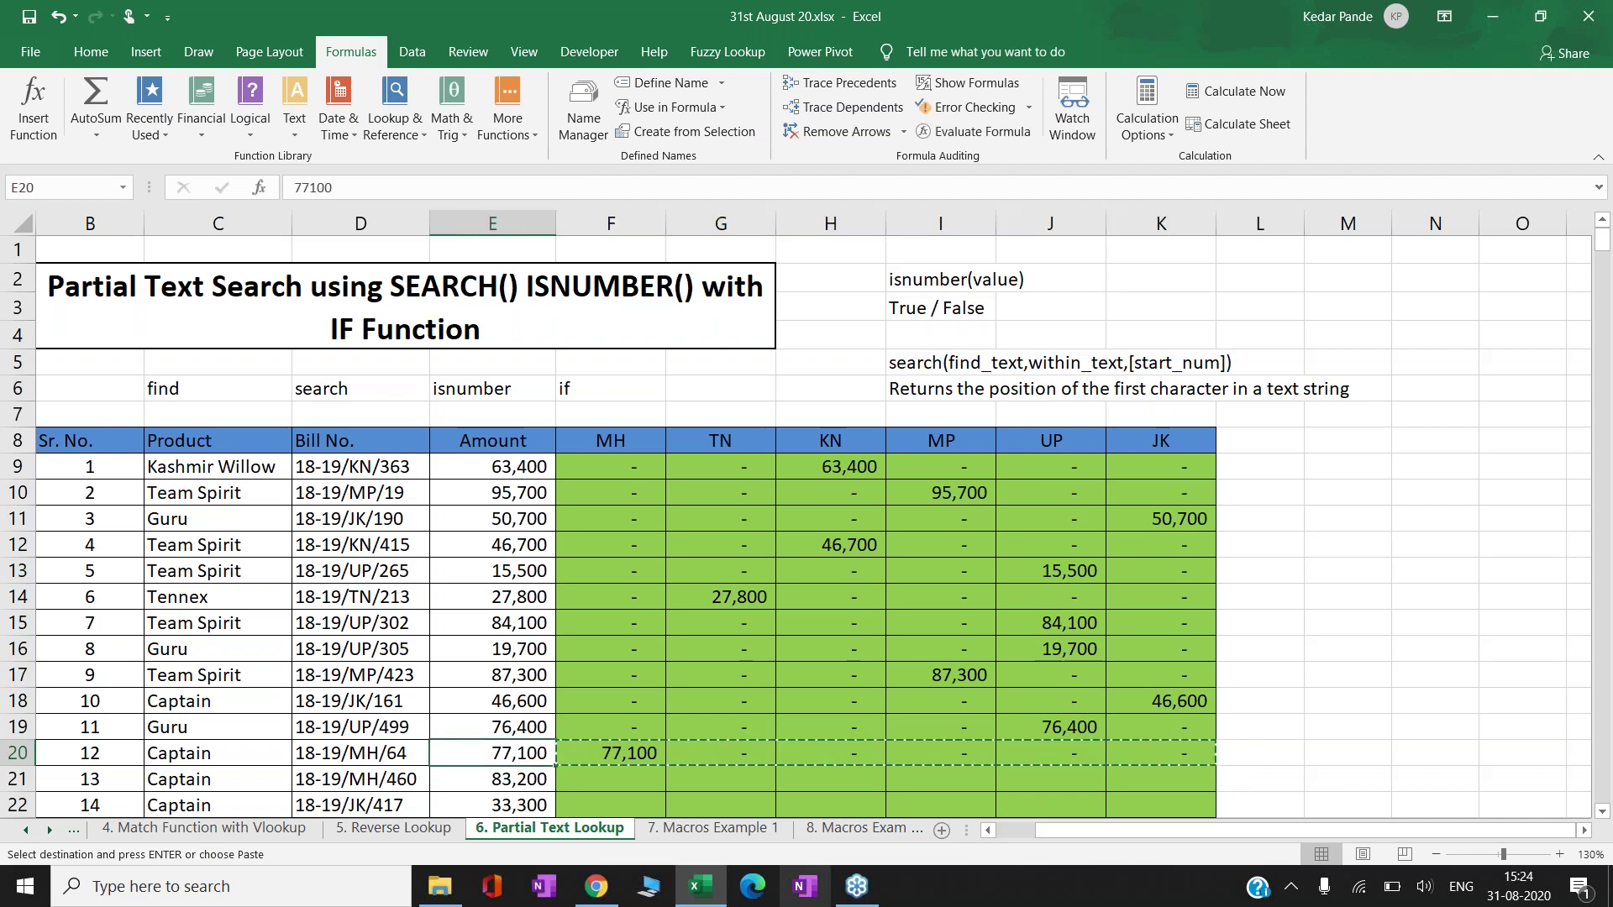
key("ctrl+Down")
key("Right")
key("Up")
- Paste the F:K formulas down through row 508
key("ctrl+shift+Up")
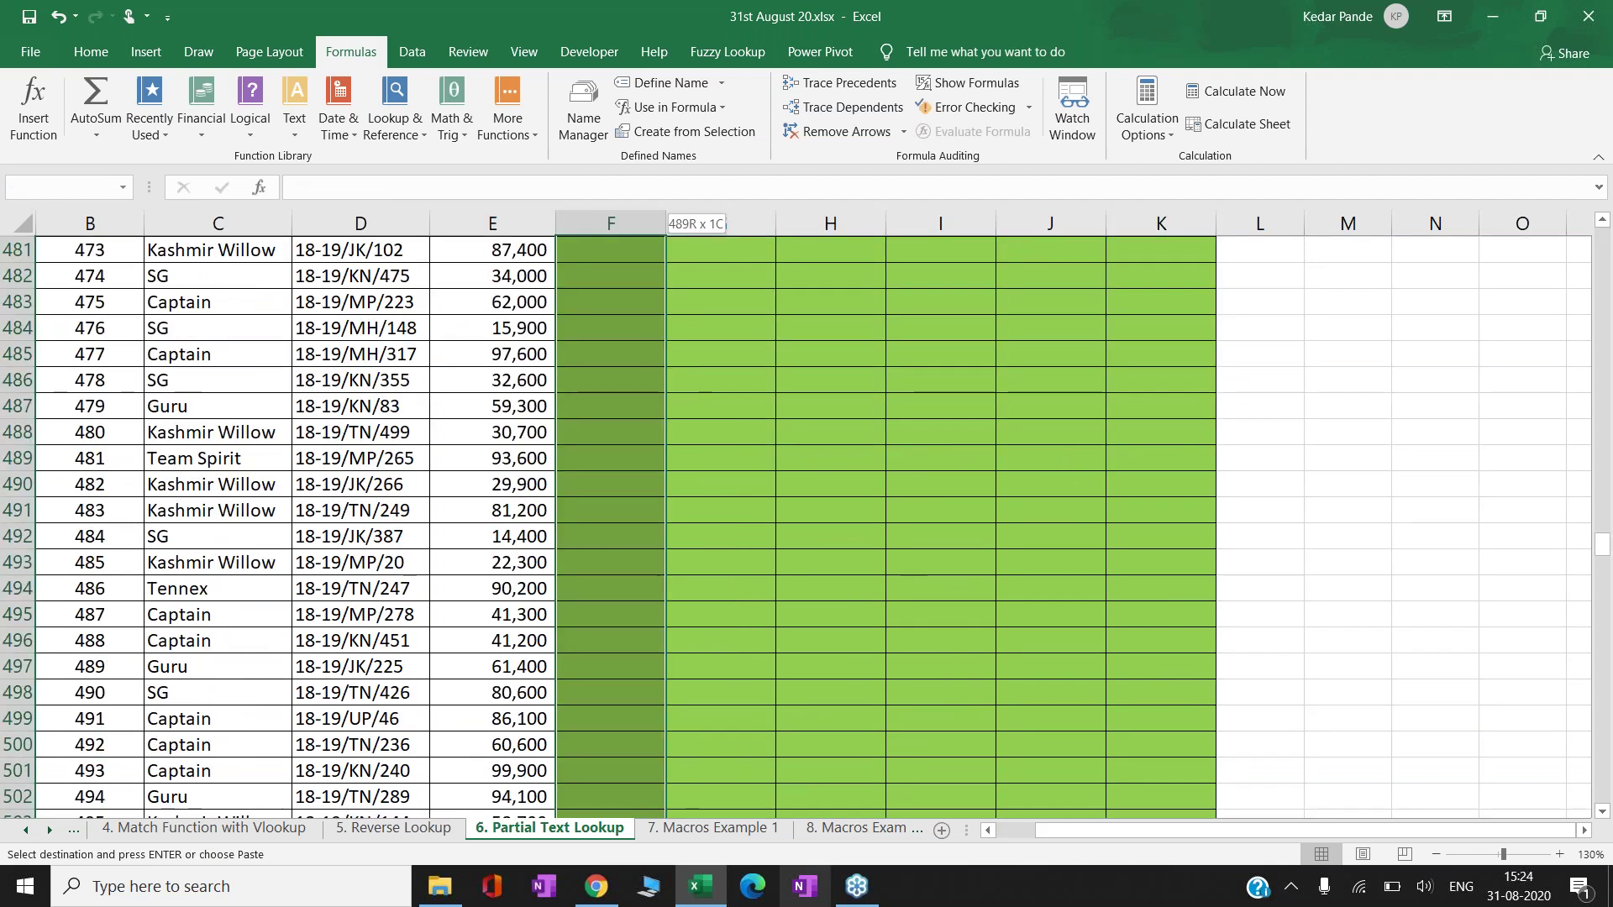
key("Return")
key("ctrl+Up")
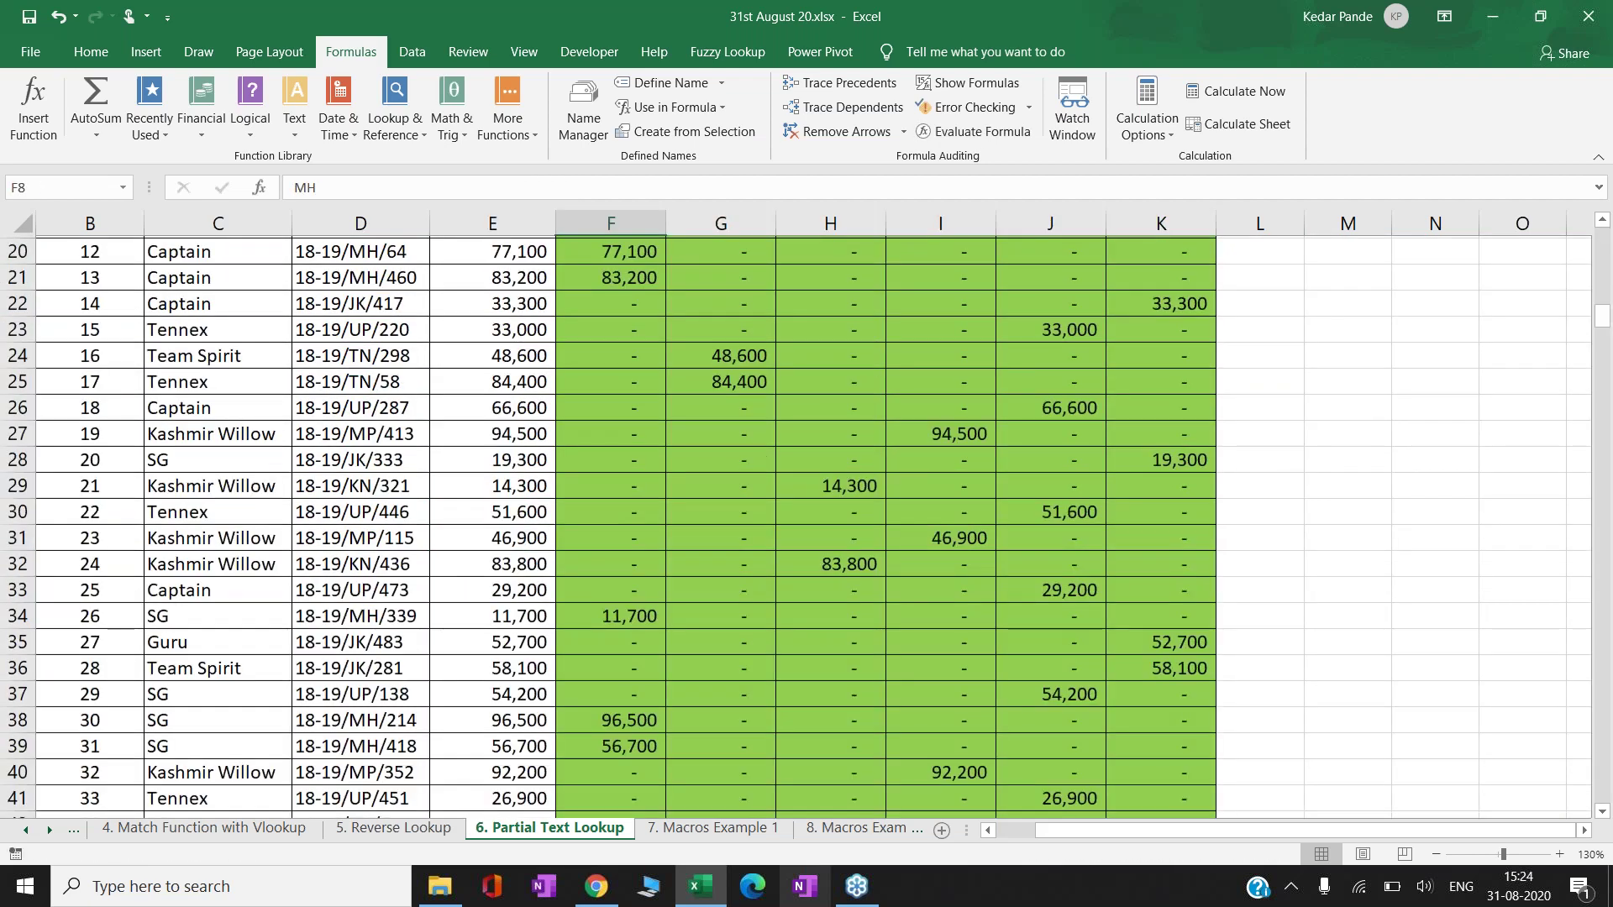
key("Down")
key("Down")
key("Down")
key("Down")
key("Down")
key("Down")
key("Down")
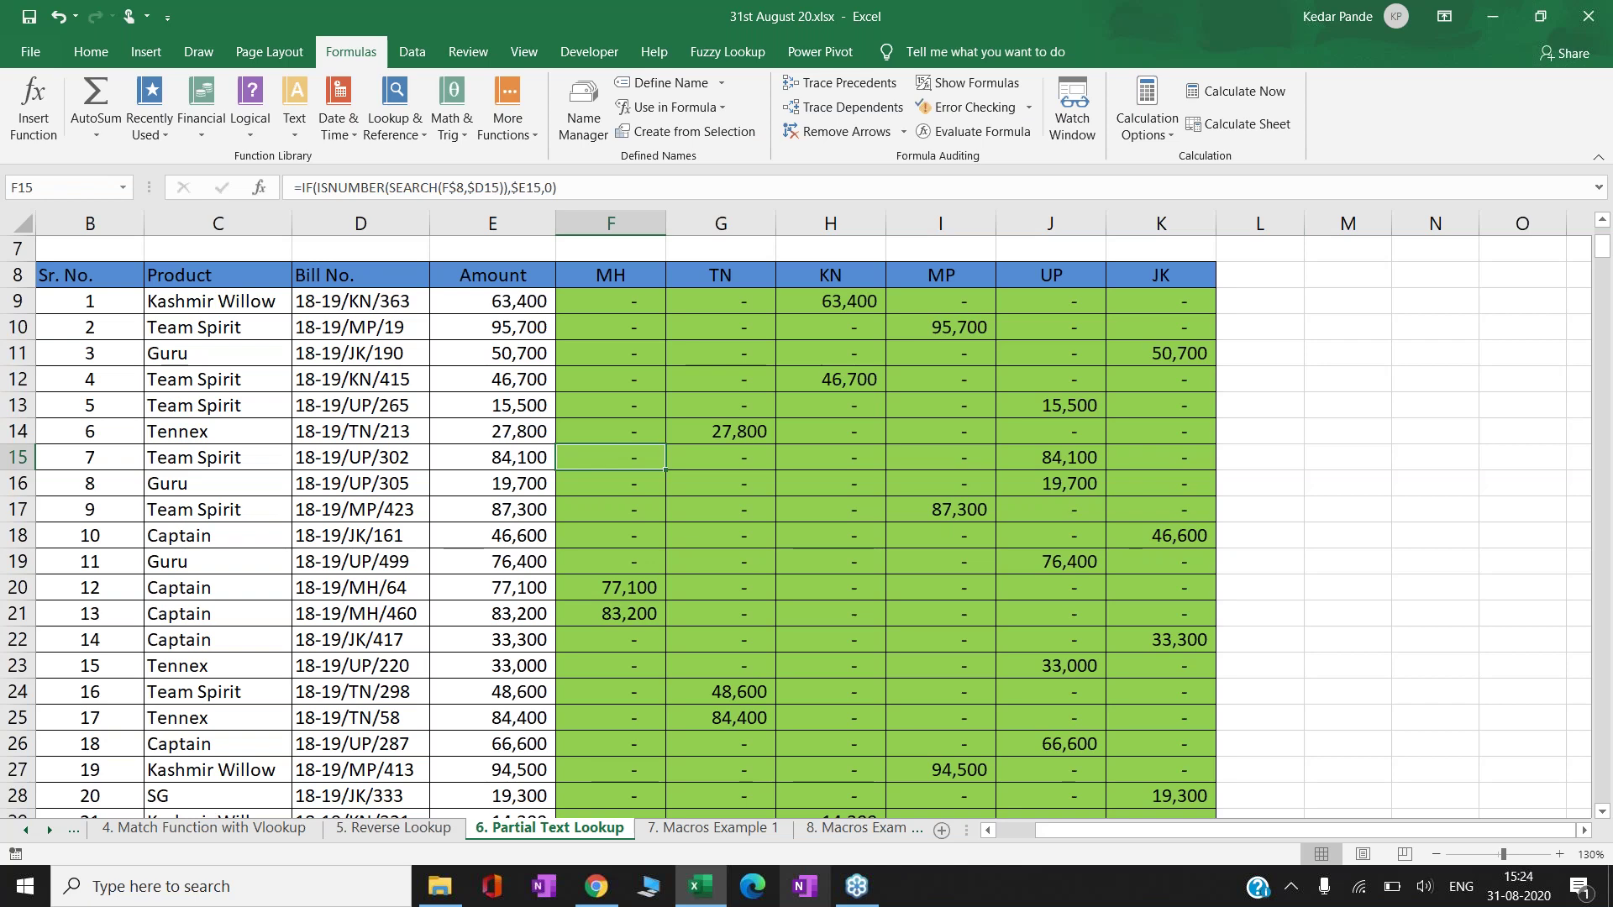
- Check the row 509 state totals, such as 54,15,100 for MH, and the last JK results
key("ctrl+Down")
key("ctrl+Down")
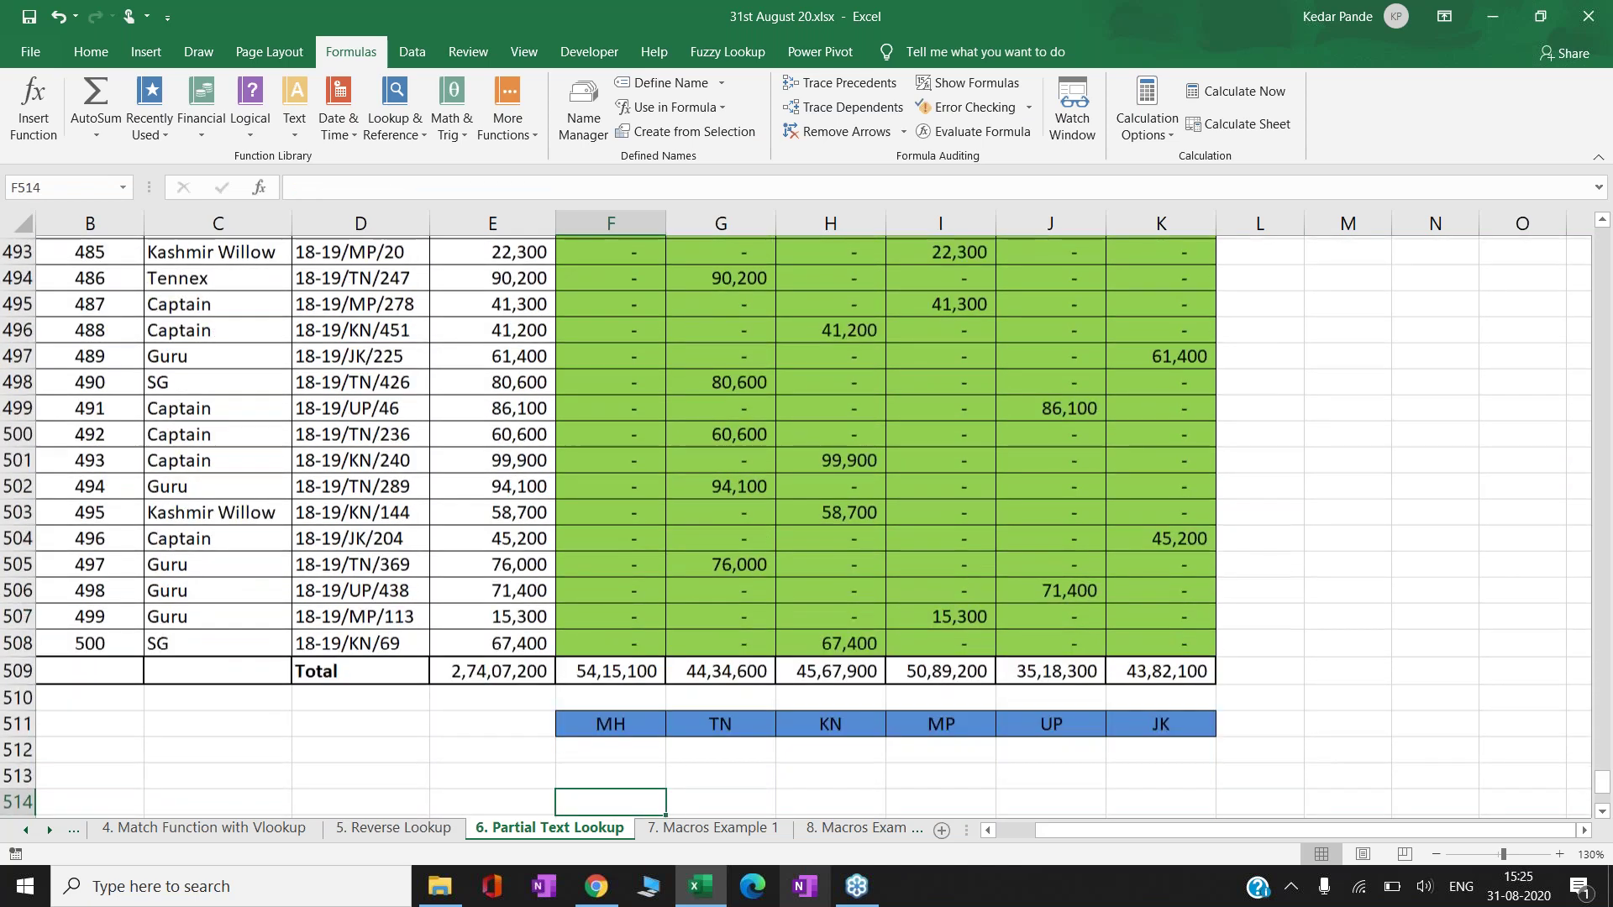
key("Up")
key("Up")
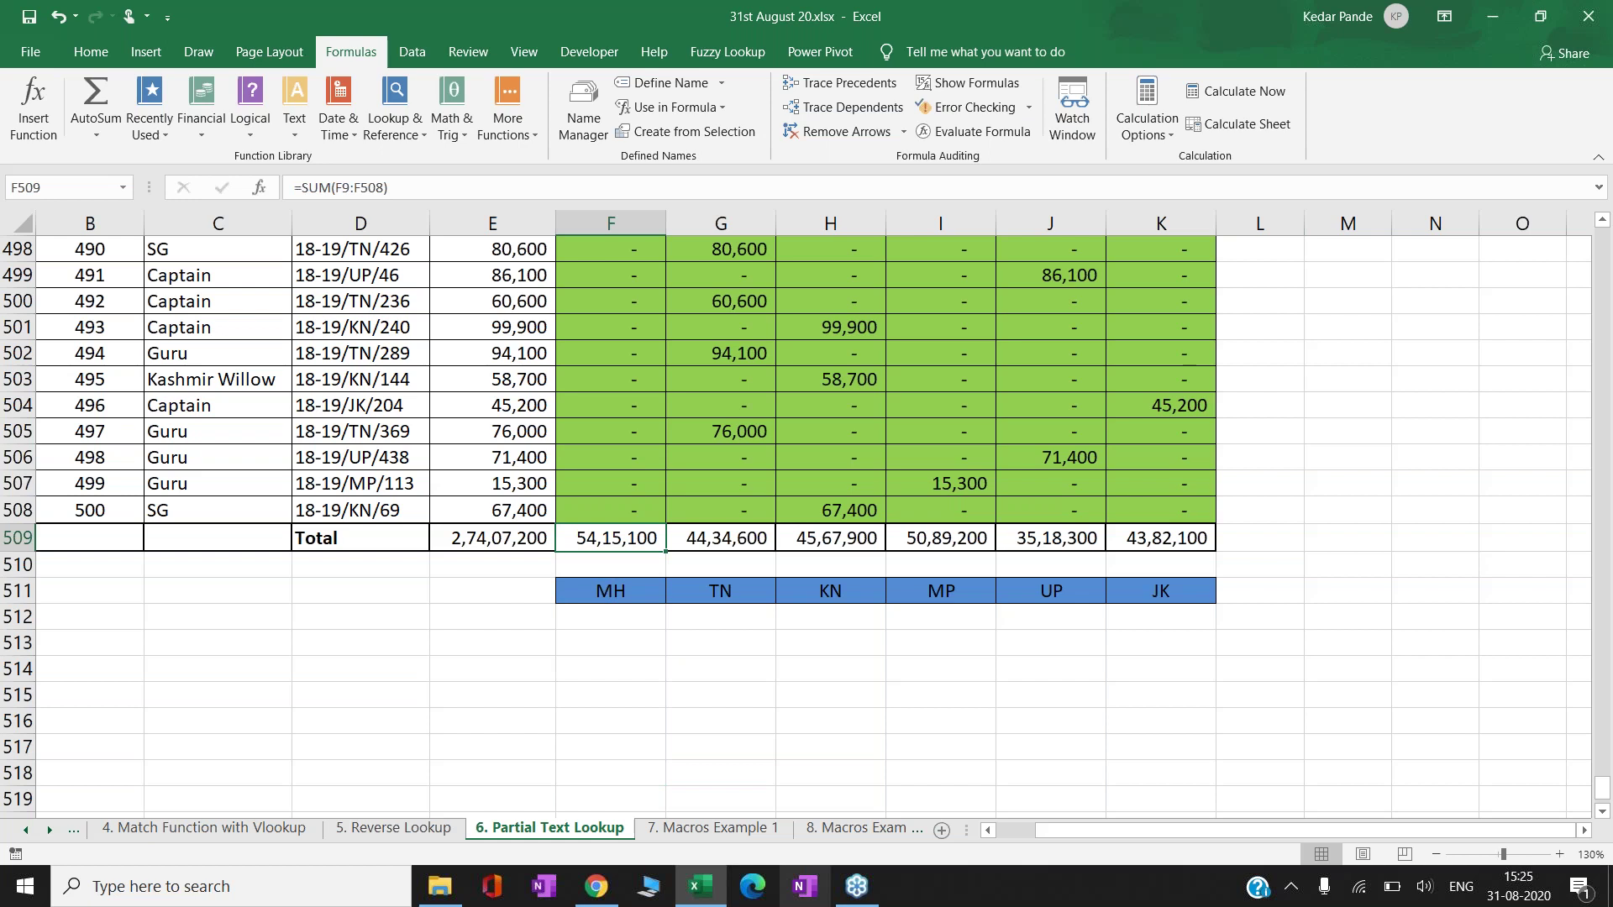
left_click(720, 538)
key("Right")
key("Right")
key("Right")
key("Right")
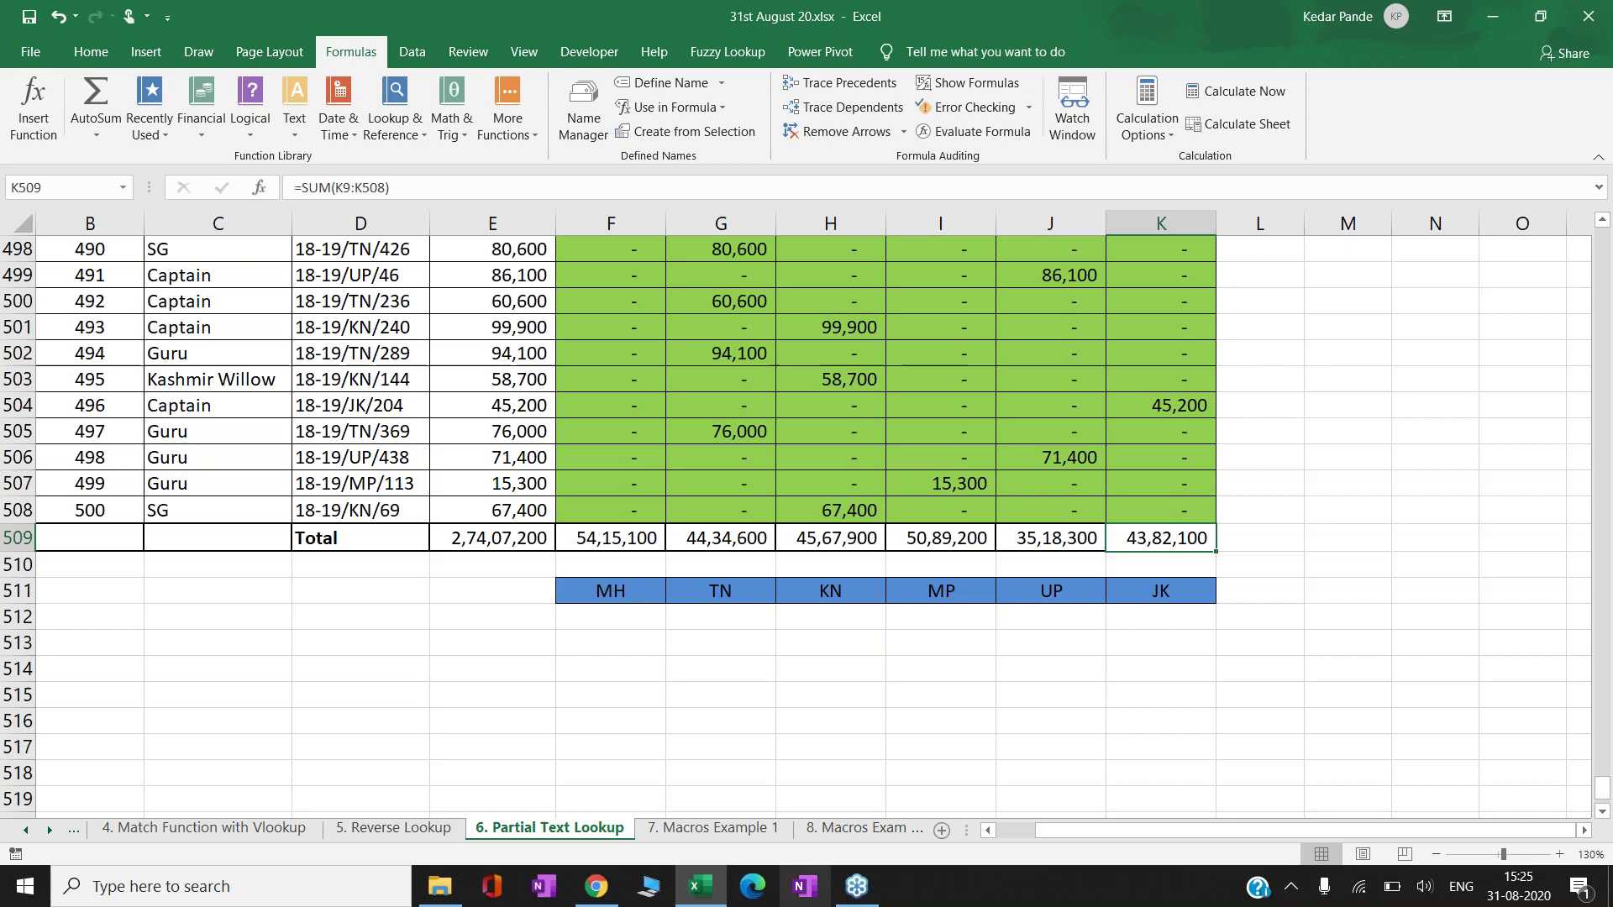
key("Up")
key("Up")
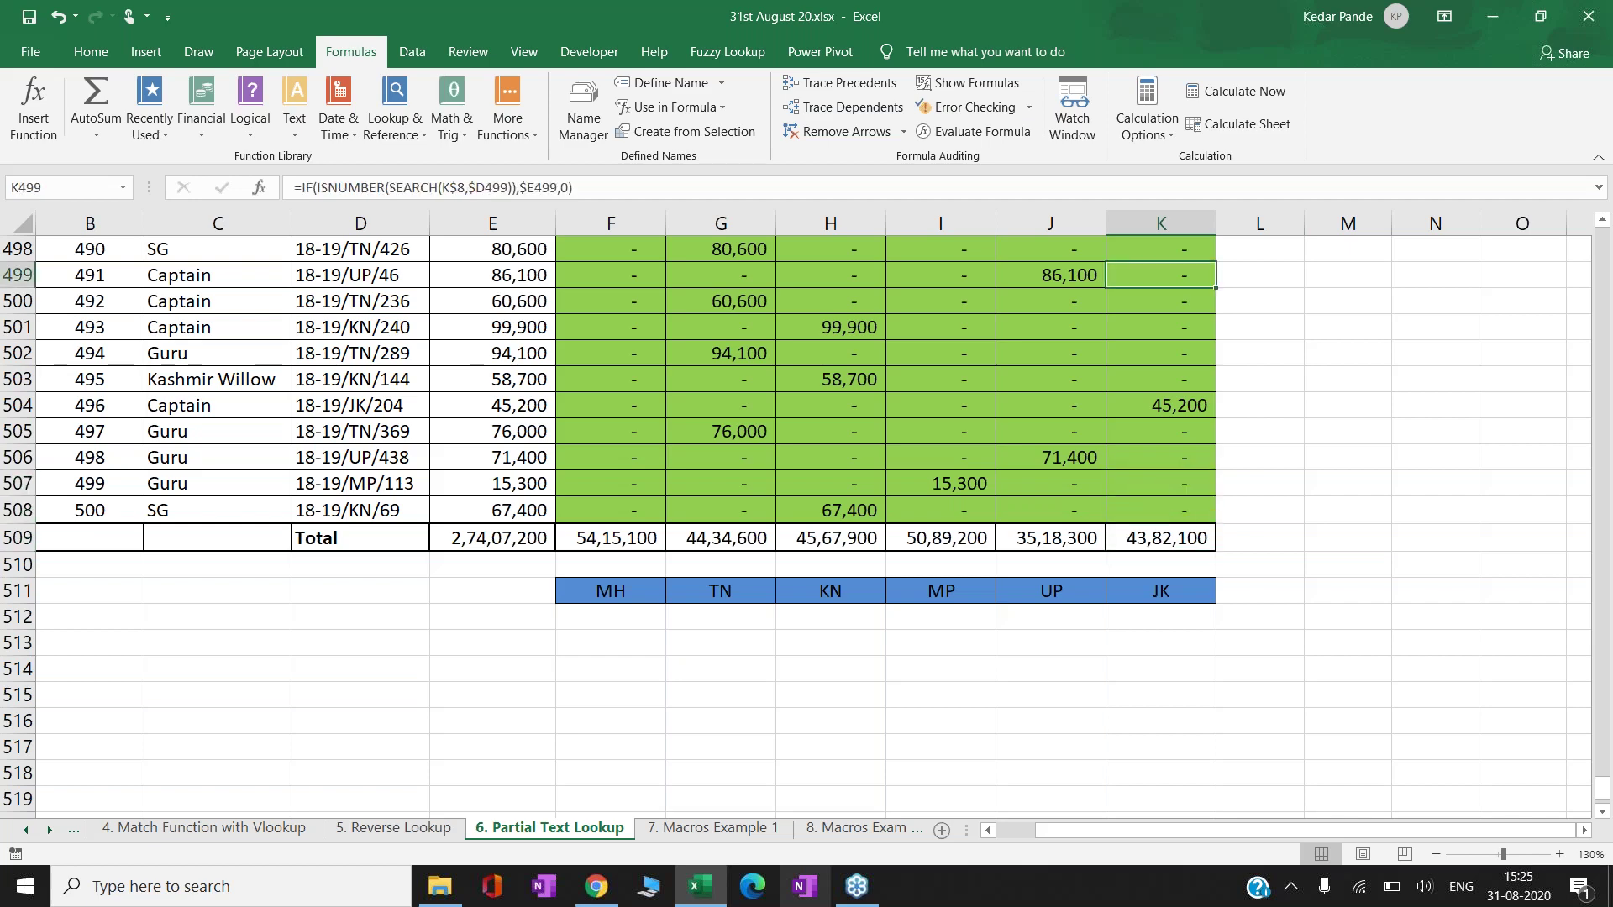
key("Up")
key("Up")
key("Up")
key("Up")
key("Up")
key("Up")
key("Up")
key("Up")
key("Up")
key("Up")
key("Up")
key("Up")
key("Up")
key("Up")
key("Up")
key("Up")
key("Up")
key("Up")
key("Up")
key("Up")
key("Up")
key("Up")
key("Up")
key("Up")
key("Up")
key("Up")
key("Up")
key("Up")
key("Up")
key("Up")
key("Up")
key("Up")
key("Up")
key("Up")
key("Up")
key("Up")
key("Up")
key("Up")
key("Up")
key("Up")
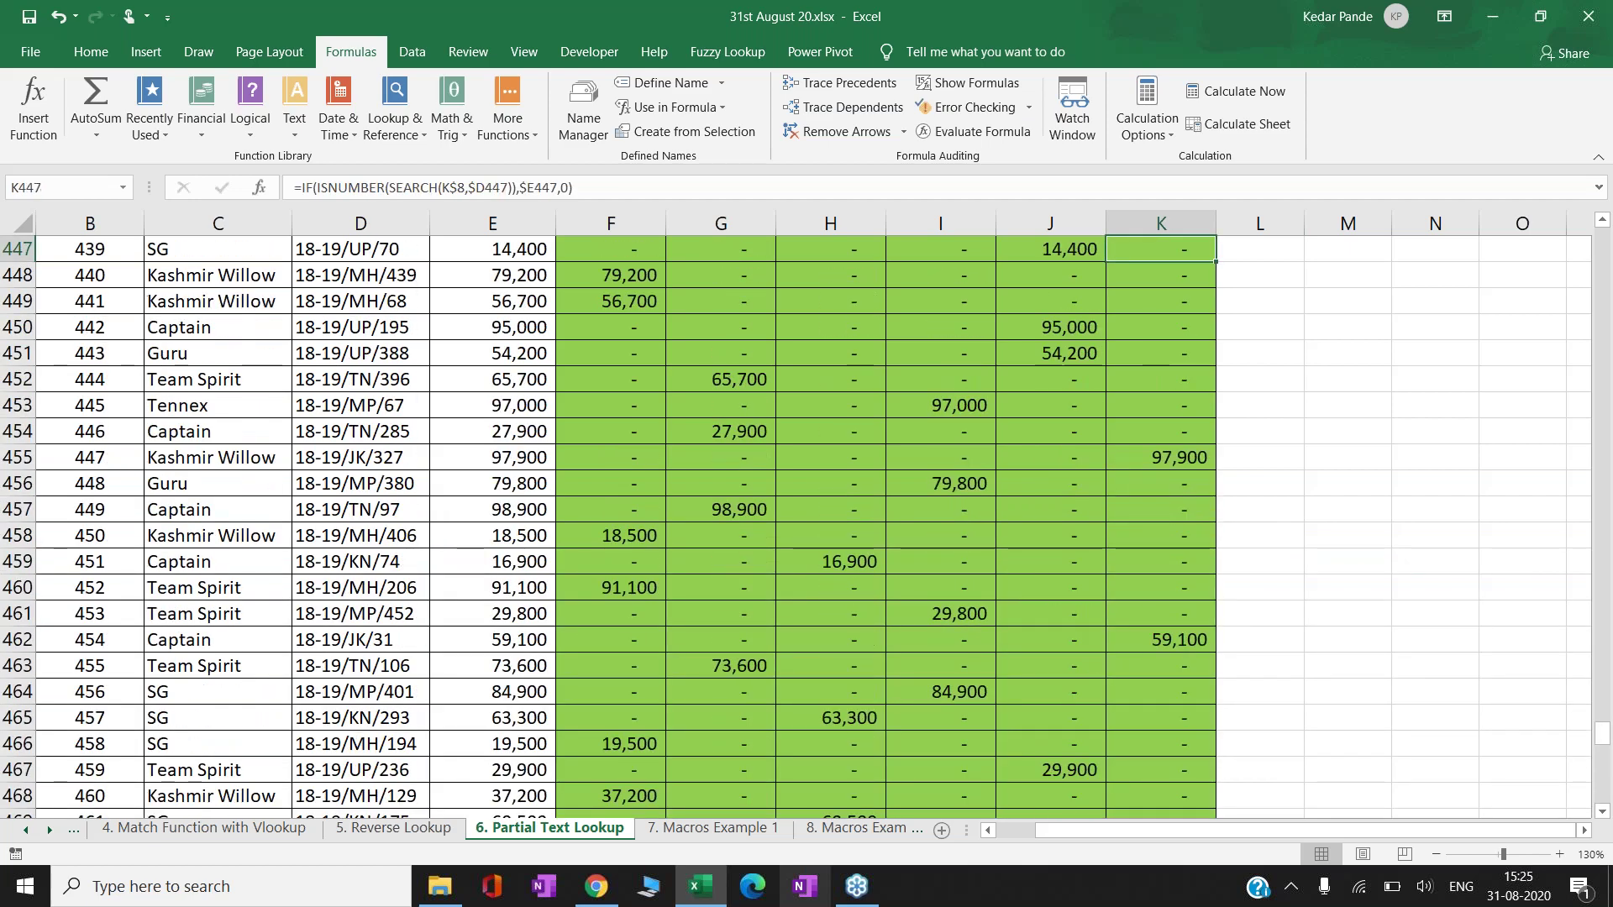
- Return to the top of the table and select cell F9
key("Up")
key("Up")
key("Up")
key("Up")
key("Up")
key("Up")
key("Up")
key("Up")
key("Up")
key("Up")
key("Up")
key("Up")
key("Up")
key("Up")
key("Up")
key("Up")
key("Up")
key("Up")
key("Up")
key("Up")
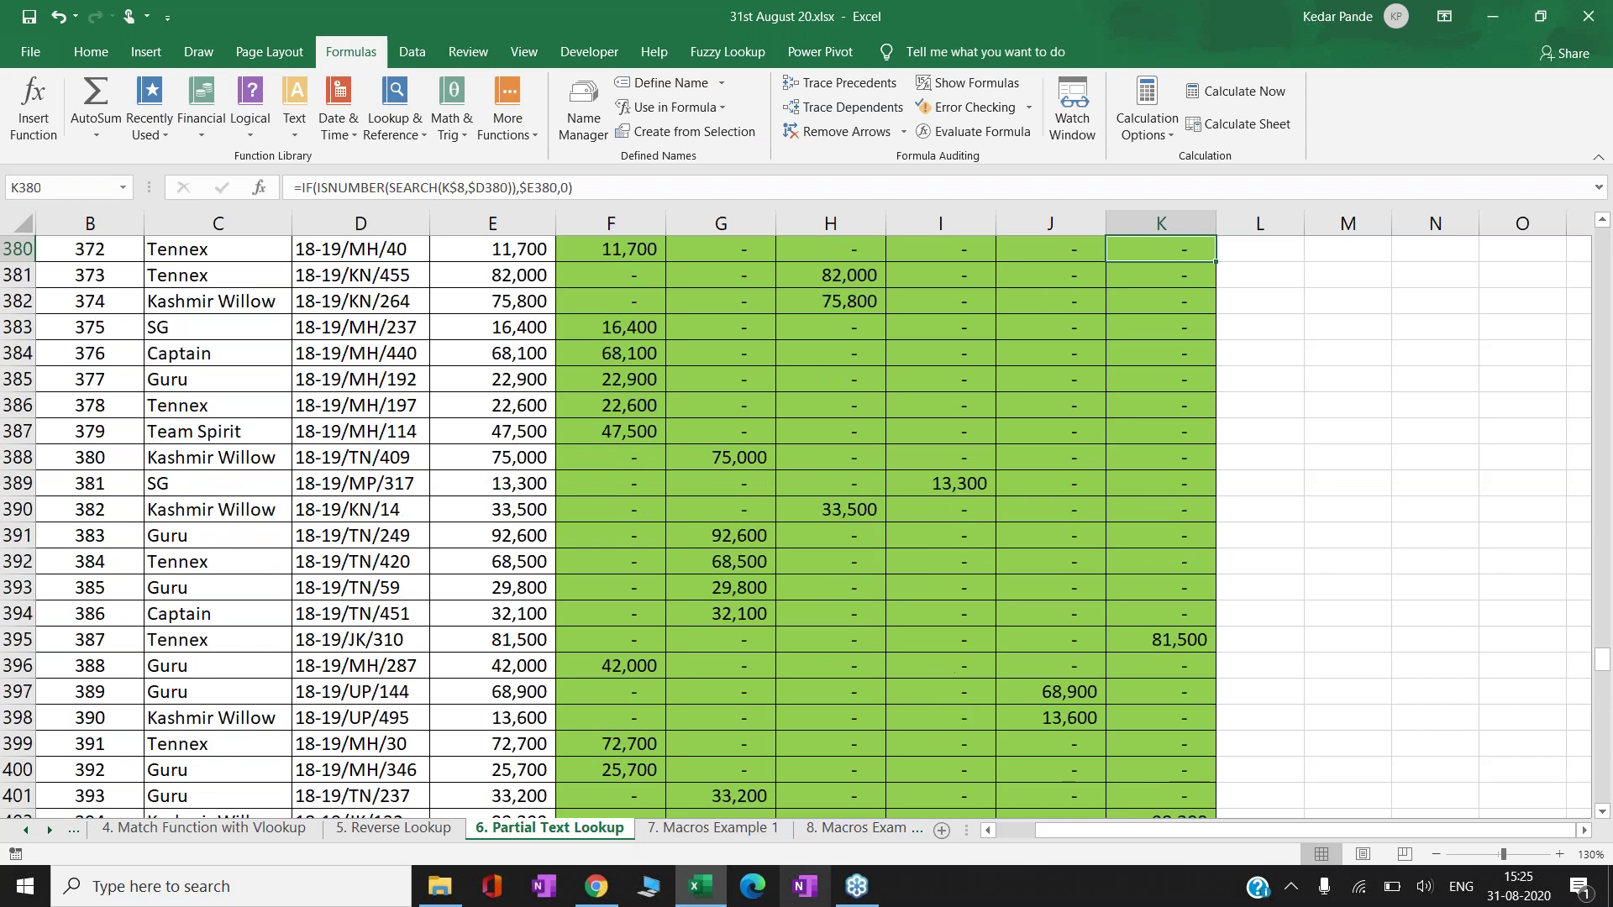
key("Up")
key("Up")
key("Up")
key("Up")
key("Up")
key("Up")
key("Up")
key("Up")
key("Up")
key("Up")
key("Up")
key("Up")
key("Up")
key("Up")
key("Up")
key("Up")
key("Up")
key("Up")
key("Up")
key("Up")
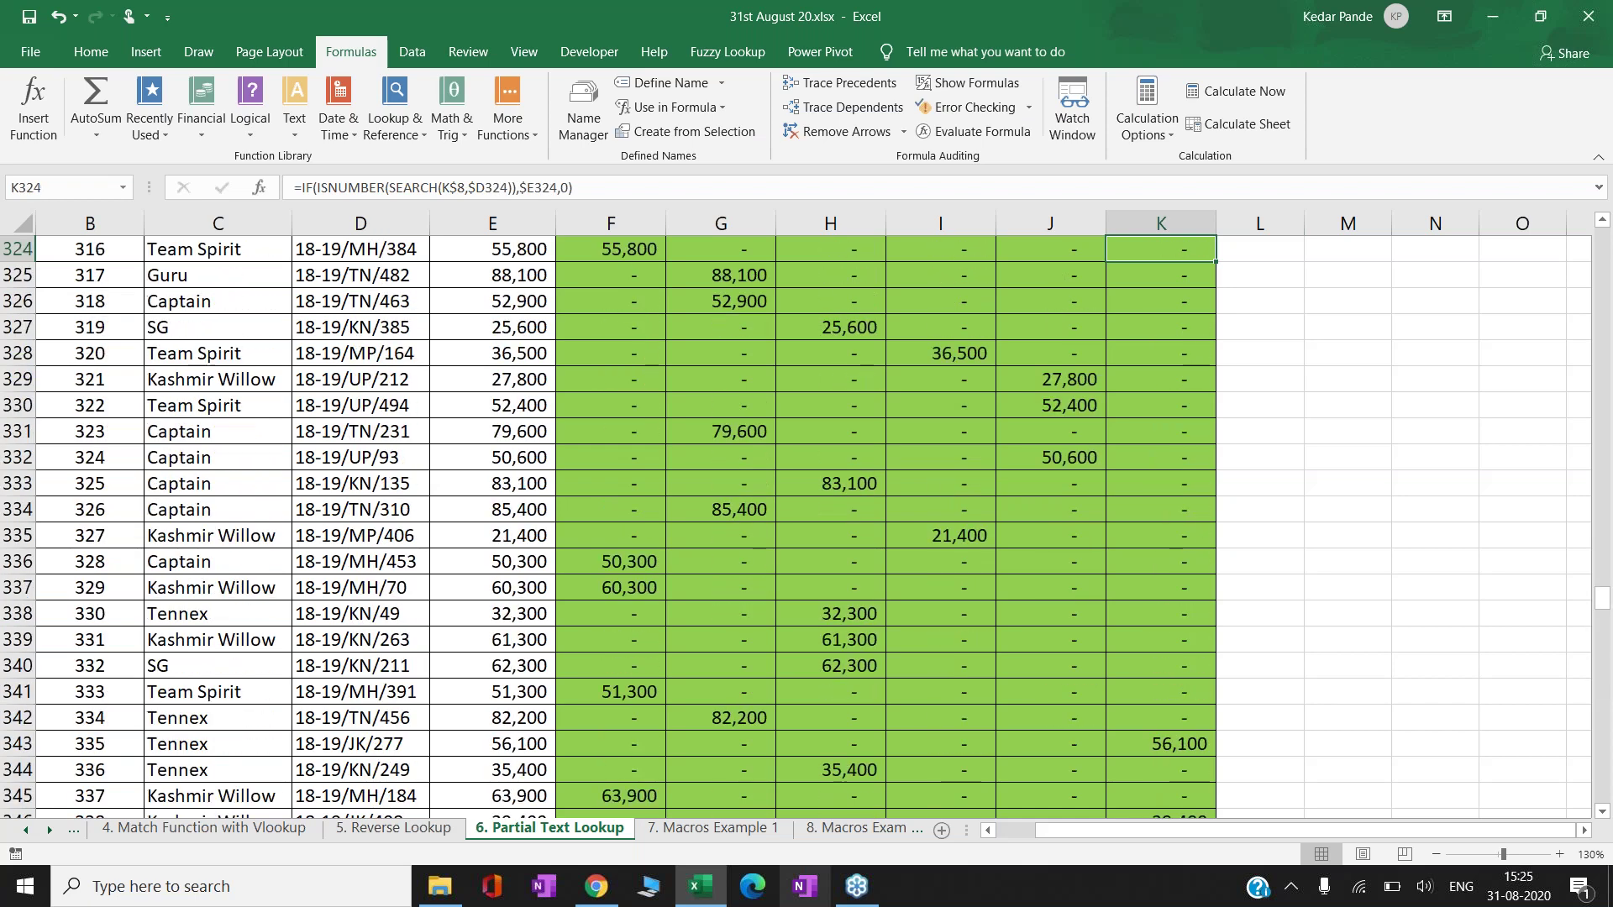
key("Up")
key("Up")
key("Up")
key("Up")
key("Up")
key("Up")
key("Up")
key("Up")
key("Up")
key("Up")
key("Up")
key("Up")
key("Up")
key("Up")
key("Up")
key("Up")
key("Up")
key("Up")
key("Up")
key("Up")
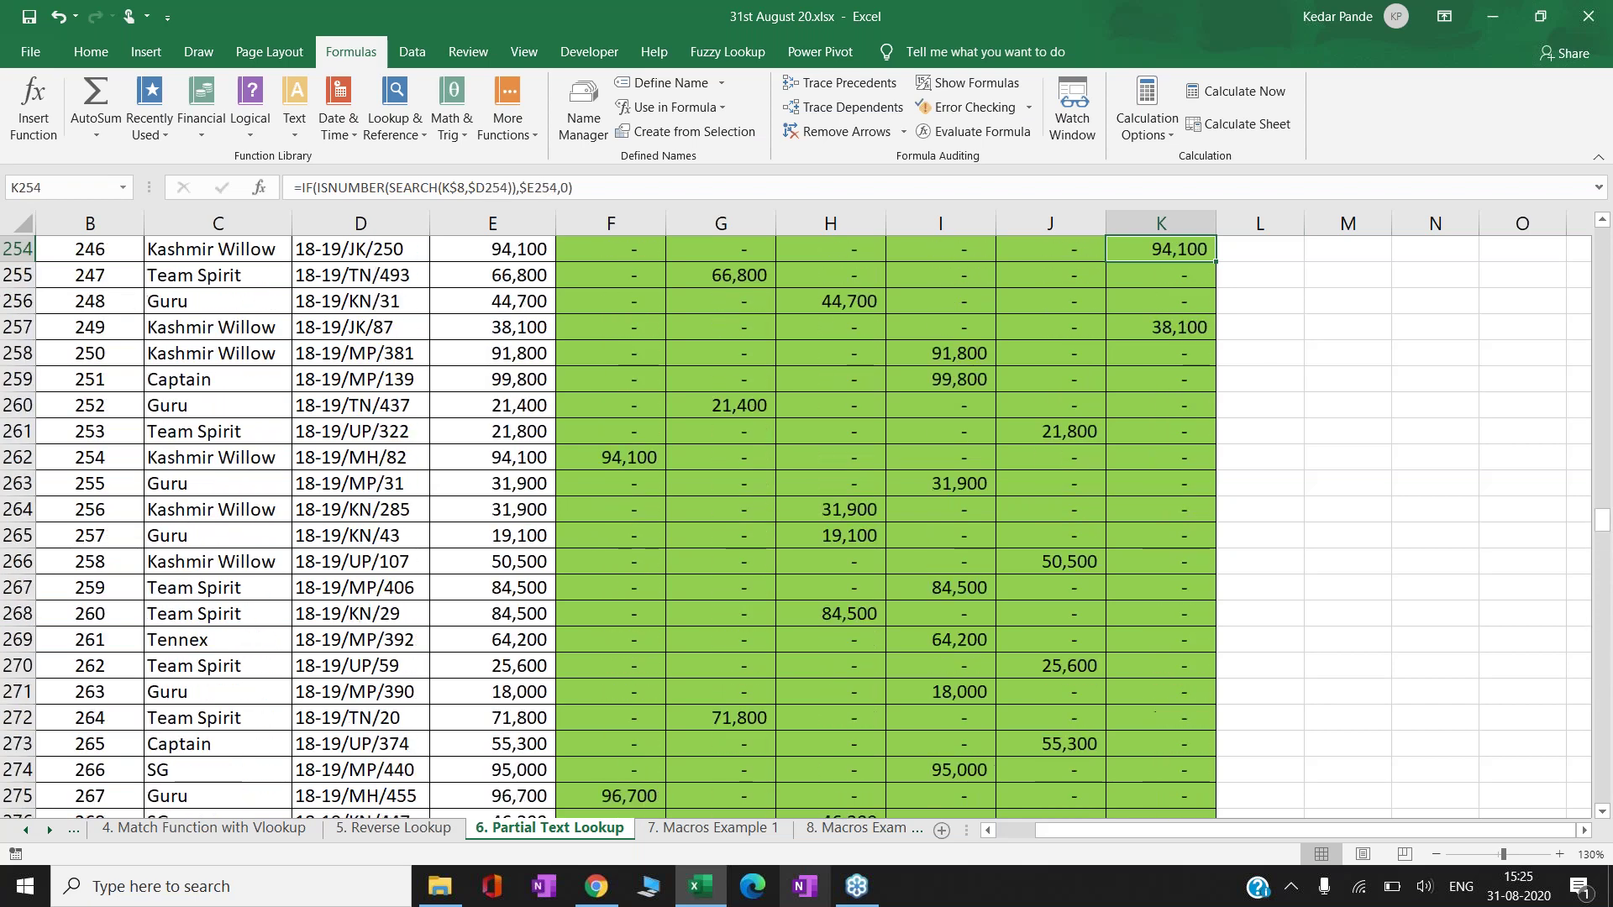
key("ctrl+Up")
key("Left")
key("Left")
key("Down")
key("Down")
key("Left")
key("Left")
left_click(611, 275)
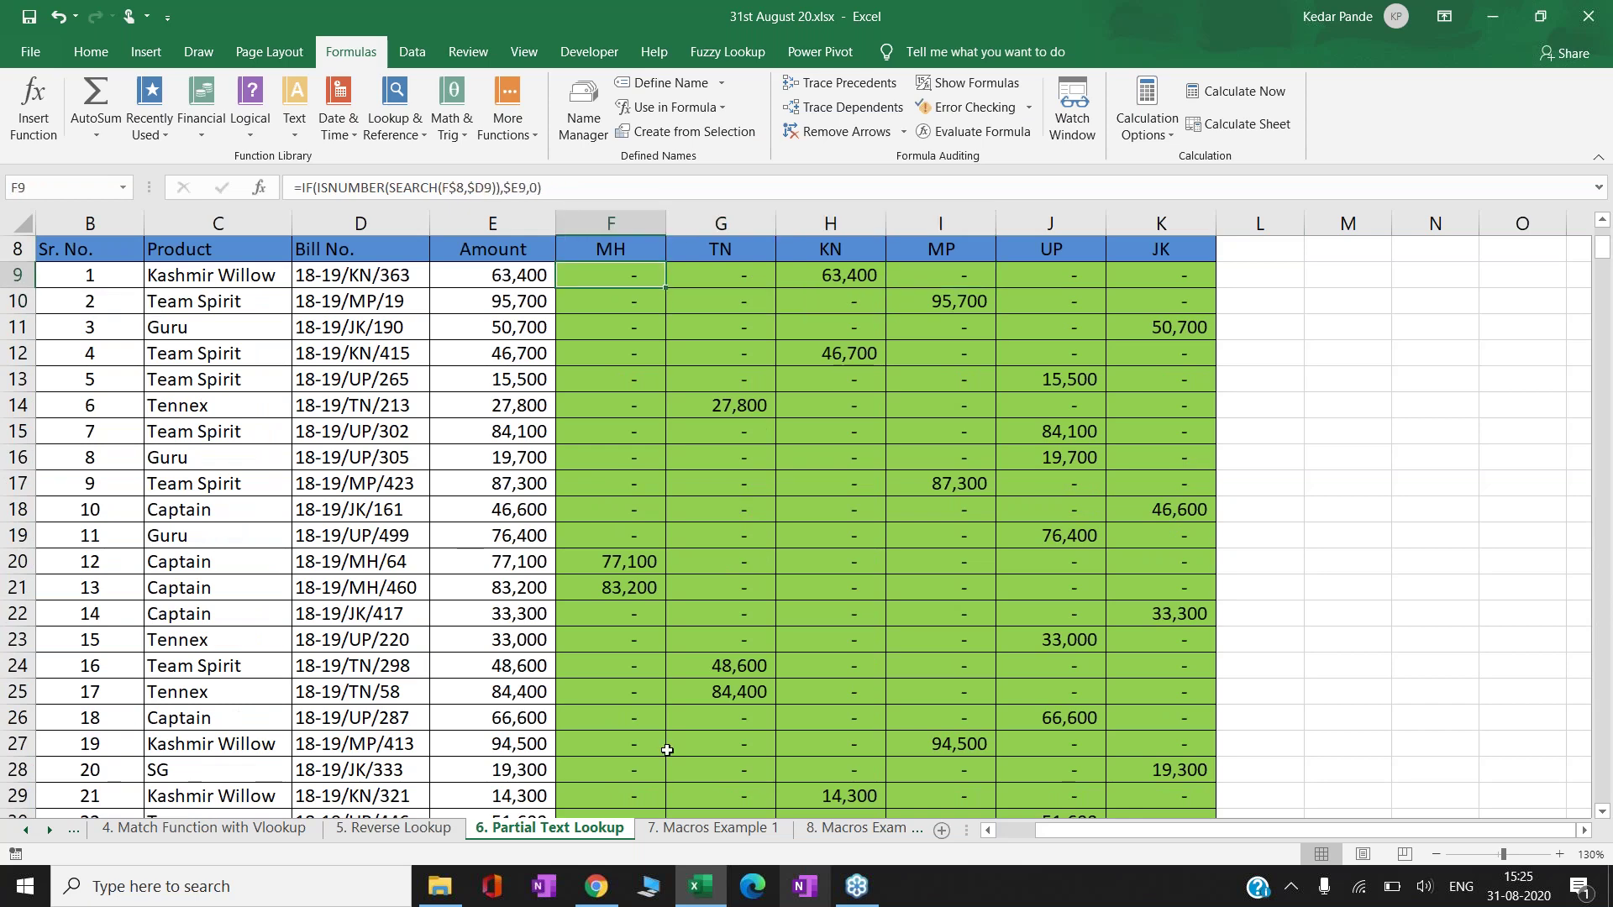
- Browse the sheets from 7. Macros Example 1 through 11. Basics of Flash Fill and back
left_click(719, 829)
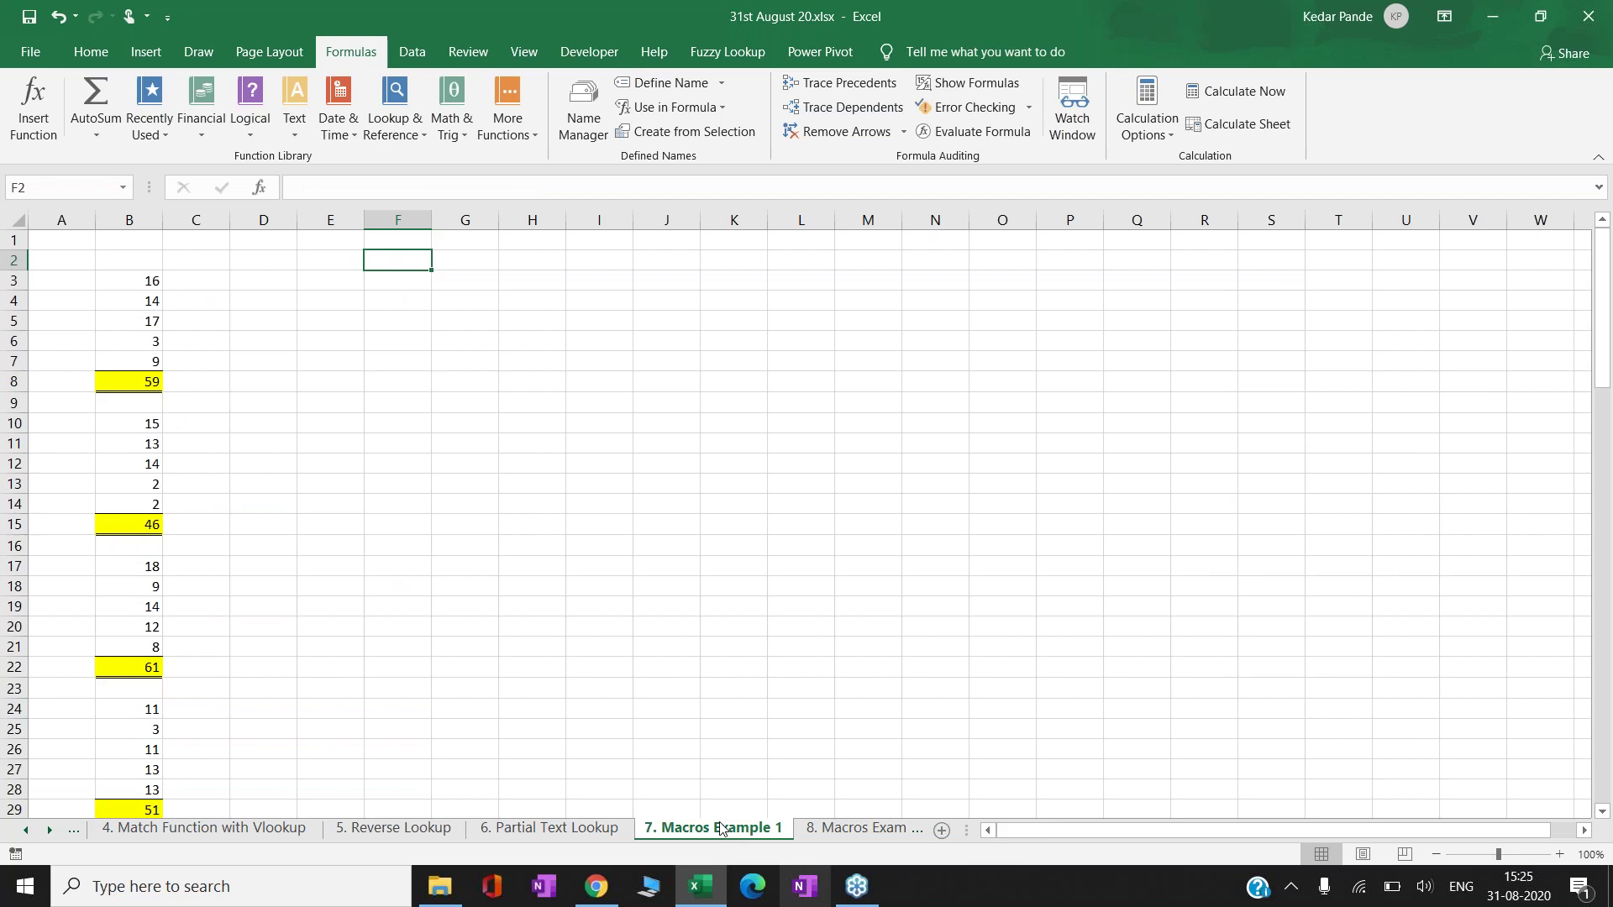
left_click(836, 835)
left_click(779, 834)
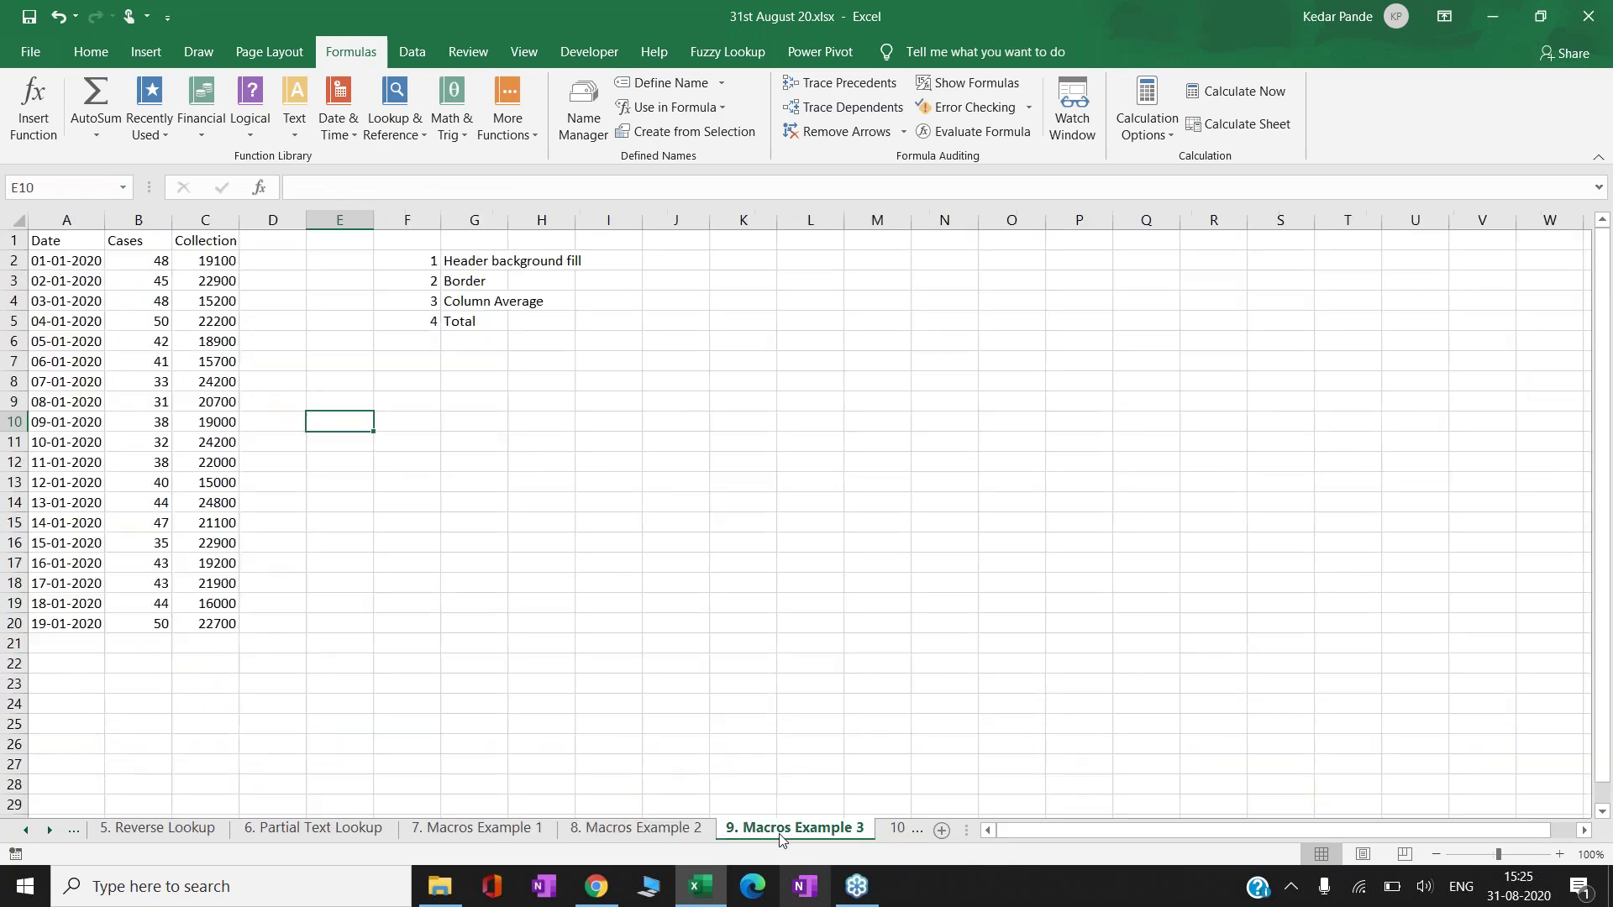
left_click(894, 832)
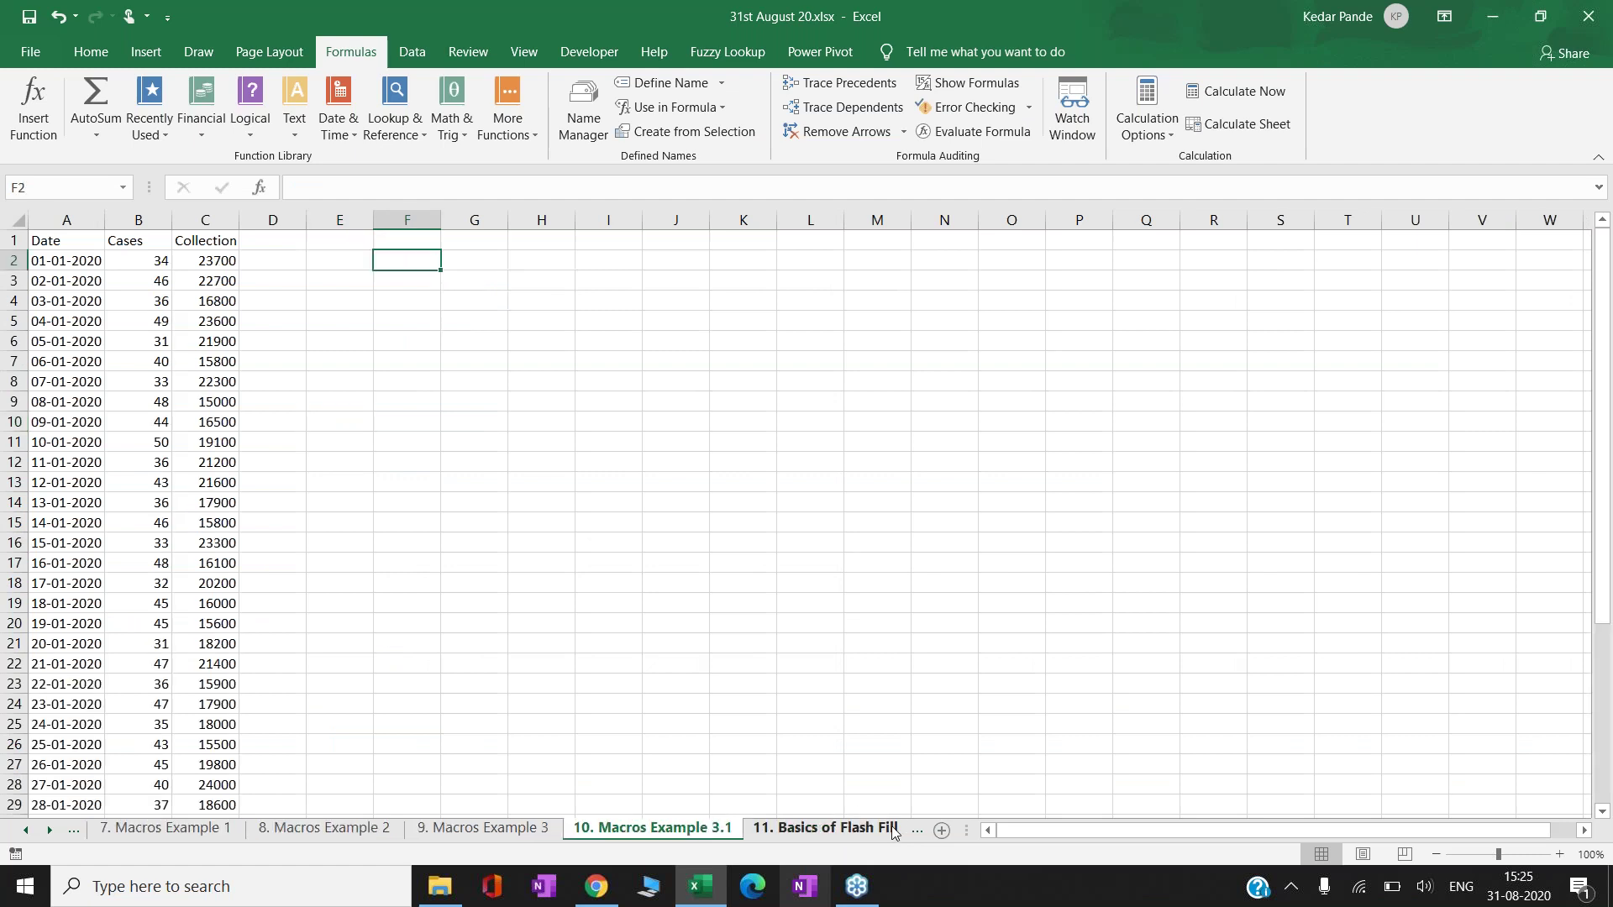
left_click(824, 833)
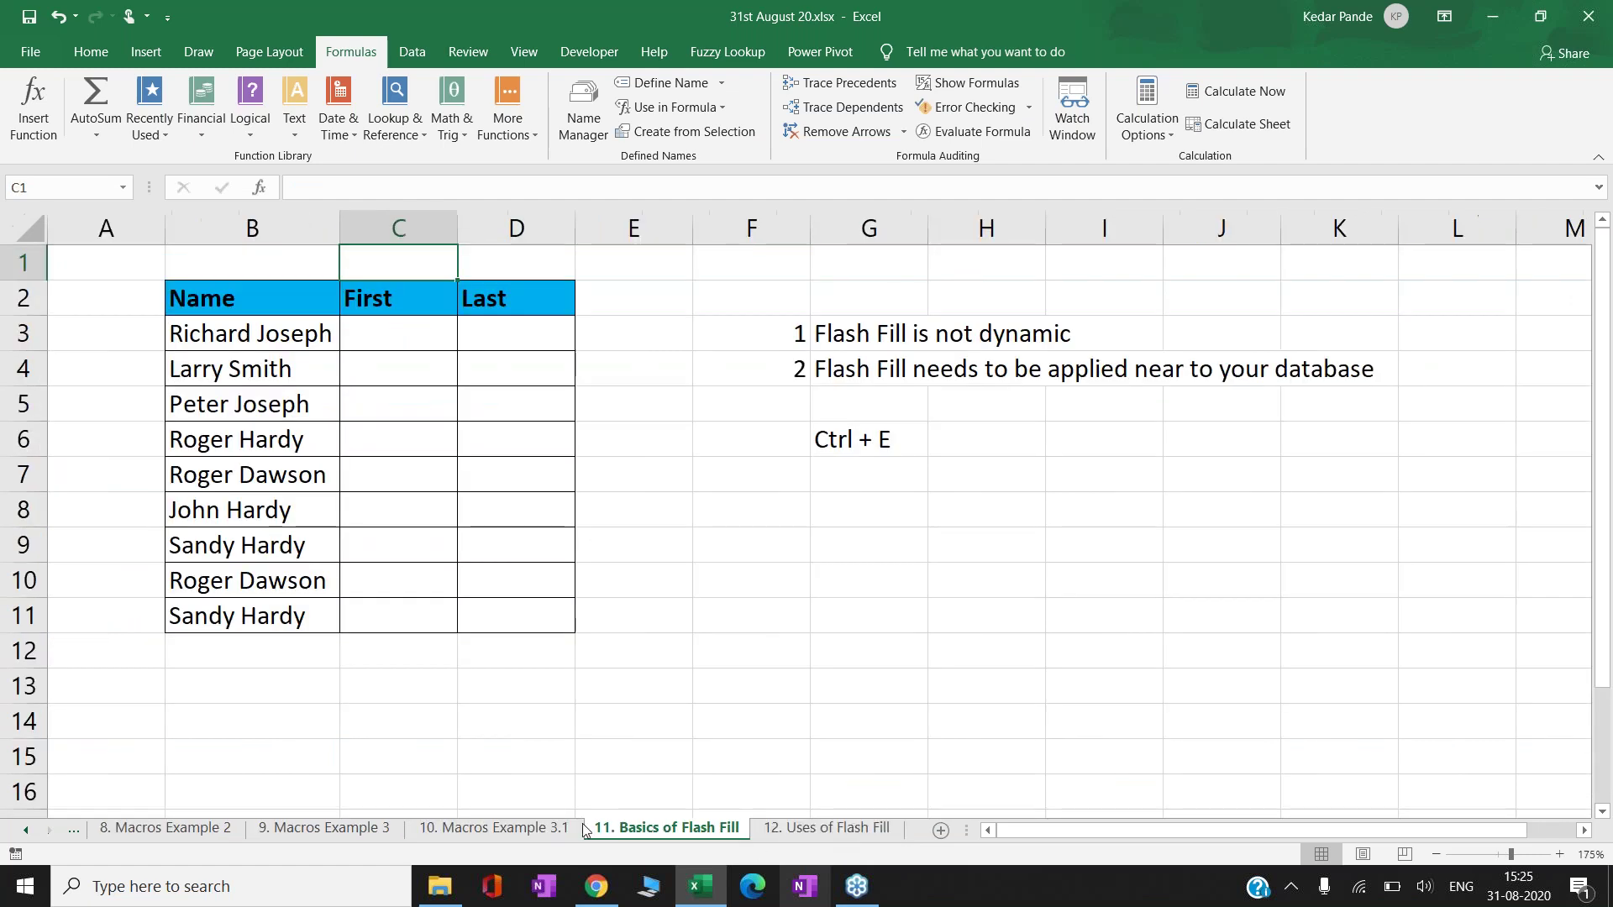
left_click(485, 828)
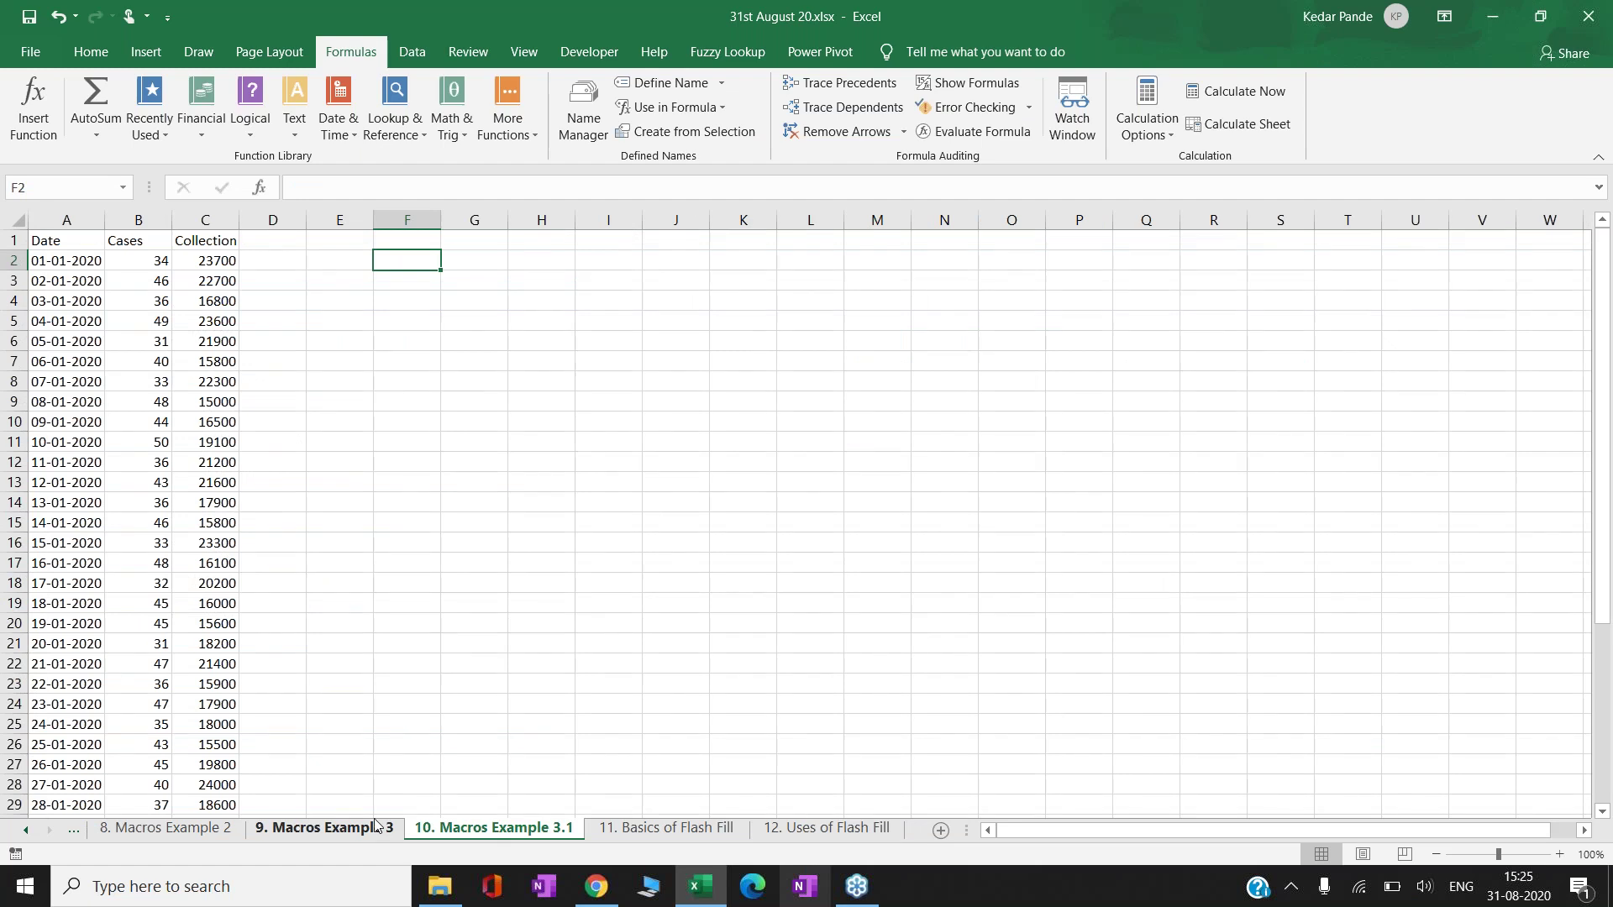
key("ctrl+Page_Up")
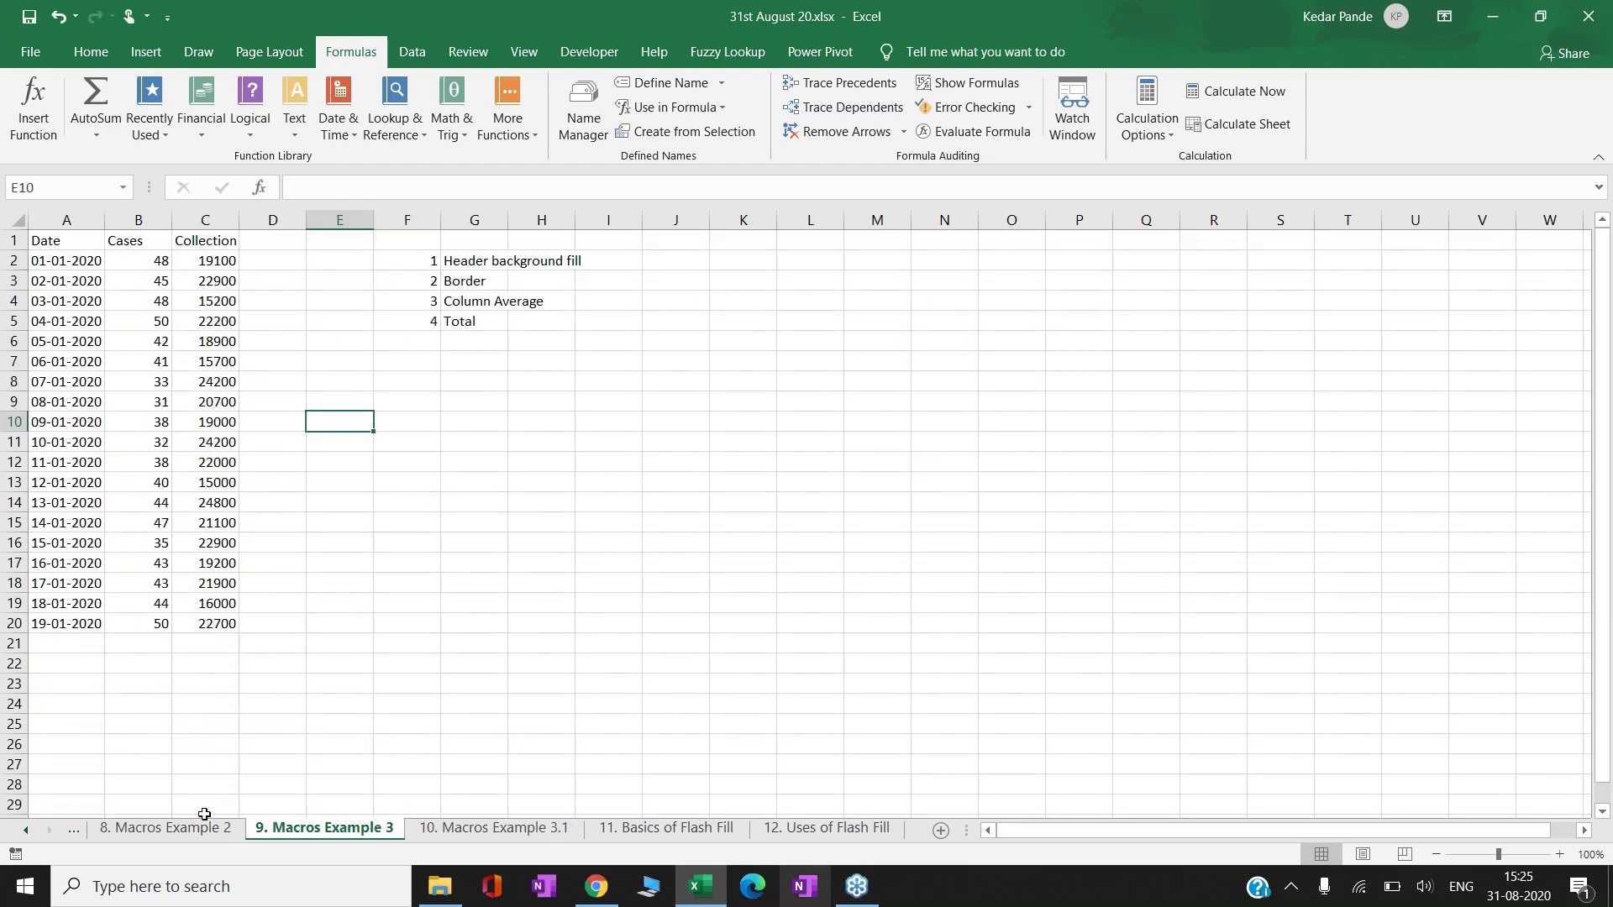
left_click(175, 830)
- Settle on the 7. Macros Example 1 sheet and select cell F9
left_click(74, 830)
left_click(198, 833)
left_click(74, 830)
left_click(143, 830)
left_click(304, 834)
left_click(365, 405)
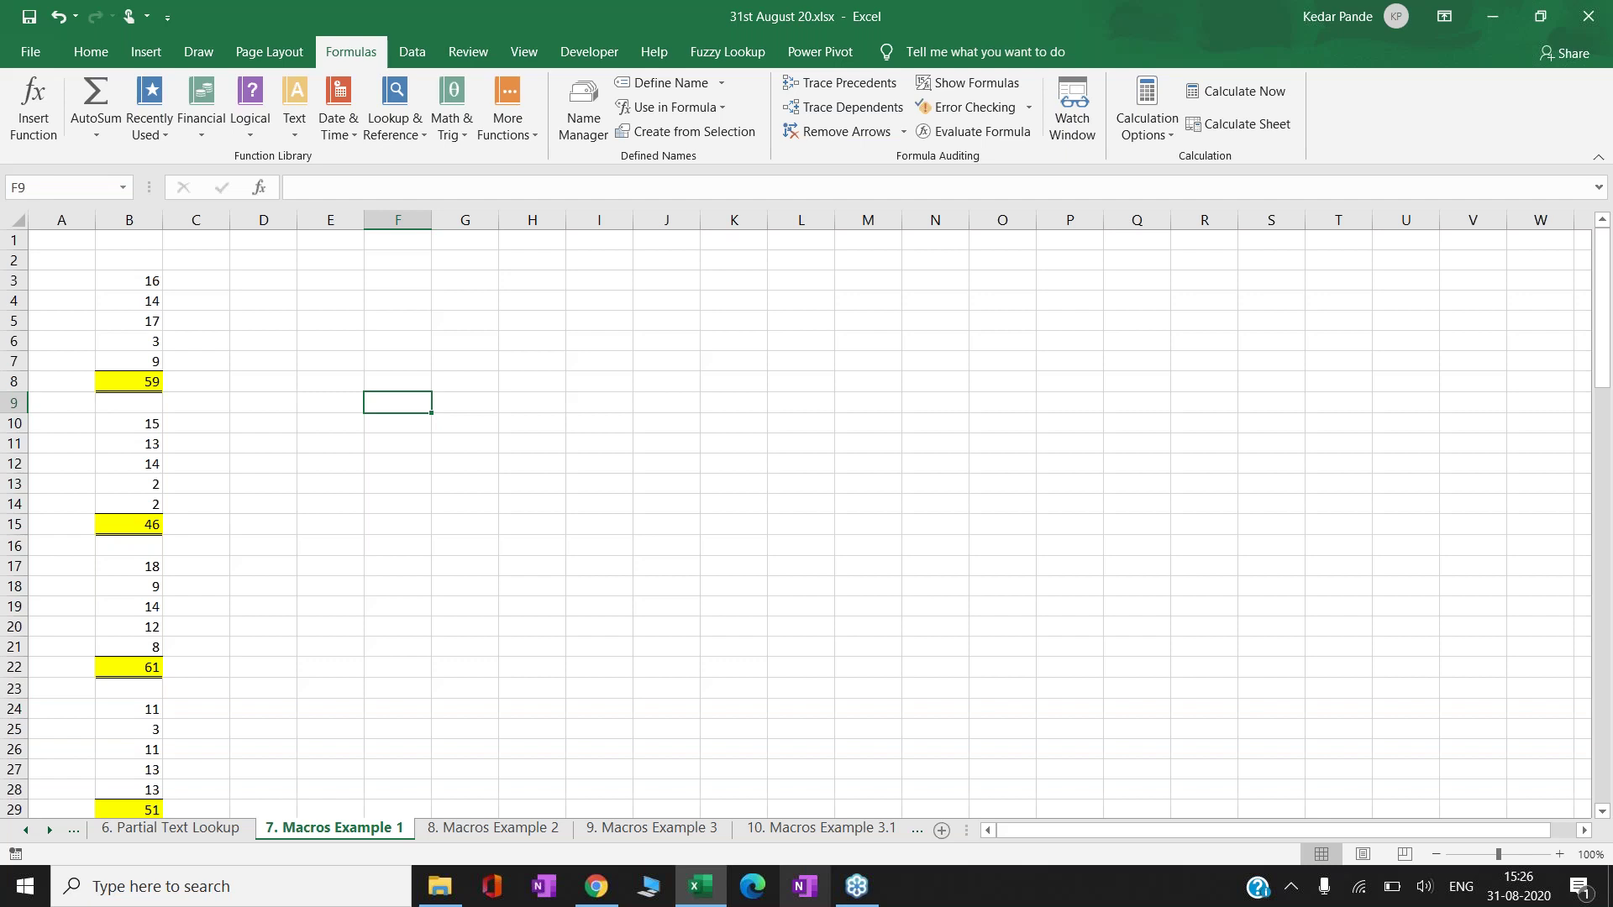
left_click(341, 344)
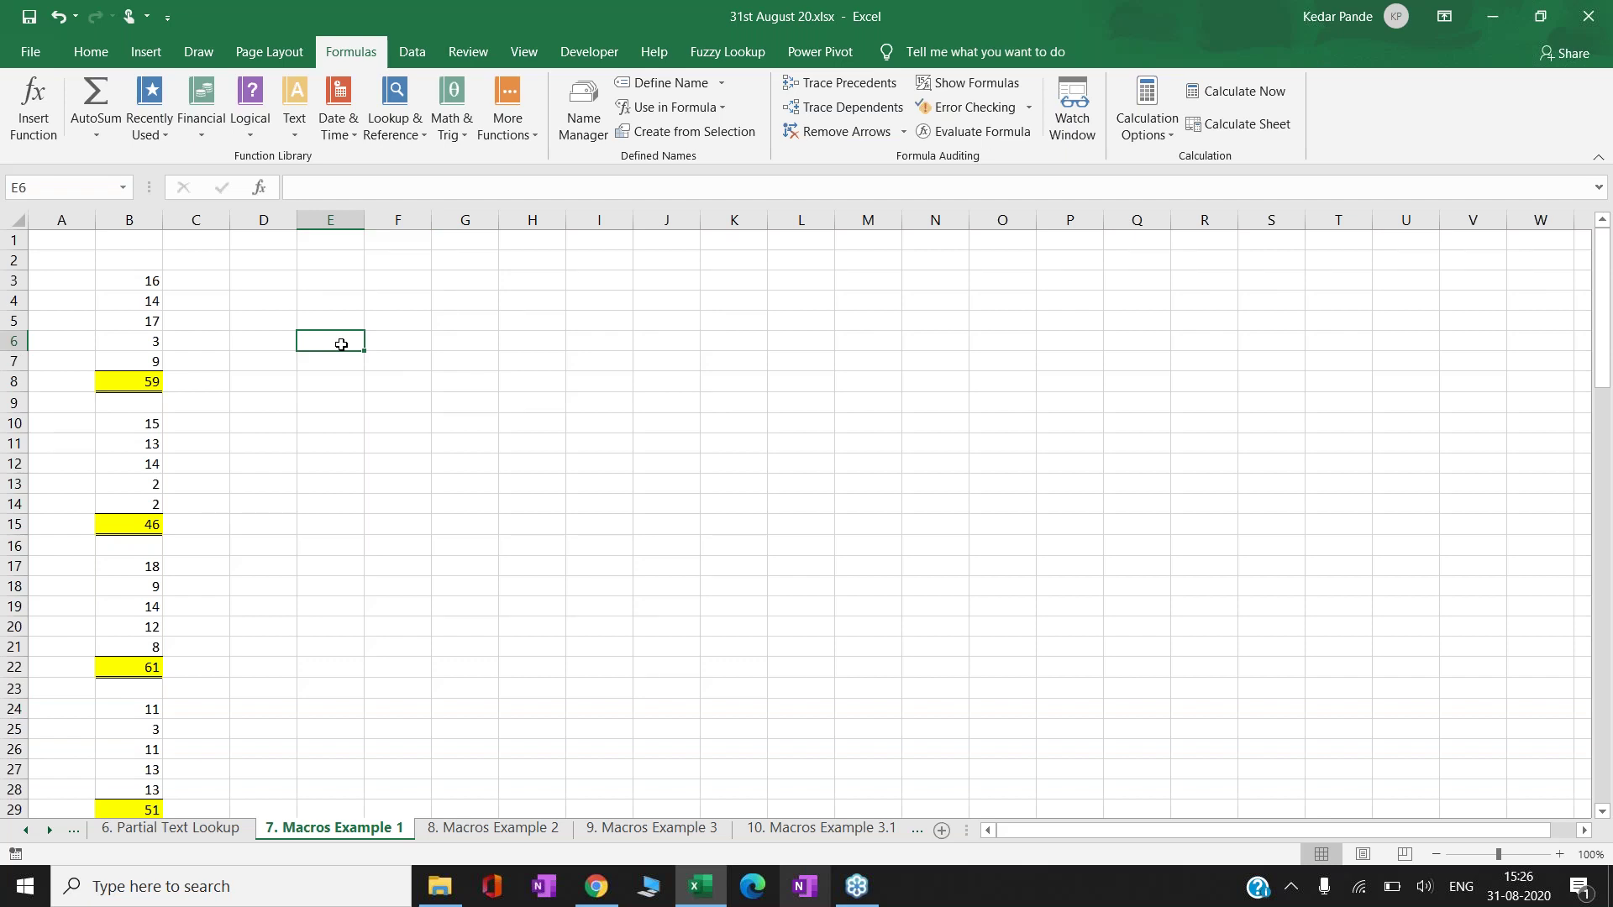
left_click(262, 313)
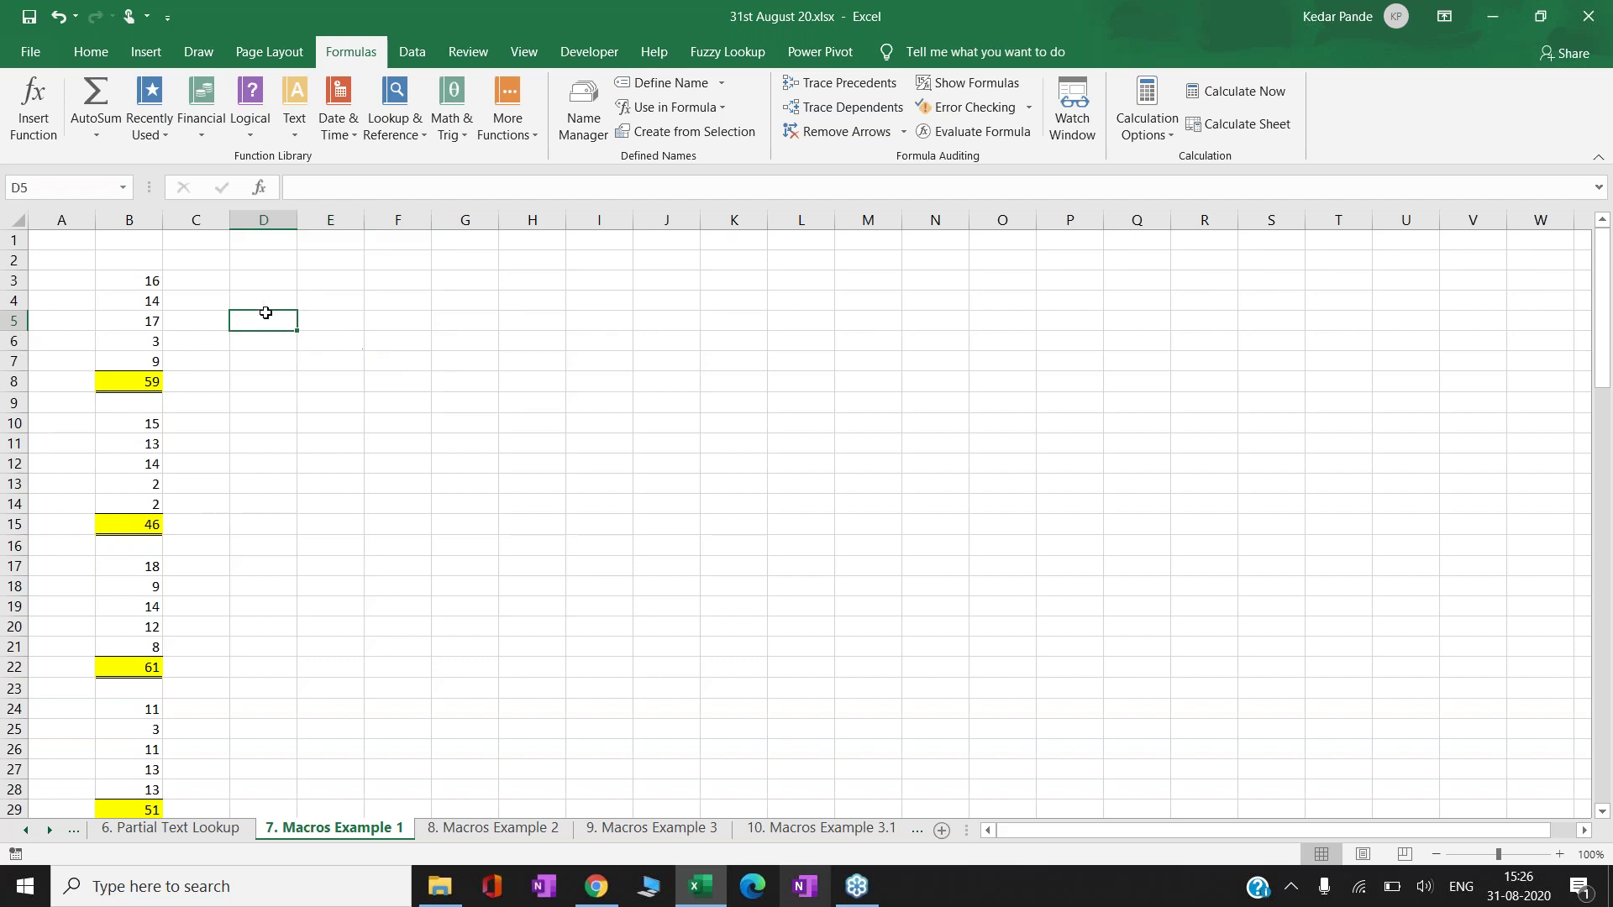
left_click(156, 323)
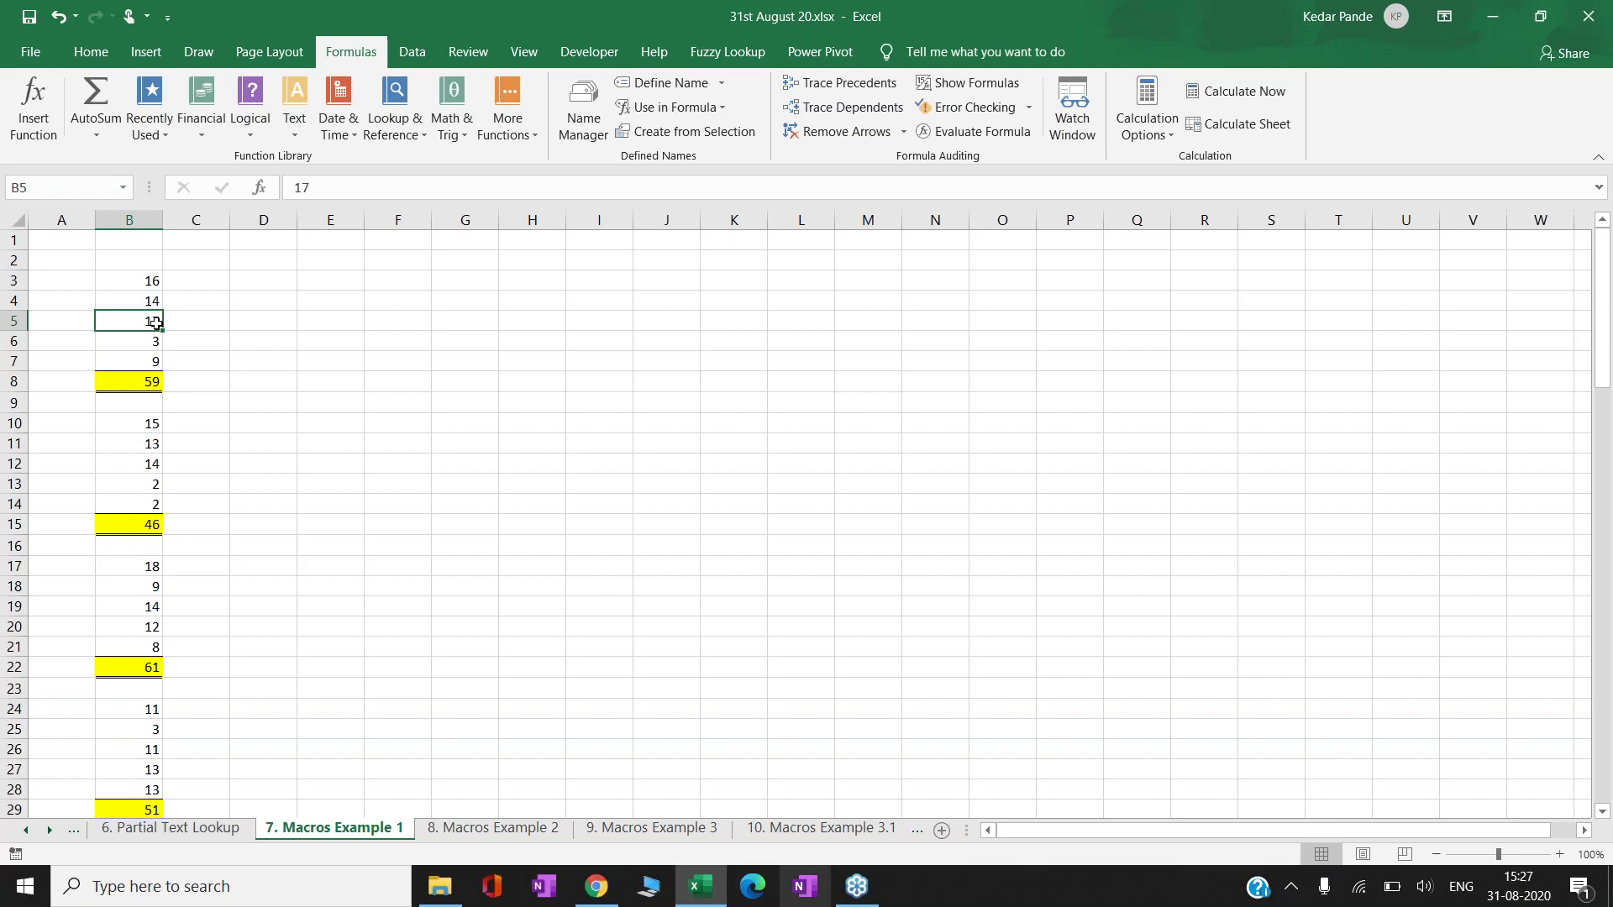
key("Down")
key("Down")
key("Down")
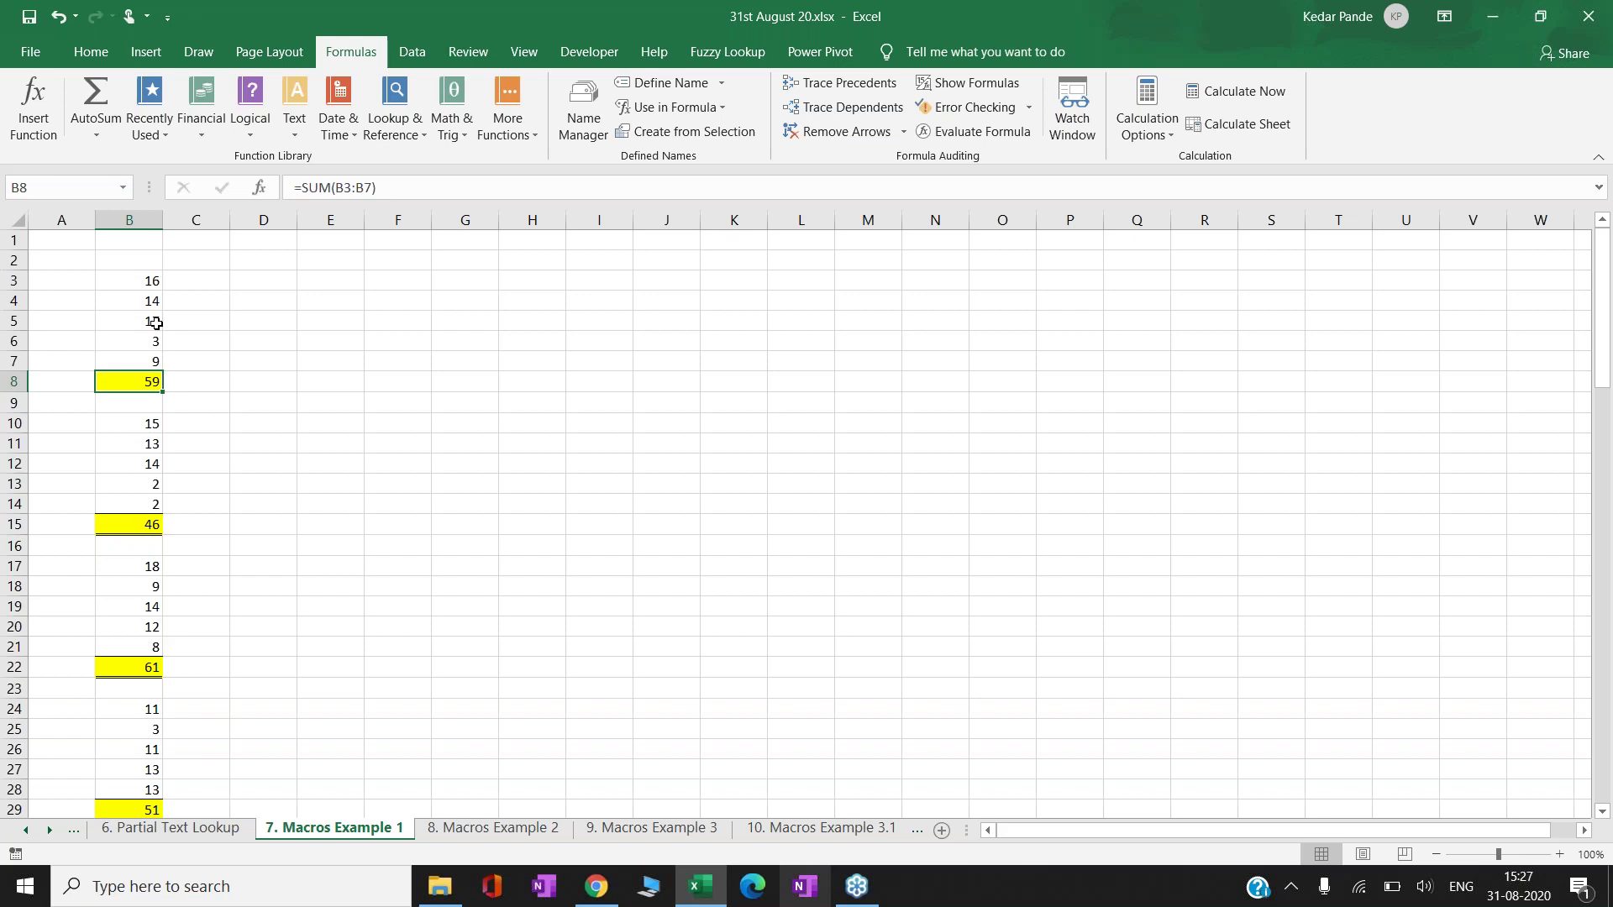
key("ctrl+c")
key("Right")
key("Right")
key("ctrl+v")
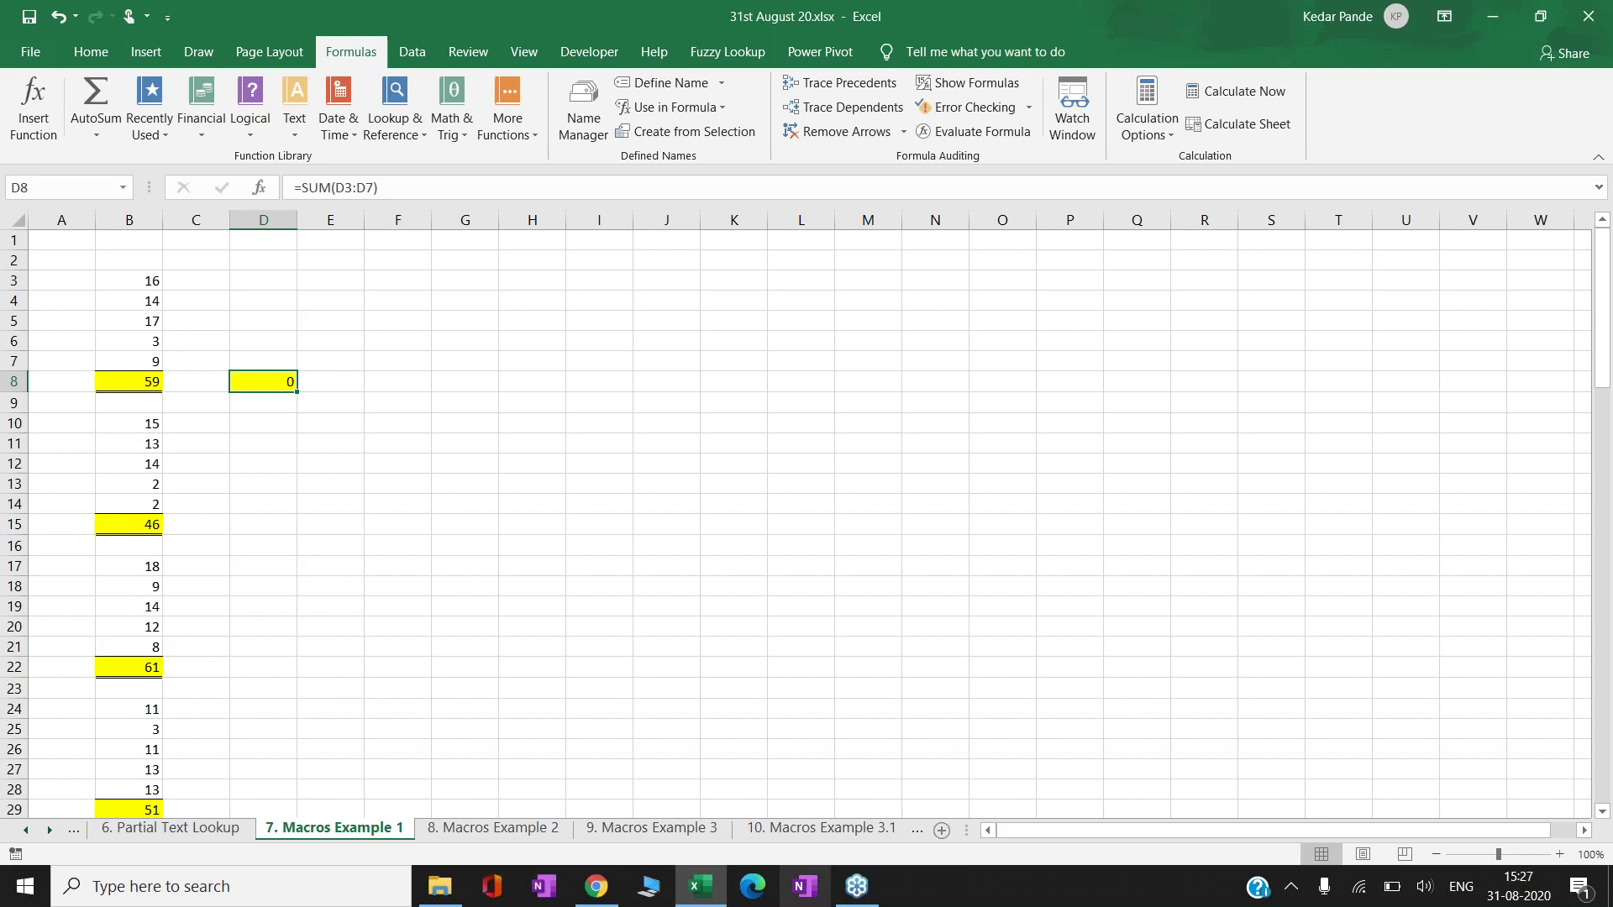
key("ctrl+z")
key("Left")
key("Left")
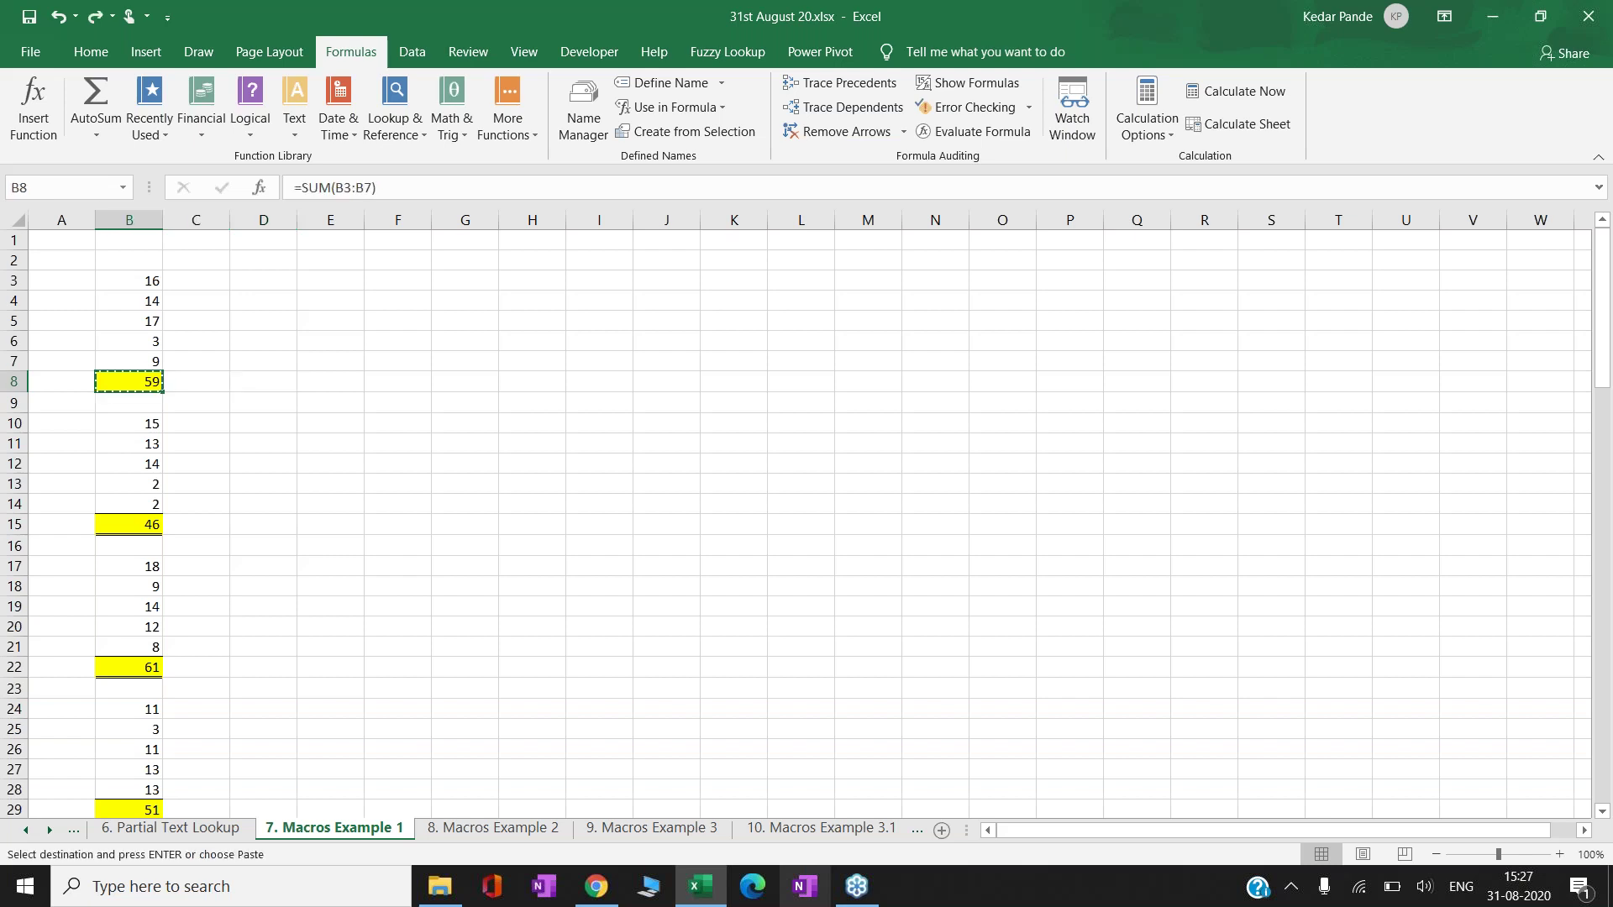
right_click(125, 384)
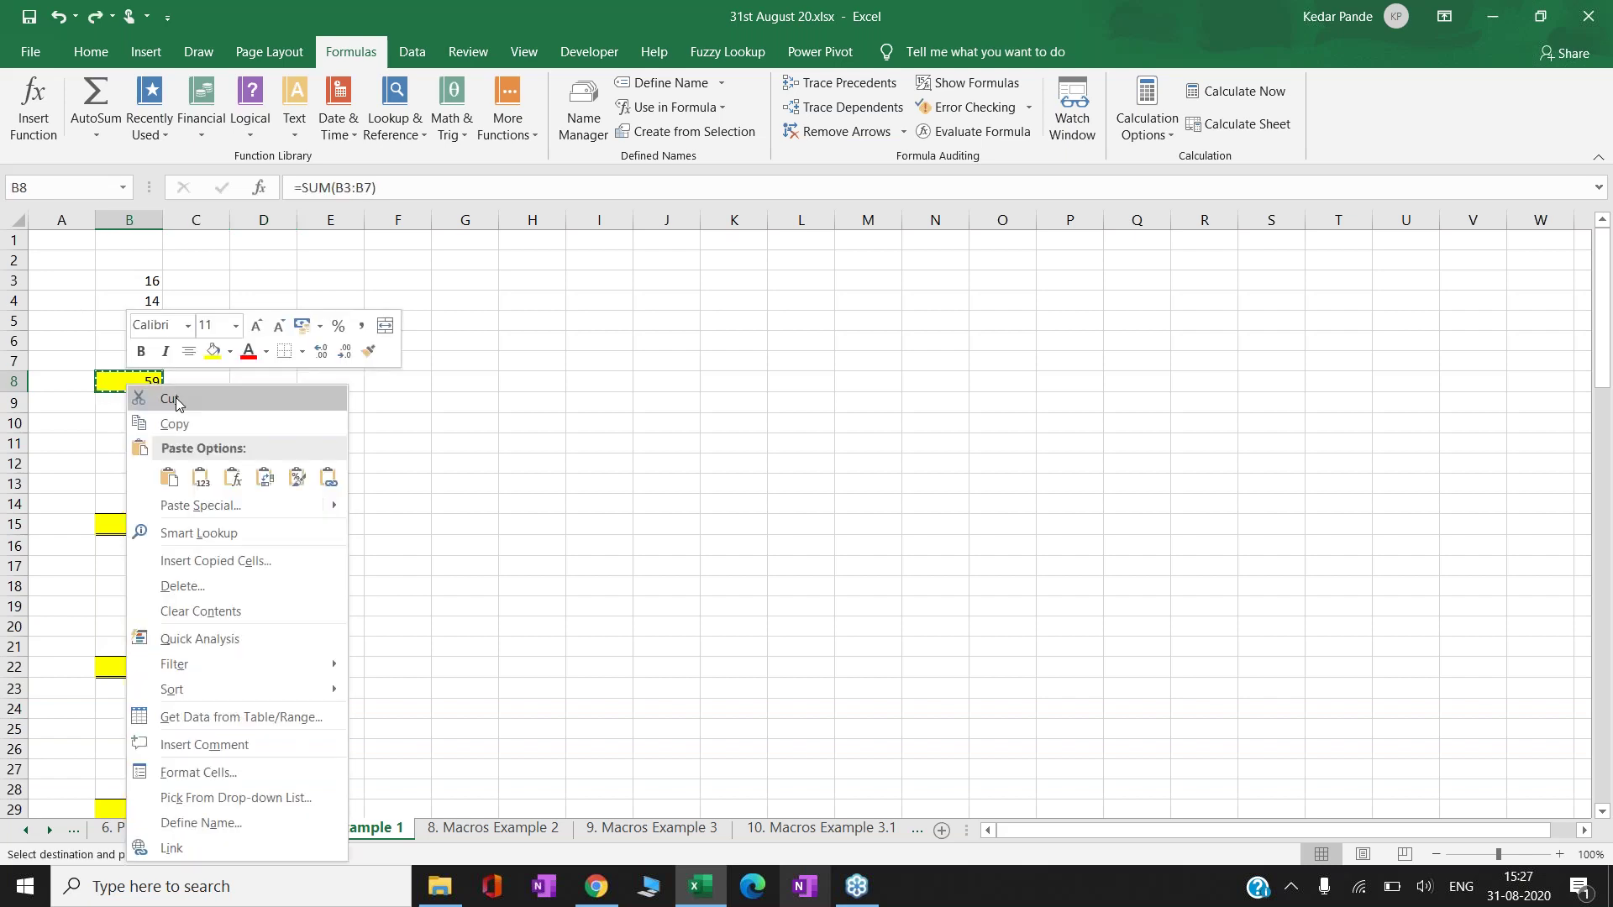
key("Escape")
left_click(277, 378)
right_click(279, 378)
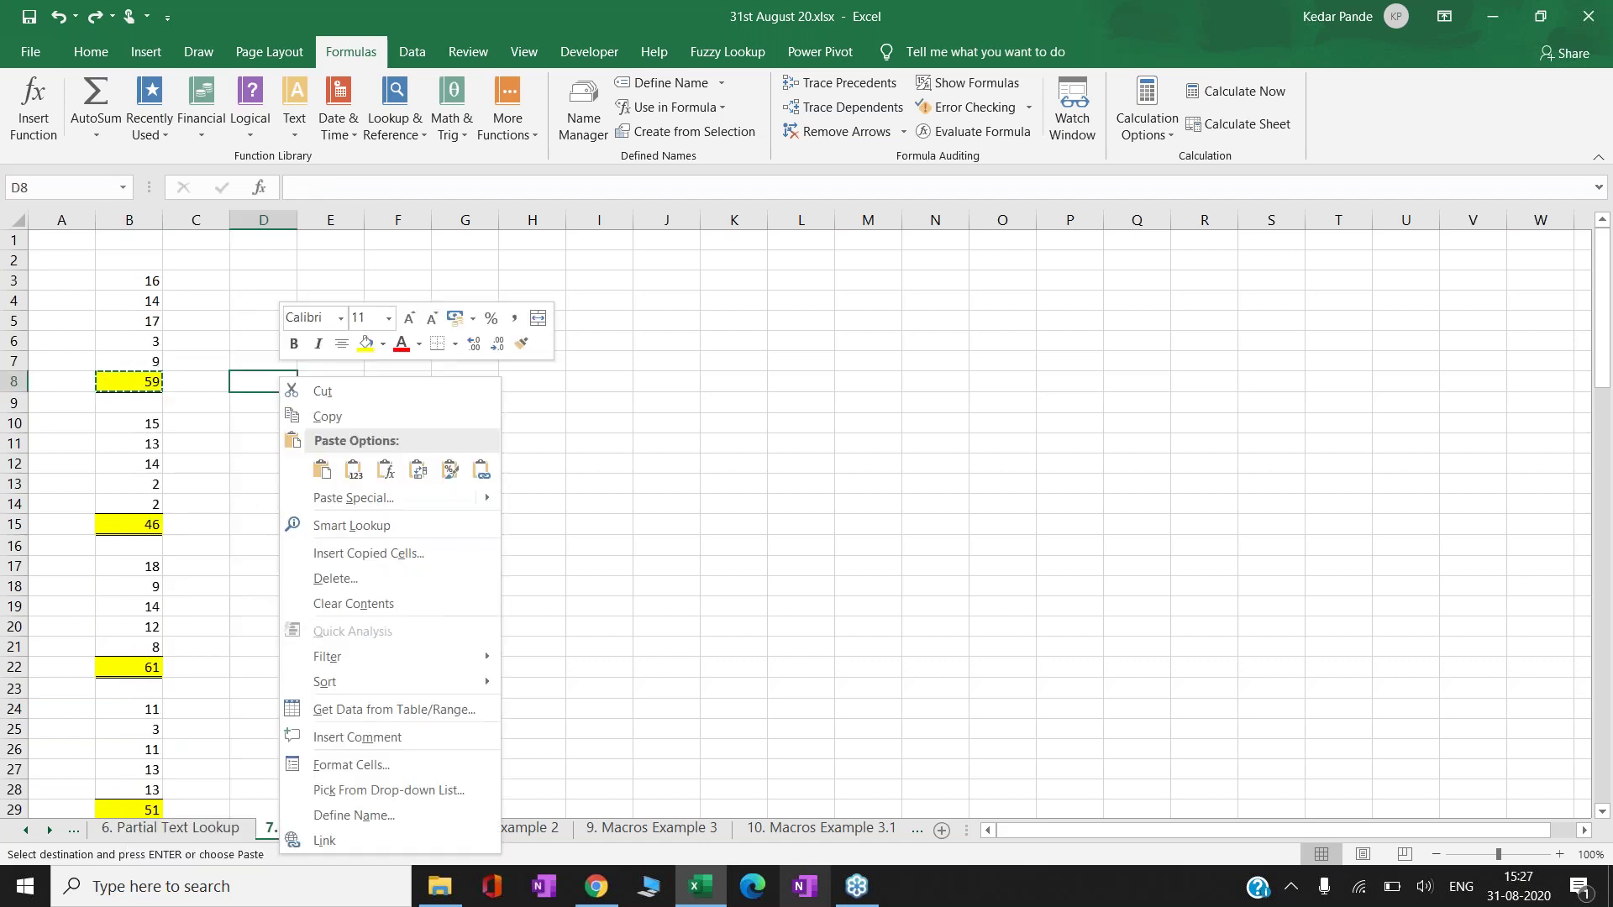
left_click(354, 469)
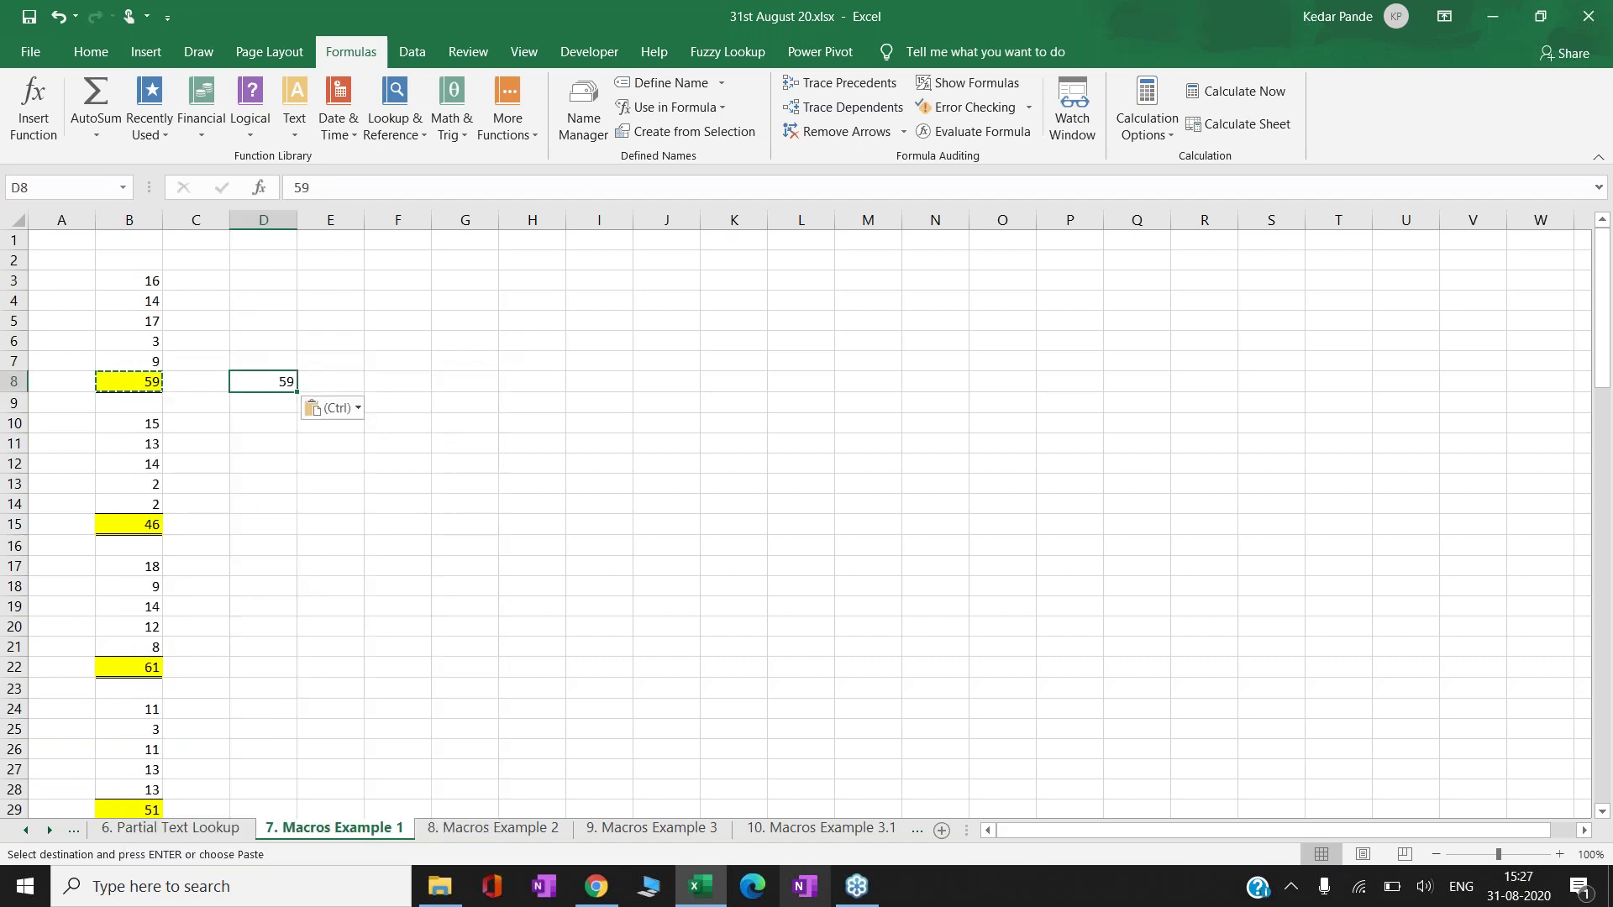
key("Down")
key("Down")
key("Down")
key("Down")
key("Down")
key("Down")
key("Down")
key("Left")
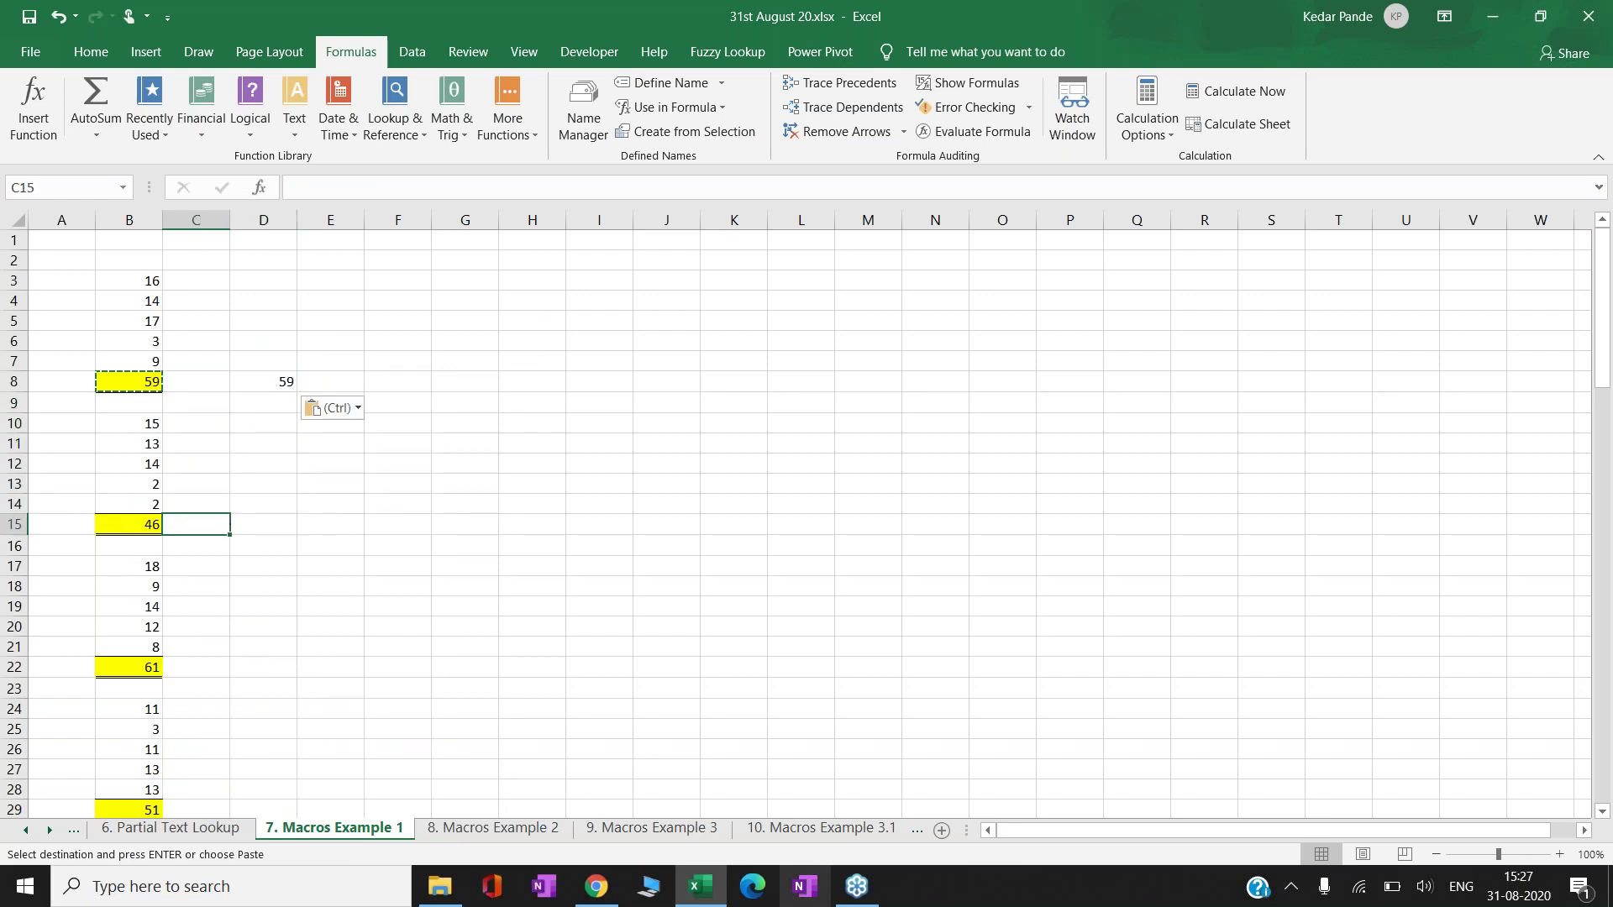
key("Left")
key("ctrl+c")
key("Right")
key("Right")
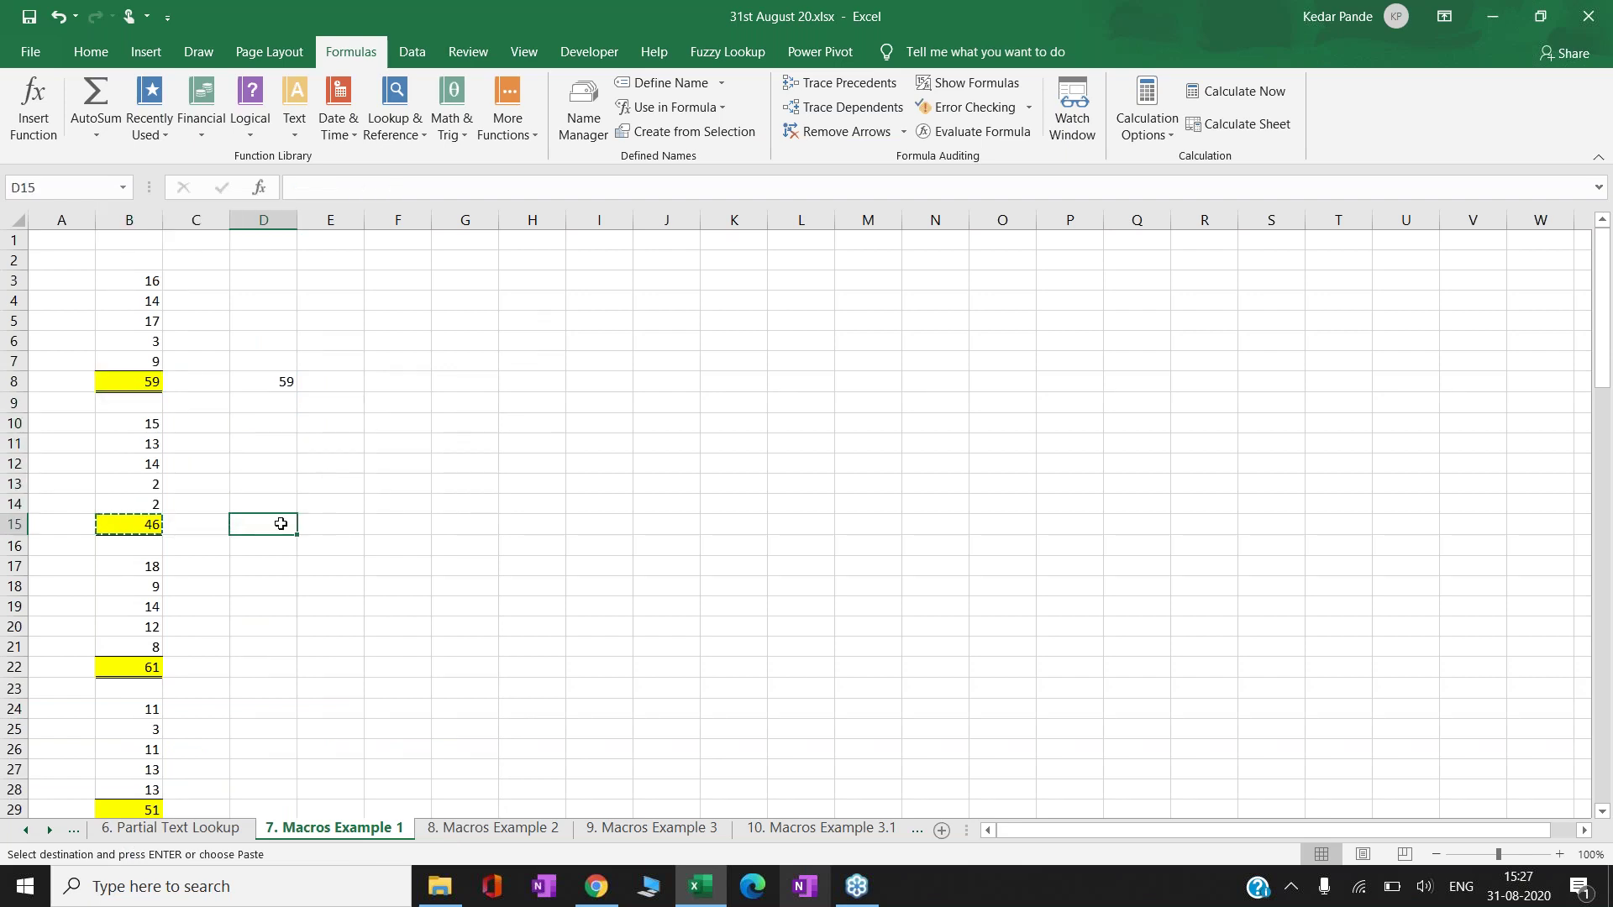
right_click(280, 523)
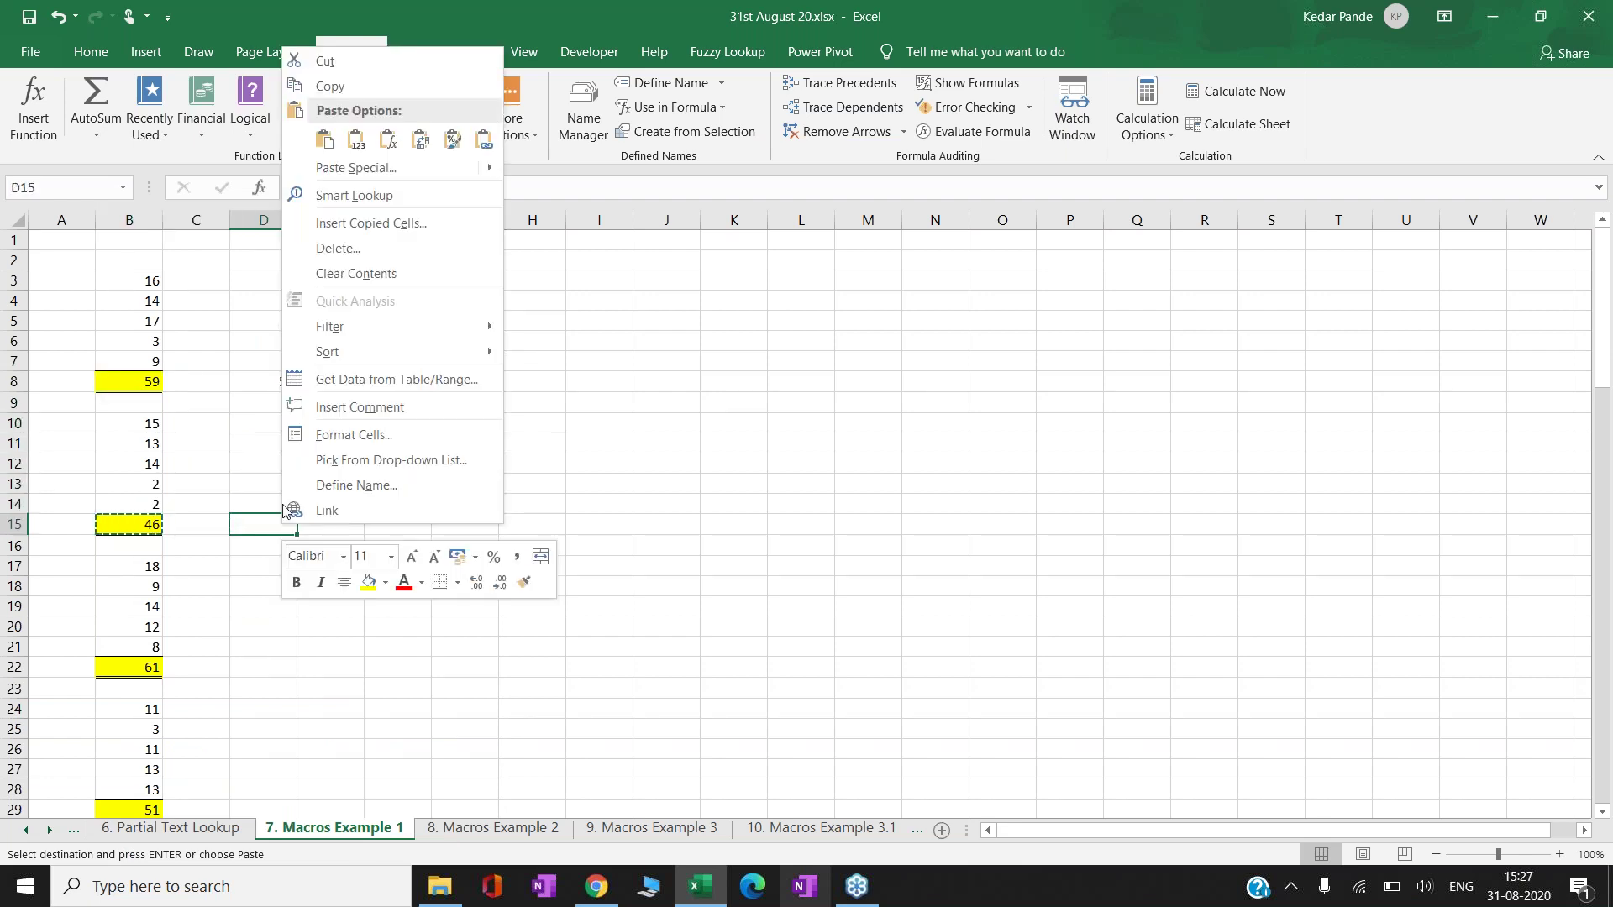
left_click(347, 153)
key("Left")
key("Left")
key("Down")
key("Down")
key("Down")
key("Down")
key("Down")
key("Down")
key("Down")
key("ctrl+c")
key("Right")
key("Right")
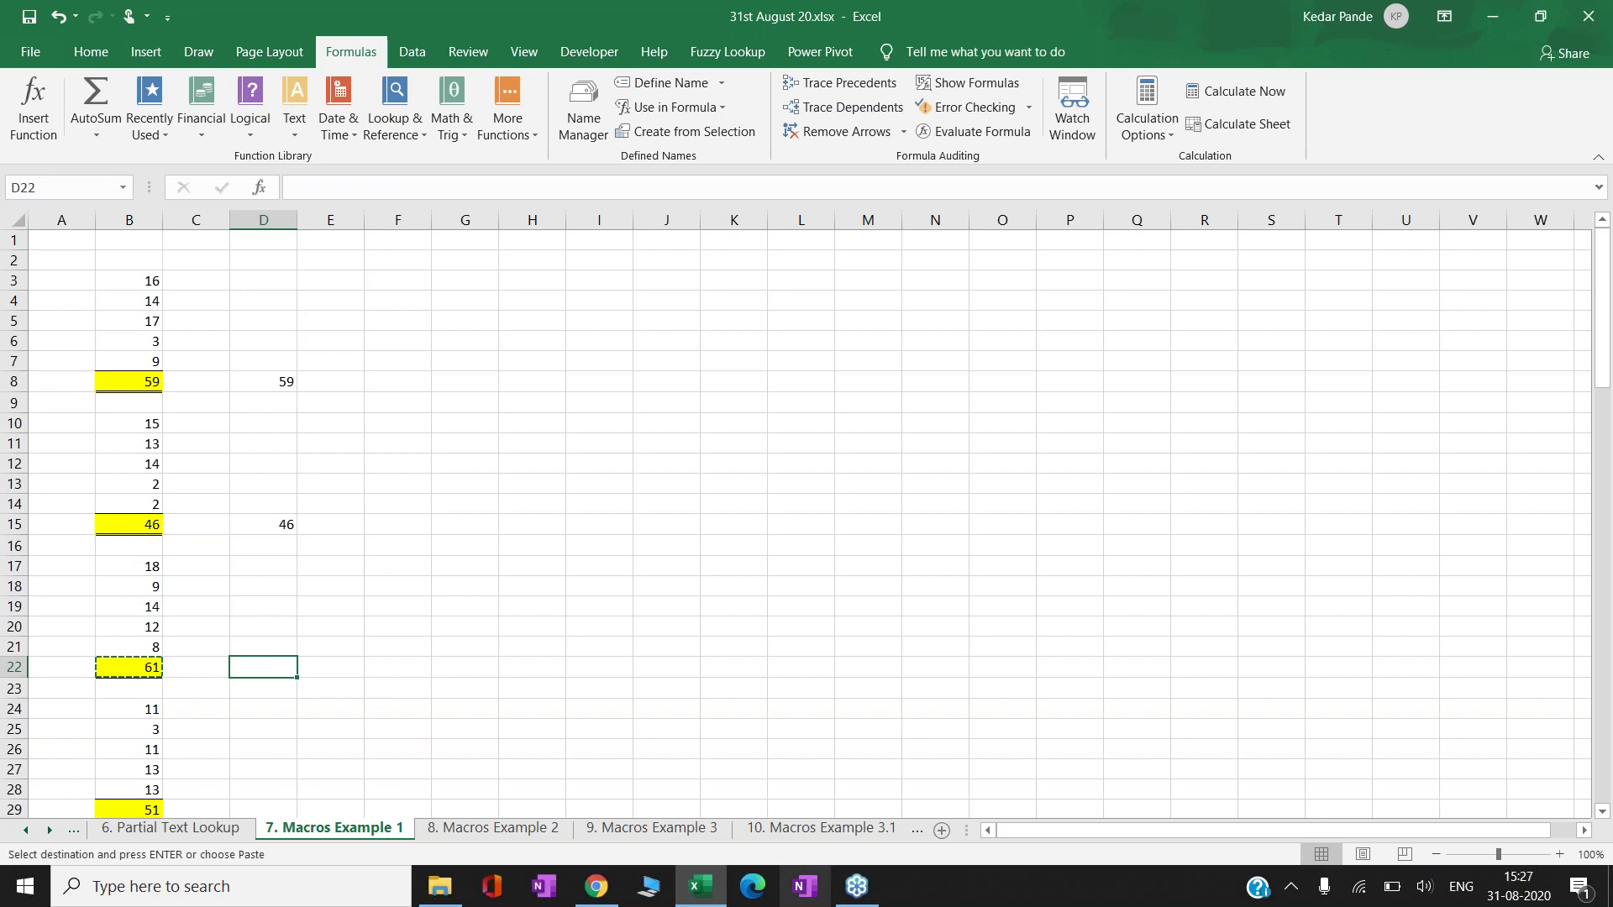
right_click(262, 666)
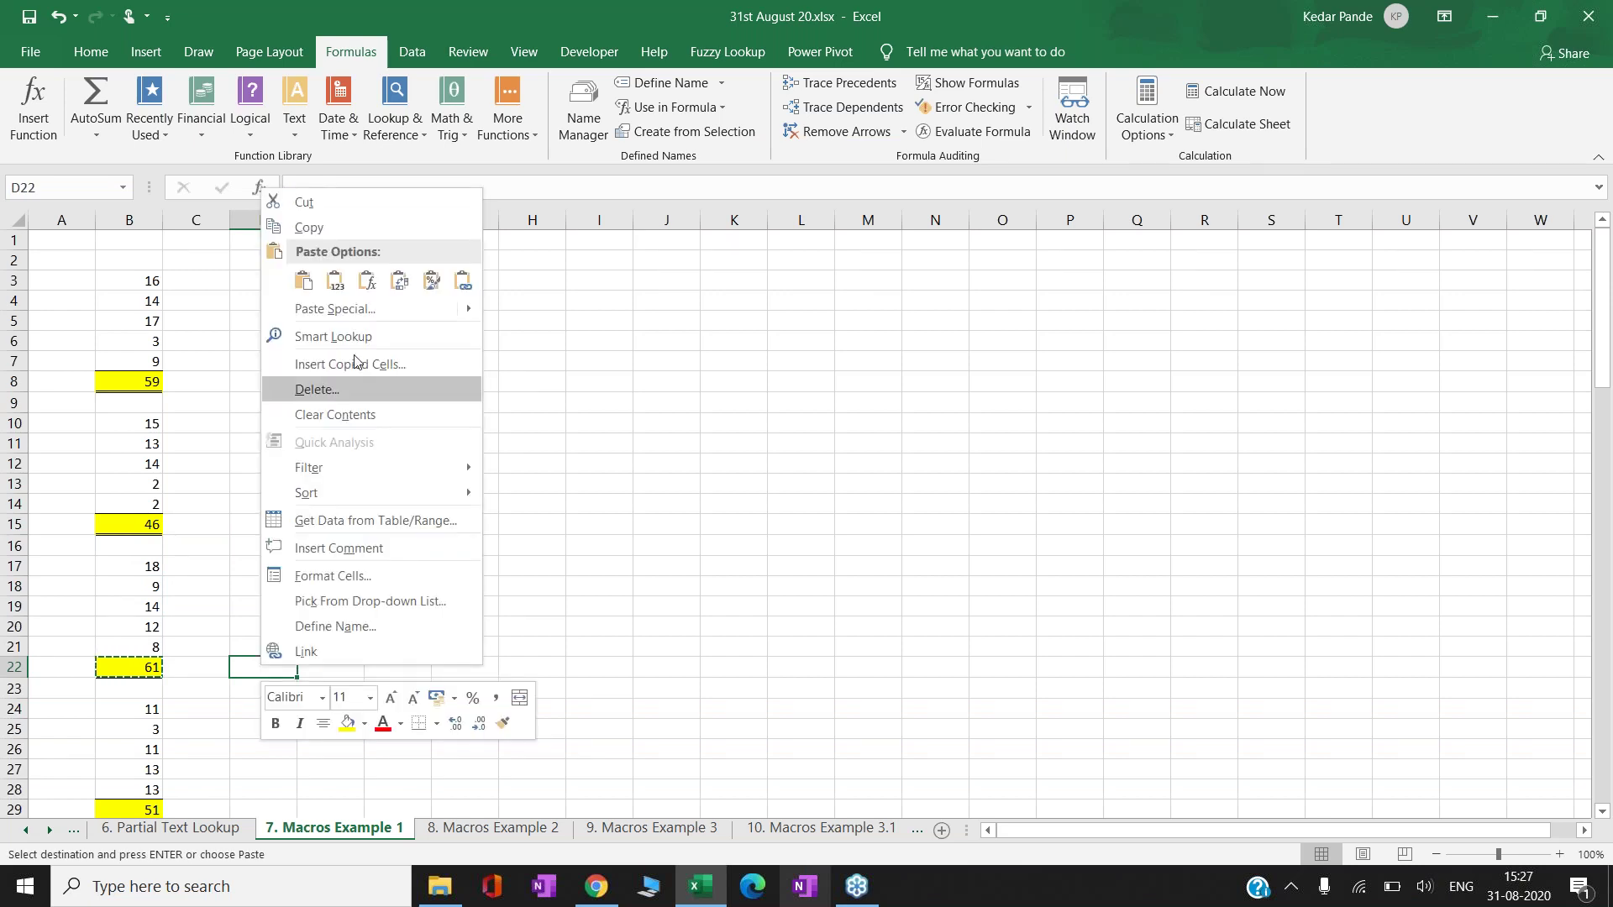
left_click(335, 280)
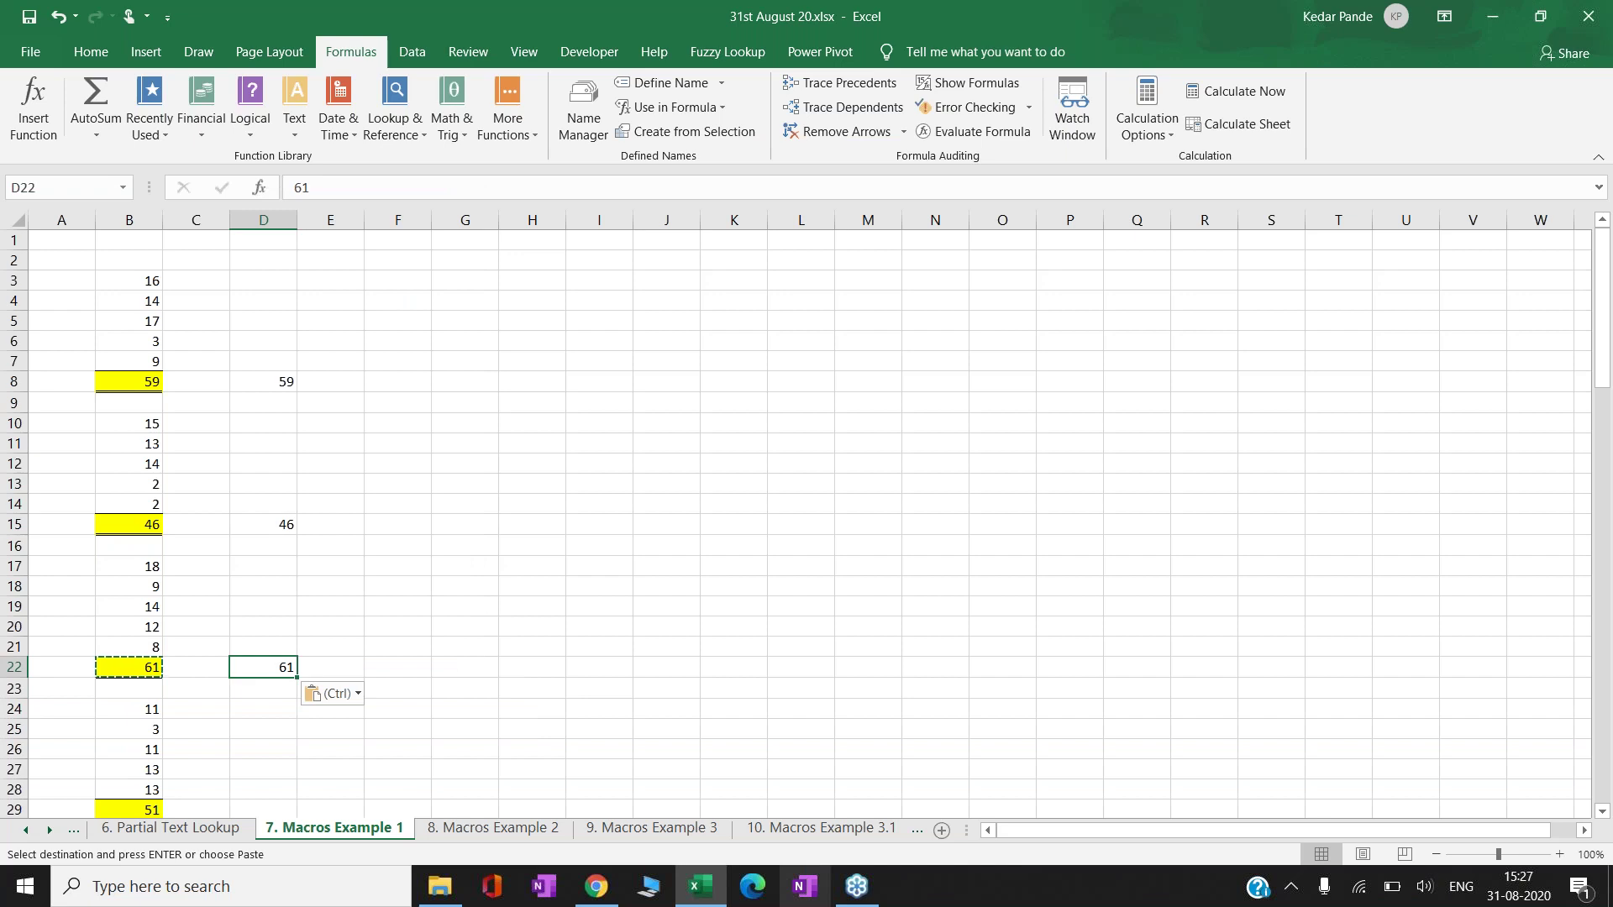
key("Left")
key("Left")
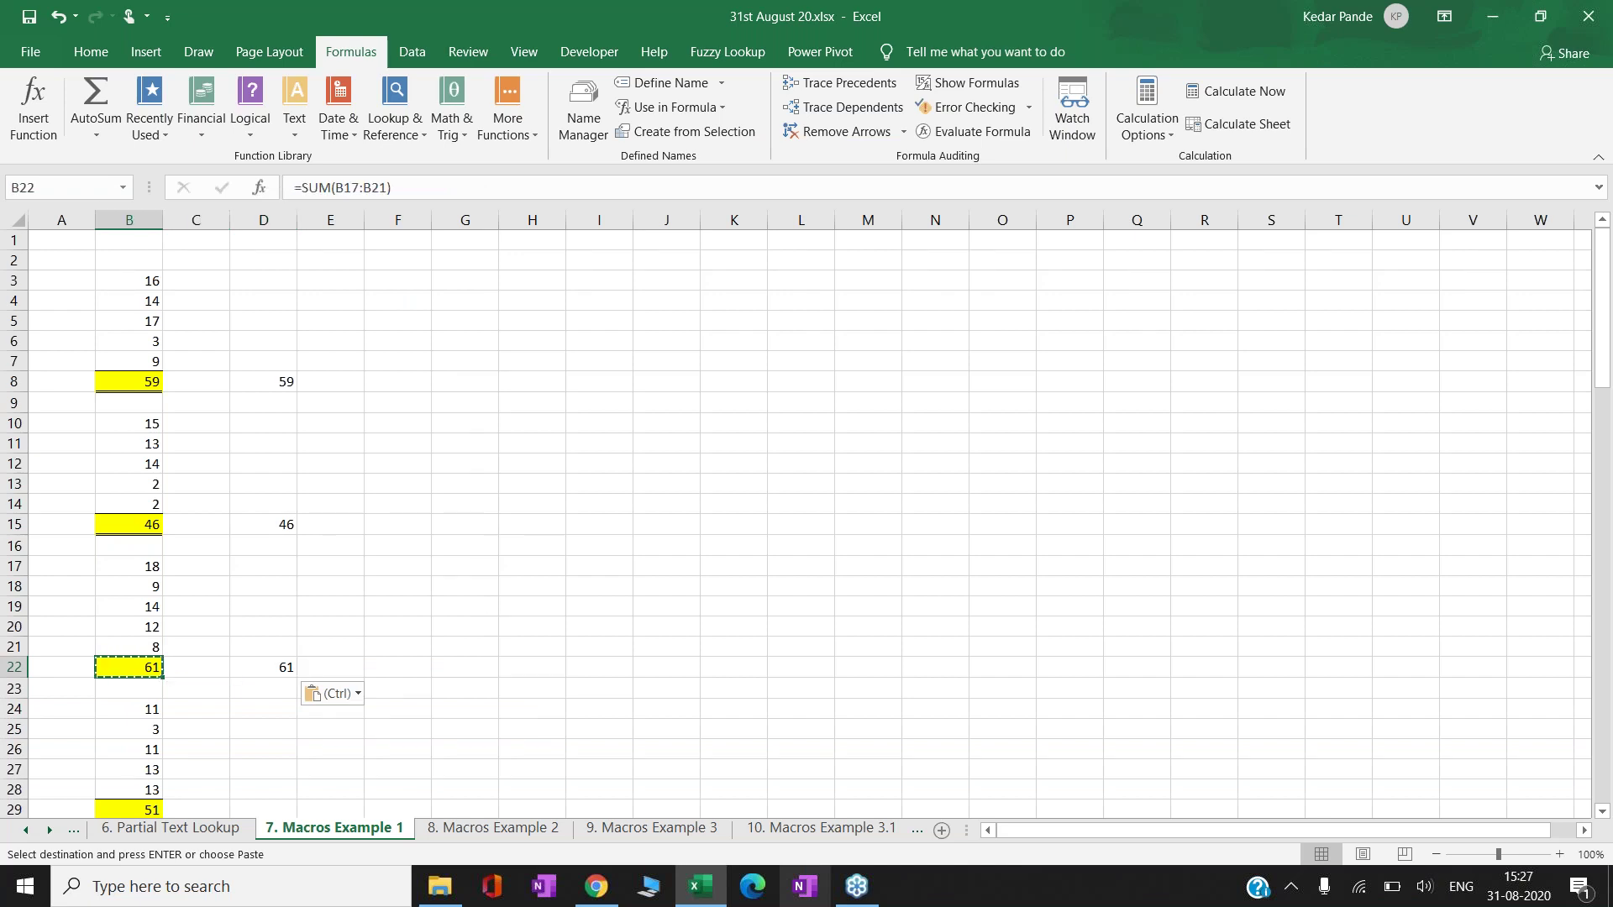
key("Escape")
key("Up")
key("Up")
key("Up")
key("Up")
key("Up")
key("Up")
key("Up")
key("Up")
key("Up")
key("Up")
key("Up")
key("Up")
key("Up")
key("Up")
key("Right")
key("Right")
key("ctrl+shift+Down")
key("ctrl+shift+Down")
key("Delete")
key("Left")
key("Left")
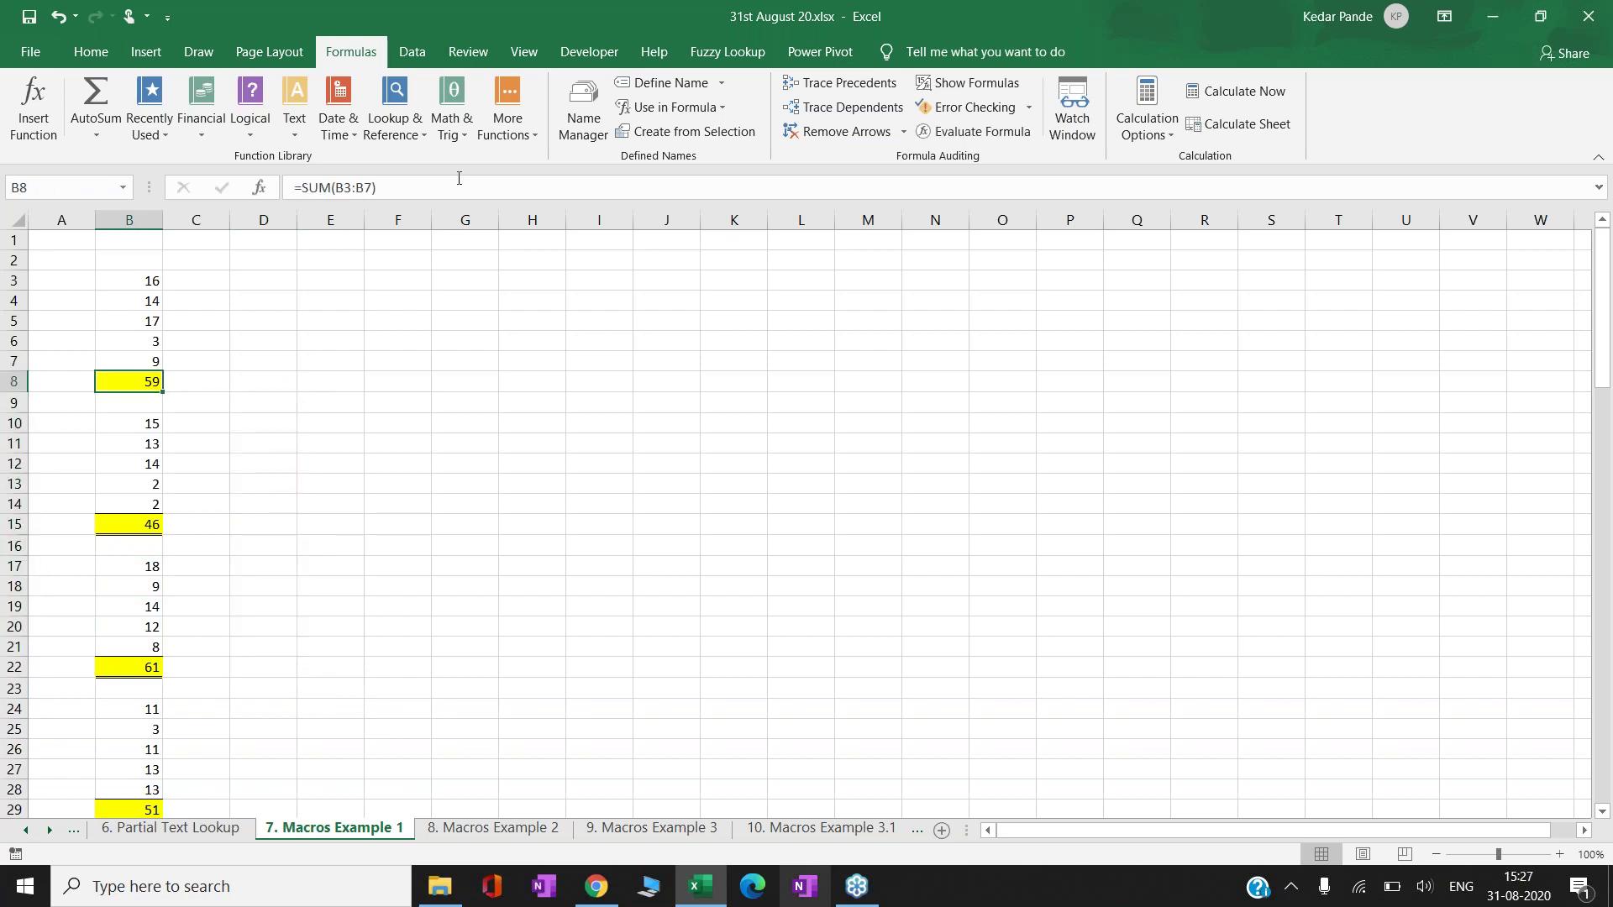
- Turn on Use Relative References in the View Macros menu and choose Record Macro
left_click(611, 60)
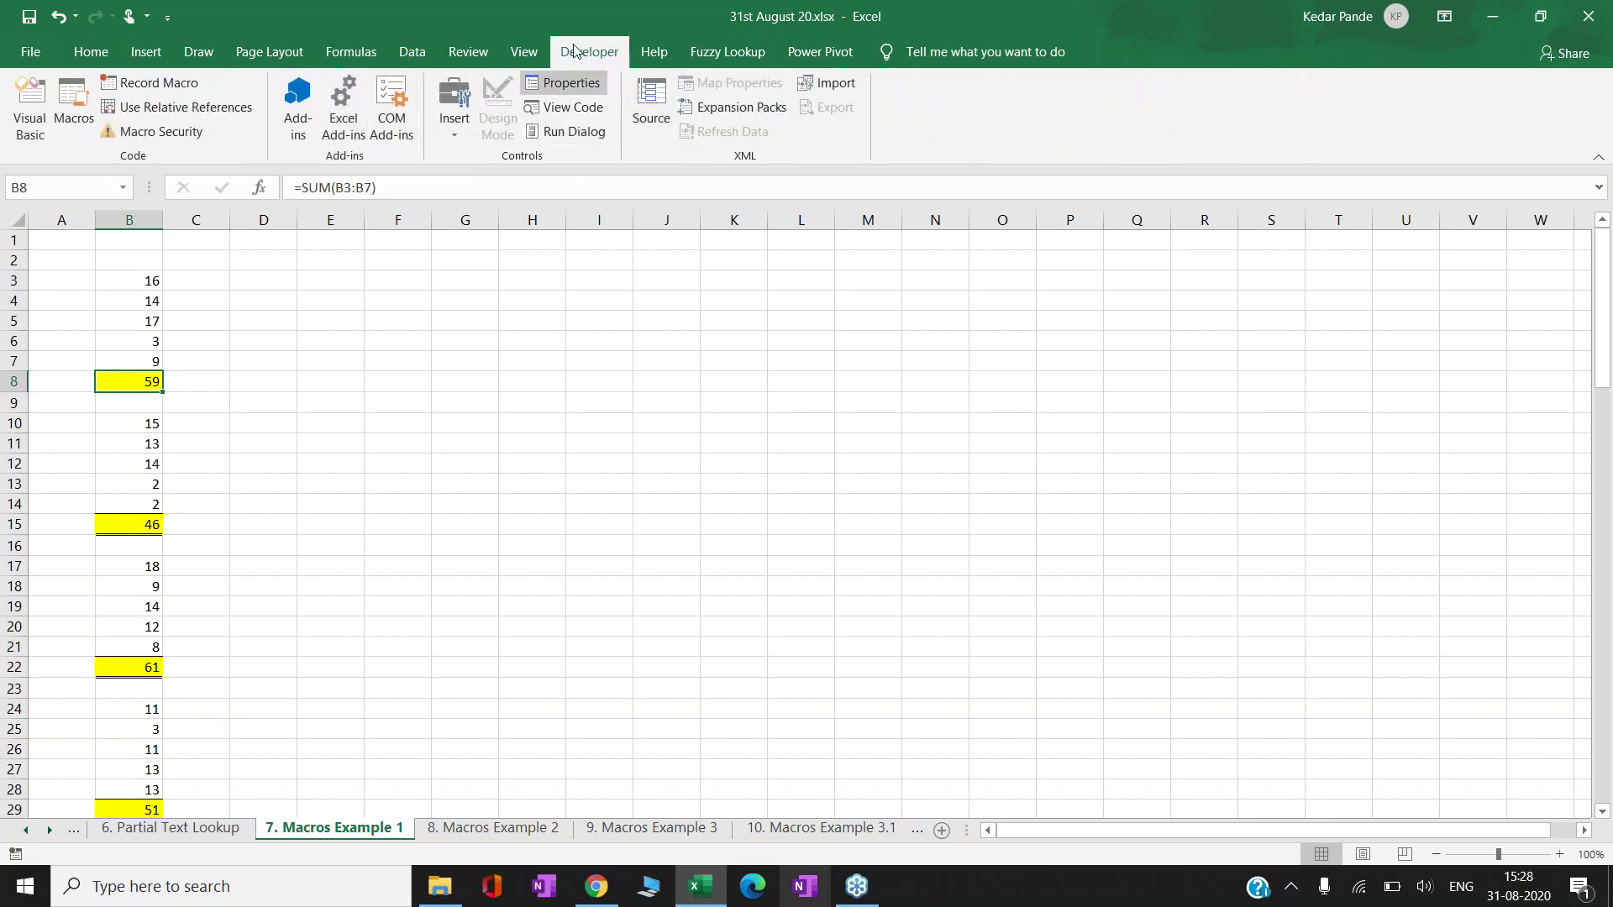
left_click(534, 60)
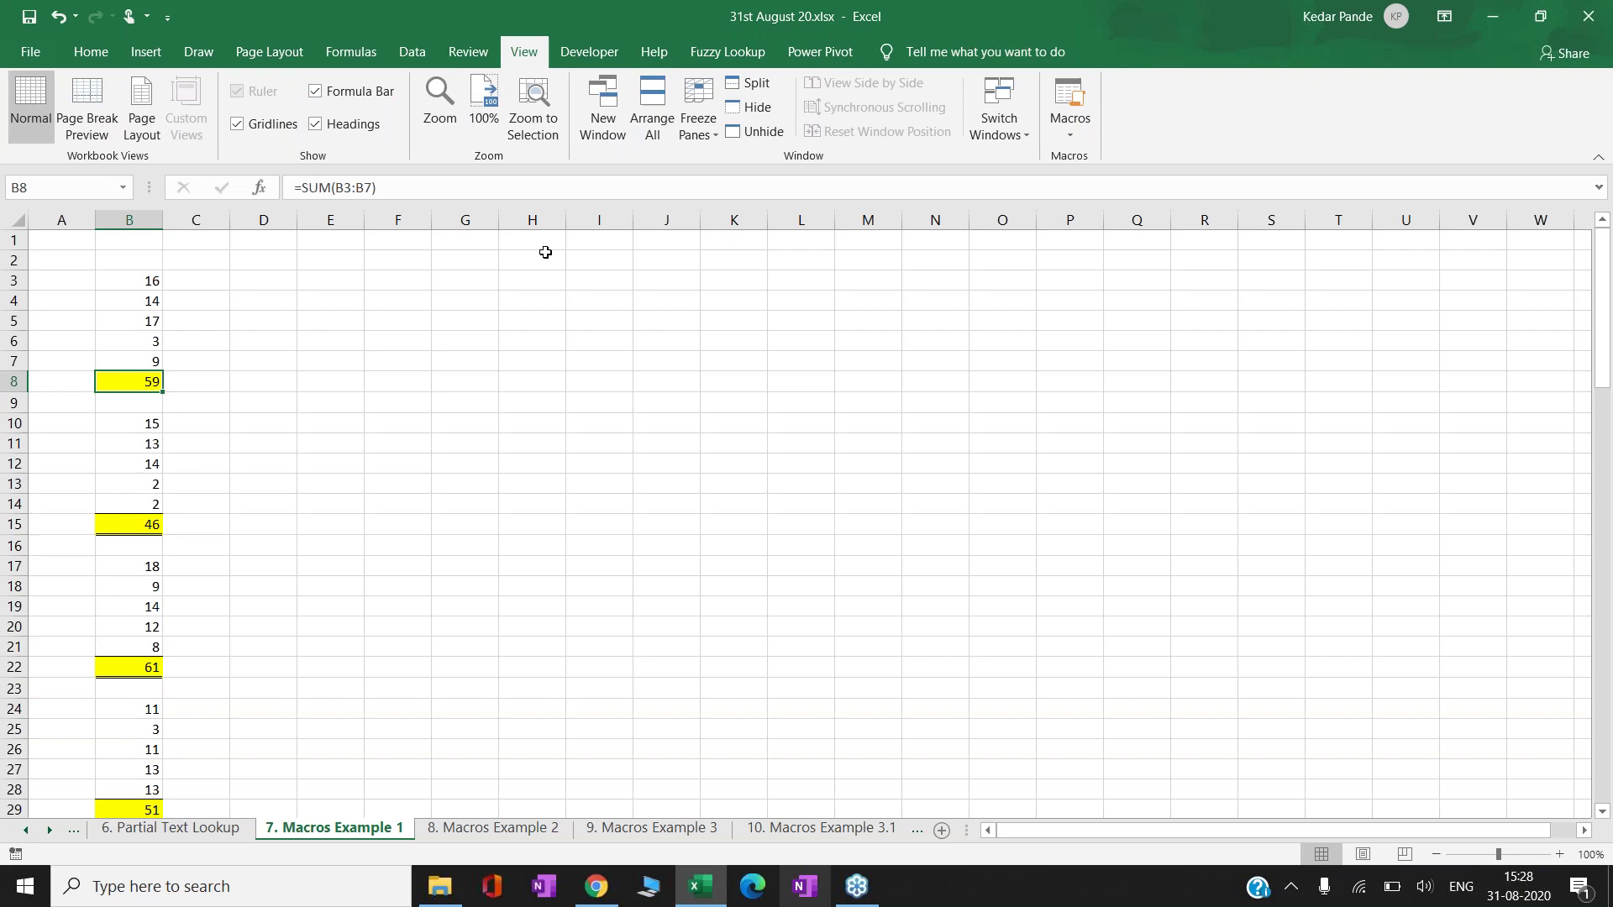
left_click(1078, 138)
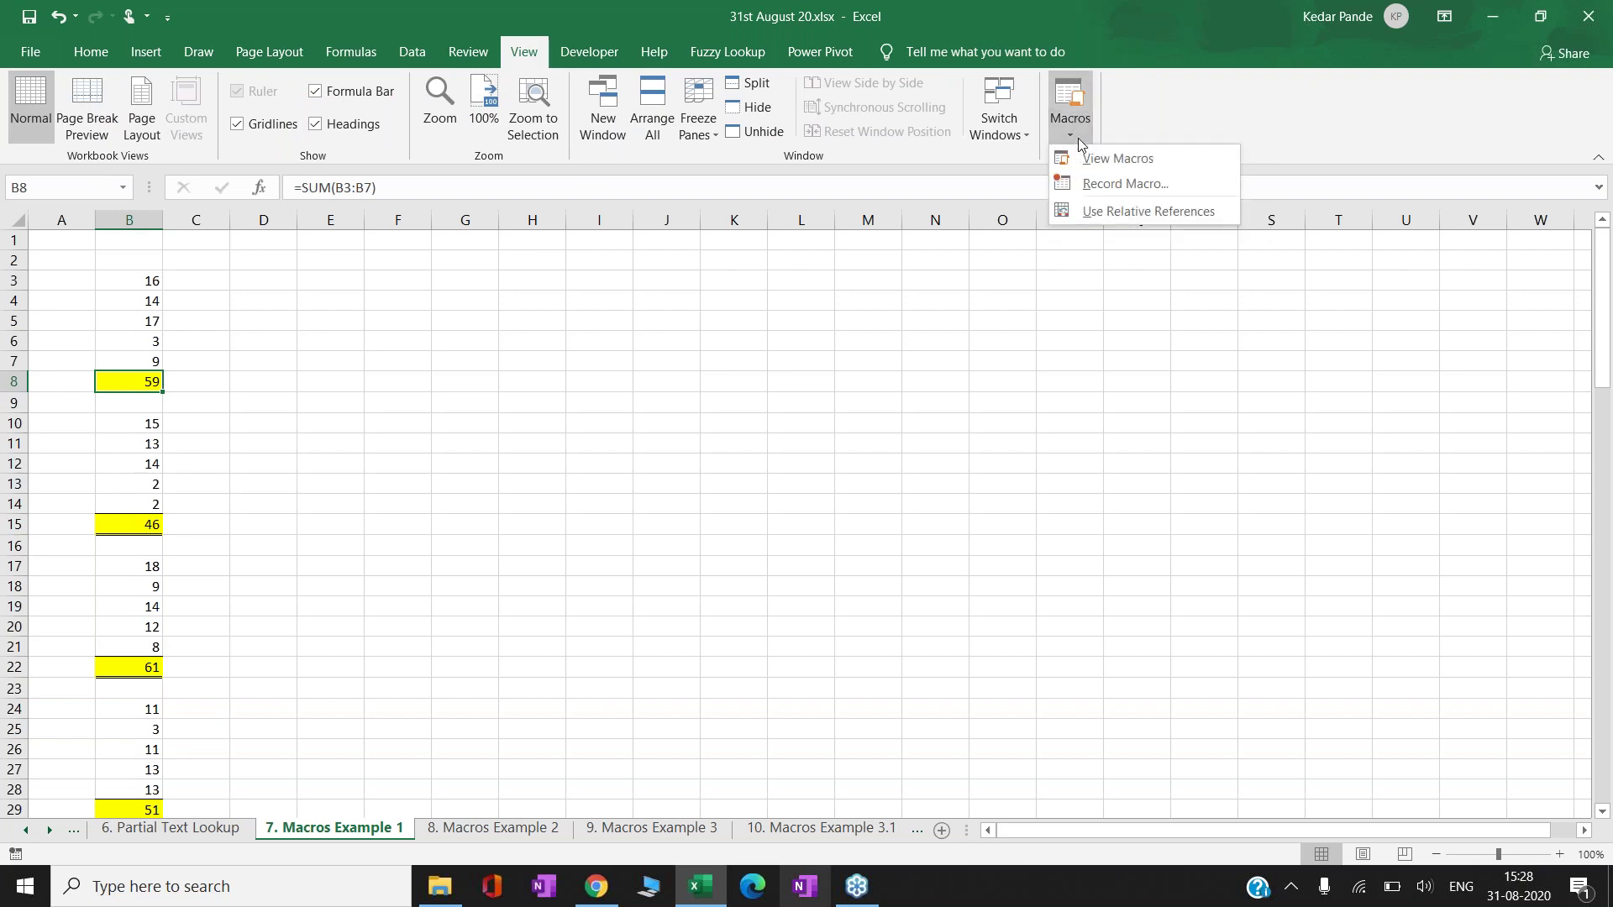
left_click(589, 52)
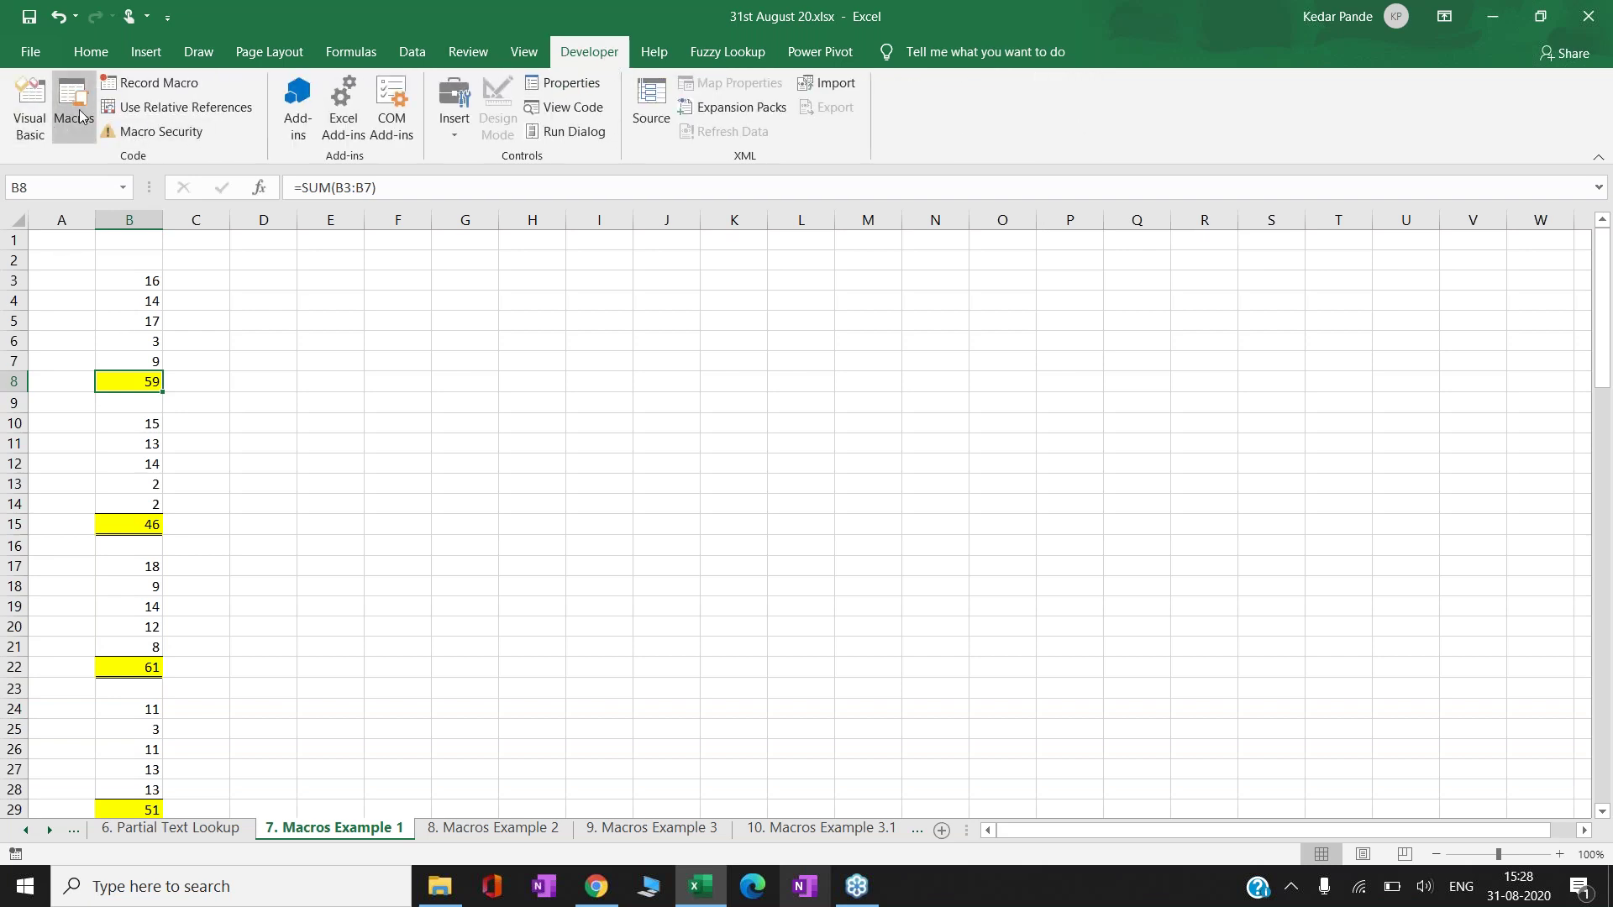
left_click(524, 52)
left_click(1071, 126)
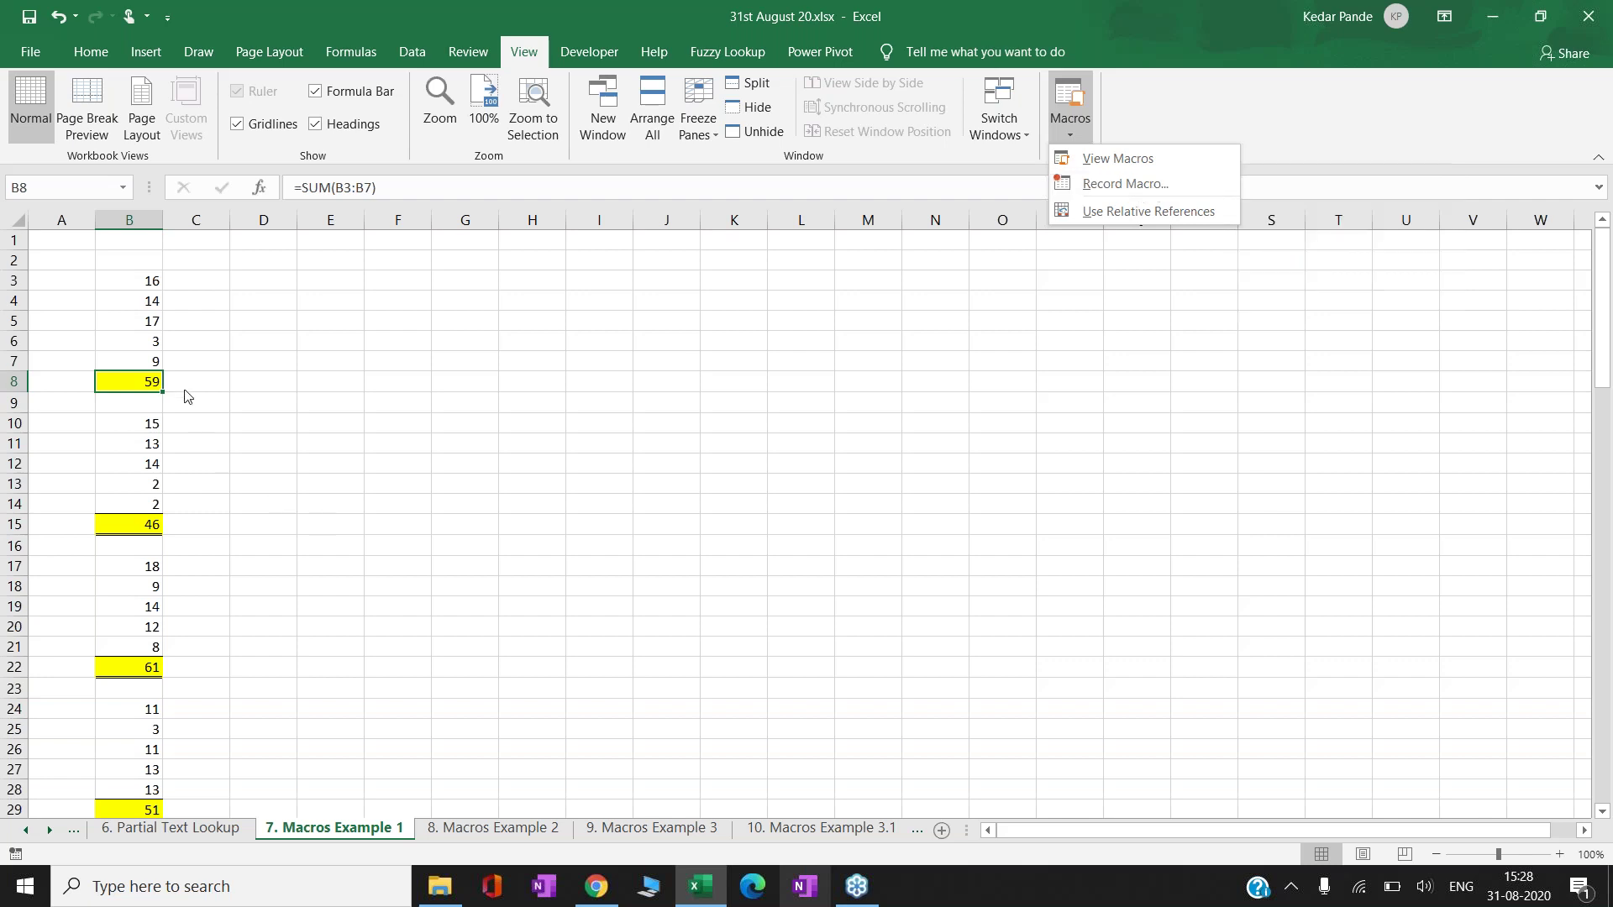
left_click(1158, 216)
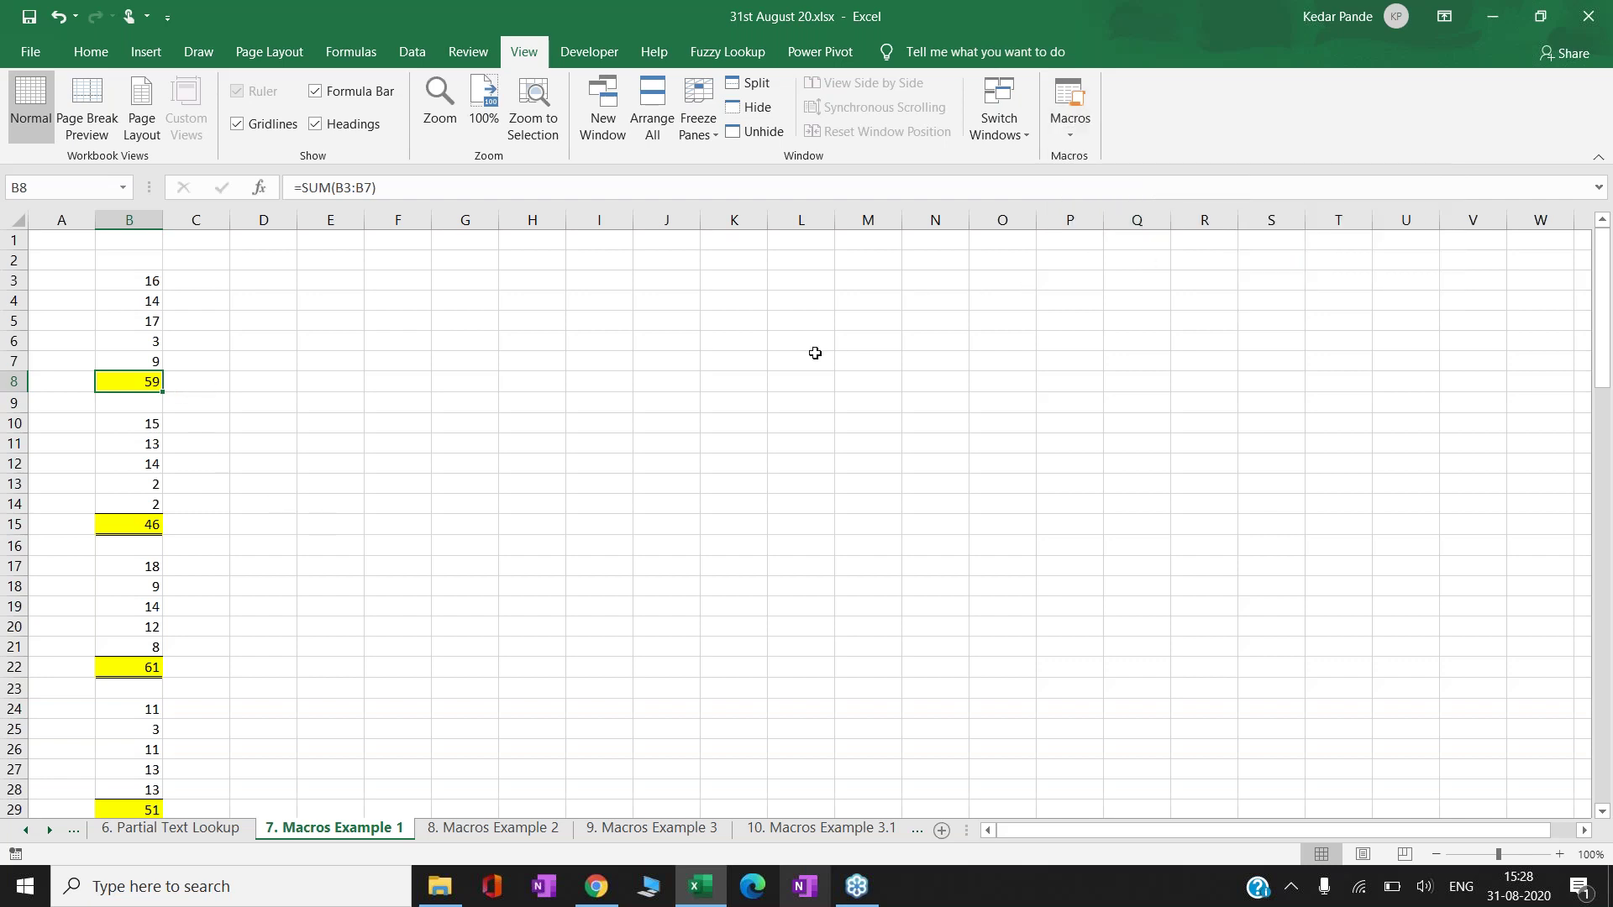
left_click(1087, 126)
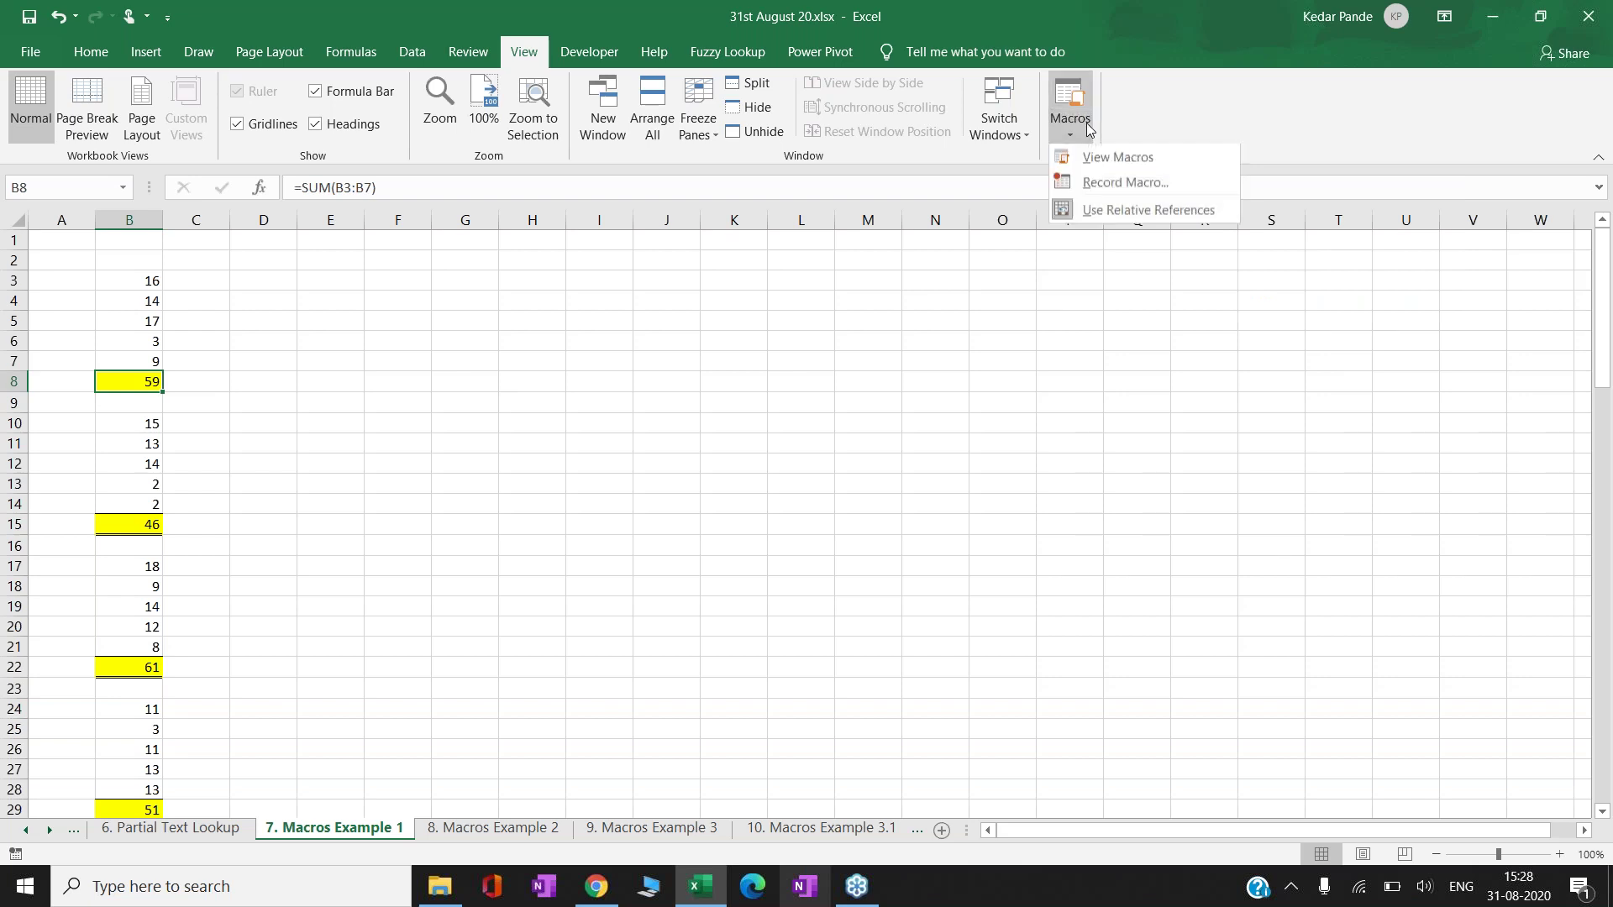
left_click(1148, 185)
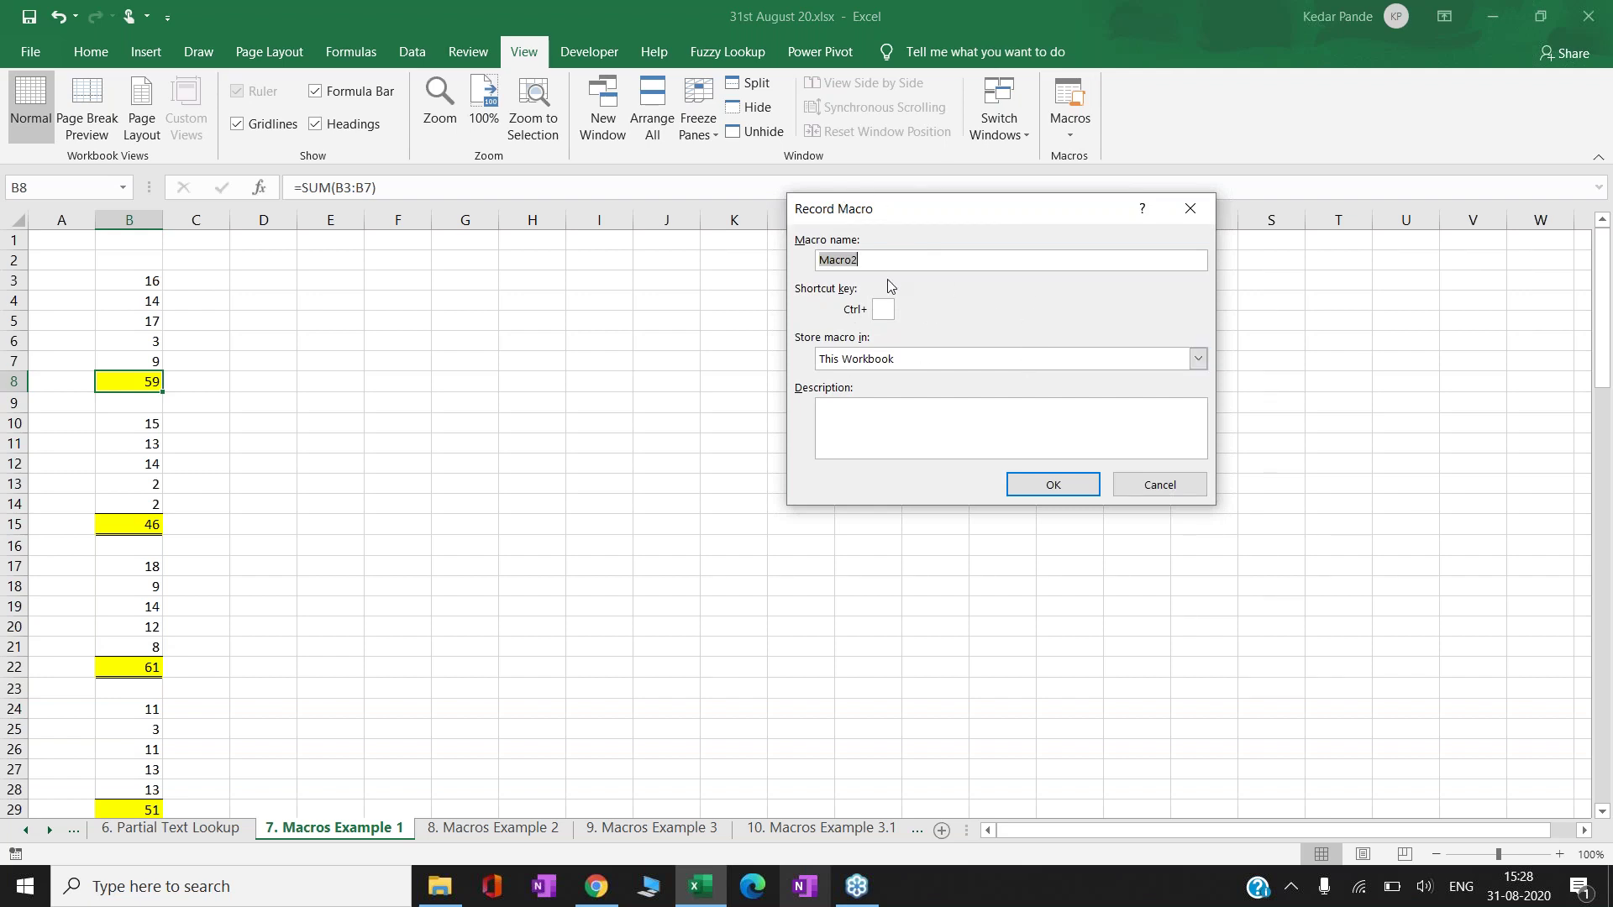
- Replace the default macro name Macro2 with CopyPaste
key("End")
key("BackSpace")
key("BackSpace")
key("BackSpace")
key("BackSpace")
key("BackSpace")
key("BackSpace")
type("CopyPaste")
left_click(1358, 891)
left_click(1358, 890)
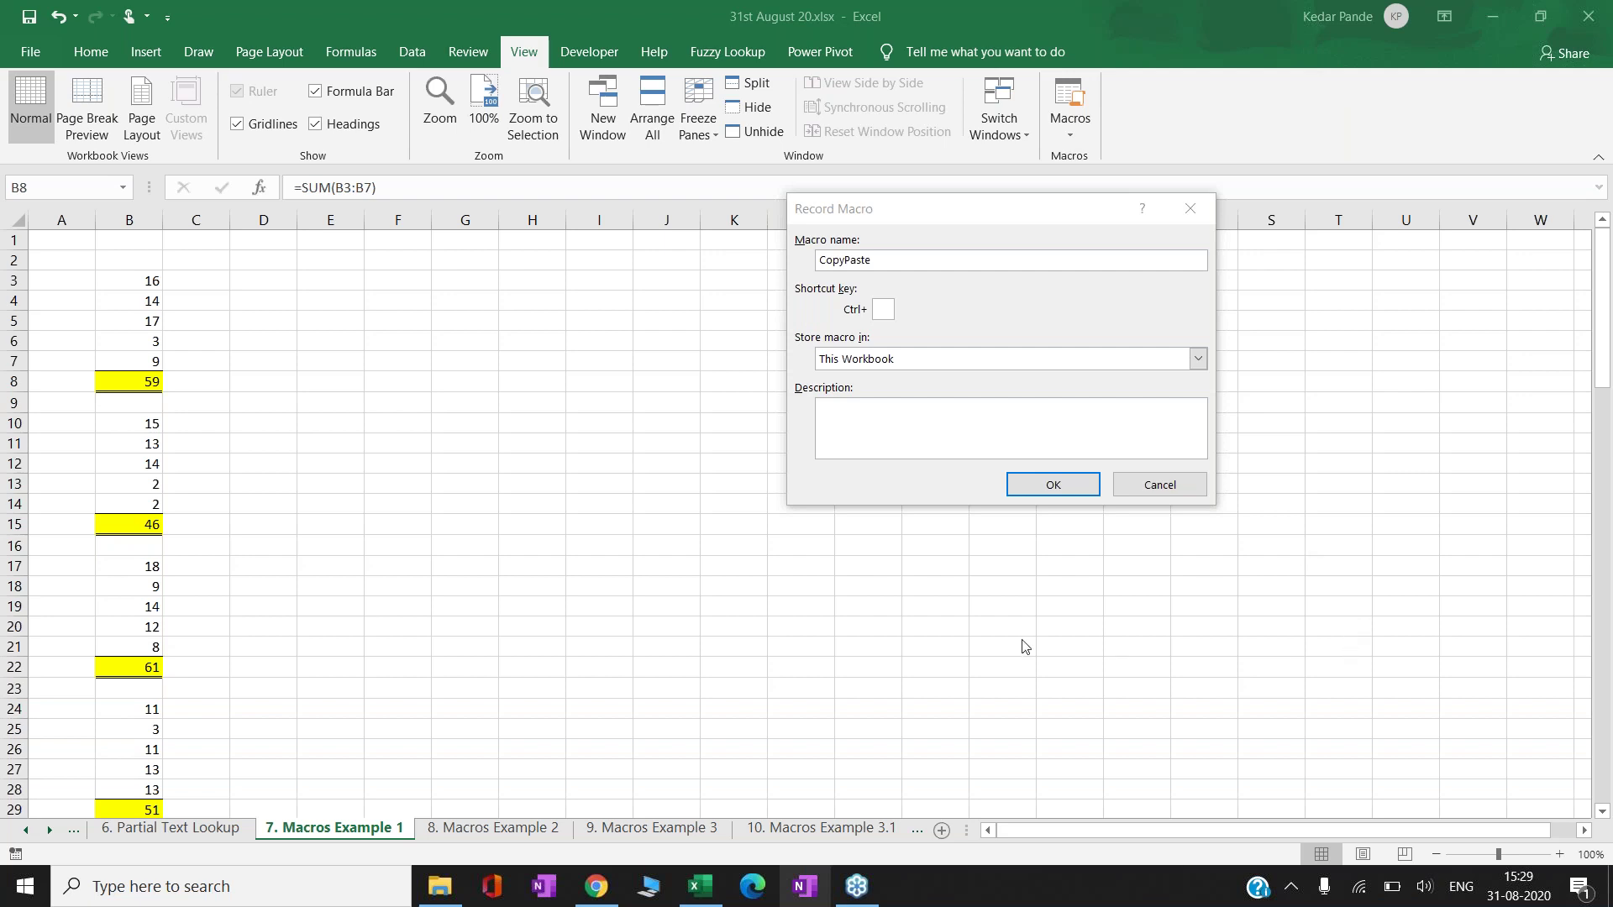
- Enter shortcut letter C and open the Store macro in list
left_click(884, 309)
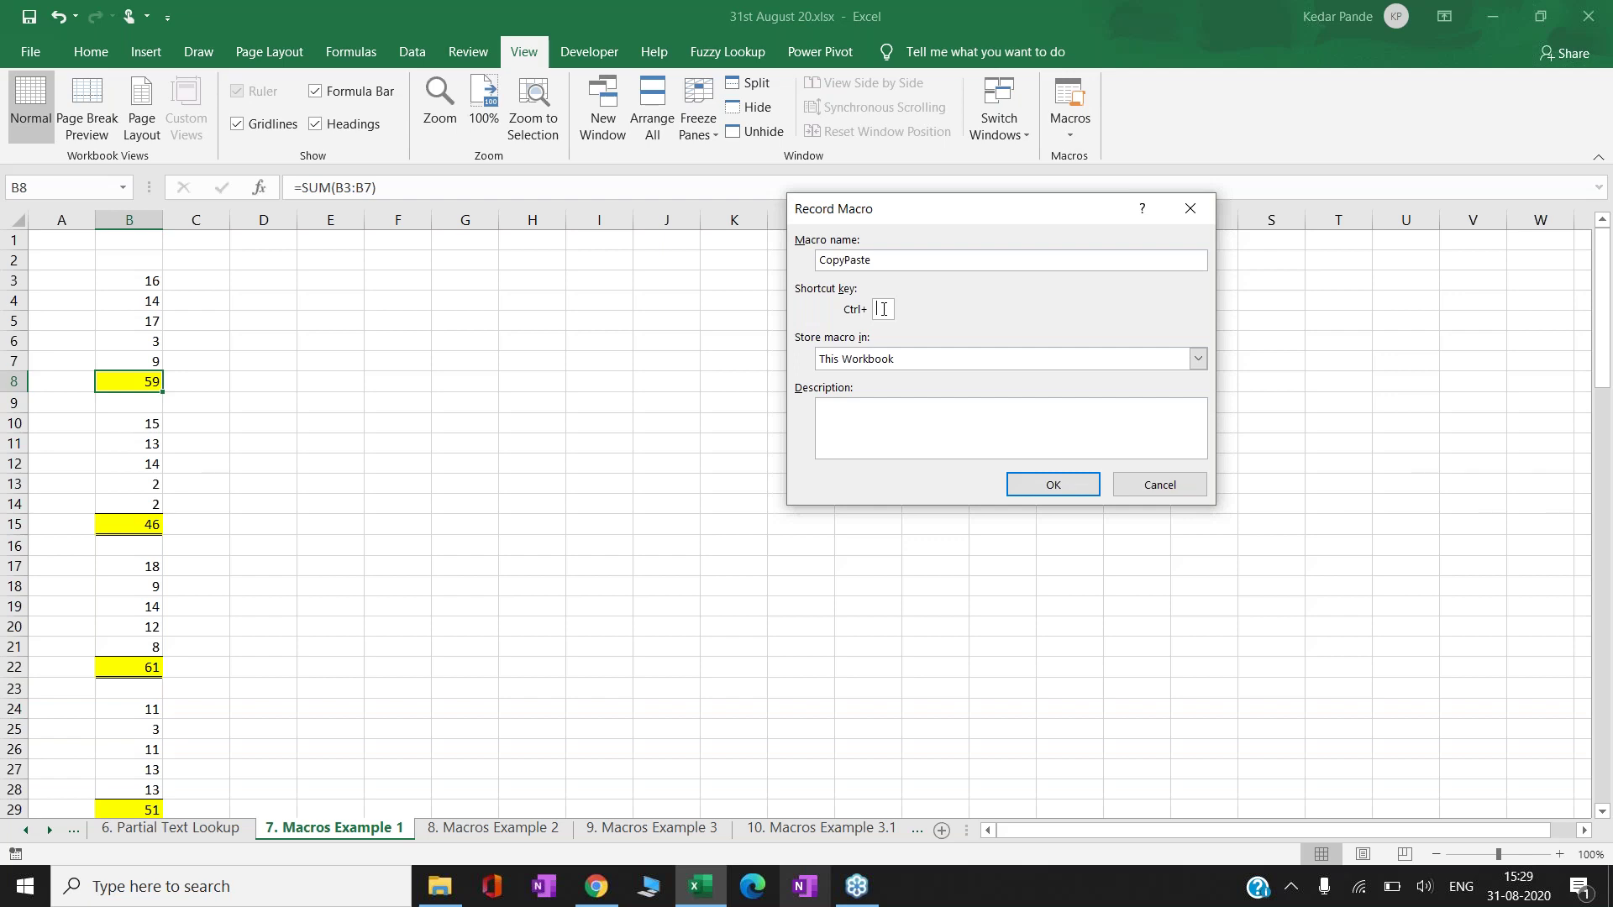
type("C")
left_click(1202, 361)
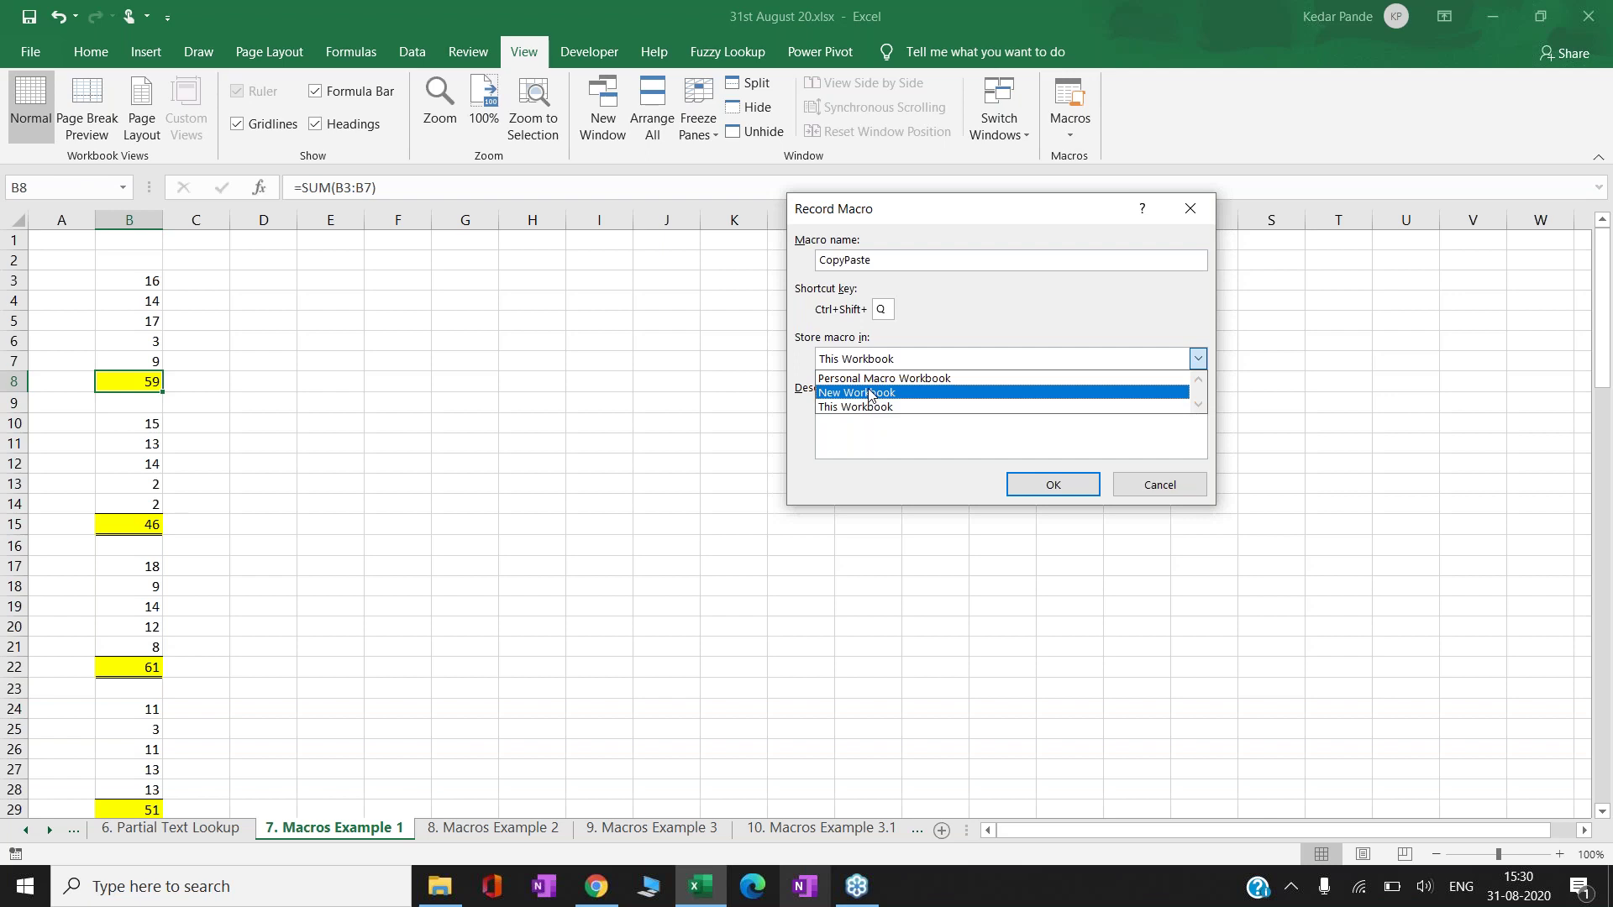
- Keep the macro in This Workbook, confirm, and dismiss the shortcut conflict warning
key("Up")
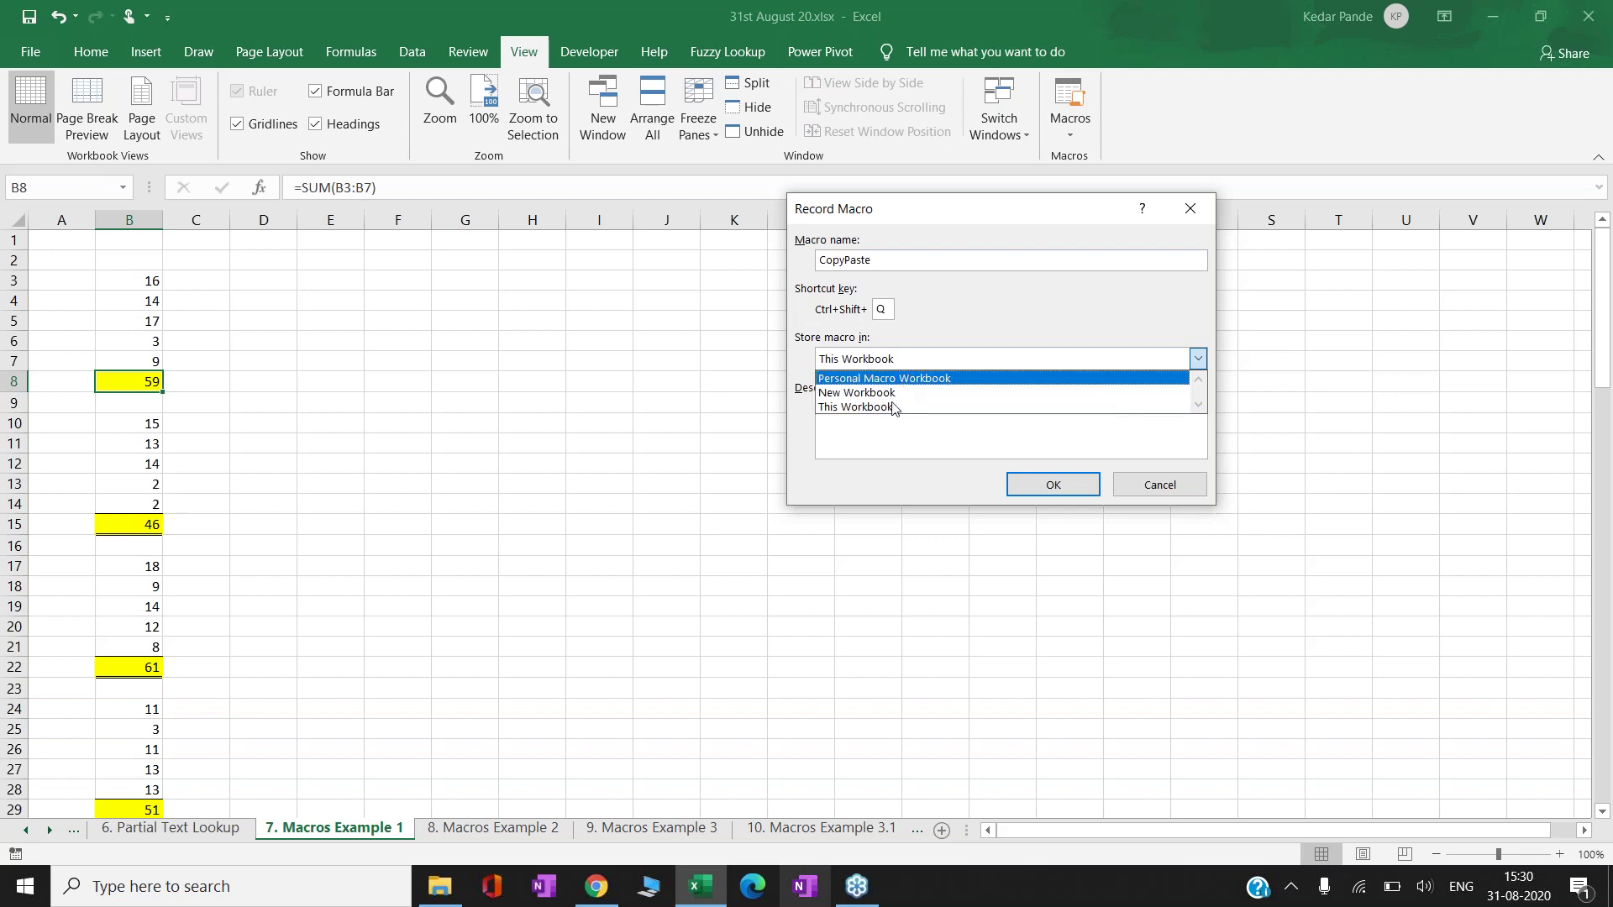
left_click(886, 409)
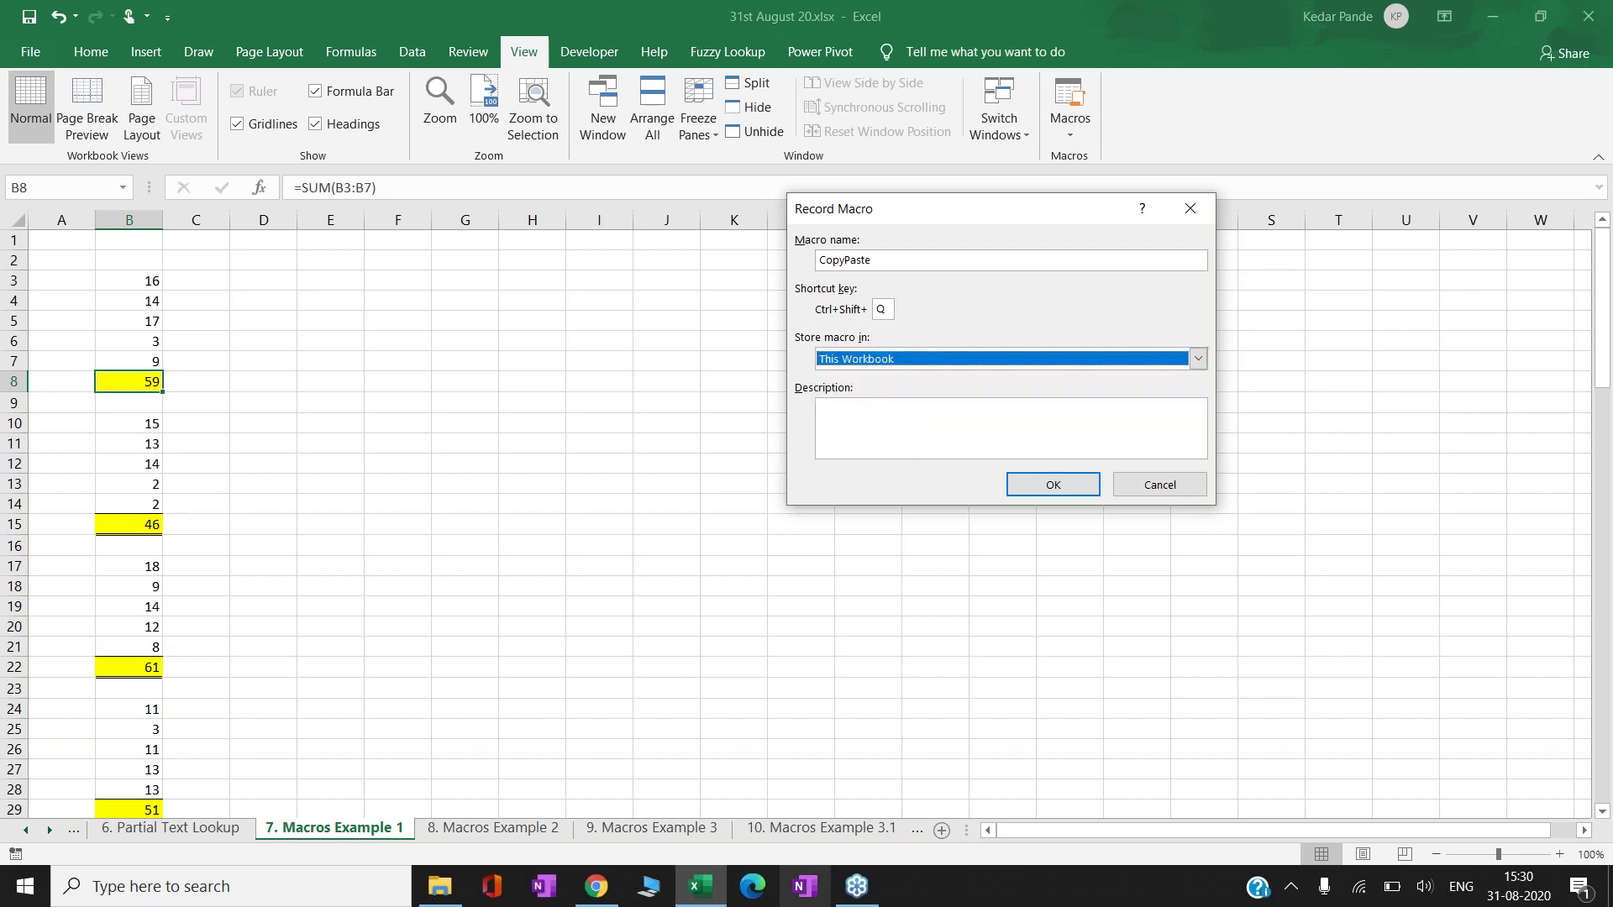
left_click(882, 423)
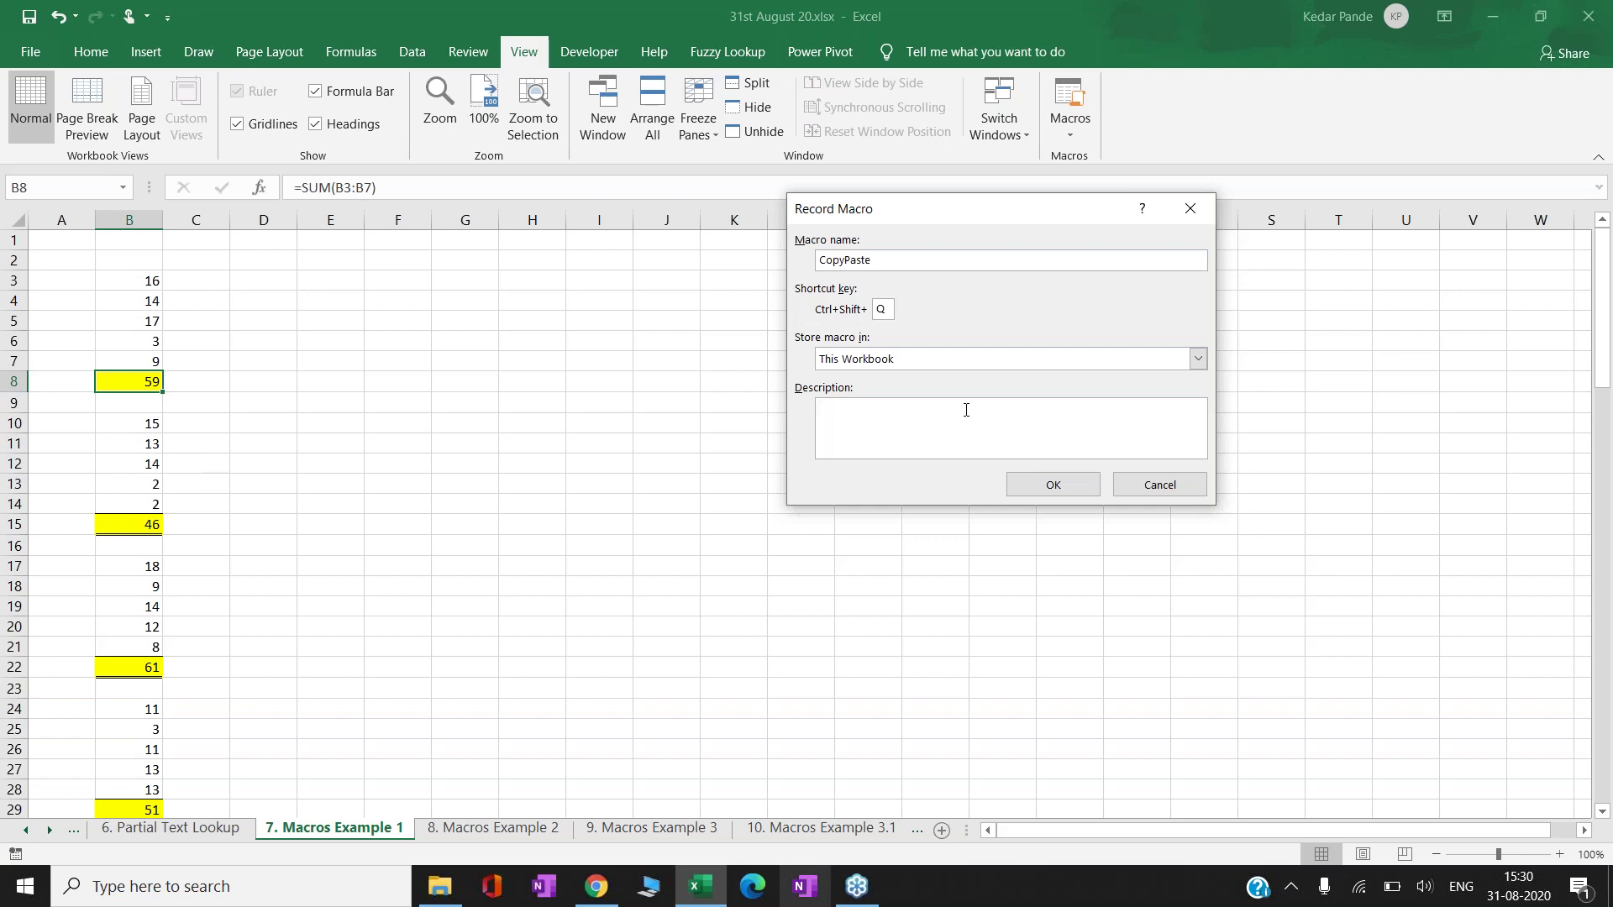
left_click(1063, 495)
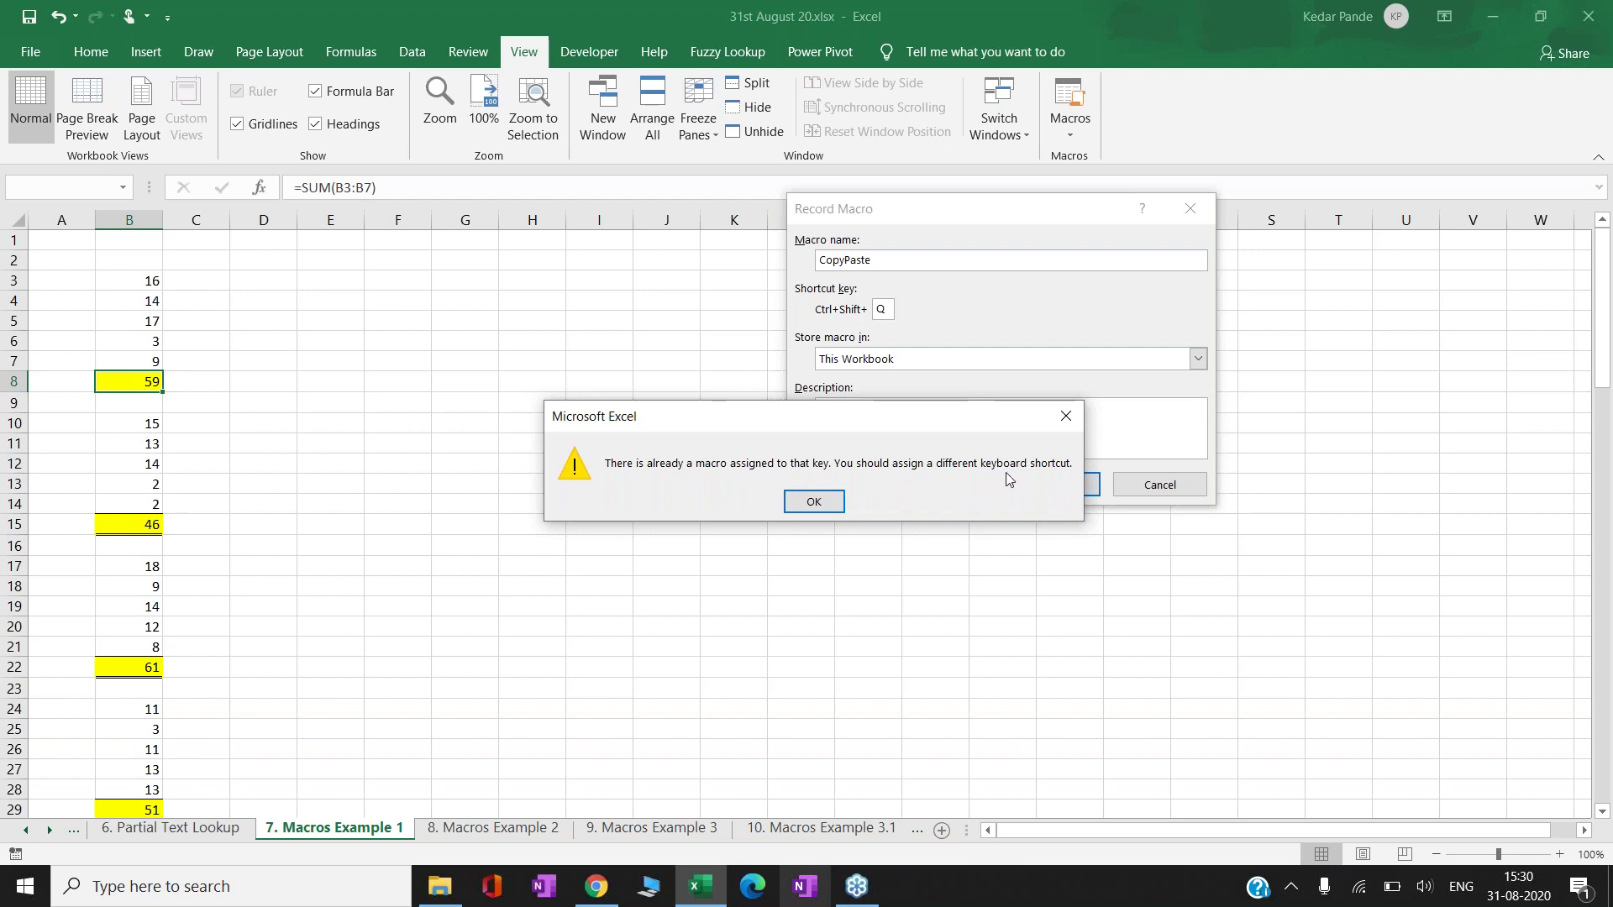
left_click(1066, 417)
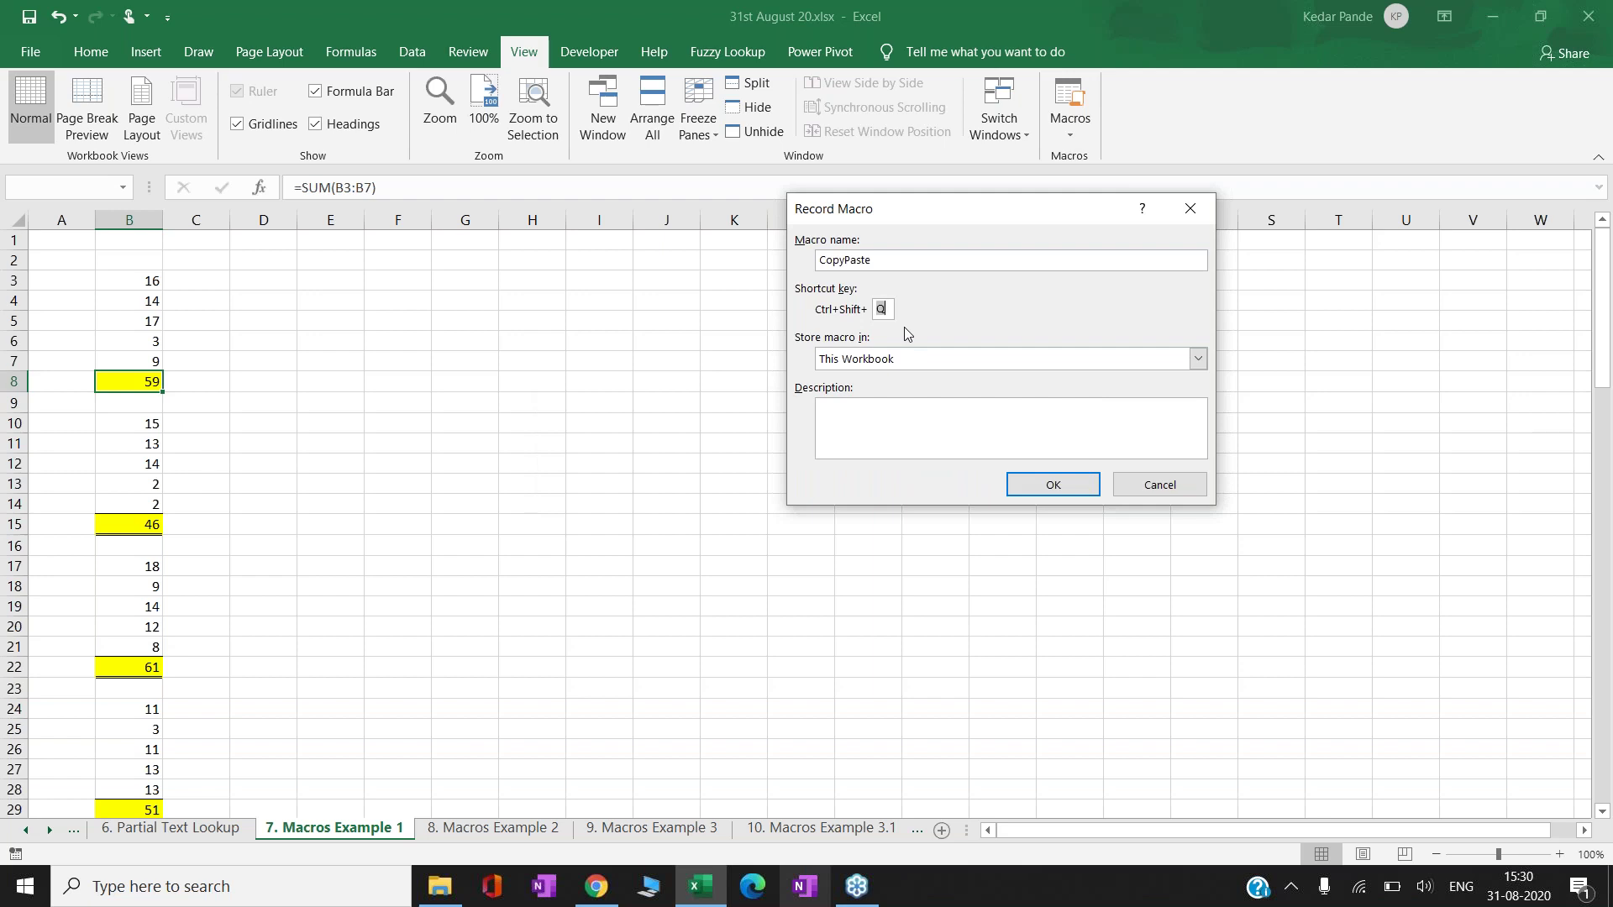
- Change the shortcut letter to R for Ctrl+Shift+R and start recording
key("BackSpace")
type("R")
left_click(1046, 483)
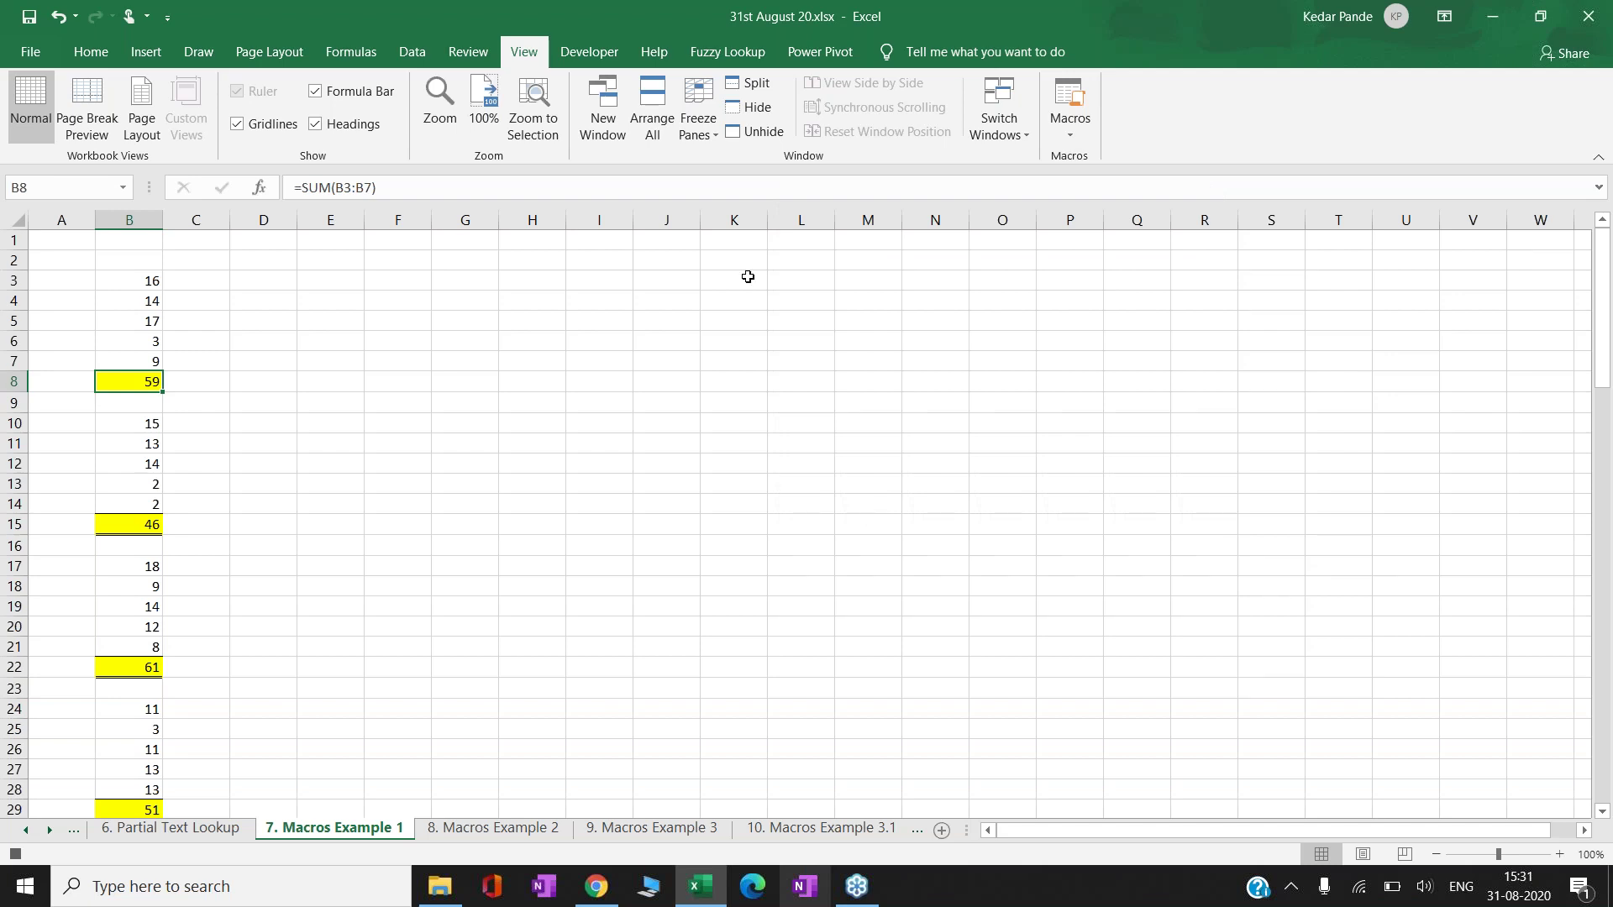
- Confirm in the Macros dropdown that recording is active, then close the list
left_click(1074, 131)
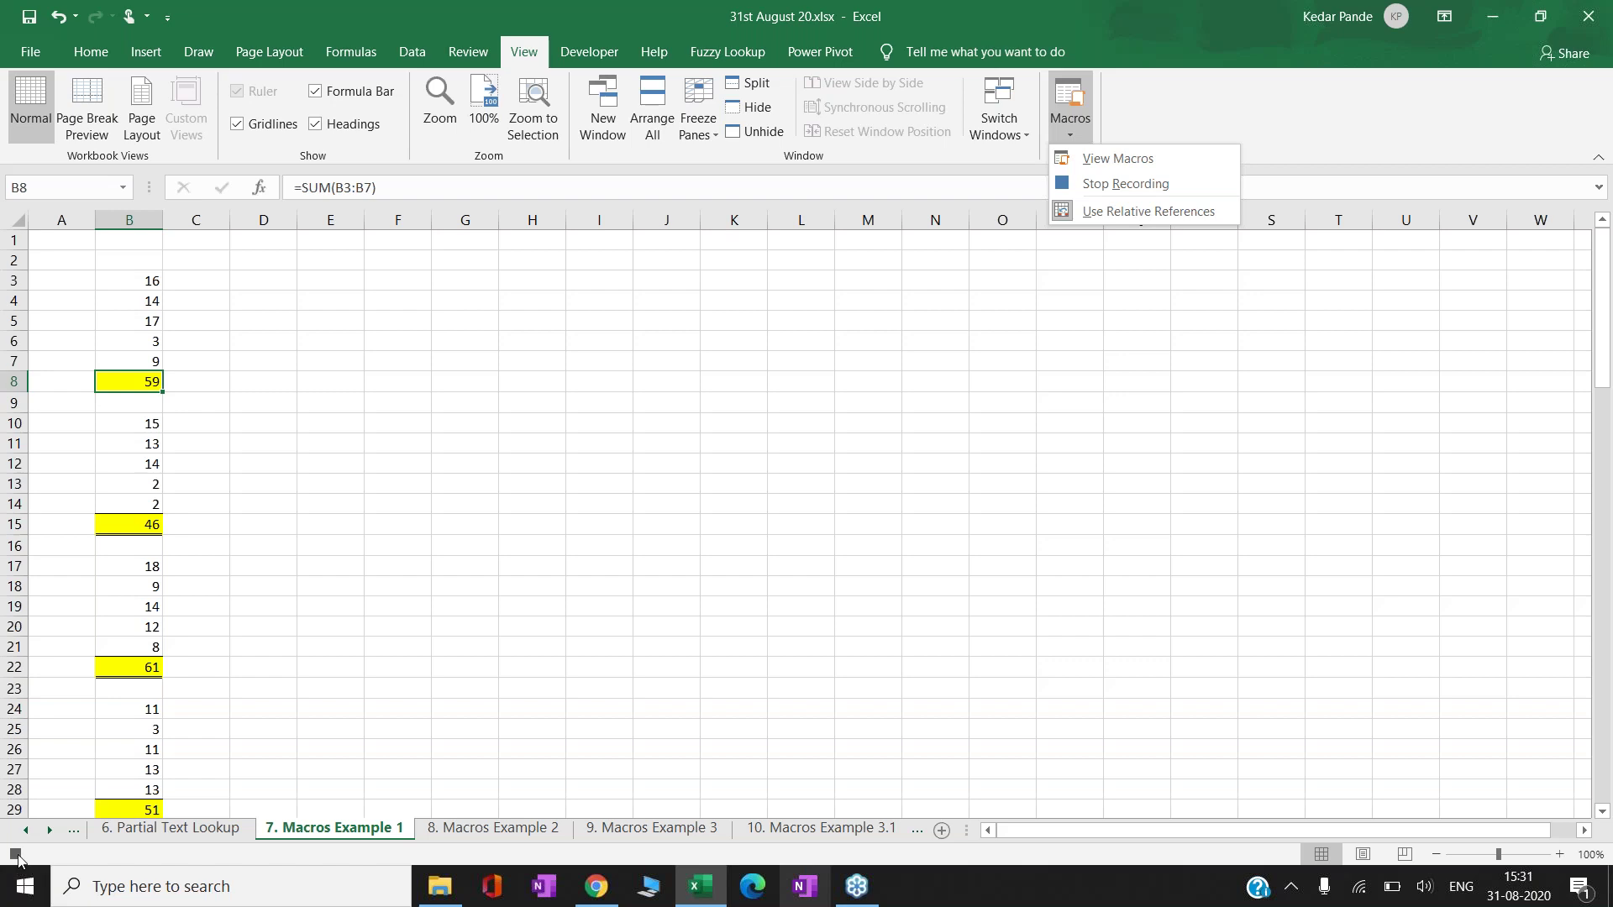
left_click(568, 539)
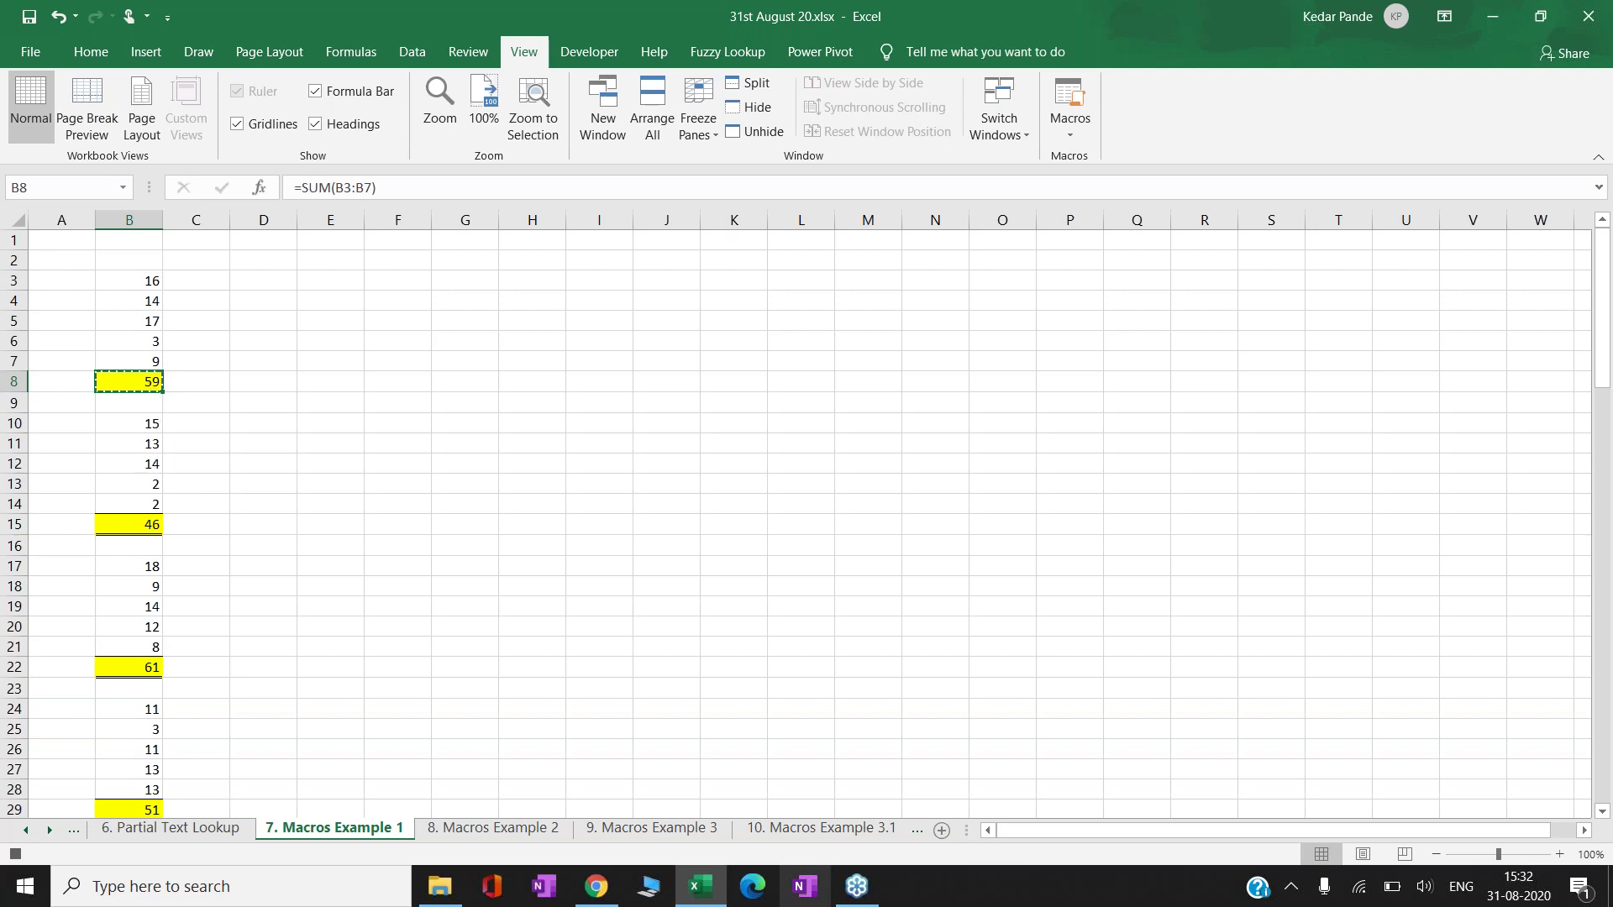
- Paste only the value 59 into cell D8
key("Right")
key("Right")
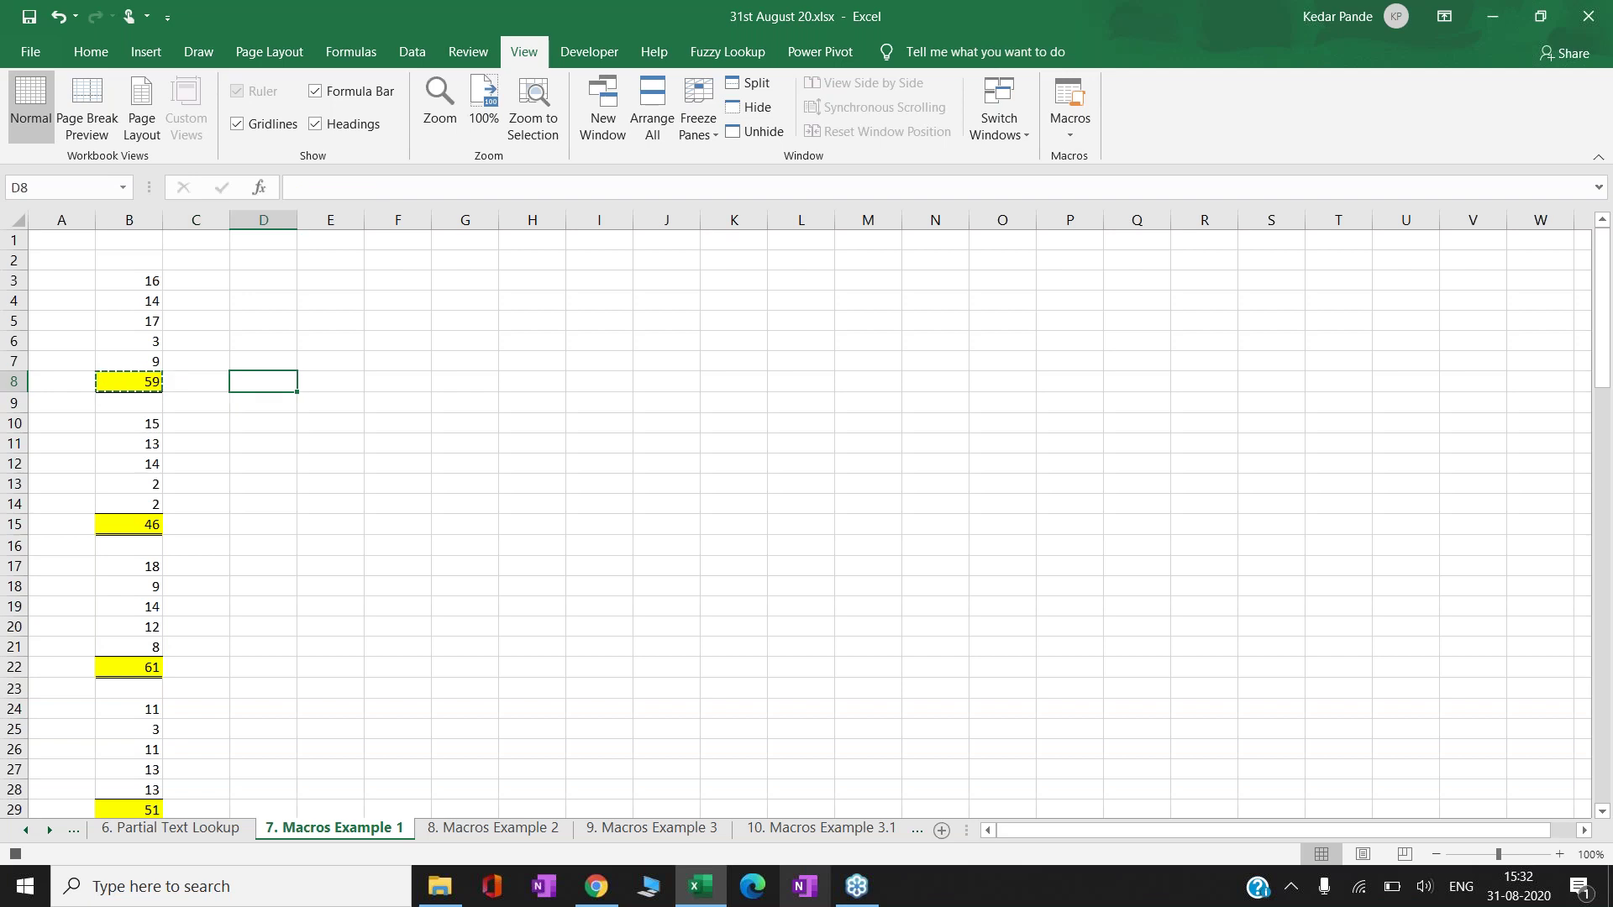
right_click(255, 386)
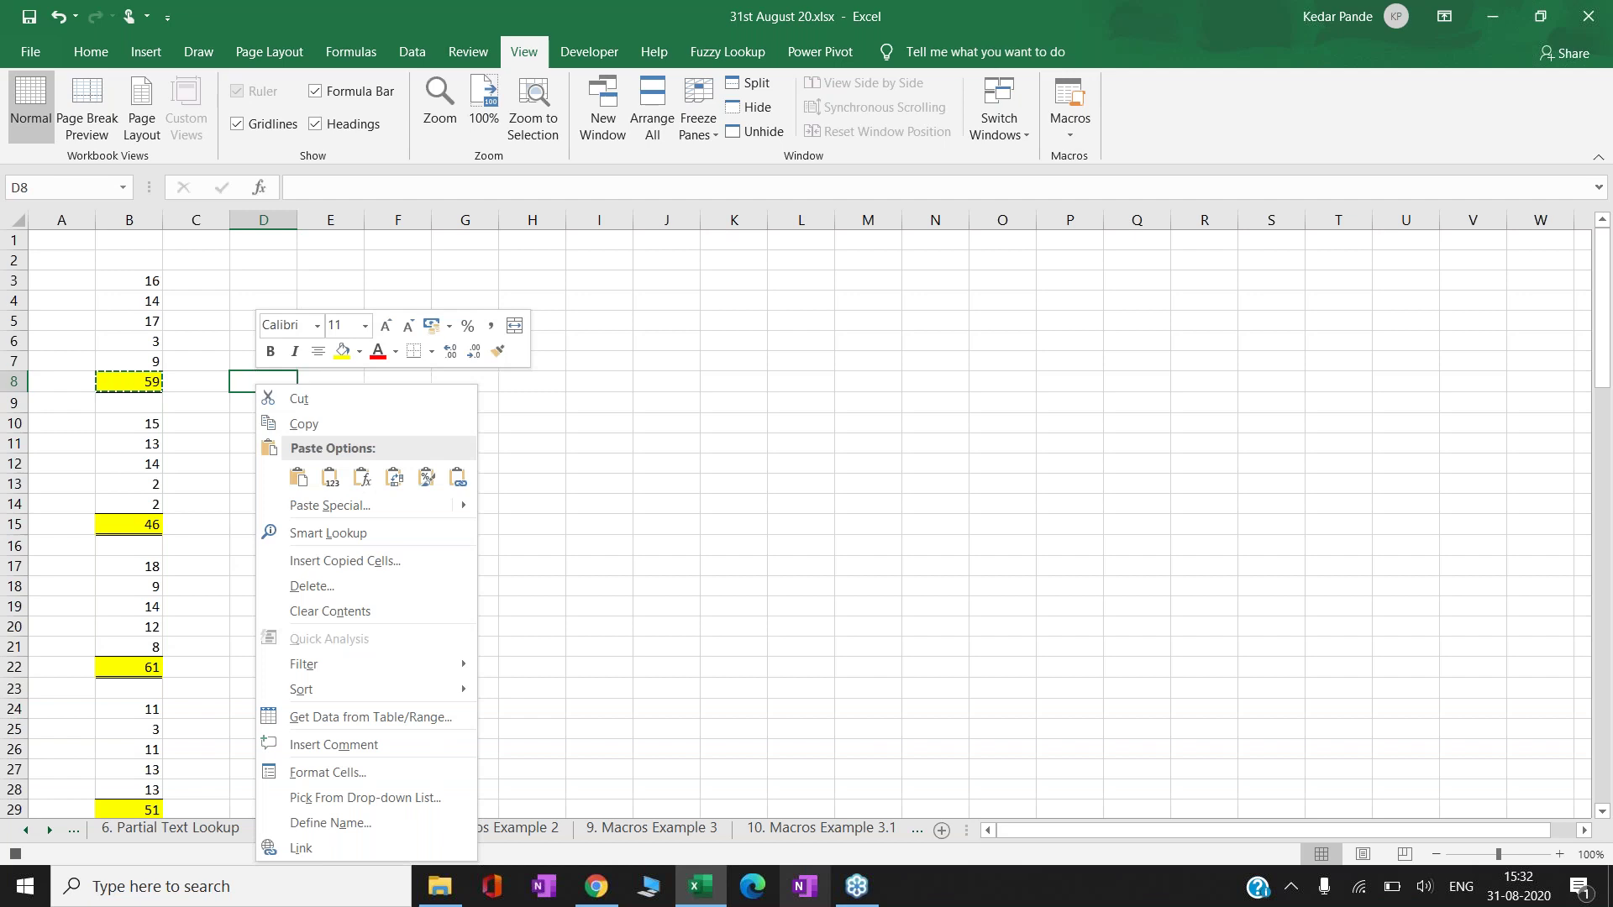
left_click(328, 476)
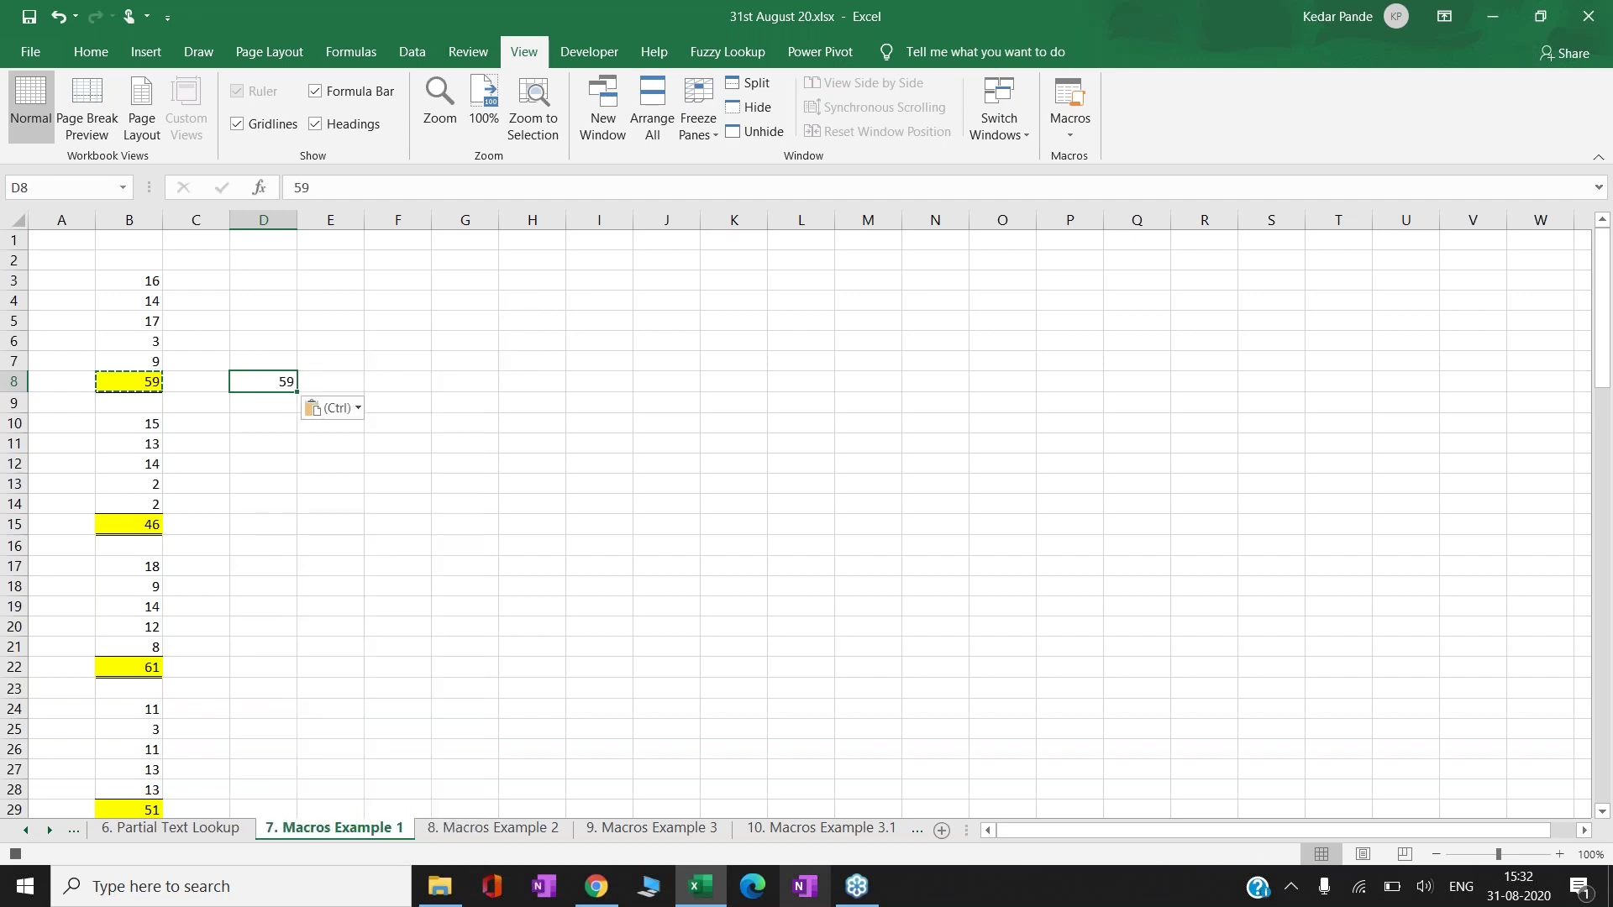
- Stop the macro recording, clear the copy marquee, and move to B15
left_click(15, 853)
key("Escape")
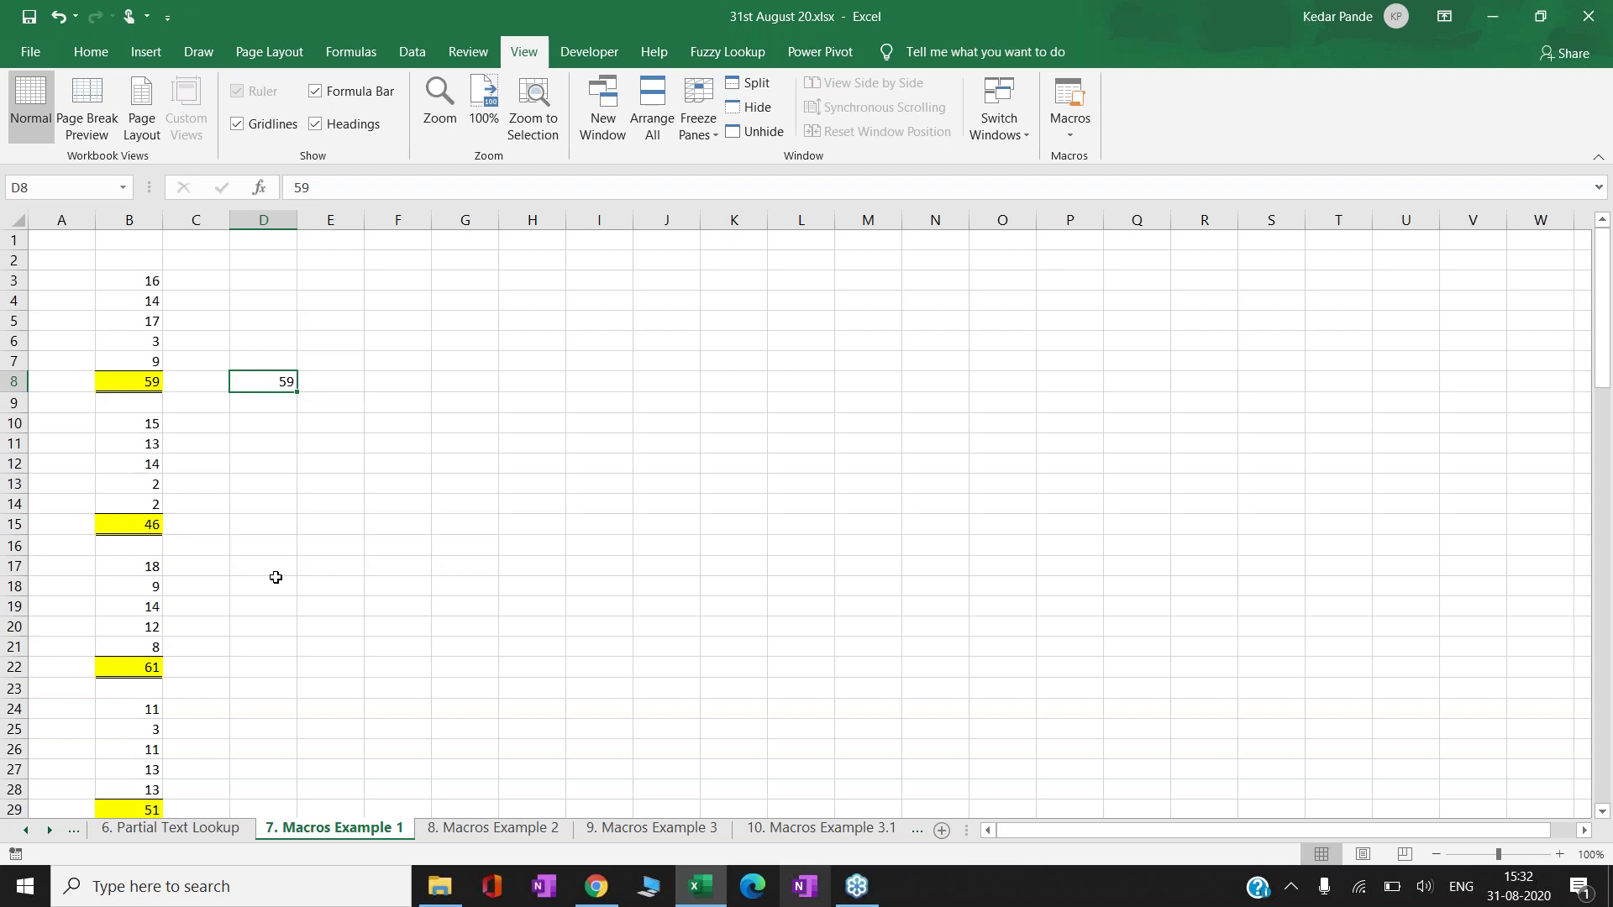
key("Down")
key("Down")
key("Down")
key("Down")
key("Down")
key("Down")
key("Down")
key("Left")
key("Left")
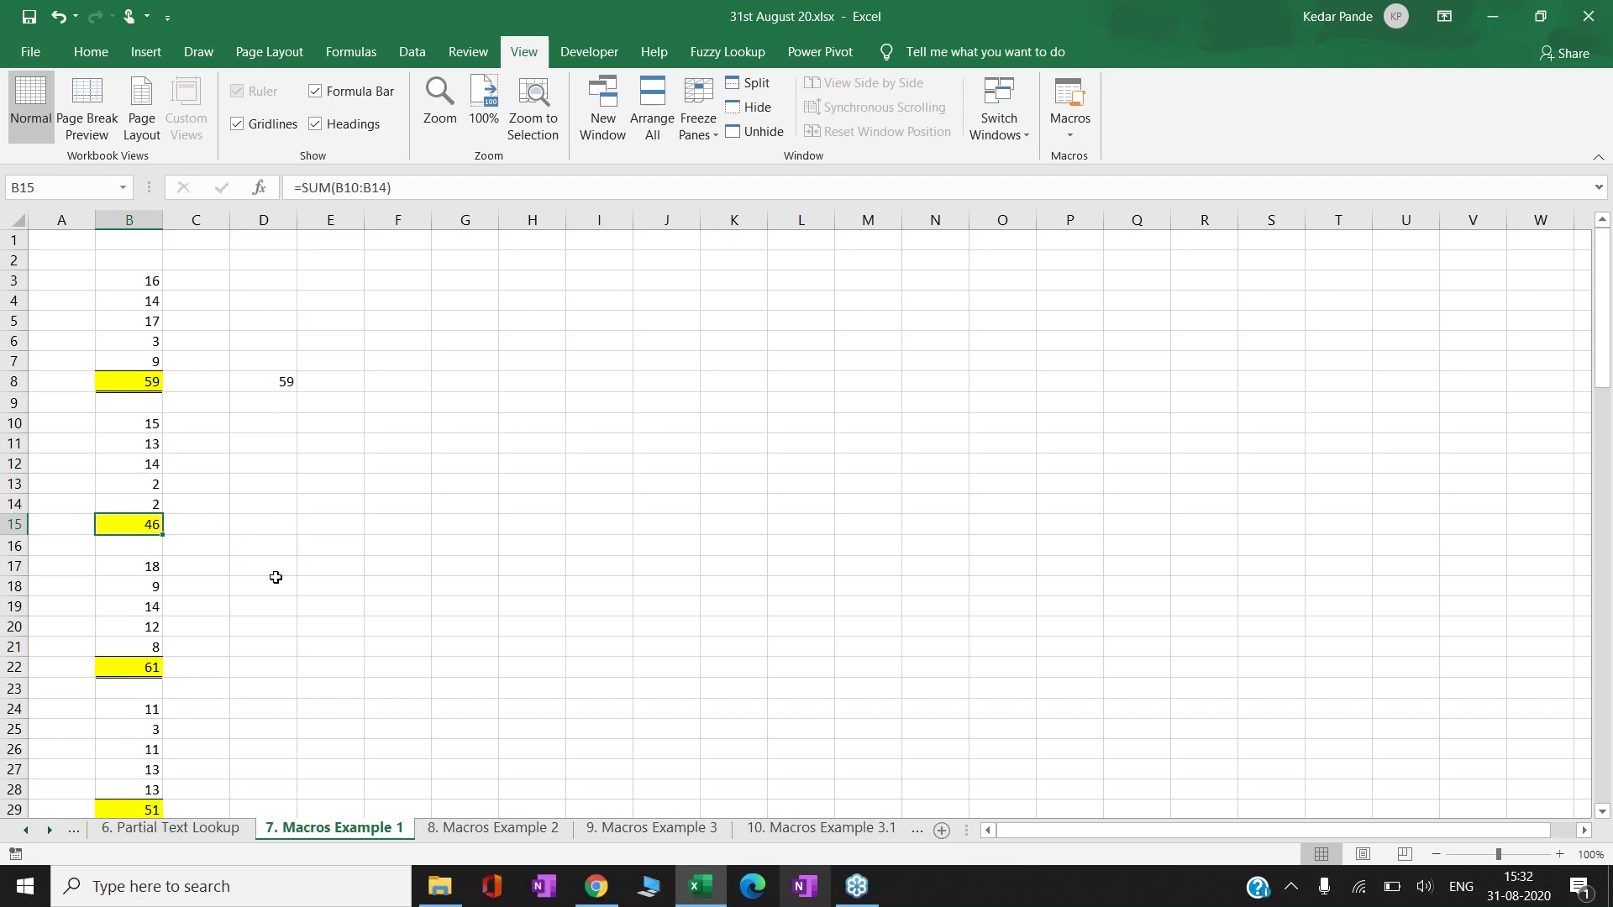
- From the Developer tab's Macros list, select CopyPaste and run it on B15
left_click(571, 60)
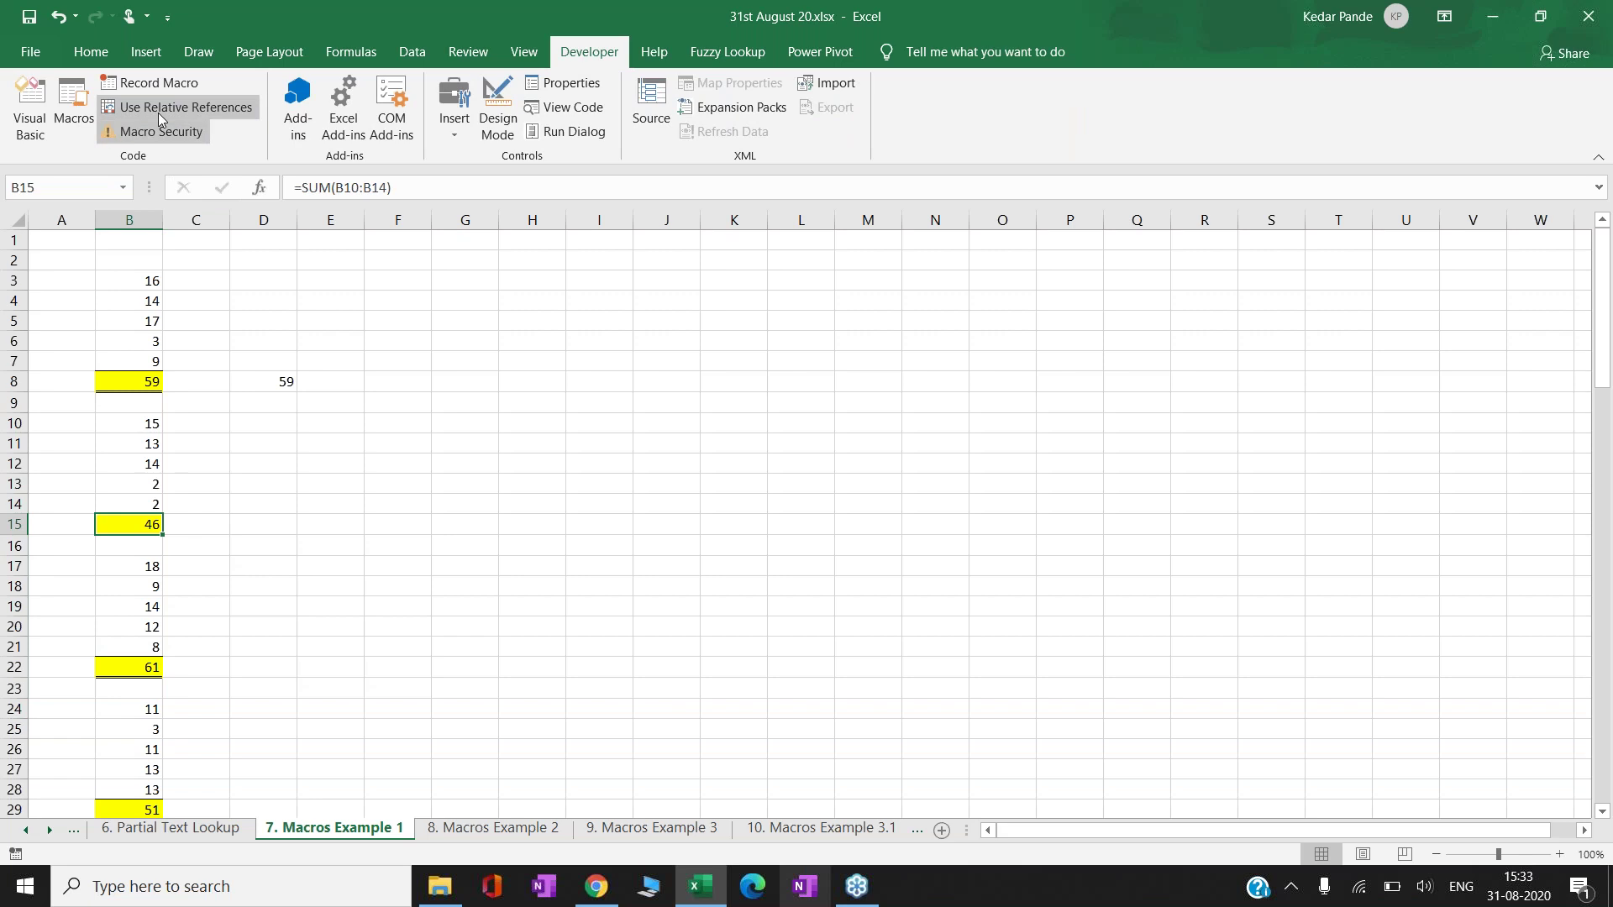
left_click(73, 105)
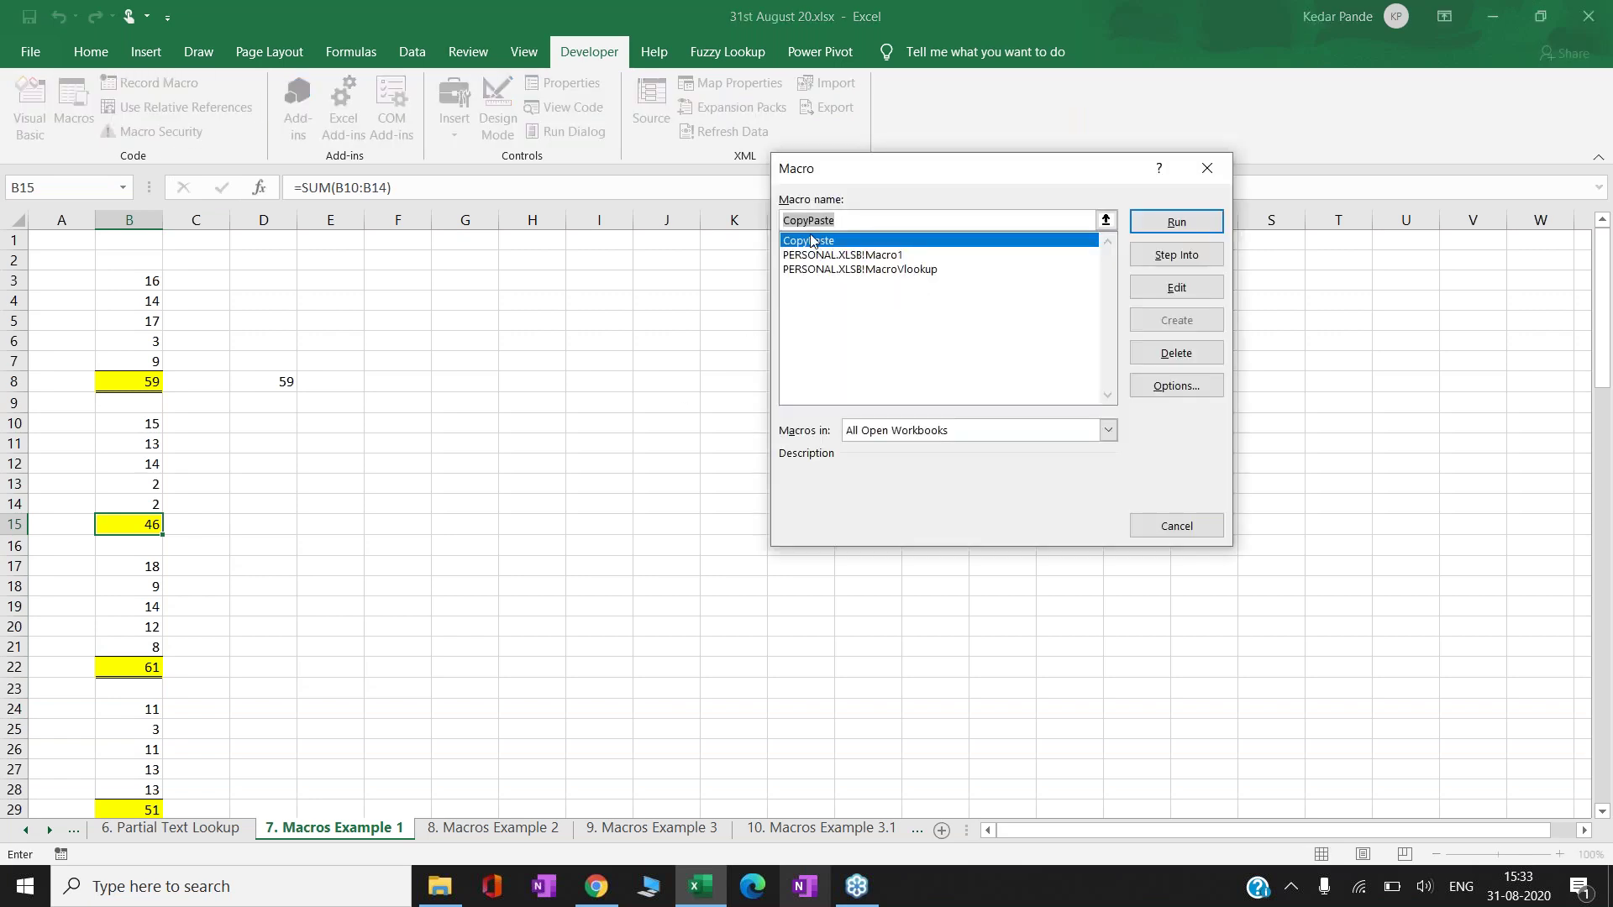
left_click(877, 256)
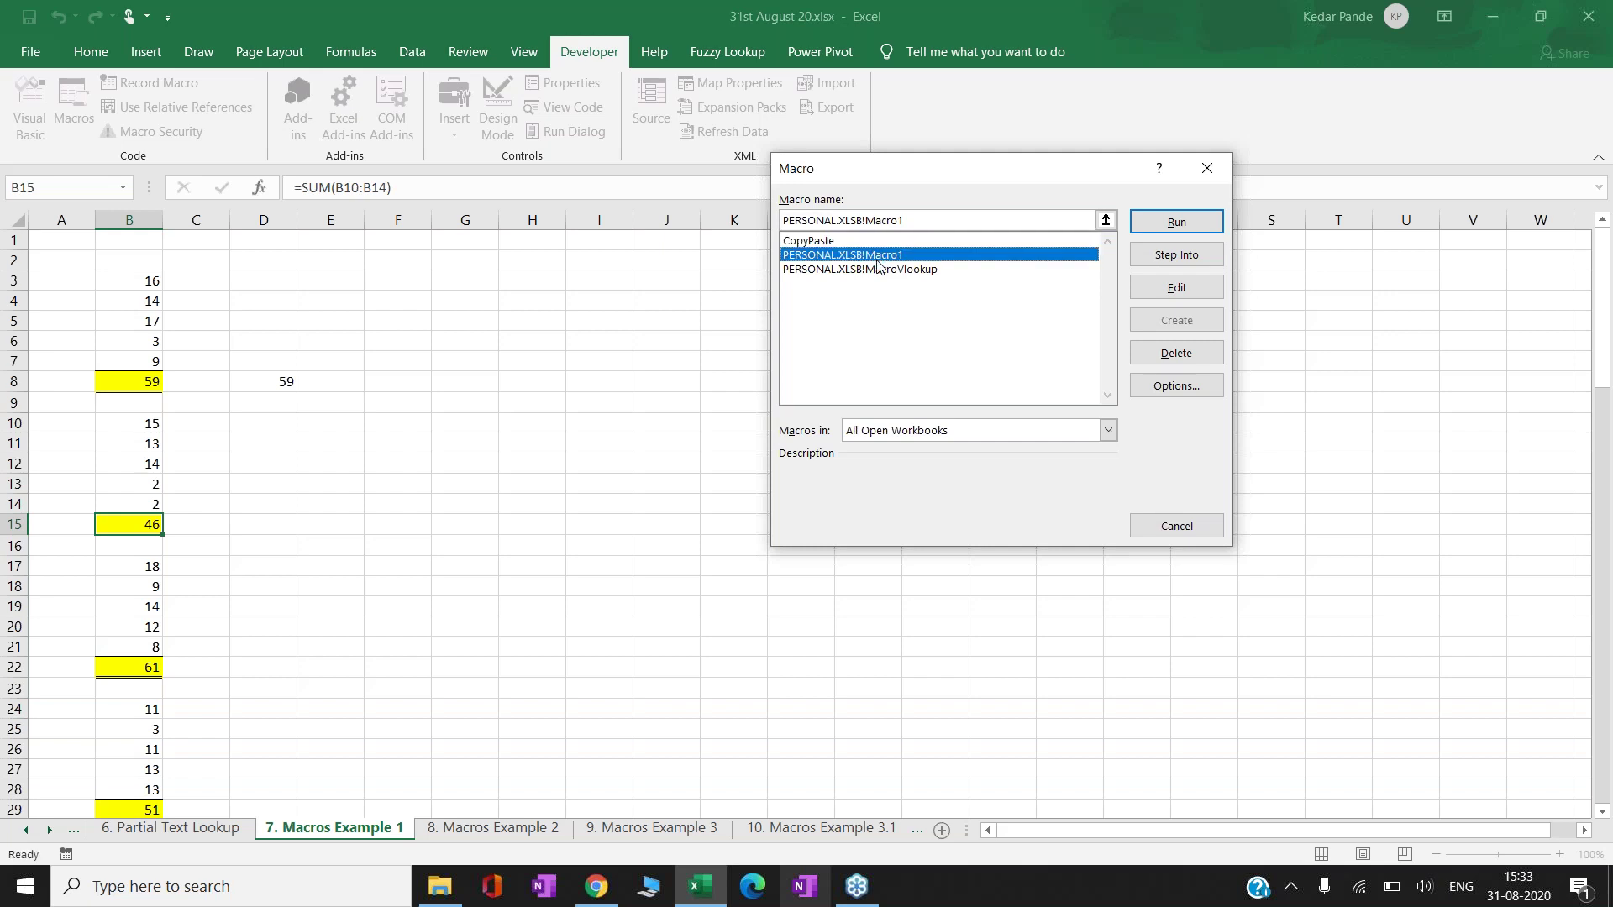
left_click(878, 270)
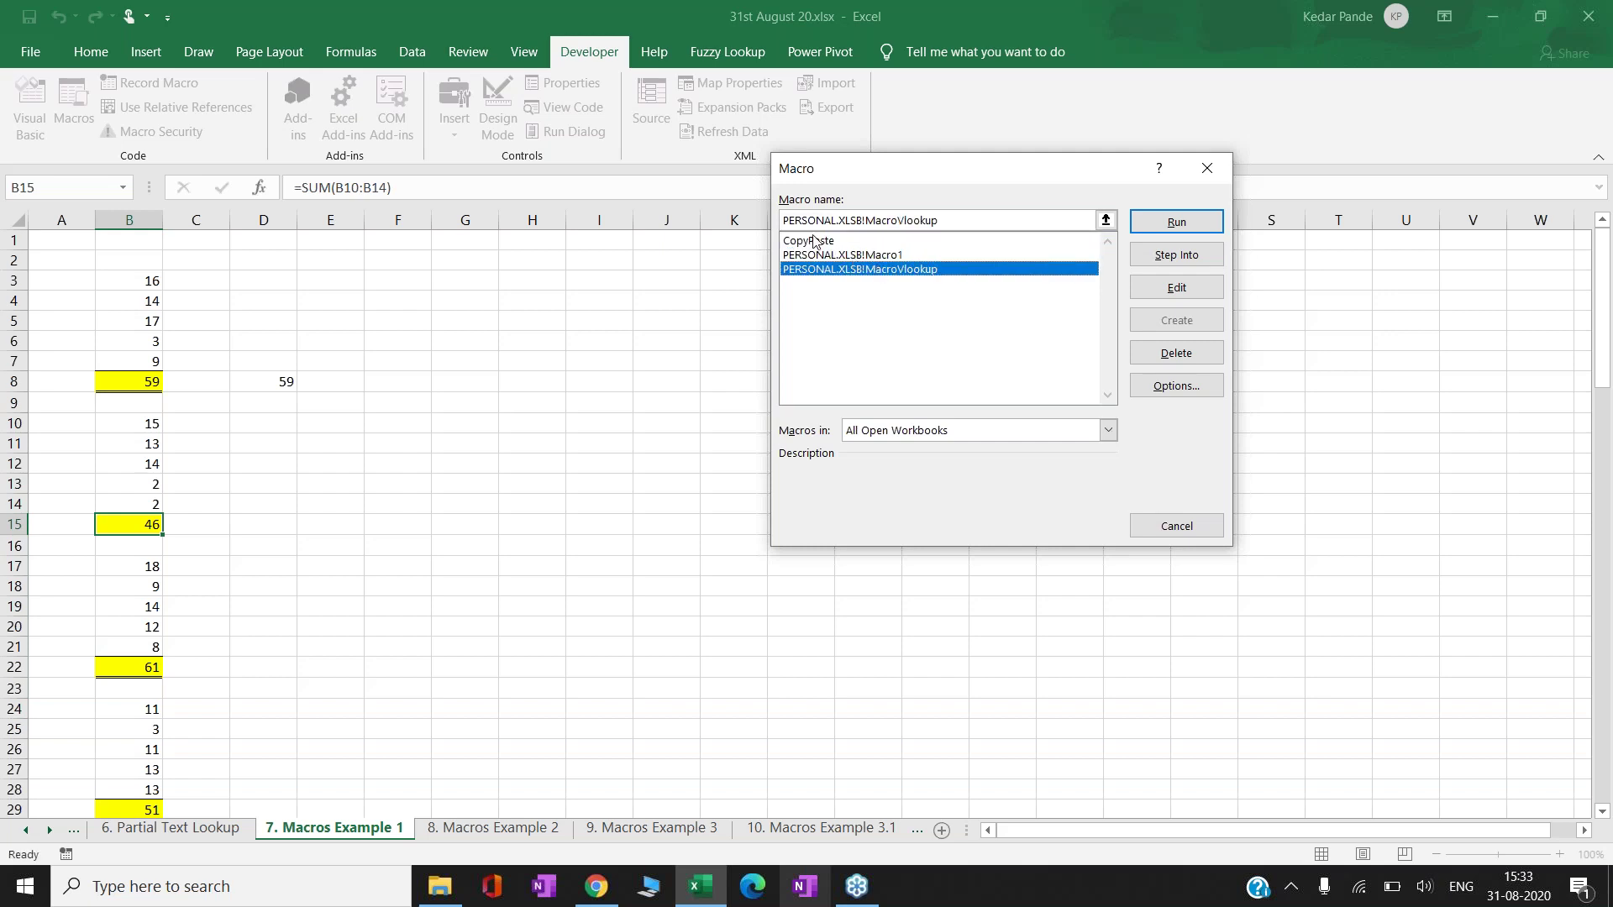
left_click(817, 242)
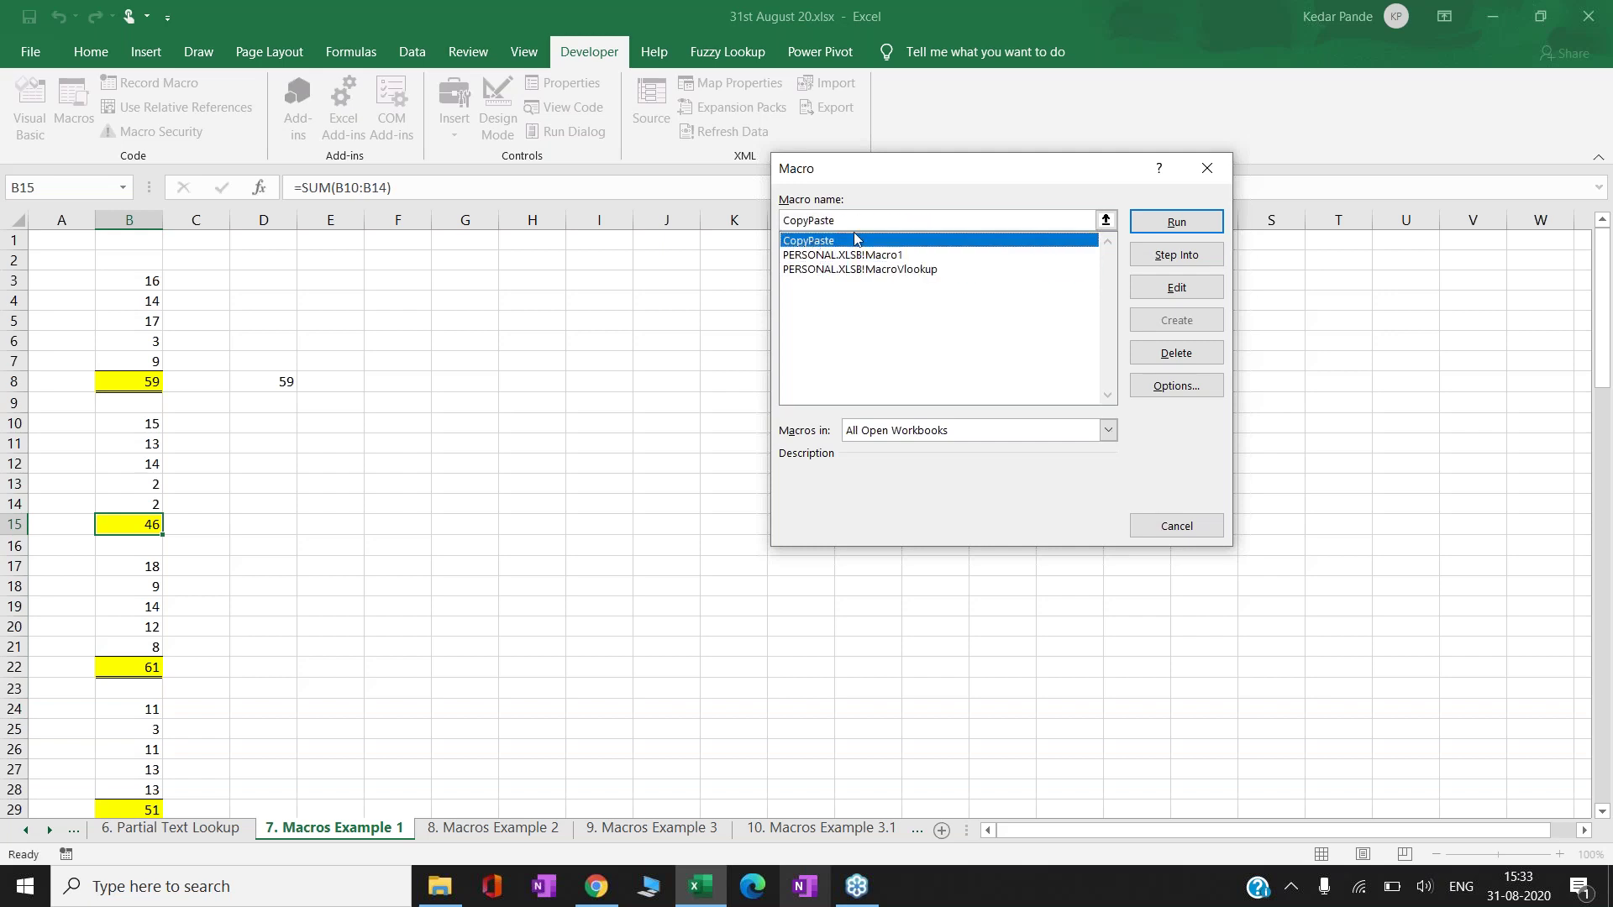
left_click(1175, 224)
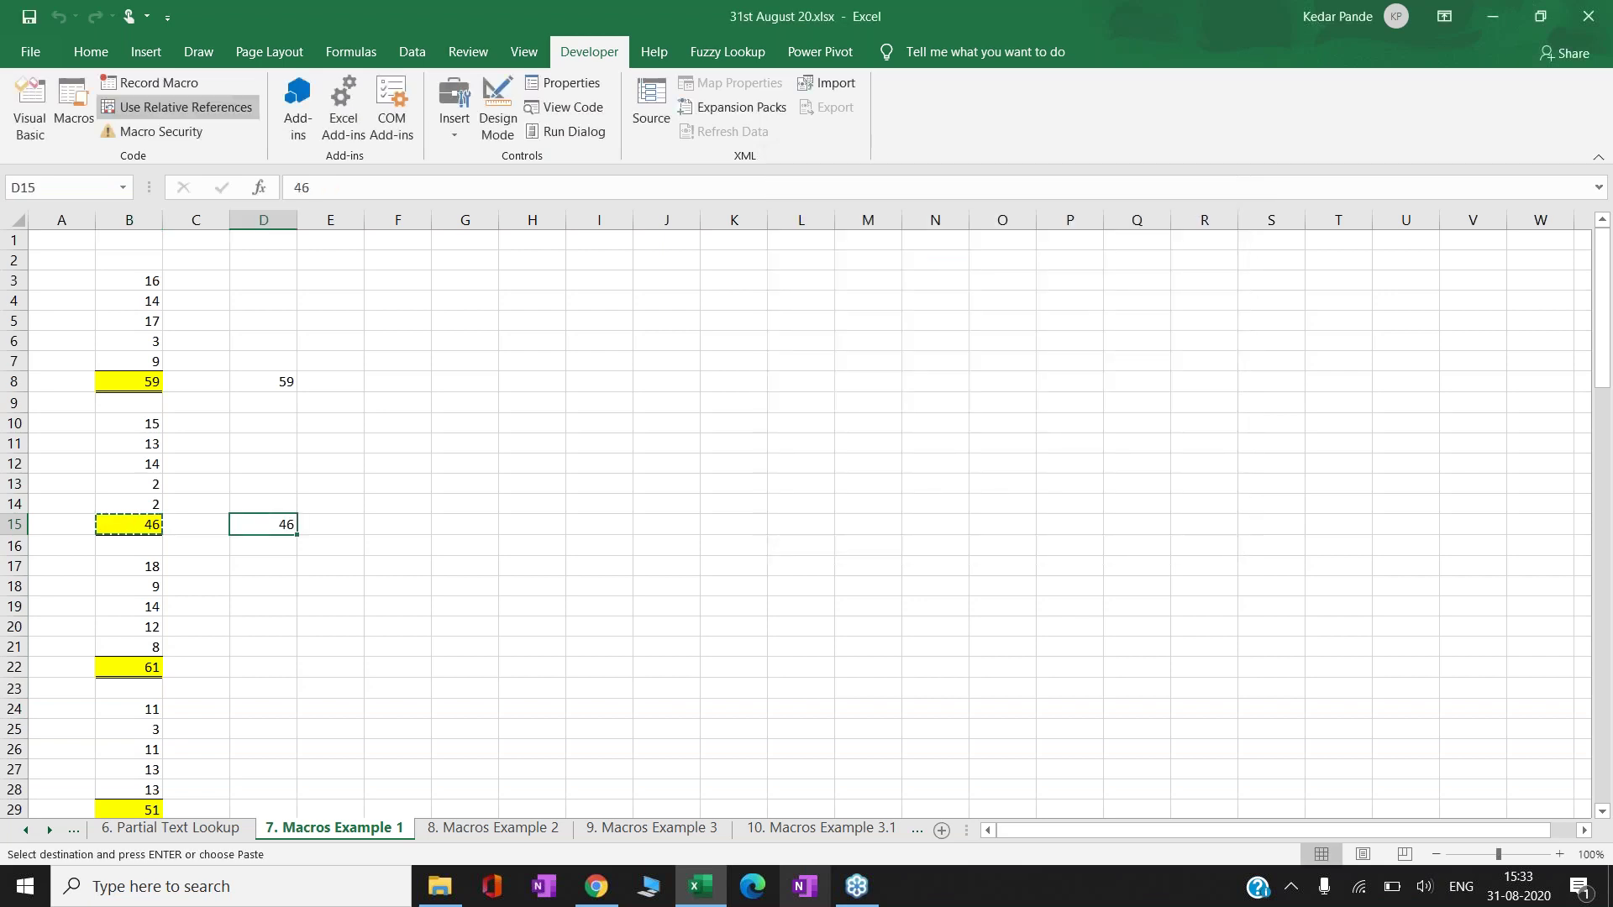
- Copy the totals 61 from B22 into D22 and 51 from B29 into D29
key("Escape")
key("Down")
key("Down")
key("Down")
key("Down")
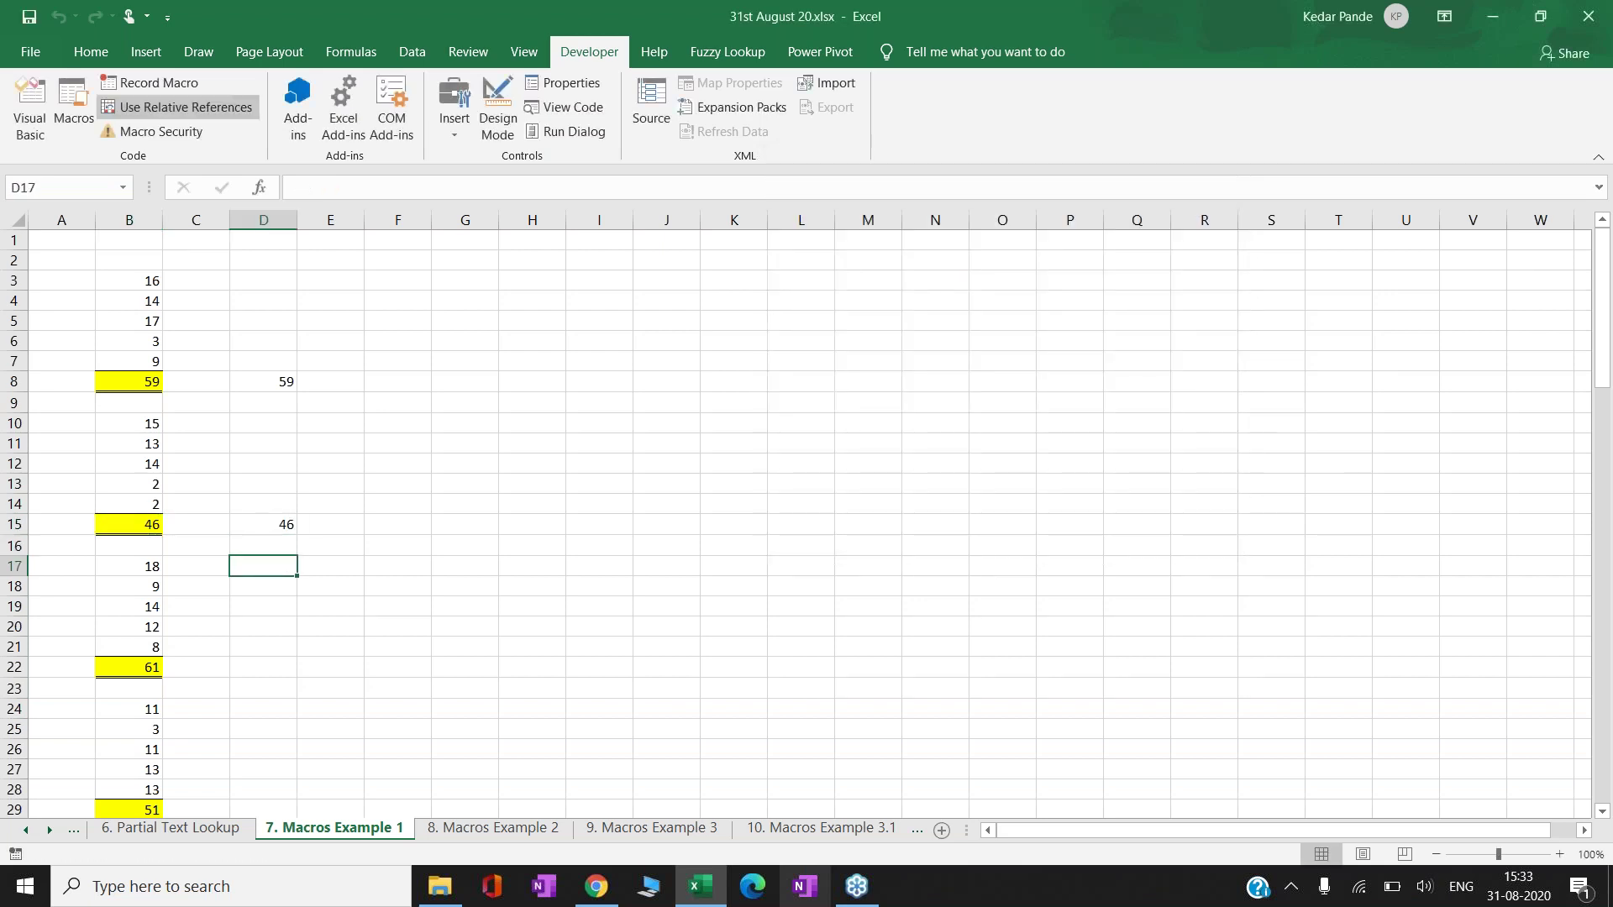
key("Down")
key("Down")
key("Down")
key("Left")
key("Left")
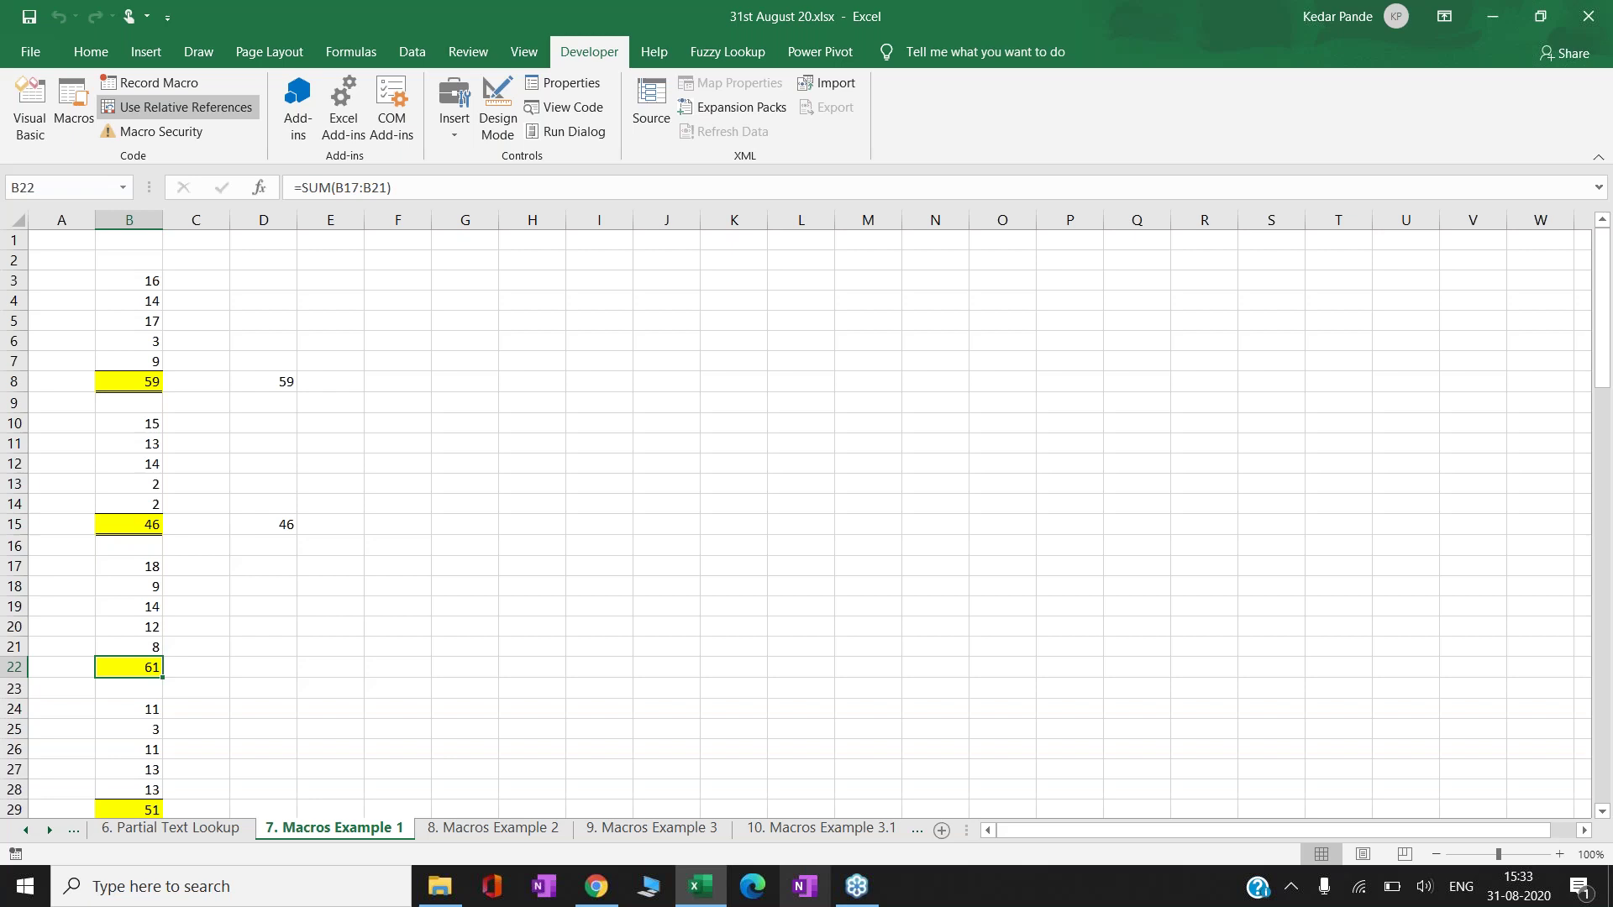
key("ctrl+c")
key("Right")
key("Right")
key("ctrl+v")
key("Down")
key("Down")
key("Down")
key("Down")
key("Down")
key("Down")
key("Down")
key("Left")
key("Left")
key("ctrl+c")
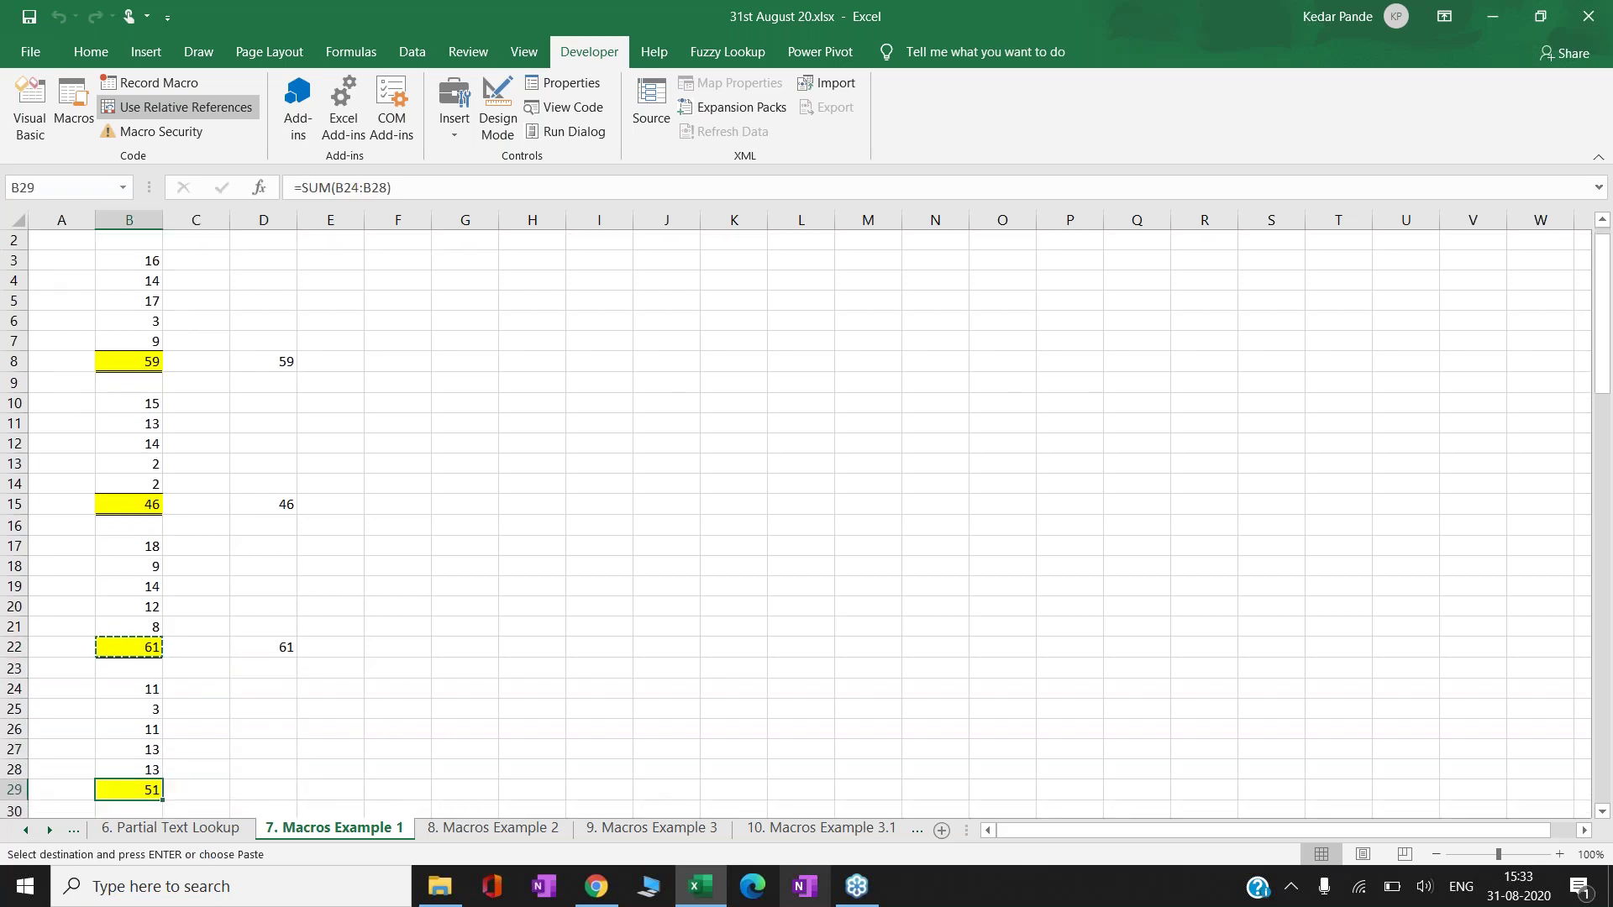
key("Right")
key("Right")
key("ctrl+v")
key("Down")
key("Down")
key("Down")
key("Down")
key("Down")
key("Down")
key("Down")
key("Down")
key("Down")
key("Down")
key("Down")
key("Down")
key("Down")
key("Down")
key("Down")
key("Down")
key("Down")
key("Down")
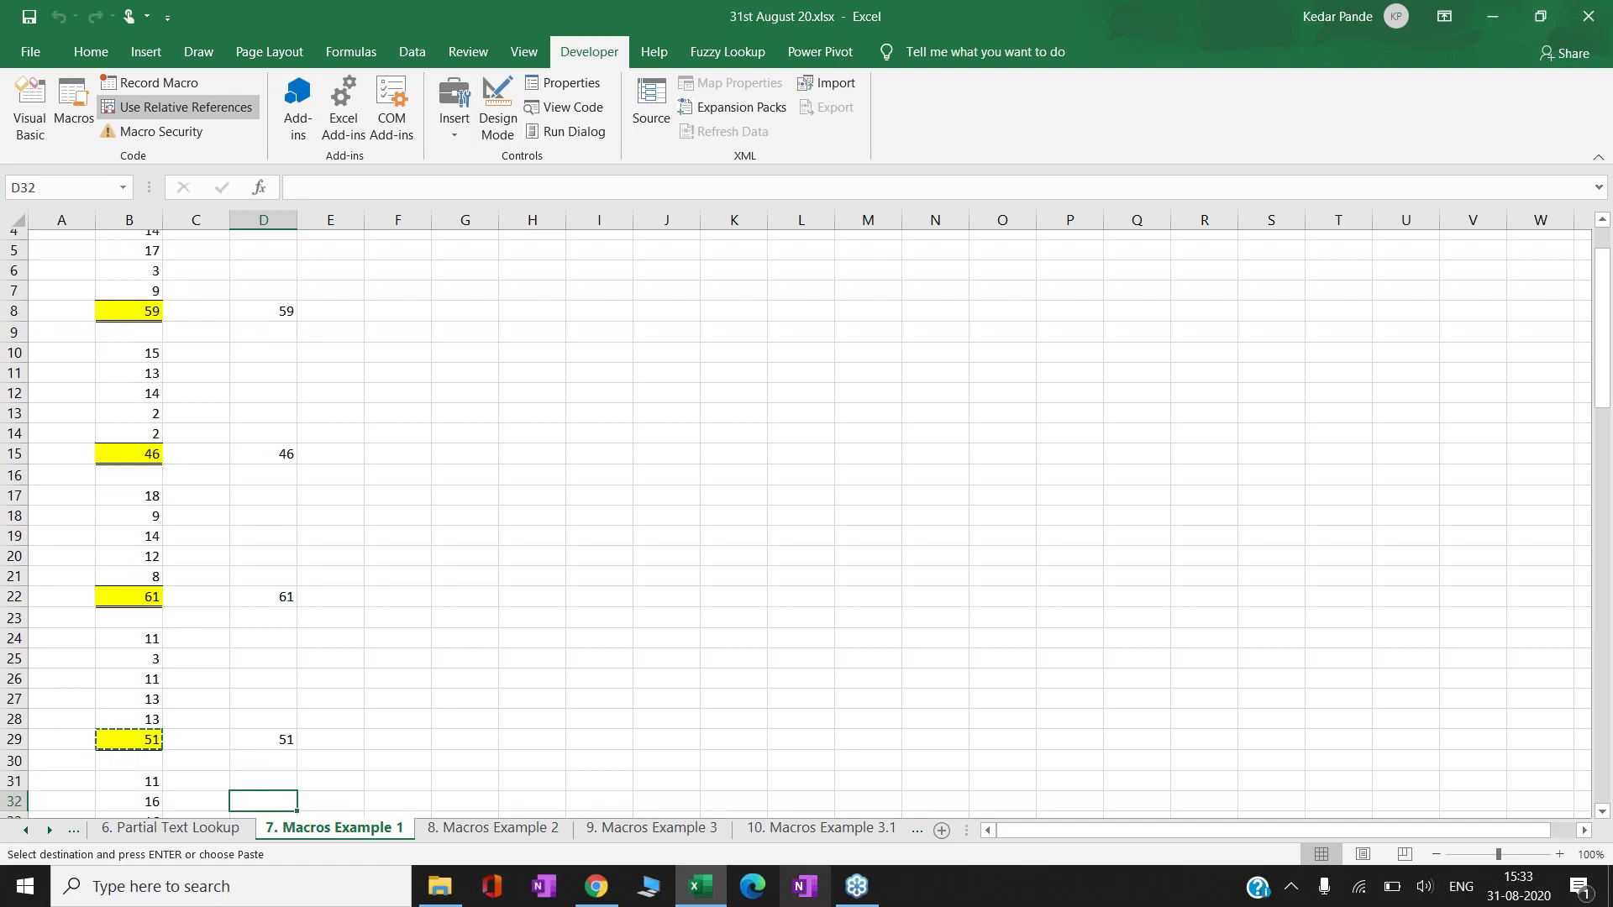
- Copy the 16 from B33 into D33
key("Up")
key("Up")
key("Up")
key("Up")
key("Up")
key("Up")
key("Up")
key("Up")
key("Up")
key("Up")
key("Up")
key("Up")
key("Up")
key("Left")
key("Left")
key("Up")
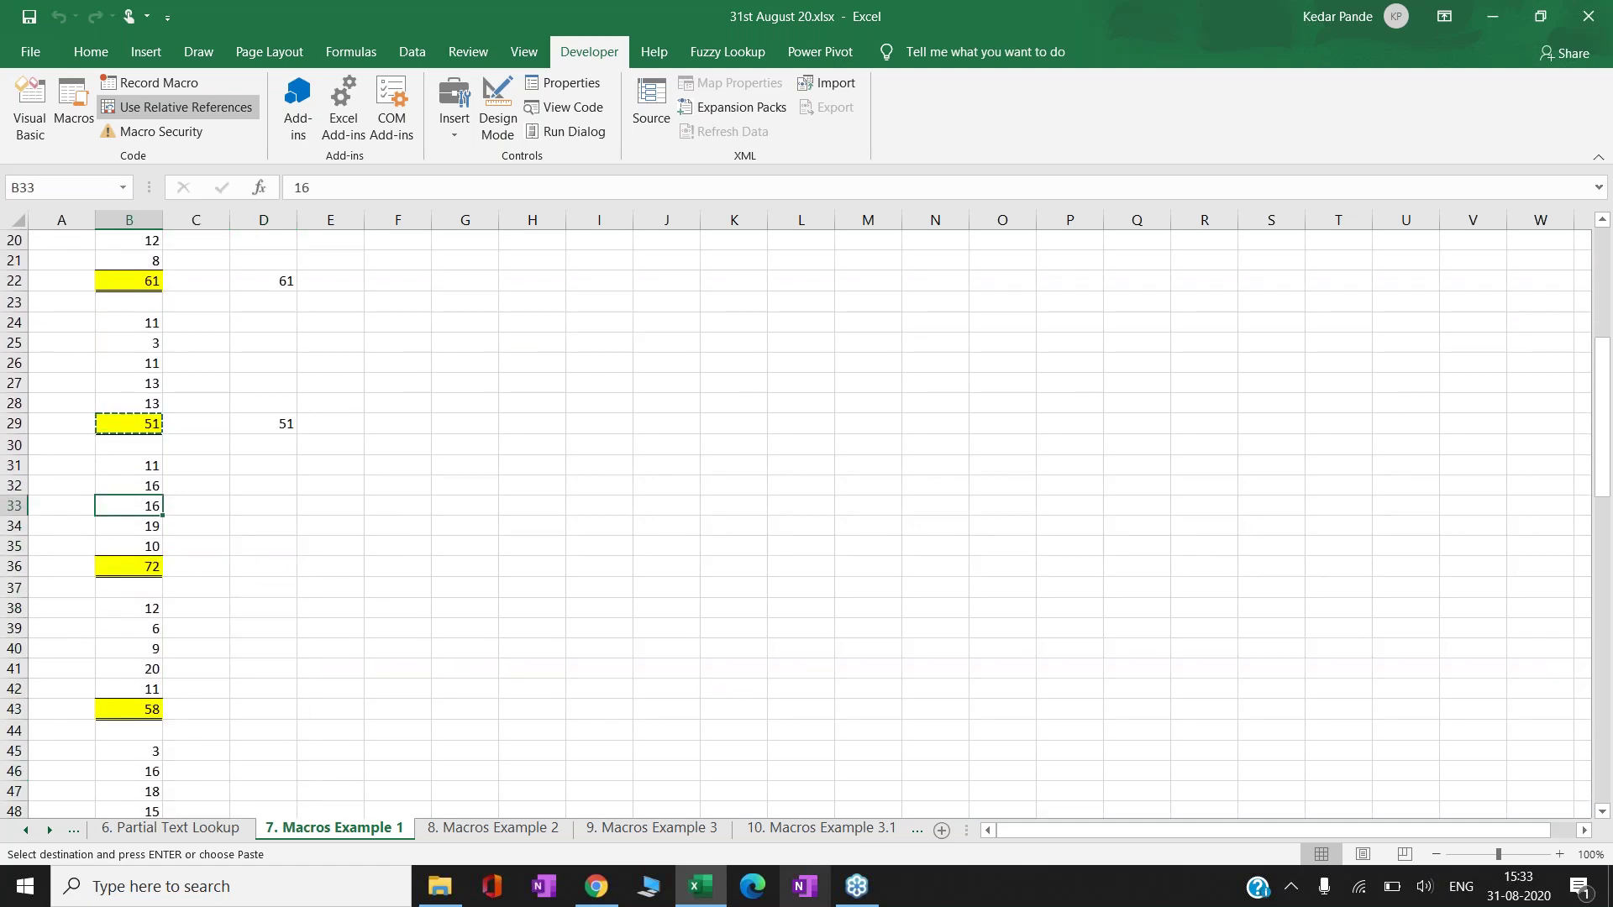
key("ctrl+c")
key("Right")
key("Right")
key("ctrl+v")
- Repeat the 16 in every other column of row 33 from F33 through R33
key("ctrl+c")
key("Right")
key("Right")
key("ctrl+v")
key("ctrl+c")
key("Right")
key("Right")
key("ctrl+v")
key("ctrl+c")
key("Right")
key("Right")
key("ctrl+v")
key("ctrl+c")
key("Right")
key("Right")
key("ctrl+v")
key("ctrl+c")
key("Right")
key("Right")
key("ctrl+v")
key("ctrl+c")
key("Right")
key("Right")
key("ctrl+v")
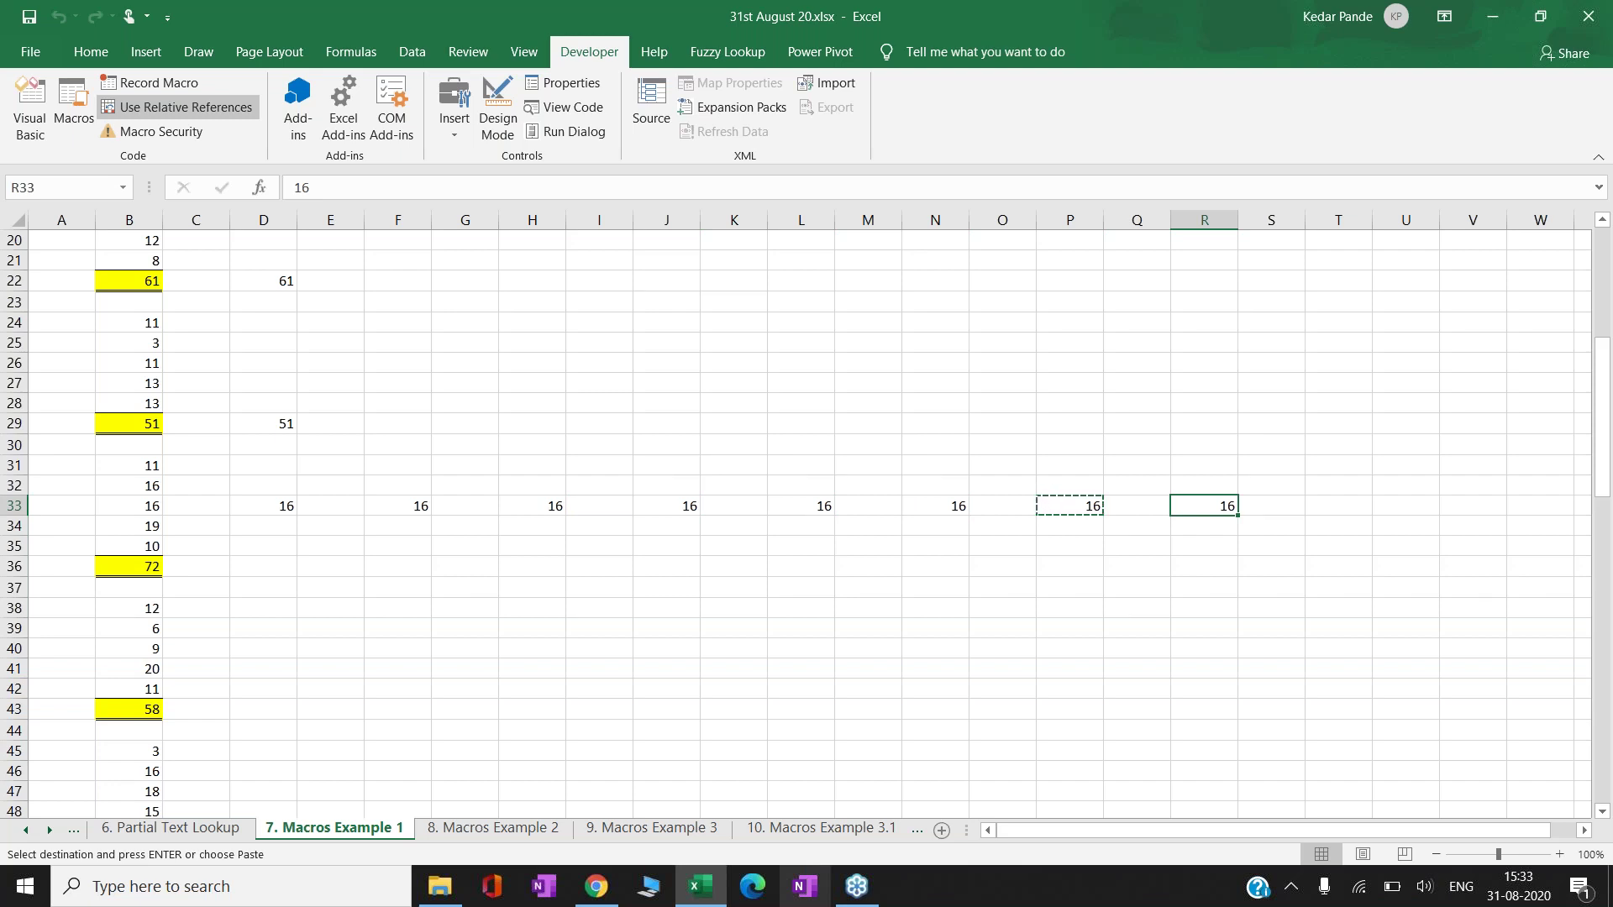
- Cancel the copy and extend the selection from R33 back to F33
key("Escape")
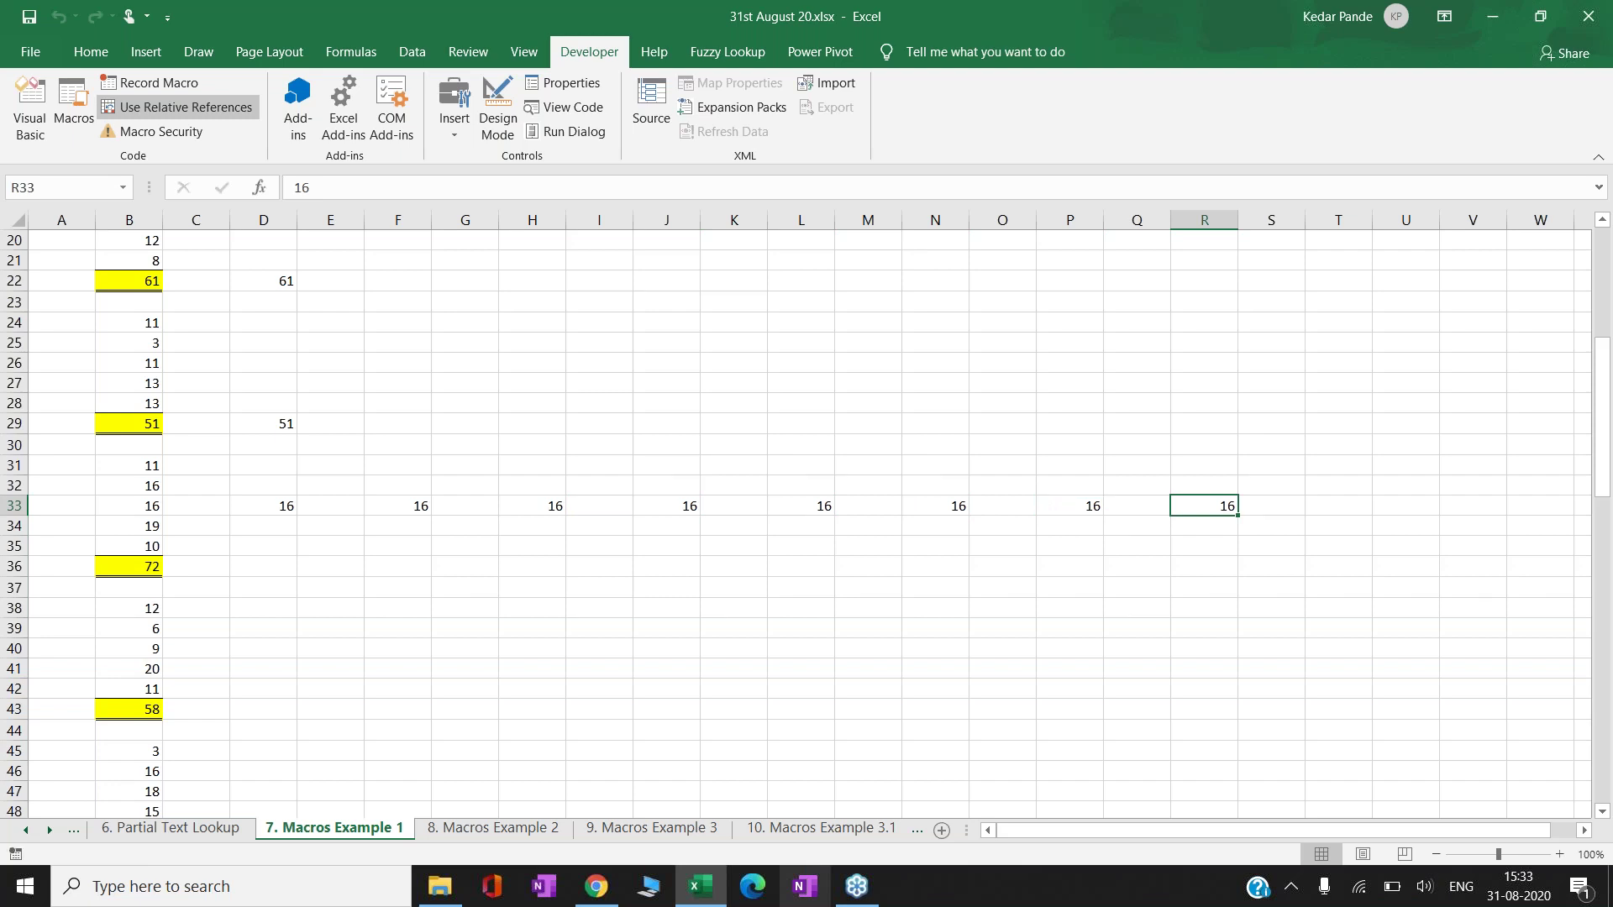
key("shift+Left")
key("shift+Left")
key("shift+Left")
key("shift+Left")
key("shift+Left")
key("shift+Left")
key("shift+Left")
key("shift+Left")
key("shift+Left")
key("shift+Left")
key("shift+Left")
key("shift+Left")
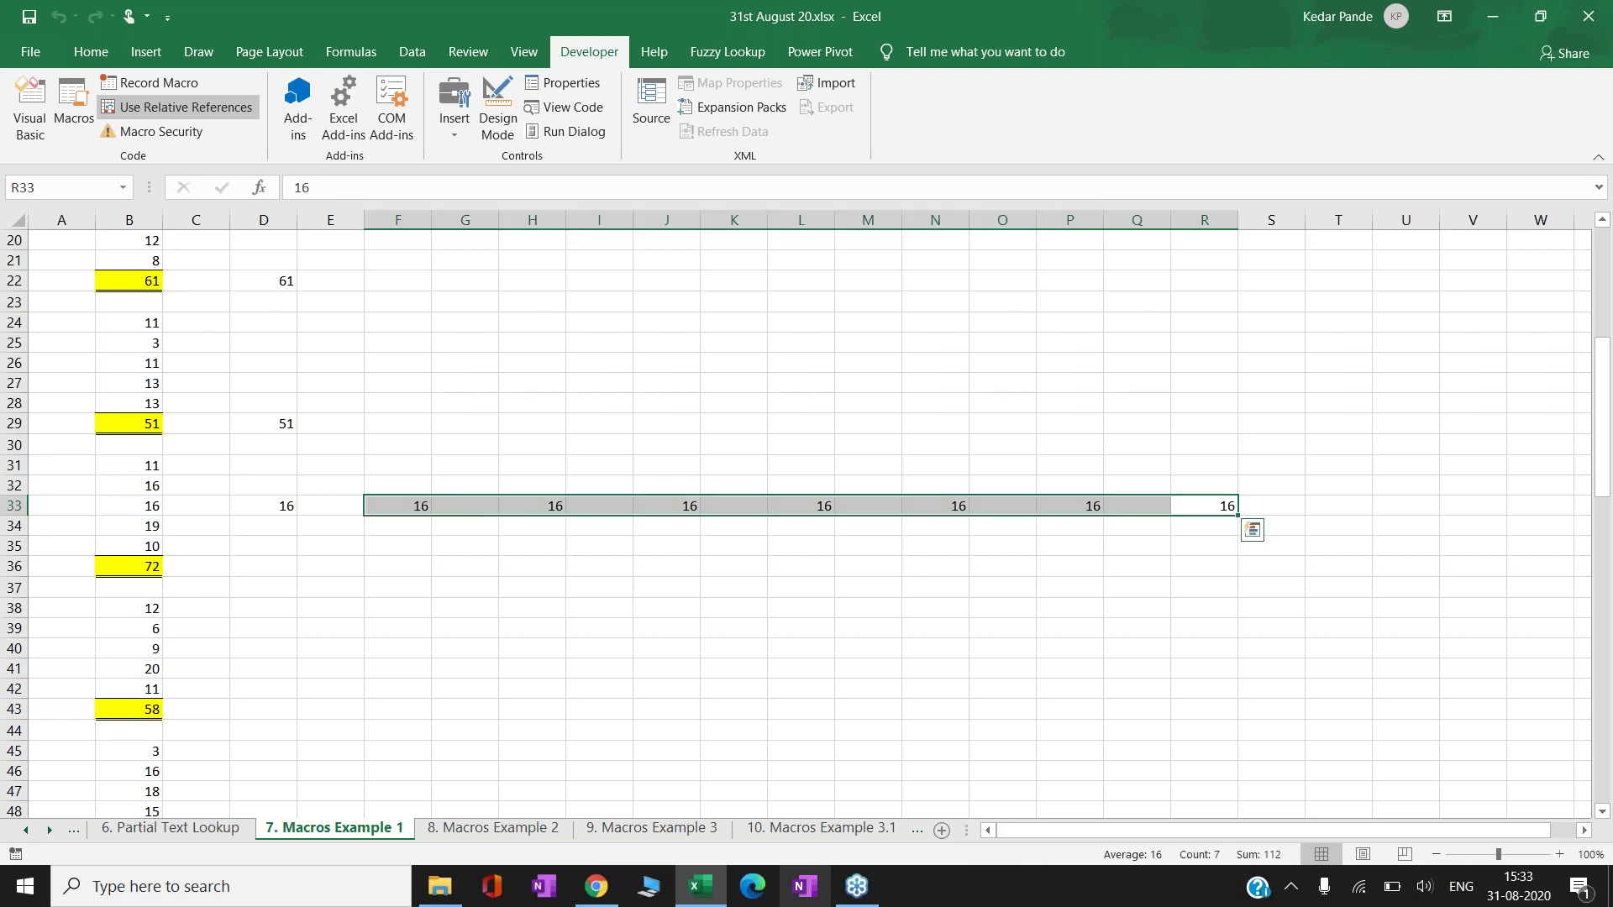
- Delete the extra 16s in F33:R33, then go to the '8. Macros Example 2' sheet
key("Delete")
key("Left")
key("Left")
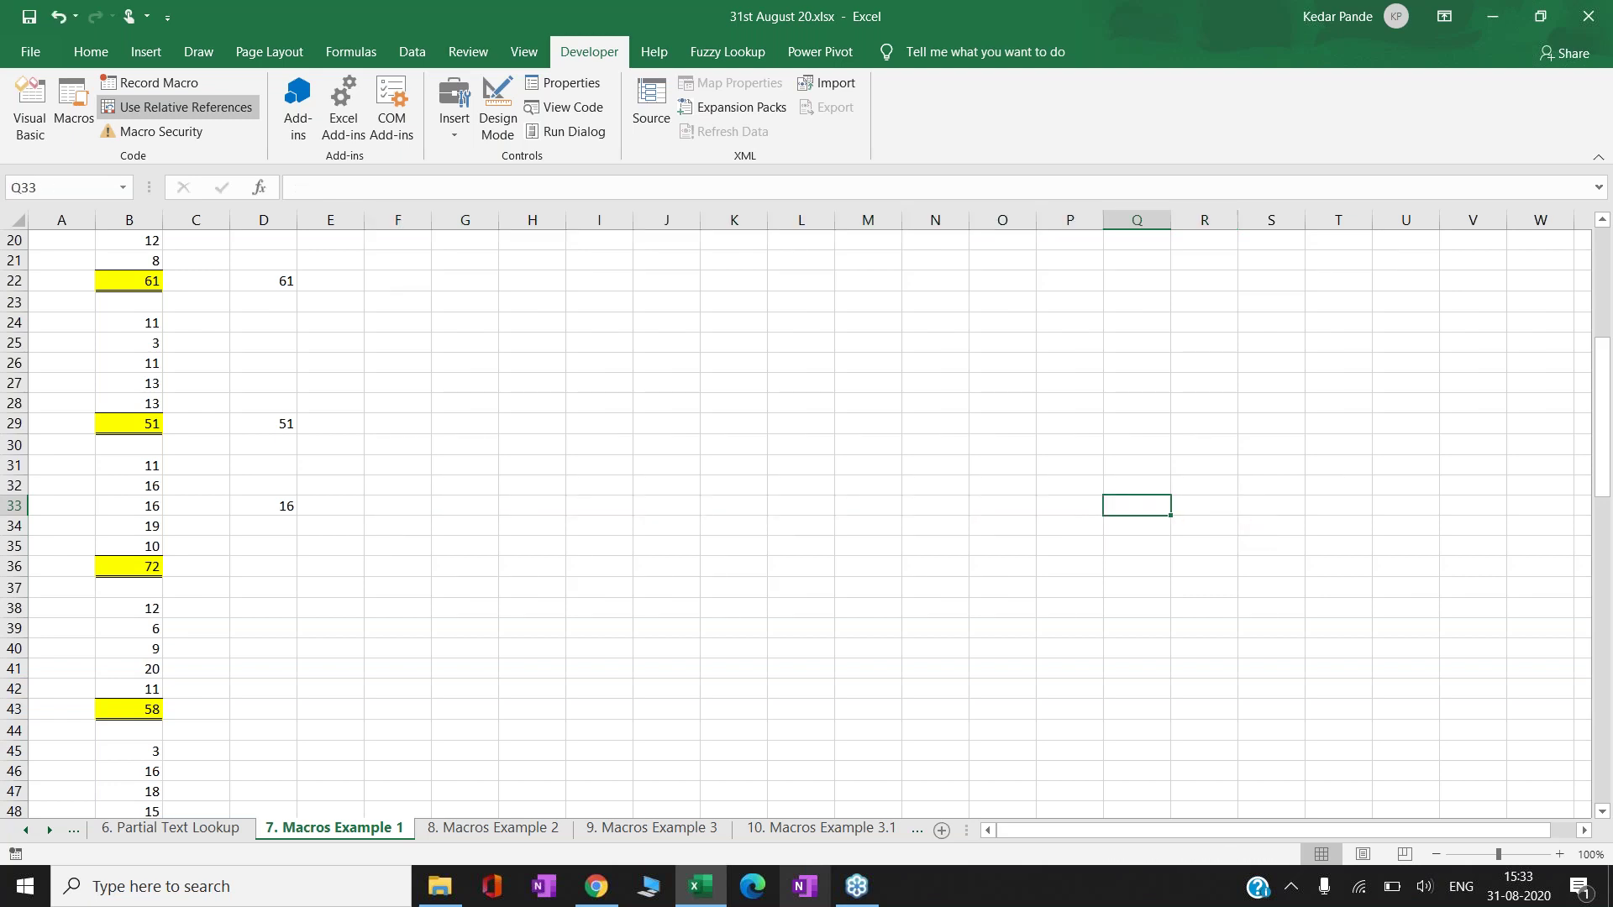
left_click(485, 842)
key("Down")
key("Down")
key("Down")
key("Down")
key("Down")
key("Down")
key("Down")
key("Down")
key("Down")
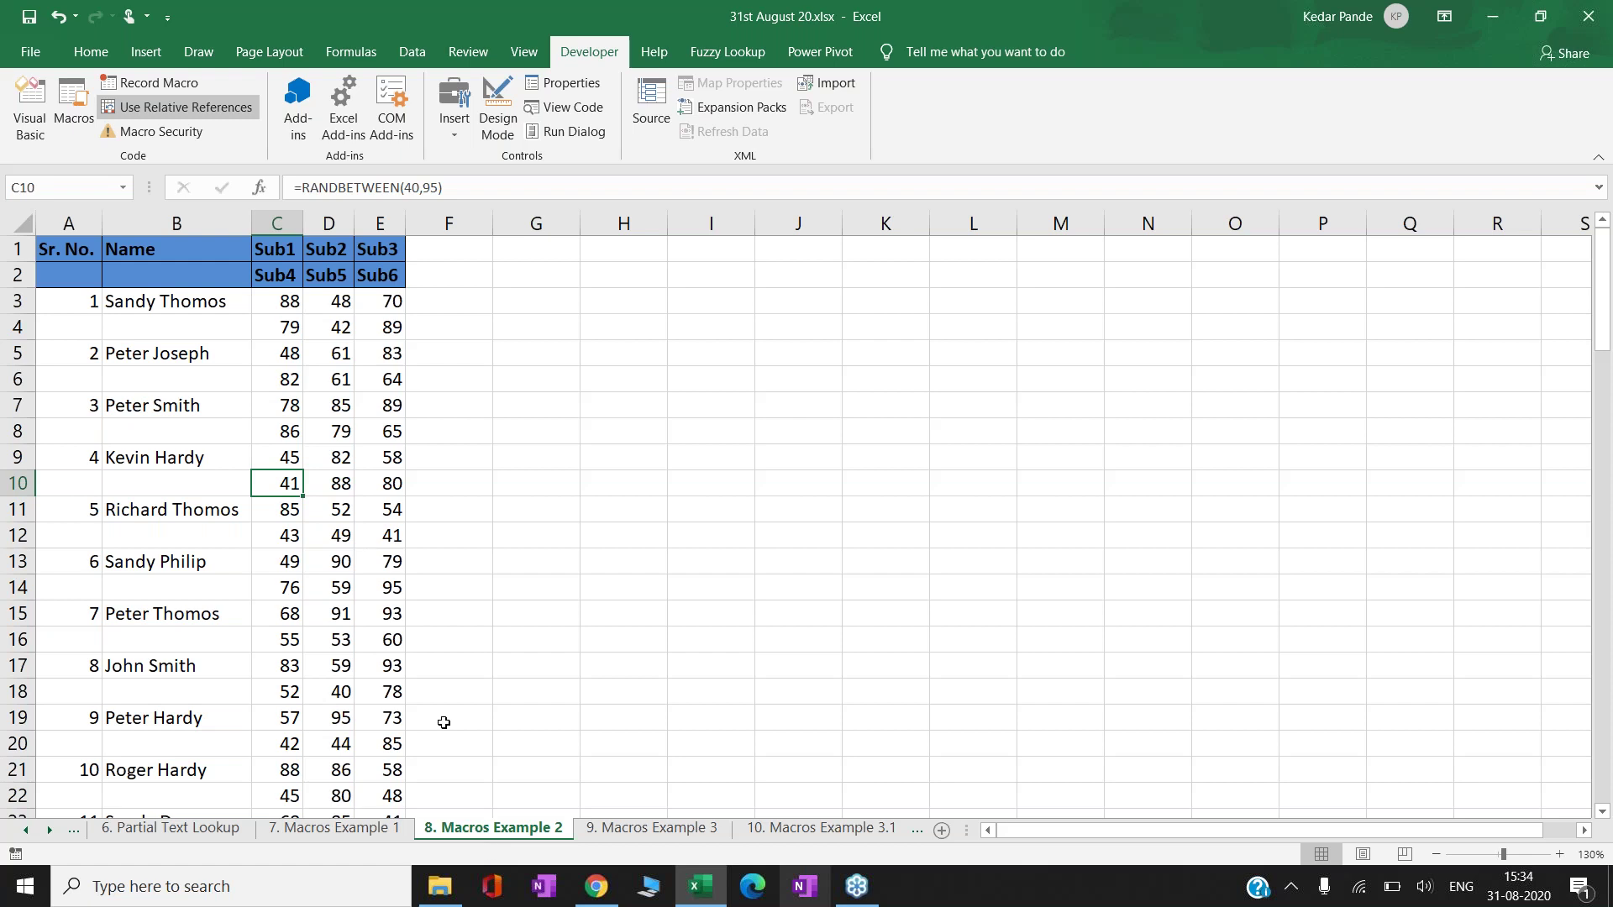
left_click(273, 383)
key("Down")
key("Down")
key("Down")
key("Down")
key("Down")
key("Down")
key("Down")
key("Down")
key("Down")
key("Down")
key("Down")
key("Down")
key("Down")
key("Down")
key("Down")
key("Down")
key("Down")
key("Down")
key("Down")
key("Down")
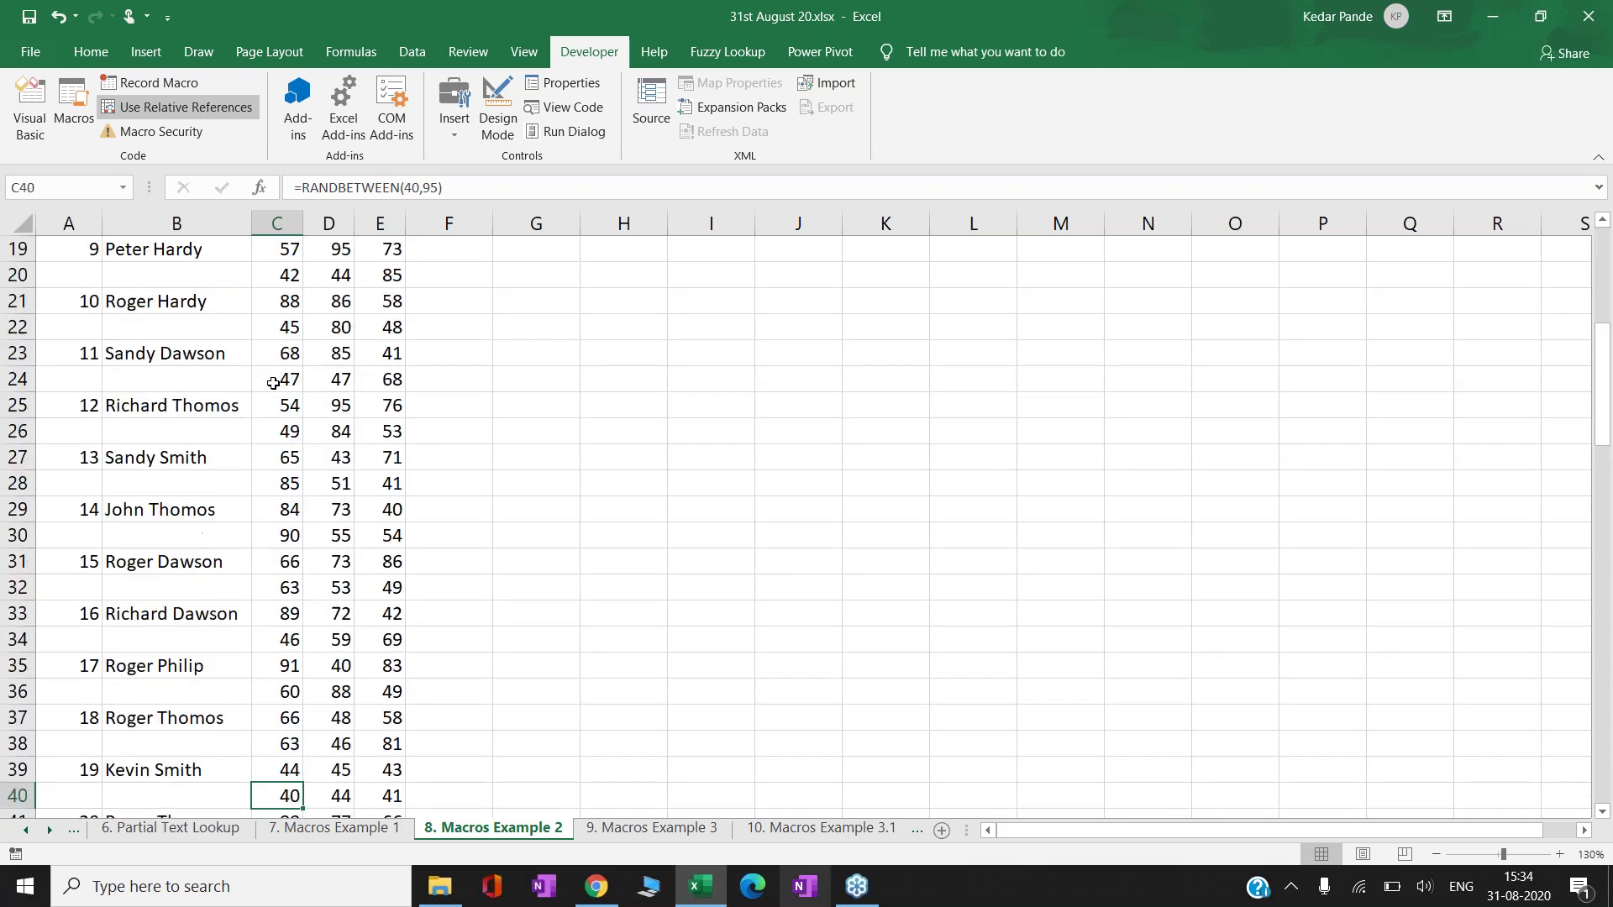
key("Down")
key("Down")
key("Down")
key("Down")
key("Down")
key("Down")
key("Down")
key("Down")
key("Down")
key("Down")
key("Down")
key("Down")
key("Down")
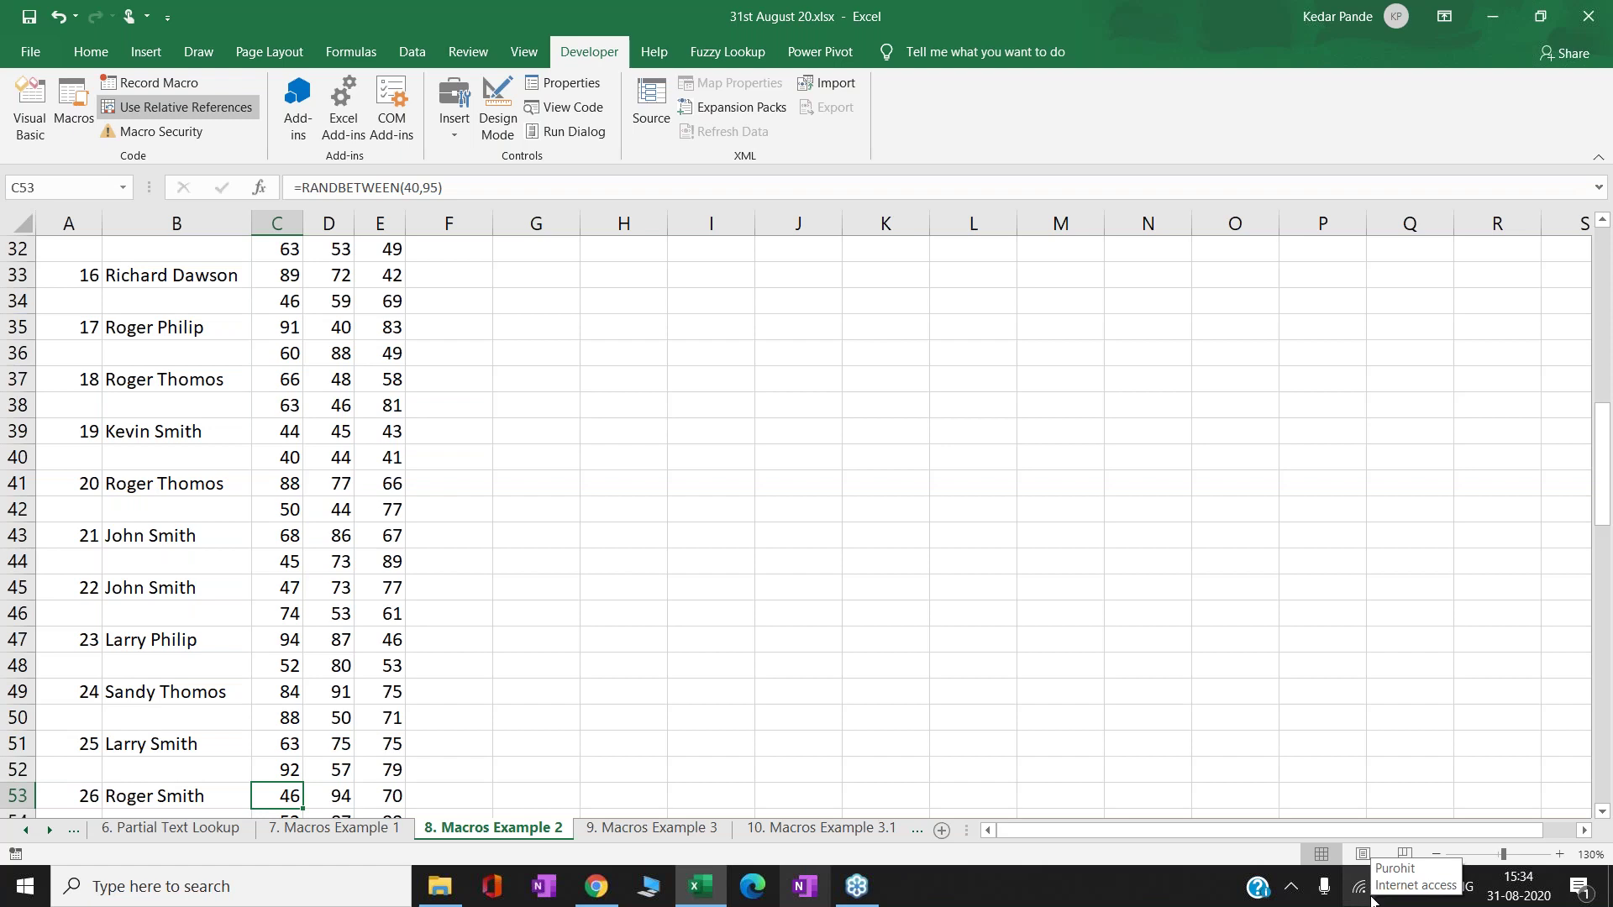
left_click(605, 460)
key("Left")
key("Left")
key("Up")
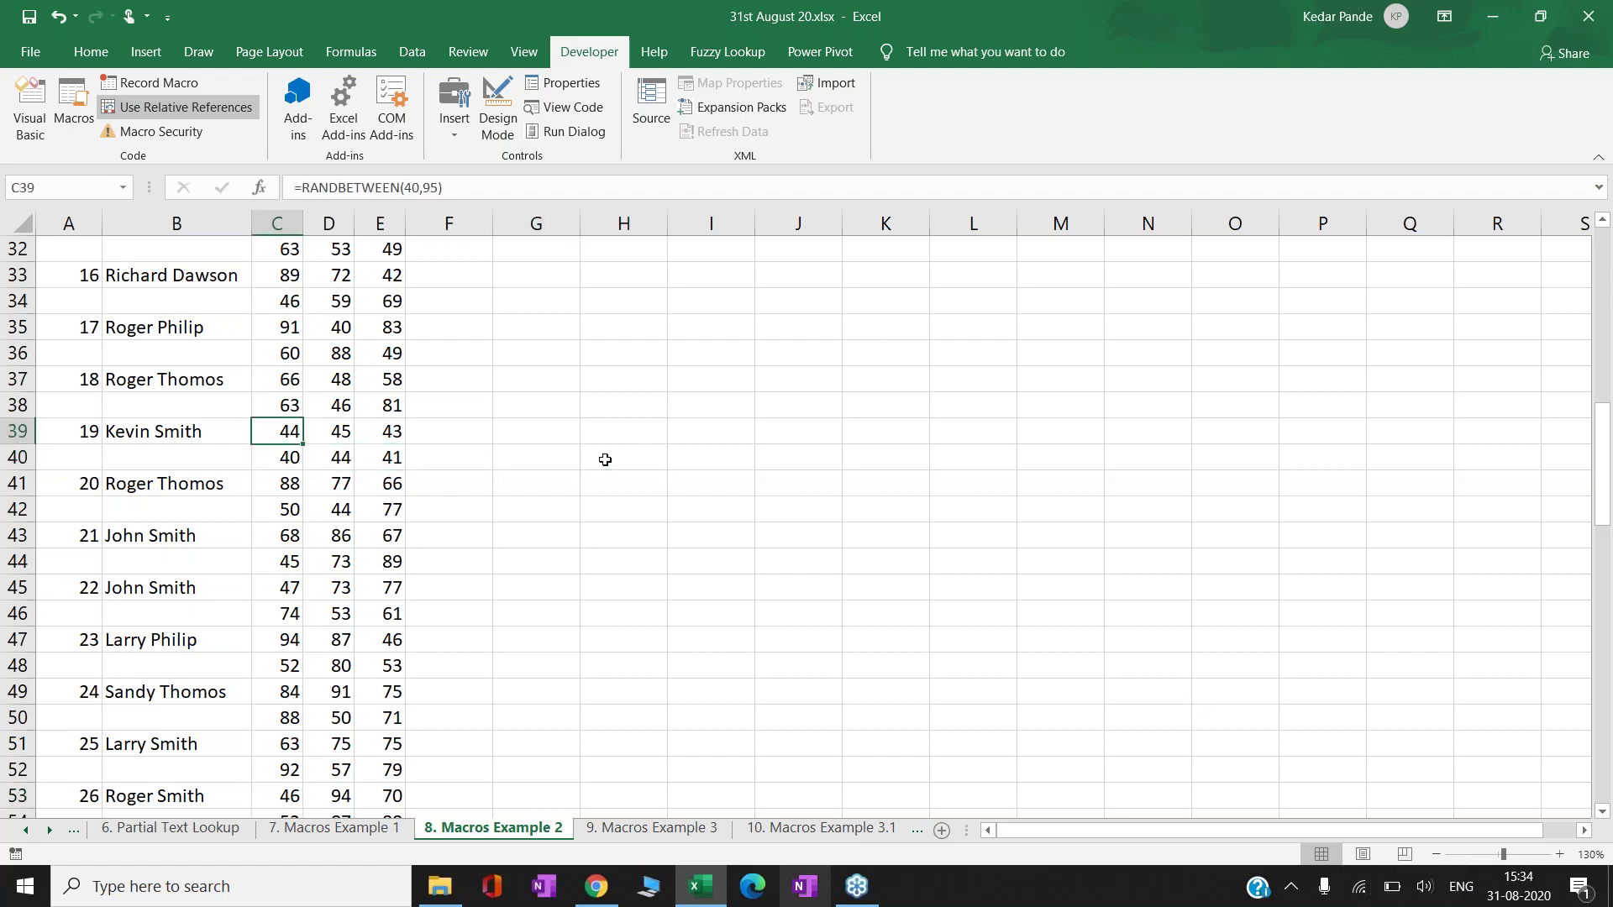
key("ctrl+Up")
key("Down")
key("Down")
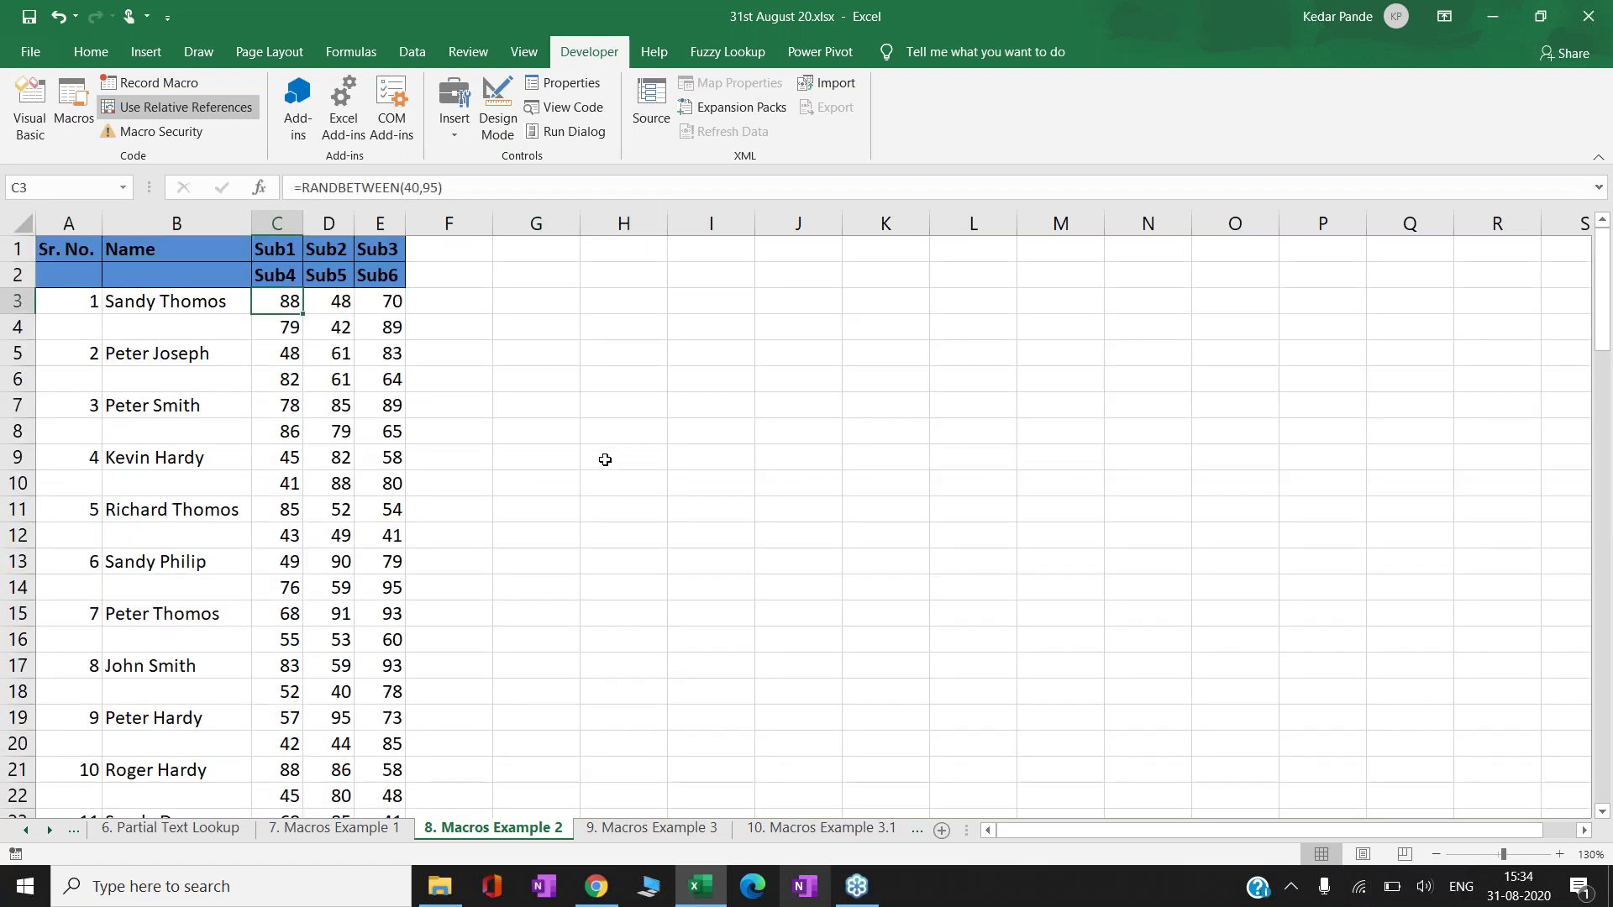
- Insert a new blank worksheet beside the Macros Example 2 sheet
left_click(609, 831)
left_click(559, 829)
right_click(561, 829)
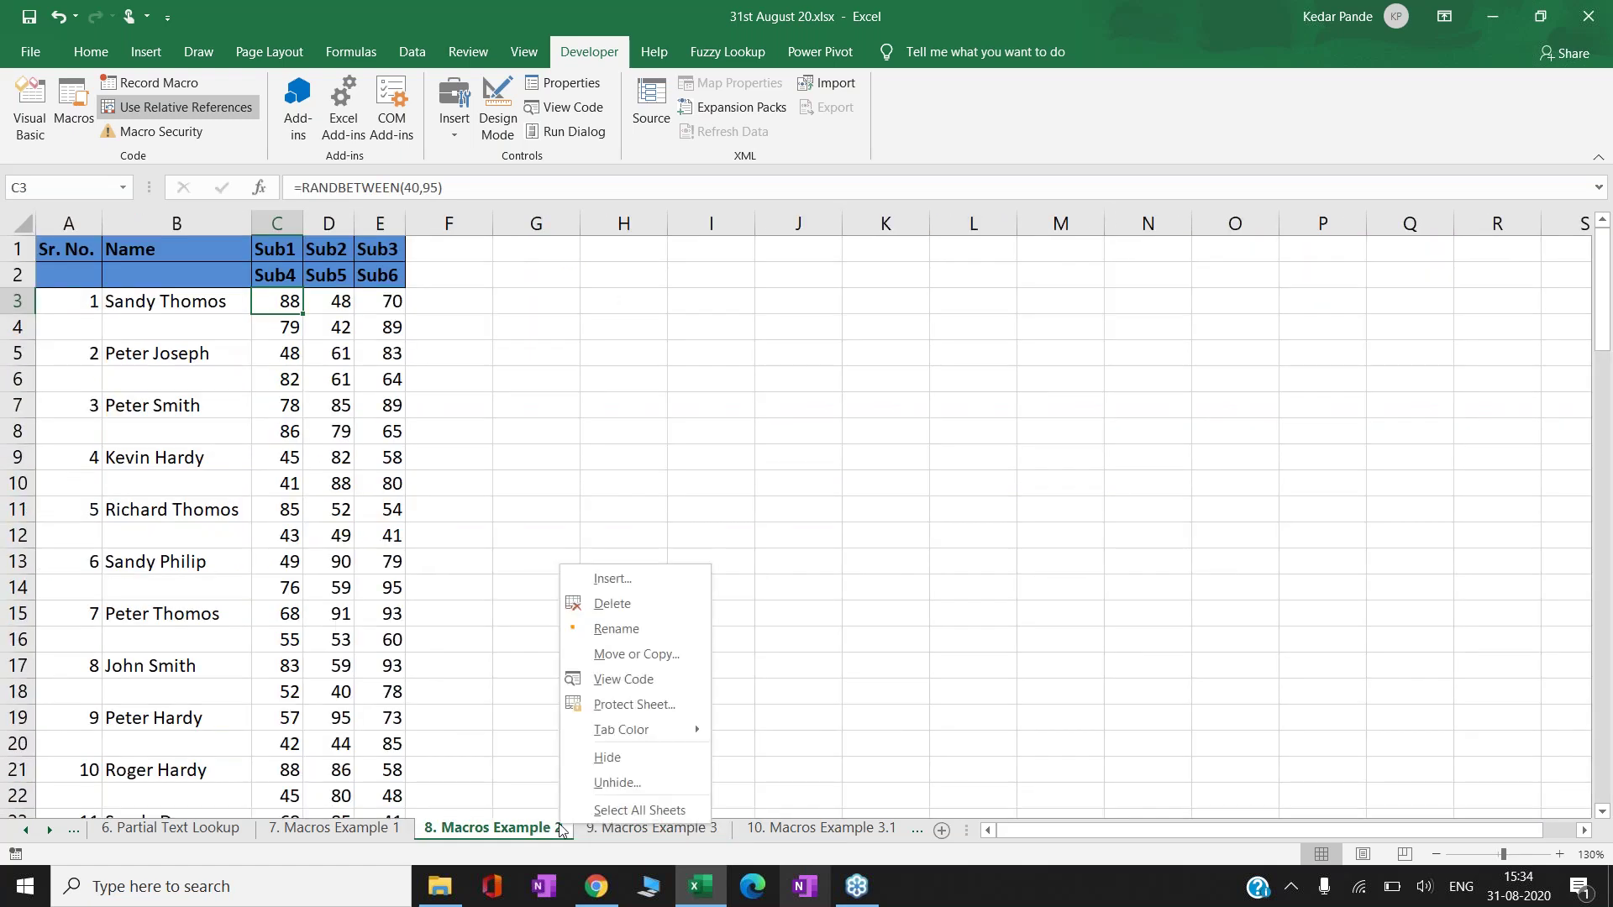
left_click(631, 579)
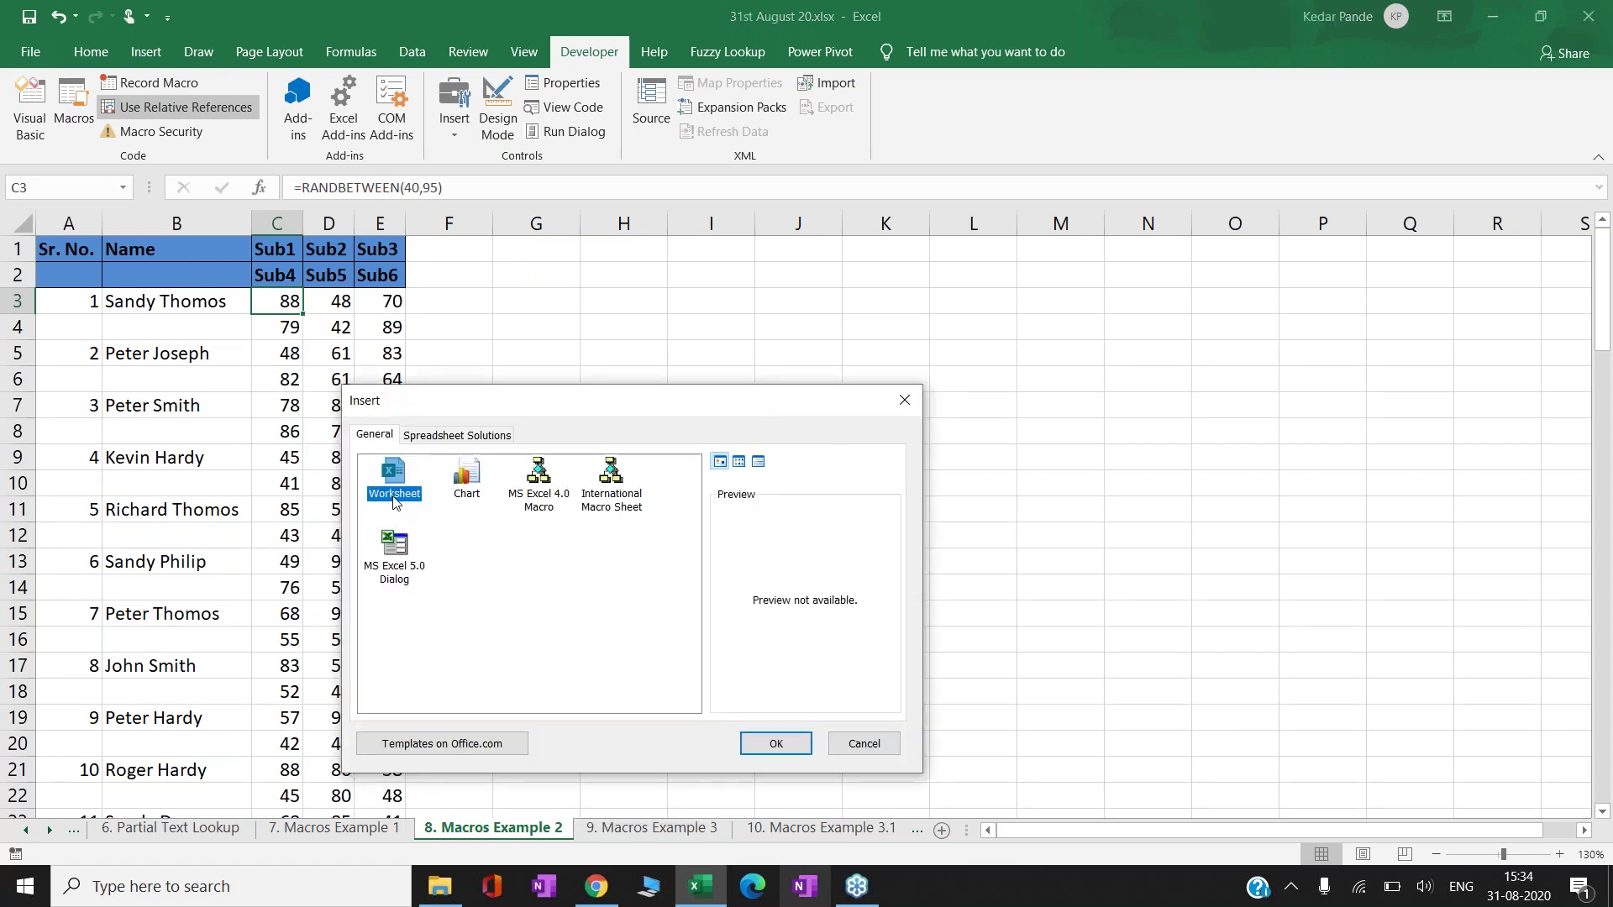
double_click(395, 495)
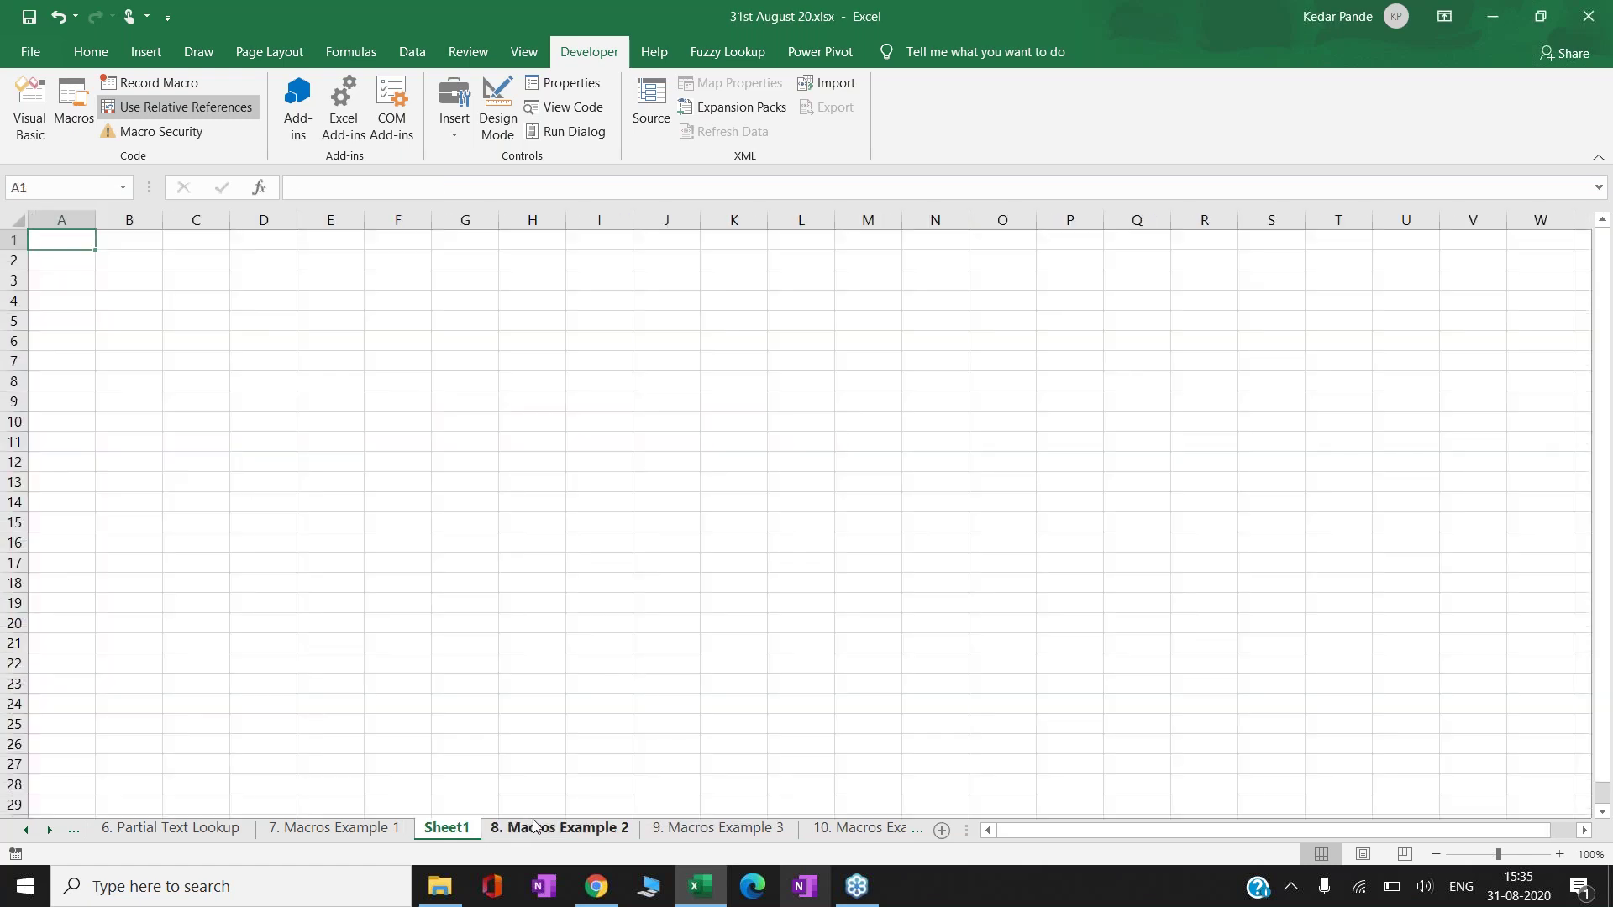
- Copy the marks table A1:E102 from the 8. Macros Example 2 sheet
left_click(530, 826)
left_click(79, 248)
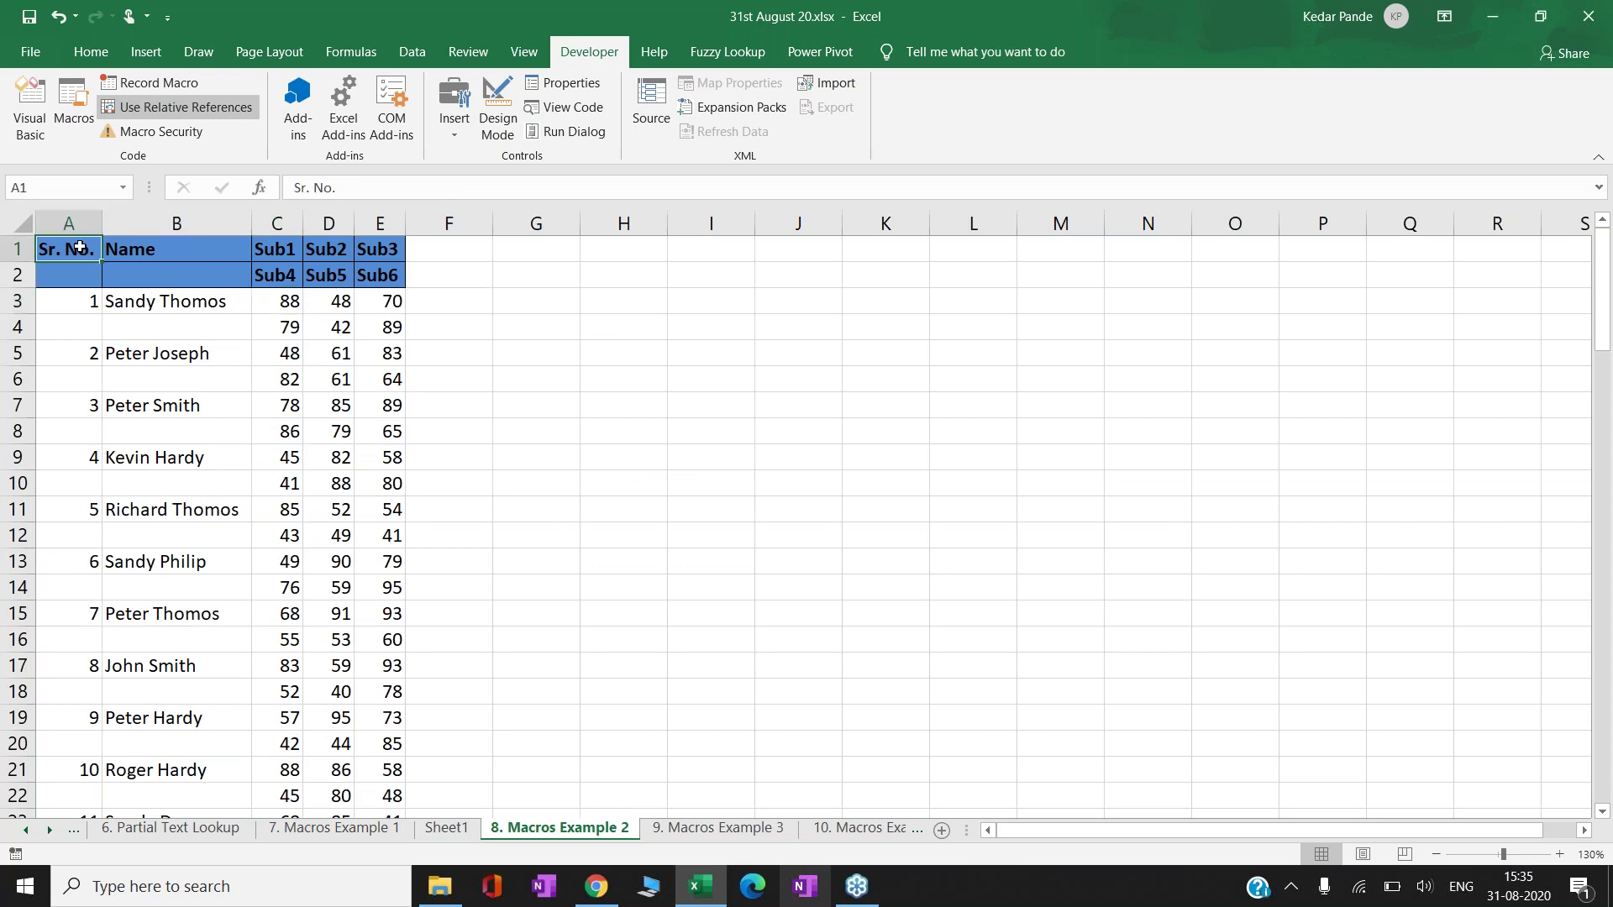
key("ctrl+shift+m")
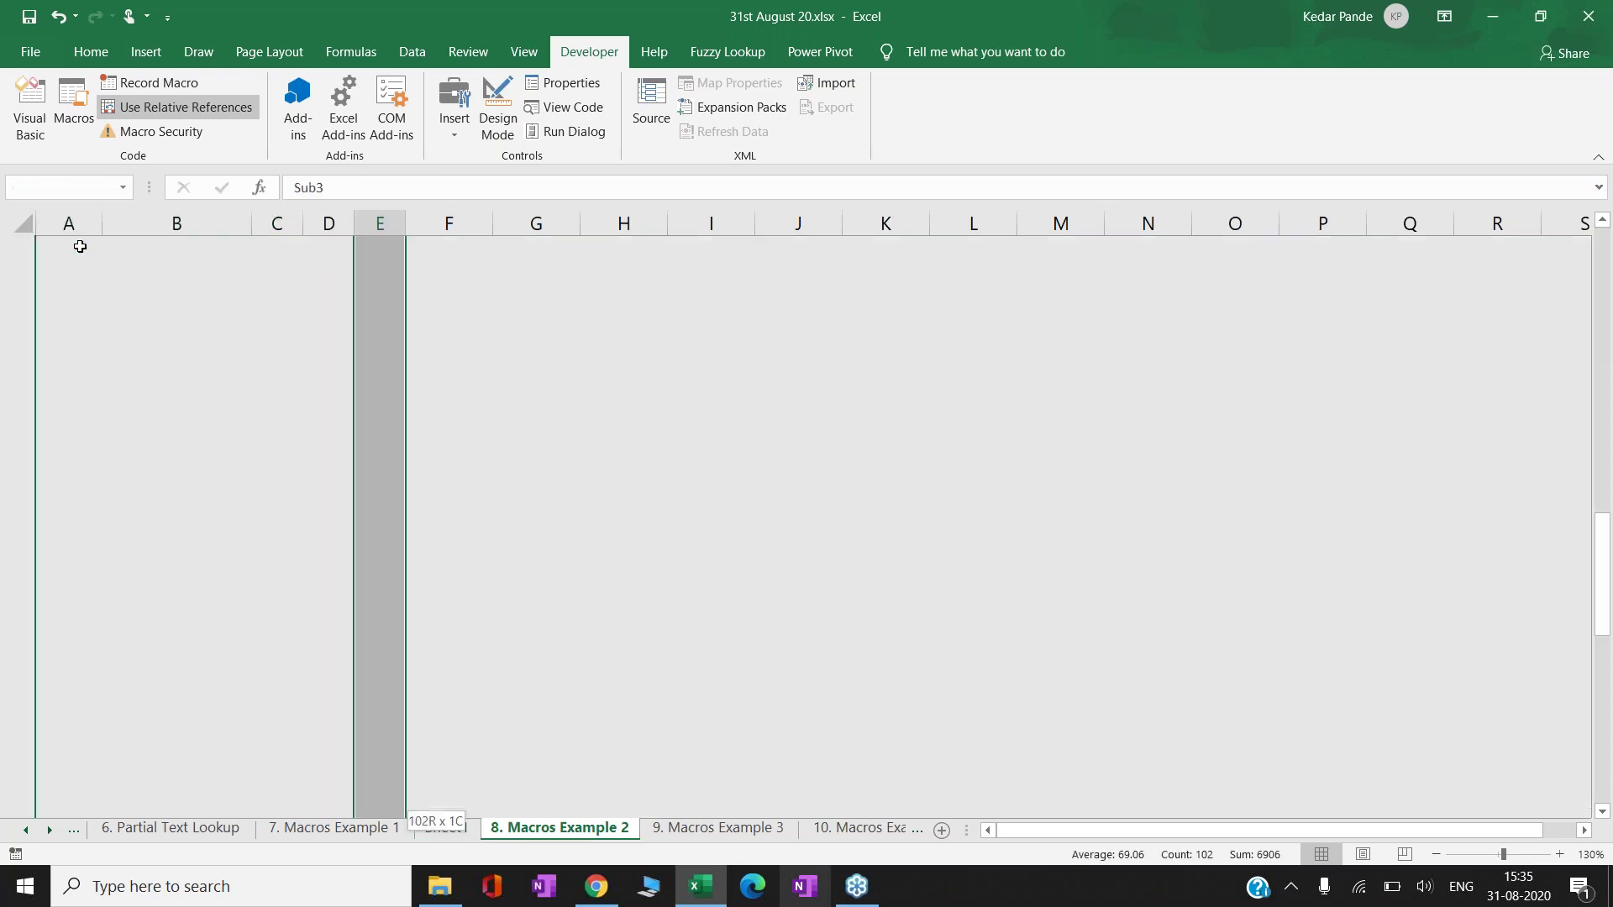
key("ctrl+c")
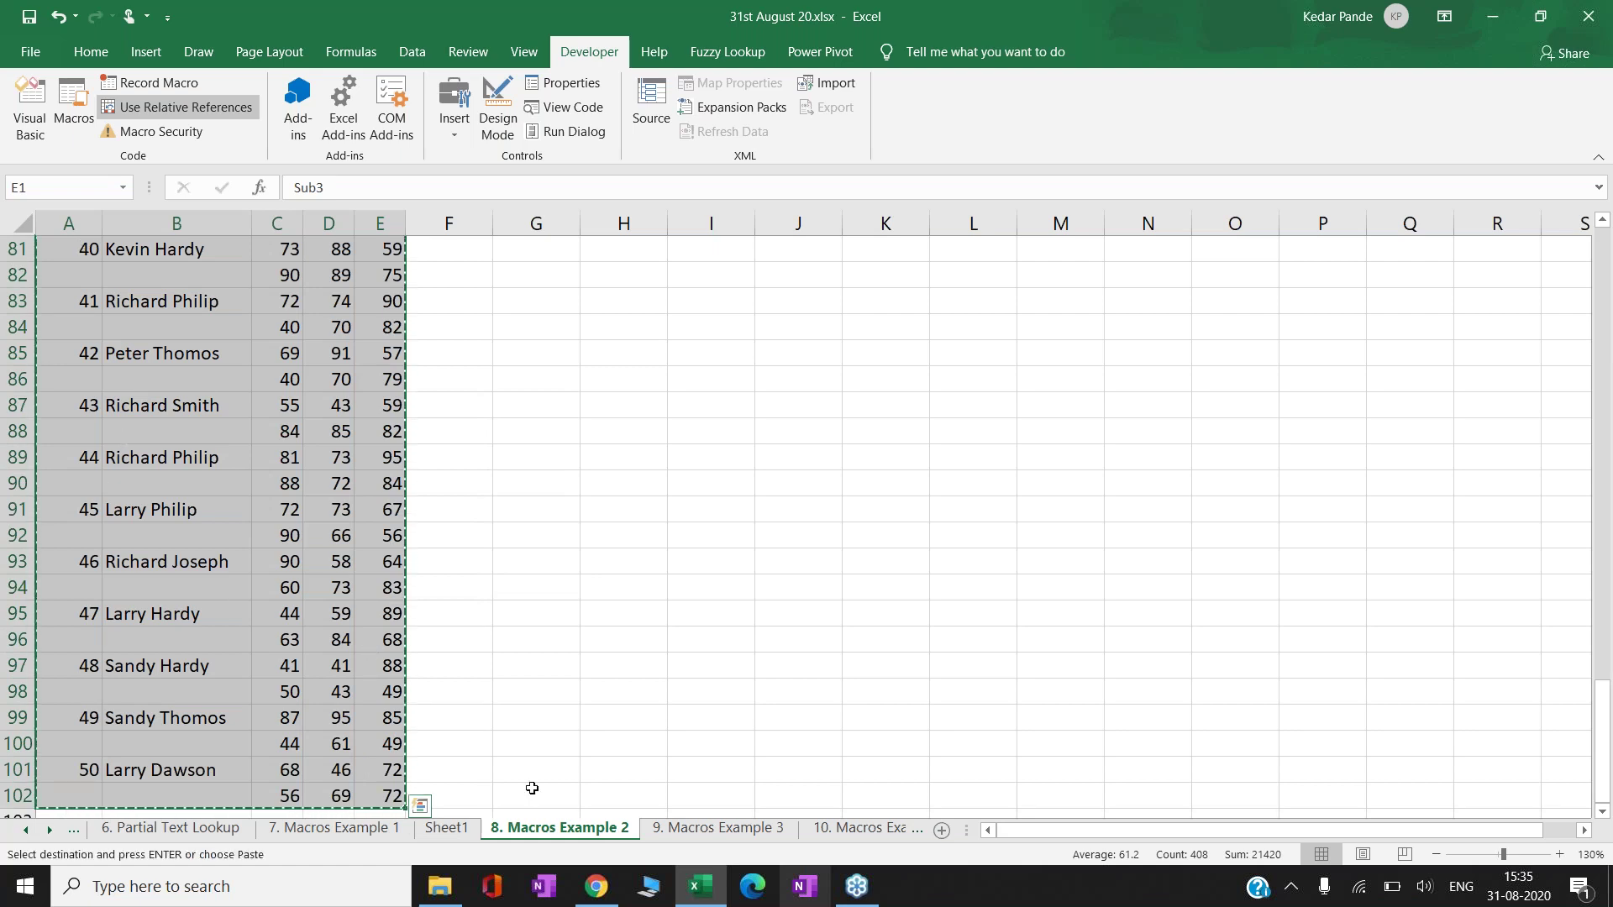
- Paste the marks table at Sheet1!A1 and autofit columns A to E
left_click(446, 827)
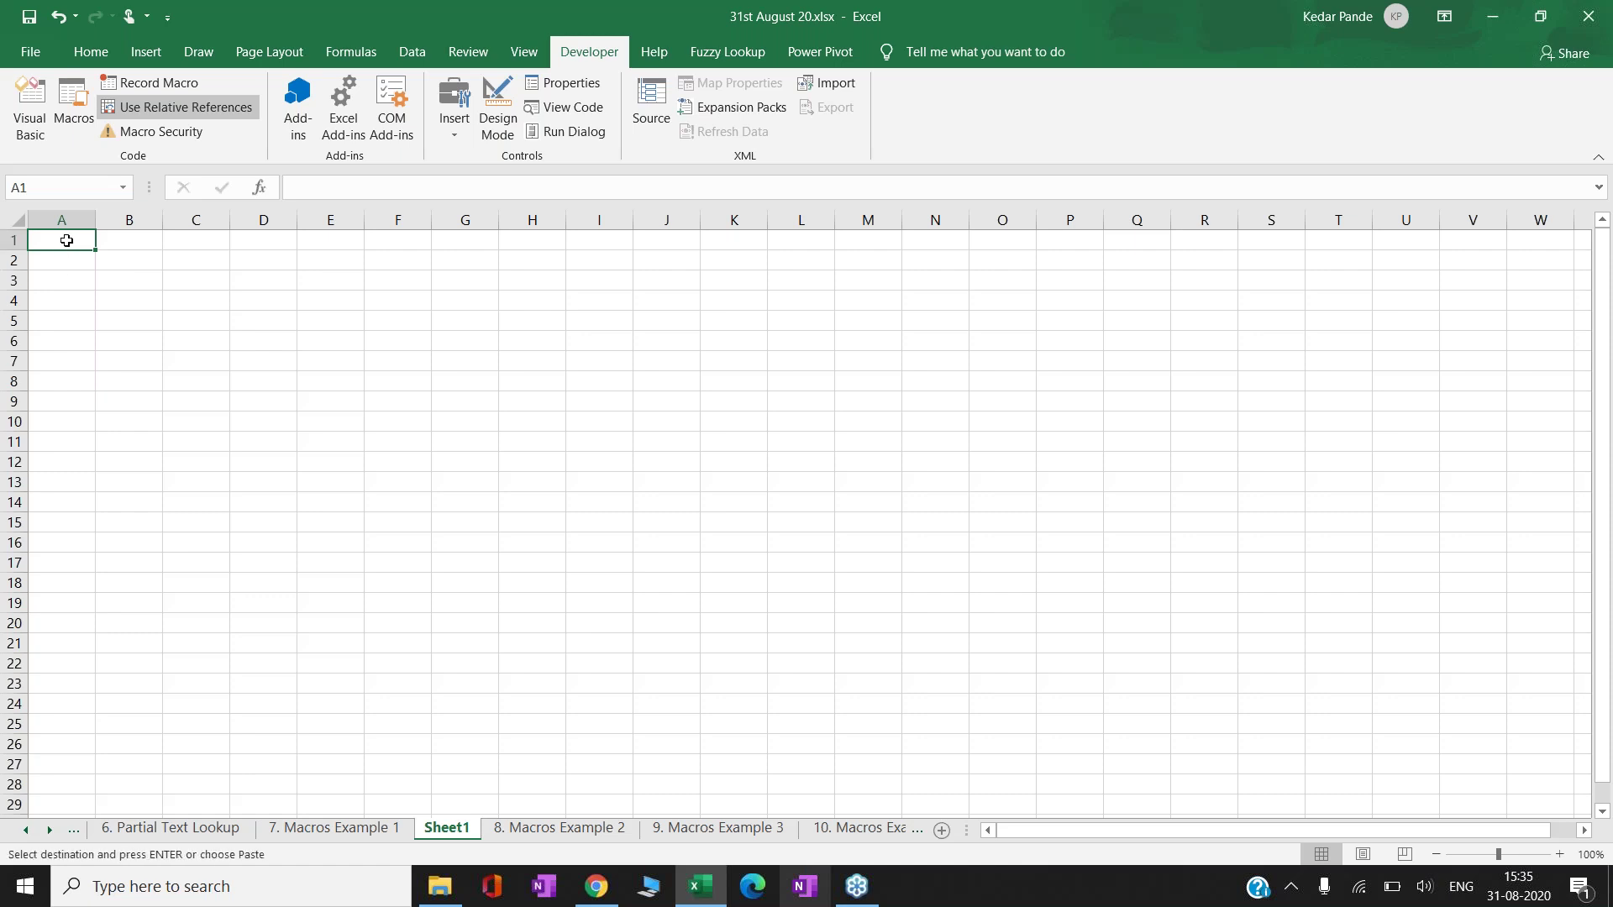
right_click(66, 241)
left_click(138, 330)
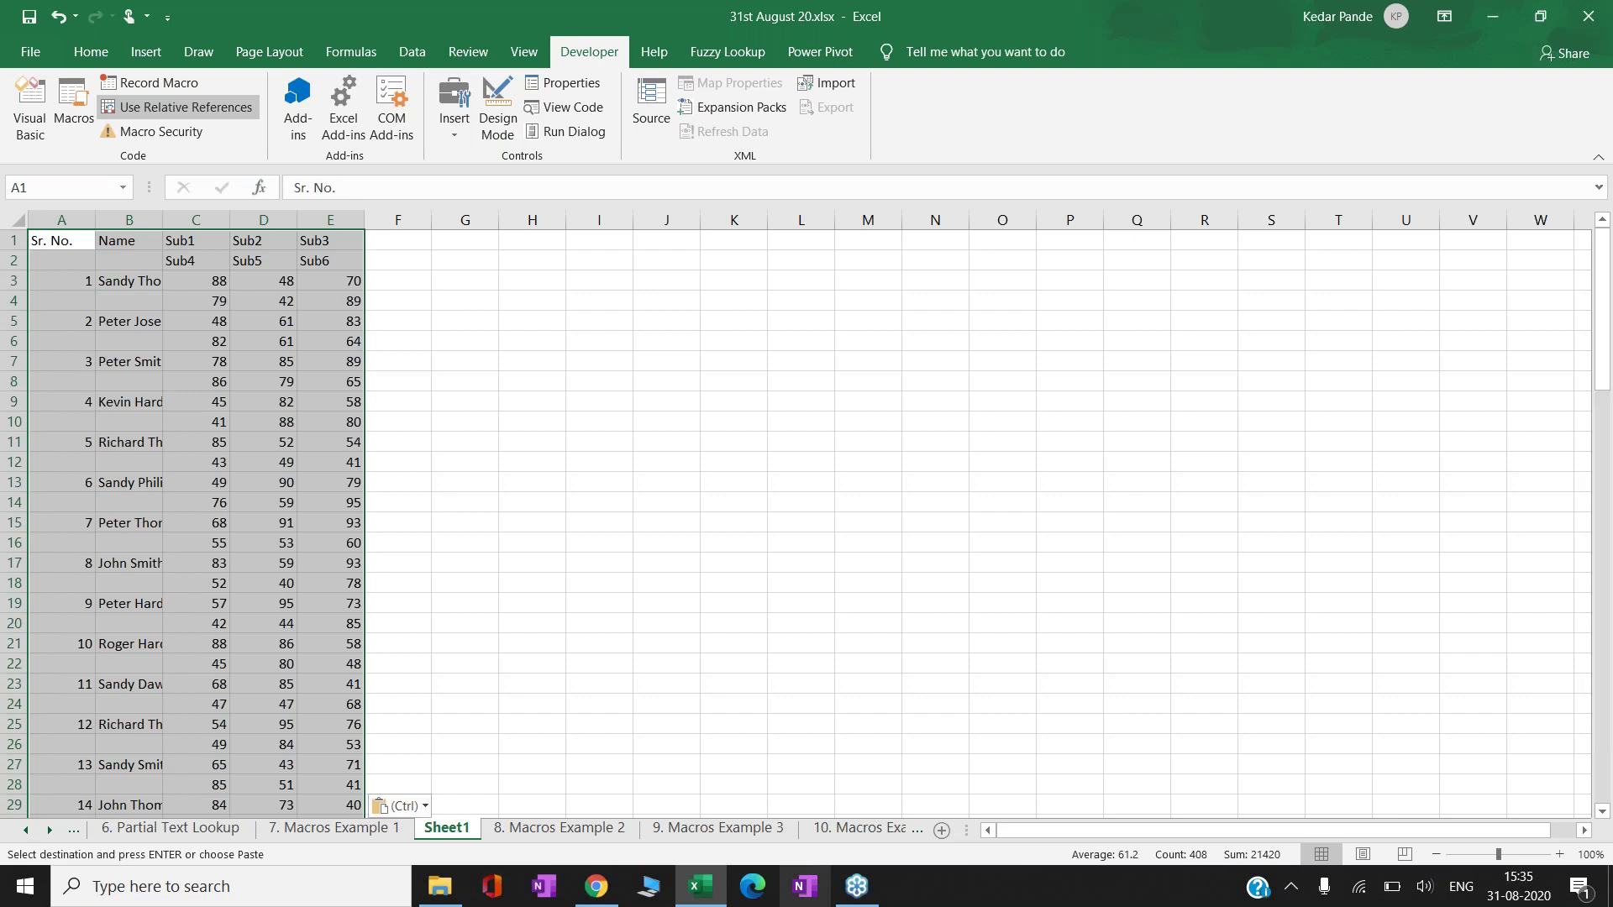
key("alt+o")
key("c")
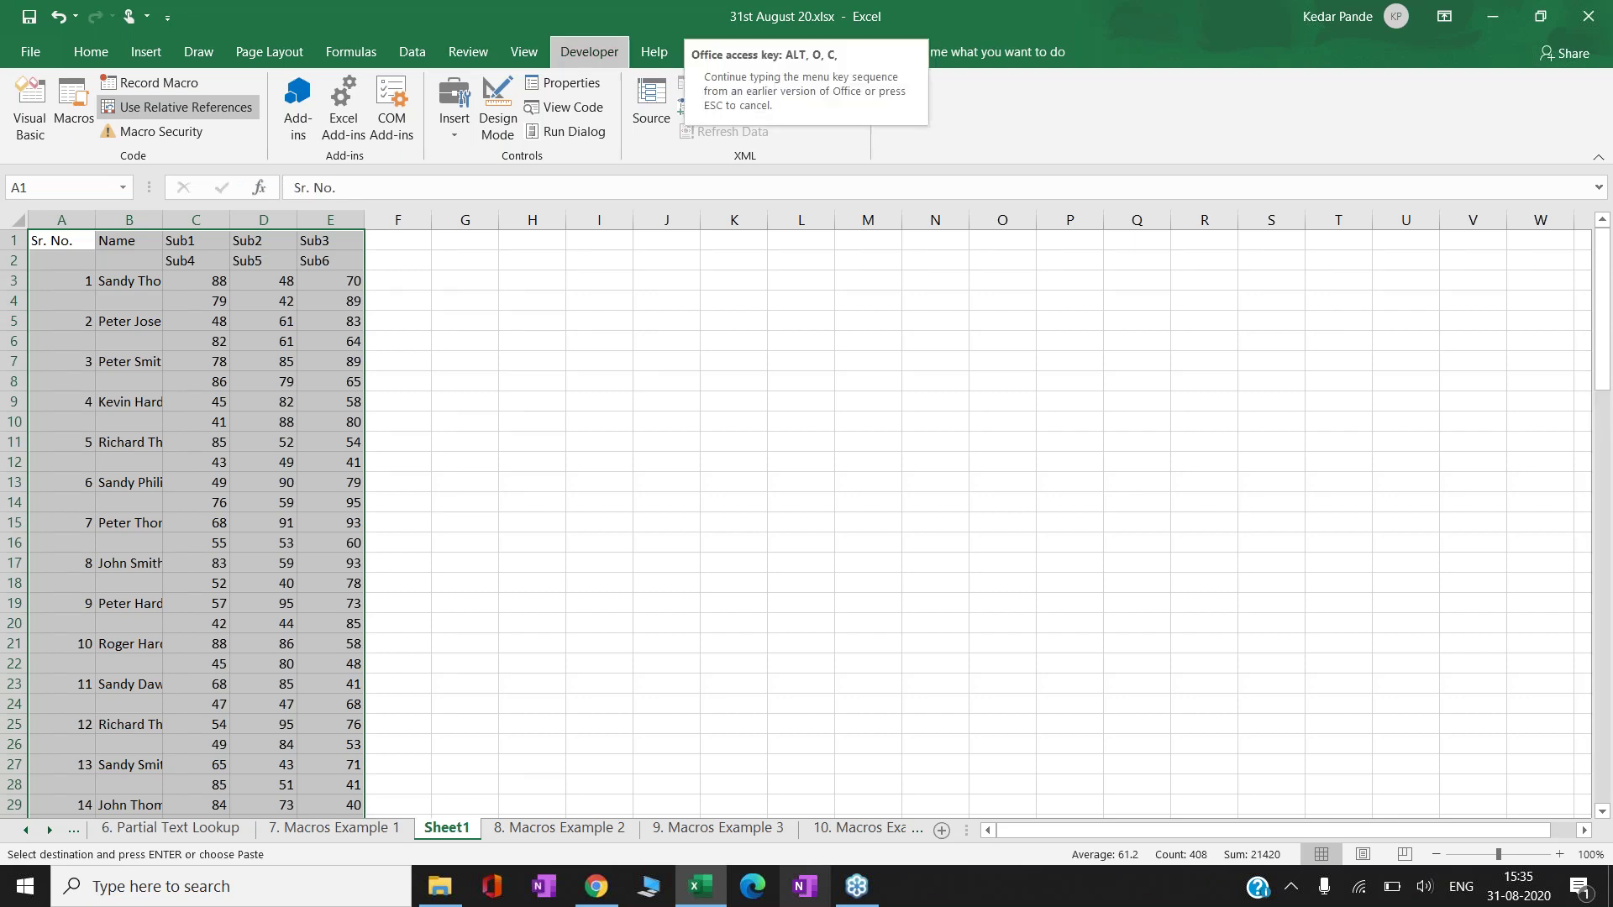
key("a")
left_click(203, 280)
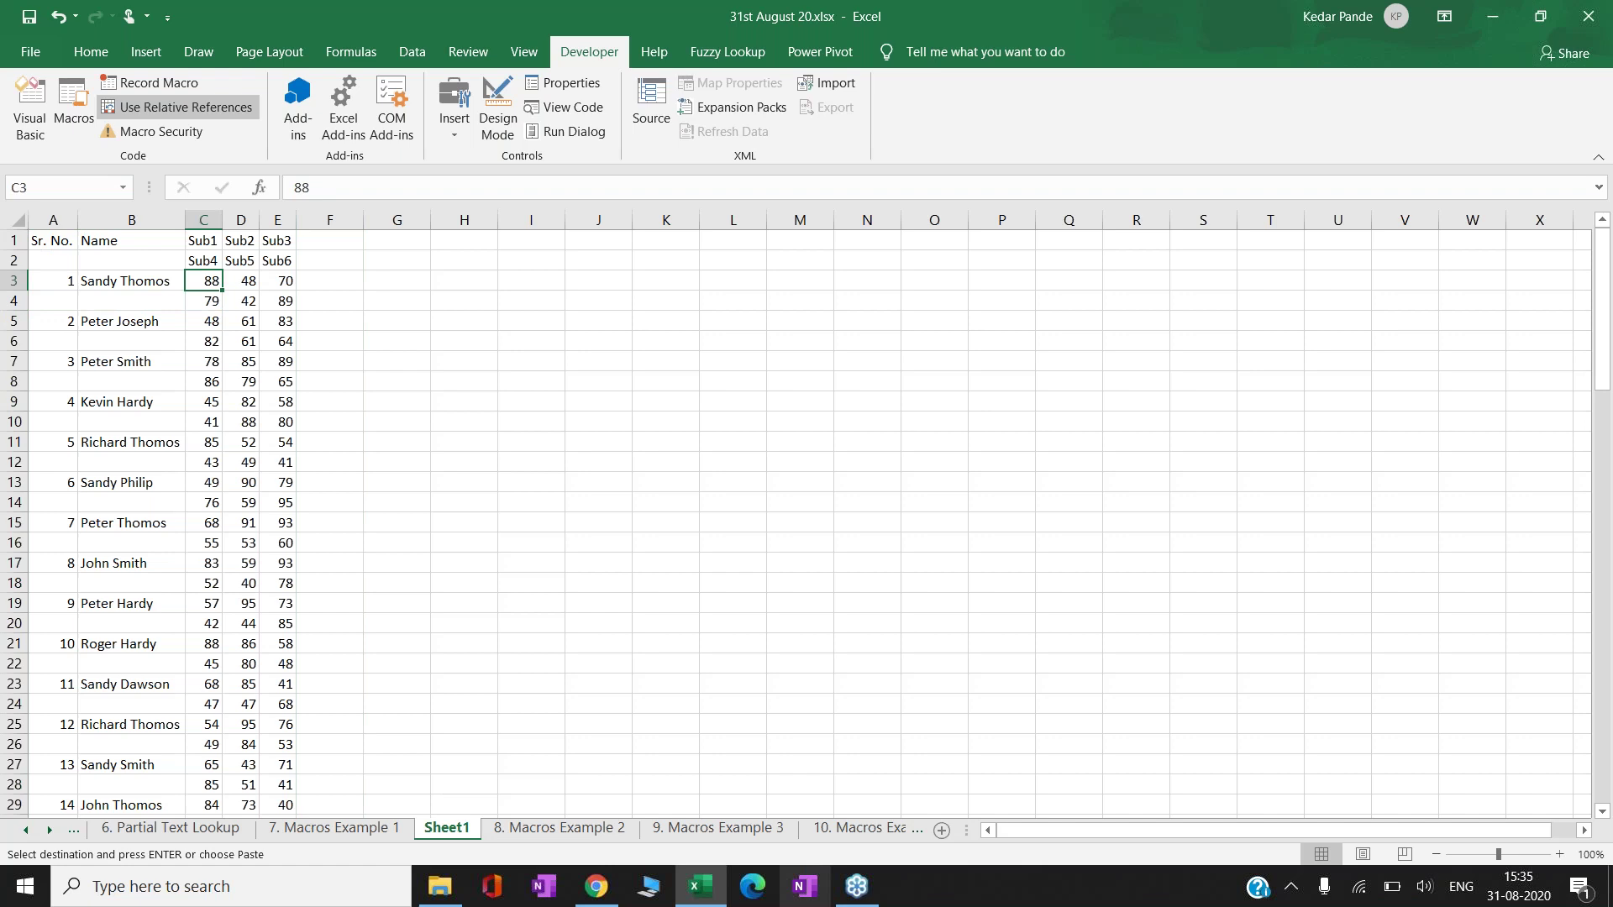
left_click(203, 300)
left_click(204, 320)
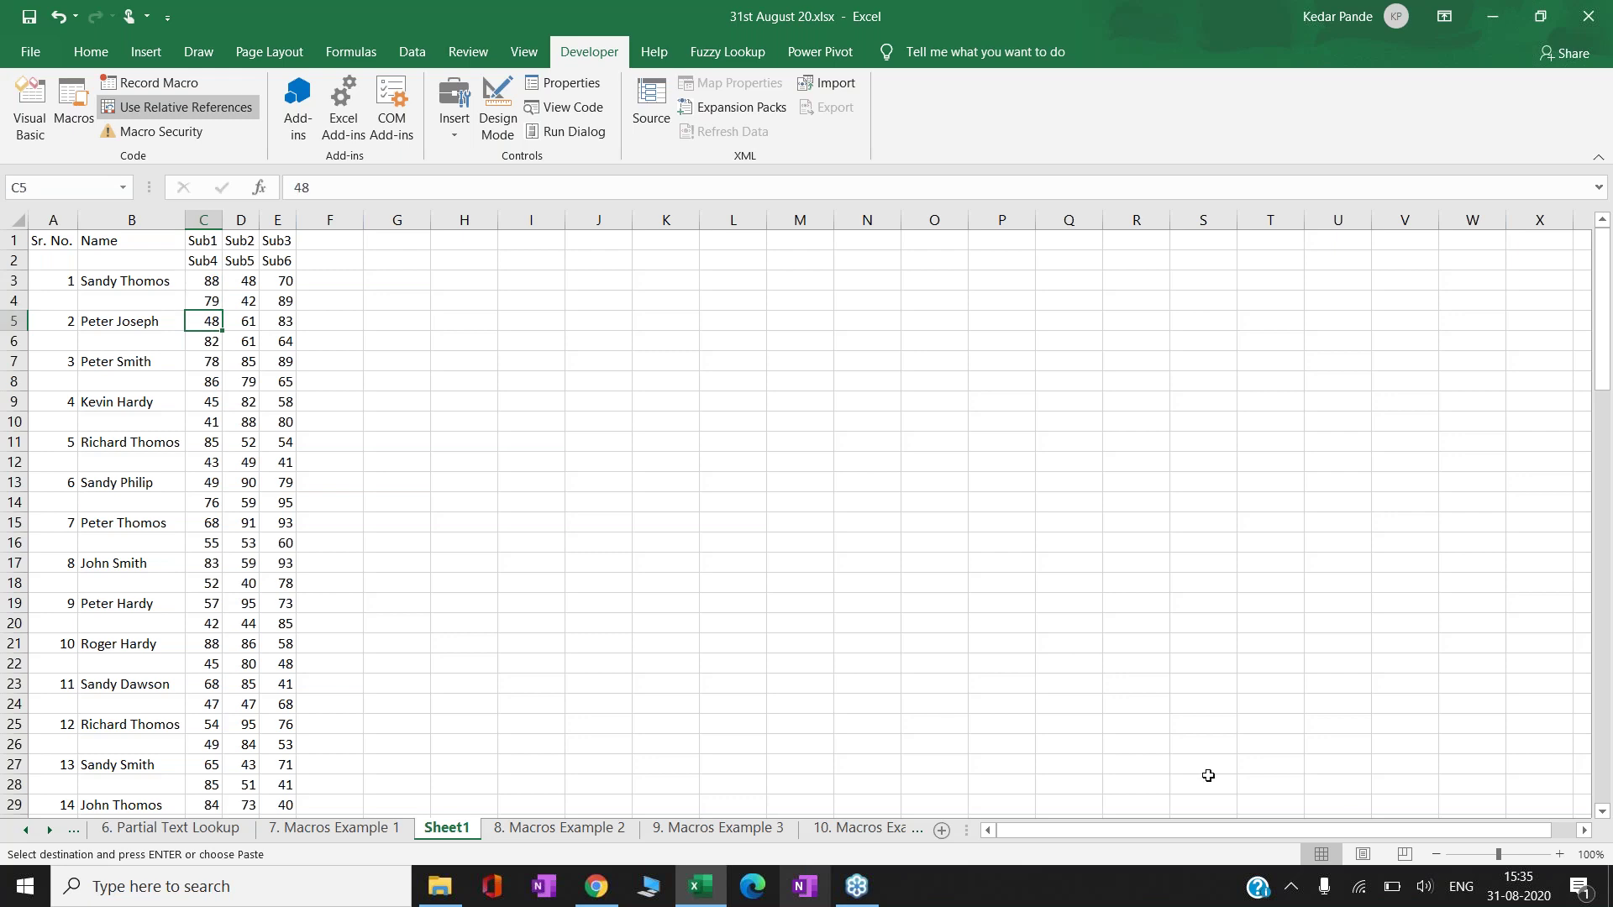
left_click(1559, 854)
left_click(1558, 854)
left_click(1559, 854)
left_click(1559, 854)
left_click(1559, 854)
left_click(1559, 854)
key("Up")
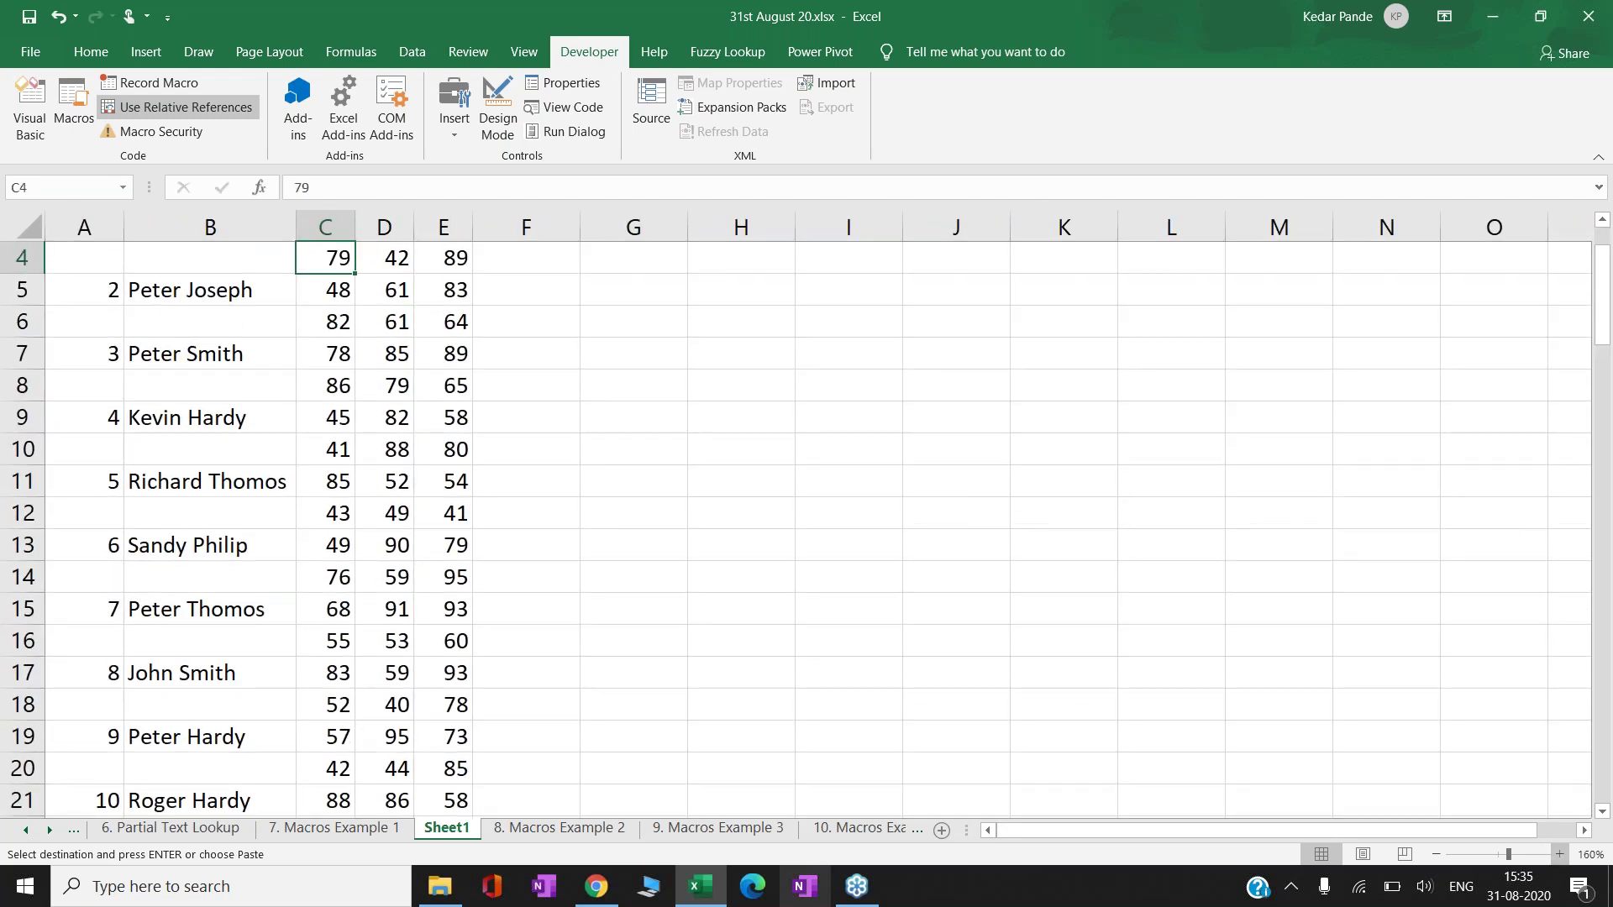
key("ctrl+Up")
key("Down")
key("Down")
key("Left")
key("Left")
key("Down")
key("Right")
key("Right")
key("Right")
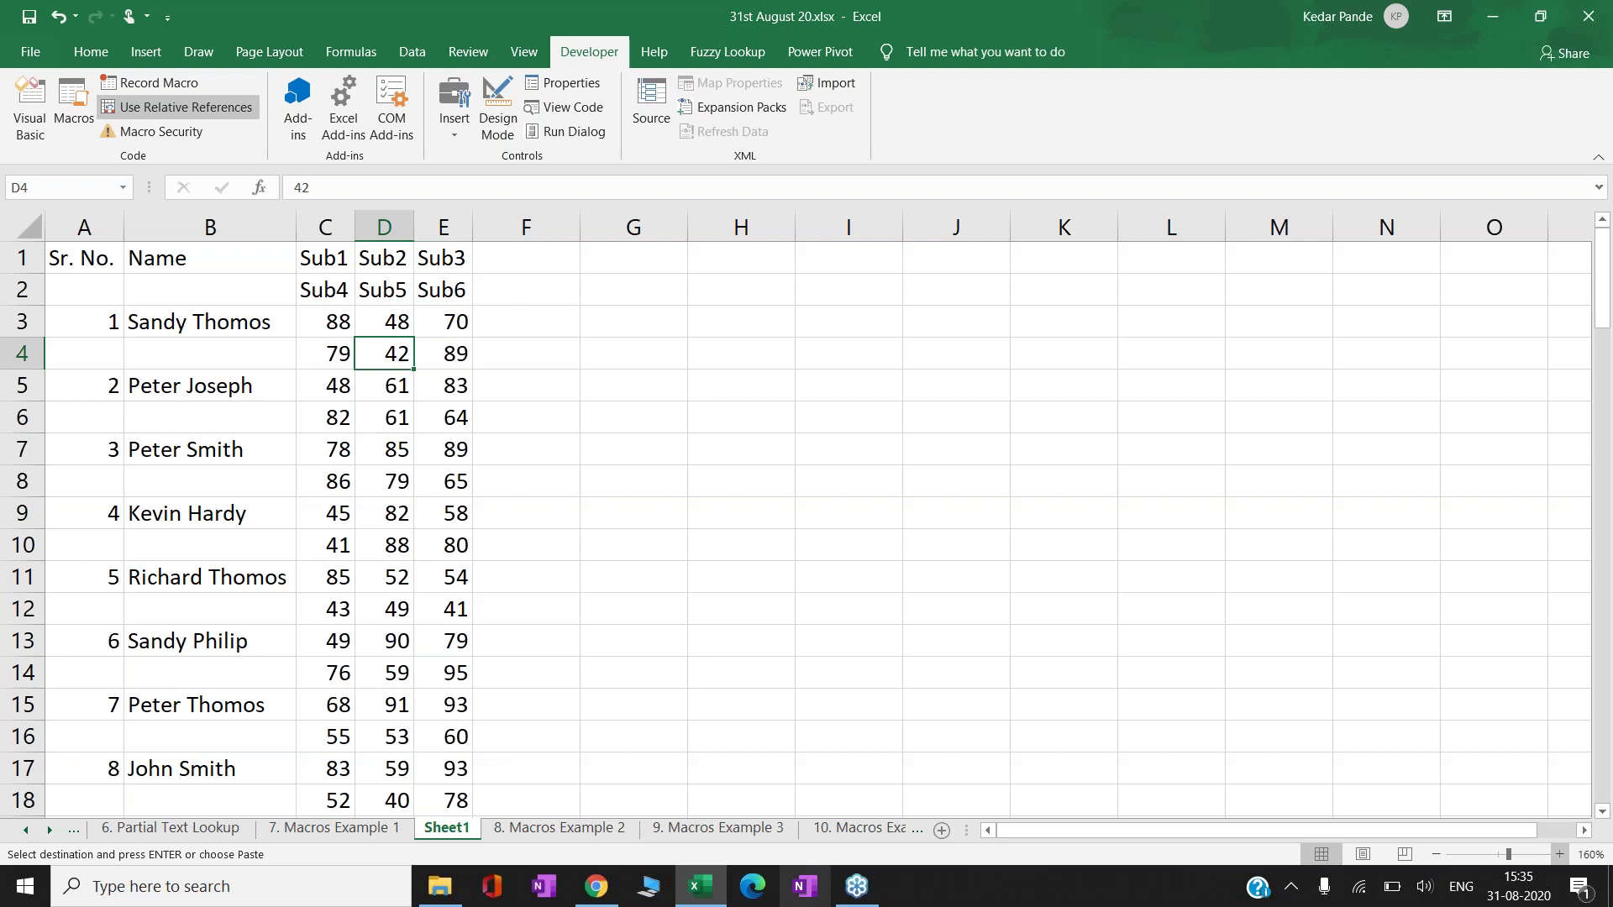
left_click(741, 353)
left_click(848, 353)
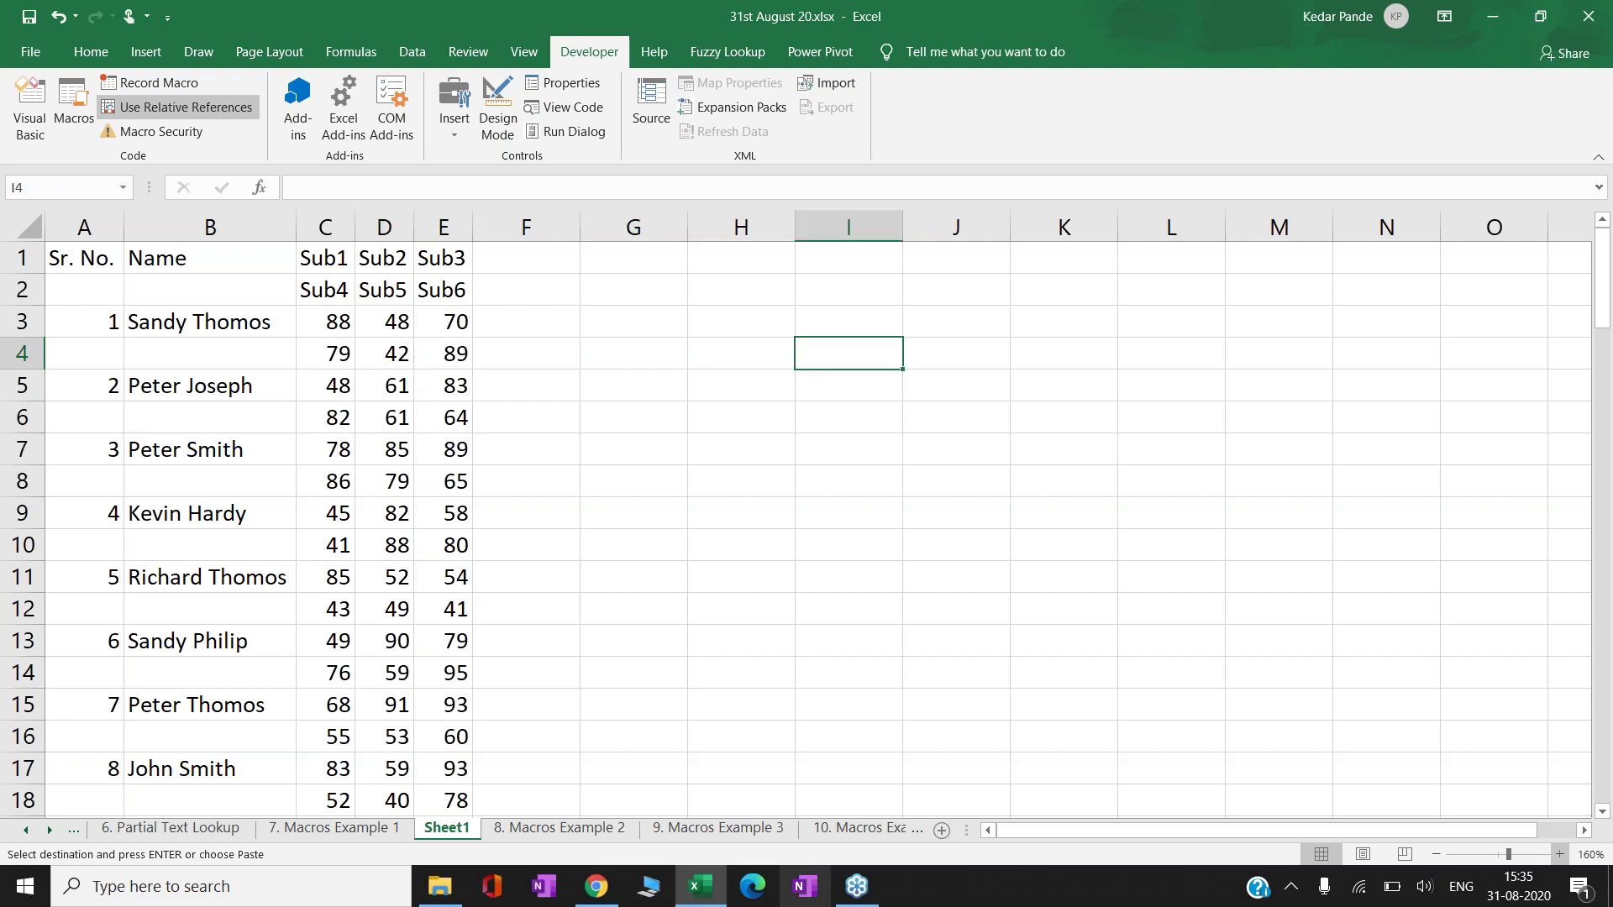
left_click(741, 353)
key("Left")
key("Left")
key("Left")
key("Left")
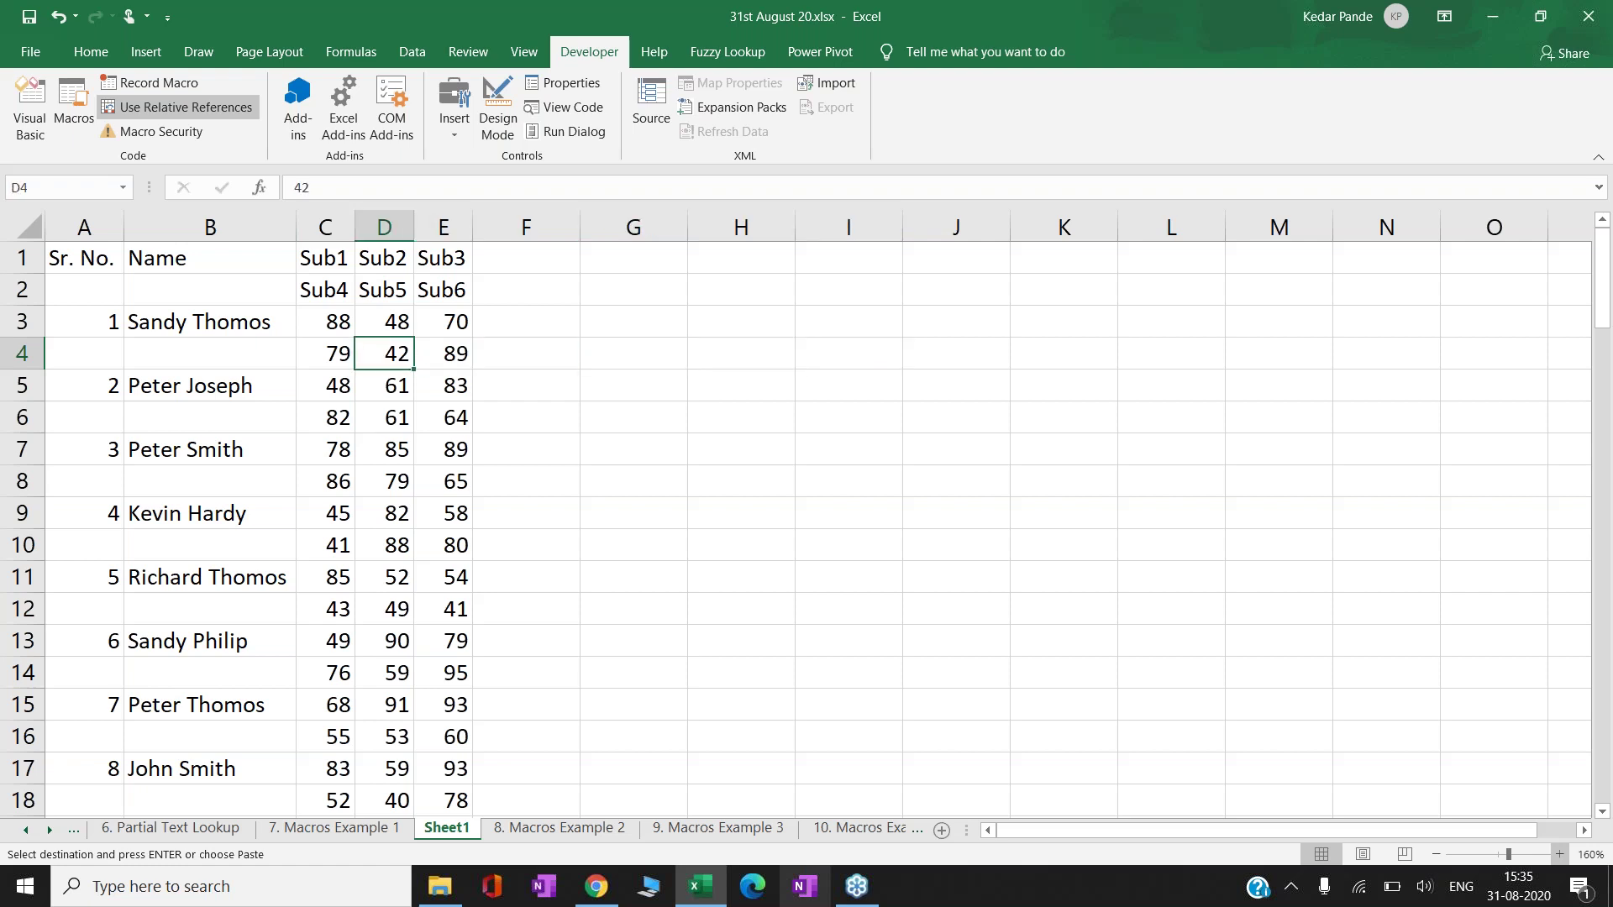
key("Left")
key("shift+Right")
key("shift+Right")
key("ctrl+c")
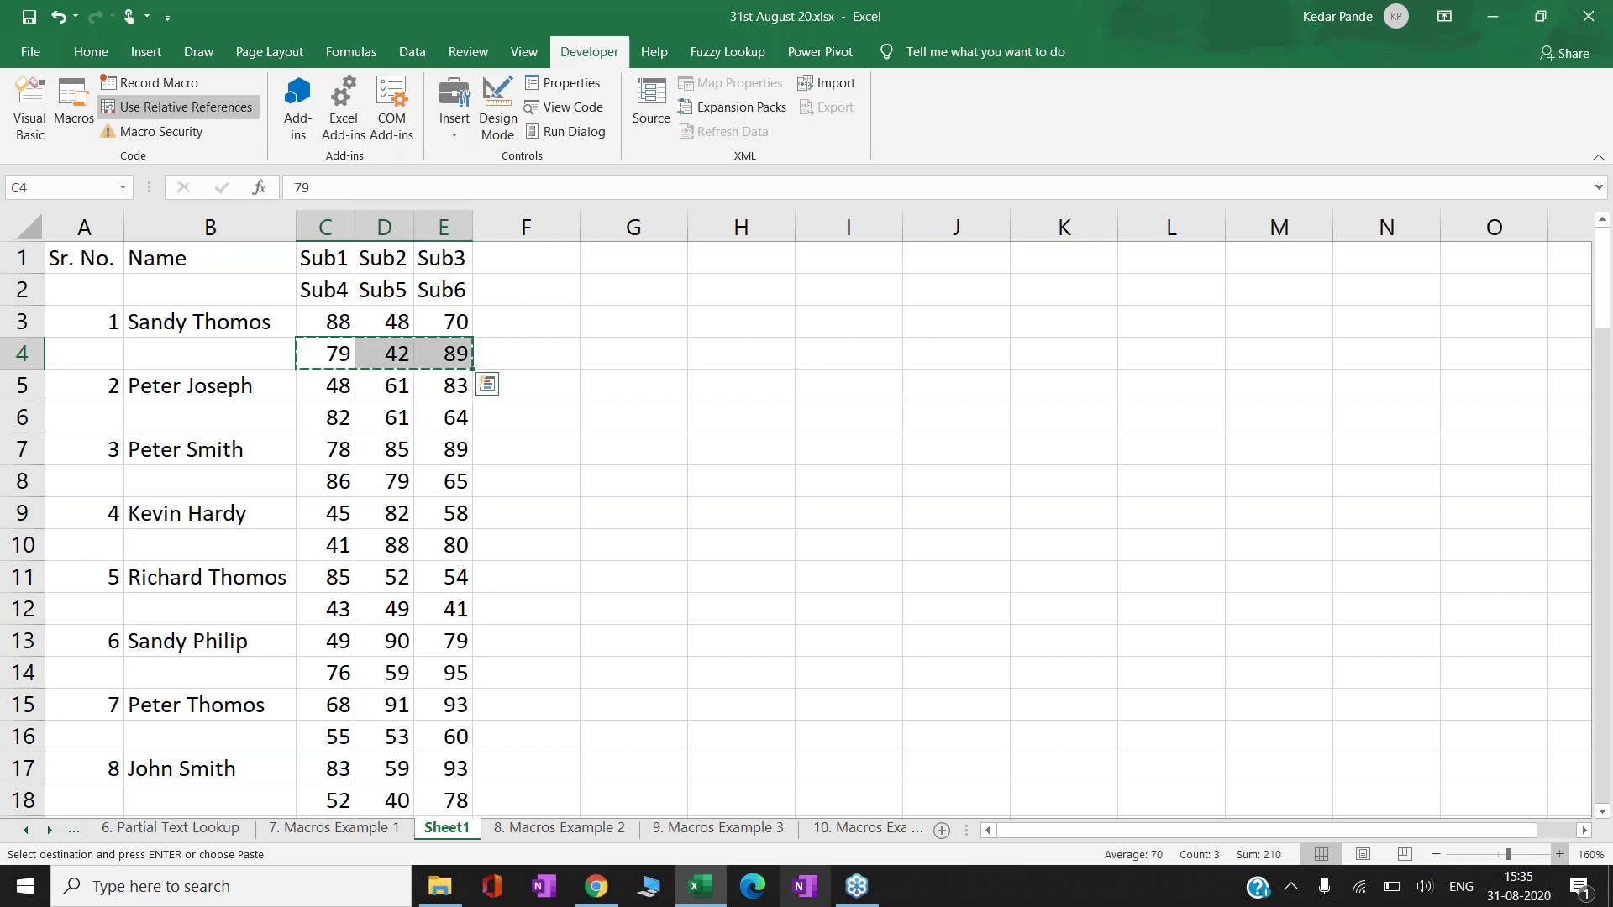
key("Up")
key("Right")
key("Right")
key("Right")
key("ctrl+v")
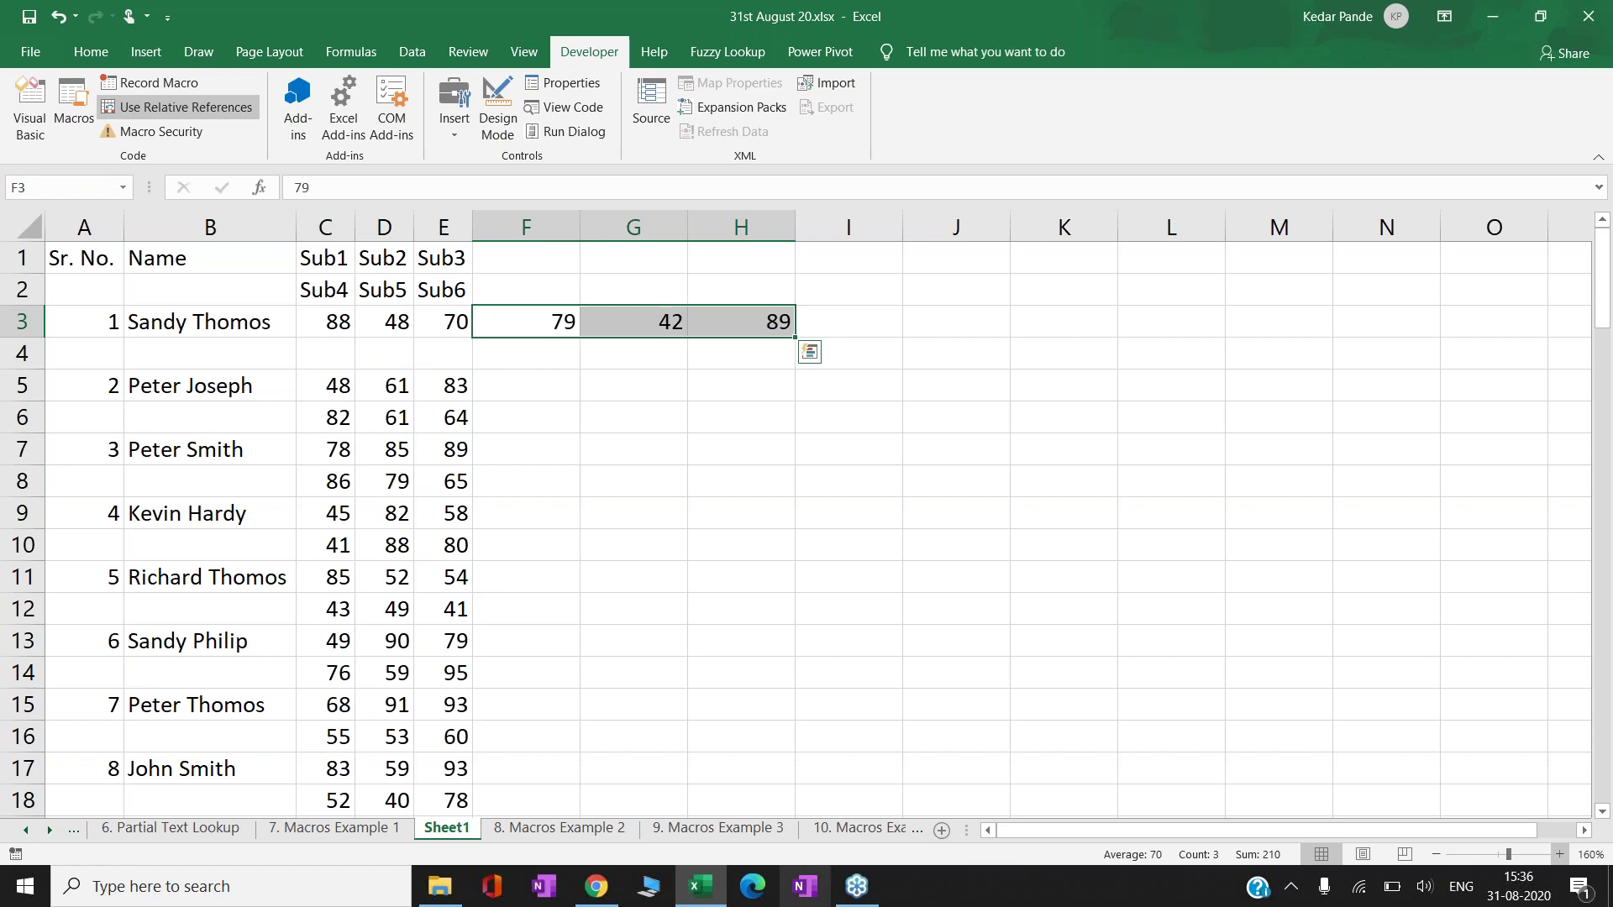
key("Down")
key("Left")
key("Left")
key("Left")
key("Left")
key("Left")
key("shift+Right")
key("shift+Right")
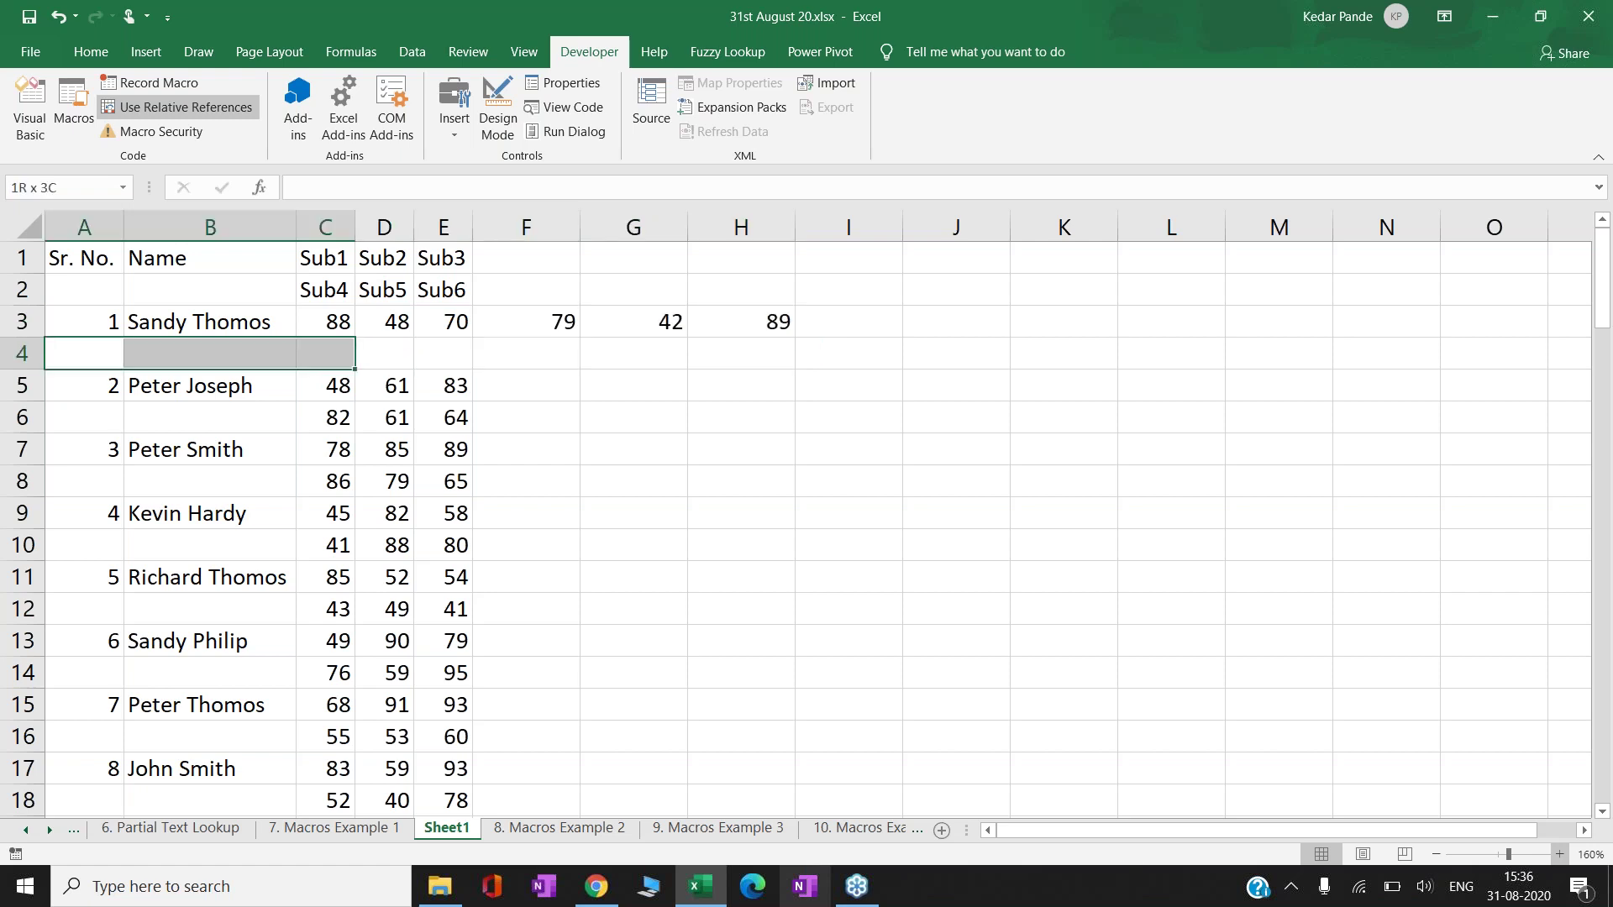
key("shift+Right")
key("shift+Right")
key("shift+Right")
key("shift+Right")
key("shift+Right")
key("shift+Right")
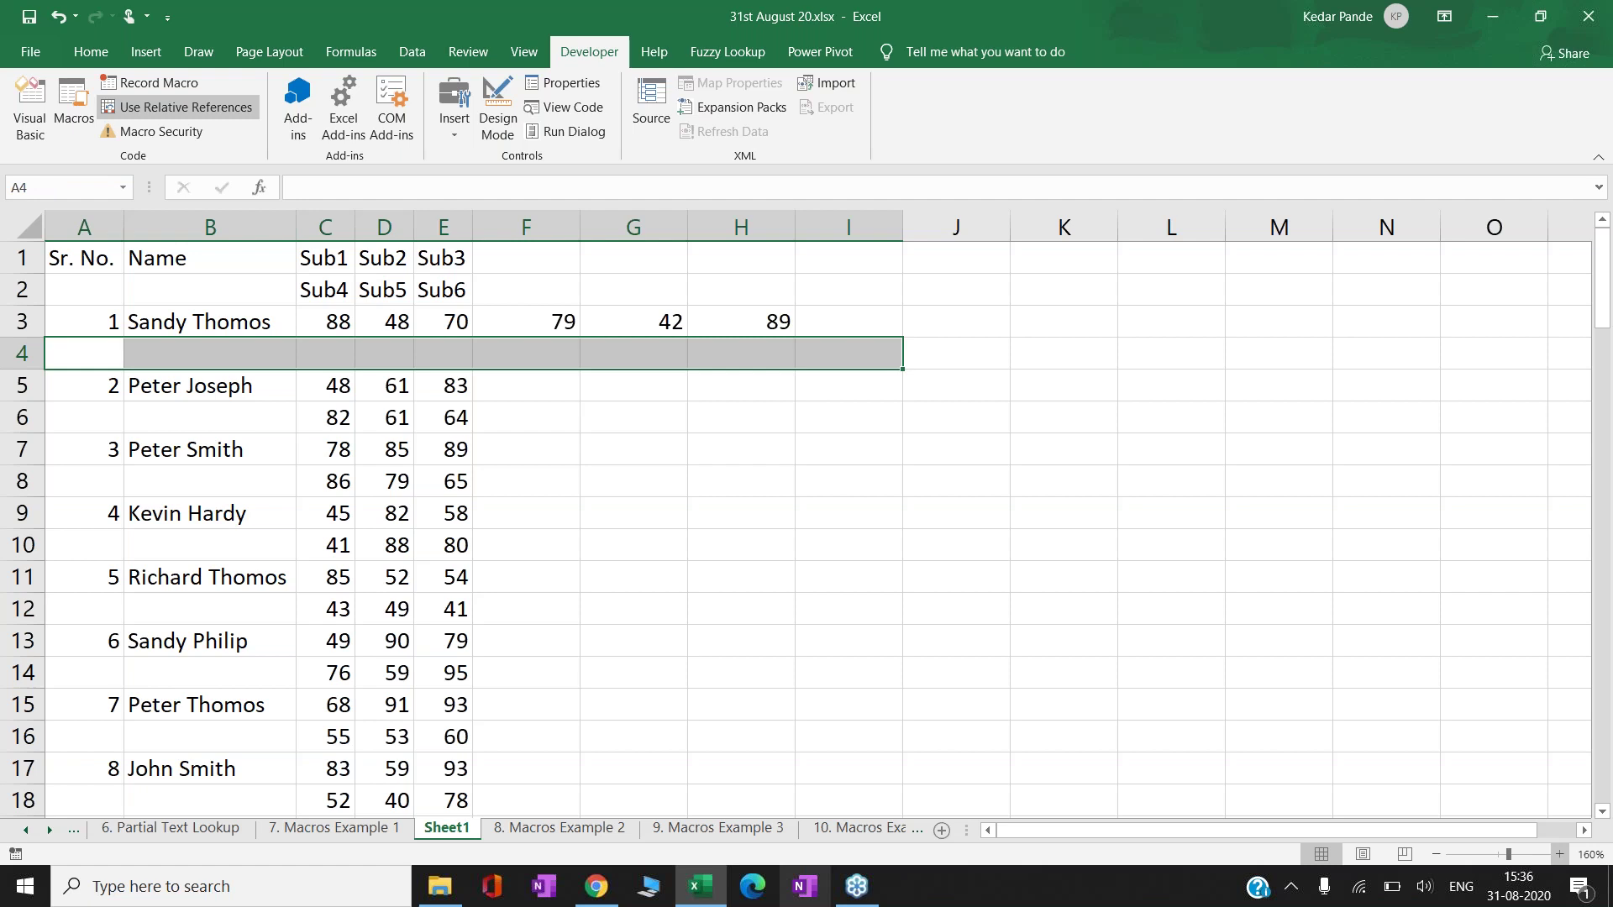
key("Down")
key("Down")
key("Down")
key("Up")
key("Right")
key("Right")
key("Right")
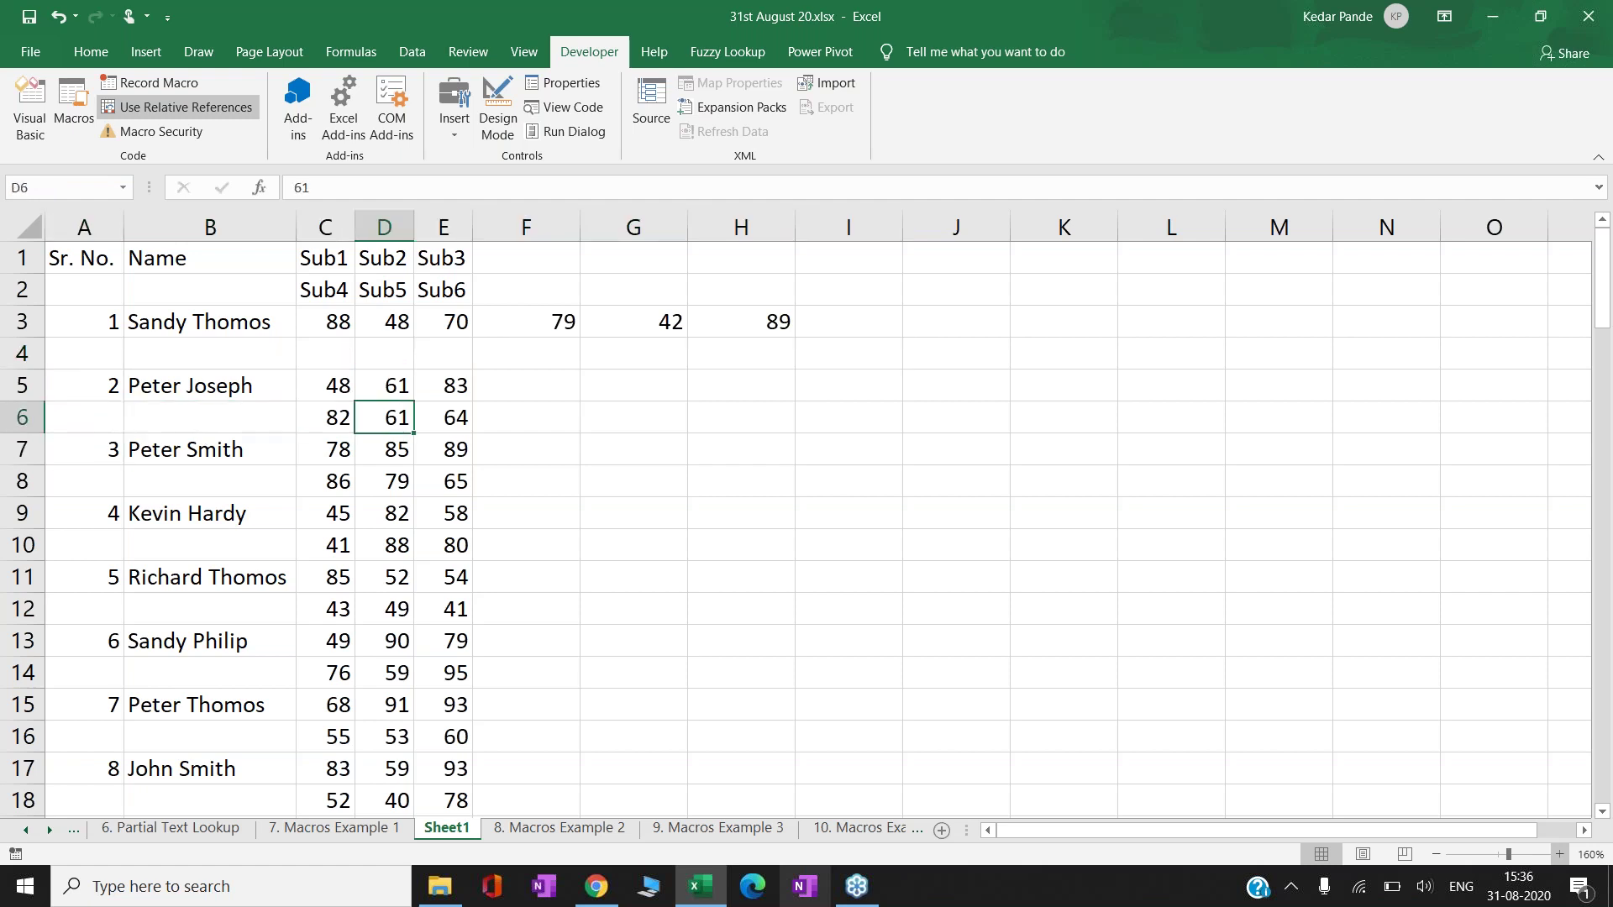
key("Right")
key("Left")
key("Left")
key("shift+Right")
key("shift+Right")
key("ctrl+c")
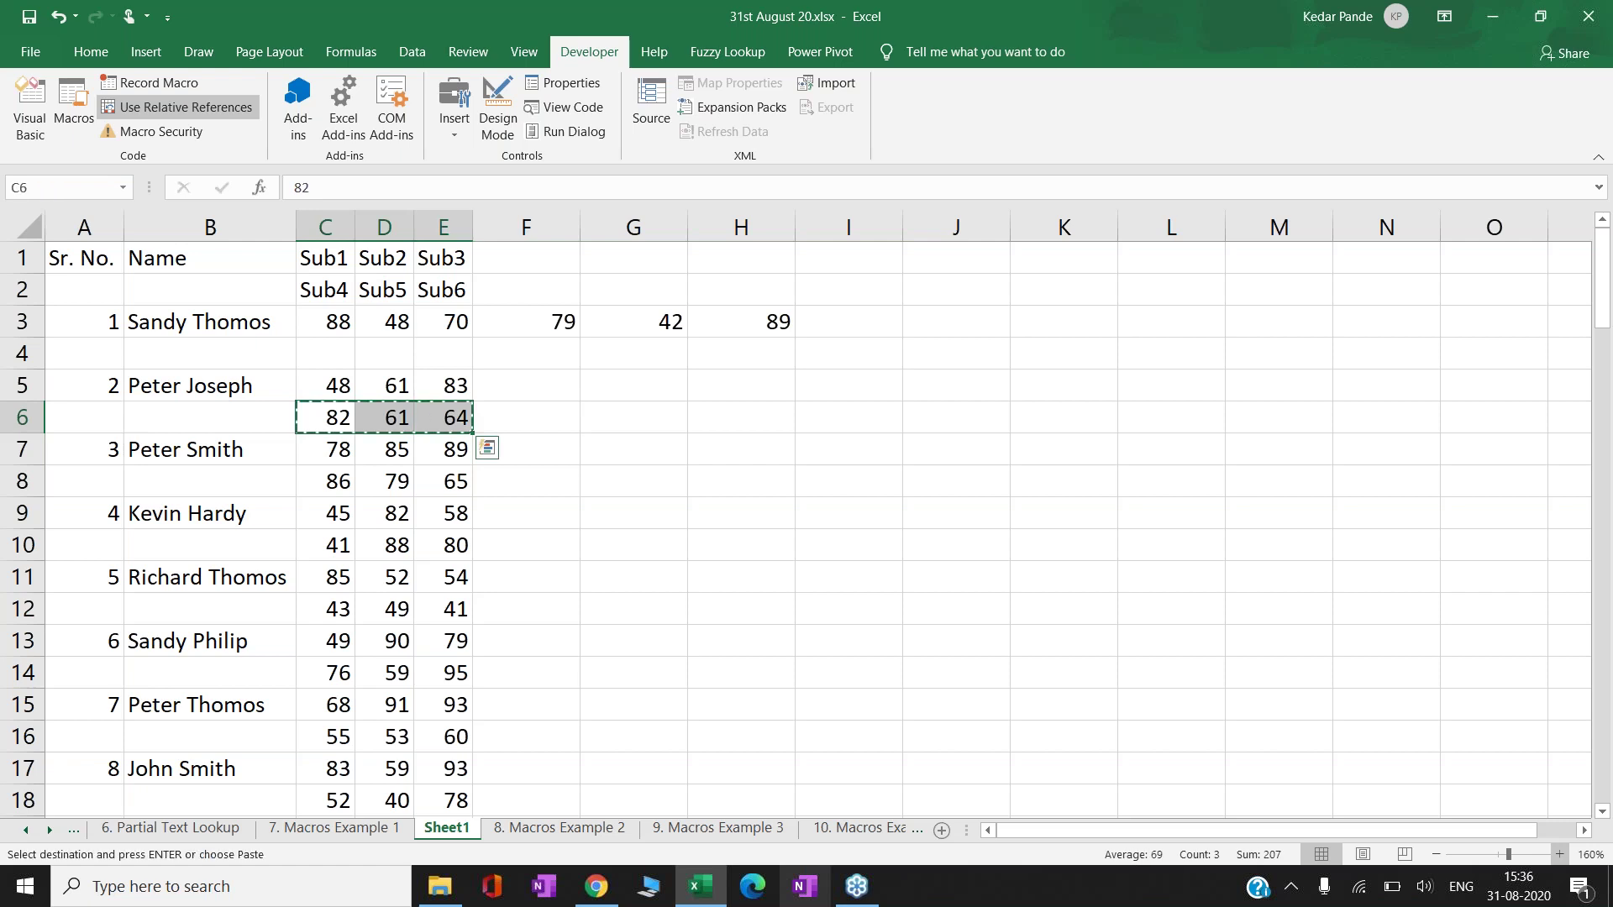
key("Up")
key("Up")
key("Right")
key("Right")
key("Right")
key("Down")
key("ctrl+v")
key("Down")
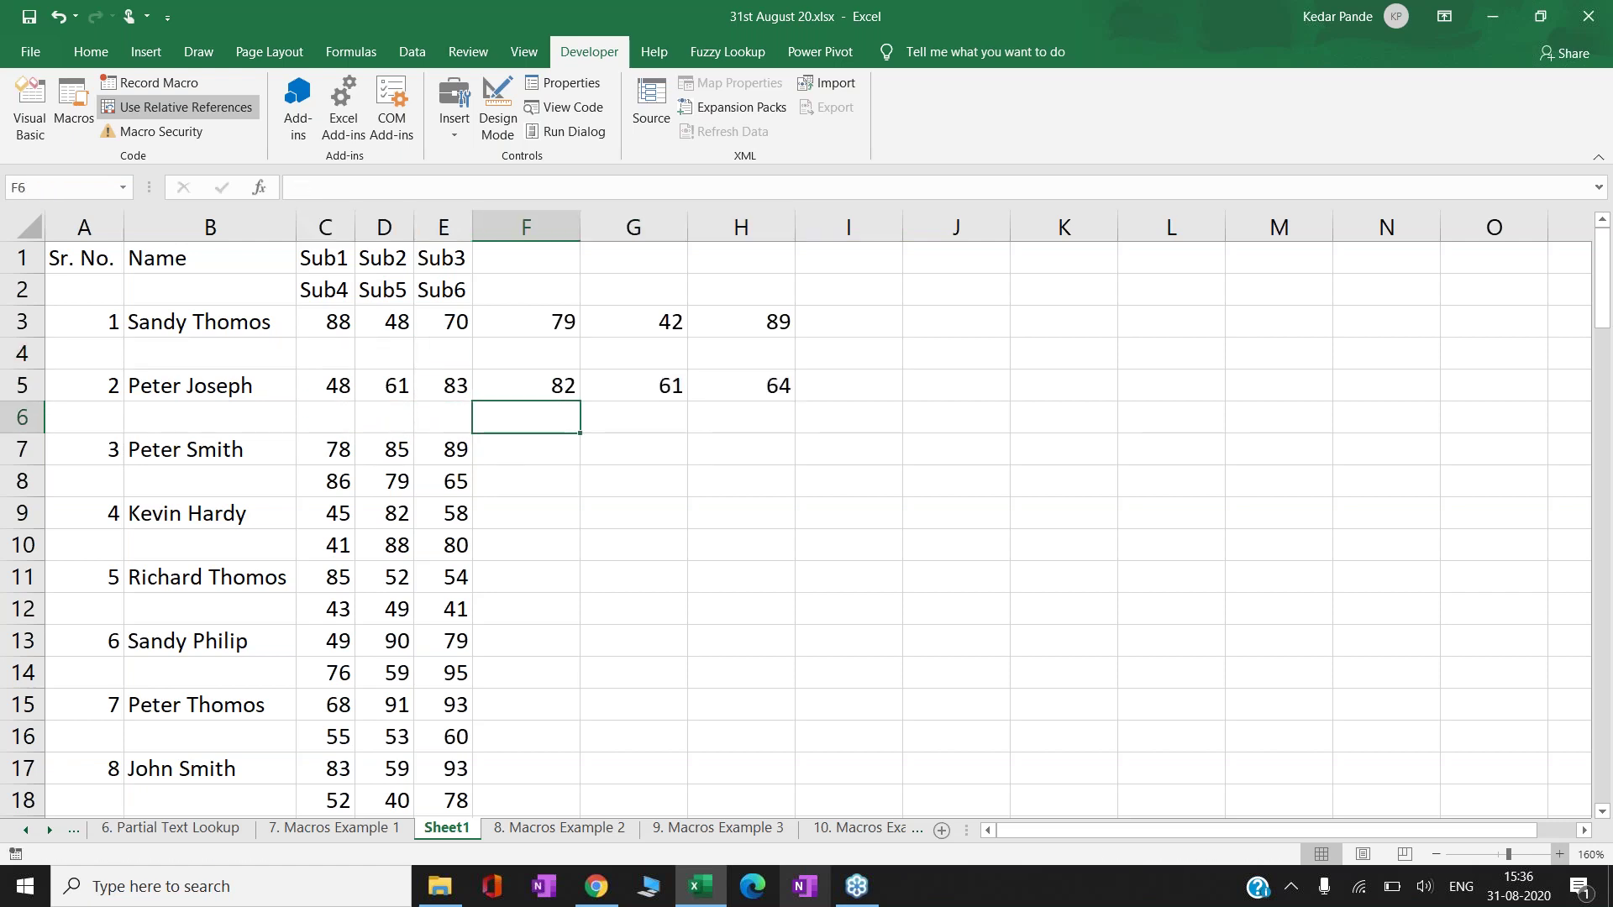
key("Left")
key("Left")
key("Left")
key("Left")
key("Left")
key("Up")
key("Up")
key("ctrl+minus")
key("r")
key("Return")
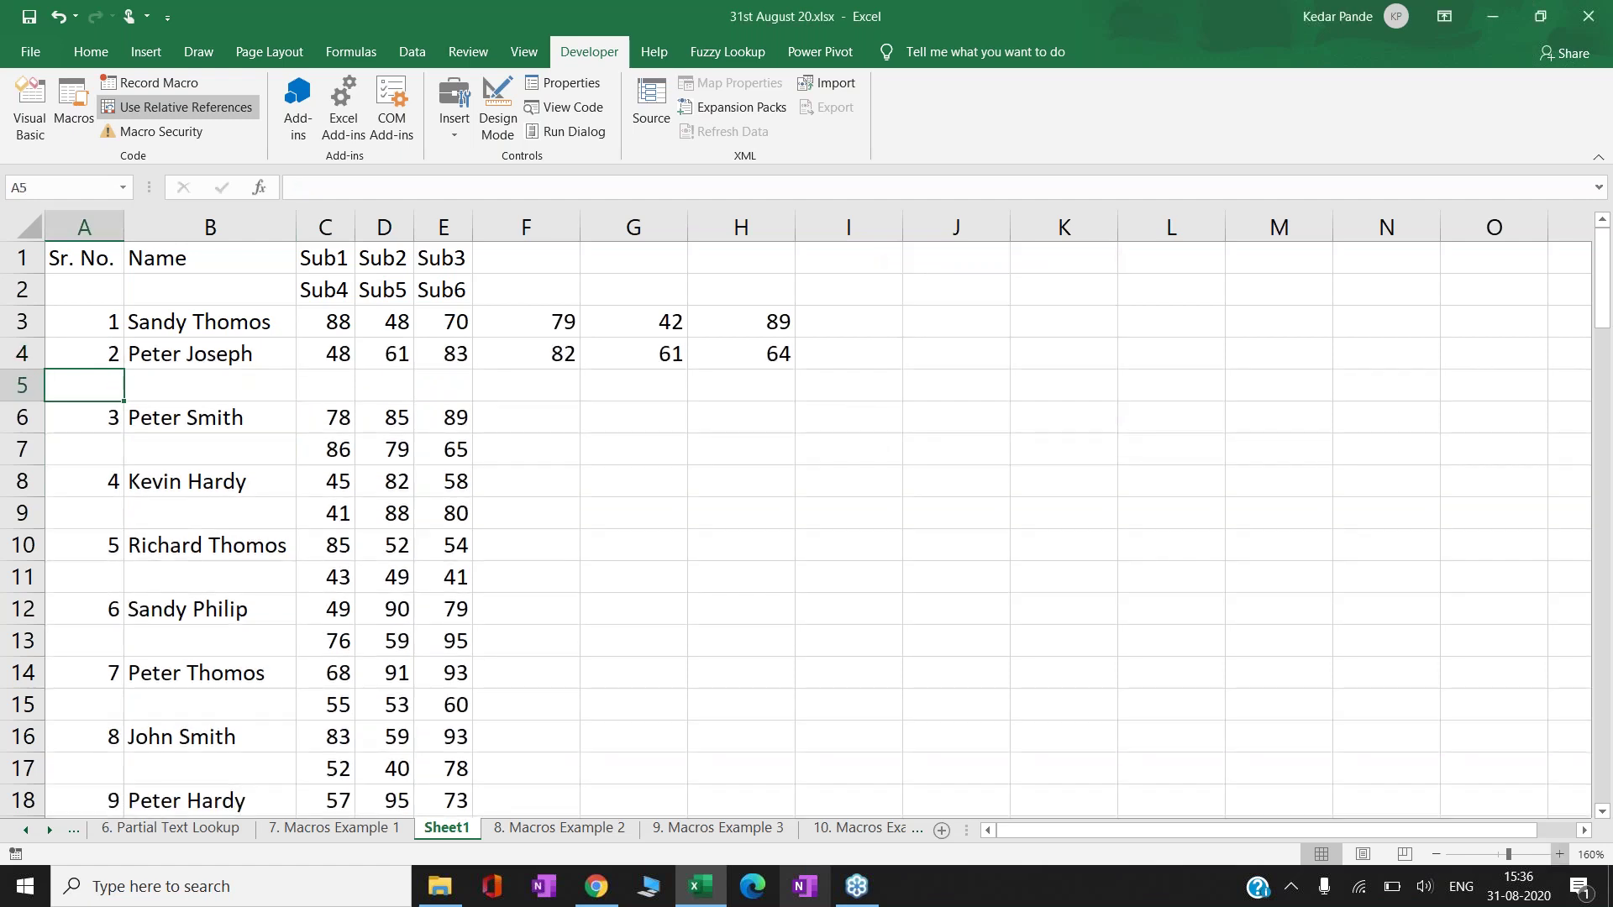
key("shift+space")
key("ctrl+minus")
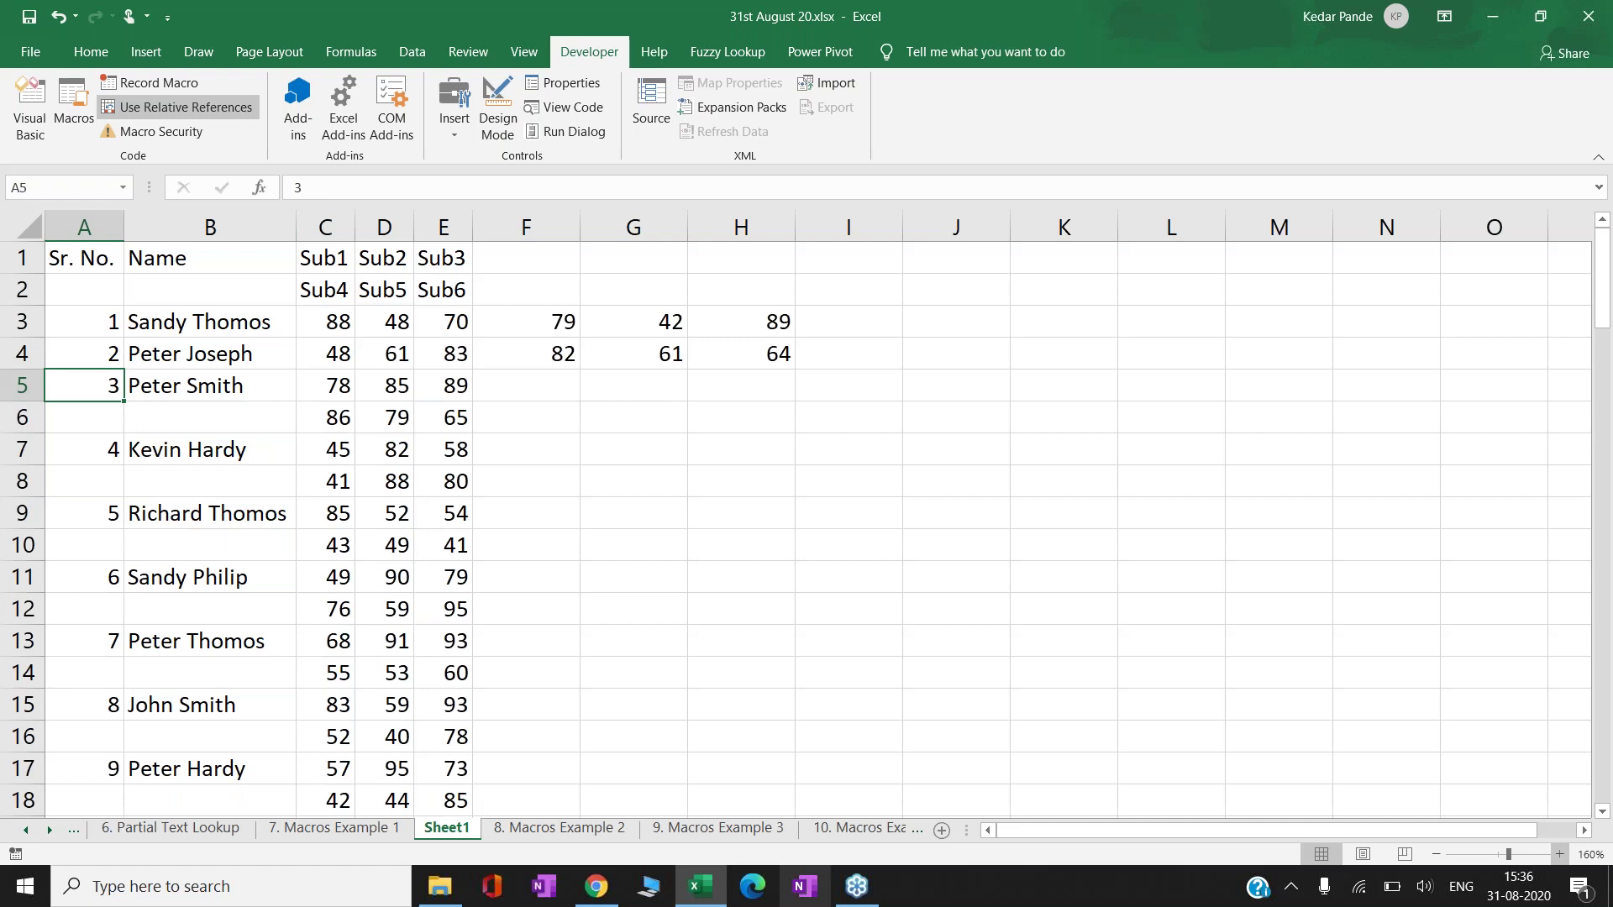
key("ctrl+z")
key("ctrl+z")
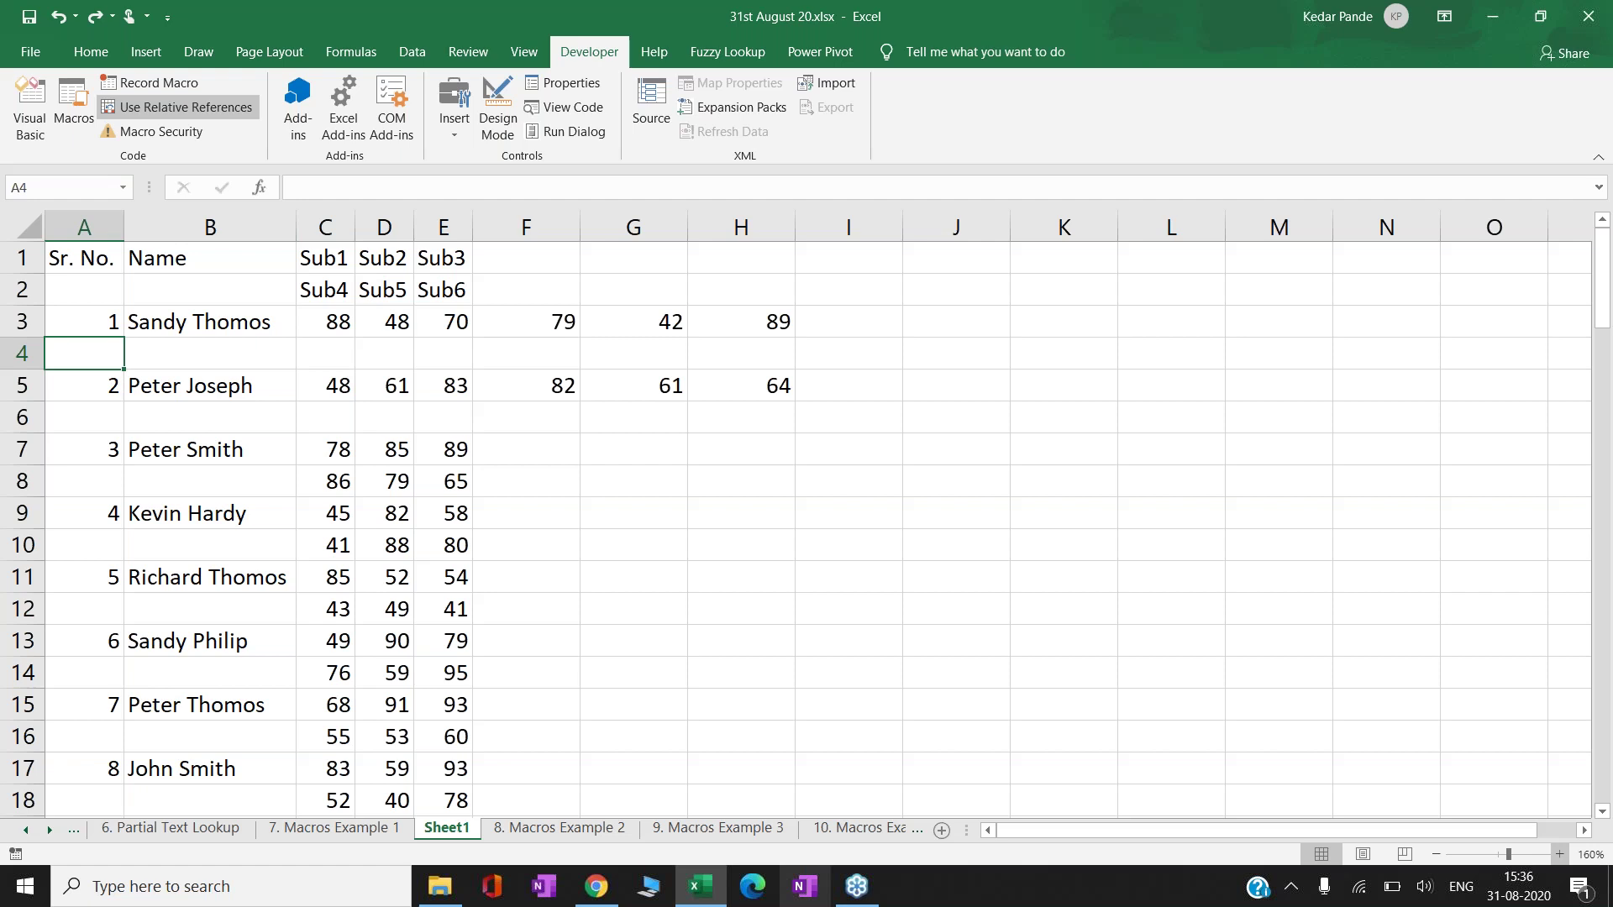
key("ctrl+shift+m")
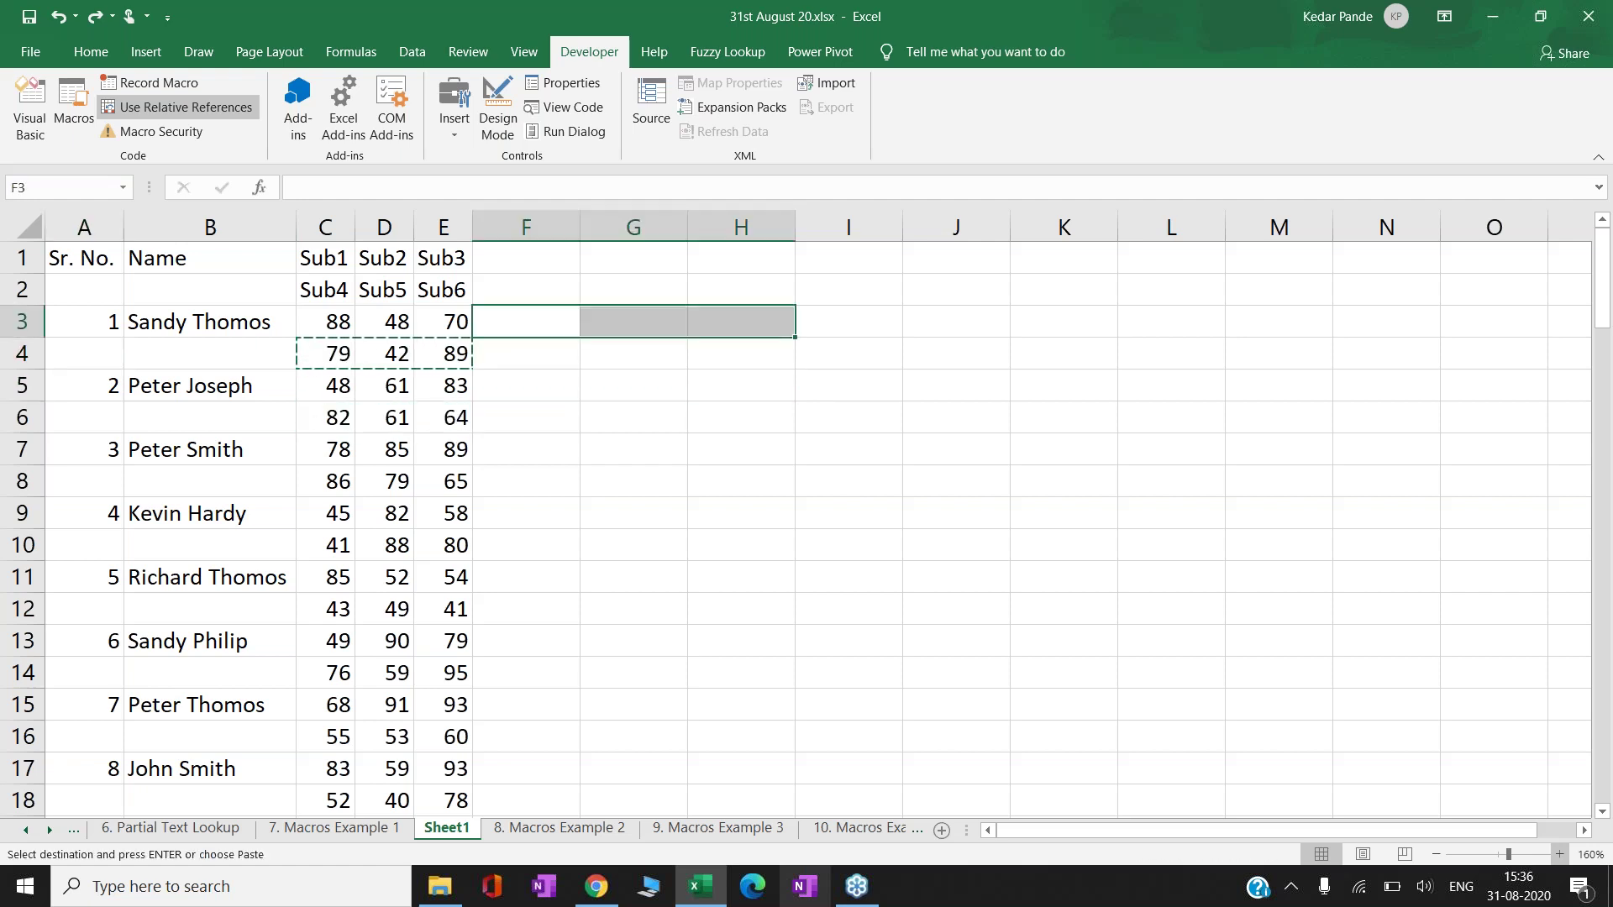
key("Escape")
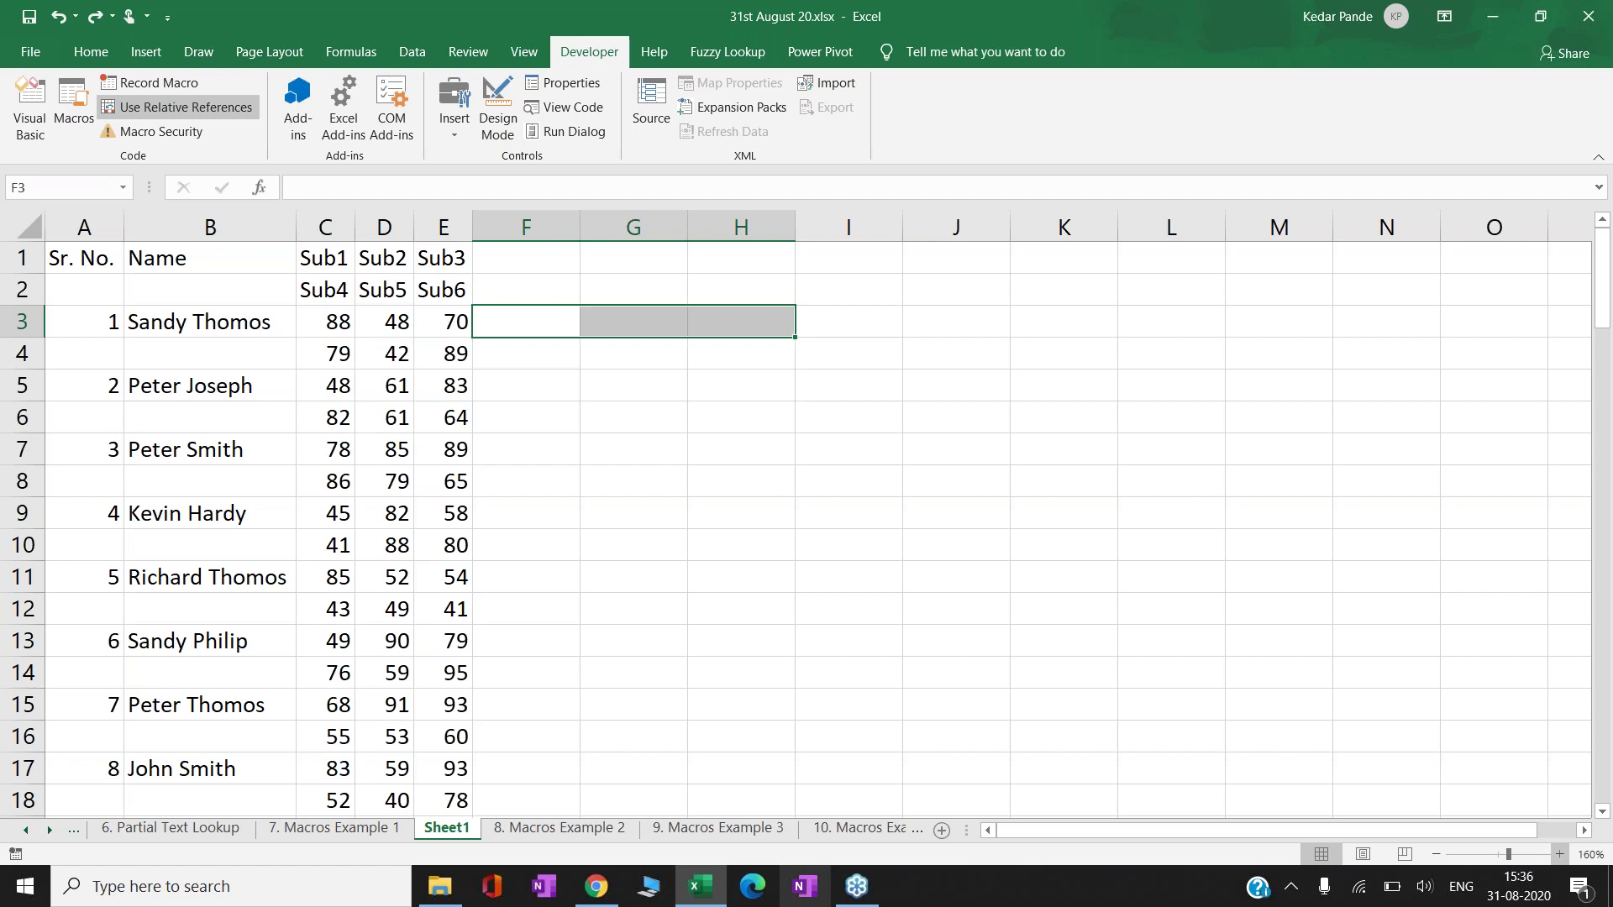
- Enter the formula =C2 in F1 and copy it
left_click(443, 290)
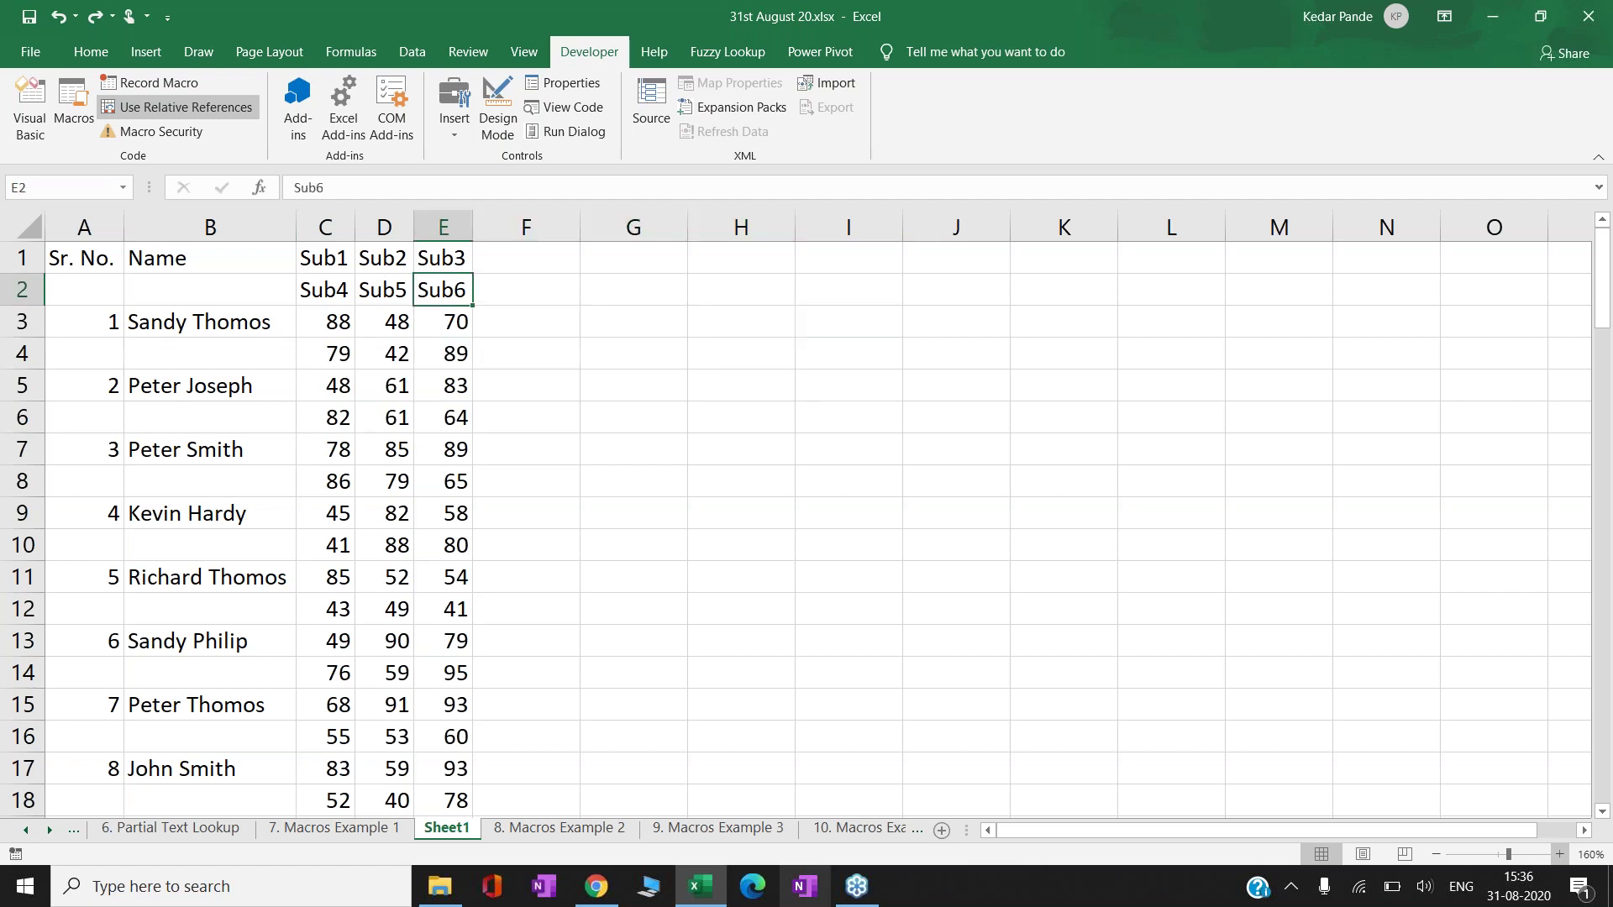
left_click(525, 258)
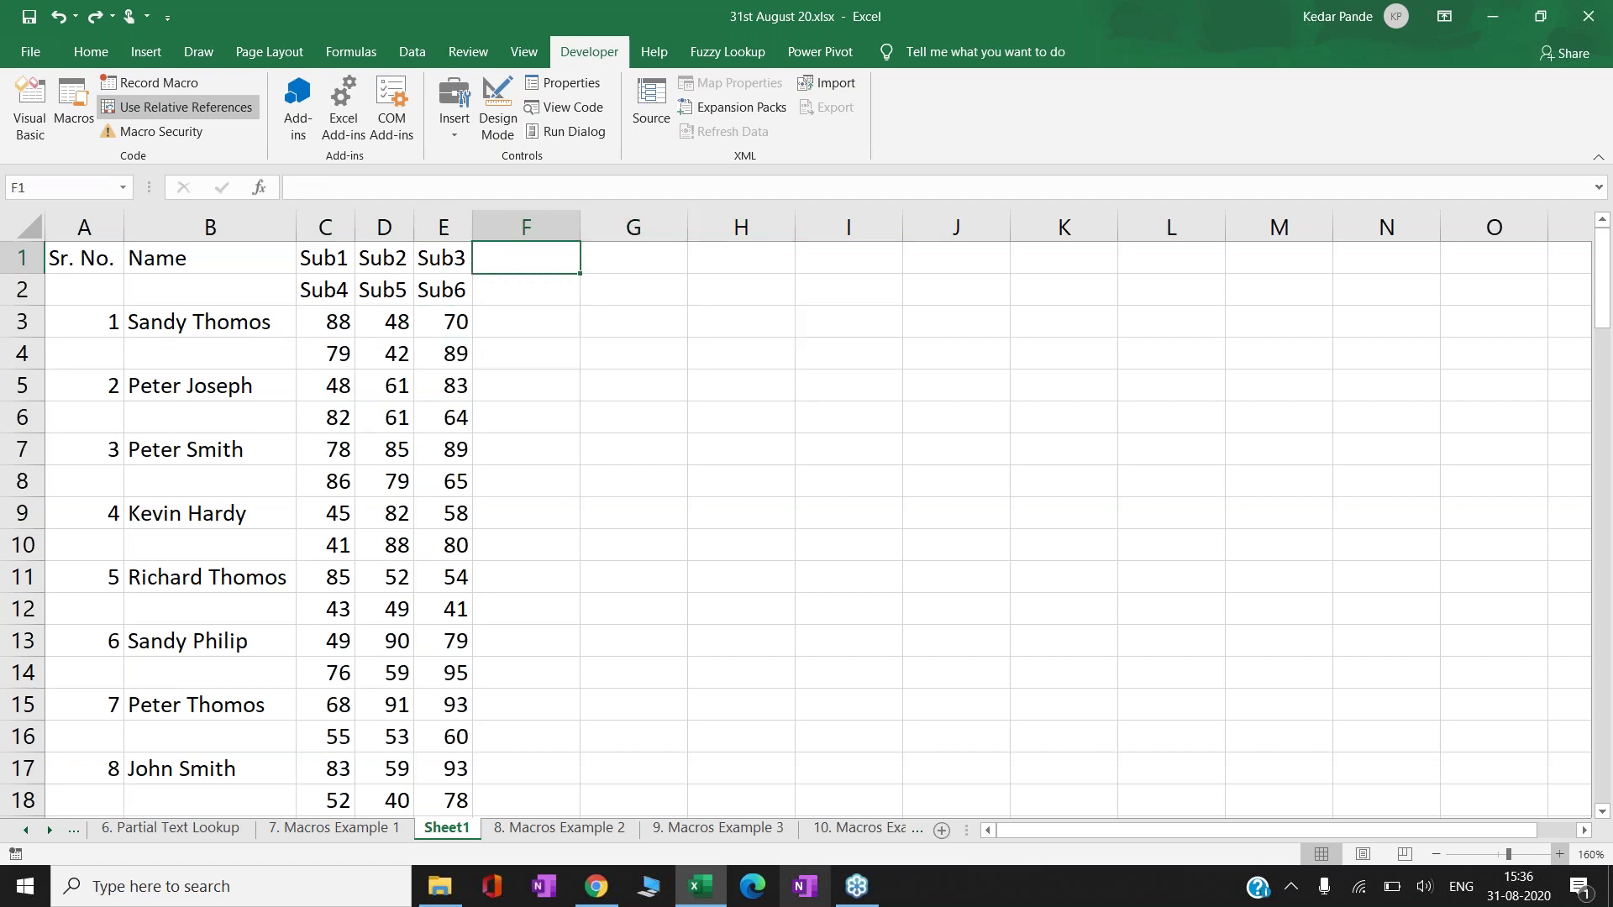
type("=")
key("Left")
key("Down")
key("Left")
key("Left")
key("Return")
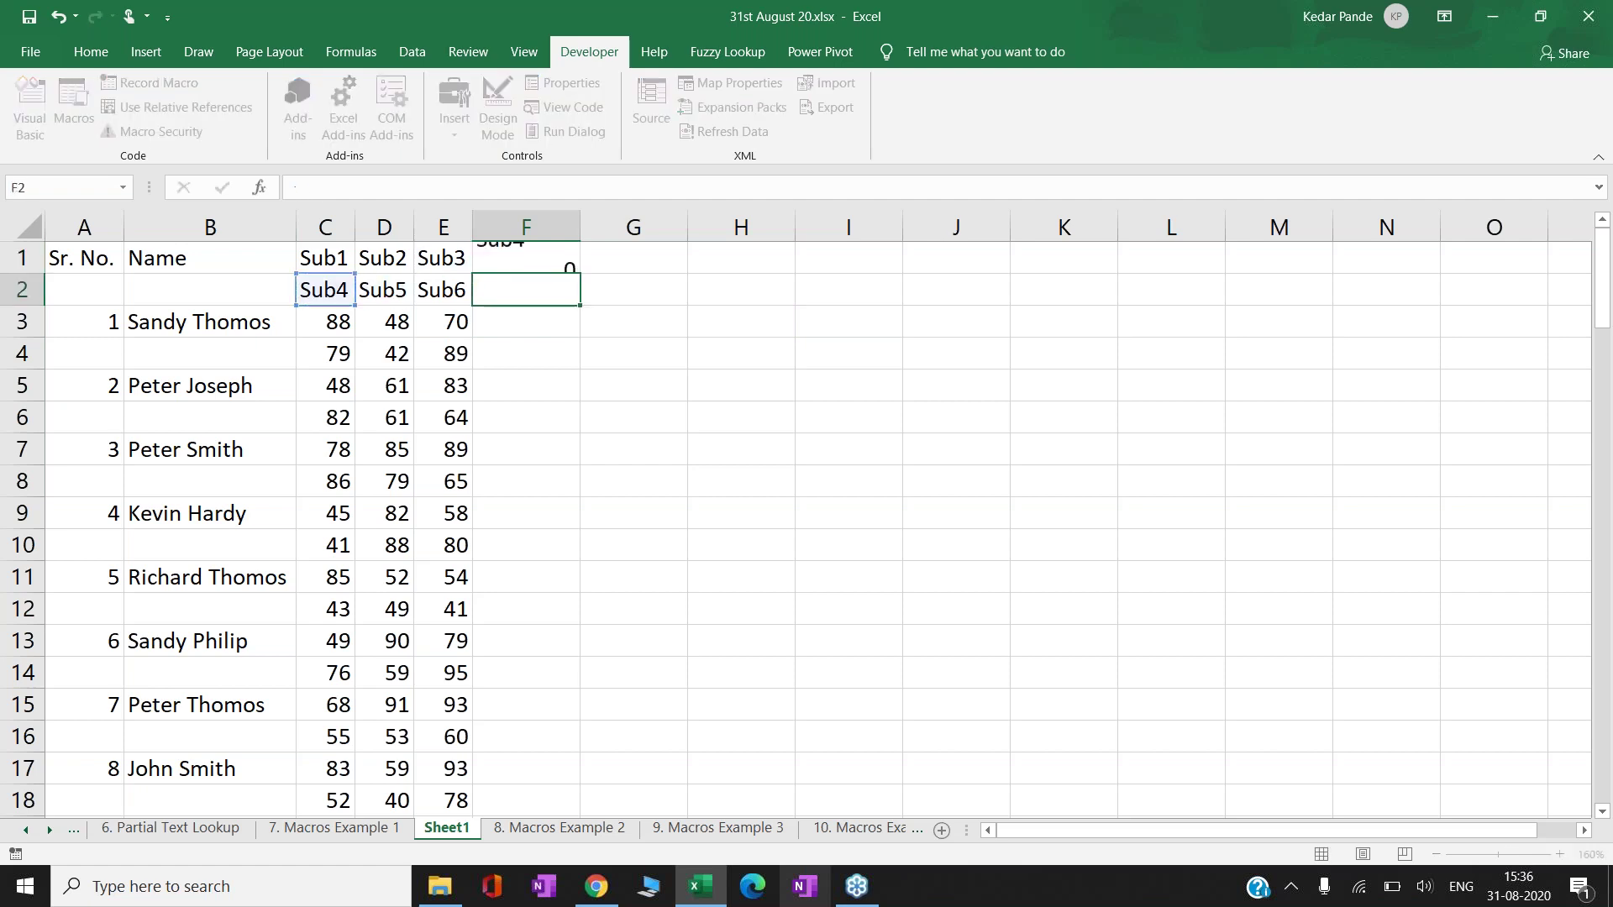
key("Up")
key("ctrl+c")
type("c")
key("Escape")
key("ctrl+c")
key("Left")
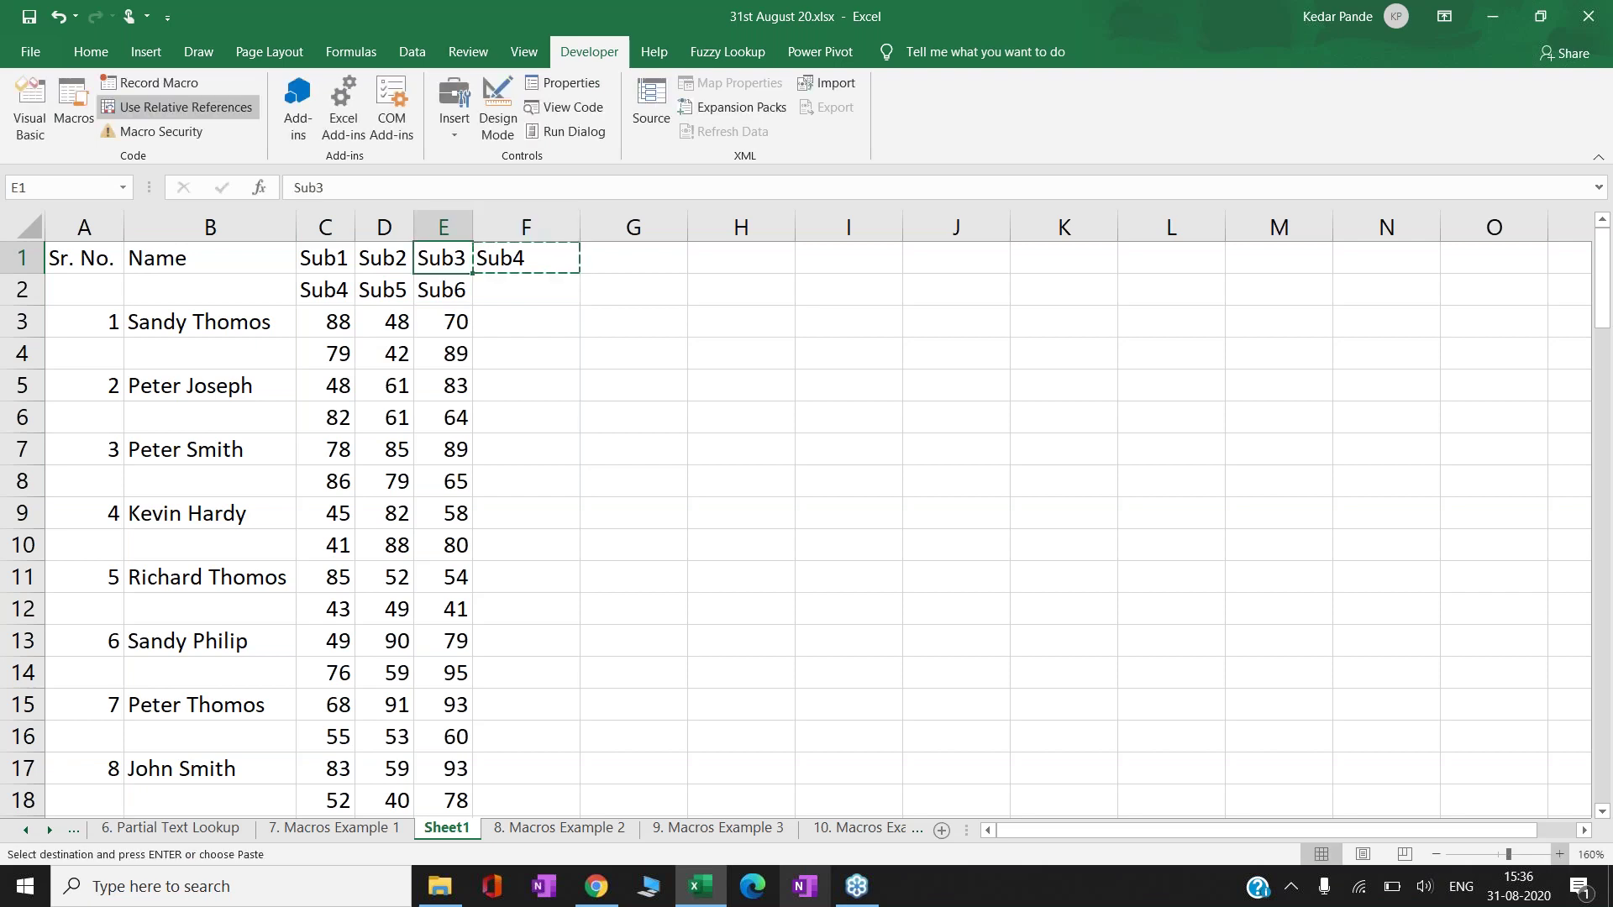
- Paste the =C2 formula across the range F1:H102
key("ctrl+Down")
key("Right")
key("ctrl+shift+Up")
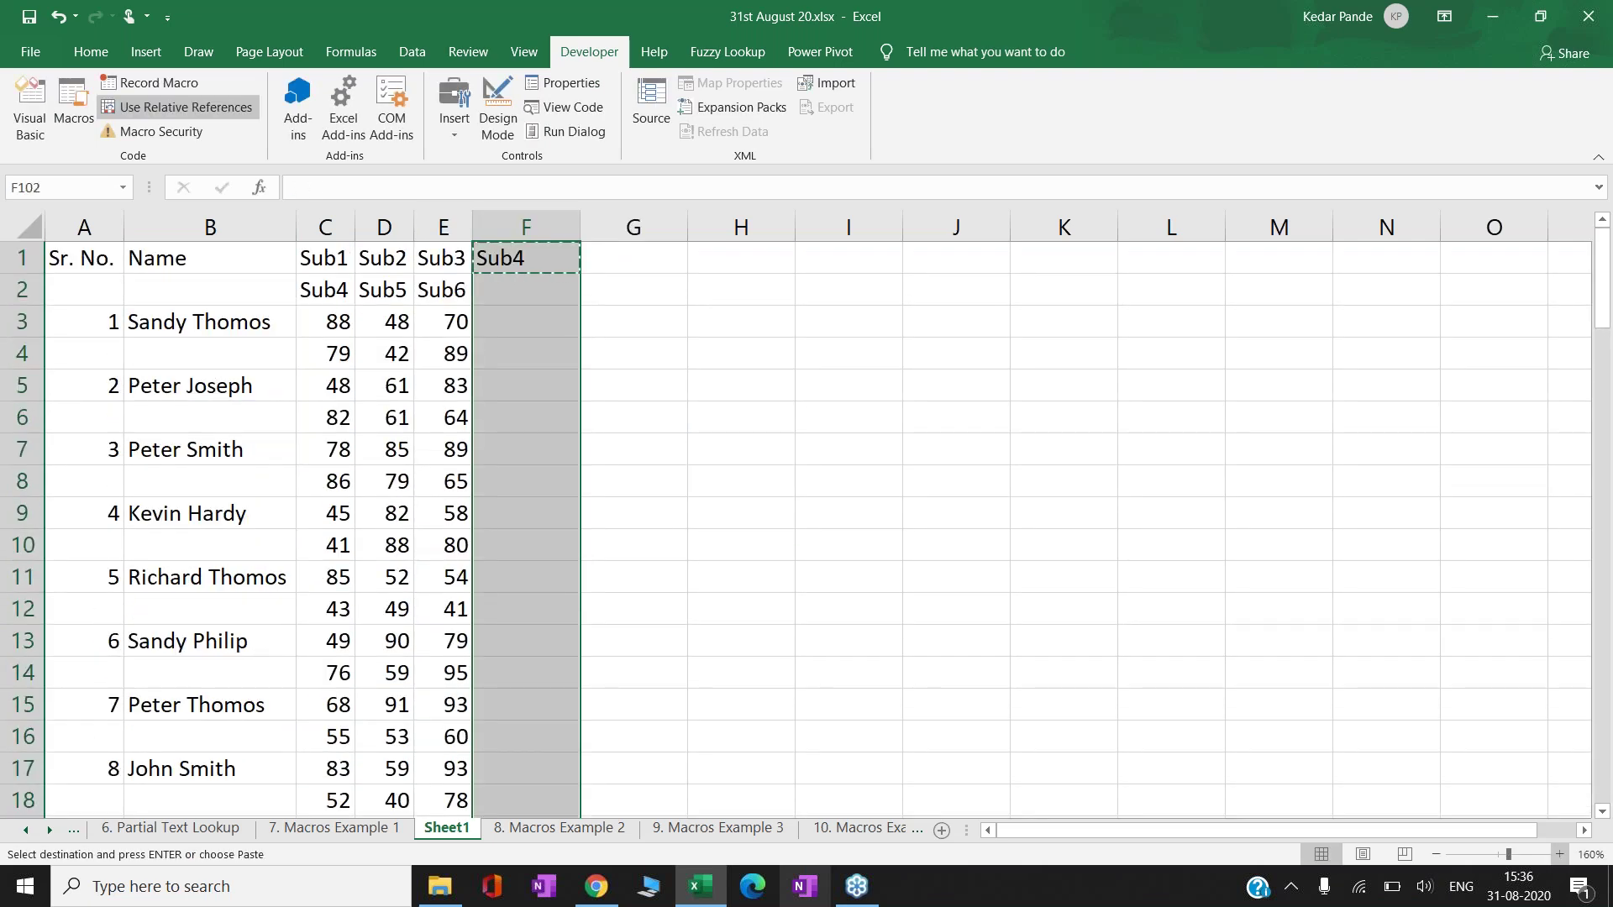
key("shift+Right")
key("shift+Right")
key("ctrl+v")
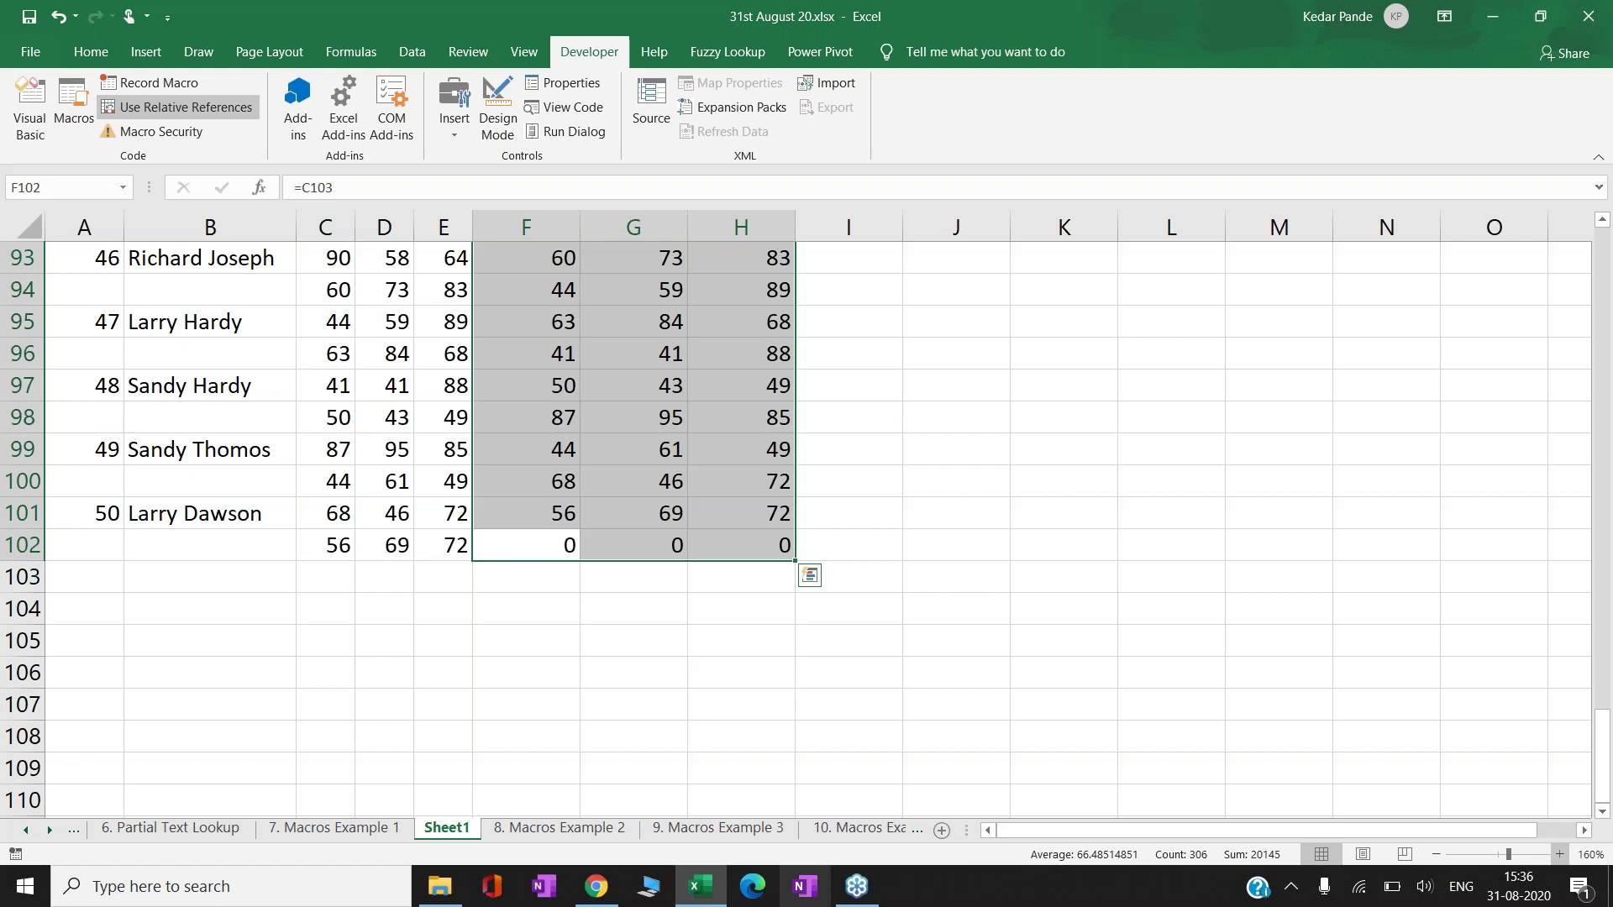
- Convert the formulas in F1:H102 to plain values with Paste Values
key("Up")
key("Up")
key("ctrl+Up")
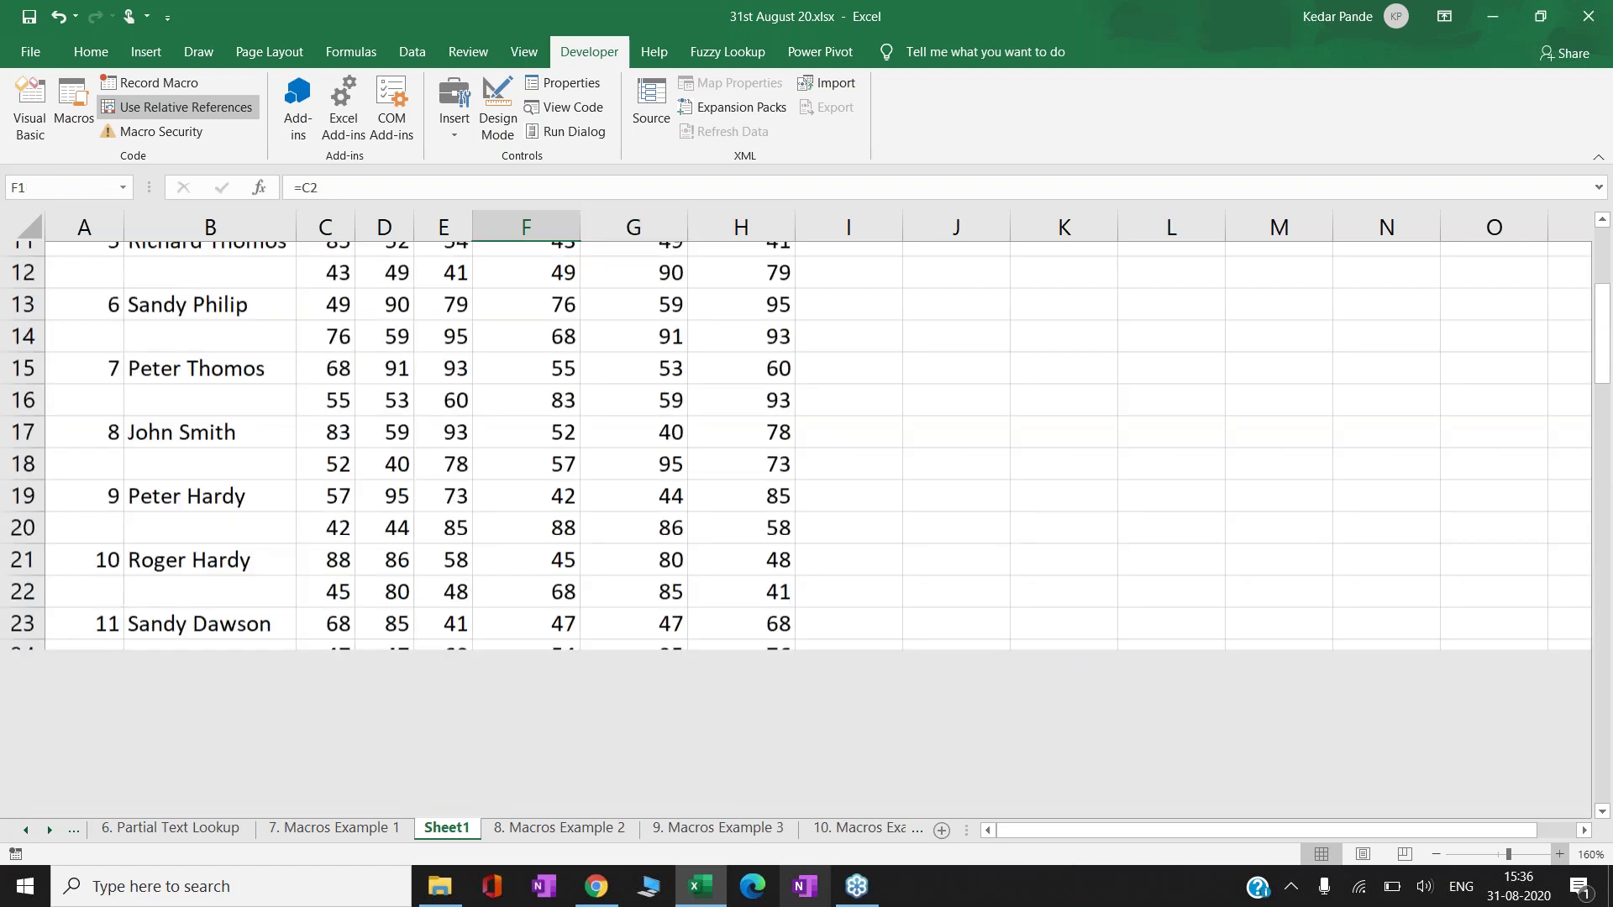
key("shift+Right")
key("shift+Right")
key("ctrl+shift+Down")
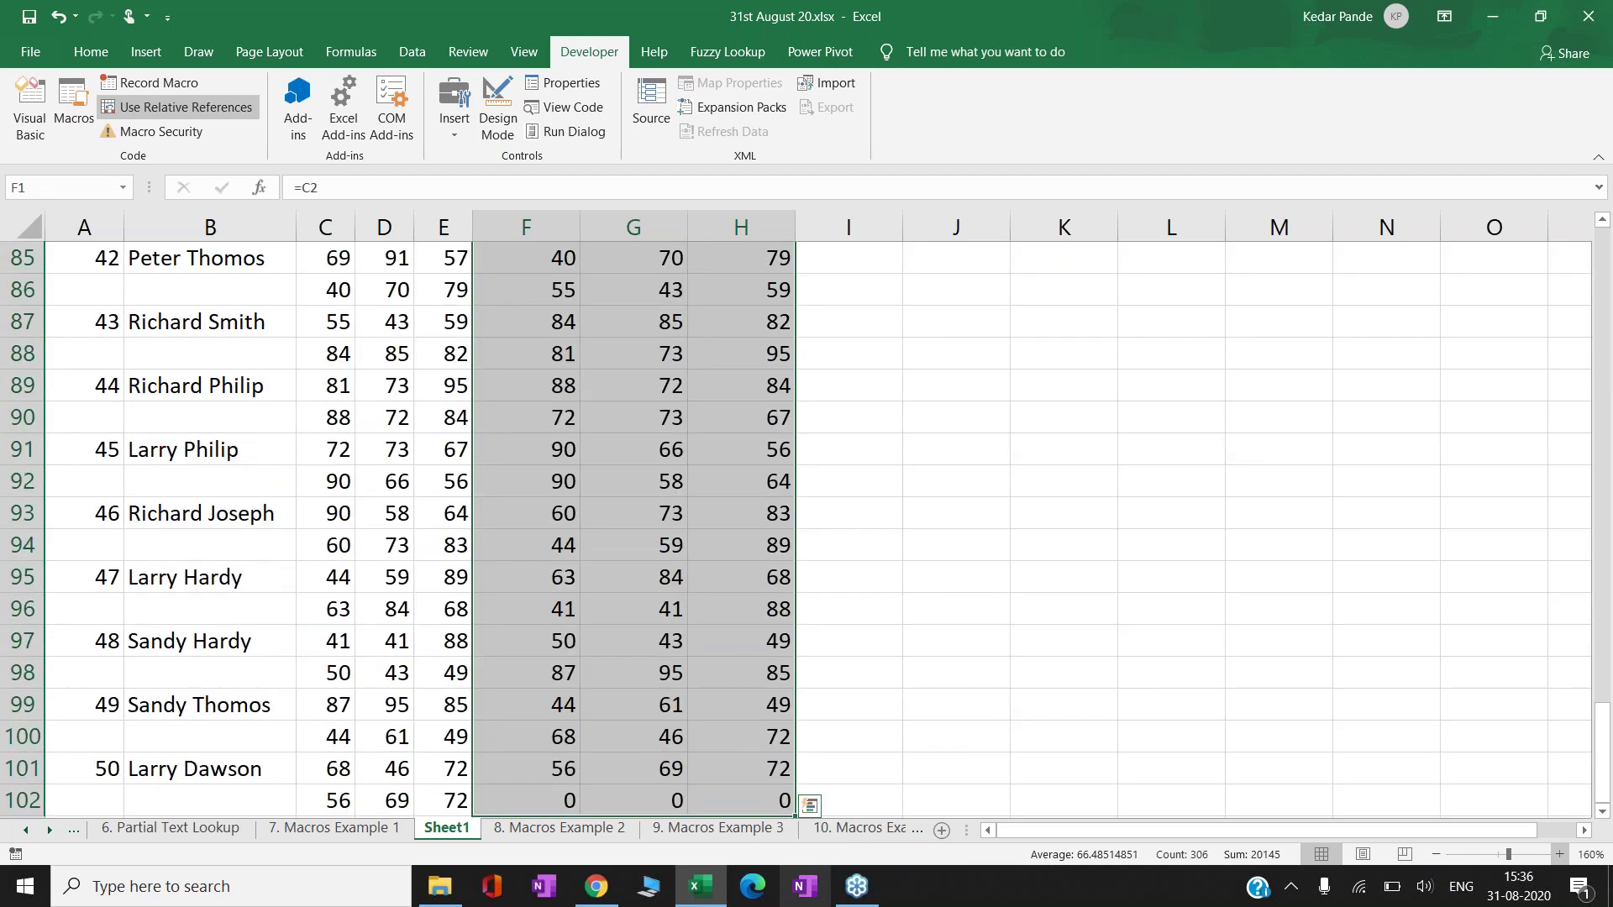
key("ctrl+c")
key("Down")
key("Up")
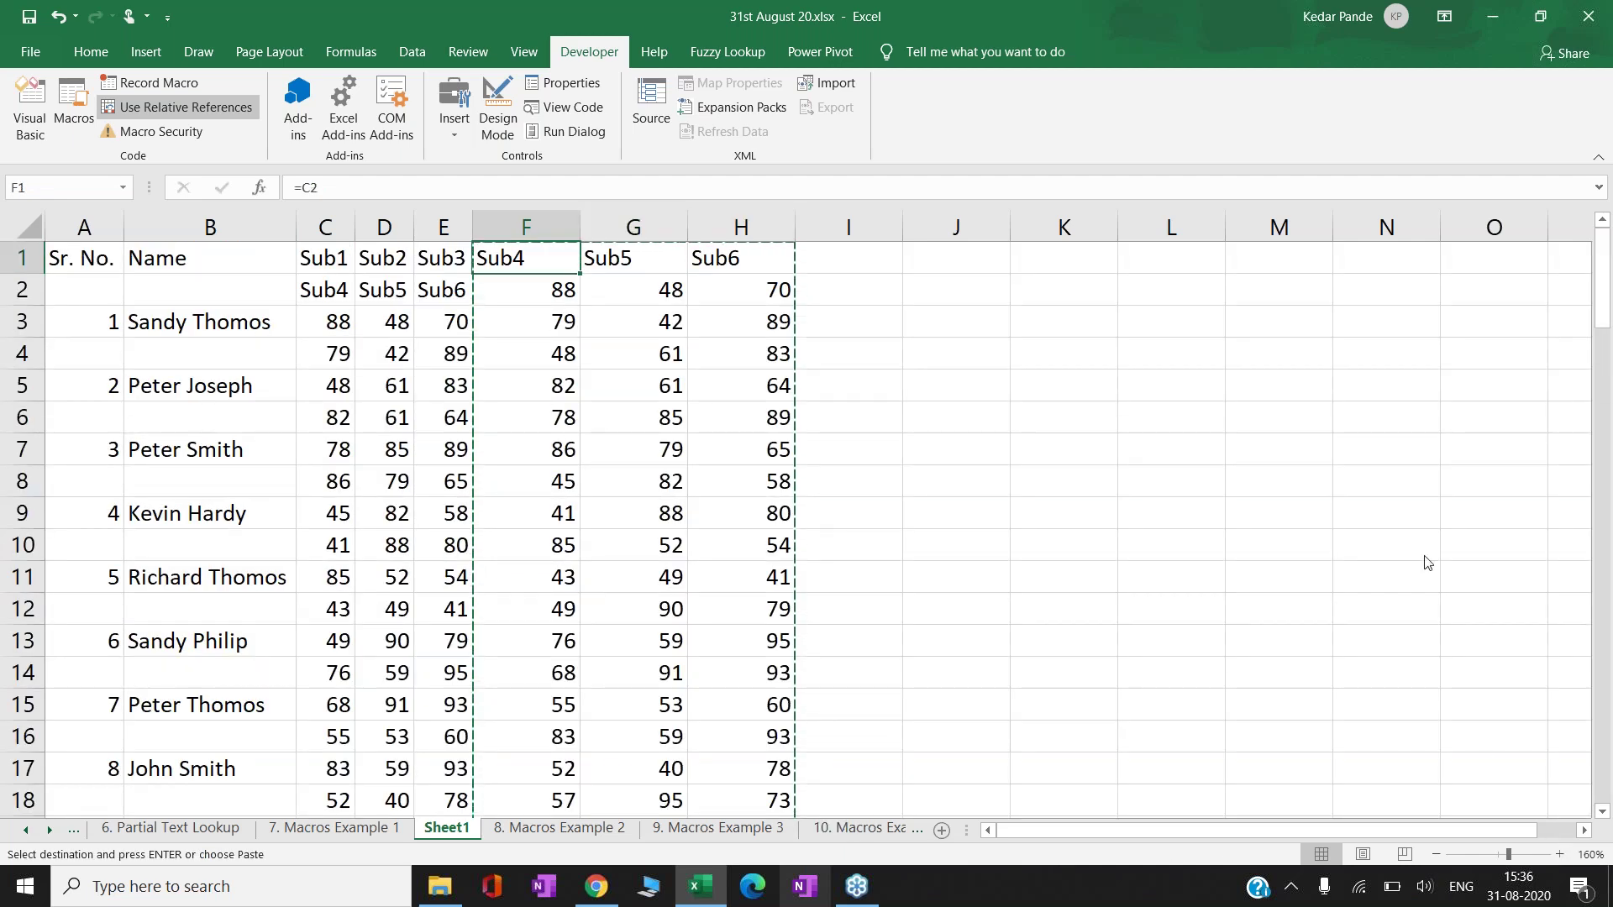
right_click(528, 259)
left_click(635, 353)
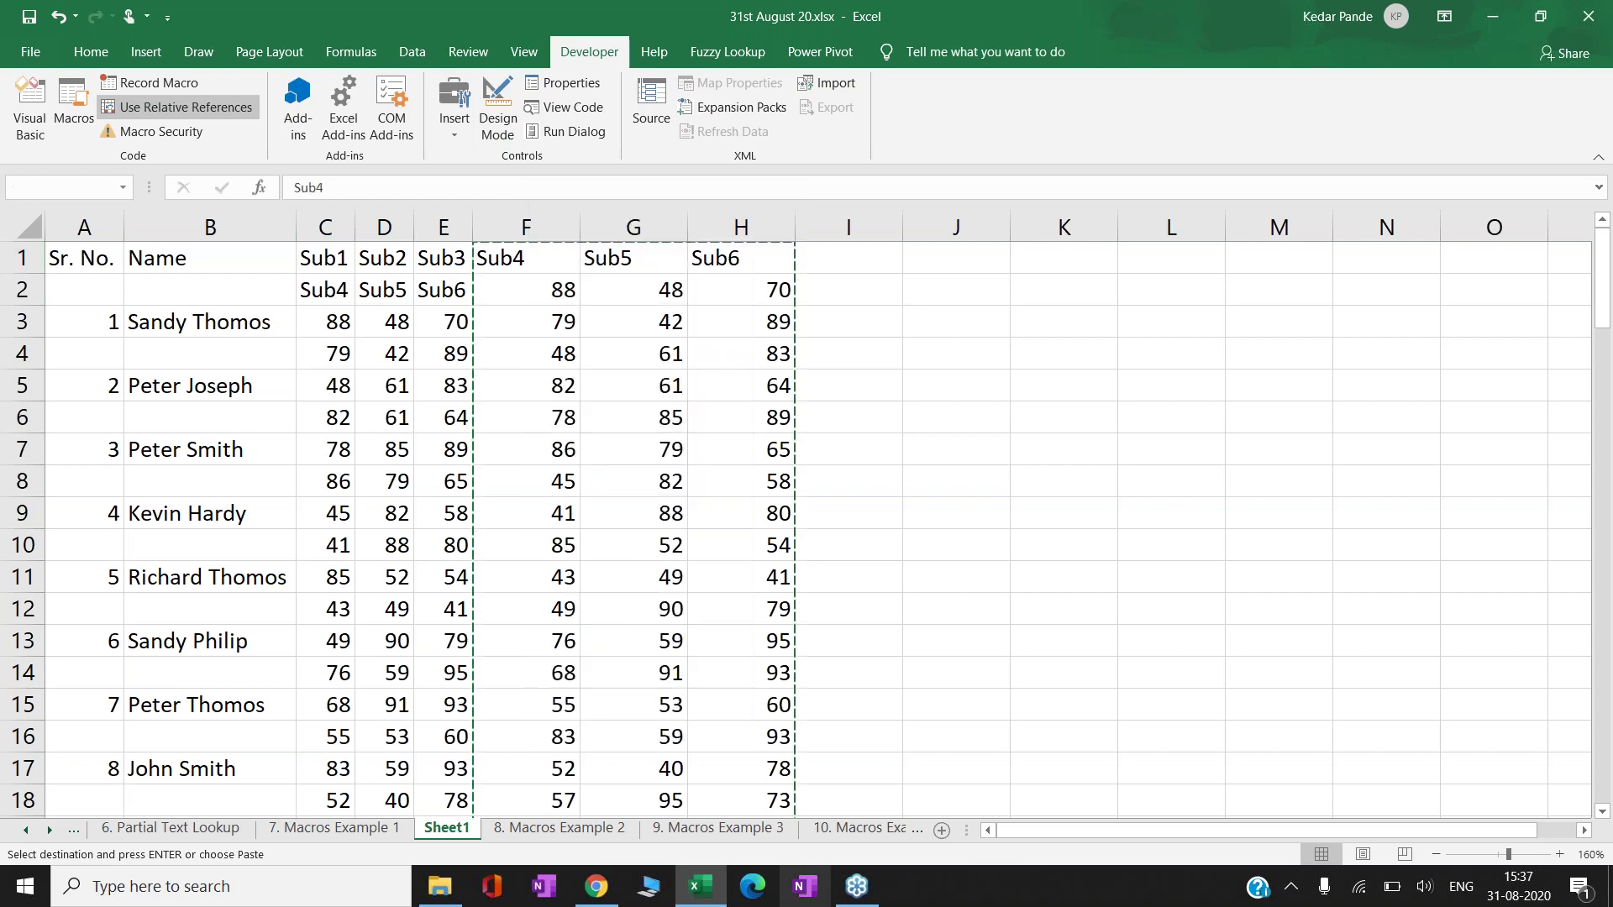
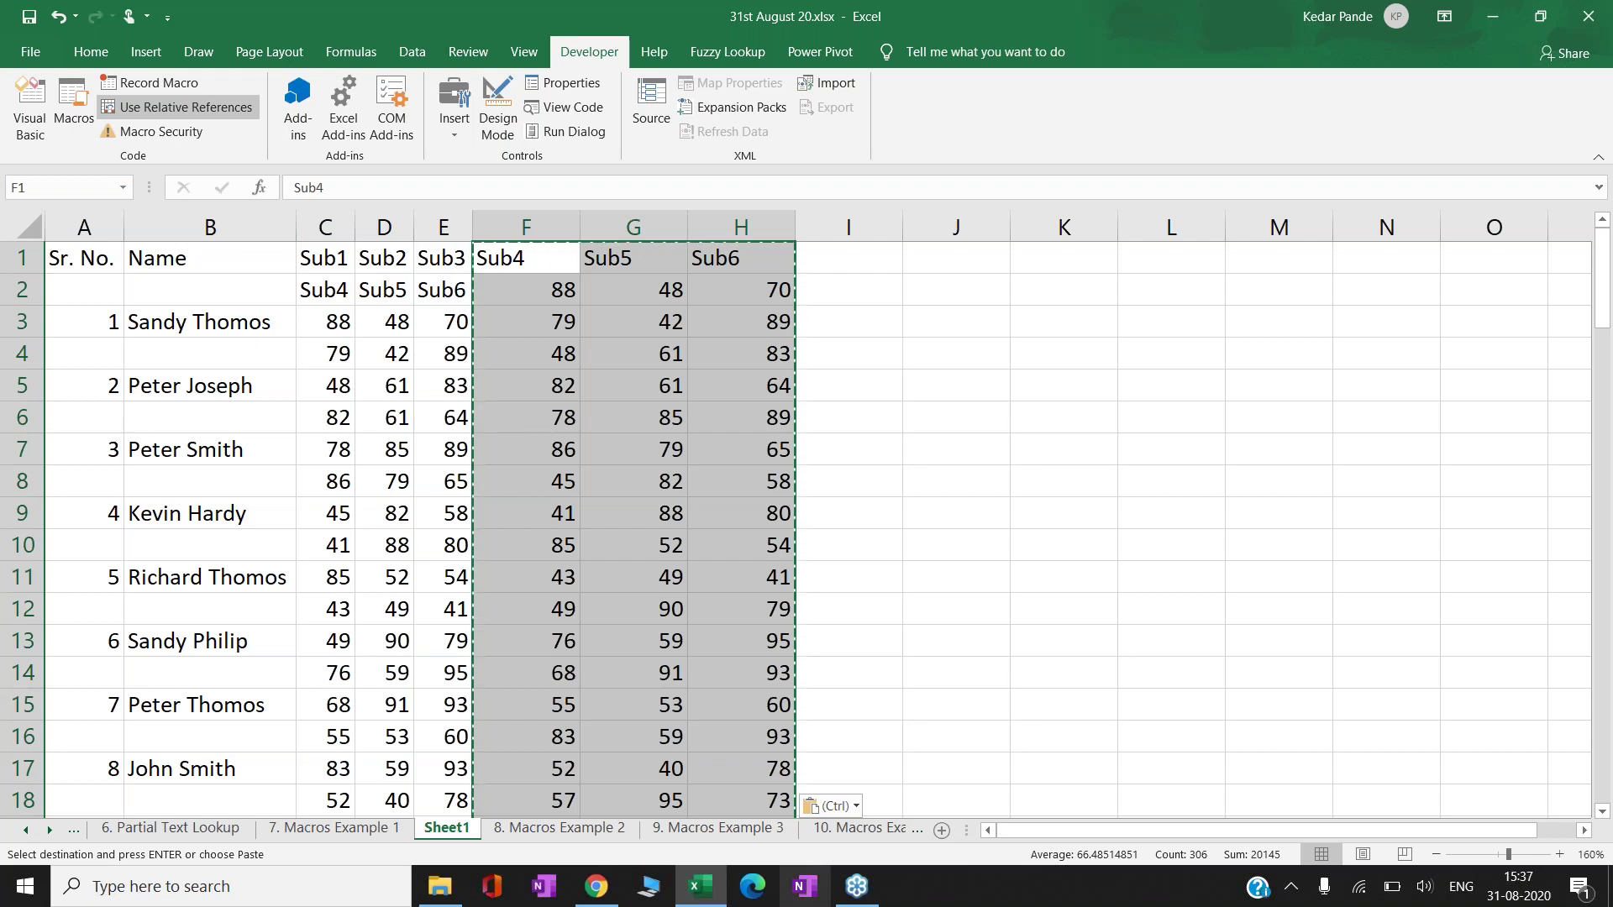
- Clear the copy marquee on the pasted Sub4–Sub6 scores and move over to cell K3
left_click(544, 319)
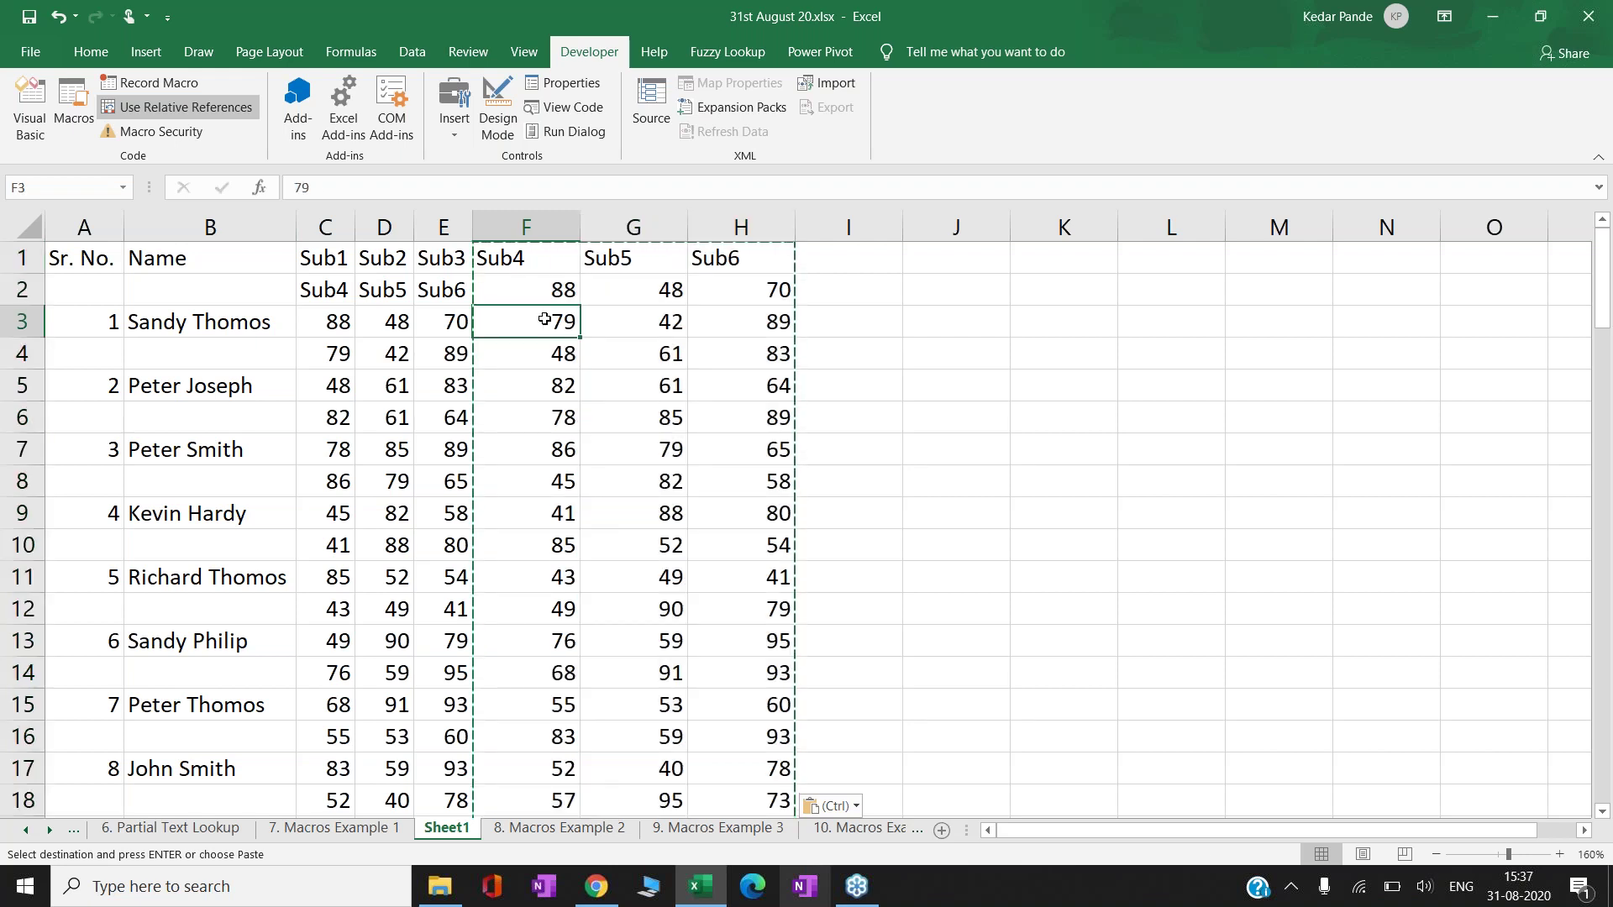
key("Escape")
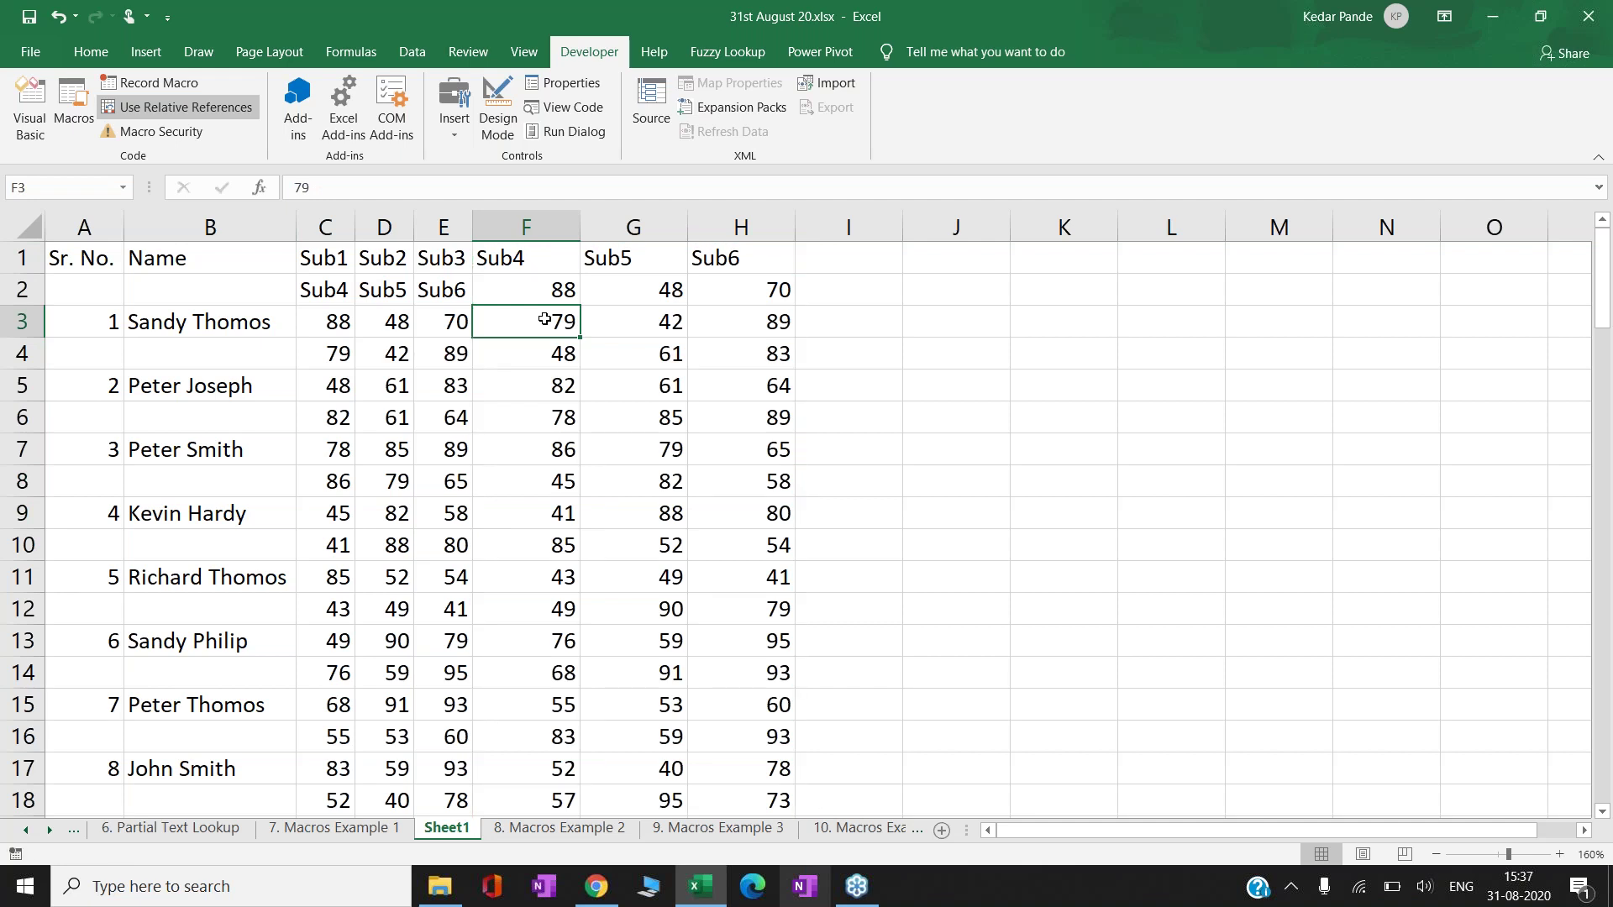
key("Up")
key("Up")
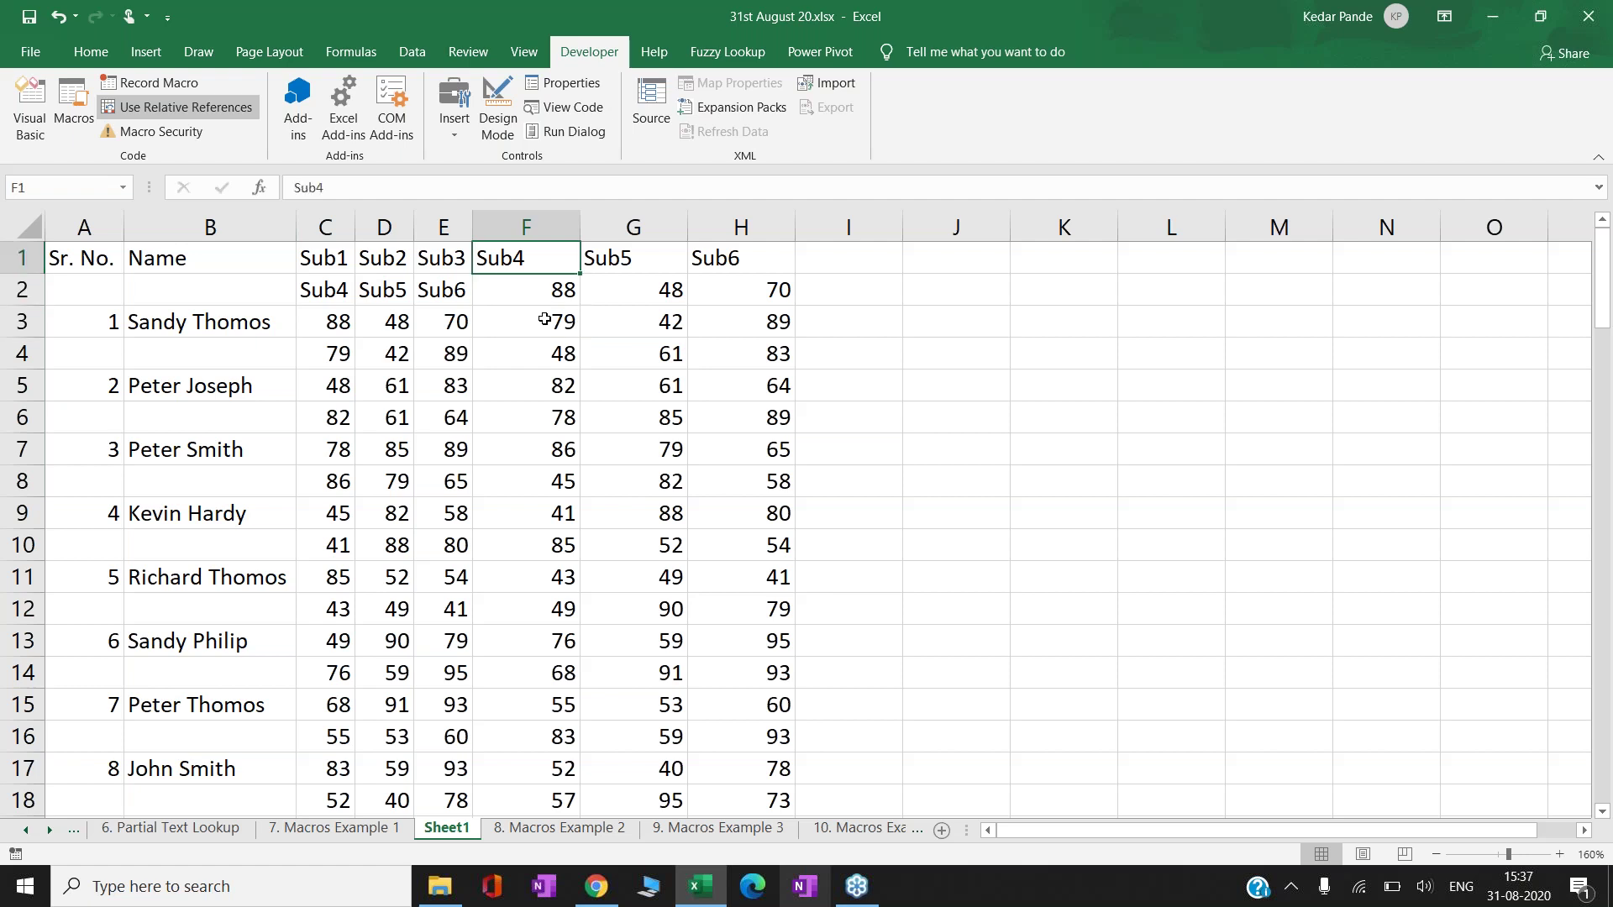
key("Down")
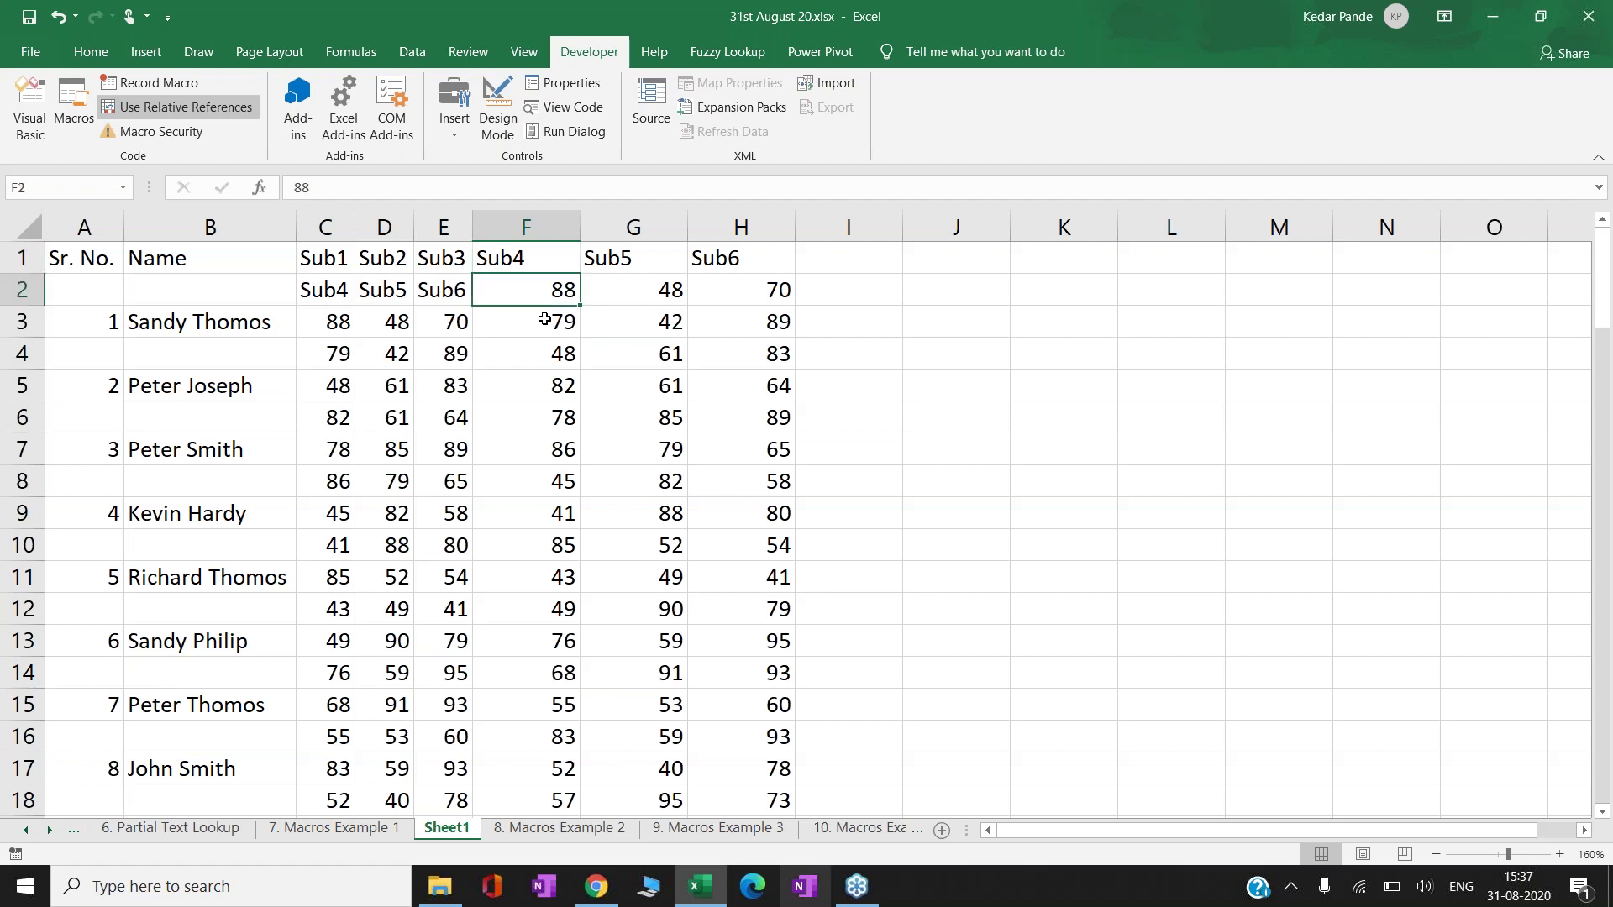
key("Up")
key("Right")
key("Right")
key("Right")
key("Right")
key("Down")
key("Right")
key("Down")
- Enter the notes 1 Copy and 2 Paste Special in K3:L4
type("1")
key("Right")
type("COpy")
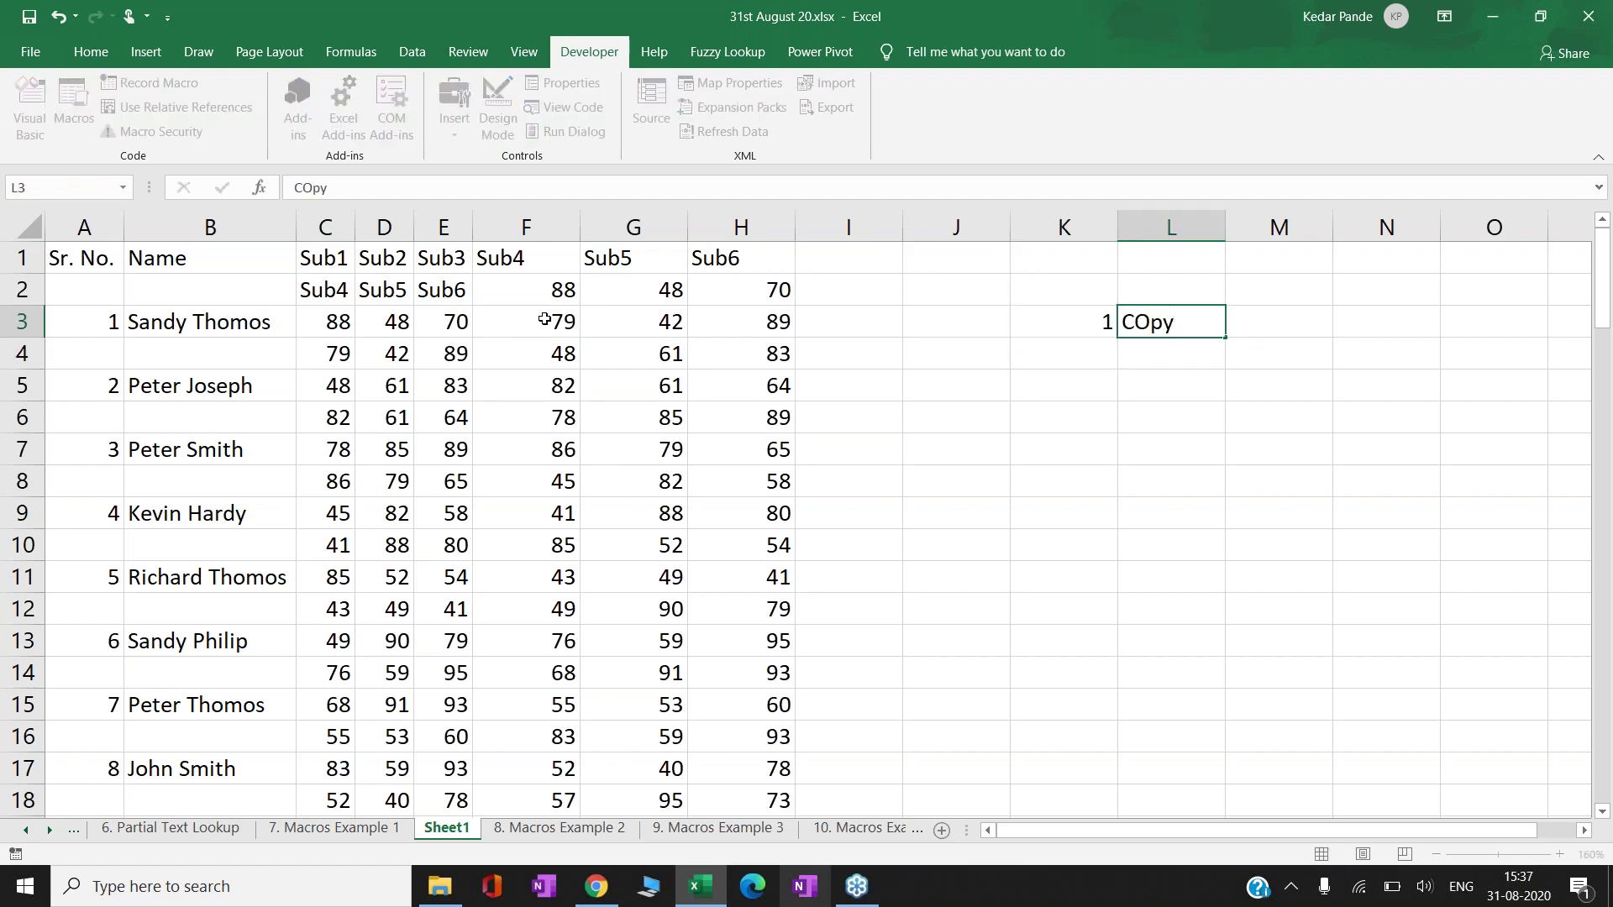
key("Return")
key("Left")
type("2")
key("Right")
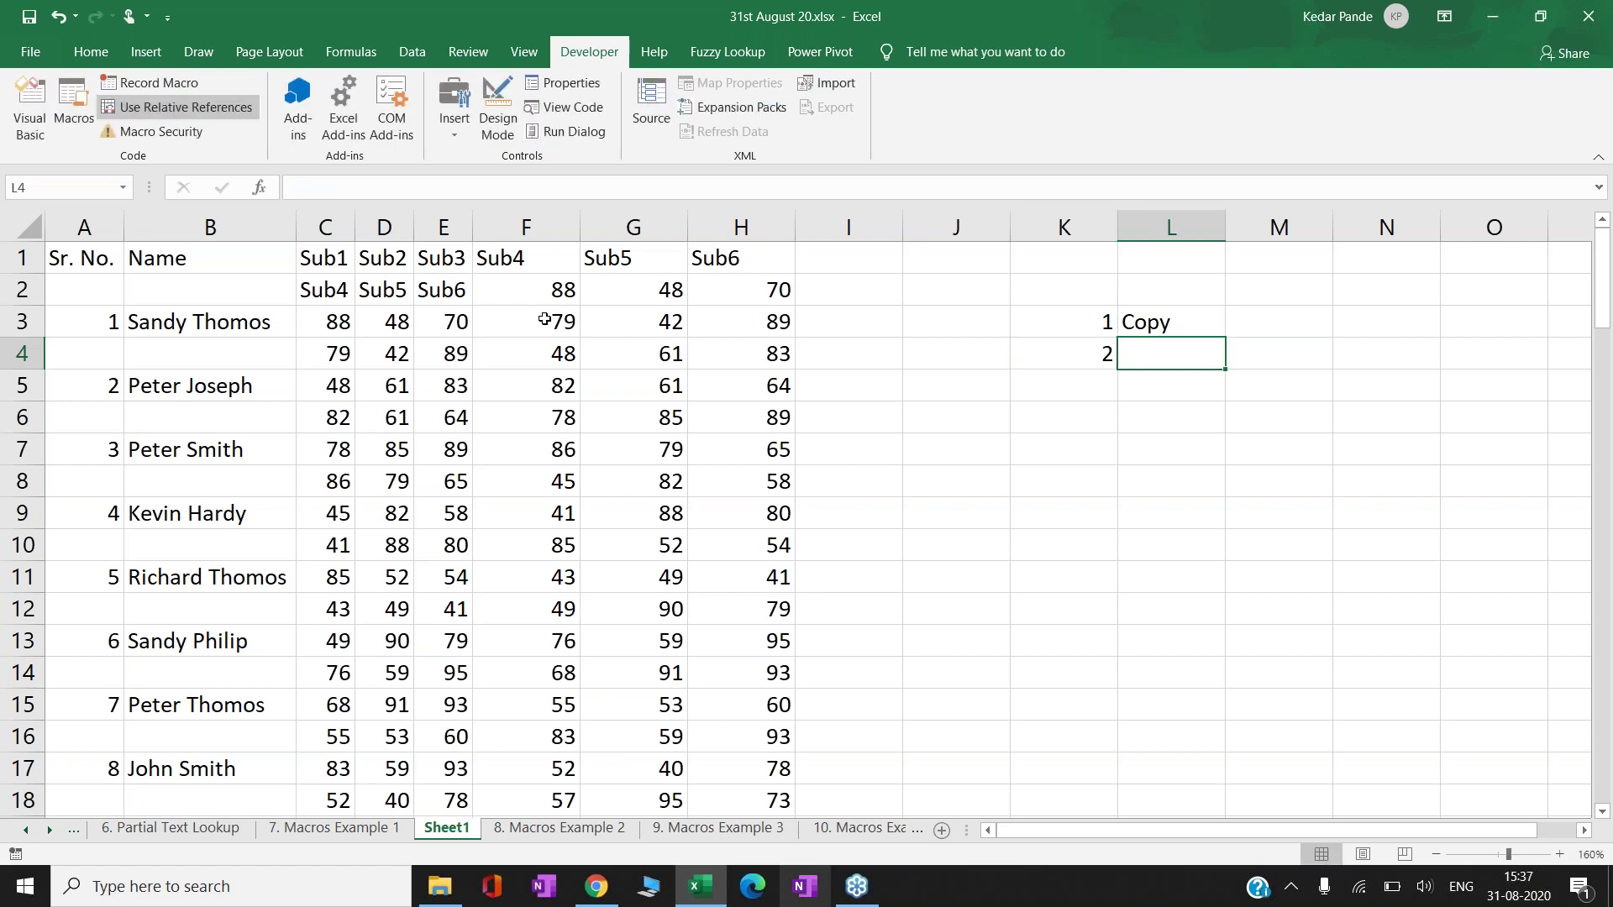
type("Paste Special")
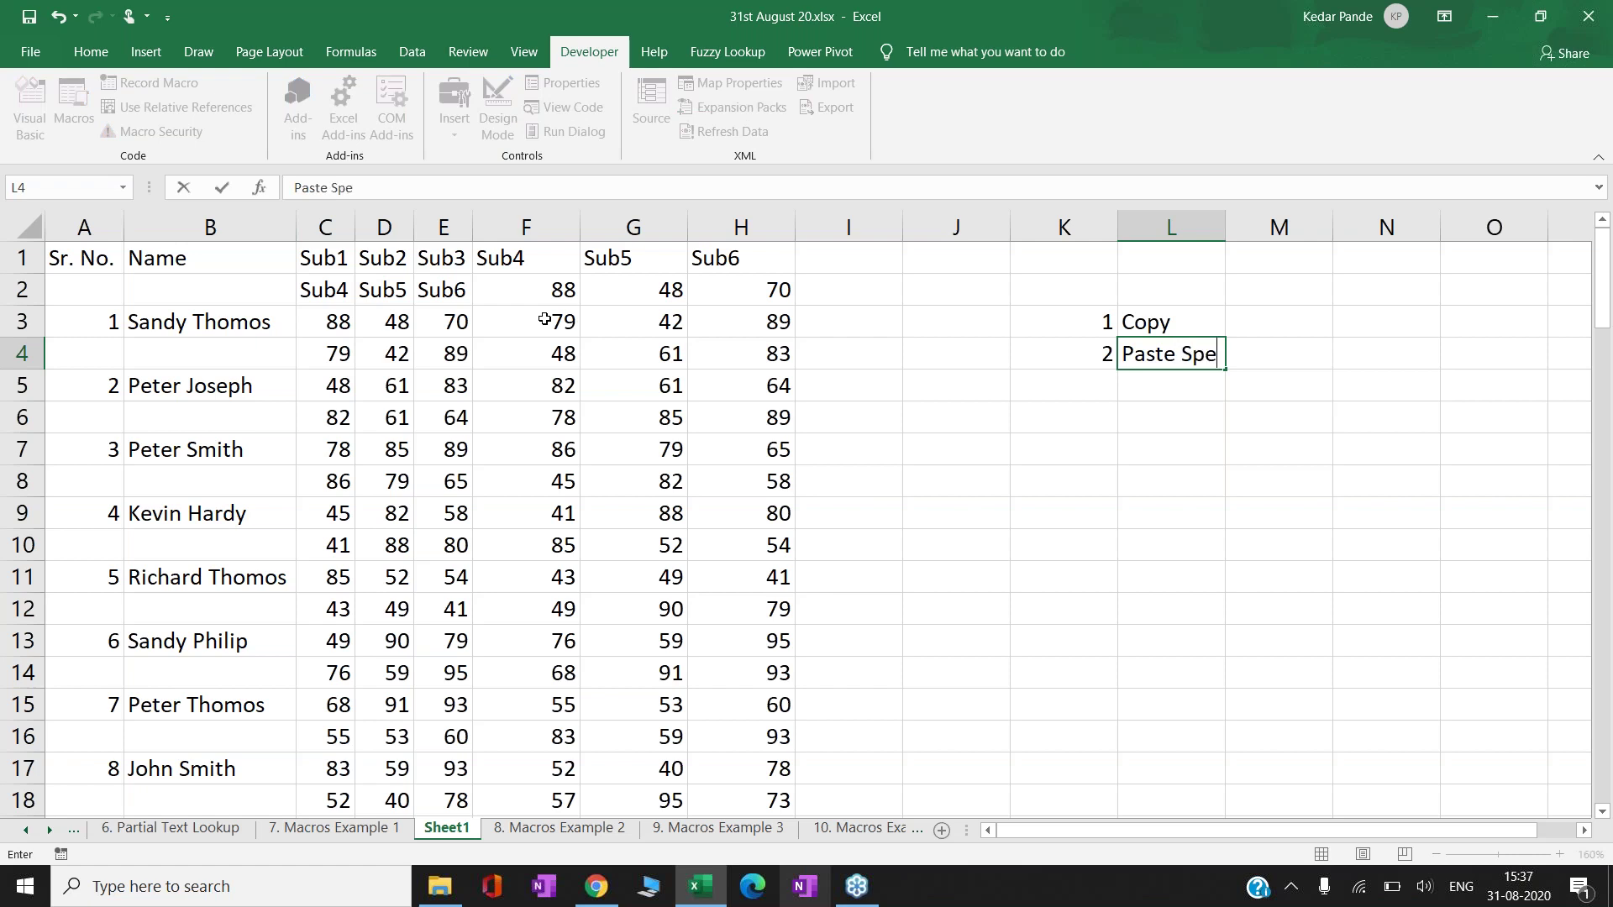
key("Return")
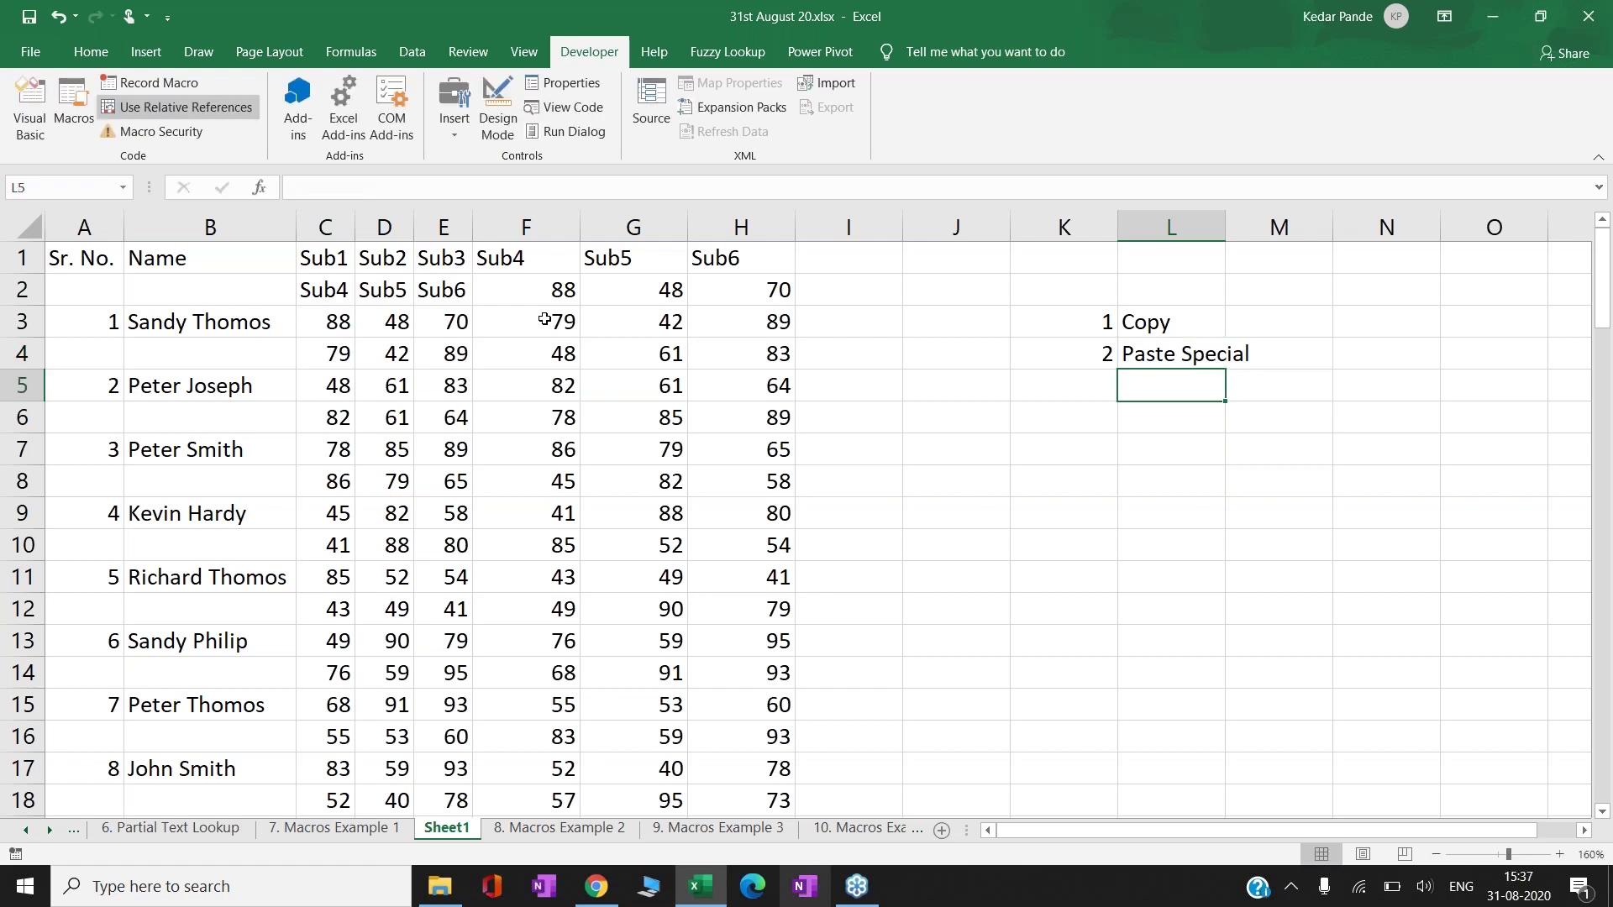
- Add the note 3 Filter in K5:L5 and return to the Sub6 header in H1
key("Left")
key("Left")
key("Left")
key("Left")
key("Right")
key("Right")
key("Right")
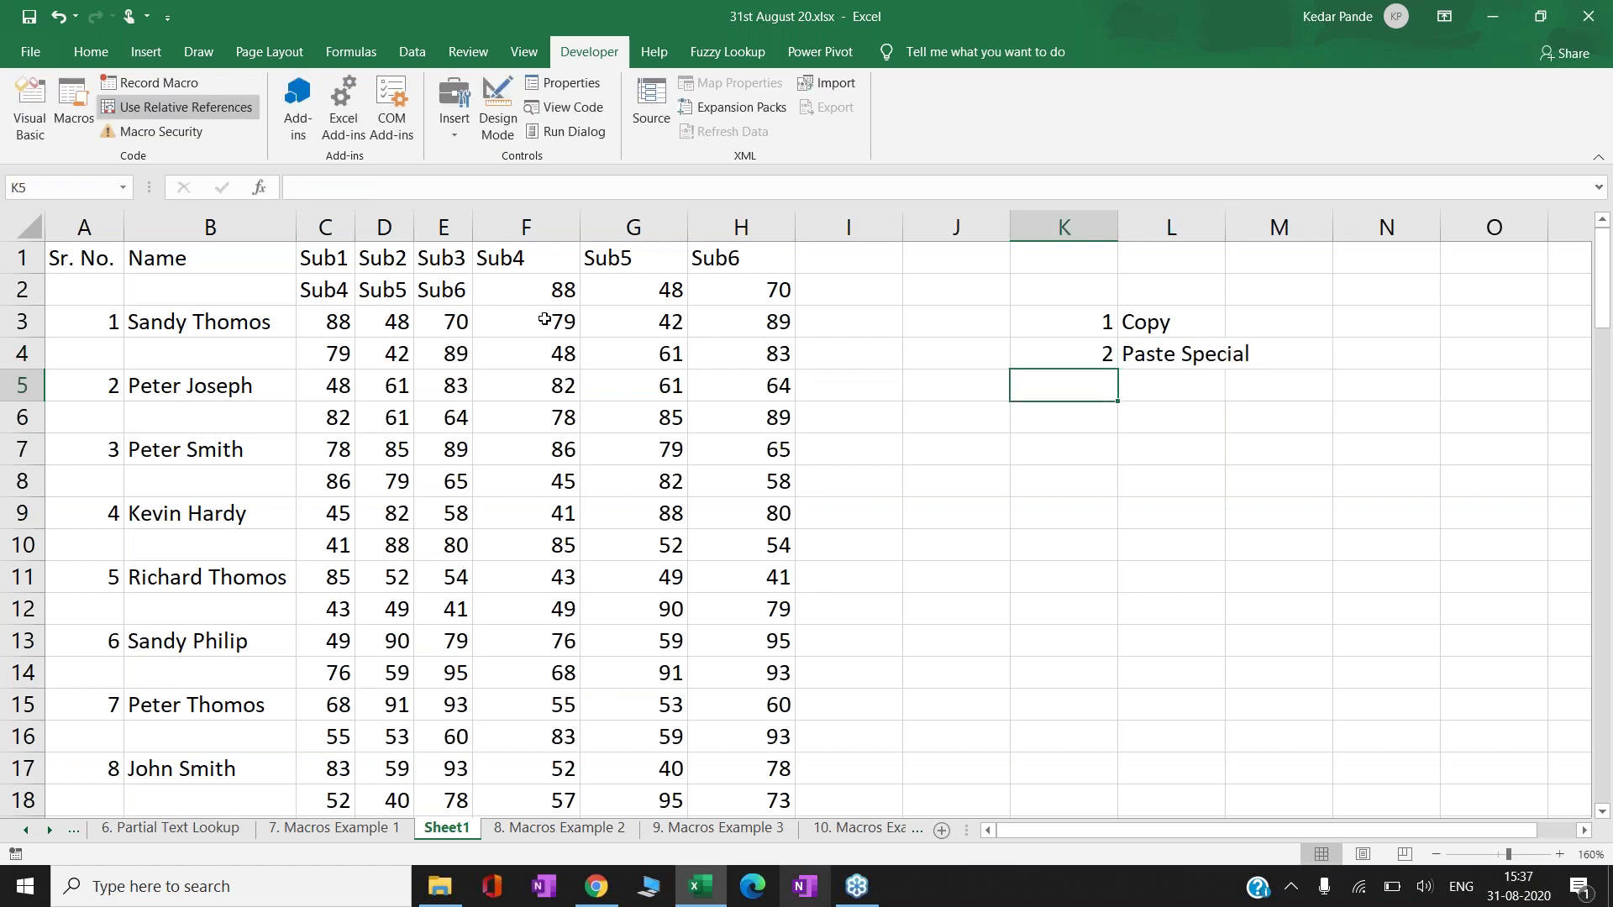
type("3")
key("Right")
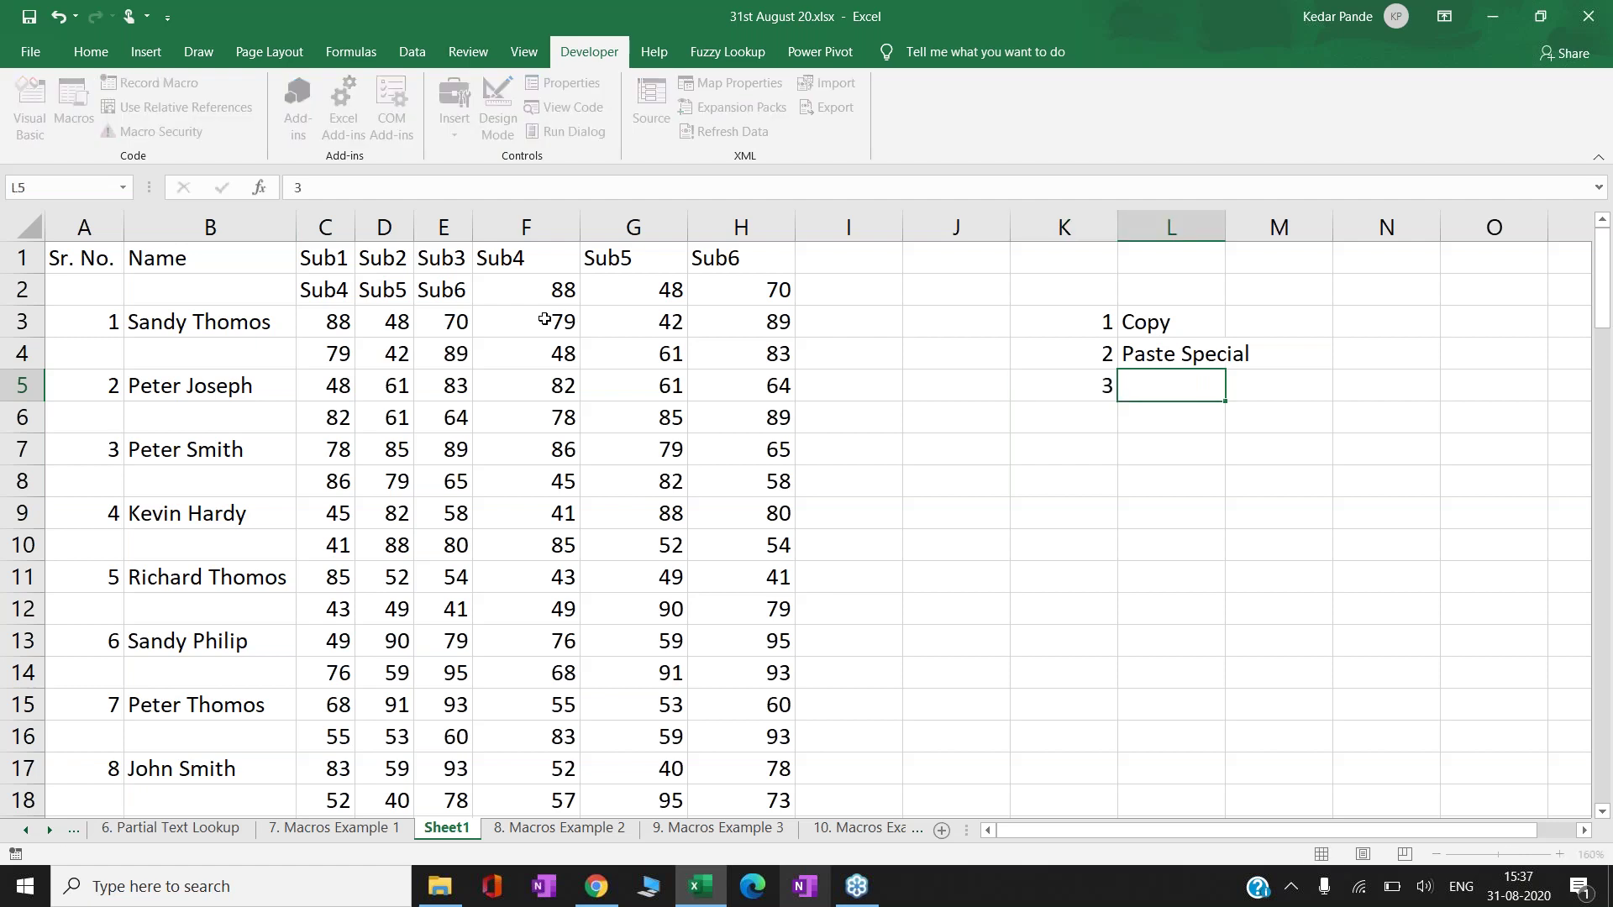
type("Filter")
key("Return")
key("Up")
key("Left")
key("Left")
key("Left")
key("Left")
key("Left")
key("Left")
key("Left")
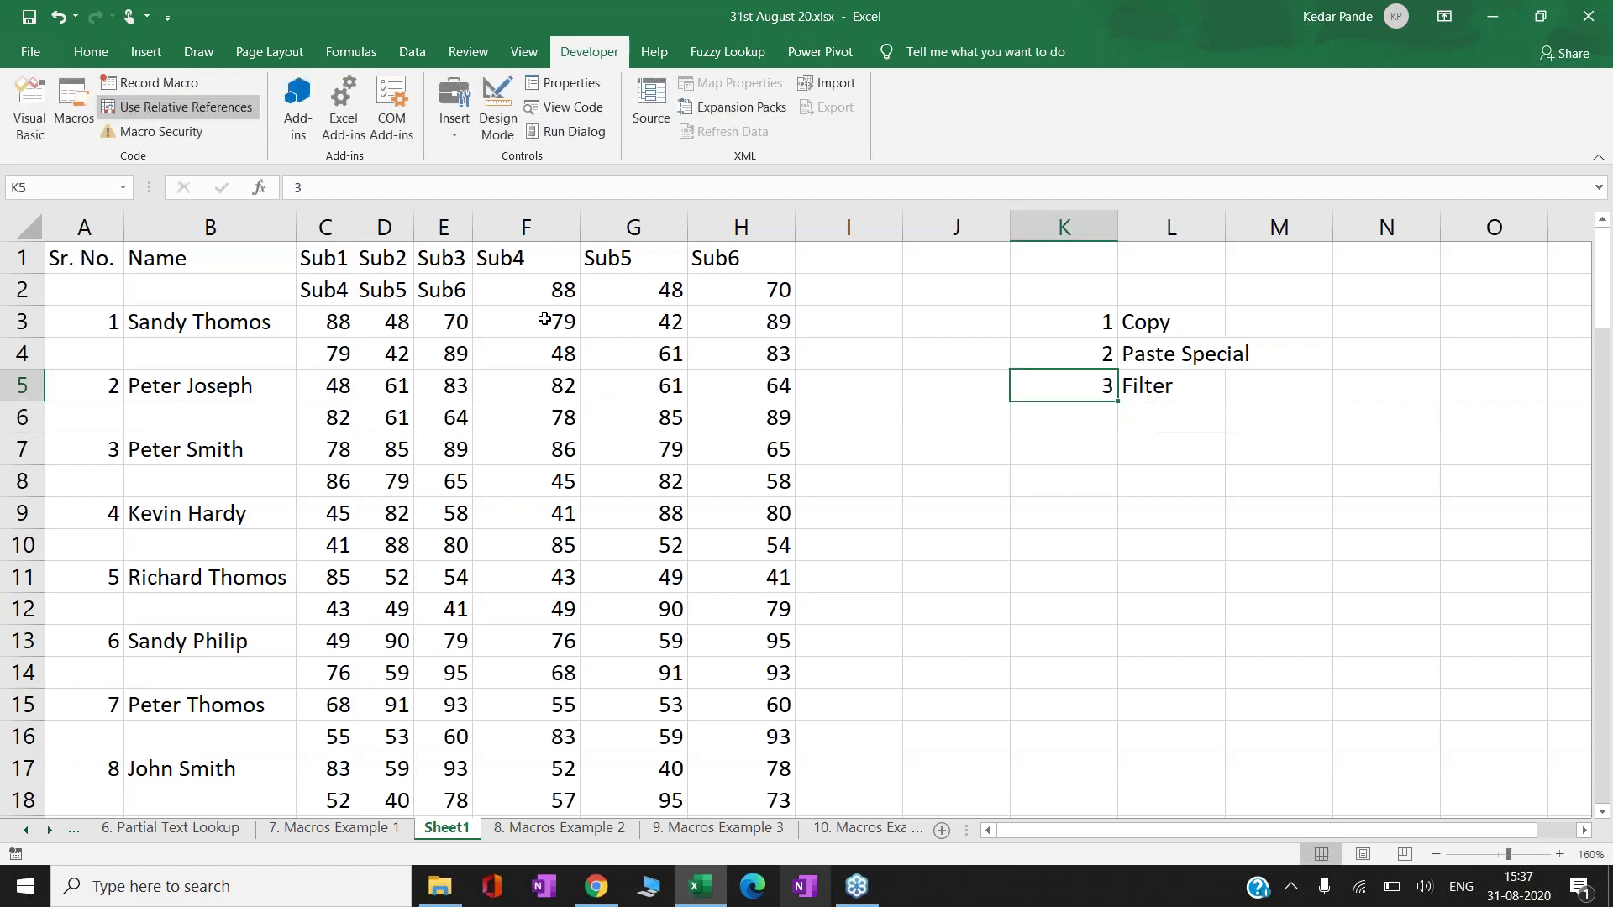
key("Right")
key("Right")
key("Right")
key("Up")
key("Up")
key("Up")
key("Up")
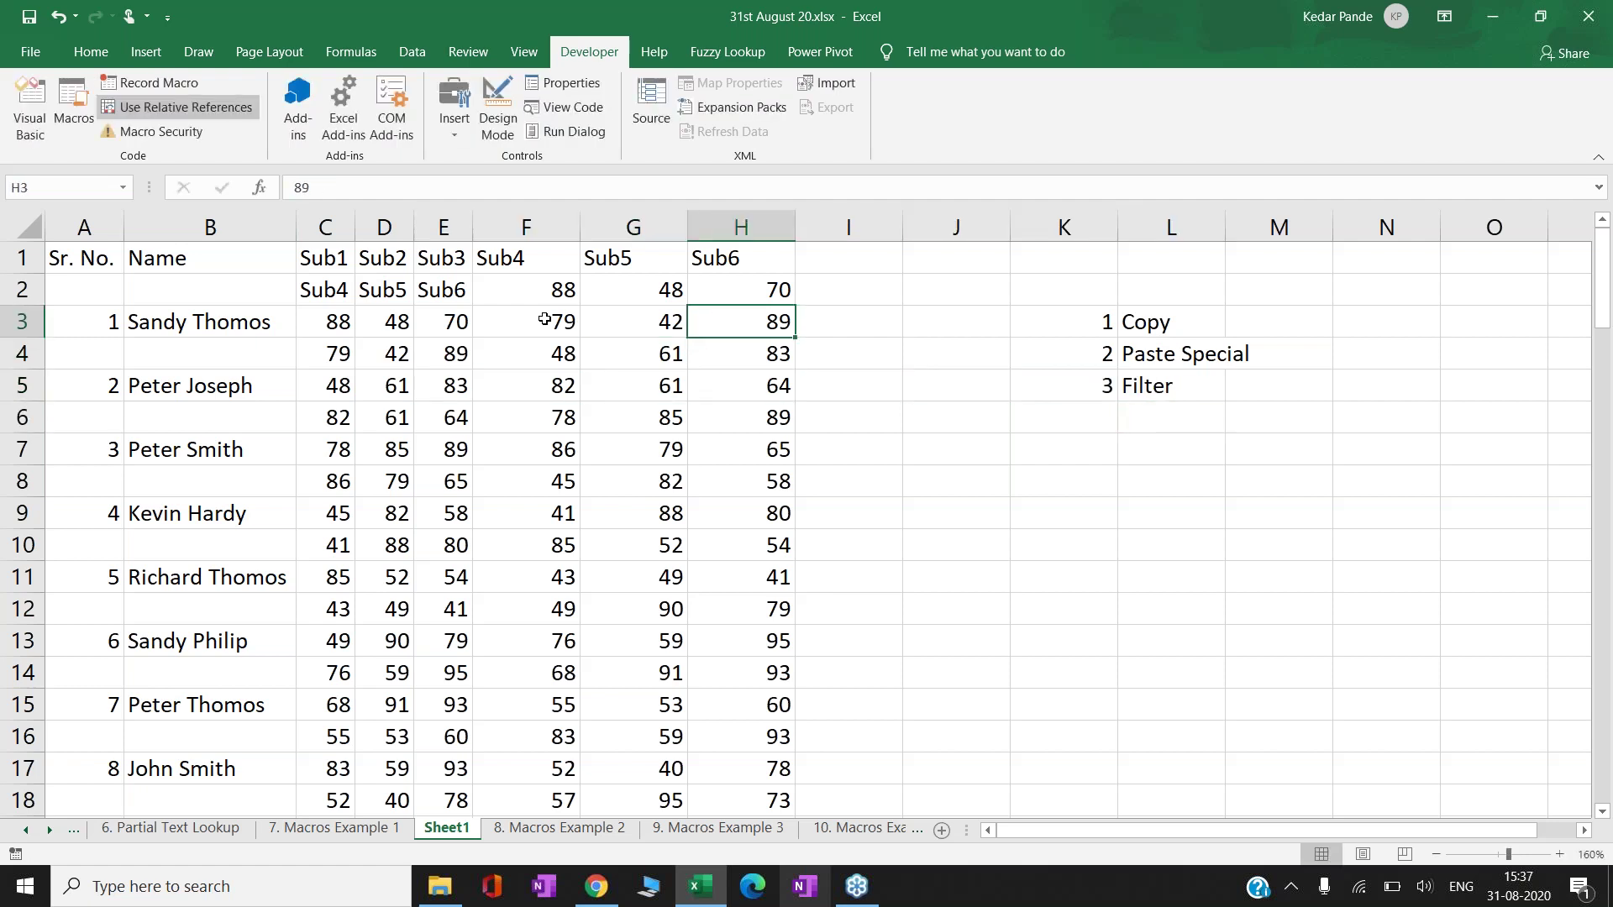
- Filter the A1:H102 table so only rows with a blank Name show
key("ctrl+shift+Left")
key("ctrl+shift+Down")
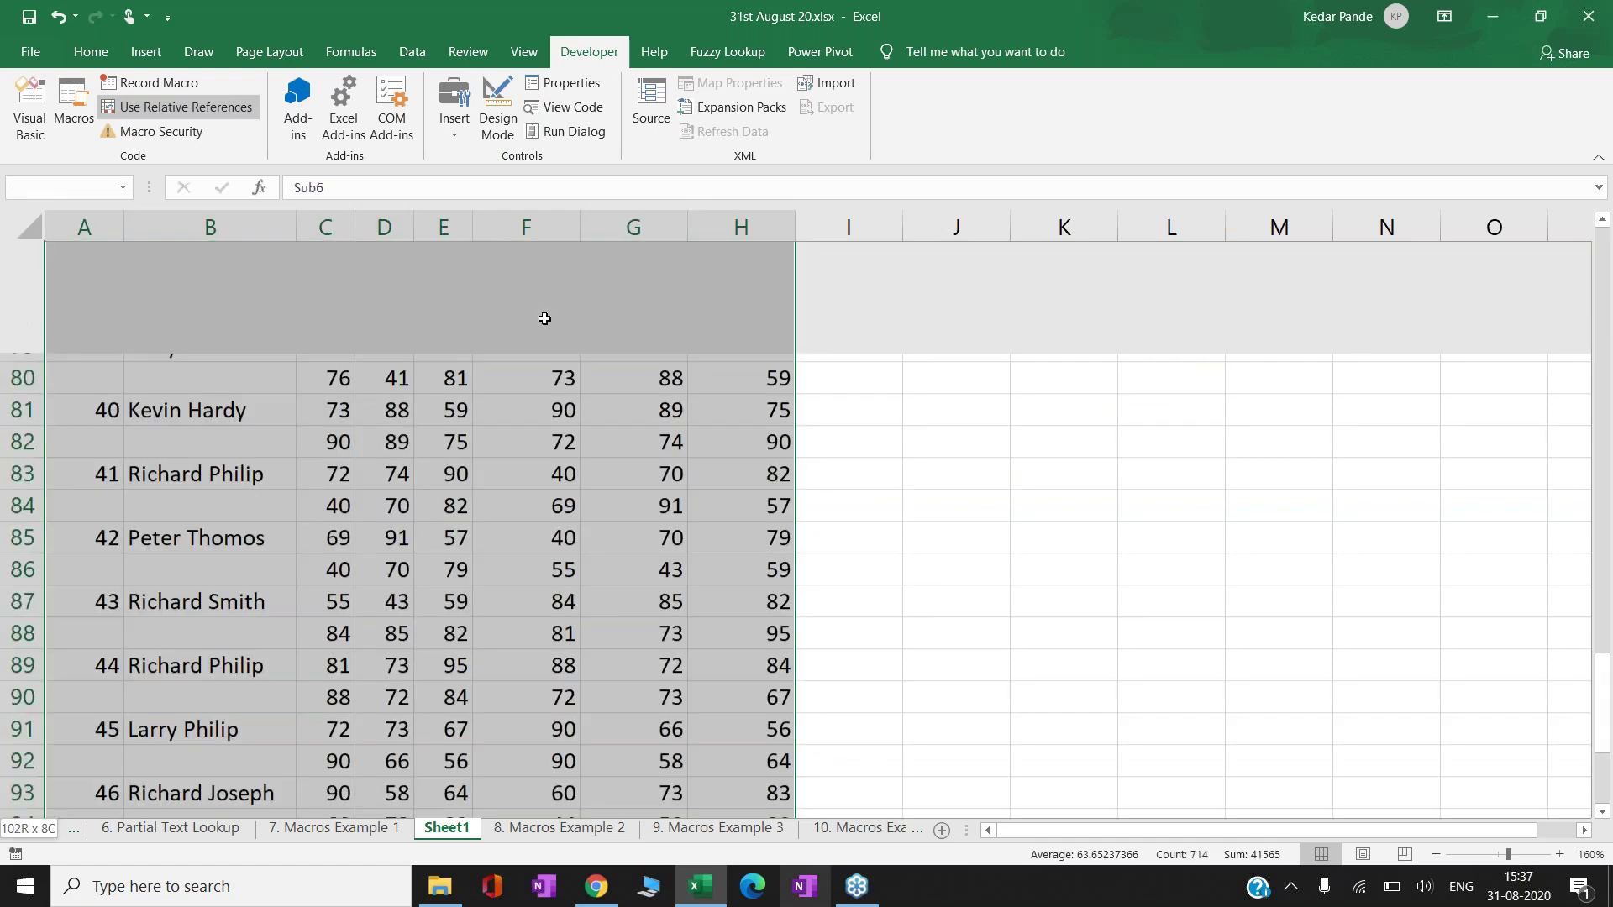
key("ctrl+shift+Down")
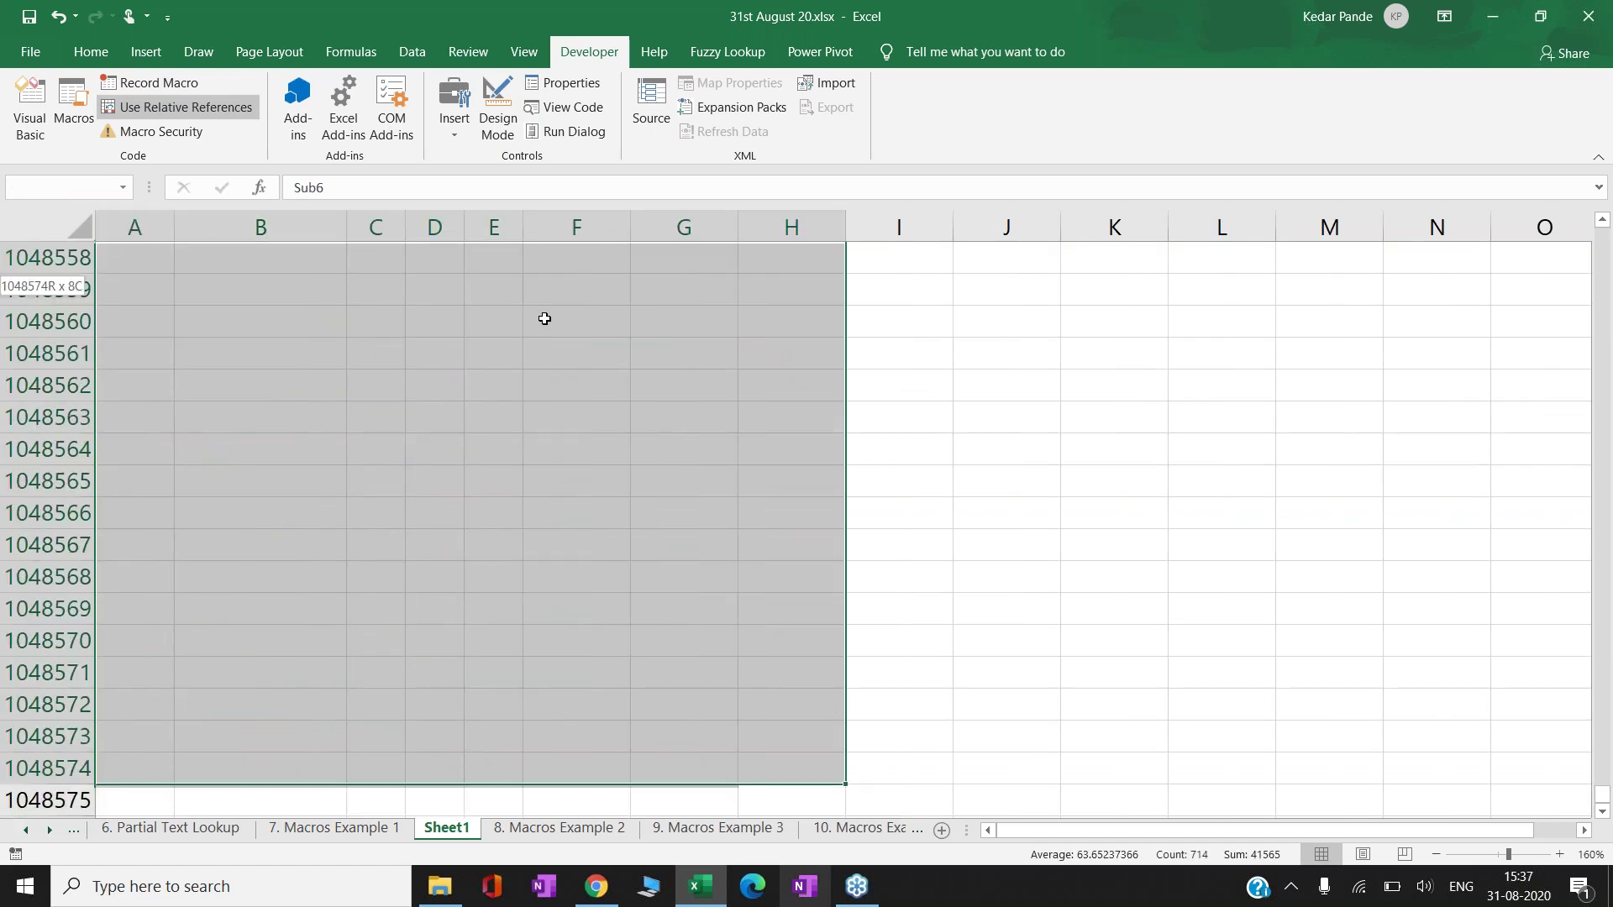
key("ctrl+shift+Up")
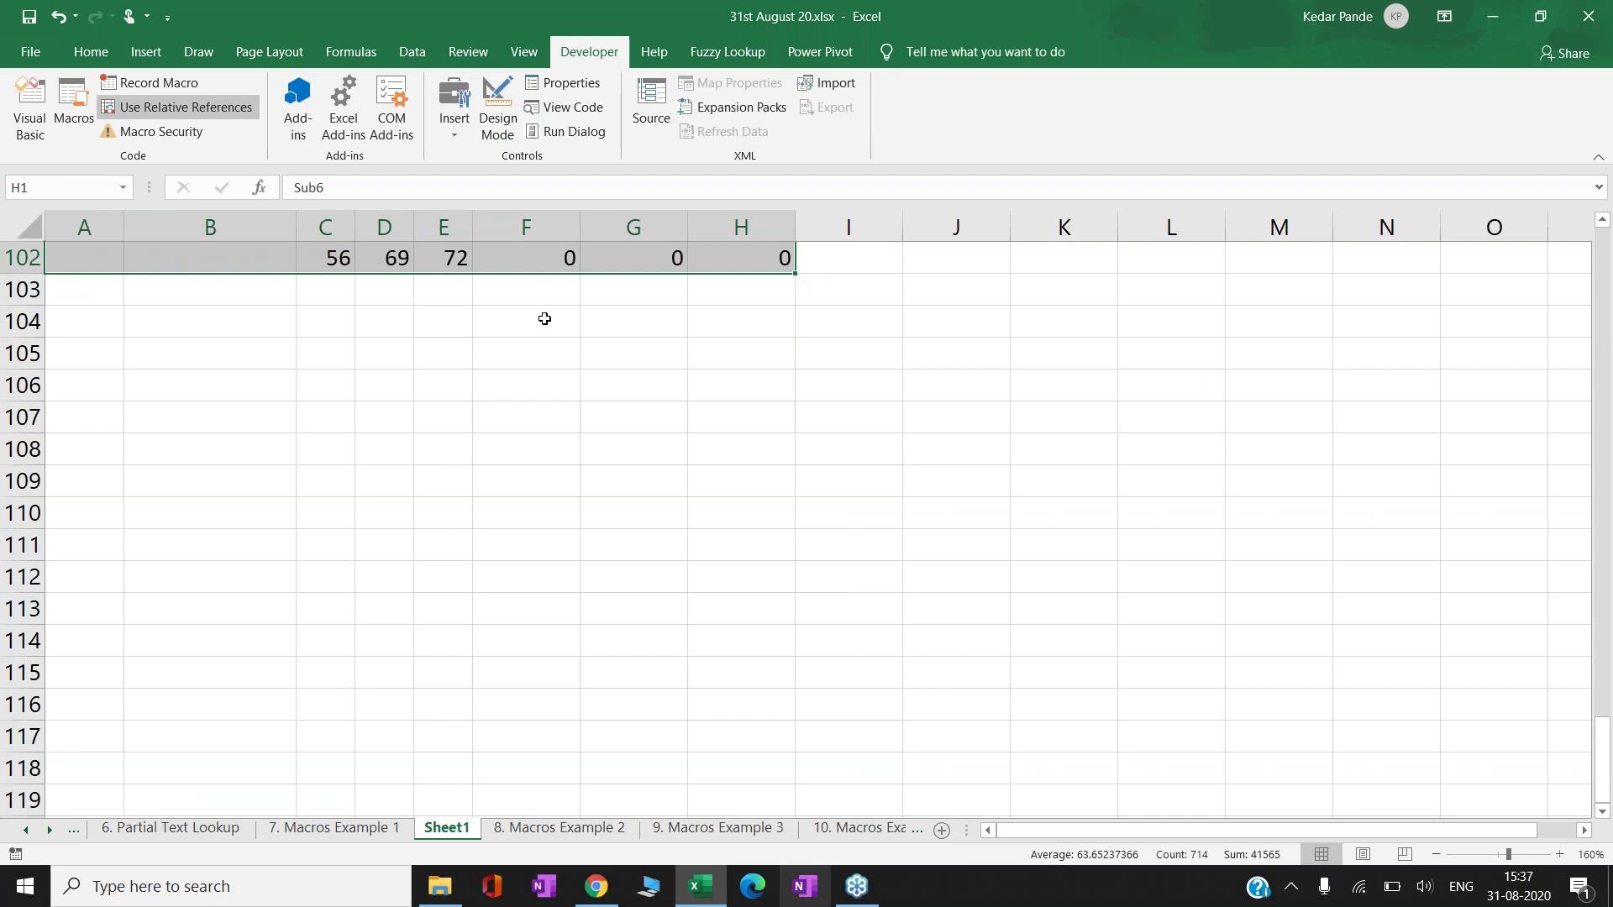
key("Up")
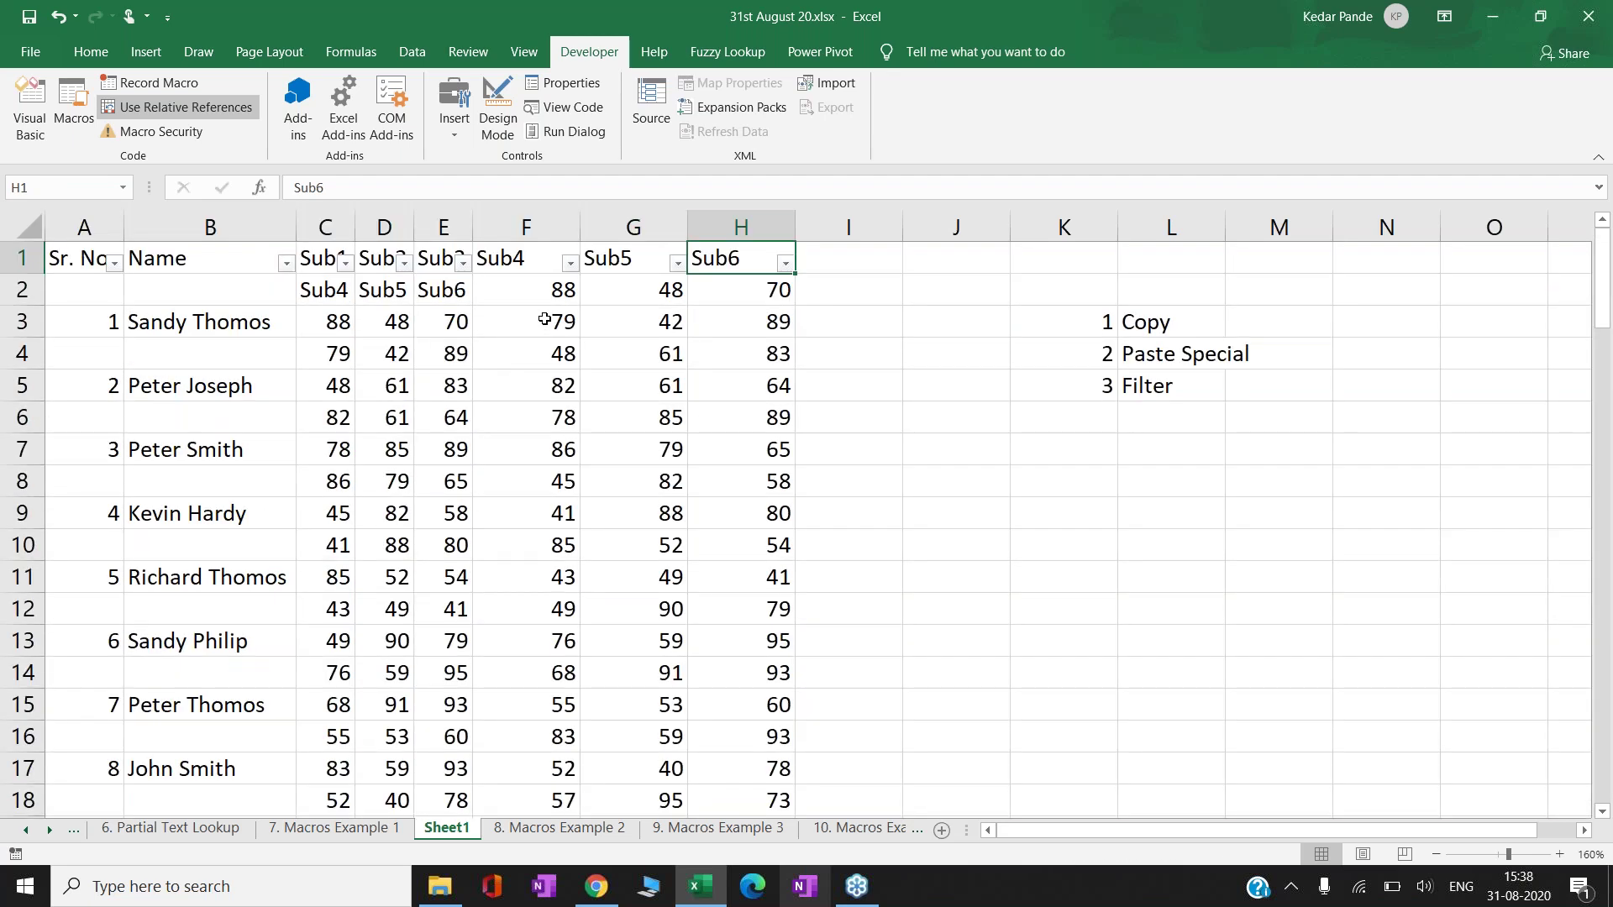
key("Left")
key("Left")
key("Left")
key("Left")
key("Left")
key("Left")
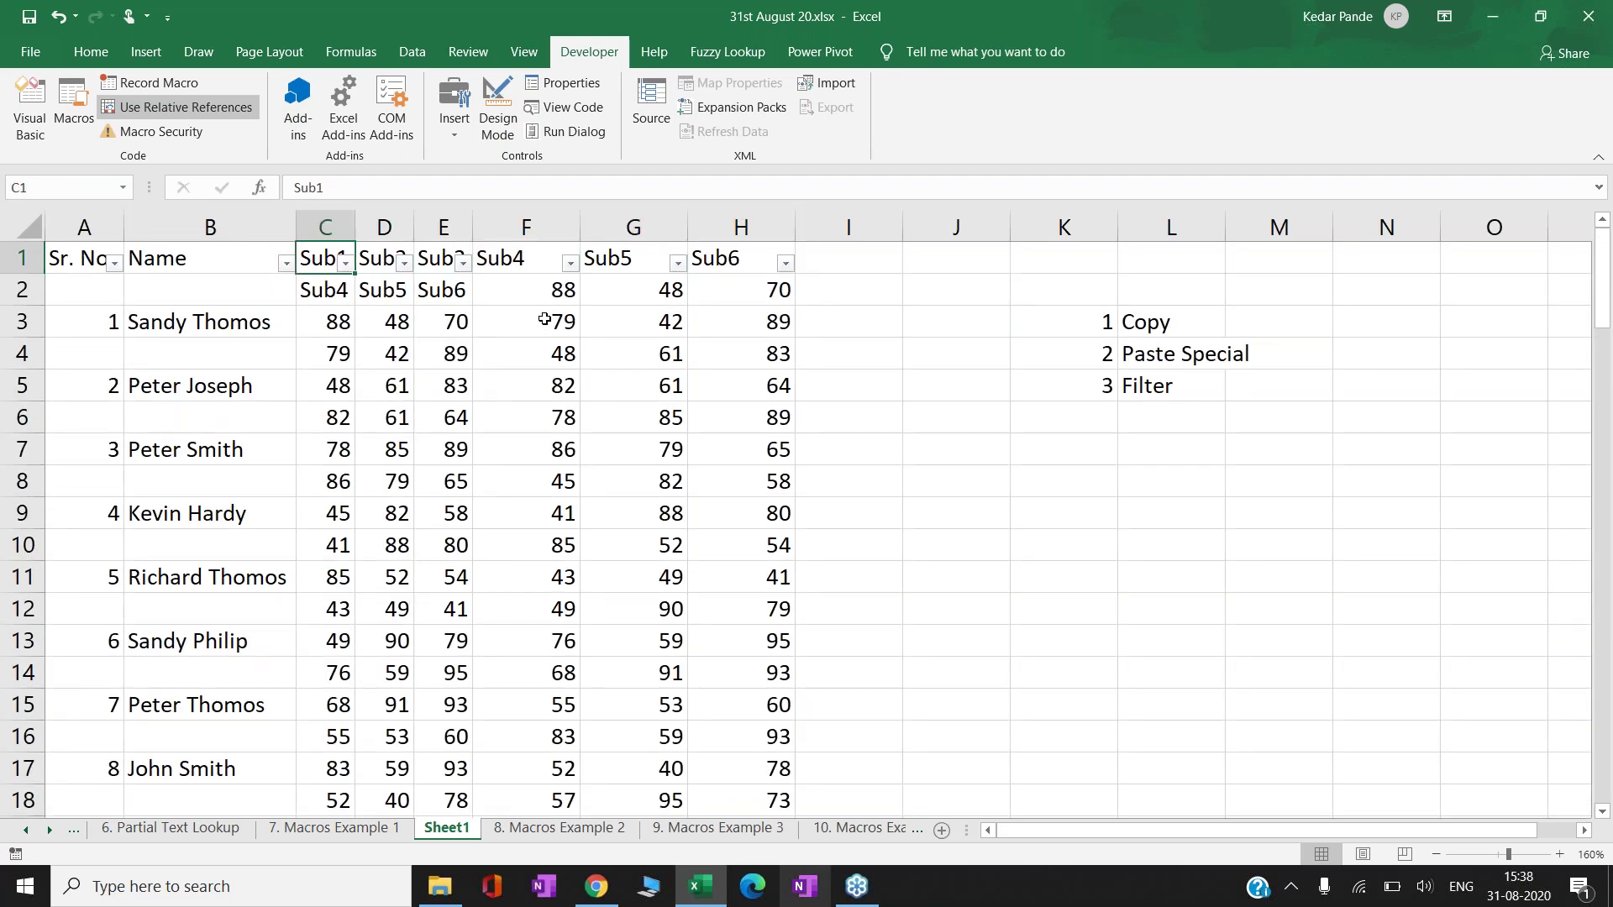
key("alt+Down")
key("Down")
key("Down")
key("Tab")
key("Tab")
key("space")
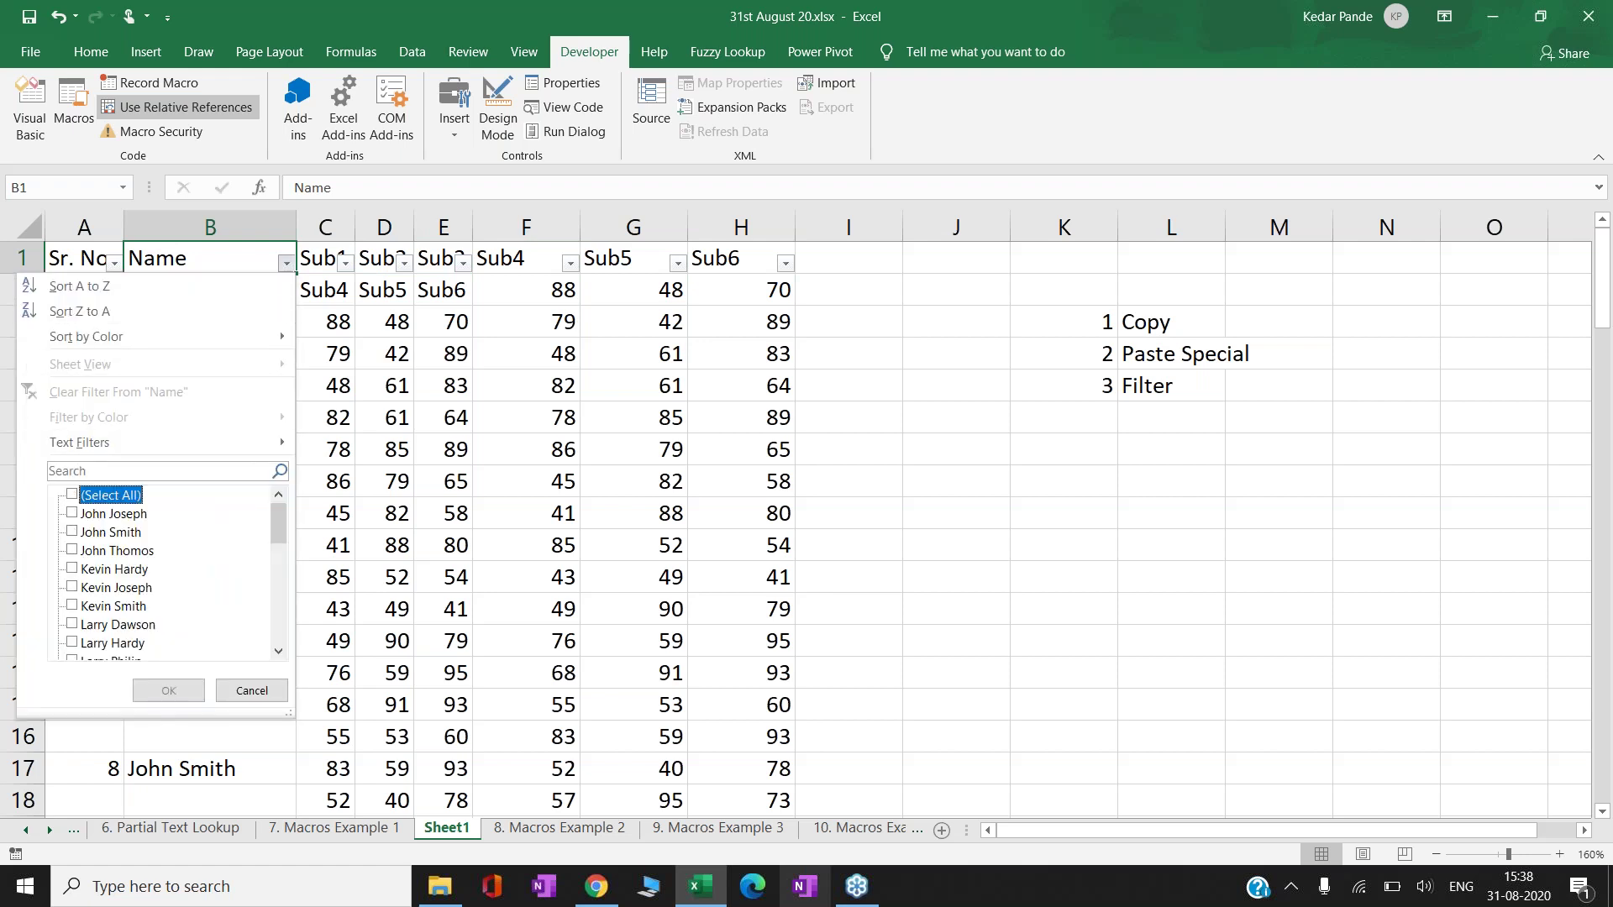
key("End")
key("Return")
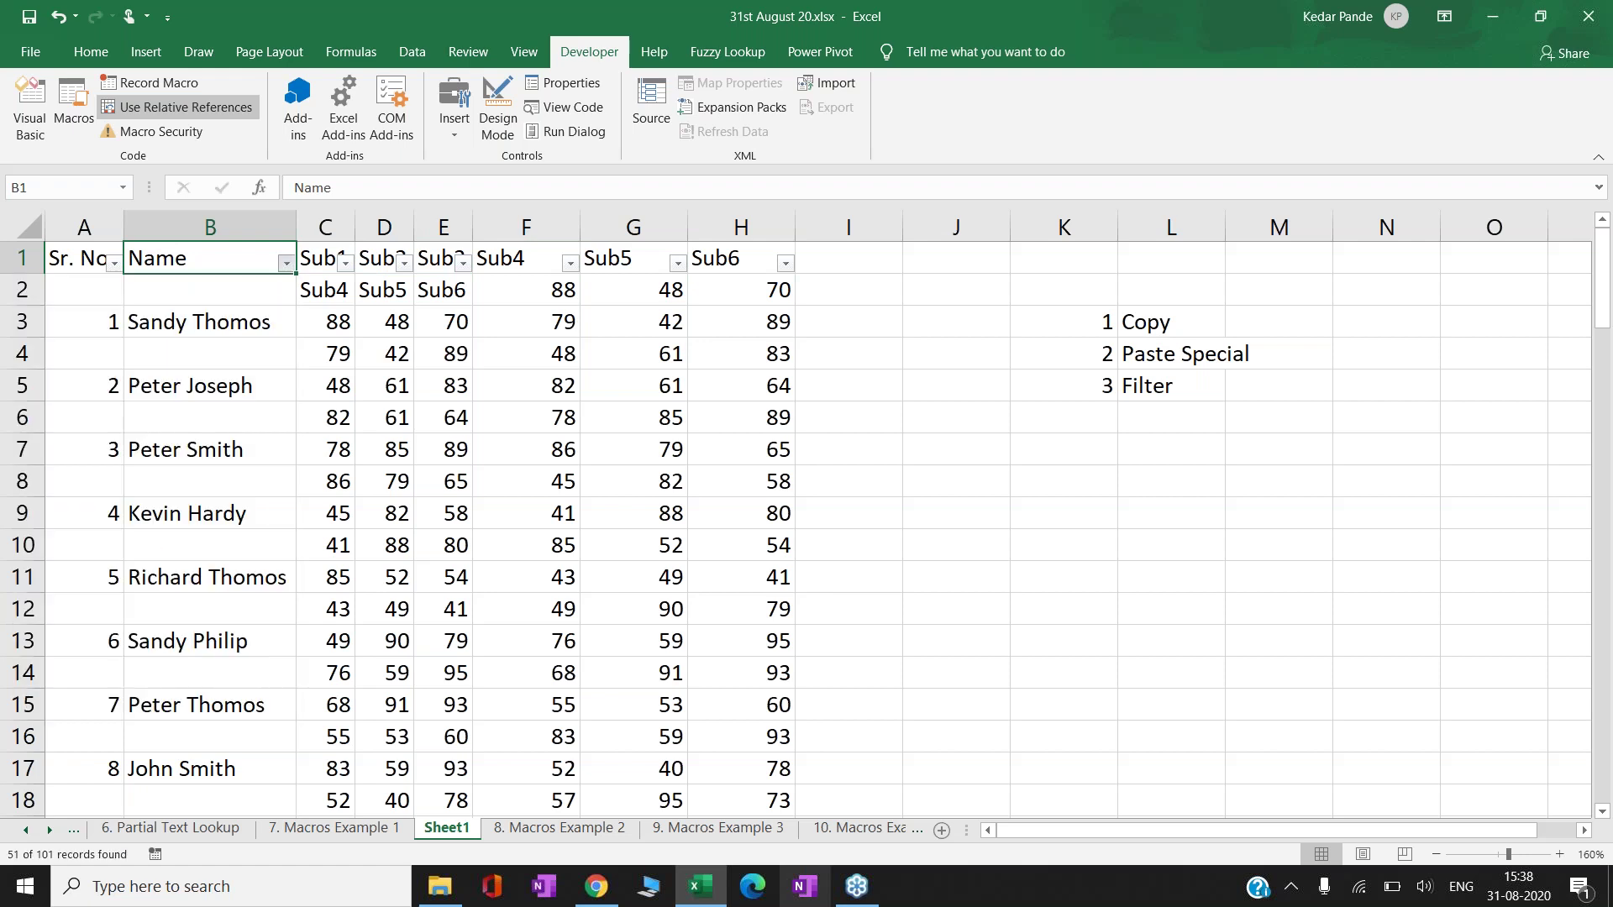
- Start selecting the visible blank-Name rows and dismiss the Quick Analysis pop-up
key("Down")
key("Right")
key("Right")
key("Right")
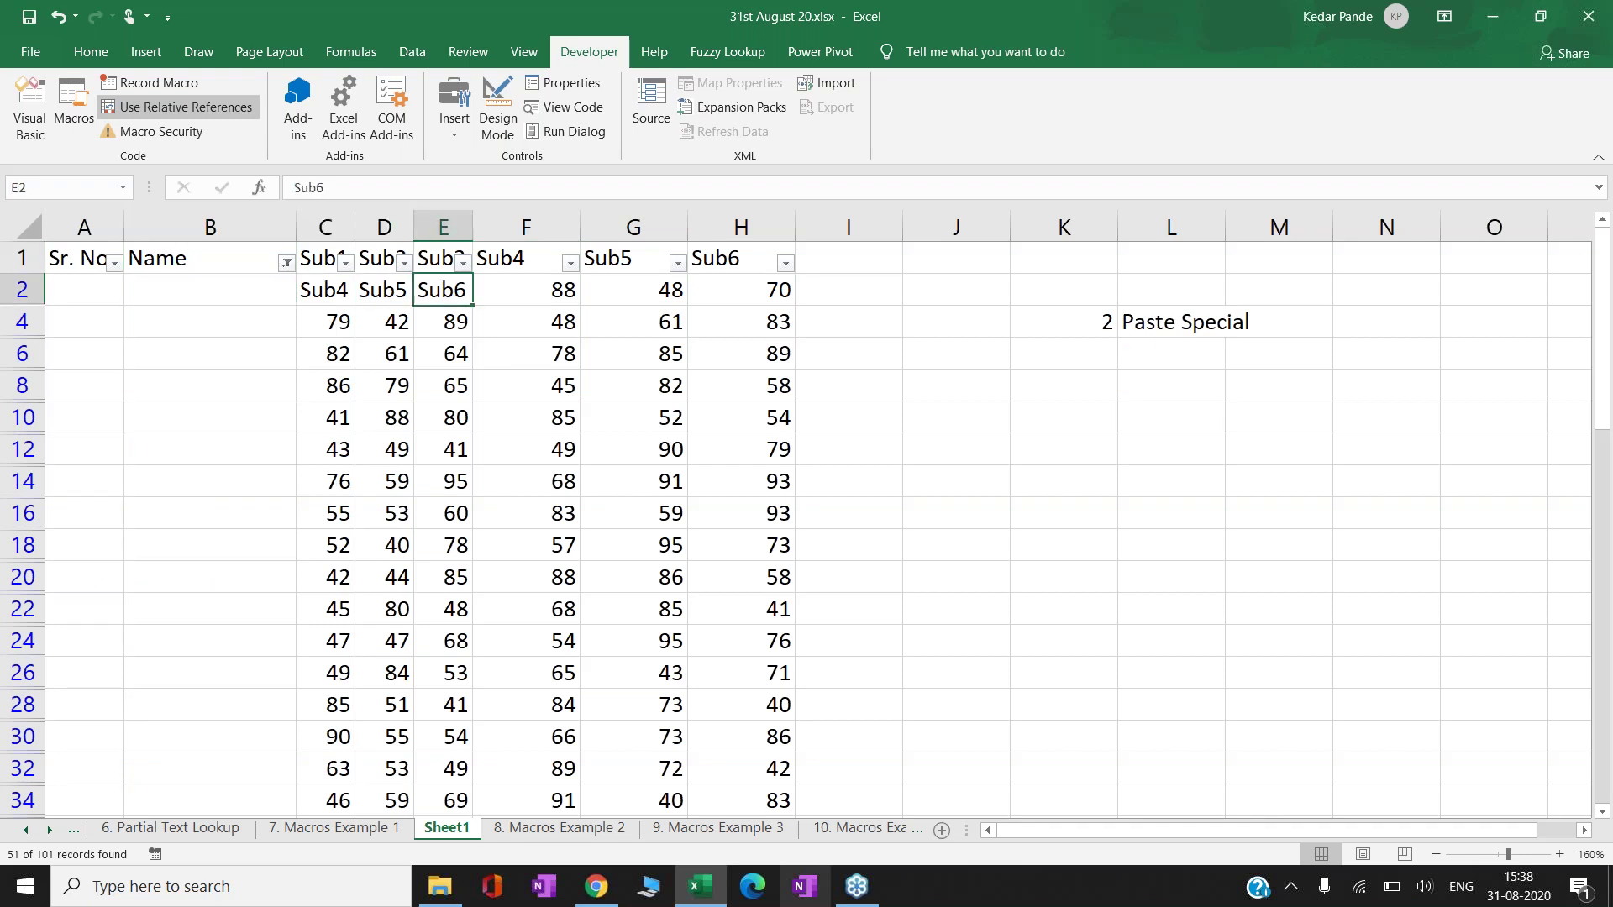
key("Right")
key("Right")
key("Left")
key("Left")
key("Left")
key("Left")
key("Left")
key("Left")
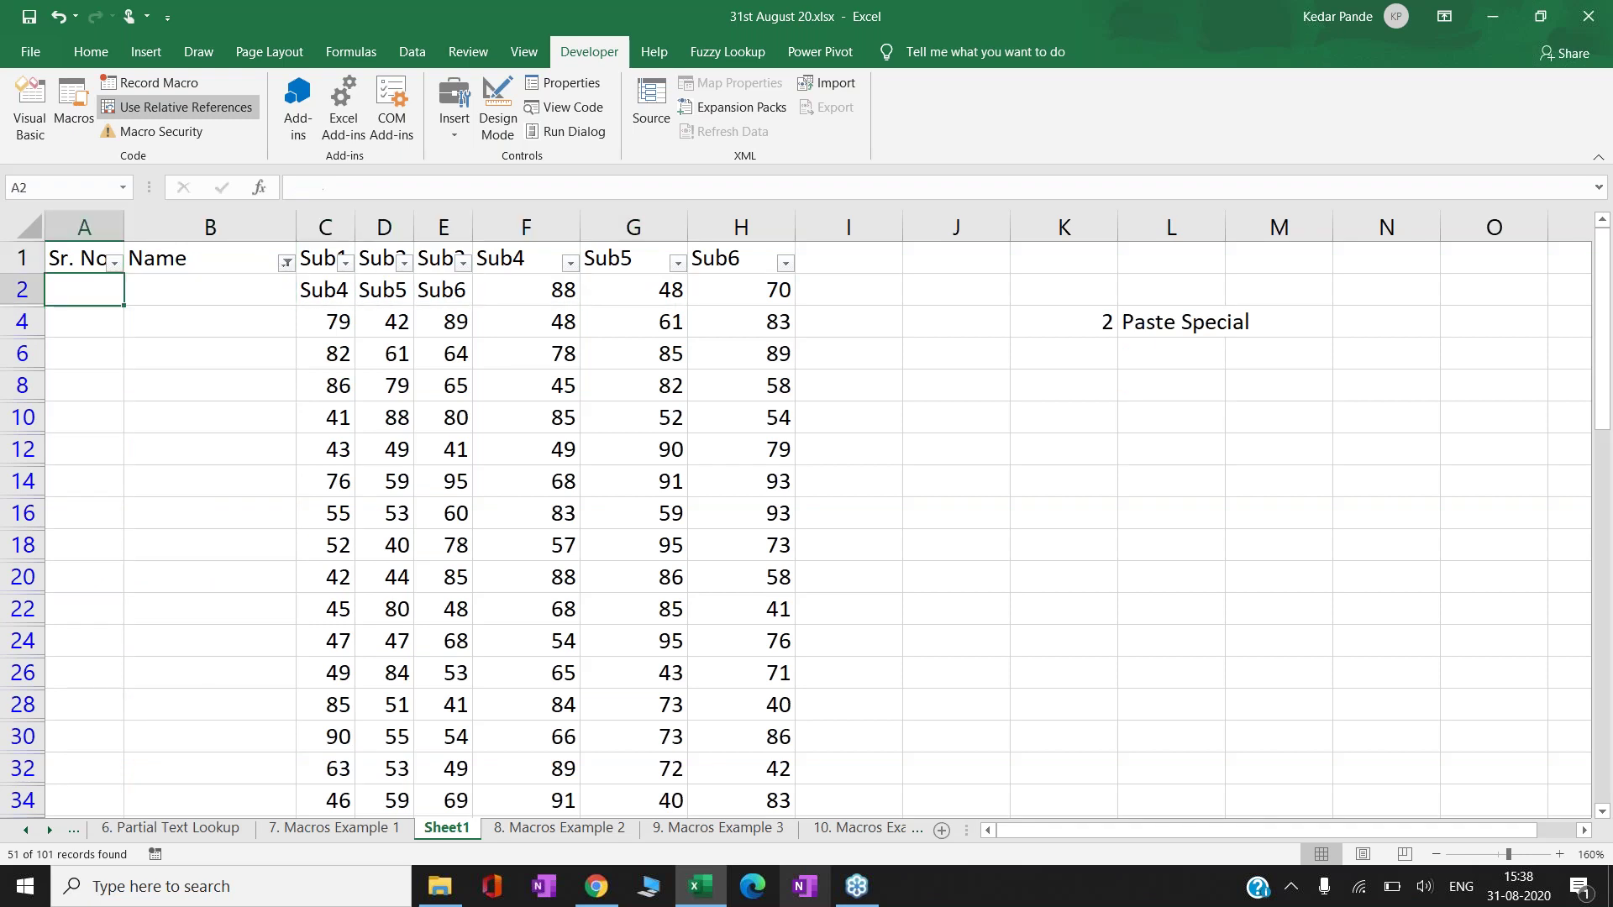
key("shift+Right")
key("shift+Right")
key("ctrl+shift+Right")
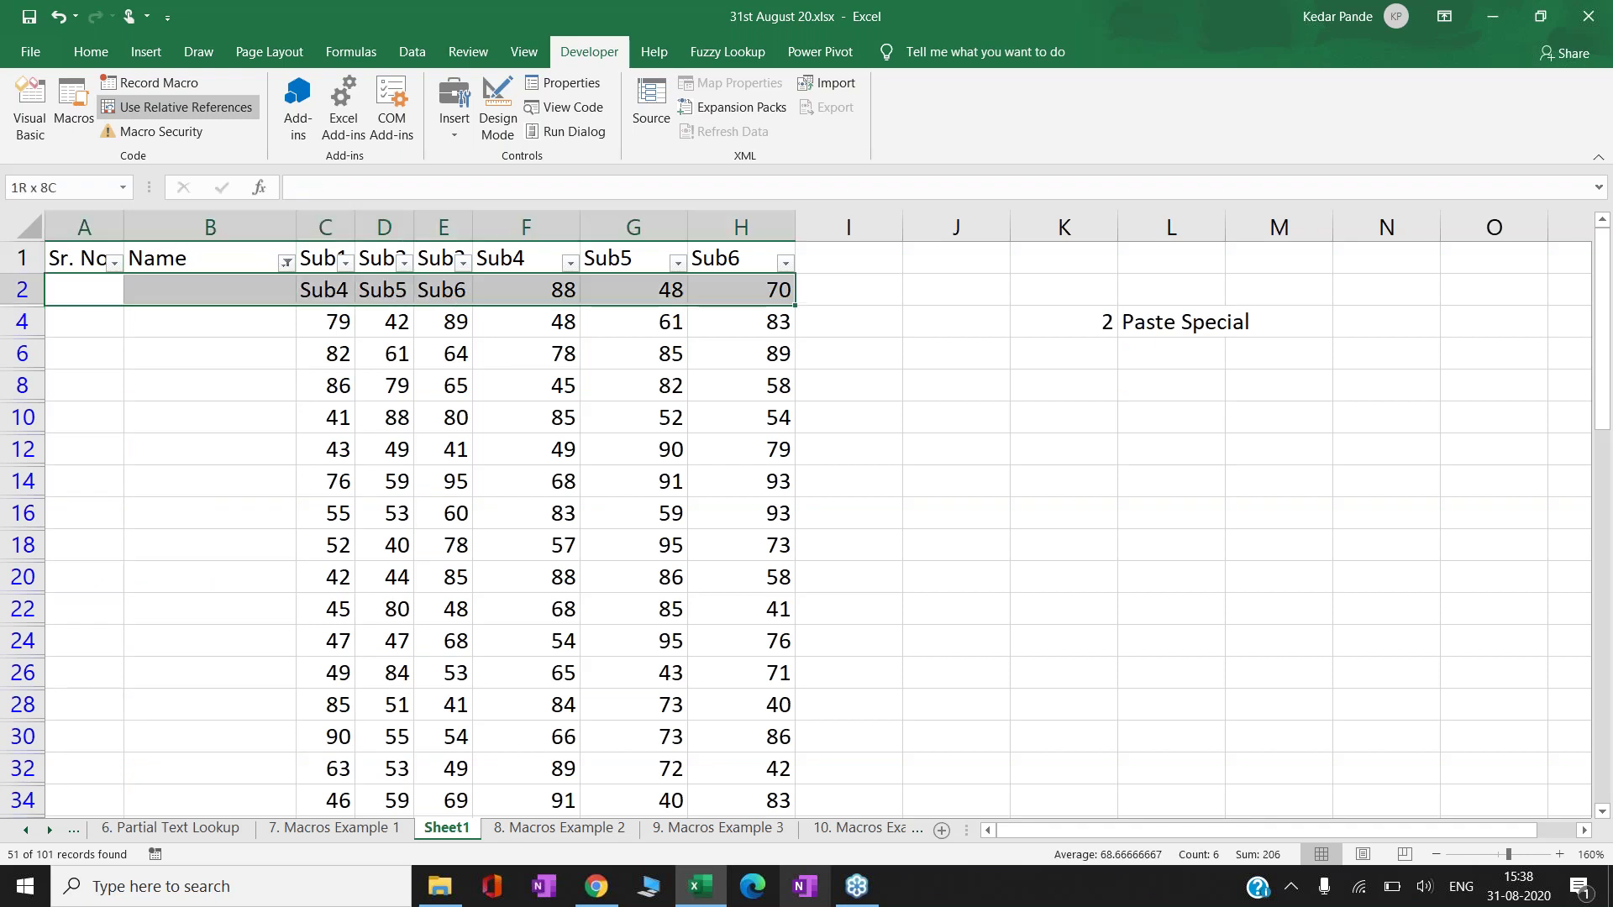
key("ctrl+shift+Down")
key("ctrl+shift+Up")
key("ctrl+q")
key("Right")
- Select all visible blank-Name rows across columns A to H and delete them
key("Right")
key("Right")
key("Escape")
left_click(325, 322)
key("Right")
key("Right")
key("Right")
key("Right")
key("Right")
key("Right")
key("Up")
key("Left")
key("ctrl+shift+Down")
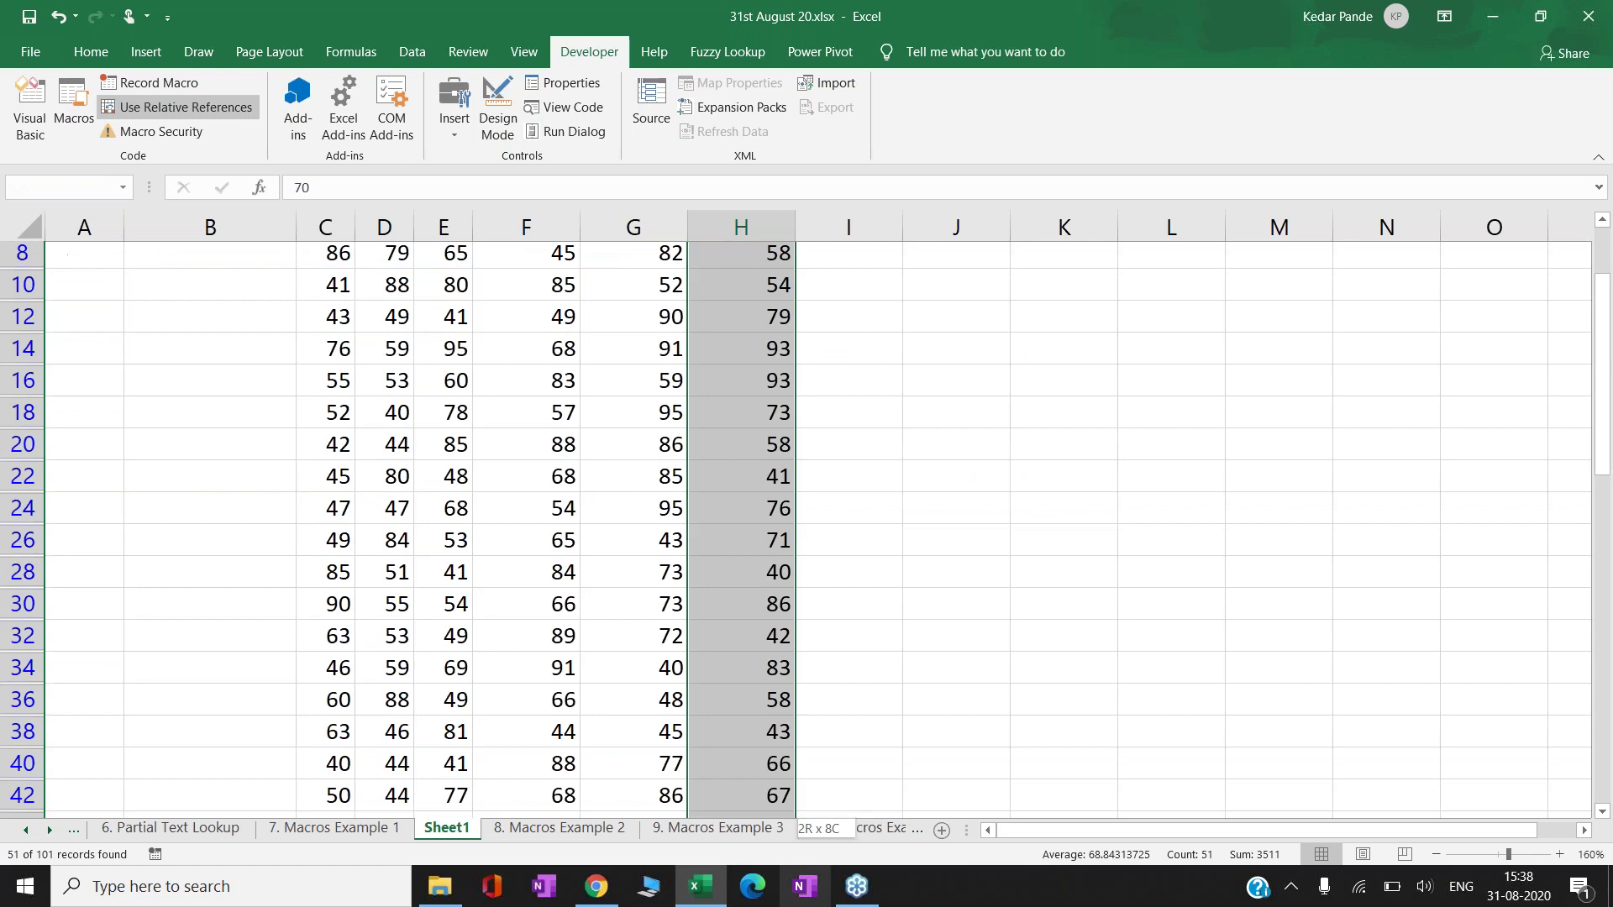
key("ctrl+shift+Left")
key("ctrl+shift+Left")
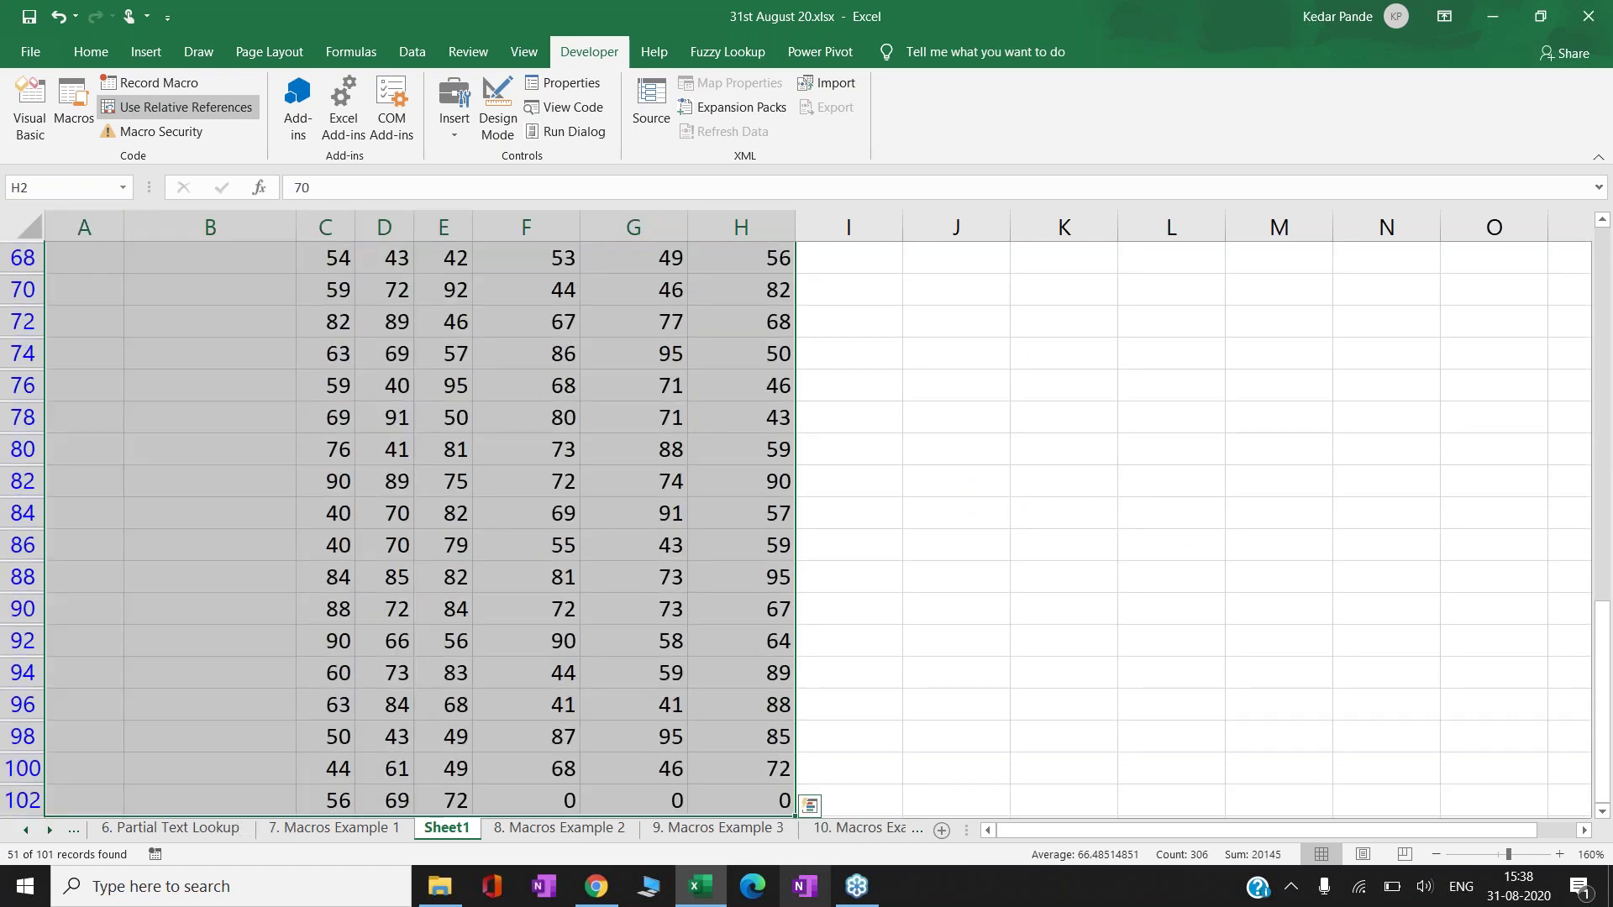
key("ctrl+shift+Right")
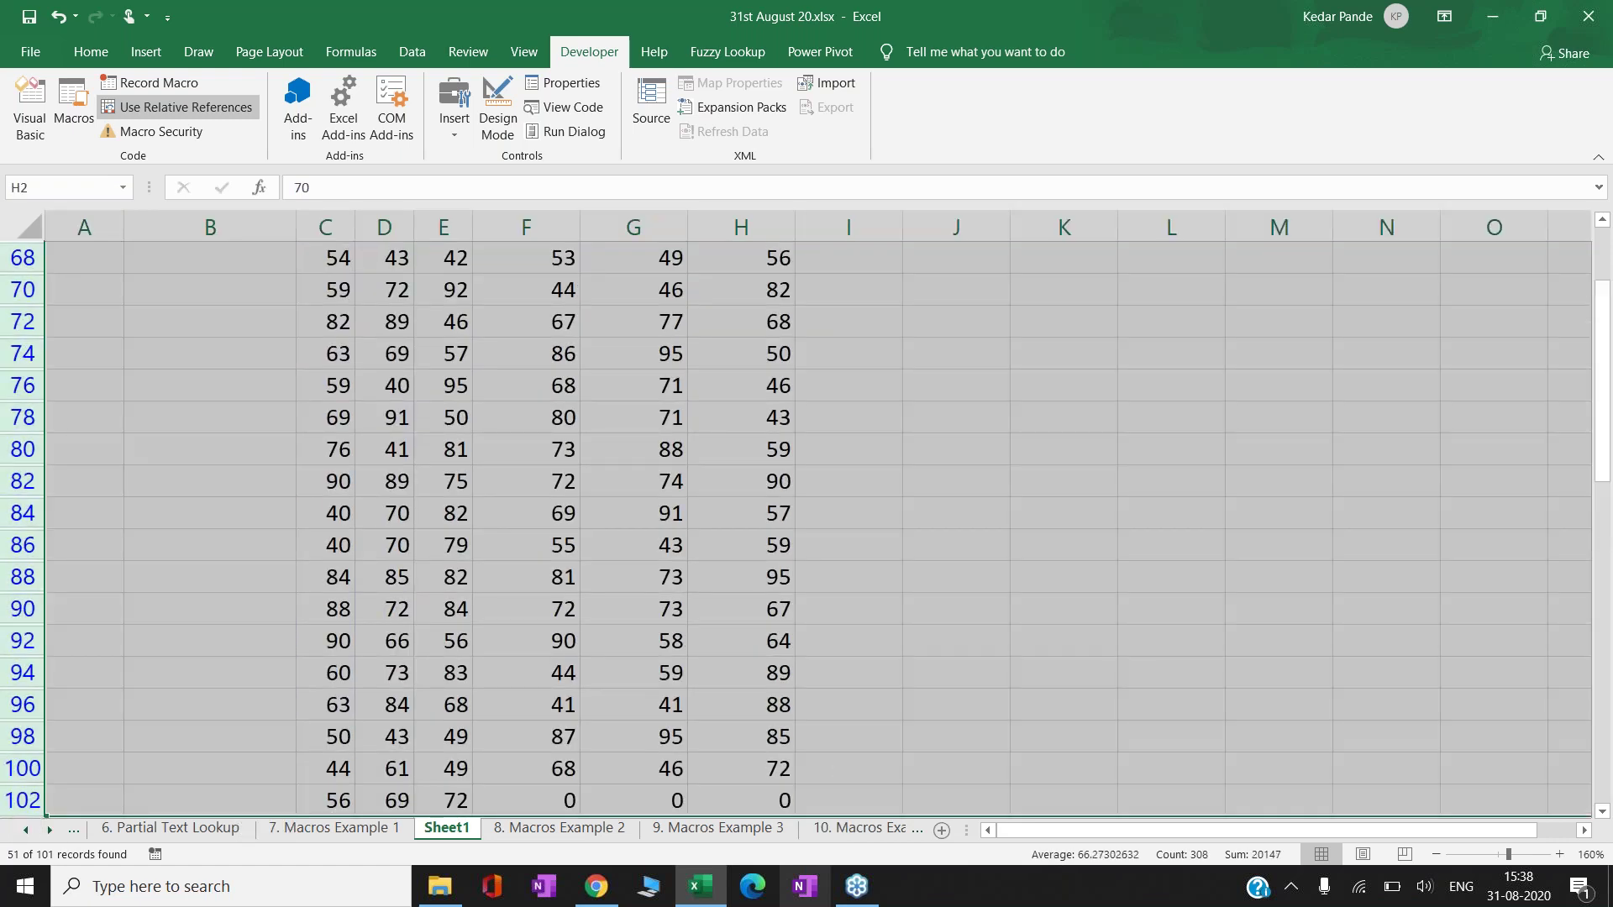
key("ctrl+minus")
- Clear the Name filter so all remaining student rows show
key("ctrl+Up")
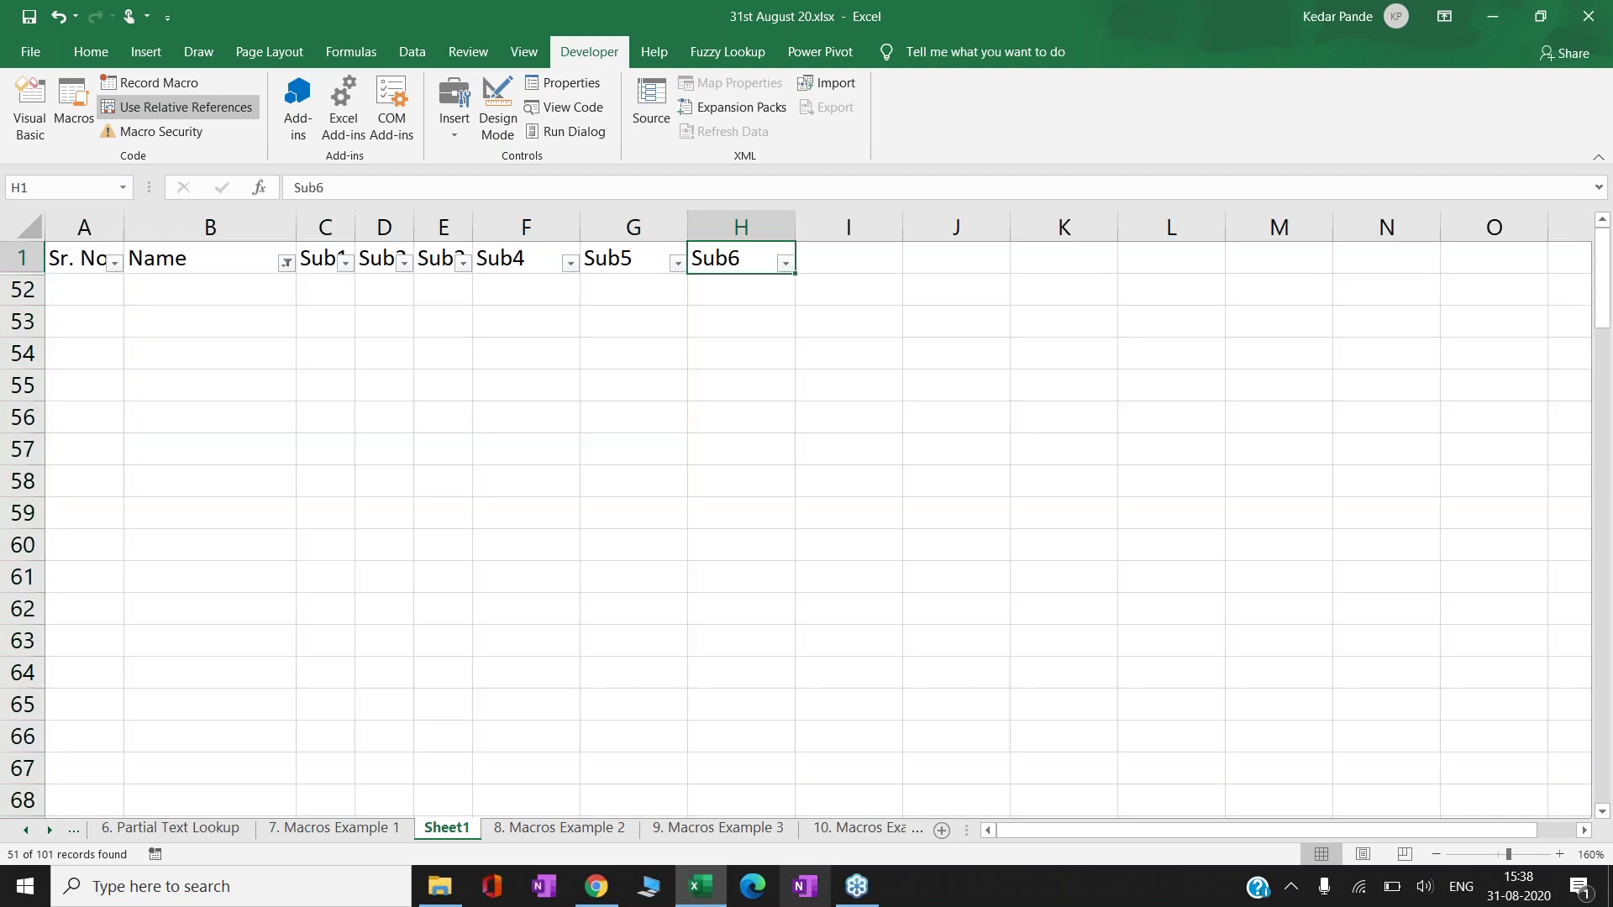
key("alt+a")
key("c")
key("Down")
key("Down")
key("Down")
key("Down")
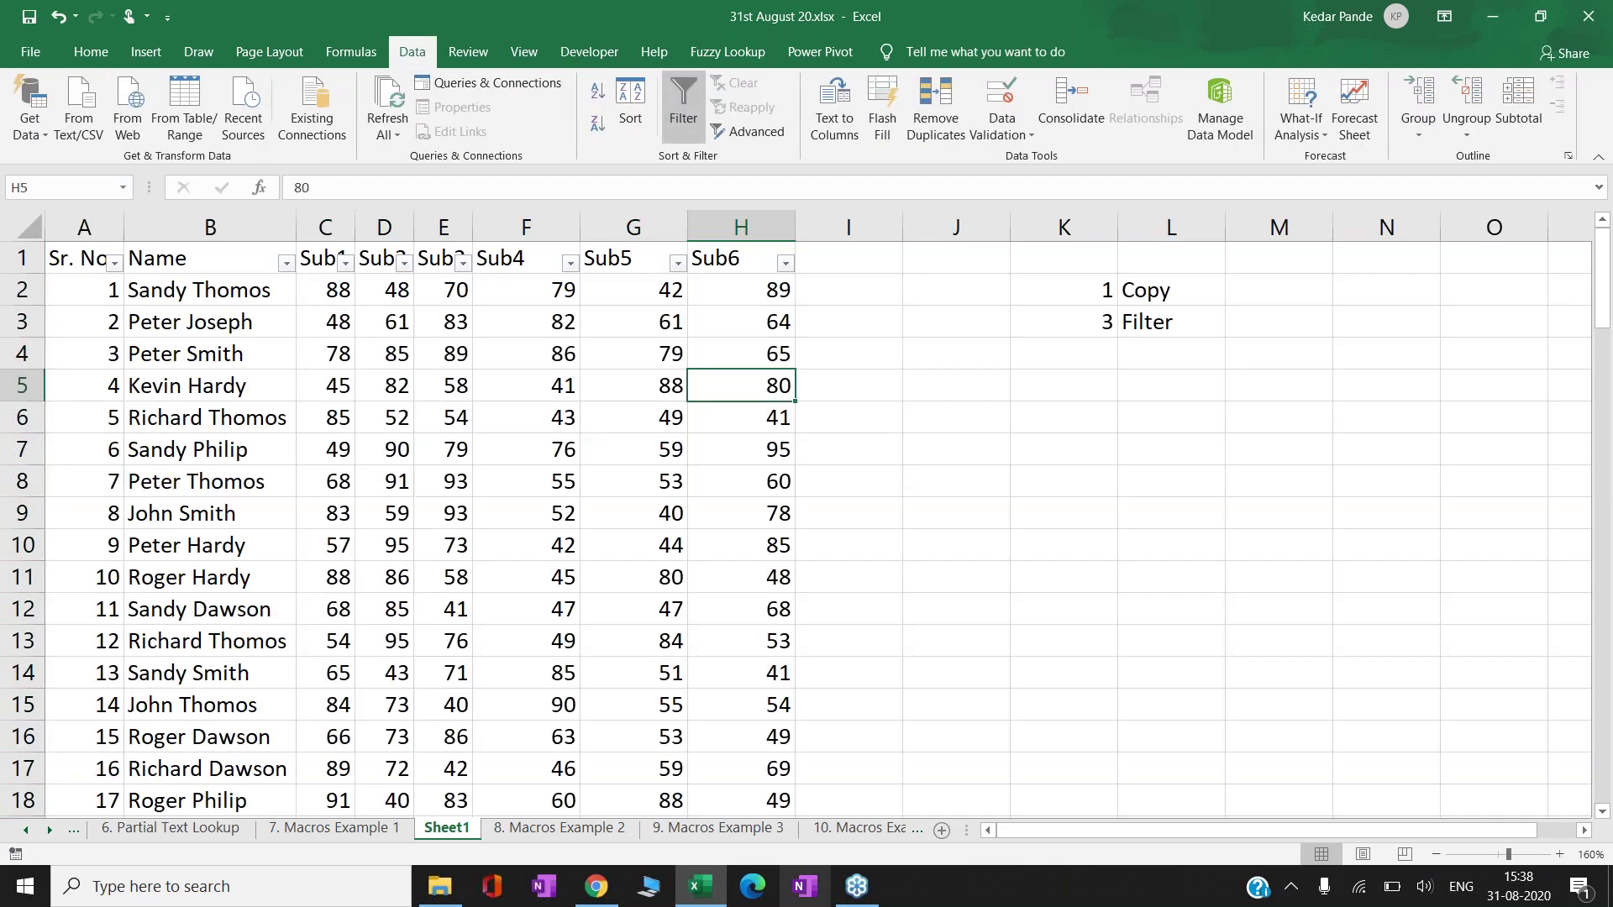
- Delete the old 3 Filter and 1 Copy notes and move to J2
key("Right")
key("Right")
key("Right")
key("Up")
key("Up")
key("shift+Right")
key("Delete")
key("Up")
key("shift+Right")
key("Delete")
key("Left")
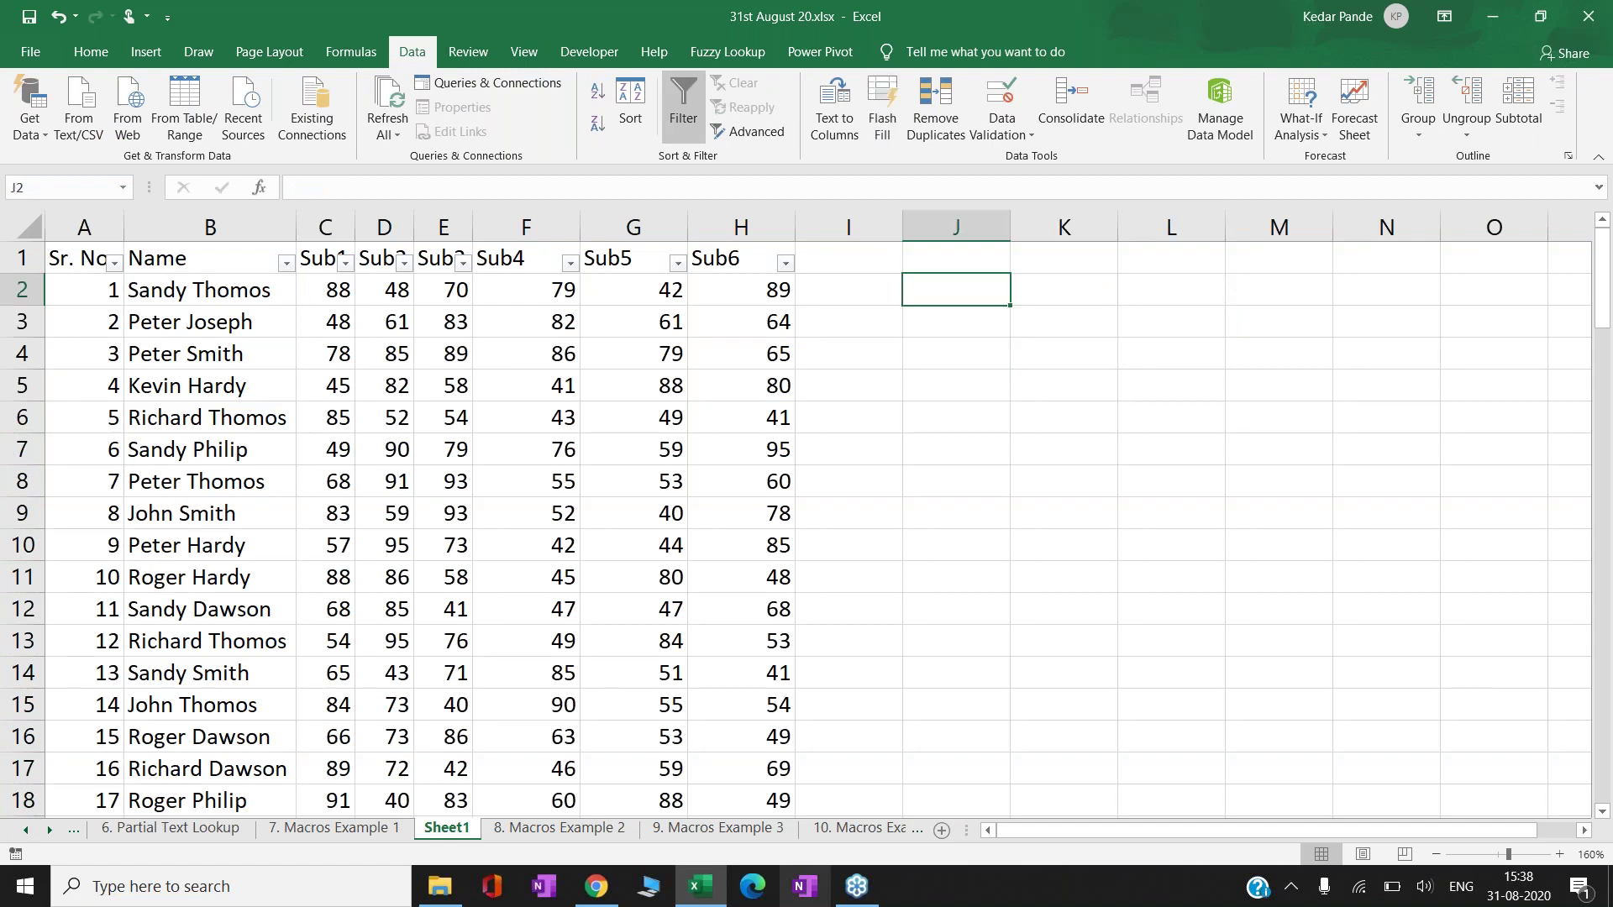
- Enter 1 in J2 and Copy in K2
type("1")
key("Return")
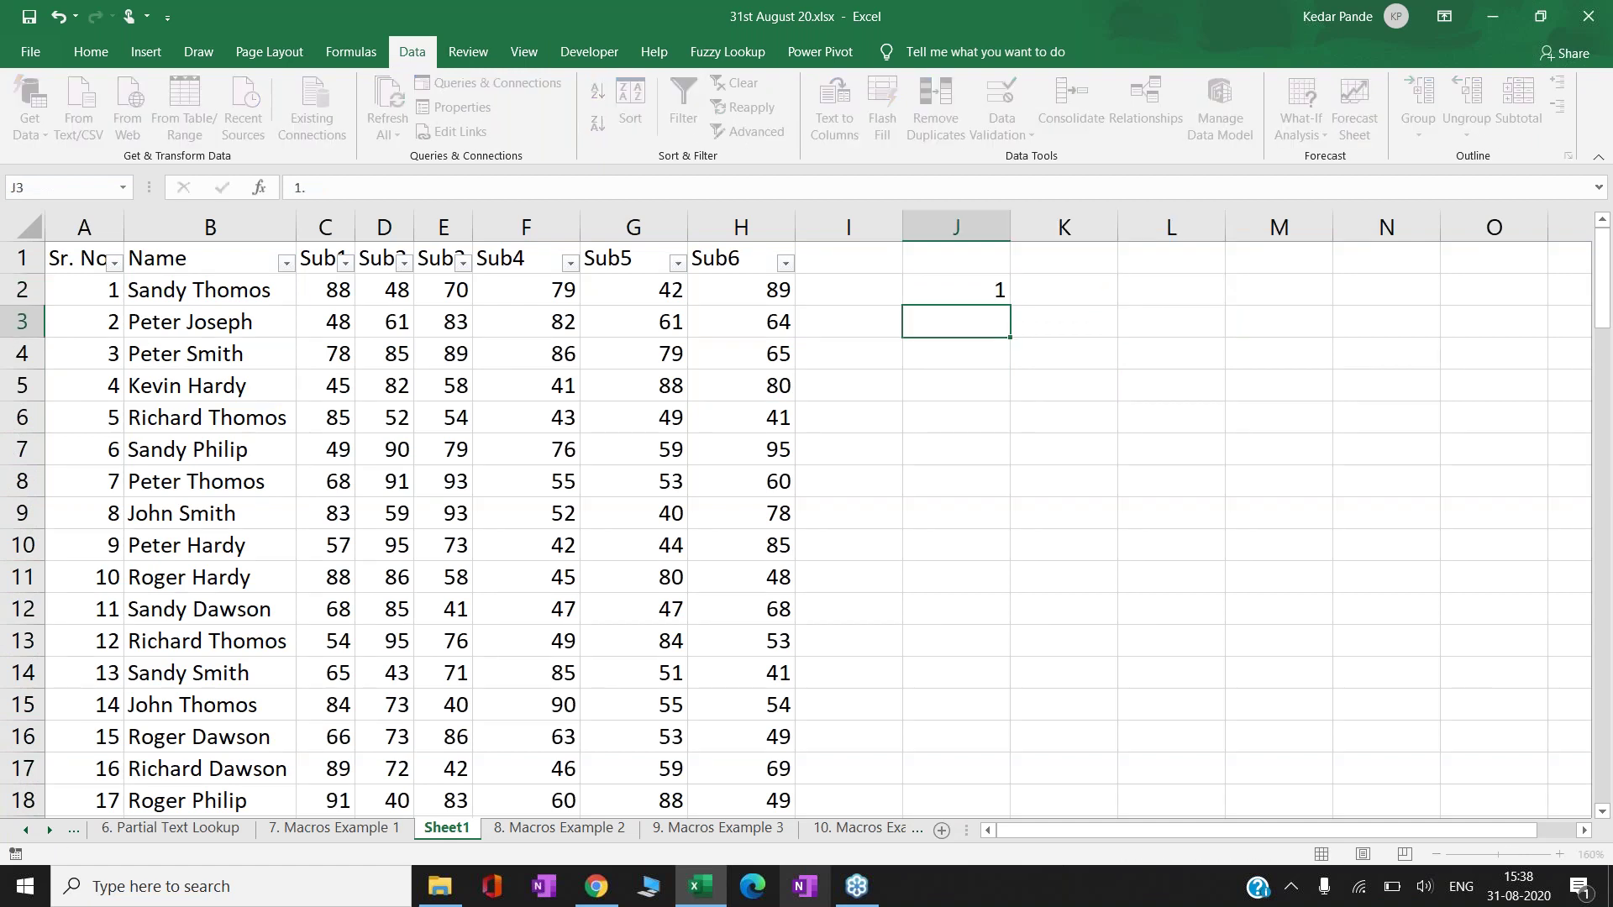
key("Up")
key("Right")
type("Copy")
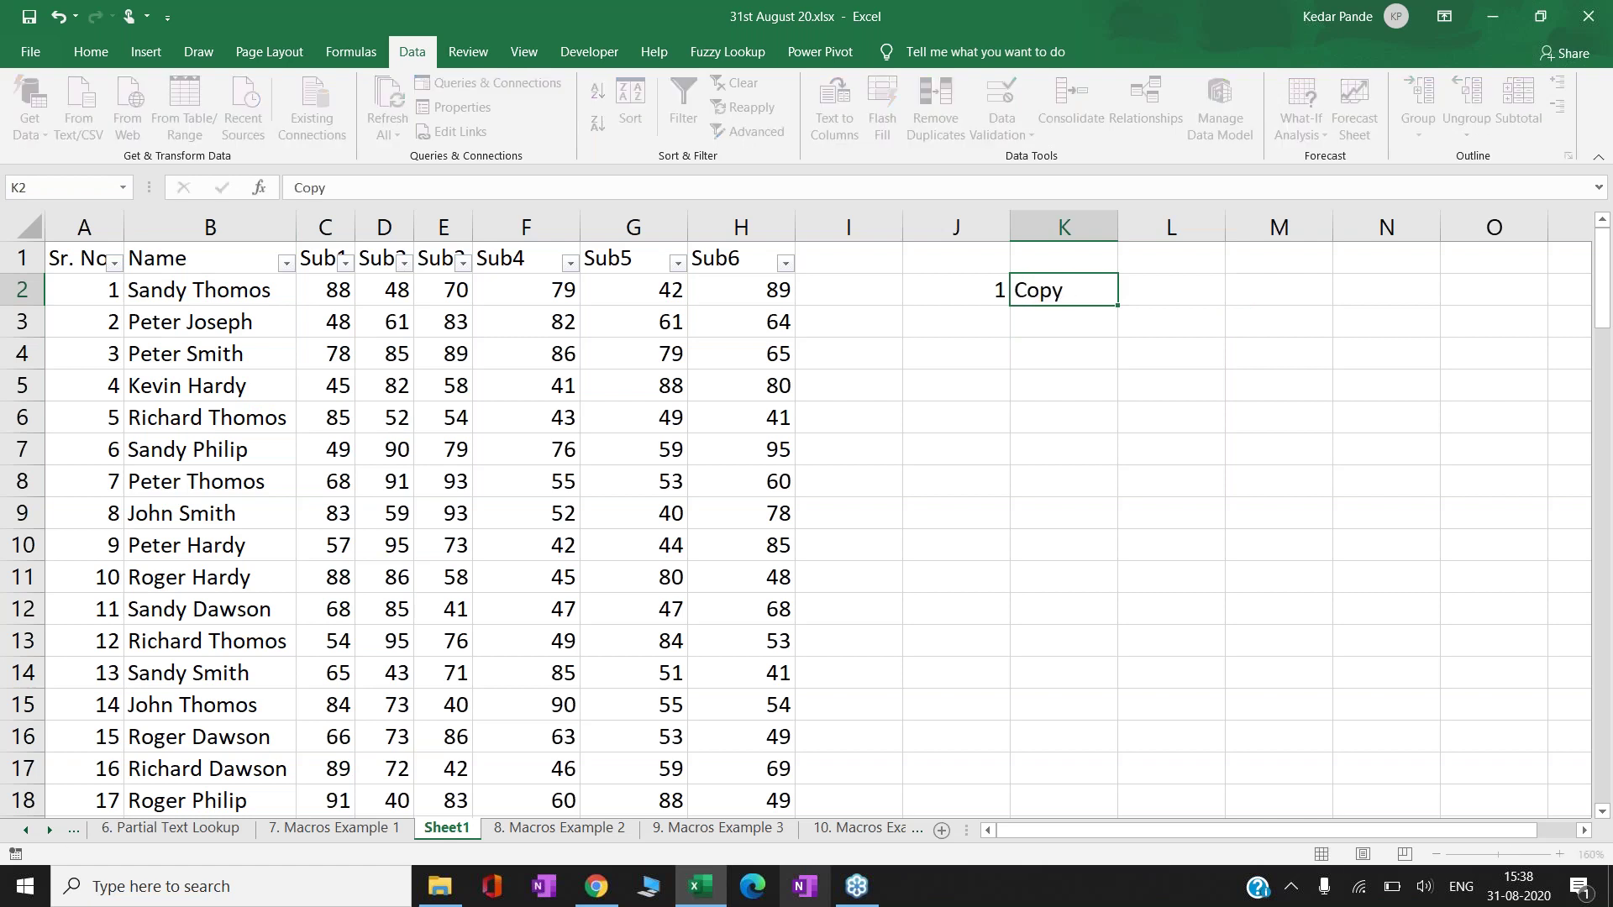
key("Return")
key("Left")
- Enter 2 in J3 and Paste Special in K3
type("2")
key("Return")
key("Up")
key("Right")
type("Paste")
key("F2")
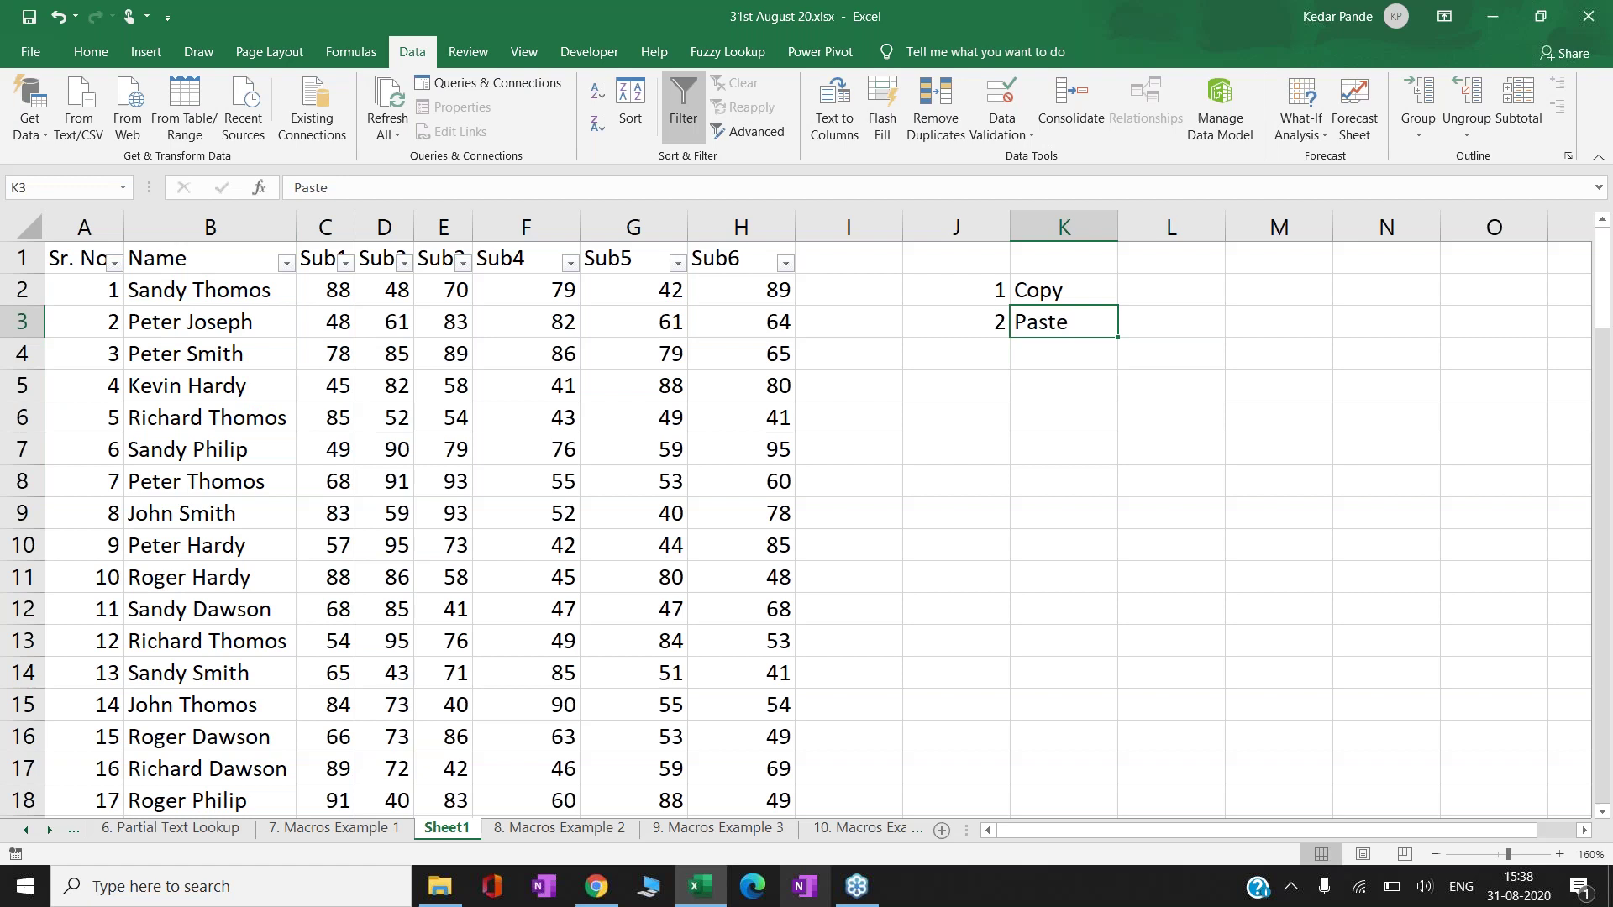
type("Special")
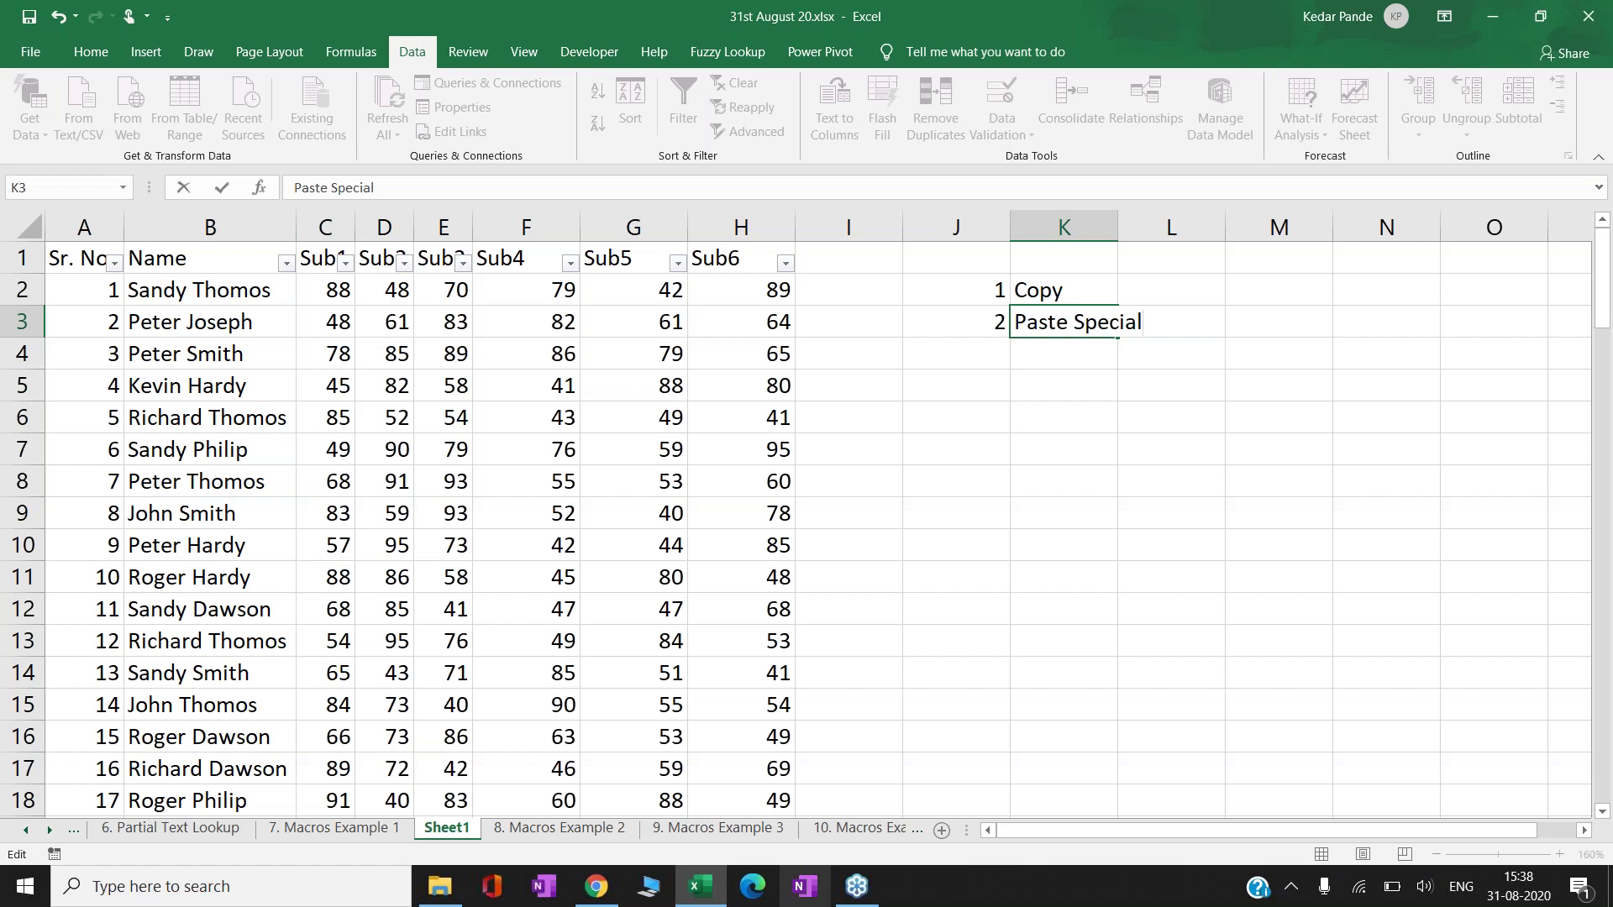
key("Return")
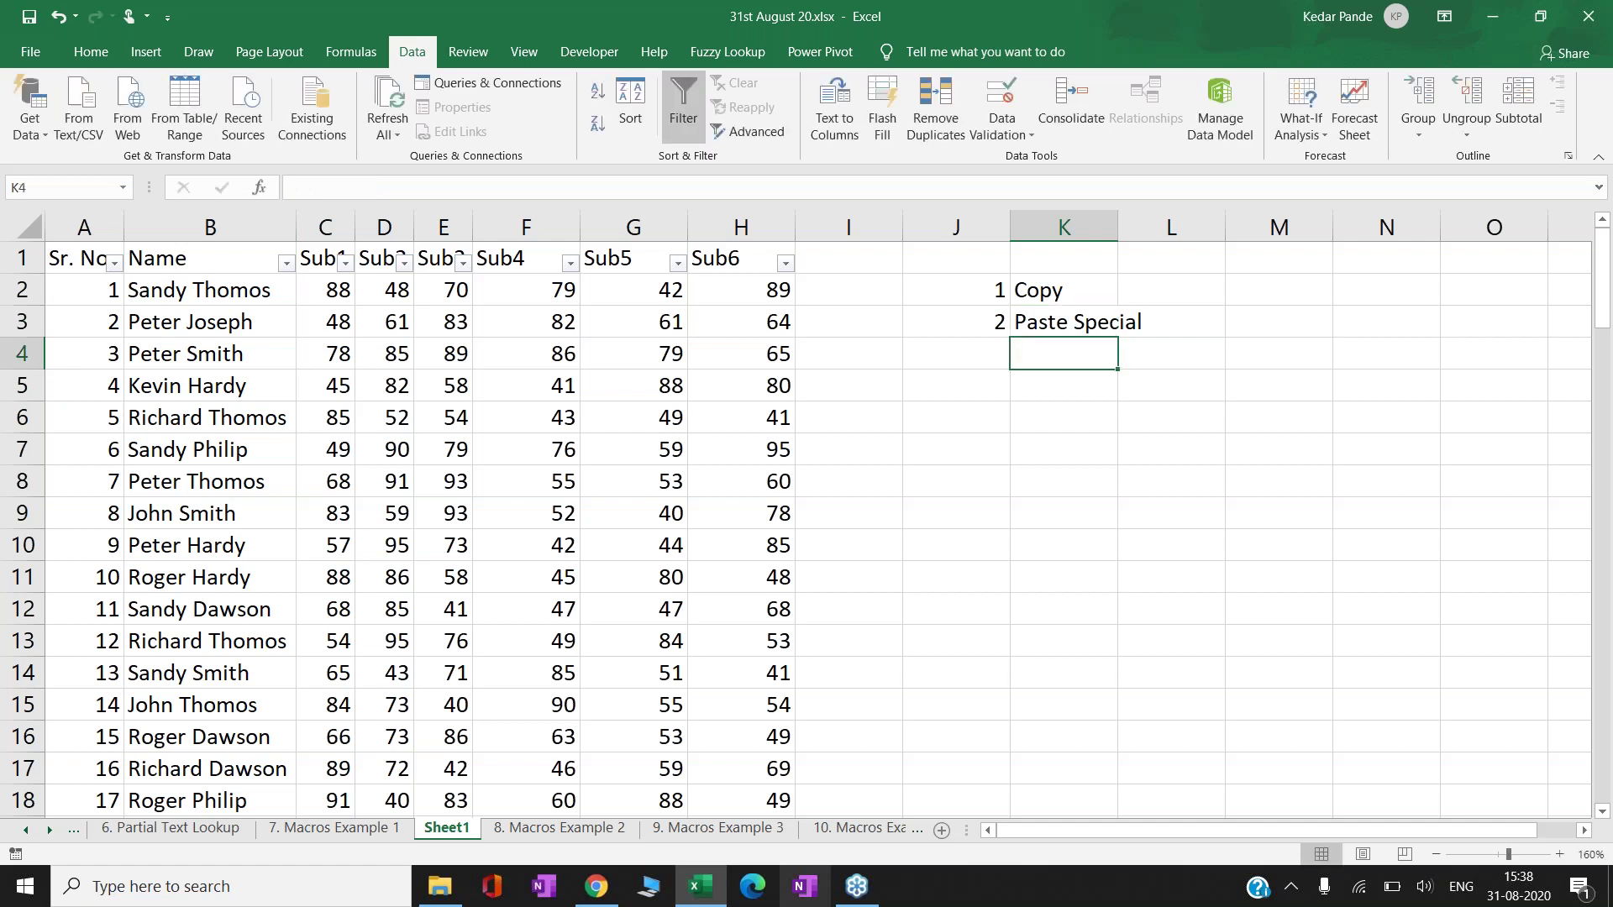
- Enter 3 in J4 and Filter in K4
key("Left")
type("3")
key("Tab")
type("Filter")
key("Down")
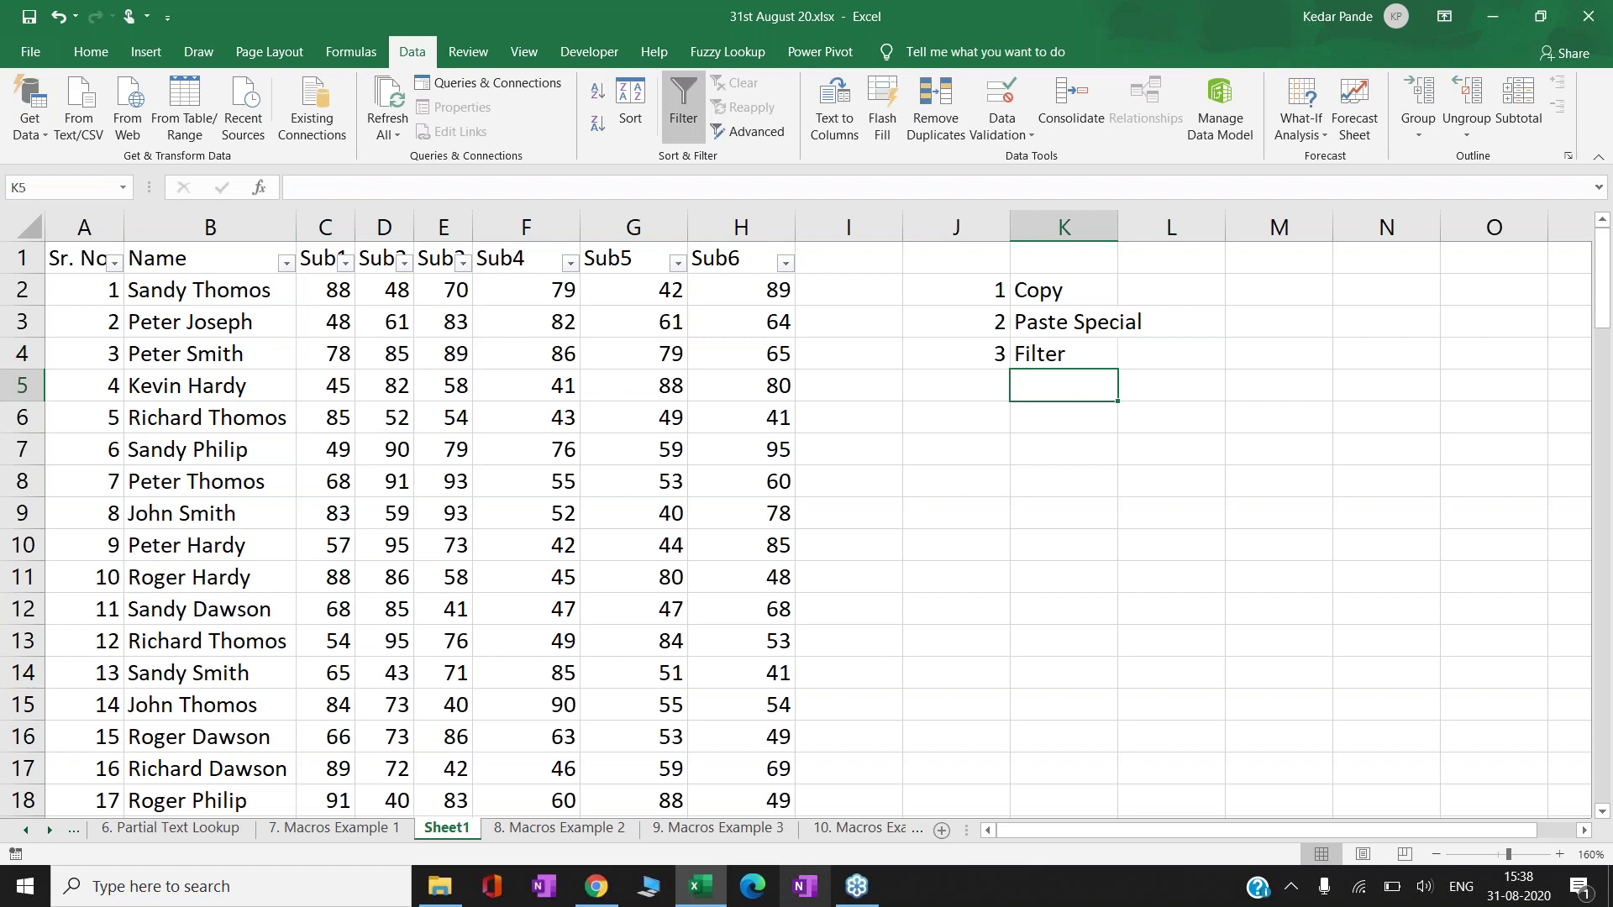
key("Left")
- Enter 4 in J5 and Blank Row Delete in K5
type("4")
key("ctrl+Return")
left_click(1063, 386)
type("Bla")
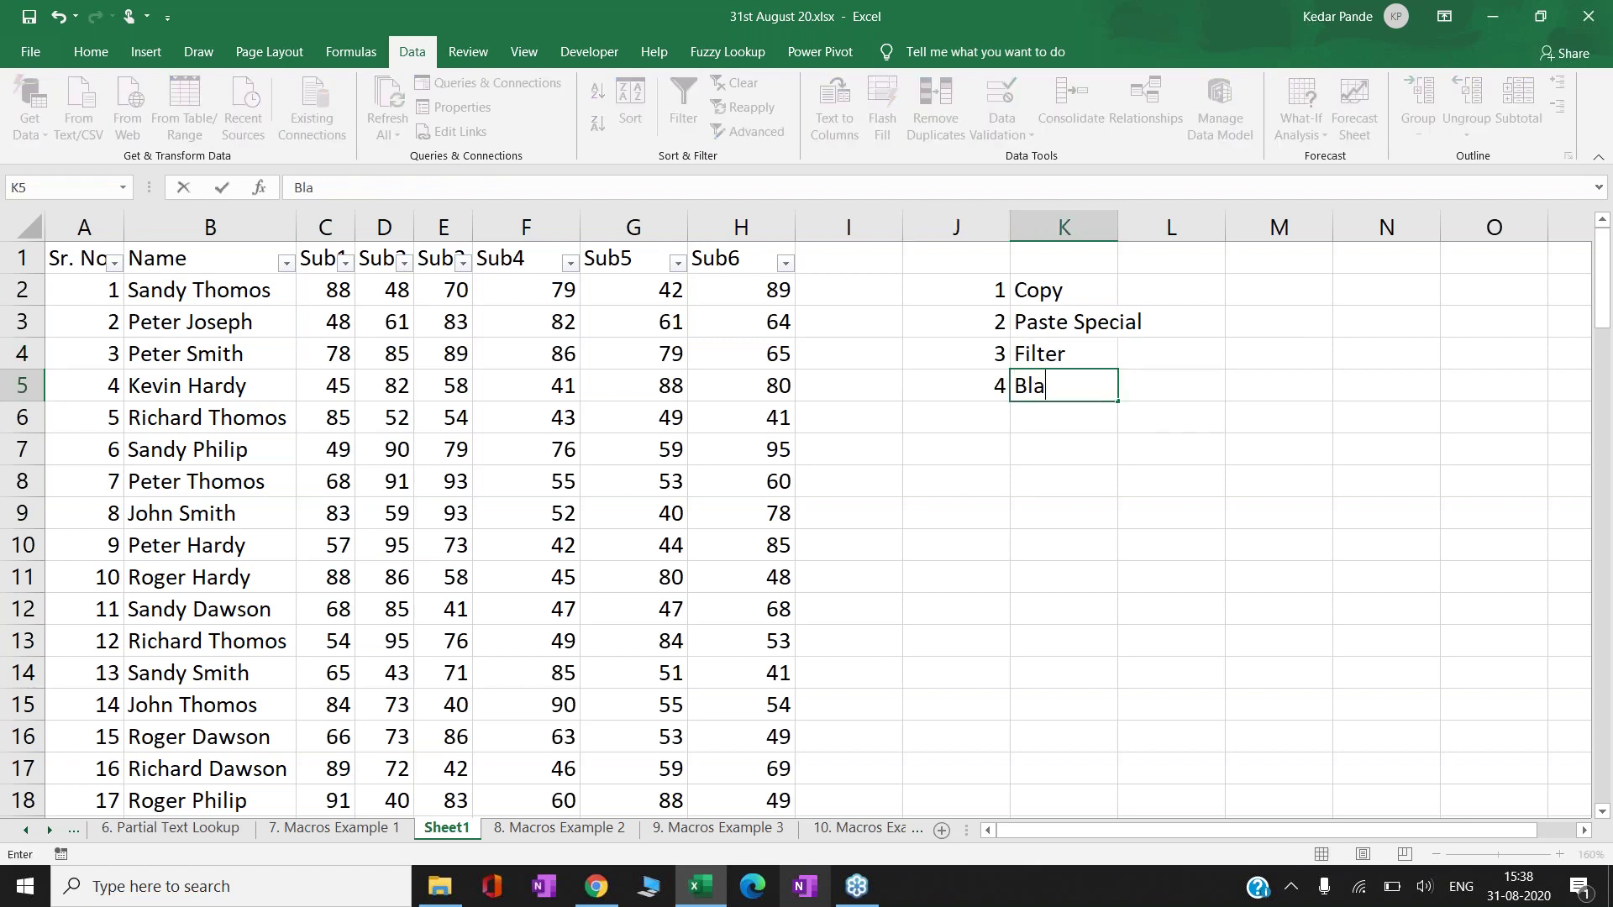
type("nk Row Delete")
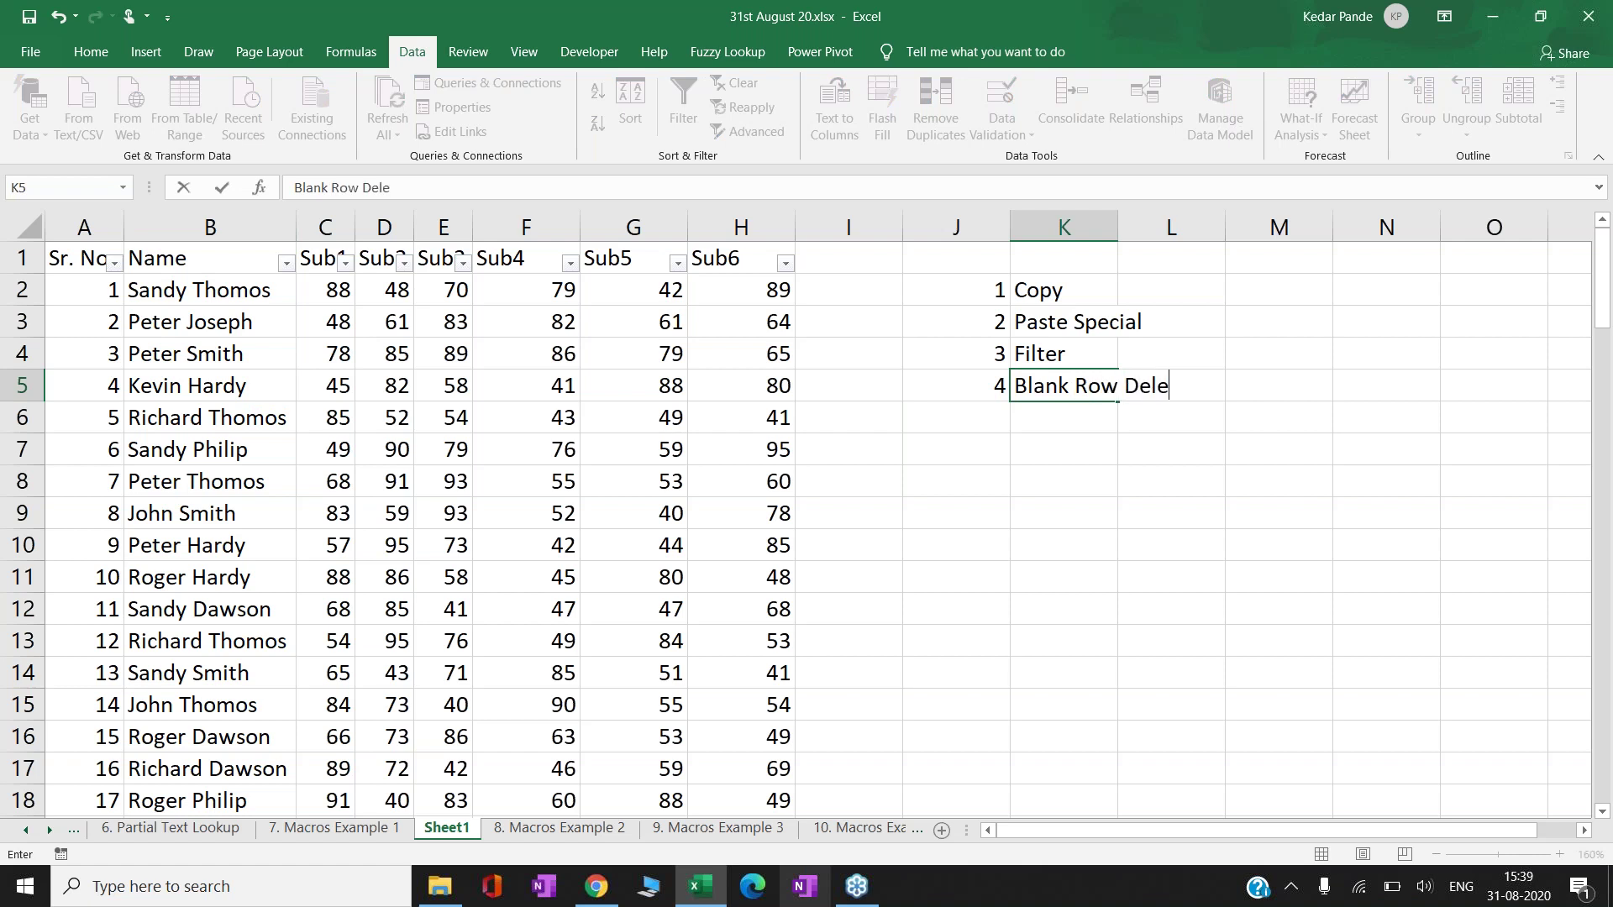
key("Return")
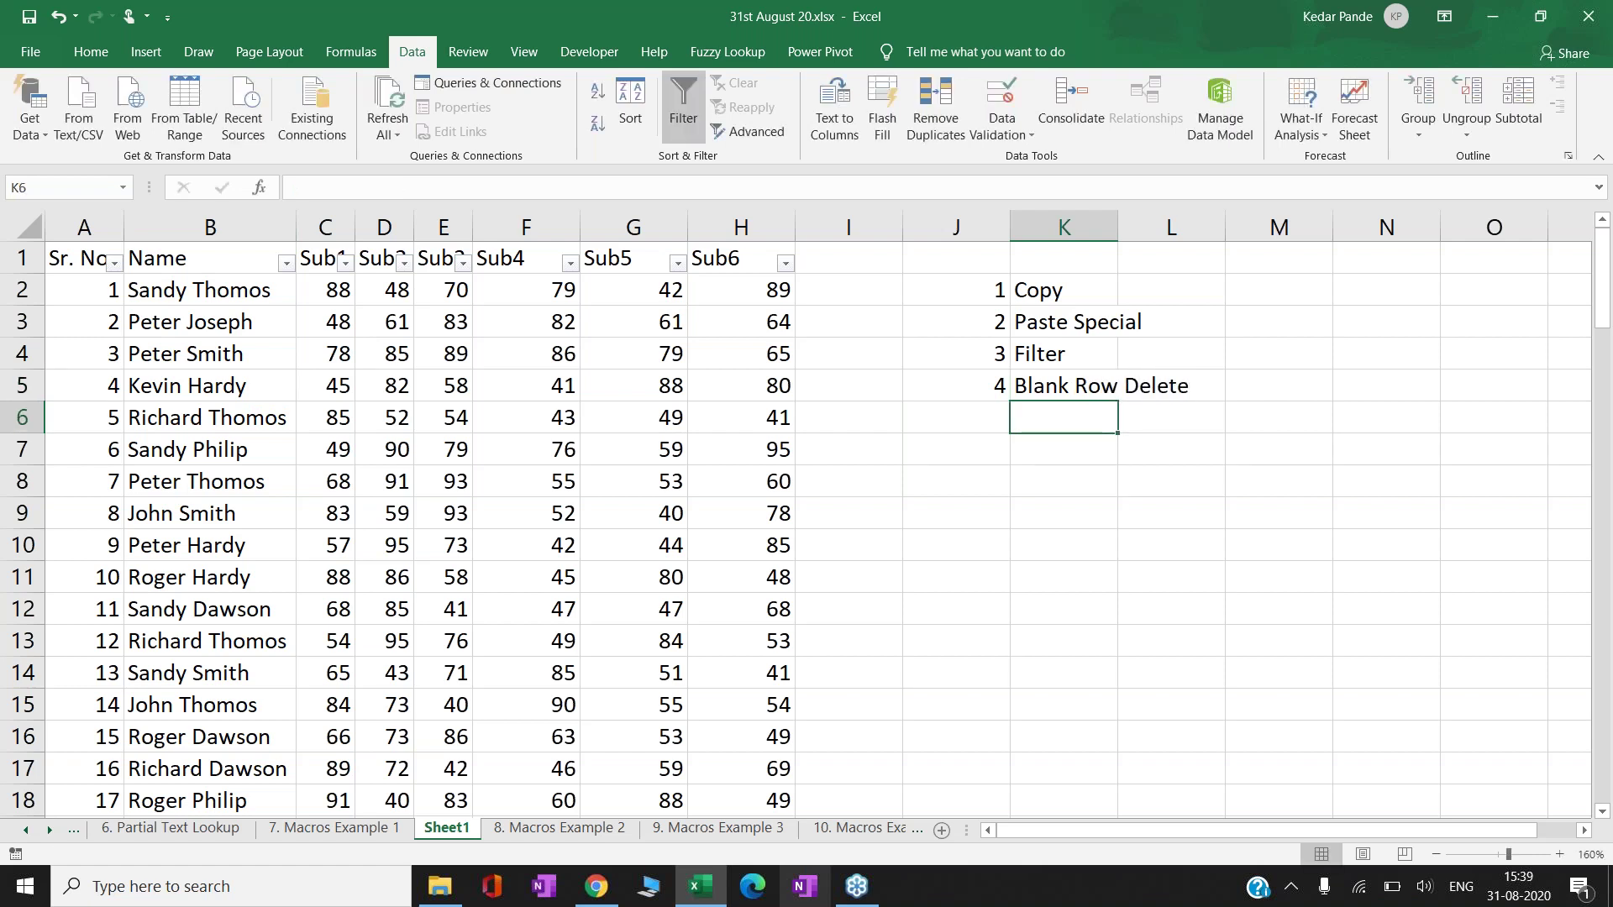
key("Left")
key("Left")
key("Left")
key("Left")
key("Left")
key("Left")
key("Left")
key("Left")
key("Left")
key("Left")
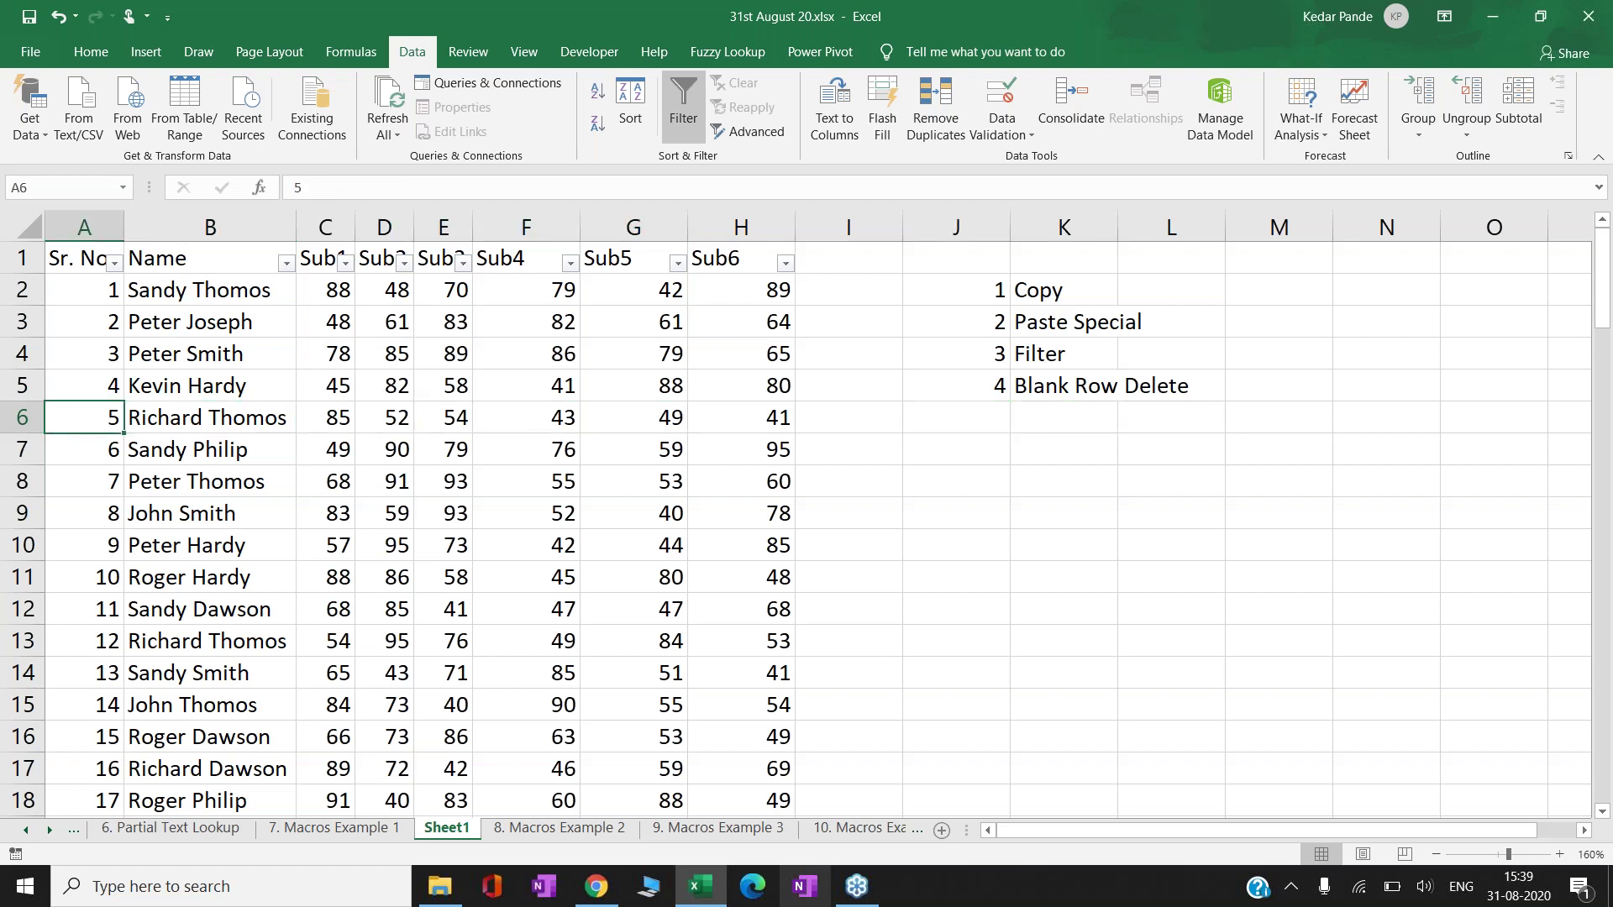
key("ctrl+Down")
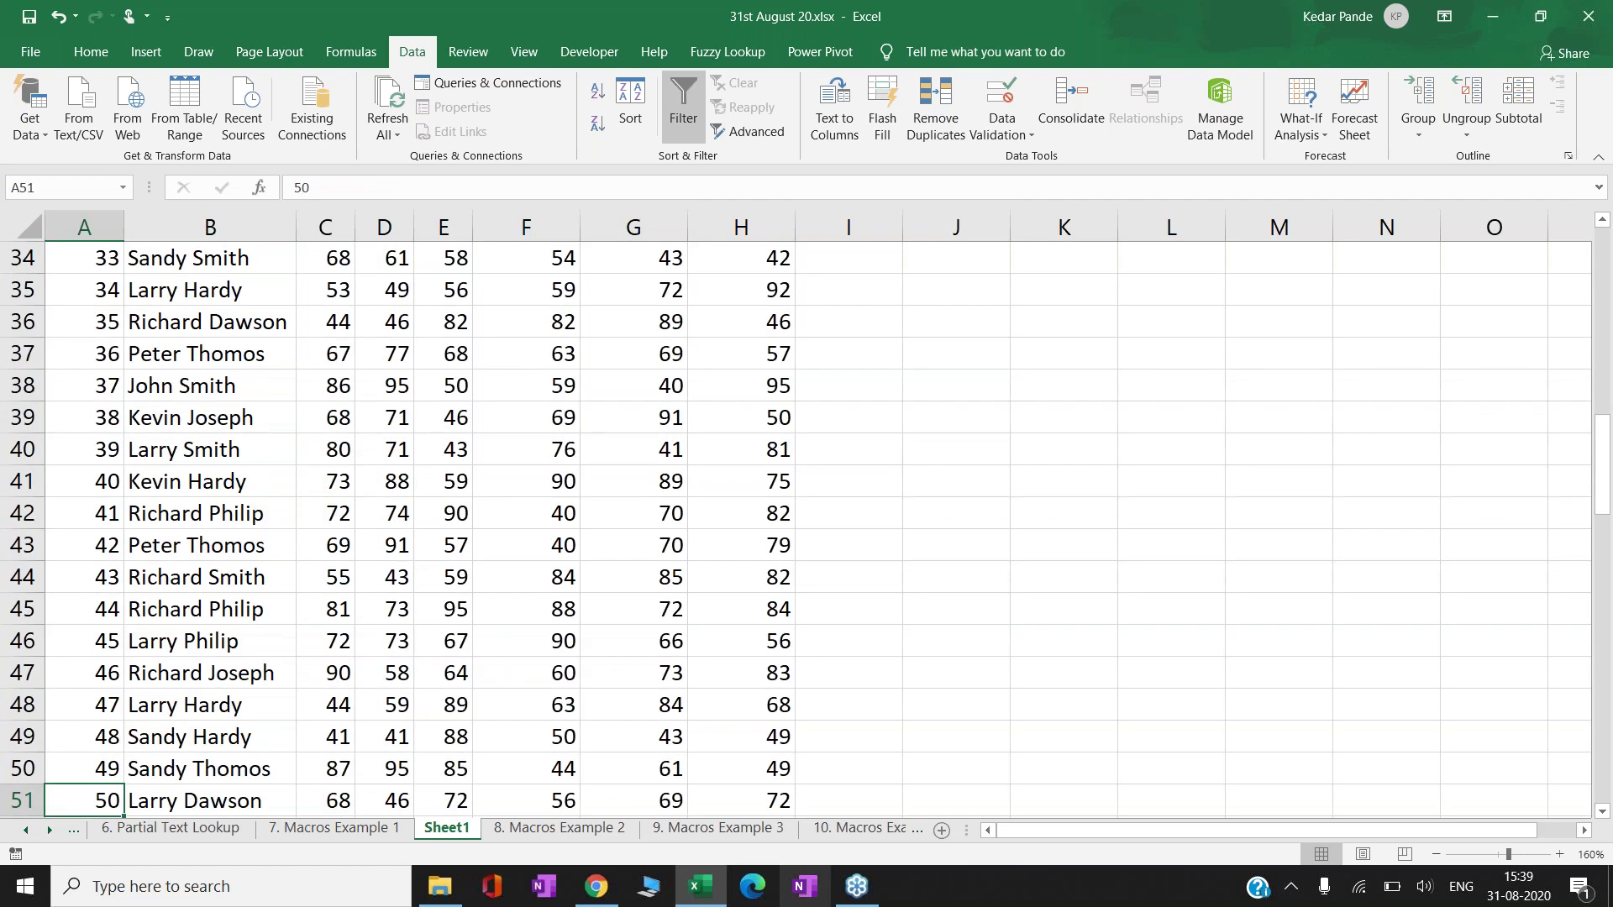
scroll(806, 520, "down", 1)
key("Right")
key("ctrl+Up")
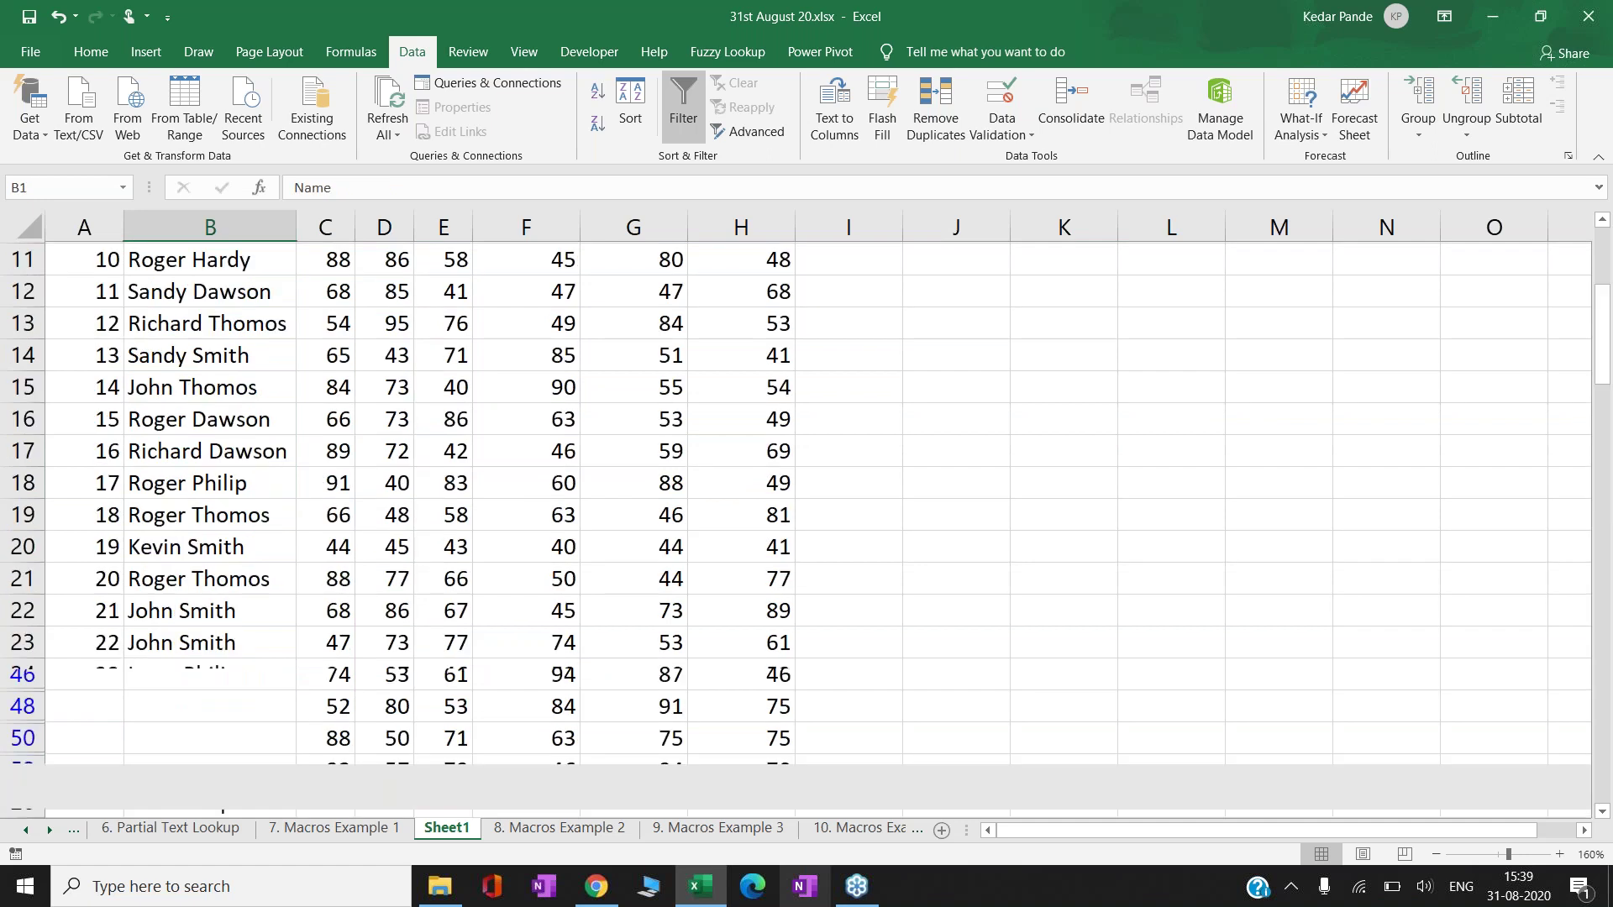
key("Down")
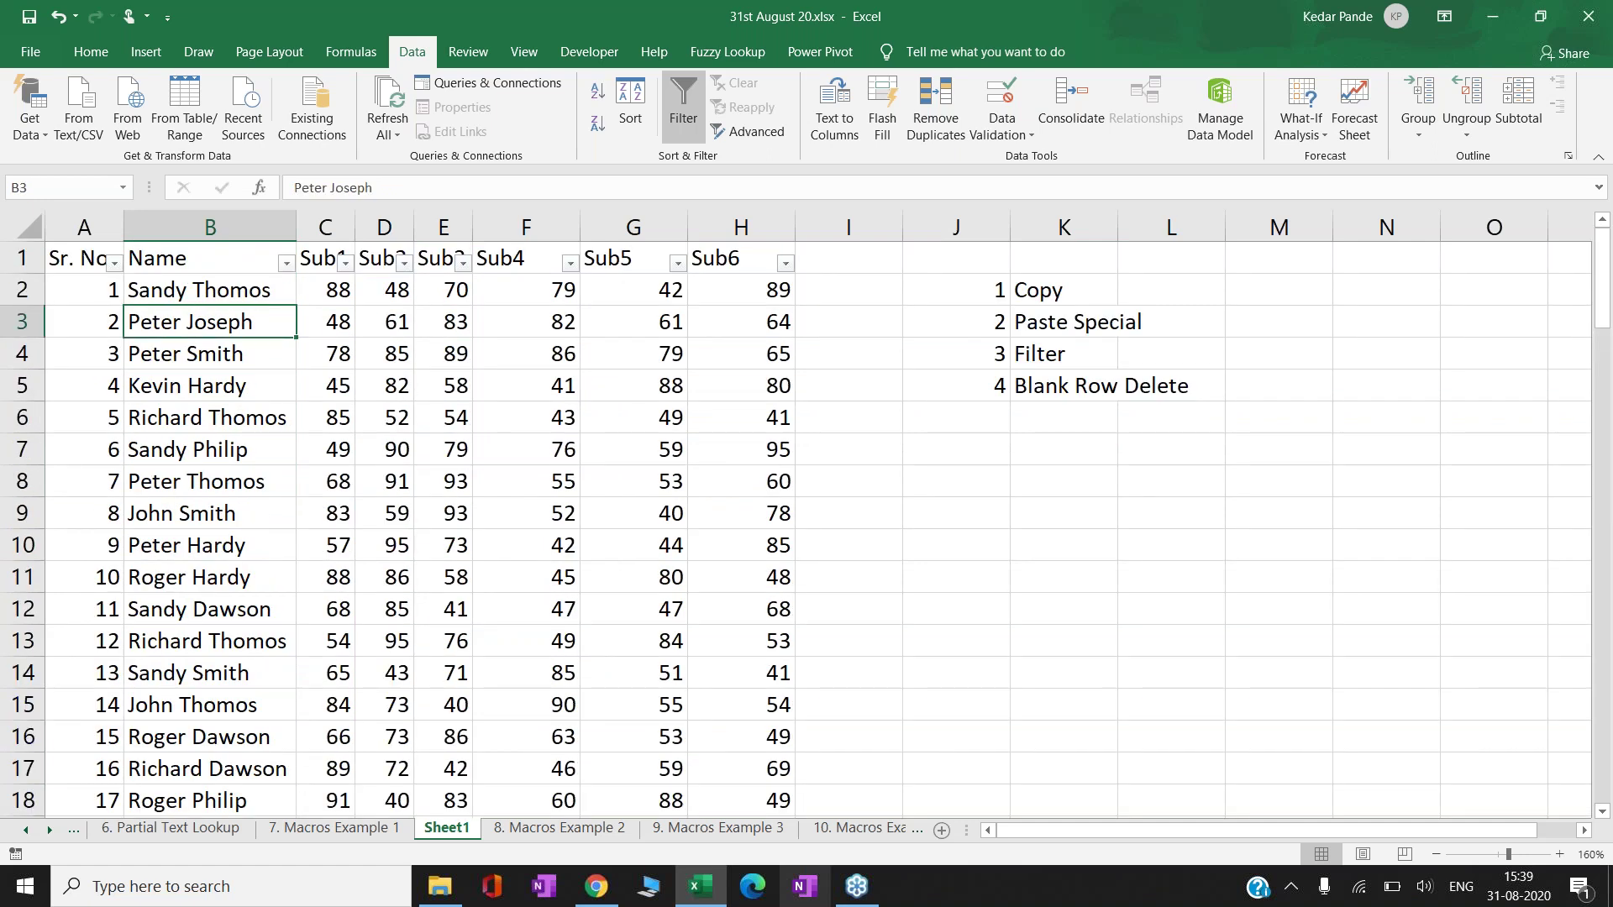
key("Right")
key("Right")
key("Right")
key("Right")
key("Right")
key("Right")
key("Right")
key("Right")
key("Right")
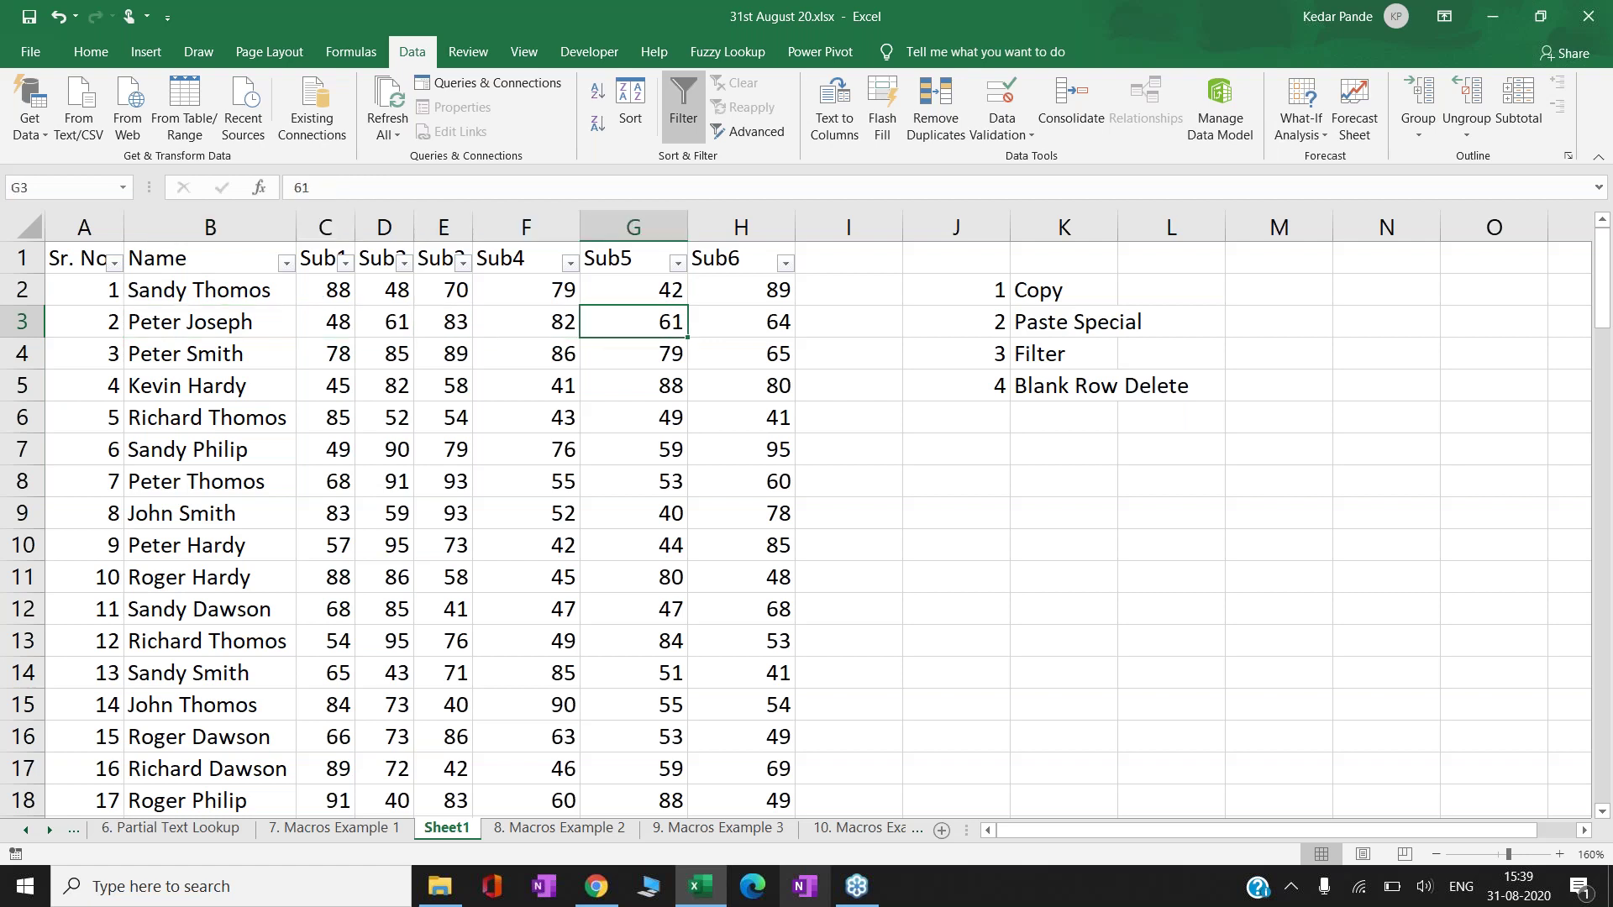
key("Up")
key("Left")
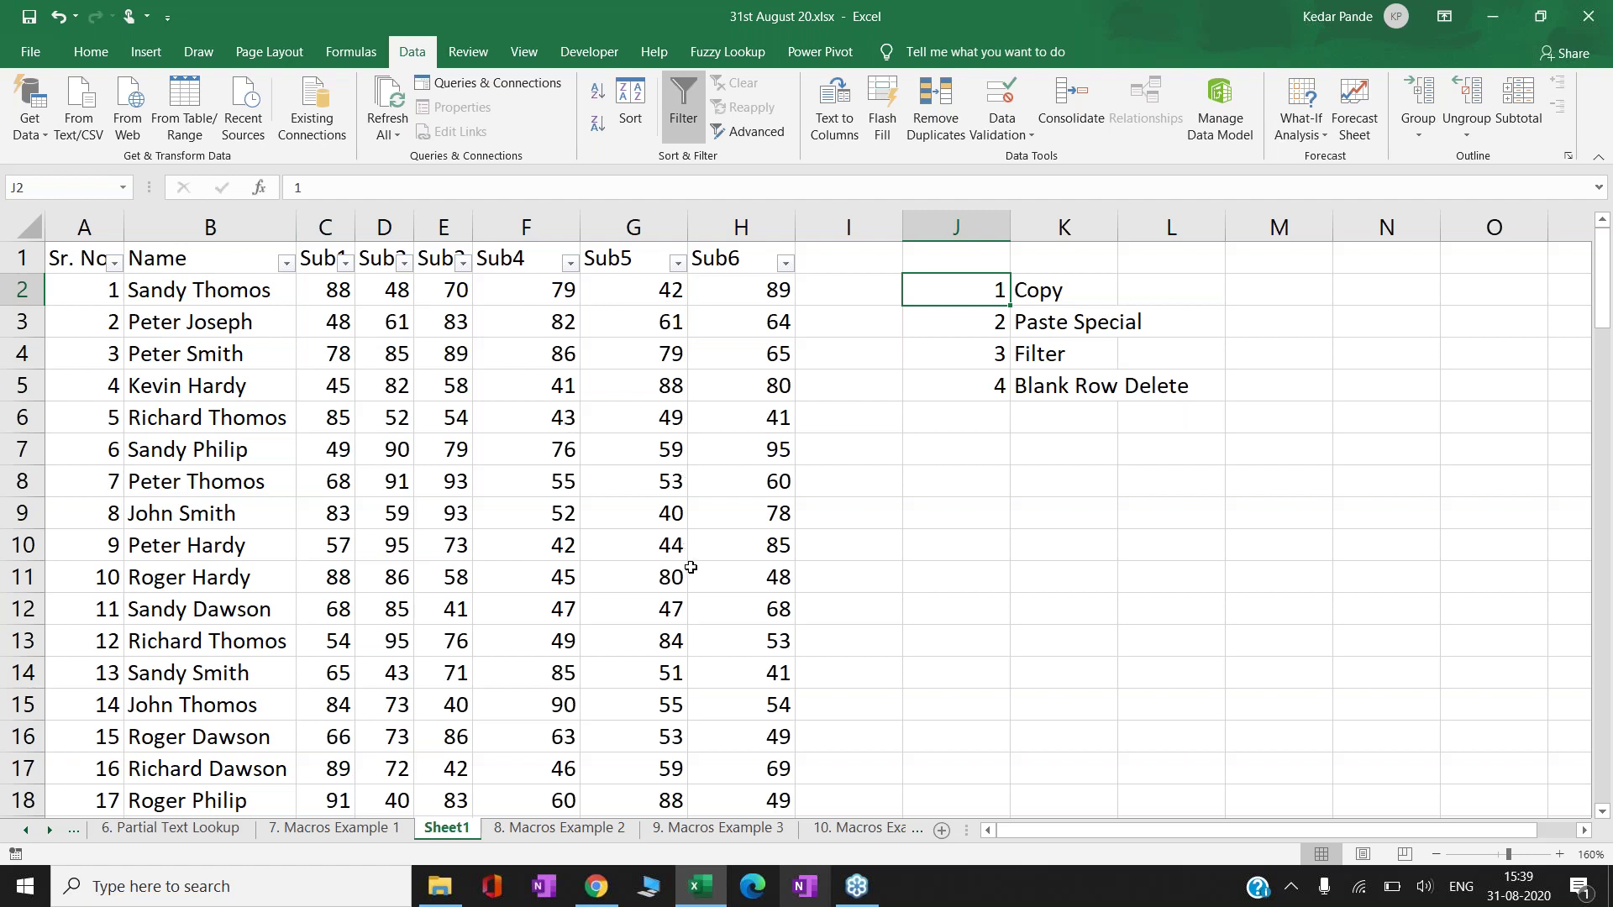
- Copy the marks table from the 8. Macros Example 2 sheet
left_click(523, 834)
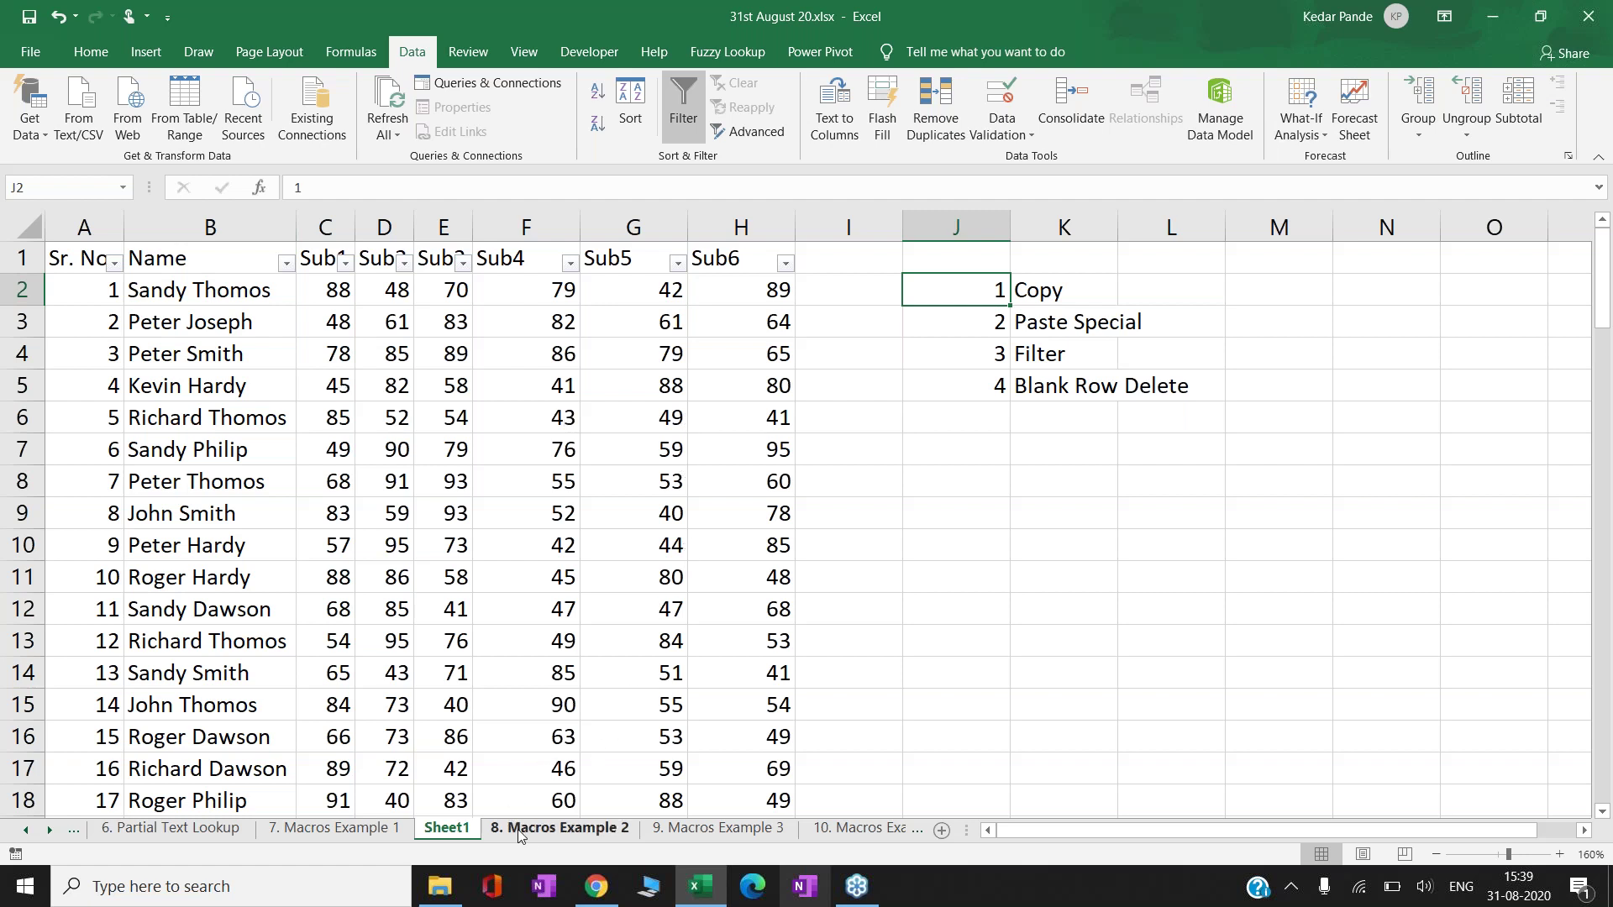
key("ctrl+c")
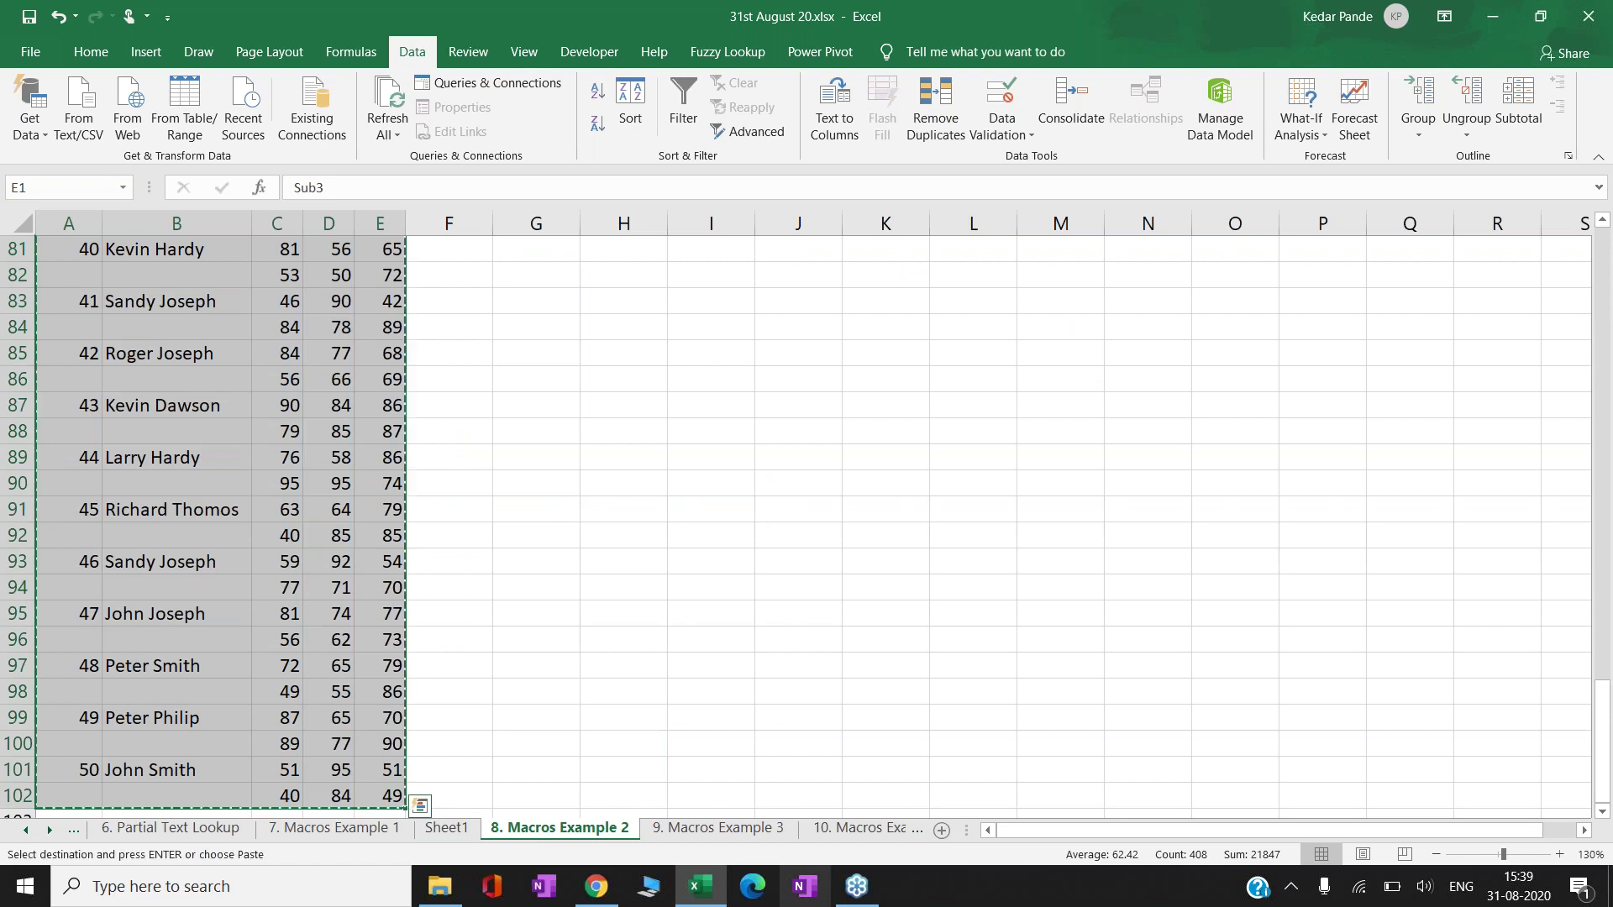
right_click(447, 834)
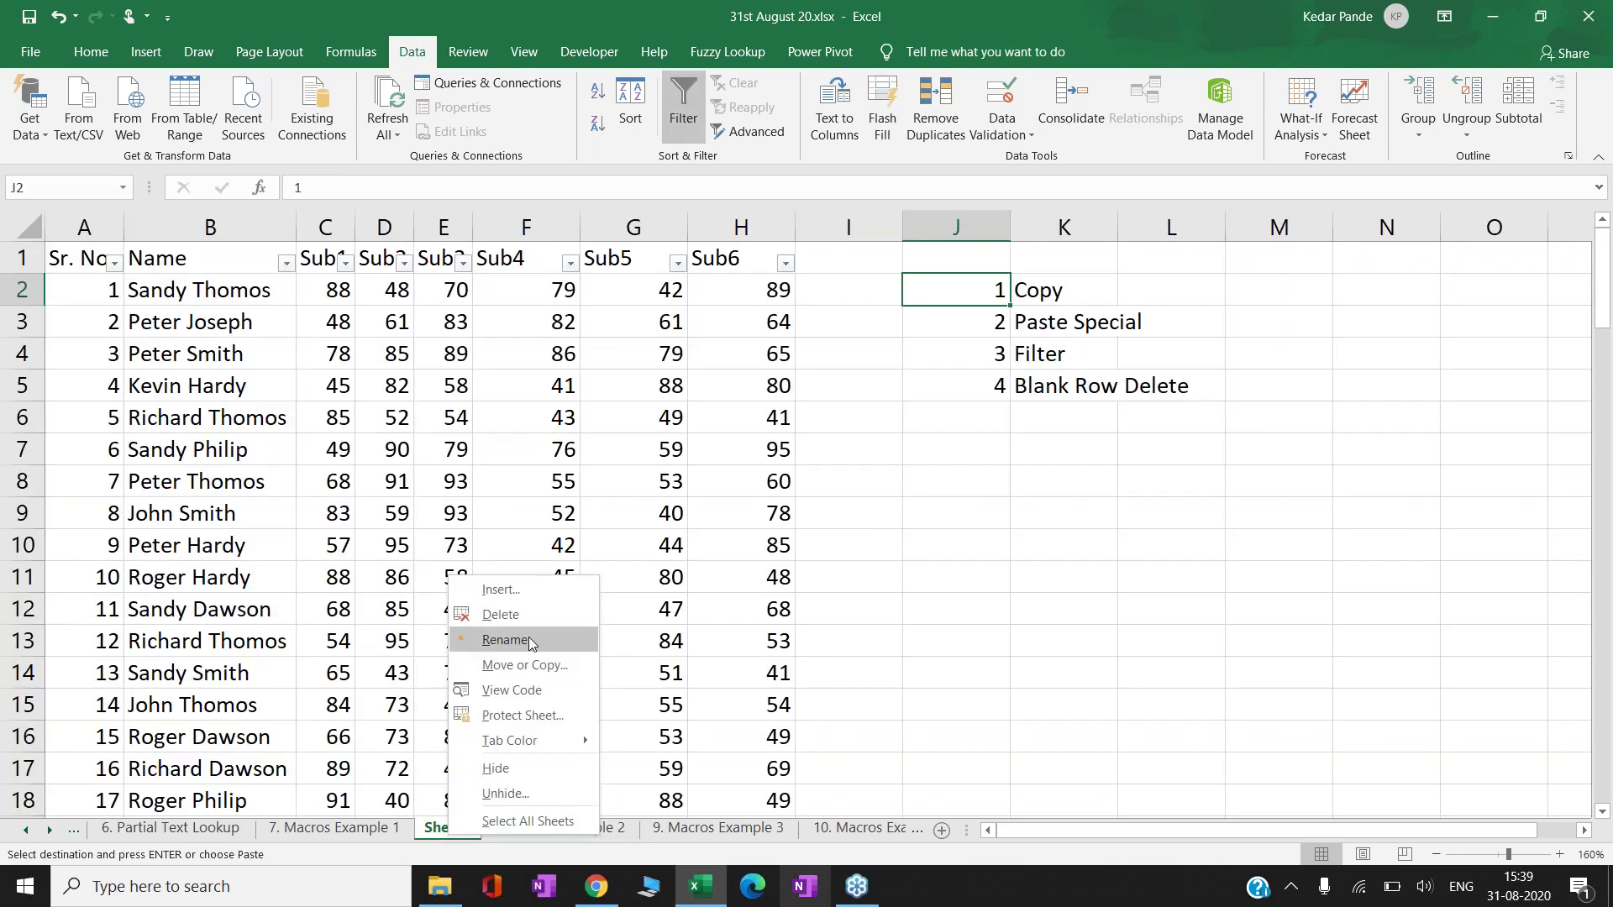
left_click(453, 829)
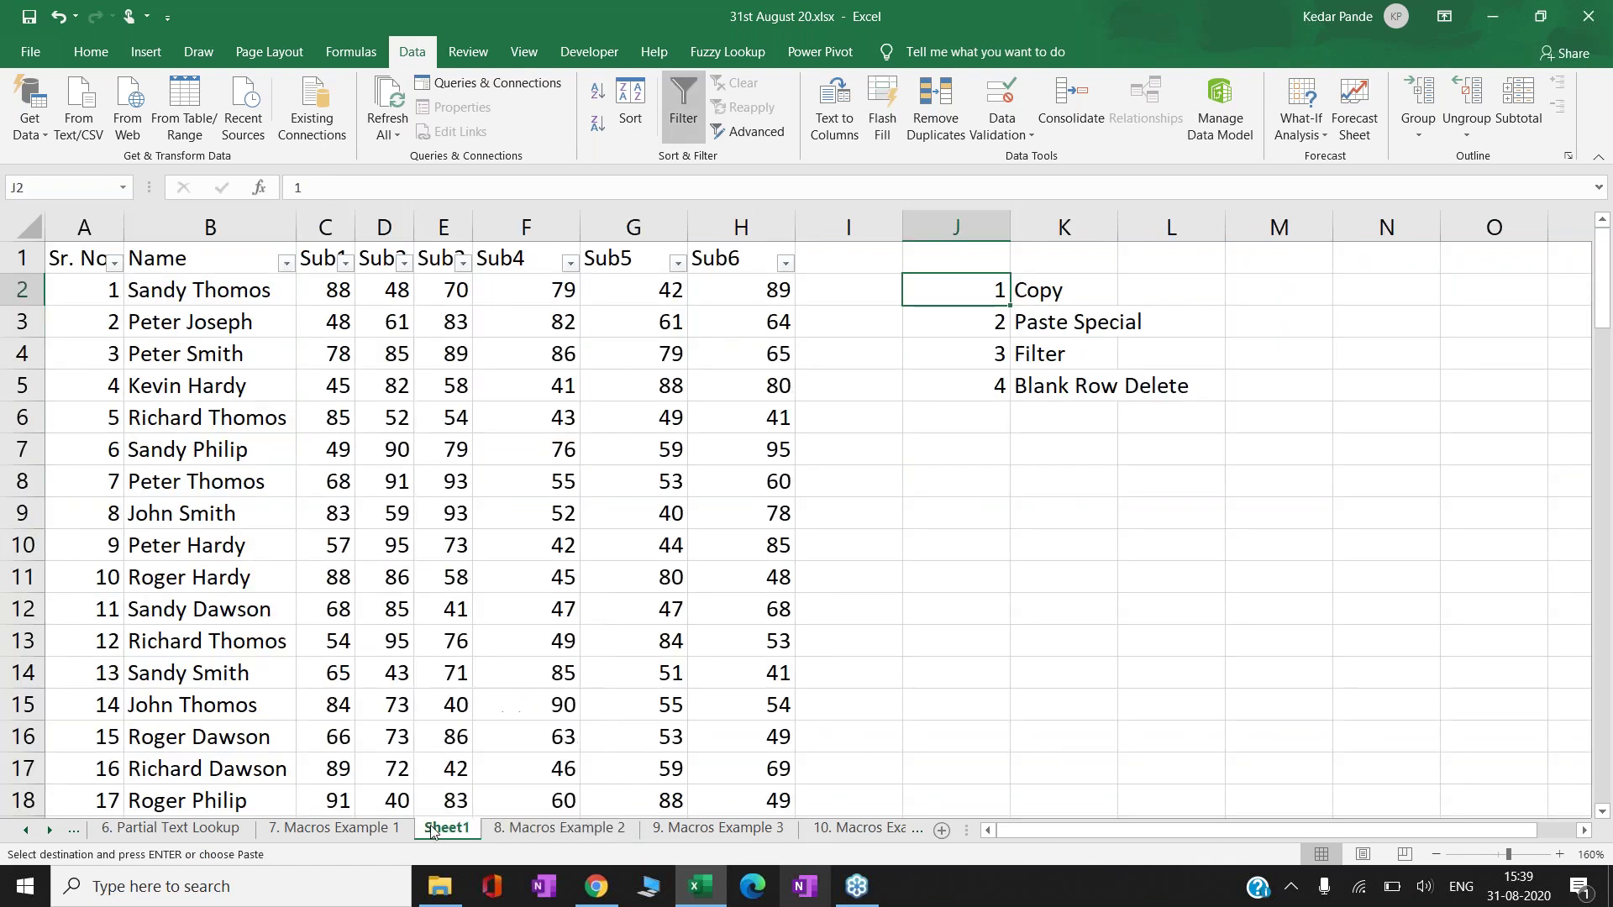
- Paste the table at A1 of a new sheet and AutoFit columns A to E
left_click(941, 830)
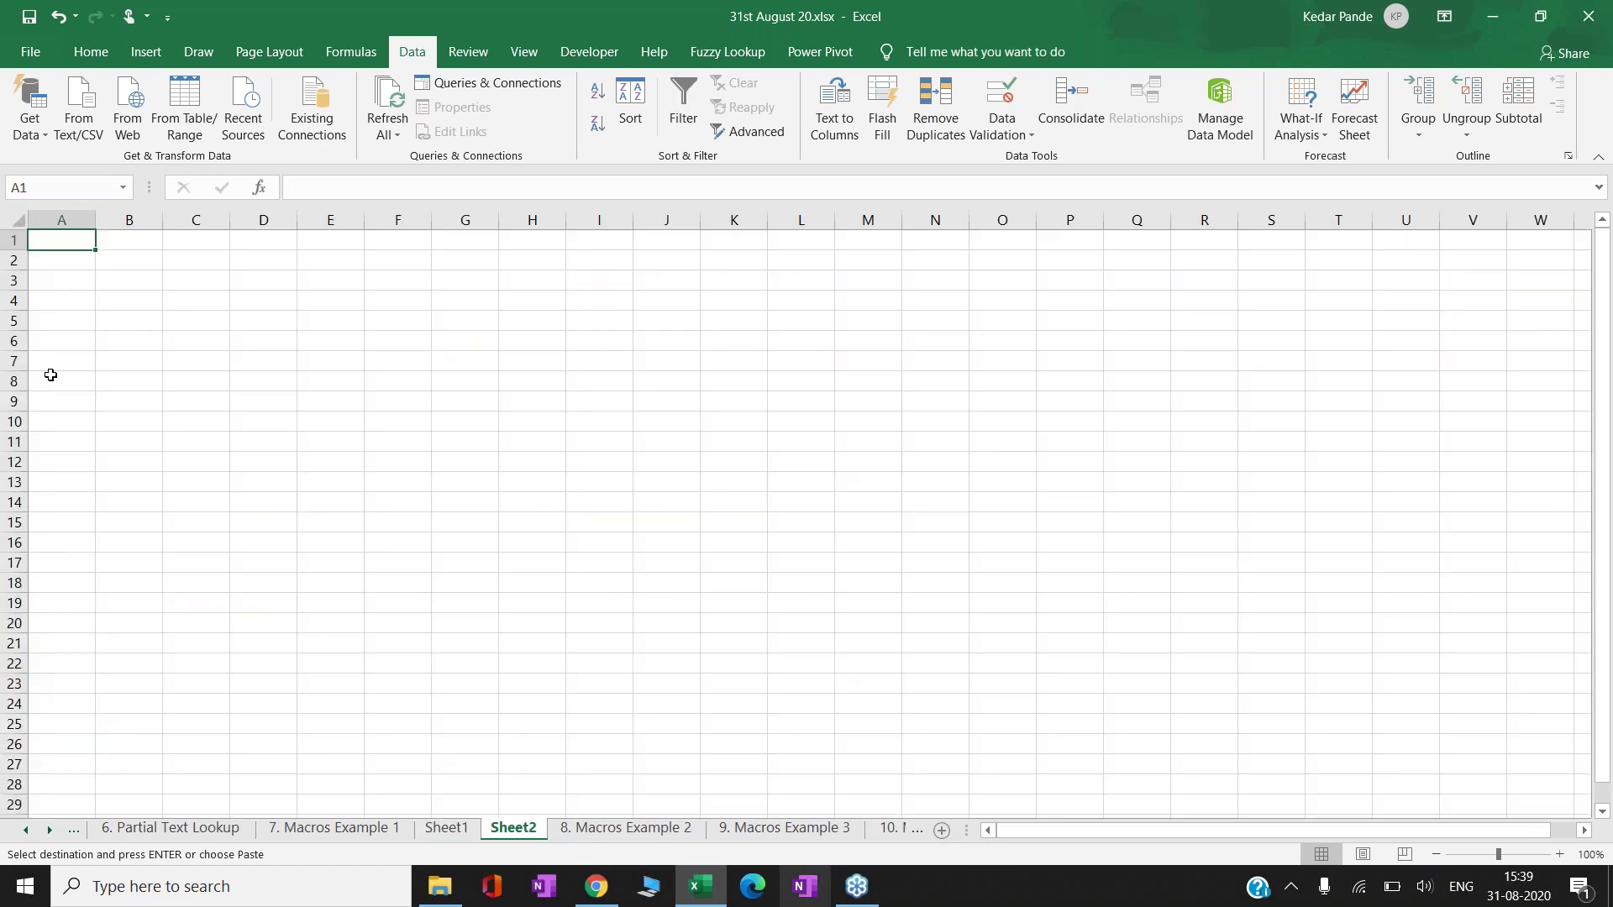
right_click(71, 236)
left_click(148, 326)
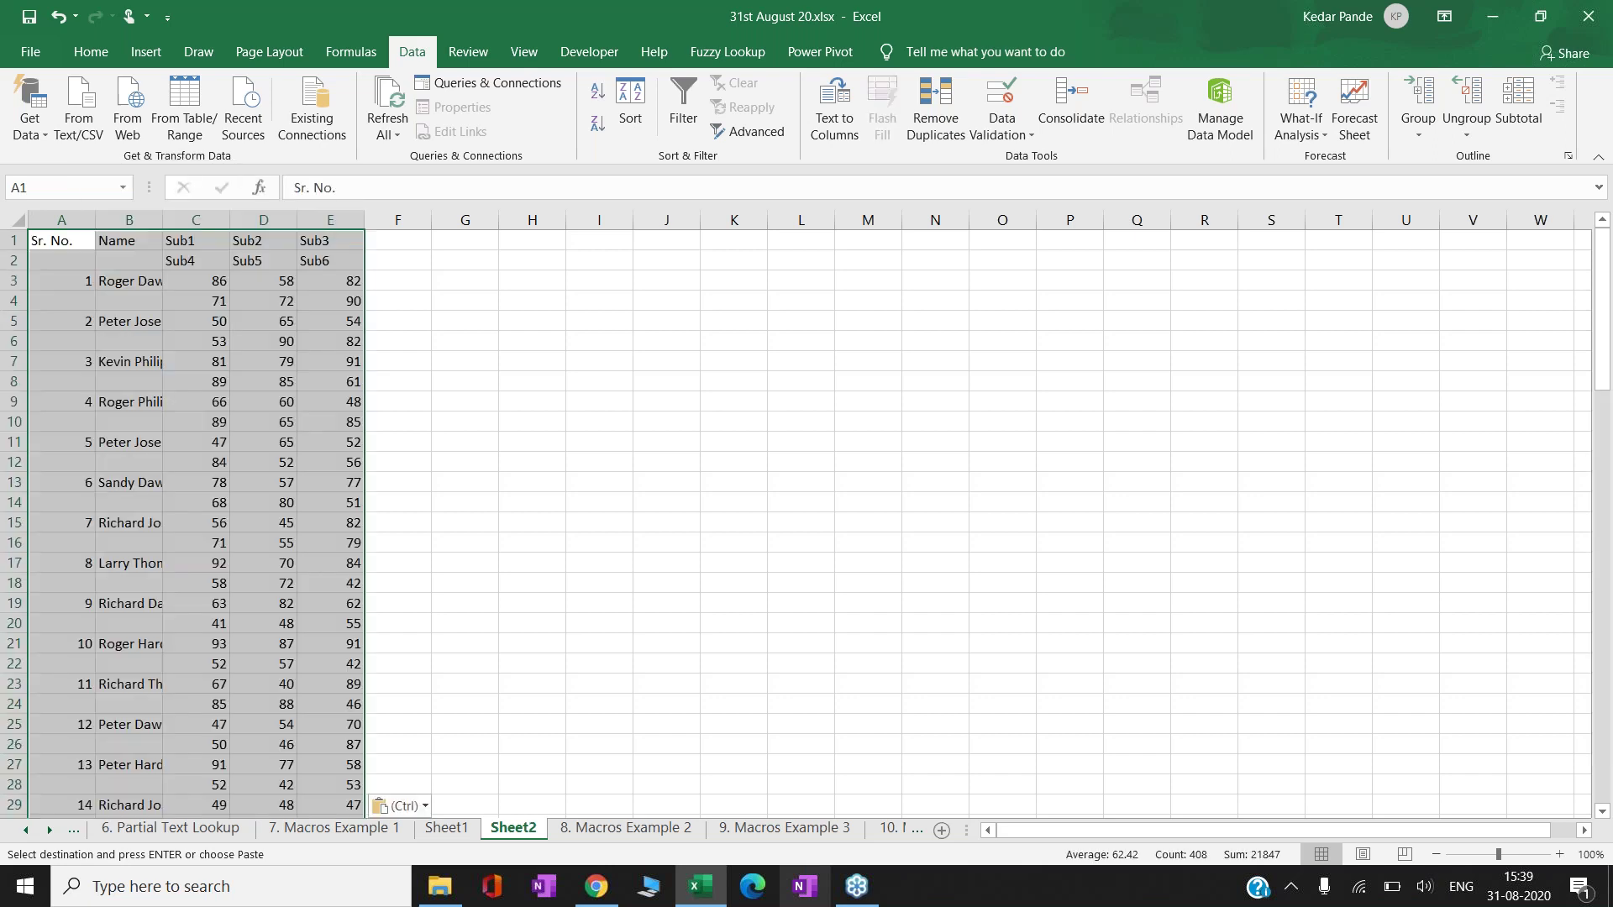
key("alt+o")
key("c")
key("a")
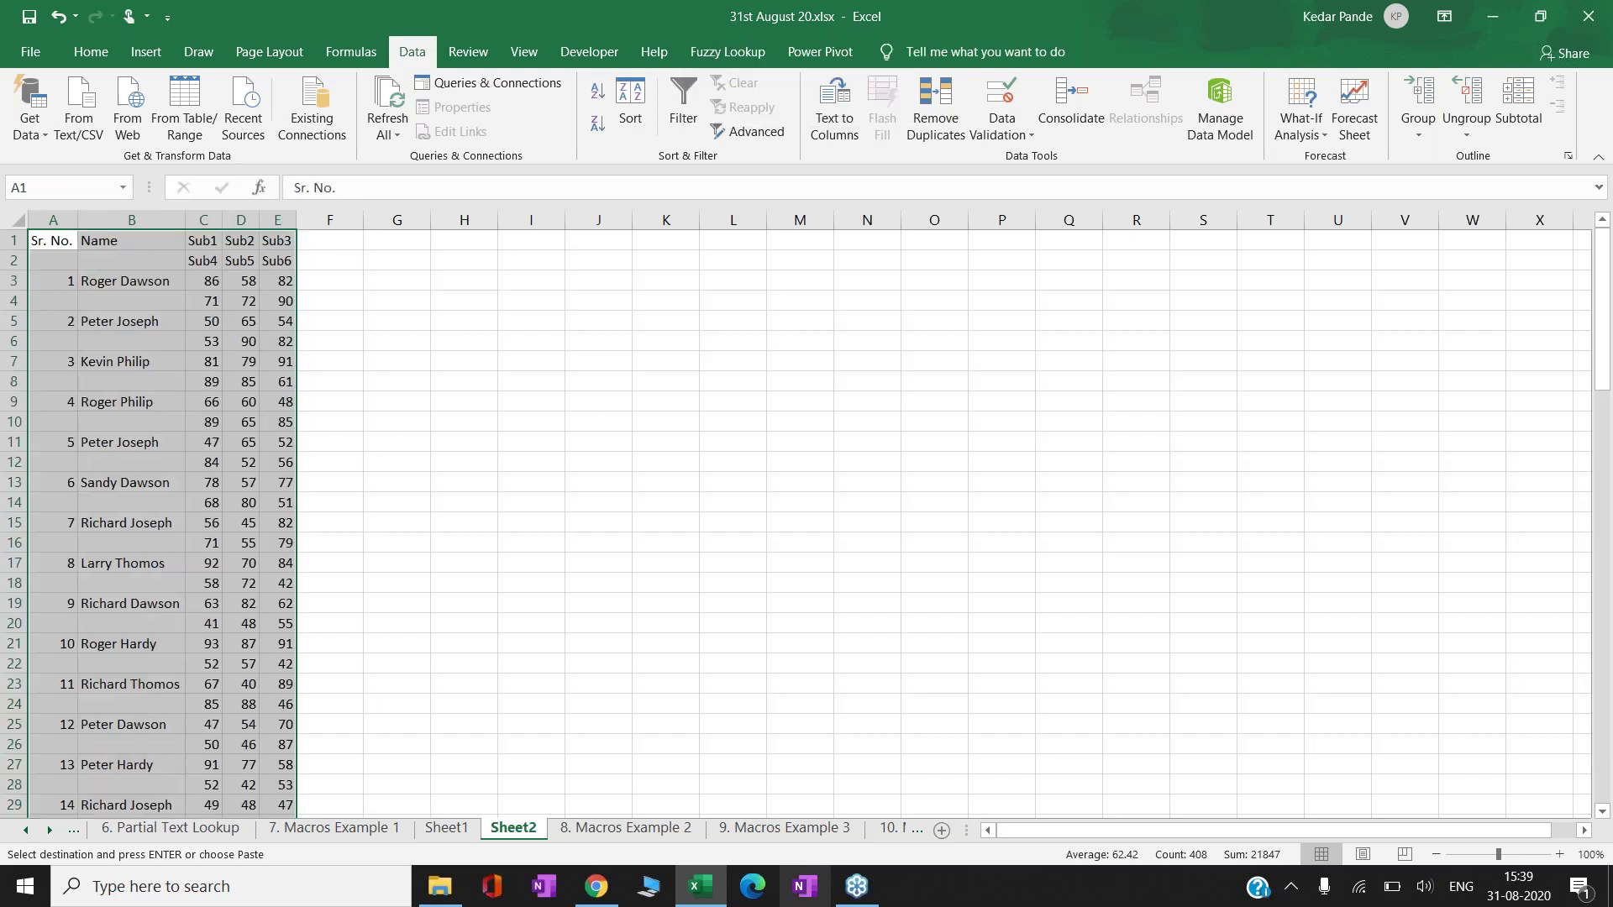
left_click(131, 240)
- Zoom Sheet2 to 150% and return to cell A1
left_click(446, 828)
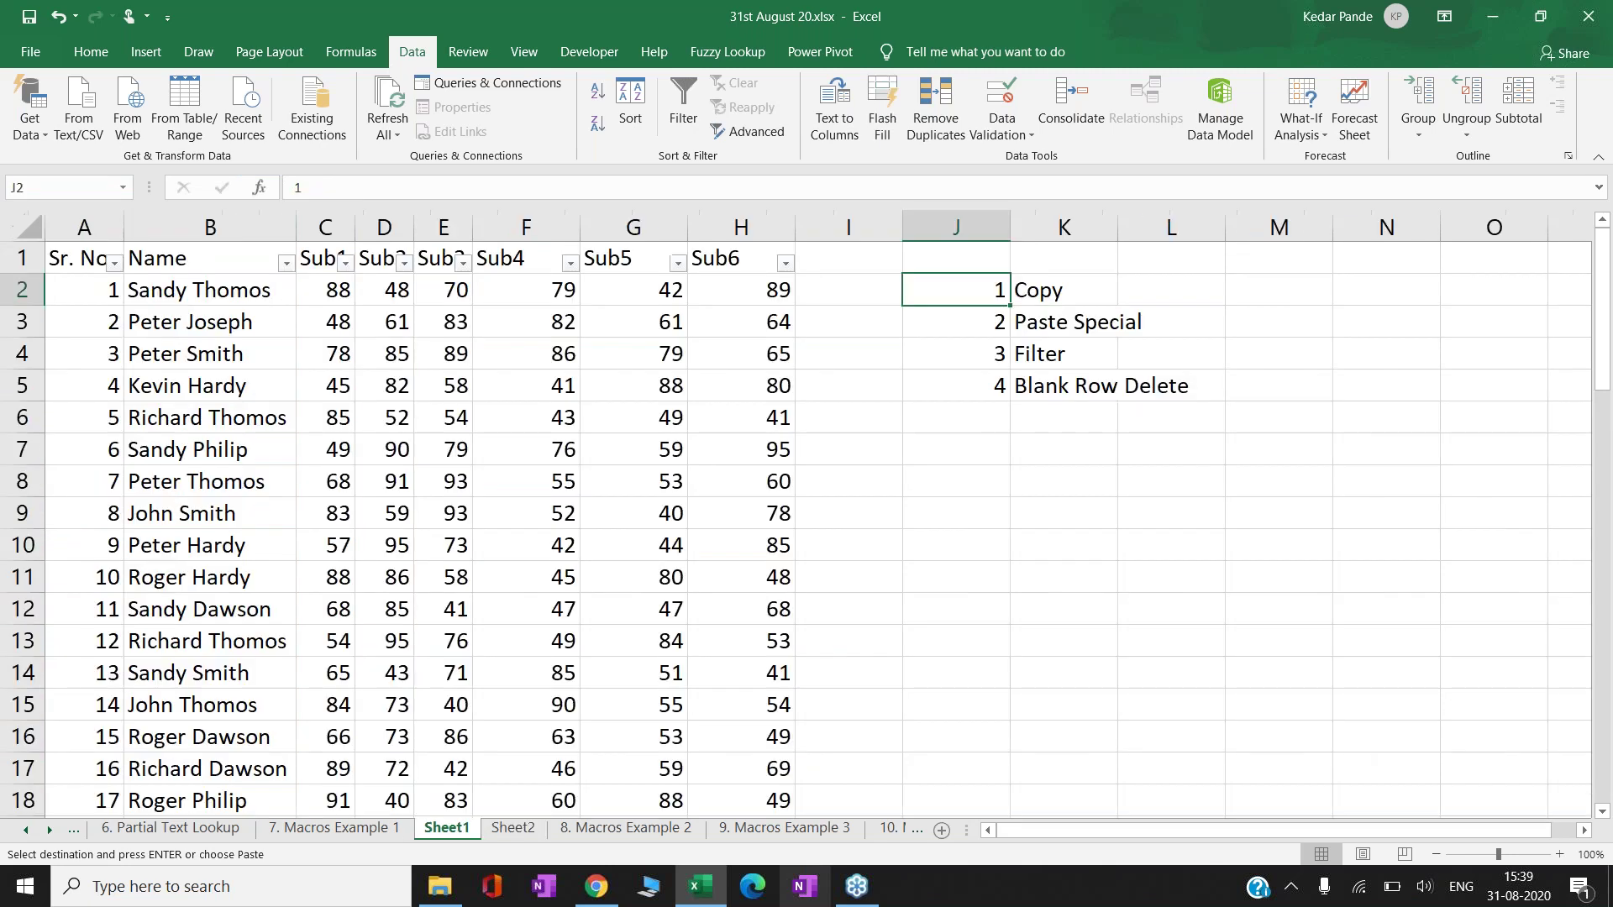
left_click(1559, 855)
left_click(1559, 855)
left_click(1559, 855)
left_click(1559, 855)
left_click(1559, 855)
left_click(1558, 855)
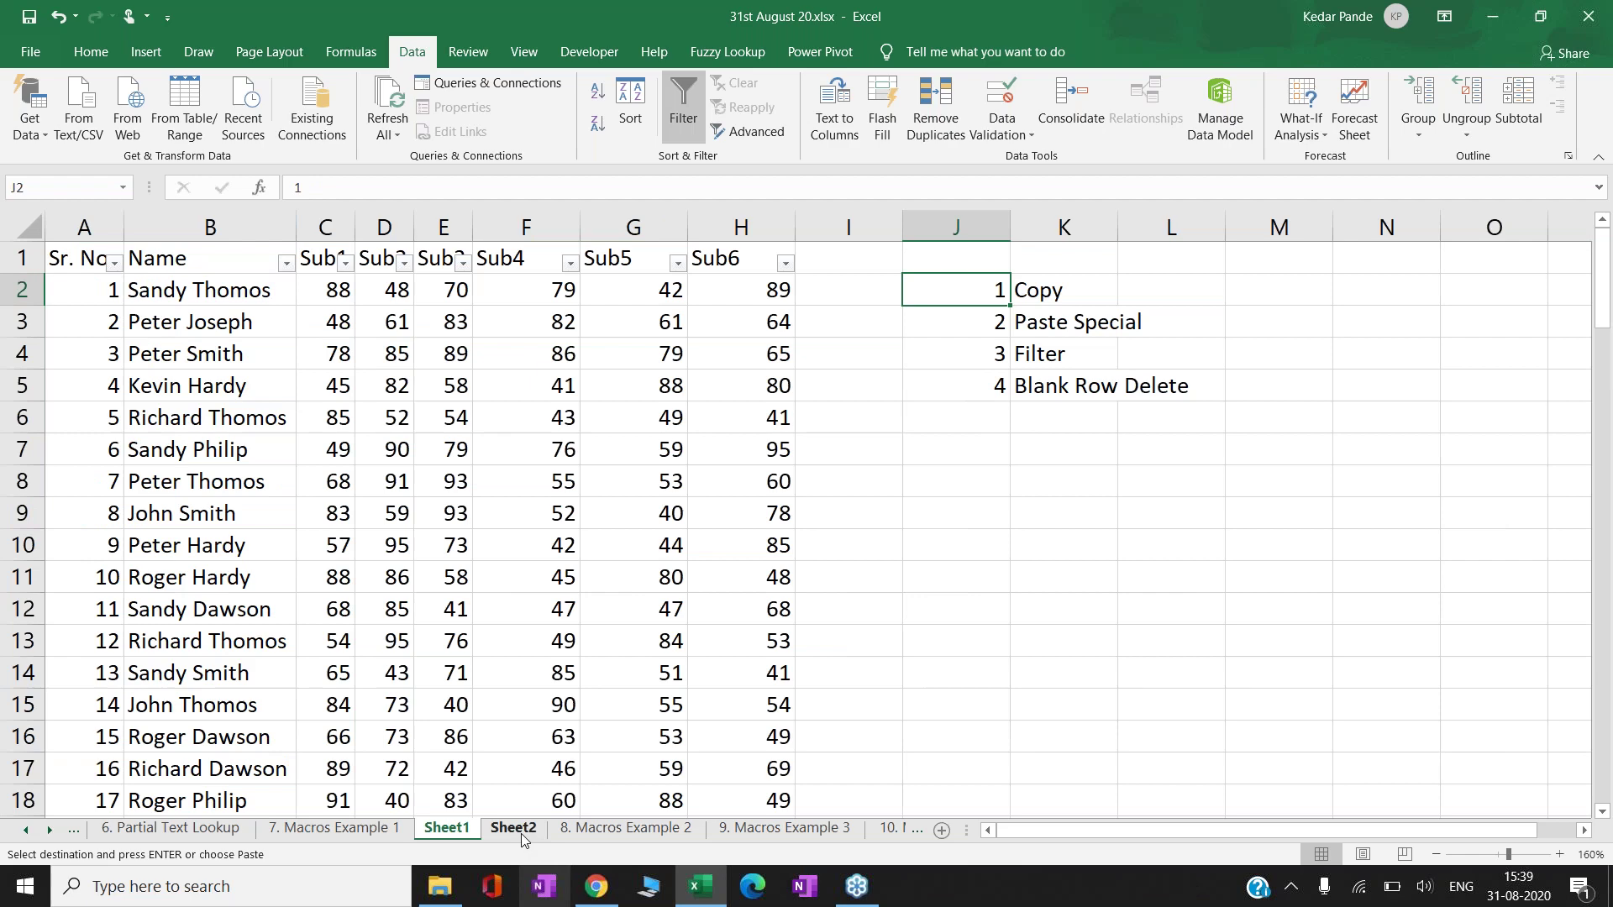
left_click(513, 827)
left_click(1559, 855)
left_click(1558, 855)
left_click(1559, 855)
left_click(1559, 855)
left_click(1559, 855)
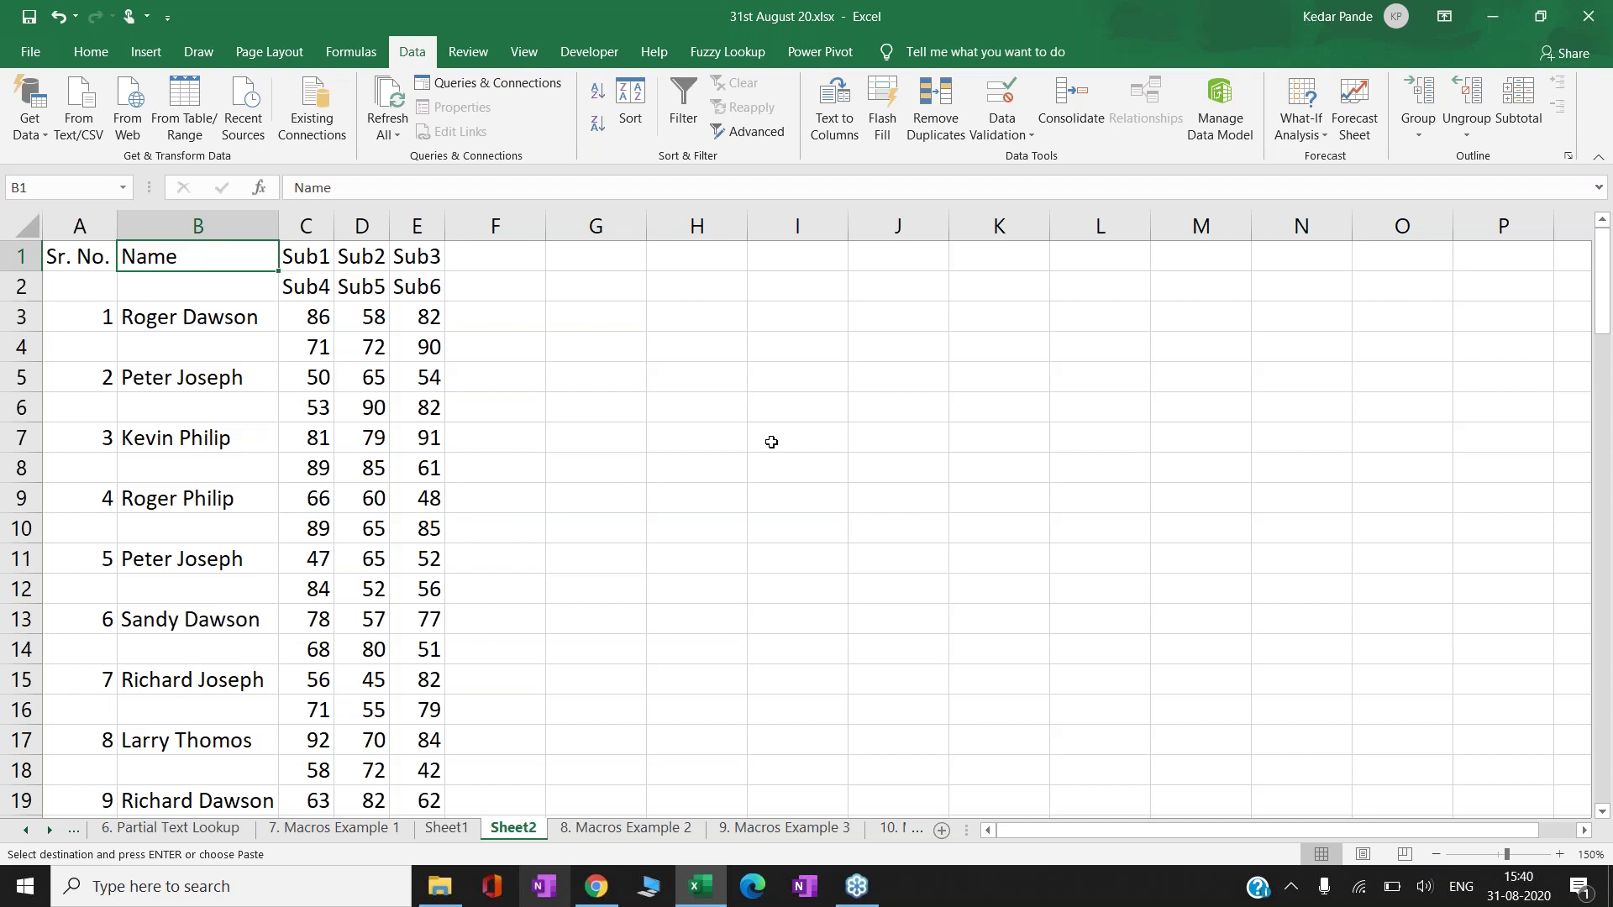
key("Left")
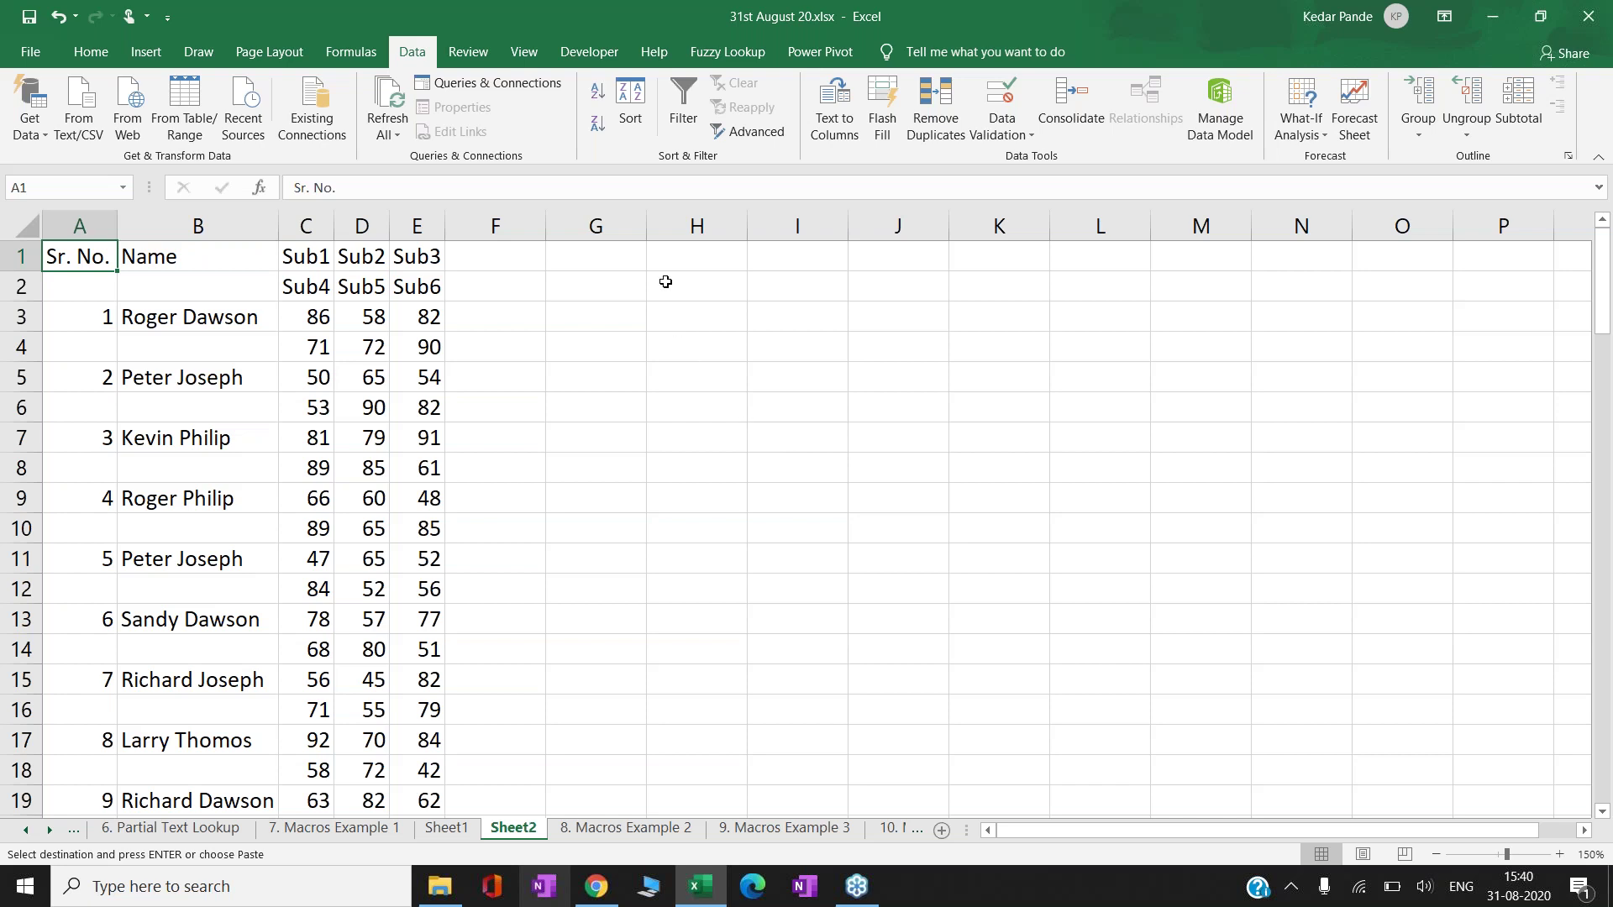
- Show the Developer tab and choose Record Macro from the Code group
left_click(579, 57)
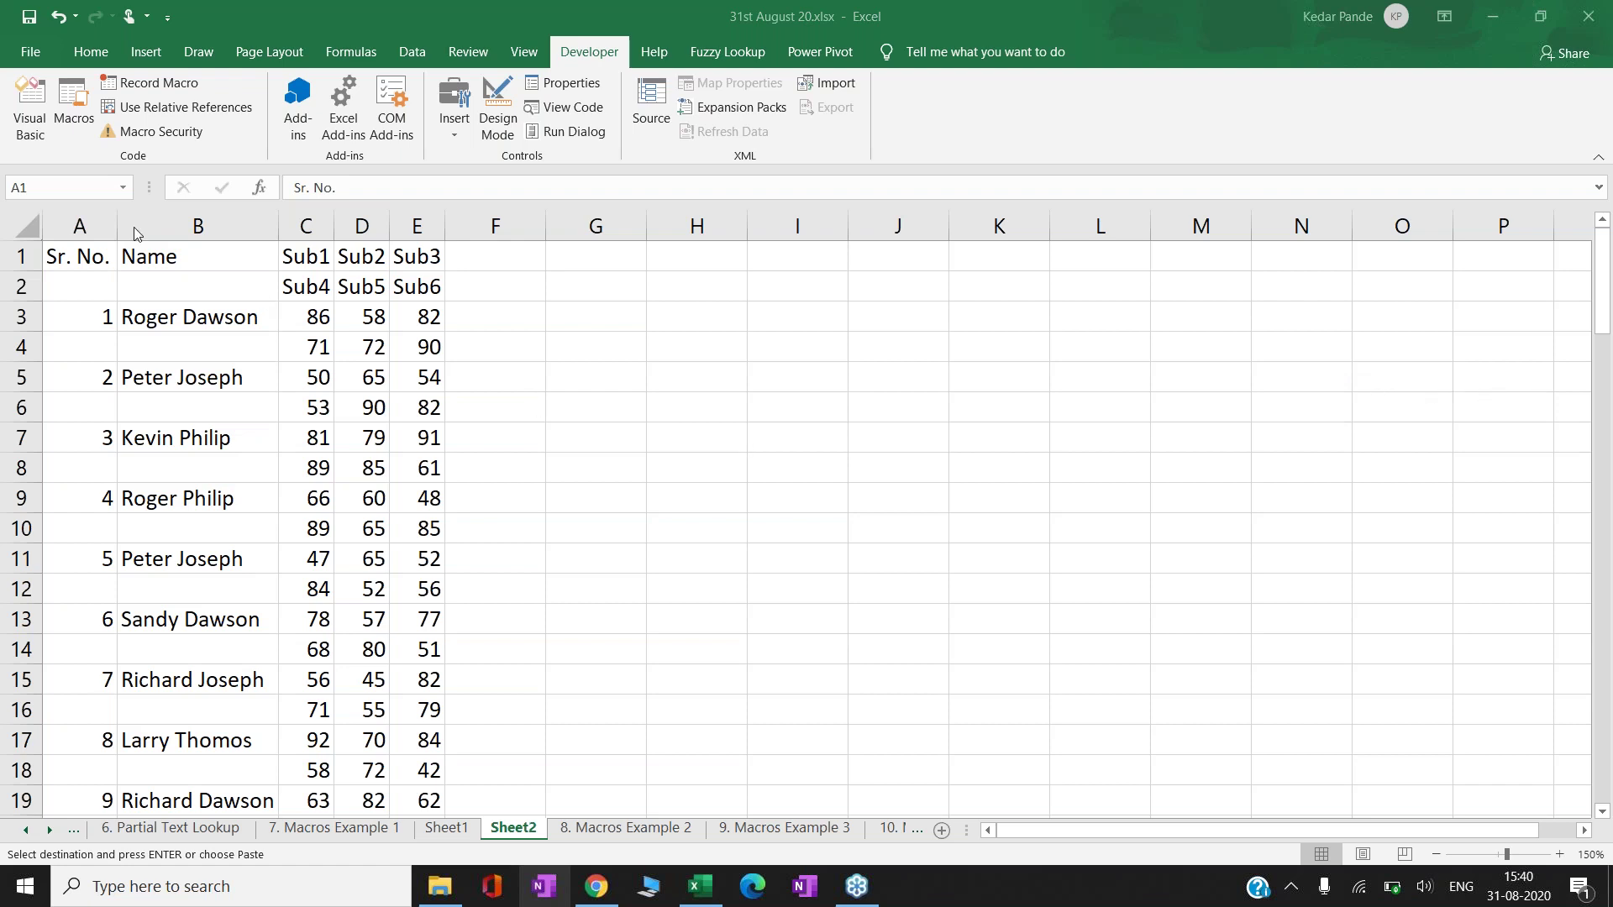
left_click(84, 258)
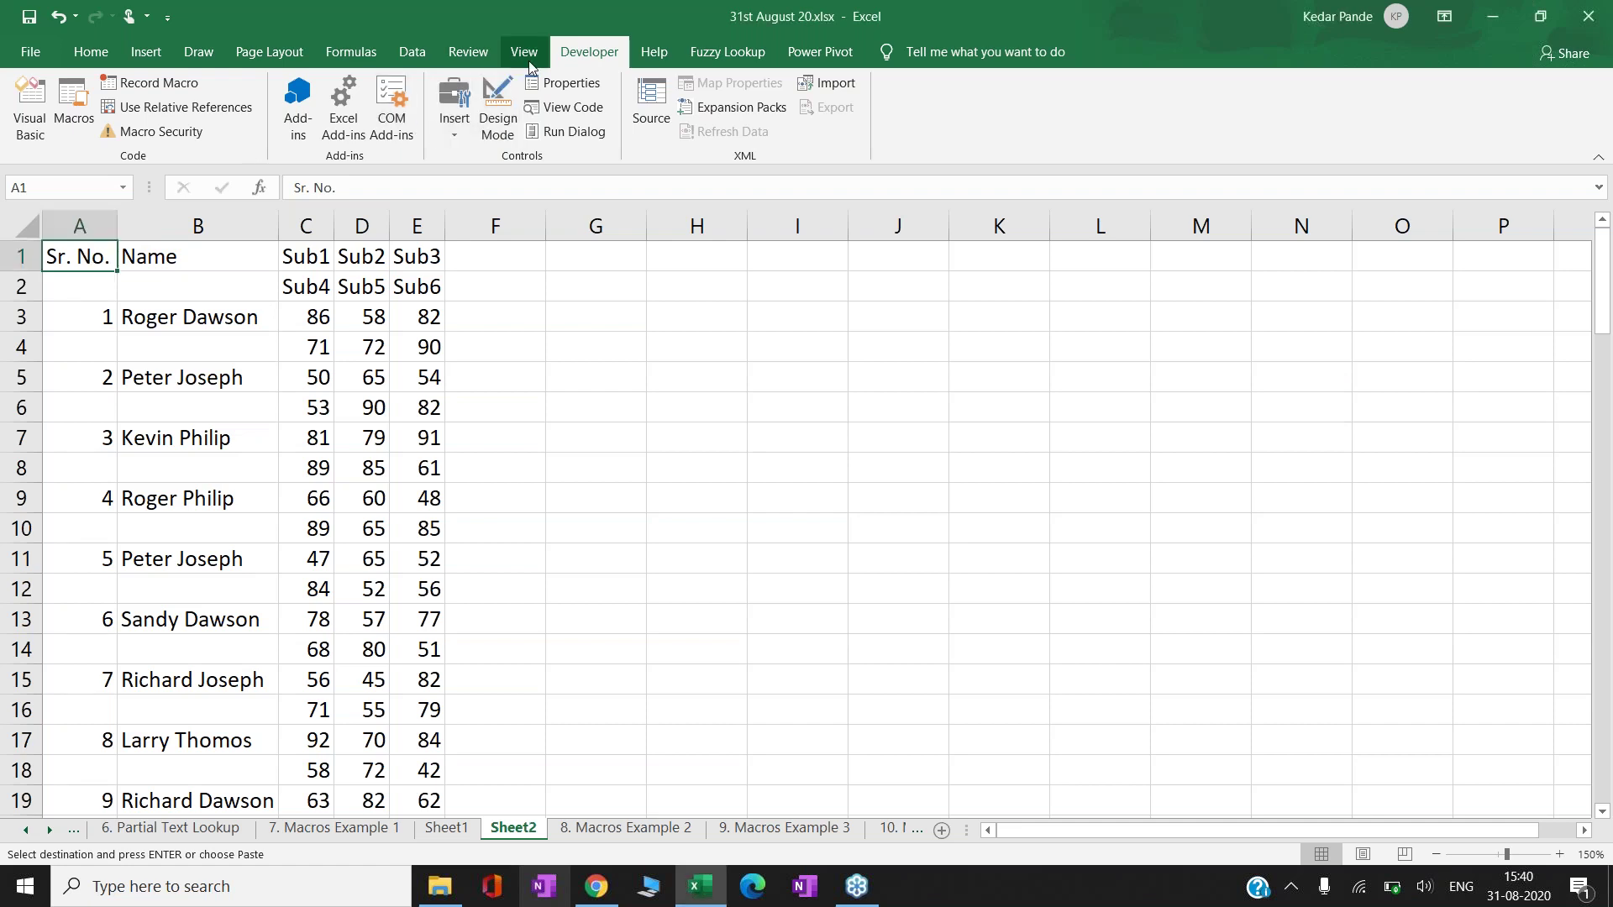
left_click(155, 84)
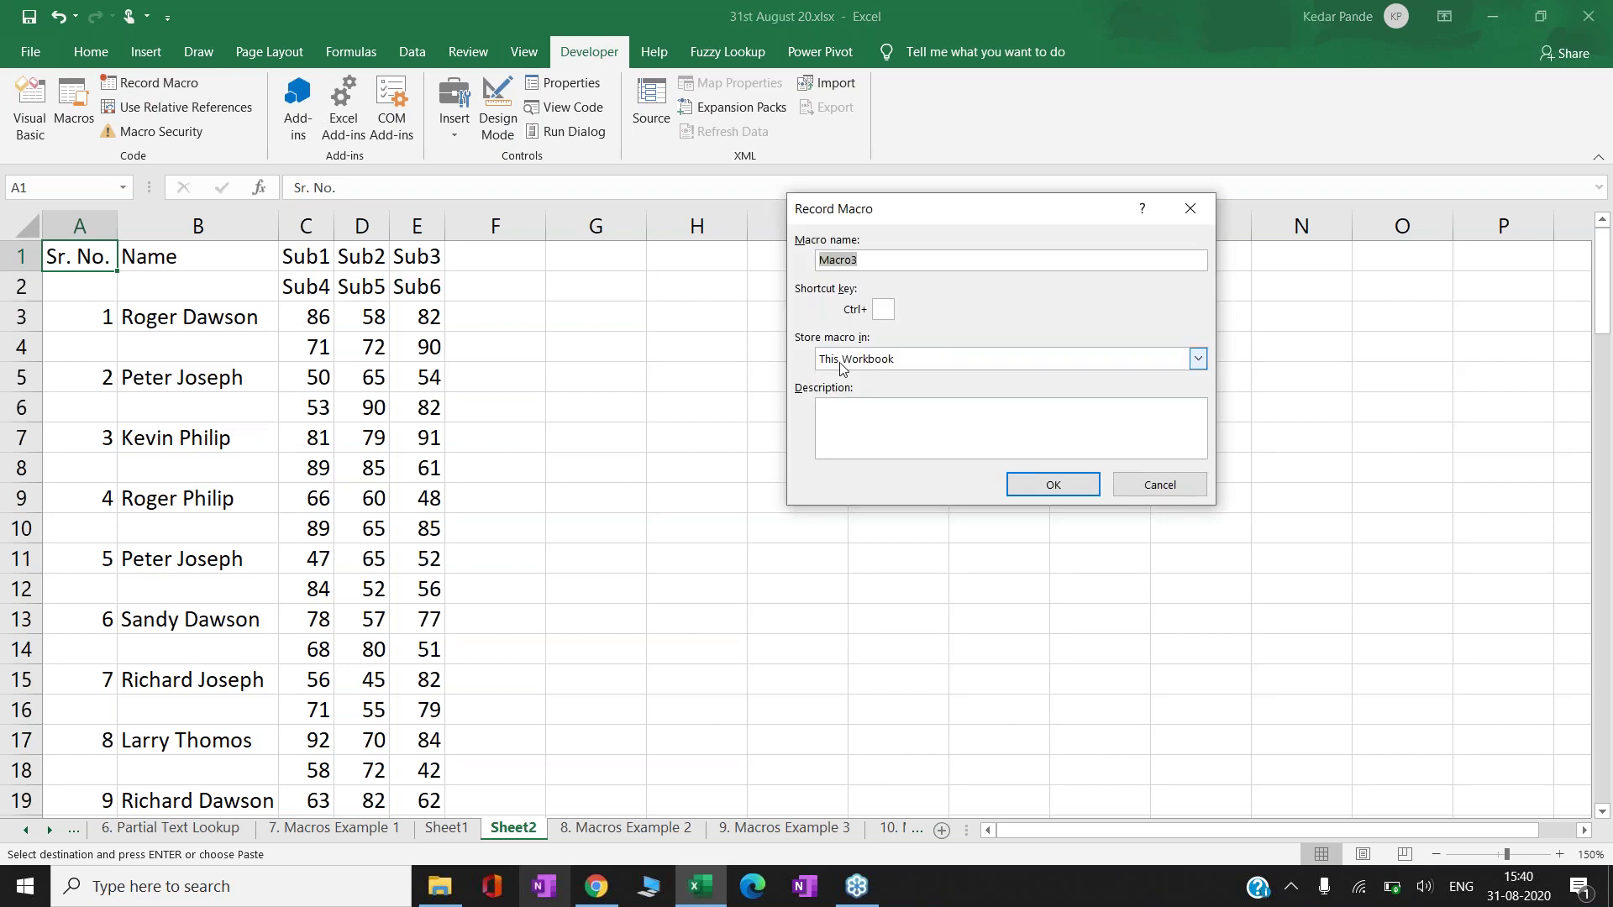
- Record a macro named OneLine with shortcut Ctrl+Shift+O, stored in This Workbook
type("One")
type("Line")
type("T")
key("BackSpace")
type("O")
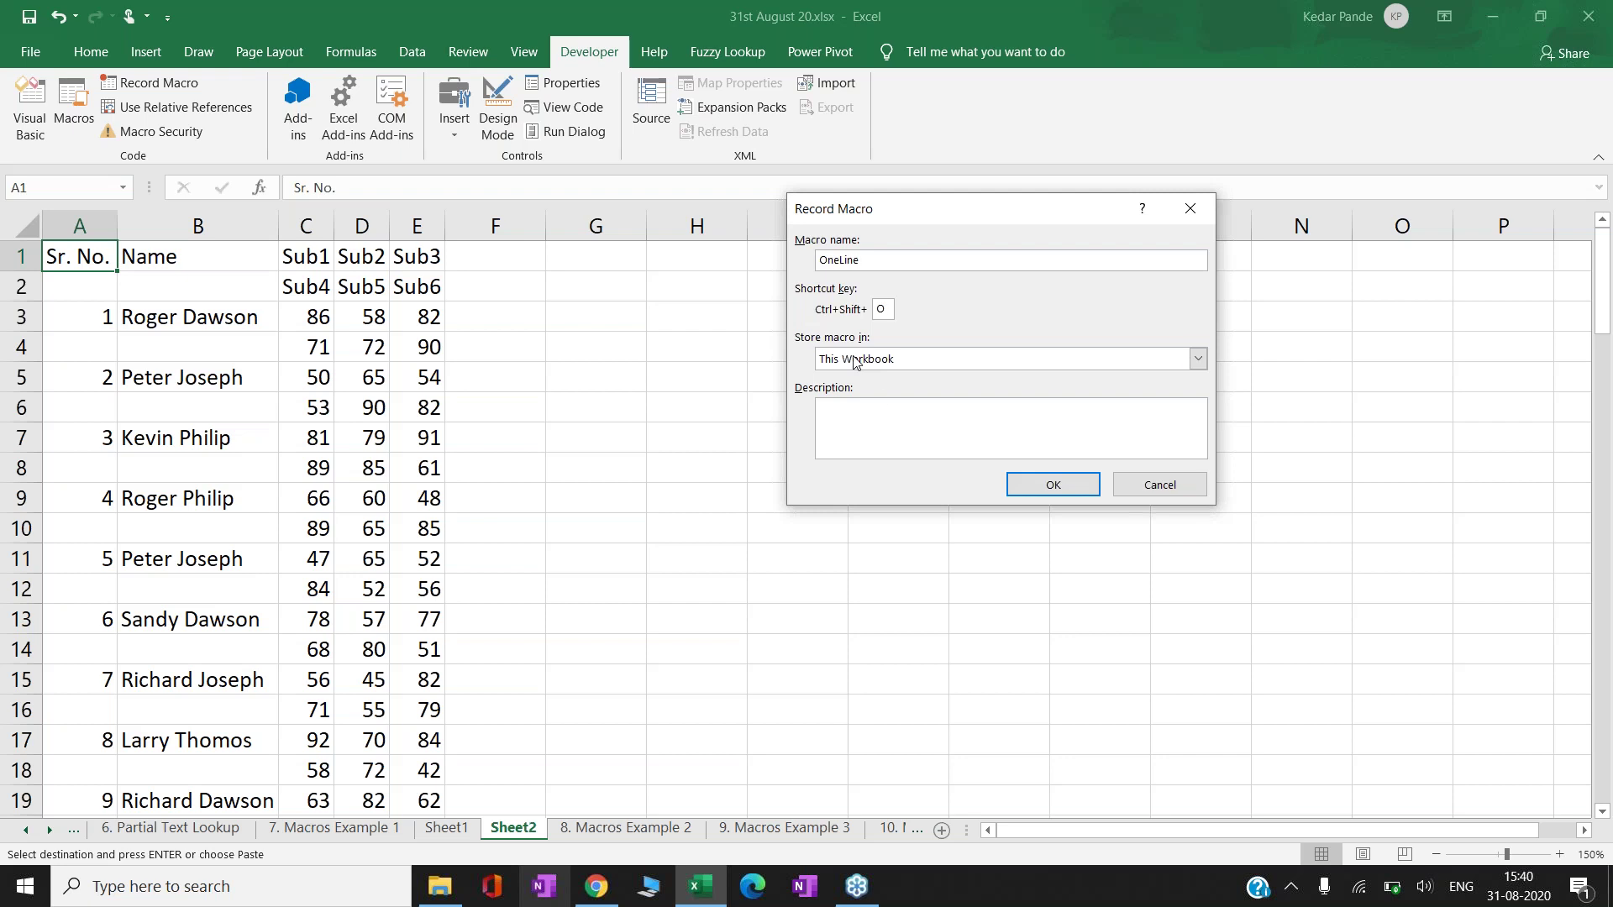
left_click(1075, 488)
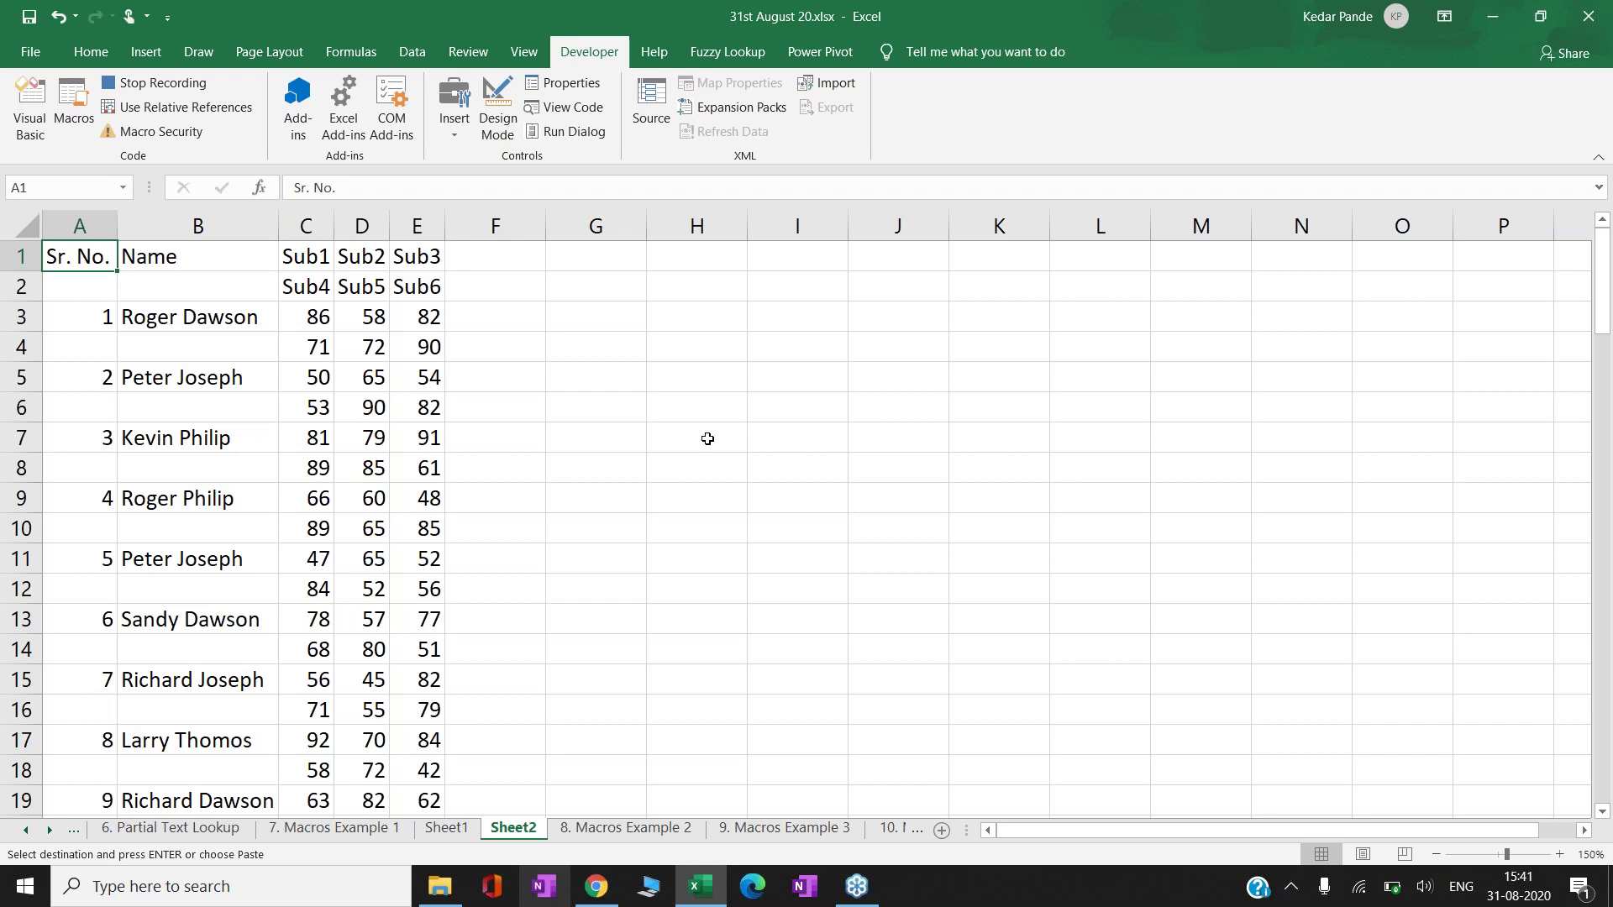
- Enter the formula =C2 in F1 and copy it
key("ctrl+Right")
key("Right")
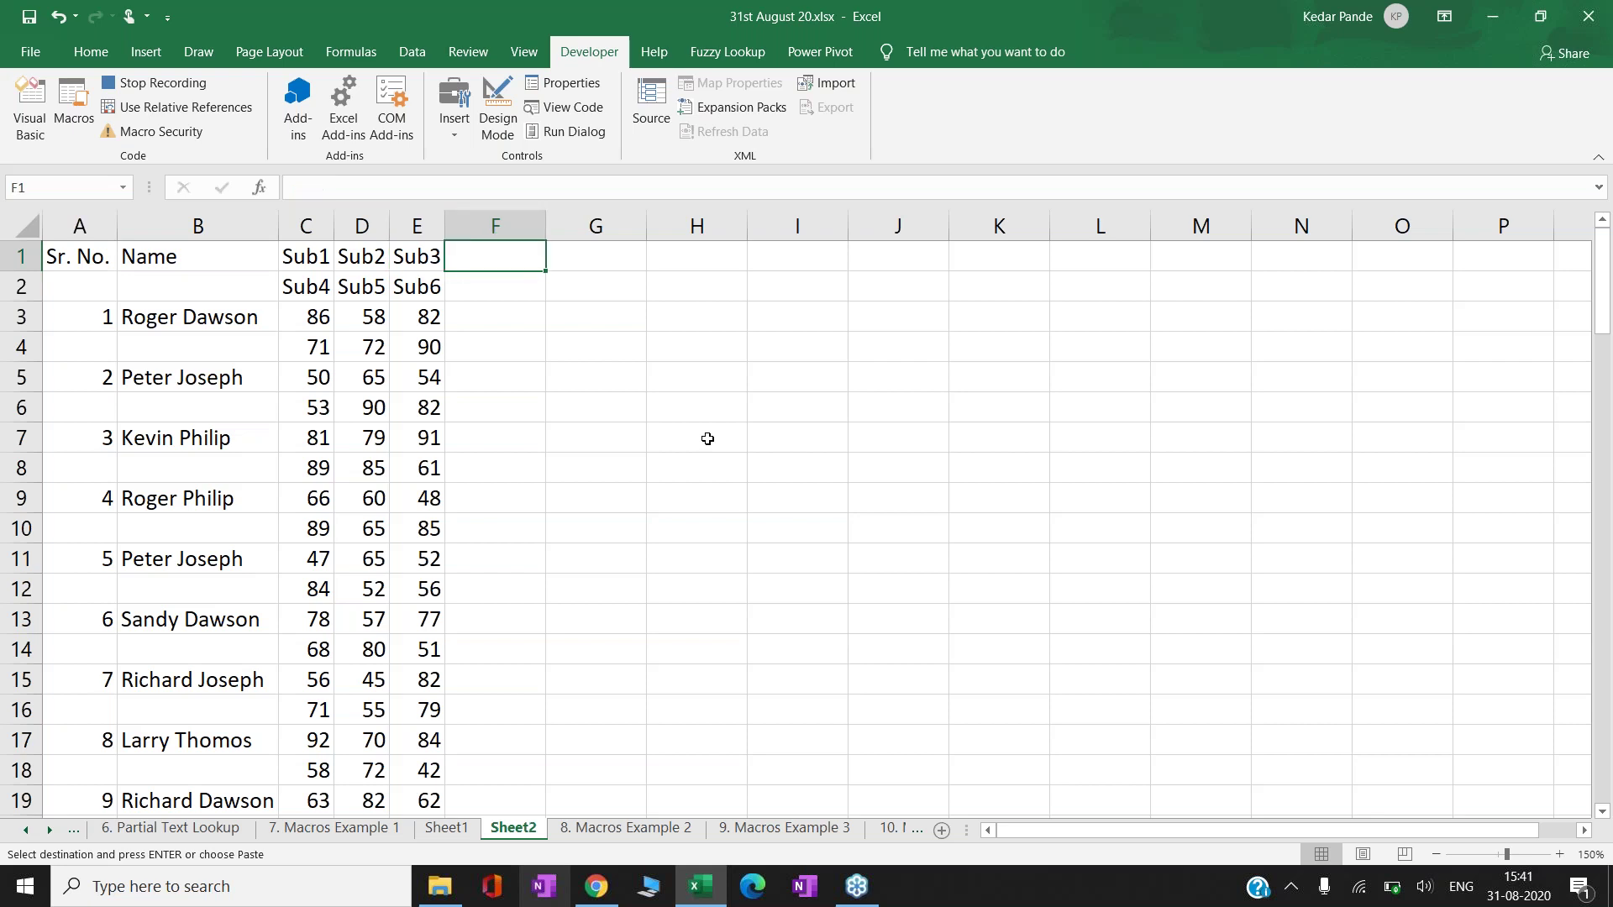
type("=")
key("Left")
key("Left")
key("Left")
key("Down")
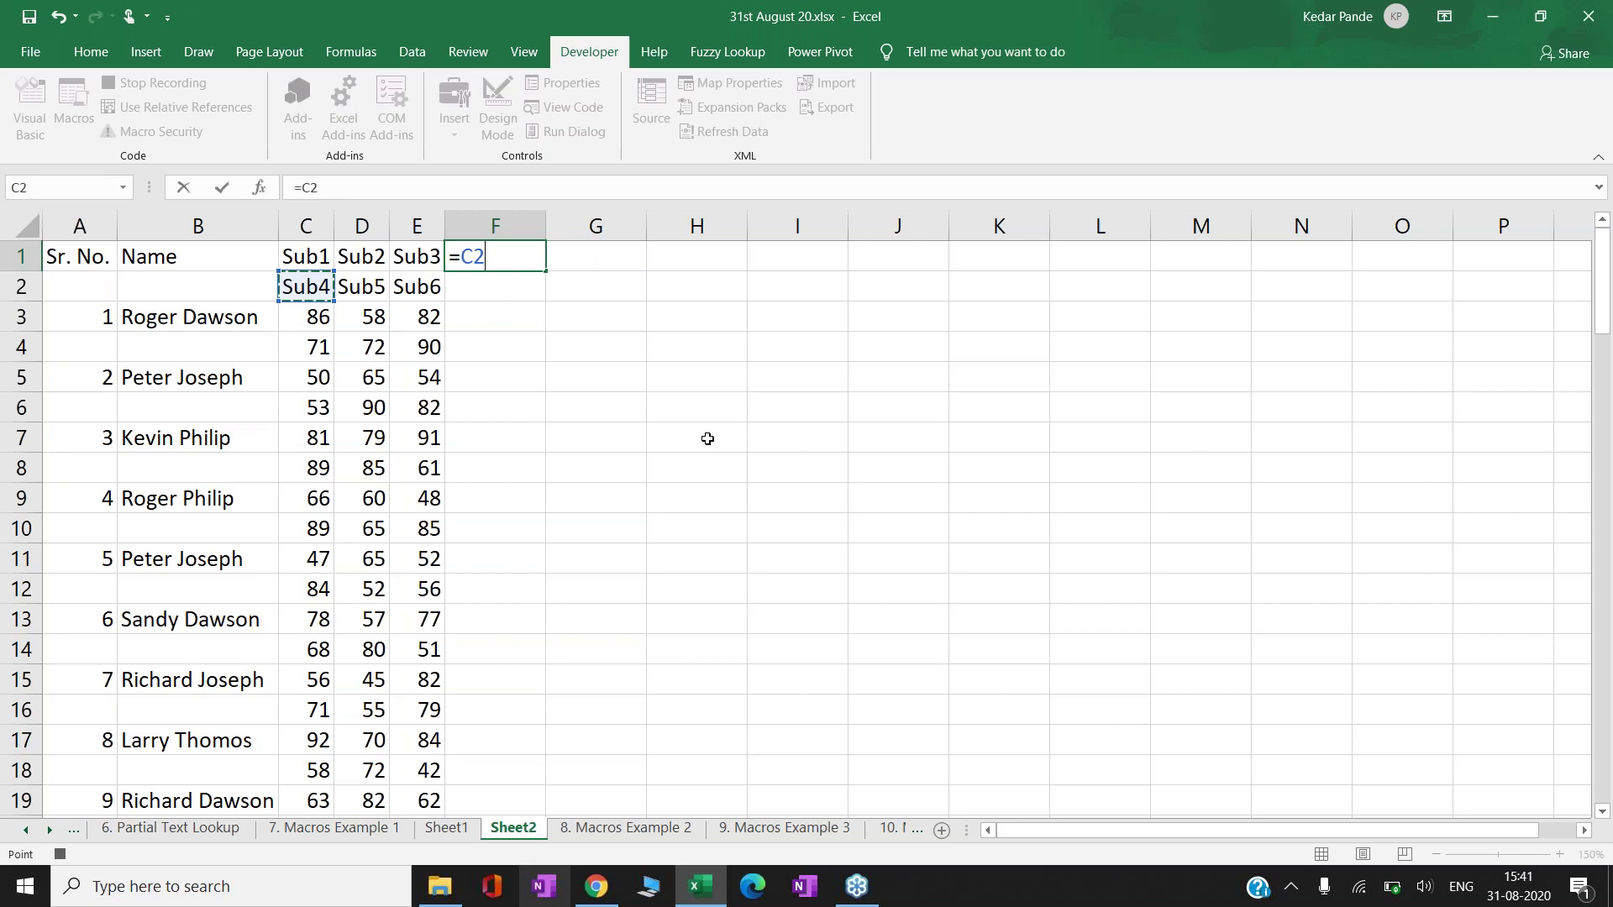
key("ctrl+Return")
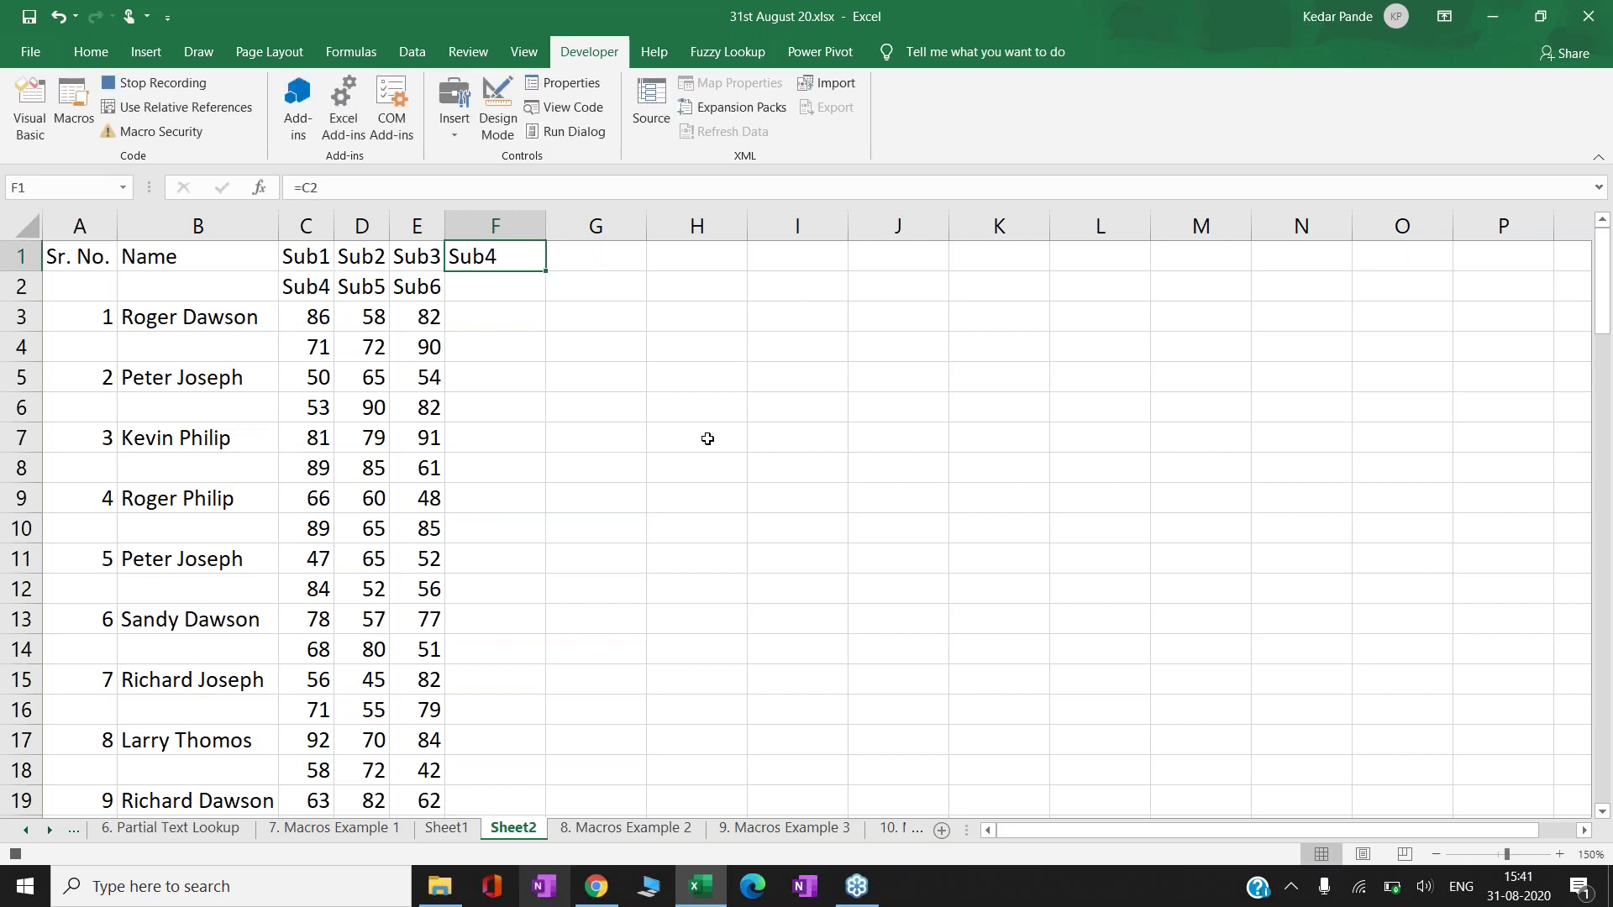
key("ctrl+c")
- Paste the =C2 formula across F1:H102
key("Left")
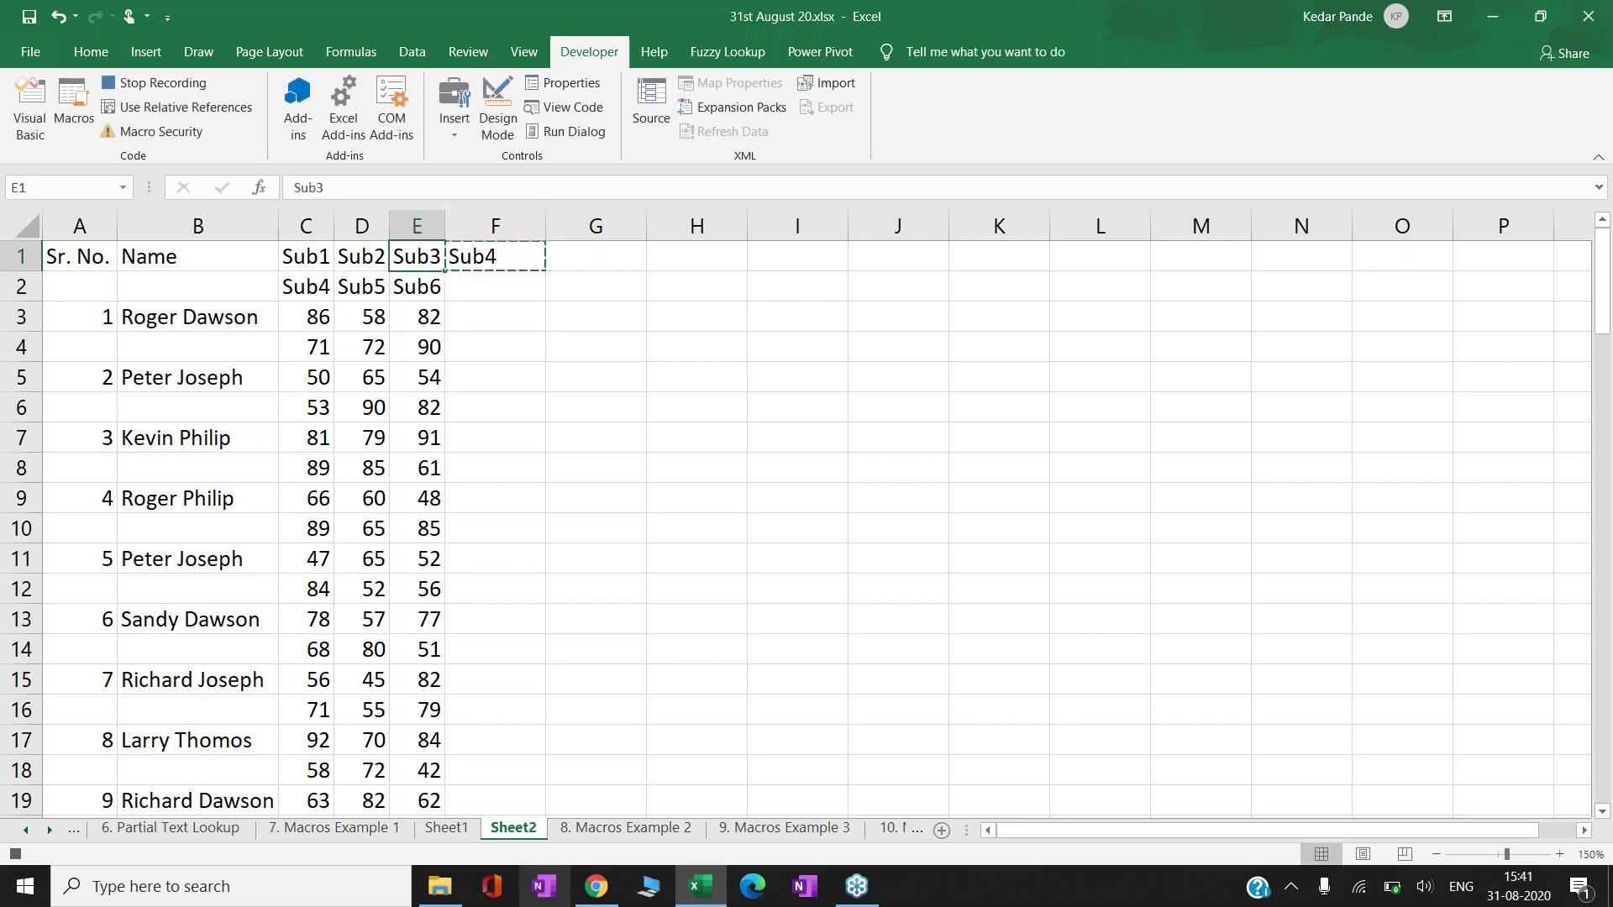
key("ctrl+Down")
left_click(495, 800)
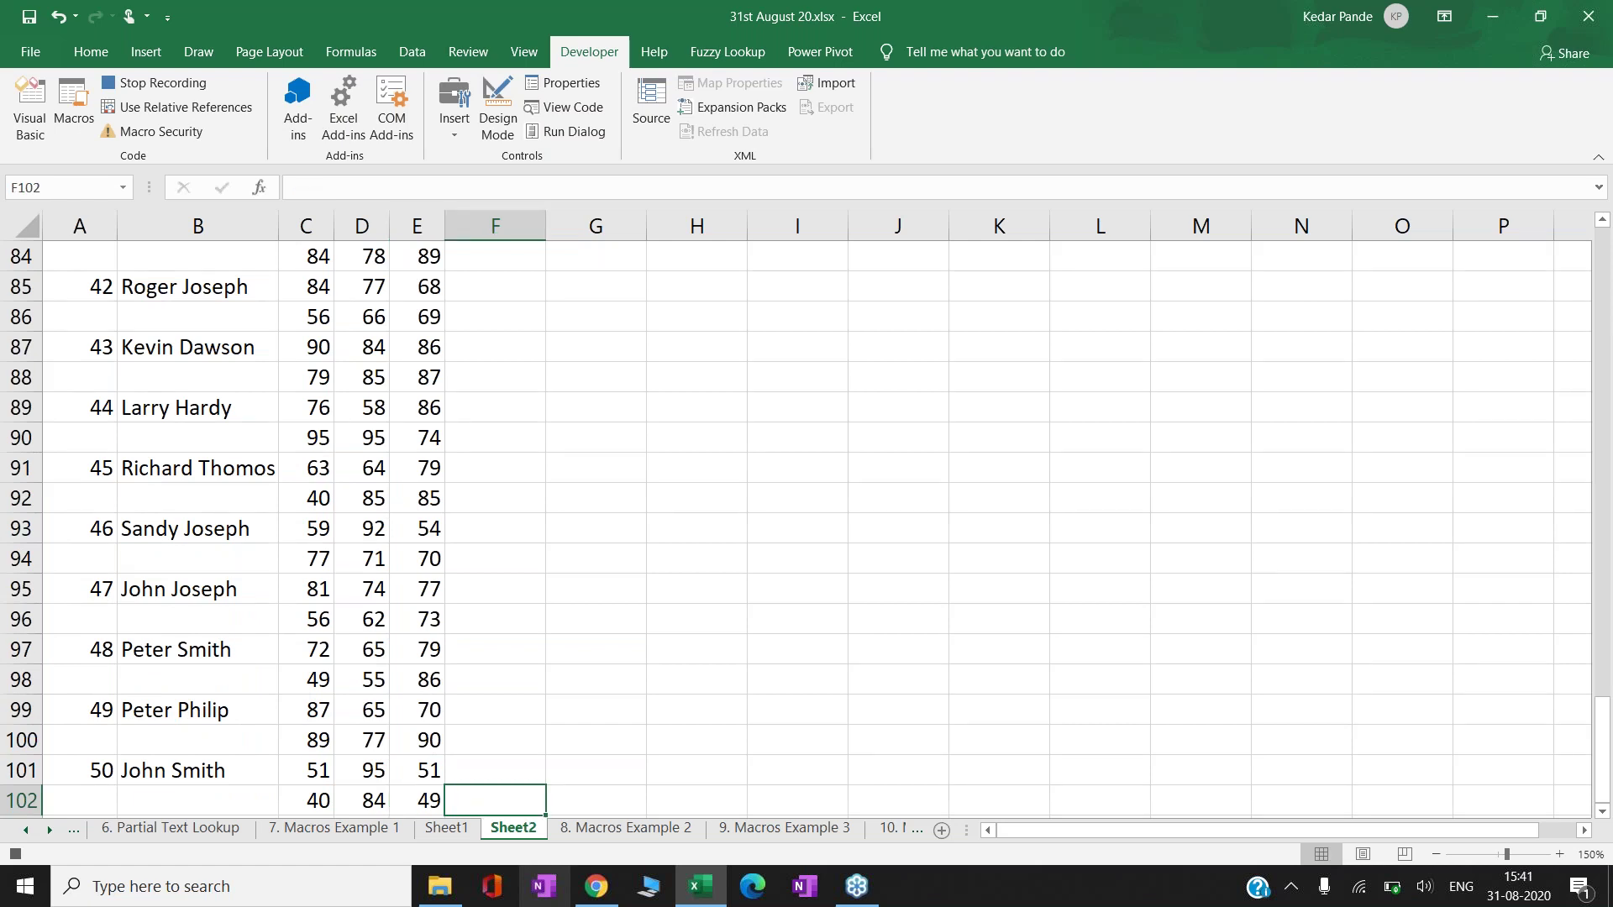
key("ctrl+shift+m")
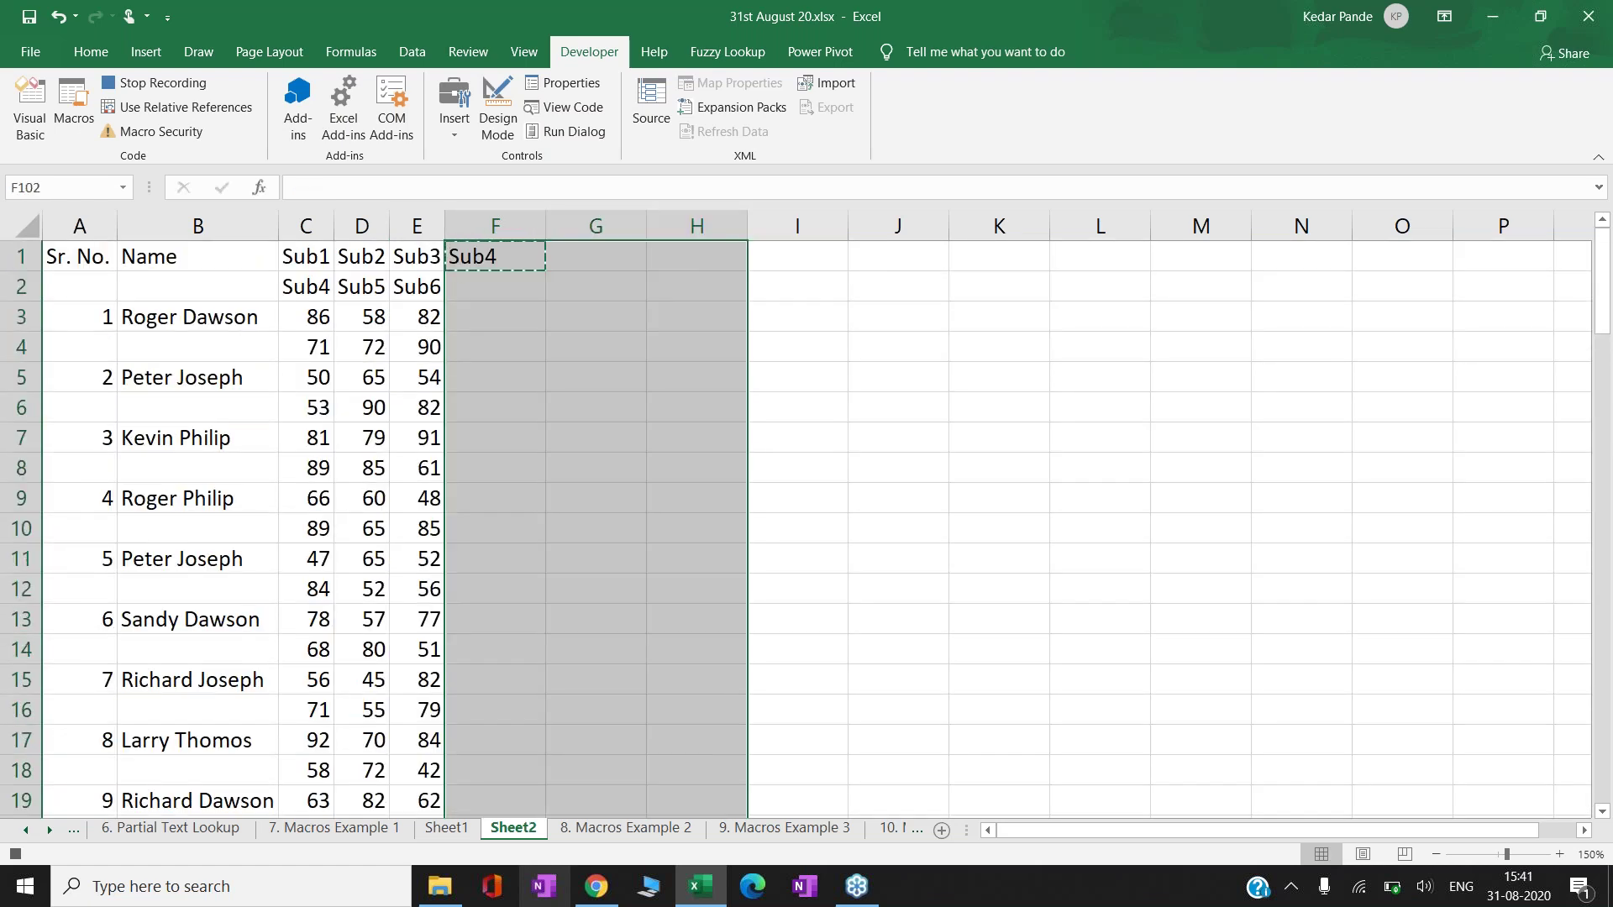
key("ctrl+v")
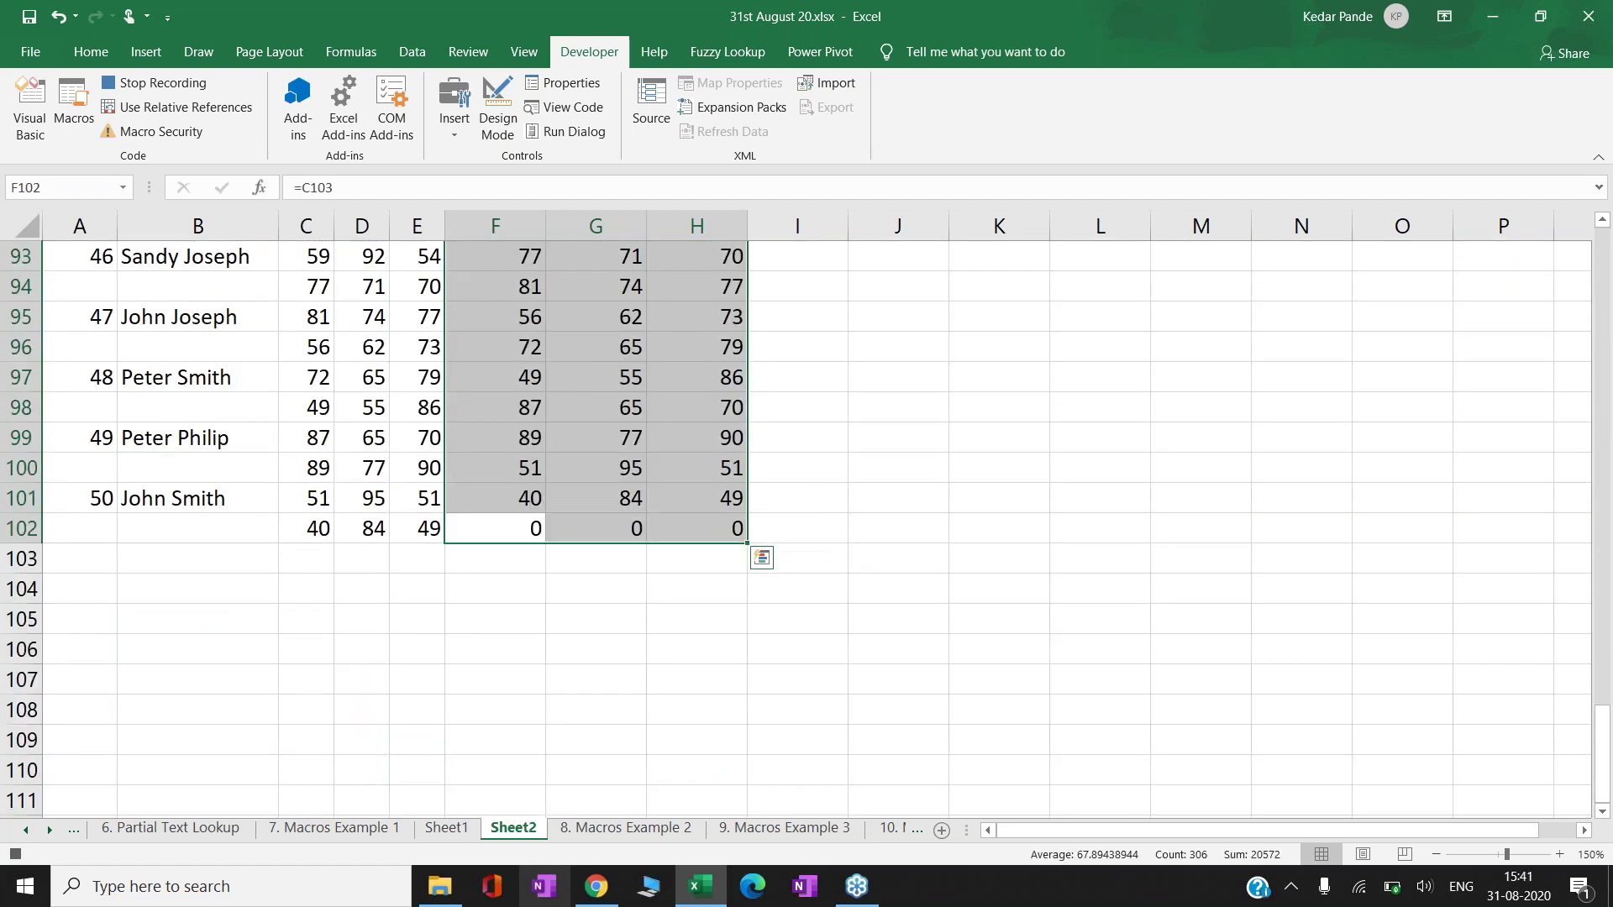
- Convert the F1:H102 formulas into plain pasted values
key("ctrl+c")
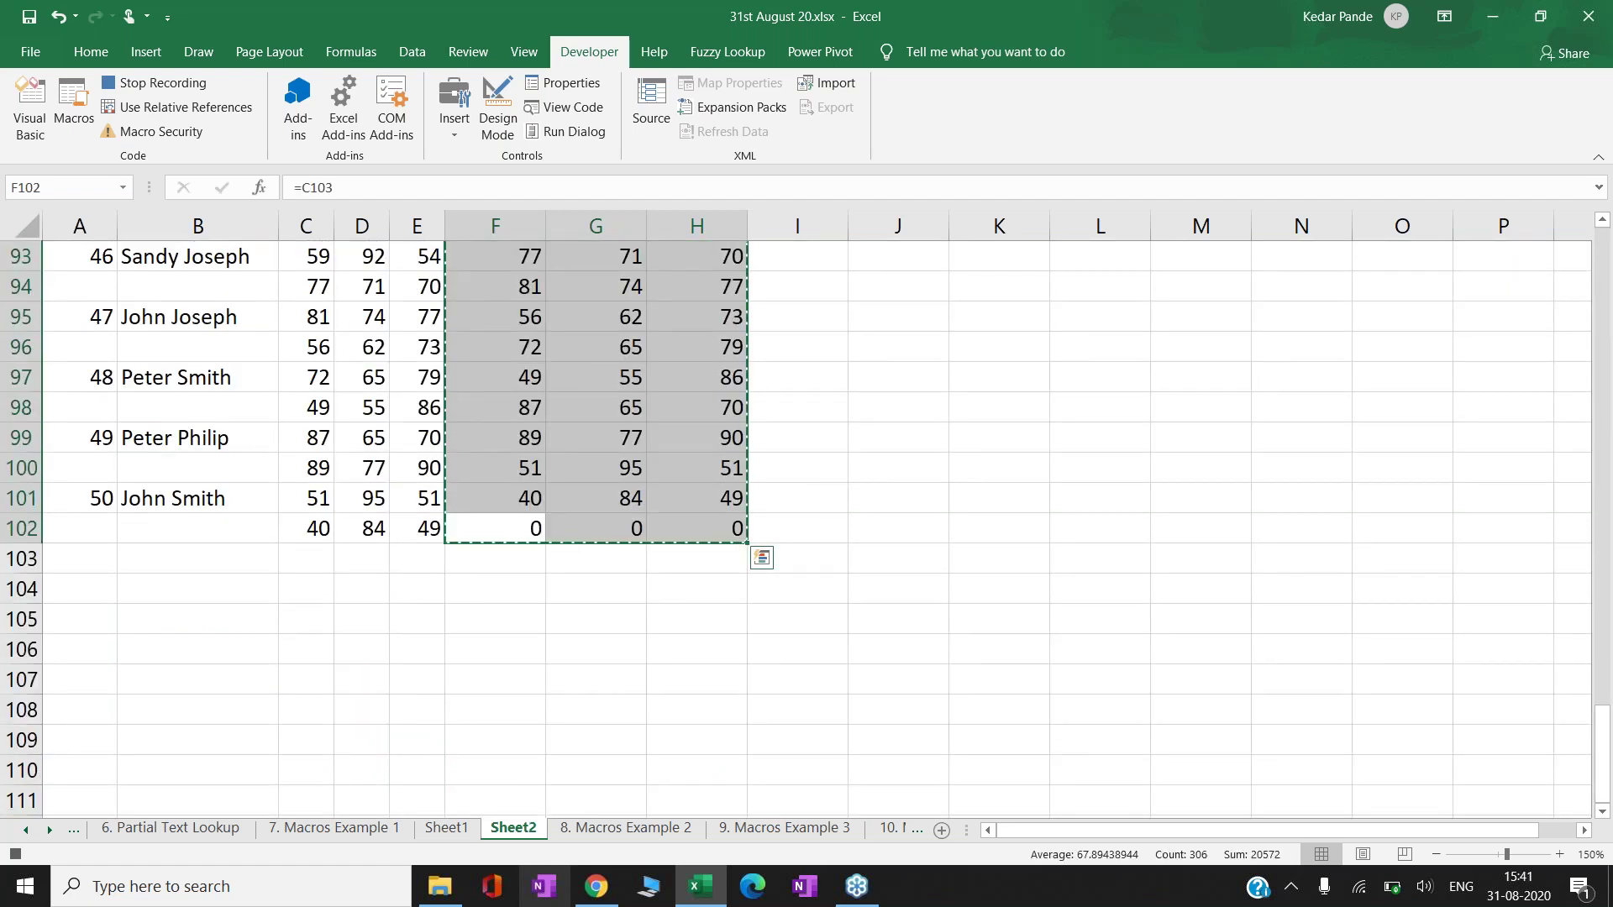
left_click(496, 498)
key("ctrl+Up")
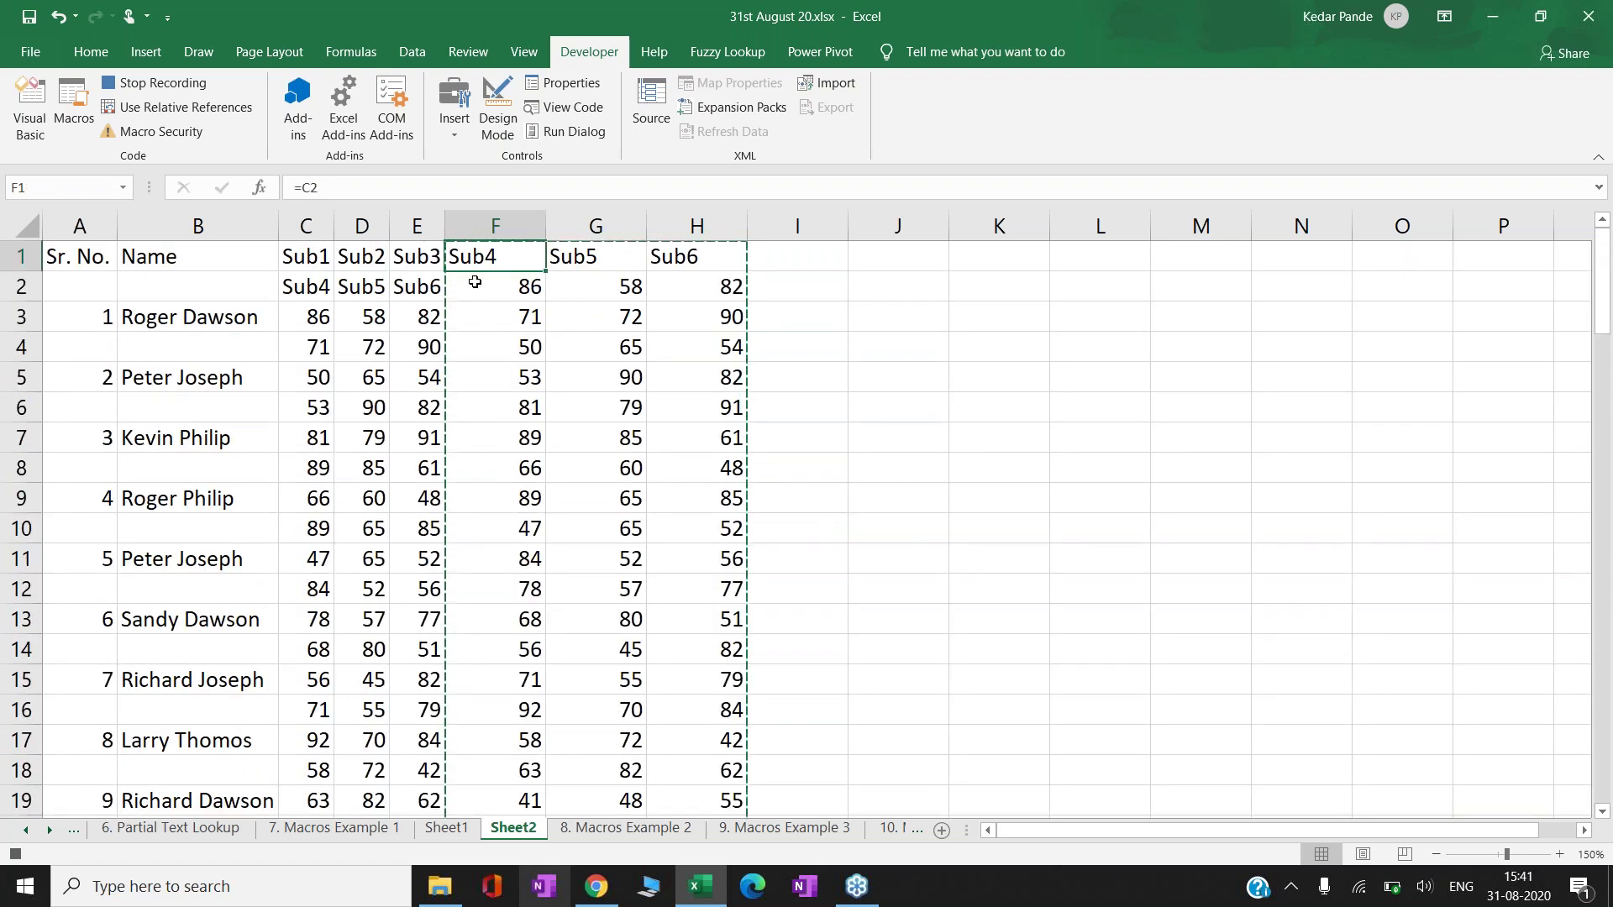
right_click(475, 257)
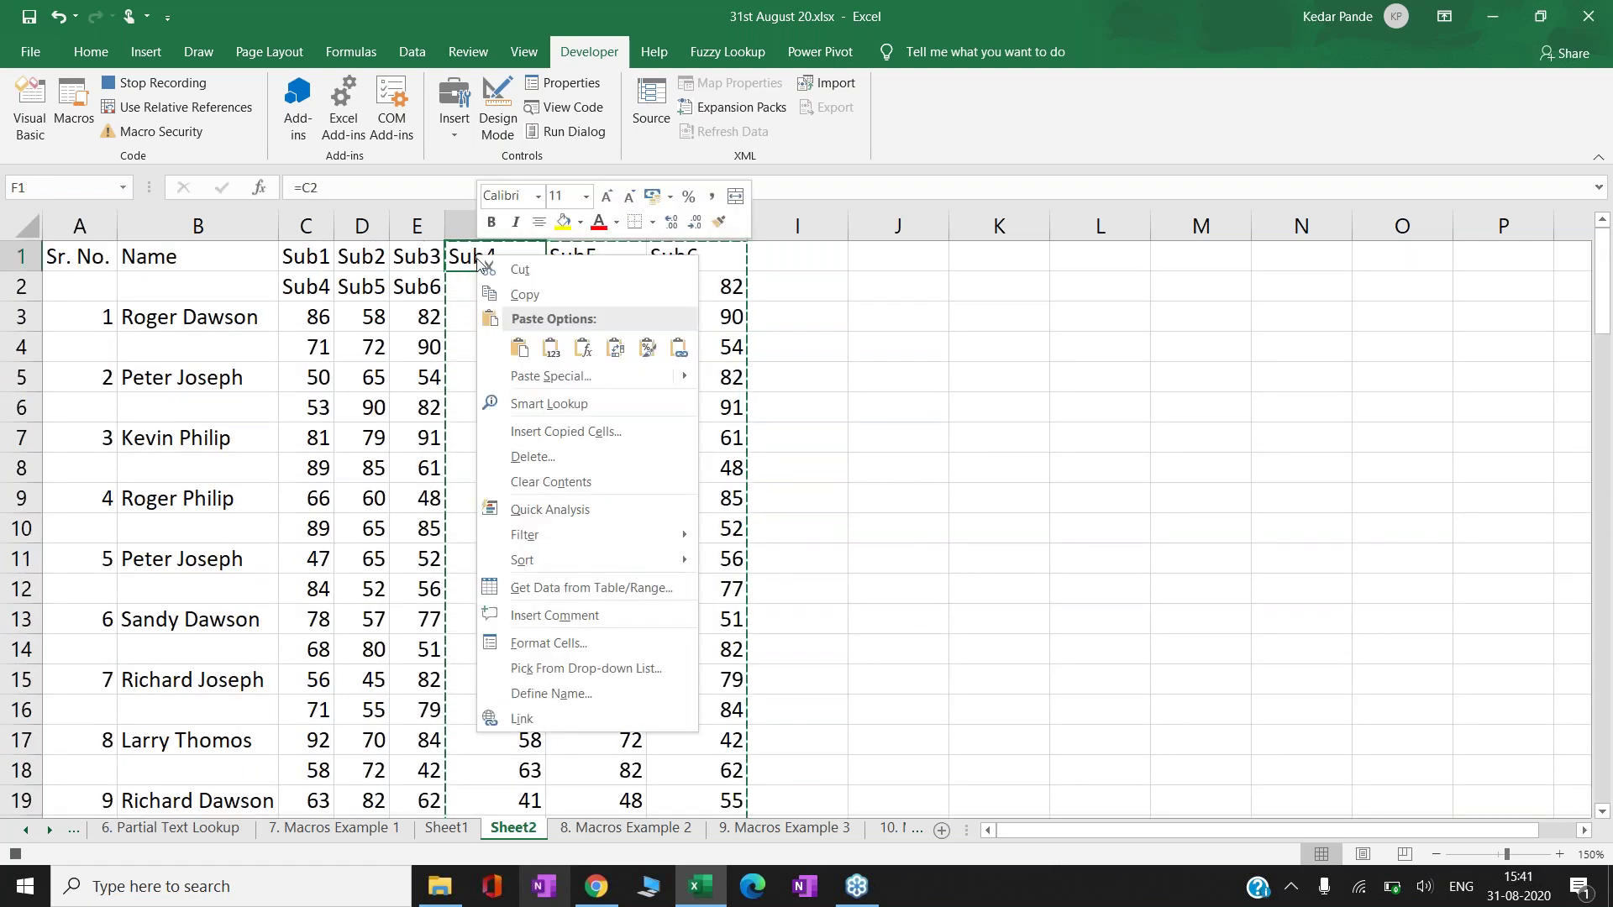
left_click(552, 354)
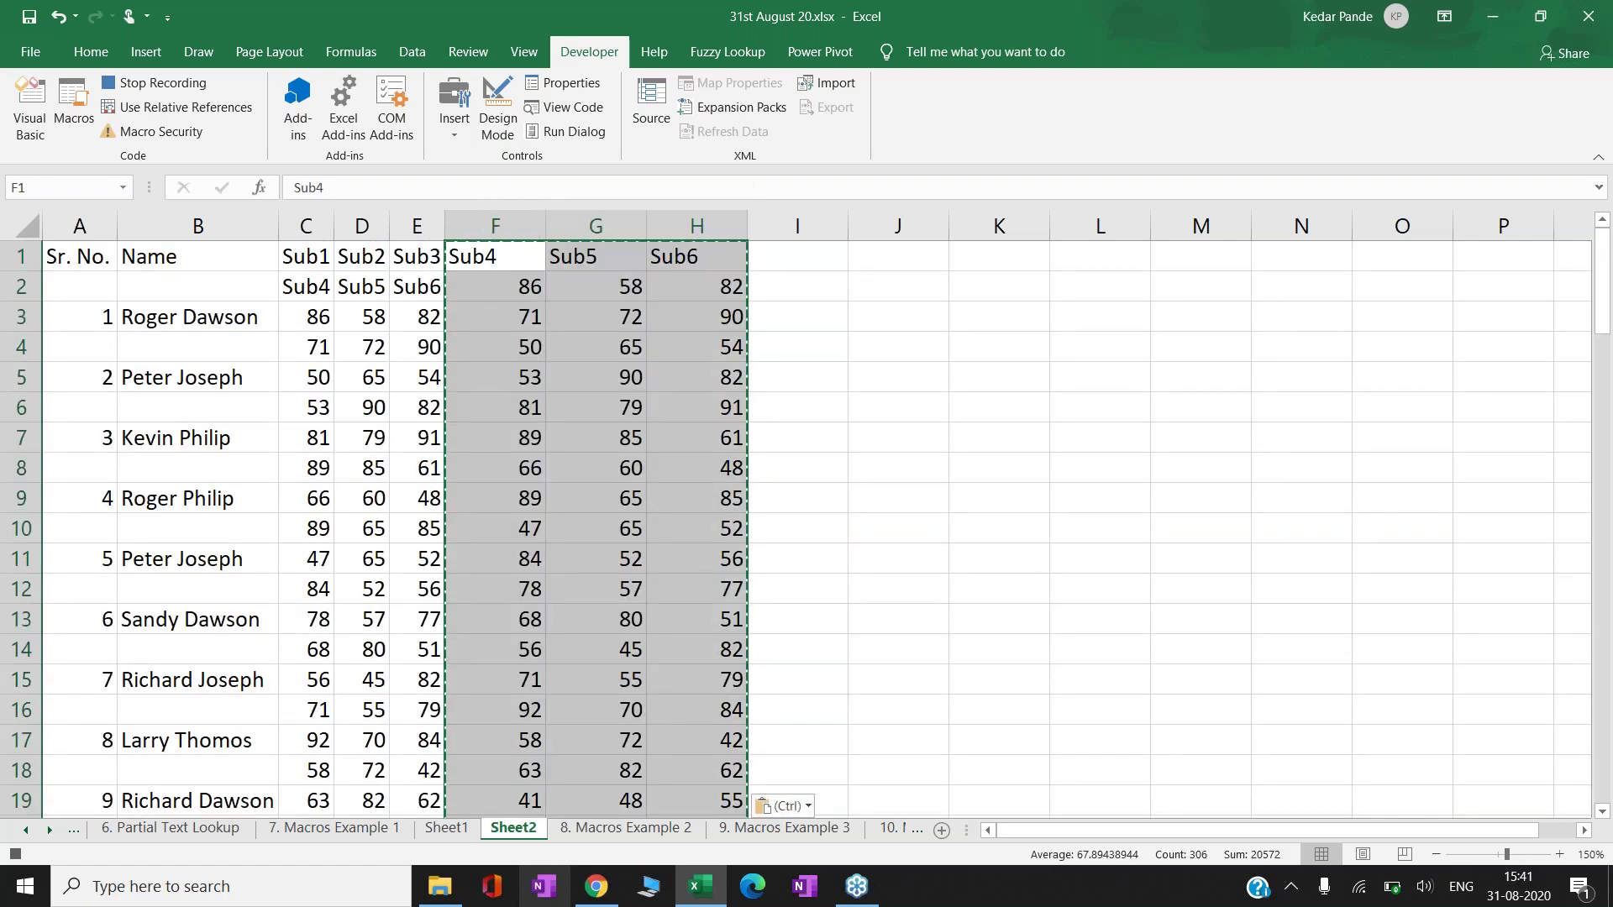
key("Escape")
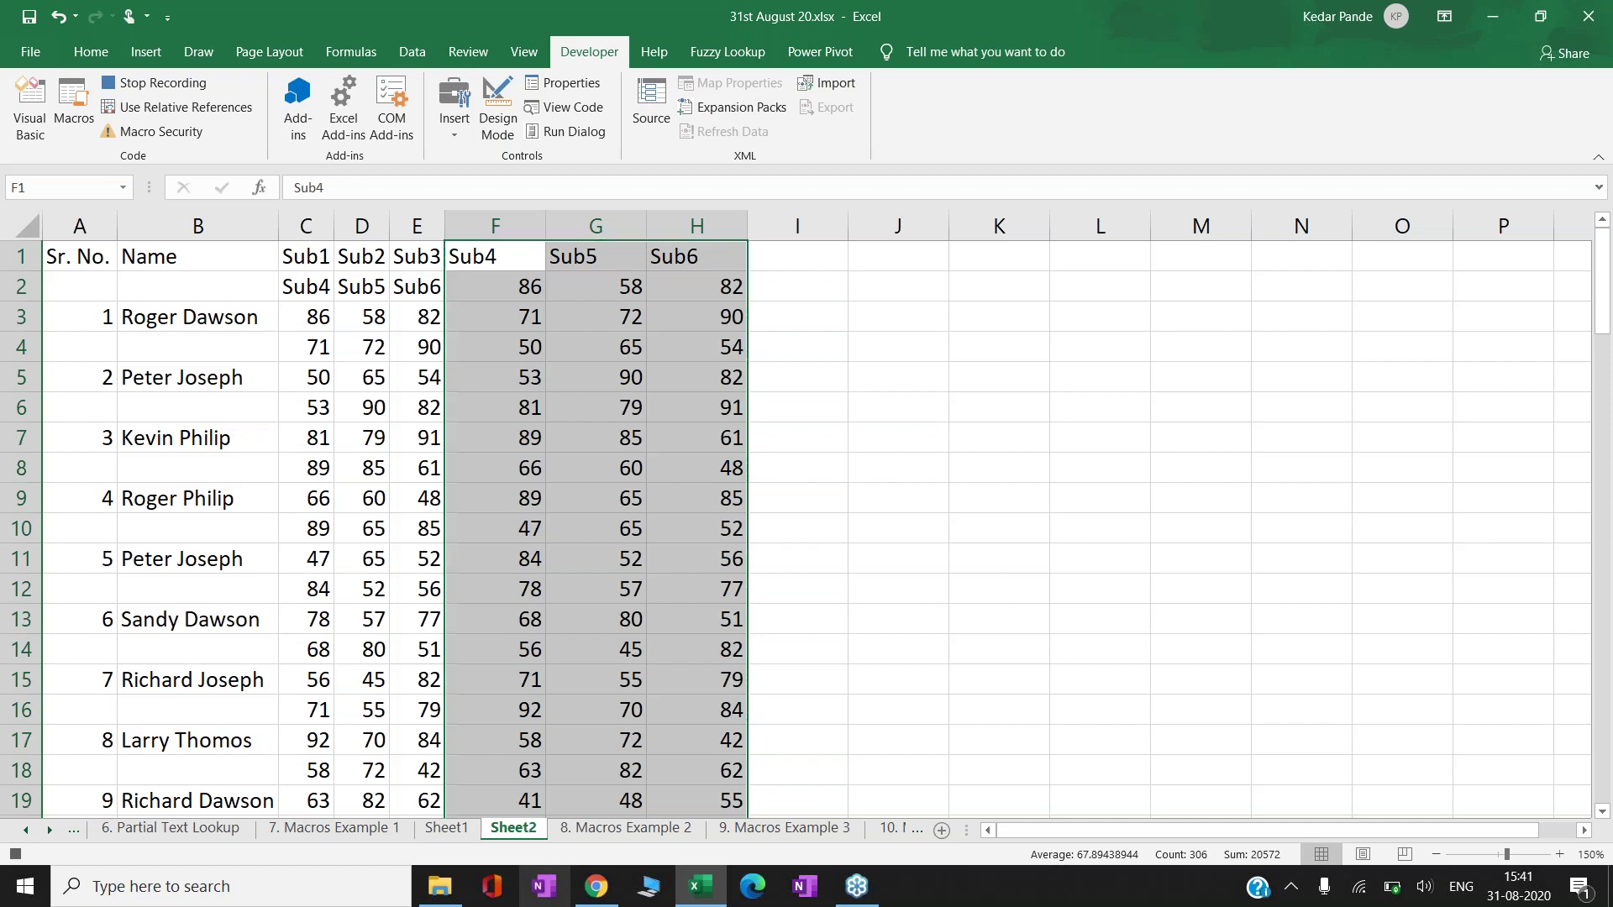
- Select the full table range A1:H102
key("ctrl+Home")
key("Right")
key("Right")
key("Right")
key("Right")
key("Right")
key("Right")
key("Right")
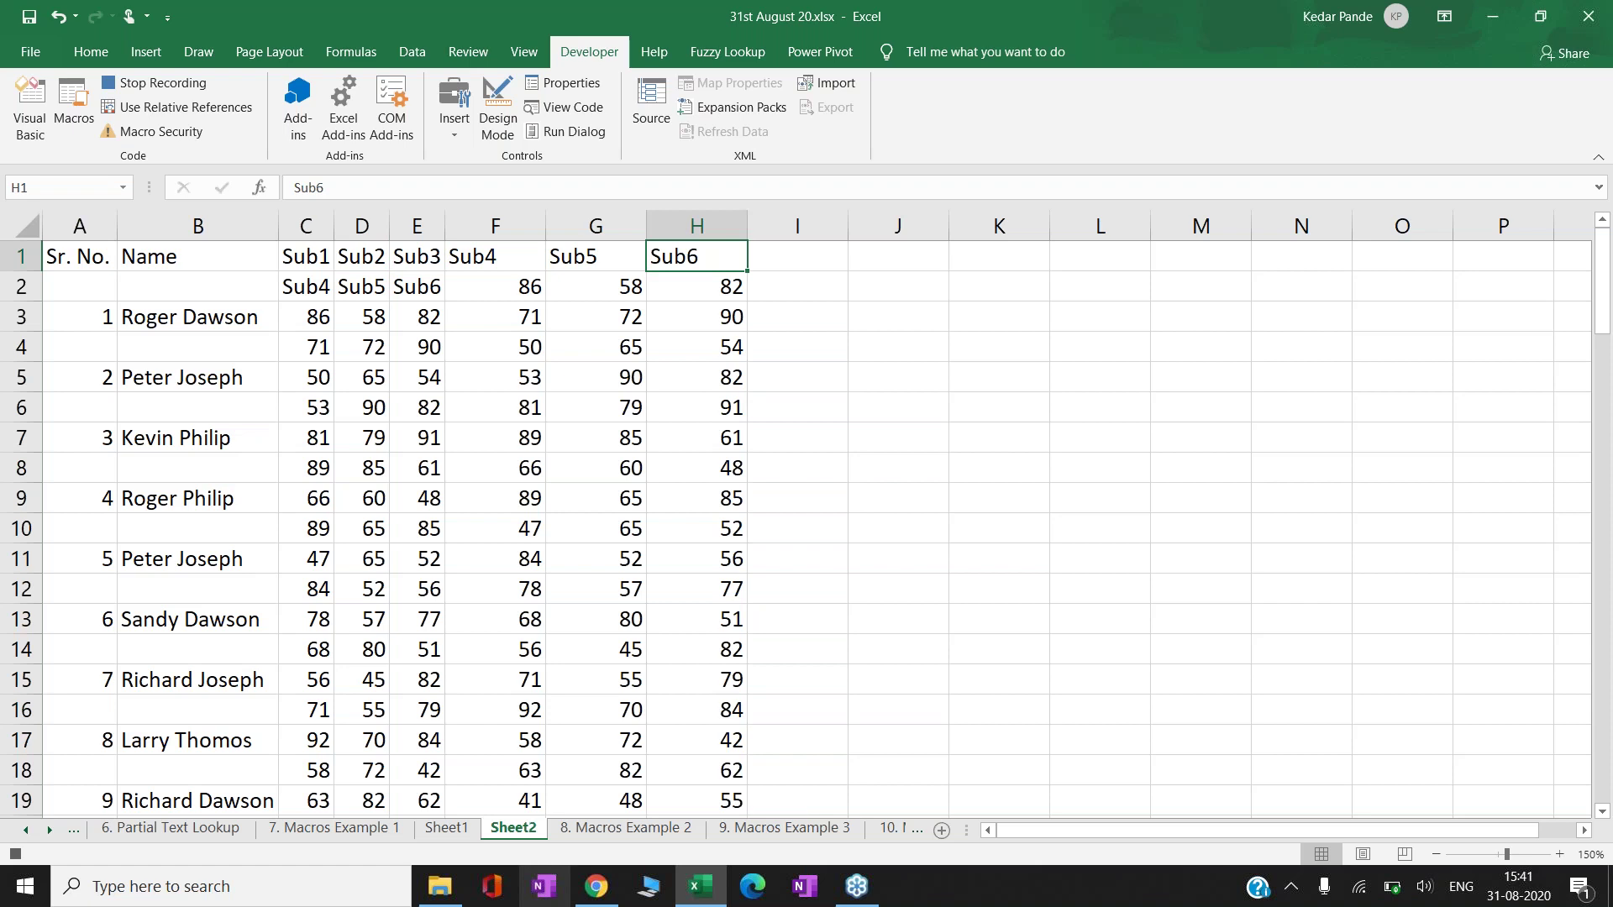
key("ctrl+shift+Left")
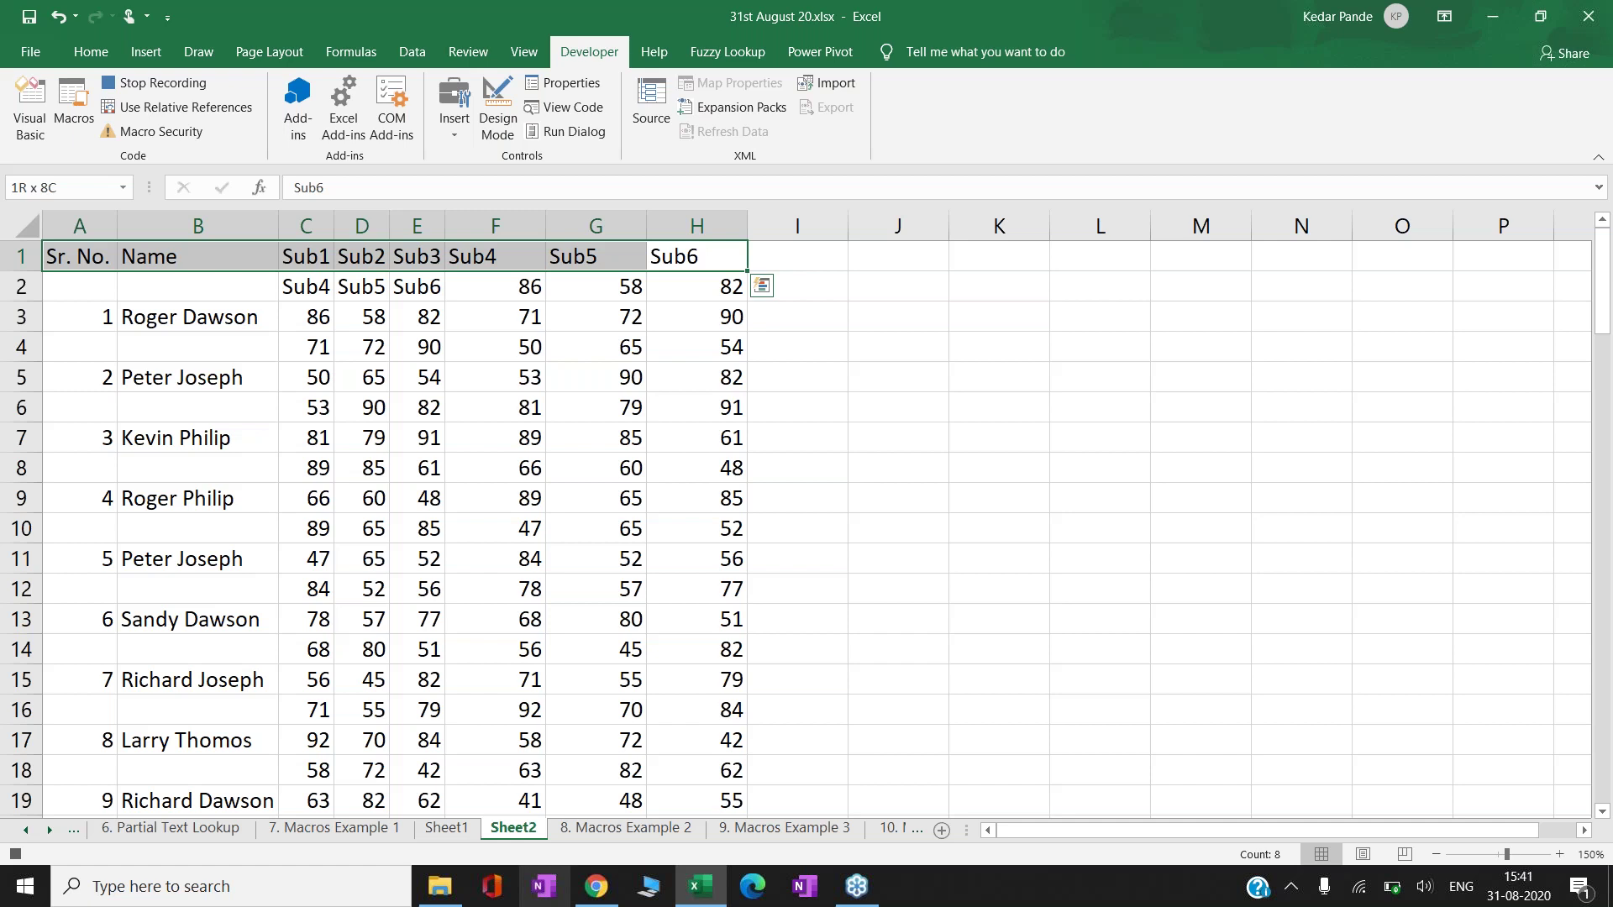
key("ctrl+shift+Down")
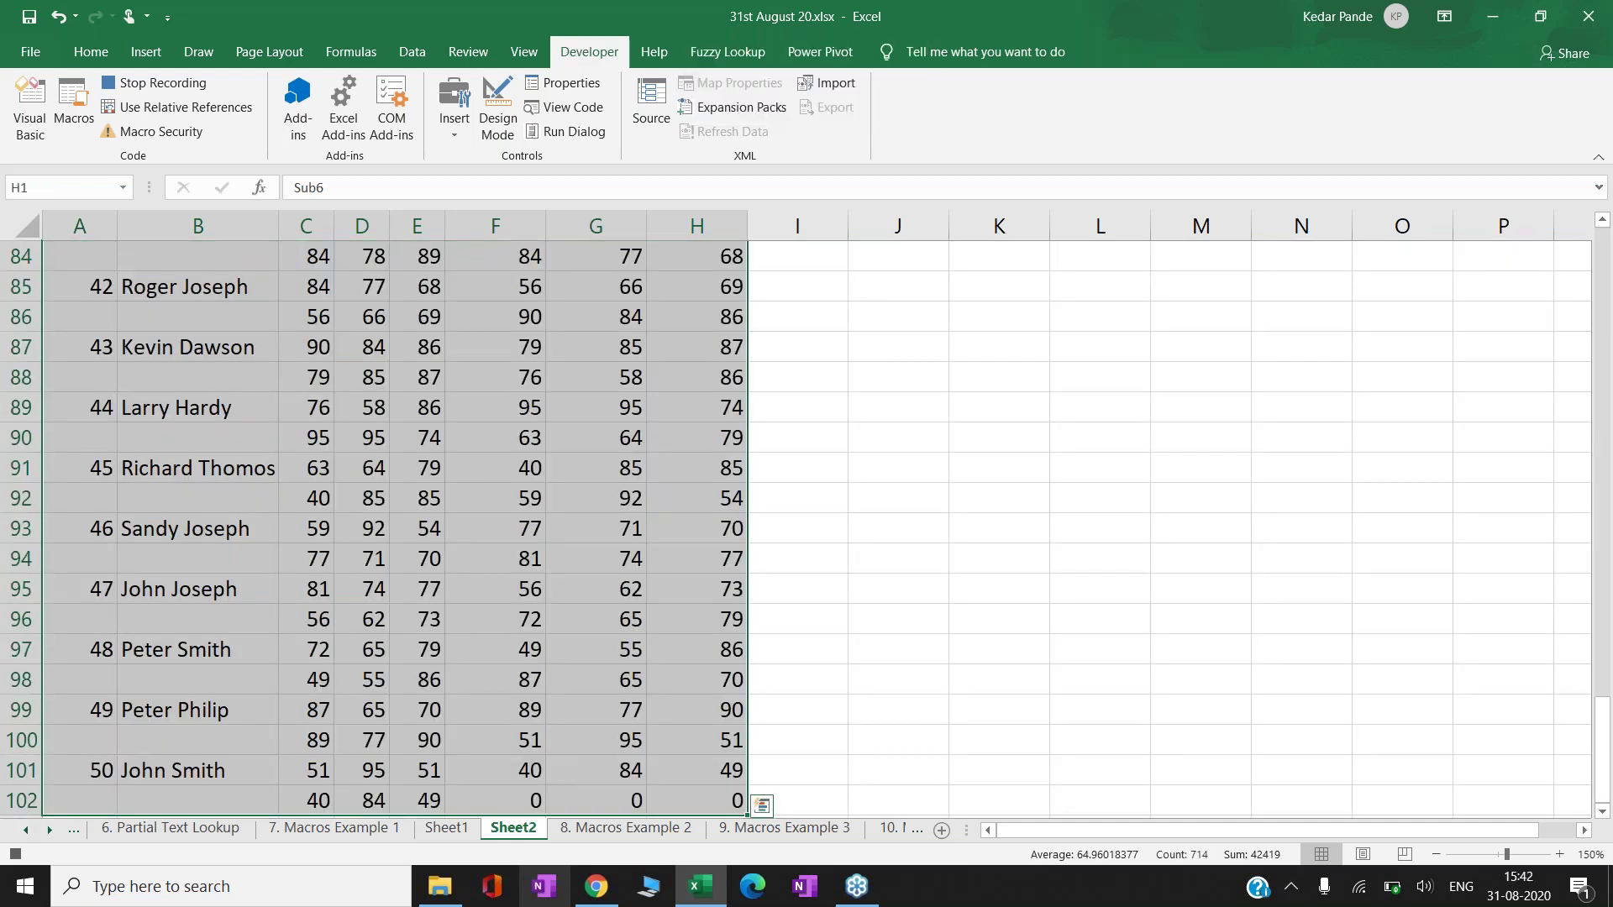
- Add AutoFilter and filter the Name column to show only (Blanks)
key("Up")
key("Left")
key("Left")
key("Left")
key("Left")
key("Left")
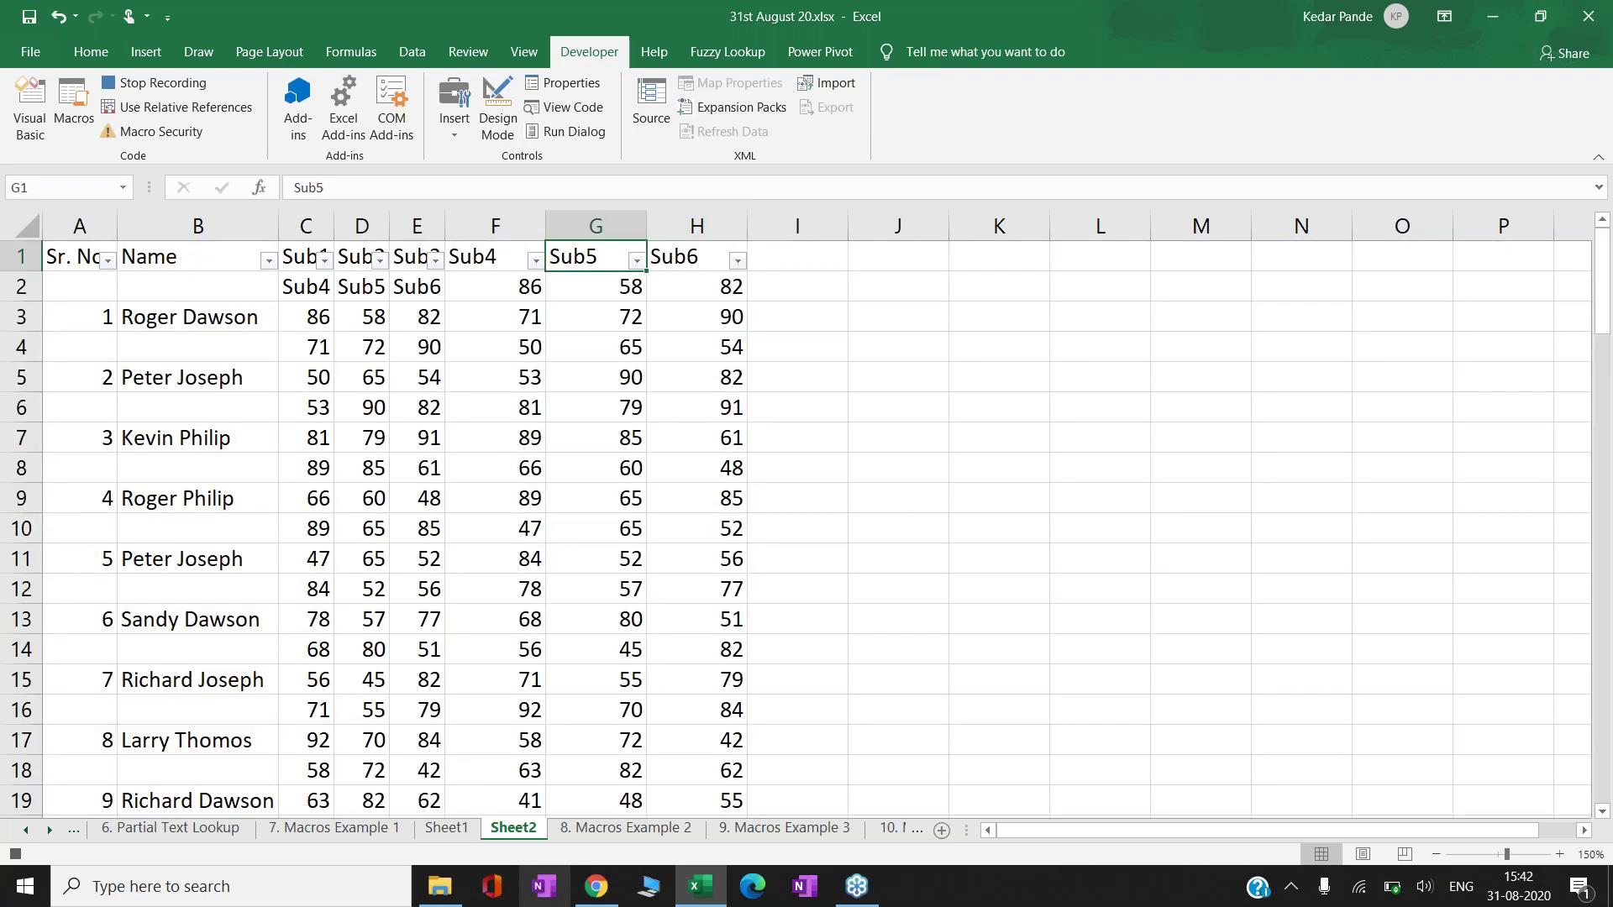
key("Left")
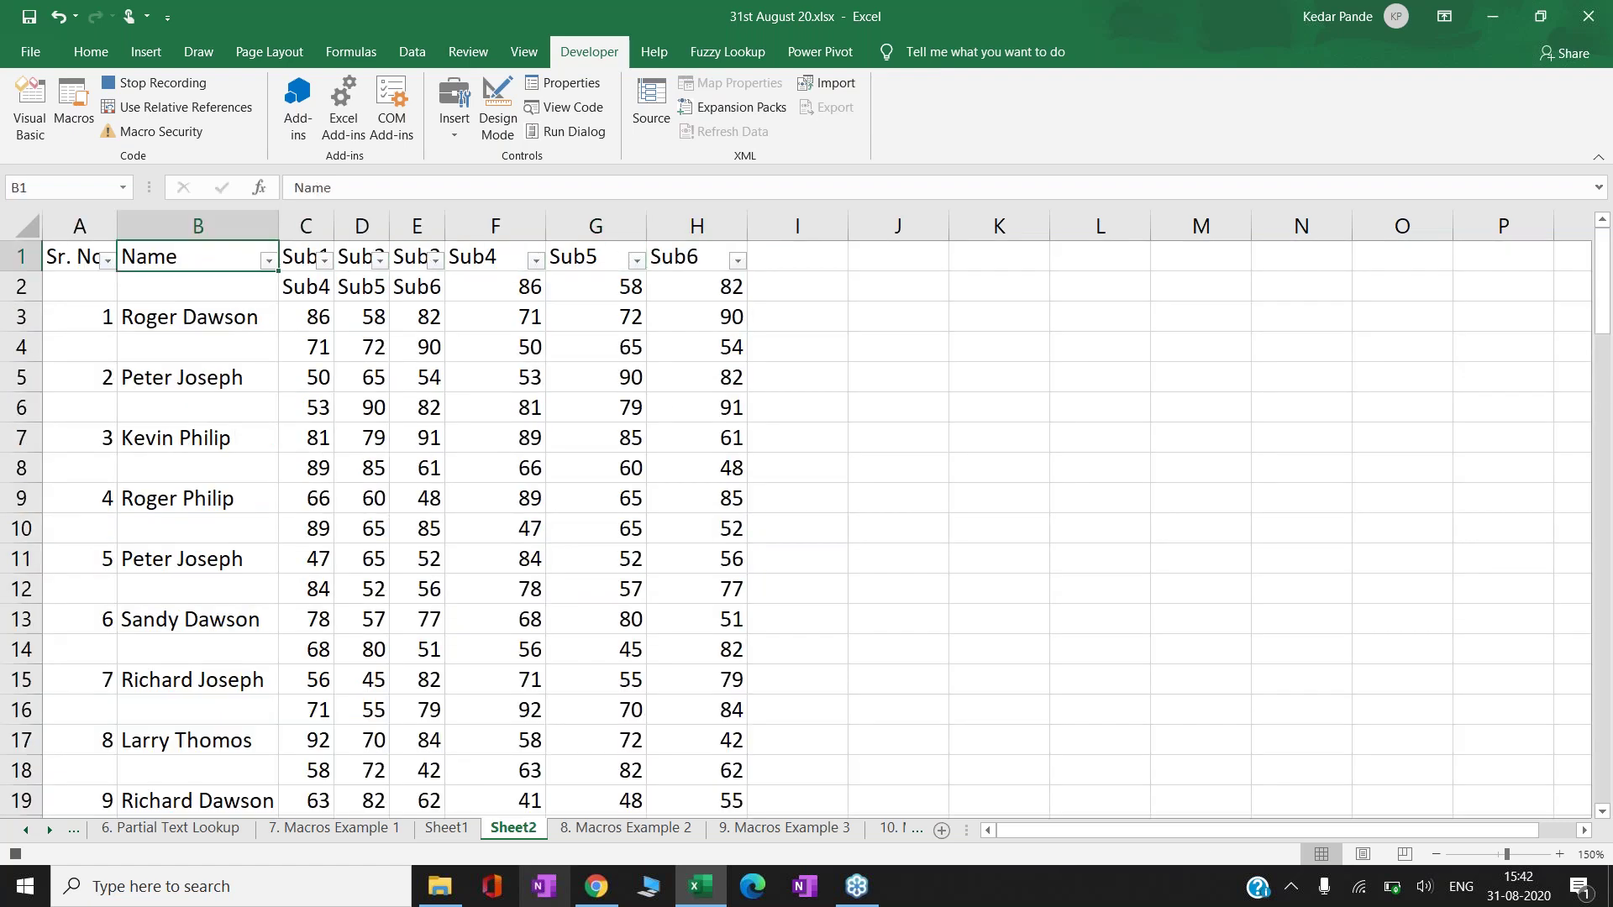
key("alt+Down")
key("Down")
key("Down")
key("Down")
key("Down")
key("Down")
key("Down")
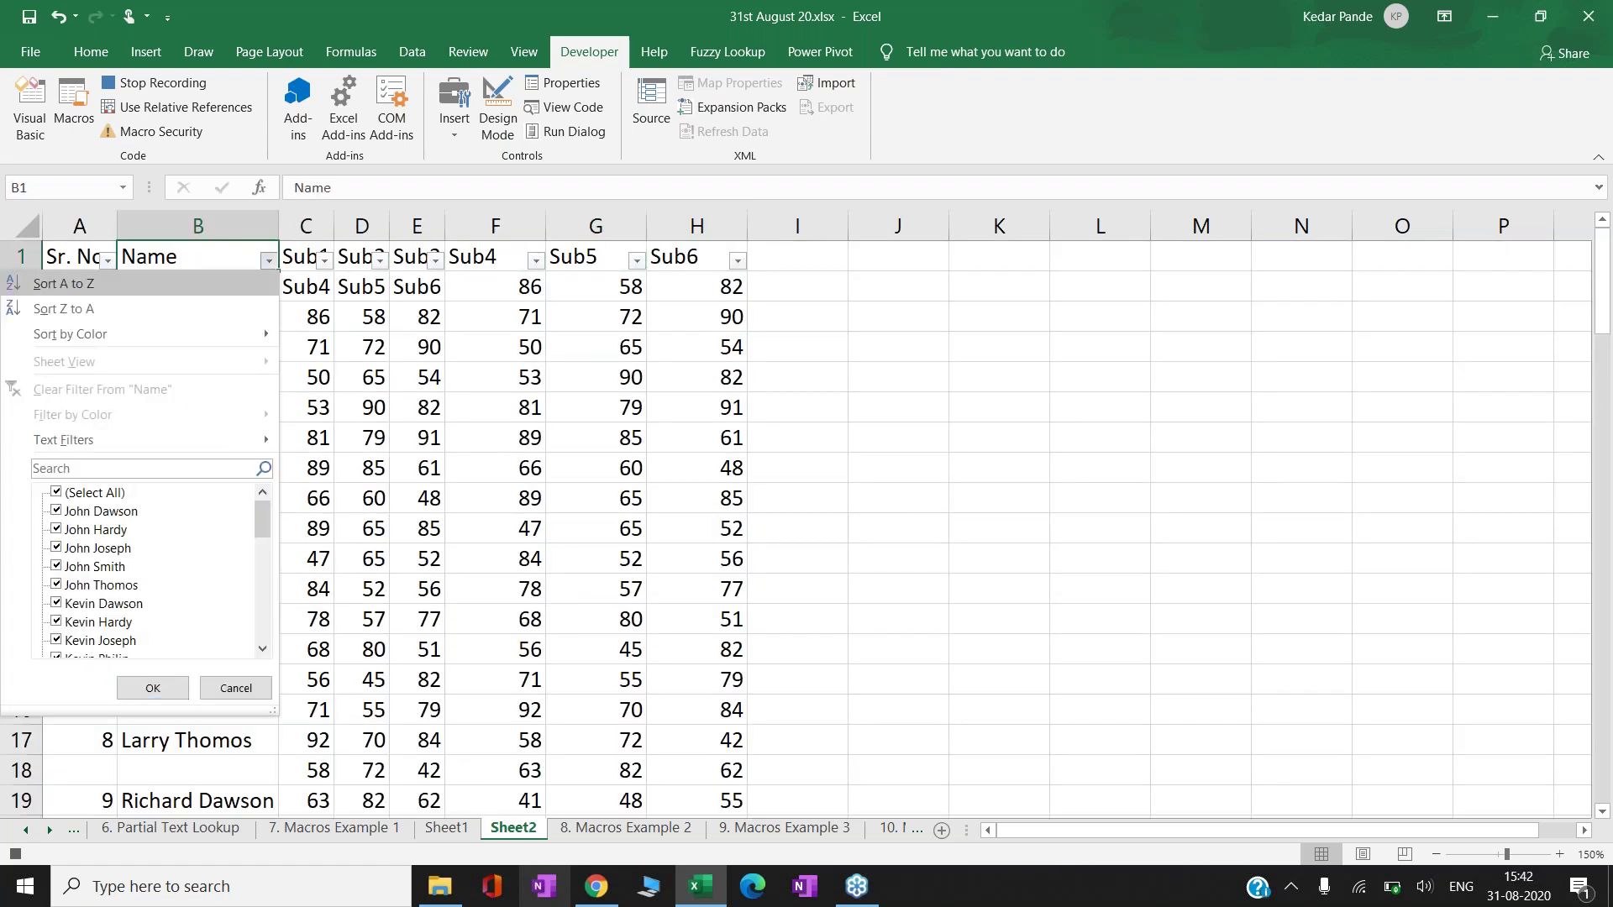
key("space")
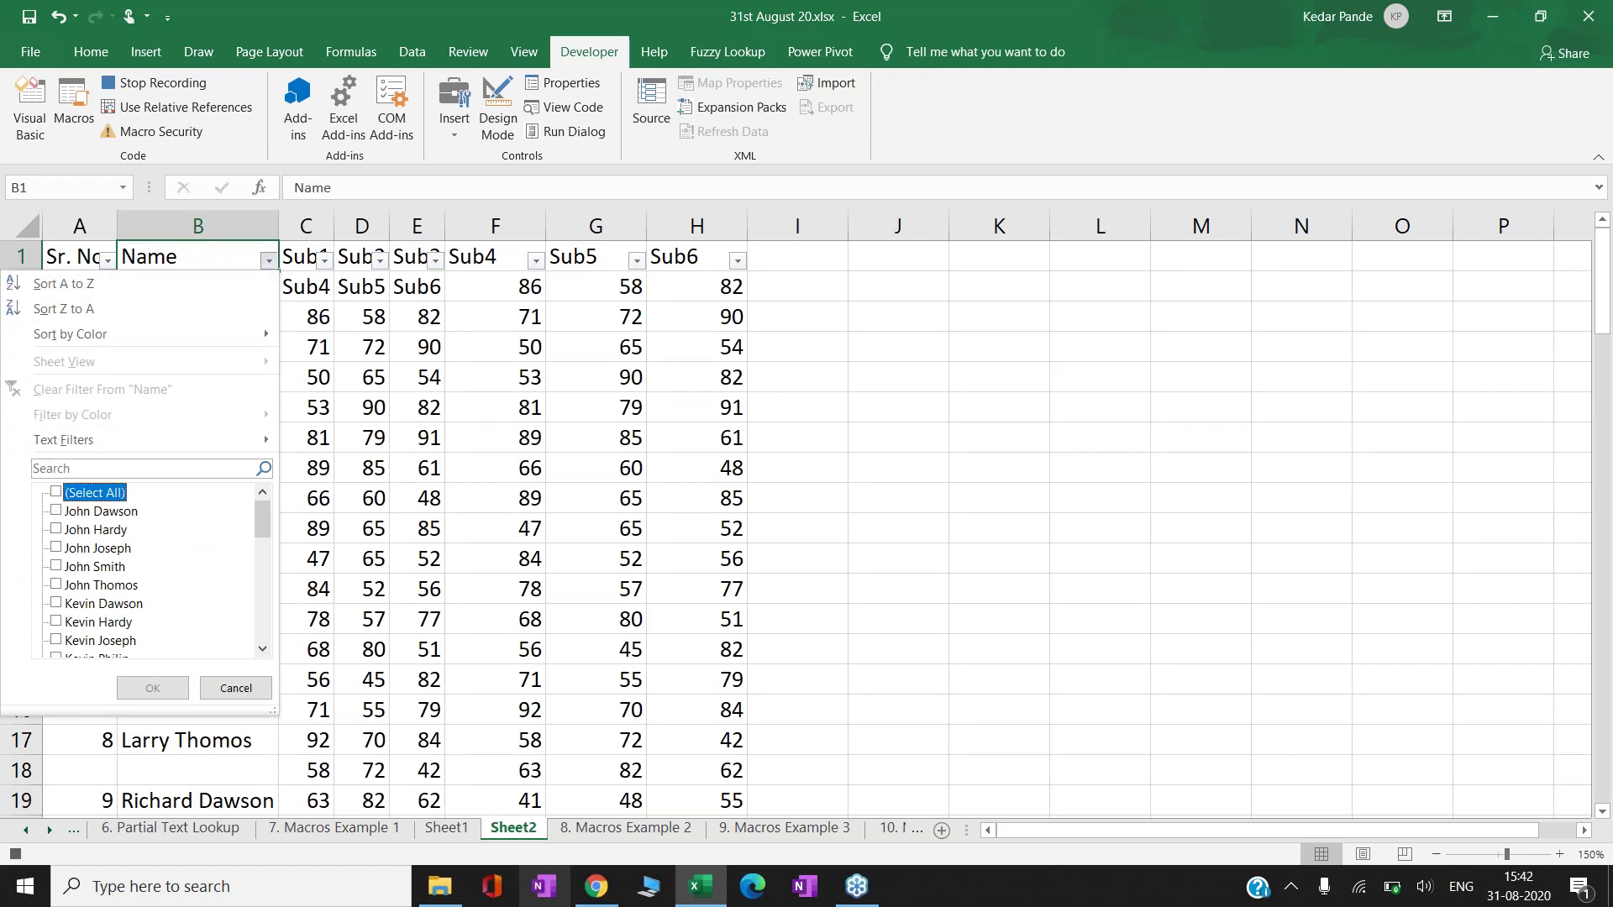
key("End")
key("space")
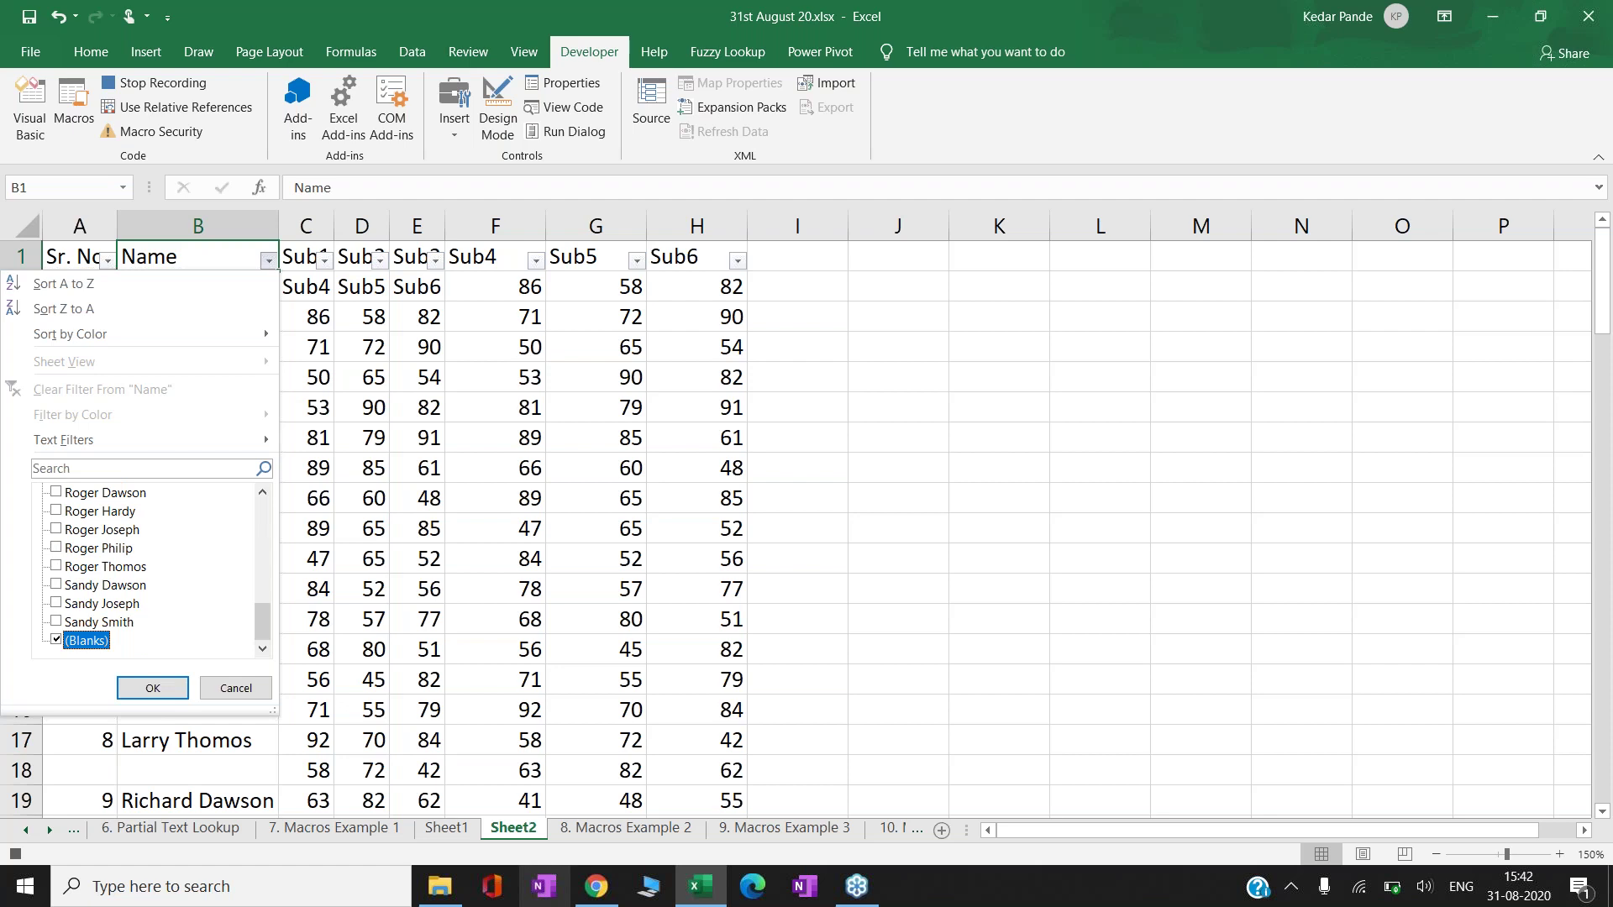
key("Return")
- Delete the visible blank-name rows down to row 102 and clear the filter
key("Down")
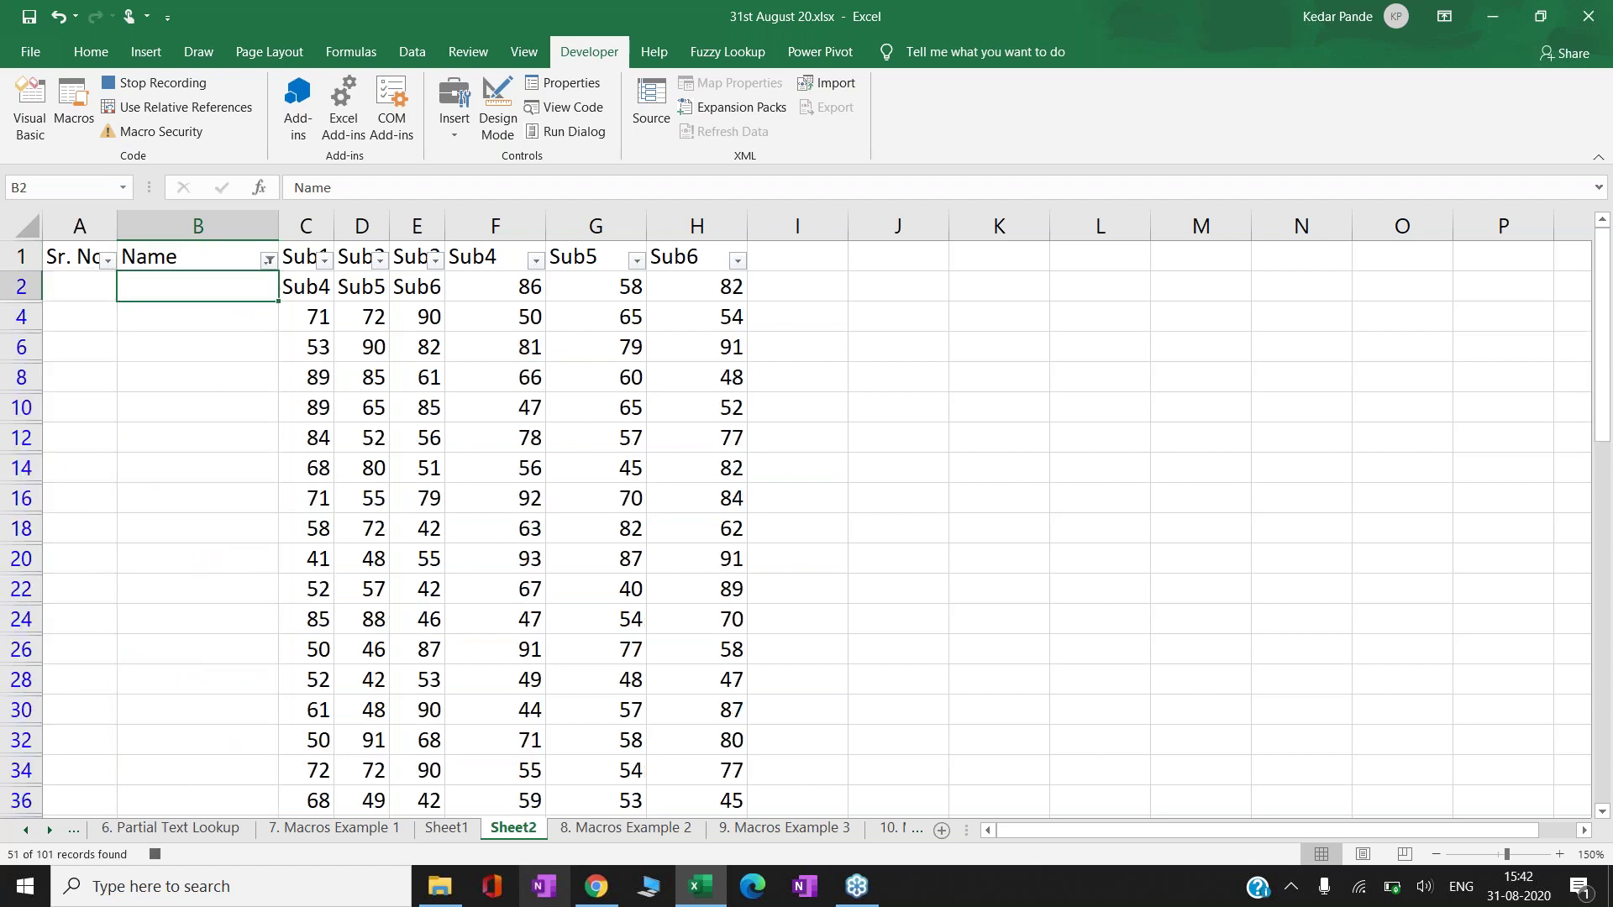
key("Left")
key("Right")
key("Right")
key("Right")
key("Right")
key("Right")
key("Right")
key("Right")
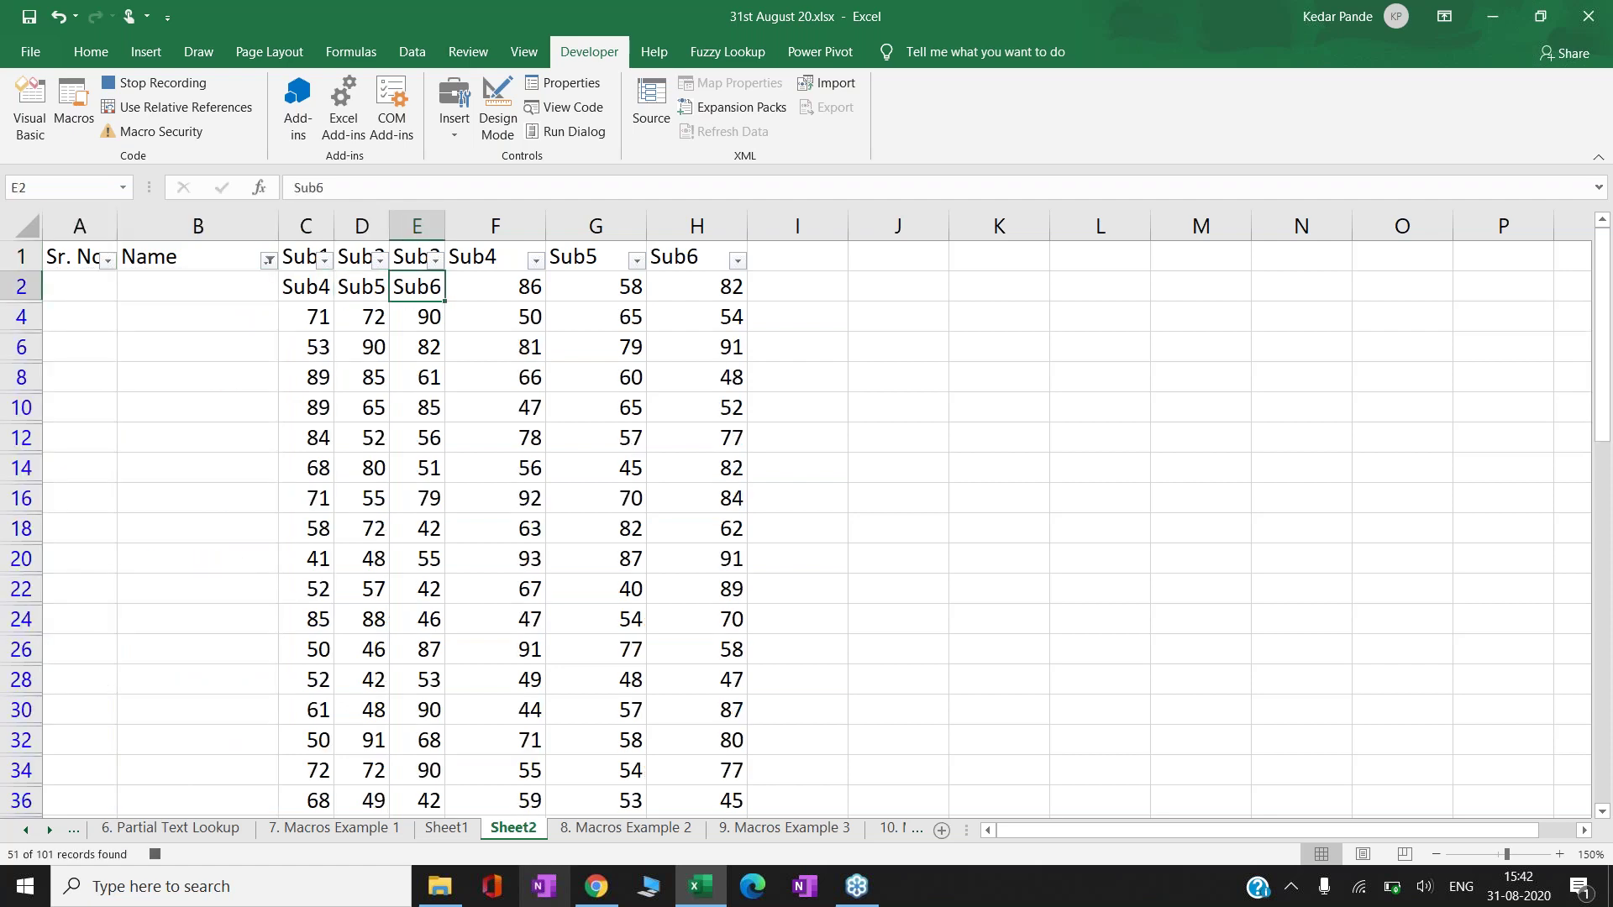
key("ctrl+shift+Left")
key("ctrl+shift+Down")
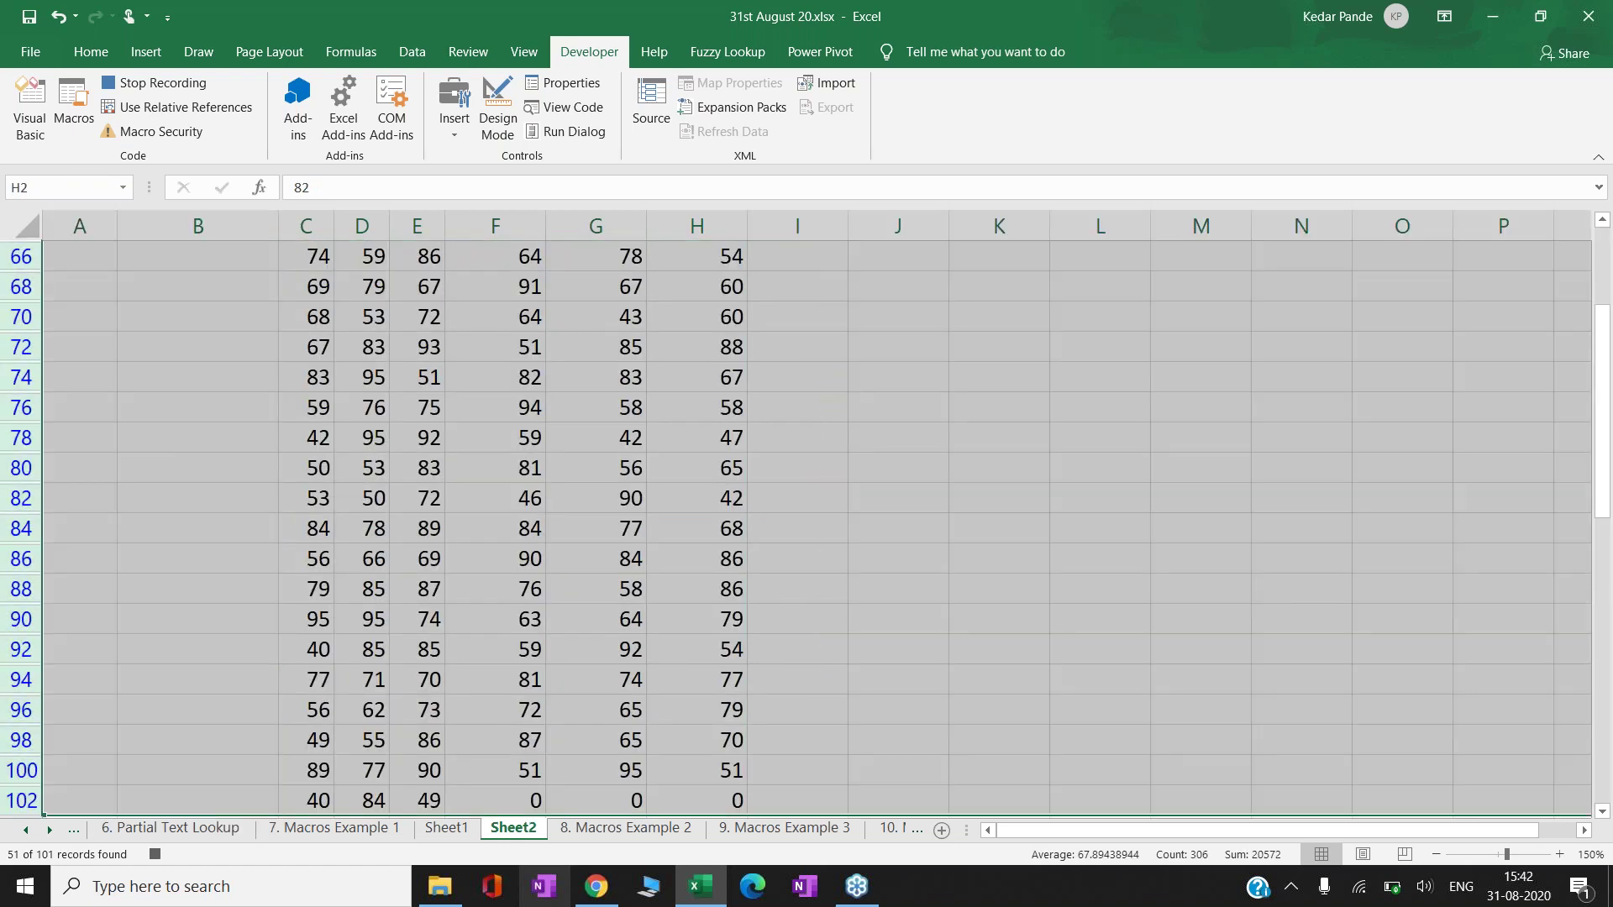
key("ctrl+minus")
key("ctrl+Up")
key("alt+a")
key("c")
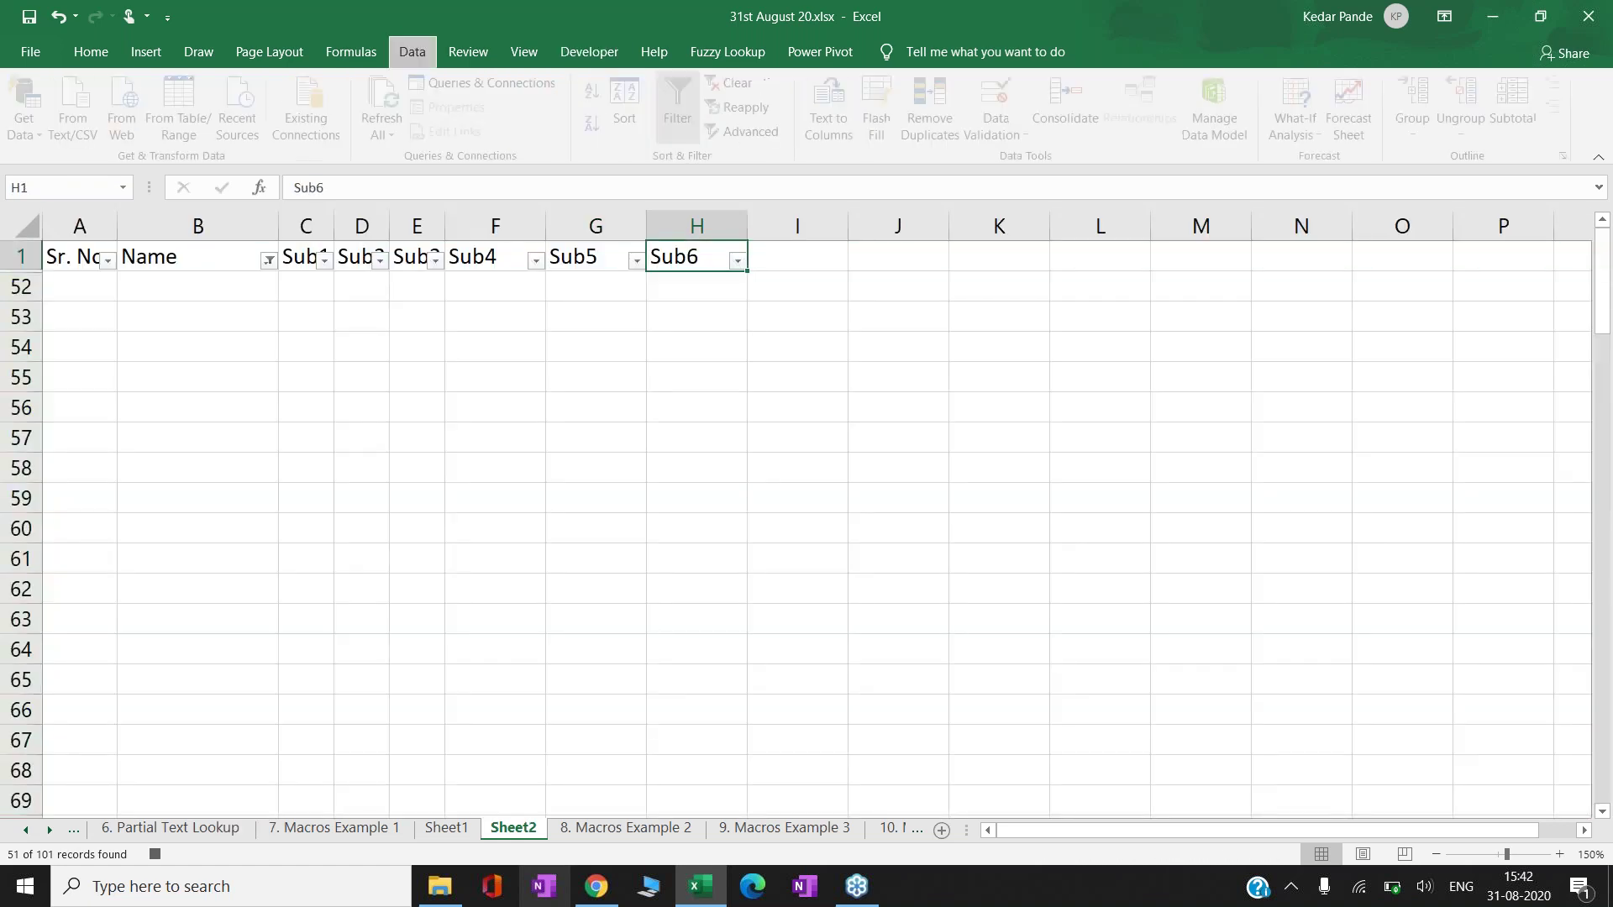
key("Left")
key("Left")
key("Left")
key("Left")
key("Left")
key("Left")
key("Left")
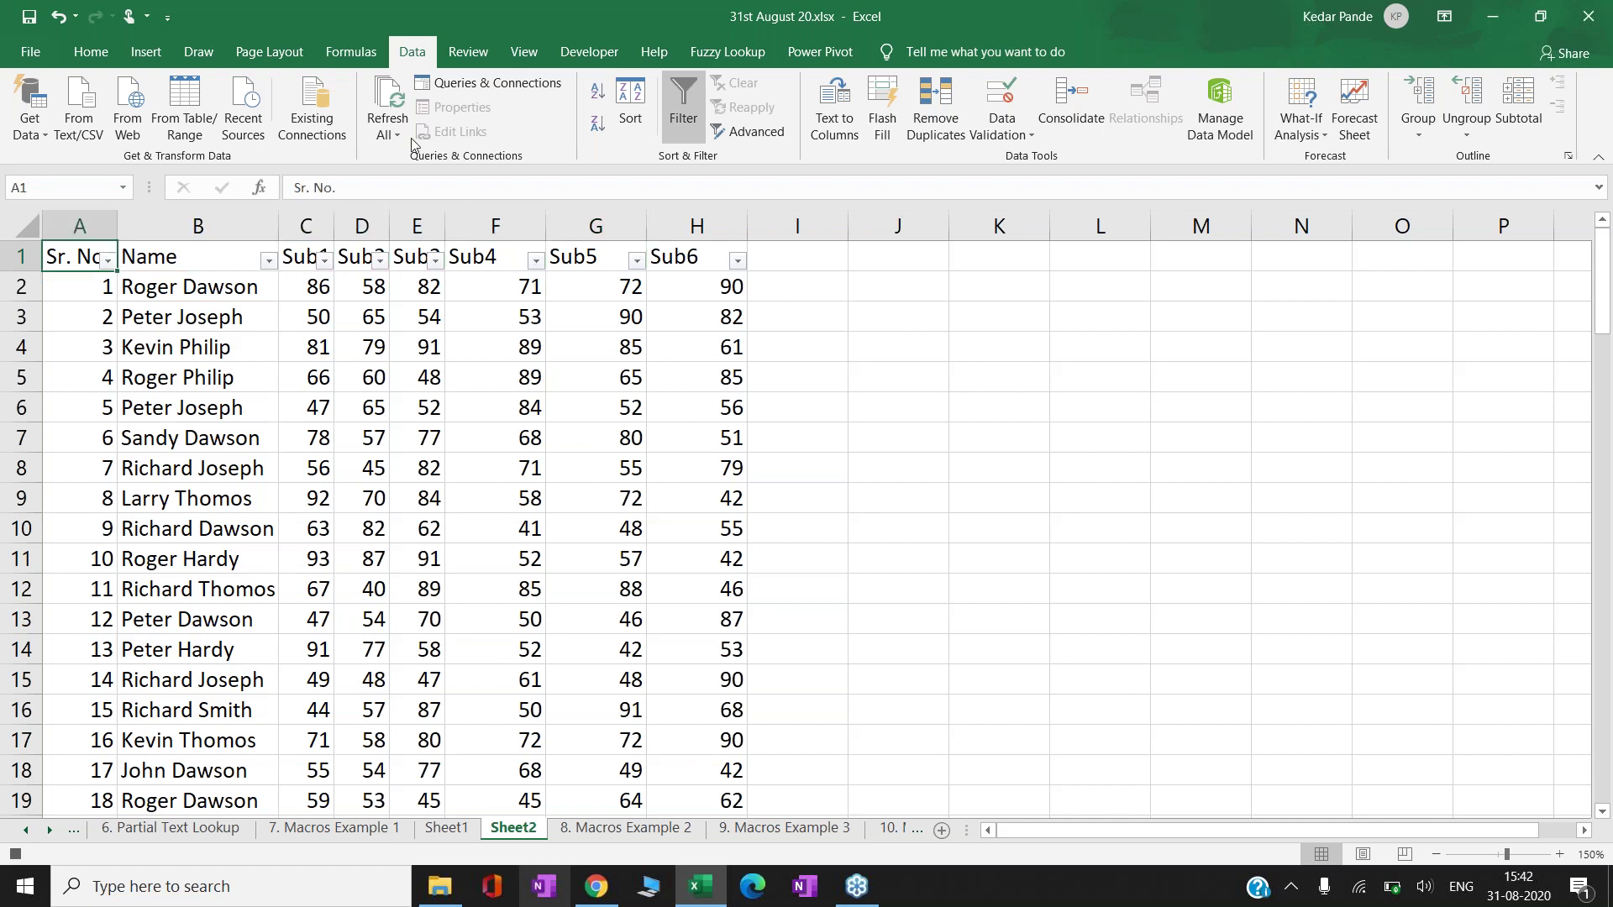
- Stop the macro recording and glance over Sheet1 and Sheet2
left_click(15, 853)
left_click(450, 830)
left_click(519, 830)
- Copy the student table from 8. Macros Example 2 and add a new Sheet3
left_click(626, 828)
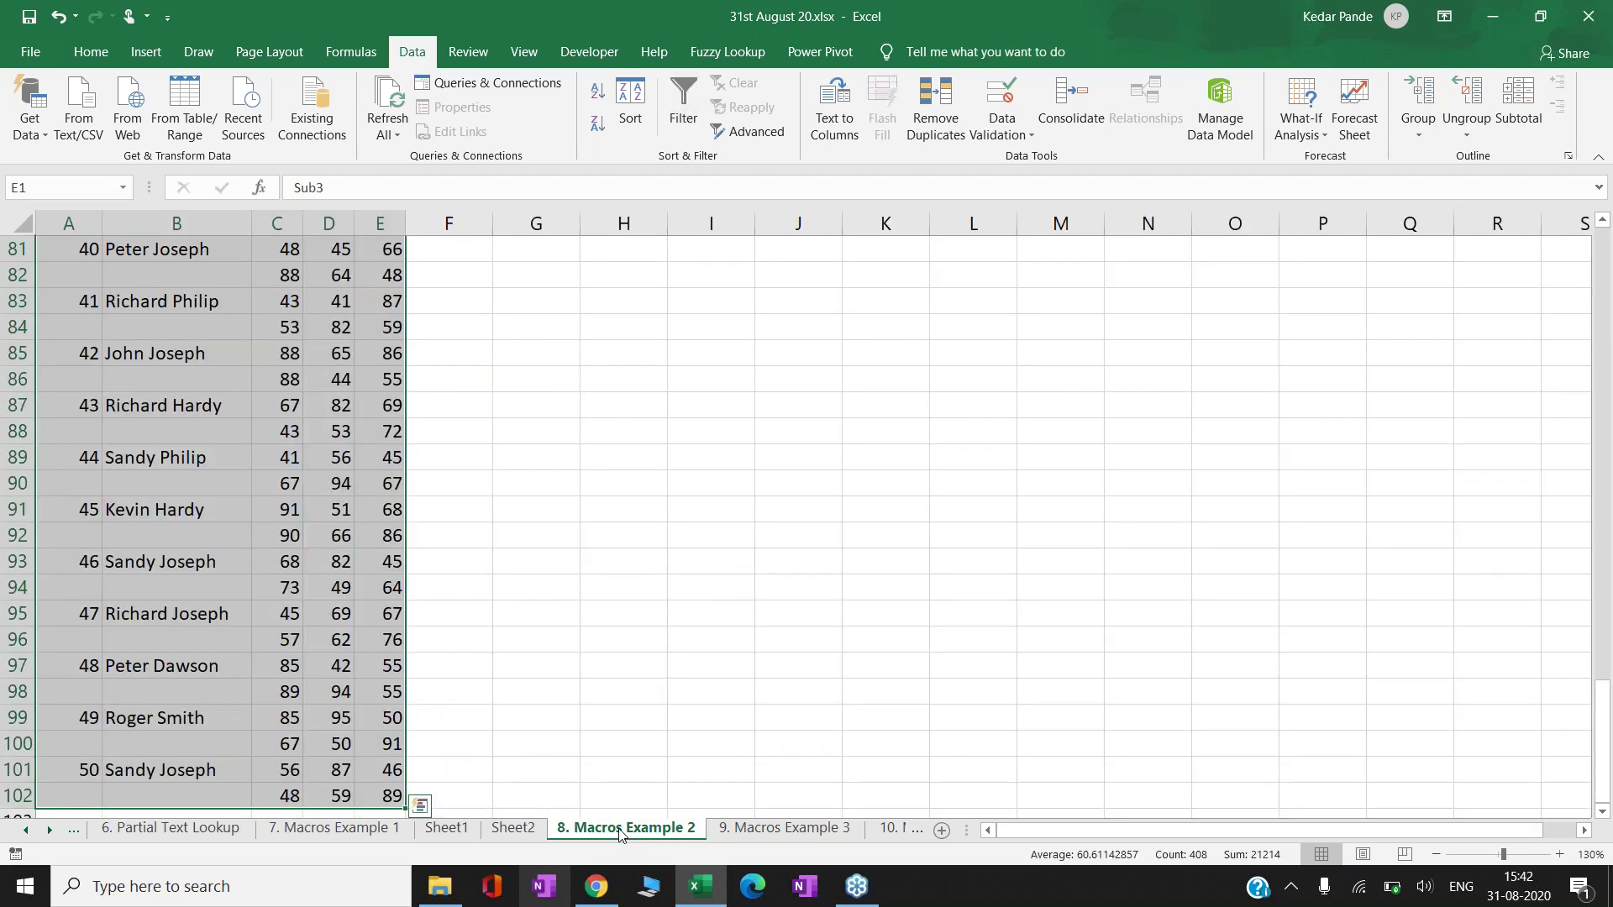
key("ctrl+c")
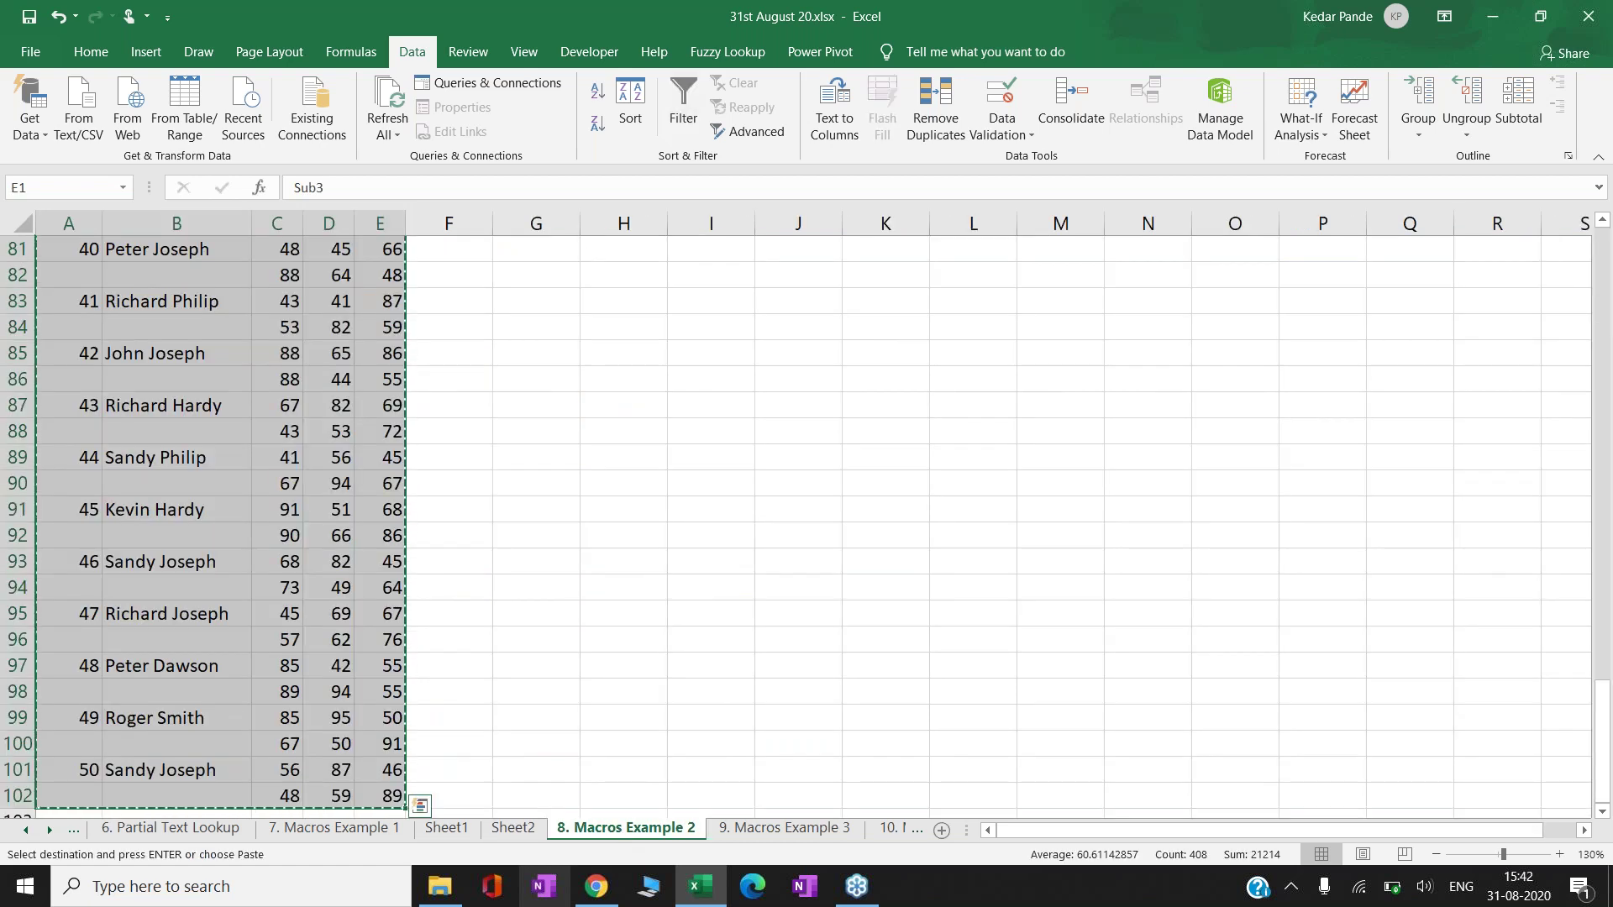
left_click(943, 831)
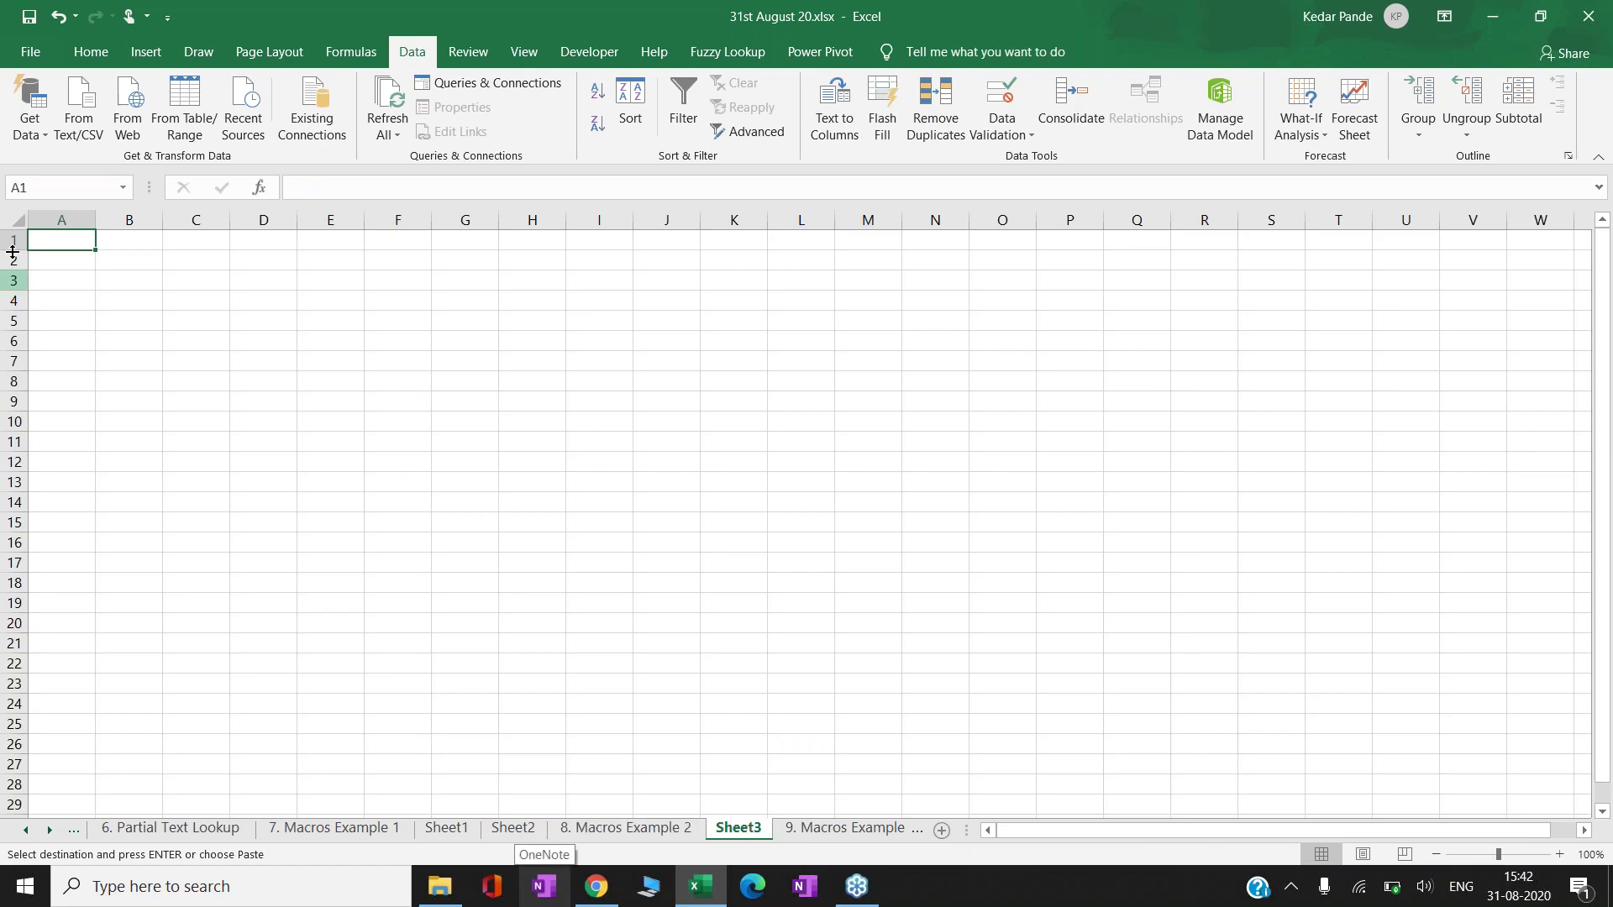
- Paste the copied two-row student table into Sheet3 at A1
right_click(51, 236)
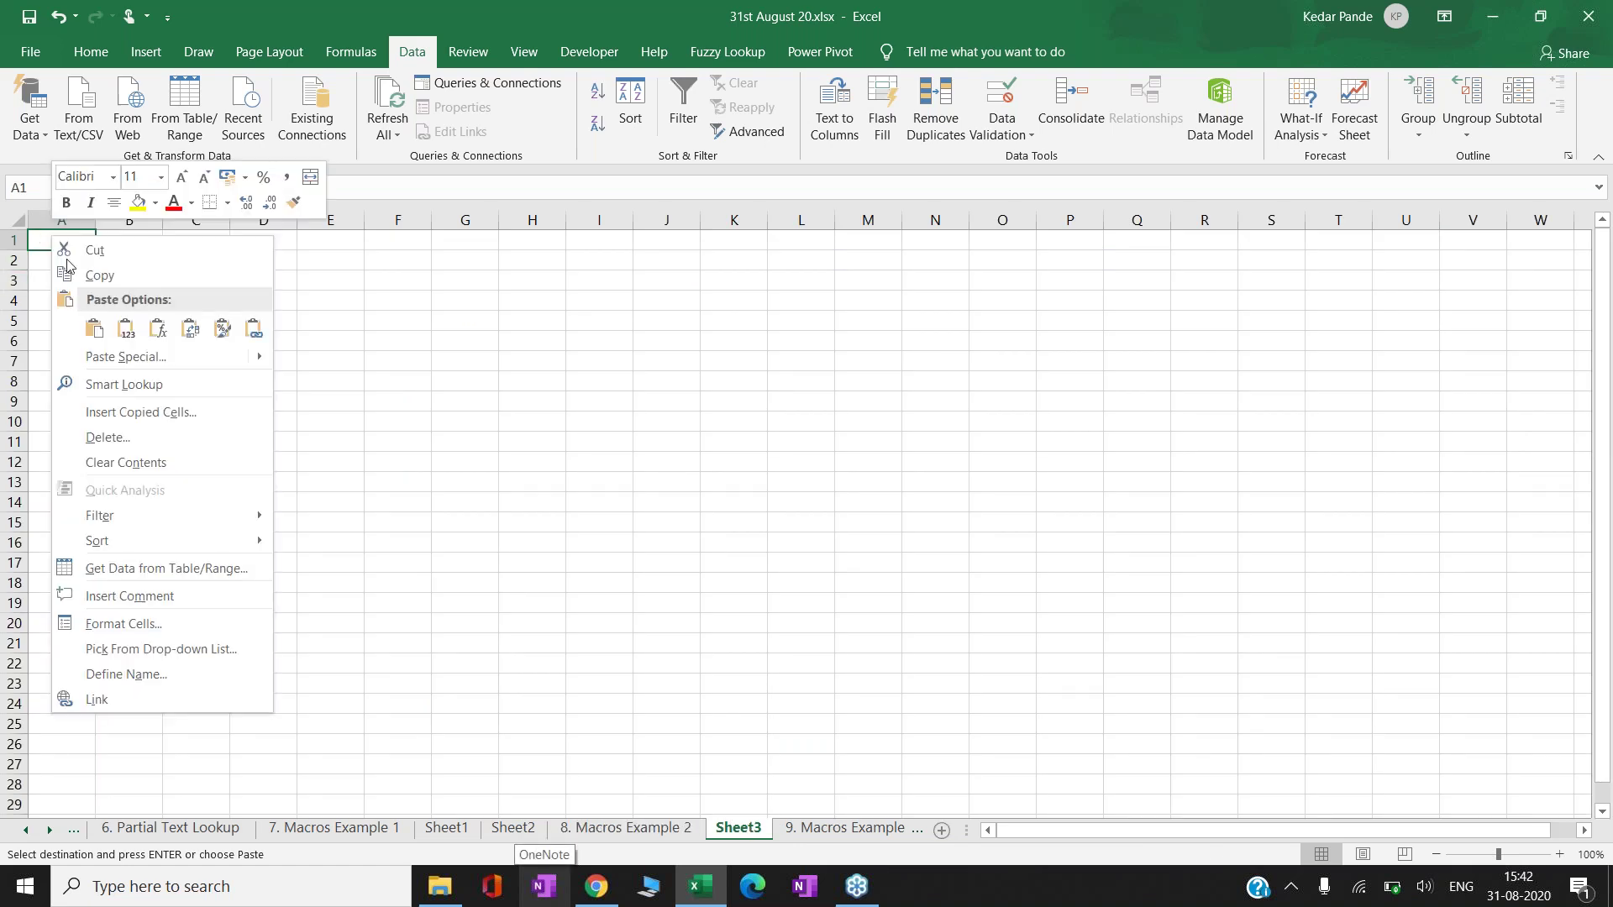
left_click(128, 324)
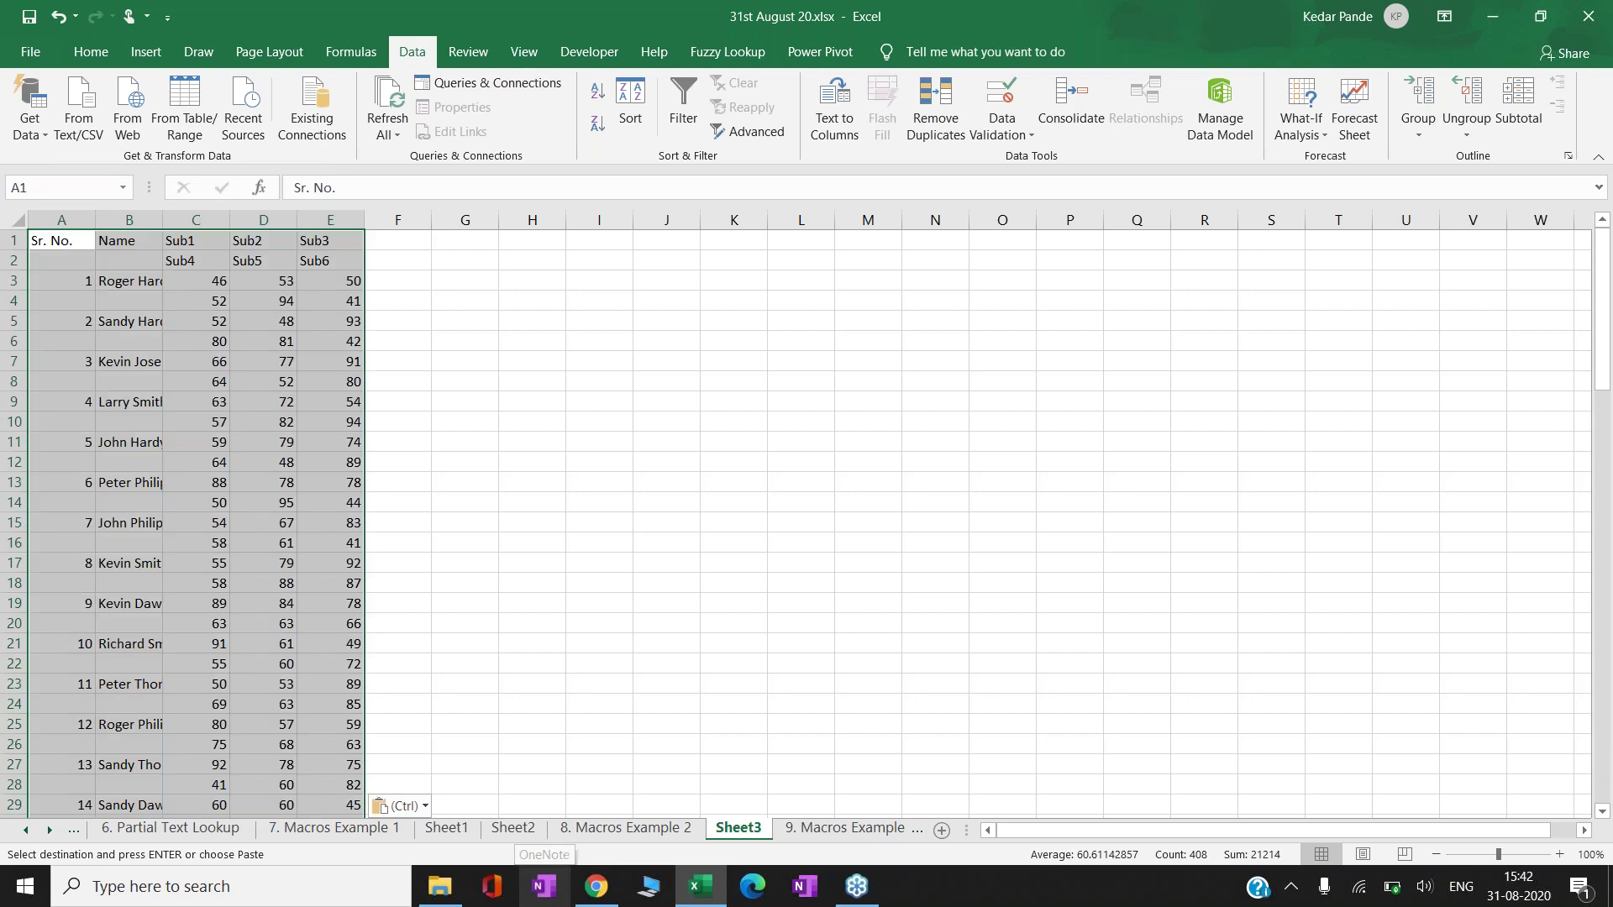
left_click(62, 240)
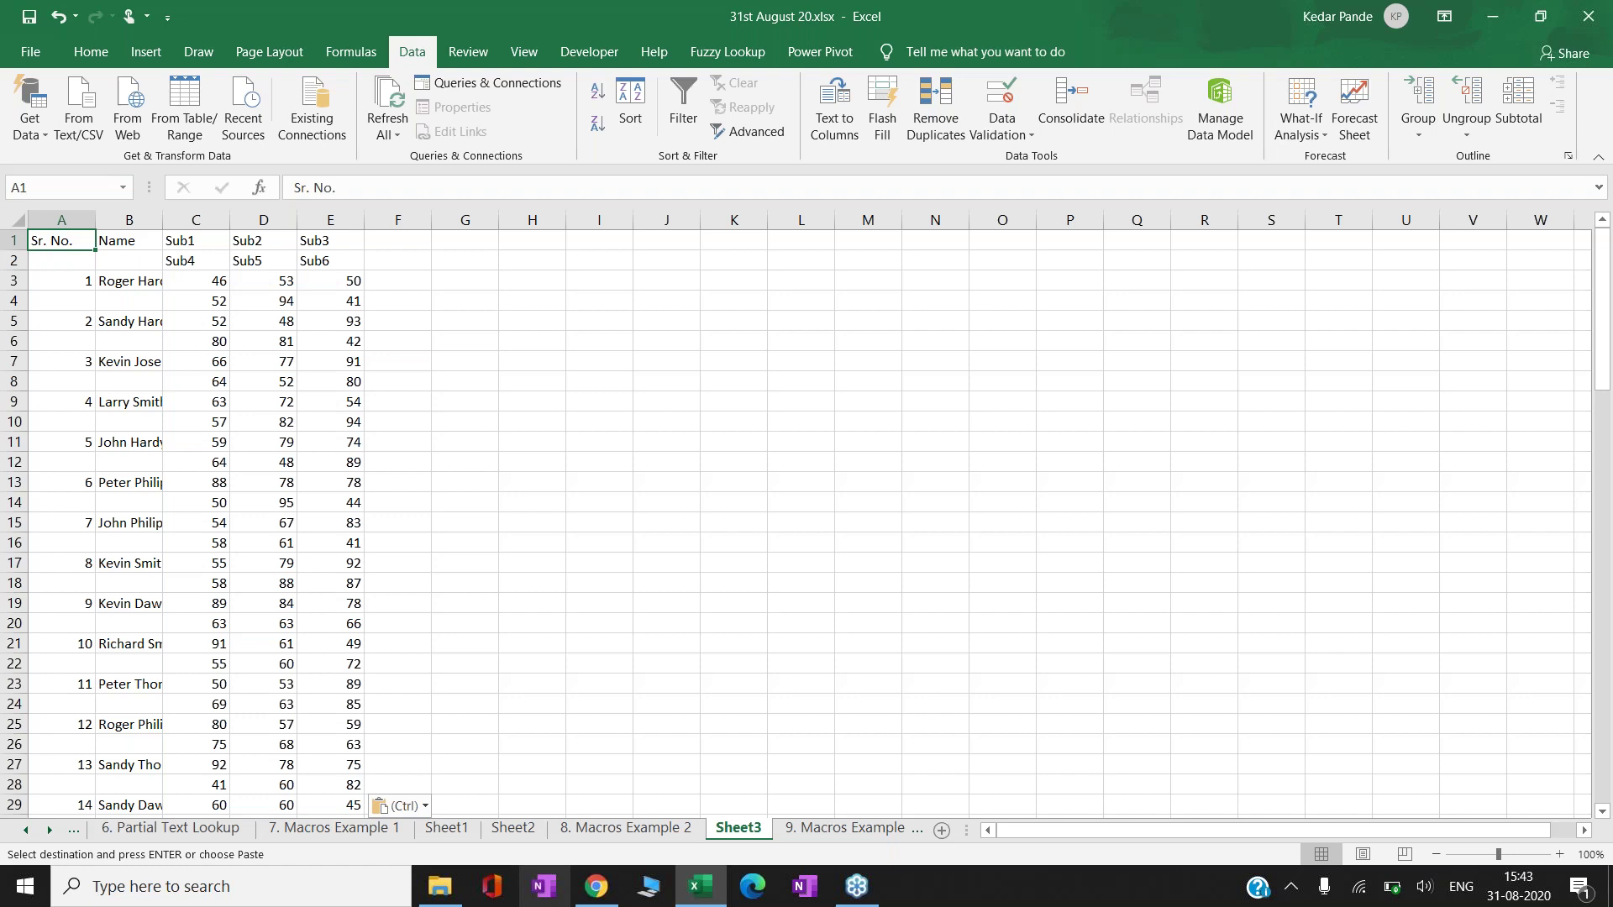
- Run the Ctrl+Shift+M macro on Sheet3 and check the one-row-per-student result
key("ctrl+shift+m")
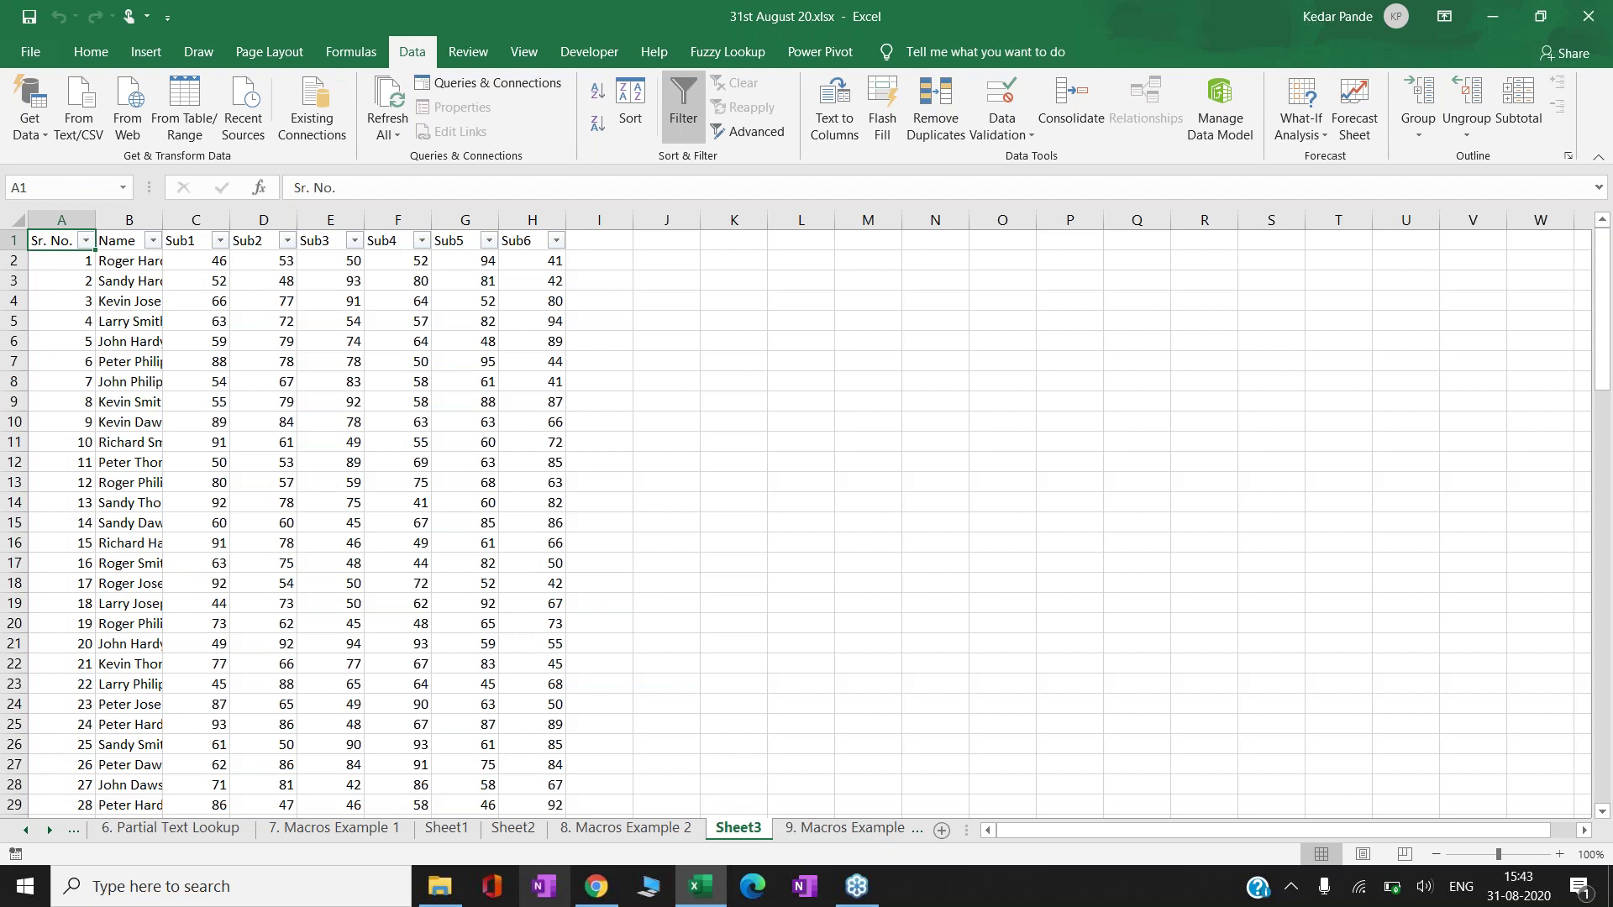
key("ctrl+Down")
key("Right")
key("Right")
key("Right")
key("Right")
key("Right")
key("Right")
key("Right")
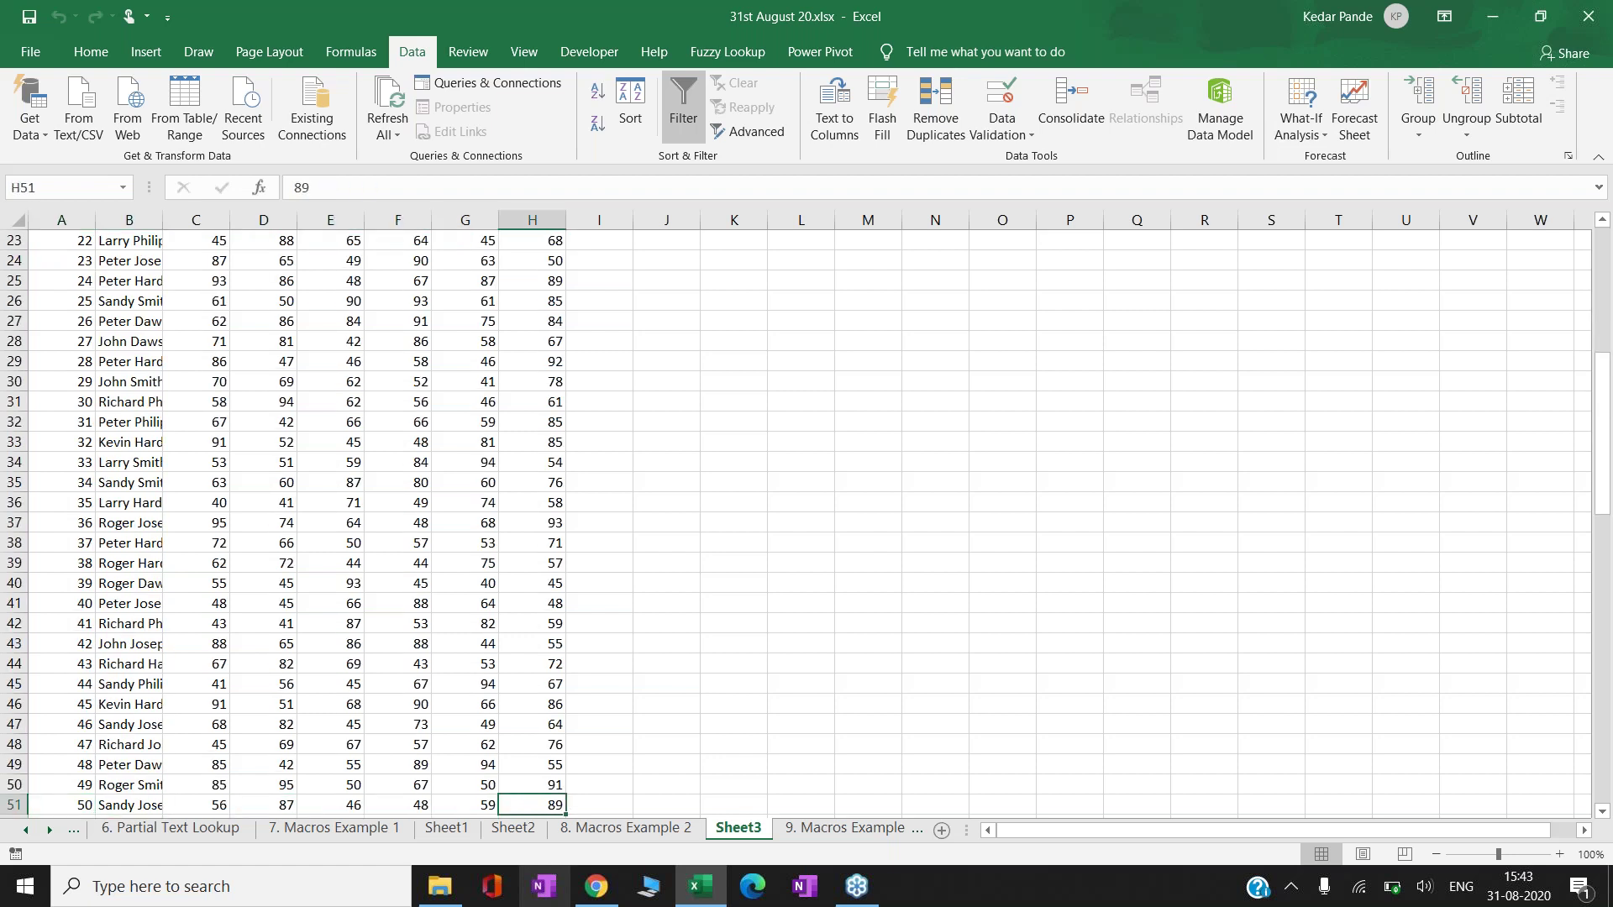
key("ctrl+Up")
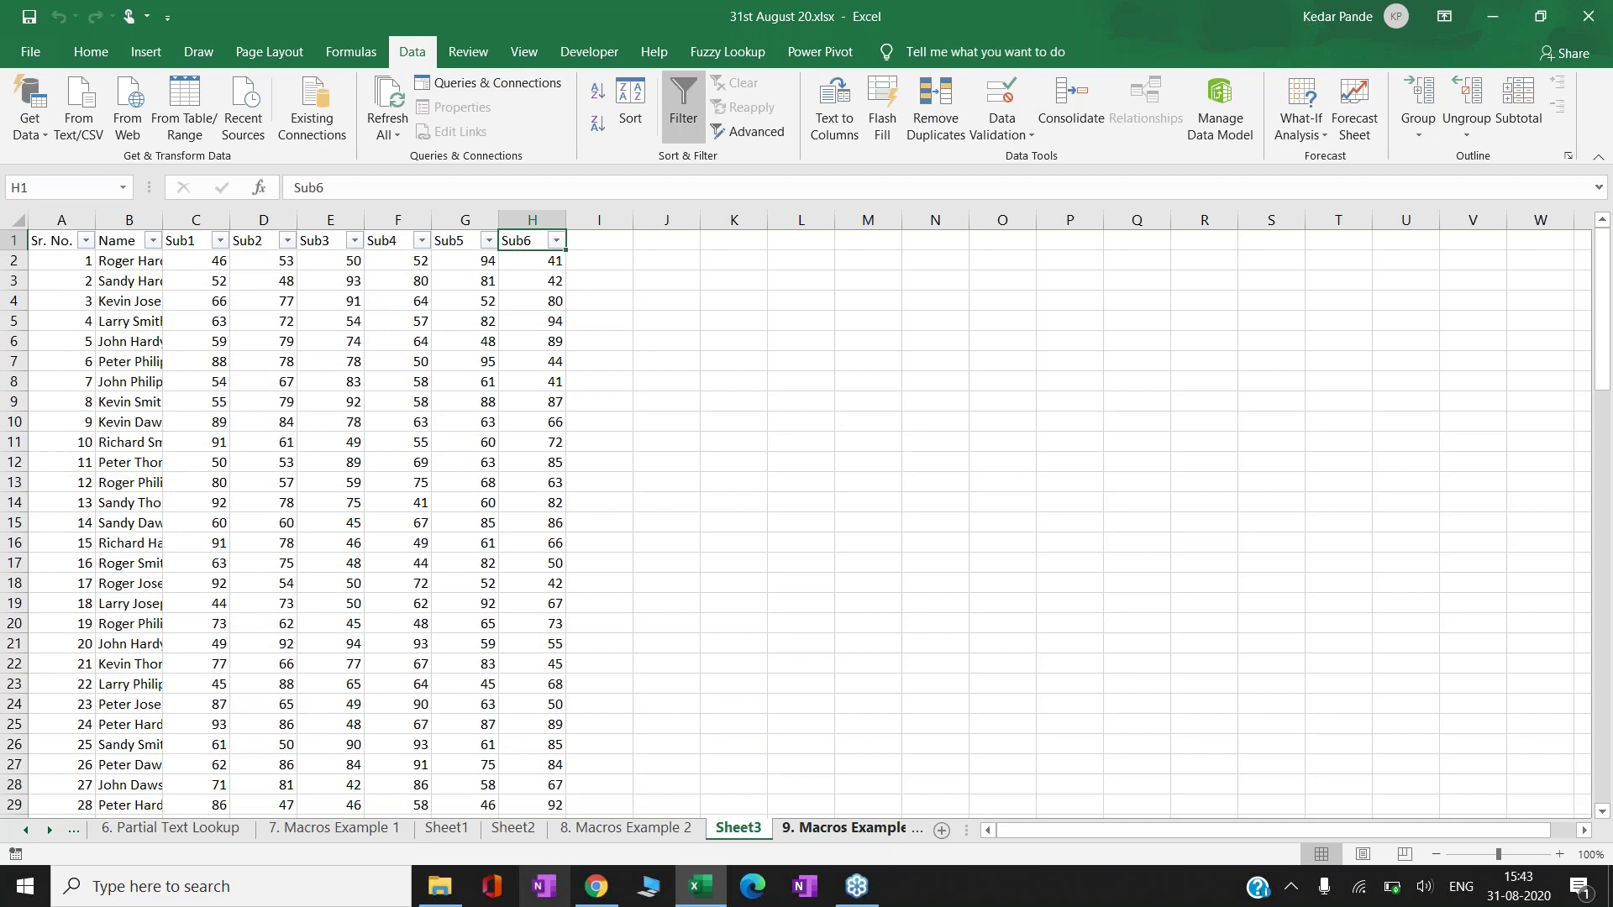
left_click(691, 393)
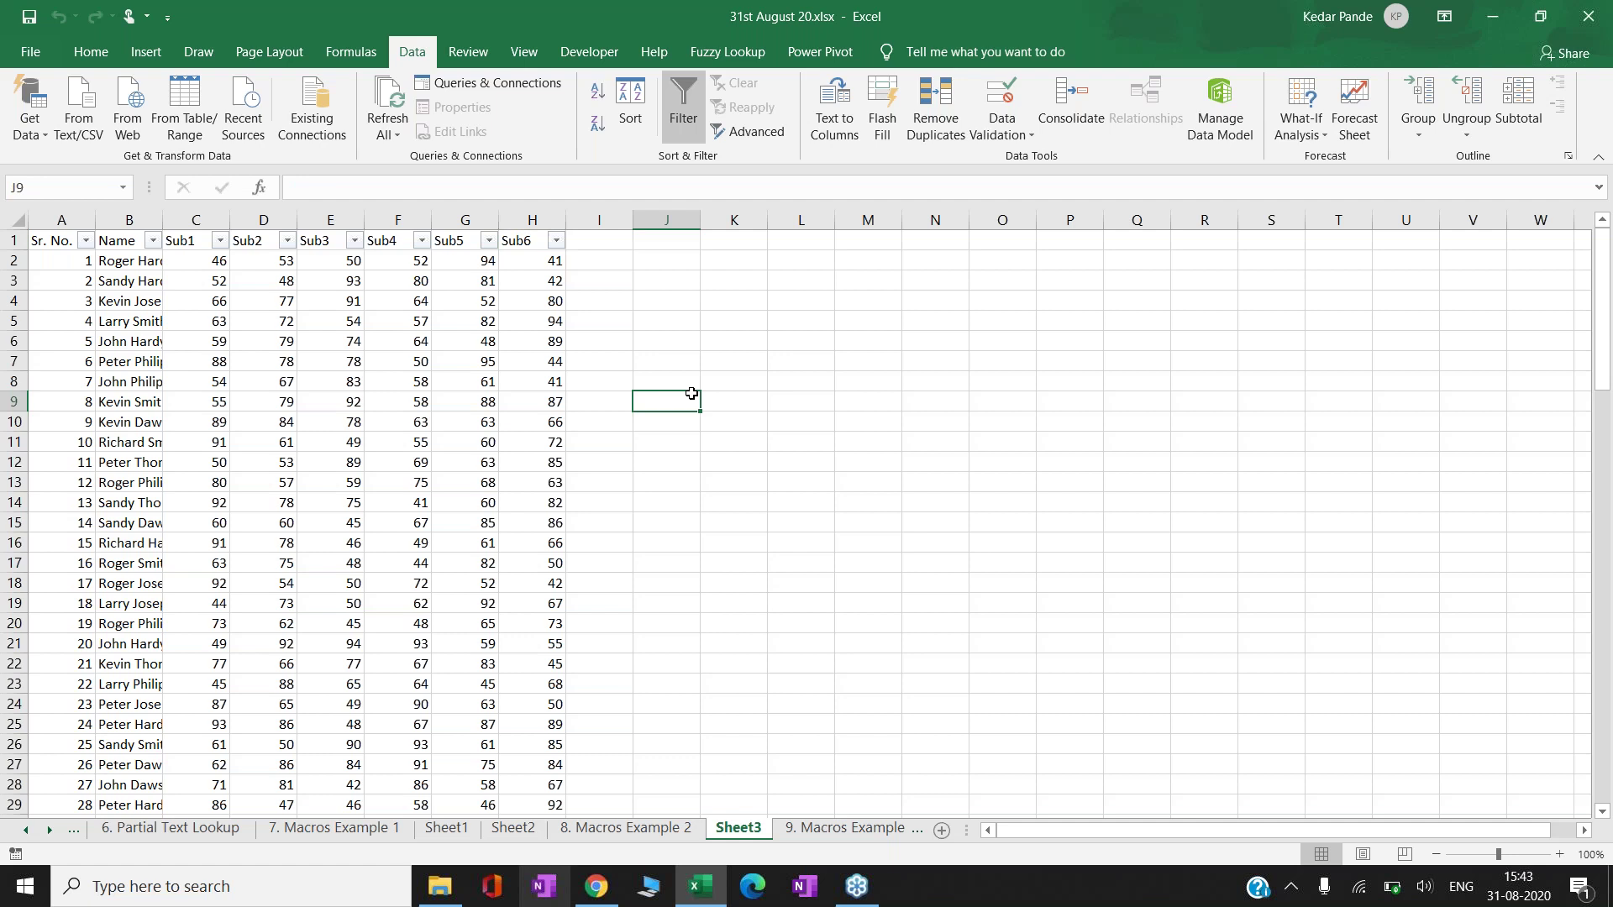
key("Left")
key("Left")
key("Left")
key("Left")
key("Left")
key("Left")
key("Left")
key("Left")
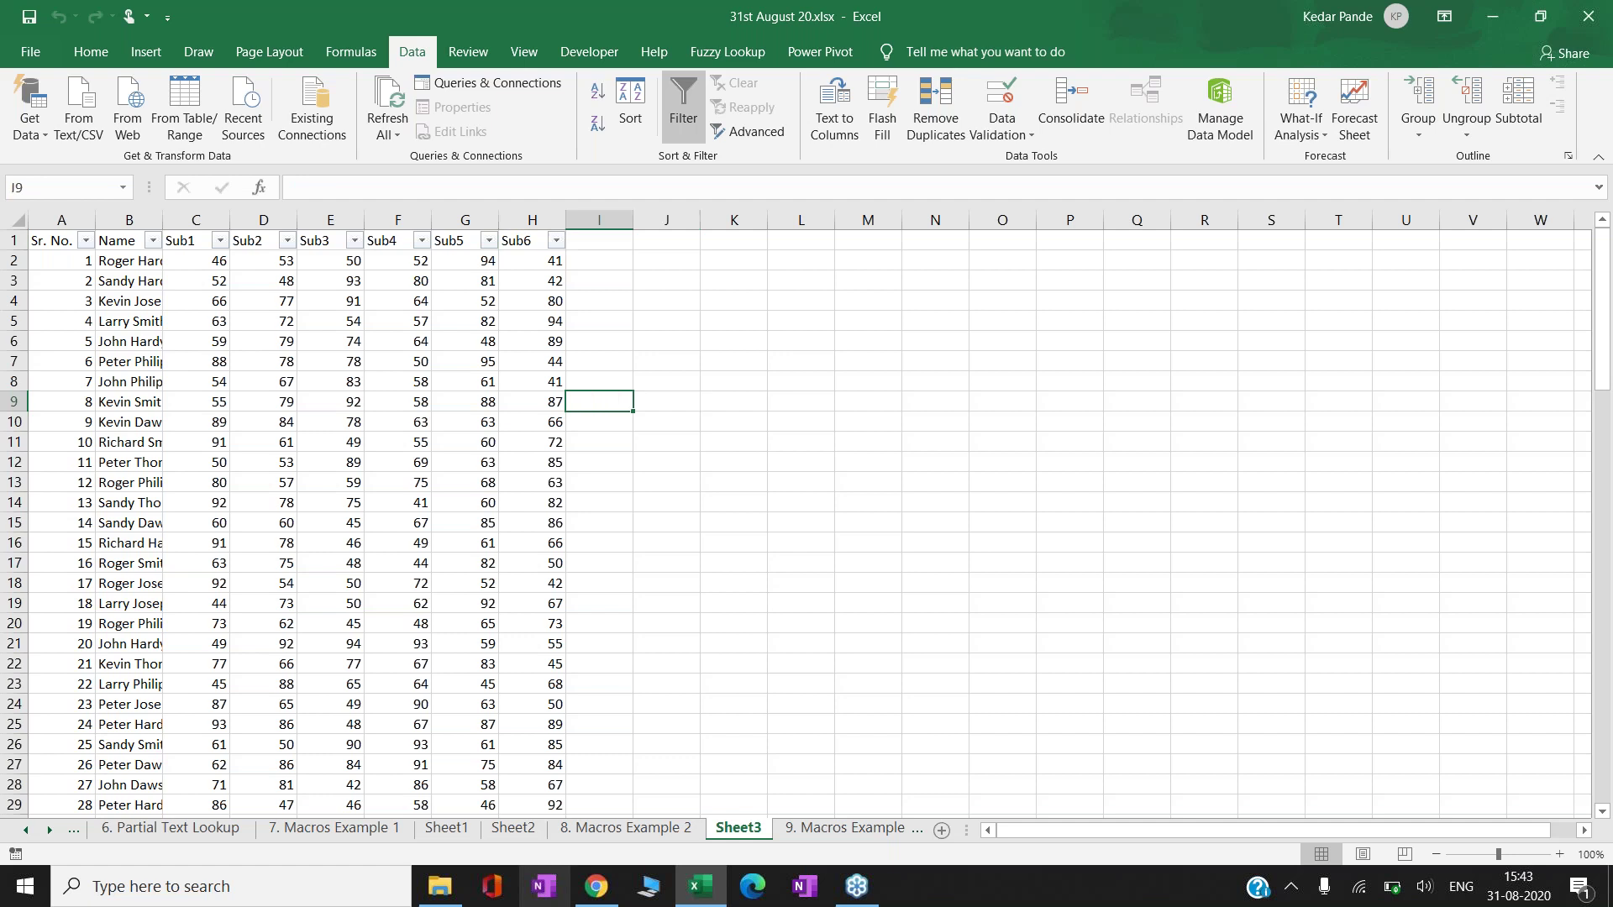
key("Up")
key("Up")
key("Up")
key("Up")
key("Up")
key("Up")
key("Up")
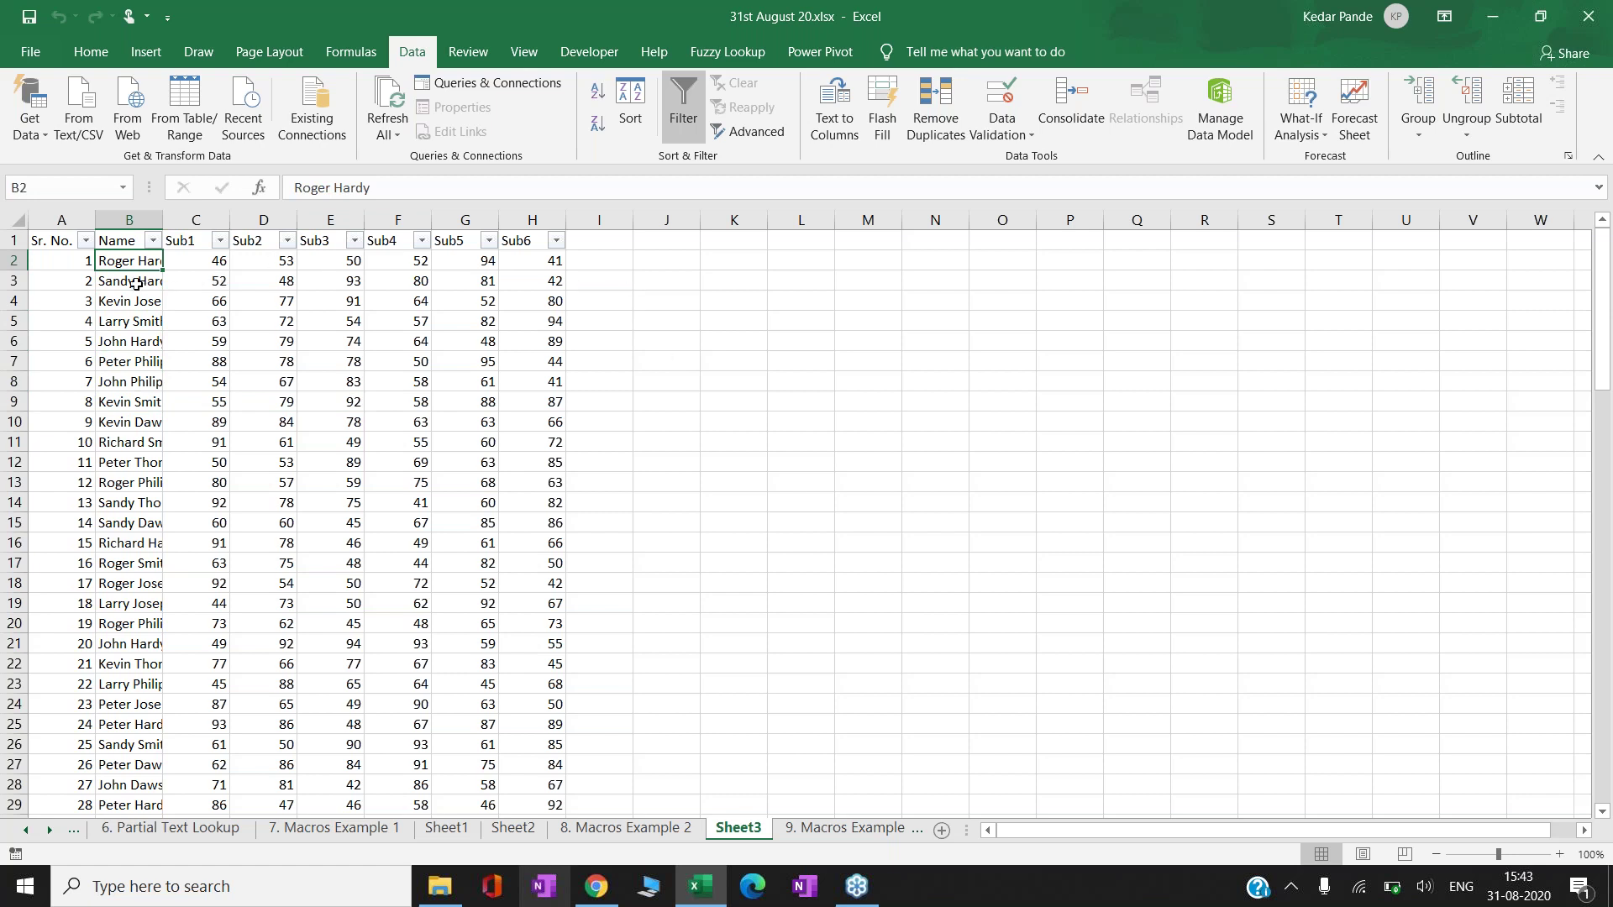
- Look over the 9. Macros Example 3 and 10. Macros Example 3.1 sheets
left_click(850, 827)
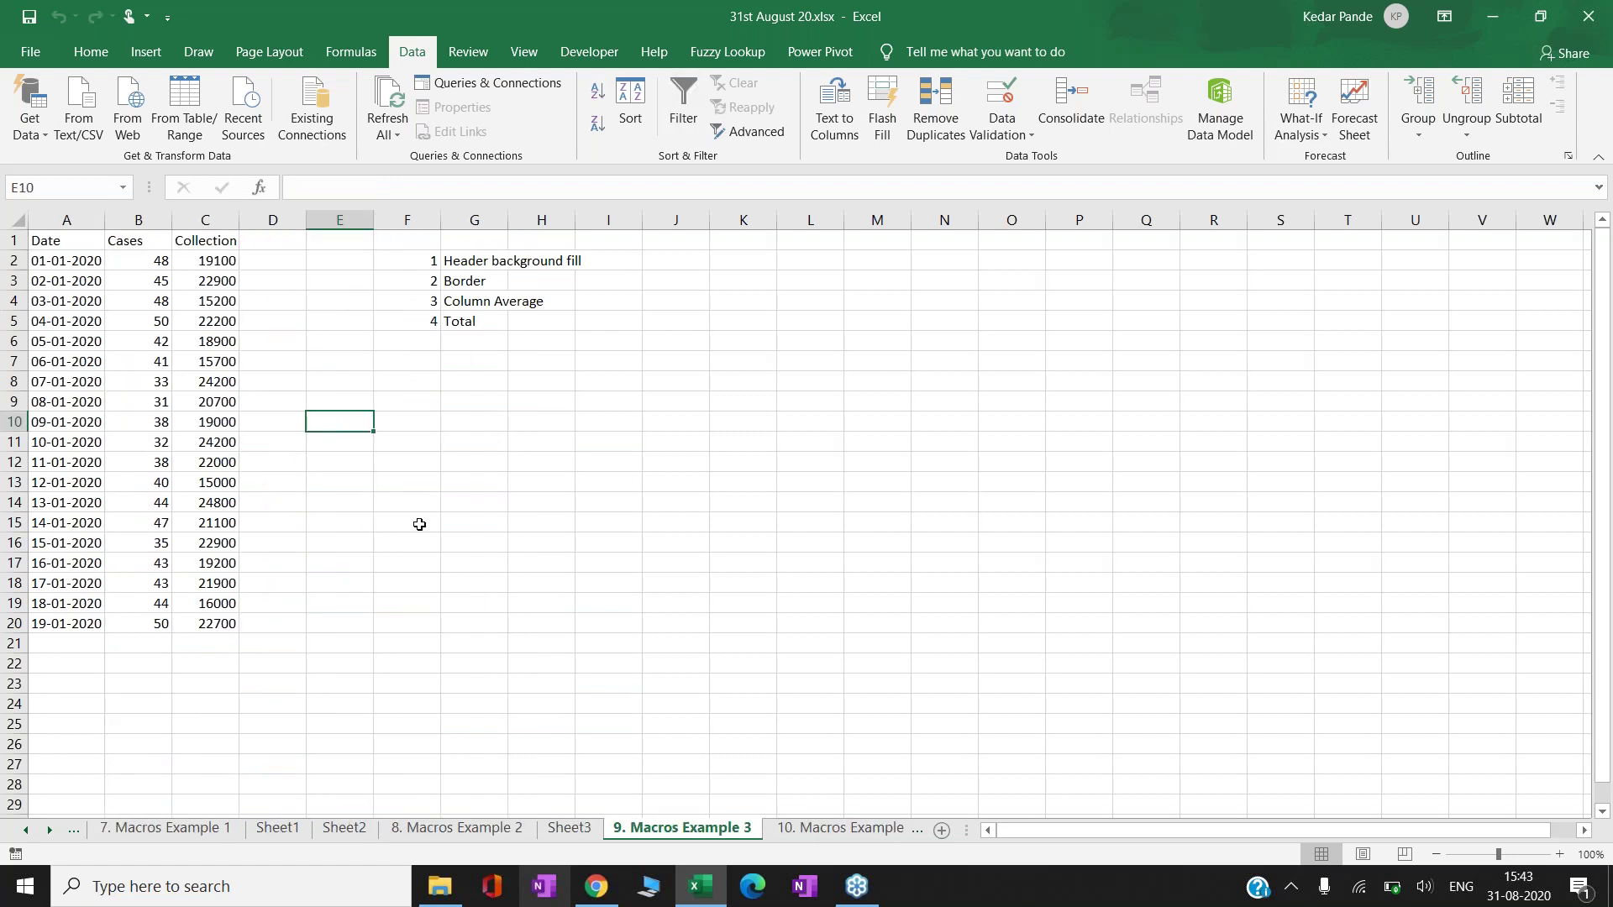
left_click(576, 836)
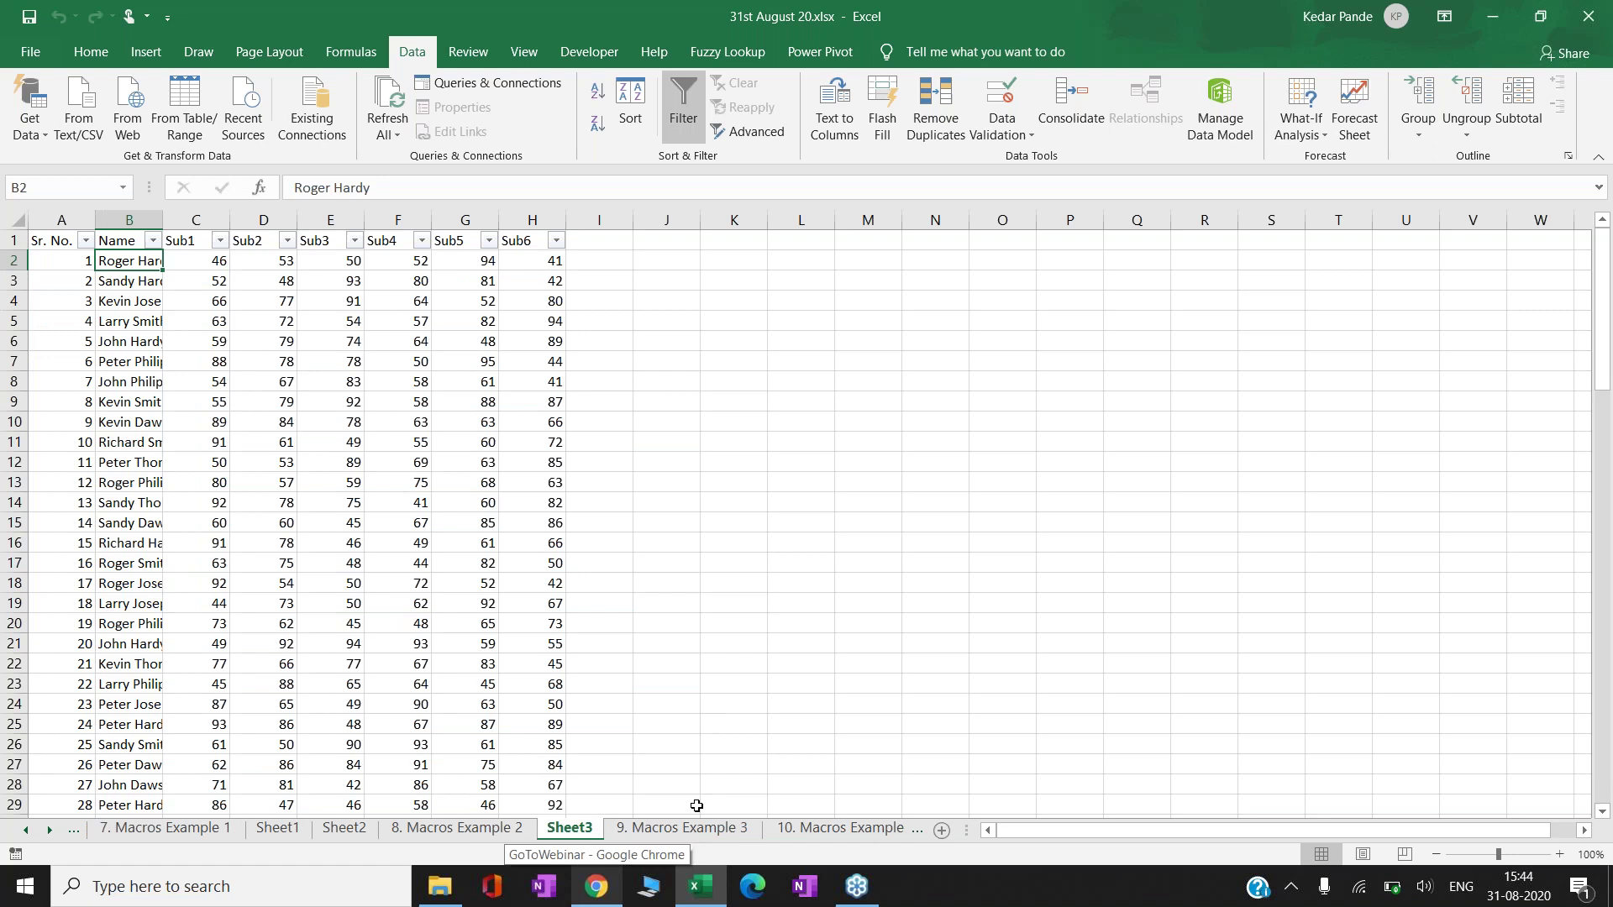
left_click(824, 834)
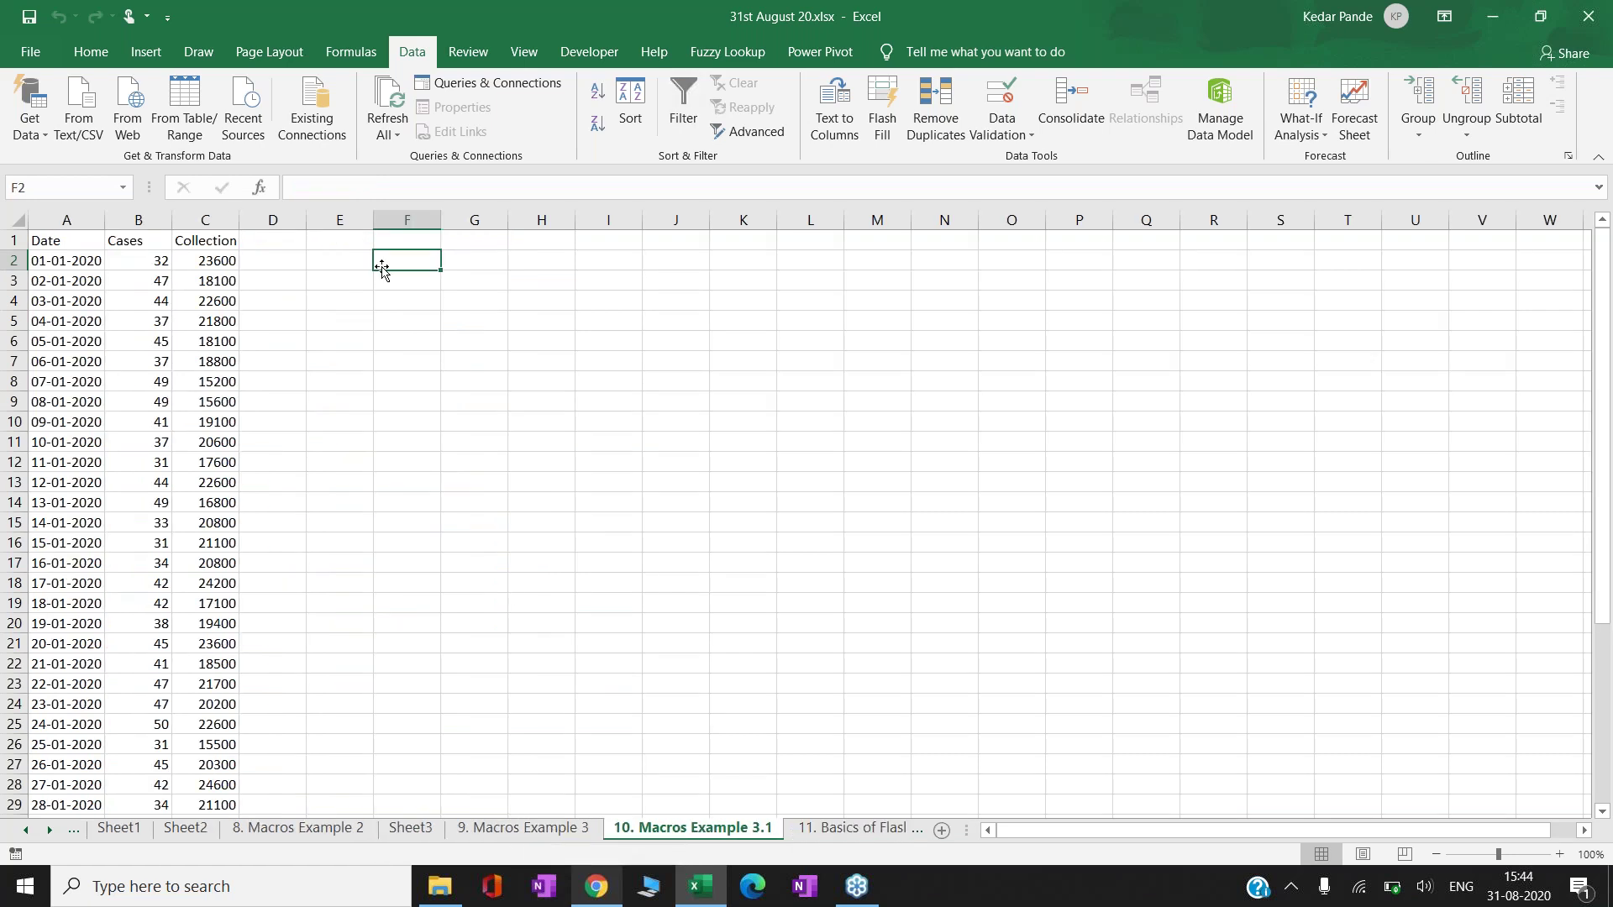
left_click(386, 285)
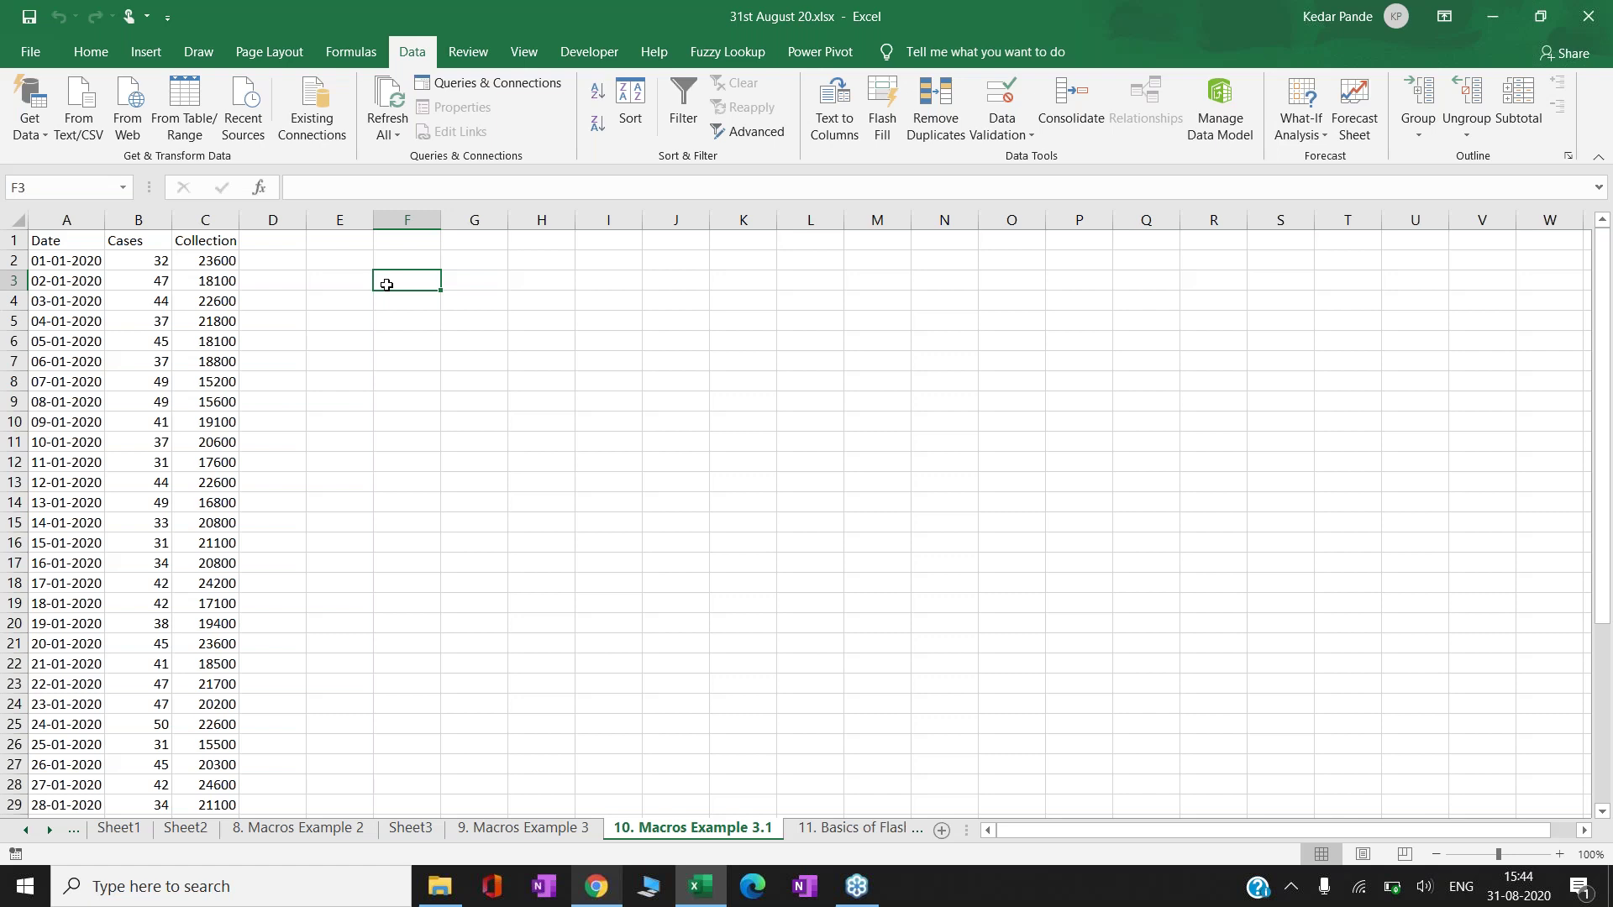
left_click(542, 304)
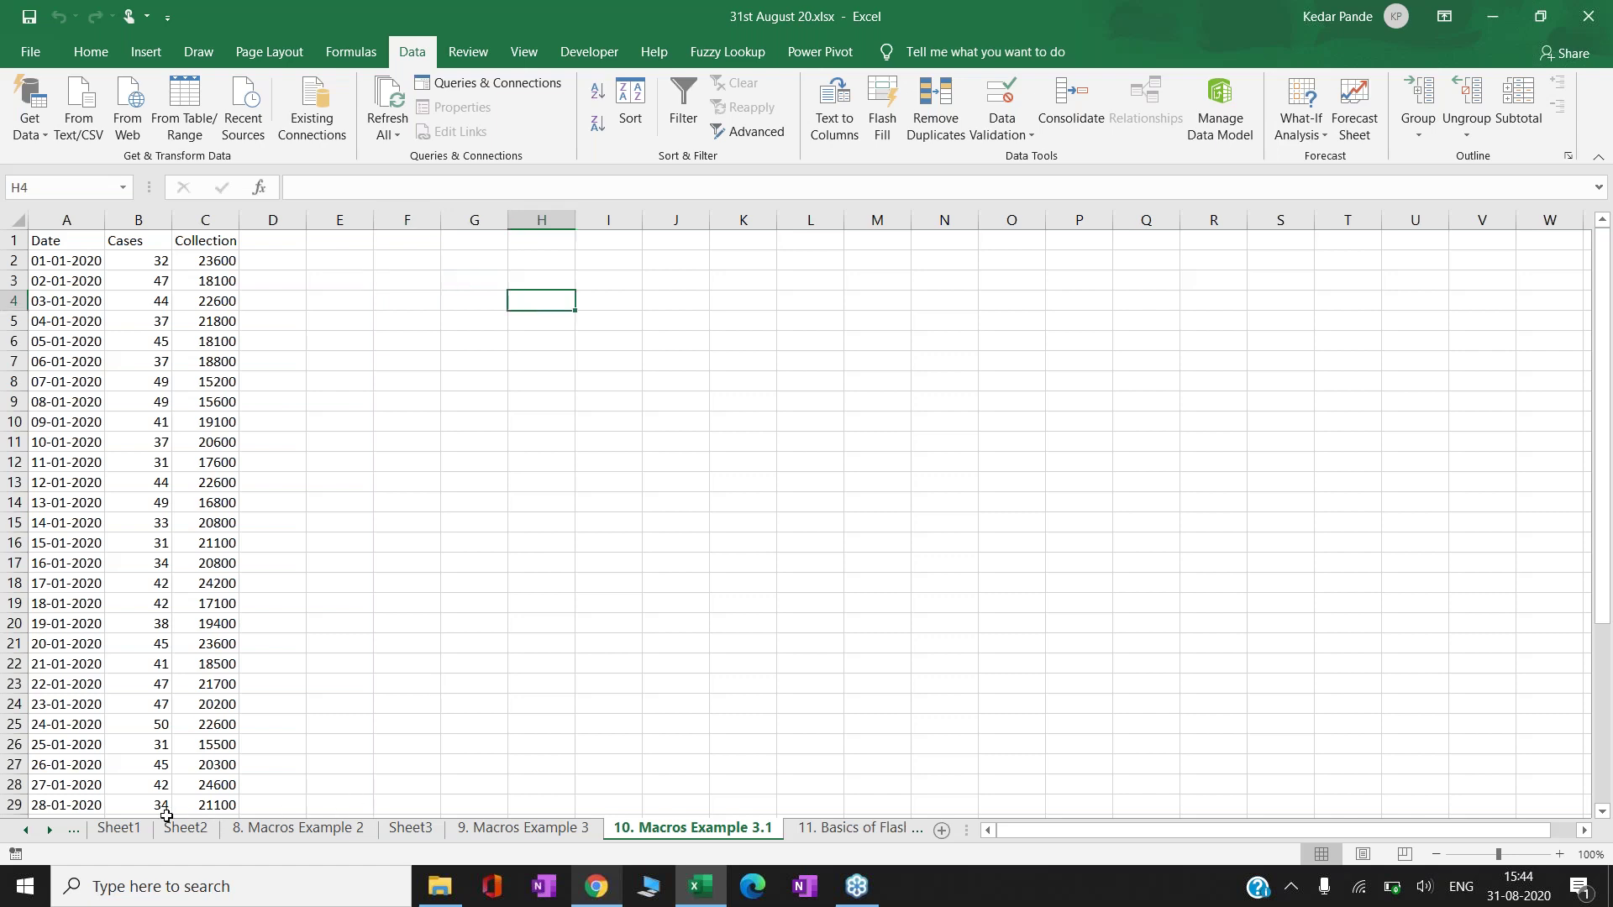
- Go to the 7. Macros Example 1 sheet and select G23
left_click(29, 832)
left_click(29, 831)
left_click(383, 830)
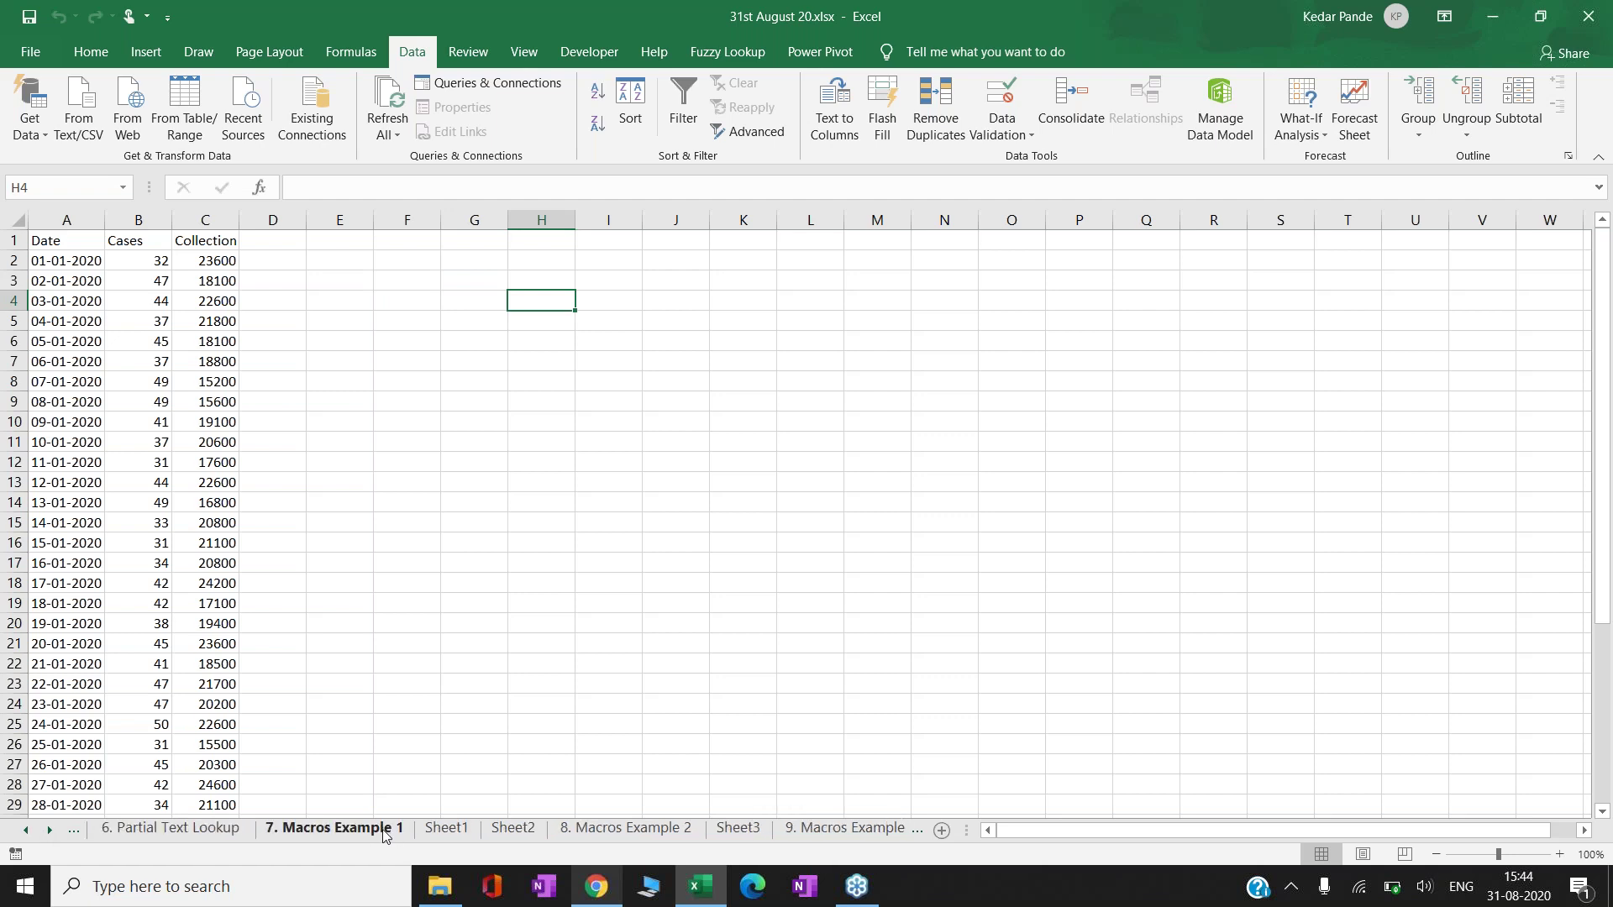
left_click(470, 302)
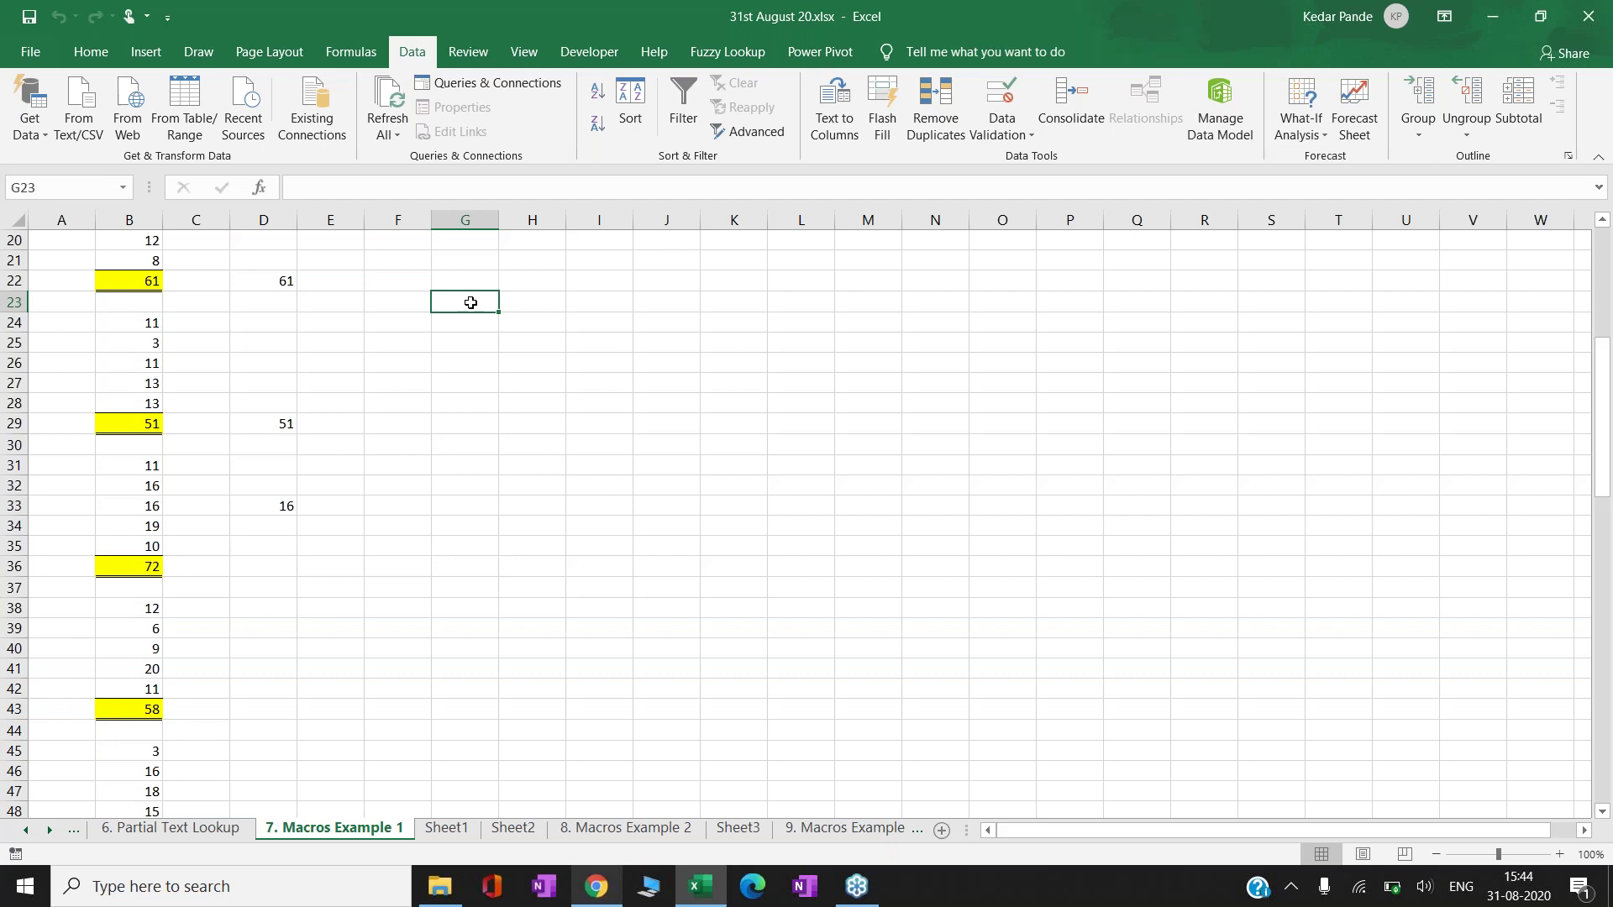
- Record a macro named after the presenter, shortcut Ctrl+Shift+A, stored in this workbook
left_click(588, 53)
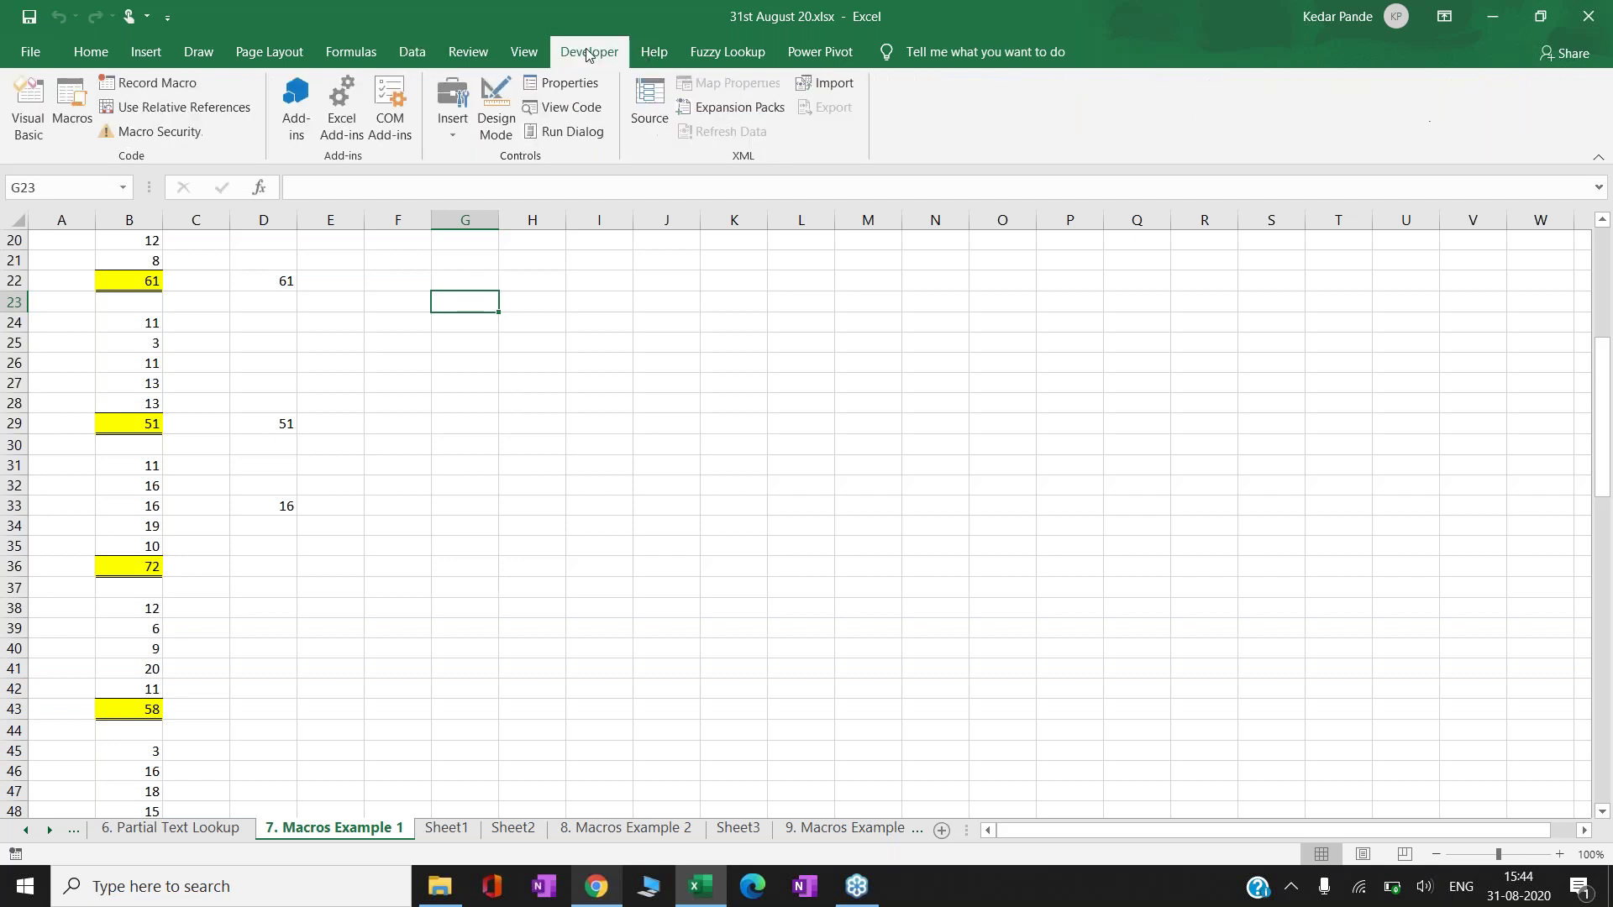
left_click(156, 82)
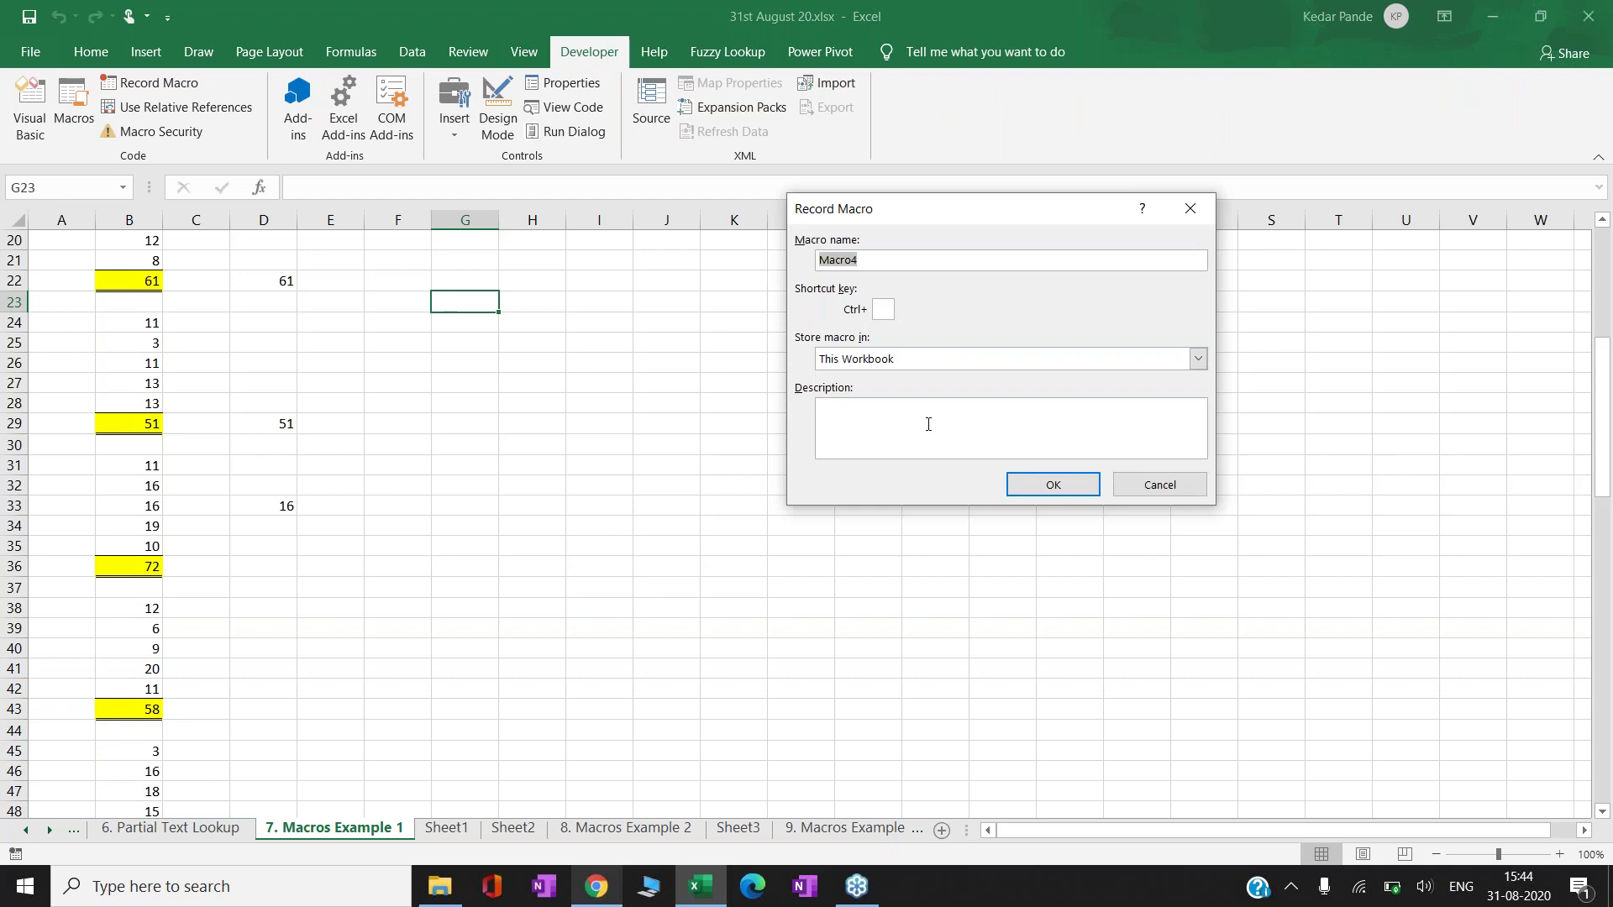
type("Kedar")
key("shift+a")
left_click(1037, 425)
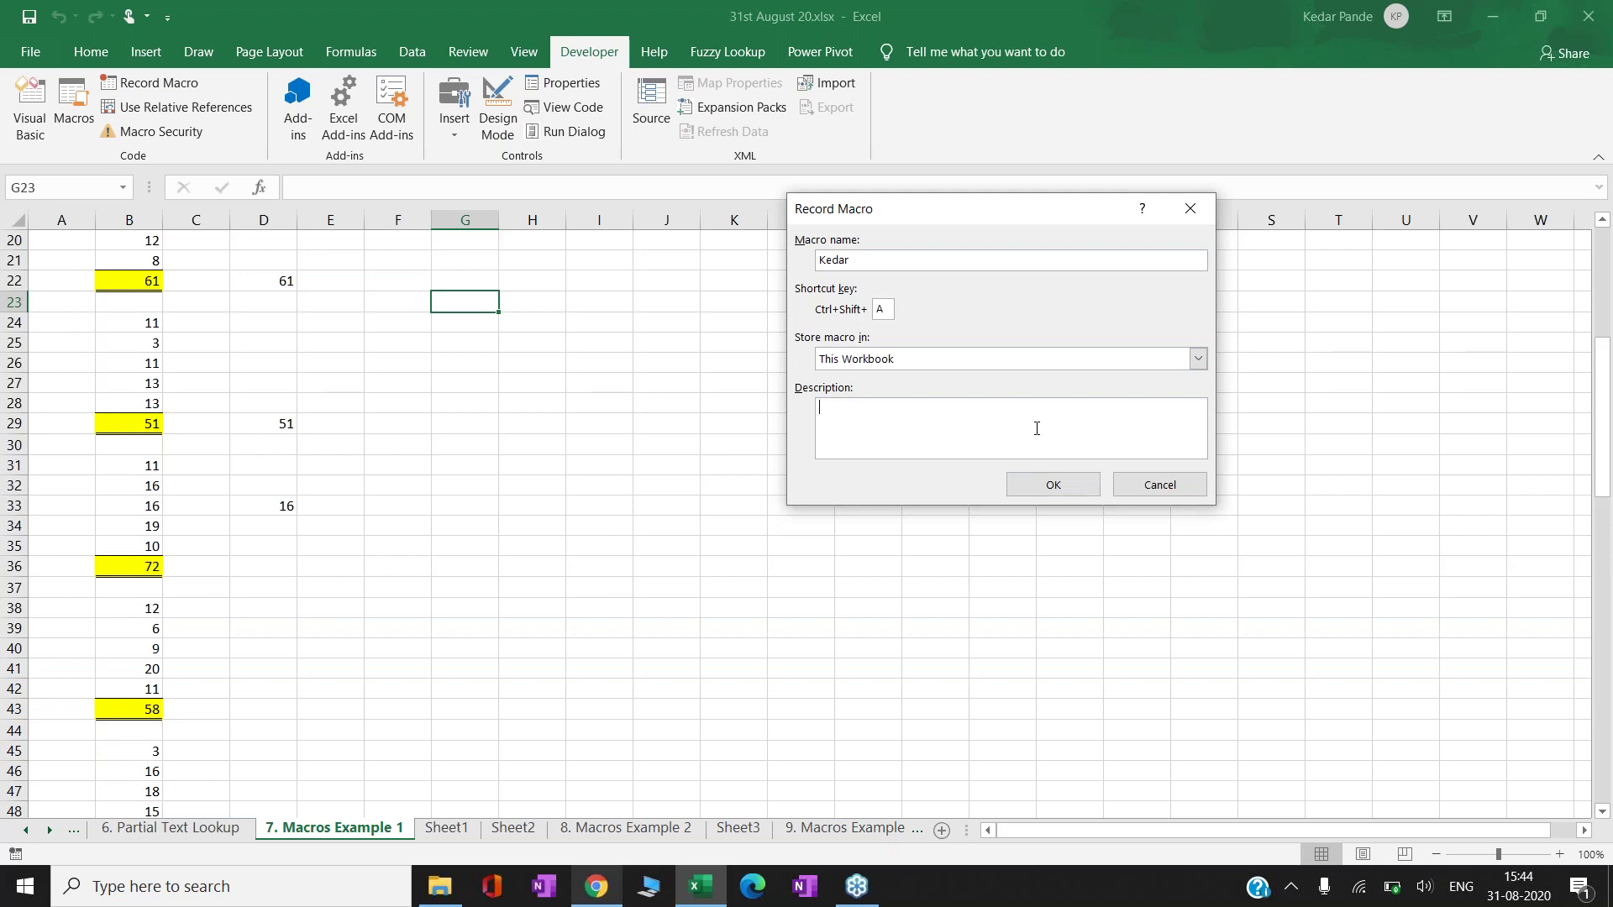
left_click(1086, 491)
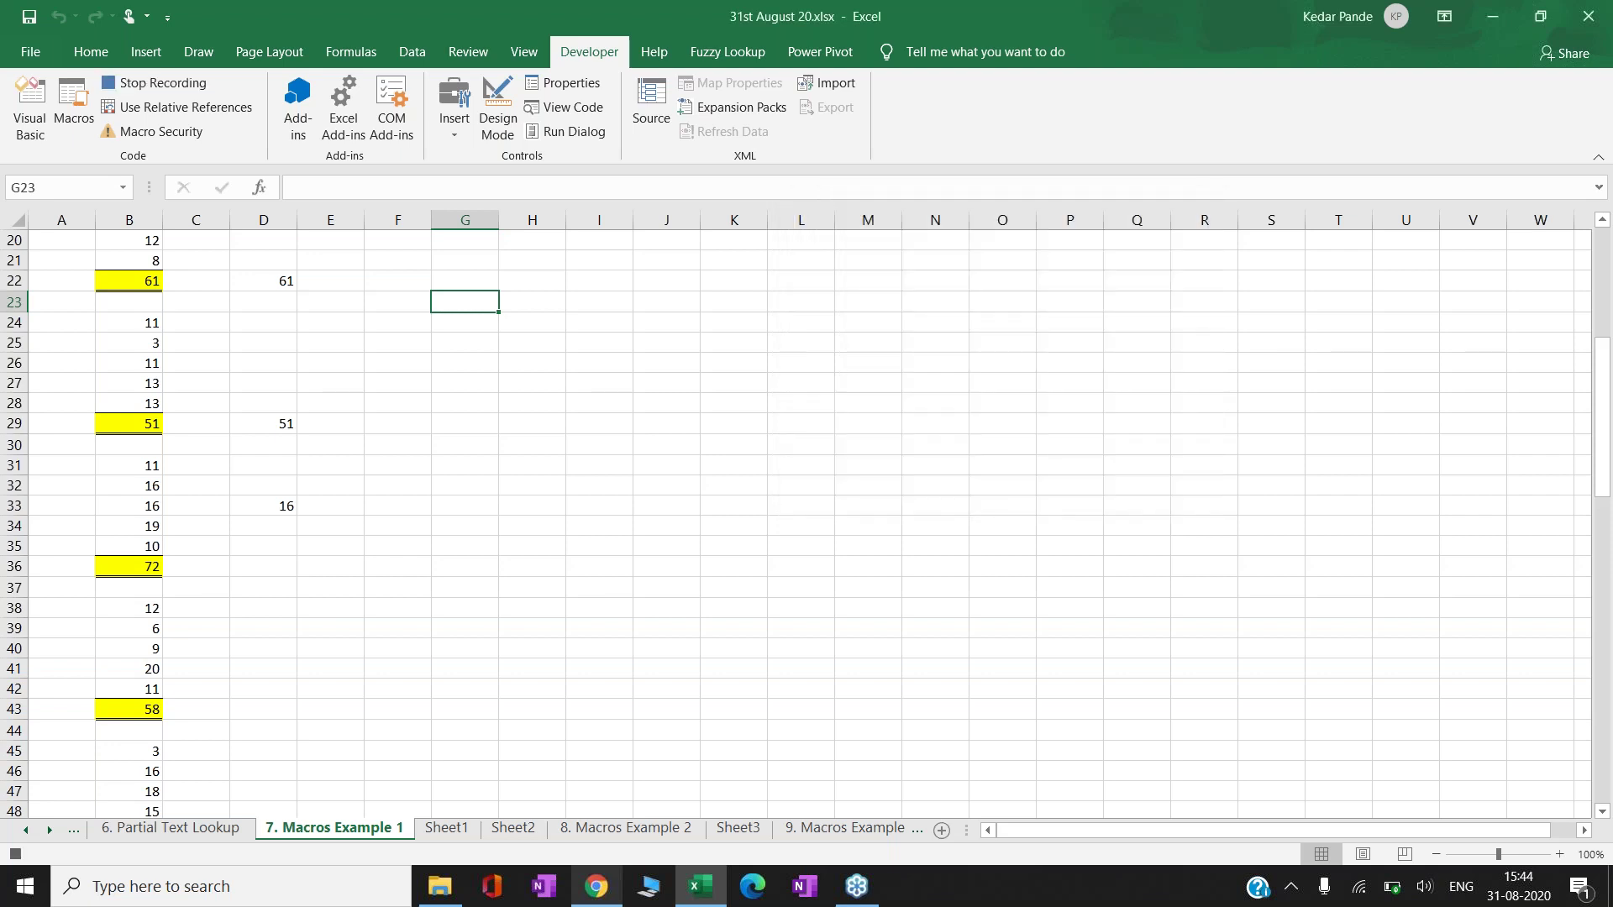
- Give G23:K32 a yellow fill and All Borders
key("shift+Down")
key("shift+Down")
key("shift+Down")
key("shift+Down")
key("shift+Down")
key("shift+Down")
key("shift+Down")
key("shift+Down")
key("shift+Down")
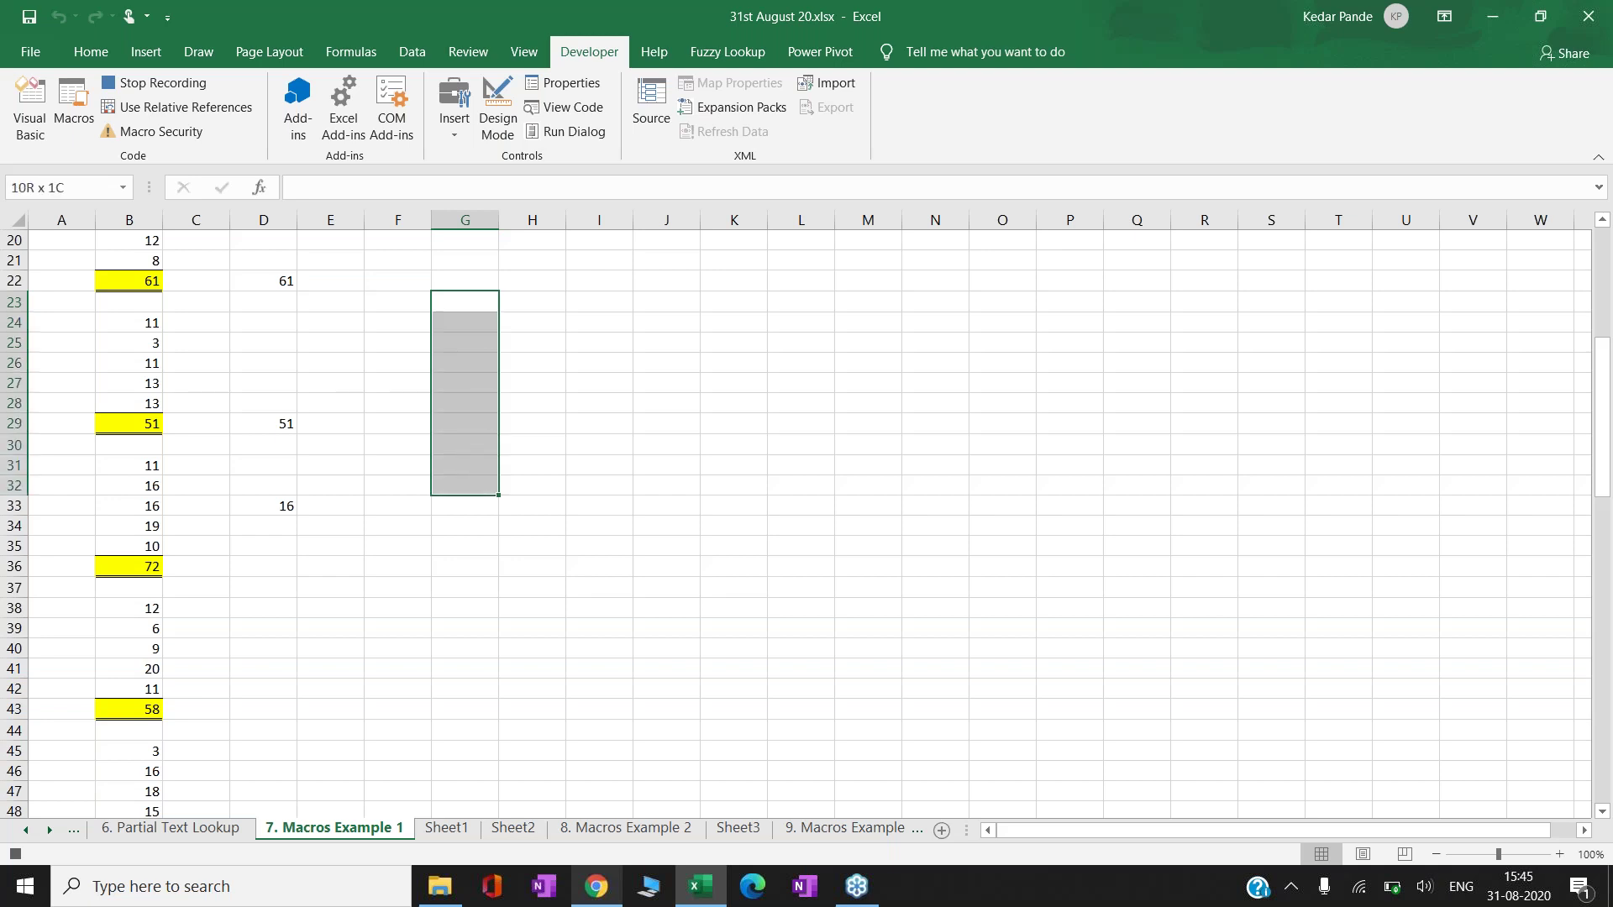
key("shift+Right")
key("shift+Right")
key("shift+Right")
key("shift+Right")
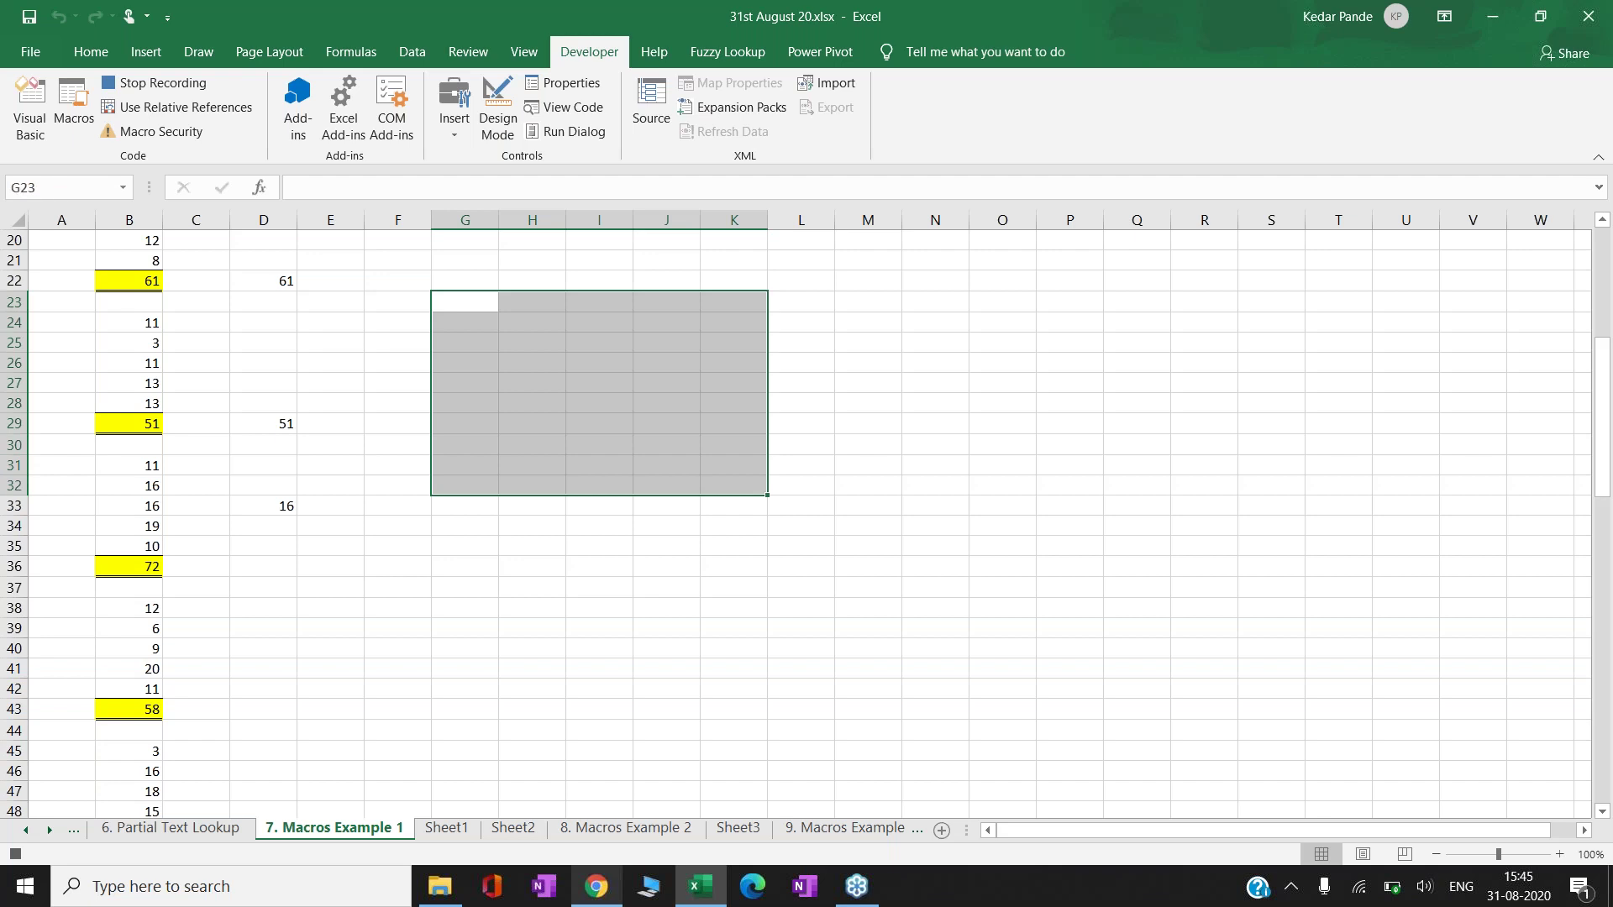
left_click(107, 50)
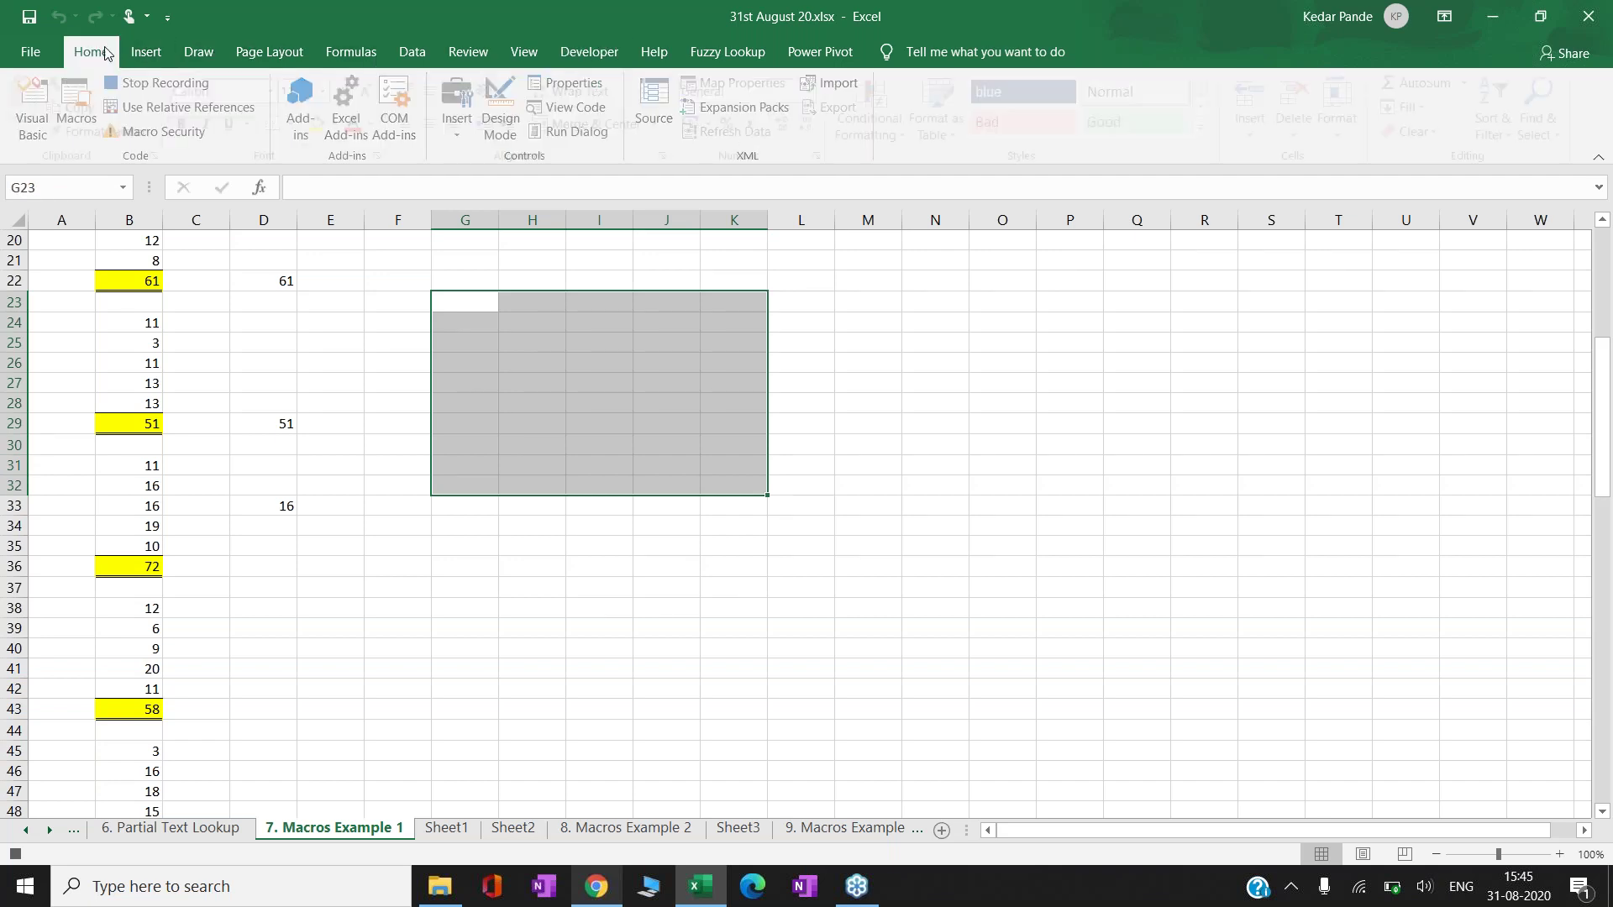
left_click(327, 124)
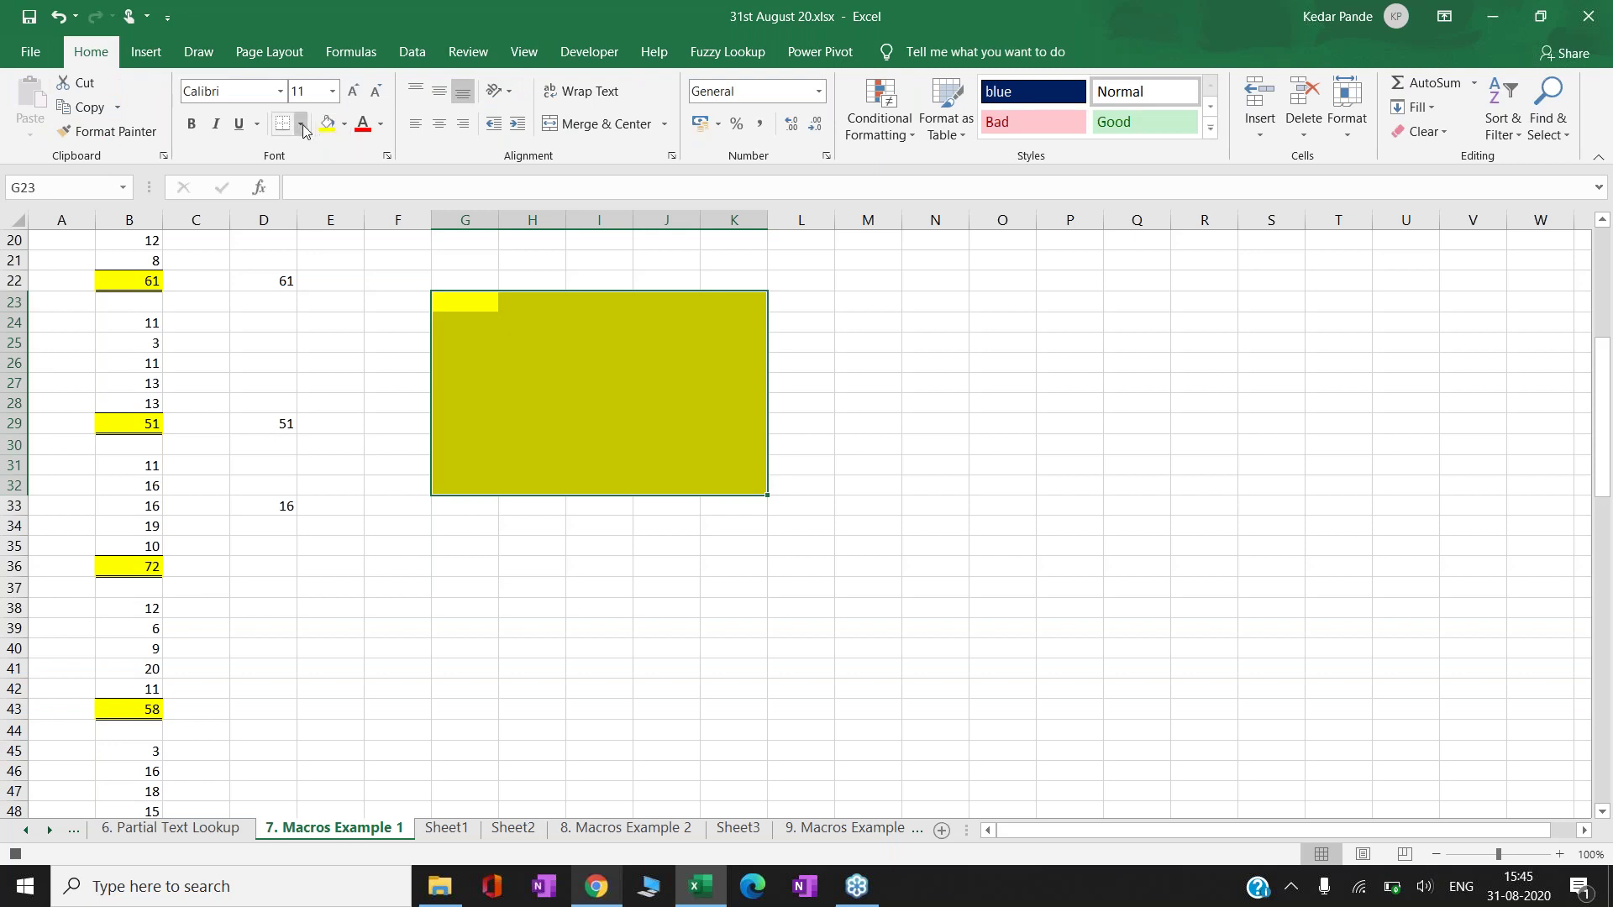
left_click(302, 124)
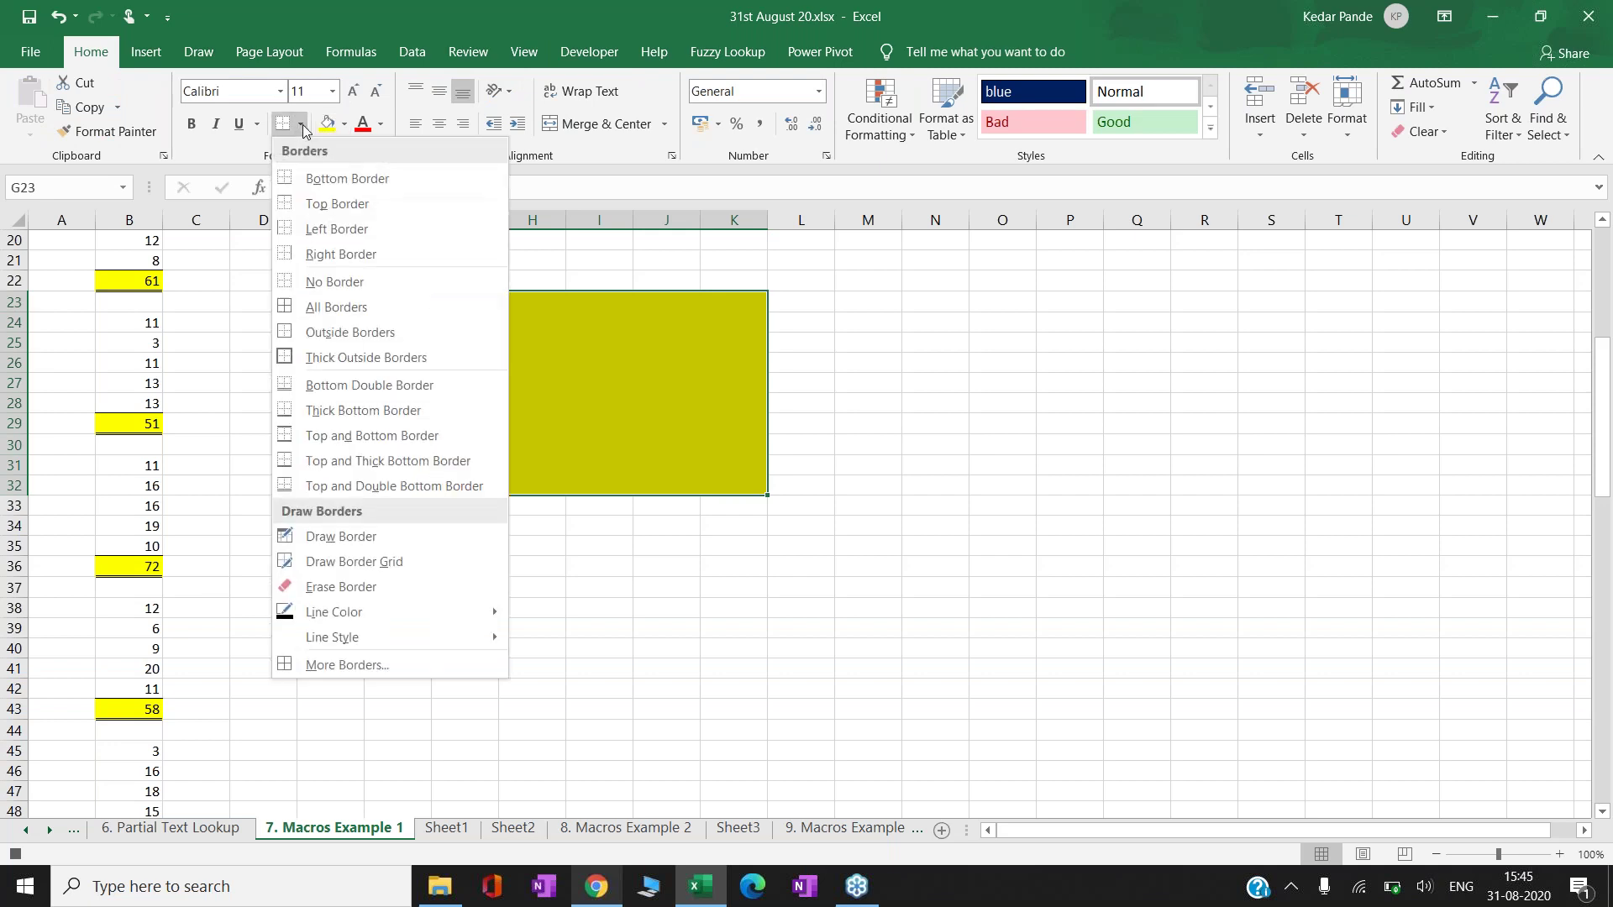
left_click(323, 307)
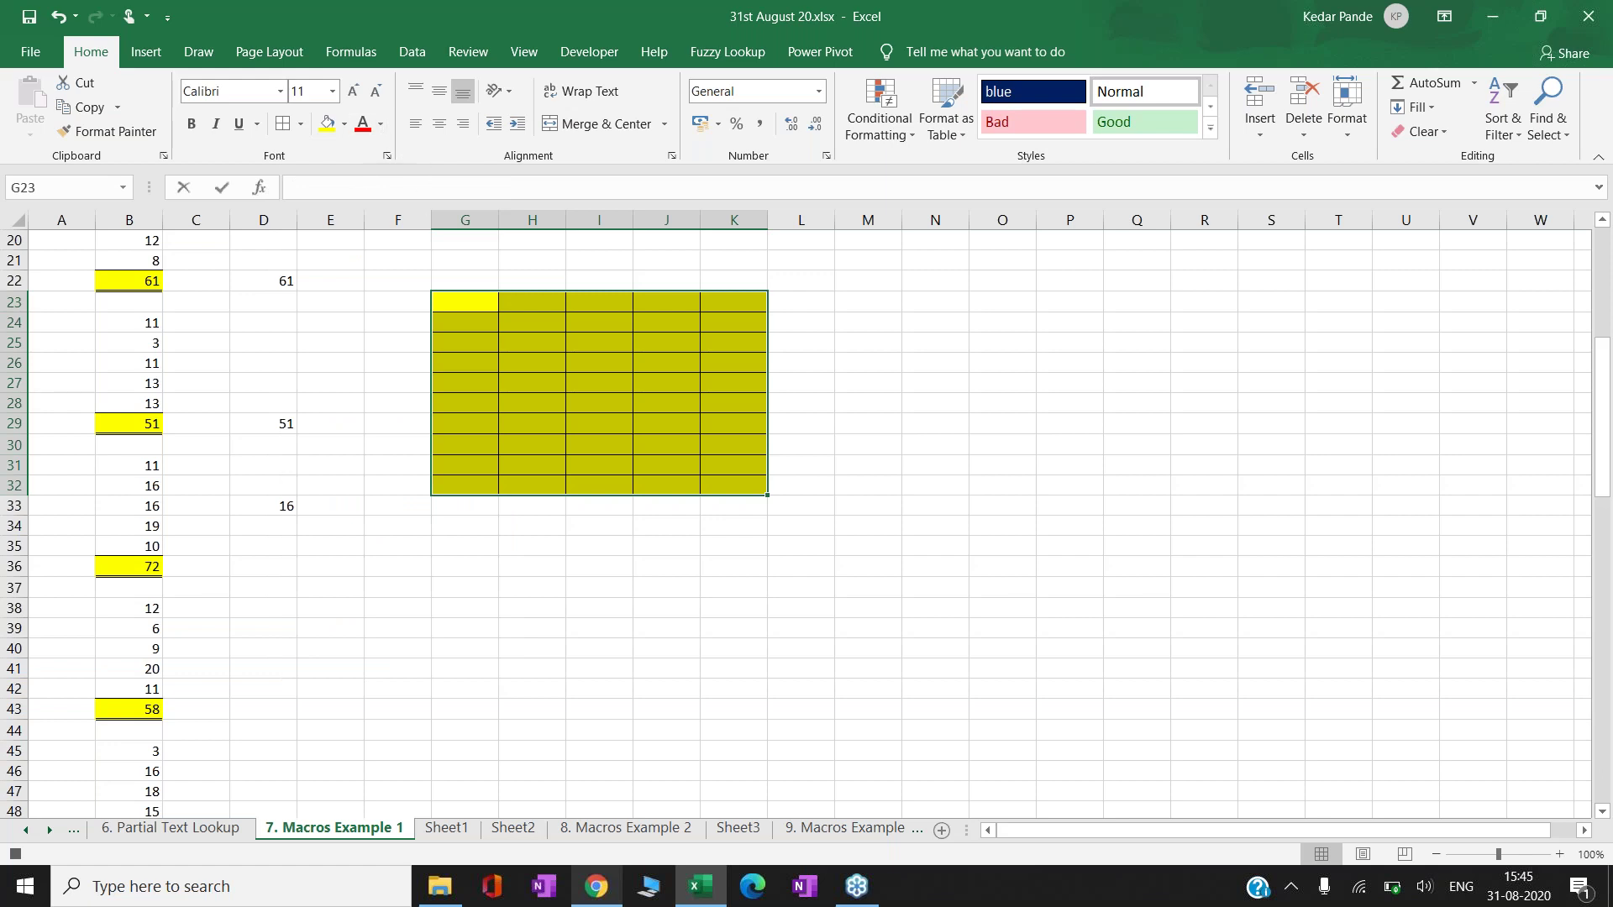
- Fill every cell of the block with the presenter's first name in bold
type("Kedar")
key("ctrl+Return")
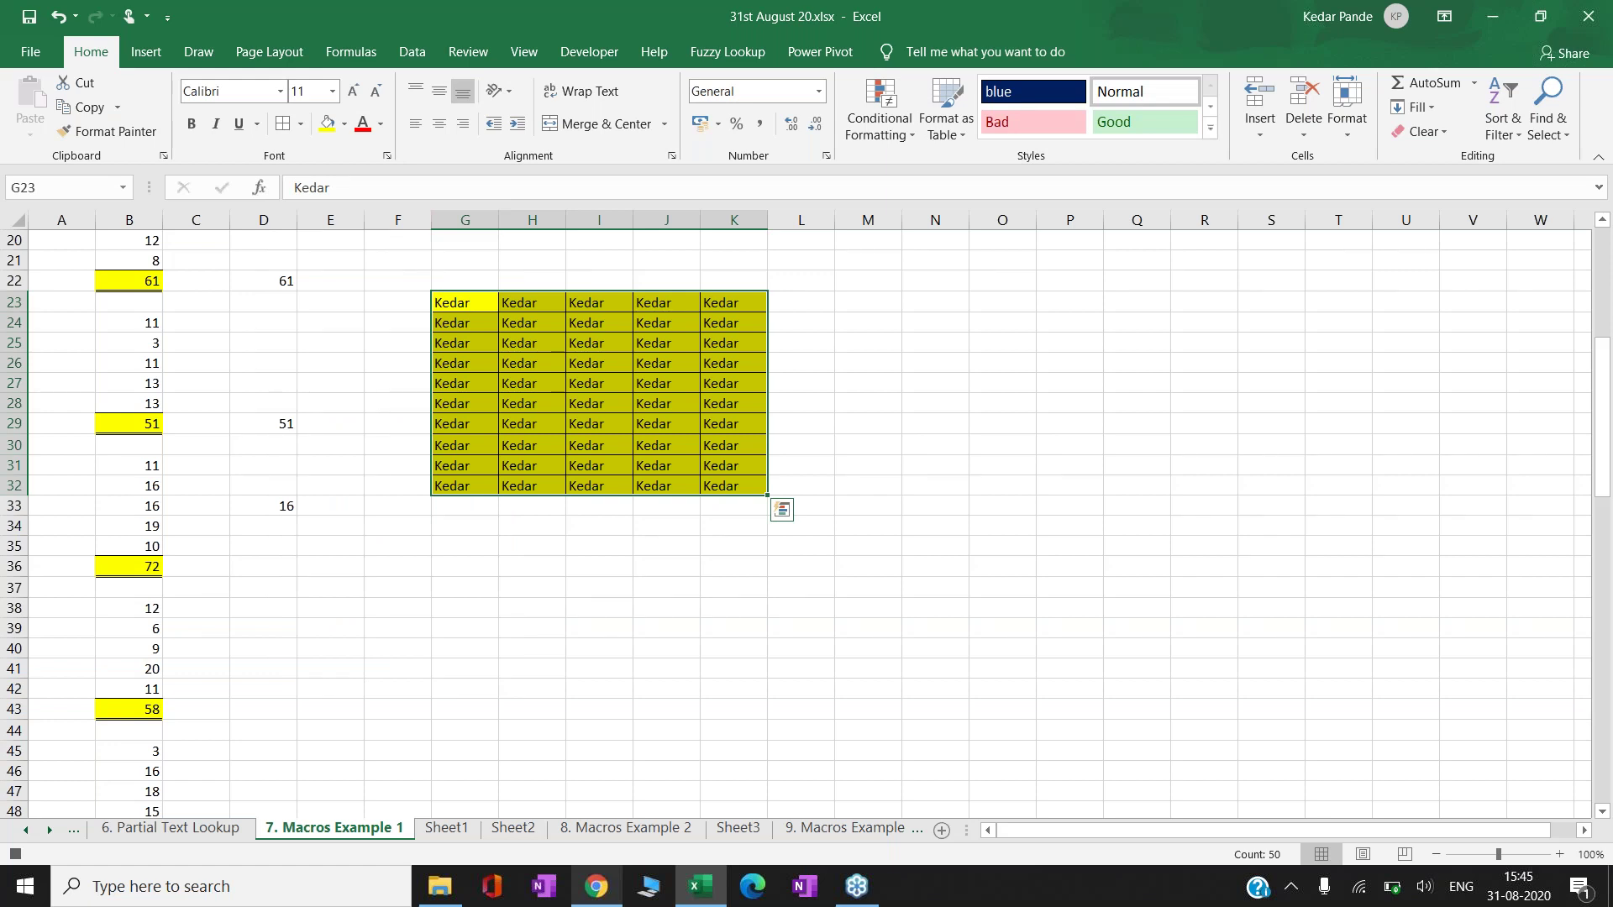
left_click(192, 124)
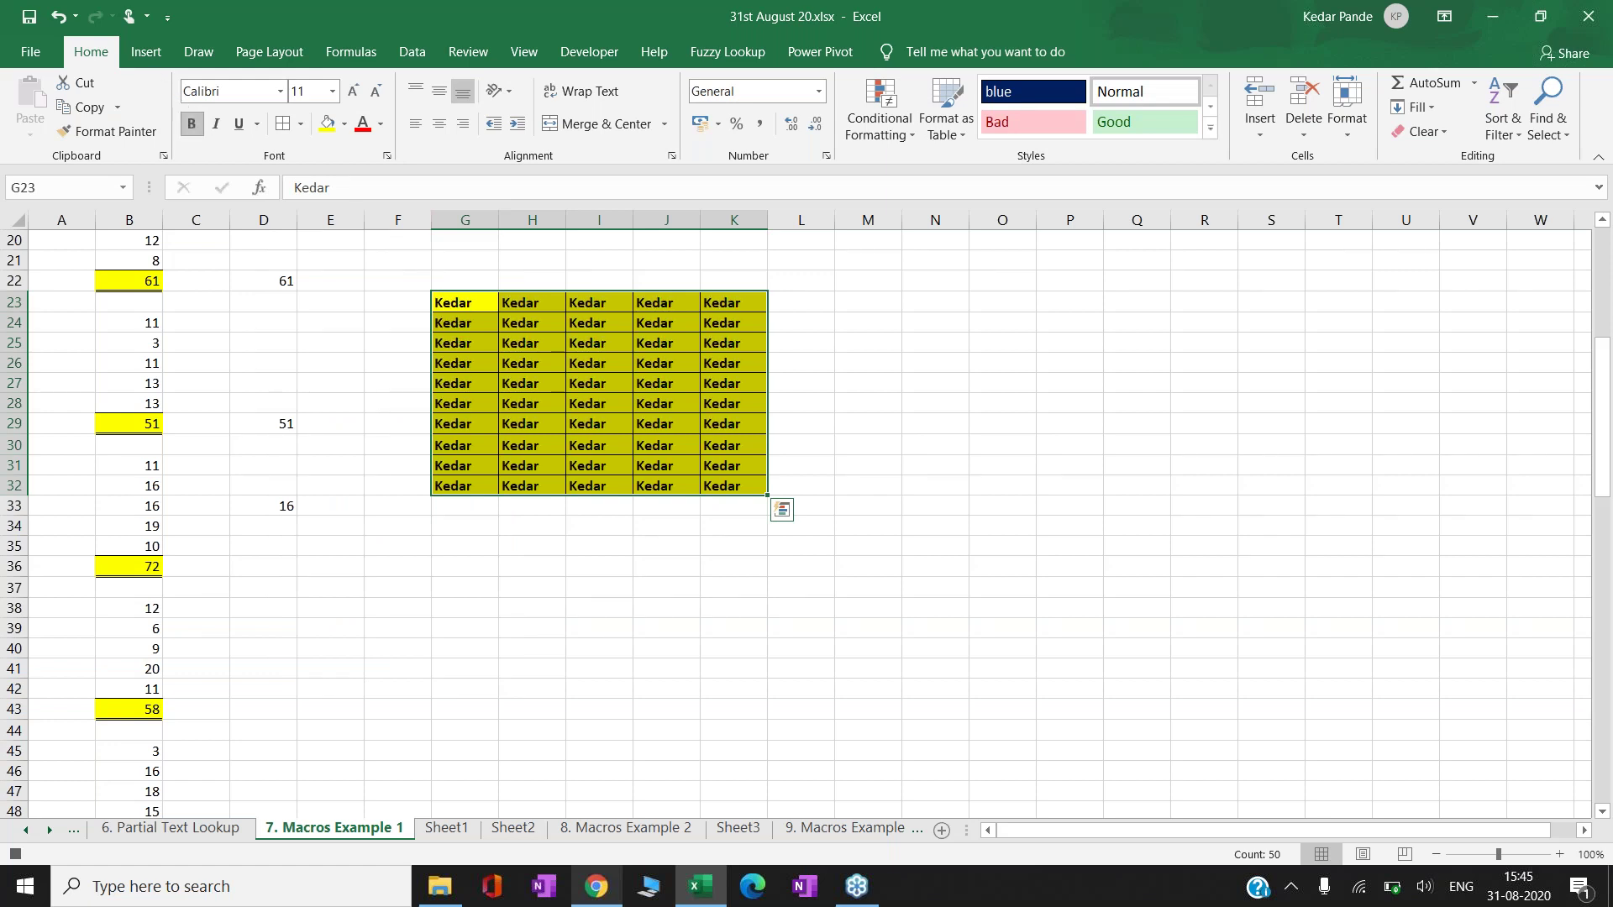
left_click(807, 299)
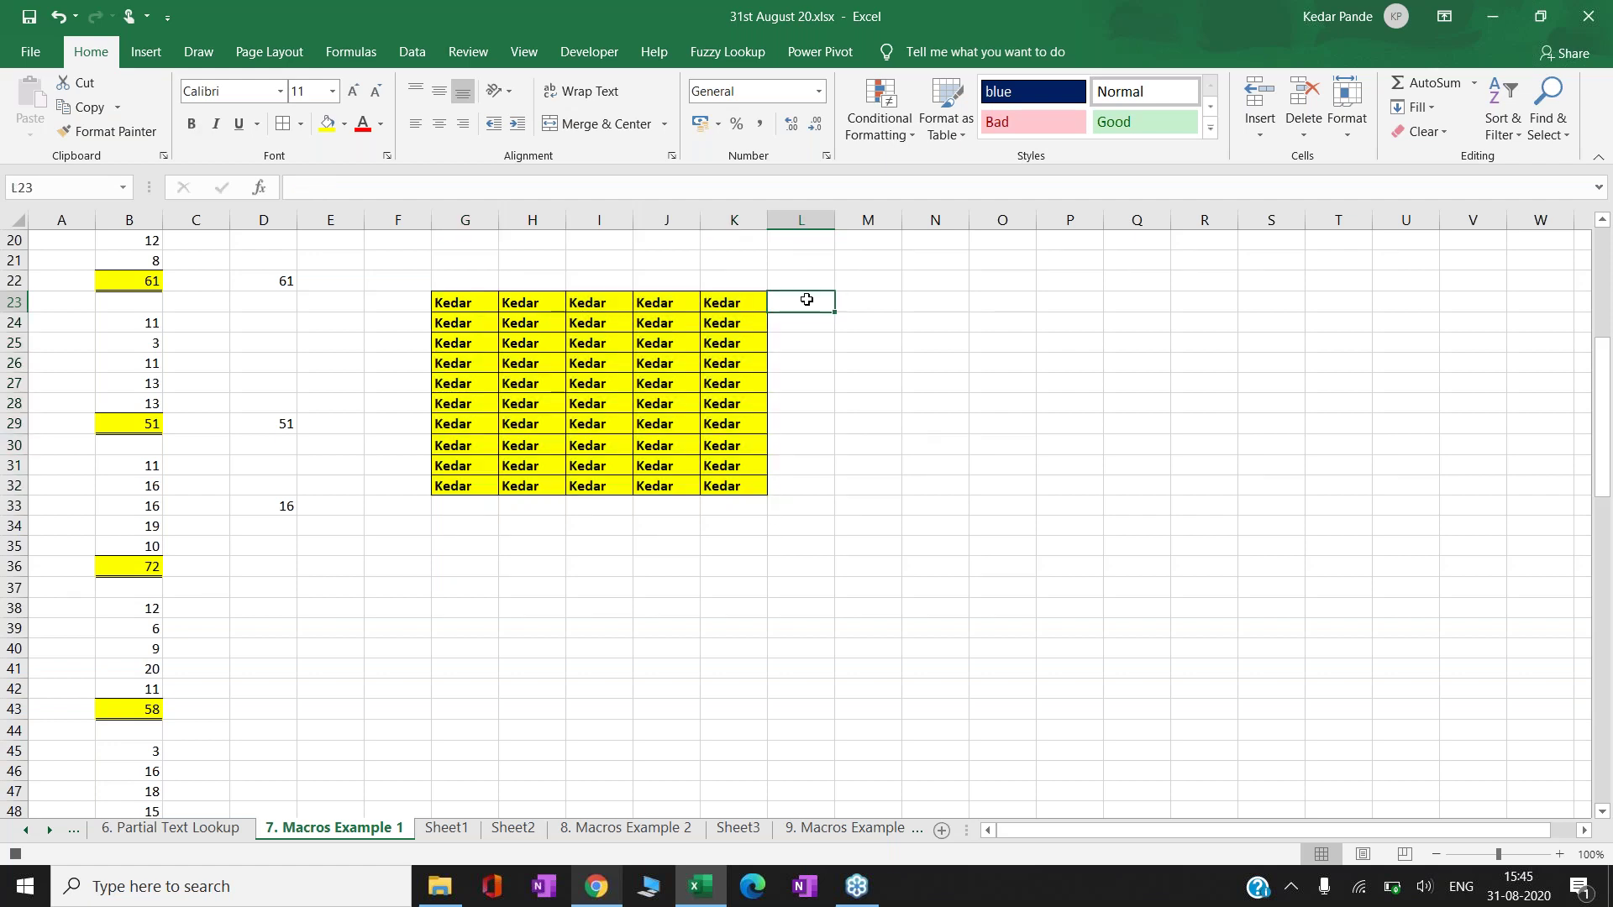
- Stop the macro recording, then move from F22 over to Sheet1
left_click(16, 854)
left_click(418, 301)
key("Up")
key("ctrl+Page_Down")
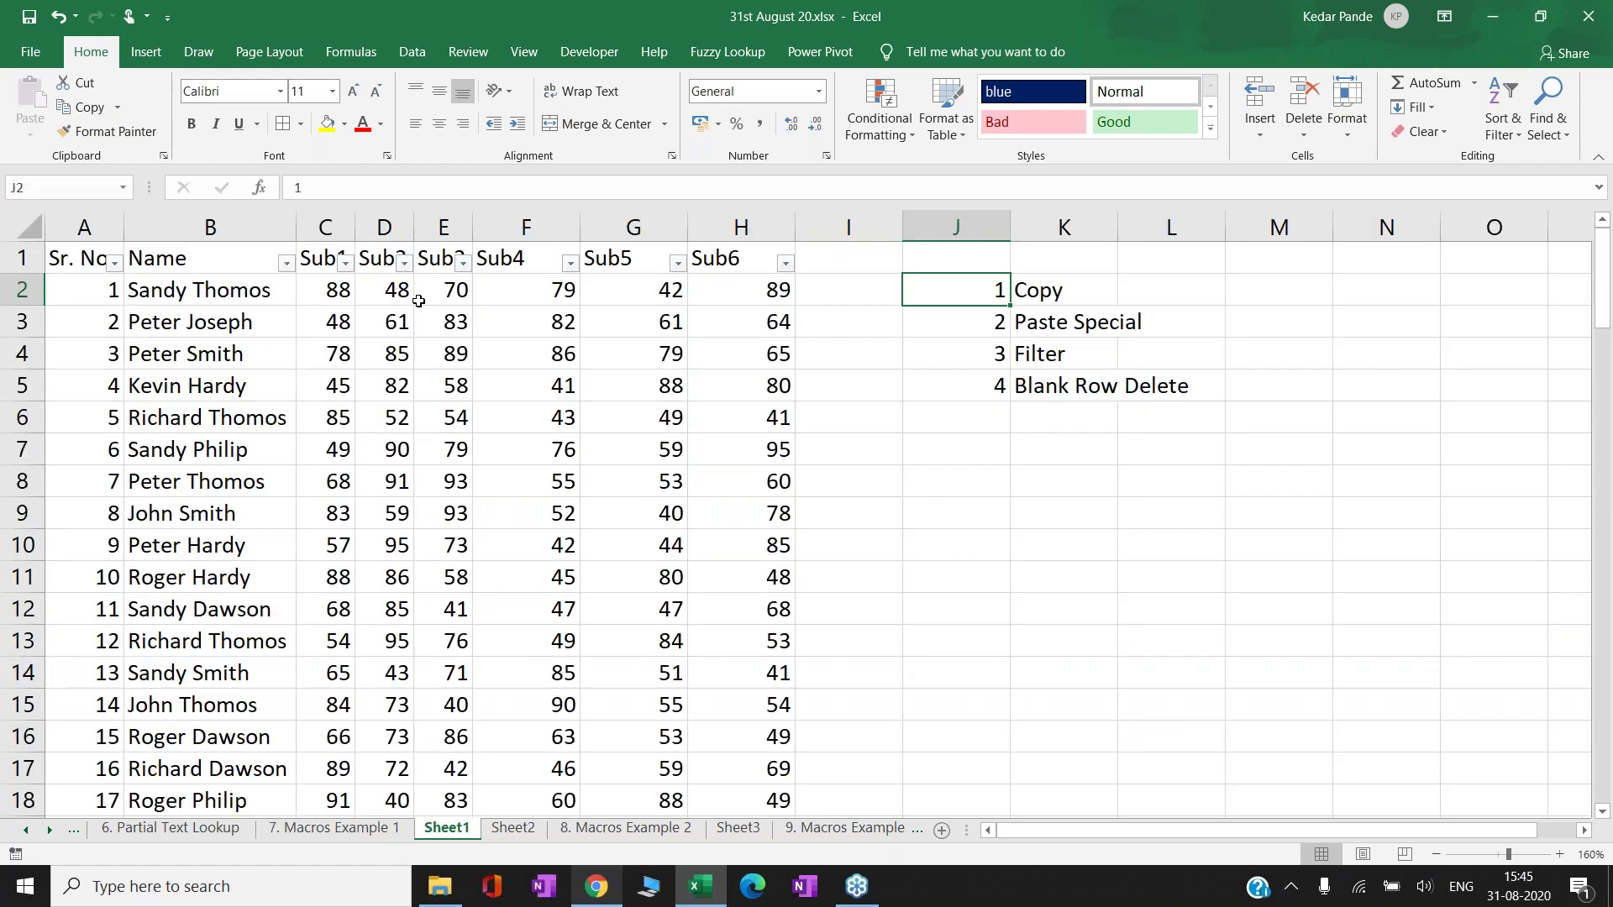
- On 7. Macros Example 1, delete the old name block, shifting cells left
left_click(355, 840)
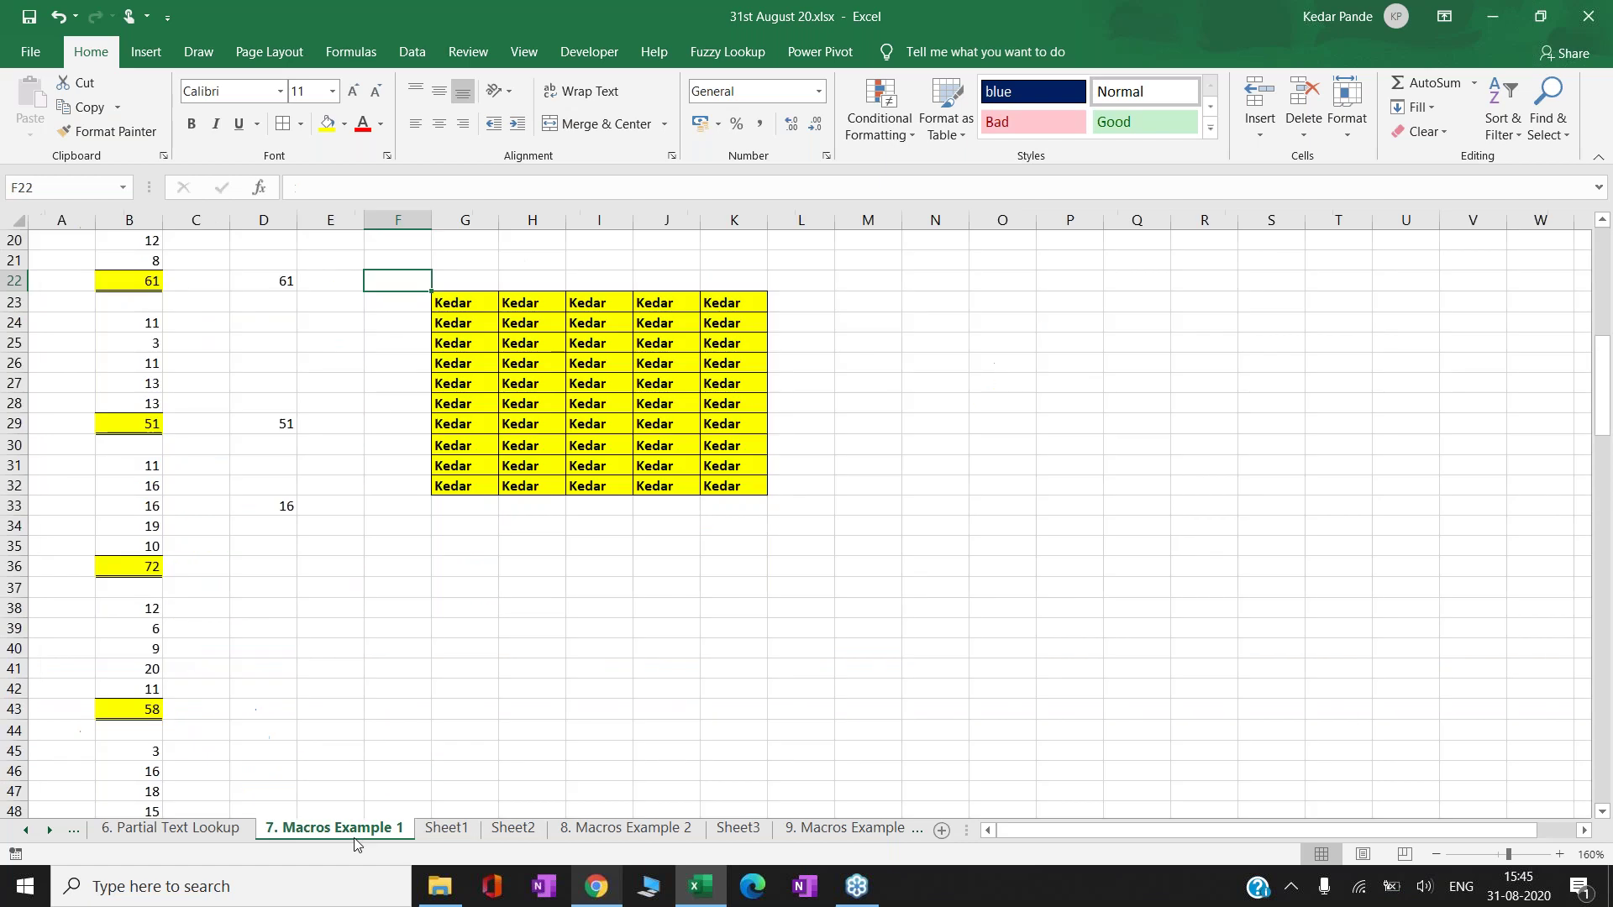
key("shift+Down")
key("shift+Down")
key("shift+Down")
key("shift+Down")
key("shift+Down")
key("shift+Down")
key("shift+Down")
key("shift+Down")
key("shift+Down")
key("shift+Down")
key("shift+Down")
key("shift+Down")
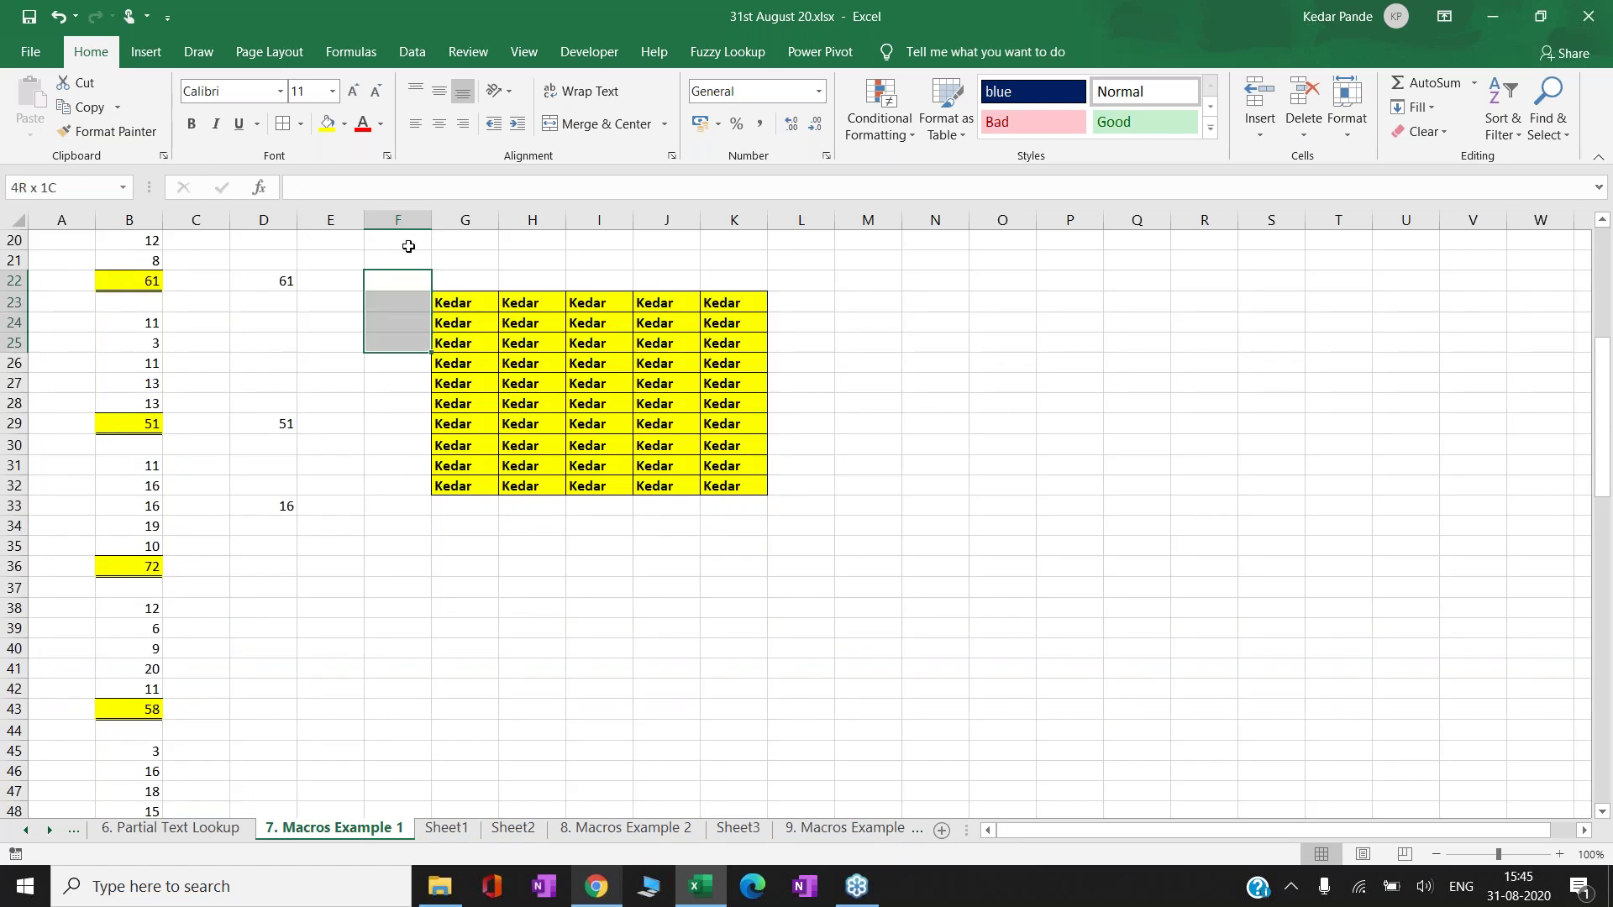
key("shift+Right")
key("shift+Right")
key("shift+Right")
key("shift+Right")
key("shift+Right")
key("shift+Right")
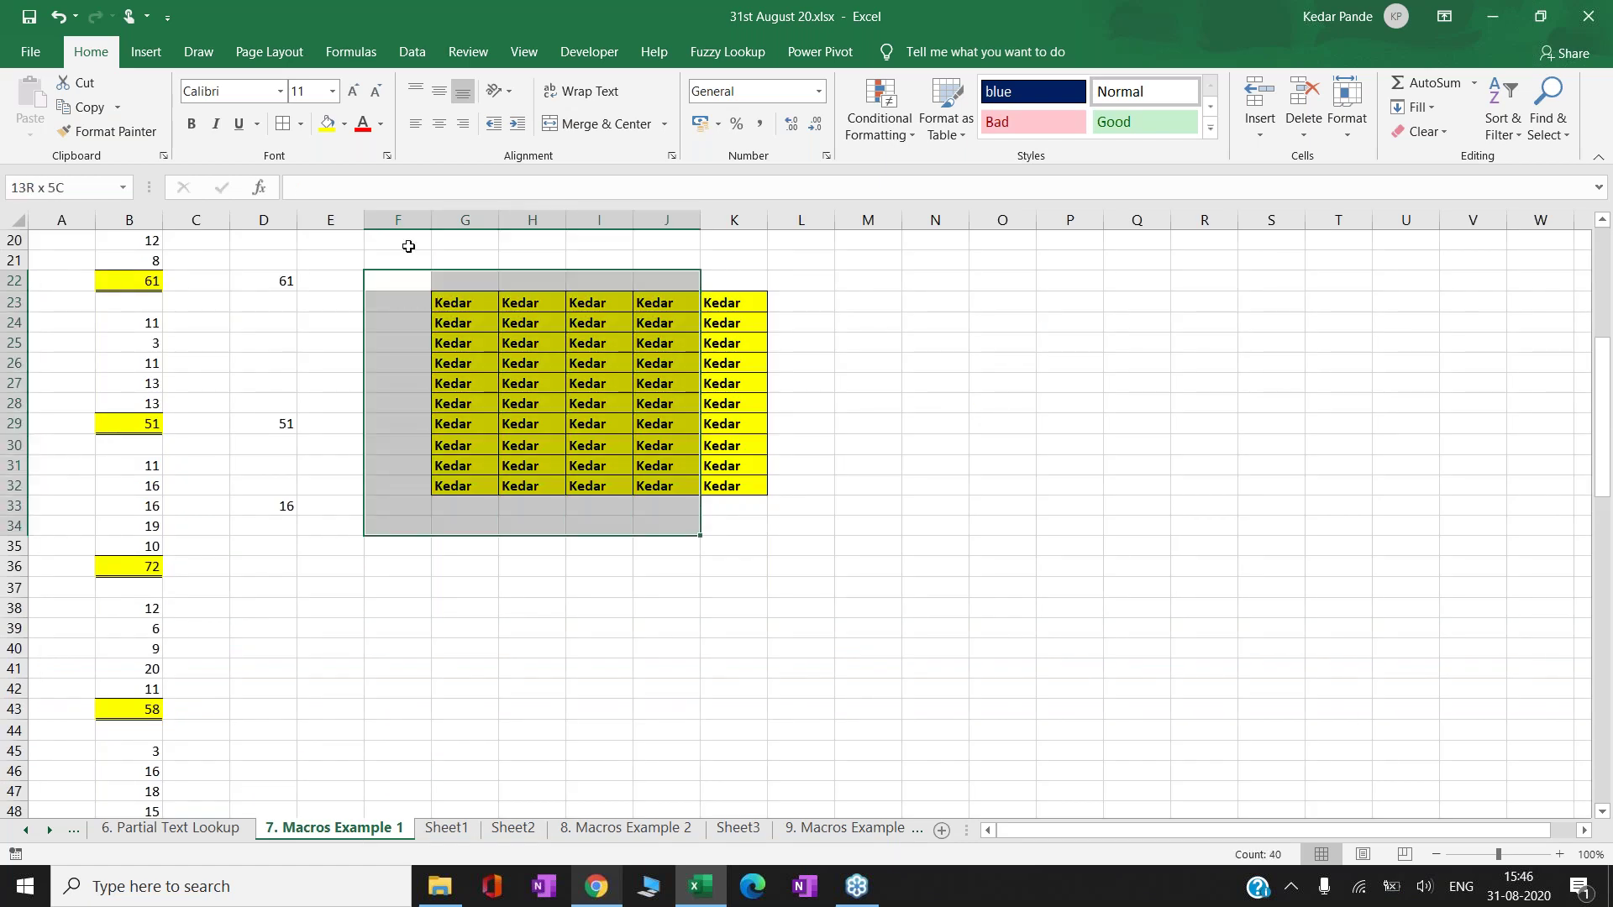
key("ctrl+minus")
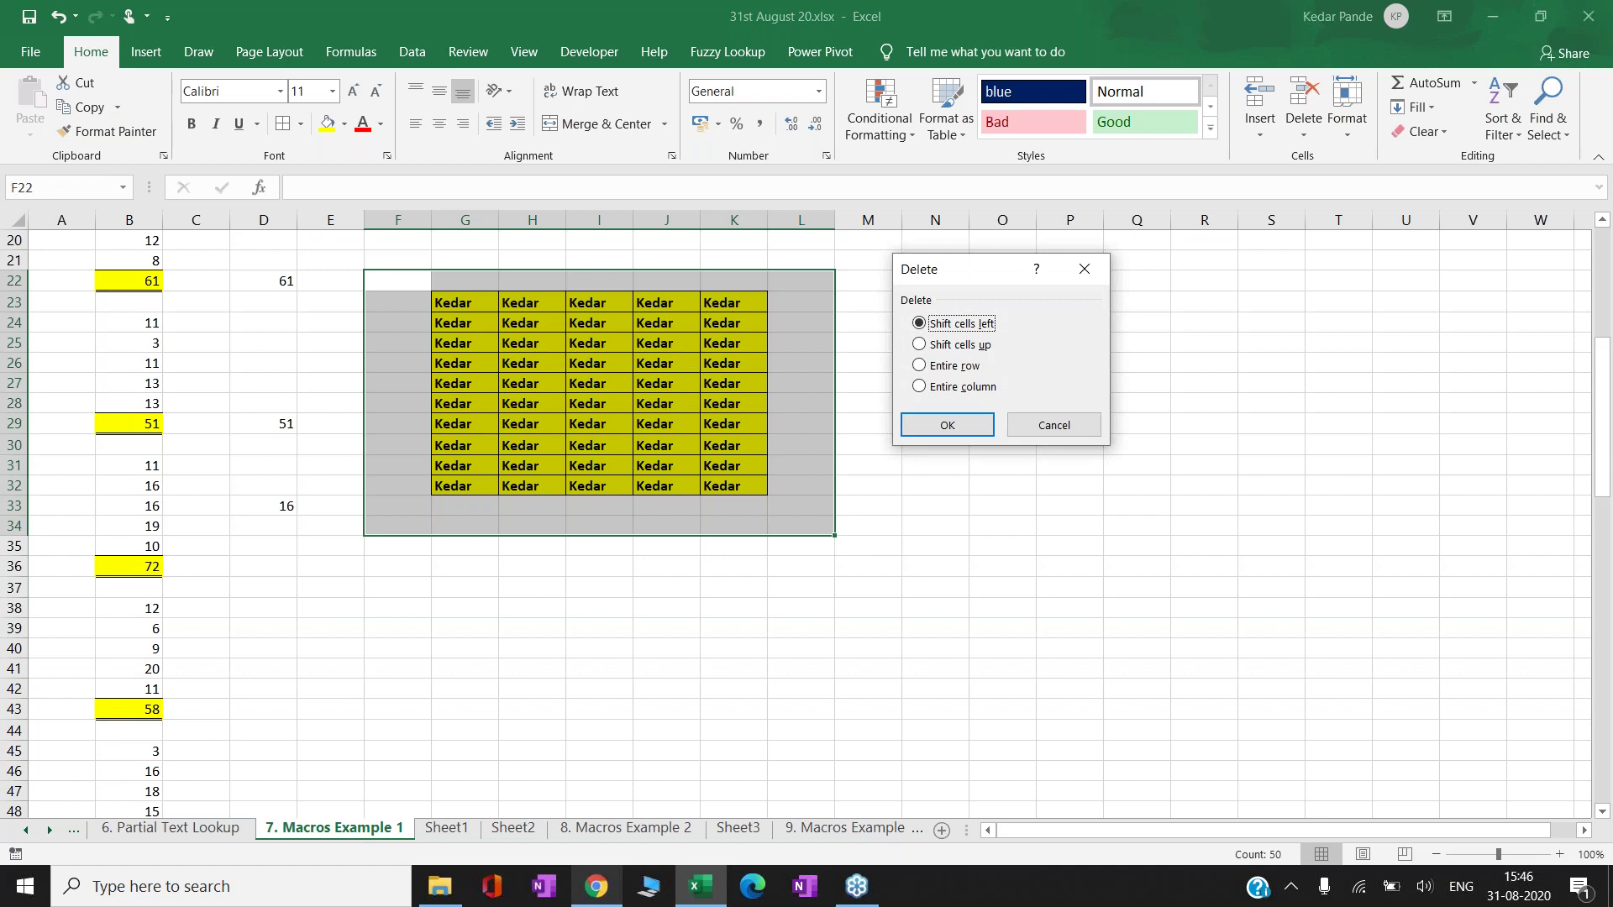
left_click(947, 424)
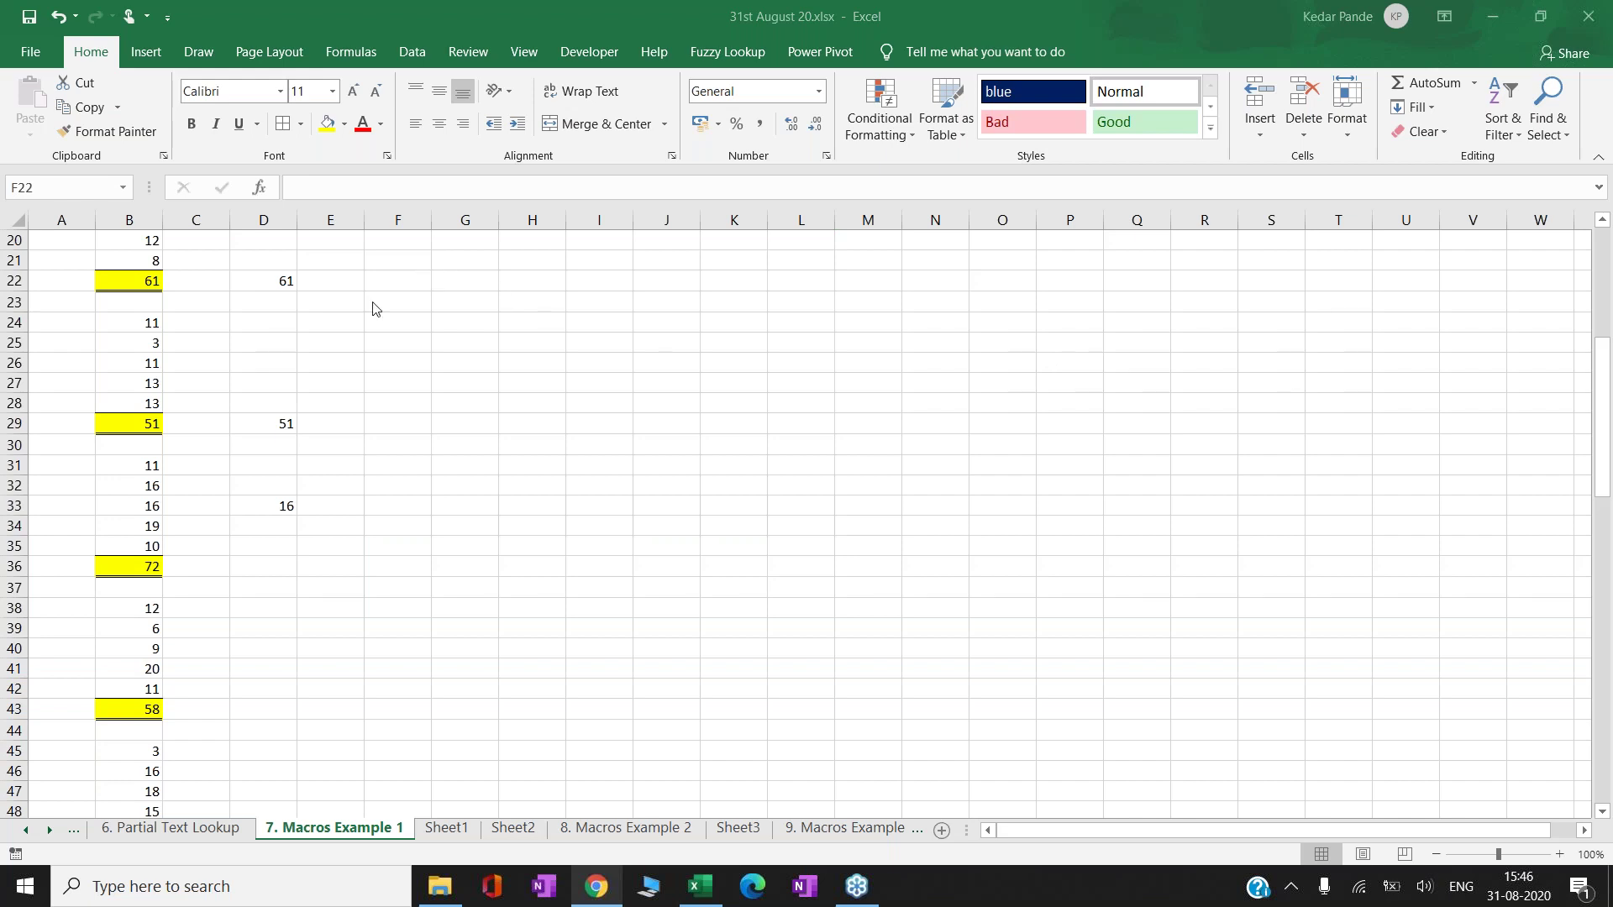
left_click(396, 593)
left_click(66, 300)
key("Up")
key("Up")
key("Up")
key("Up")
key("Up")
key("Up")
key("Up")
key("Up")
key("Up")
key("Up")
key("Up")
key("Up")
key("Up")
key("Up")
key("Up")
key("Up")
key("Up")
key("Up")
key("Up")
key("Up")
key("Up")
key("Up")
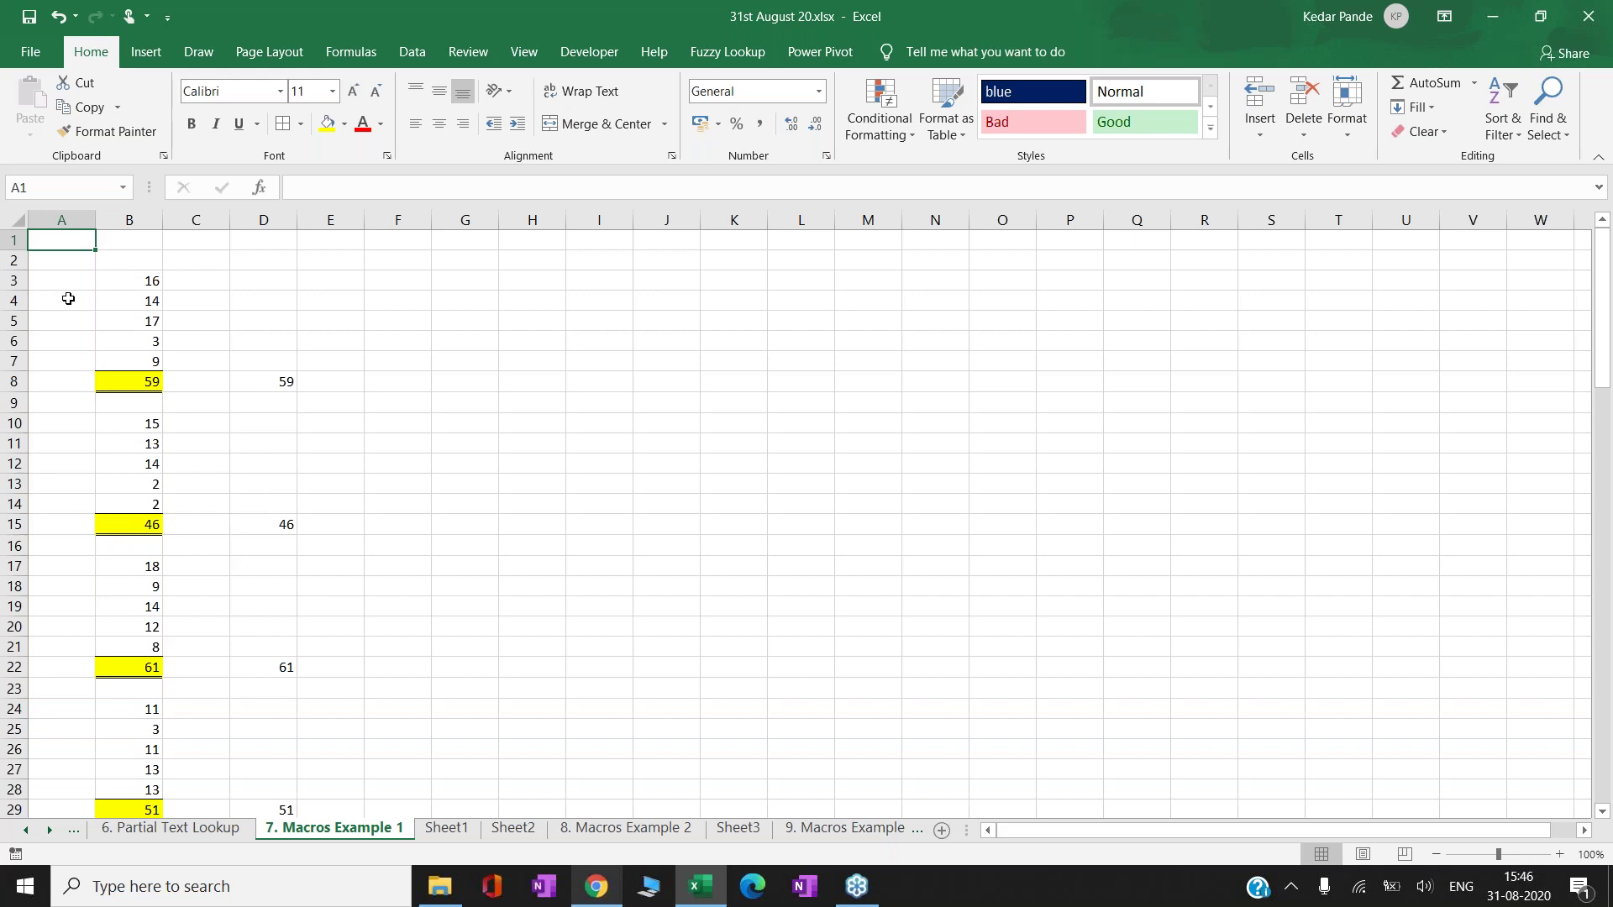
key("ctrl+shift+k")
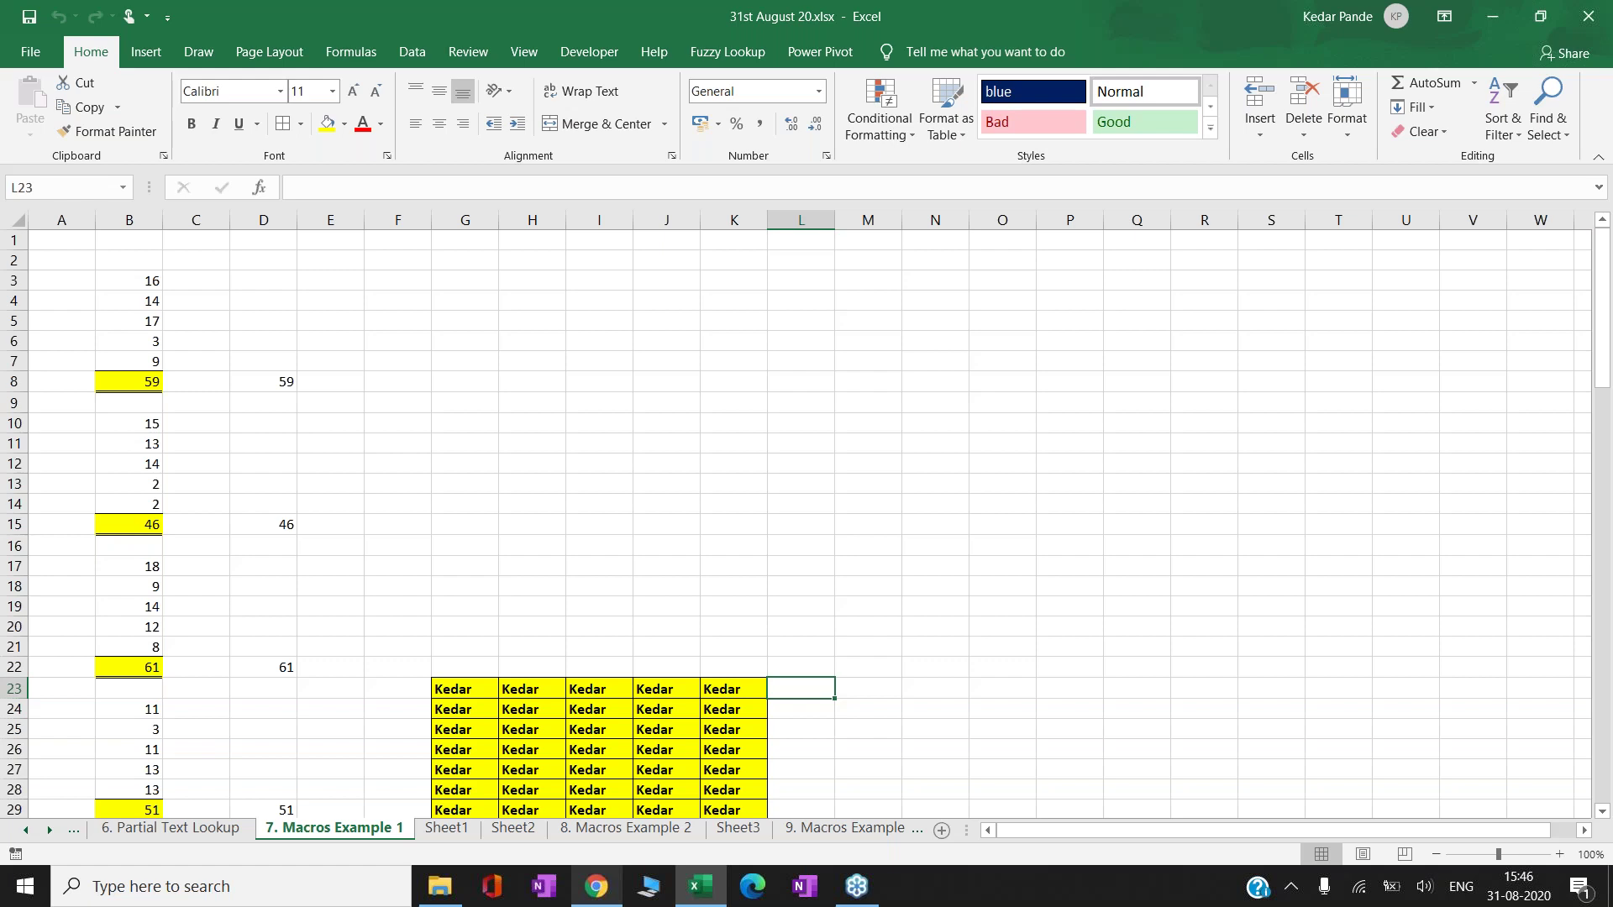
key("Left")
key("Left")
key("Left")
key("Left")
key("Left")
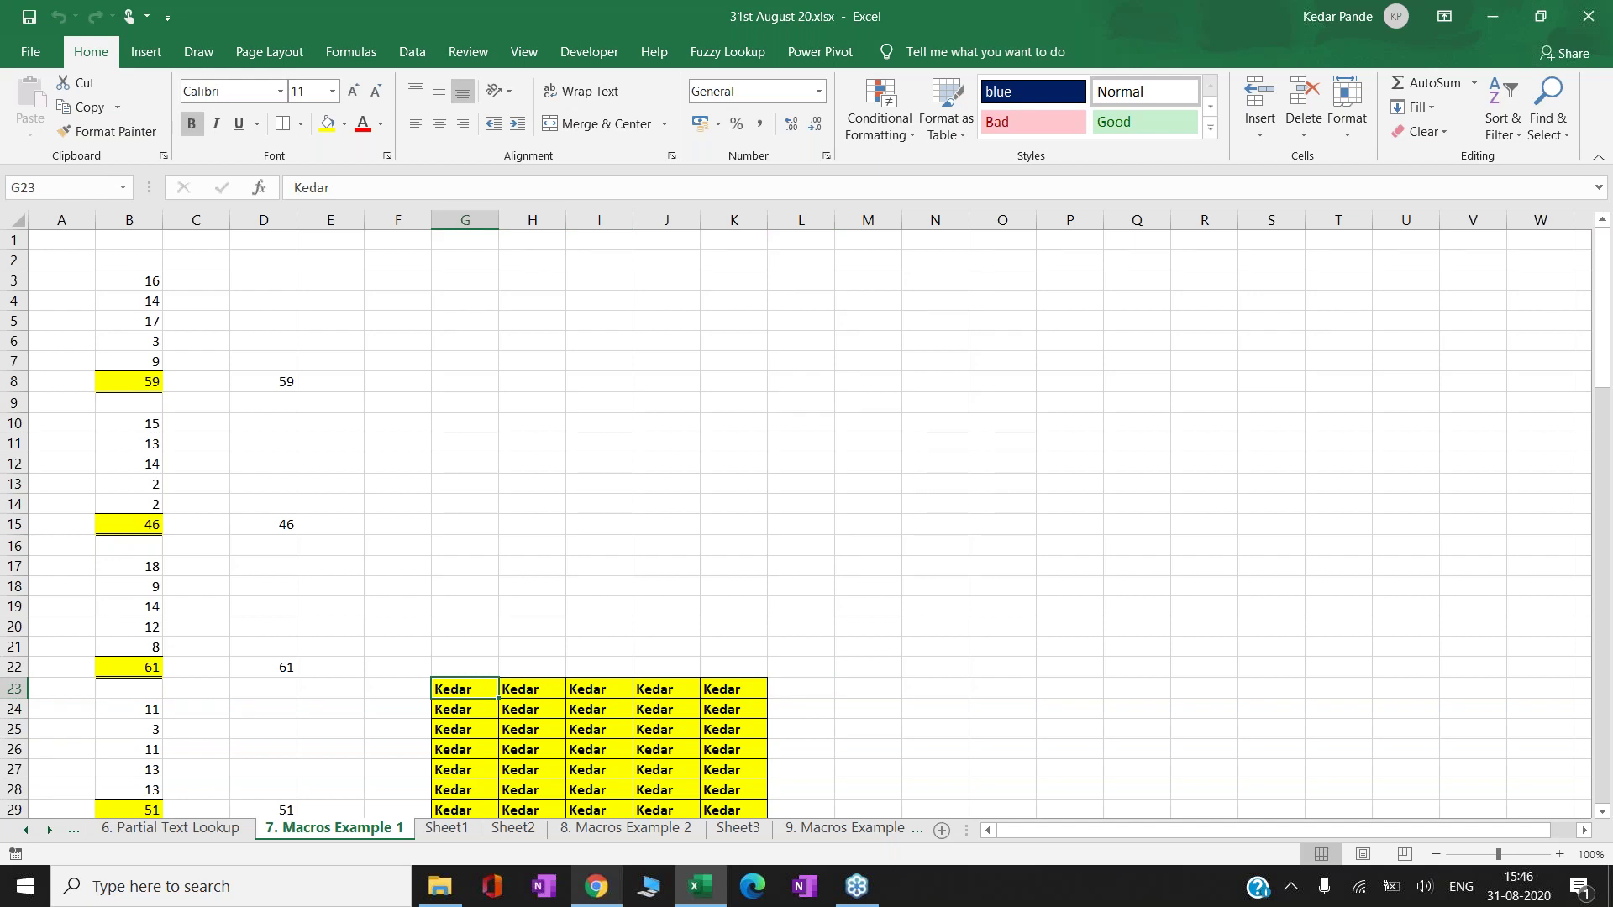
key("ctrl+shift+Down")
key("ctrl+shift+Right")
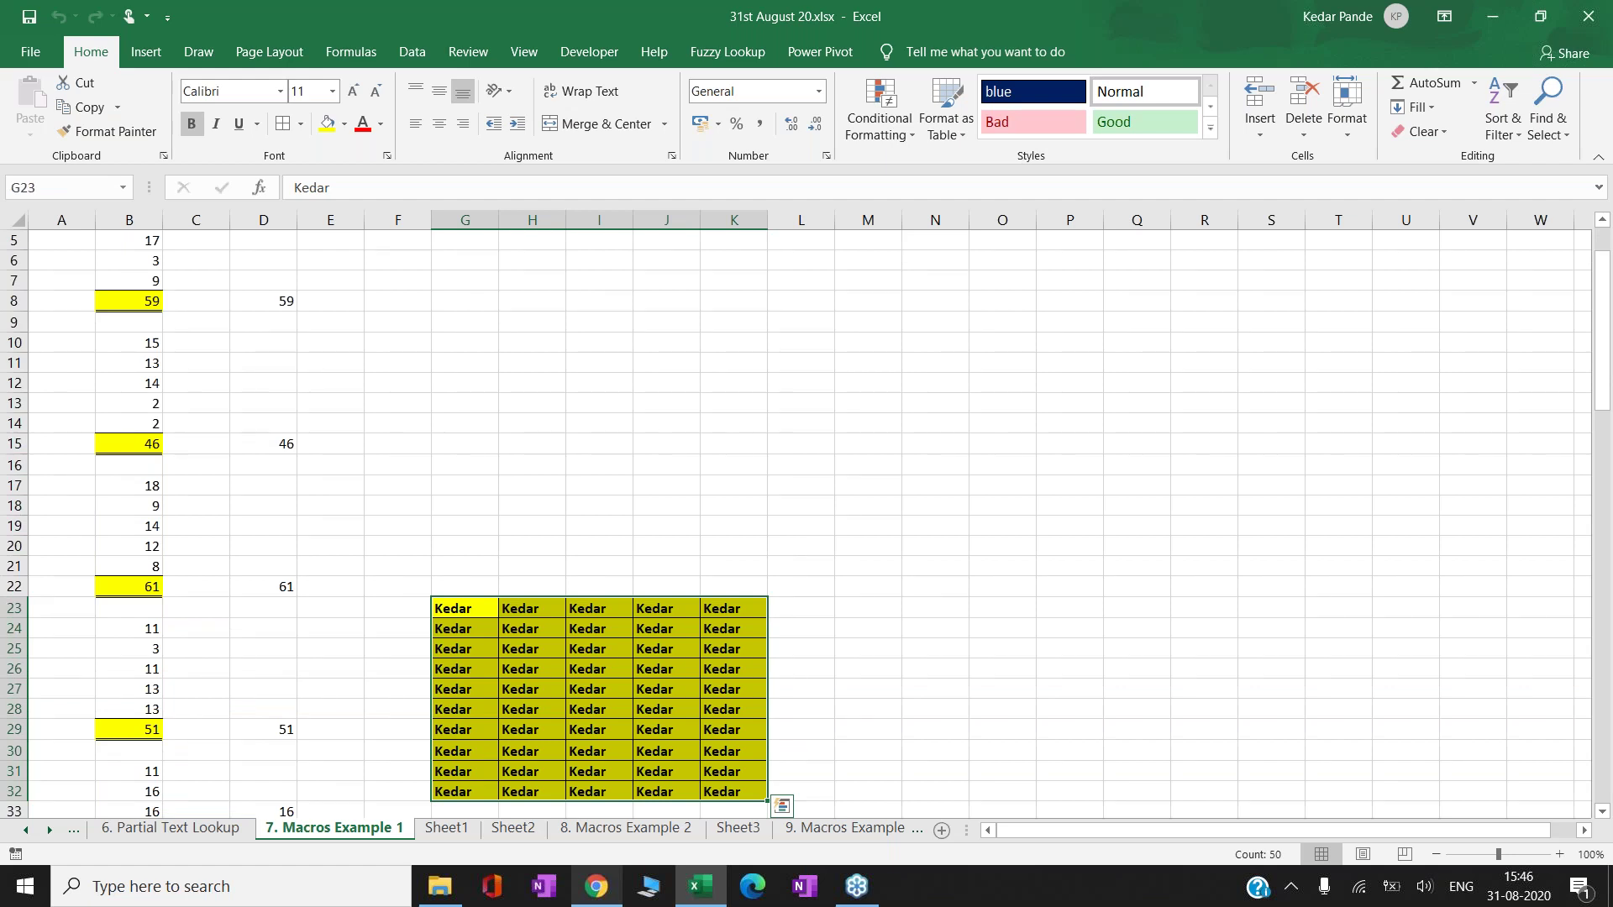
key("ctrl+minus")
key("Down")
key("Down")
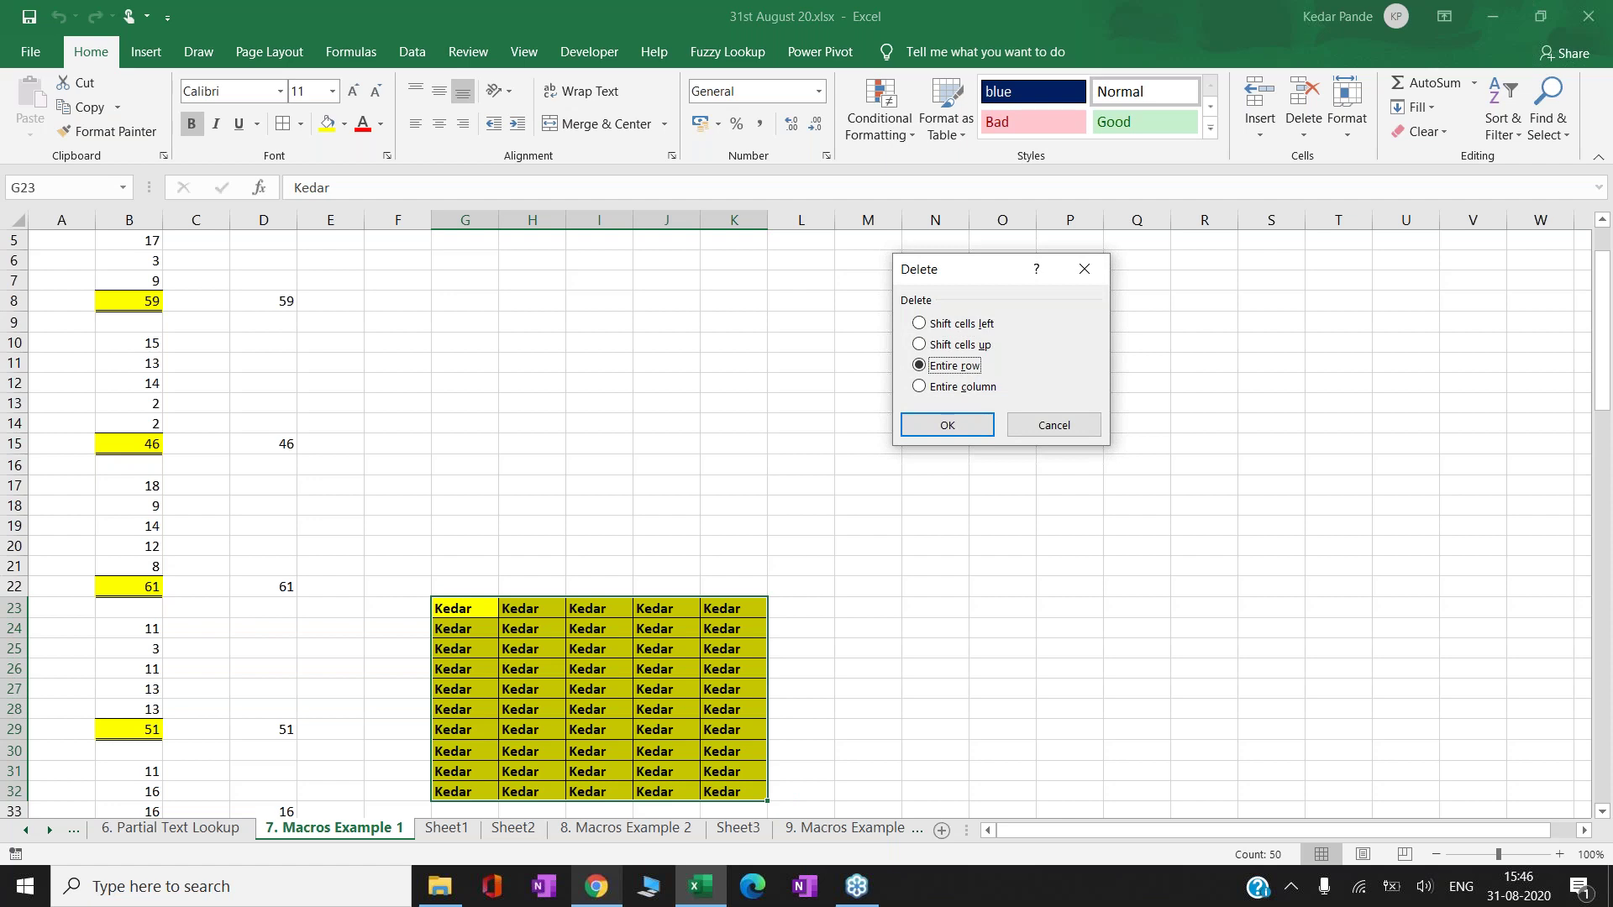
key("Down")
key("Up")
key("Up")
key("Up")
key("Return")
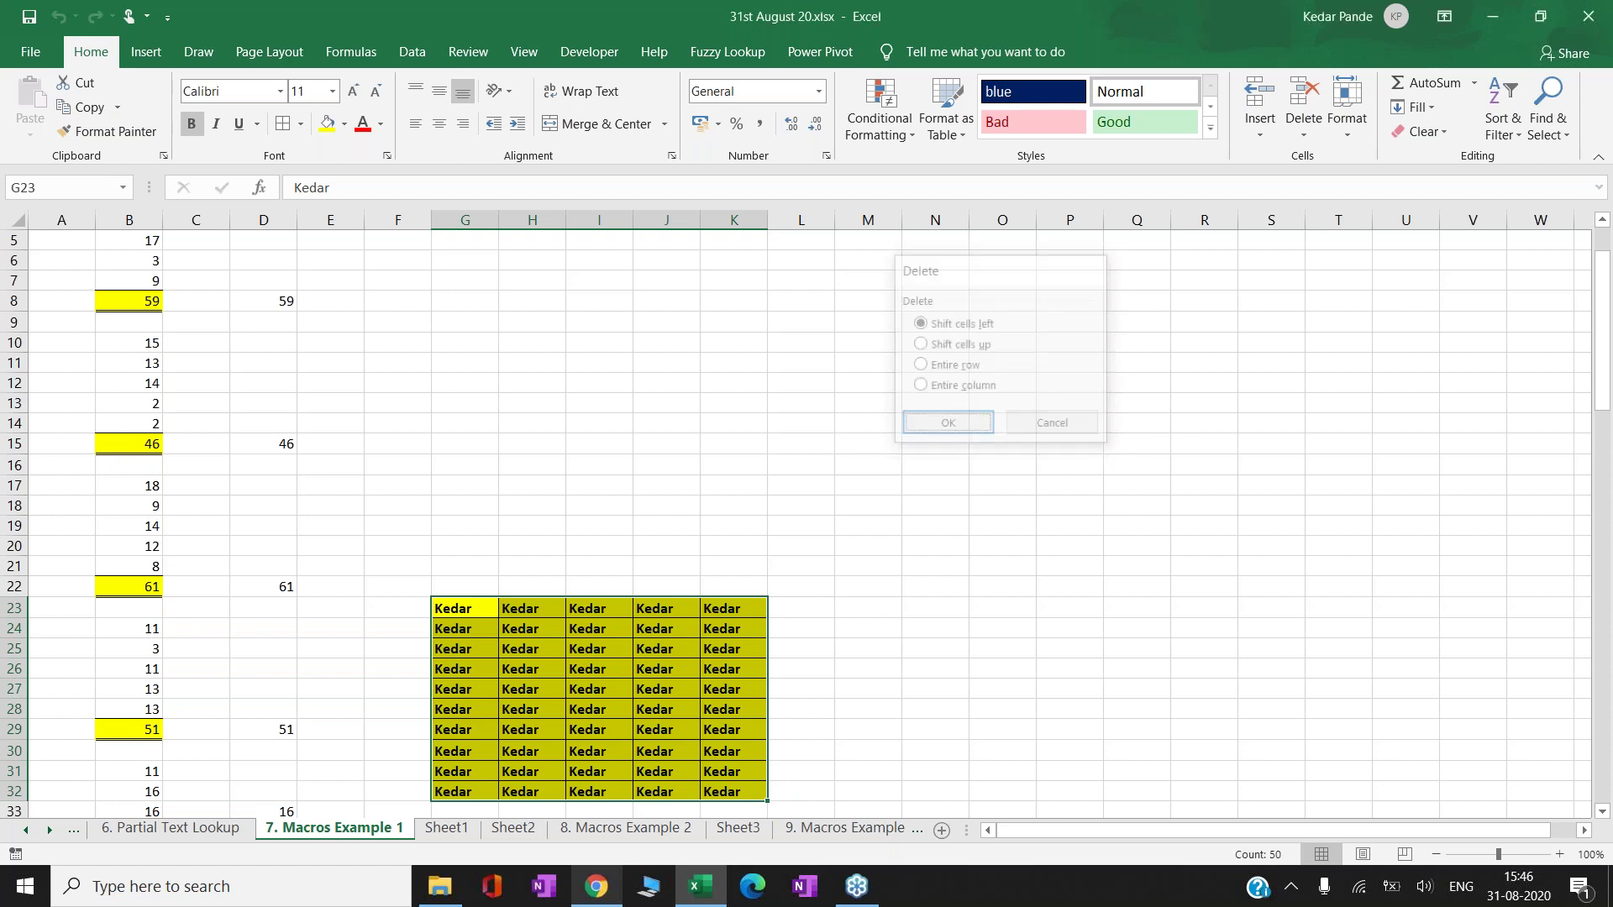
key("Up")
key("Up")
key("Up")
key("Right")
key("Right")
key("Up")
key("Right")
key("Up")
key("Right")
key("Up")
key("Up")
key("Right")
key("Up")
key("Up")
key("Down")
key("Down")
key("Down")
key("Down")
key("Down")
key("Down")
key("Down")
key("Down")
key("Down")
key("Down")
key("Down")
key("Down")
key("Down")
key("Down")
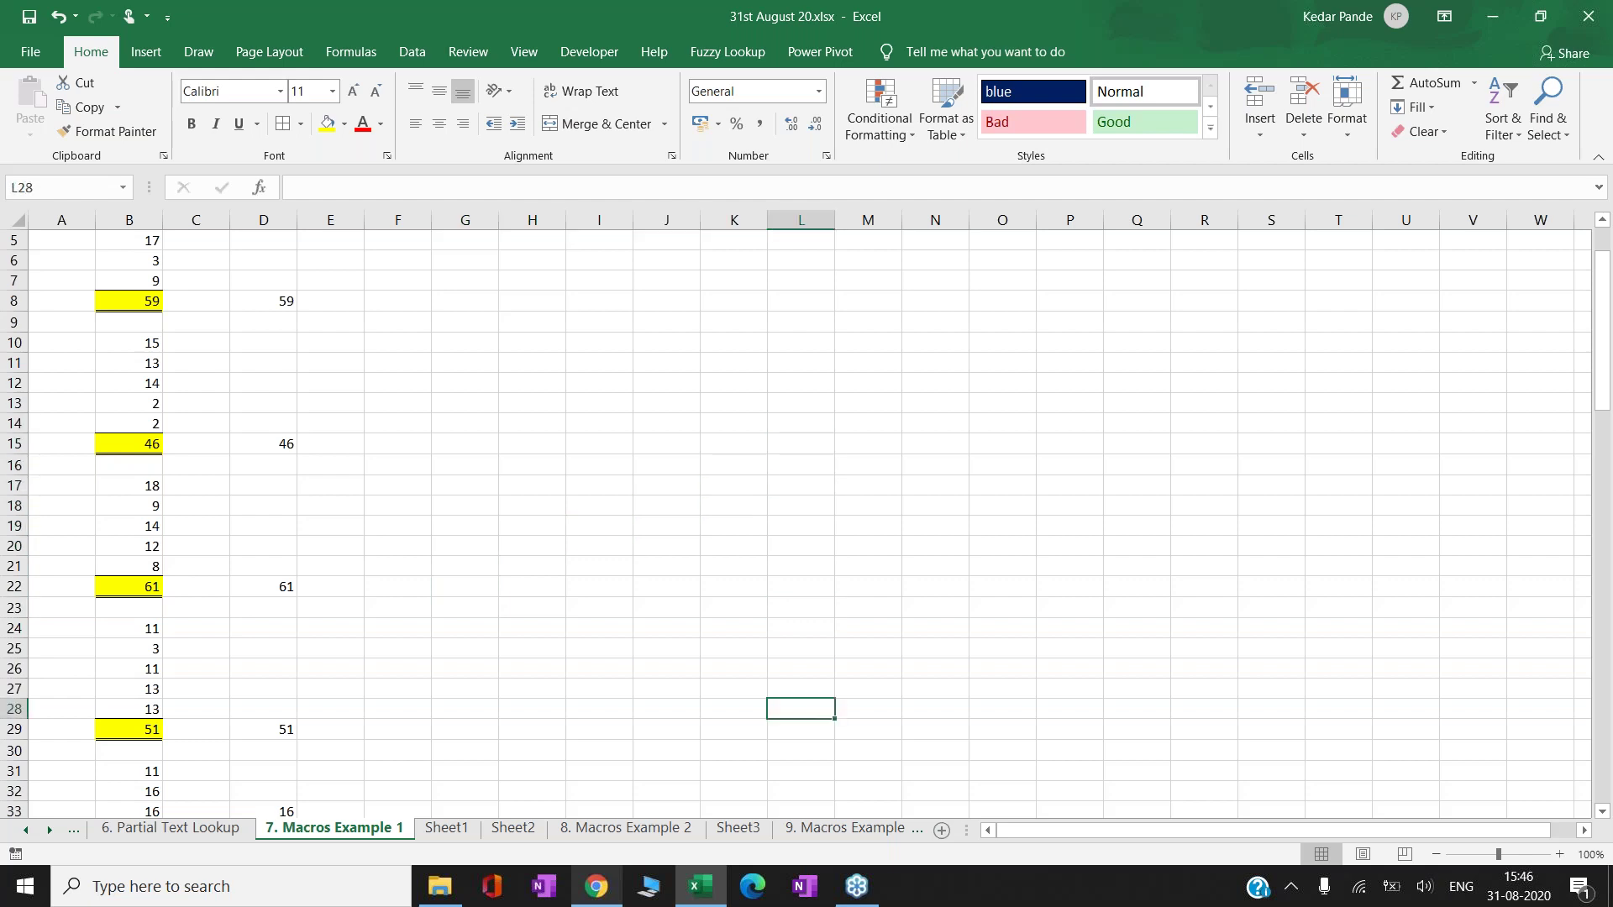
key("Right")
key("Right")
key("Right")
key("Down")
key("Down")
key("Down")
key("Down")
key("Down")
key("Down")
key("Down")
key("Down")
key("Down")
key("Down")
key("Down")
key("Down")
key("Down")
key("Down")
key("Down")
key("Down")
key("Down")
key("Down")
key("Down")
key("Up")
key("Up")
key("Up")
key("Up")
key("Up")
key("Up")
key("Up")
key("Up")
key("Up")
key("Up")
key("Up")
key("Up")
key("Up")
key("Up")
key("Up")
key("Up")
key("Up")
key("Up")
key("Up")
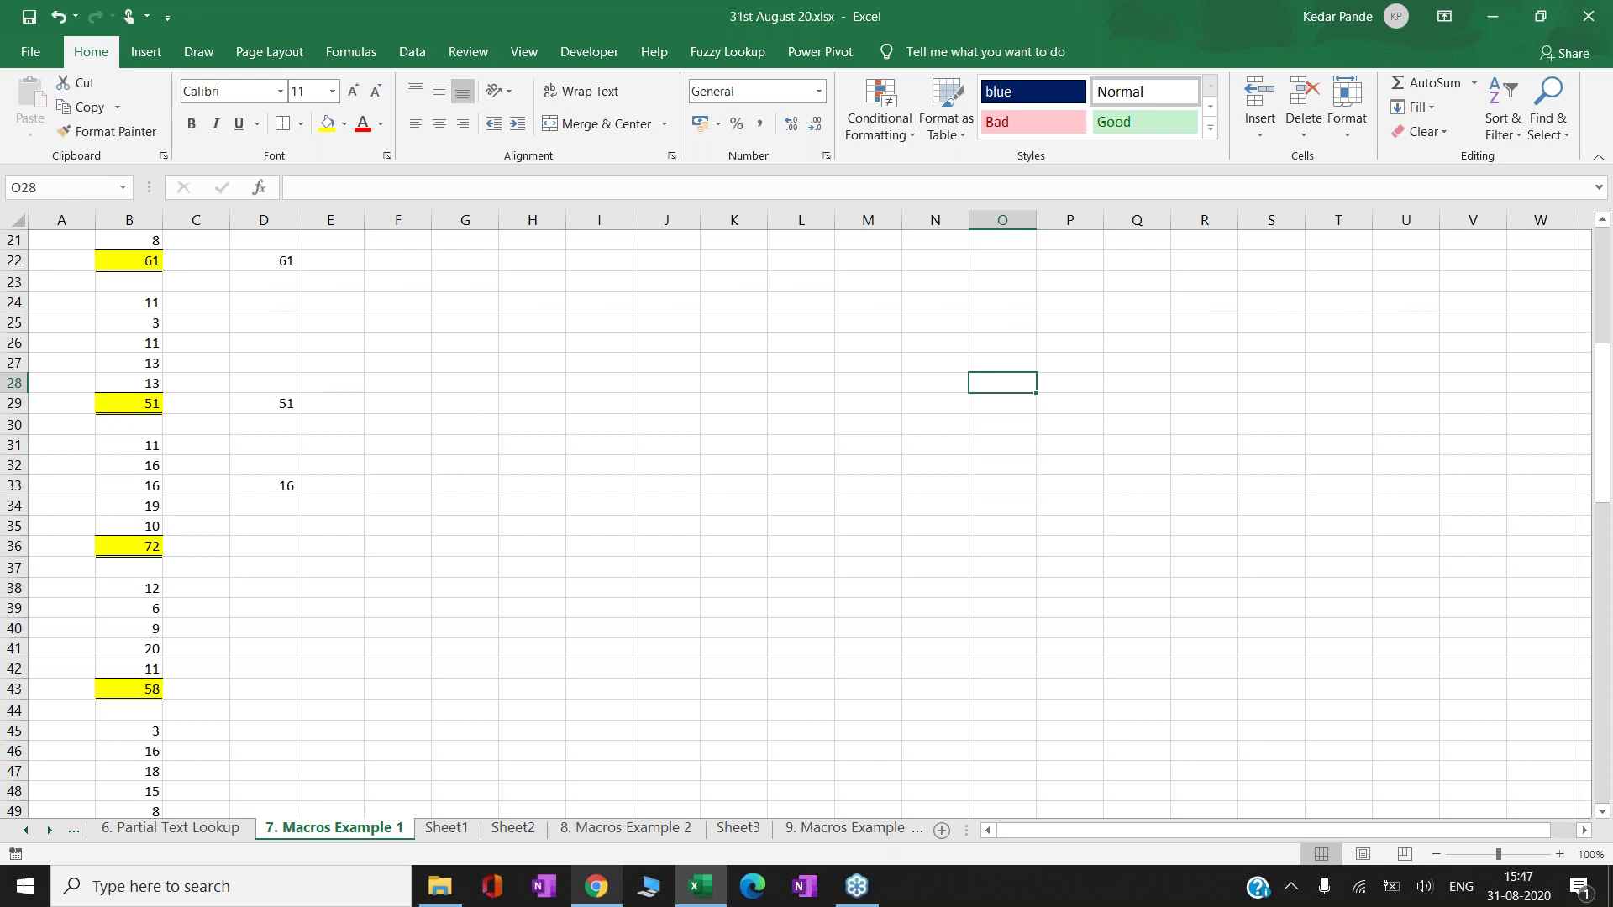
- Rerun the macro with Ctrl+Shift+K to restamp the name block at G23:K32, then go to N23
key("ctrl+shift+k")
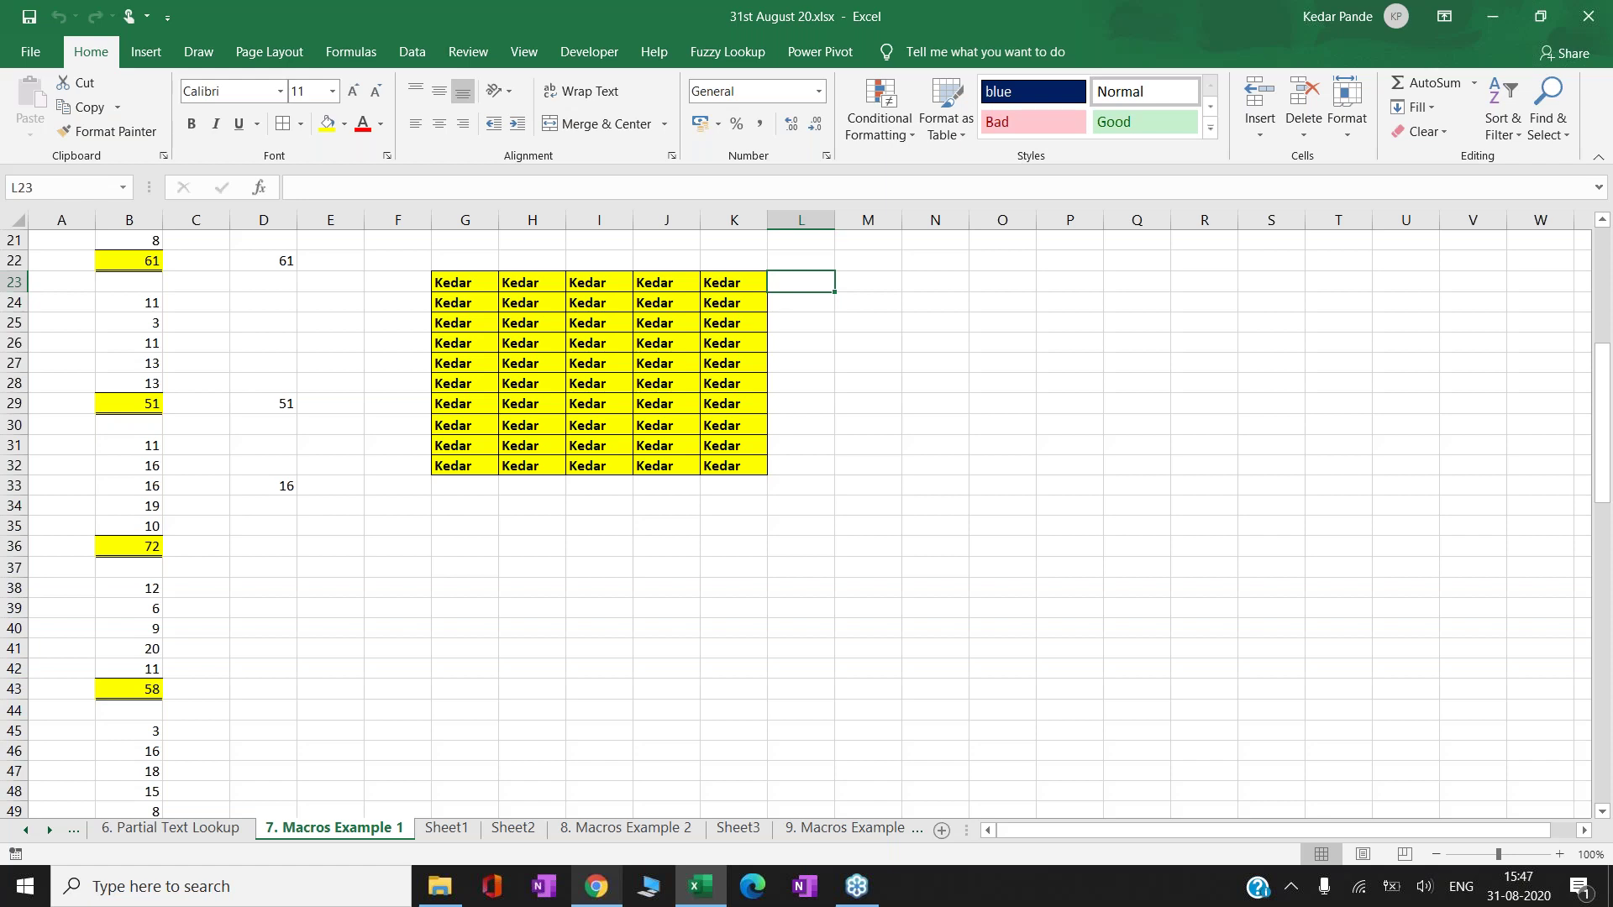
key("Left")
key("Left")
key("Left")
key("Left")
key("Left")
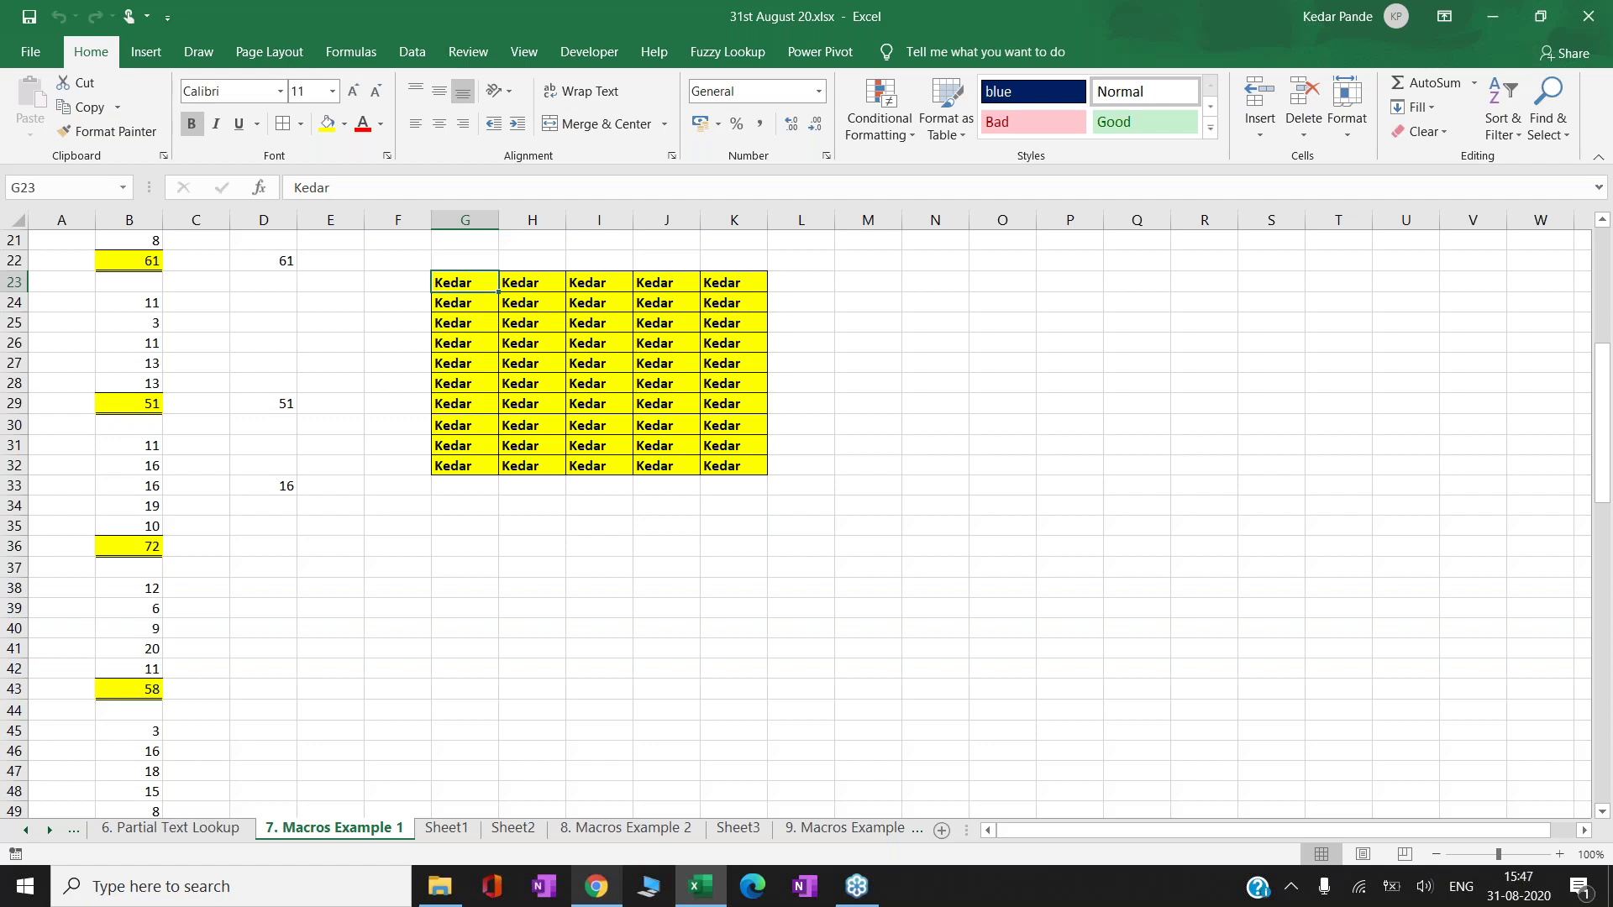
key("Down")
key("Down")
key("Down")
key("Down")
key("Down")
key("Down")
key("Down")
key("Down")
key("Down")
key("Down")
key("Down")
key("Down")
key("Down")
key("Down")
key("Right")
key("Right")
key("Right")
key("Right")
key("Right")
key("Right")
key("Right")
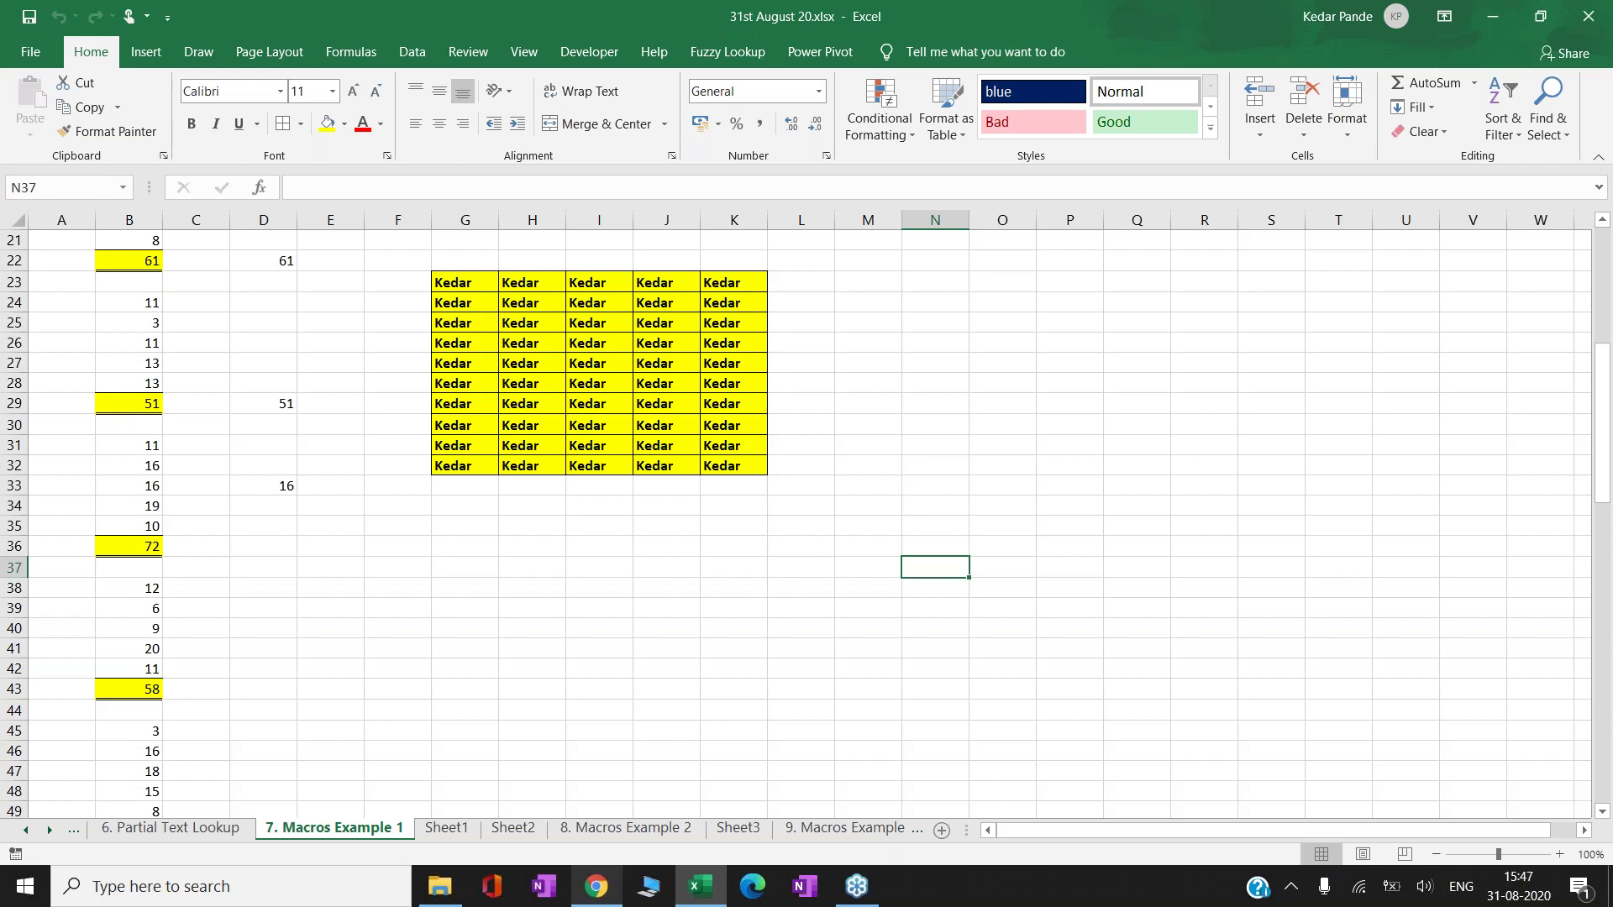
key("Up")
key("Up")
key("Up")
key("Up")
key("Up")
key("Up")
key("Up")
key("Up")
key("Up")
key("Up")
key("Up")
key("Up")
key("Up")
key("Up")
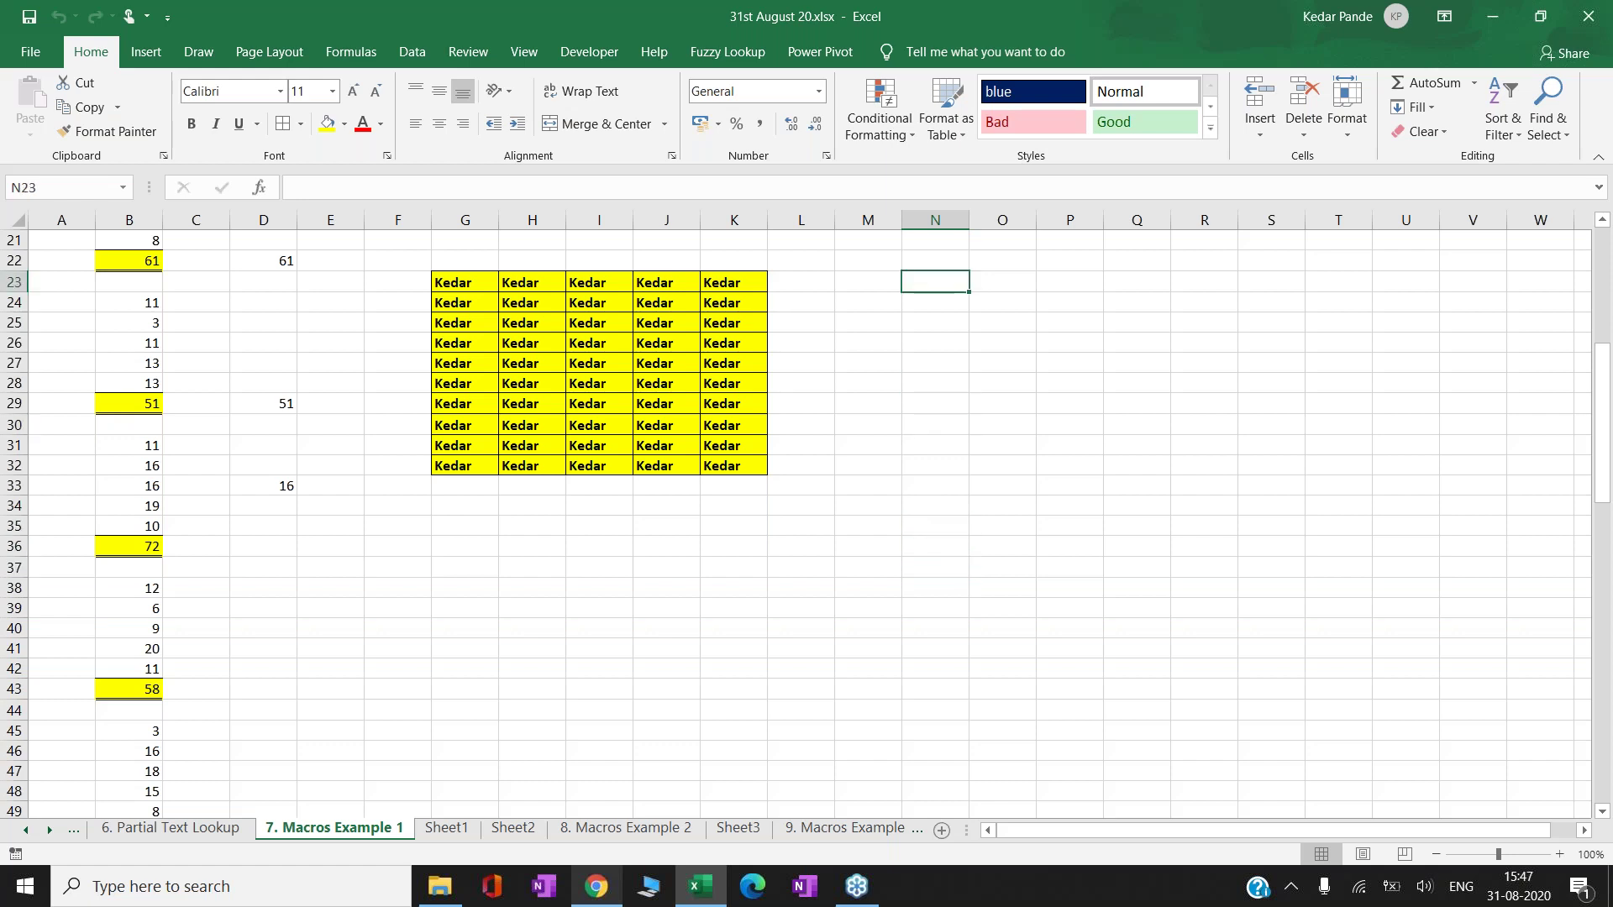
- Enter a trial 'Relative Refe' label in N23, then clear N23 again
type("Relat")
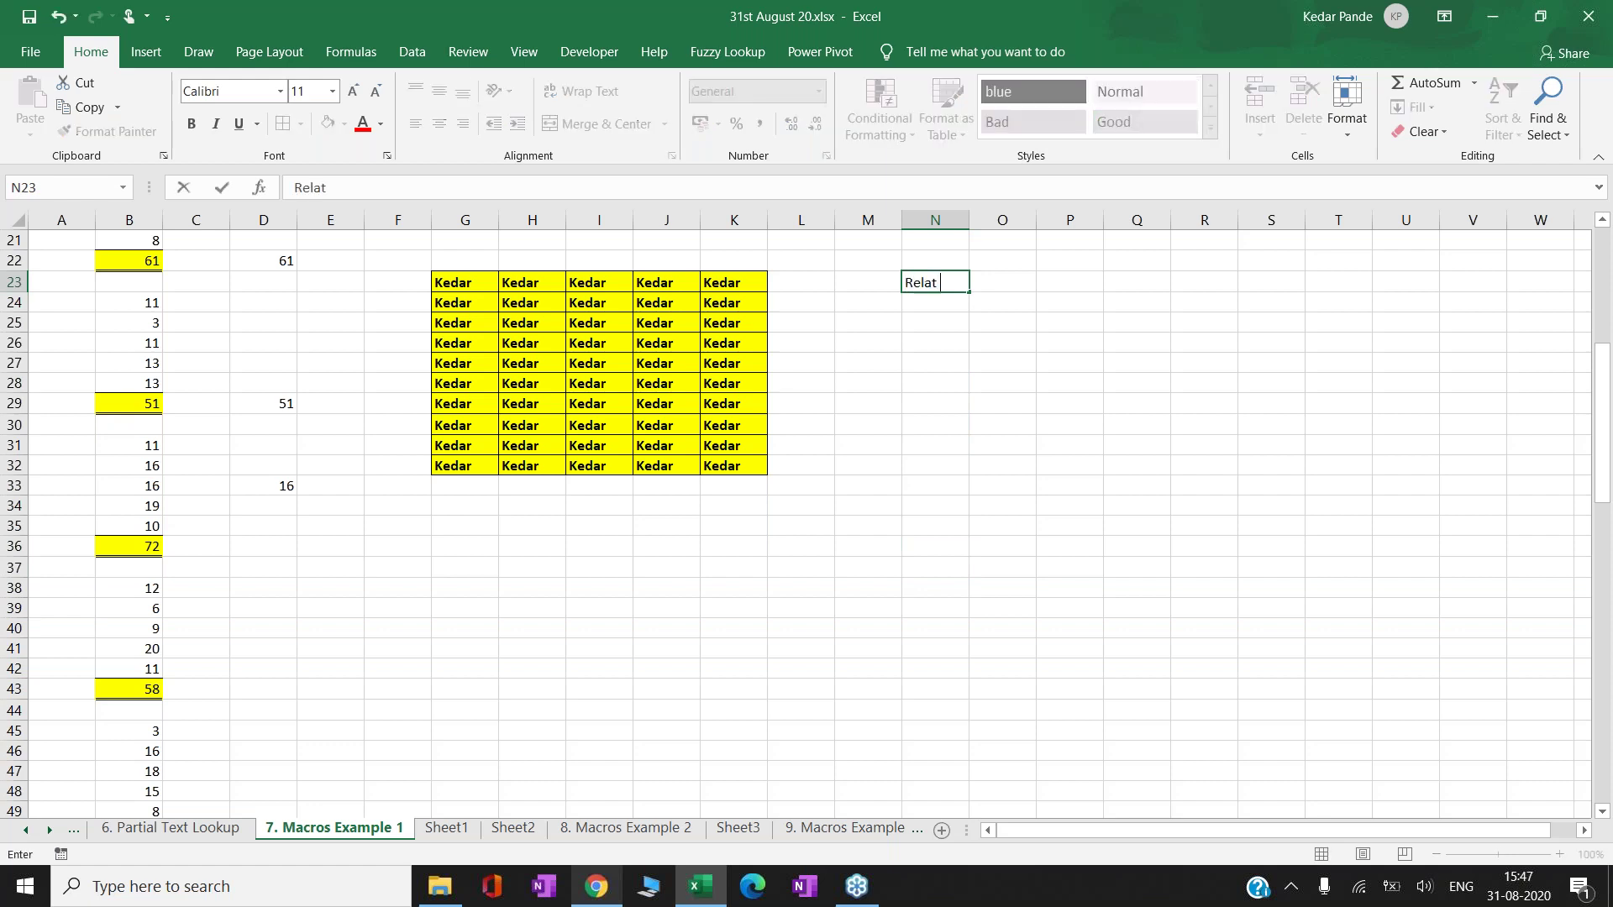
type("ive Refe")
key("Return")
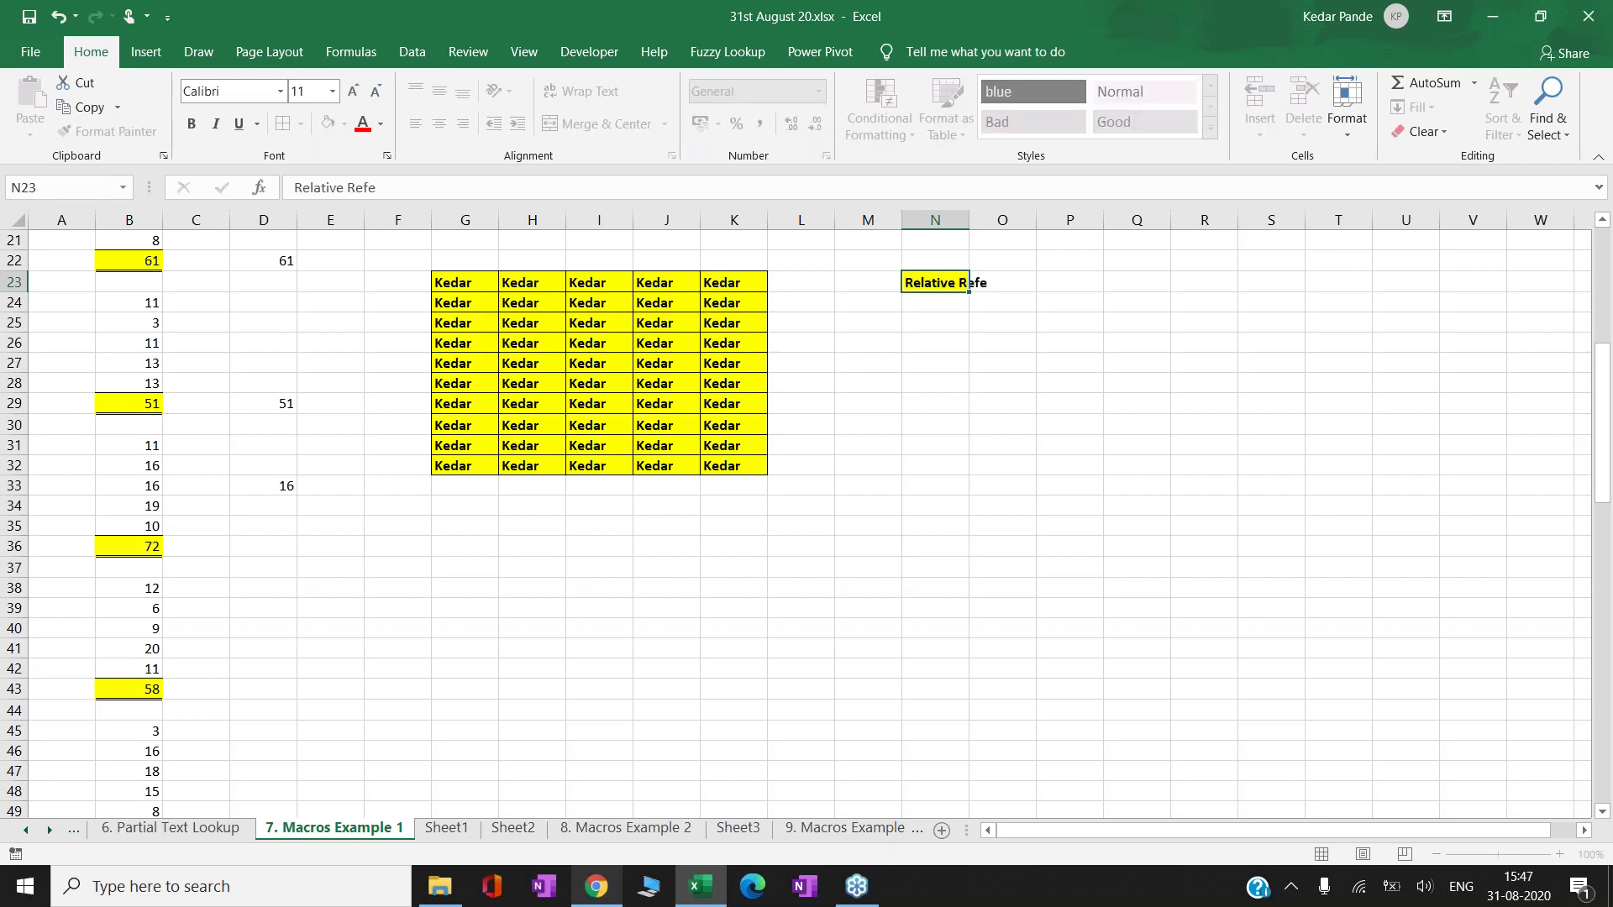
key("Up")
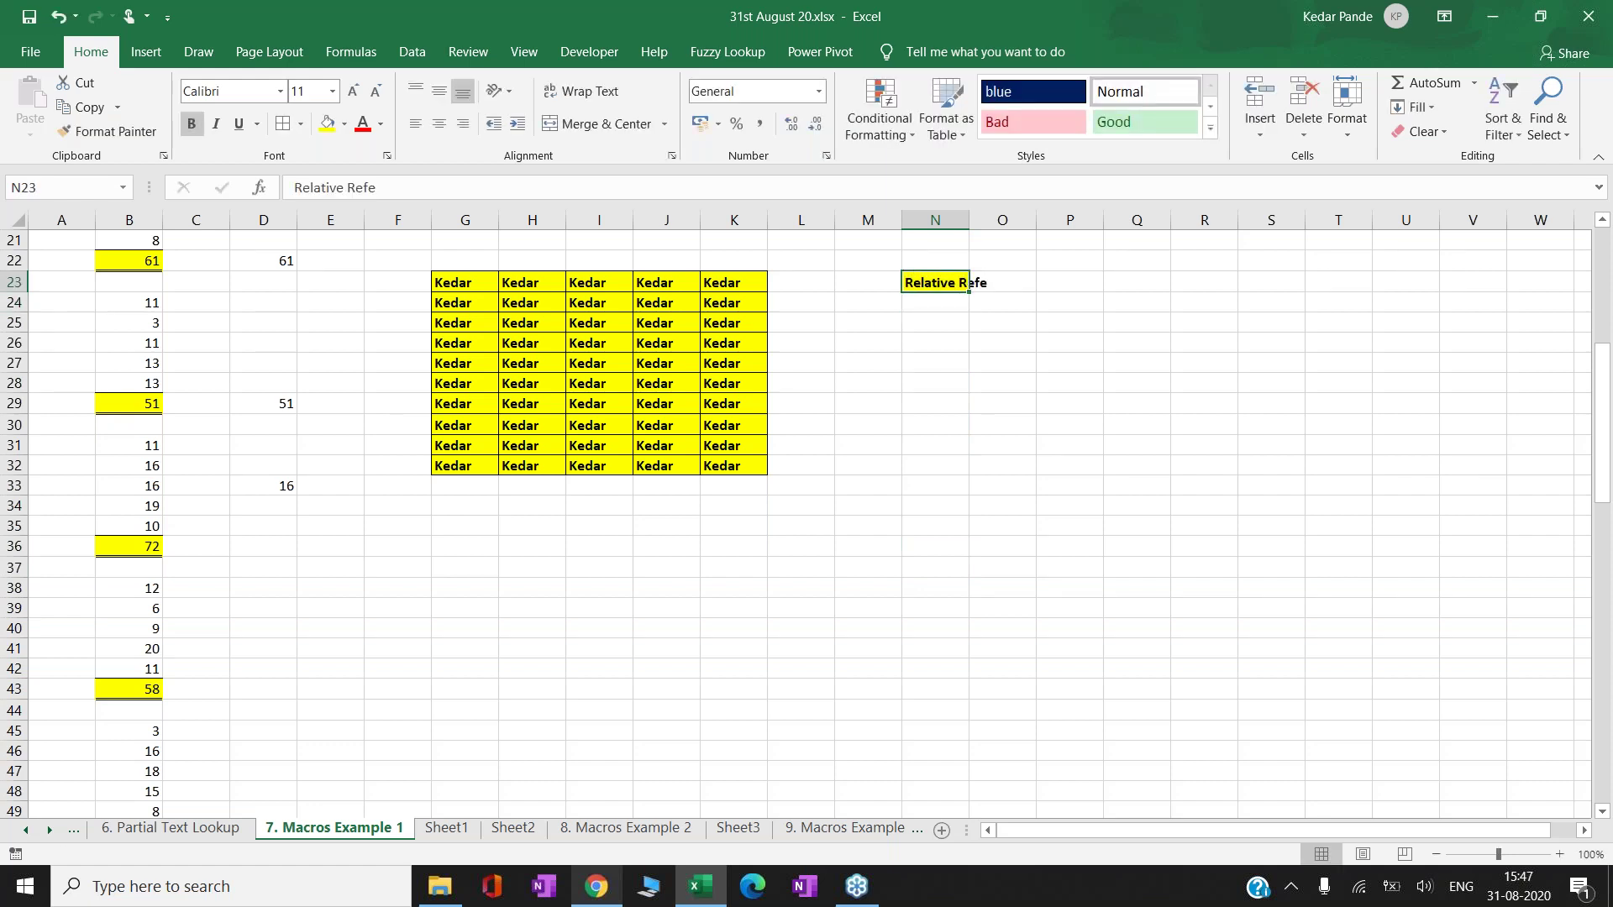
key("ctrl+c")
key("Escape")
key("Delete")
key("Down")
key("Down")
key("Down")
key("Down")
key("Down")
key("Down")
key("Down")
key("Down")
key("Down")
key("Down")
key("Down")
key("Down")
key("Down")
key("Down")
- Label N37 'Relative Ref' and N38 'Absolute Ref'
type("R")
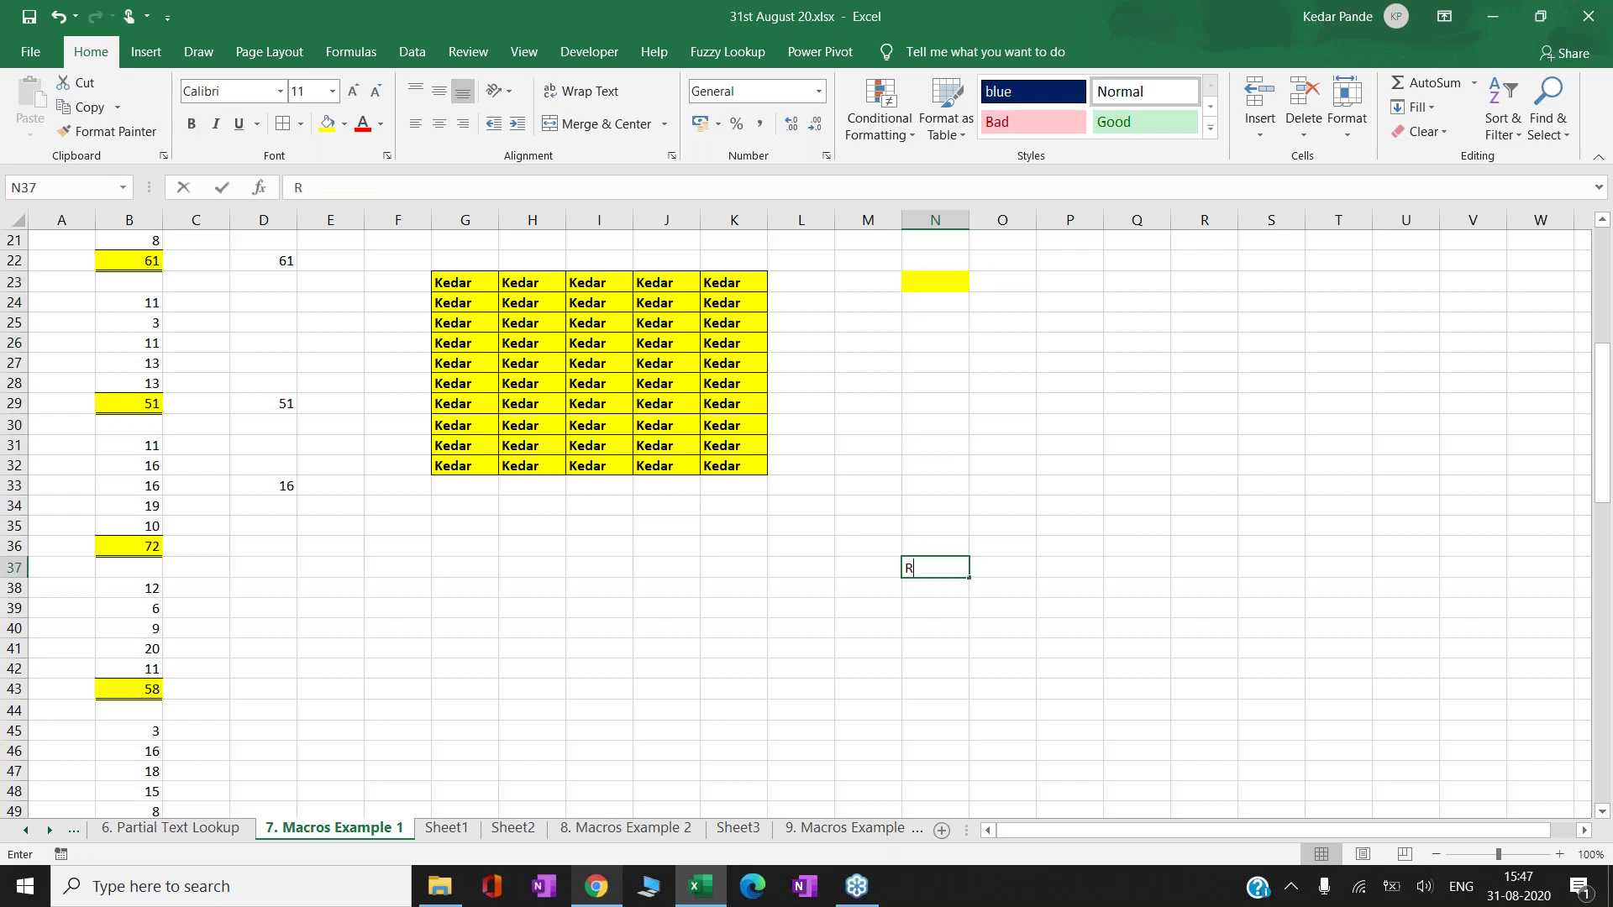
type("ela")
key("BackSpace")
key("BackSpace")
key("BackSpace")
type("elative Ref")
key("ctrl+Return")
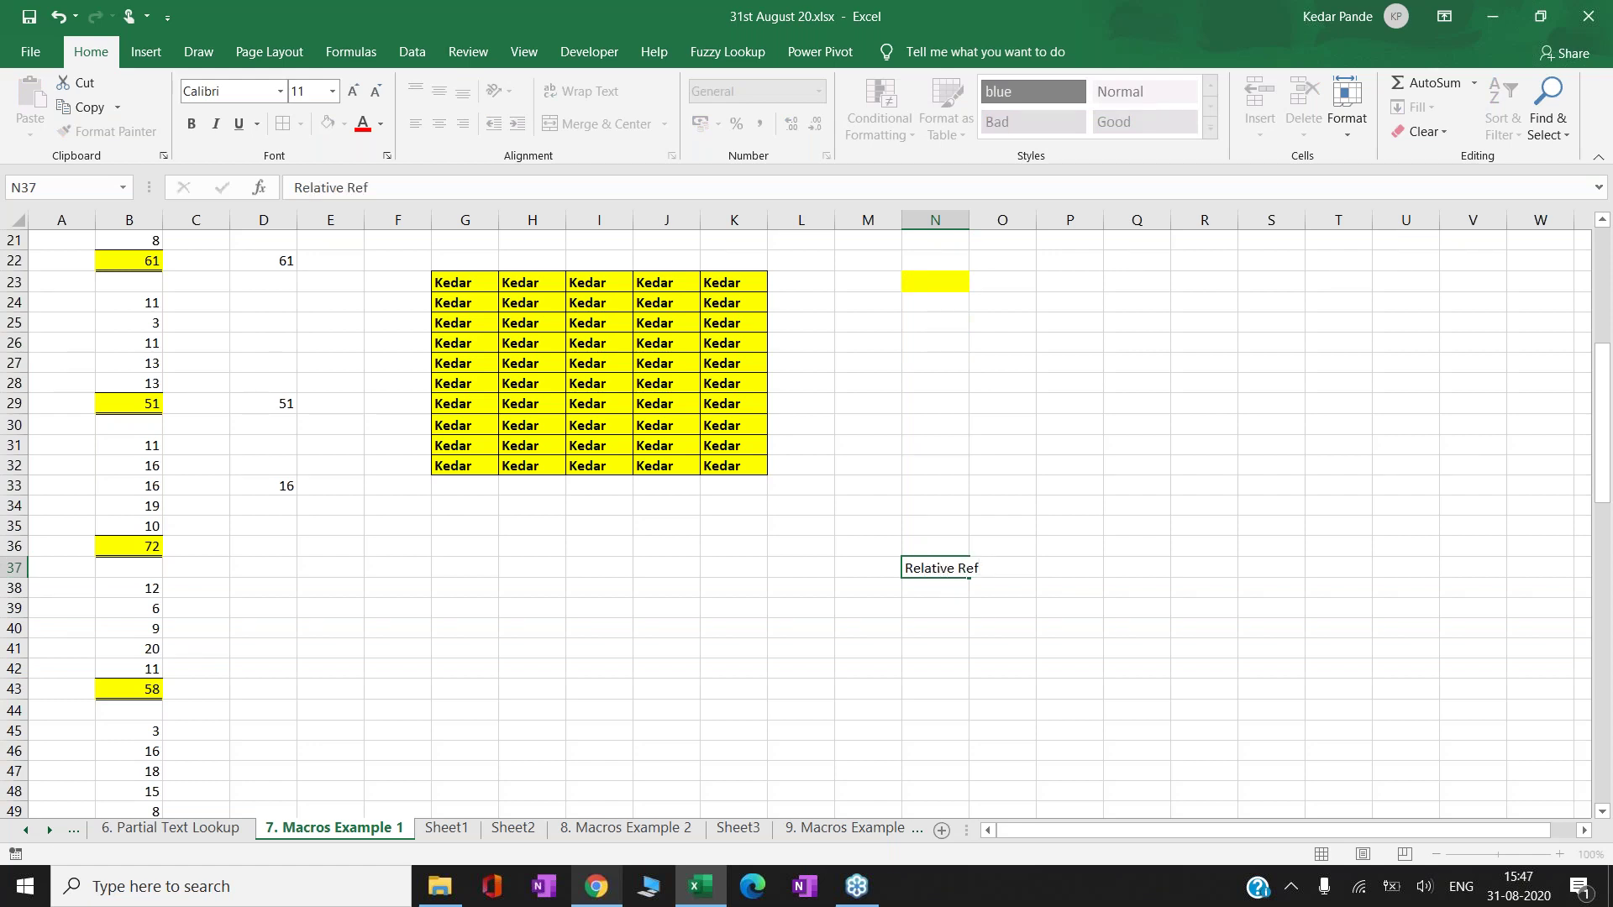
key("Return")
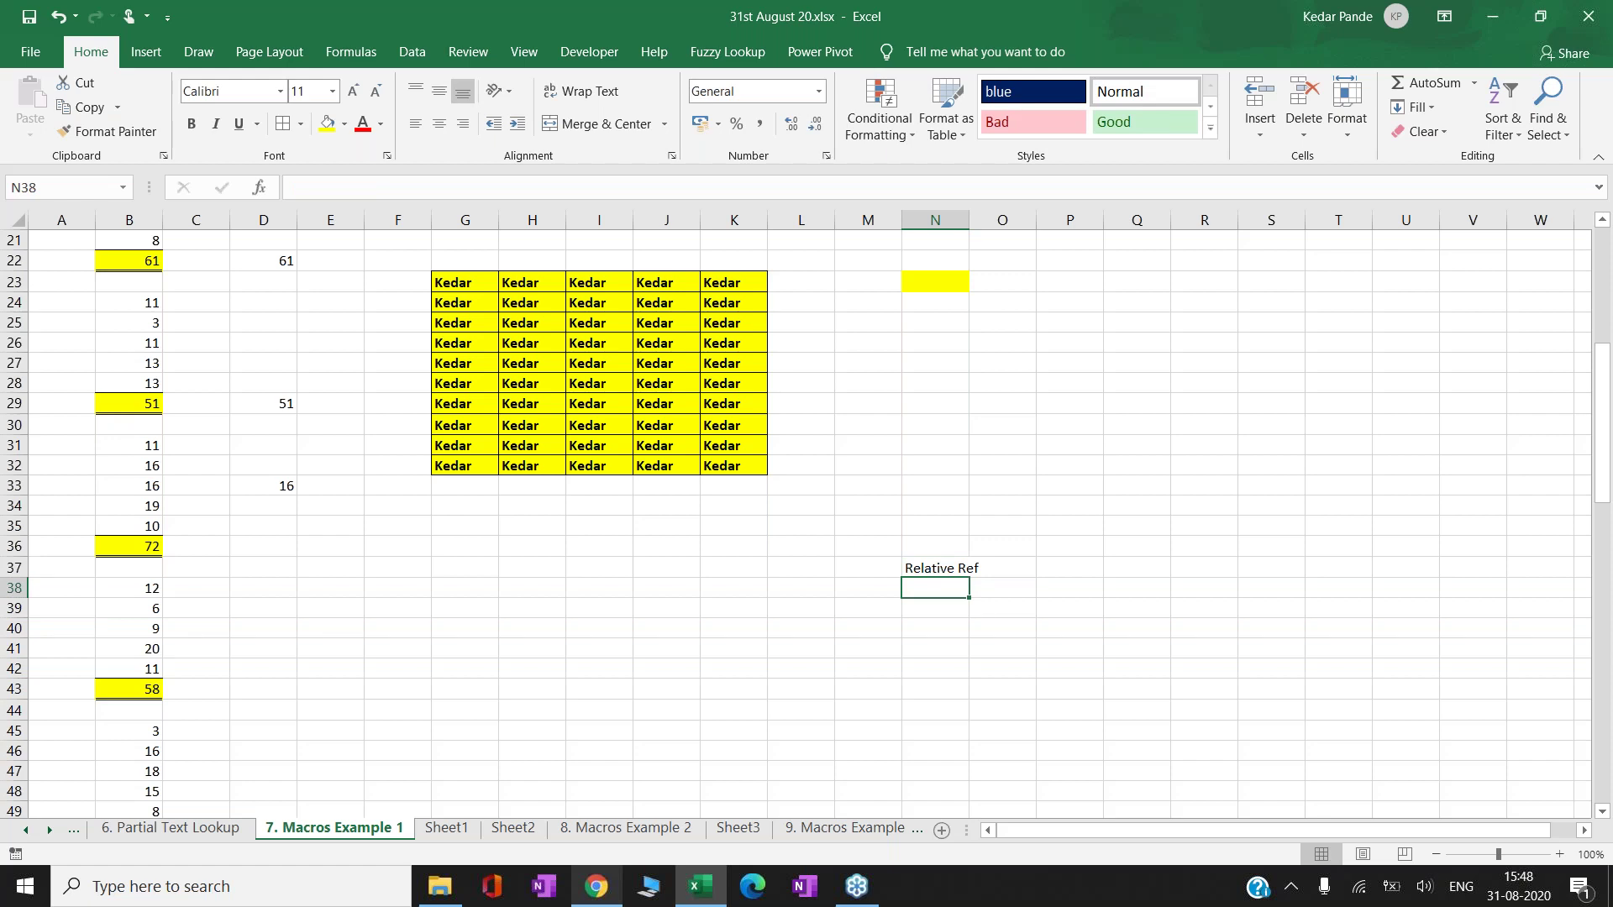
type("Absolute Ref")
left_click(966, 568)
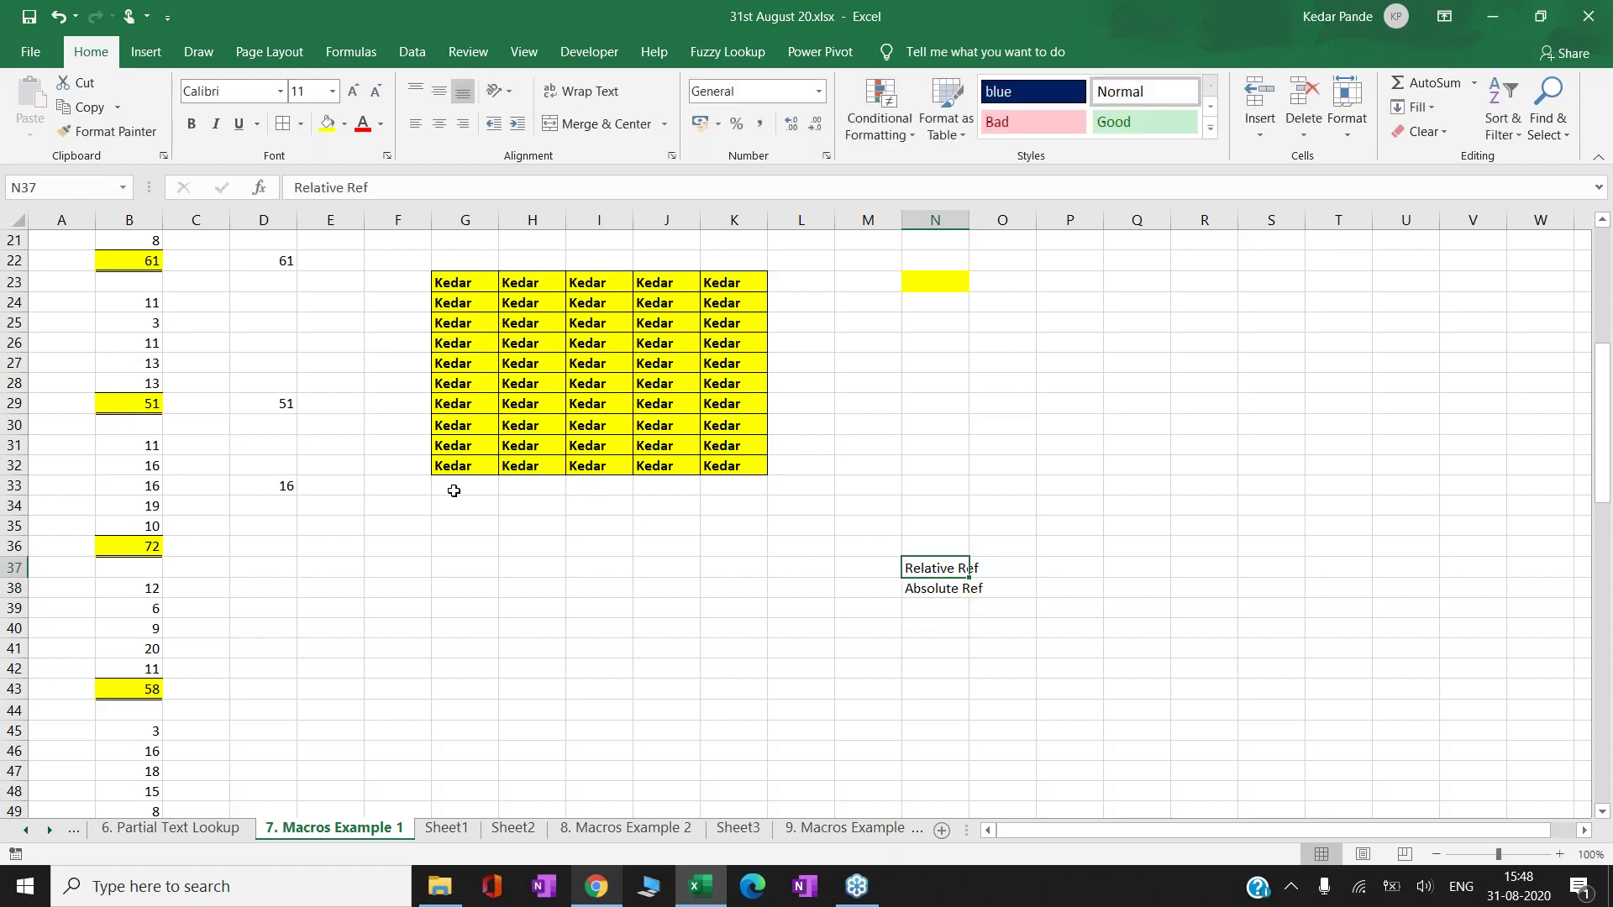
- Zoom the sheet to 140% to read the new labels
left_click(1556, 854)
left_click(1556, 854)
left_click(1557, 855)
left_click(1556, 854)
key("Right")
key("Right")
key("Right")
key("Right")
key("Right")
key("Right")
key("Left")
key("Left")
key("Left")
key("Left")
key("Left")
key("Left")
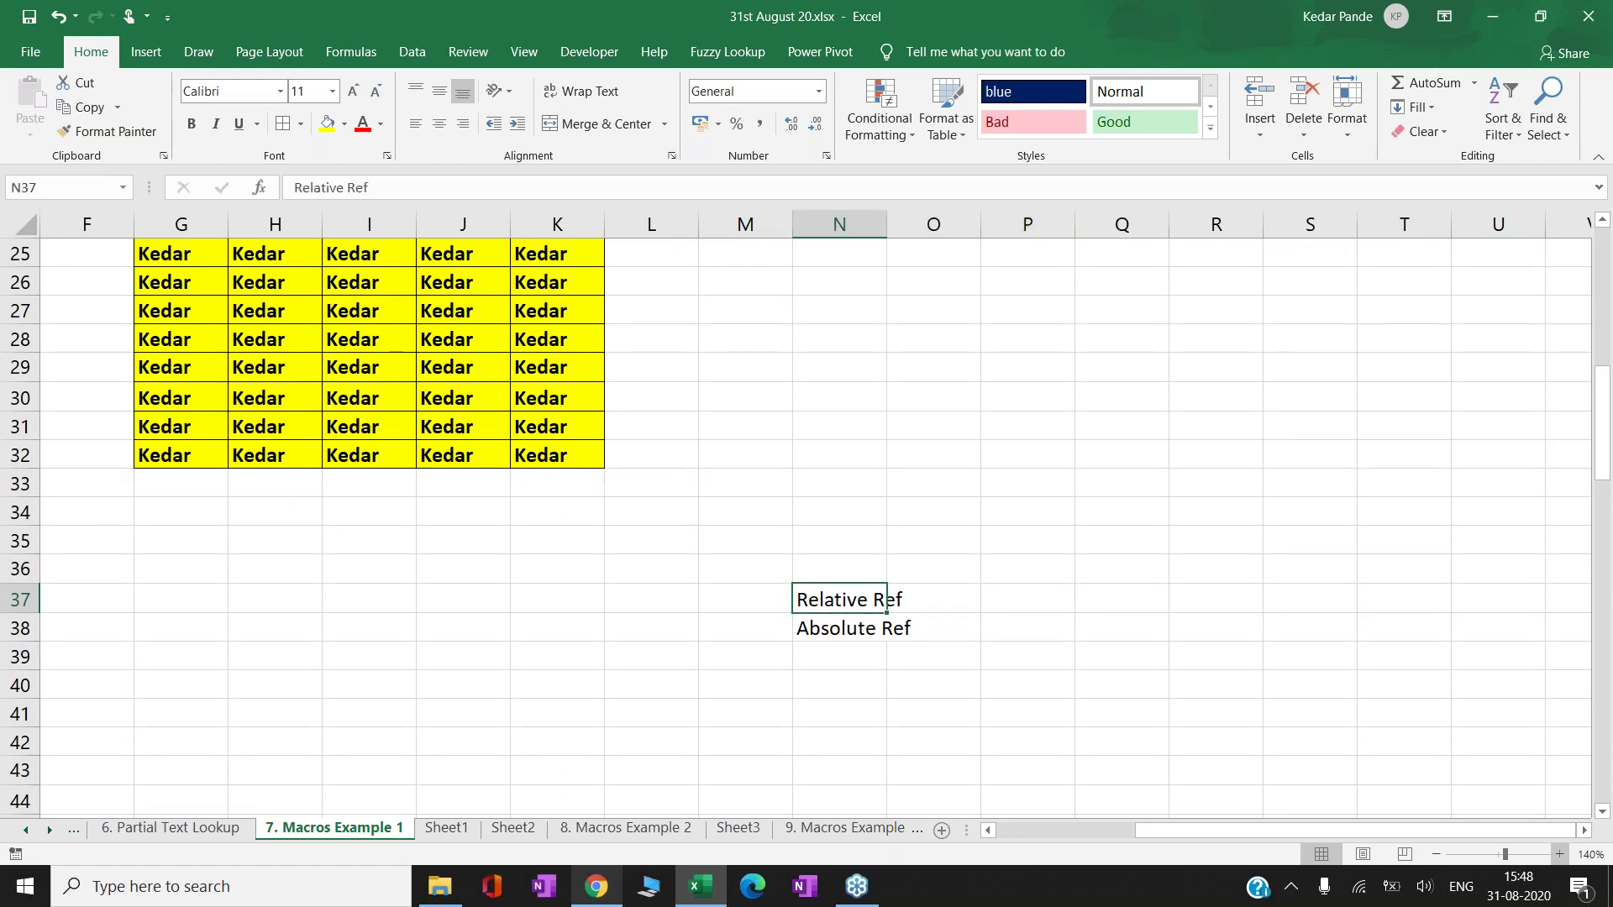
- Start typing the note 'Remembers cell add' in P38, beside Absolute Ref
key("Down")
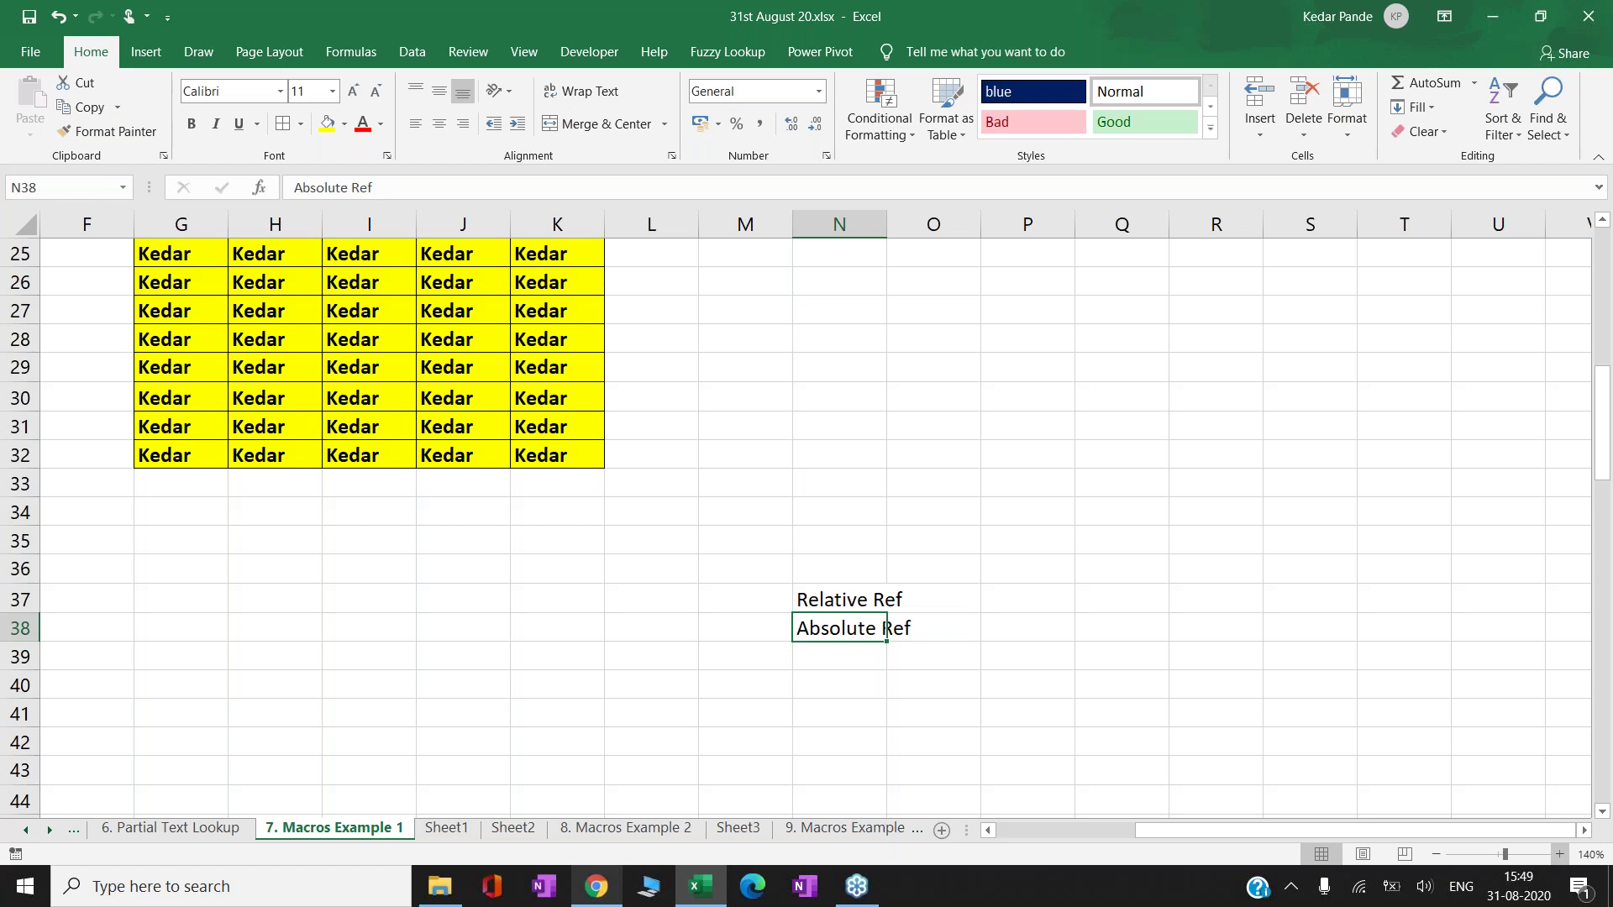
key("Right")
key("Right")
type("Rem")
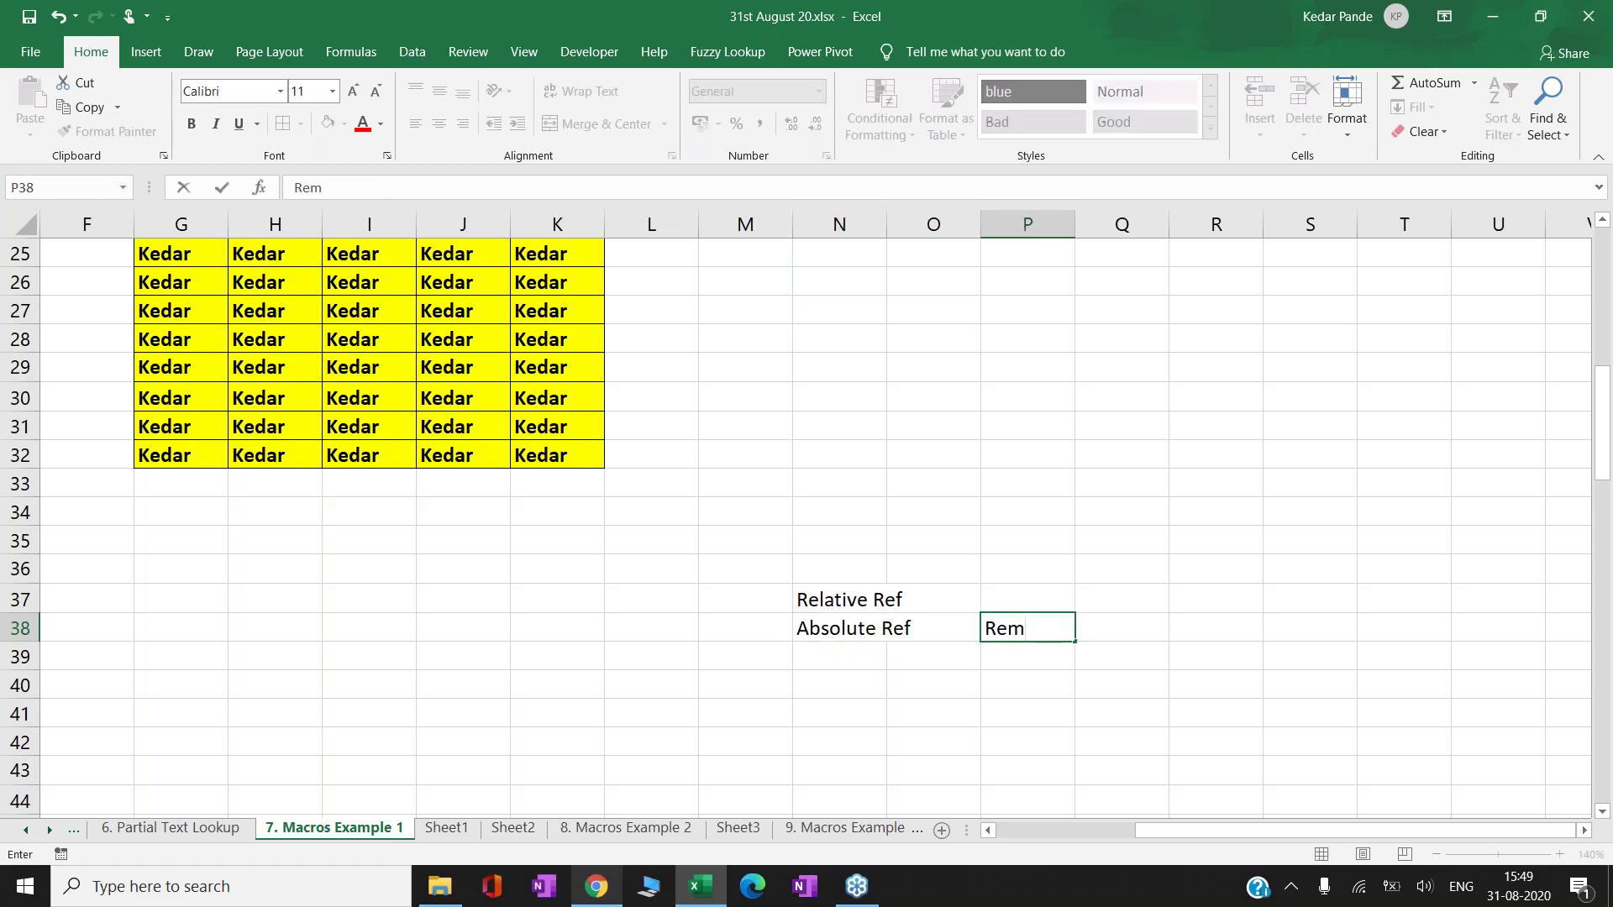
type("embers cel")
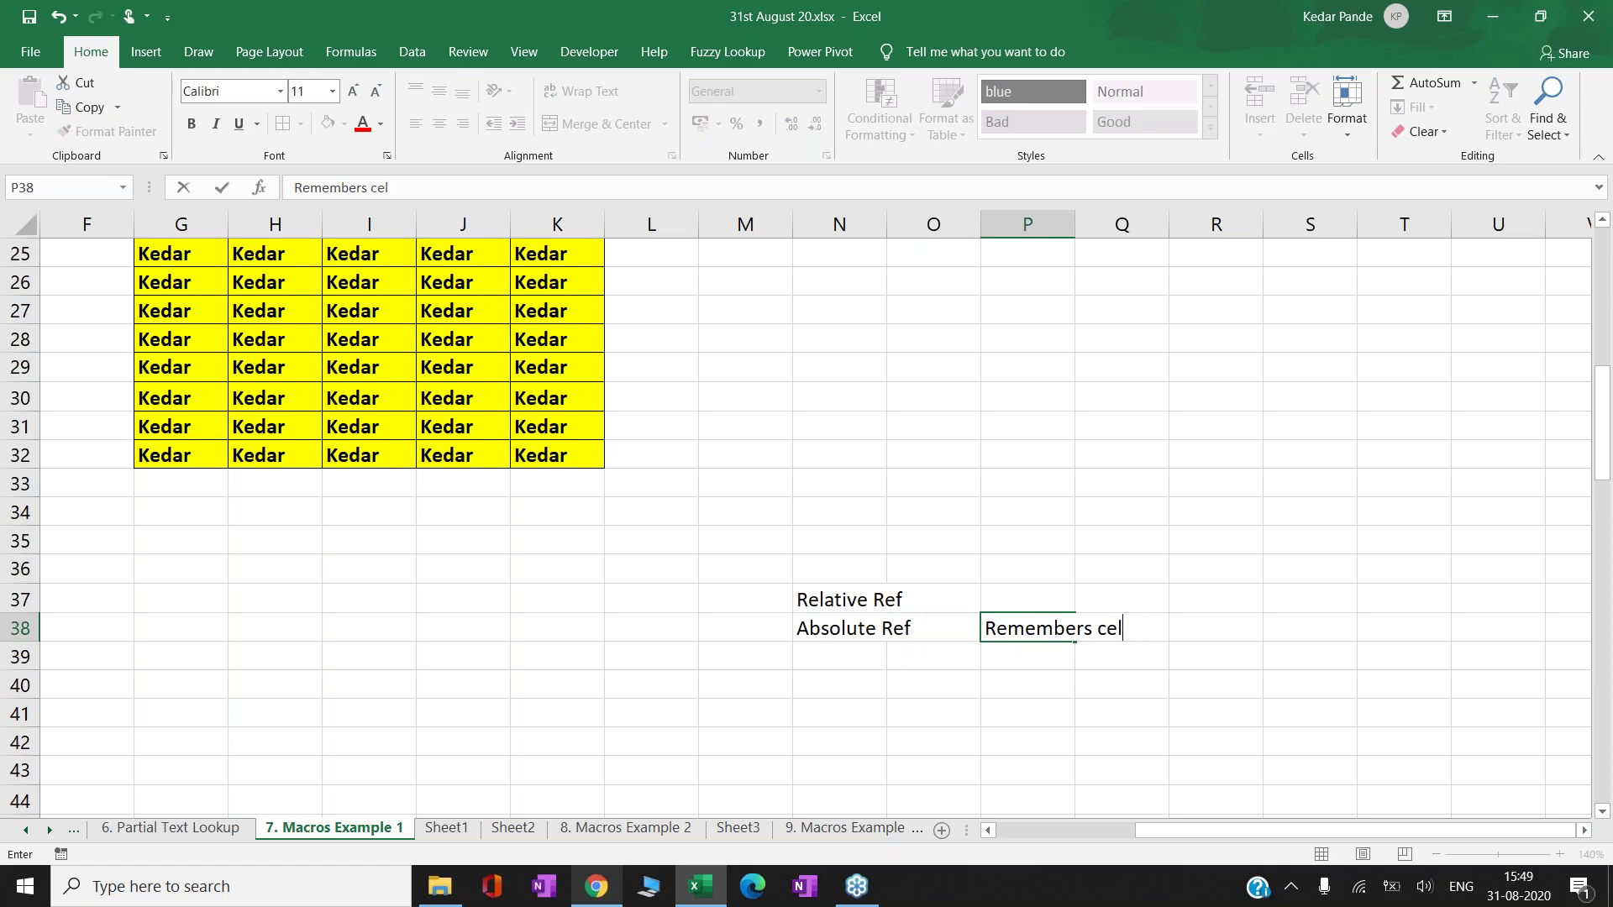
type("l add")
- Commit the 'Remembers cell add' note in P38
key("Return")
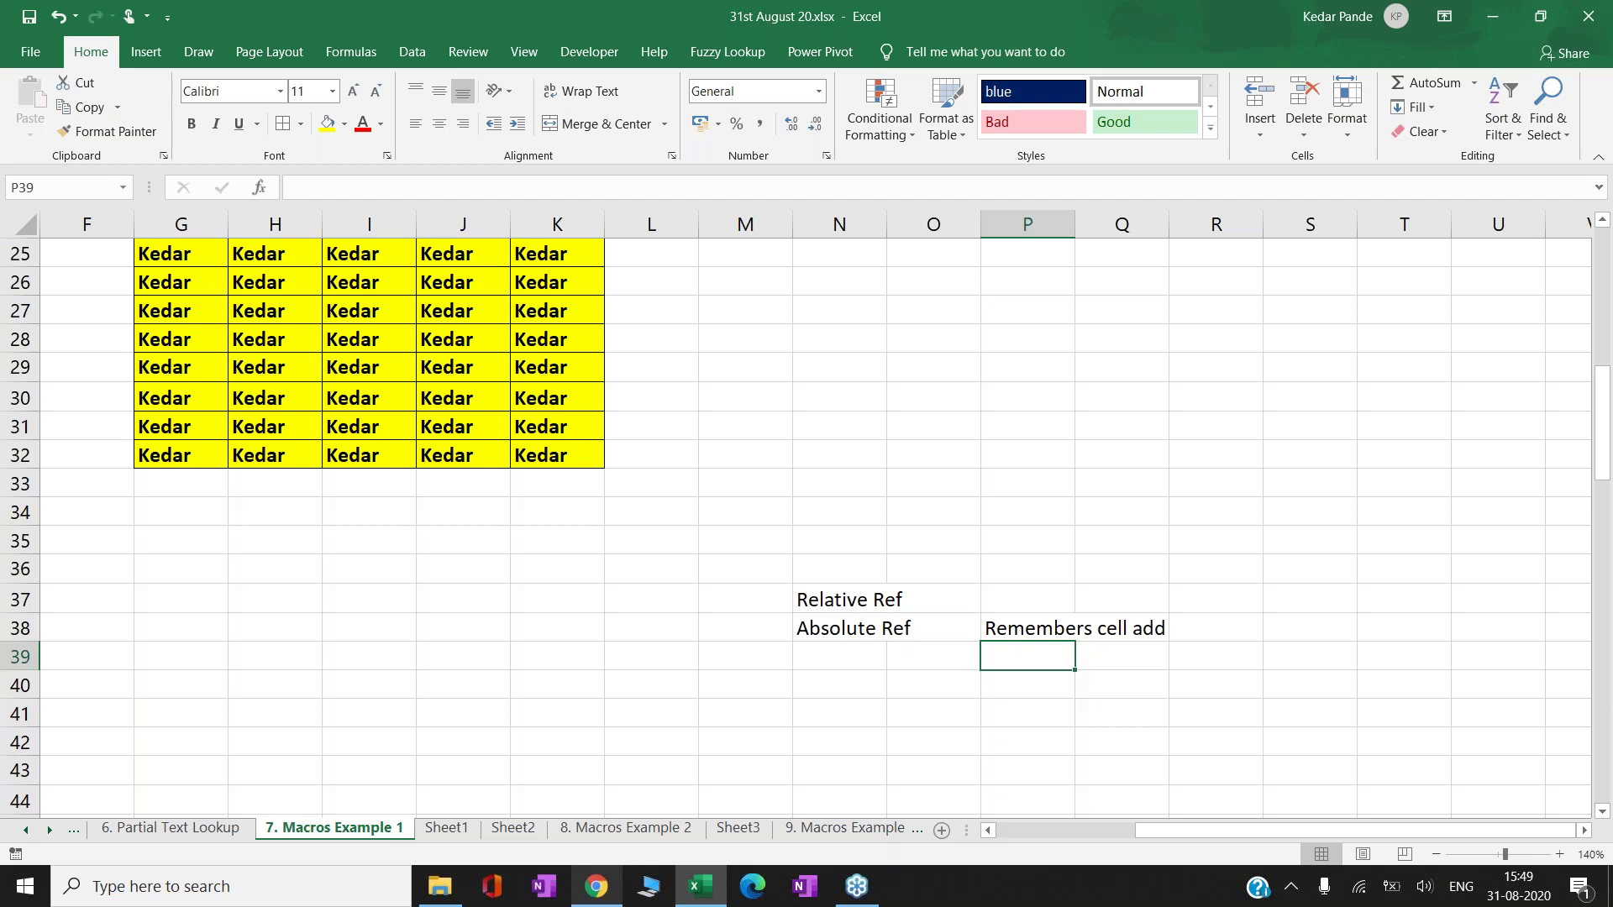
left_click(736, 829)
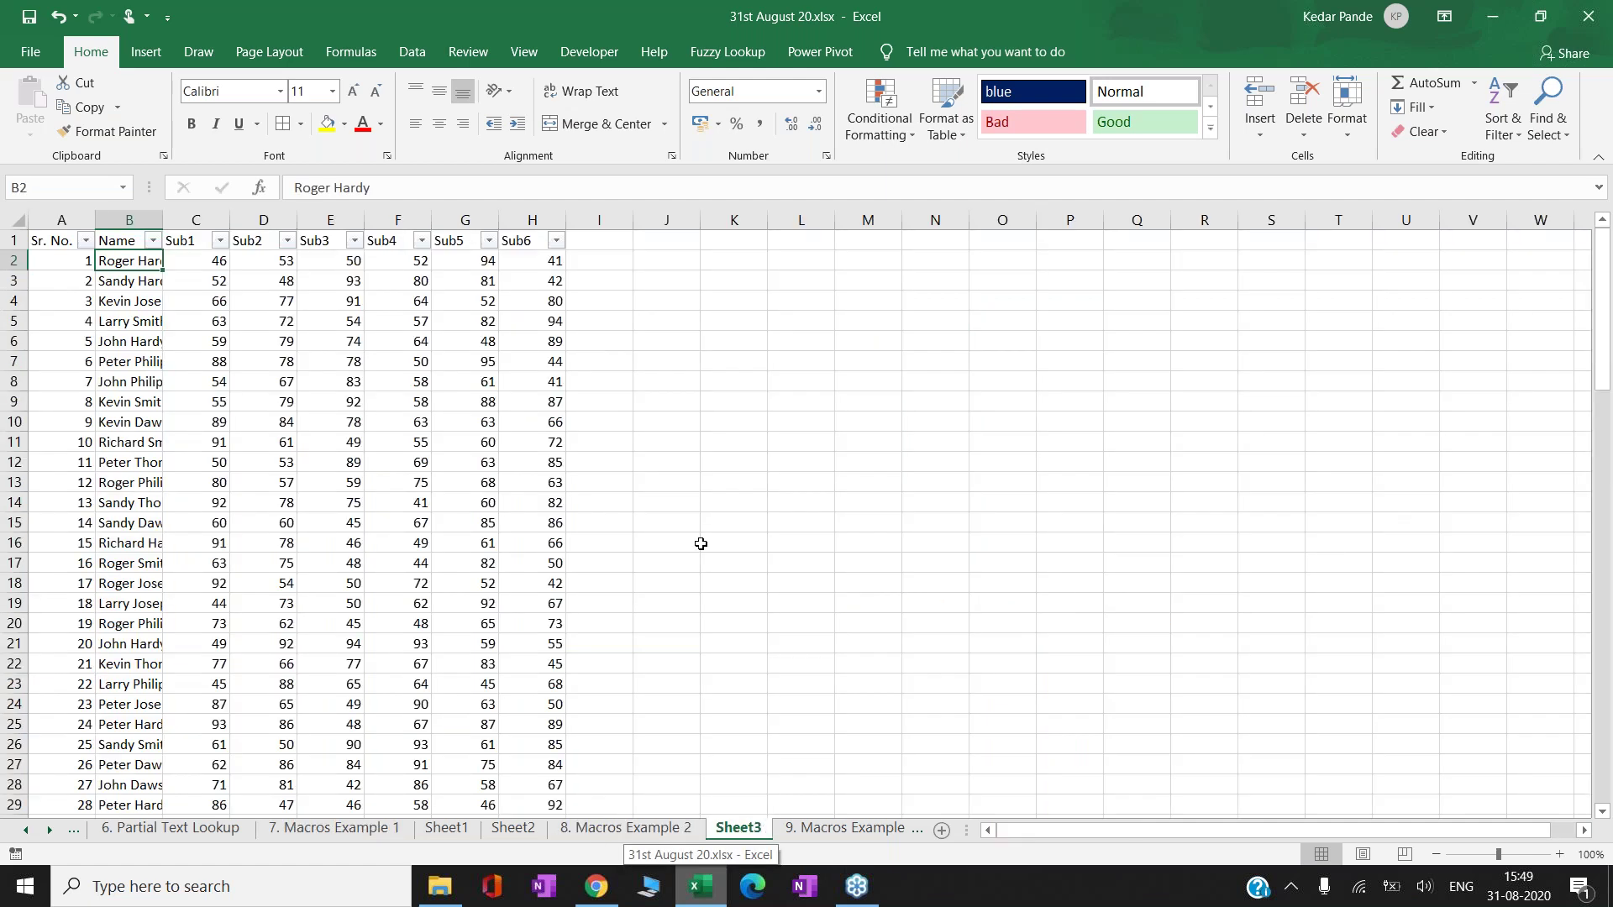
left_click(438, 830)
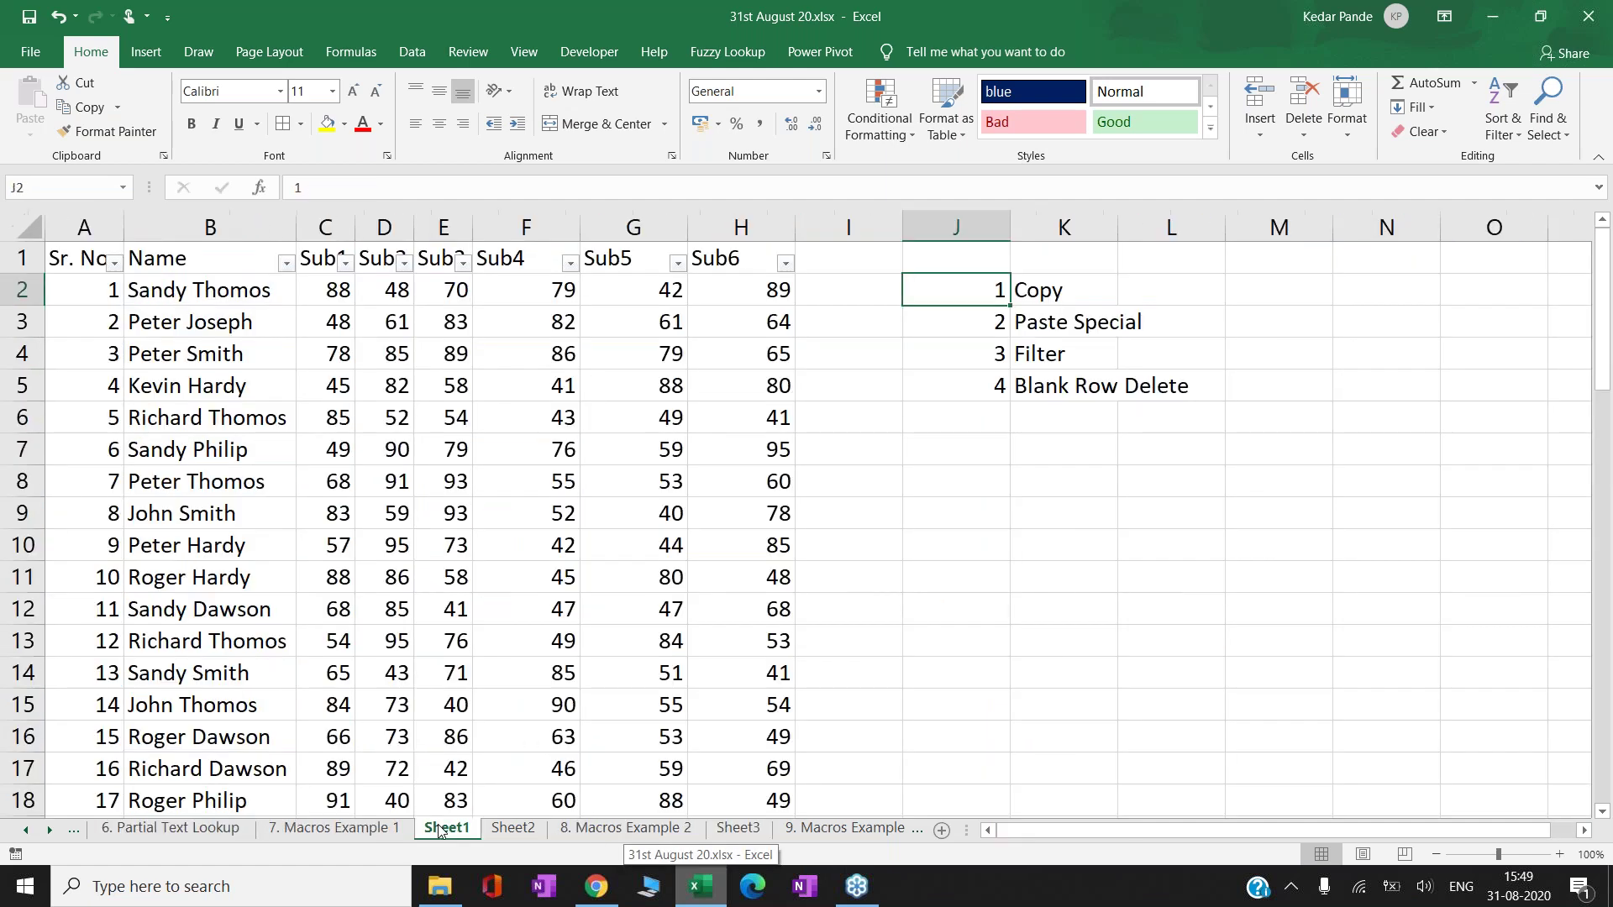
left_click(333, 830)
key("Left")
key("Left")
key("Left")
key("Left")
key("Left")
key("Left")
key("Left")
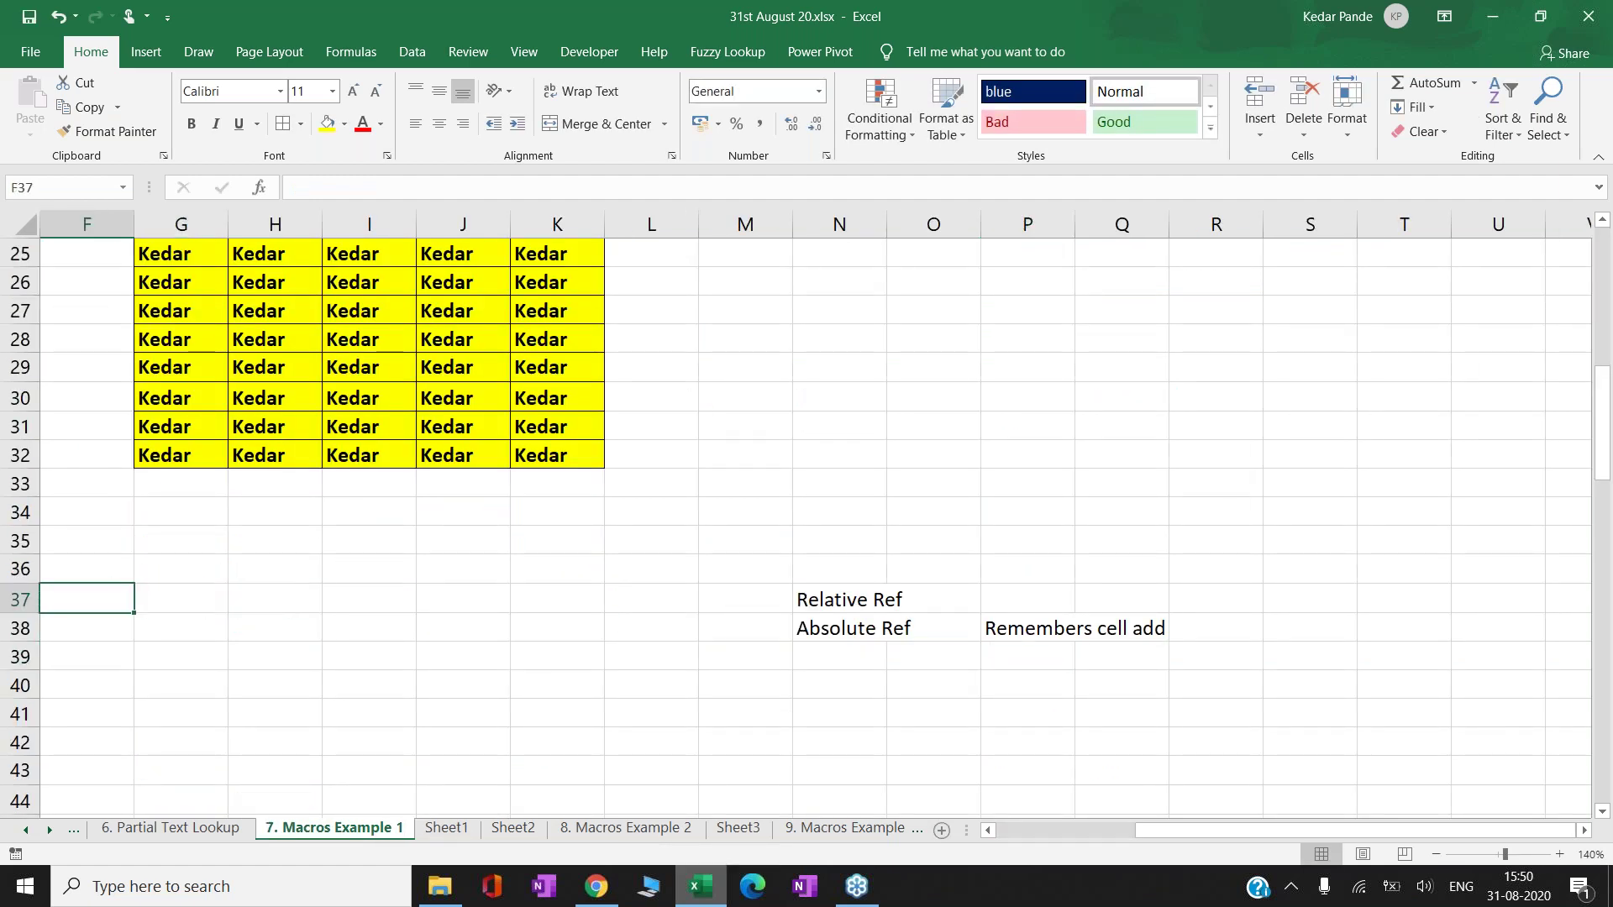
key("Right")
key("Right")
key("Right")
key("Right")
key("Right")
key("Right")
key("Down")
key("Down")
key("Down")
key("Down")
key("Down")
key("Down")
key("Down")
key("Down")
key("Down")
key("Down")
key("Down")
key("Down")
key("Down")
key("Down")
key("Down")
key("Down")
key("Down")
key("Down")
key("Down")
key("Down")
key("Down")
key("Down")
key("Down")
key("Down")
key("Down")
key("Down")
key("Down")
key("Down")
key("Down")
key("Down")
key("Down")
key("Down")
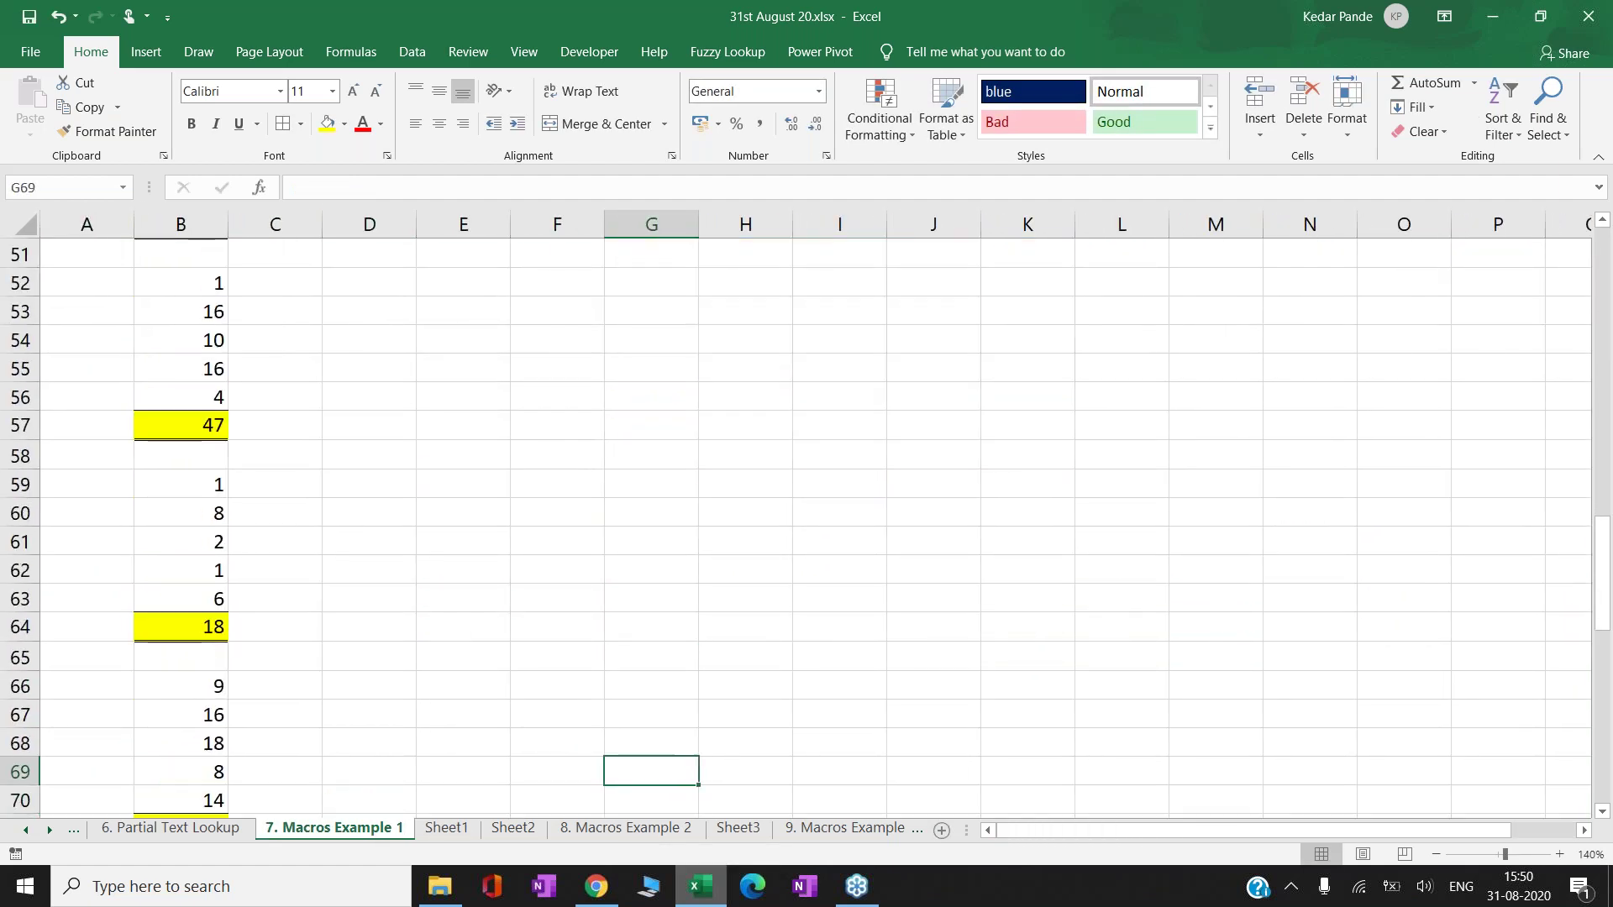
key("Up")
key("Up")
key("Up")
key("Up")
key("Up")
key("Up")
key("Up")
key("Up")
key("Up")
key("Up")
key("Up")
key("Up")
key("Up")
key("Up")
key("Up")
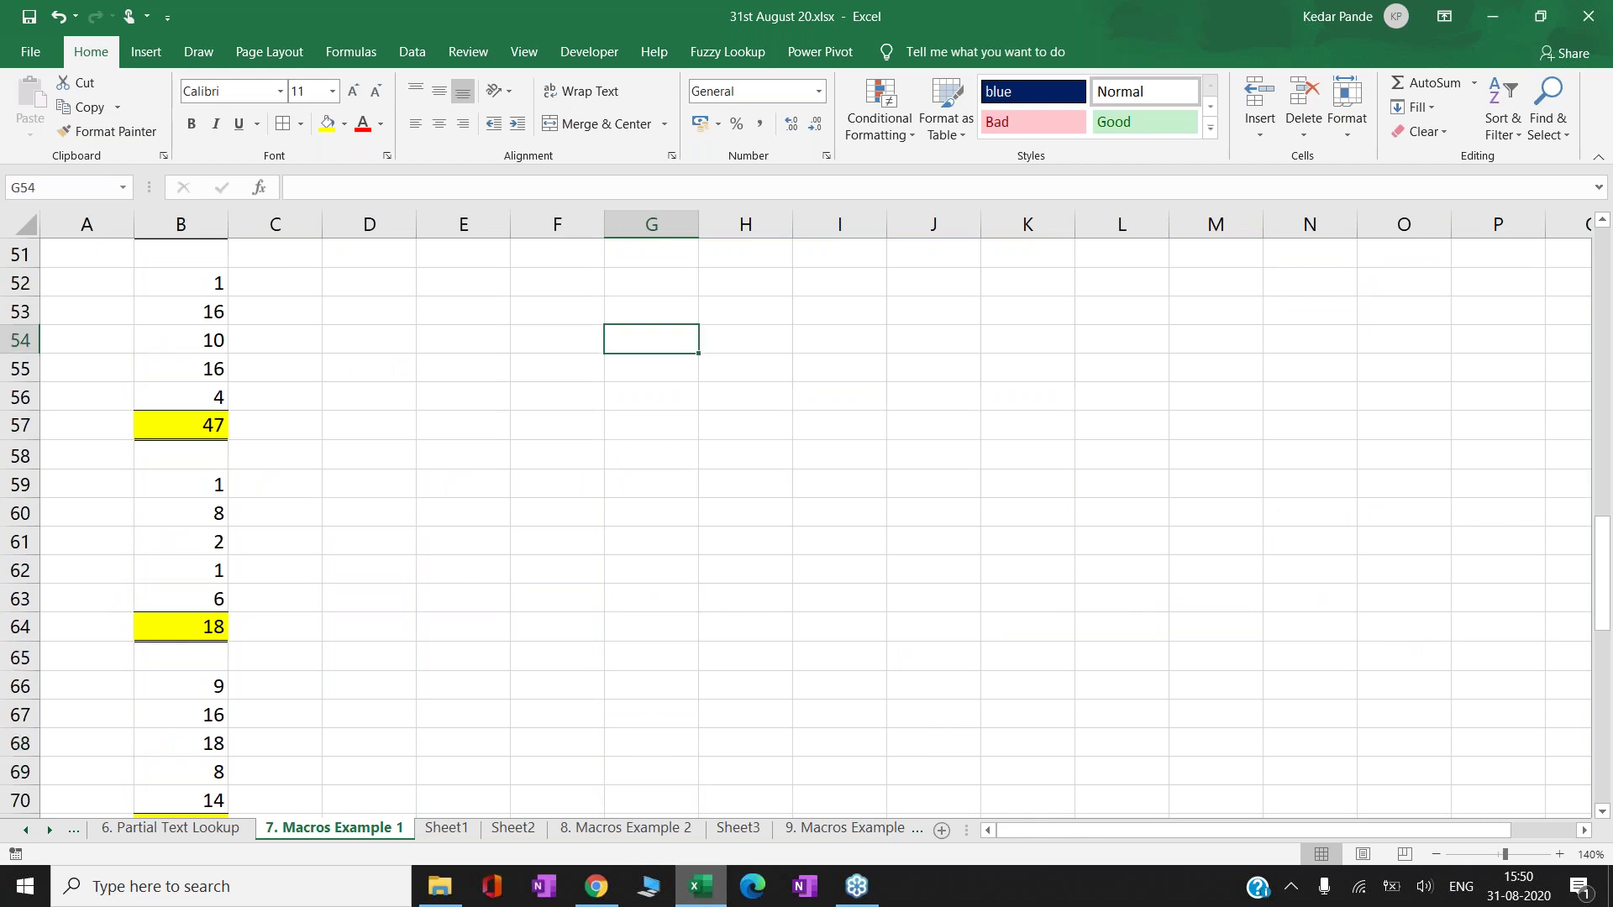
key("Up")
key("Left")
key("Left")
key("Left")
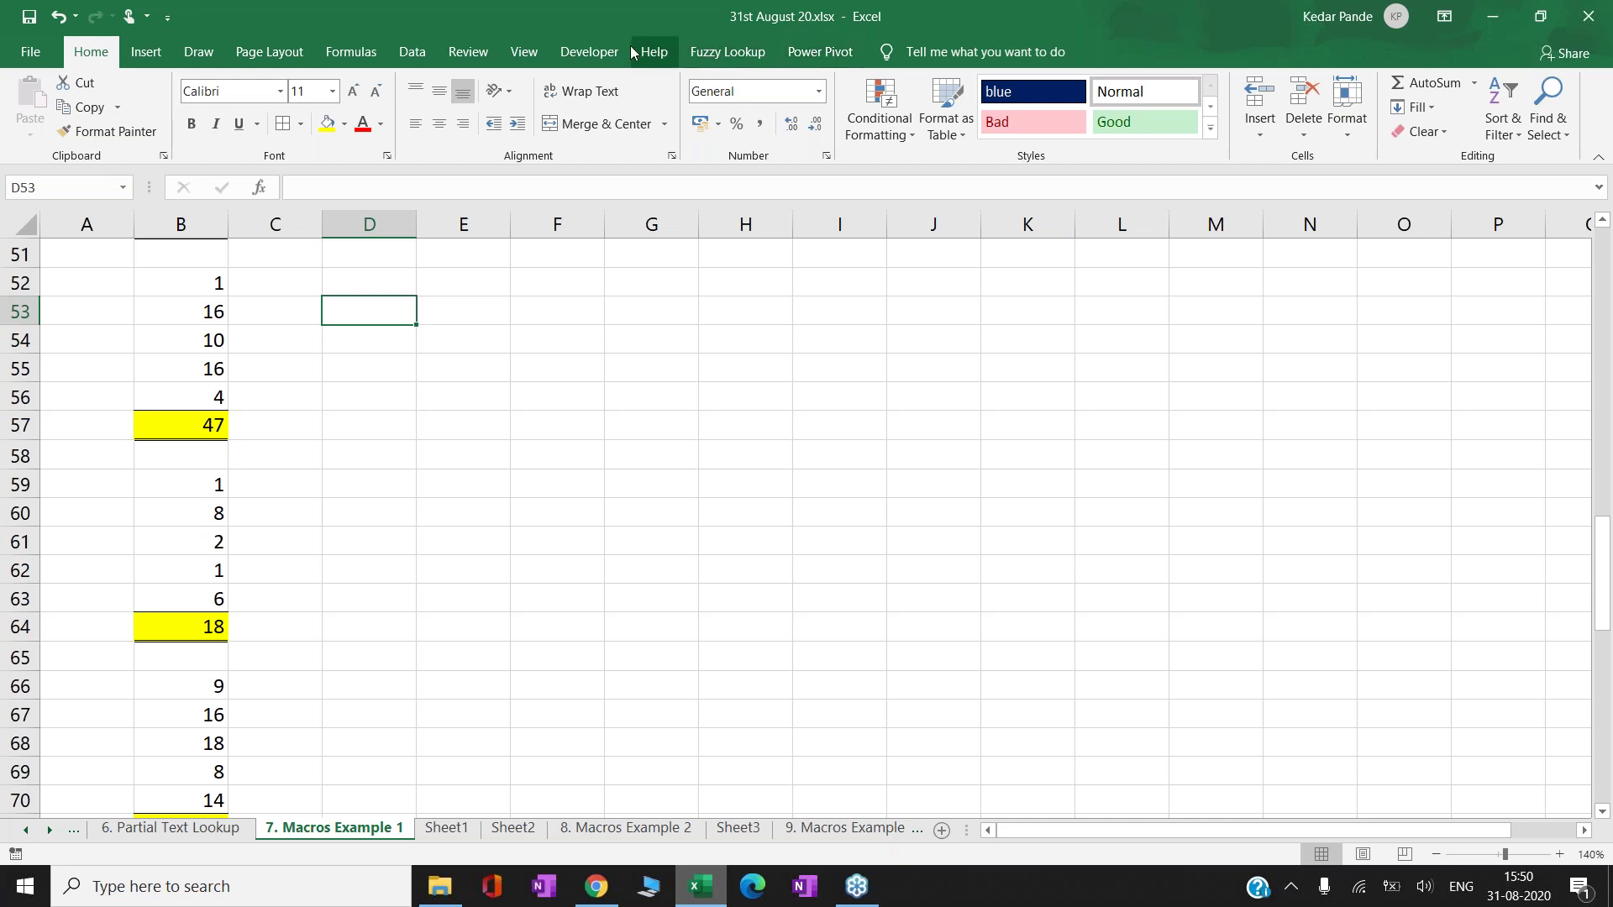
- Begin recording a new macro named after the presenter from View > Macros
left_click(524, 52)
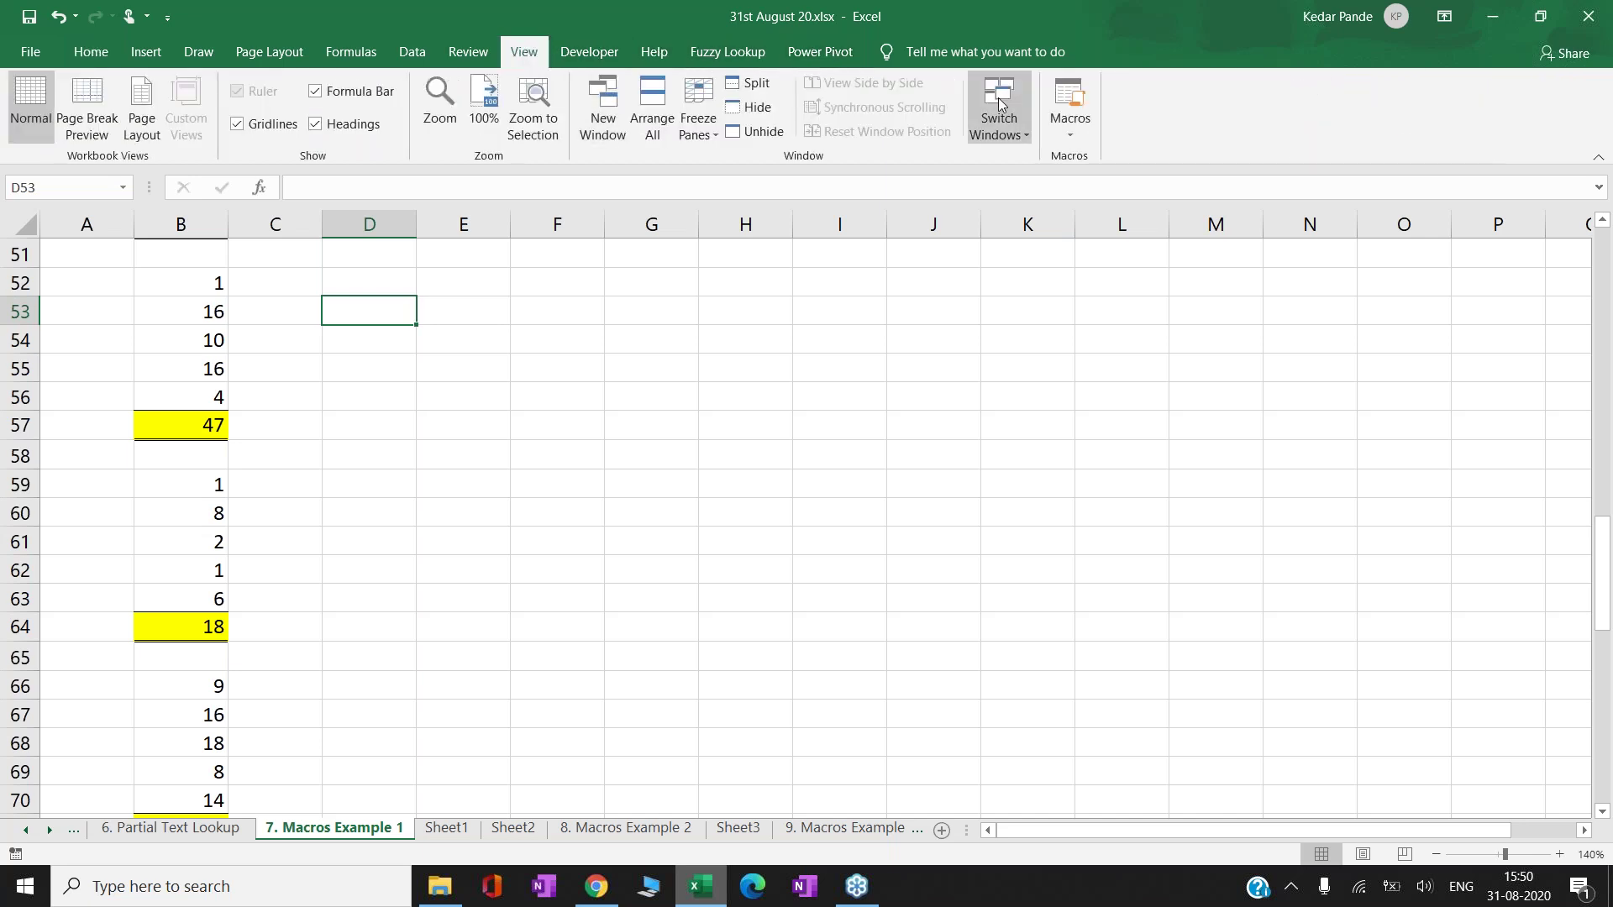
left_click(1070, 126)
left_click(1121, 181)
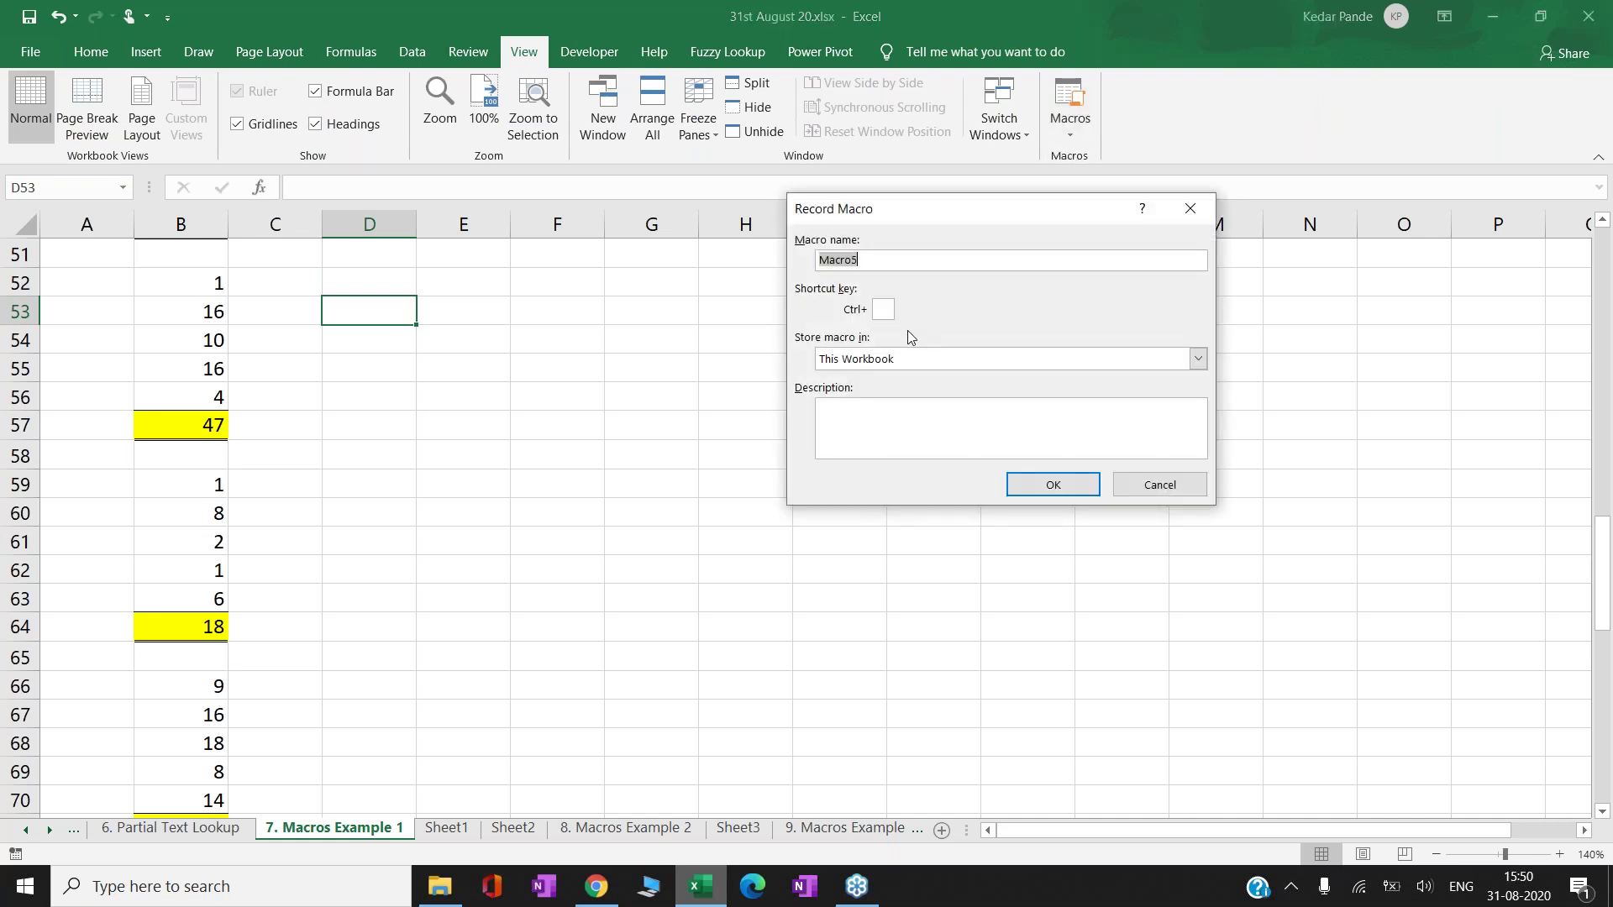
type("Kedar2")
type("S")
left_click(1036, 490)
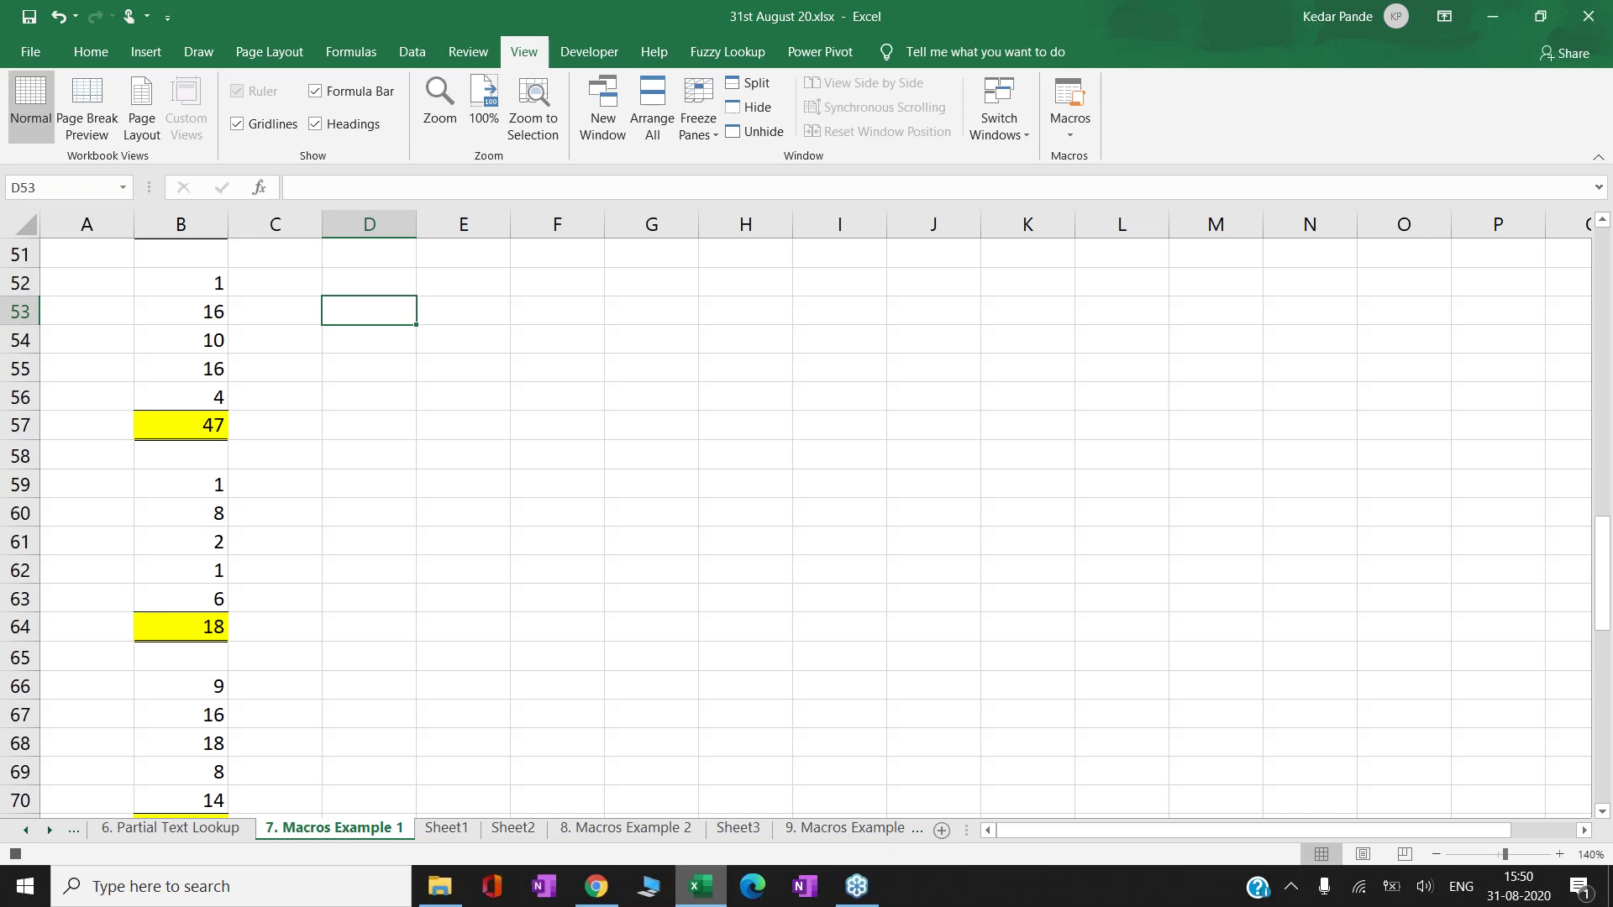
- Give F53:J62 all borders, yellow fill and bold text, and fill it with the presenter's name
key("Right")
key("Right")
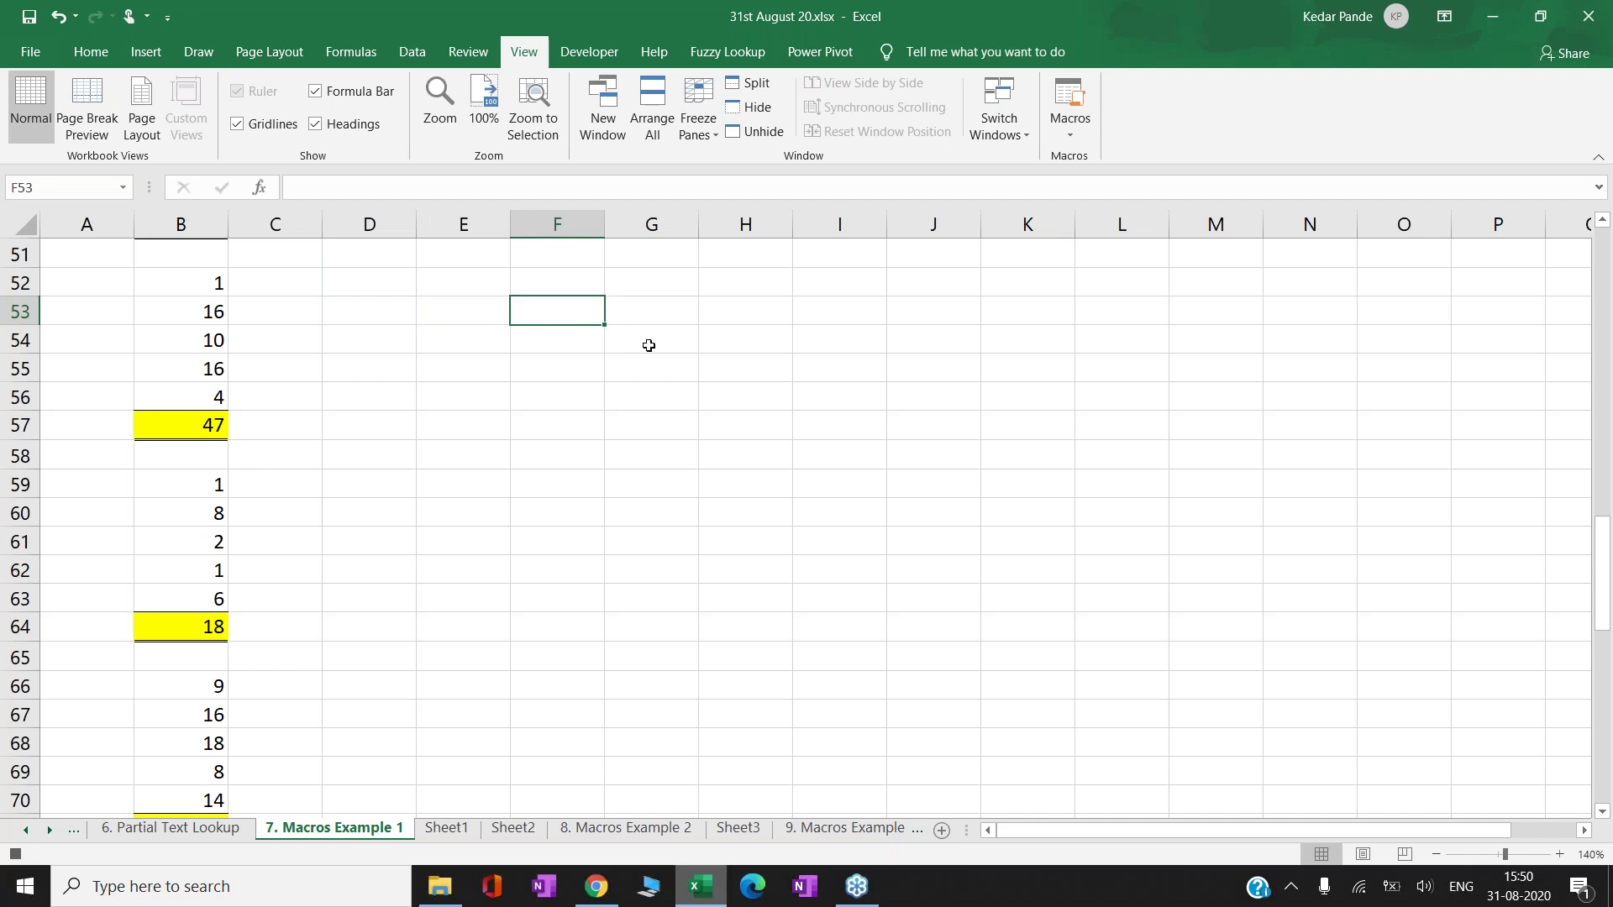
key("shift+Down")
key("shift+Down")
key("shift+Down")
key("shift+Down")
key("shift+Down")
key("shift+Down")
key("shift+Down")
key("shift+Down")
key("shift+Down")
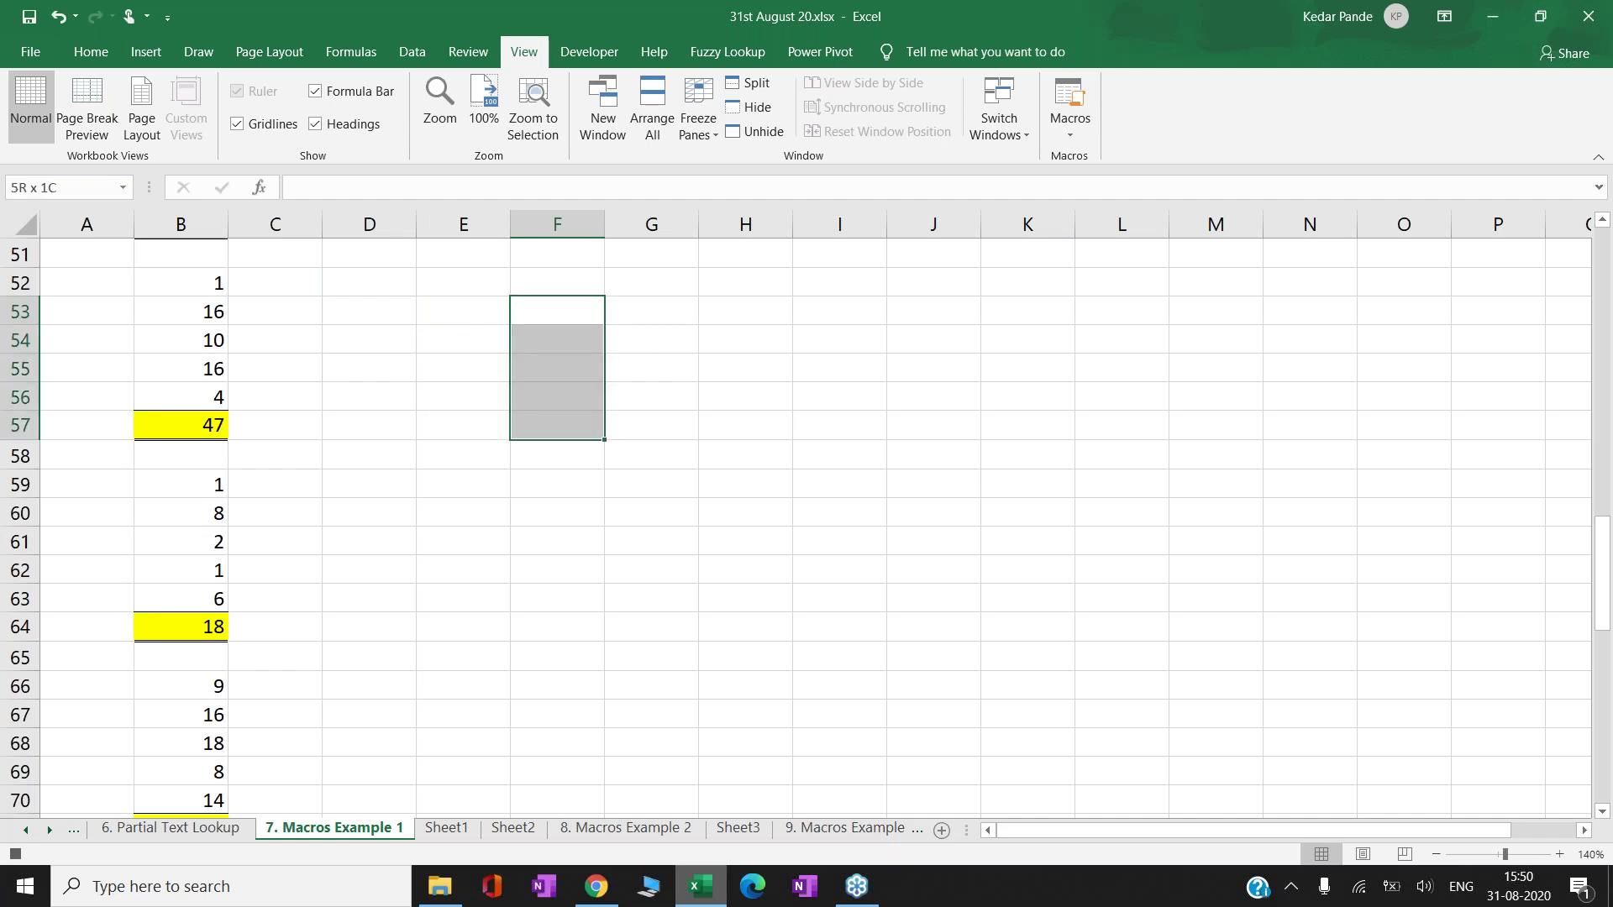
key("shift+Right")
key("shift+Right")
key("shift+Right")
key("shift+Right")
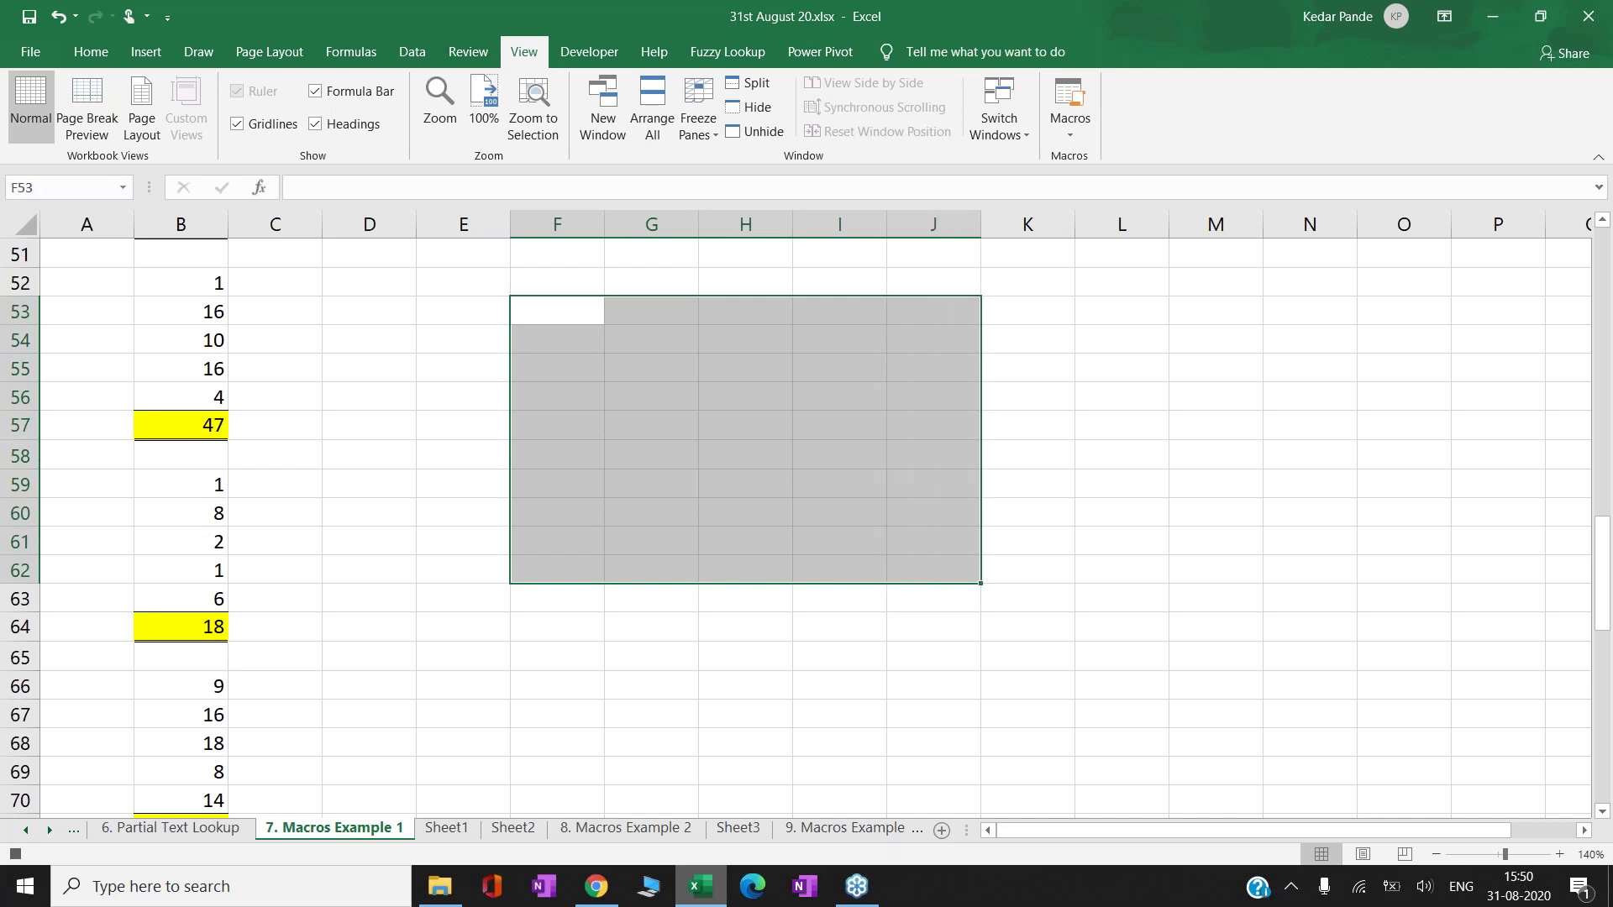
left_click(92, 52)
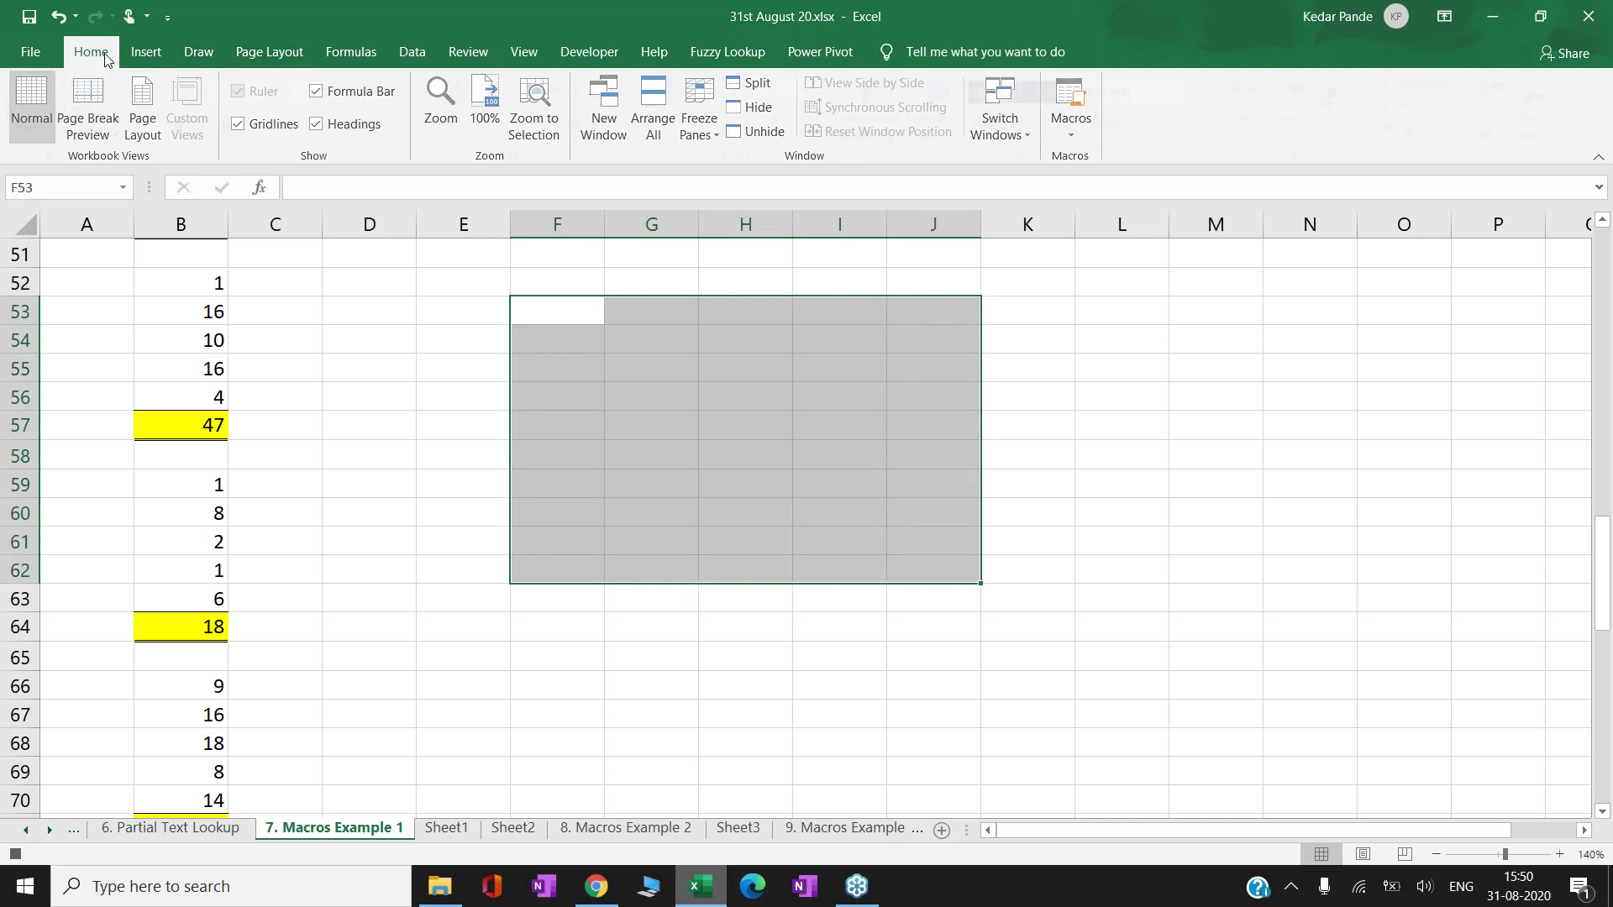
left_click(283, 124)
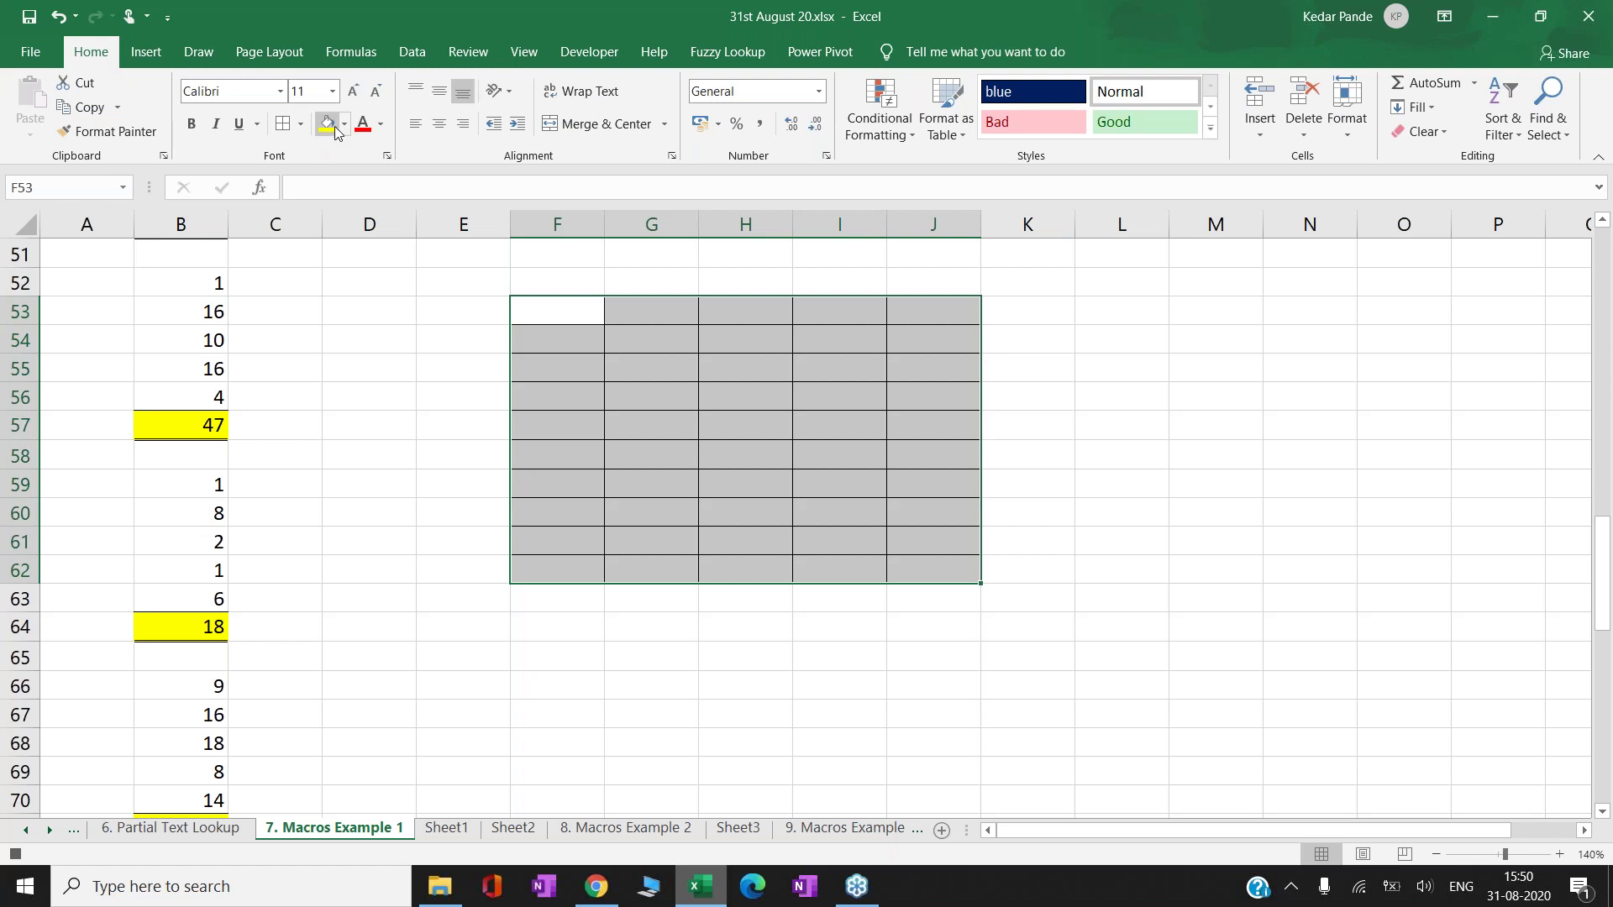
left_click(327, 123)
left_click(190, 126)
type("Kedar")
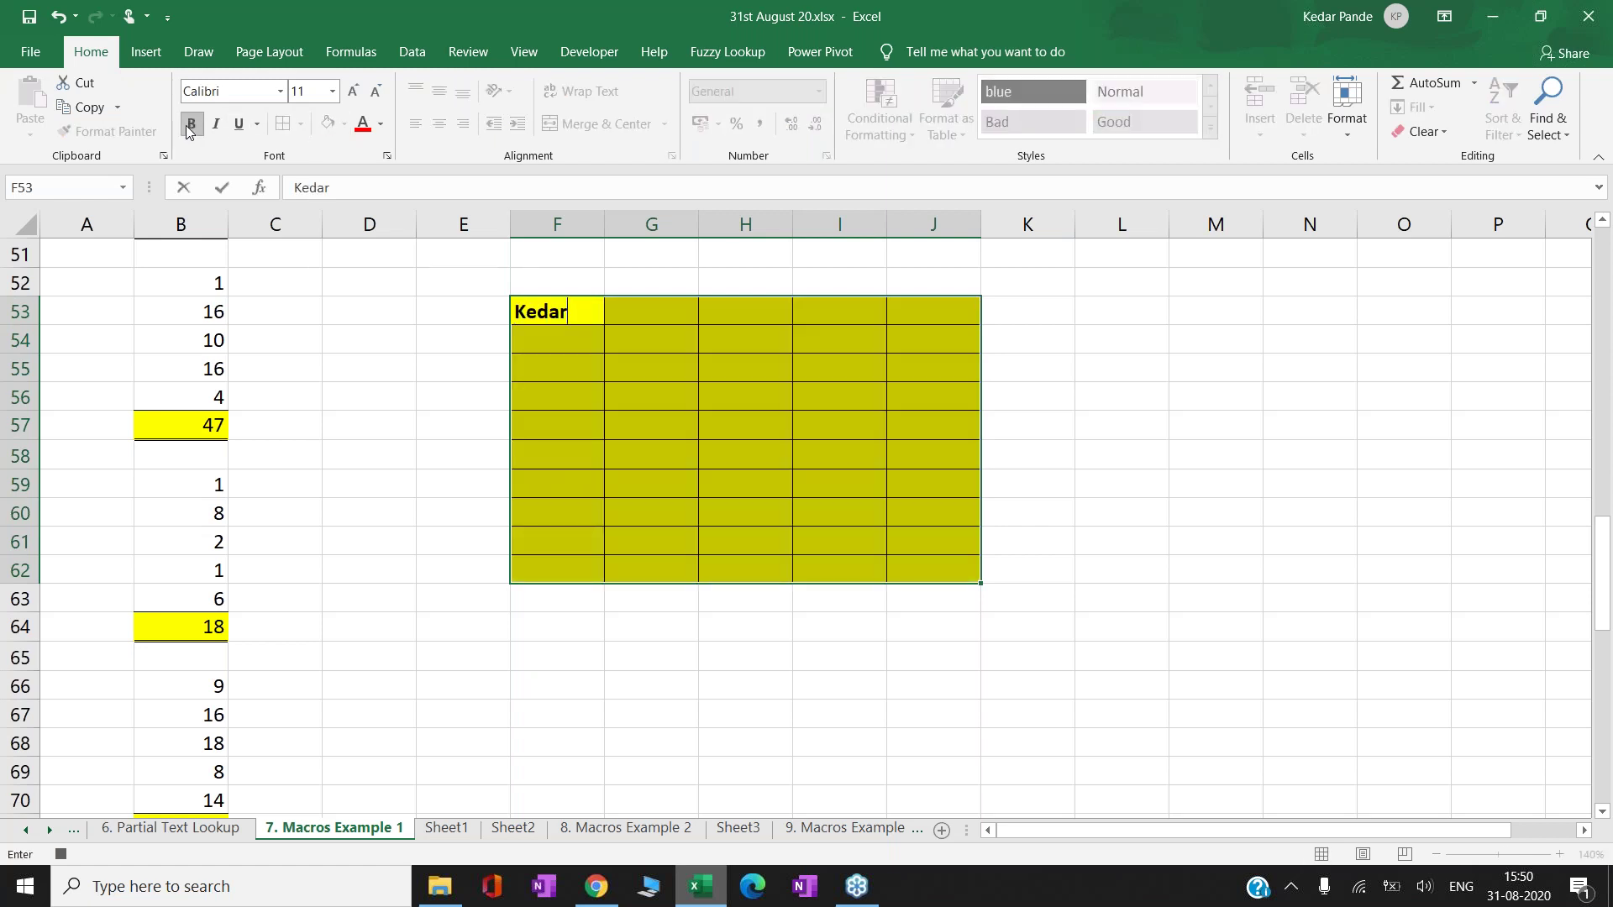
key("ctrl+Return")
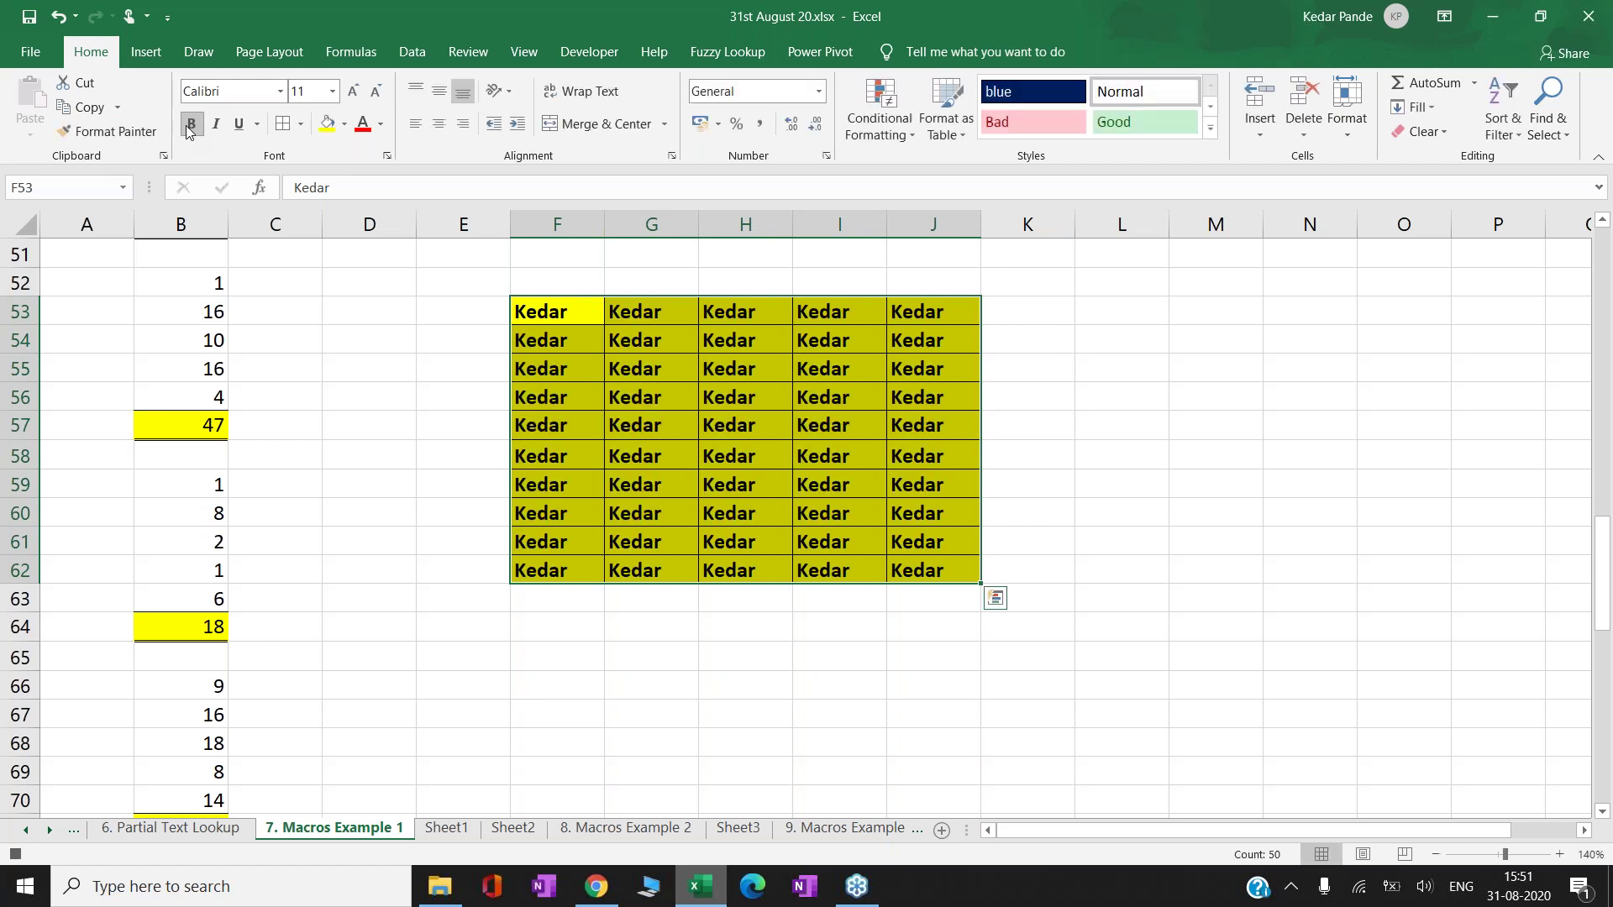
left_click(943, 315)
key("Right")
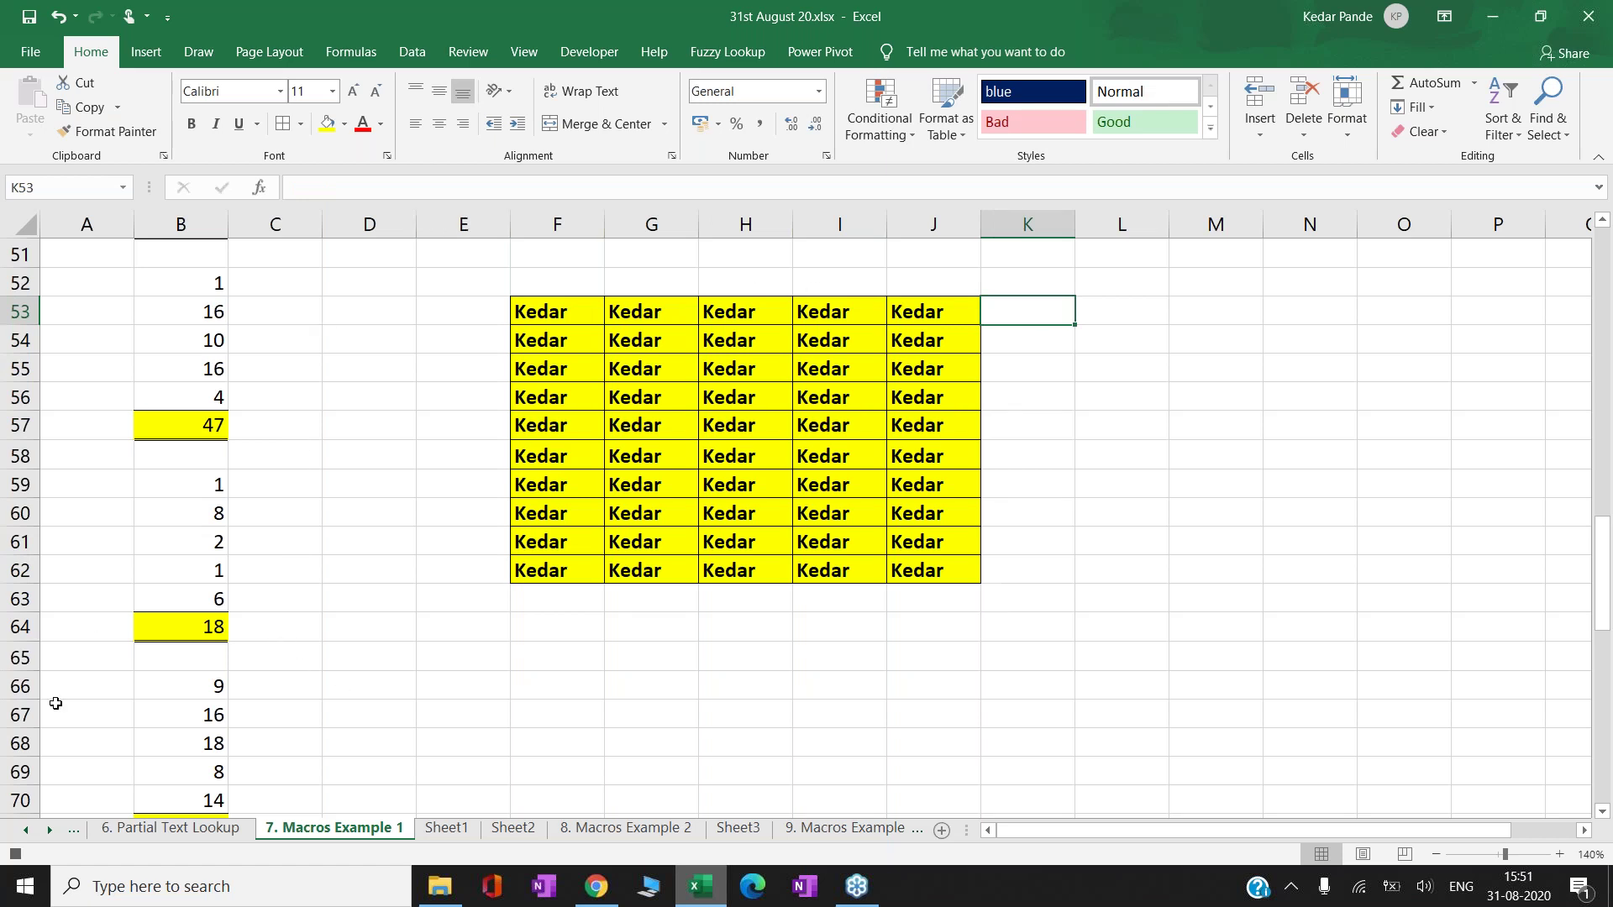
- Stop recording and delete the newly recorded macro from the Macros list
left_click(15, 853)
left_click(612, 57)
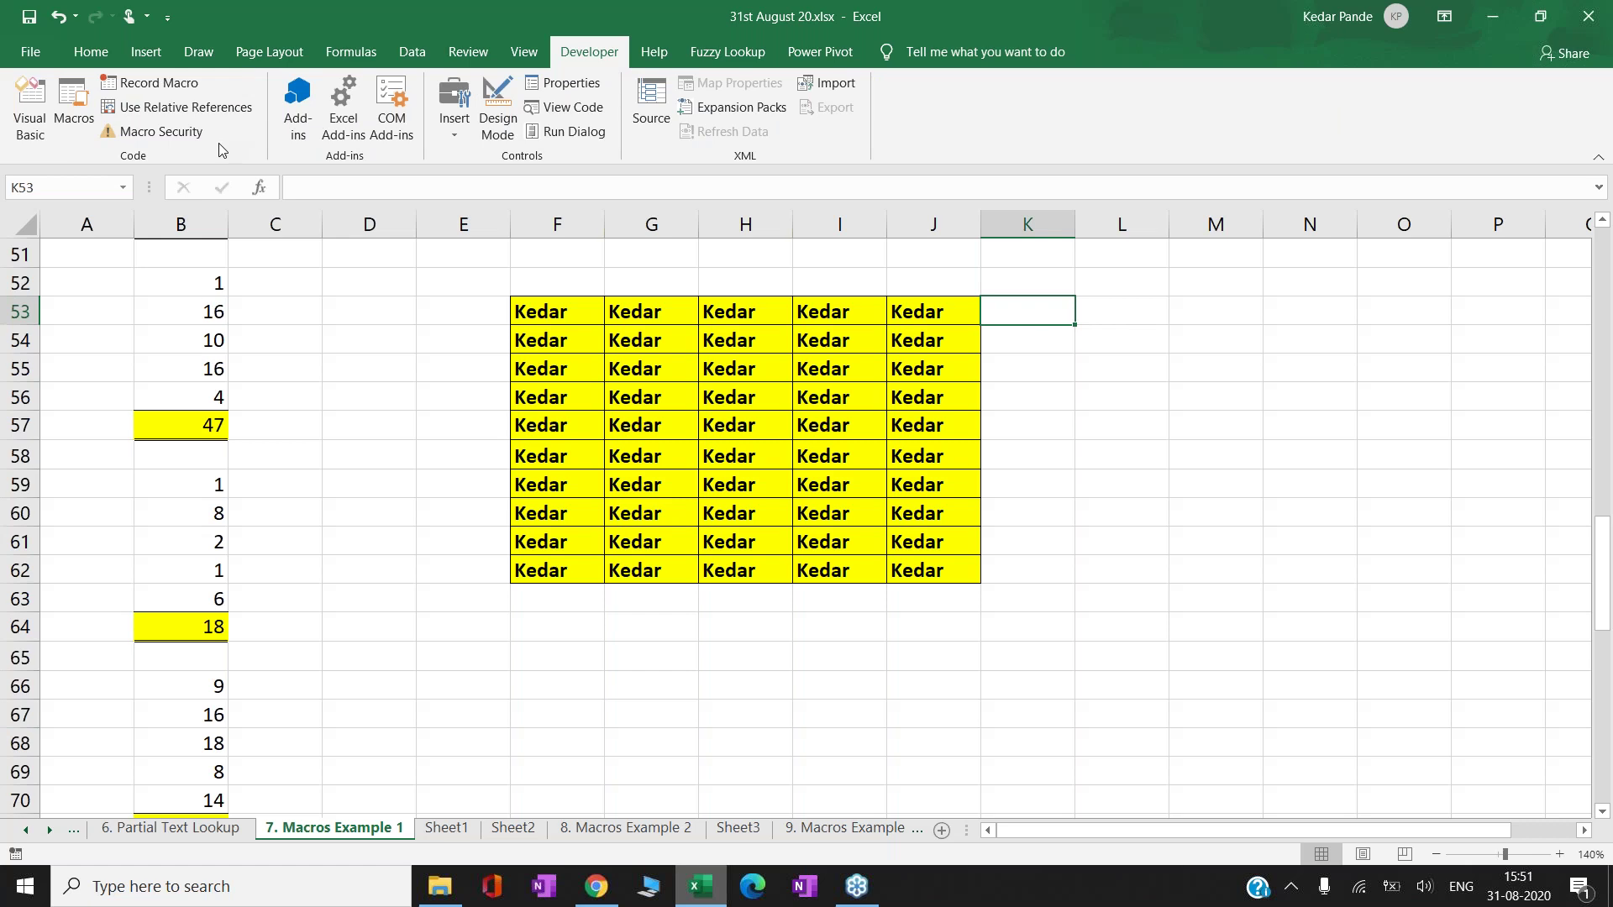
left_click(505, 304)
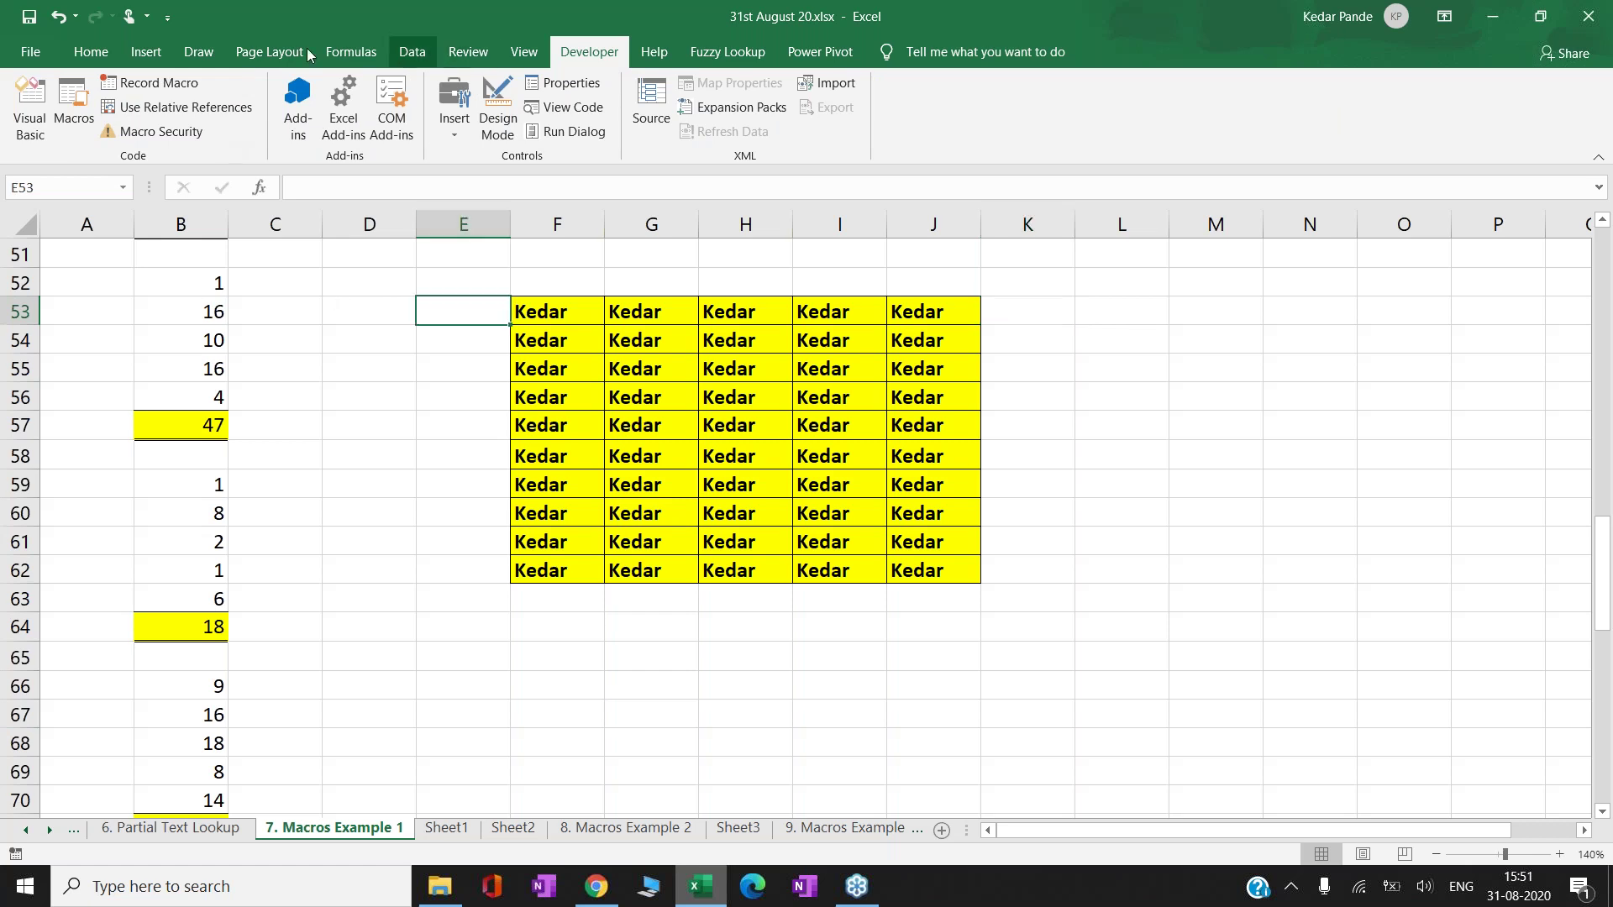
left_click(67, 96)
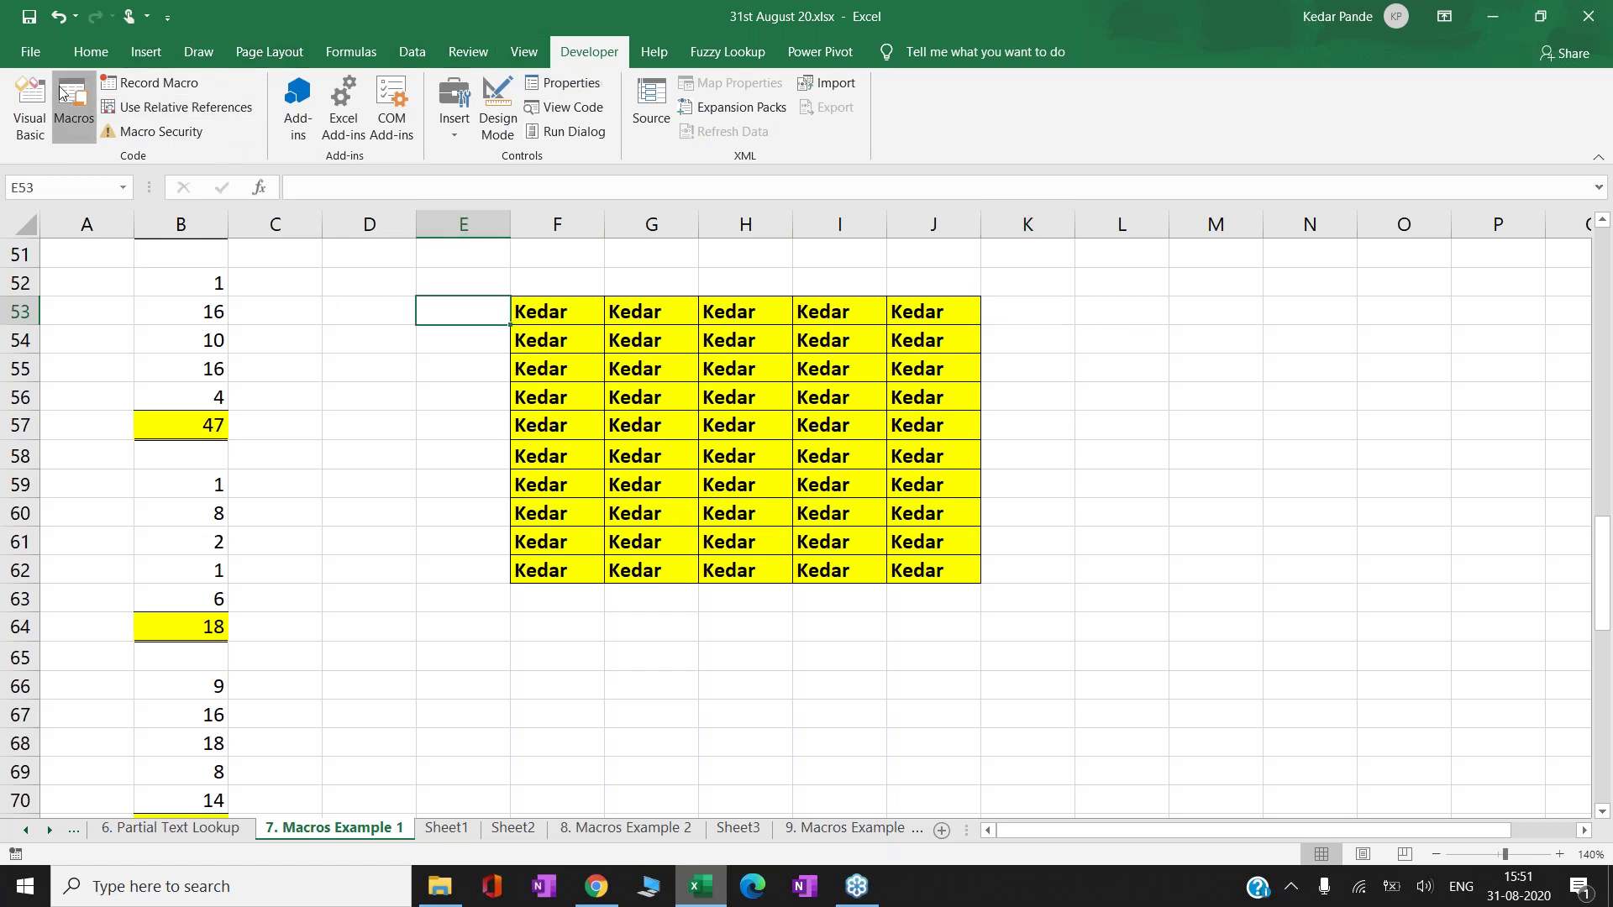
left_click(824, 270)
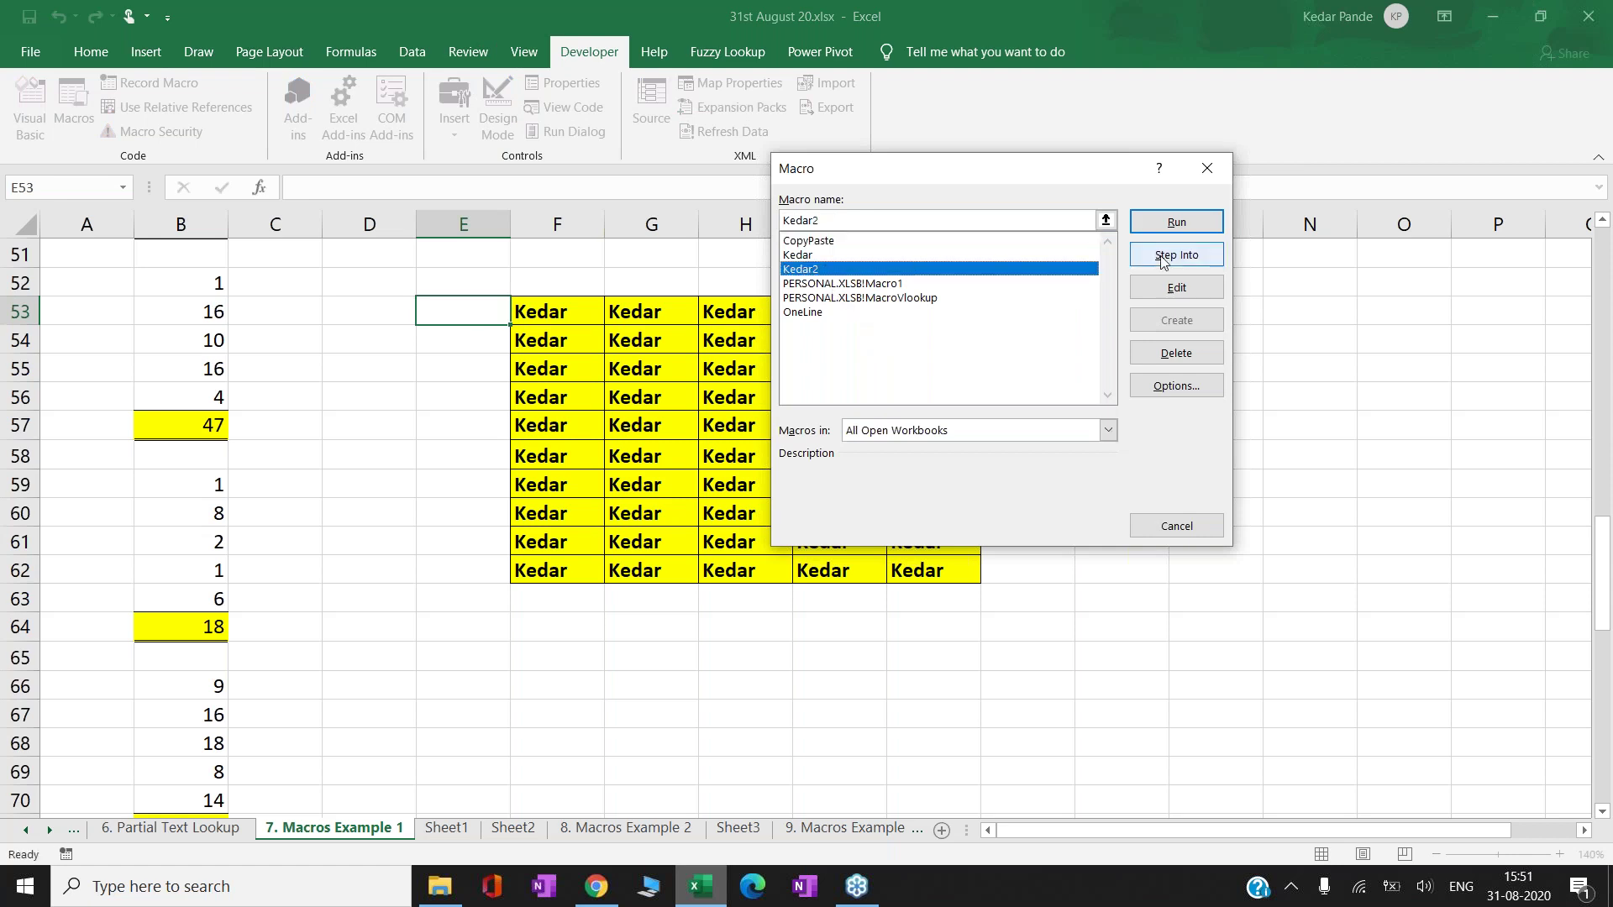
left_click(1202, 357)
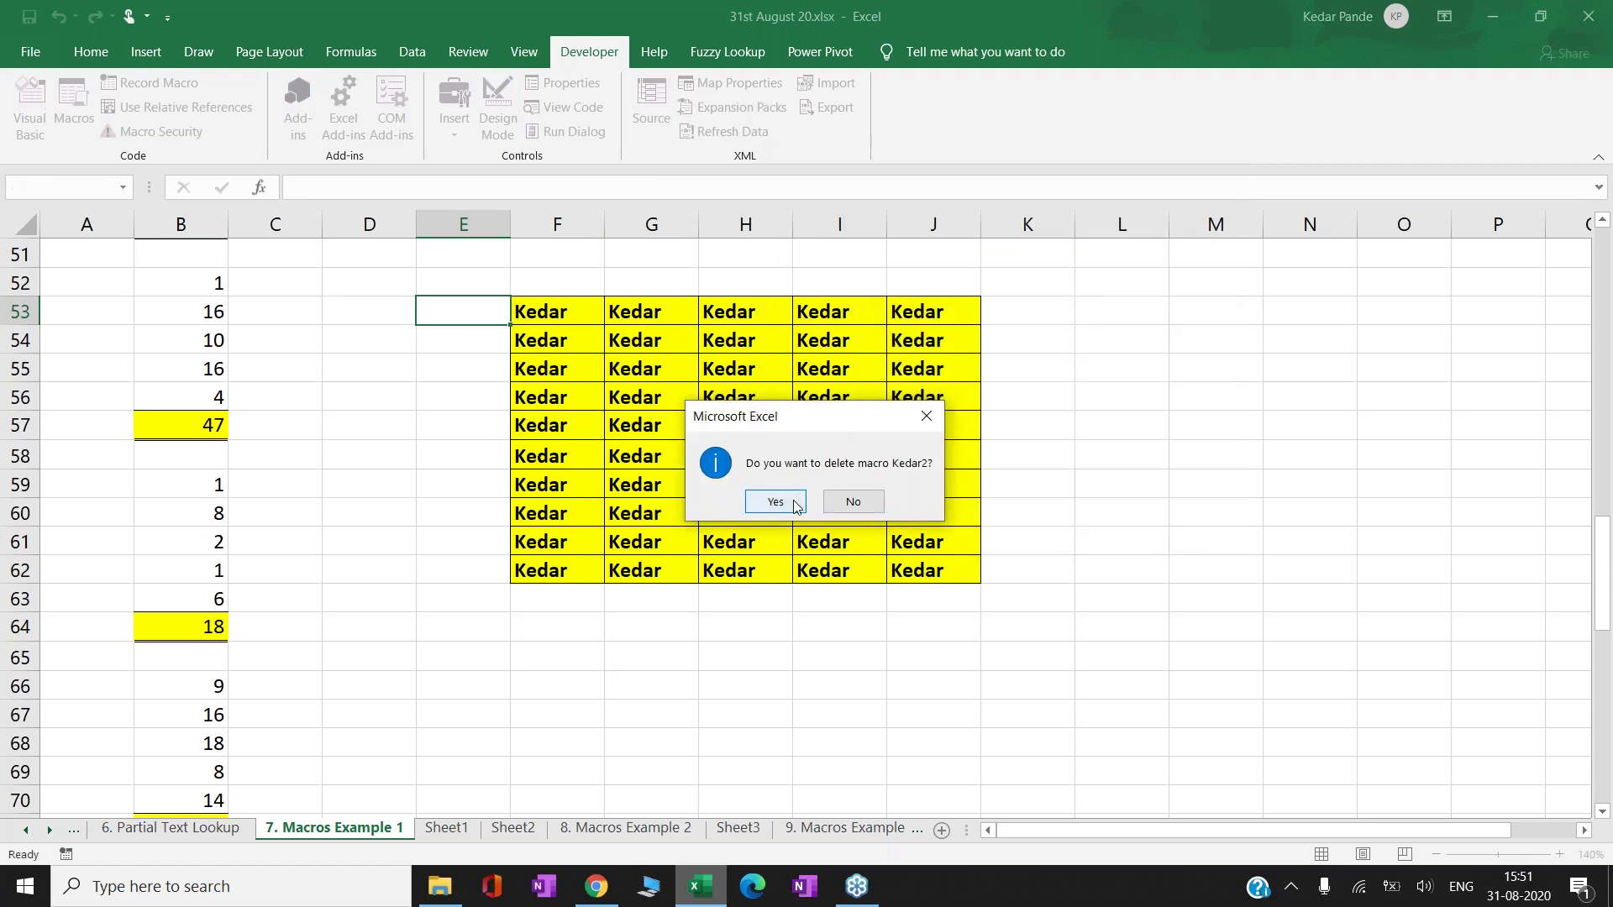
key("Return")
- Start selecting the yellow name block in F53:J62
key("Up")
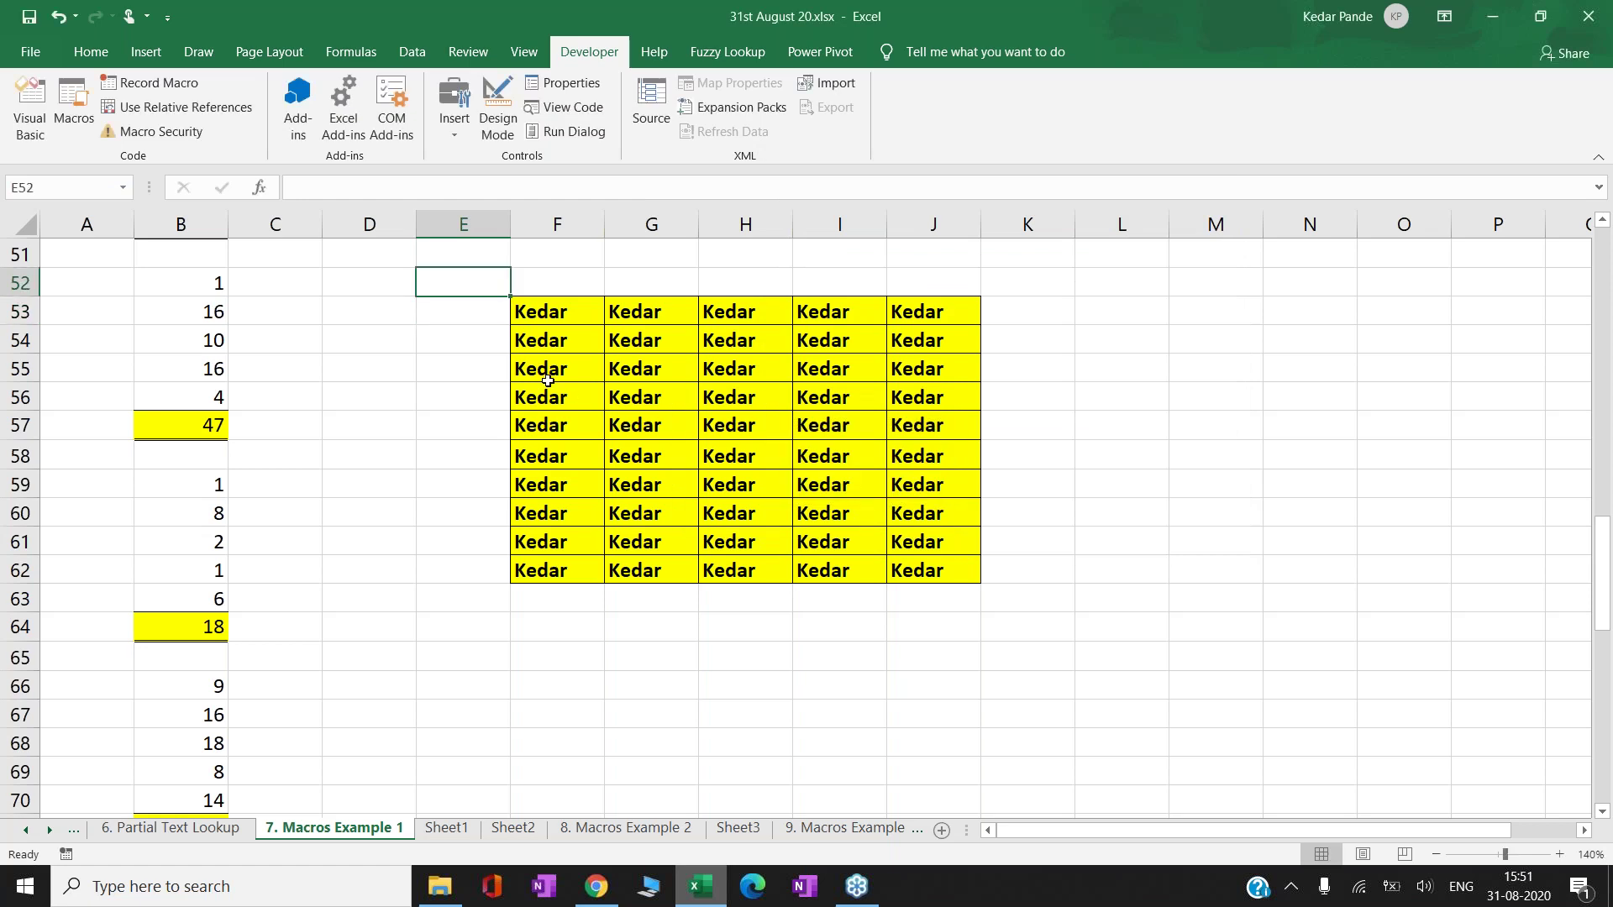
key("shift+Down")
key("shift+Down")
key("shift+Down")
key("shift+Down")
key("shift+Down")
key("shift+Down")
key("shift+Down")
key("shift+Down")
key("shift+Down")
key("shift+Right")
- Delete the F53:J62 yellow block, shifting cells left, and return to D53
key("shift+Right")
key("shift+Right")
key("shift+Down")
key("shift+Right")
key("shift+Right")
key("shift+Down")
key("shift+Right")
key("shift+Down")
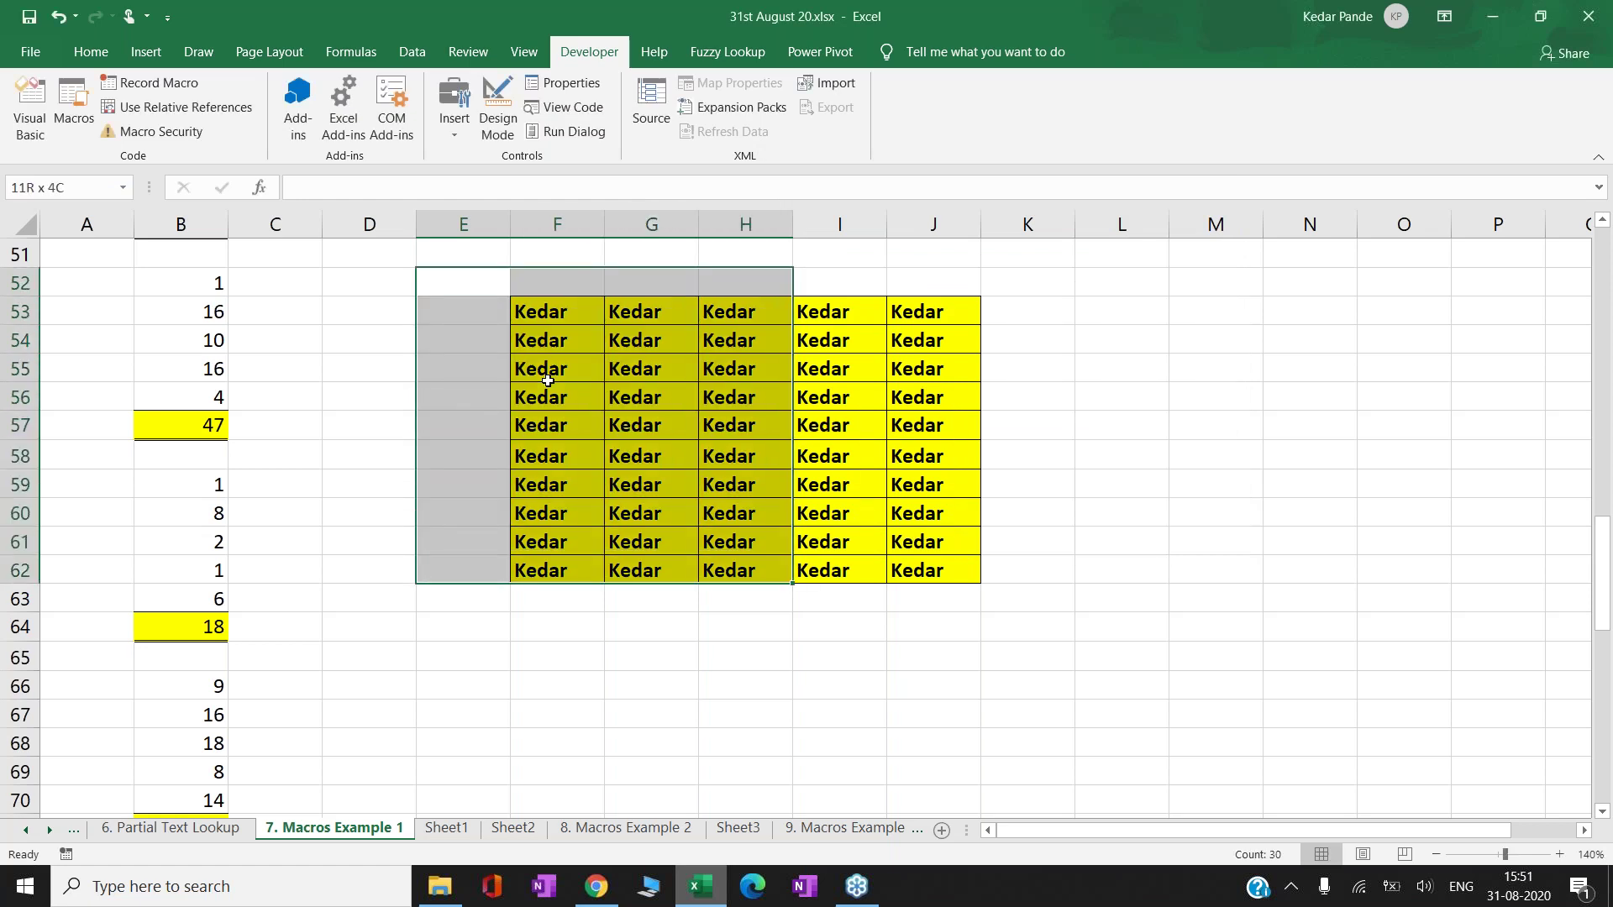
key("ctrl+minus")
key("Return")
key("Left")
key("Down")
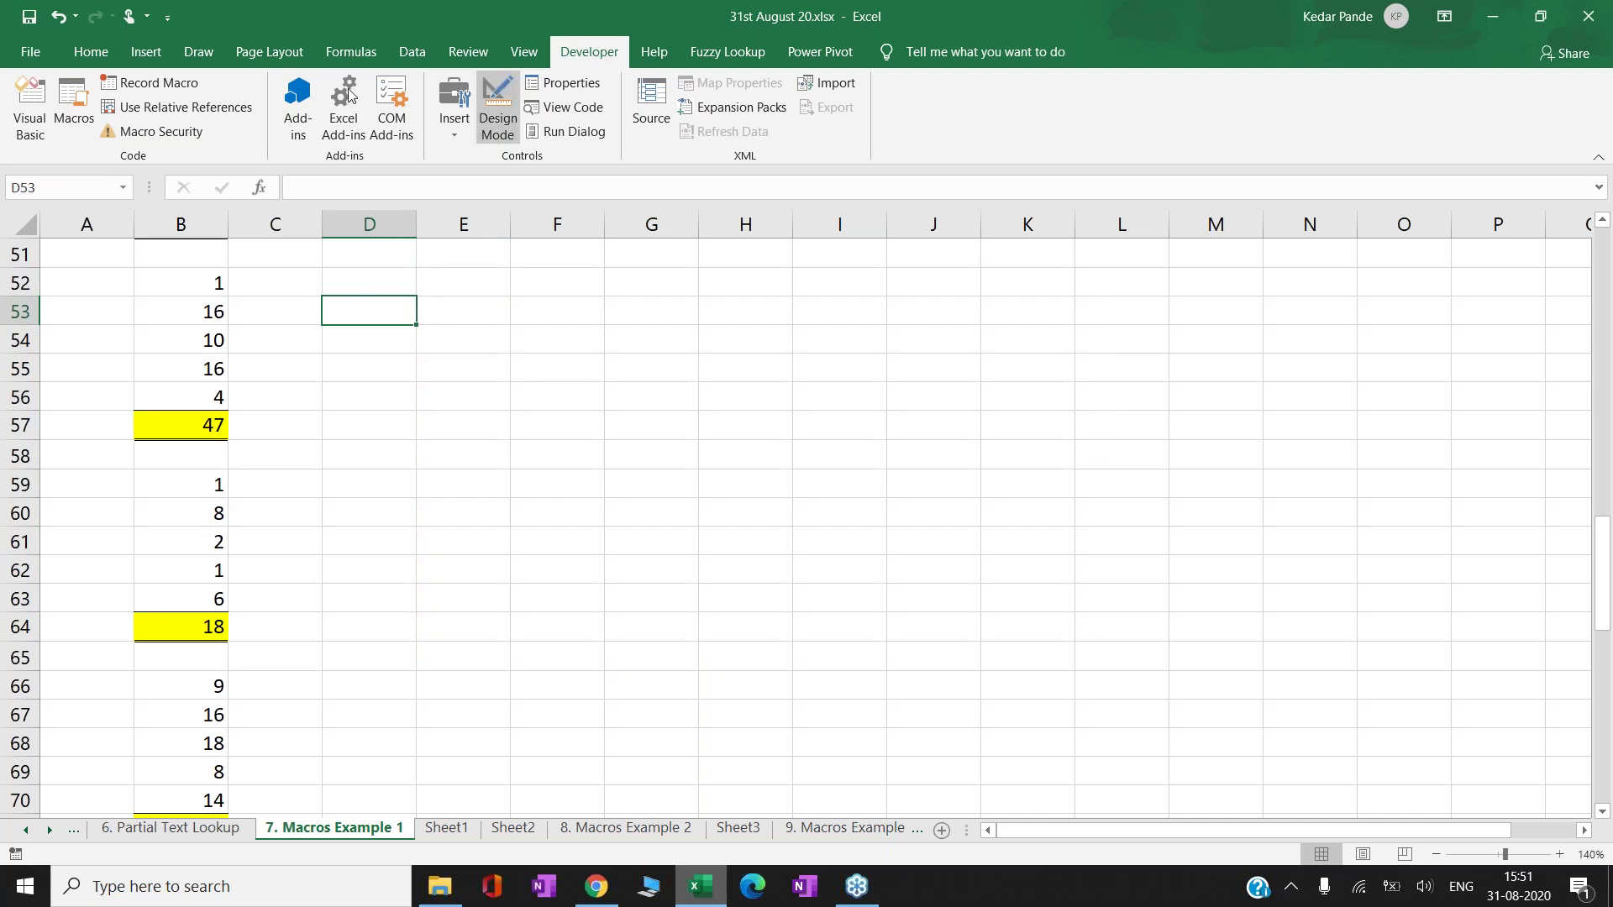
- Turn on Use Relative References and check the macro lists without changes
left_click(192, 110)
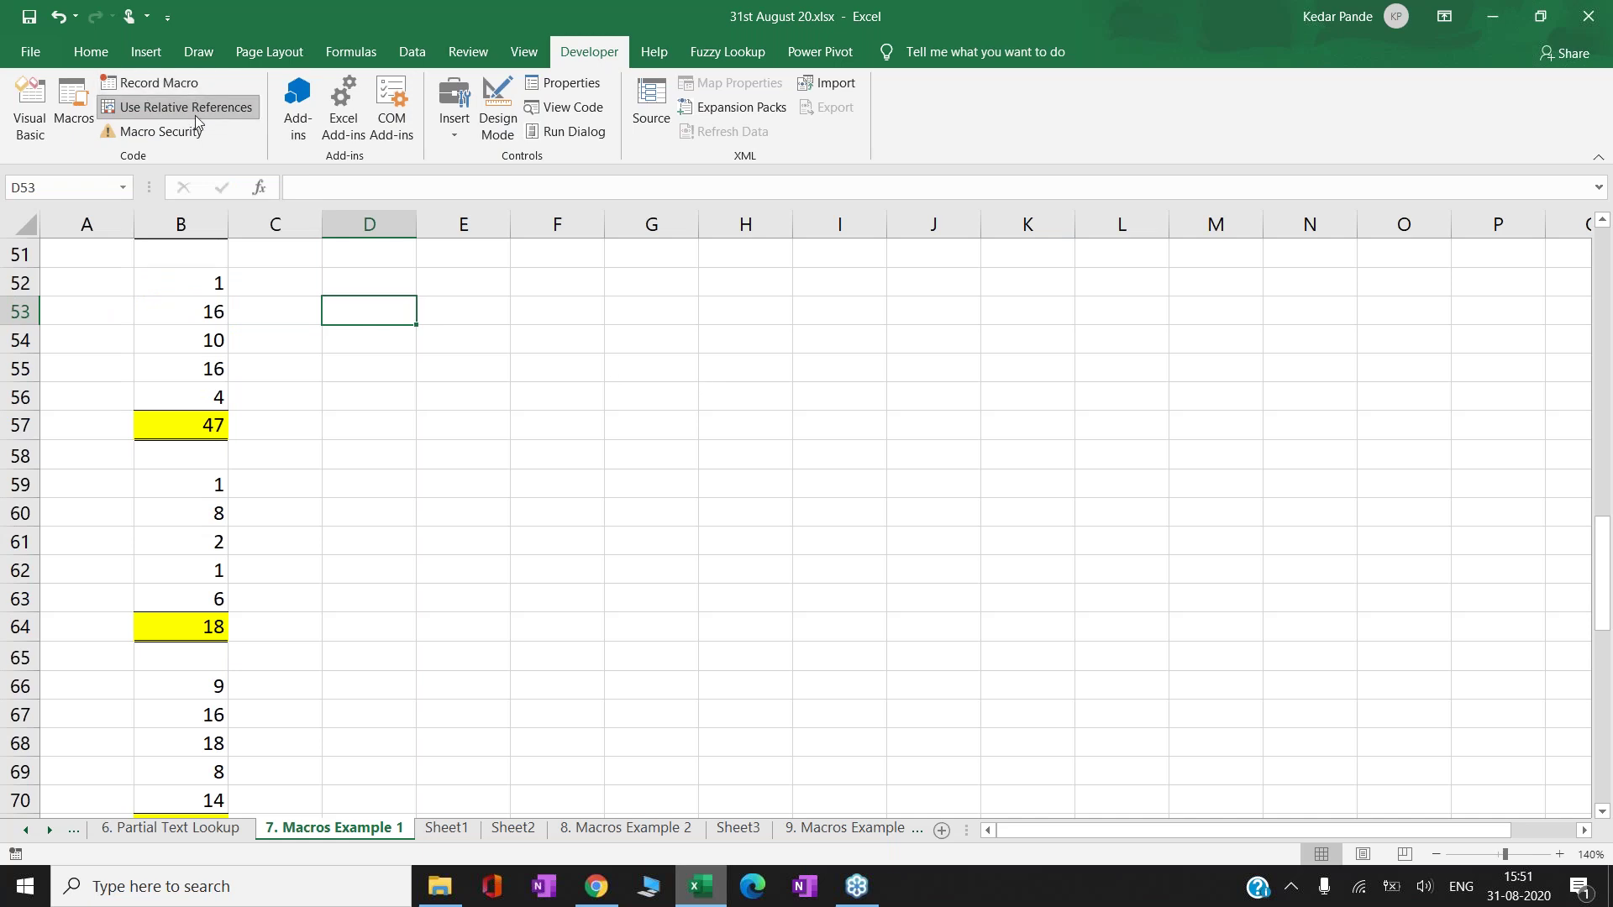
left_click(523, 52)
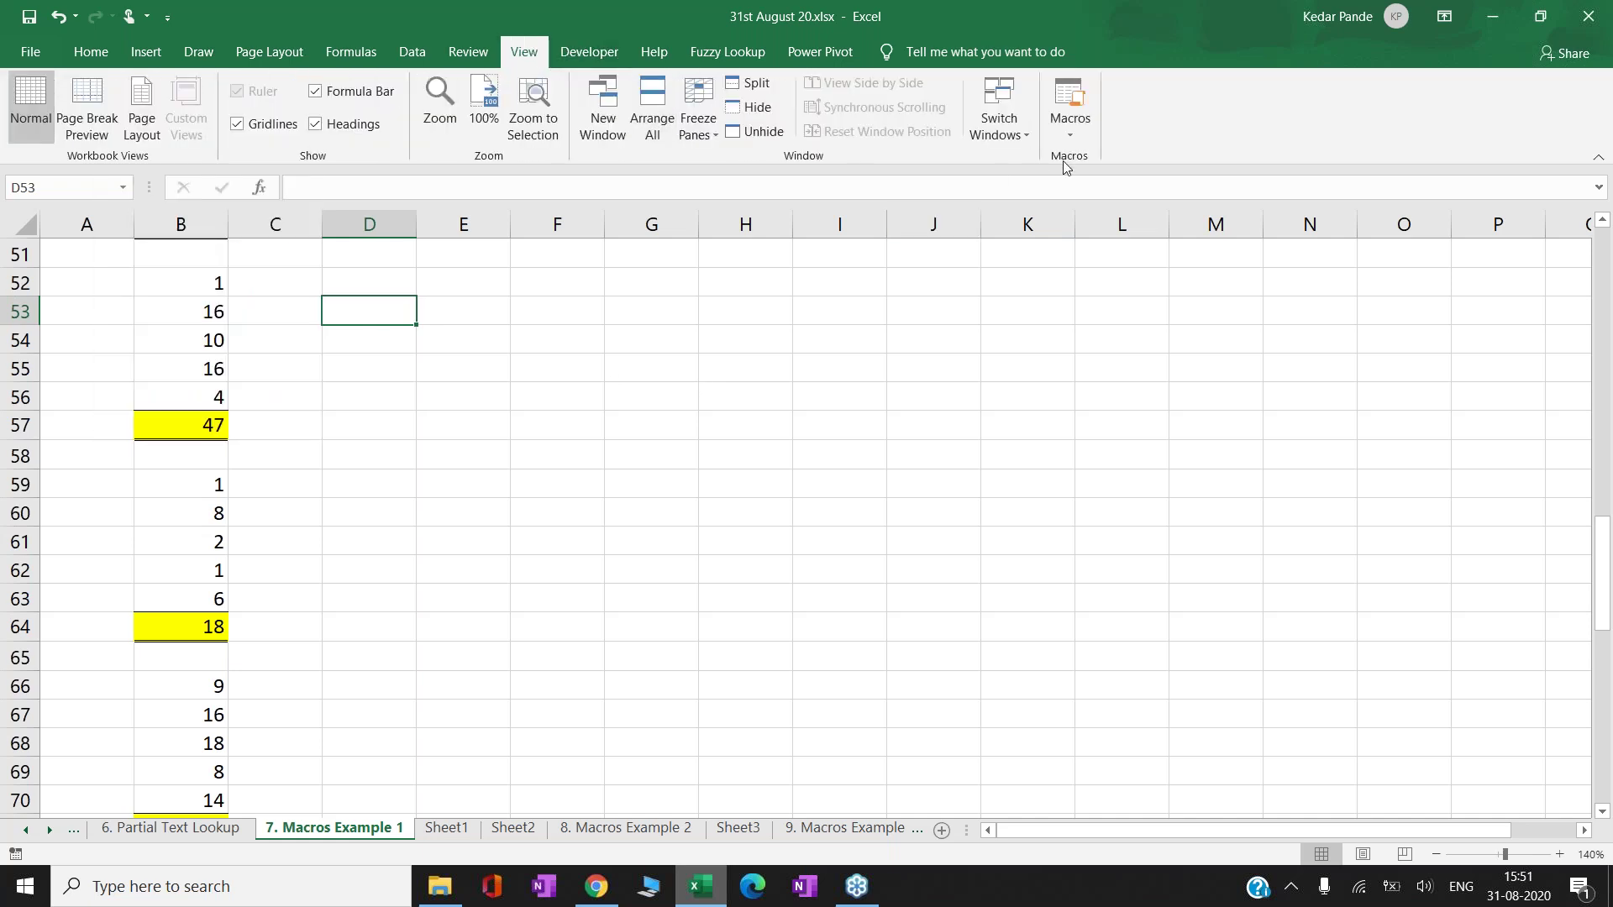
left_click(1070, 122)
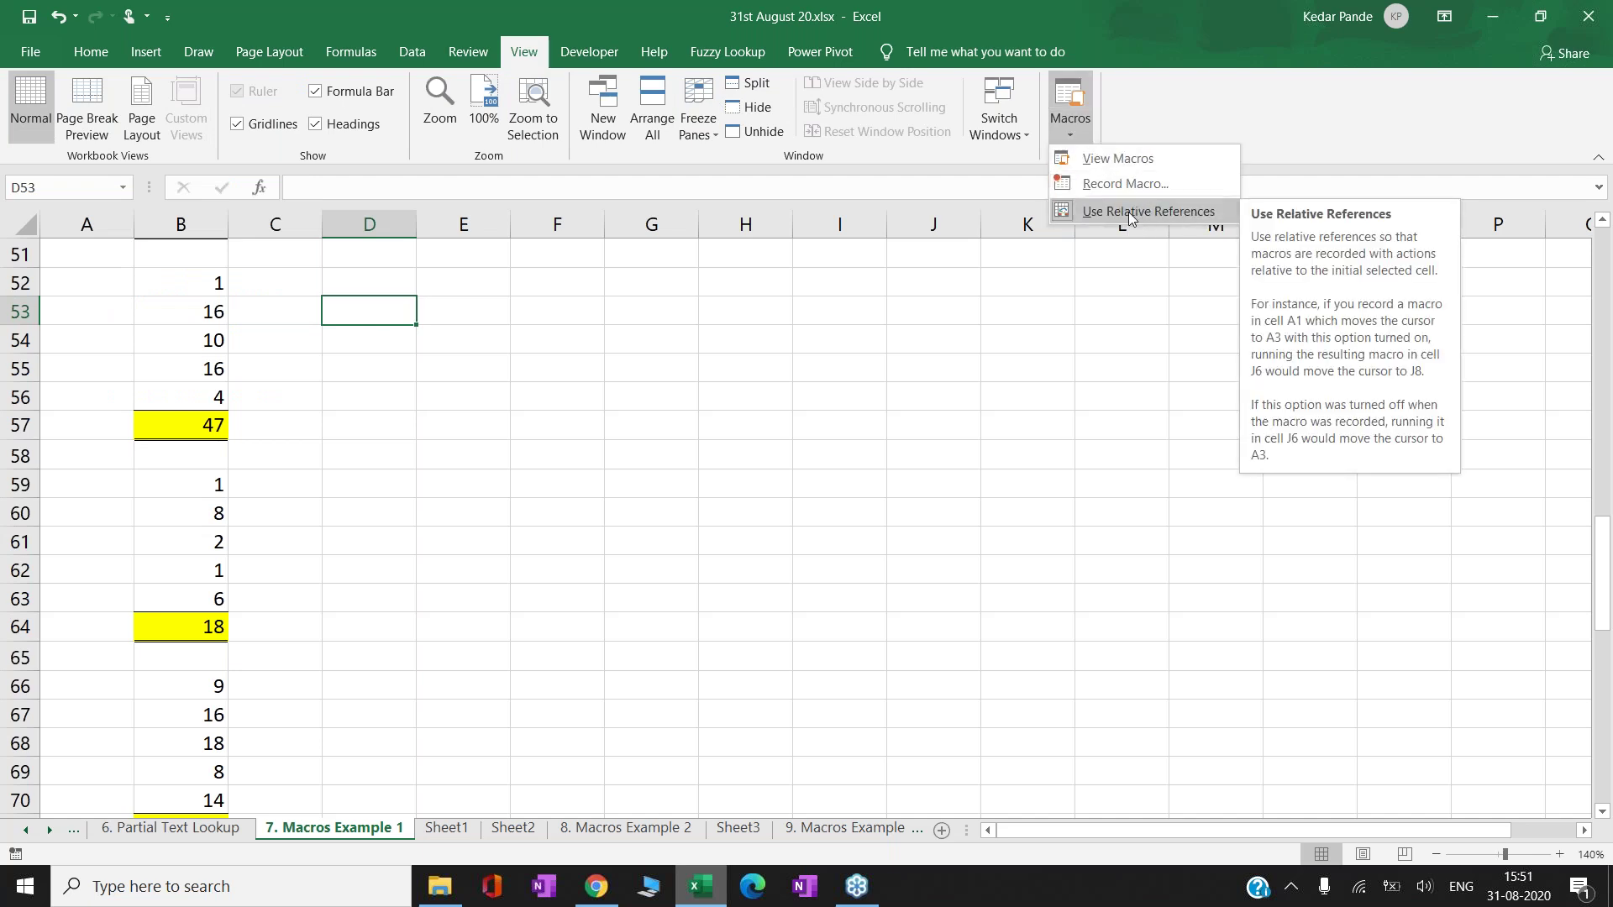
left_click(387, 311)
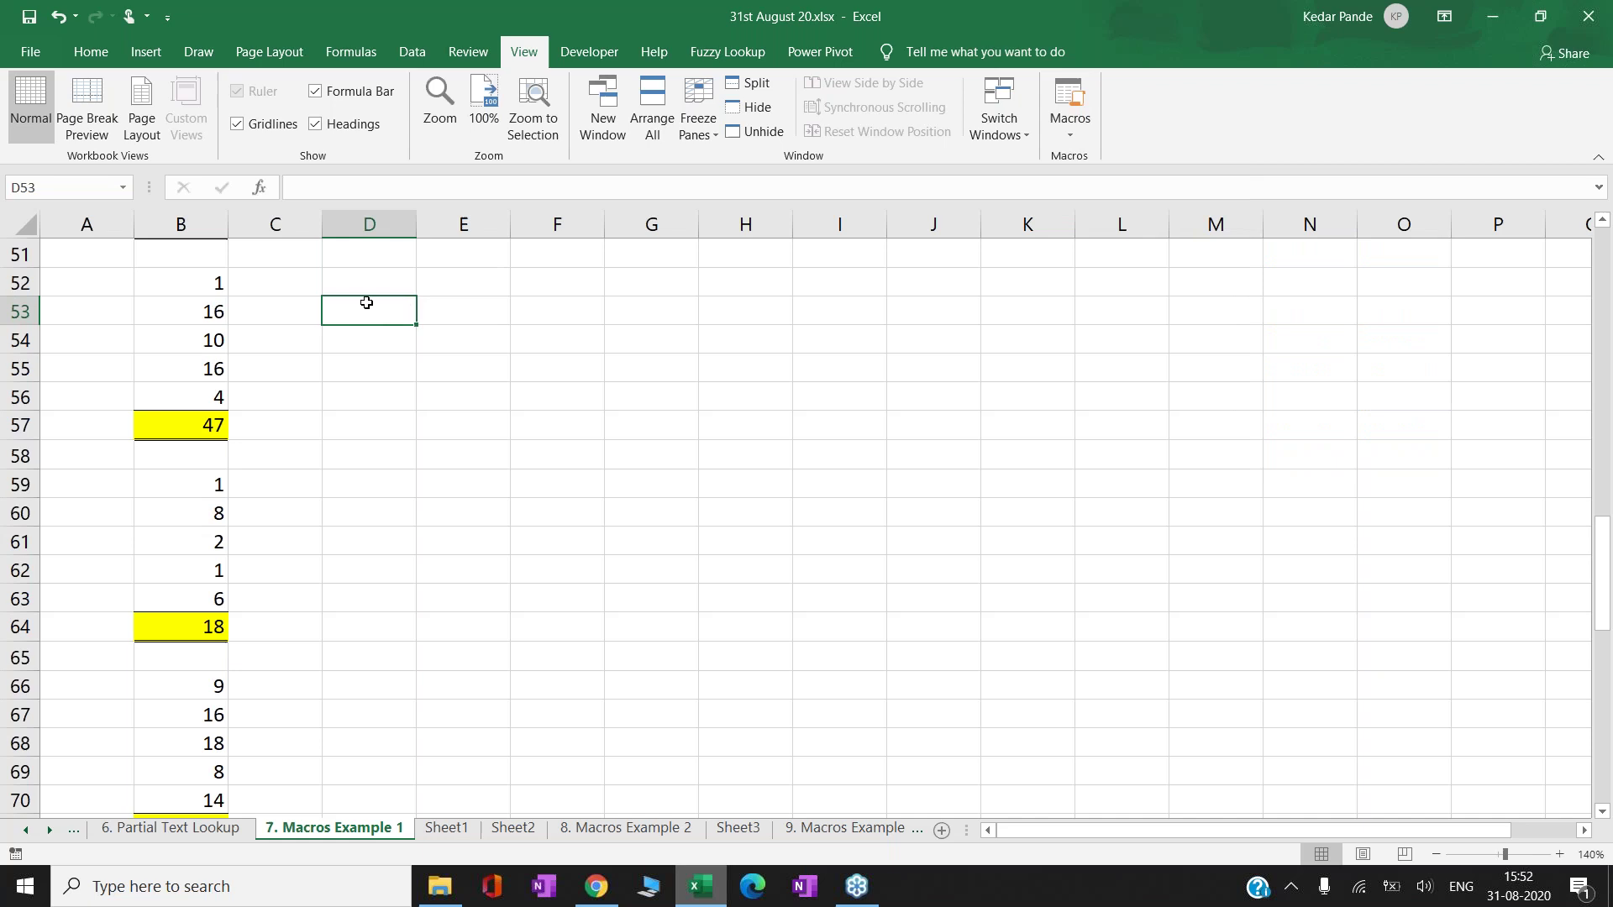
left_click(592, 52)
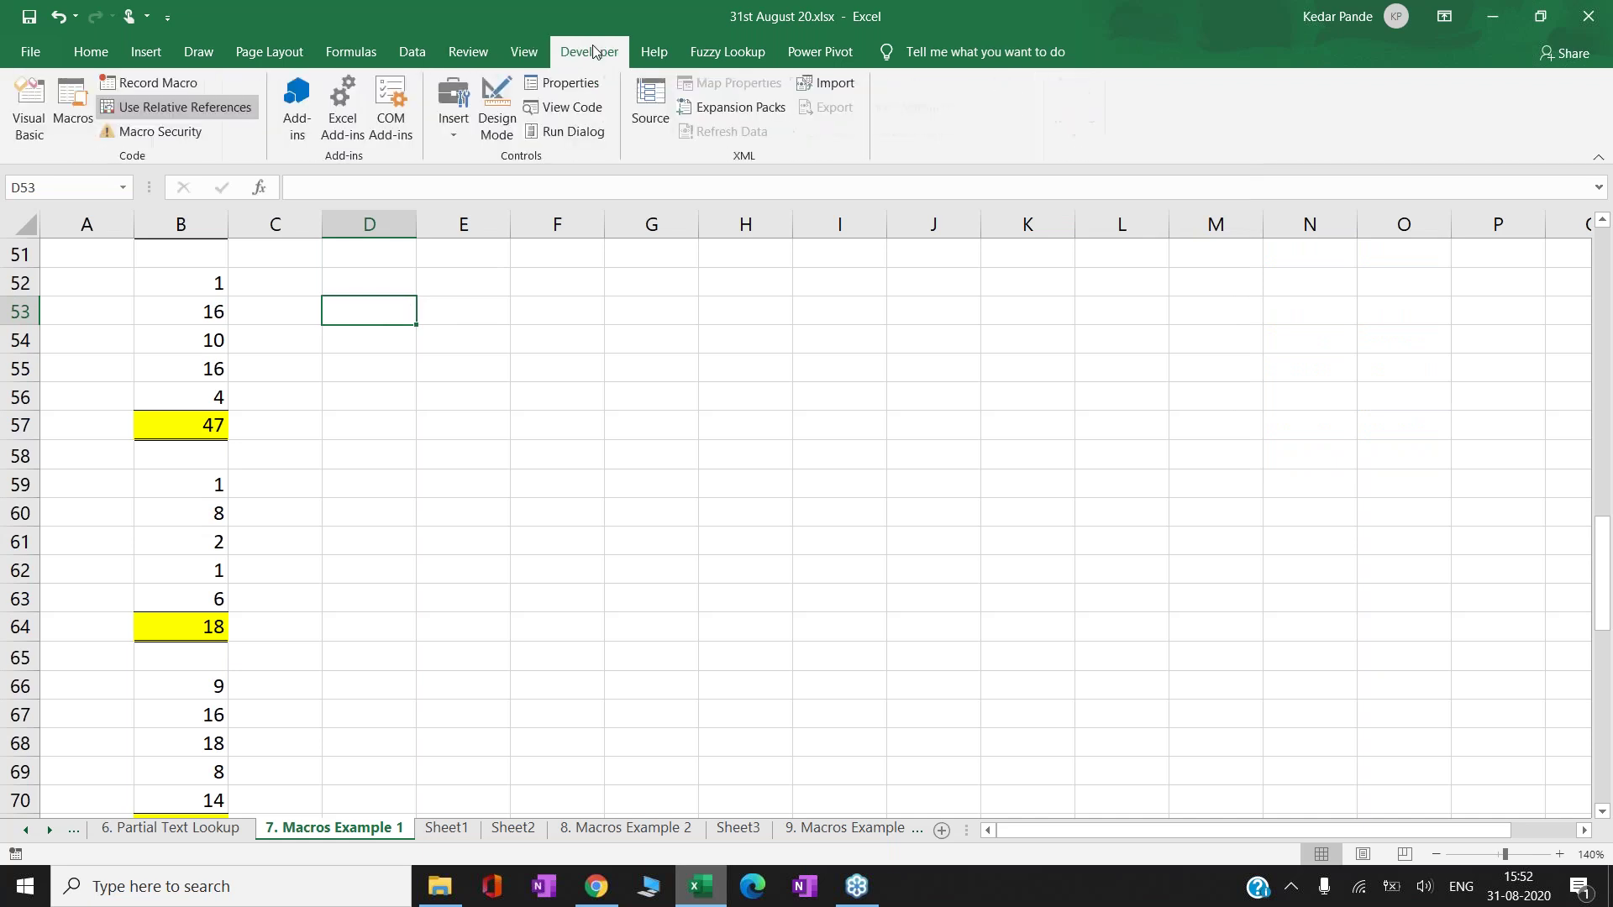
left_click(73, 113)
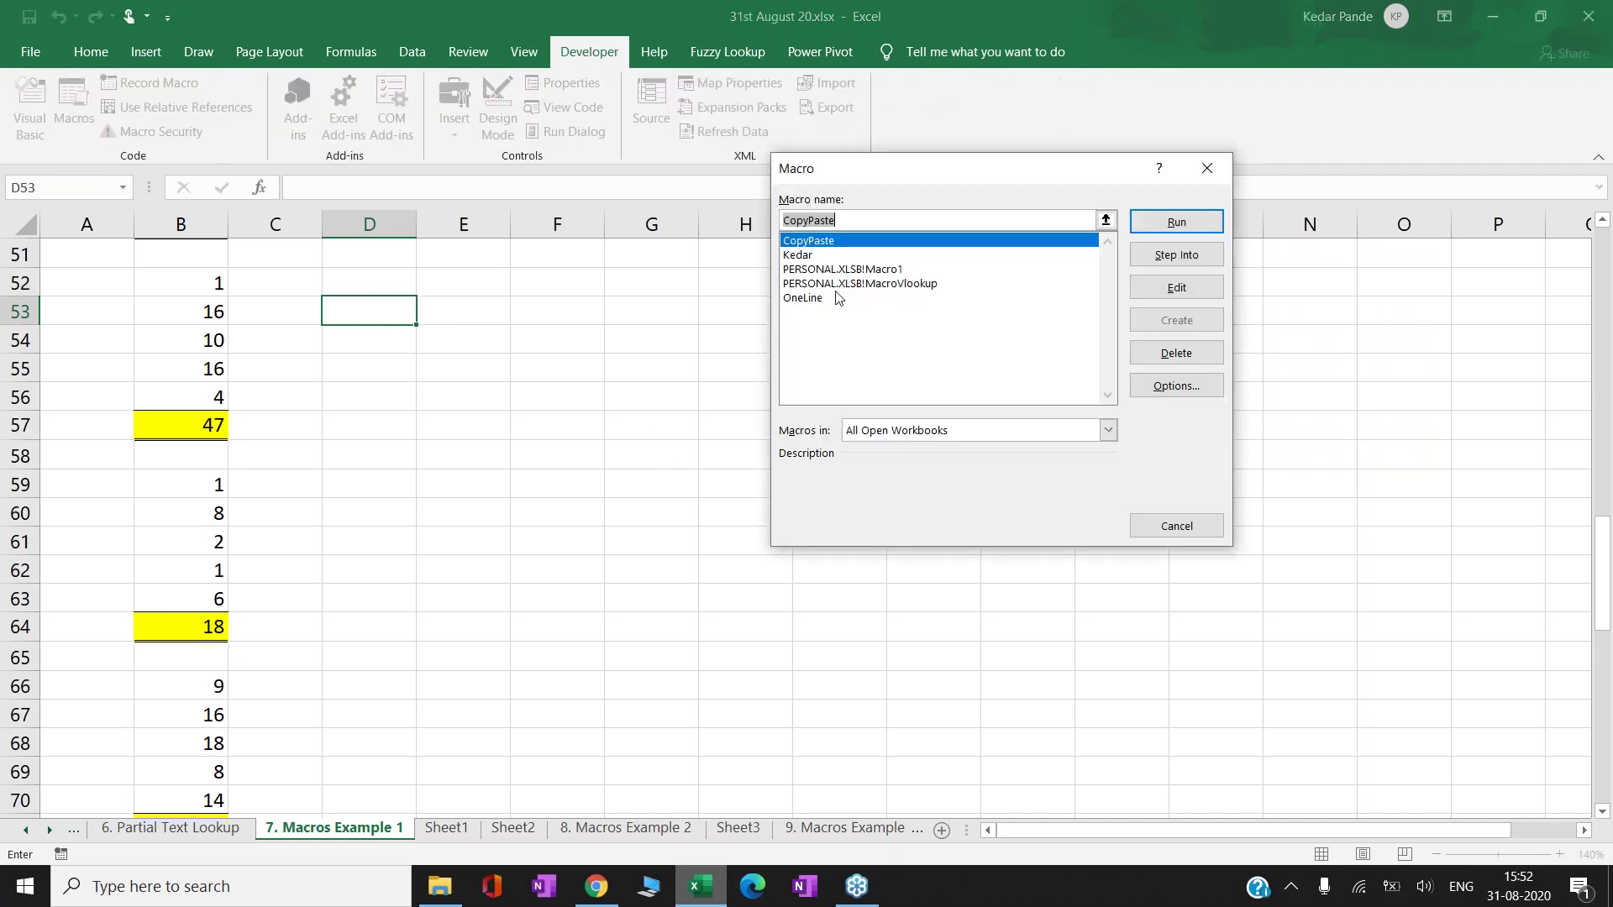
left_click(1176, 526)
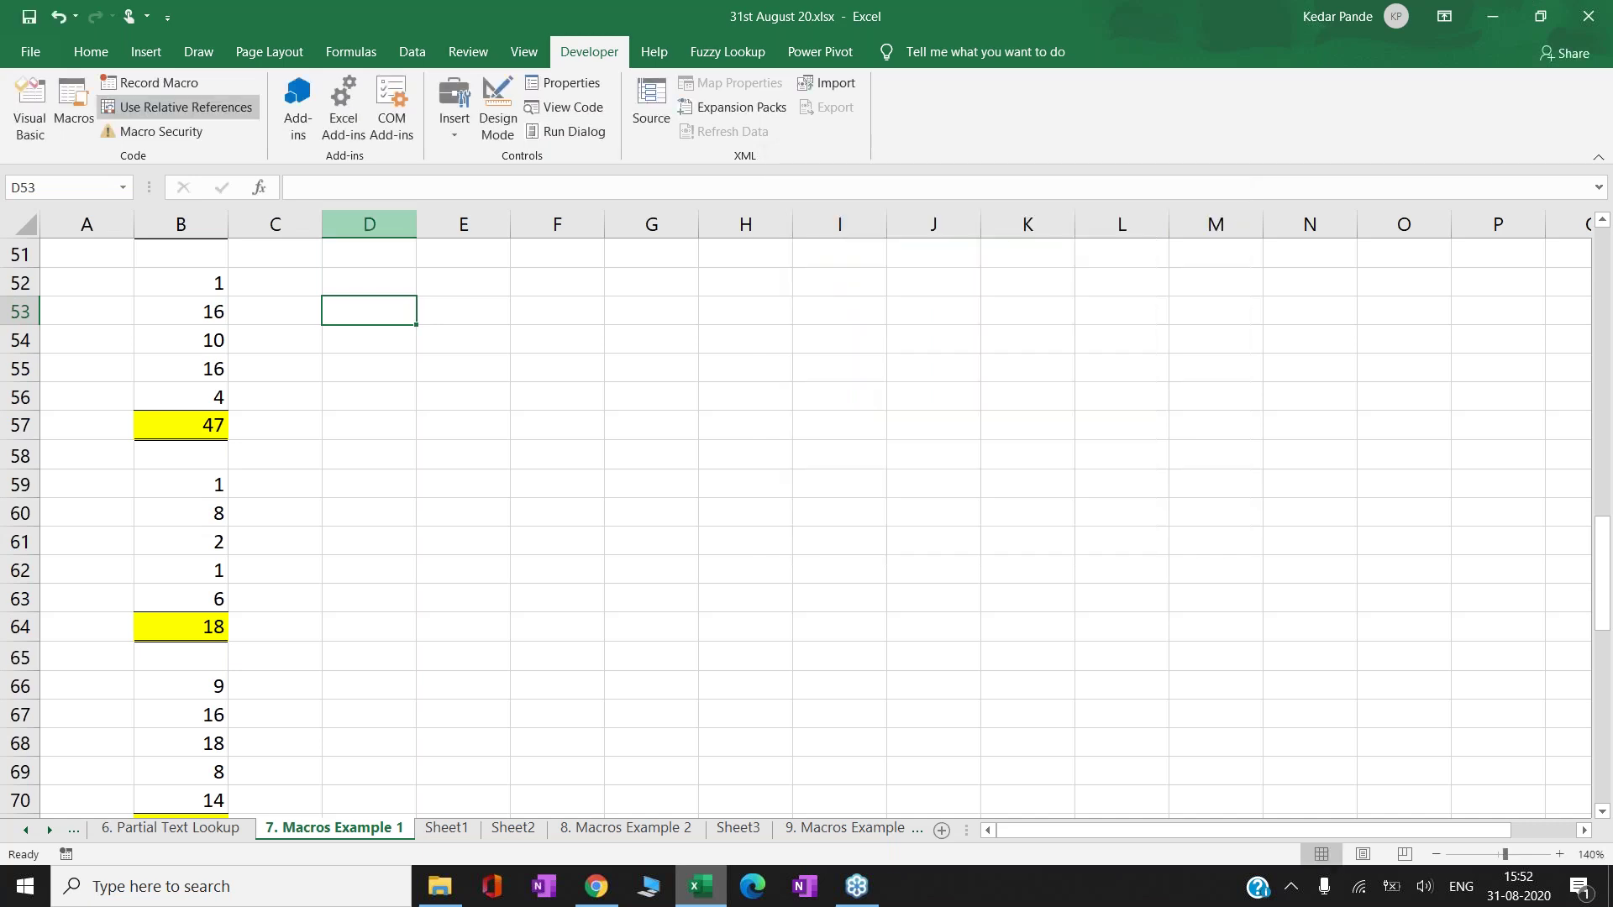
- Start recording a new macro named after the presenter
left_click(153, 84)
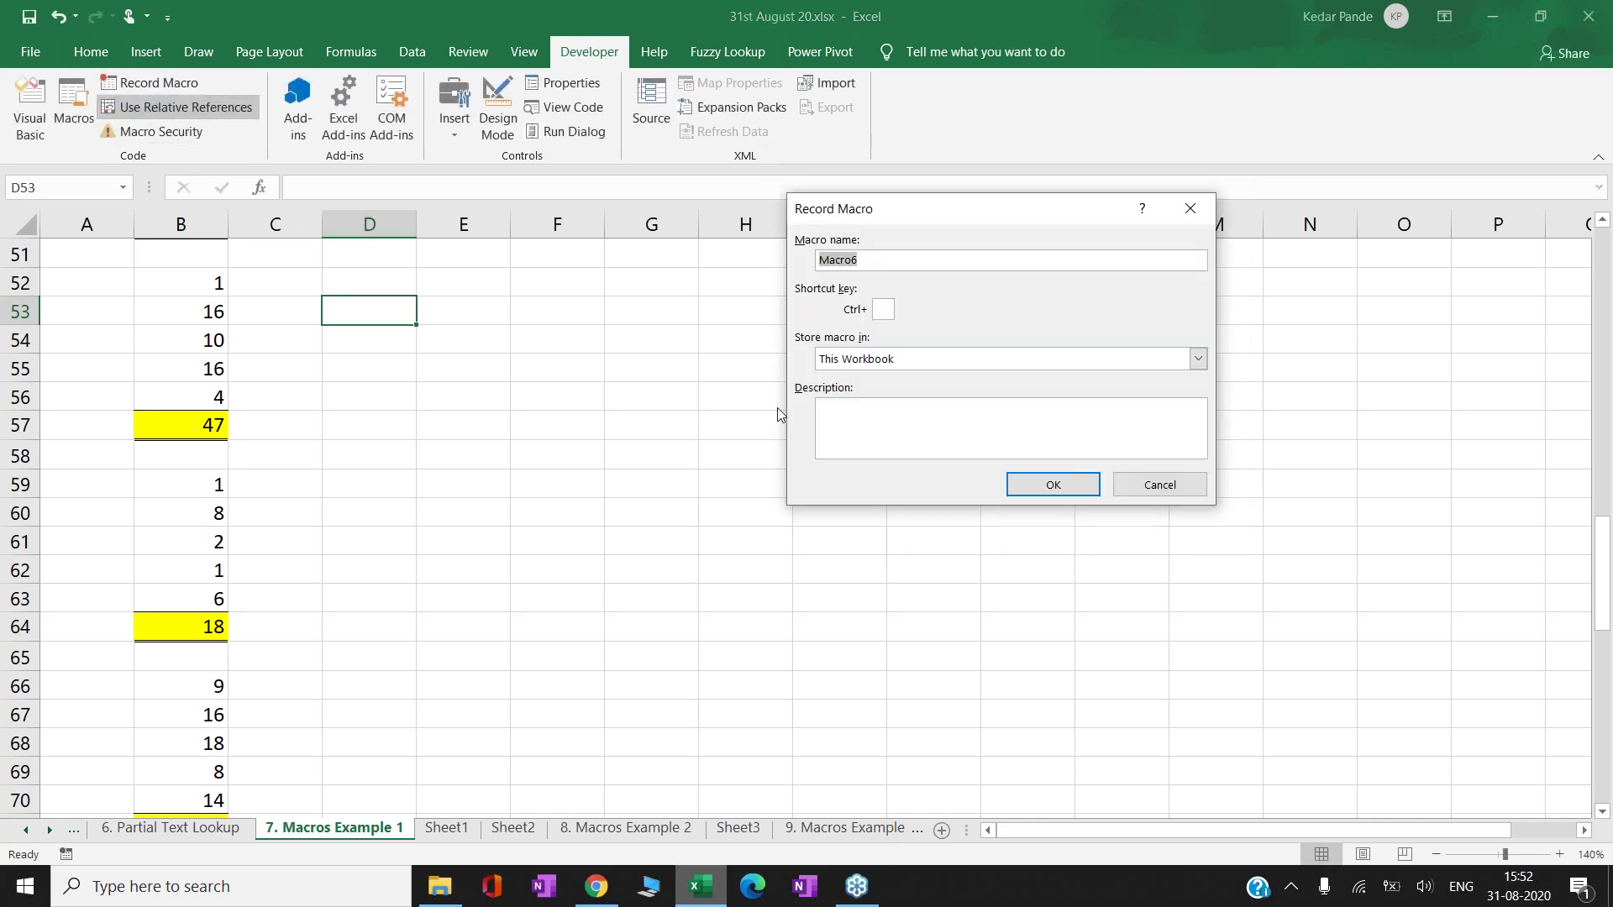
type("Kedar")
type("2")
type("S")
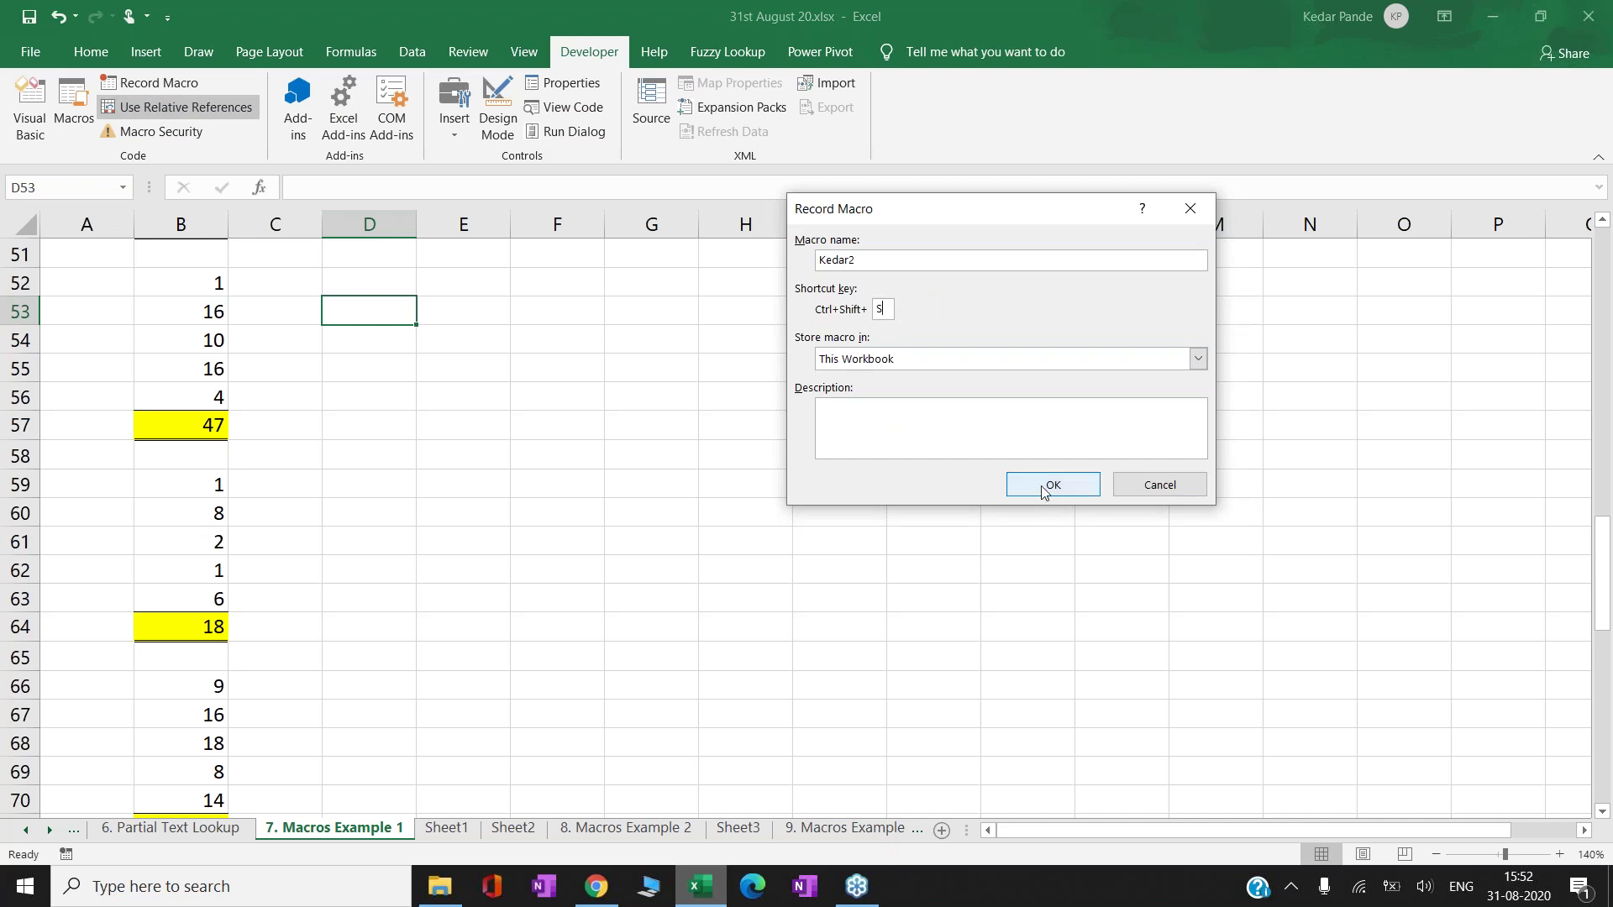
left_click(1052, 485)
- Make F53:J62 yellow, fully bordered and bold, filled with the presenter's name, ending at K53
key("Right")
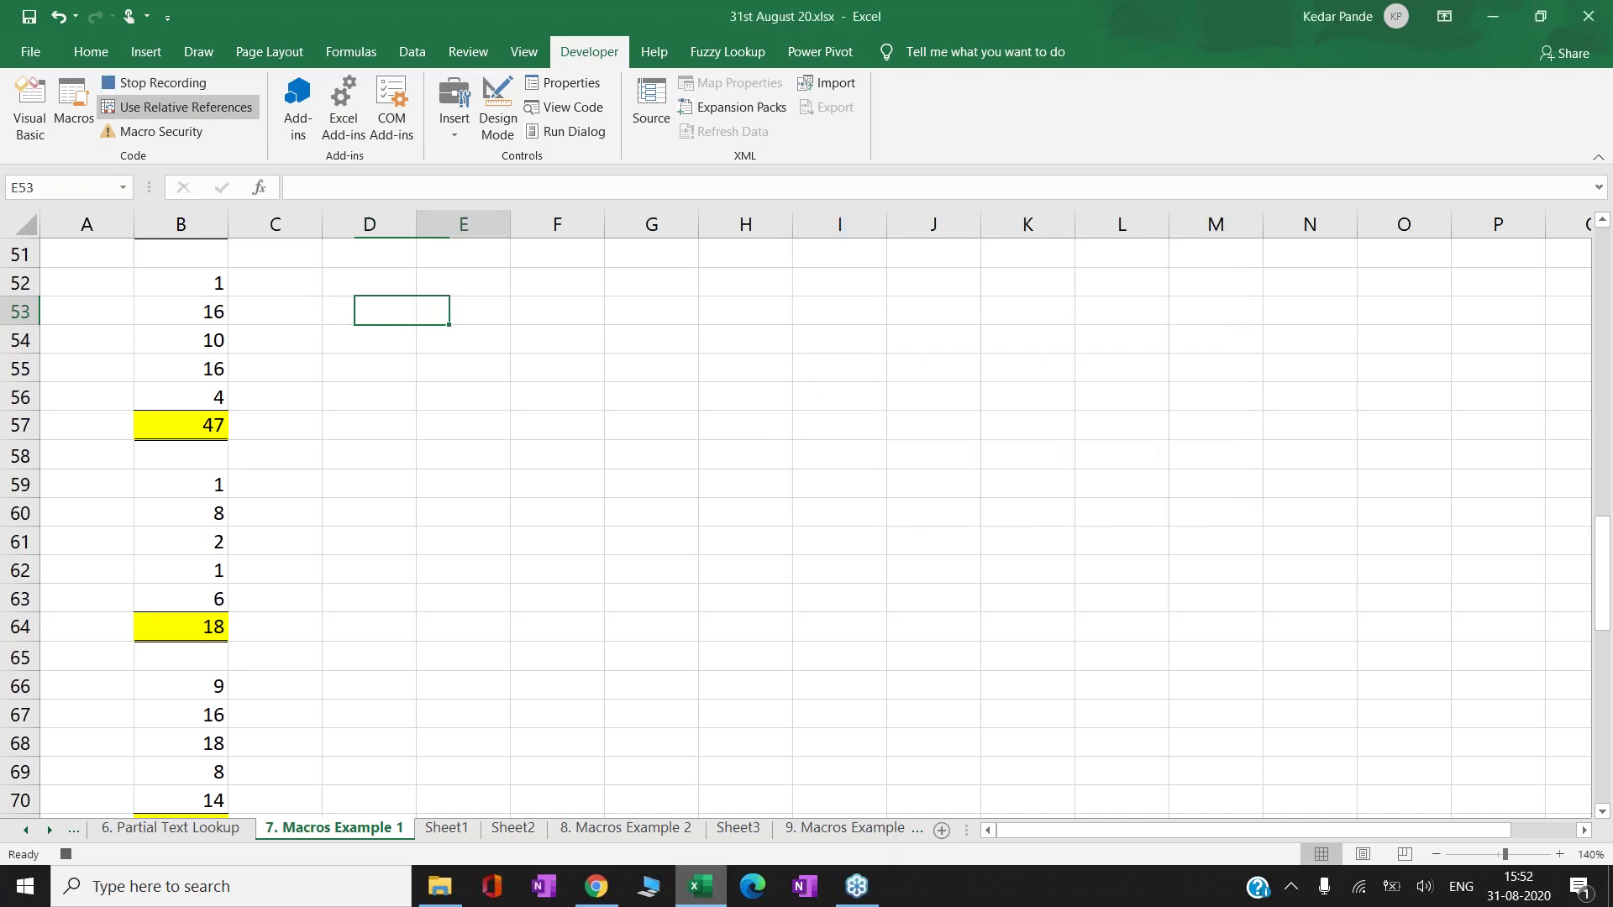
key("Right")
key("shift+Down")
key("shift+Down")
key("shift+Down")
key("shift+Down")
key("shift+Down")
key("shift+Down")
key("shift+Down")
key("shift+Down")
key("shift+Down")
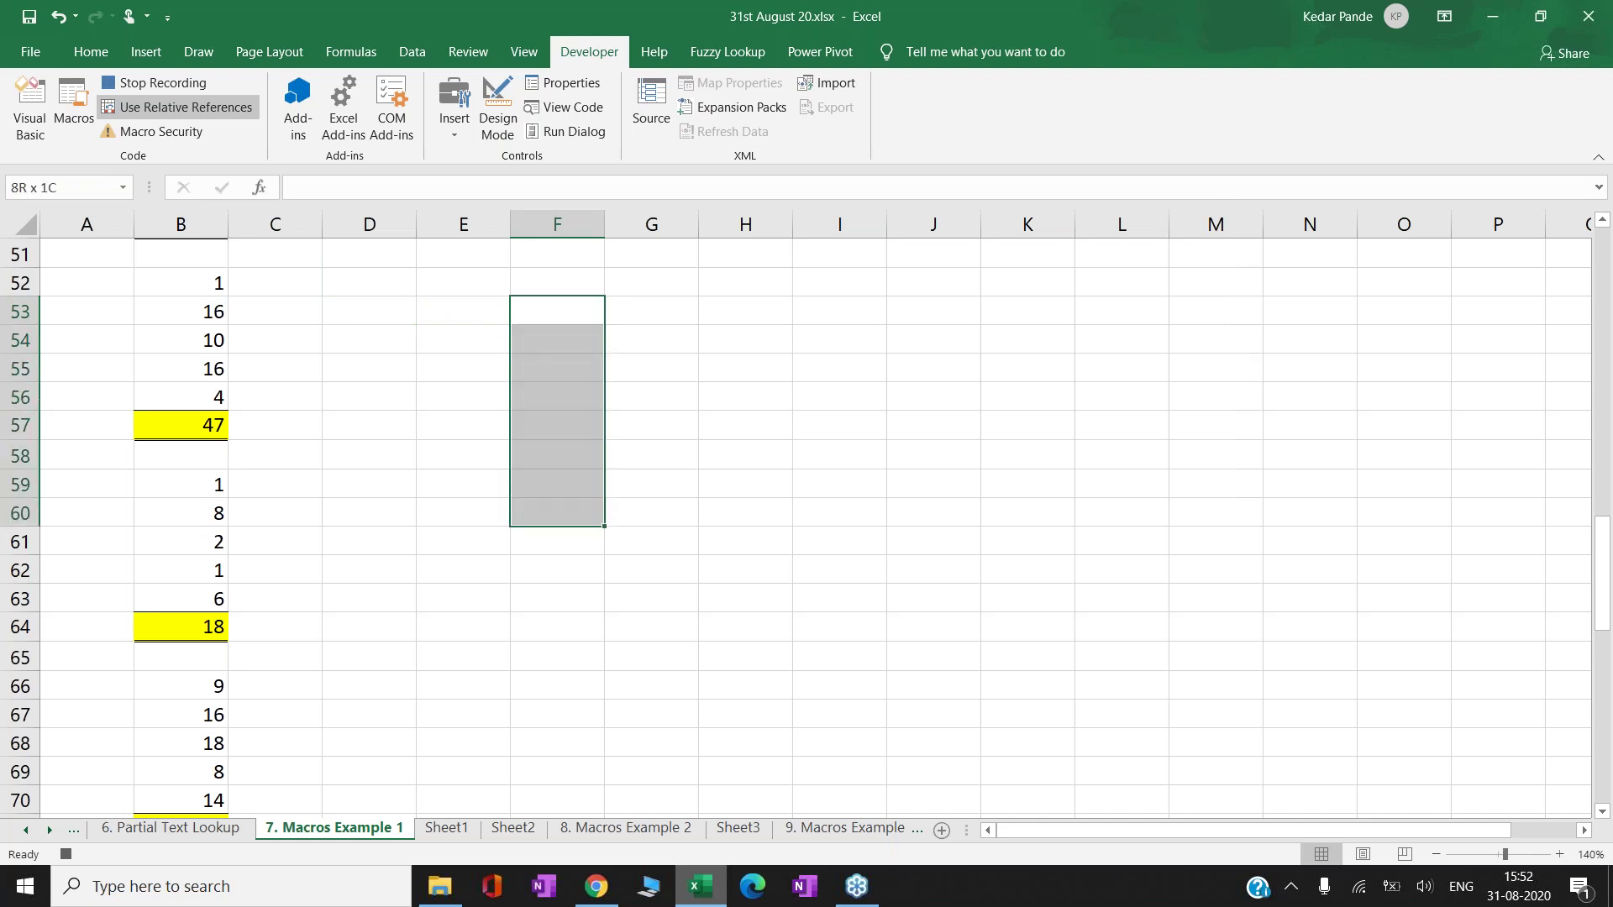
key("shift+Right")
key("shift+Right")
key("shift+Right")
key("shift+Right")
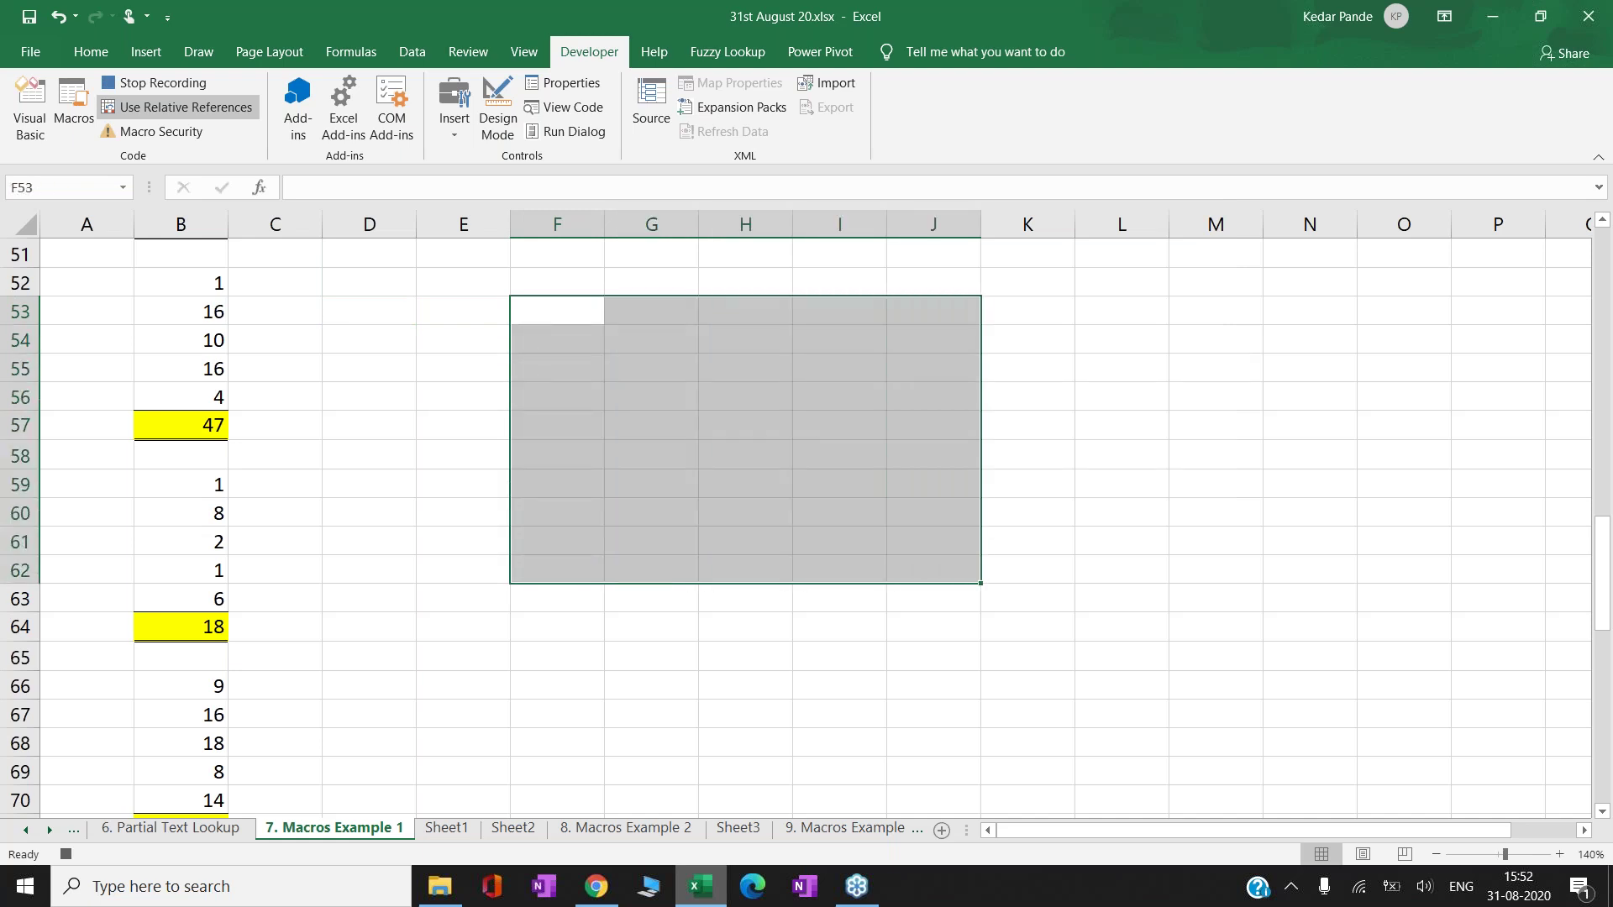
left_click(91, 51)
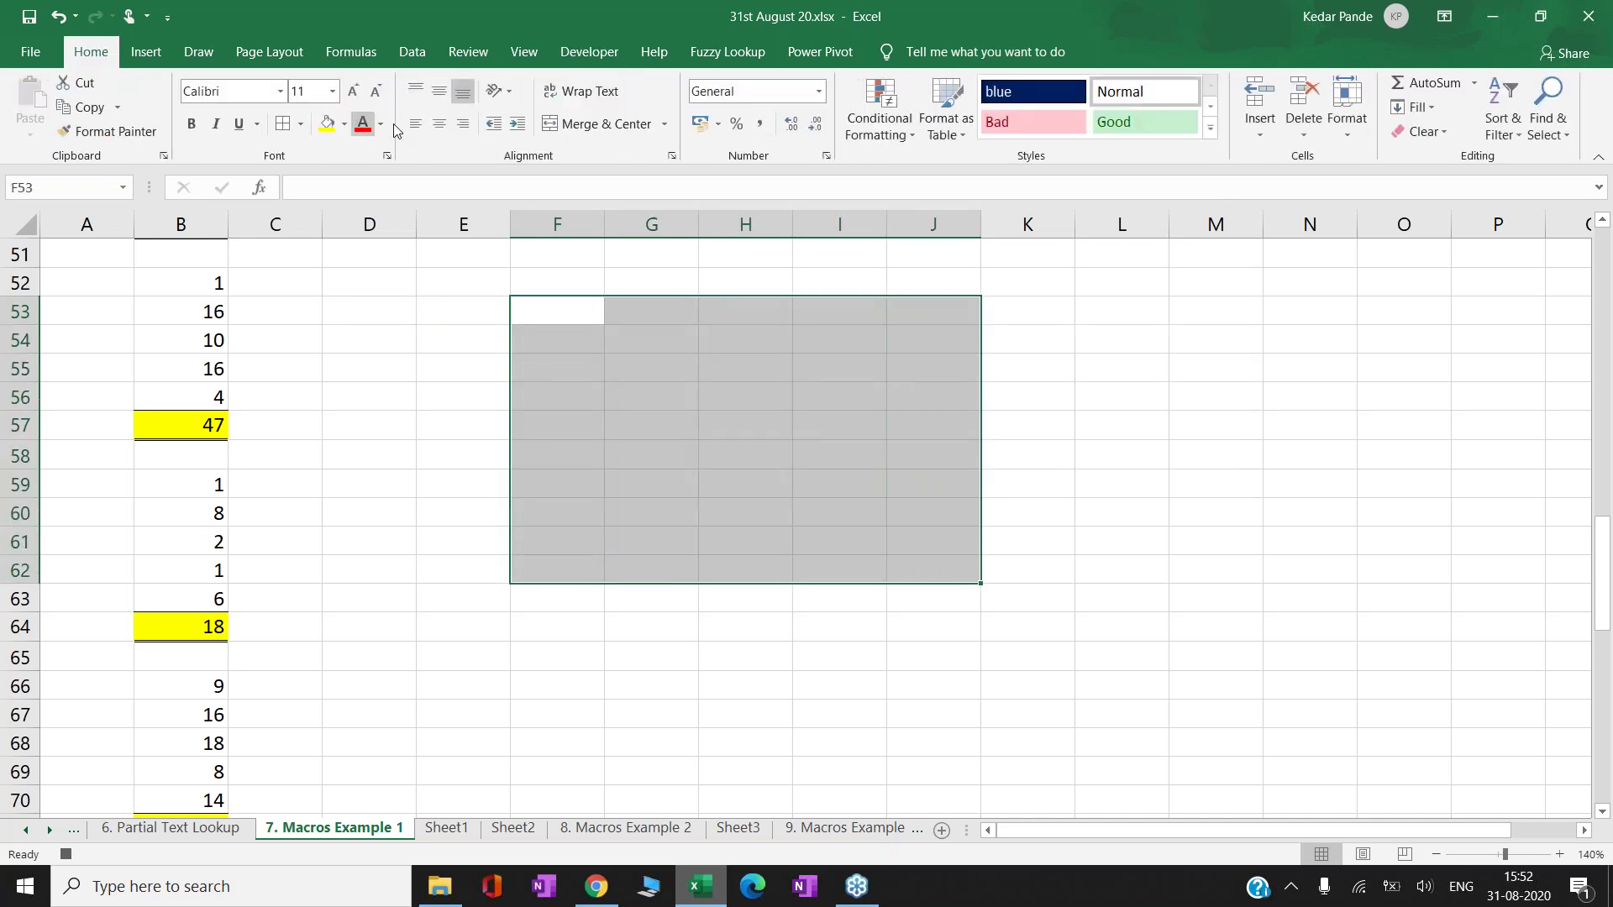
left_click(328, 125)
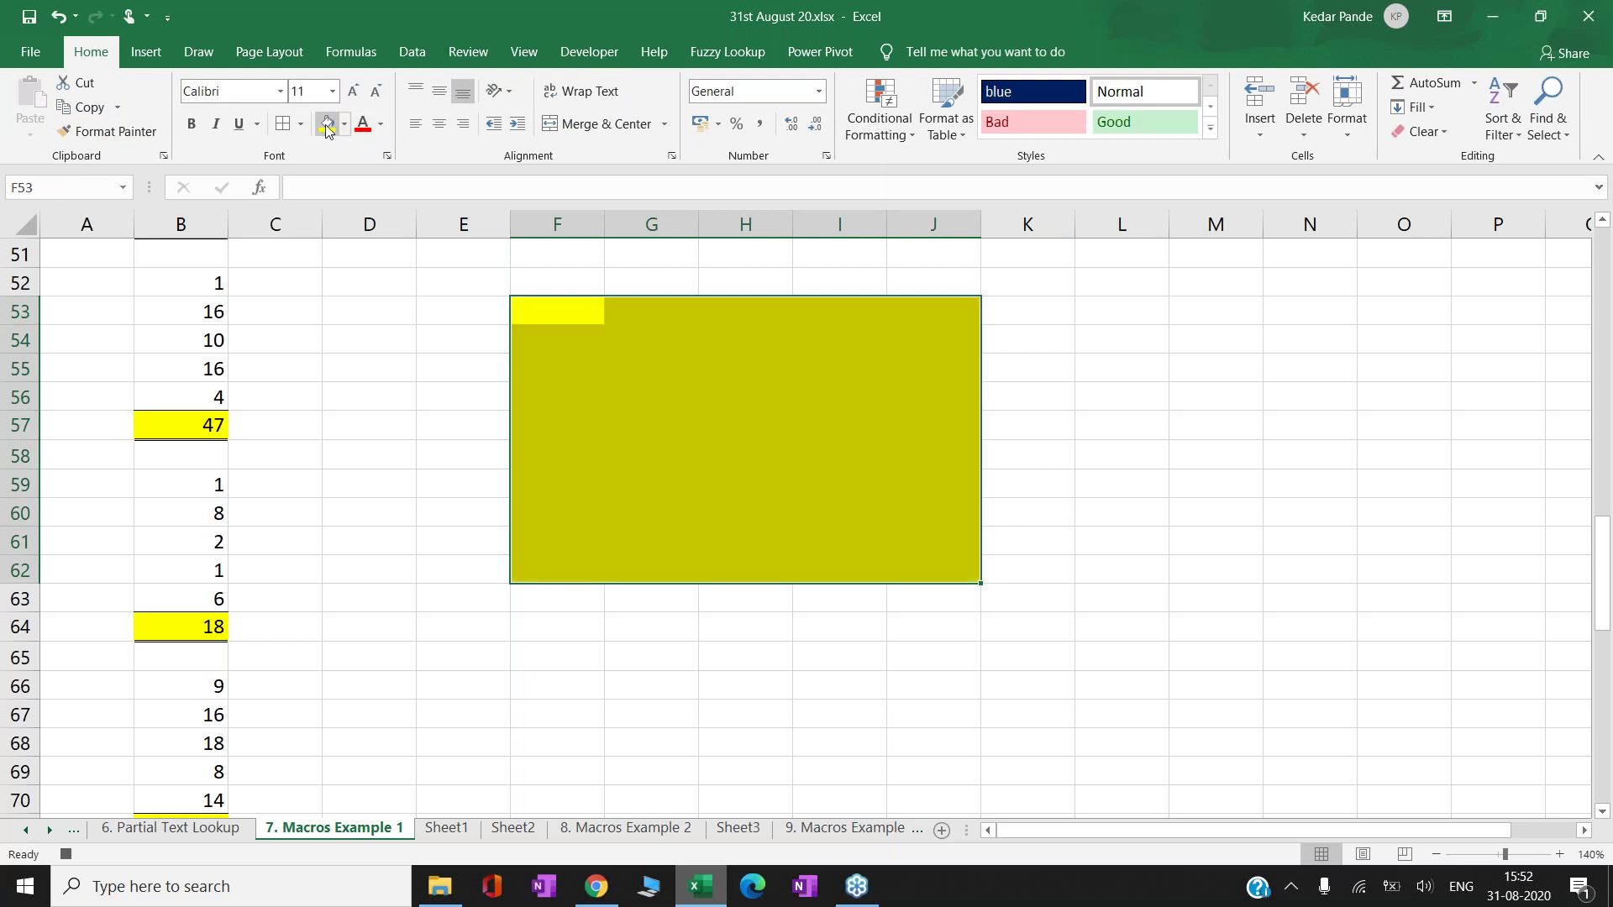
left_click(283, 123)
left_click(193, 126)
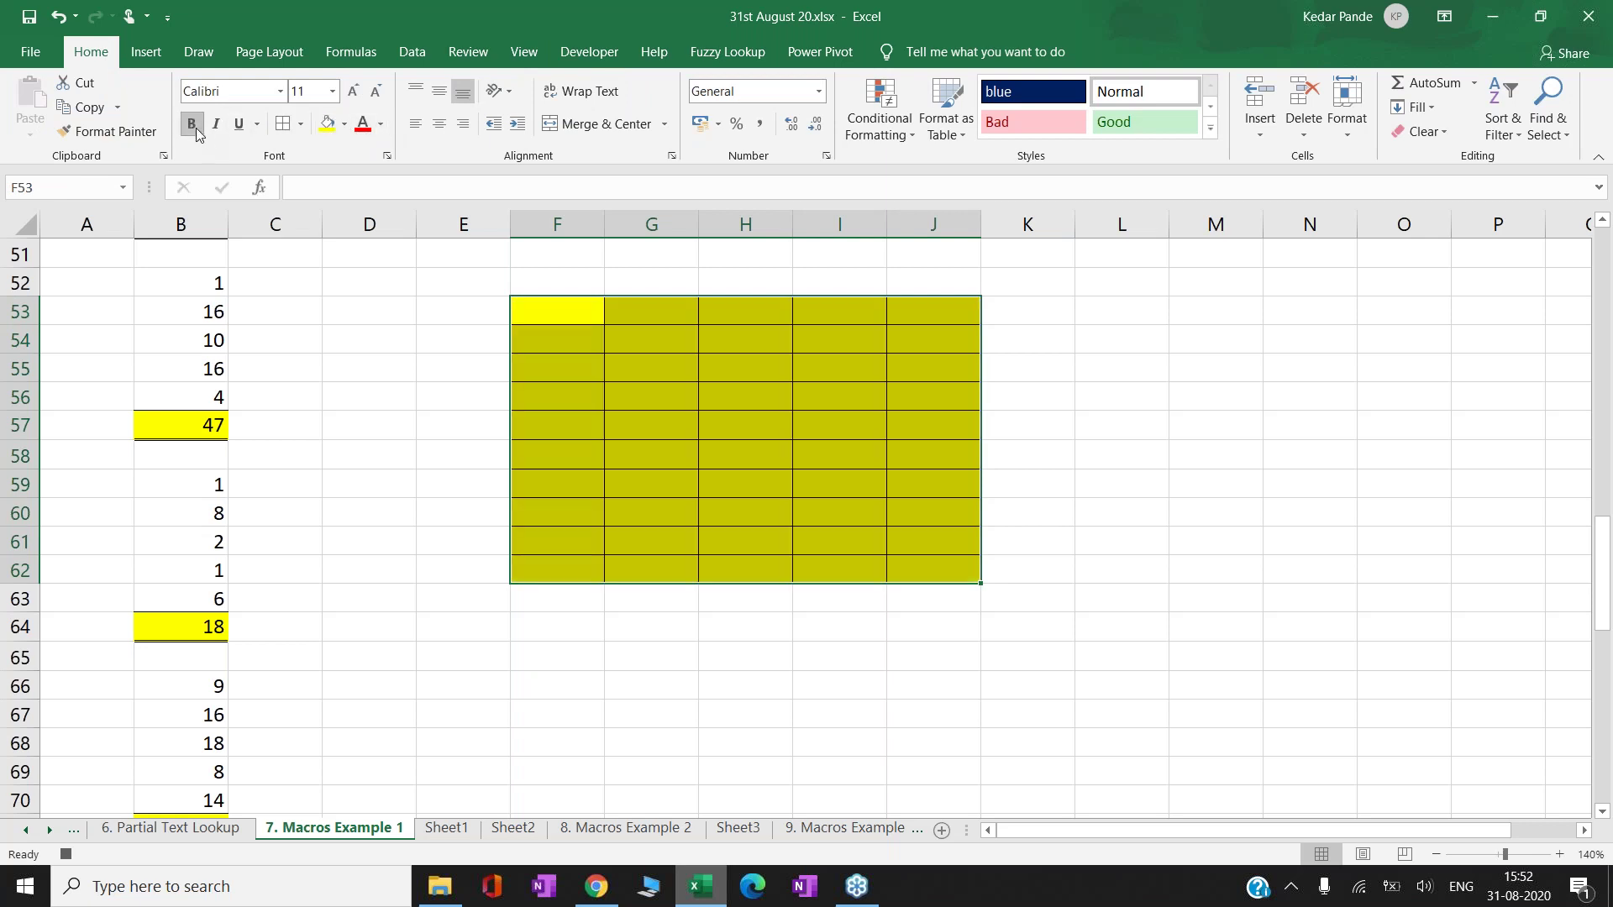
type("Kedar")
key("ctrl+Return")
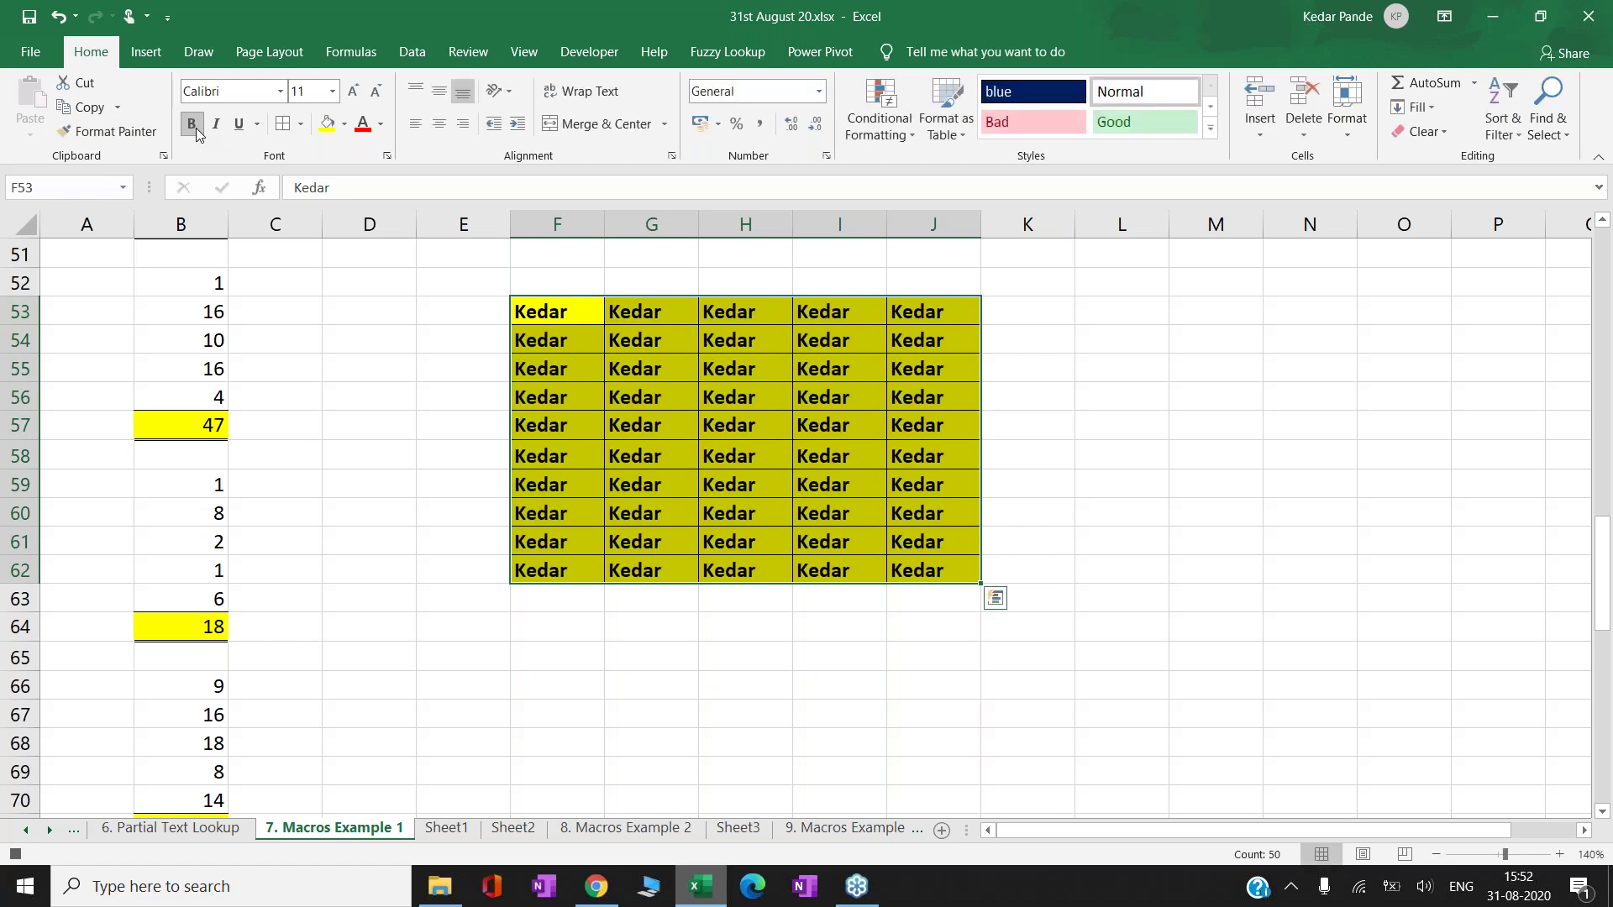
key("ctrl+Right")
key("Right")
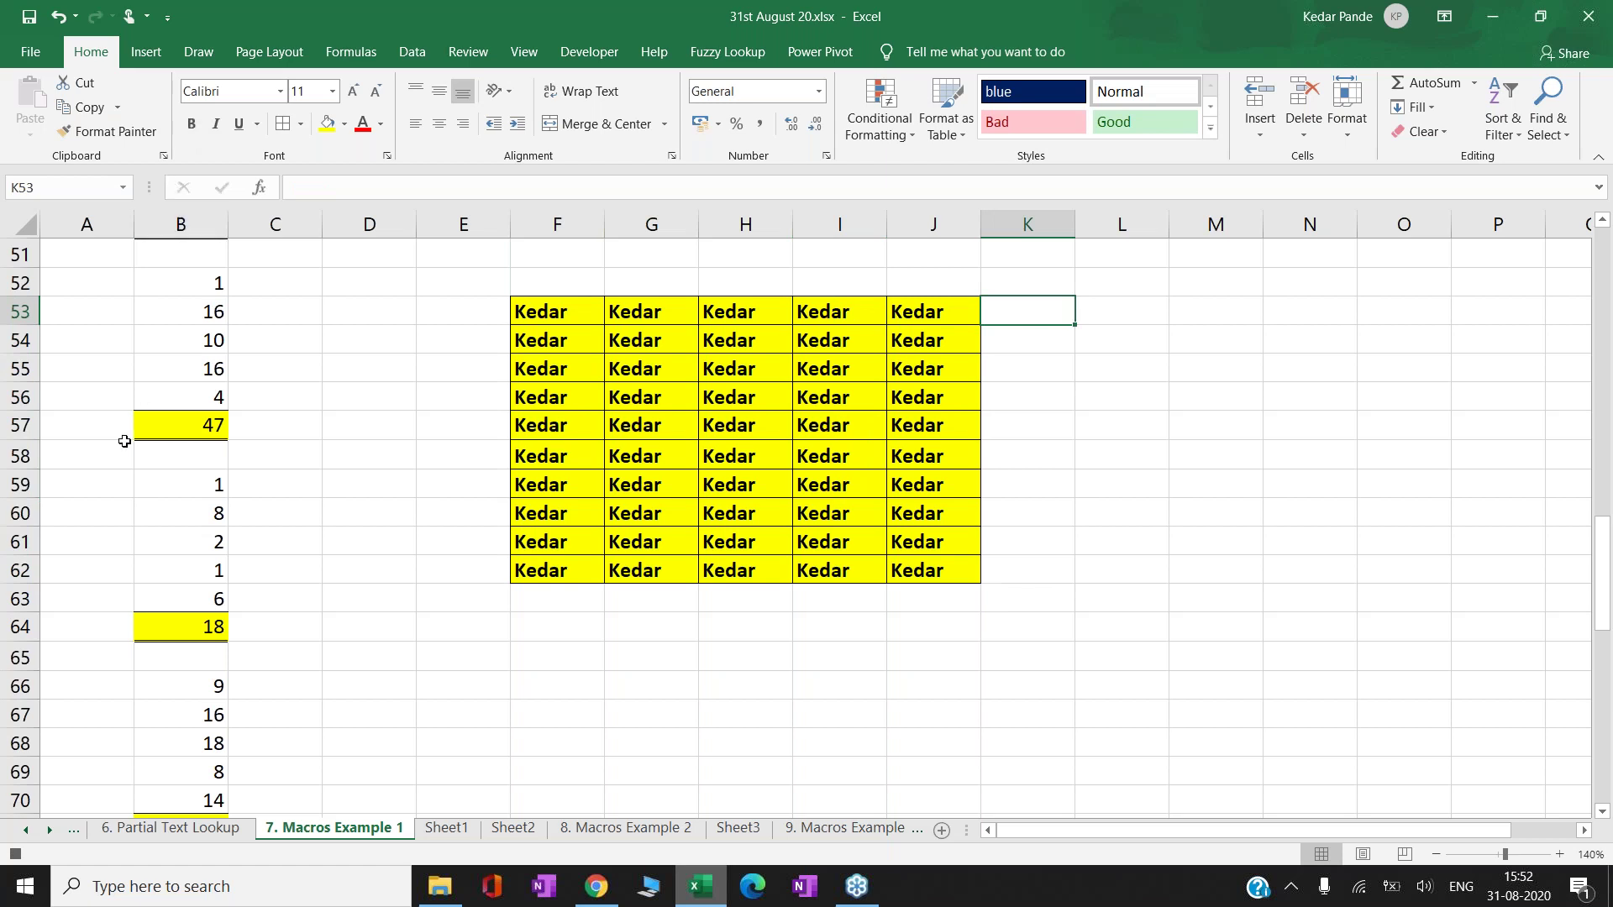
- Stop recording and move to E66 as the stamping start point
left_click(16, 854)
key("Down")
key("Down")
key("Down")
key("Down")
key("Down")
key("Down")
key("Down")
key("Down")
key("Down")
key("Down")
key("Down")
key("Down")
key("Down")
key("Down")
key("Down")
key("Down")
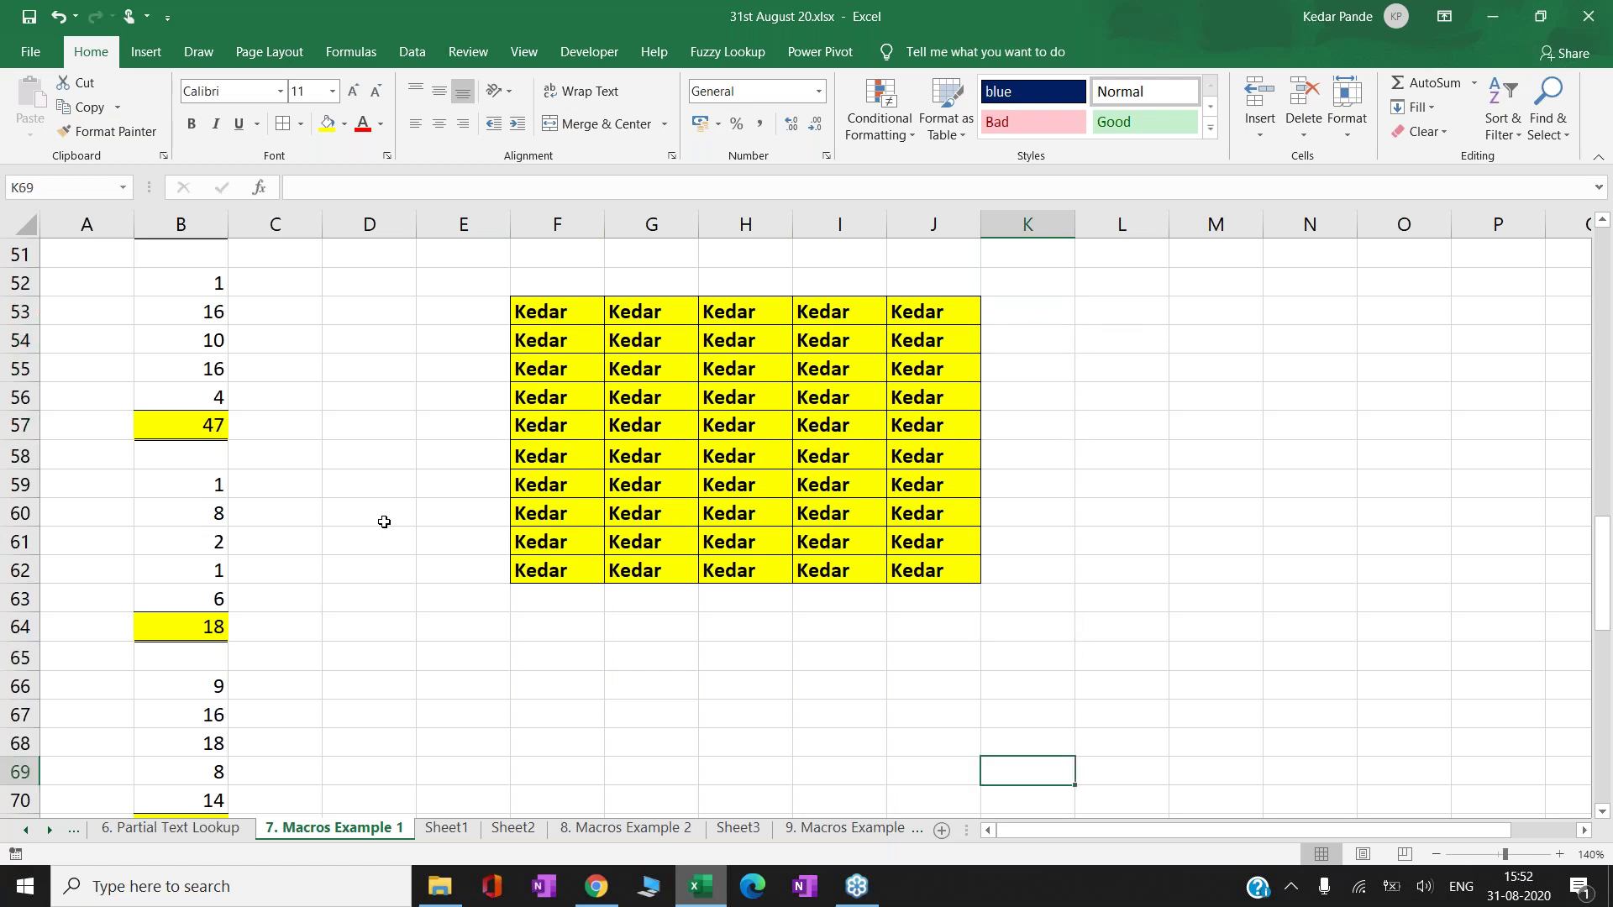
key("Left")
key("Left")
key("Left")
key("Left")
key("Left")
key("Left")
key("Left")
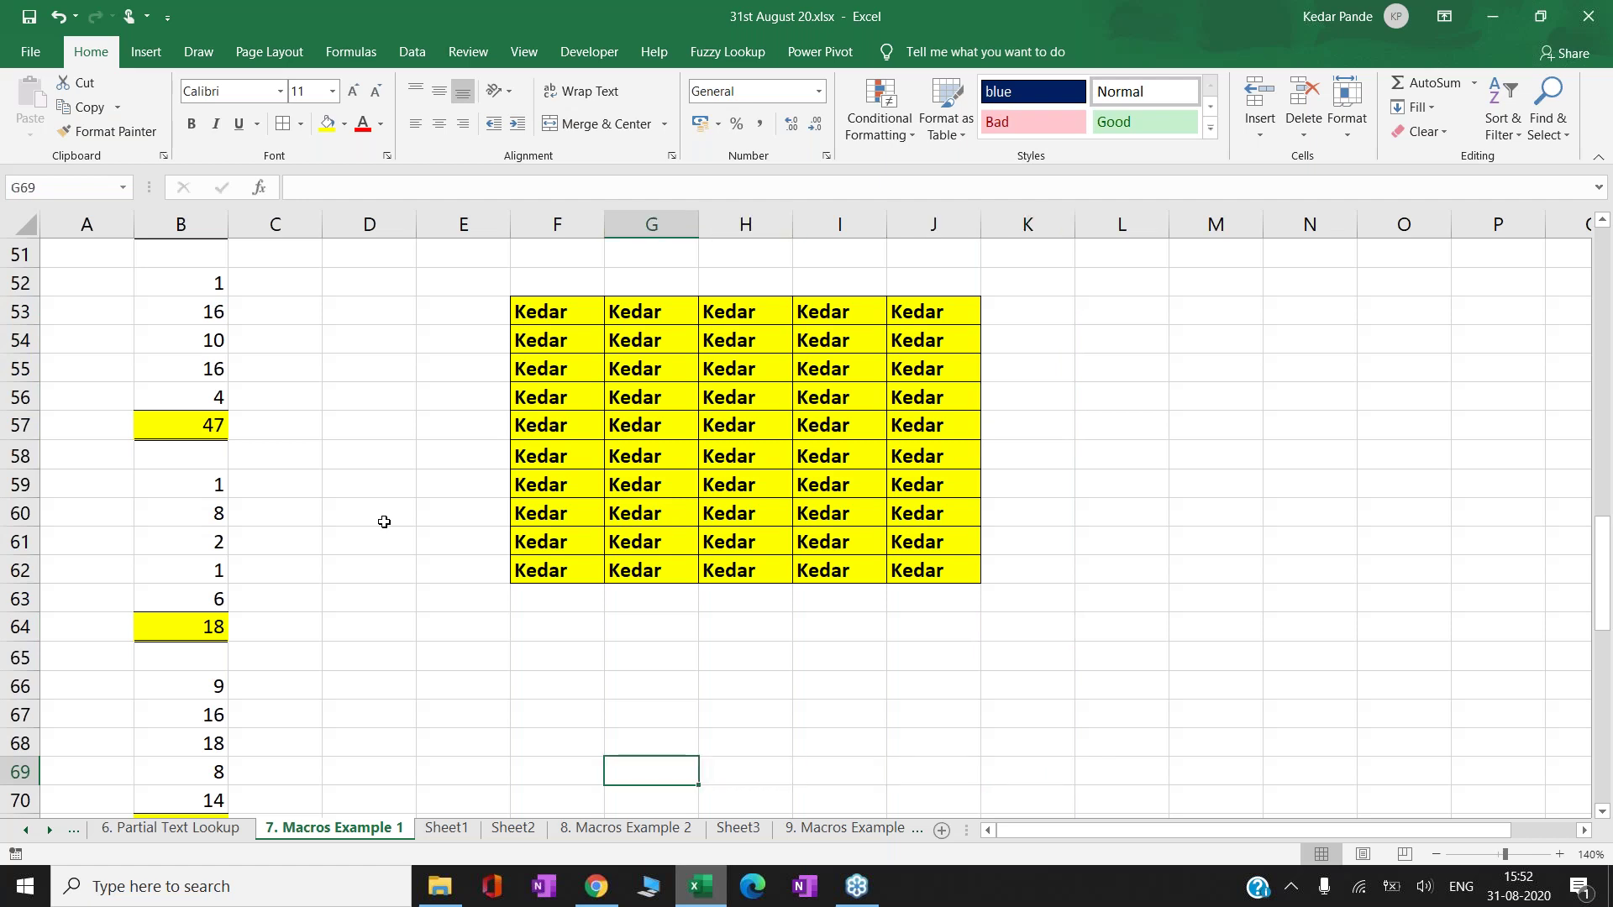
key("Right")
key("Right")
key("Left")
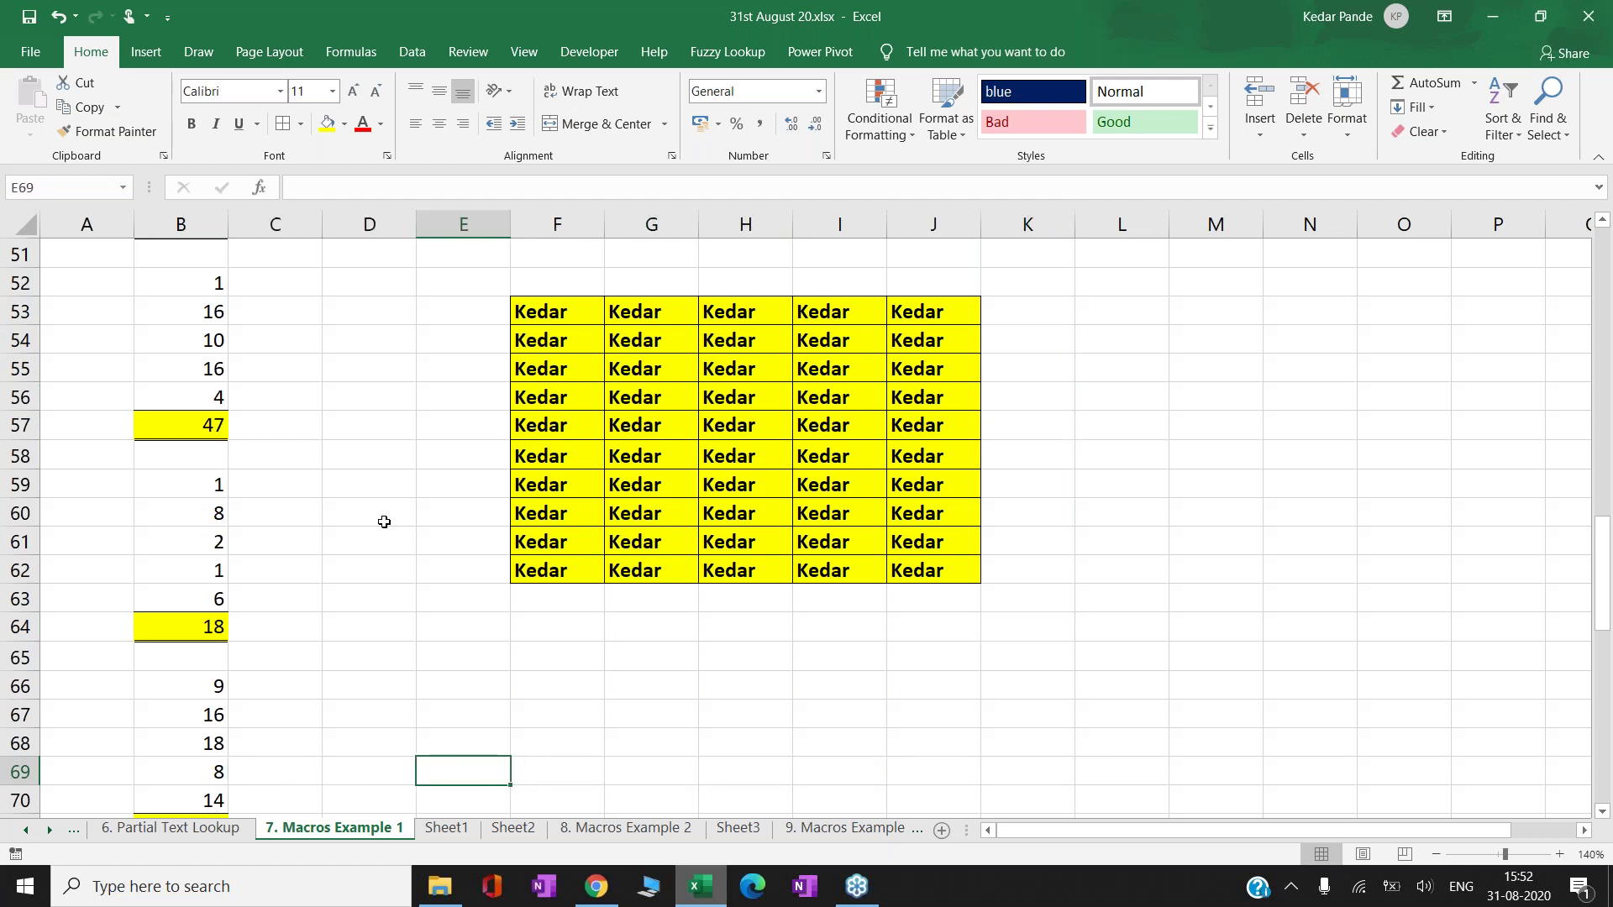
key("Down")
key("Down")
key("Down")
key("Down")
key("Down")
key("Down")
key("Down")
key("Down")
key("Down")
key("Down")
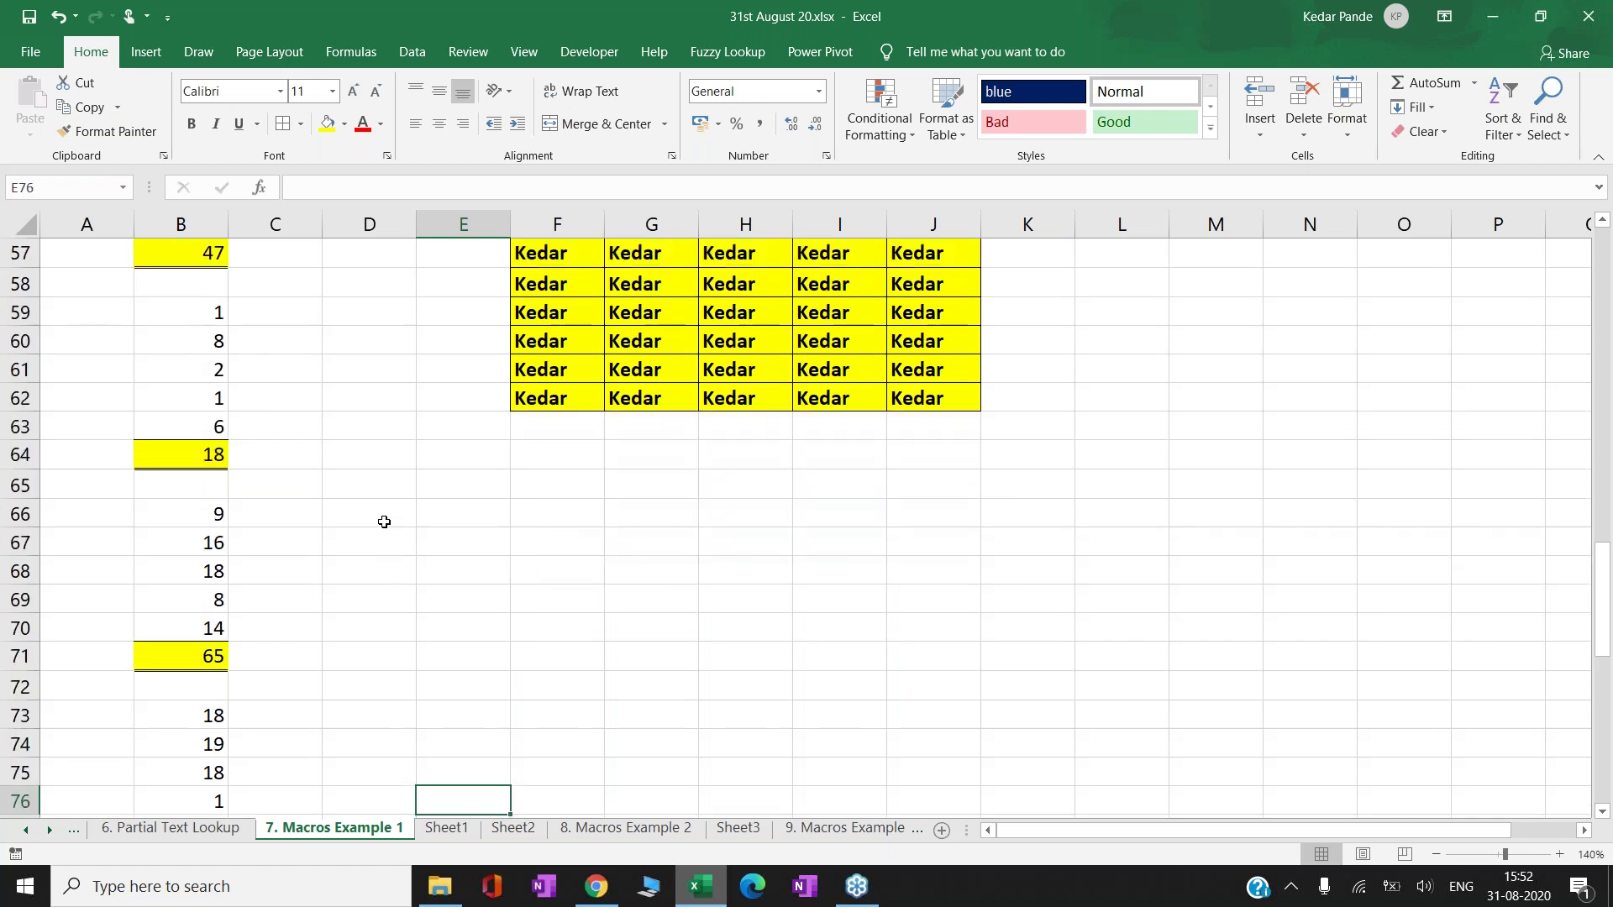
key("Up")
key("Up")
key("Up")
key("Up")
key("Up")
key("Up")
key("Up")
key("Up")
key("Up")
key("Up")
key("Up")
key("Up")
key("Up")
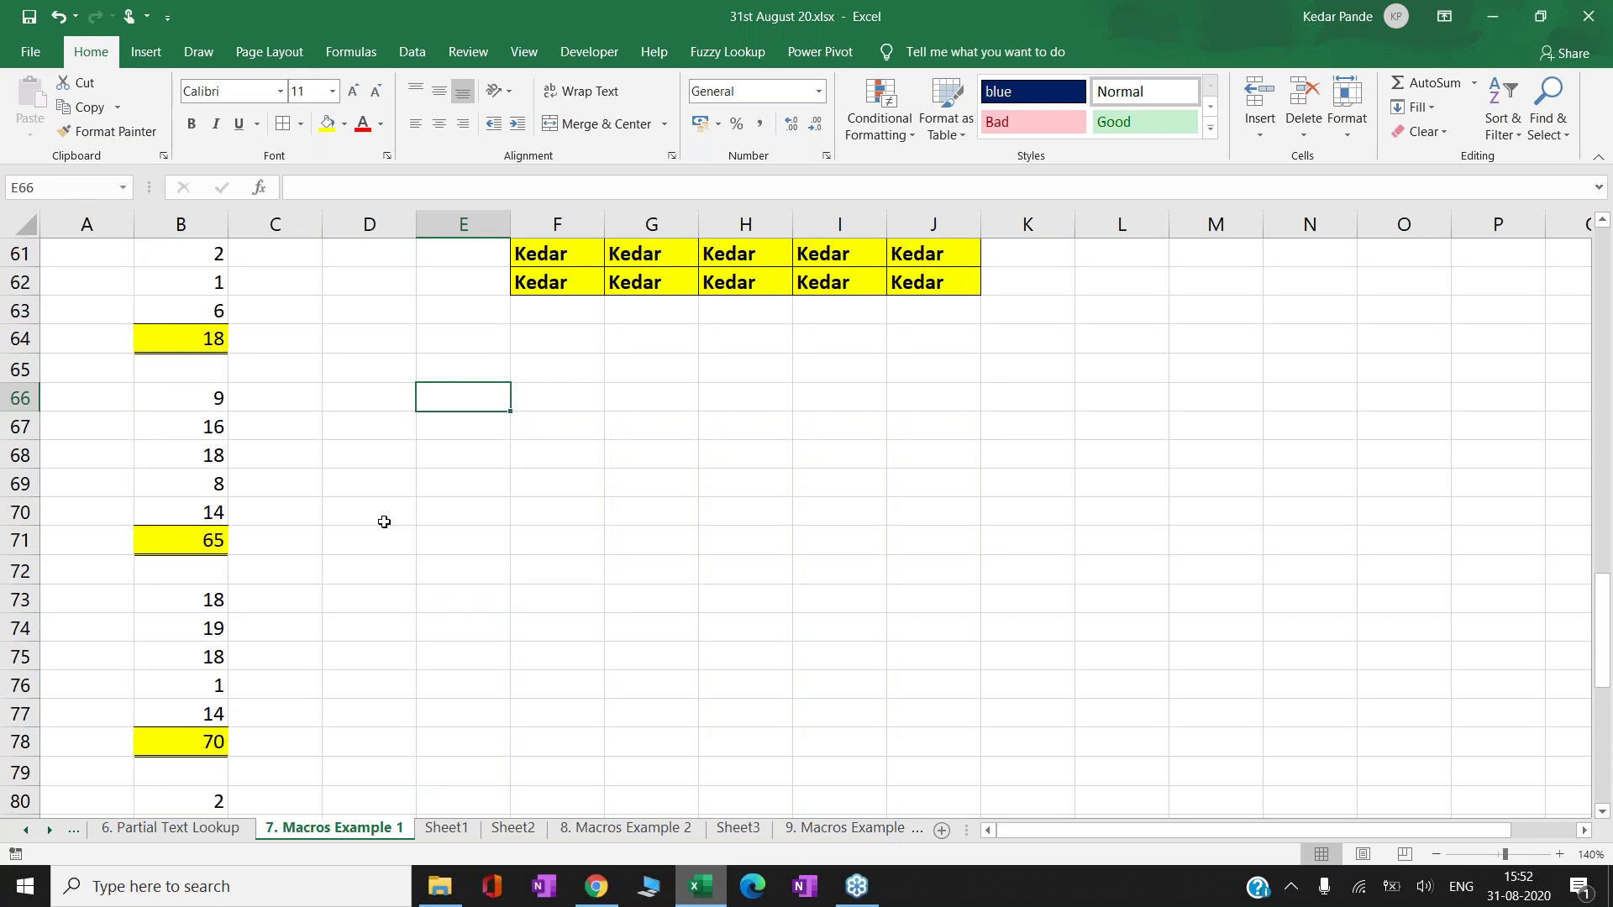
- Run the macro repeatedly to stamp name blocks from G66:K75 through AI66:AM75
key("ctrl+shift+k")
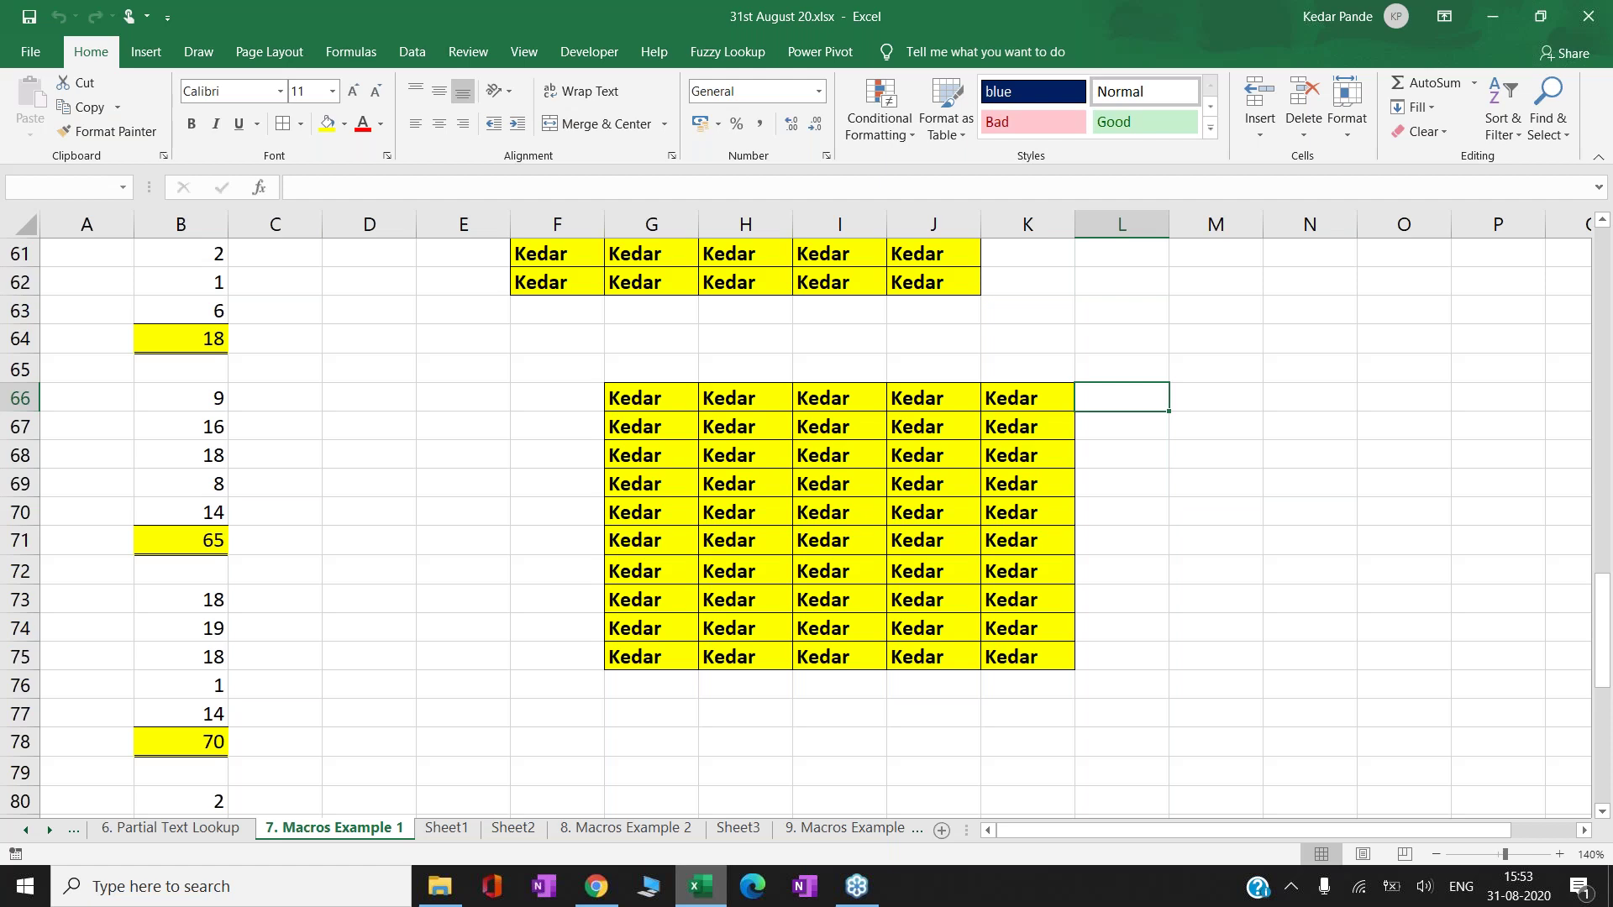
key("ctrl+shift+k")
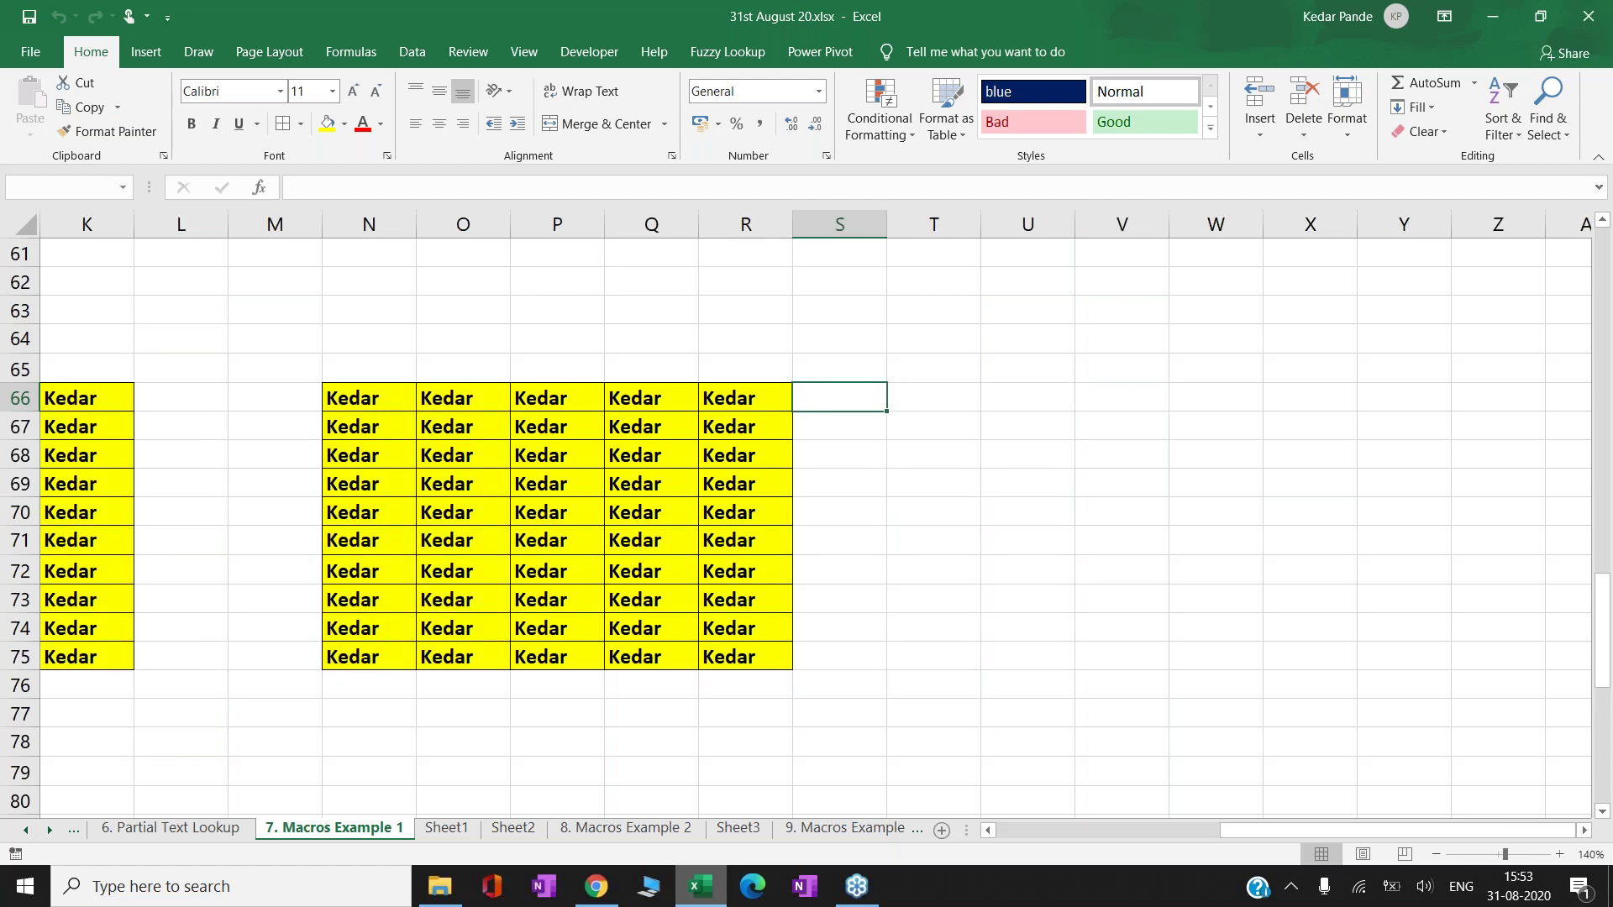
key("ctrl+shift+k")
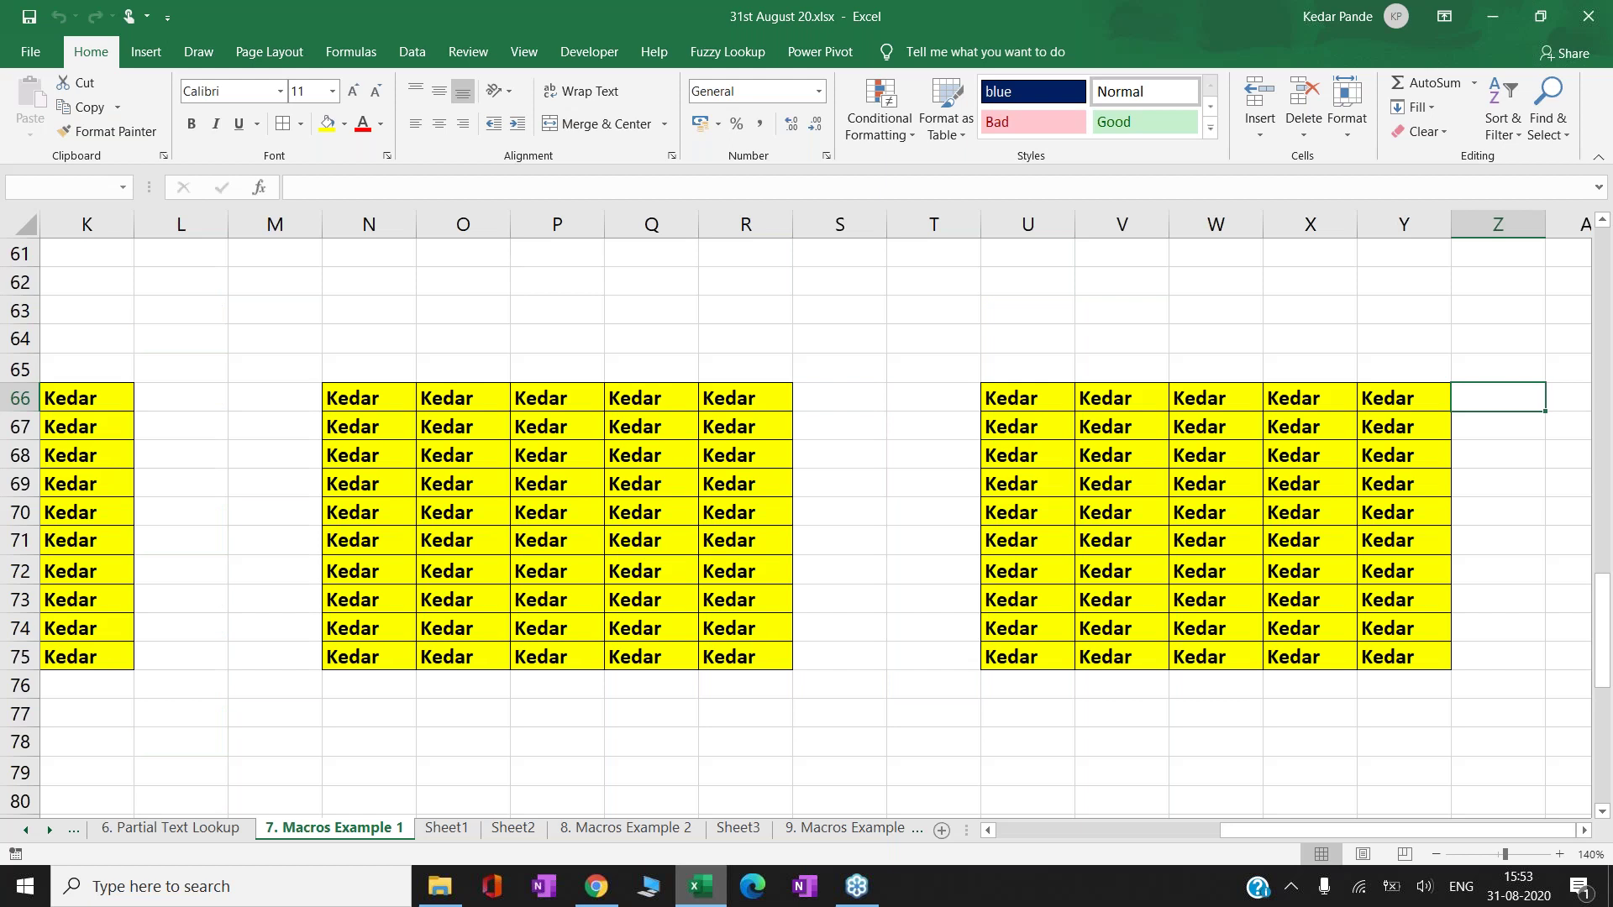
key("ctrl+shift+k")
key("ctrl+shift+k")
key("Left")
key("Left")
key("Left")
key("Left")
key("Left")
key("Left")
key("Left")
key("Left")
key("Left")
key("Left")
key("Left")
key("Left")
key("Left")
key("Left")
key("Left")
key("Left")
key("Left")
key("Left")
key("Left")
key("Left")
key("Left")
key("Left")
key("Left")
key("Left")
key("Left")
key("Left")
key("Left")
key("Left")
key("Left")
key("Left")
key("Left")
key("Left")
key("Left")
key("Left")
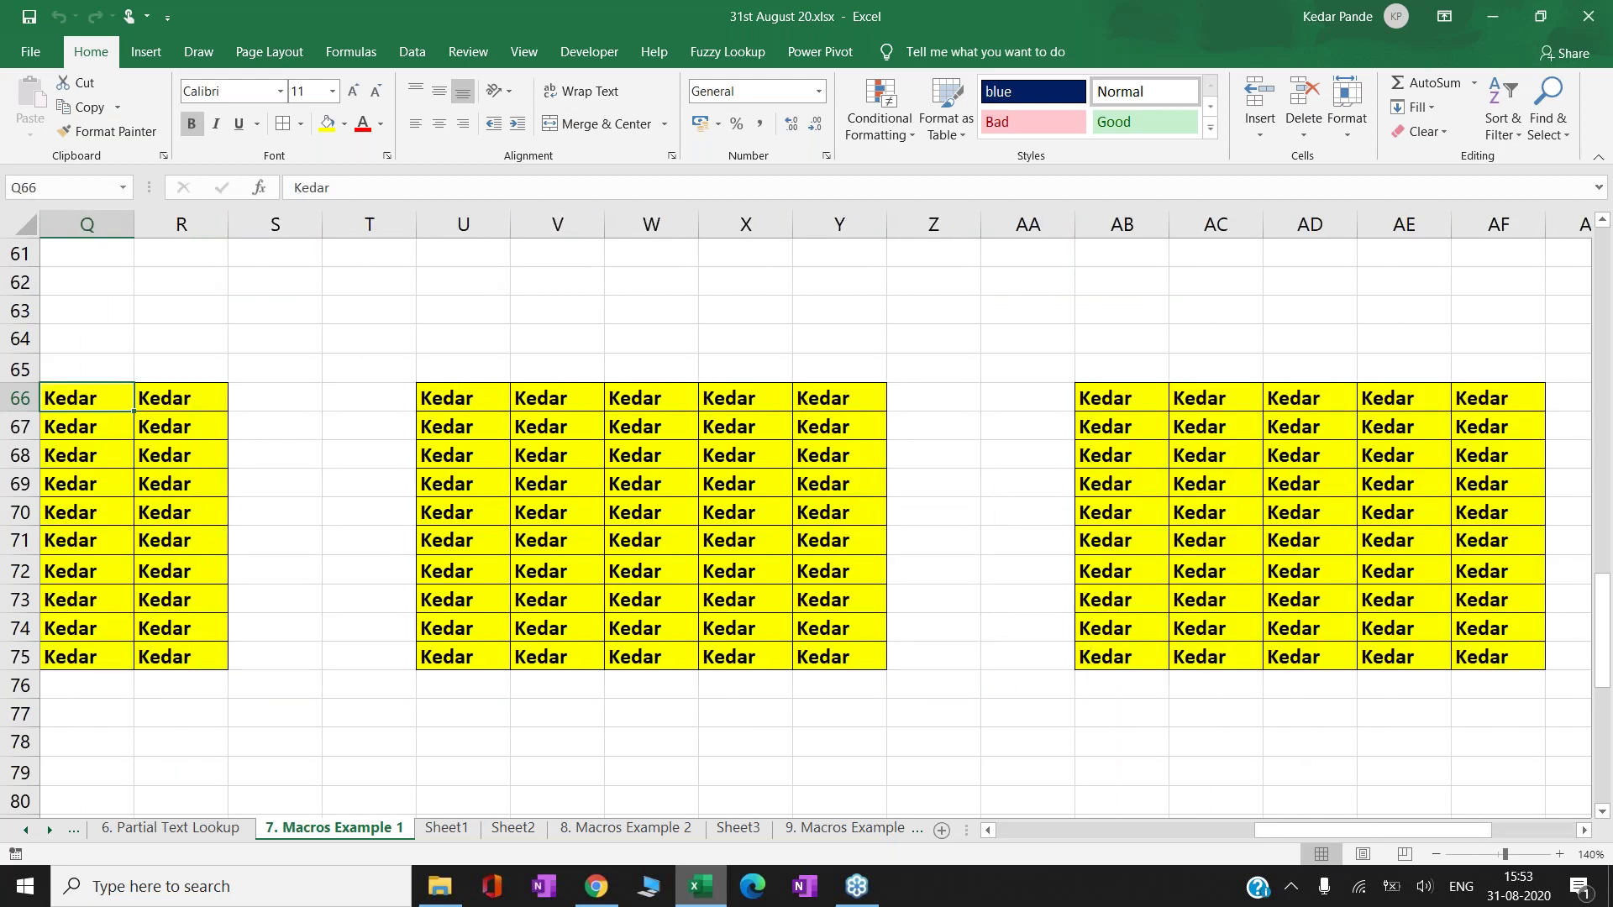
key("Right")
key("Right")
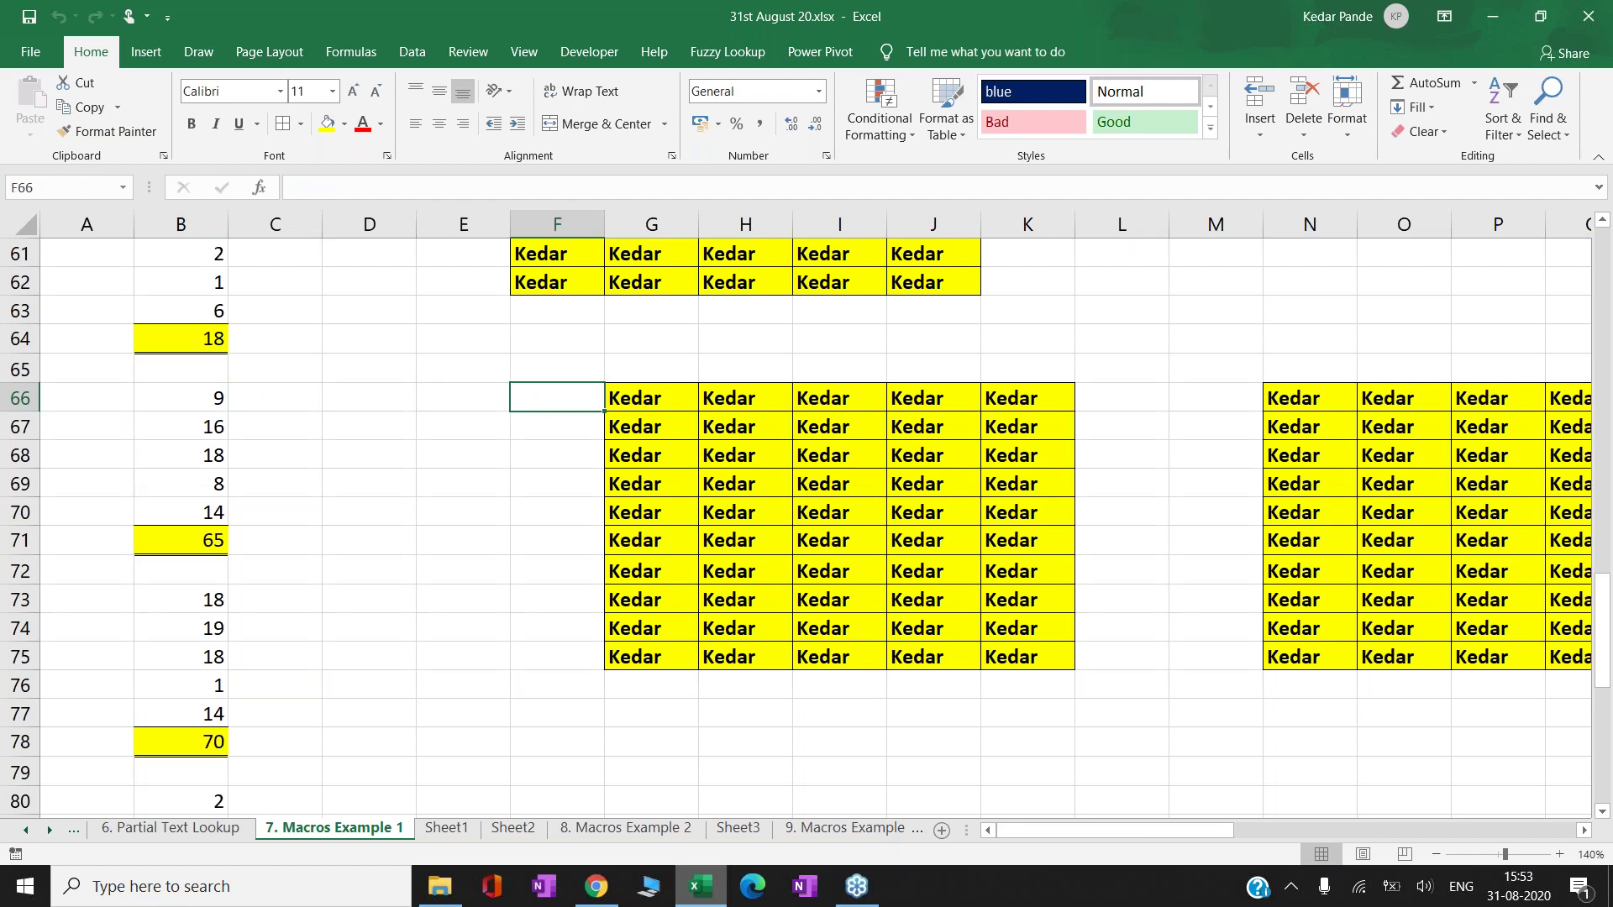
- Enter 'Cursor Movement' in P37 beside Relative Ref, then open the 8. Macros Example 2 sheet
key("Up")
key("Up")
key("Up")
key("Up")
key("Up")
key("Up")
key("Up")
key("Up")
key("Up")
key("Up")
key("Up")
key("Up")
key("Up")
key("Up")
key("Up")
key("Up")
key("Up")
key("Up")
key("Up")
key("Up")
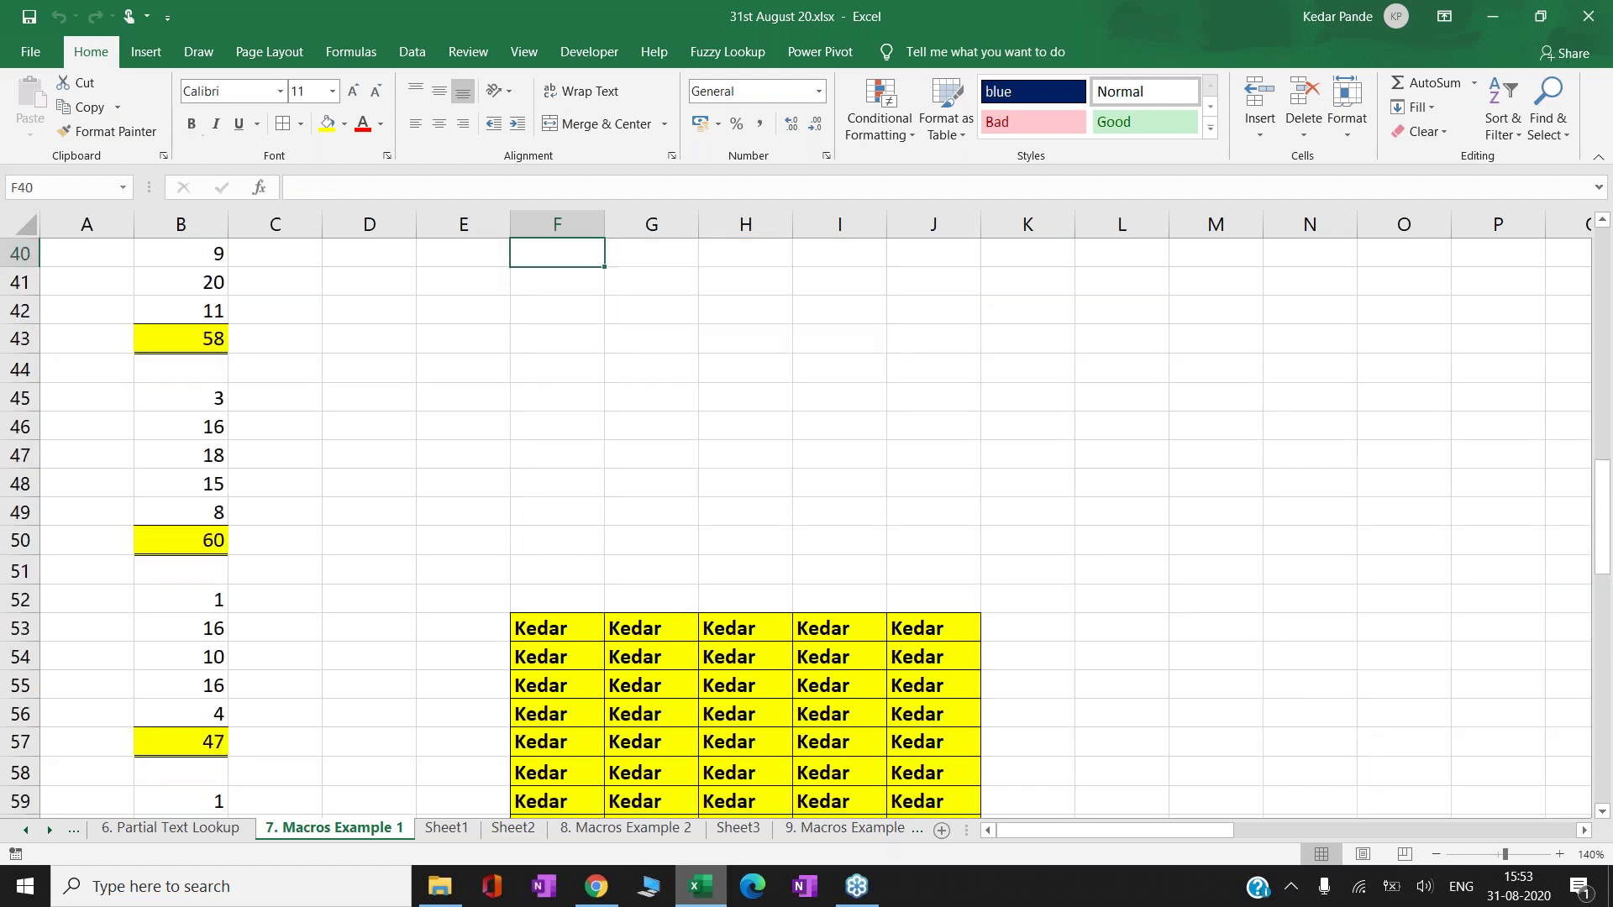
key("Up")
key("Up")
key("Up")
key("Up")
key("Up")
key("Up")
key("Up")
key("Up")
key("Up")
key("Up")
key("Up")
key("Up")
key("Up")
key("Up")
key("Up")
key("Right")
key("Right")
key("Right")
key("Right")
key("Right")
key("Right")
key("Right")
key("Right")
key("Right")
key("Right")
key("Right")
key("Down")
key("Down")
key("Down")
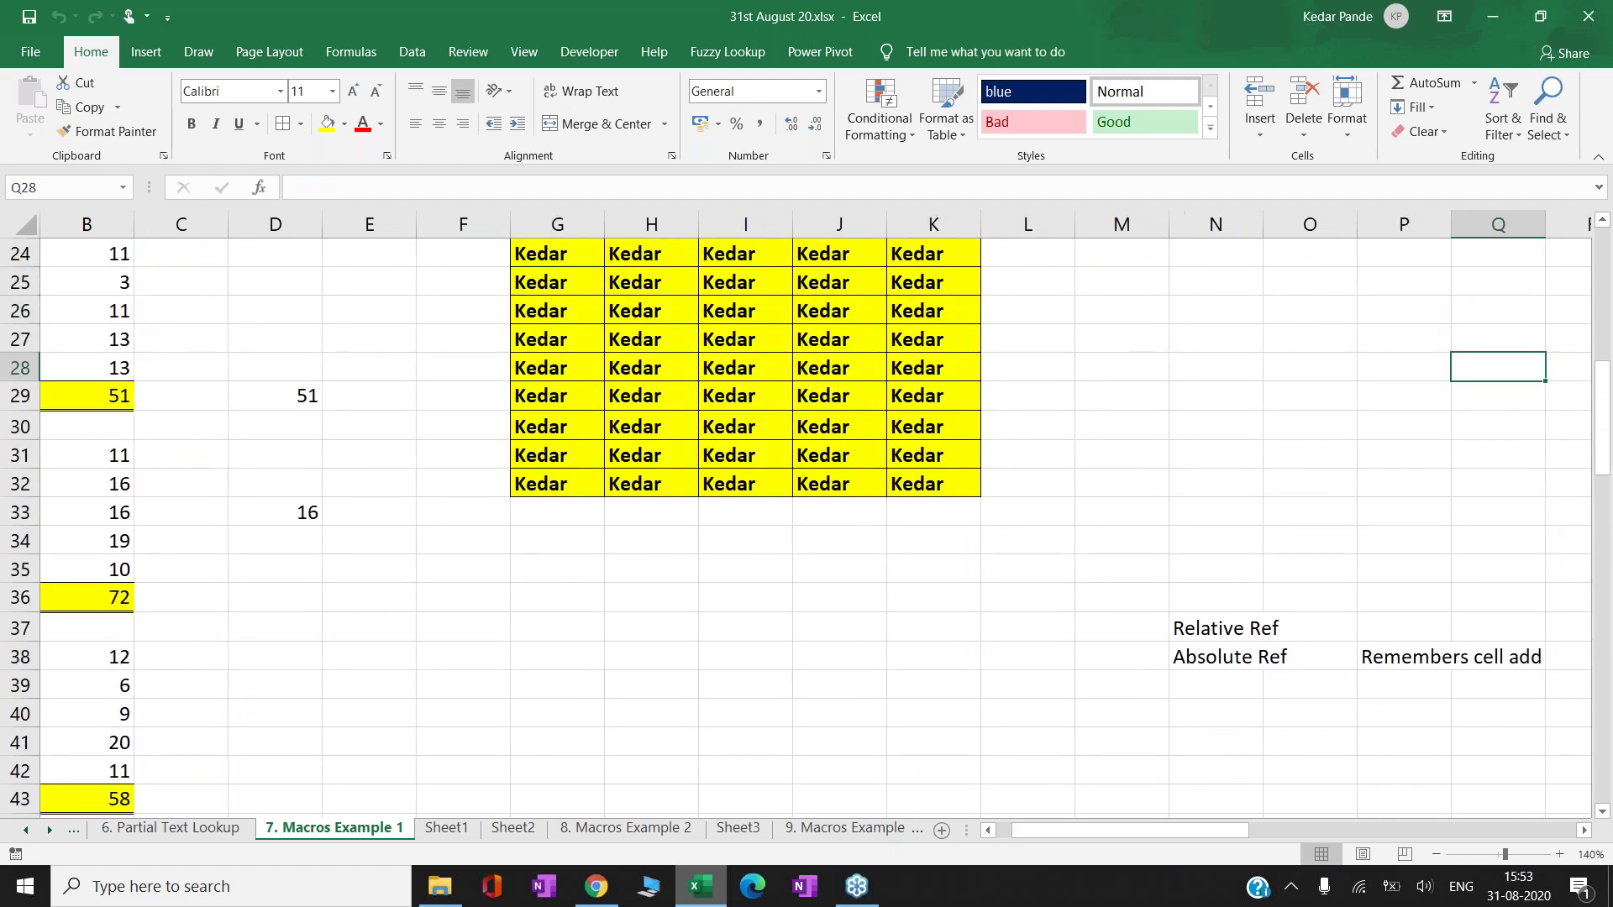
key("Down")
key("Right")
key("Right")
key("Right")
key("Right")
key("Right")
key("Right")
key("Down")
key("Down")
key("Down")
key("Down")
key("Down")
key("Down")
key("Down")
key("Left")
key("Left")
key("Left")
key("Left")
key("Left")
key("Left")
key("Left")
key("Left")
key("Down")
key("Right")
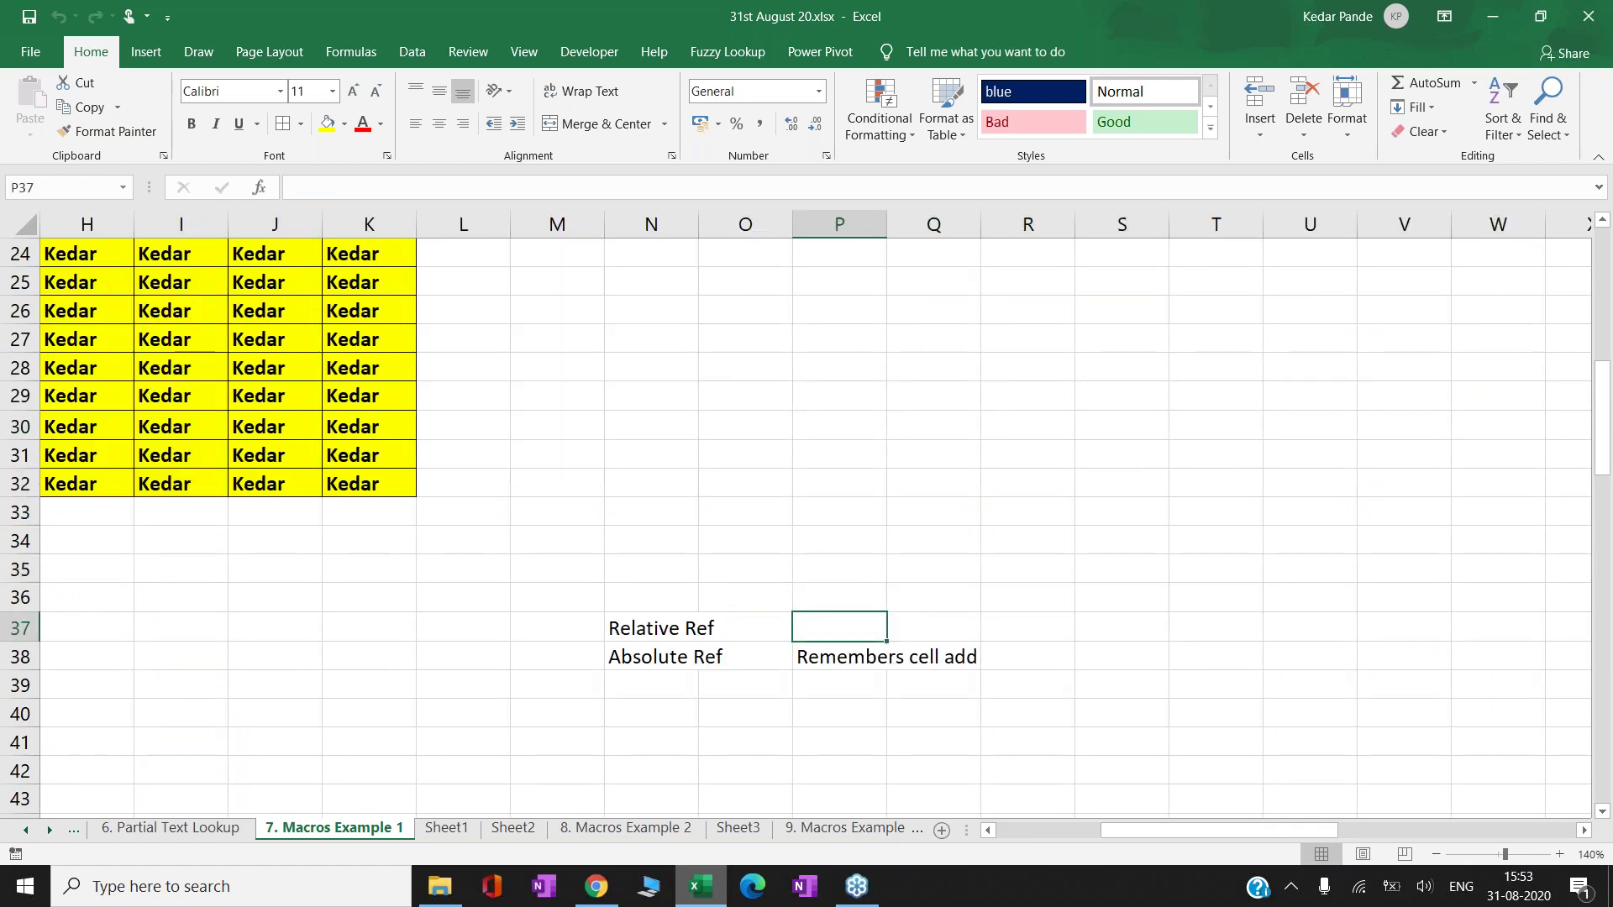
type("Cursor Movement")
key("Return")
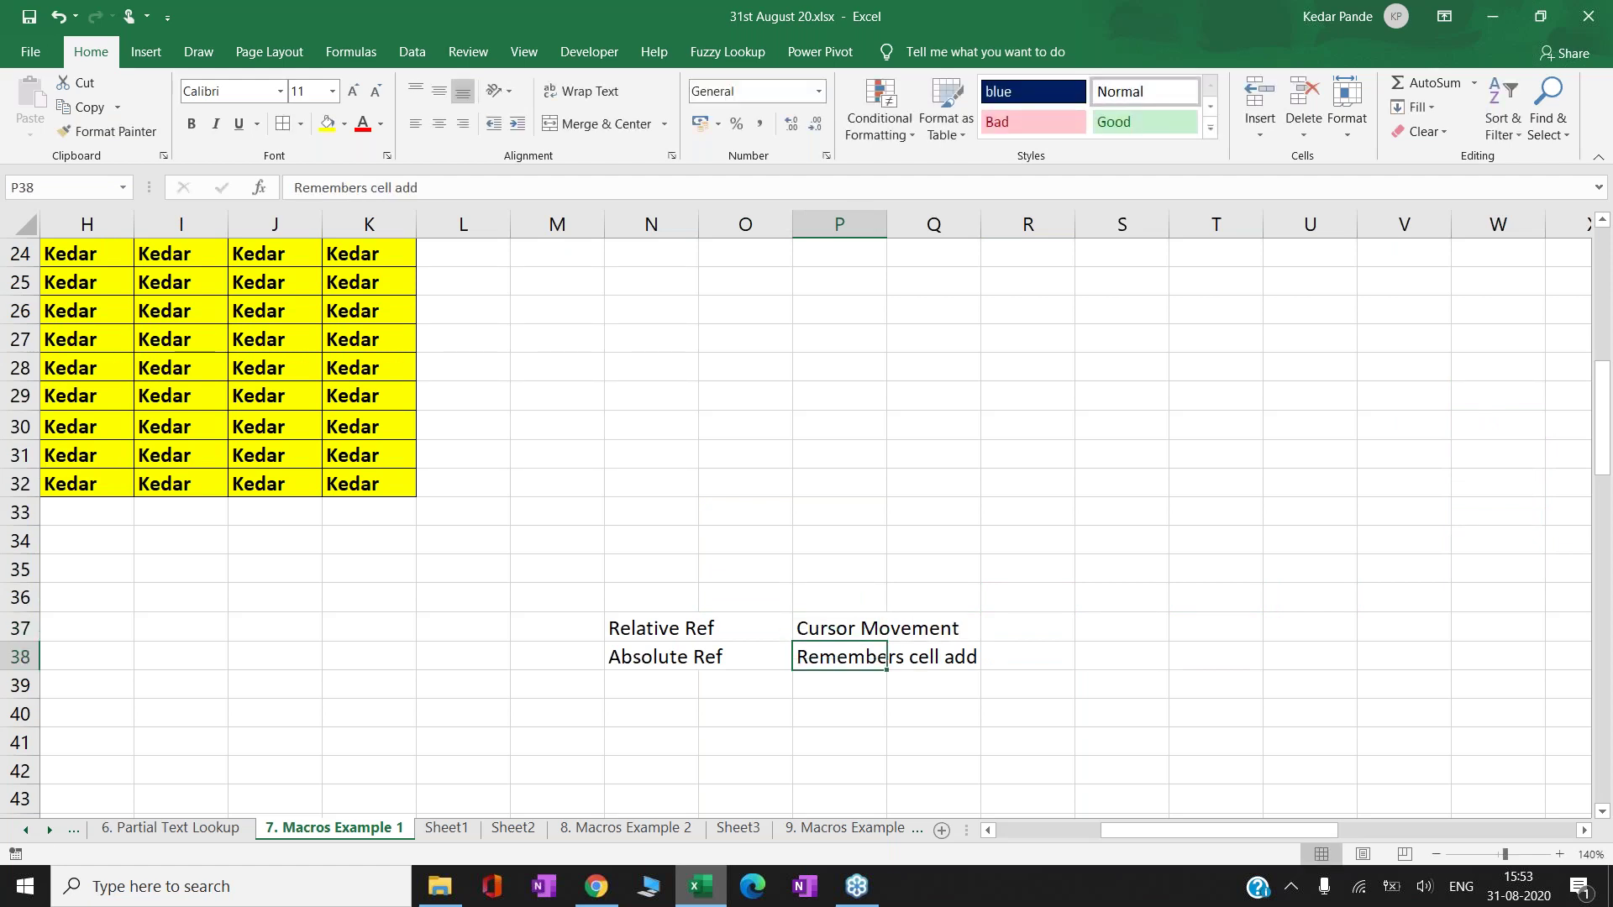
left_click(654, 829)
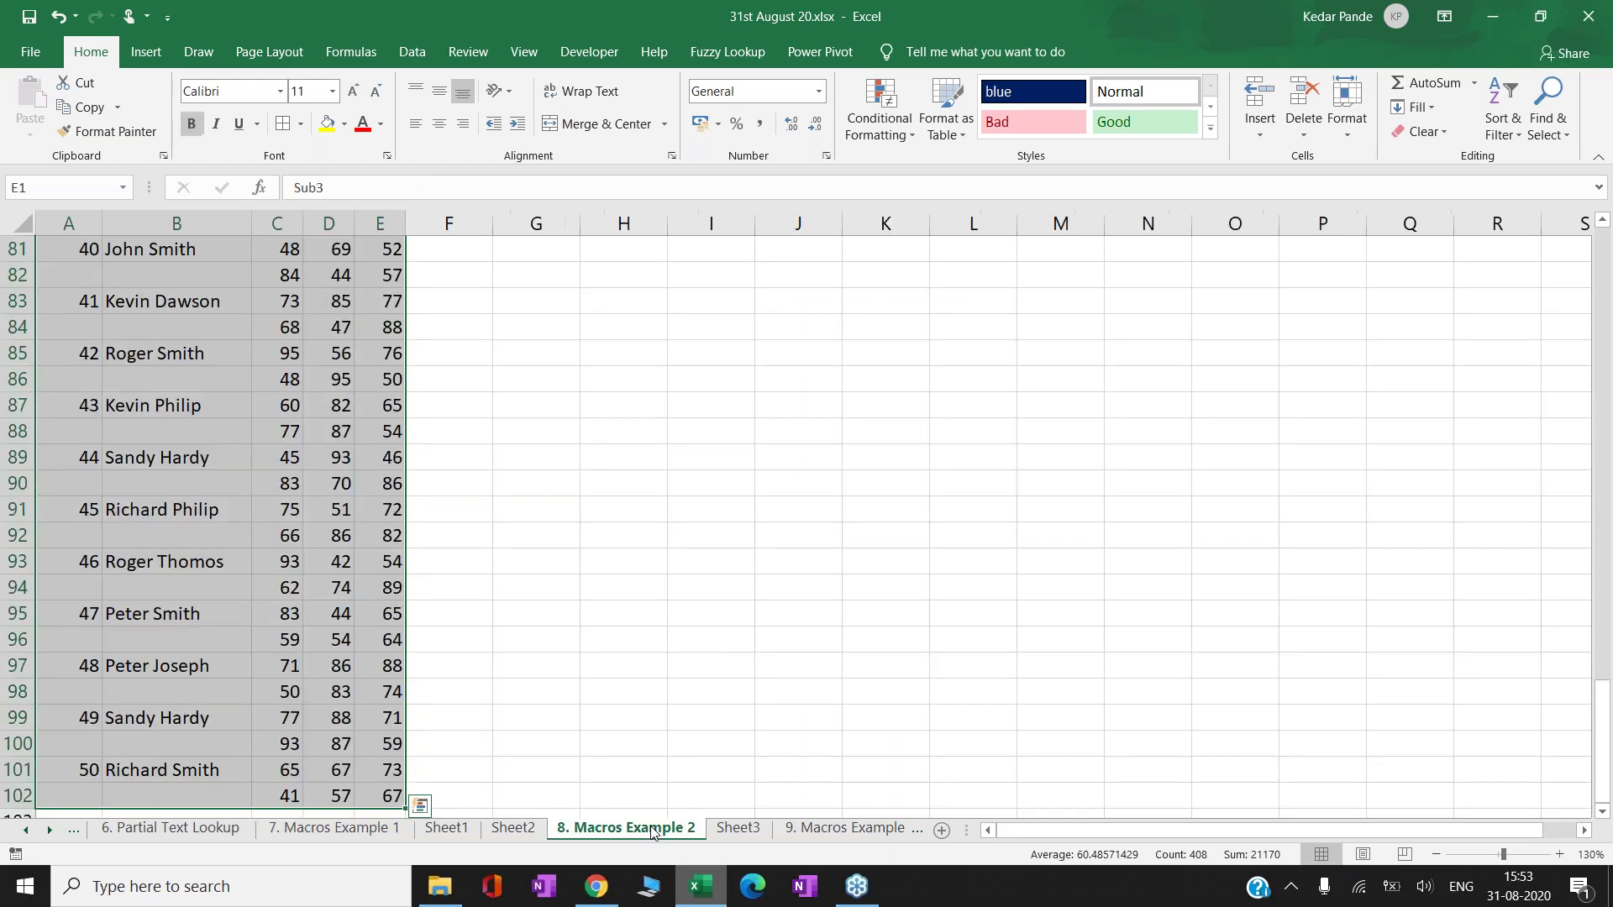
- Go to the 9. Macros Example 3 sheet and select the four-step task list F2:G5
left_click(748, 833)
left_click(840, 829)
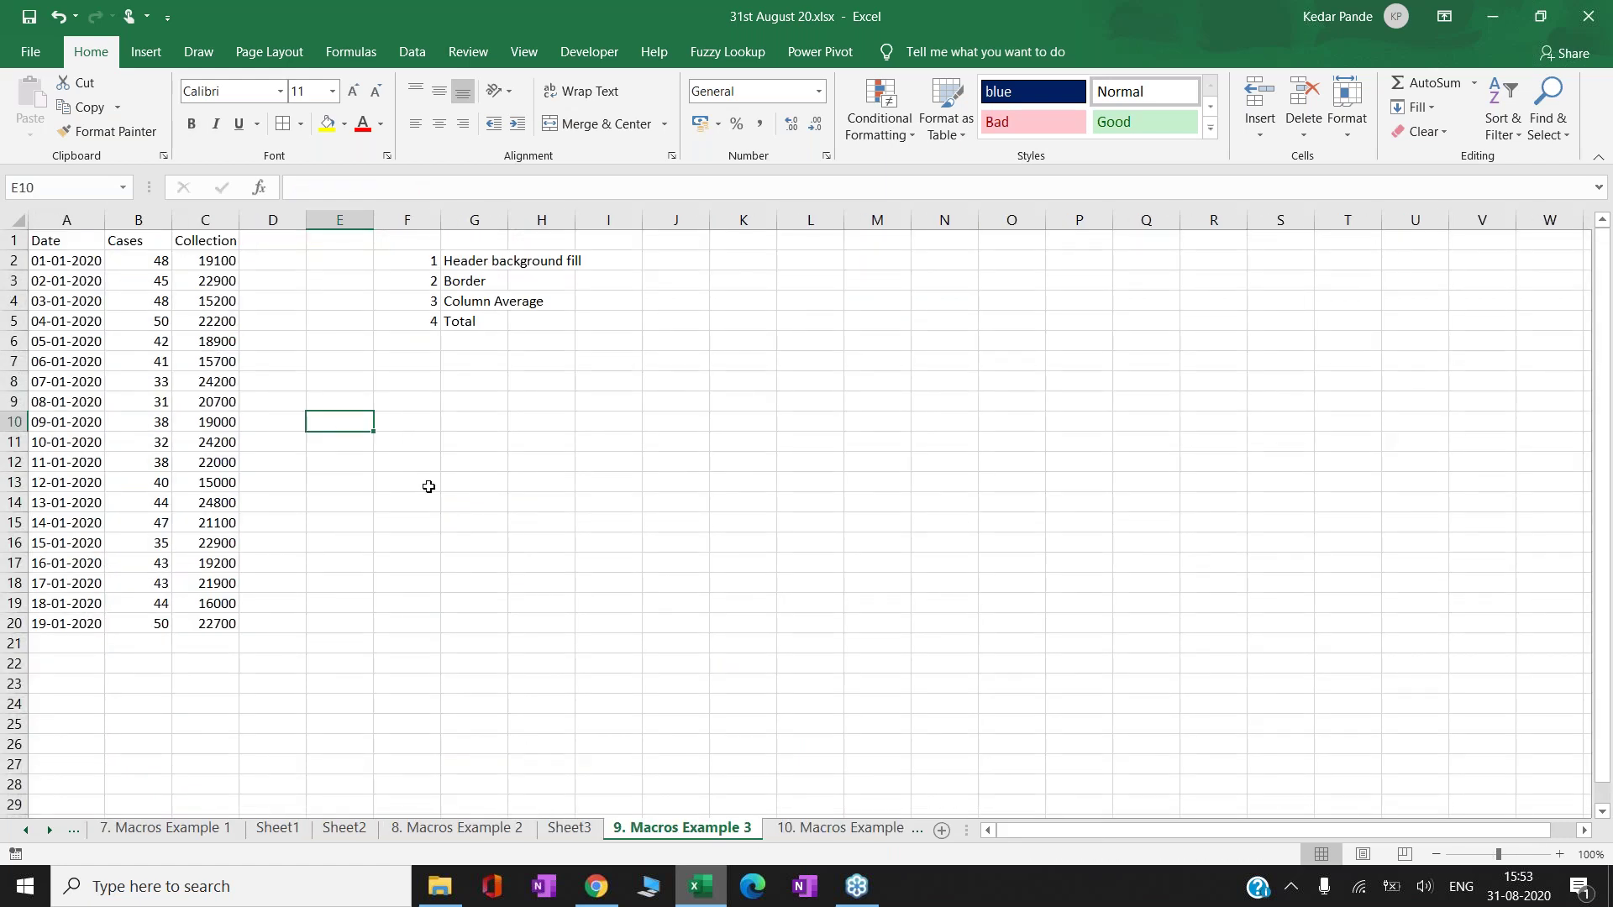
left_click(423, 389)
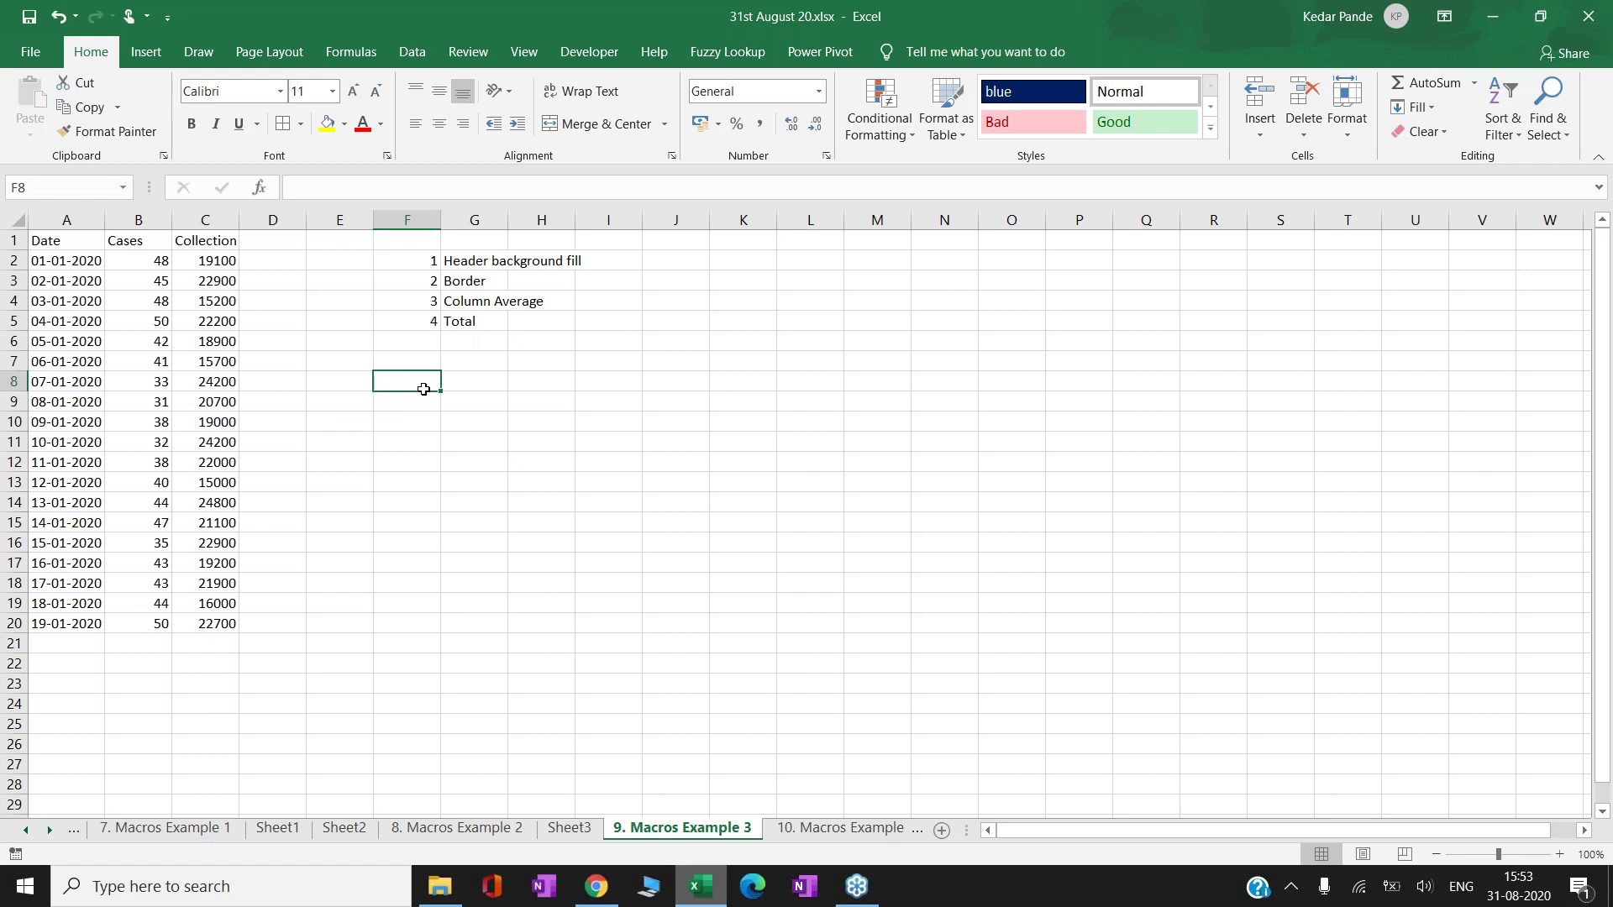
key("Up")
key("Up")
key("Up")
key("Up")
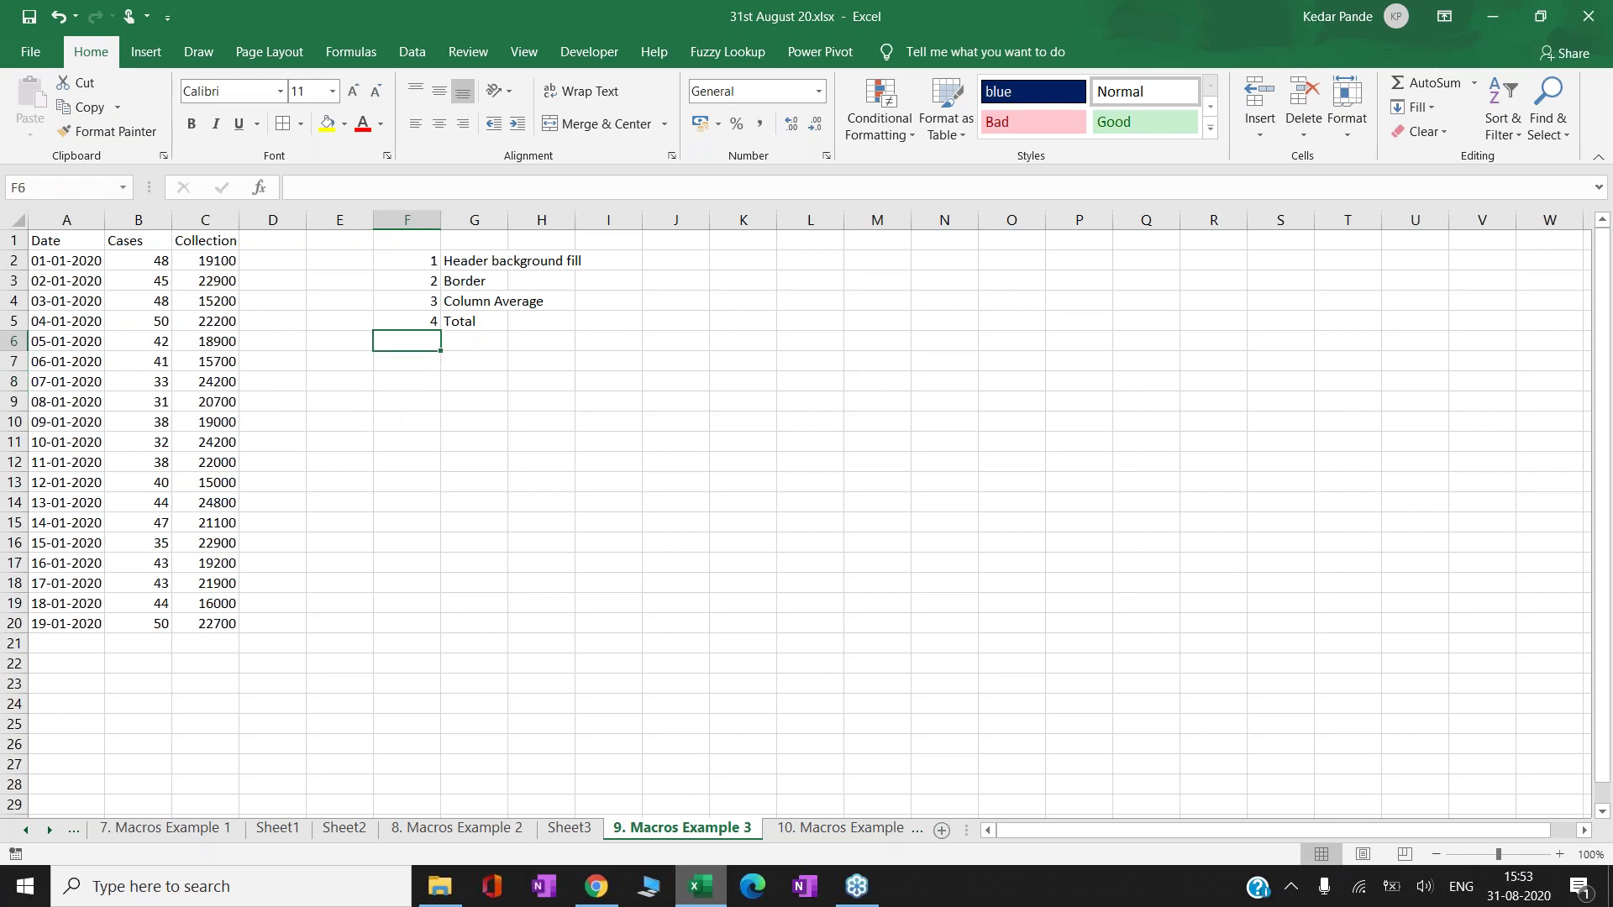
key("Up")
key("Up")
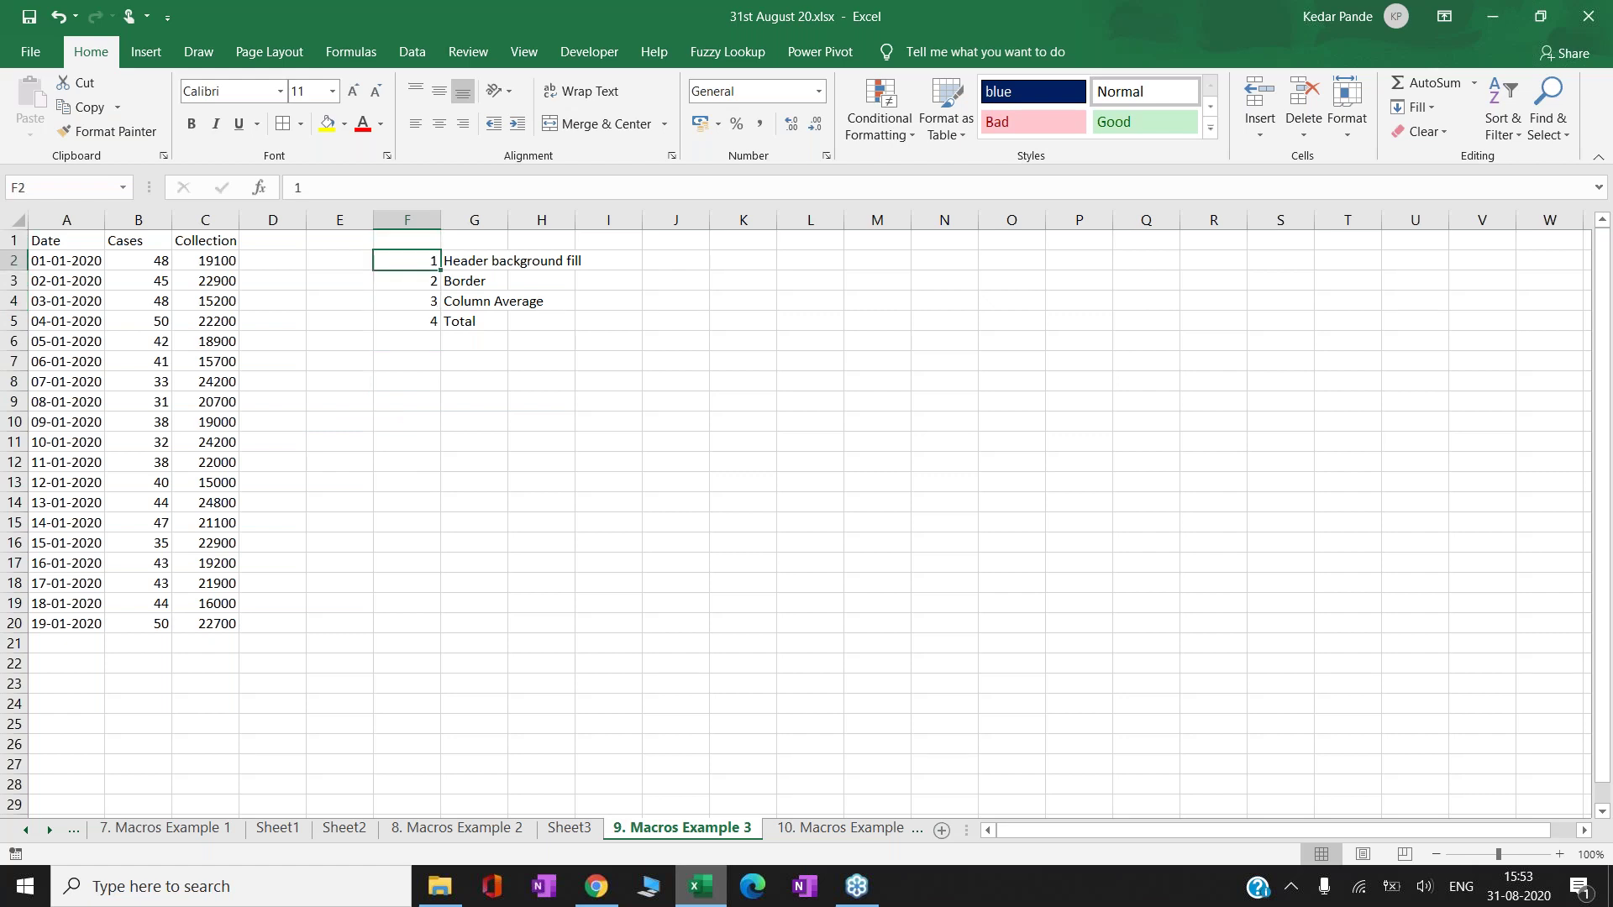
key("shift+Right")
key("shift+Down")
key("shift+Down")
key("shift+Down")
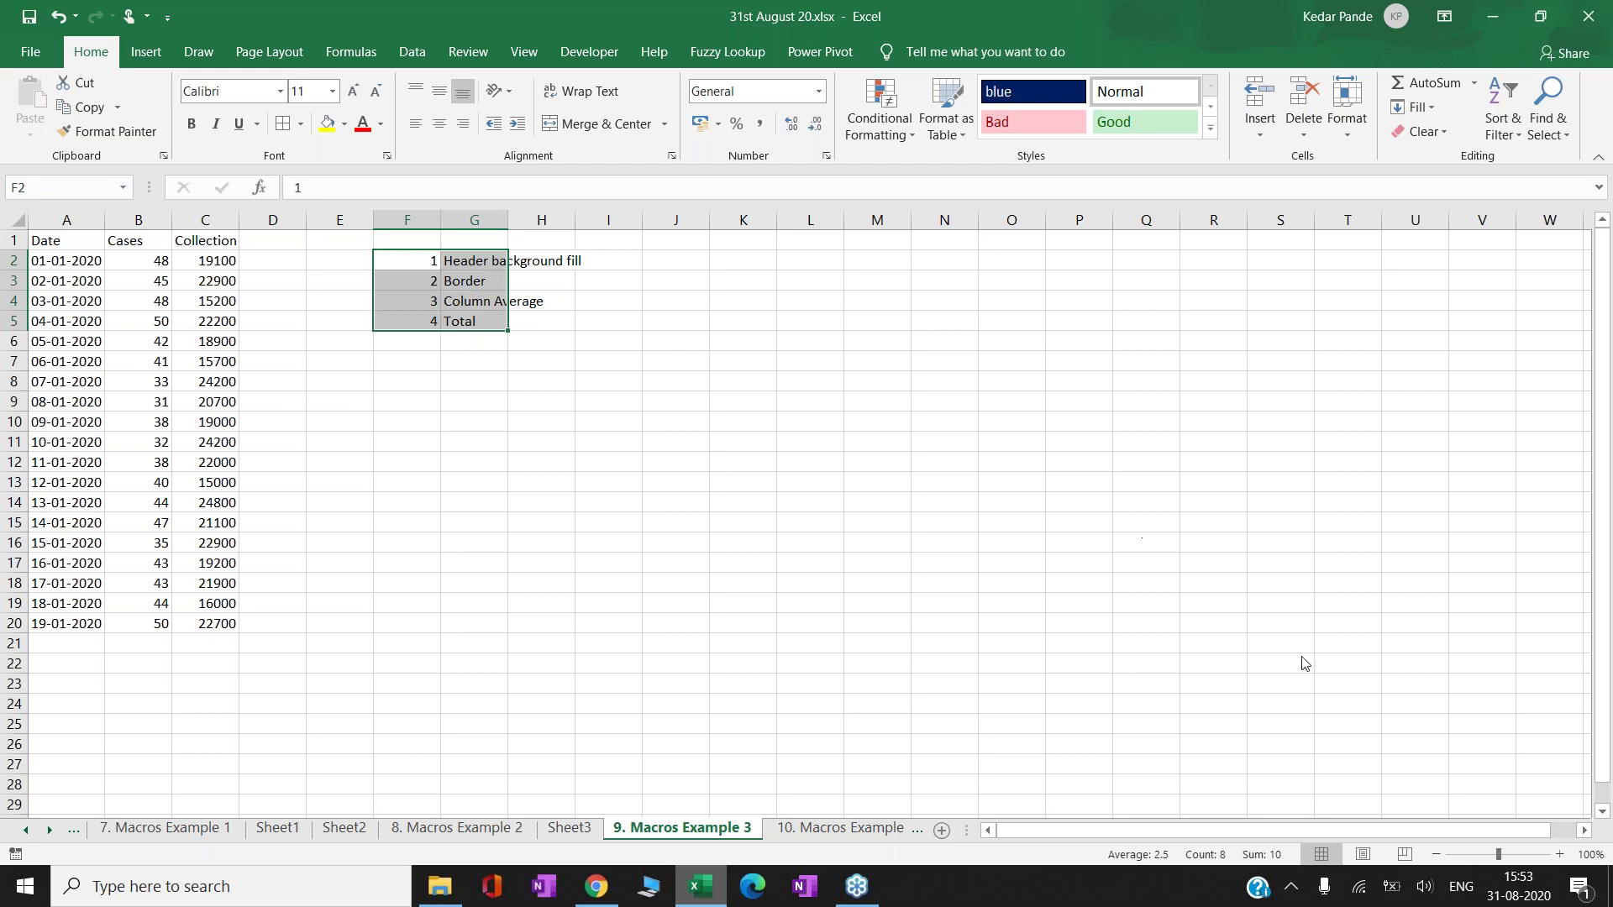
- Zoom the sheet to 130% and return to the first date in A2
left_click(1559, 855)
left_click(1559, 854)
left_click(1559, 854)
key("Home")
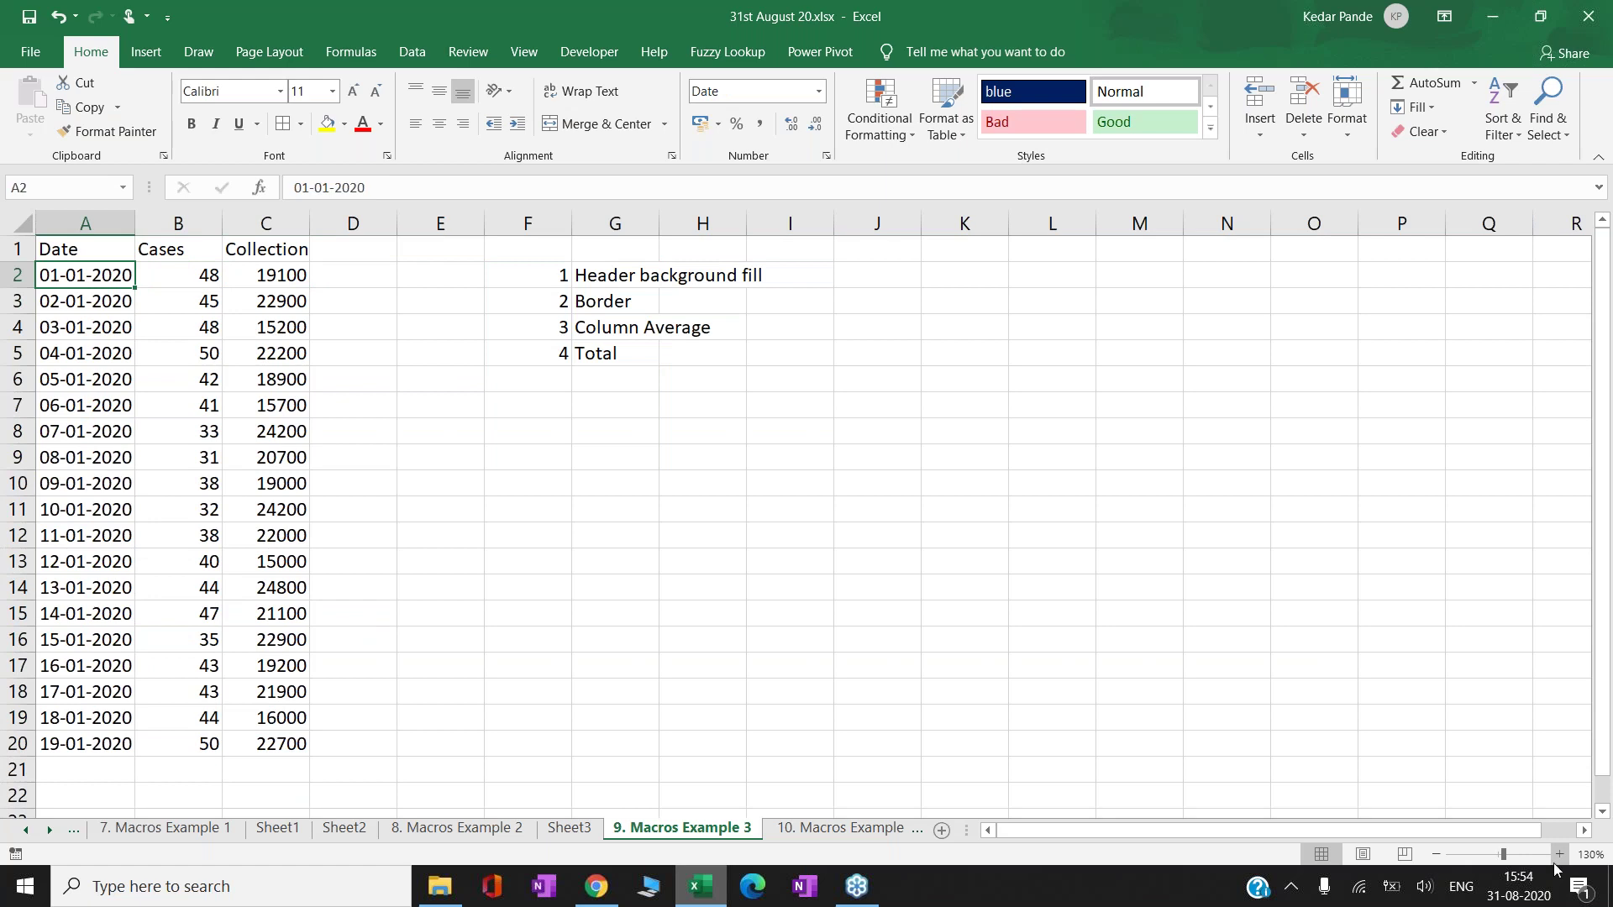
- Copy the Date, Cases and Collection table into a new Sheet4 at A1
left_click(943, 831)
left_click(682, 827)
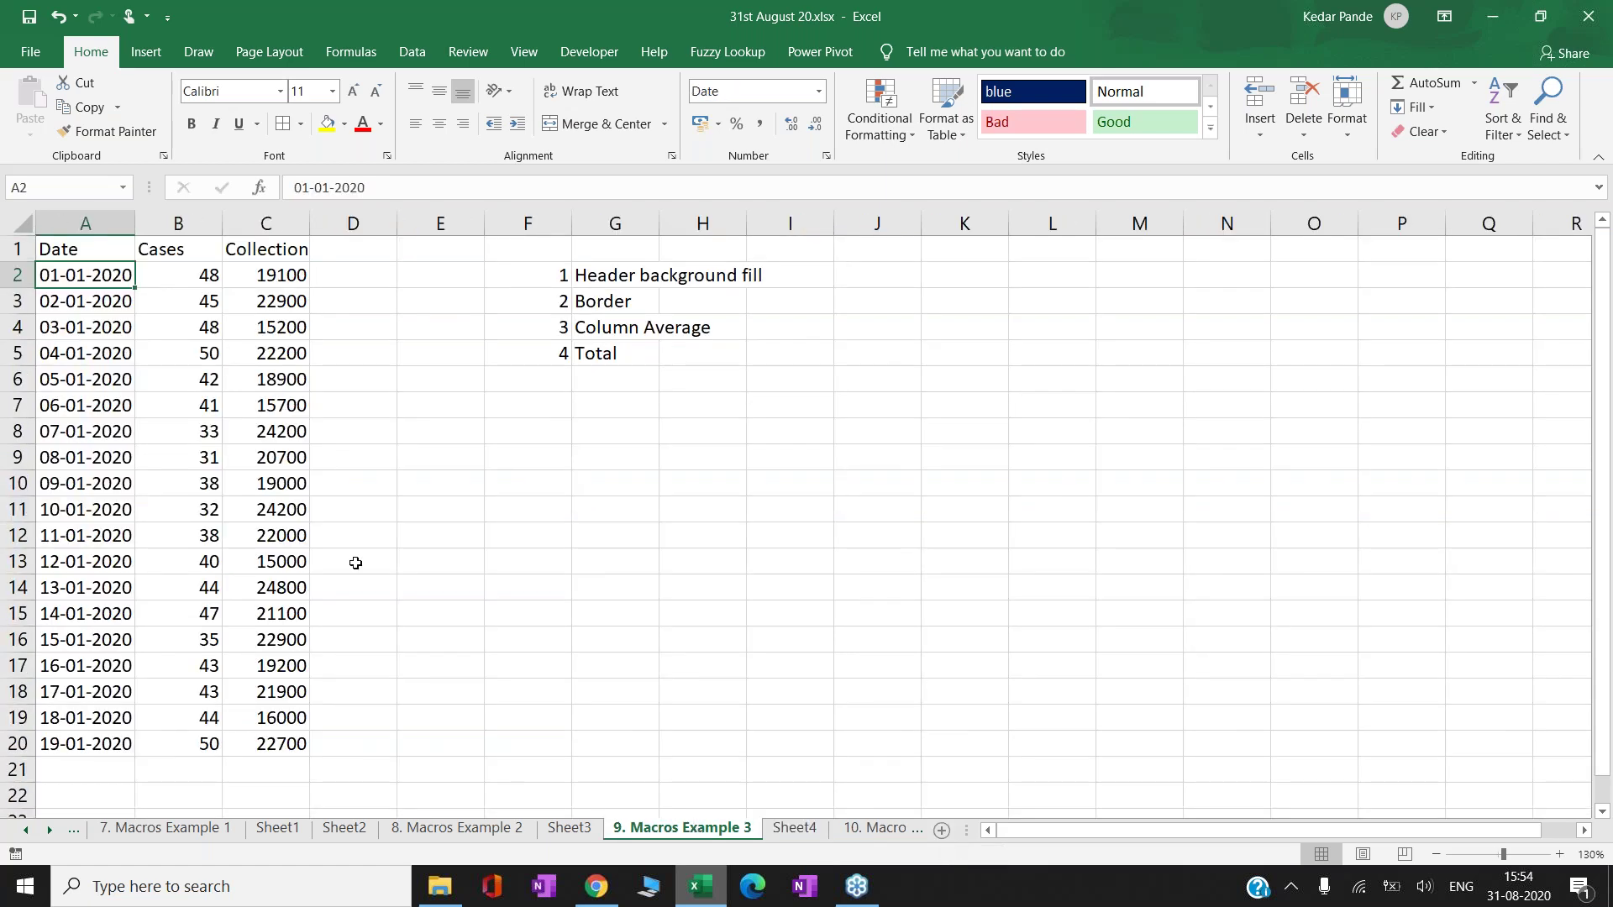
key("Up")
key("ctrl+a")
key("ctrl+c")
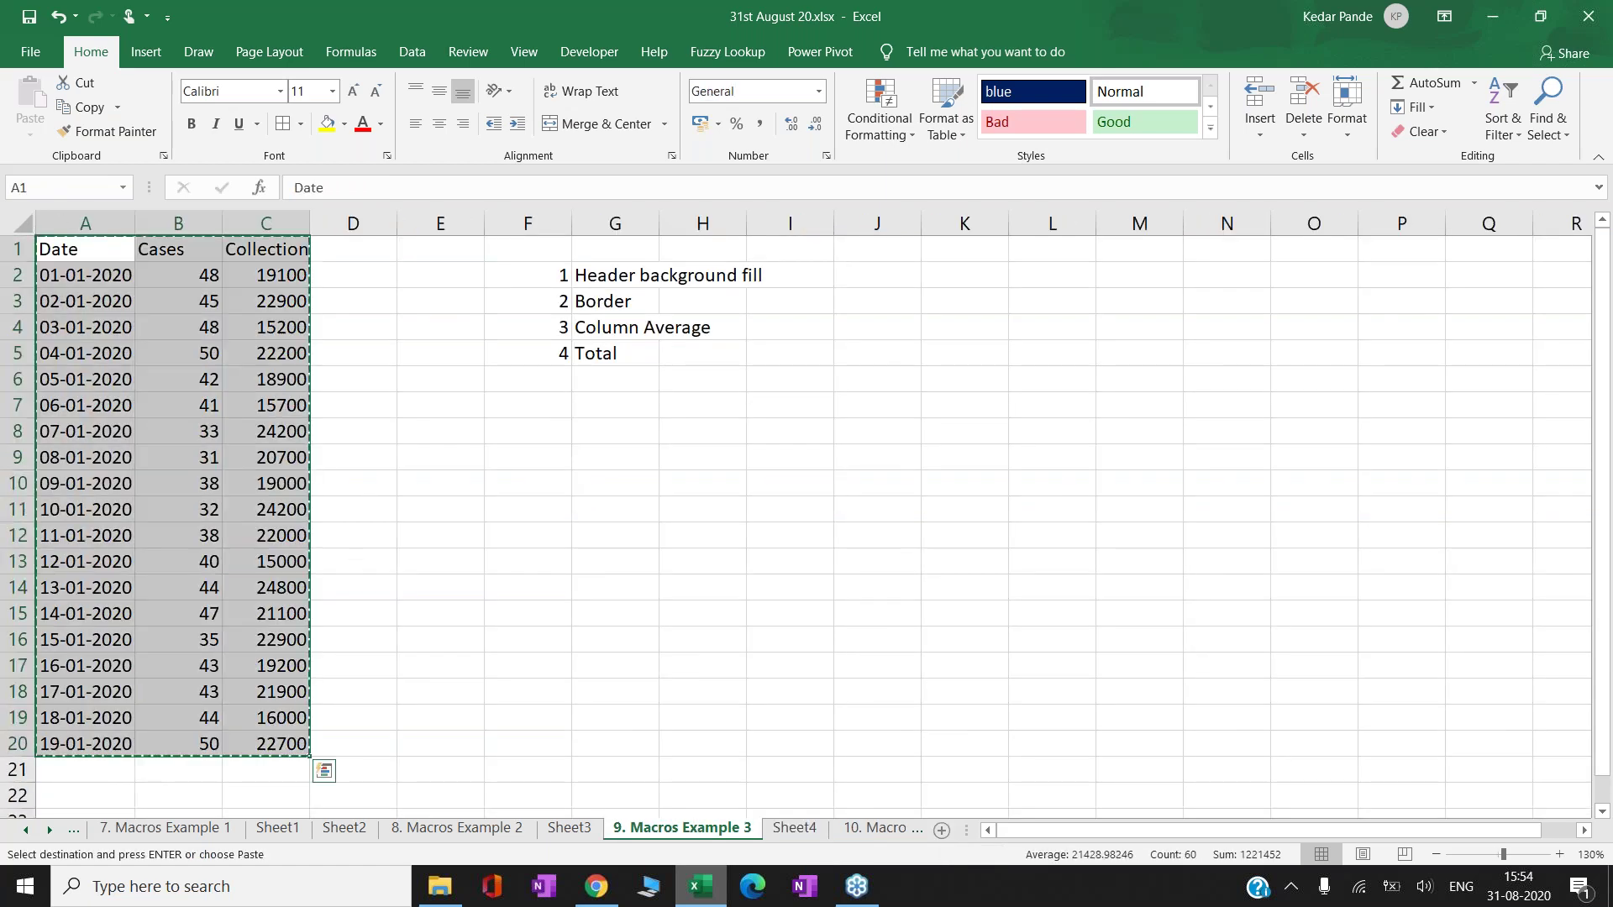
left_click(794, 829)
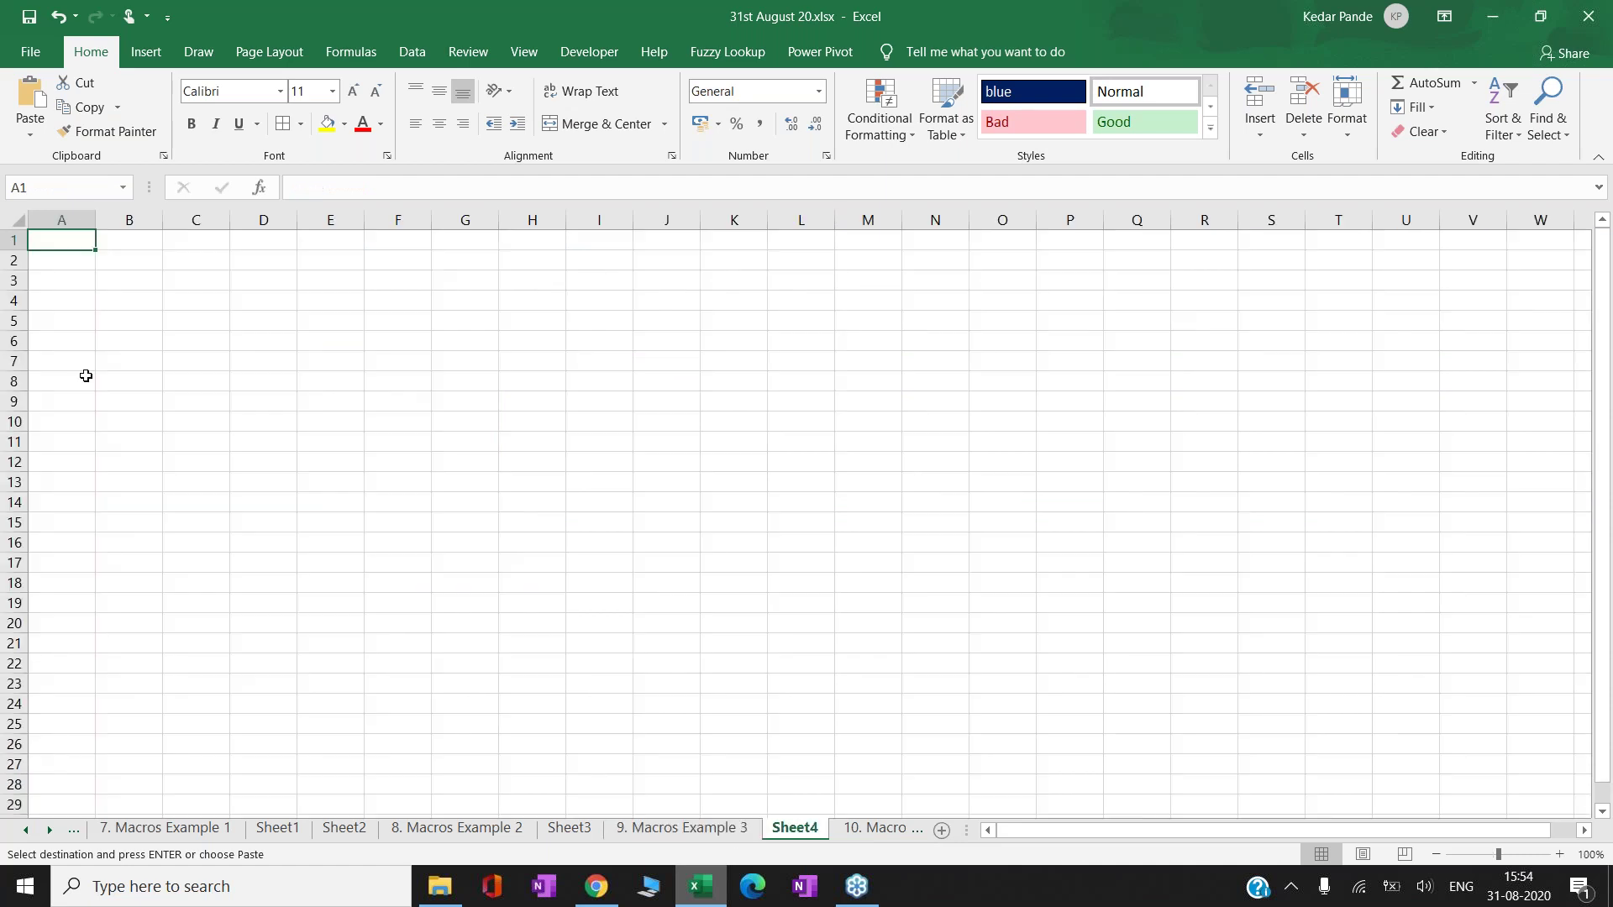
key("ctrl+v")
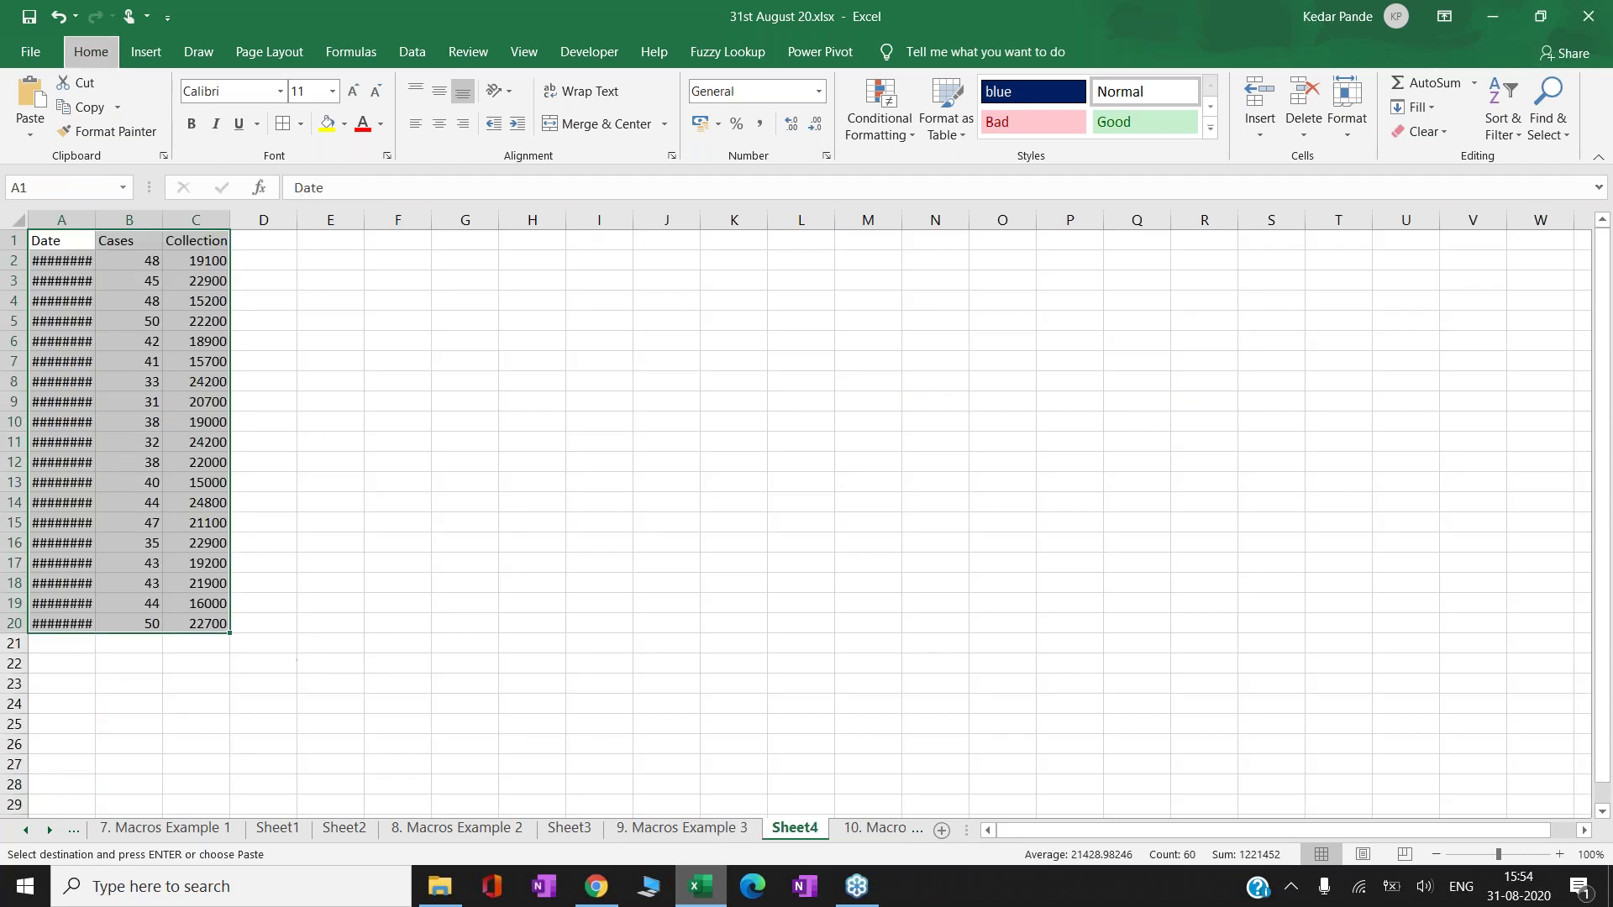
key("Escape")
- AutoFit columns A to C on Sheet4 so the dates show fully
key("alt+o")
key("a")
key("Escape")
key("alt+o")
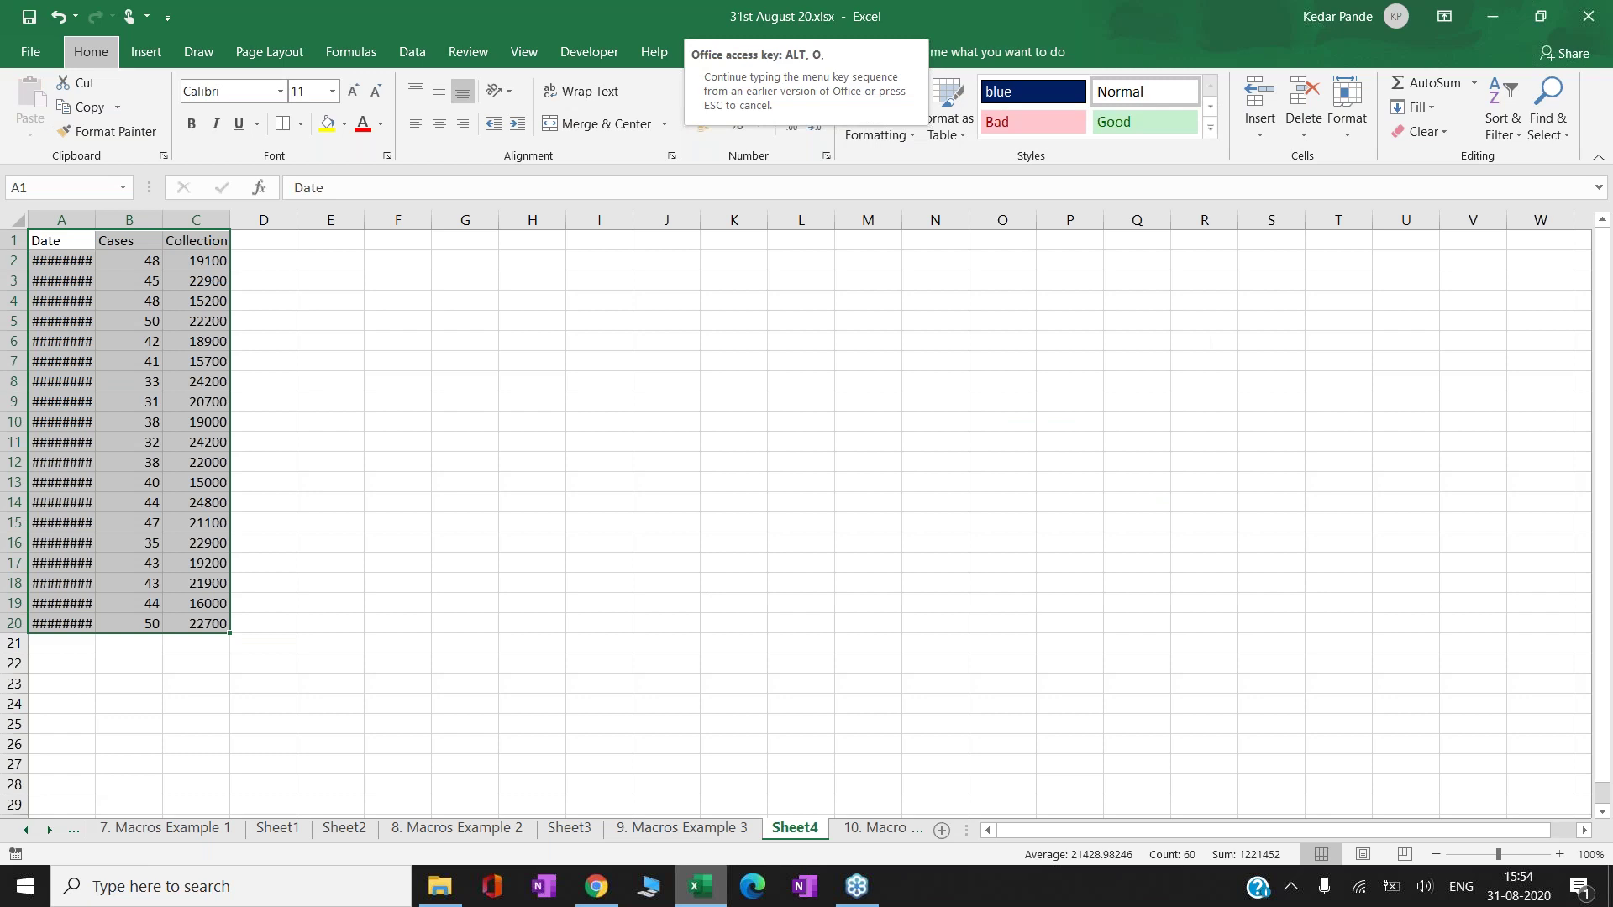
key("c")
key("a")
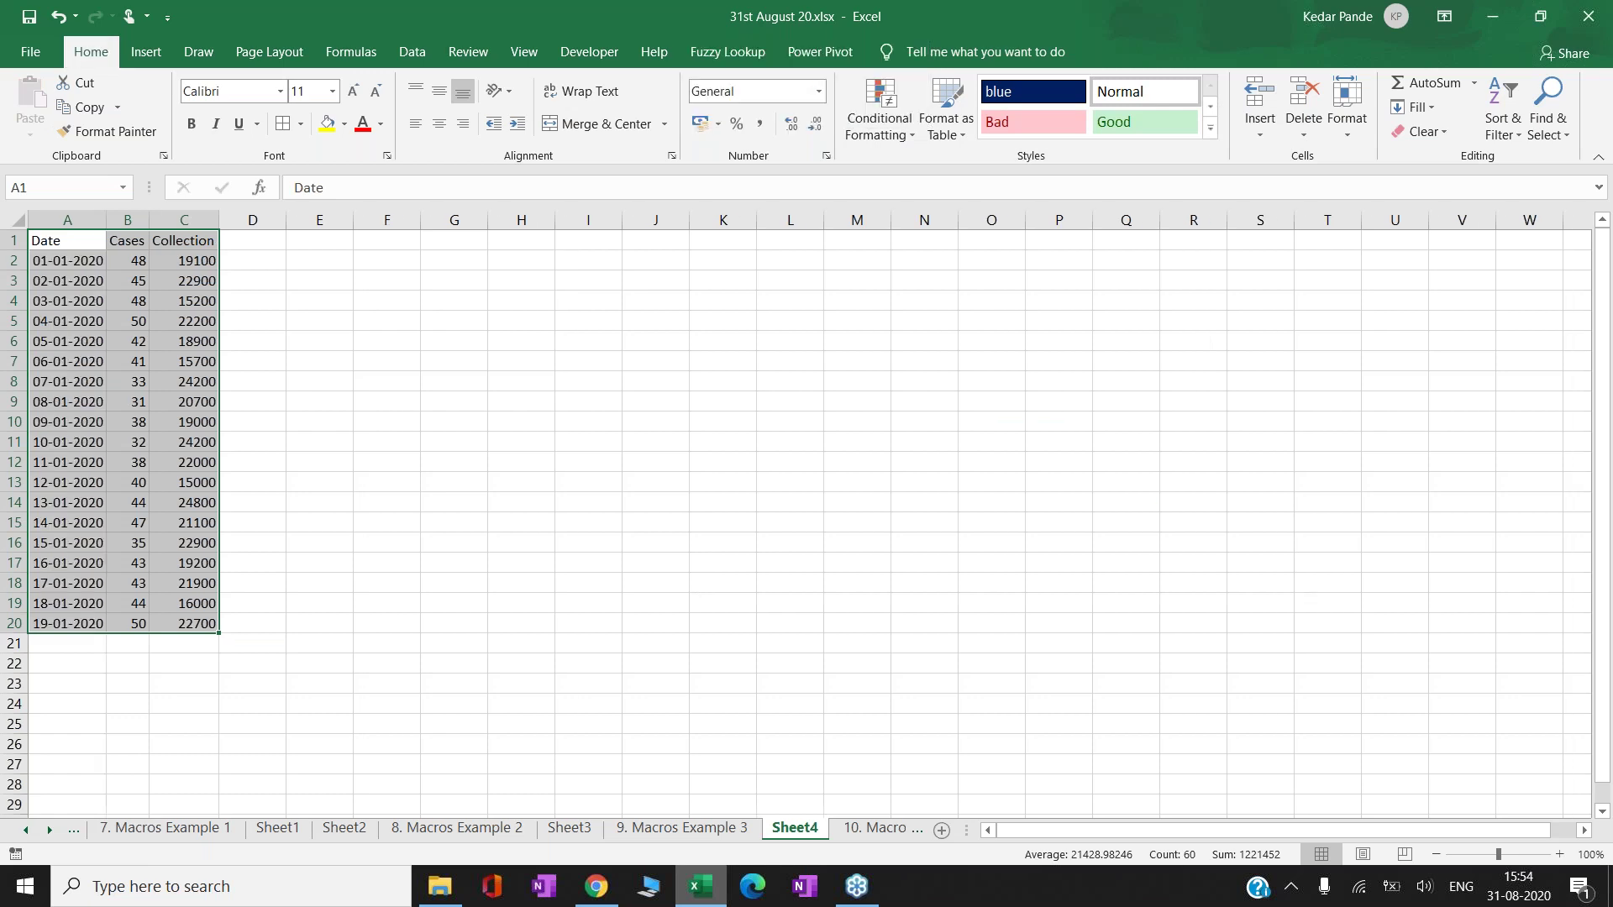
key("ctrl+Home")
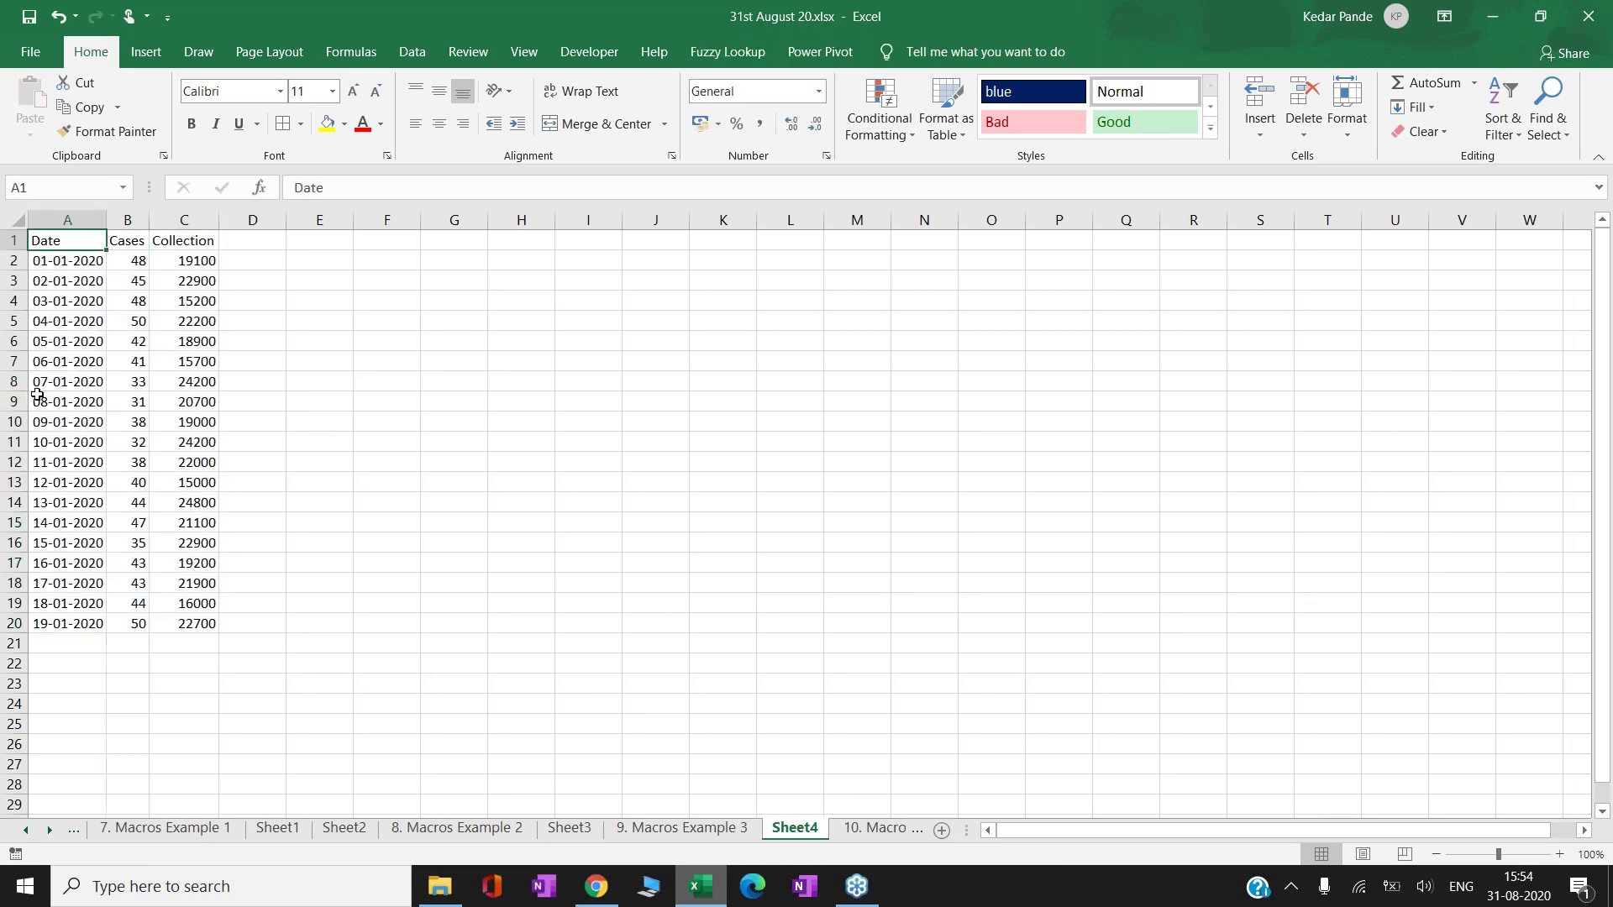
key("shift+Right")
key("shift+Right")
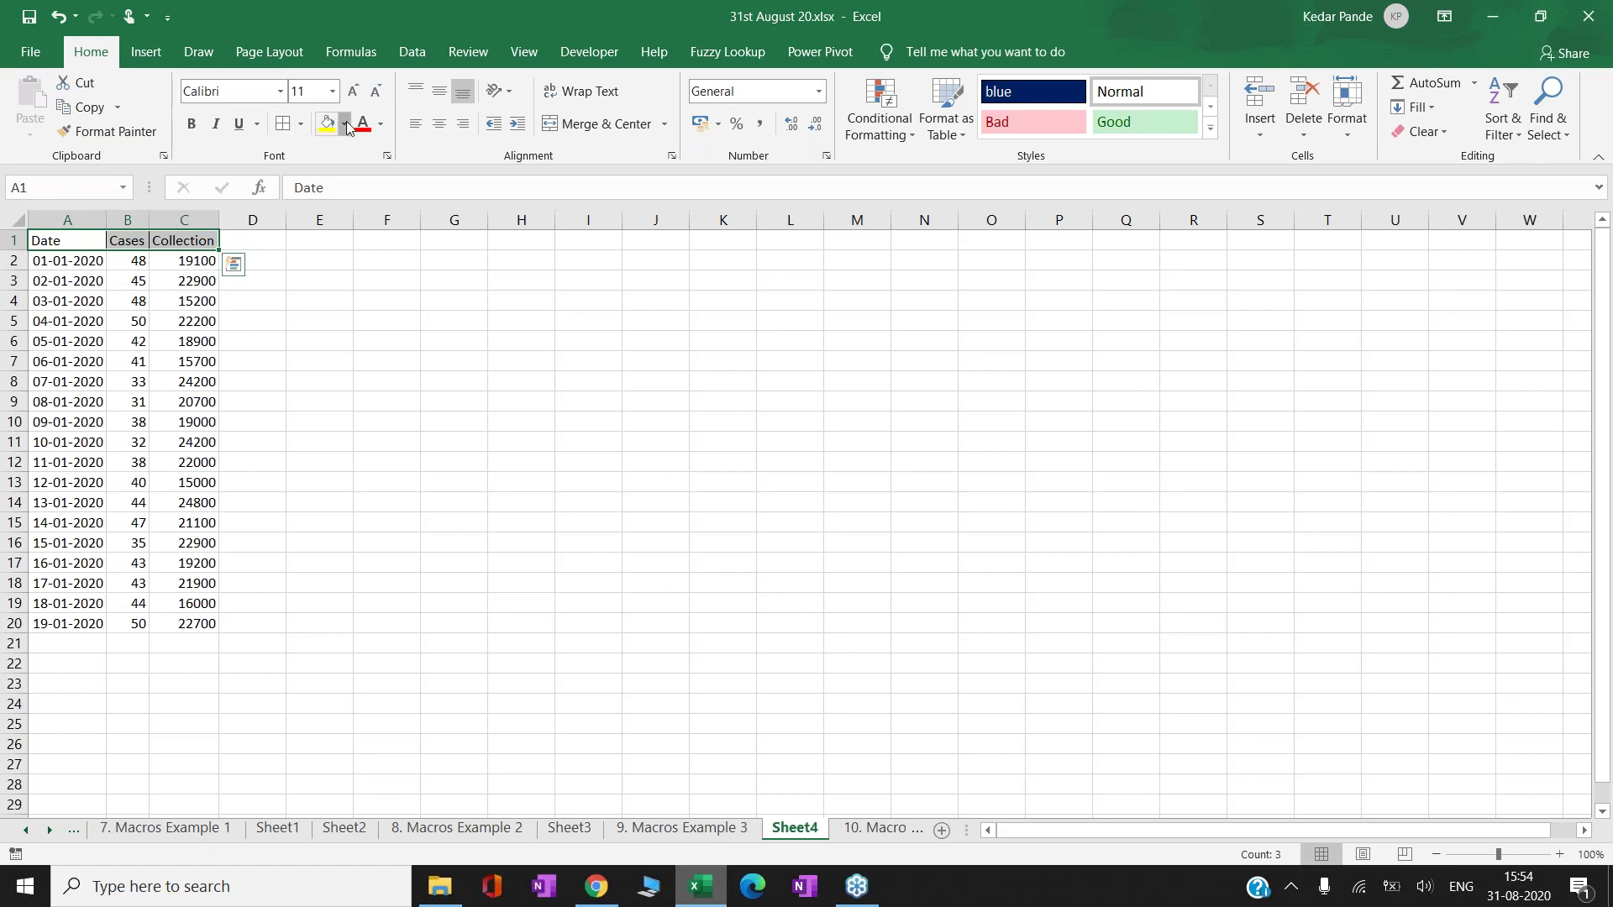
- Fill headers A1:C1 blue and add a matching blue 'Average' header in D1
left_click(345, 124)
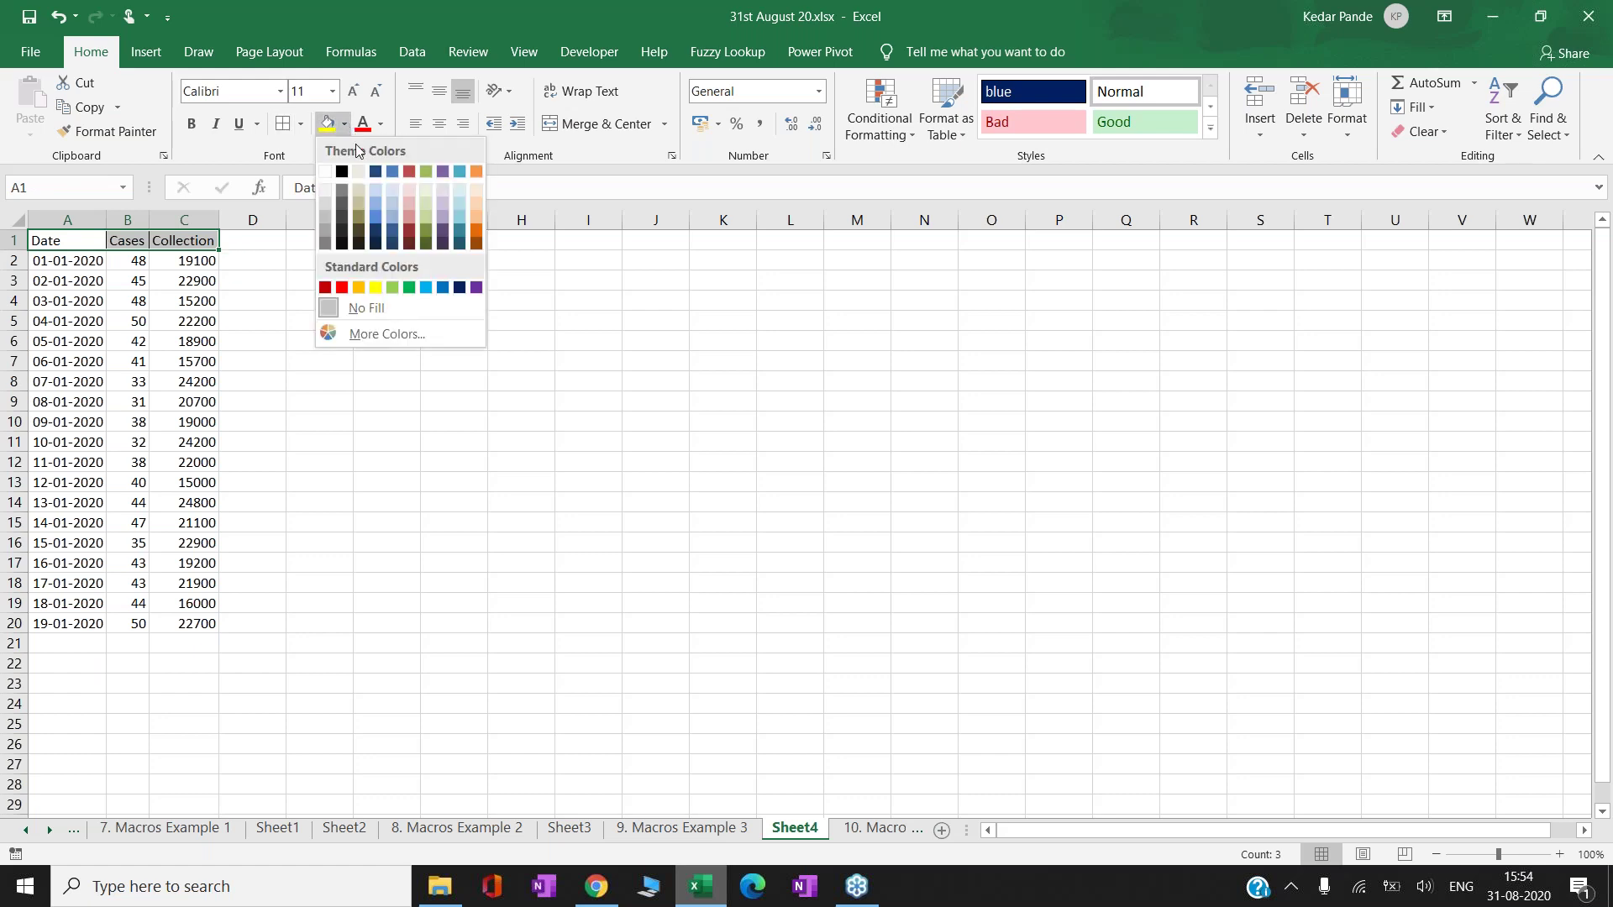
left_click(373, 215)
left_click(184, 240)
key("ctrl+c")
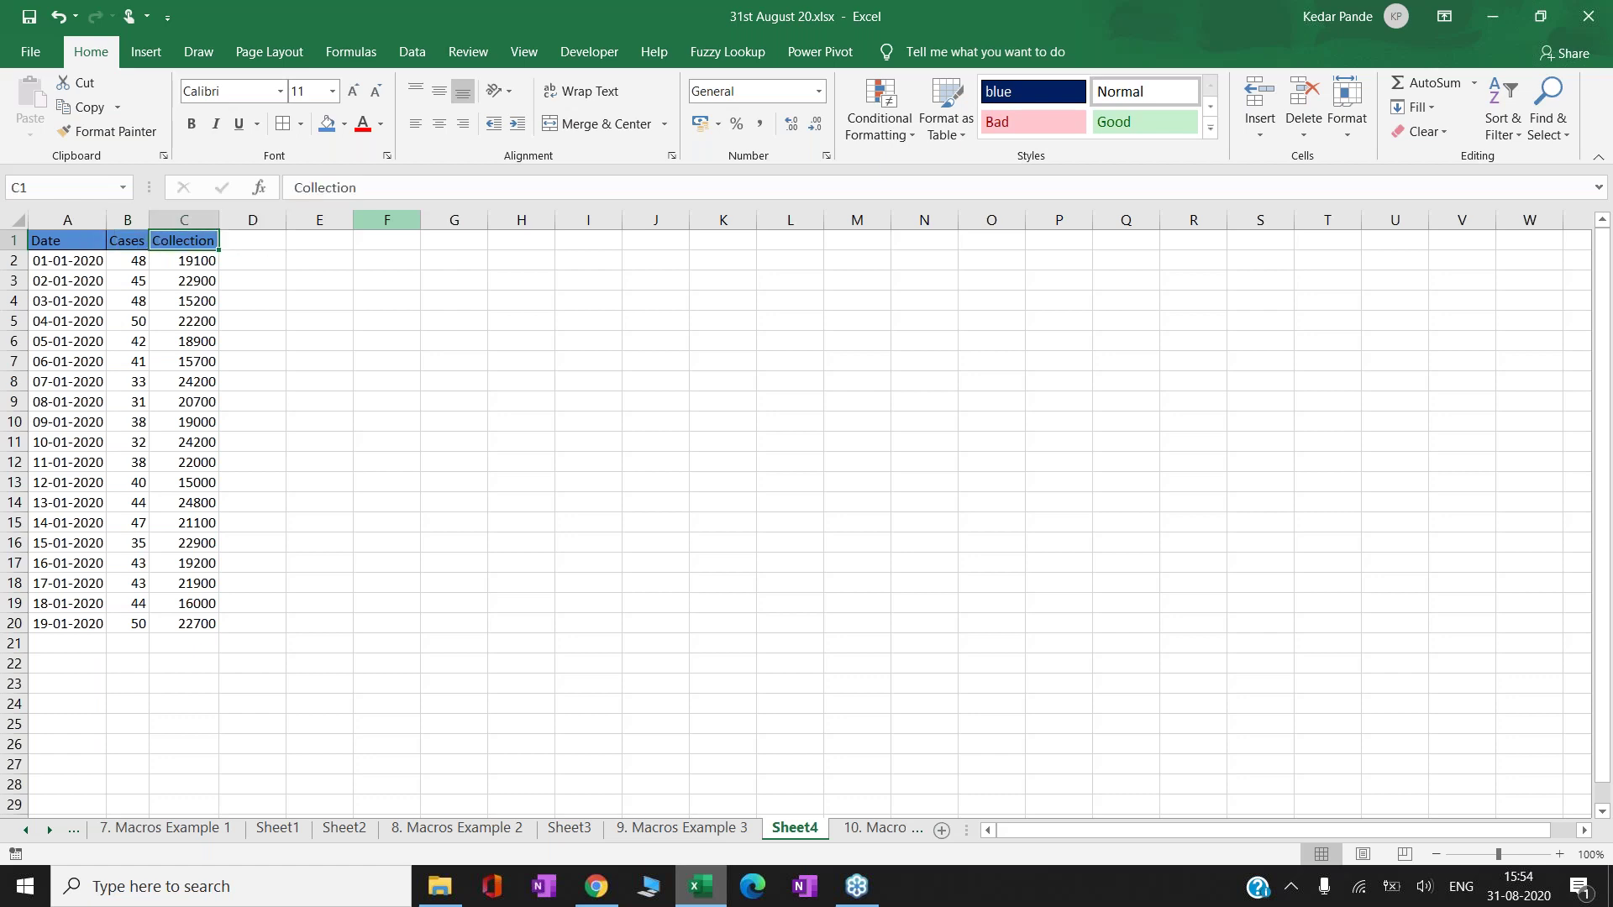
key("Right")
key("ctrl+v")
type("Average")
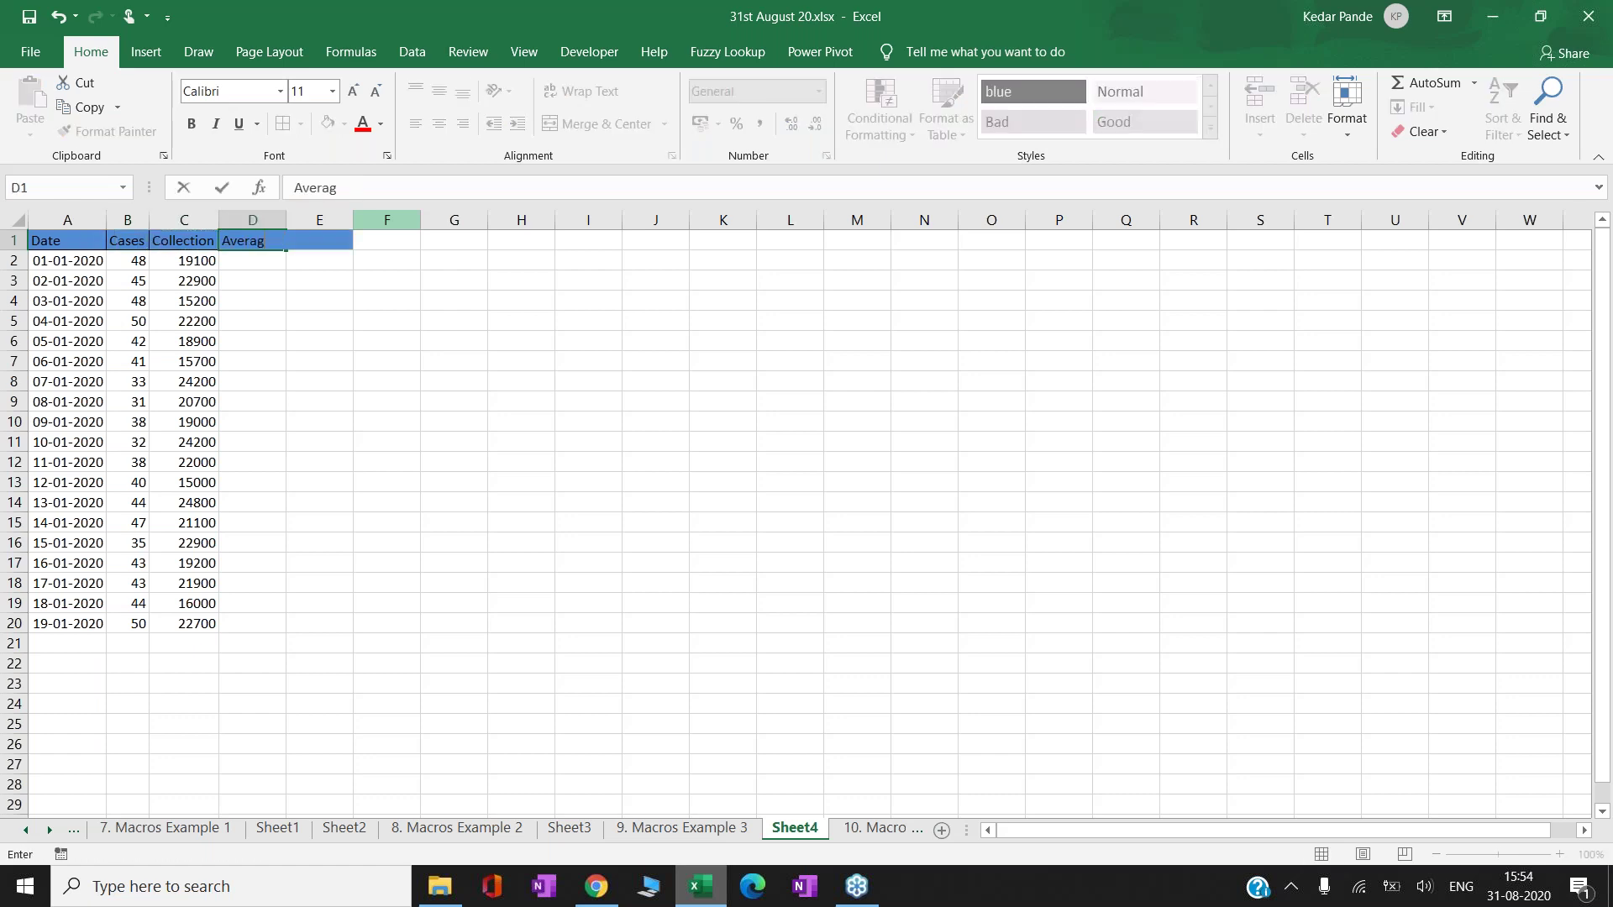
key("Return")
- Enter =C2/B2 in D2 and copy it down the Average column to D20
type("=")
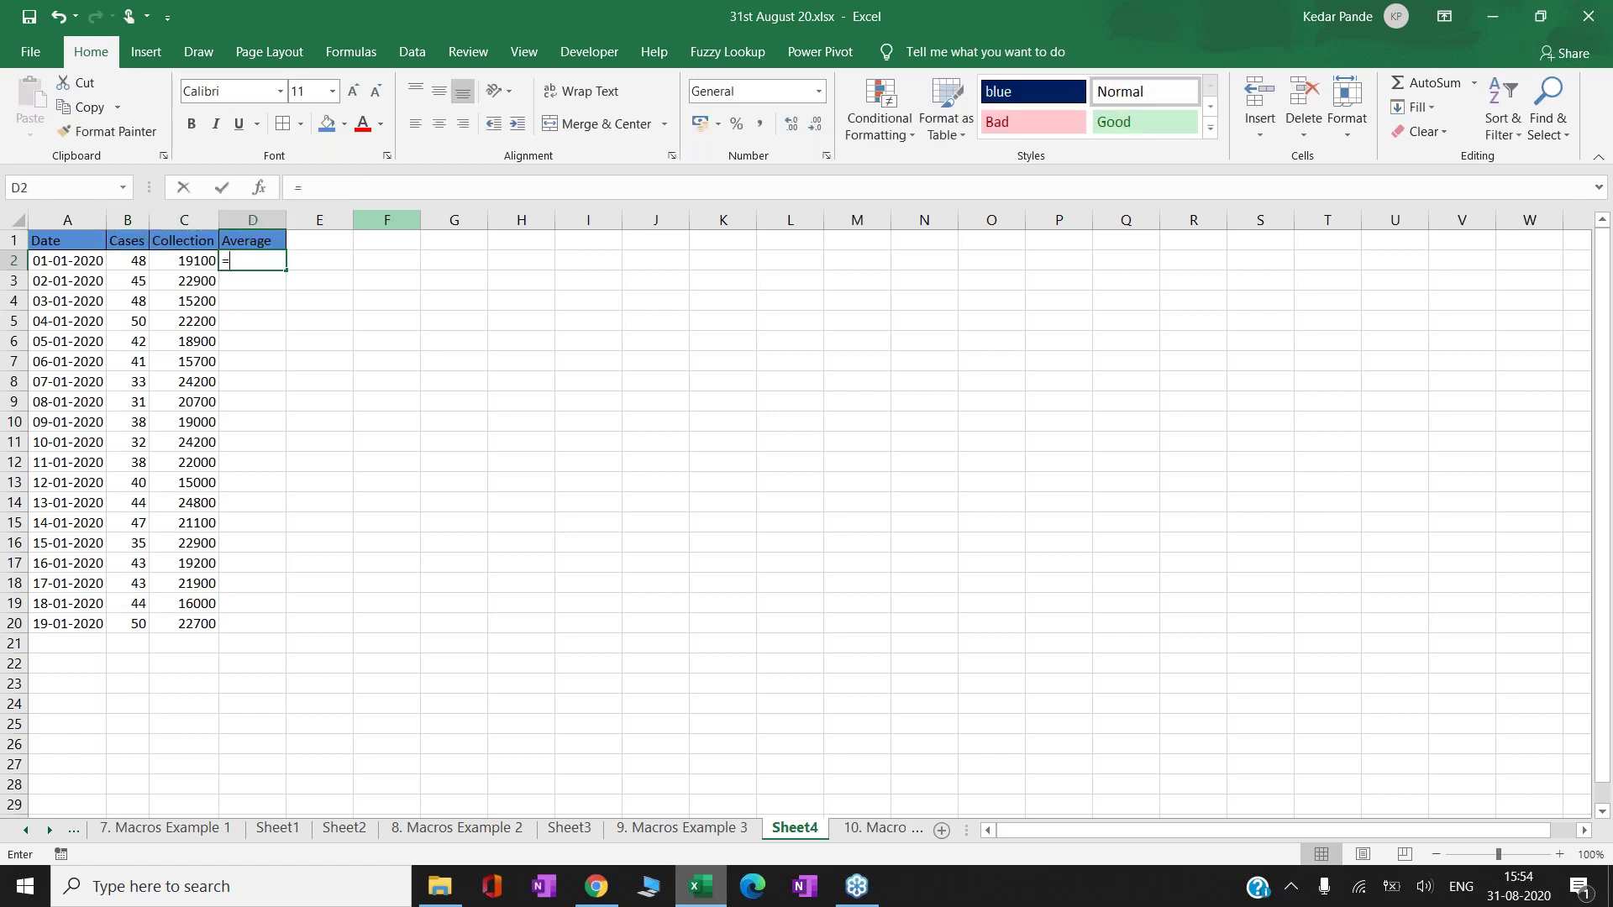
key("Left")
type("/")
key("Left")
key("Left")
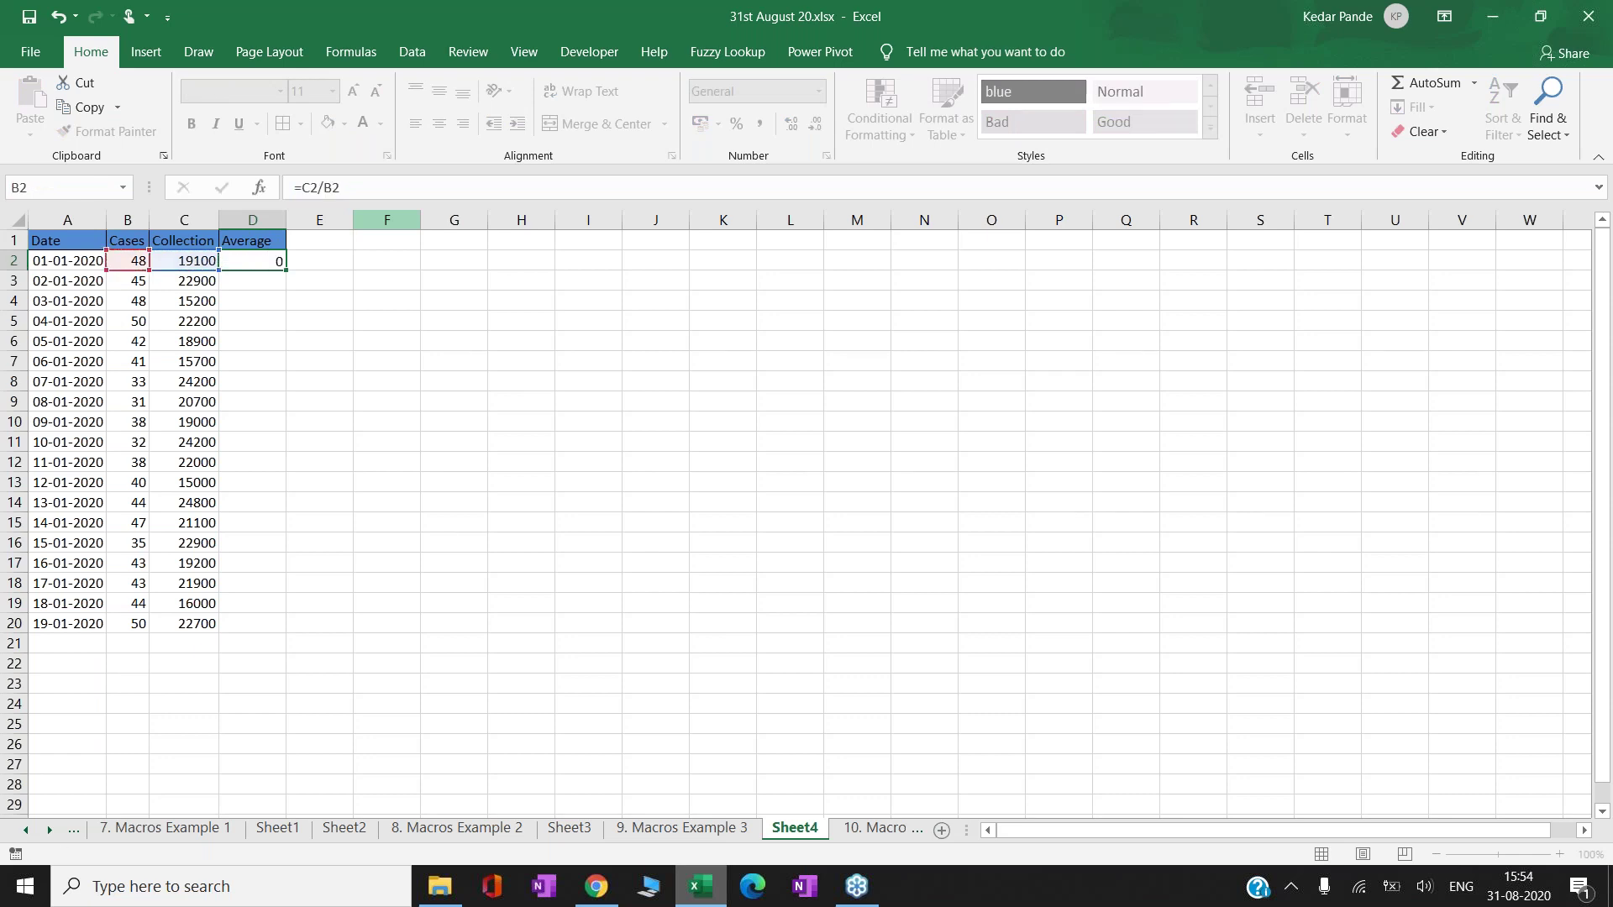
key("Return")
key("Up")
key("ctrl+c")
key("Left")
key("ctrl+Down")
key("Right")
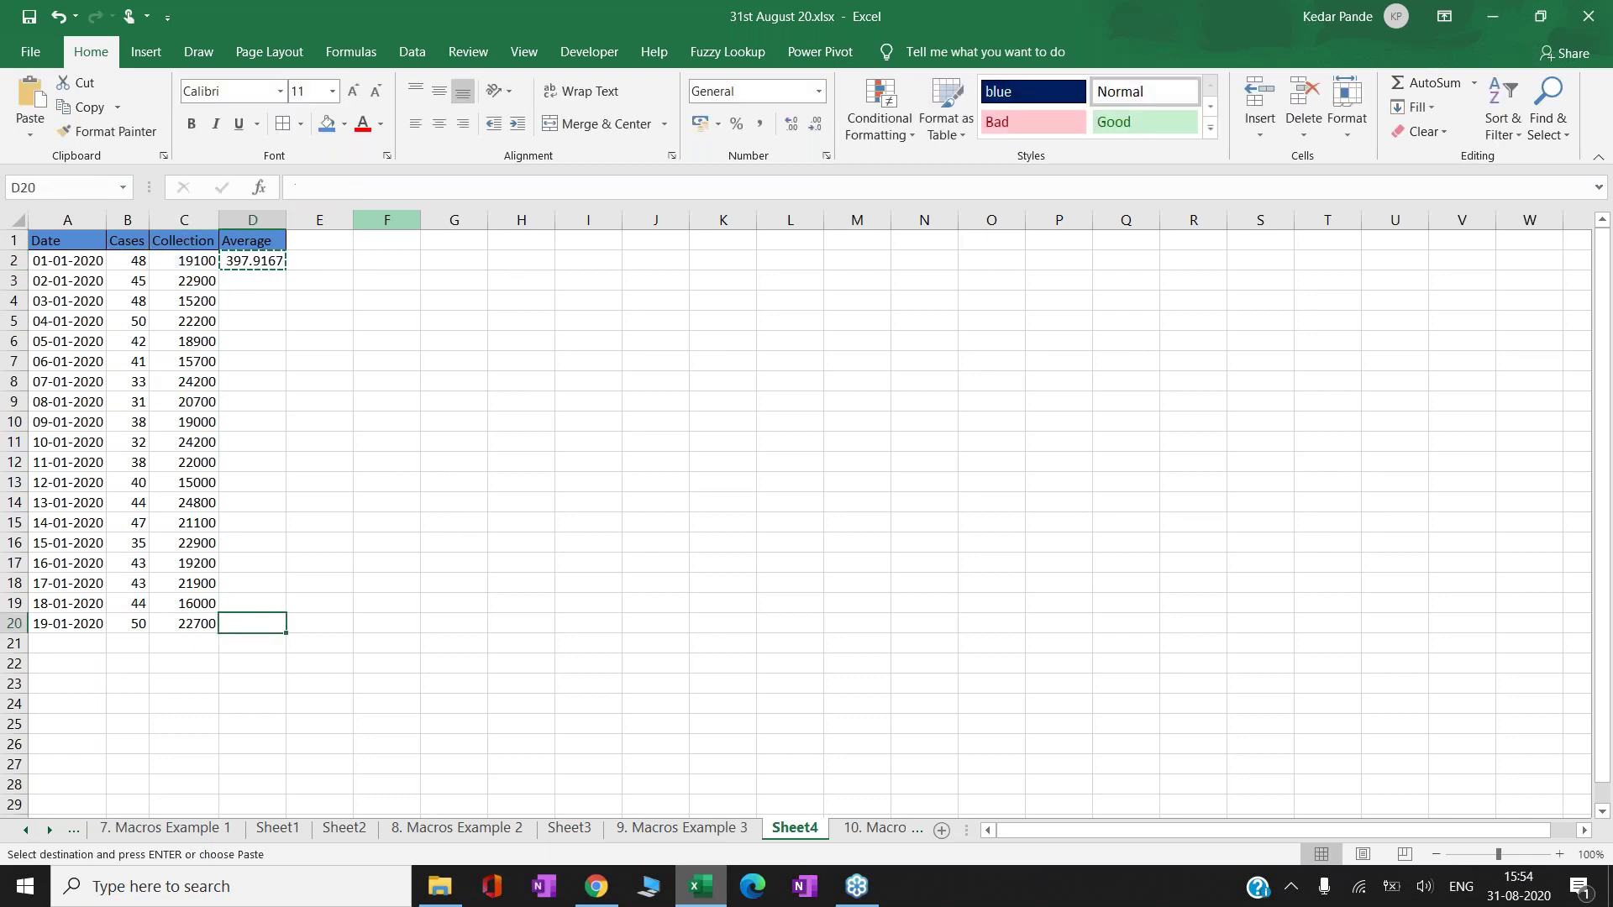
key("ctrl+shift+Up")
key("Return")
- Decrease the decimals on Average values D2:D20 to show whole numbers
key("Up")
key("ctrl+Up")
key("Down")
key("ctrl+shift+Down")
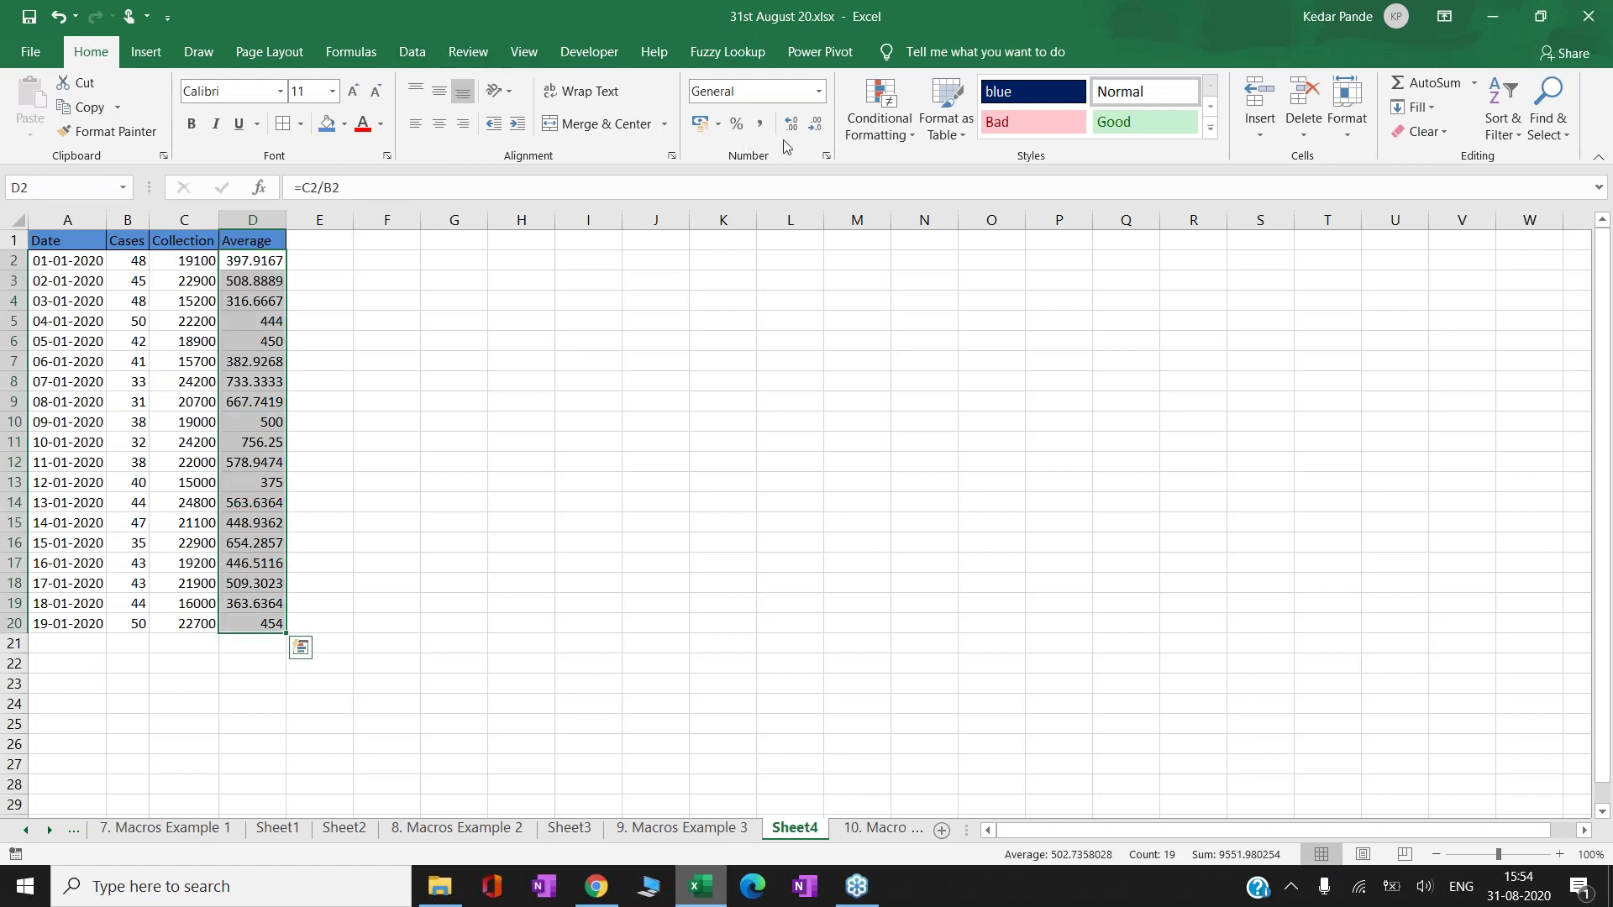
left_click(816, 124)
left_click(814, 124)
left_click(815, 124)
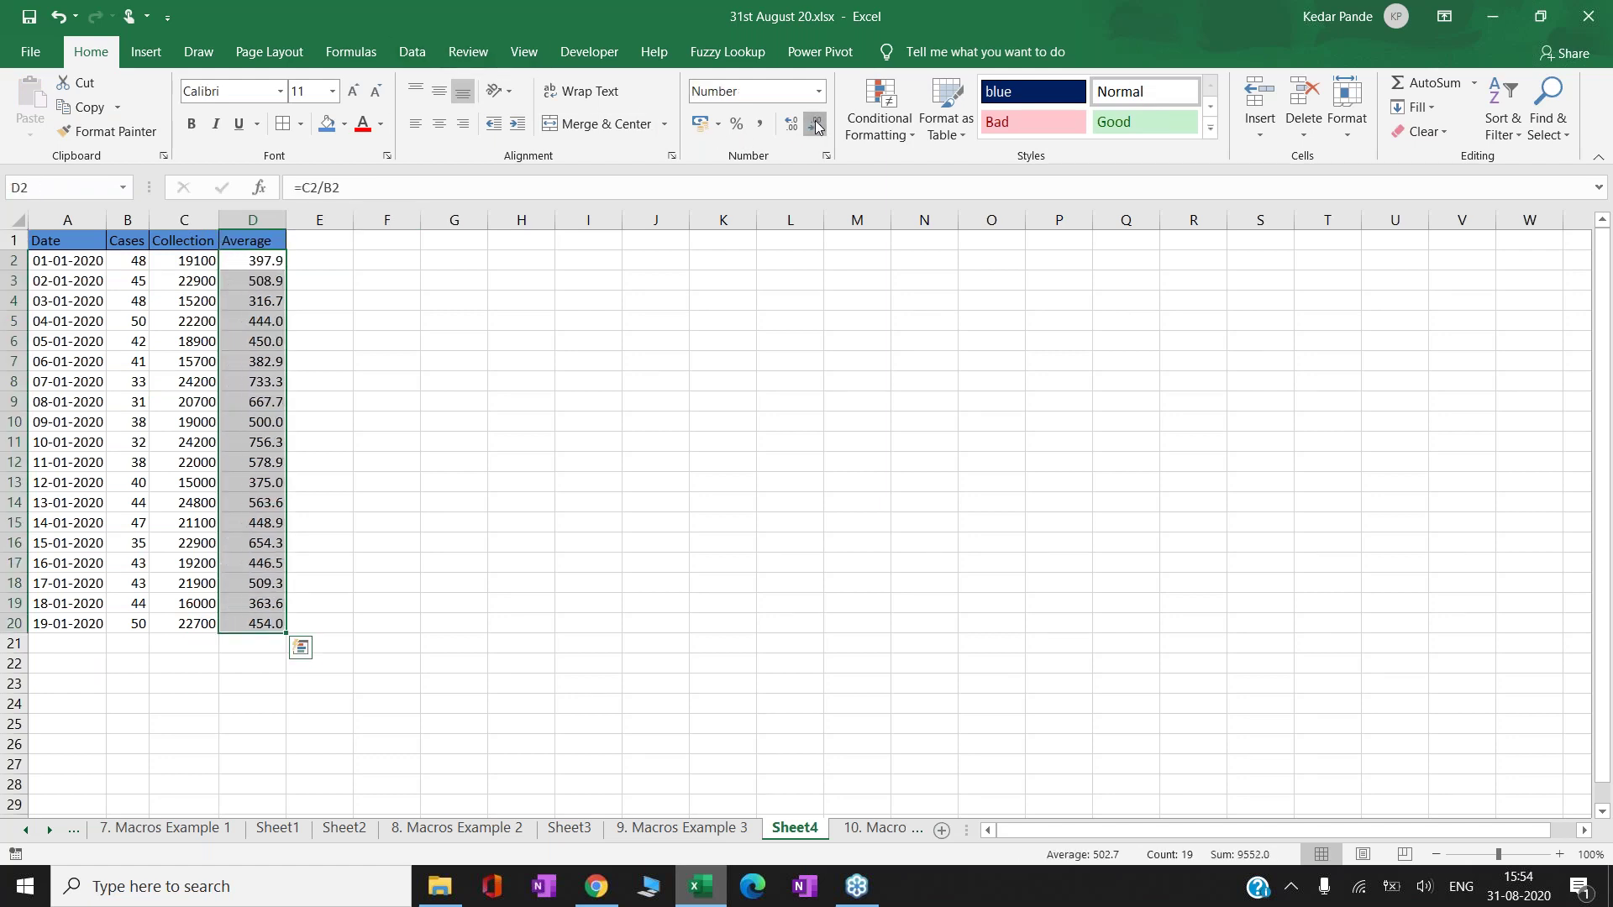
- Apply All Borders to the table body A2:D20
left_click(57, 252)
key("ctrl+shift+Down")
key("ctrl+shift+Right")
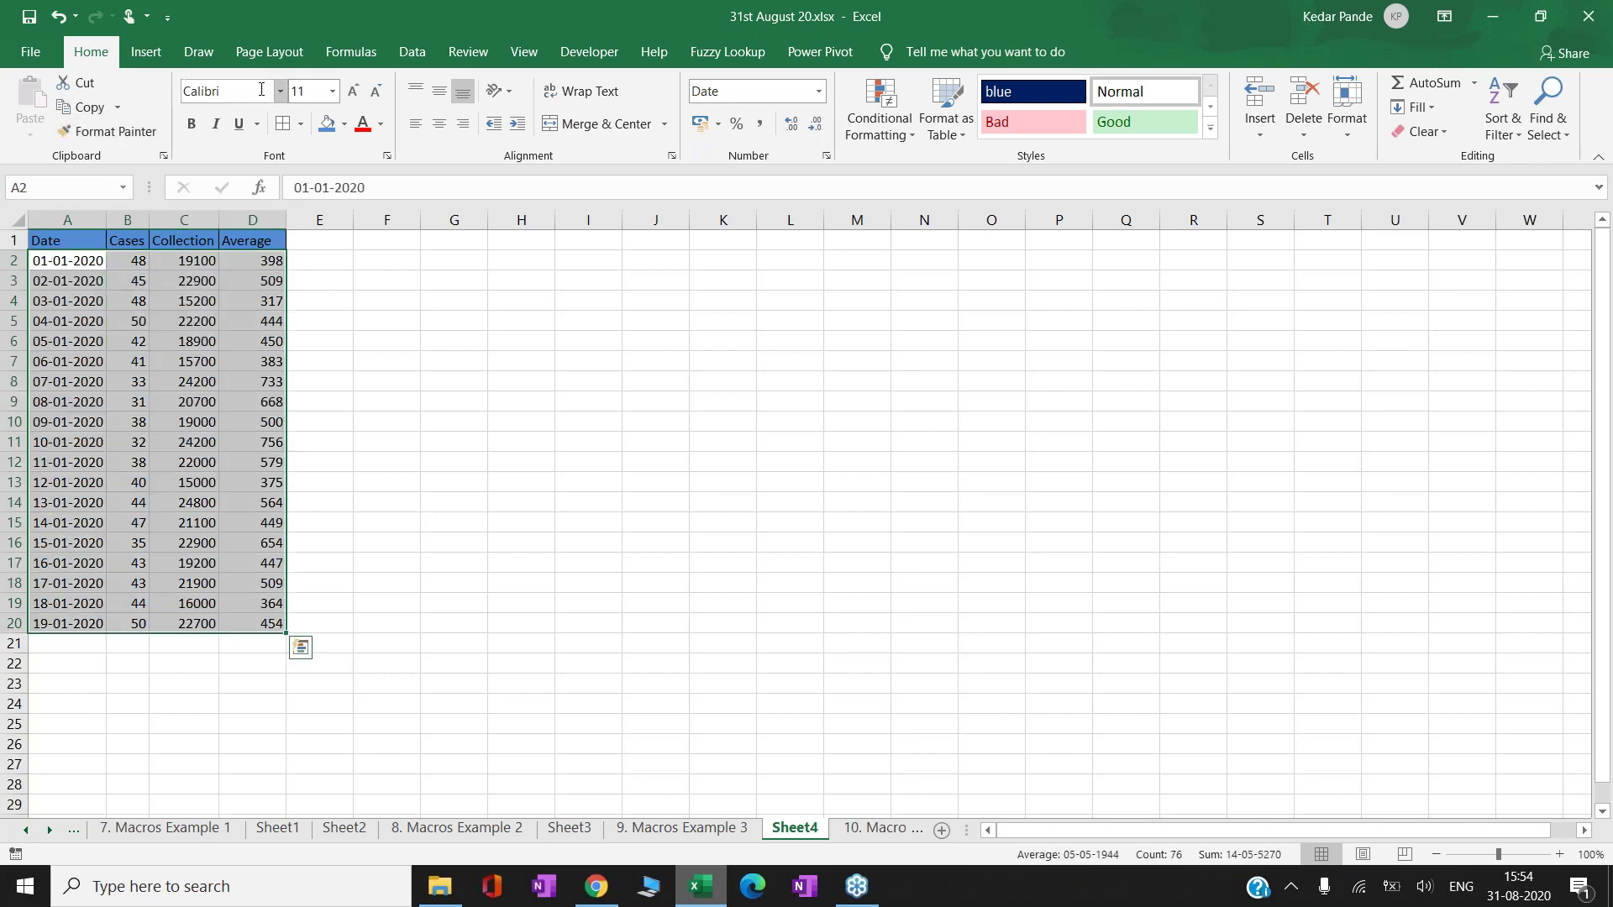
left_click(286, 126)
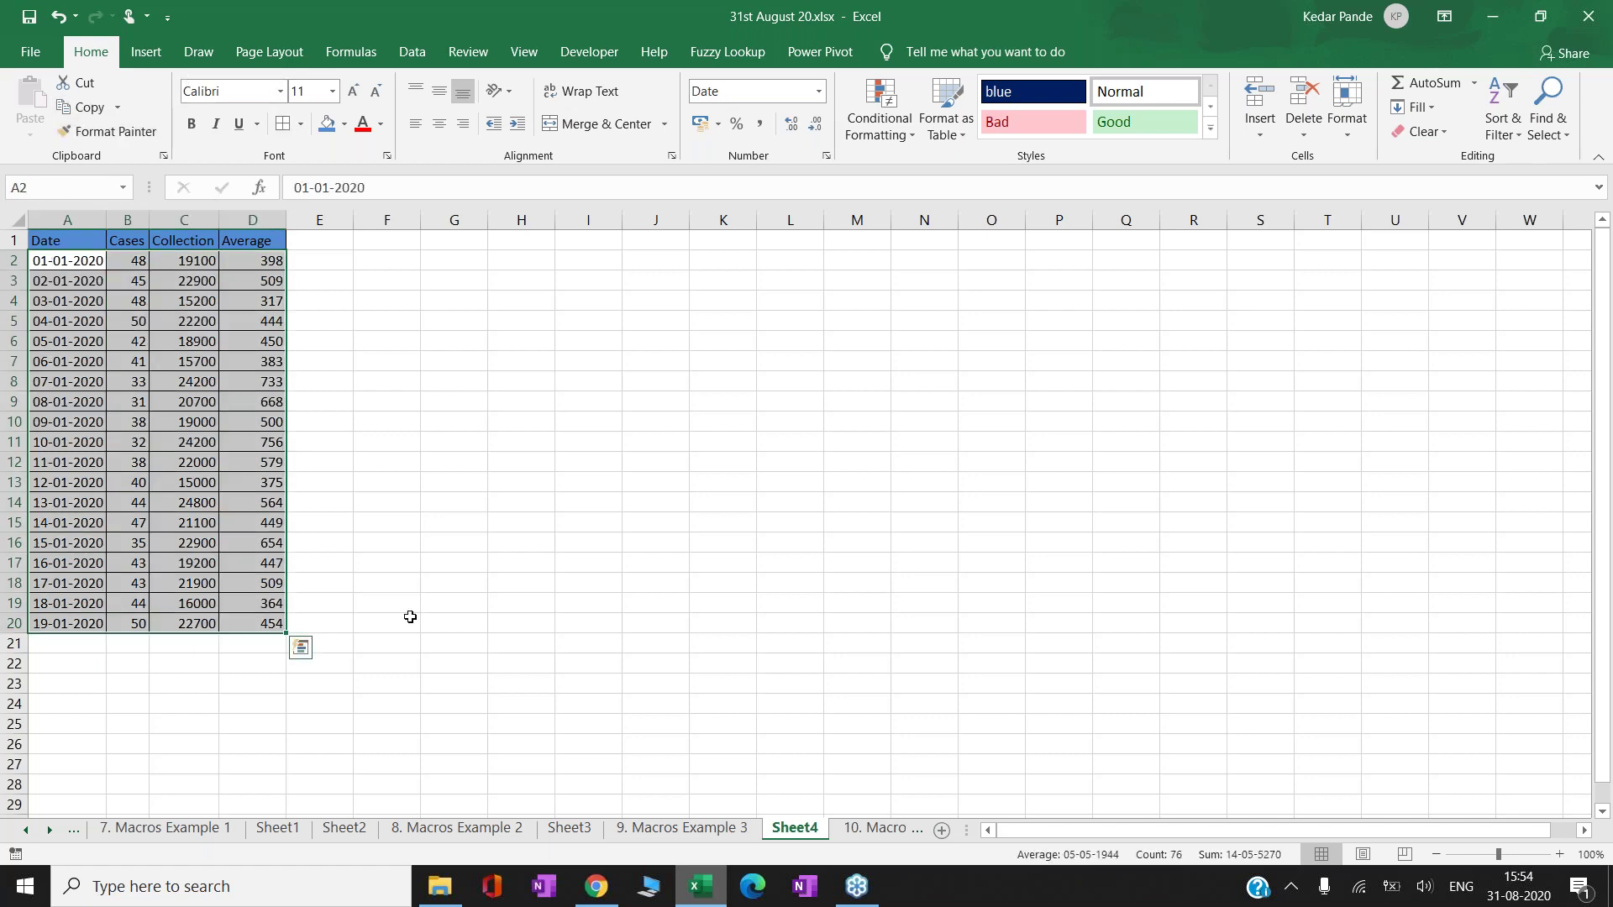
left_click(689, 829)
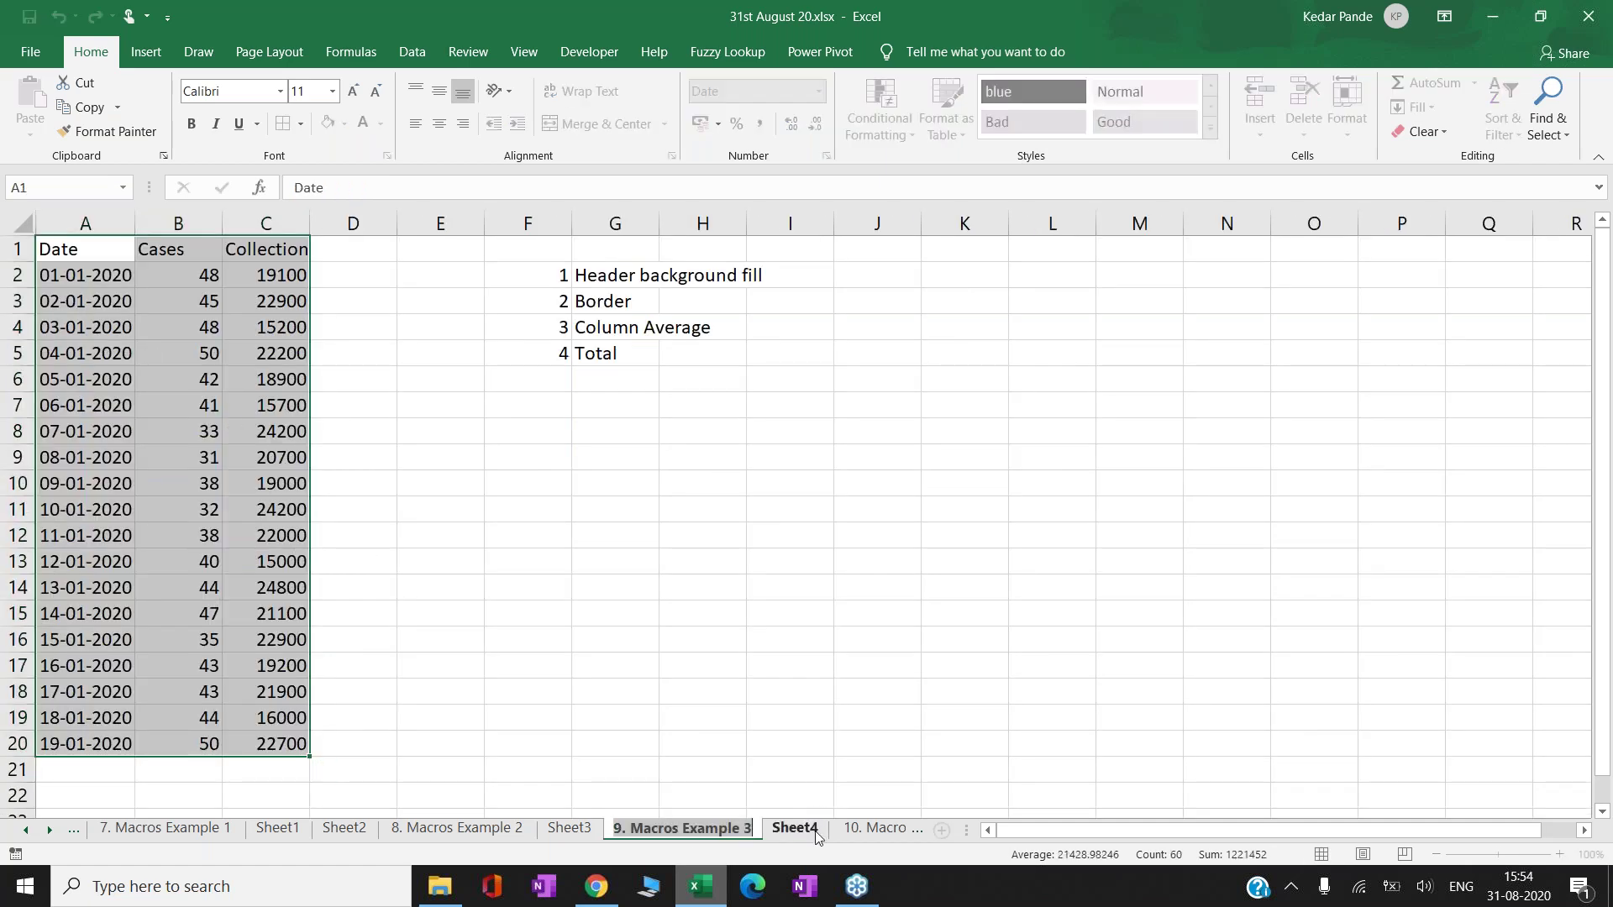
- Zoom in on Sheet4, compare it with 9. Macros Example 3, then open 10. Macros Example 3.1
left_click(816, 829)
left_click(1559, 854)
left_click(1560, 854)
left_click(1559, 854)
left_click(1559, 854)
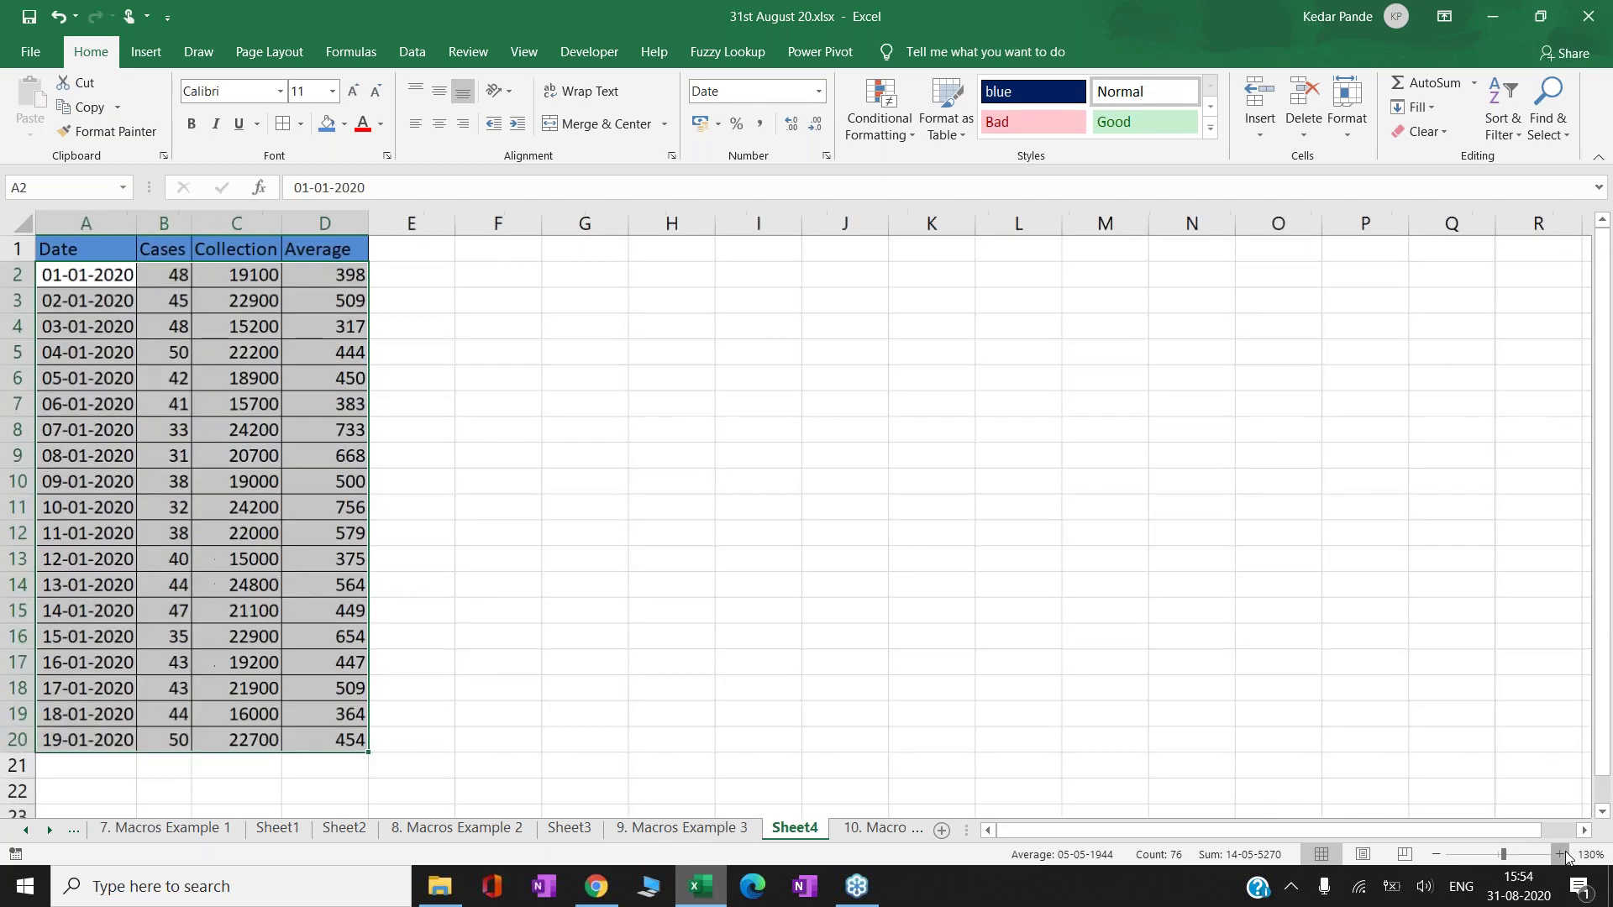
left_click(723, 829)
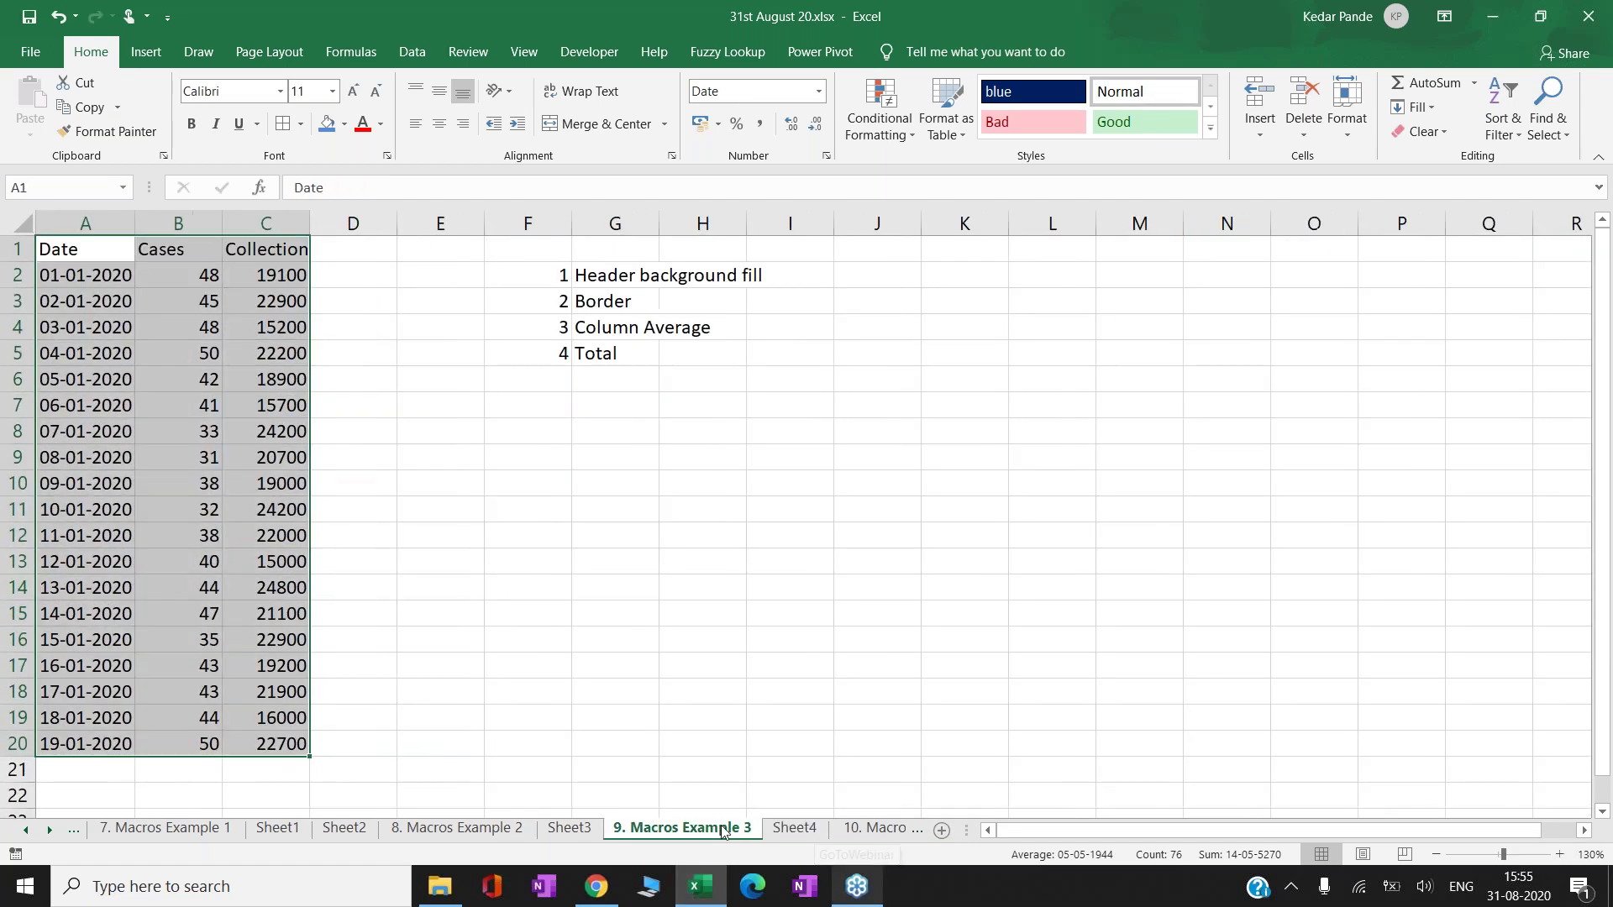
left_click(794, 829)
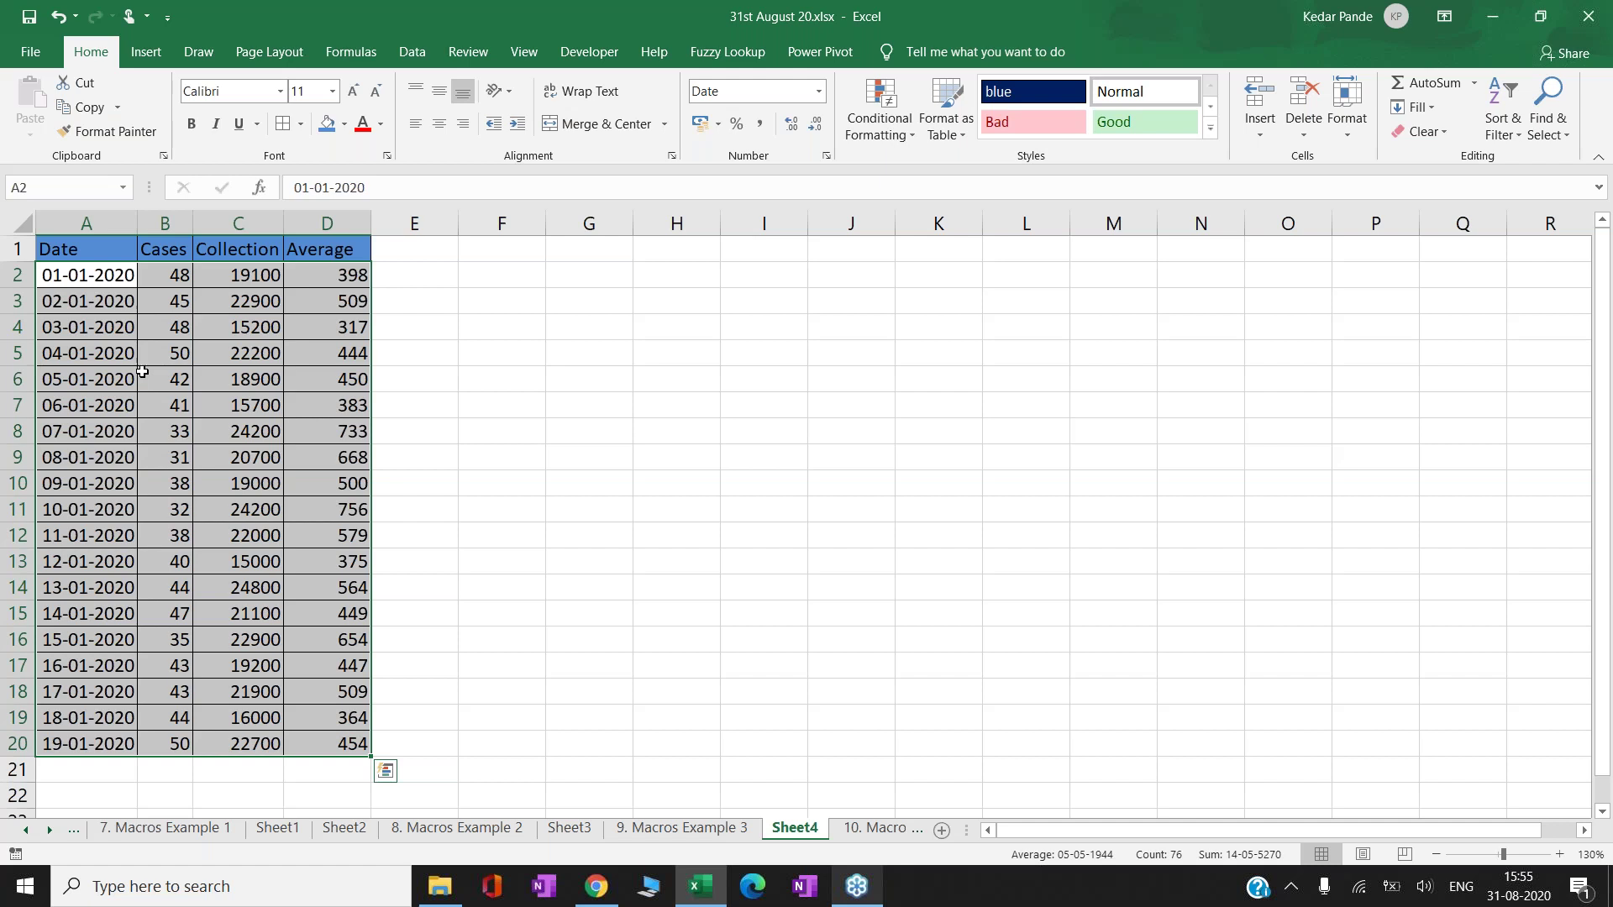
left_click(873, 830)
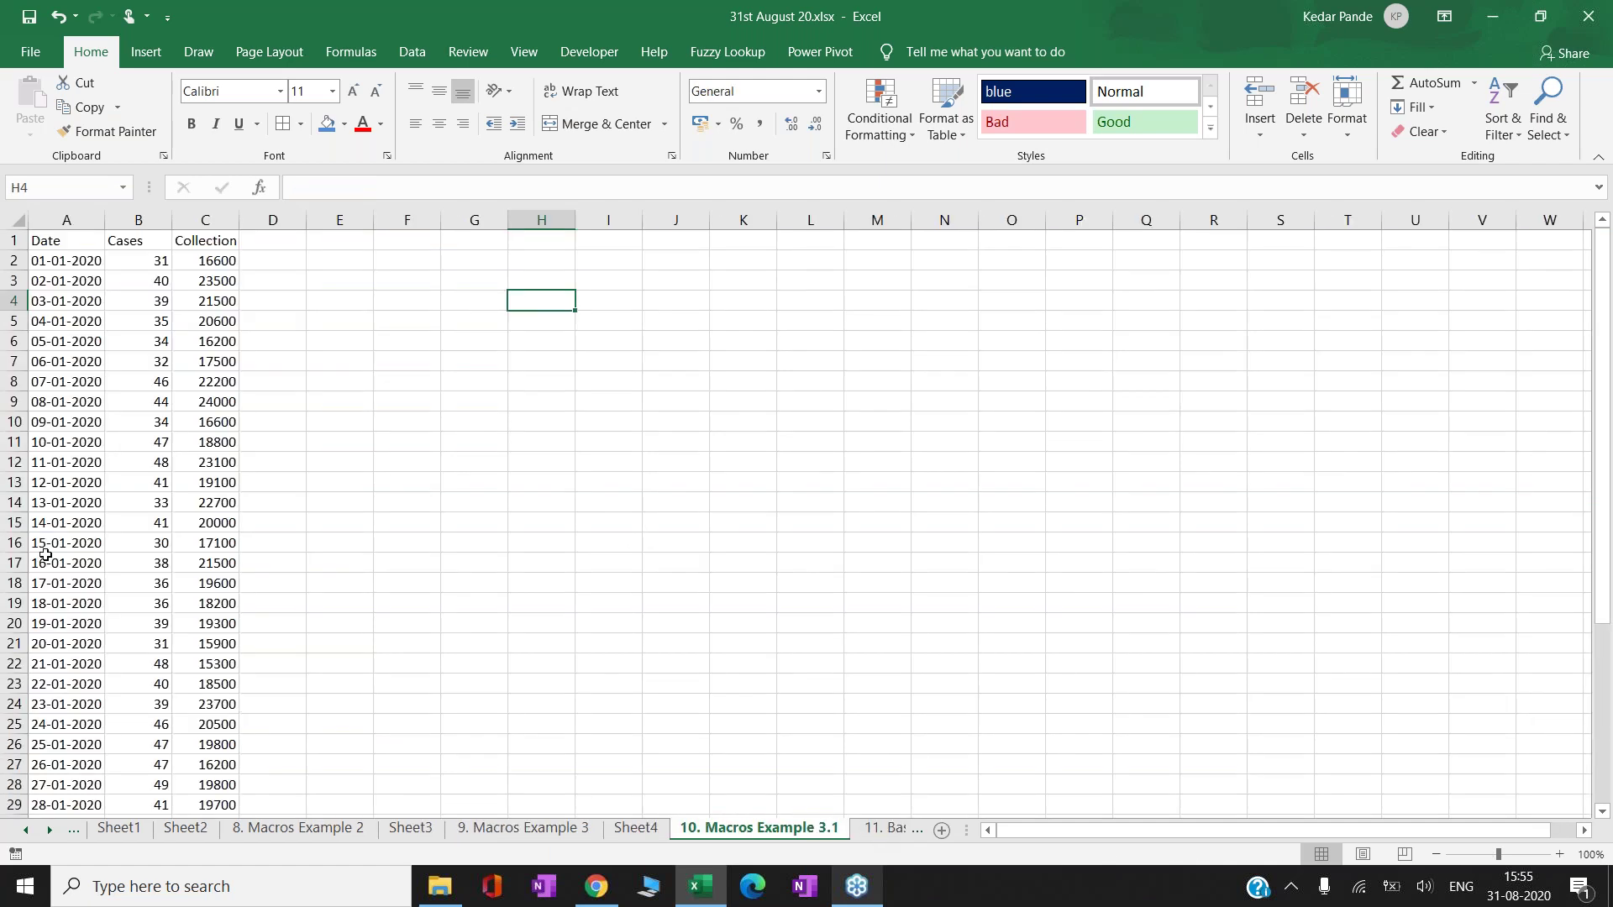
- Open 11. Basics of Flash Fill, select the names B3:B11, and return to C3
left_click(890, 828)
left_click(440, 344)
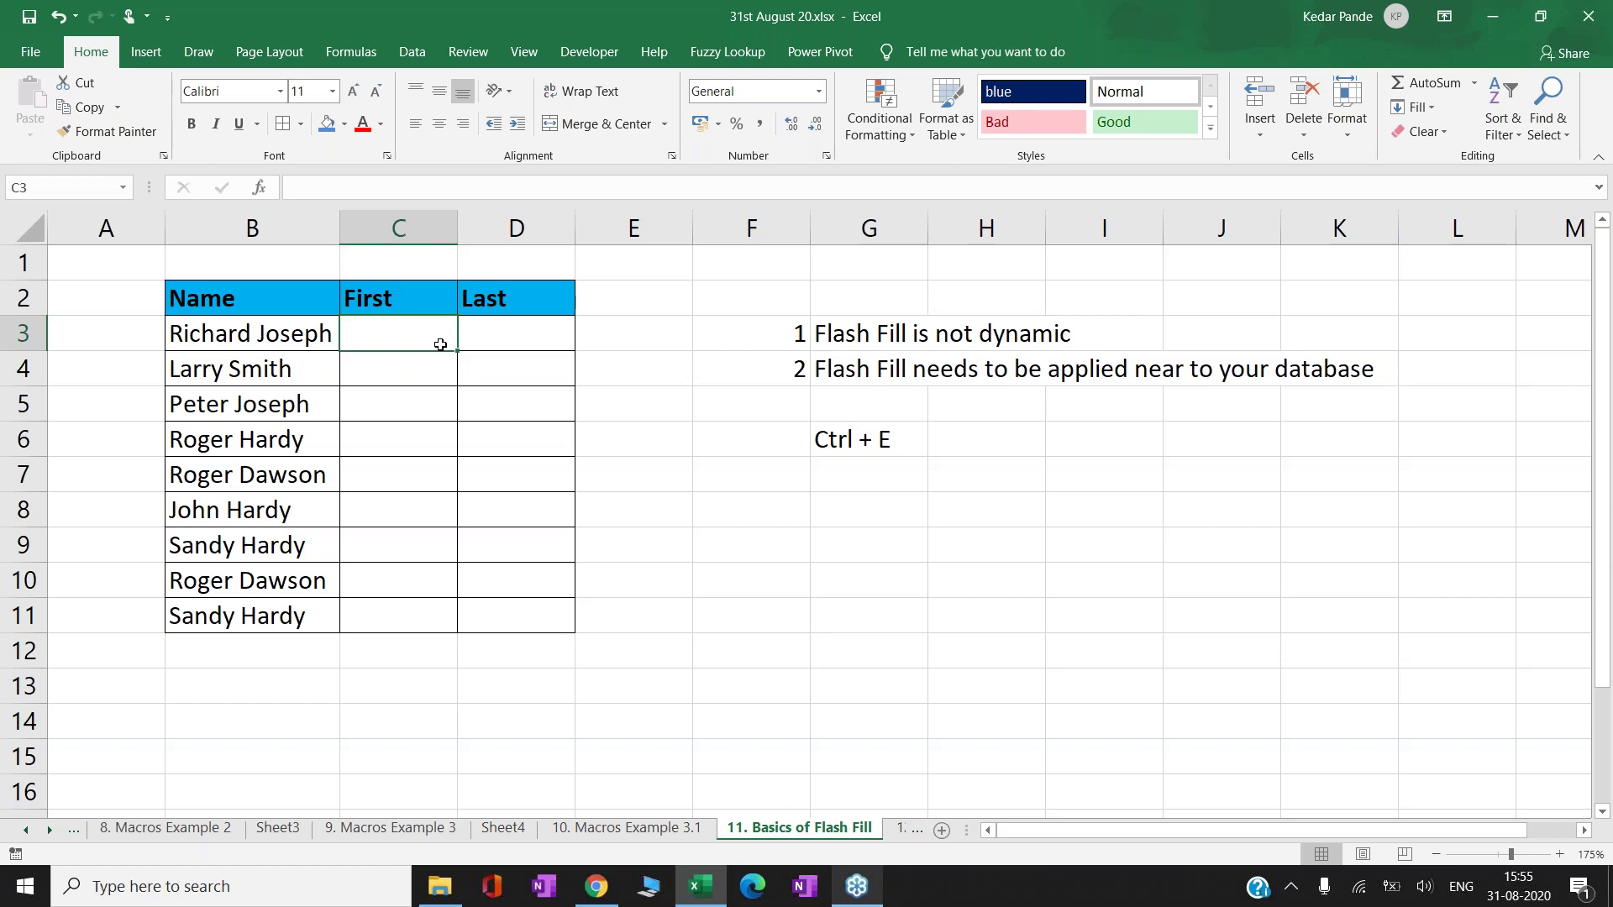
key("Left")
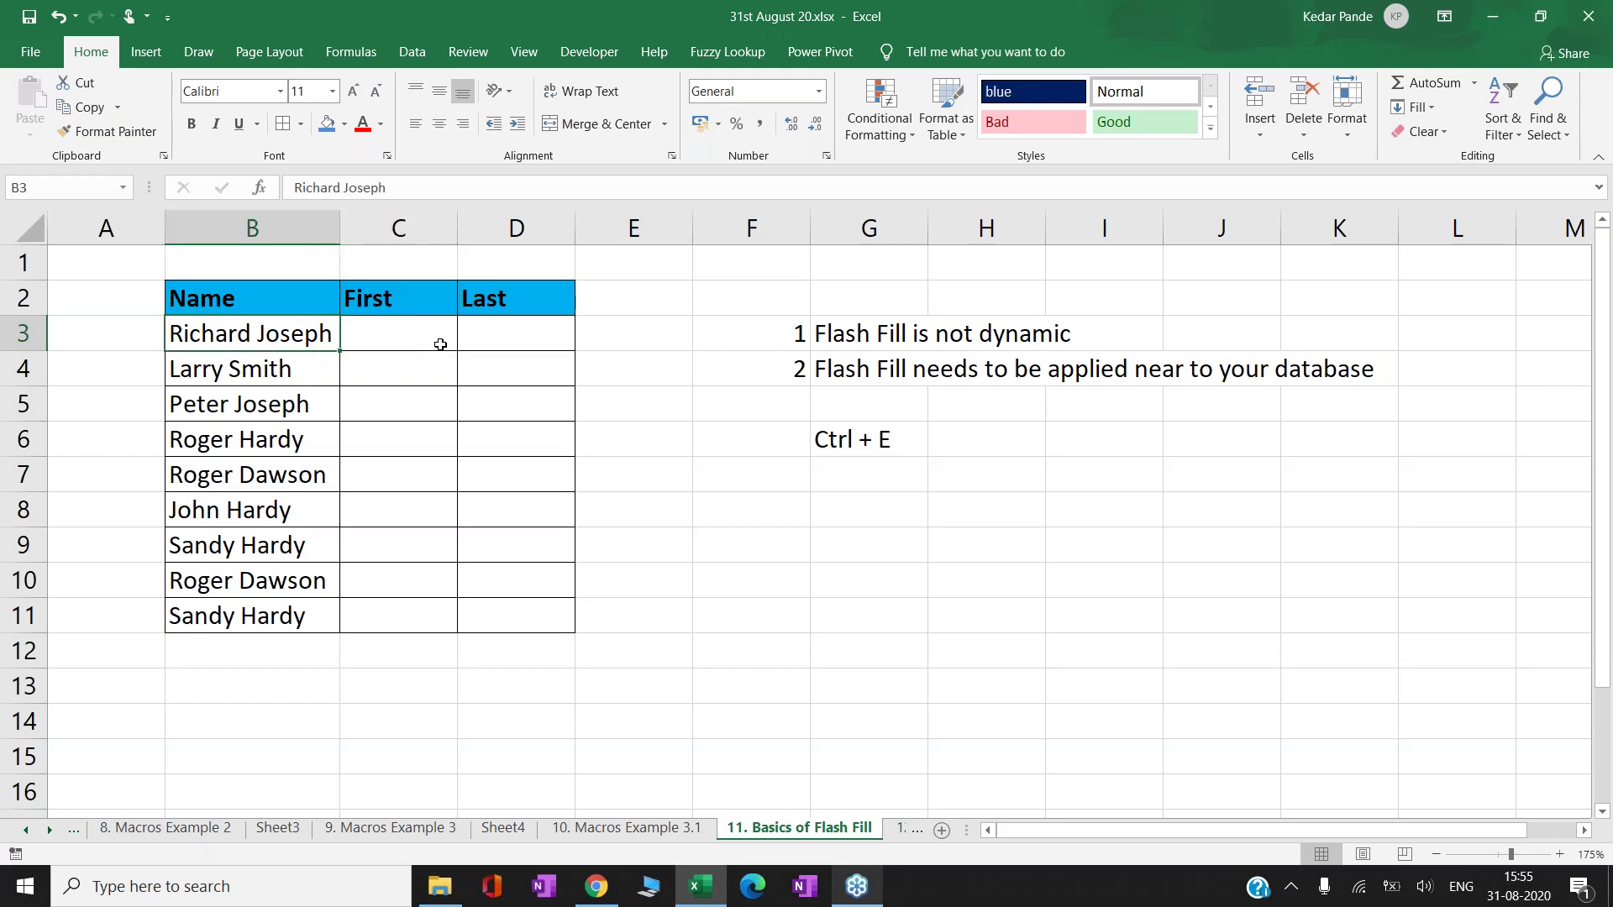
key("ctrl+shift+Down")
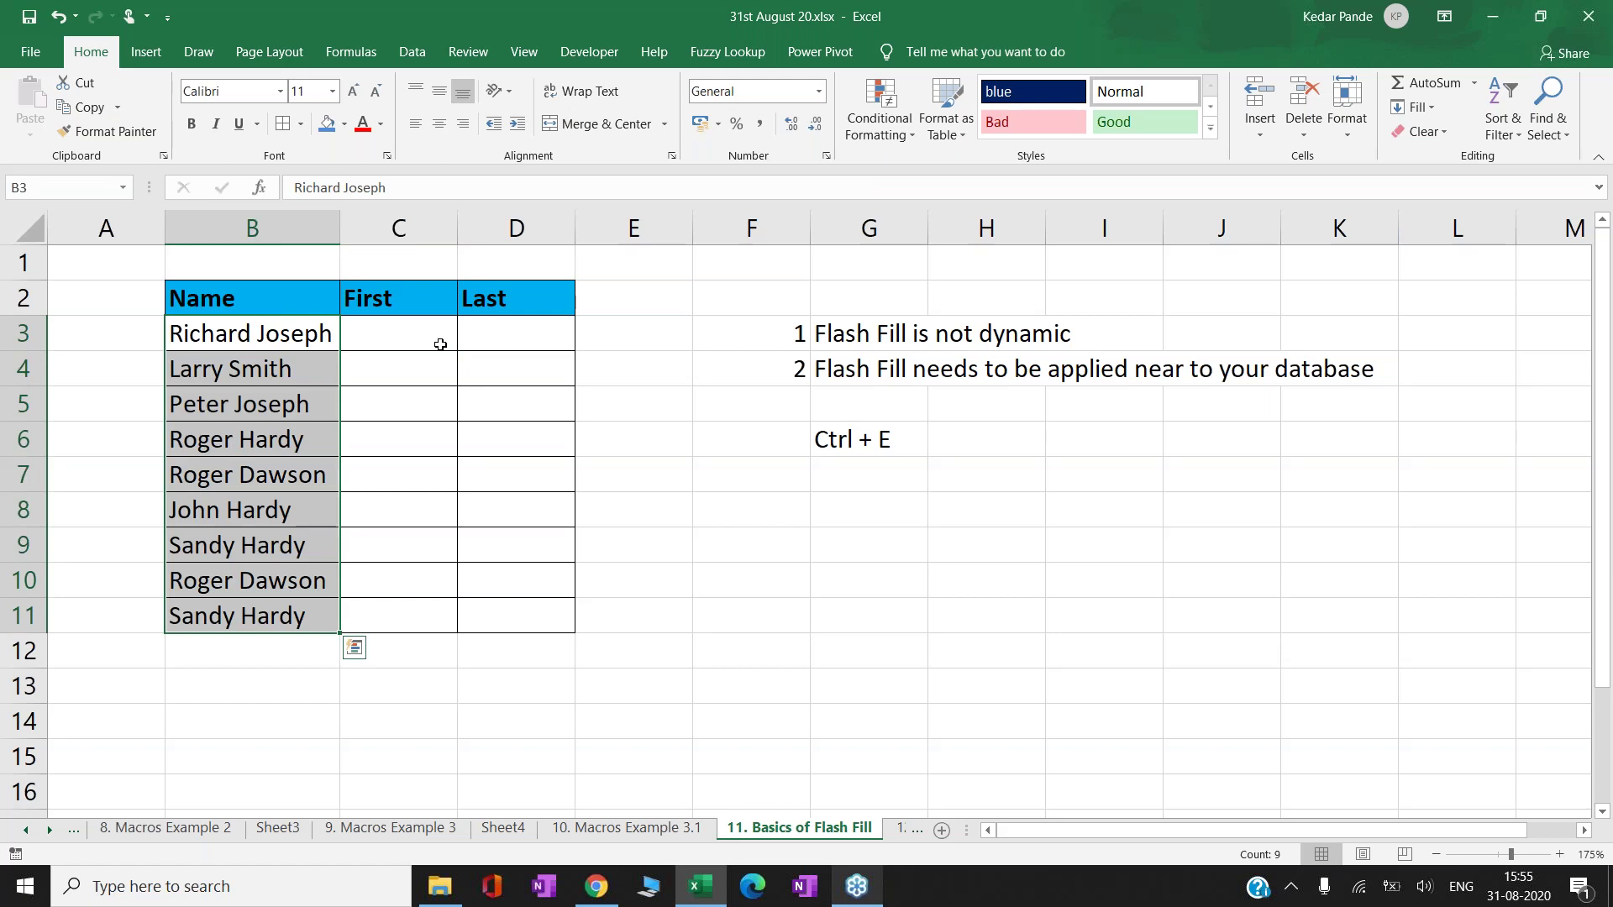
key("Right")
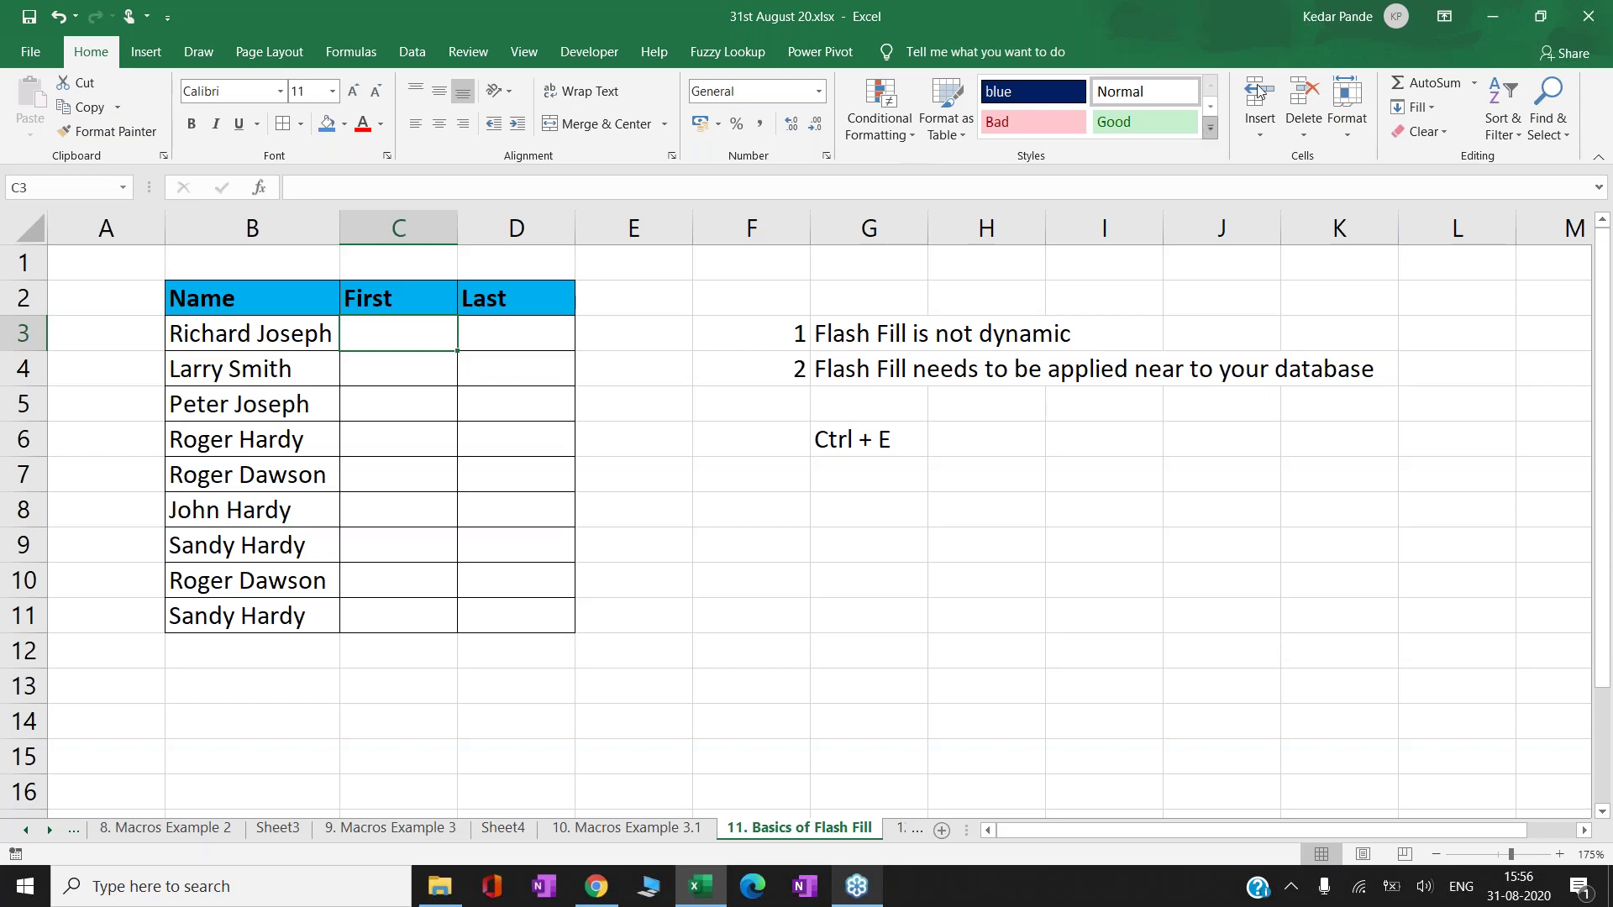
- Check the signed-in account details, then return to cell C3
left_click(1396, 29)
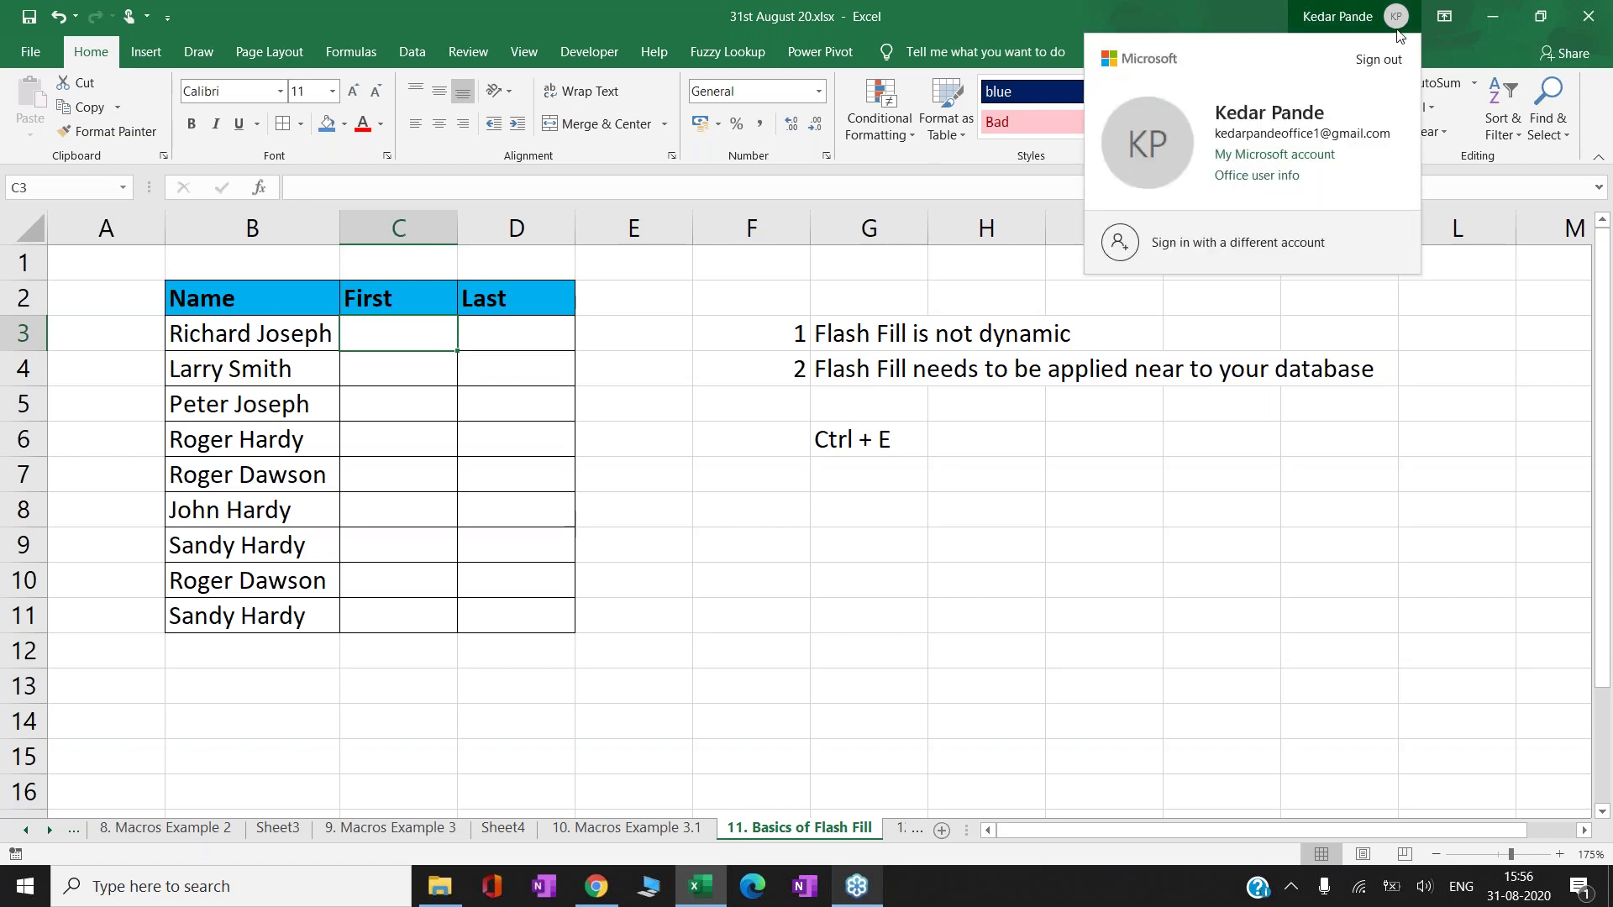
left_click(1397, 30)
left_click(1397, 30)
left_click(608, 378)
left_click(608, 378)
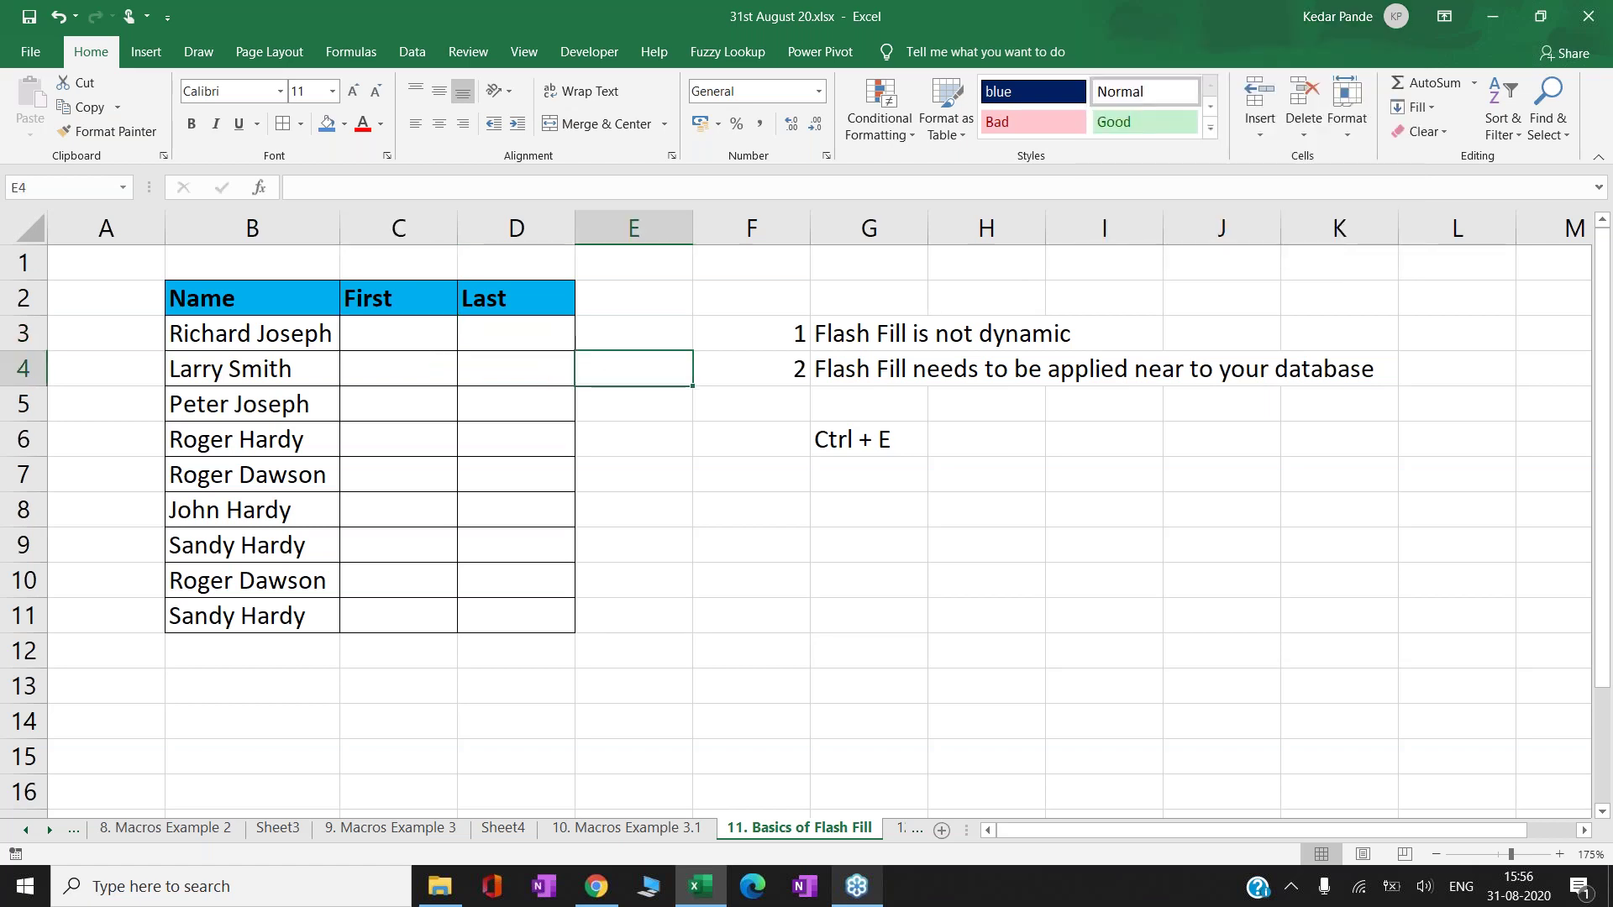
left_click(381, 343)
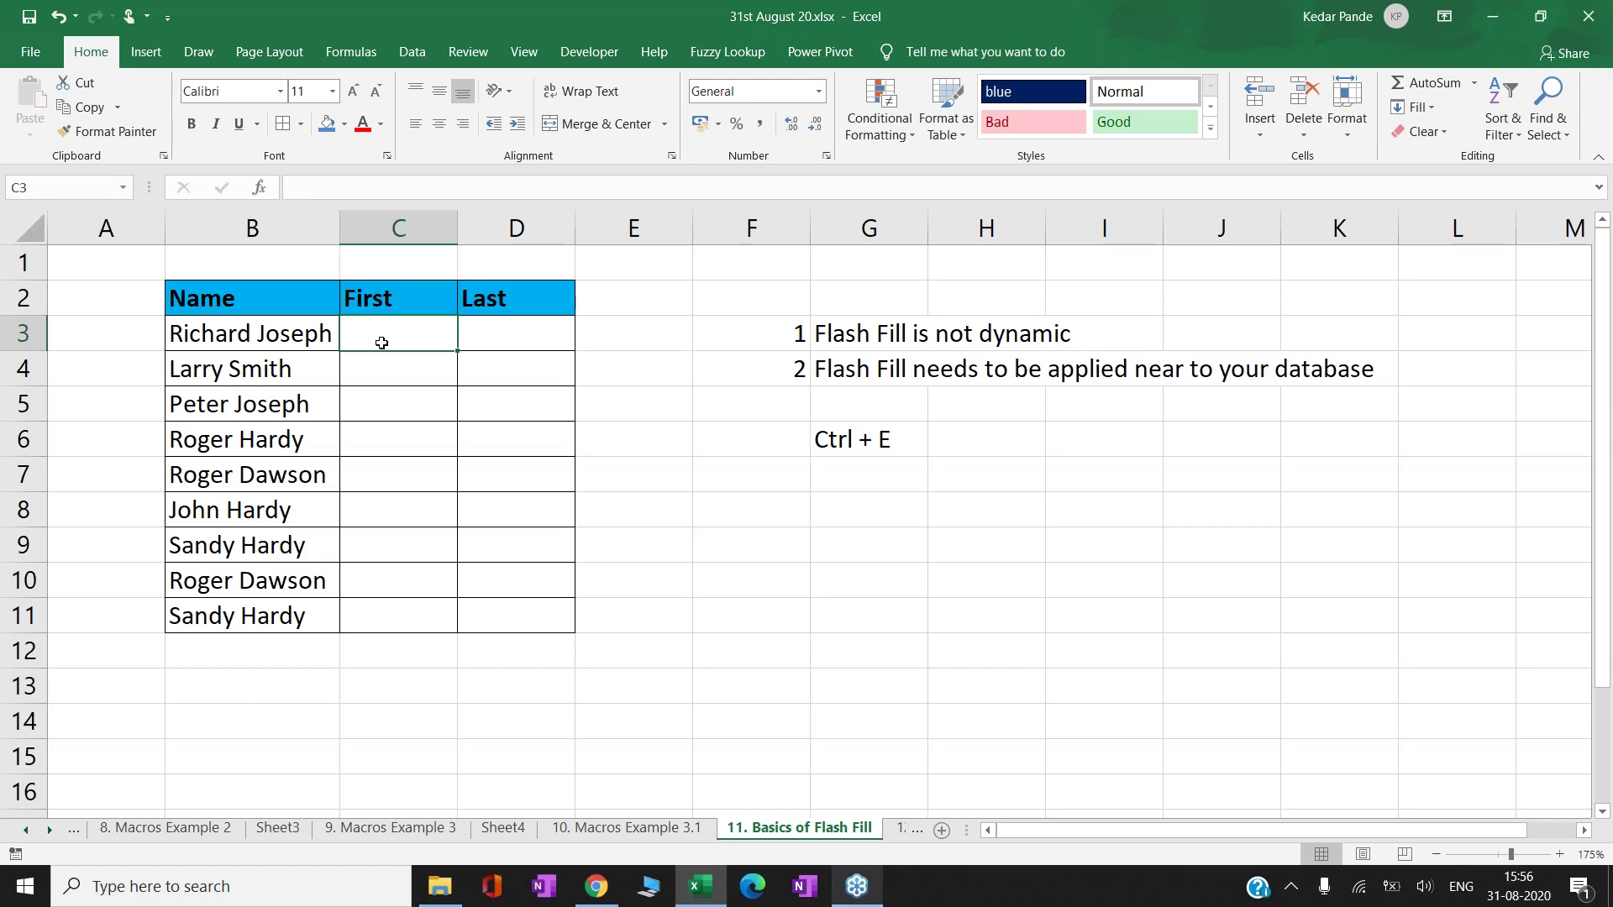
- Review the full names in B3:B11 and the empty First column beside them
key("Right")
key("Right")
key("Right")
key("Right")
key("Right")
key("Down")
key("Down")
key("Down")
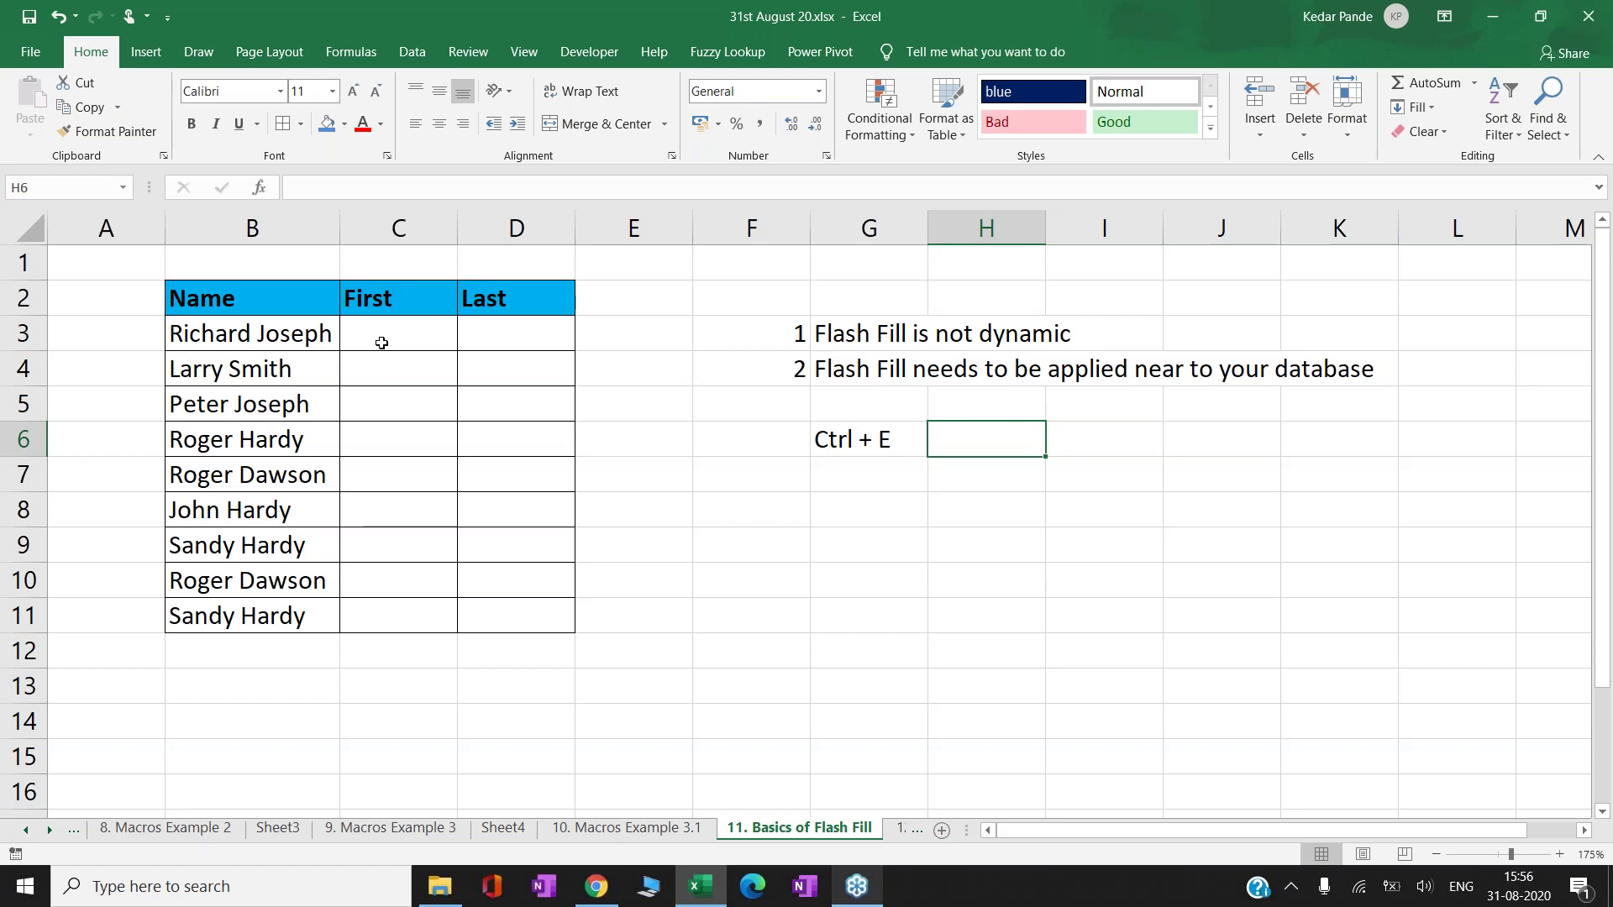
key("Left")
key("Left")
key("Left")
key("Left")
key("Left")
key("Left")
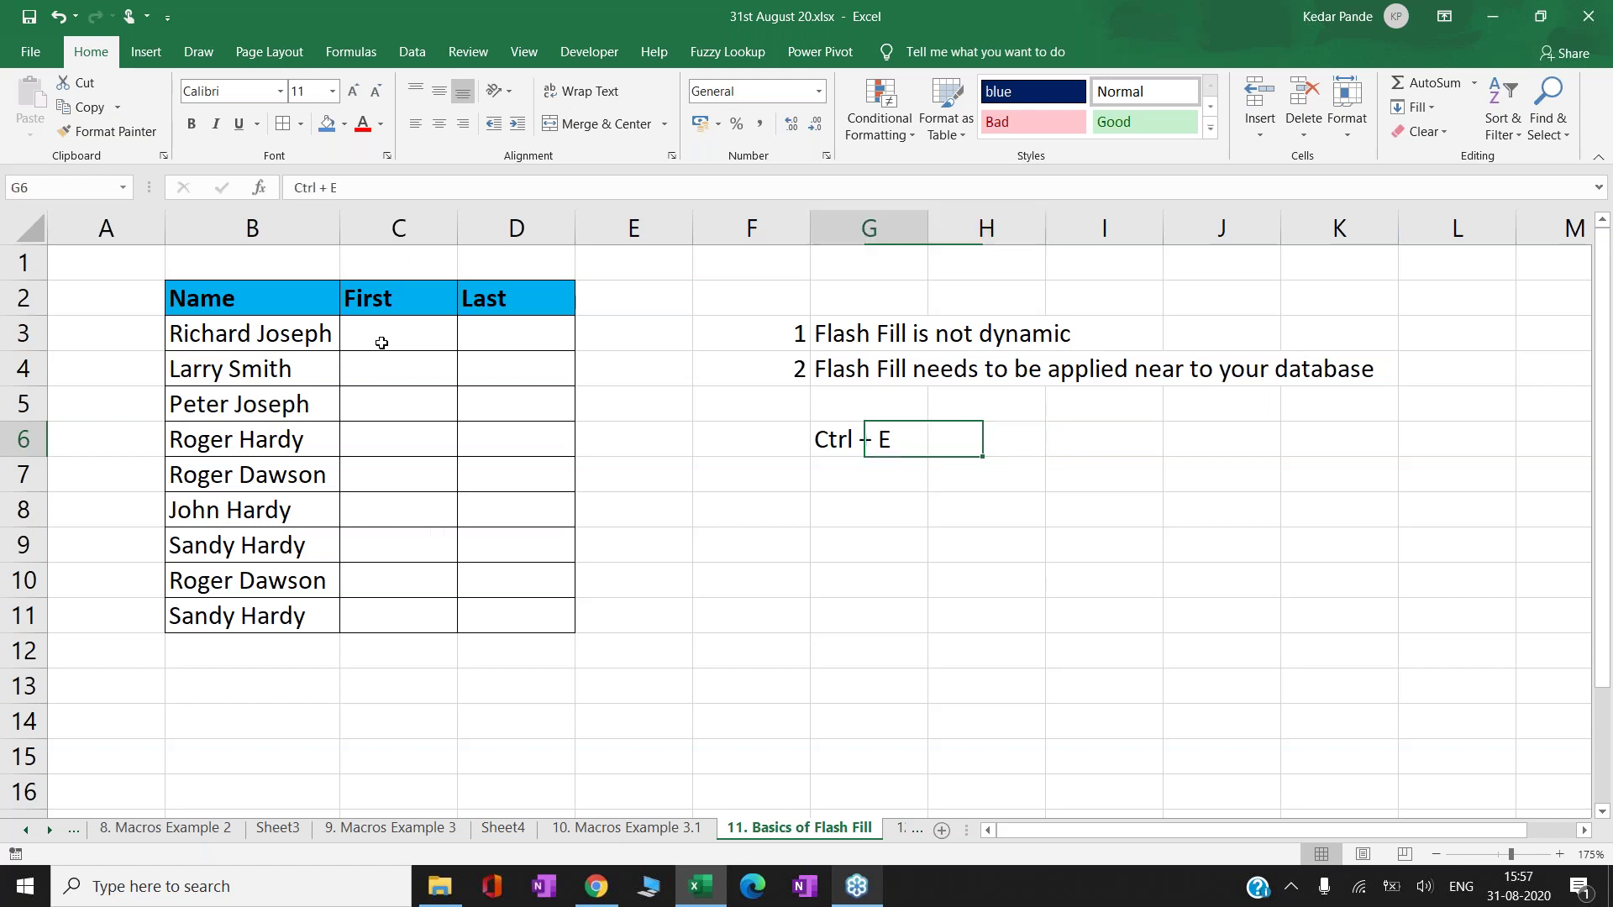
key("Up")
key("Up")
key("Up")
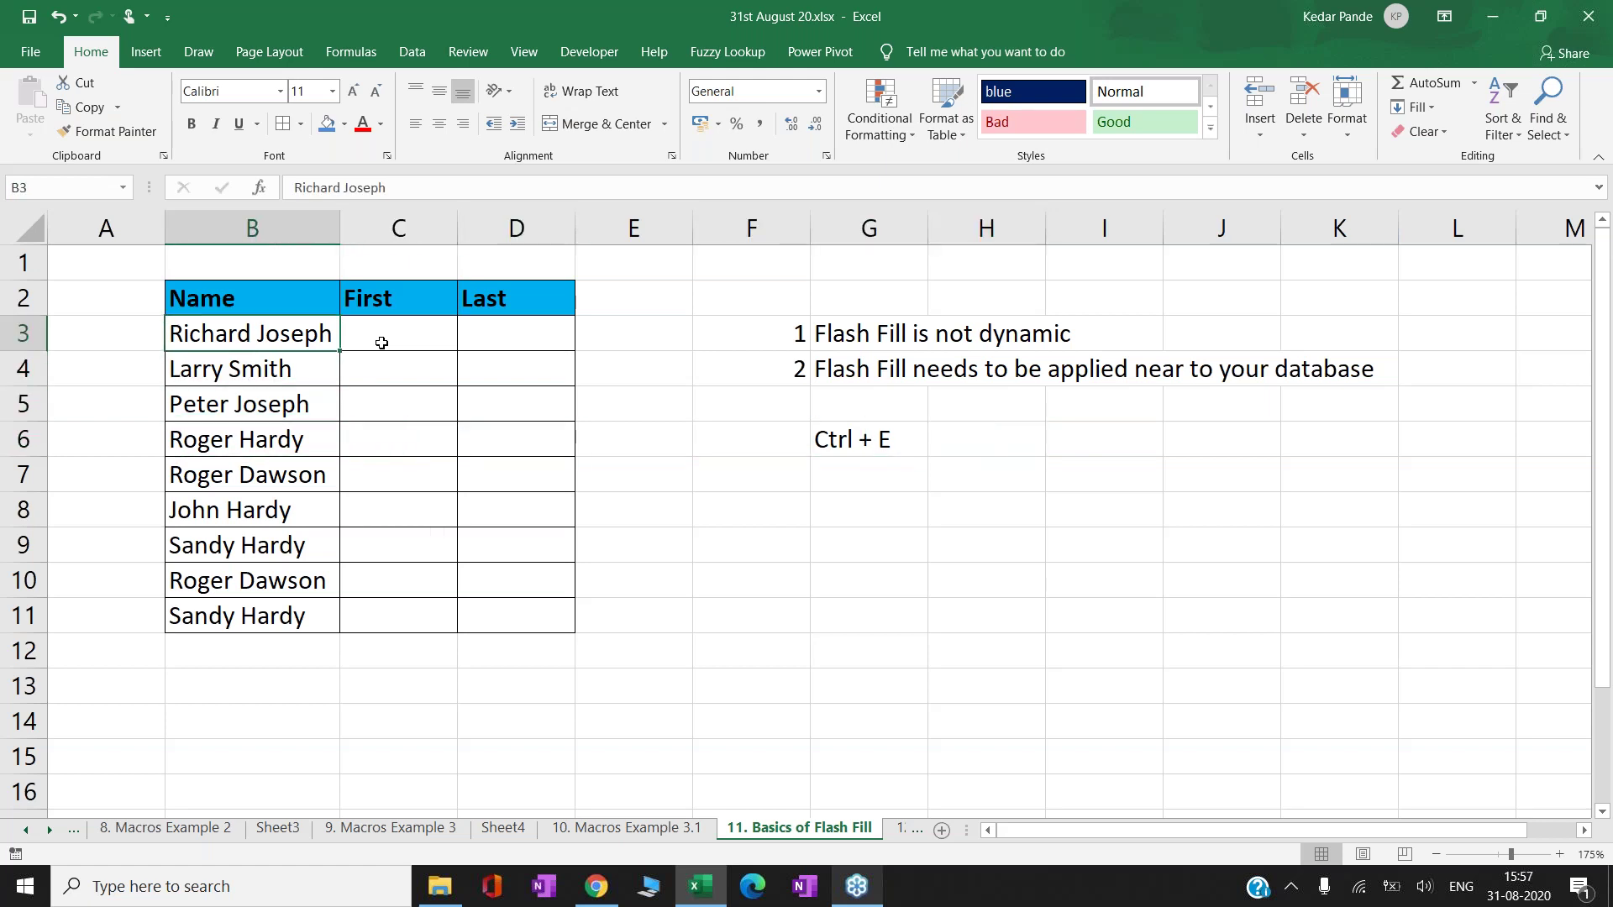
key("Right")
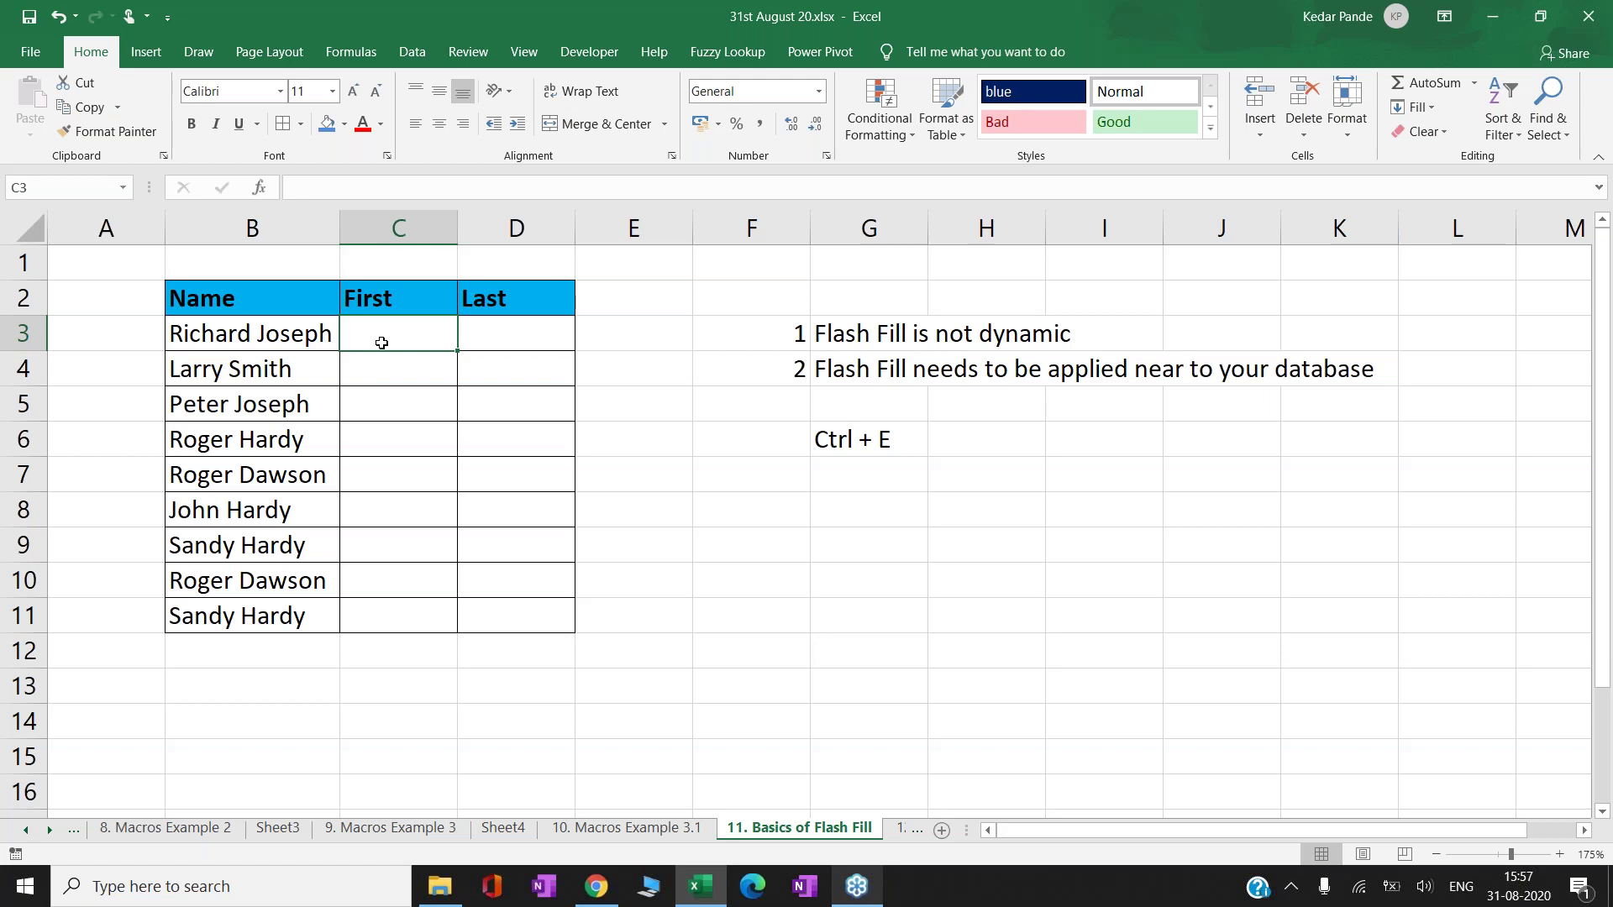
key("Down")
key("Down")
key("Down")
key("Down")
key("Down")
key("Down")
key("Down")
key("Down")
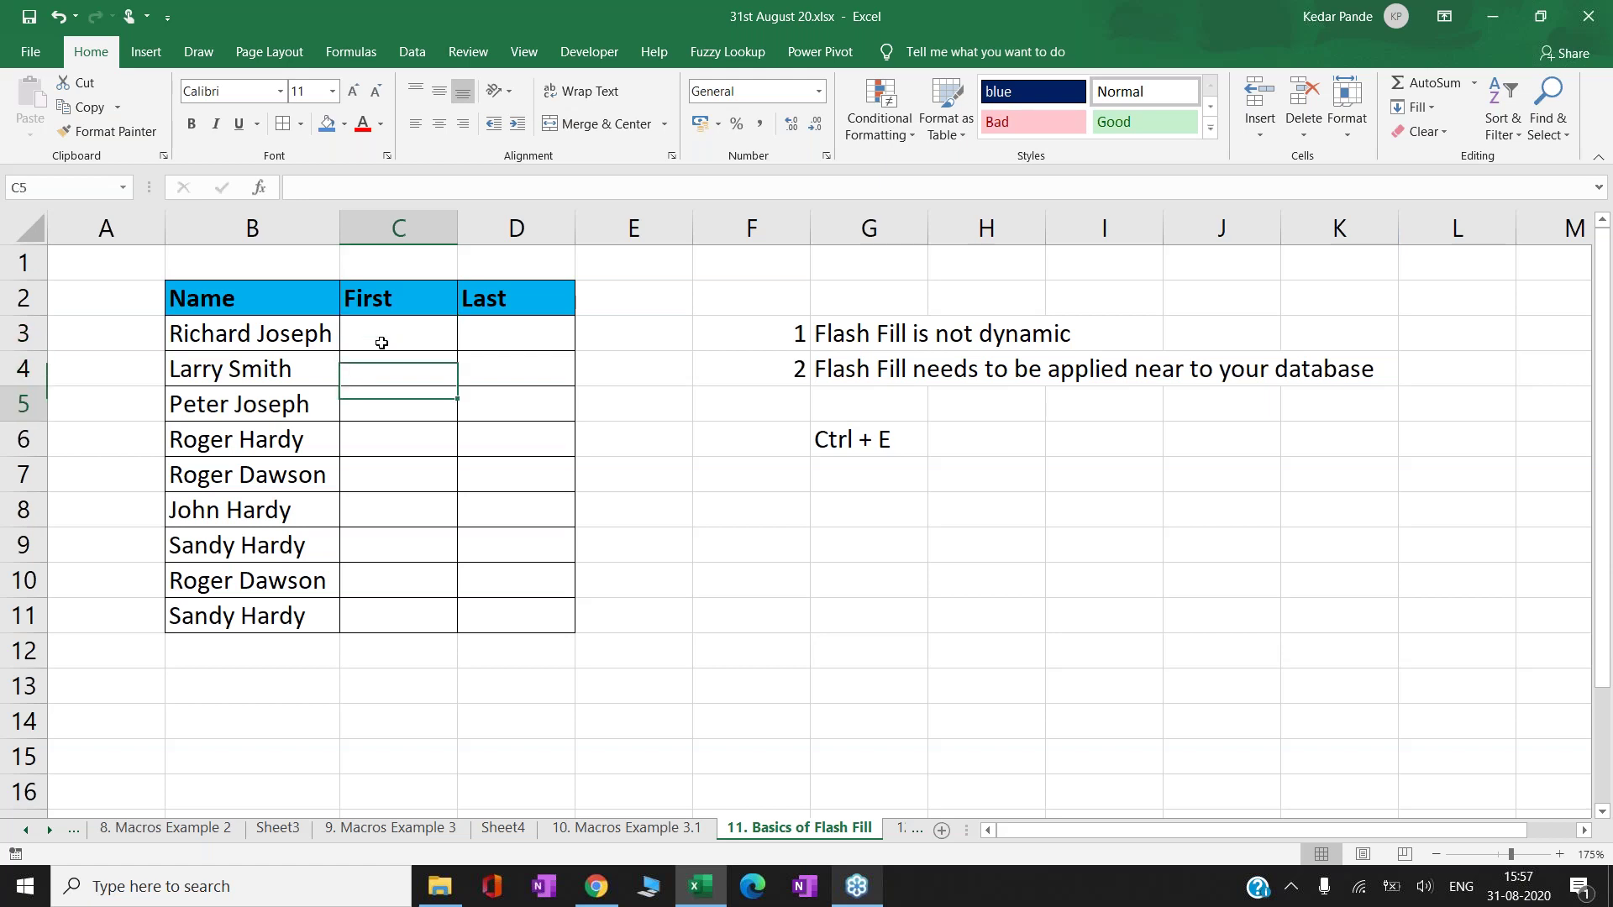
key("Up")
key("Up")
key("Up")
key("Up")
key("Up")
key("Up")
key("Up")
key("Up")
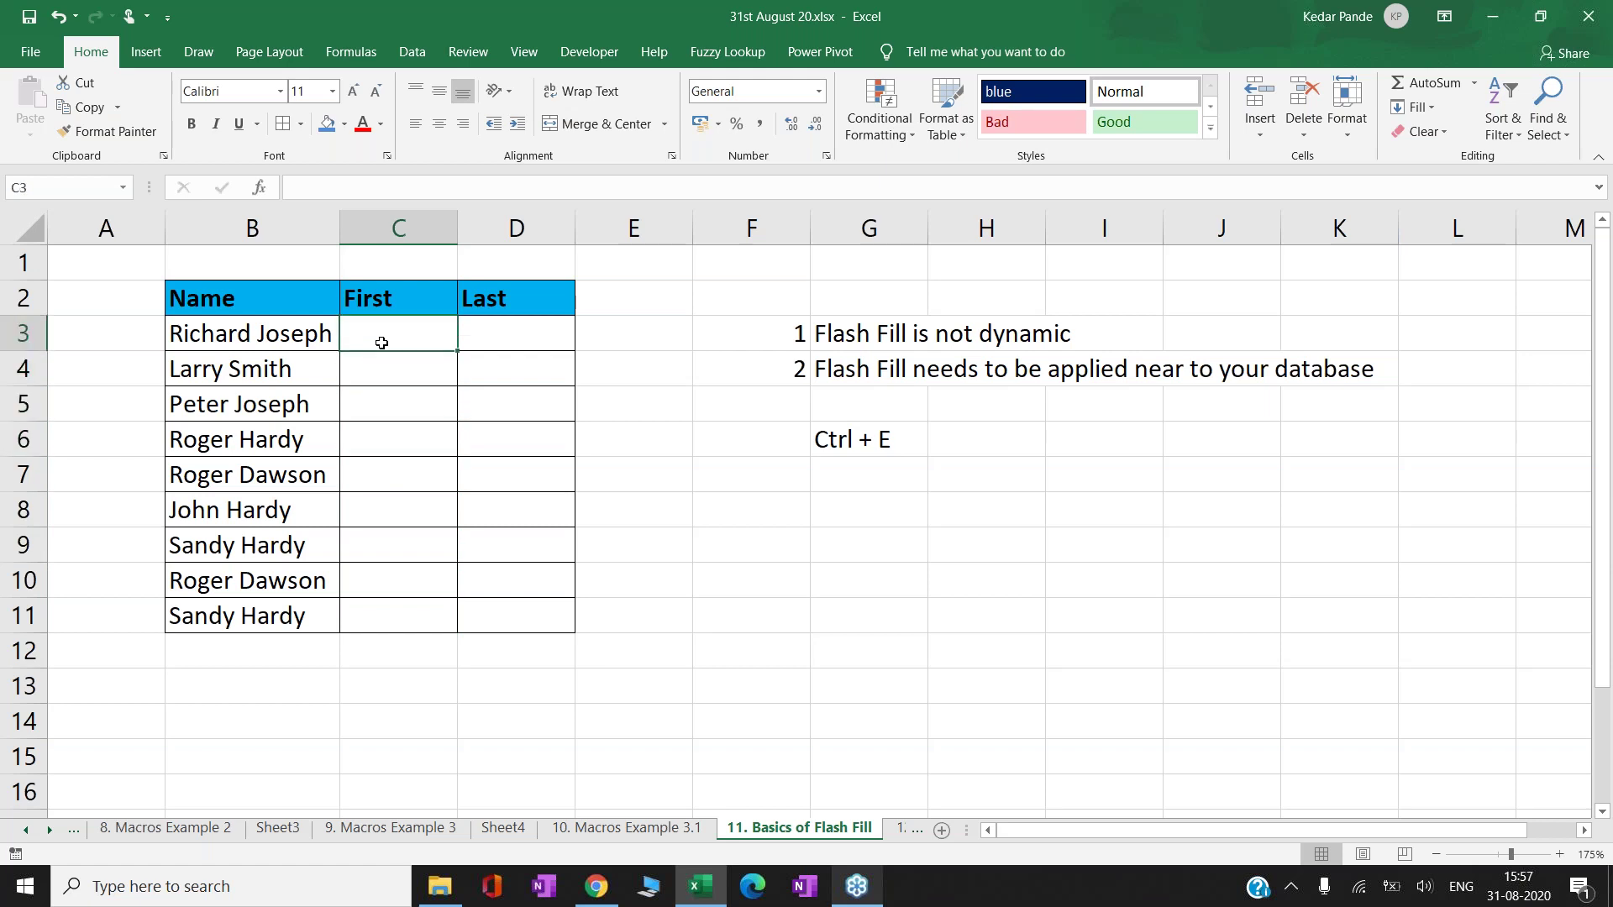
key("Left")
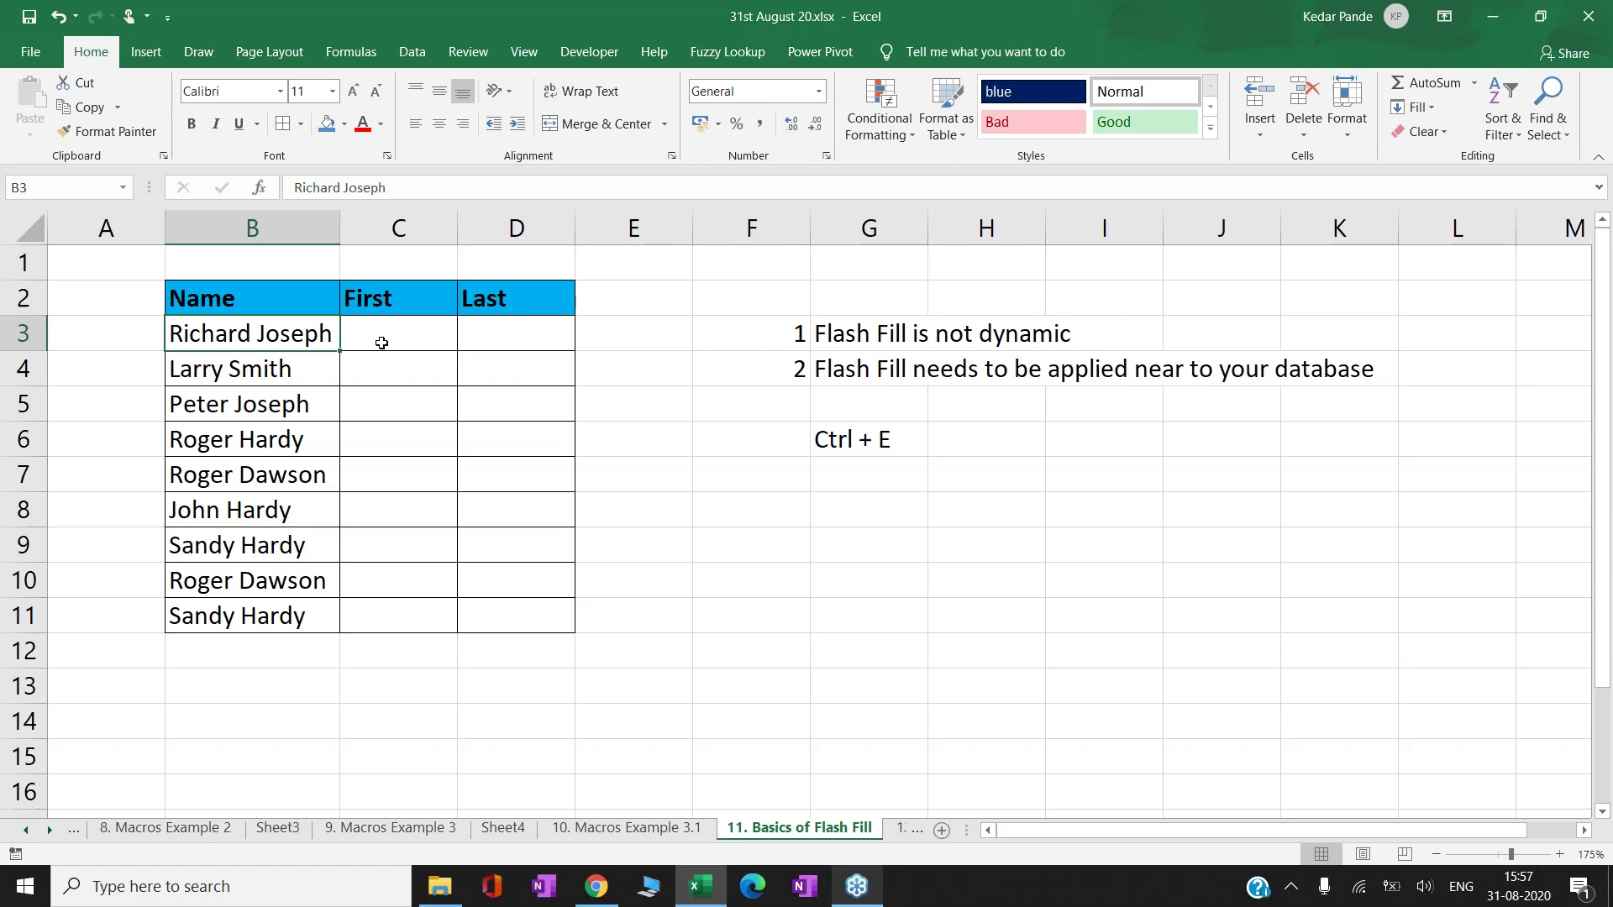
key("shift+Down")
key("shift+Down")
key("shift+Down")
key("shift+Down")
key("shift+Down")
key("shift+Down")
key("shift+Down")
key("shift+Down")
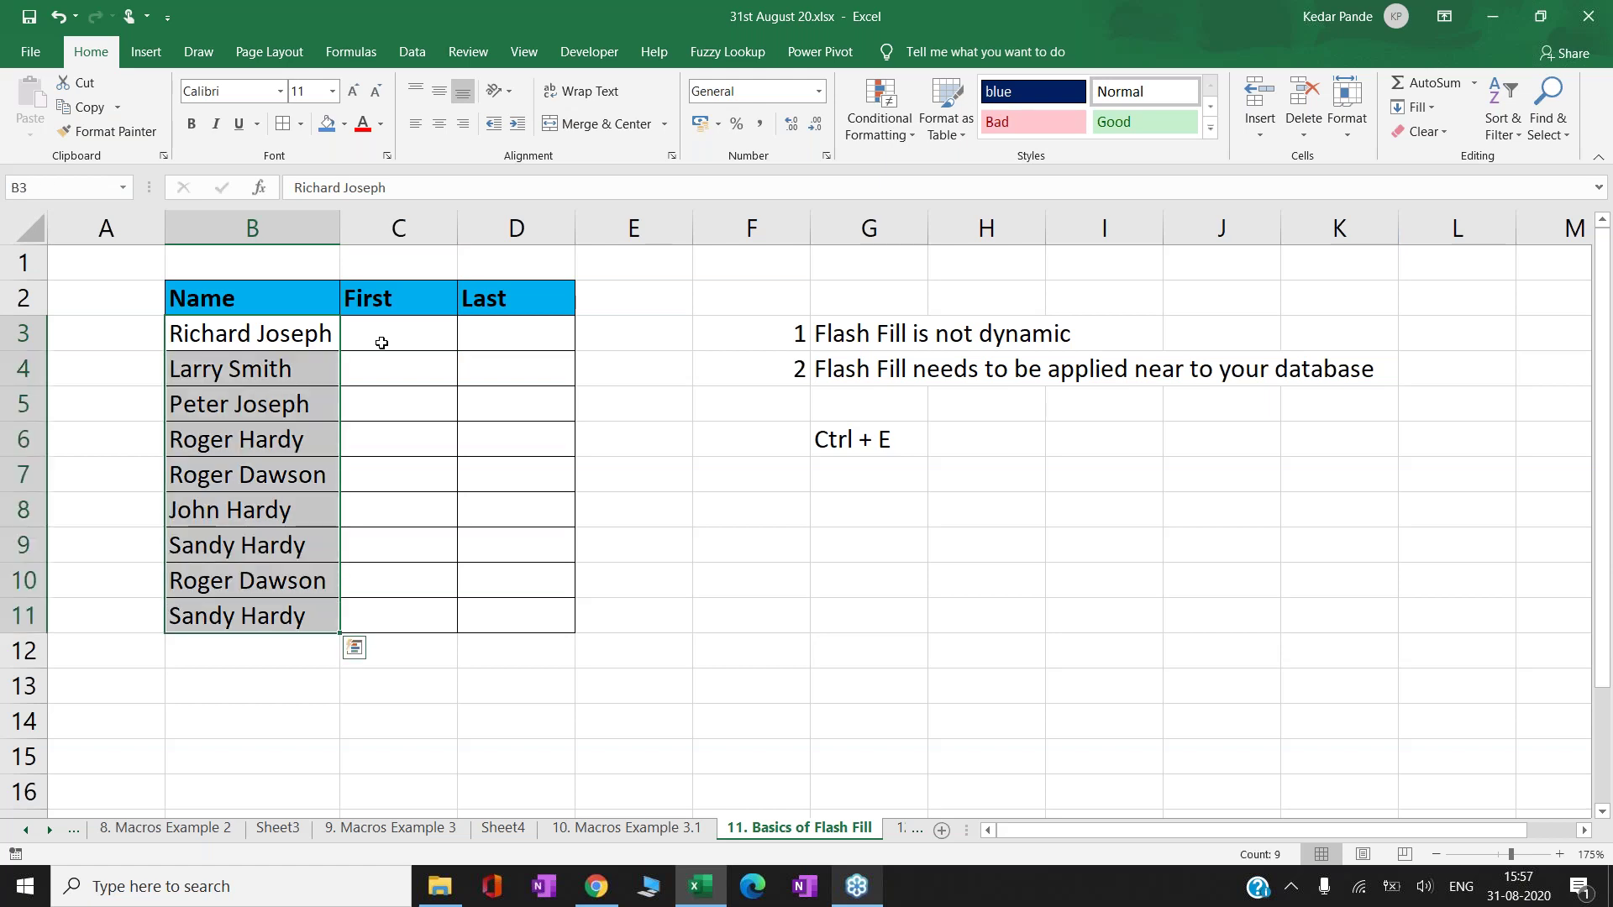
key("Right")
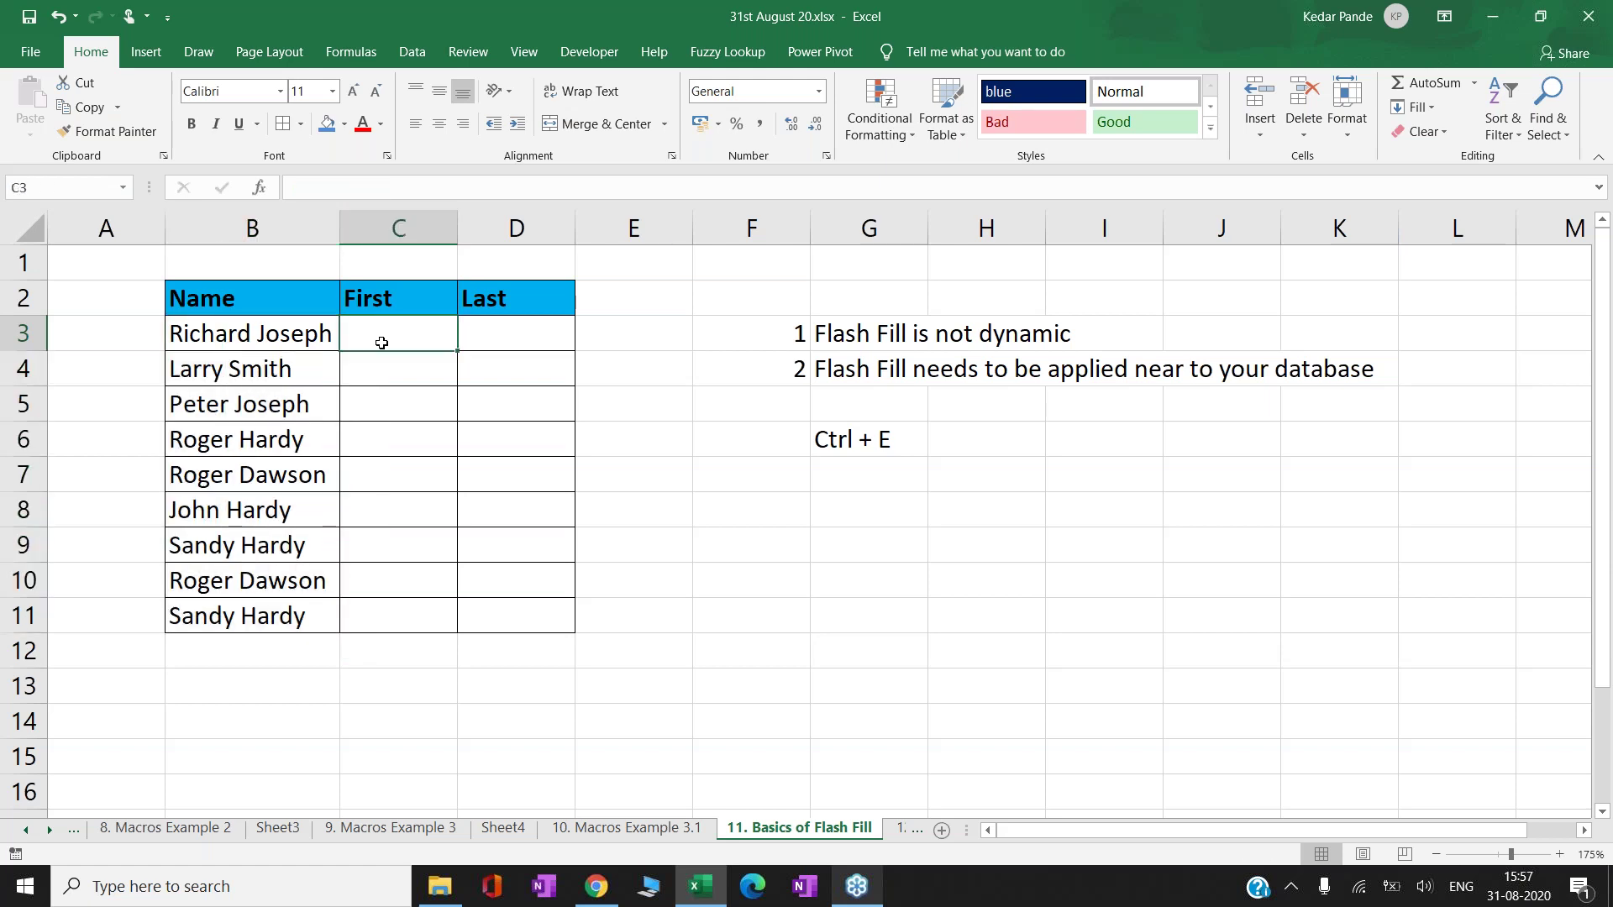
- Enter Richard and Larry in C3:C4, accept the Flash Fill first names, then undo it
type("Rich")
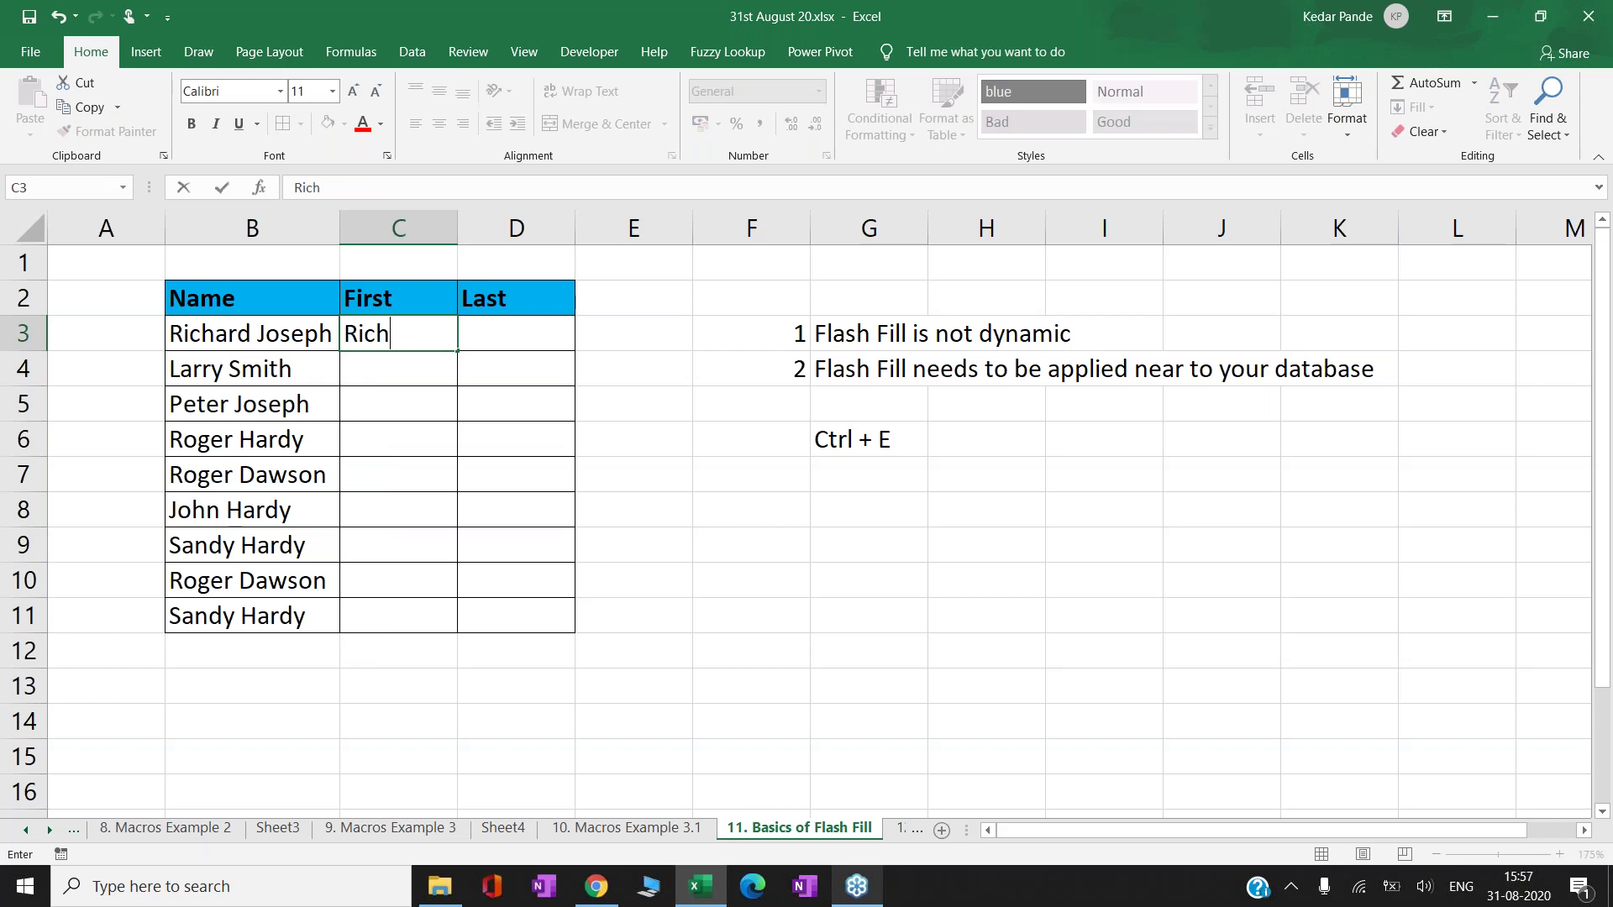
type("ard")
key("Return")
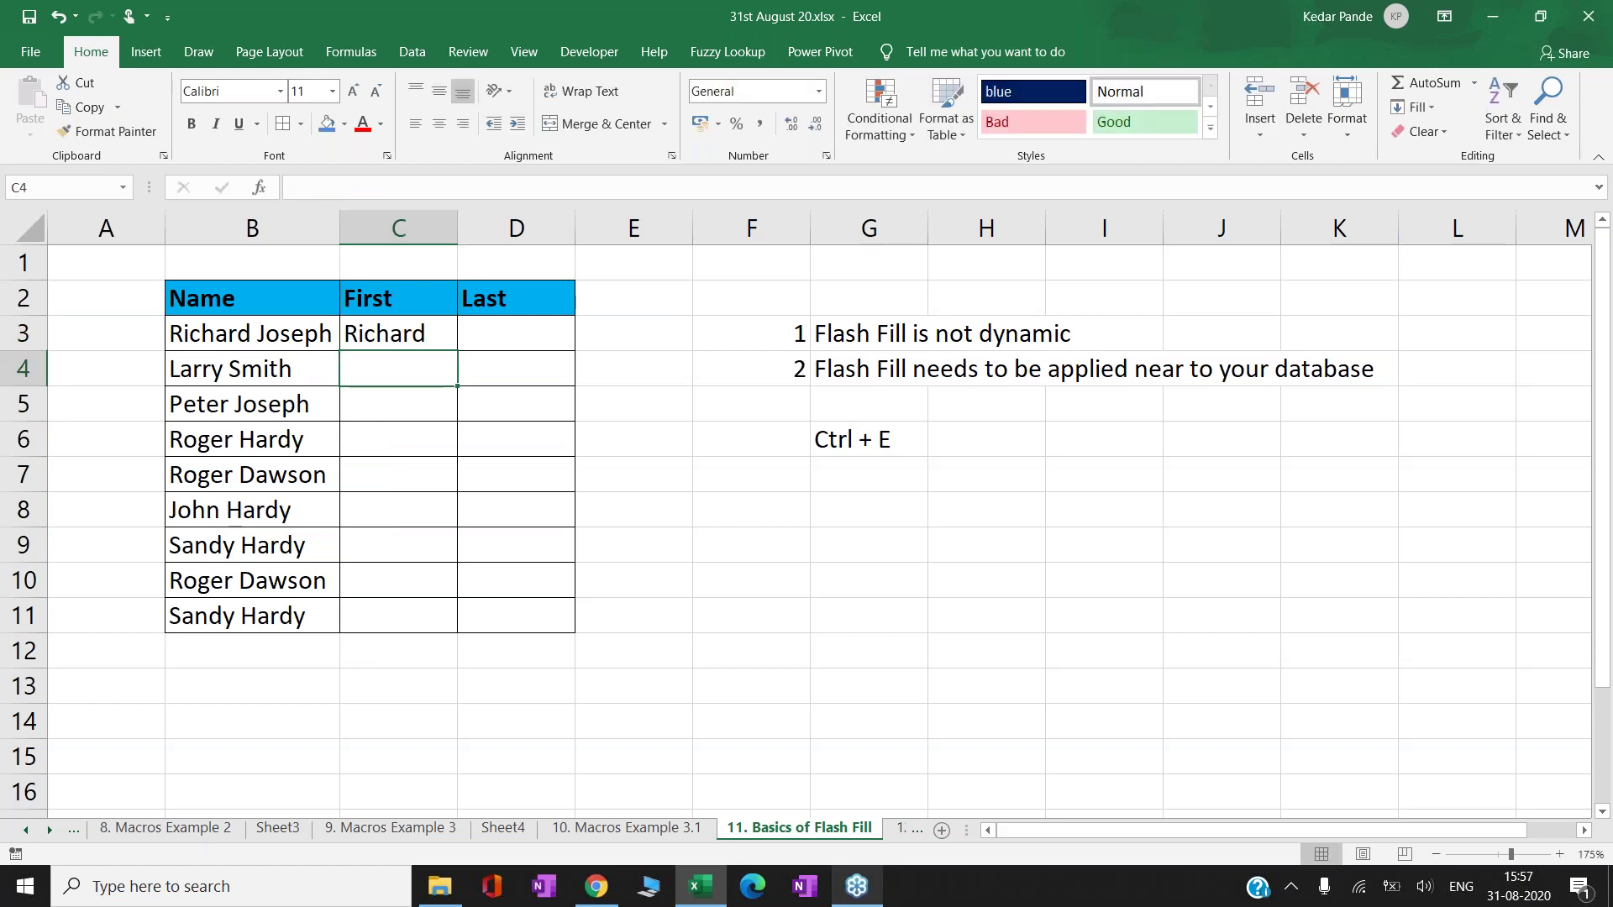
type("Larry")
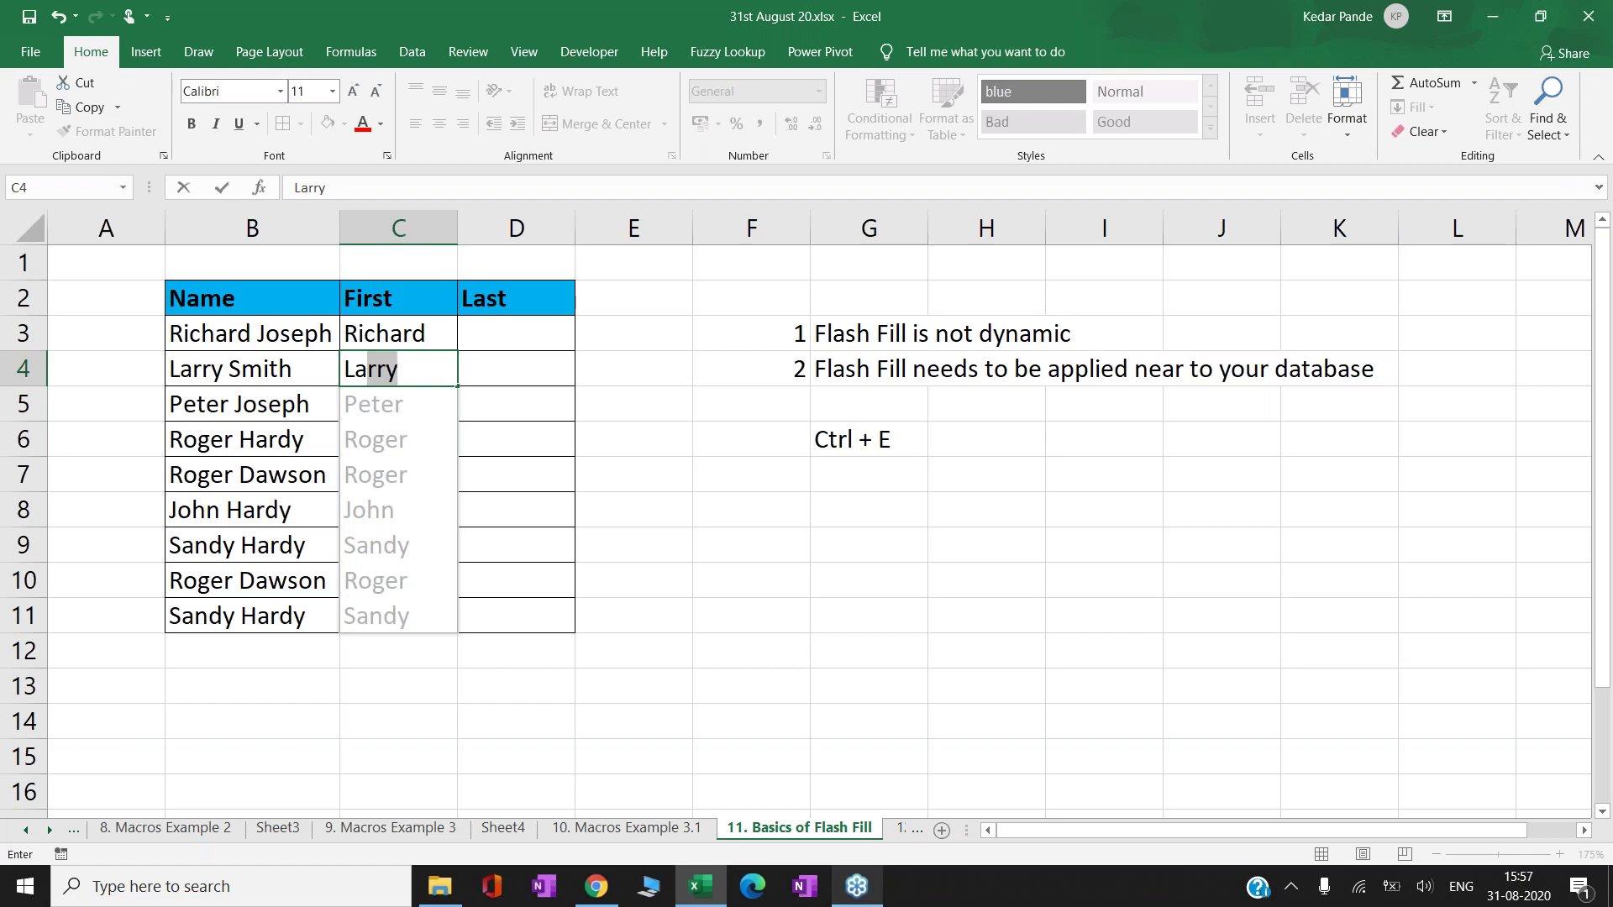
key("Return")
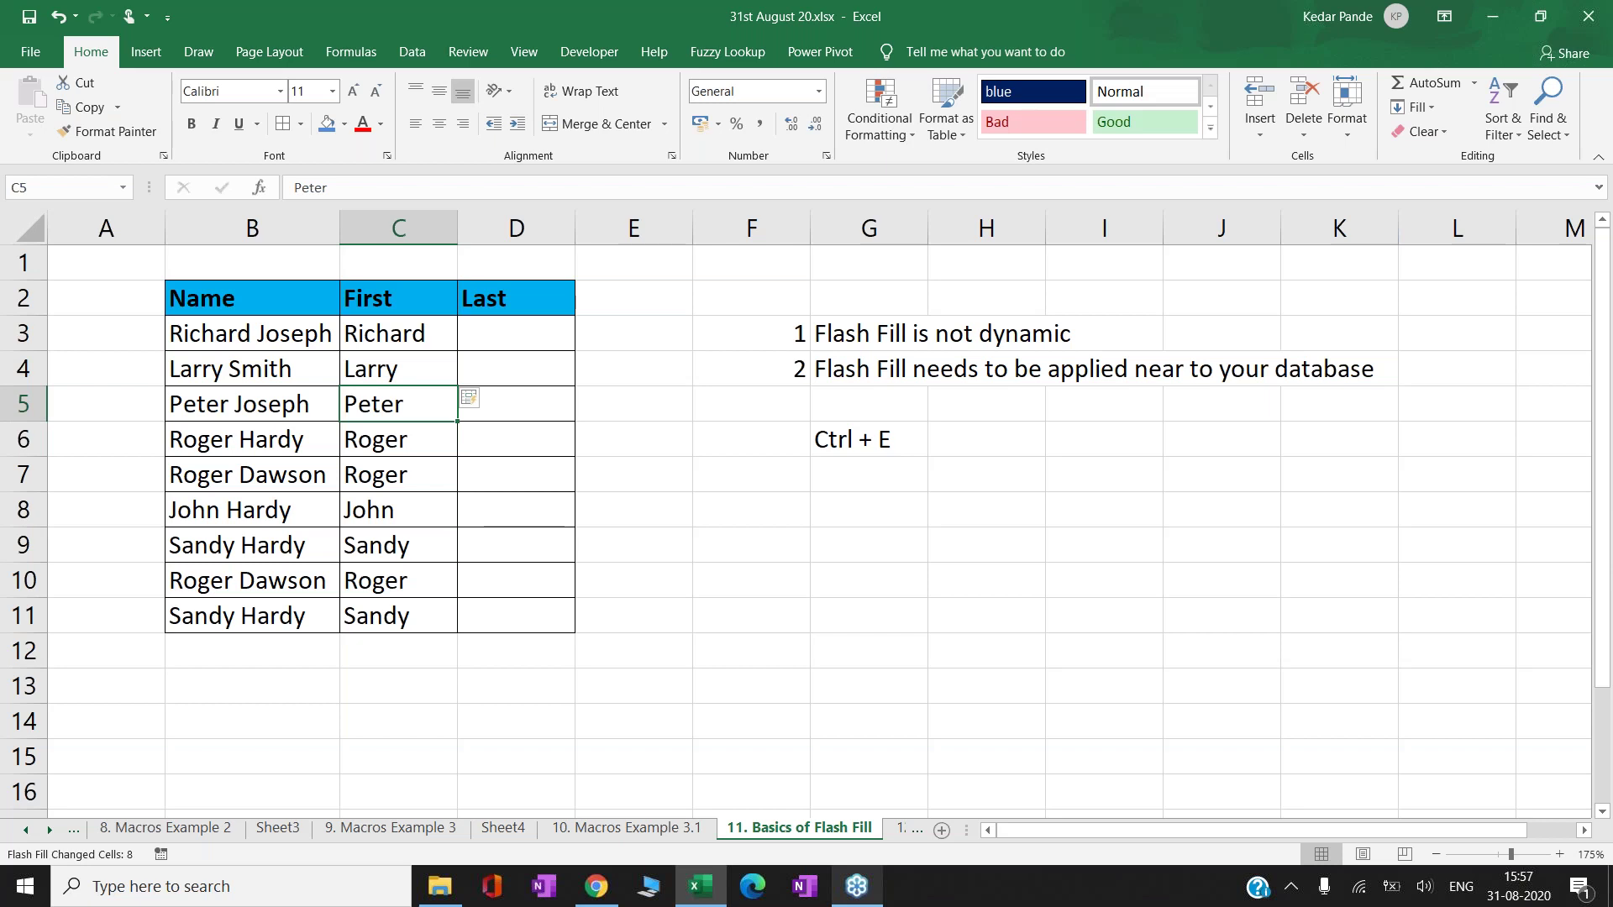
key("ctrl+z")
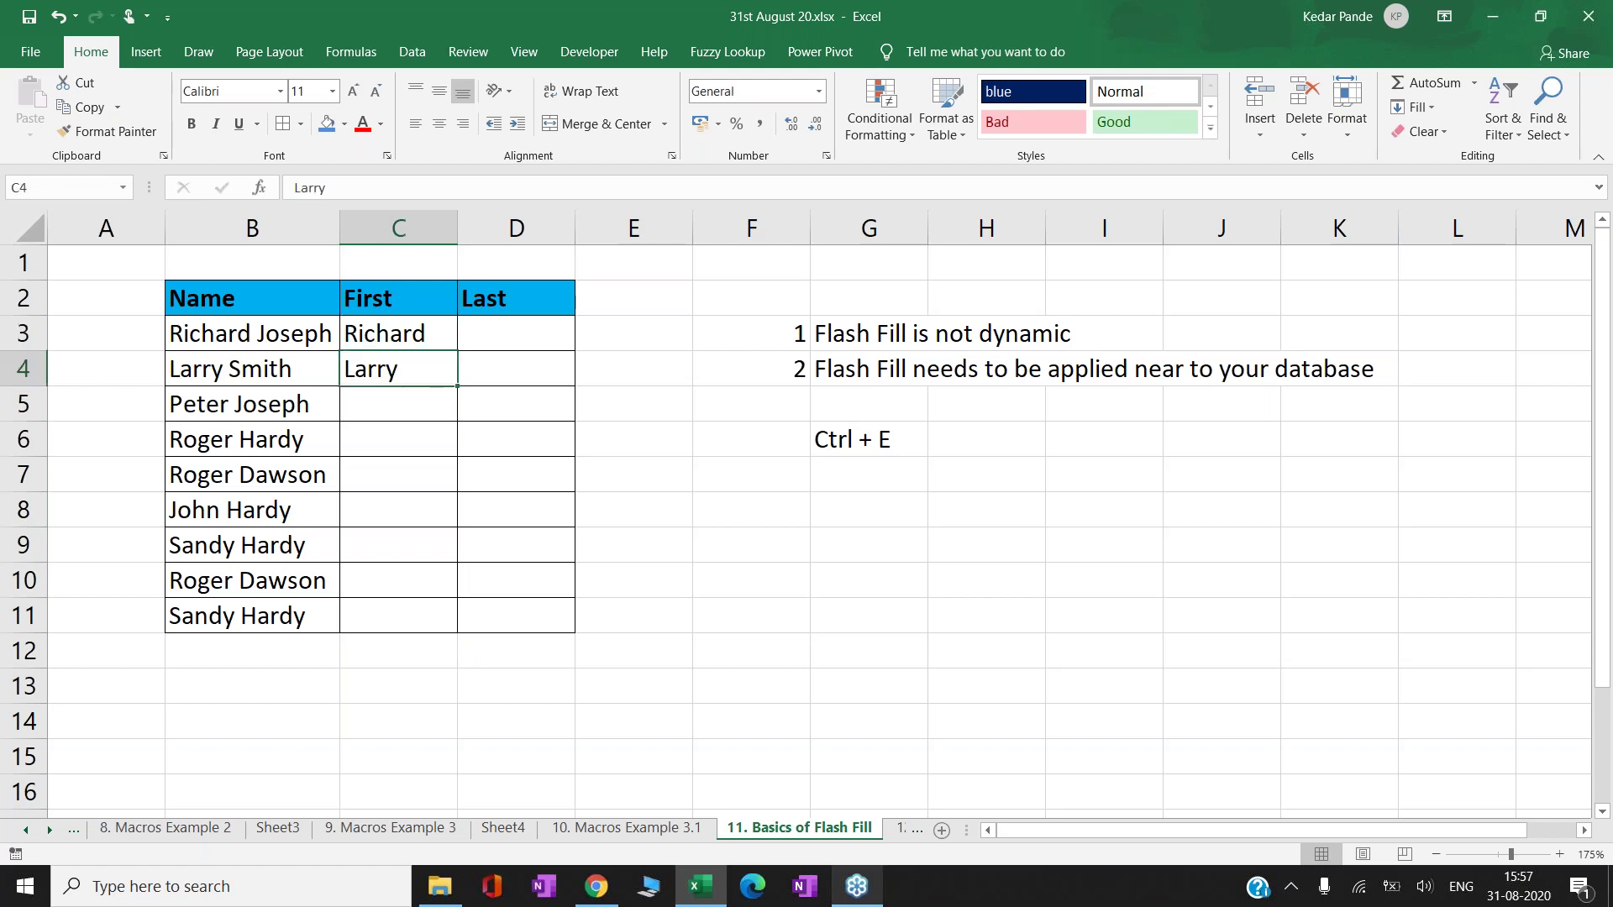
- Re-enter Richard and Larry in C3:C4, then Flash Fill the other first names with Ctrl+E
left_click(398, 333)
type("Richard")
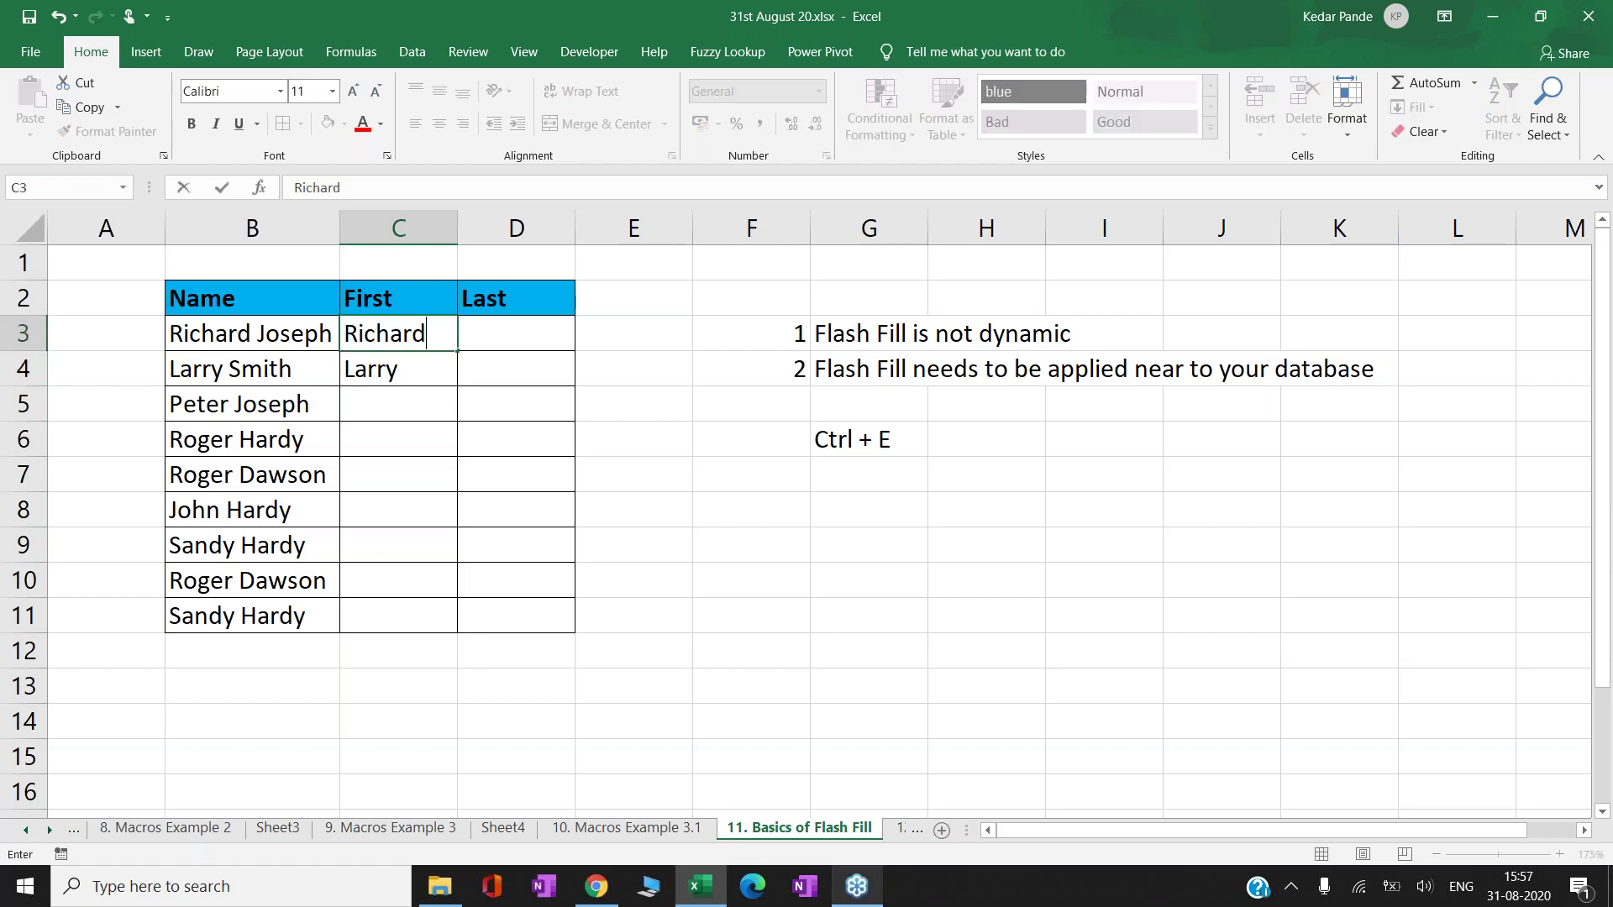
key("Return")
type("Larry")
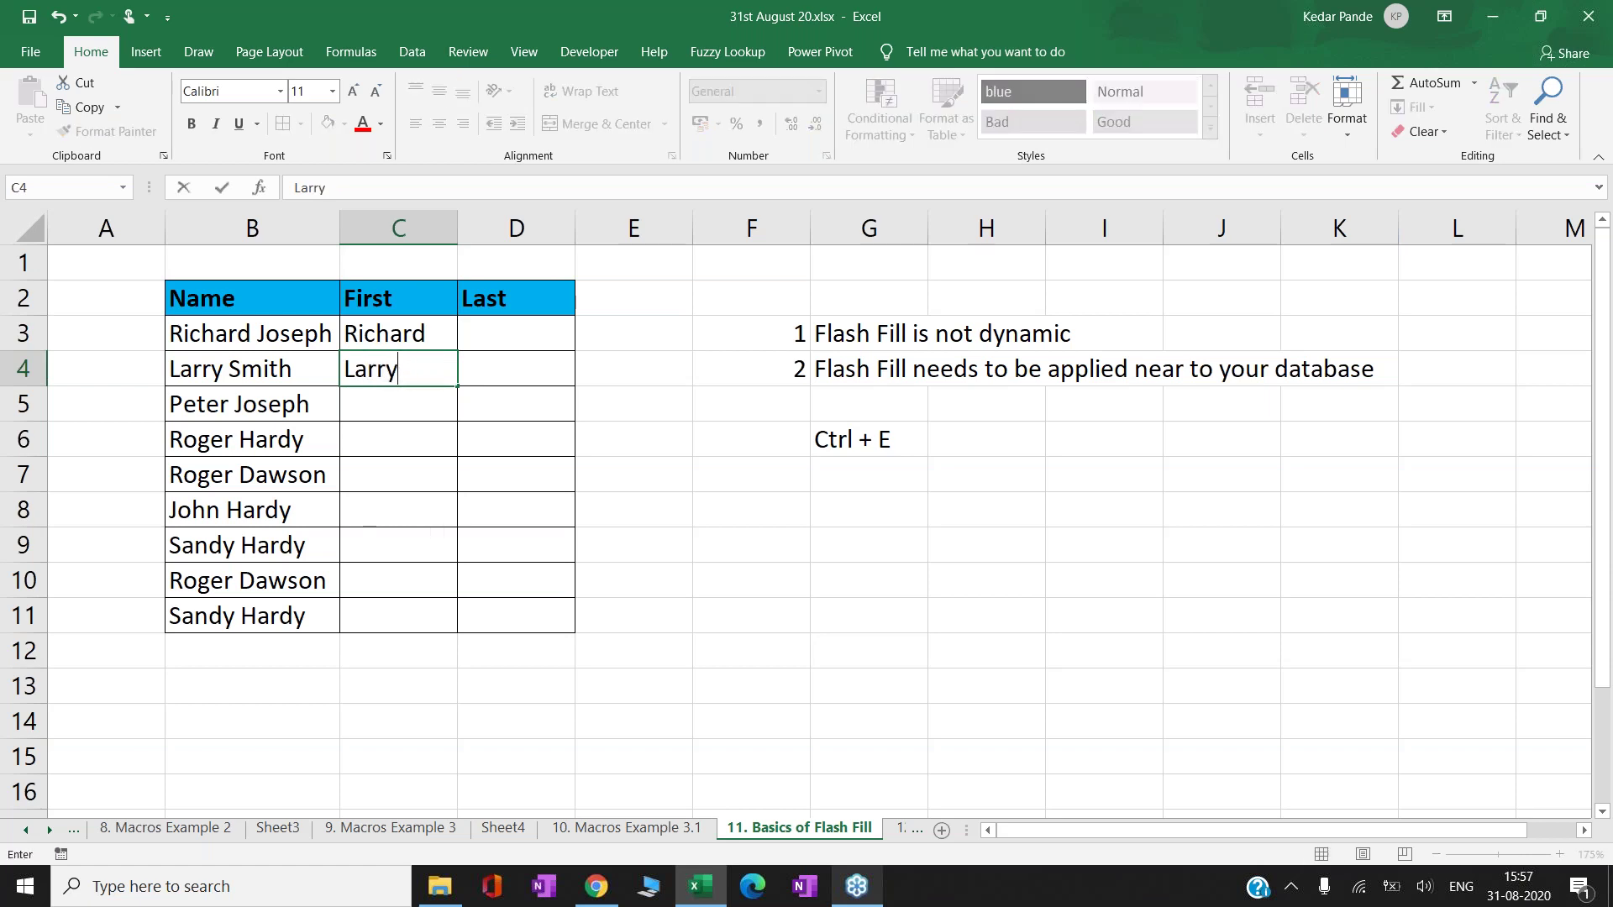
key("Return")
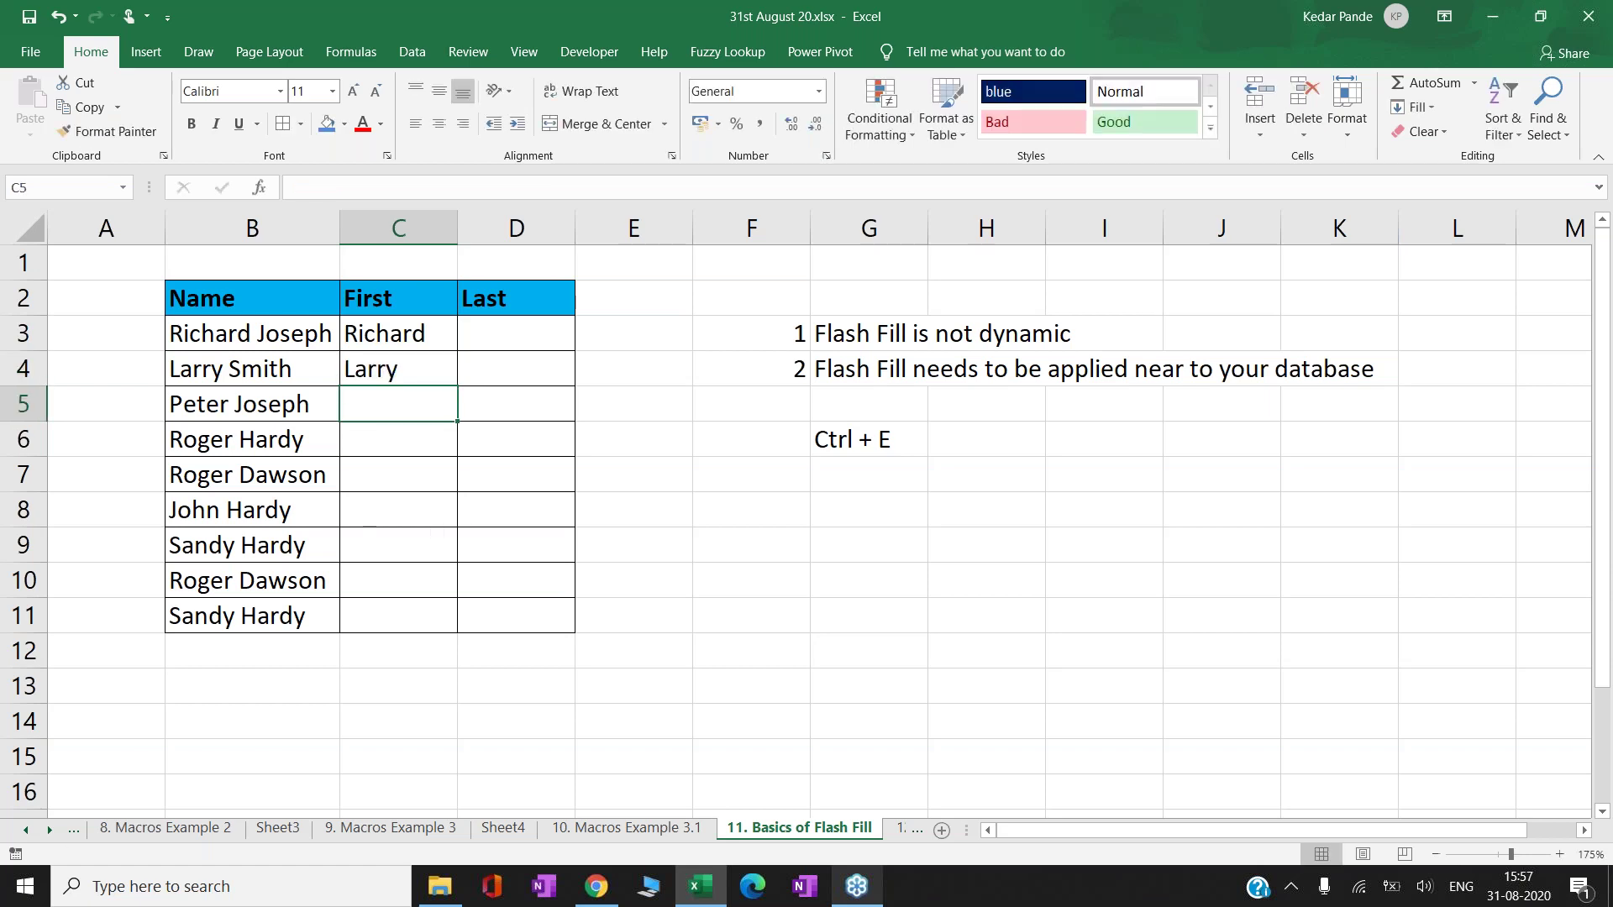
key("Down")
key("Down")
key("Down")
key("Down")
key("Down")
key("Down")
key("Up")
key("Up")
key("Up")
key("Up")
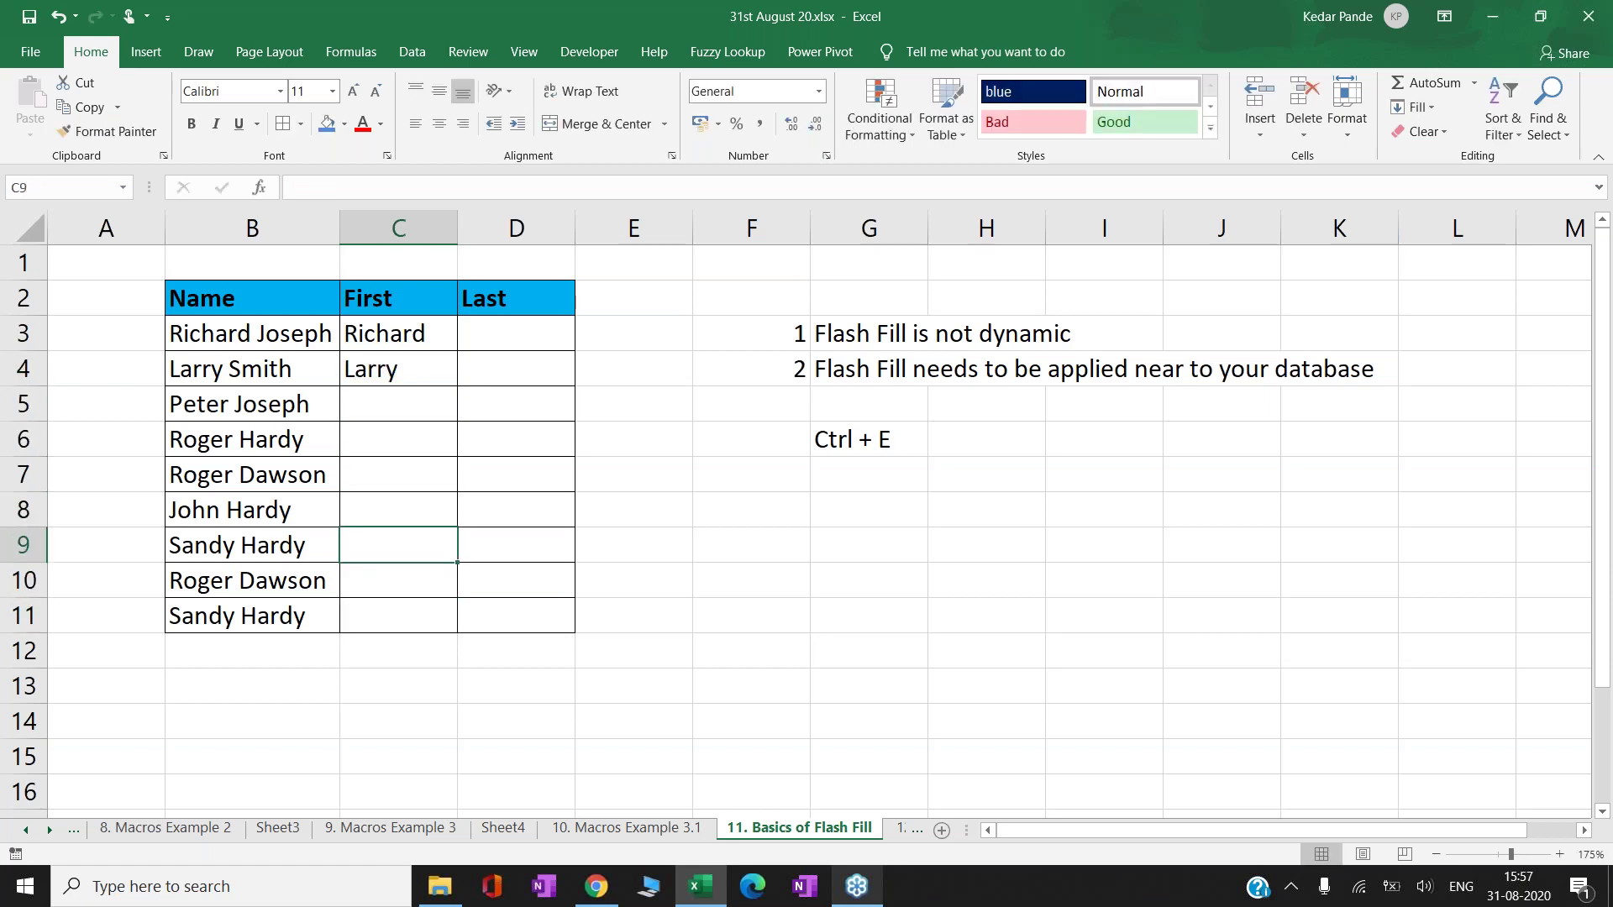
key("Down")
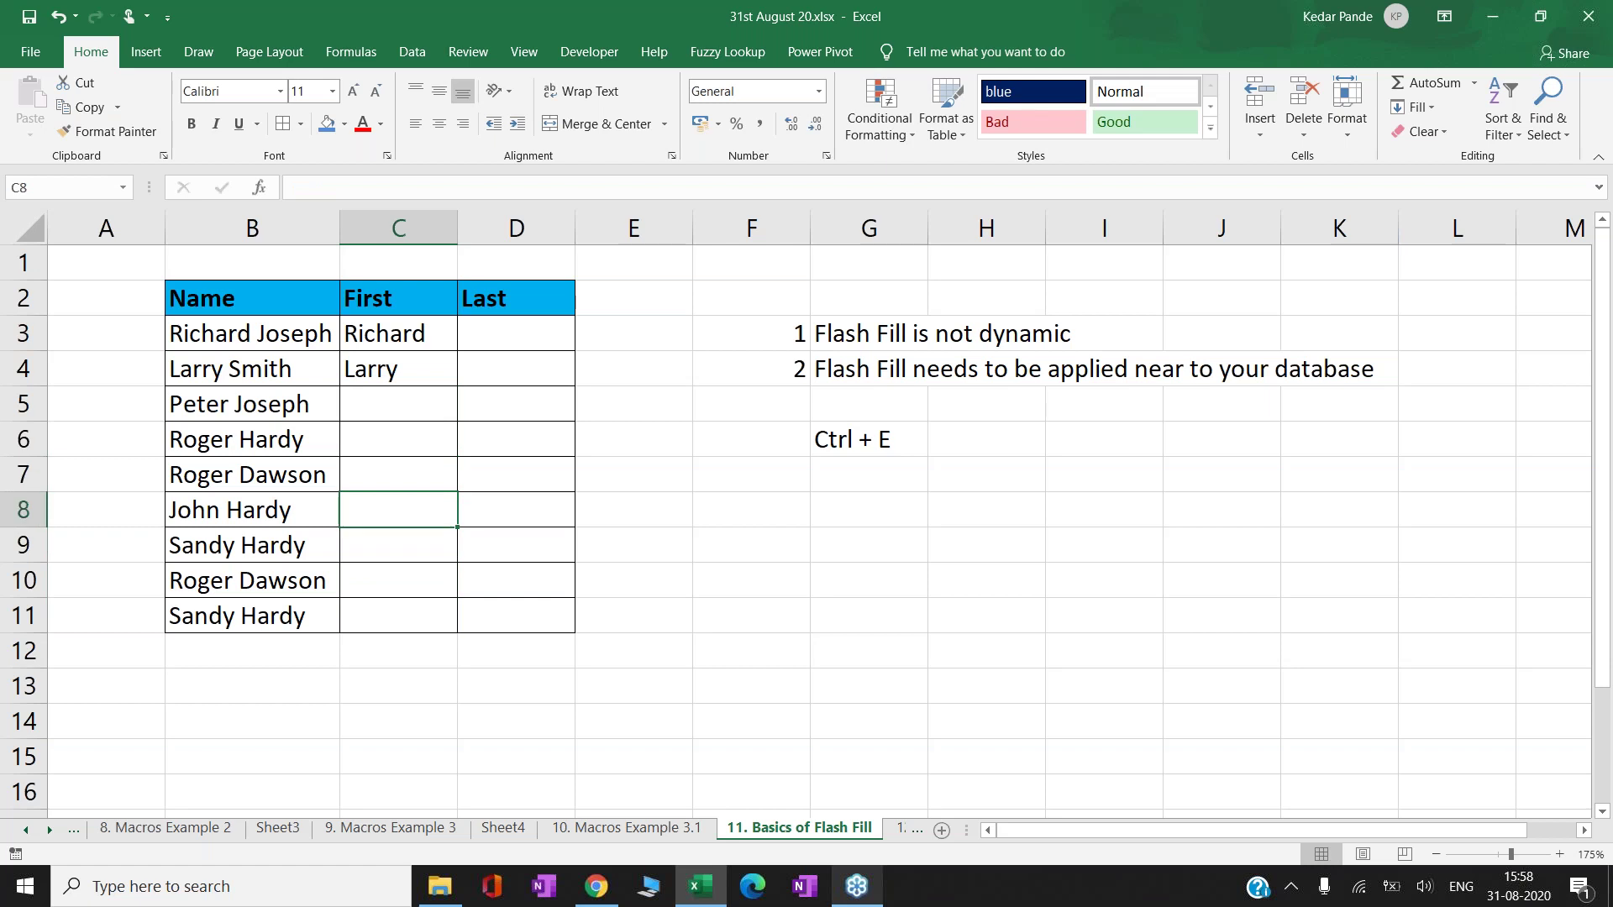
key("ctrl+e")
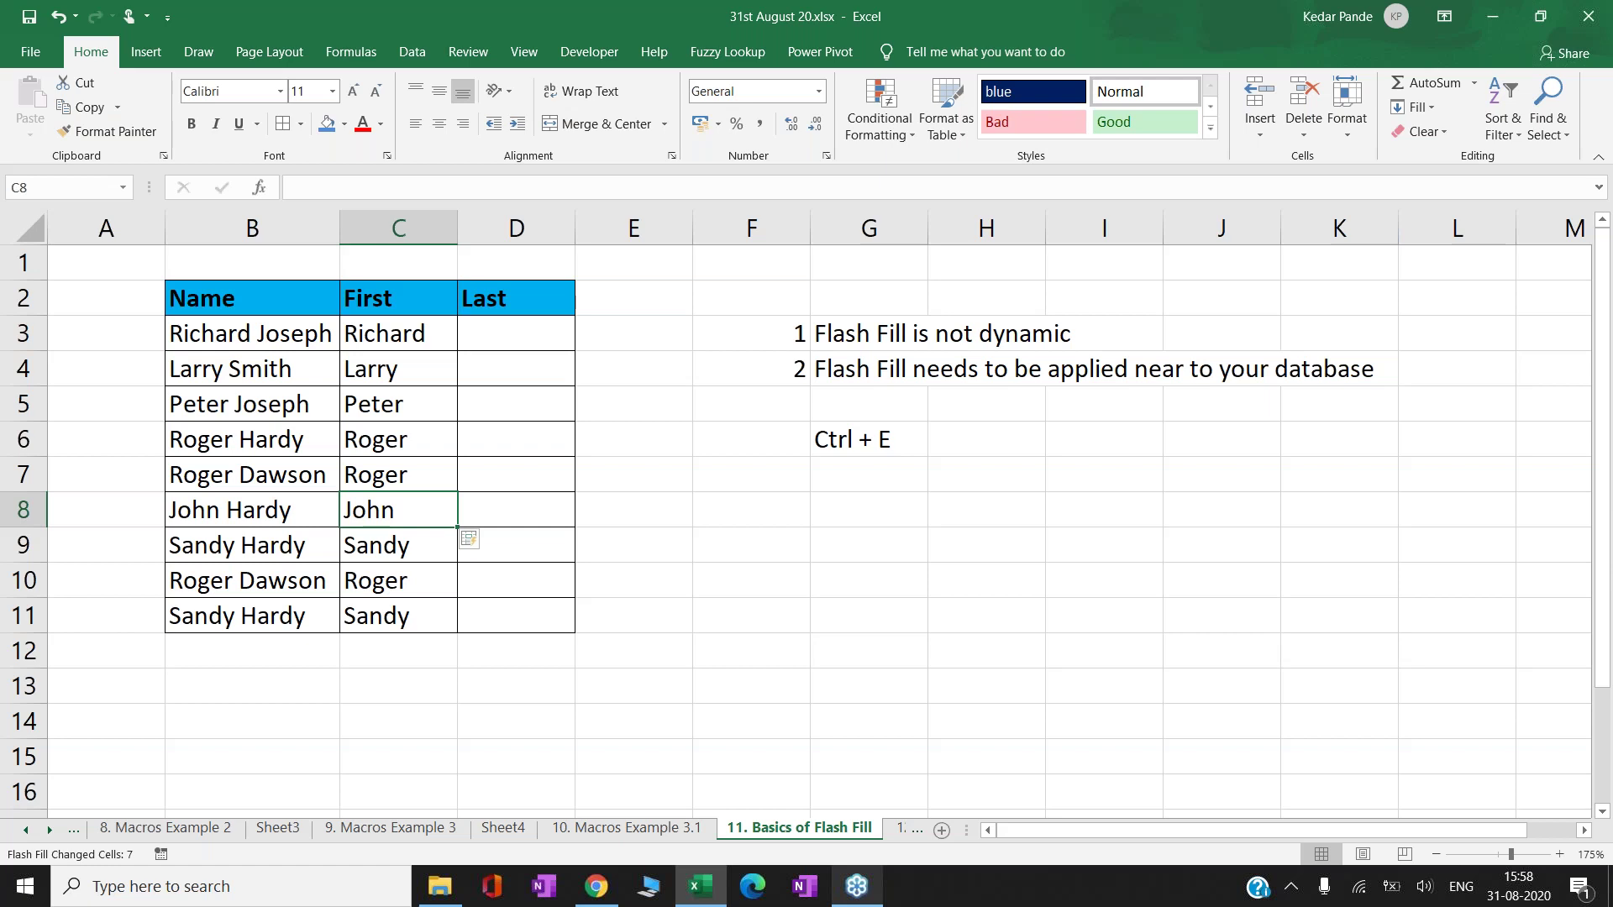
key("Up")
key("Up")
key("Up")
key("Up")
key("Up")
key("Right")
key("Right")
key("Right")
key("Right")
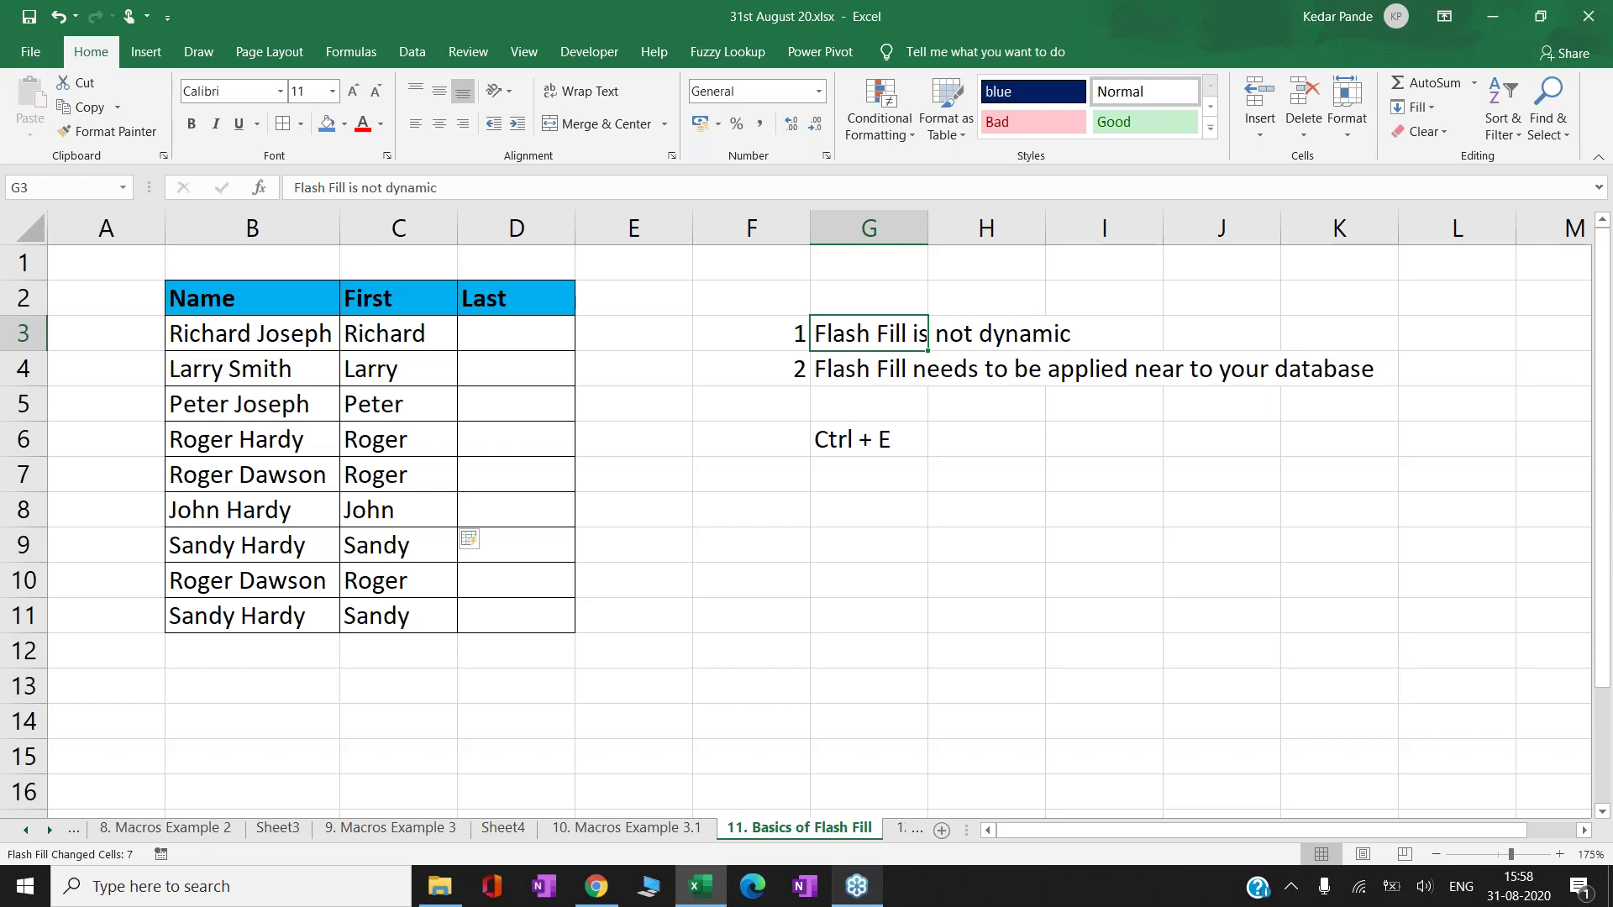
key("Left")
key("Left")
key("Left")
key("Left")
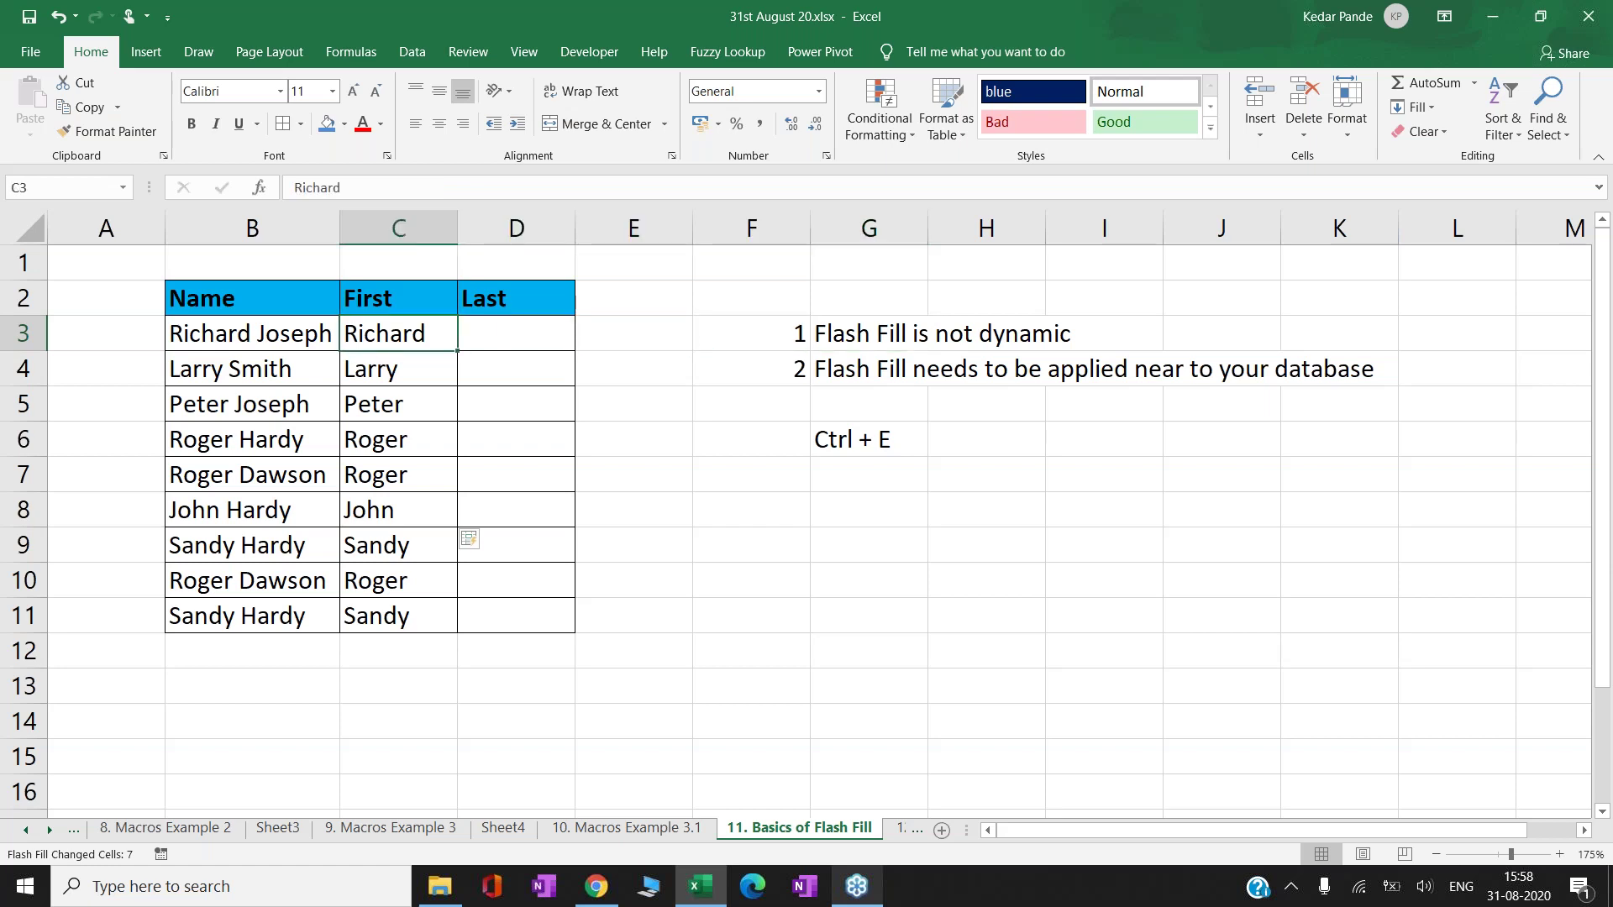
key("Right")
key("Right")
key("Right")
key("Right")
key("Right")
key("Left")
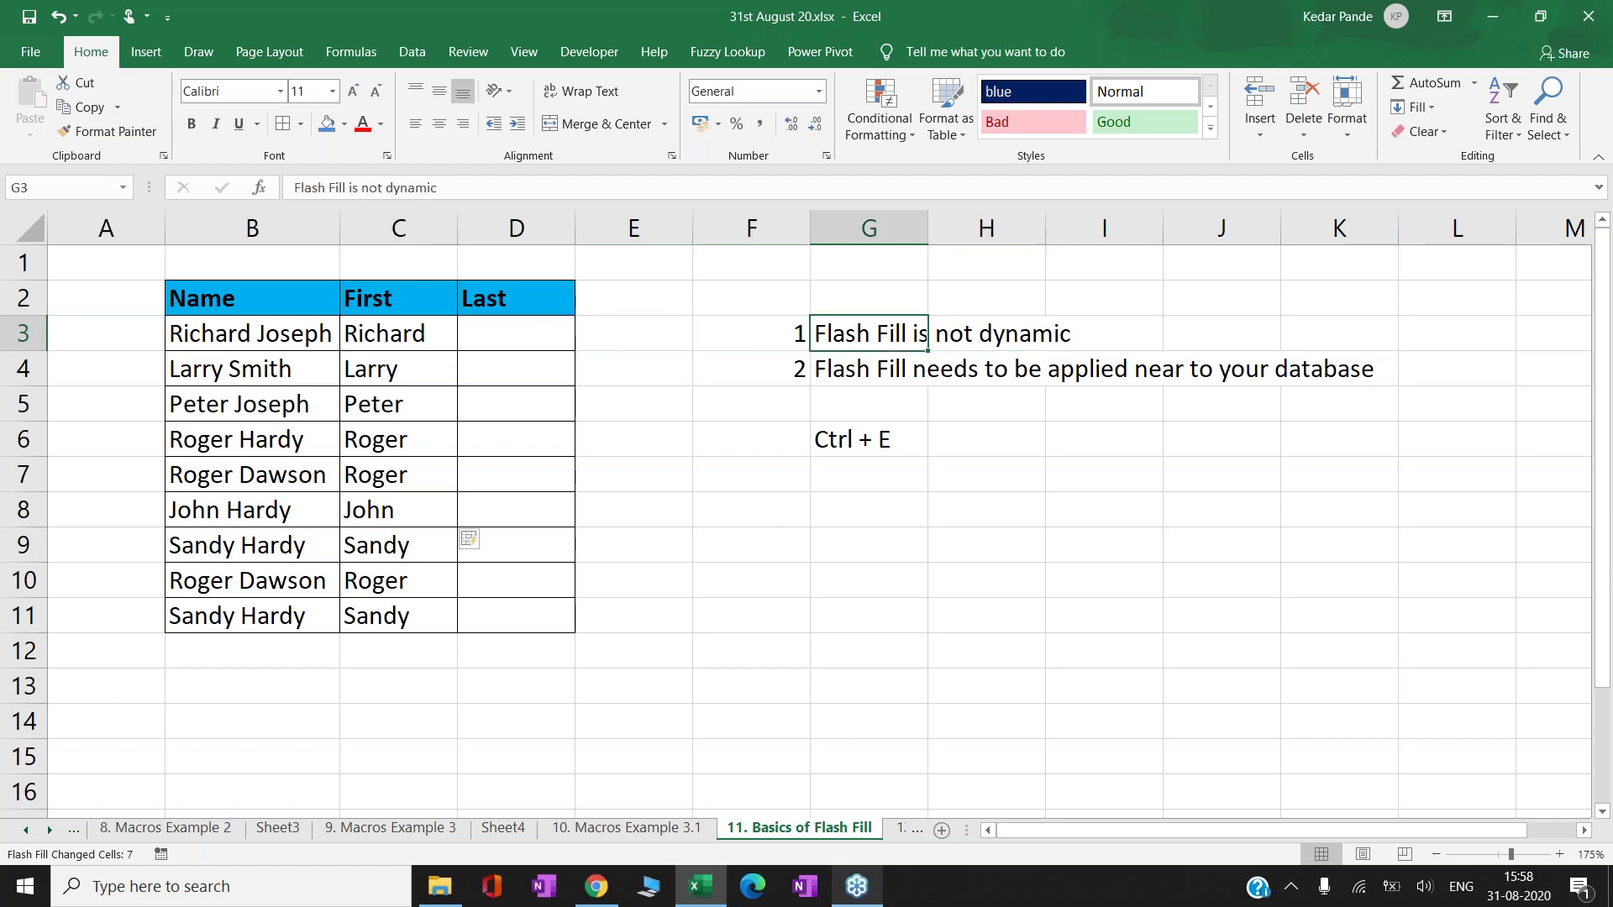
key("Left")
key("Left")
key("Left")
key("Left")
key("Left")
key("F2")
type("Kedar Pande")
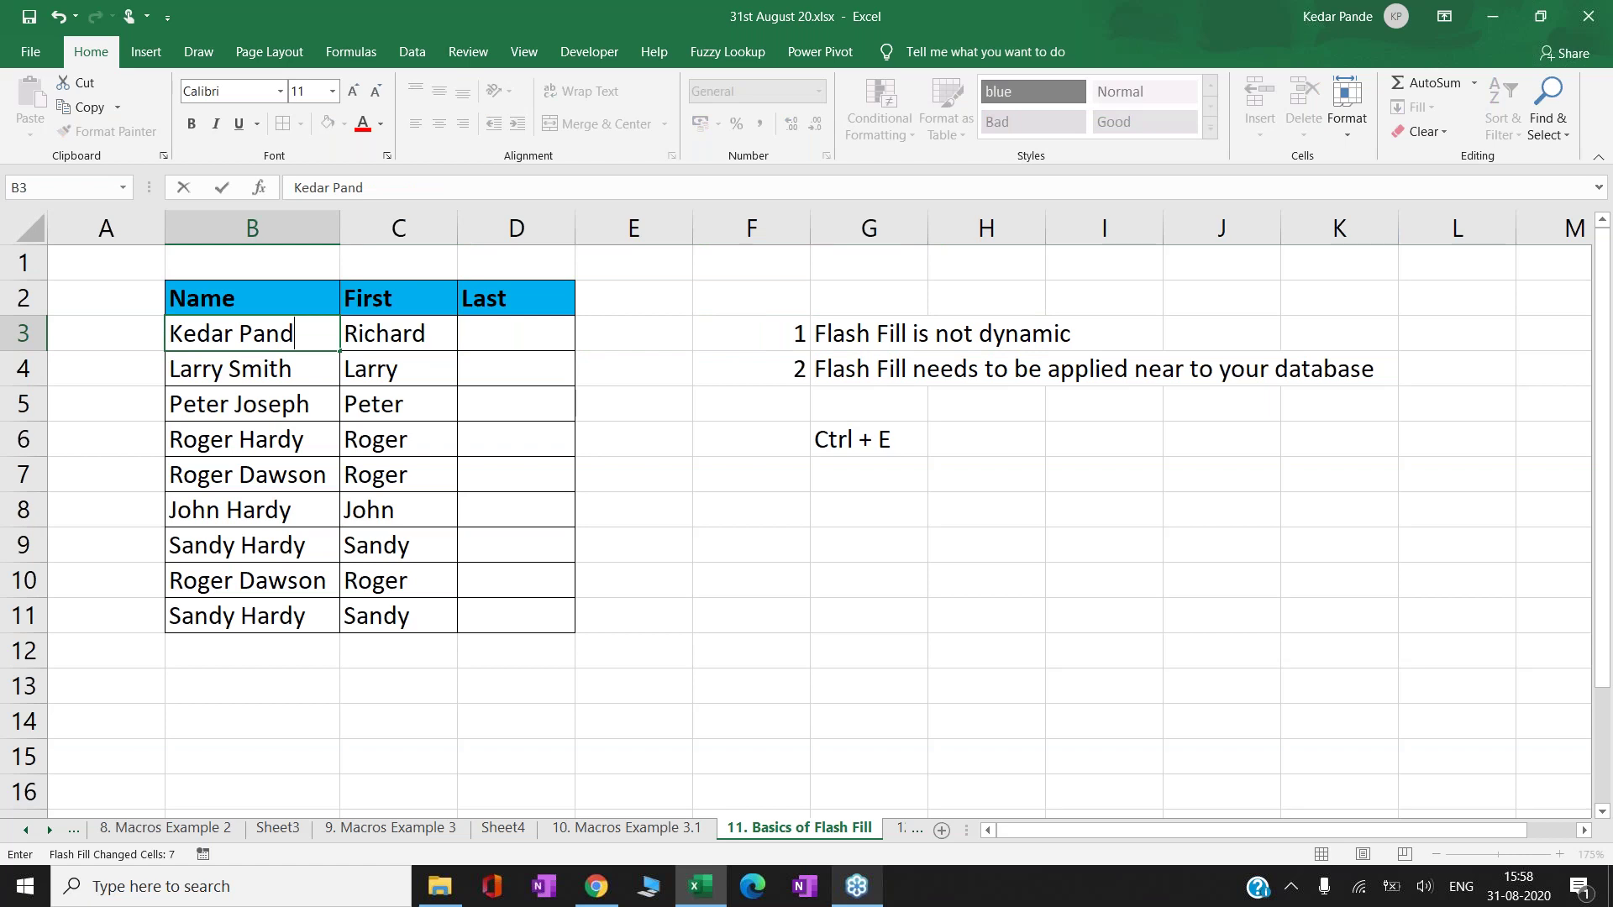
key("Return")
left_click(398, 333)
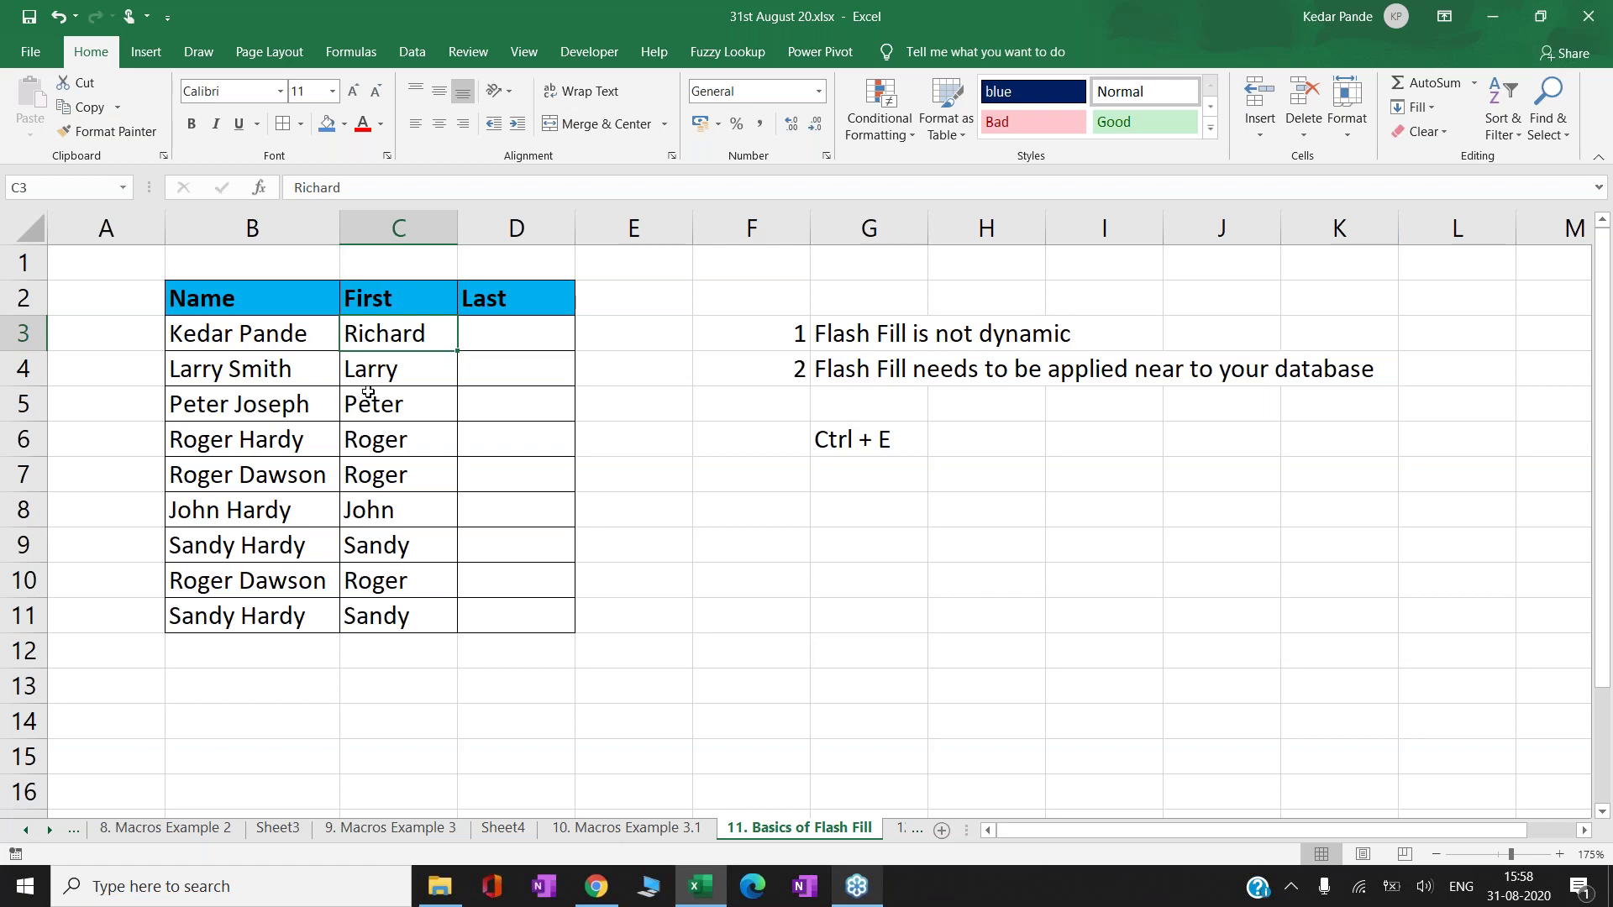
key("ctrl+z")
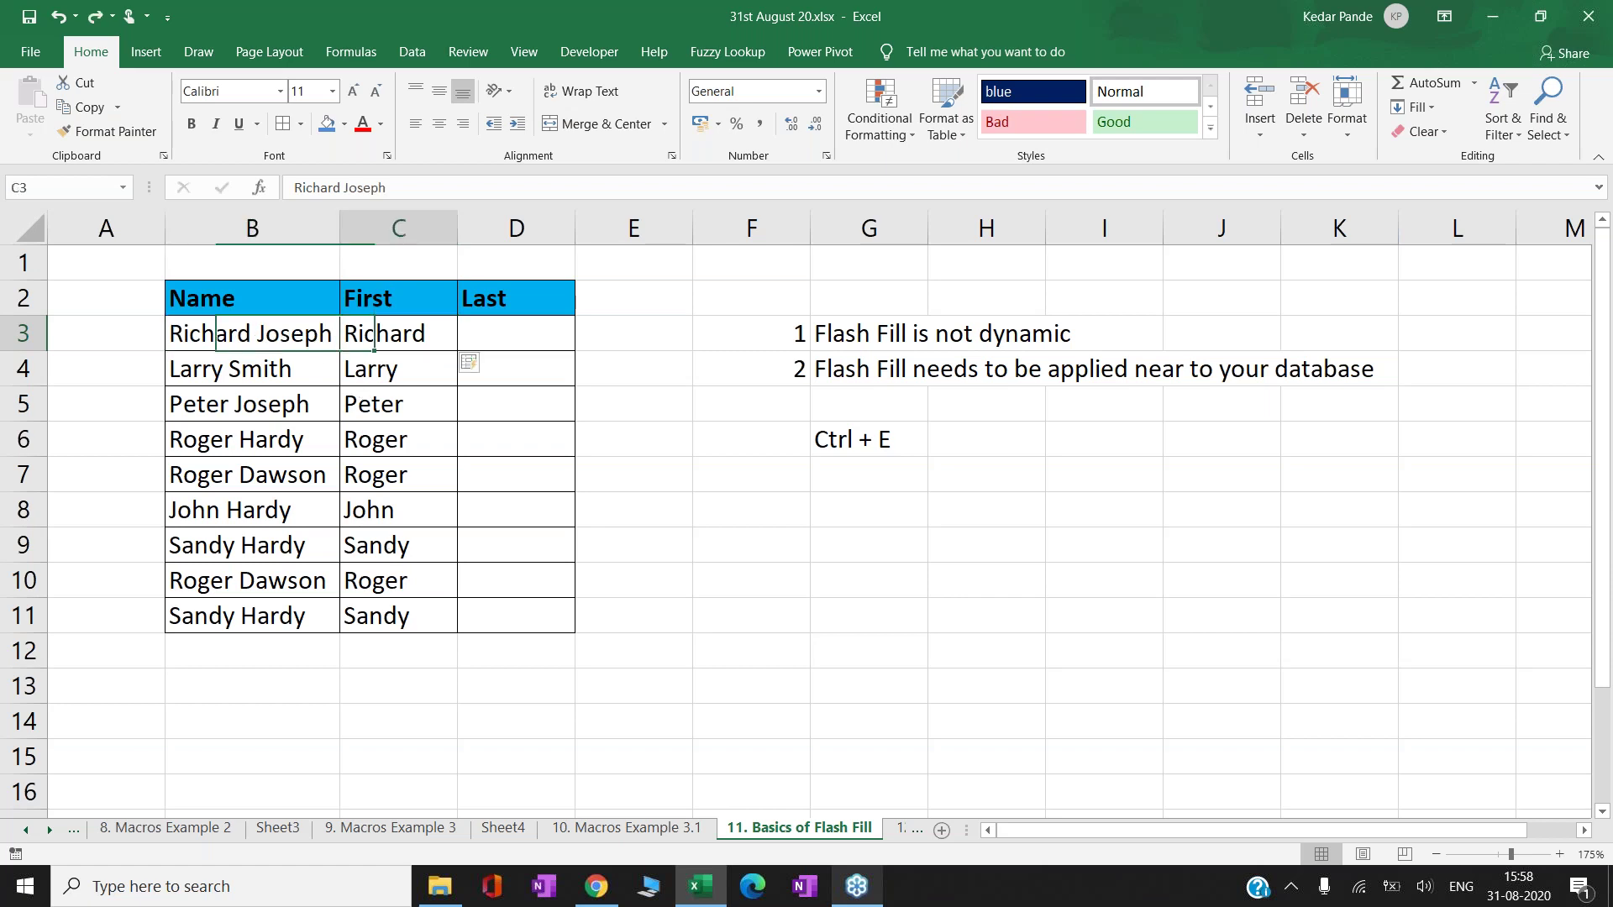
key("Right")
key("Right")
- Enter Joseph and Smith in D3:D4 and accept the Flash Fill surnames
key("F2")
type("Joseph")
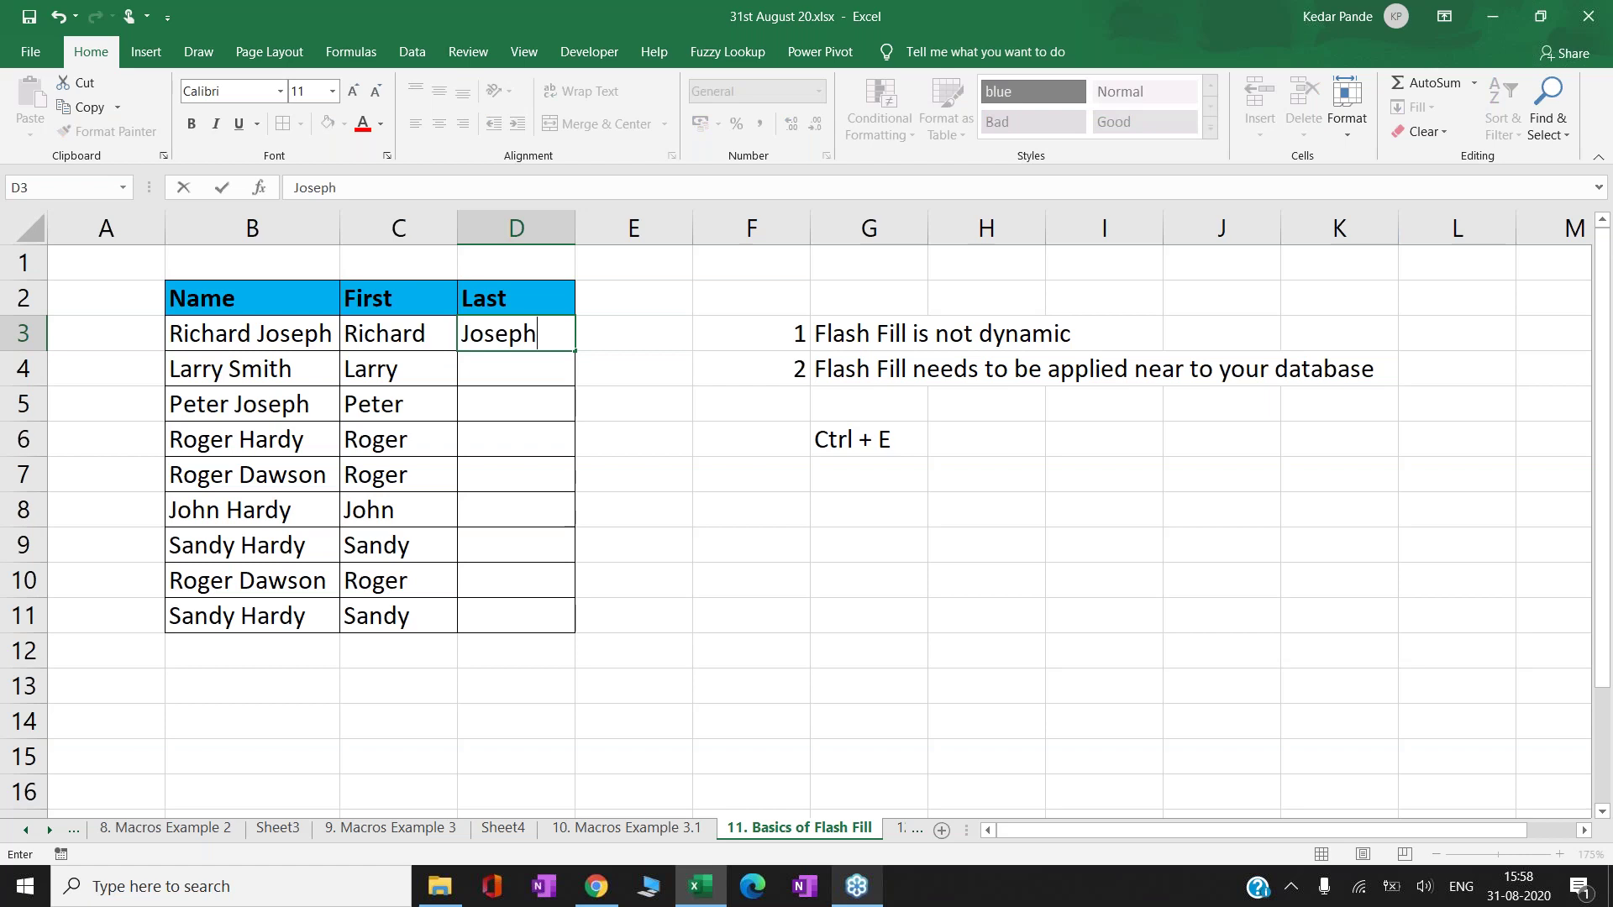
key("Return")
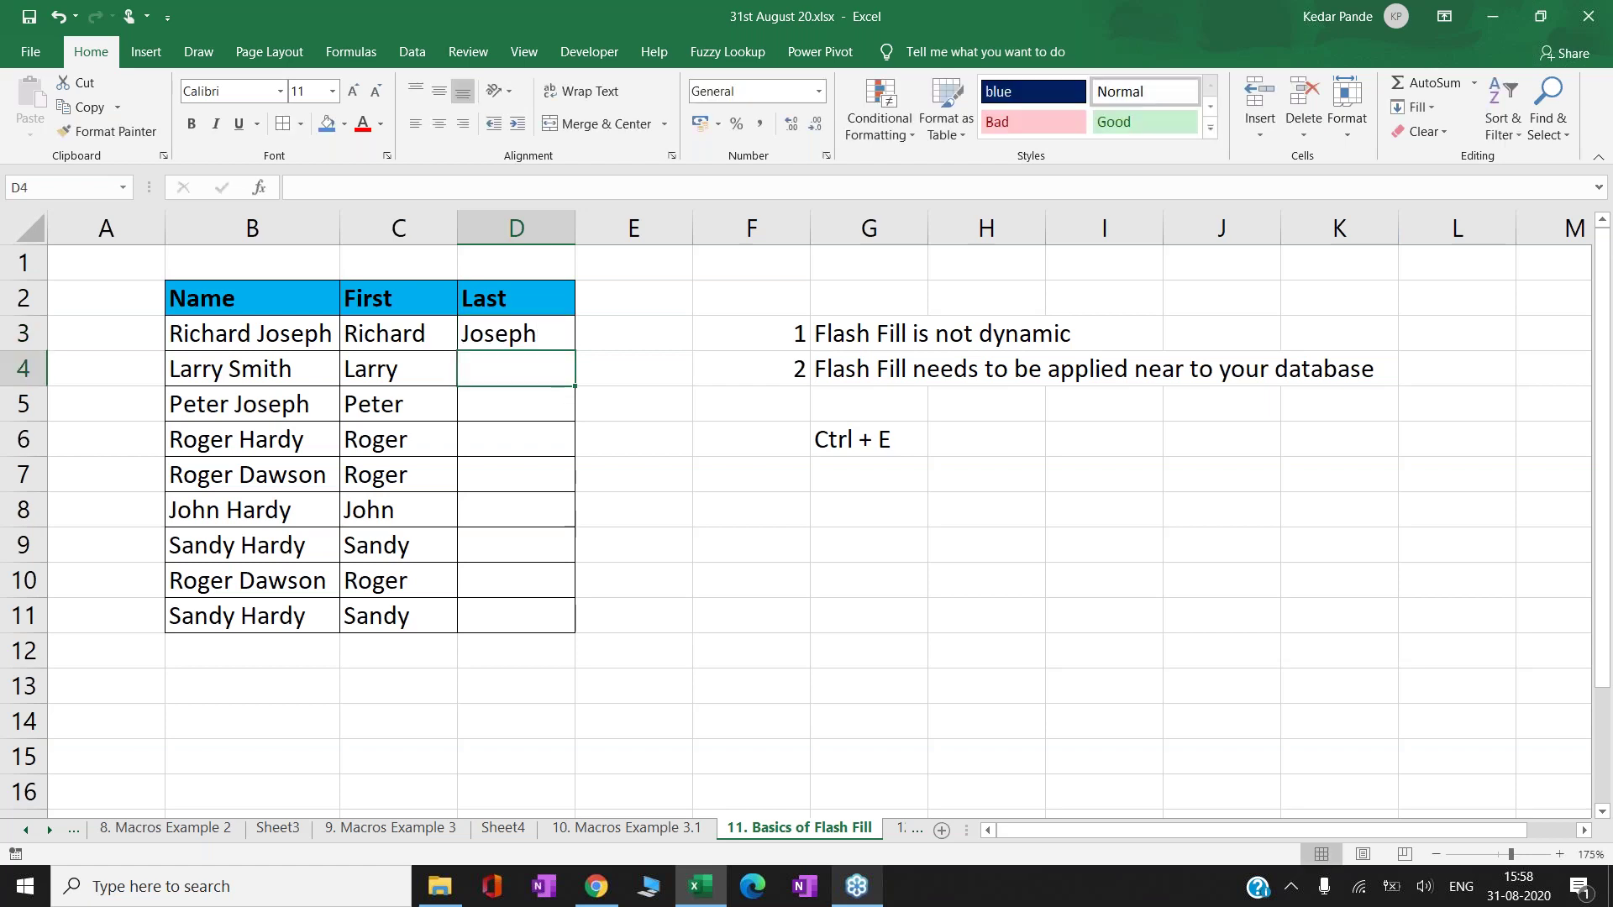
type("Smith")
key("Return")
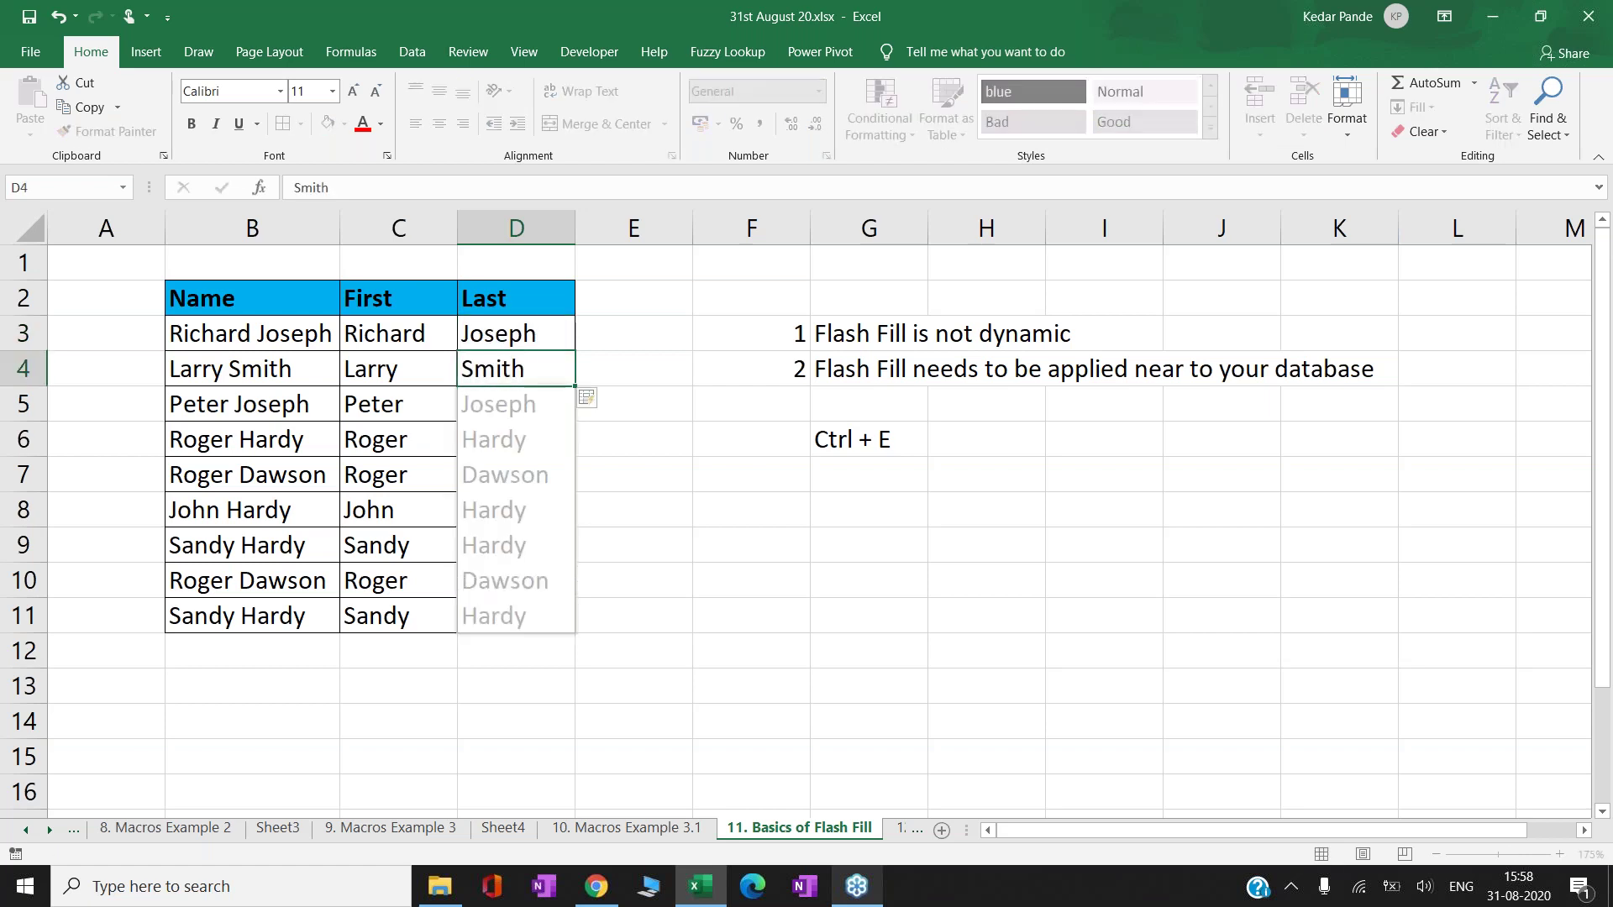
- Check several of the flash-filled surnames in the Last column
left_click(515, 510)
left_click(516, 580)
left_click(516, 545)
left_click(515, 475)
key("Up")
key("Up")
key("Up")
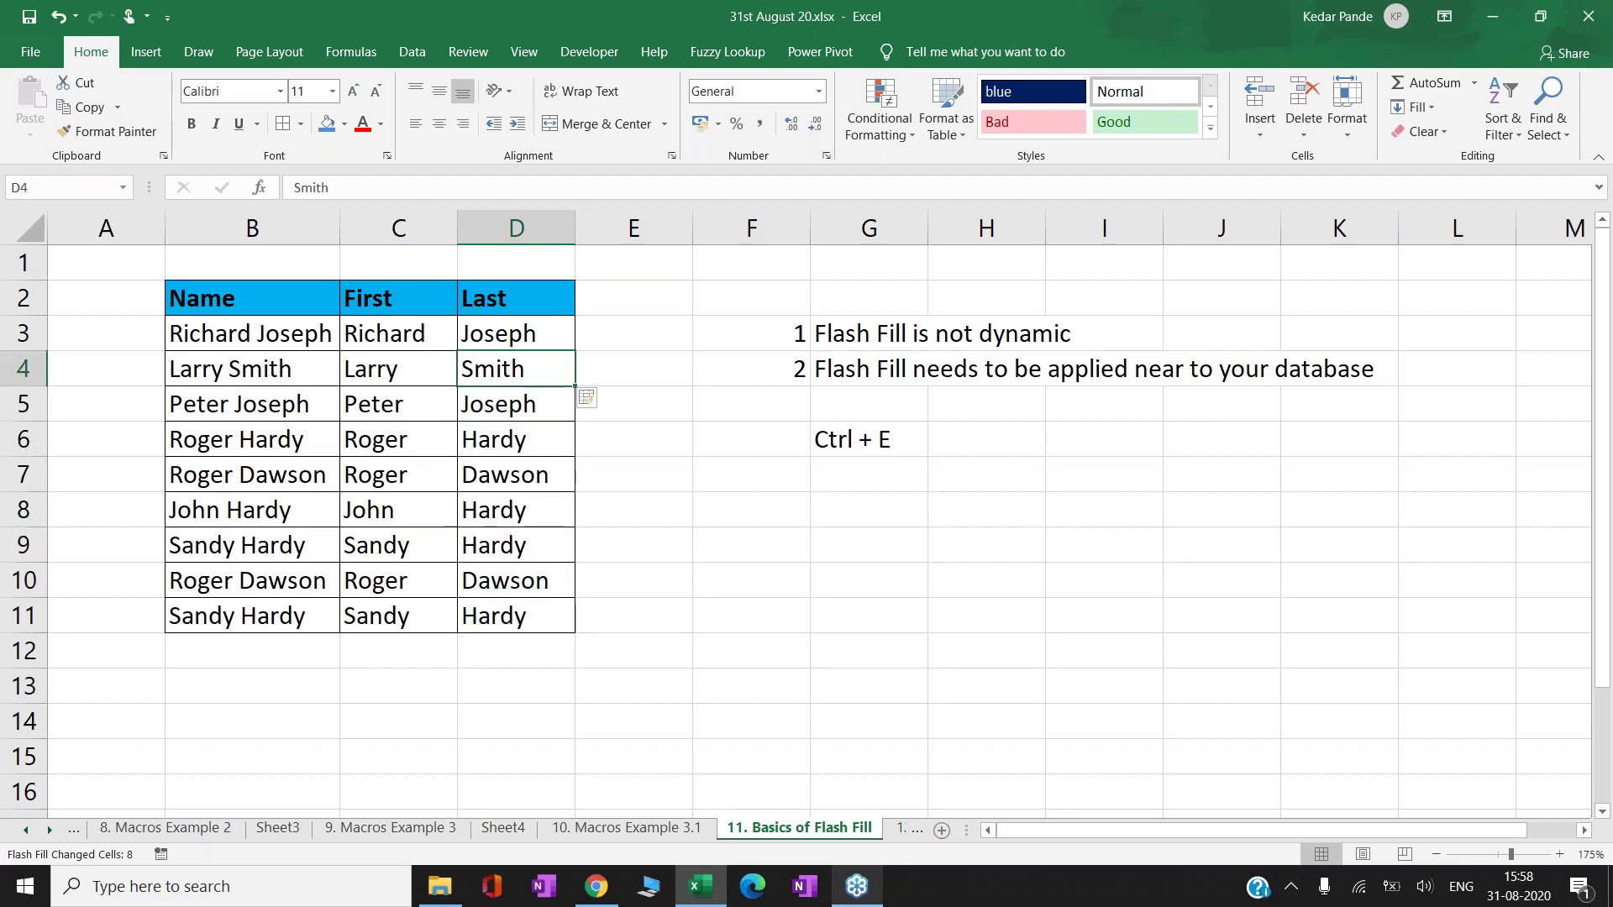
- Switch to the '12. Uses of Flash Fill' sheet and select D8 in Proper Case
left_click(894, 834)
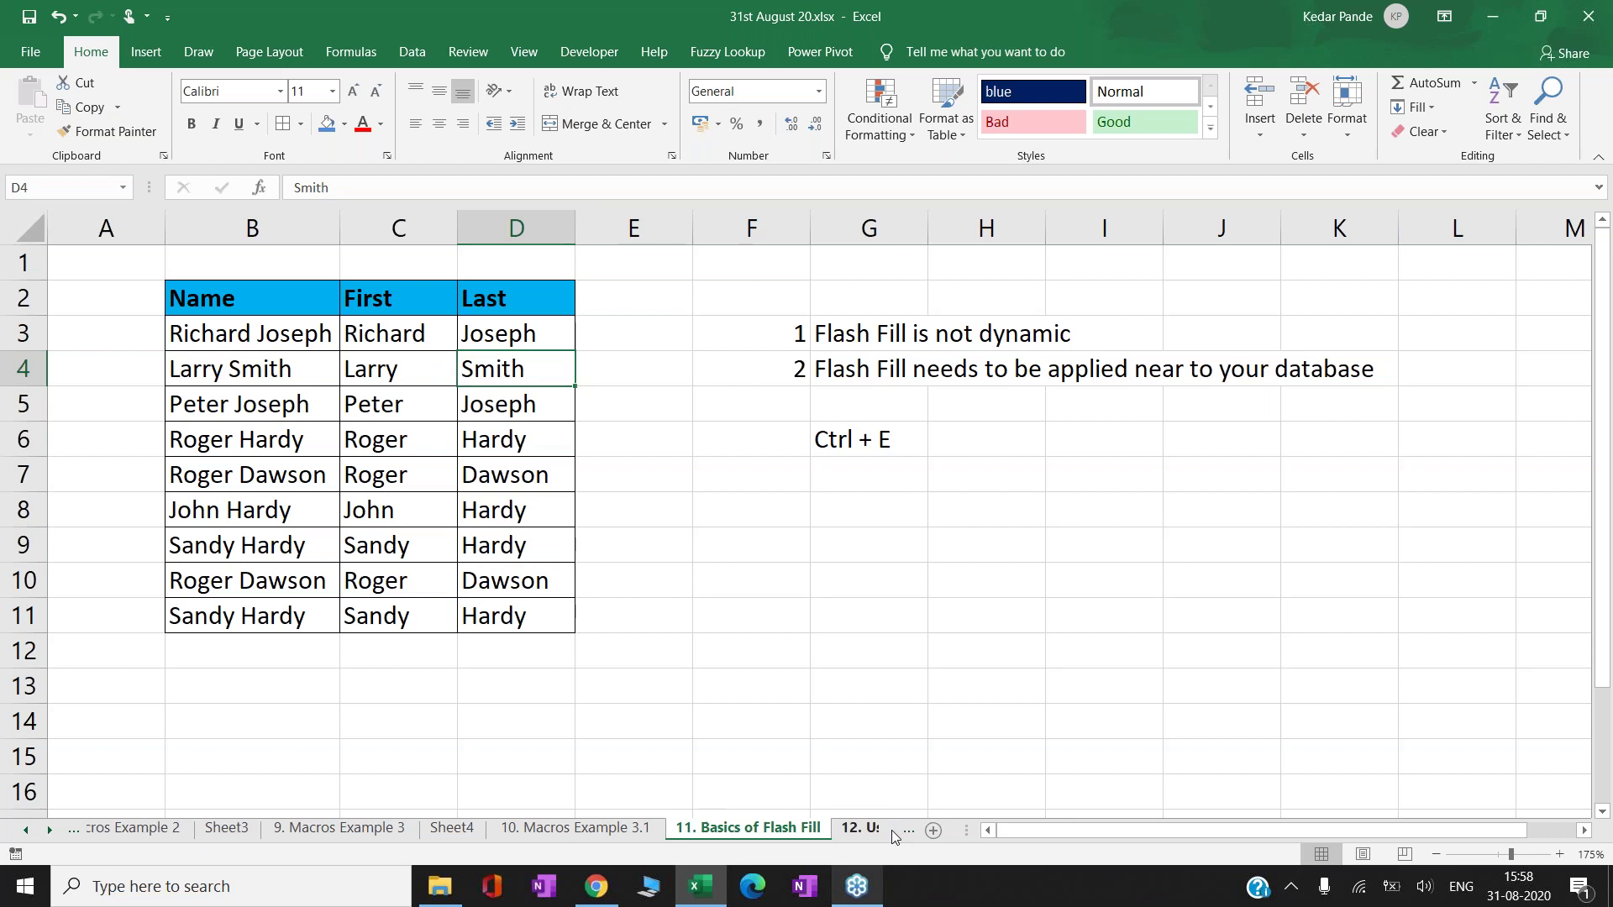
left_click(858, 829)
left_click(583, 516)
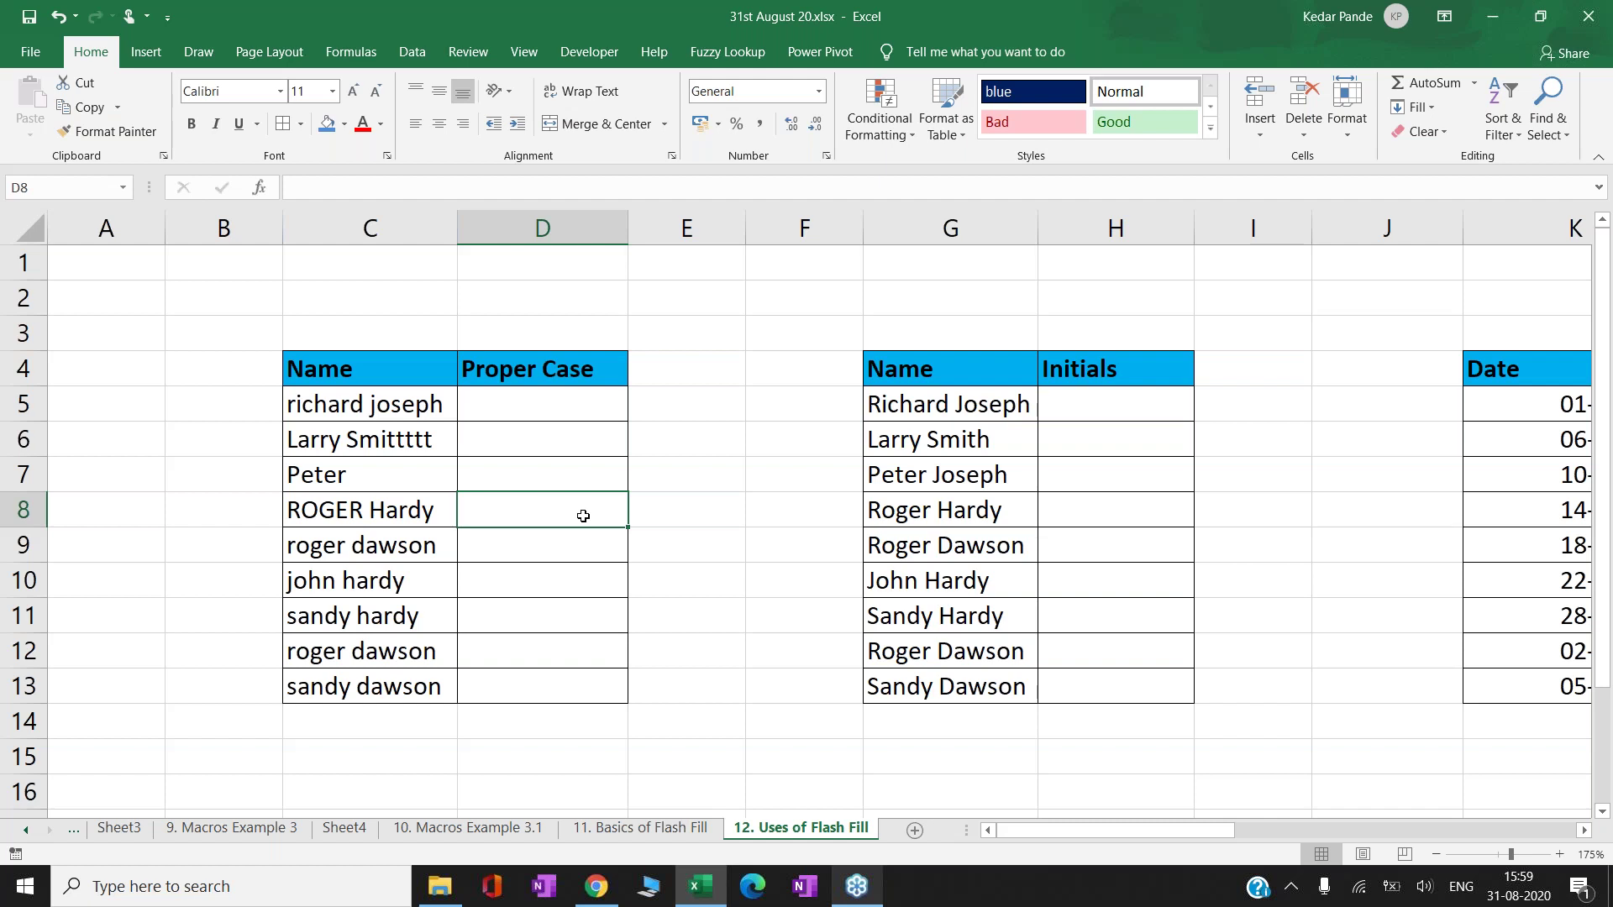
key("Left")
key("Up")
key("Up")
key("Up")
key("Left")
key("Right")
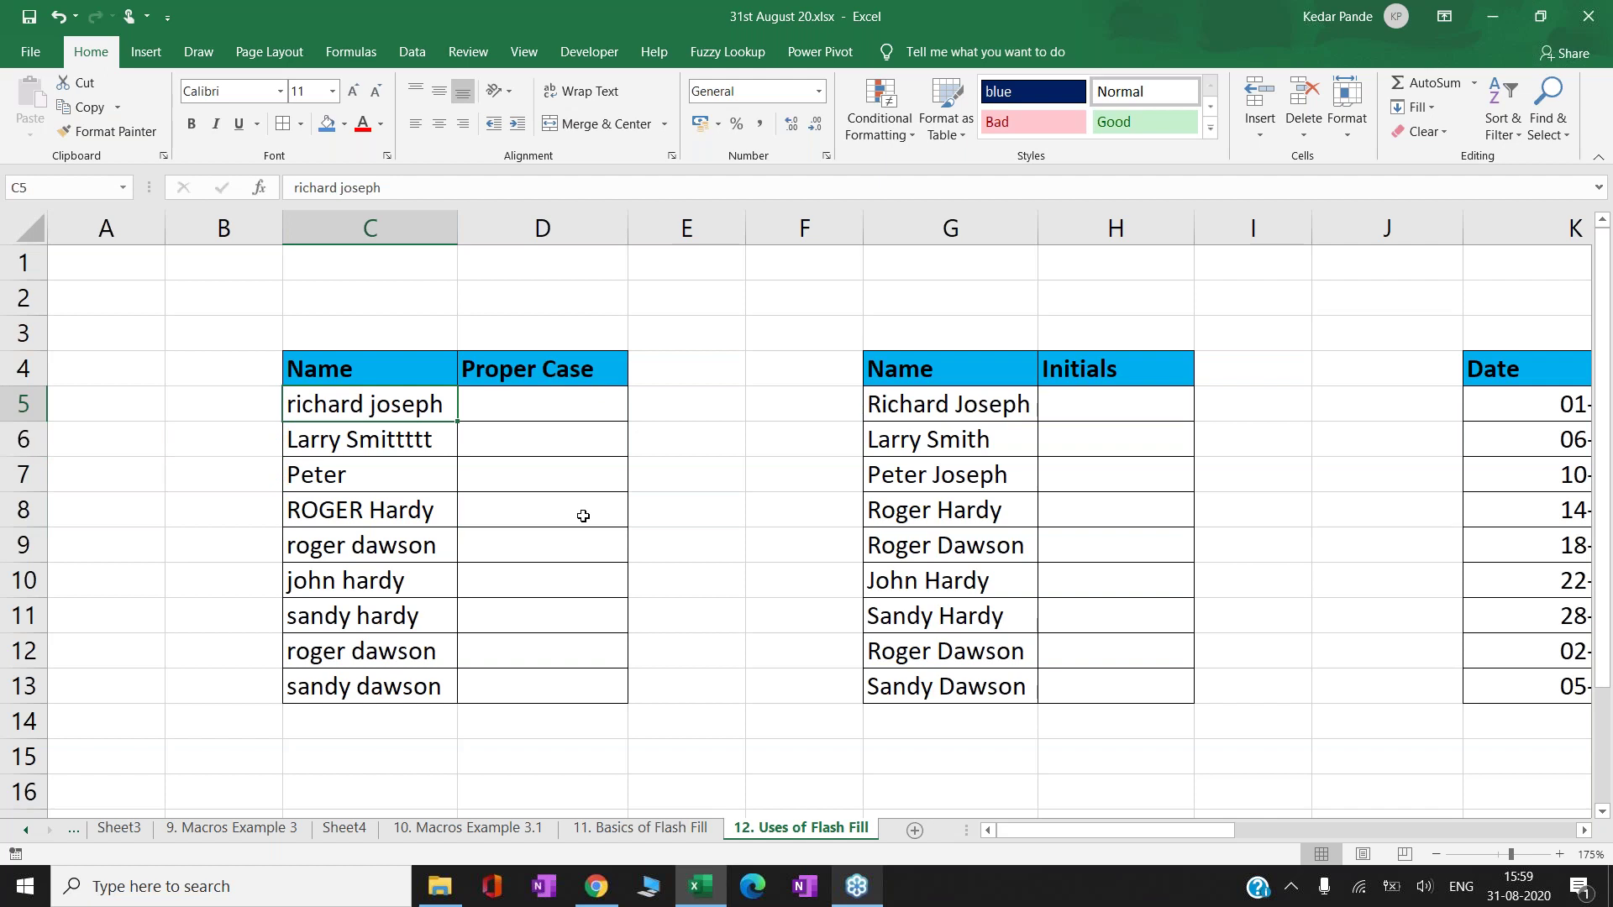
key("Down")
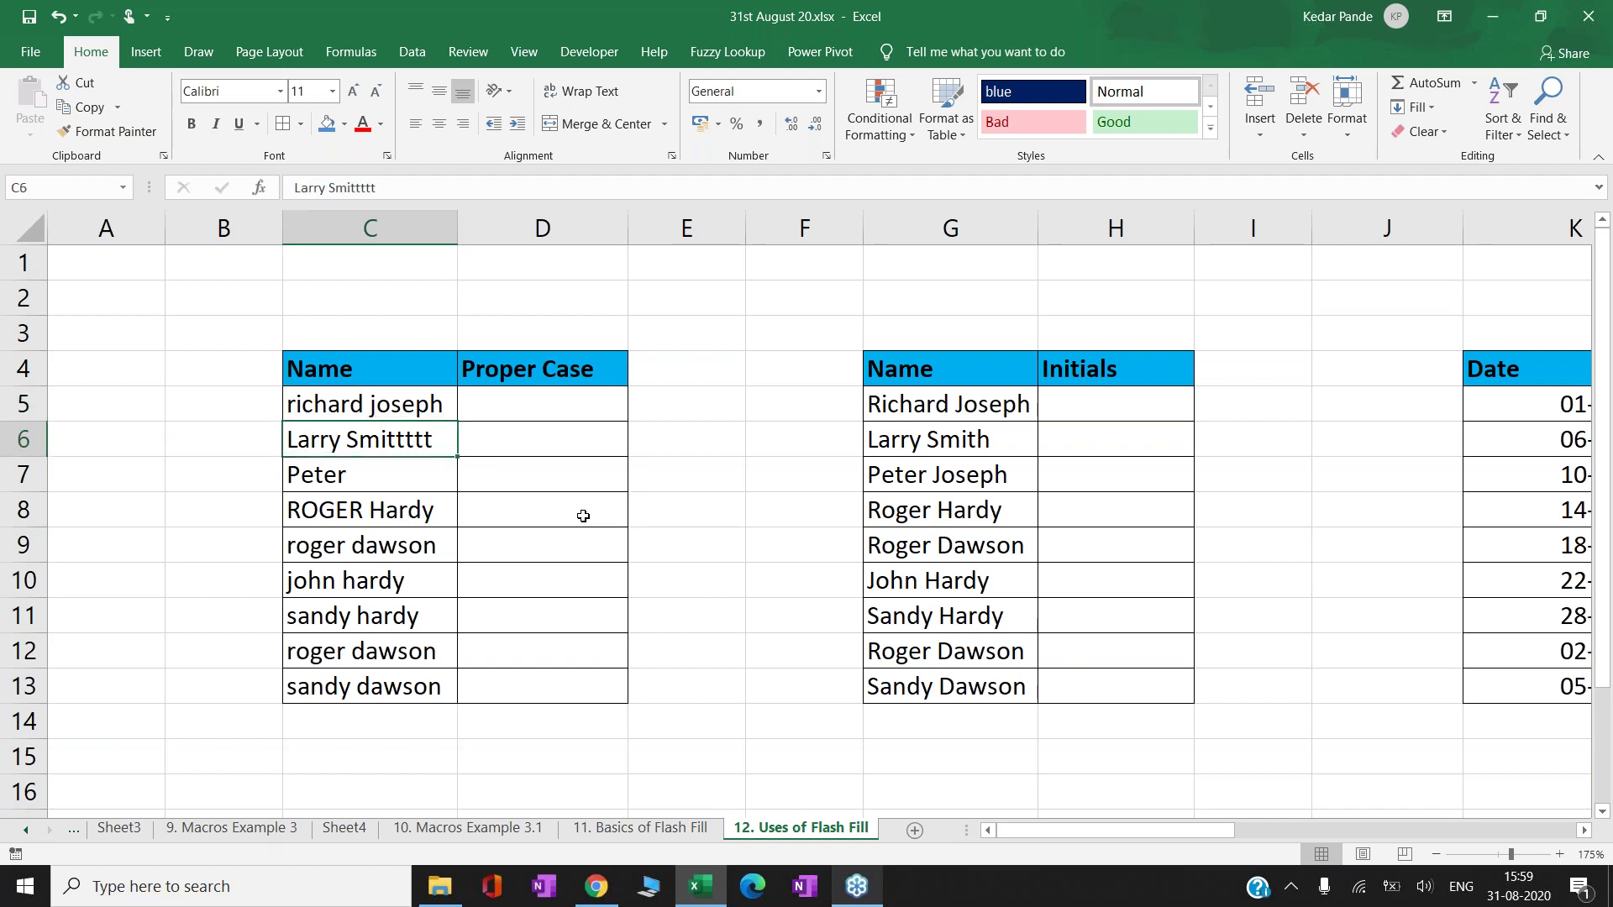
key("Down")
key("Down")
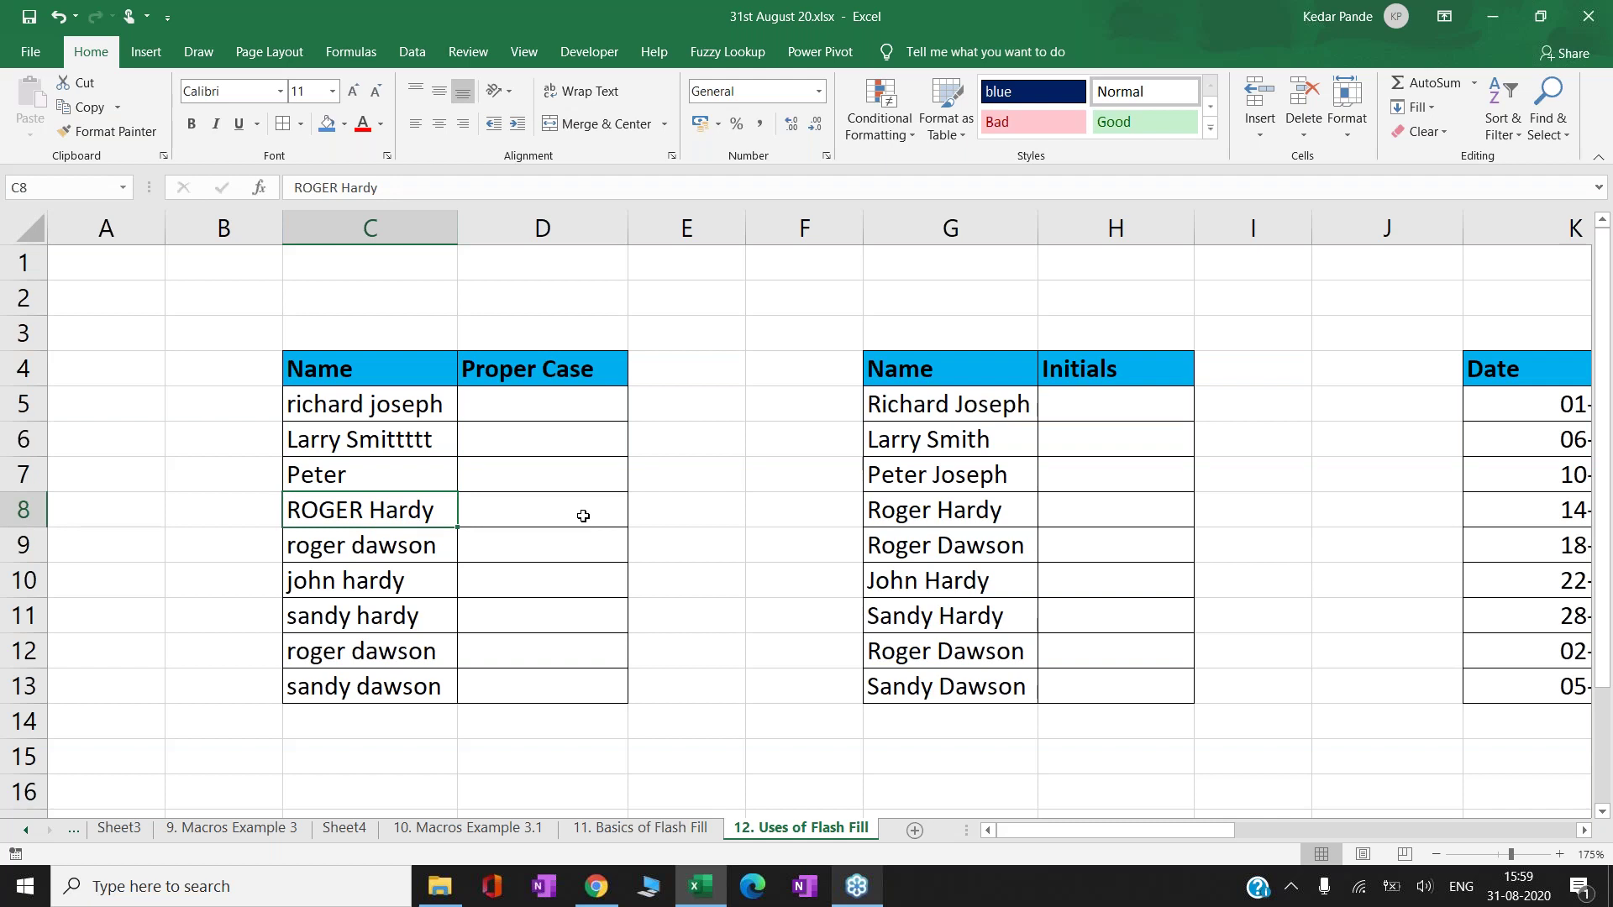
key("Down")
key("Down")
key("Down")
key("Down")
key("Down")
key("Up")
key("Up")
key("Up")
key("Up")
key("Up")
key("Up")
key("Up")
key("Up")
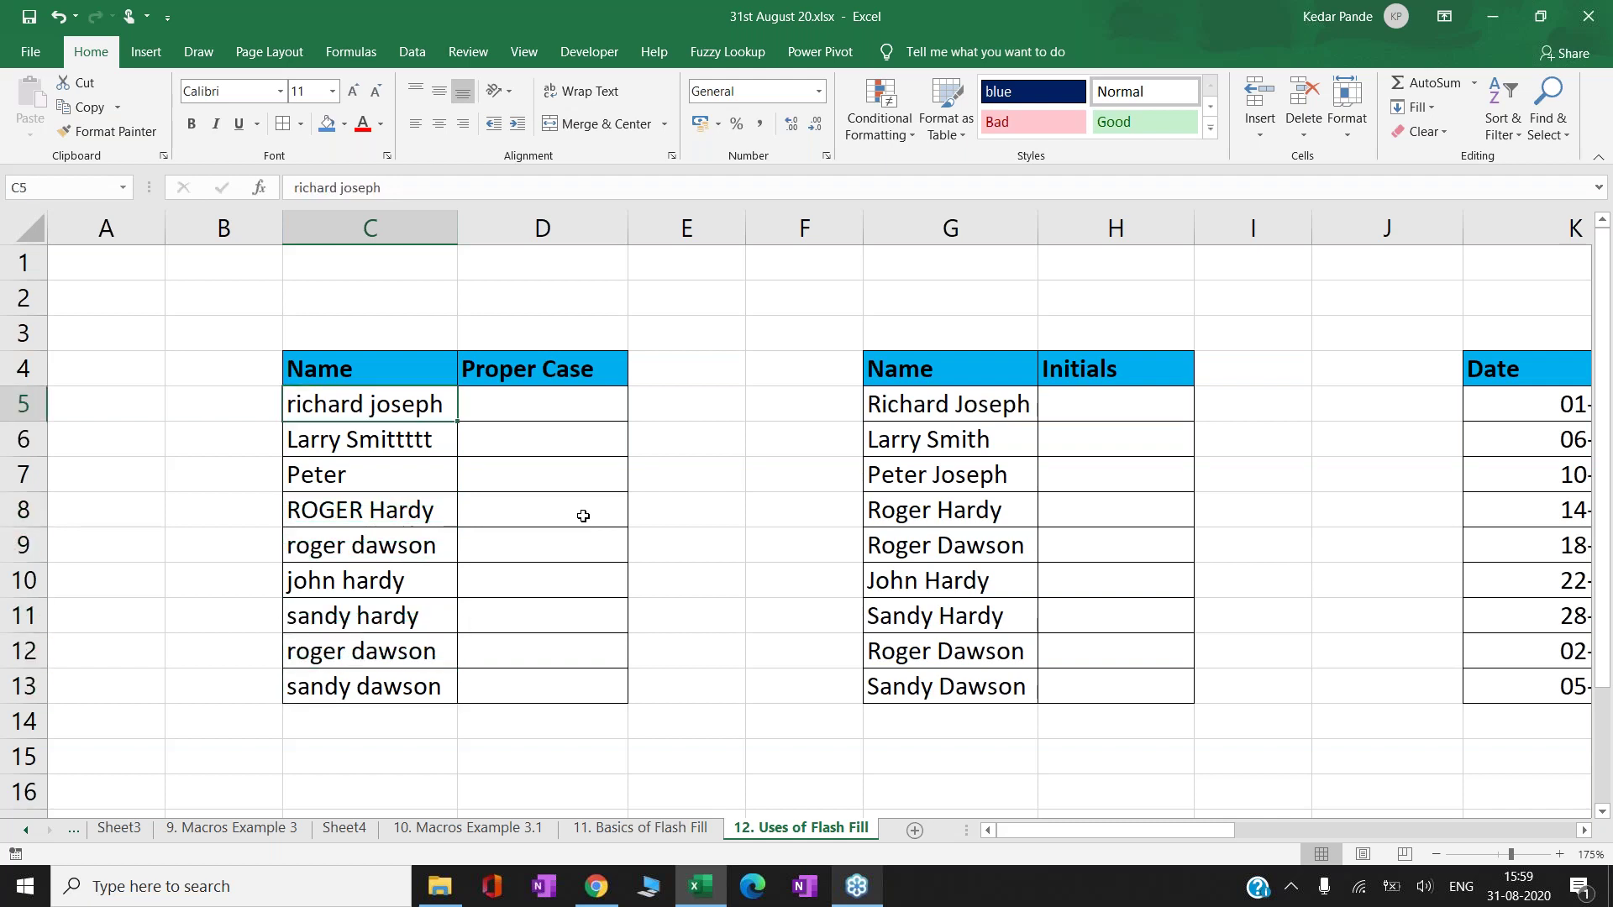
key("Right")
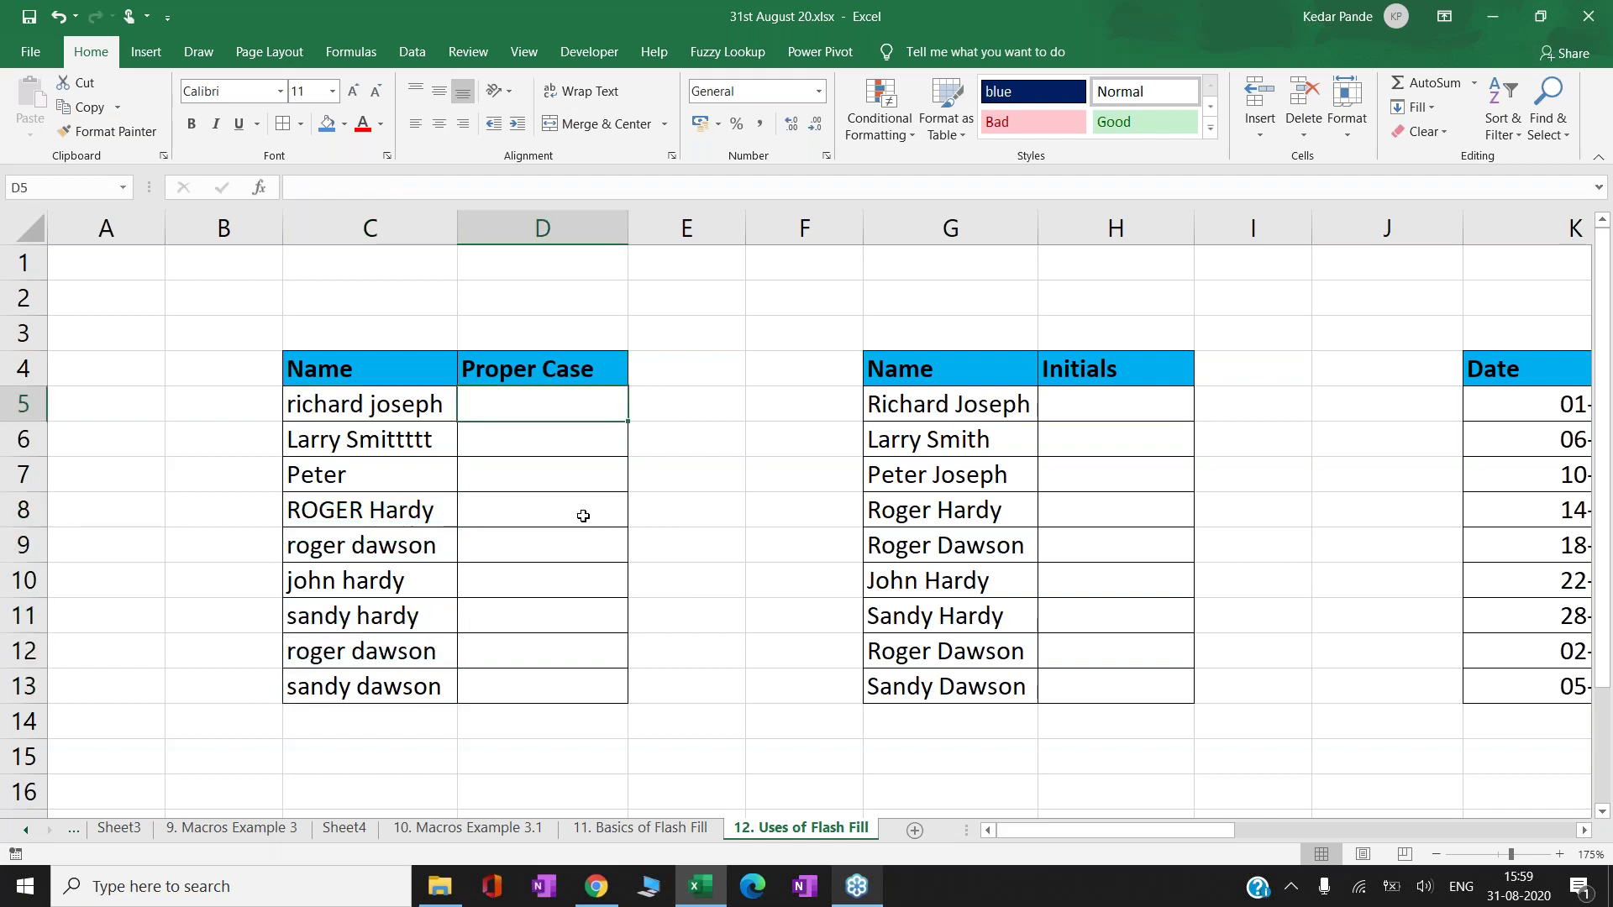
type("=pro")
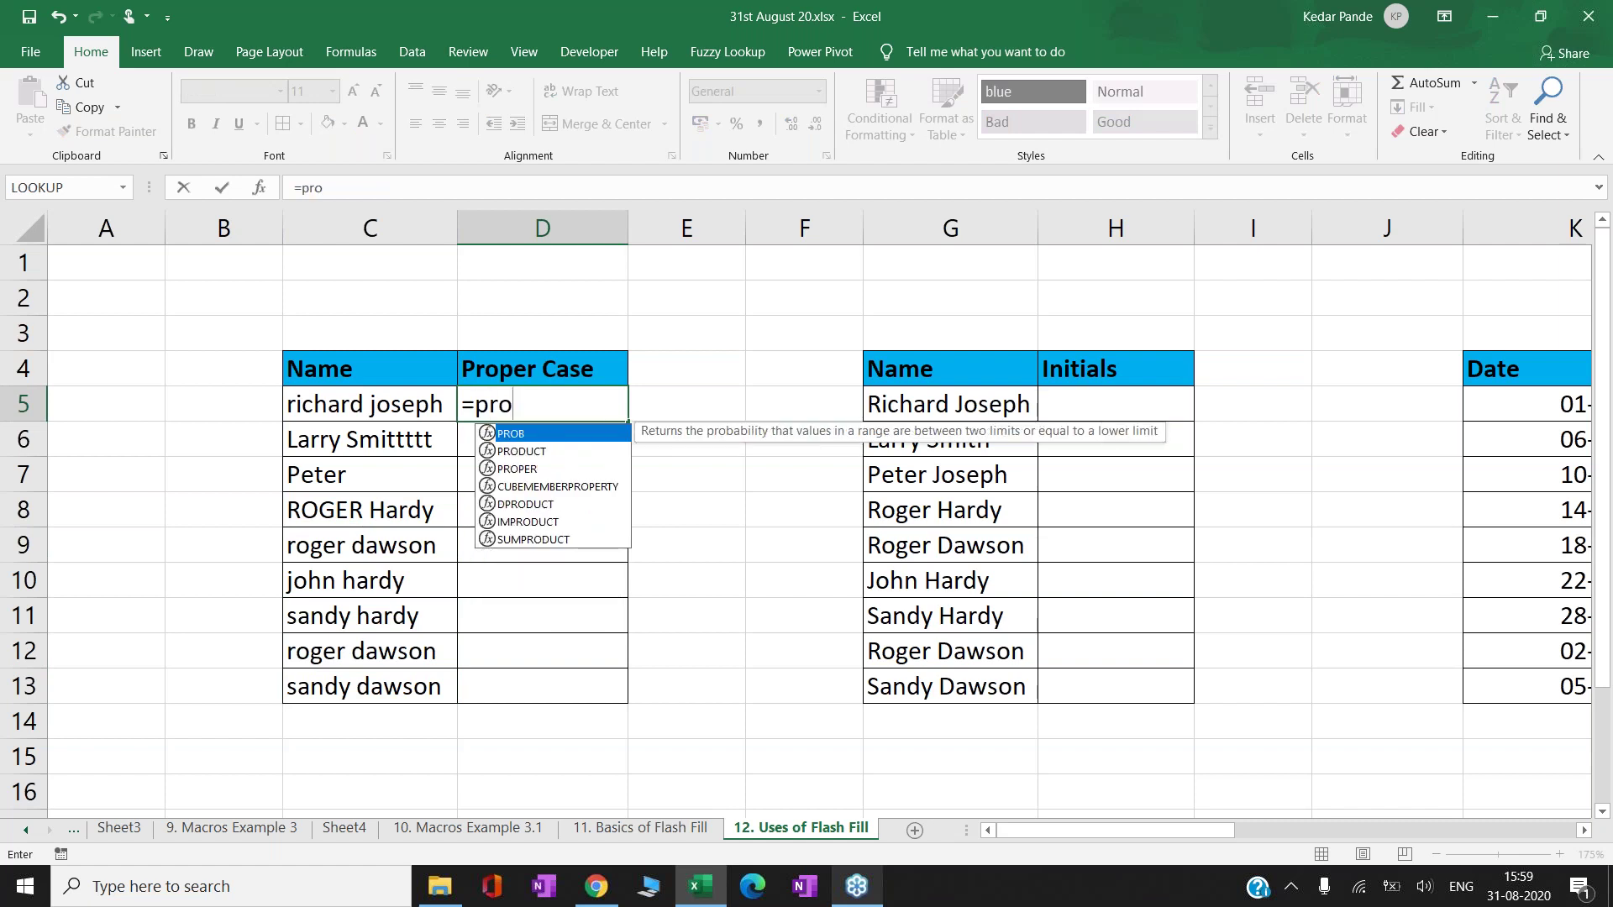
key("Down")
key("Down")
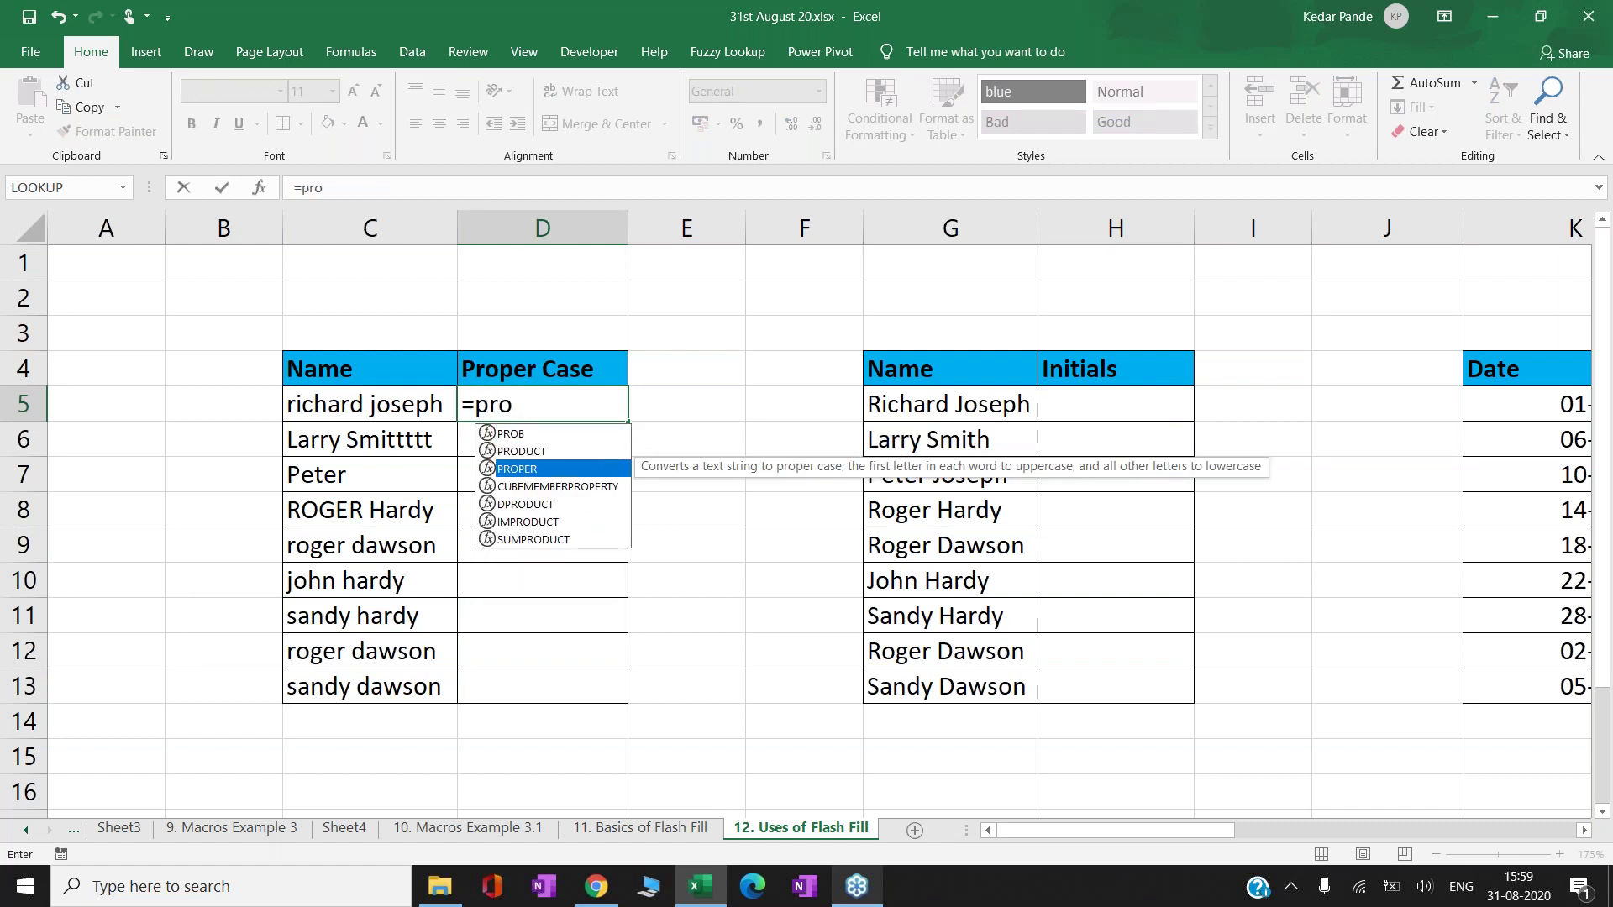
key("Escape")
key("Escape")
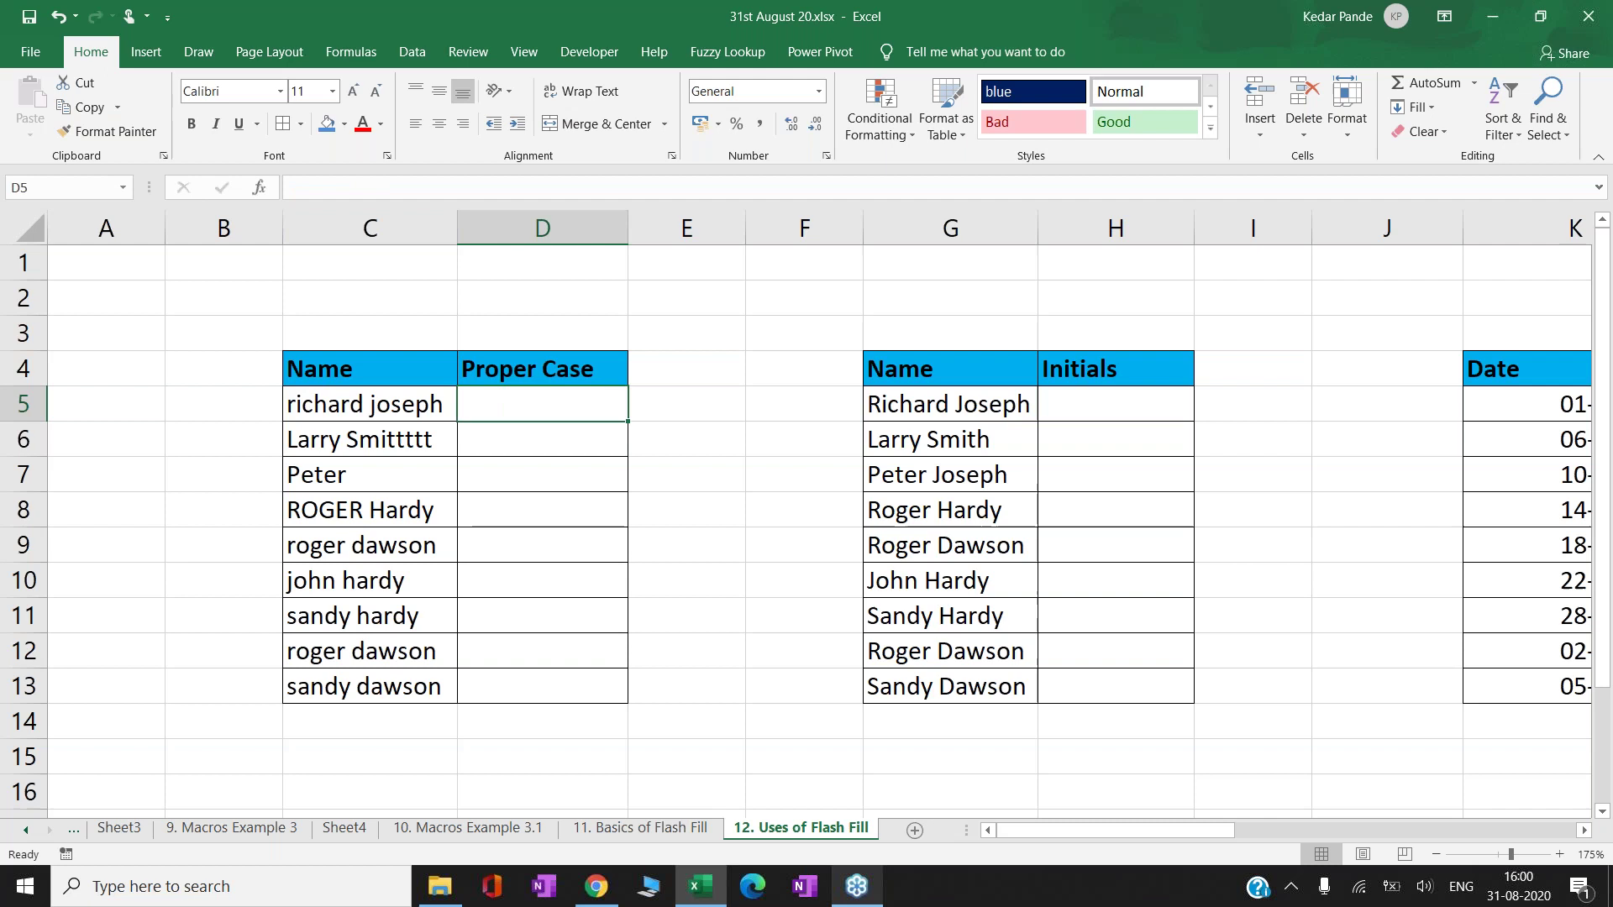
key("F2")
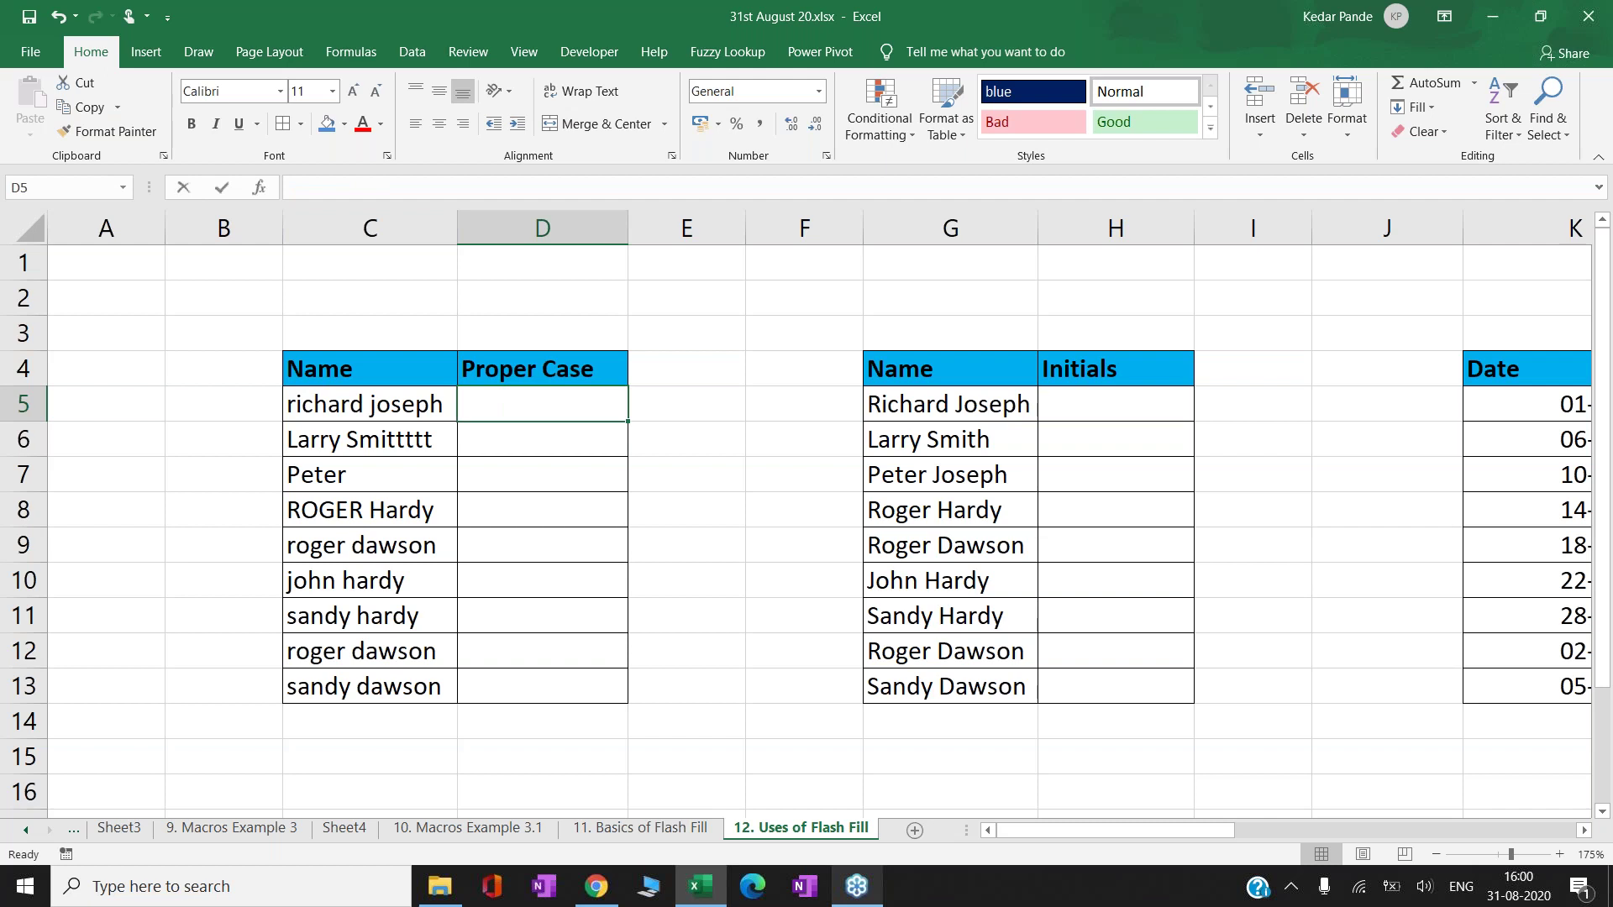
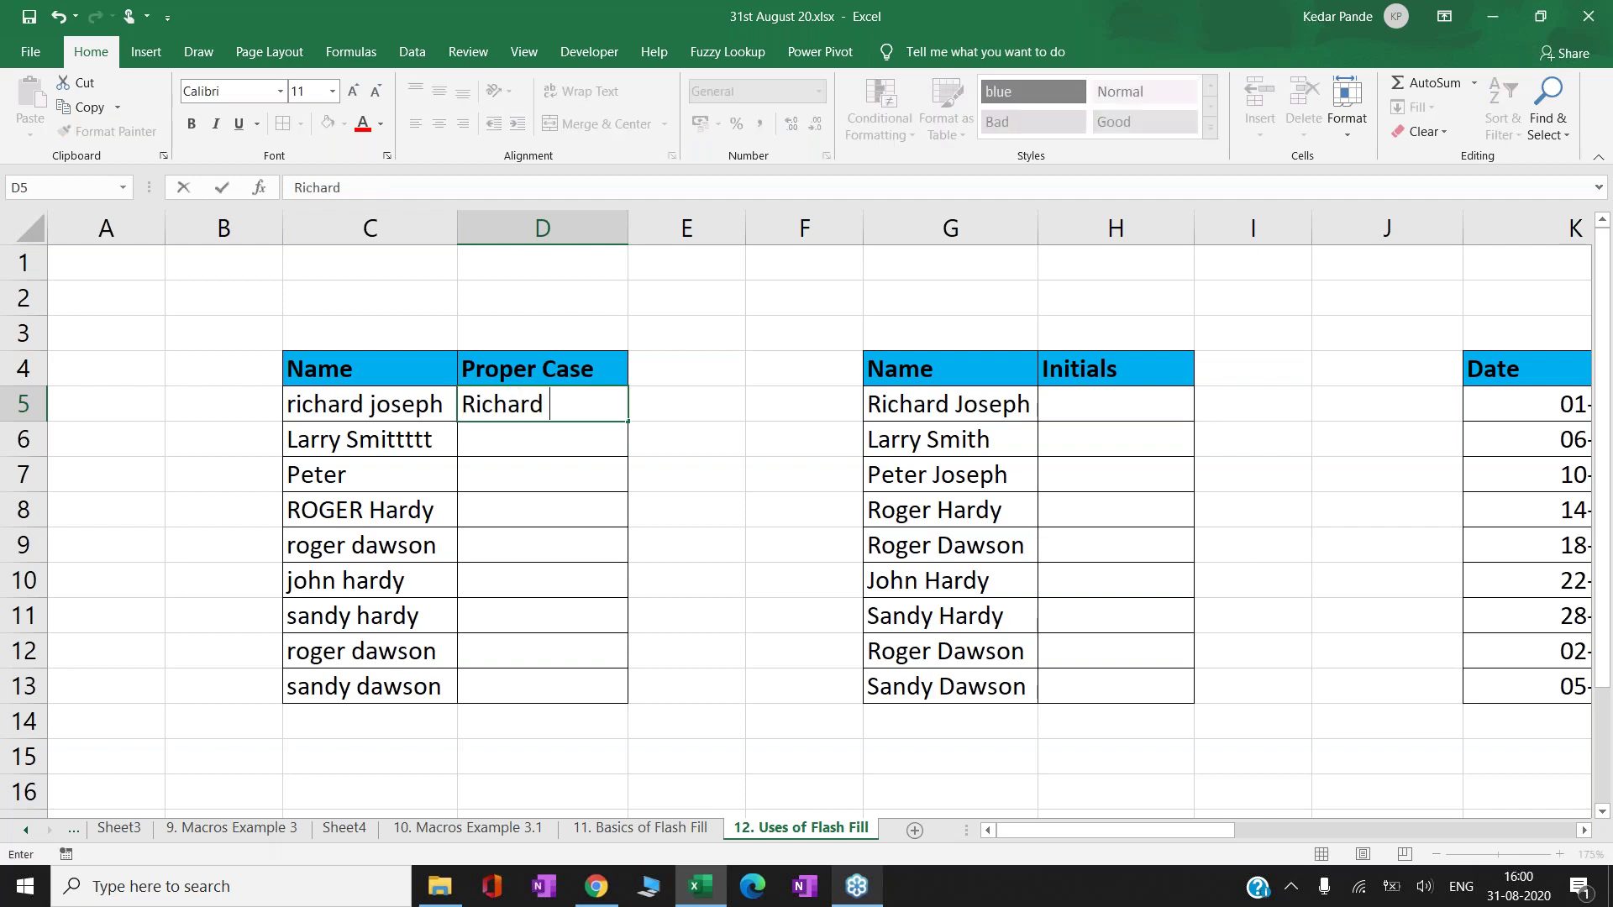
key("Return")
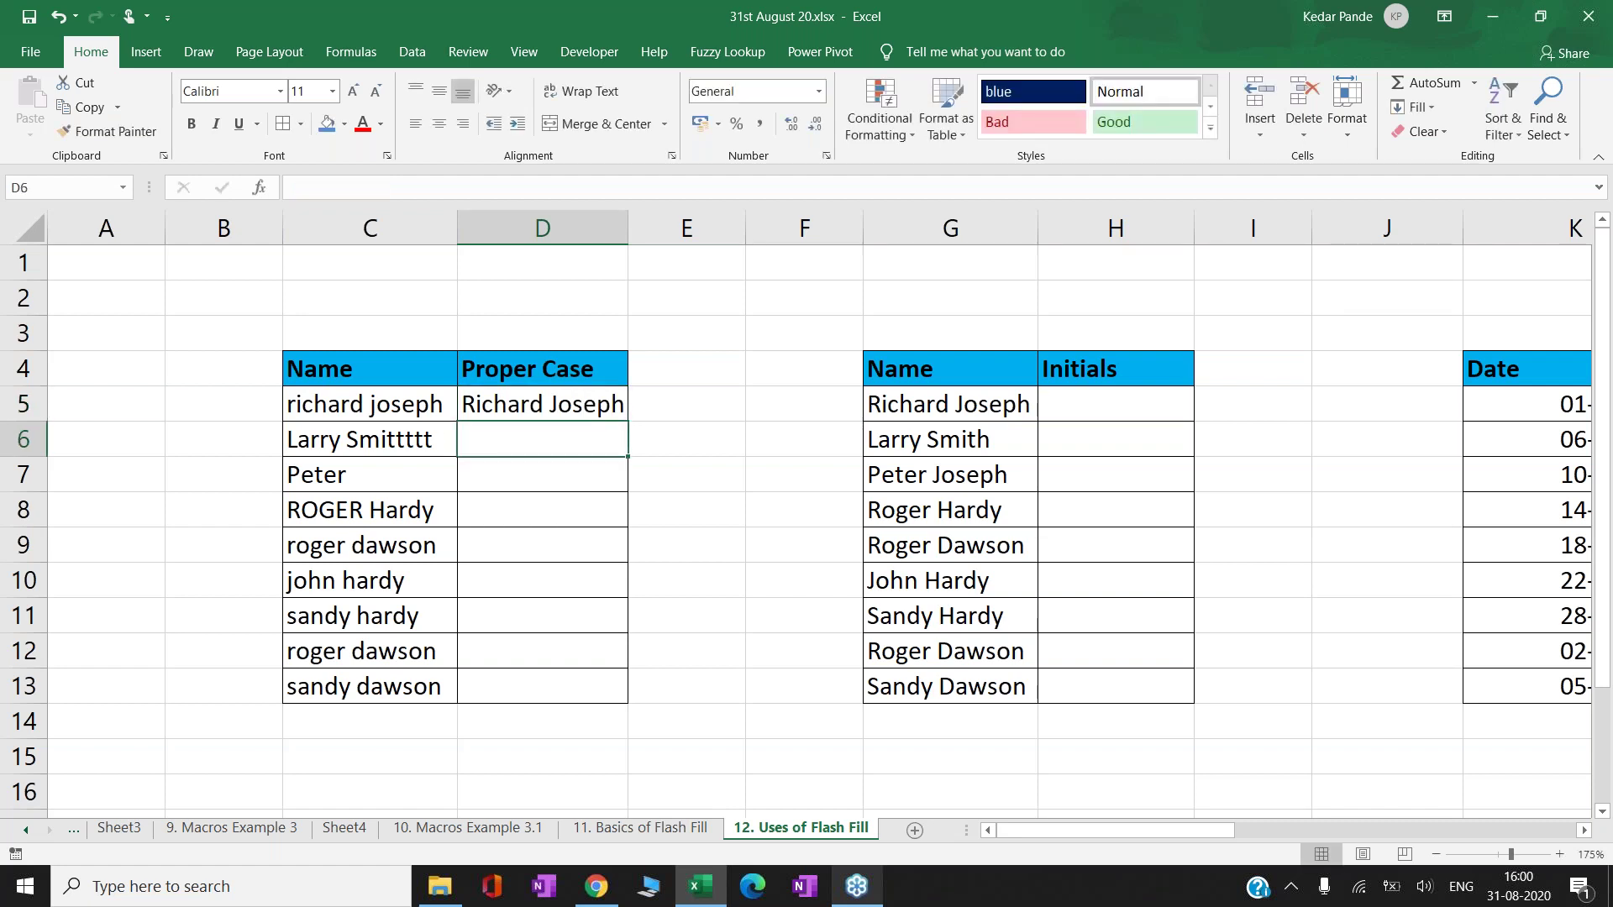
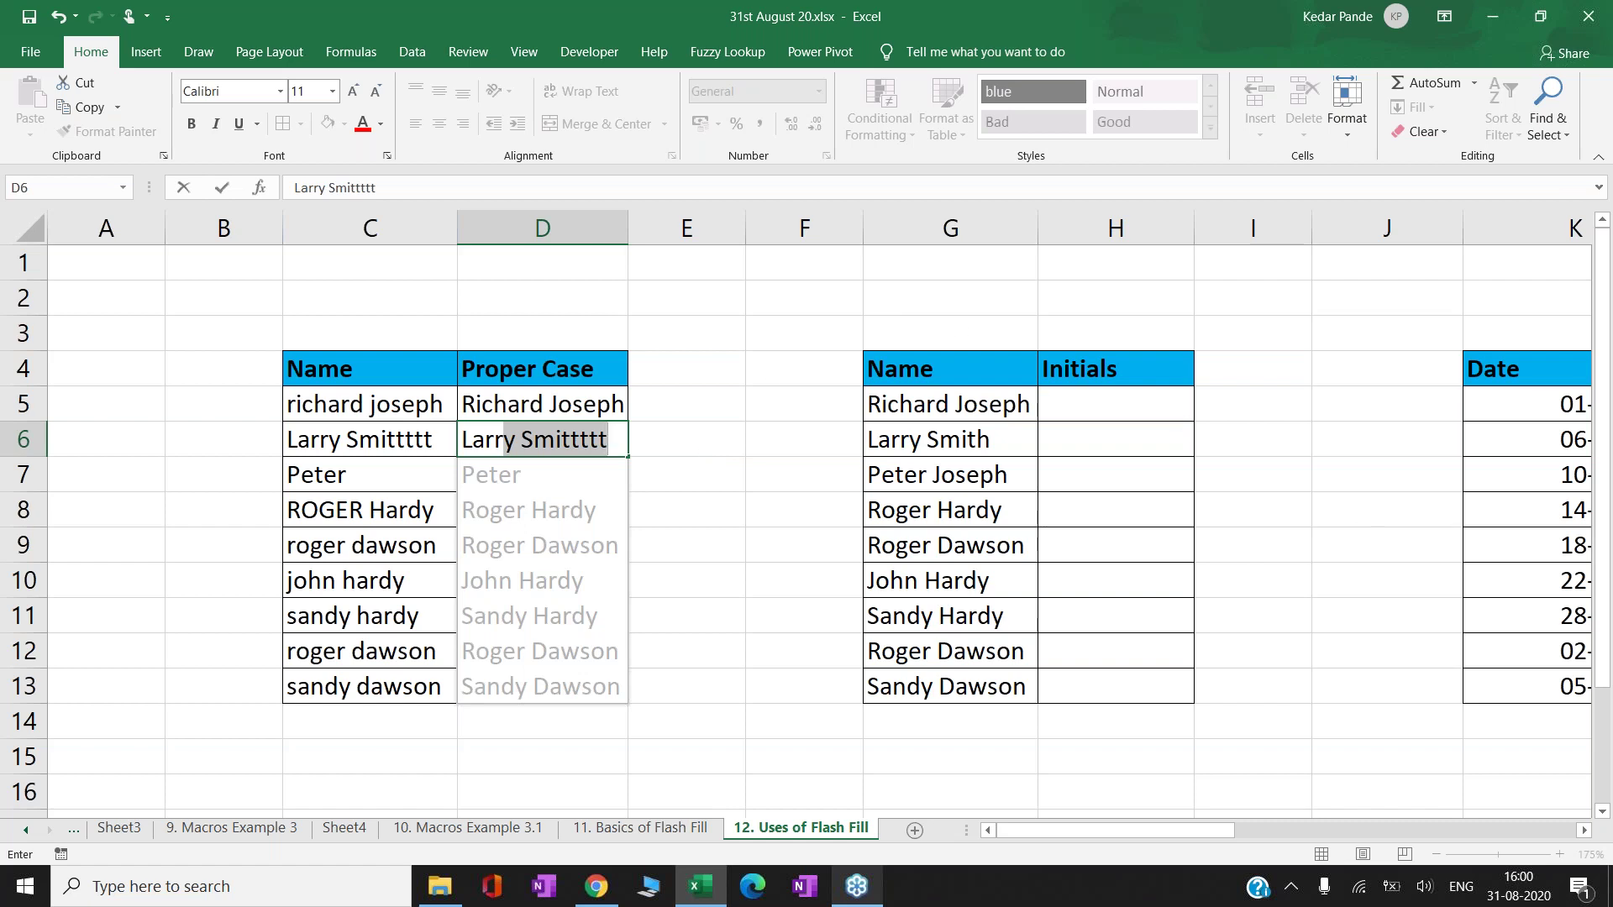
key("Return")
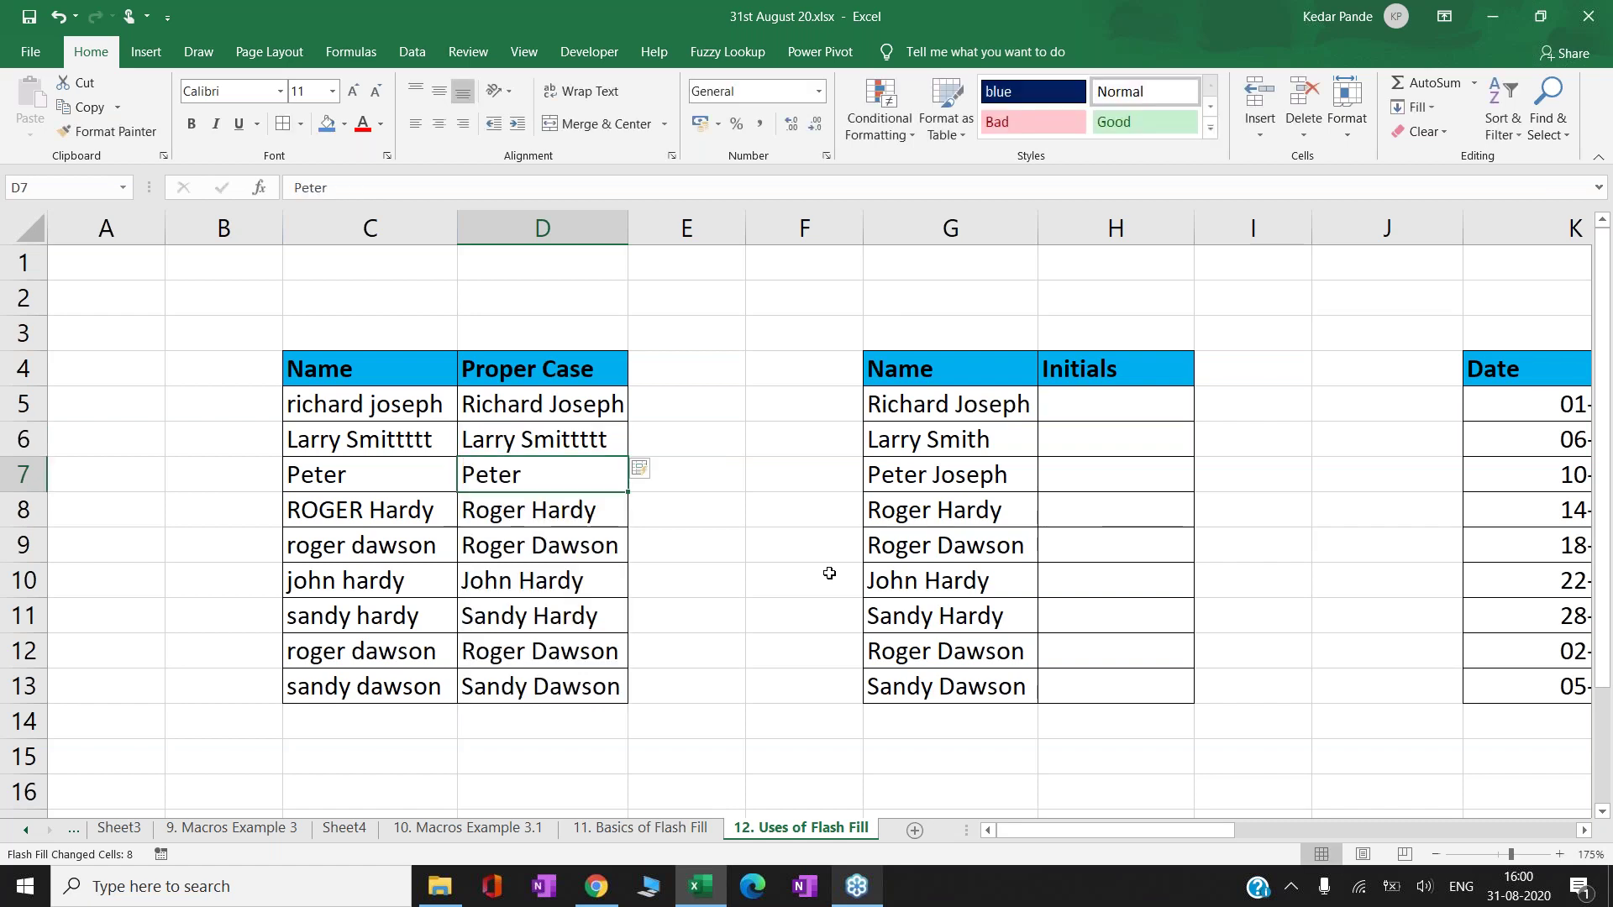
key("Down")
key("Down")
key("Down")
key("Down")
key("Down")
key("Up")
key("Up")
key("Up")
key("Up")
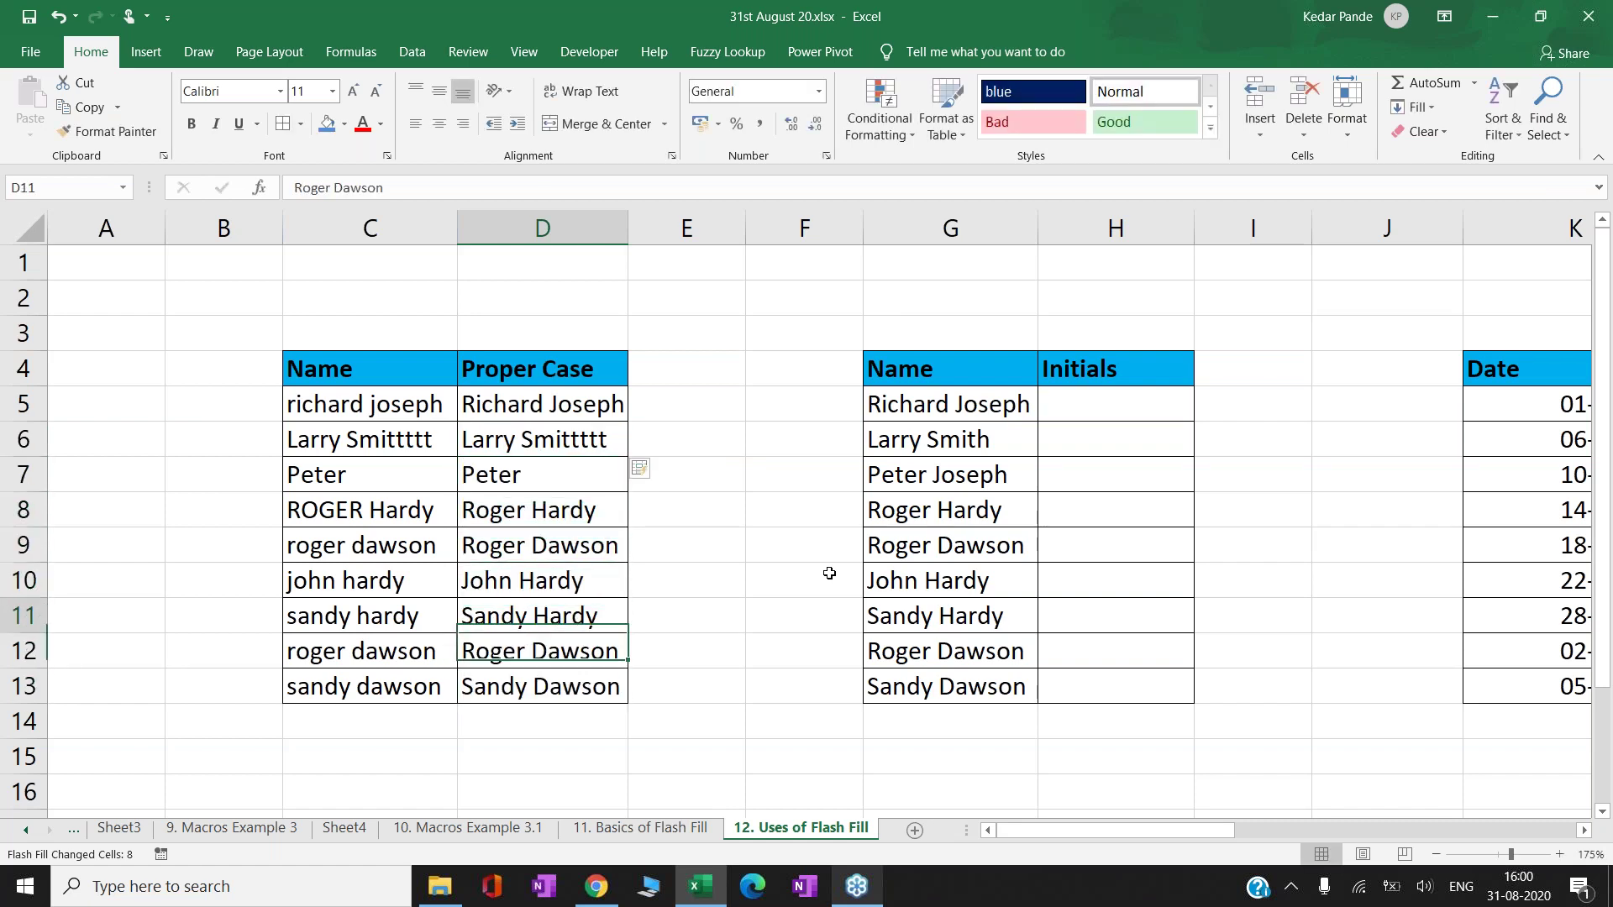
key("Right")
key("Right")
key("Right")
key("Right")
key("Right")
key("Right")
key("Right")
key("Right")
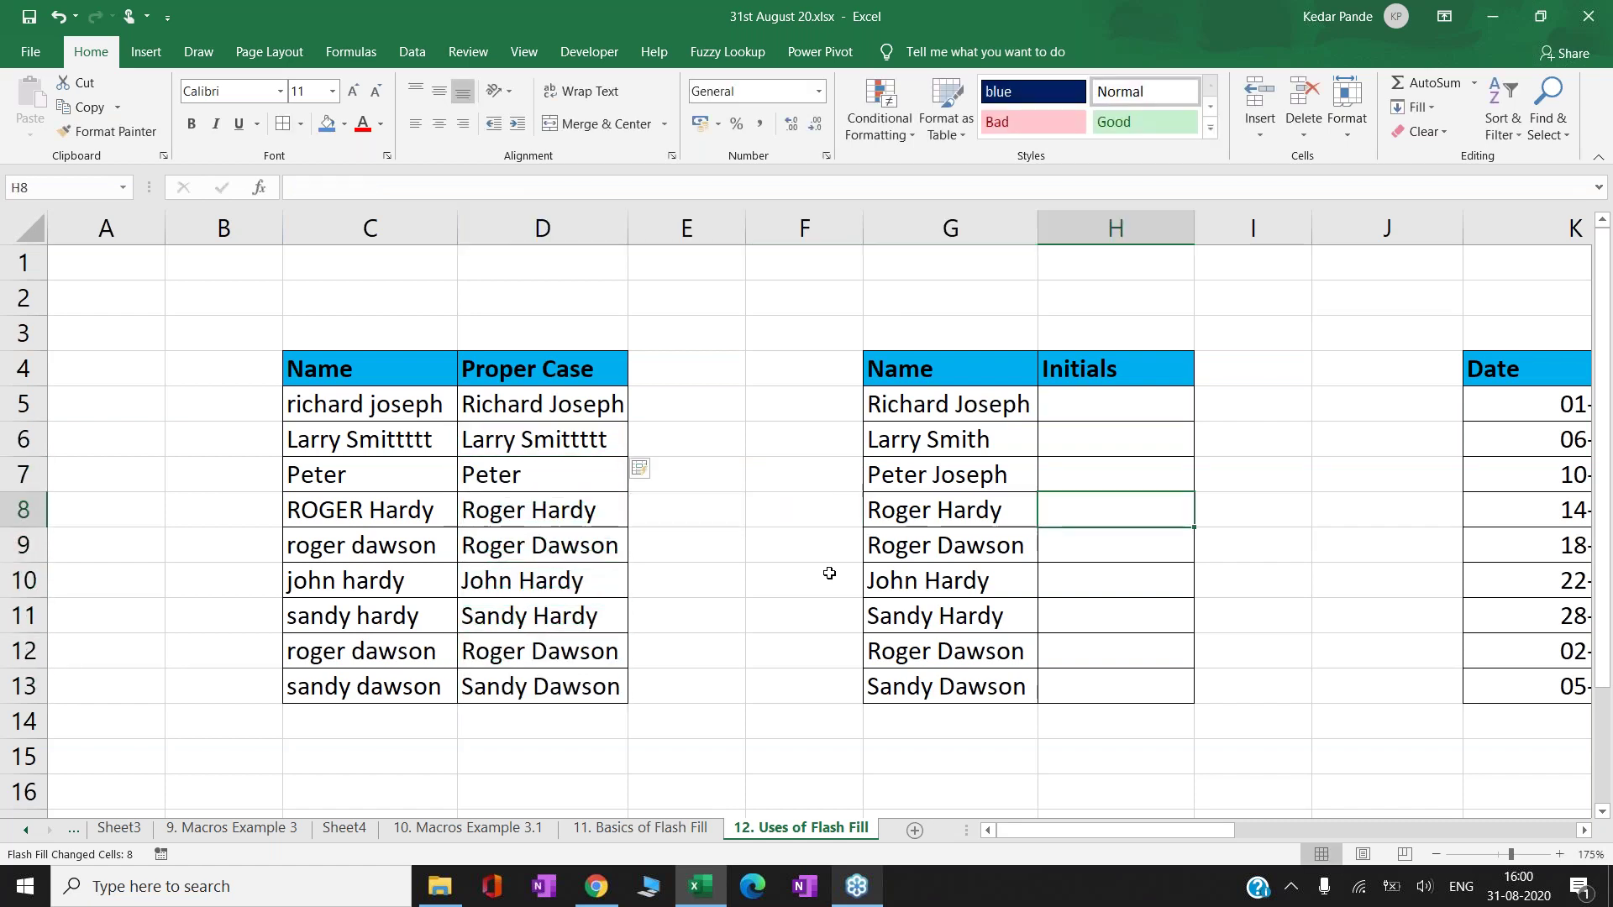
- Enter initials RJ and LS in H5:H6, dismissing the grey suggestions
key("Left")
key("Left")
key("Left")
key("Left")
key("Up")
key("Up")
key("Up")
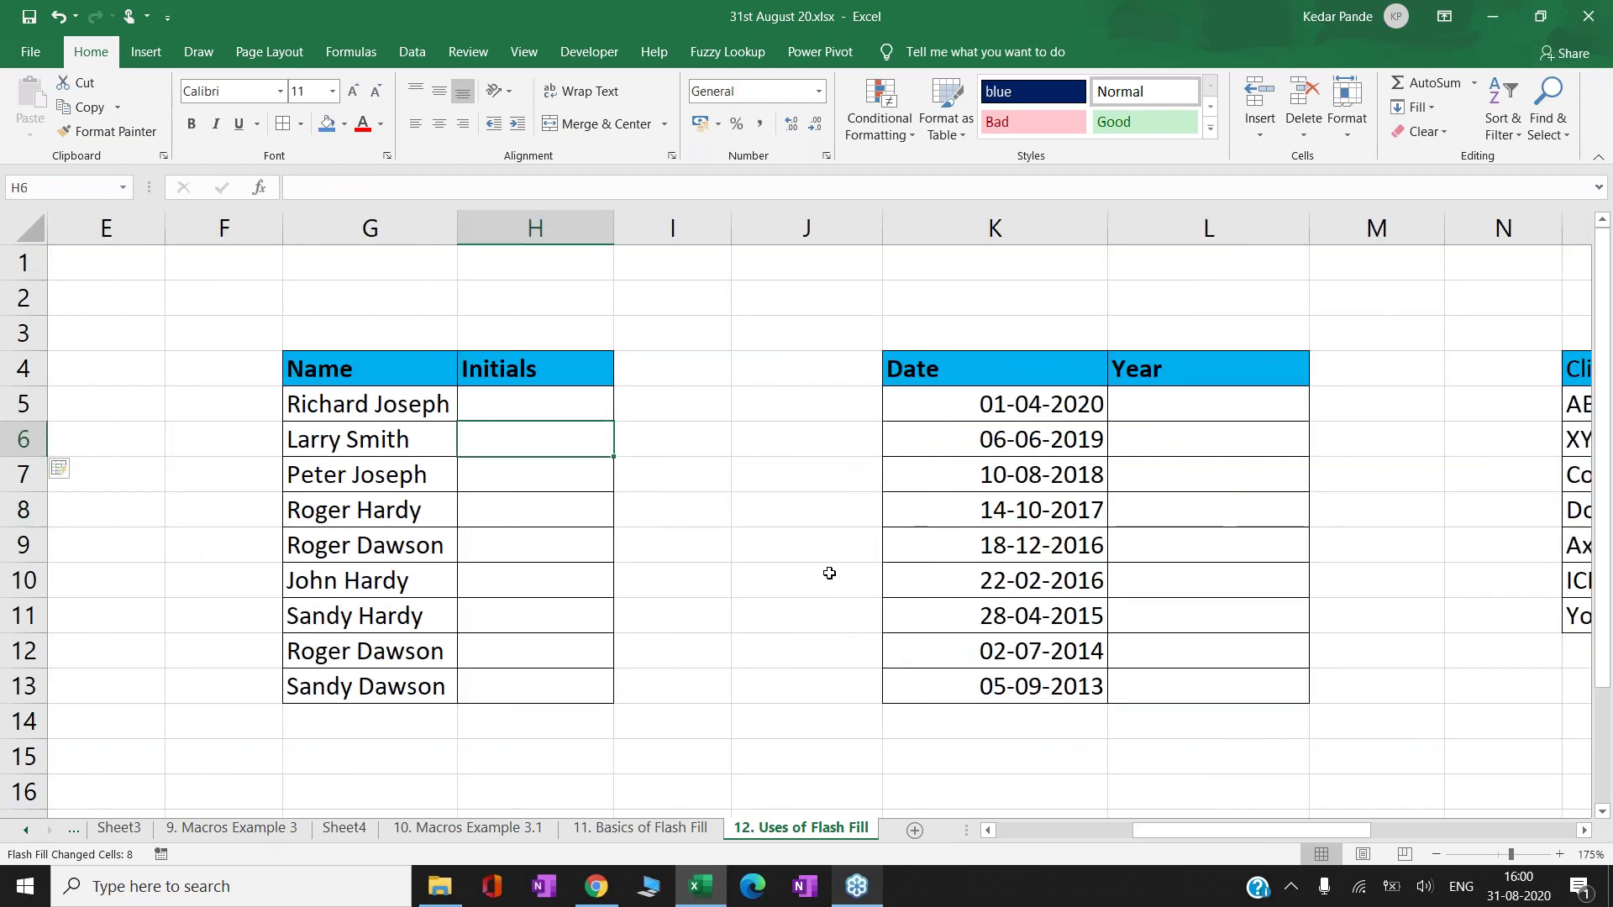
type("RJ")
key("Return")
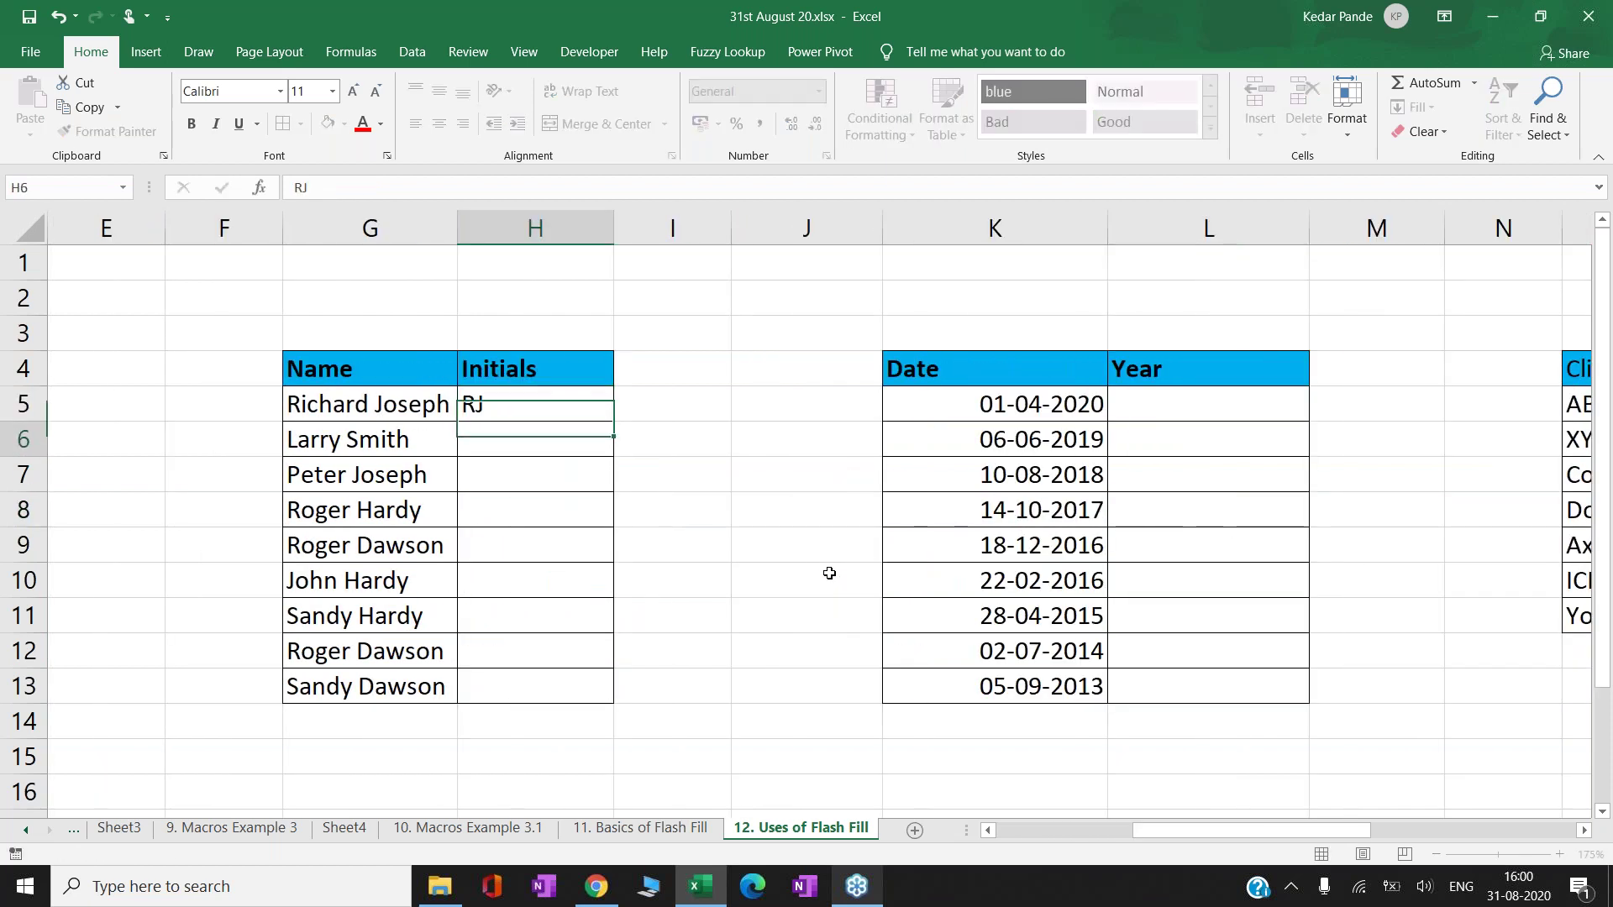
type("LS")
key("Return")
key("Escape")
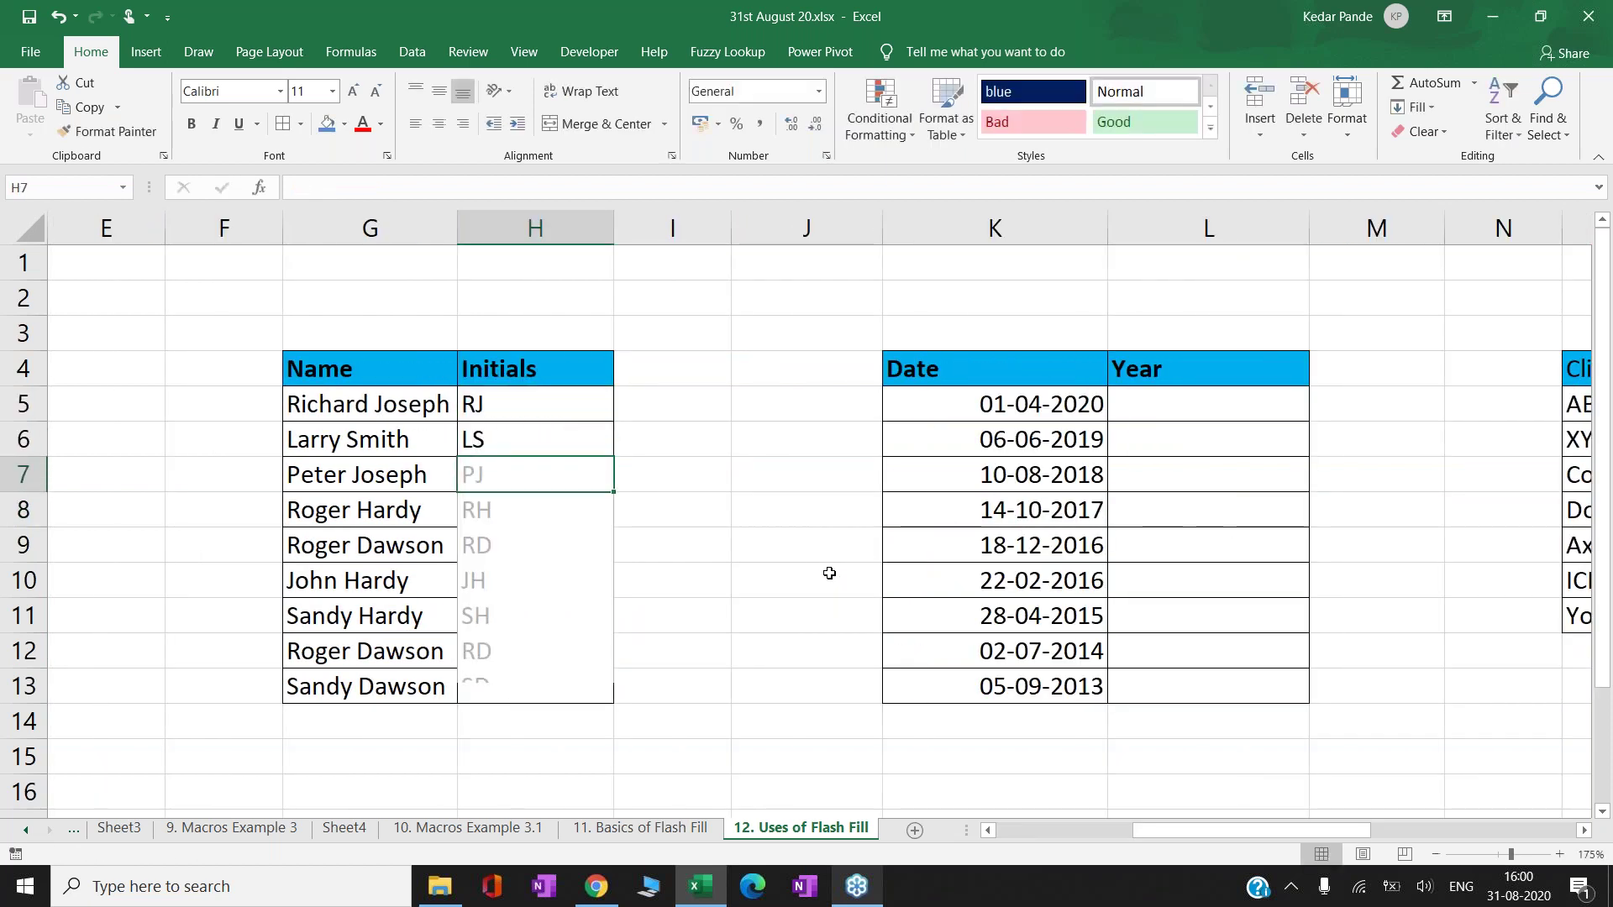
- Flash Fill the remaining initials down to SD and review the column
key("ctrl+e")
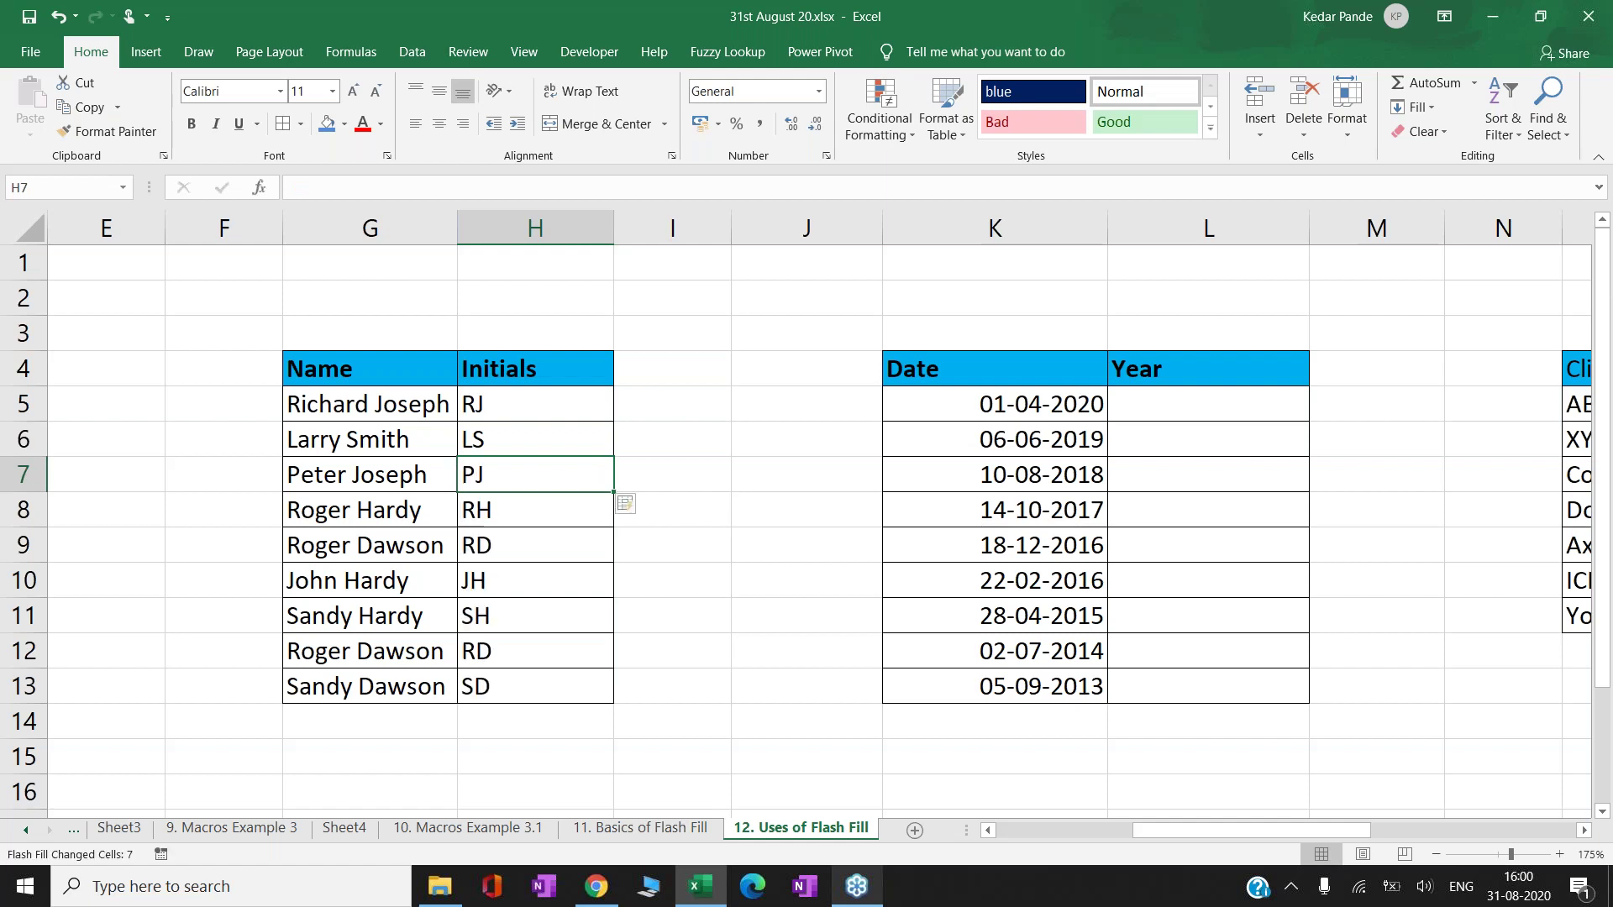
key("Down")
key("Down")
key("Down")
key("Down")
key("Down")
key("Up")
key("Up")
key("Up")
key("Up")
key("Up")
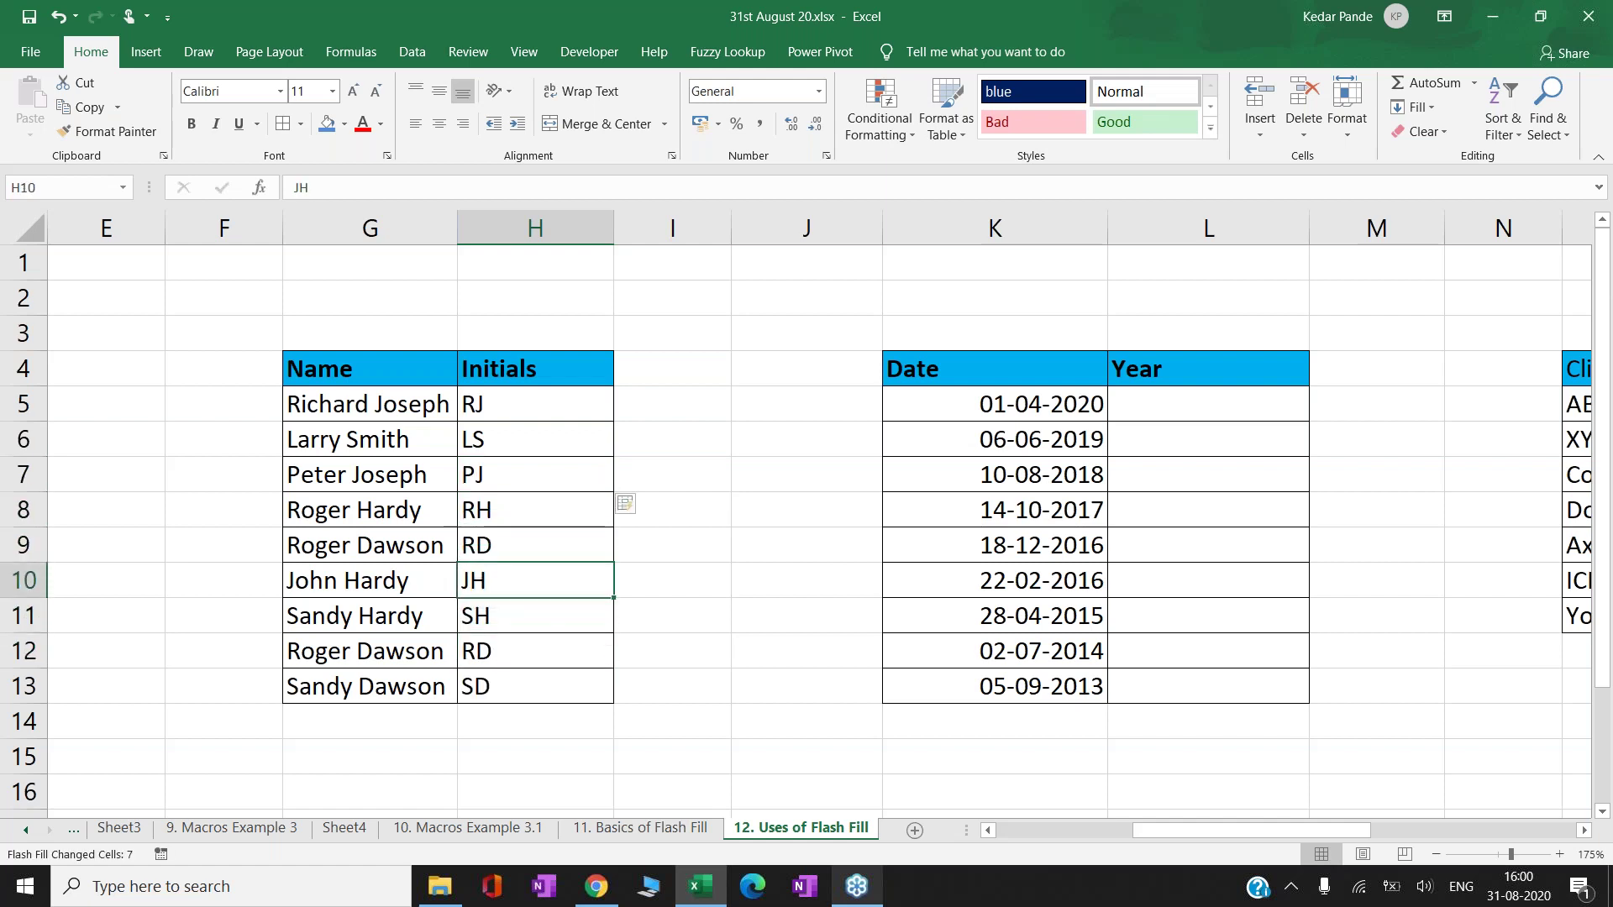
key("Up")
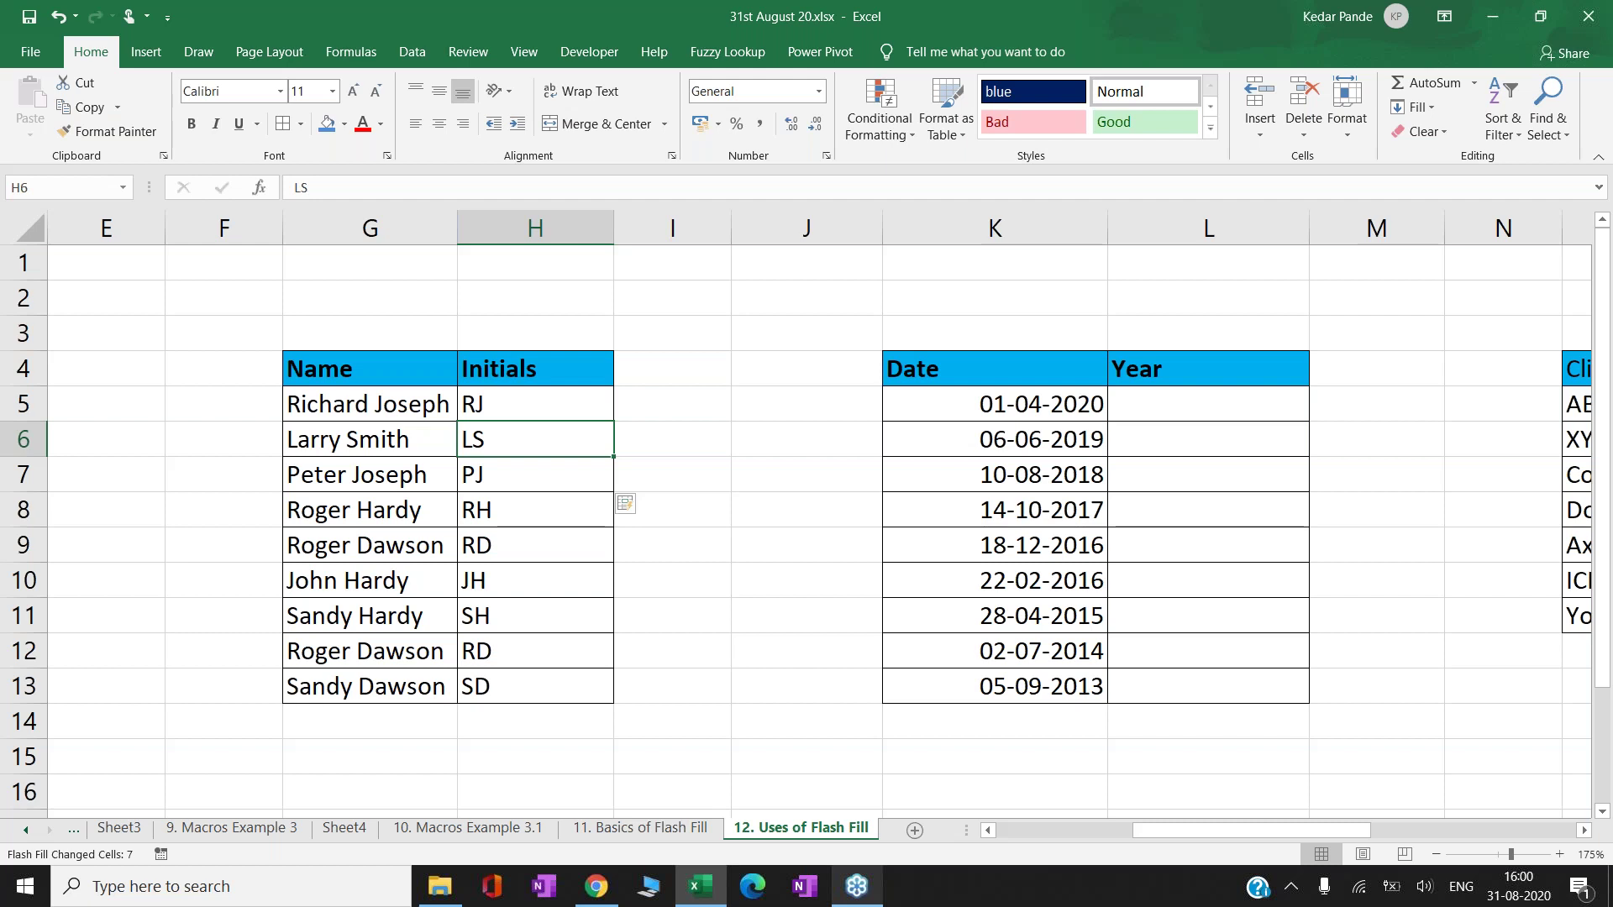
key("Up")
key("Left")
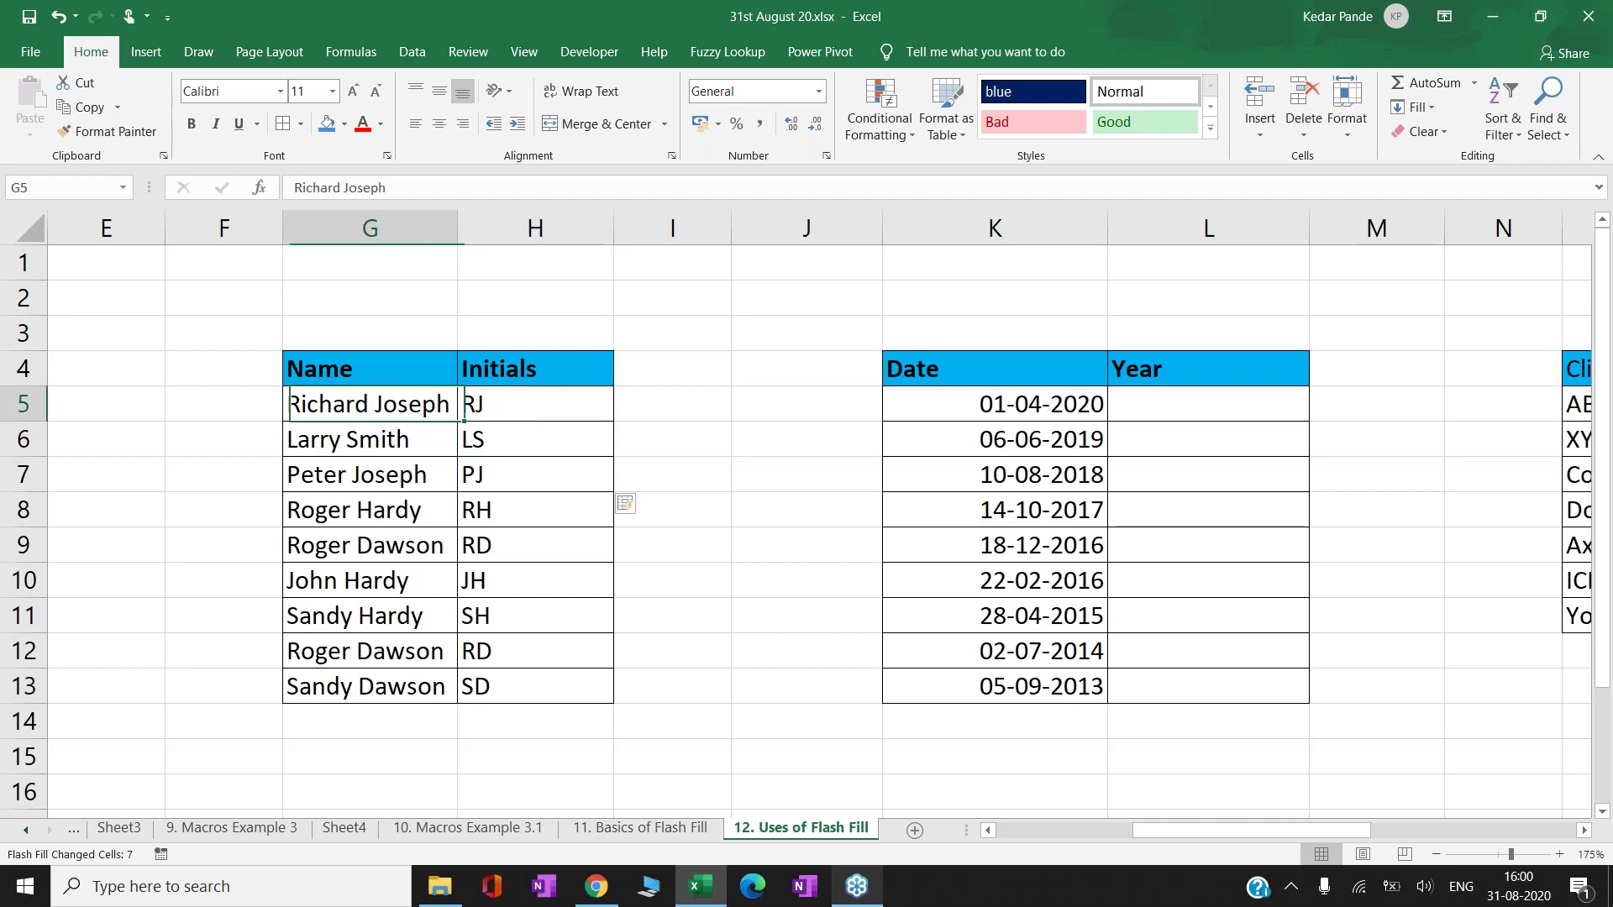
key("Down")
key("Down")
key("Down")
key("Down")
key("Down")
key("Down")
key("Down")
key("Down")
key("Down")
key("Down")
key("Down")
key("Down")
key("Down")
key("Down")
key("Down")
key("Right")
key("Up")
key("Up")
key("Up")
type("RJ")
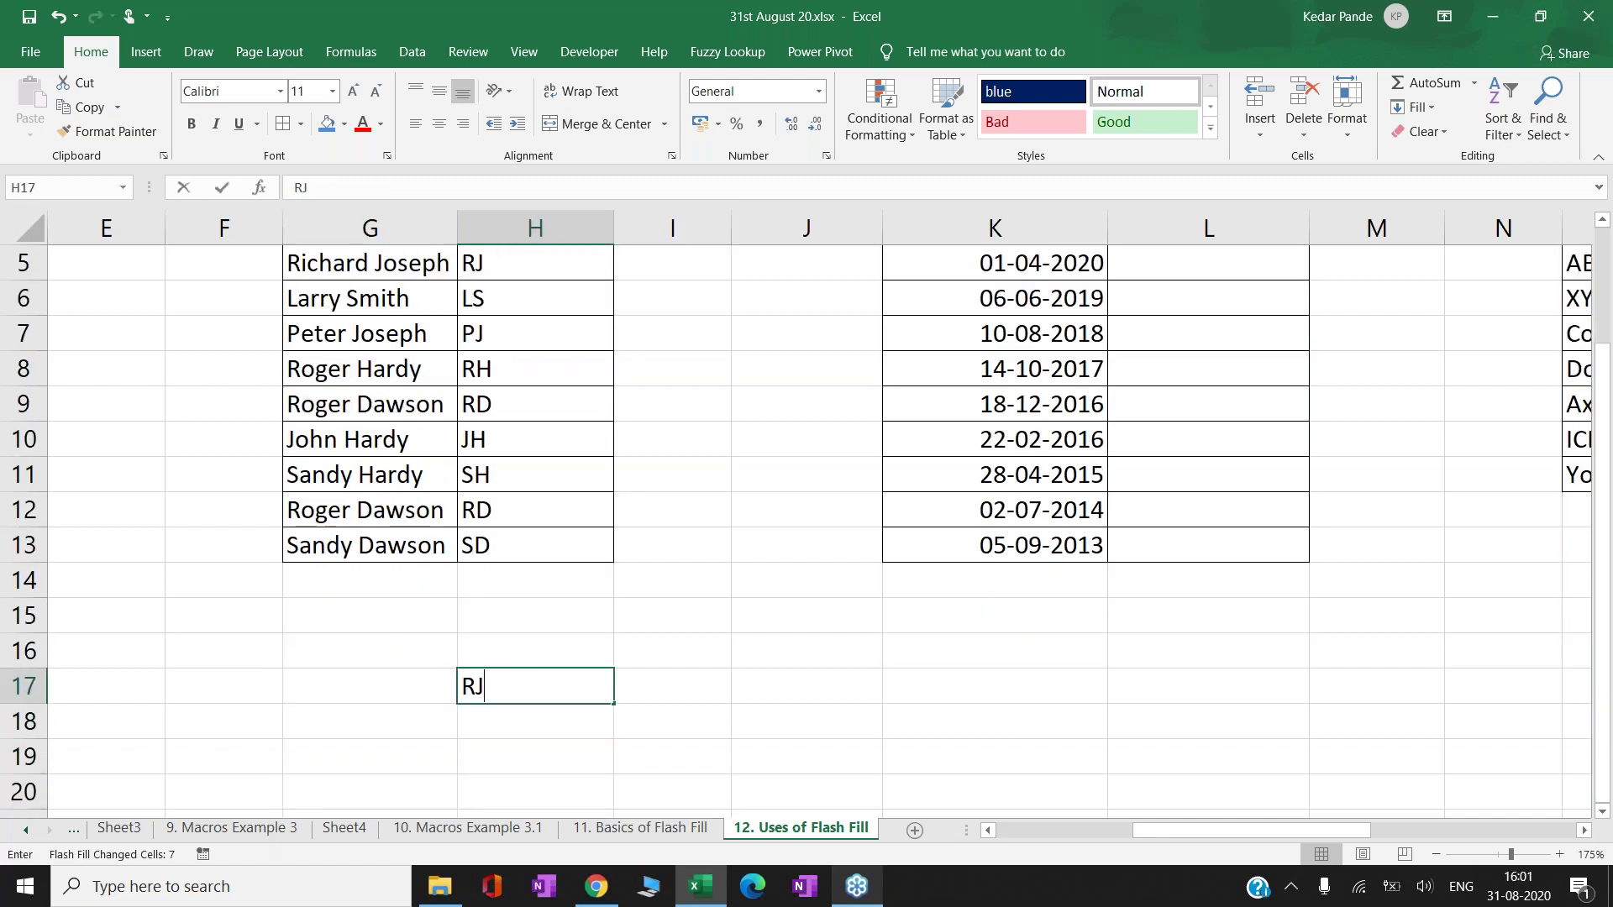
key("Return")
type("LS")
key("Return")
key("Return")
key("ctrl+e")
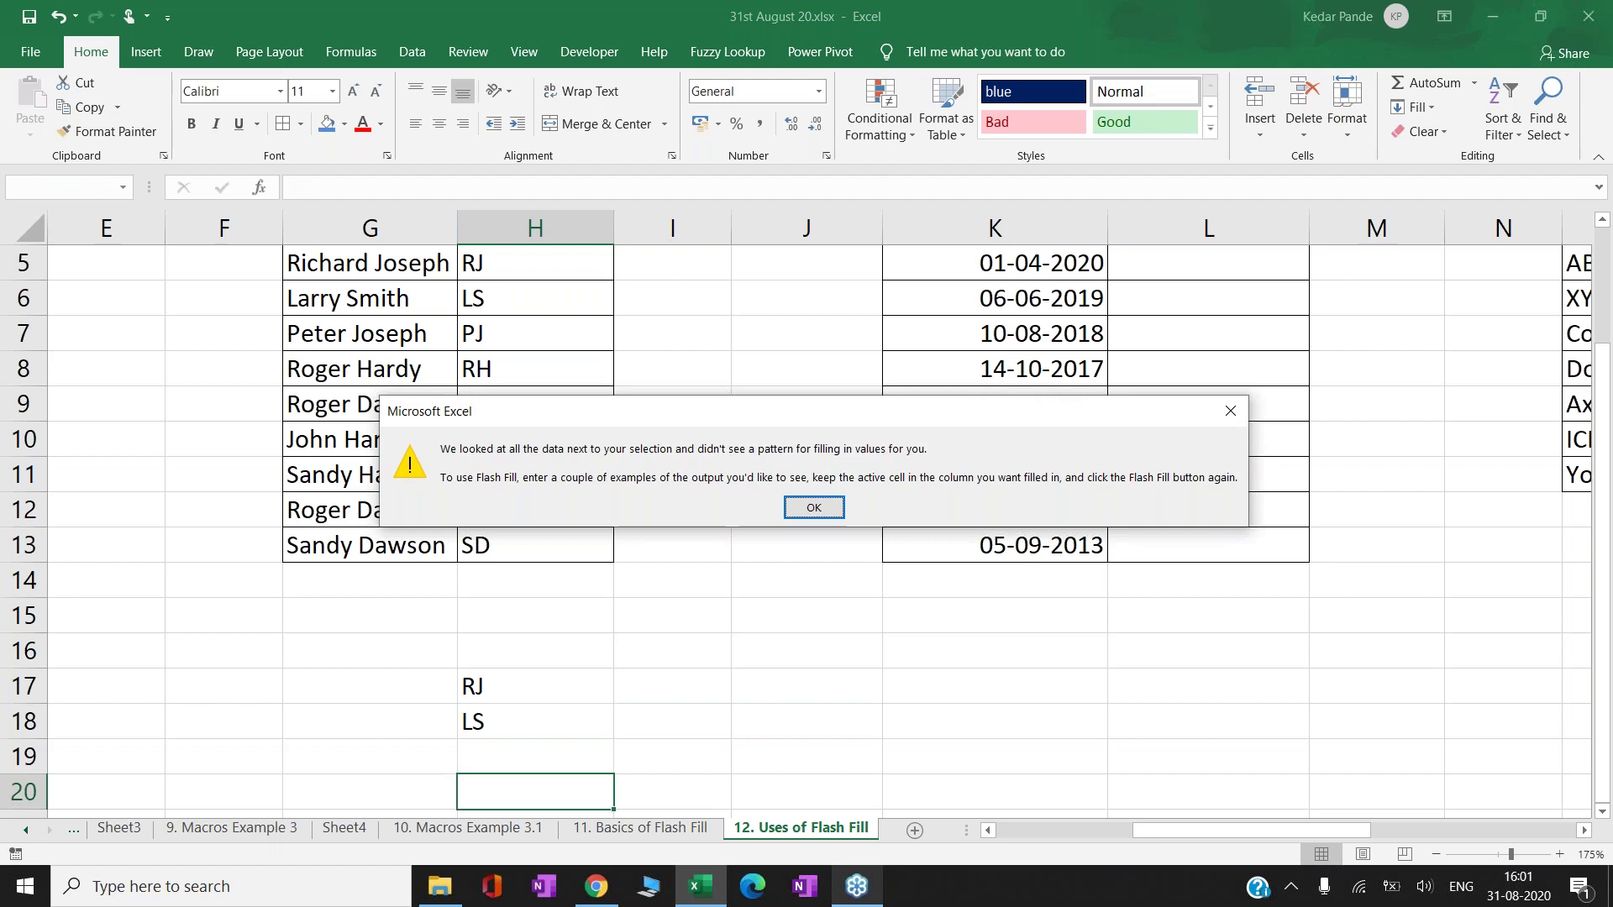
left_click(802, 510)
key("Up")
key("Up")
key("Up")
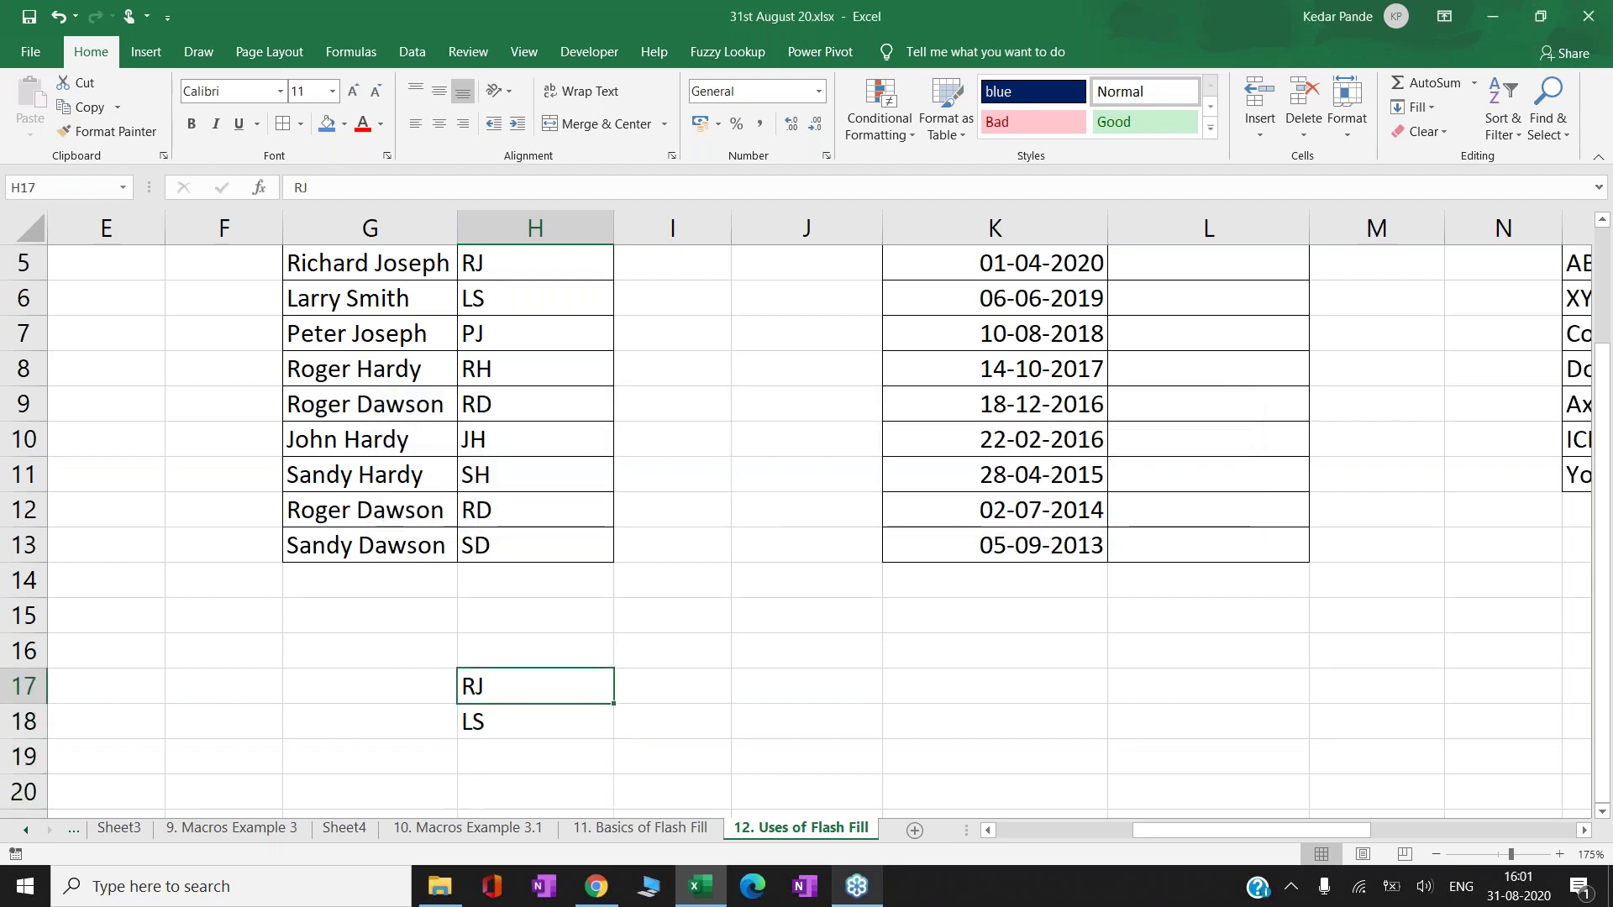
key("shift+Down")
key("Delete")
- Navigate from the Initials table across to the first Year cell, L5
key("Up")
key("Up")
key("Up")
key("Up")
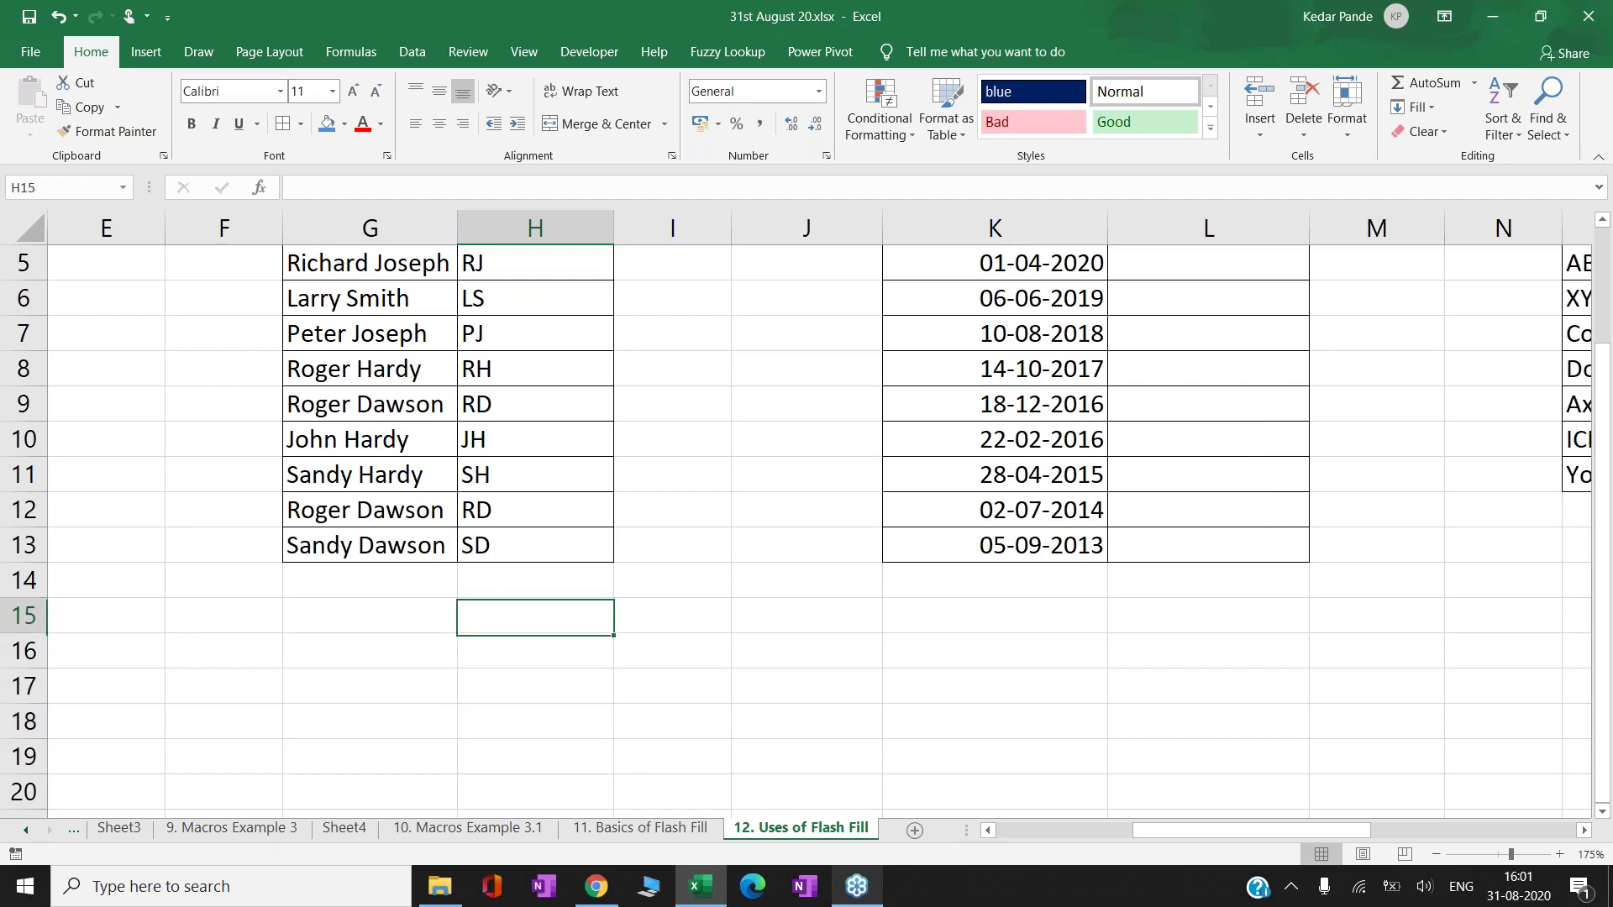
key("ctrl+Up")
key("ctrl+Right")
key("Right")
key("Right")
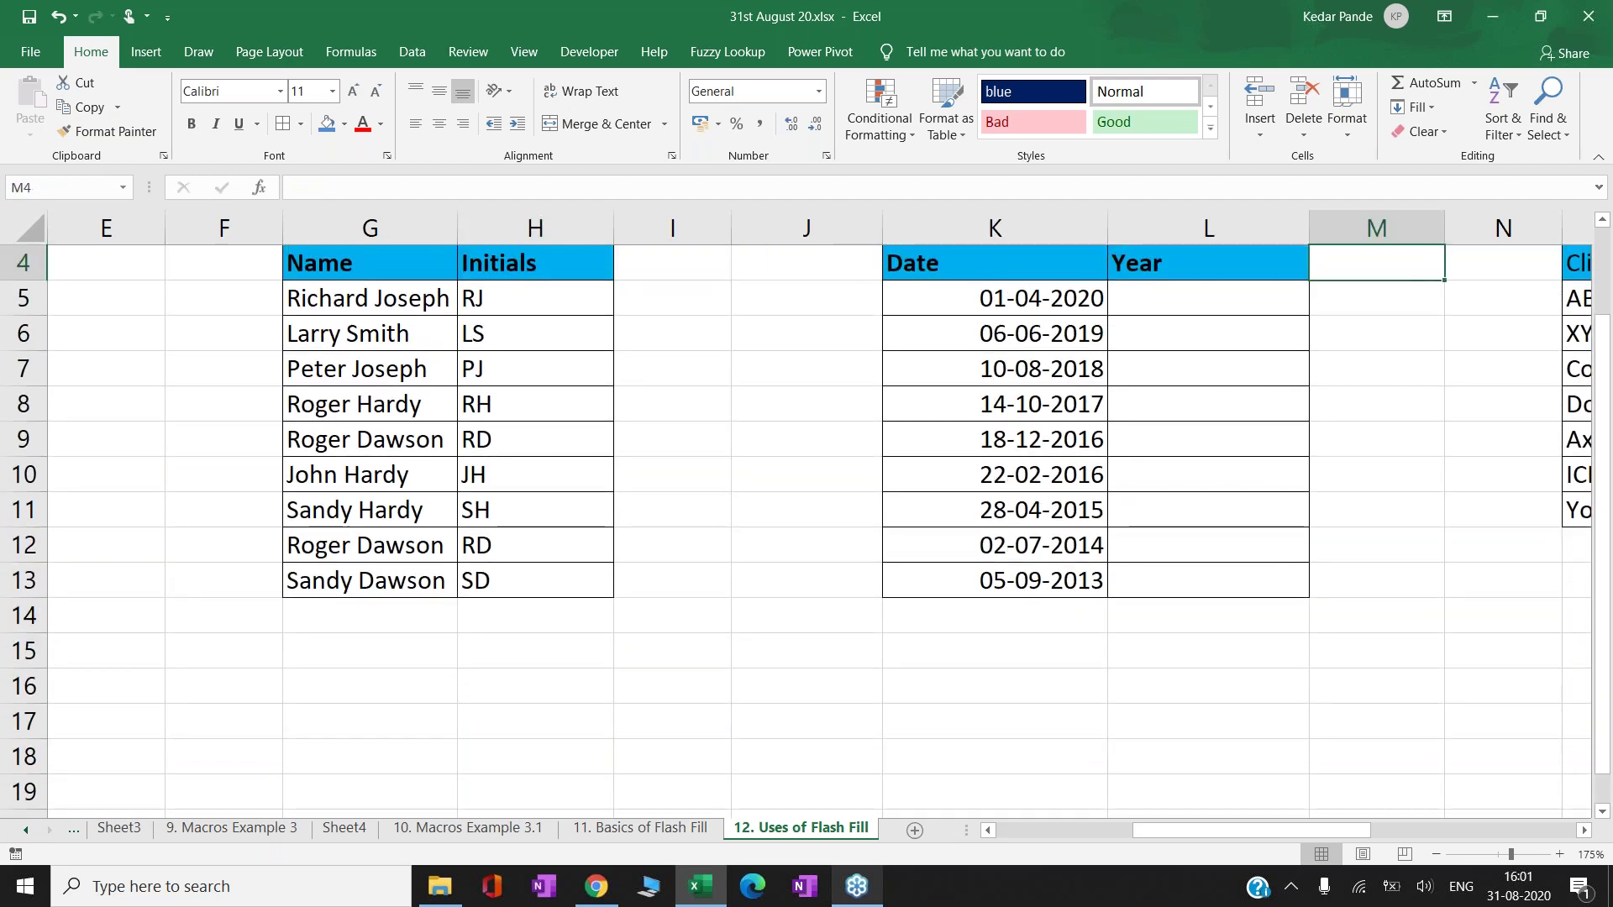
key("Up")
key("Up")
key("Up")
key("Right")
key("Down")
key("Down")
key("Down")
key("Down")
key("Right")
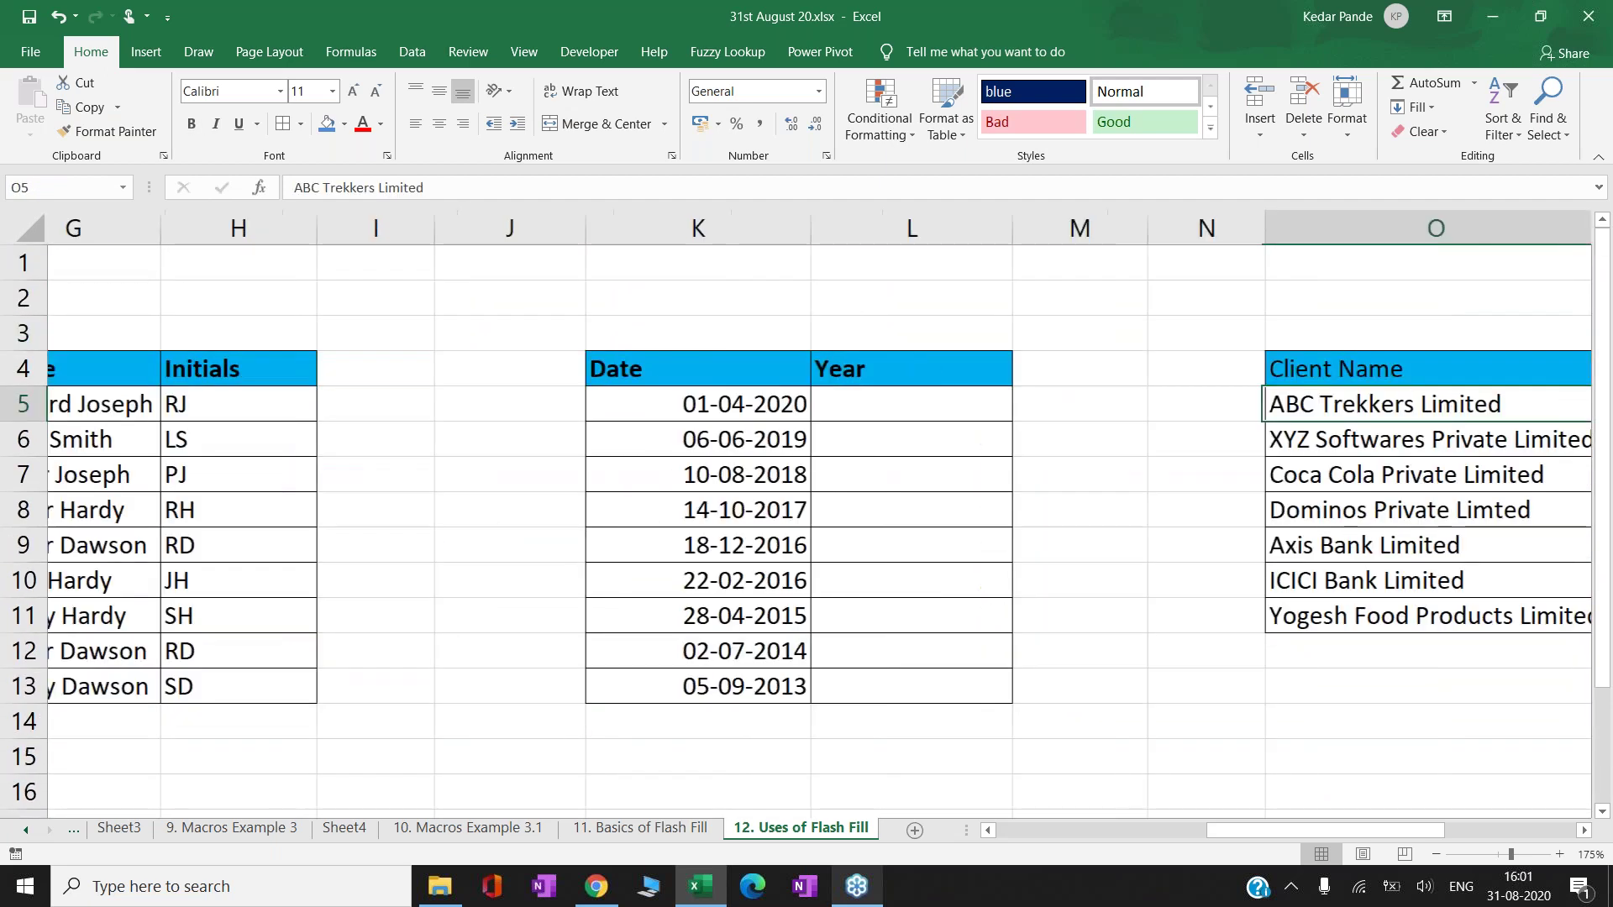
key("Left")
key("Left")
key("Left")
- Enter 2020 and 2019 in L5:L6, Flash Fill years down to 2013, then select them
type("2020")
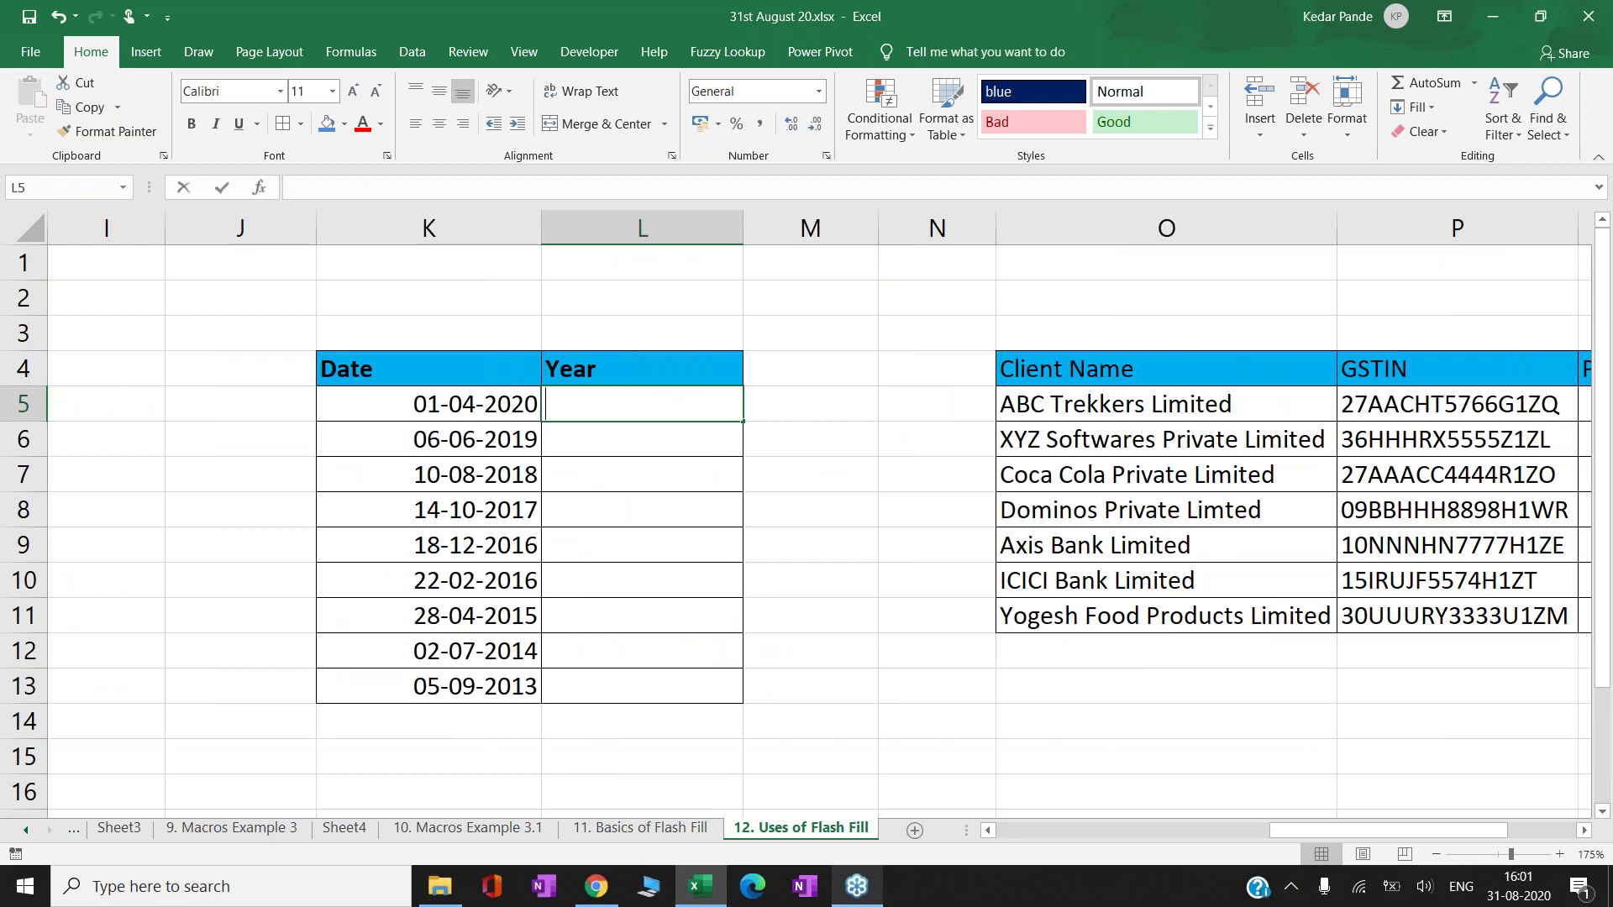
key("Return")
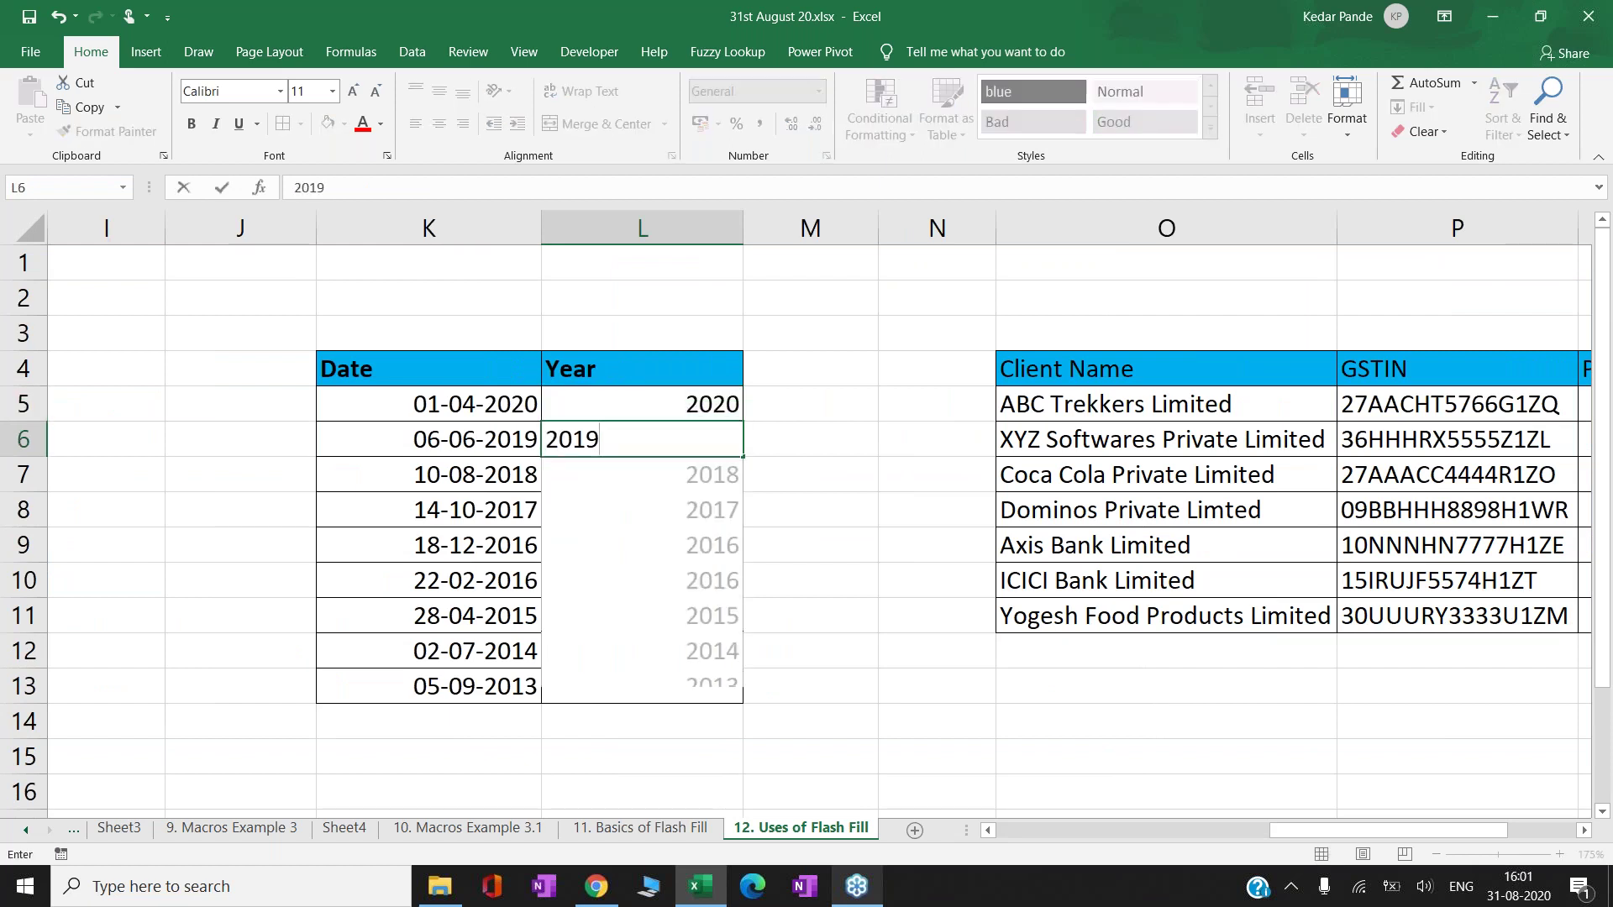
key("Return")
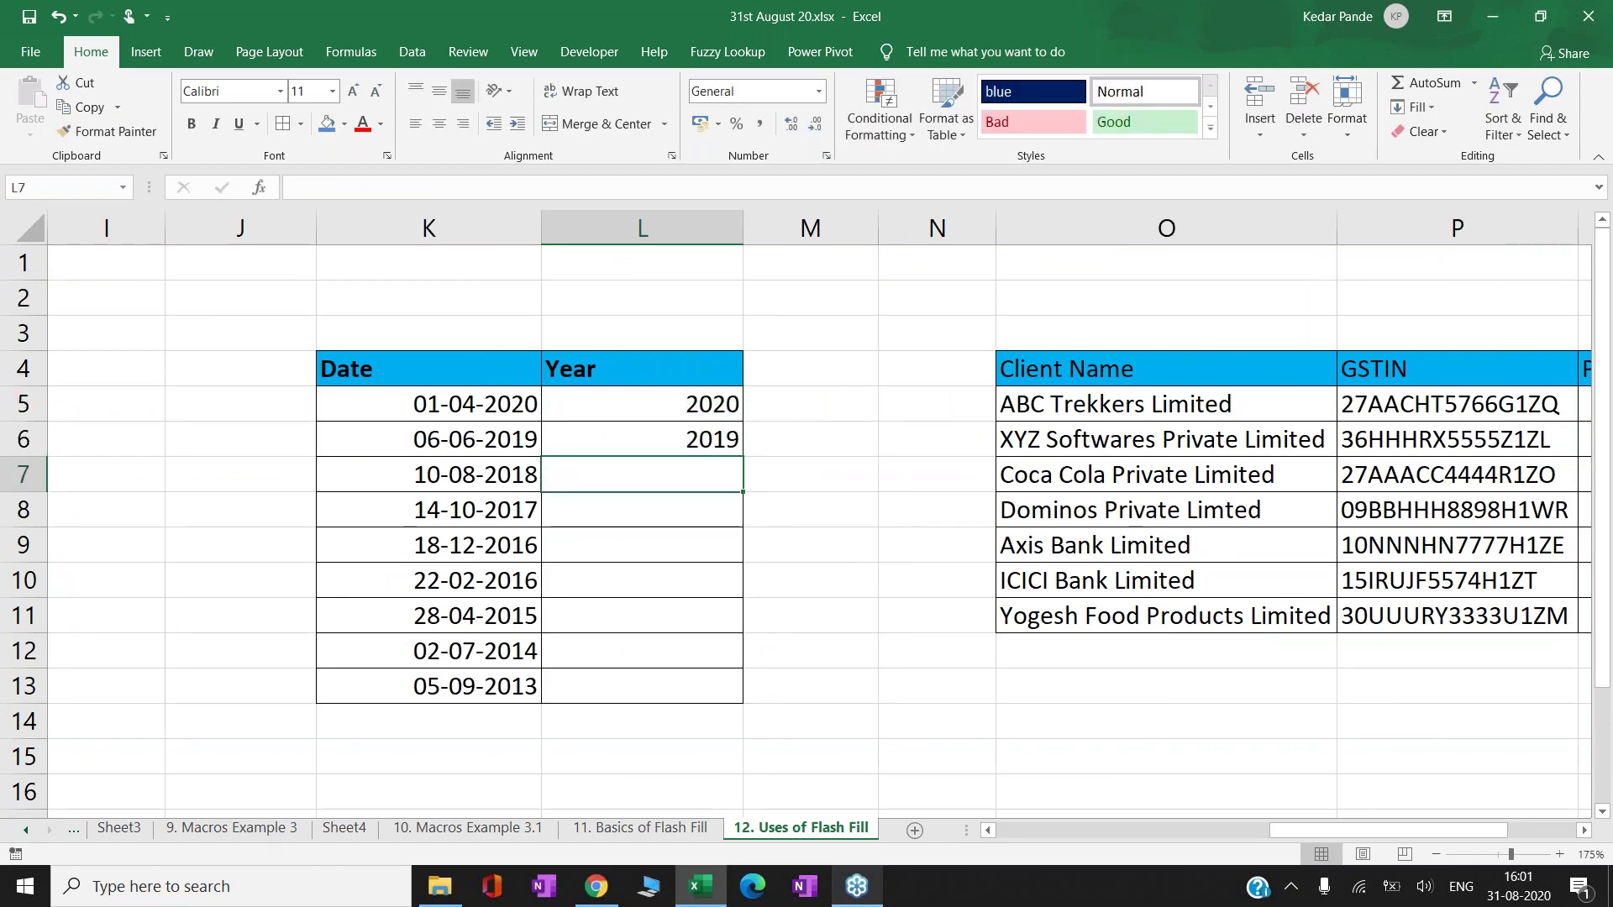
key("ctrl+e")
key("Down")
key("Down")
key("Down")
key("Down")
key("Up")
key("Up")
key("Up")
key("Up")
key("Down")
key("Down")
key("Down")
key("Up")
key("Up")
key("Up")
key("Up")
key("Up")
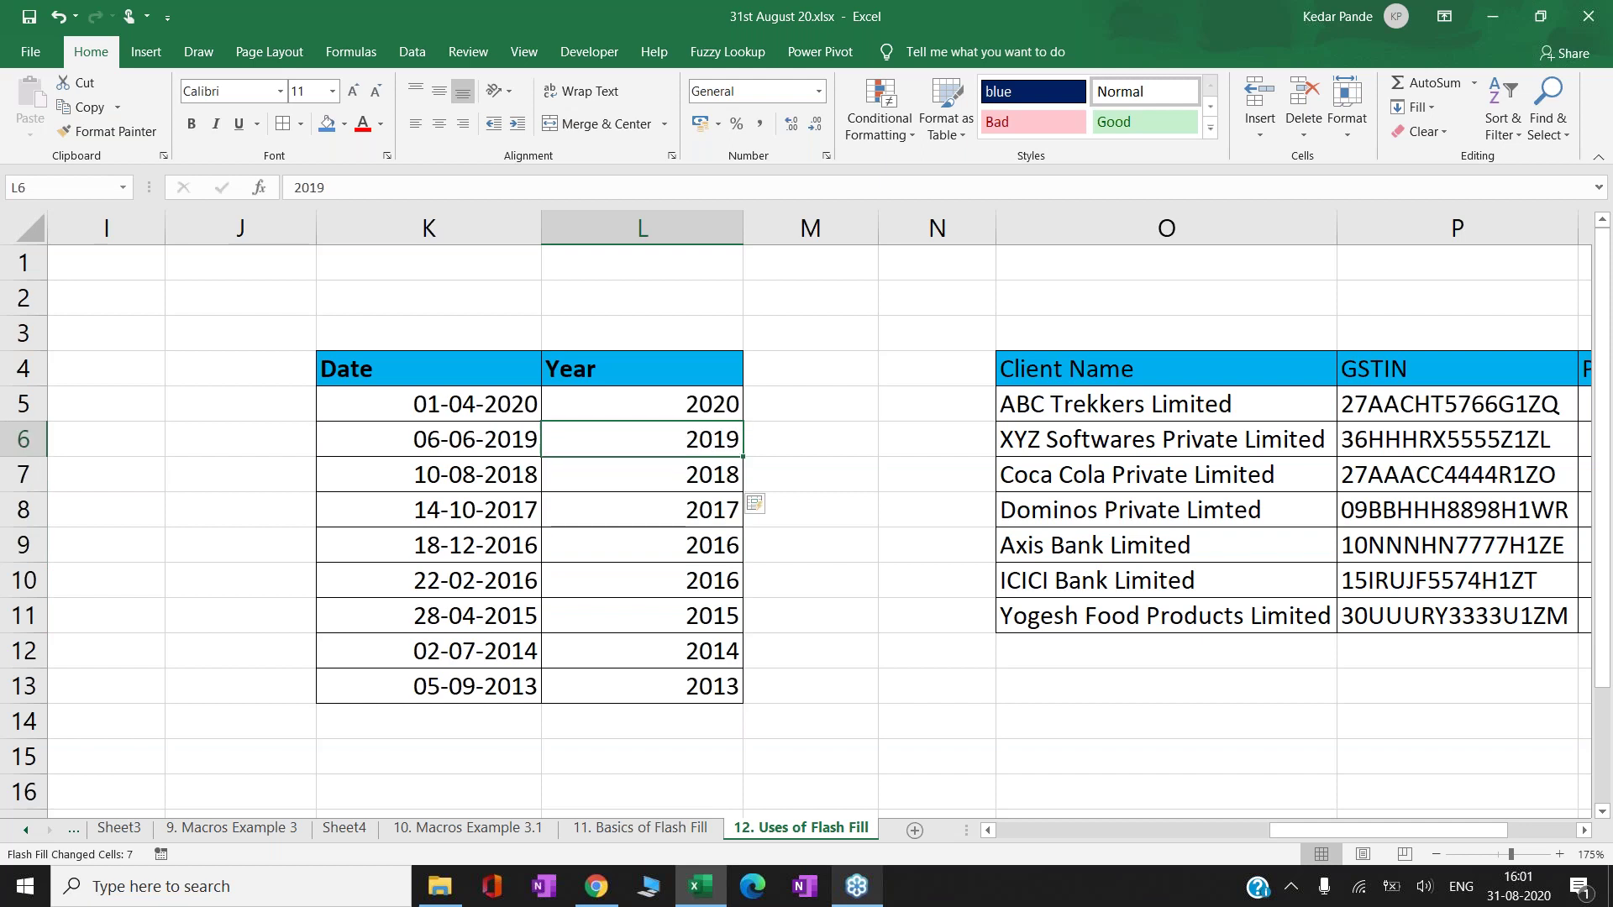
key("shift+Down")
key("shift+Down")
key("shift+Down")
key("shift+Down")
key("shift+Down")
key("shift+Down")
key("shift+Down")
key("shift+Down")
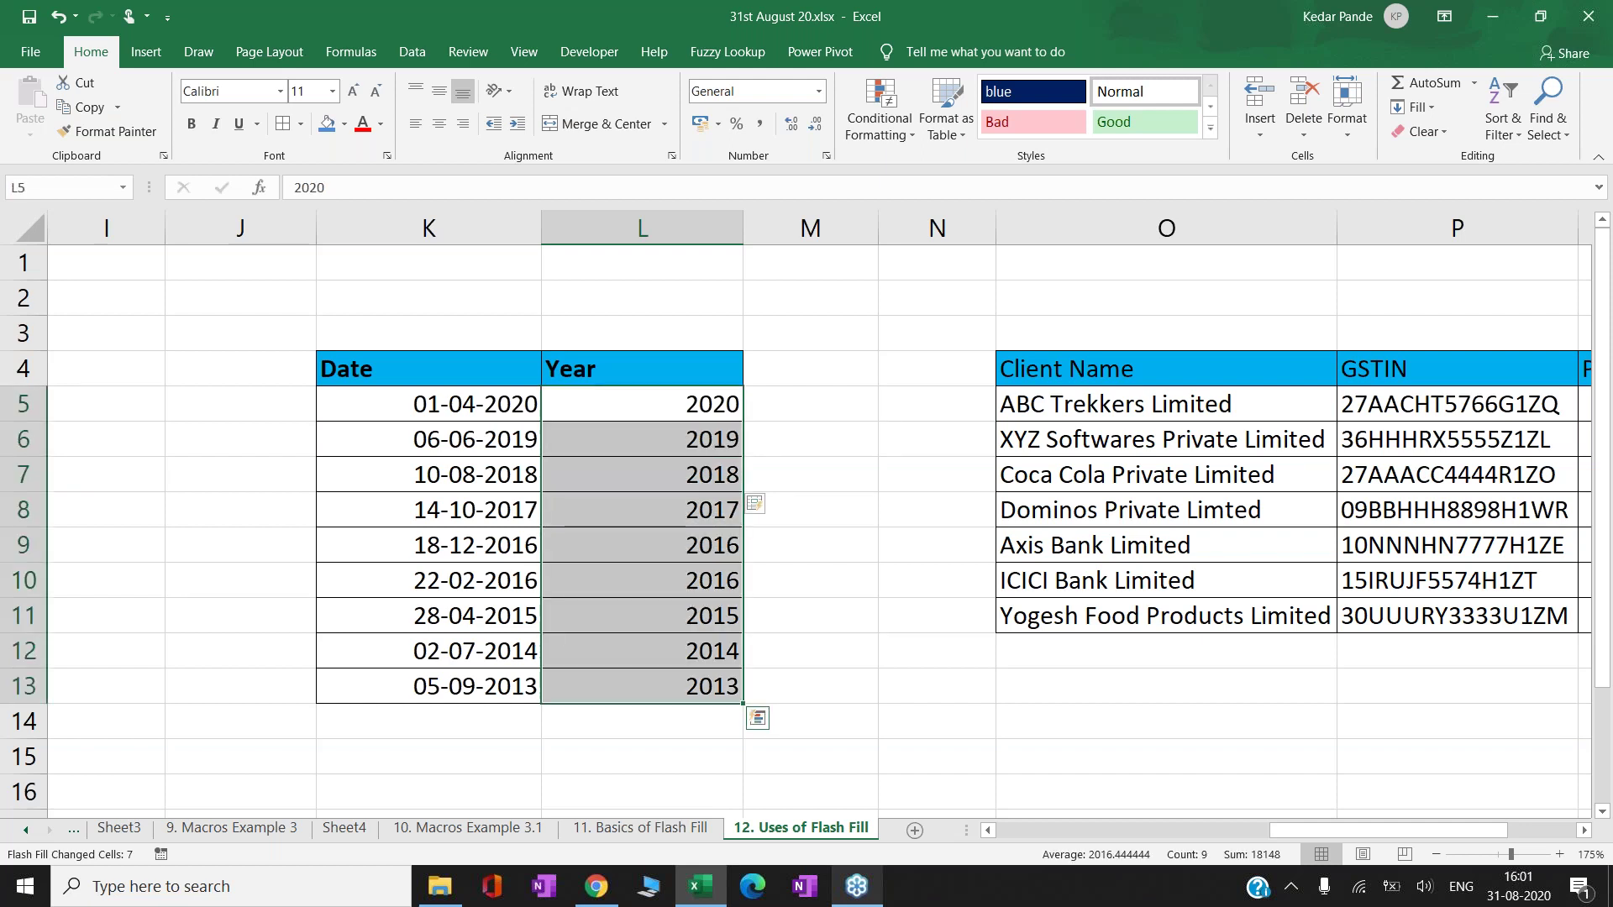
- Clear the years, enter month examples 04 and 06, and Flash Fill the column
key("Delete")
key("Up")
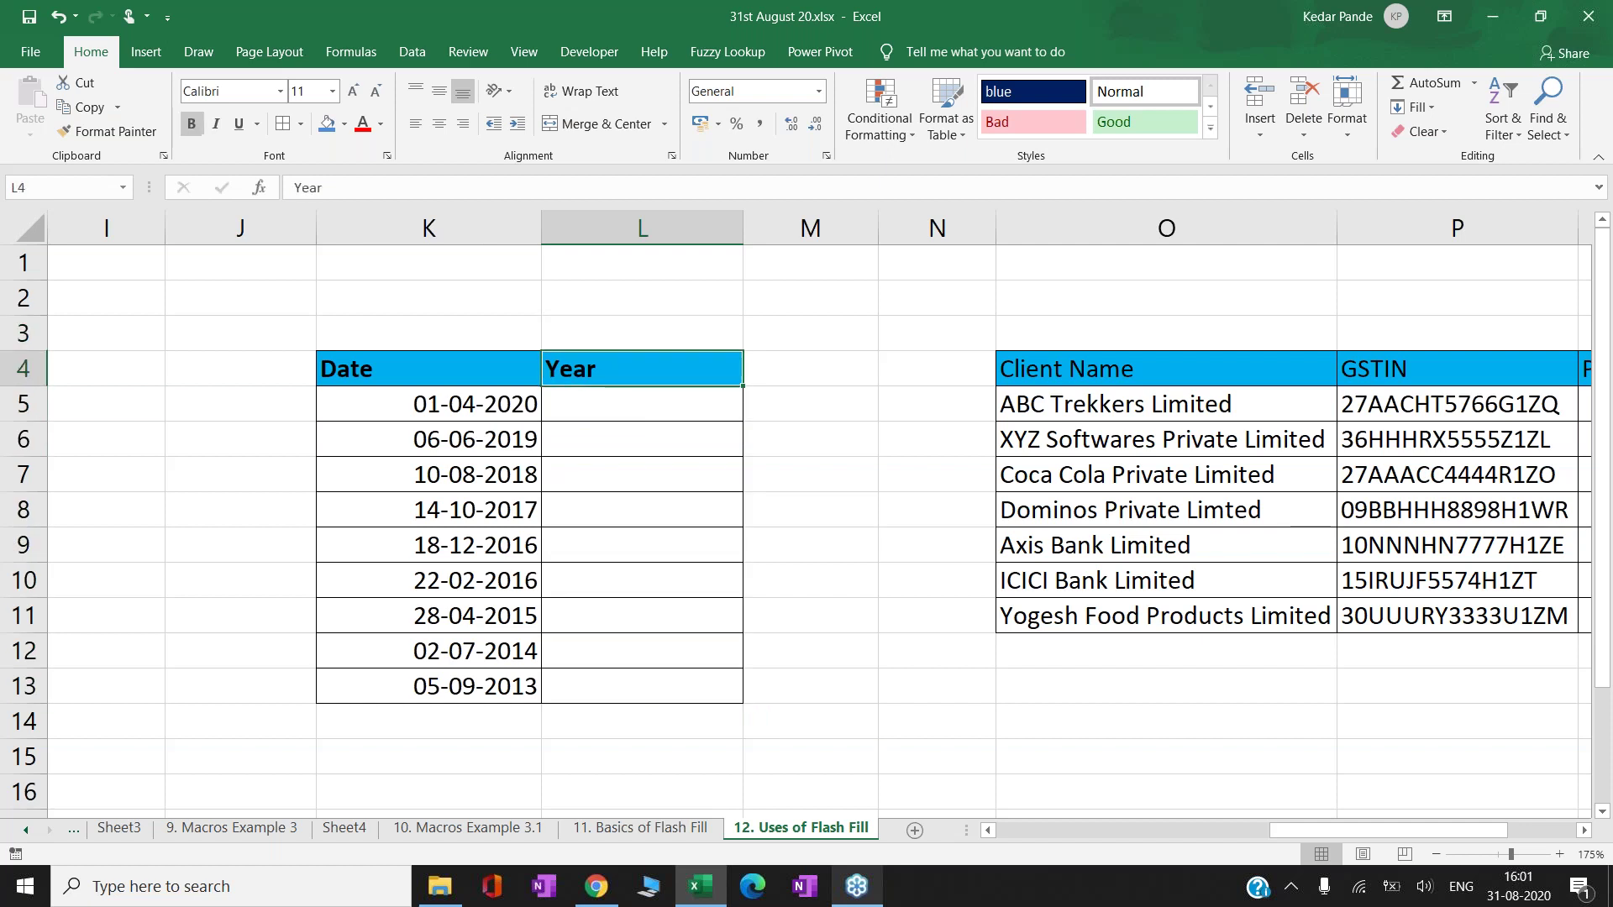
key("Down")
type("04")
key("Return")
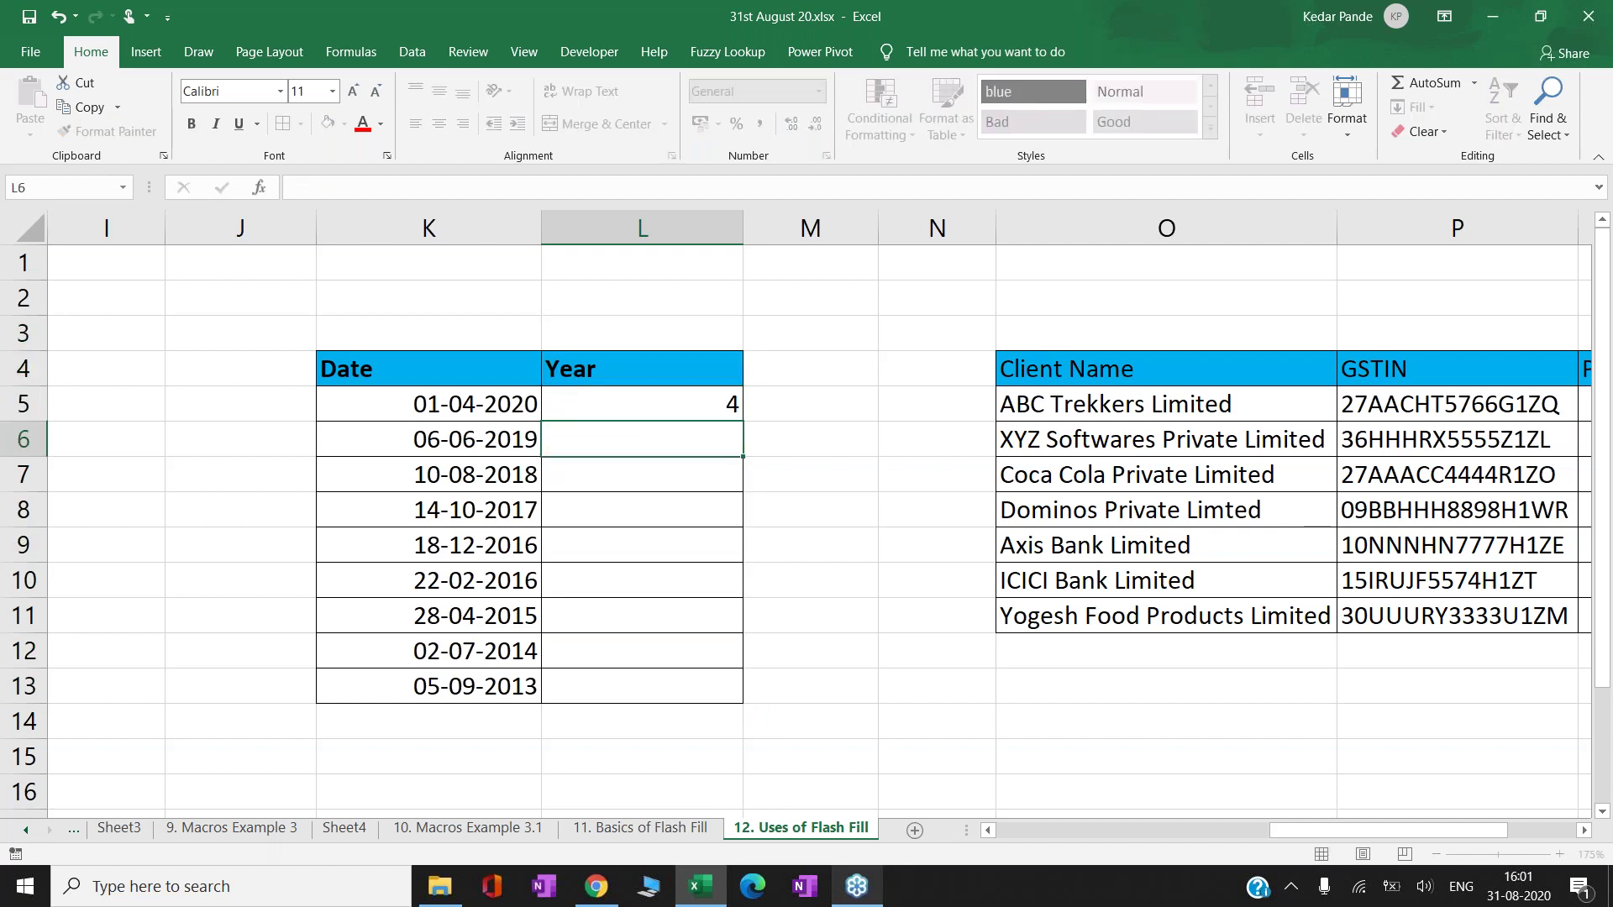
type("06")
key("Return")
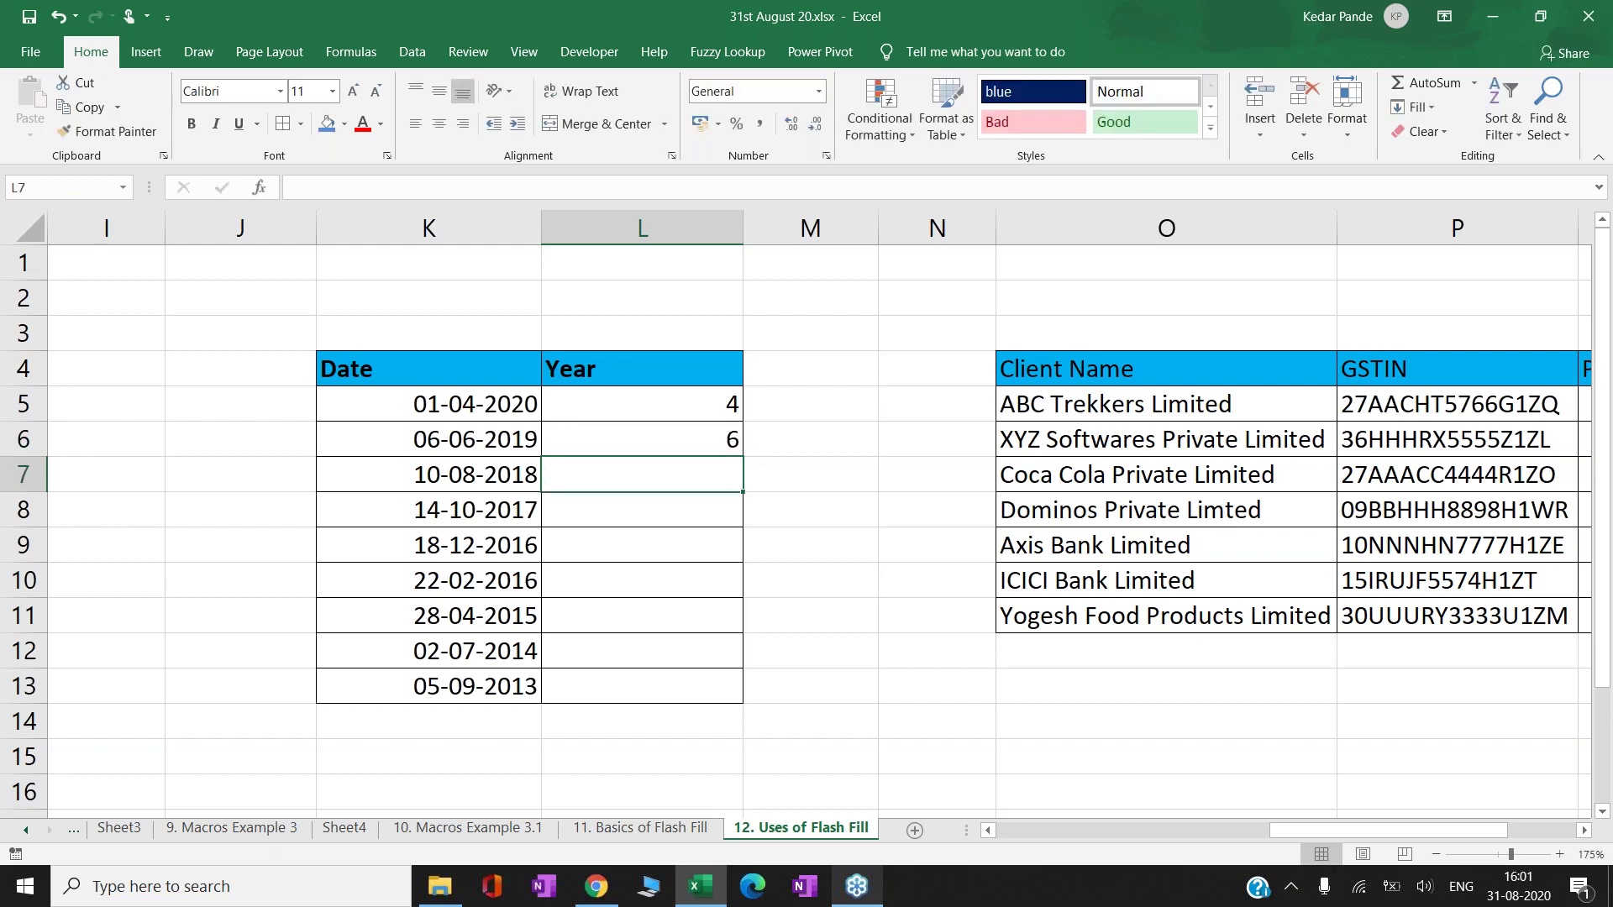
key("ctrl+e")
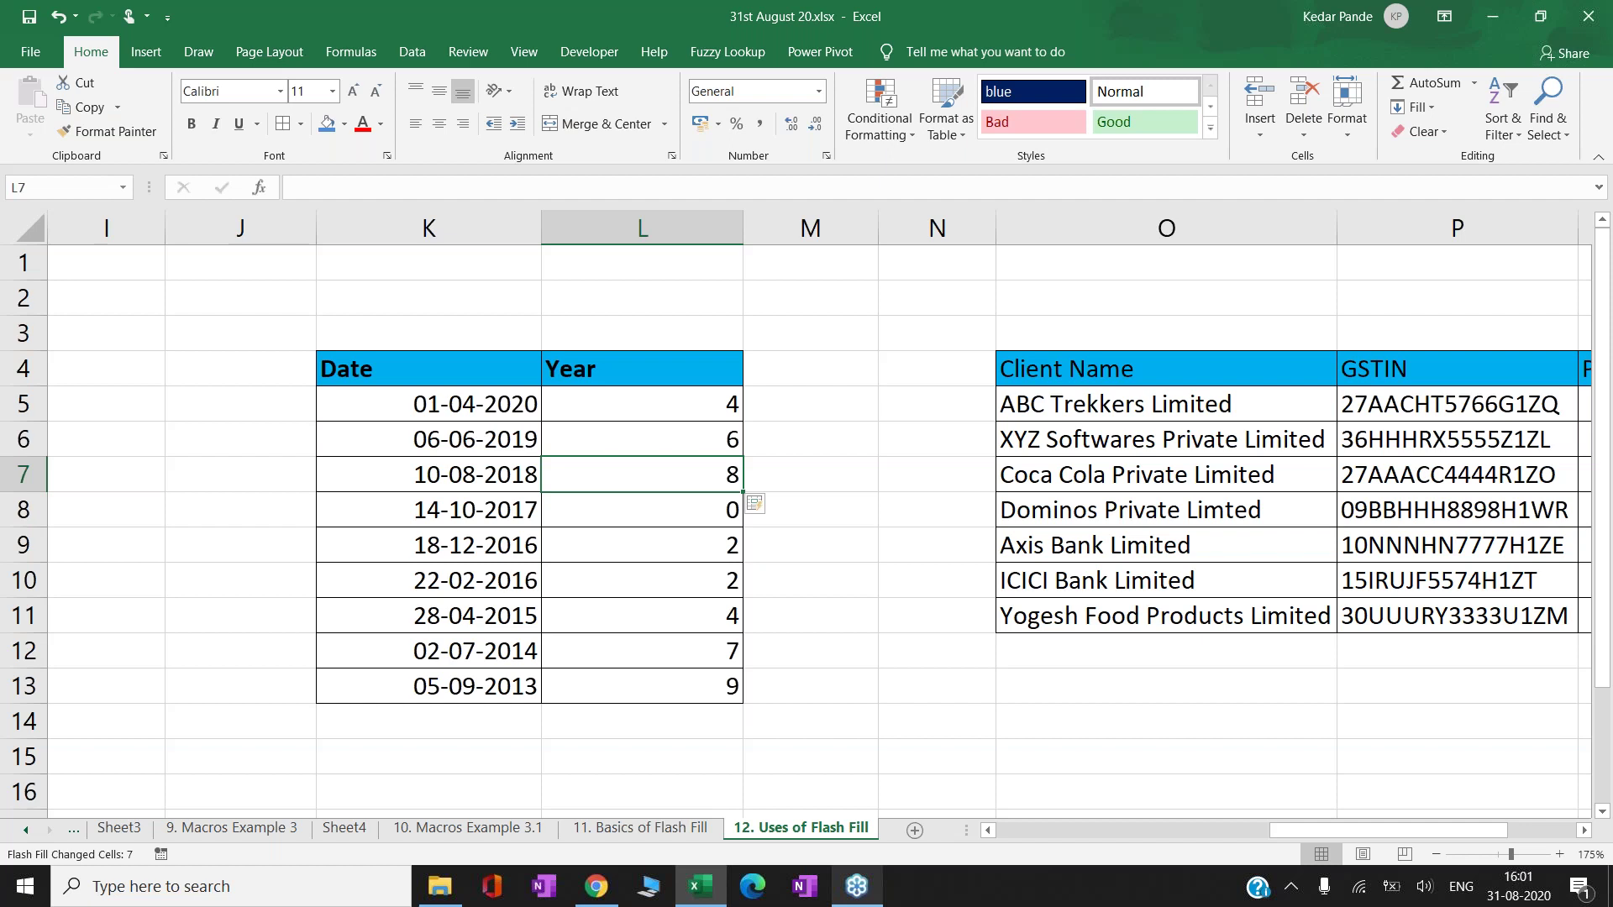
- Re-enter 04 in L5 and review the flash-filled values
key("Up")
key("Up")
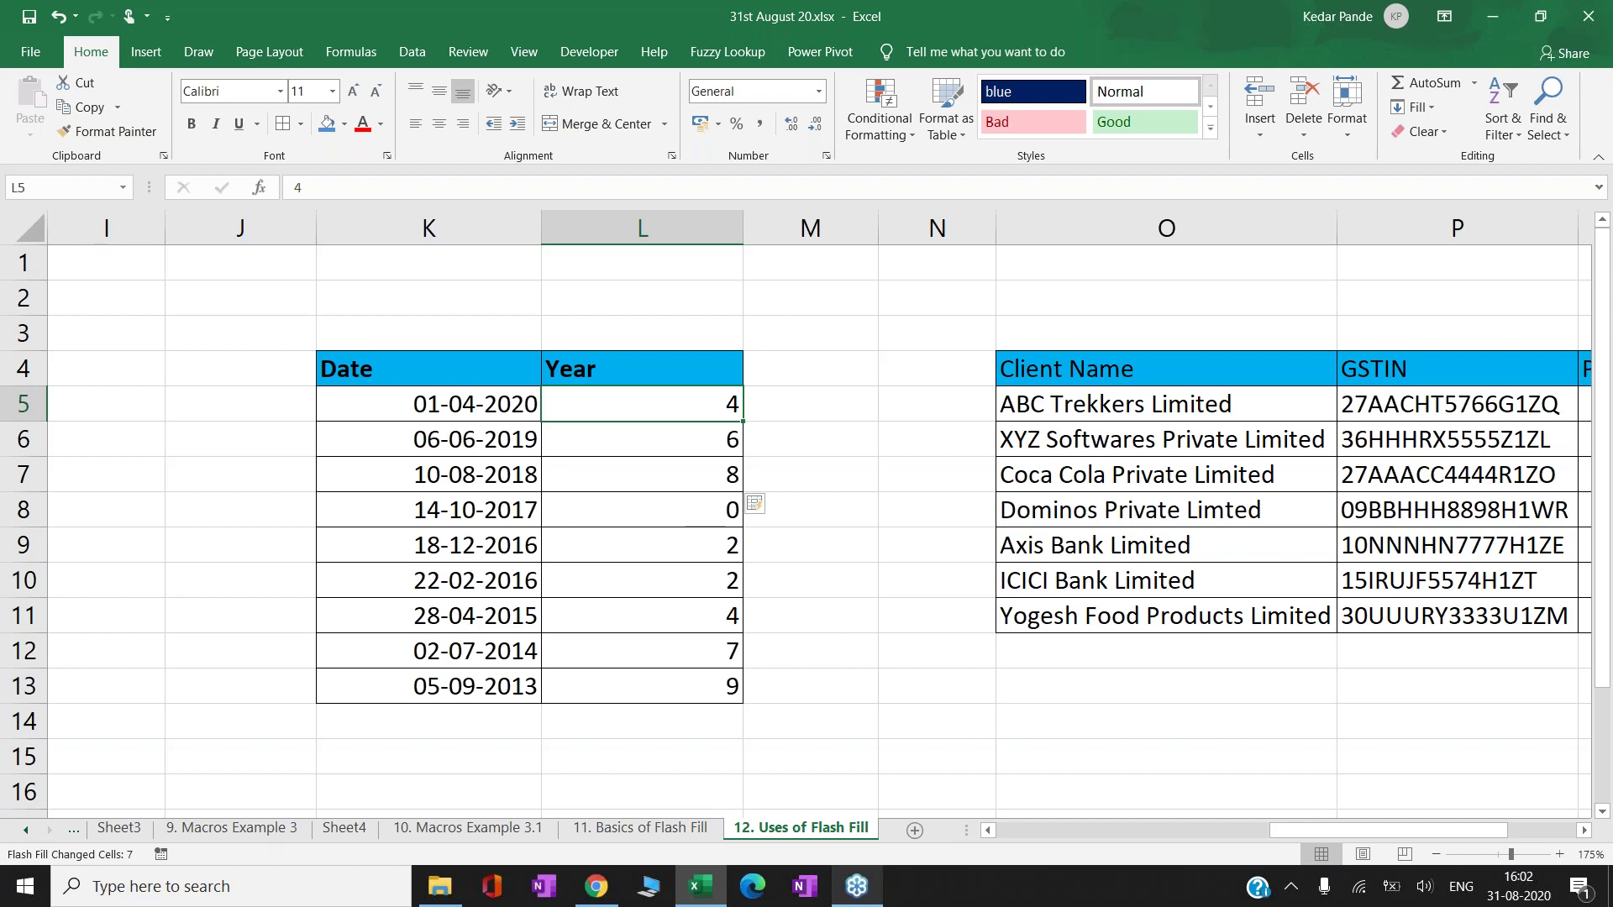
key("F2")
key("BackSpace")
type("04")
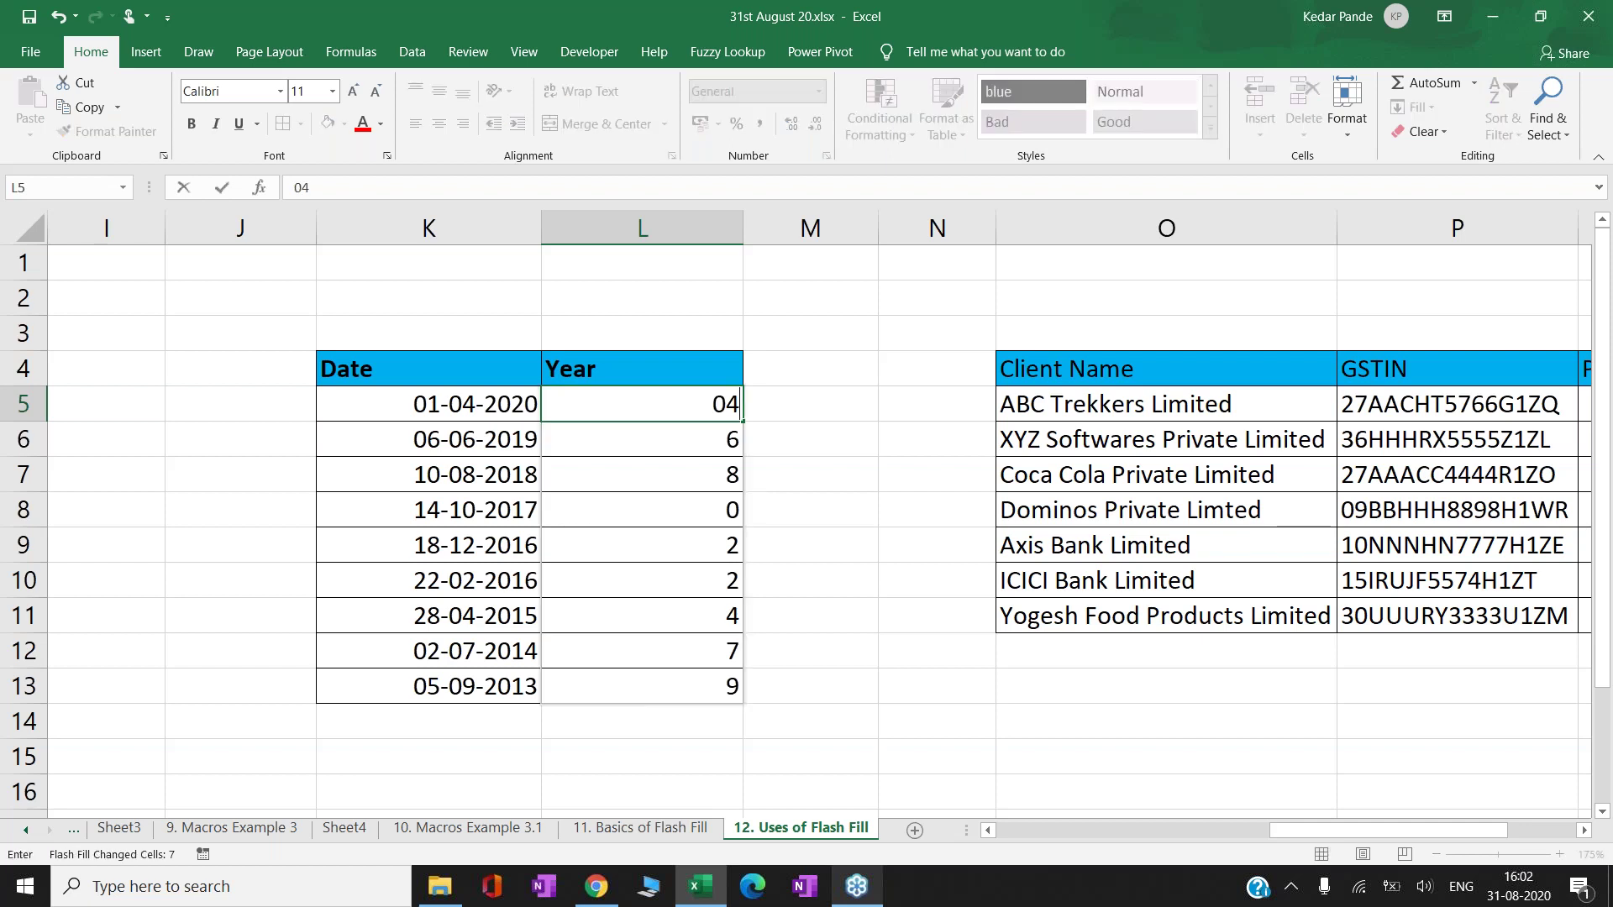
key("Return")
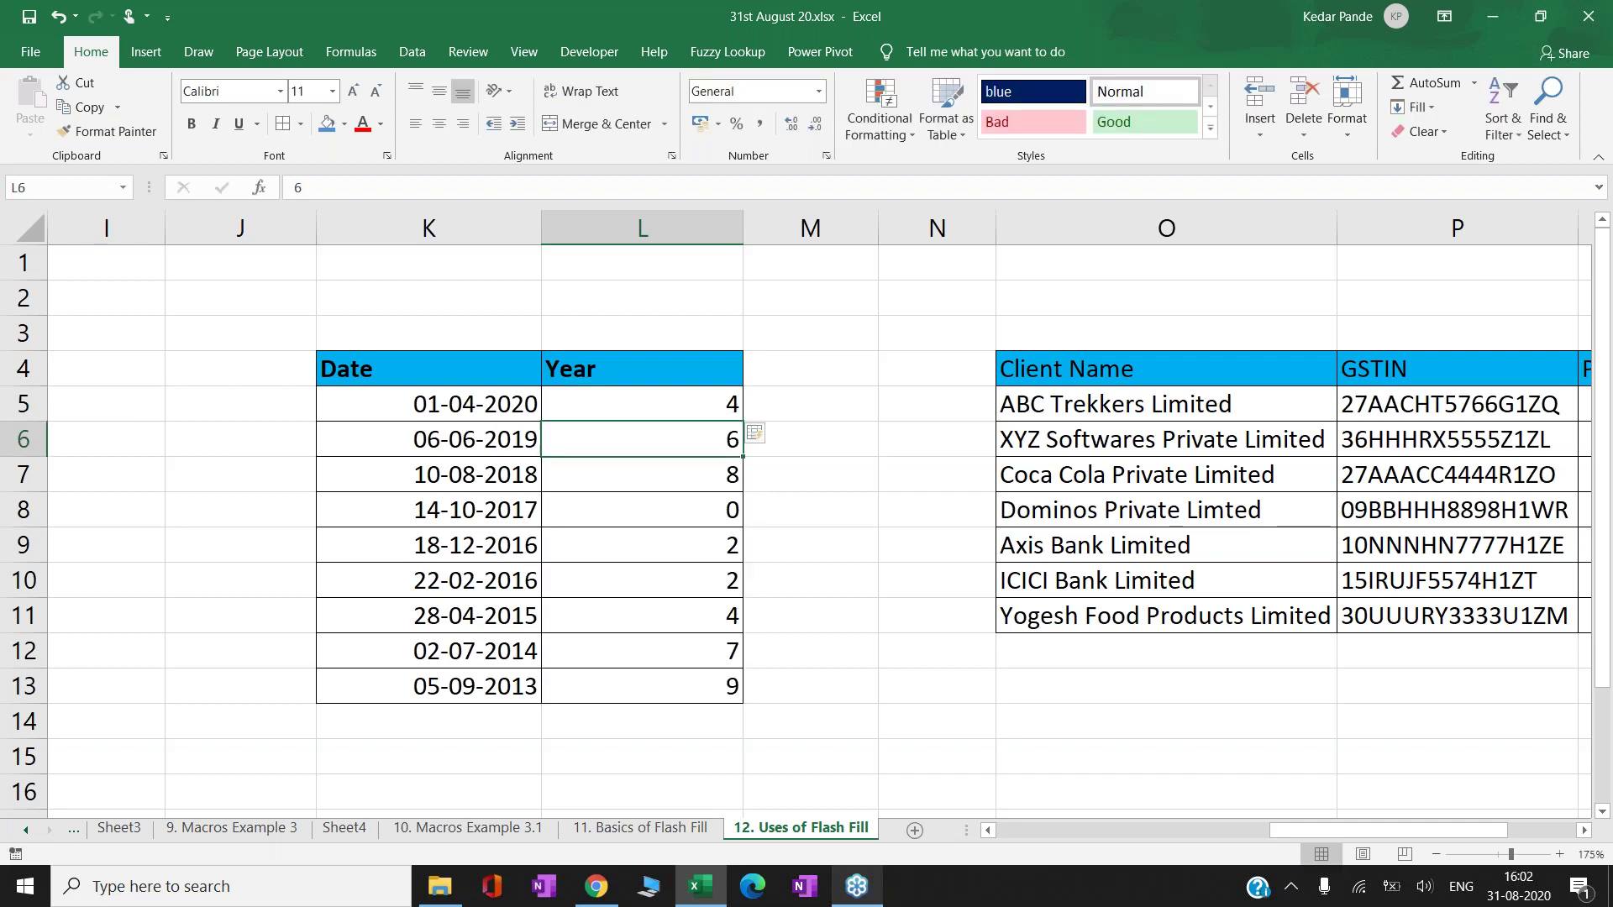
key("Down")
key("Down")
key("Down")
key("Down")
key("Up")
key("Up")
key("Up")
key("Up")
key("Up")
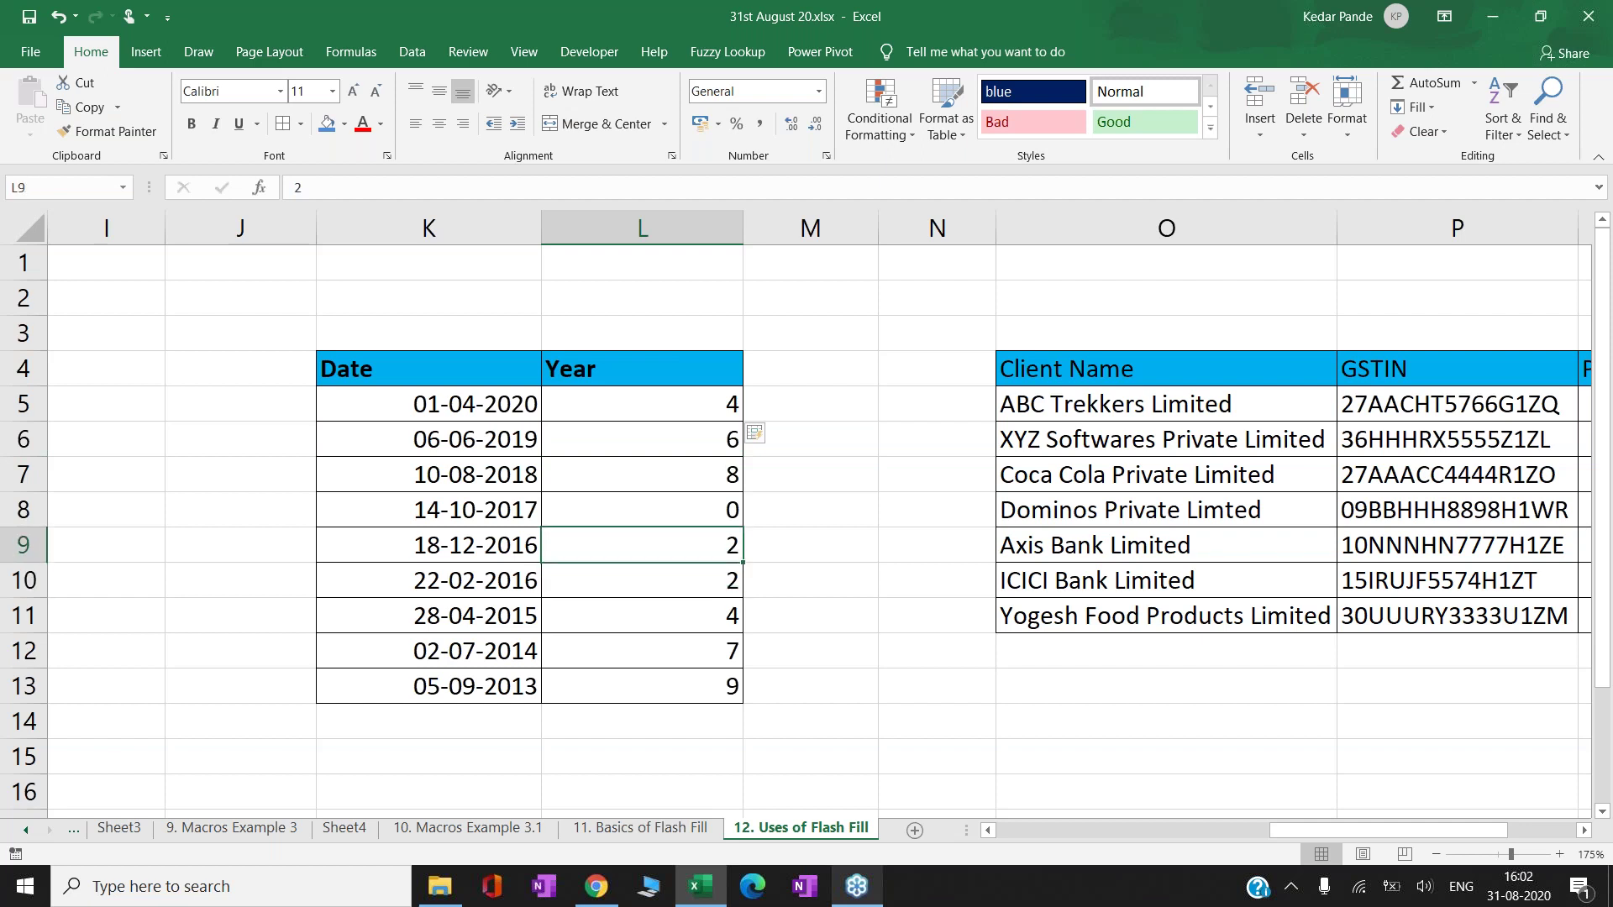
- Select and delete all values in the Year column L5:L13
key("shift+Down")
key("shift+Down")
key("shift+Down")
key("shift+Down")
key("shift+Down")
key("shift+Down")
key("shift+Down")
key("shift+Down")
key("Delete")
key("Right")
key("Left")
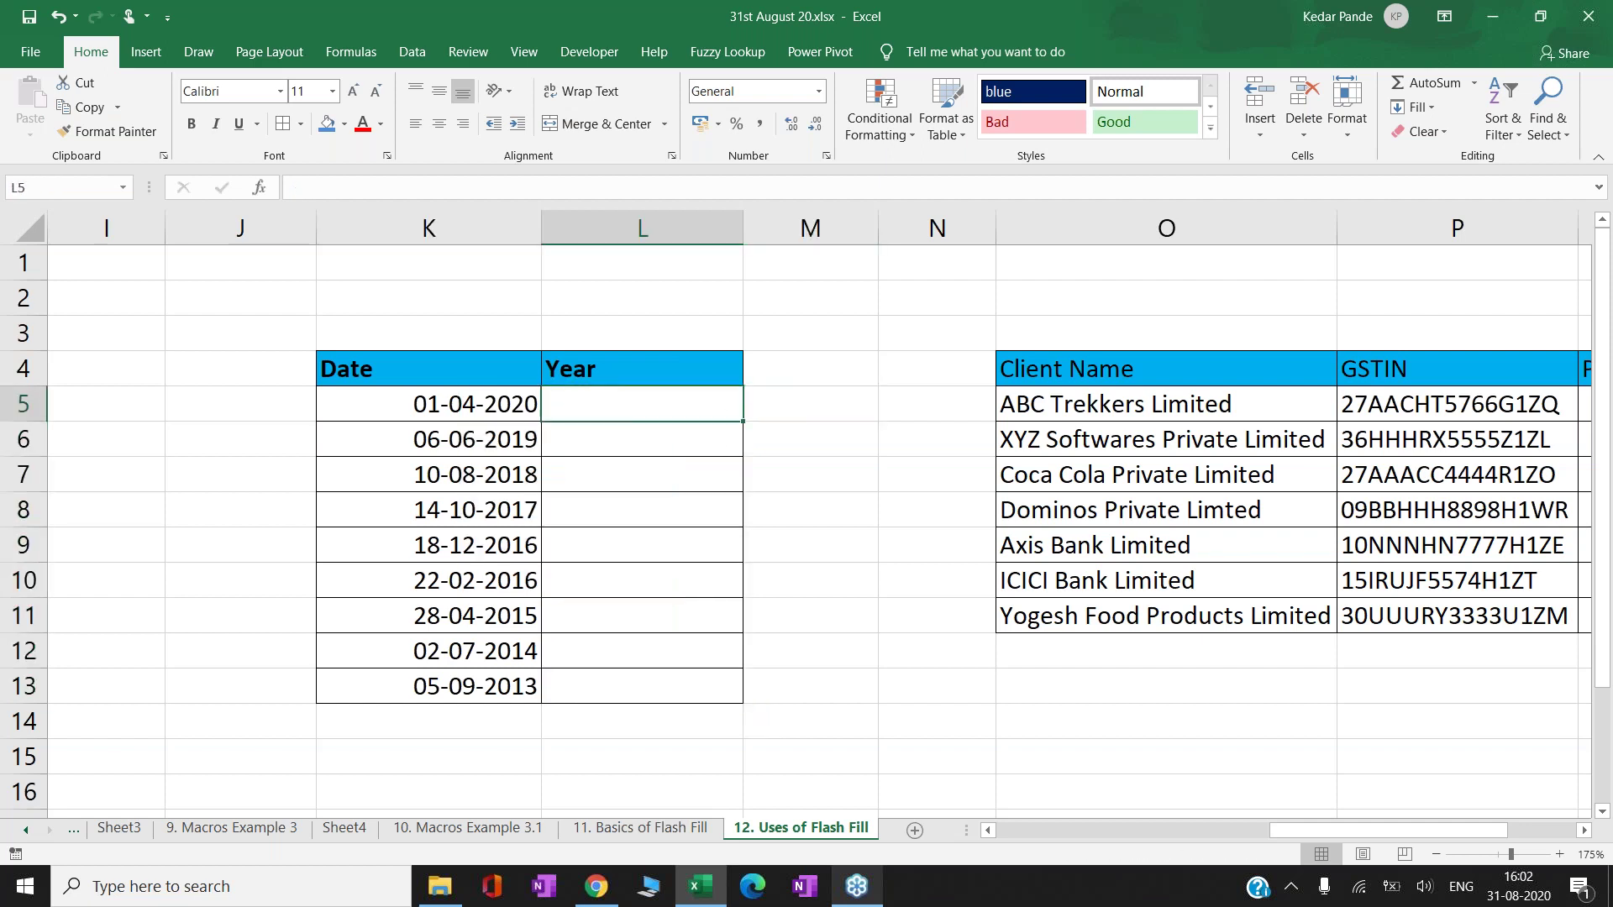
key("Right")
- Enter the first client's PAN in Q5, start the second in Q6, and accept the Flash Fill PANs
key("Right")
key("Right")
key("Right")
key("Right")
key("Right")
key("Right")
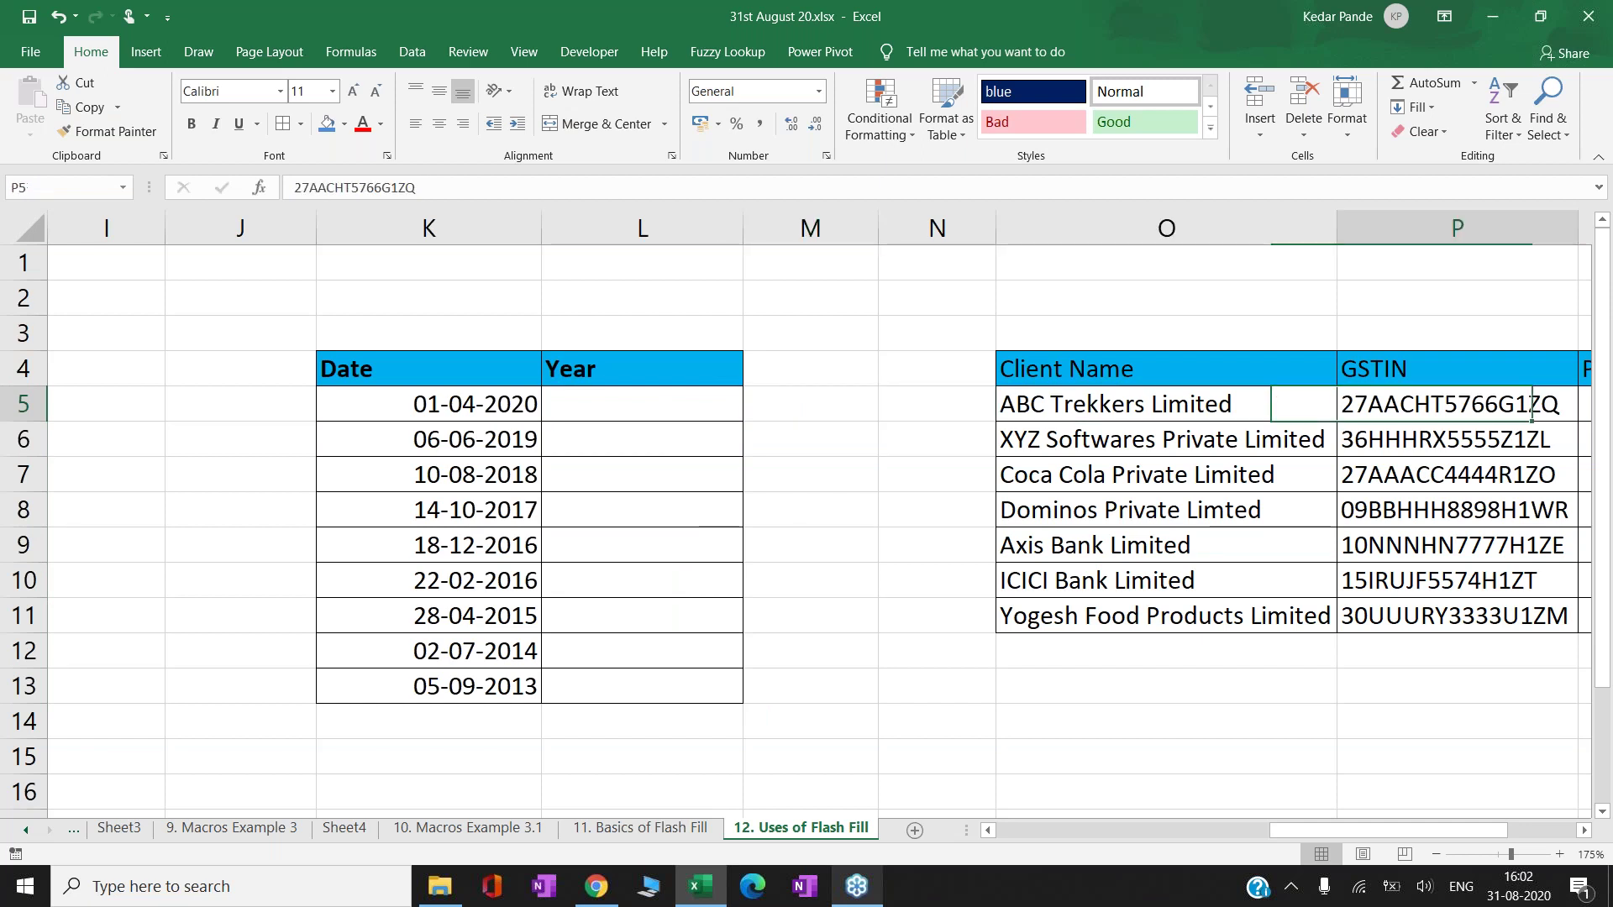
key("Right")
key("Left")
key("Left")
key("Left")
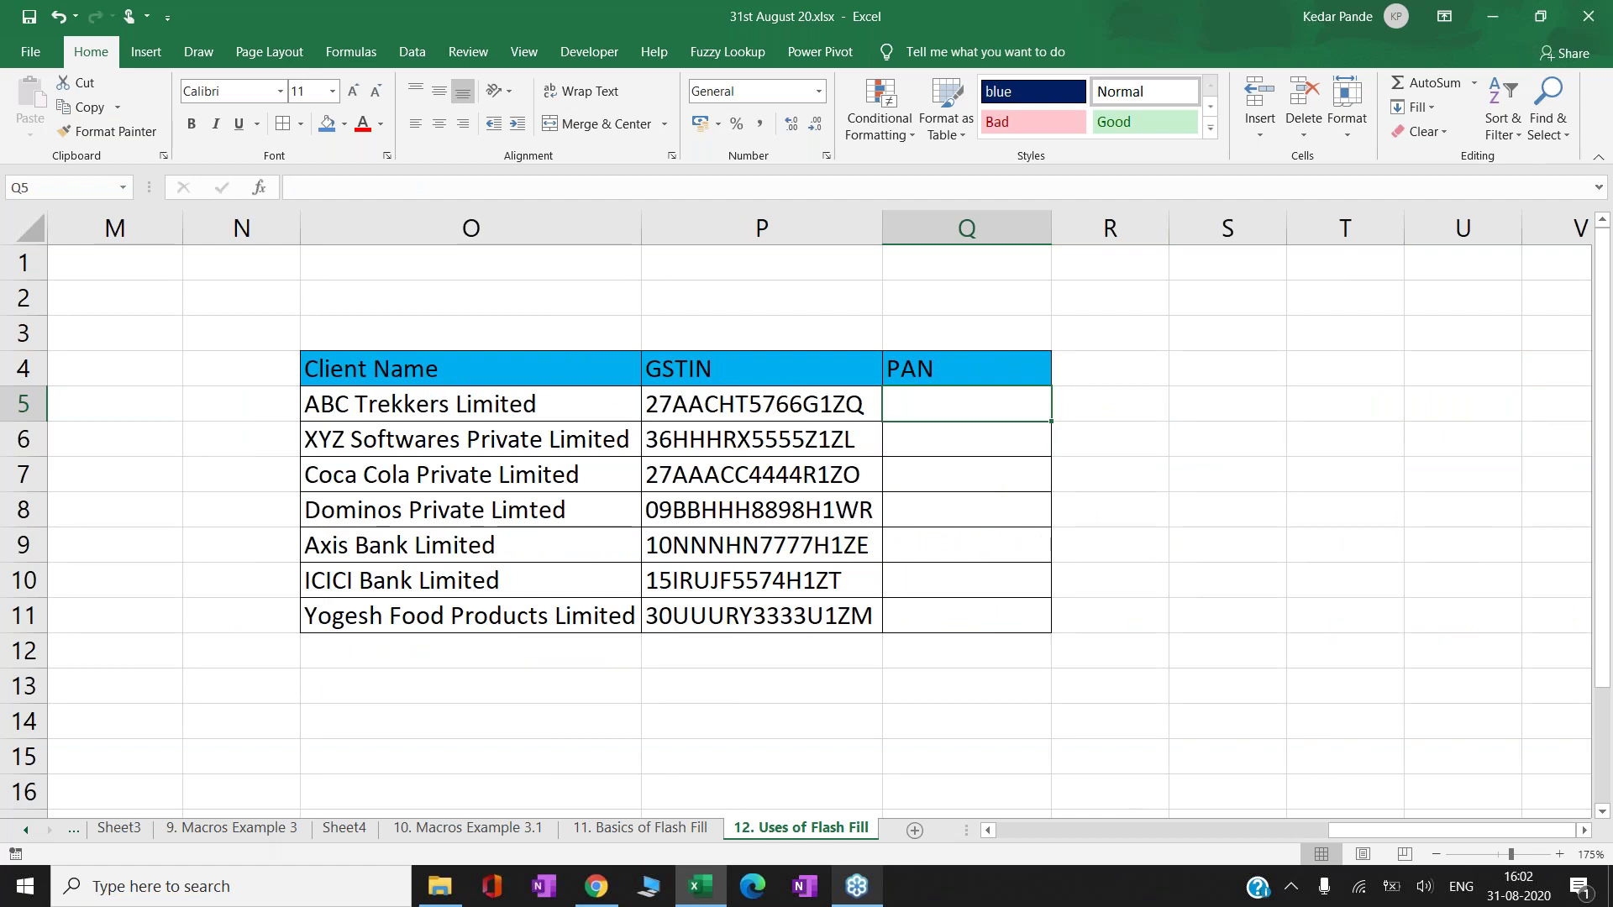
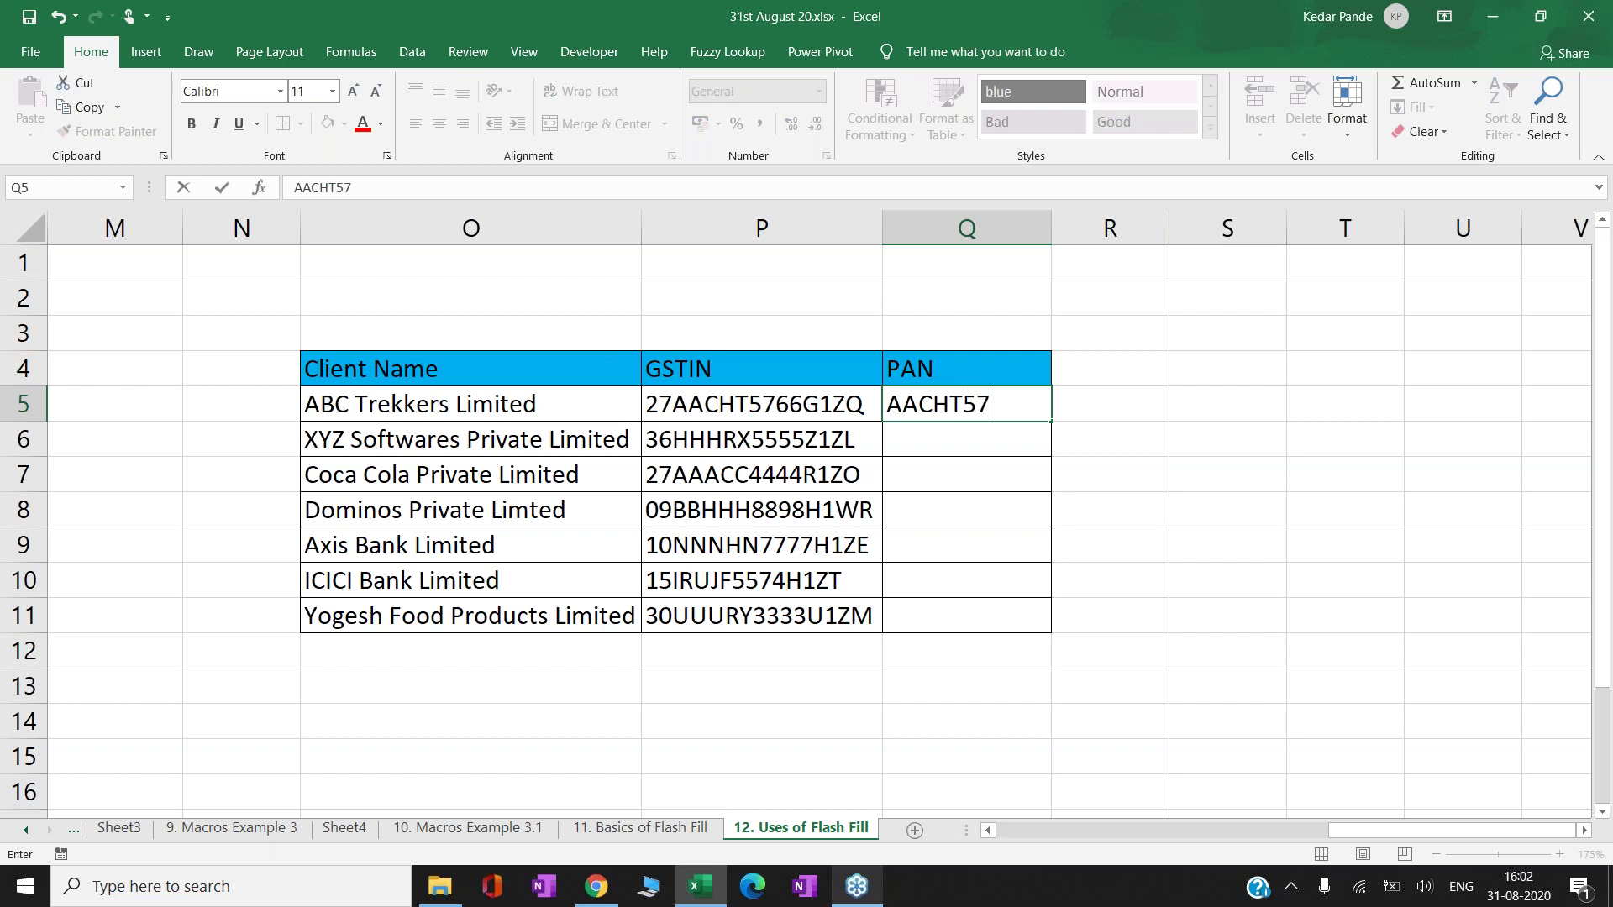
key("Return")
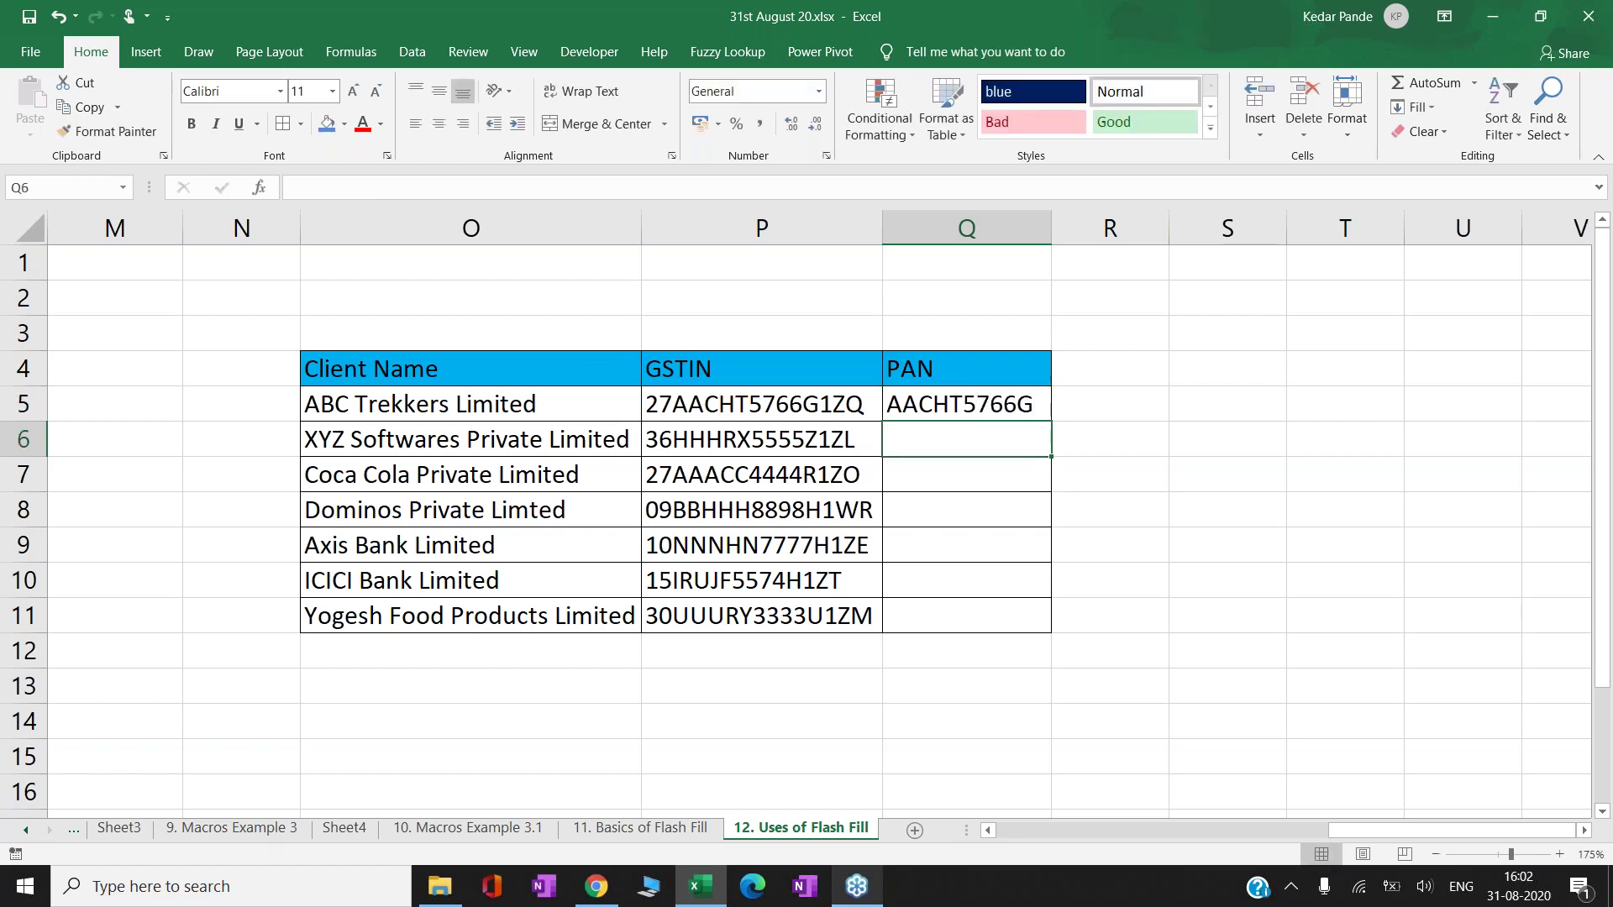
type("HHH")
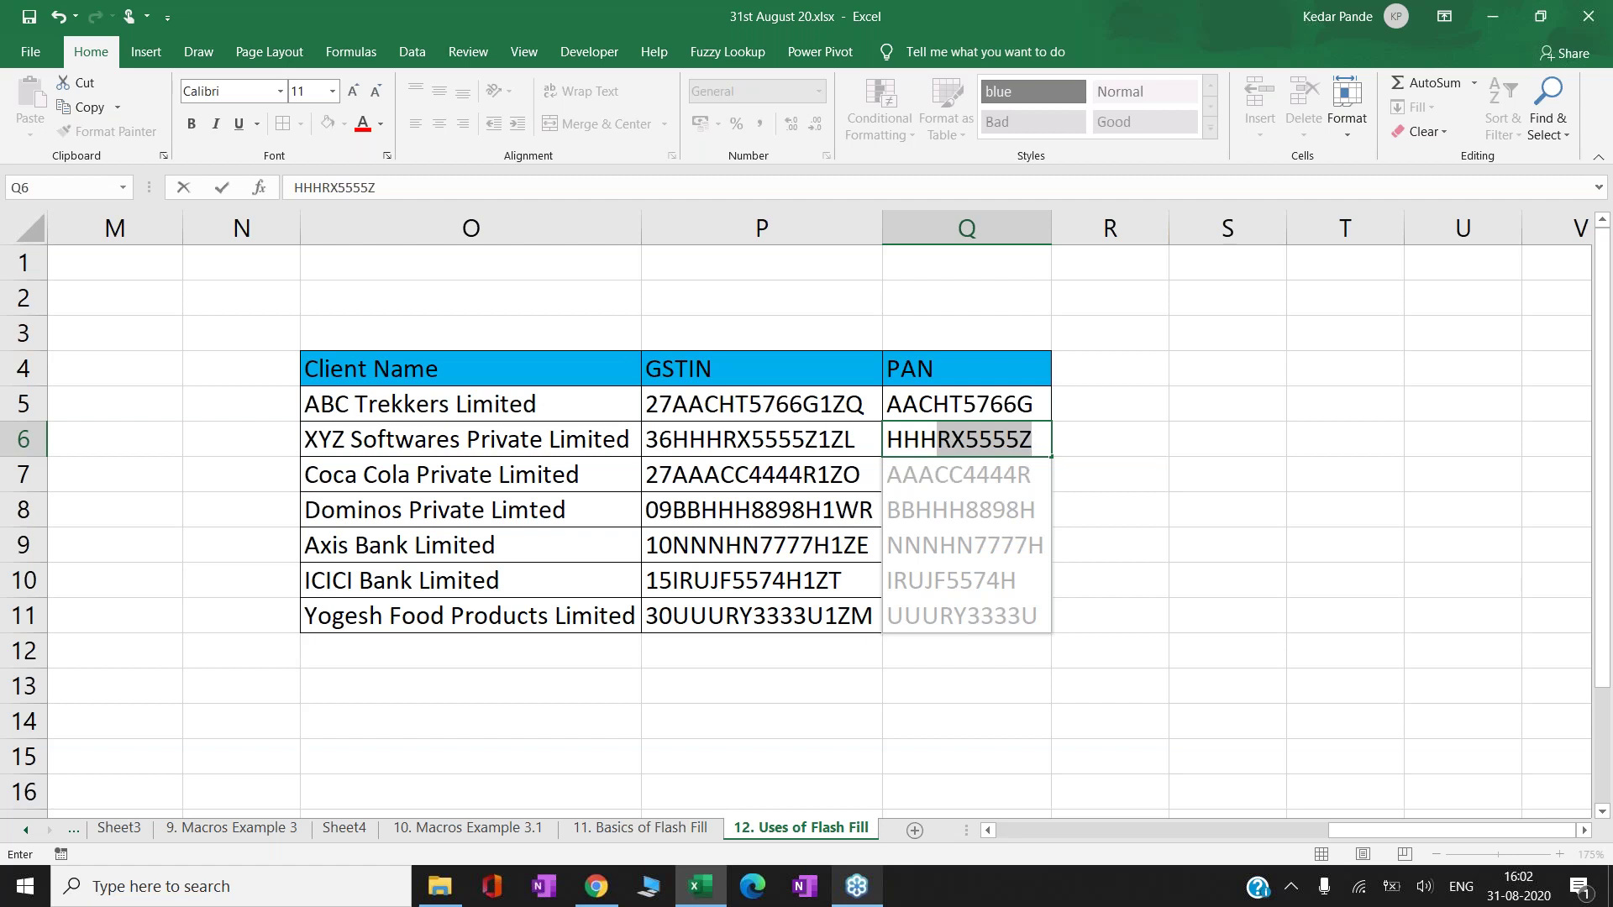
key("Return")
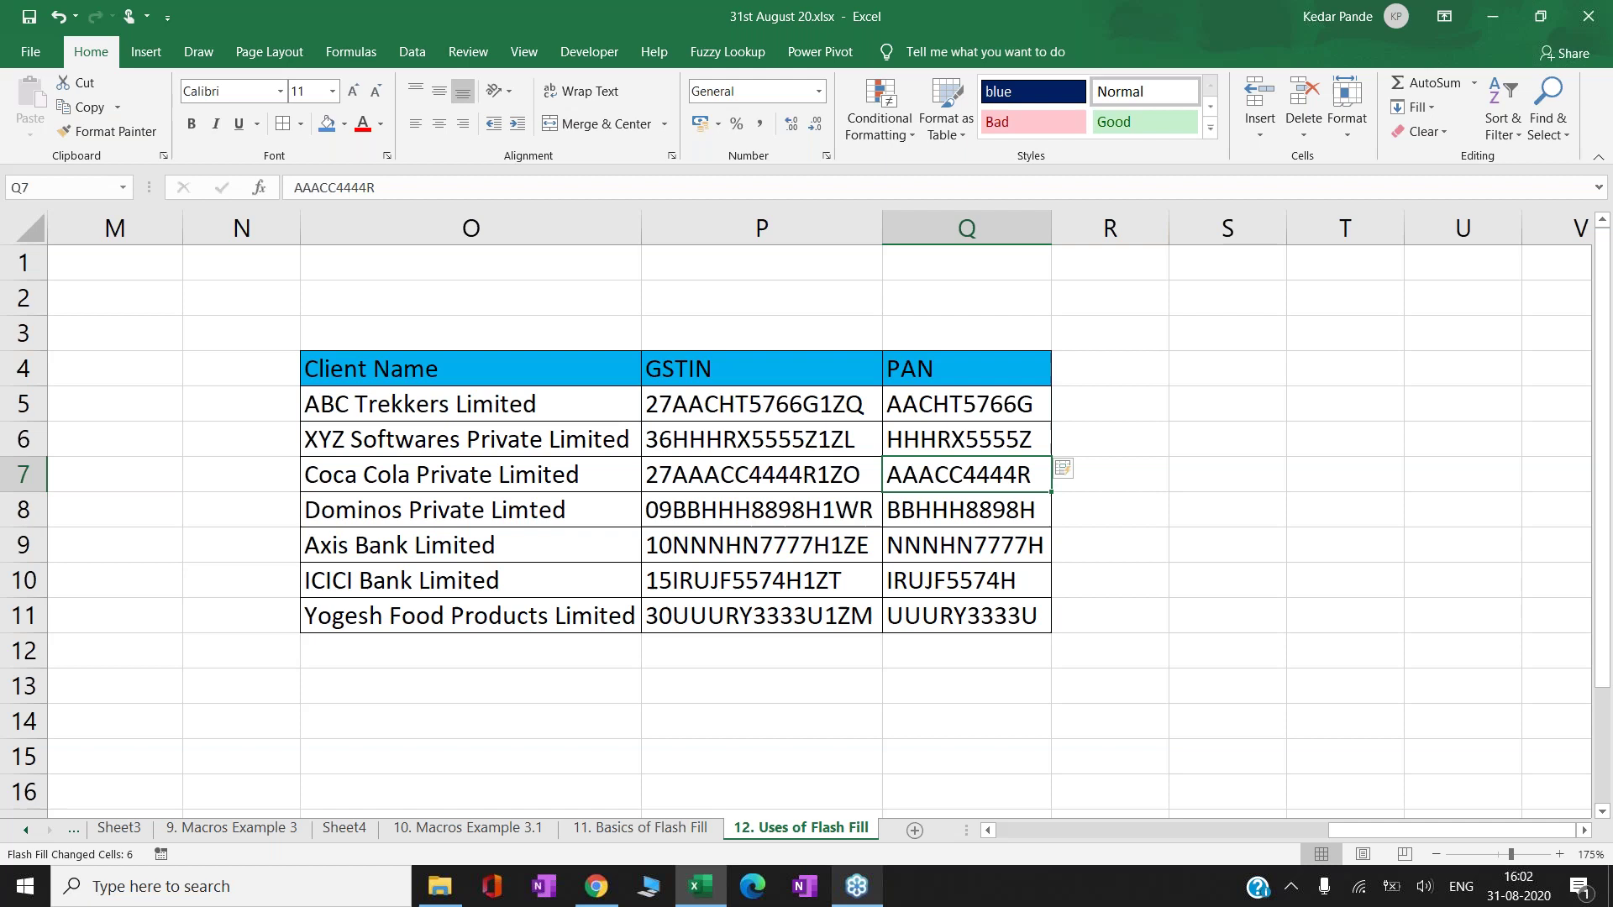
left_click(241, 438)
- Enter the first two clients' PANs in N5:N6 and accept the flash-filled PANs for N7:N11
left_click(241, 403)
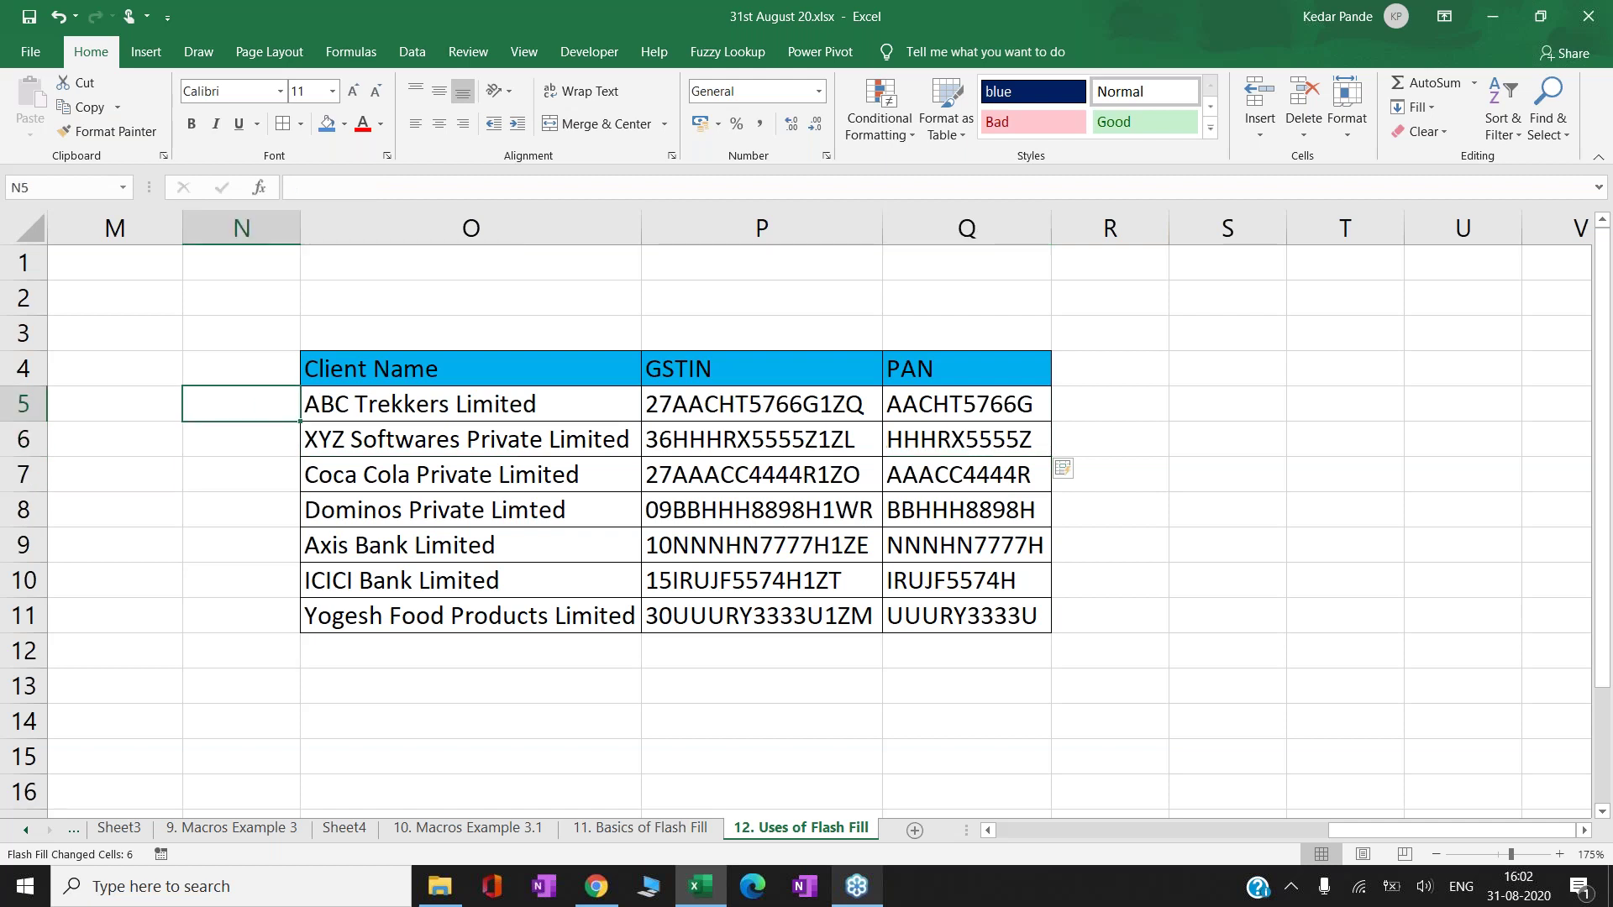
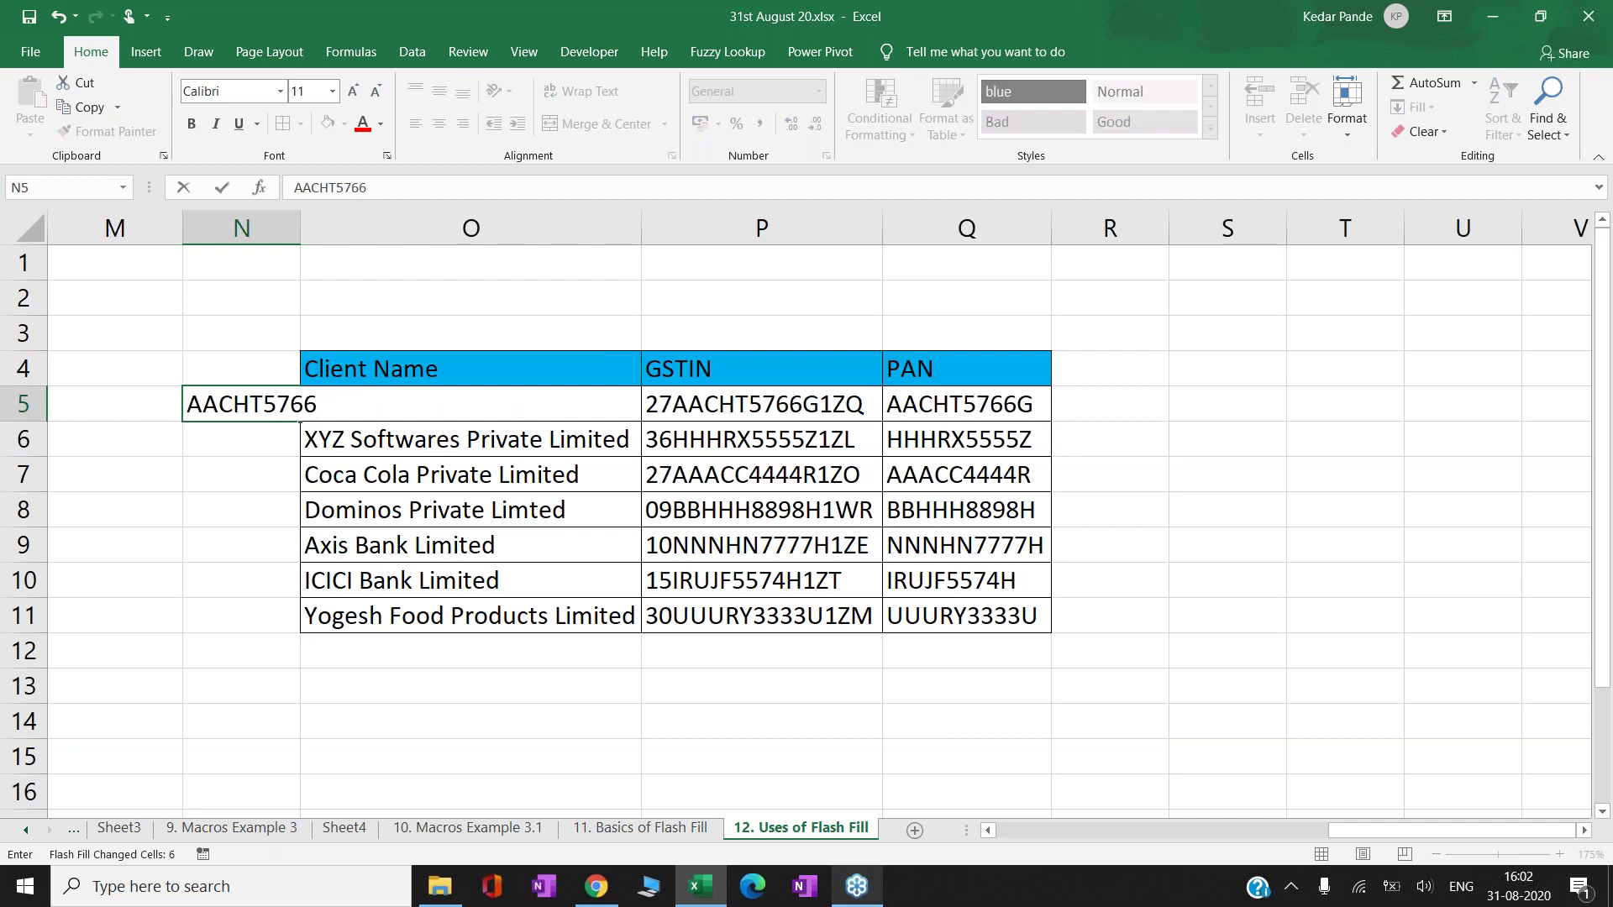
key("Return")
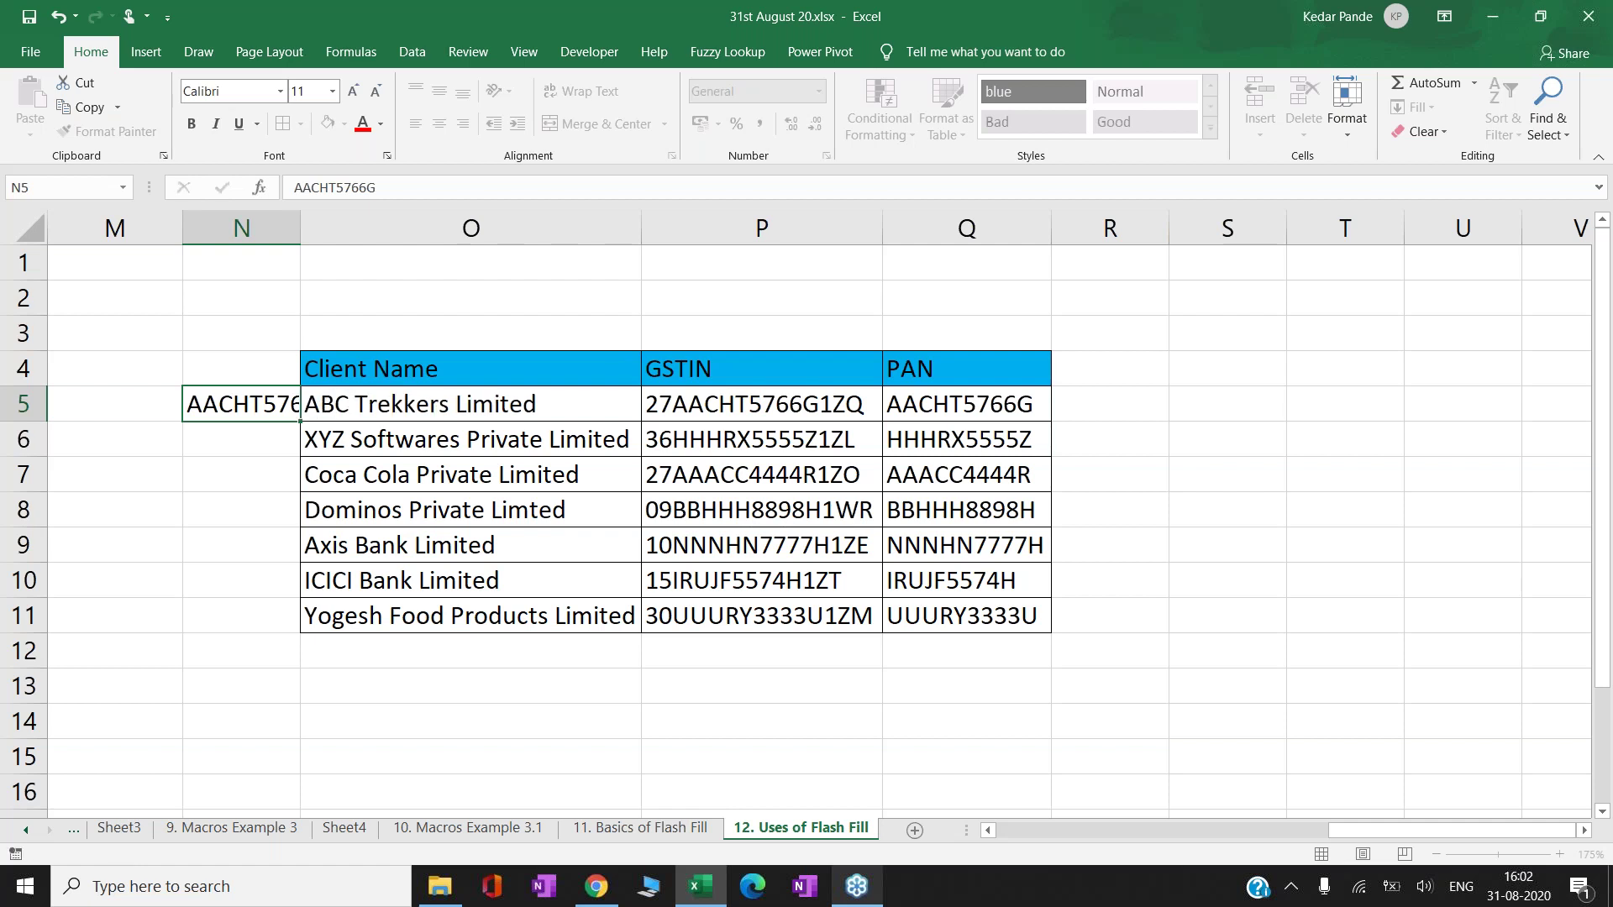
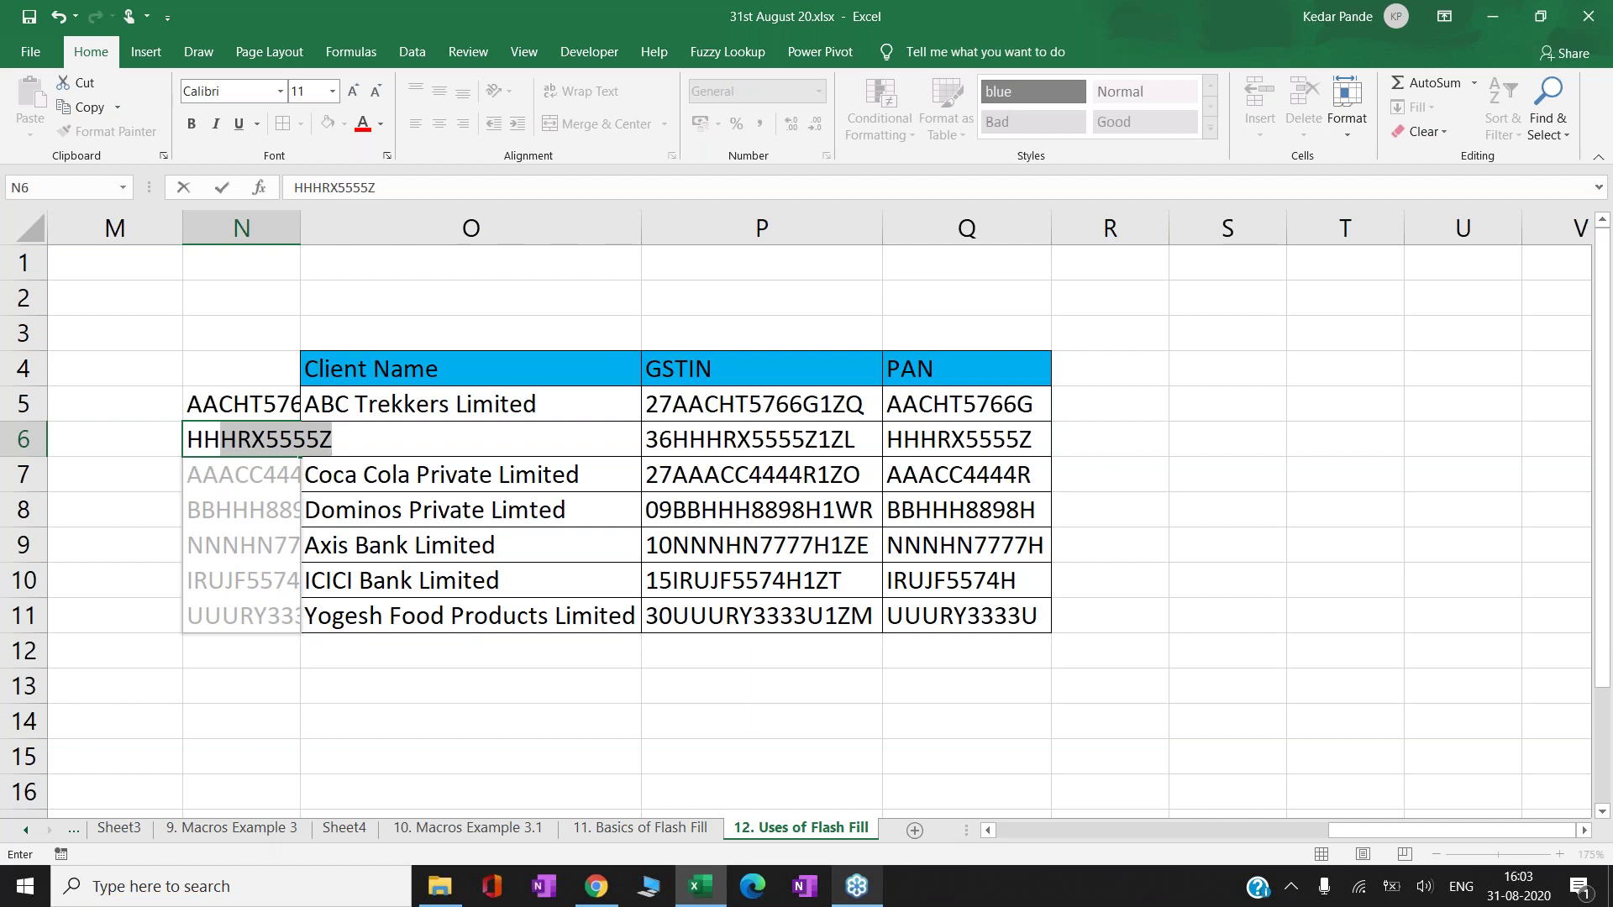
key("ctrl+Return")
key("Return")
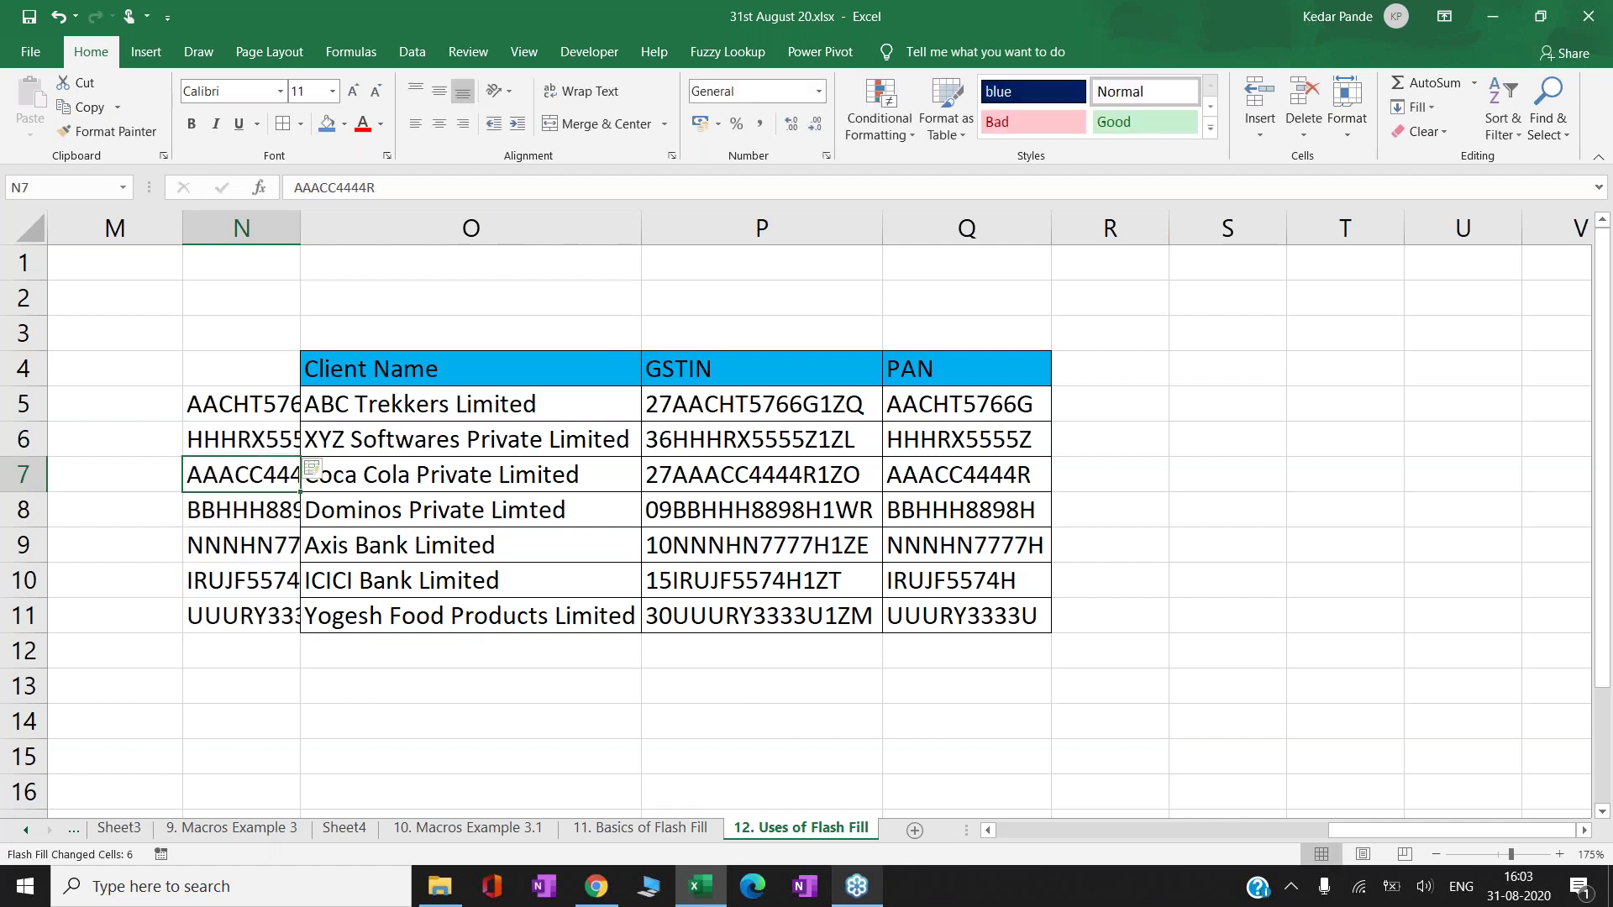
- Autofit column N to the PAN values with Alt+H, O, I
key("alt+h")
key("o")
key("i")
key("Down")
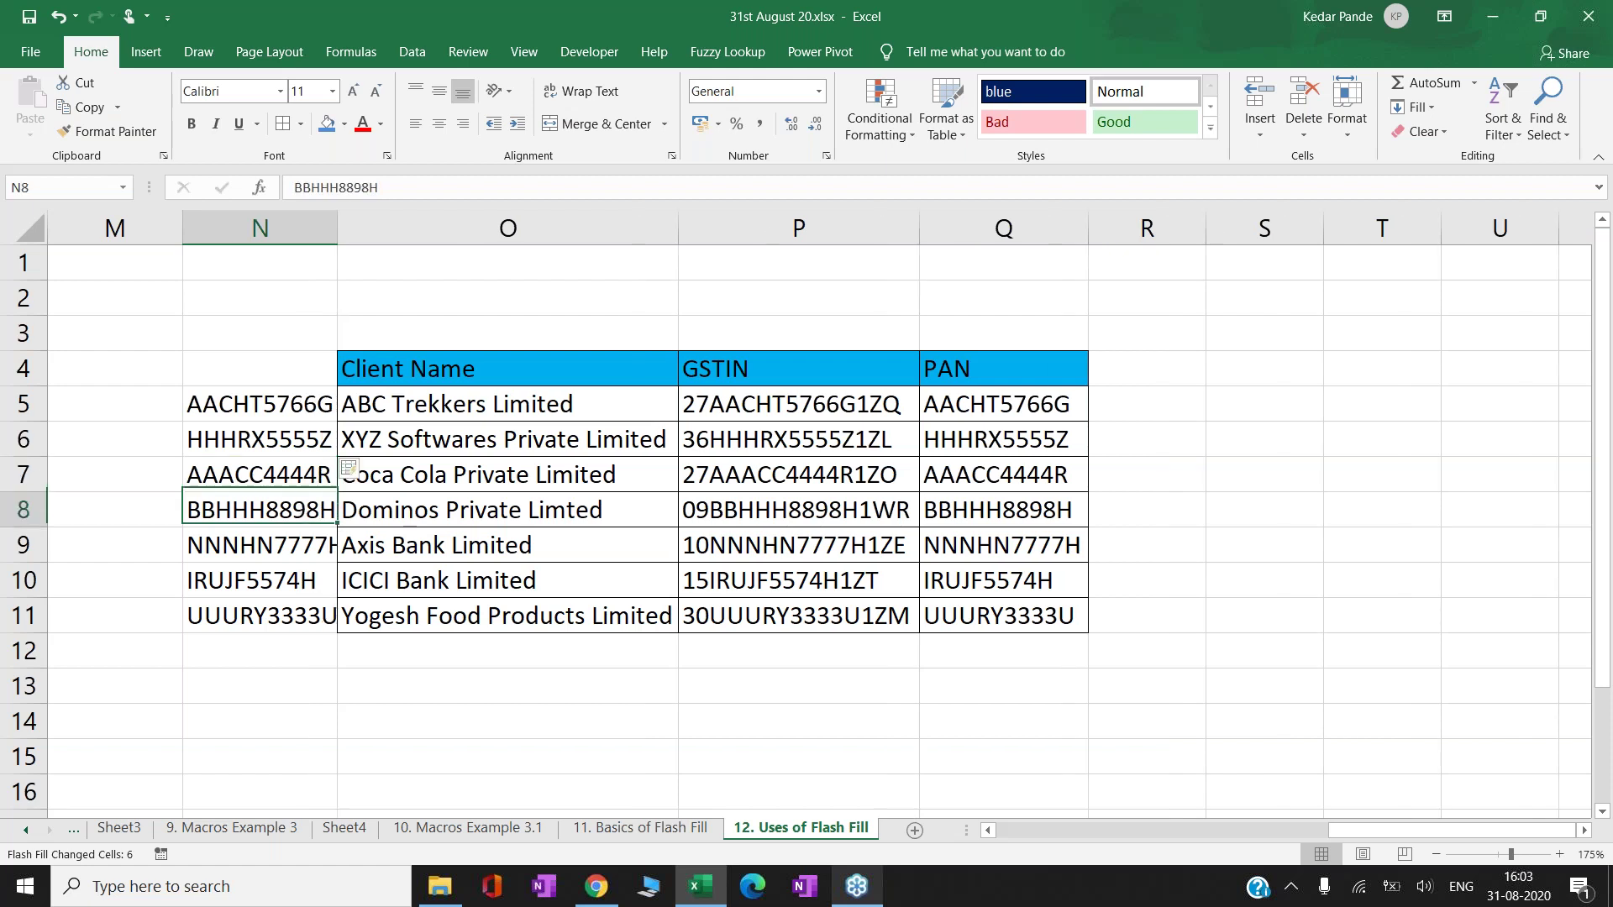
key("Down")
key("alt+h")
key("o")
key("i")
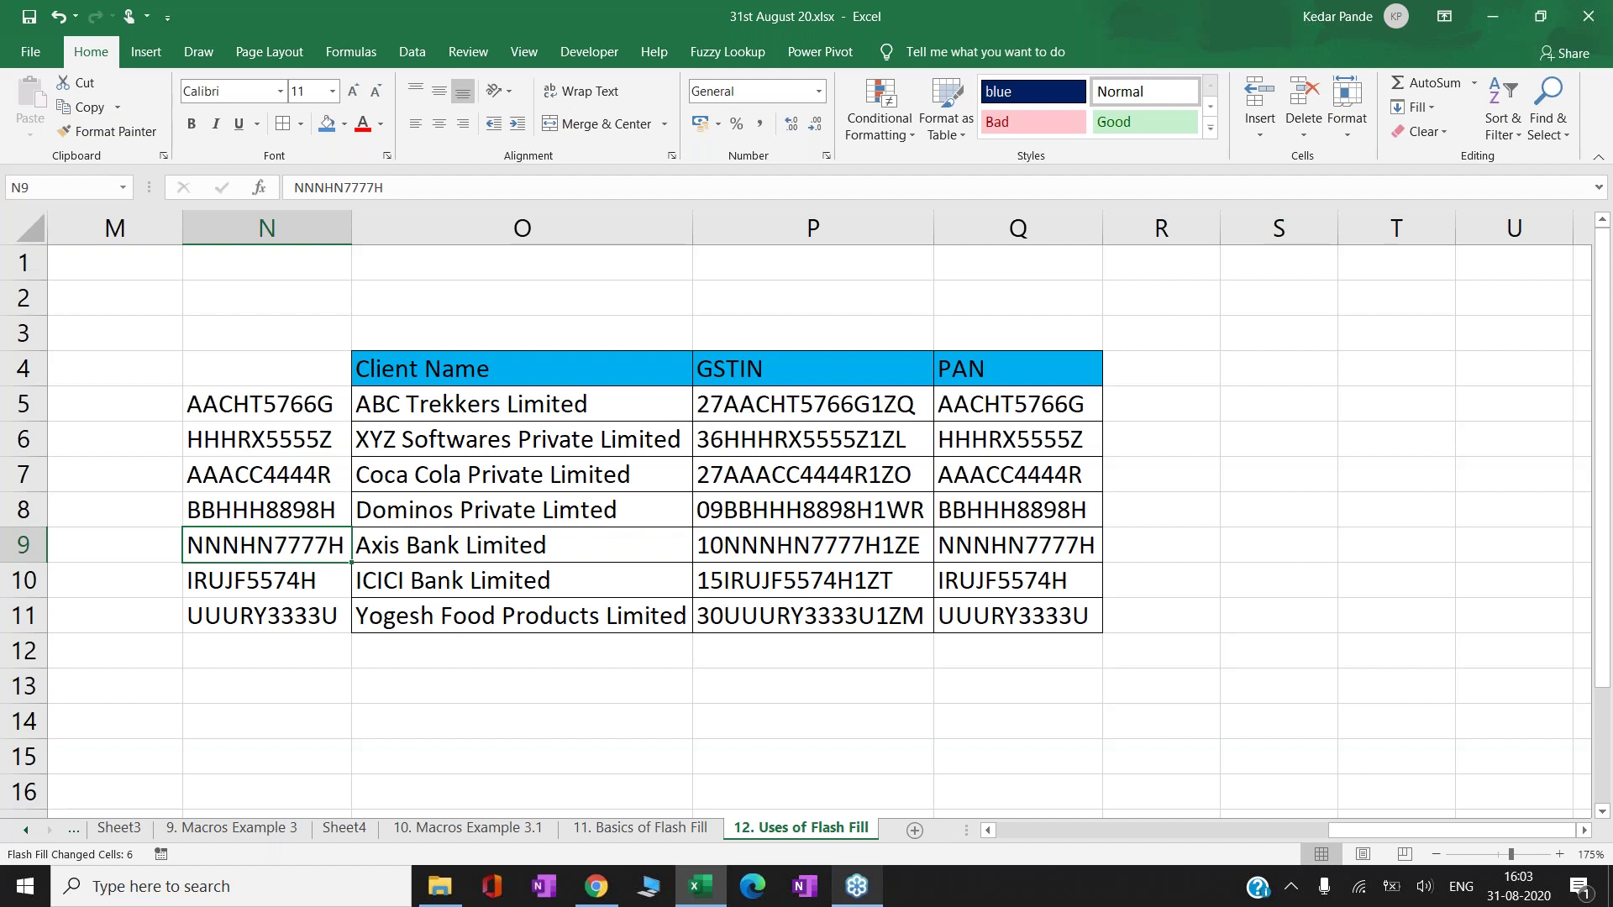
- Start a formula in O14 below the client table, then cancel it
left_click(494, 690)
key("Down")
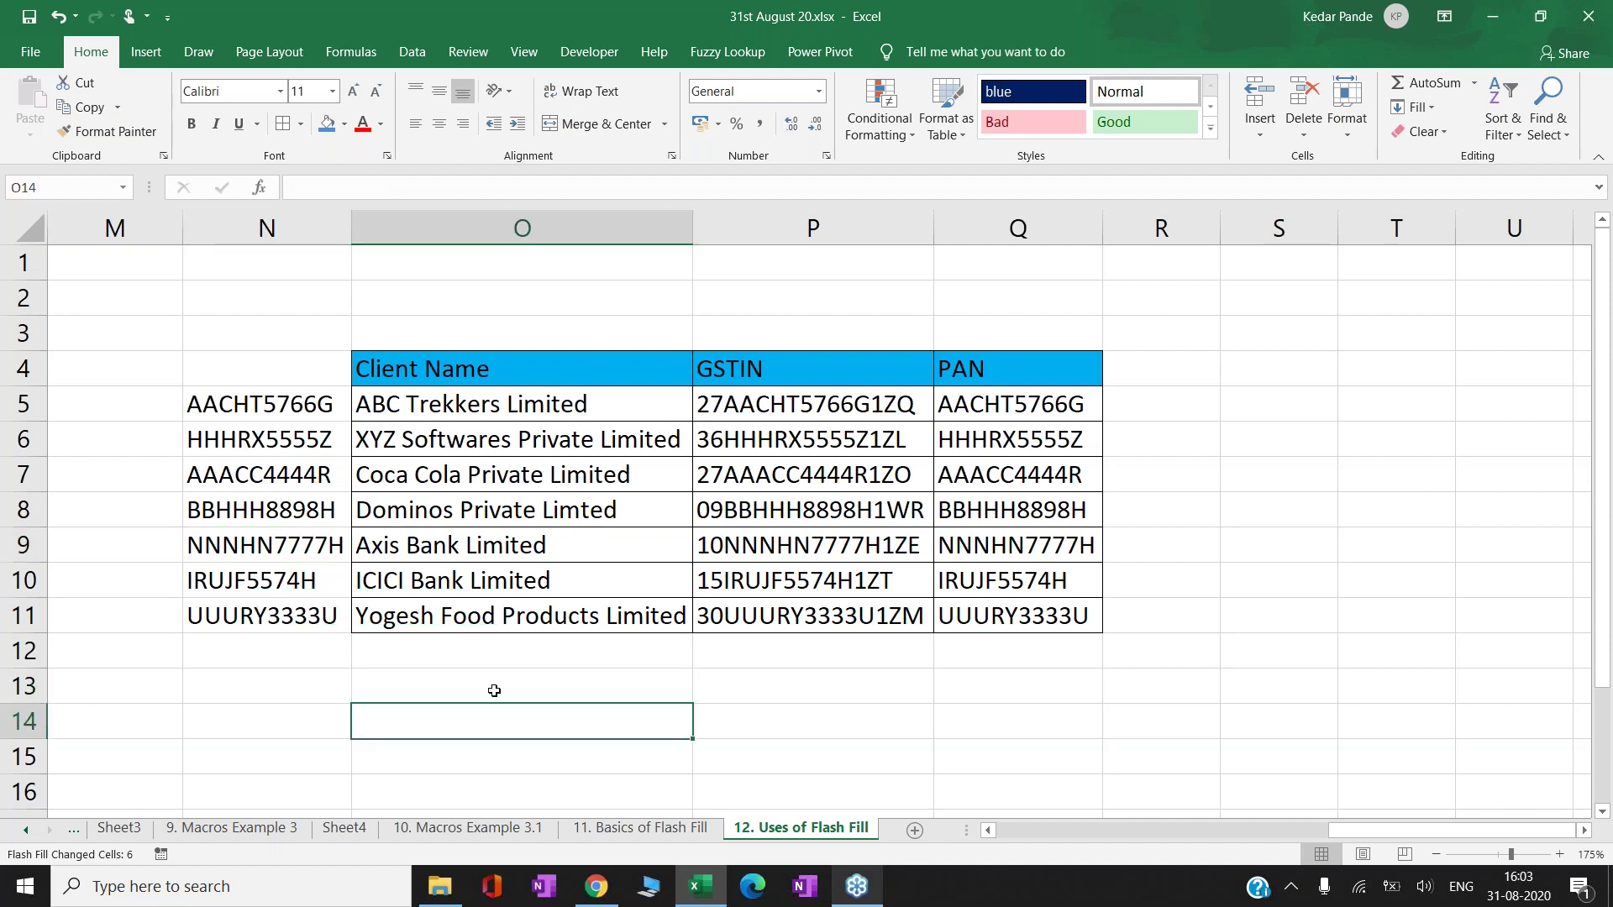
type("=I")
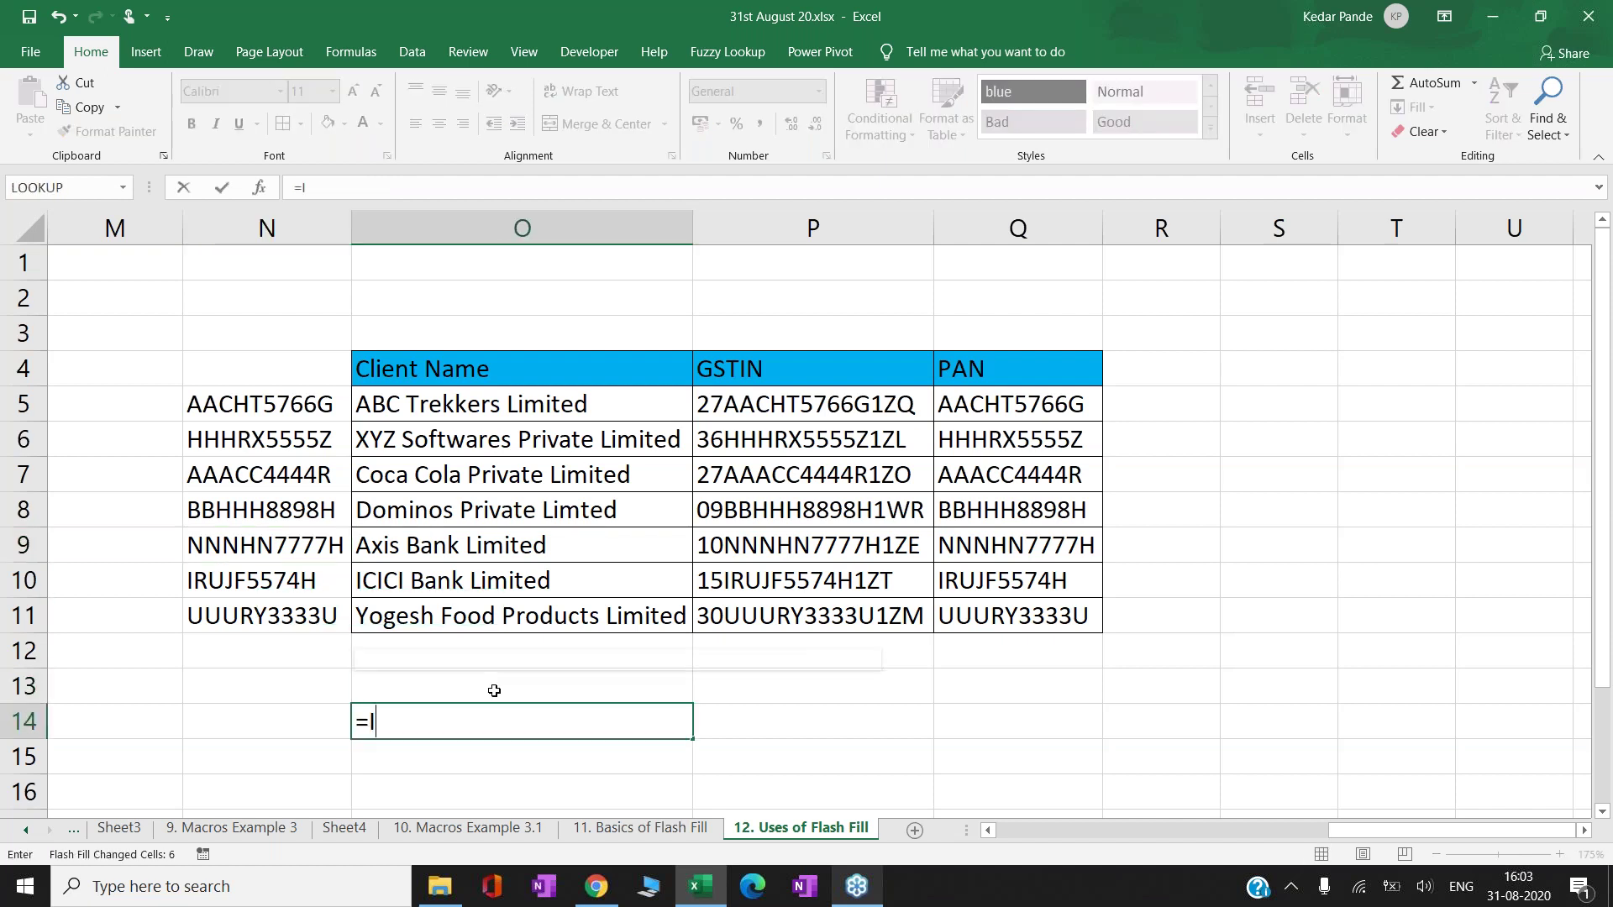
key("Escape")
key("Escape")
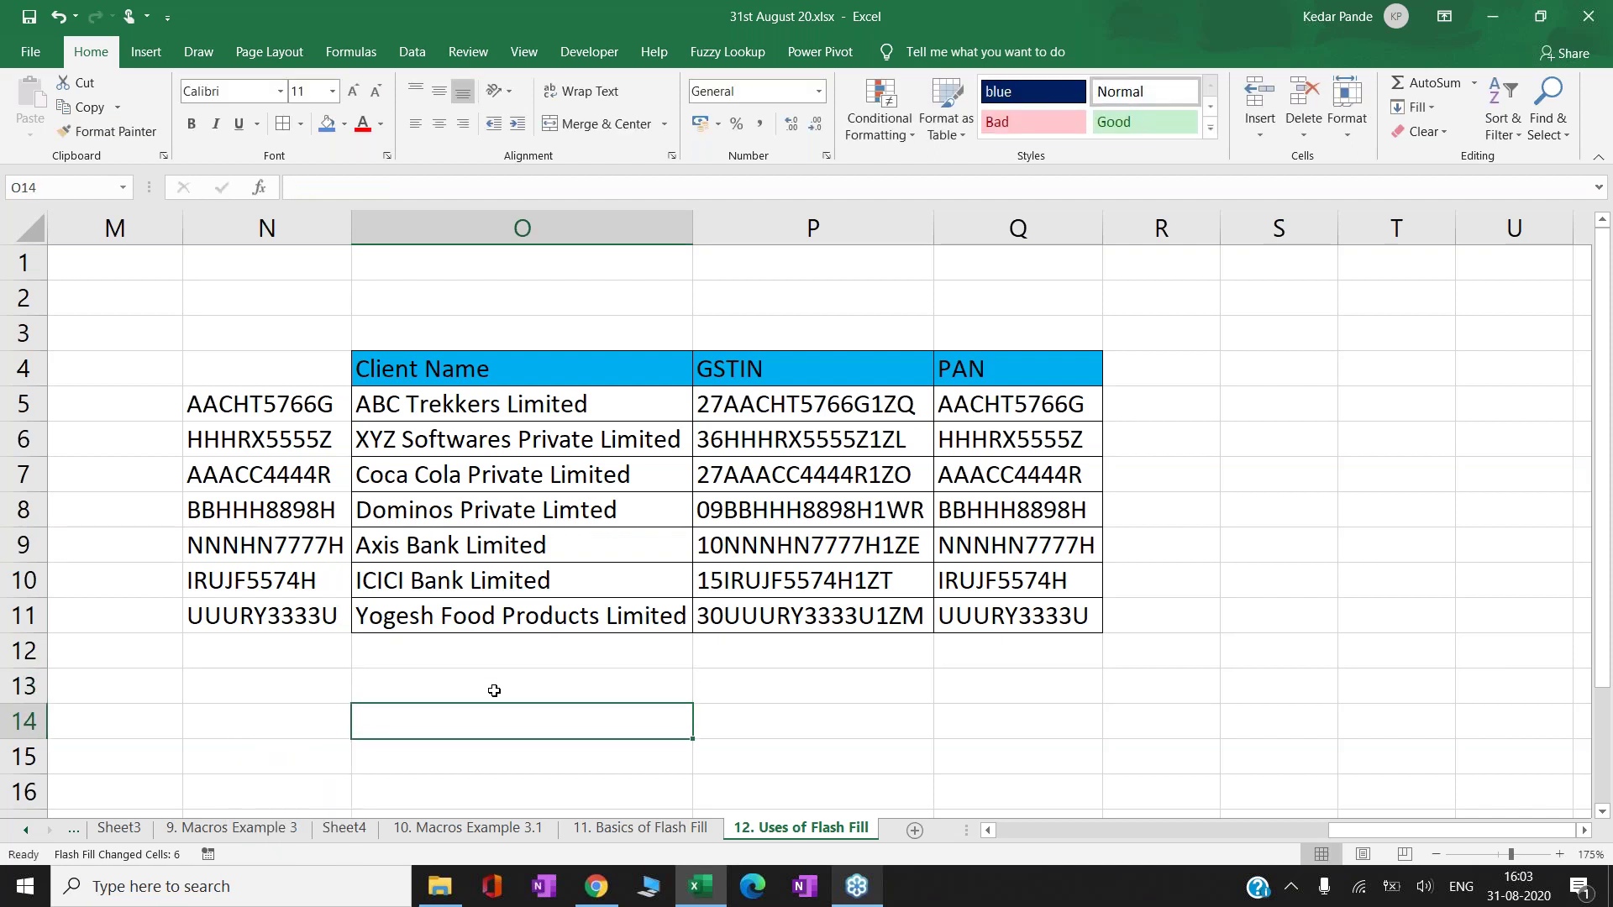
- Move to the cell just below the Name column of the Name/Initials table
key("Left")
key("Left")
key("Left")
key("Left")
key("Left")
key("Left")
key("Left")
key("Left")
key("Left")
key("Left")
key("Left")
key("Left")
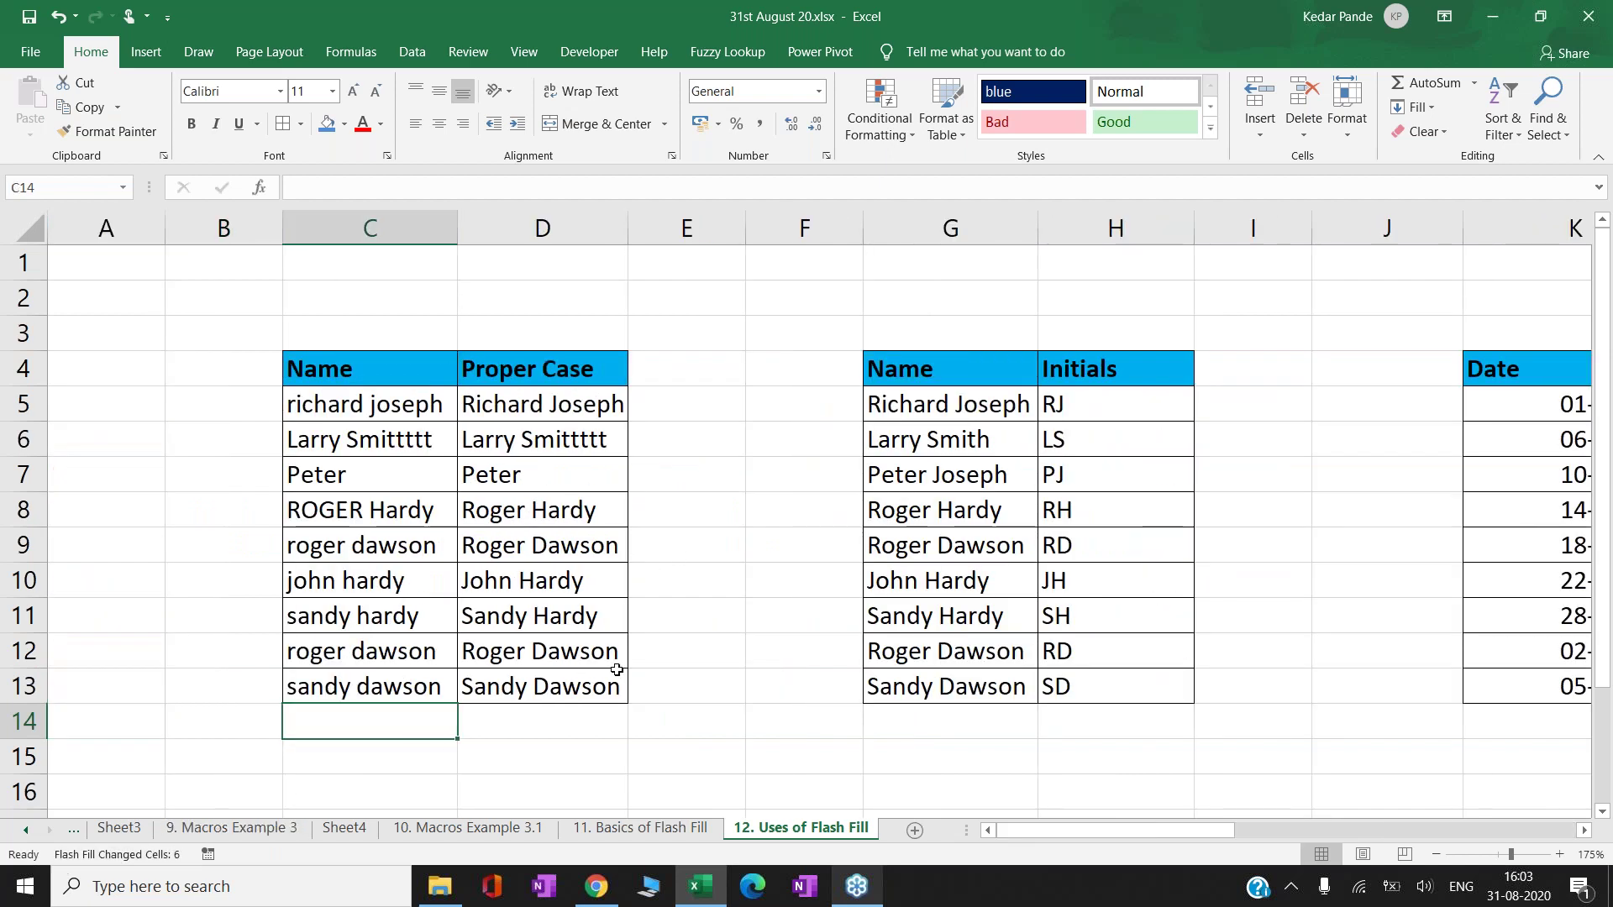
left_click(974, 760)
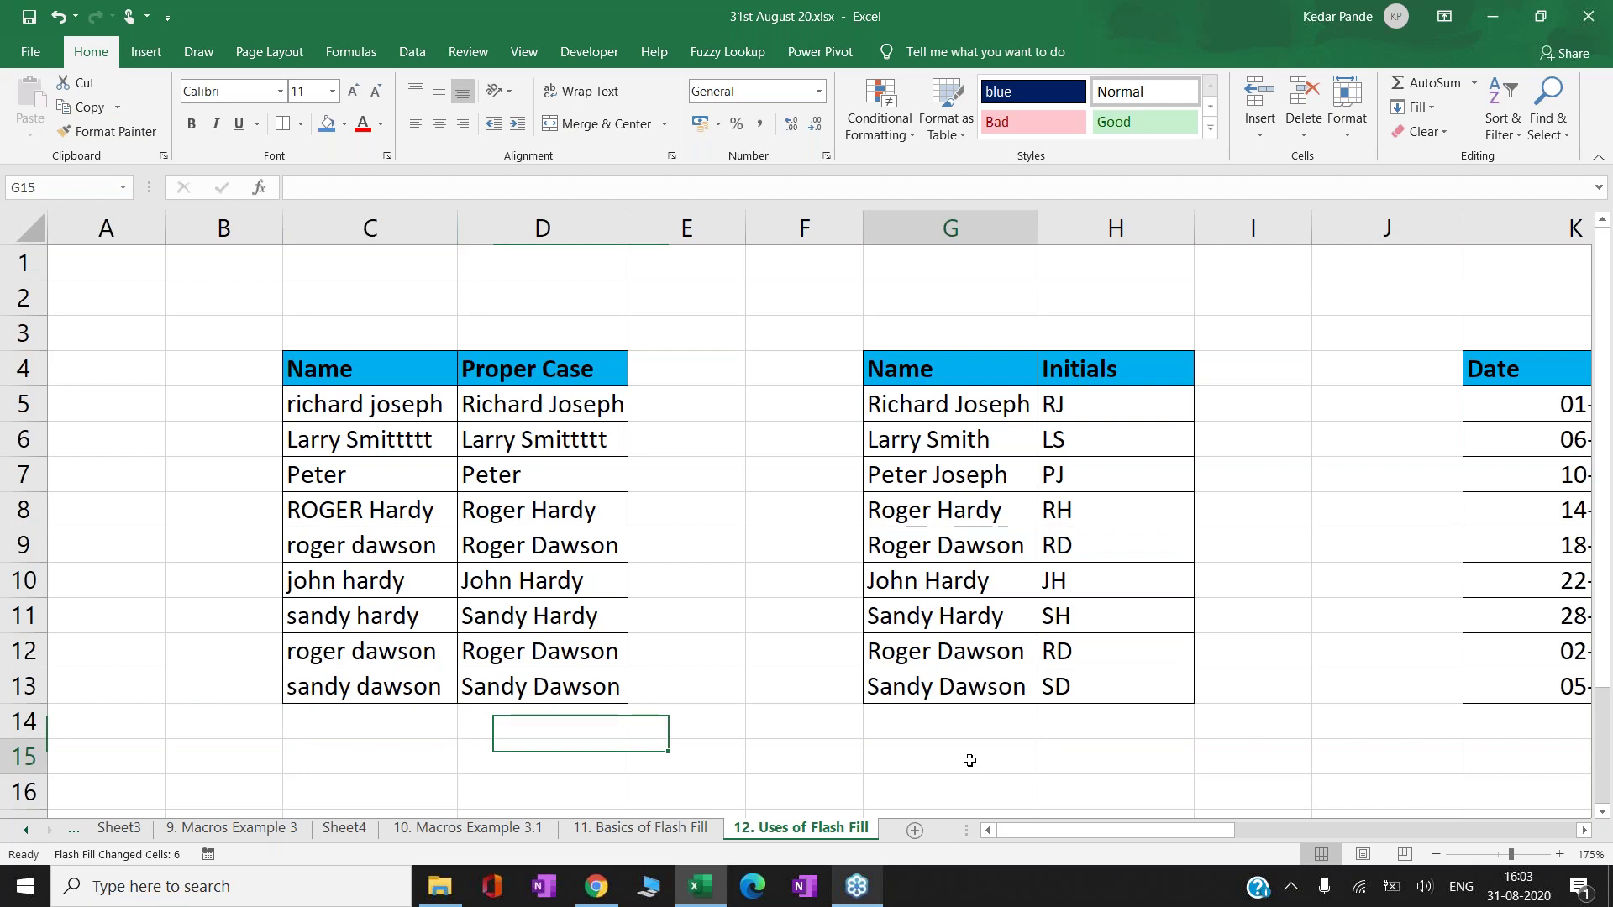
key("Right")
key("Right")
key("Right")
scroll(970, 761, "right", 2)
key("Left")
key("Left")
key("Up")
key("Up")
key("Up")
key("Up")
key("Up")
key("Up")
key("Up")
key("Down")
key("Down")
key("Down")
key("Down")
key("Down")
key("Down")
key("Down")
key("Down")
key("Down")
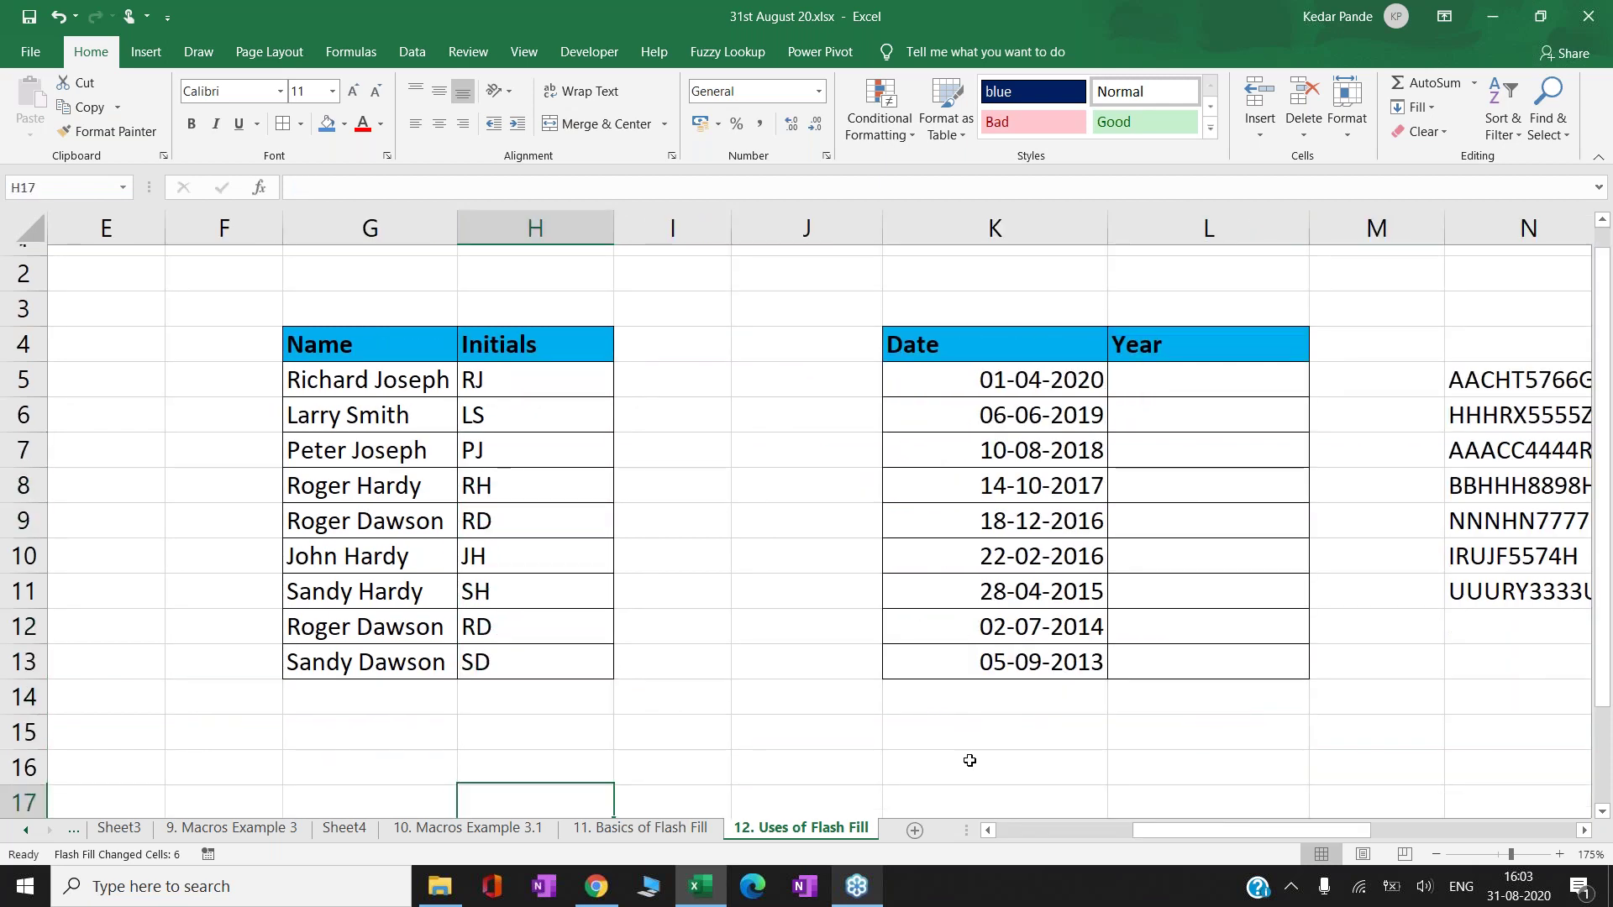
key("Left")
- Start a VLOOKUP in G16 that uses G15 as the lookup value
key("Up")
type("=VLO")
key("Tab")
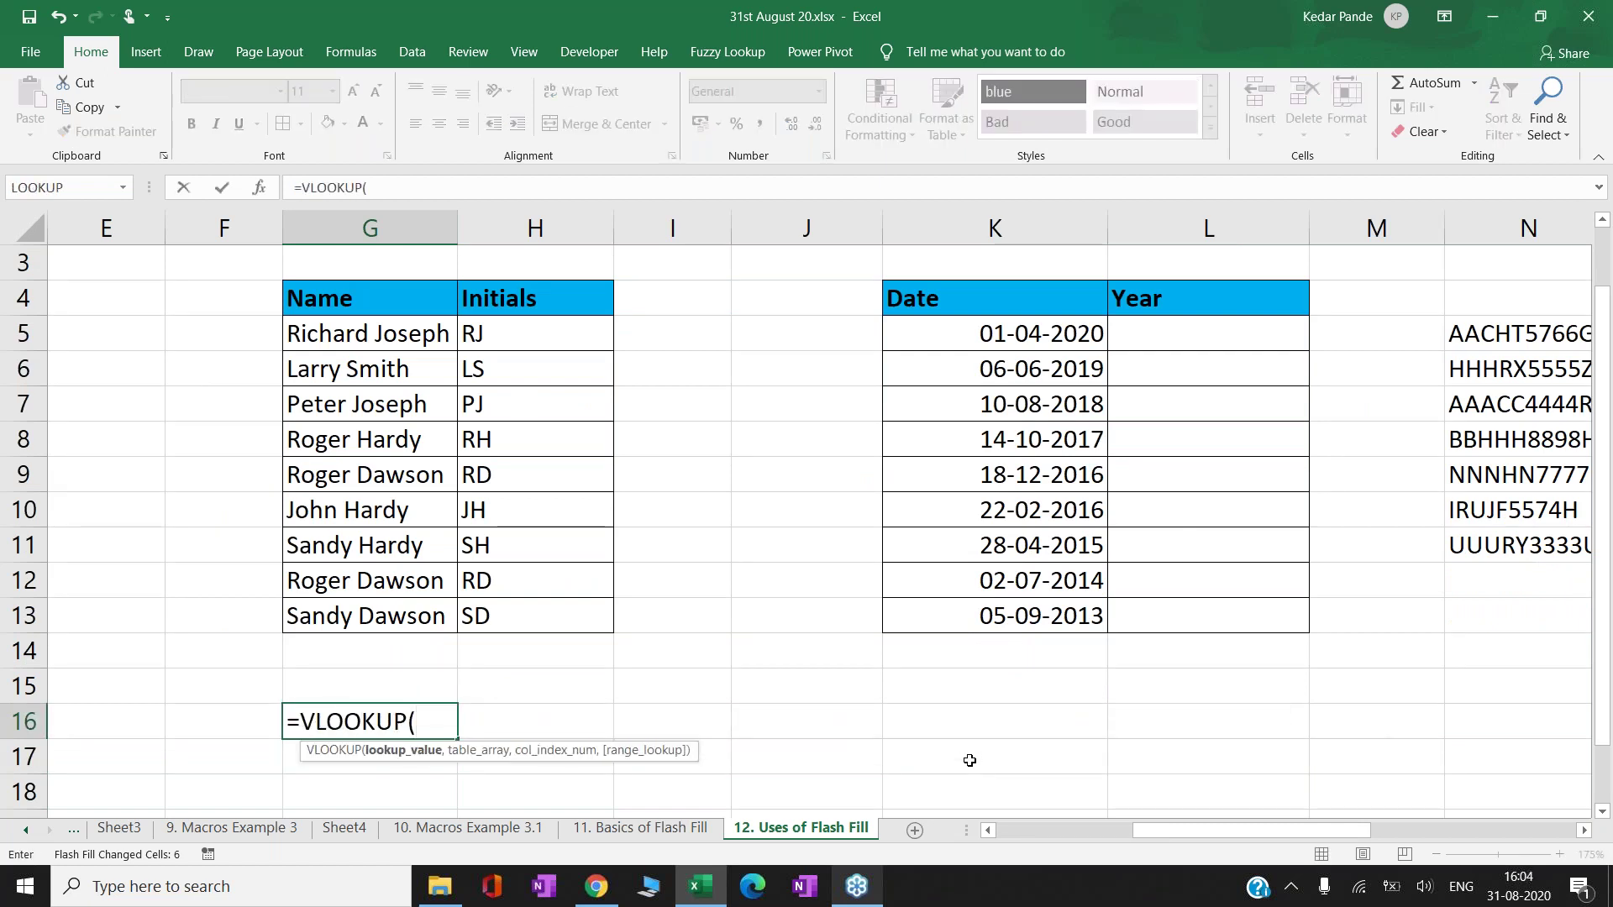
type("KEDAR")
key("BackSpace")
key("BackSpace")
key("BackSpace")
key("BackSpace")
key("BackSpace")
type("\"")
key("BackSpace")
key("Up")
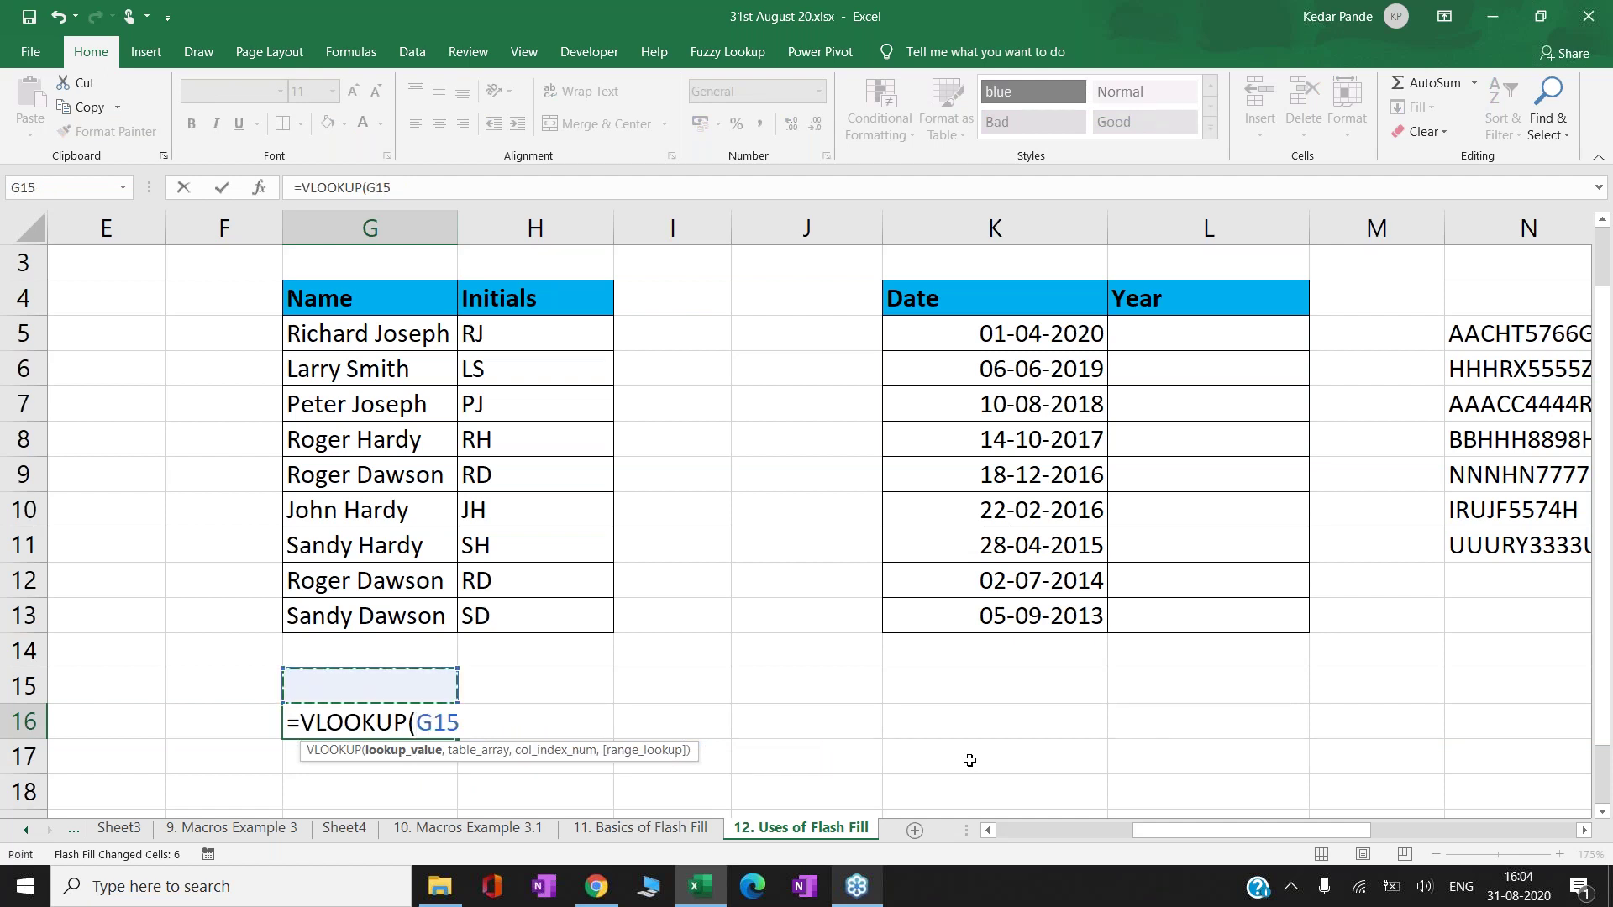
- Complete the VLOOKUP with absolute range $G$5:$H$13, column 2 and exact match
type(",")
key("Up")
key("Up")
key("Up")
key("Up")
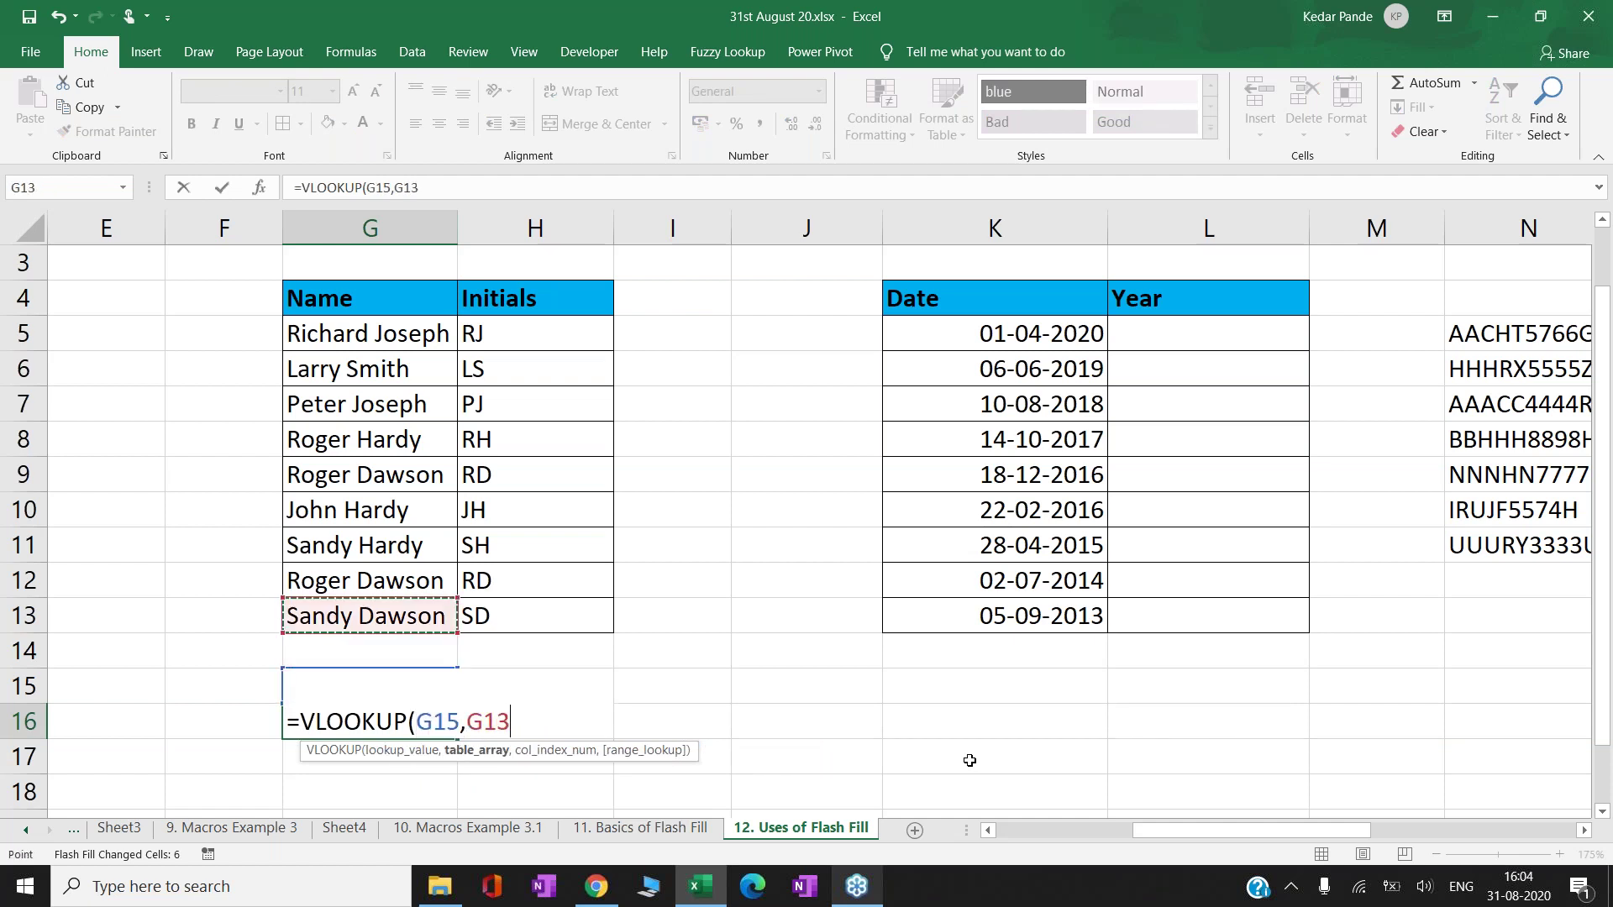
key("Down")
key("ctrl+Up")
key("Down")
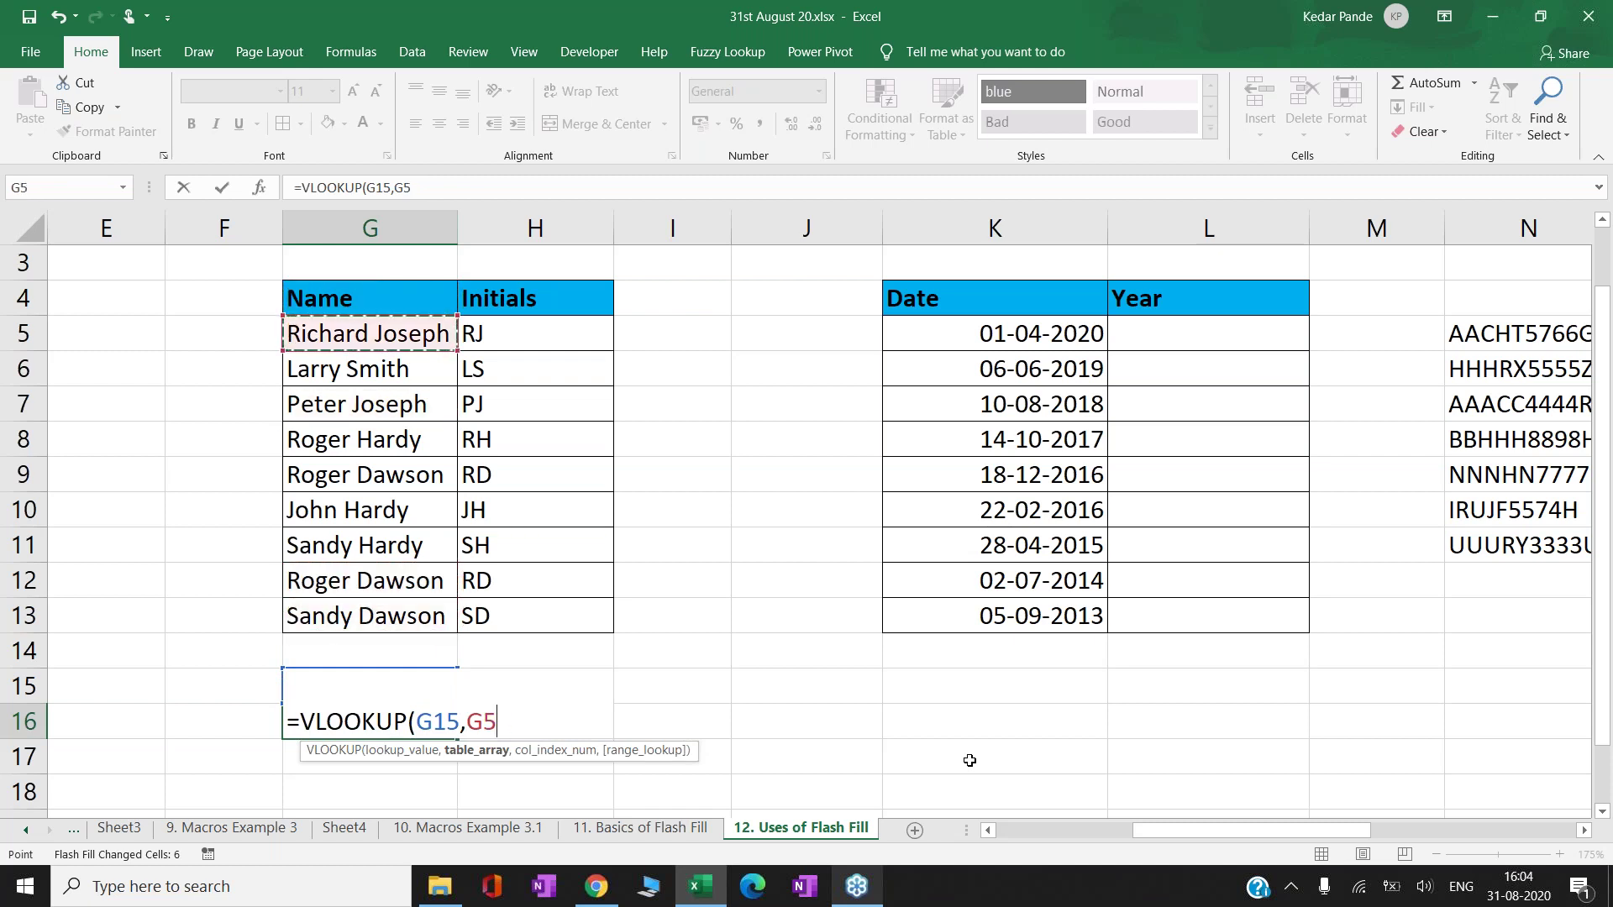
key("ctrl+shift+Down")
key("shift+Right")
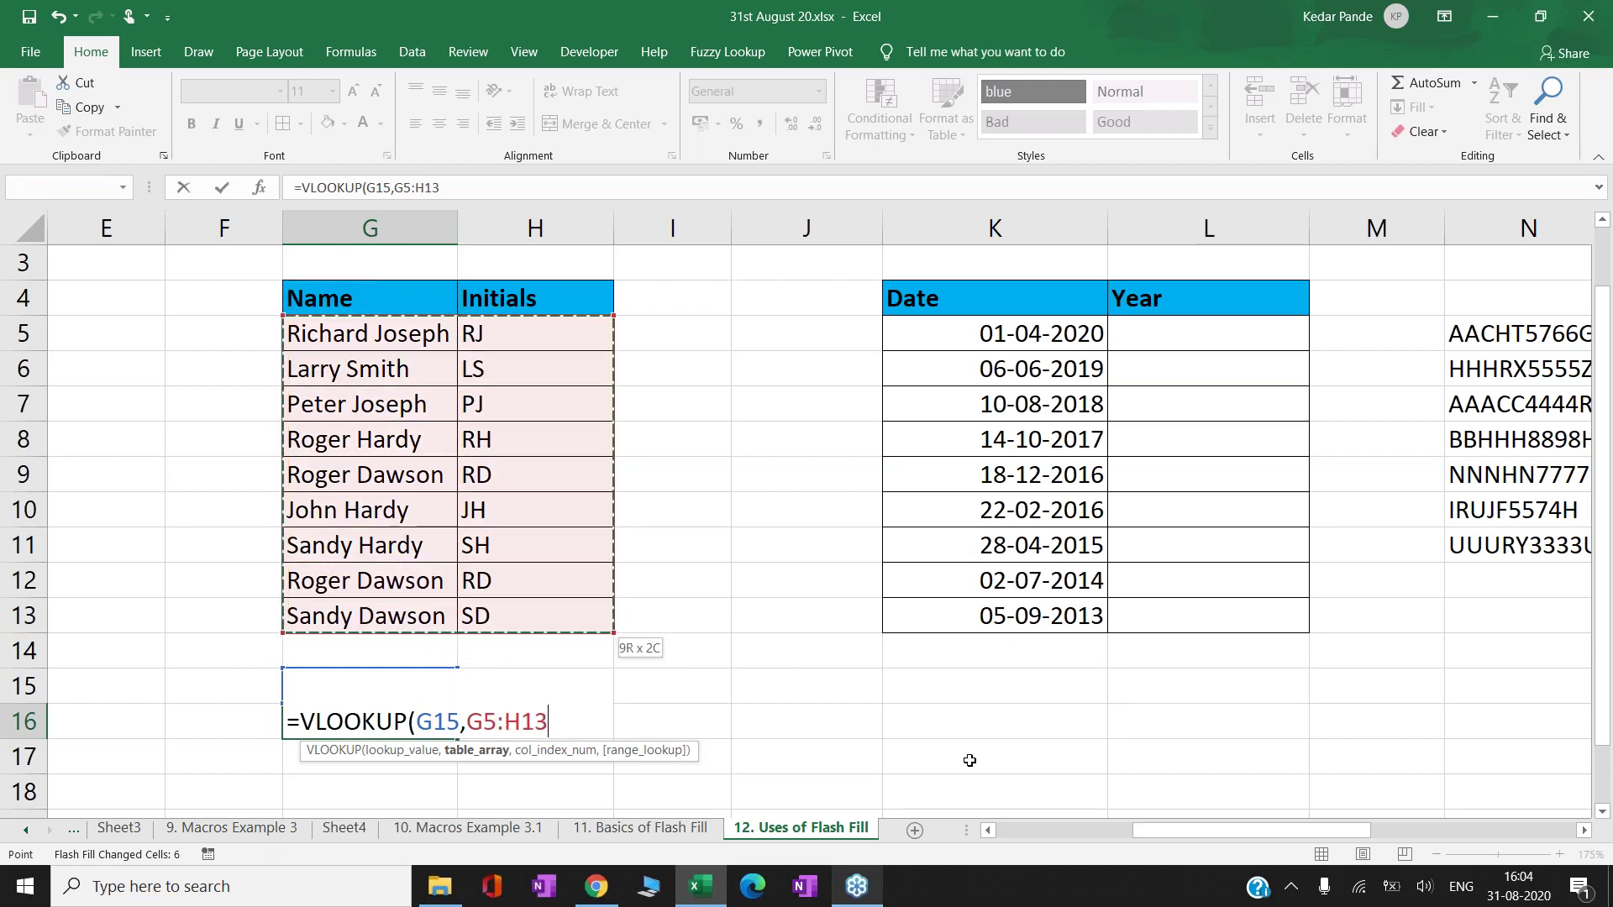
key("F4")
type(",2,0)")
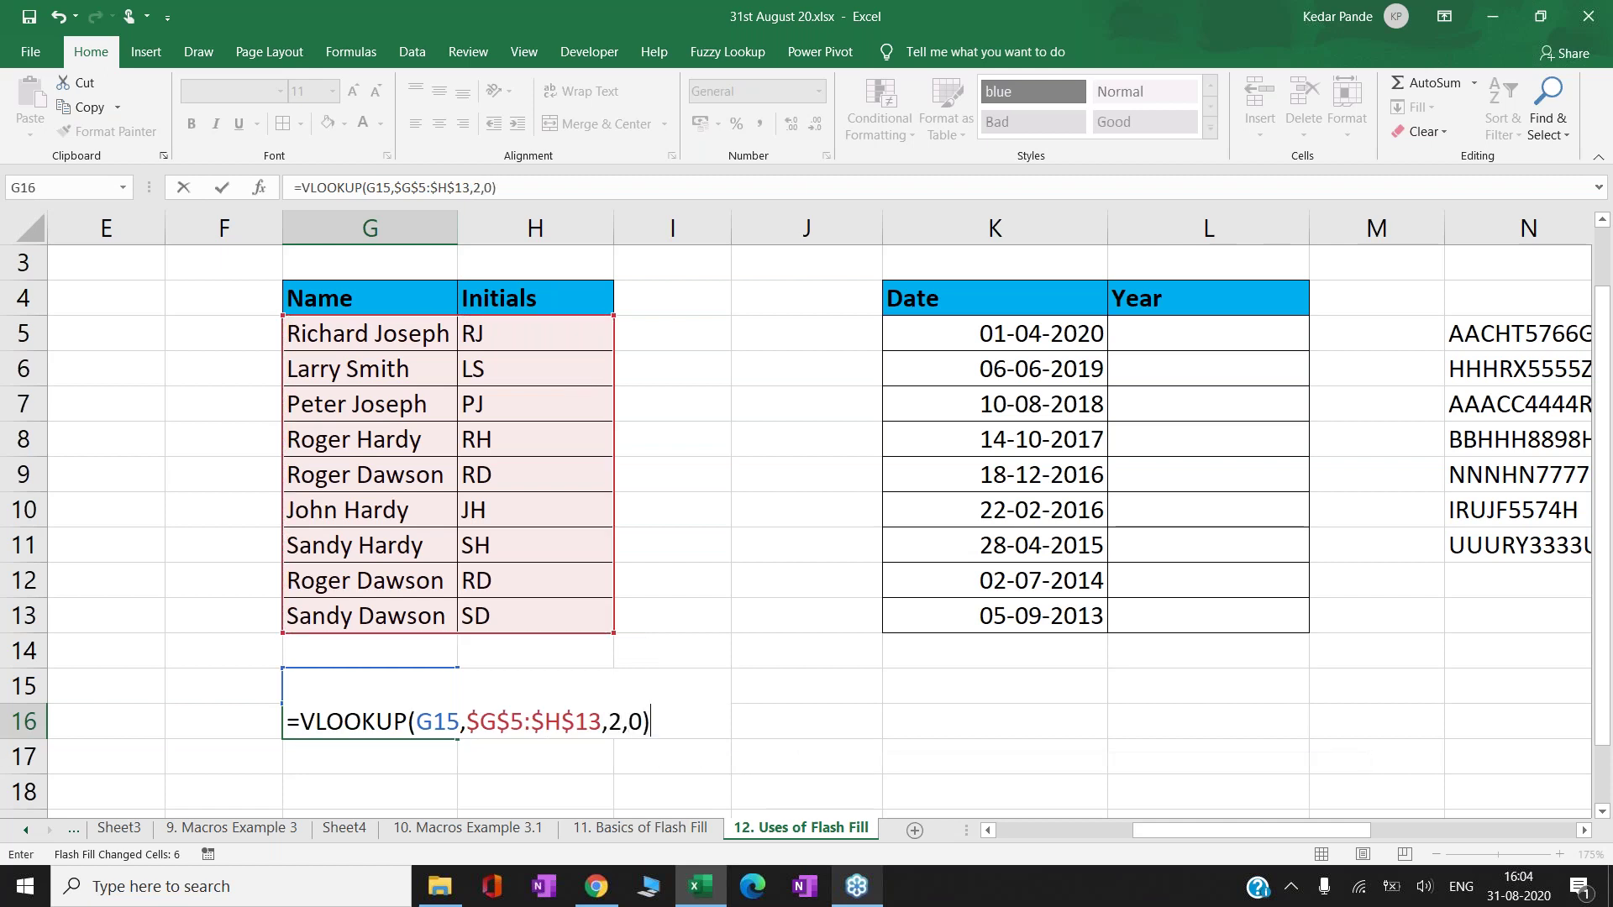
- Test G15 with unlisted and listed names, ending on an unlisted one so G16 shows #N/A
left_click(370, 685)
type("Kedar")
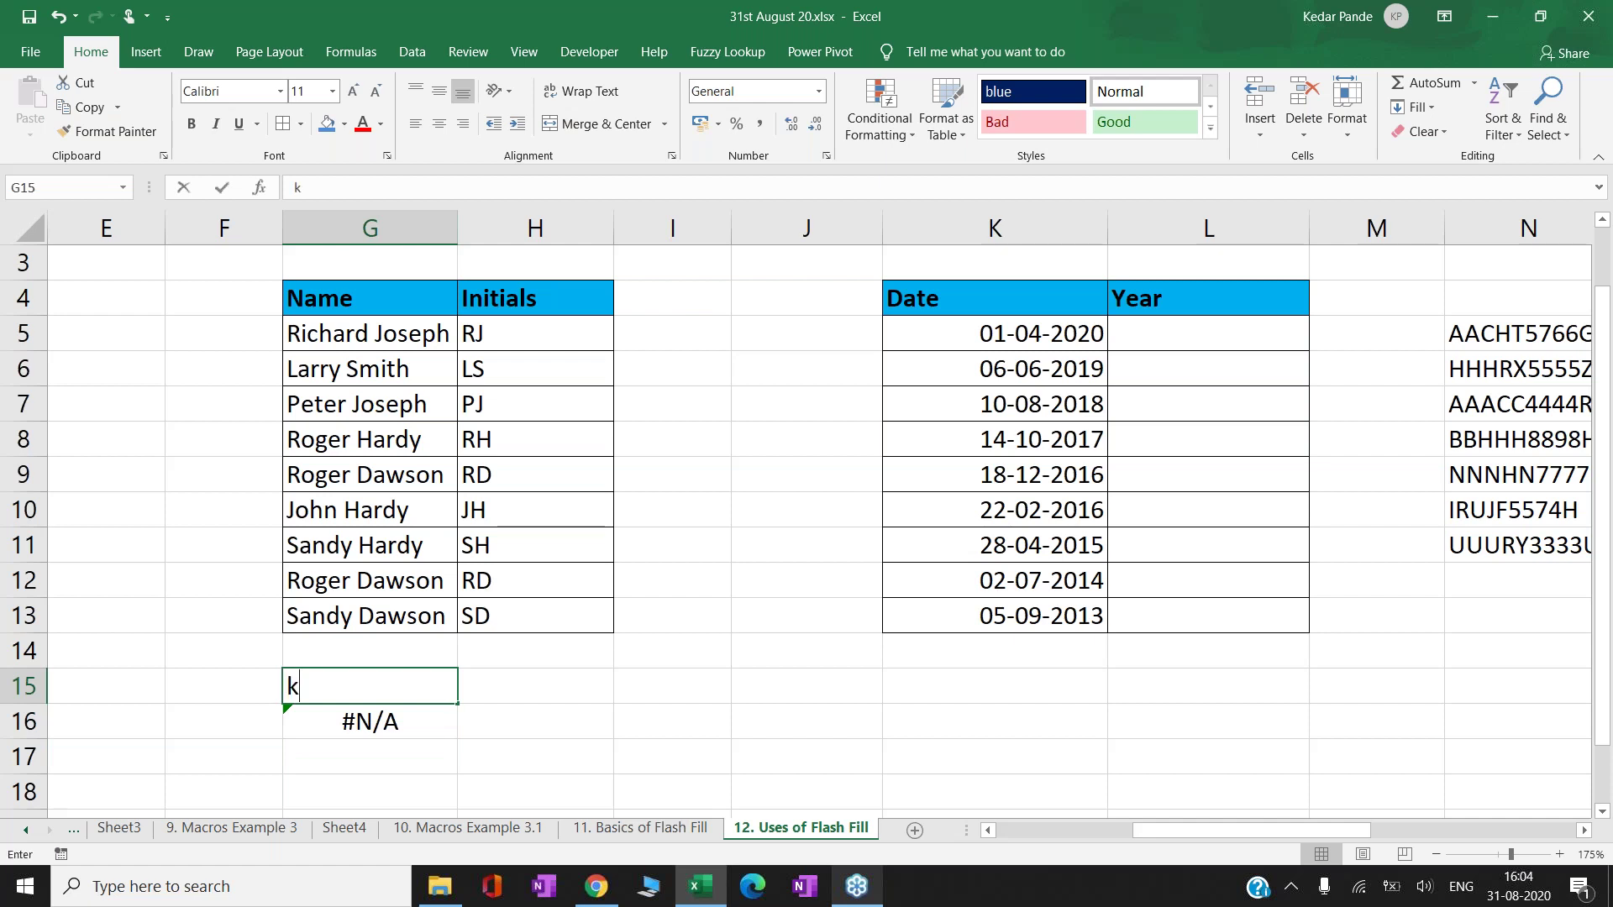
key("Return")
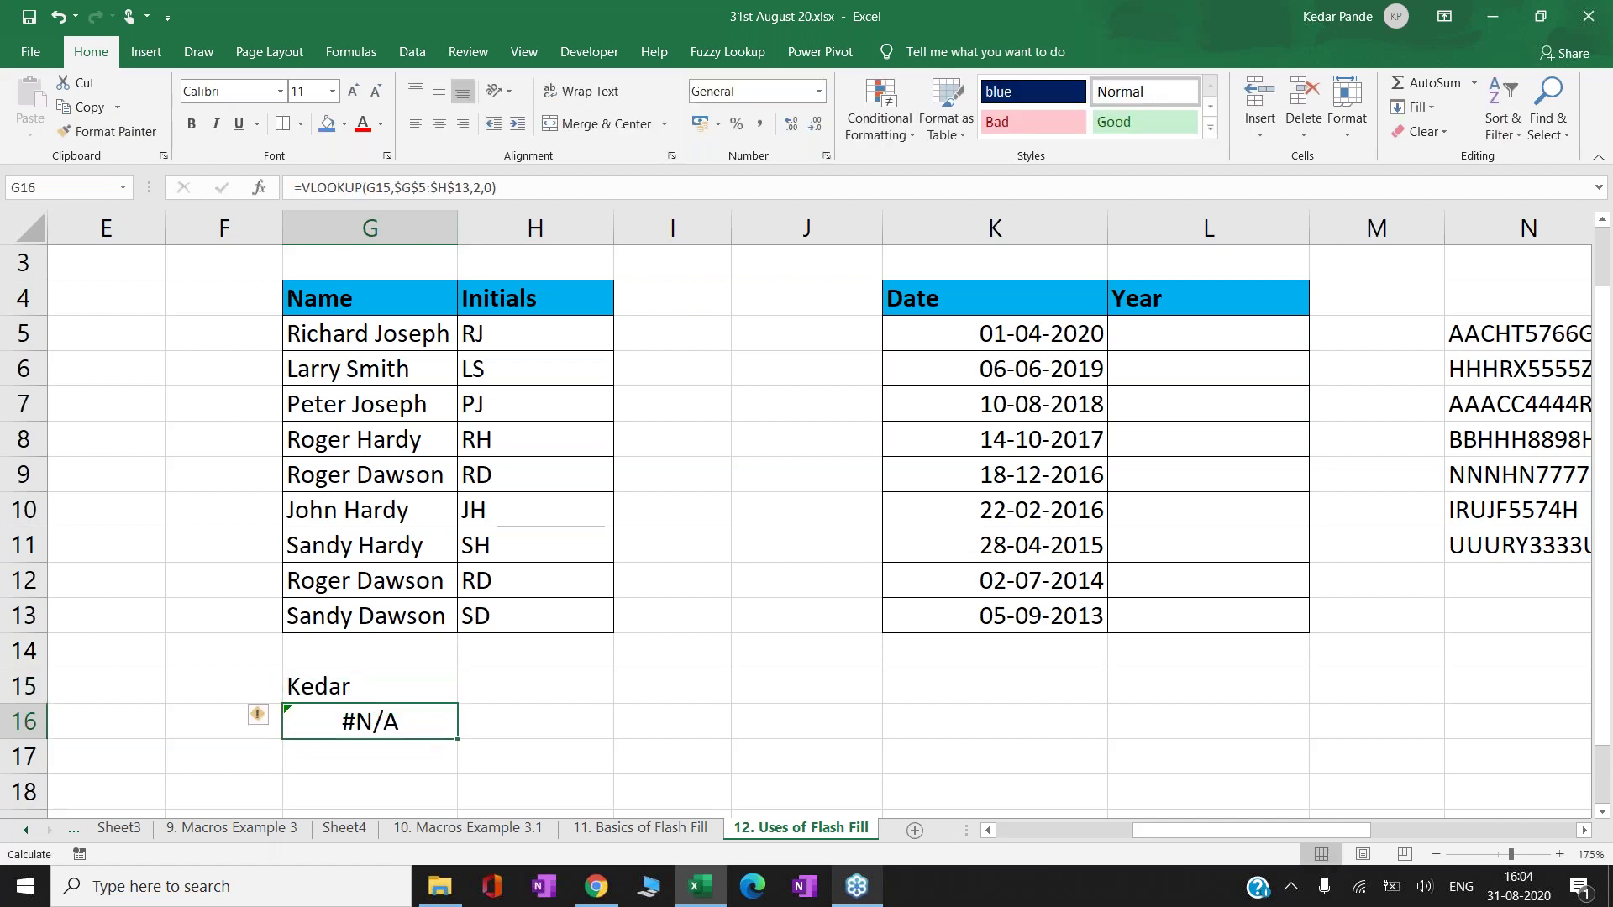
left_click(370, 686)
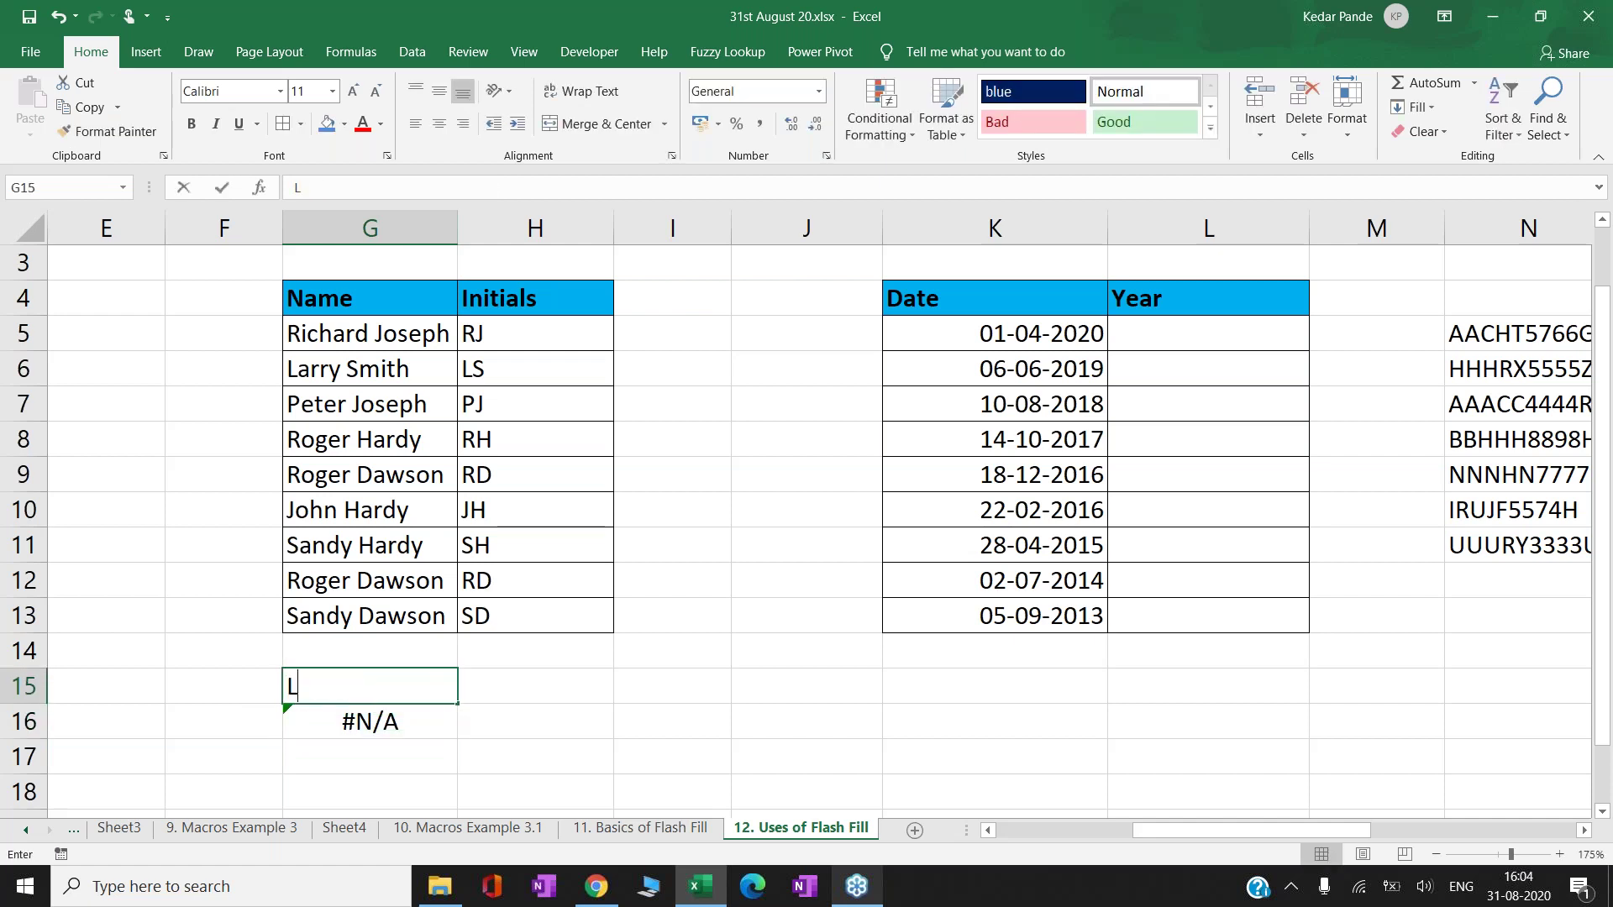
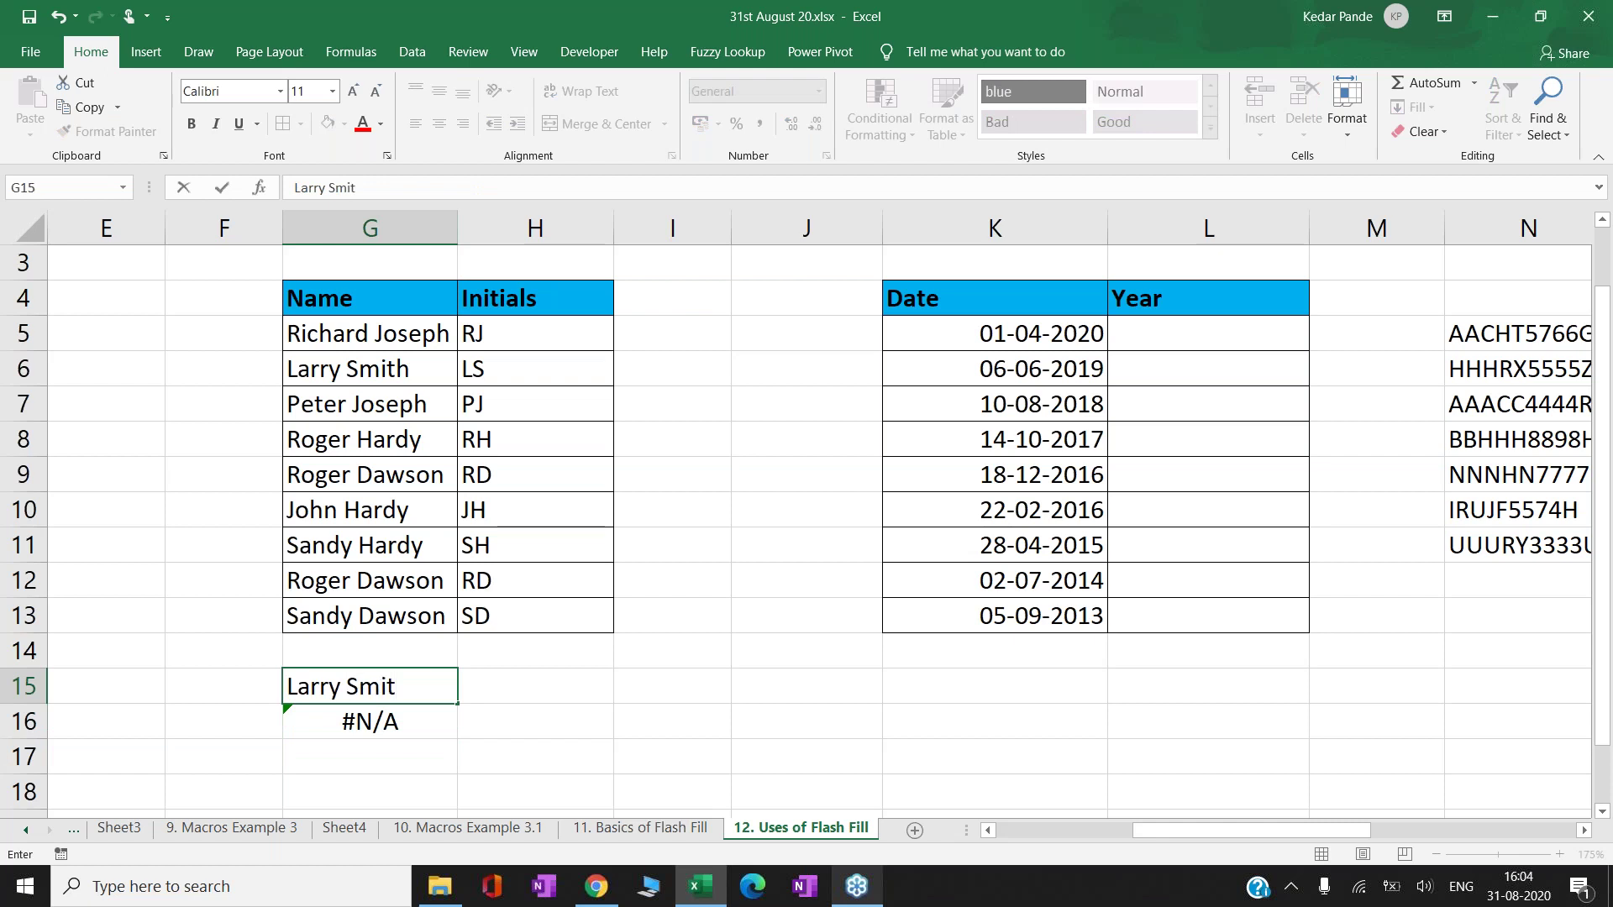
key("Return")
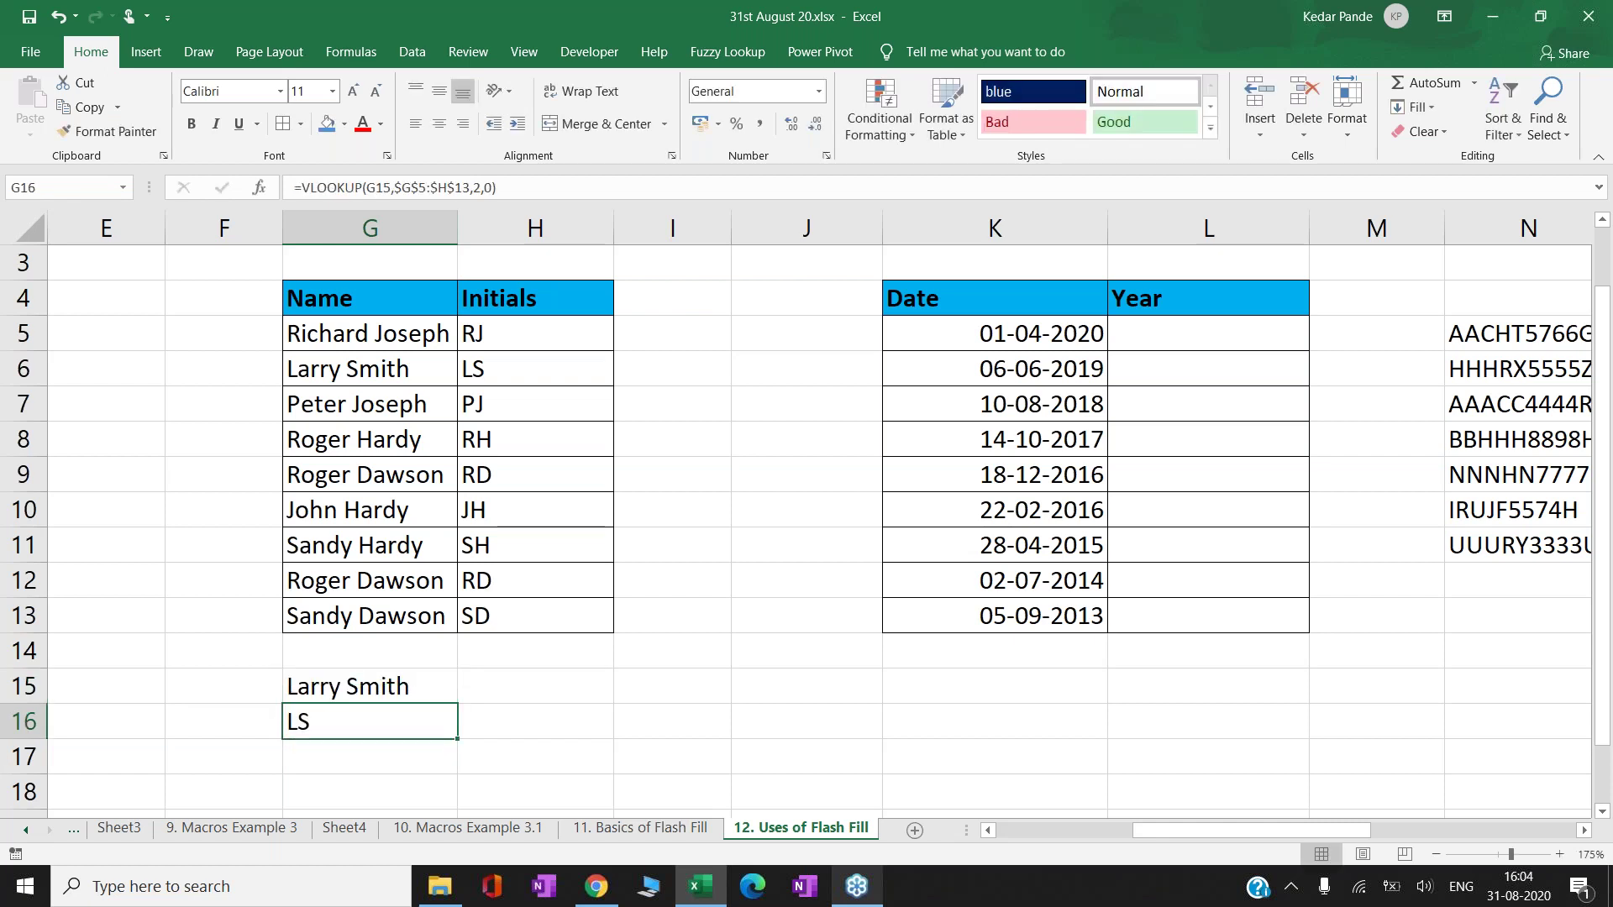
key("Up")
type("Kedar")
key("Return")
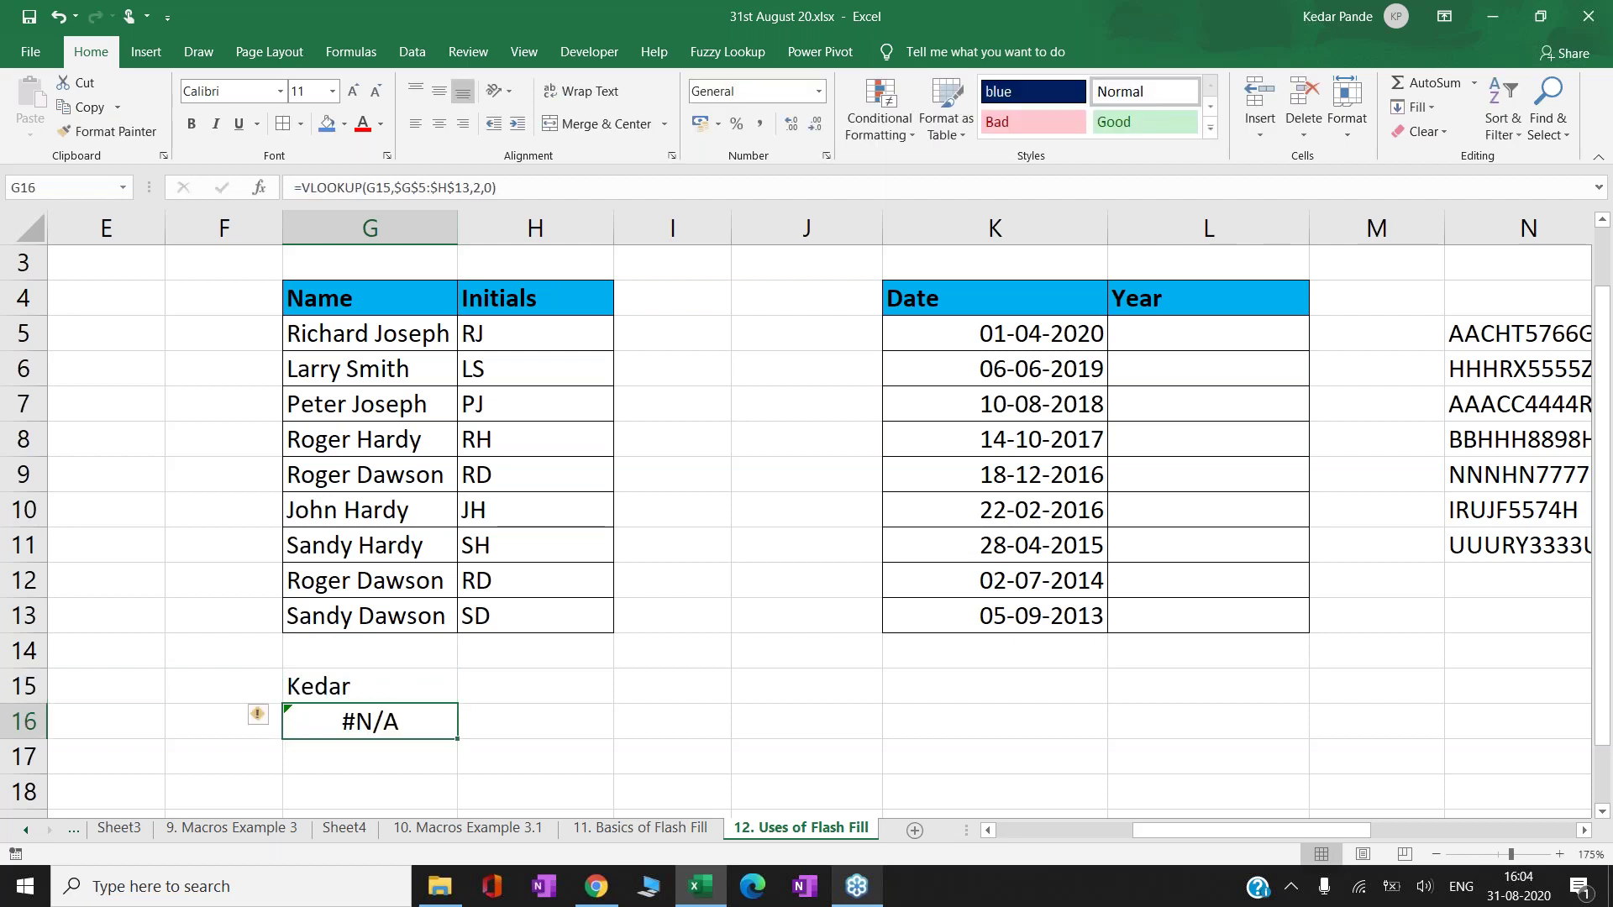
- Insert IFERROR( right after the equals sign in the G16 lookup formula
key("F2")
key("Left")
key("Left")
key("Left")
key("Left")
key("Left")
key("Left")
key("Left")
key("Left")
key("Left")
key("Left")
key("Left")
key("Left")
key("Left")
key("Left")
key("Left")
key("Left")
key("Left")
key("Left")
key("Left")
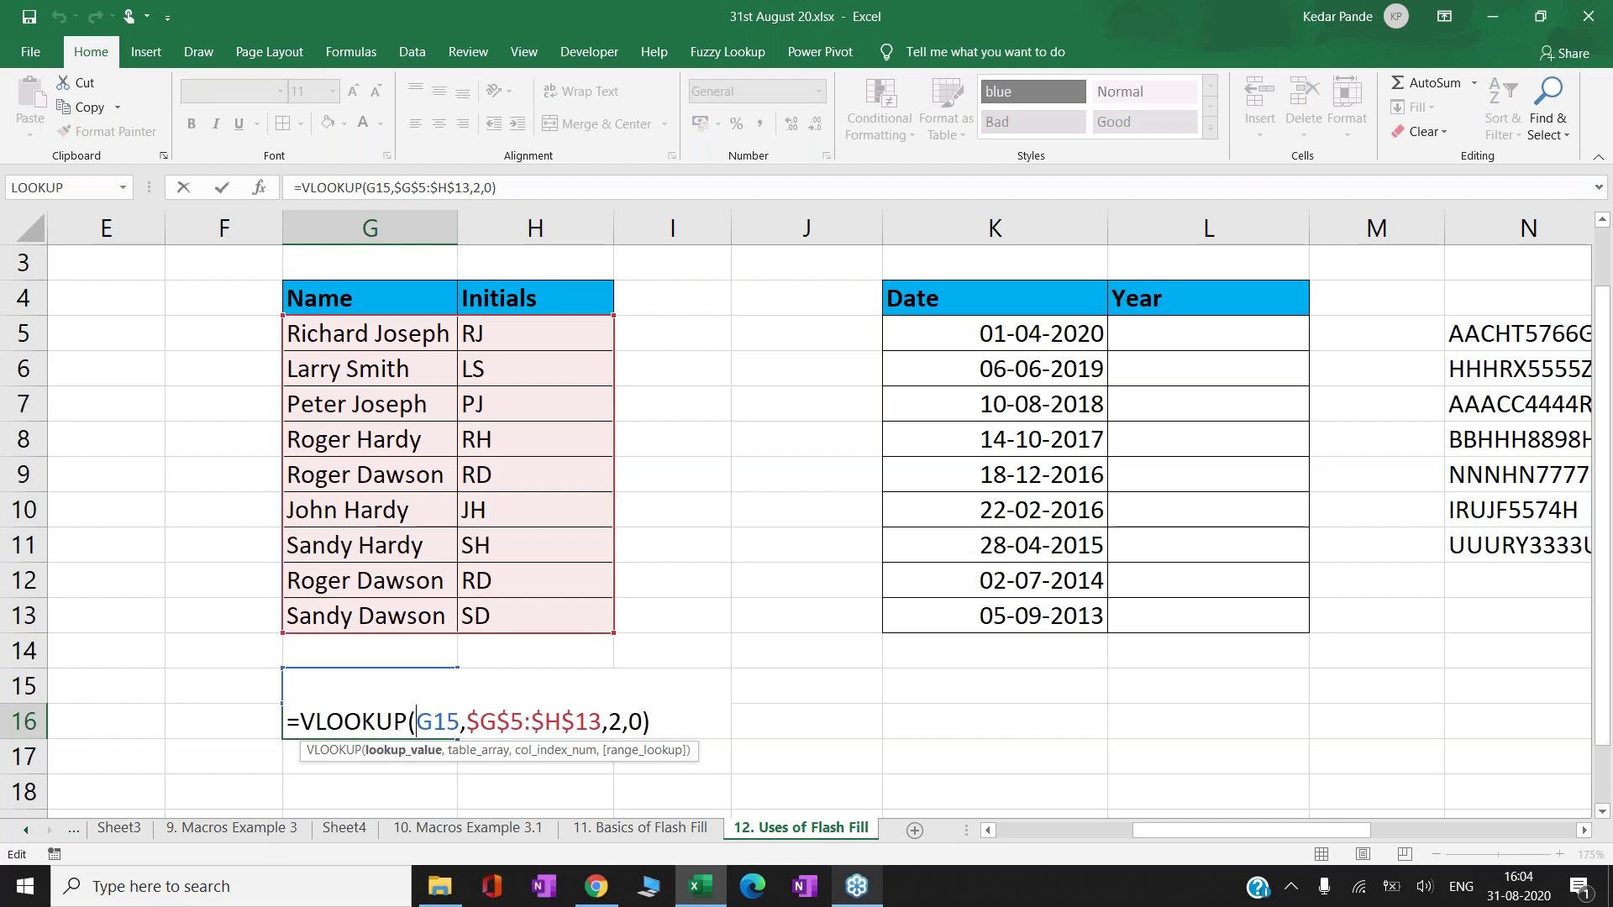
key("Home")
key("Right")
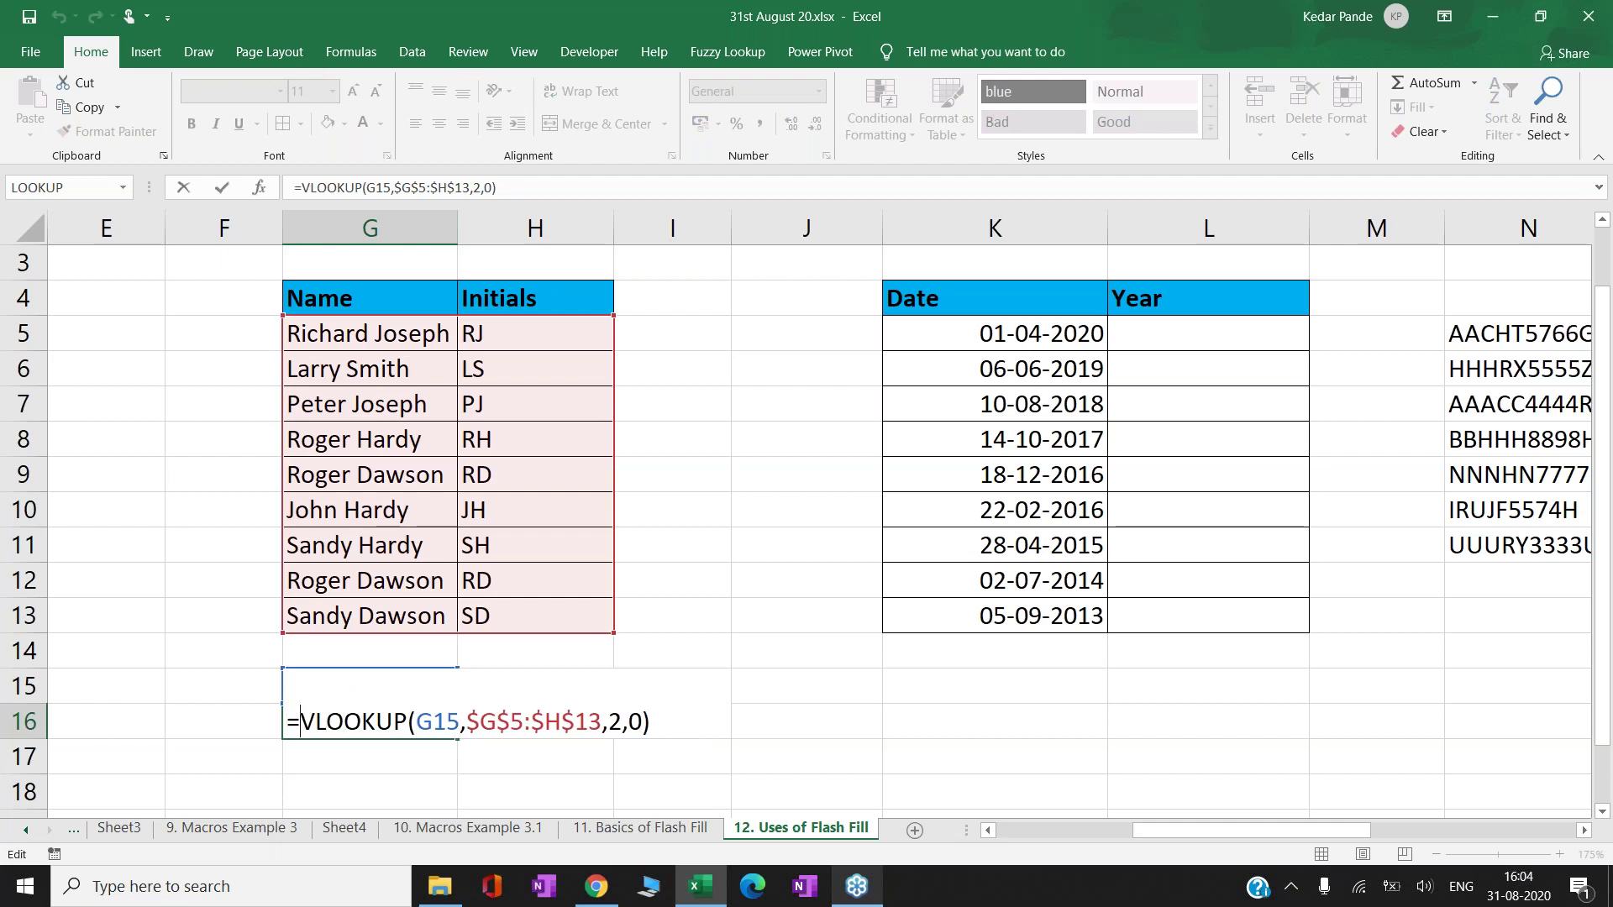
type("ife")
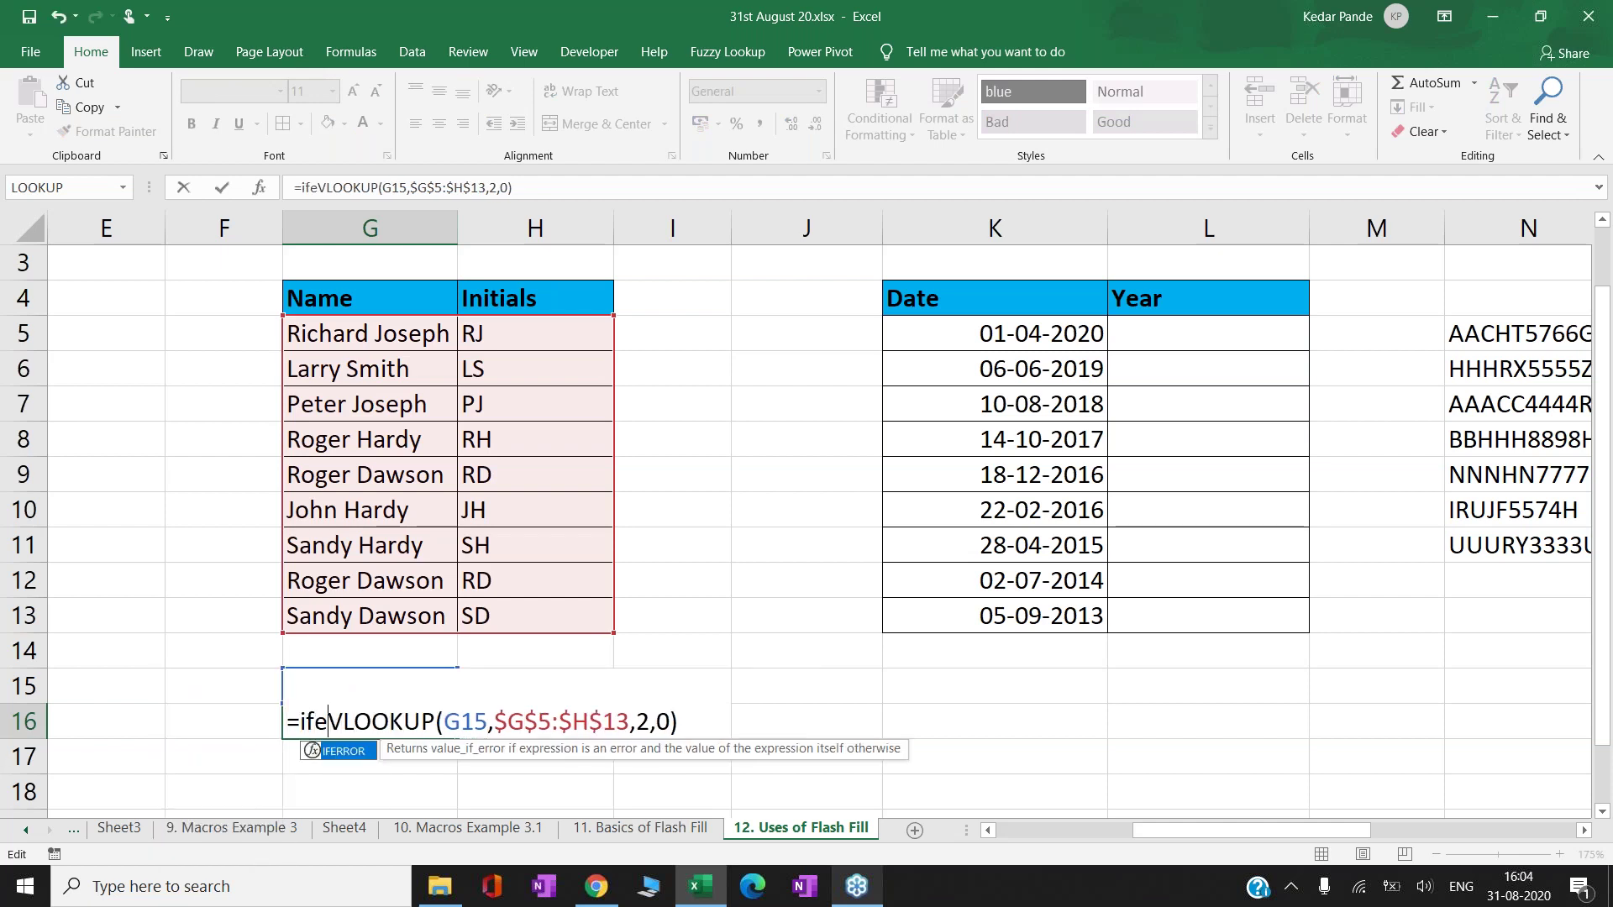
type("rro")
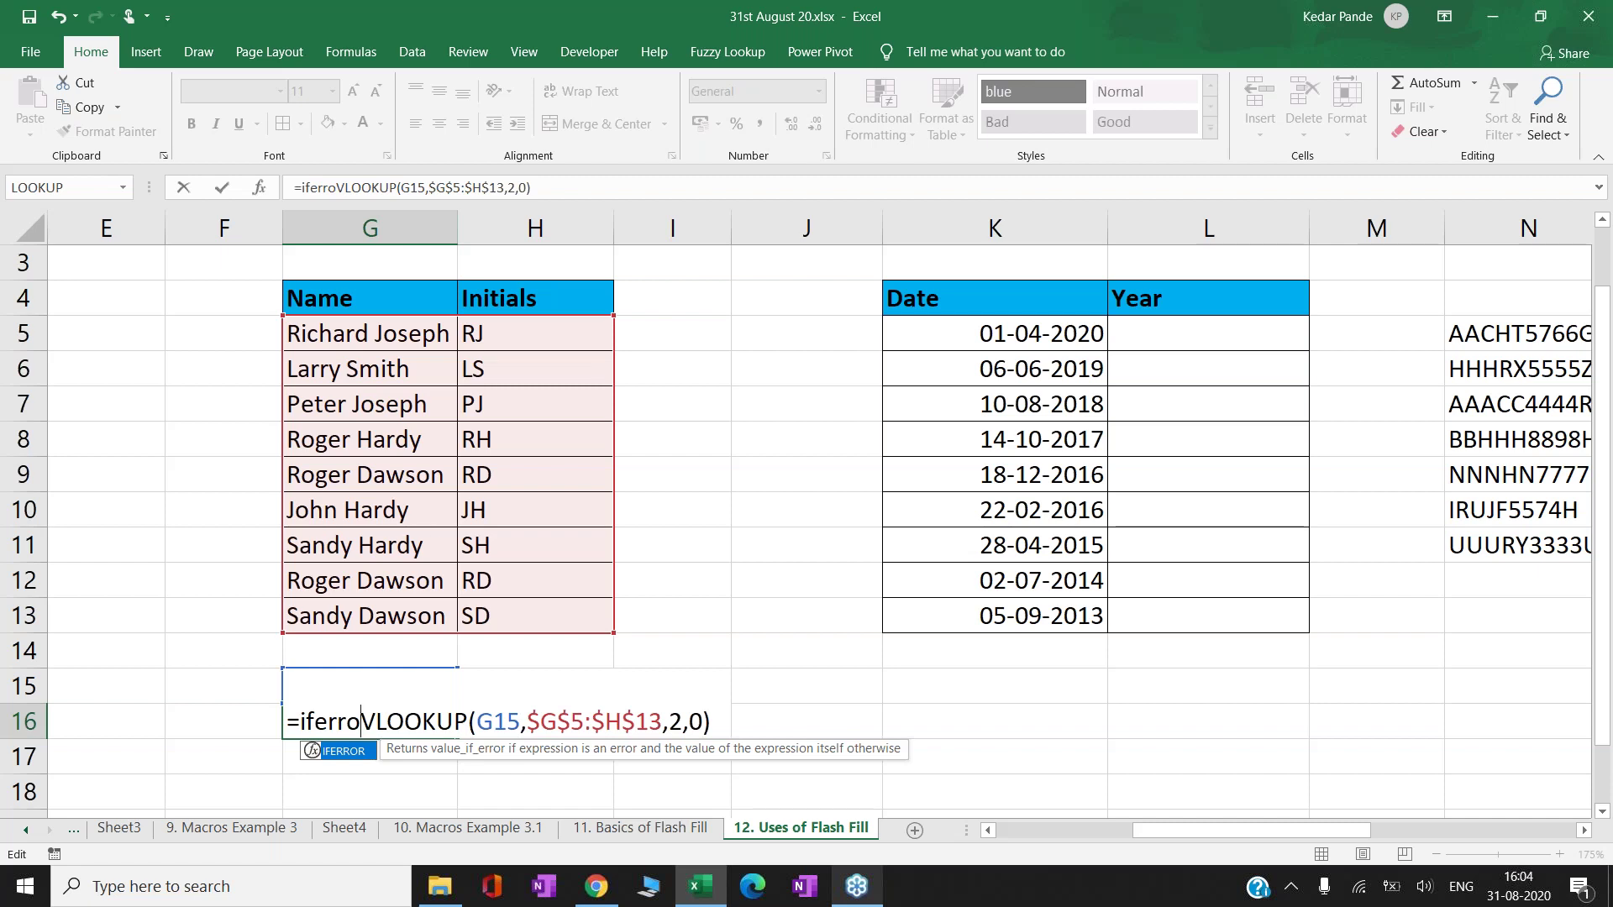
key("Tab")
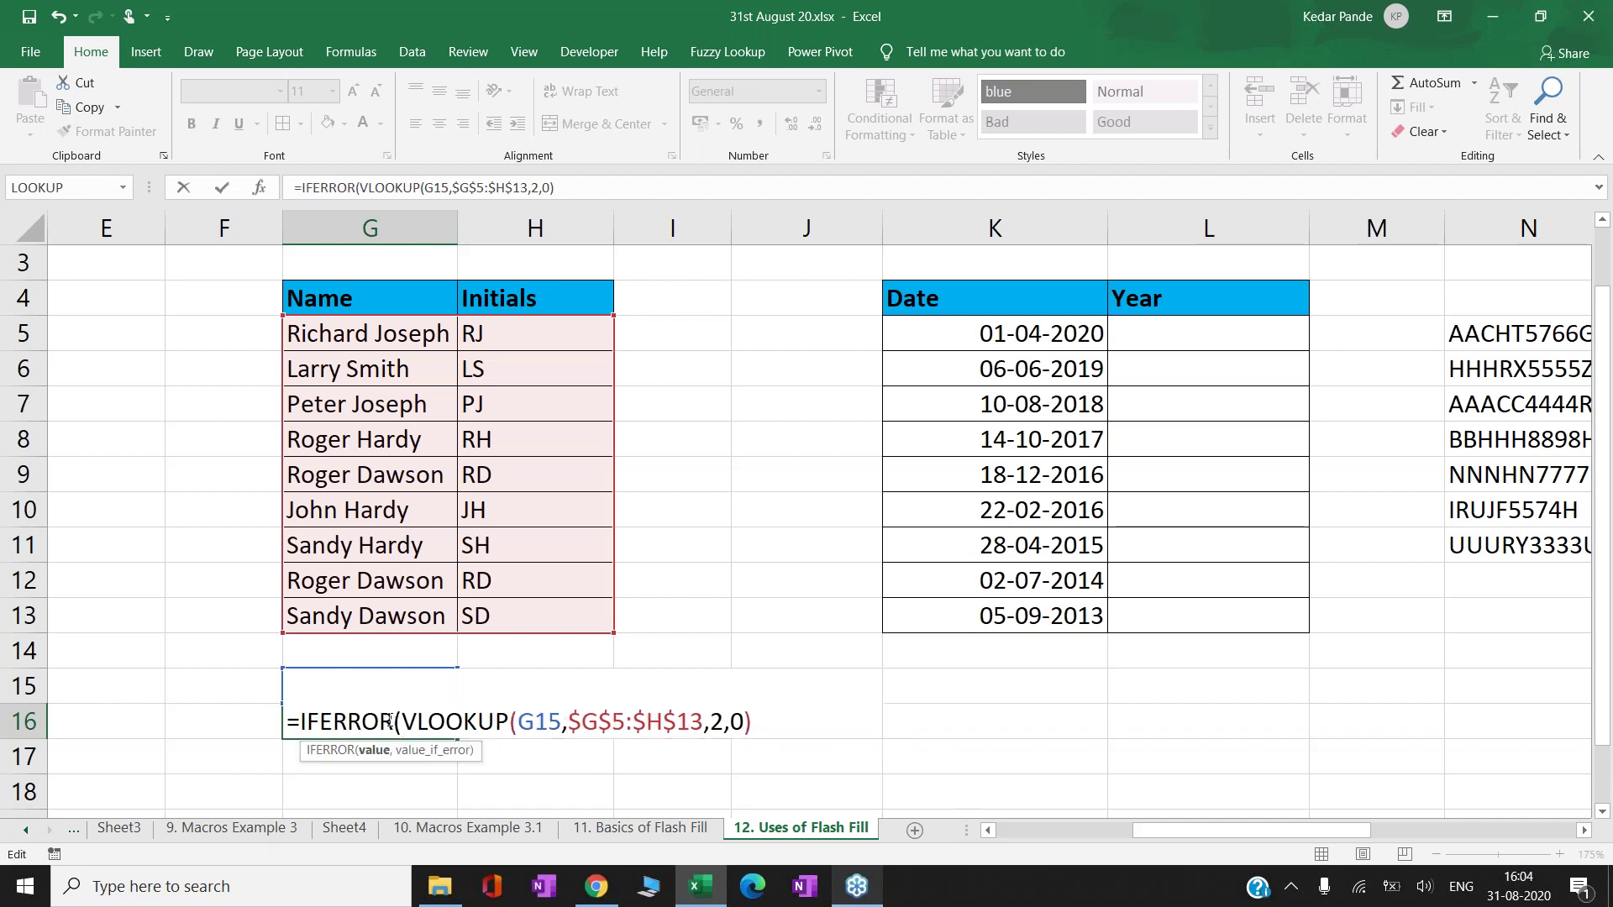
- Close the IFERROR with an empty-text fallback ,"") and commit the formula
left_click_drag(402, 721, 809, 746)
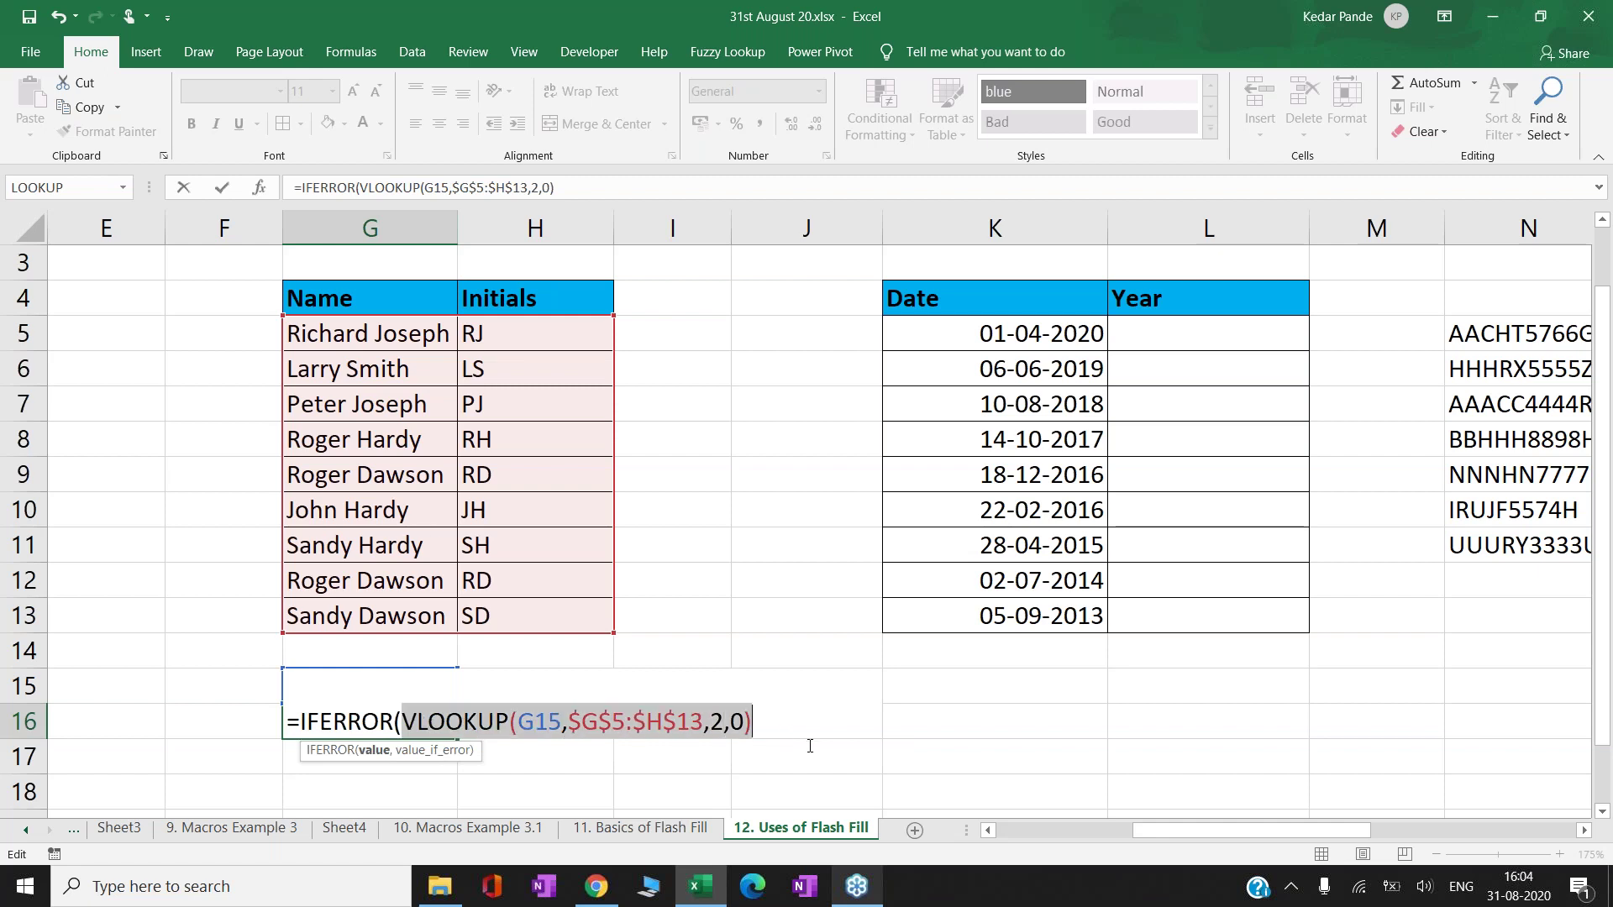
left_click(782, 720)
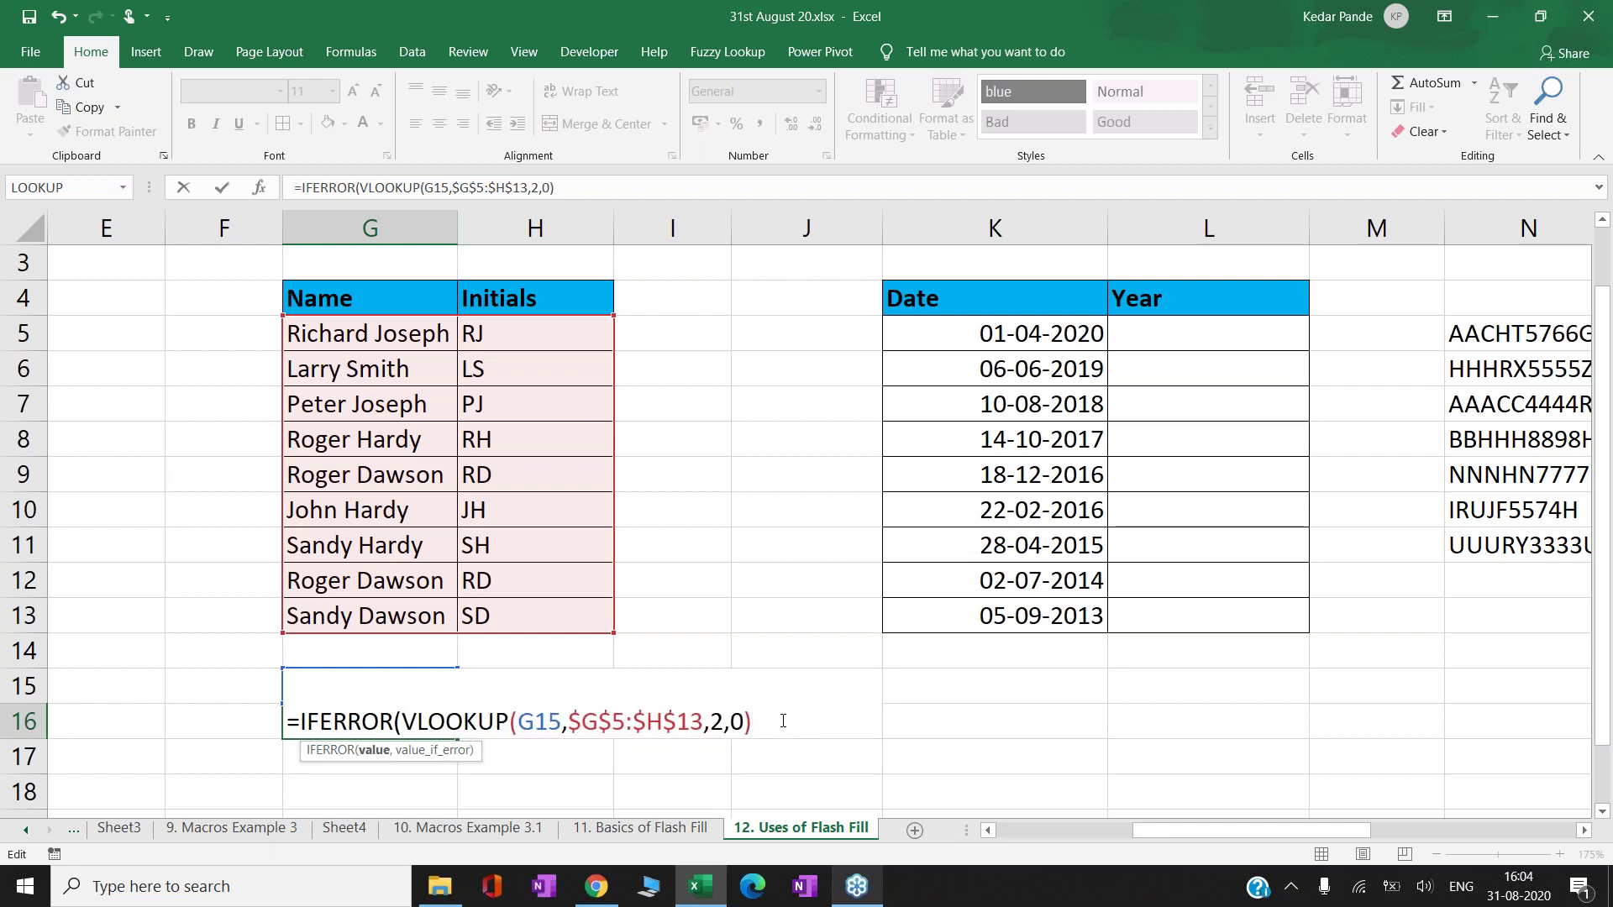
type(",")
type("\"")
key("BackSpace")
type("\"\")")
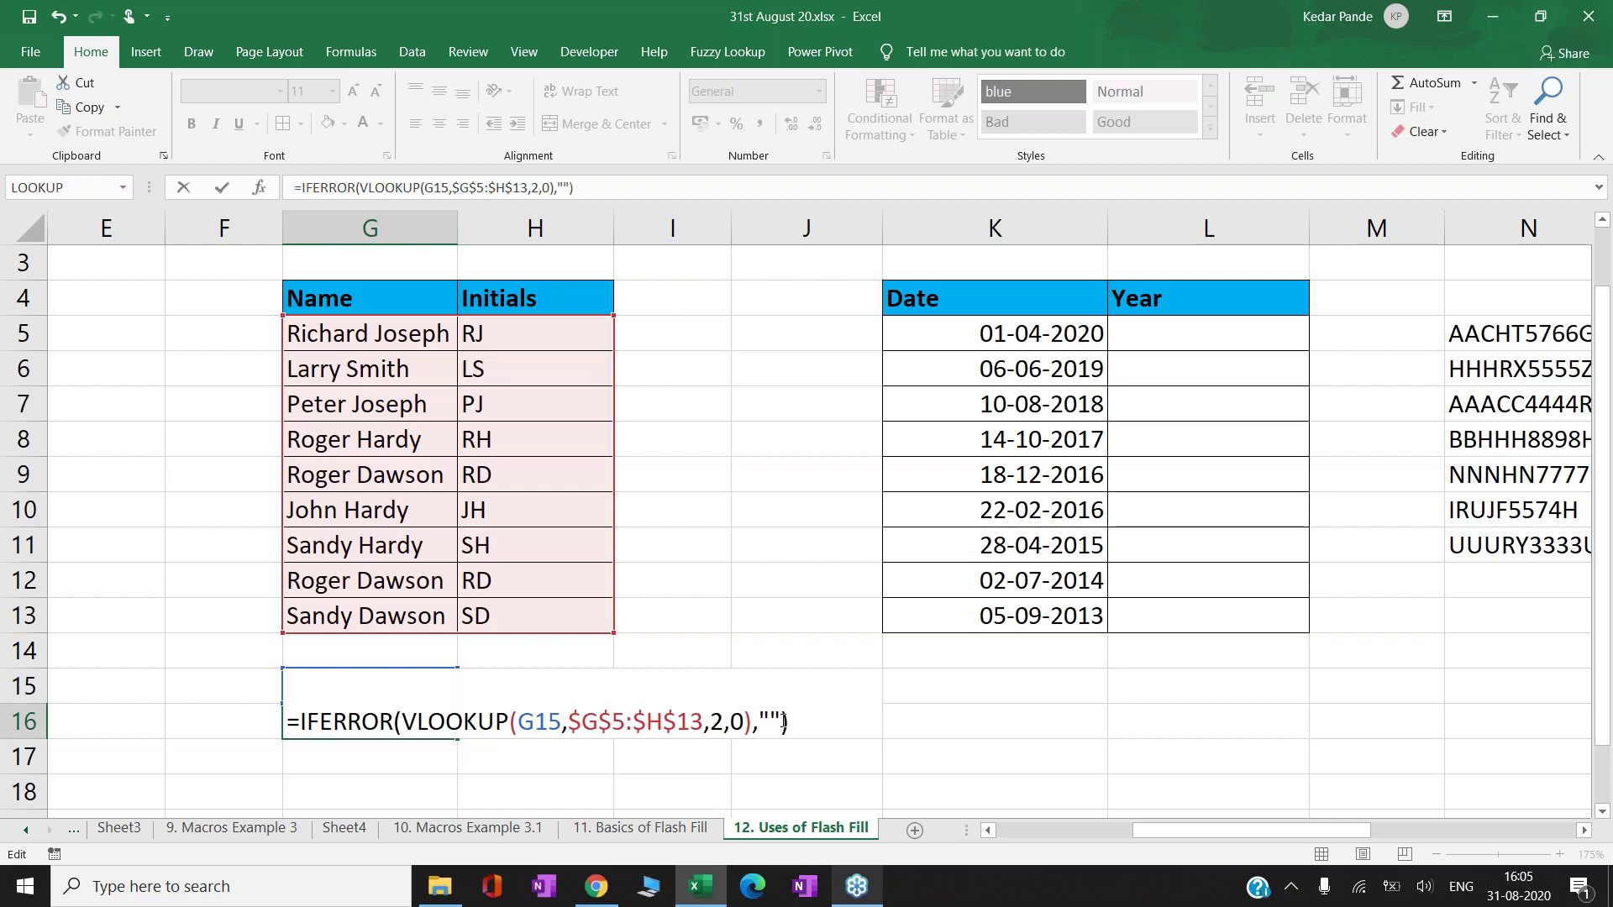
key("ctrl+Return")
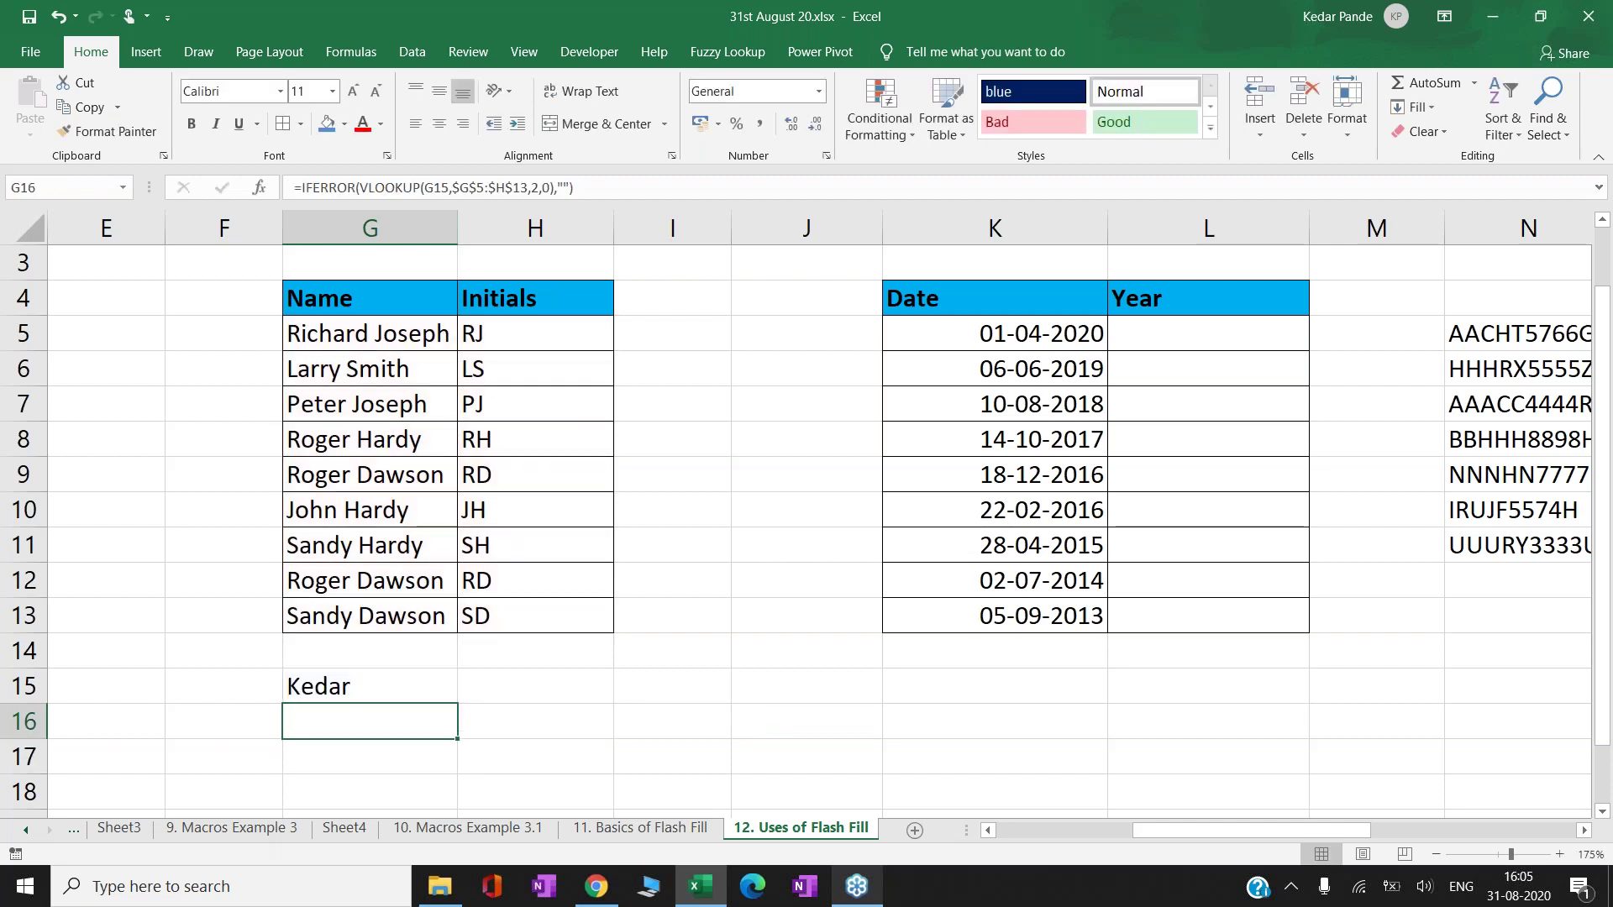
- Test G15 with a name from the table, then undo it and reopen the G16 formula
key("Up")
key("Return")
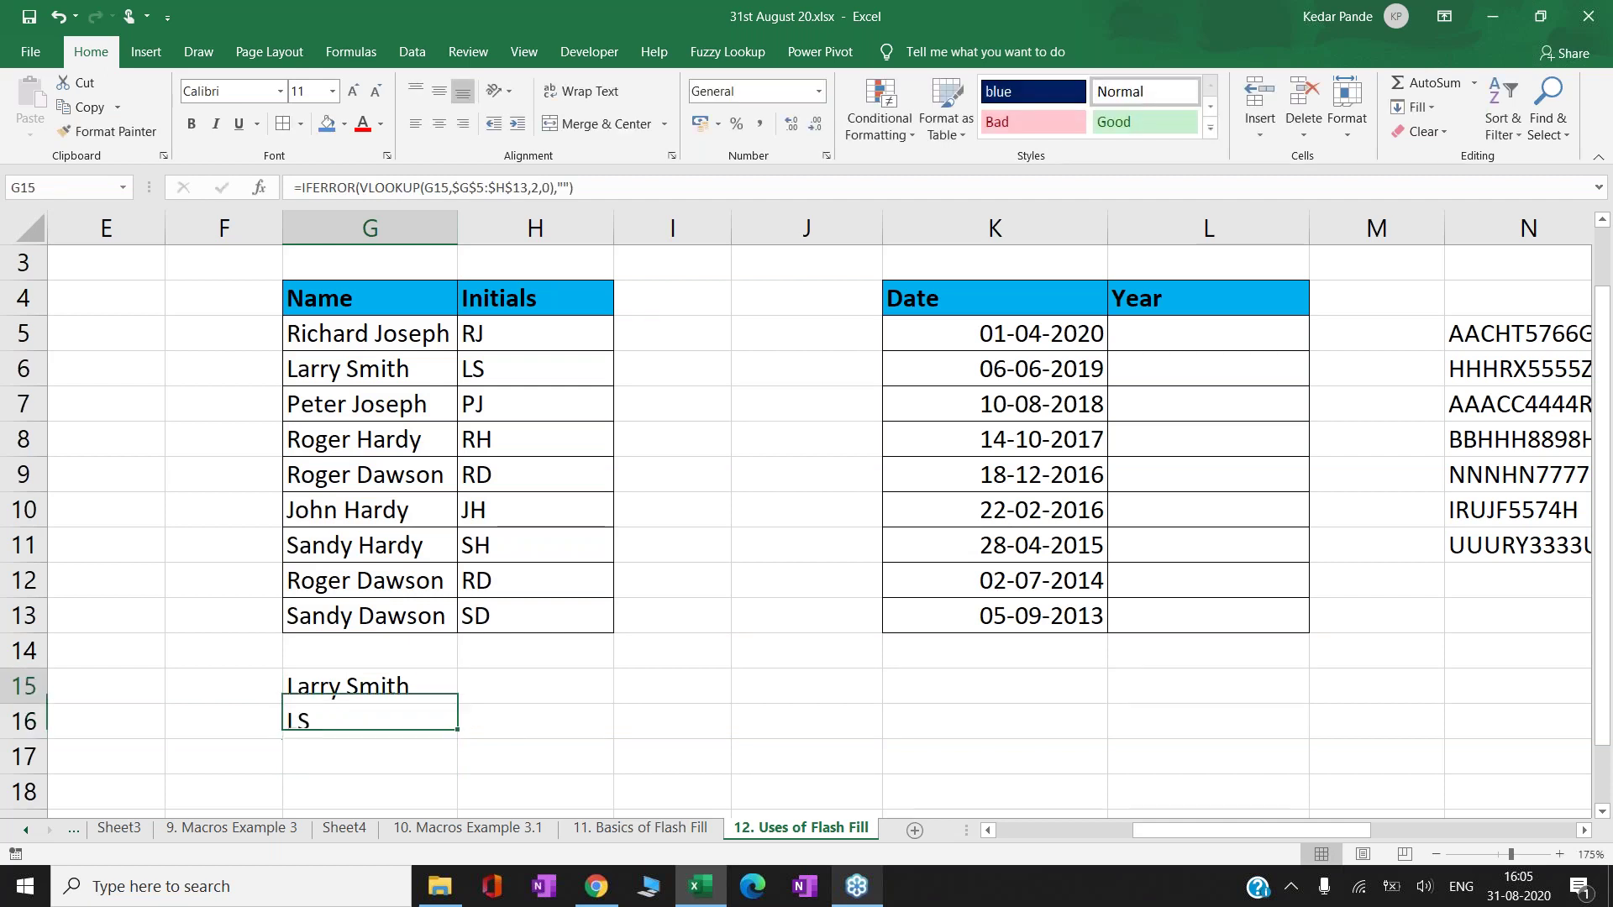
key("Up")
key("F2")
key("ctrl+z")
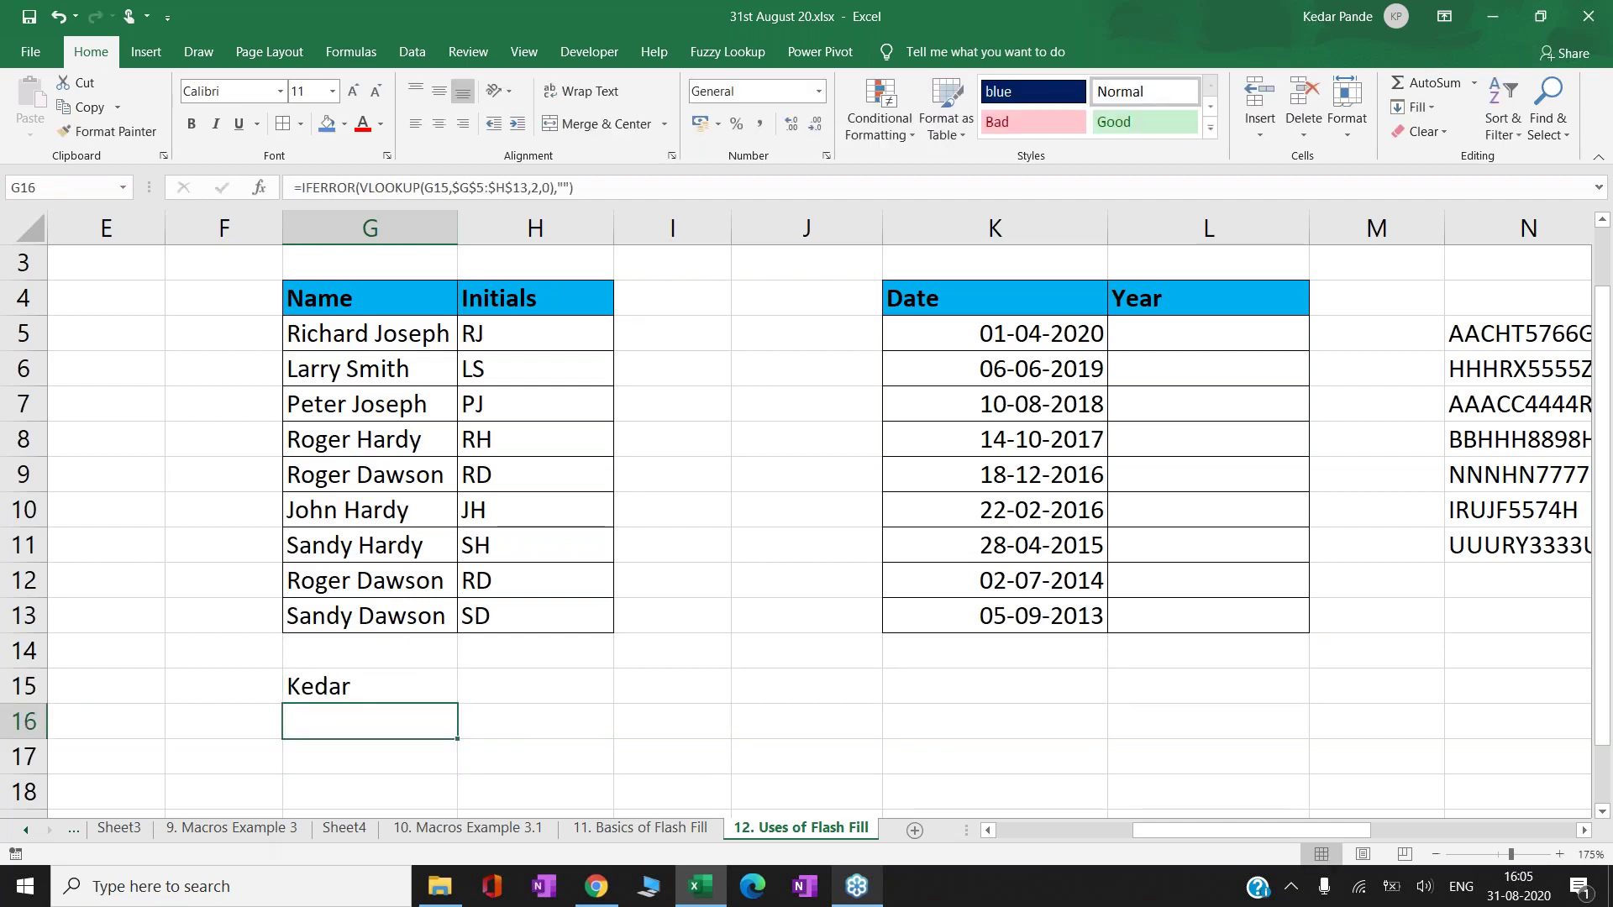
key("F2")
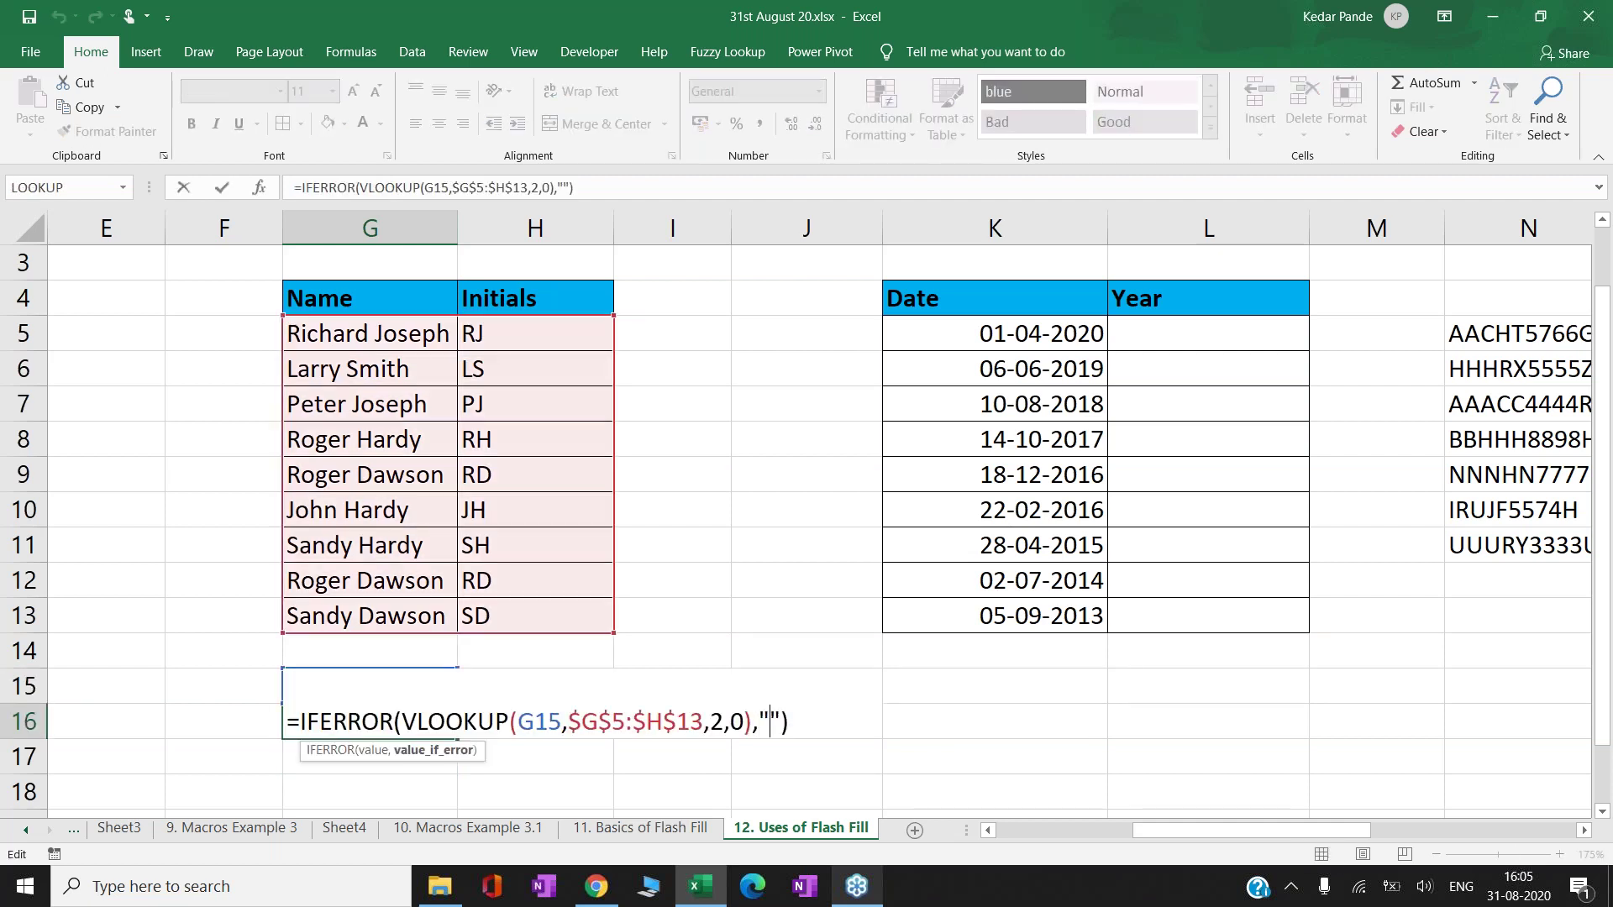
- Make the IFERROR fallback text "Not Found" in the G16 formula
key("Left")
key("Left")
type("Not Found")
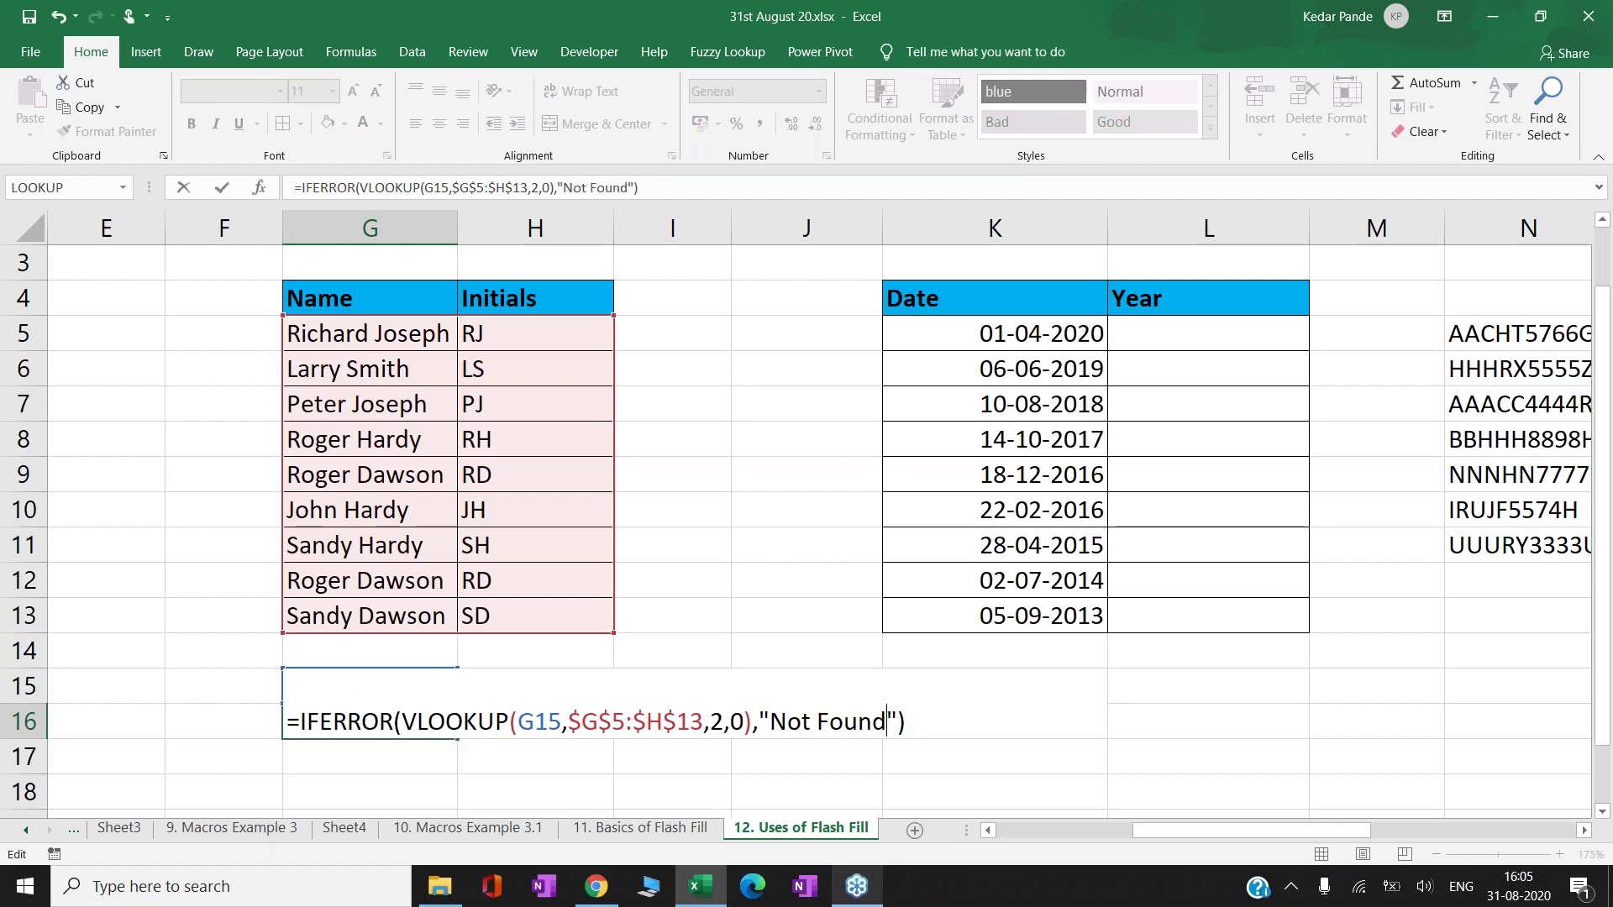
key("shift+Return")
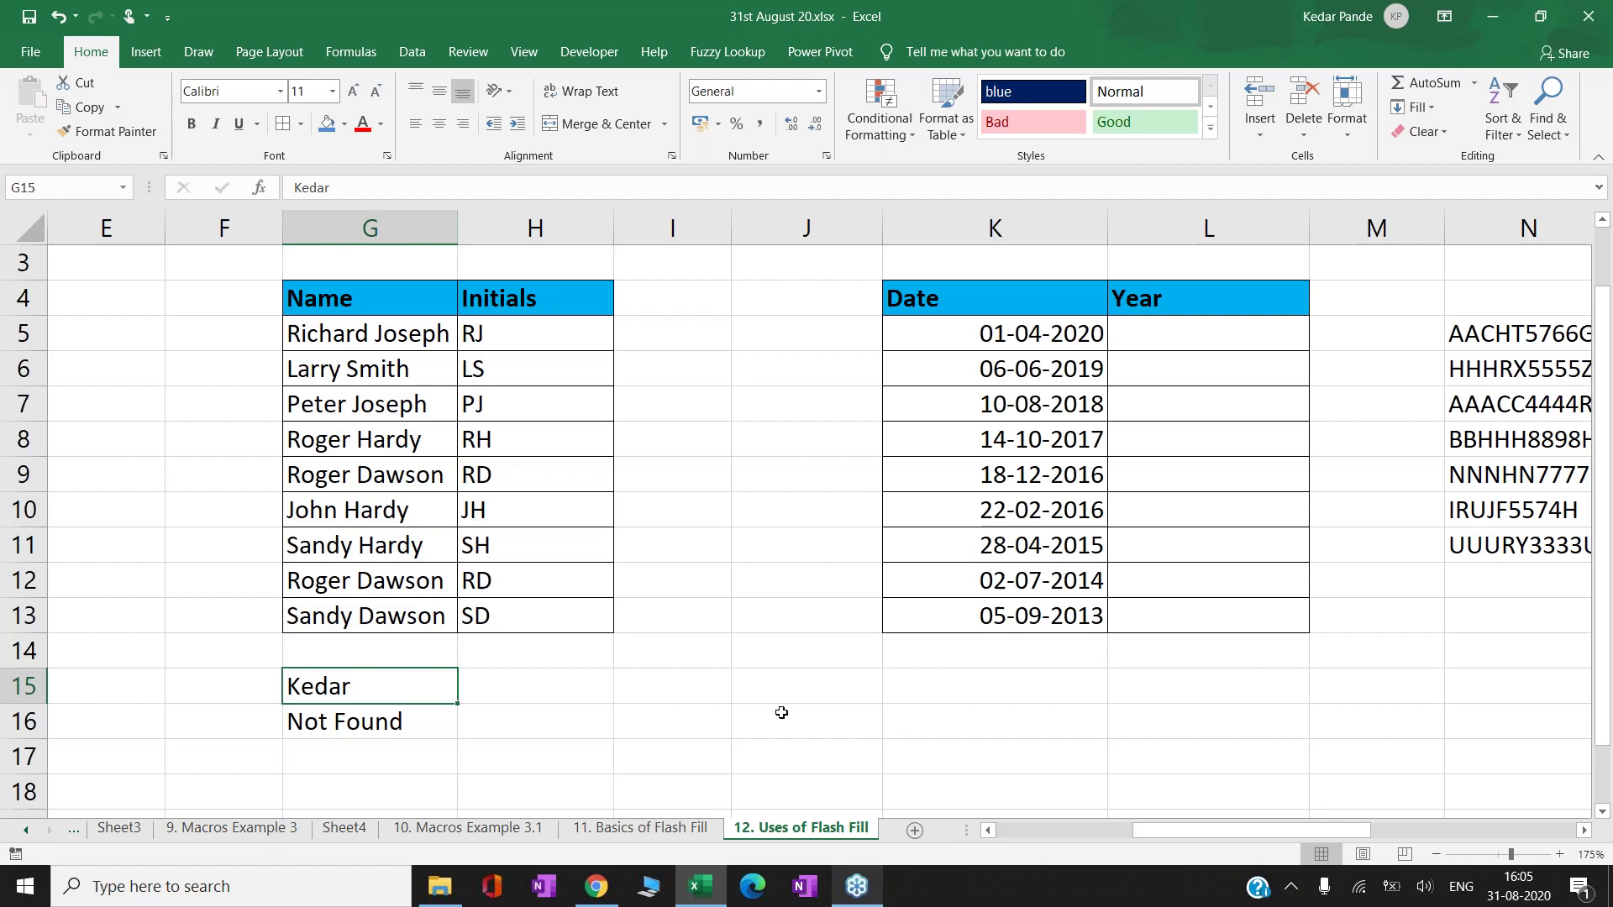
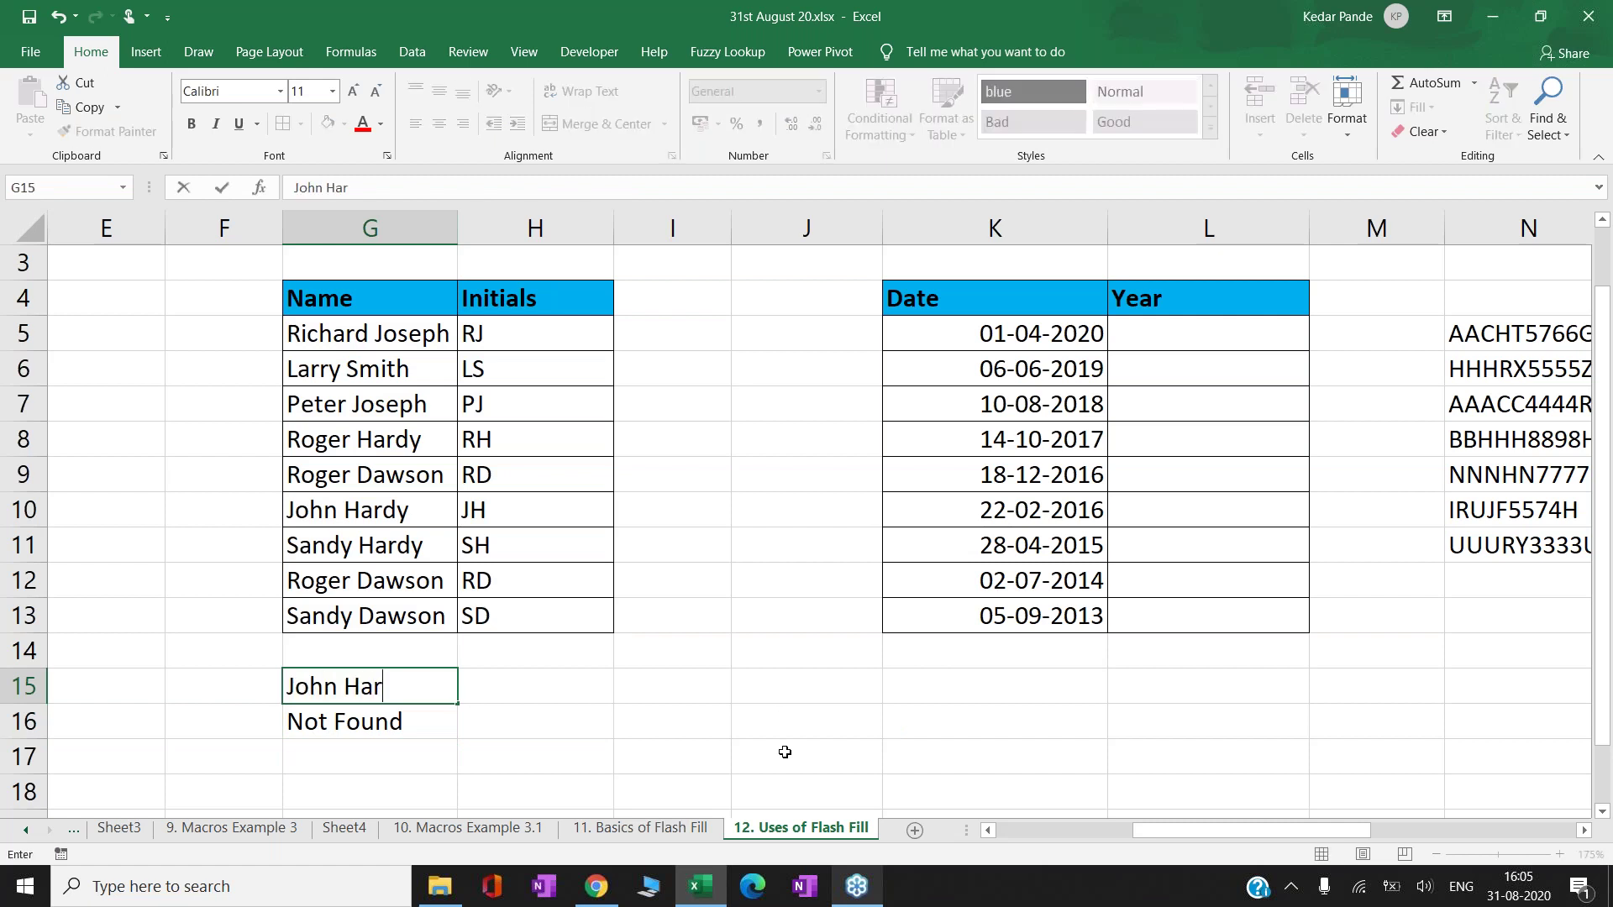
- Test G15 with a listed name that returns initials, then an unlisted one showing Not Found
key("Return")
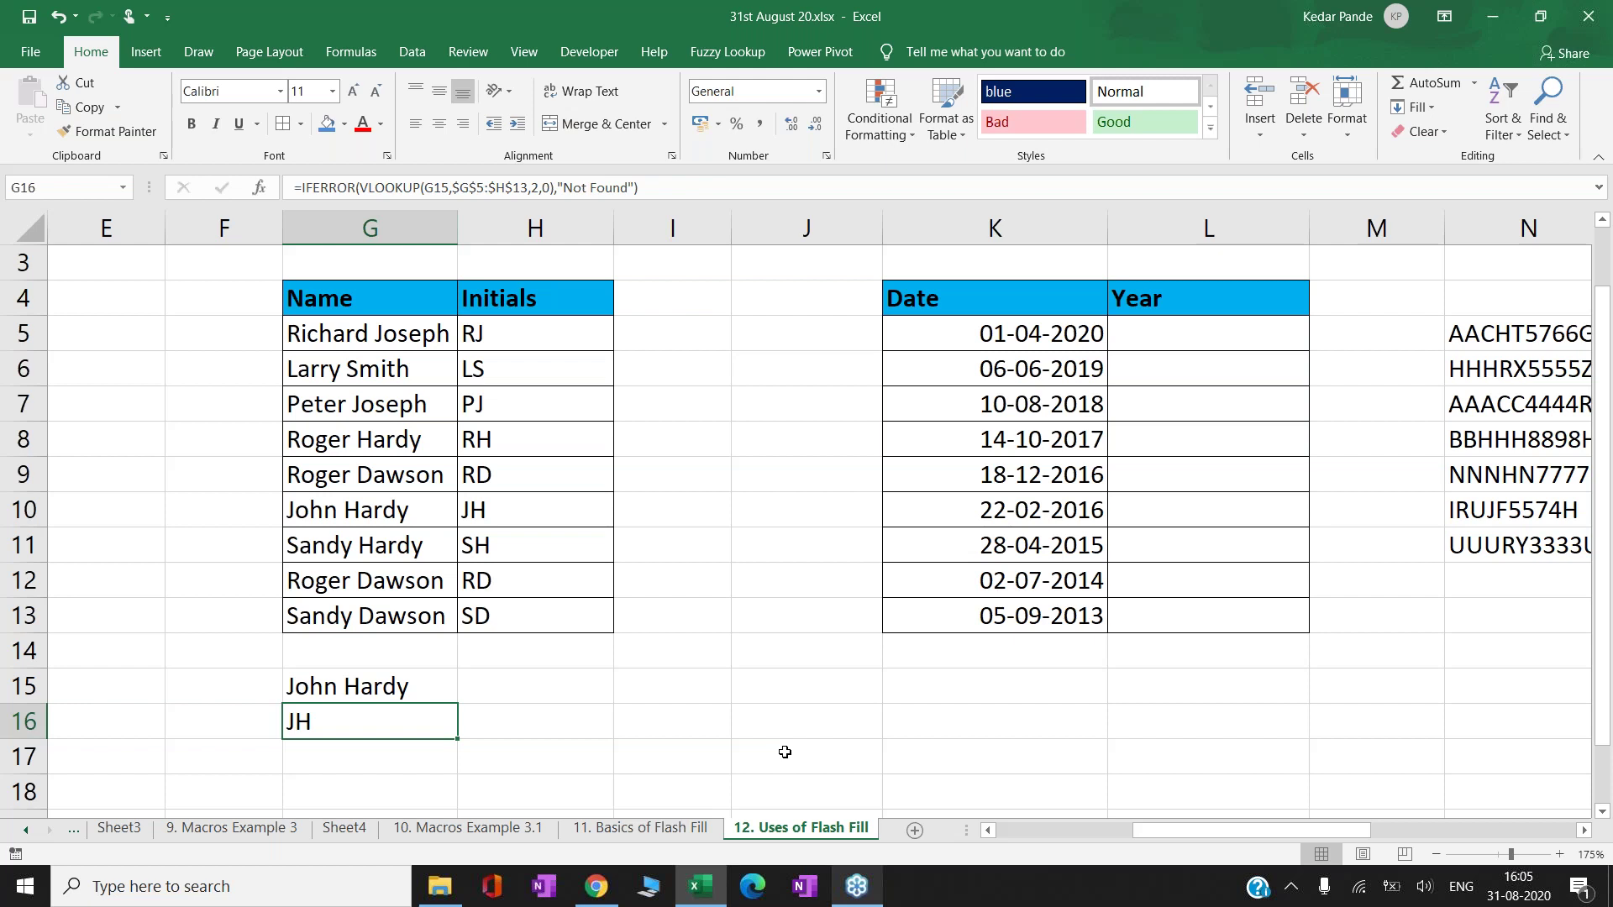
key("shift+Return")
type("Kedar")
key("Return")
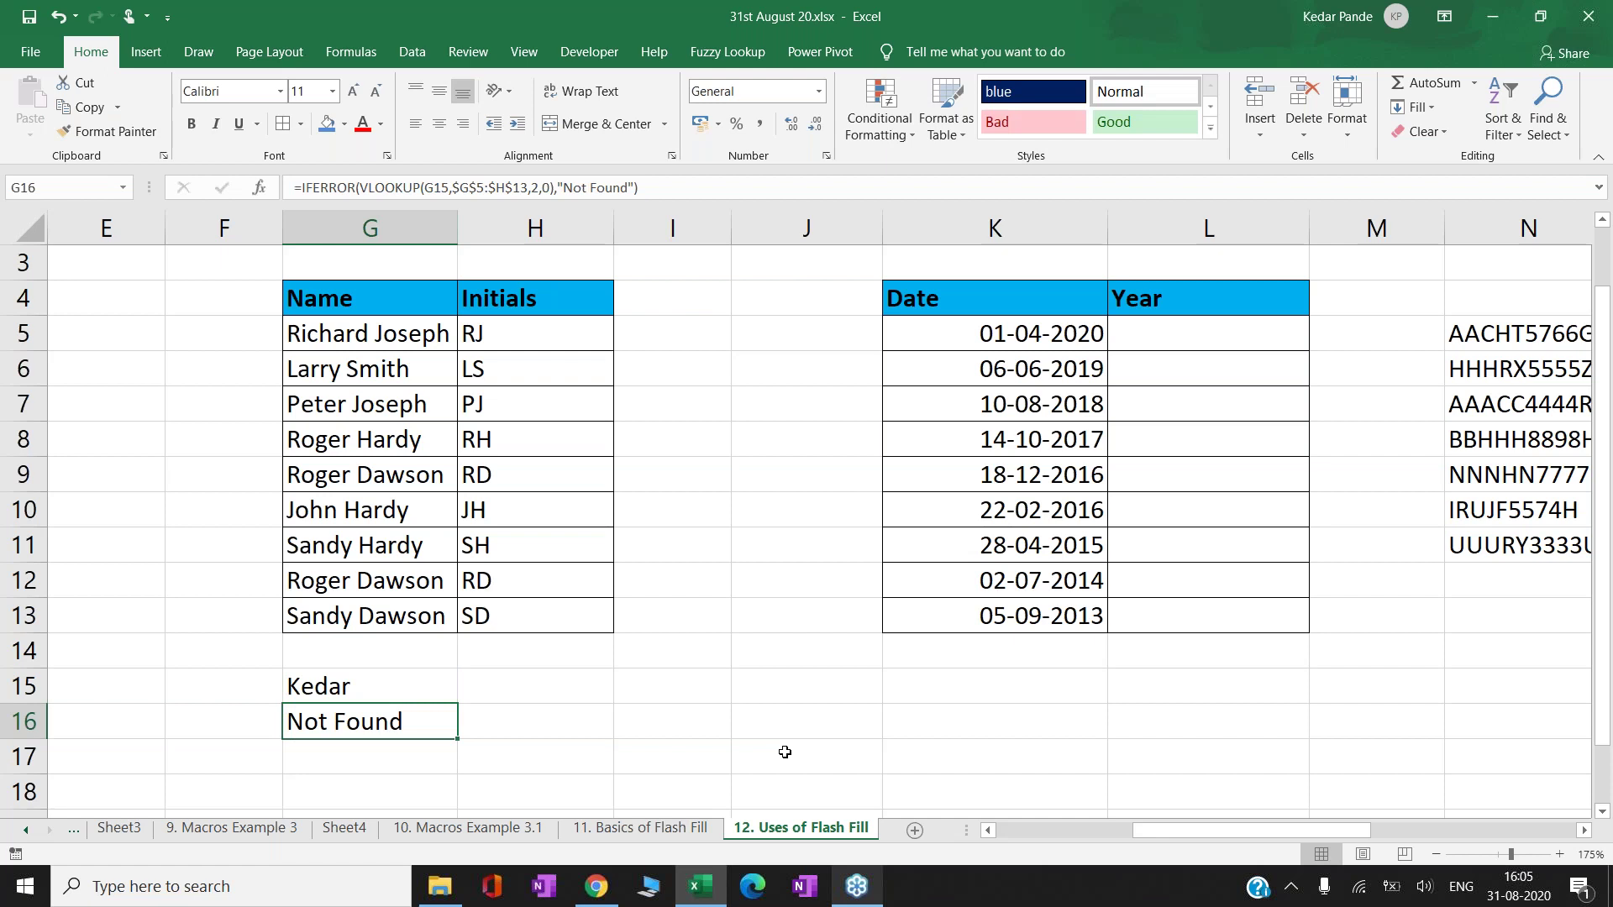
key("Up")
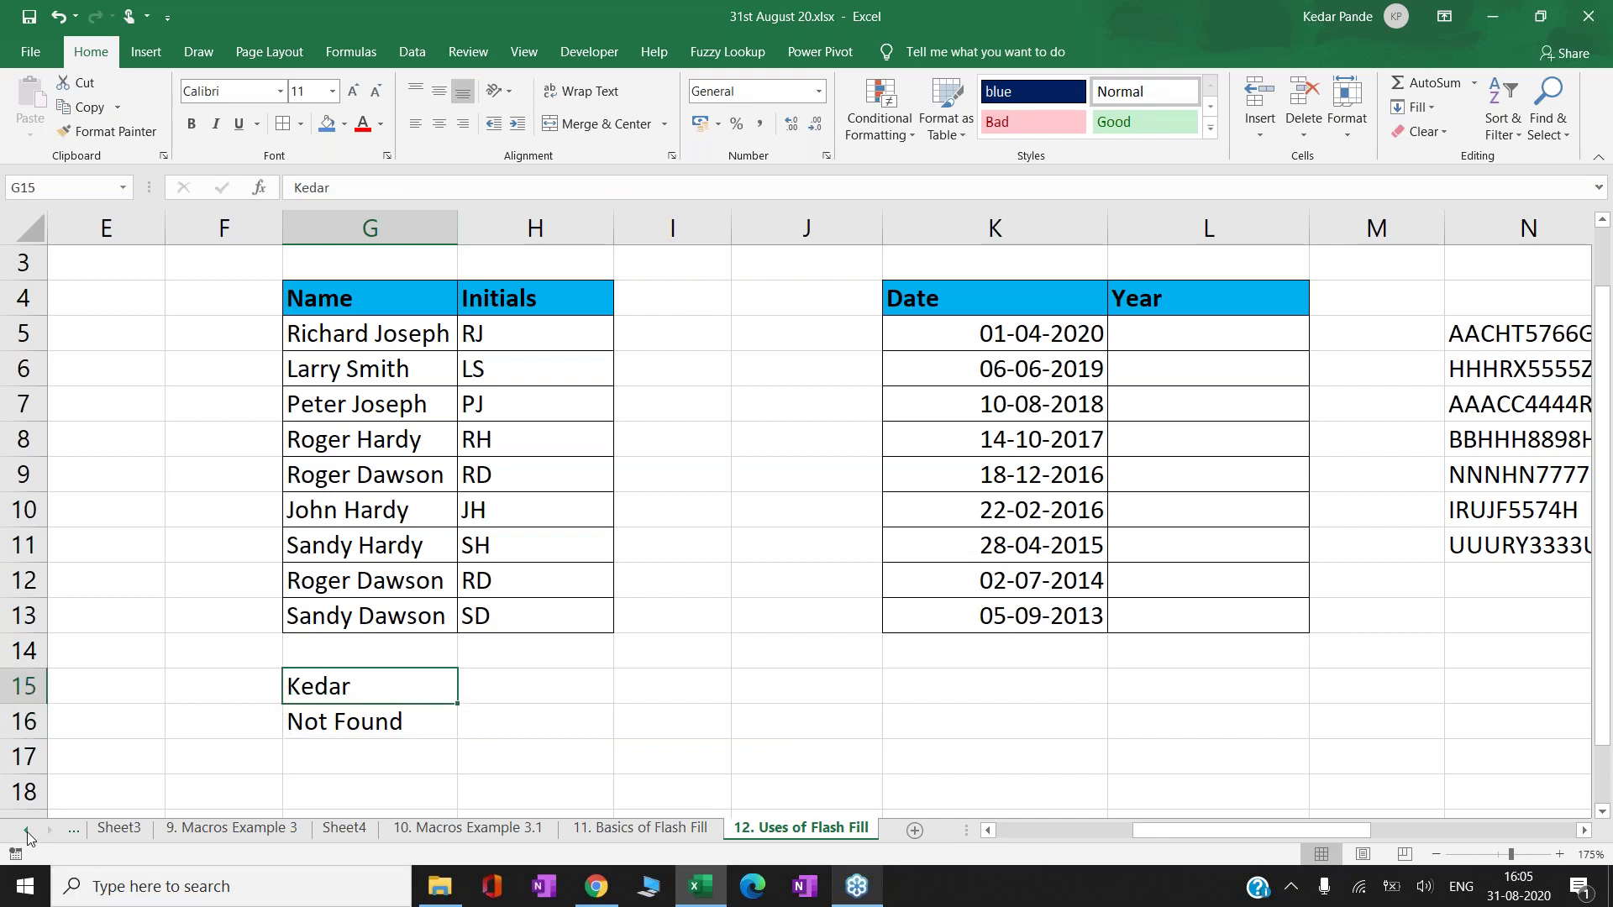
- Go to the Index sheet and select the Recording and Execution of Macros entry
left_click(27, 829)
left_click(27, 831)
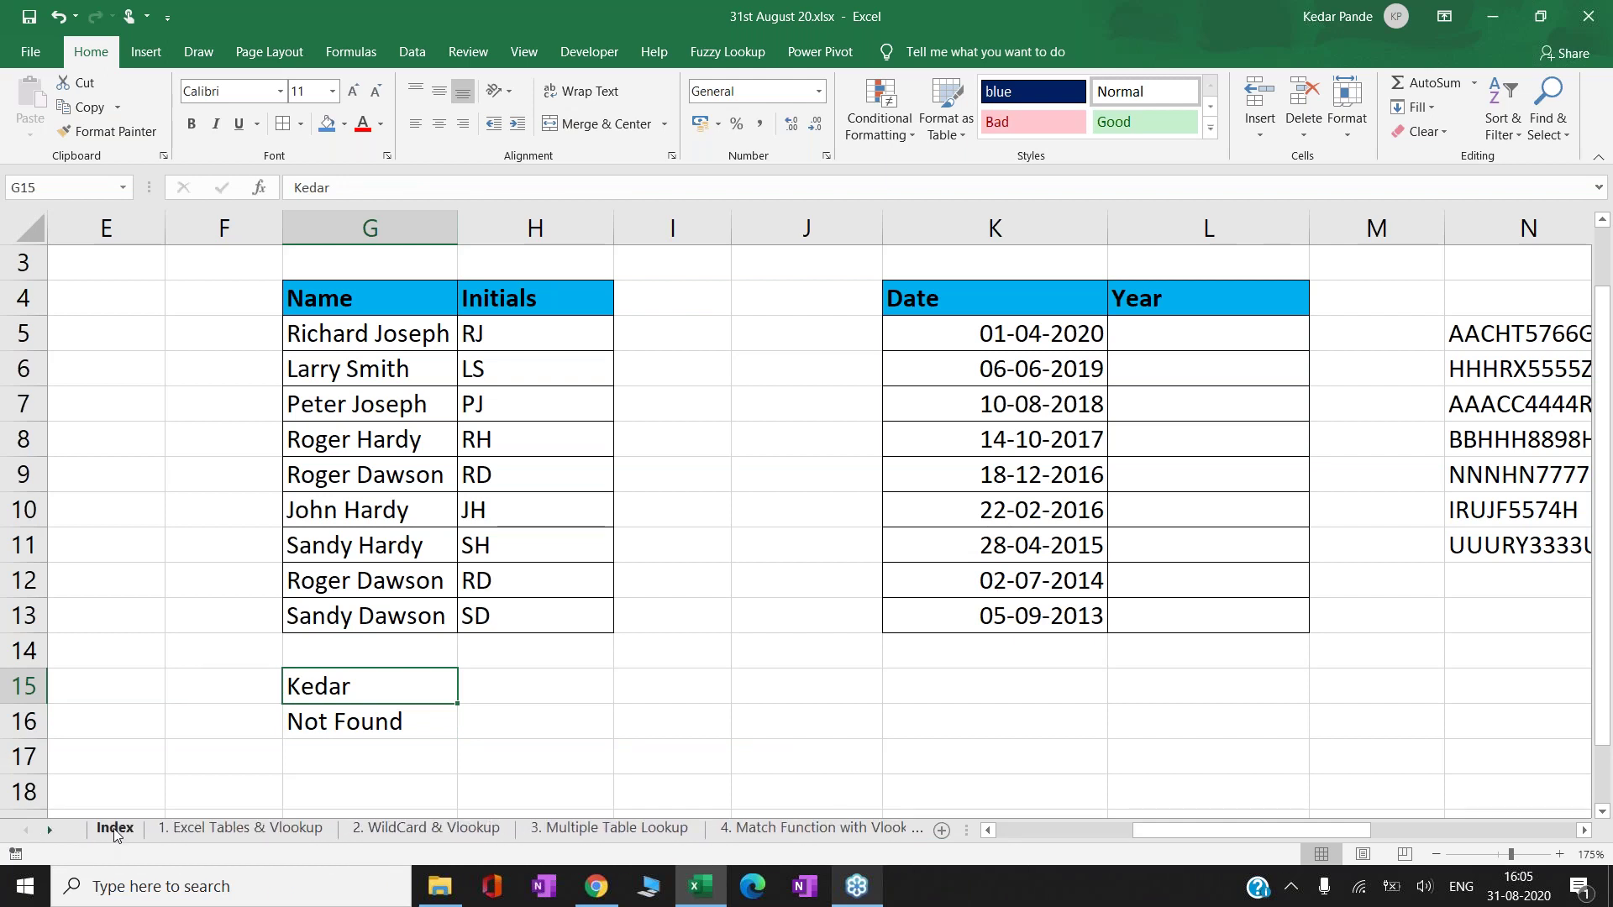
left_click(115, 828)
left_click(456, 536)
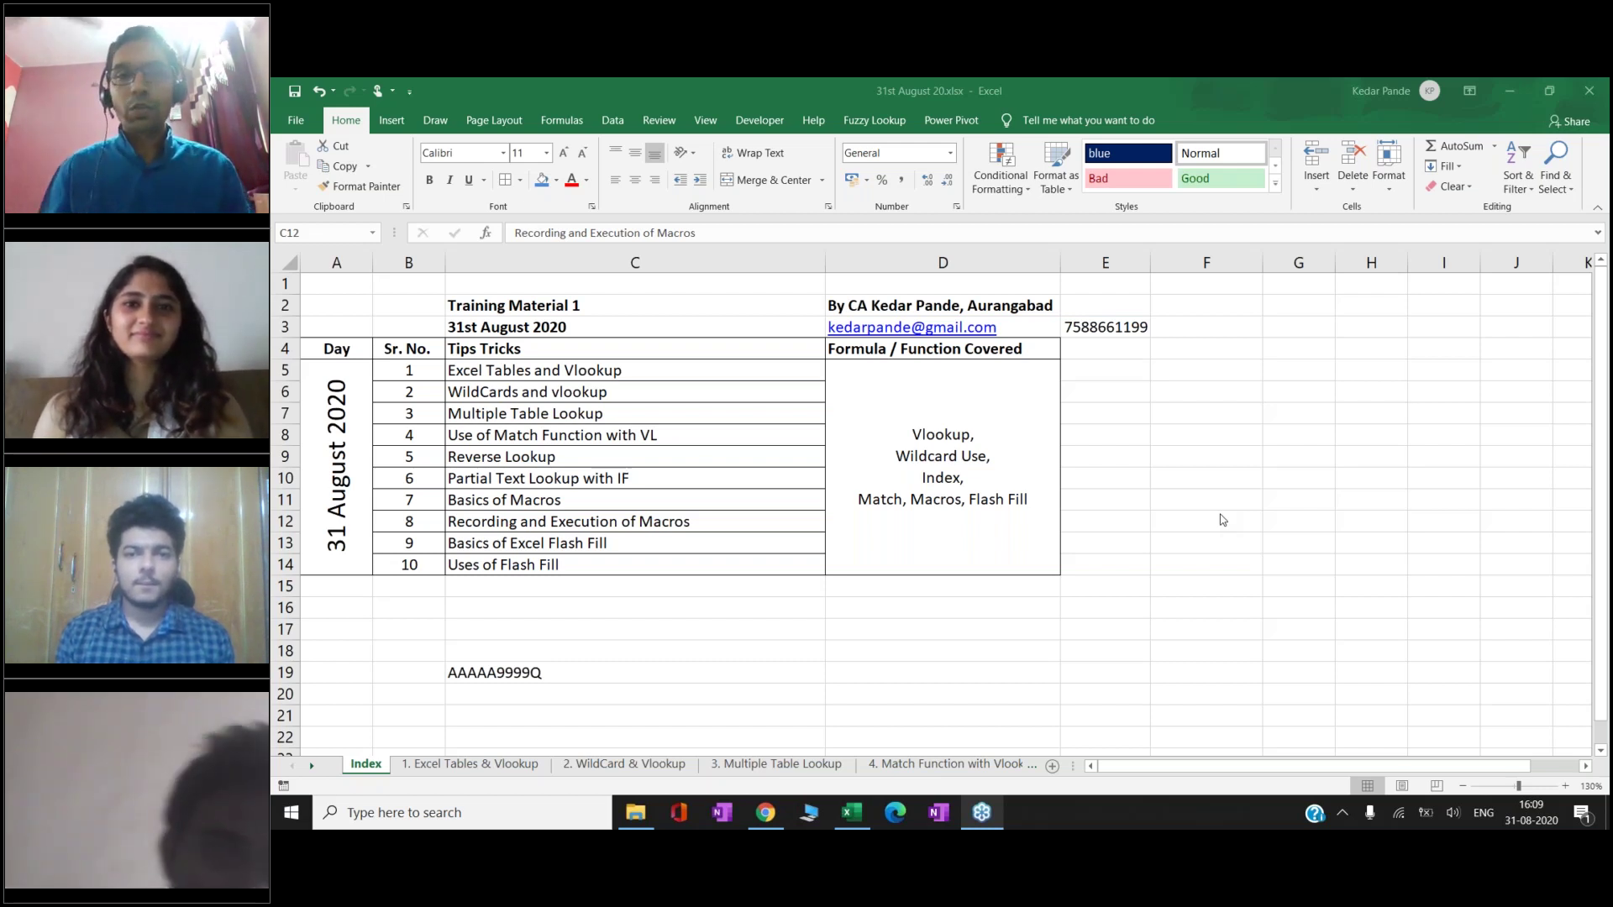
left_click(485, 614)
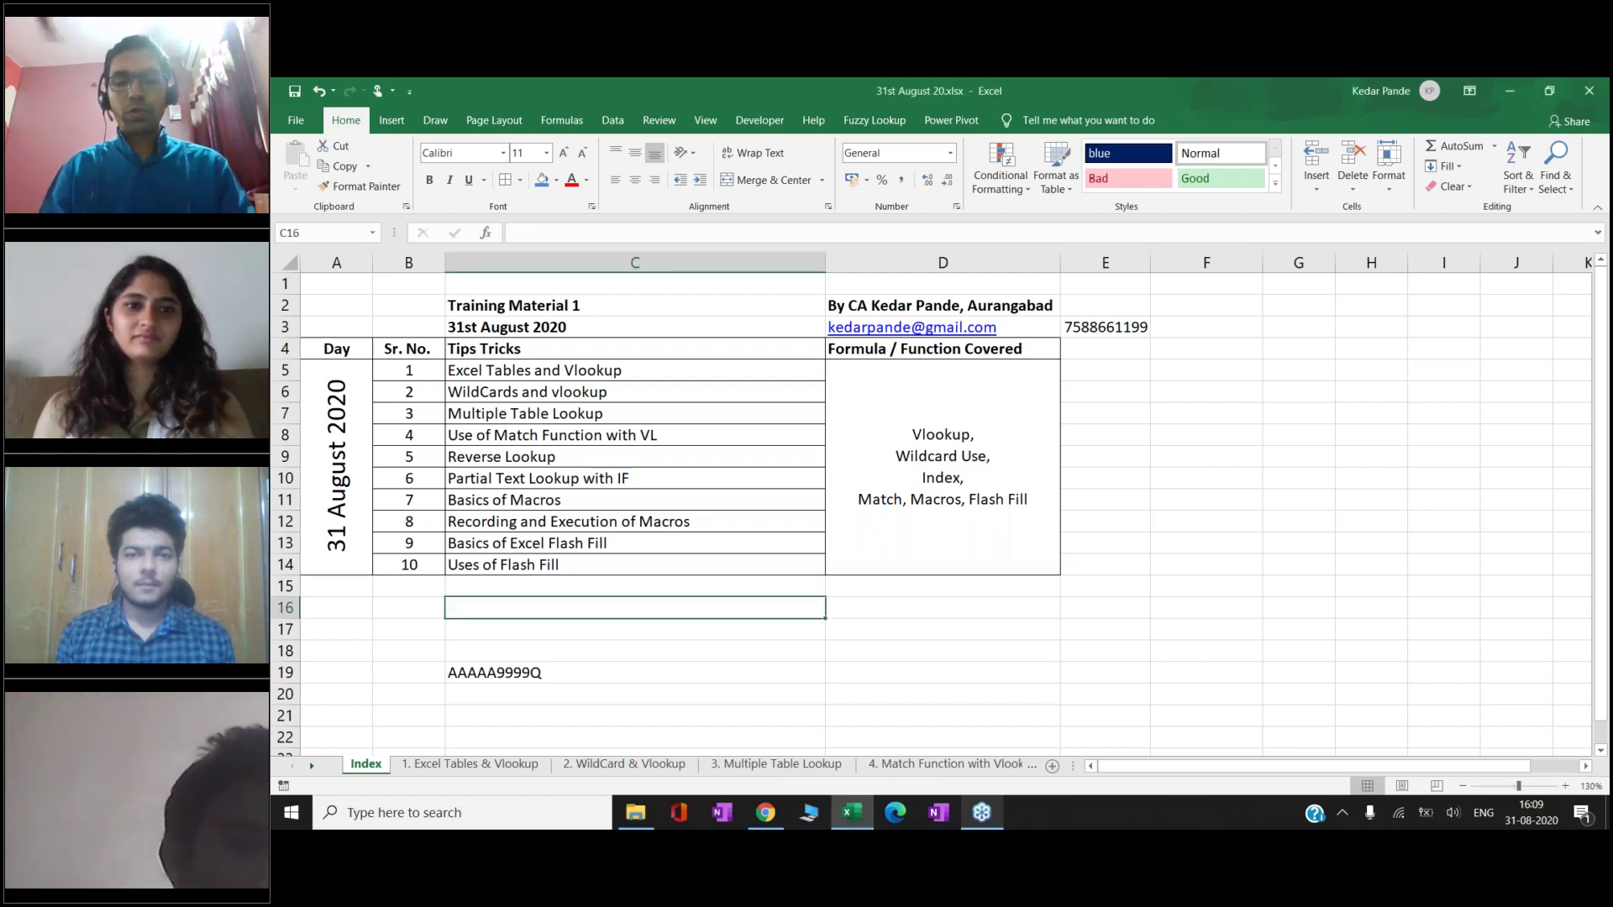
type("Tutorico By C")
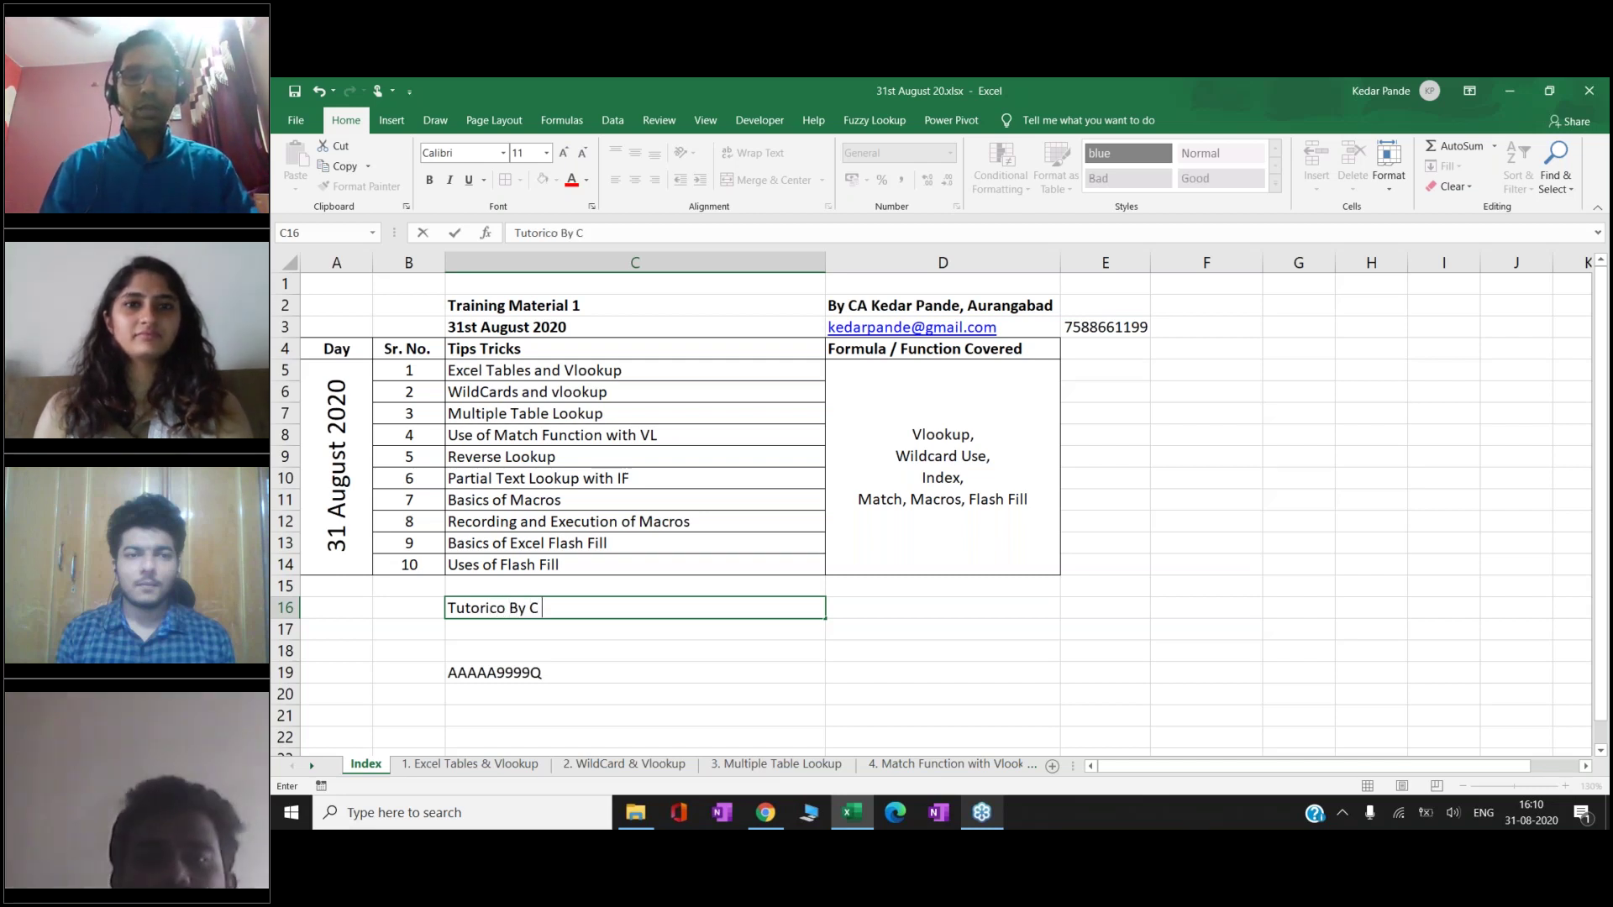
type("A Kedar Pande")
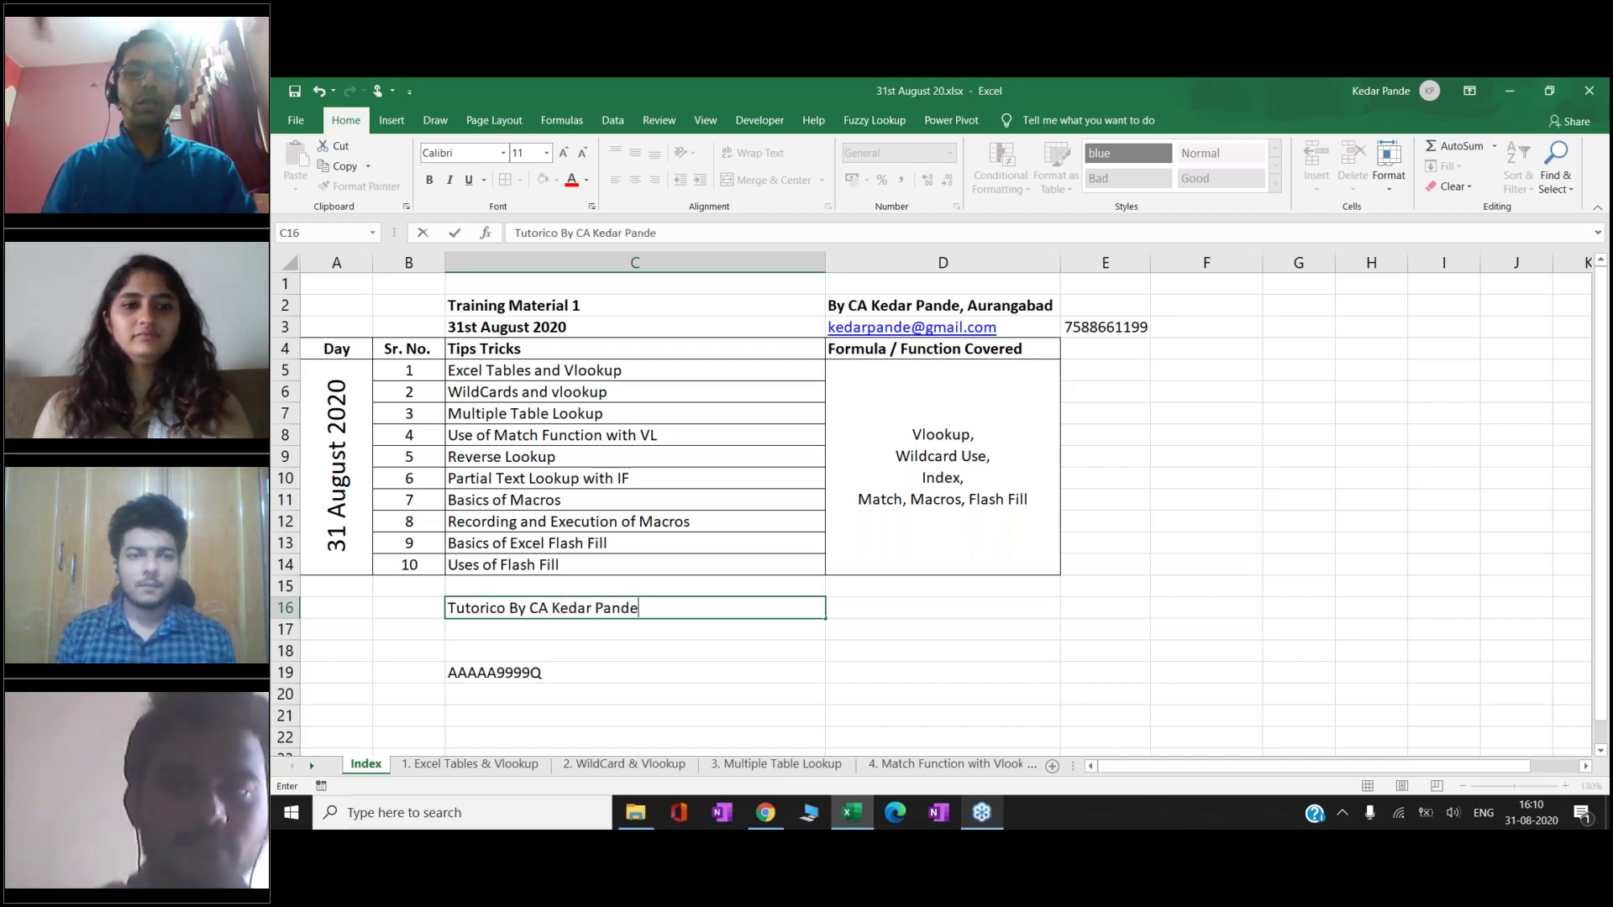
key("Return")
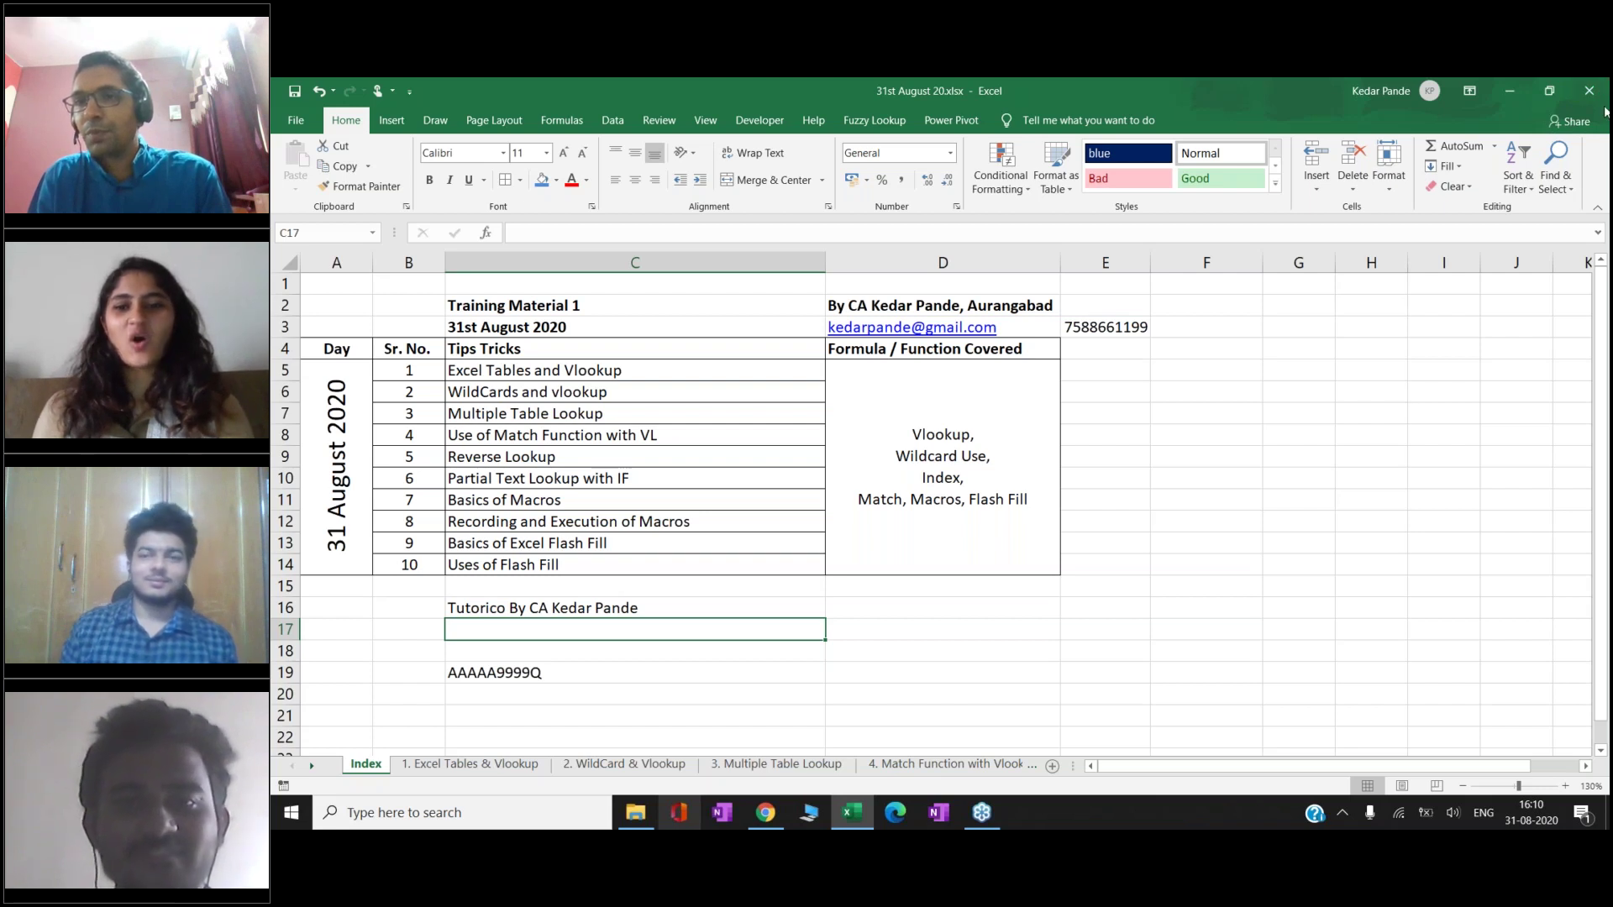
left_click(842, 119)
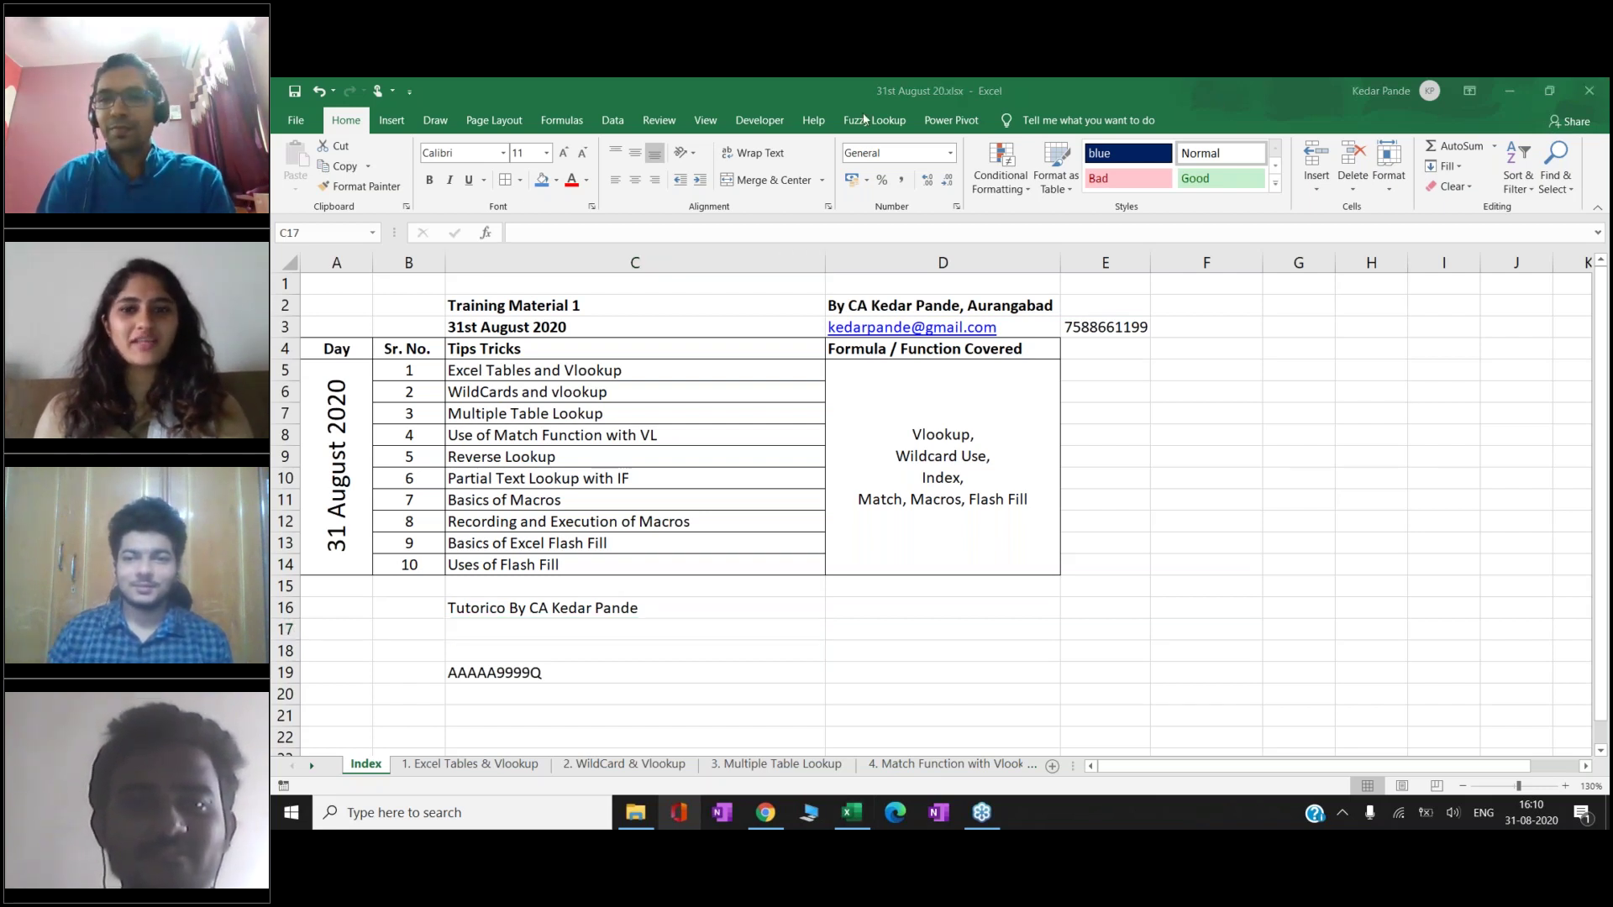